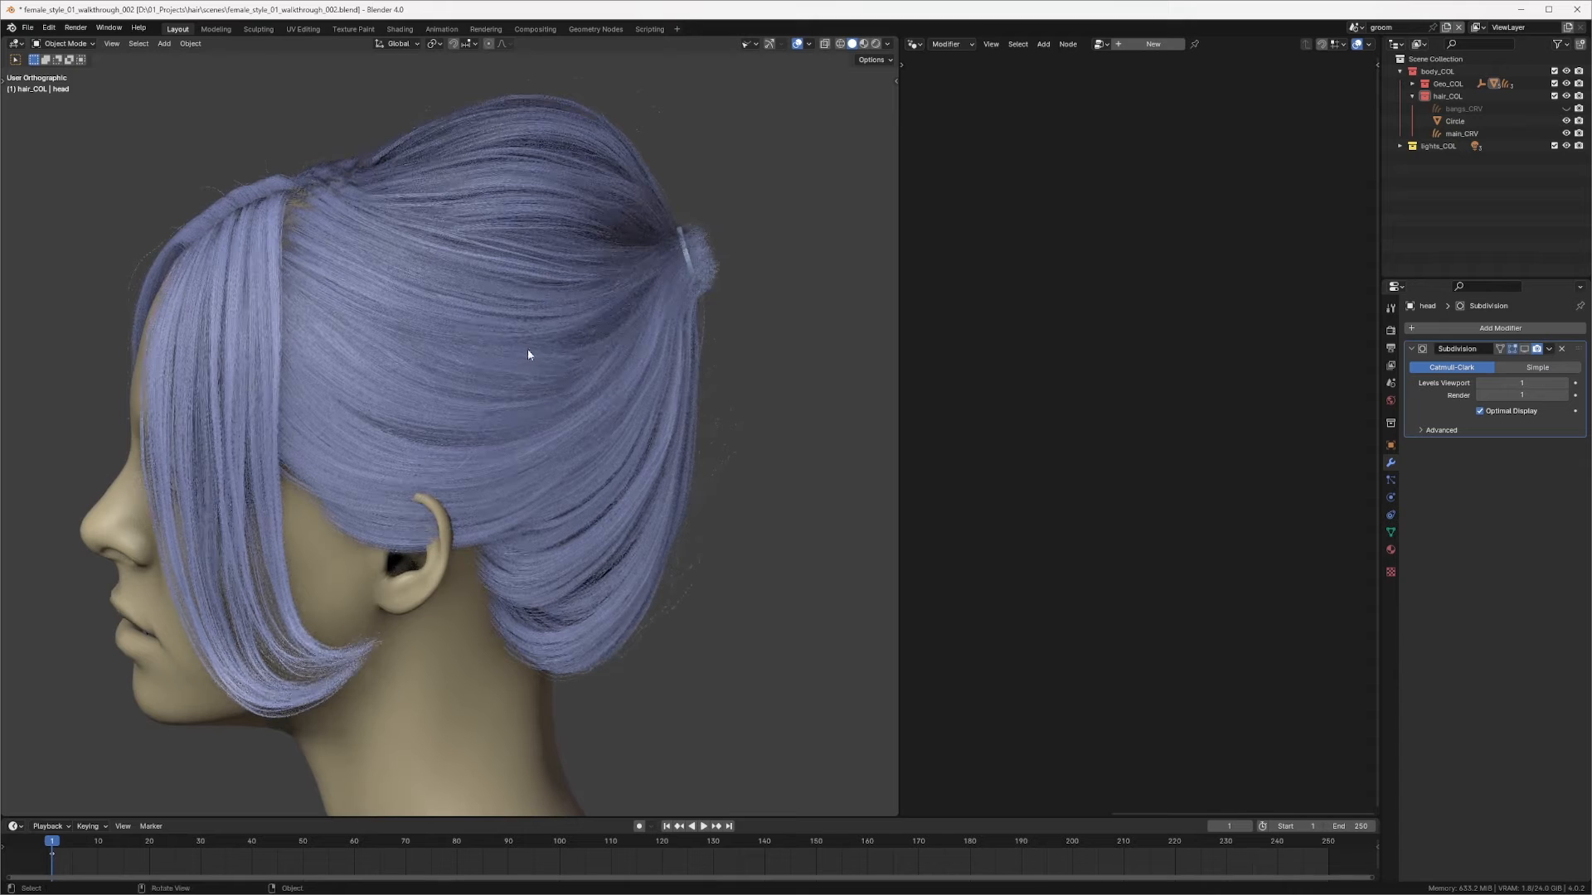
Step: Orbit and zoom around the hair bun to examine the hair tie and the hair curves
middle_click_drag(639, 309, 585, 341, "shift")
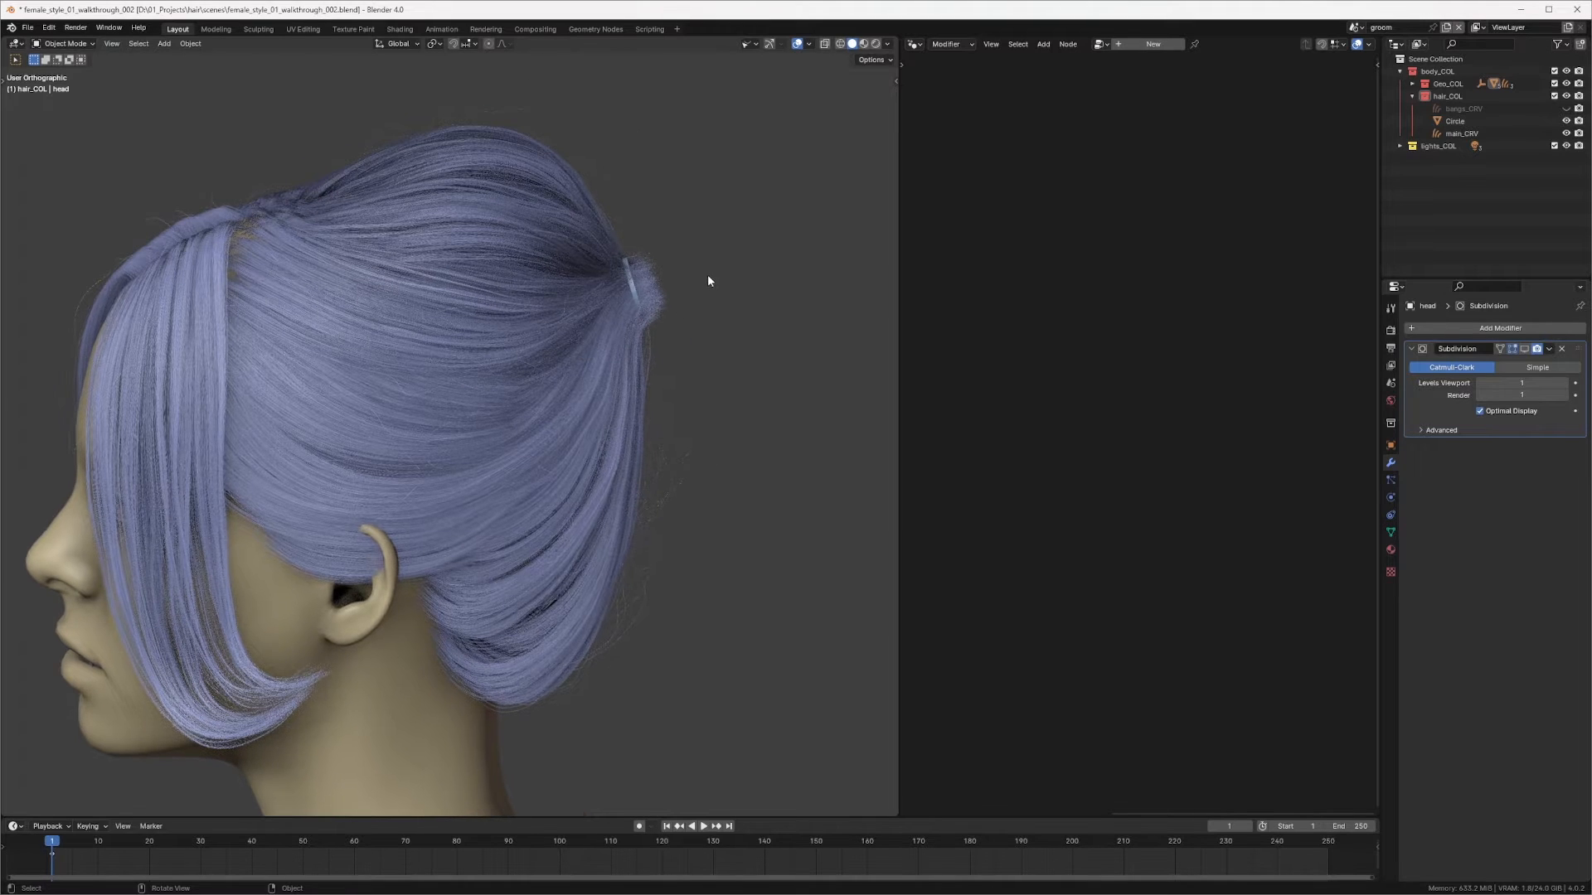
middle_click_drag(700, 291, 651, 302, "ctrl")
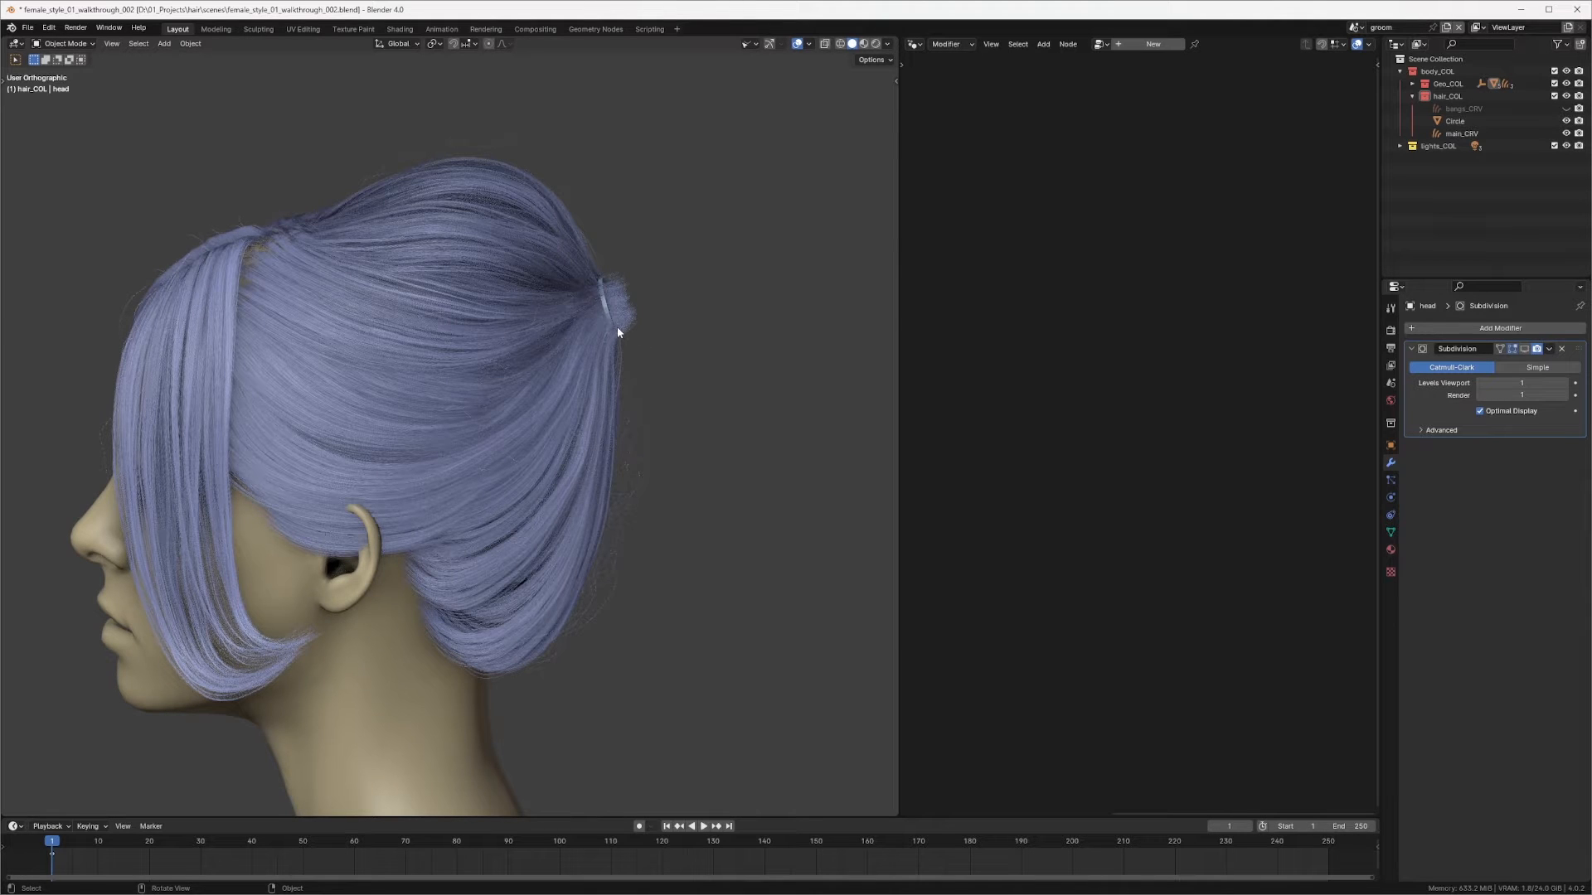
middle_click_drag(617, 330, 661, 324)
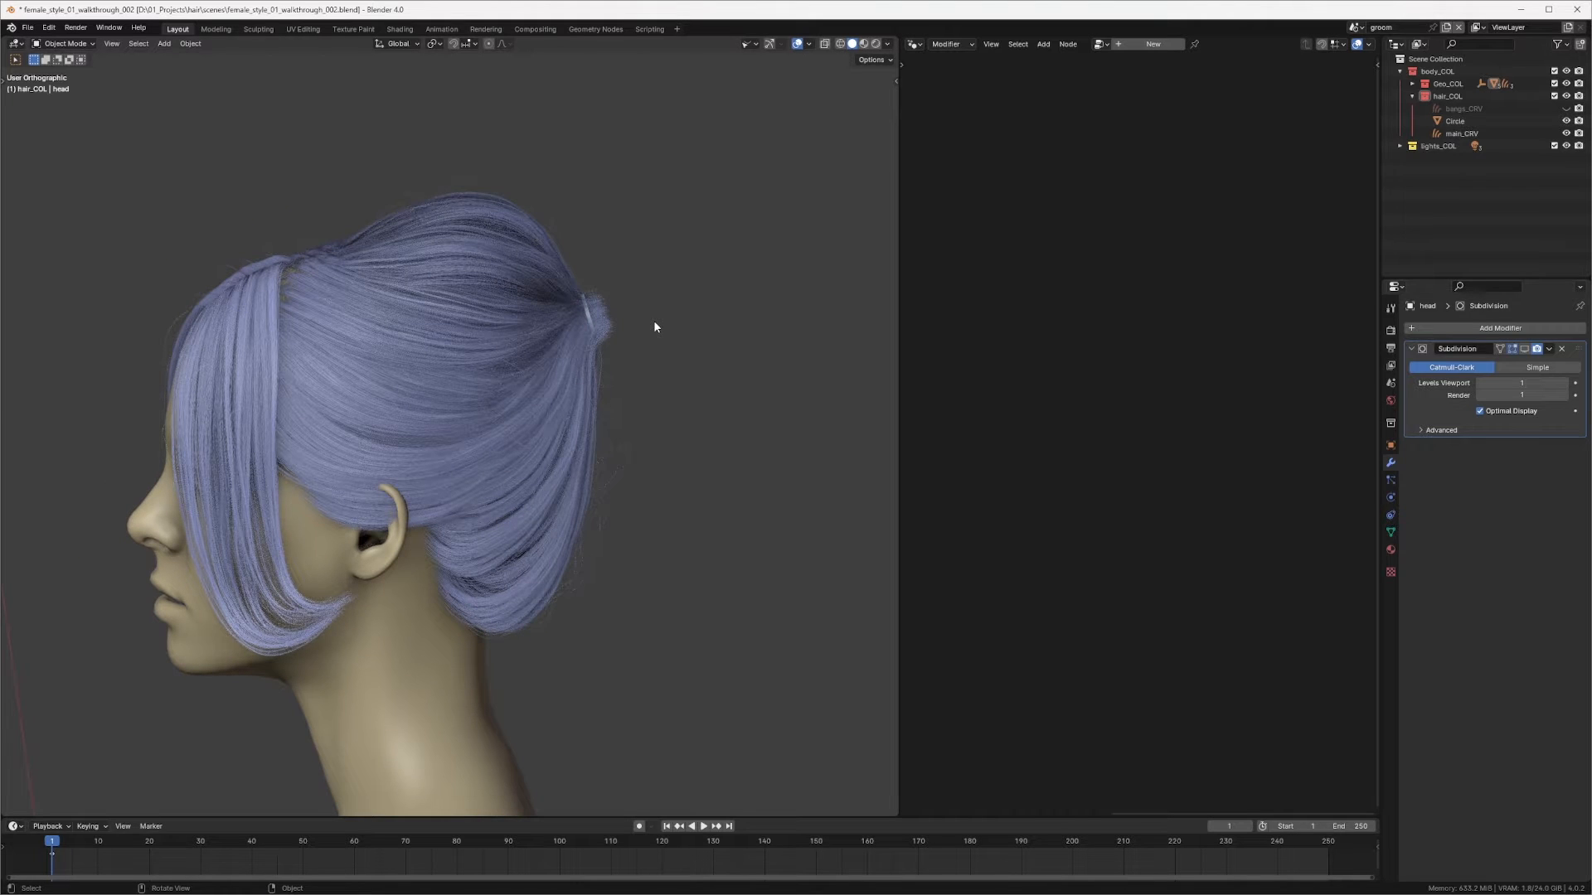
middle_click_drag(518, 412, 580, 336)
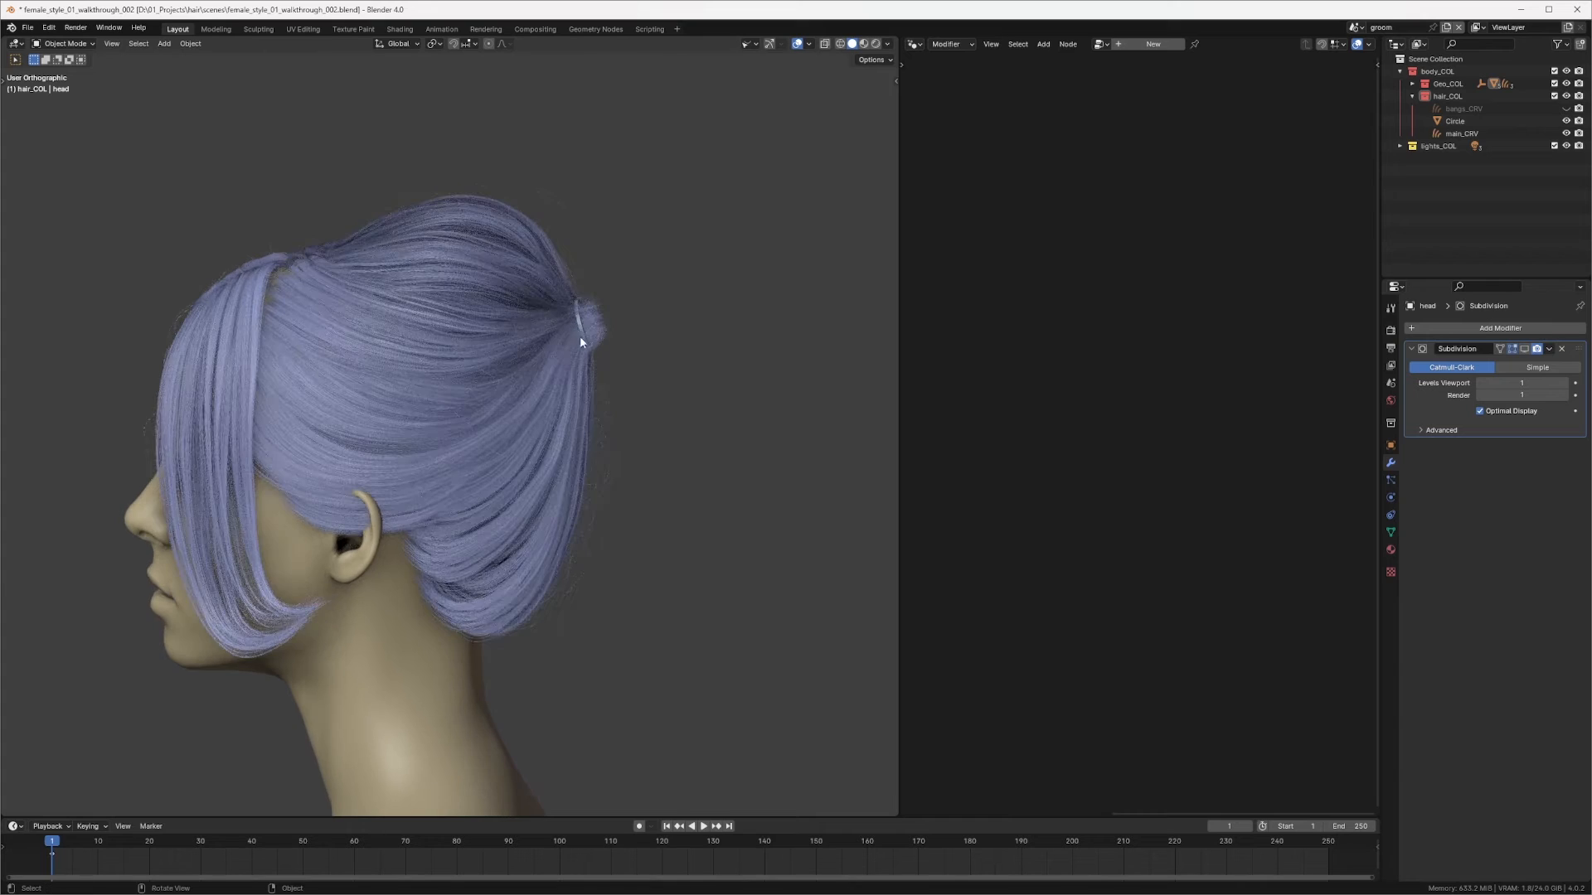
scroll(581, 341, "up", 2)
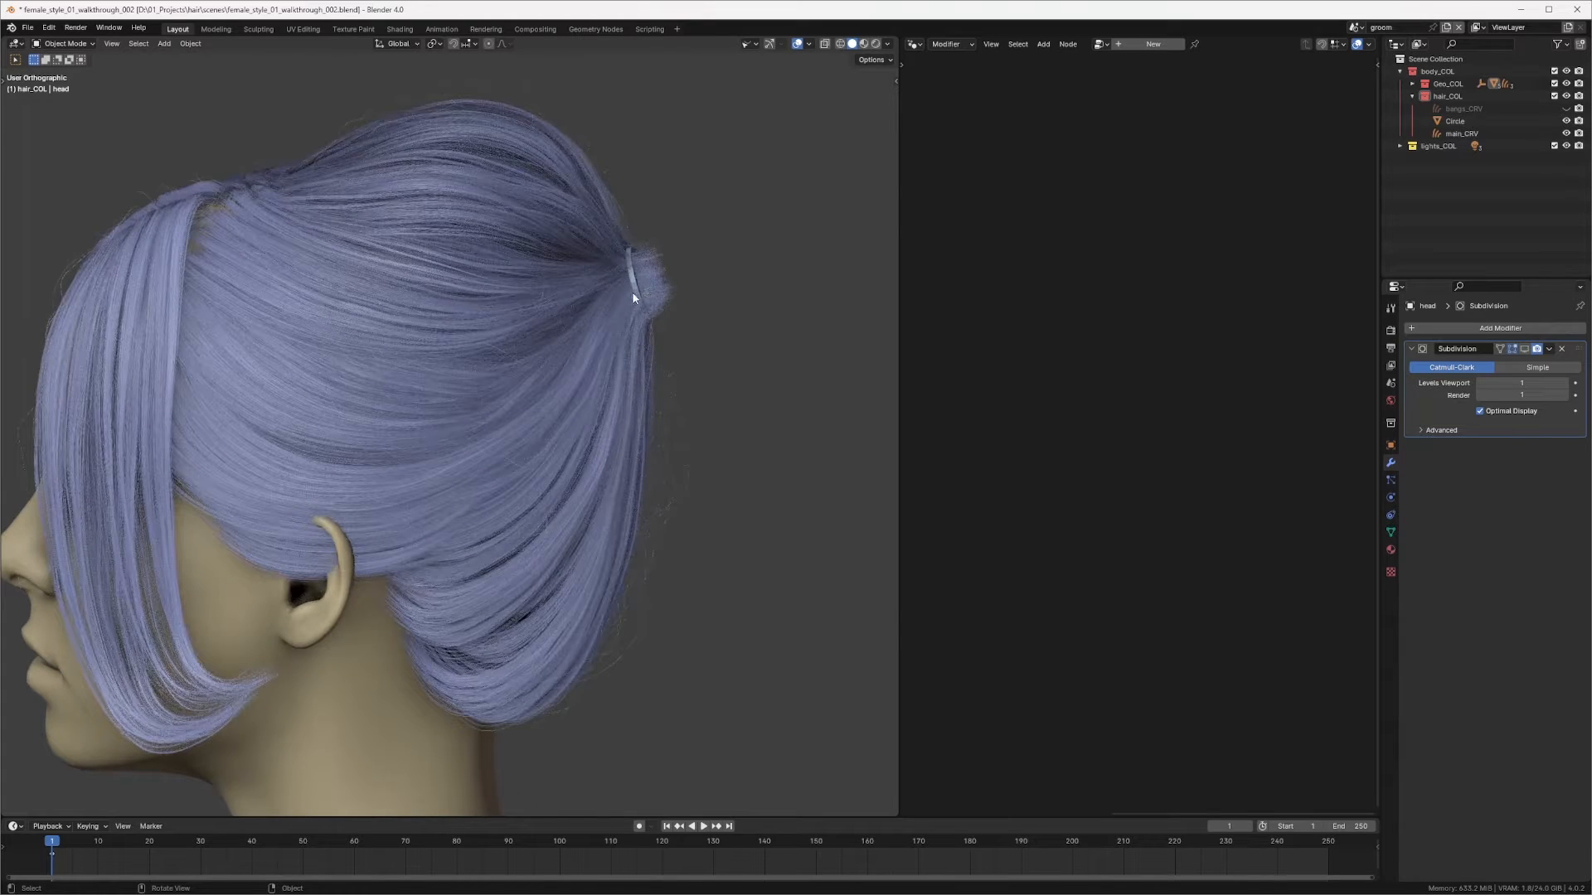
middle_click_drag(421, 451, 708, 284)
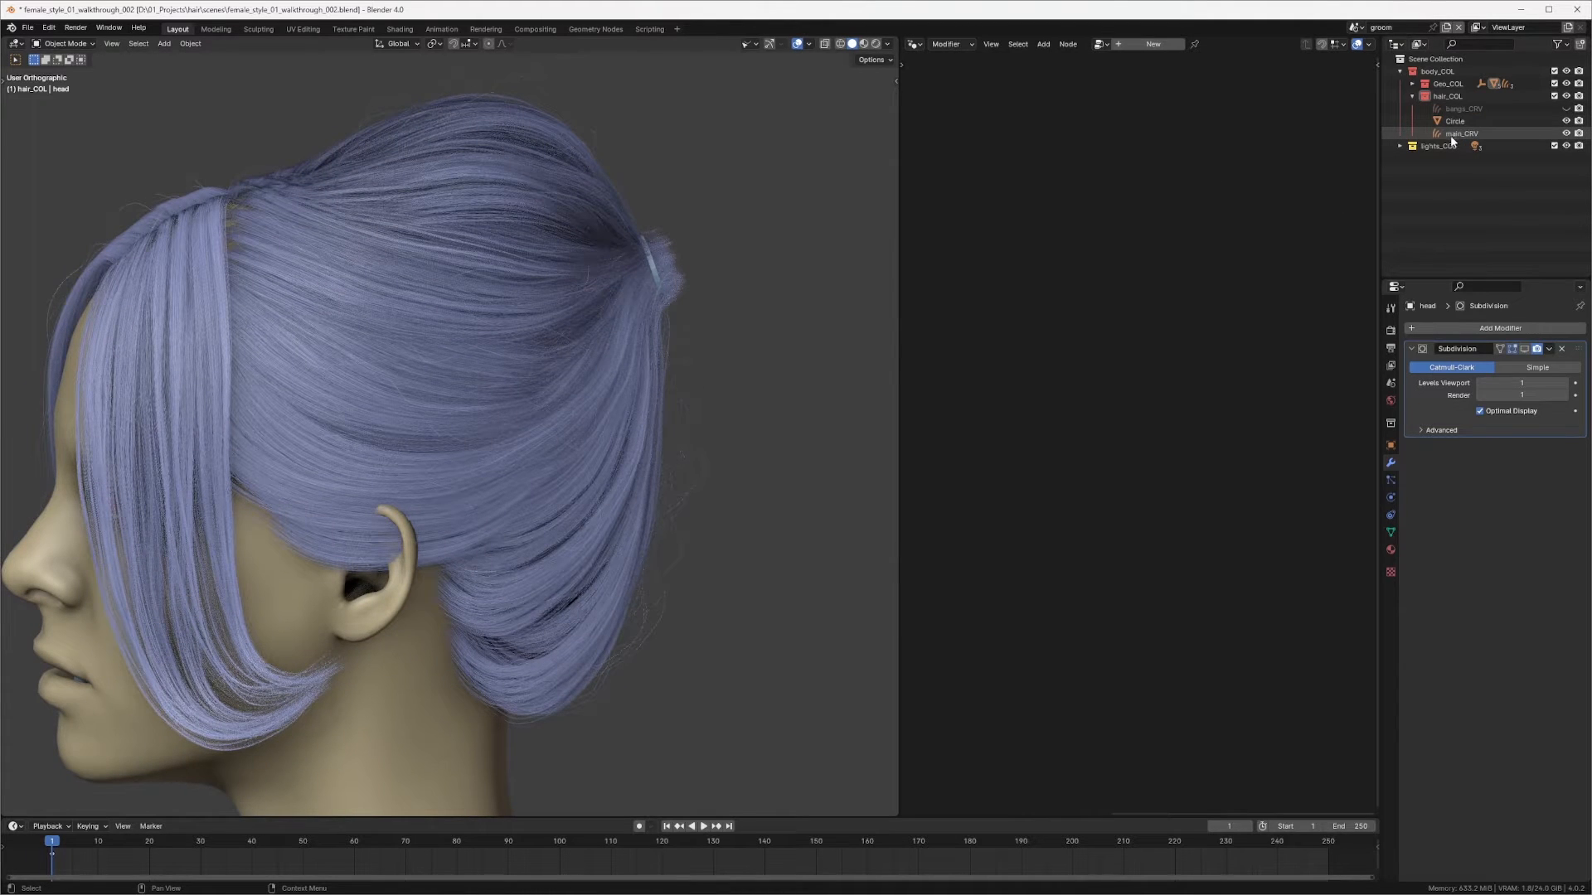
middle_click_drag(643, 373, 616, 329)
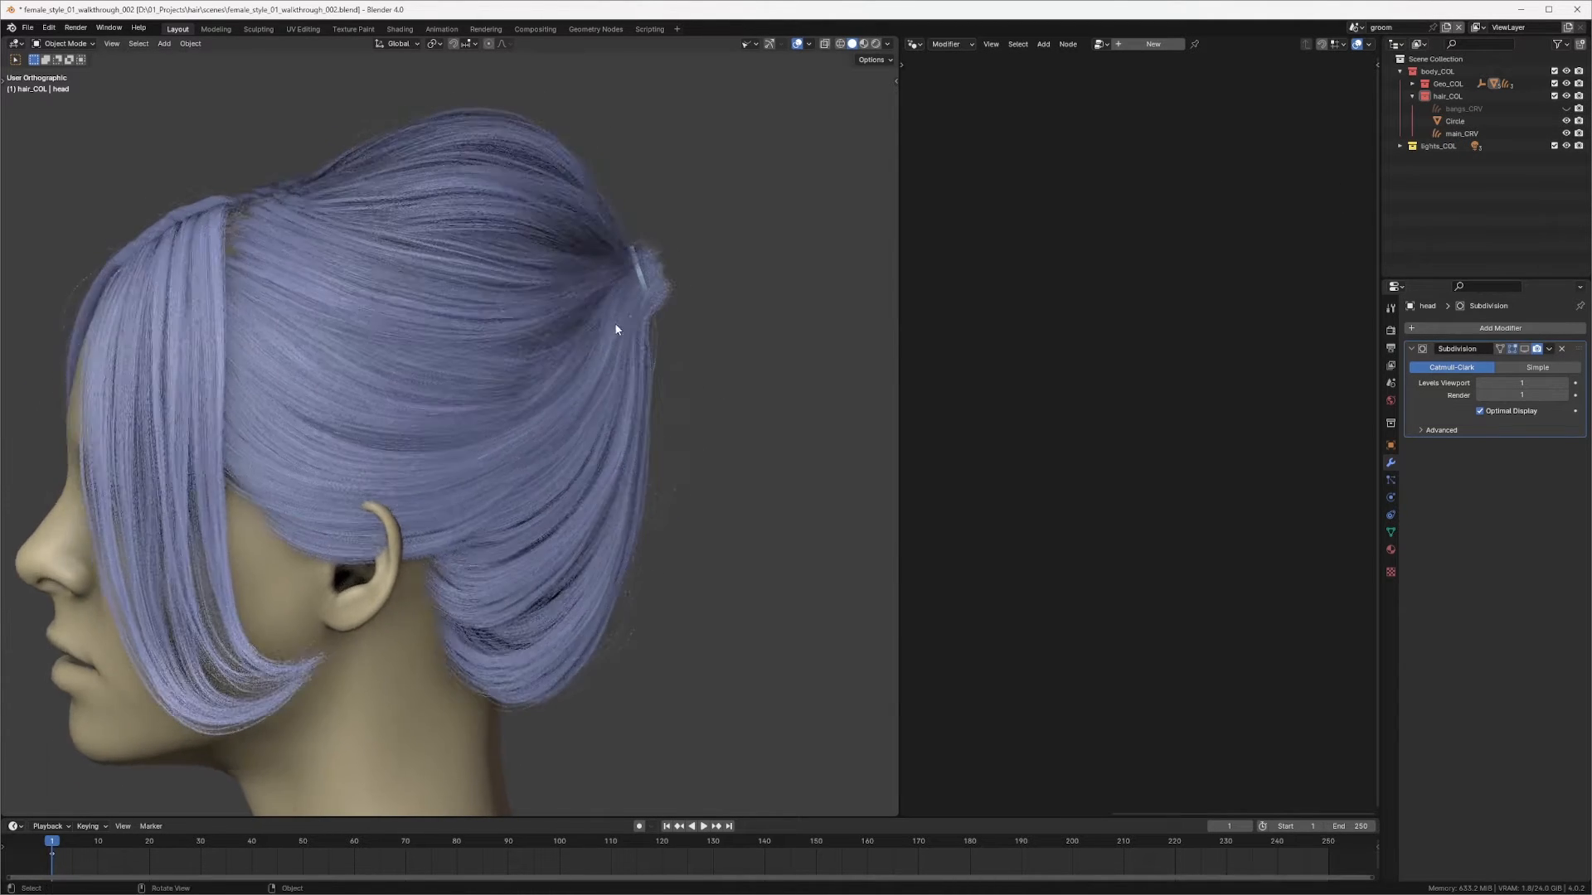
middle_click_drag(635, 272, 640, 314)
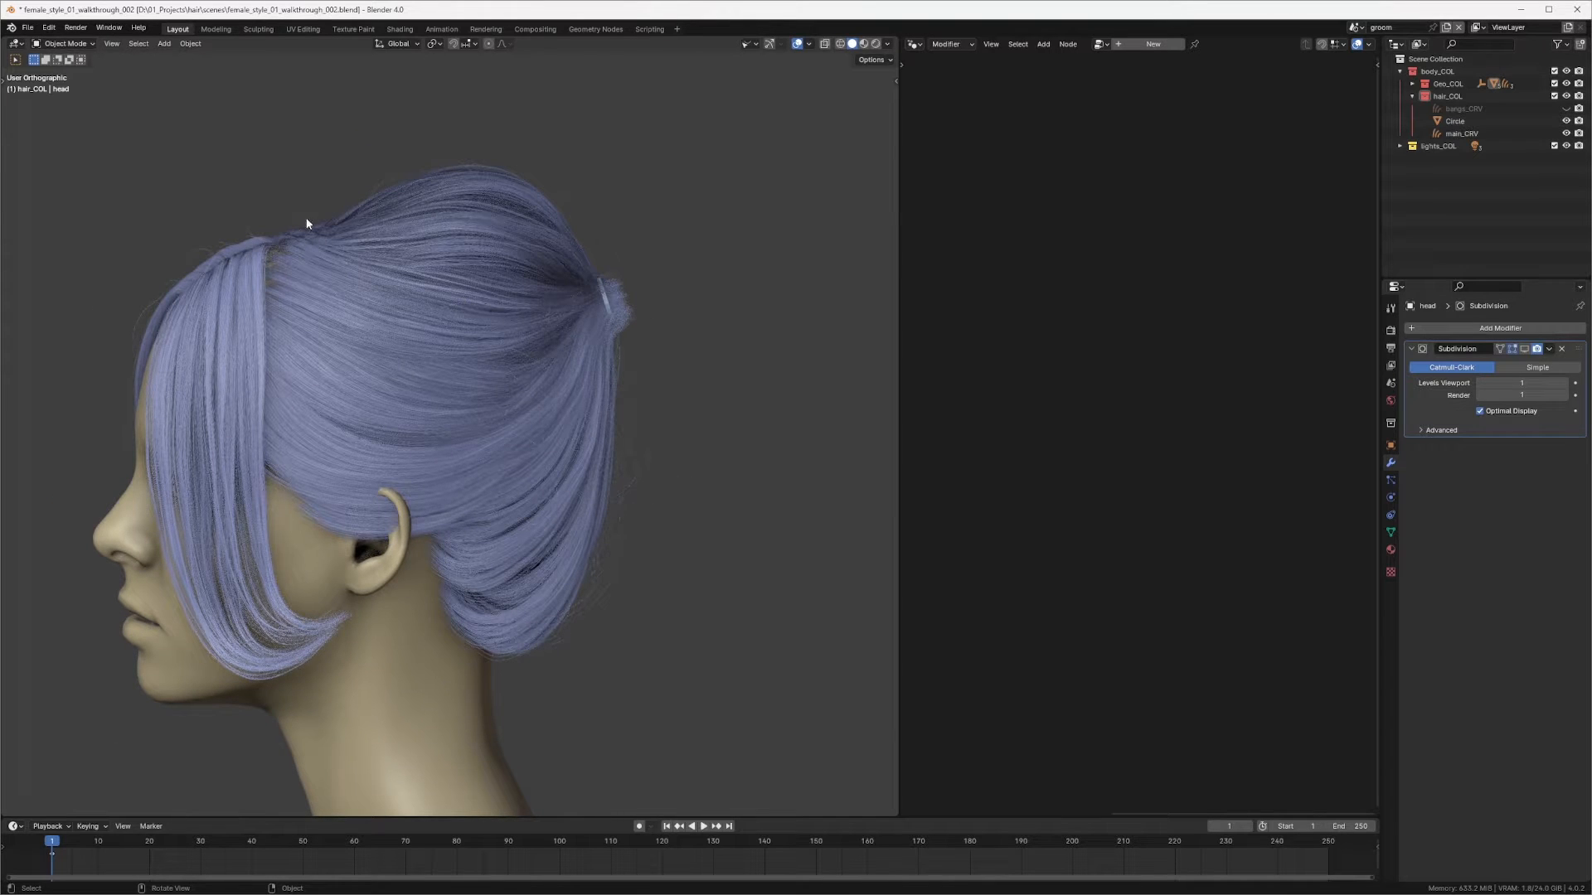
mouse_move(293, 234)
left_mouse_down()
mouse_move(632, 289)
mouse_move(769, 498)
mouse_move(694, 587)
left_mouse_up()
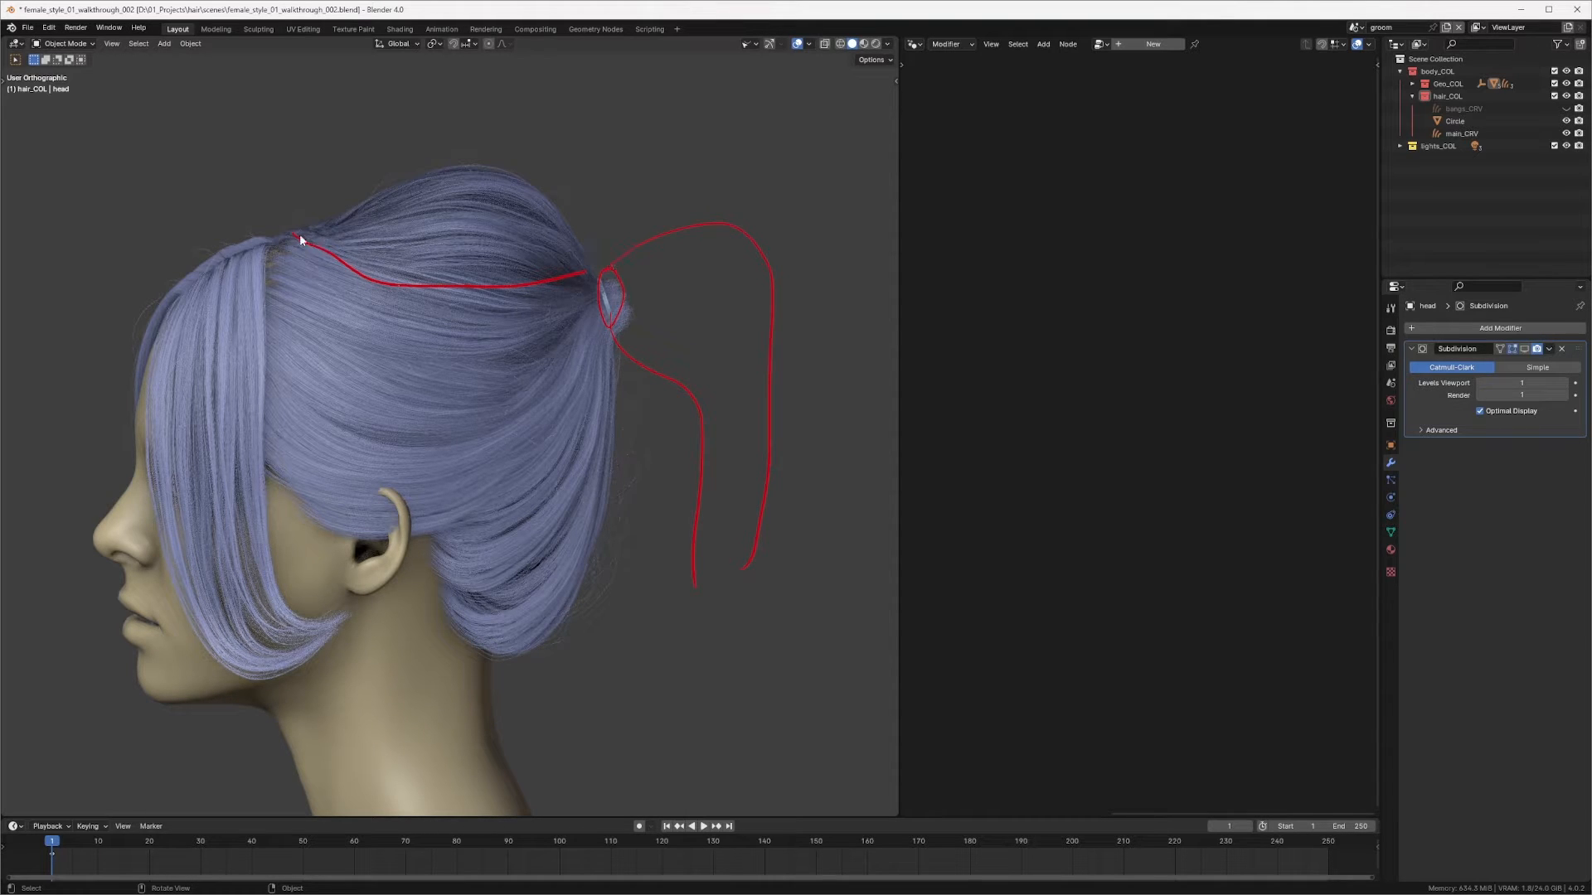
mouse_move(300, 234)
left_mouse_down("ctrl")
mouse_move(420, 285)
mouse_move(755, 234)
mouse_move(788, 403)
mouse_move(756, 552)
mouse_move(739, 394)
mouse_move(587, 327)
mouse_move(668, 359)
mouse_move(696, 455)
mouse_move(693, 585)
left_mouse_up("ctrl")
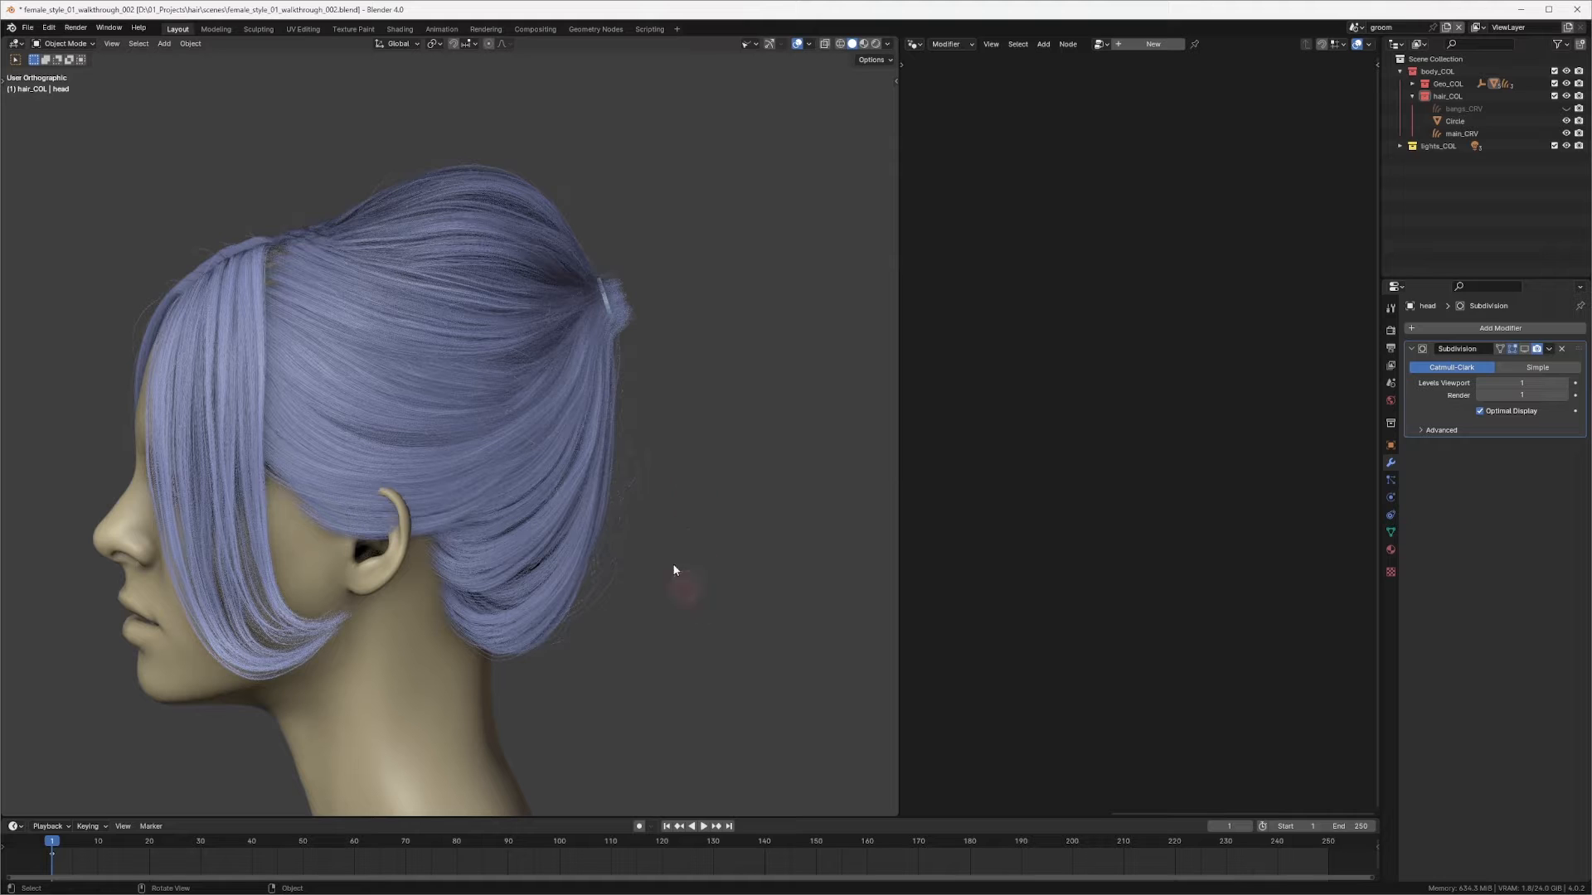
scroll(688, 353, "up", 6)
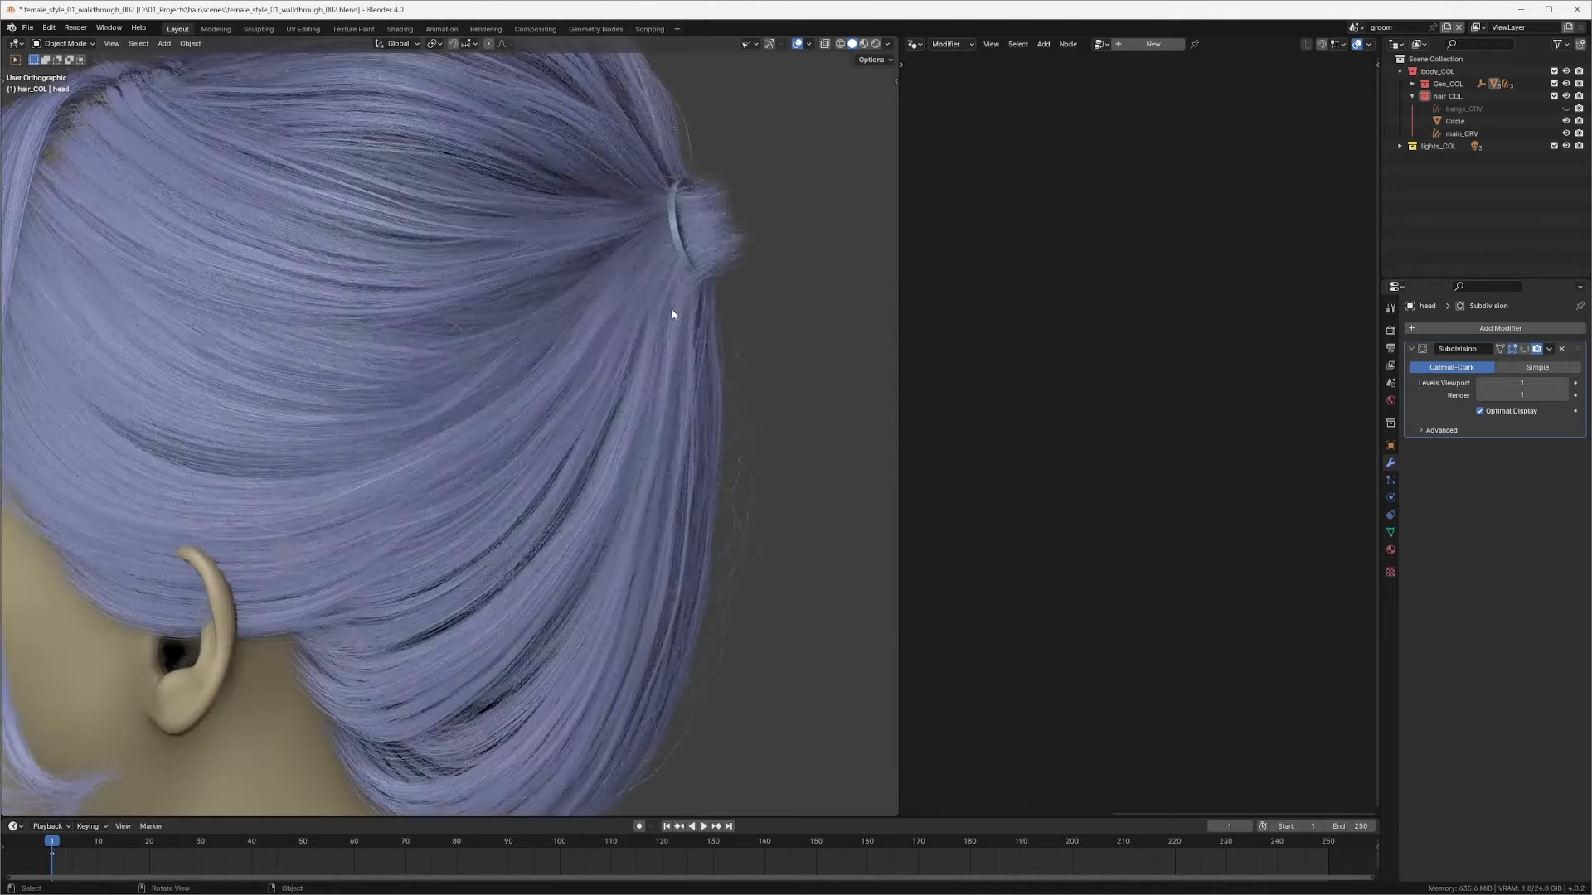
left_click(646, 290)
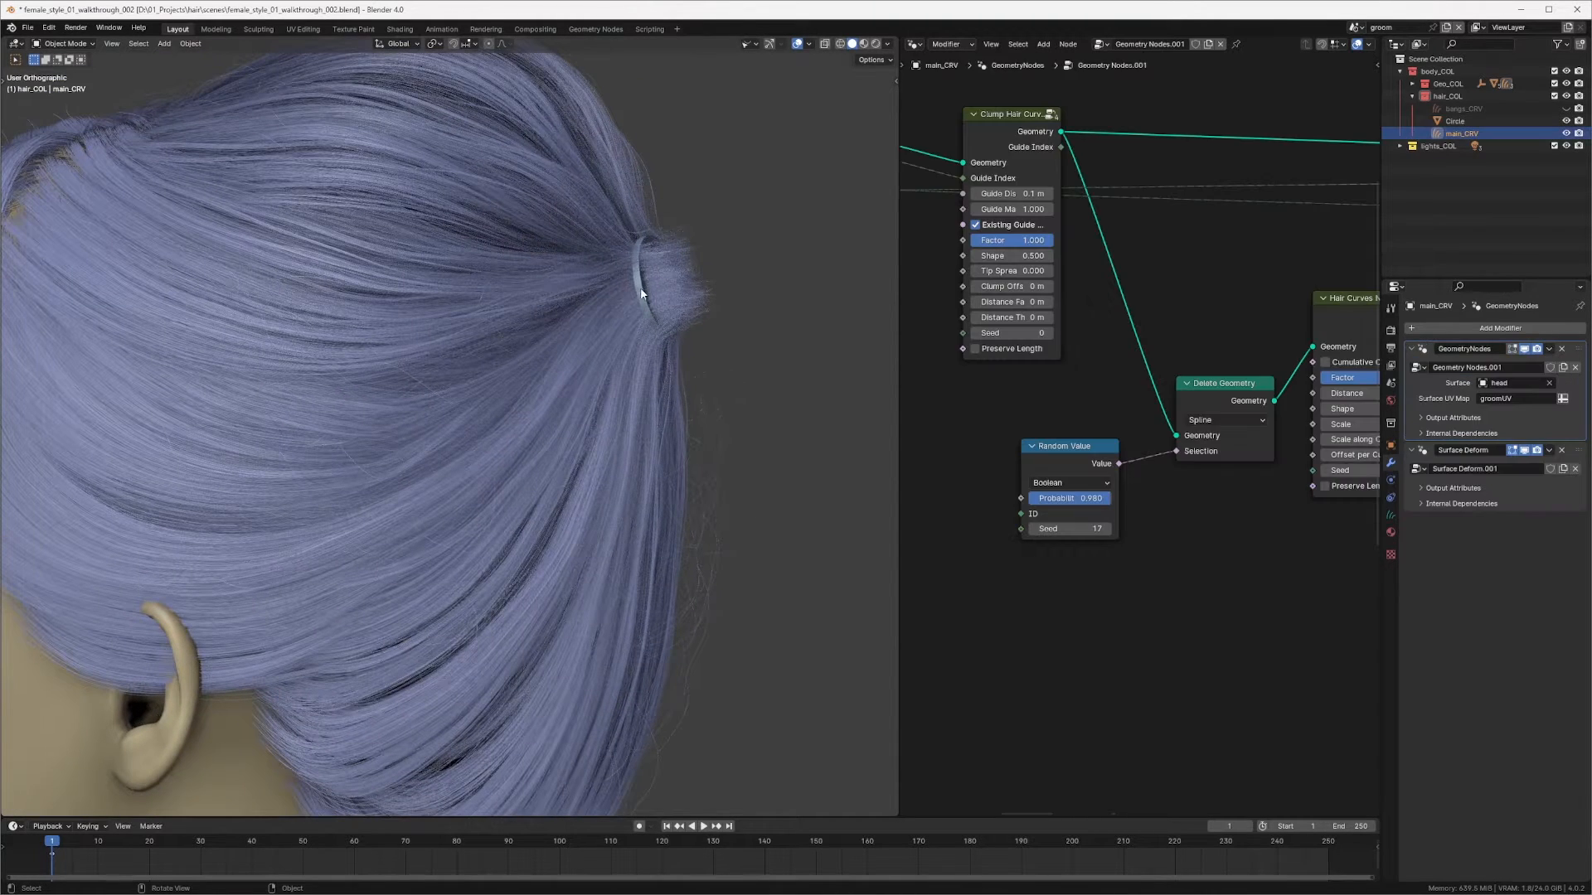
scroll(650, 316, "down", 4)
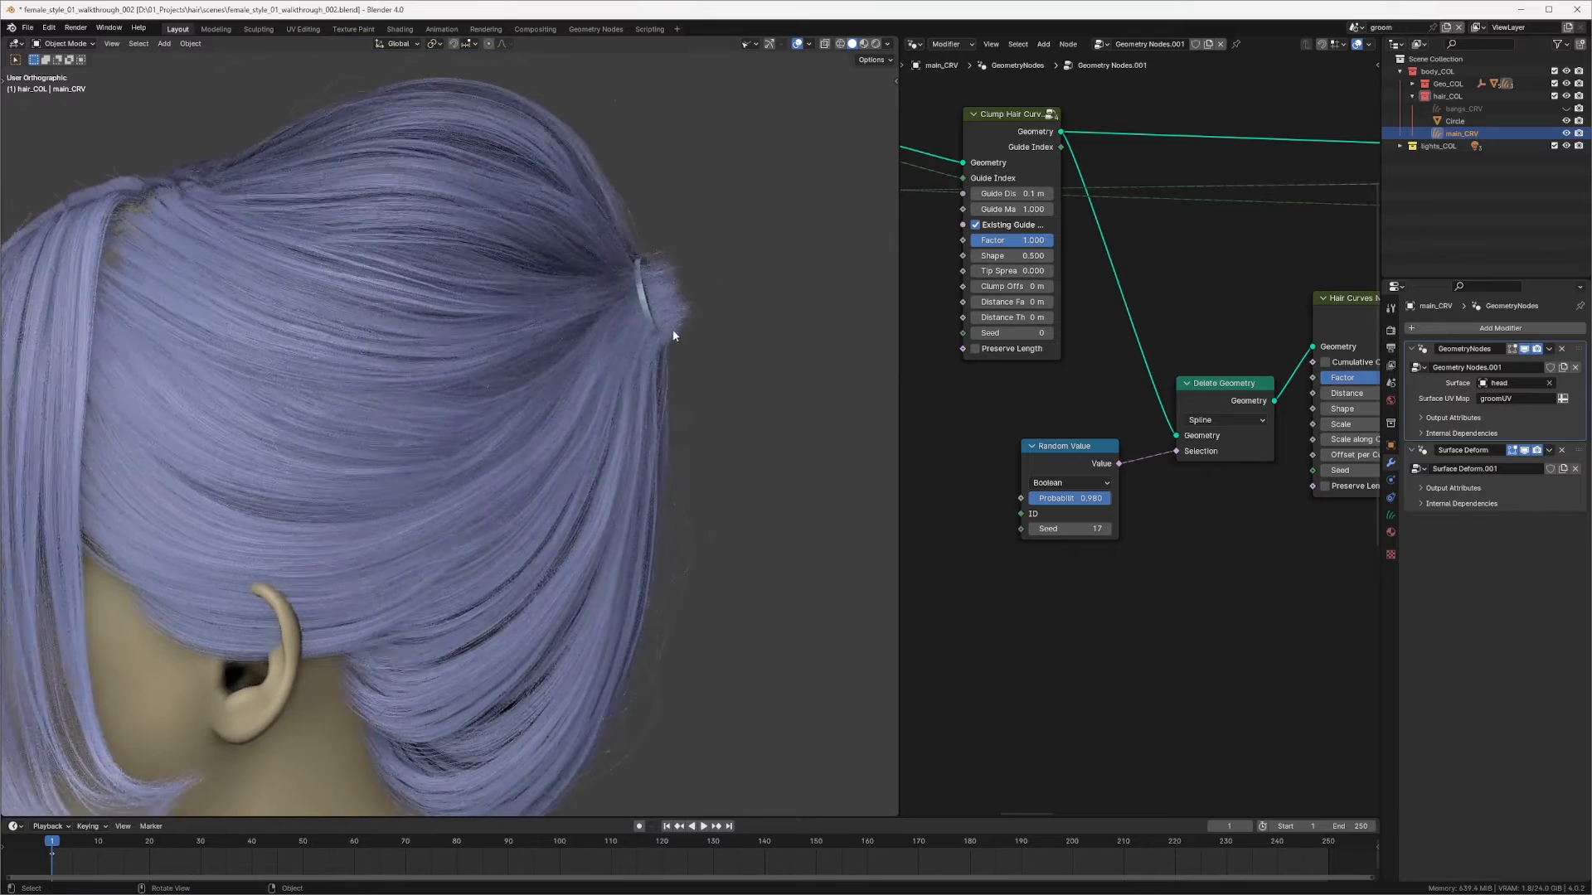
scroll(695, 324, "down", 2)
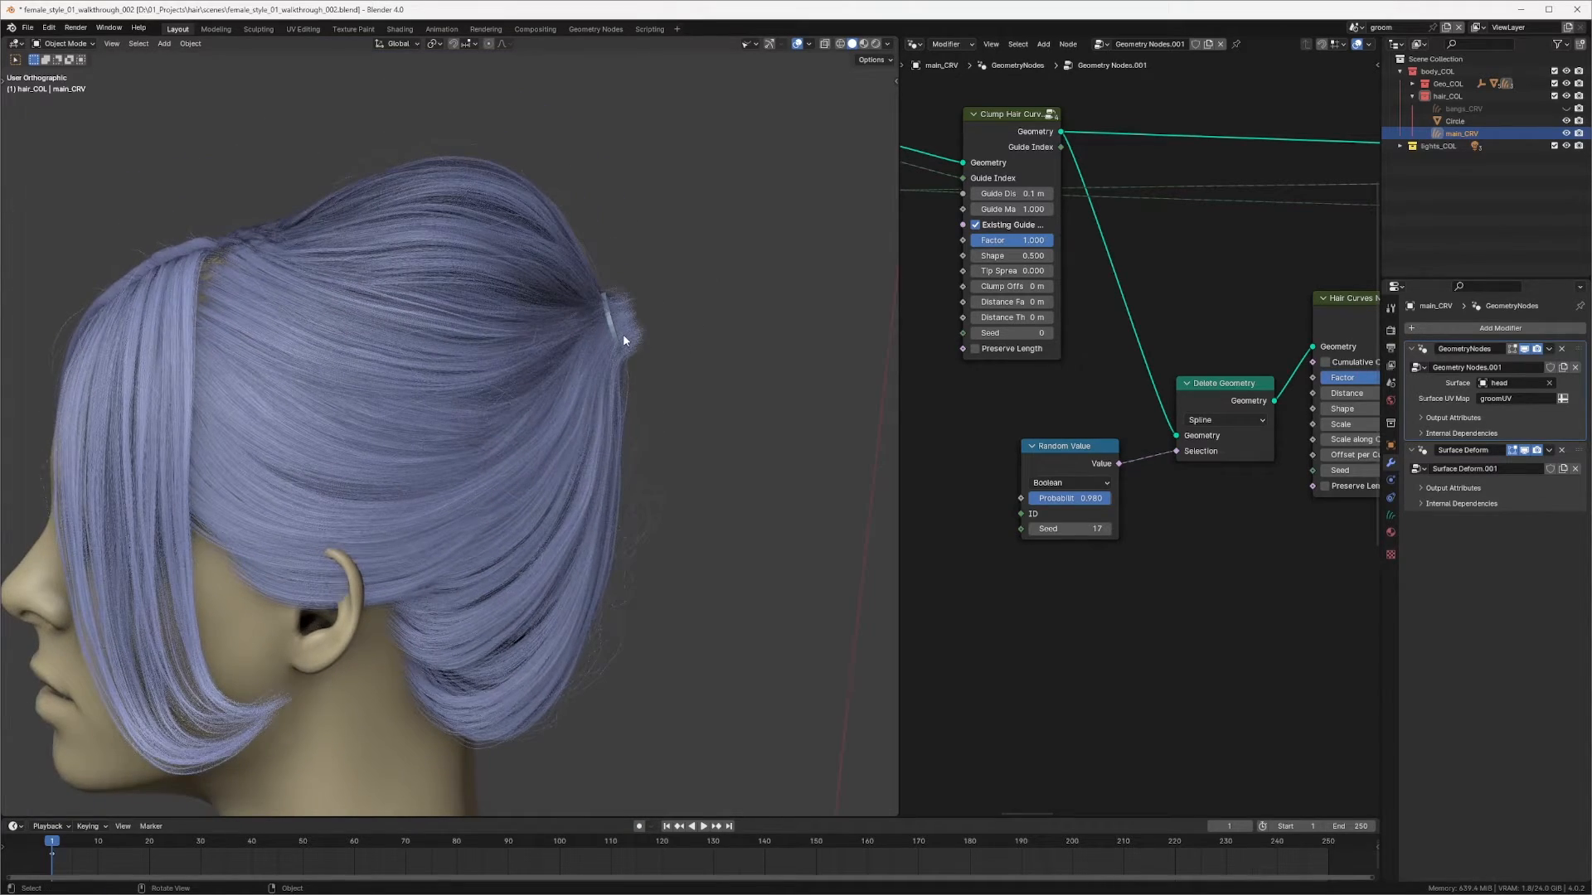
scroll(614, 306, "up", 2)
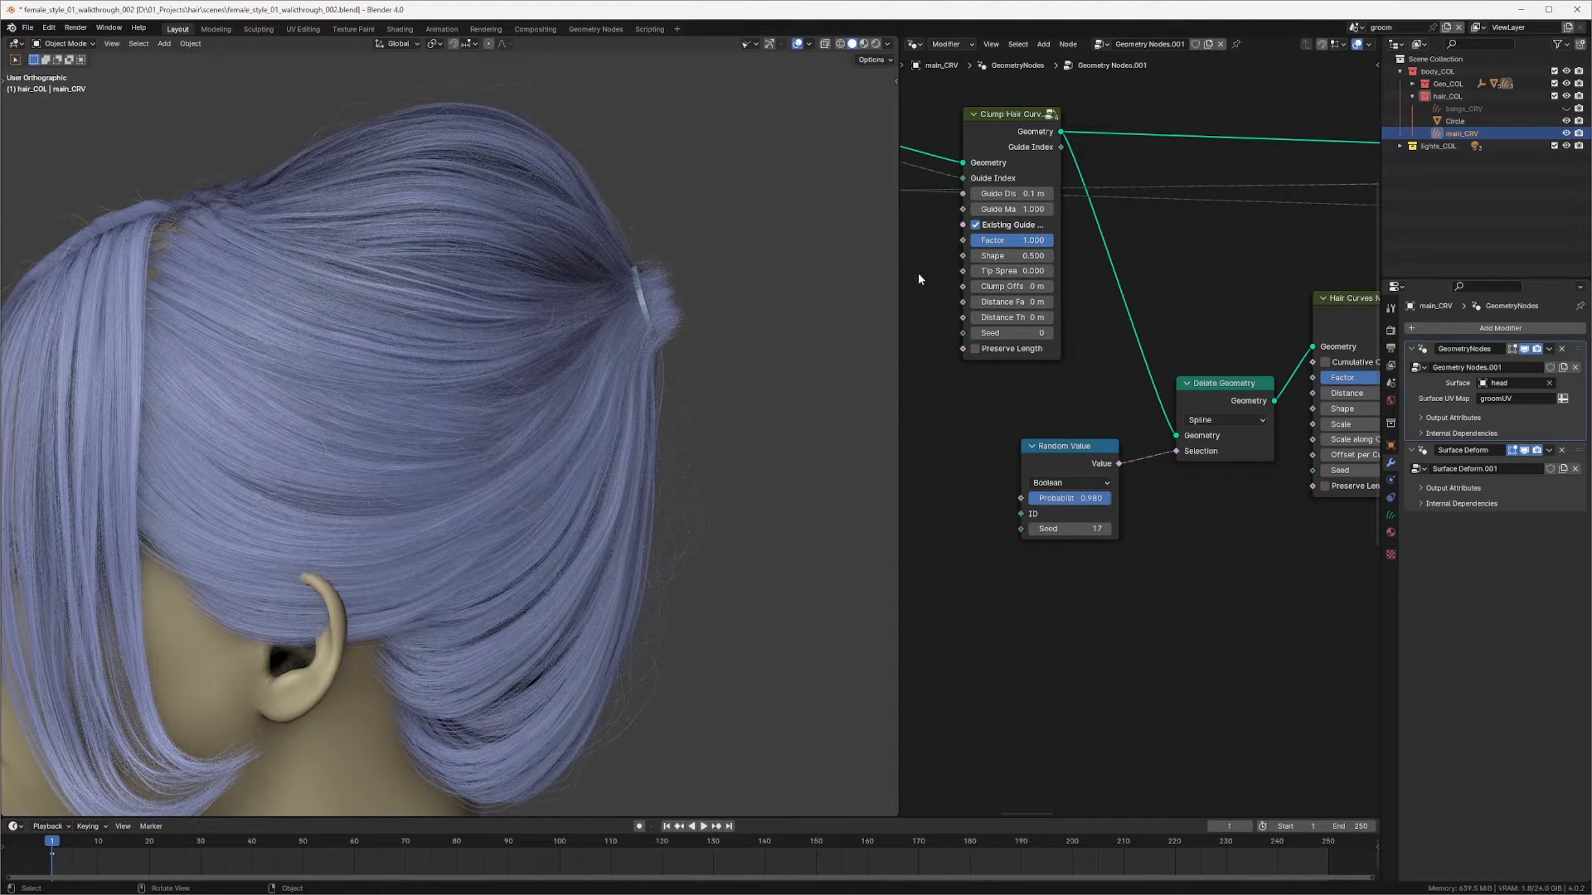
Step: Rename the Circle object to ponty_tail_GM
left_click(1447, 121)
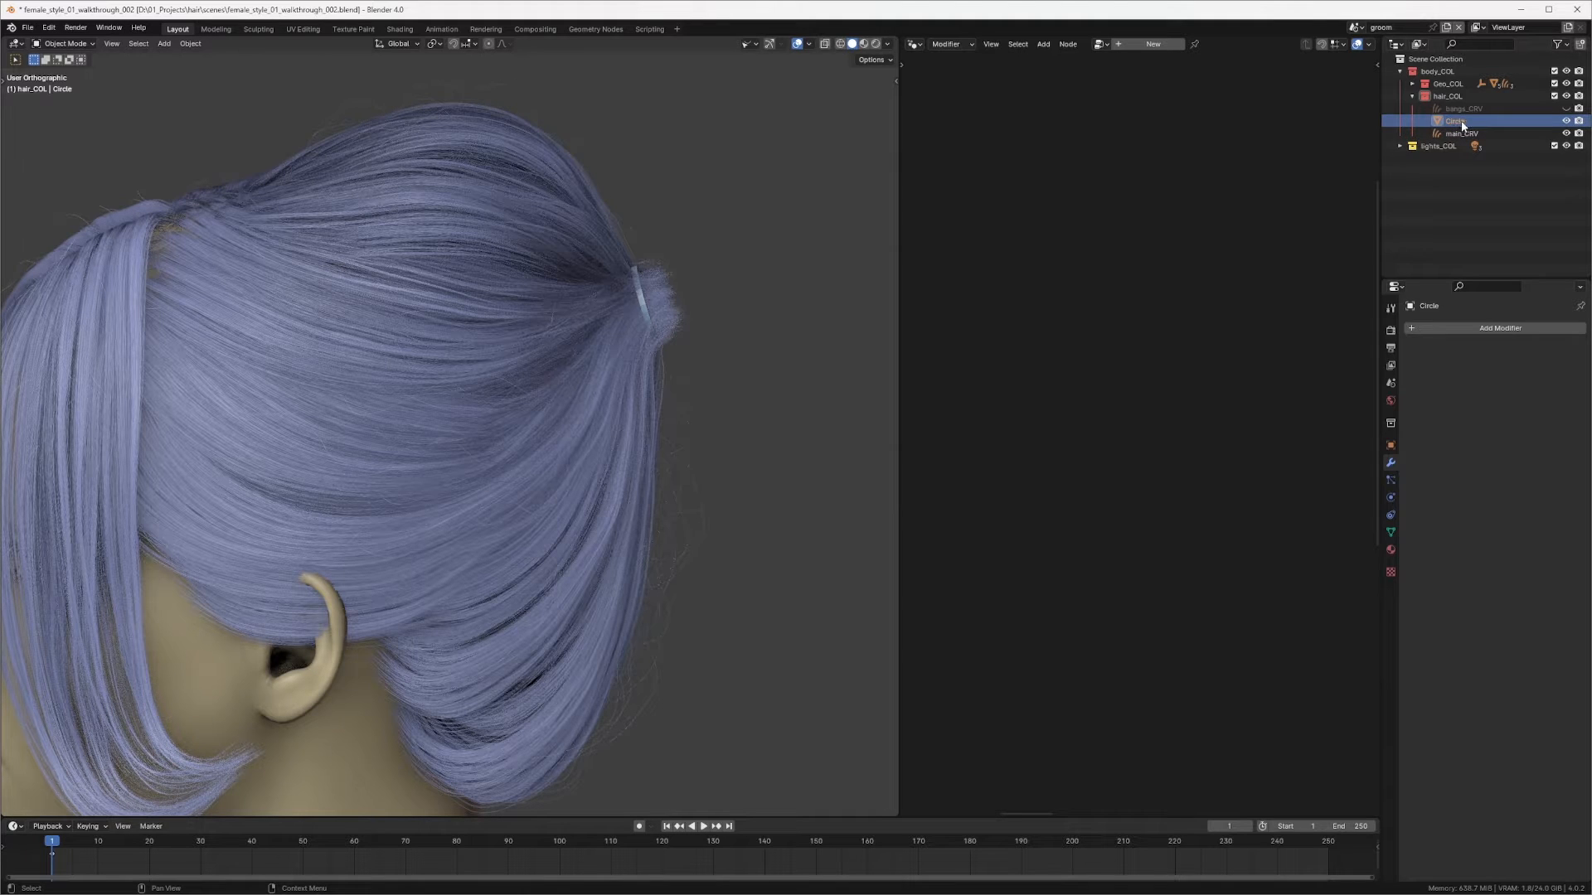
double_click(1459, 122)
type("p")
type("onty_tail")
type("_t")
type("ail")
key("Return")
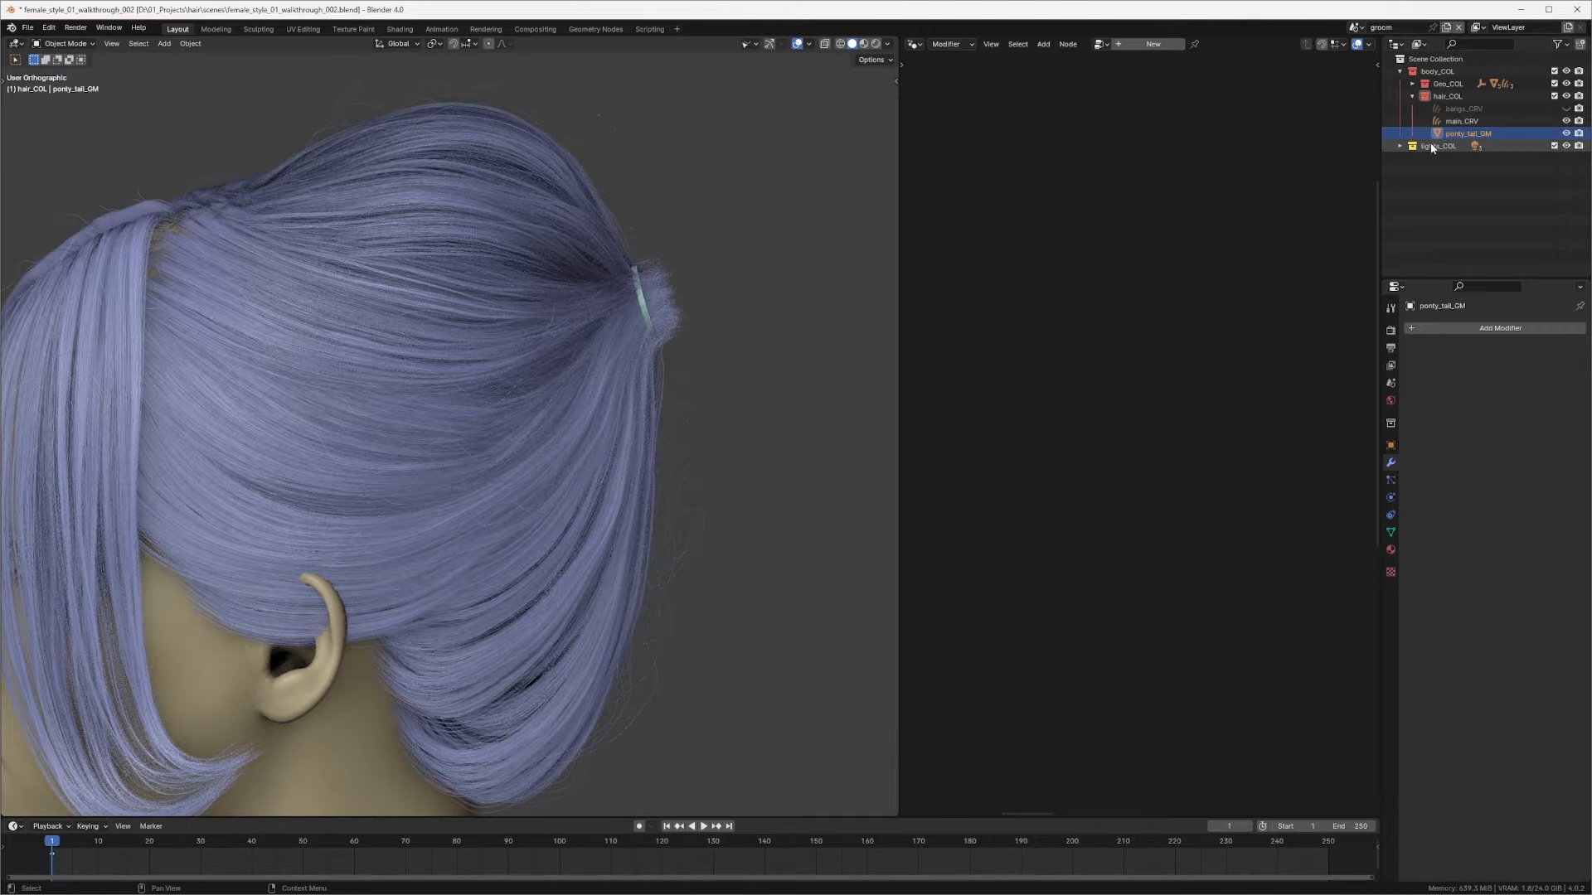
Step: Isolate the hair tie ring in local view and inspect its mesh in Edit Mode
scroll(465, 409, "up", 3)
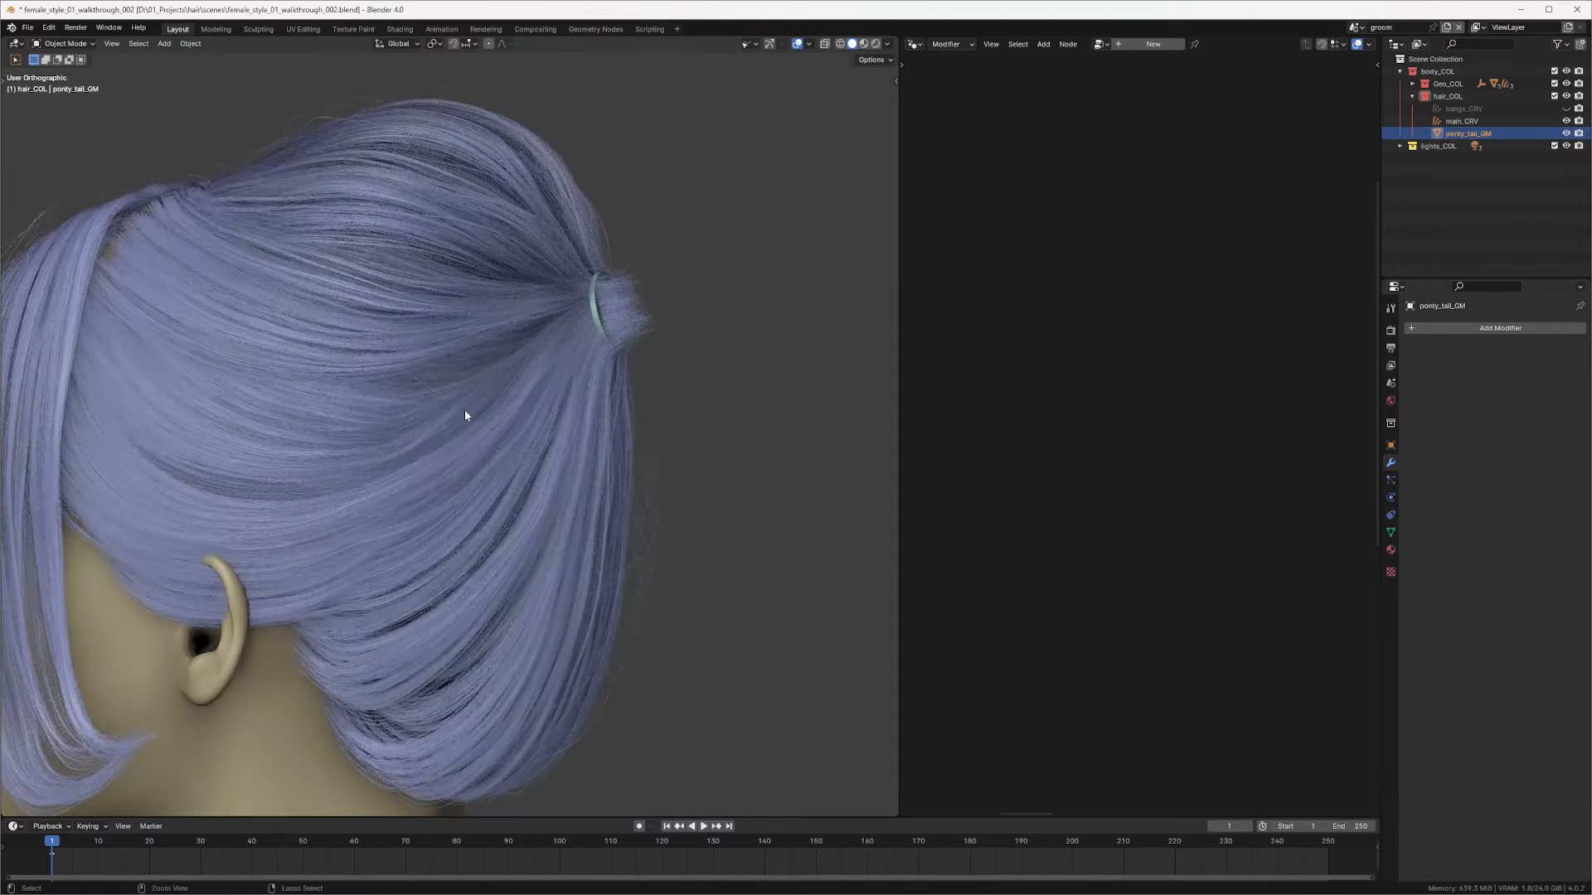
key("KP_Divide")
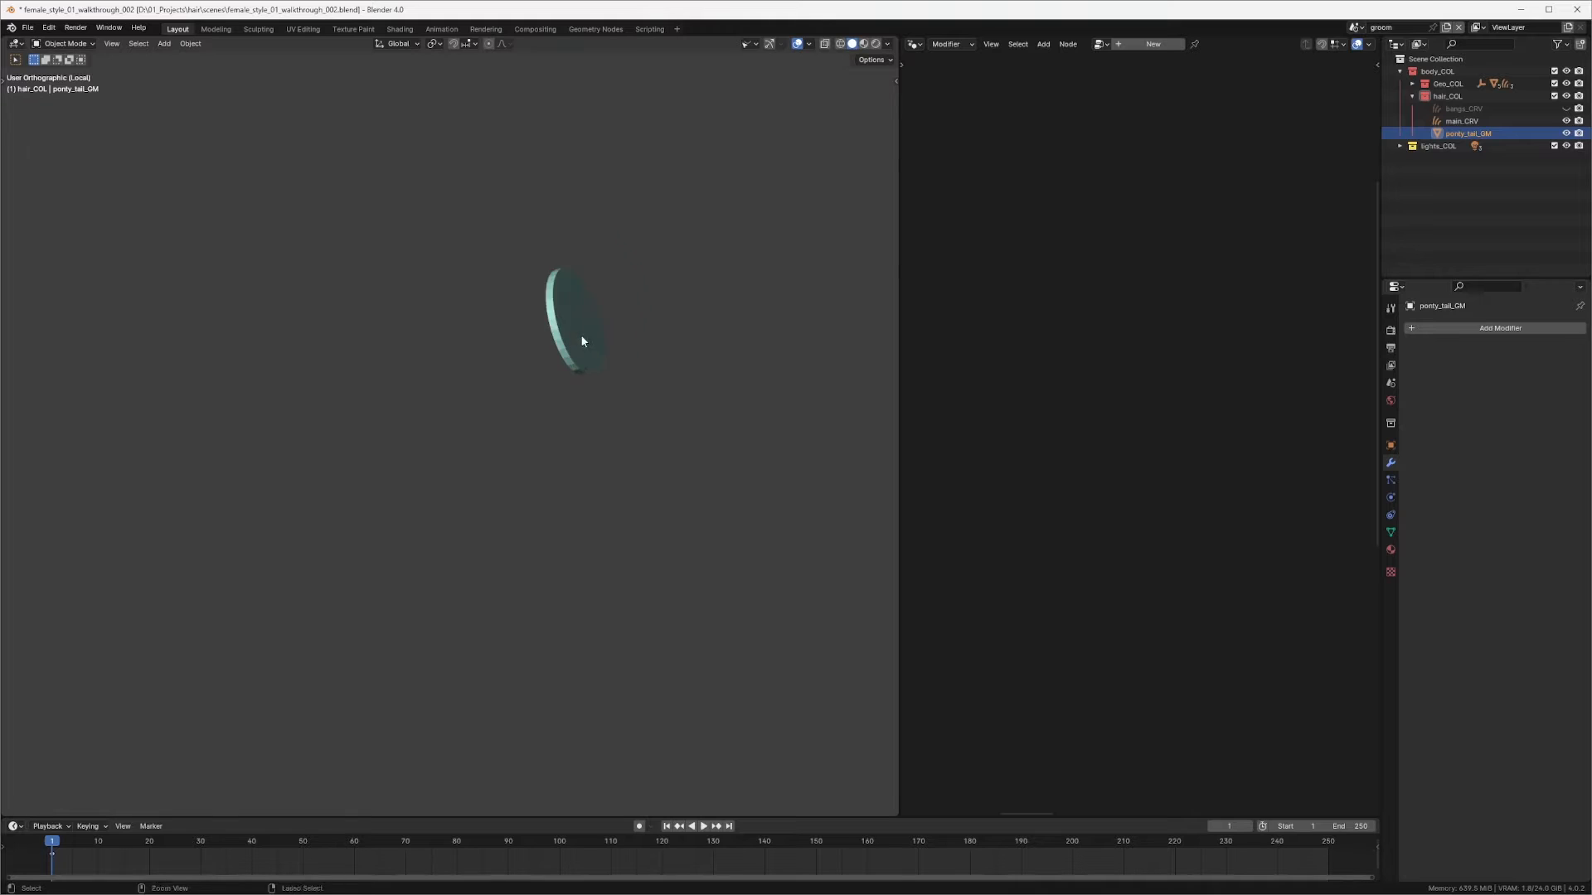
key("Tab")
middle_click_drag(615, 298, 704, 291)
key("ctrl+KP_Add")
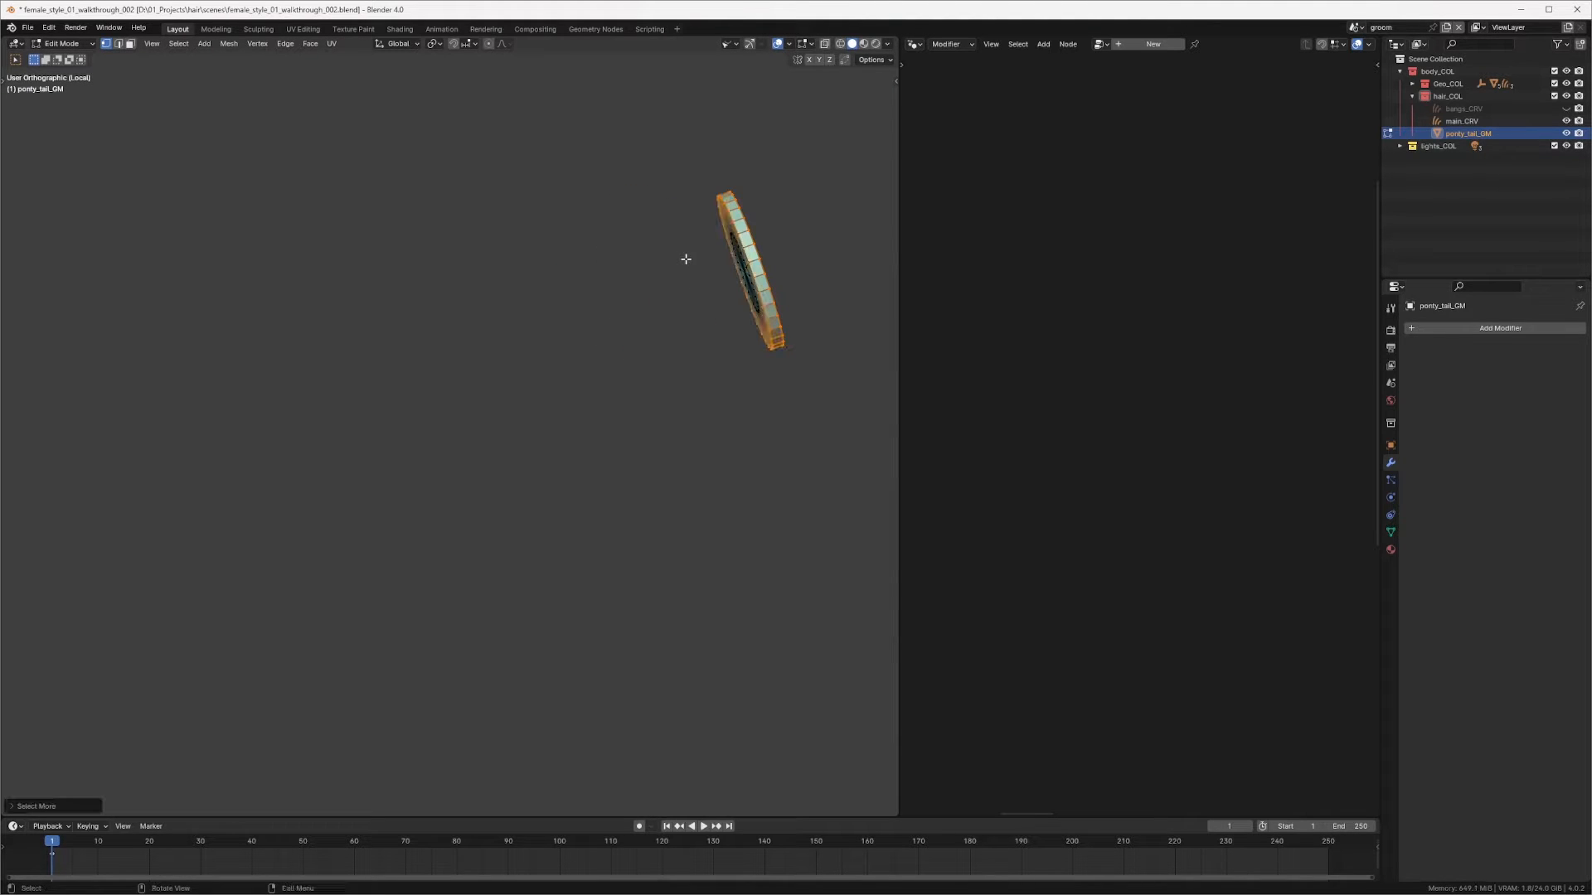
middle_click_drag(495, 233, 455, 250)
key("ctrl+z")
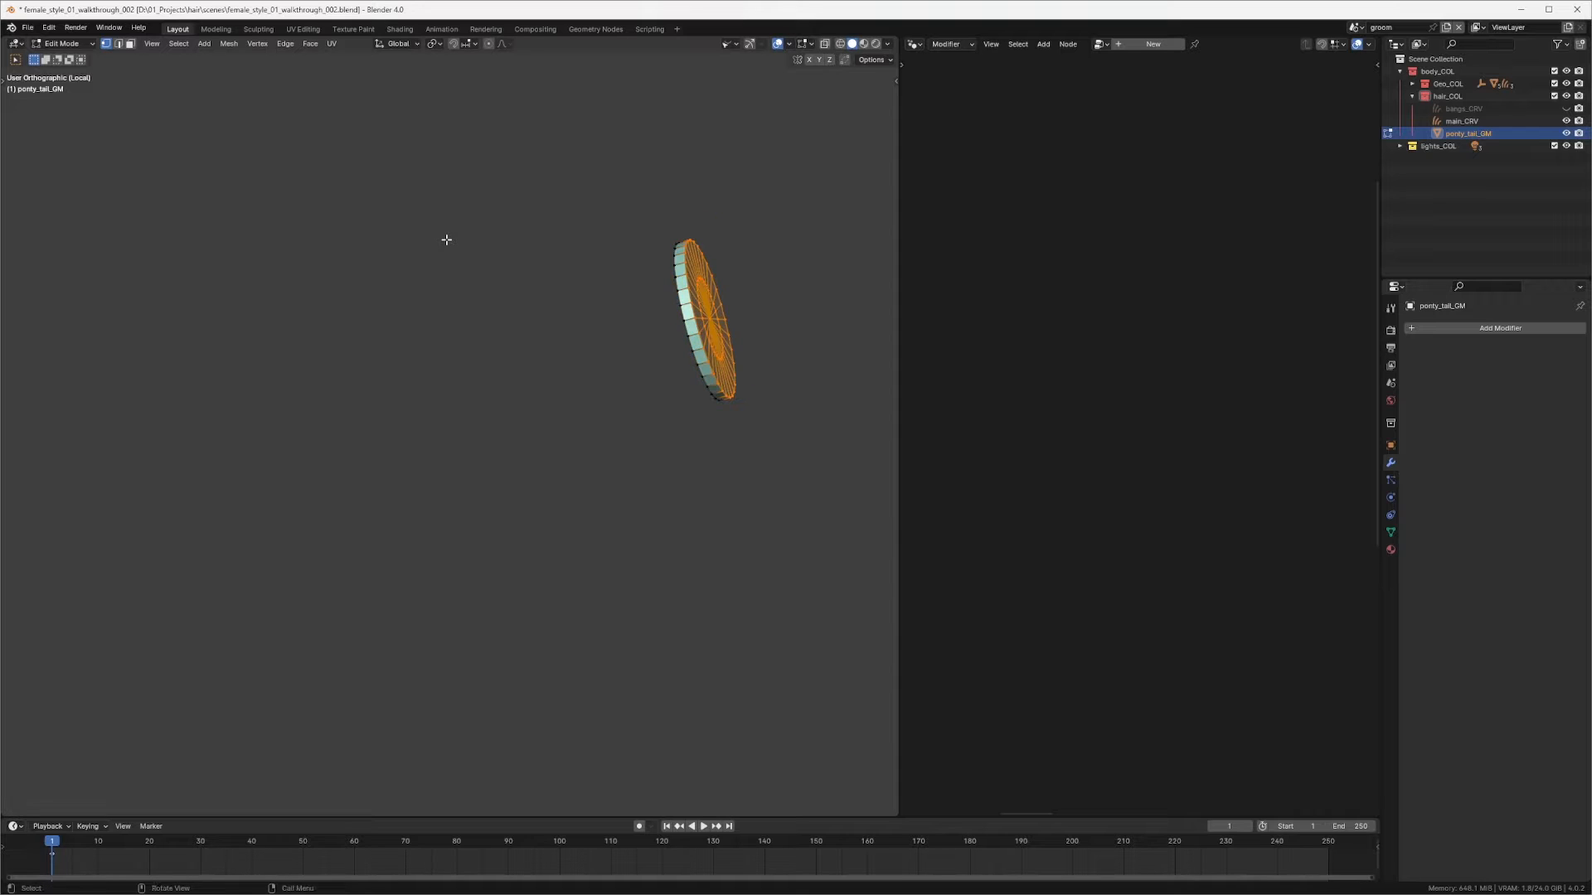
key("ctrl+z")
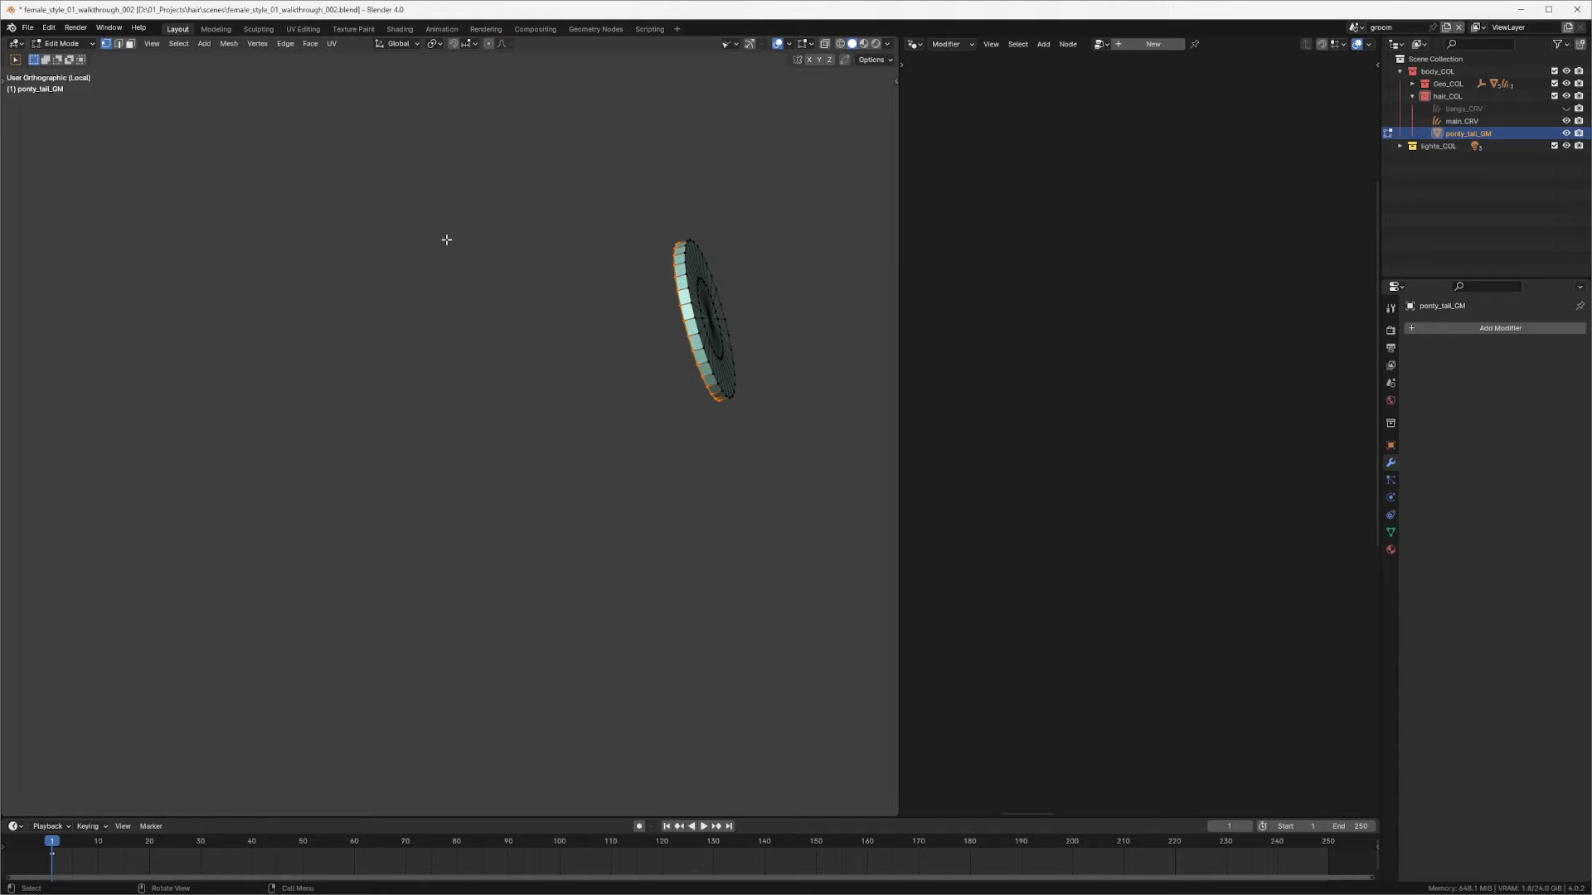
key("ctrl+z")
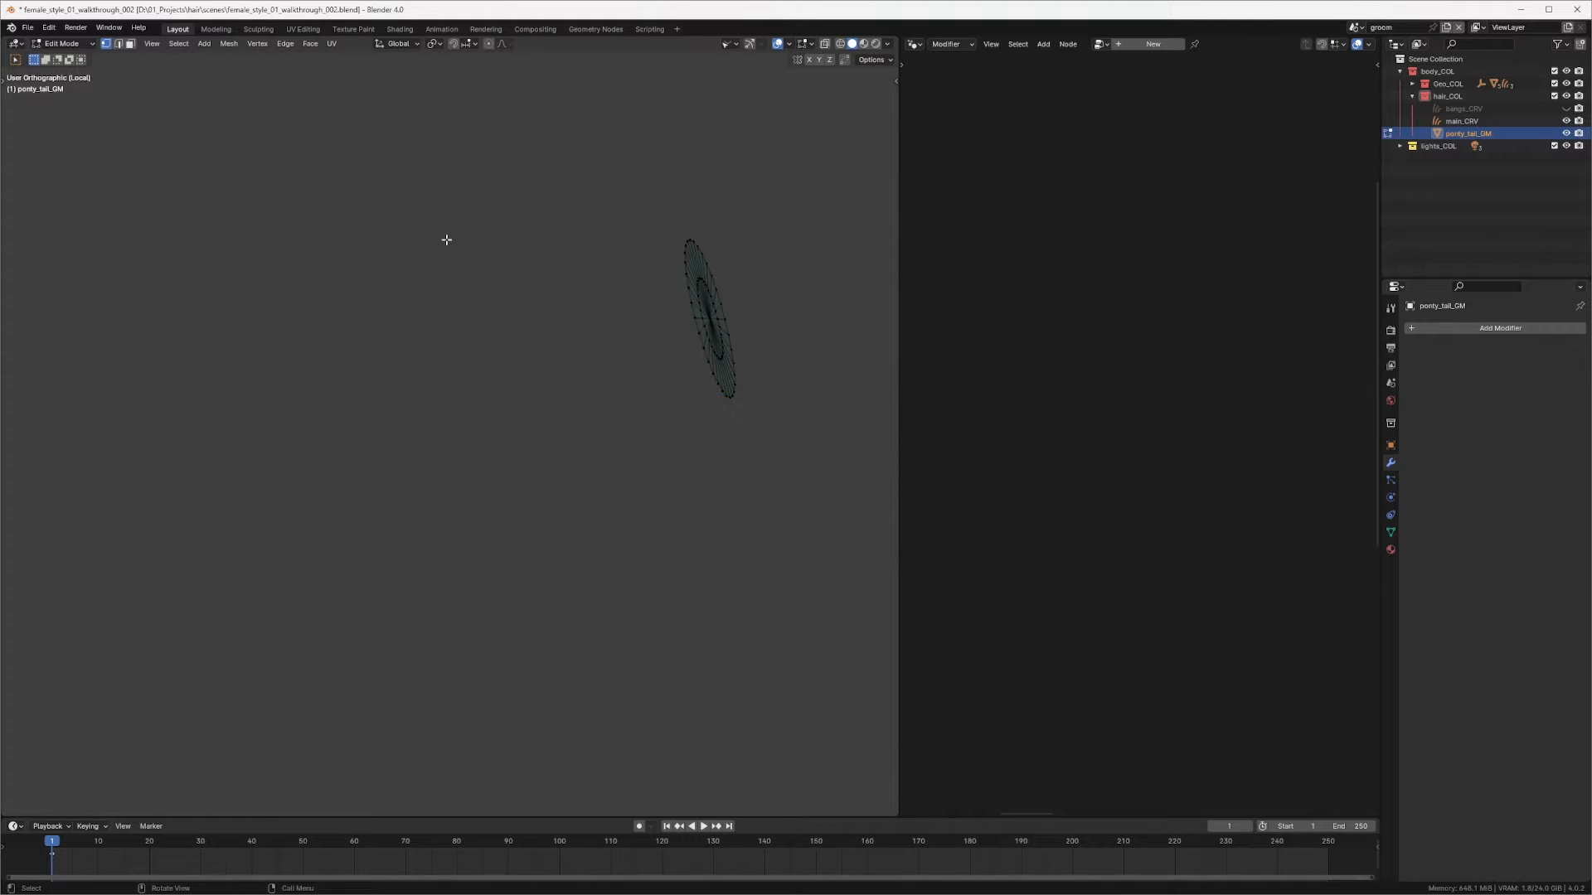
middle_click_drag(446, 240, 638, 291)
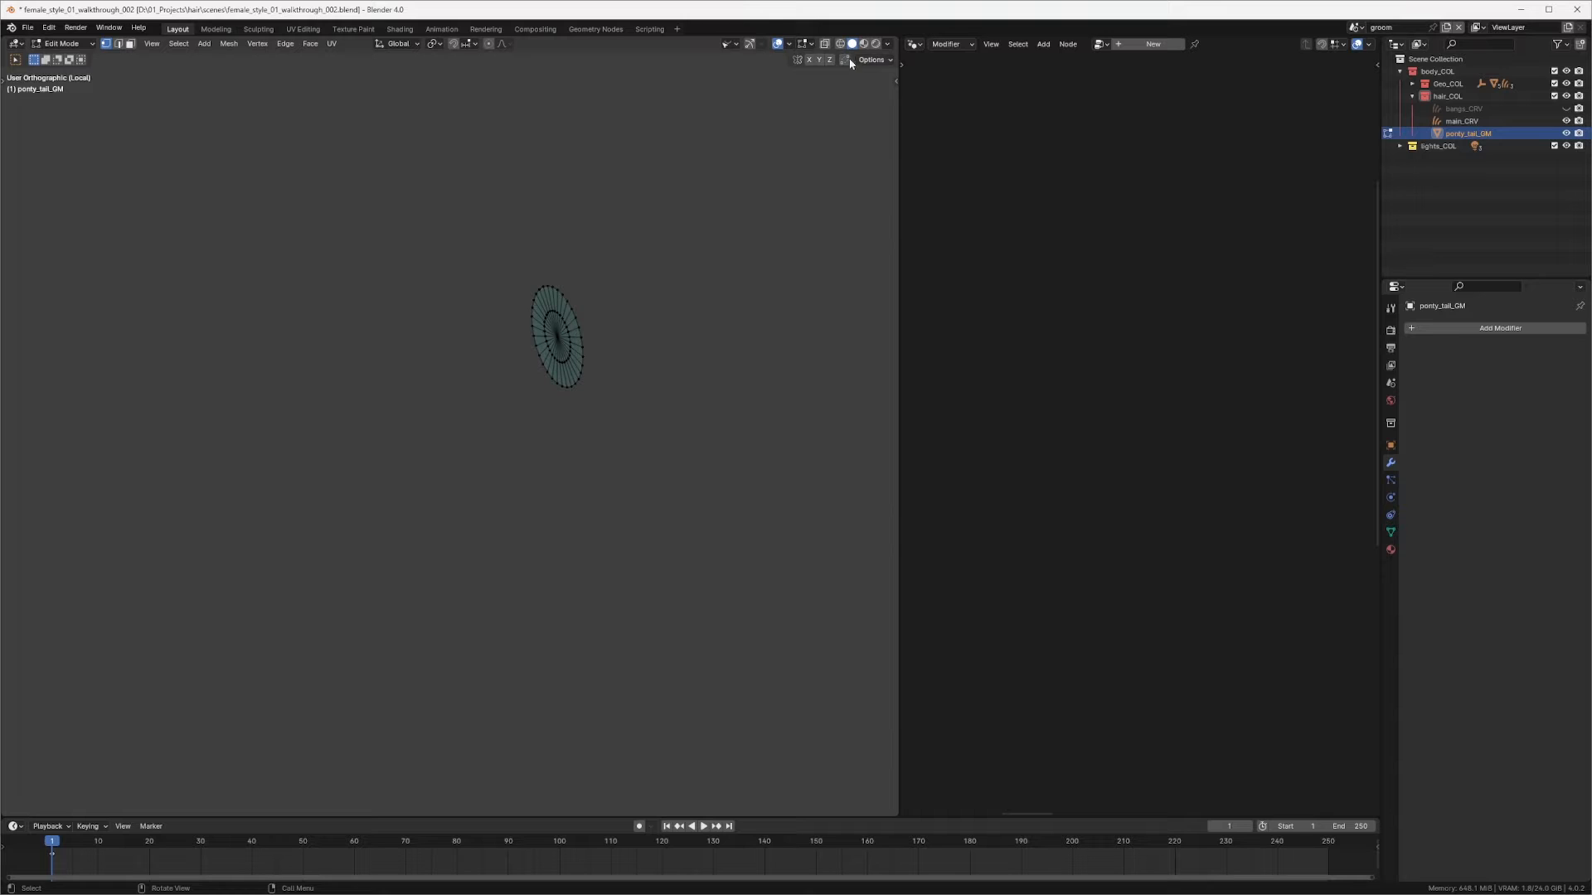
middle_click_drag(790, 113, 760, 146)
key("Tab")
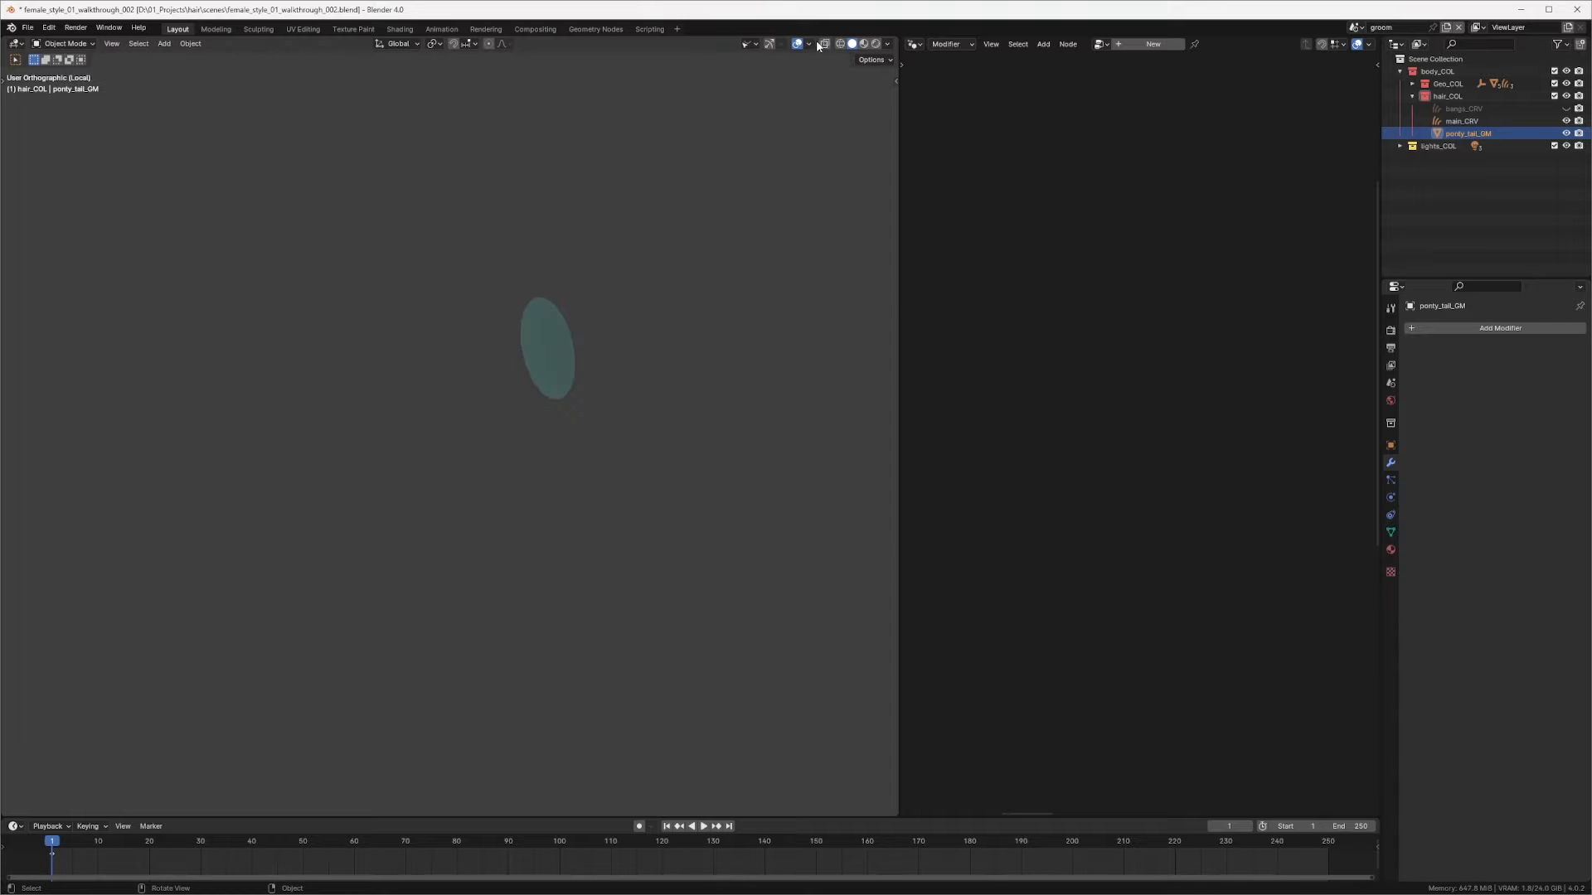
Step: Turn on the Face Orientation overlay and recalculate the ring's normals so they face outside
left_click(808, 44)
left_click(738, 270)
mouse_move(630, 328)
middle_mouse_down()
mouse_move(608, 356)
mouse_move(636, 343)
mouse_move(619, 322)
mouse_move(554, 376)
mouse_move(632, 340)
middle_mouse_up()
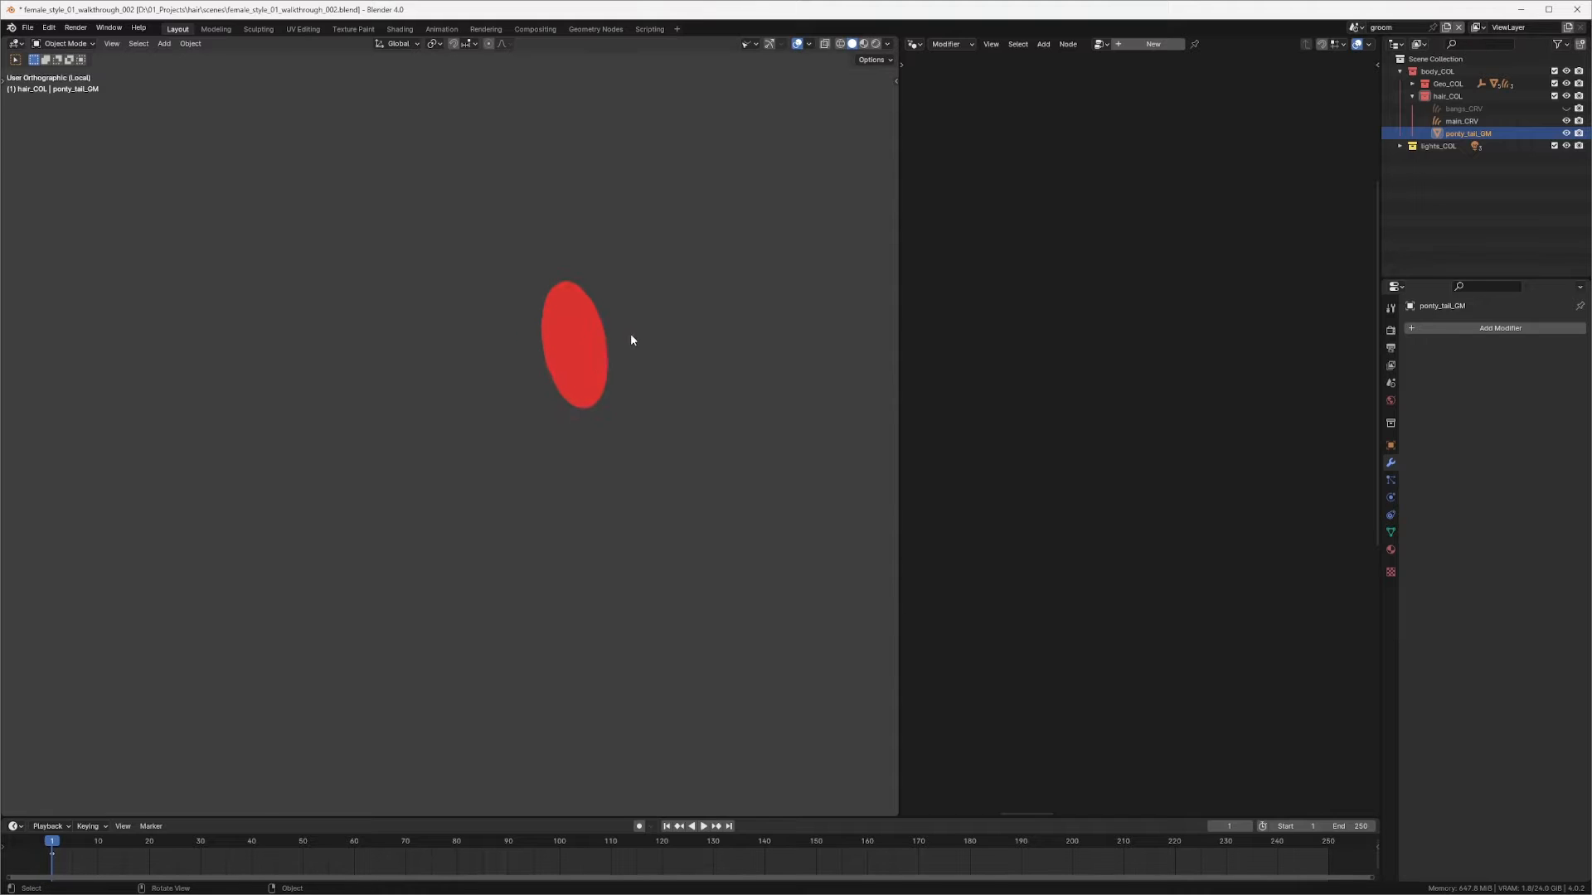
key("Tab")
key("a")
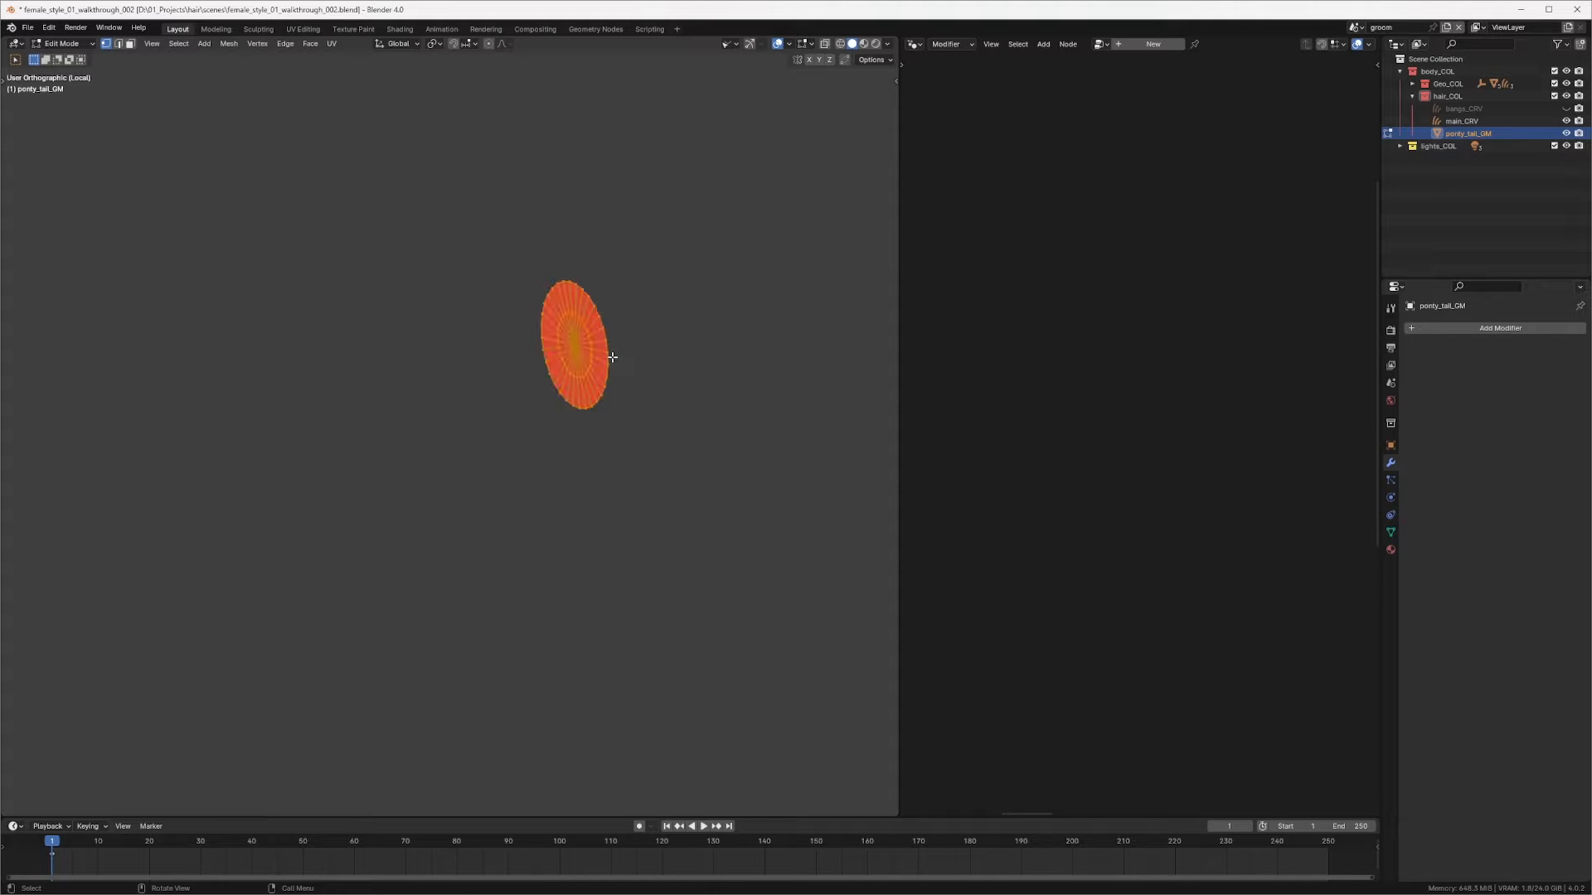
key("shift+n")
middle_click_drag(615, 362, 515, 387)
key("Tab")
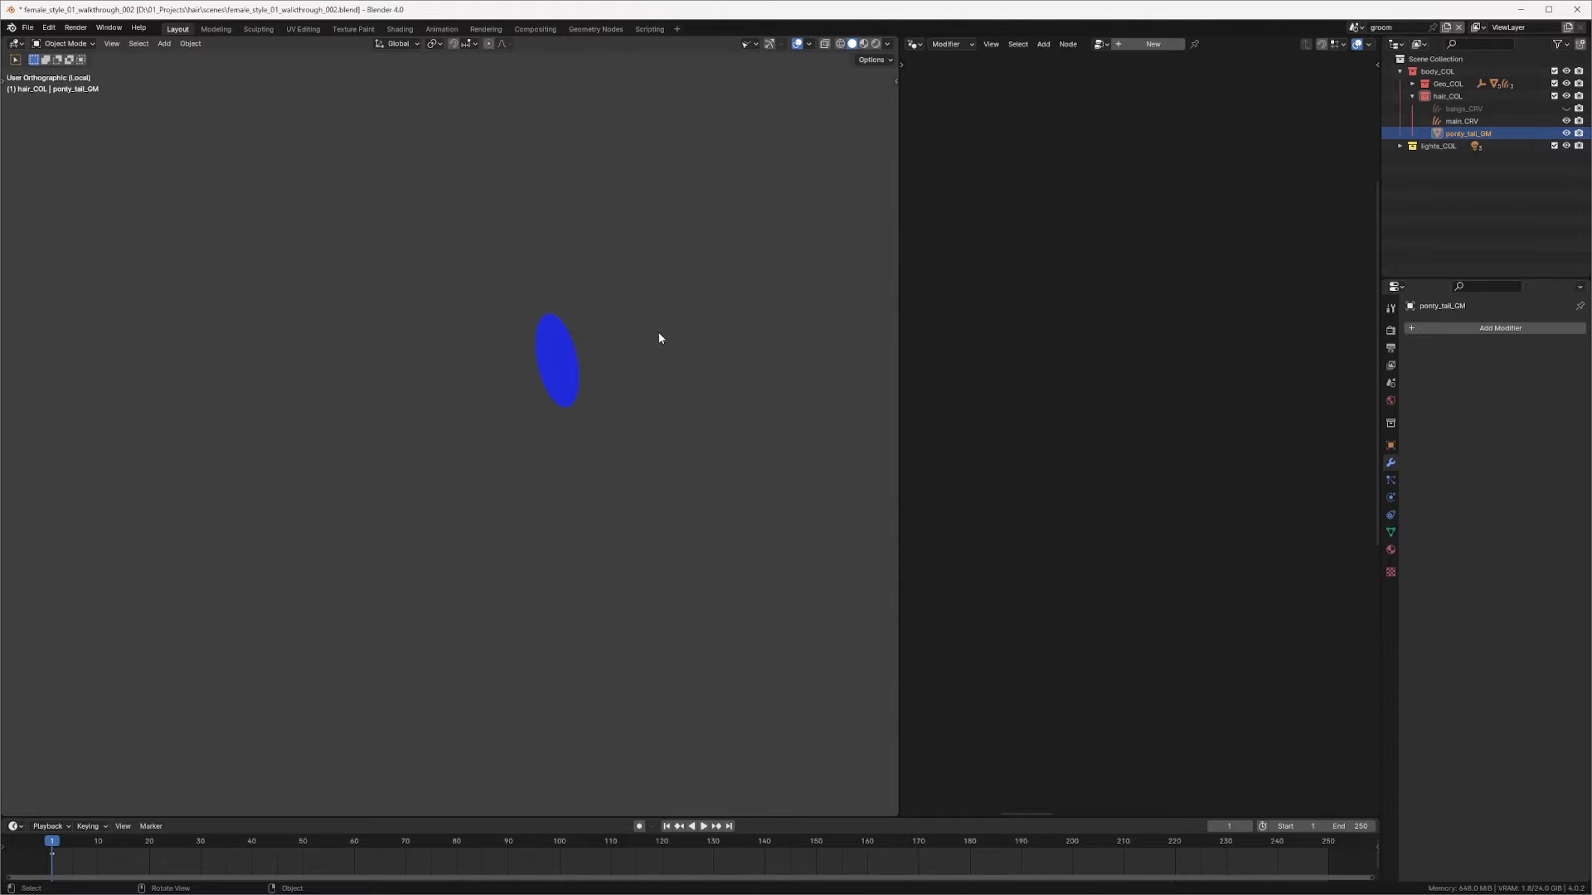
Step: Return to the full scene, turn off the Face Orientation overlay and enable X-ray
key("KP_Divide")
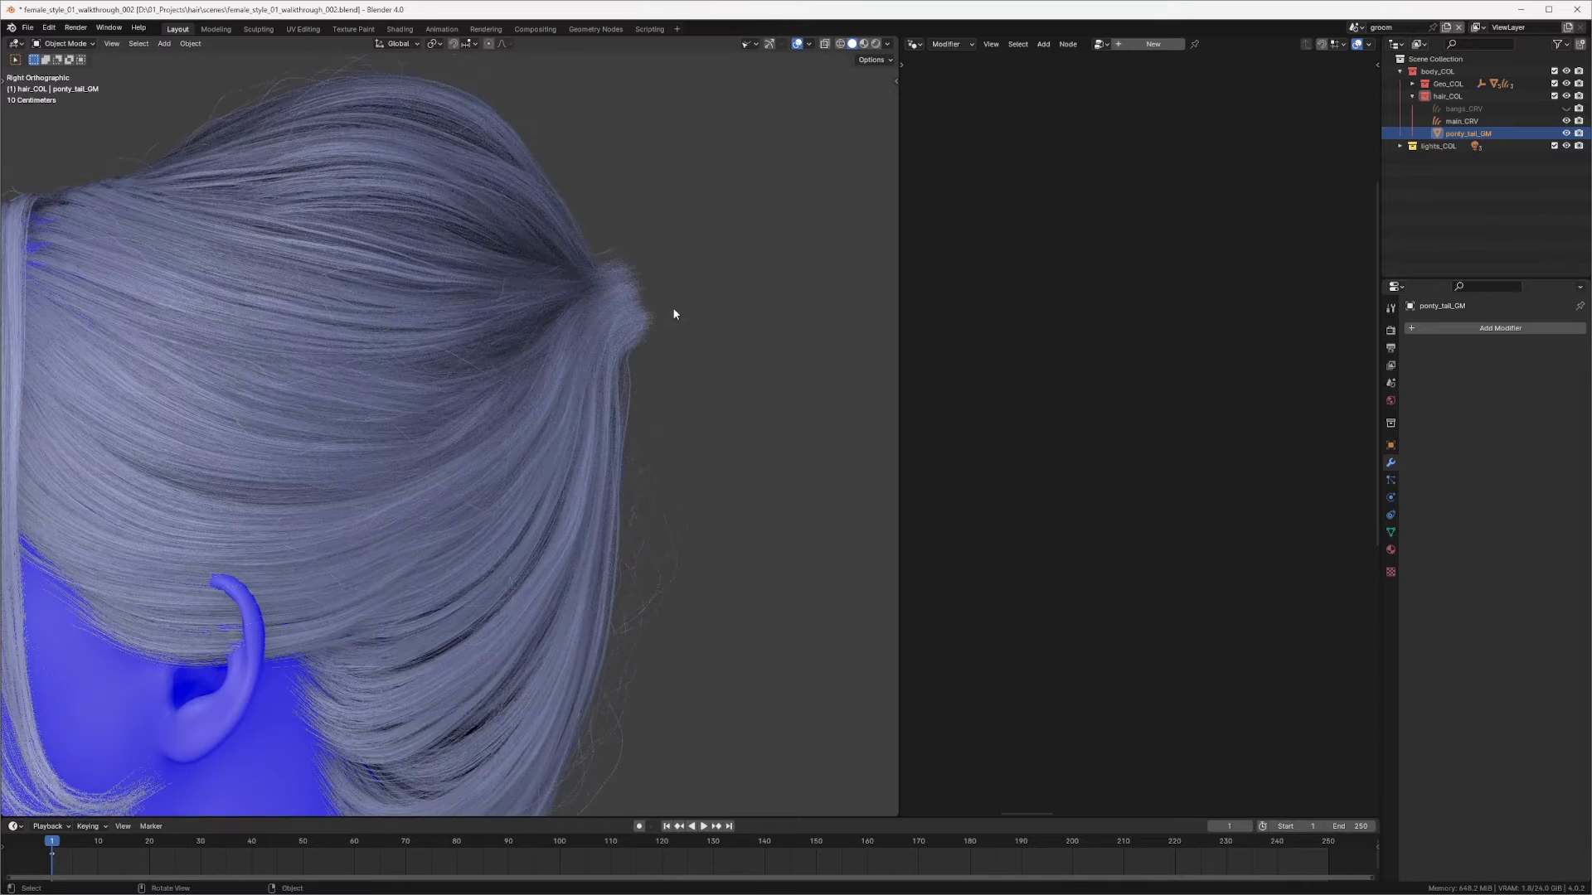
scroll(673, 313, "down", 3)
left_click(809, 45)
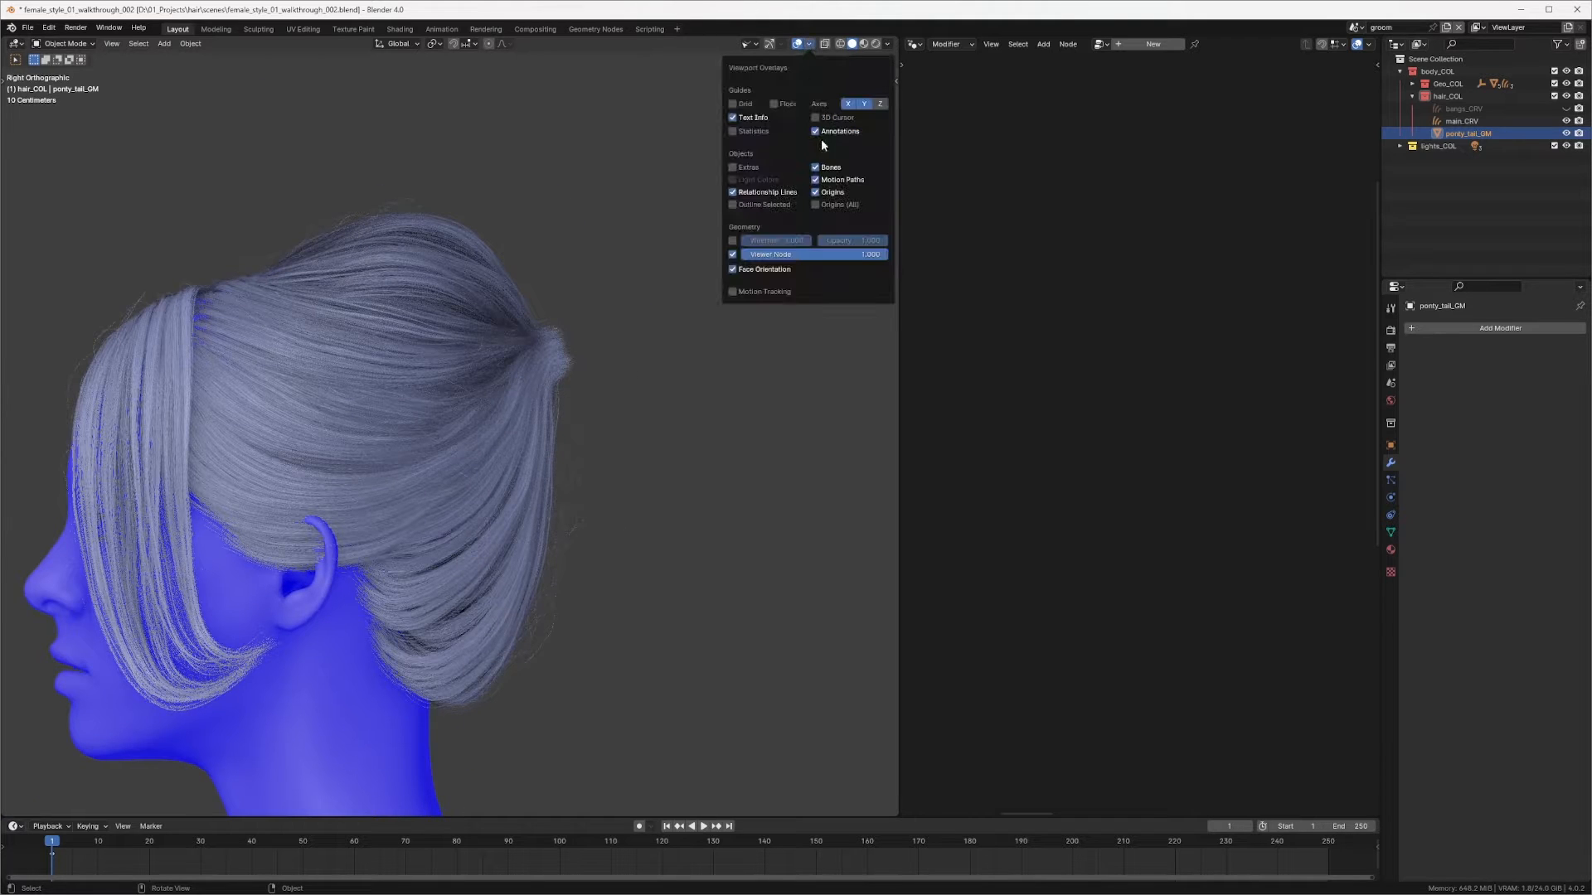
left_click(734, 275)
key("alt+z")
Step: Enable the Outline Selected overlay and select the ponty_tail_GM ring
middle_click_drag(609, 369, 529, 380, "ctrl")
middle_click_drag(603, 317, 602, 265, "ctrl")
left_click(1466, 121)
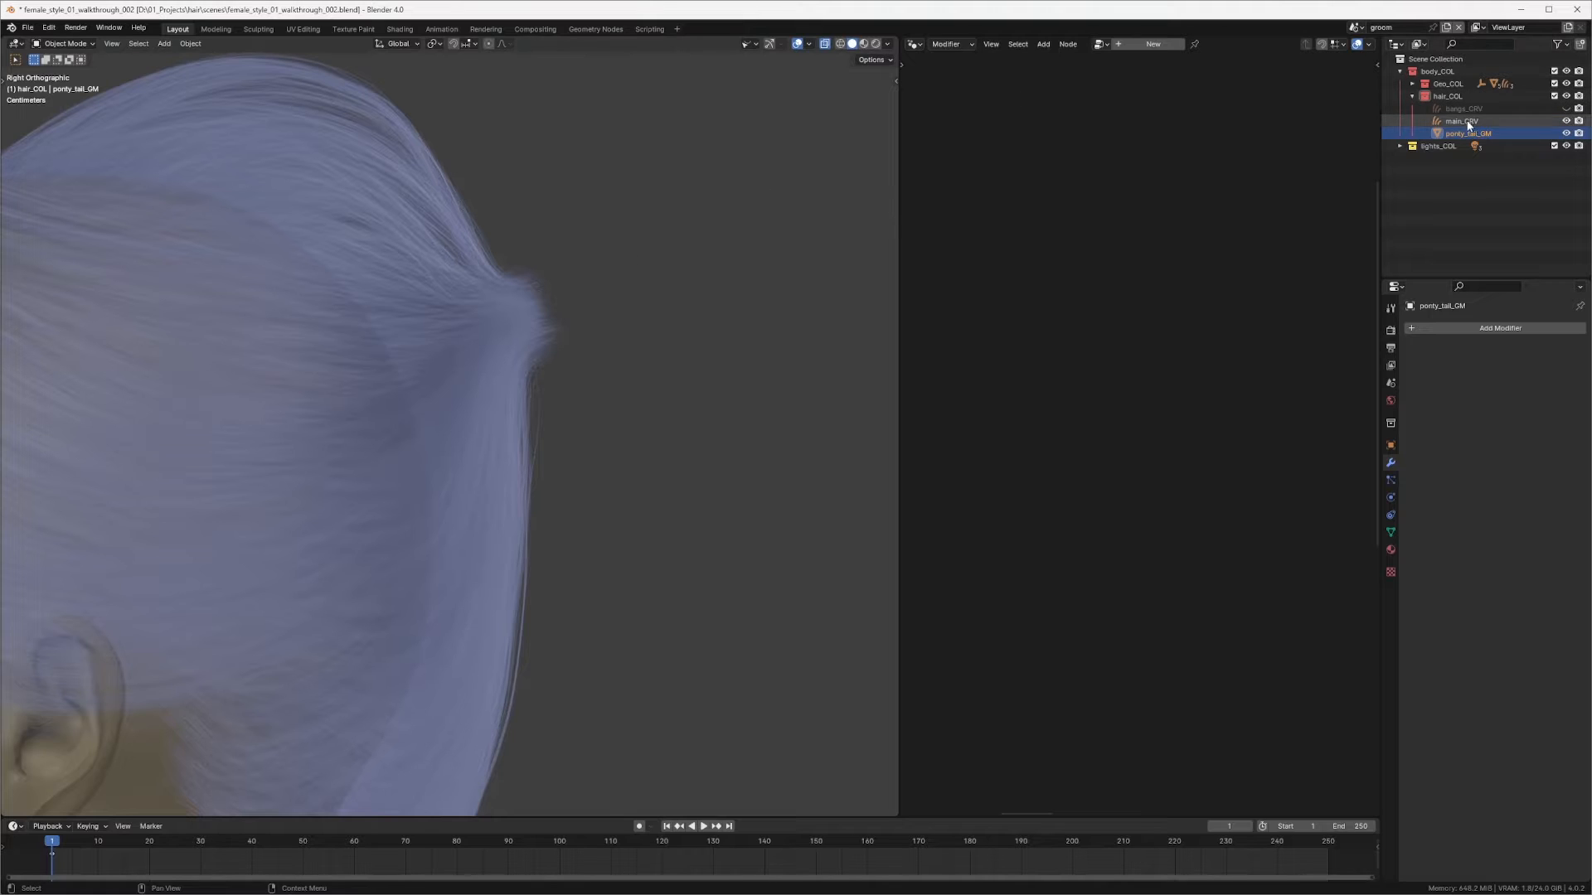
left_click(809, 45)
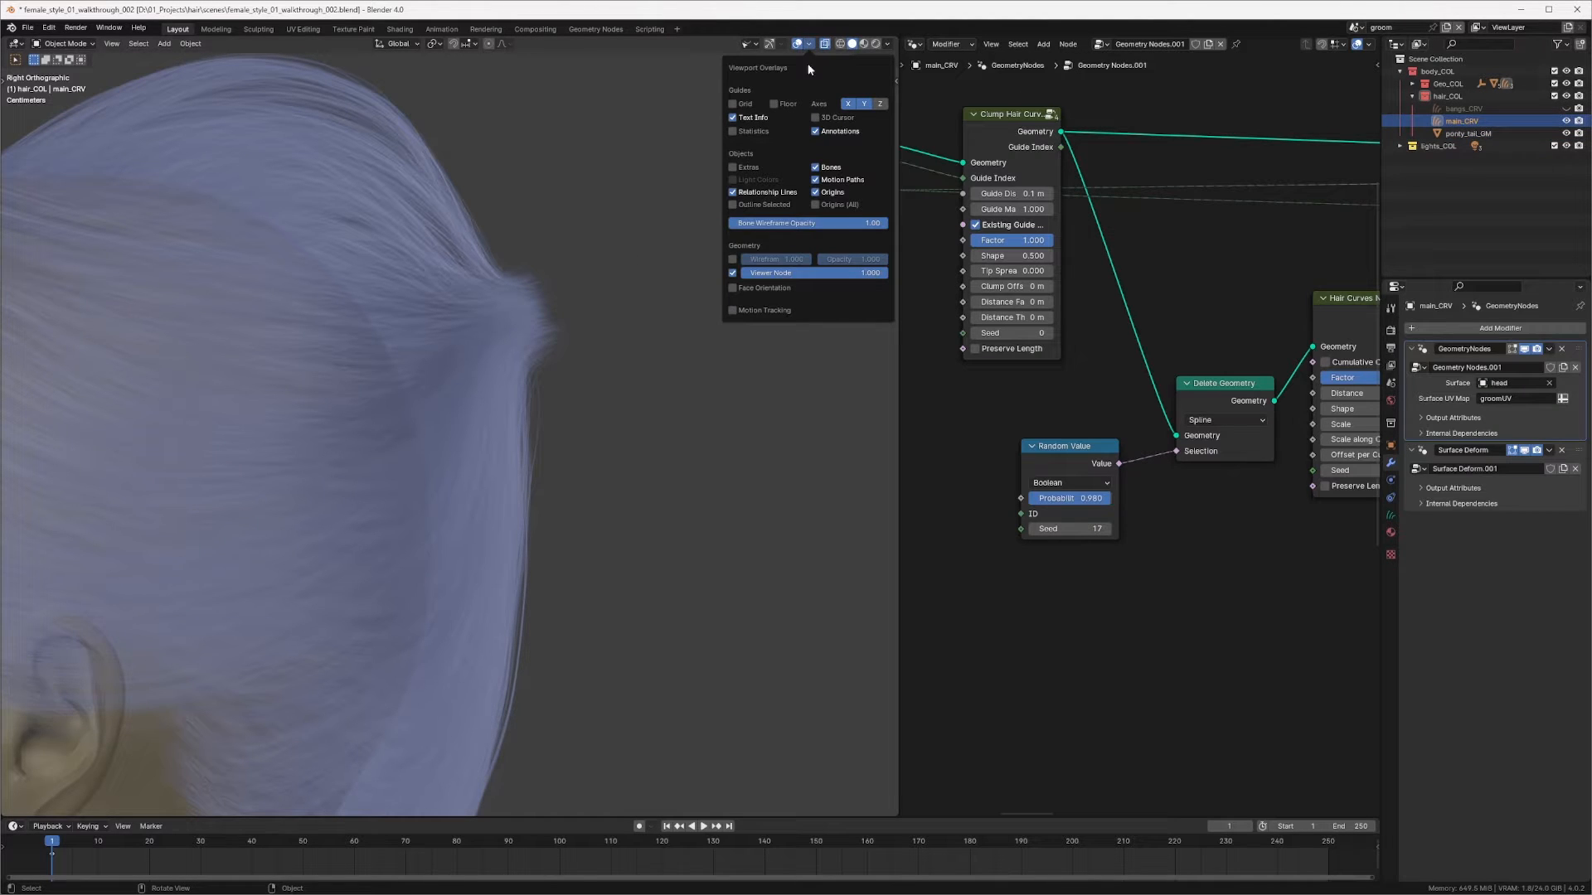
left_click(732, 205)
left_click(1465, 133)
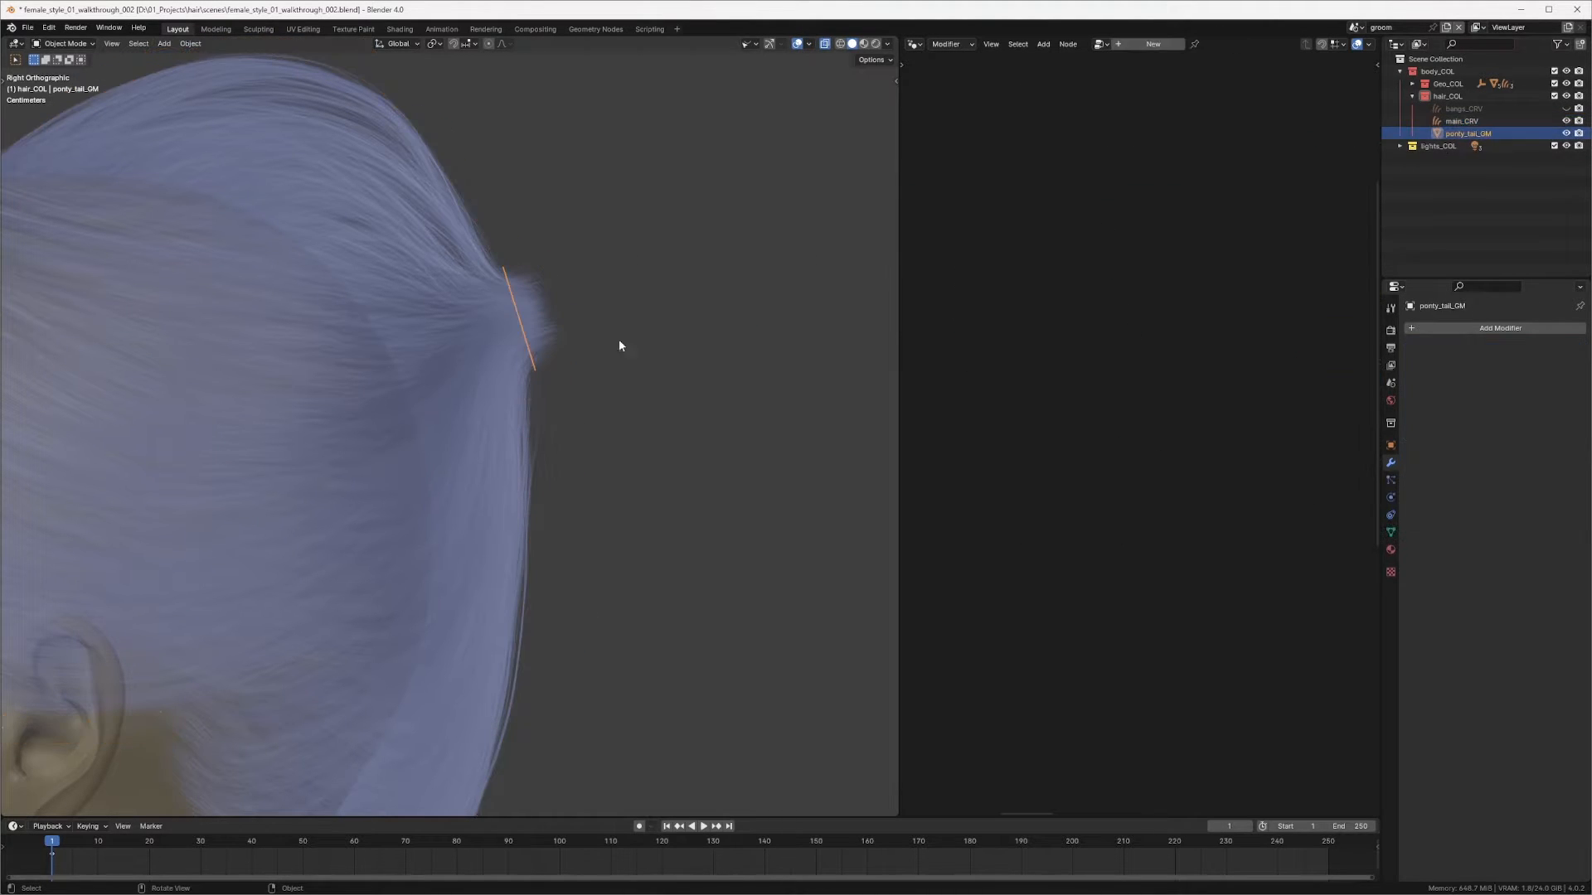
Step: Draw an annotation sketching the ponytail's outline just behind the ring
middle_click_drag(515, 297, 537, 236, "ctrl")
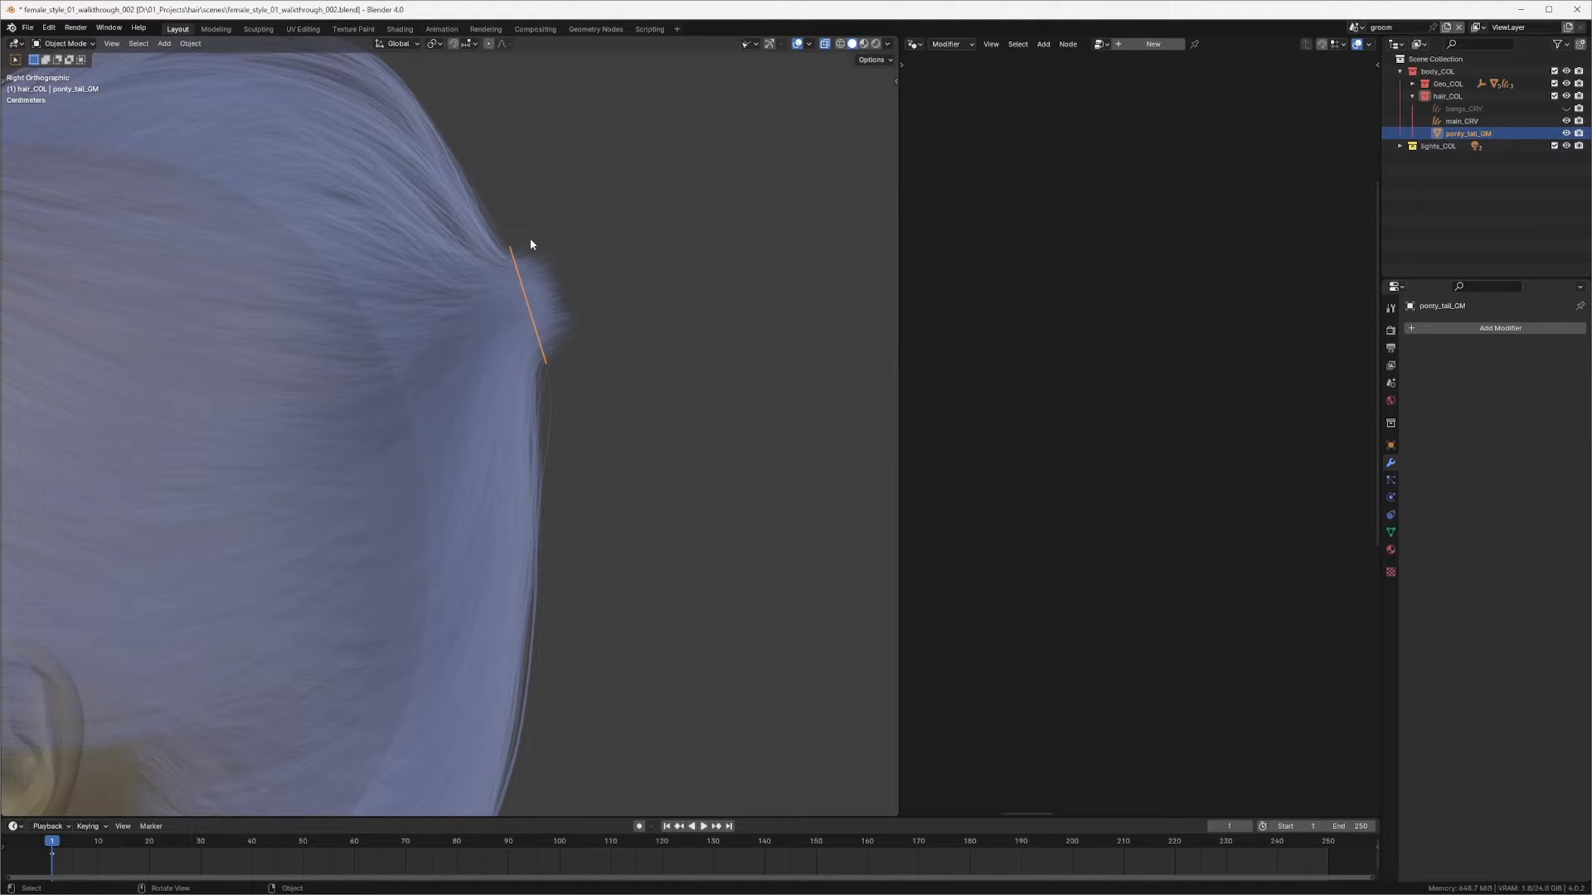
key("d")
left_click_drag(517, 277, 624, 340)
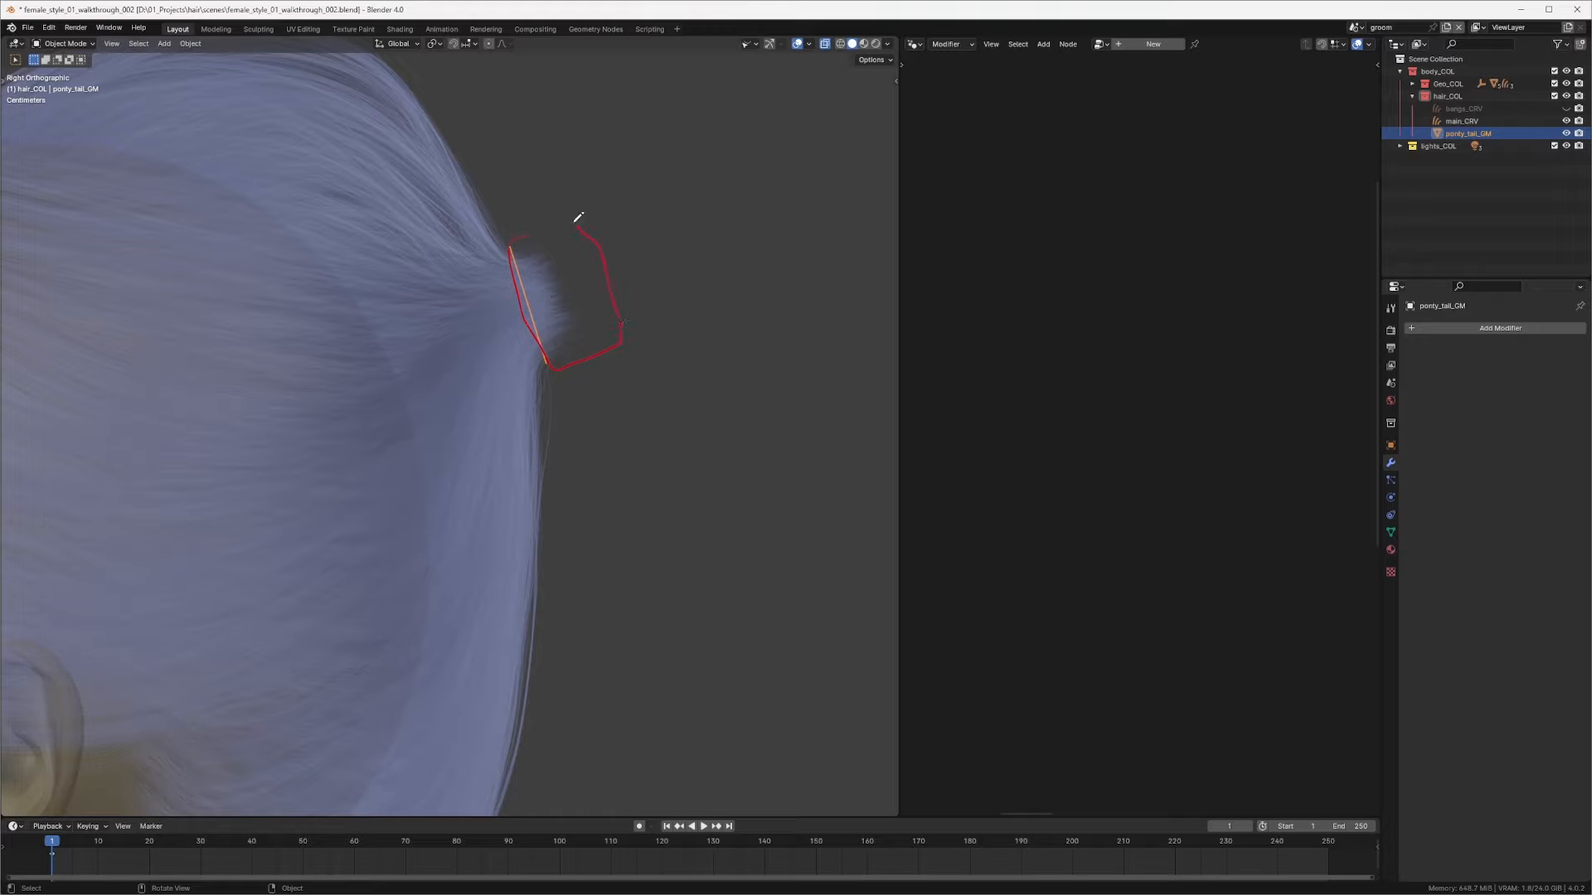
left_click_drag(596, 250, 591, 242)
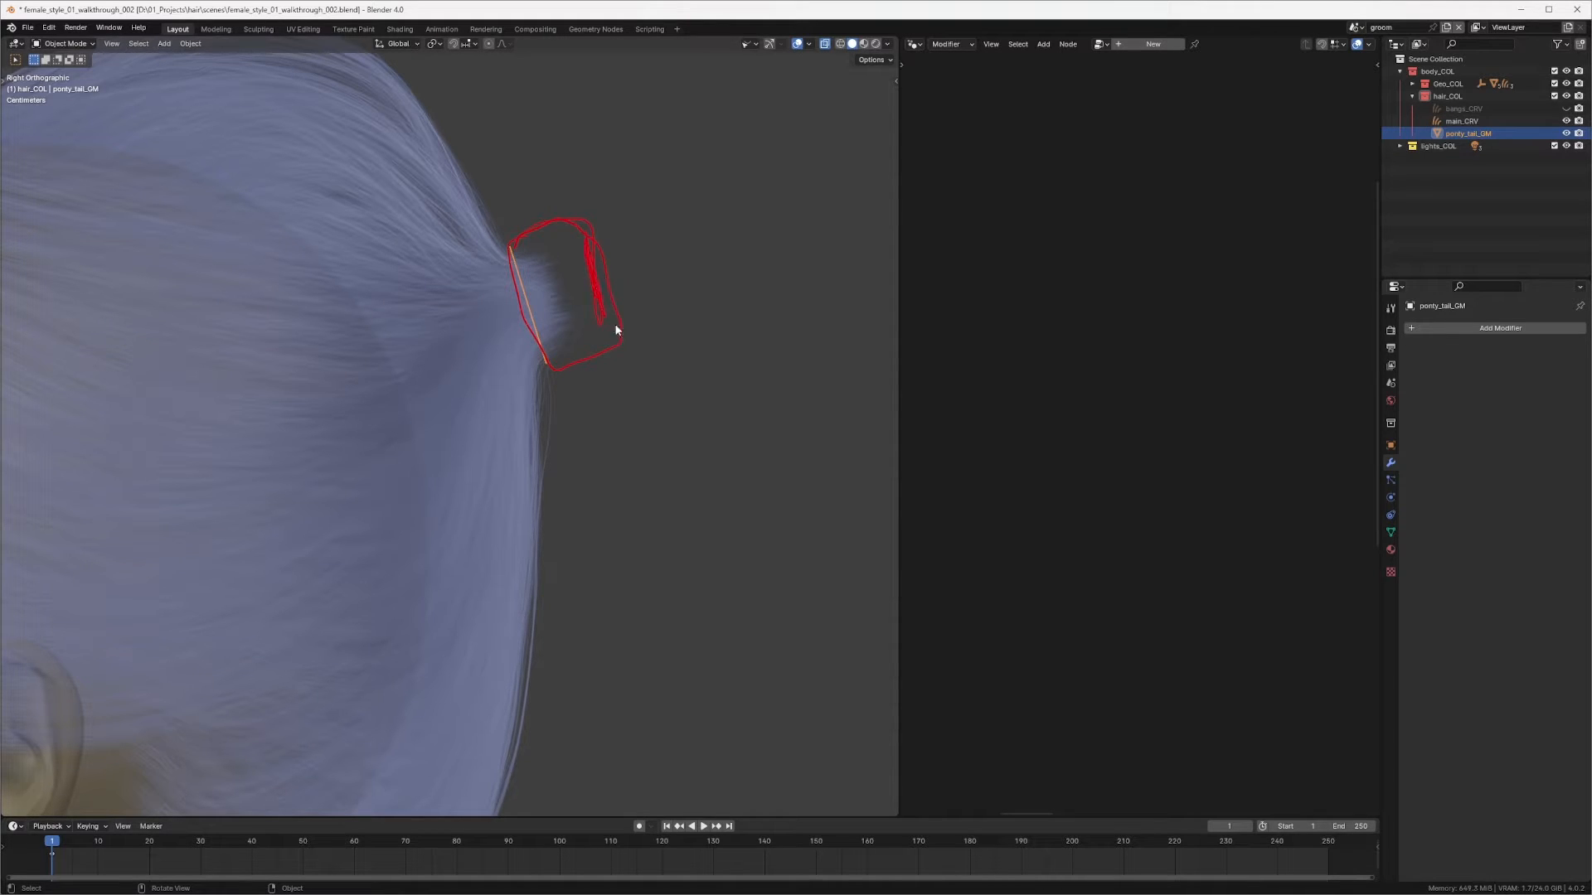
key("Tab")
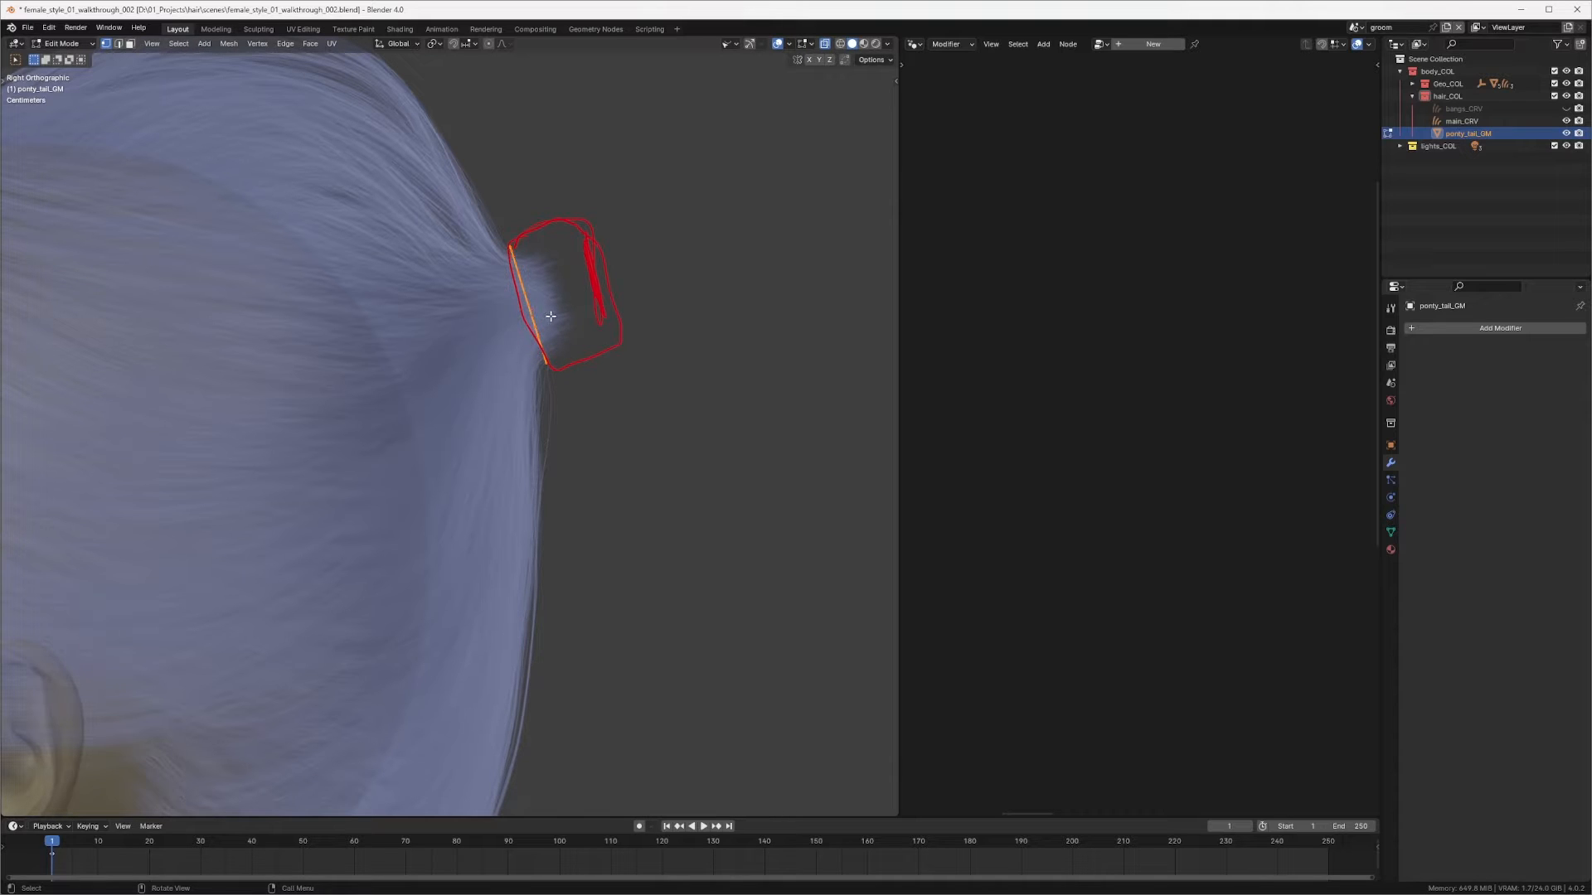
key("Tab")
key("g")
key("z")
key("z")
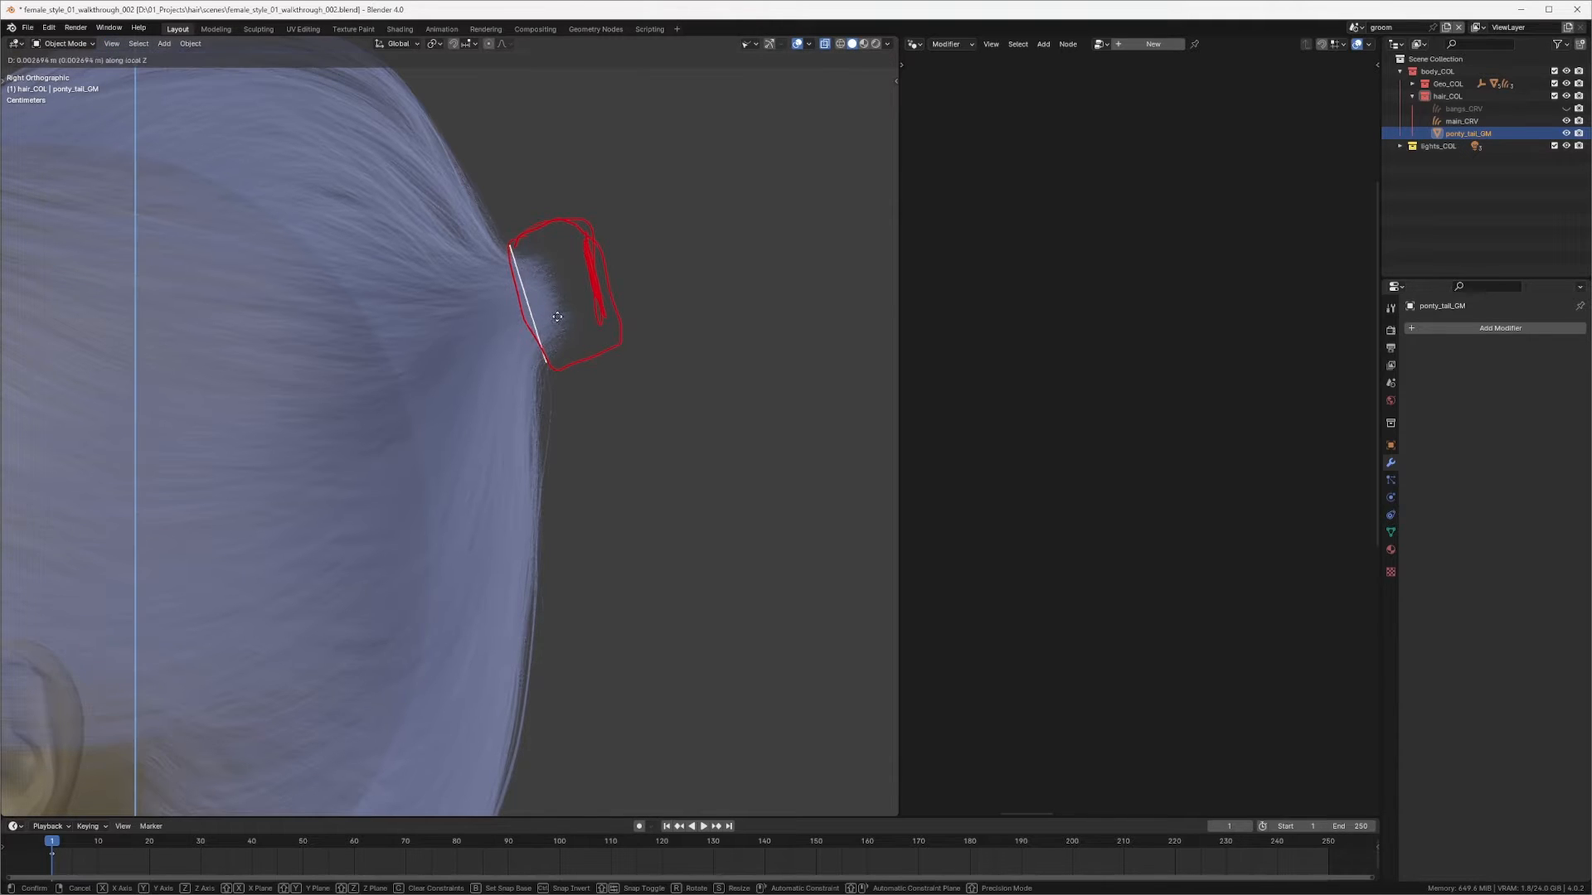
key("y")
key("y")
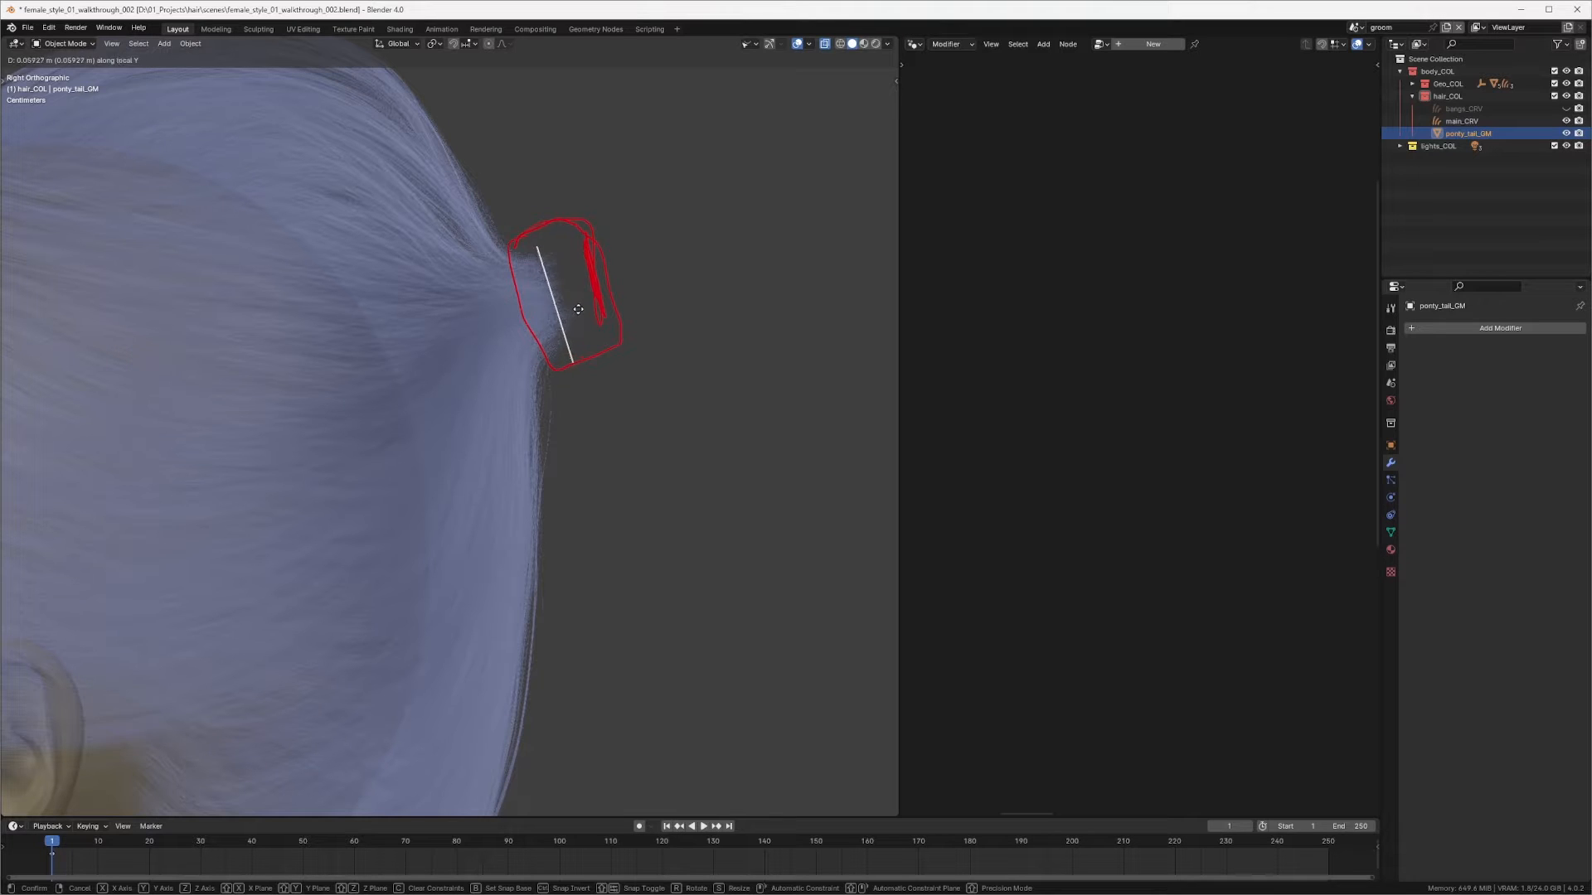
right_click(575, 305)
Step: Switch the transform orientation to Local and try moving the ring along its local axes
left_click(399, 44)
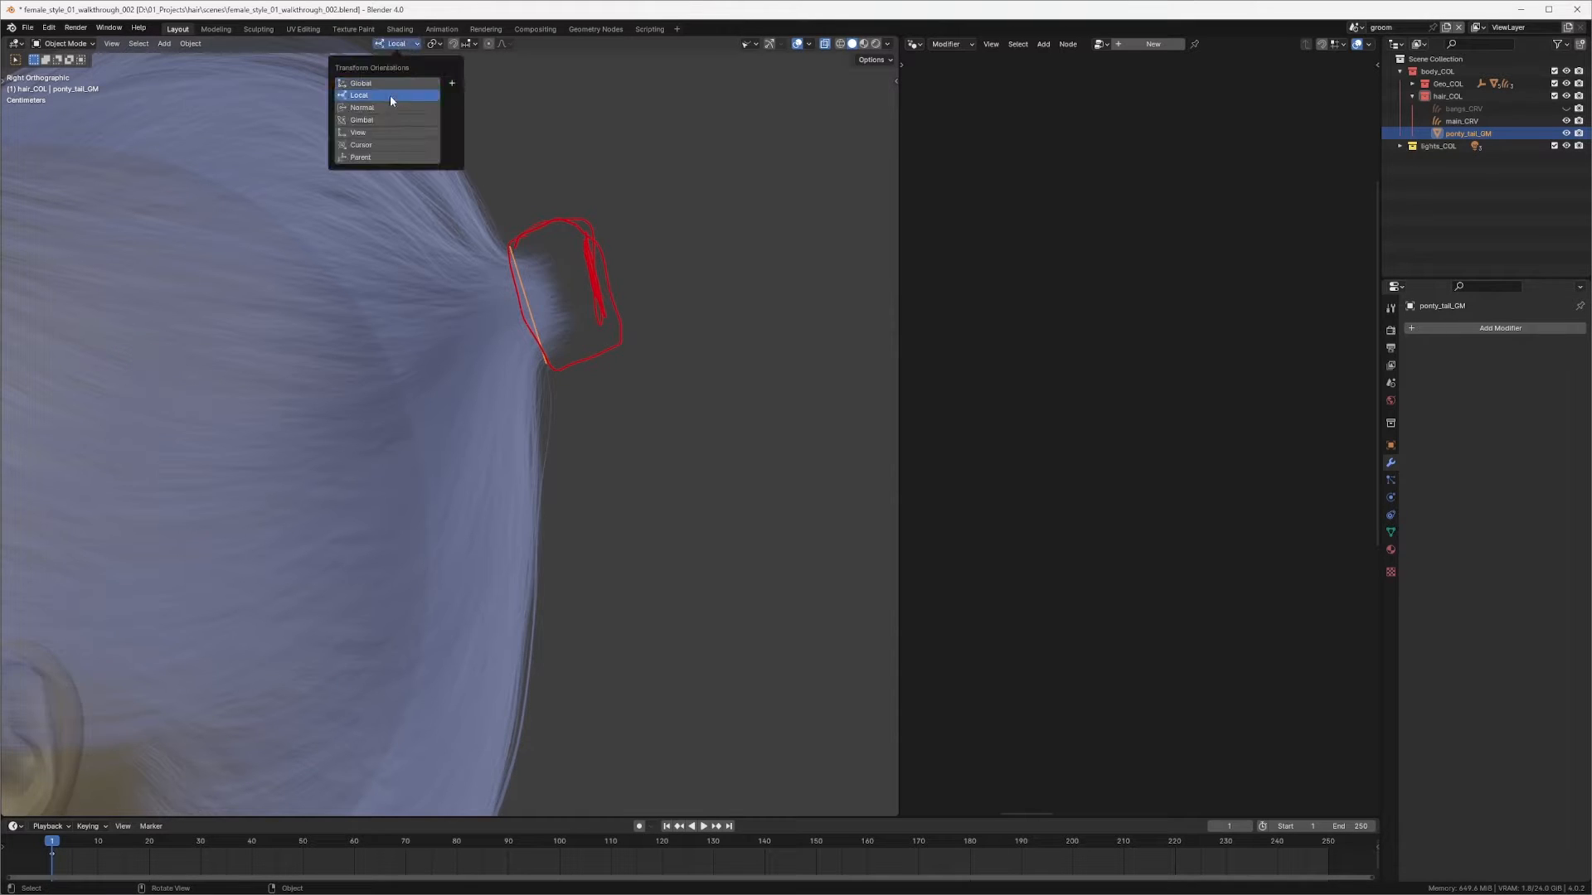
left_click(390, 95)
key("g")
key("z")
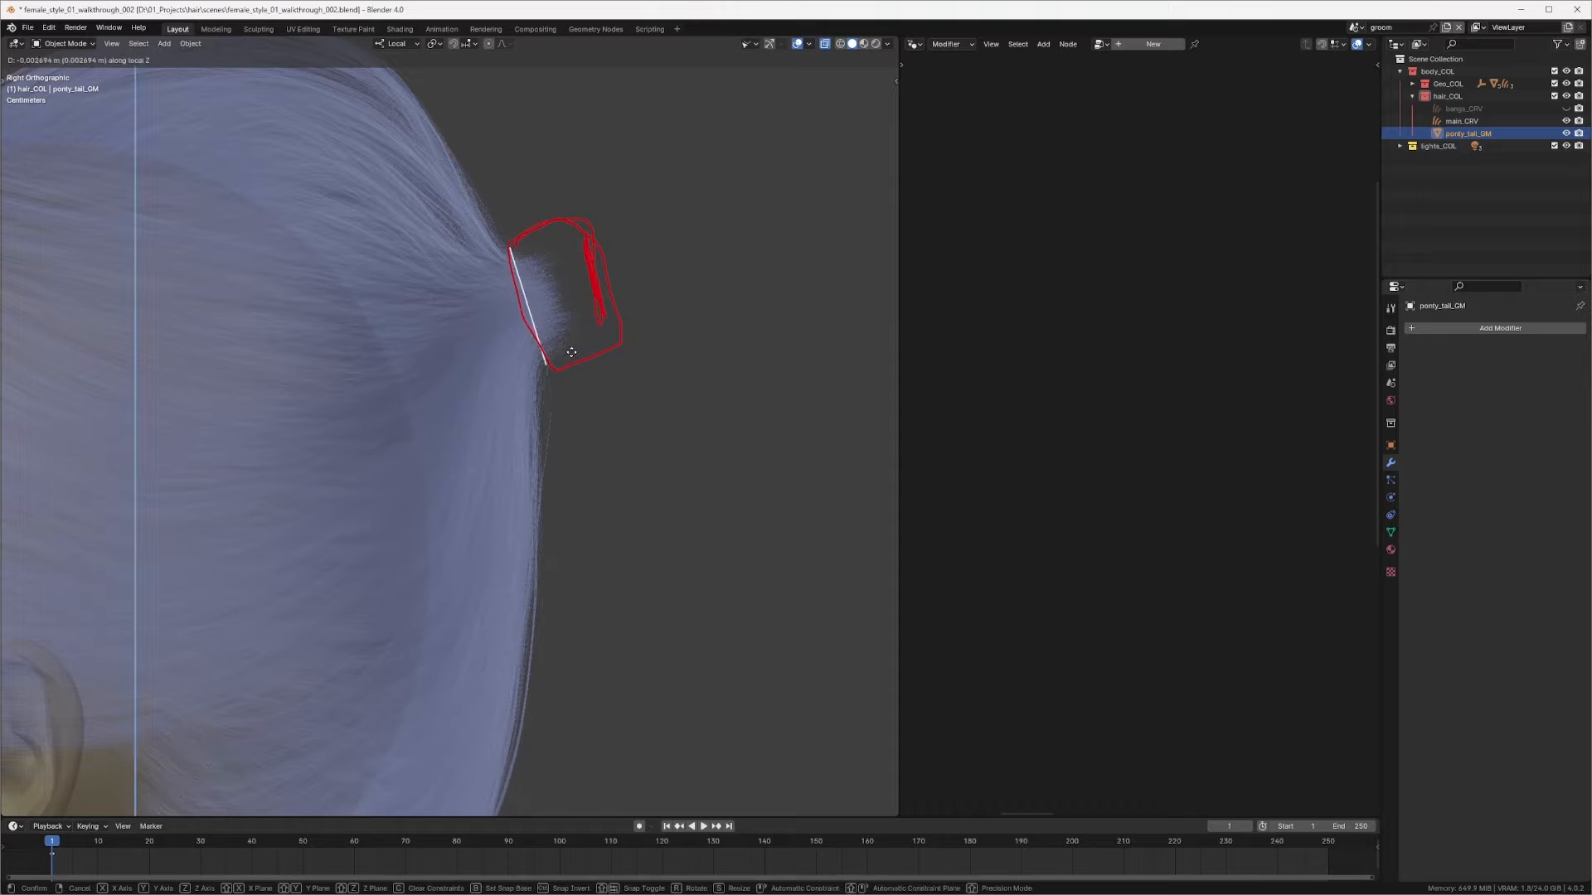
key("x")
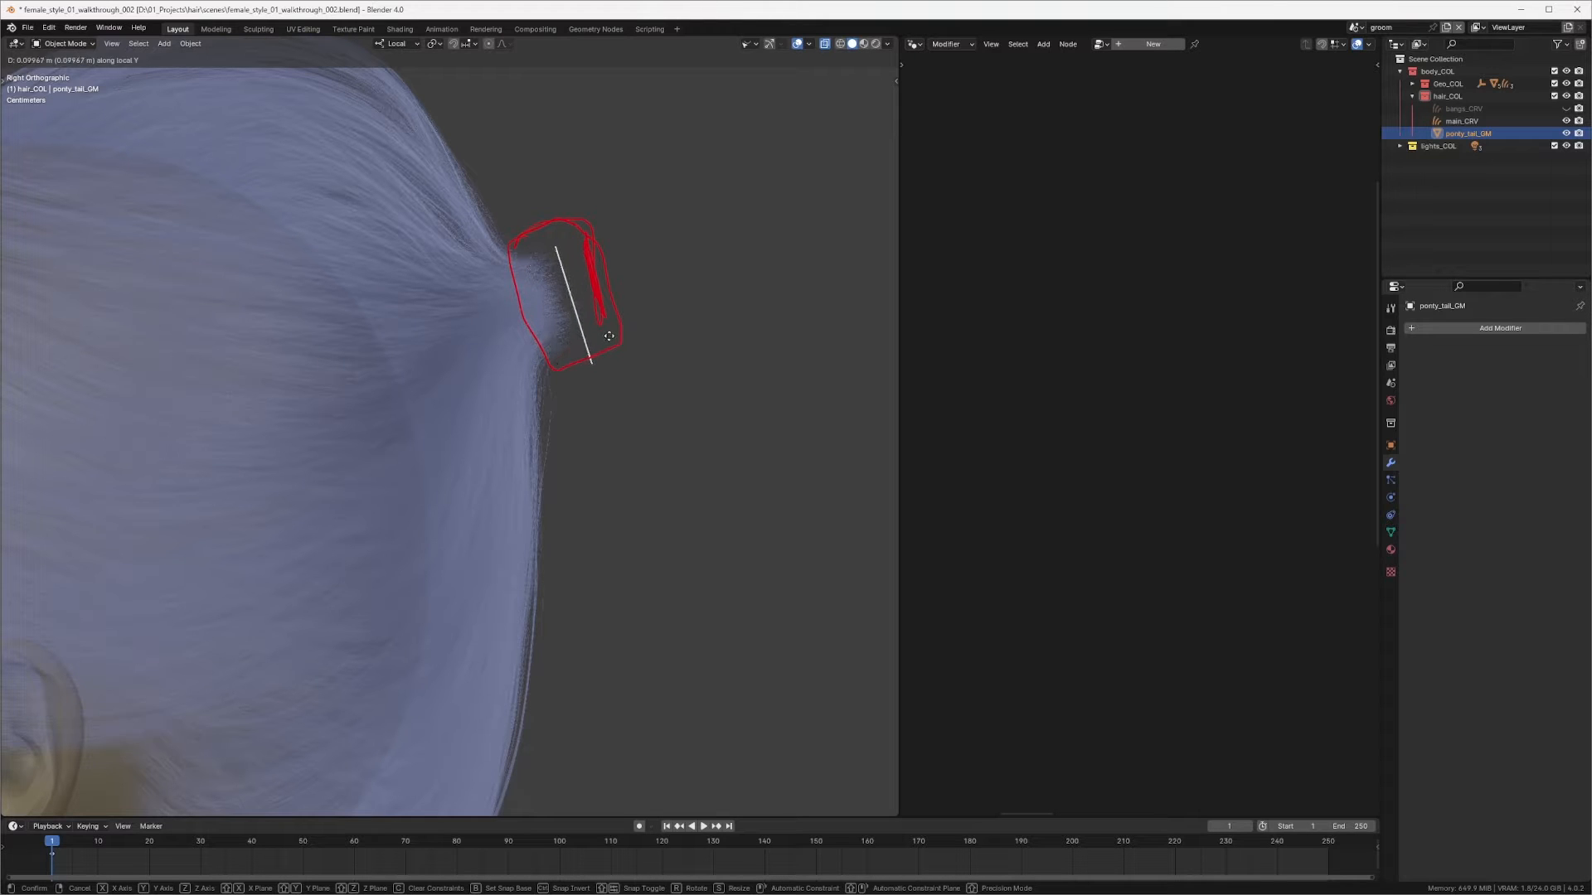
right_click(612, 329)
Step: Shrink/fatten the ring's mesh along its normals to push it out to the back of the sketched ponytail outline
key("Tab")
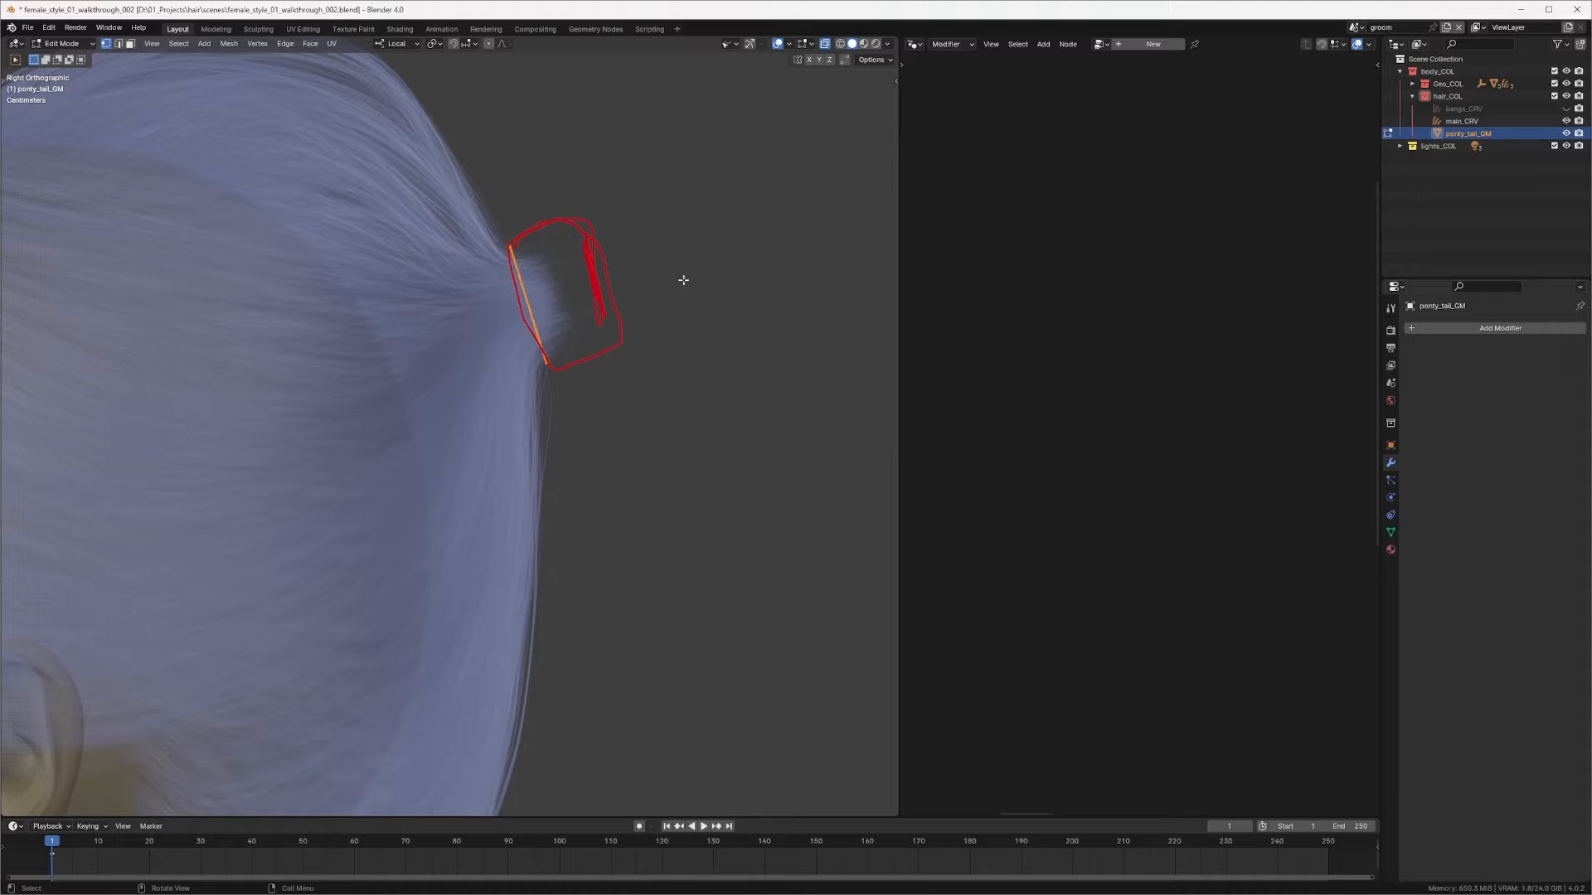
key("alt+s")
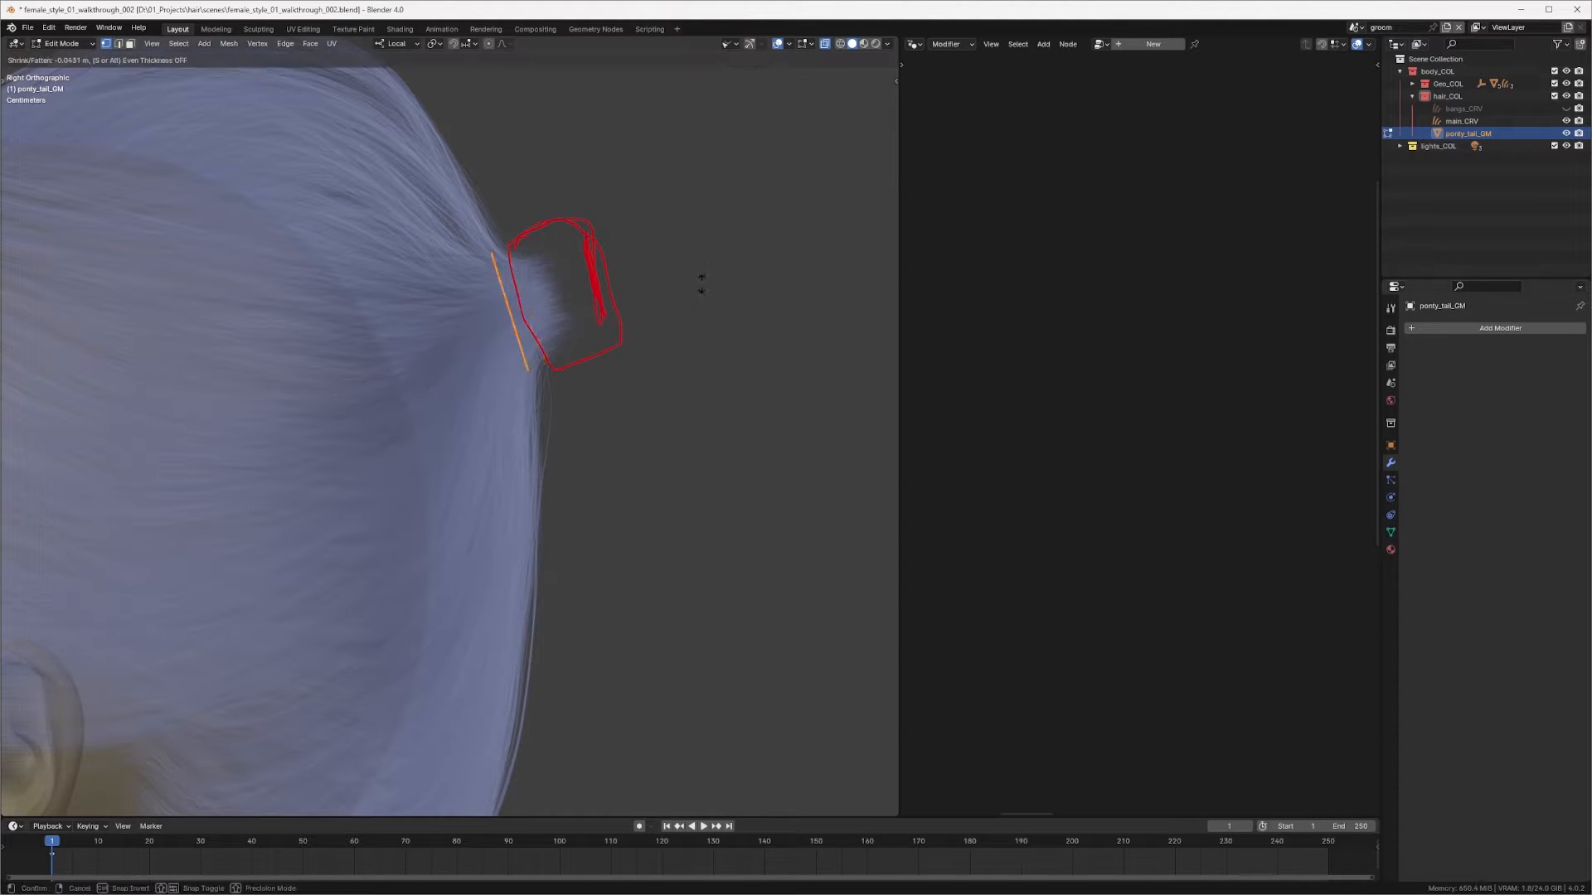
left_click(690, 214)
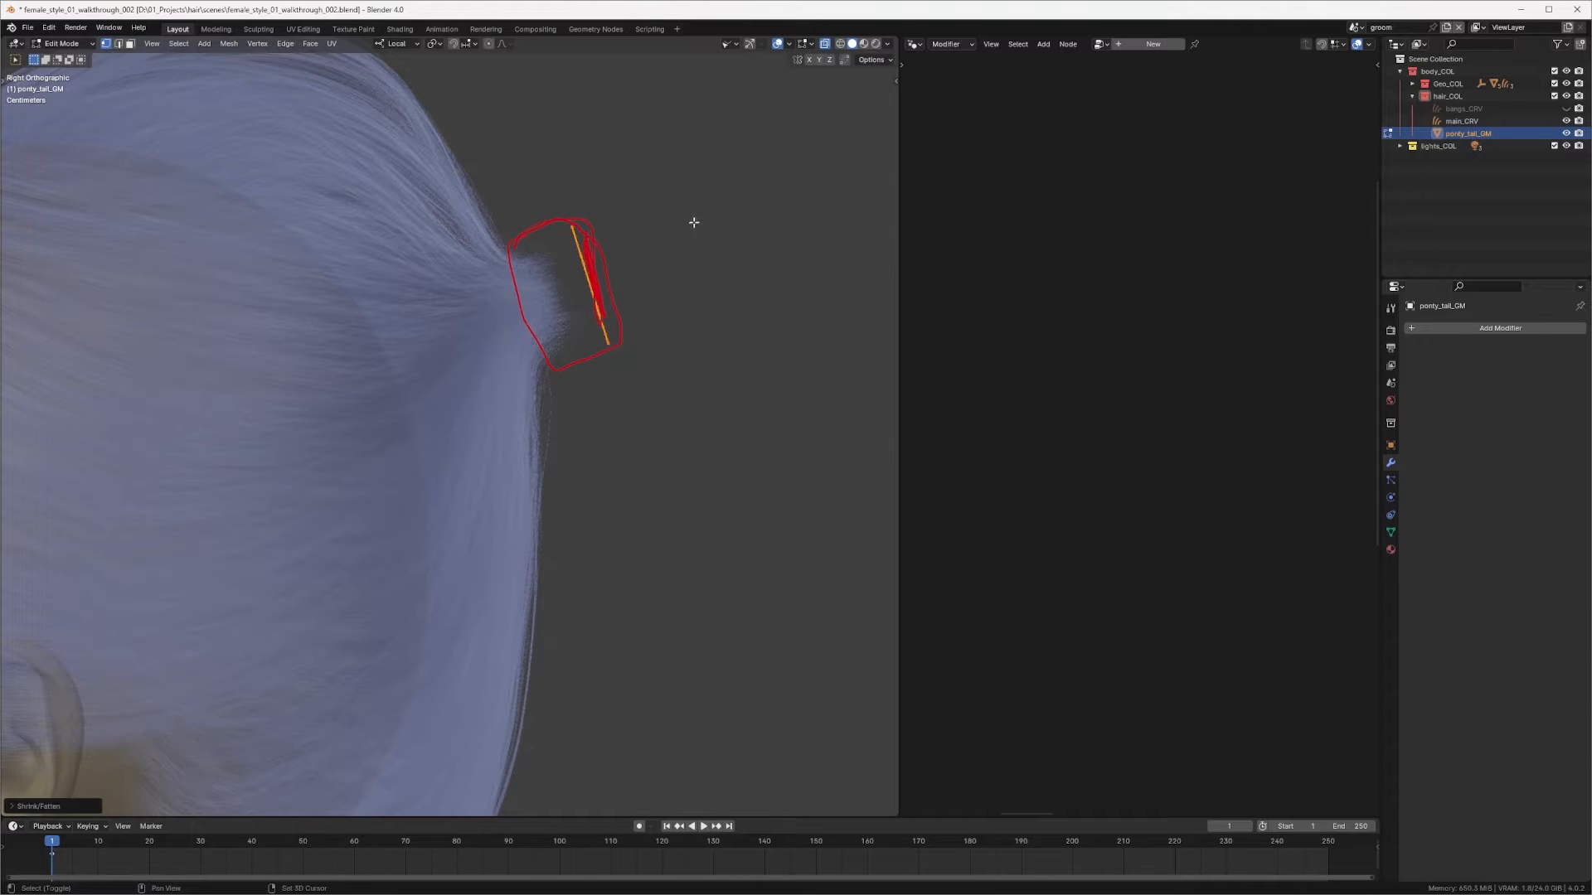
key("Tab")
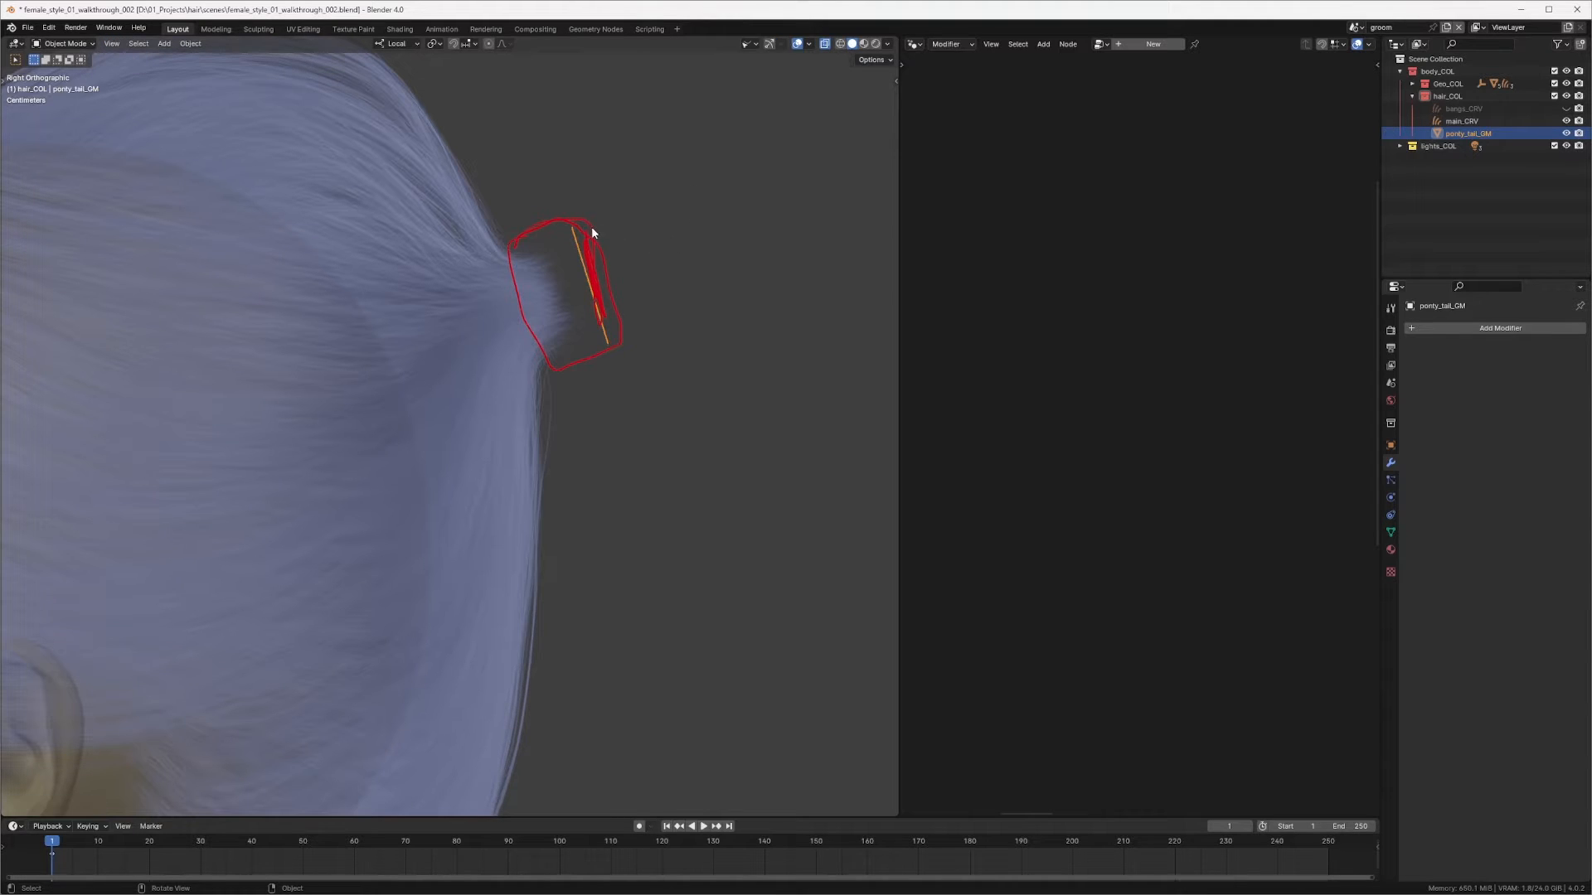
Step: Add a second UV map to the ring, name it groomUV, and make it the active render UV map
mouse_move(590, 228)
right_mouse_down()
mouse_move(554, 229)
mouse_move(526, 308)
mouse_move(594, 365)
right_mouse_up()
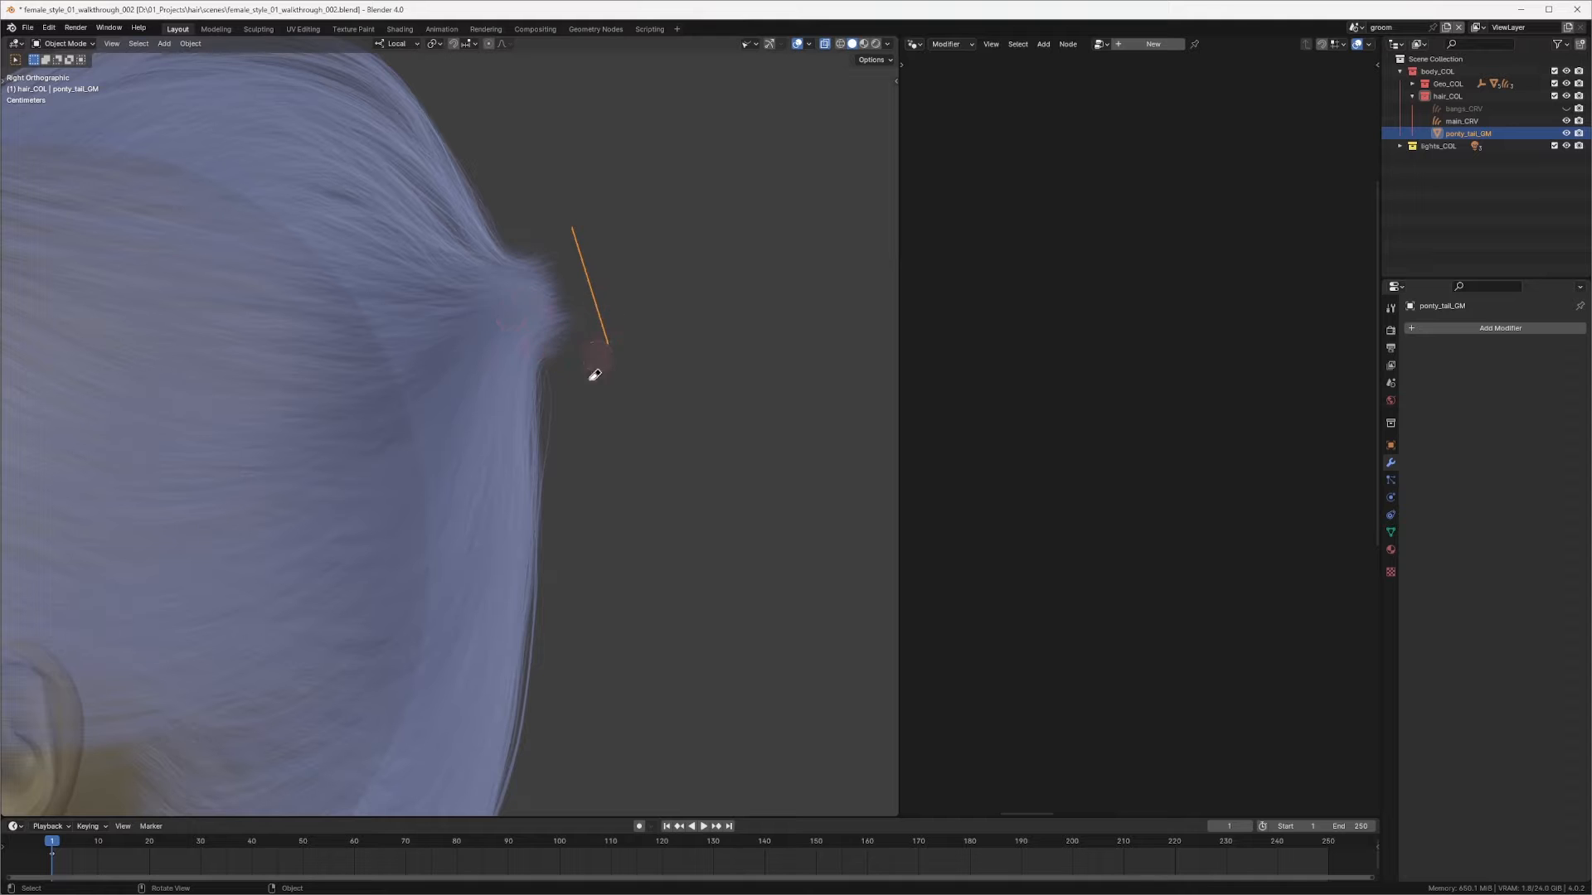
scroll(608, 370, "down", 6)
middle_click_drag(575, 378, 561, 323, "ctrl")
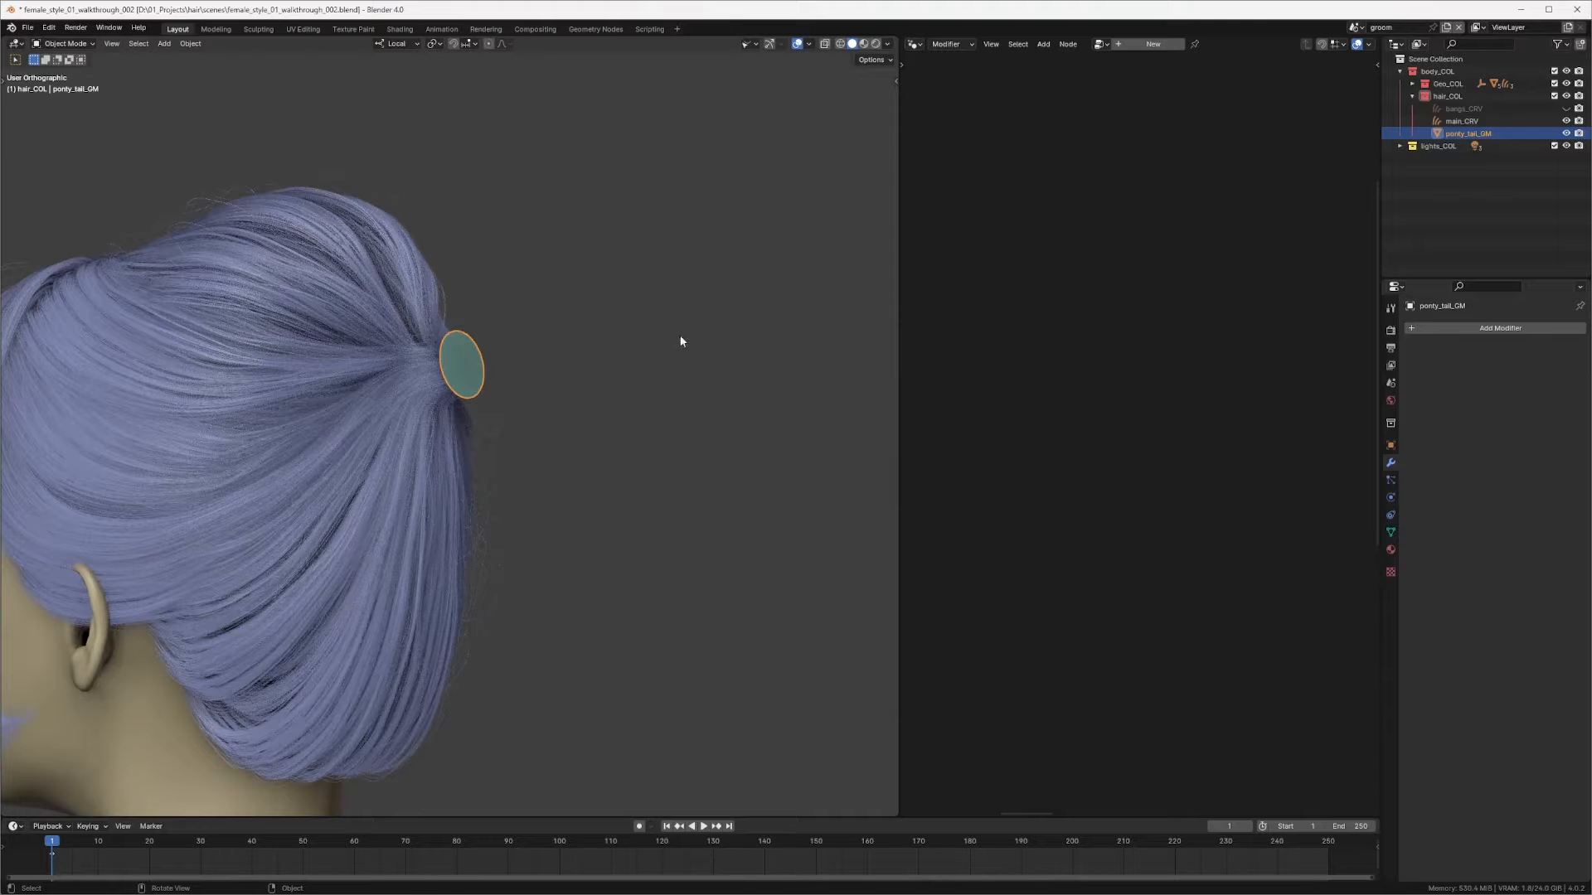
middle_click_drag(582, 308, 581, 346)
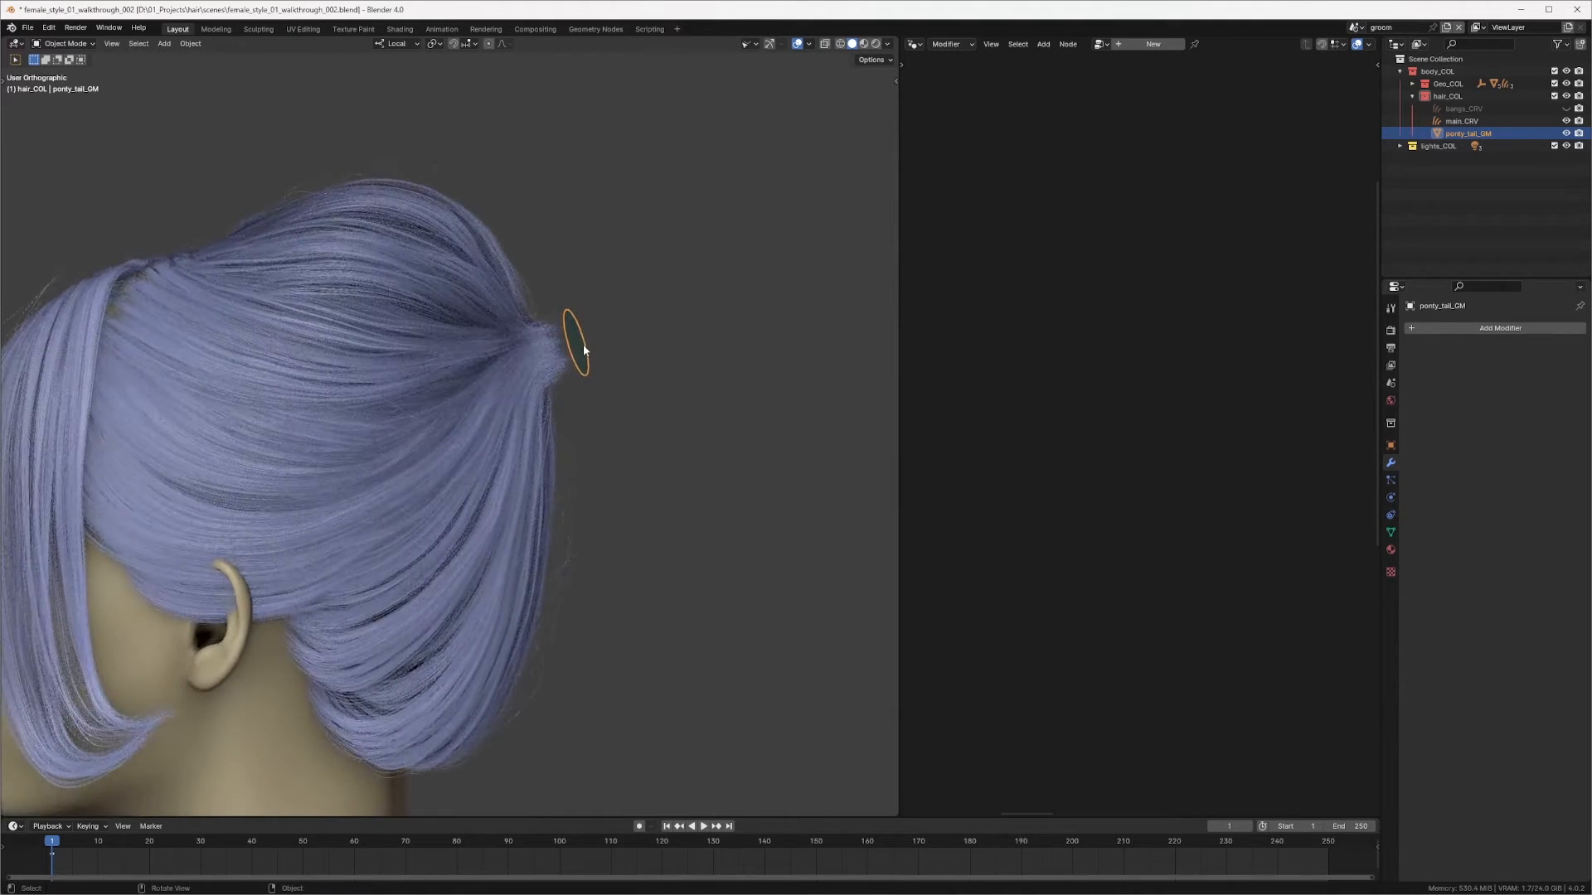
middle_click_drag(766, 288, 548, 348)
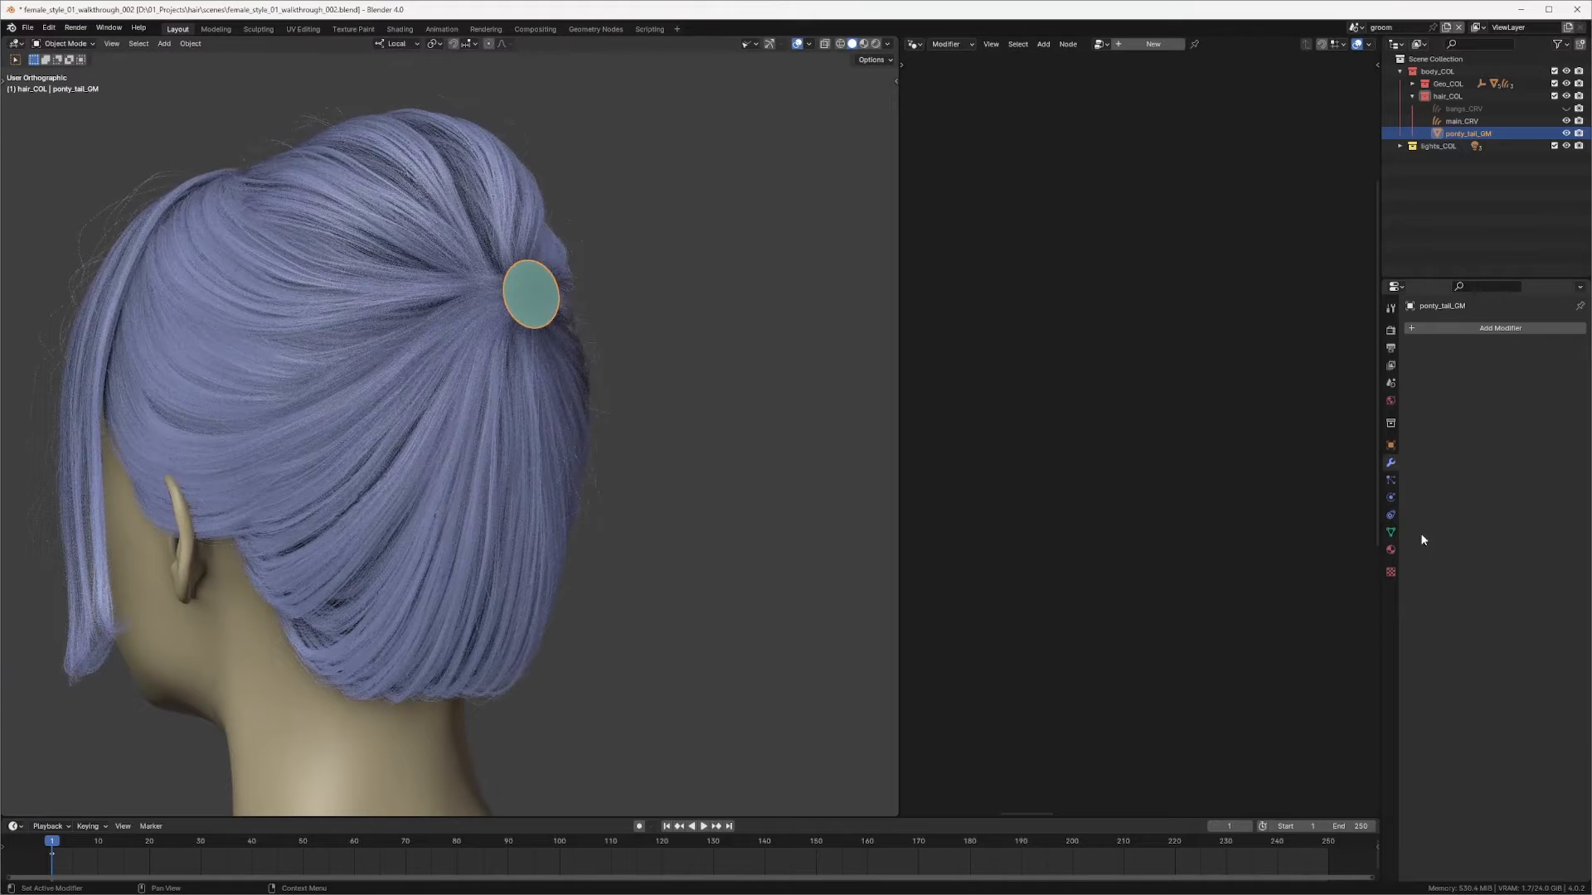
left_click(1391, 531)
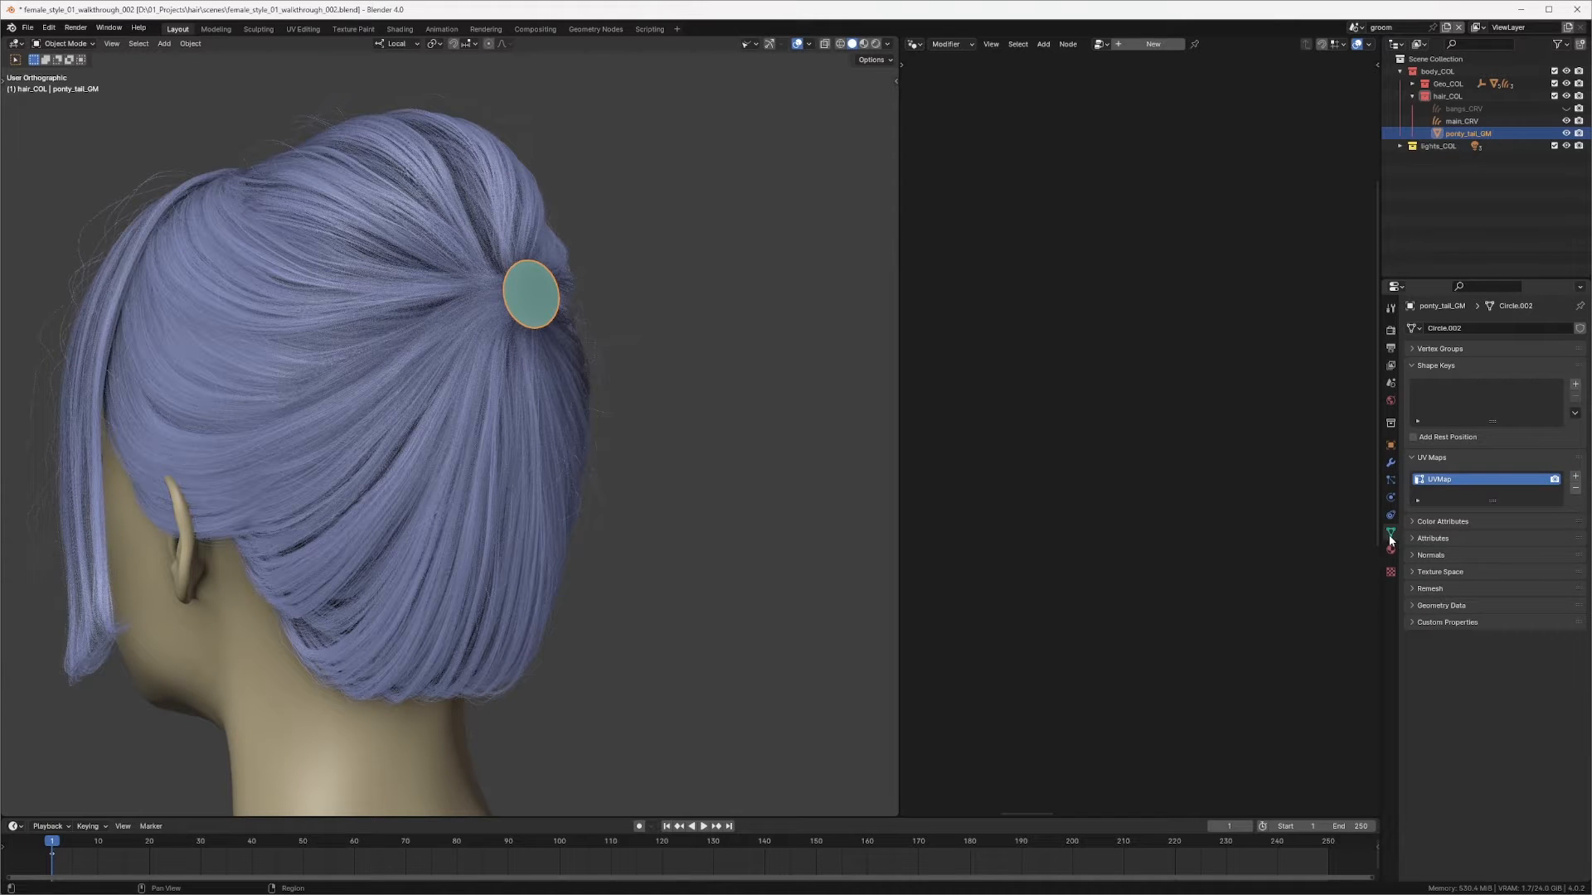
left_click(1575, 477)
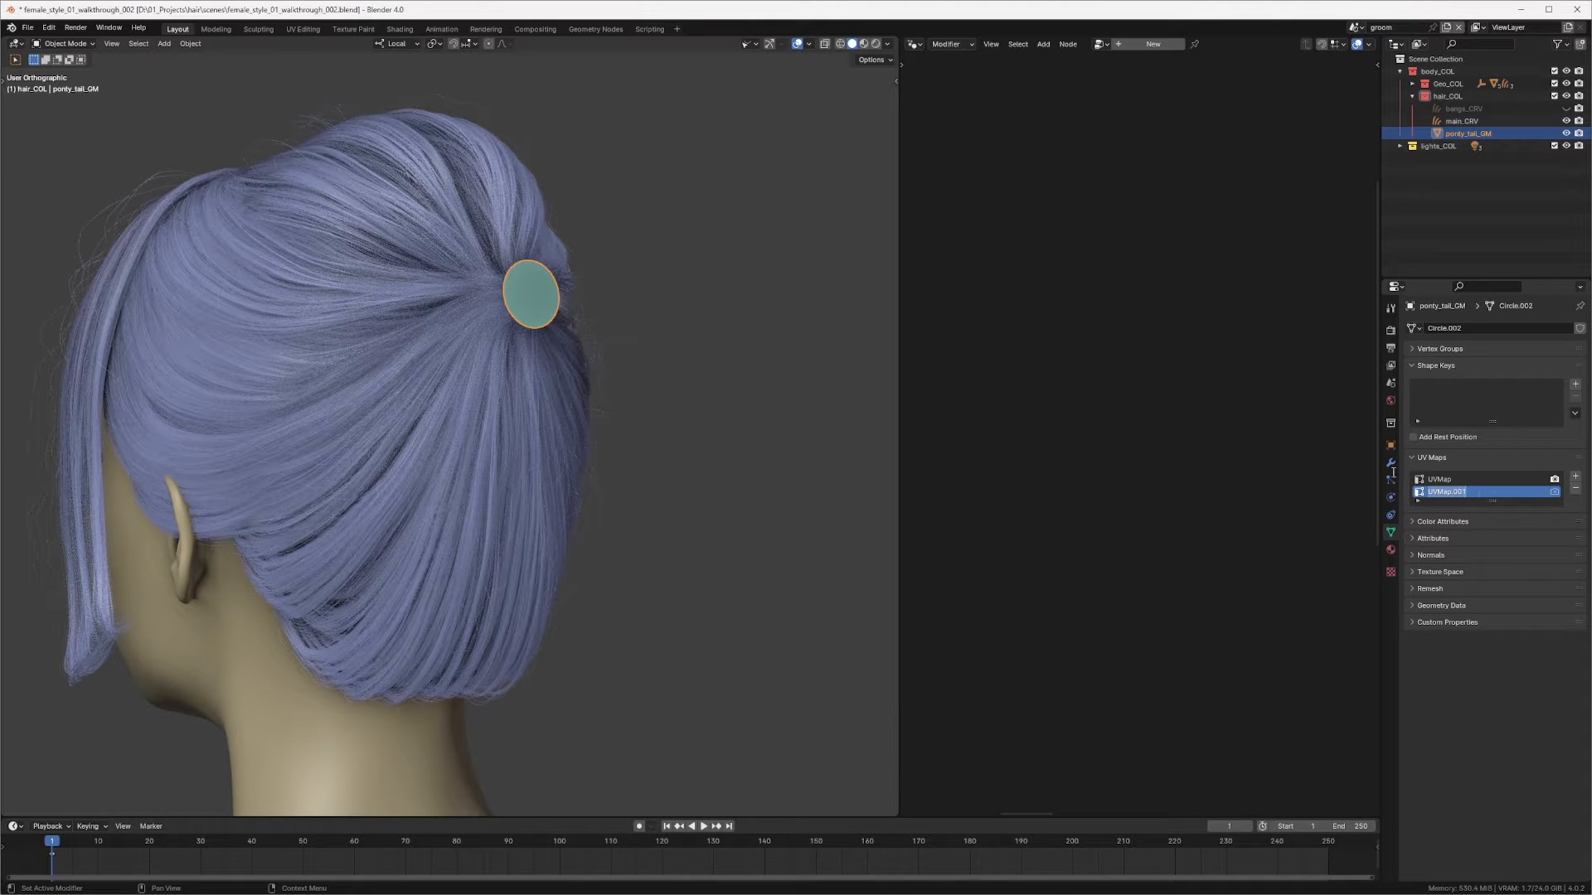
type("groomUV")
key("Return")
left_click(1554, 491)
Step: Switch the second editor to the Image Editor to show the ponytail reference photo
middle_click_drag(526, 356, 558, 355)
scroll(540, 298, "up", 4)
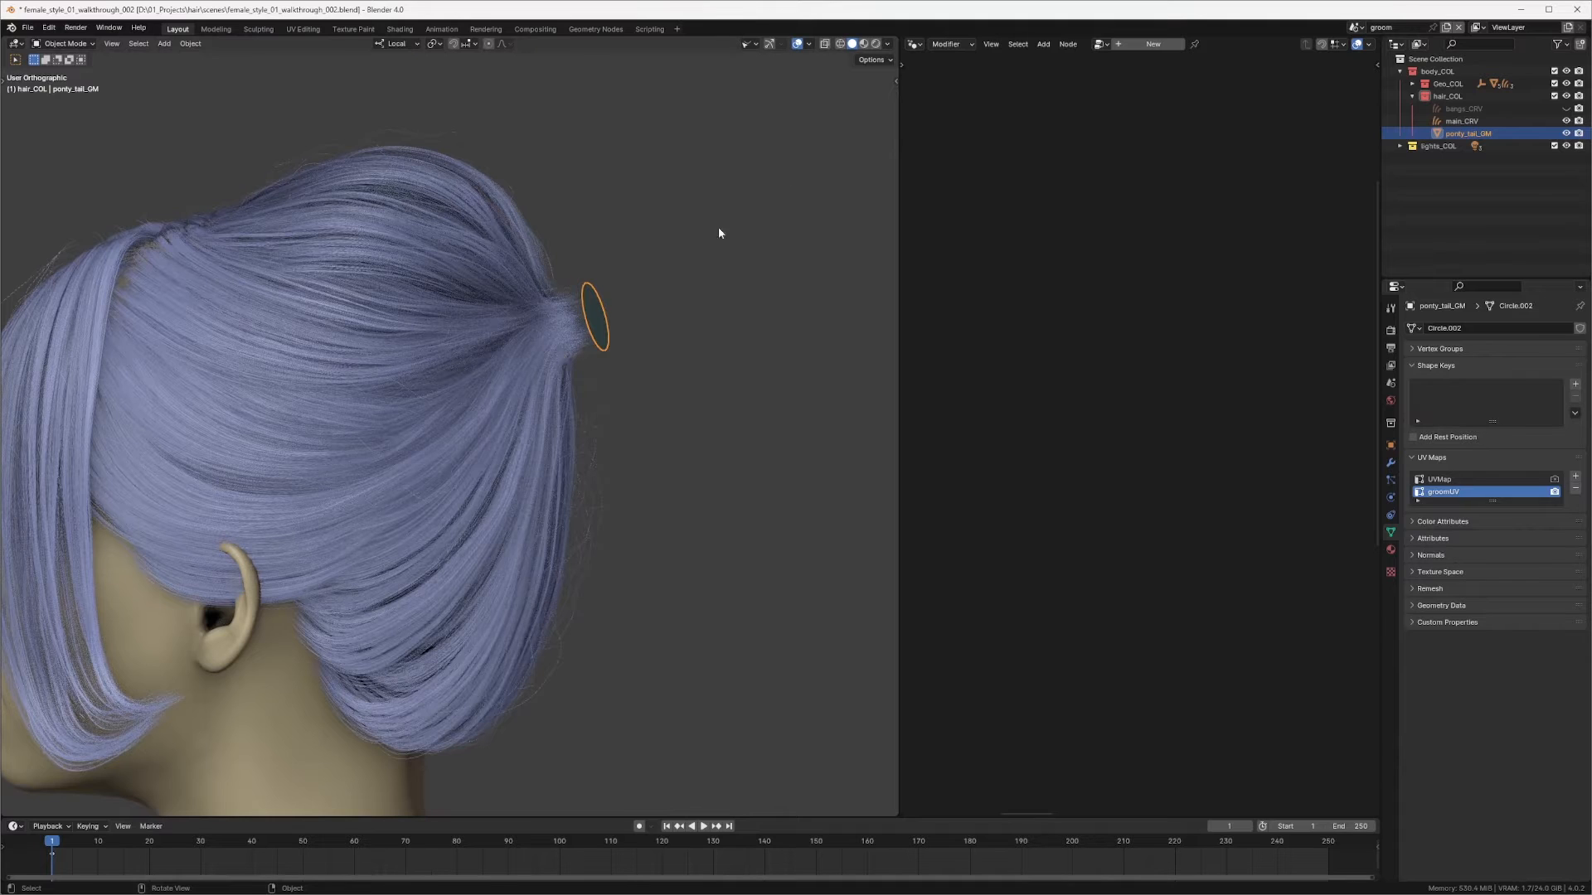
left_click(916, 44)
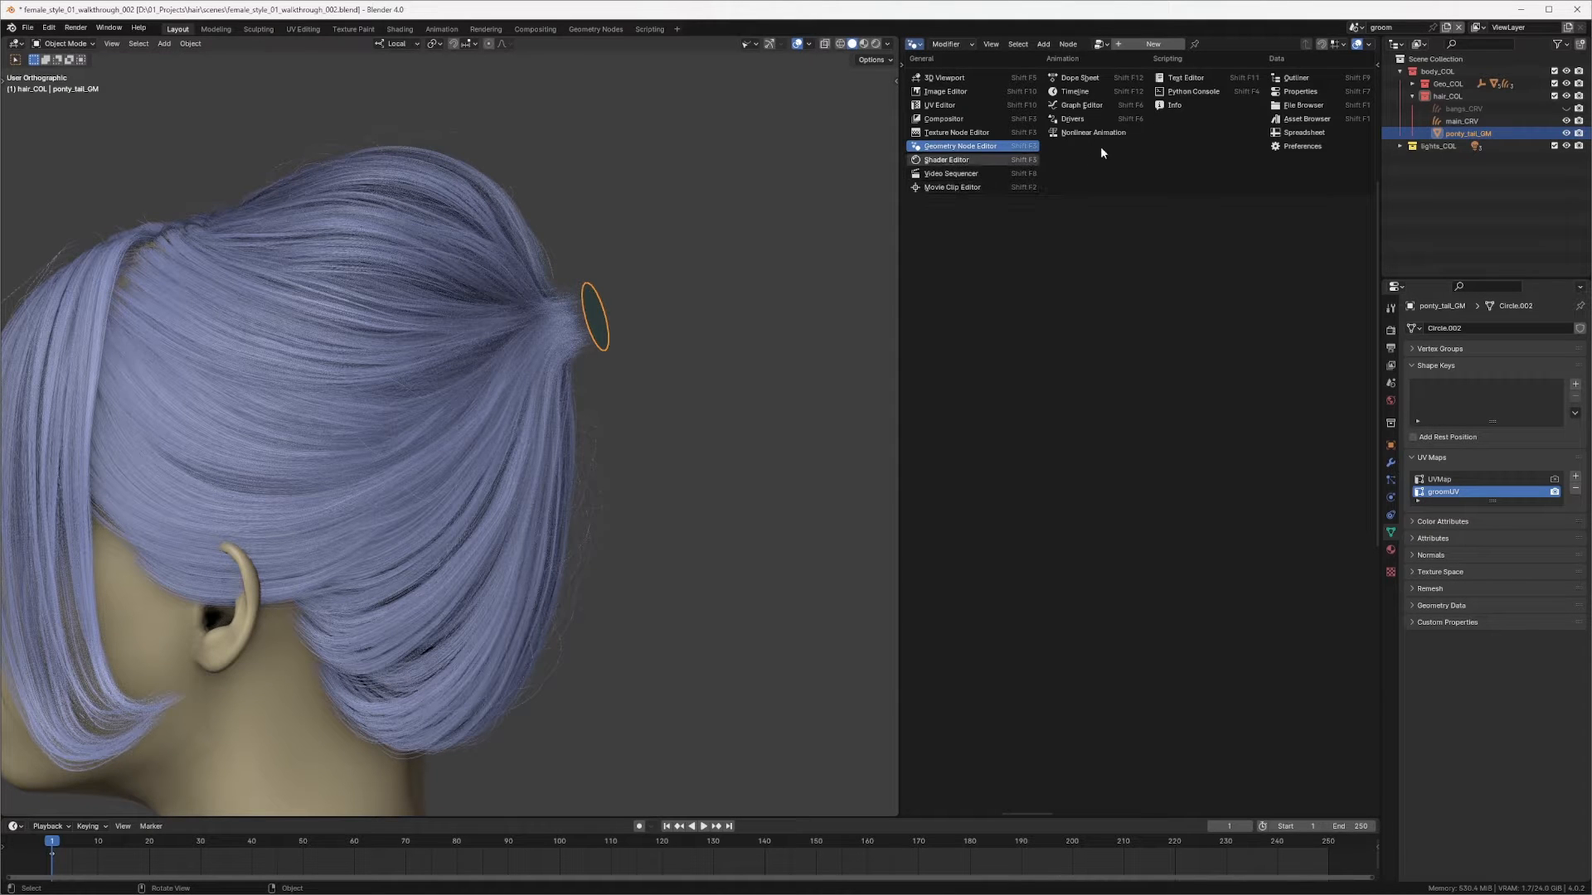
left_click(952, 94)
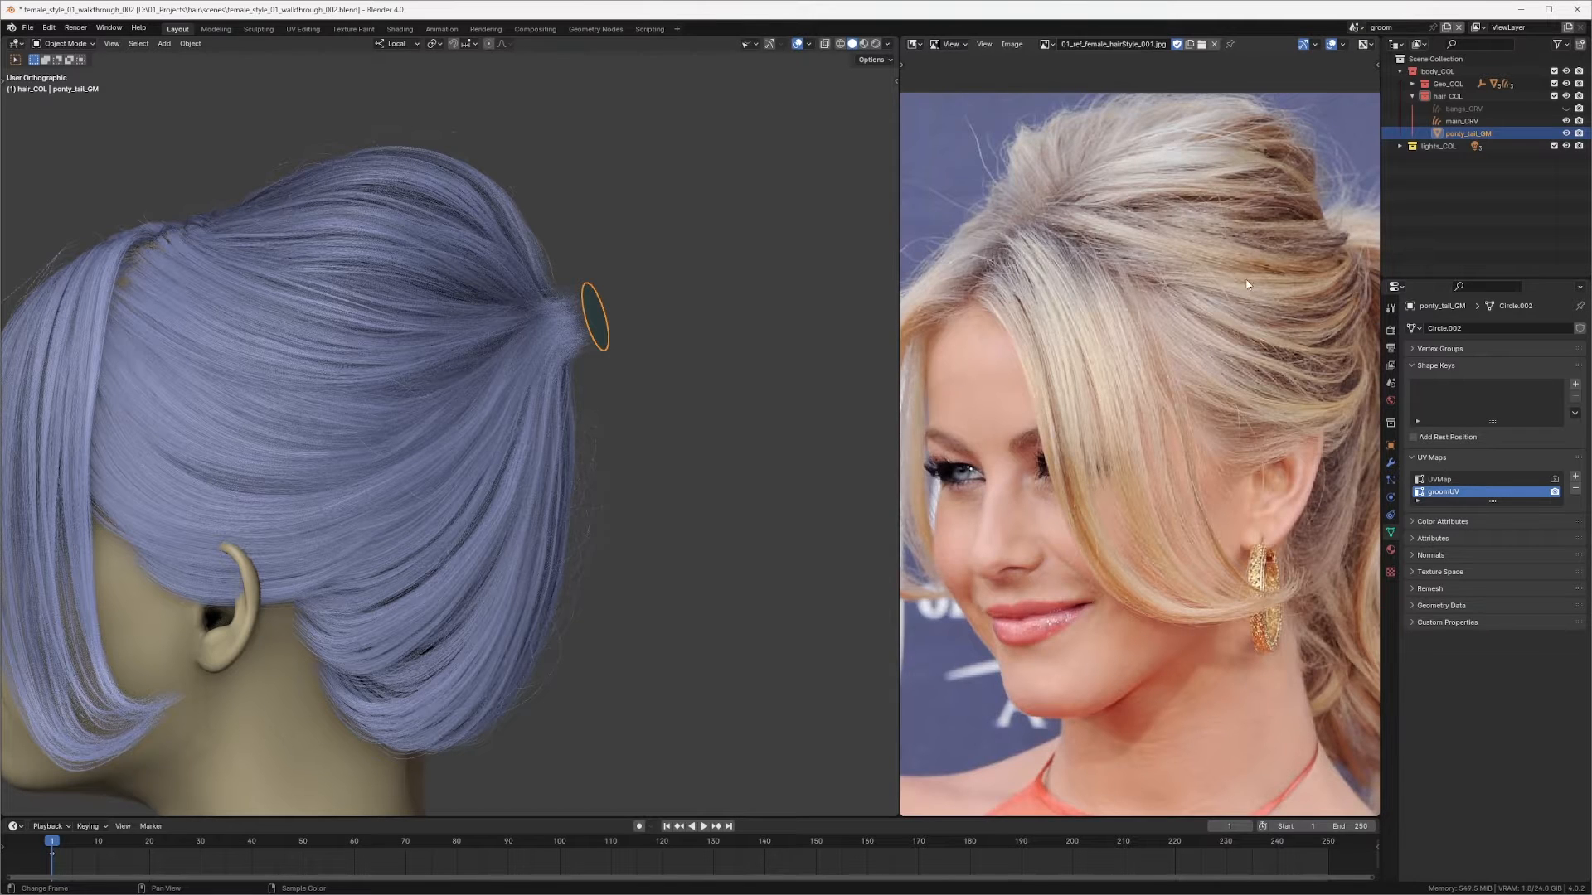
scroll(1246, 284, "down", 4)
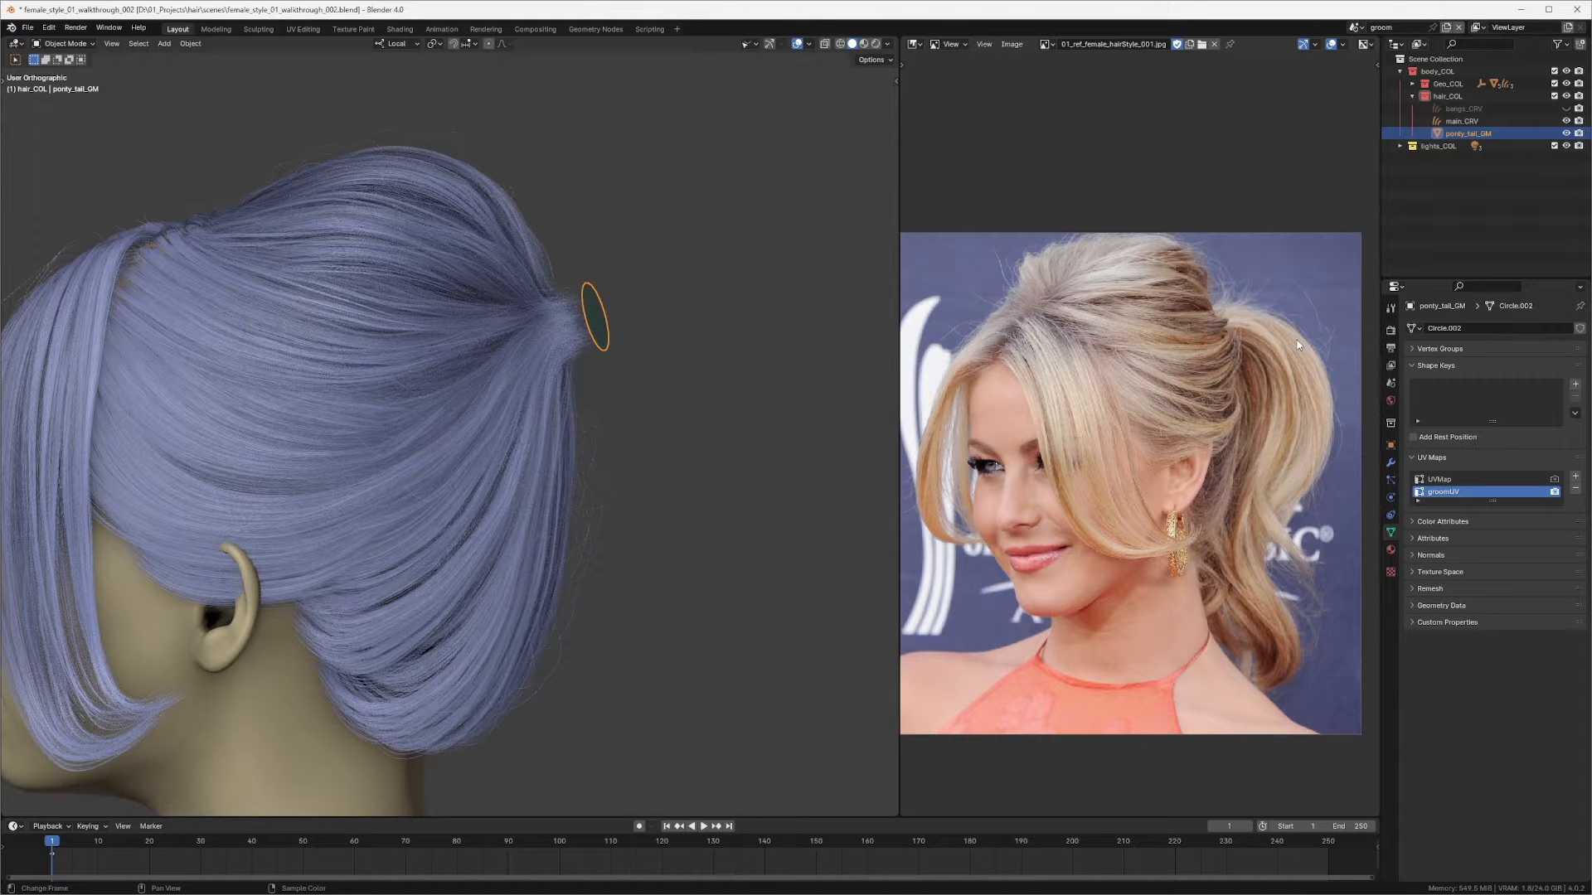
middle_click_drag(1244, 379, 1231, 340)
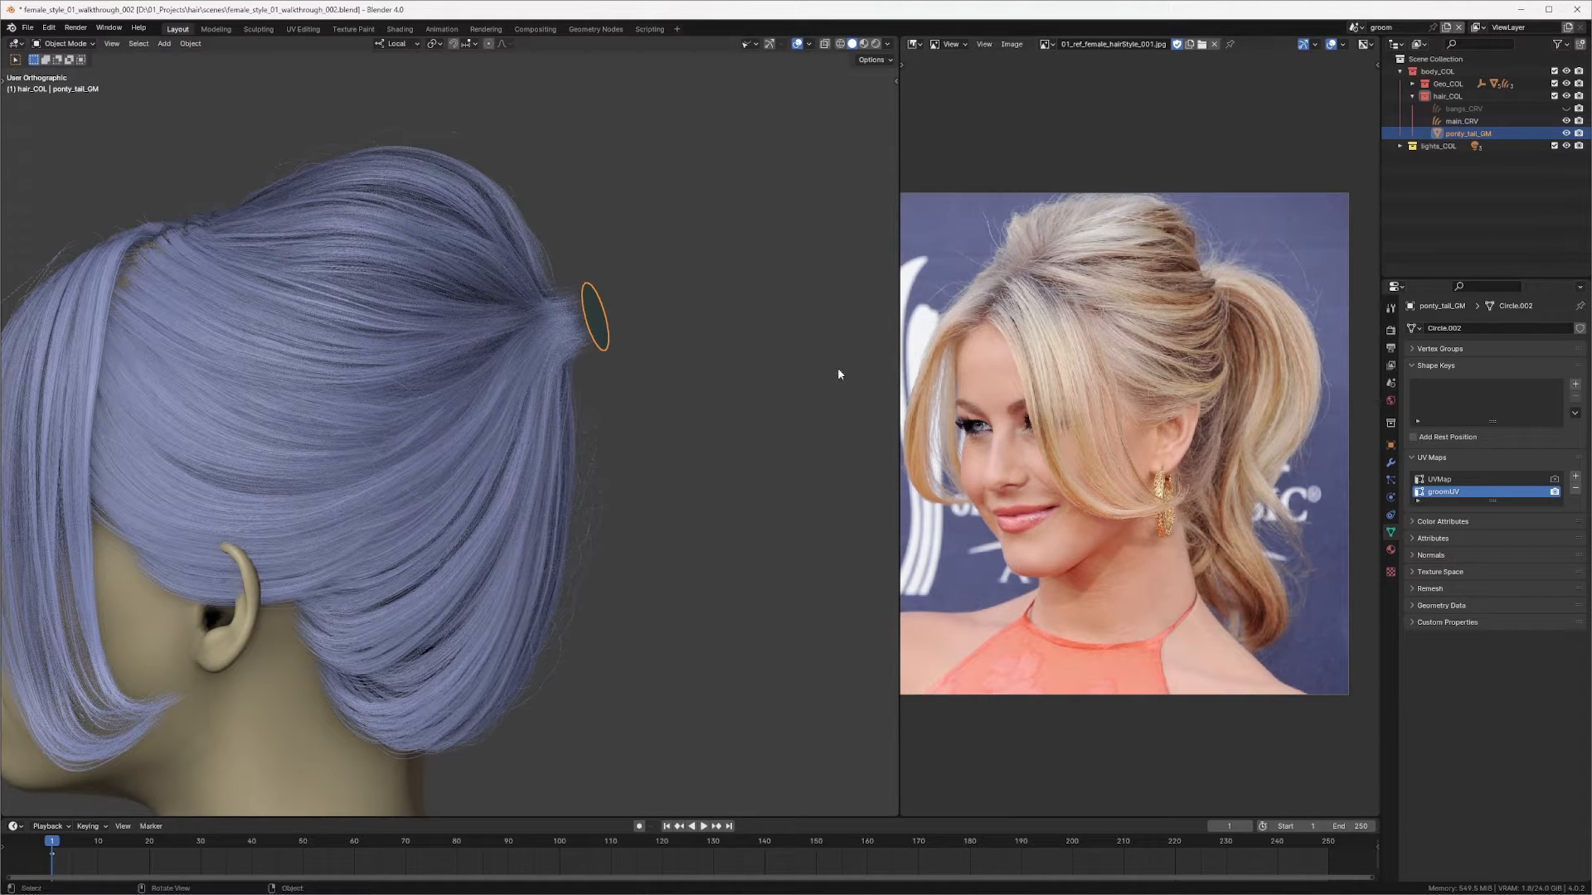
Step: Add an Empty Hair curves object for the selected ring
middle_click_drag(636, 296, 570, 345)
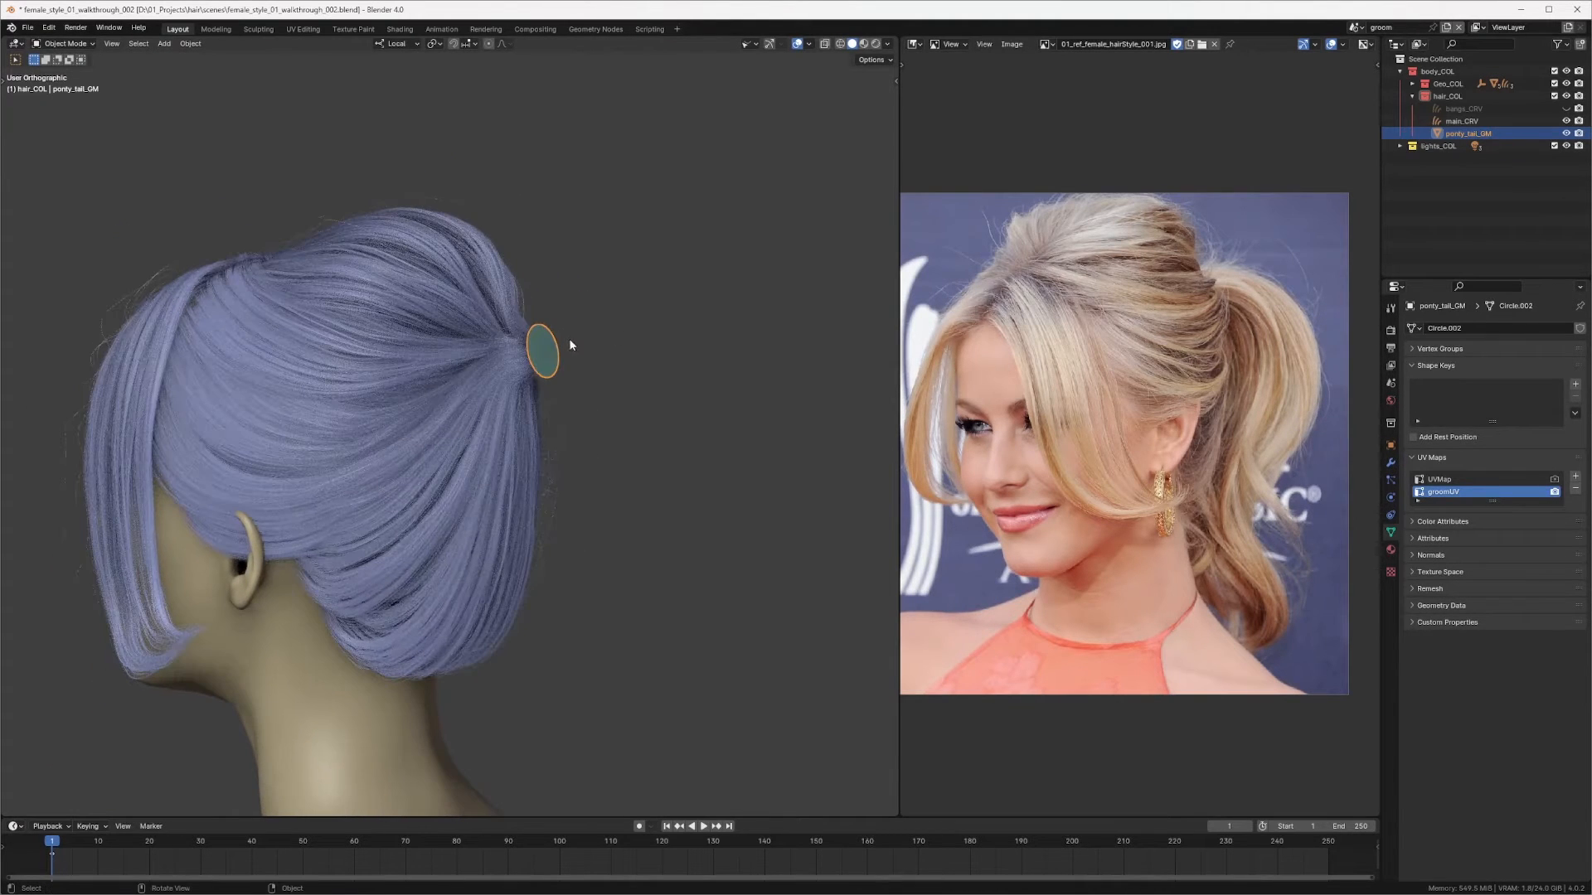
key("shift+a")
mouse_move(527, 375)
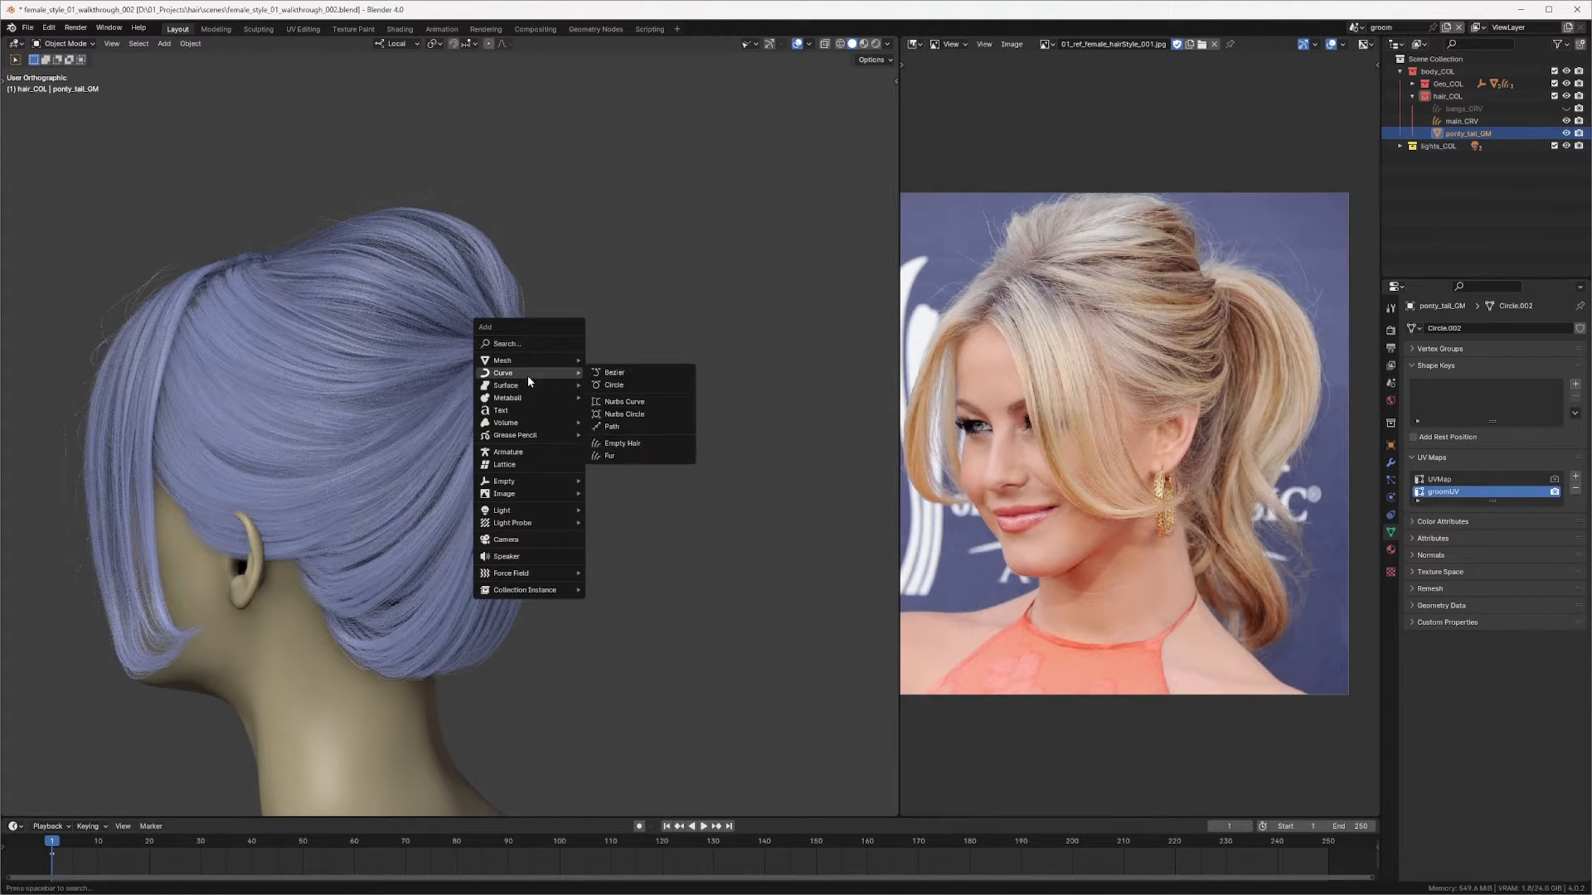
left_click(632, 445)
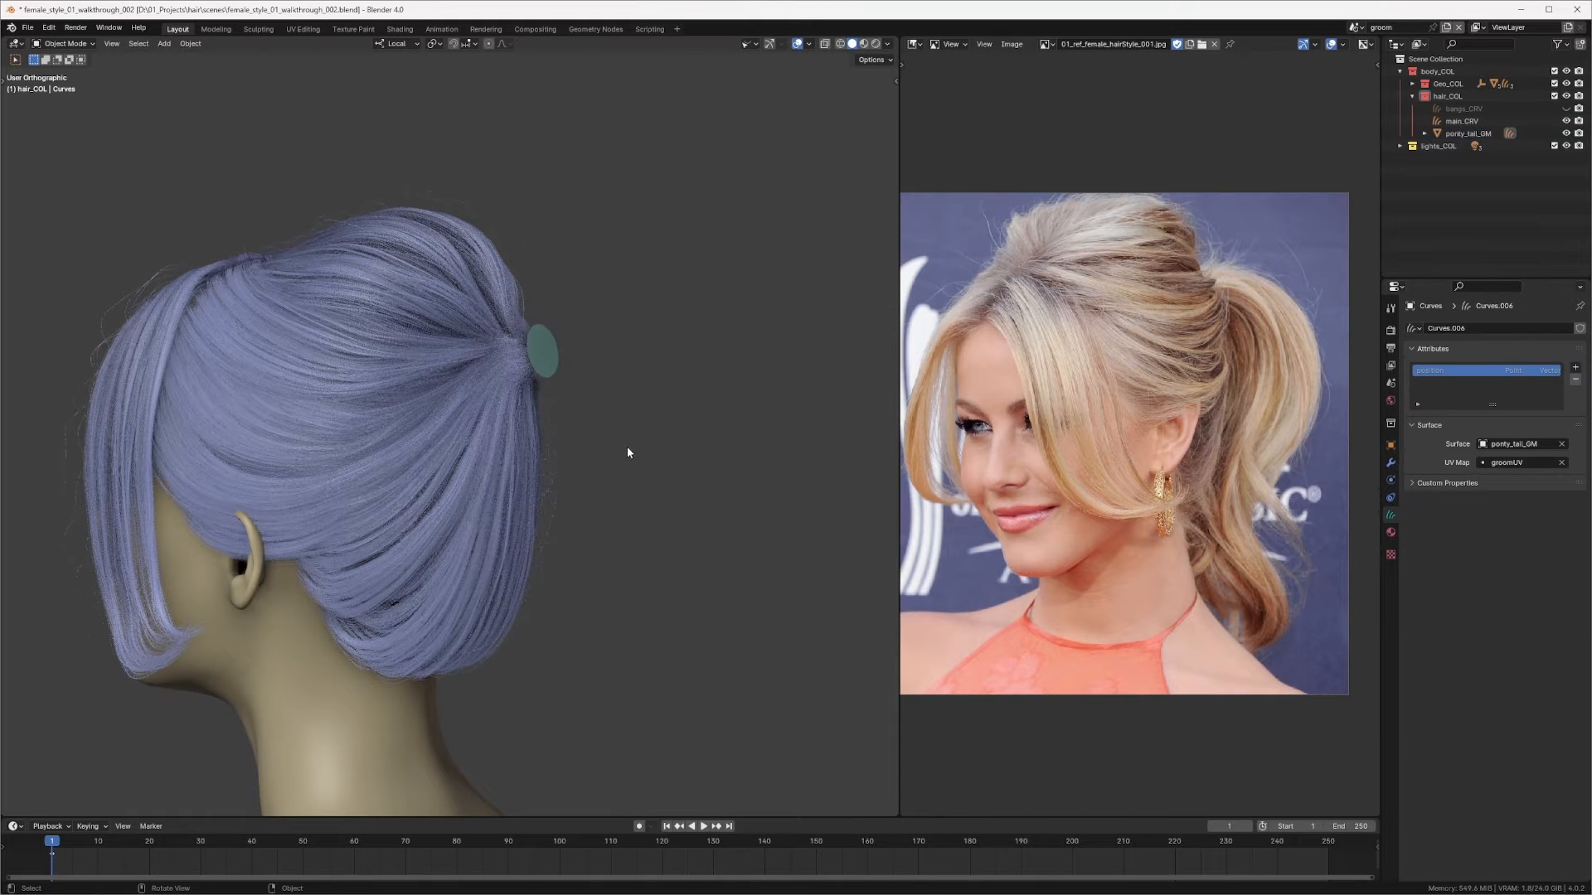
Step: Enter curve sculpt mode, pick the Add brush and try adding hair curves on the ring, then return to Object Mode
scroll(580, 378, "up", 3)
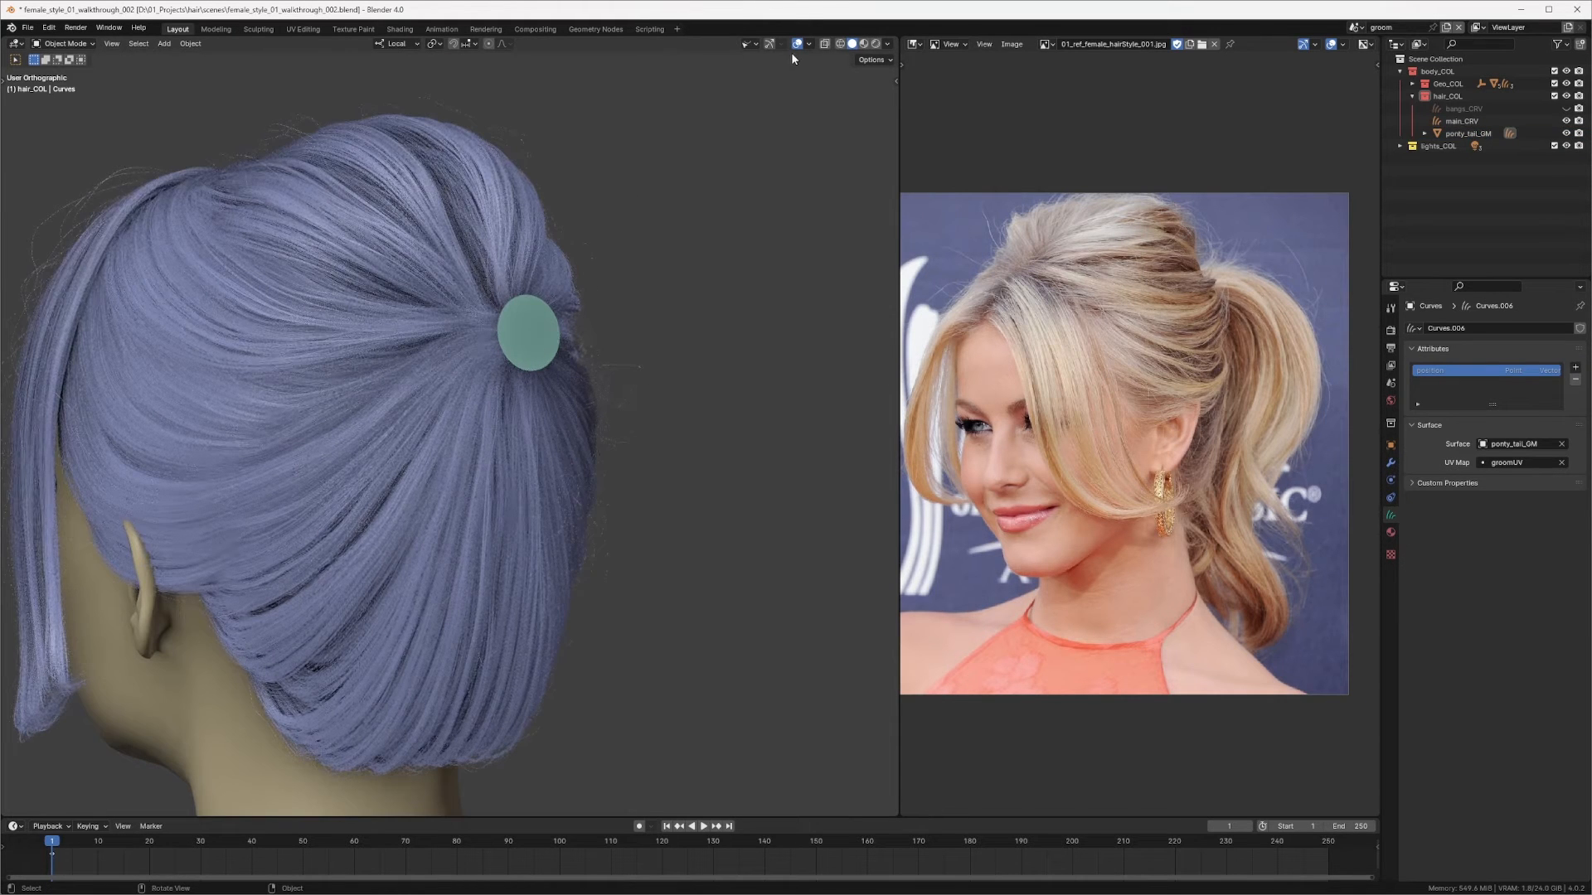
scroll(631, 316, "up", 2)
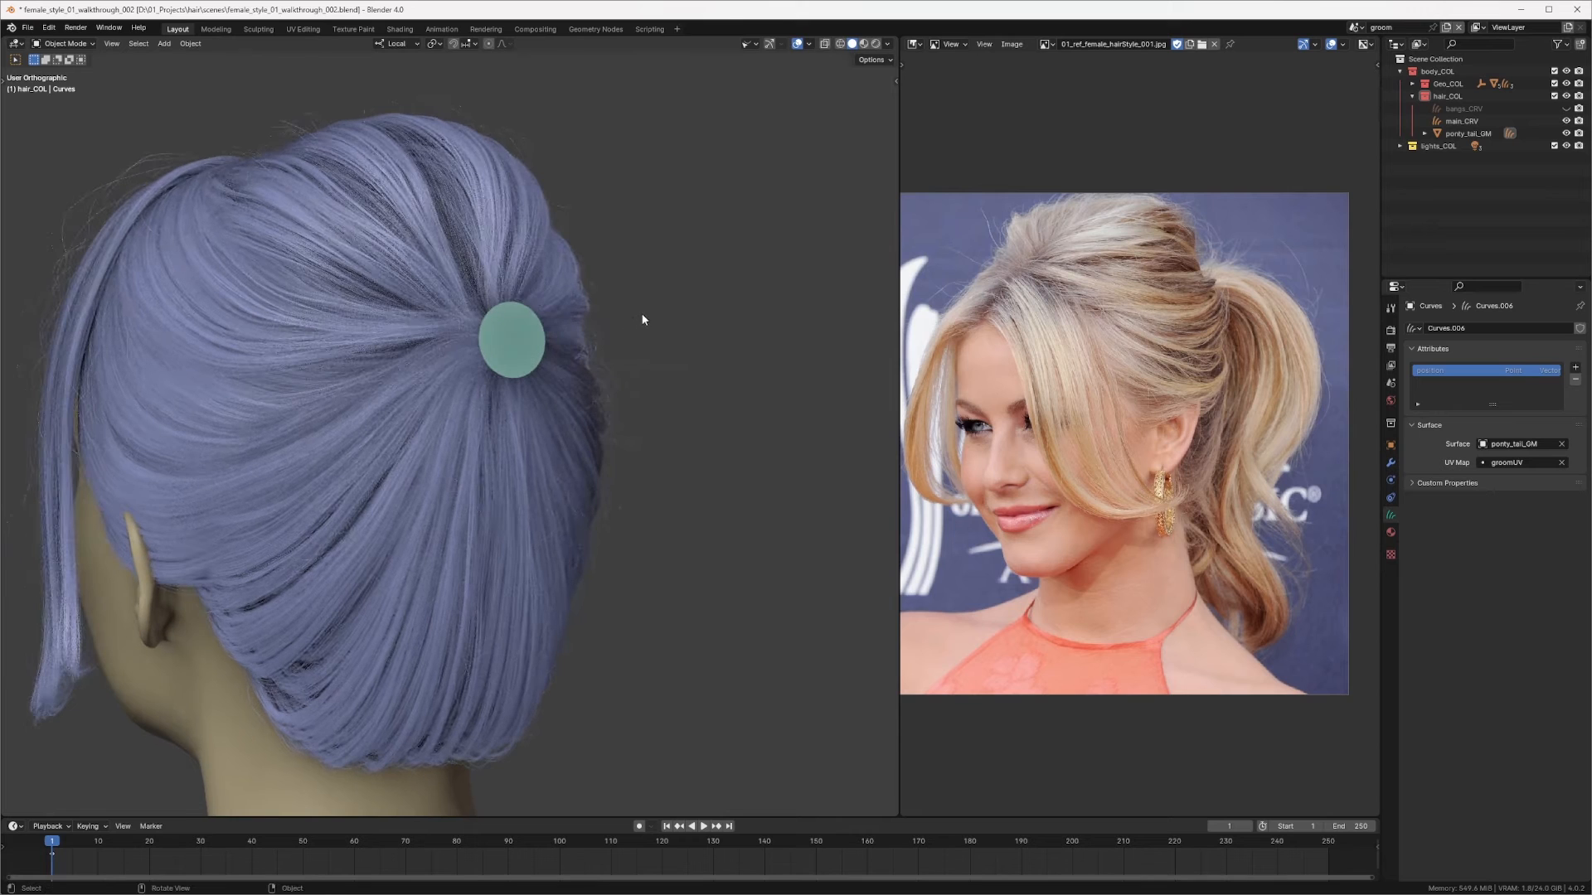
key("ctrl+Tab")
left_click(636, 383)
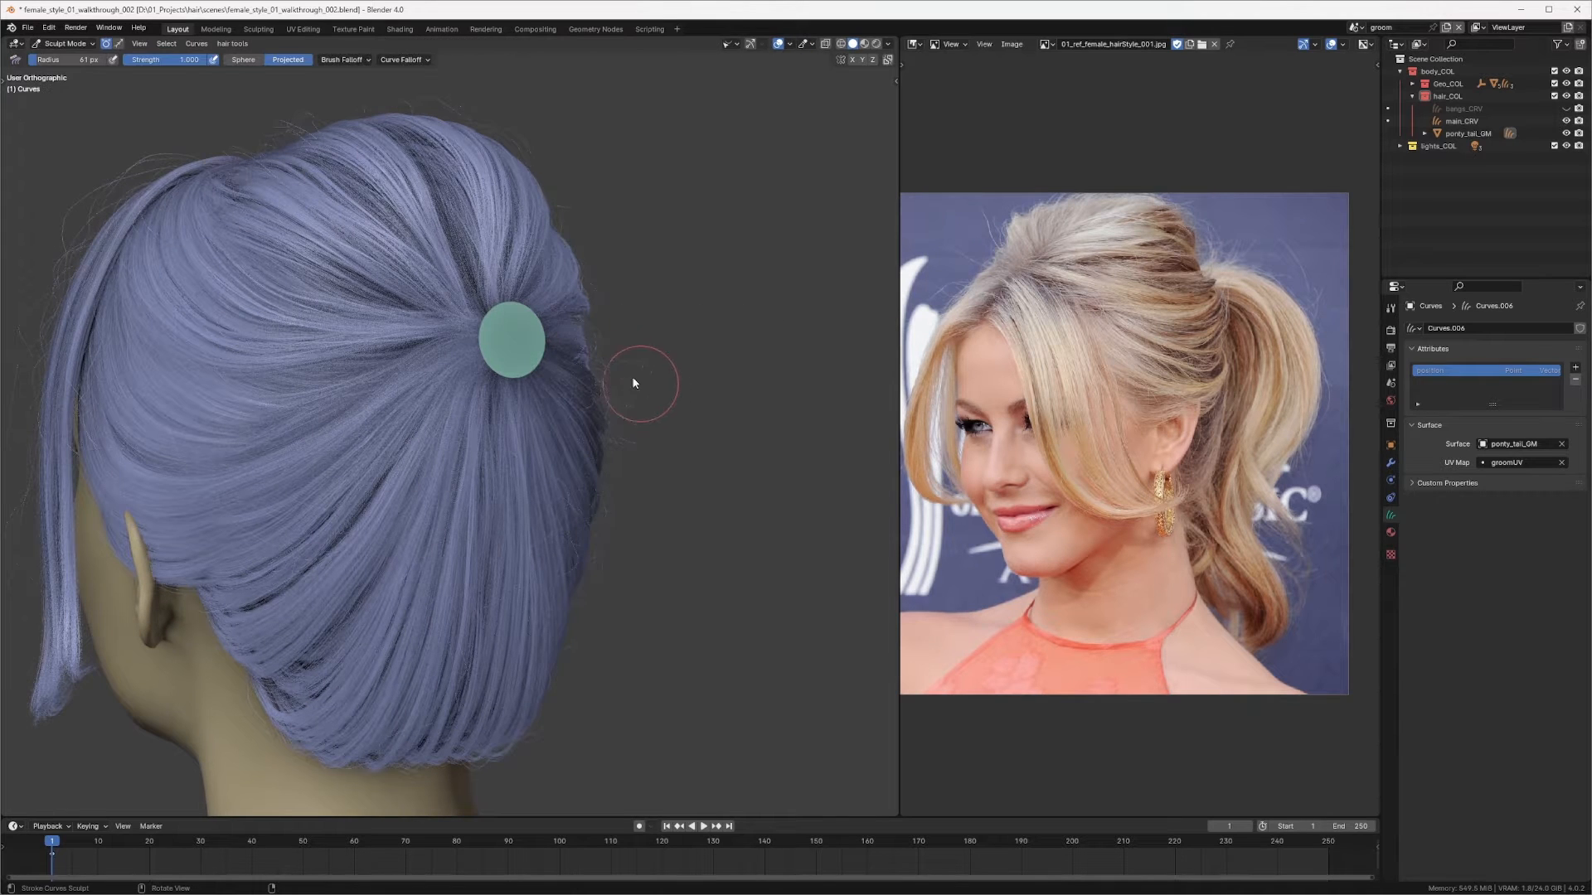
key("t")
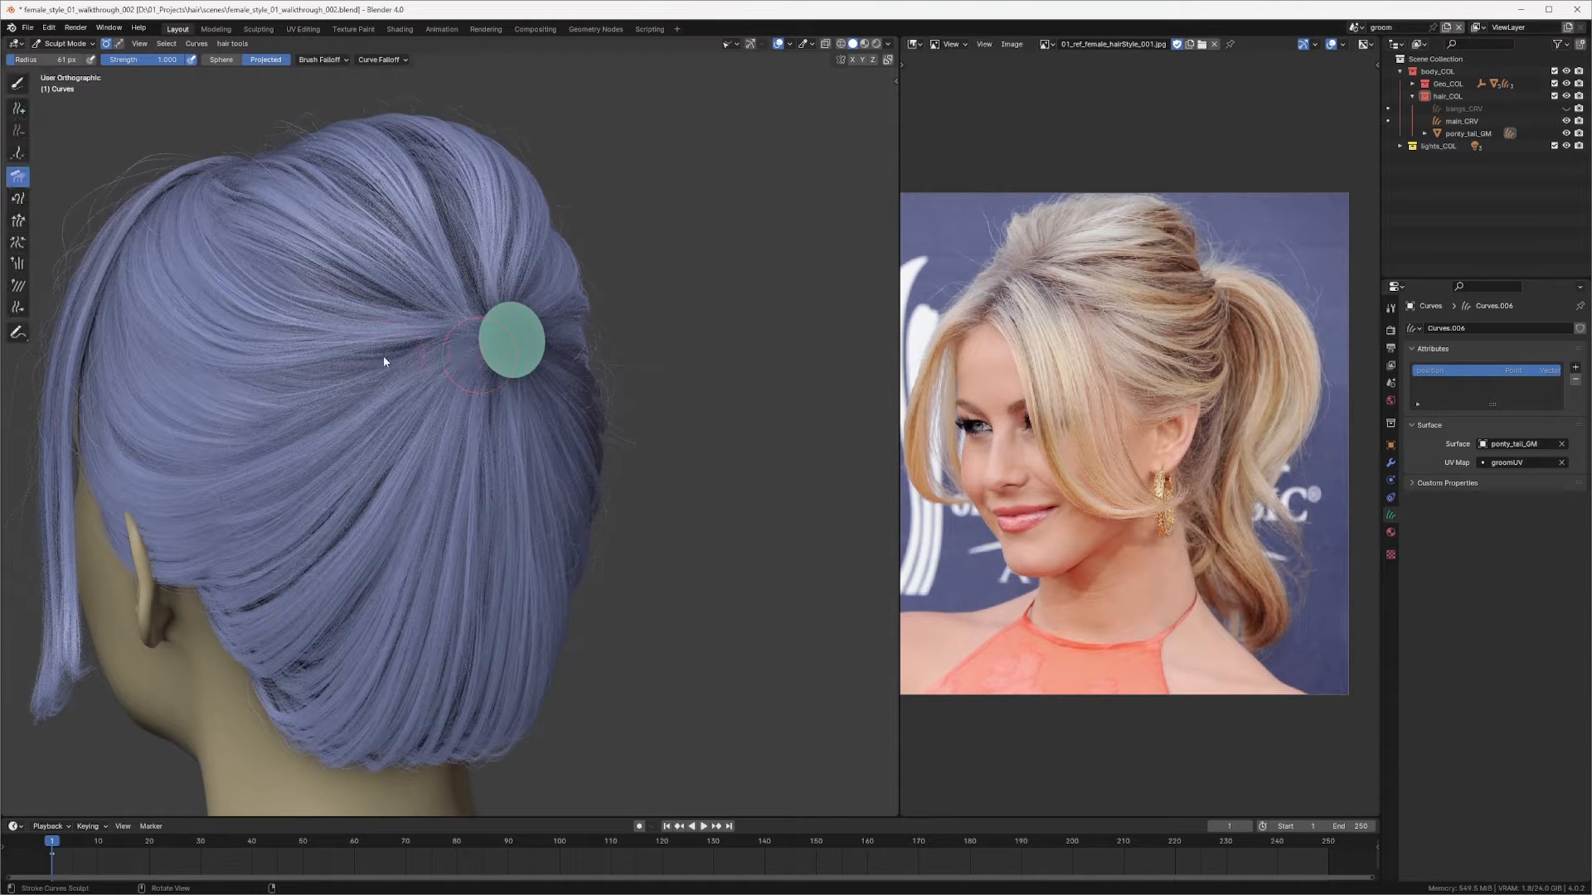
left_click(19, 109)
key("q")
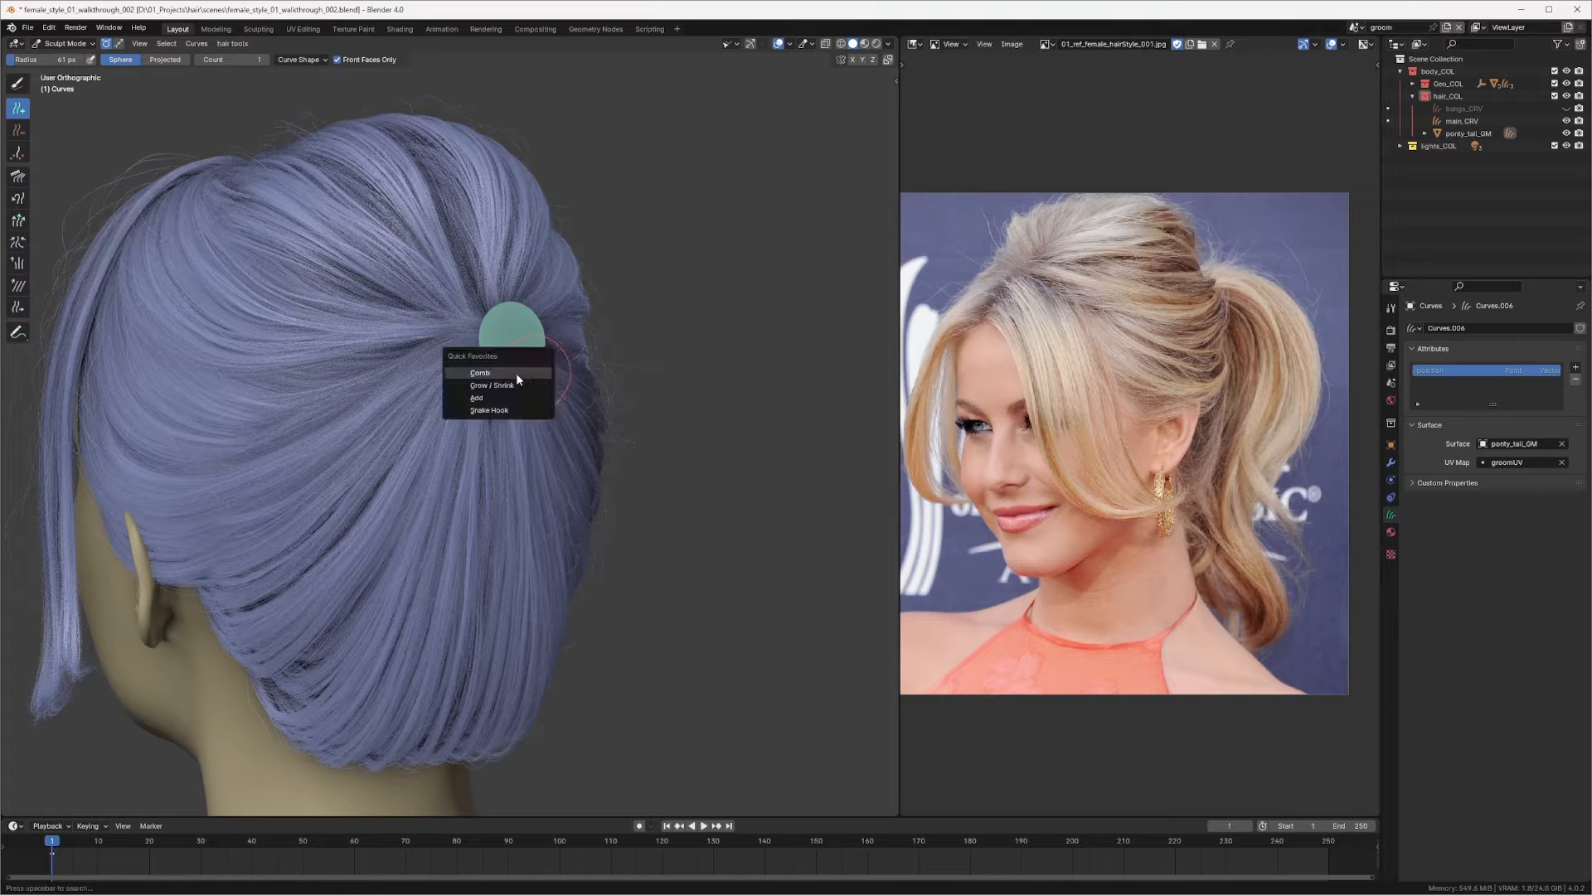
left_click(515, 373)
key("q")
left_click(513, 345)
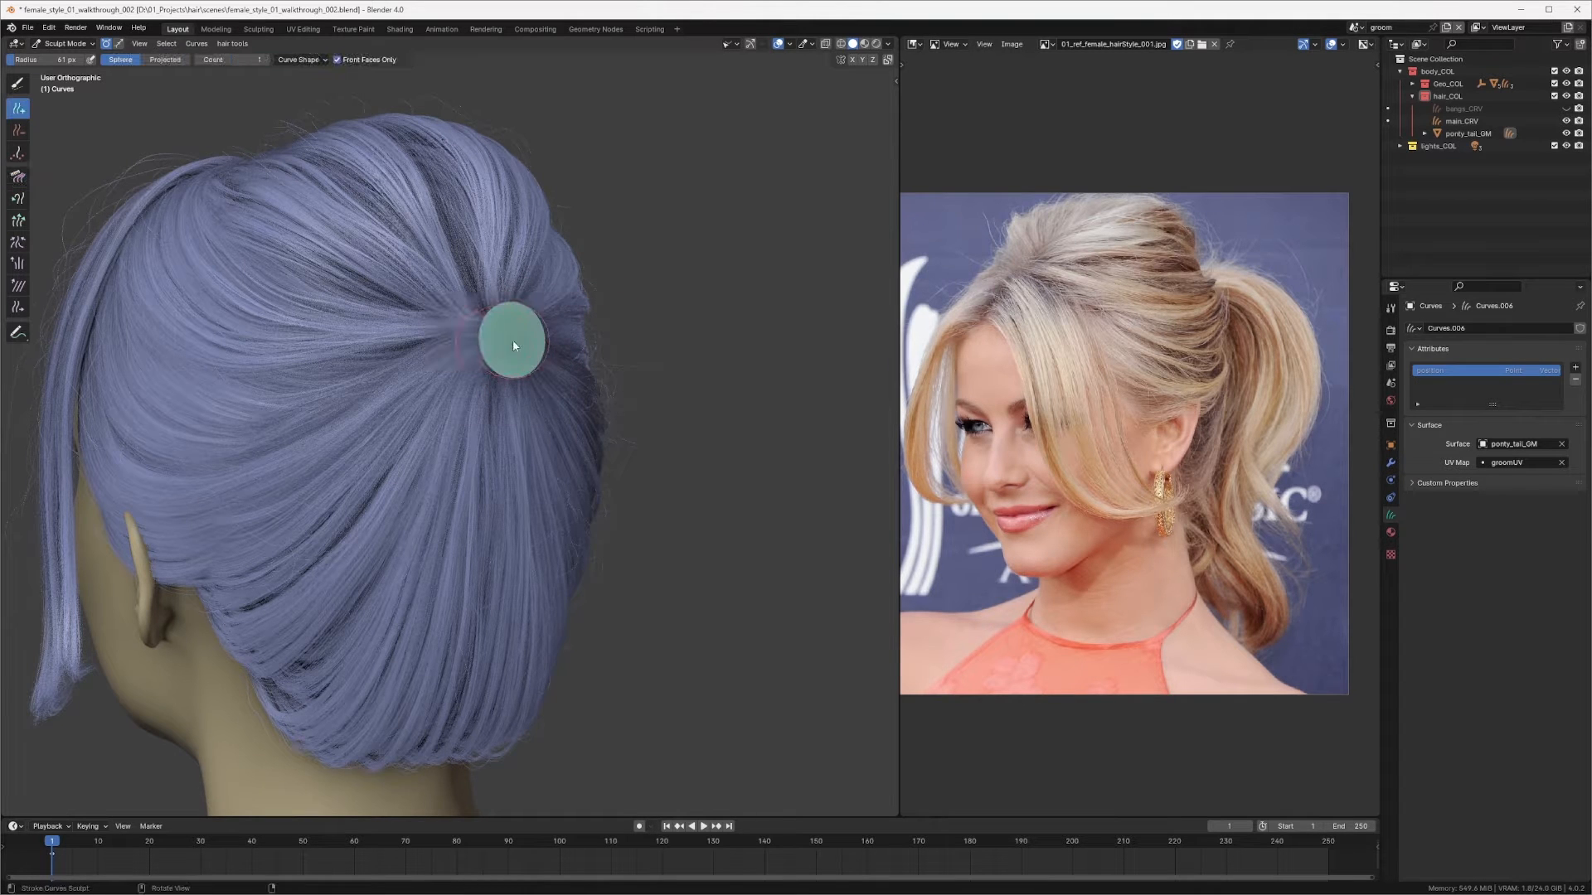
left_click(505, 315)
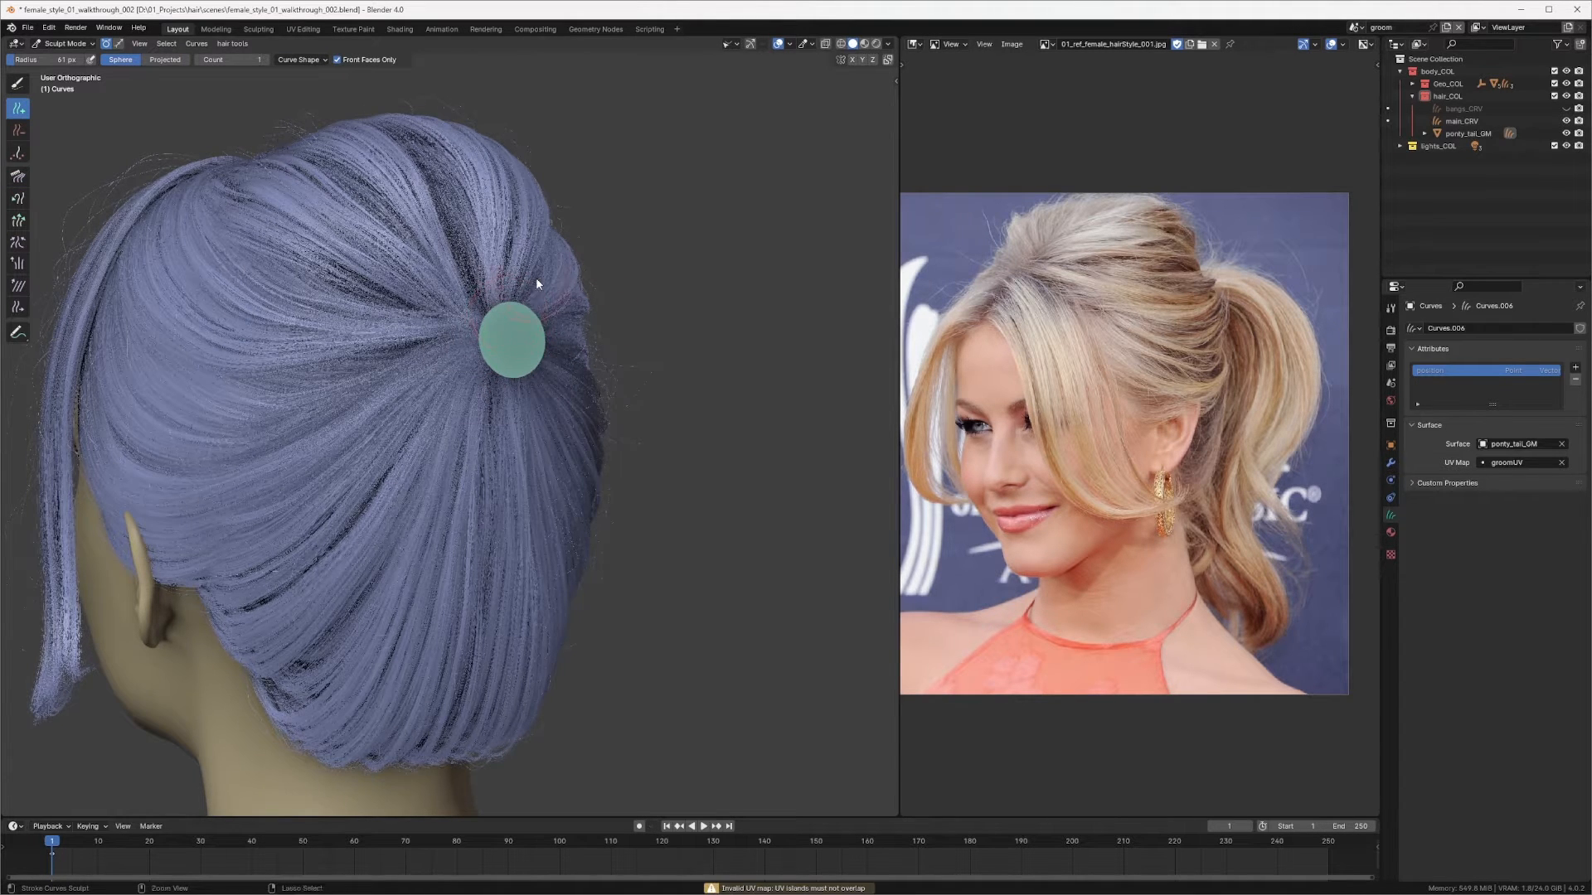
middle_click_drag(535, 277, 542, 350)
key("ctrl+Tab")
Step: Select the ring, enter Edit Mode and switch the second editor to the UV Editor
scroll(509, 303, "up", 2)
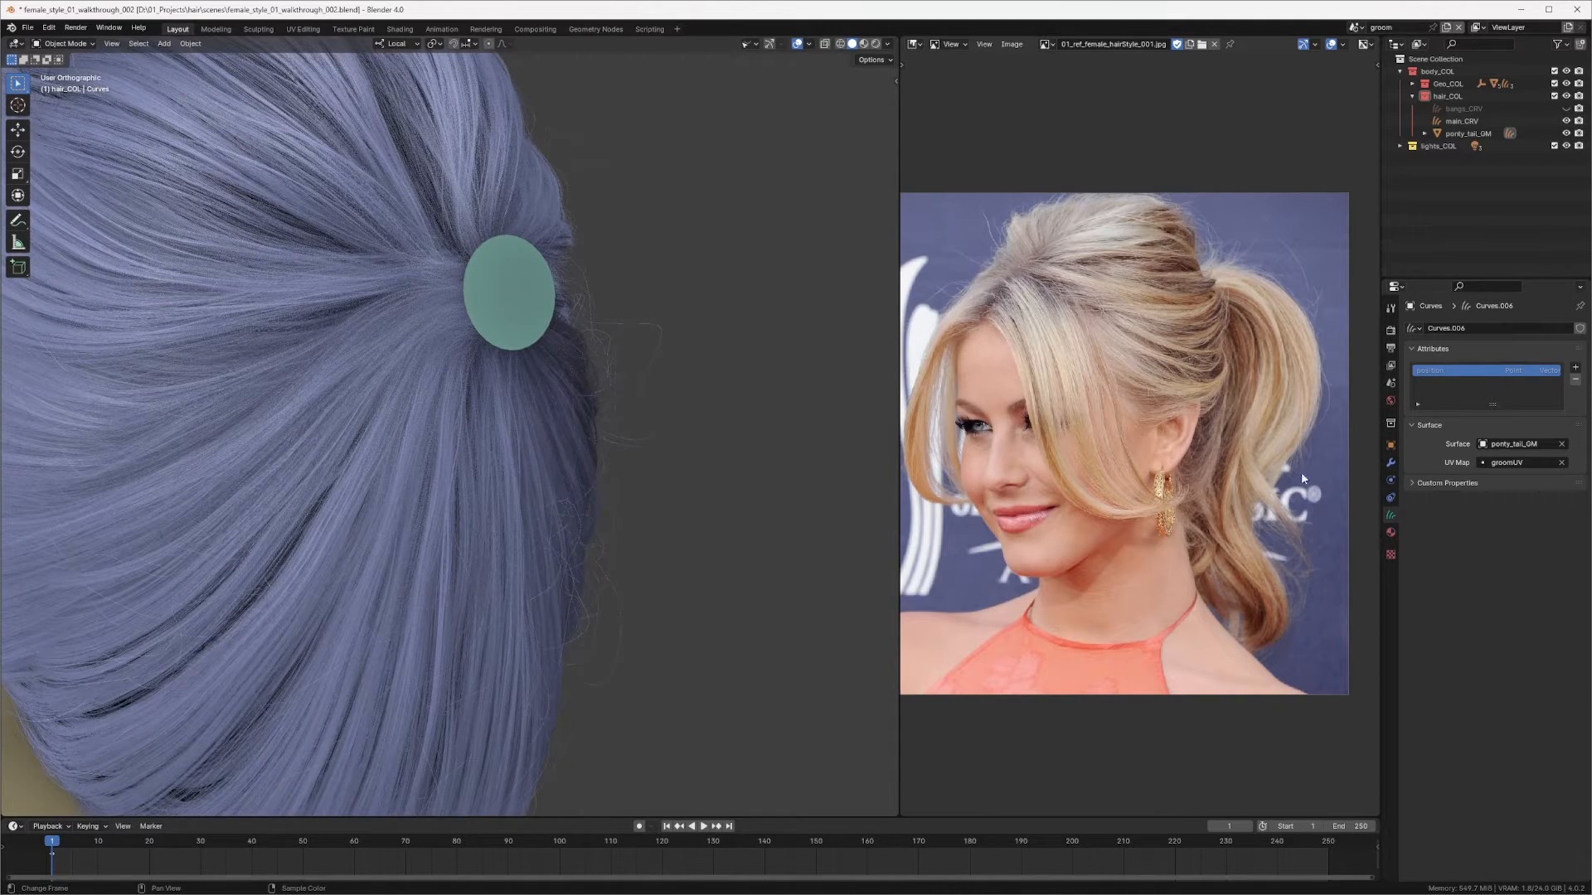
middle_click_drag(582, 349, 564, 297)
left_click(535, 279)
key("Tab")
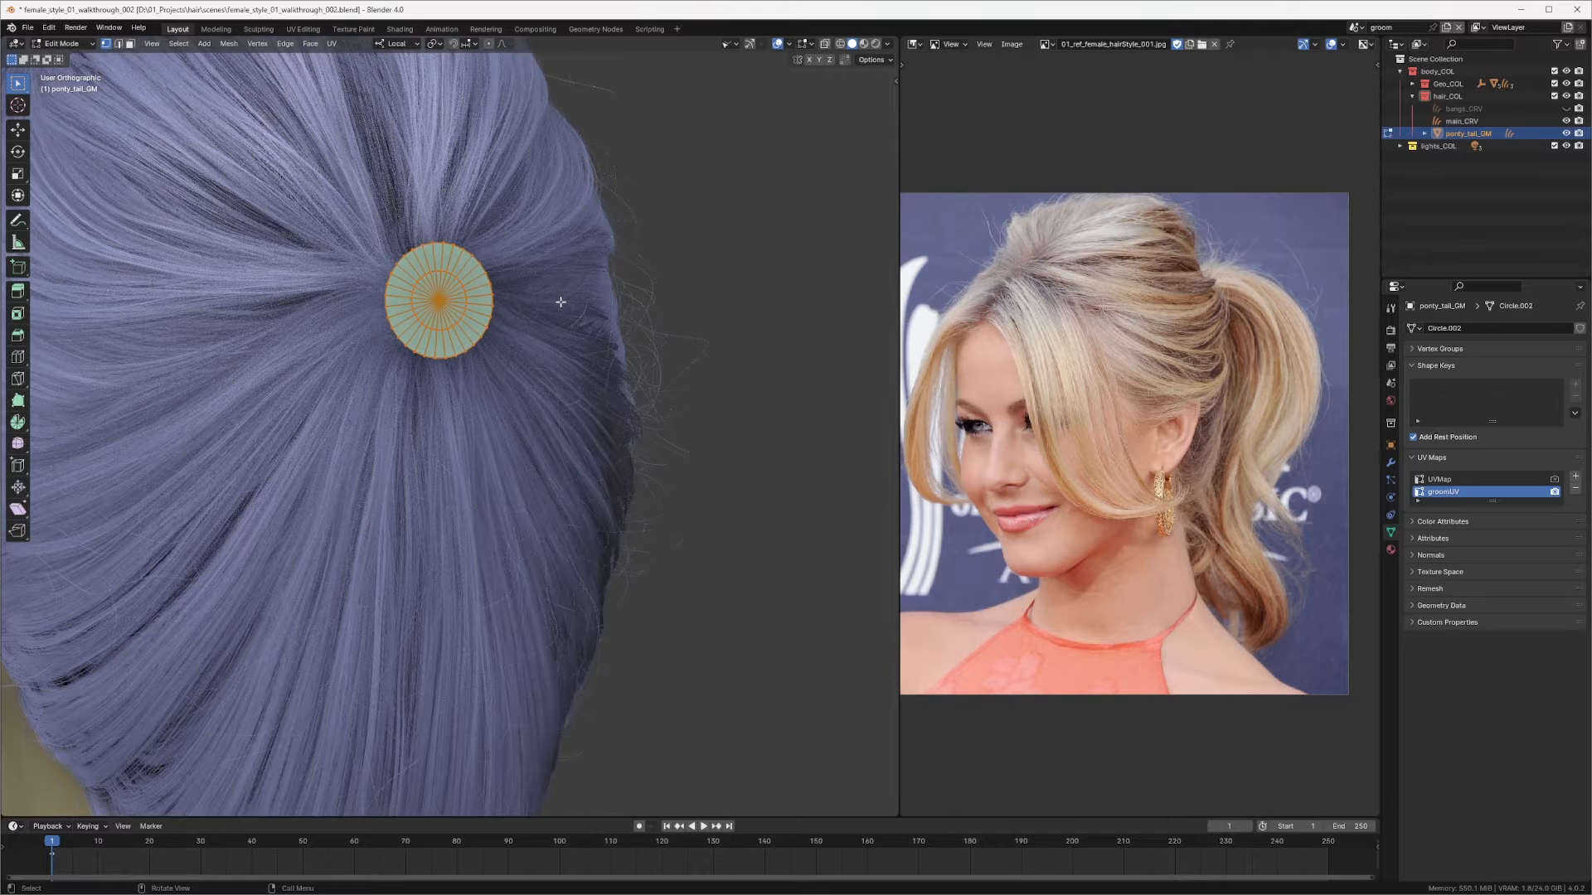
left_click(917, 45)
left_click(945, 102)
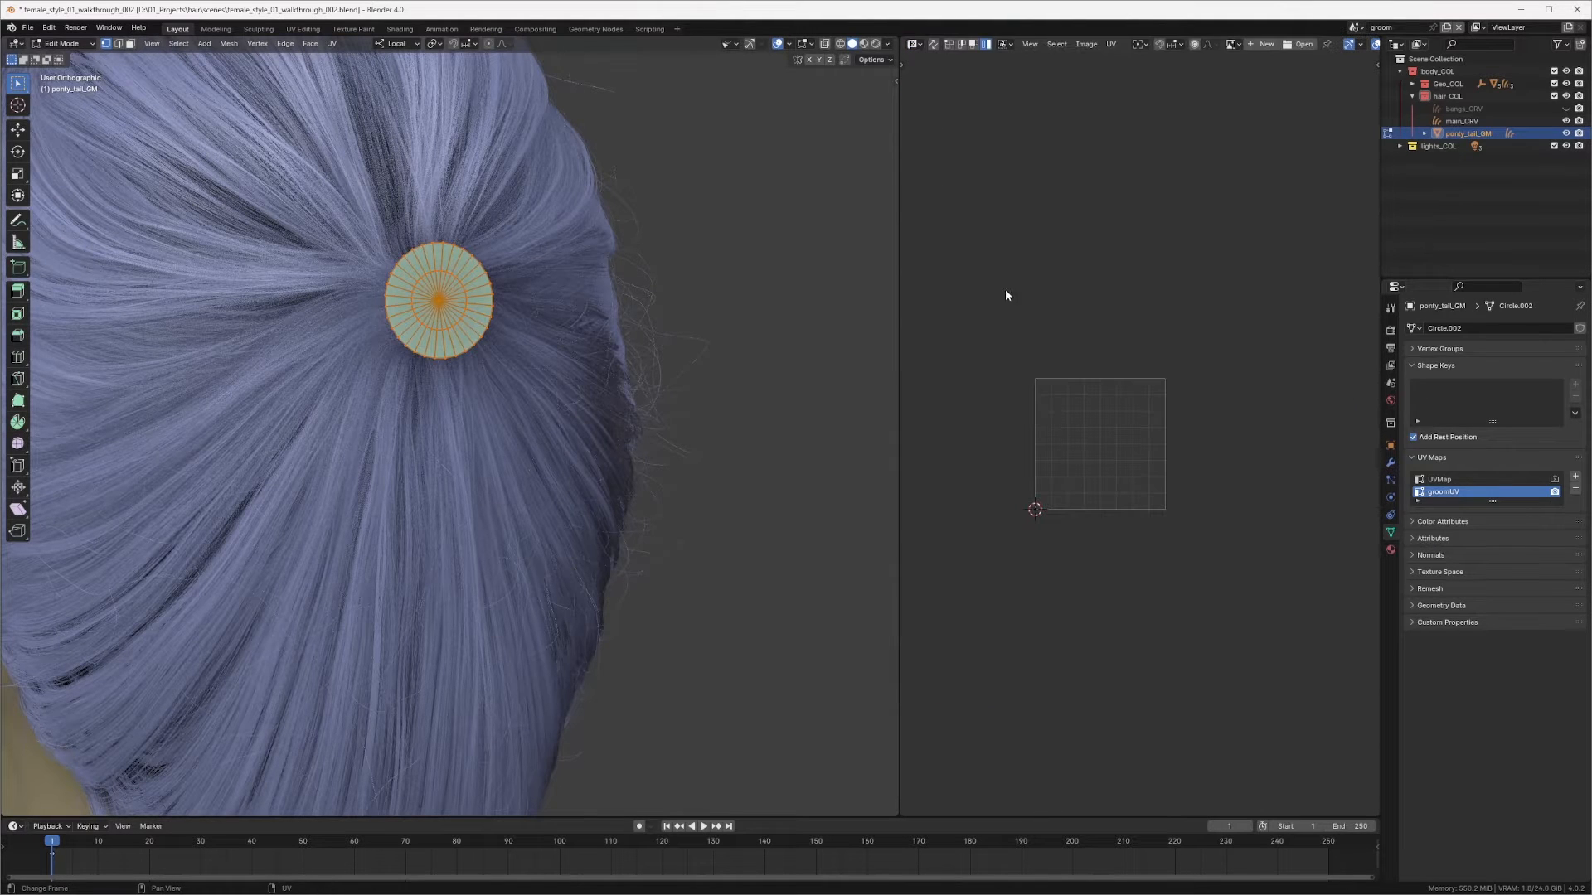
Step: Unwrap the ring's faces into its UV map
middle_click_drag(1010, 390, 1018, 376)
key("u")
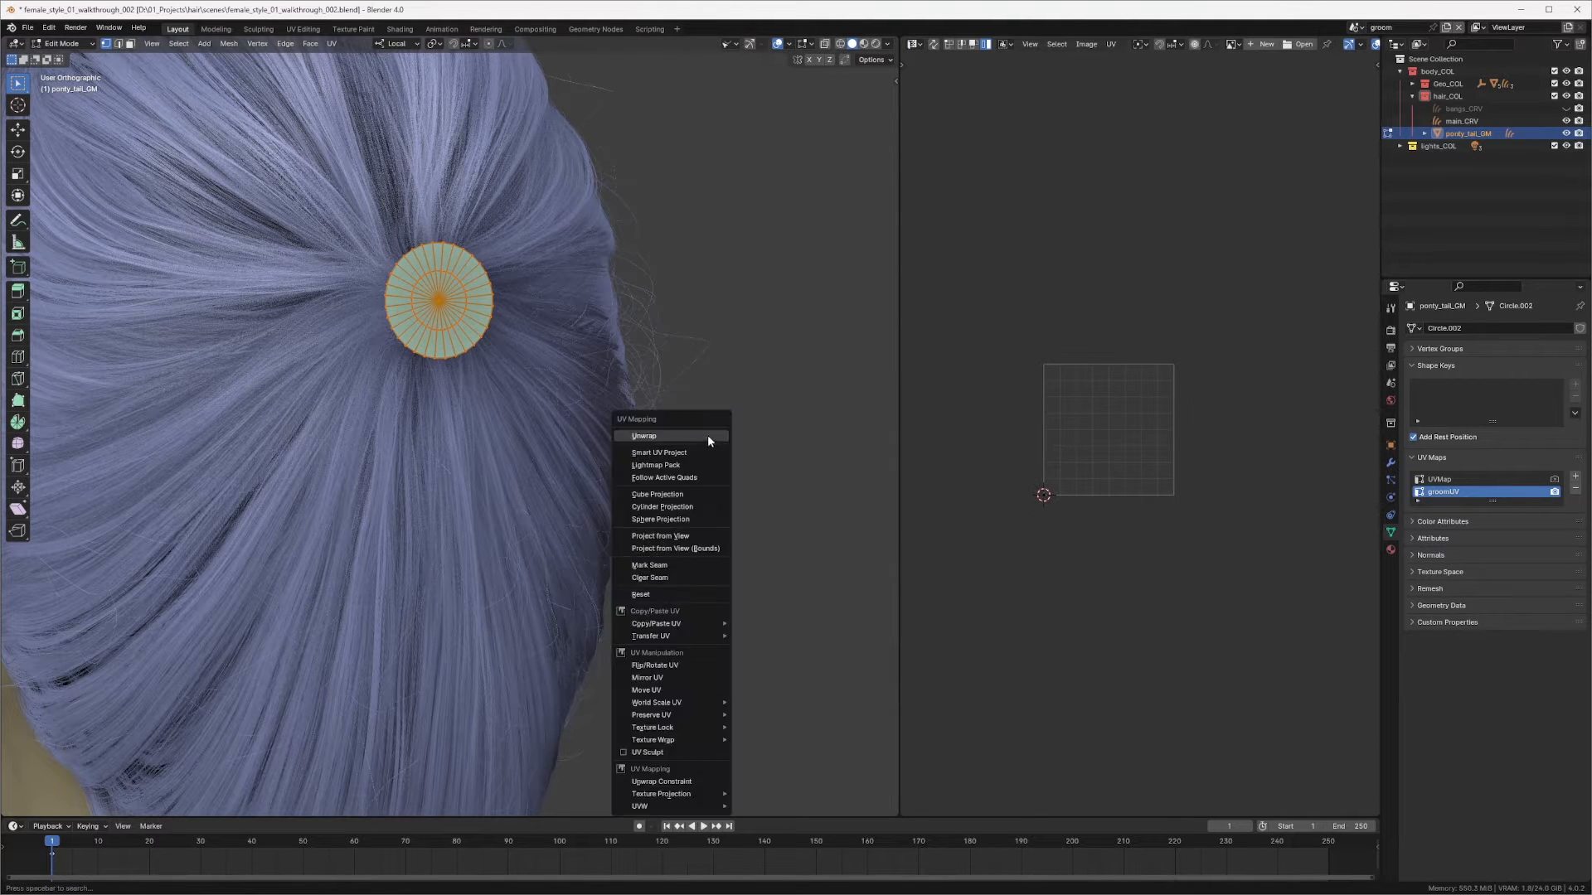
left_click(685, 434)
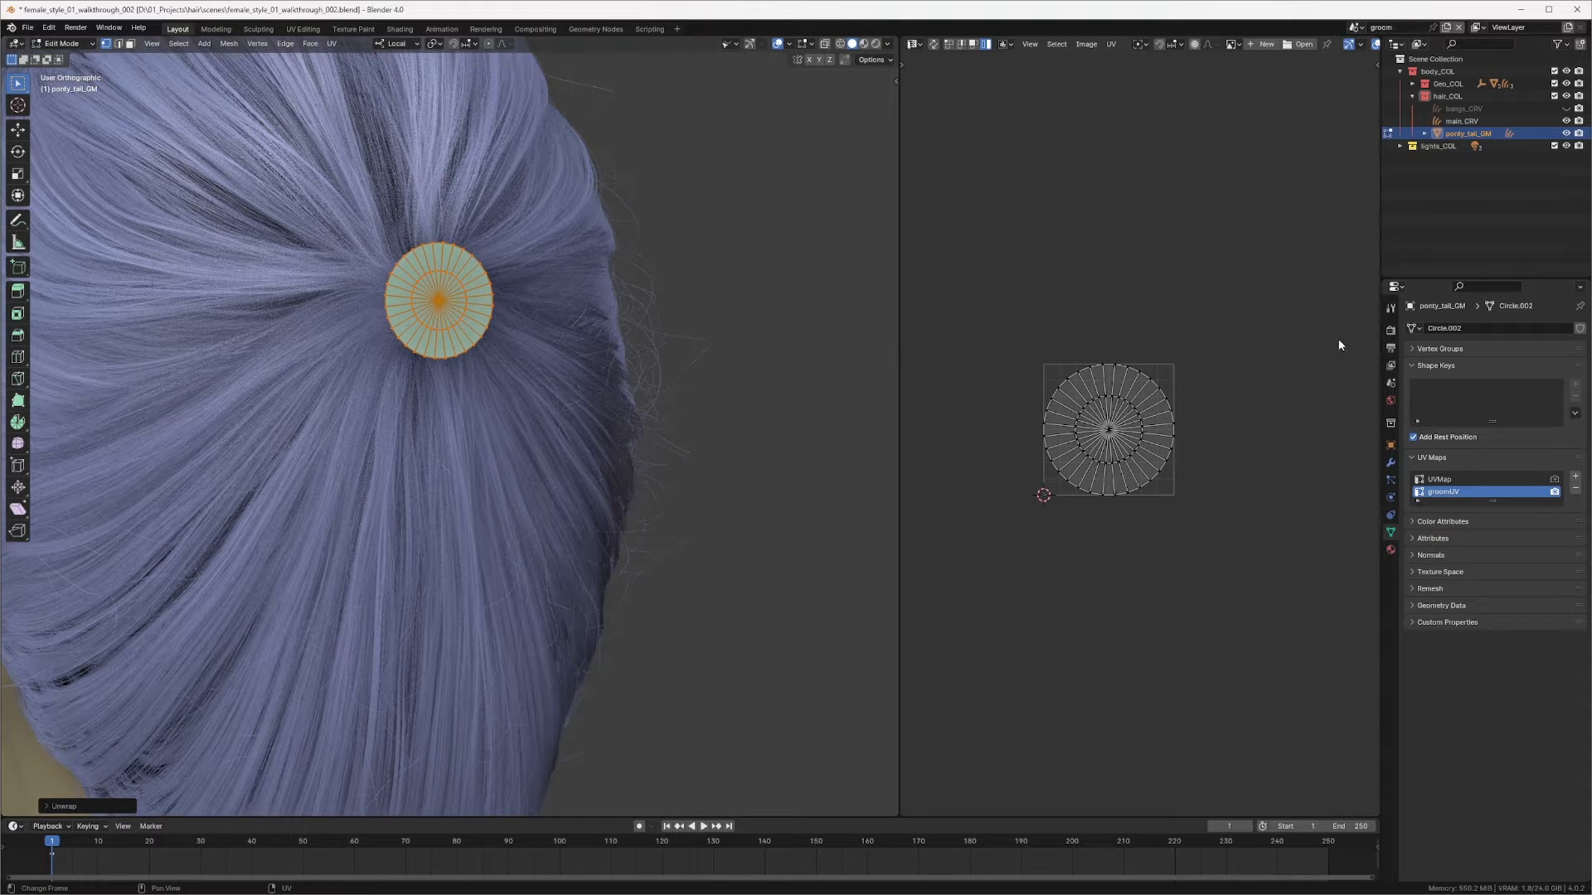
Step: Select all of the ring's UVs, scale them up to fill the UV space, and return to Object Mode
key("a")
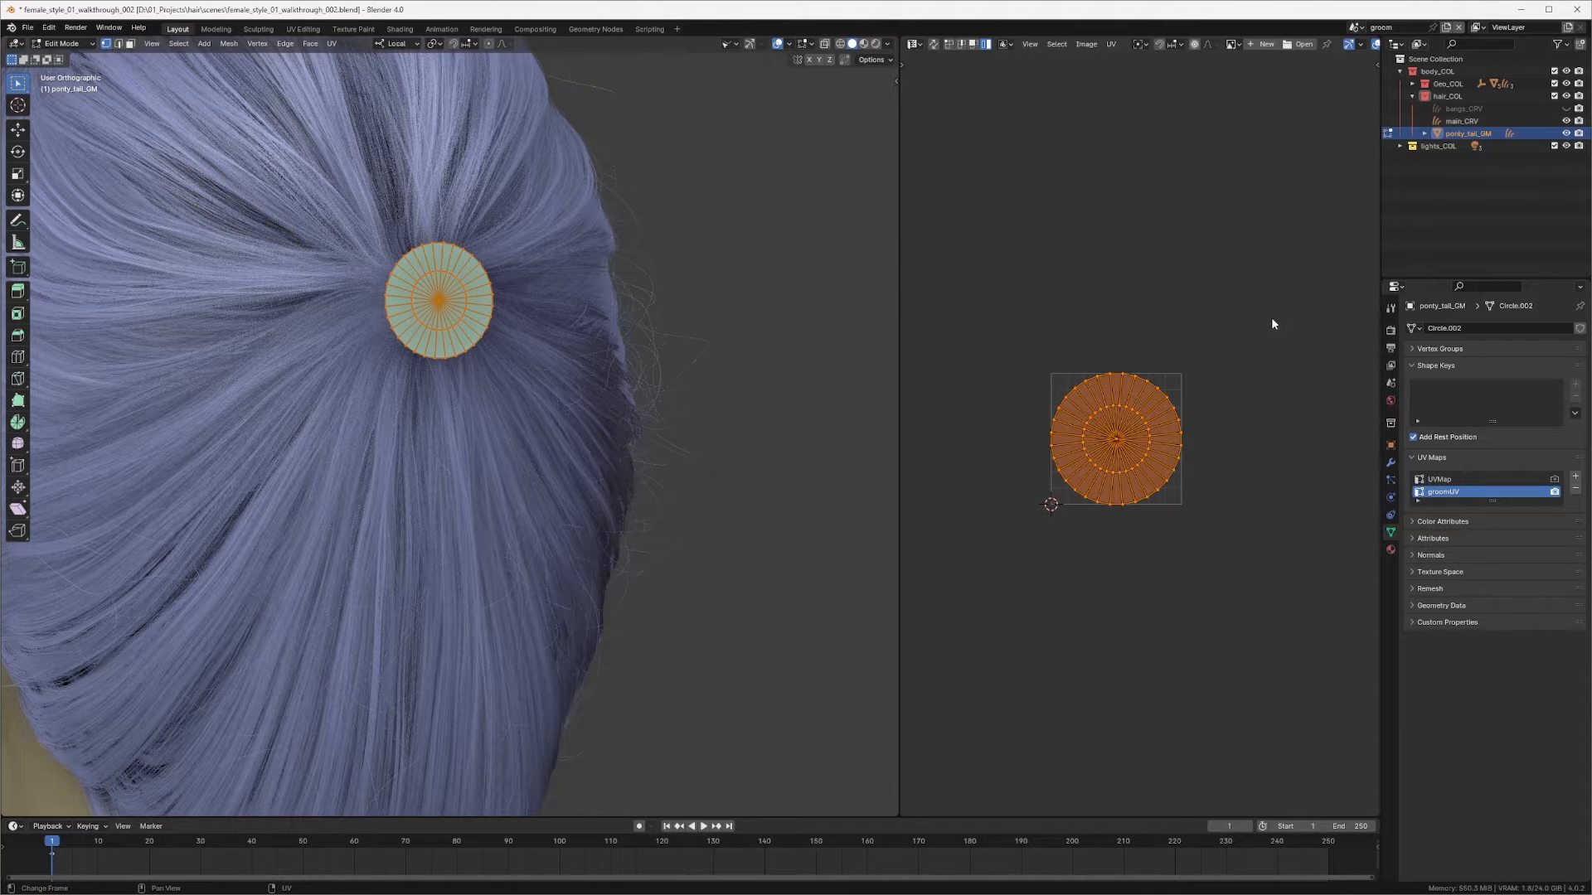
key("s")
left_click(1254, 333)
middle_click_drag(618, 412, 696, 398)
key("Tab")
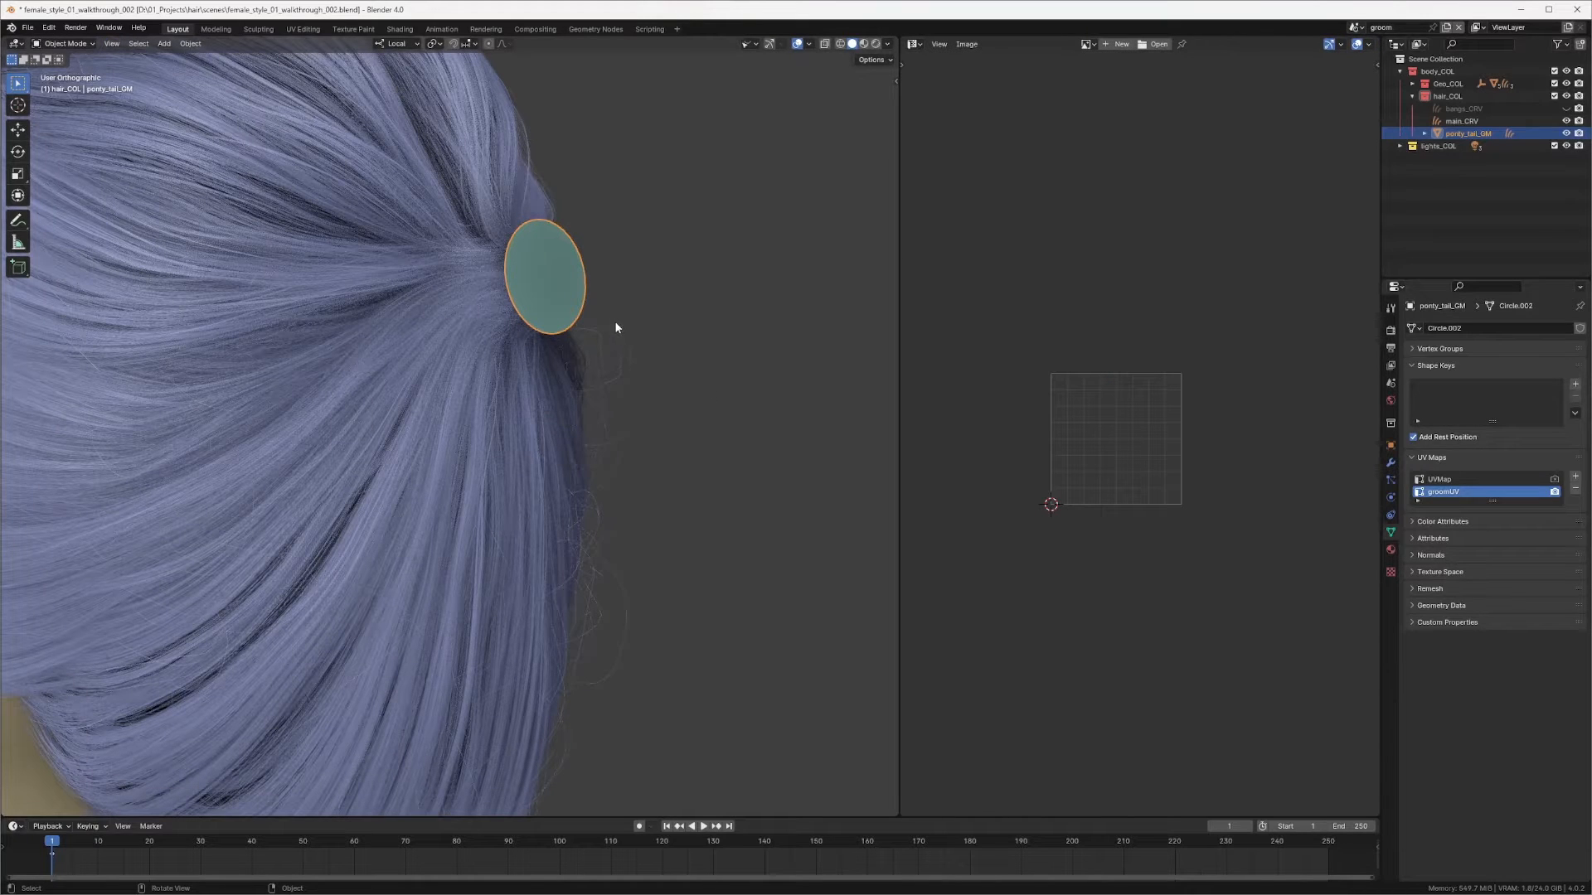
Step: Turn the second editor into an Image Editor showing the reference image 01_ref_female_hairStyle_001.jpg
left_click(1086, 45)
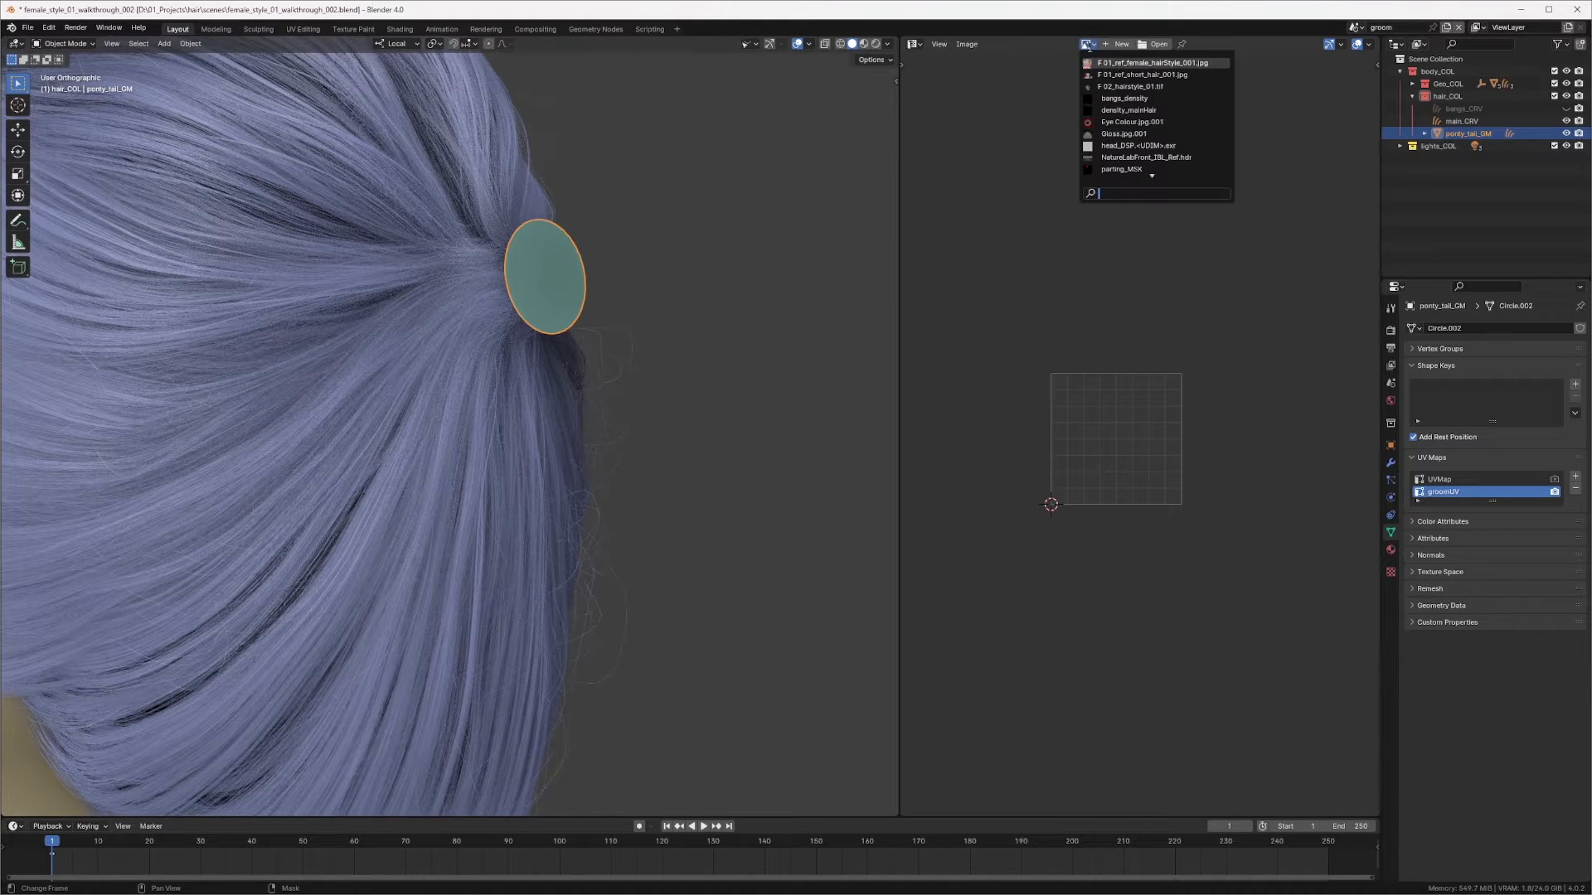
left_click(914, 44)
left_click(928, 84)
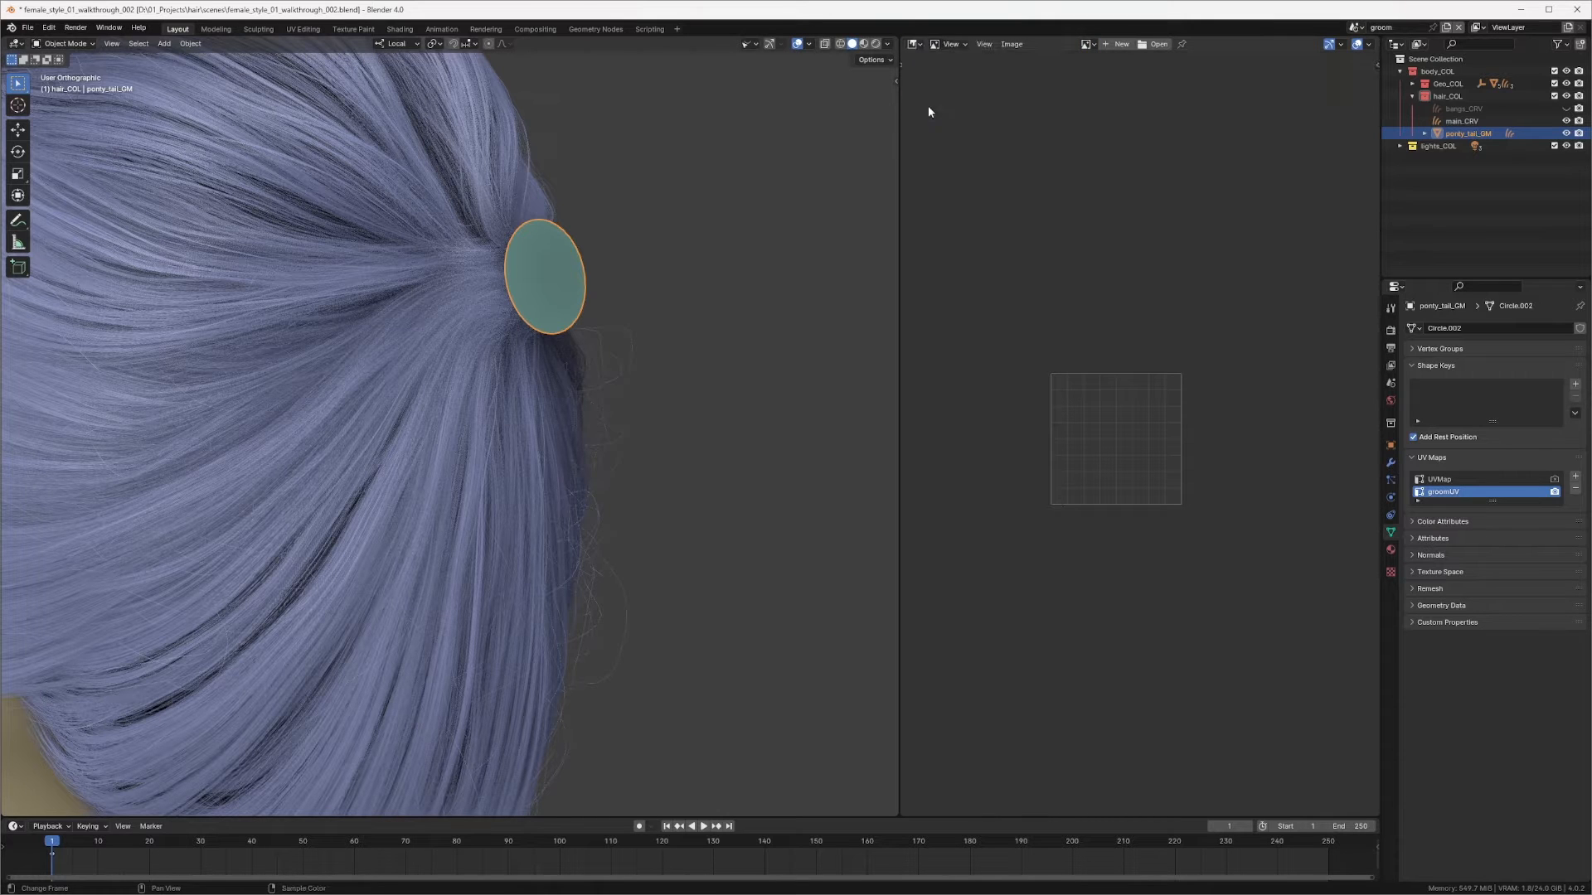
left_click(1087, 44)
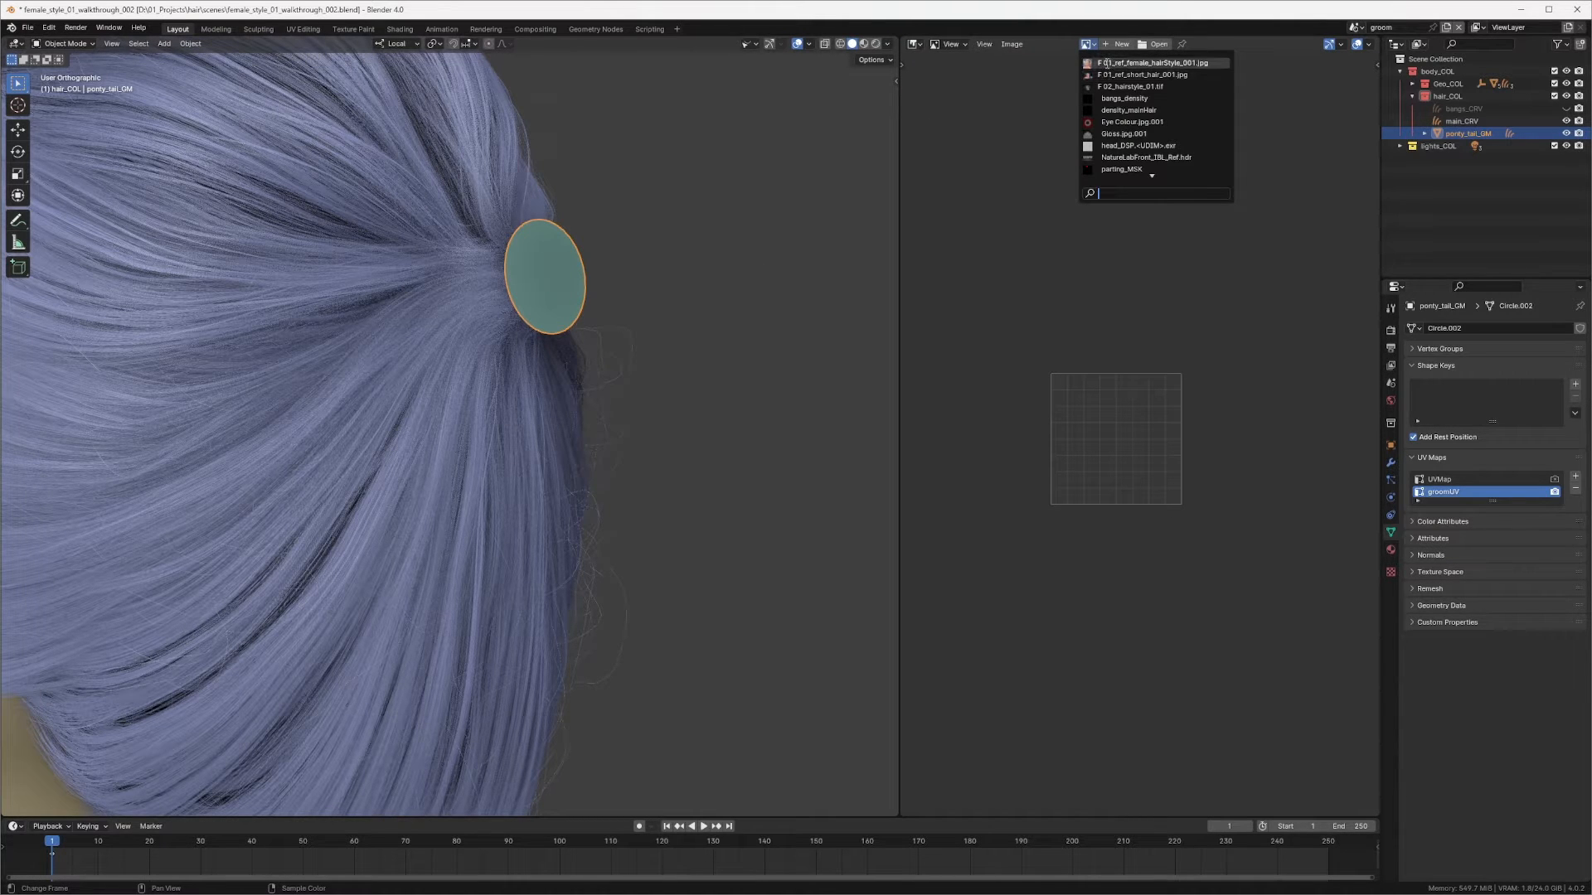
left_click(1105, 63)
Step: Select the Curves hair object nested under ponty_tail_GM
middle_click_drag(650, 313, 570, 296)
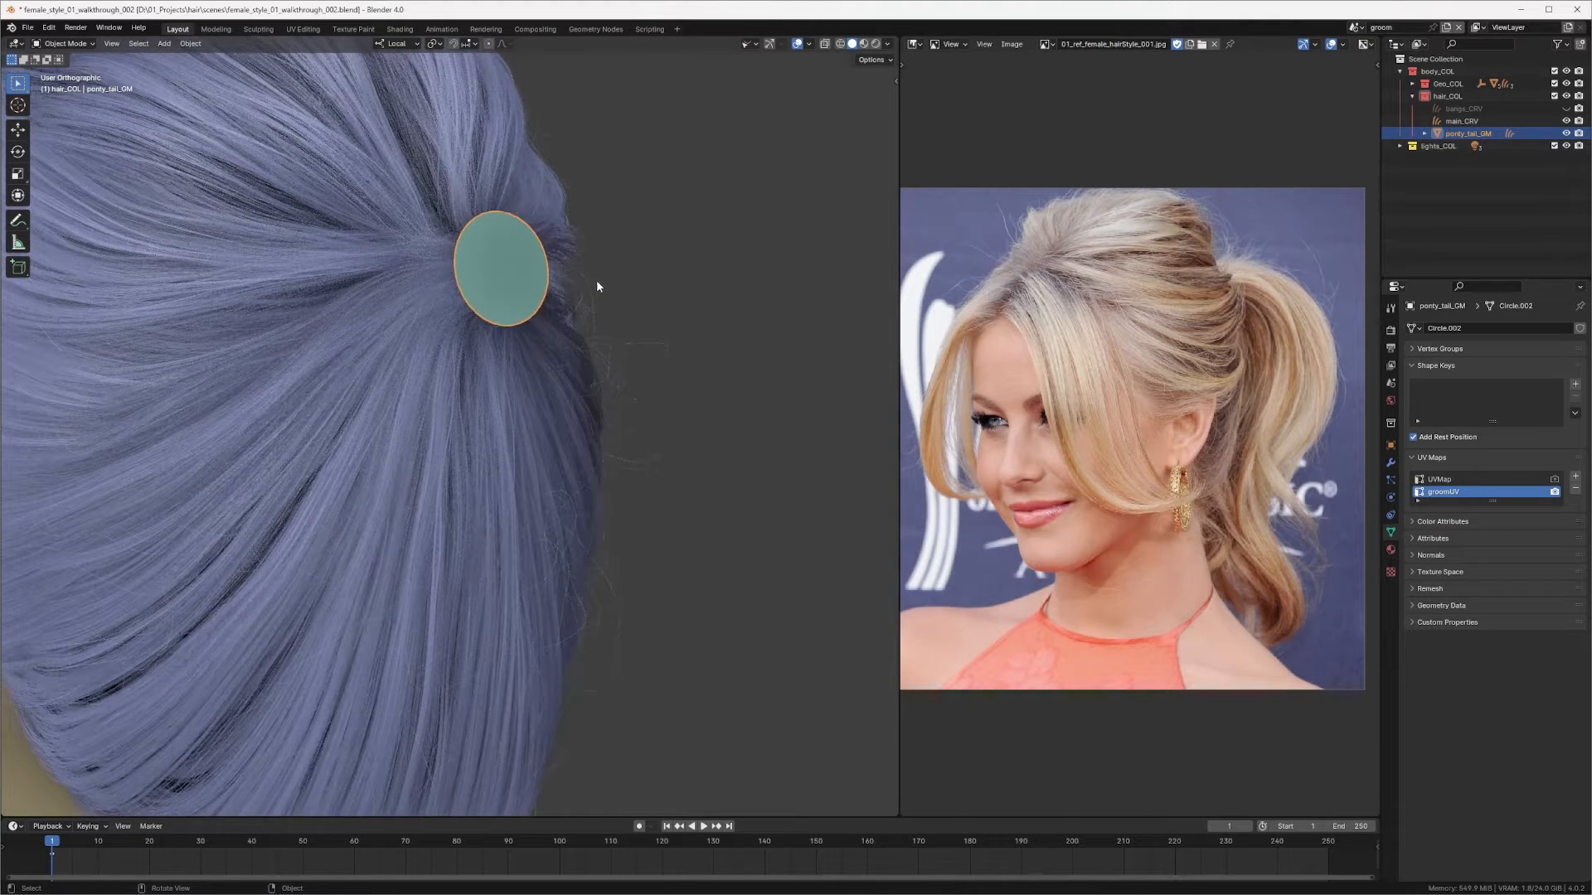
key("ctrl+Tab")
left_click(598, 303)
left_click(1388, 133)
left_click(1425, 133)
left_click(1468, 145)
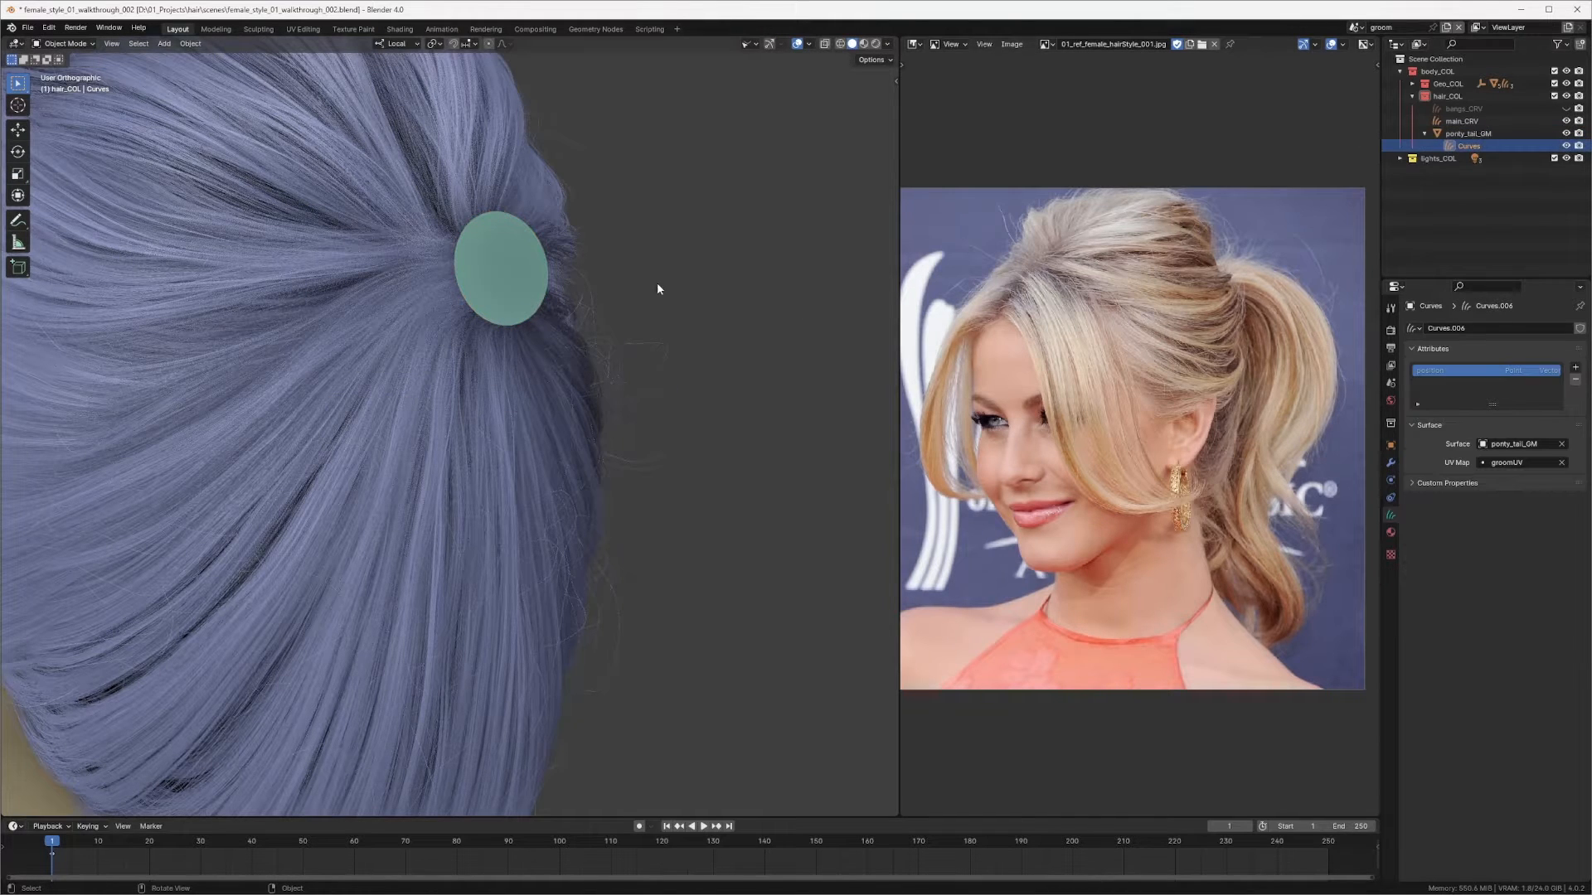
Step: Enter curve sculpt mode and add a single hair curve on the ring
key("ctrl+Tab")
left_click(660, 351)
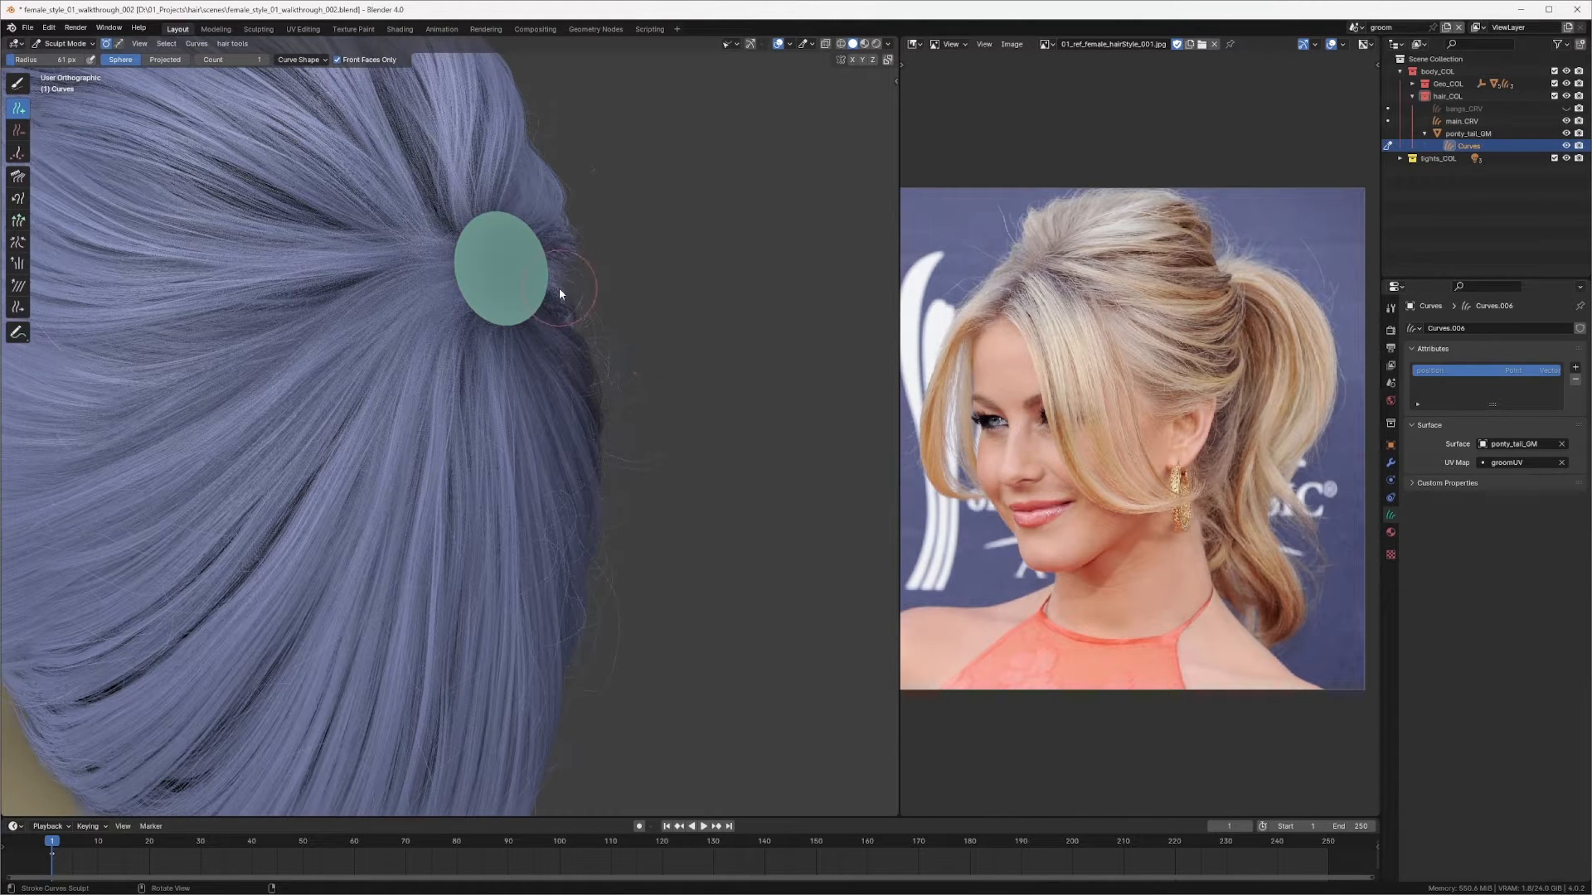
left_click(497, 245)
middle_click_drag(555, 253, 585, 311, "ctrl")
mouse_move(601, 298)
middle_mouse_down()
mouse_move(697, 249)
mouse_move(511, 248)
mouse_move(492, 274)
middle_mouse_up()
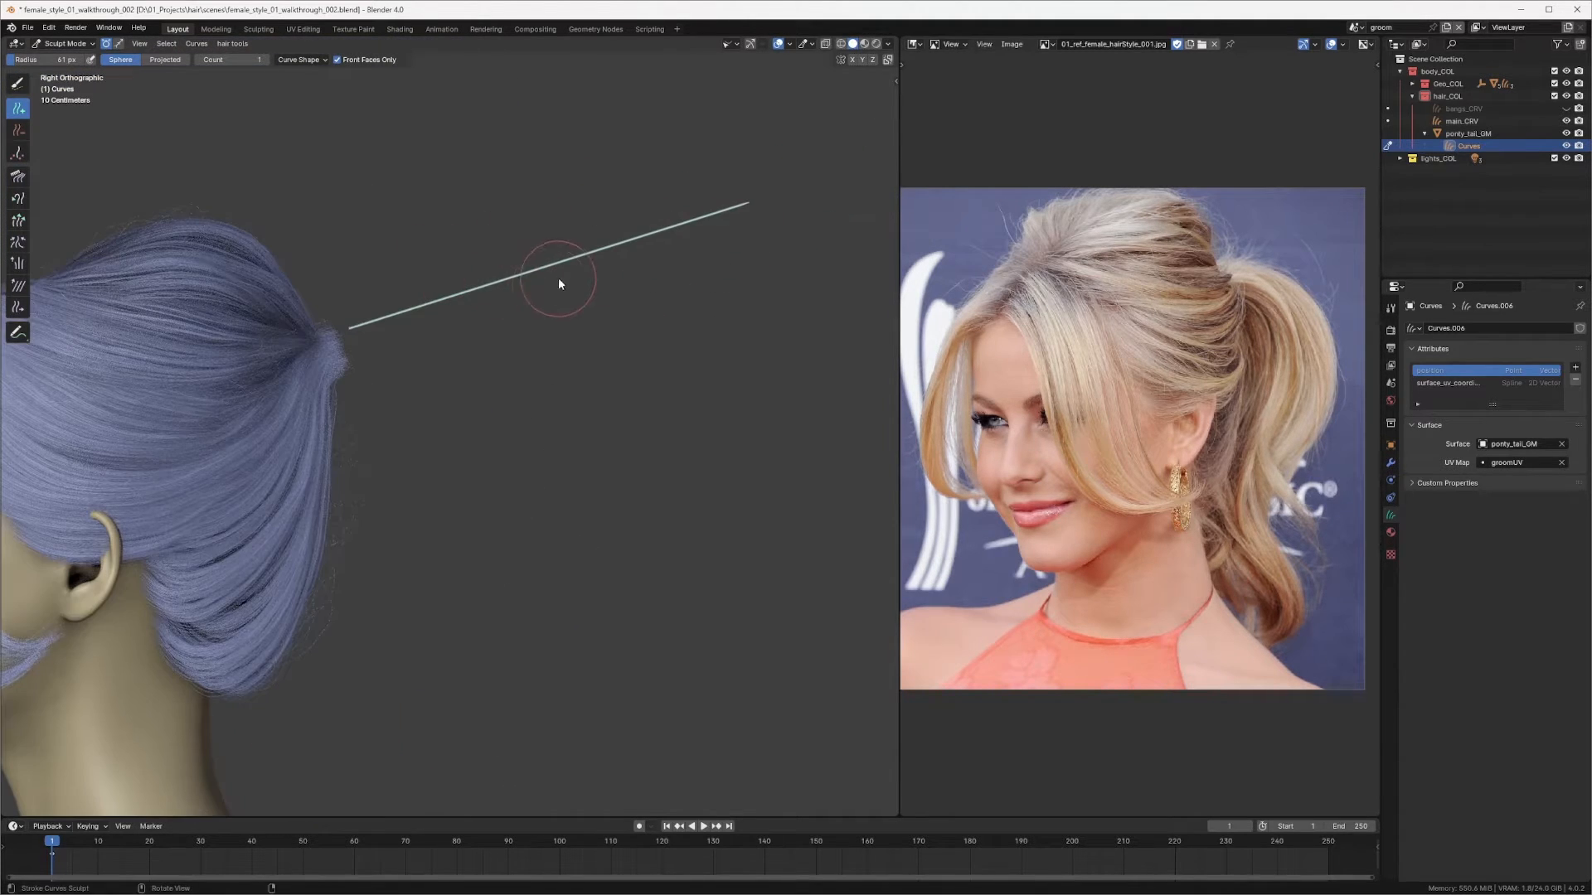
Step: Switch to the Comb brush with a larger radius and comb the new curve
key("f")
left_click(607, 271)
key("q")
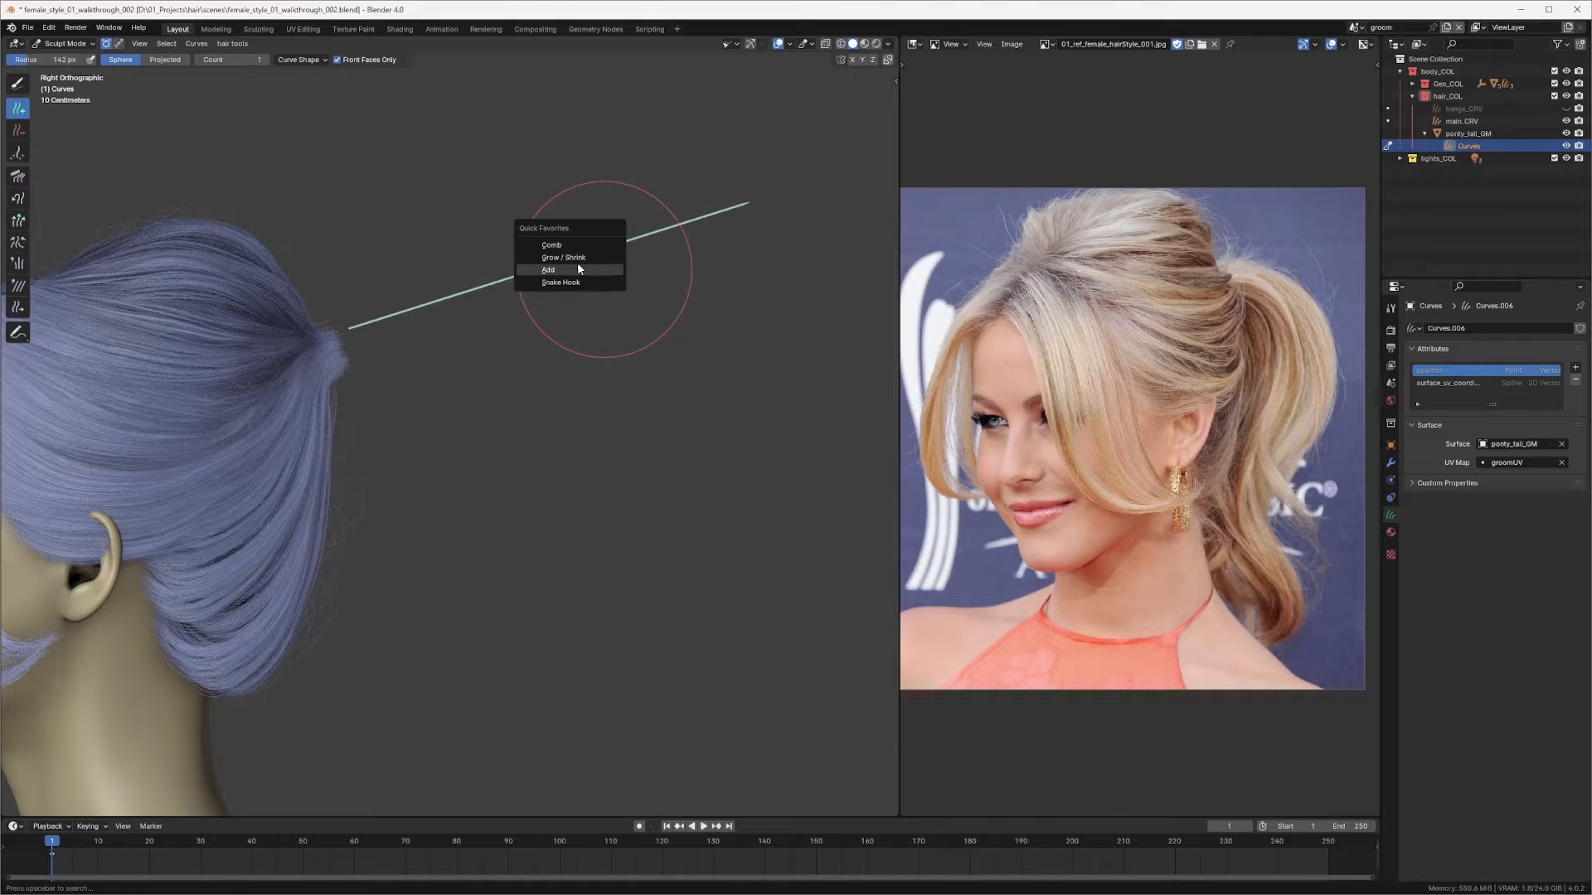
left_click(568, 245)
middle_click_drag(545, 243, 546, 293, "ctrl")
middle_click_drag(545, 293, 614, 288, "shift")
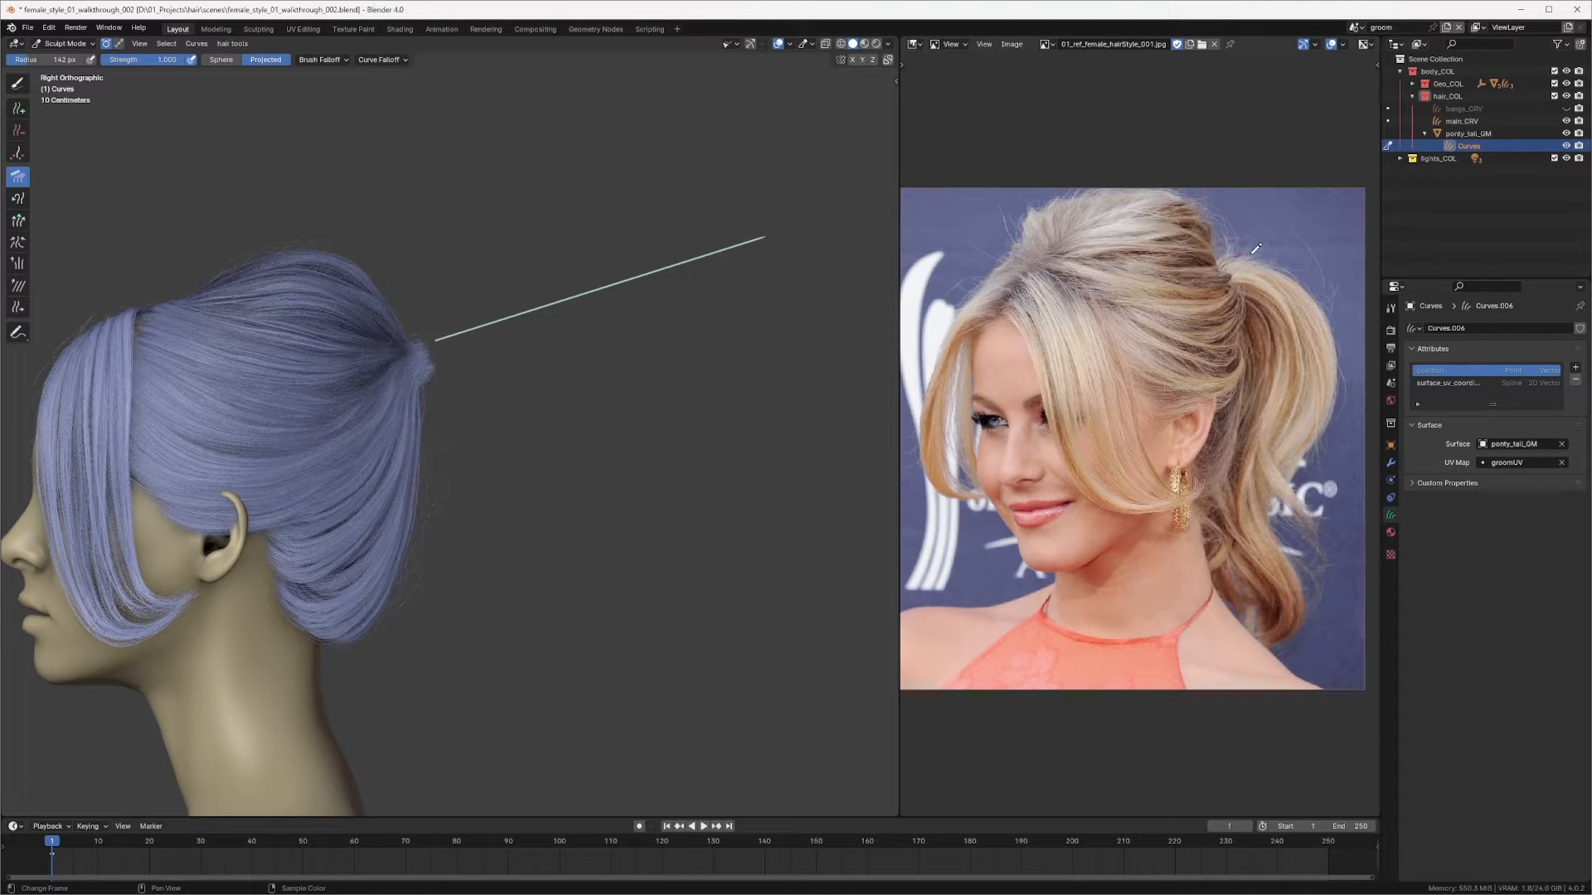
Step: Draw a red annotation line along the ponytail on the reference image
left_click_drag(1316, 335, 1308, 385)
left_click_drag(484, 332, 489, 326)
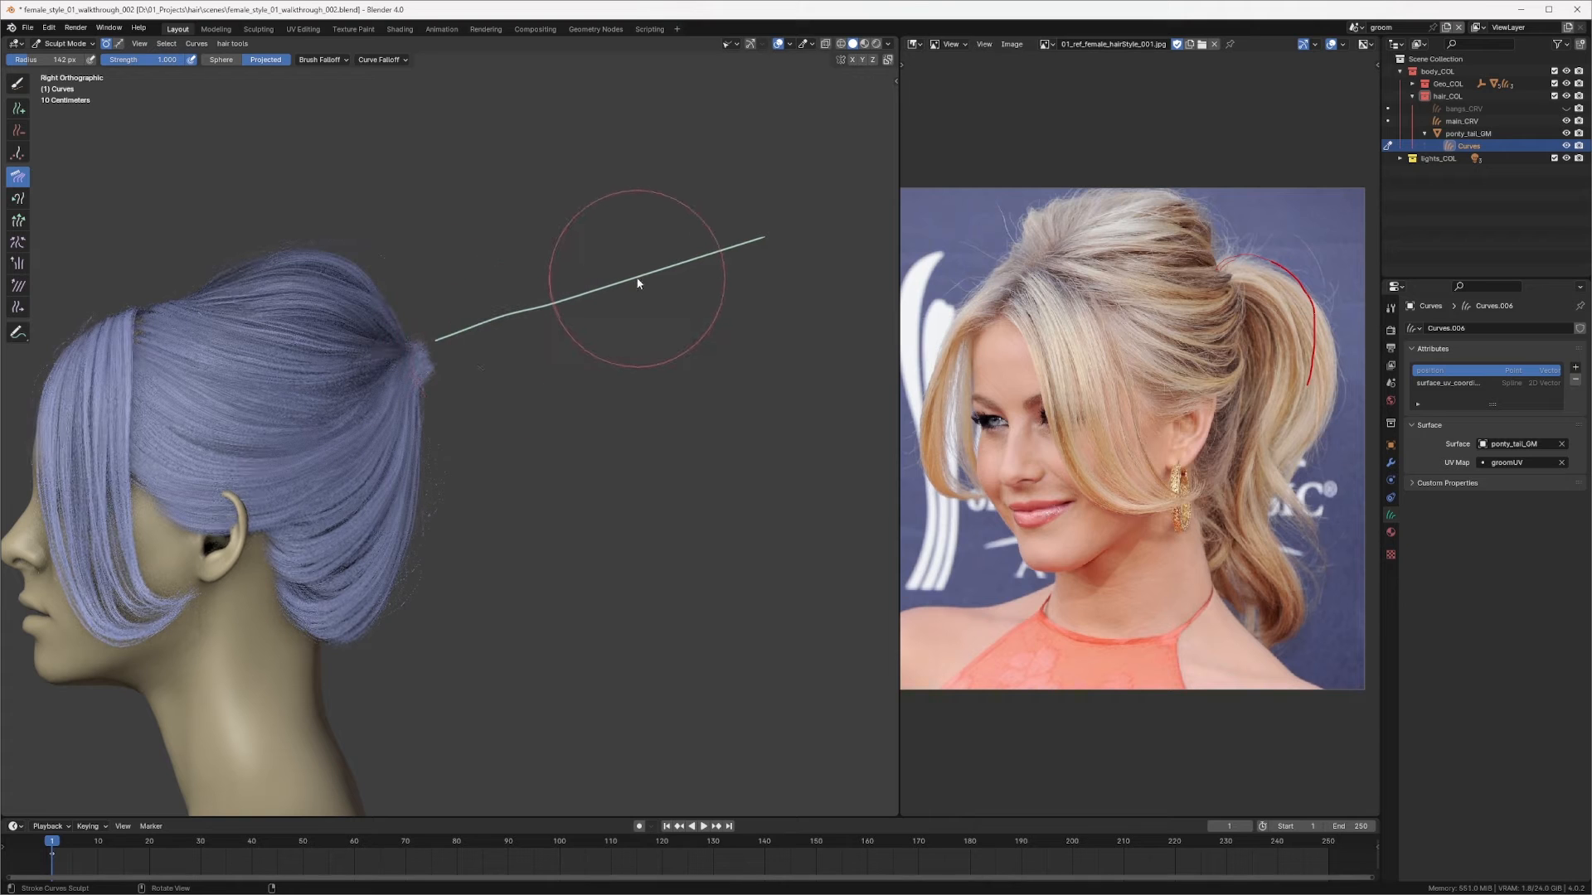
Step: Enlarge the brush and comb the curve downward into a hooked arc behind the head
key("f")
left_click(710, 280)
mouse_move(699, 197)
left_mouse_down()
mouse_move(706, 222)
mouse_move(639, 252)
mouse_move(720, 440)
left_mouse_up()
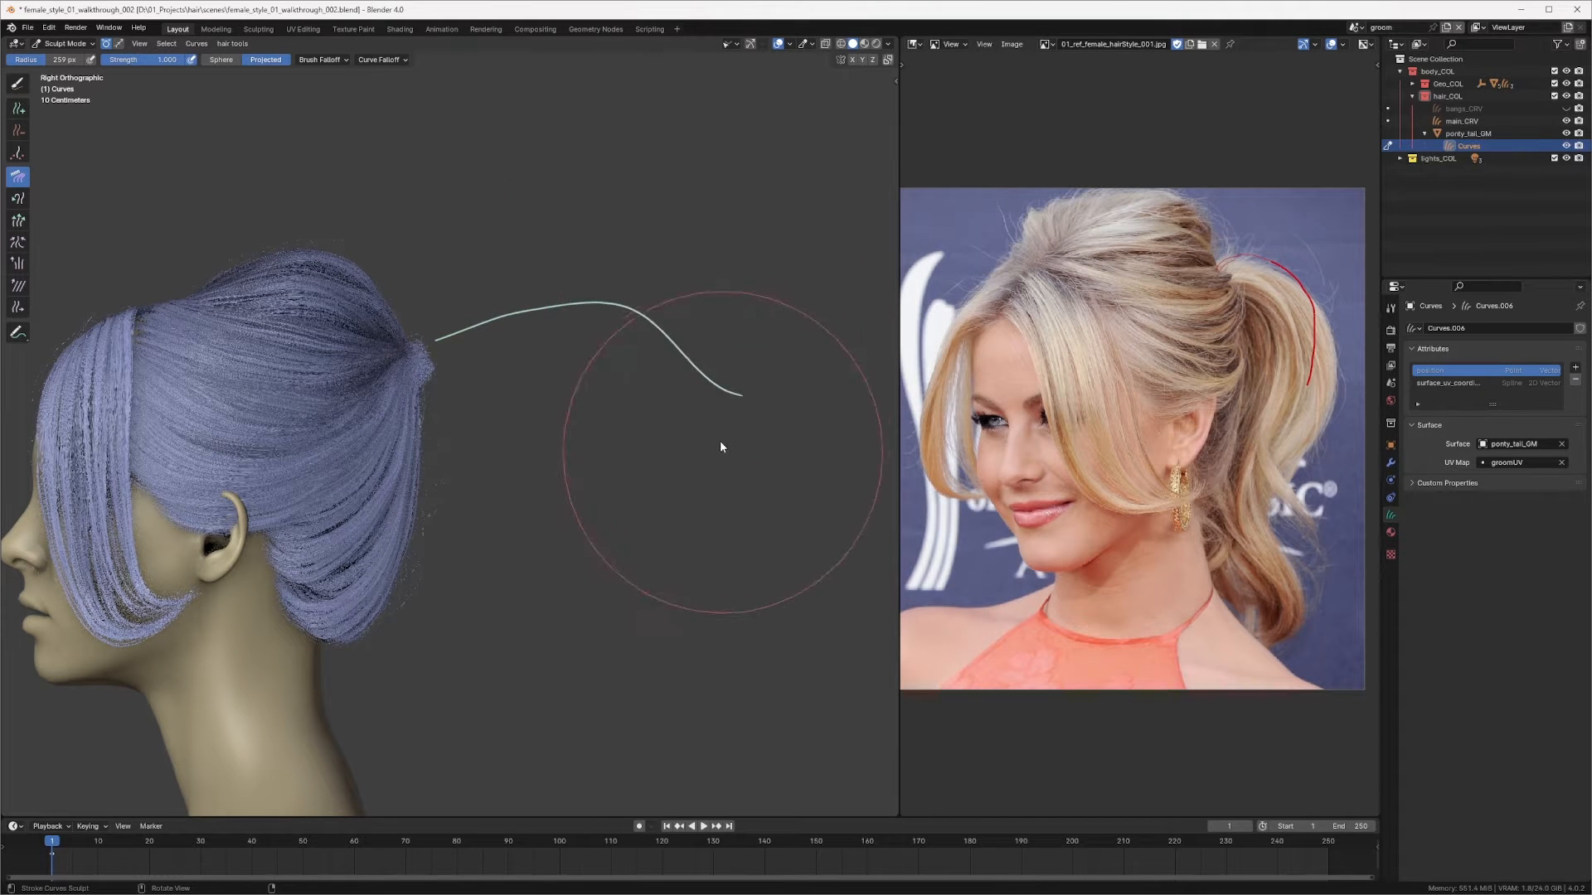
left_click_drag(608, 221, 678, 535)
left_click_drag(709, 365, 635, 421)
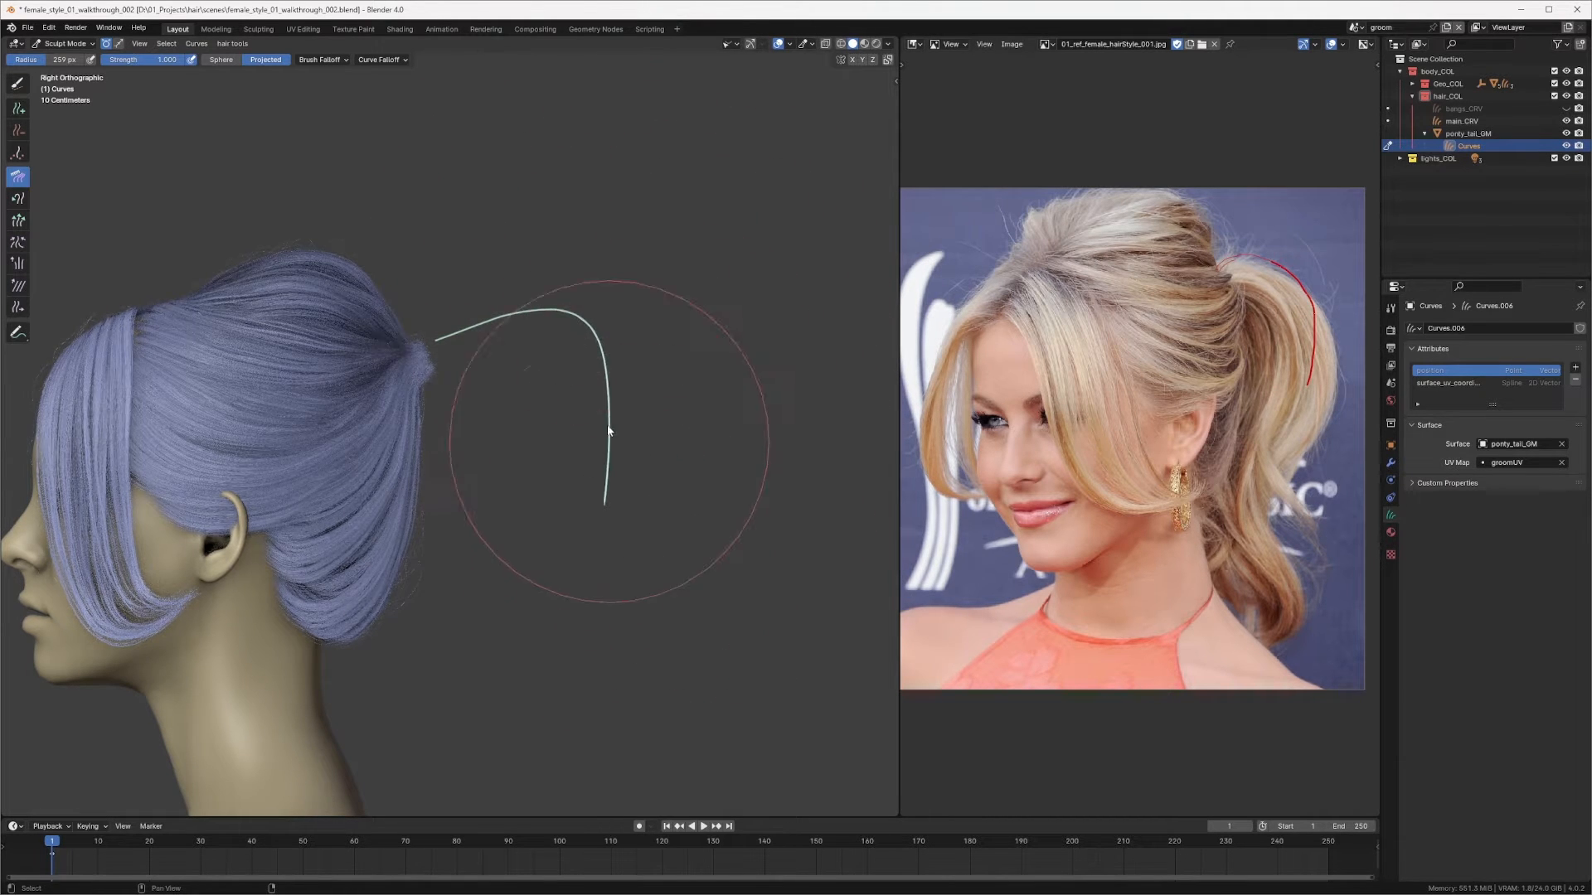
middle_click_drag(607, 424, 627, 397, "shift")
mouse_move(624, 267)
left_mouse_down()
mouse_move(595, 340)
mouse_move(636, 440)
mouse_move(604, 572)
mouse_move(584, 582)
left_mouse_up()
middle_click_drag(586, 474, 617, 443, "shift")
Step: Switch to the Snake Hook brush and pull the curve's tip down into a long S-shaped strand
key("shift+space")
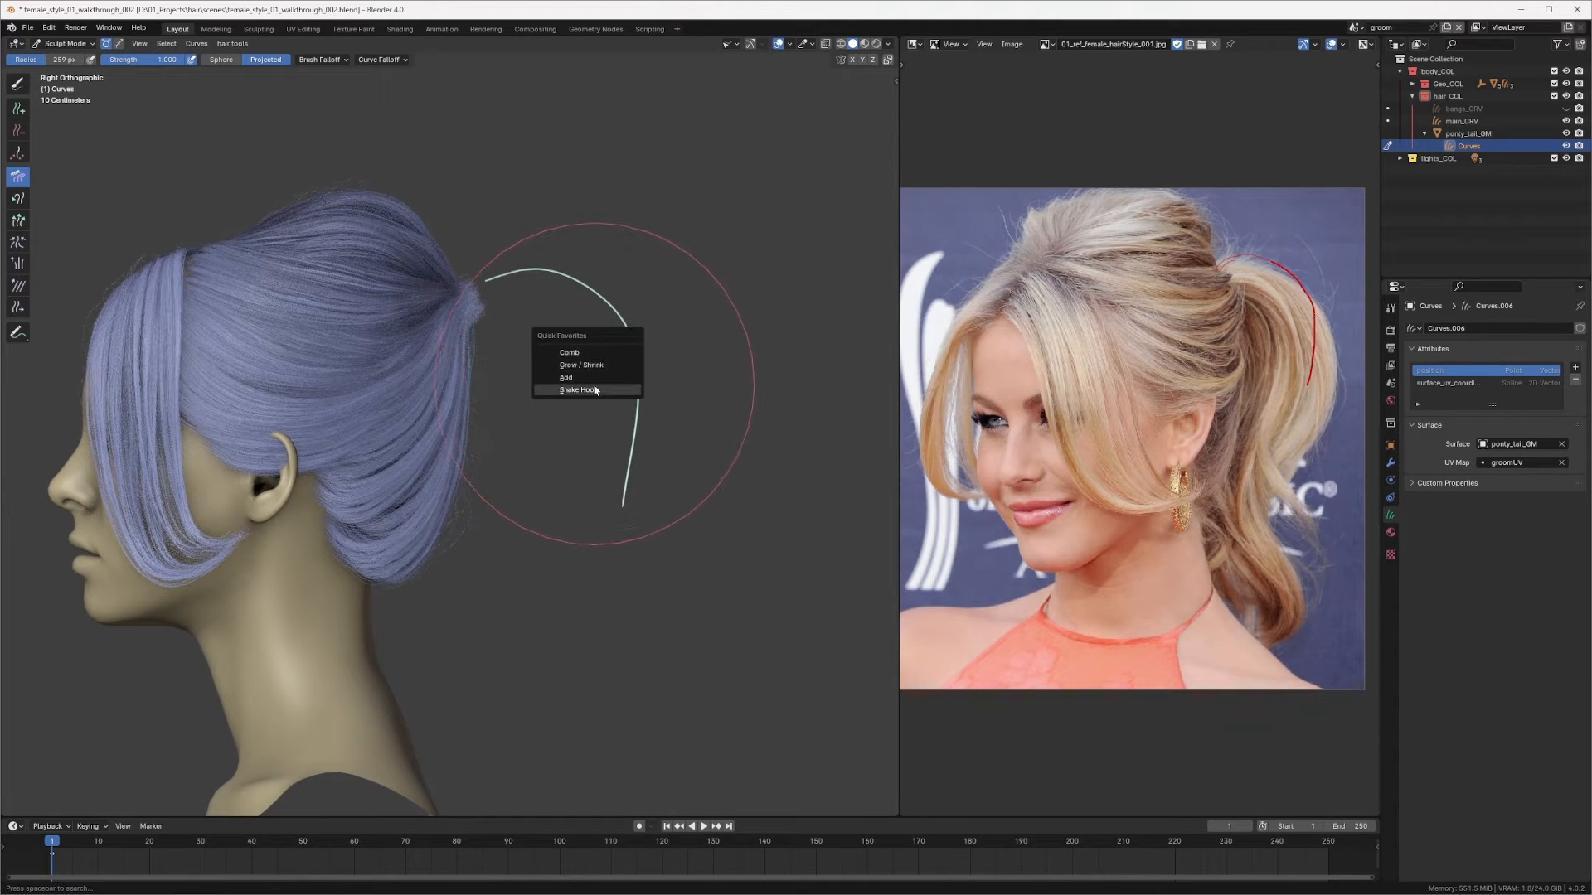
left_click(595, 391)
left_click_drag(611, 500, 589, 581)
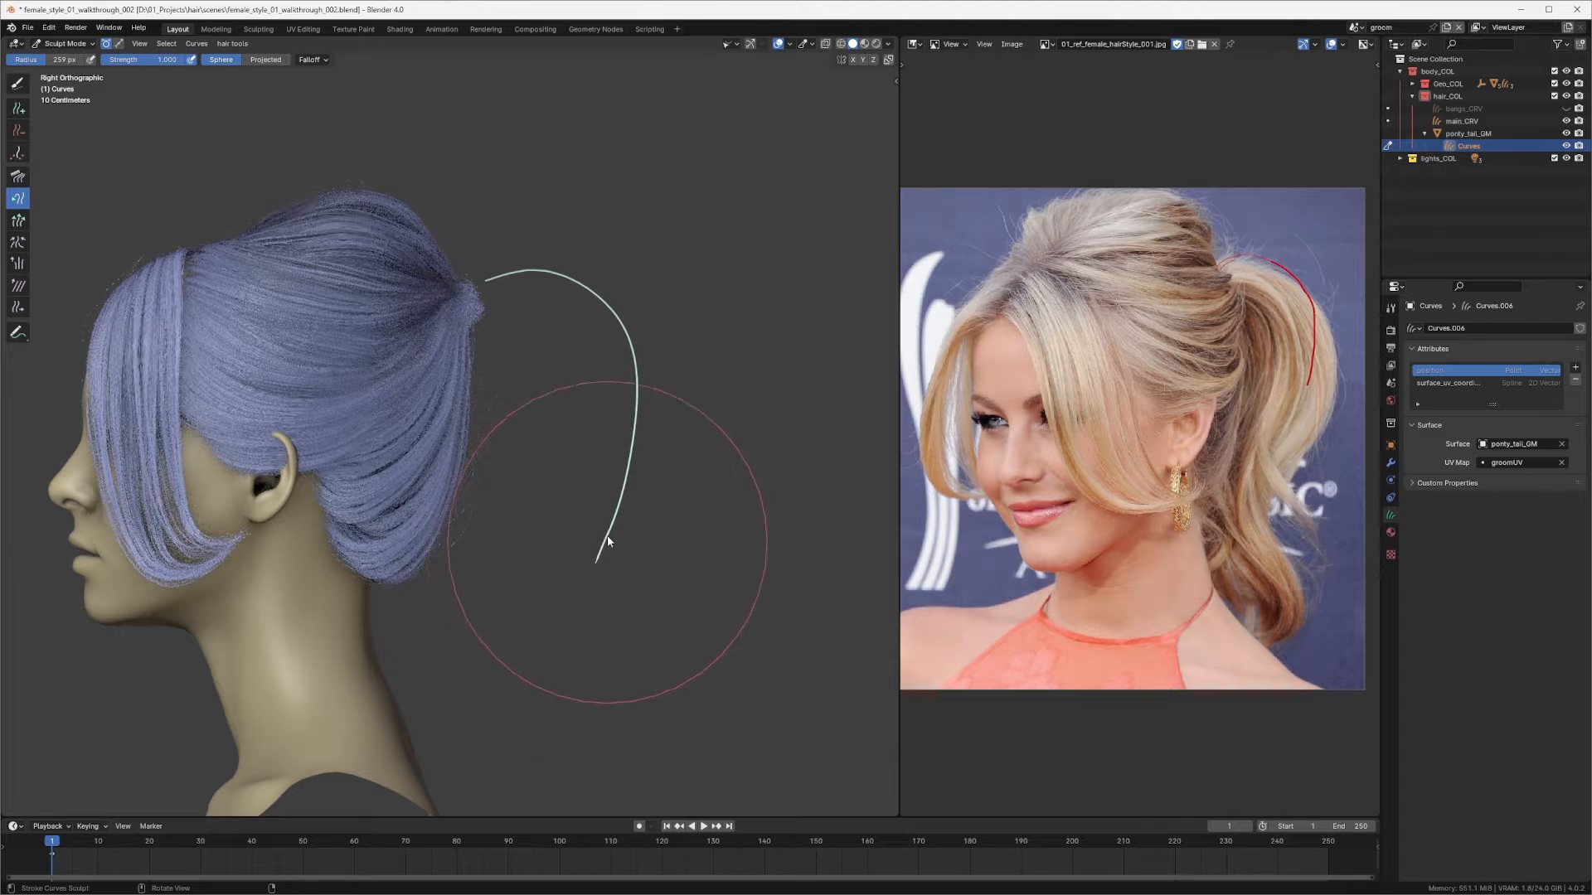
middle_click_drag(570, 542, 638, 427, "shift")
left_click_drag(657, 448, 647, 527)
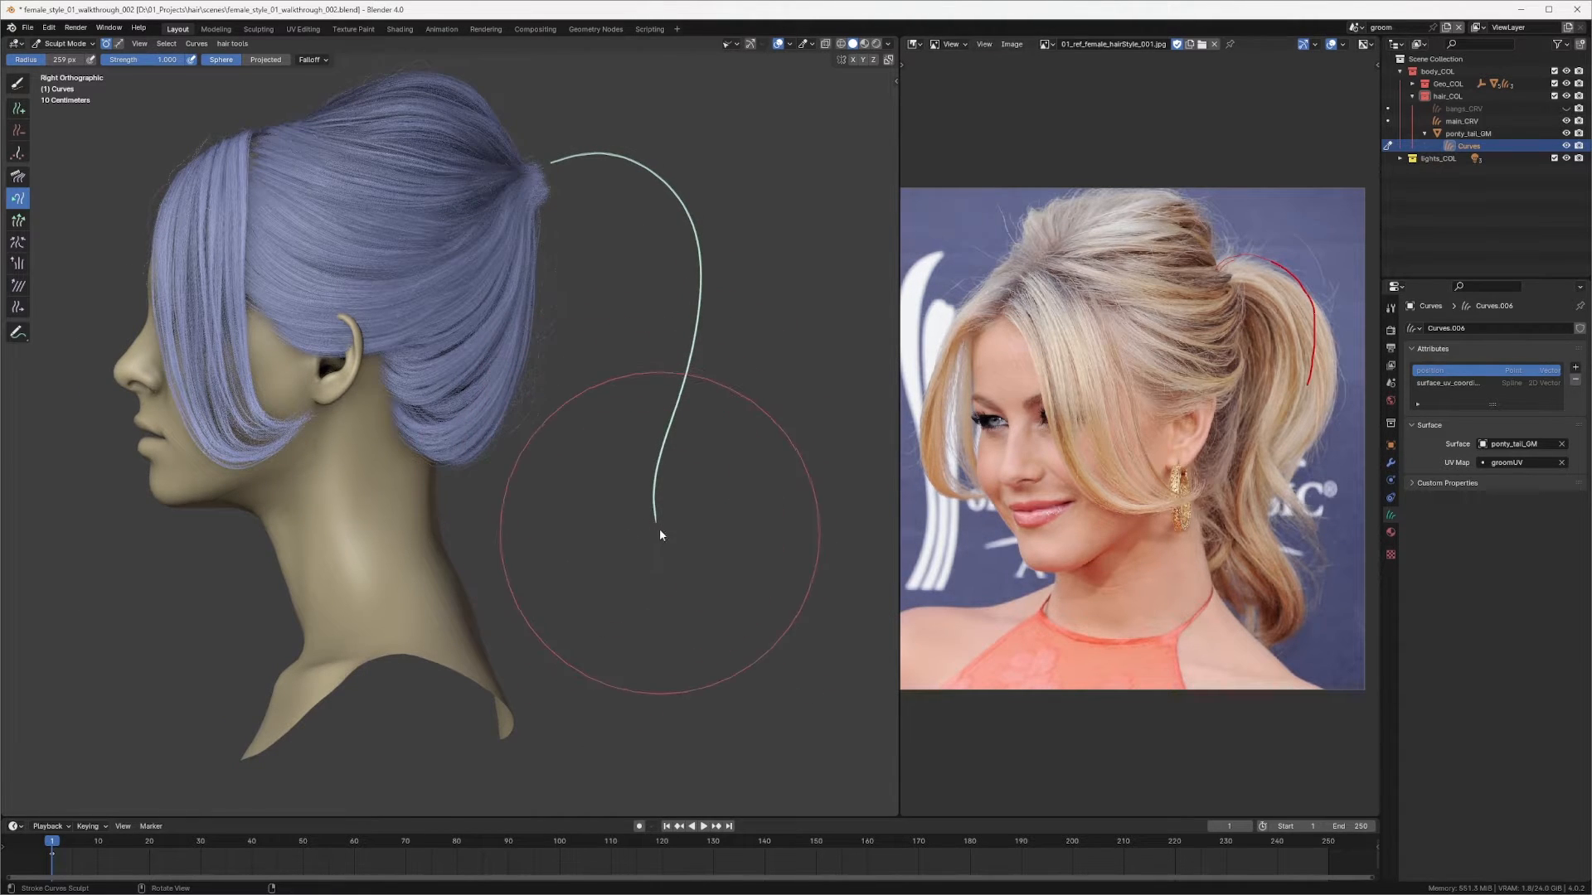
mouse_move(659, 529)
left_mouse_down()
mouse_move(655, 568)
mouse_move(674, 562)
mouse_move(686, 588)
left_mouse_up()
middle_click_drag(681, 248, 625, 549, "ctrl")
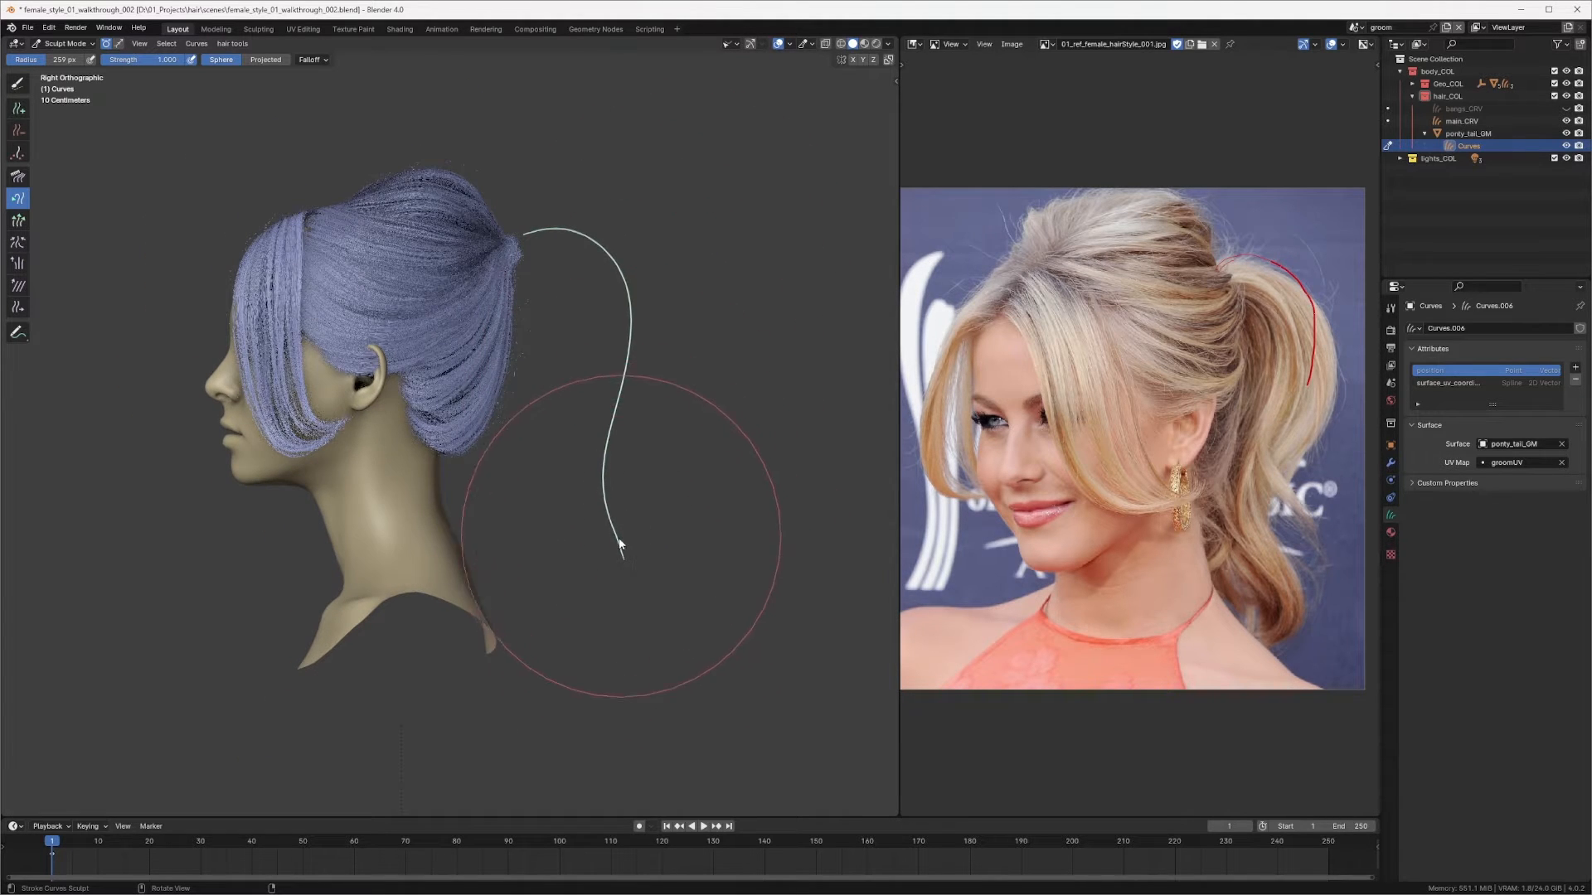
Step: Switch back to the Comb brush and straighten the strand from the side and back views
key("q")
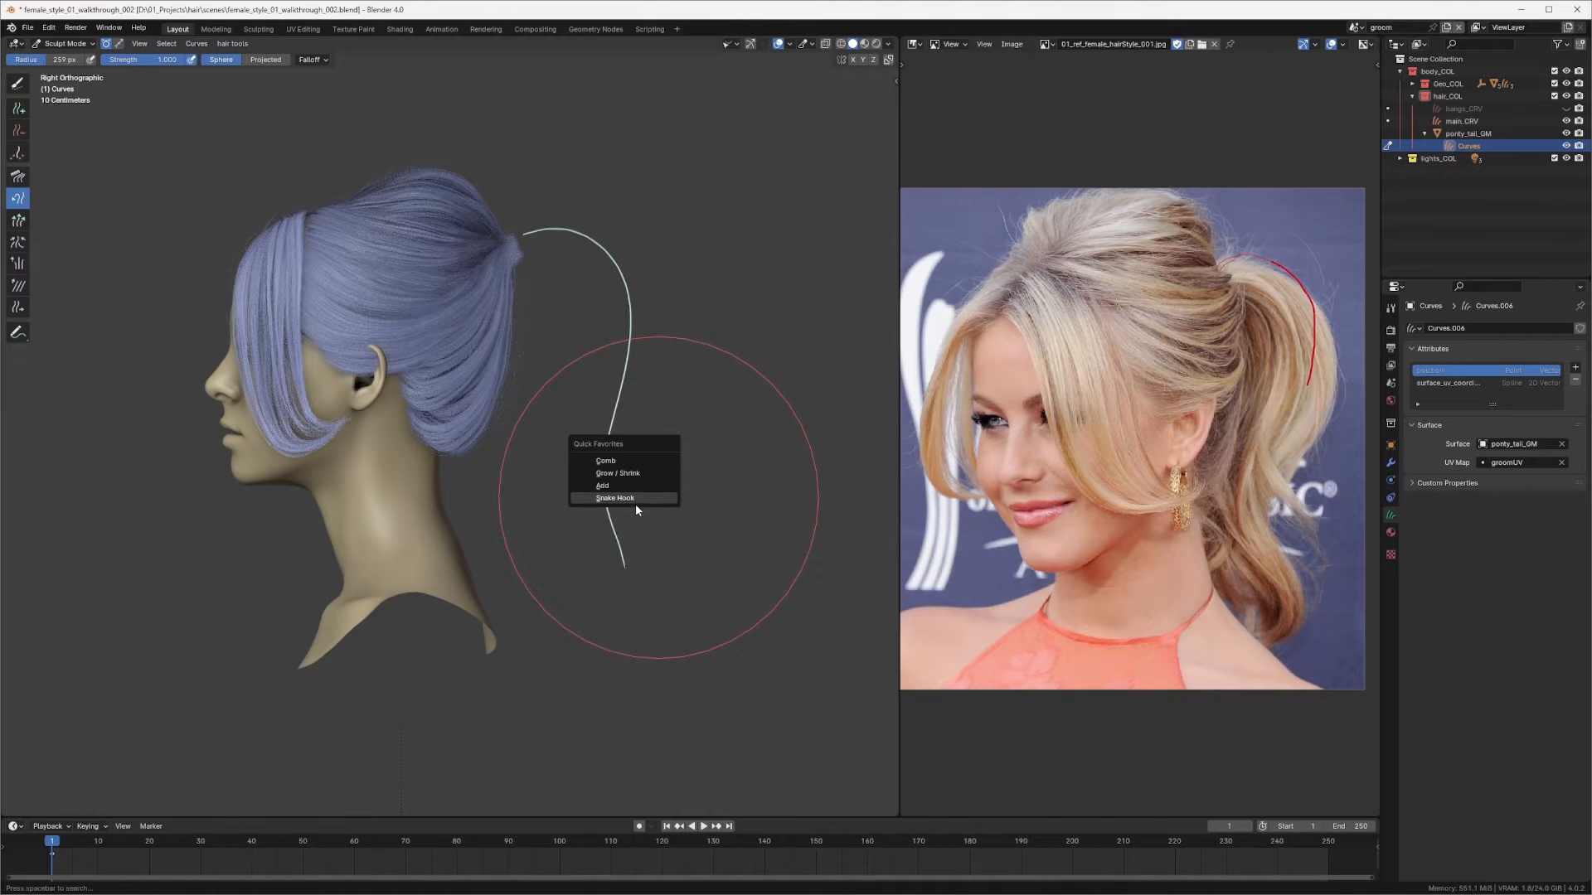
left_click(615, 461)
mouse_move(618, 462)
left_mouse_down()
mouse_move(618, 490)
mouse_move(619, 366)
mouse_move(550, 233)
left_mouse_up()
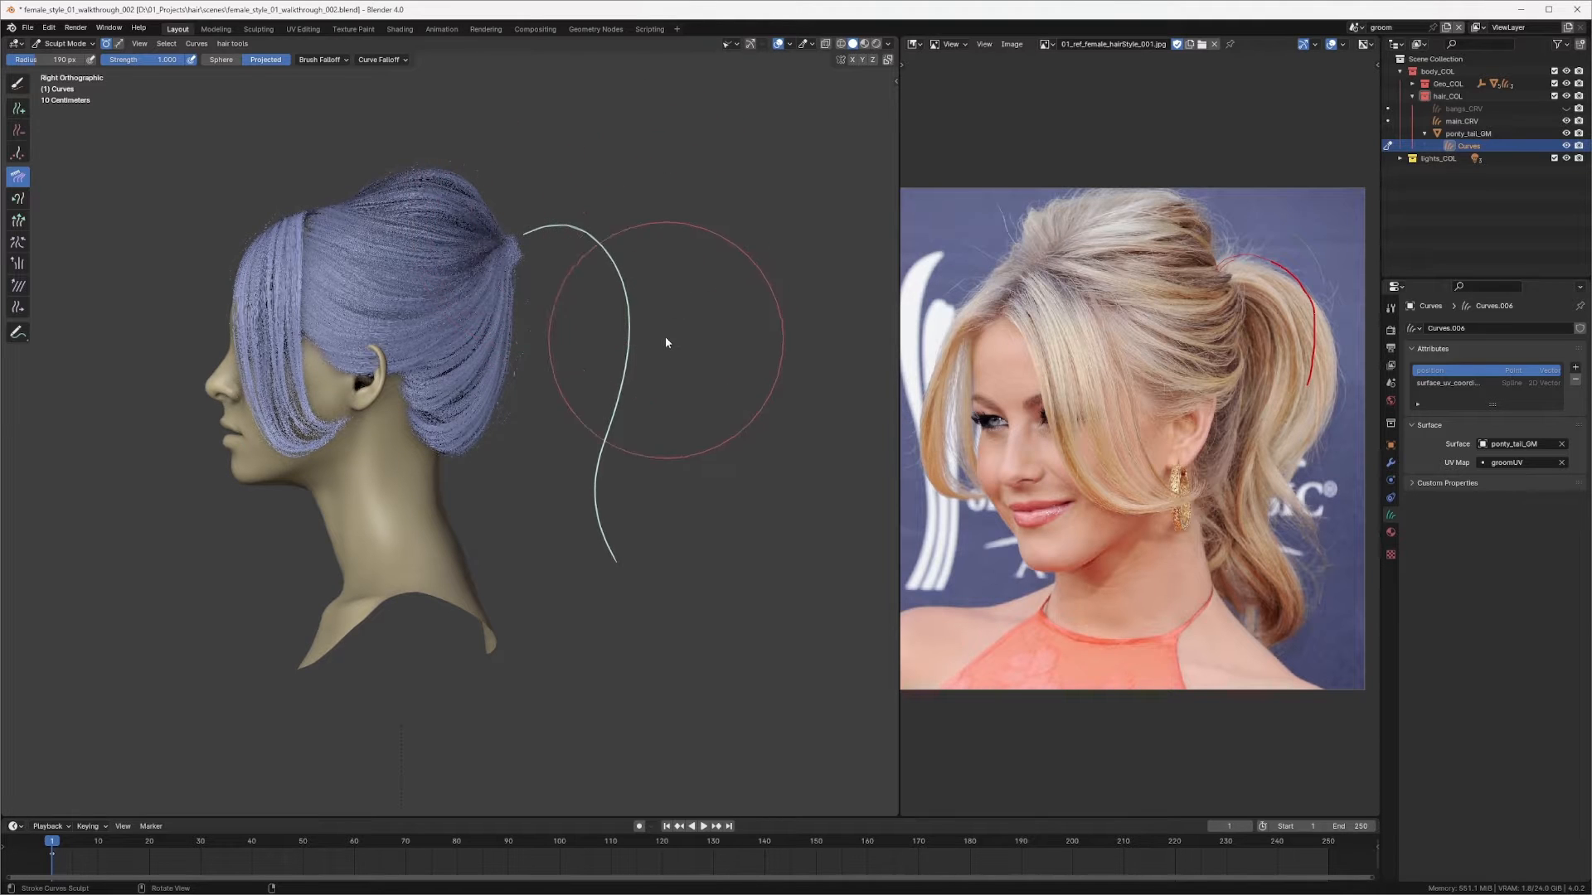
left_click_drag(655, 414, 625, 494)
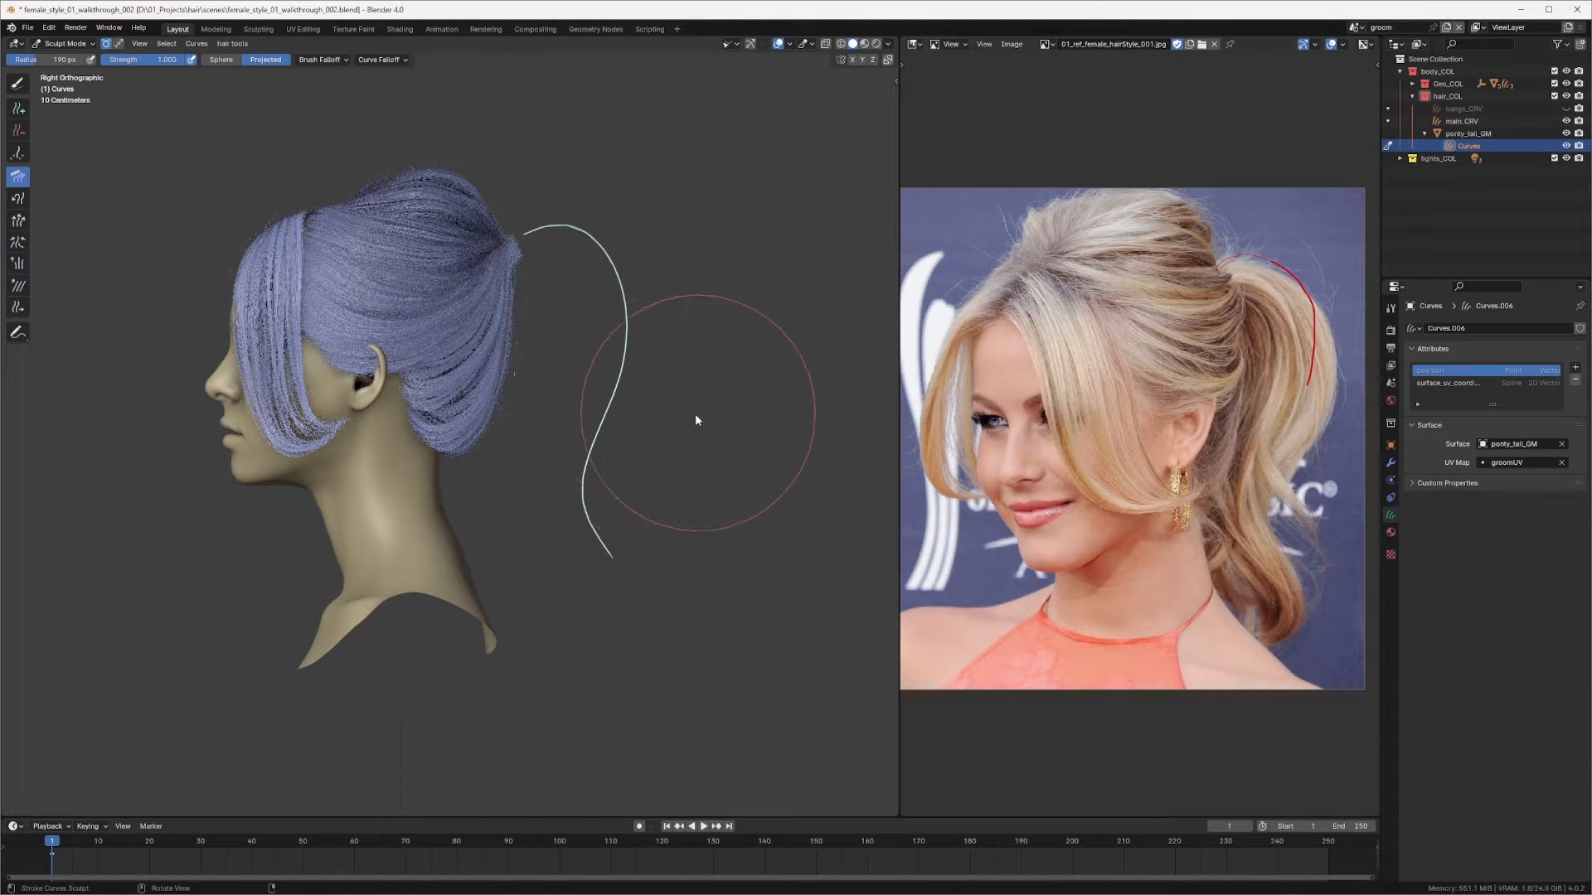
key("ctrl+KP_1")
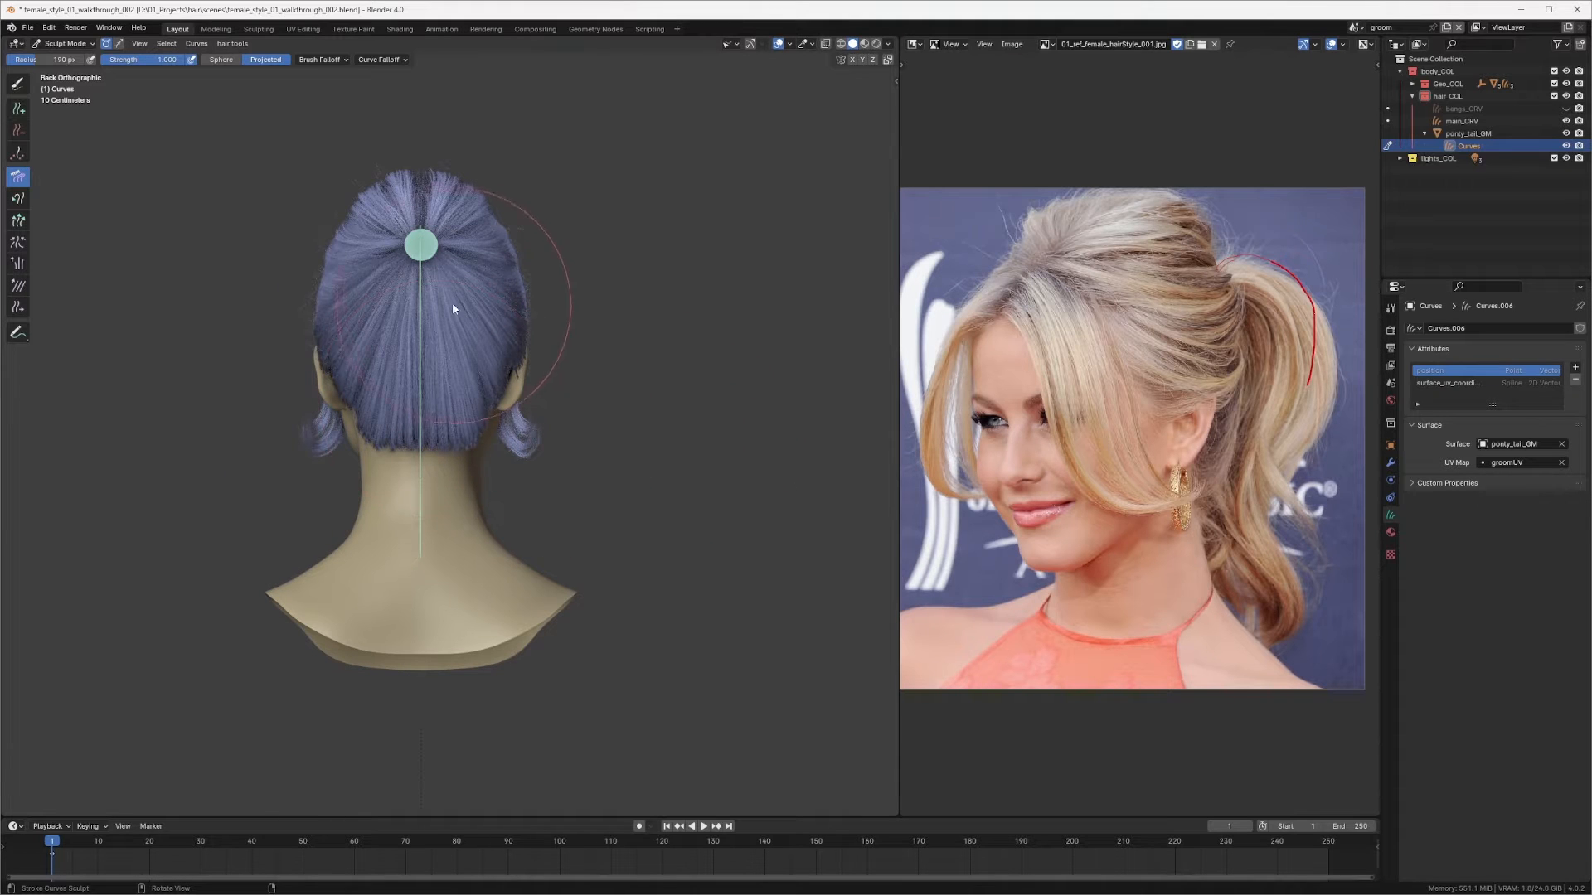
left_click_drag(477, 296, 341, 239)
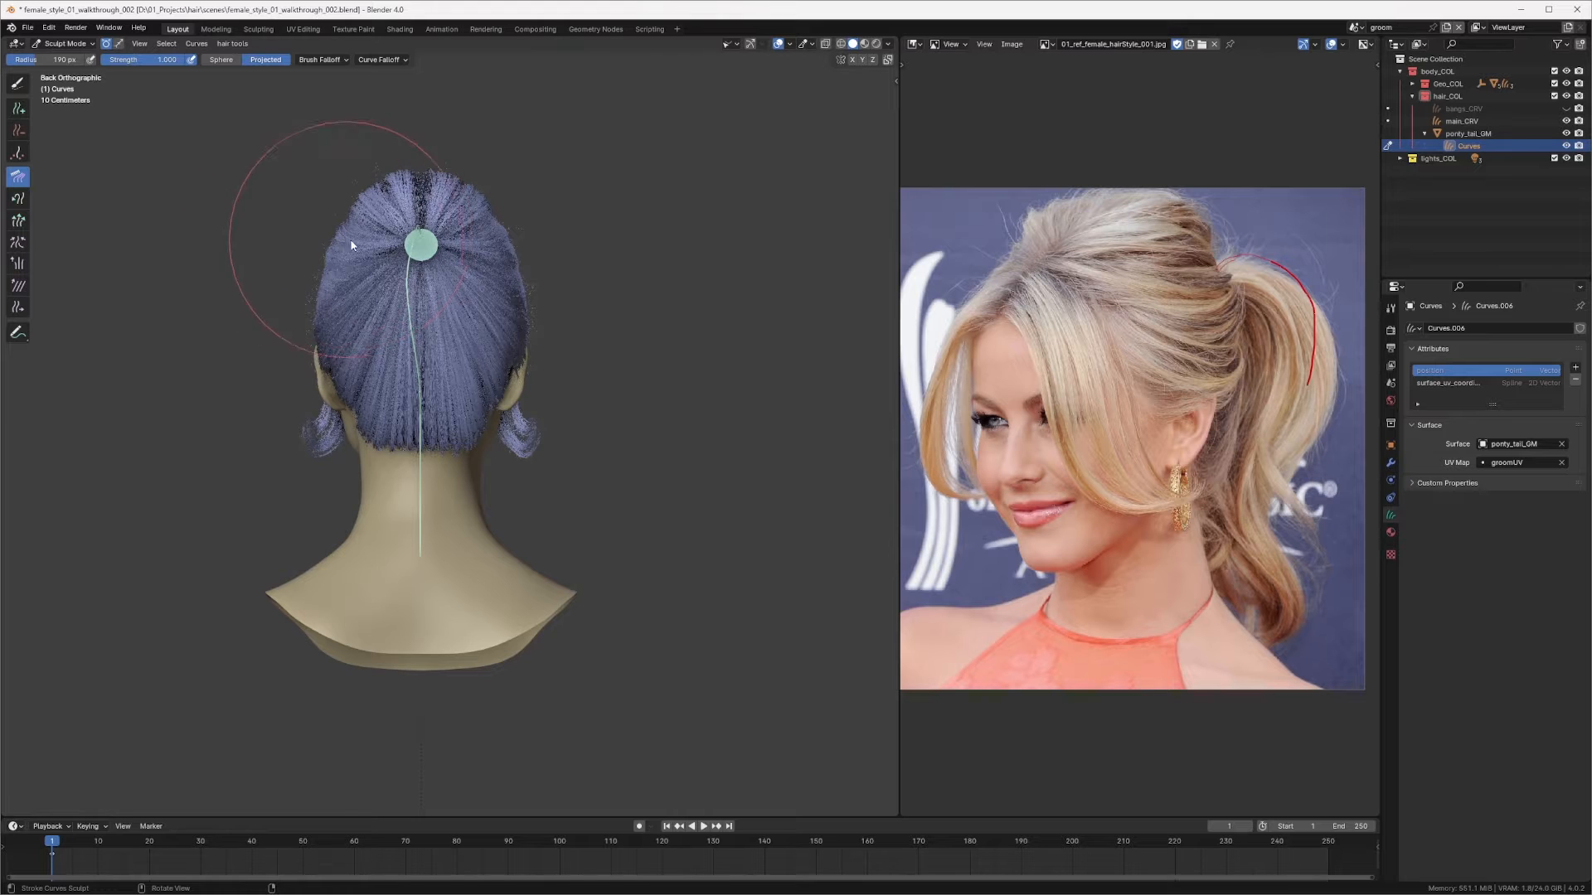
mouse_move(338, 398)
left_mouse_down()
mouse_move(403, 420)
mouse_move(356, 433)
left_mouse_up()
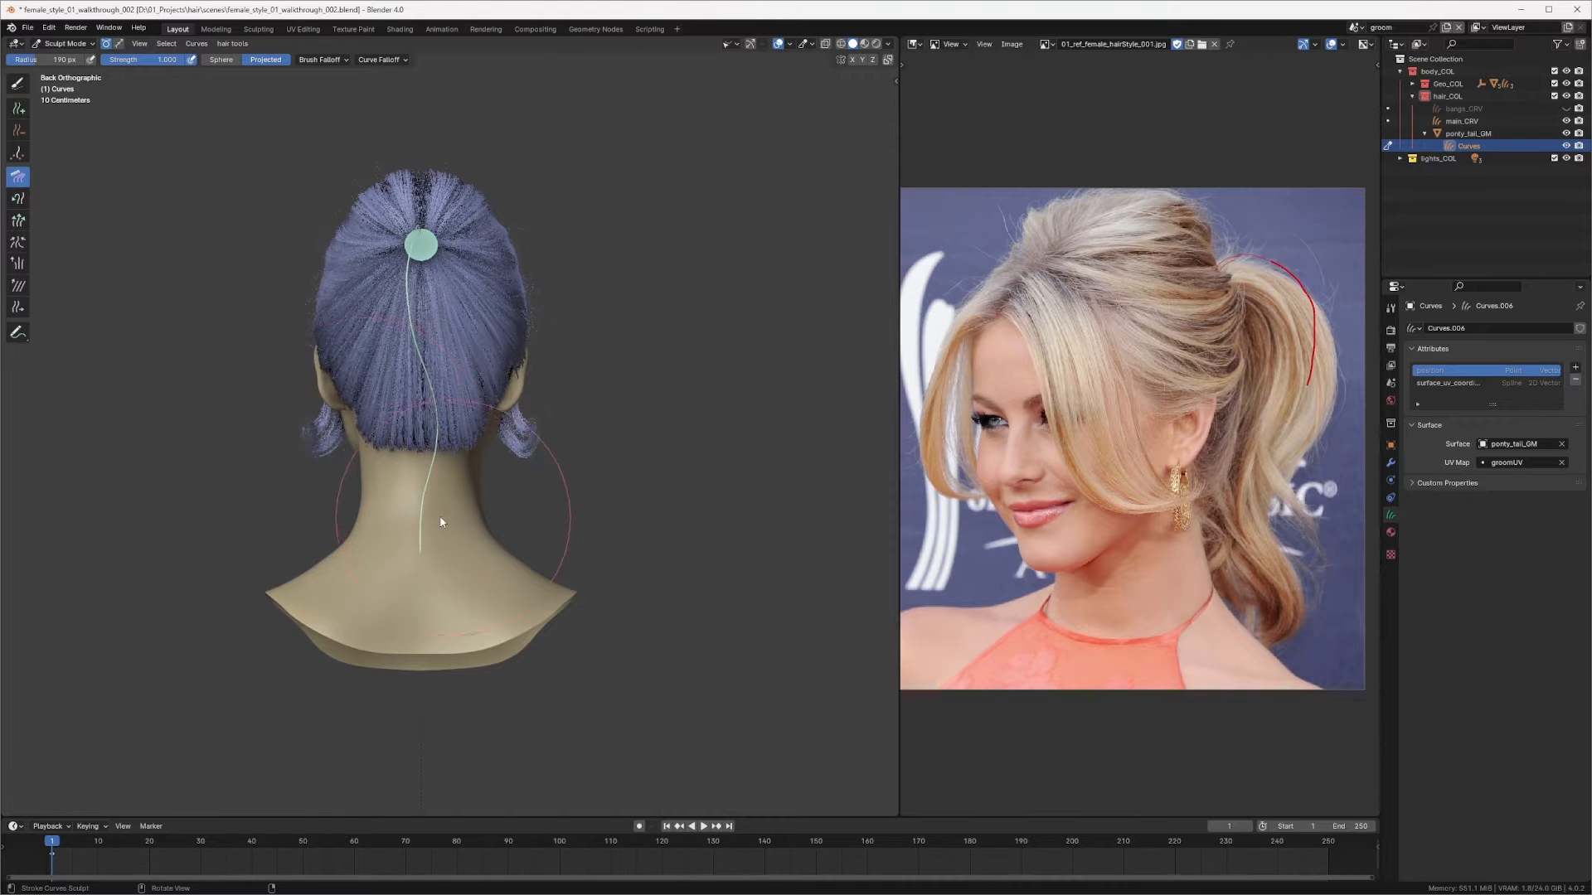
middle_click_drag(401, 605, 520, 419)
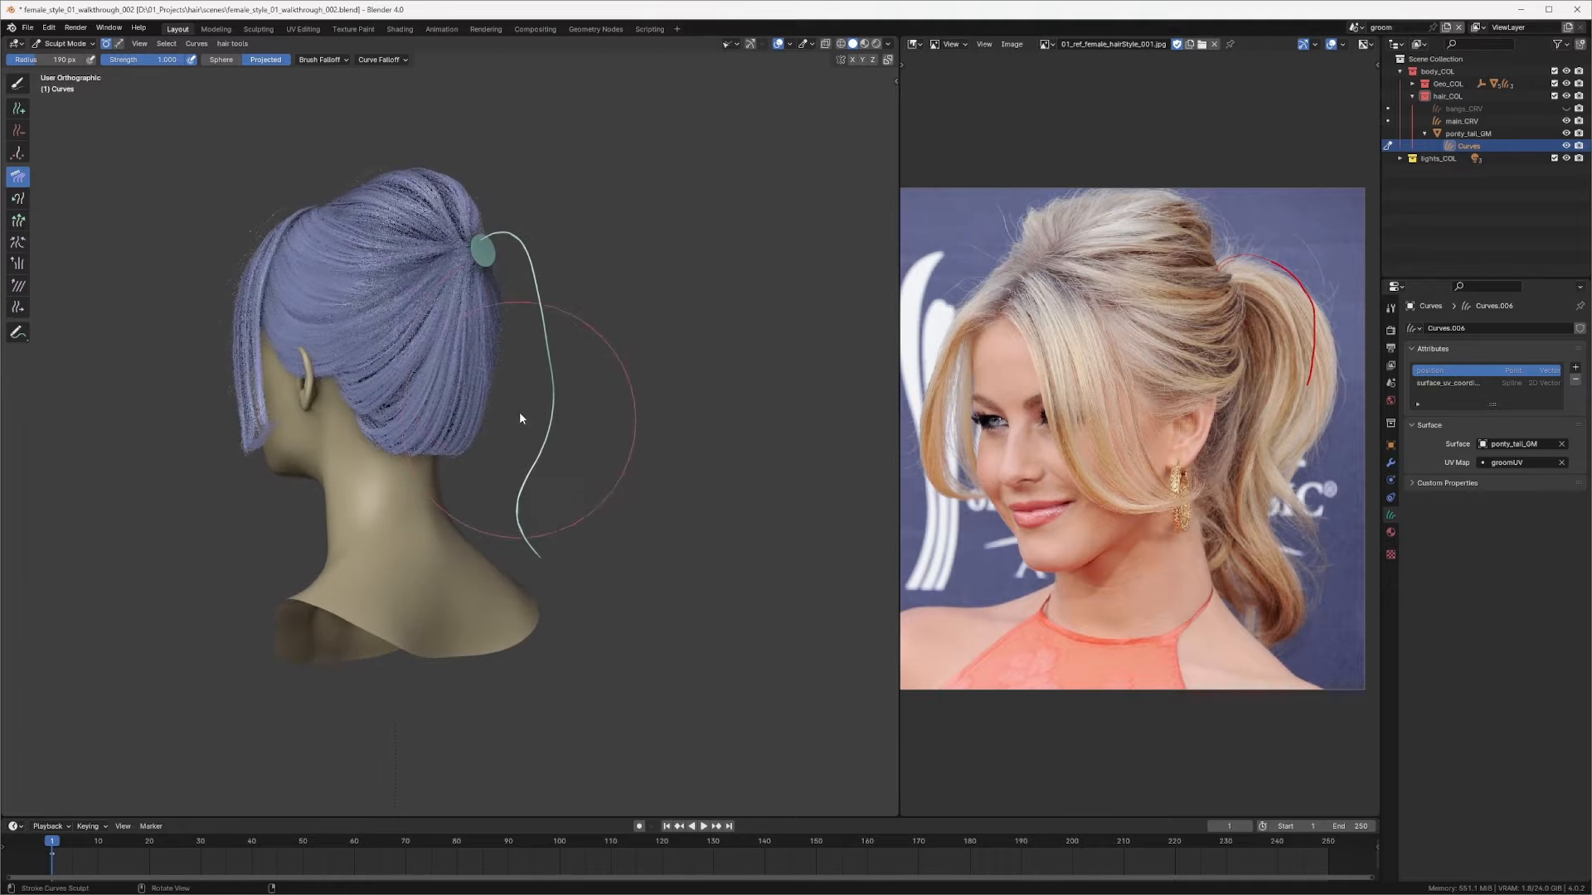
Step: Keep combing the strand from angled views so it hangs closer behind the neck
left_click_drag(474, 328, 501, 312)
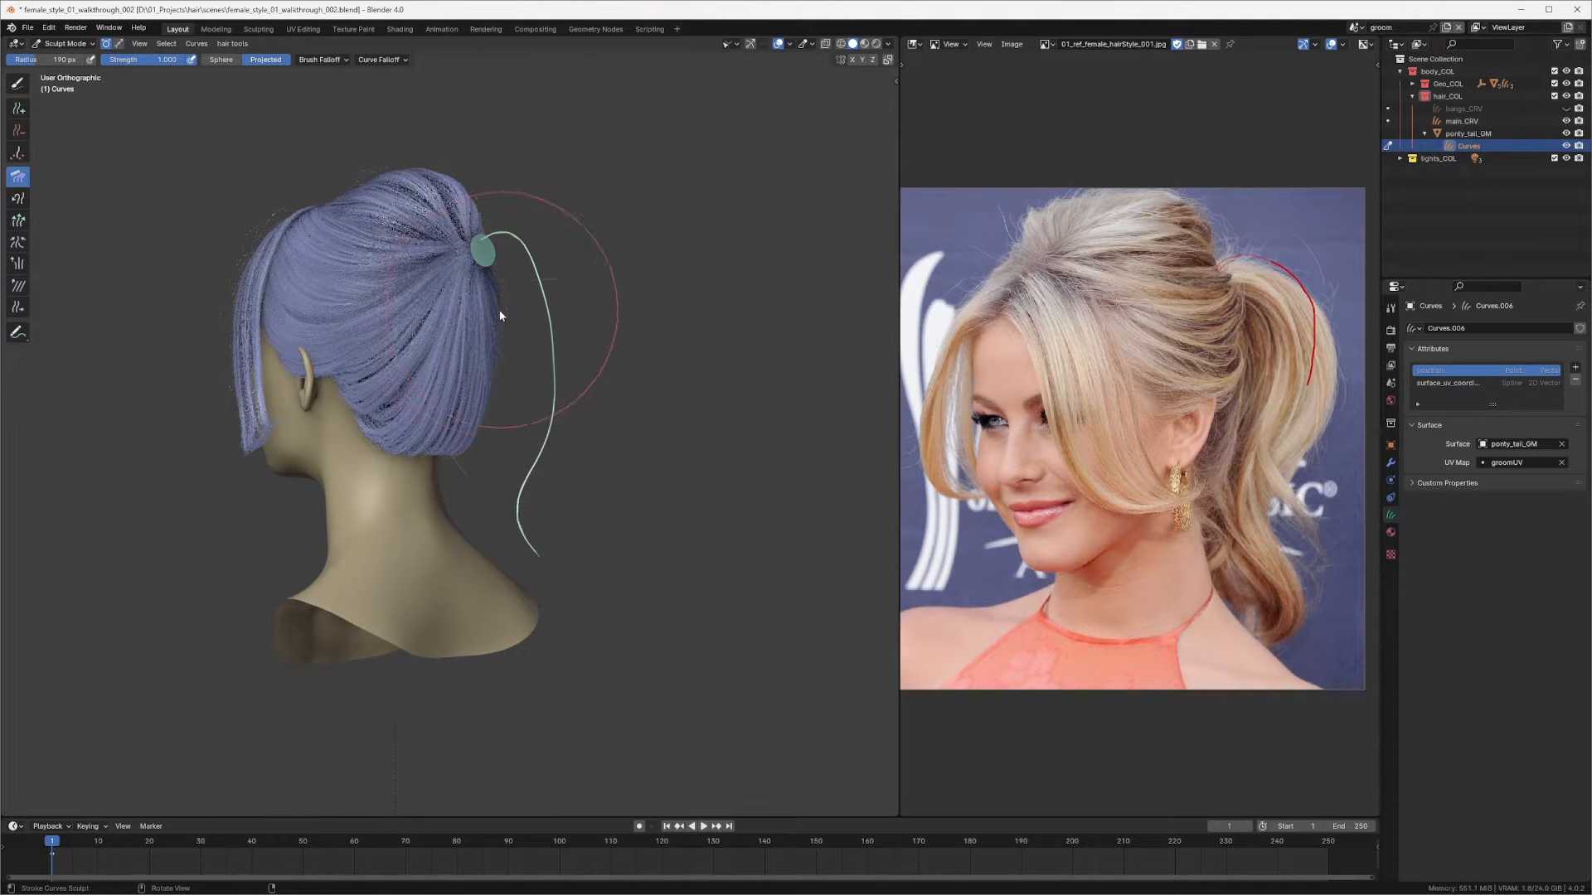
left_click_drag(568, 446, 550, 449)
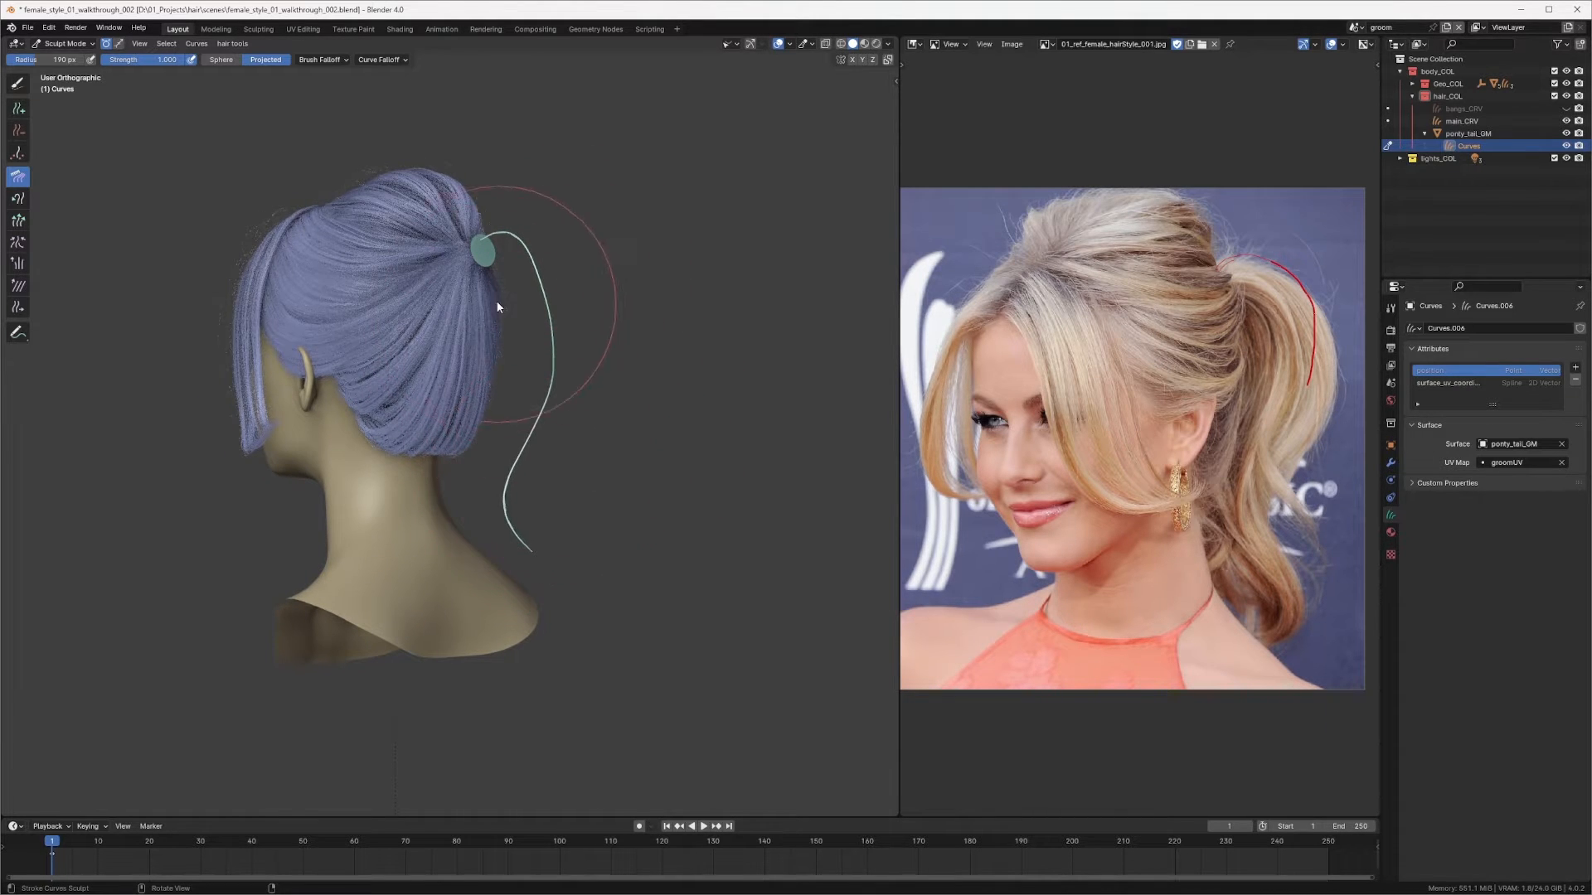
middle_click_drag(570, 330, 480, 339)
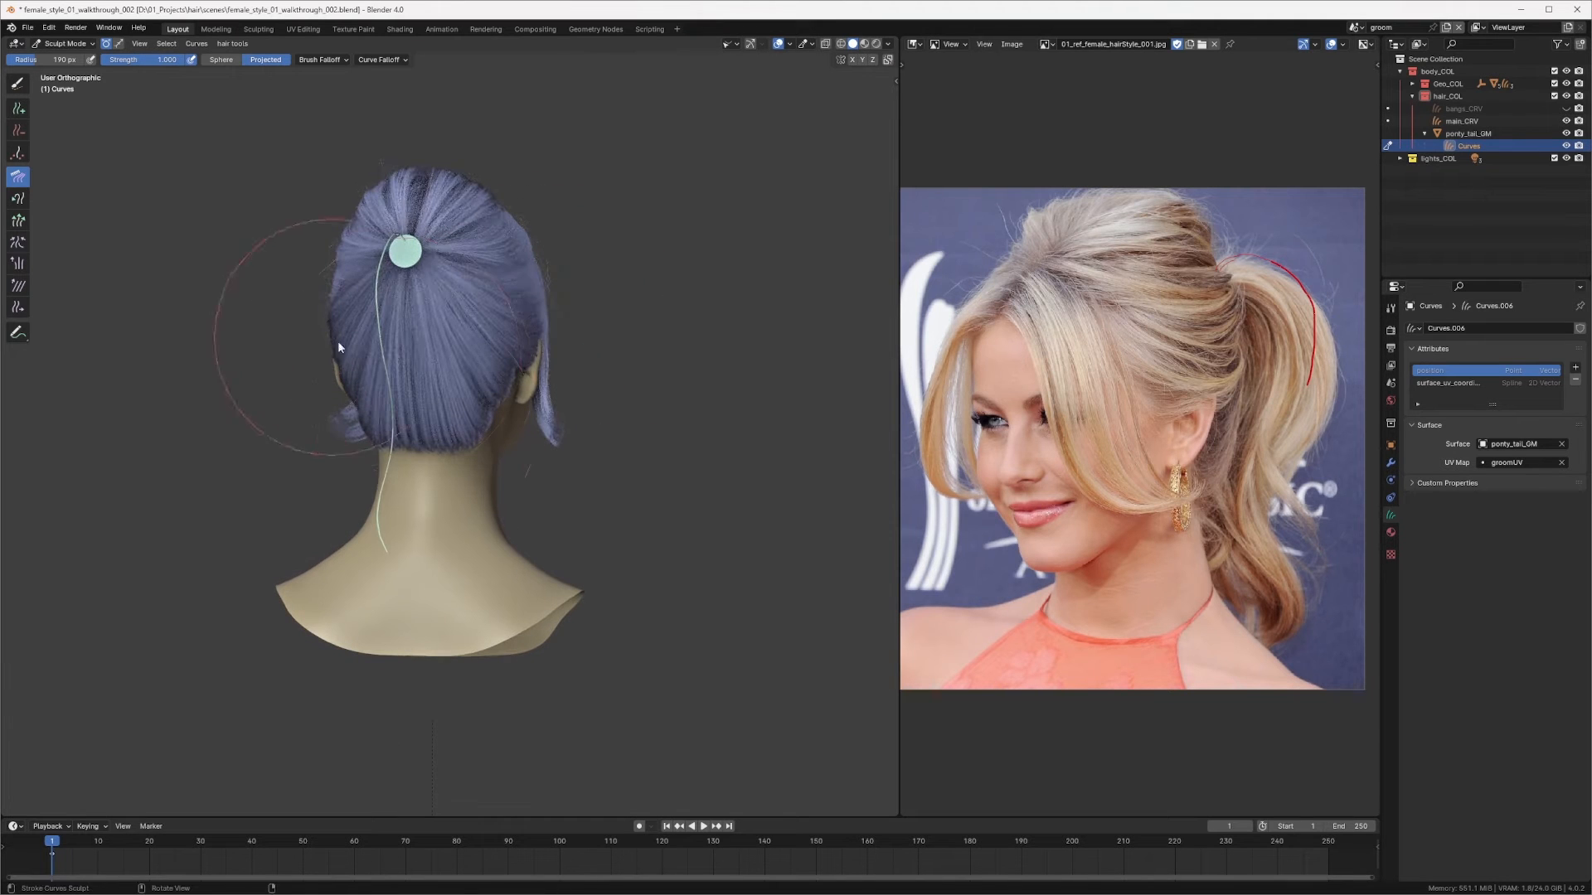
left_click_drag(336, 433, 395, 466)
middle_click_drag(398, 614, 244, 546)
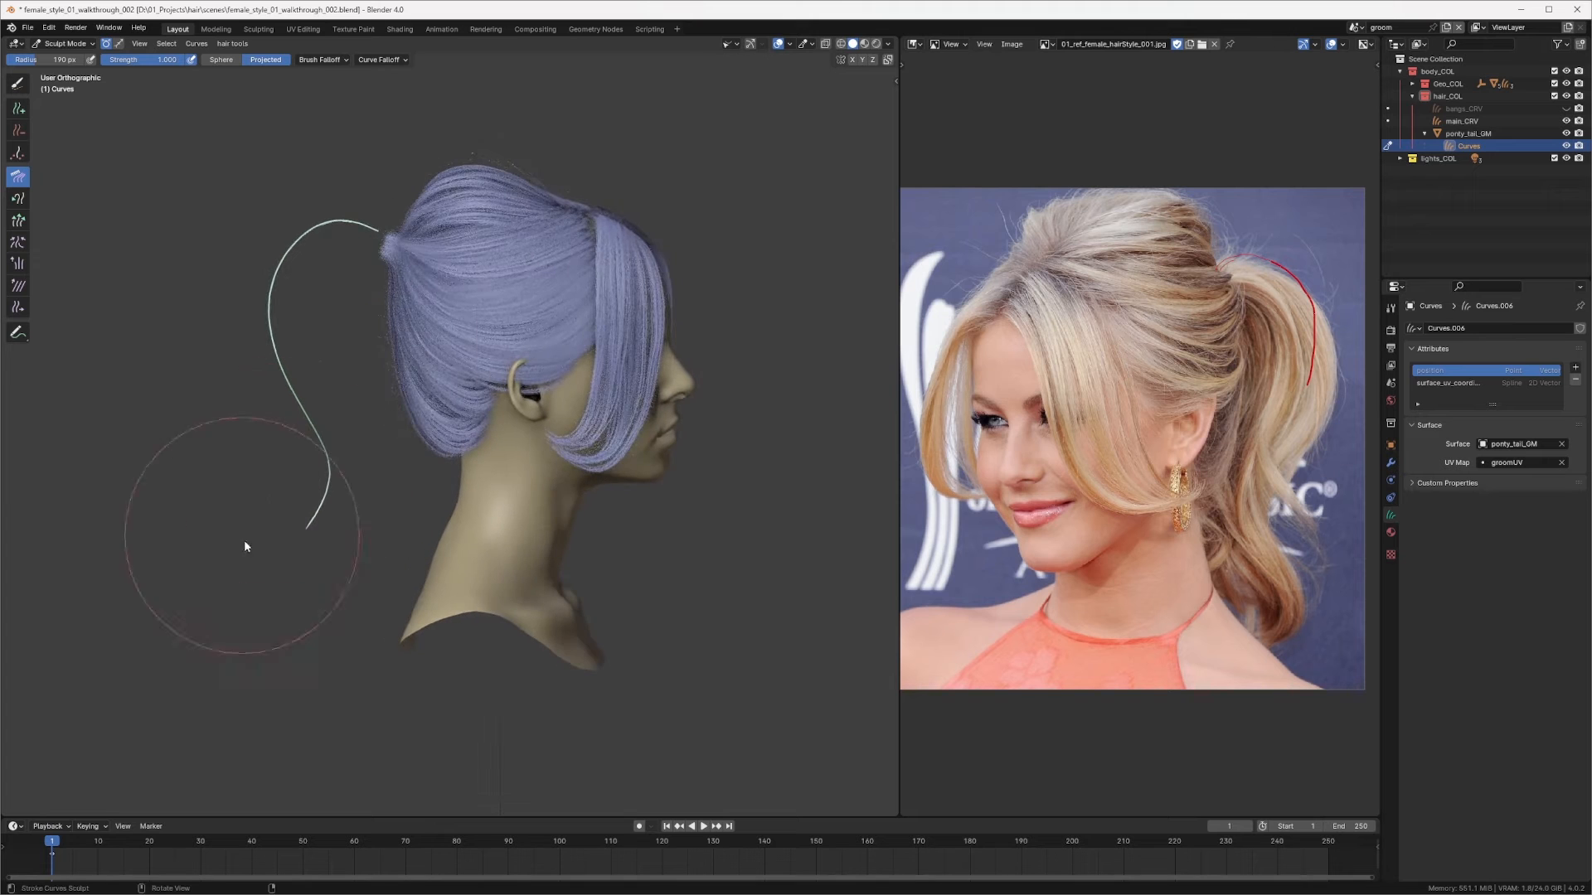
left_click_drag(268, 577, 247, 552)
middle_click_drag(260, 419, 551, 290)
middle_click_drag(552, 290, 555, 236, "ctrl")
middle_click_drag(523, 178, 489, 300, "shift")
middle_click_drag(607, 220, 648, 267)
middle_click_drag(615, 275, 572, 313, "ctrl")
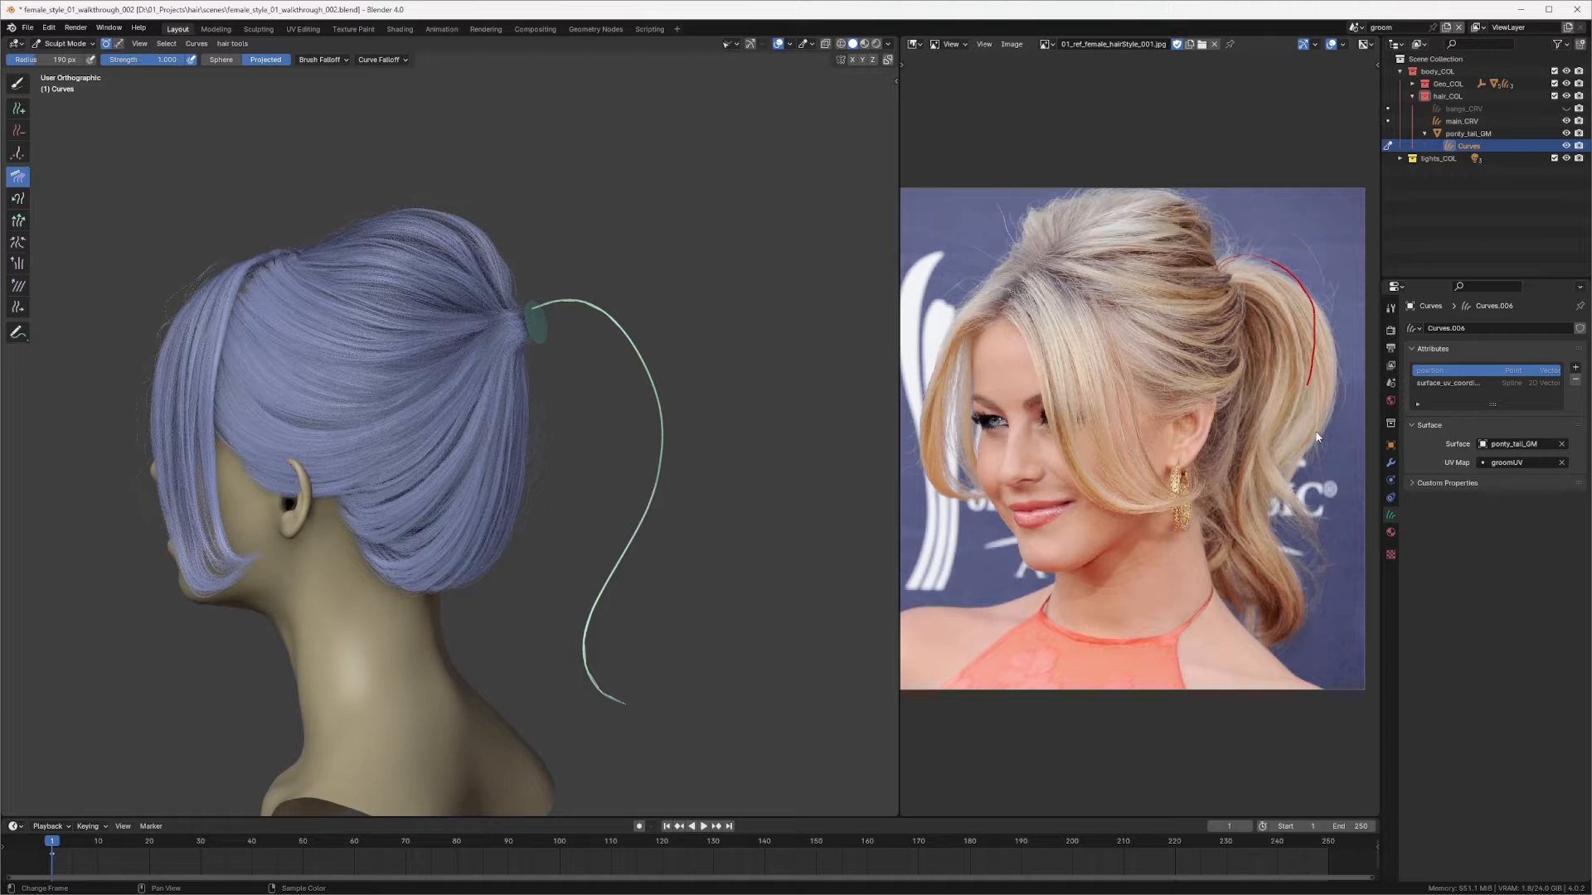
Step: Comb the upper bend of the strand near the ring to smooth its root
scroll(520, 350, "up", 3)
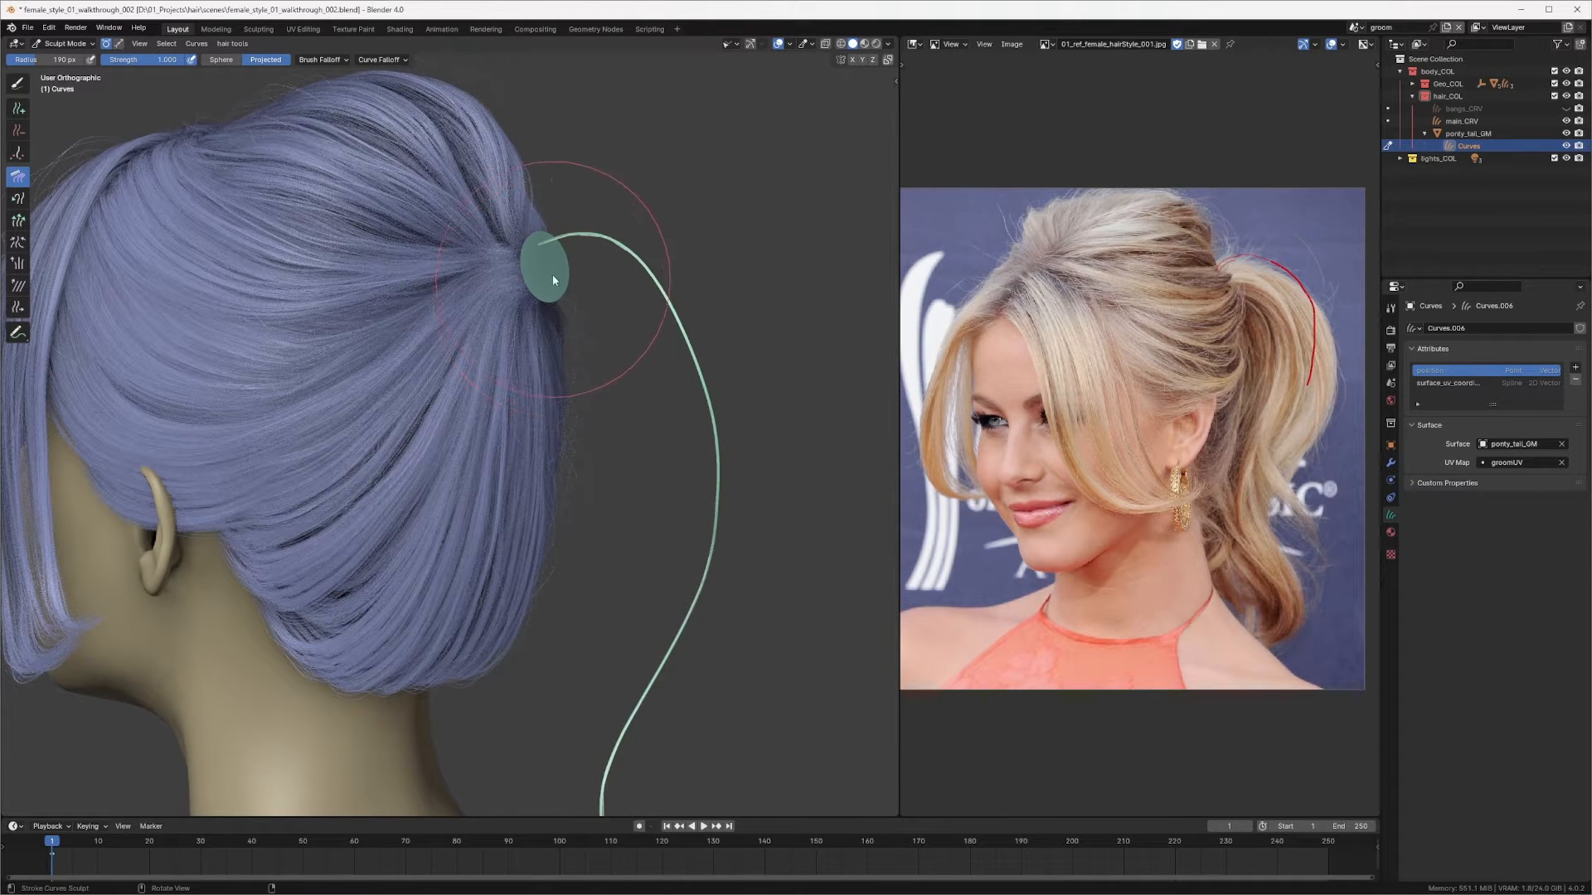
mouse_move(552, 275)
middle_mouse_down()
mouse_move(524, 276)
mouse_move(543, 263)
middle_mouse_up()
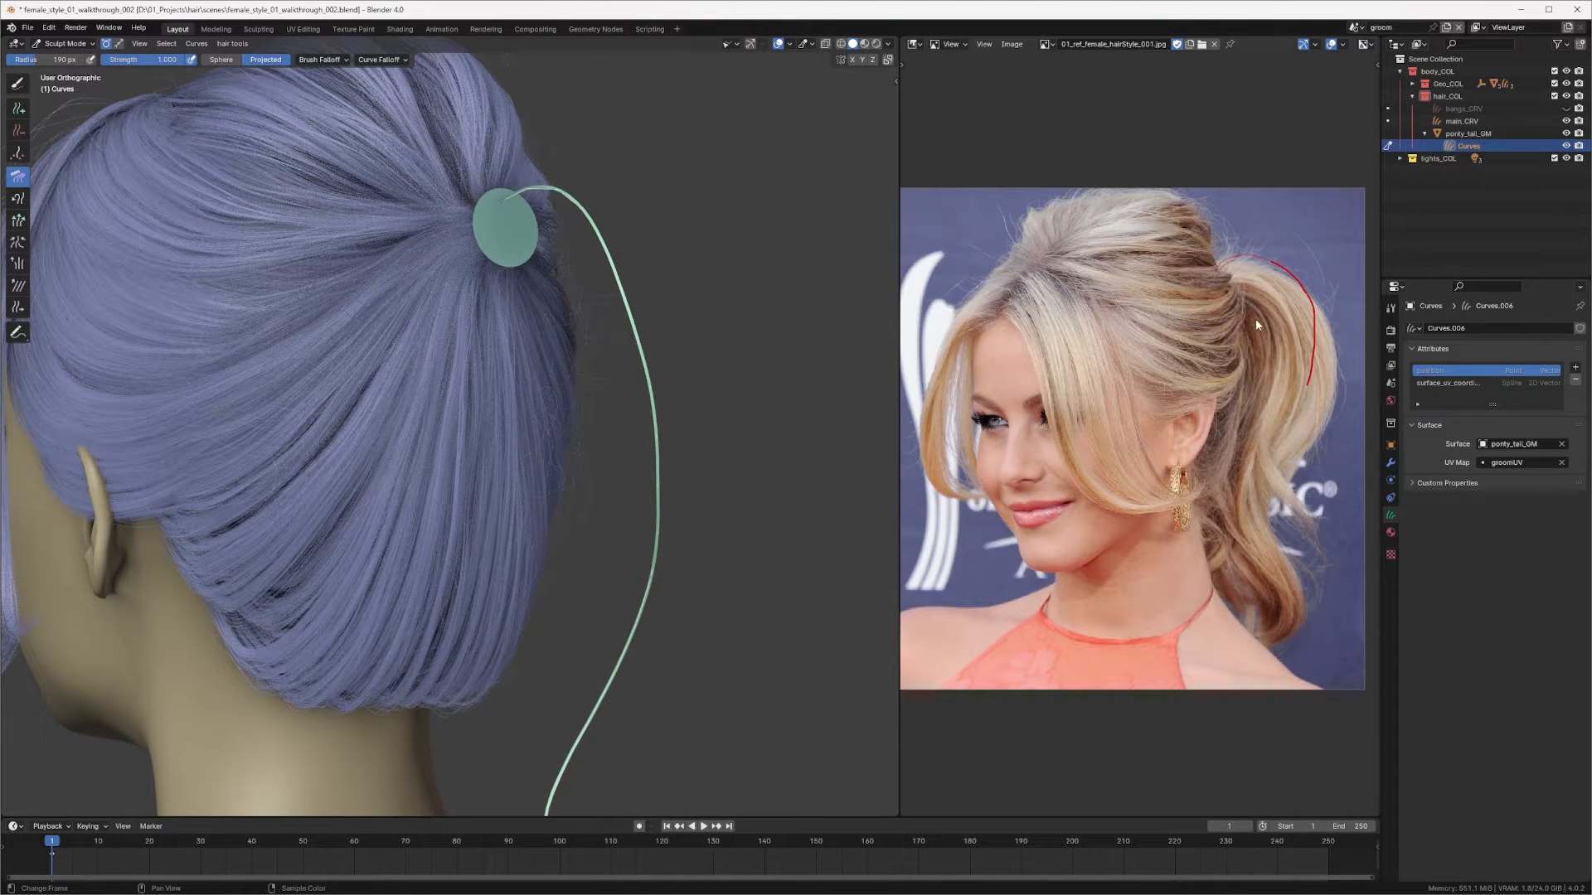
mouse_move(496, 470)
middle_mouse_down("alt")
mouse_move(588, 343)
mouse_move(610, 398)
middle_mouse_up("alt")
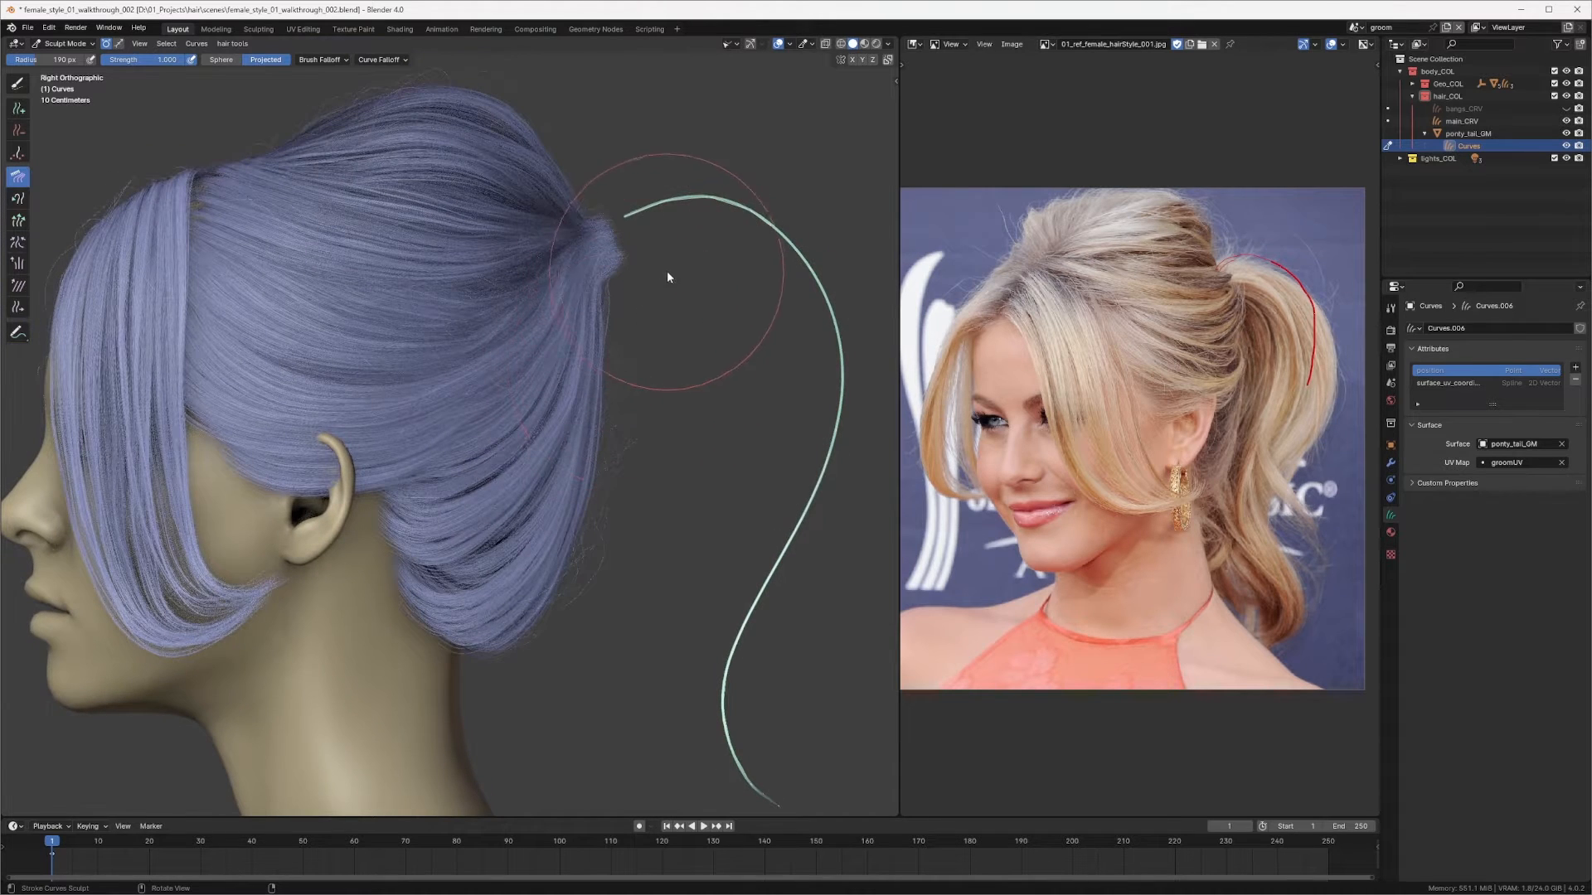
middle_click_drag(675, 267, 555, 325, "shift")
key("f")
left_click(626, 295)
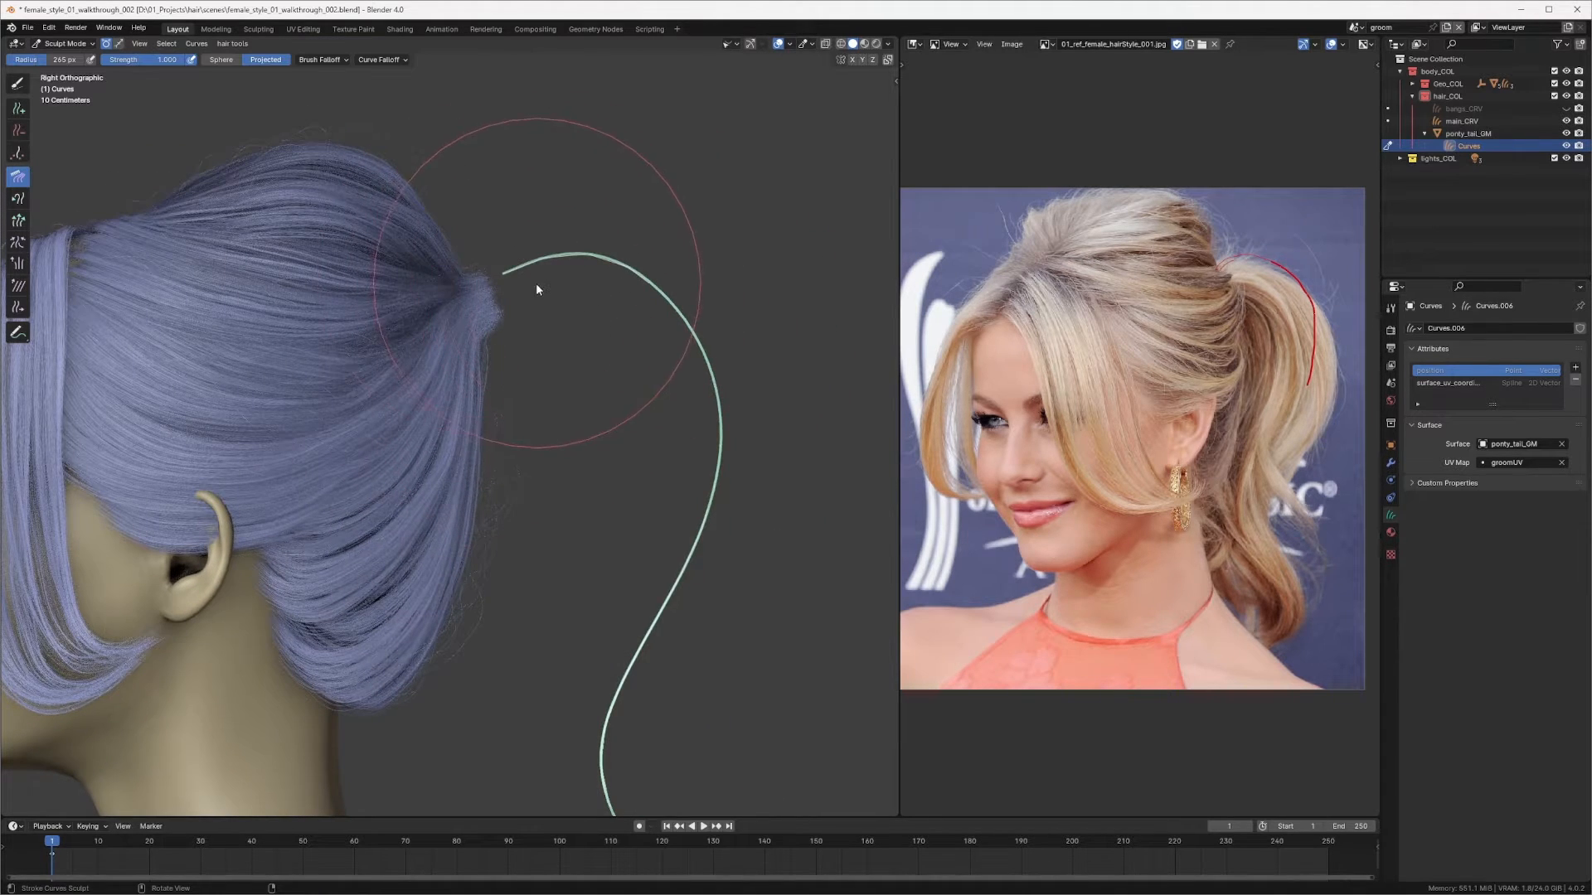
left_click_drag(539, 263, 498, 224)
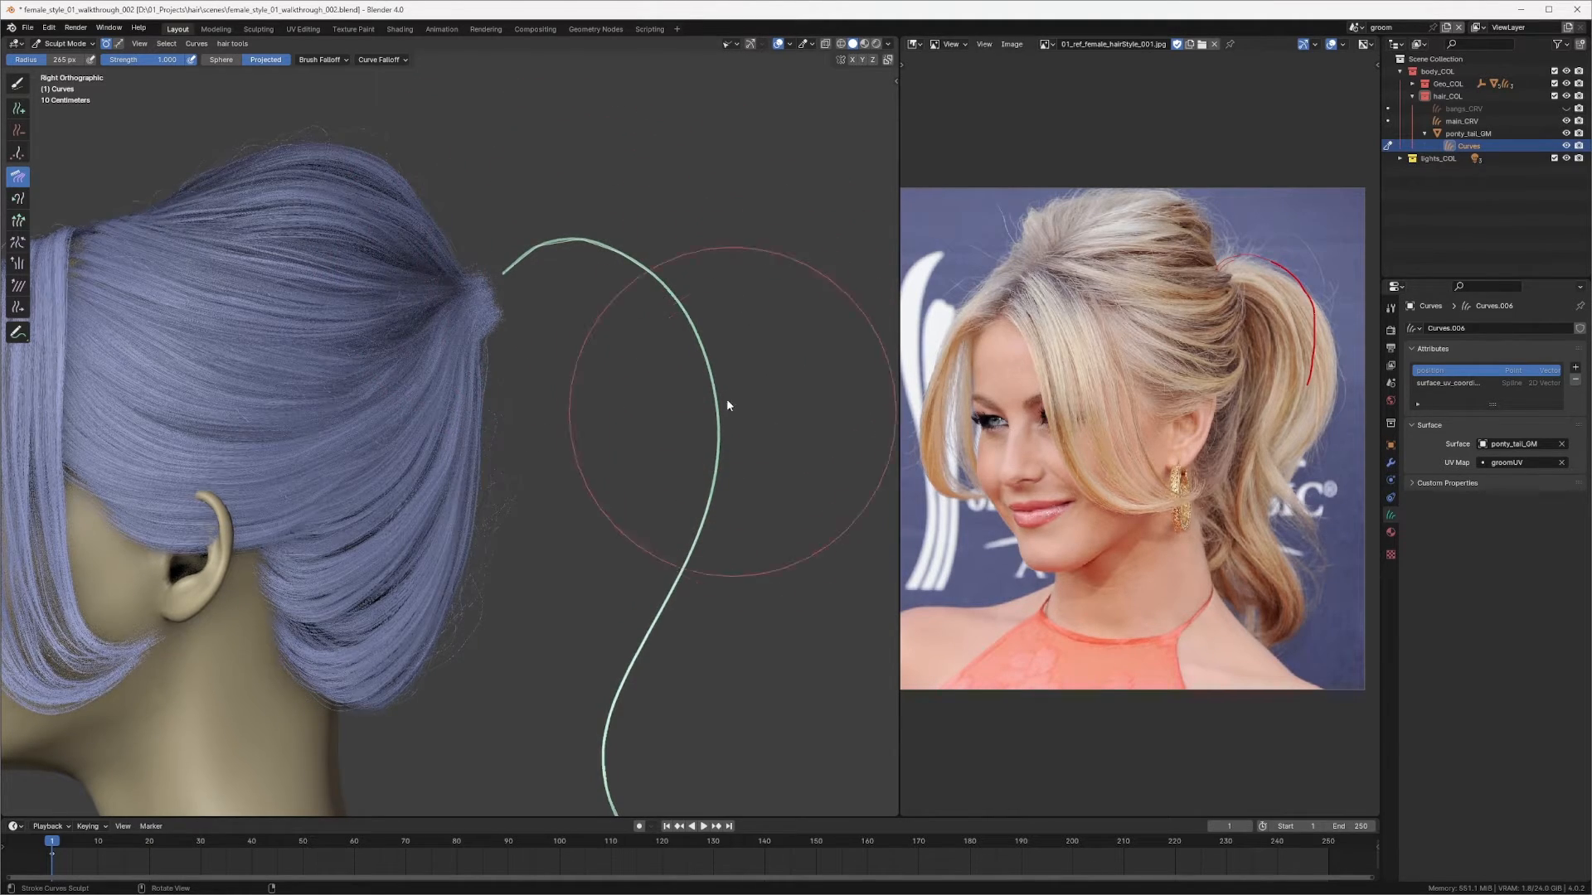
scroll(727, 399, "down", 2)
middle_click_drag(595, 540, 668, 238, "shift")
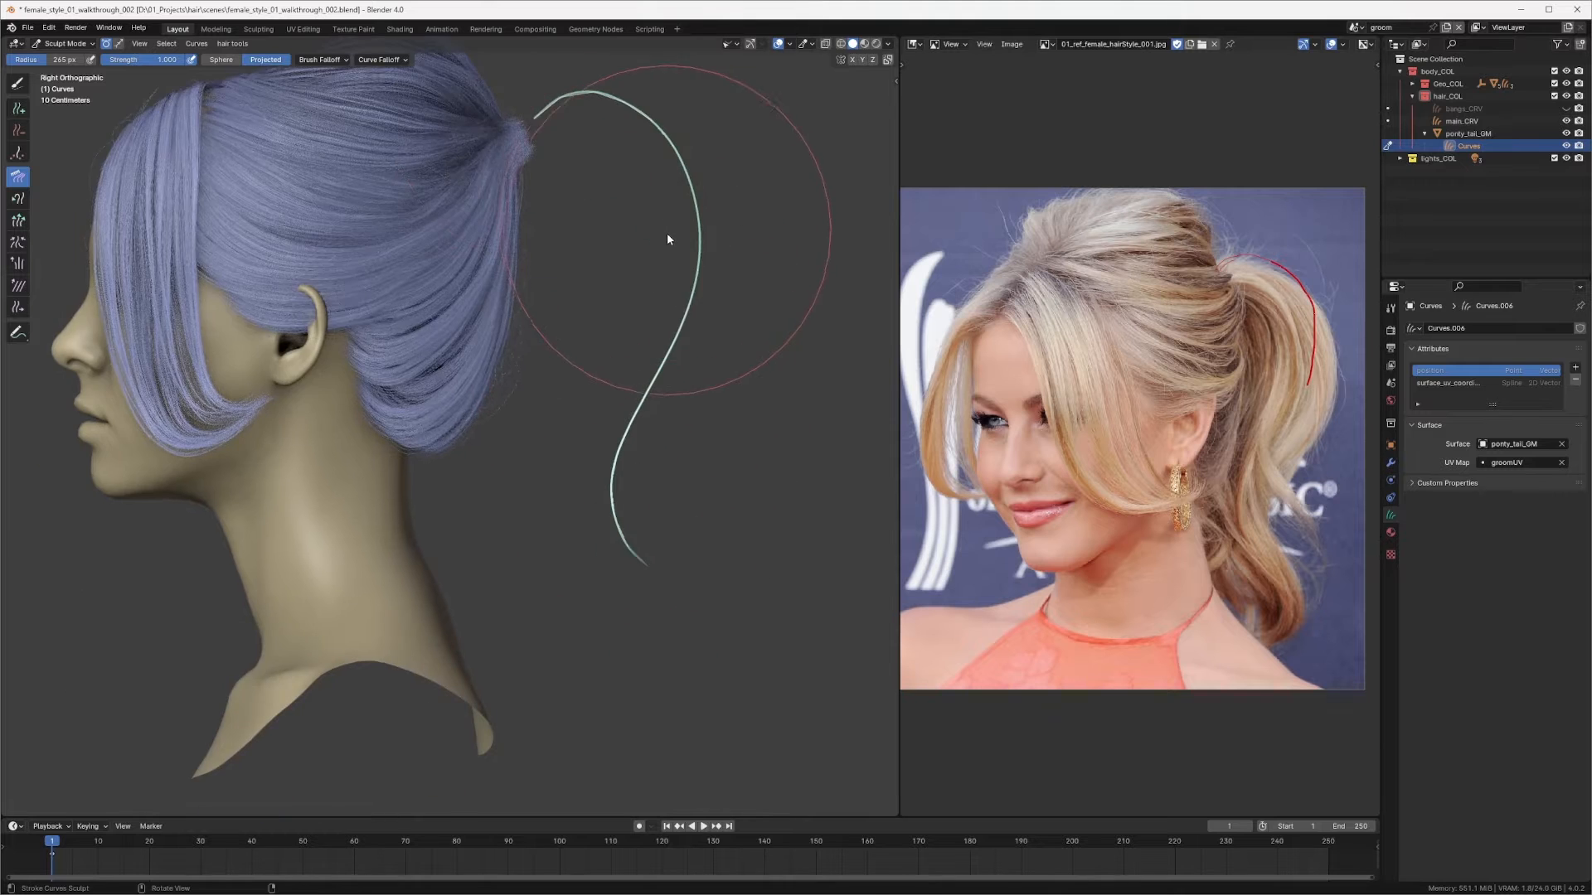
Step: Switch to the Snake Hook brush with a smaller radius and pull the strand's tip slightly further down
scroll(634, 504, "down", 2)
key("q")
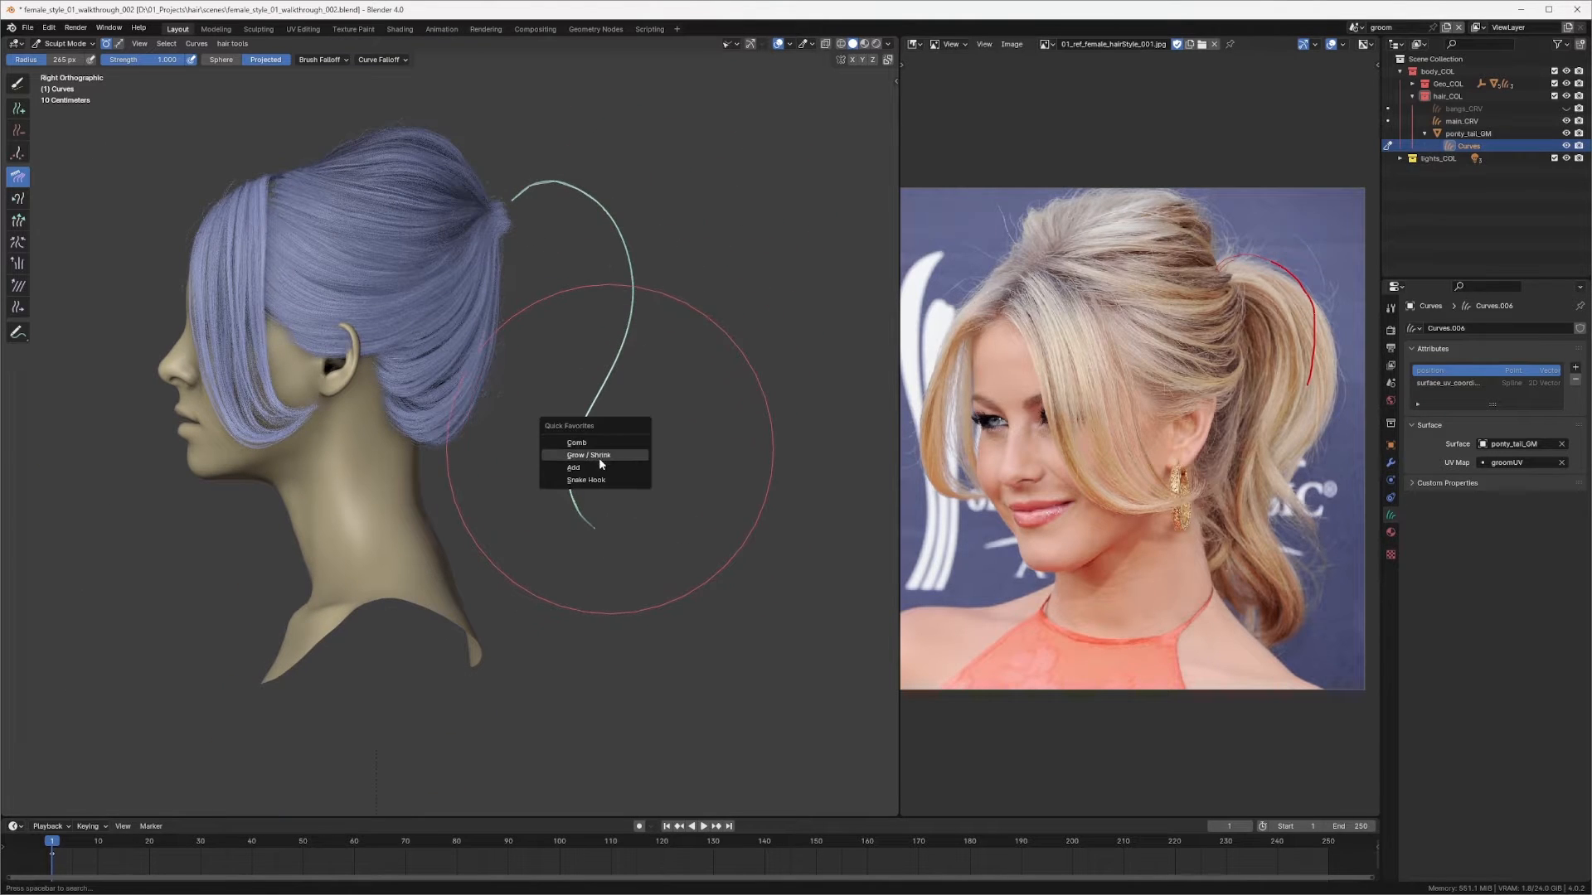
left_click(586, 480)
left_click_drag(609, 541, 623, 557)
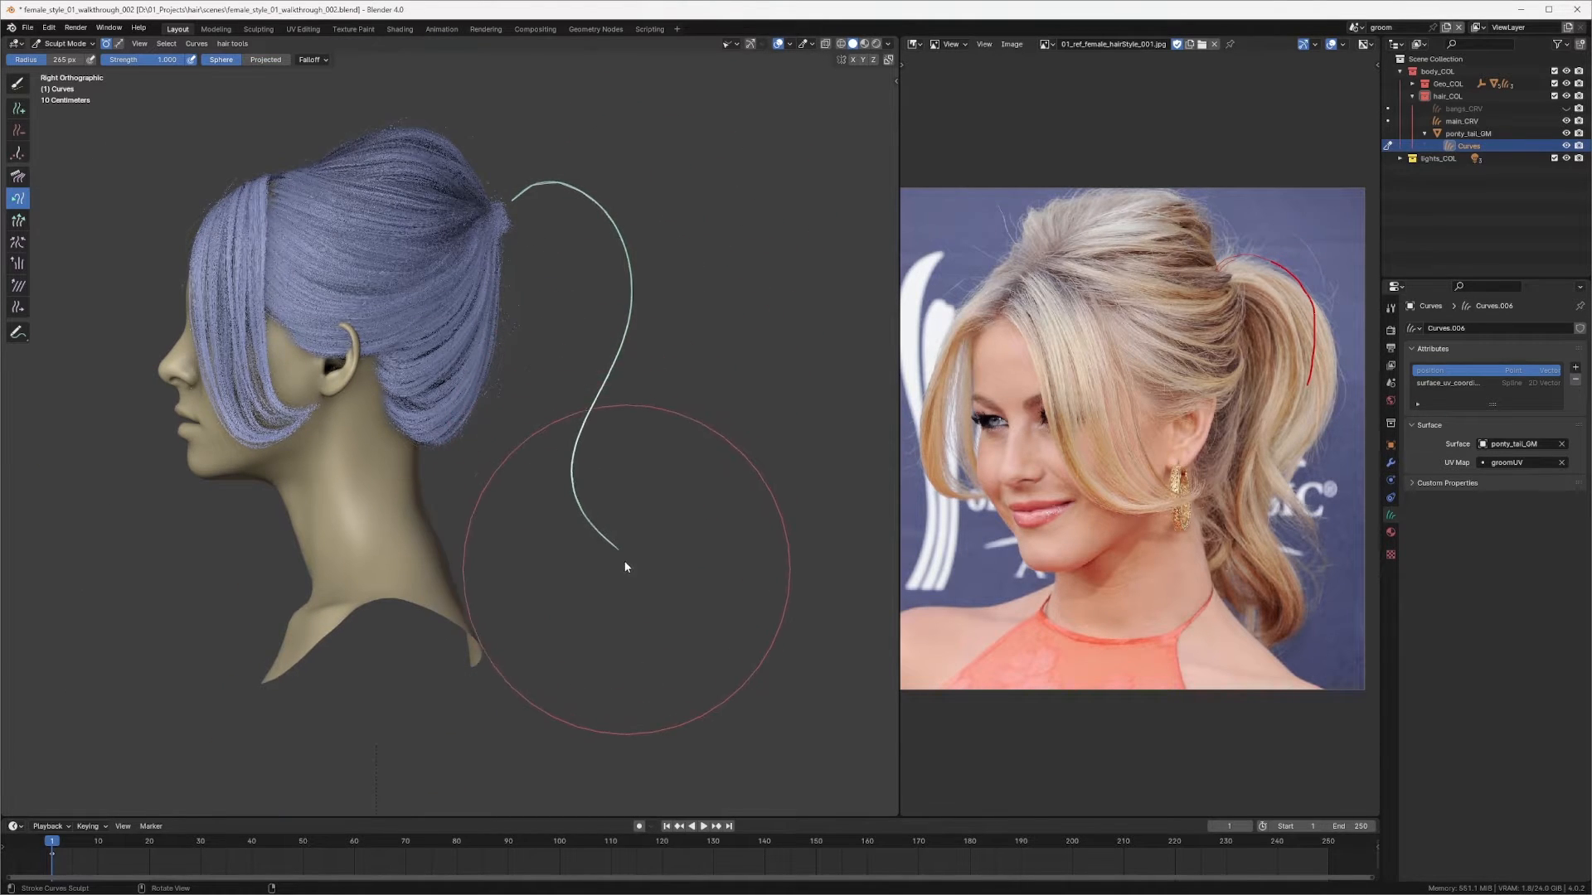
key("f")
left_click(584, 546)
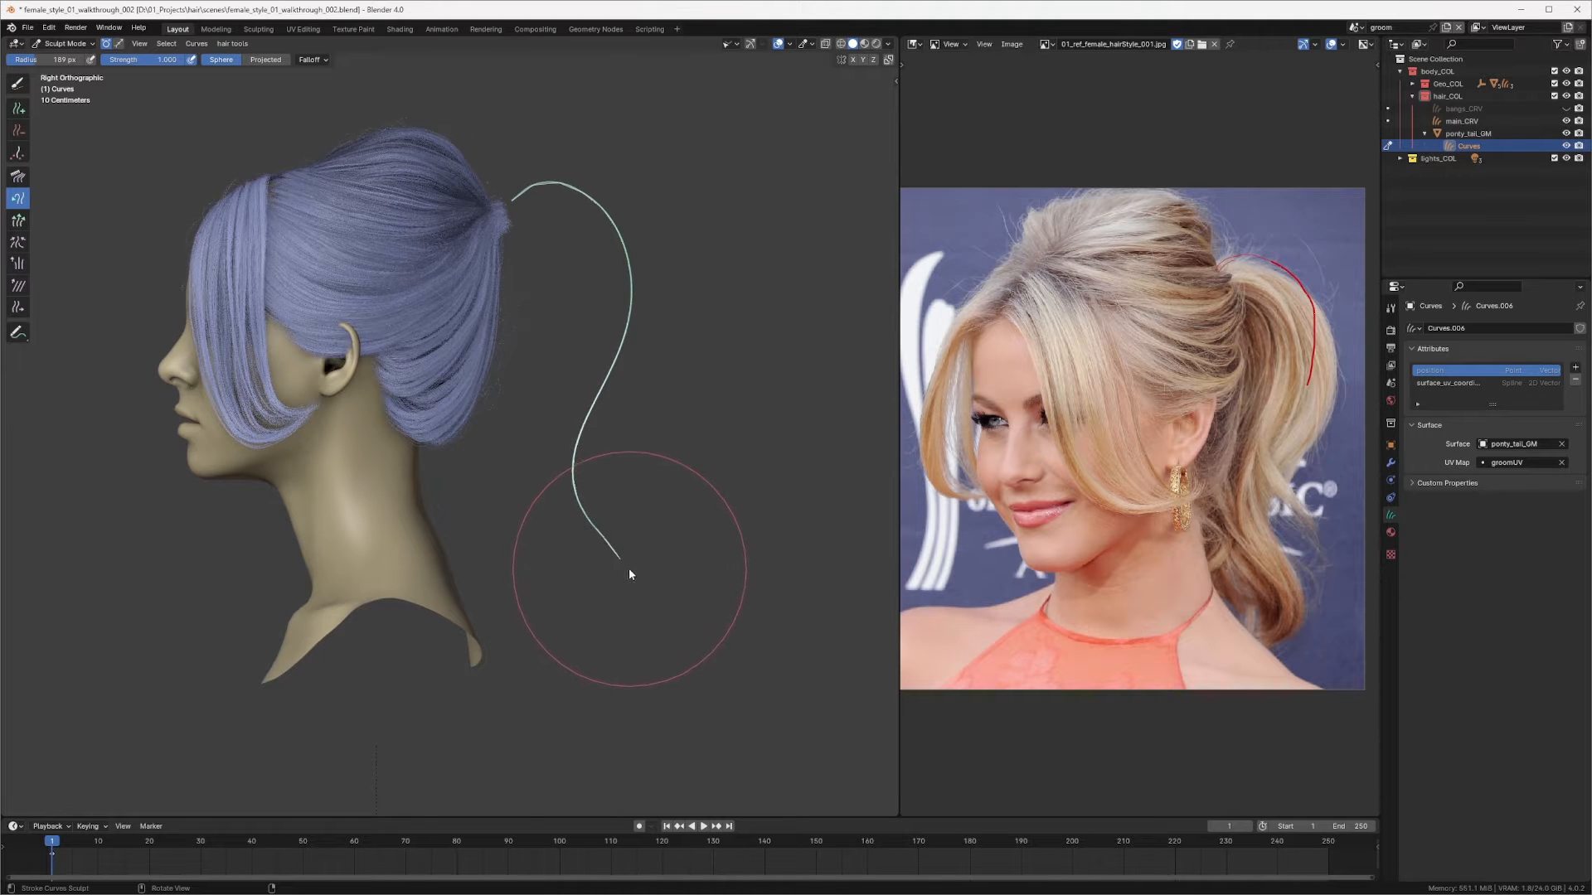
key("f")
left_click(594, 530)
left_click_drag(635, 587, 602, 616)
Step: Switch back to the Comb brush and comb the strand from back and angled views so it hangs behind the neck
middle_click_drag(508, 544, 490, 603)
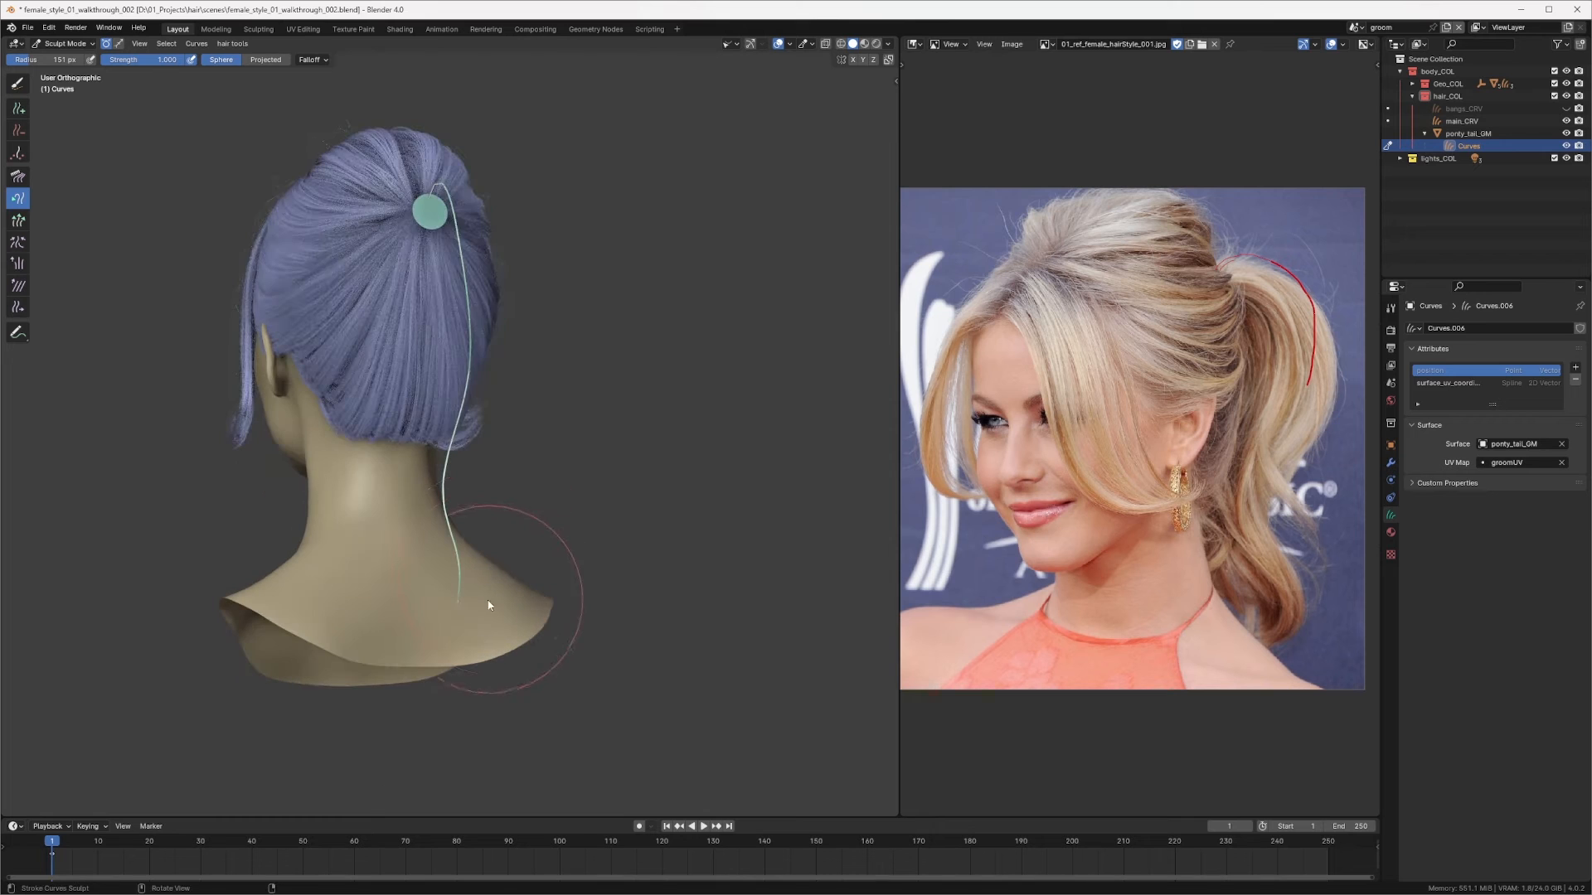
key("q")
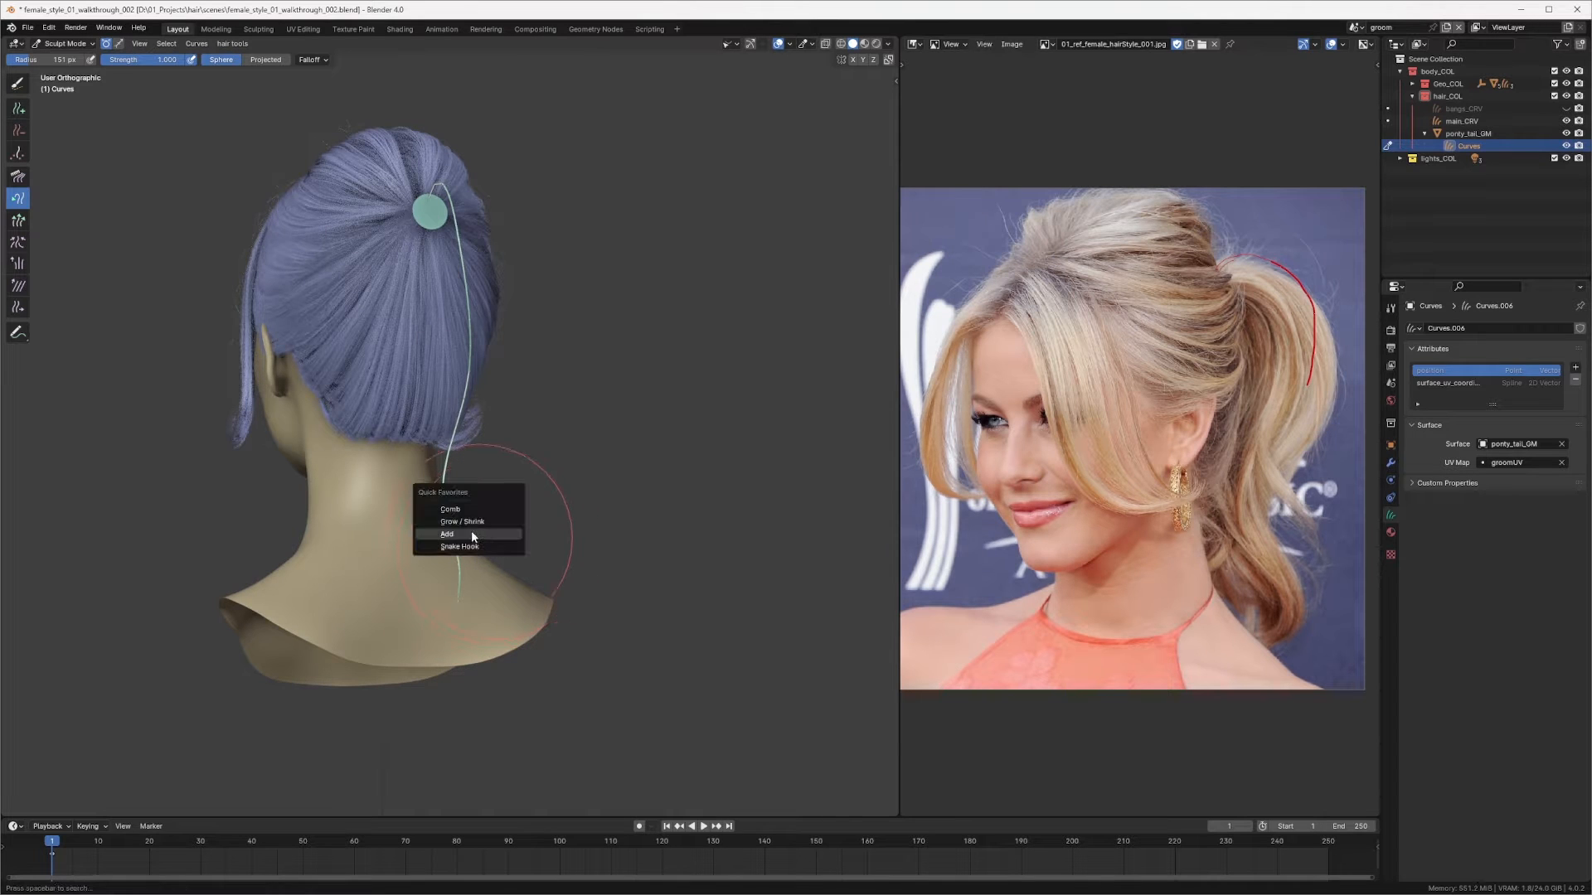
left_click(464, 509)
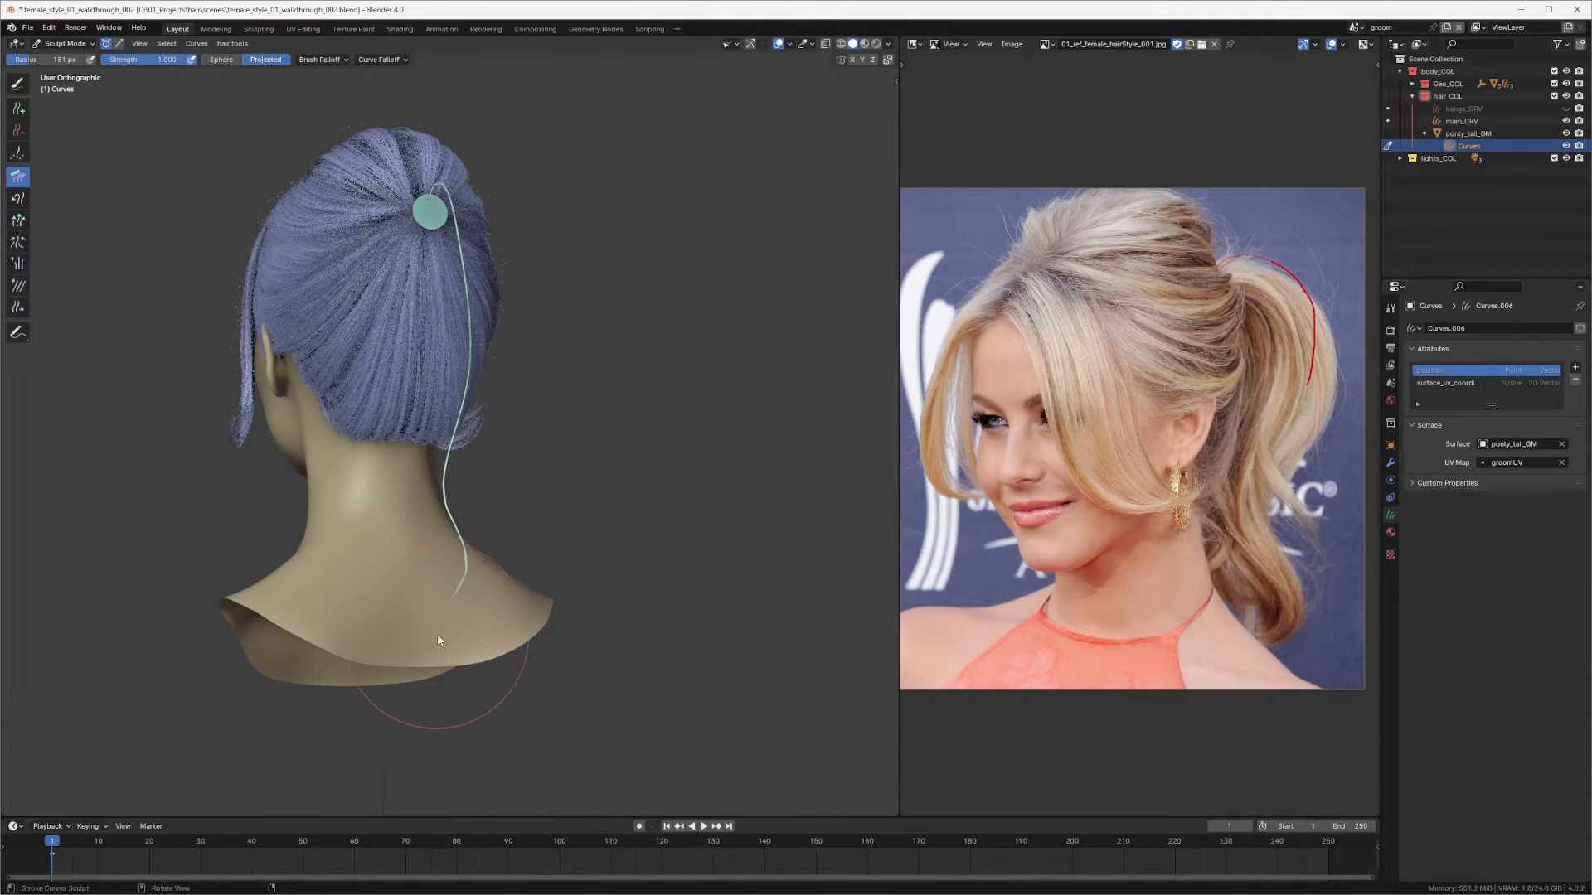
left_click_drag(416, 565, 414, 547)
middle_click_drag(426, 650, 559, 602)
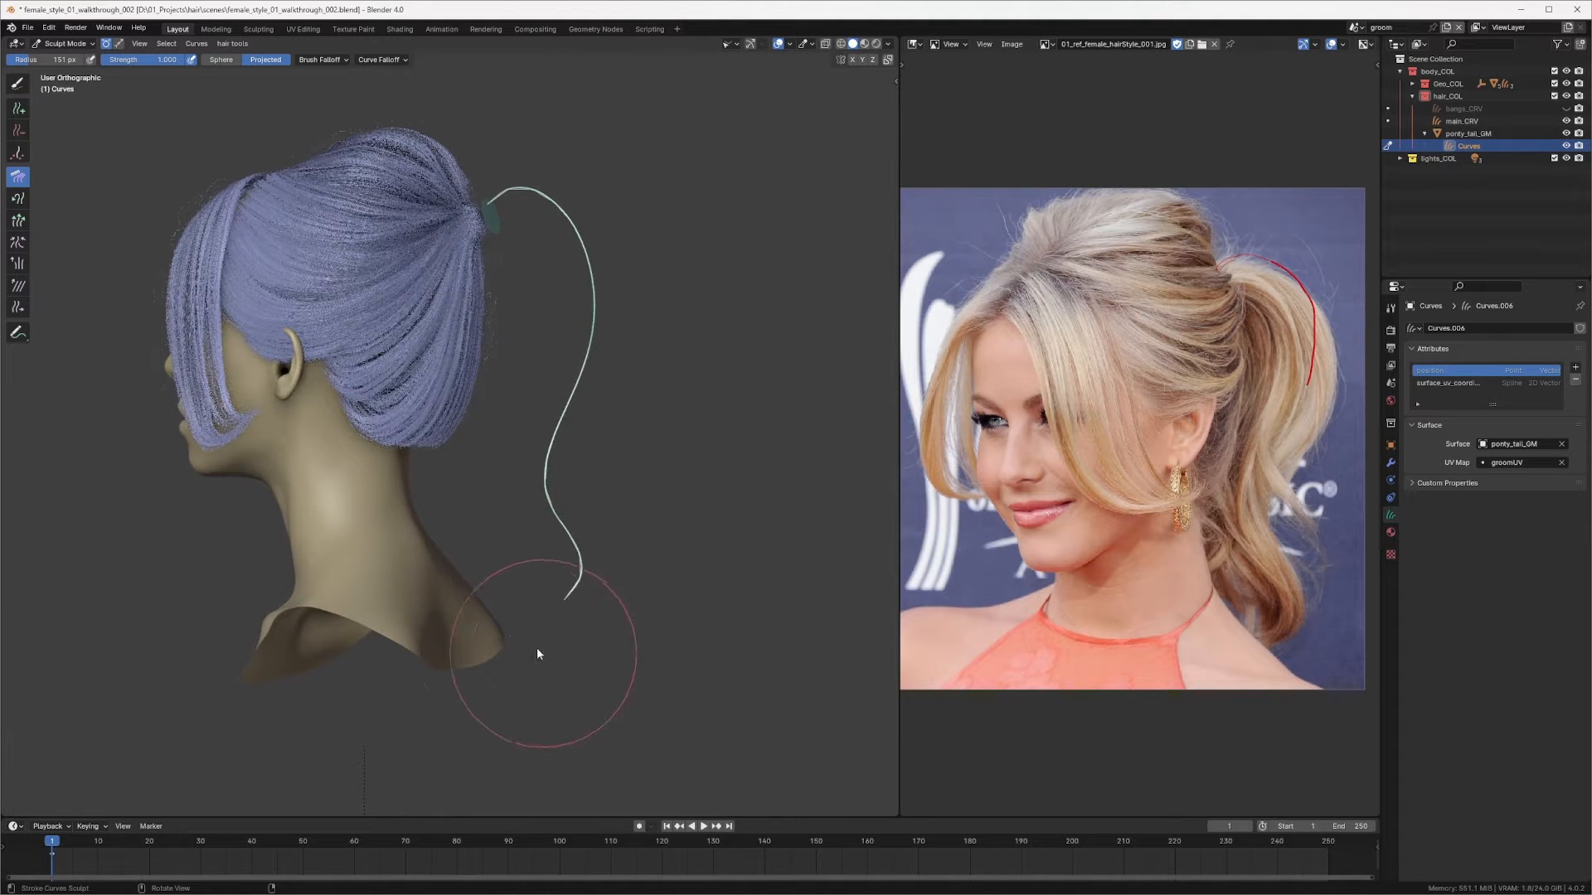
mouse_move(564, 471)
middle_mouse_down()
mouse_move(615, 524)
mouse_move(662, 531)
mouse_move(647, 510)
middle_mouse_up()
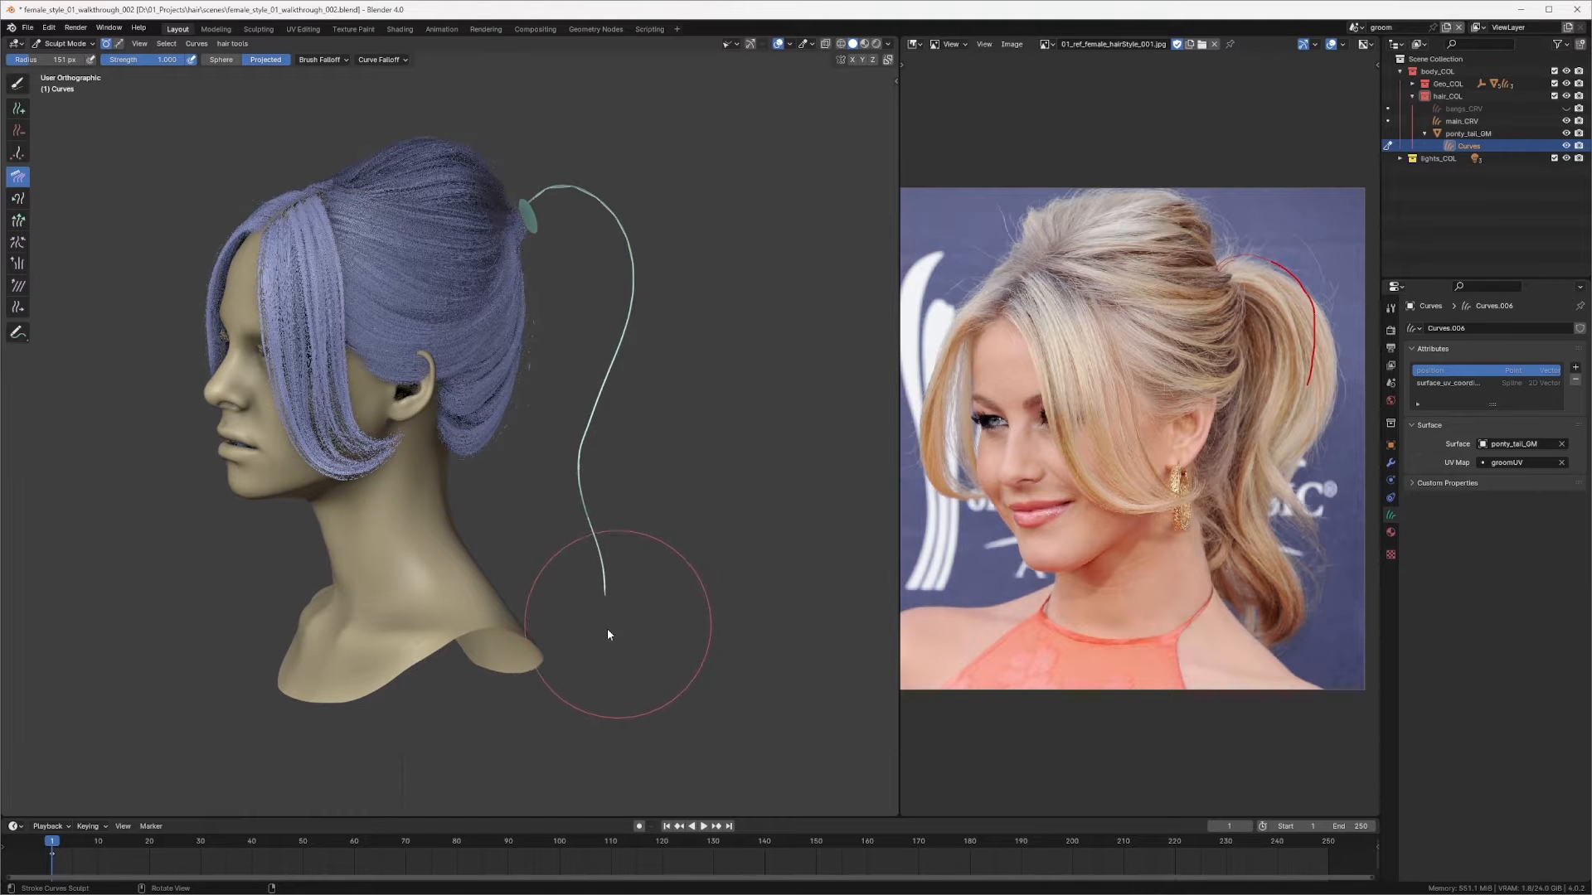
left_click_drag(607, 631, 579, 634)
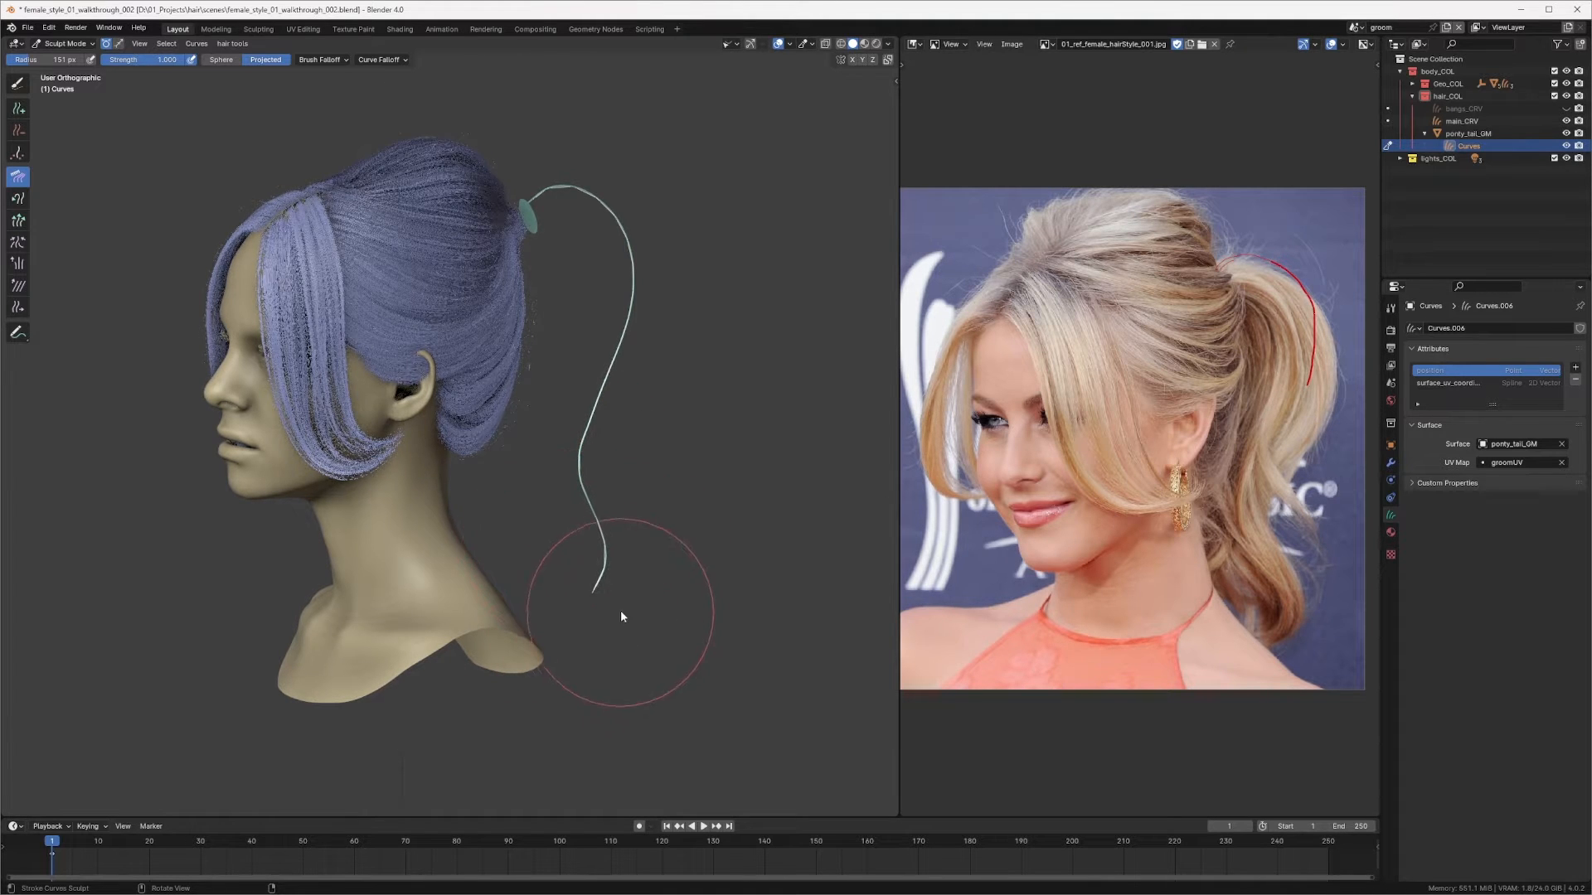
Step: Keep combing the strand from the back, angled and right side views to refine its S-shaped curve
mouse_move(546, 599)
middle_mouse_down()
mouse_move(431, 560)
mouse_move(385, 575)
mouse_move(402, 533)
middle_mouse_up()
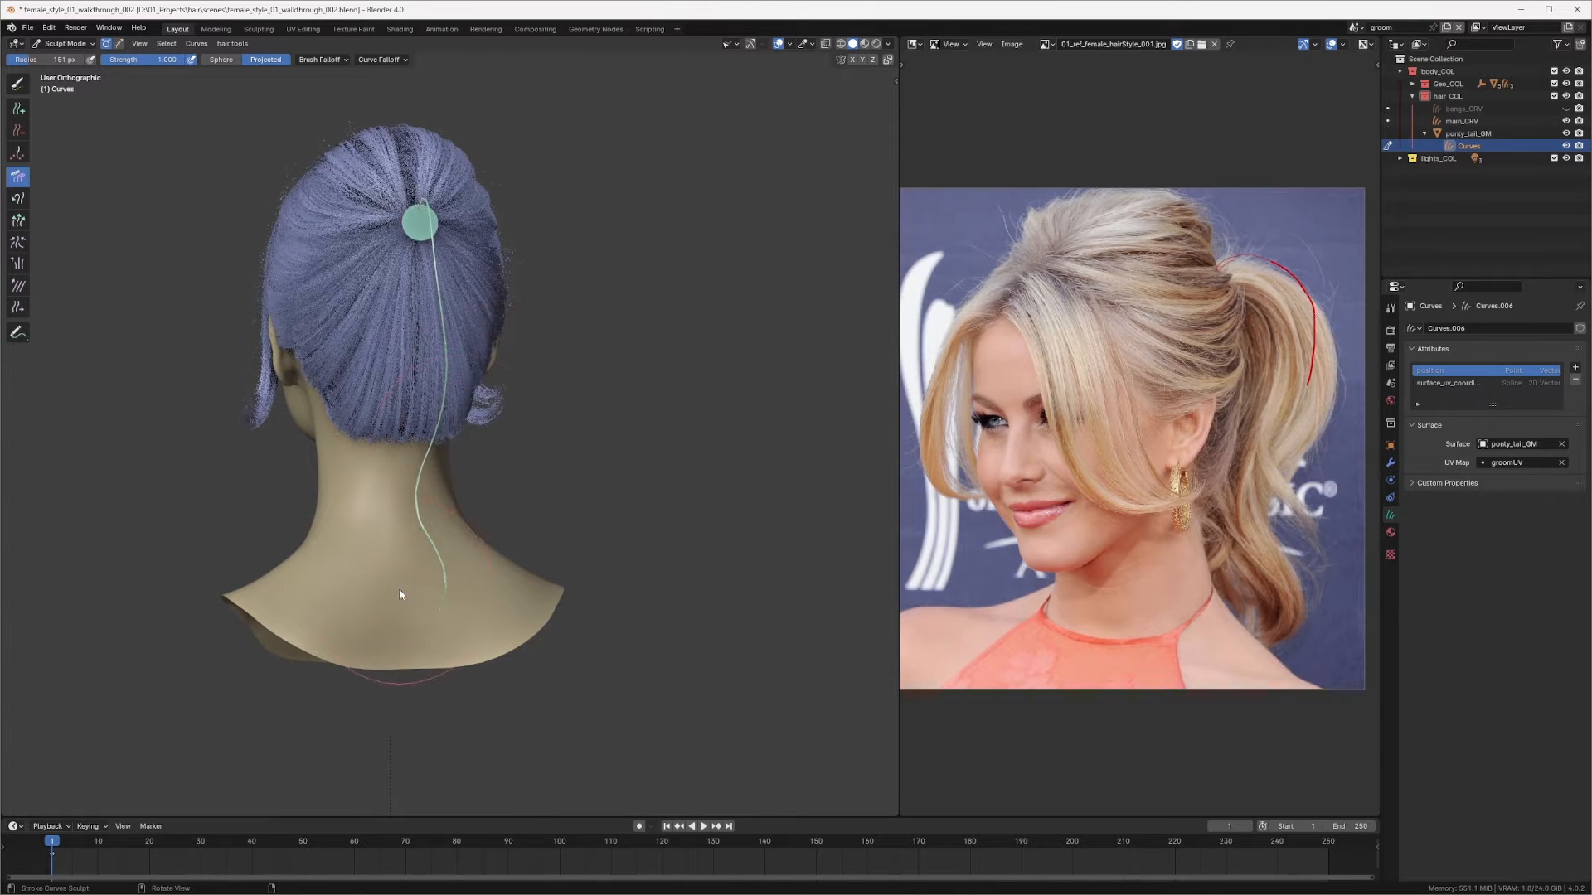
left_click_drag(399, 588, 416, 583)
middle_click_drag(433, 662, 346, 519)
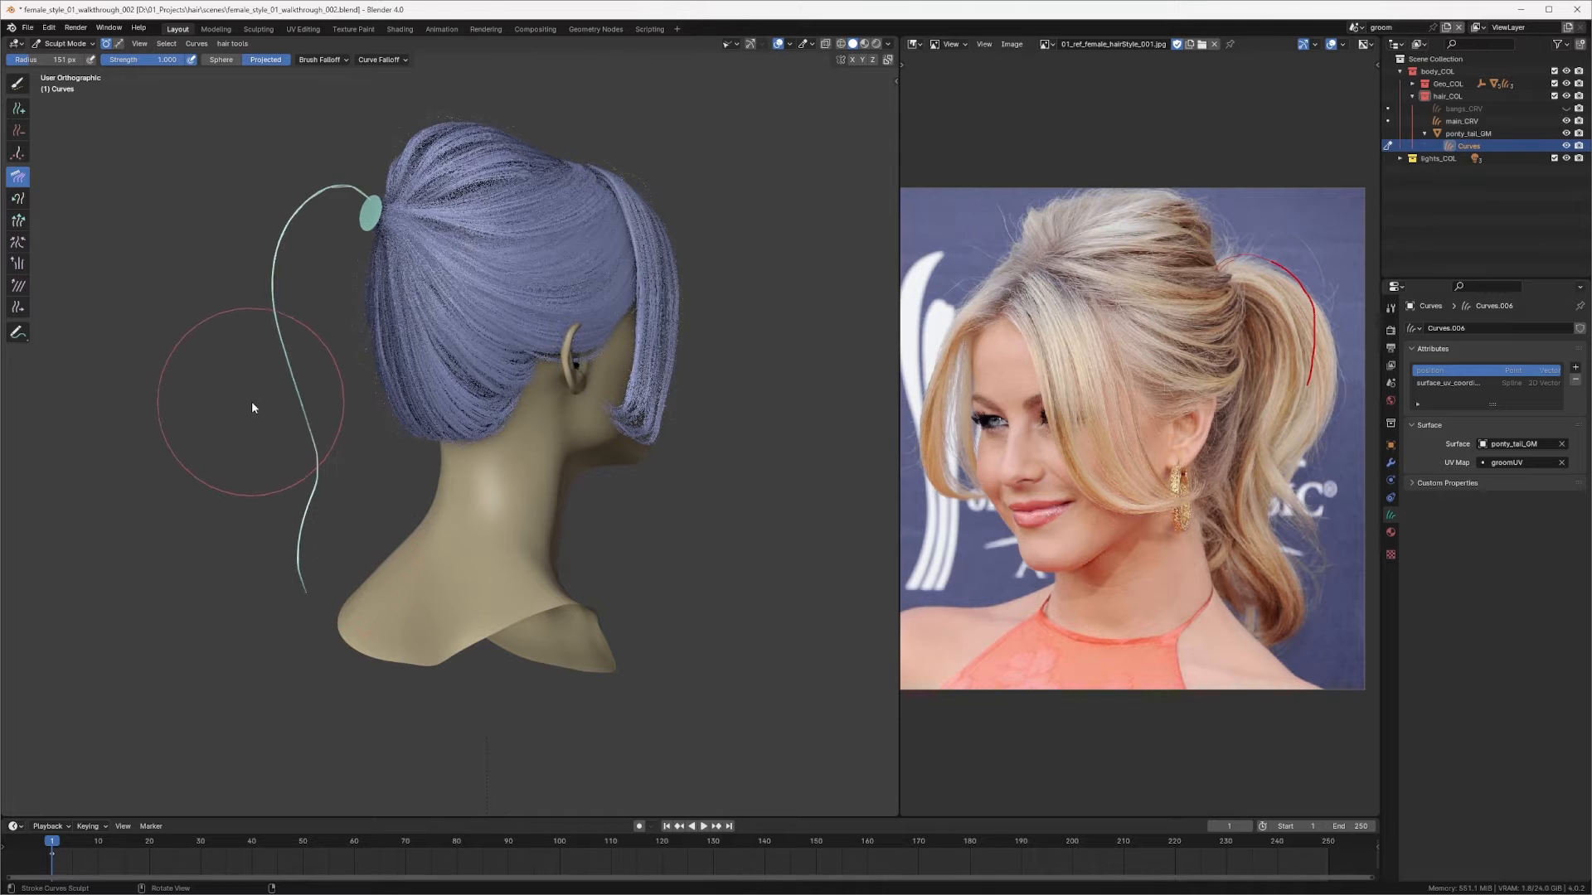
left_click_drag(251, 365, 273, 425)
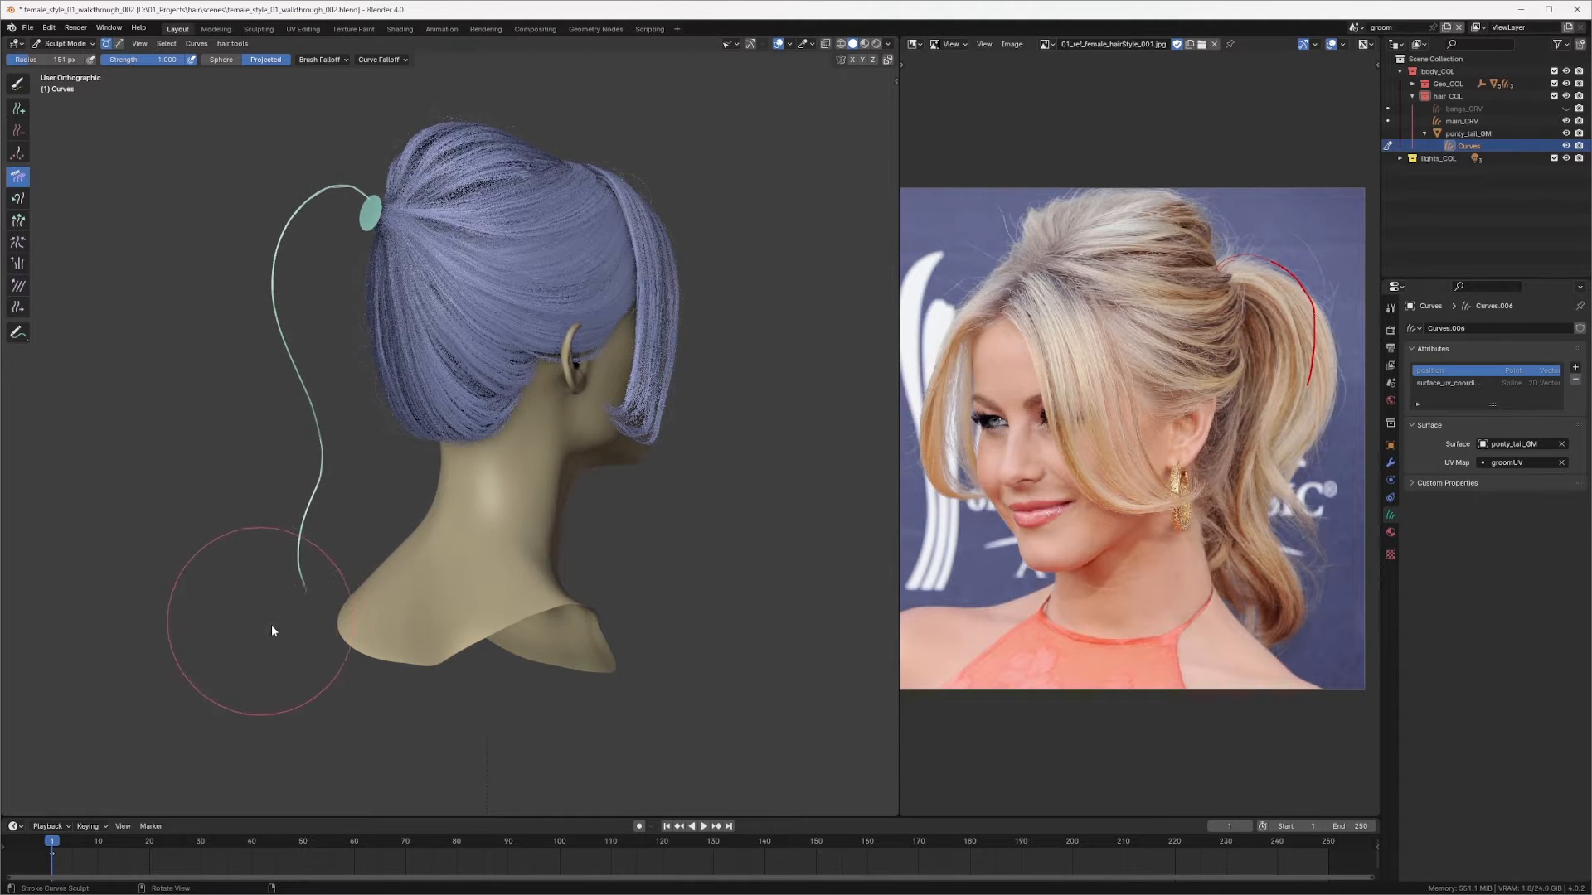
mouse_move(327, 633)
middle_mouse_down()
mouse_move(465, 609)
mouse_move(536, 571)
mouse_move(496, 550)
mouse_move(604, 524)
mouse_move(544, 514)
middle_mouse_up()
key("KP_3")
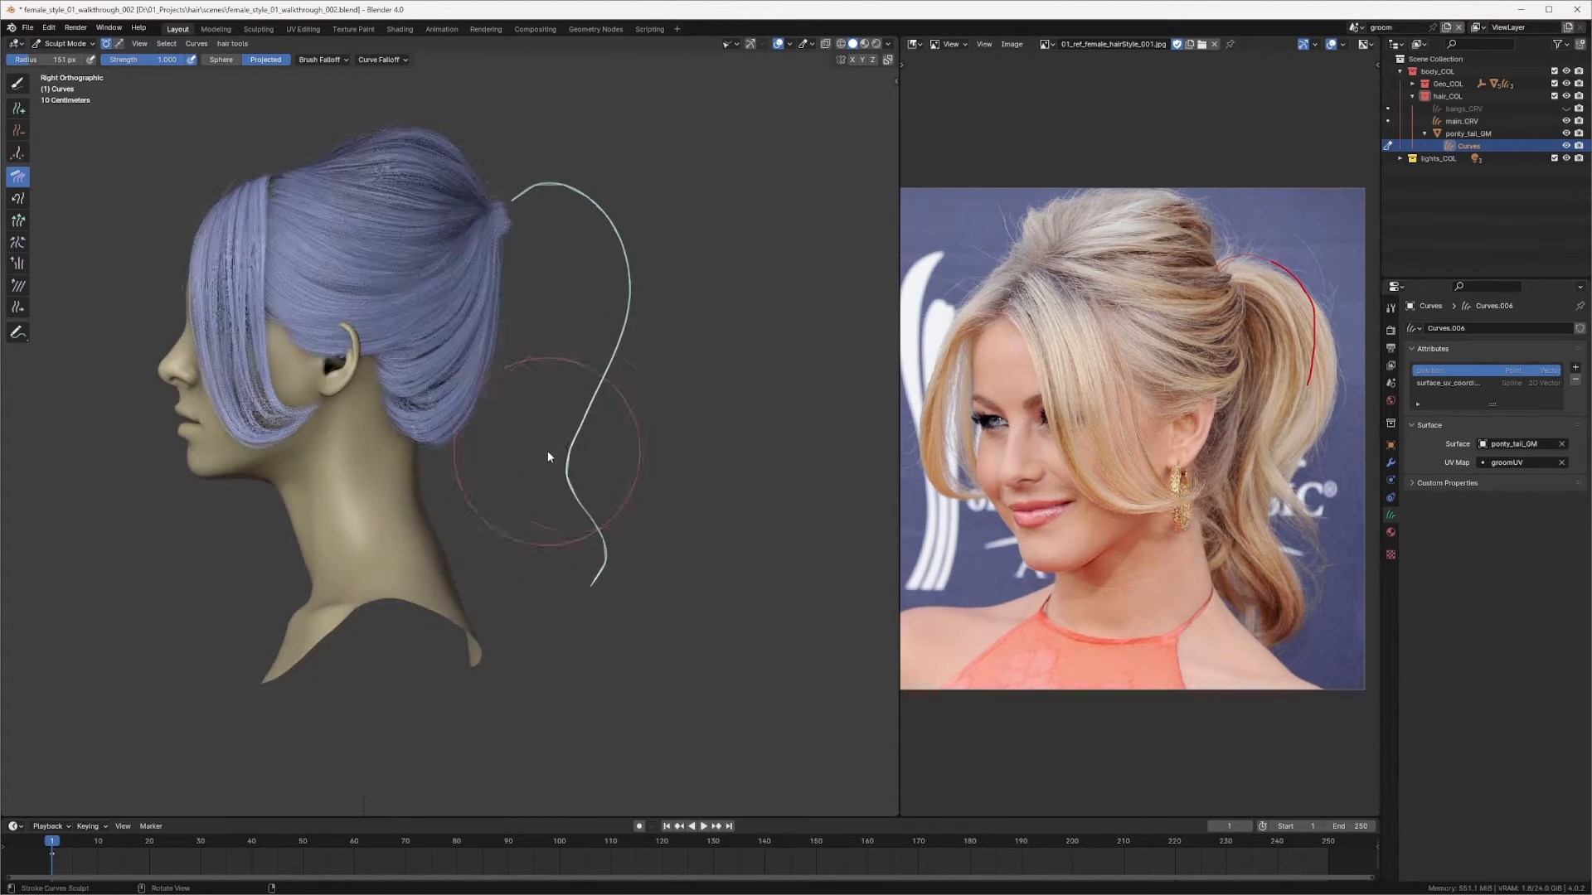
middle_click_drag(581, 450, 586, 486, "shift")
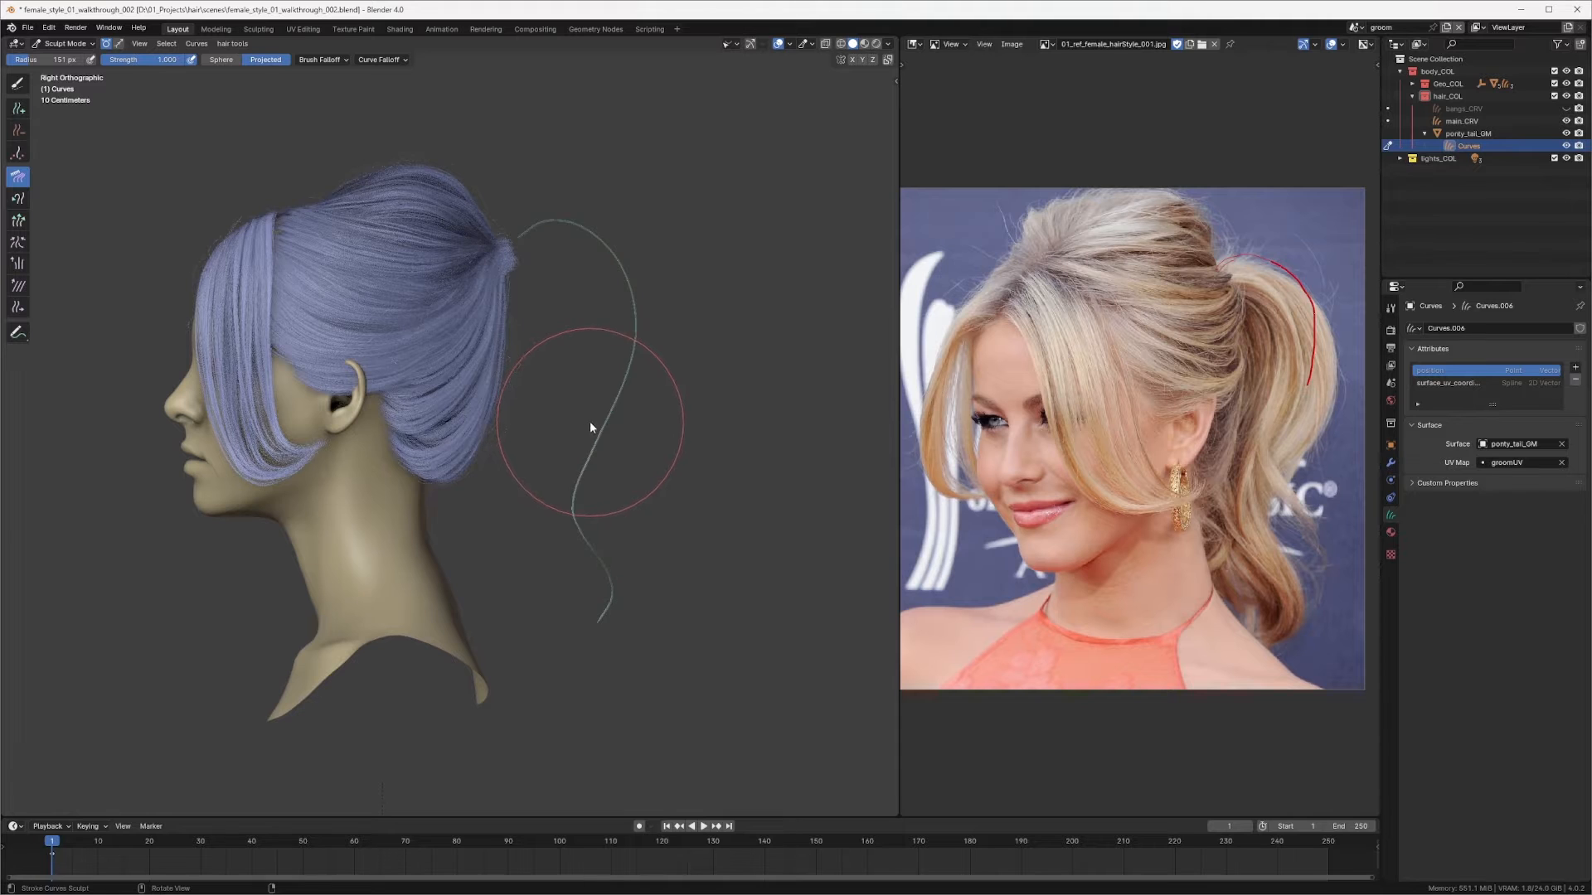
Step: Switch to the Add brush and add a second hair curve on the ponytail ring next to the first
middle_click_drag(639, 356, 611, 338)
scroll(572, 332, "up", 2)
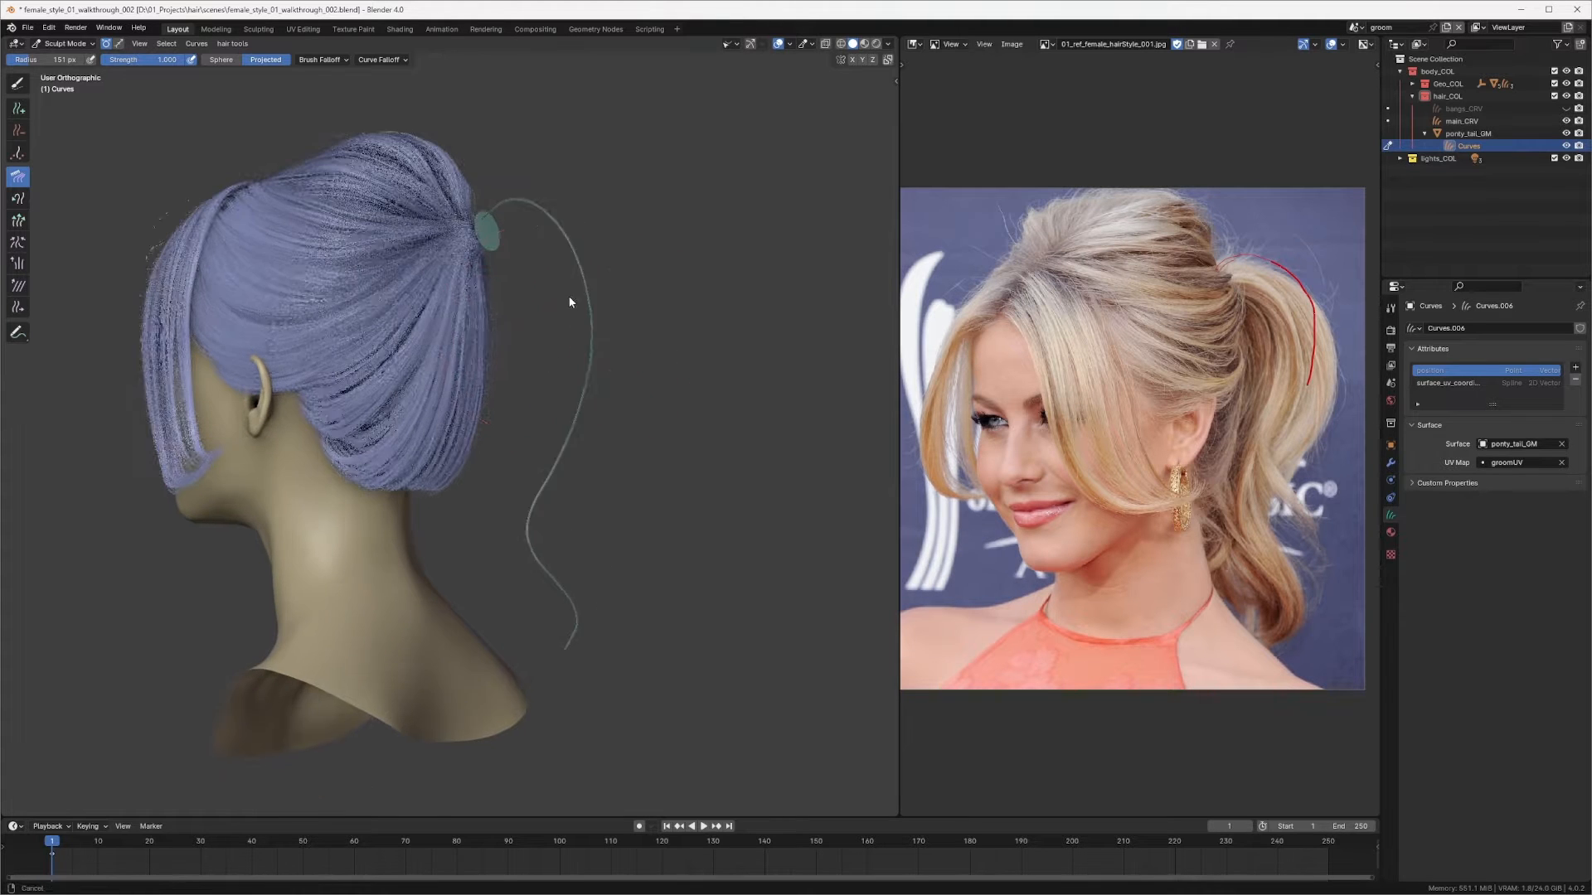
key("q")
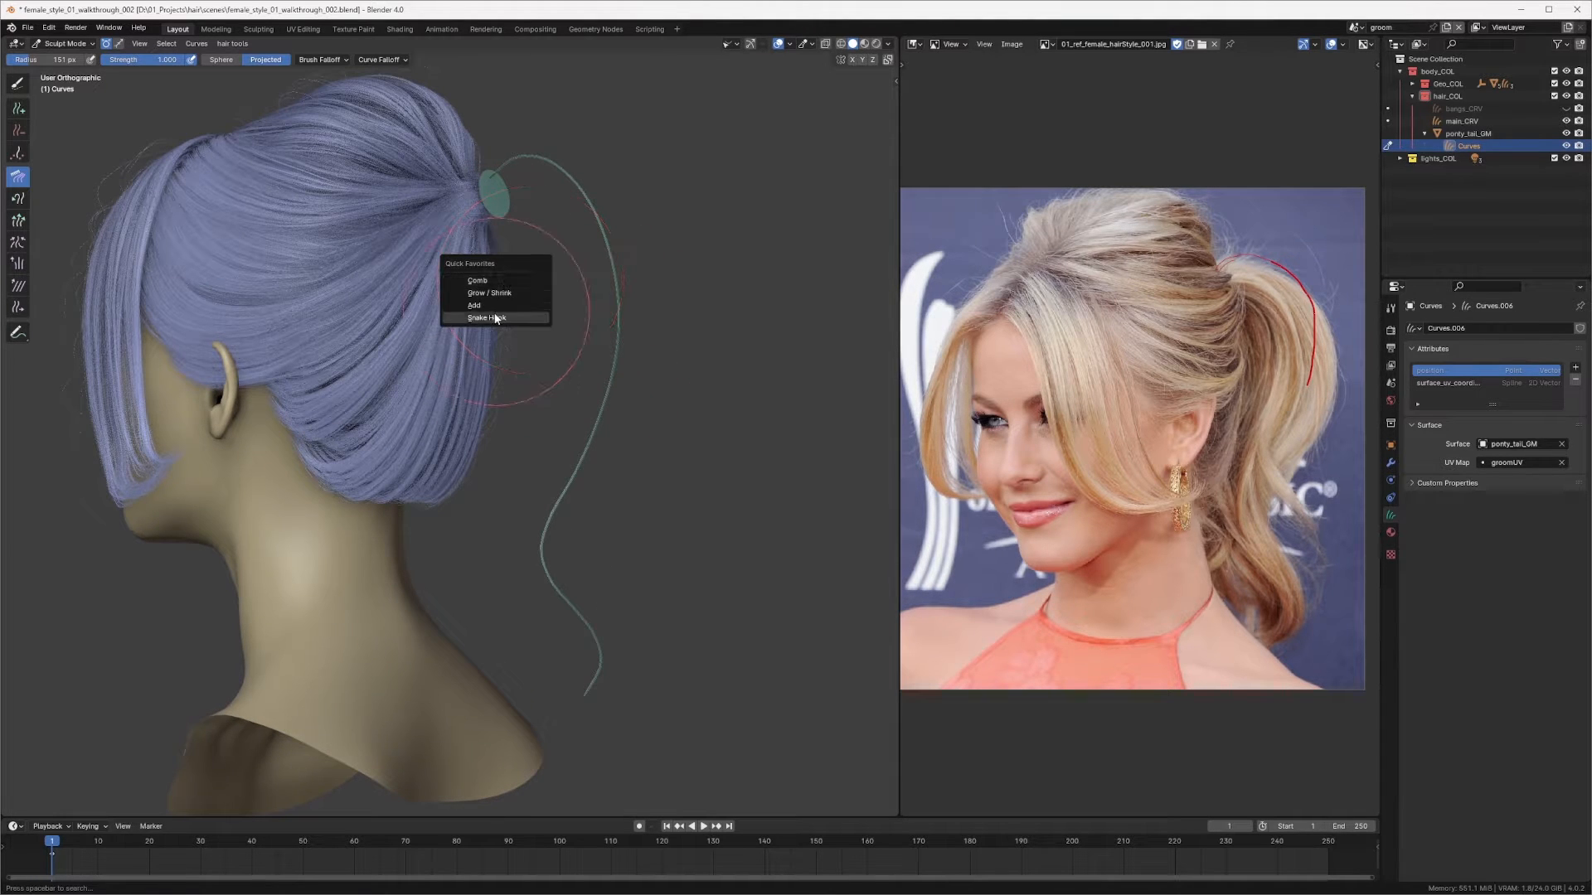
left_click(486, 305)
scroll(517, 282, "up", 2)
mouse_move(490, 208)
middle_mouse_down("ctrl")
mouse_move(490, 412)
mouse_move(522, 292)
mouse_move(601, 354)
mouse_move(572, 227)
middle_mouse_up("ctrl")
left_click(525, 272)
key("KP_3")
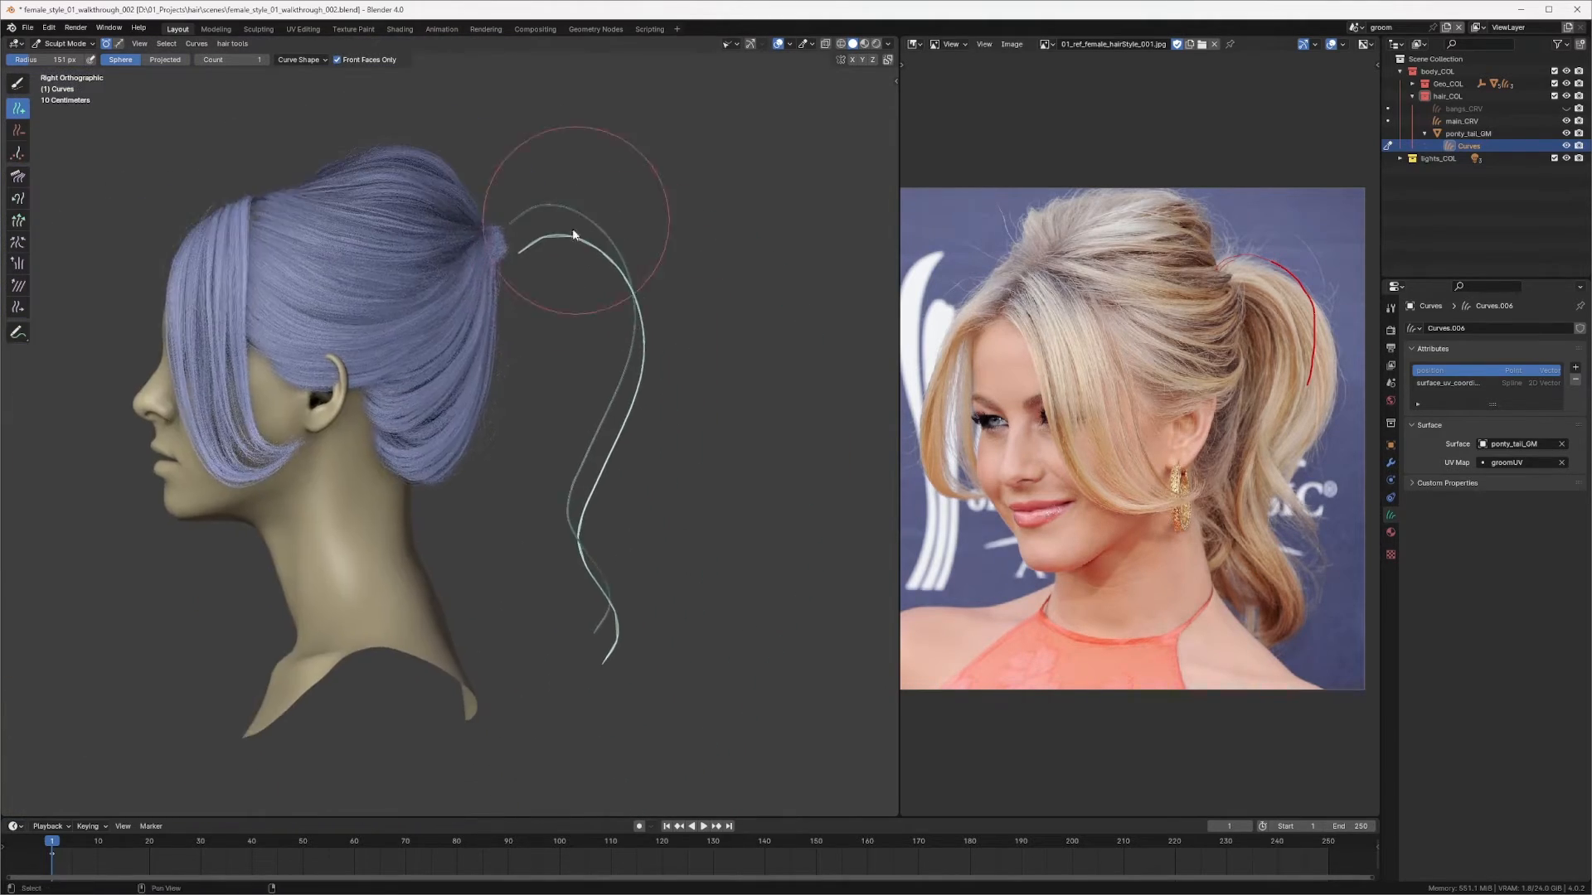
Step: Enlarge the brush radius, switch back to Comb, and comb the new curve down alongside the first strand
scroll(602, 212, "up", 2)
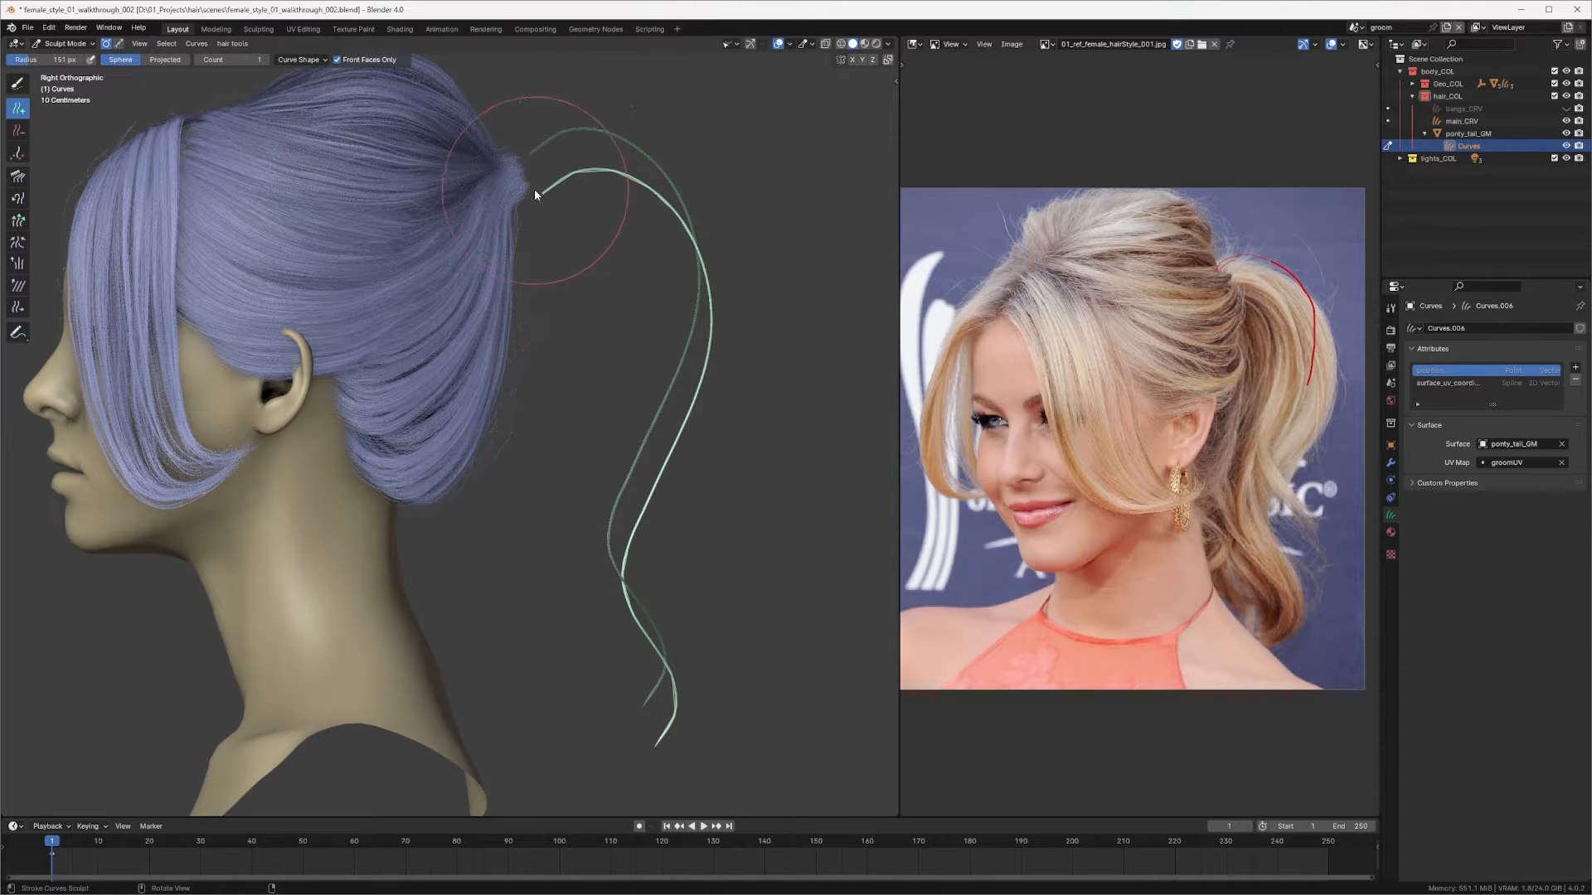
middle_click_drag(609, 189, 600, 213, "shift")
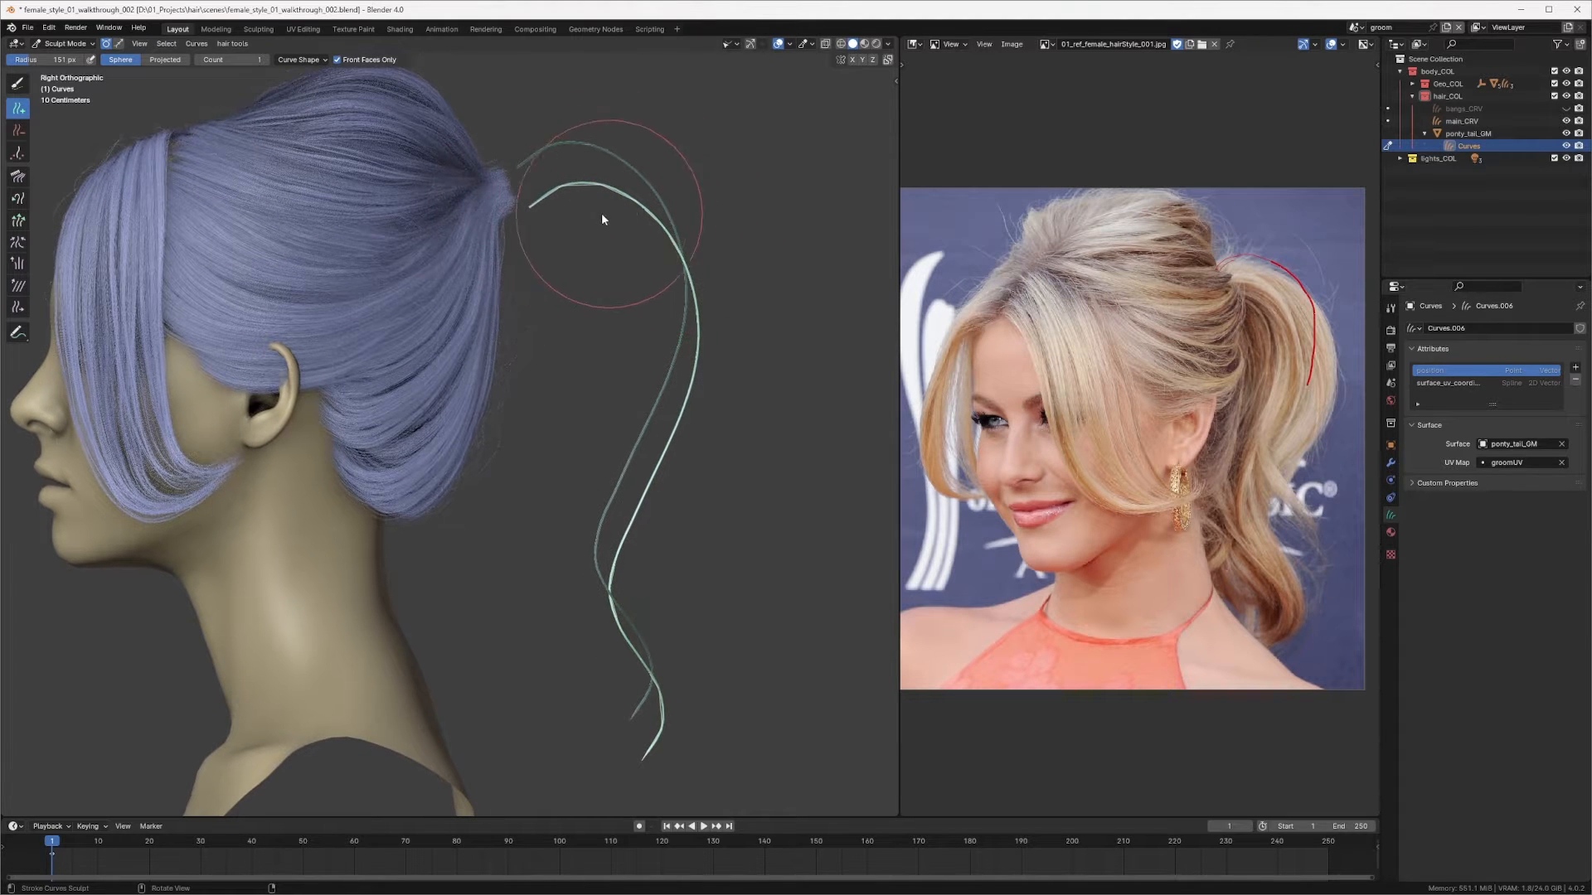
mouse_move(624, 539)
middle_mouse_down()
mouse_move(558, 533)
mouse_move(596, 508)
mouse_move(592, 253)
mouse_move(603, 272)
middle_mouse_up()
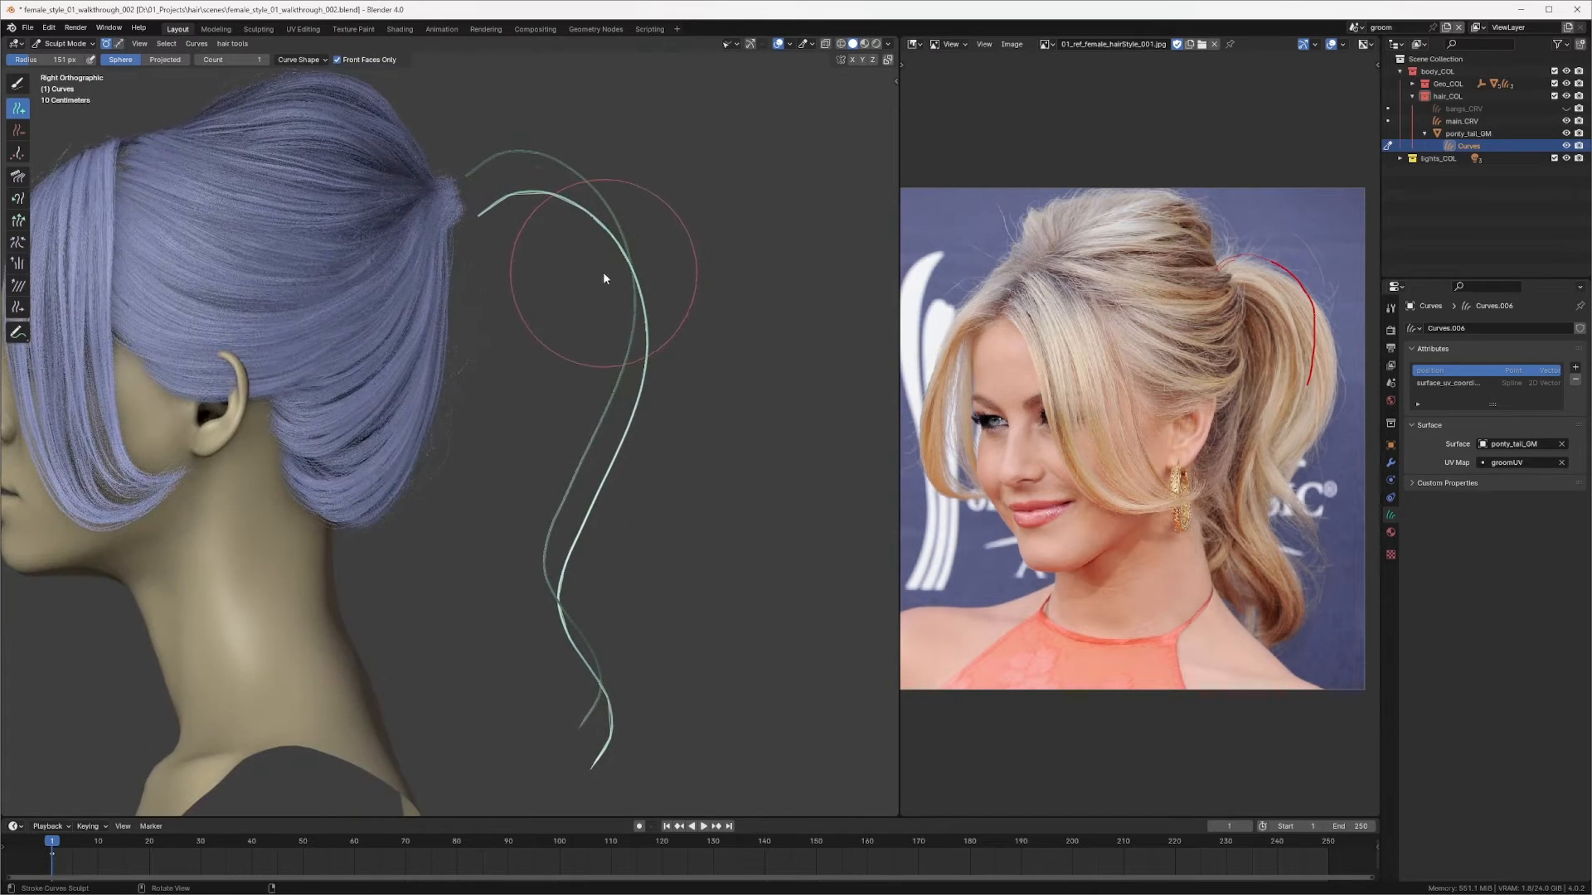
key("f")
left_click(677, 266)
scroll(589, 224, "up", 2)
key("q")
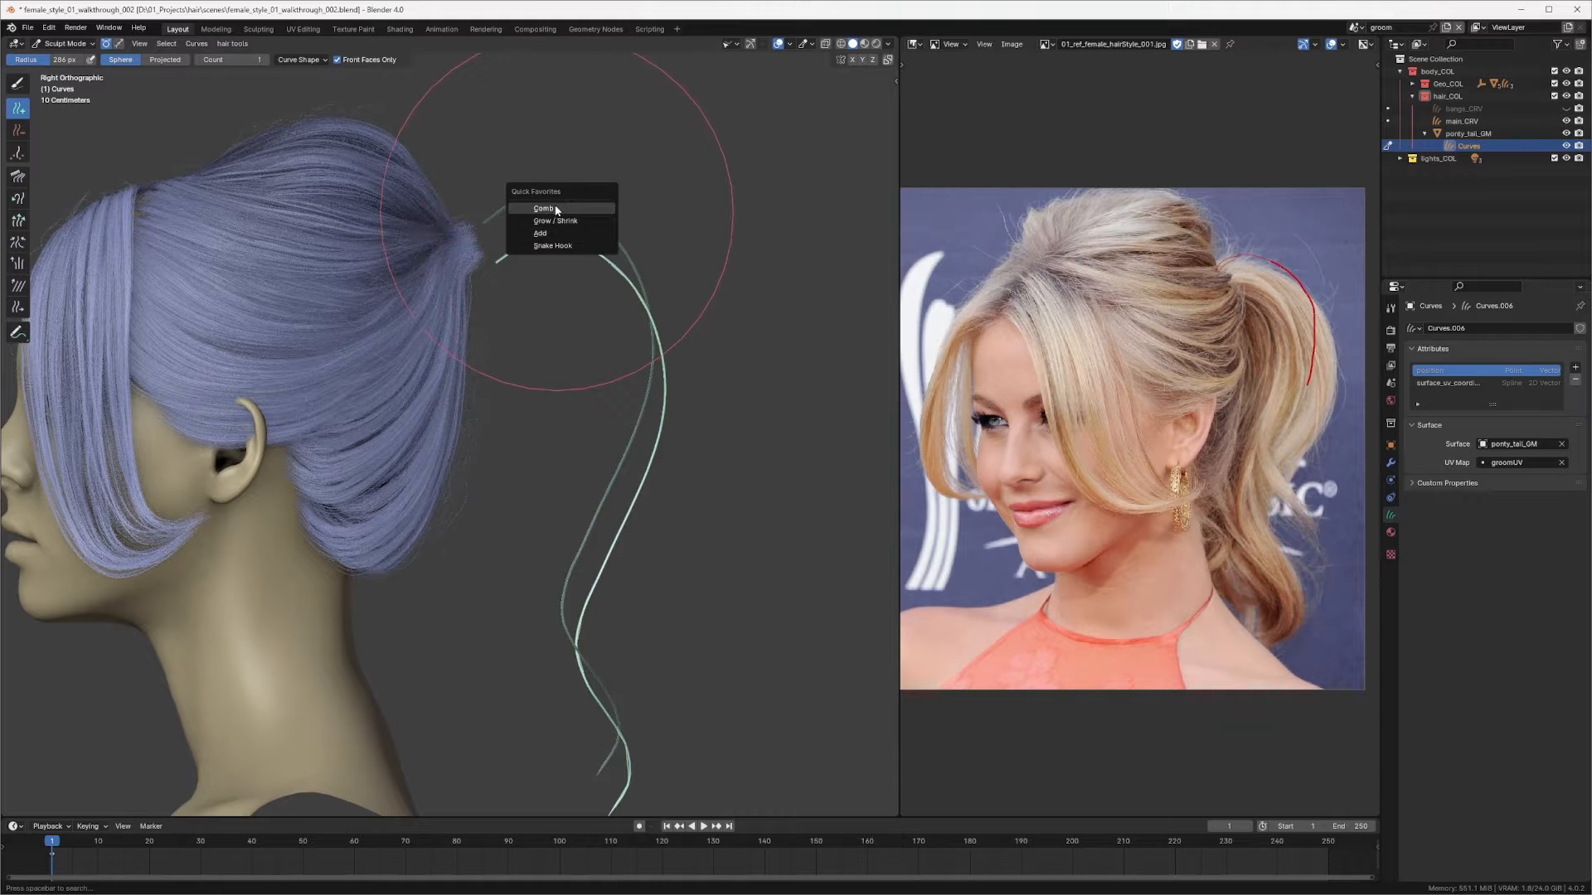
left_click(585, 233)
key("q")
left_click(534, 172)
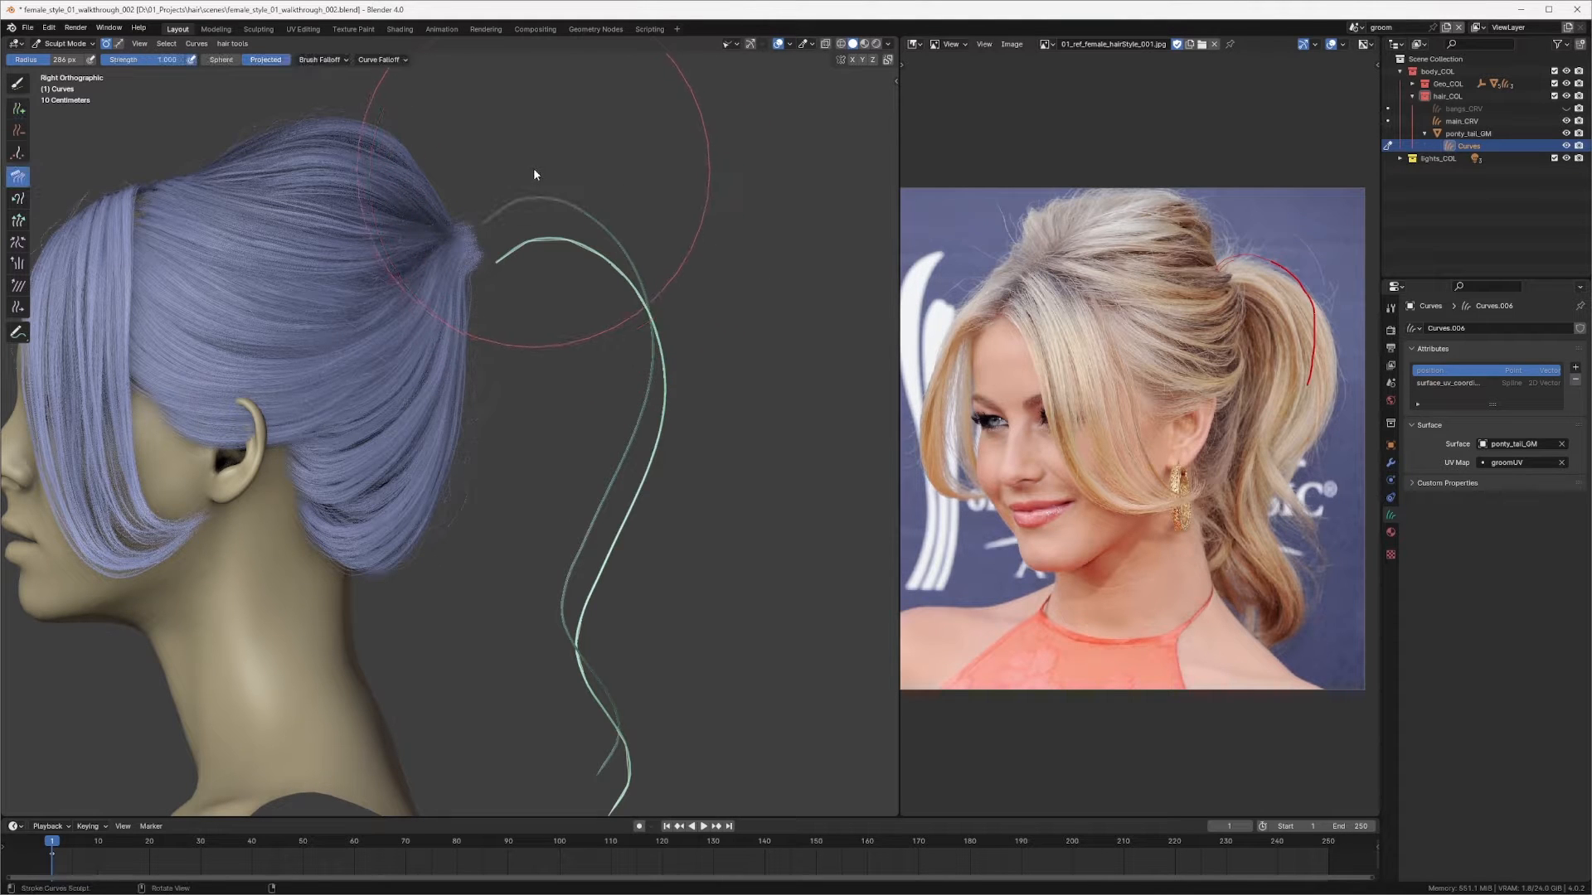
mouse_move(547, 216)
left_mouse_down()
mouse_move(508, 207)
mouse_move(669, 238)
mouse_move(632, 354)
mouse_move(540, 214)
mouse_move(604, 302)
mouse_move(629, 433)
mouse_move(643, 291)
mouse_move(661, 497)
left_mouse_up()
middle_click_drag(661, 497, 635, 356, "shift")
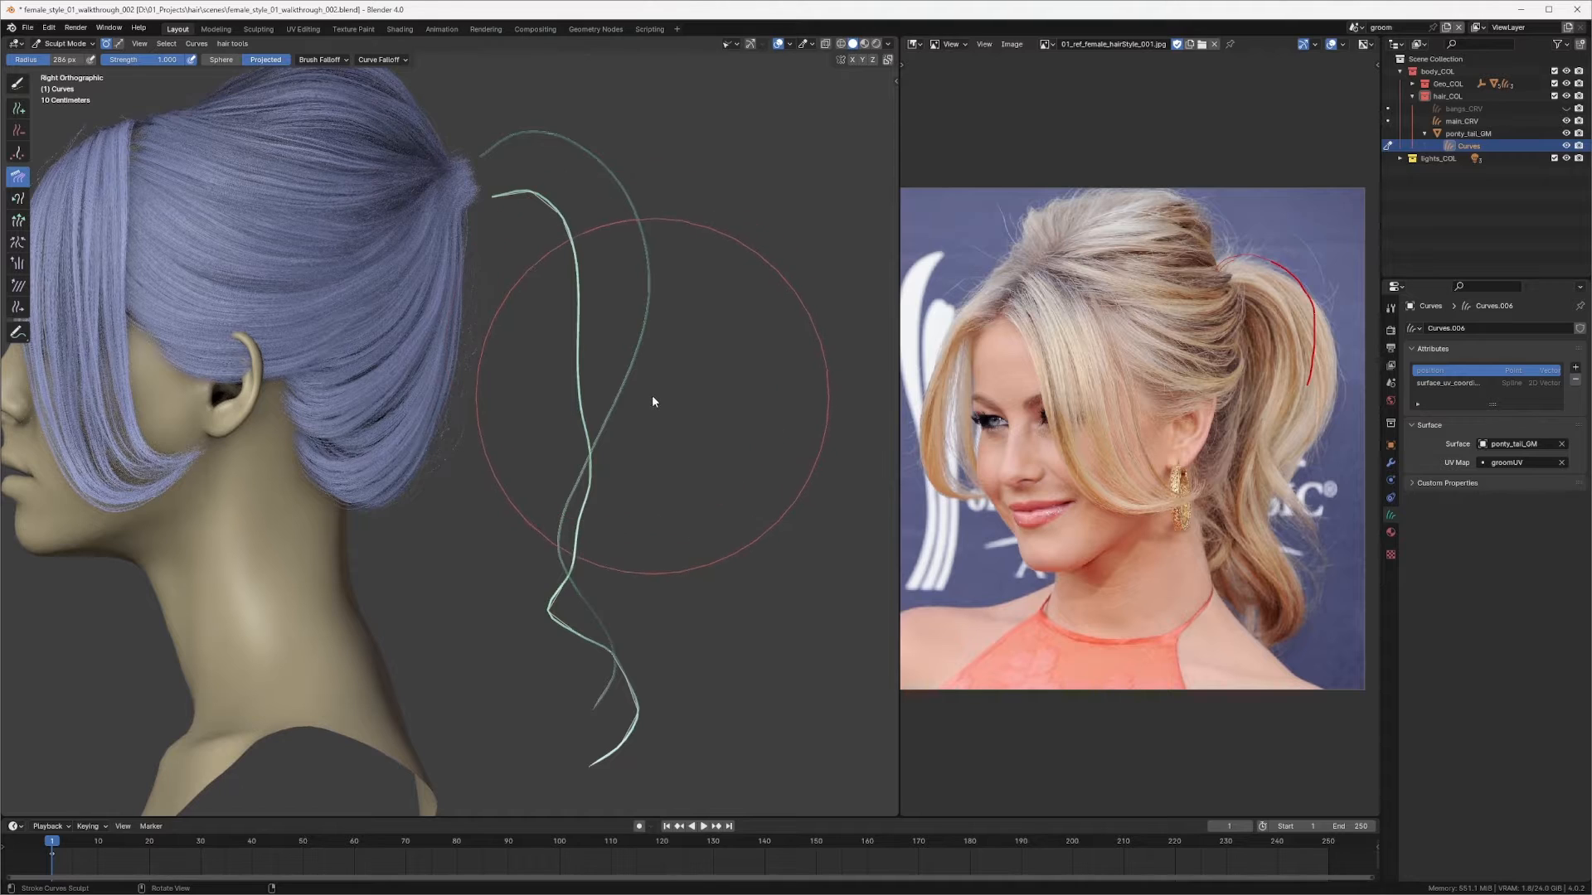
Step: Comb the new strand into a wavy S-shape that follows the first strand down behind the neck
key("f")
left_click(630, 395)
left_click_drag(655, 300, 577, 405)
middle_click_drag(633, 355, 650, 315, "shift")
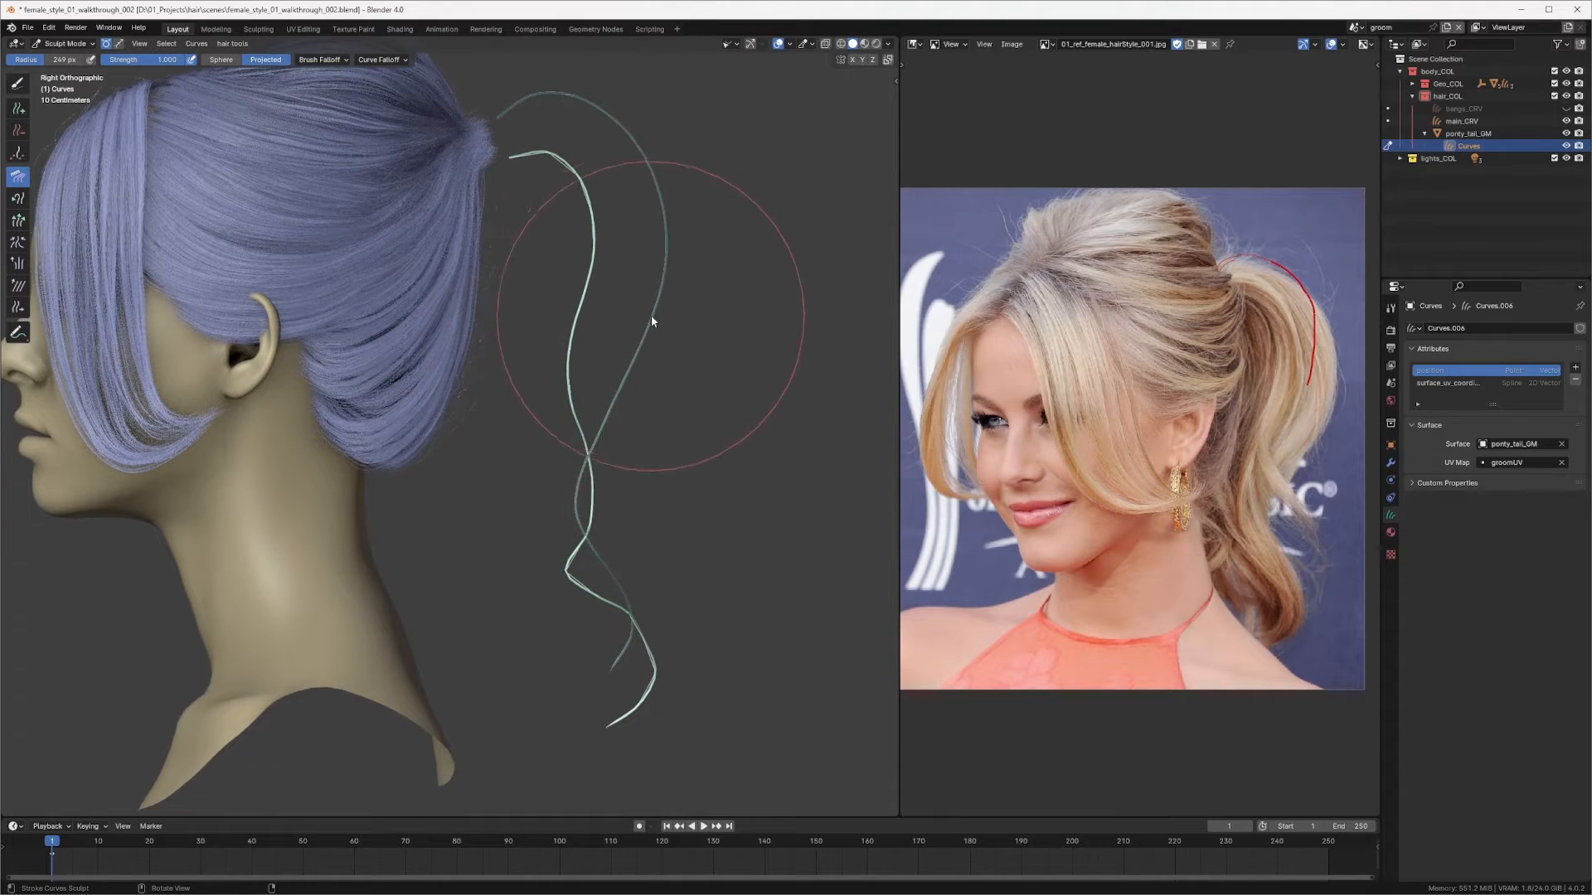
mouse_move(590, 343)
left_mouse_down()
mouse_move(562, 367)
mouse_move(594, 469)
mouse_move(544, 486)
mouse_move(550, 529)
left_mouse_up()
middle_click_drag(534, 430, 534, 317, "shift")
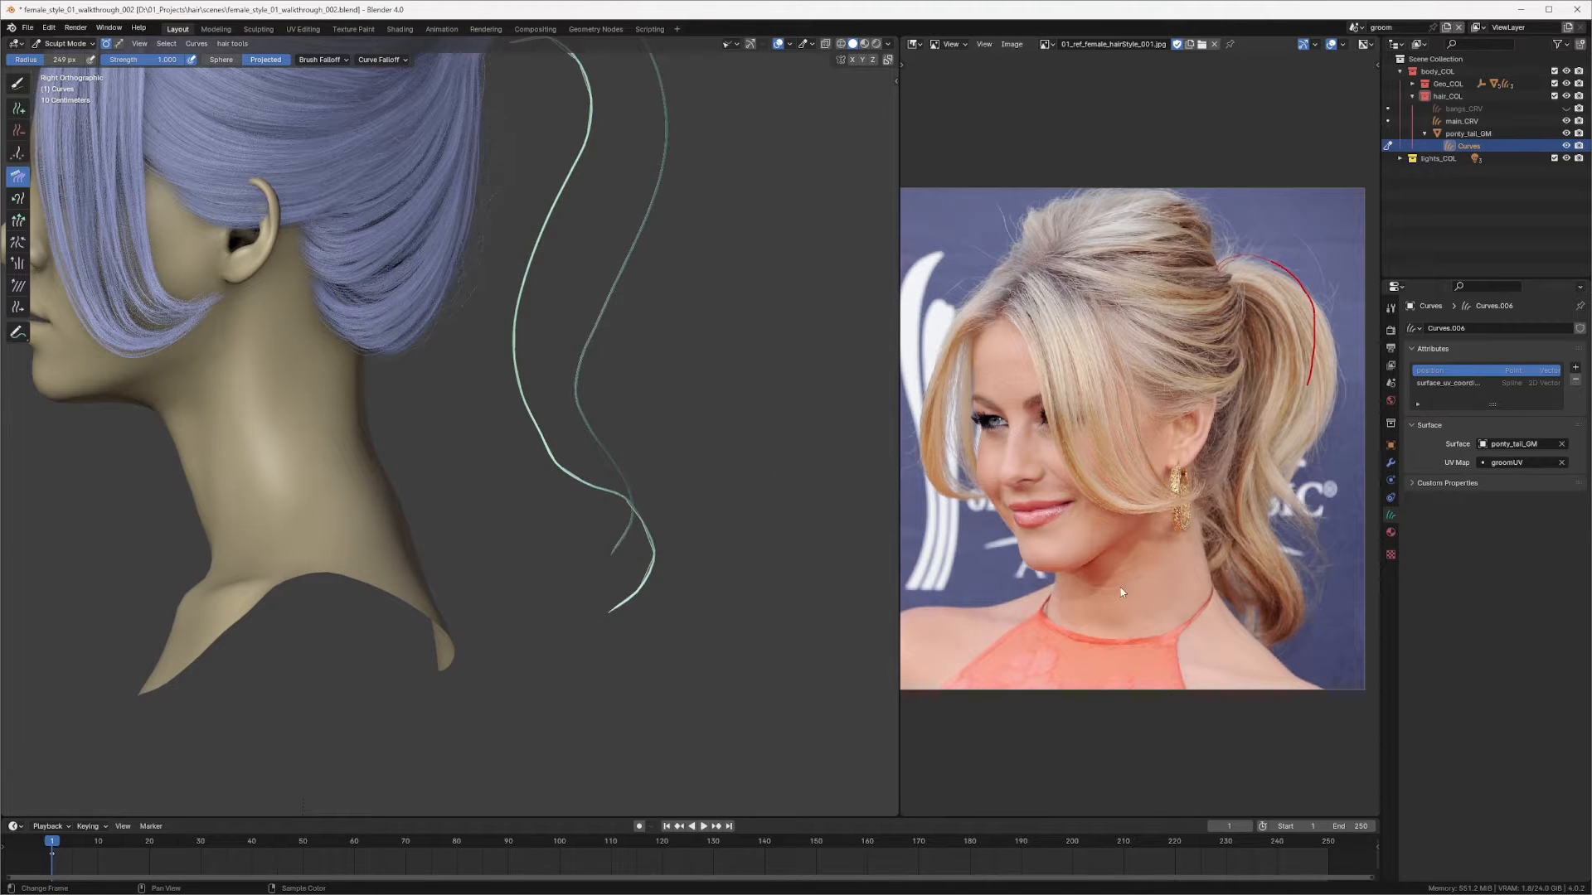
mouse_move(612, 181)
middle_mouse_down("shift")
mouse_move(614, 339)
mouse_move(528, 379)
mouse_move(550, 330)
middle_mouse_up("shift")
middle_click_drag(558, 586, 651, 418, "shift")
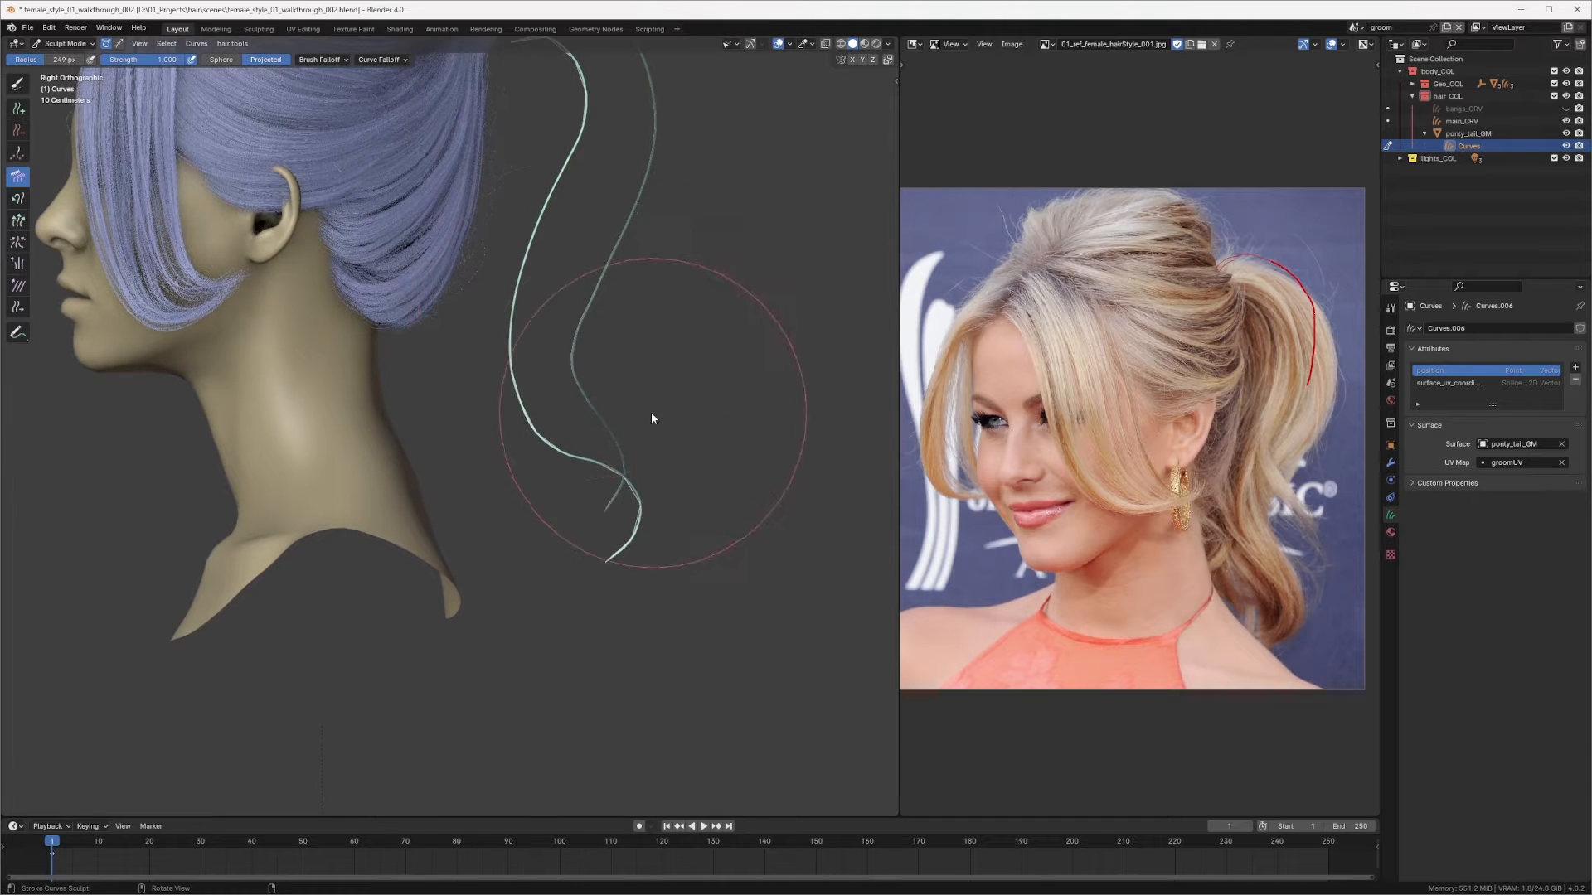
mouse_move(652, 418)
left_mouse_down()
mouse_move(639, 479)
mouse_move(668, 597)
mouse_move(576, 675)
left_mouse_up()
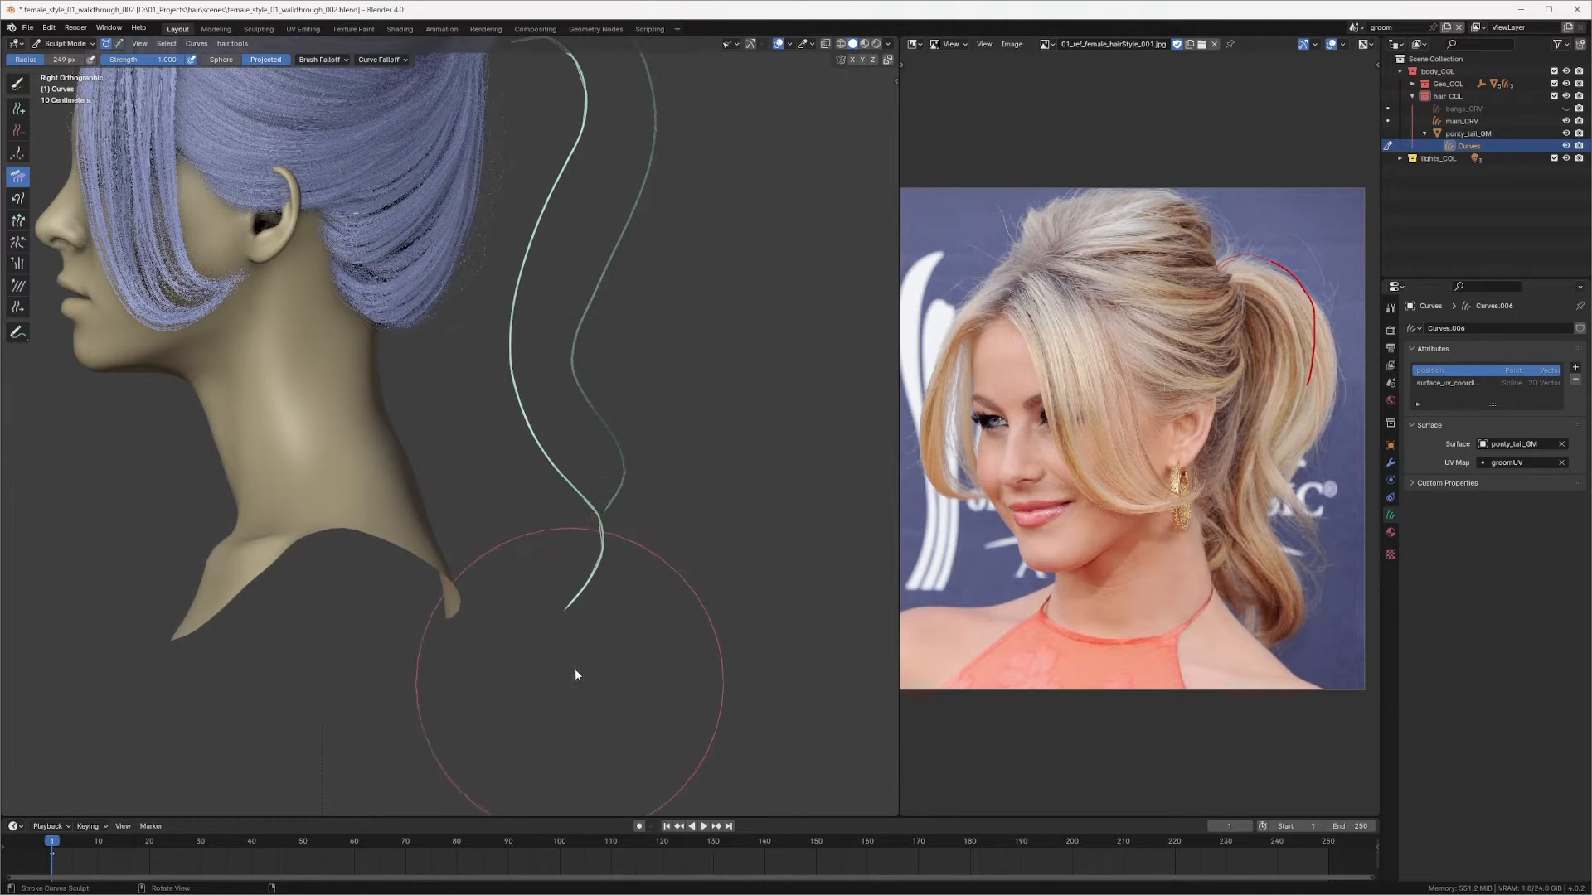
Step: Comb the new strand from the back and front three-quarter views so it hangs closer to the neck
middle_click_drag(566, 454, 433, 430)
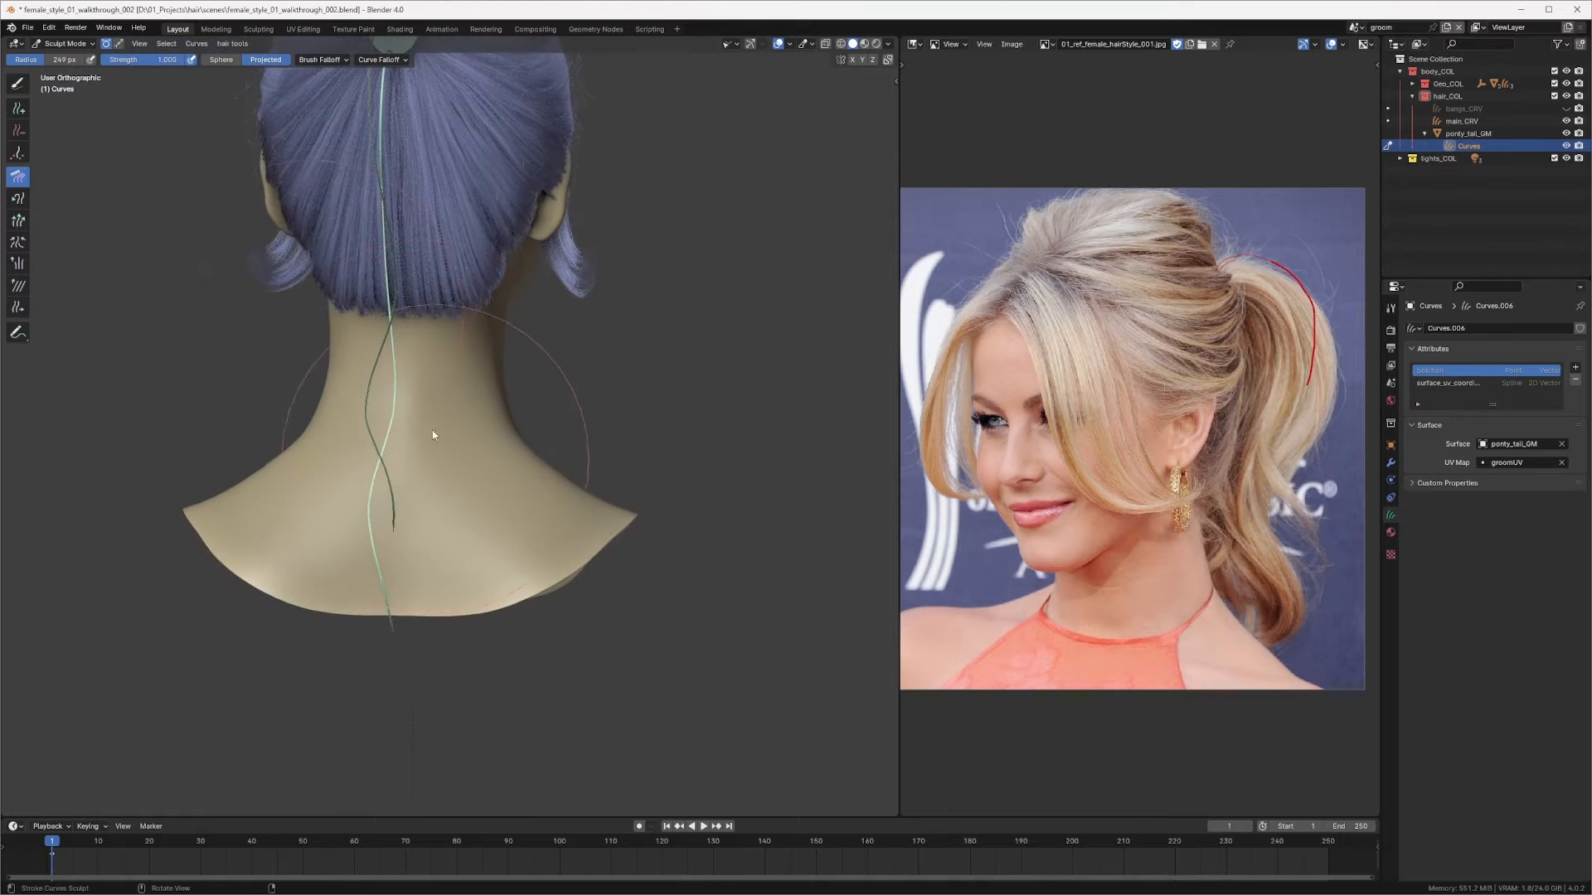
middle_click_drag(341, 312, 403, 532, "shift")
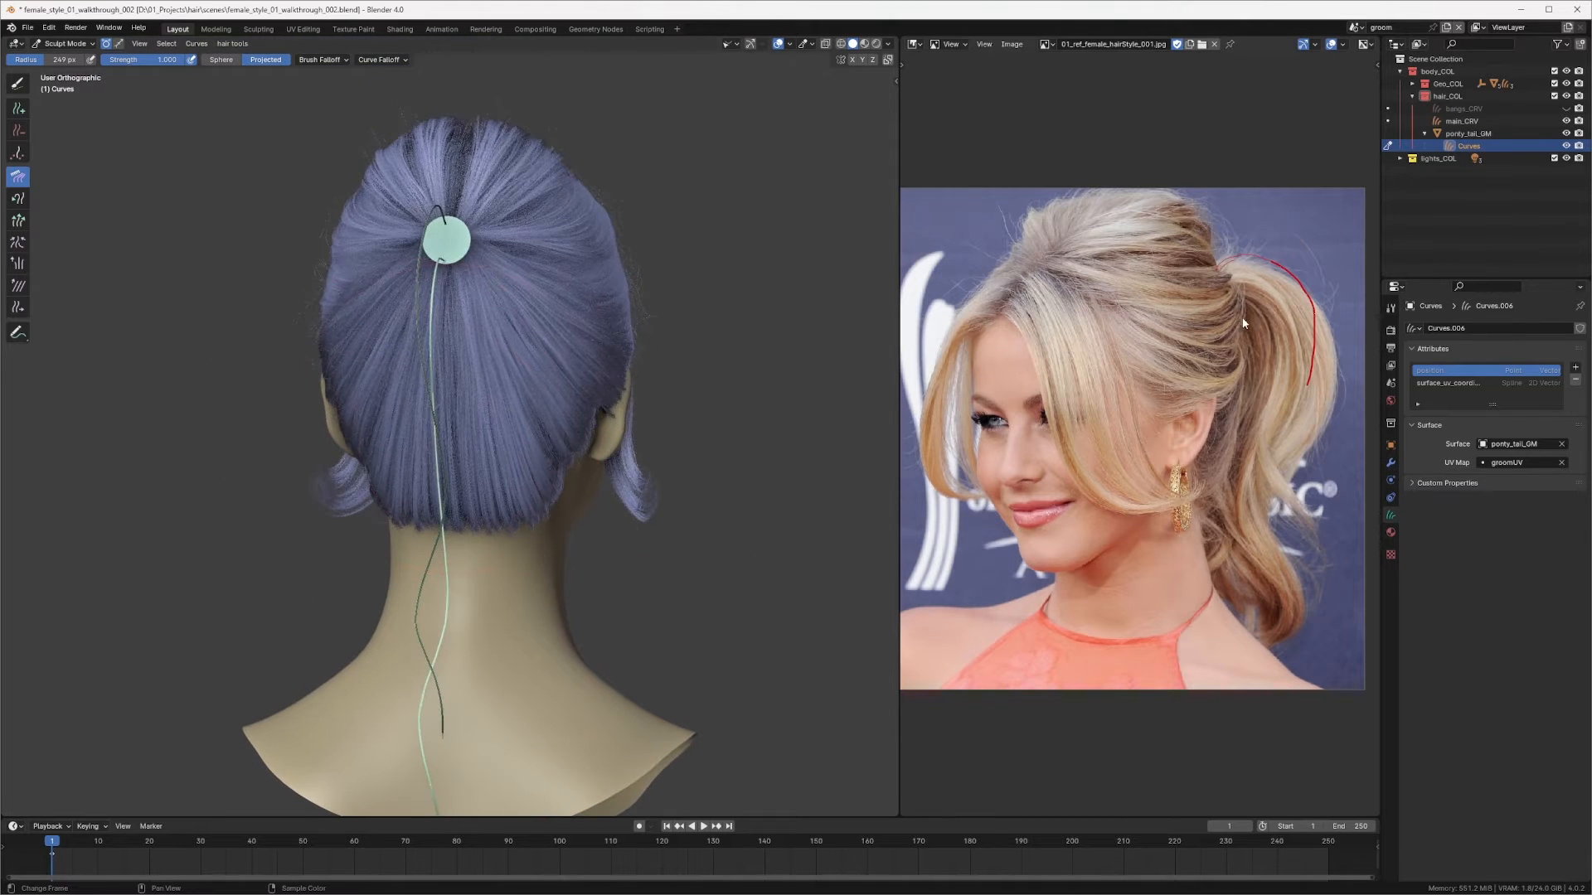
mouse_move(839, 494)
middle_mouse_down()
mouse_move(596, 514)
mouse_move(621, 486)
mouse_move(580, 469)
middle_mouse_up()
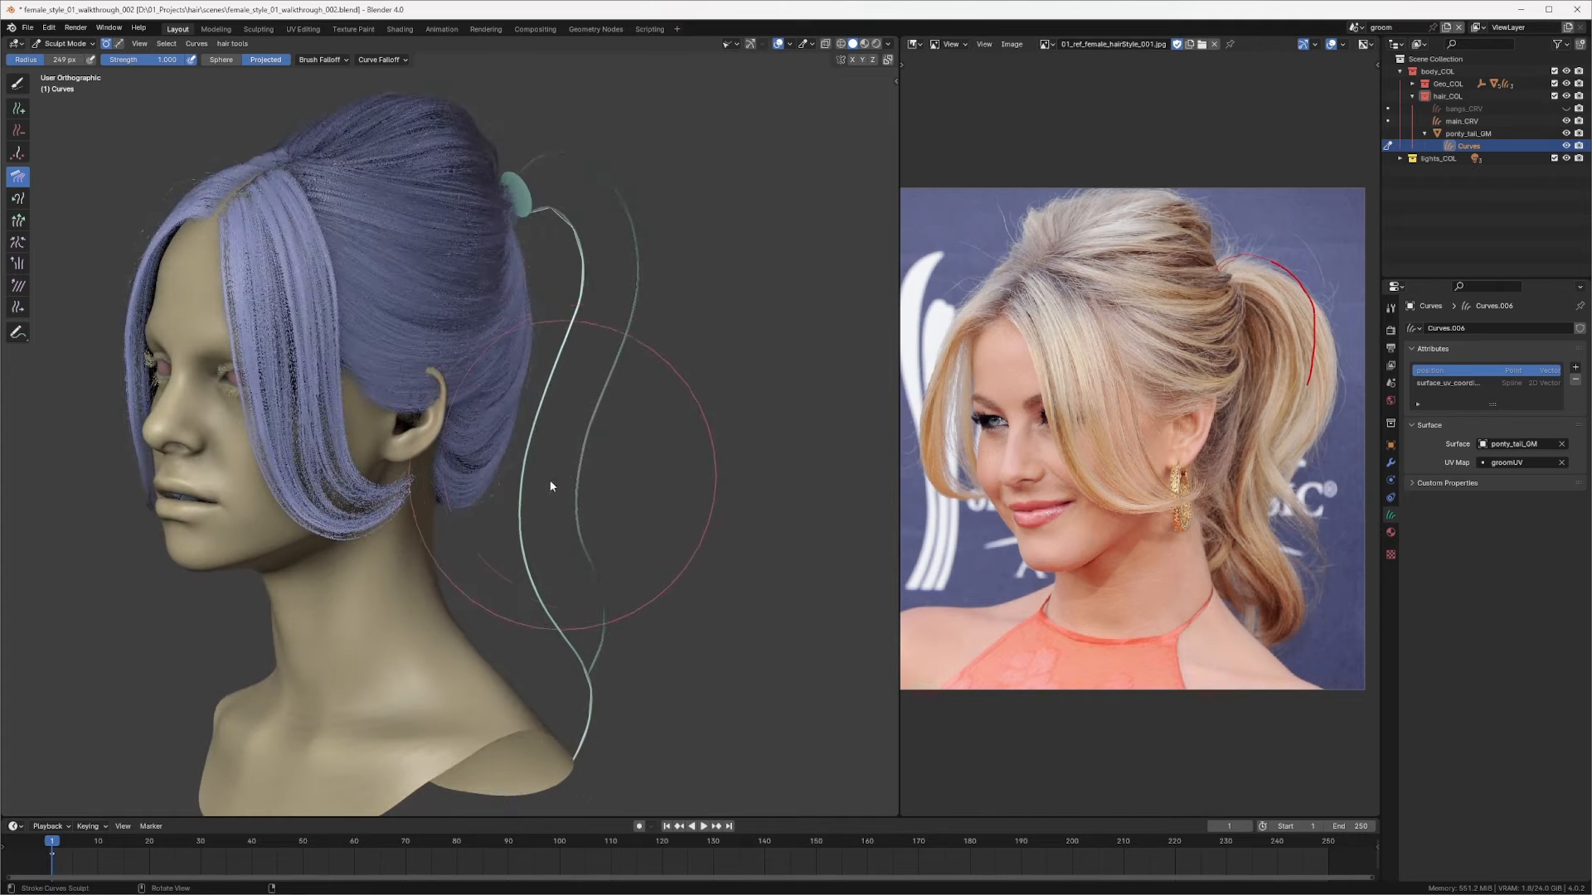
middle_click_drag(597, 604, 671, 501)
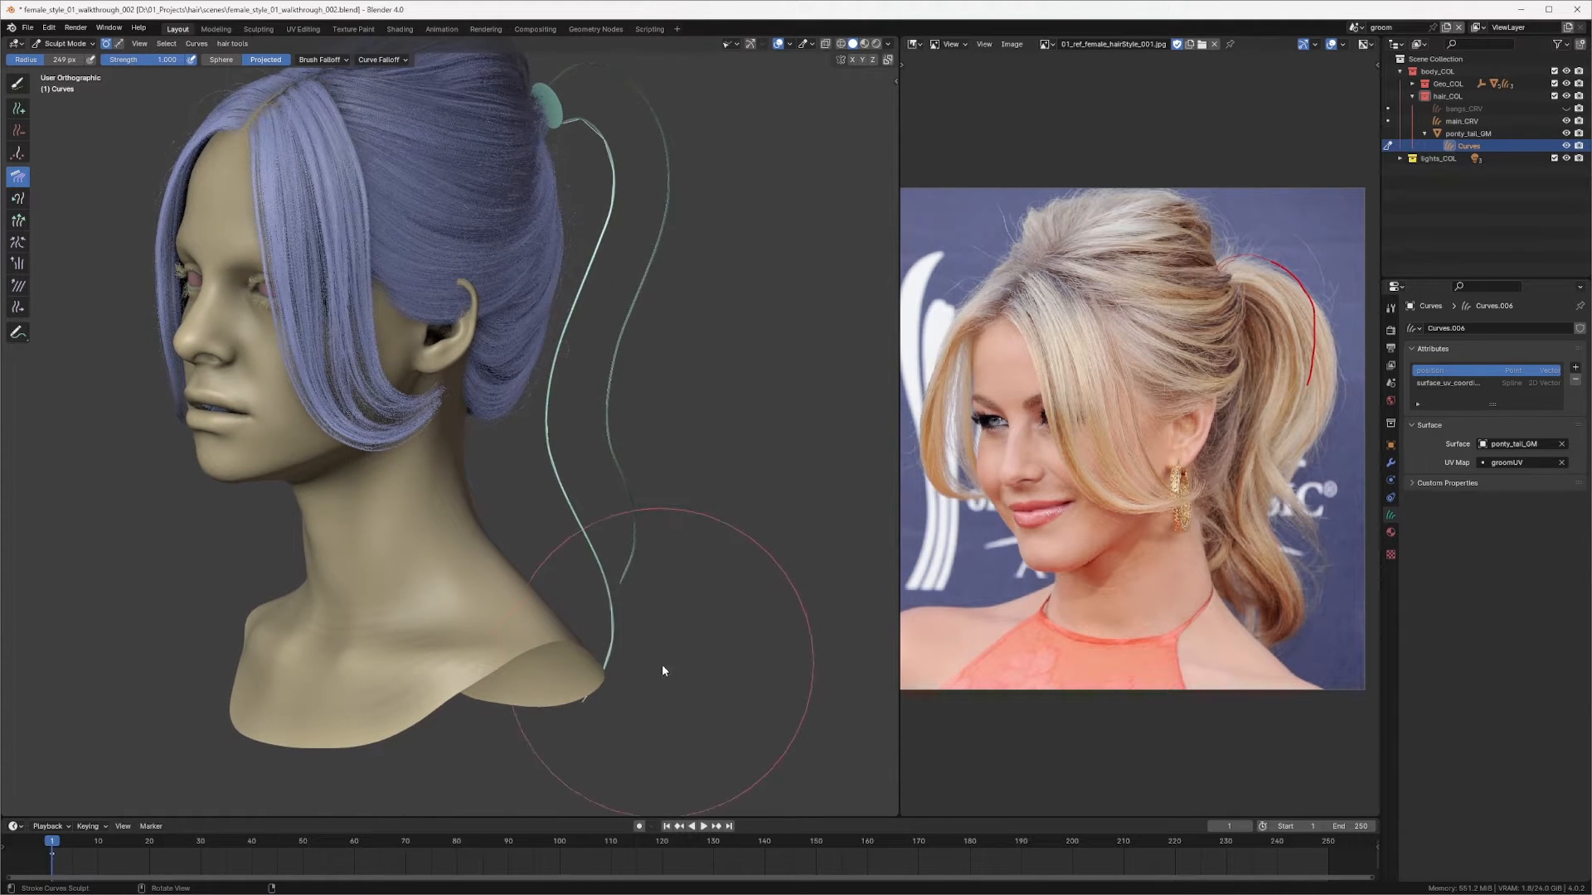
scroll(586, 497, "up", 3)
middle_click_drag(586, 451, 630, 455)
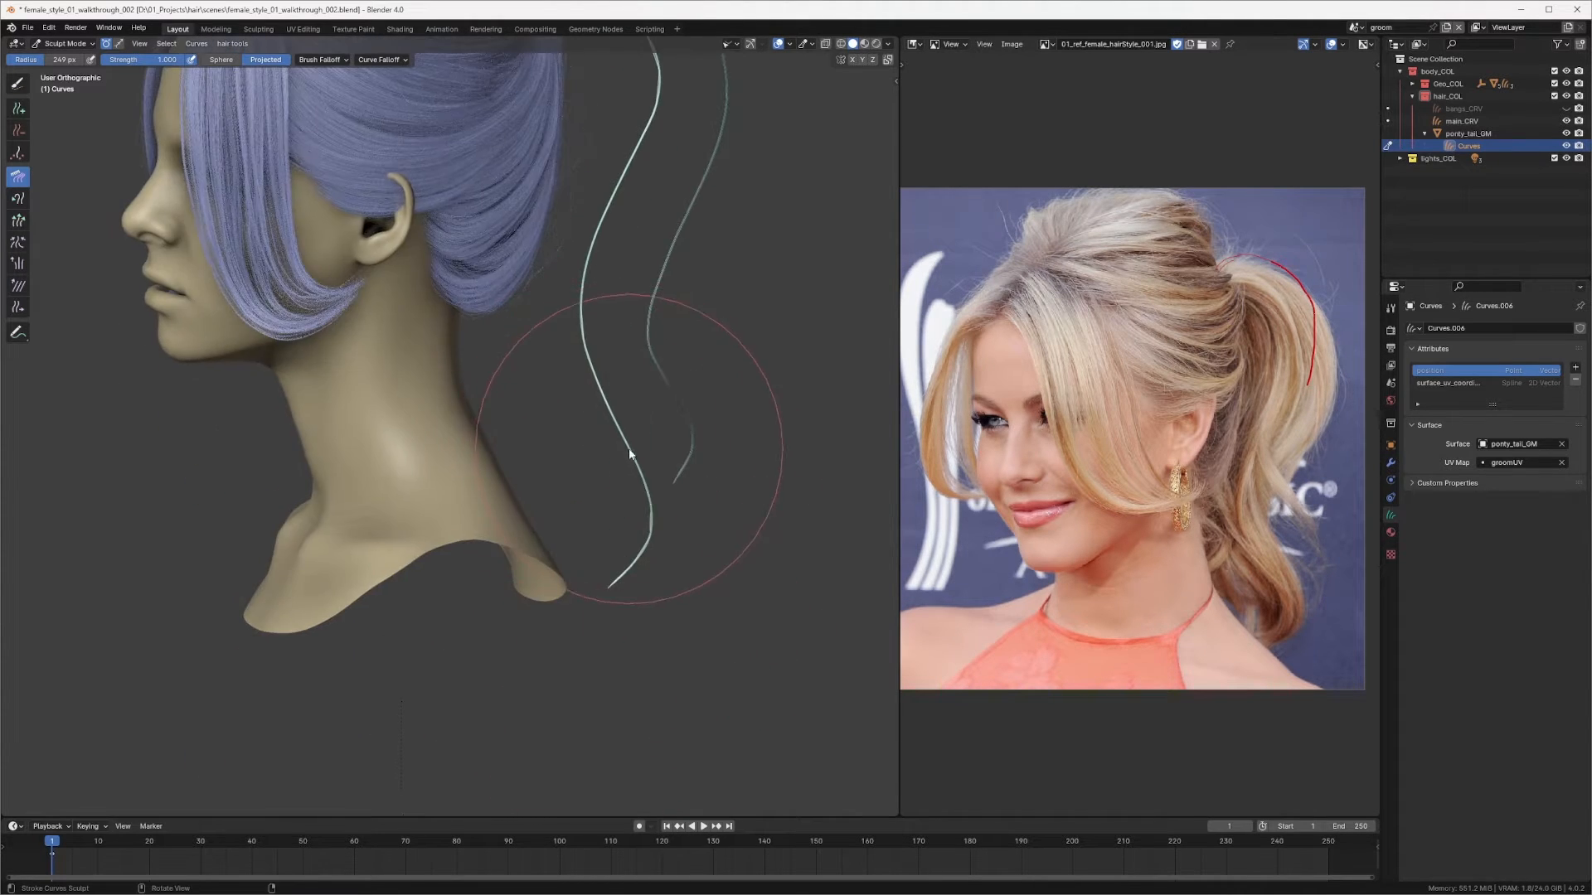
Step: Reduce the brush radius and comb the lower end of the new strand from the back view
key("q")
left_click(599, 469)
left_click_drag(616, 575, 618, 569, "ctrl")
key("q")
left_click(615, 531)
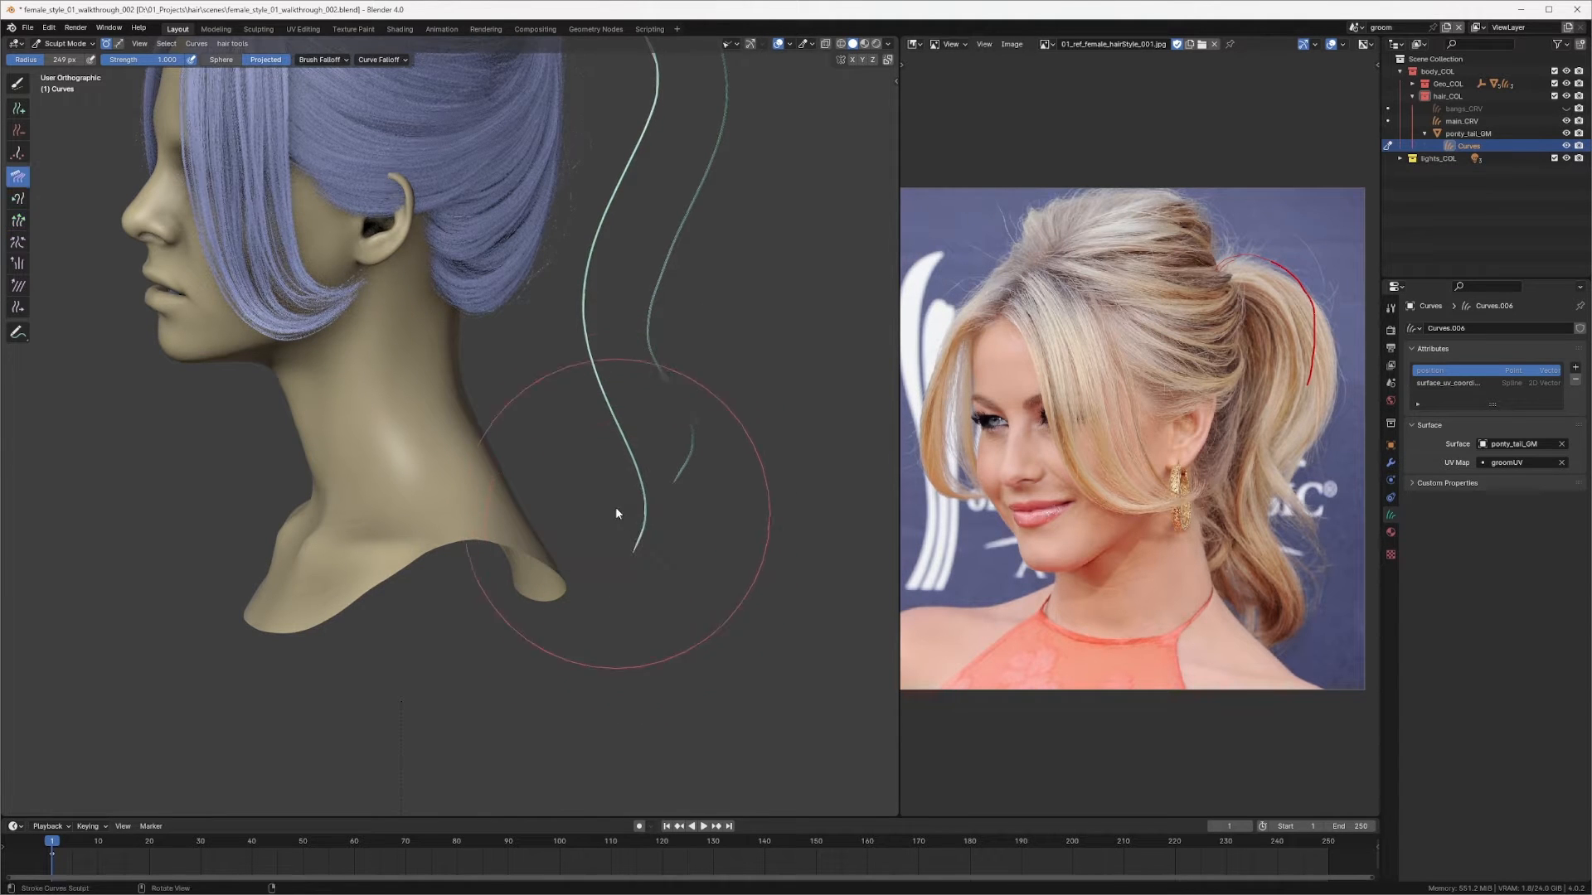
mouse_move(615, 508)
middle_mouse_down()
mouse_move(628, 463)
mouse_move(461, 486)
mouse_move(479, 505)
middle_mouse_up()
key("f")
left_click(584, 458)
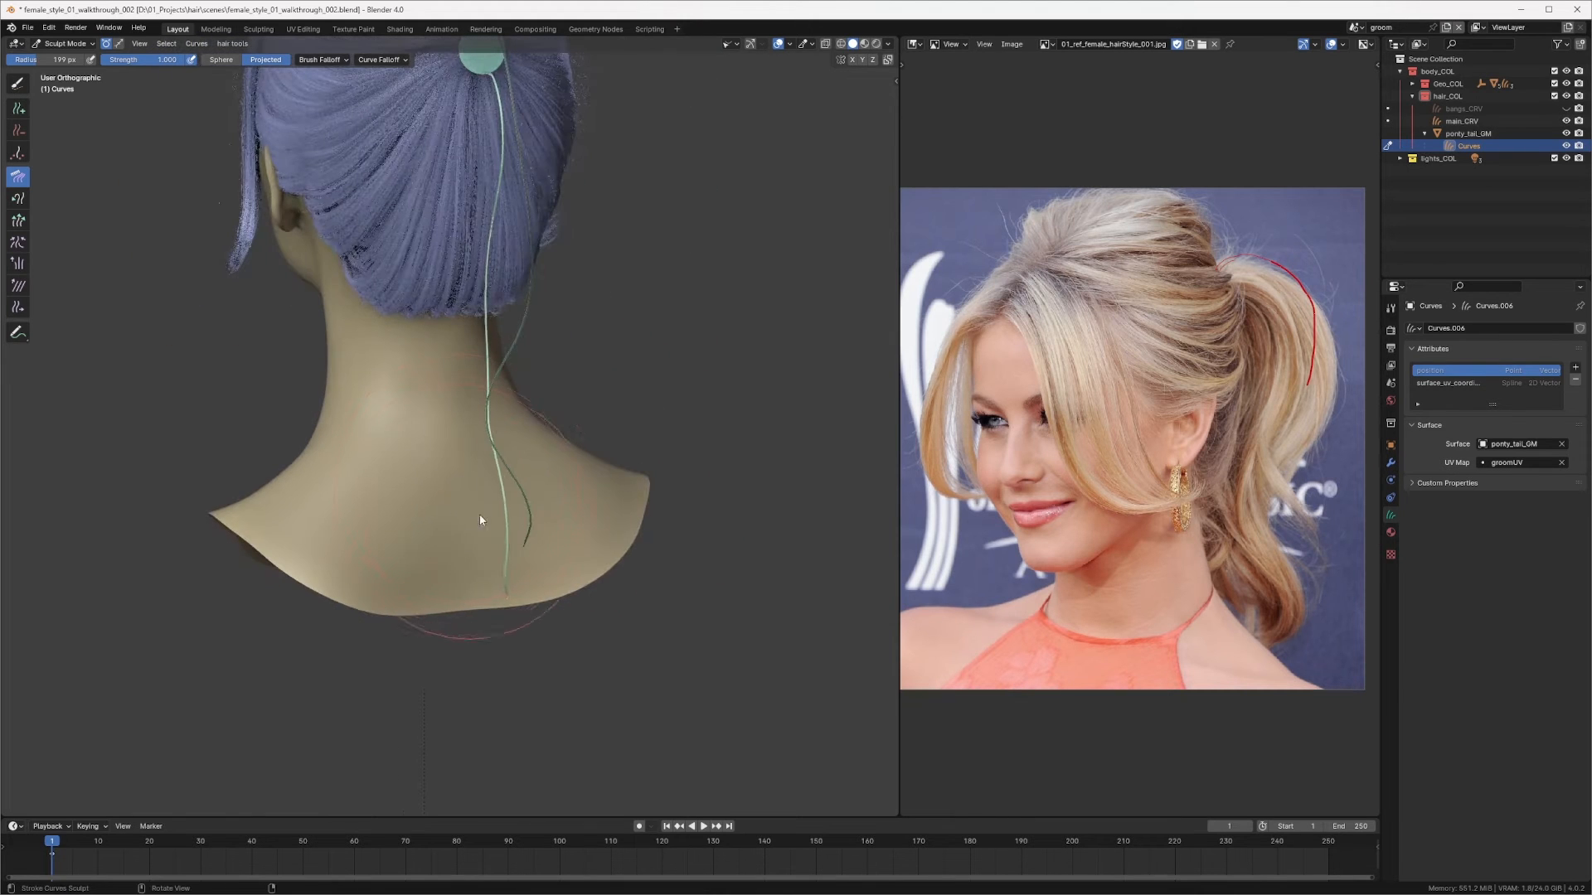
mouse_move(551, 473)
left_mouse_down()
mouse_move(519, 519)
mouse_move(535, 510)
mouse_move(449, 416)
mouse_move(549, 486)
left_mouse_up()
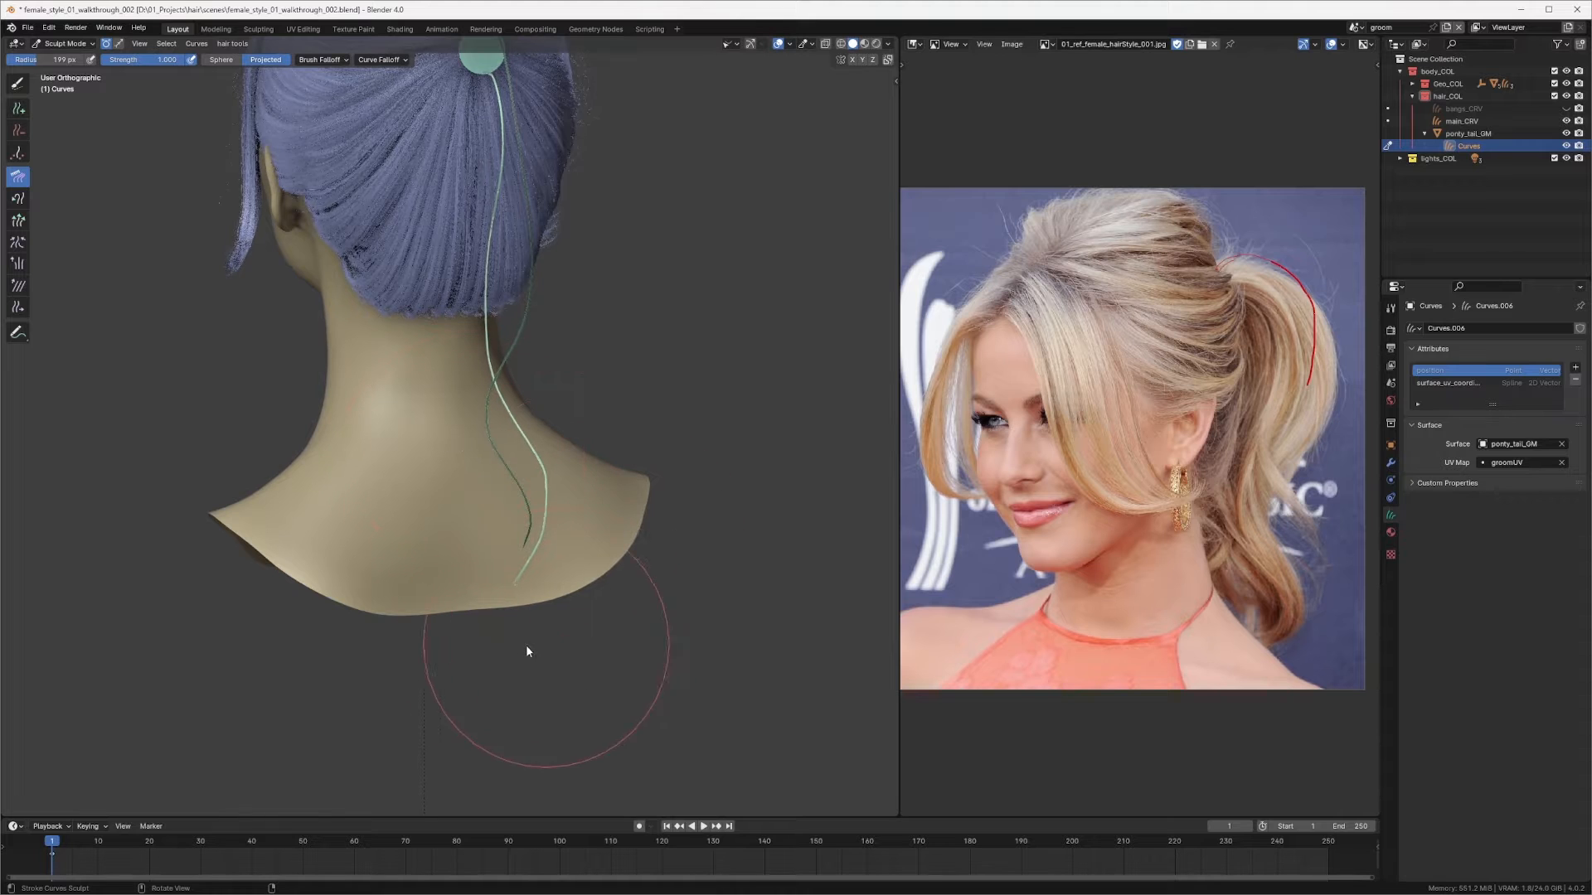
Step: Comb the second strand's lower end from the side and back views so it follows the neck
middle_click_drag(526, 650, 704, 495)
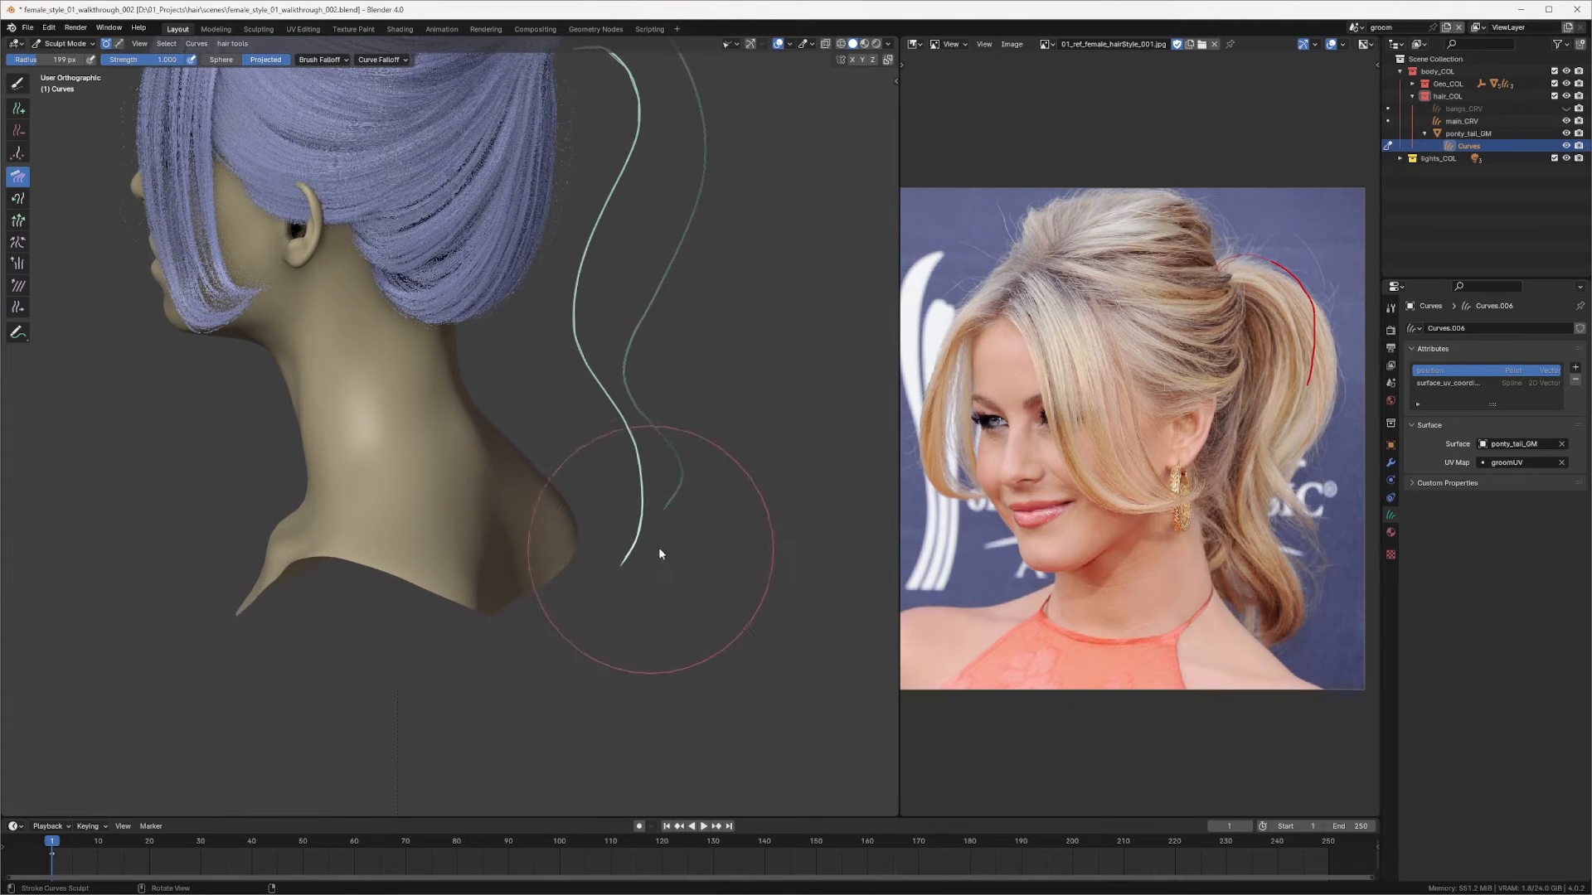
mouse_move(650, 540)
middle_mouse_down()
mouse_move(654, 370)
mouse_move(639, 376)
mouse_move(789, 400)
middle_mouse_up()
mouse_move(673, 495)
left_mouse_down()
mouse_move(640, 533)
mouse_move(588, 522)
left_mouse_up()
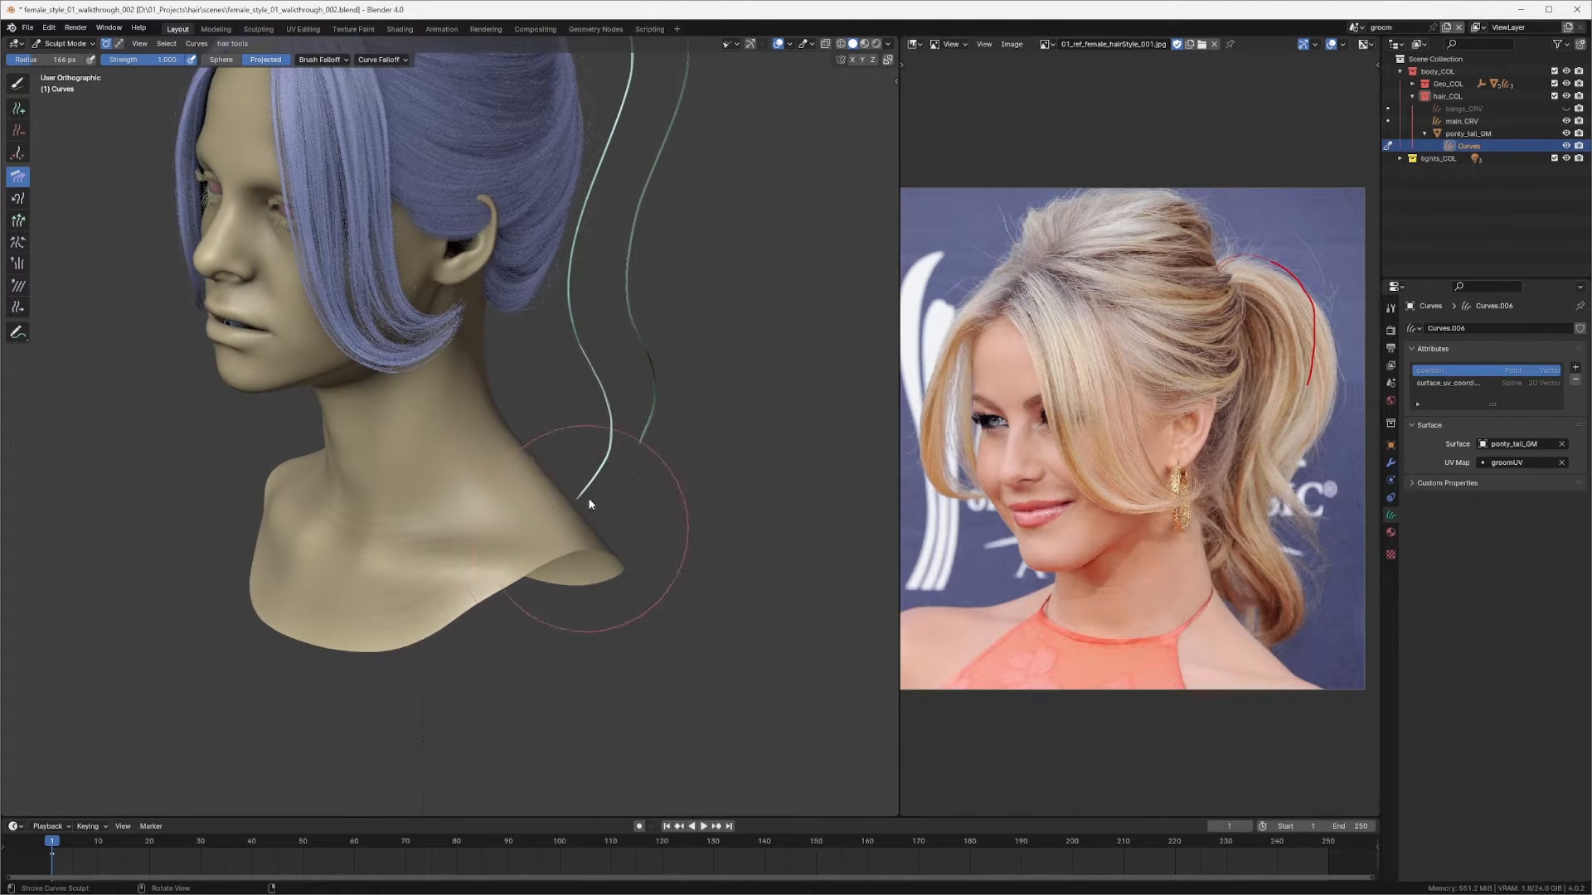
middle_click_drag(589, 504, 345, 465)
middle_click_drag(498, 480, 447, 494)
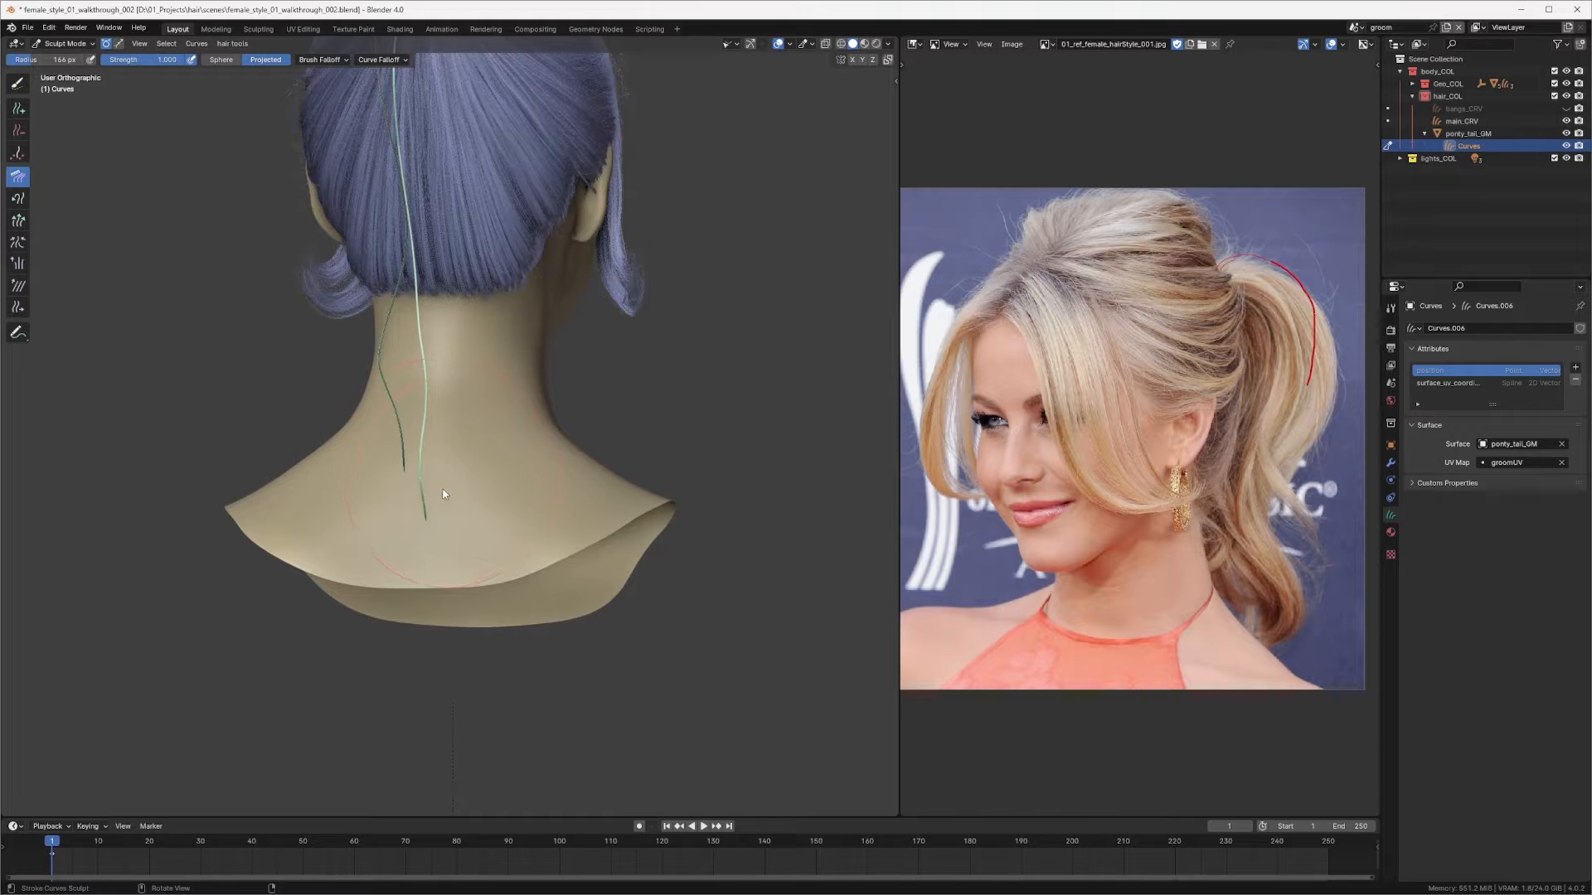
left_click_drag(427, 510, 464, 499)
mouse_move(474, 491)
middle_mouse_down()
mouse_move(327, 461)
mouse_move(335, 515)
middle_mouse_up()
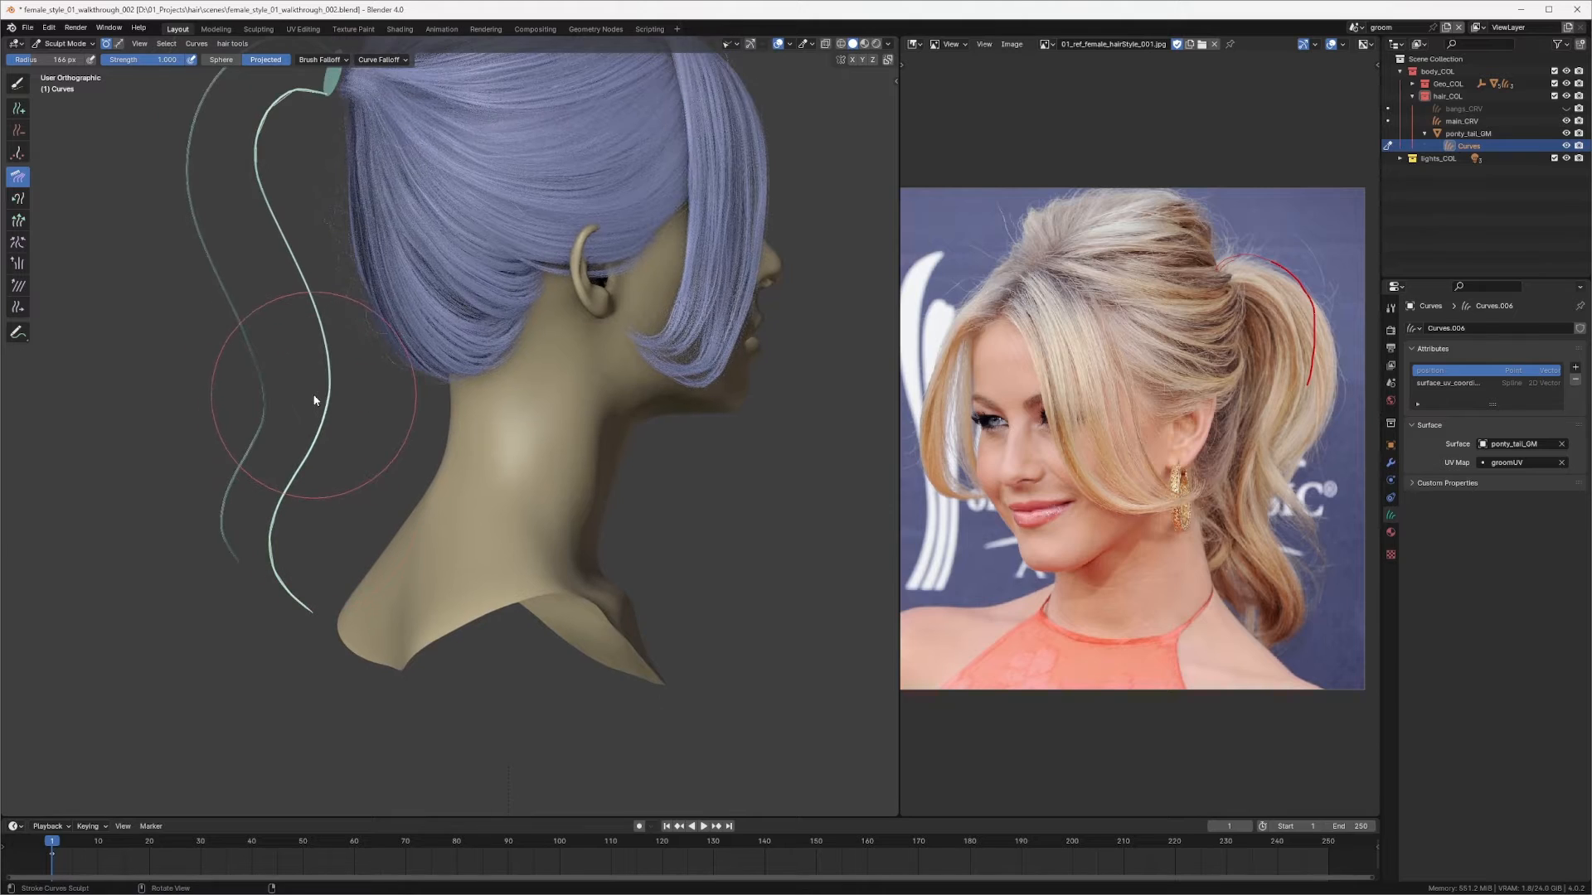
Step: Enlarge the brush radius and comb the second strand in the right view to echo the first strand's wave
key("f")
left_click(281, 400)
left_click_drag(280, 400, 293, 370)
mouse_move(344, 302)
middle_mouse_down("shift")
mouse_move(406, 397)
mouse_move(315, 327)
middle_mouse_up("shift")
middle_click_drag(277, 235, 545, 212)
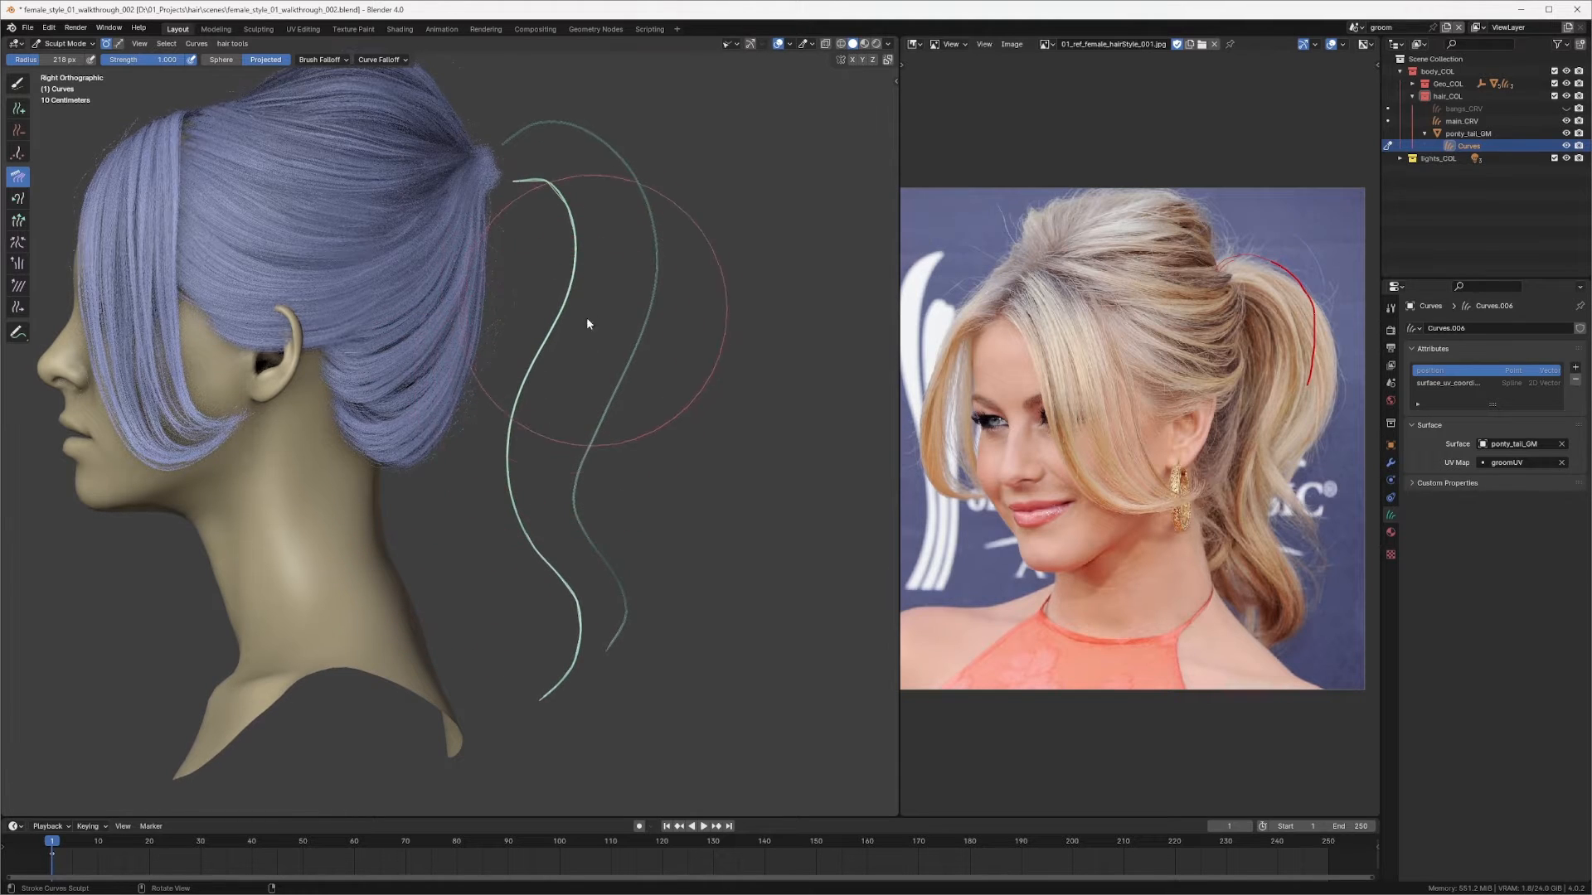
left_click_drag(479, 587, 513, 663)
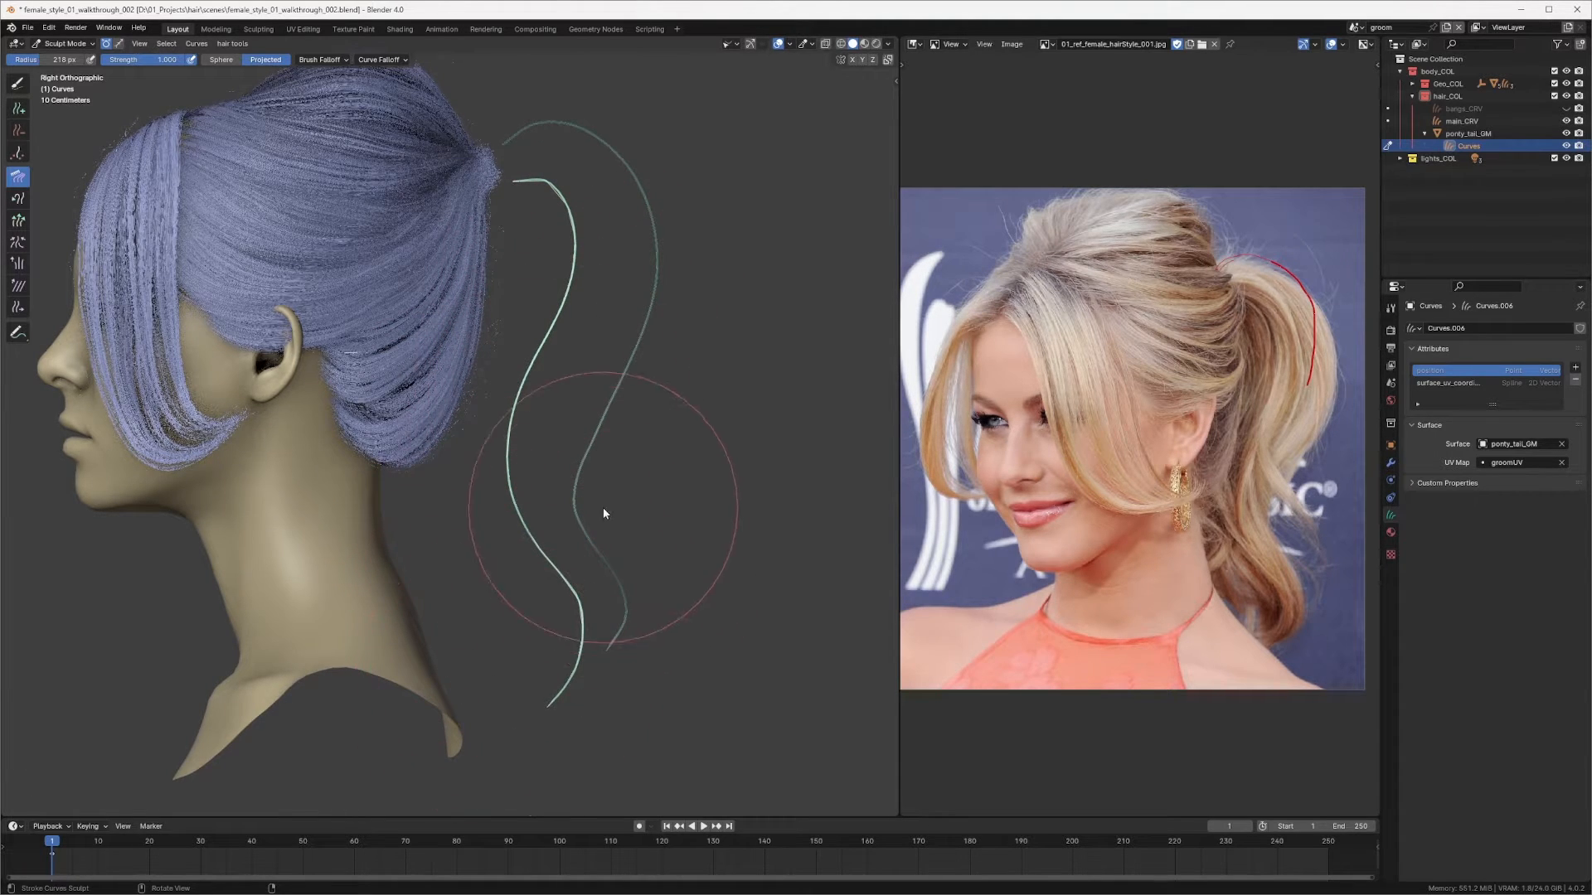
mouse_move(604, 513)
left_mouse_down()
mouse_move(597, 674)
mouse_move(558, 694)
left_mouse_up()
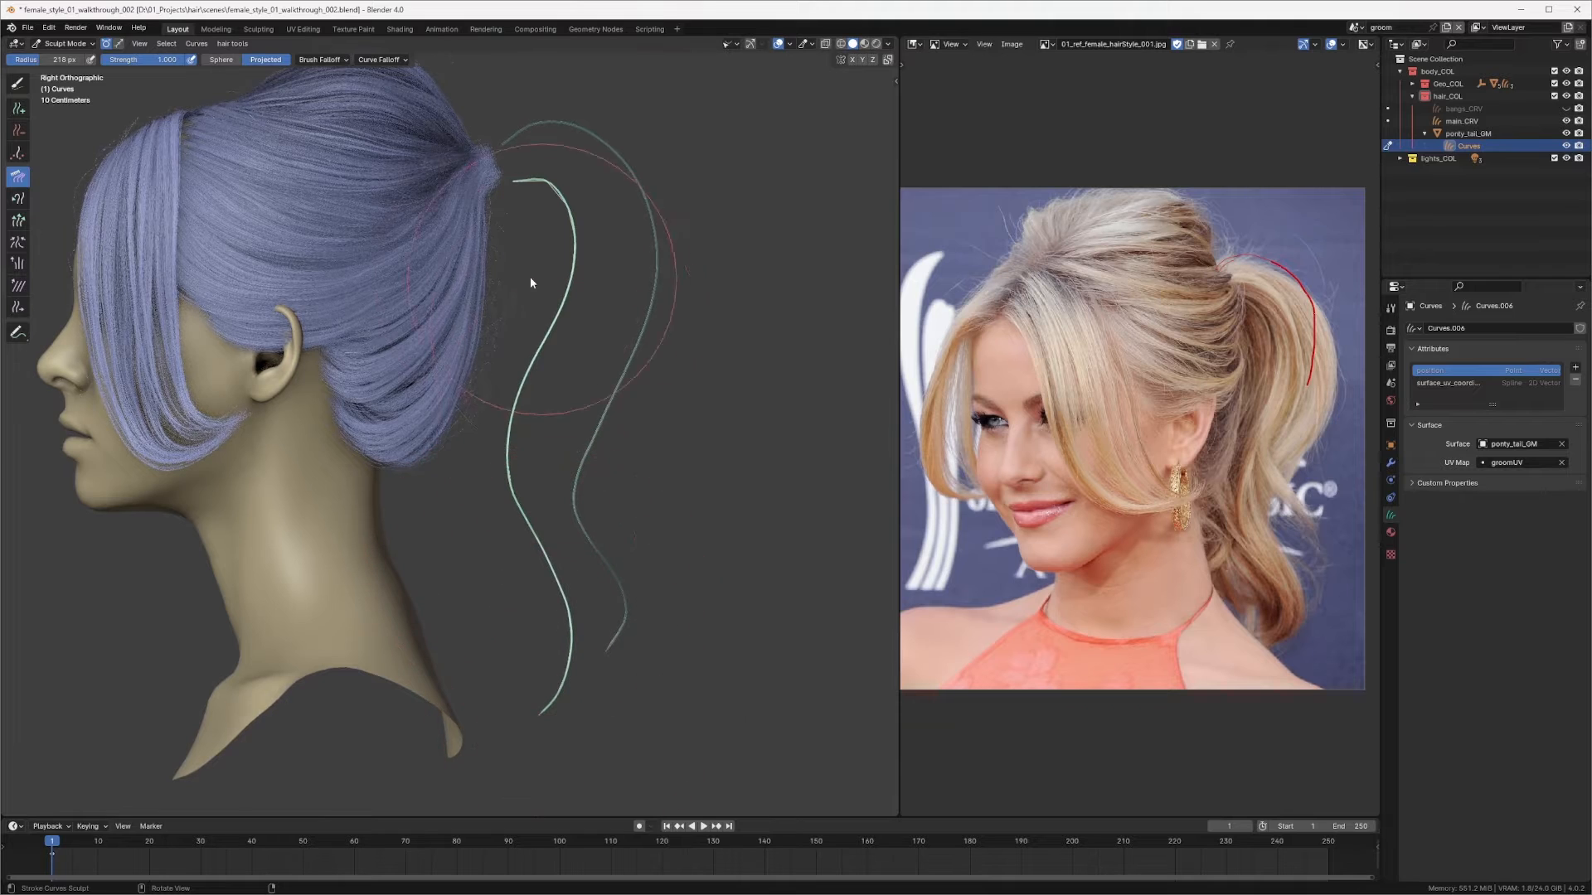
mouse_move(569, 284)
middle_mouse_down()
mouse_move(455, 284)
mouse_move(489, 256)
mouse_move(464, 252)
mouse_move(481, 252)
middle_mouse_up()
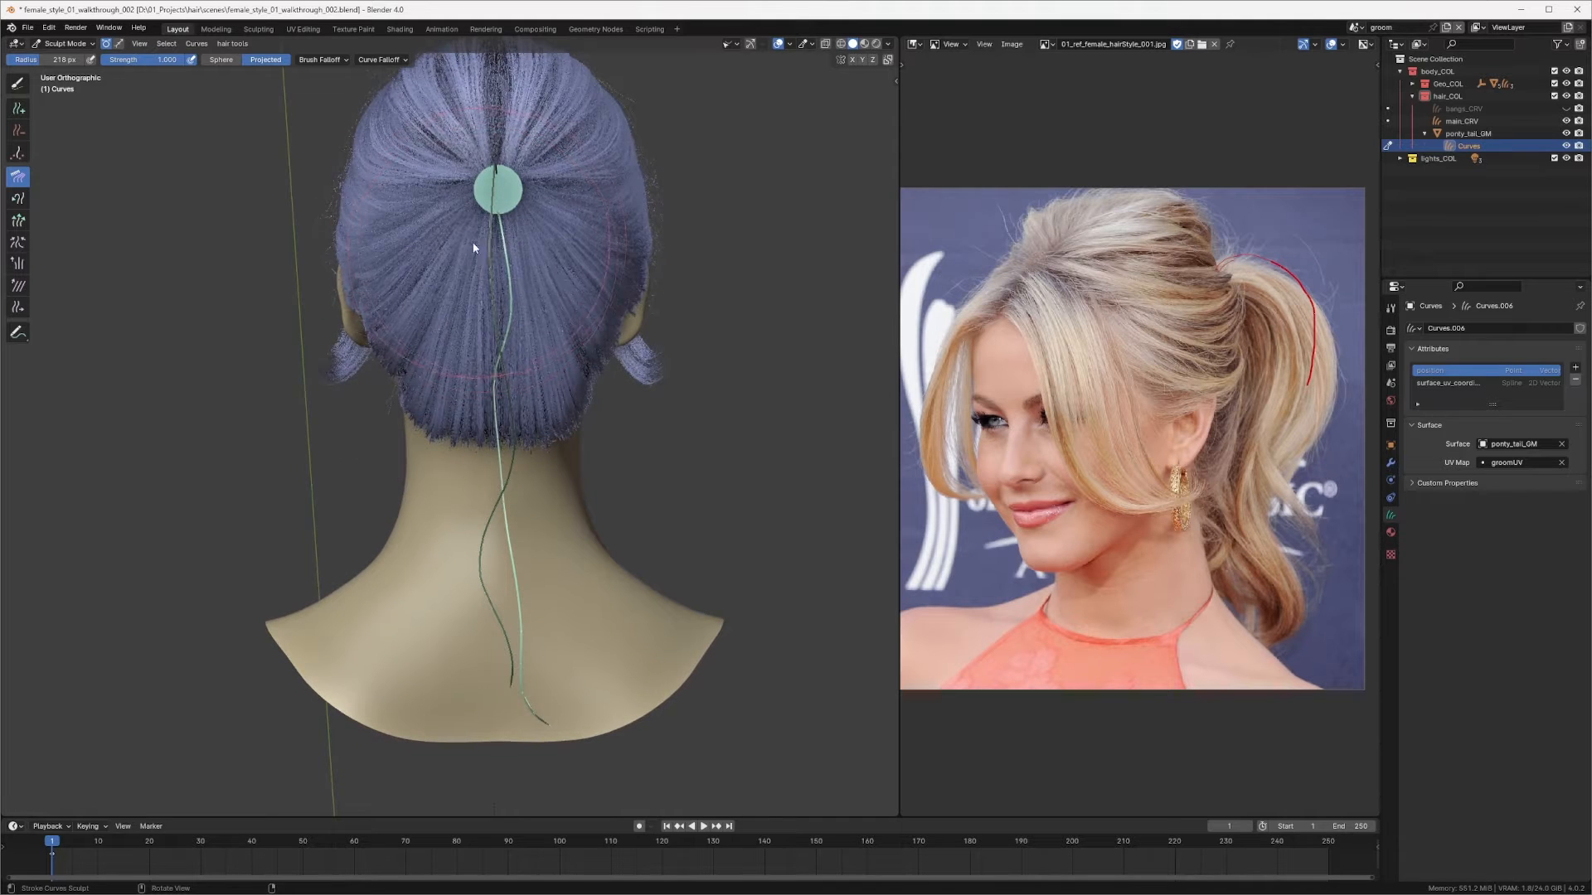
left_click_drag(466, 371, 493, 369)
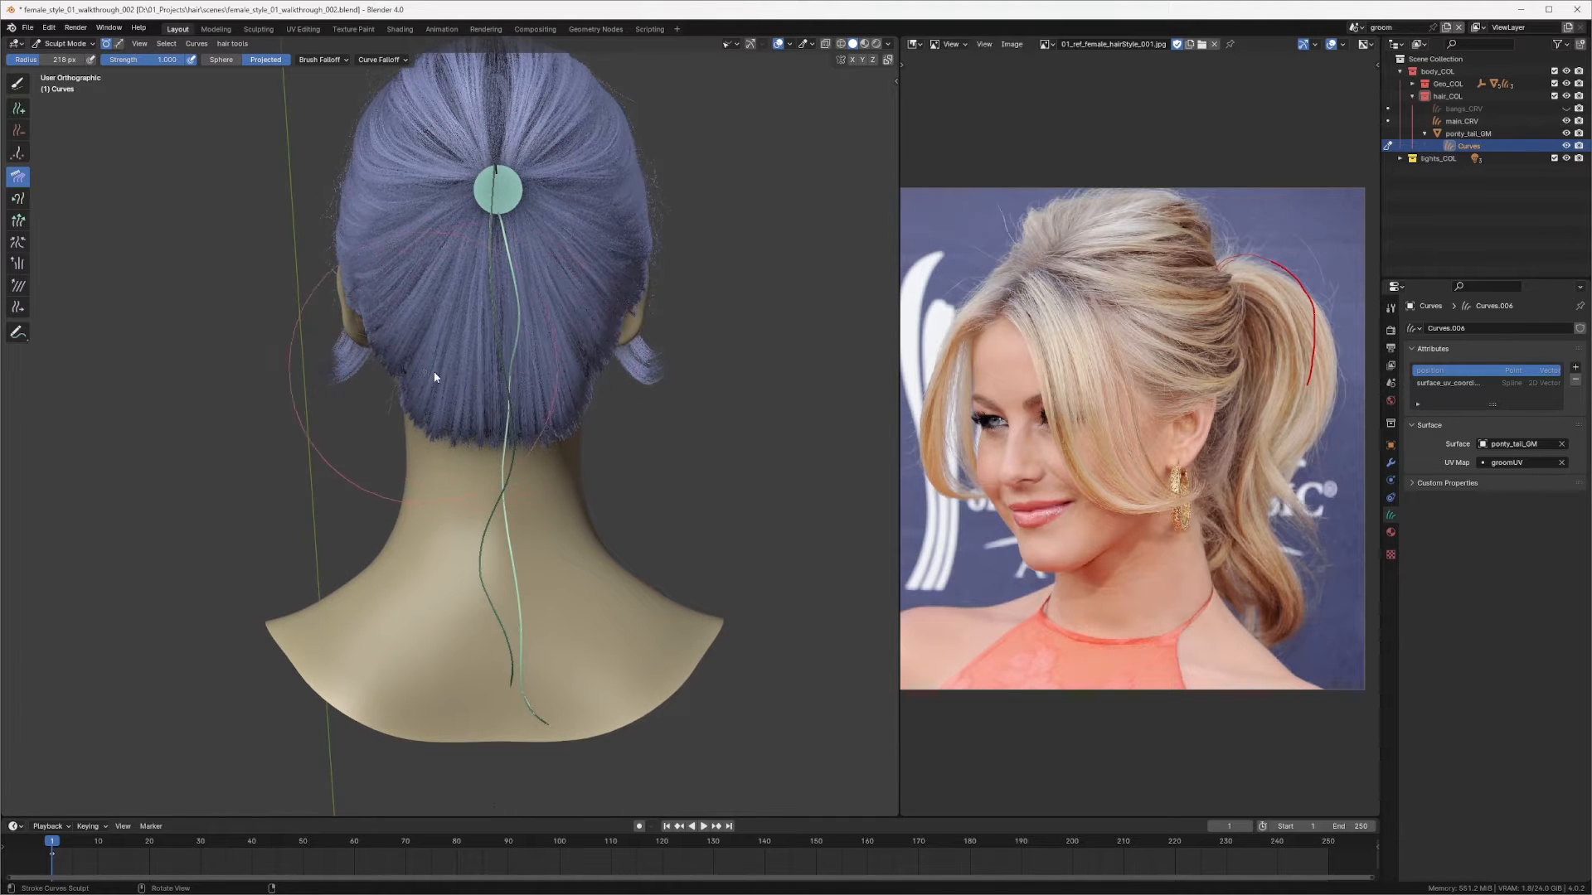
mouse_move(440, 364)
middle_mouse_down()
mouse_move(510, 221)
mouse_move(459, 243)
middle_mouse_up()
Step: Reduce the brush radius and comb the second strand's lower end closer to the neck from back and side views
key("f")
left_click(489, 338)
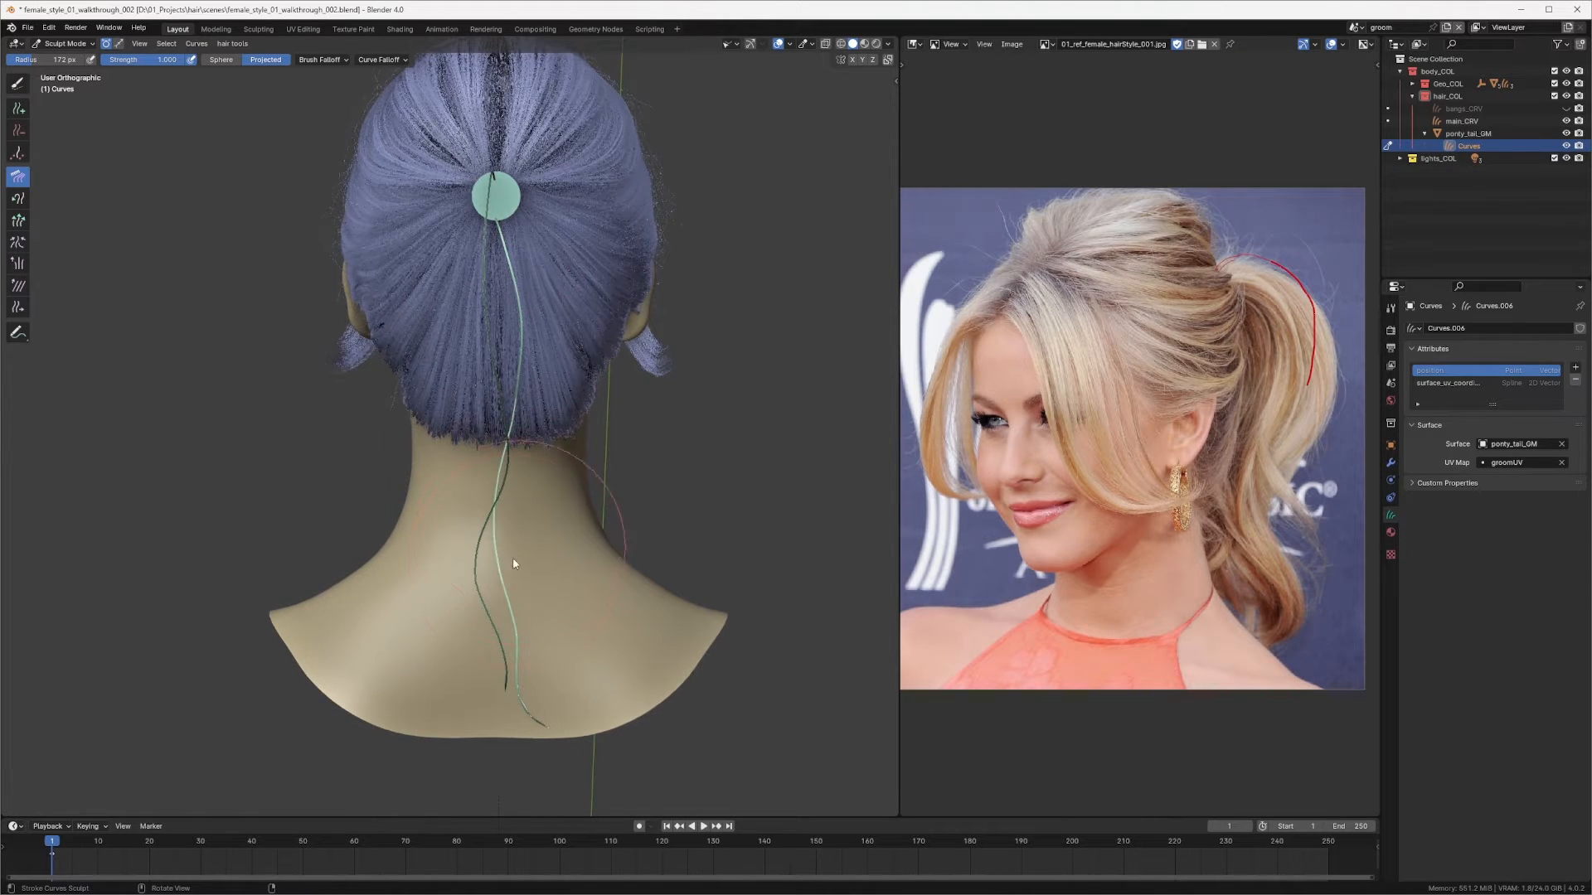
mouse_move(513, 563)
middle_mouse_down()
mouse_move(541, 354)
mouse_move(539, 375)
middle_mouse_up()
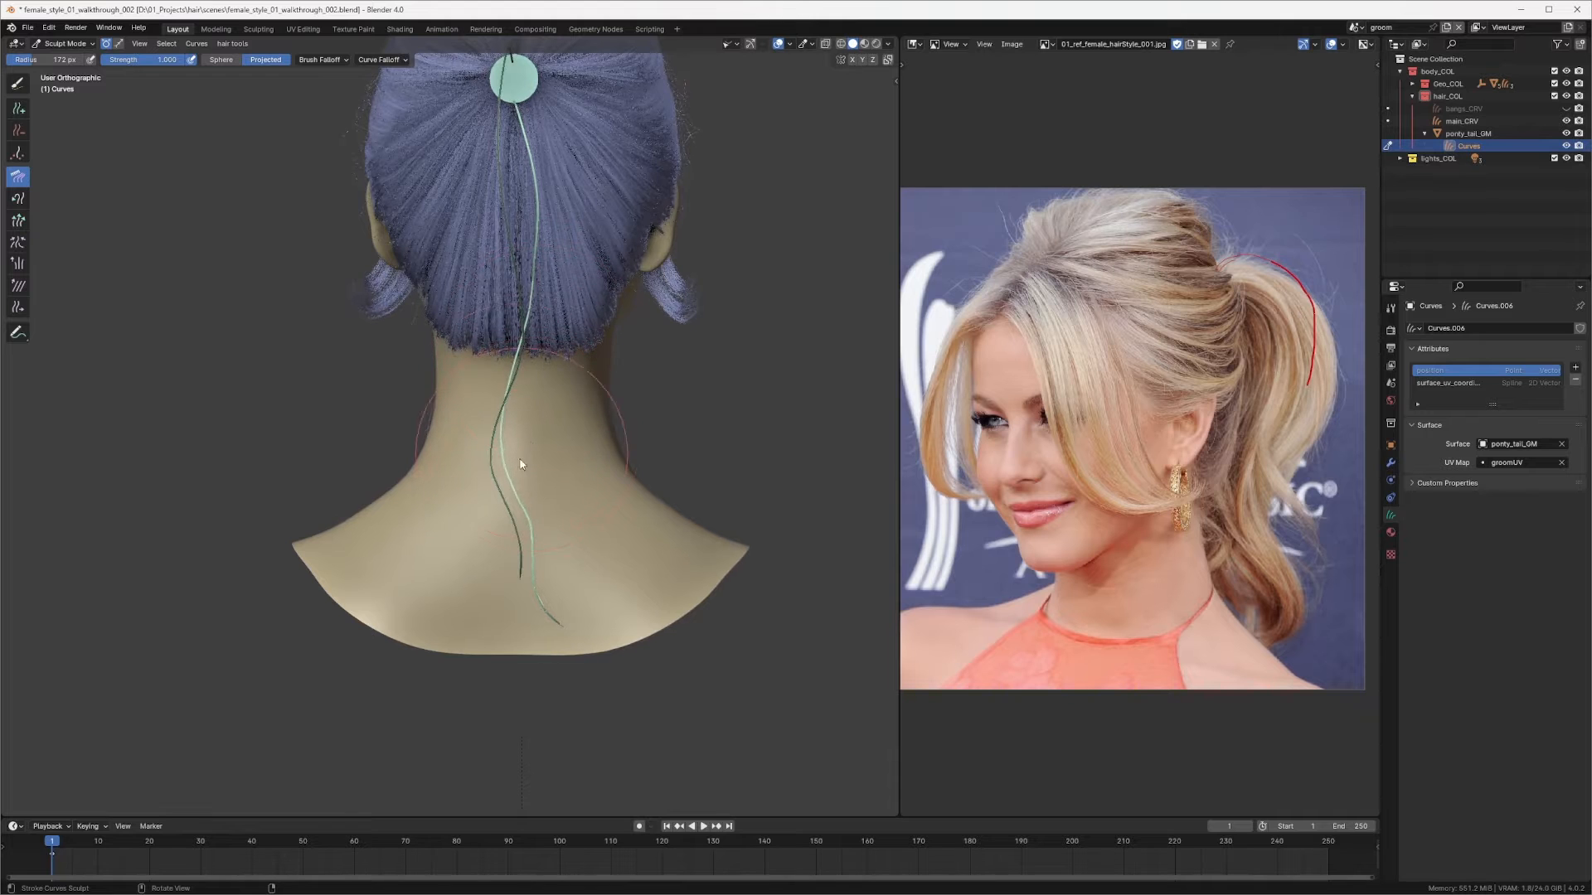
left_click_drag(579, 587, 566, 592)
middle_click_drag(544, 539, 586, 455)
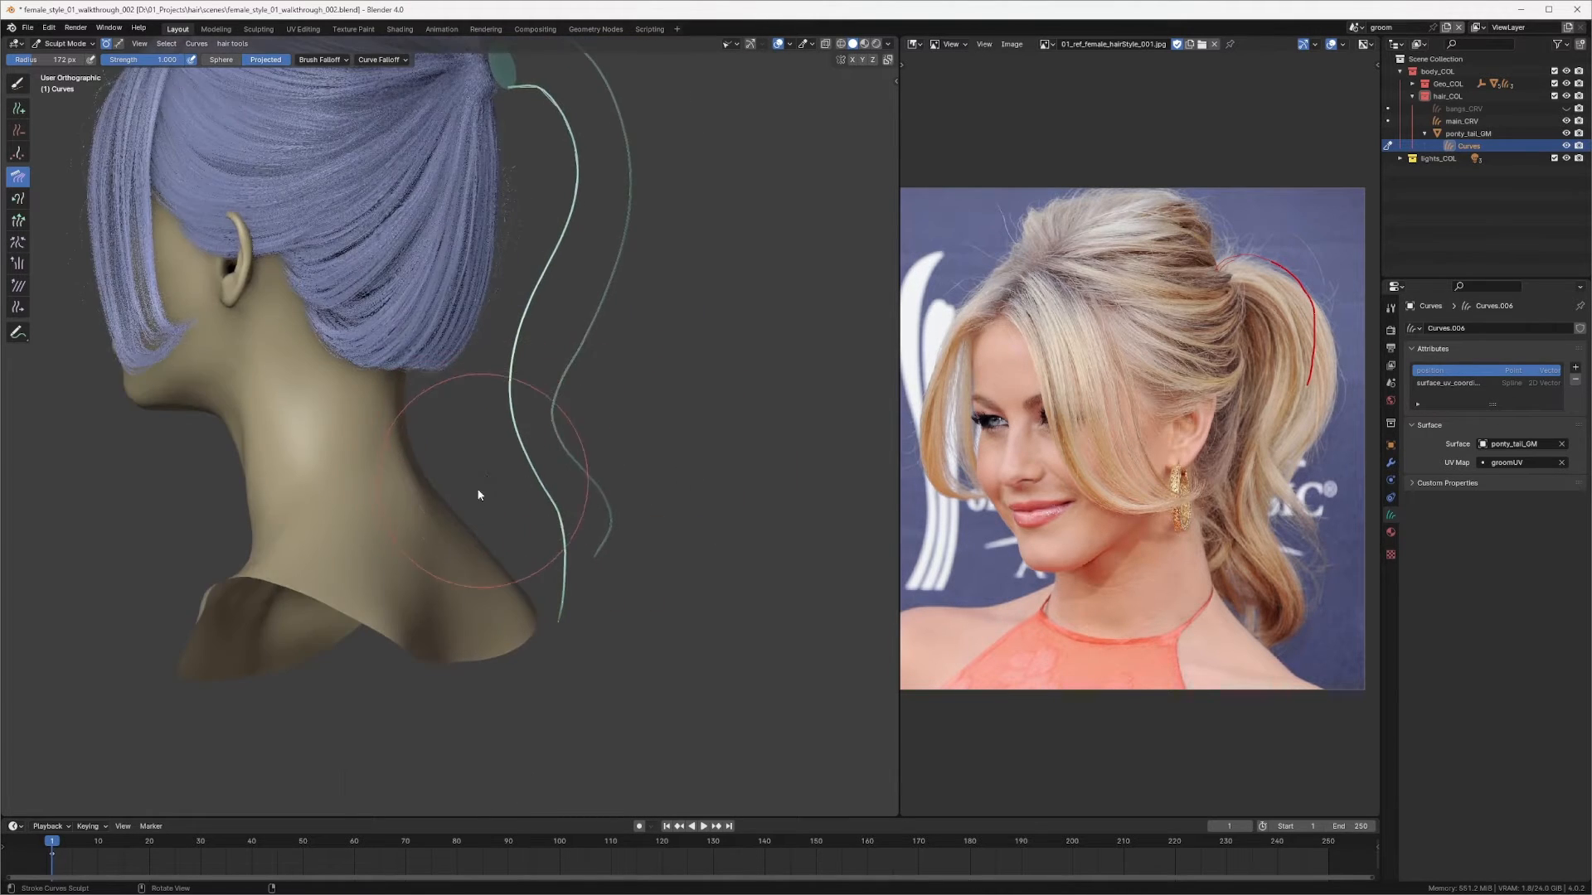
left_click_drag(569, 693, 522, 674)
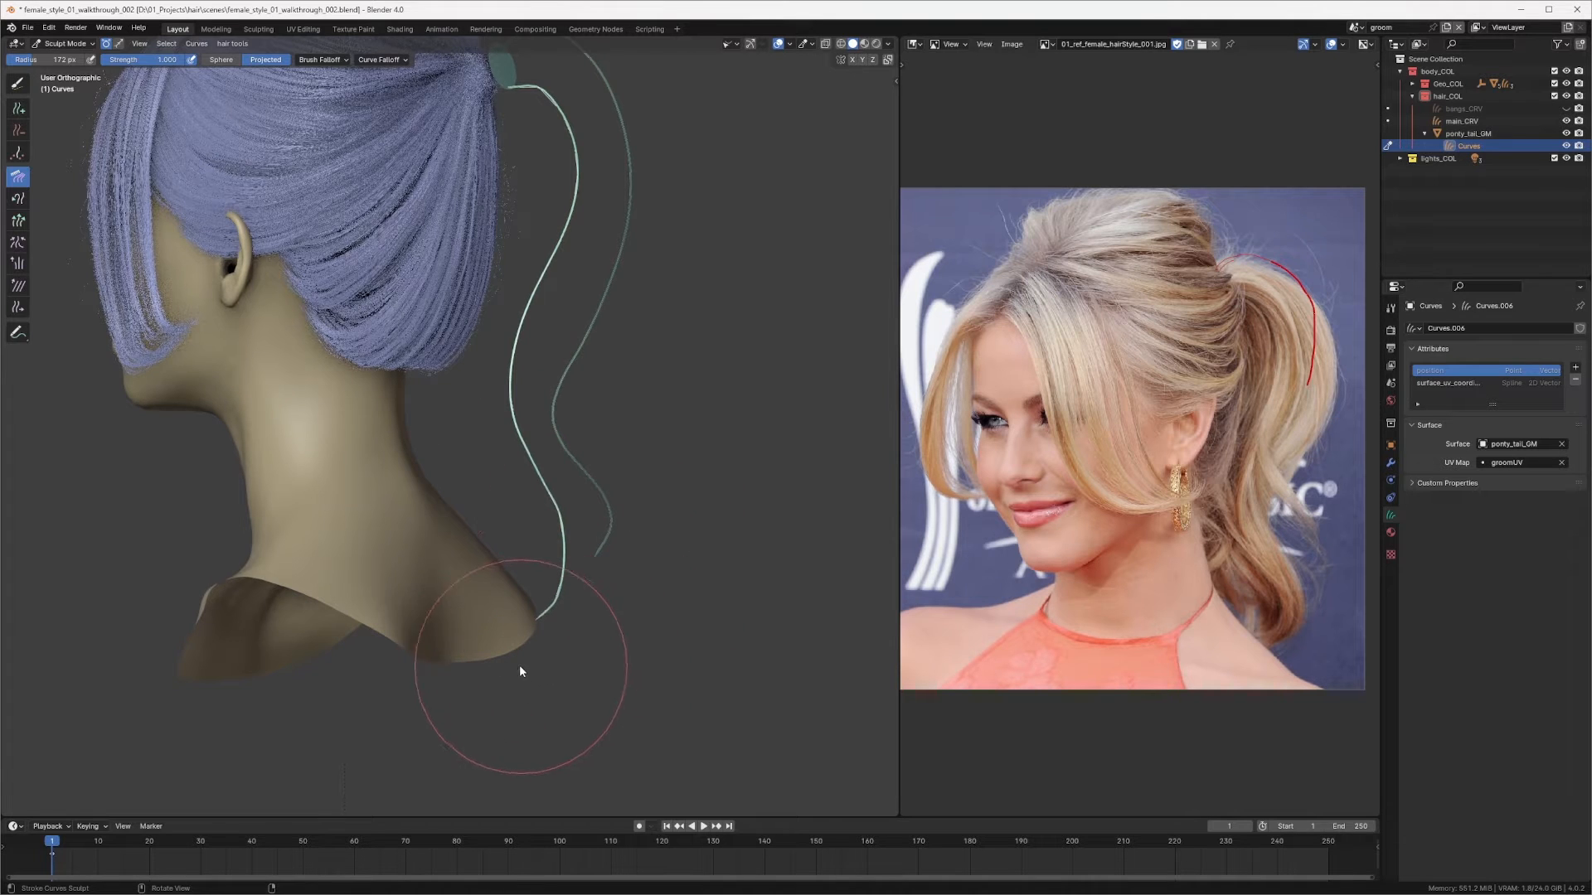
middle_click_drag(547, 612, 656, 613)
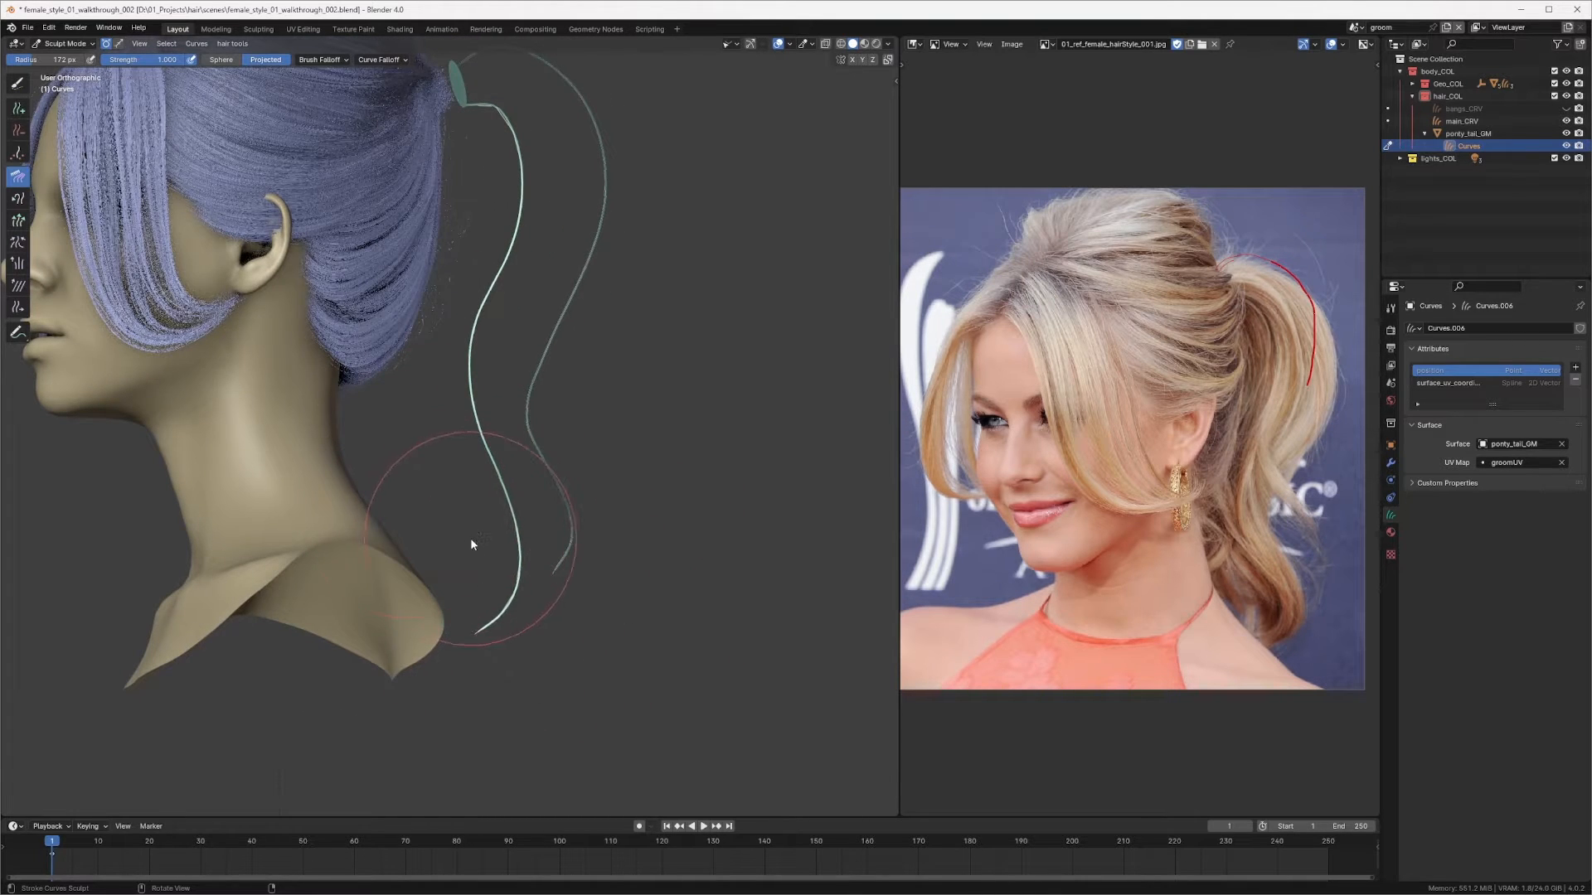
middle_click_drag(470, 543, 469, 420)
middle_click_drag(485, 308, 551, 355)
mouse_move(515, 551)
middle_mouse_down()
mouse_move(434, 487)
mouse_move(363, 484)
middle_mouse_up()
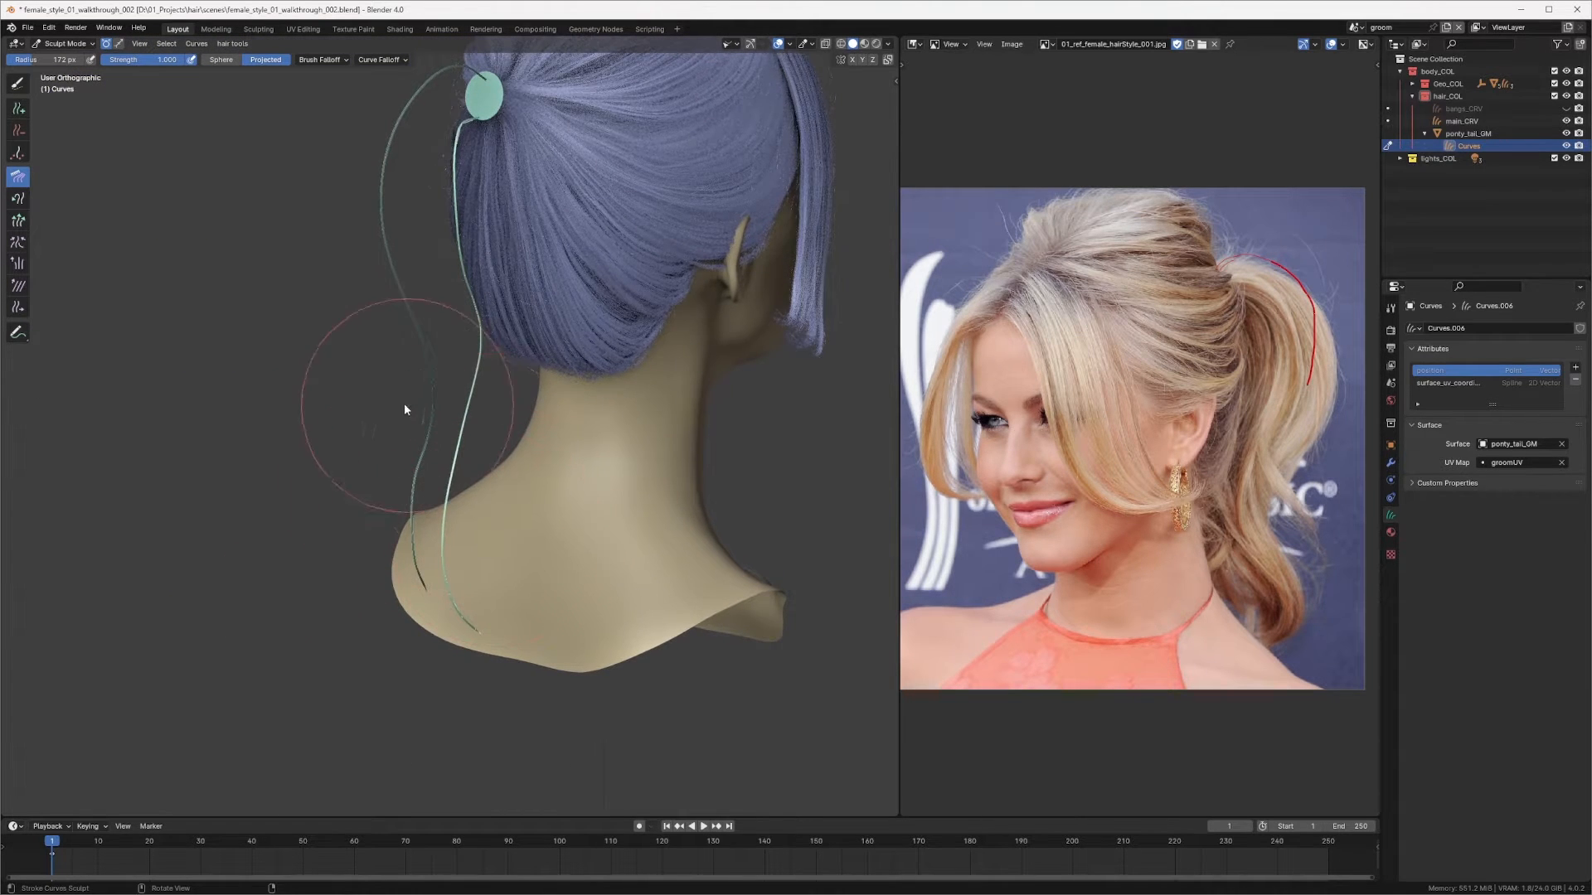
mouse_move(444, 359)
middle_mouse_down()
mouse_move(439, 232)
mouse_move(403, 131)
mouse_move(601, 188)
mouse_move(601, 212)
mouse_move(629, 222)
mouse_move(594, 378)
mouse_move(637, 267)
middle_mouse_up()
key("KP_3")
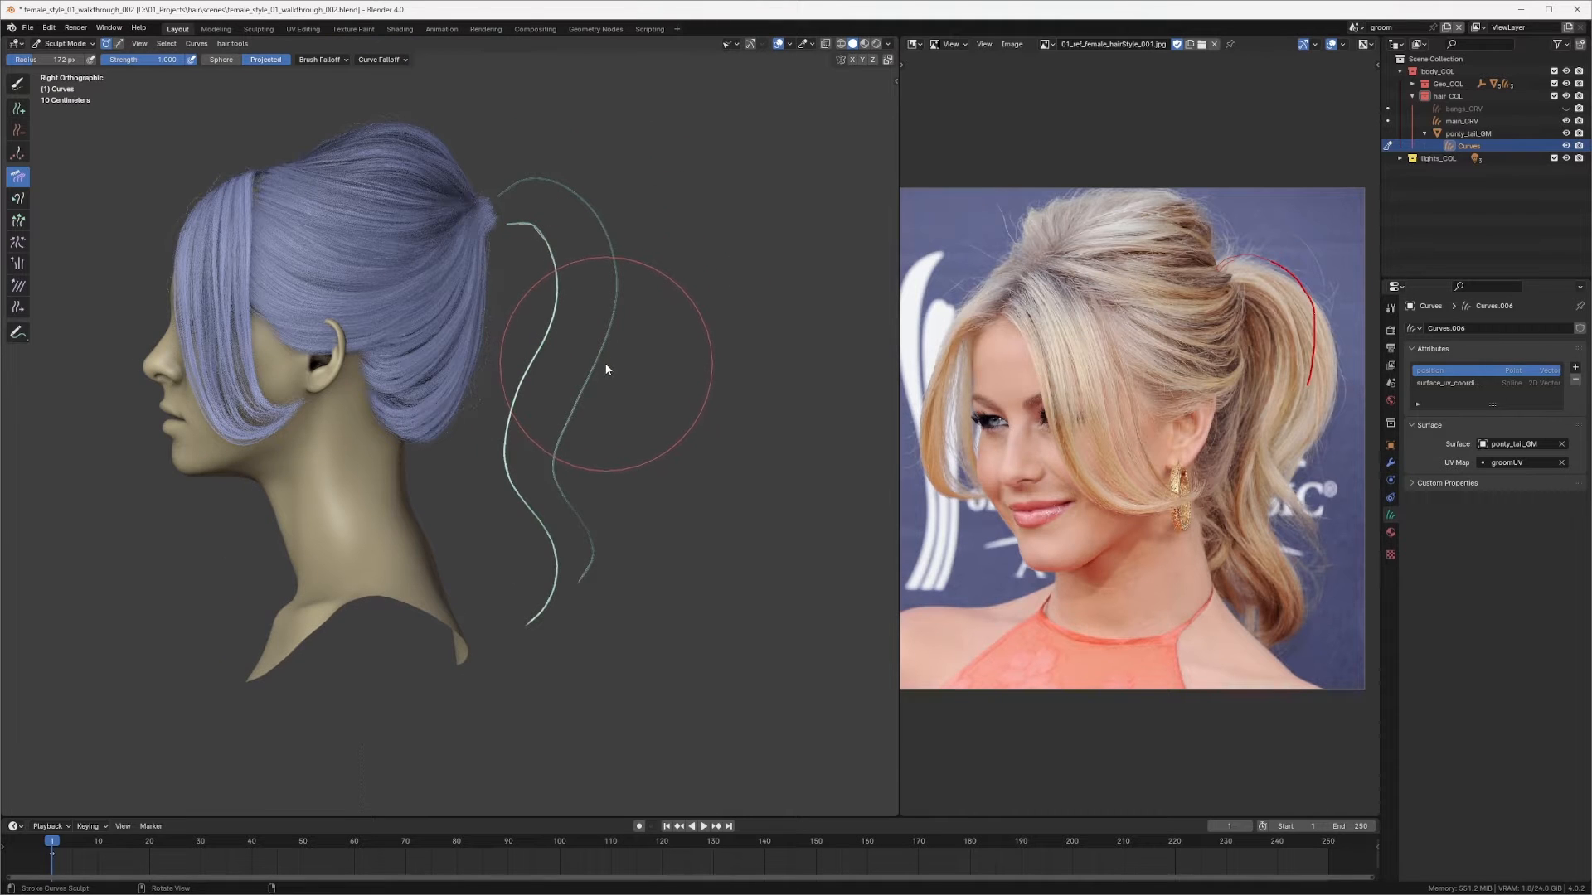
mouse_move(606, 369)
middle_mouse_down("ctrl")
mouse_move(610, 240)
mouse_move(607, 312)
mouse_move(546, 332)
mouse_move(535, 439)
middle_mouse_up("ctrl")
Step: Switch to the Add tool and add a third curve on the ponytail ring from the back view
key("q")
left_click(525, 311)
middle_click_drag(535, 439, 531, 348, "ctrl")
middle_click_drag(524, 241, 543, 317)
left_click(519, 248)
middle_click_drag(542, 316, 564, 267, "shift")
Step: Switch back to Comb, enlarge the brush radius, and comb the third strand down behind the neck
key("q")
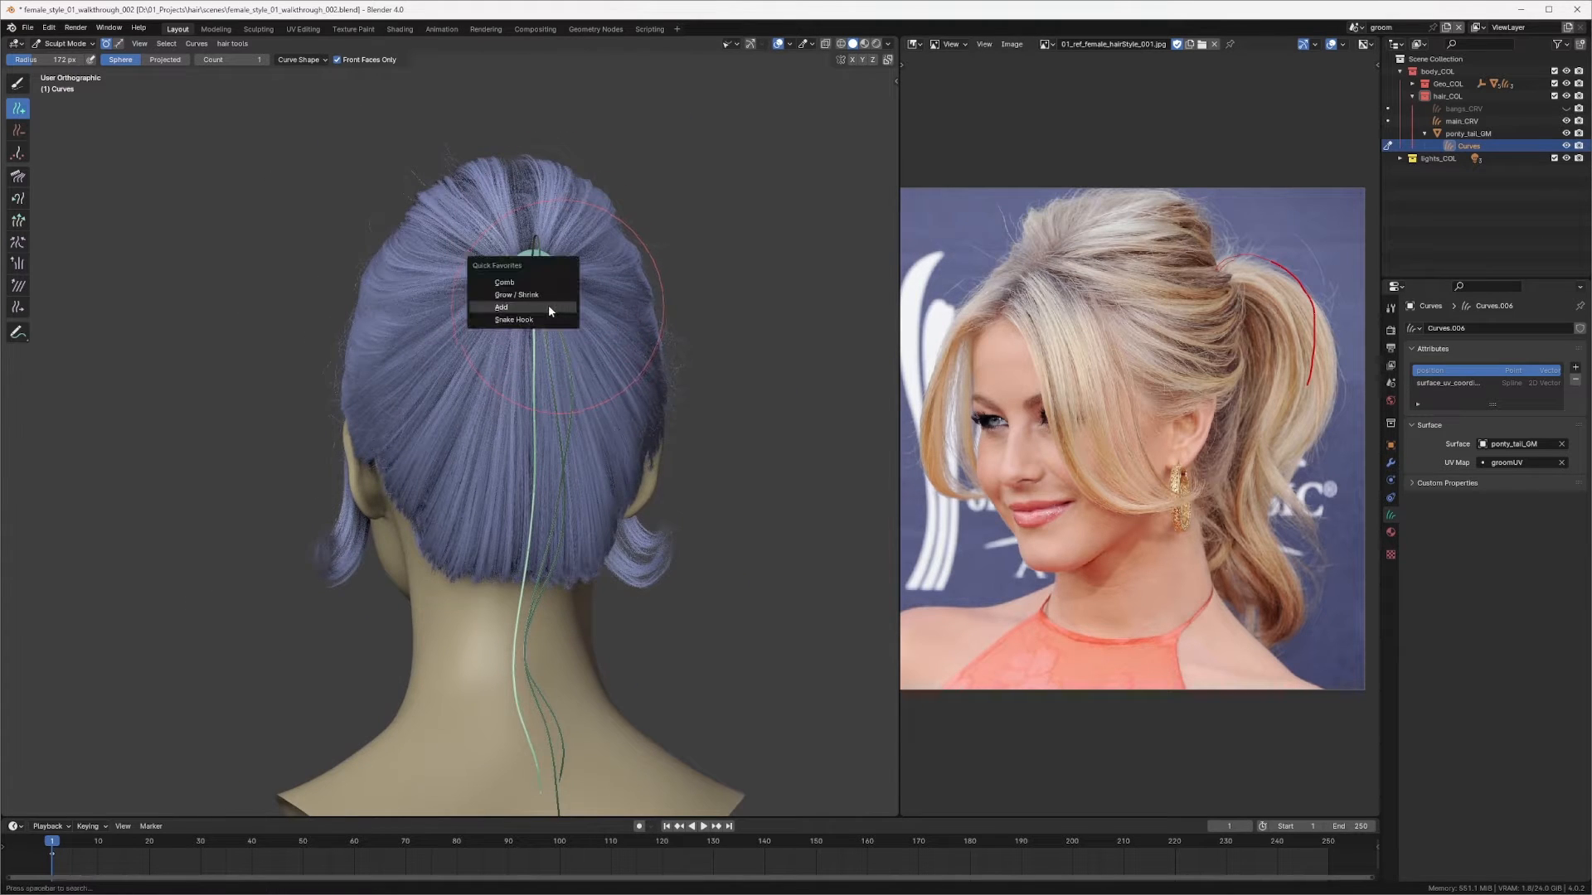
left_click(527, 283)
middle_click_drag(528, 285, 533, 345)
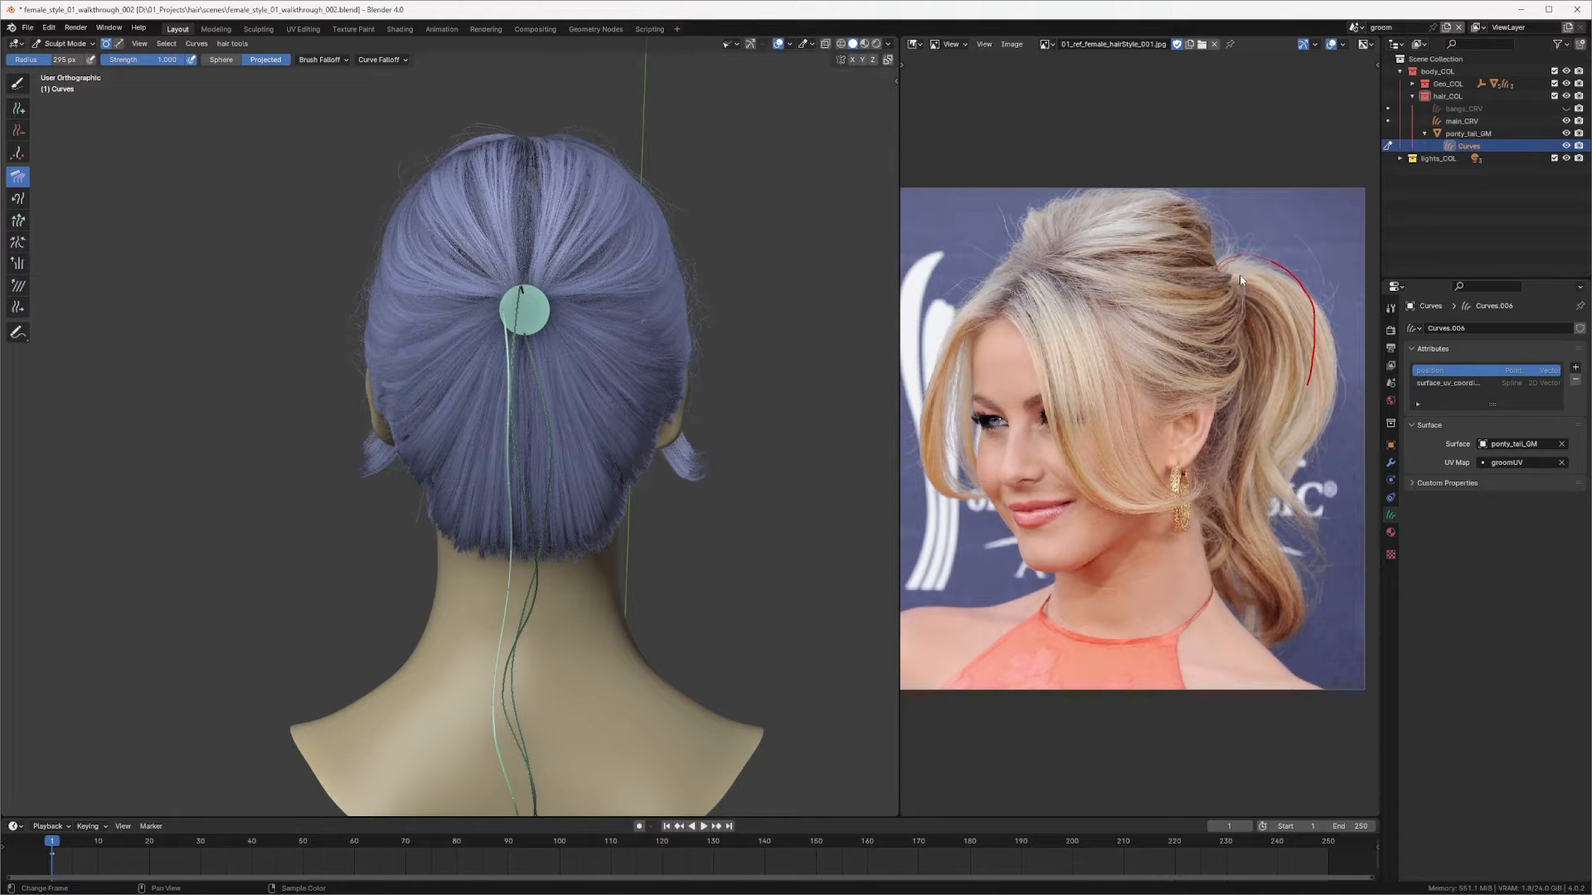
mouse_move(530, 373)
left_mouse_down()
mouse_move(485, 365)
mouse_move(531, 346)
mouse_move(461, 351)
mouse_move(417, 318)
mouse_move(456, 330)
mouse_move(434, 292)
left_mouse_up()
key("f")
left_click(416, 320)
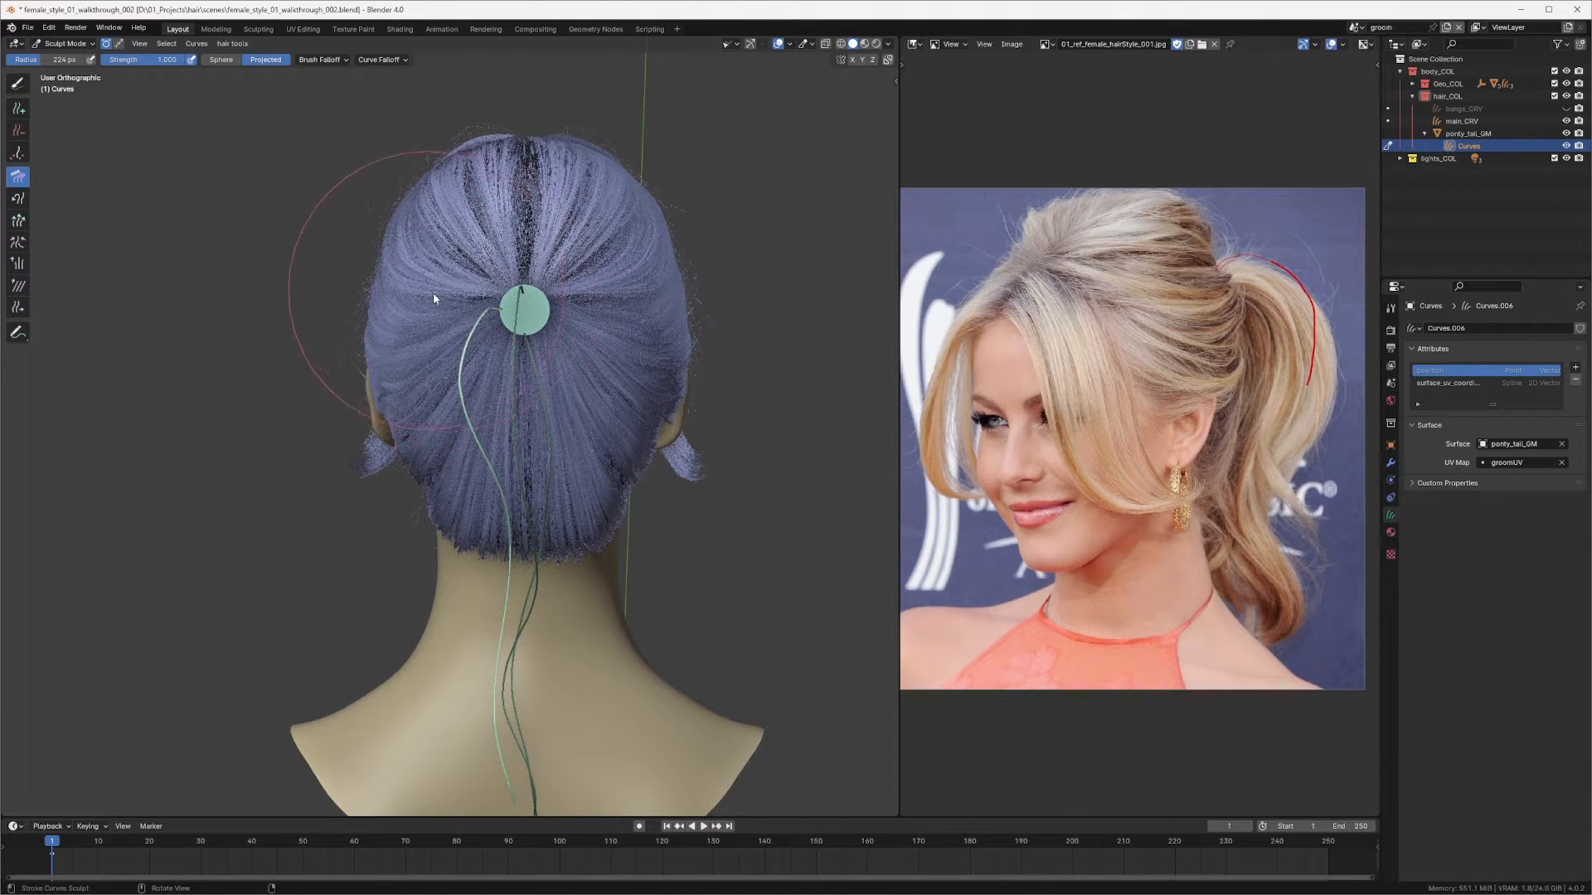
middle_click_drag(512, 295, 572, 114, "shift")
mouse_move(567, 239)
left_mouse_down()
mouse_move(547, 248)
mouse_move(578, 252)
mouse_move(554, 272)
left_mouse_up()
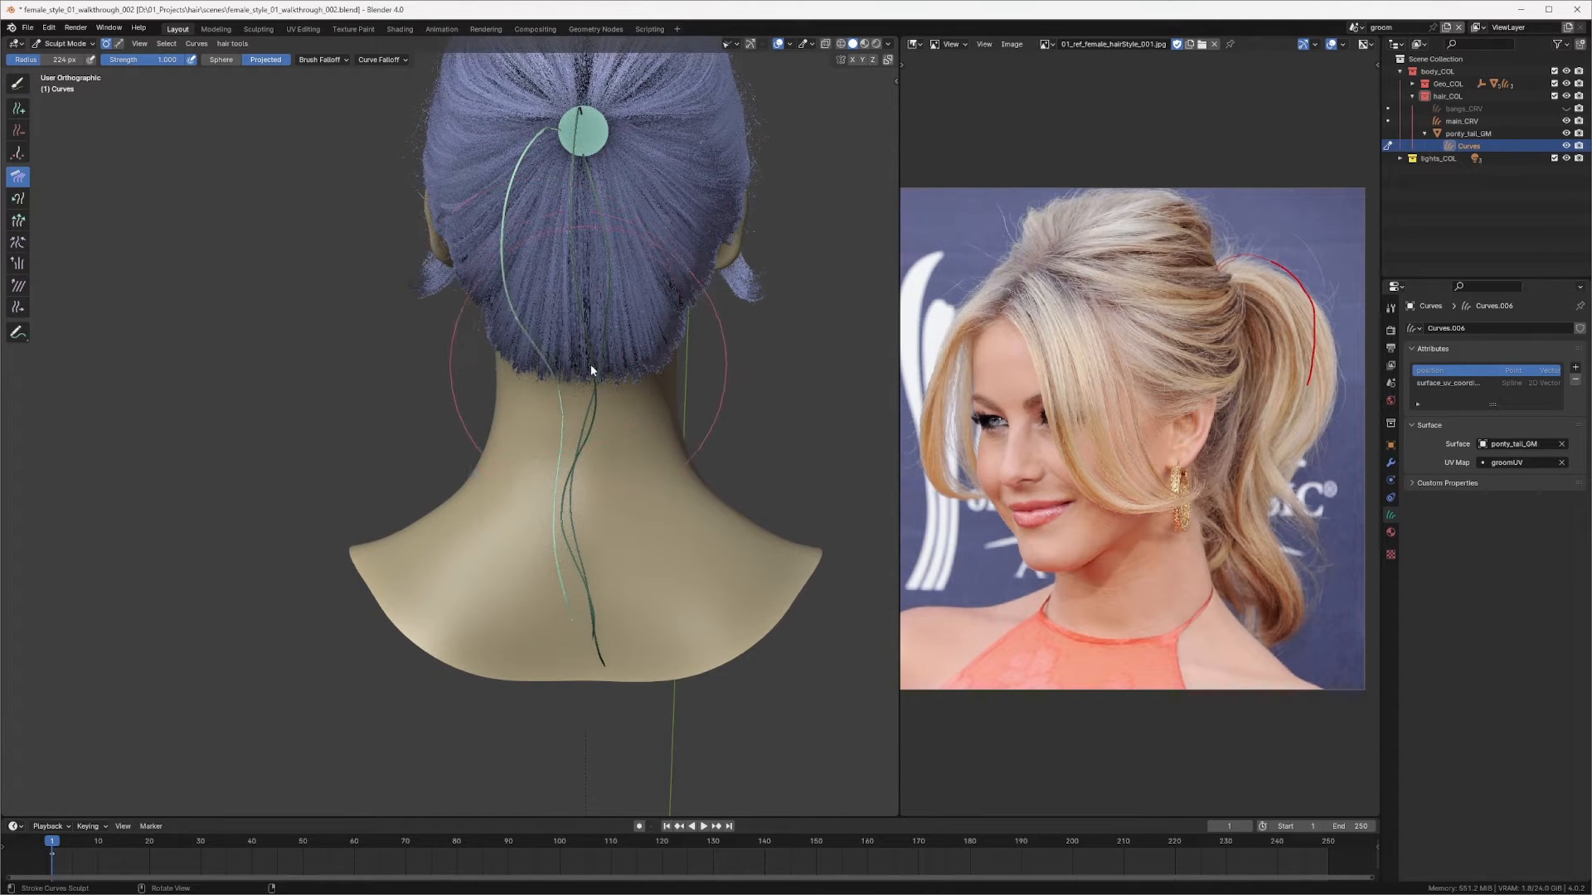
mouse_move(522, 363)
middle_mouse_down()
mouse_move(678, 326)
mouse_move(582, 201)
mouse_move(505, 172)
middle_mouse_up()
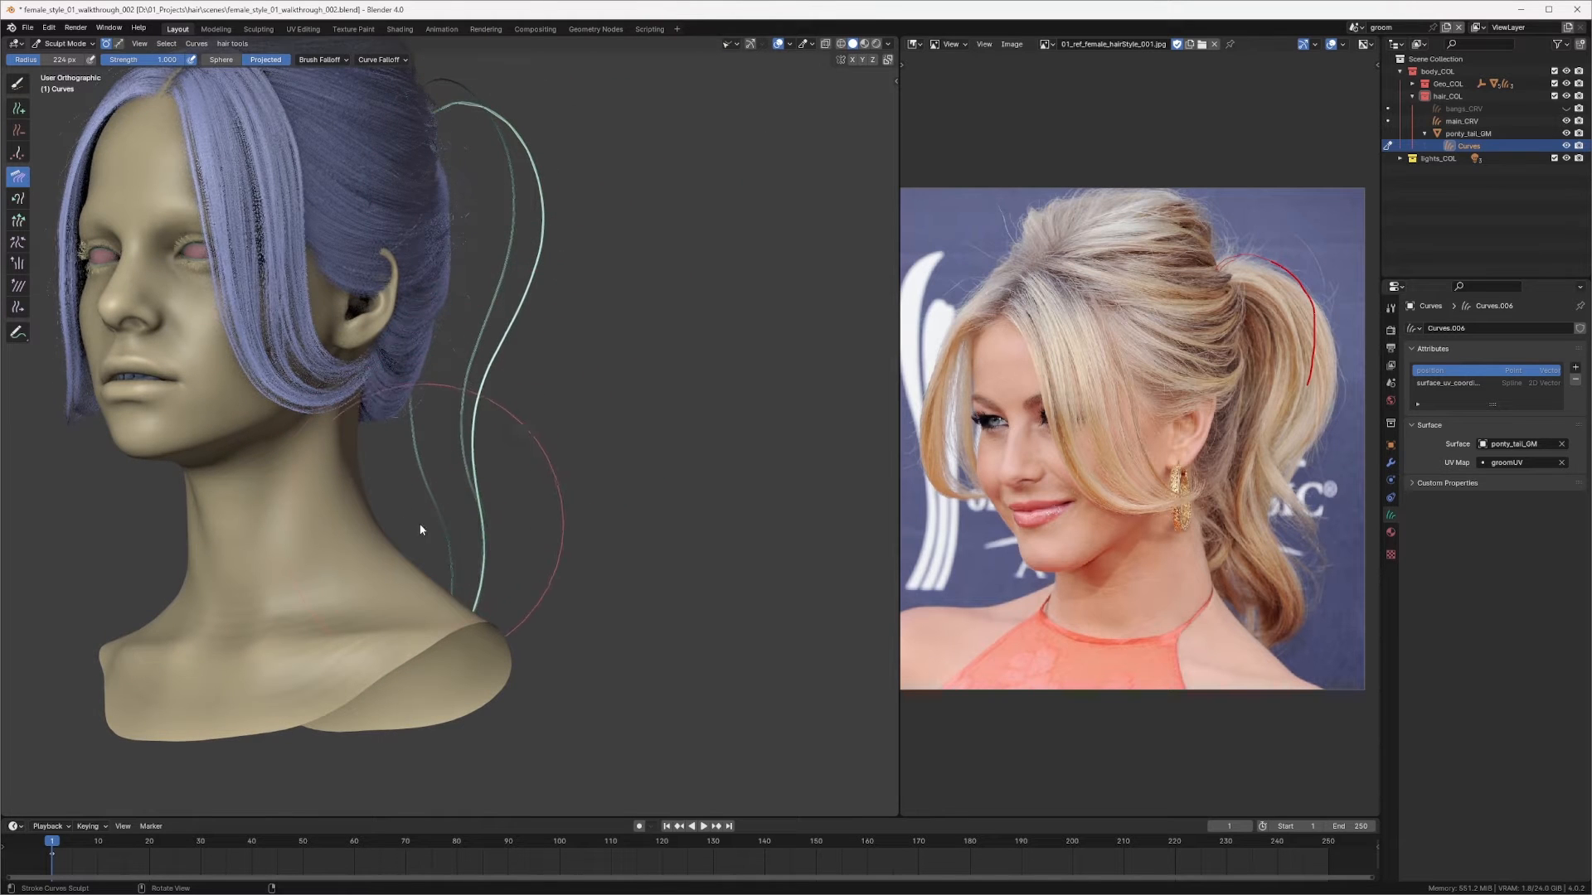
Step: Comb the third strand from the three-quarter and side views so it hangs alongside the other strands
mouse_move(465, 558)
middle_mouse_down()
mouse_move(351, 515)
mouse_move(426, 433)
mouse_move(570, 401)
middle_mouse_up()
mouse_move(497, 520)
middle_mouse_down()
mouse_move(511, 522)
mouse_move(423, 455)
mouse_move(611, 465)
mouse_move(810, 426)
middle_mouse_up()
mouse_move(564, 446)
middle_mouse_down()
mouse_move(540, 461)
mouse_move(576, 412)
middle_mouse_up()
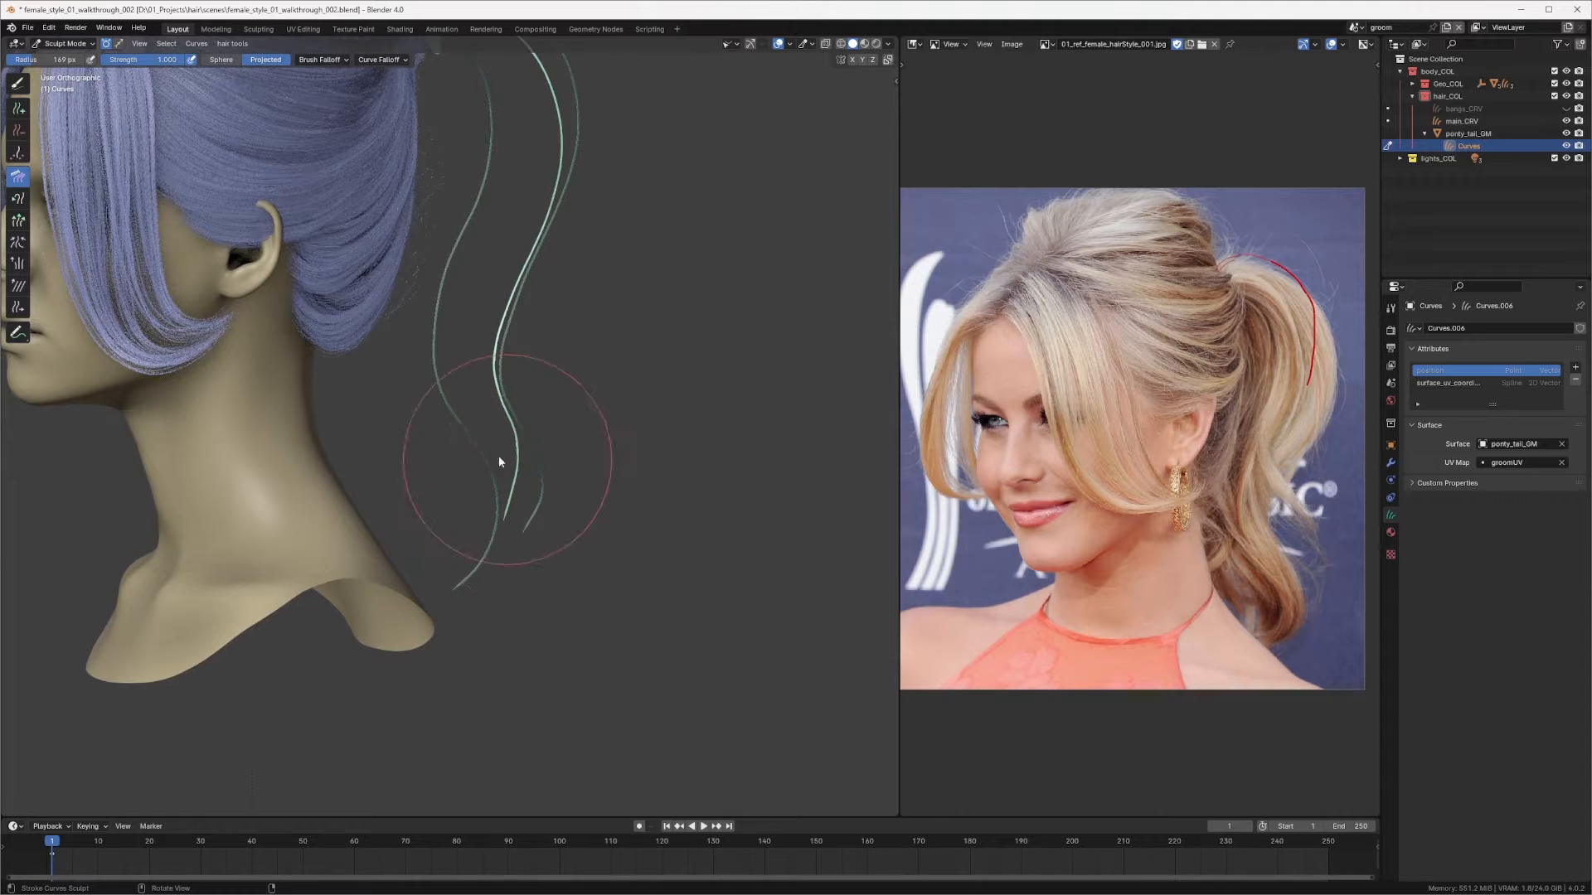
middle_click_drag(499, 457, 341, 451)
mouse_move(476, 488)
middle_mouse_down()
mouse_move(495, 507)
mouse_move(465, 453)
mouse_move(580, 477)
mouse_move(578, 417)
middle_mouse_up()
Step: Deselect all, switch to curve selection mode, and paint-select one strand with the Selection Paint tool
scroll(533, 484, "up", 2)
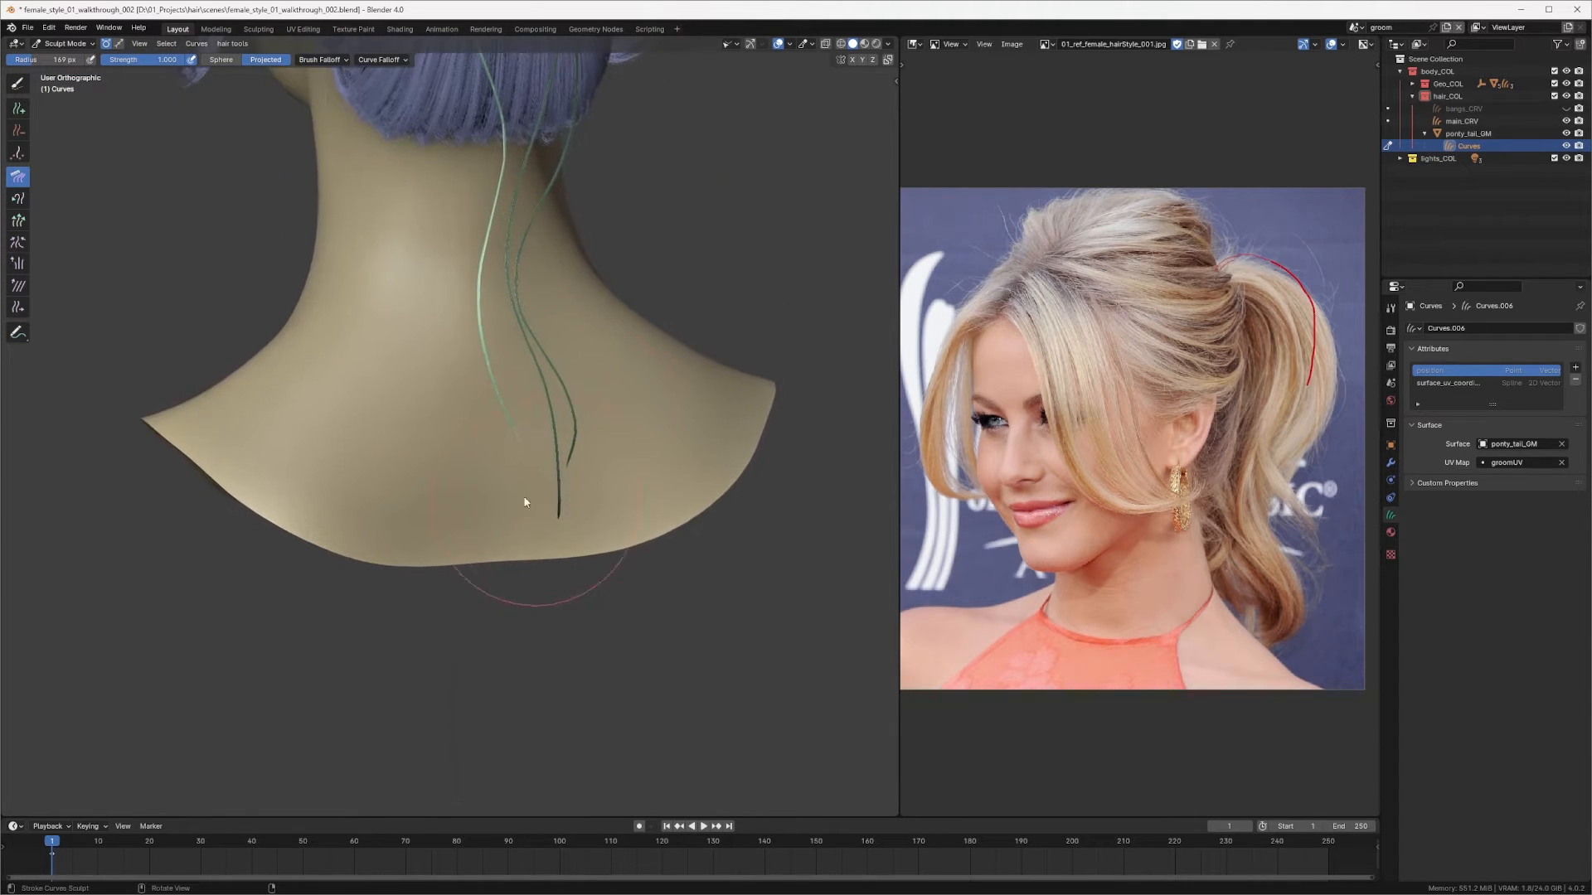
left_click(17, 83)
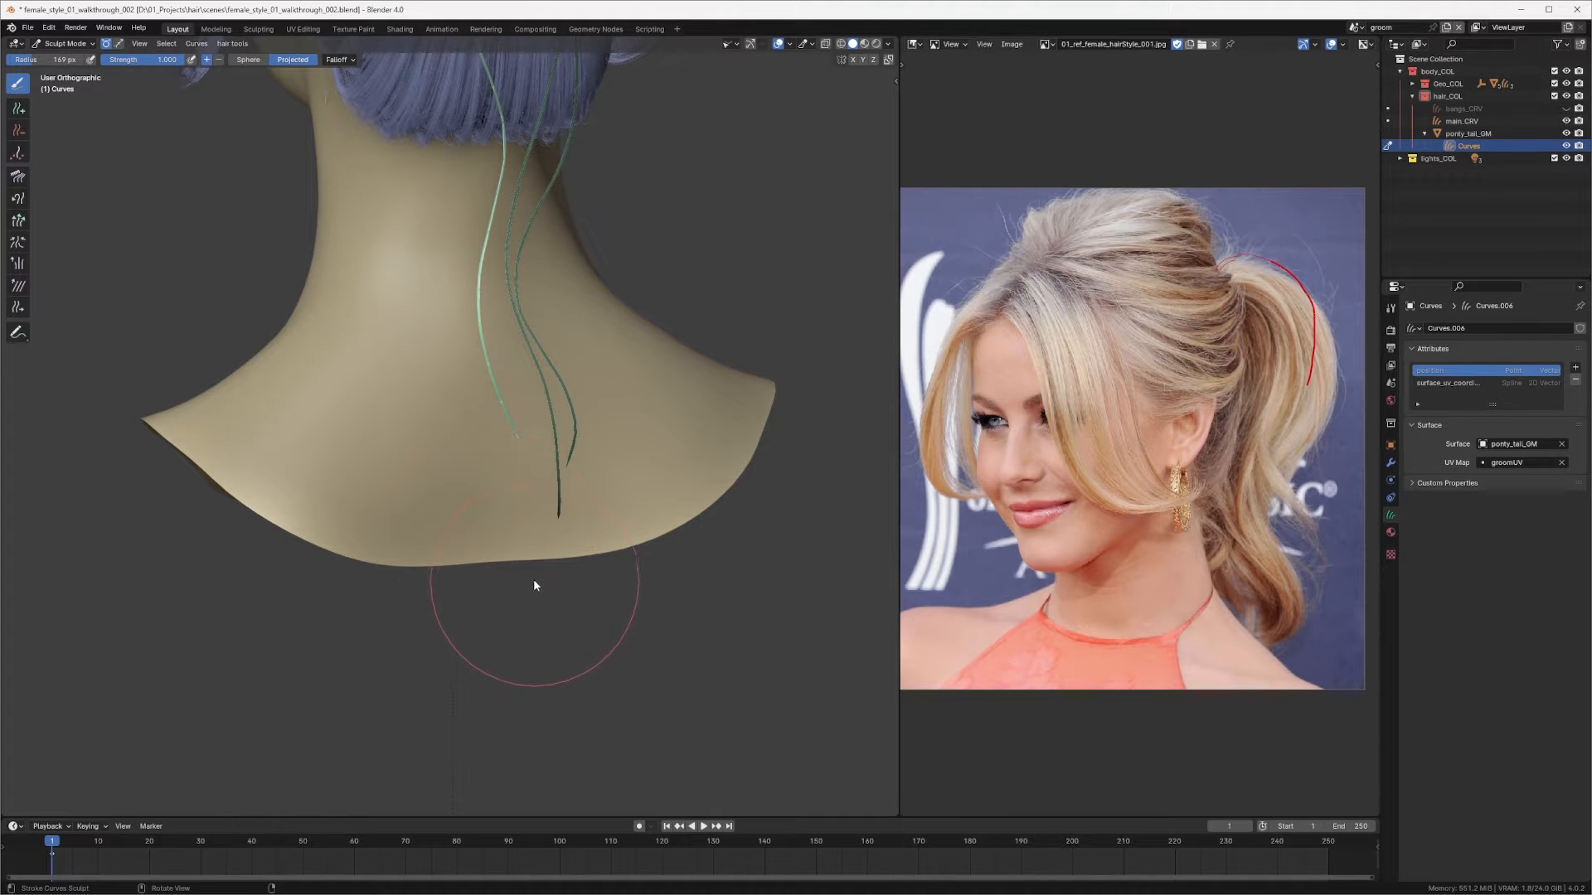
key("alt+a")
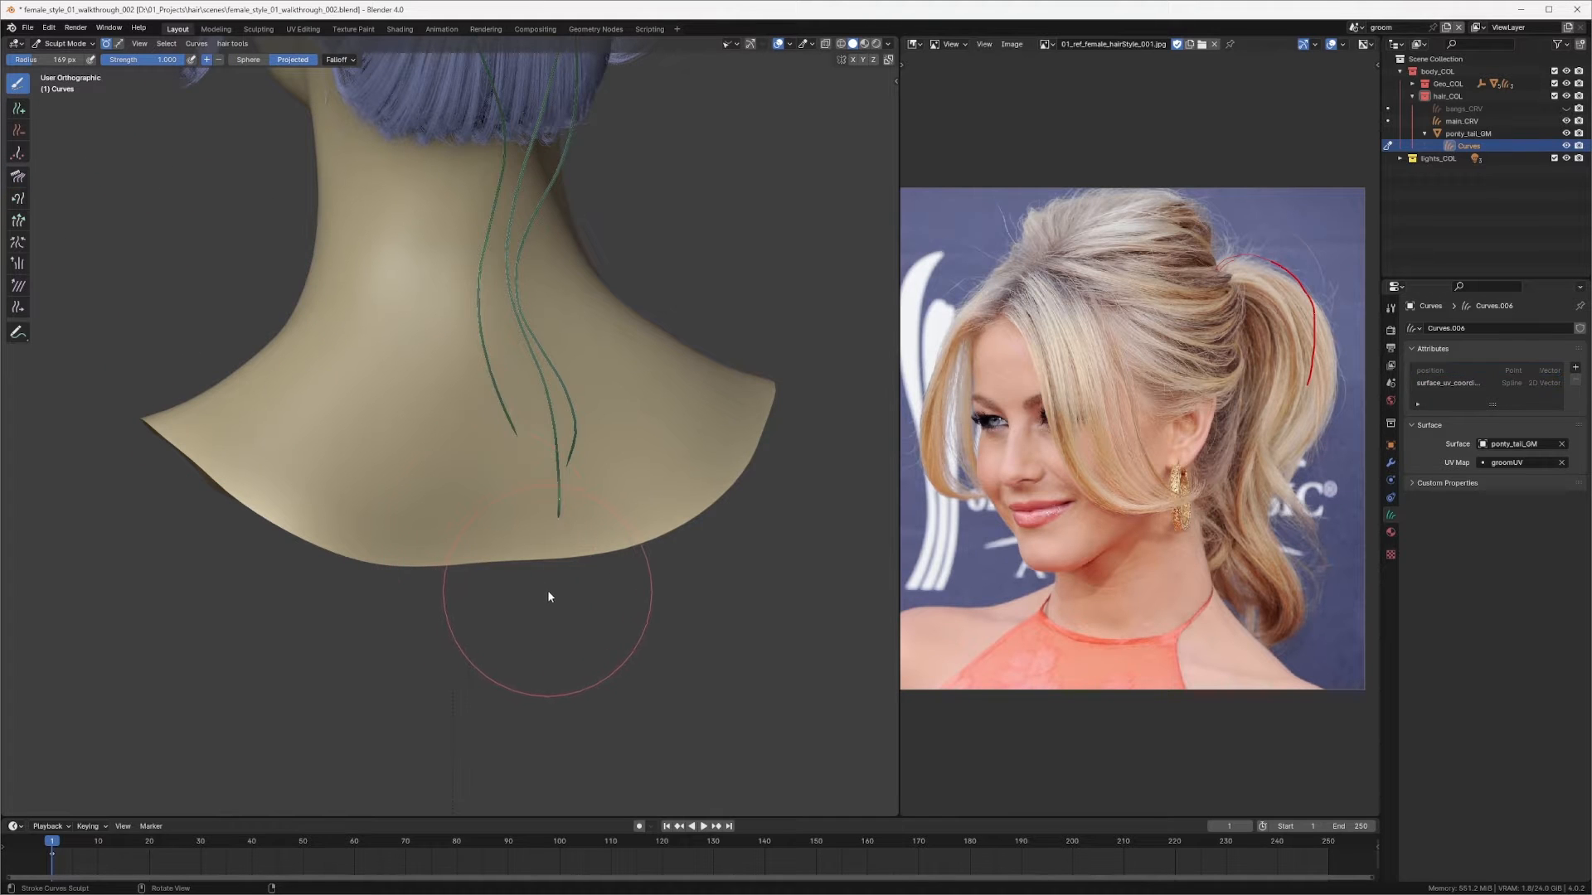
left_click(119, 43)
left_click(353, 60)
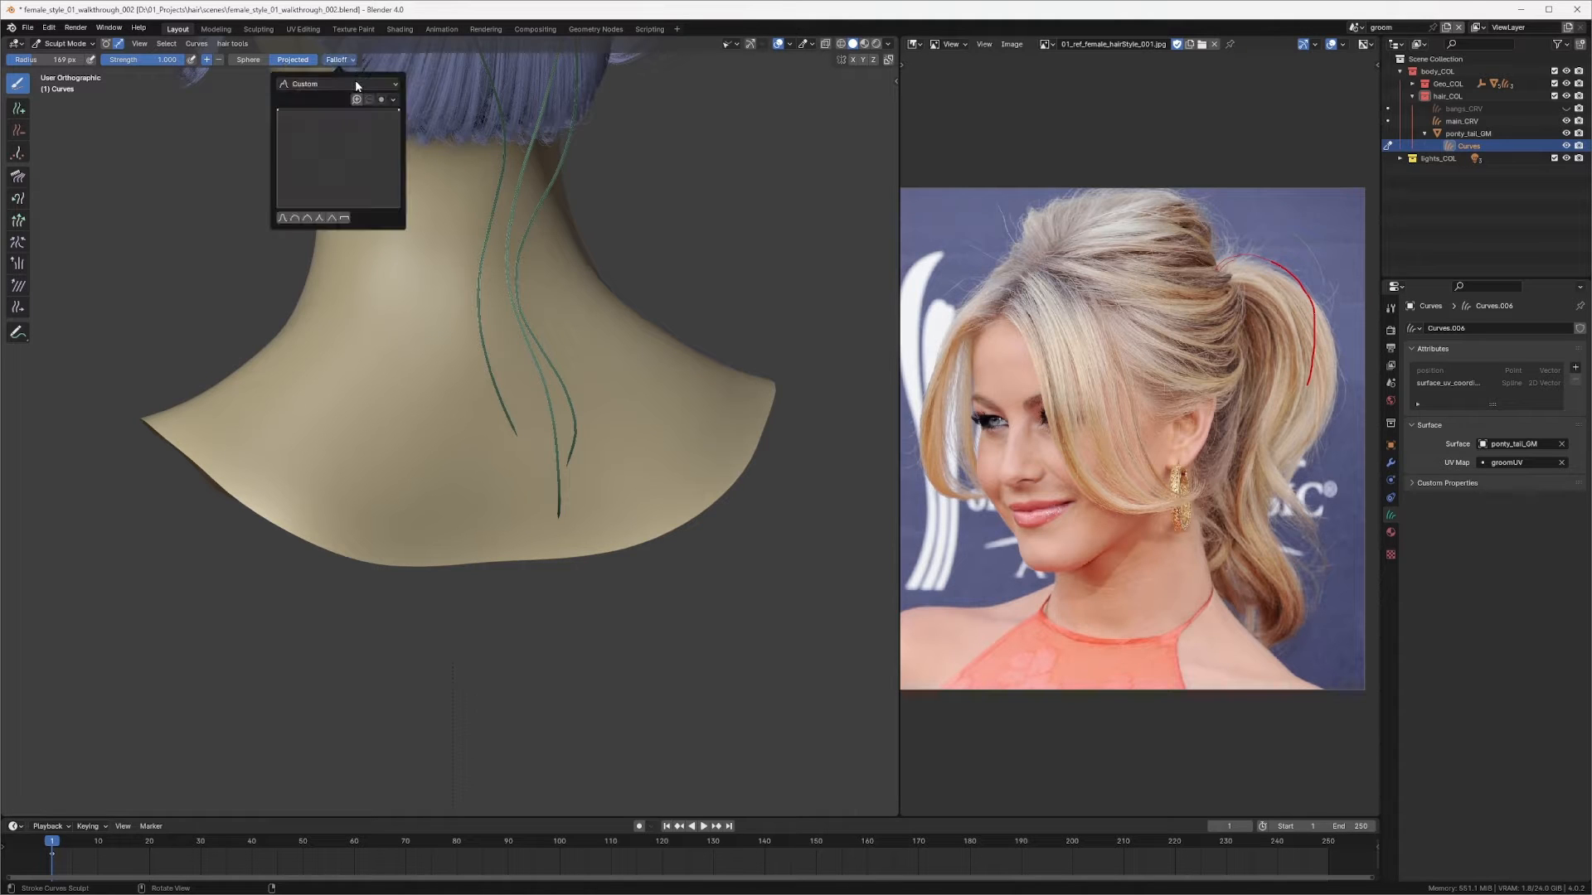
left_click(354, 80)
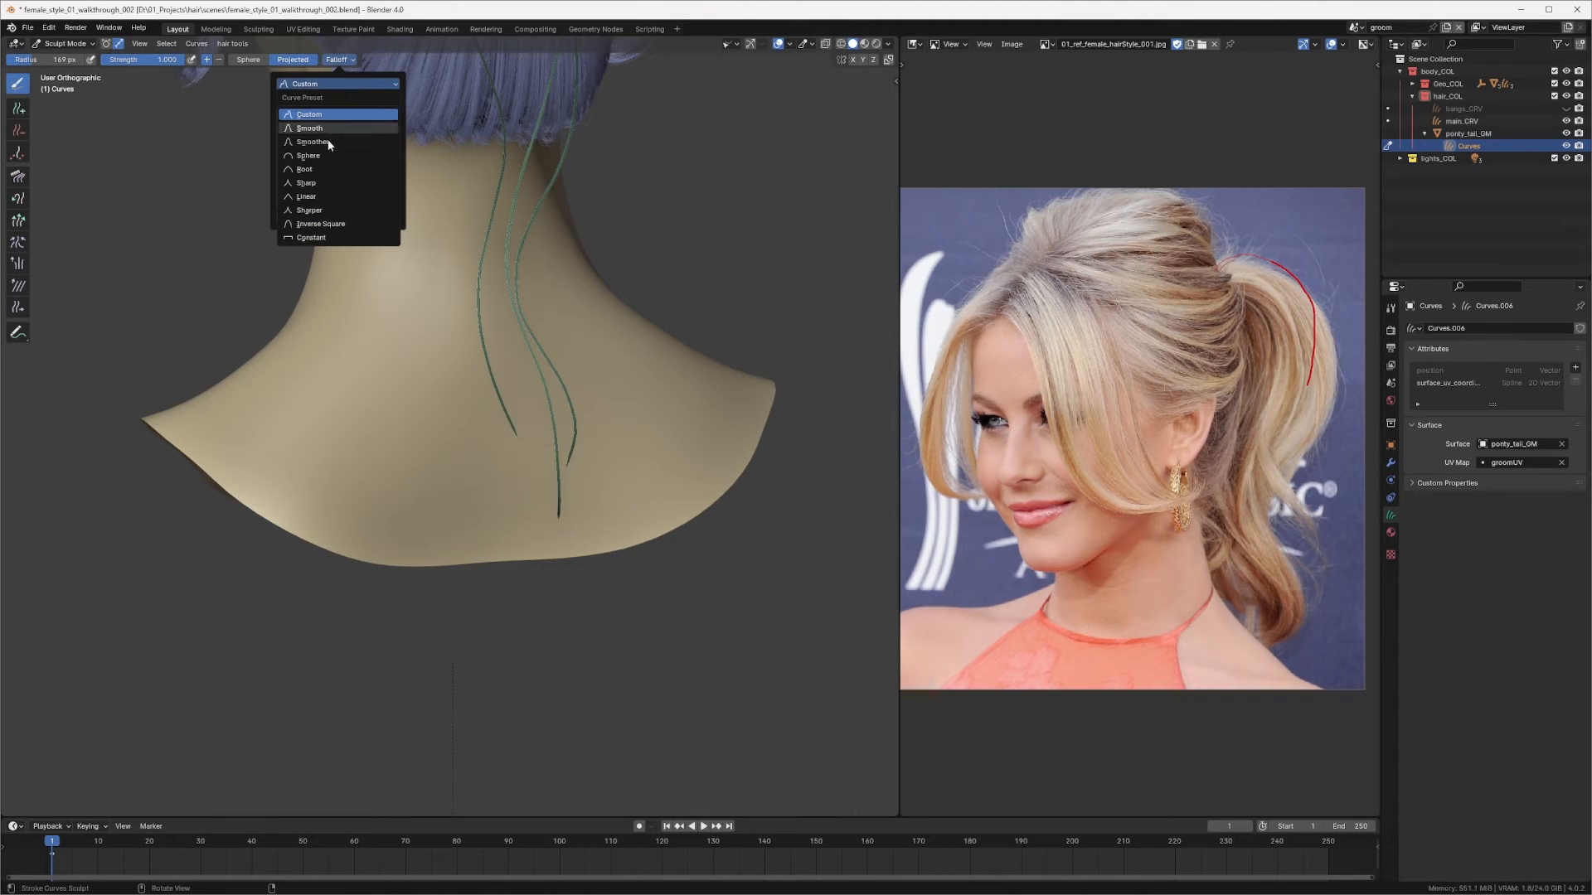
left_click(540, 575)
middle_click_drag(551, 593, 558, 540)
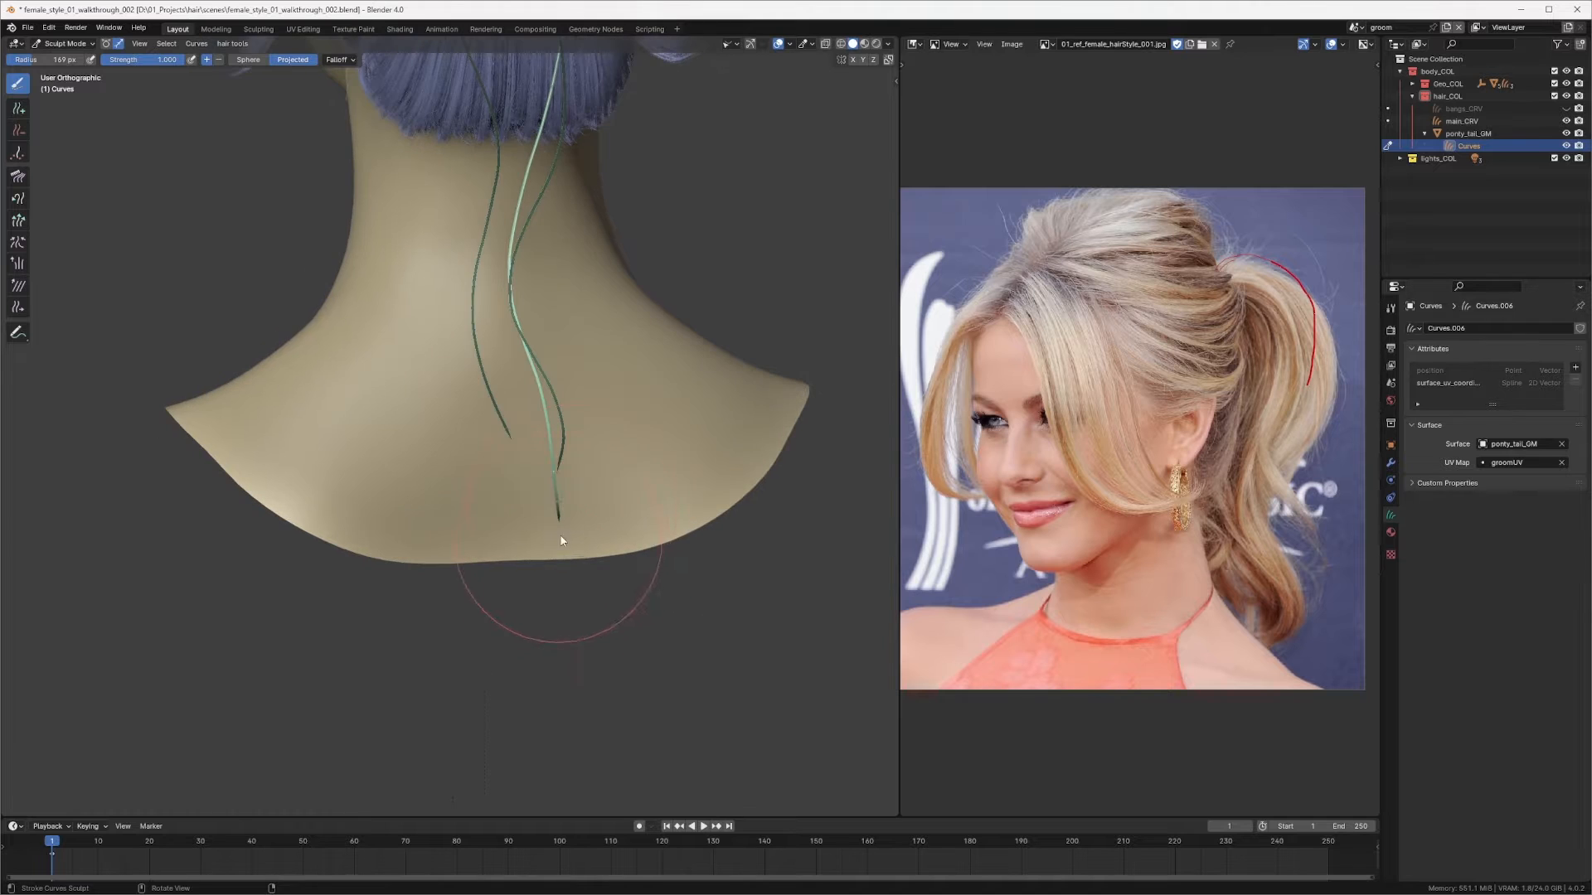
Step: Switch to Comb and comb the selected strand's lower end toward the neck from the back view
key("q")
left_click(593, 462)
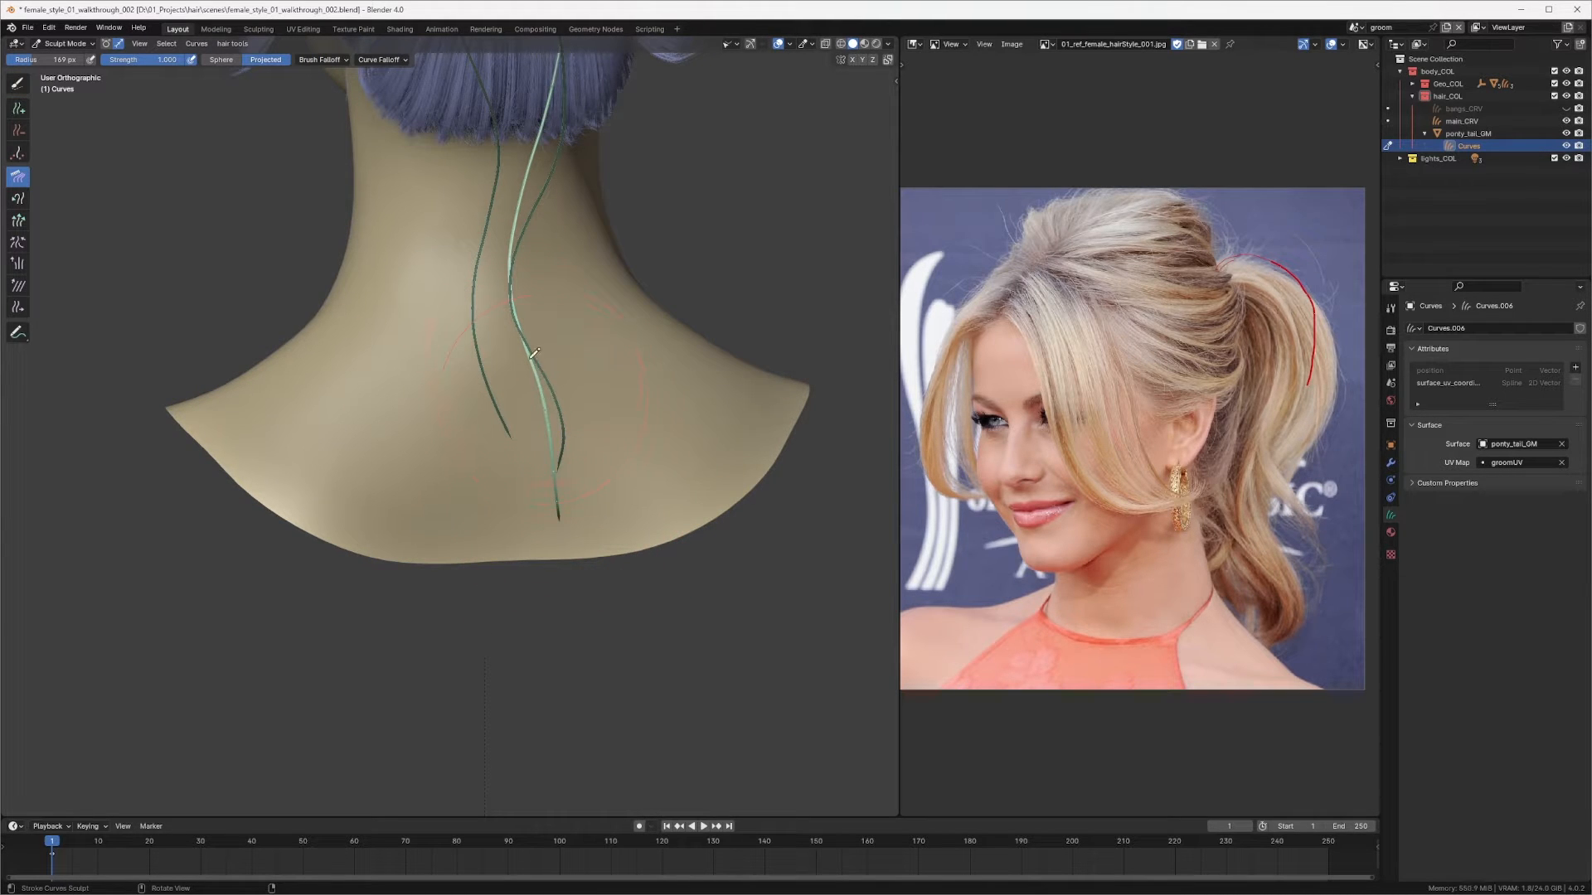
left_click_drag(530, 358, 543, 411)
mouse_move(549, 411)
right_mouse_down()
mouse_move(531, 354)
mouse_move(556, 508)
right_mouse_up()
left_click_drag(592, 530, 557, 560)
left_click_drag(605, 487, 558, 558)
Step: Paint-select another strand, switch to Comb, and comb its lower end from the side view
mouse_move(477, 580)
middle_mouse_down()
mouse_move(578, 512)
mouse_move(519, 455)
mouse_move(455, 433)
mouse_move(430, 381)
middle_mouse_up()
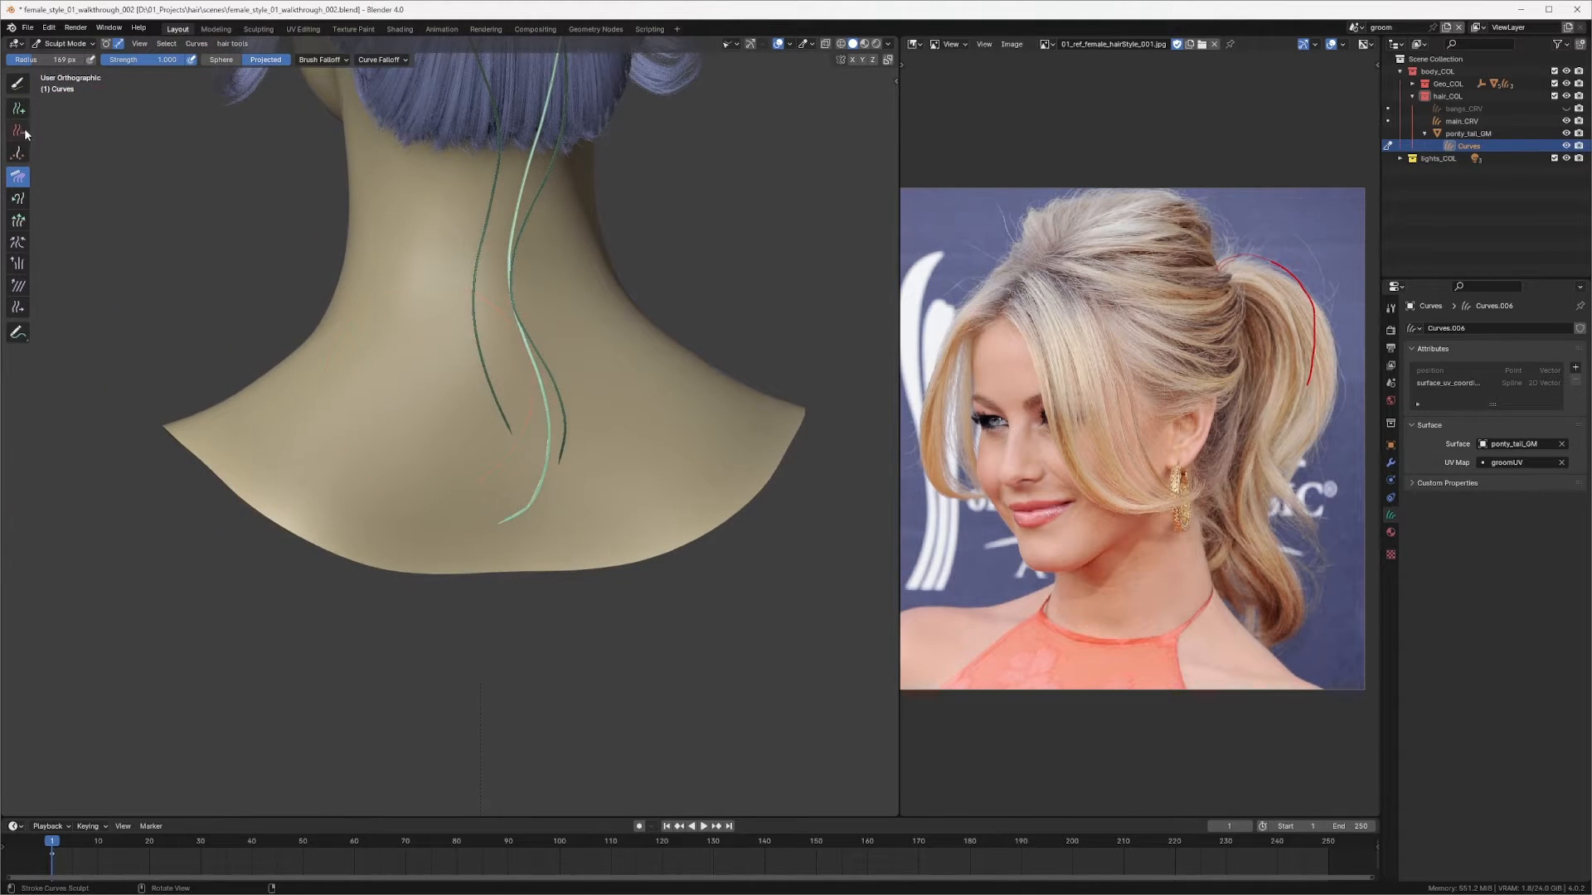
left_click(18, 84)
left_click(410, 403)
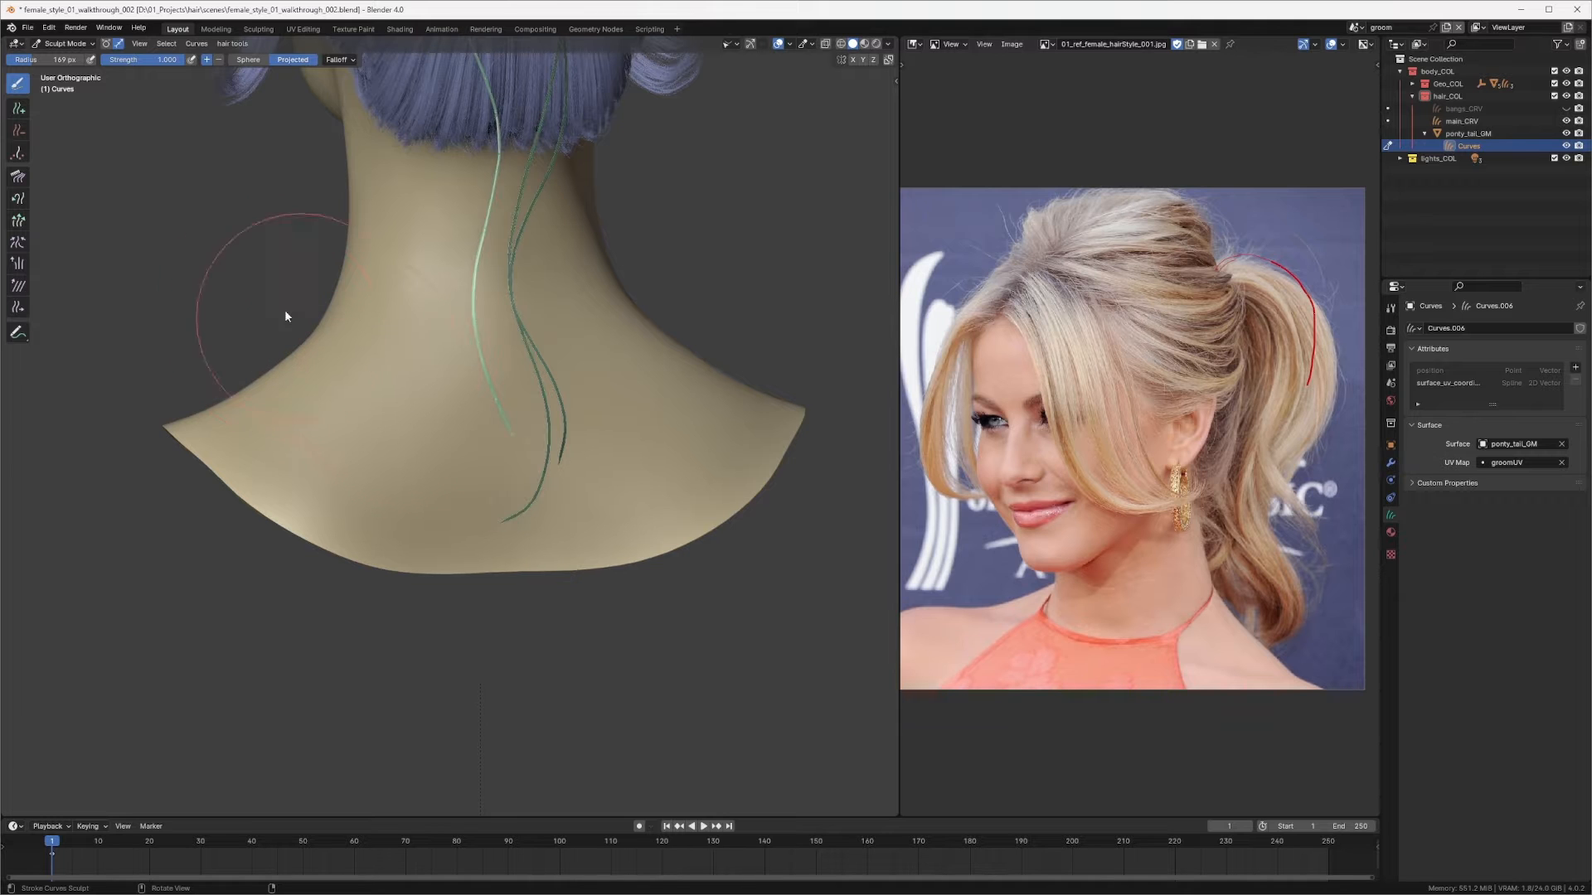
key("q")
left_click(445, 372)
middle_click_drag(432, 375, 494, 321)
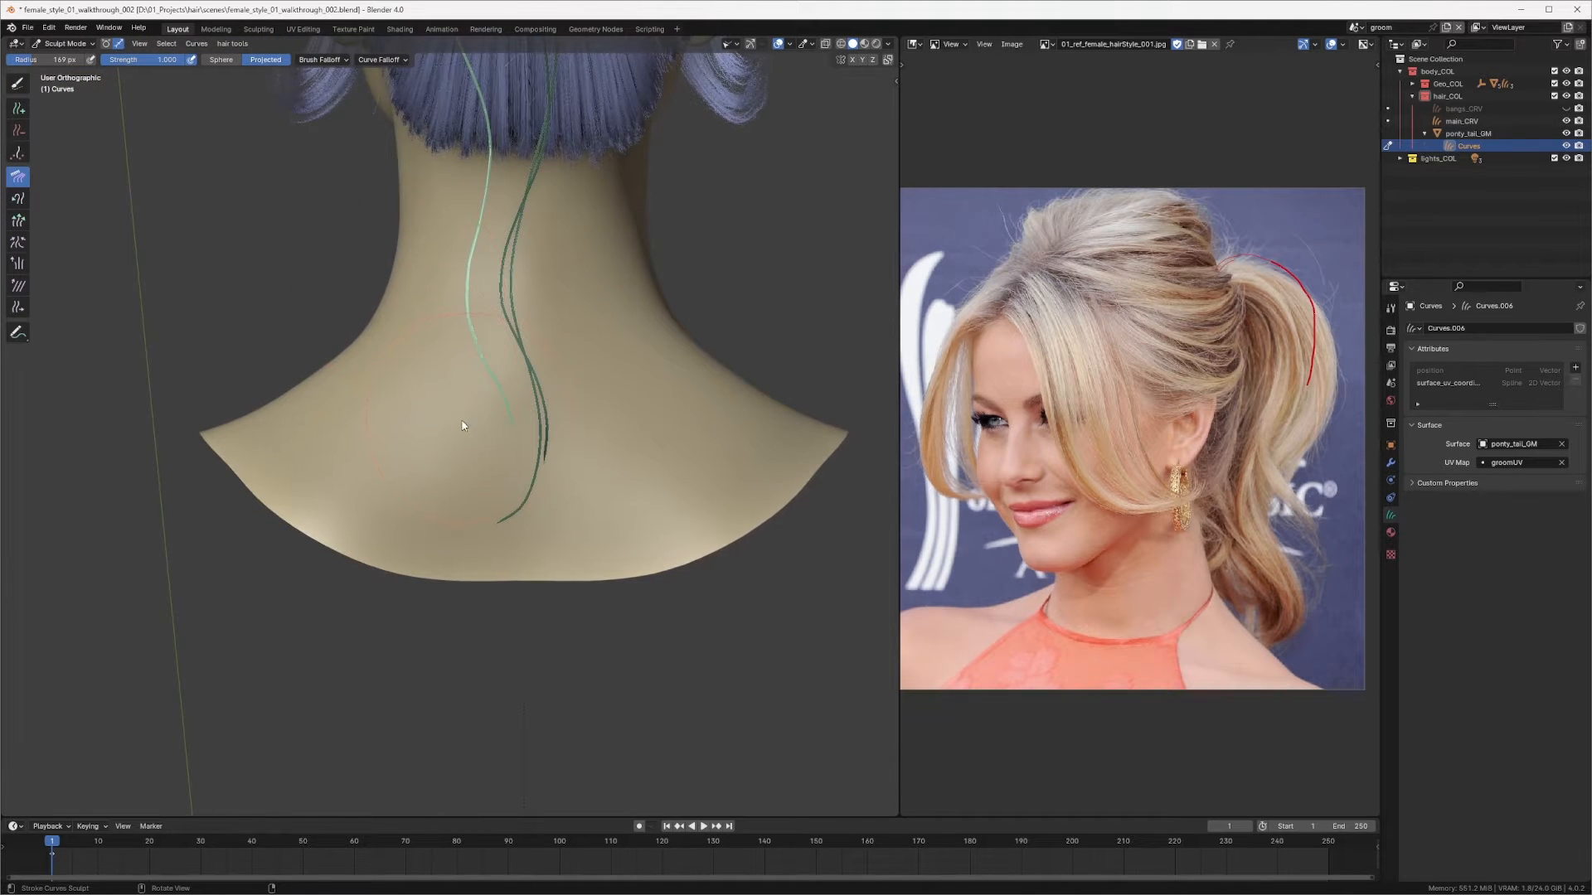
mouse_move(462, 425)
middle_mouse_down()
mouse_move(605, 373)
mouse_move(575, 345)
mouse_move(668, 345)
mouse_move(630, 344)
middle_mouse_up()
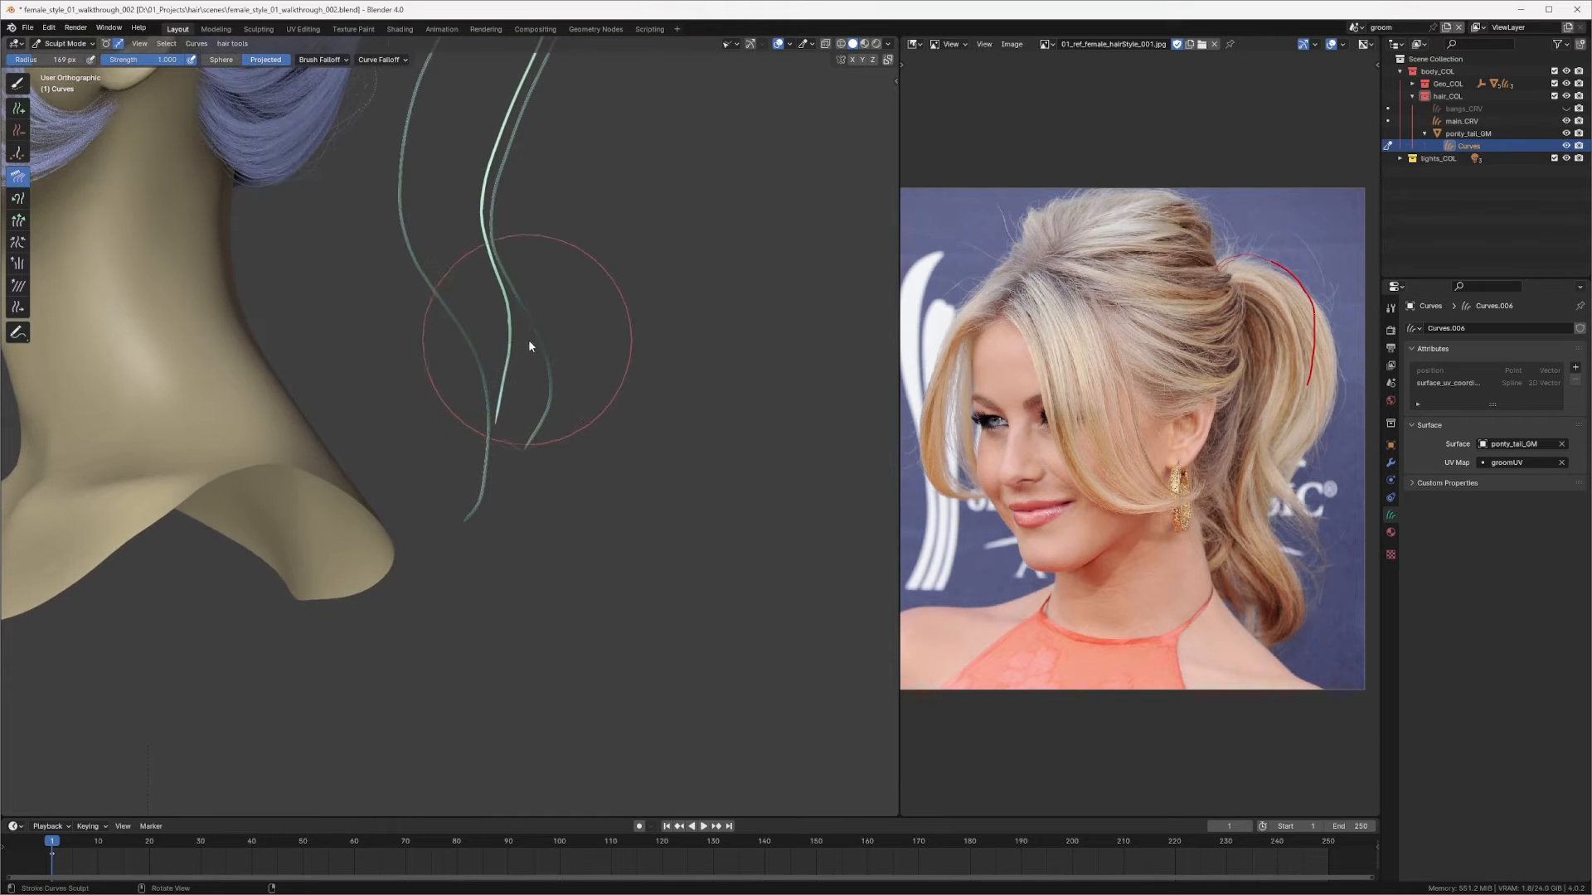
middle_click_drag(529, 340, 548, 349)
left_click_drag(533, 321, 531, 395)
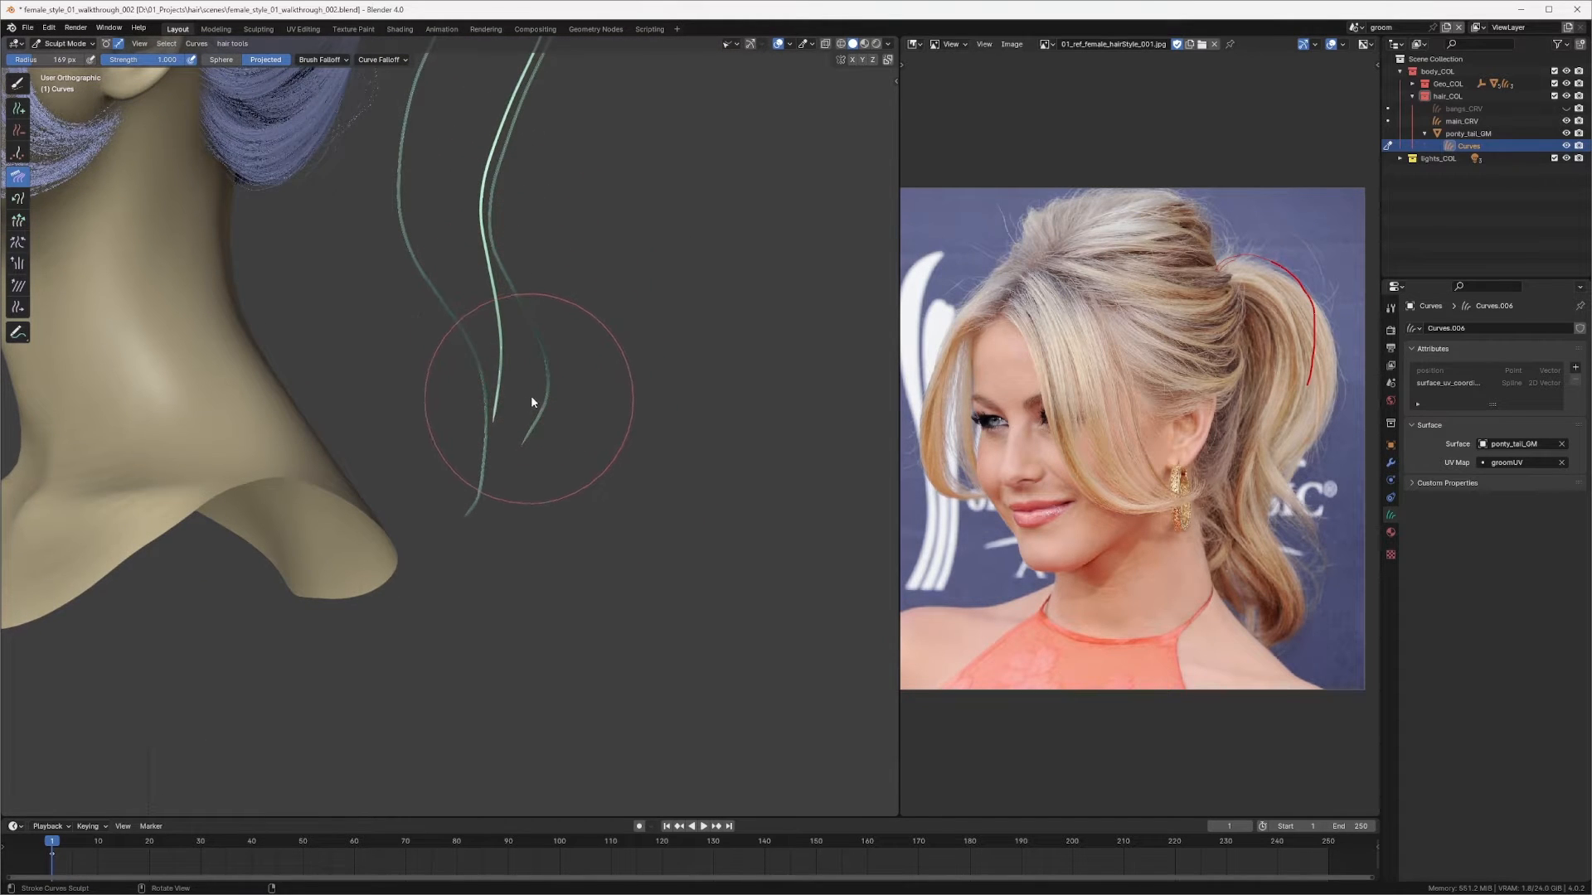
Step: Switch to the Snake Hook tool and pull the selected strand's lower end further down
key("shift+space")
left_click(499, 423)
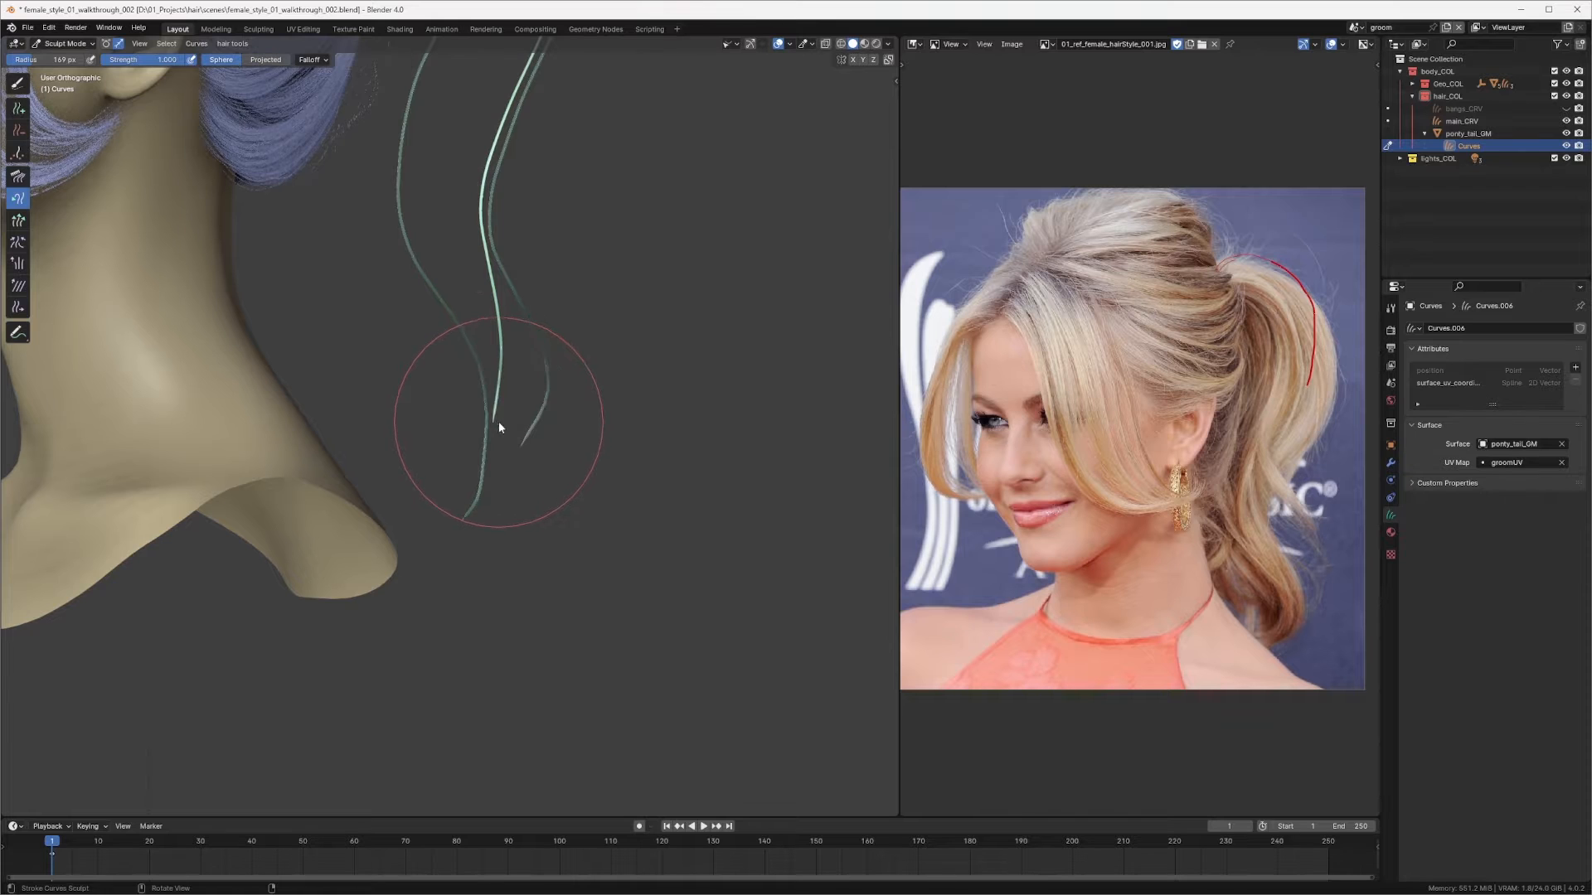
left_click_drag(489, 408, 481, 493)
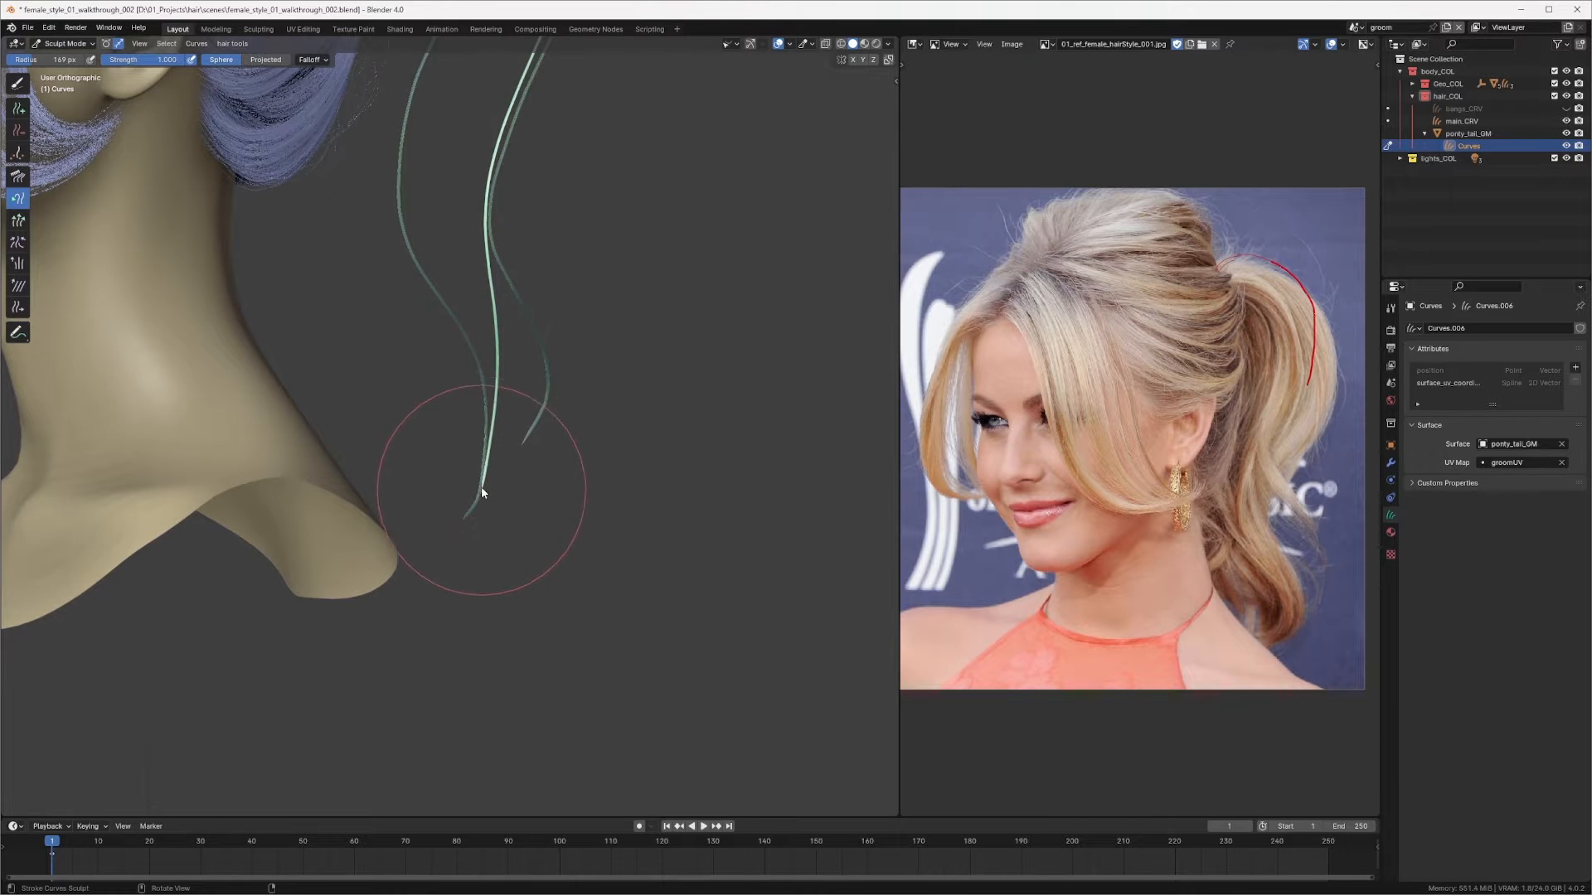
Step: Switch back to Comb and comb the strand's lower end in toward the neck from the side view
key("shift+space")
left_click(460, 425)
middle_click_drag(459, 425, 444, 380)
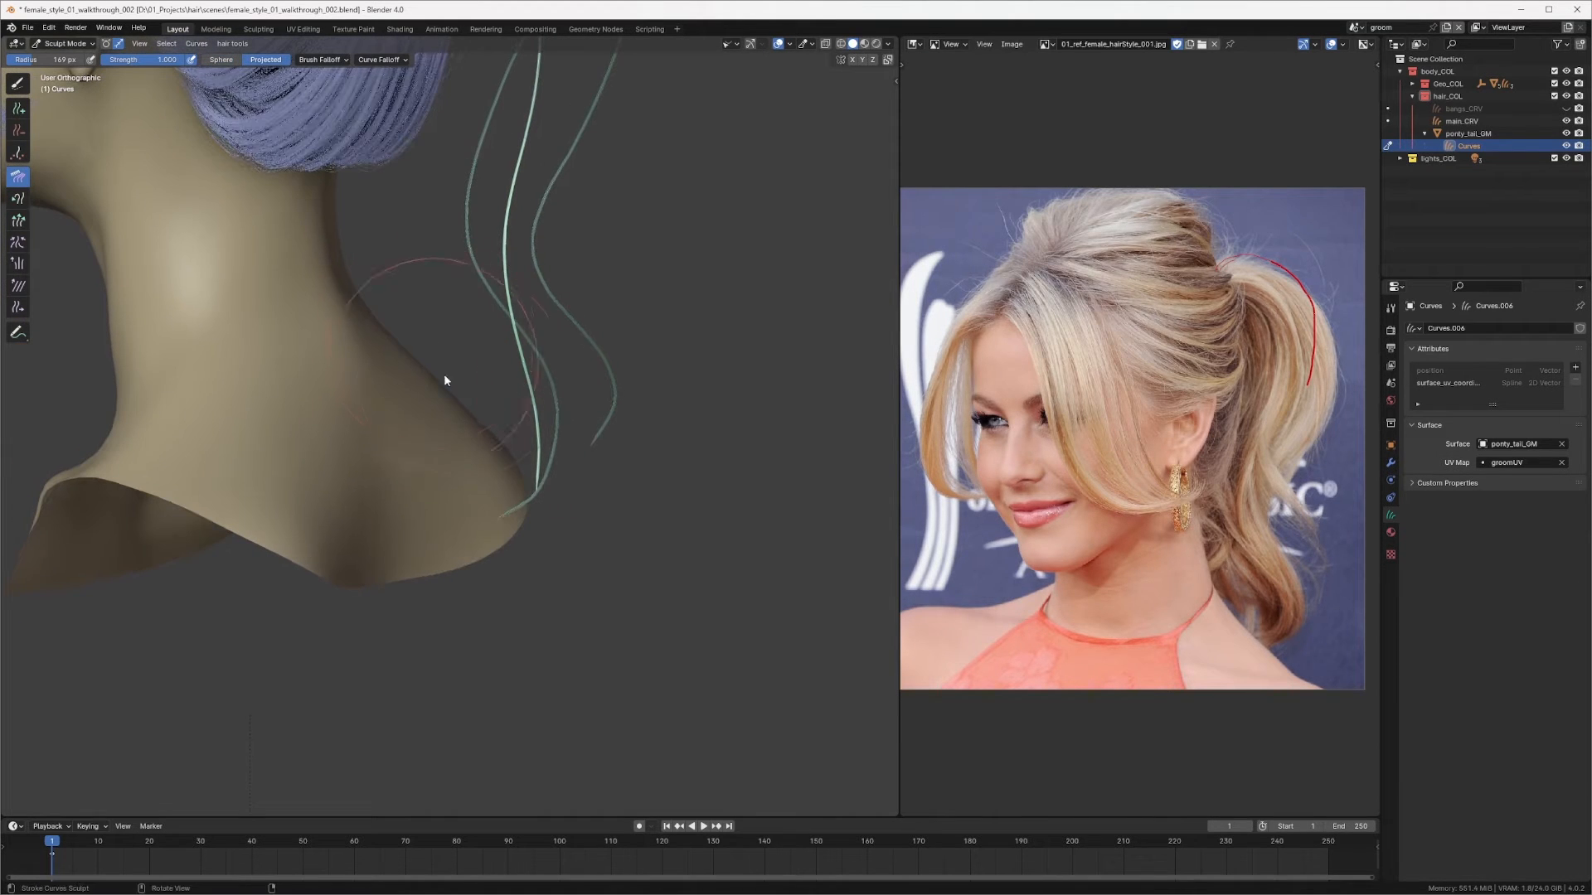
left_click_drag(444, 374, 505, 408)
mouse_move(441, 324)
left_mouse_down()
mouse_move(493, 381)
mouse_move(499, 441)
left_mouse_up()
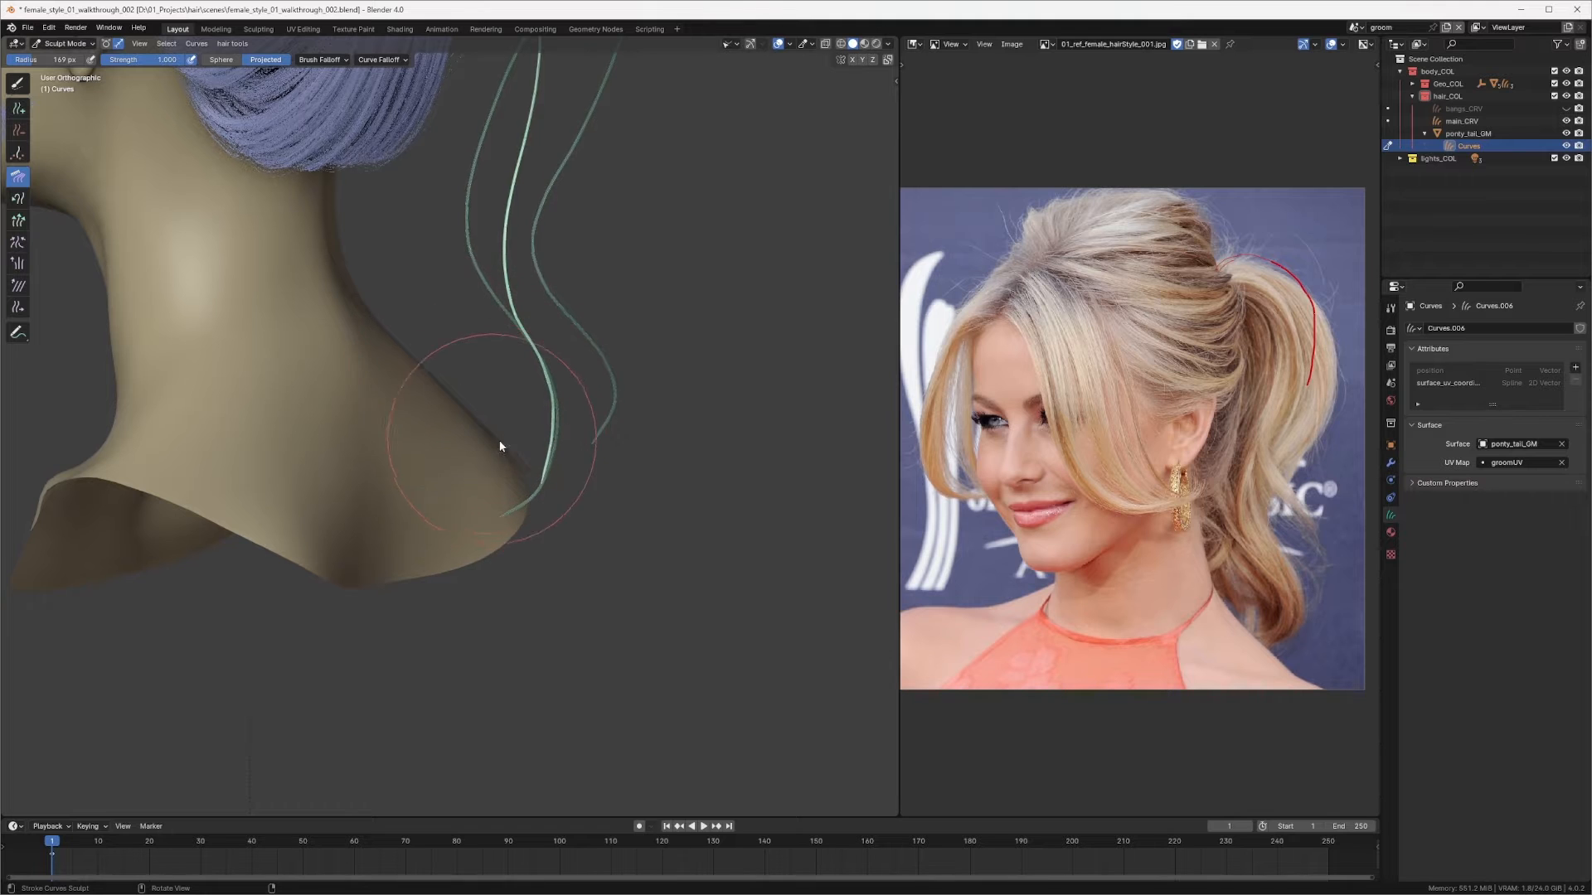
middle_click_drag(500, 446, 440, 386)
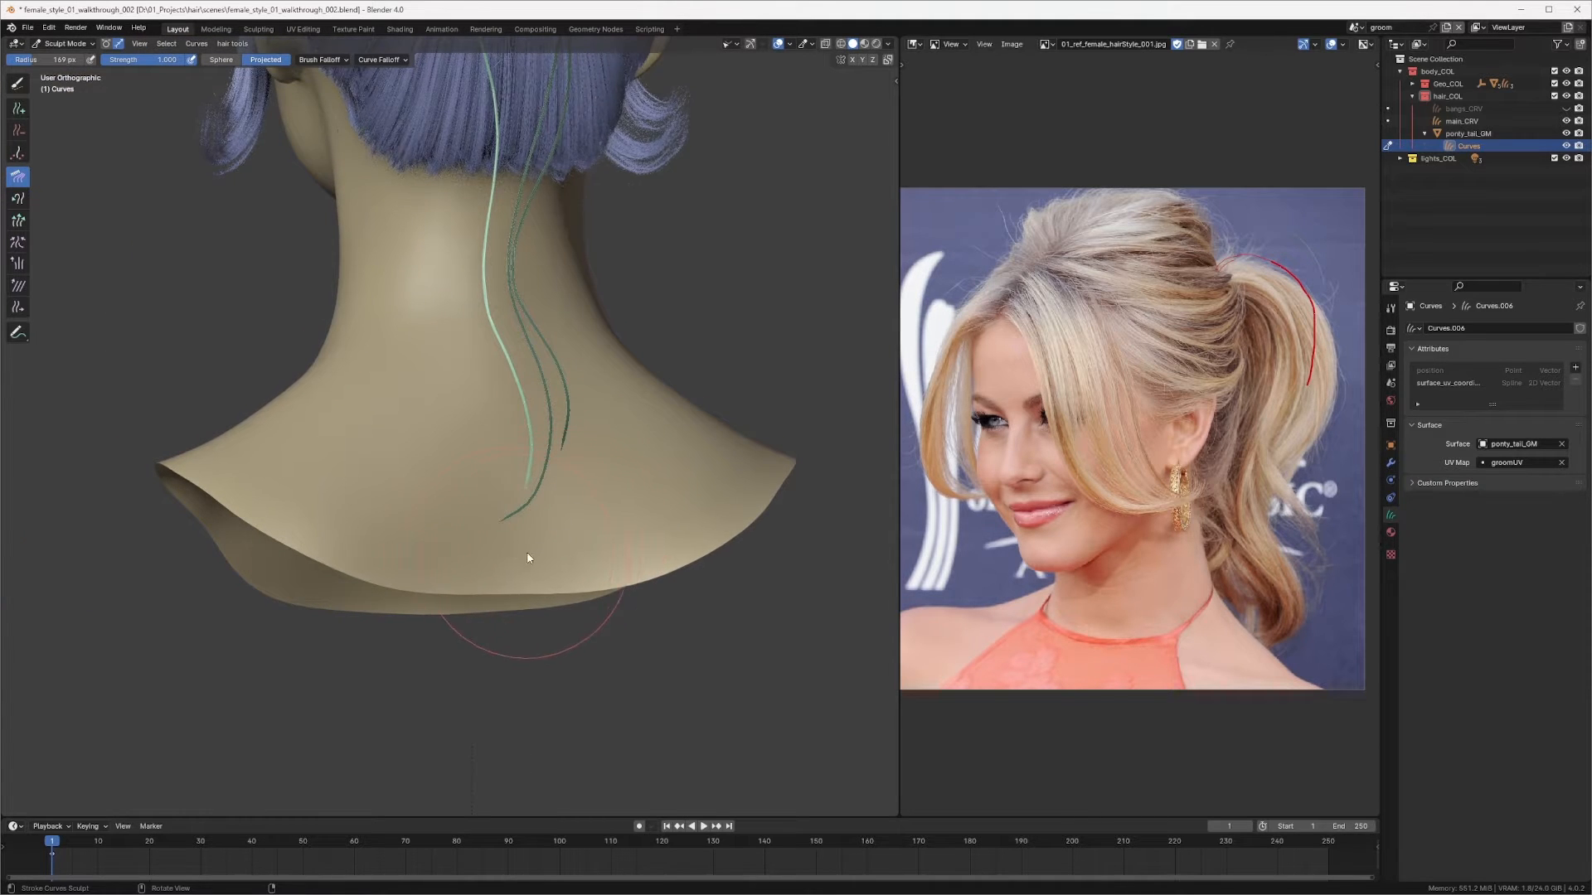
Step: Shrink the Comb brush radius and comb the strand's tip from the side view
middle_click_drag(472, 476, 508, 221)
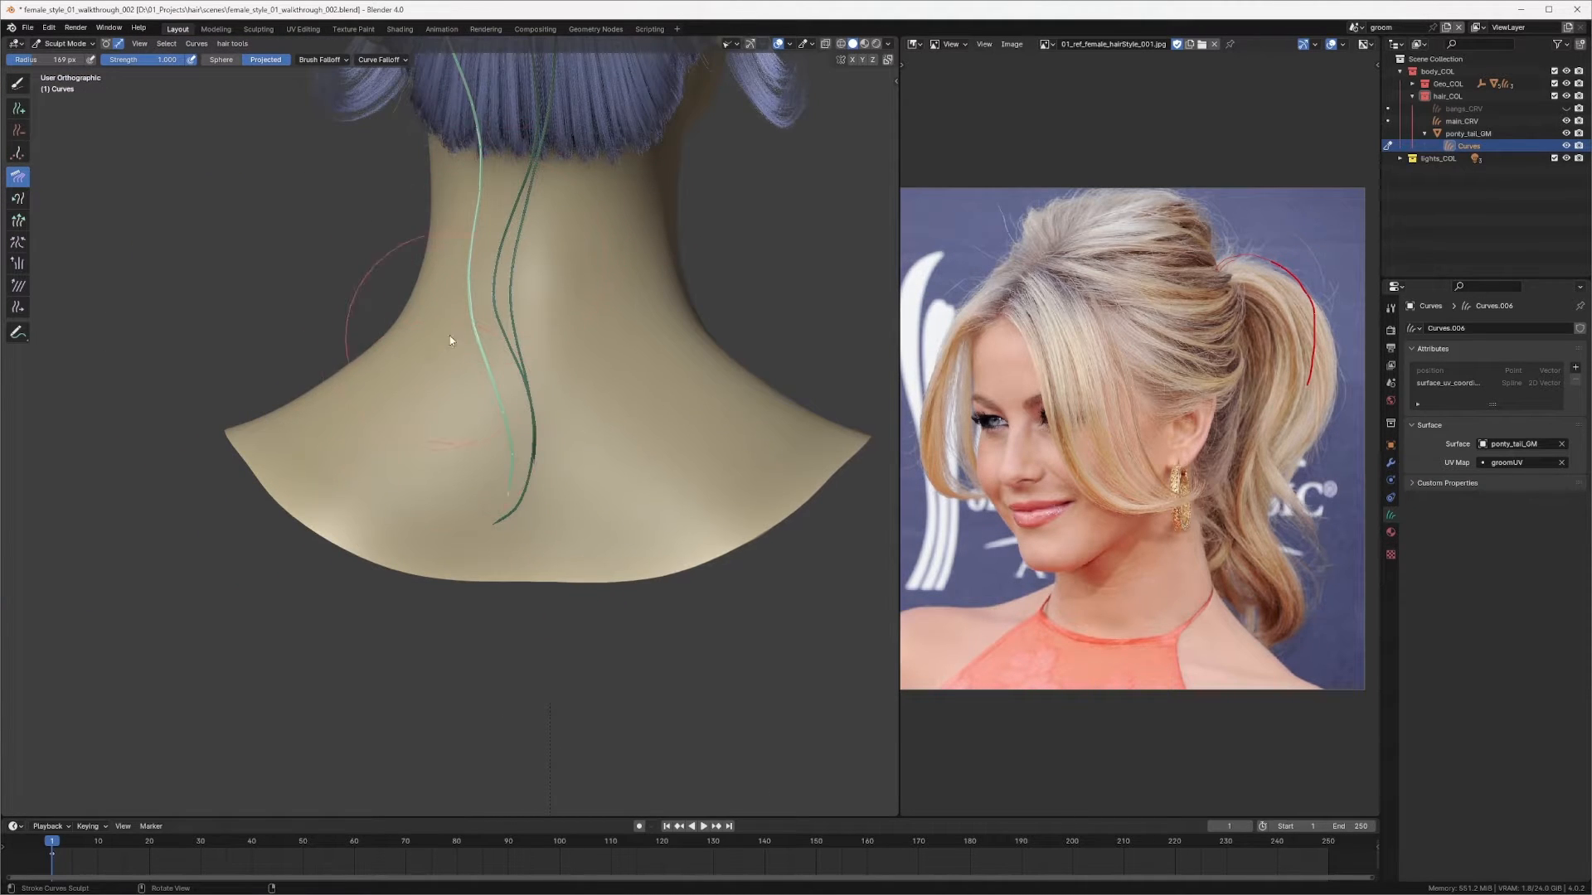
middle_click_drag(450, 340, 341, 331)
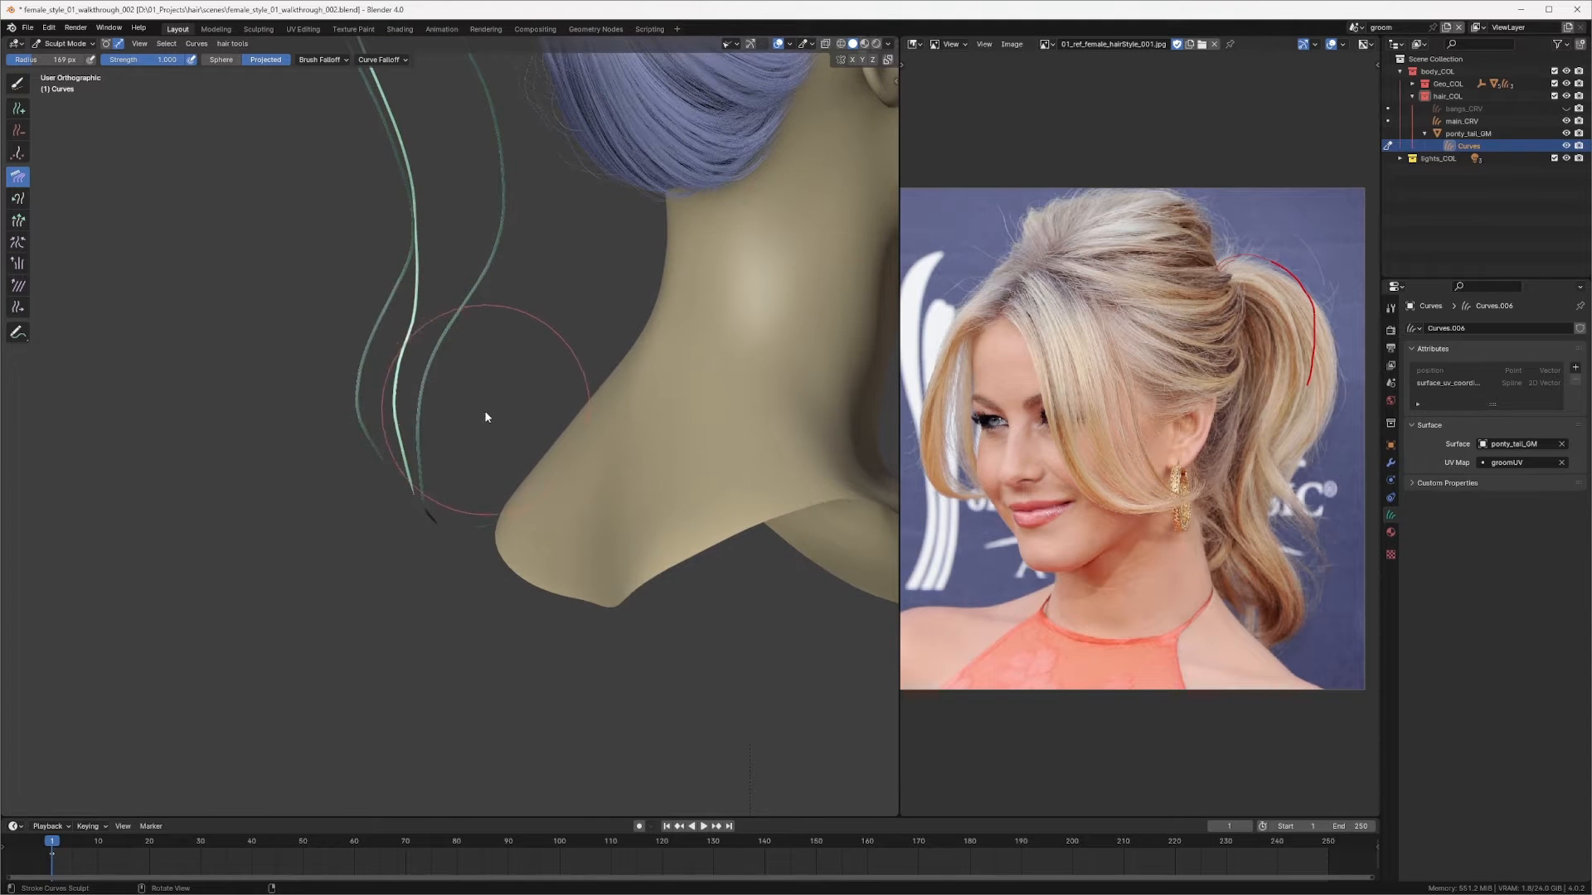
left_click_drag(466, 414, 454, 418)
key("f")
left_click(440, 410)
mouse_move(421, 436)
middle_mouse_down()
mouse_move(357, 410)
mouse_move(332, 450)
mouse_move(371, 355)
mouse_move(444, 394)
middle_mouse_up()
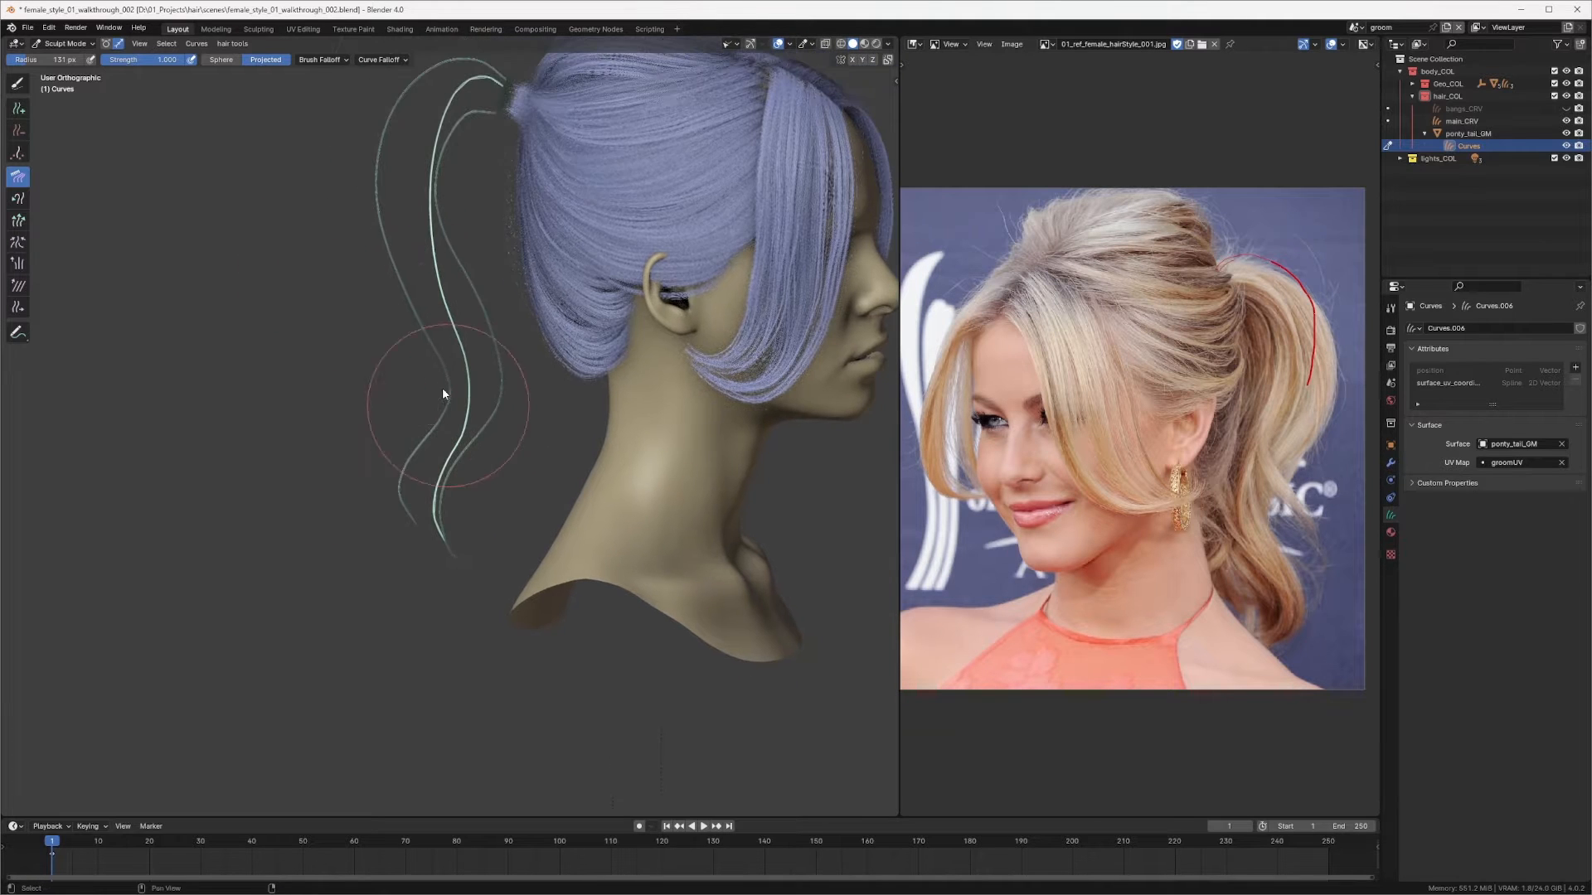
Step: Comb the strand from the back and side views so it hangs closer behind the neck
left_click_drag(445, 123, 407, 326)
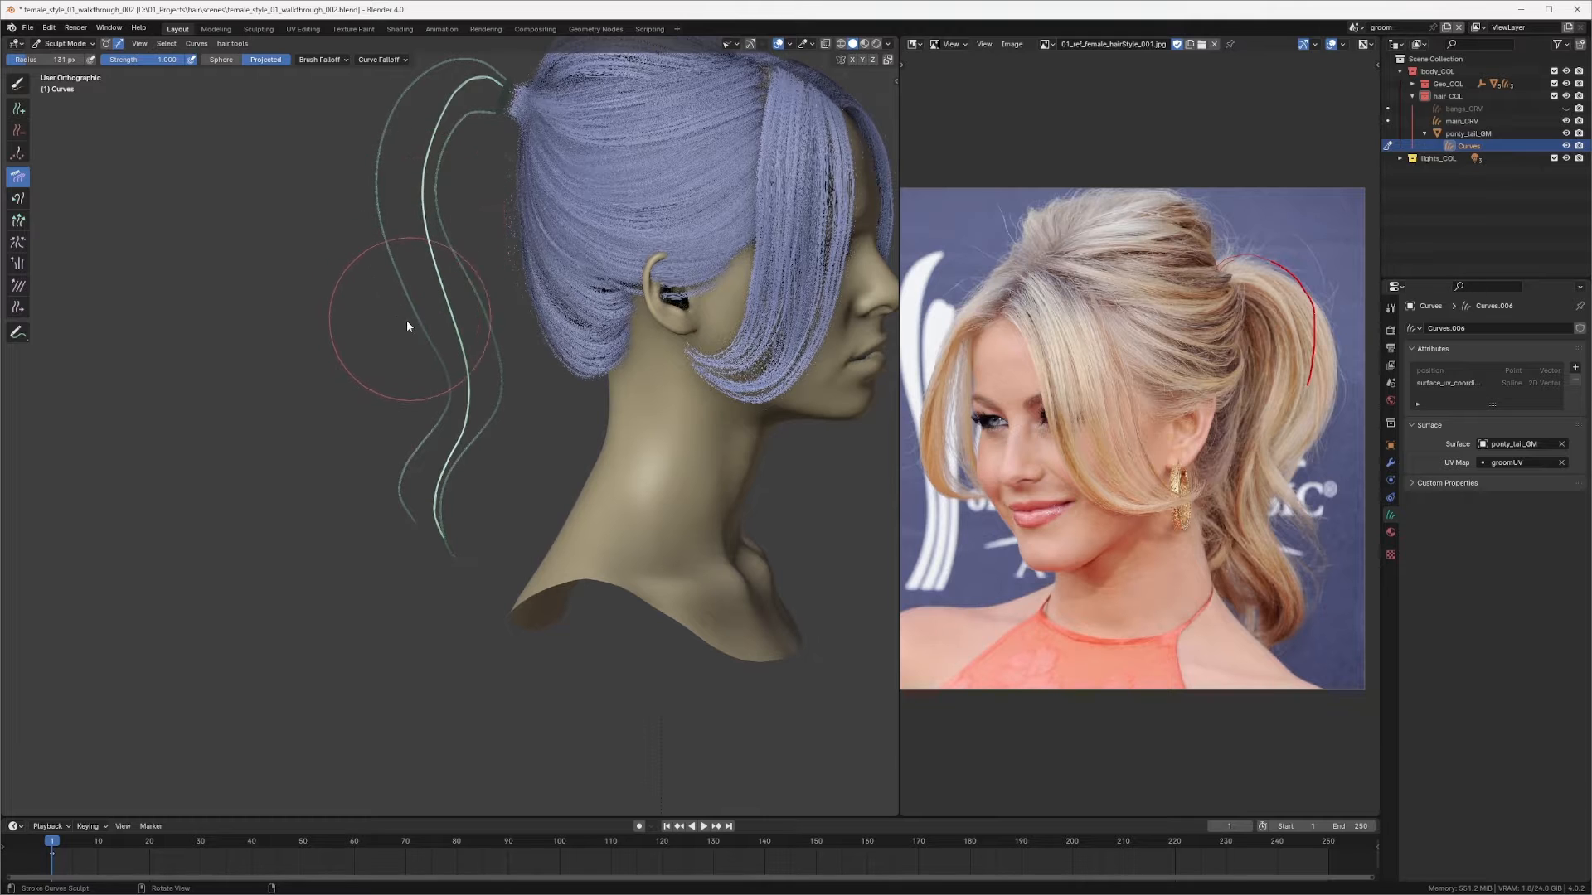
mouse_move(406, 326)
middle_mouse_down()
mouse_move(580, 328)
mouse_move(581, 300)
mouse_move(568, 308)
middle_mouse_up()
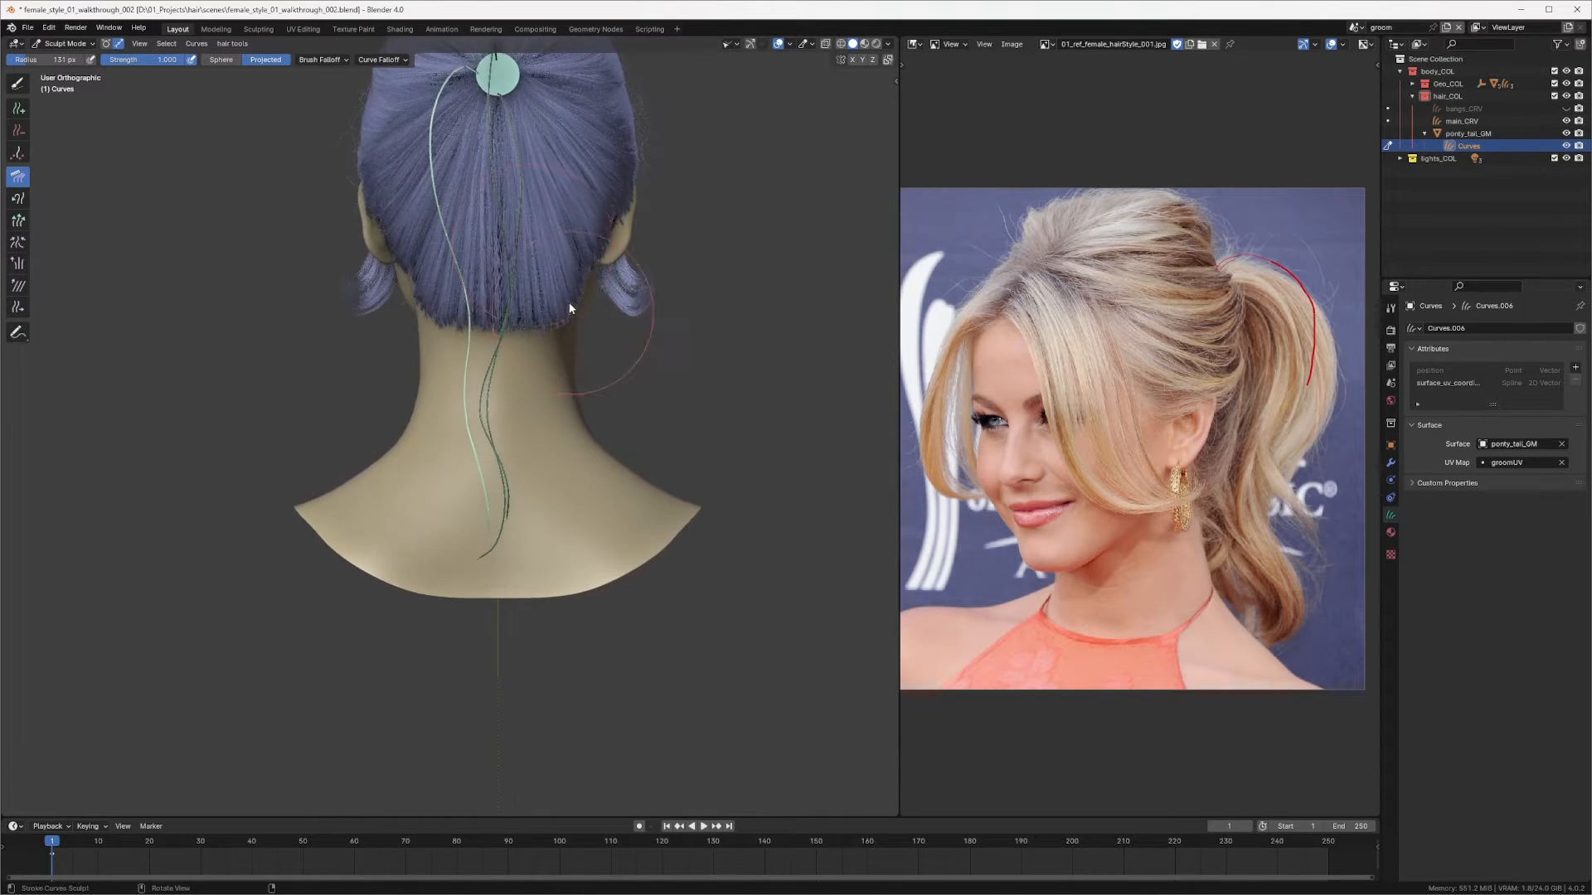
scroll(567, 290, "up", 1)
scroll(530, 418, "up", 2)
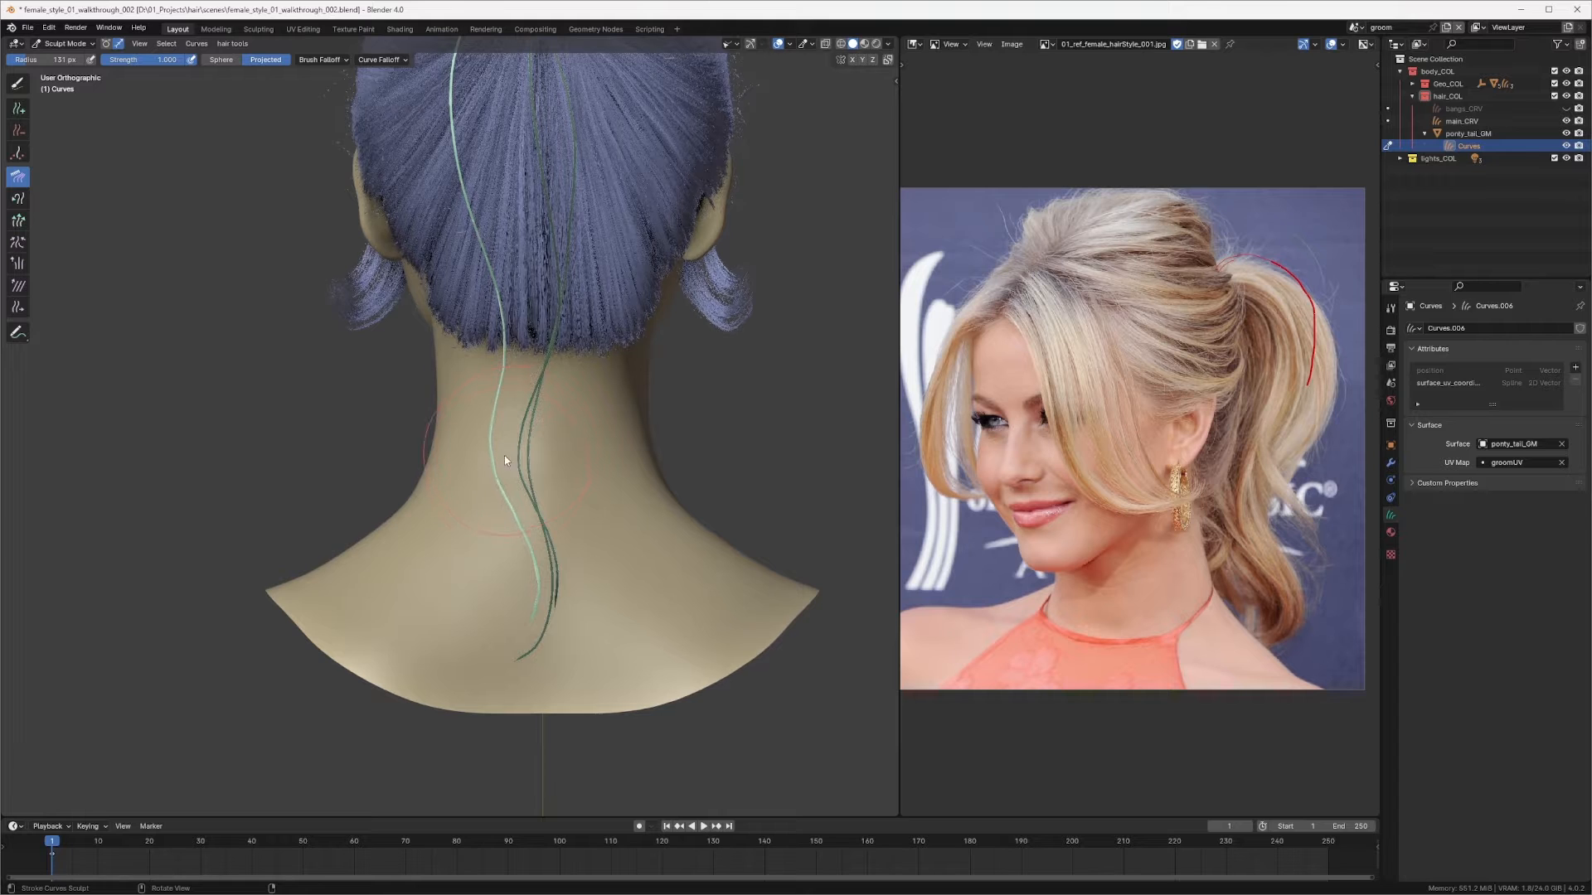
mouse_move(554, 388)
middle_mouse_down()
mouse_move(534, 428)
mouse_move(644, 420)
mouse_move(626, 419)
middle_mouse_up()
scroll(540, 440, "up", 4)
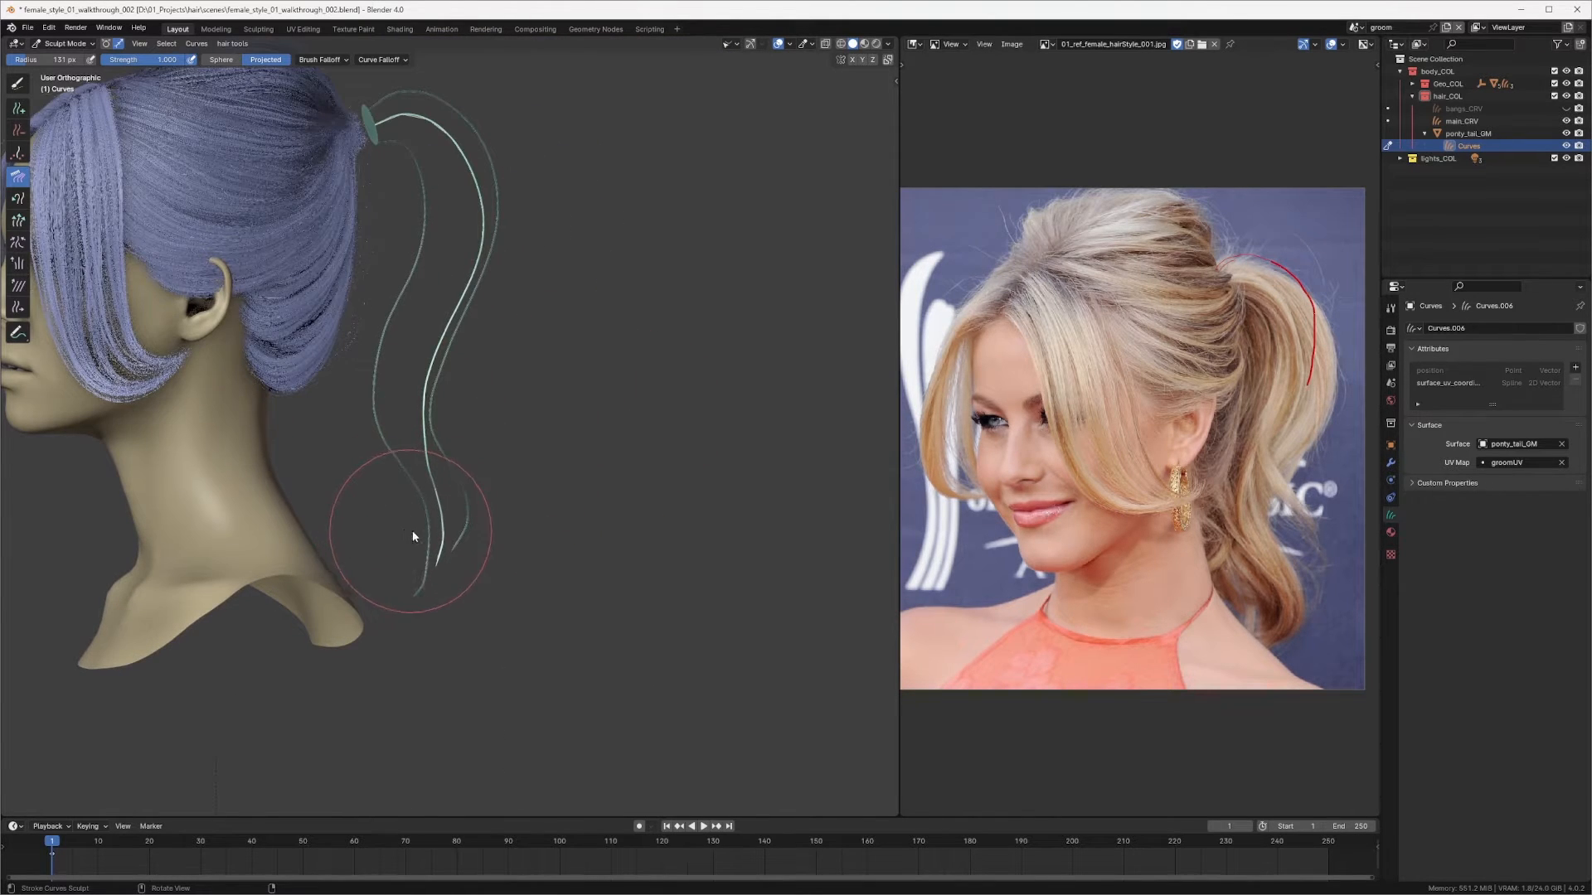
left_click_drag(411, 530, 430, 523)
left_click_drag(476, 420, 458, 421)
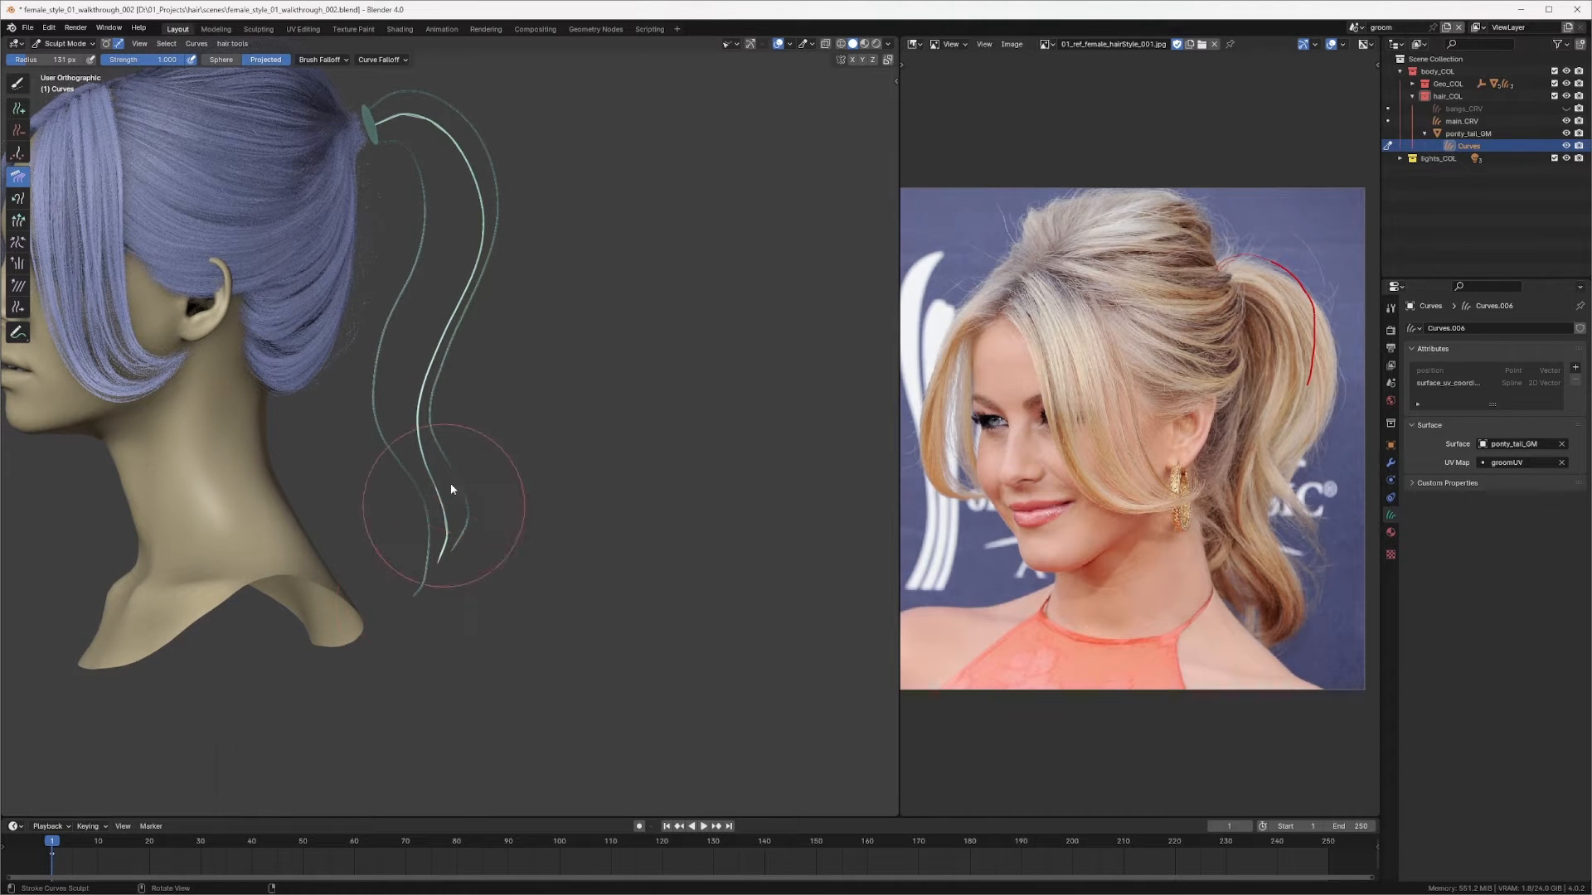
Step: Switch to the Add tool and add a new hair curve on the upper right of the ponytail ring
scroll(464, 431, "down", 3)
middle_click_drag(478, 370, 431, 262)
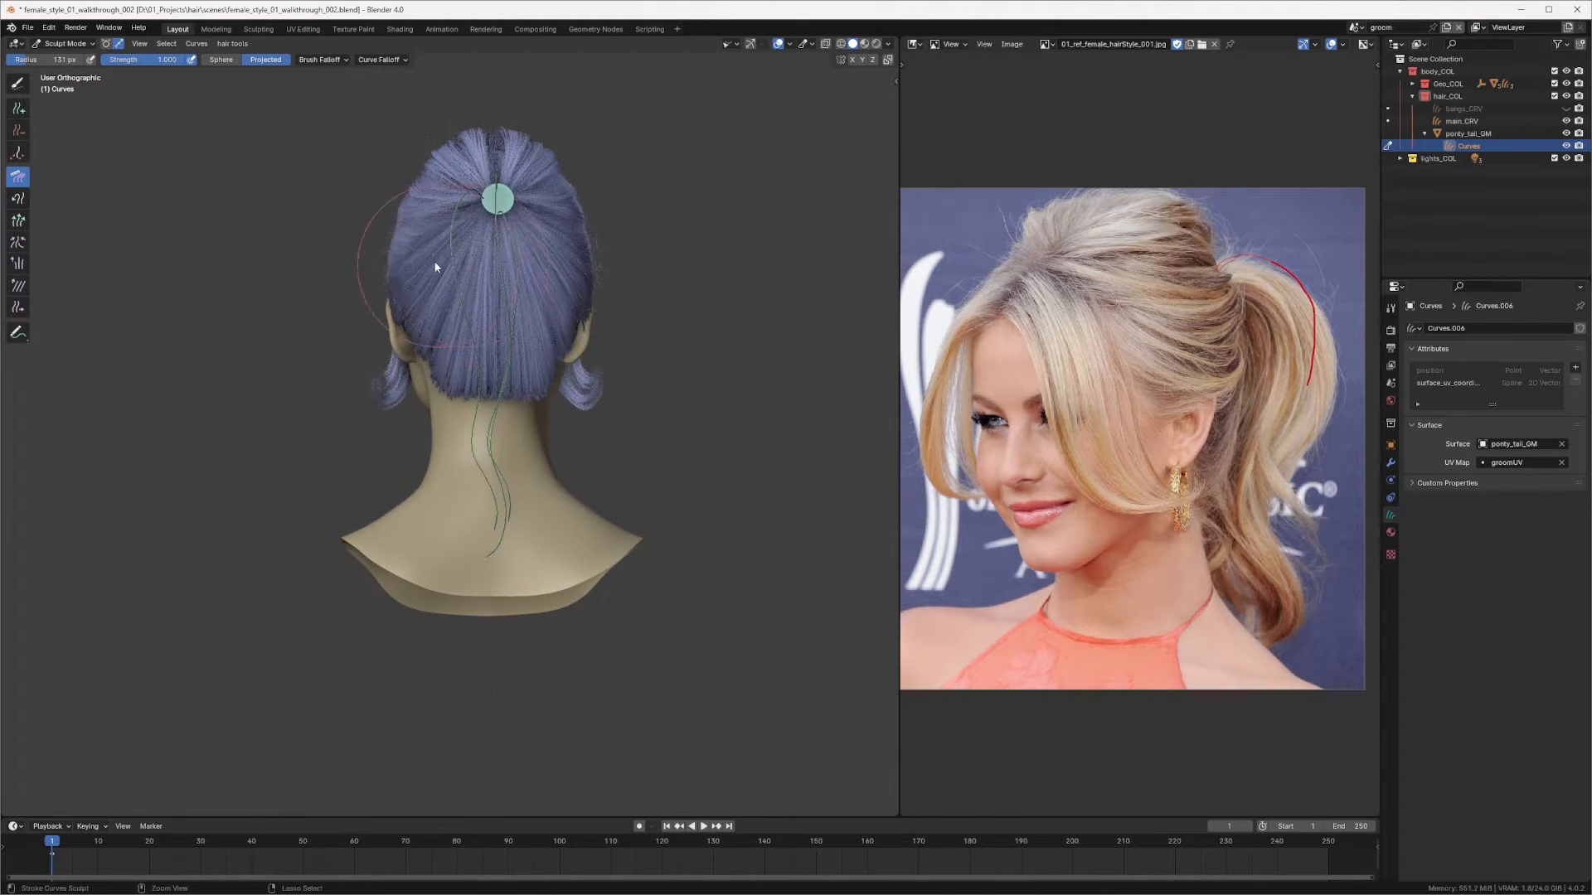
scroll(431, 262, "up", 2)
key("q")
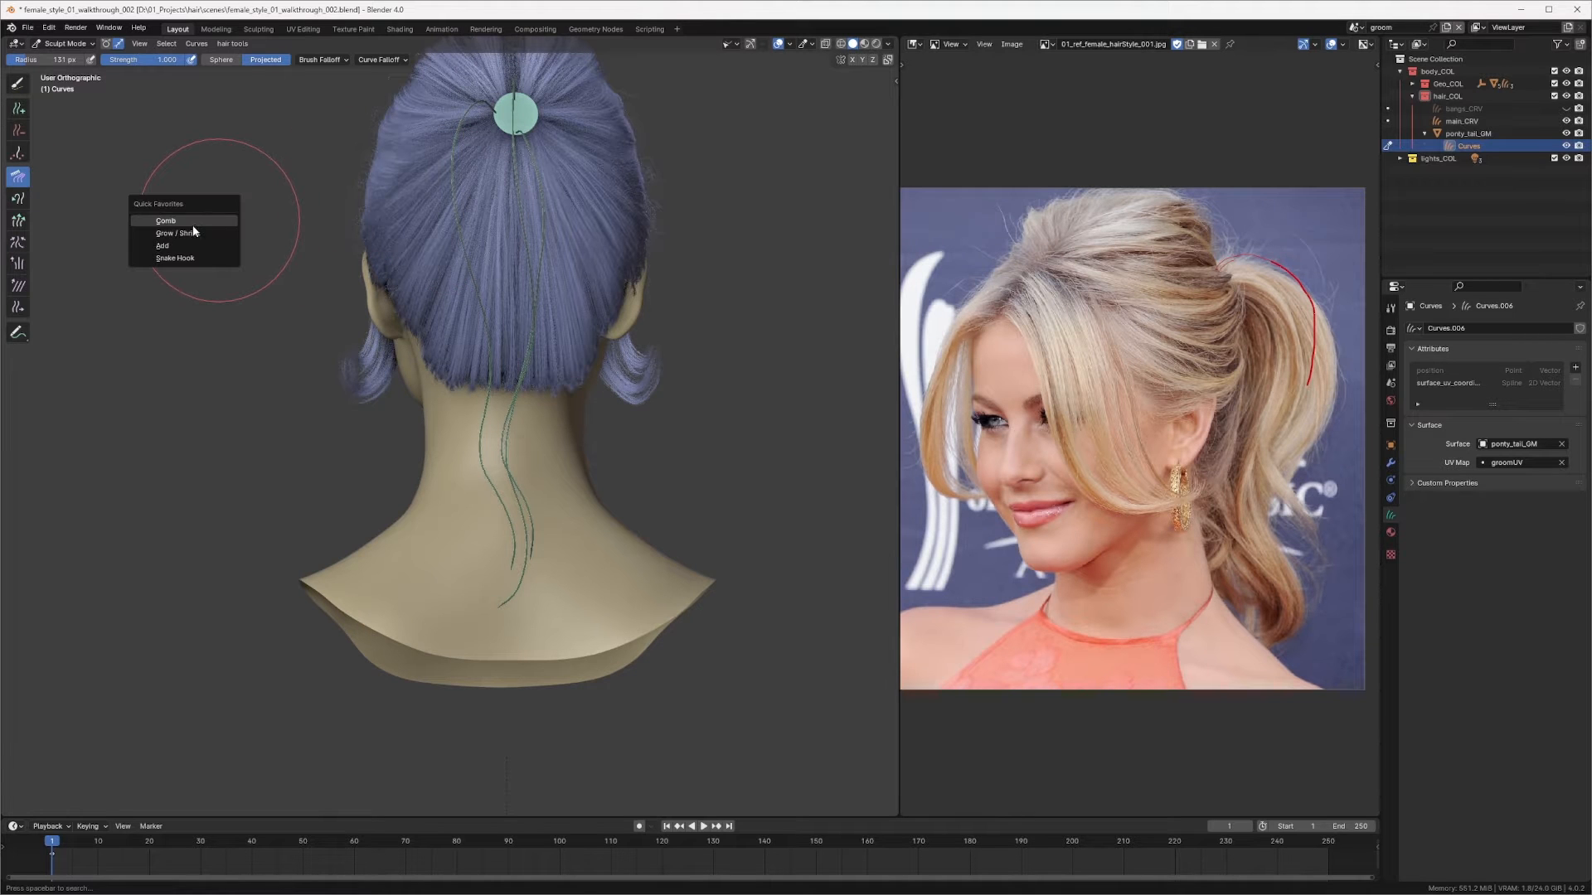
left_click(179, 250)
middle_click_drag(457, 222, 444, 454, "shift")
scroll(572, 274, "up", 3)
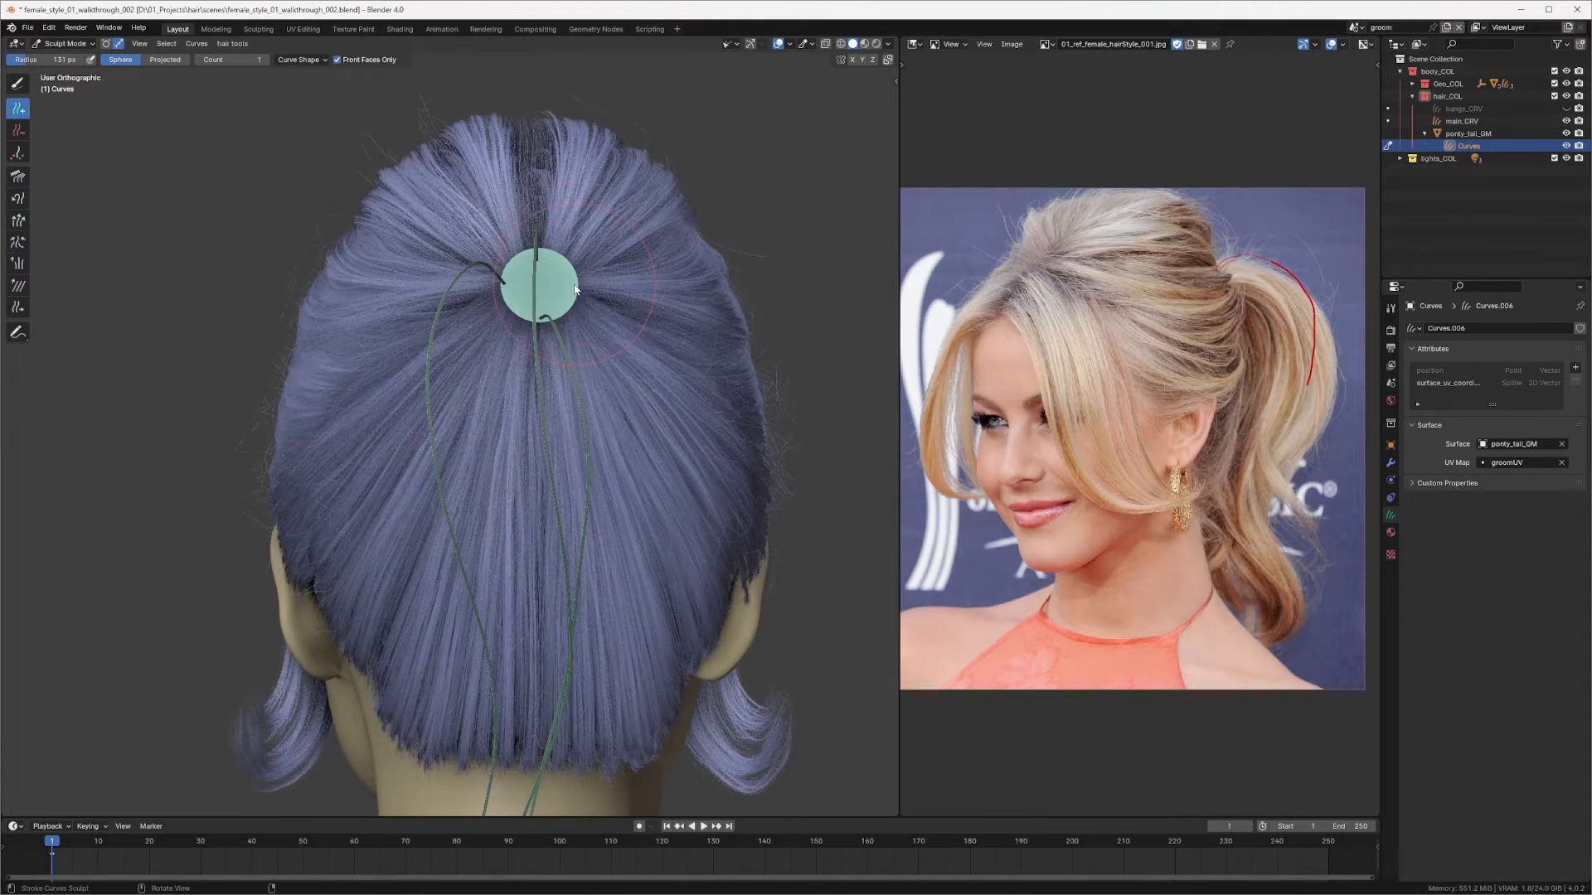
left_click(578, 284)
Step: Switch to Comb and comb the new curve downward from the back view
scroll(585, 294, "down", 4)
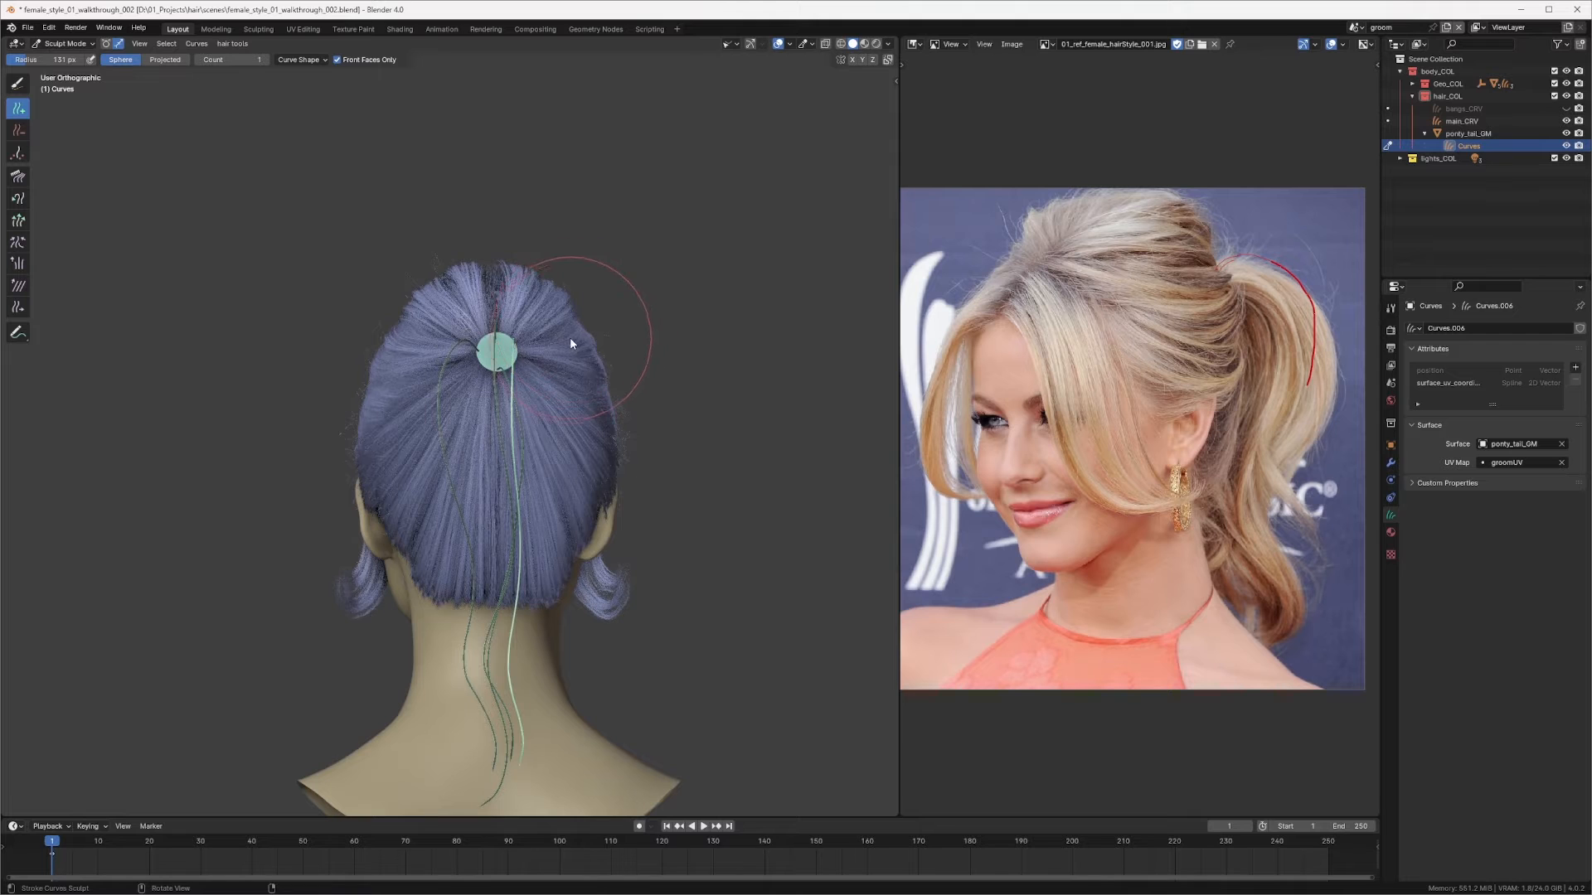
key("q")
left_click(534, 313)
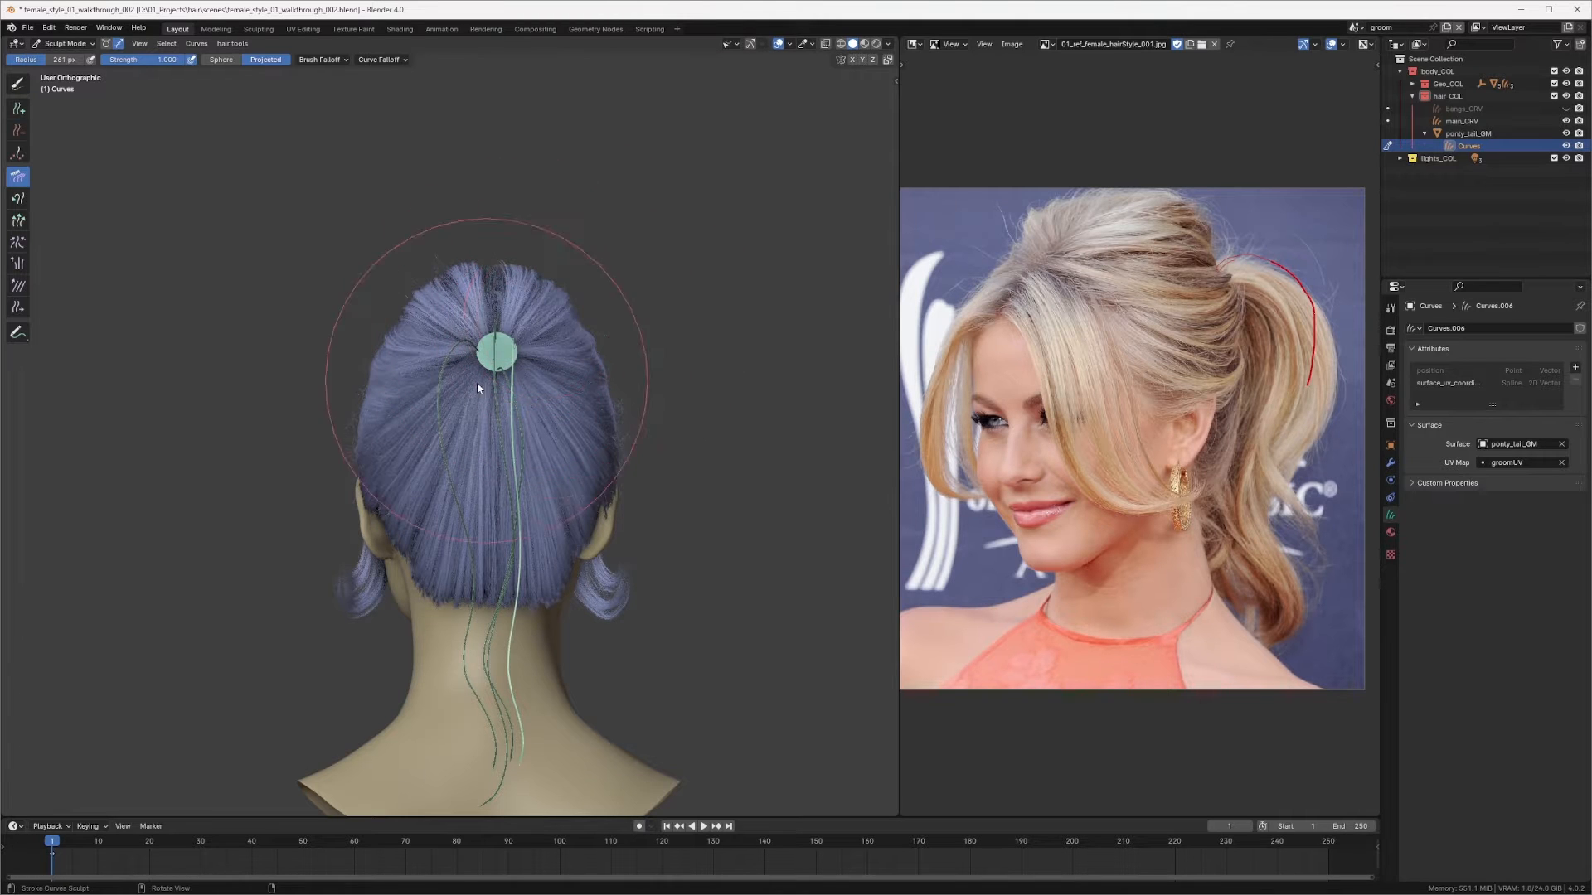
left_click_drag(454, 379, 583, 363)
mouse_move(557, 322)
middle_mouse_down()
mouse_move(539, 350)
mouse_move(495, 364)
mouse_move(530, 419)
mouse_move(574, 356)
mouse_move(565, 388)
middle_mouse_up()
Step: Resize the brush and comb the new curve from the underside and back views so it arcs upward
key("f")
left_click(527, 397)
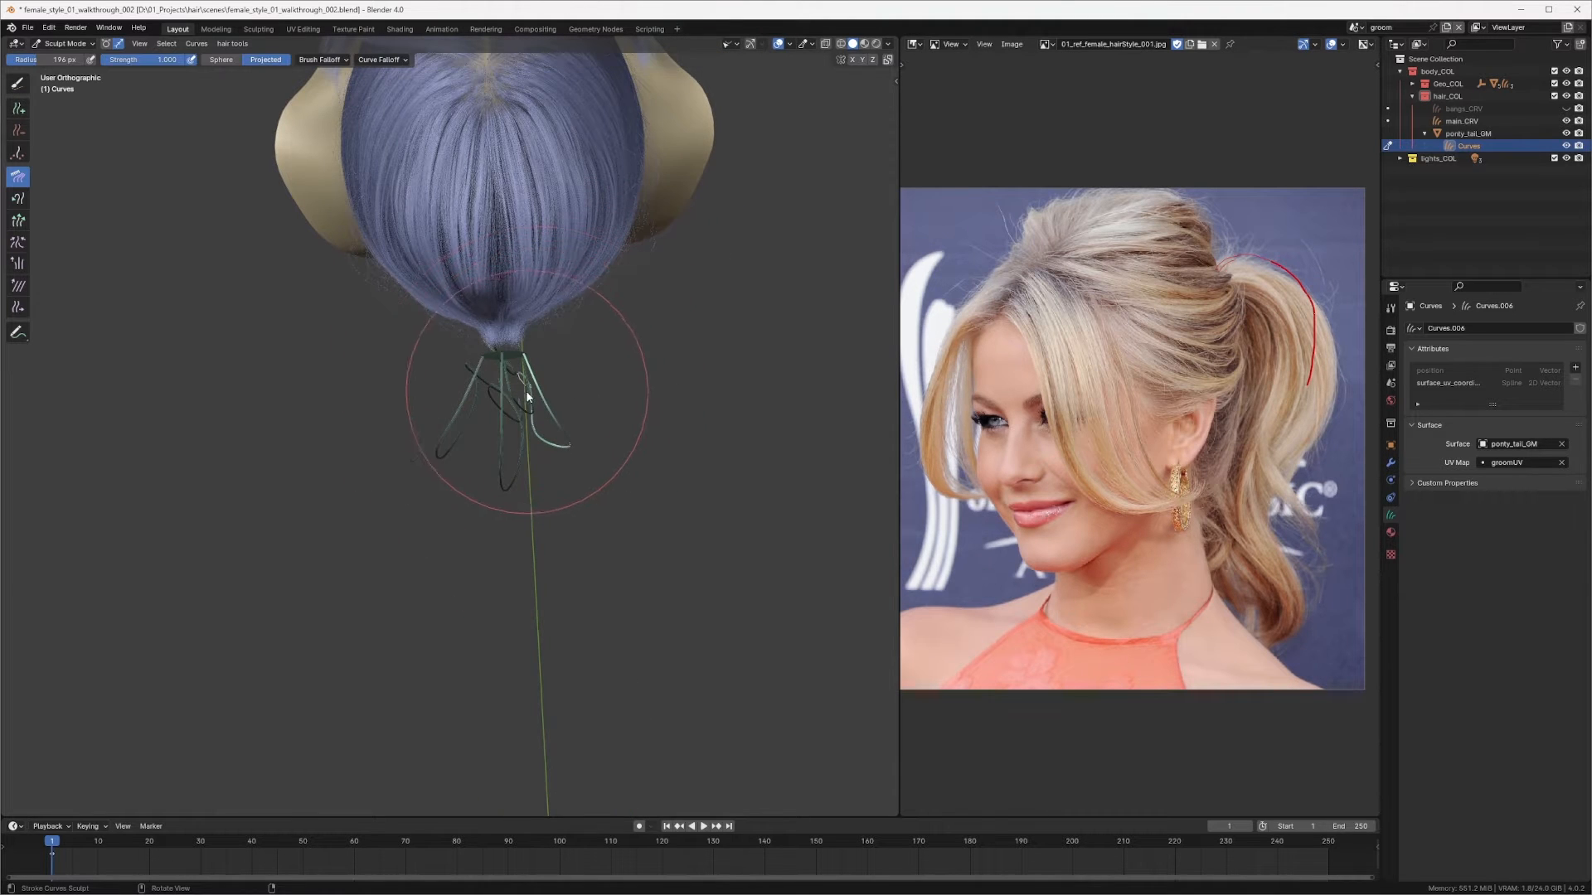
left_click_drag(510, 415, 537, 401)
middle_click_drag(558, 323, 518, 240)
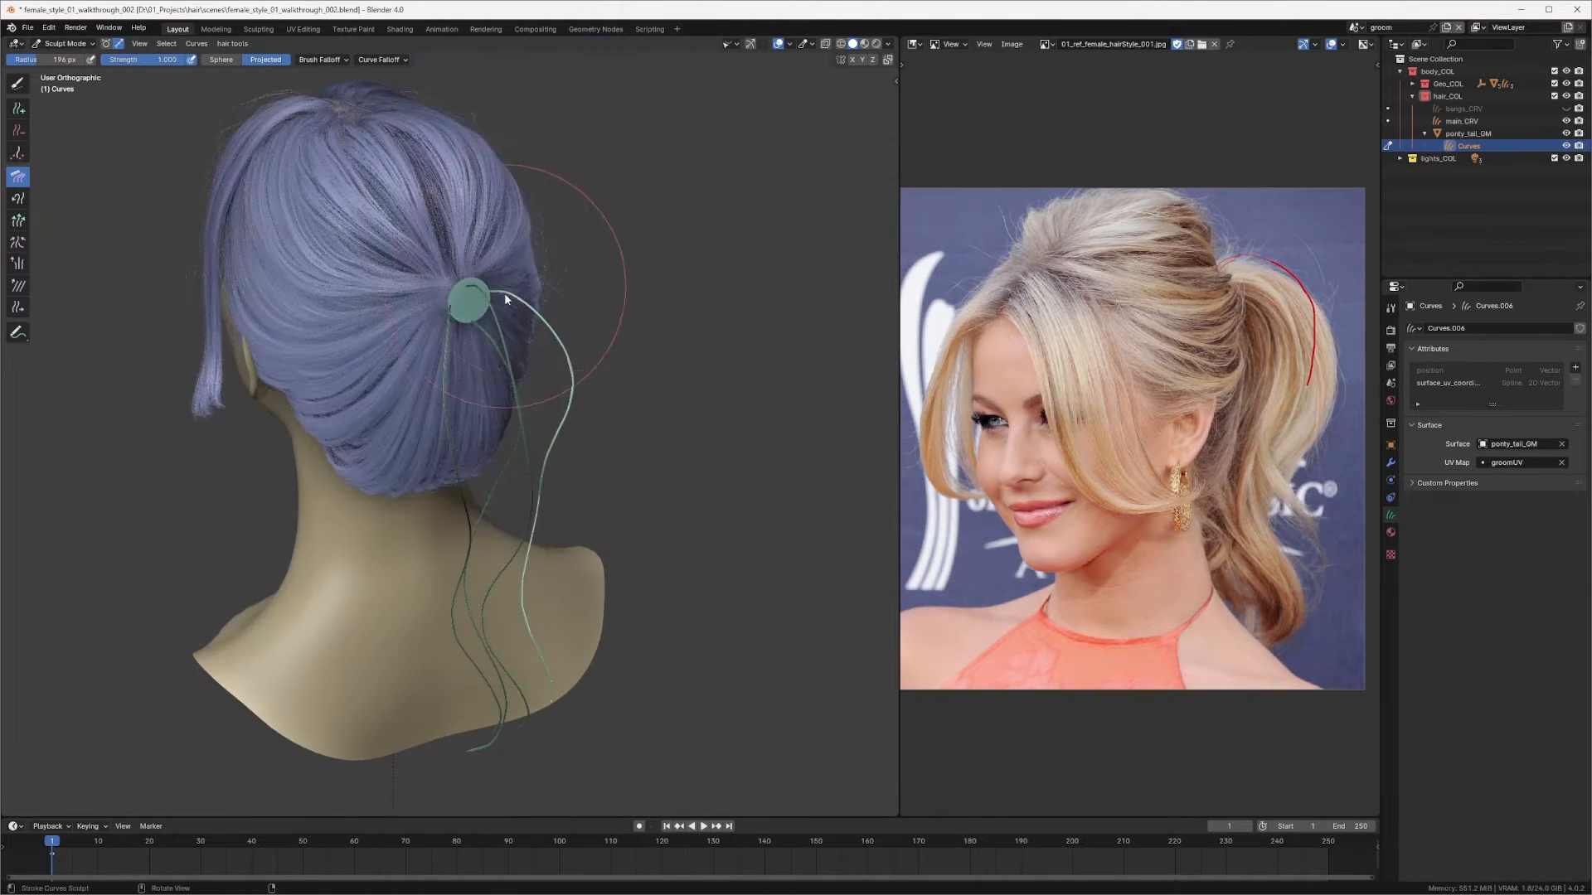
middle_click_drag(531, 324, 535, 231)
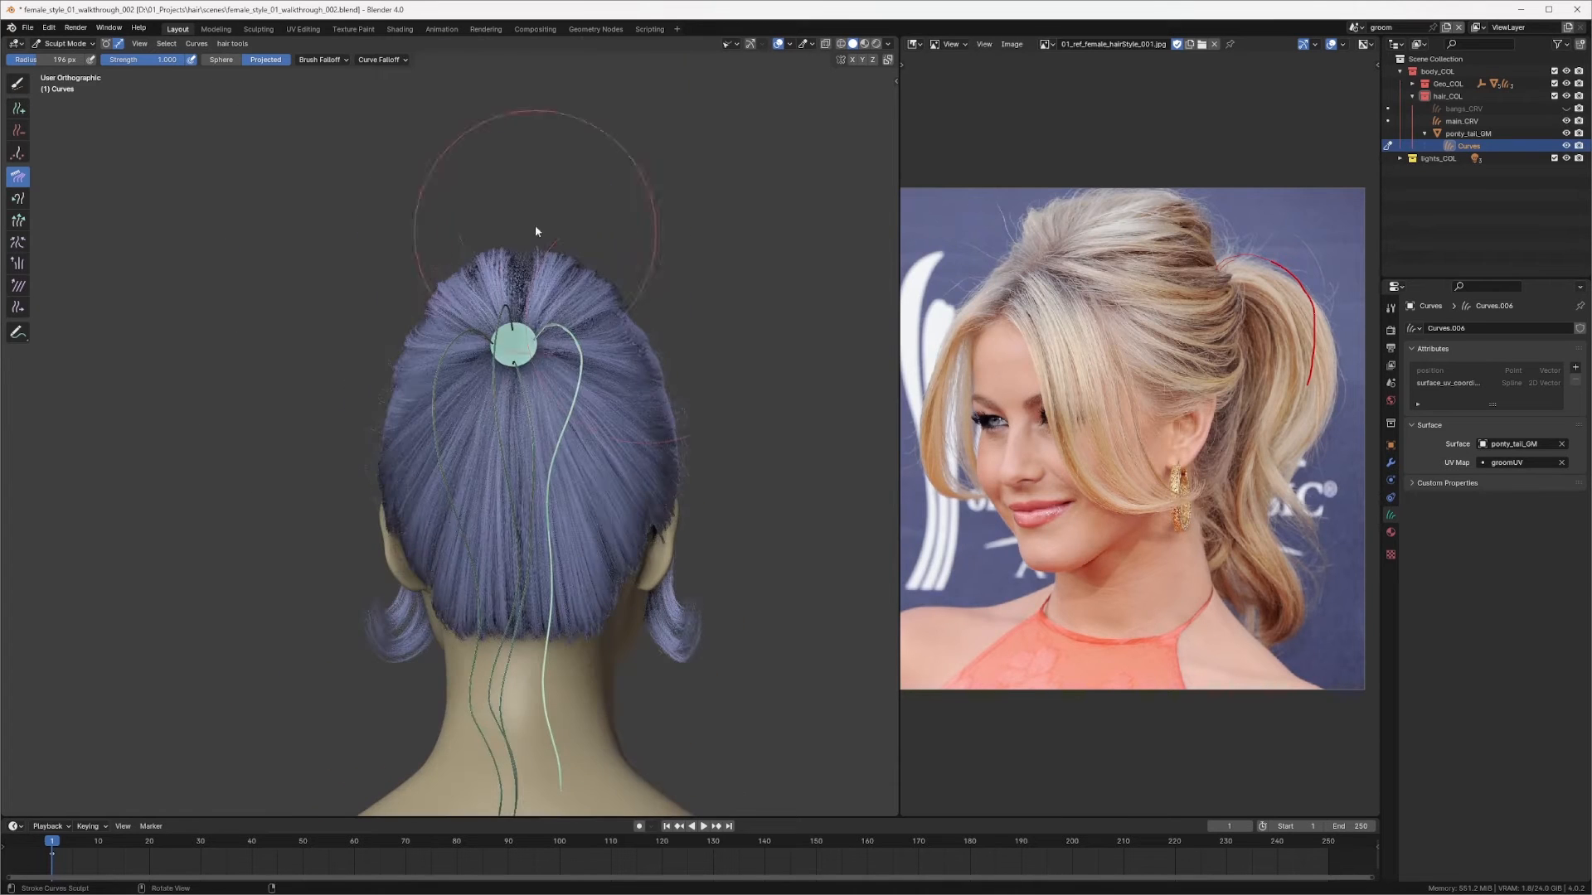
mouse_move(524, 405)
middle_mouse_down("shift")
mouse_move(562, 302)
mouse_move(565, 232)
middle_mouse_up("shift")
Step: Enlarge the brush and comb the new curve so it loops over the ring and hangs down the back
key("f")
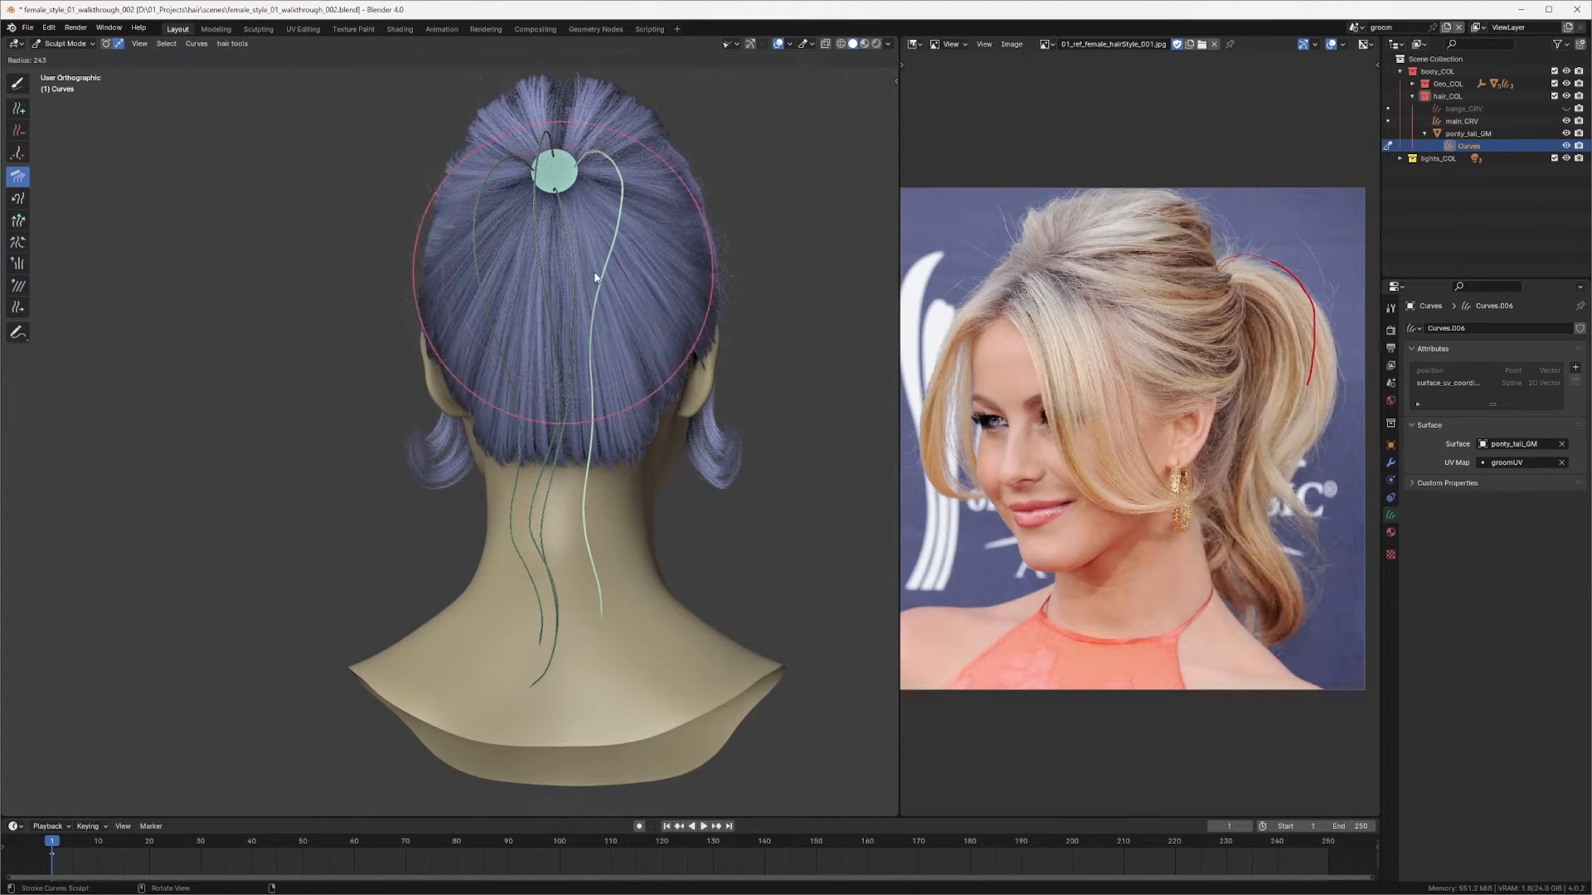
left_click(595, 277)
mouse_move(593, 324)
middle_mouse_down()
mouse_move(656, 326)
mouse_move(619, 304)
middle_mouse_up()
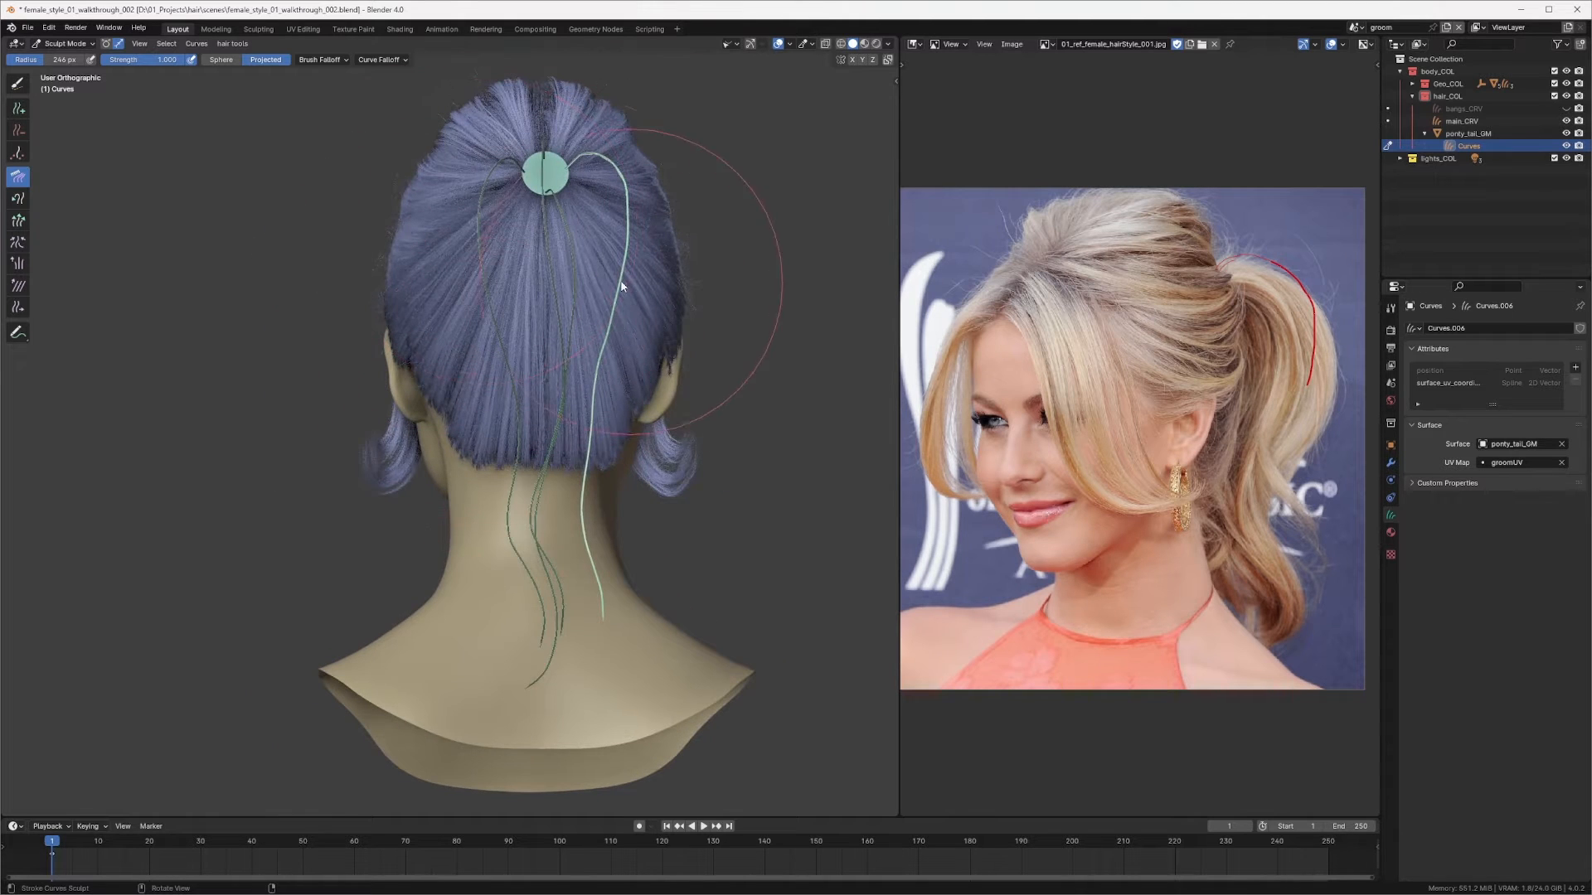
left_click_drag(556, 291, 575, 351)
left_click_drag(580, 249, 592, 249)
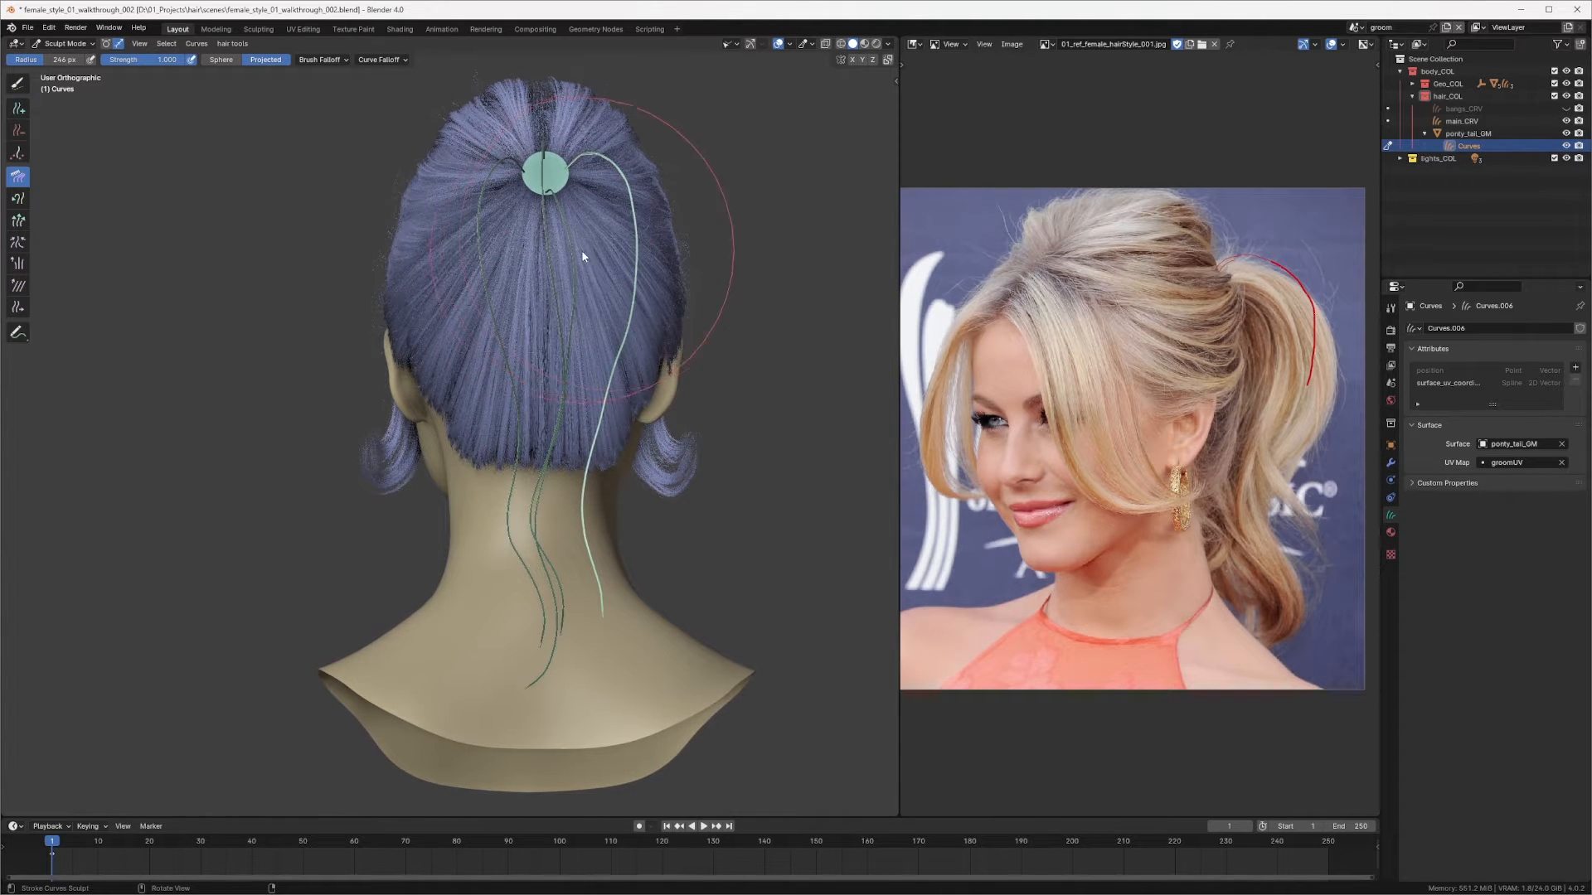
middle_click_drag(610, 442, 625, 360, "shift")
Step: Resize the brush, switch to Grow/Shrink, and lengthen the new curve from the three-quarter back view
key("f")
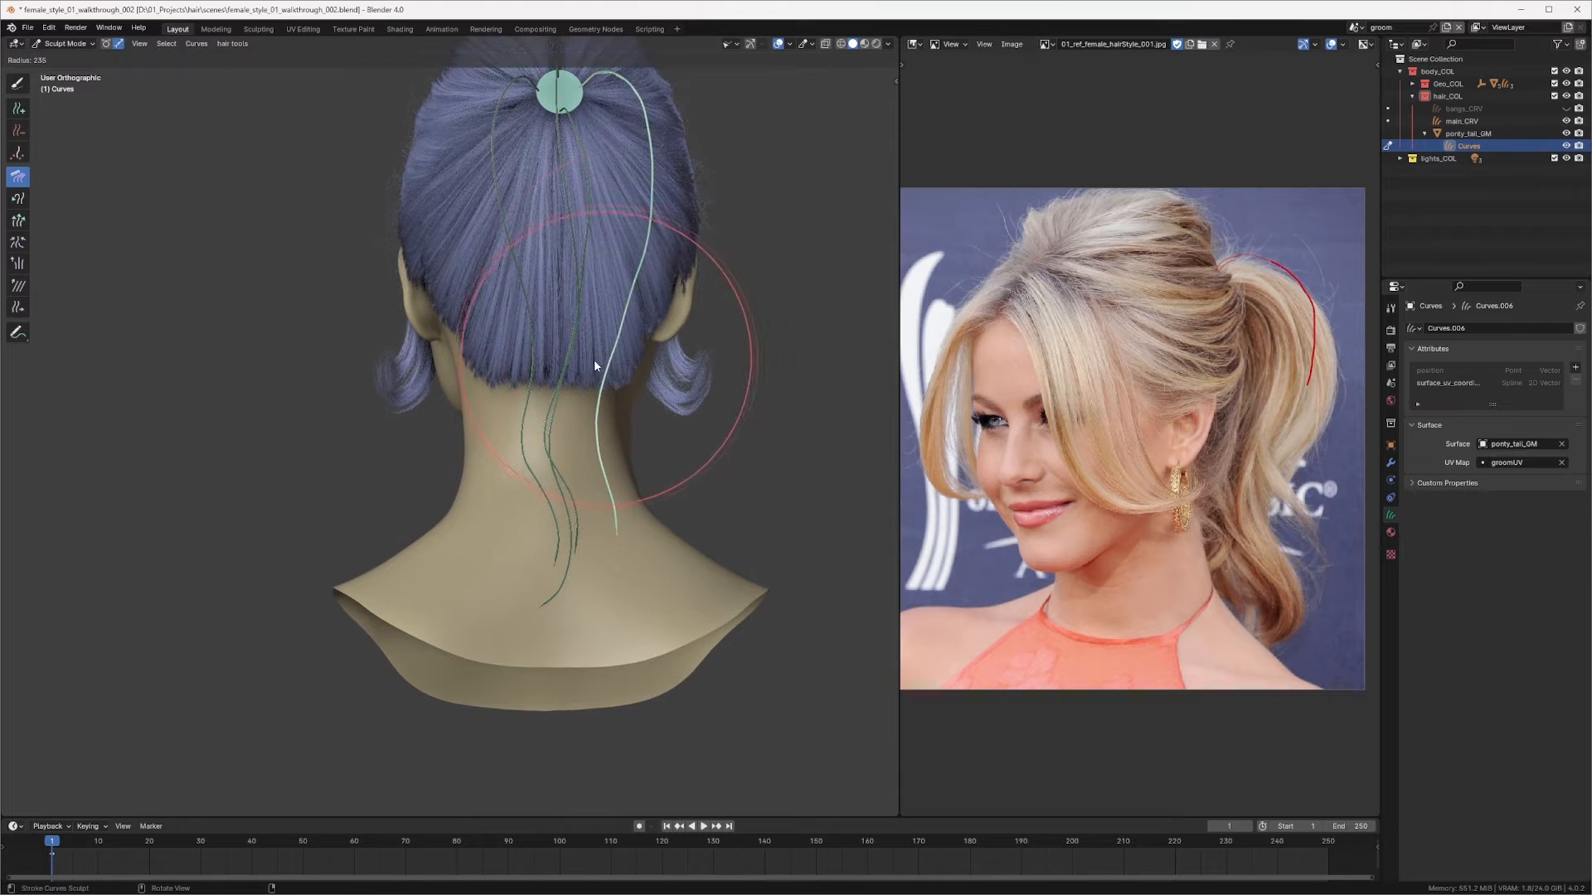
left_click(595, 365)
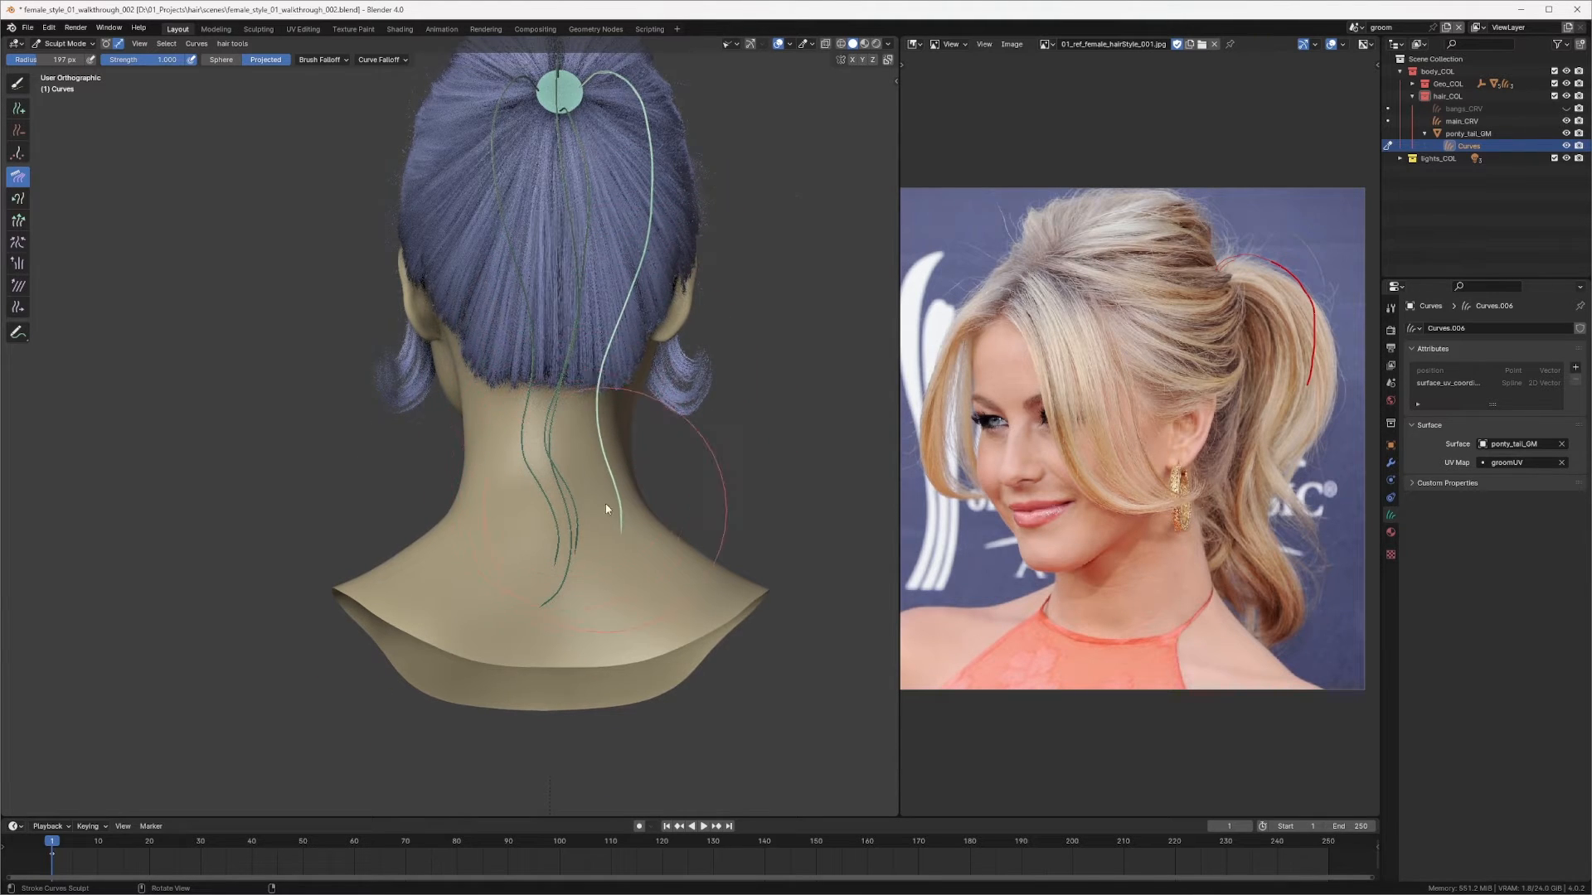
middle_click_drag(605, 504, 471, 310)
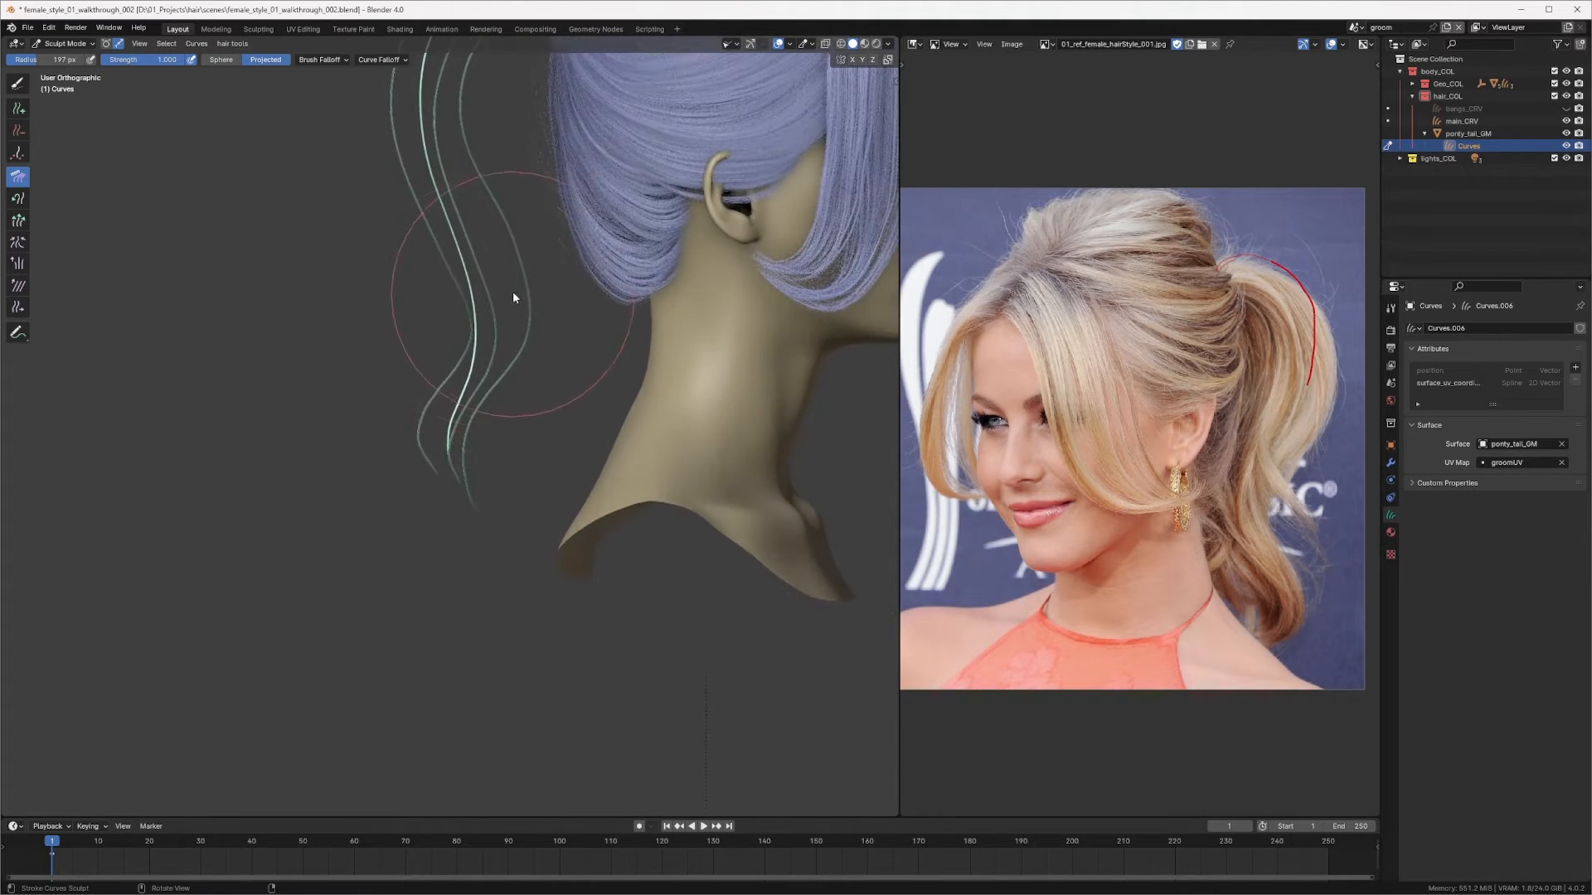
mouse_move(475, 450)
middle_mouse_down()
mouse_move(431, 363)
mouse_move(663, 381)
mouse_move(648, 277)
mouse_move(580, 275)
middle_mouse_up()
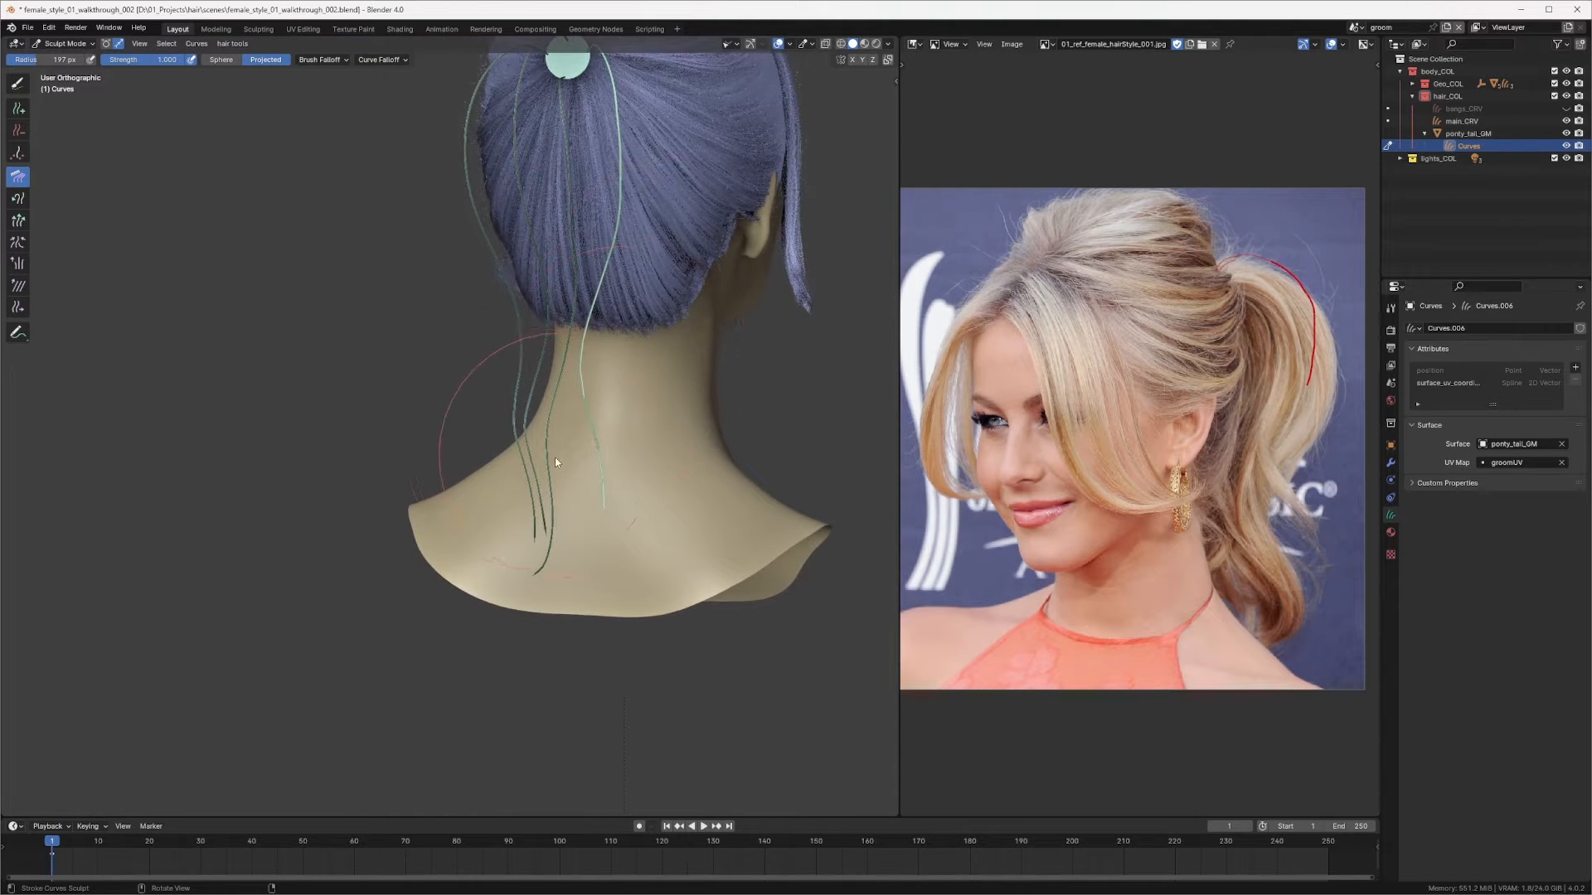
mouse_move(618, 551)
middle_mouse_down()
mouse_move(676, 456)
mouse_move(360, 372)
middle_mouse_up()
key("q")
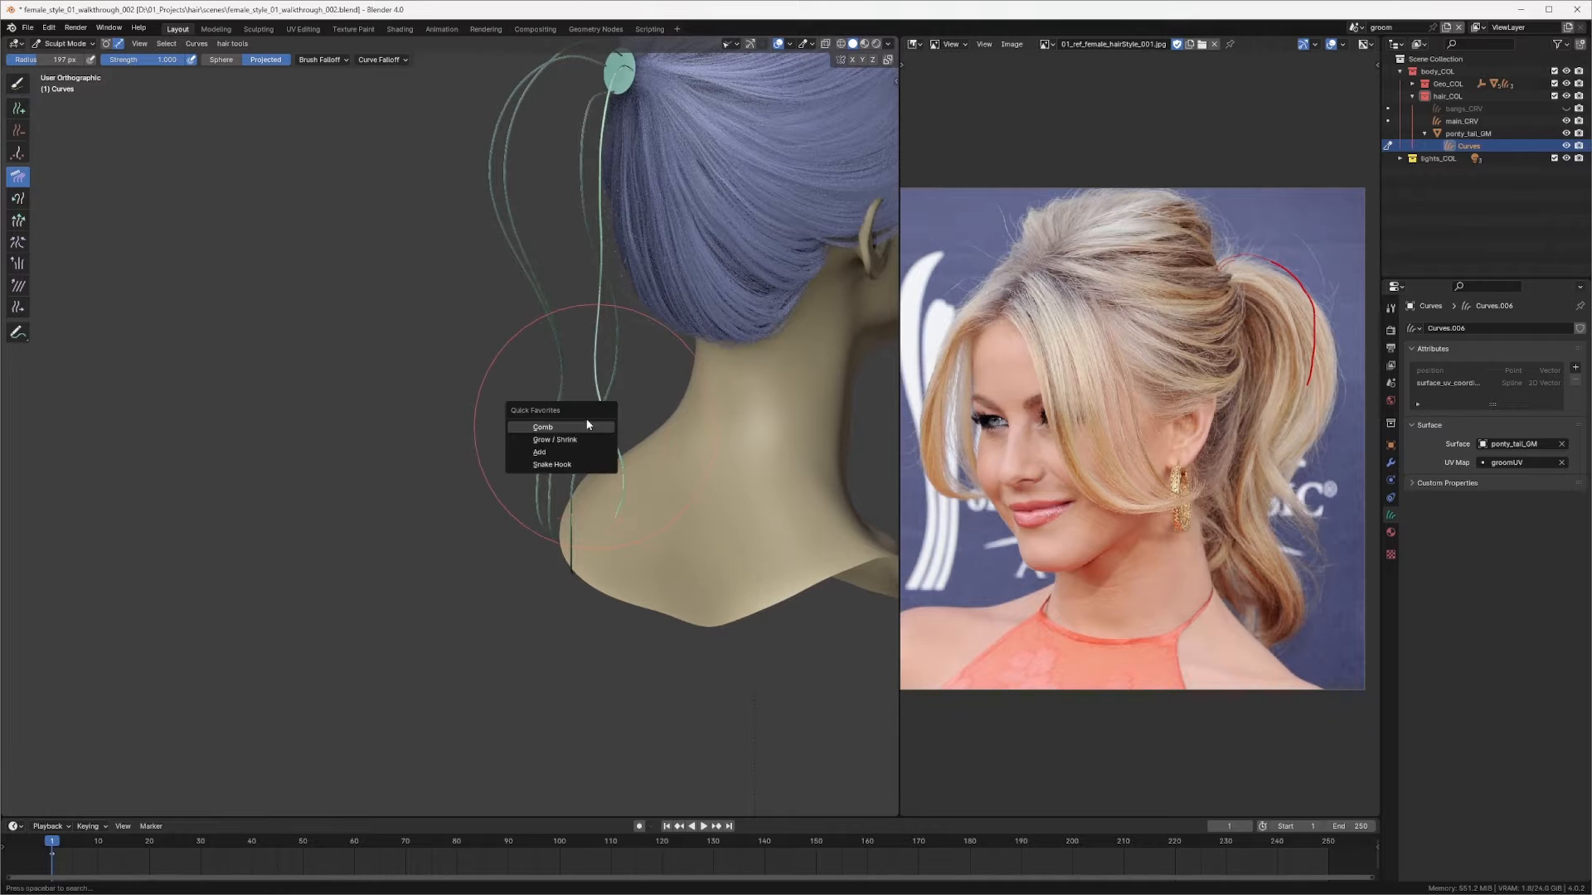
left_click(554, 439)
middle_click_drag(555, 437, 611, 416)
Step: Switch back to Comb and comb the new curve's lower end from the three-quarter and side views
key("q")
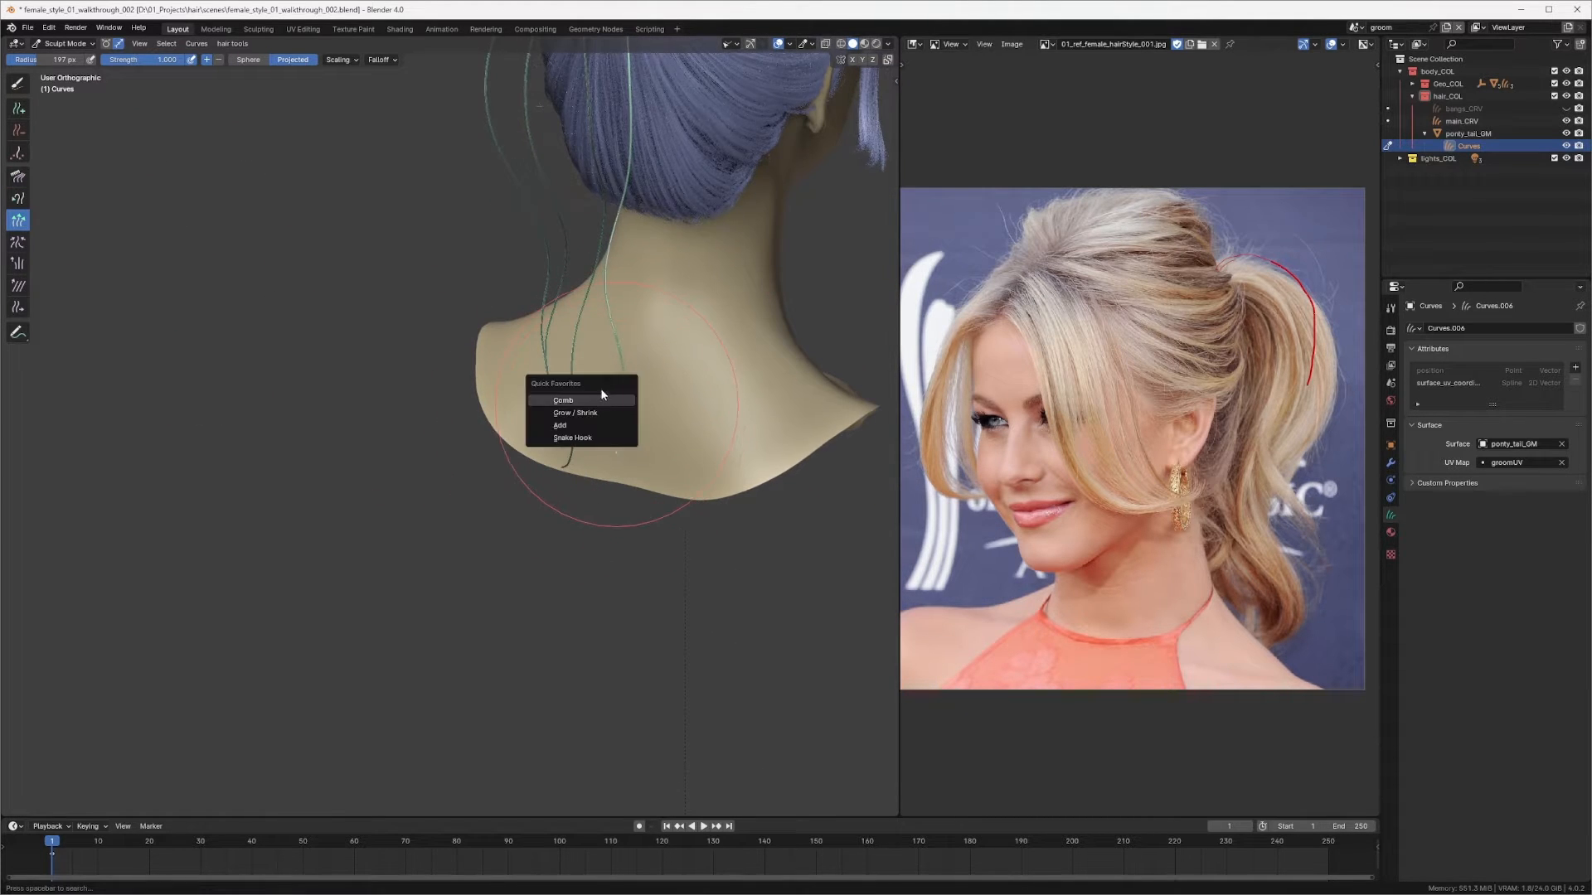
left_click(600, 398)
middle_click_drag(622, 345, 711, 471)
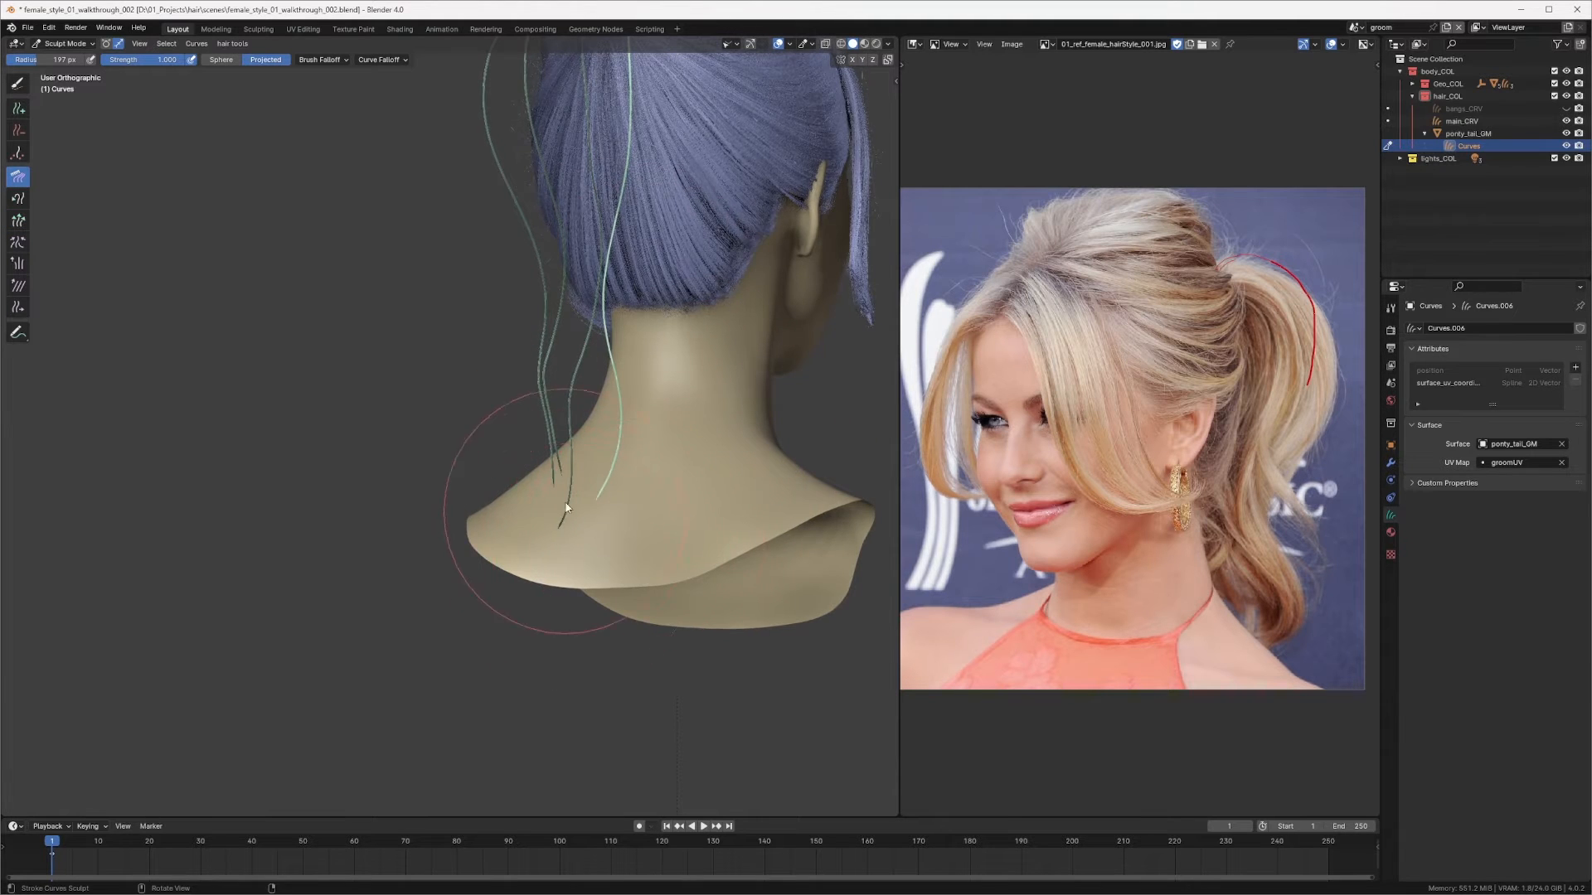
mouse_move(566, 507)
middle_mouse_down()
mouse_move(476, 491)
mouse_move(547, 458)
mouse_move(603, 328)
mouse_move(525, 391)
mouse_move(650, 383)
mouse_move(669, 316)
middle_mouse_up()
mouse_move(638, 394)
middle_mouse_down()
mouse_move(504, 410)
mouse_move(518, 388)
middle_mouse_up()
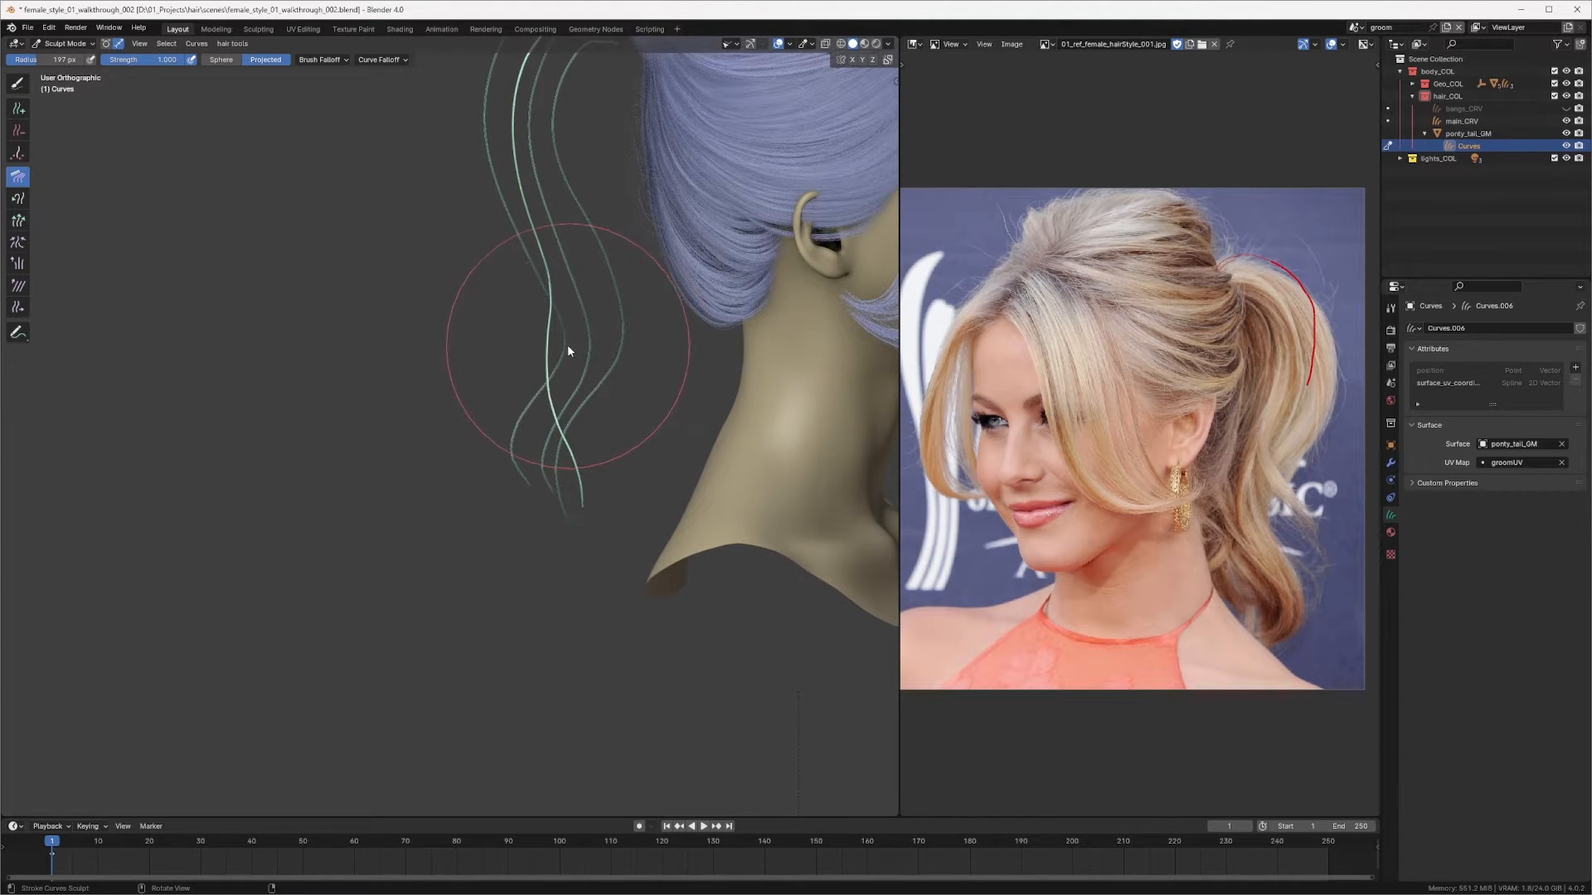
Step: Shrink the brush and comb the new curve's middle section from the side view
key("f")
left_click(506, 298)
left_click_drag(505, 297, 532, 288)
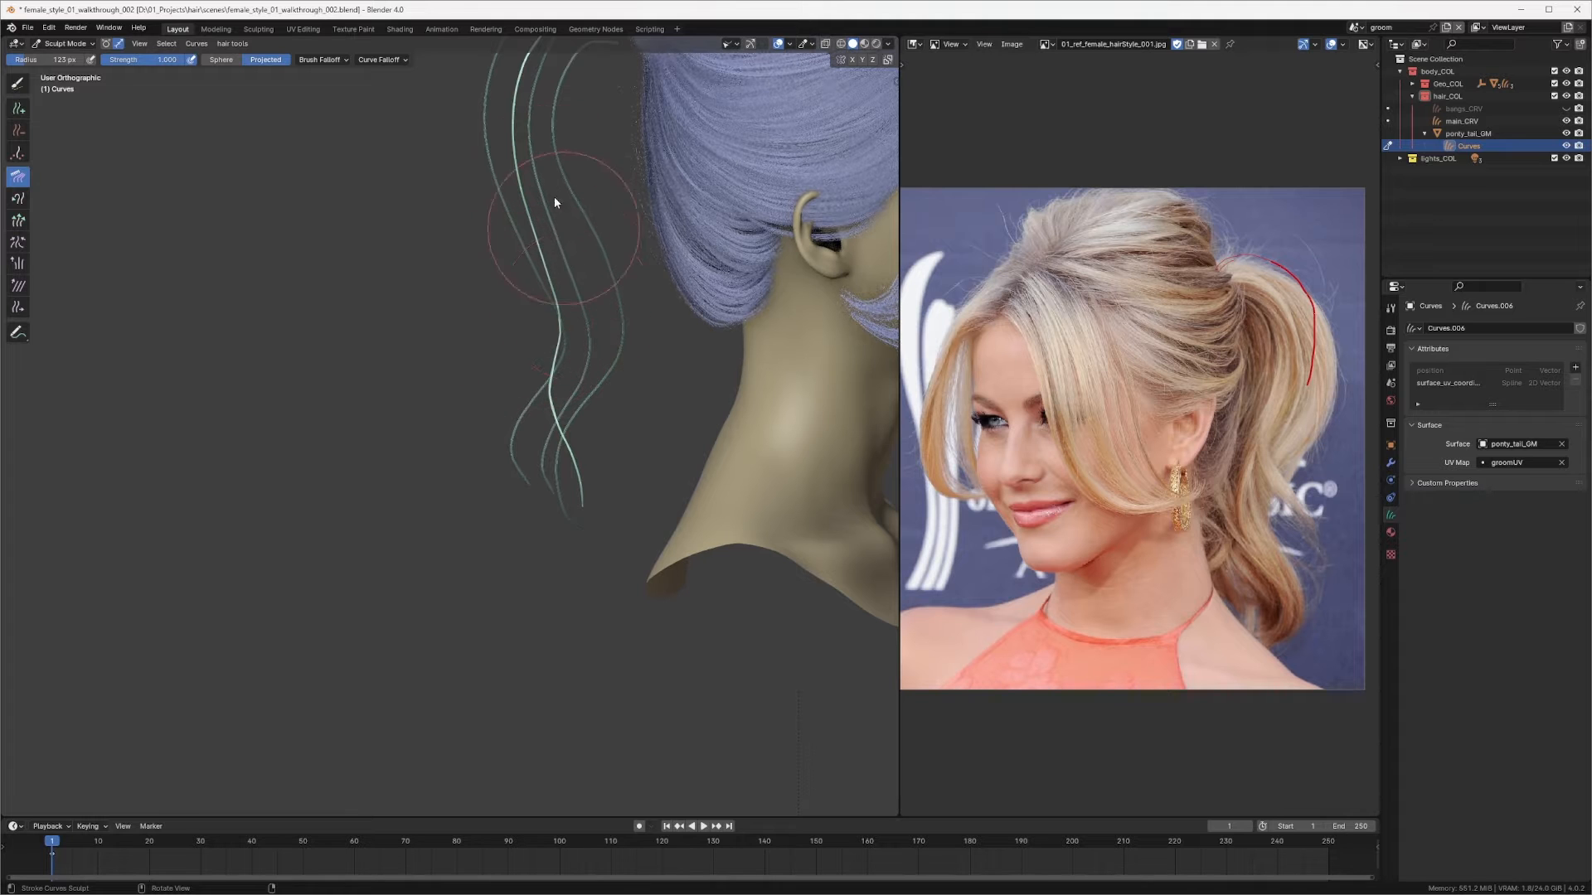
middle_click_drag(568, 430, 476, 437)
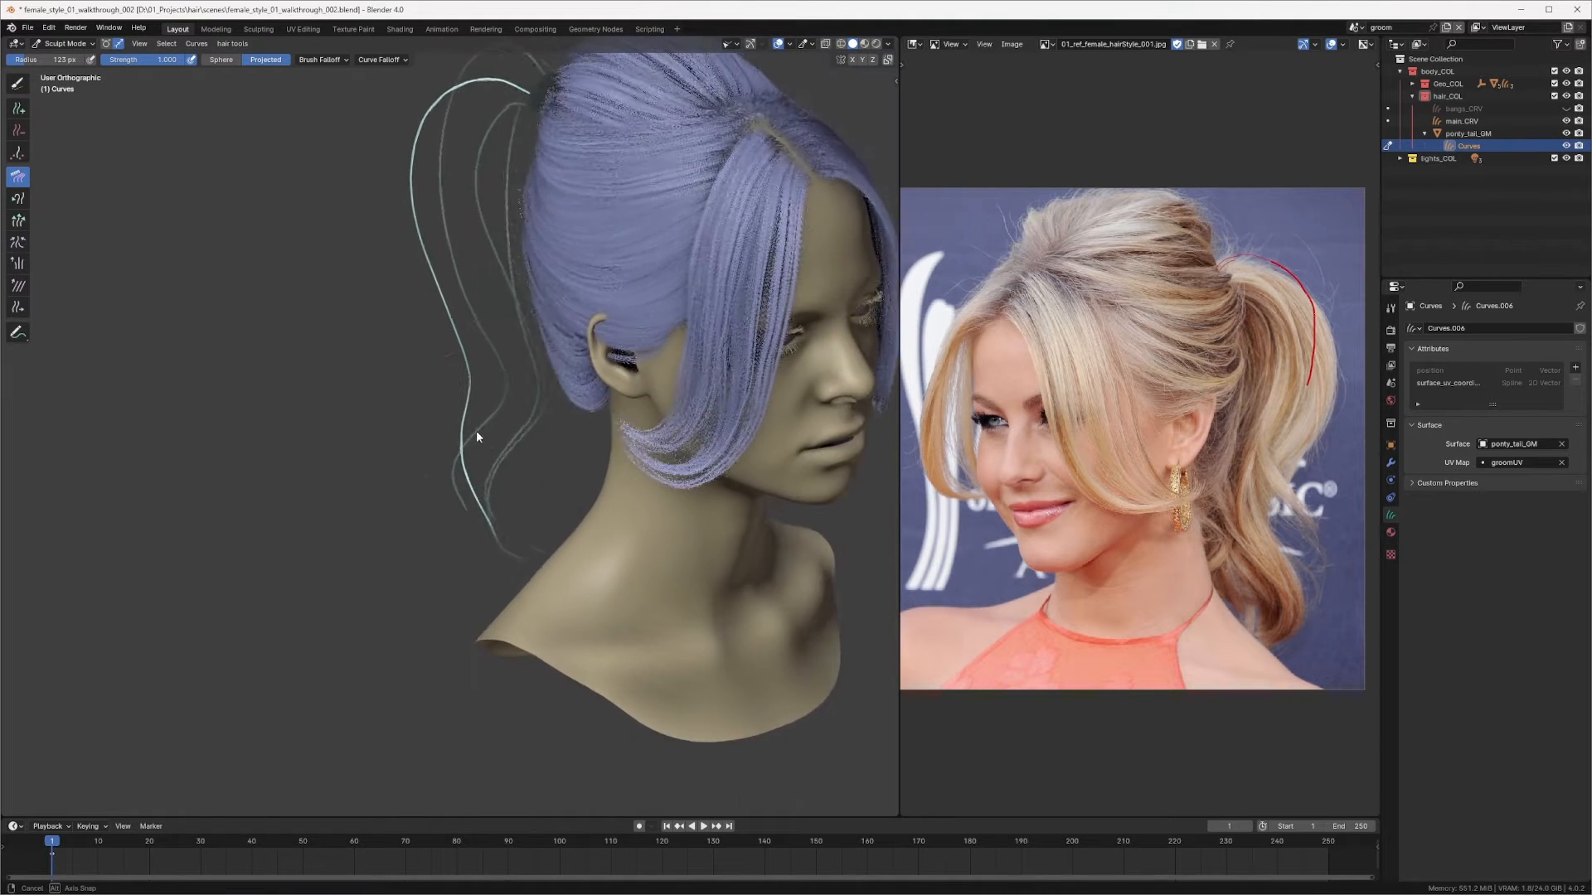
mouse_move(434, 551)
middle_mouse_down()
mouse_move(768, 485)
mouse_move(649, 375)
mouse_move(521, 479)
middle_mouse_up()
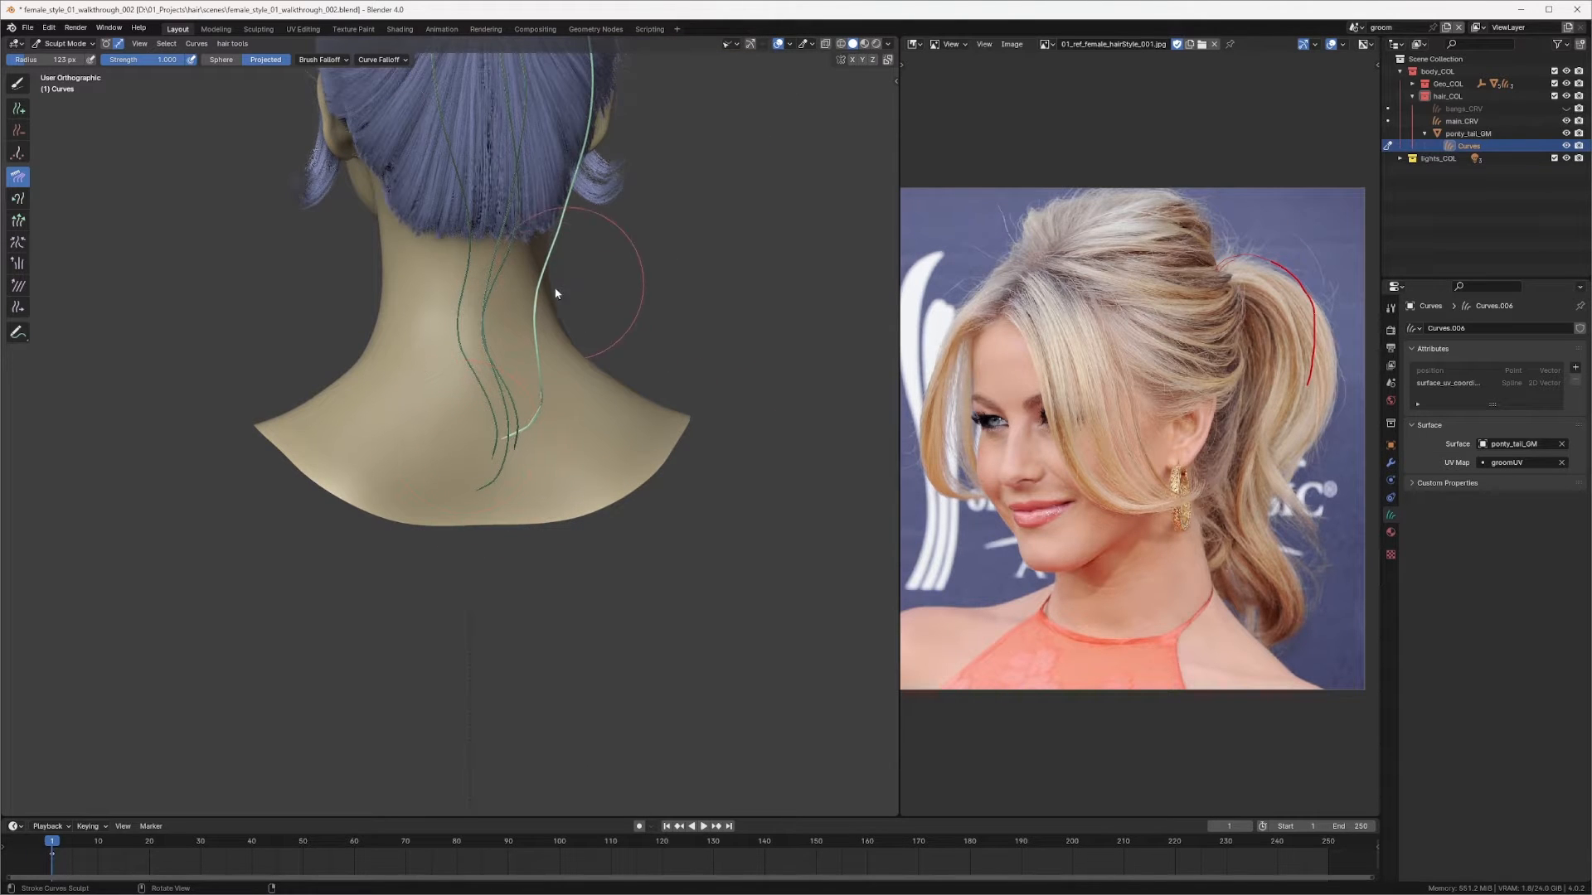
Step: Comb the new ponytail curve from the back view so it follows the back of the head
mouse_move(554, 272)
middle_mouse_down("shift")
mouse_move(547, 380)
mouse_move(578, 236)
mouse_move(554, 451)
mouse_move(520, 346)
middle_mouse_up("shift")
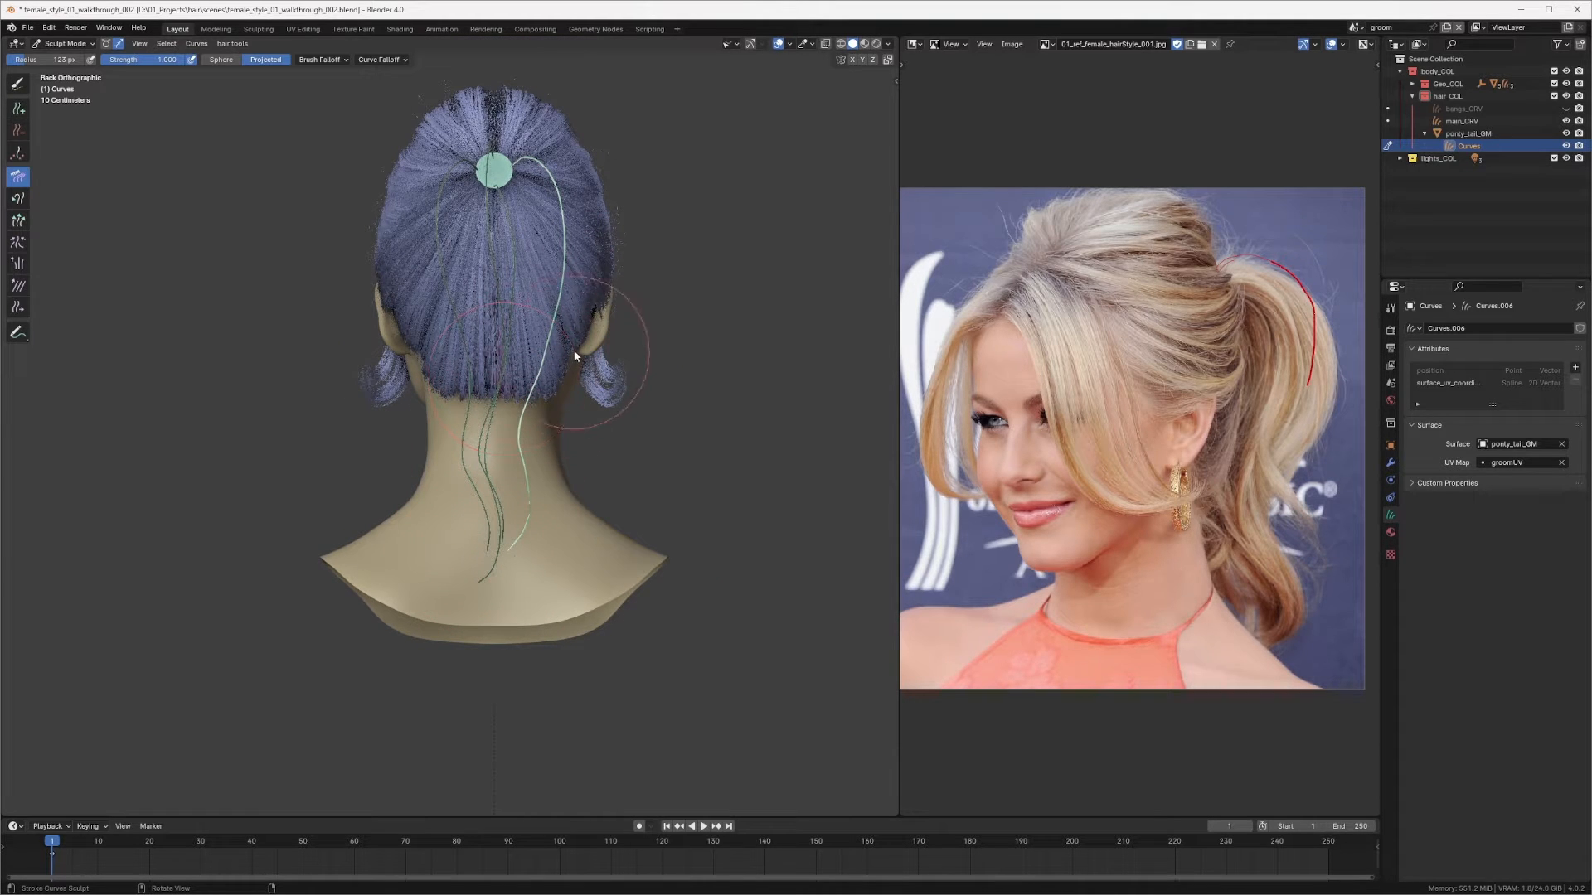
mouse_move(541, 299)
middle_mouse_down("ctrl")
mouse_move(558, 256)
mouse_move(551, 323)
middle_mouse_up("ctrl")
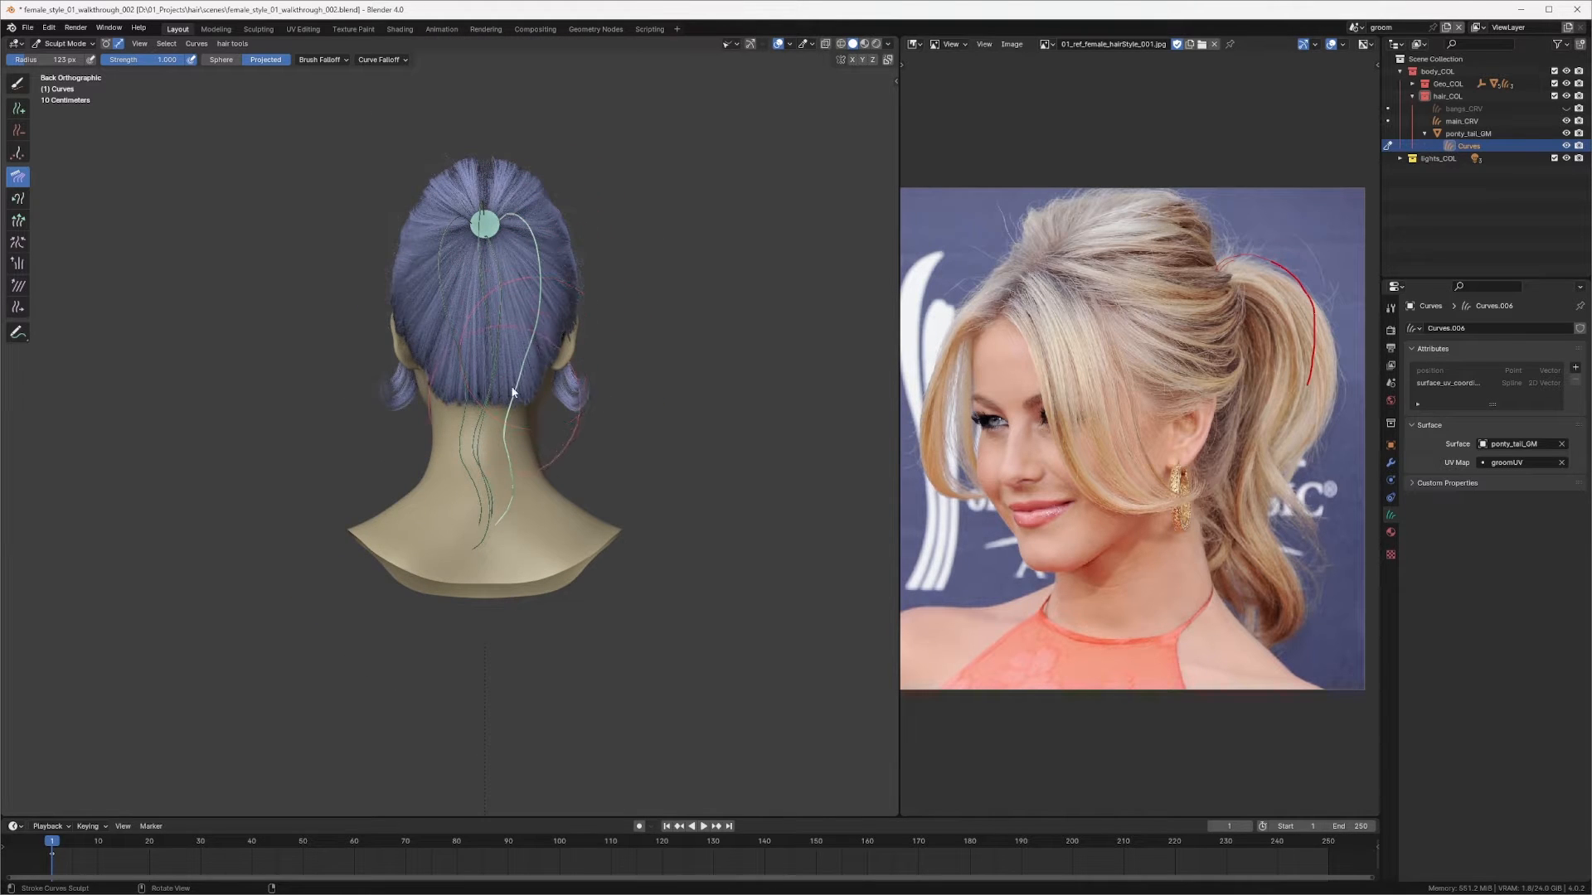
middle_click_drag(513, 392, 539, 232, "ctrl")
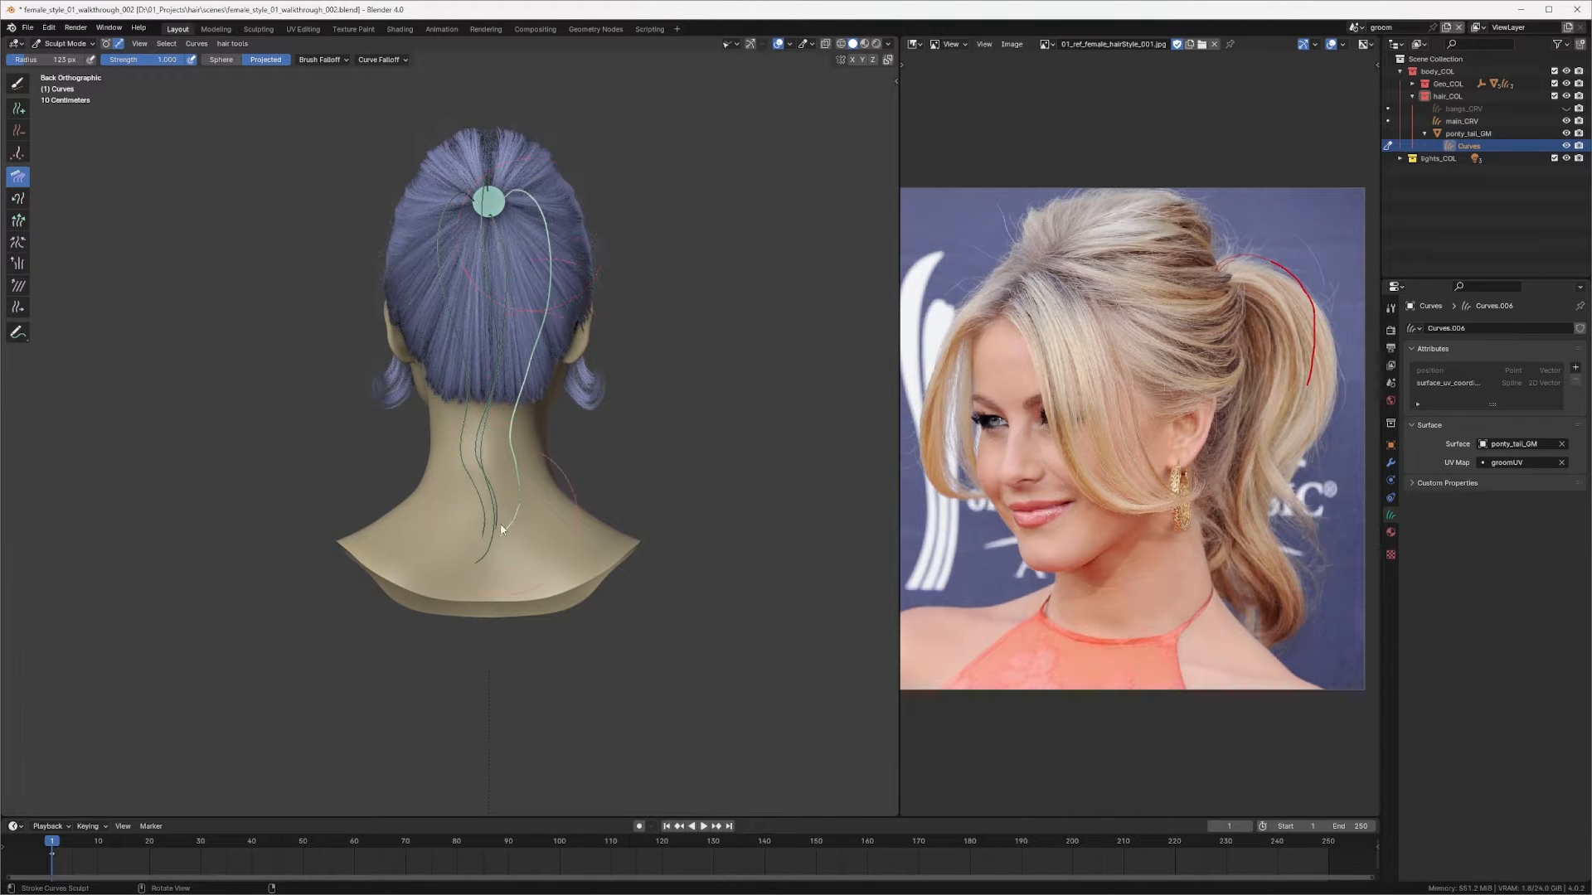
Step: Resize the brush twice and comb the new curve's lower part from the back view
key("f")
left_click(564, 342)
key("f")
left_click(512, 431)
left_click_drag(502, 521, 511, 498)
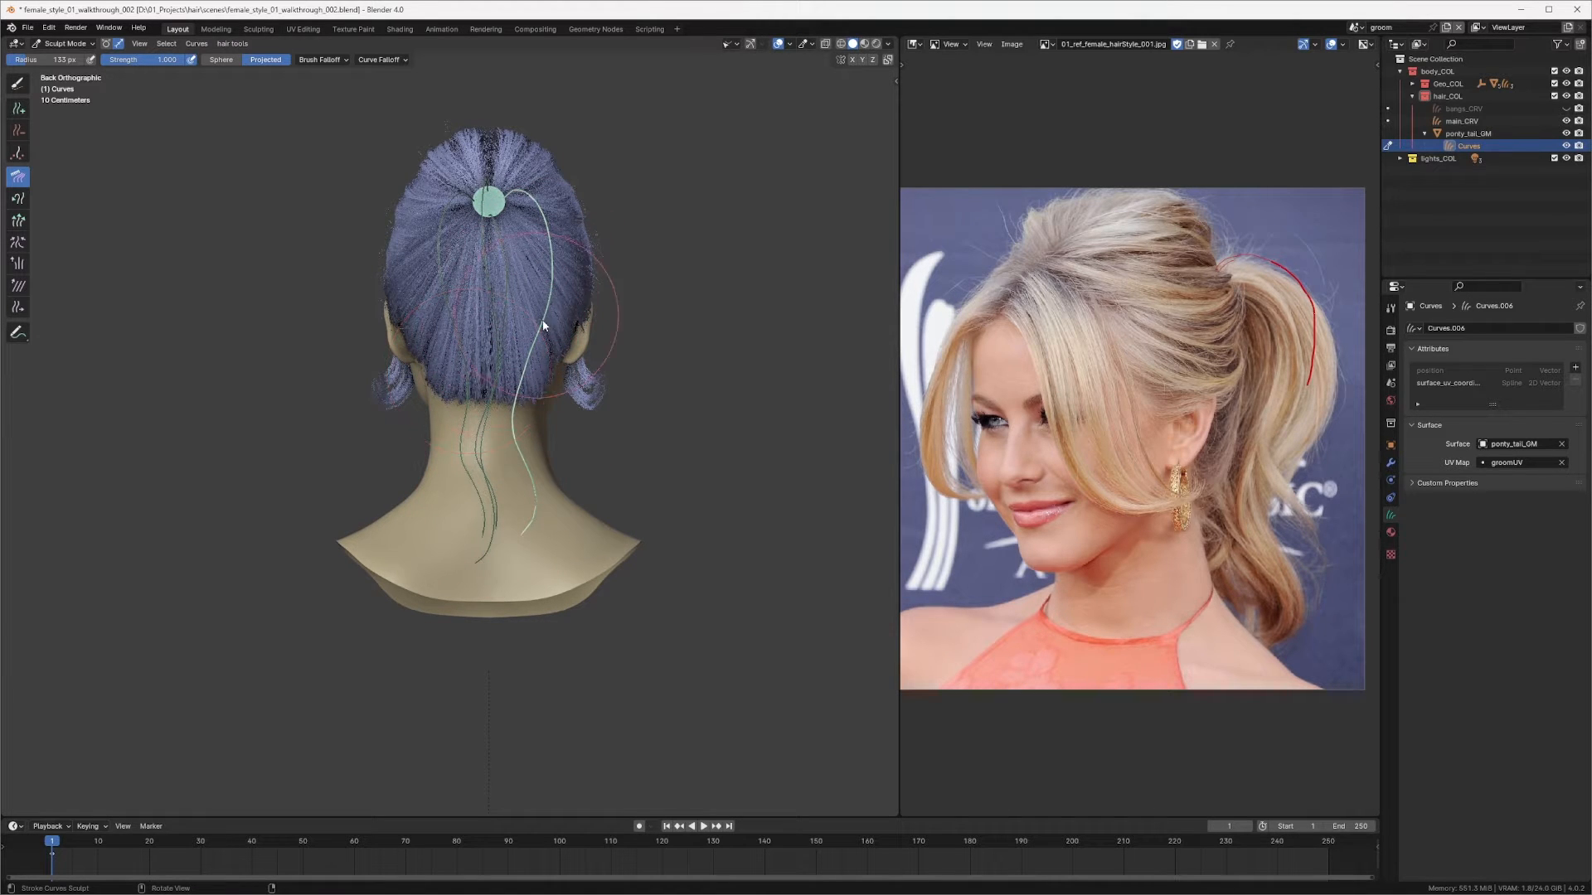
Step: Comb the lower ends of the ponytail curves from the rear three-quarter view
middle_click_drag(543, 326, 461, 371)
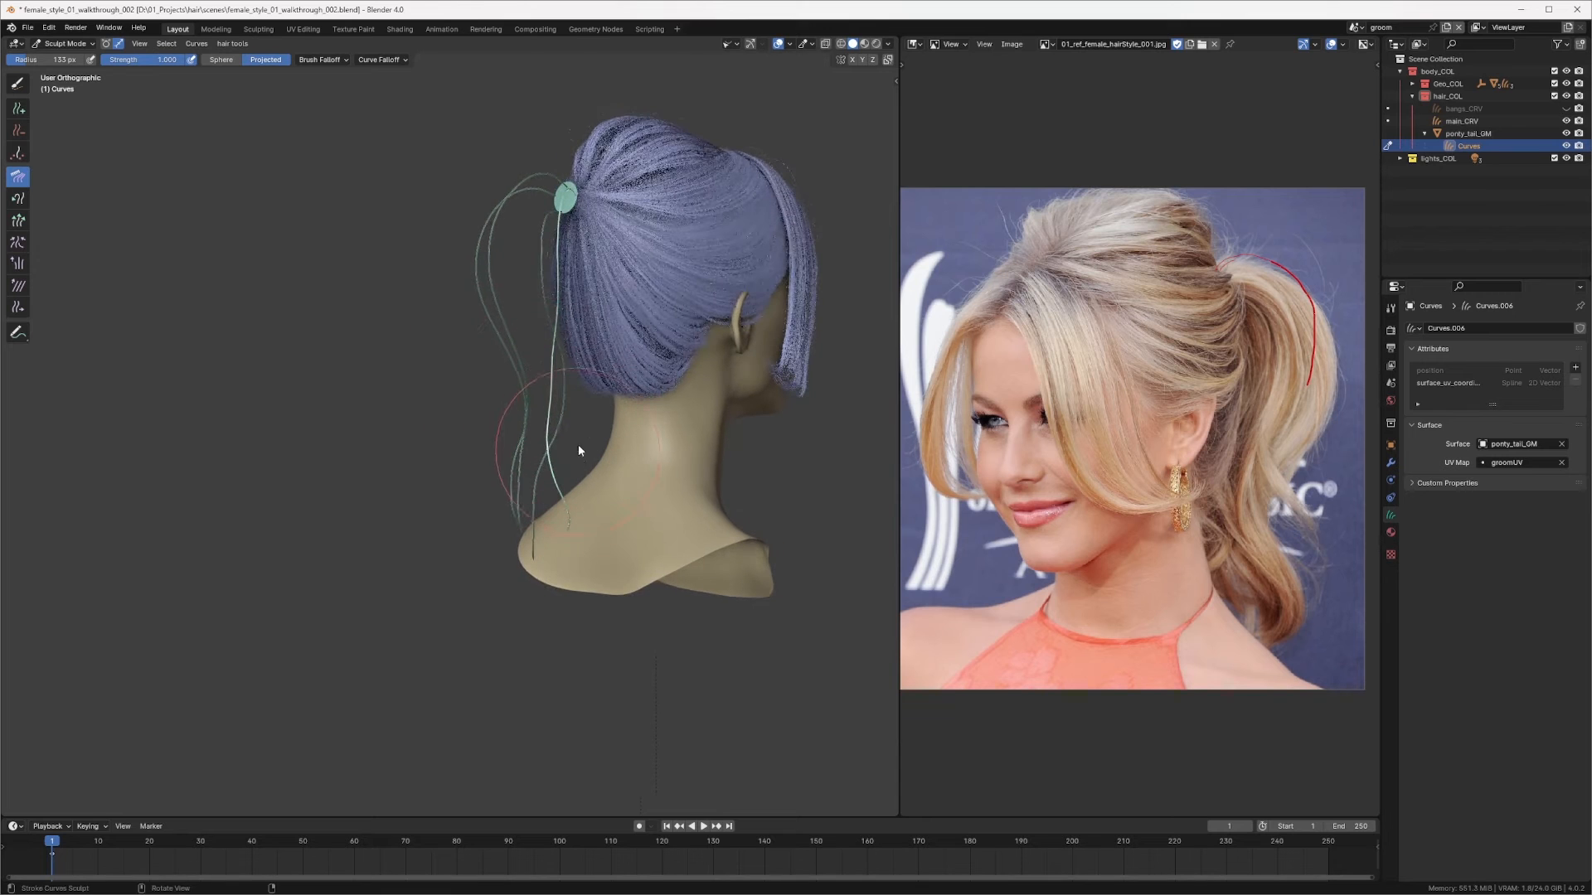
mouse_move(504, 281)
left_mouse_down()
mouse_move(534, 285)
mouse_move(529, 270)
mouse_move(520, 346)
mouse_move(590, 443)
mouse_move(514, 490)
mouse_move(532, 509)
left_mouse_up()
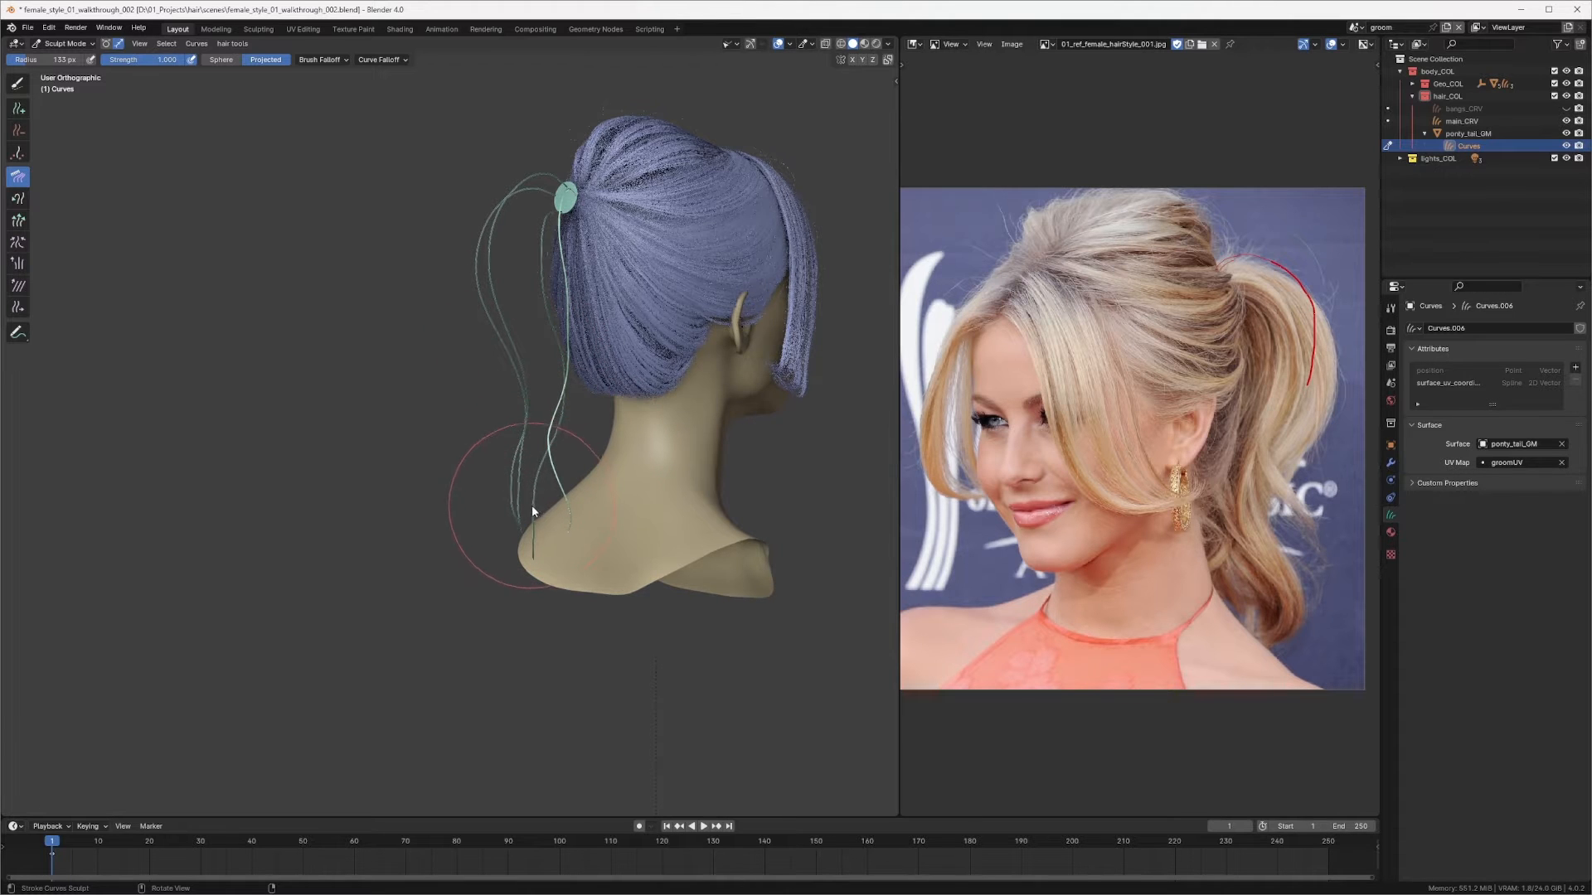
scroll(534, 489, "up", 5)
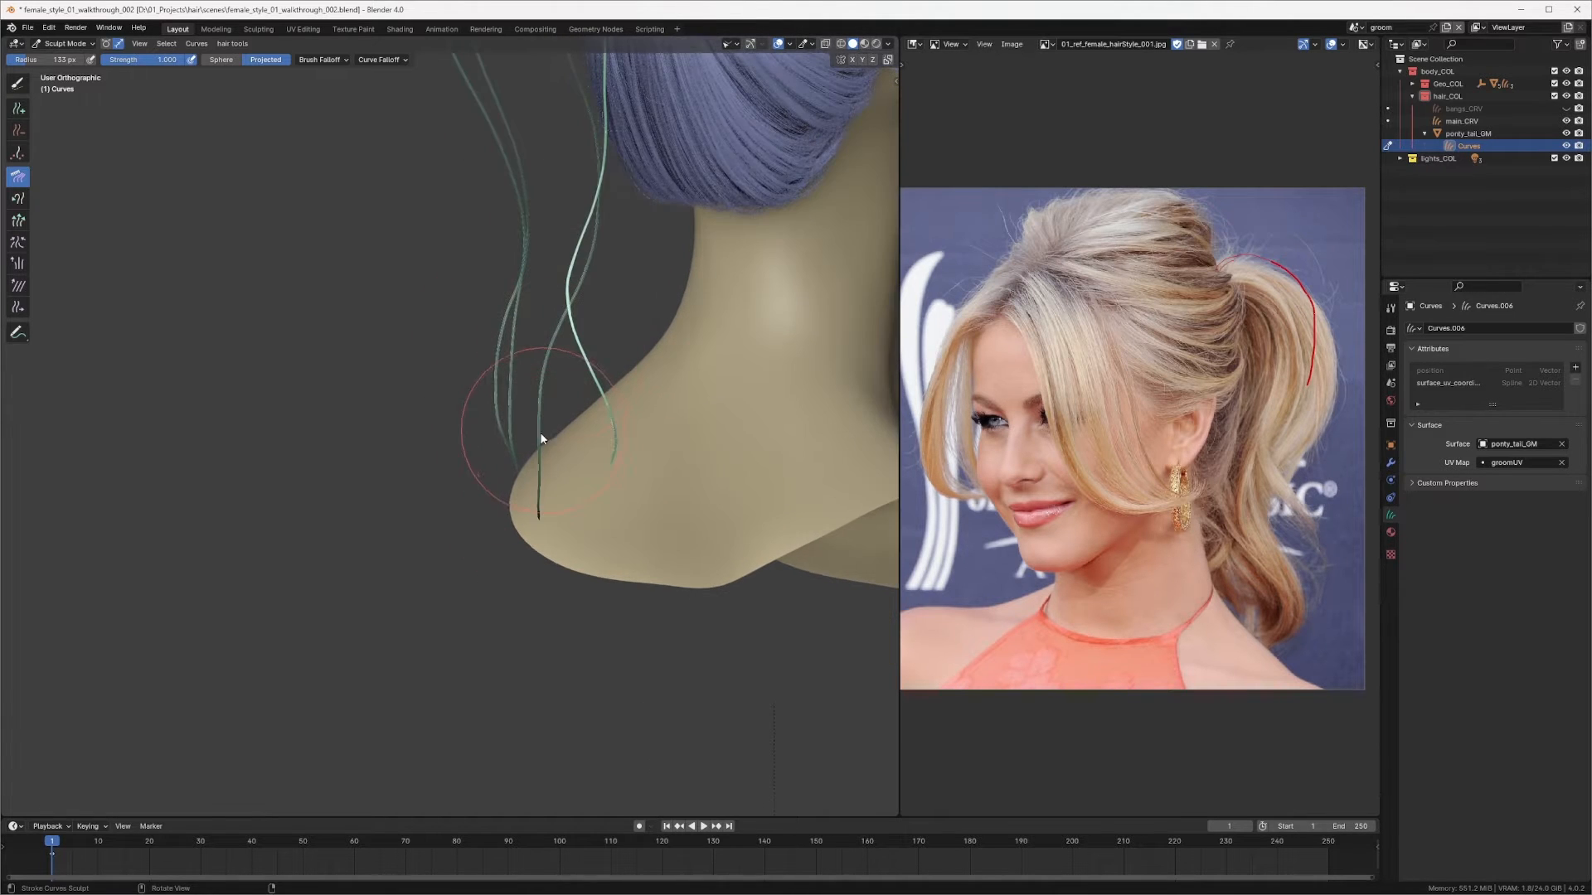
left_click_drag(542, 419, 535, 530)
right_click_drag(547, 415, 548, 442)
scroll(588, 444, "down", 2)
mouse_move(578, 457)
middle_mouse_down()
mouse_move(533, 387)
mouse_move(559, 391)
mouse_move(583, 361)
middle_mouse_up()
scroll(497, 344, "up", 2)
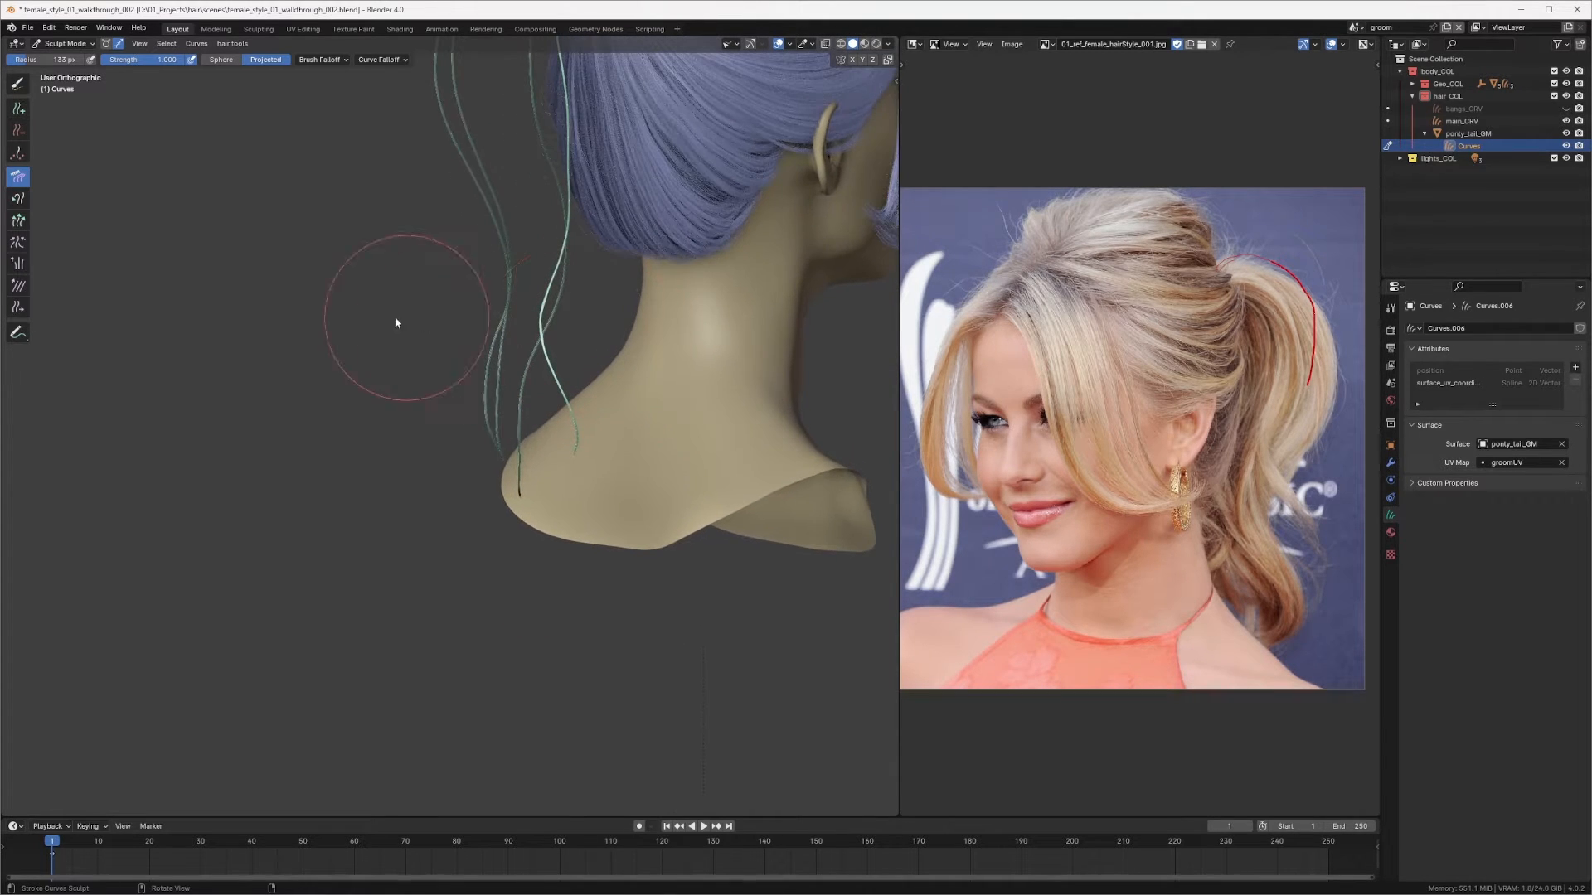
Step: Return to the Comb brush, resize it, and comb the curve ends near the neck from the back view
left_click(18, 109)
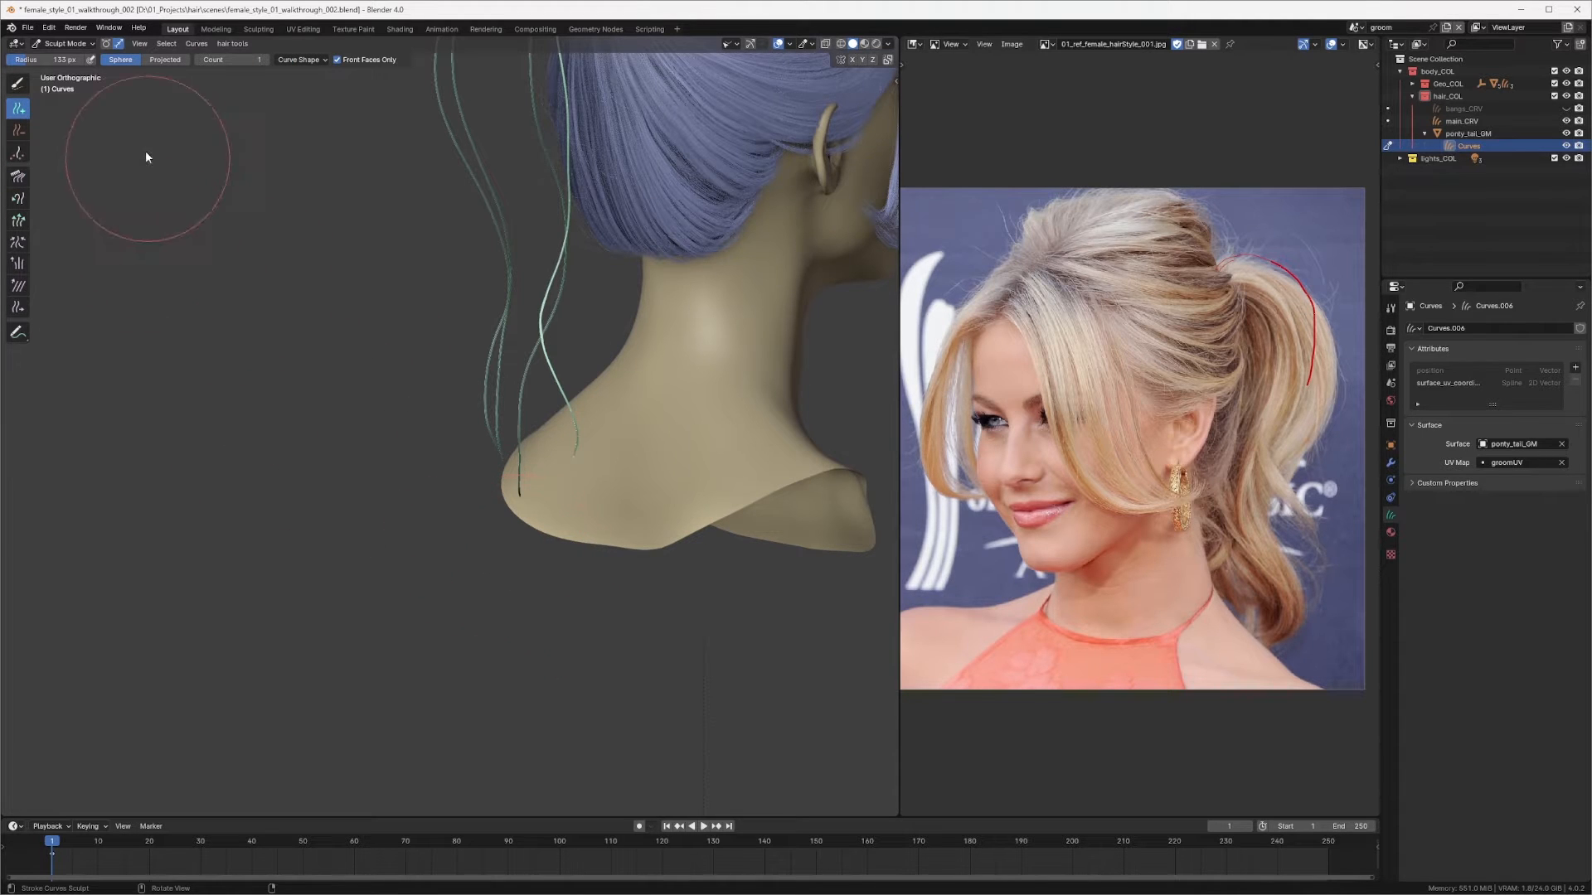
left_click(18, 83)
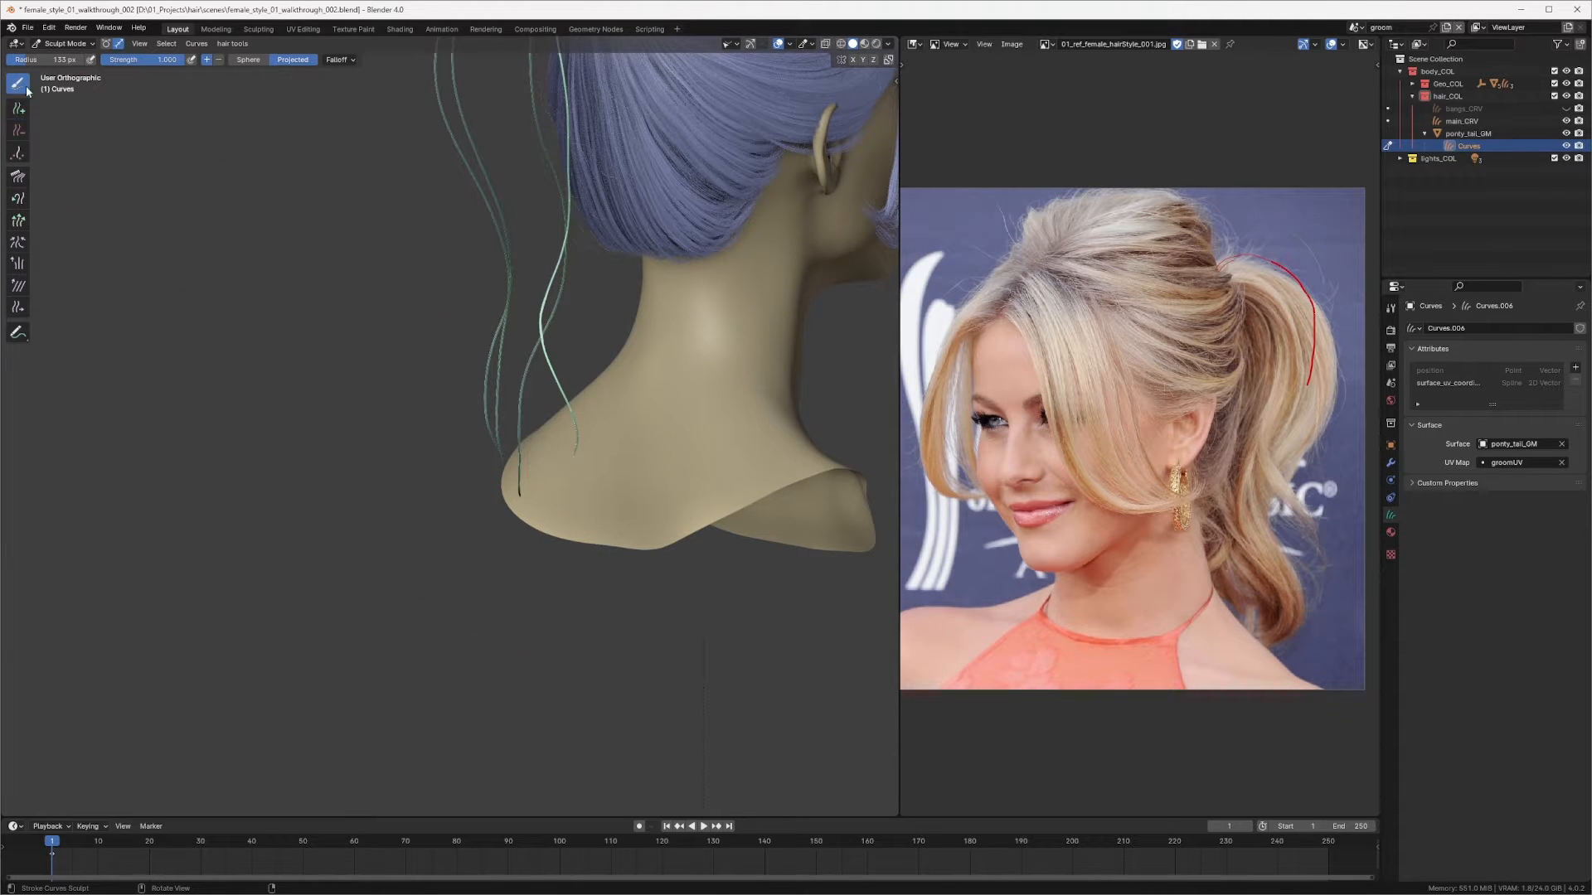
key("q")
left_click(527, 533)
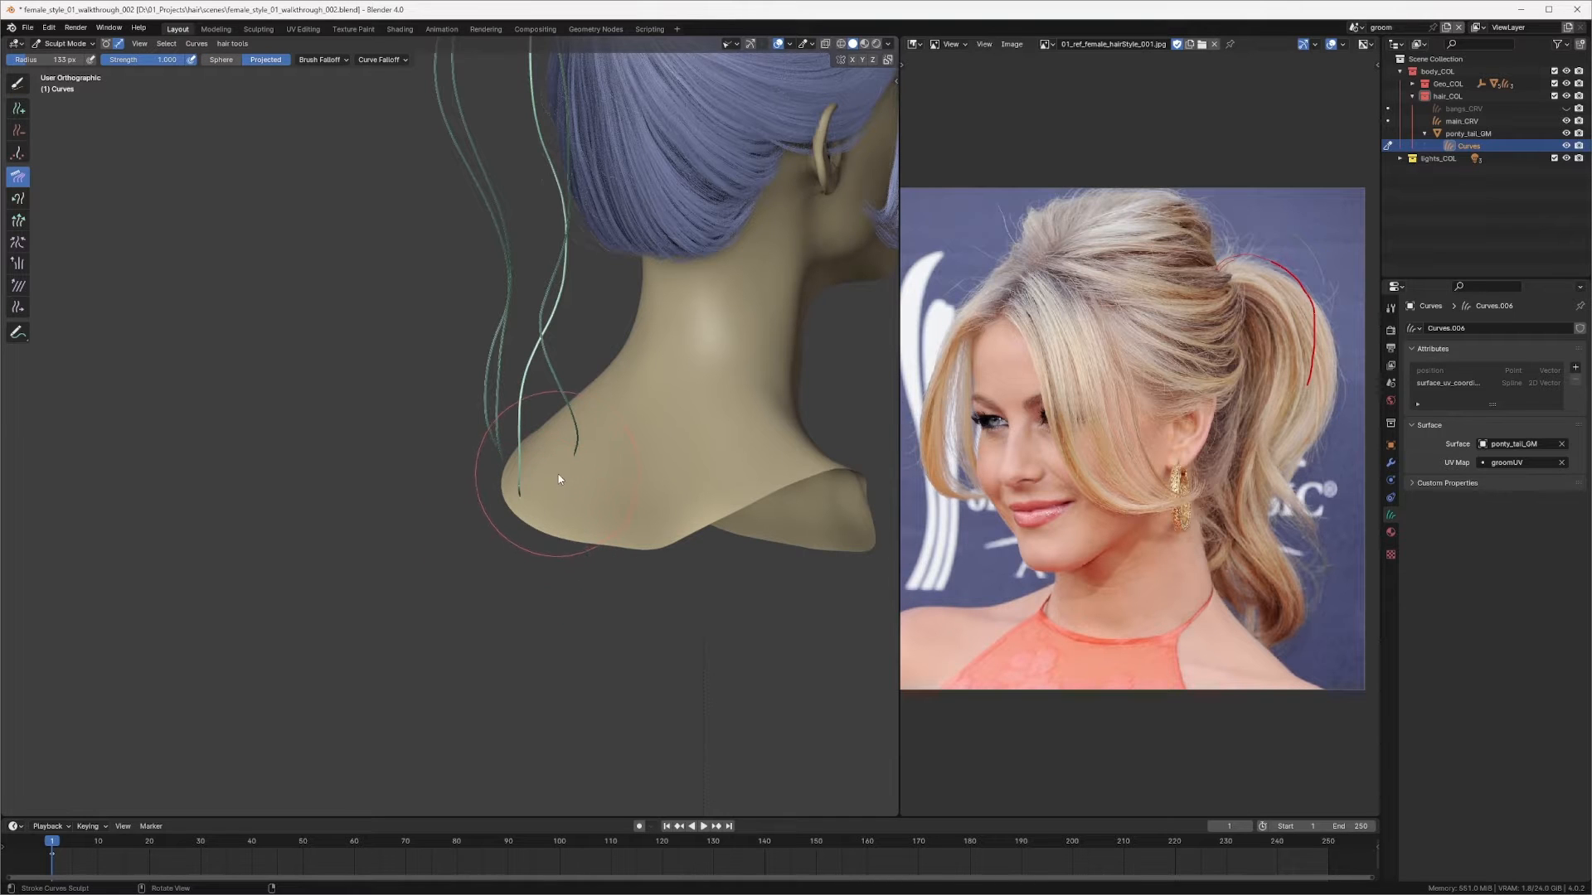
key("f")
left_click(524, 468)
key("f")
left_click(539, 508)
middle_click_drag(522, 572, 451, 455)
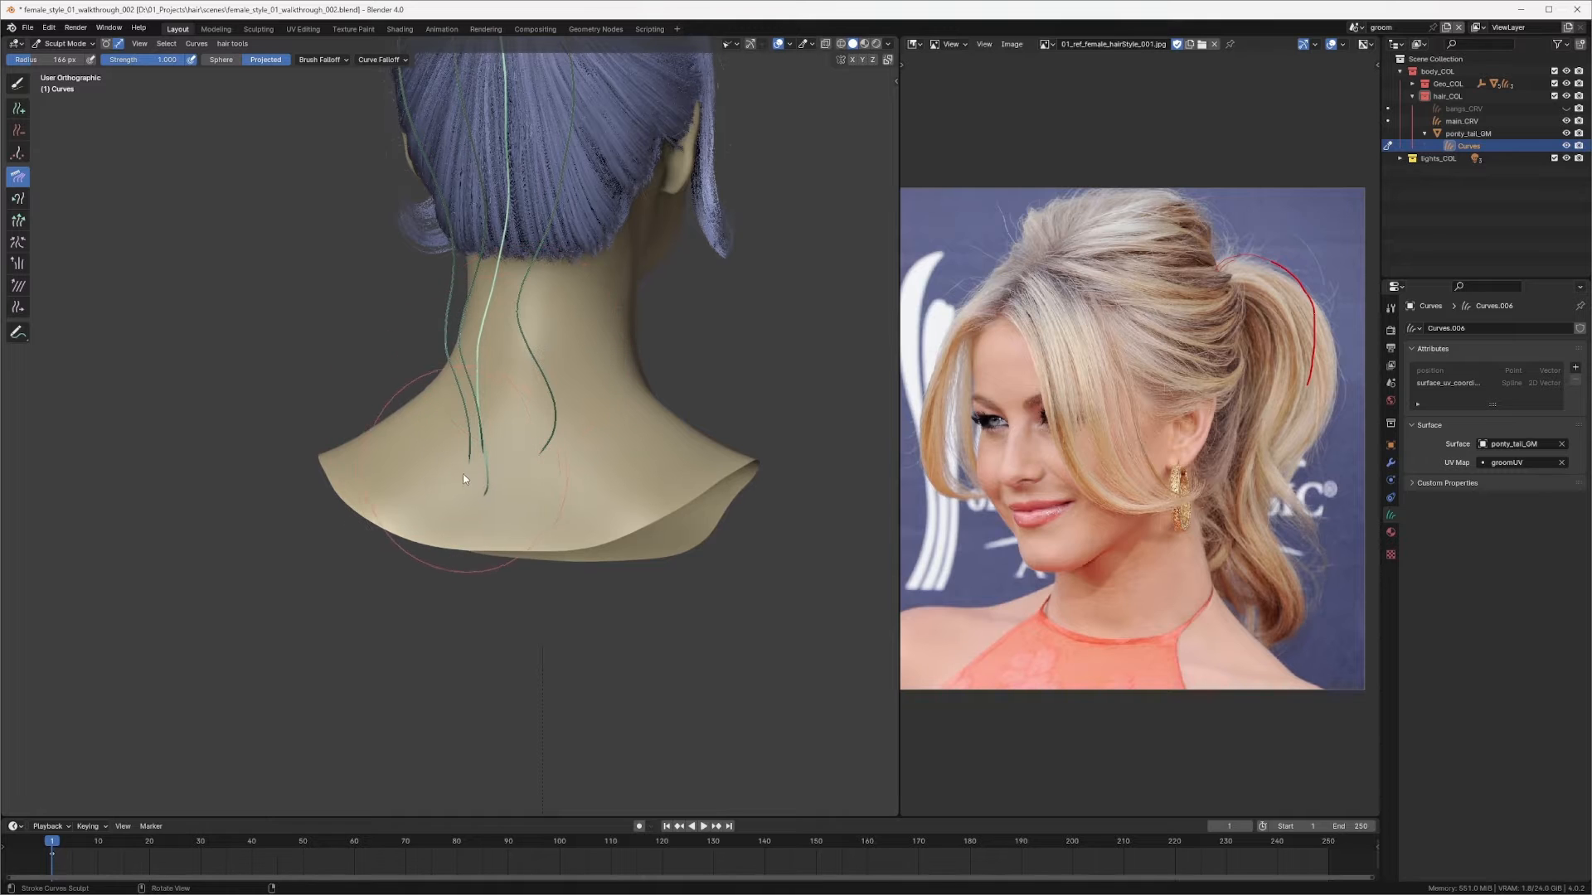
key("f")
mouse_move(479, 262)
middle_mouse_down()
mouse_move(516, 286)
mouse_move(467, 353)
mouse_move(512, 308)
mouse_move(533, 318)
mouse_move(481, 318)
middle_mouse_up()
middle_click_drag(418, 381, 554, 431)
left_click_drag(501, 517, 515, 528)
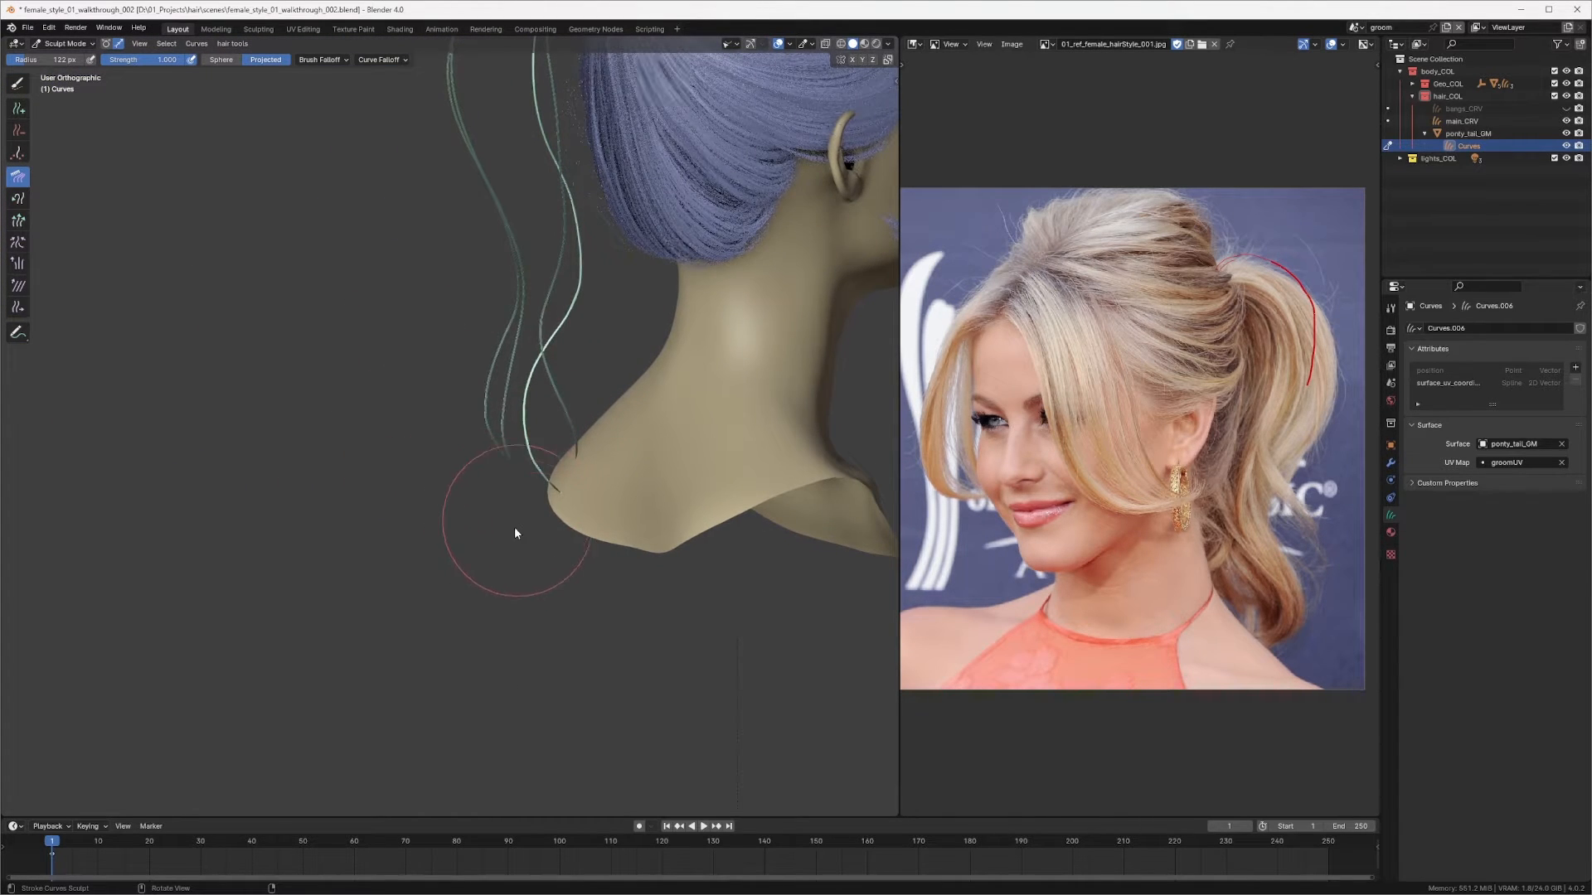
Step: Comb the new curve's middle section from the rear three-quarter view and return to the back view
middle_click_drag(579, 526, 524, 492)
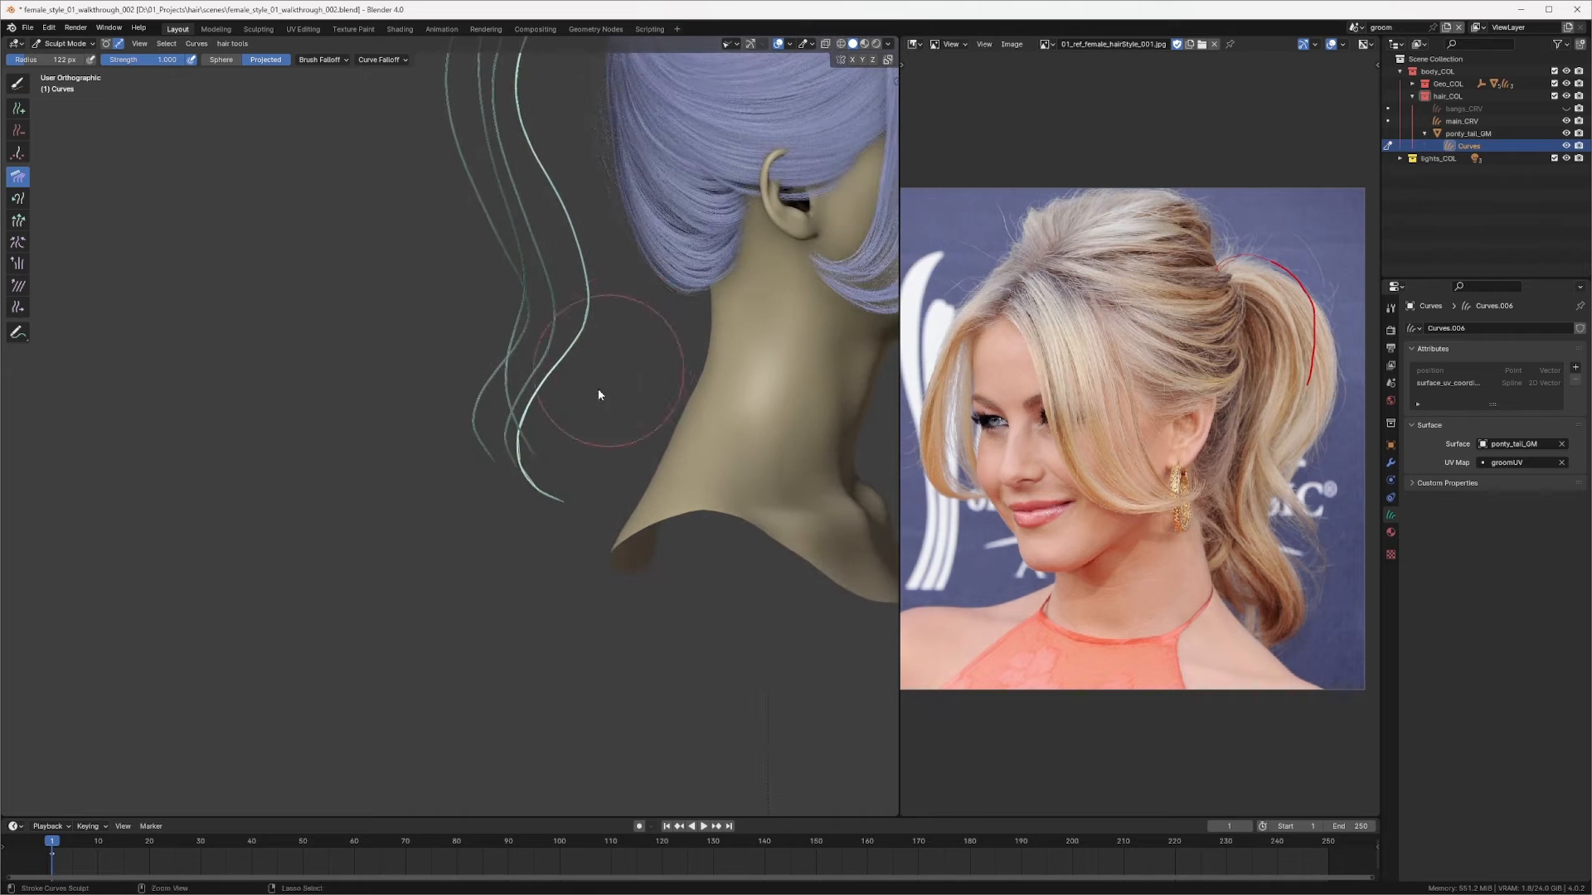
scroll(599, 395, "down", 4)
middle_click_drag(599, 394, 485, 303)
middle_click_drag(485, 303, 575, 270)
key("KP_1")
key("ctrl+KP_1")
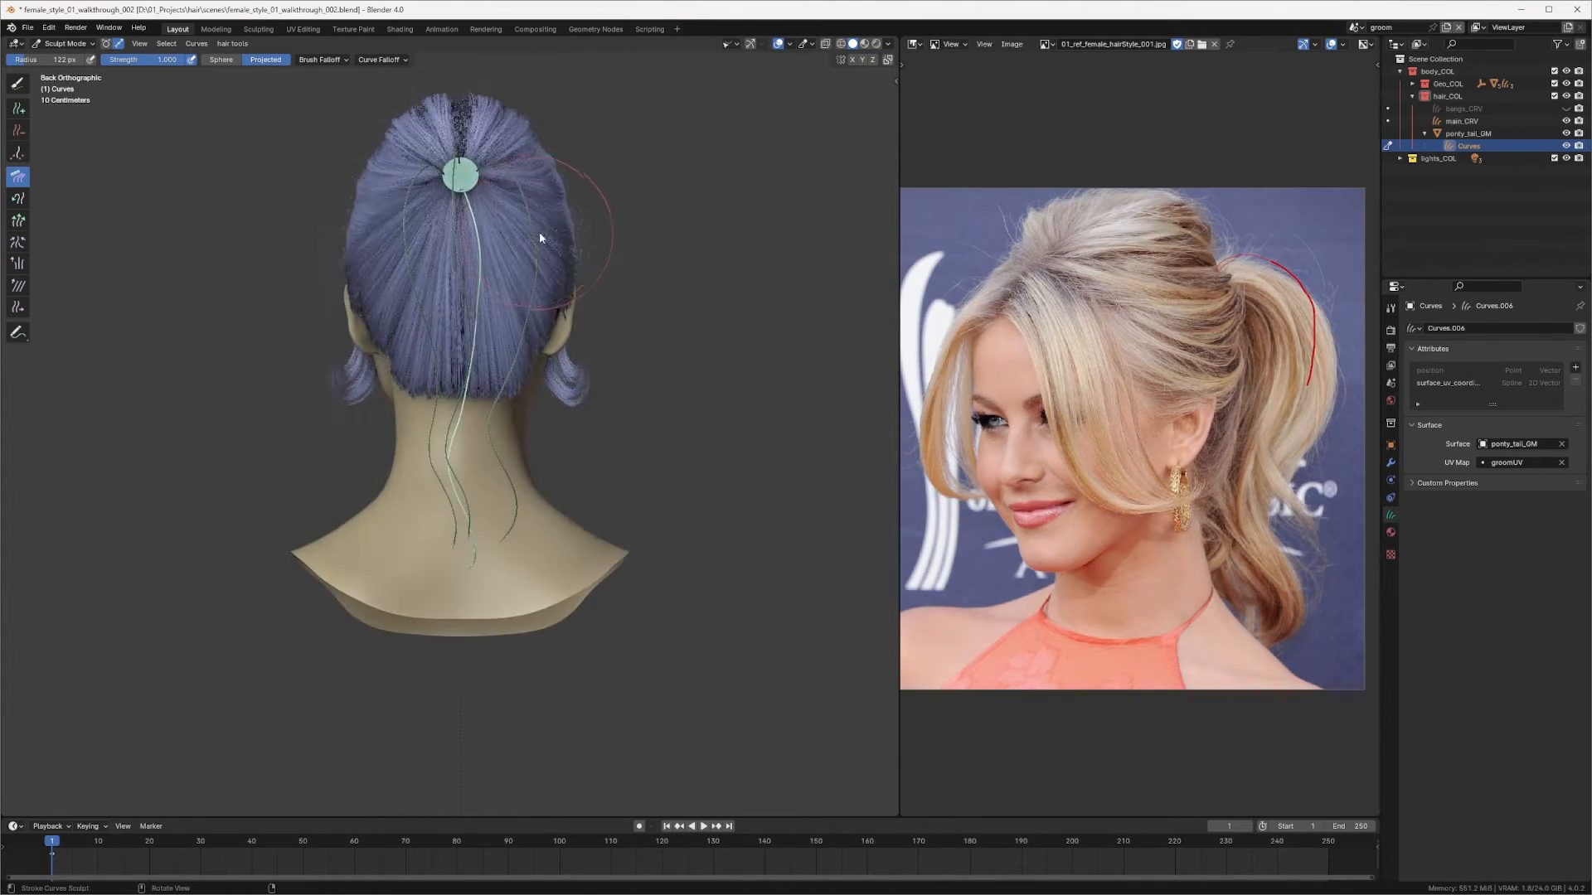
scroll(517, 238, "down", 3)
scroll(531, 237, "up", 3)
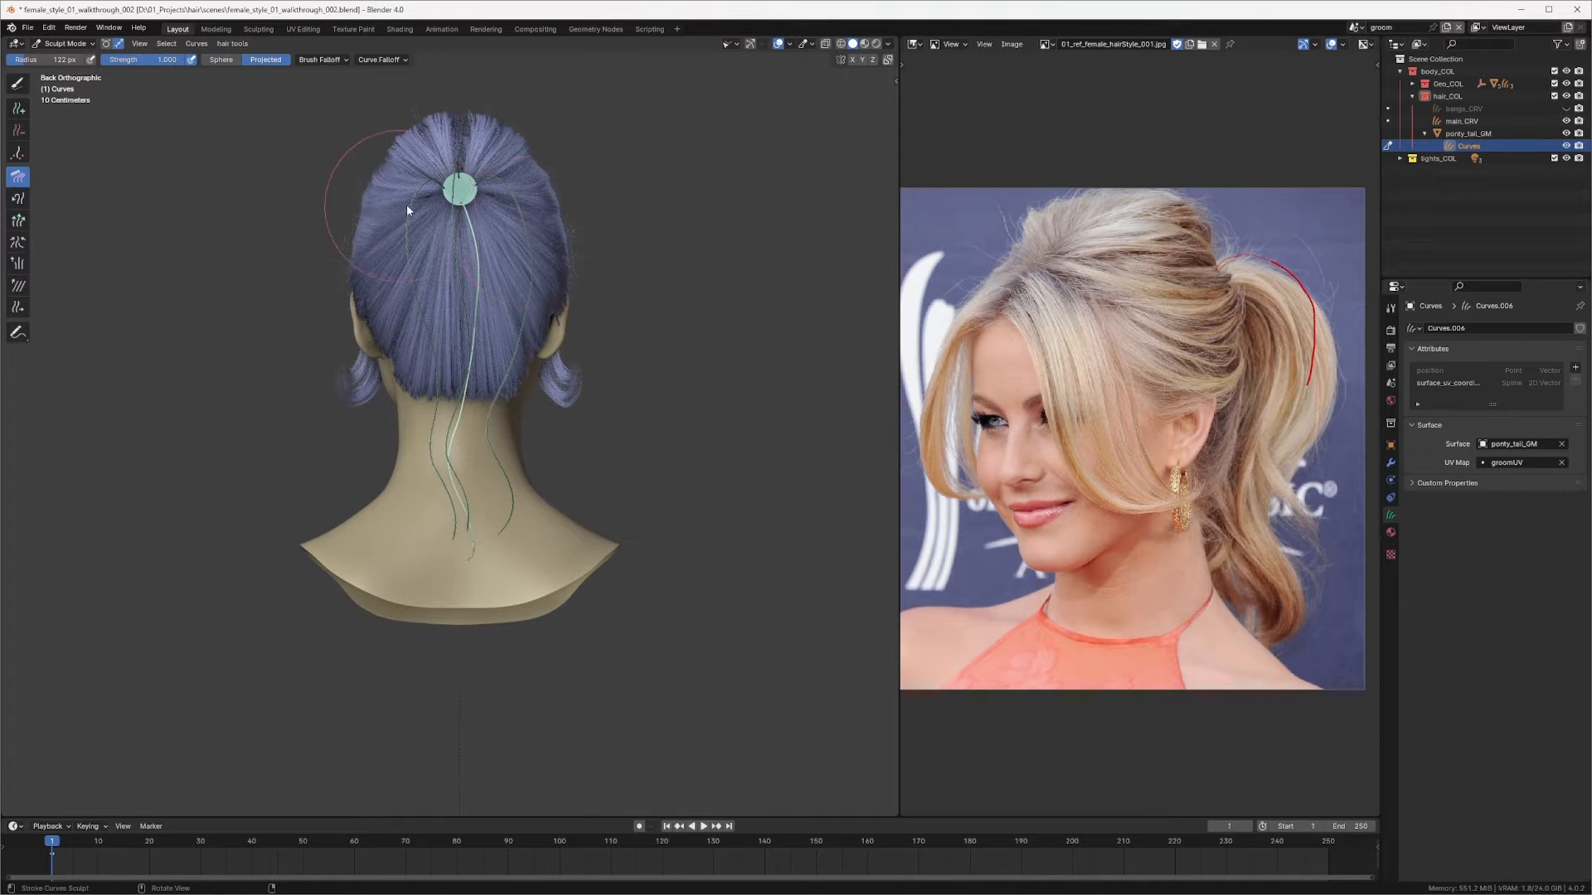
Step: Switch to Grow/Shrink, resize the brush, and slightly lengthen the new curve near the ring
left_click(18, 83)
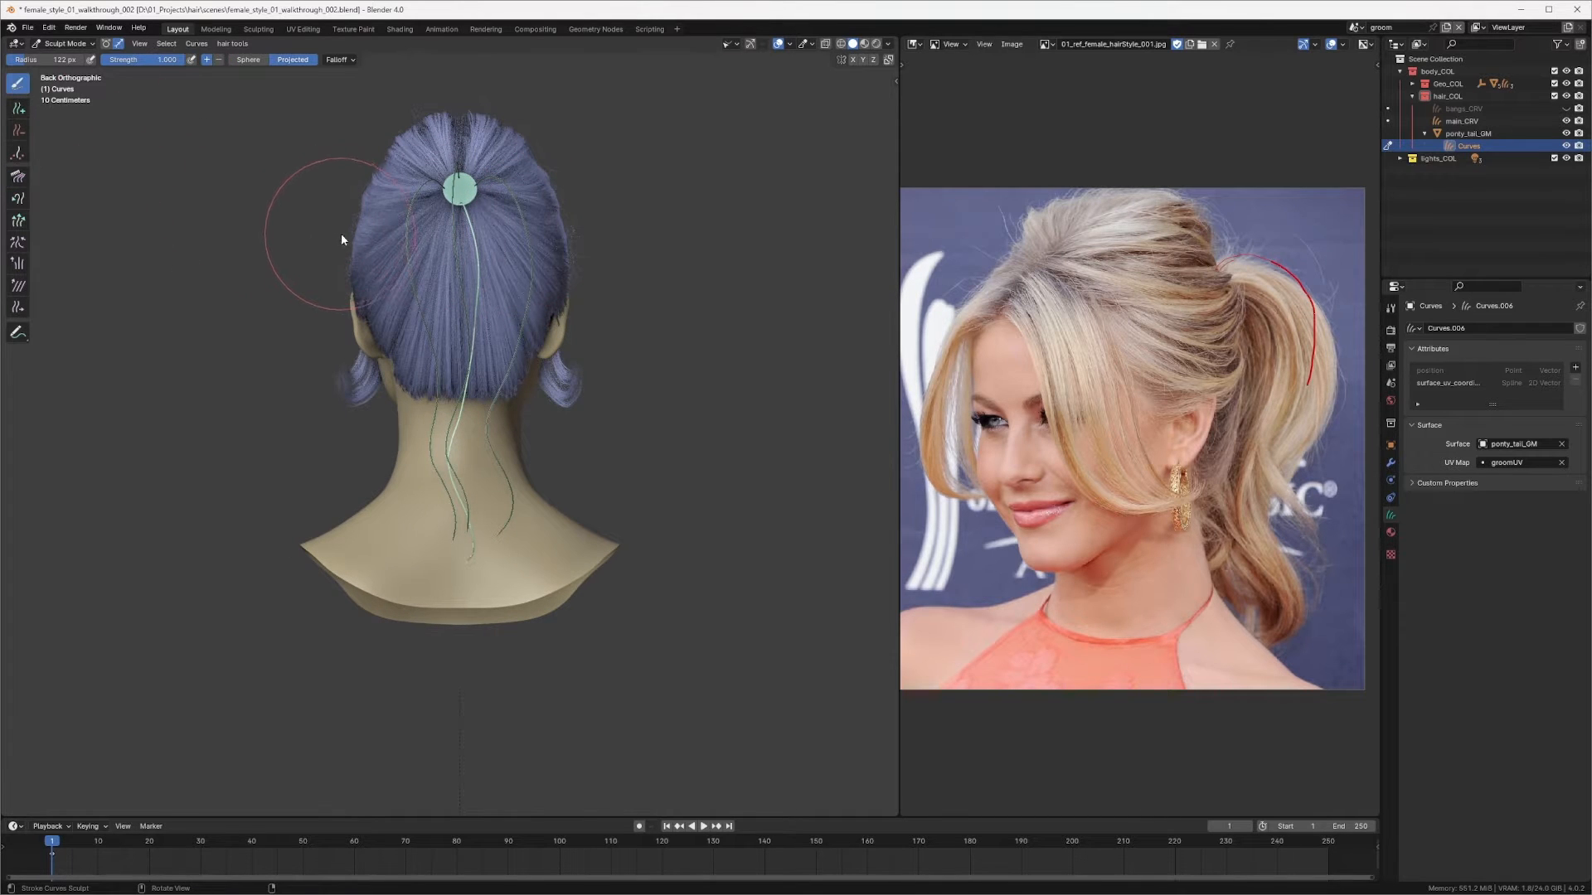
left_click(341, 232)
key("q")
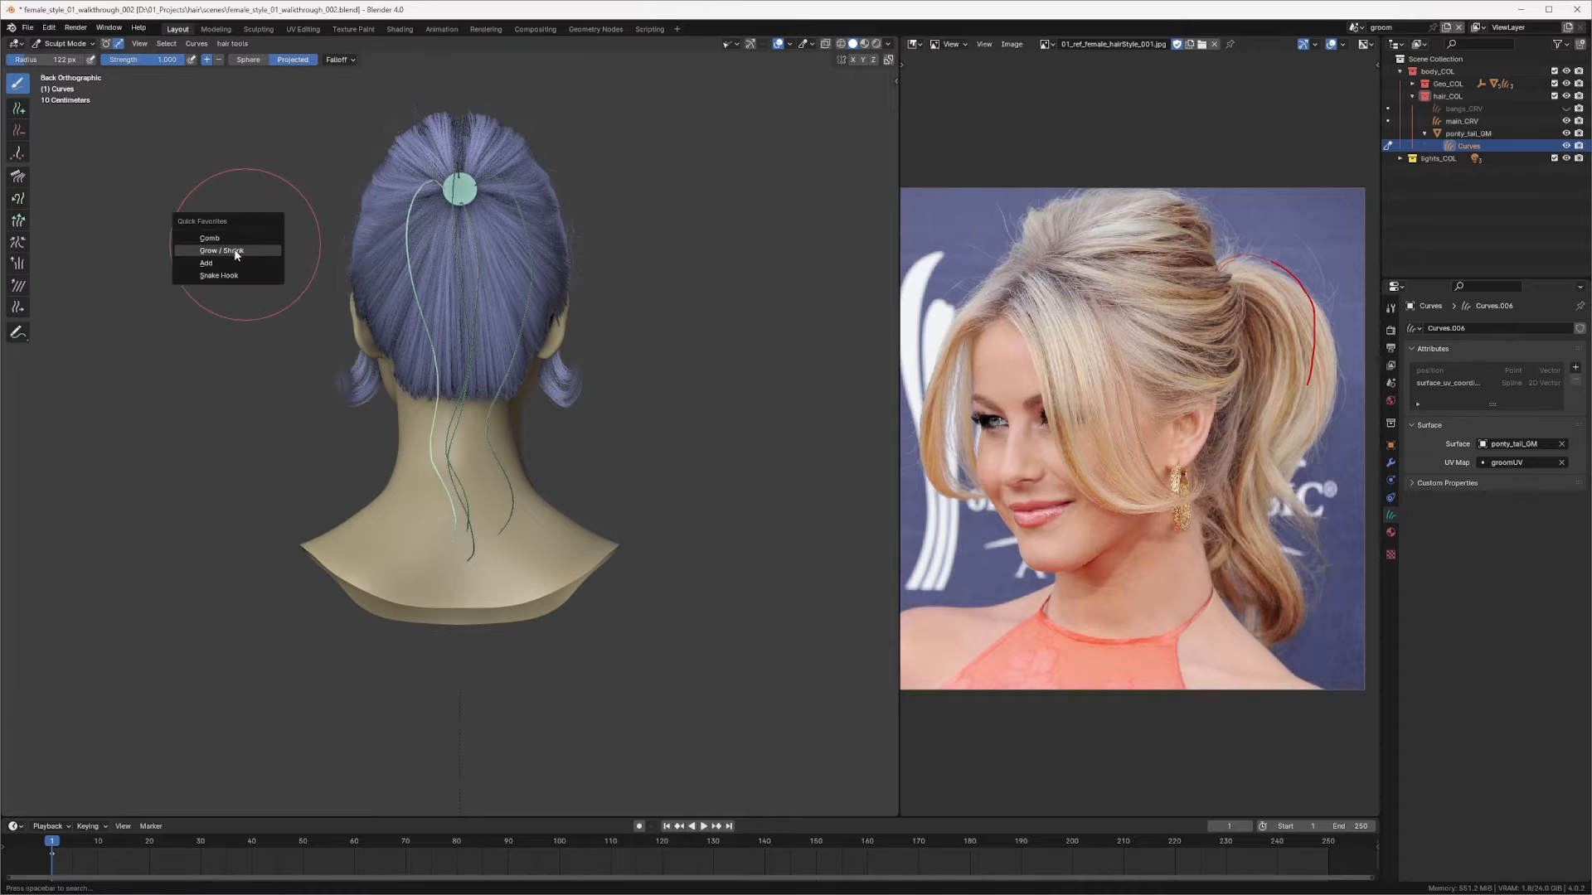
left_click(230, 240)
key("f")
left_click(474, 267)
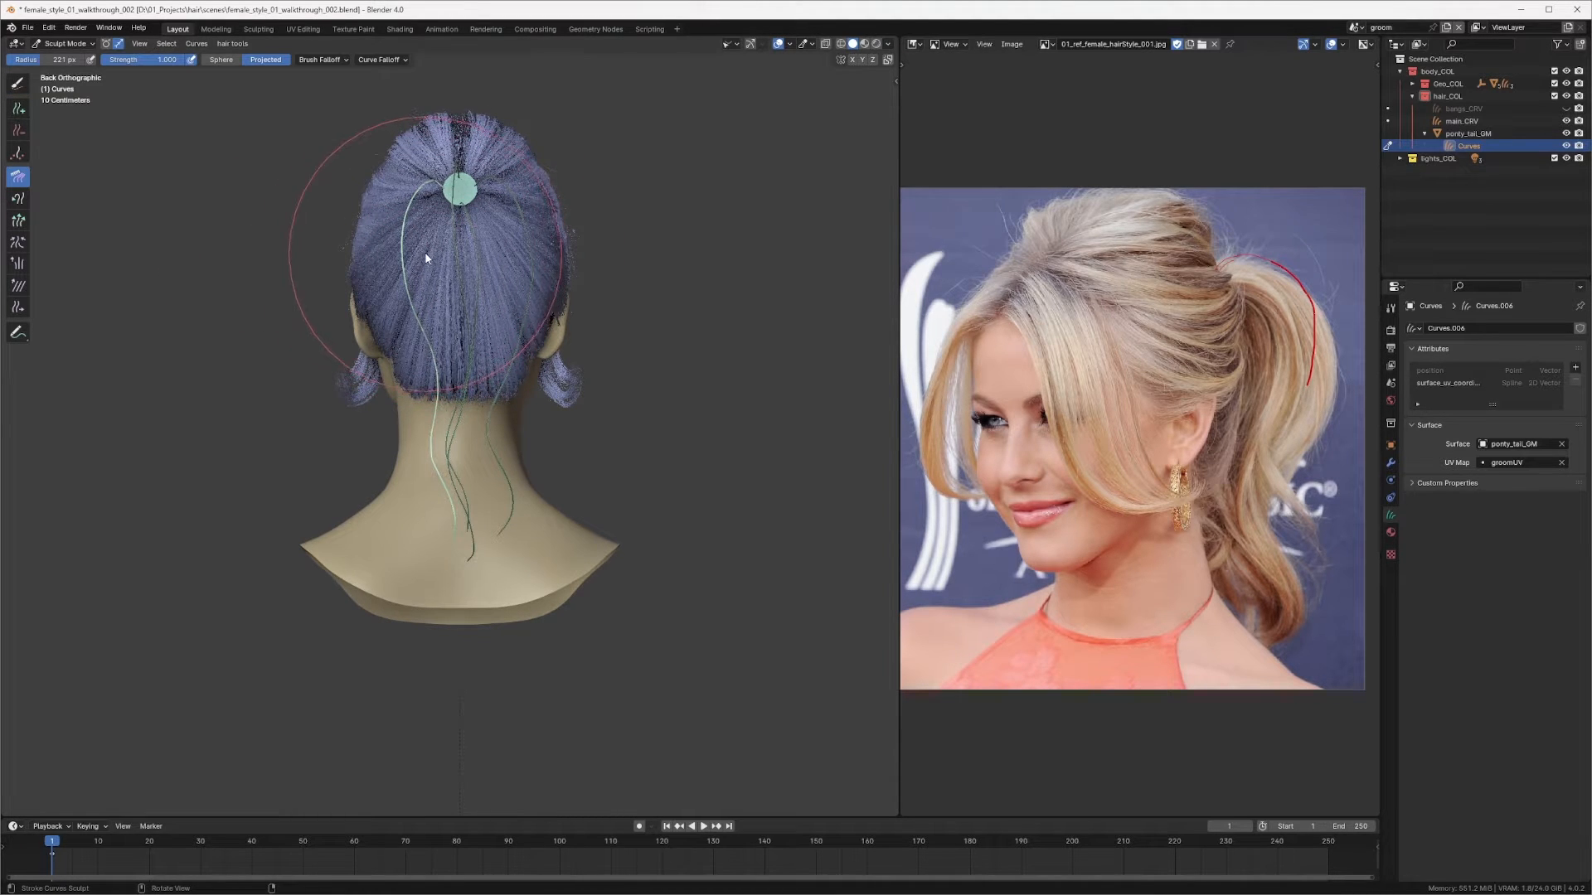
key("f")
left_click(393, 256)
left_click_drag(427, 255, 420, 257)
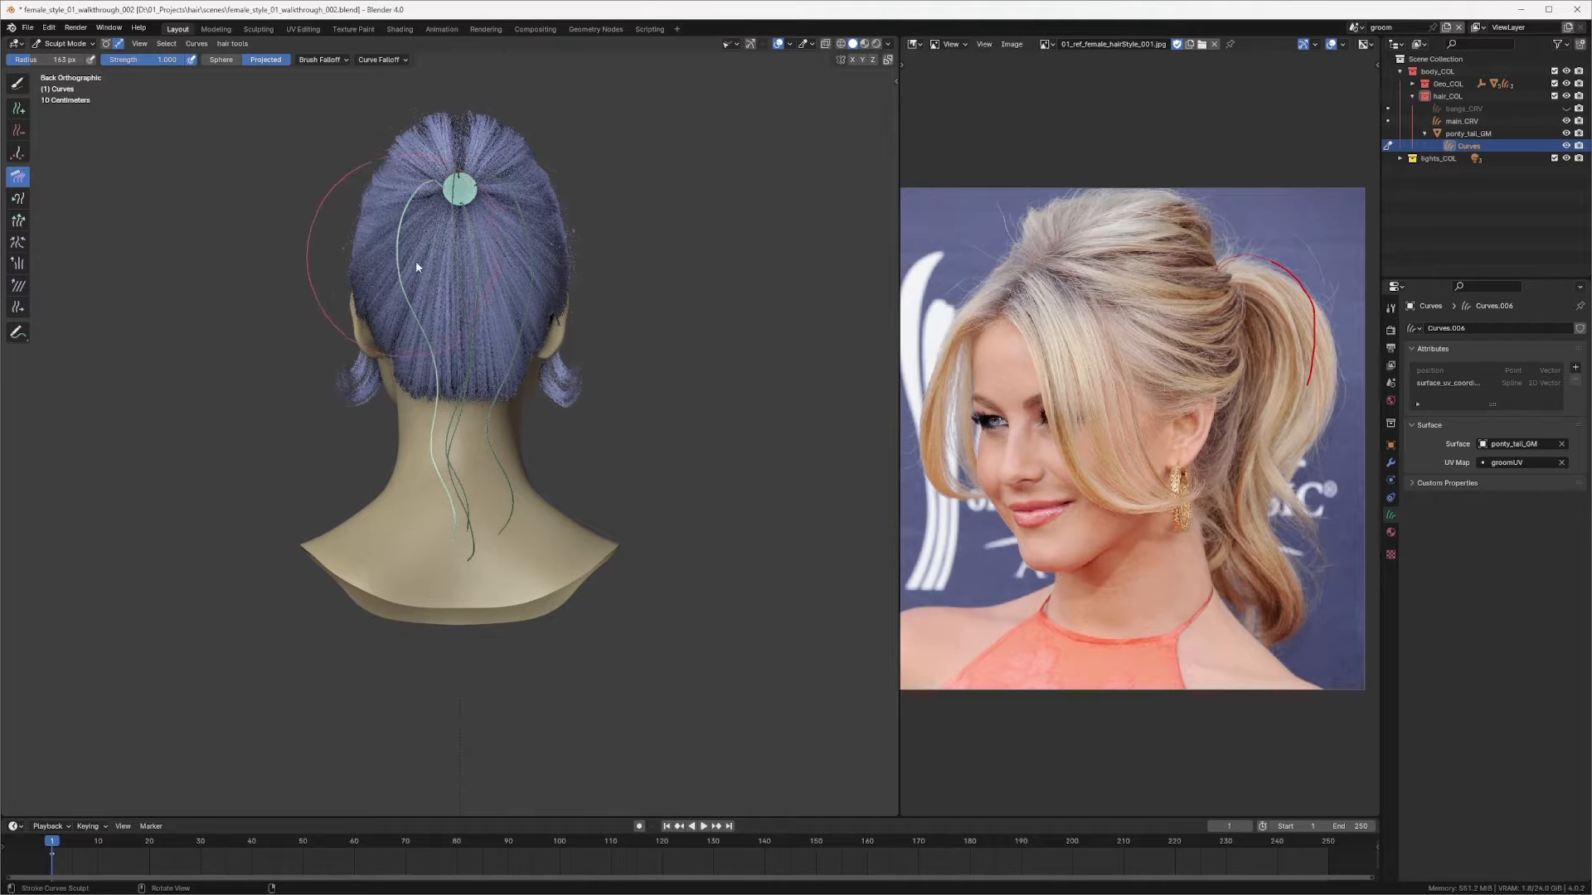
Step: Lengthen the hanging ends of the ponytail curves with Grow/Shrink from the side view
key("f")
left_click(437, 449)
left_click_drag(438, 448, 428, 470)
middle_click_drag(424, 490, 509, 456)
scroll(455, 440, "up", 6)
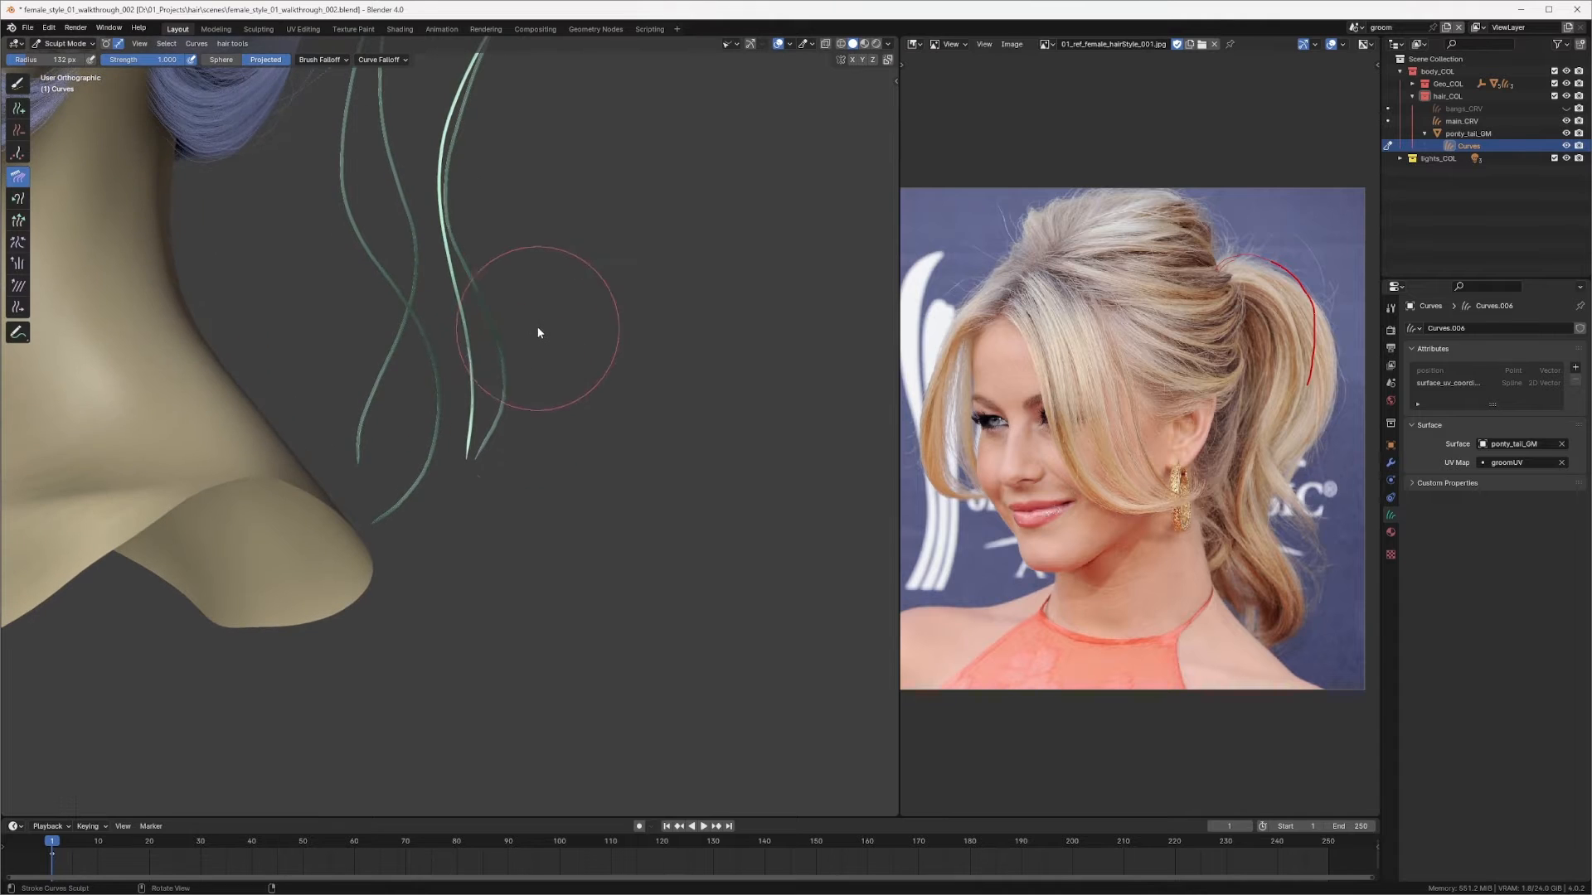
key("q")
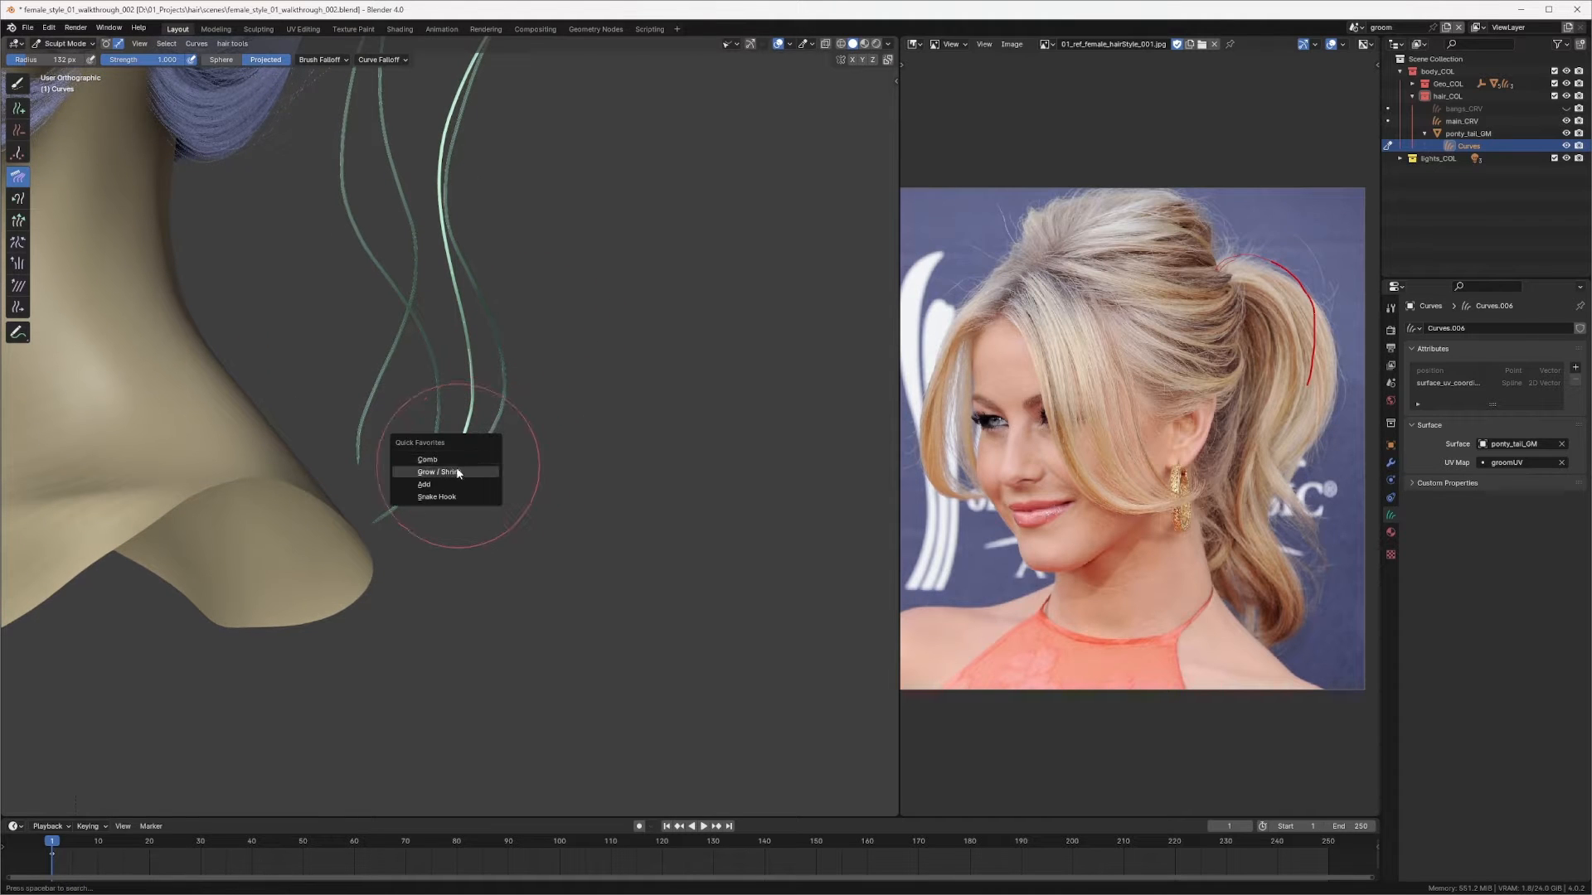
left_click(457, 473)
mouse_move(462, 451)
left_mouse_down()
mouse_move(431, 503)
mouse_move(427, 487)
left_mouse_up()
key("q")
left_click(400, 444)
mouse_move(400, 444)
middle_mouse_down()
mouse_move(490, 508)
mouse_move(380, 393)
mouse_move(318, 394)
mouse_move(355, 416)
mouse_move(345, 440)
mouse_move(380, 467)
mouse_move(526, 401)
mouse_move(618, 431)
mouse_move(514, 376)
mouse_move(358, 474)
middle_mouse_up()
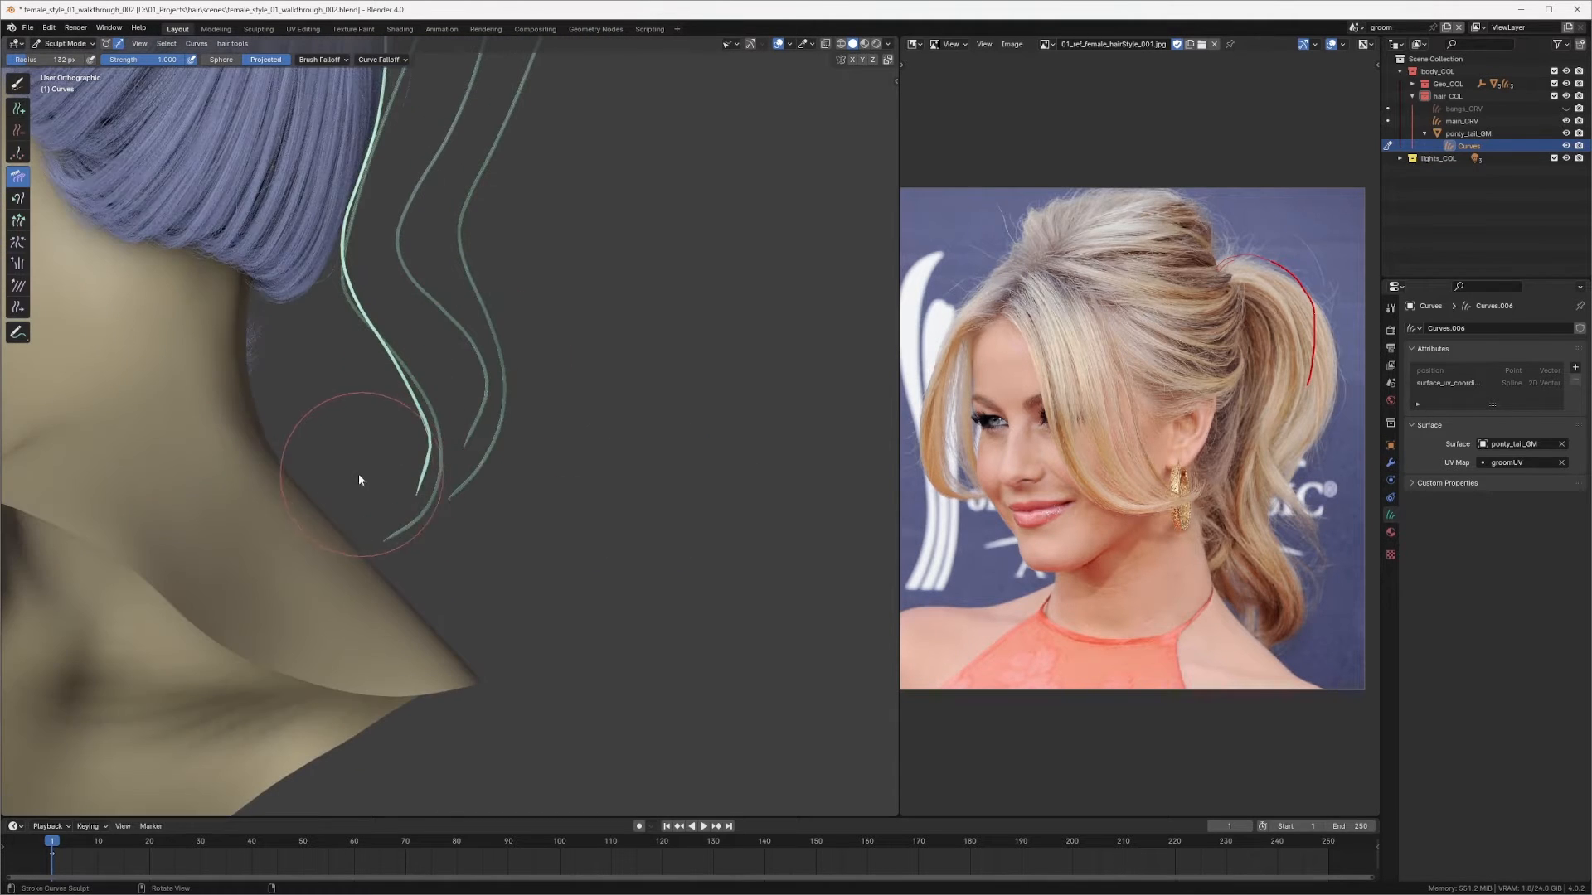
Step: Comb a ponytail curve from the back view and clear the curve selection
middle_click_drag(438, 548, 477, 452)
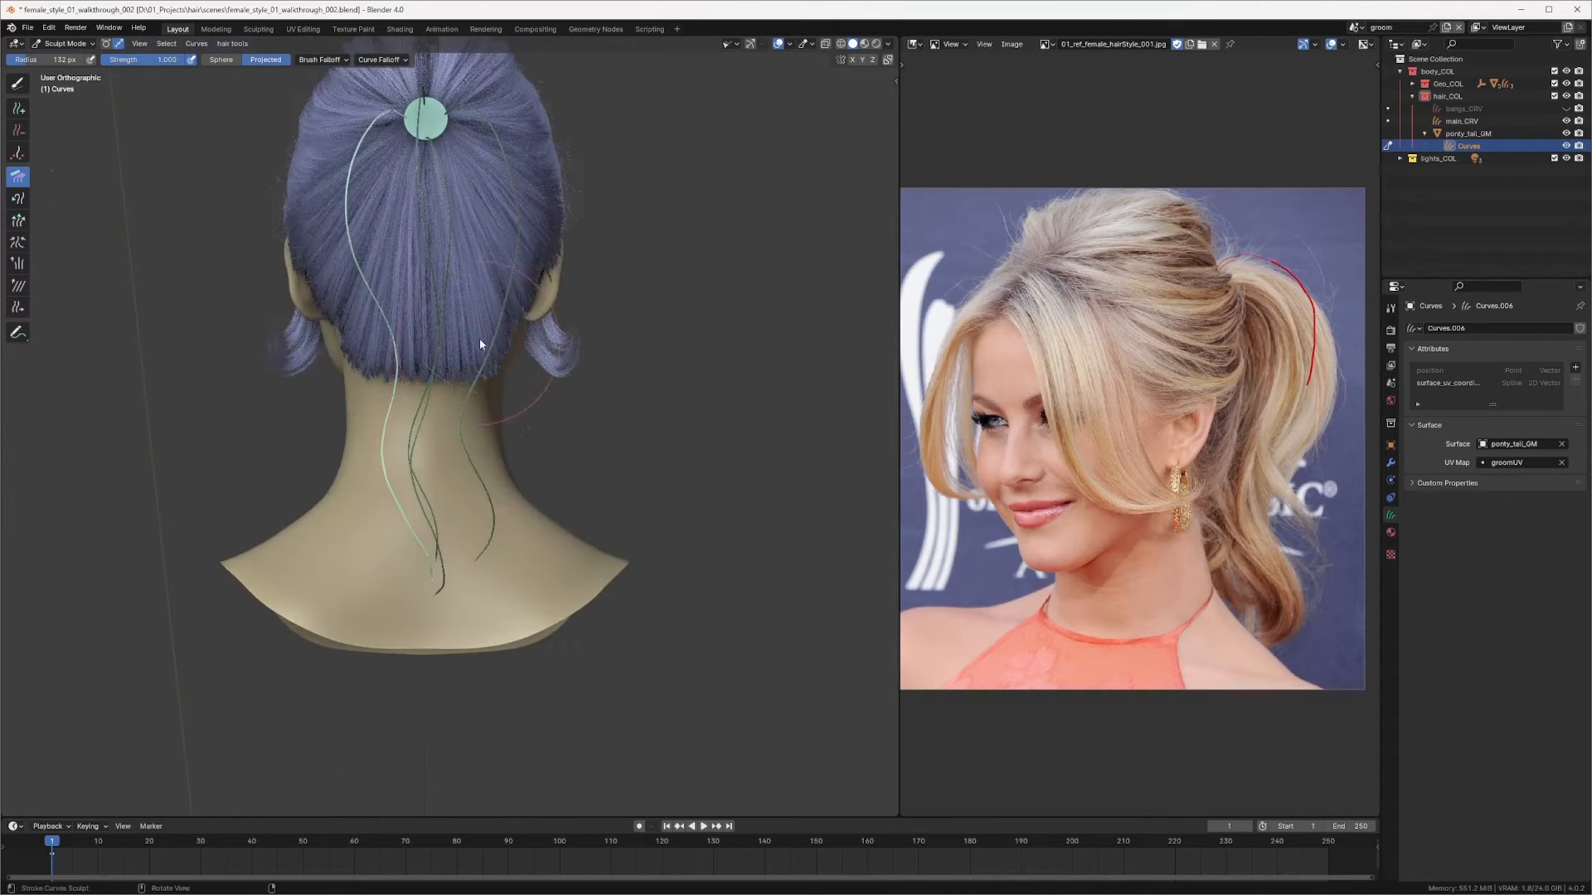
middle_click_drag(523, 216, 542, 401, "shift")
key("alt+a")
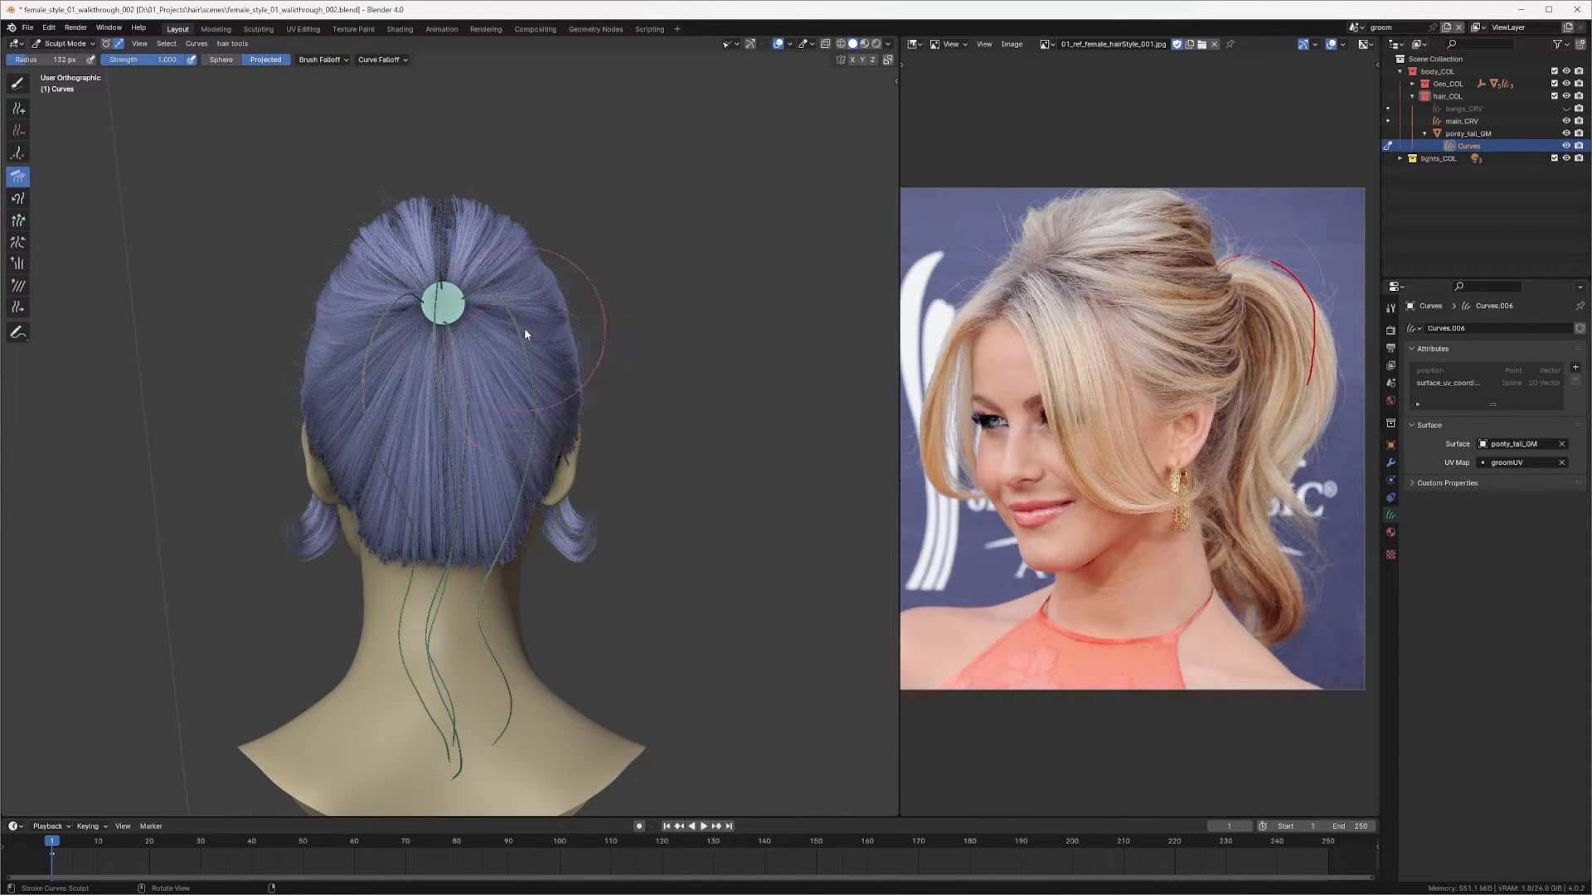
Step: Switch to the Add brush and add another curve on the ponytail ring
key("q")
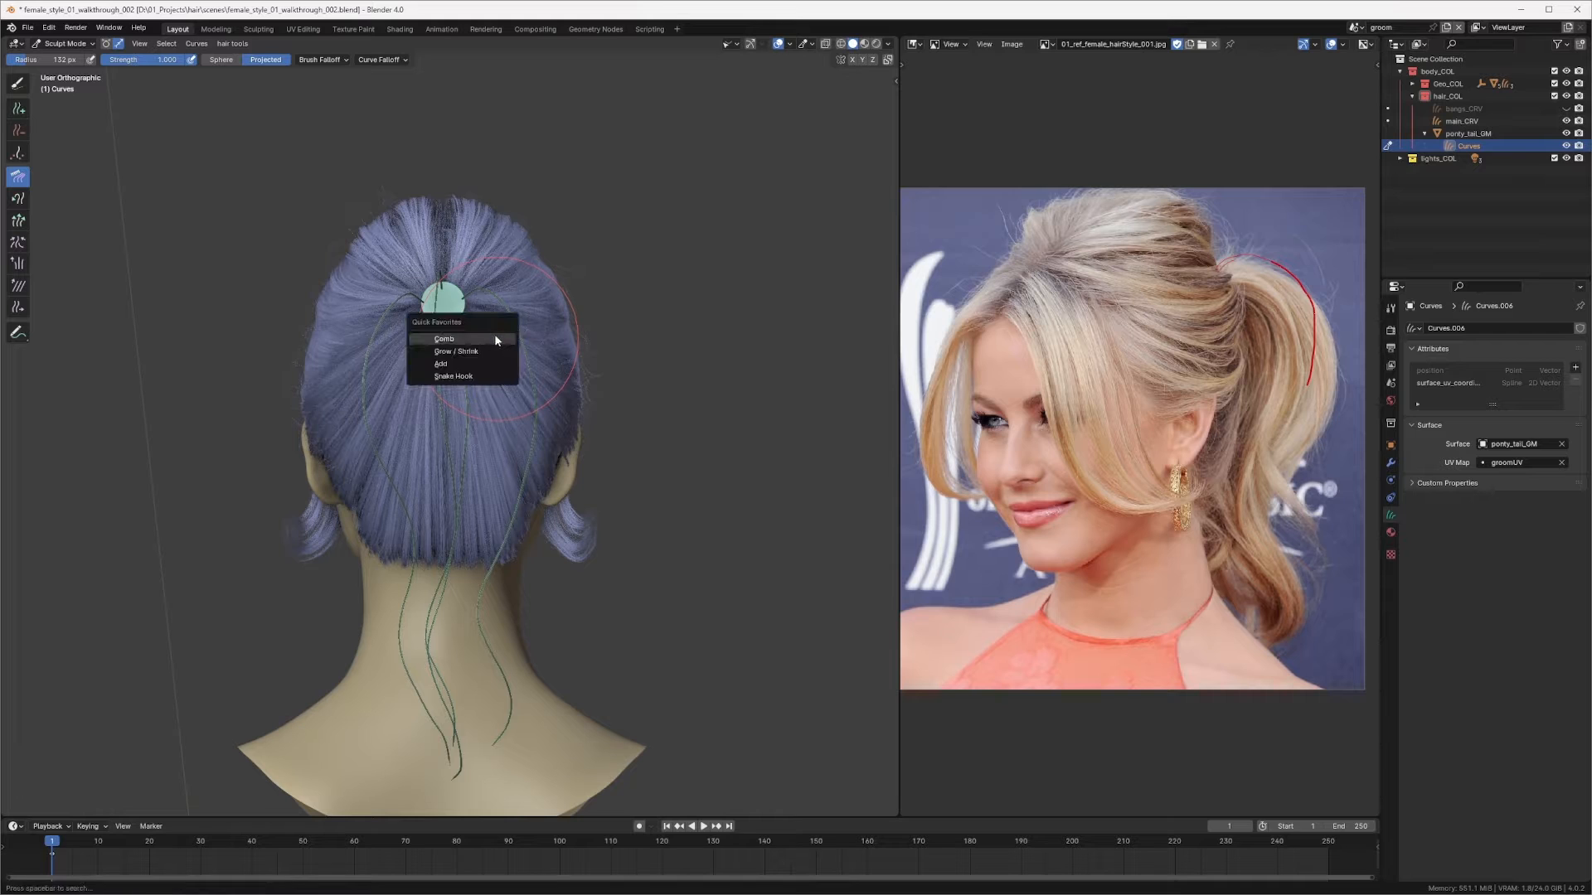
left_click(462, 371)
scroll(500, 300, "up", 5)
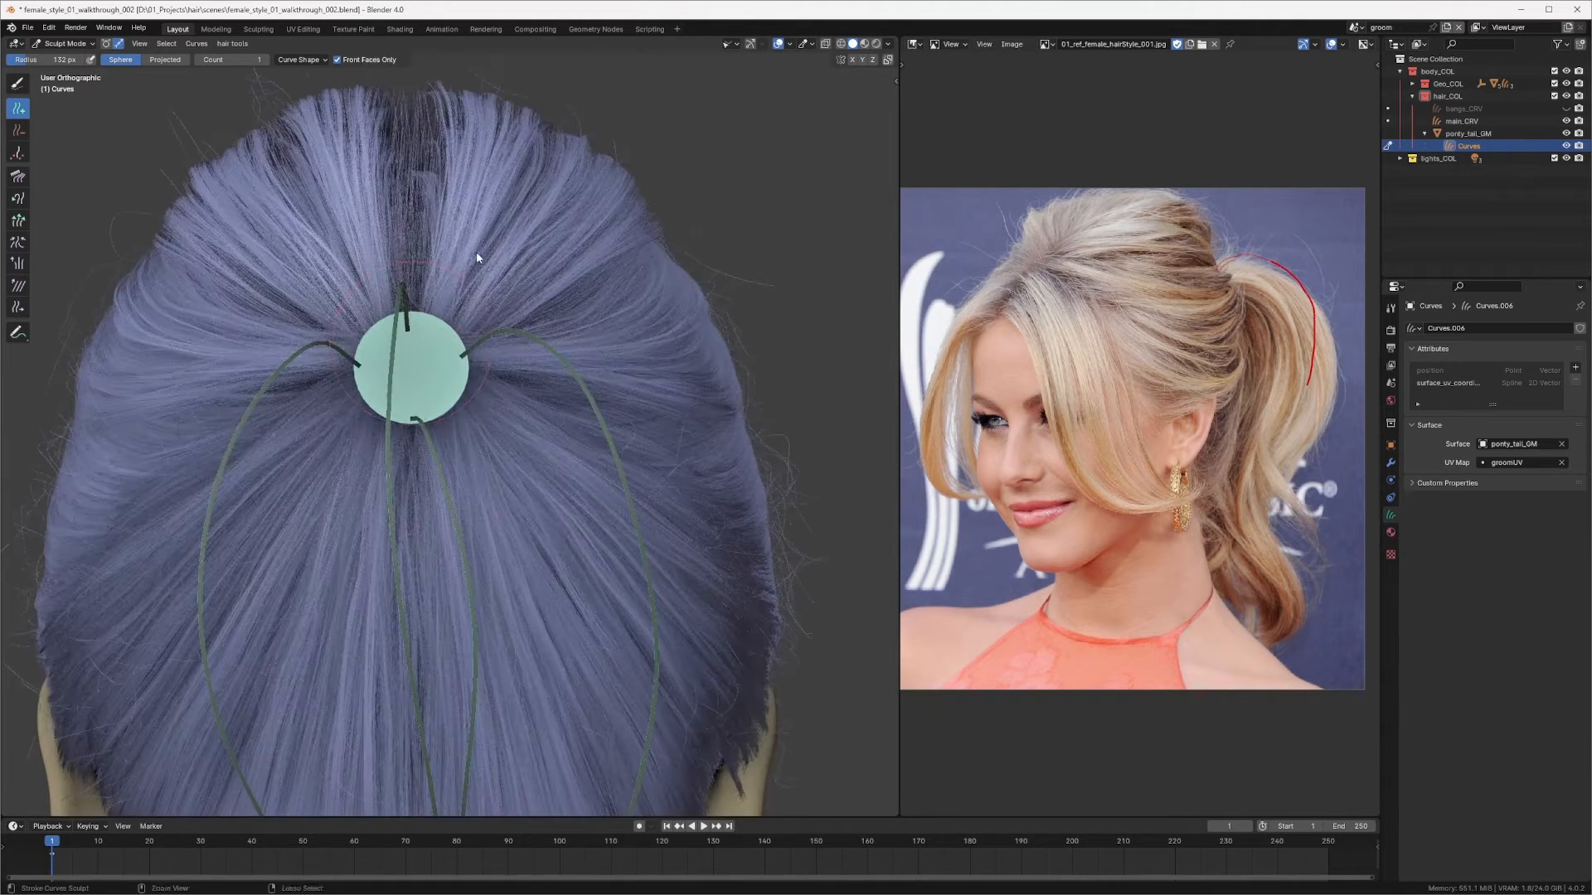
left_click(412, 368)
scroll(396, 447, "down", 4)
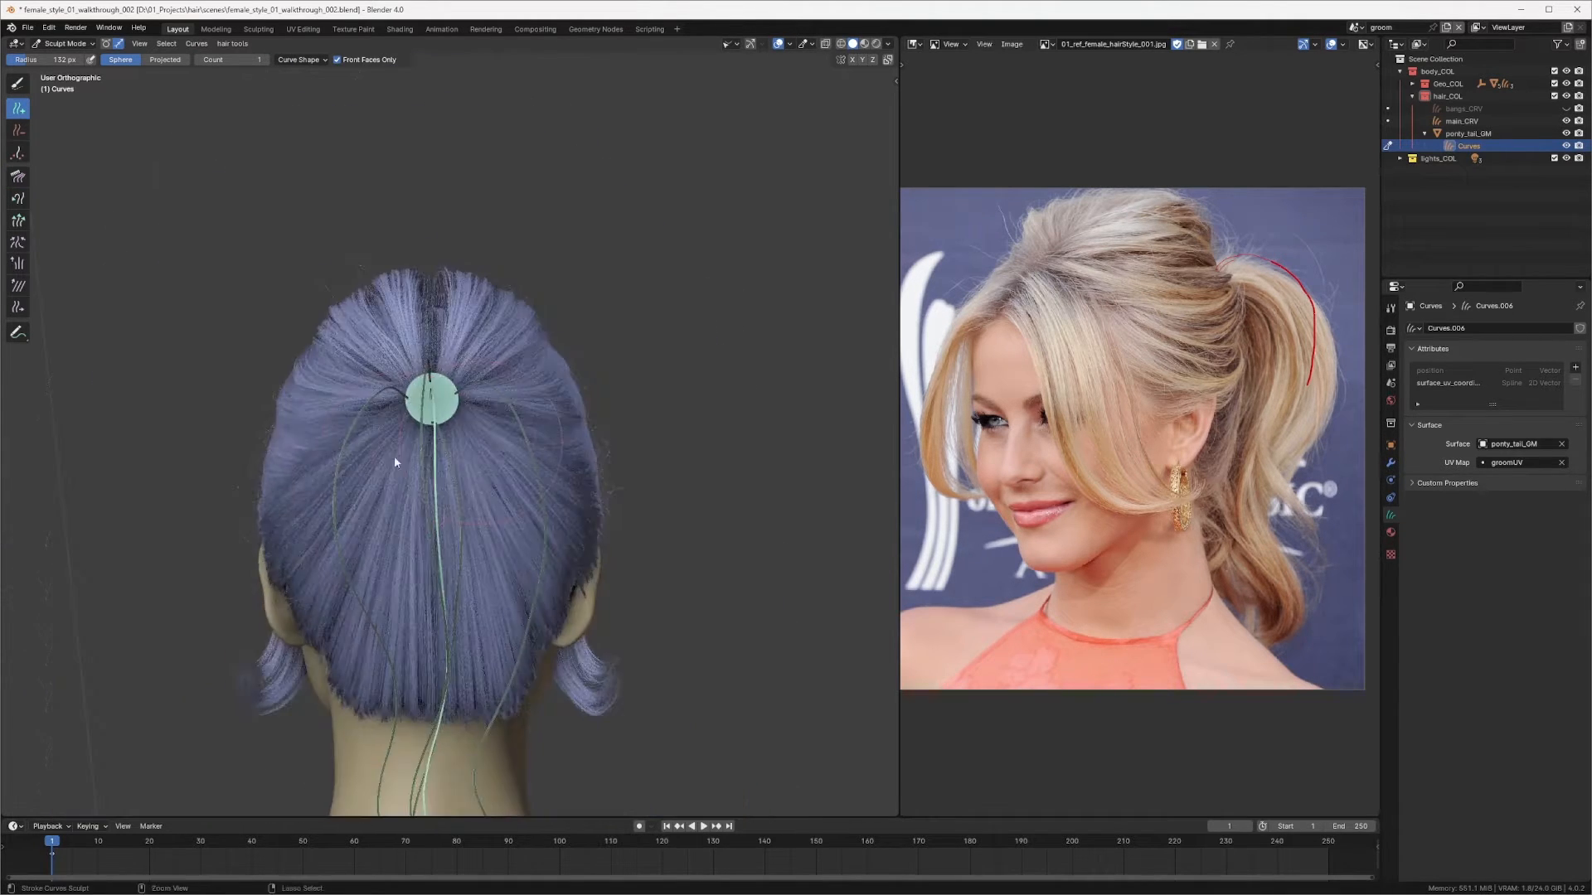
Step: Switch to Comb, enlarge the brush, and comb the added curve into the ponytail from the side view
mouse_move(395, 456)
middle_mouse_down()
mouse_move(591, 443)
mouse_move(592, 308)
mouse_move(519, 320)
mouse_move(597, 313)
mouse_move(486, 533)
mouse_move(514, 435)
mouse_move(555, 430)
mouse_move(502, 441)
mouse_move(508, 320)
middle_mouse_up()
scroll(555, 379, "up", 3)
middle_click_drag(555, 380, 569, 331)
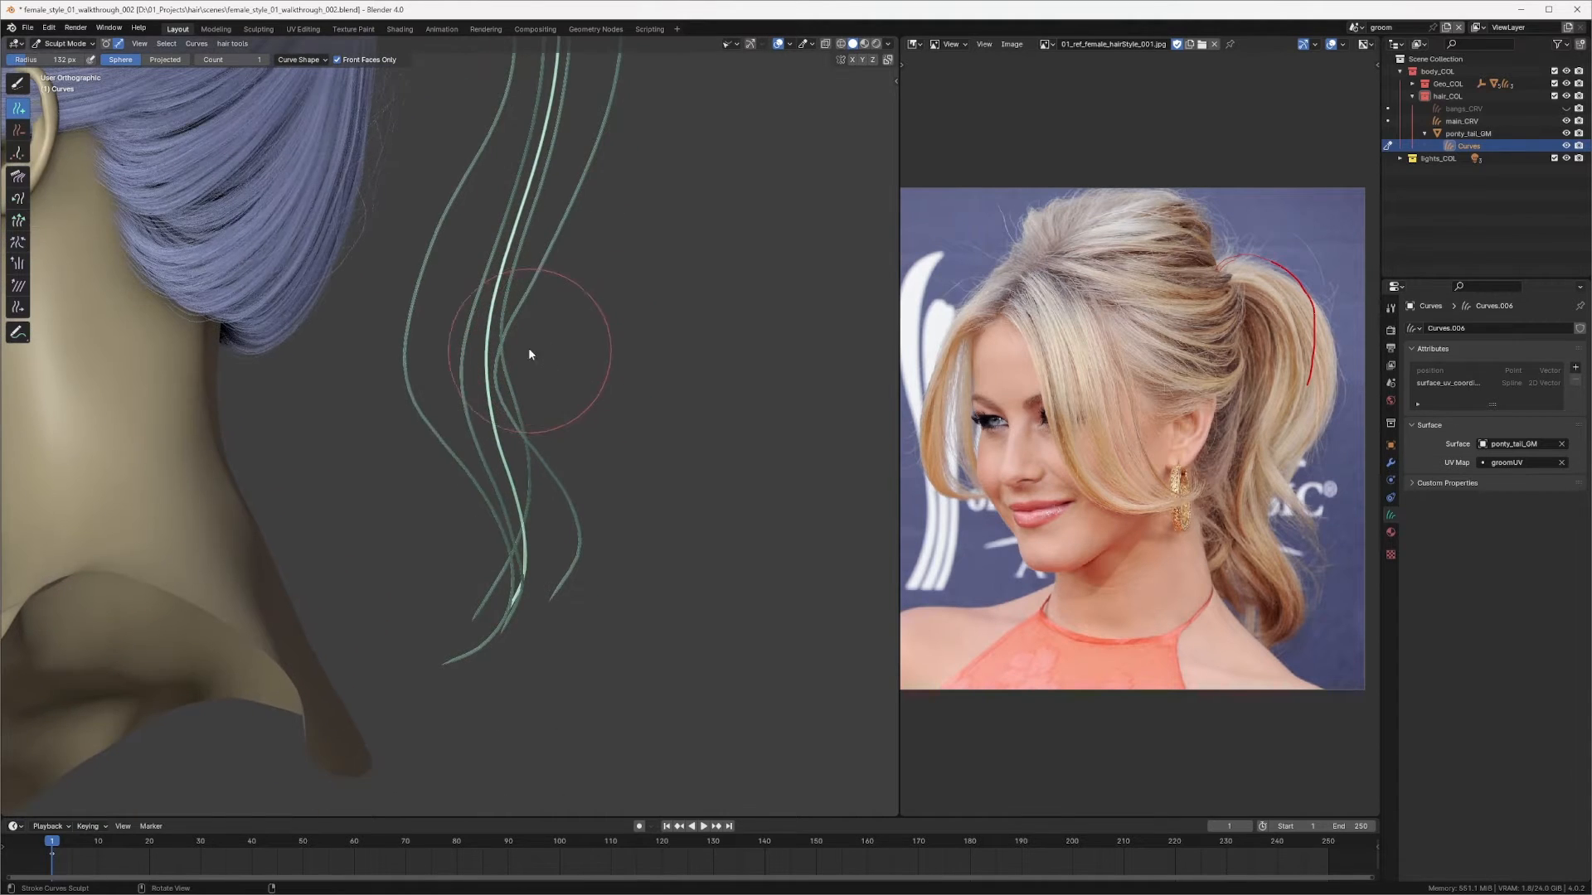
key("q")
left_click(506, 323)
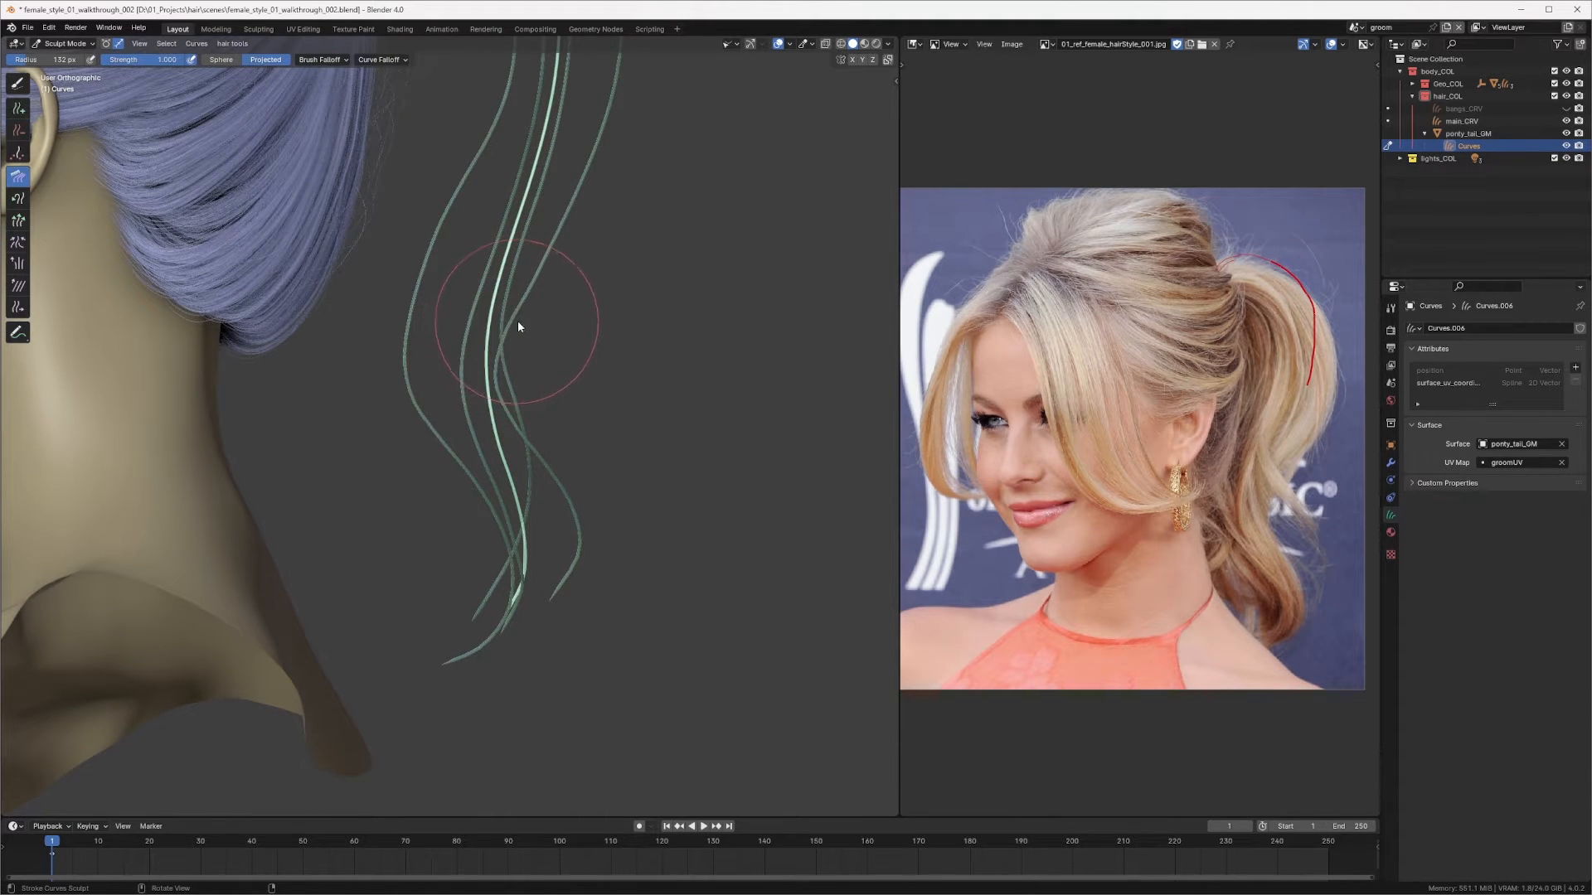
key("f")
left_click(599, 278)
scroll(531, 252, "down", 4)
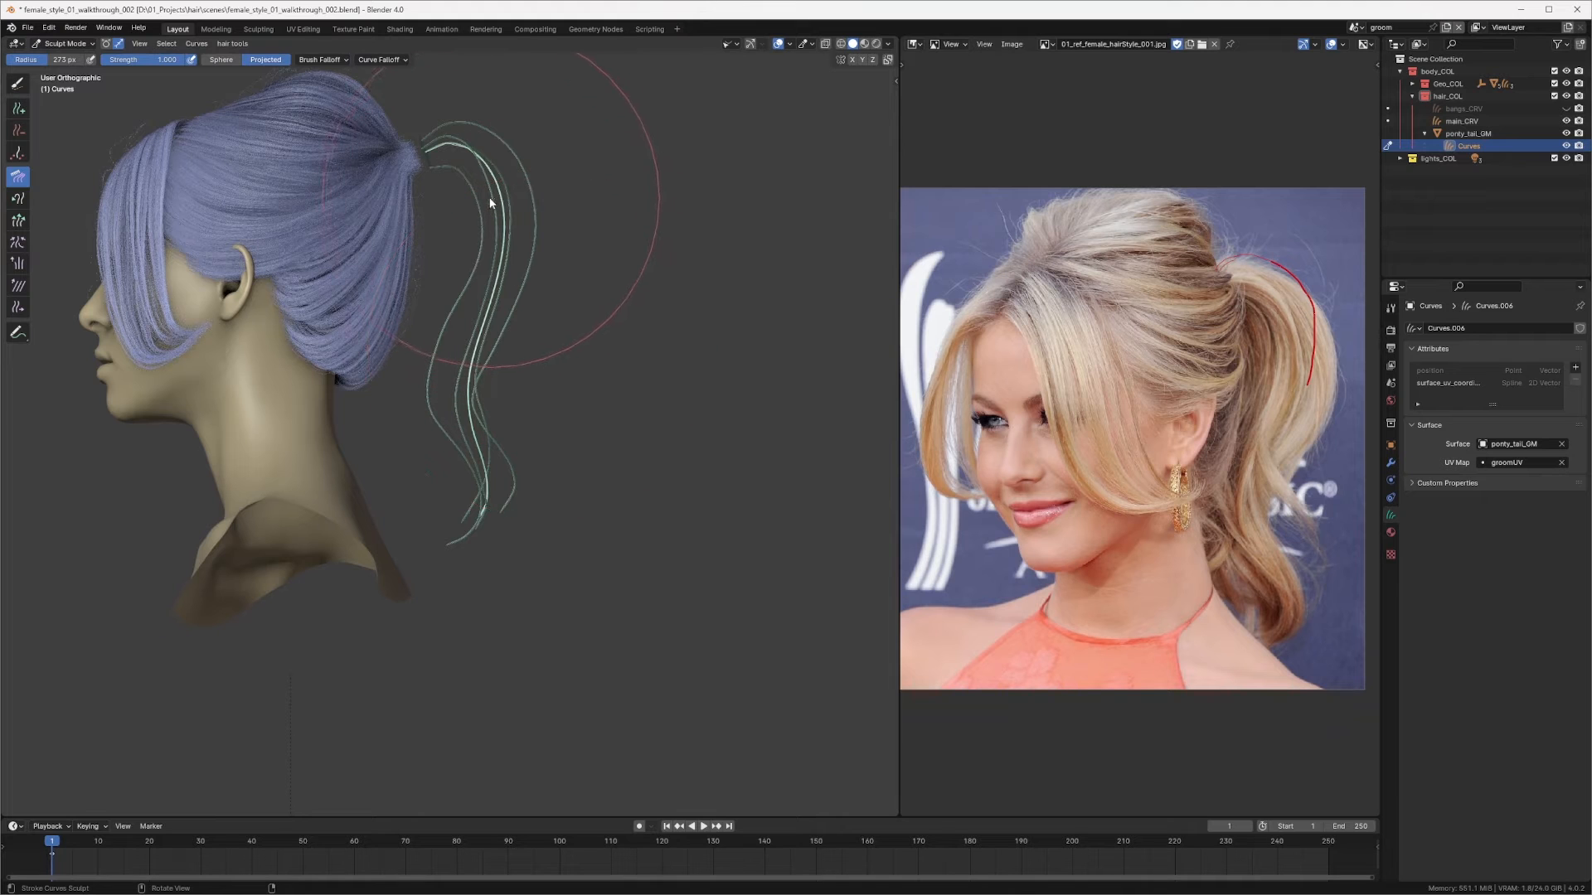
key("f")
left_click(465, 174)
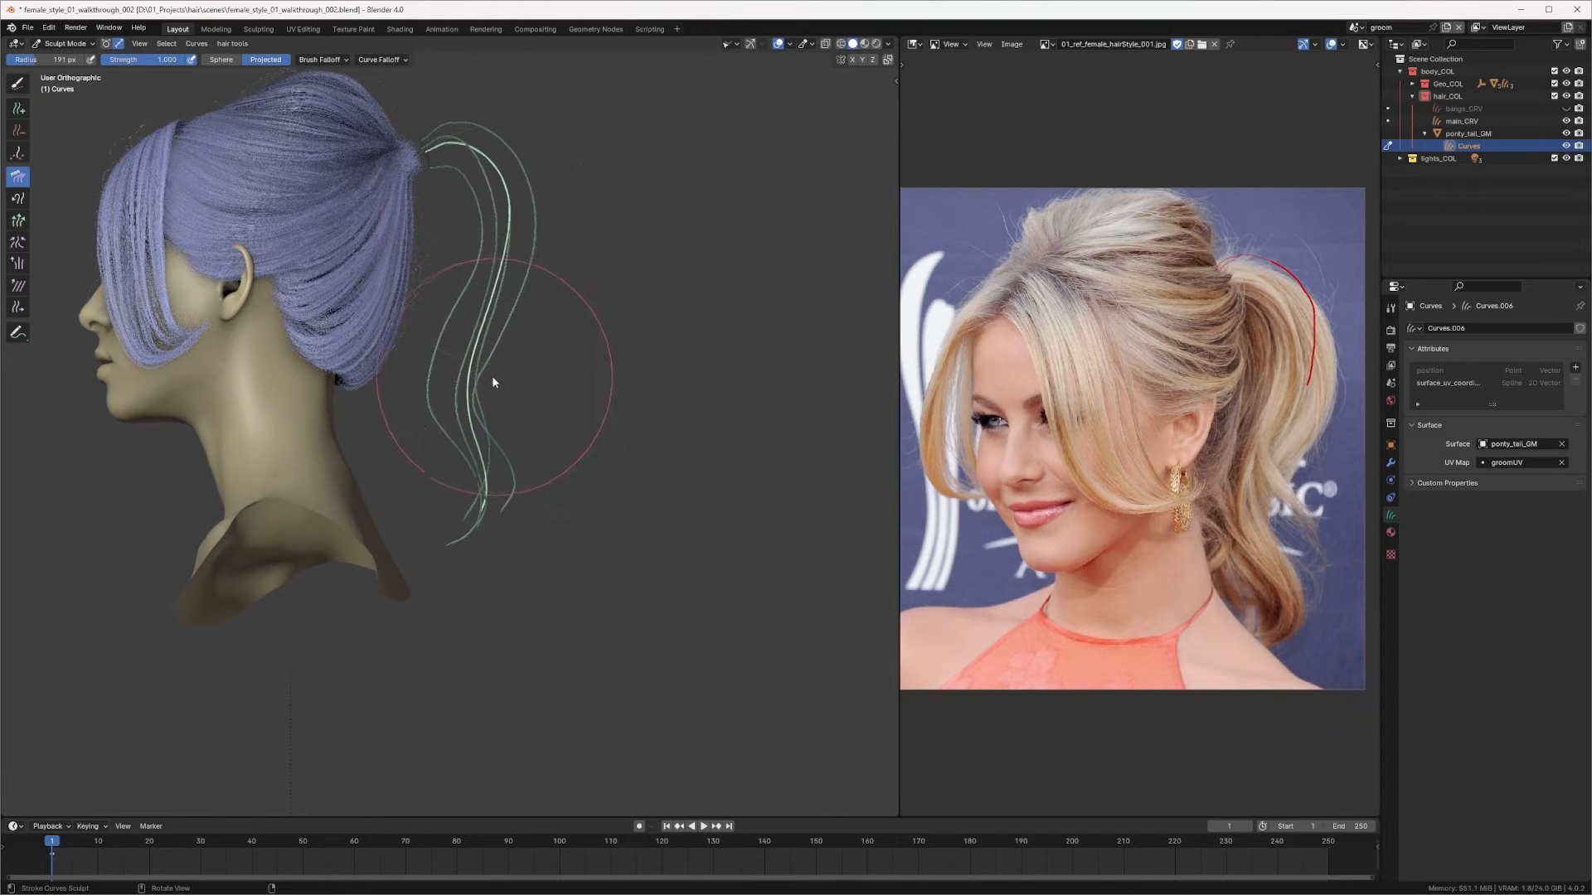
key("f")
left_click(477, 394)
mouse_move(466, 383)
middle_mouse_down()
mouse_move(355, 389)
mouse_move(347, 363)
middle_mouse_up()
Step: Resize the brush and comb the added curve's lower part from the back view
key("f")
left_click(445, 310)
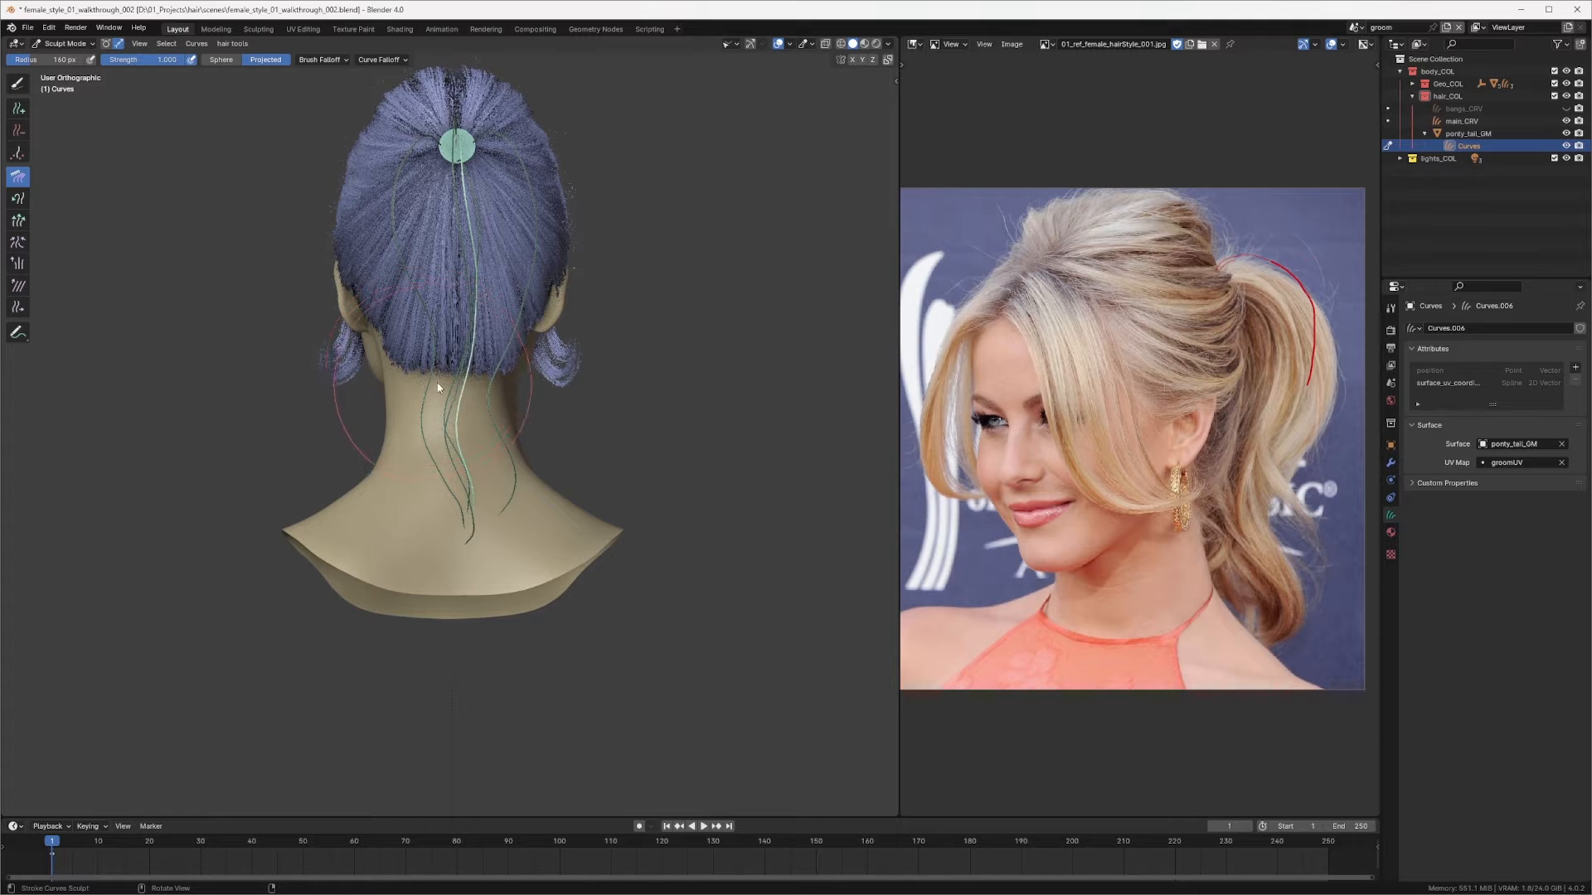
key("f")
left_click(450, 469)
left_click_drag(468, 497, 472, 490)
middle_click_drag(505, 469, 561, 379)
middle_click_drag(561, 379, 589, 295, "ctrl")
middle_click_drag(590, 294, 616, 352)
Step: Switch to Snake Hook and pull the added curve's lower end
key("q")
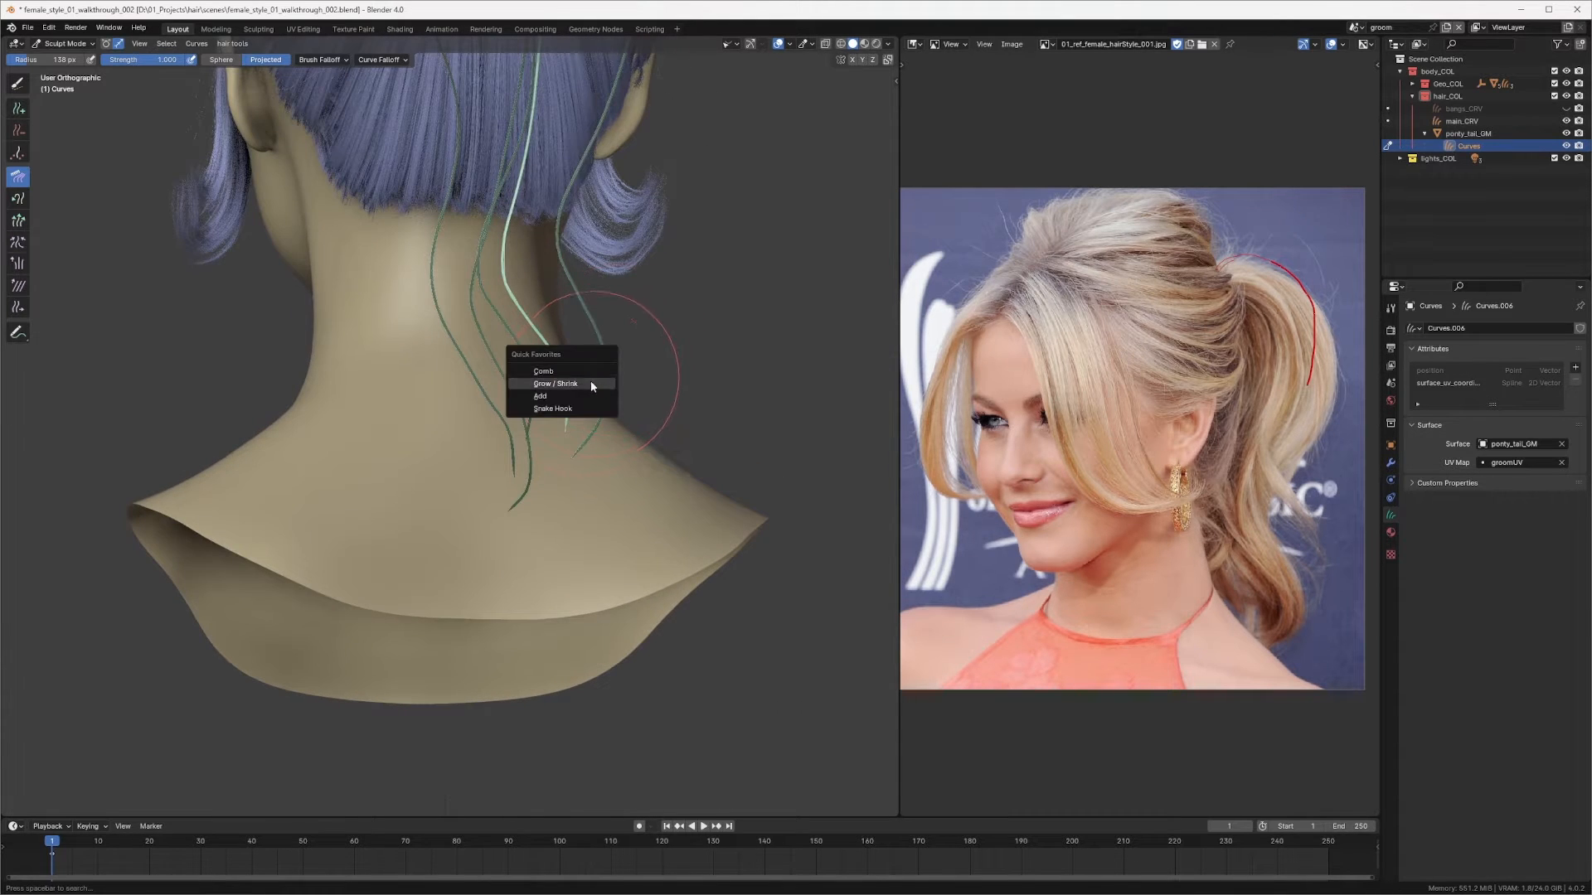
left_click(567, 408)
left_click_drag(564, 424, 544, 471)
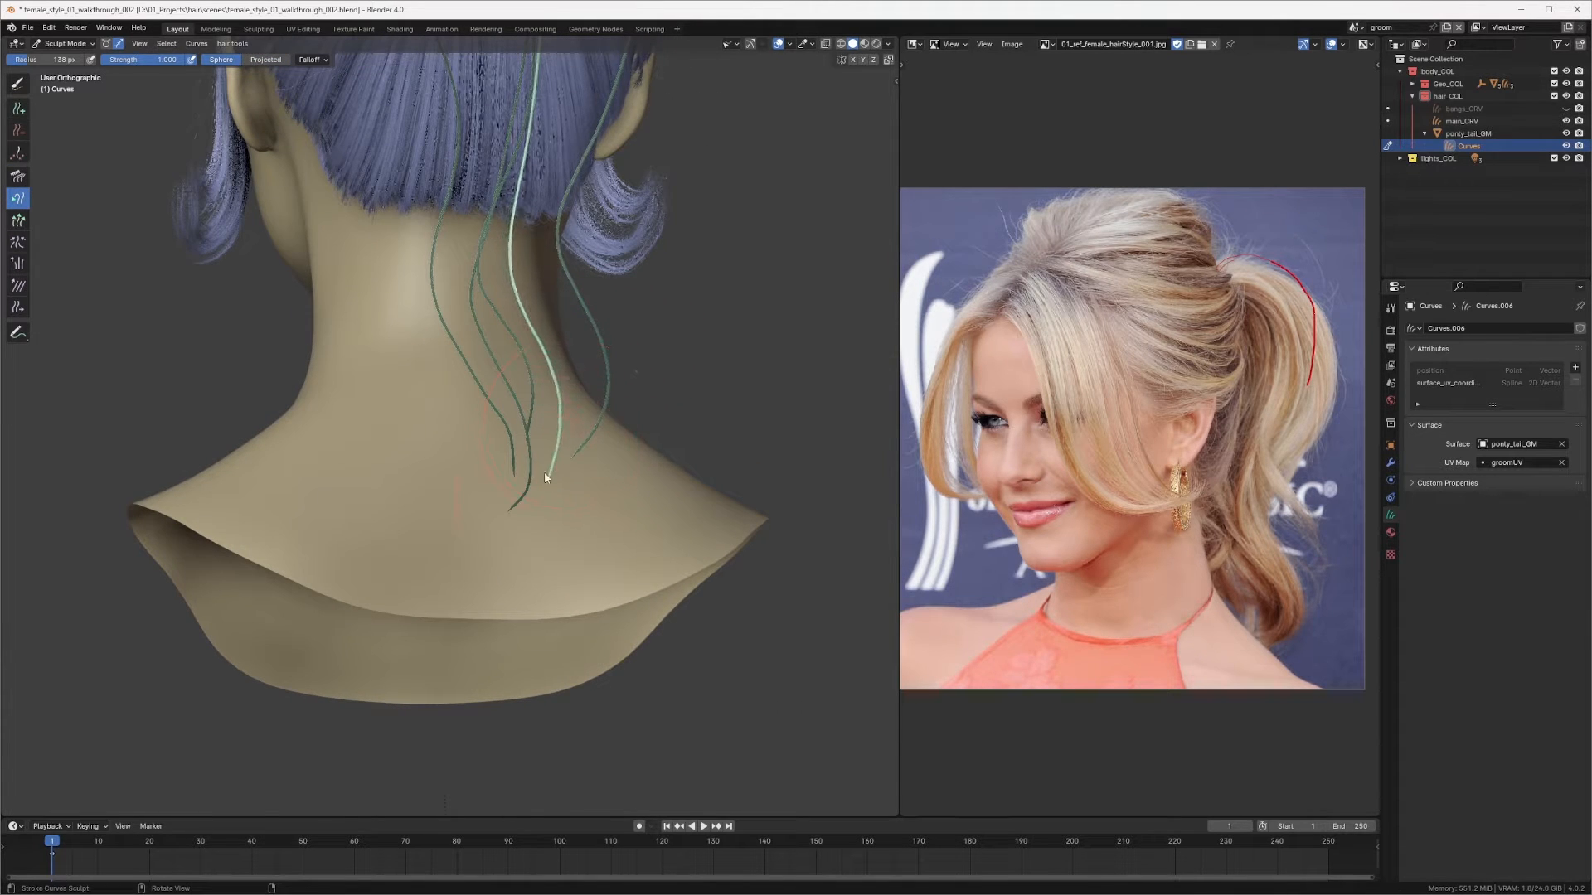
Step: Pull the added curve's lower end once more with Snake Hook, then comb its lower part from the side using a smaller Comb brush
middle_click_drag(543, 471, 514, 412)
key("q")
left_click(531, 342)
key("f")
left_click(500, 414)
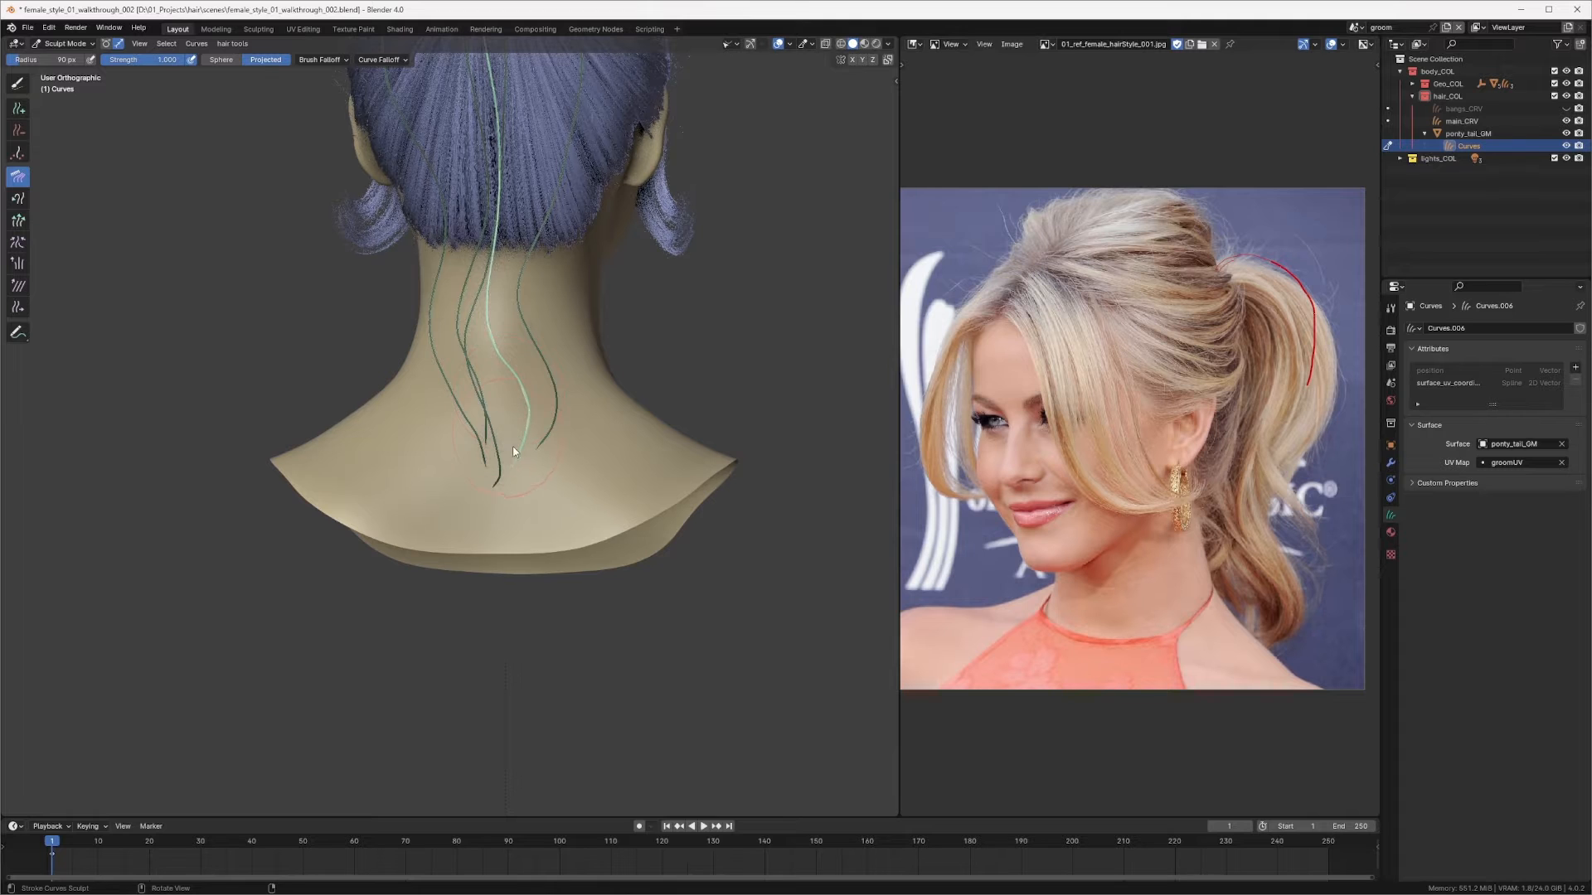
middle_click_drag(501, 403, 406, 446)
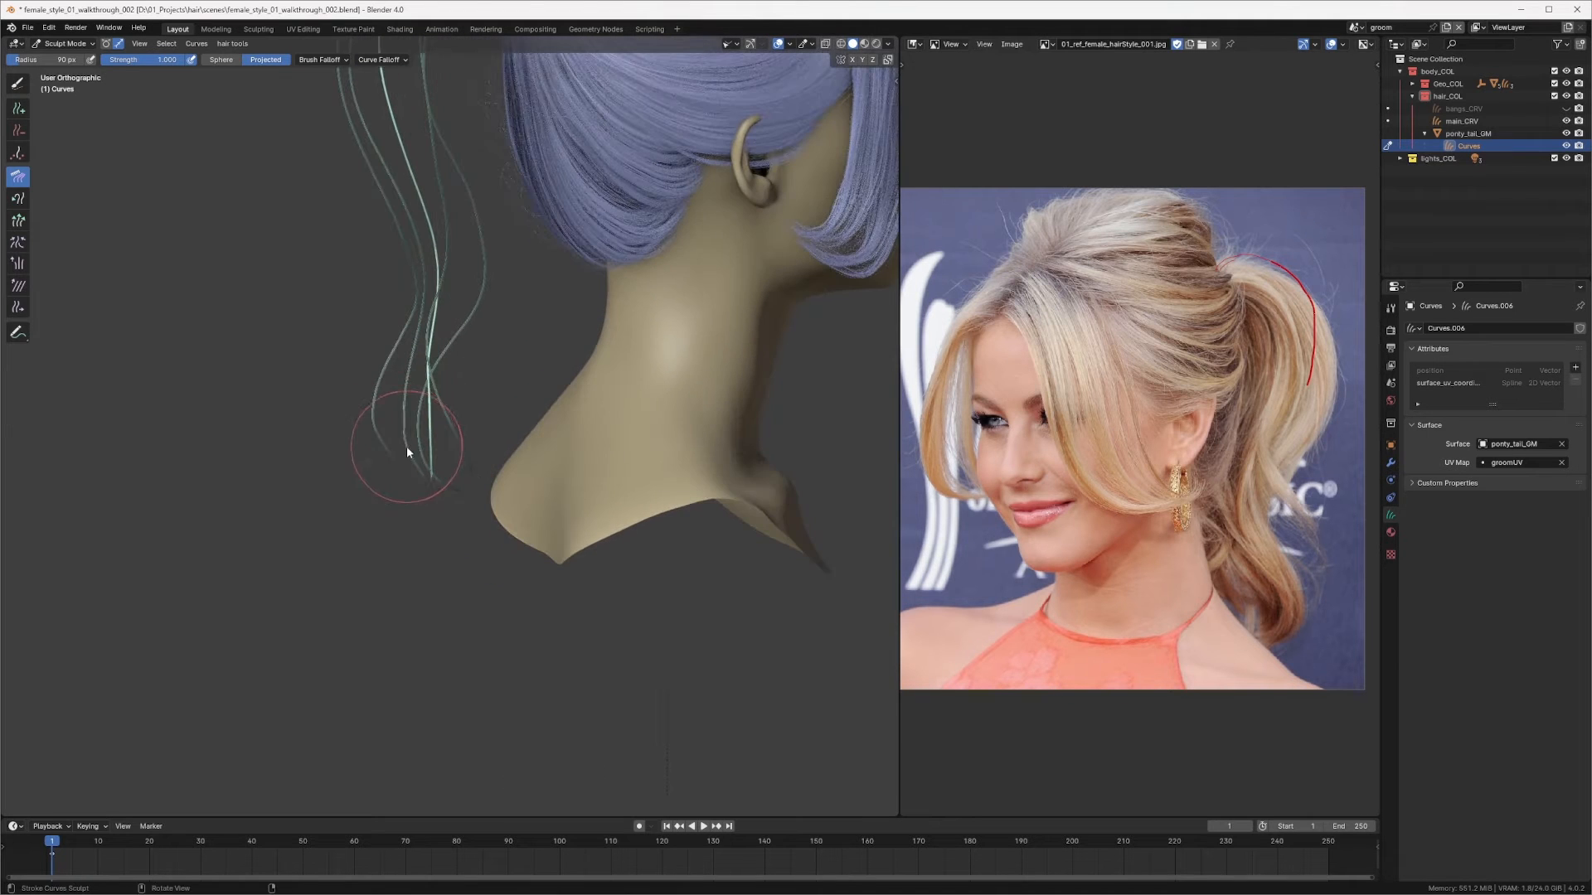
key("f")
left_click(418, 451)
left_click_drag(399, 486, 451, 483)
left_click_drag(449, 380, 426, 429)
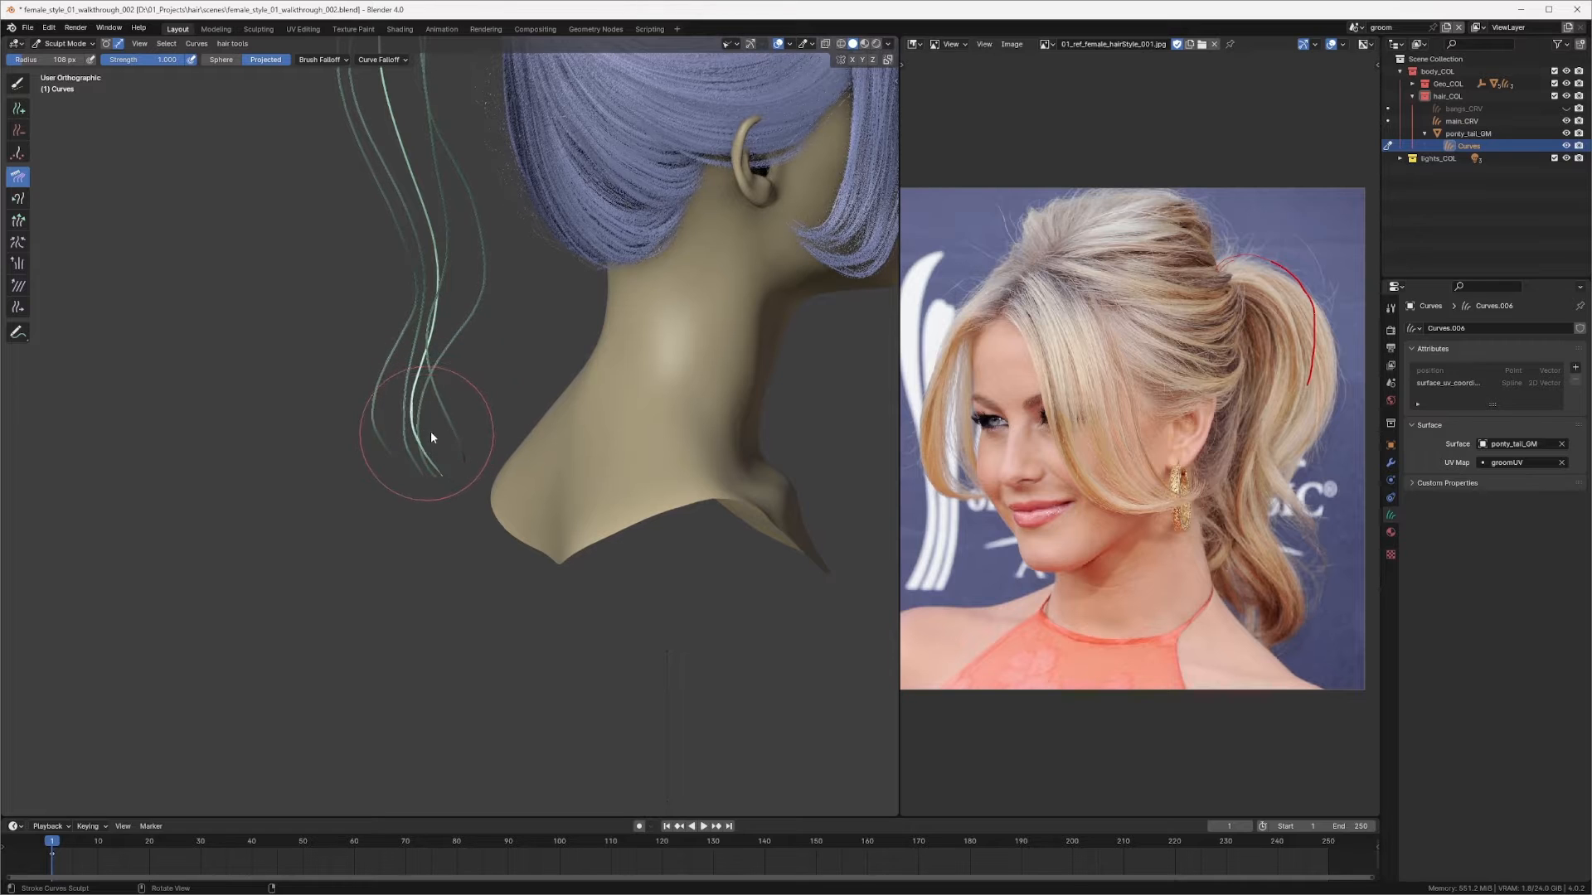
Step: Enlarge the Comb brush and comb the added curve along the ponytail shape from another side angle
middle_click_drag(423, 450, 324, 448)
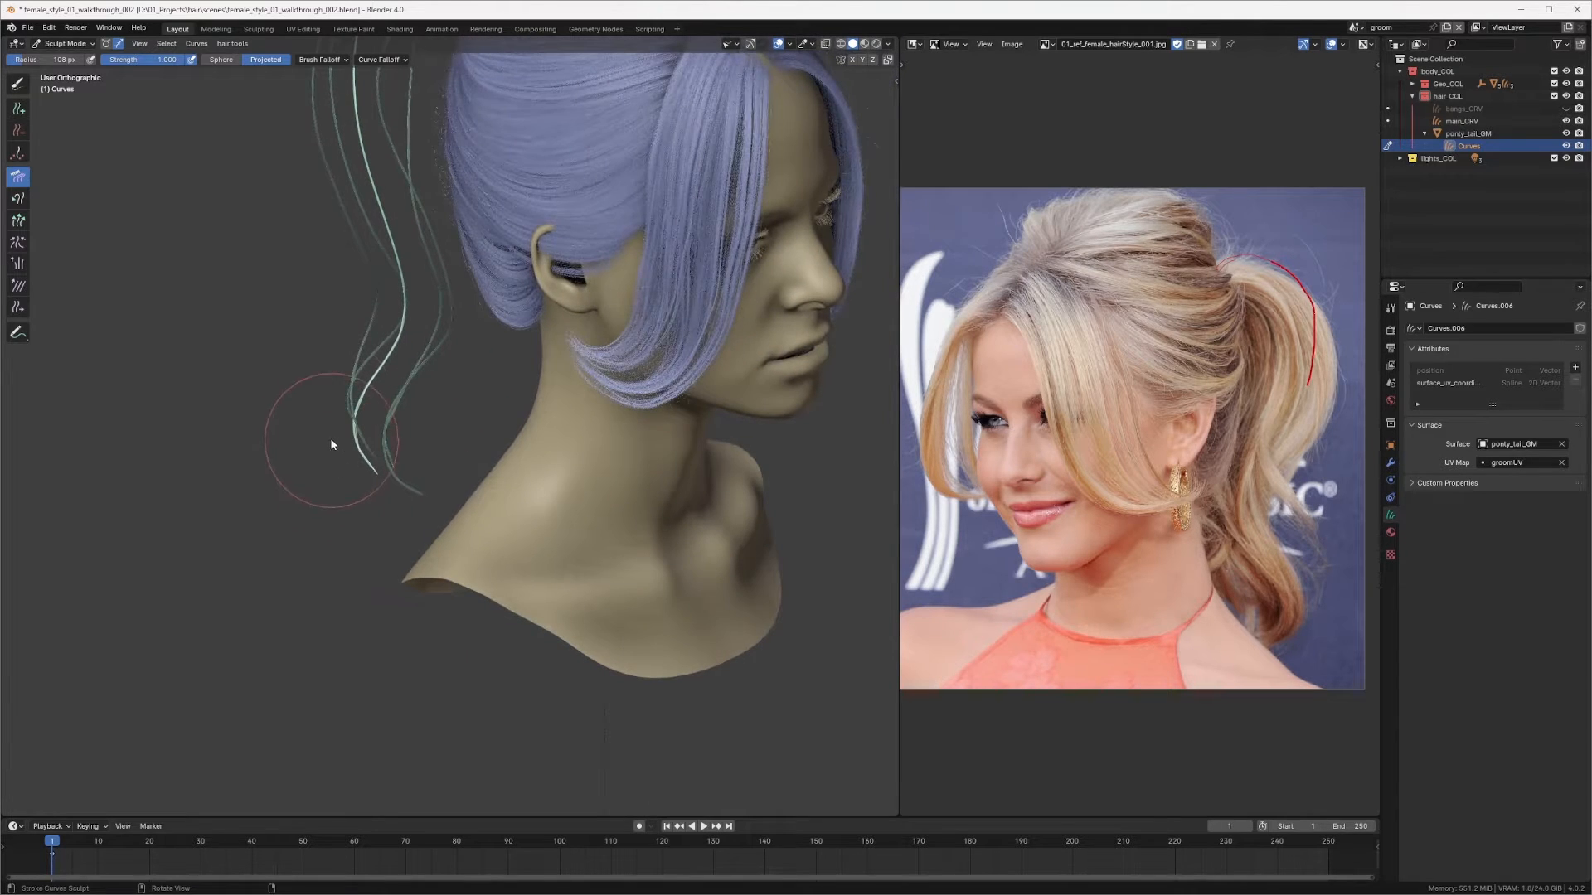
mouse_move(322, 419)
left_mouse_down()
mouse_move(344, 480)
mouse_move(420, 409)
left_mouse_up()
mouse_move(420, 409)
middle_mouse_down()
mouse_move(446, 320)
mouse_move(479, 408)
mouse_move(362, 398)
middle_mouse_up()
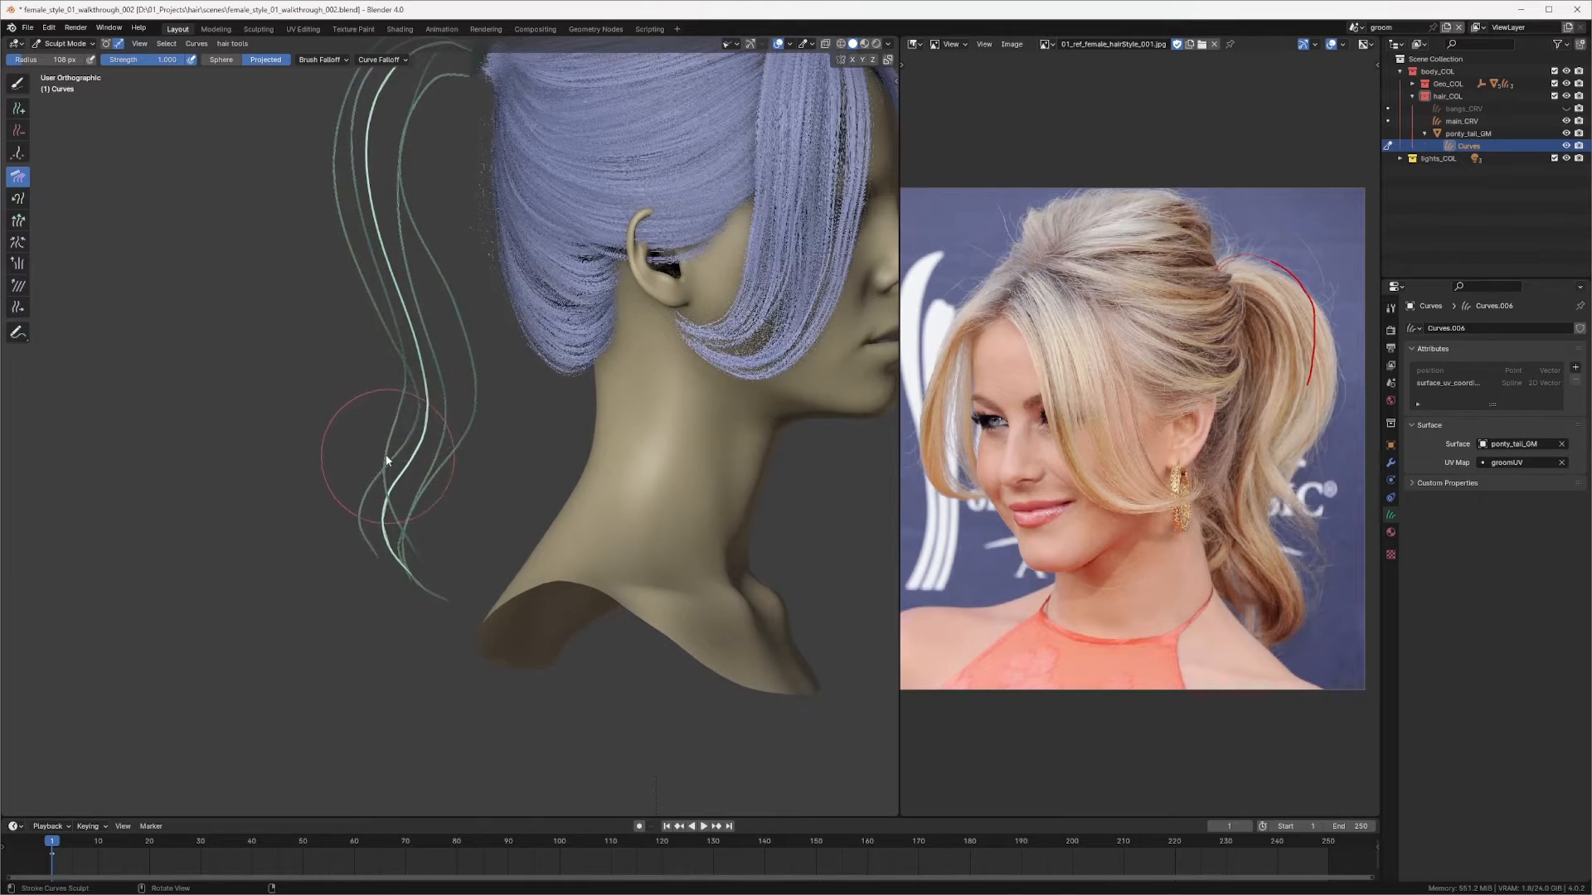
key("f")
left_click(443, 367)
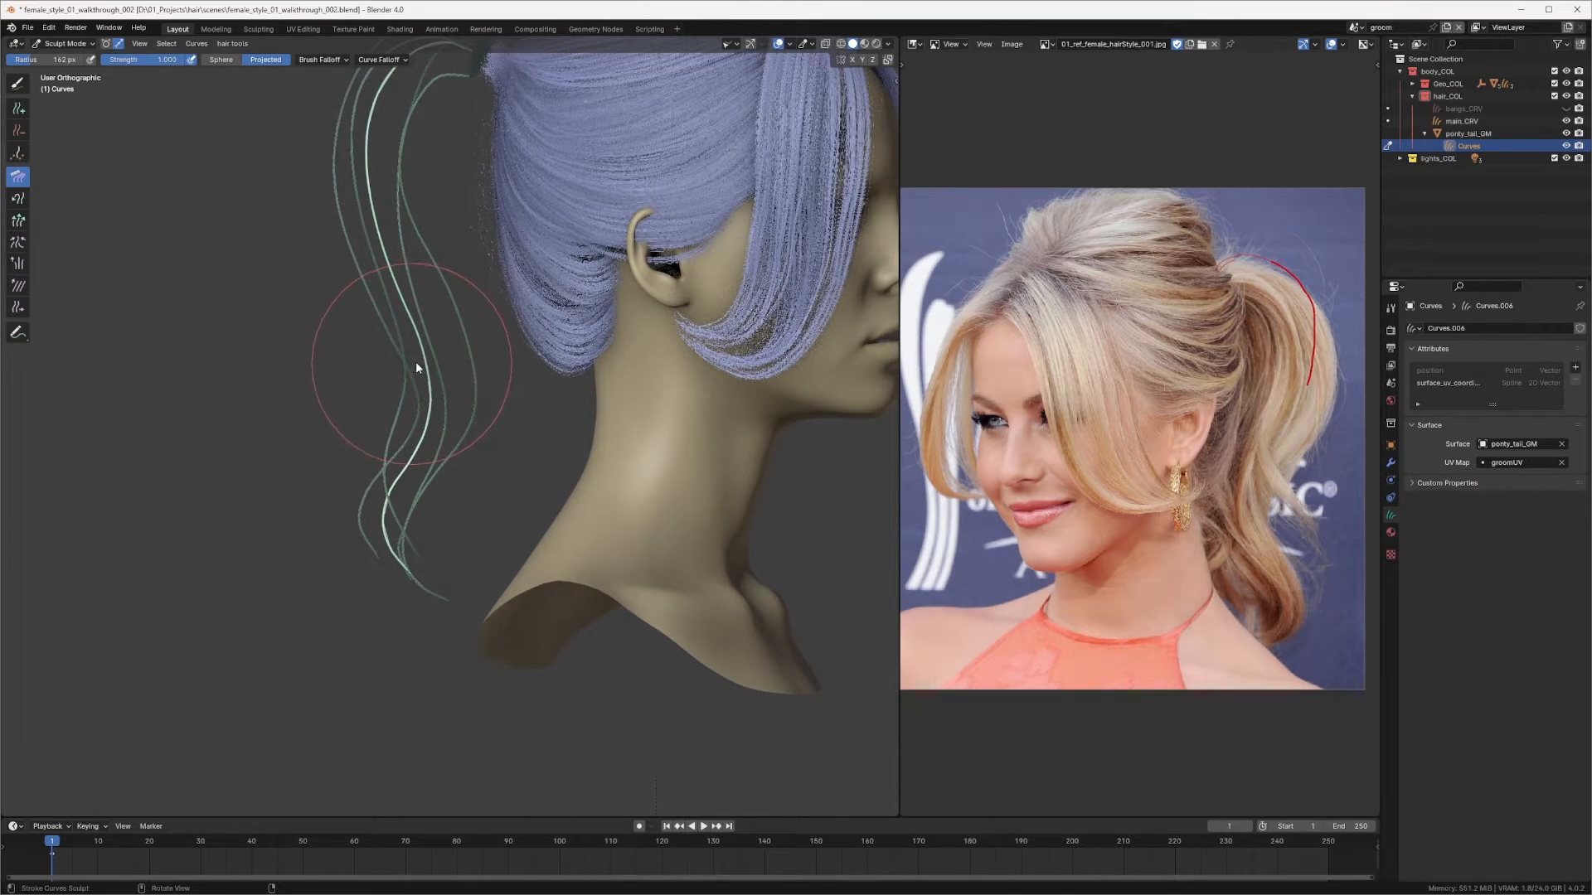
middle_click_drag(415, 362, 443, 446, "shift")
middle_click_drag(449, 327, 396, 252)
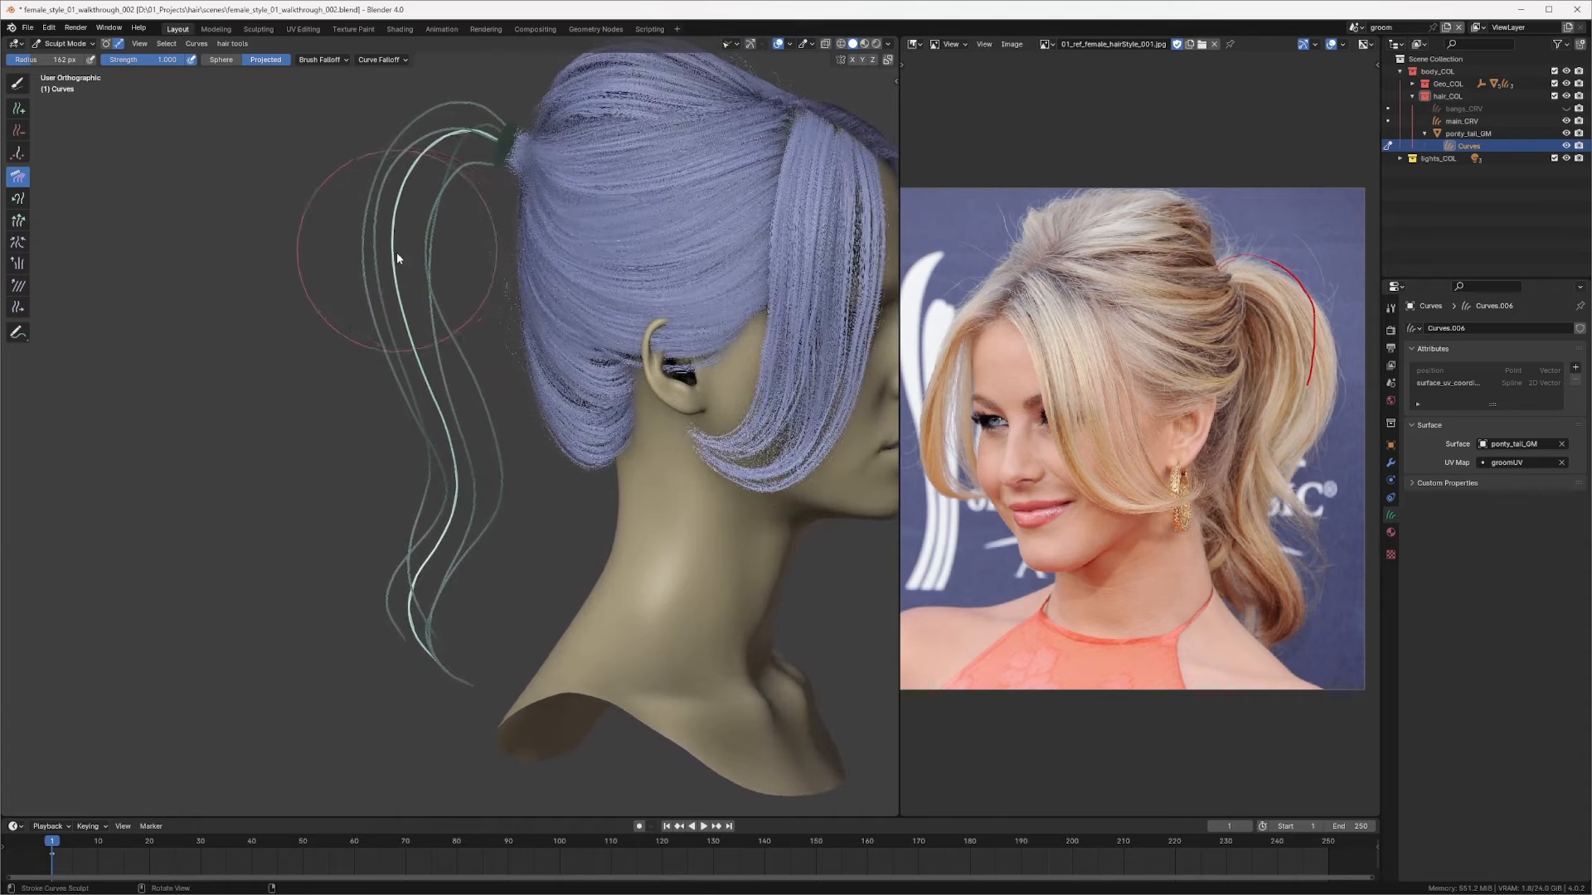
Step: Orbit around the head and switch to the back view to inspect the ponytail curves
middle_click_drag(440, 166, 489, 364)
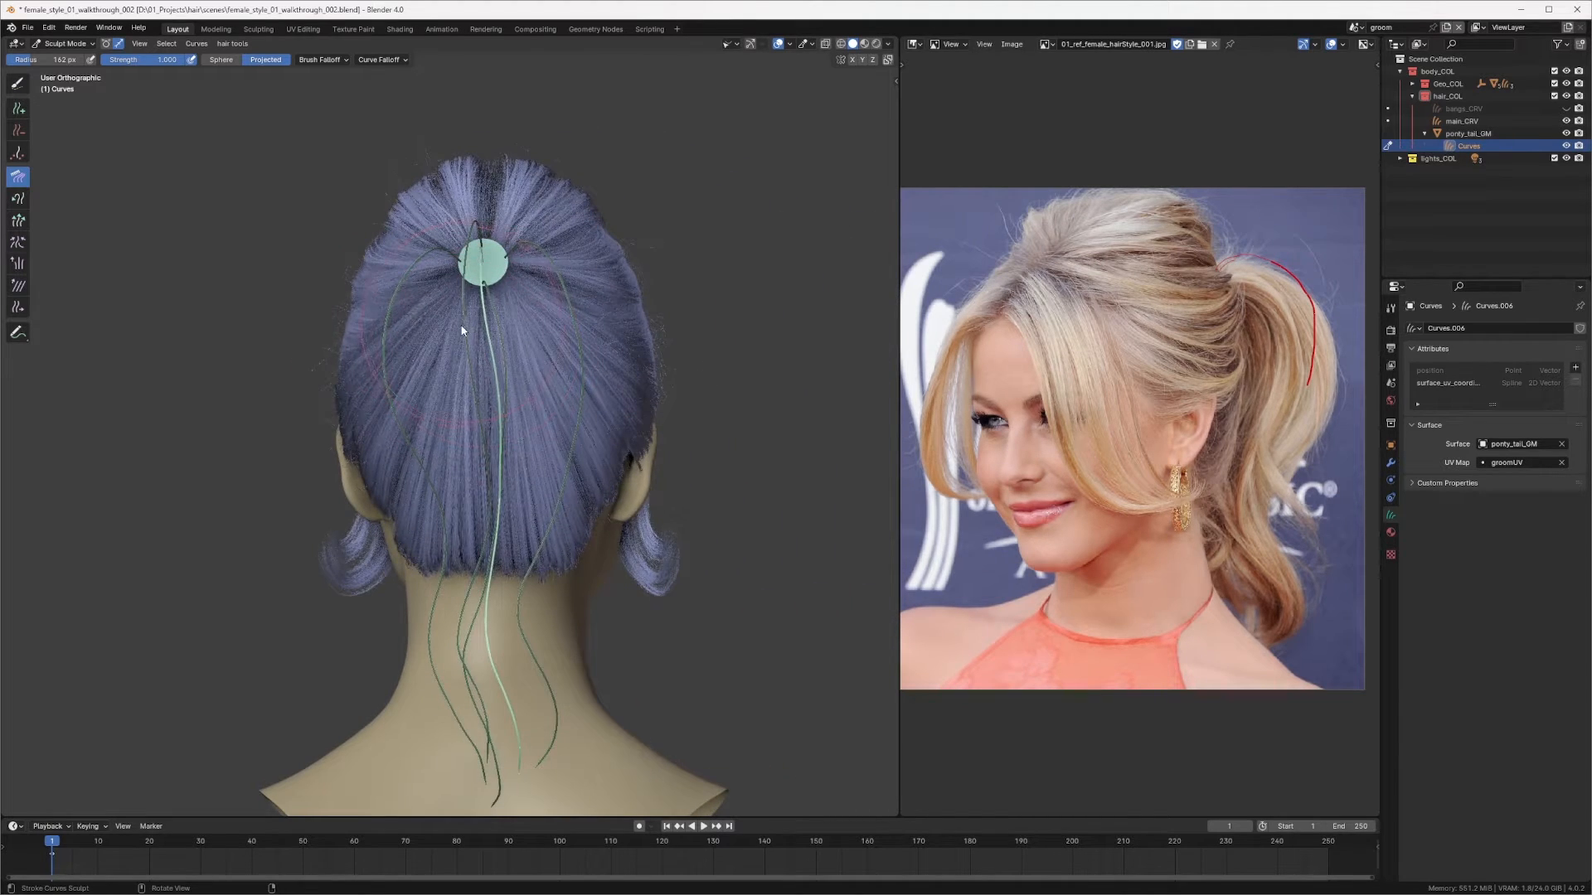
middle_click_drag(479, 362, 480, 239)
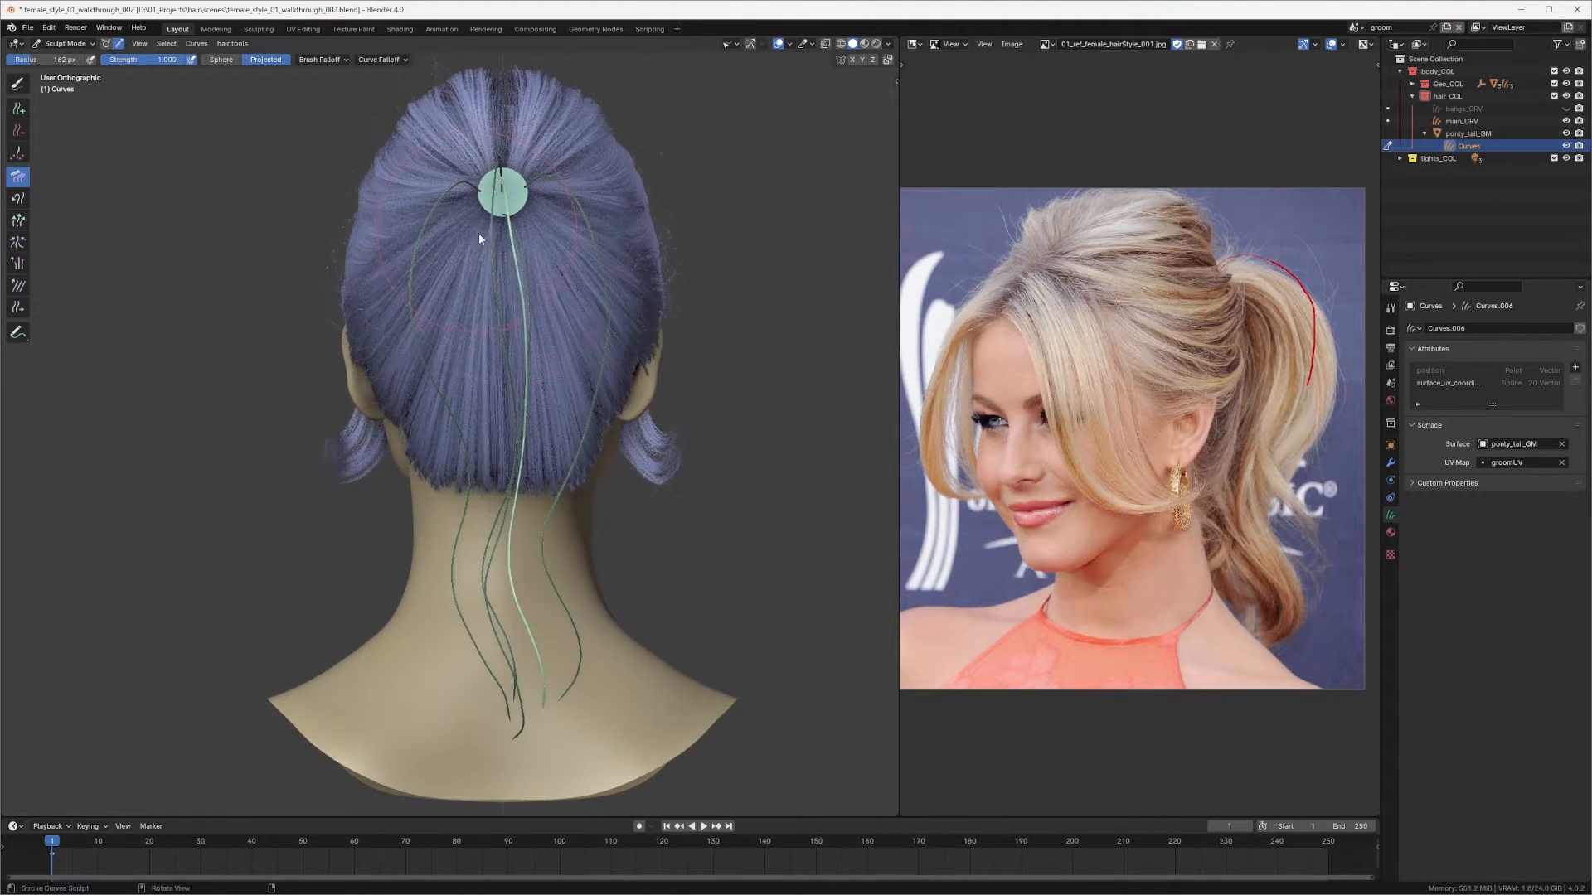
middle_click_drag(512, 349, 501, 229)
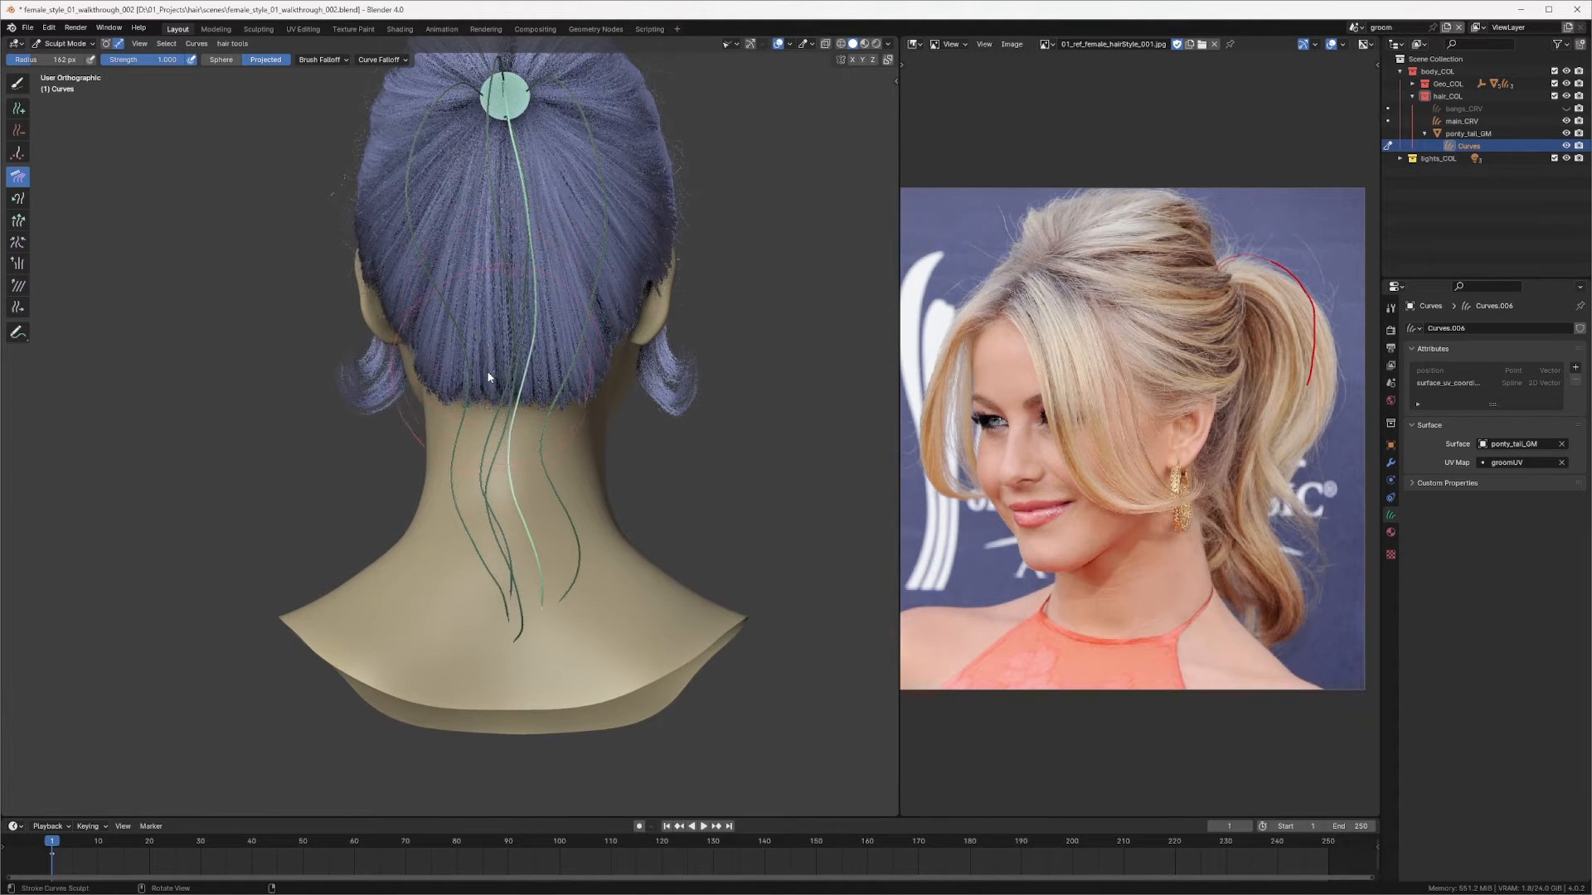
middle_click_drag(513, 487, 522, 399)
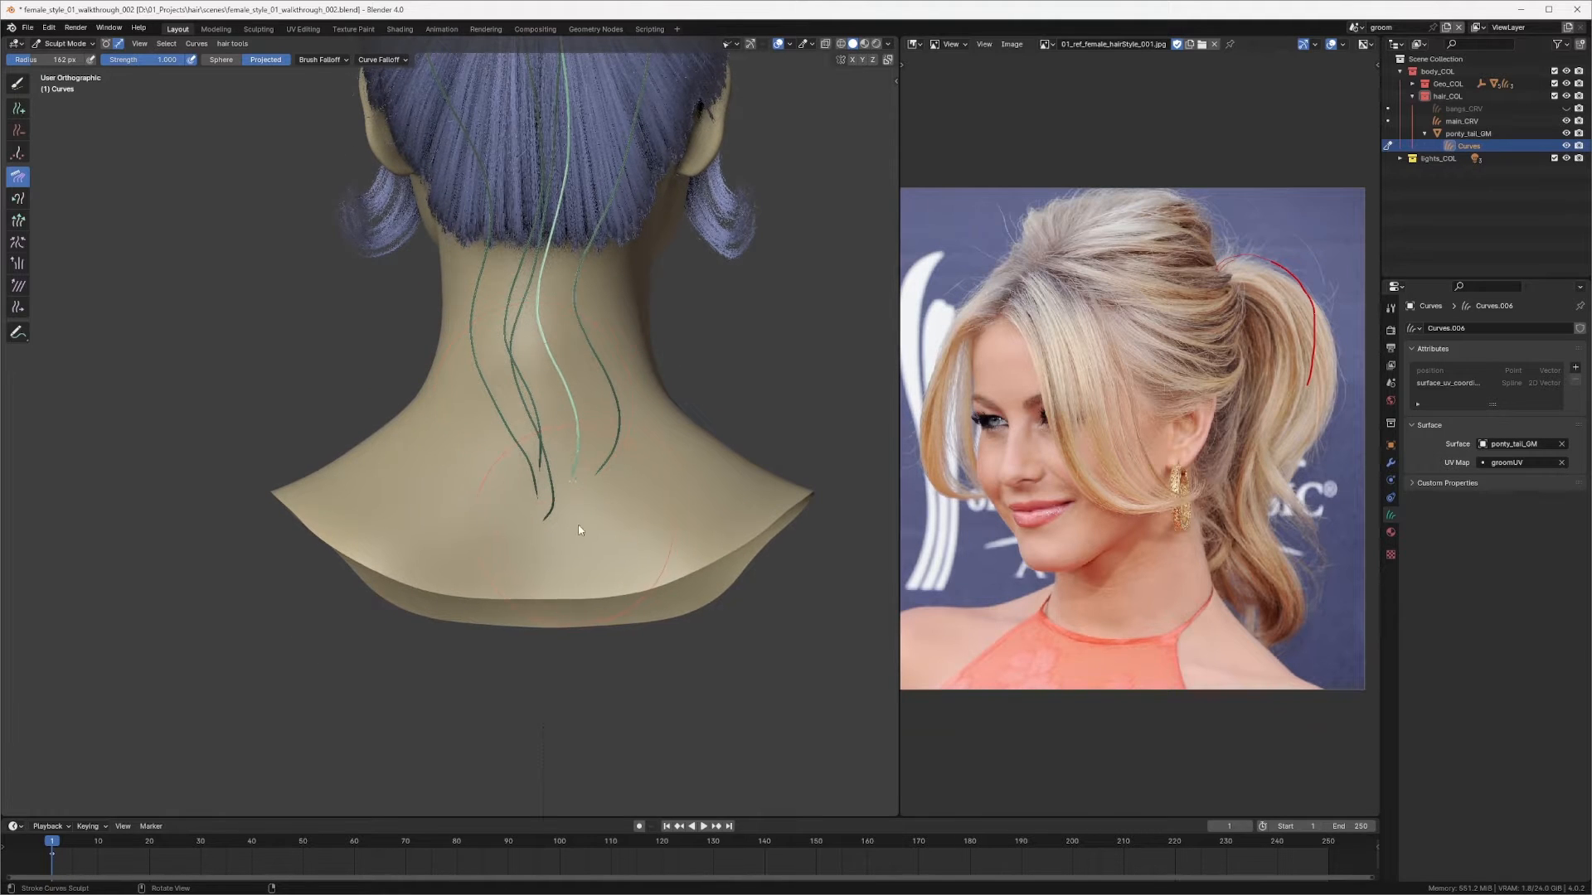
mouse_move(579, 531)
middle_mouse_down()
mouse_move(509, 475)
mouse_move(476, 473)
middle_mouse_up()
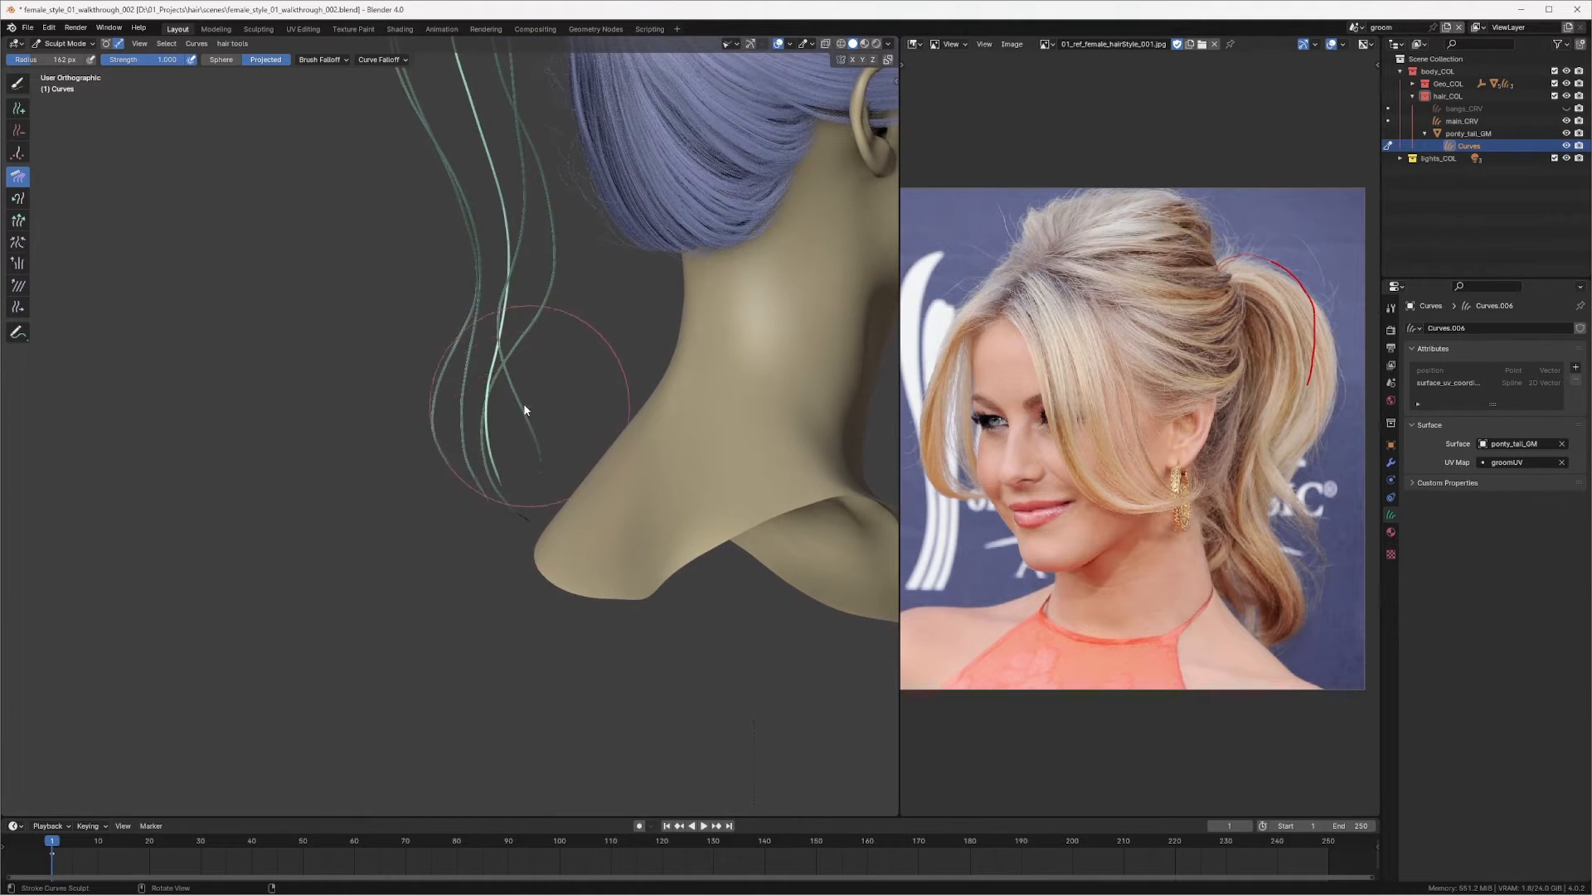
scroll(501, 405, "down", 5)
mouse_move(500, 404)
middle_mouse_down()
mouse_move(505, 371)
mouse_move(601, 405)
mouse_move(622, 387)
mouse_move(579, 388)
mouse_move(613, 404)
mouse_move(543, 339)
middle_mouse_up()
key("ctrl+KP_1")
scroll(613, 387, "up", 4)
scroll(554, 330, "up", 2)
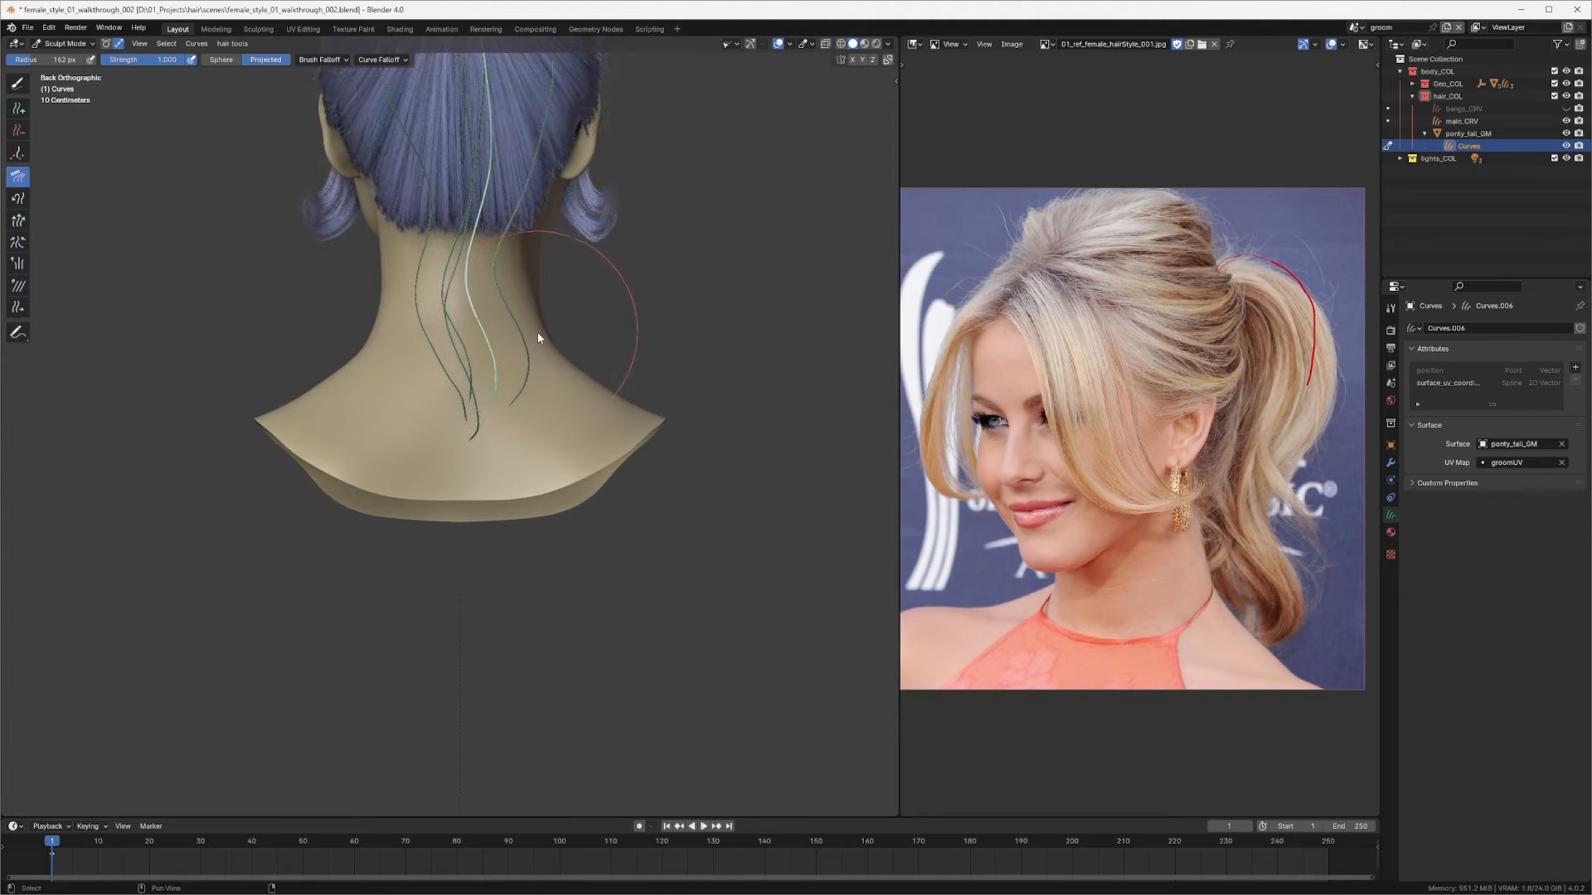
Step: Return to the Comb brush, reduce its size, and comb the added curve's upper part from the back view
left_click(17, 85)
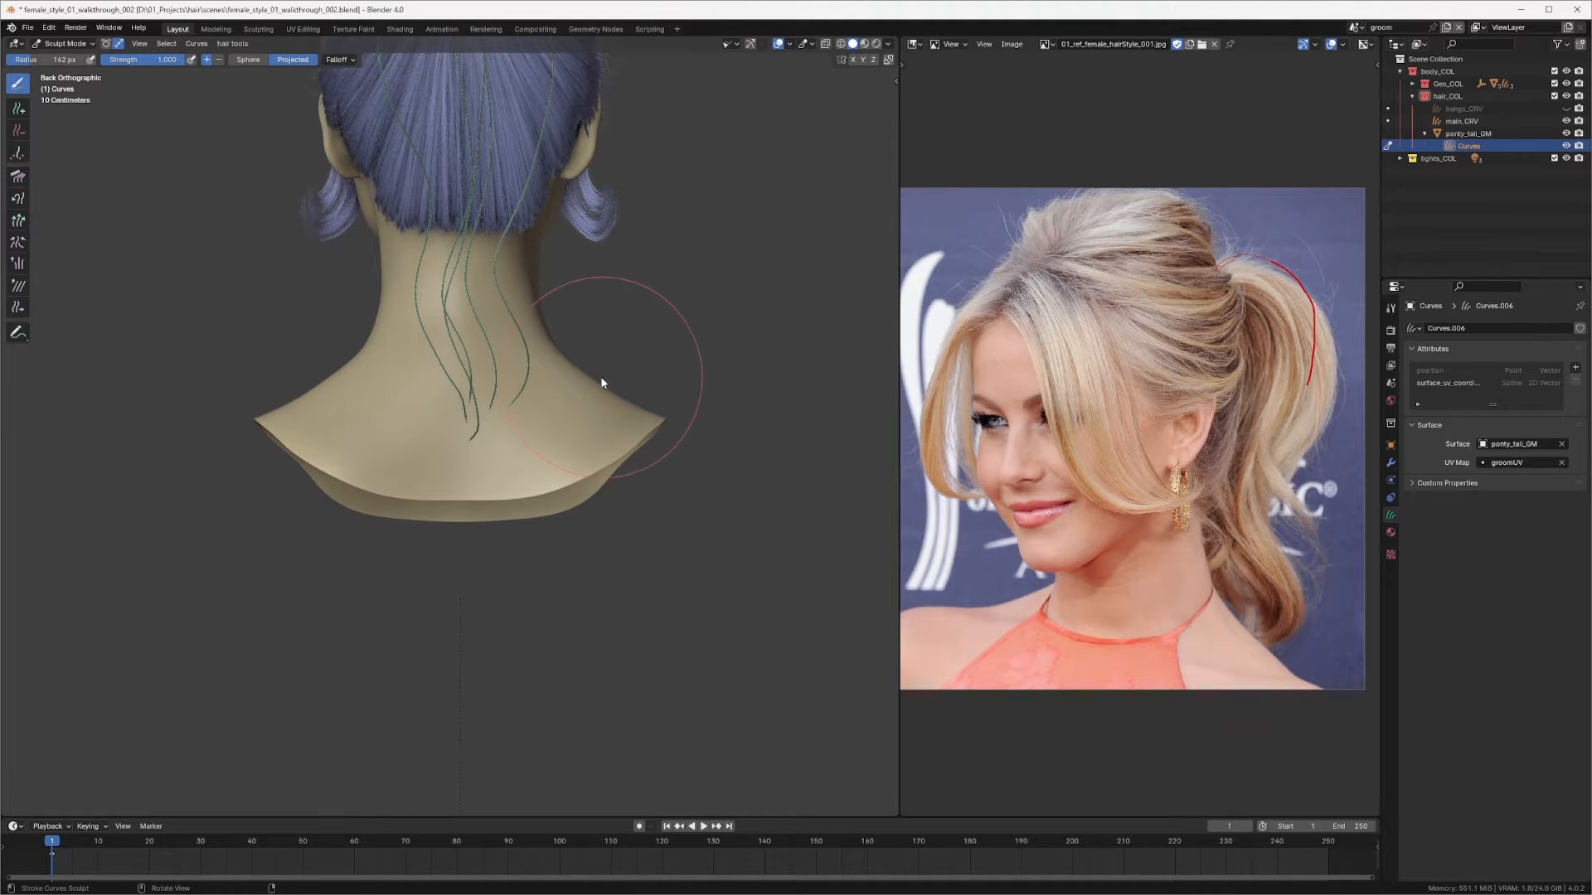
left_click(608, 379)
key("q")
left_click(587, 374)
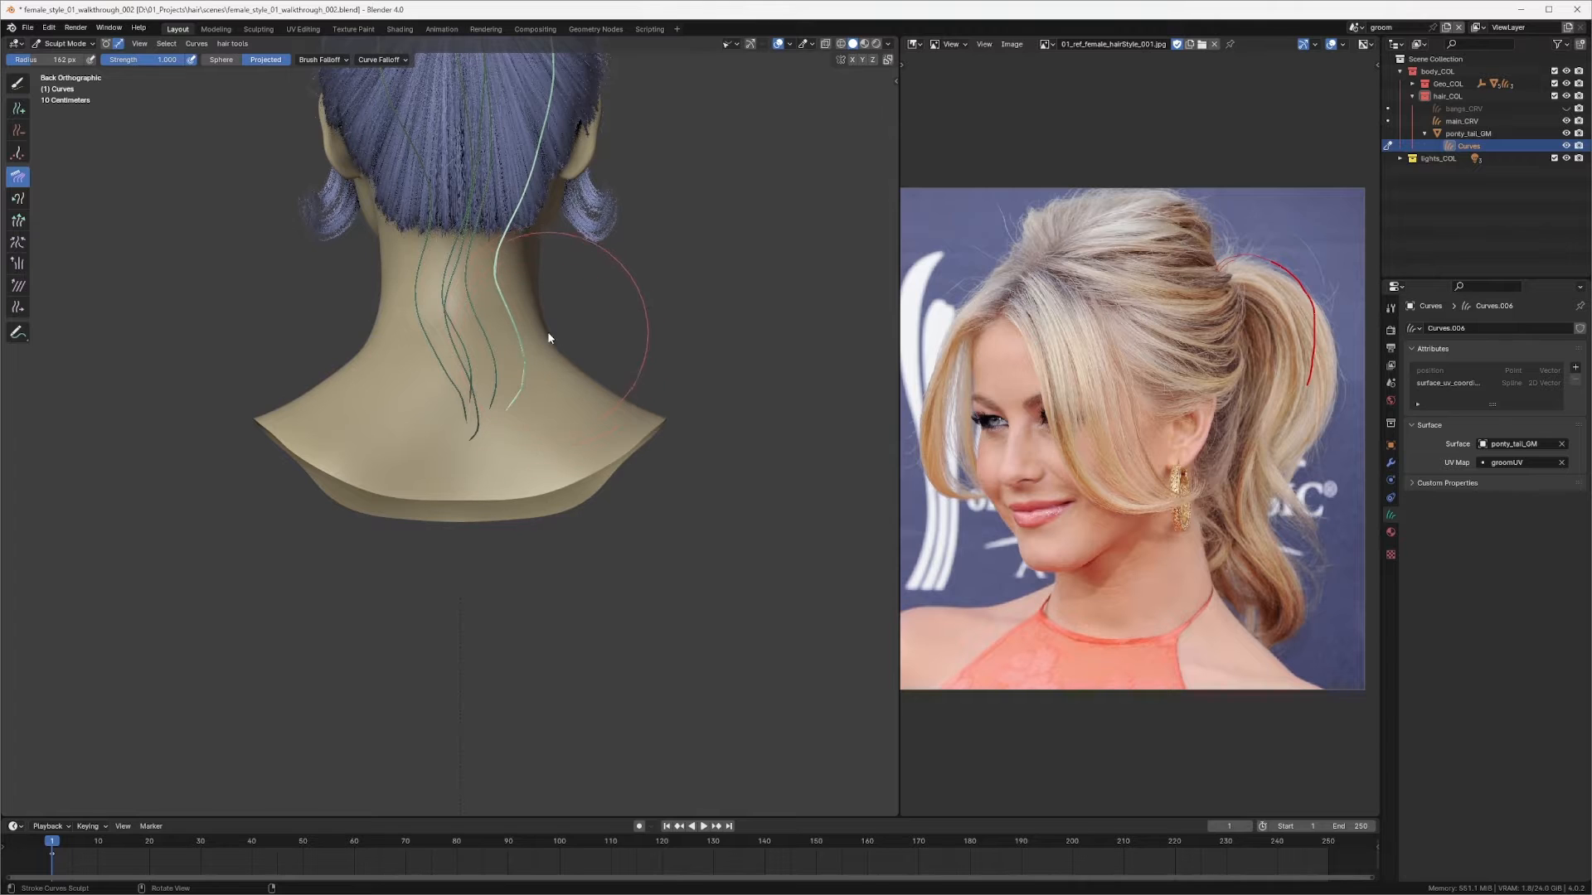
left_click_drag(492, 253, 477, 251)
scroll(496, 375, "down", 2)
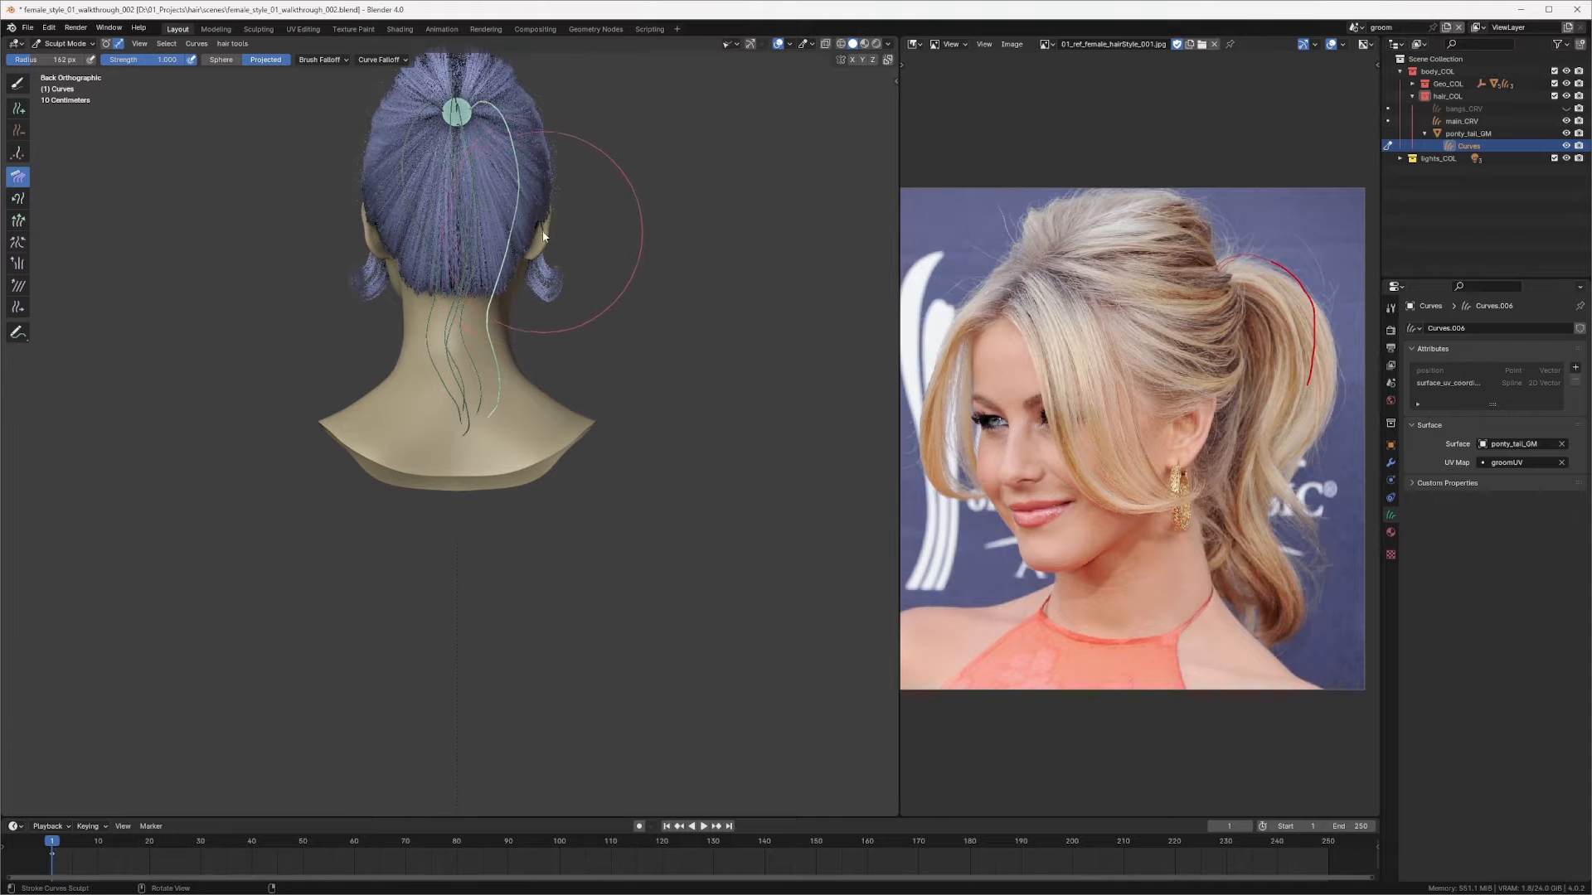
key("f")
left_click(543, 203)
left_click_drag(522, 261, 505, 275)
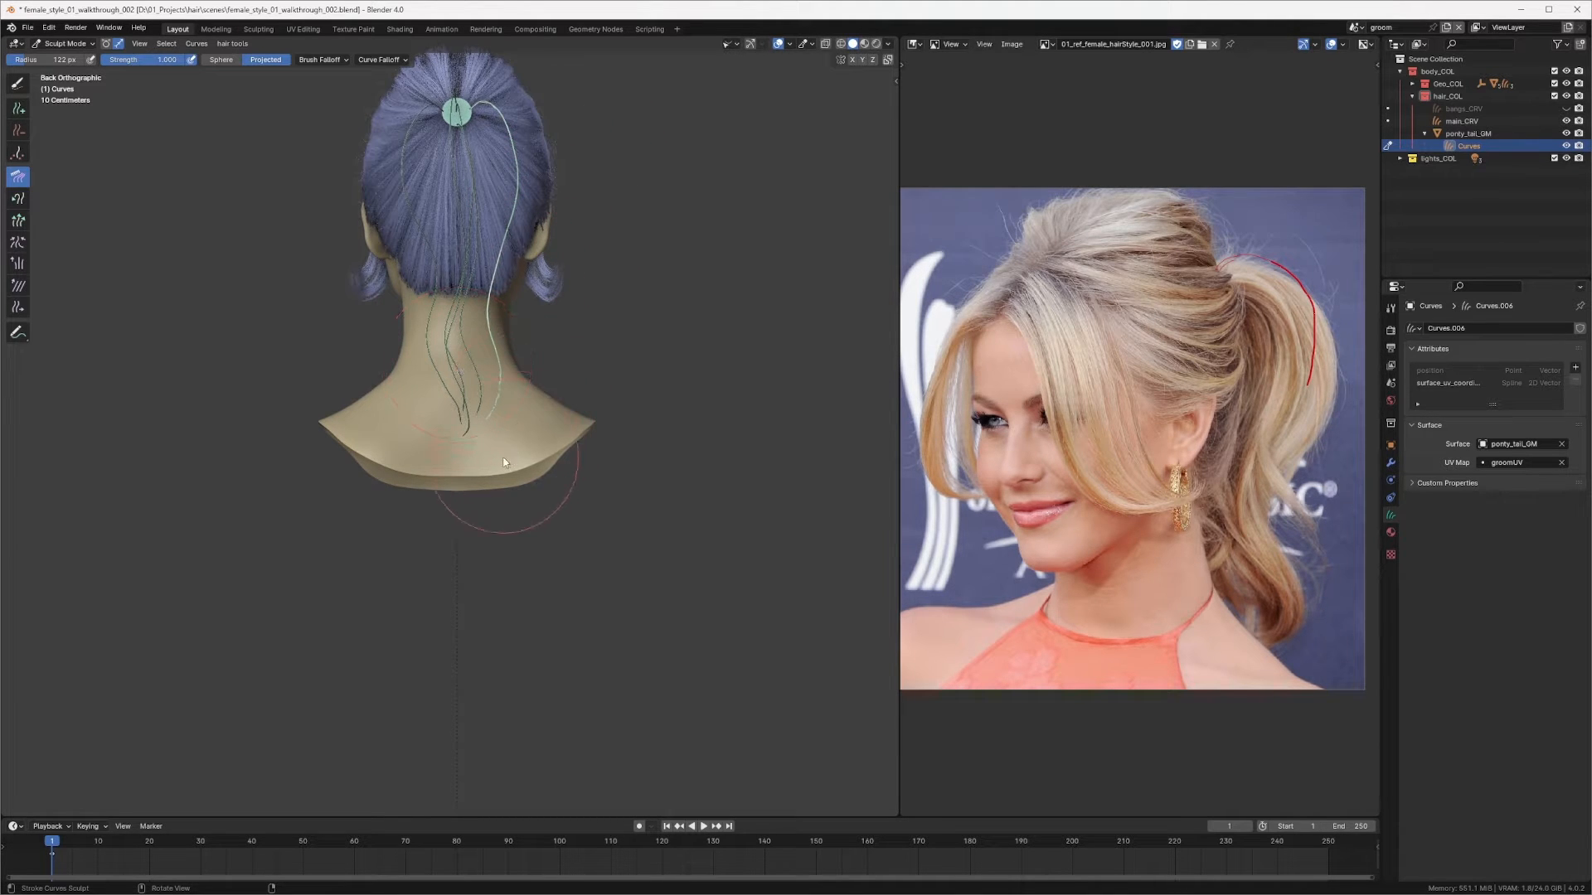
Step: Comb the added curve's upper part near the ponytail ring from the side view
middle_click_drag(517, 217, 616, 251)
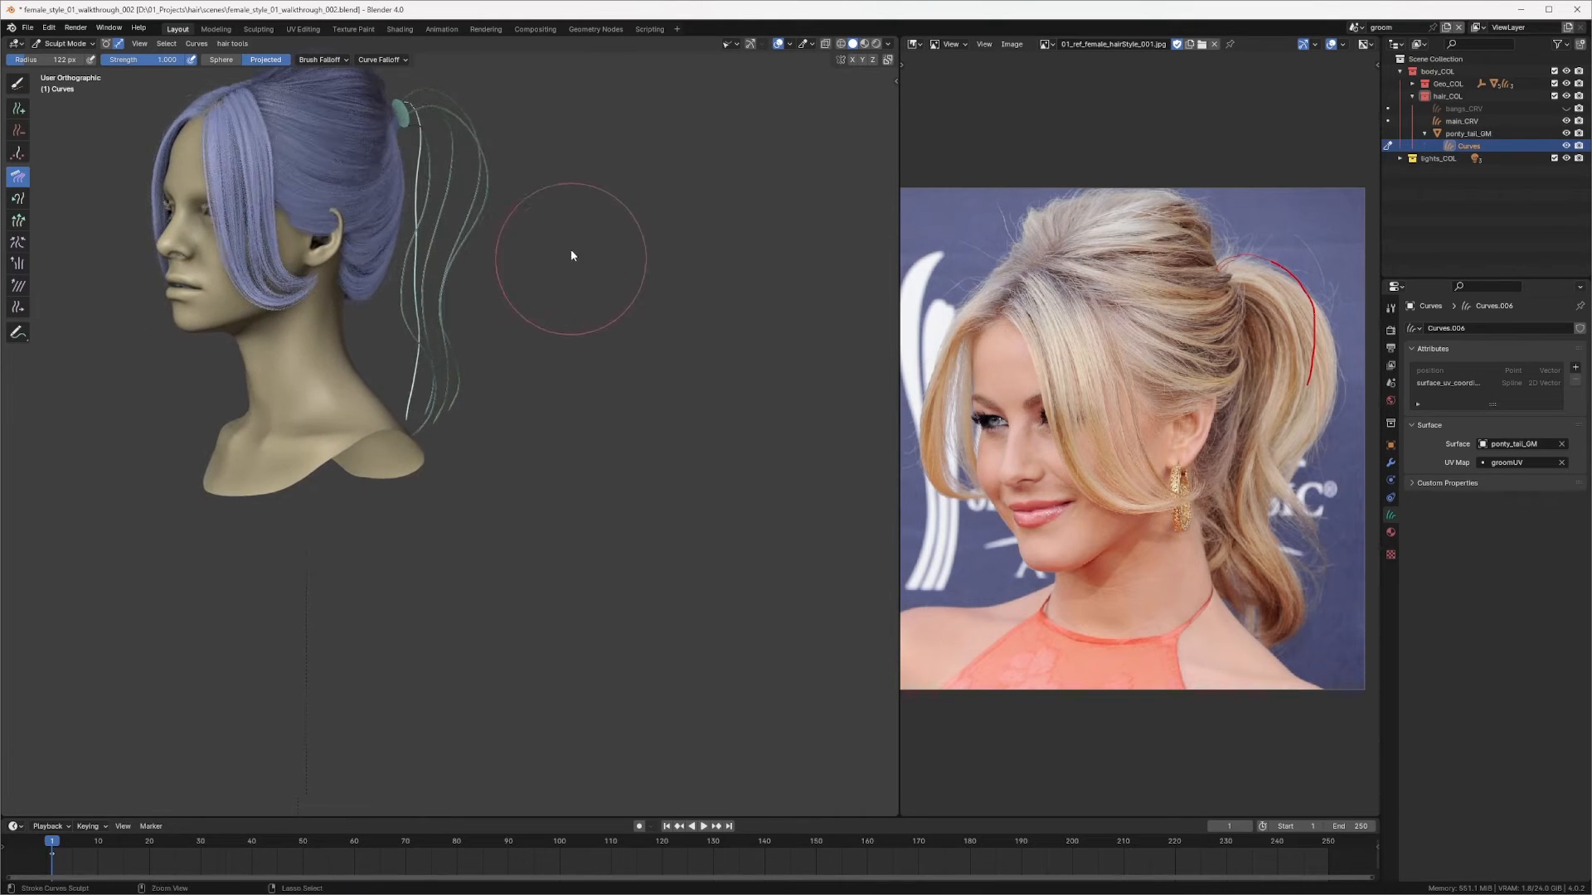
scroll(551, 248, "up", 2)
mouse_move(453, 203)
middle_mouse_down("shift")
mouse_move(471, 332)
mouse_move(454, 227)
middle_mouse_up("shift")
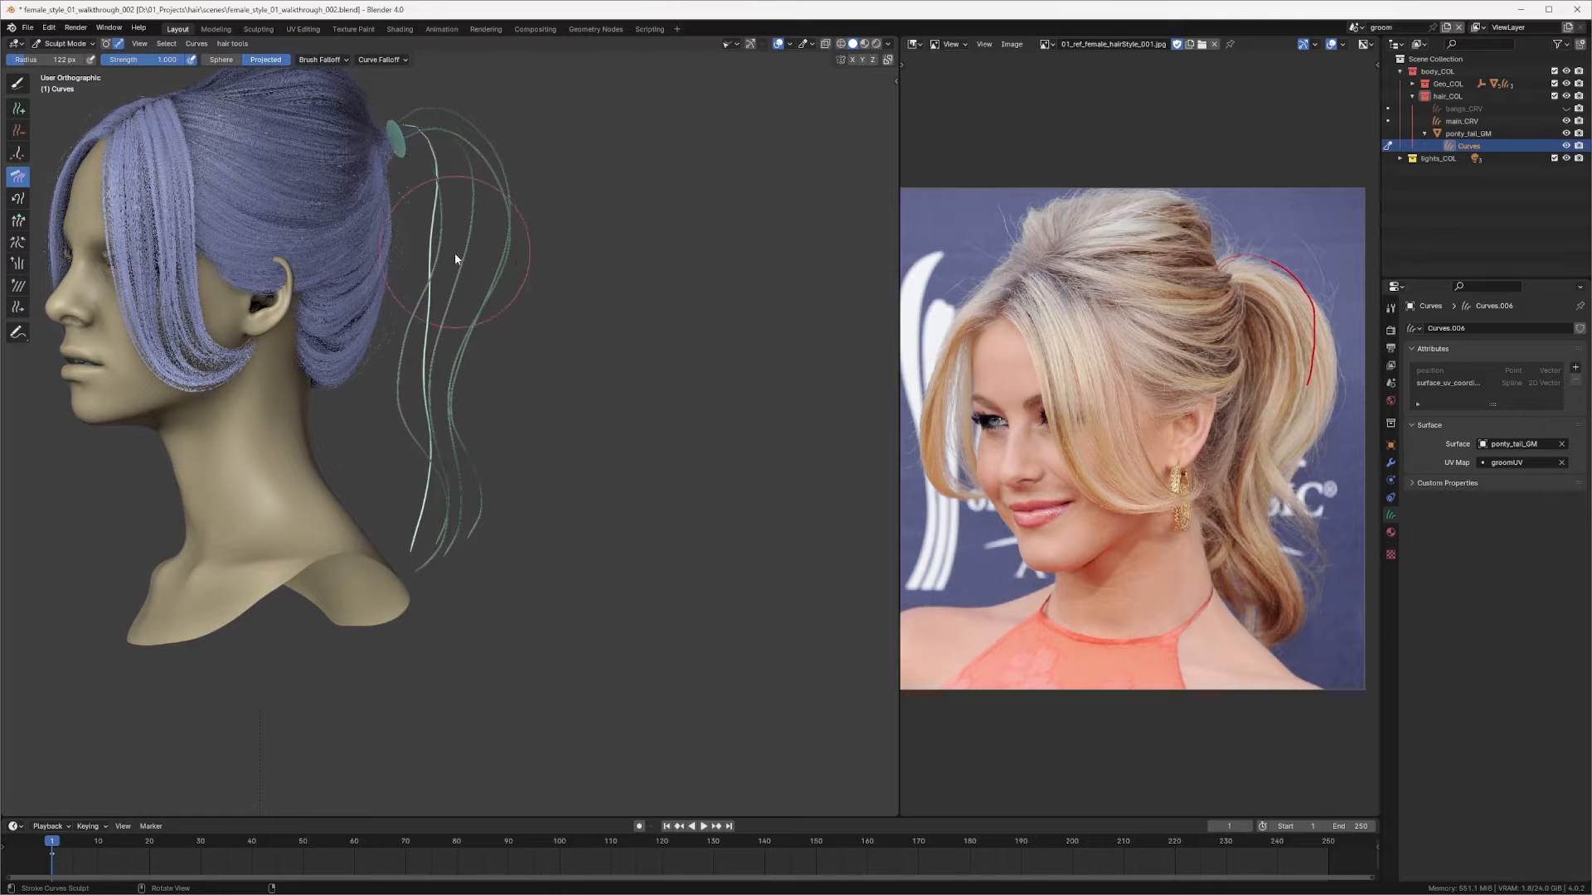
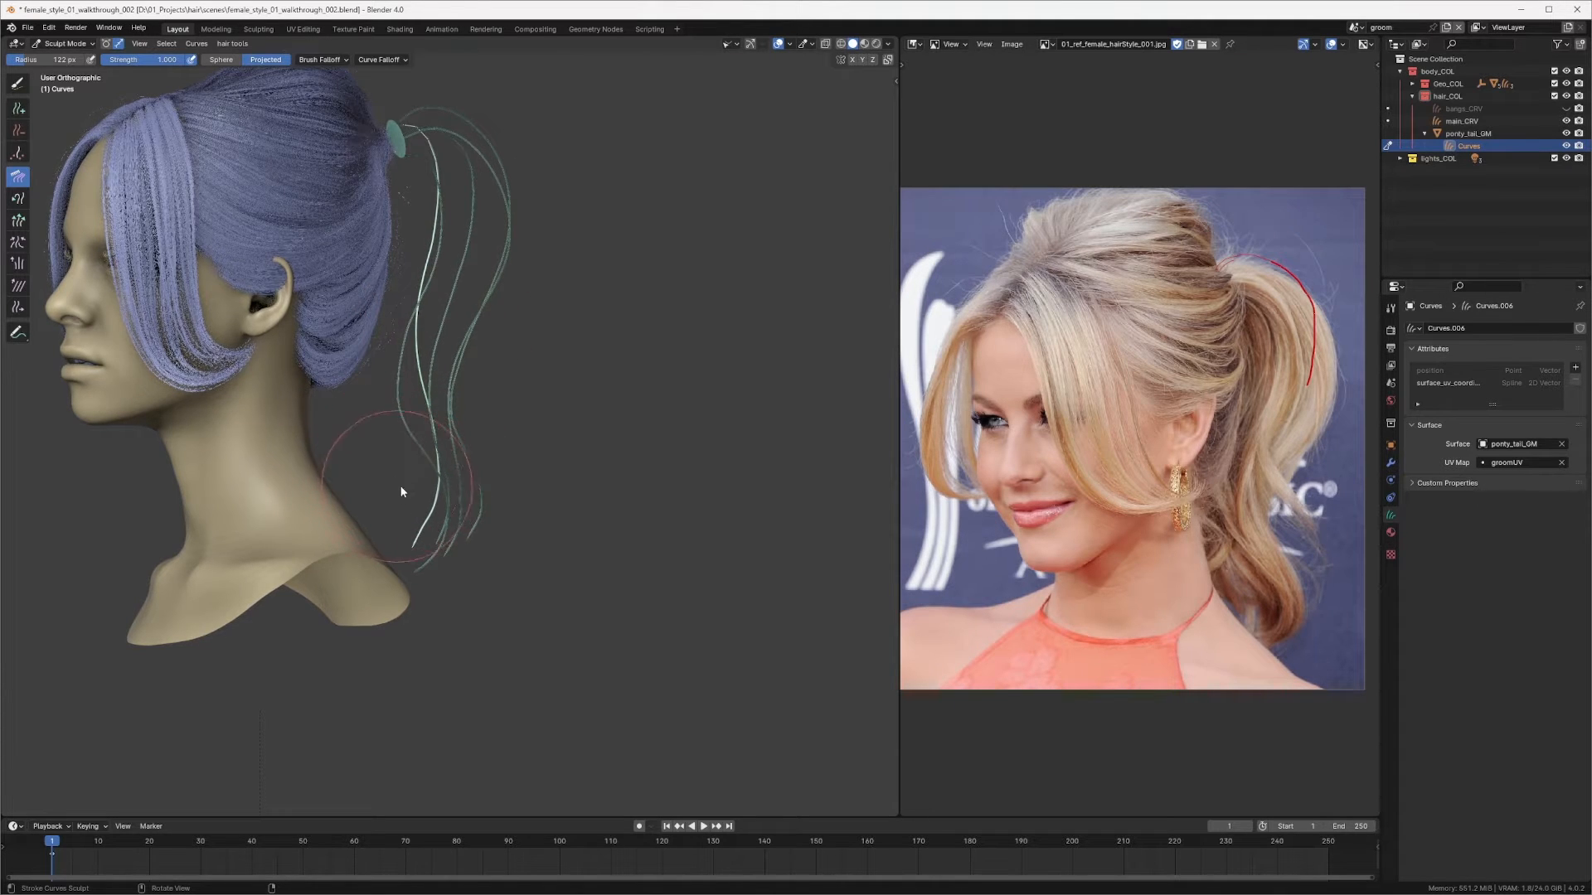
Step: Comb the lower end of the added ponytail curve from the front-side view
left_click_drag(401, 490, 409, 499)
left_click_drag(431, 592, 361, 569)
mouse_move(406, 493)
middle_mouse_down()
mouse_move(449, 506)
mouse_move(440, 498)
middle_mouse_up()
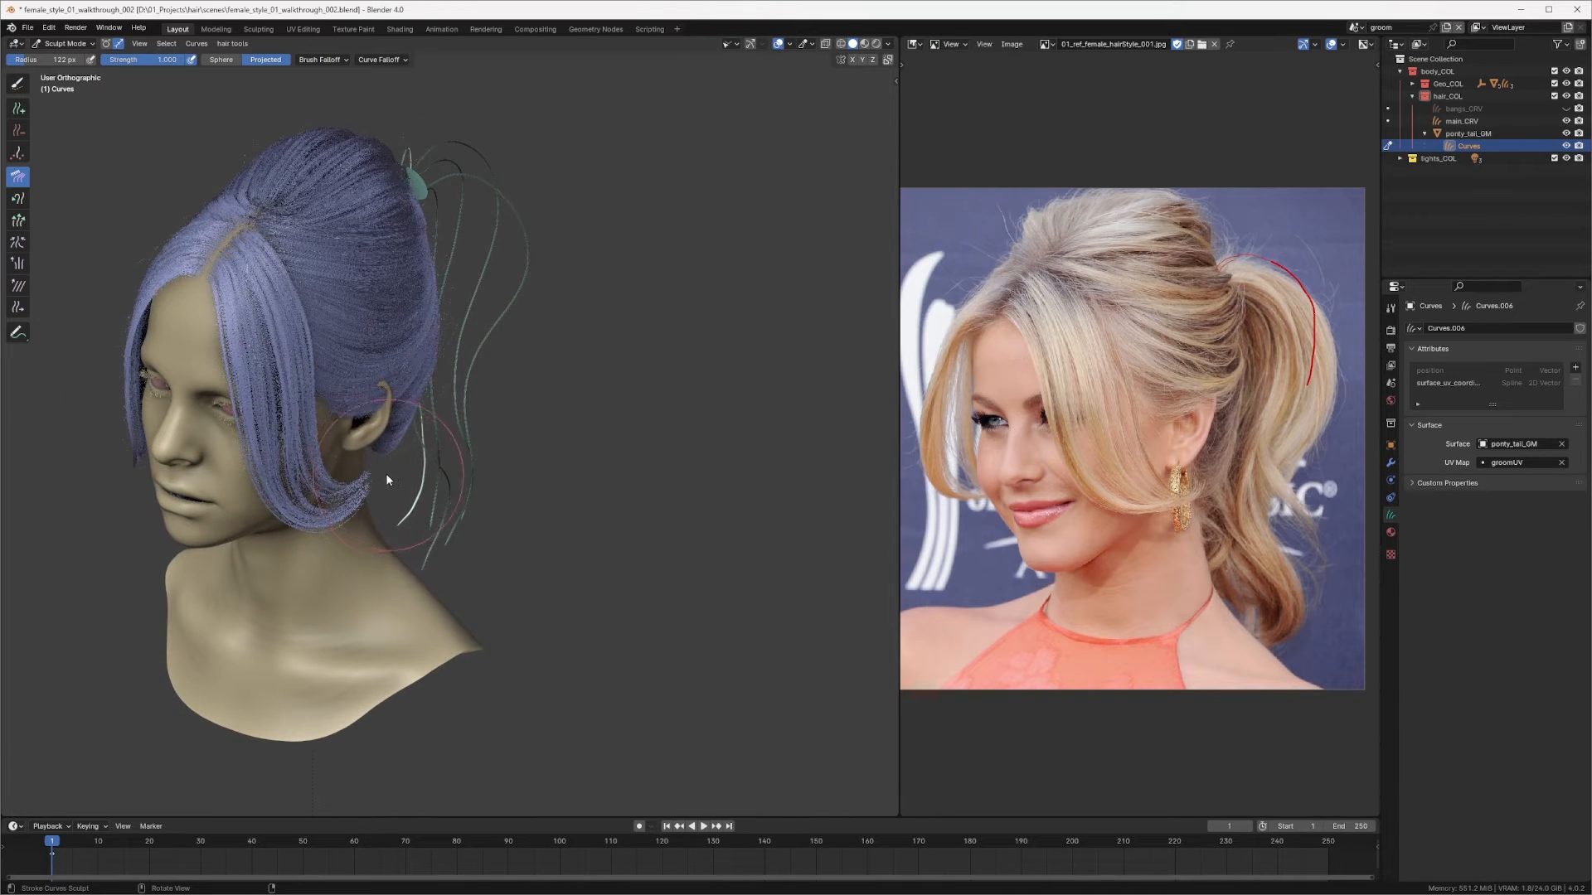
Step: Enlarge the Comb brush to about 184 px and comb the tips of the ponytail curves from a low side angle
left_click_drag(386, 477, 399, 482)
mouse_move(436, 495)
middle_mouse_down()
mouse_move(252, 448)
mouse_move(380, 376)
mouse_move(573, 417)
mouse_move(566, 361)
middle_mouse_up()
scroll(574, 417, "up", 3)
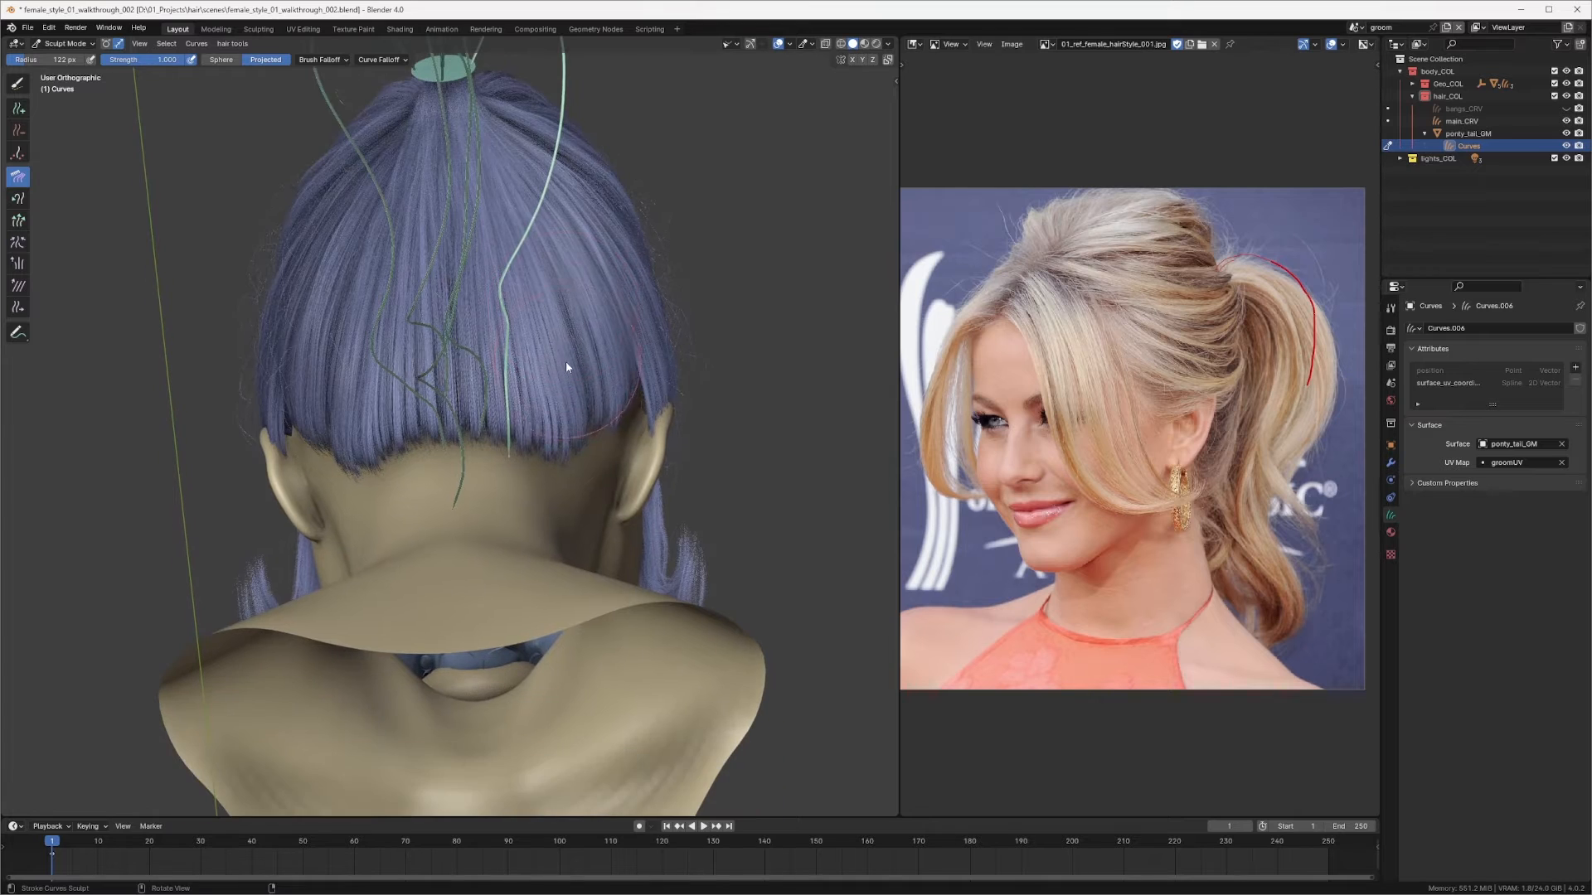
mouse_move(499, 512)
middle_mouse_down()
mouse_move(551, 416)
mouse_move(384, 487)
mouse_move(366, 465)
middle_mouse_up()
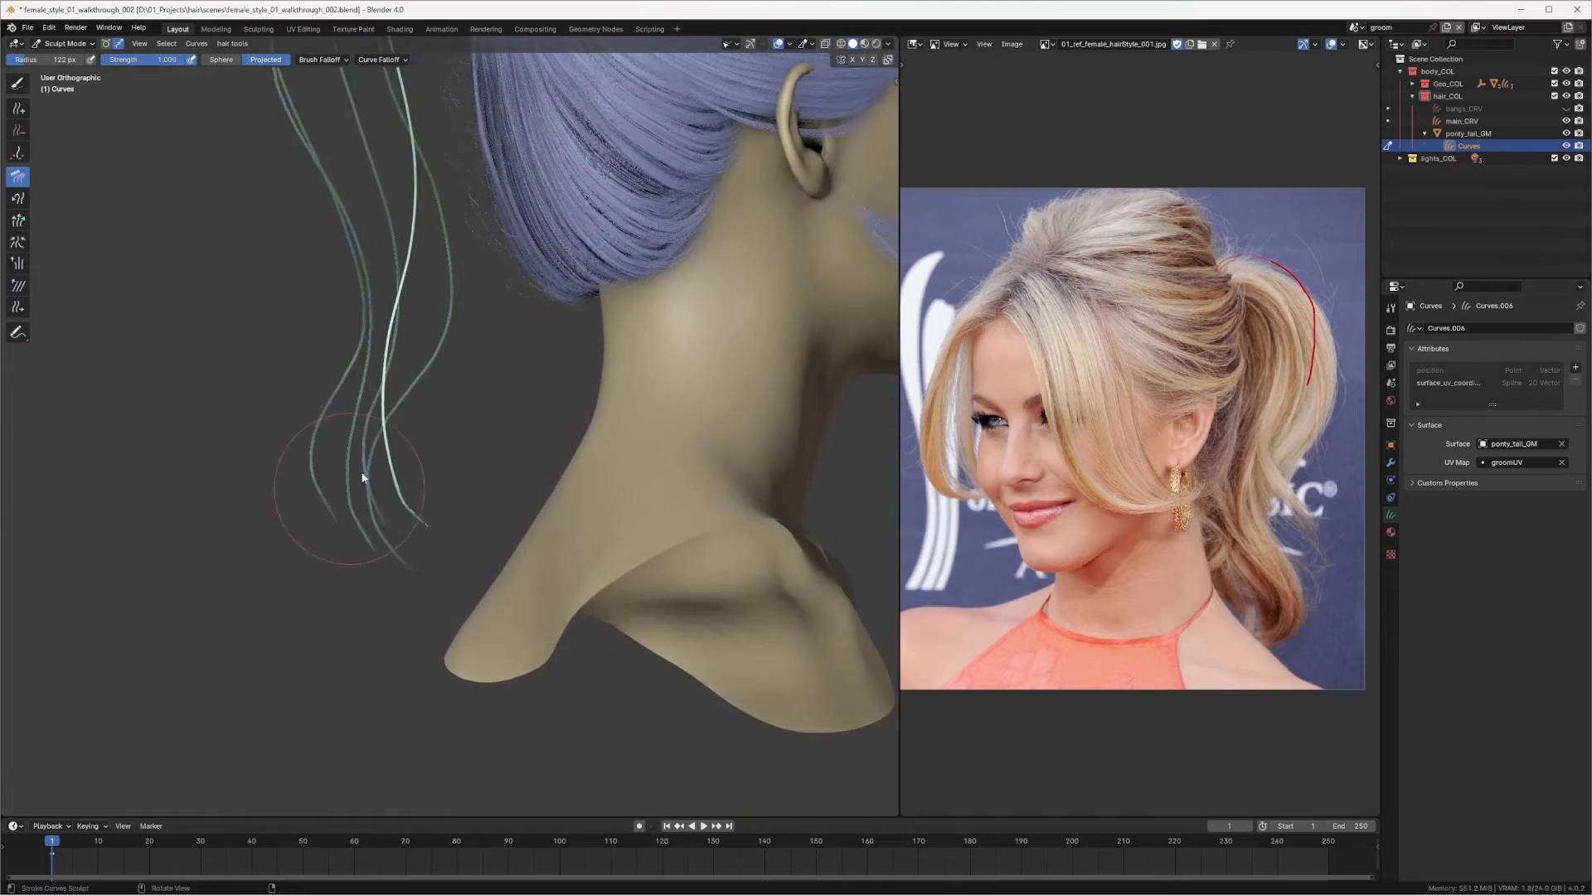
middle_click_drag(443, 528, 669, 494)
middle_click_drag(669, 427, 681, 421)
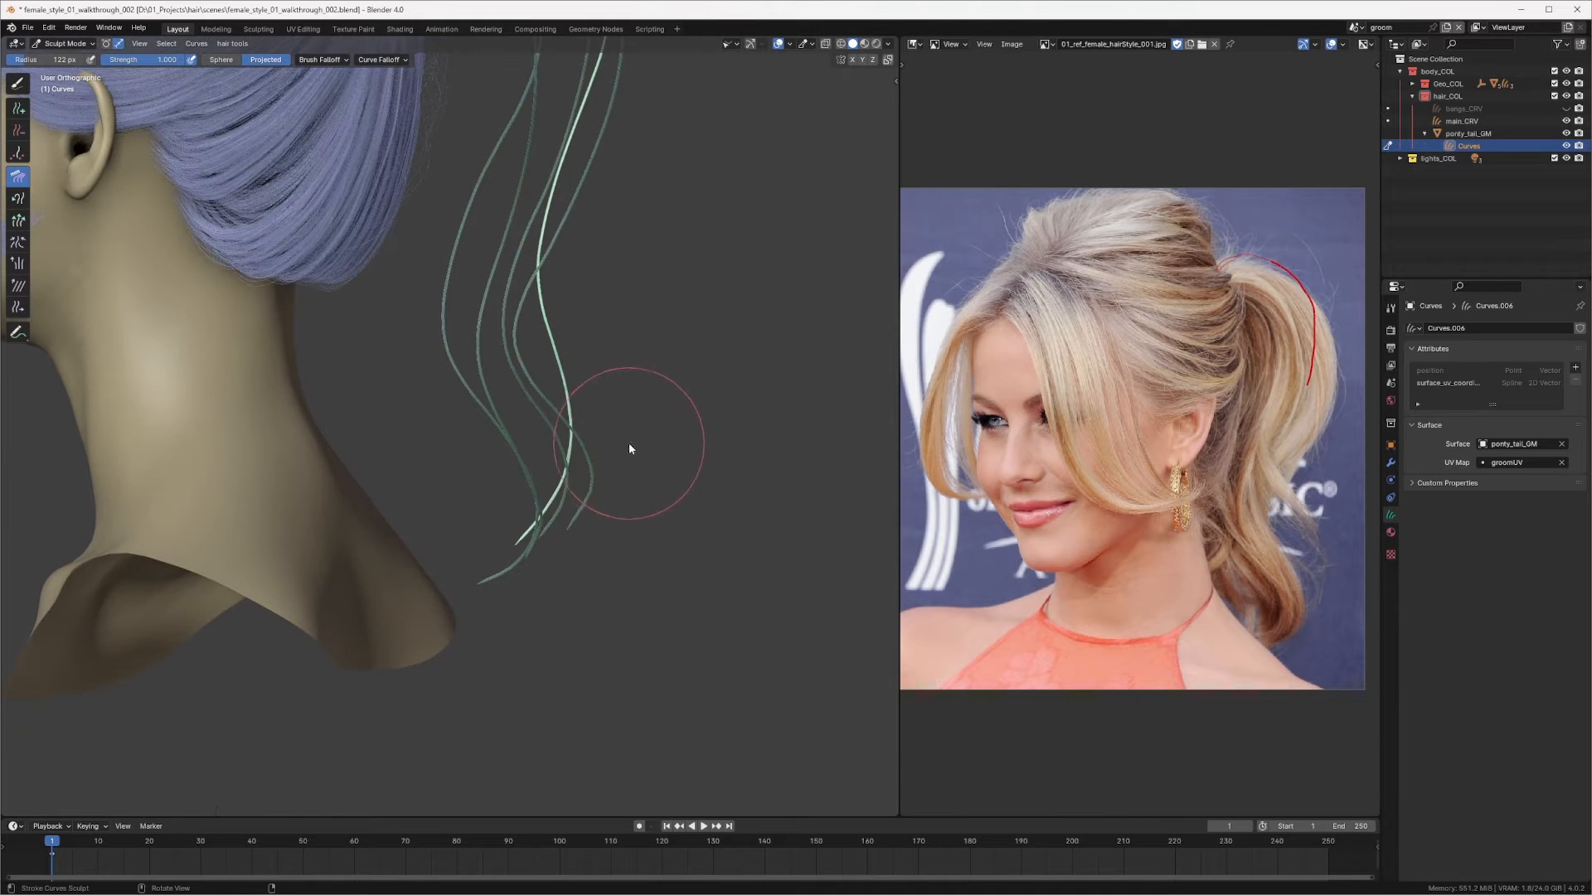
key("f")
left_click(663, 443)
left_click_drag(485, 579, 406, 516)
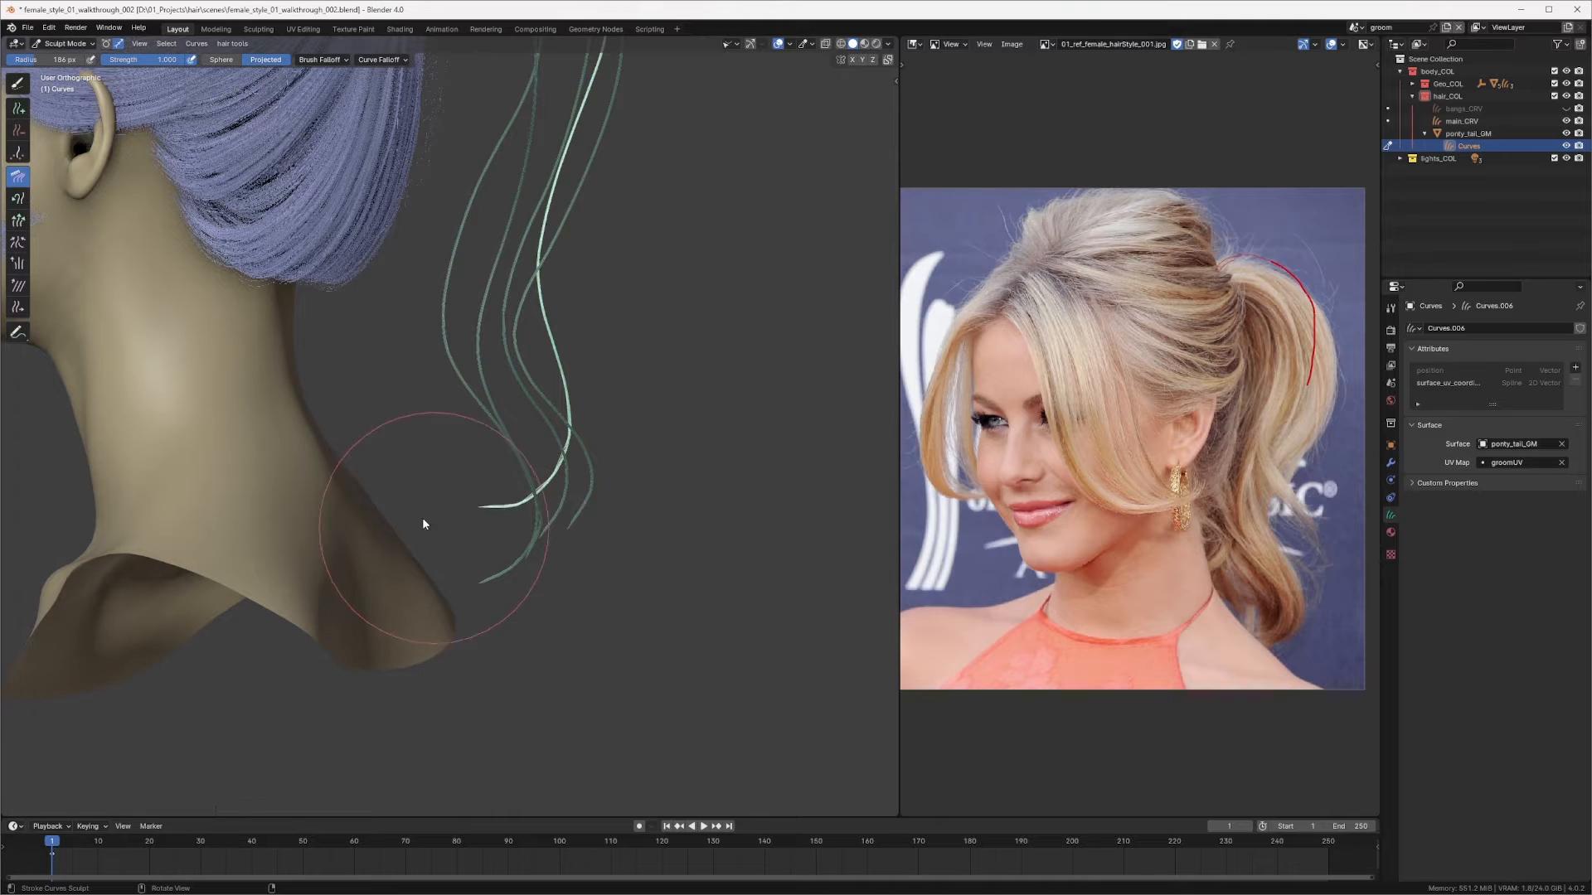
mouse_move(472, 448)
middle_mouse_down()
mouse_move(583, 447)
mouse_move(430, 398)
middle_mouse_up()
left_click_drag(392, 407, 421, 377)
Step: Orbit around the head to examine the ponytail curves from the back and the right side
middle_click_drag(421, 377, 202, 350)
scroll(410, 420, "down", 2)
mouse_move(411, 420)
middle_mouse_down()
mouse_move(375, 381)
mouse_move(447, 378)
middle_mouse_up()
scroll(563, 304, "up", 1)
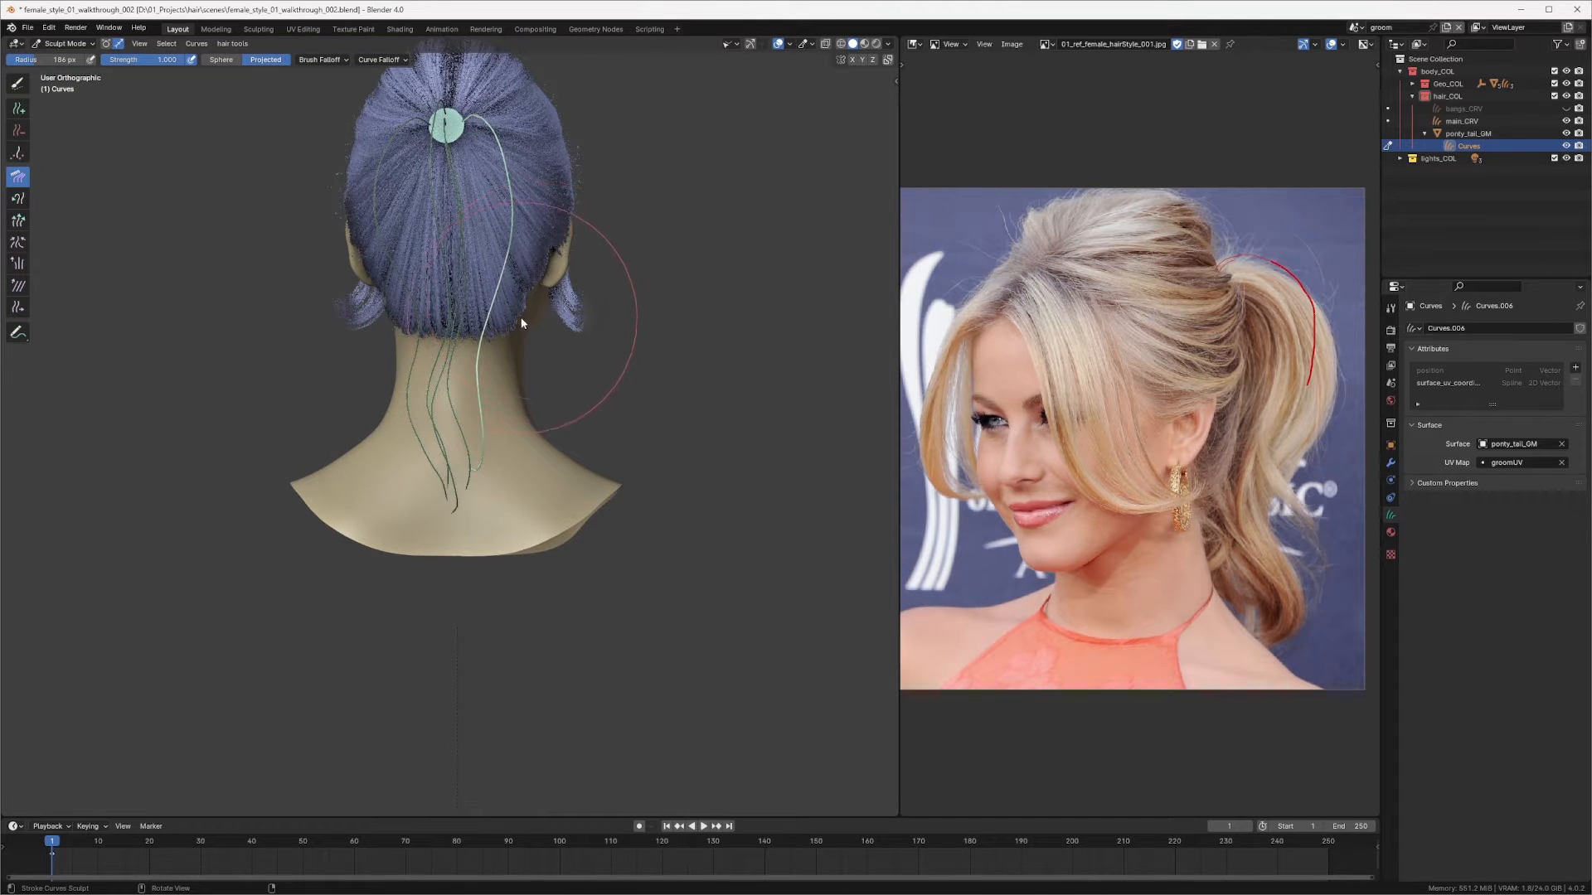
mouse_move(536, 291)
middle_mouse_down()
mouse_move(408, 285)
mouse_move(380, 320)
mouse_move(509, 353)
mouse_move(653, 355)
mouse_move(515, 384)
mouse_move(574, 371)
mouse_move(476, 366)
mouse_move(537, 282)
middle_mouse_up()
mouse_move(538, 282)
middle_mouse_down()
mouse_move(480, 302)
mouse_move(487, 473)
mouse_move(440, 420)
mouse_move(482, 295)
mouse_move(523, 338)
middle_mouse_up()
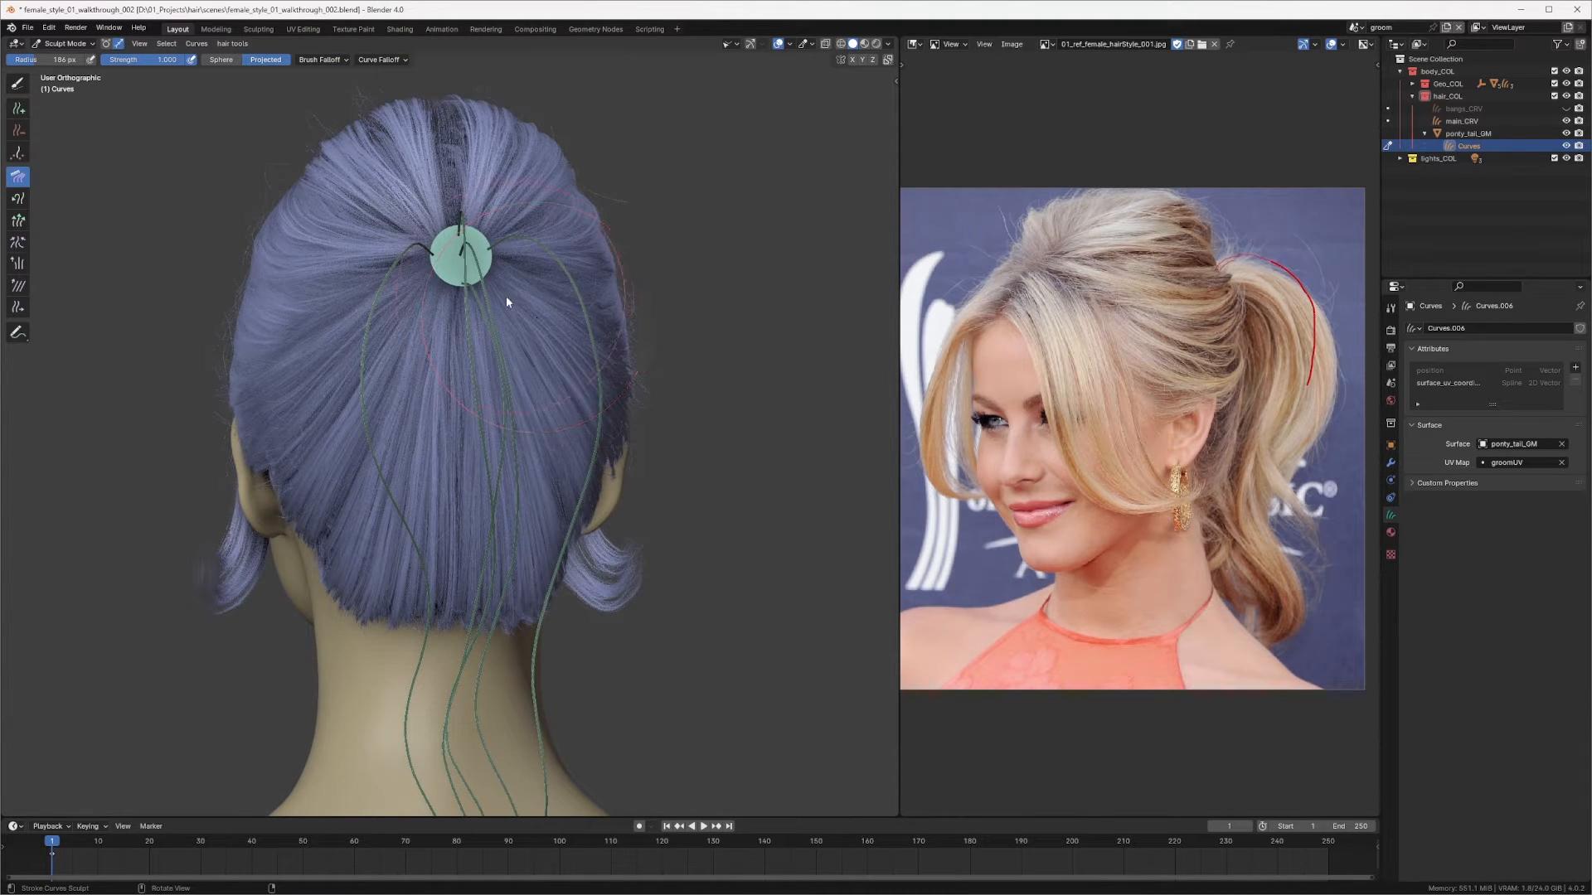
middle_click_drag(462, 412, 514, 337)
scroll(514, 340, "up", 1)
scroll(580, 319, "up", 1)
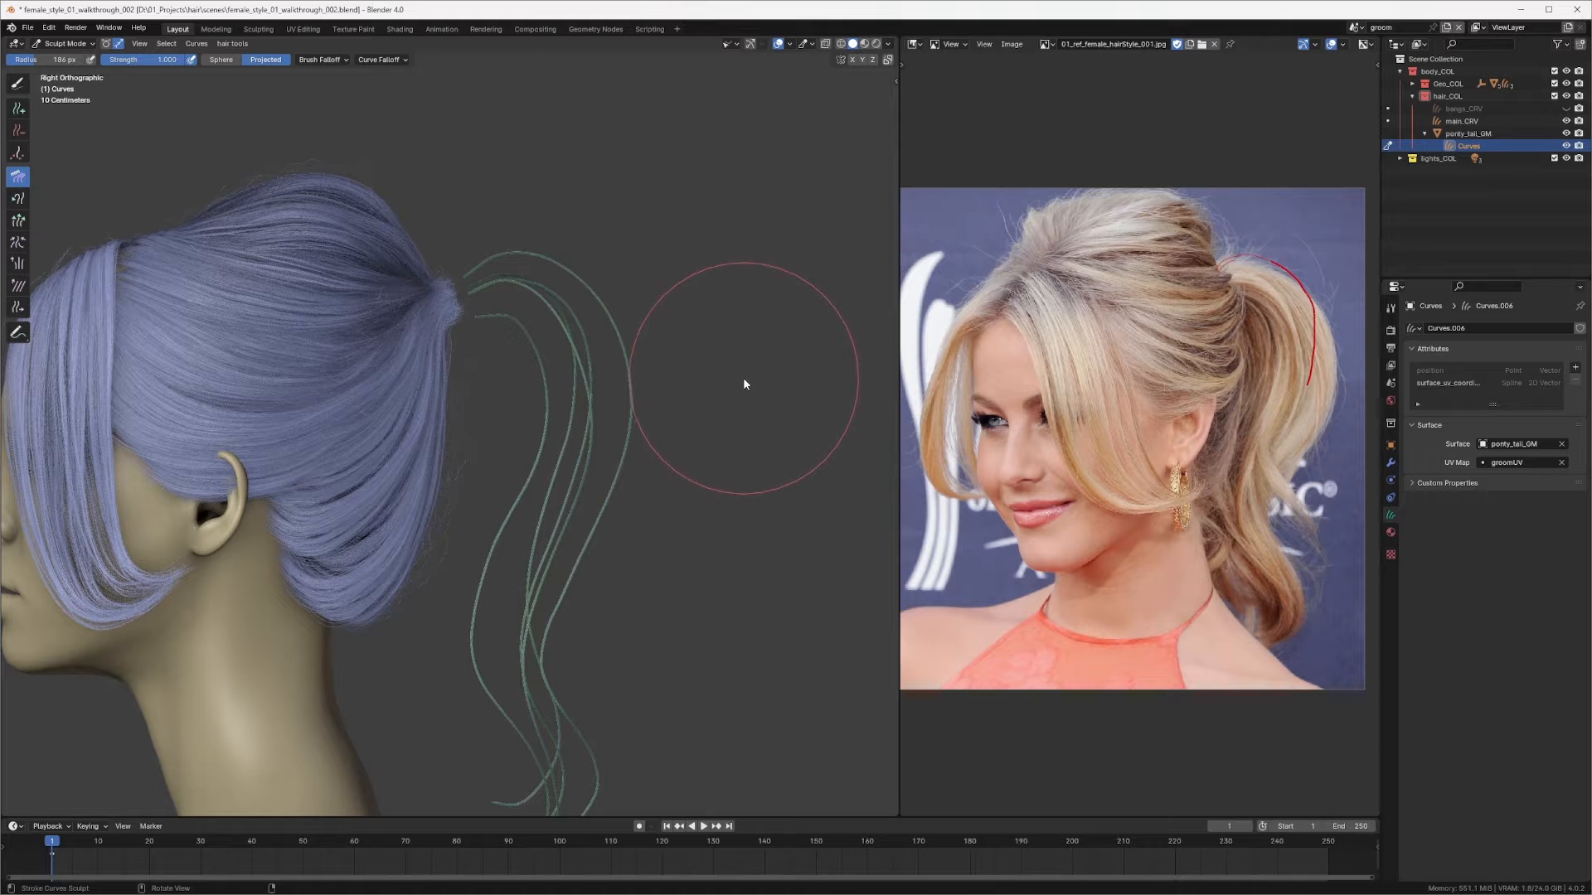
Step: Switch to the Add brush and add a new curve on the ponytail ring from the back view
middle_click_drag(619, 316, 555, 297)
key("q")
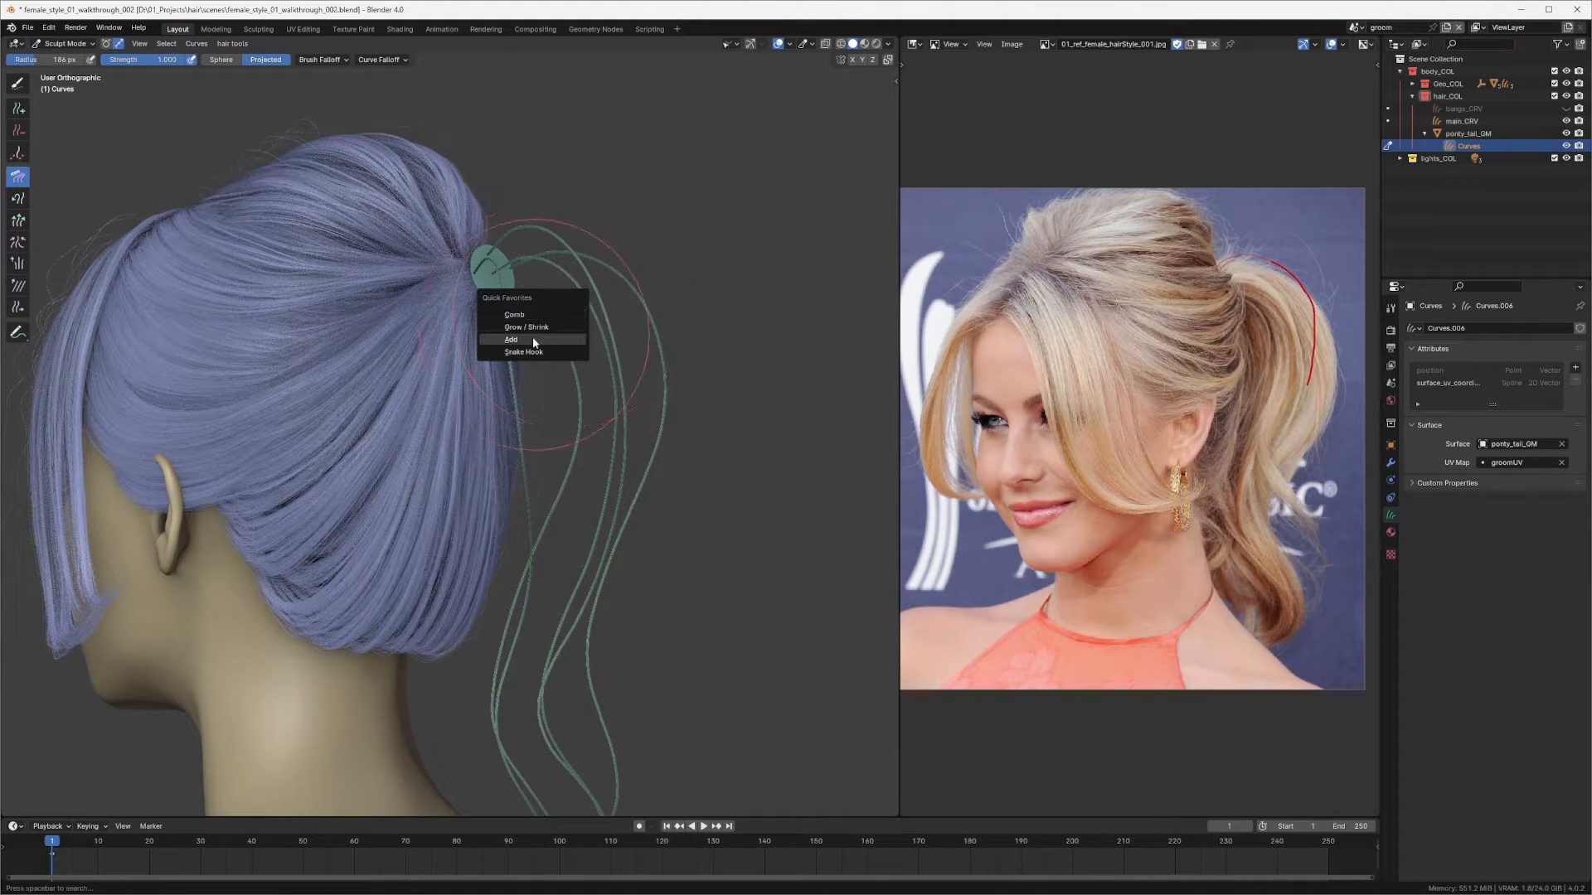
left_click(532, 345)
middle_click_drag(549, 321, 548, 247)
scroll(497, 228, "up", 4)
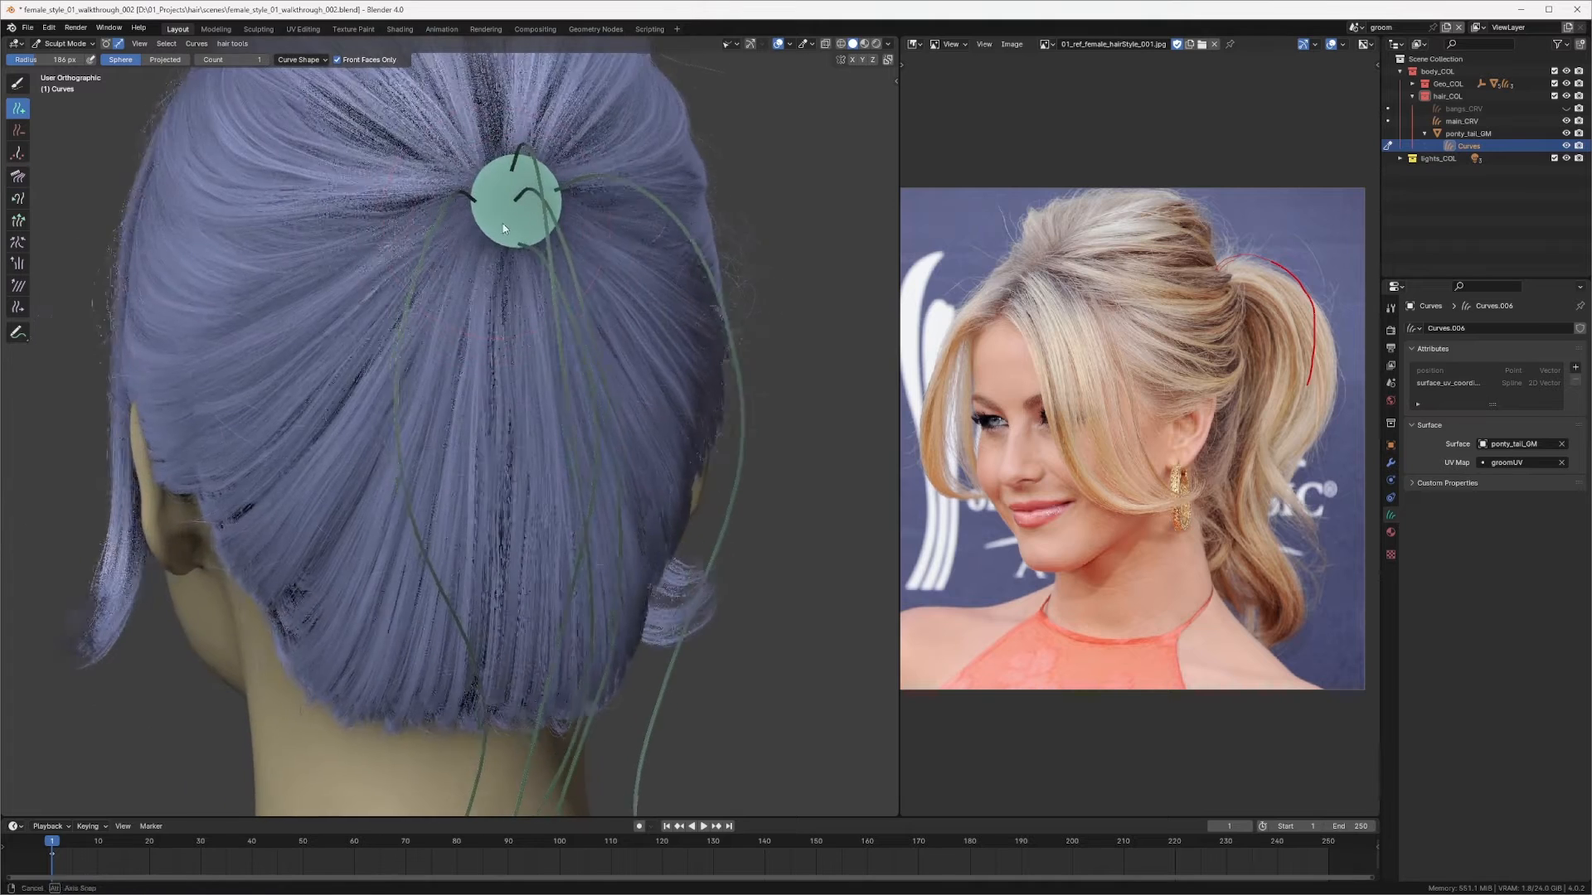
left_click(492, 239)
Step: Return to the Comb brush and comb the new curve down from the ring in the back view
scroll(529, 317, "down", 3)
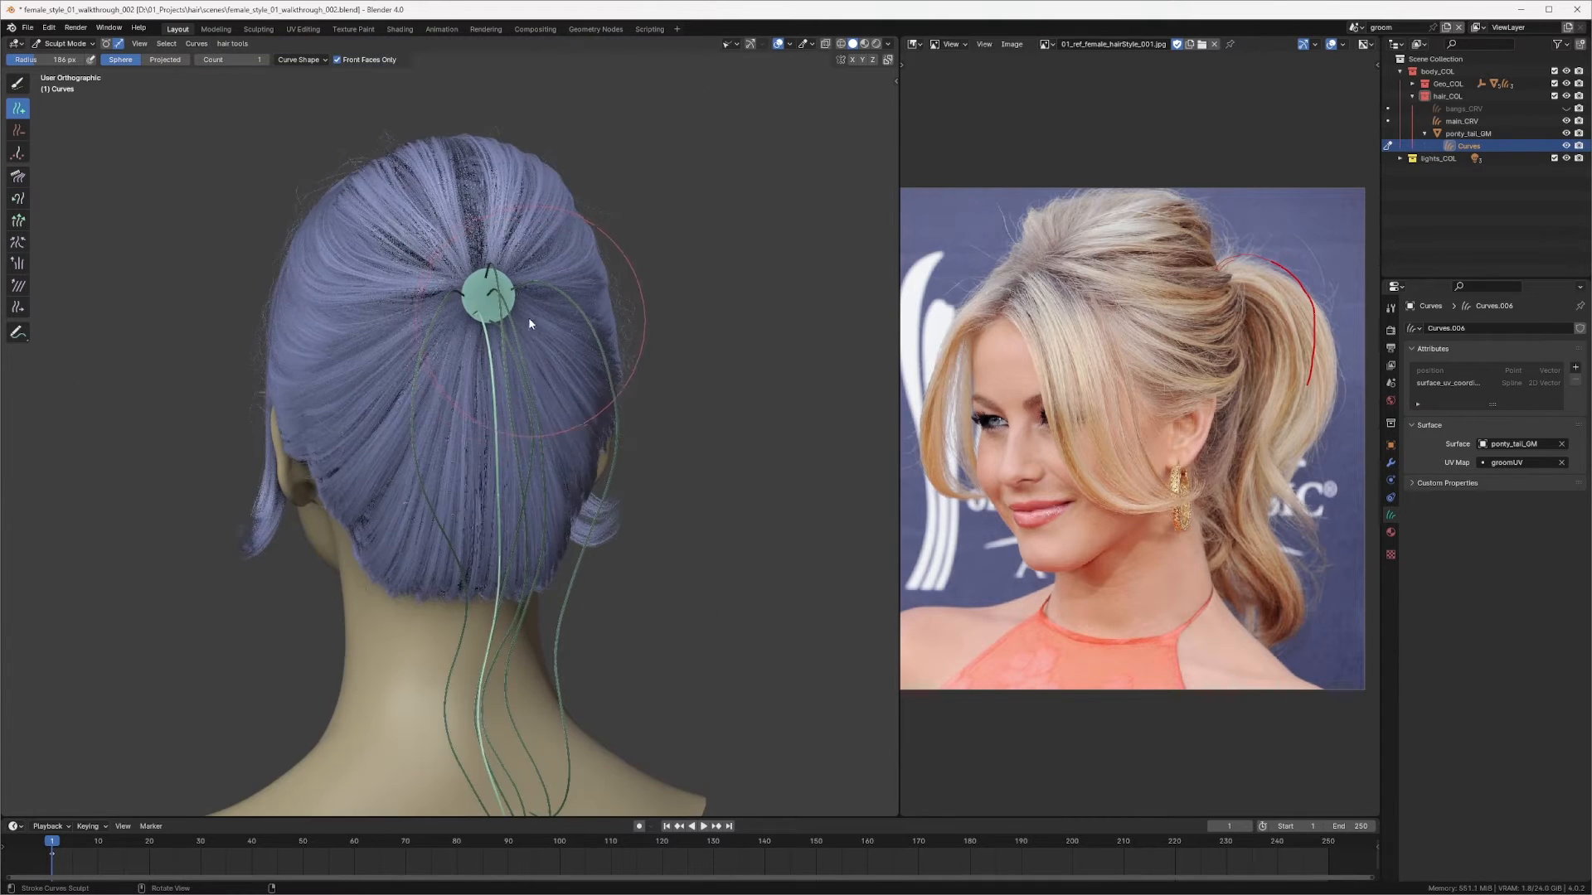
key("q")
left_click(511, 308)
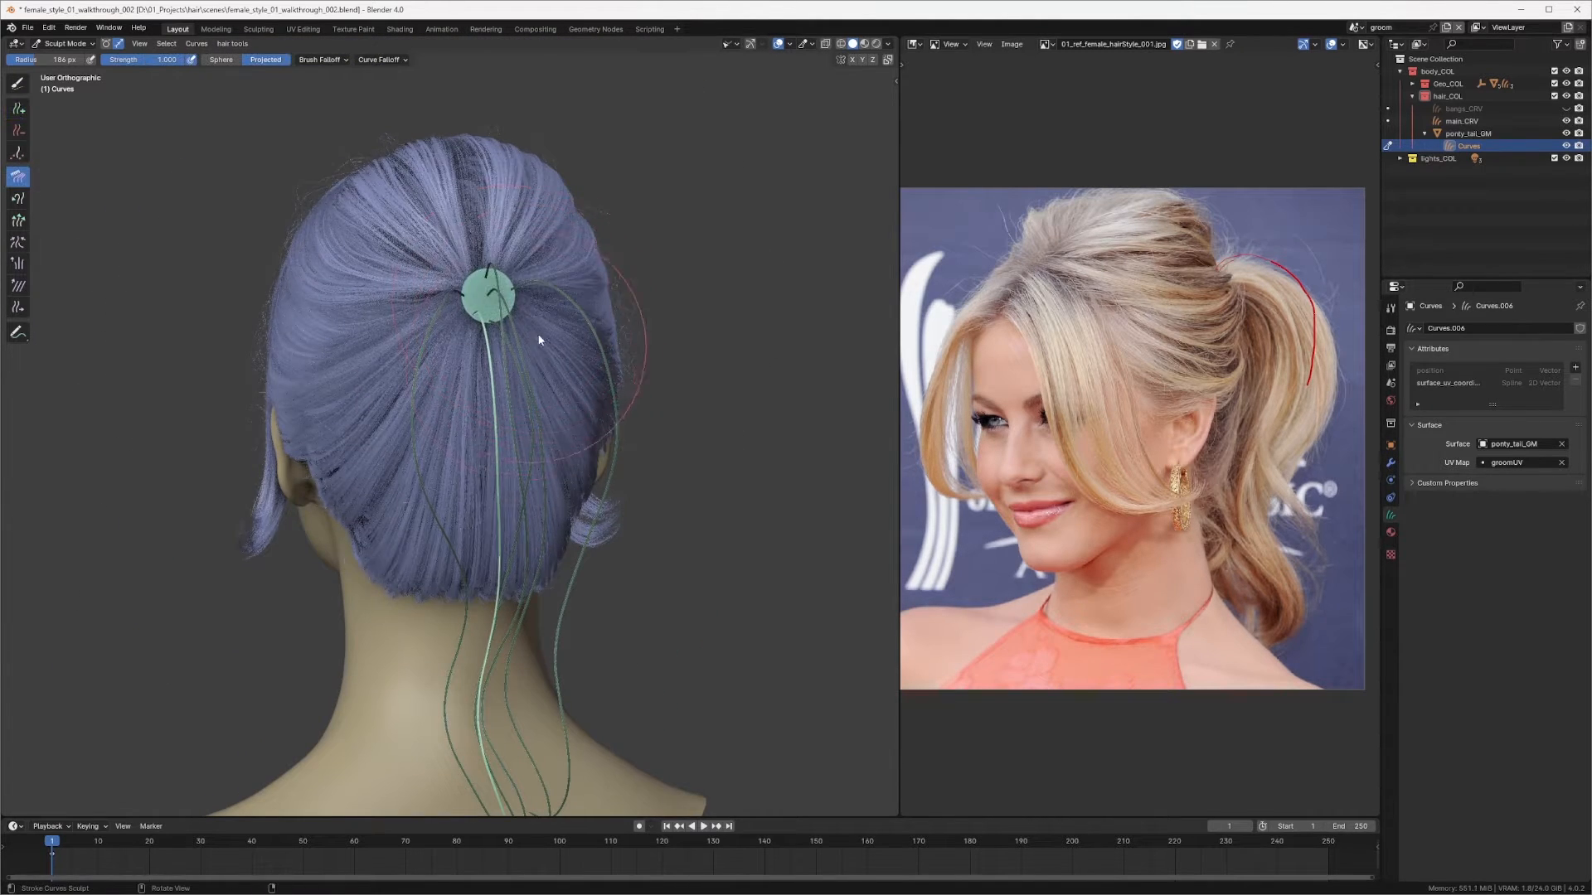
middle_click_drag(511, 308, 493, 315)
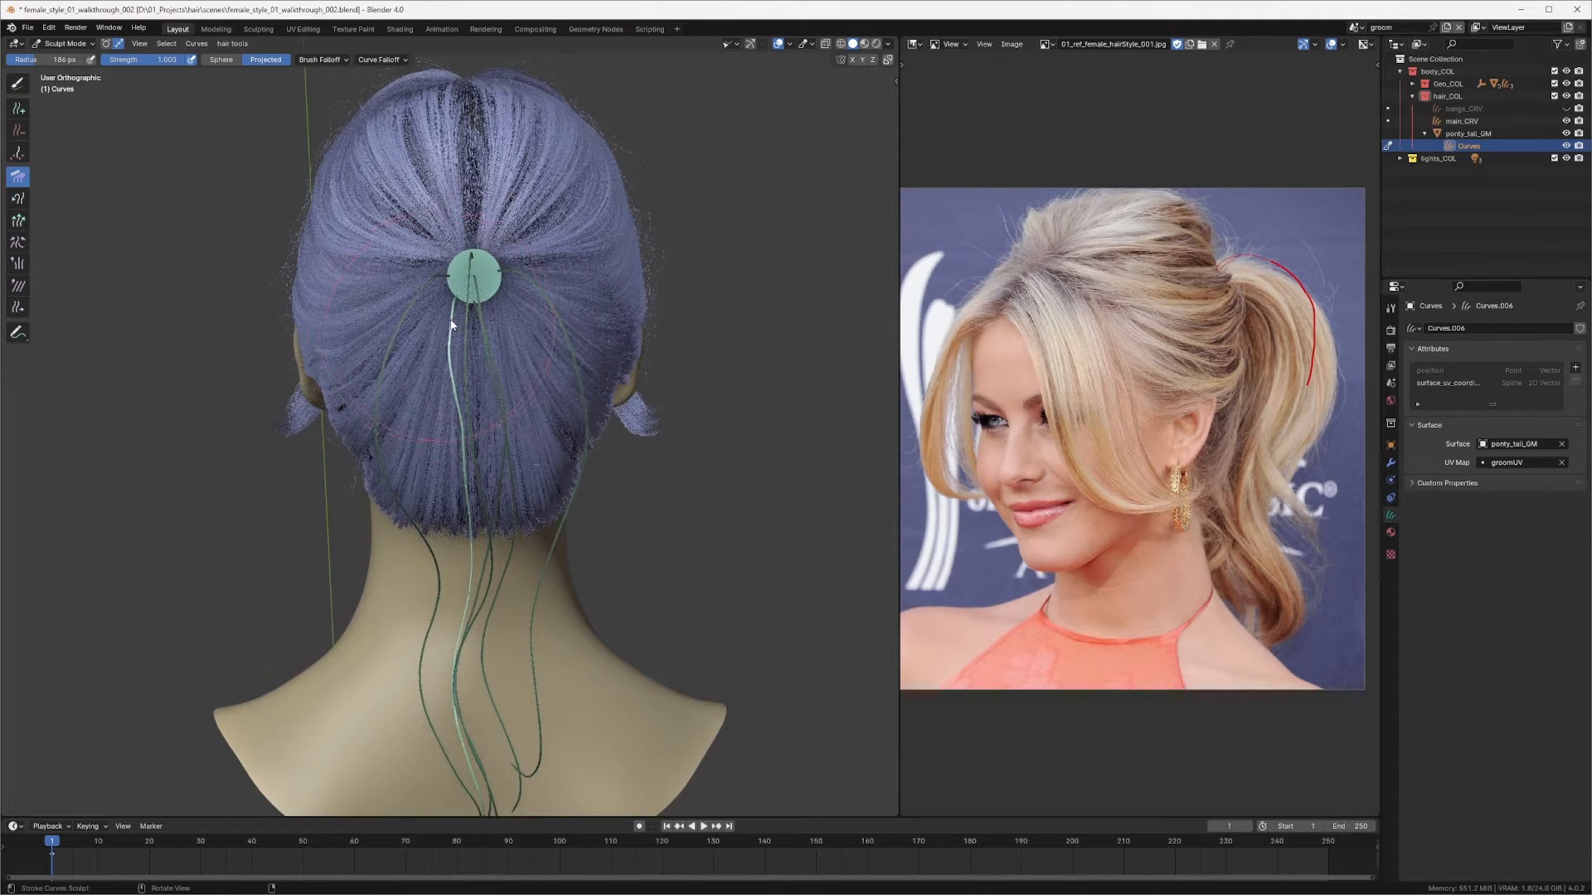
key("f")
left_click(451, 322)
left_click_drag(446, 325, 441, 328)
middle_click_drag(470, 350, 510, 288, "shift")
Step: Resize the Comb brush to about 157 px and comb the new curve's upper part near the ring
key("f")
left_click(552, 277)
mouse_move(485, 274)
left_mouse_down()
mouse_move(458, 335)
mouse_move(467, 353)
left_mouse_up()
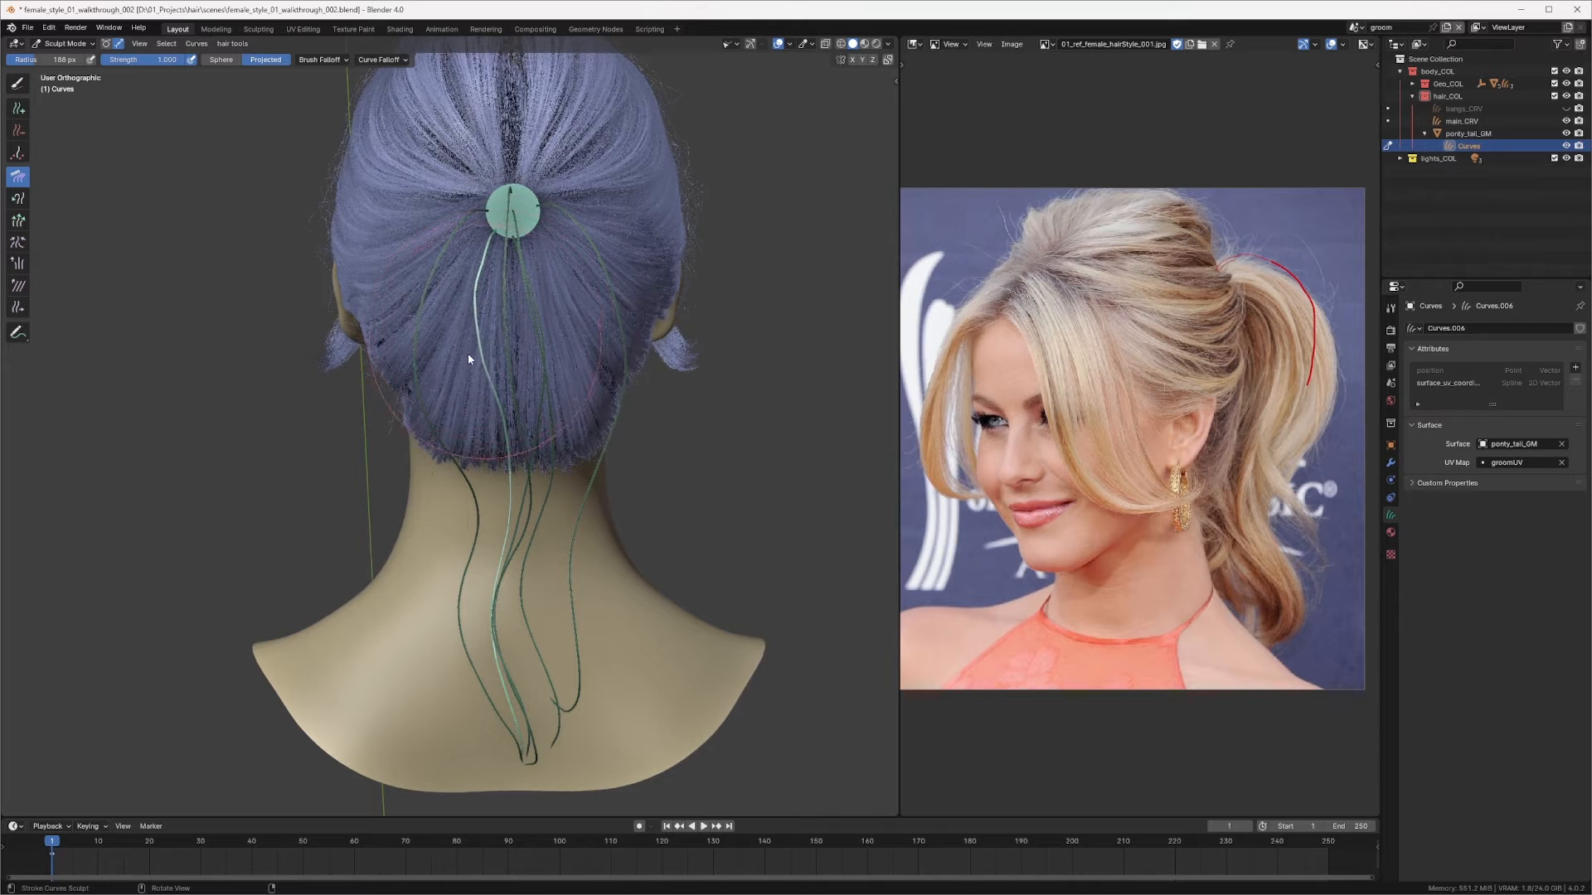
key("f")
left_click(507, 261)
left_click_drag(487, 252, 471, 267)
middle_click_drag(494, 292, 516, 265)
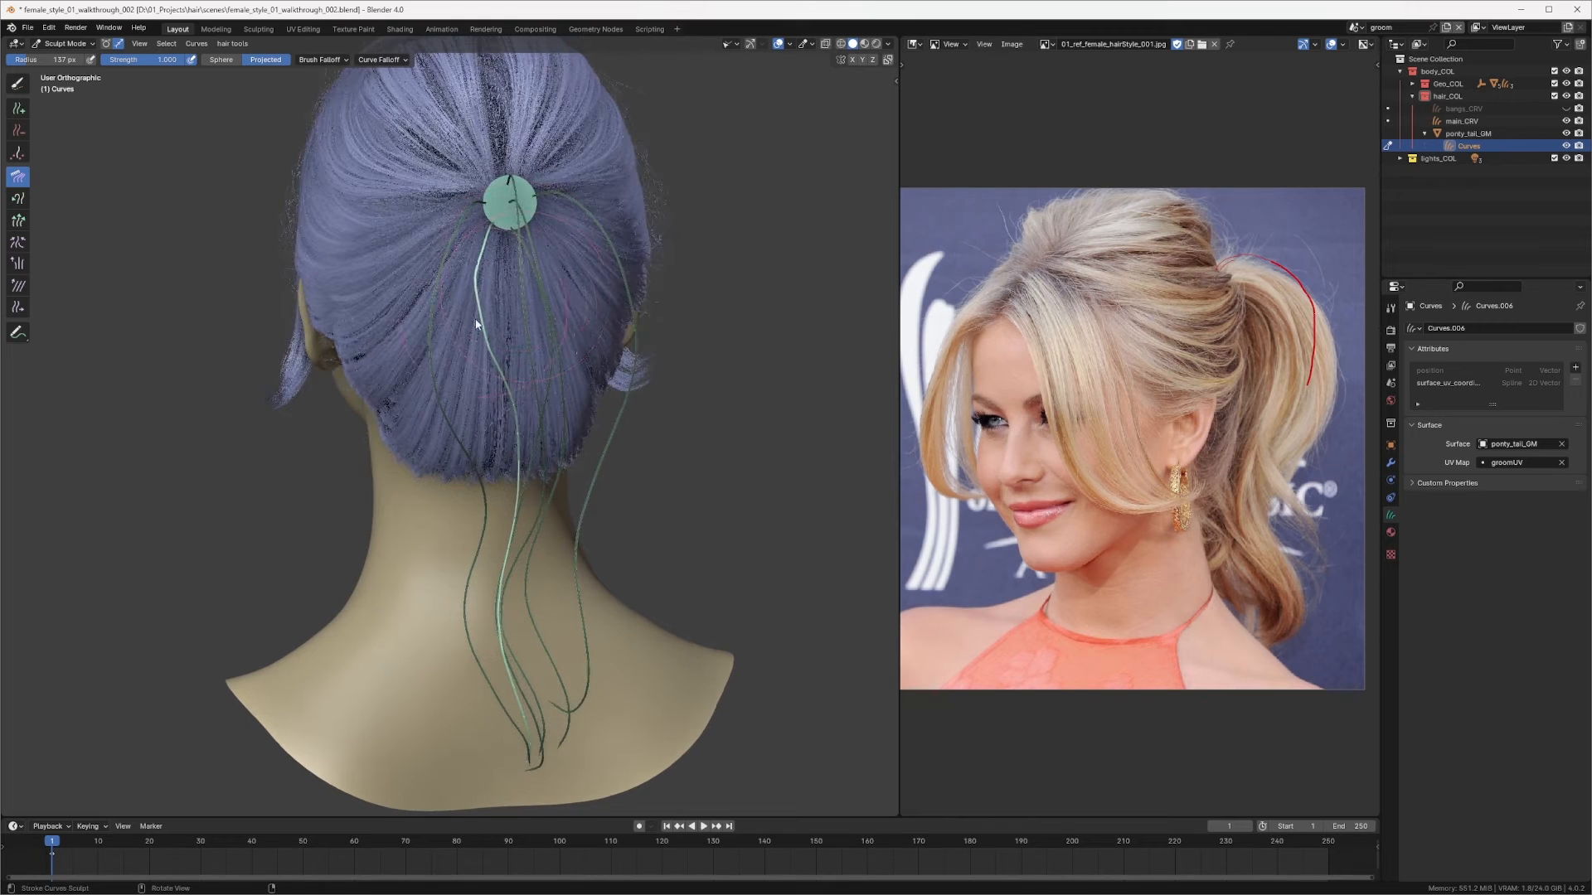
Step: Enlarge the Comb brush to about 214 px and comb the new curve along the ponytail shape from the right view
middle_click_drag(489, 361, 653, 295)
key("KP_3")
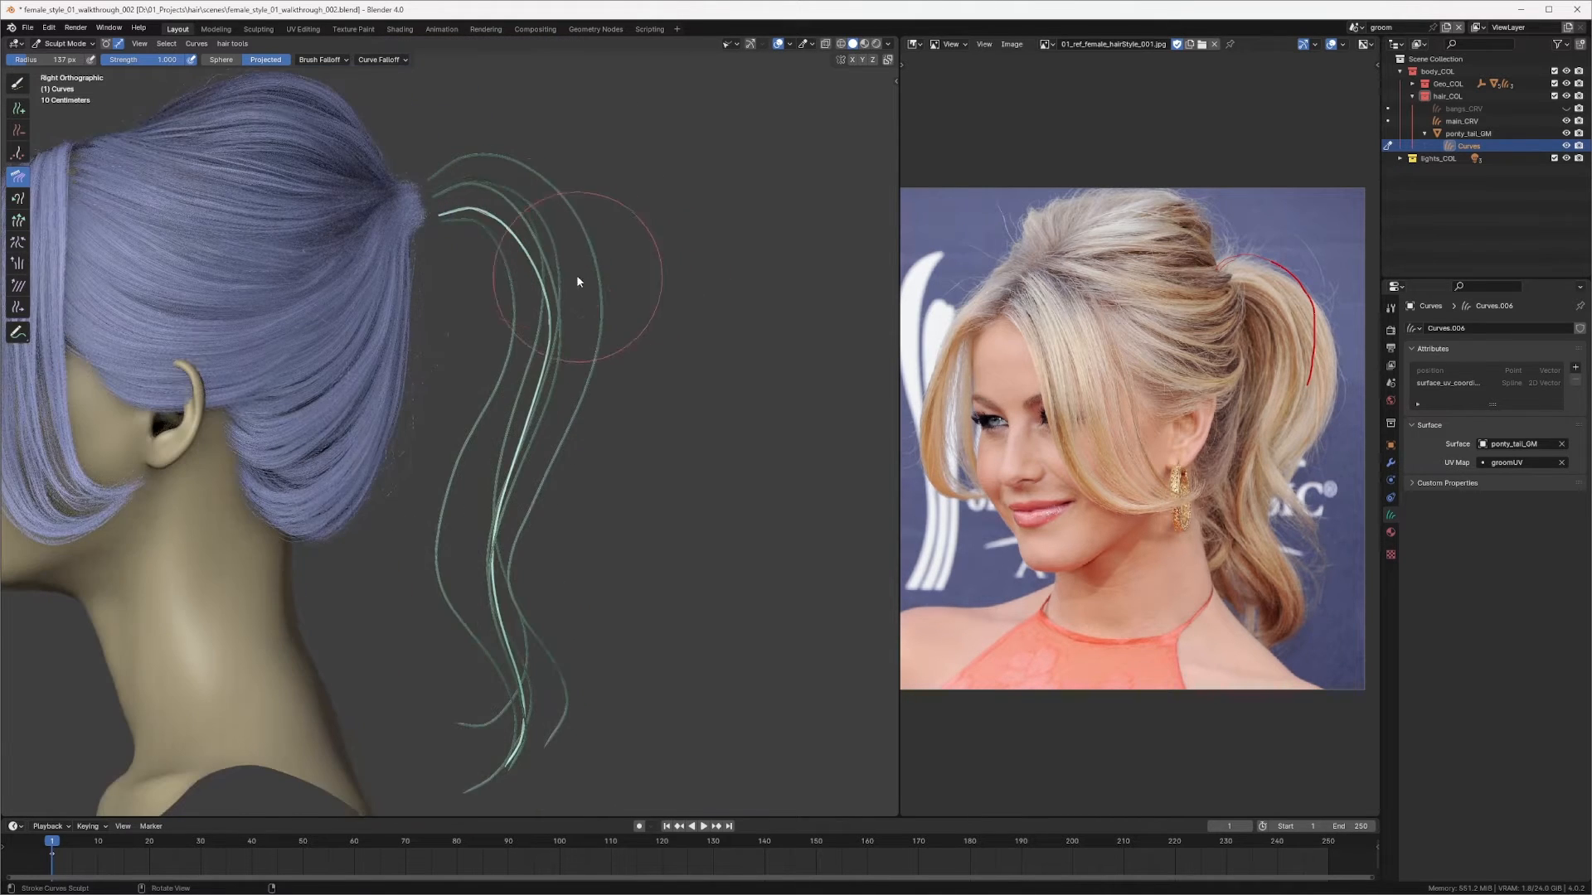
key("f")
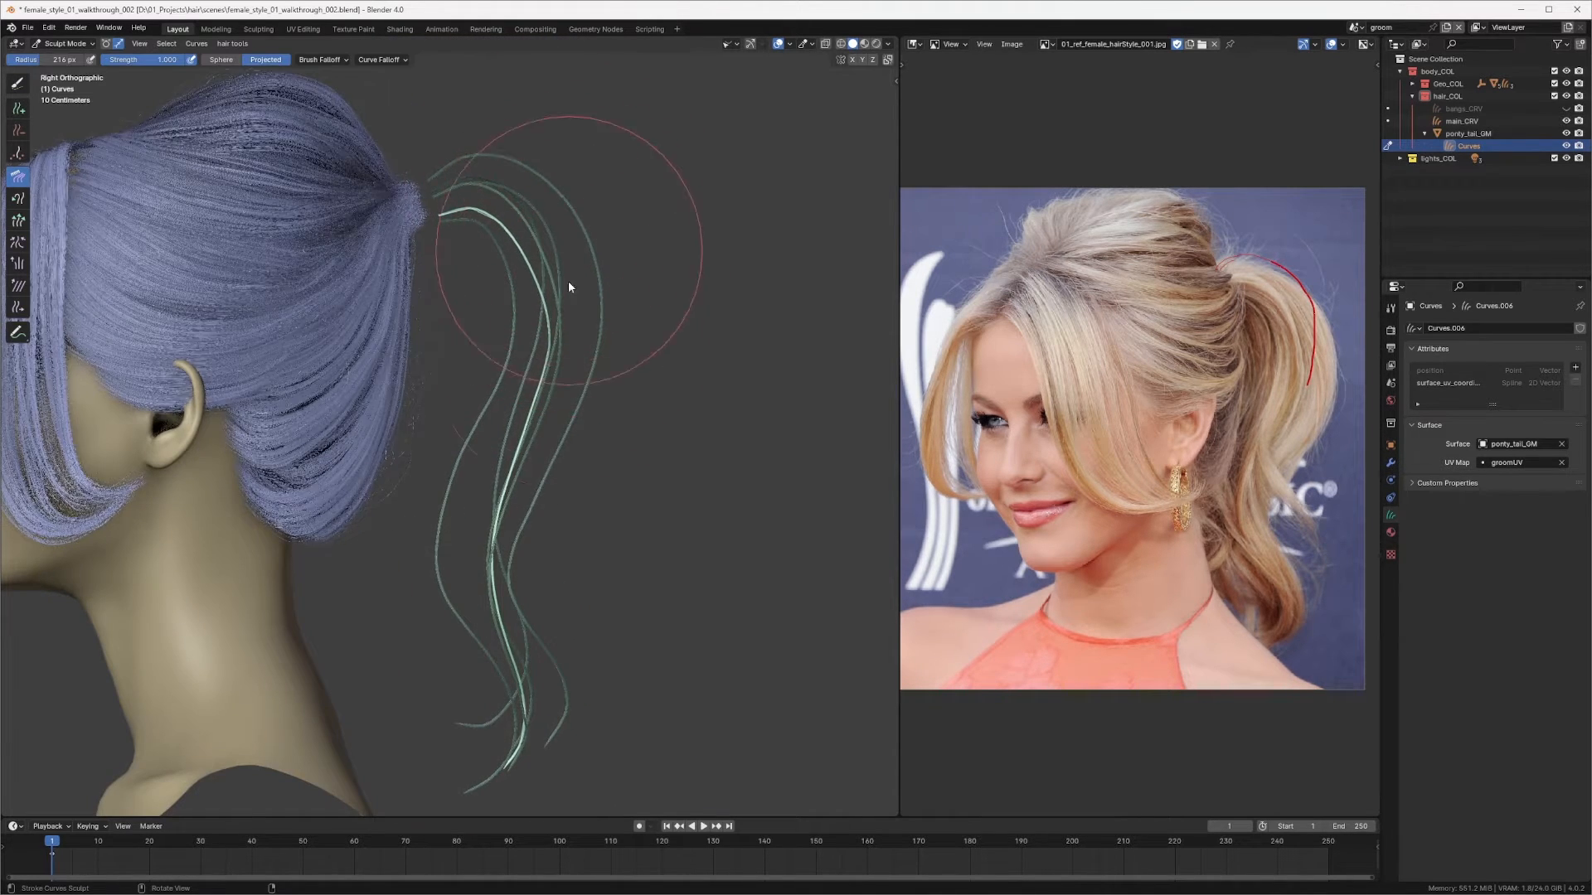
left_click(575, 303)
mouse_move(574, 303)
left_mouse_down()
mouse_move(550, 266)
mouse_move(552, 408)
mouse_move(497, 500)
left_mouse_up()
middle_click_drag(497, 500, 514, 392, "shift")
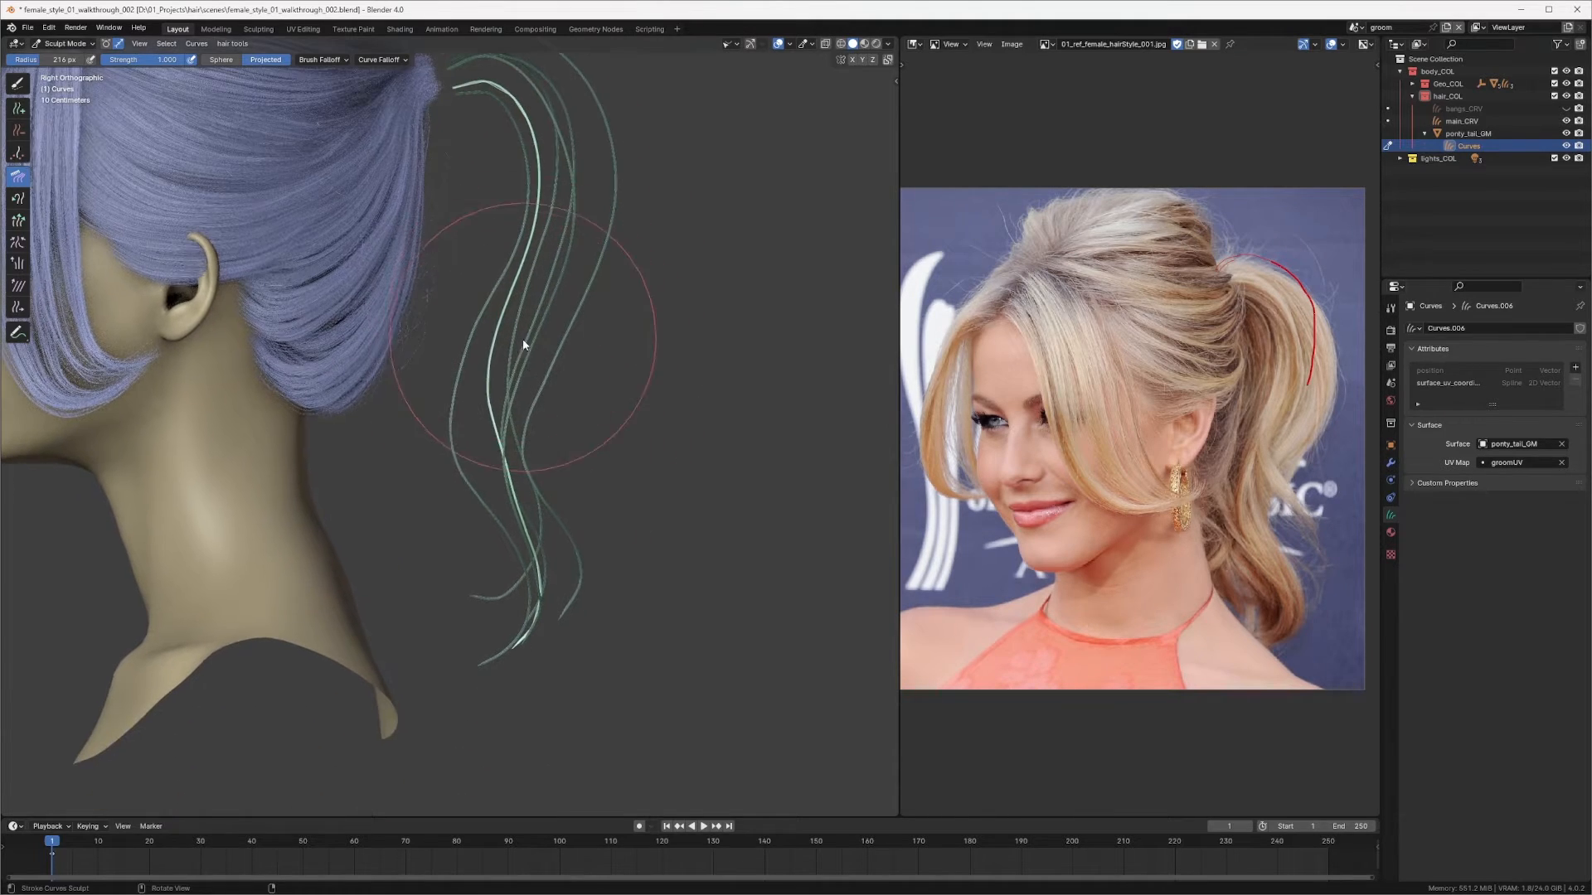
middle_click_drag(522, 336, 530, 274, "shift")
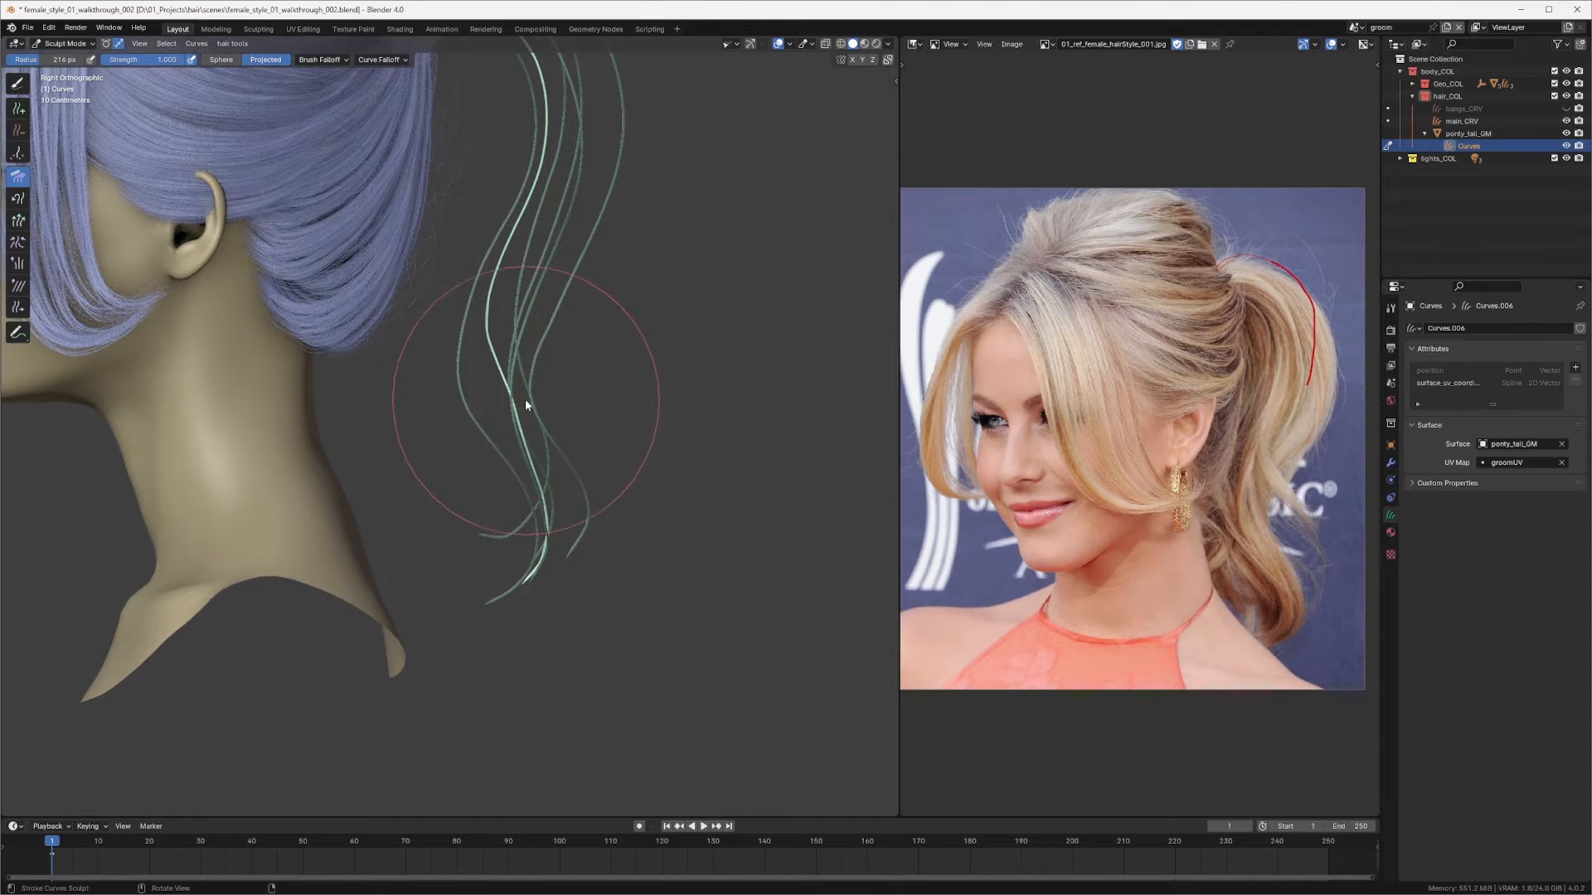
Step: Adjust the new curve's length with the Grow/Shrink brush, then return to the Comb brush
key("q")
left_click(509, 419)
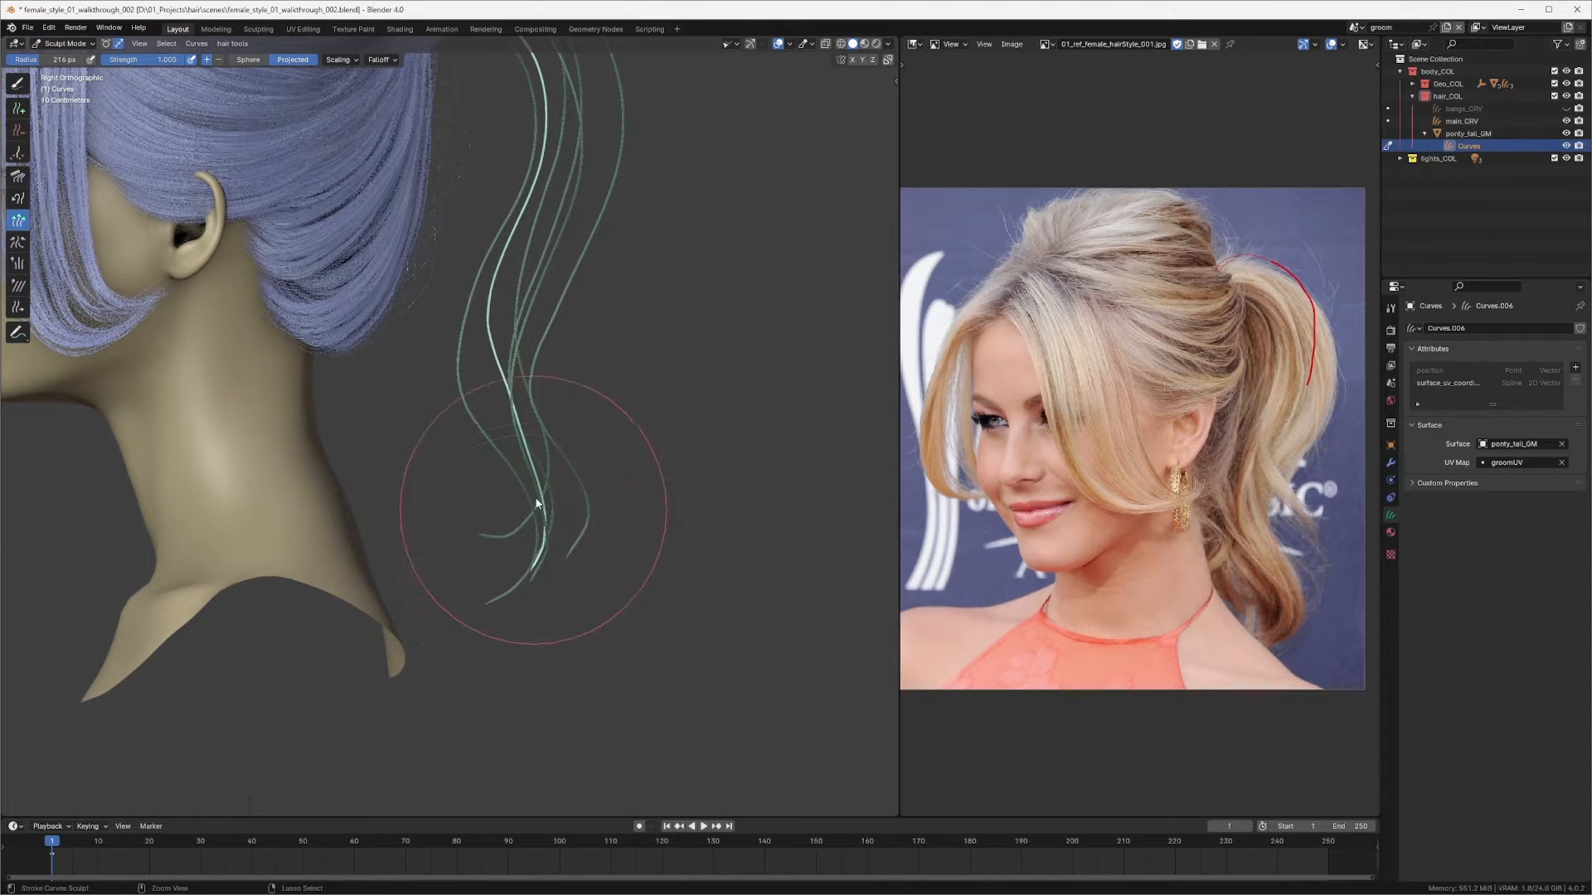
mouse_move(530, 560)
left_mouse_down("ctrl")
mouse_move(530, 467)
mouse_move(531, 484)
left_mouse_up("ctrl")
key("q")
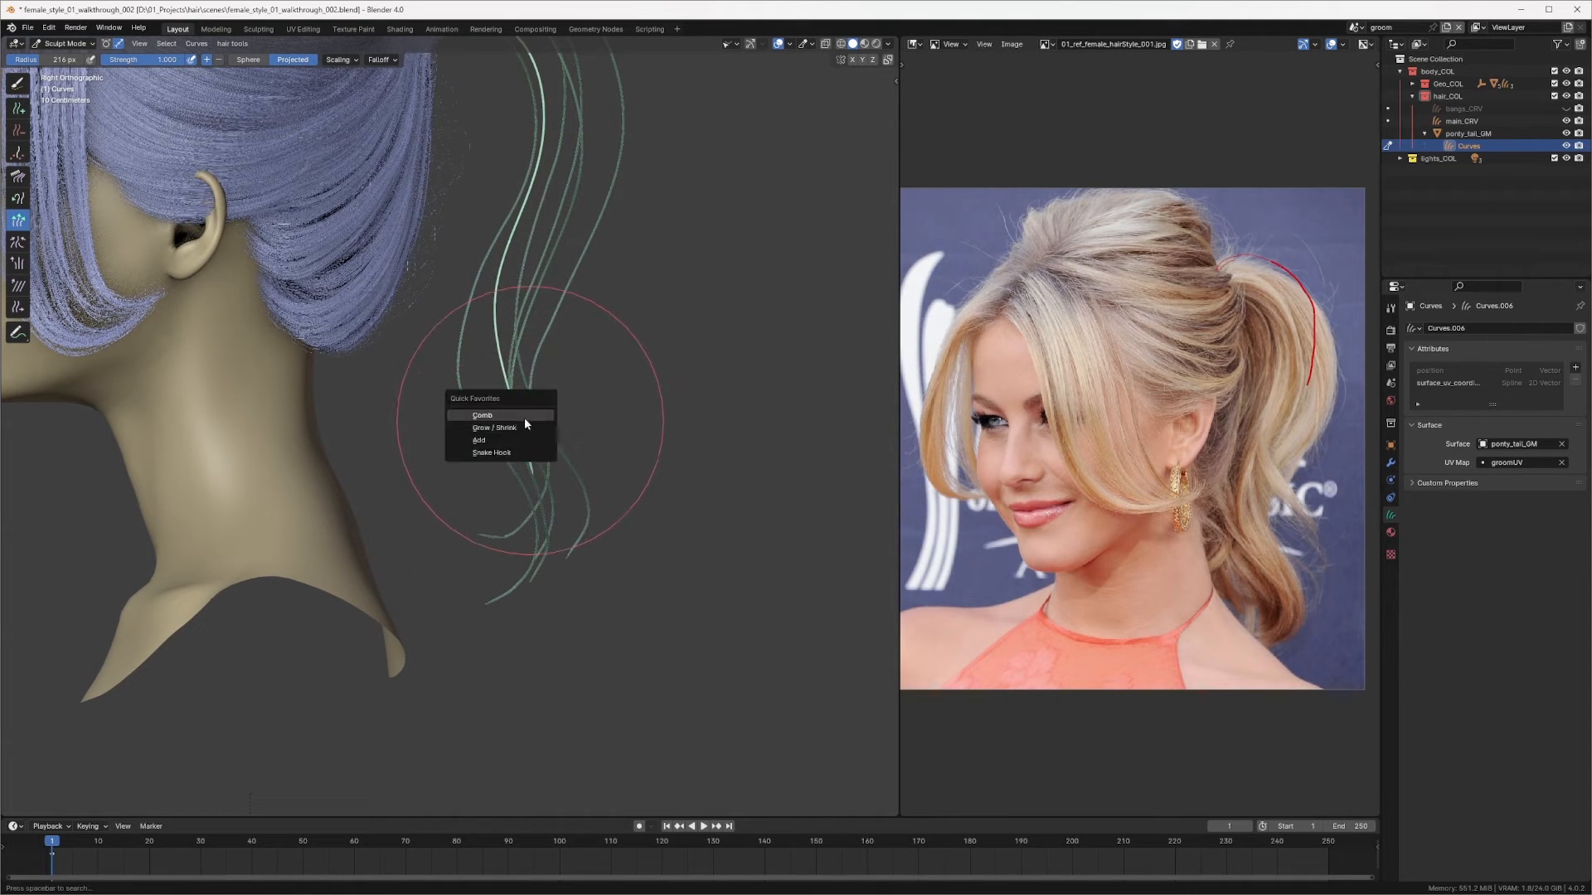
left_click(525, 416)
Step: Reduce the Comb brush to about 159 px and comb the ponytail curves from the back view
middle_click_drag(515, 326, 440, 322)
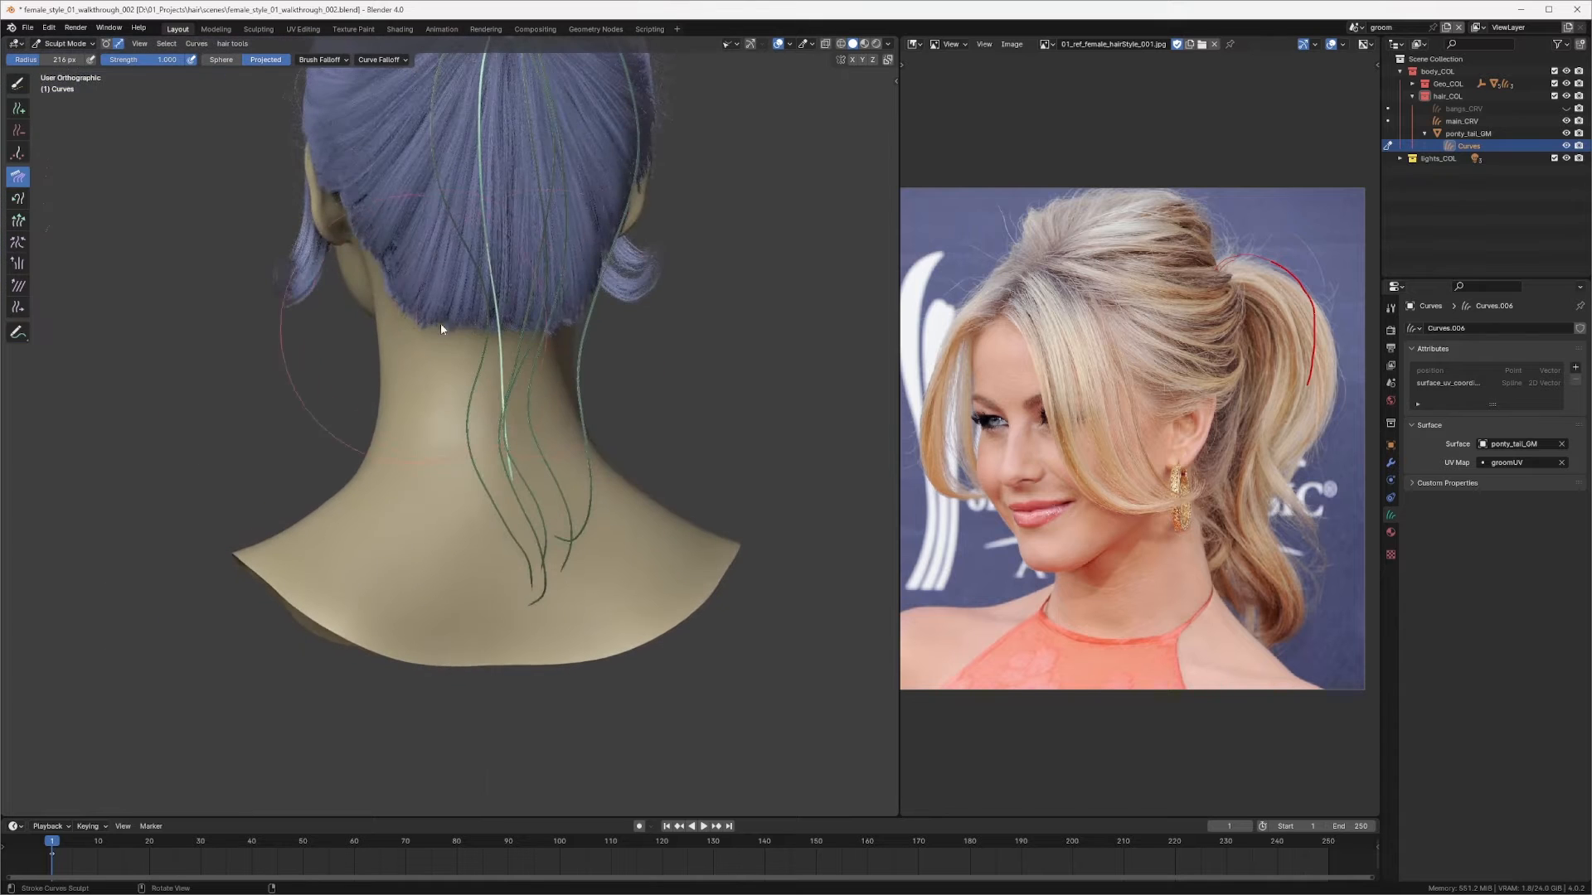
left_click_drag(529, 333, 515, 376)
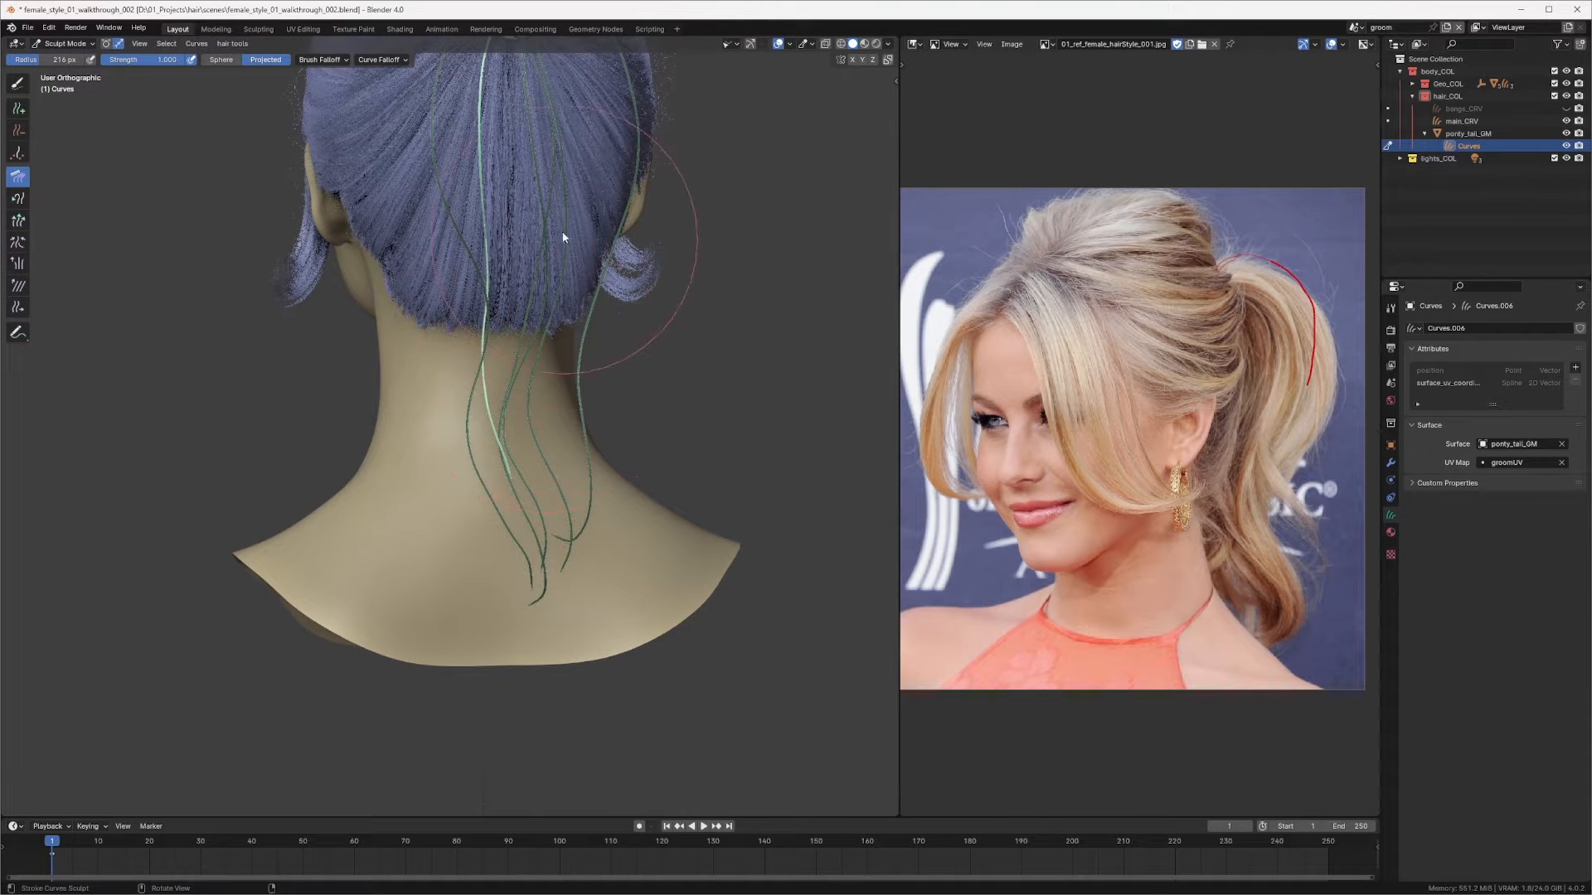
middle_click_drag(426, 160, 517, 220)
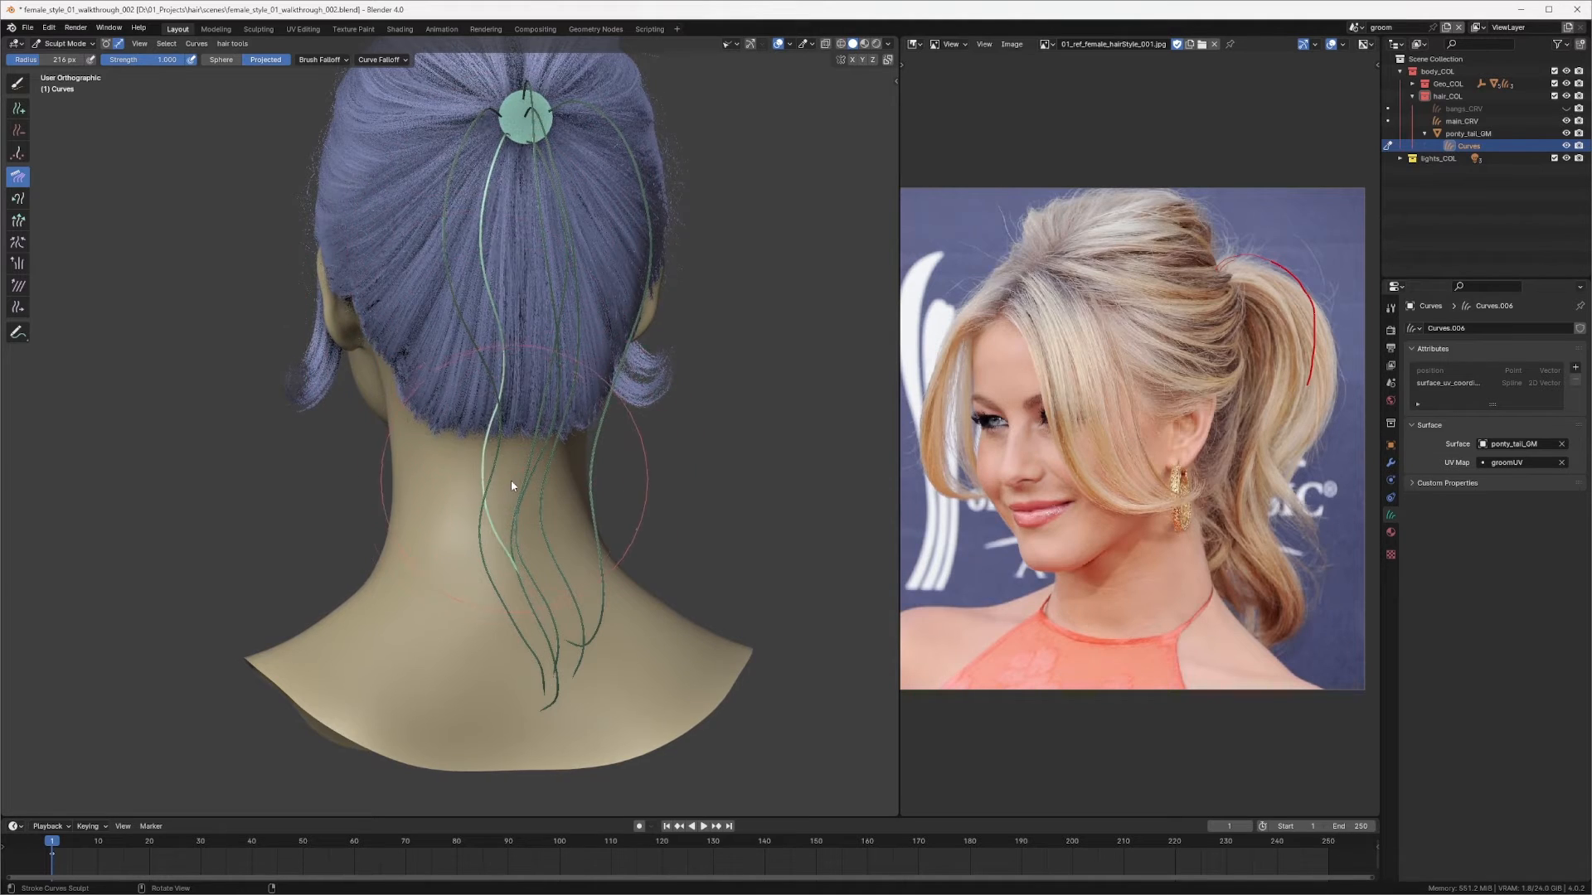
mouse_move(510, 480)
middle_mouse_down()
mouse_move(599, 498)
mouse_move(723, 466)
mouse_move(381, 502)
mouse_move(440, 479)
mouse_move(411, 599)
mouse_move(412, 519)
mouse_move(519, 483)
mouse_move(412, 523)
mouse_move(406, 572)
middle_mouse_up()
mouse_move(373, 480)
middle_mouse_down()
mouse_move(402, 489)
mouse_move(632, 404)
middle_mouse_up()
key("f")
left_click(420, 490)
middle_click_drag(561, 605, 619, 508)
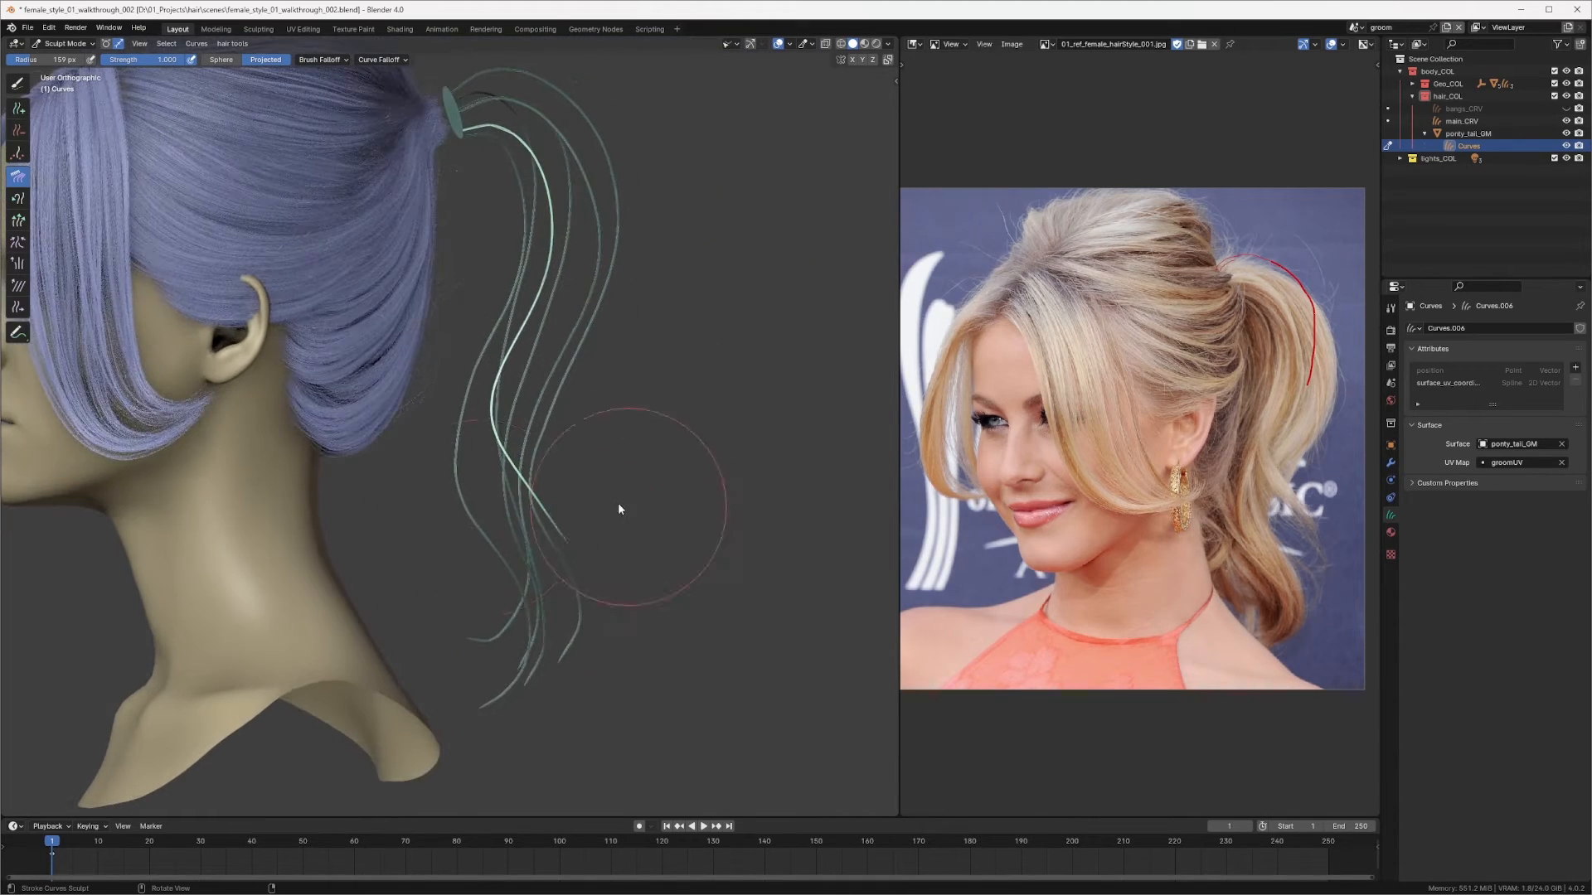
Step: Comb the new curve's upper and middle sections to follow the ponytail from the side view
middle_click_drag(605, 569, 555, 444)
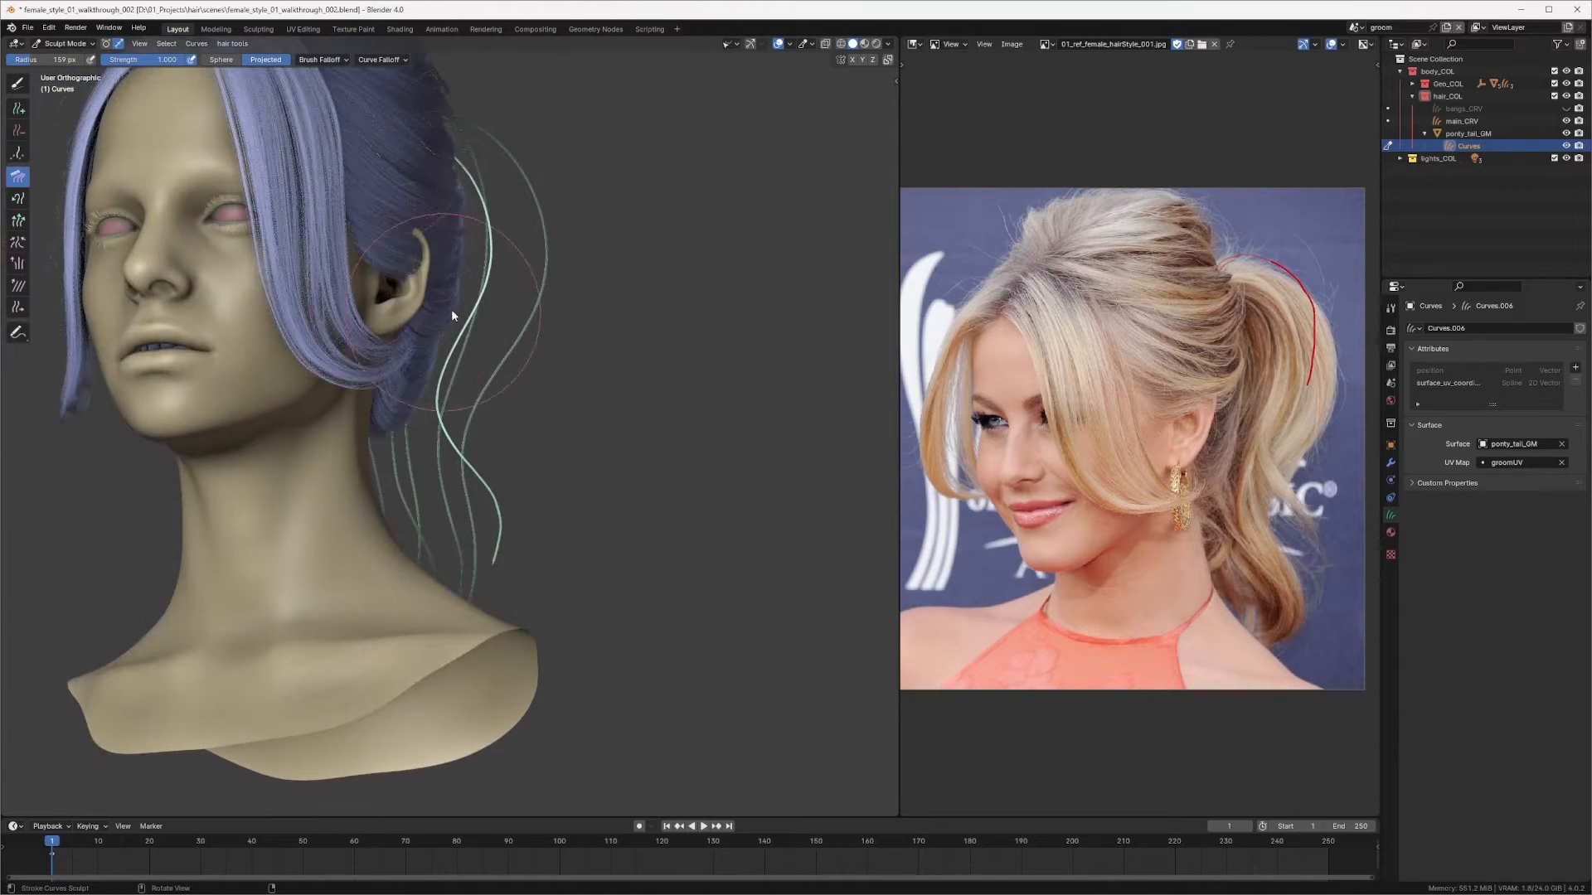
middle_click_drag(451, 311, 543, 169)
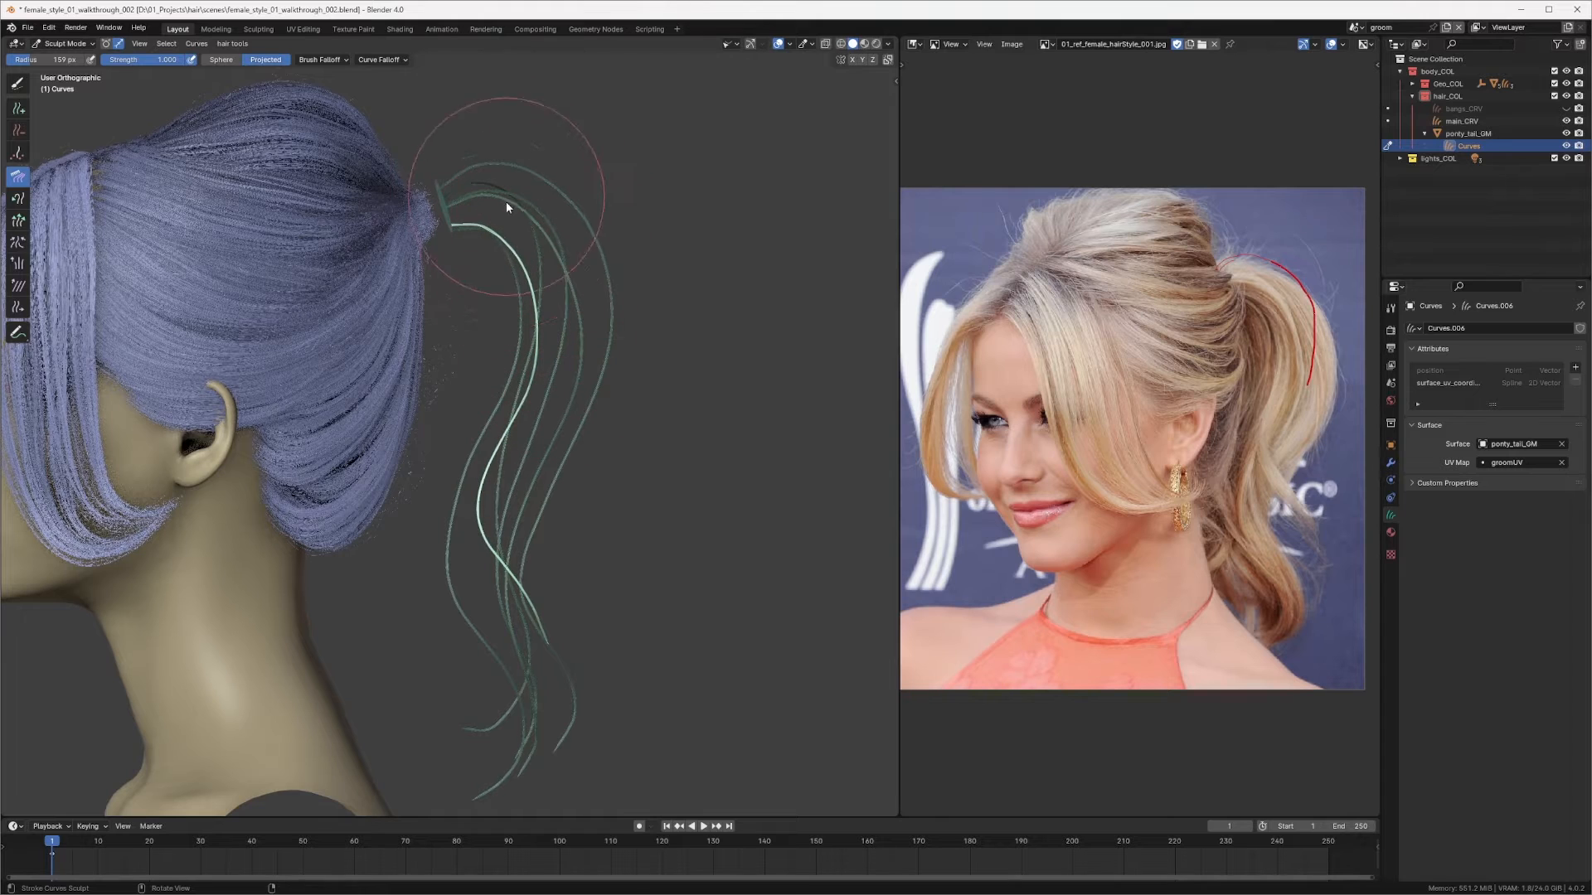
left_click_drag(541, 214, 538, 231)
left_click_drag(555, 375, 531, 419)
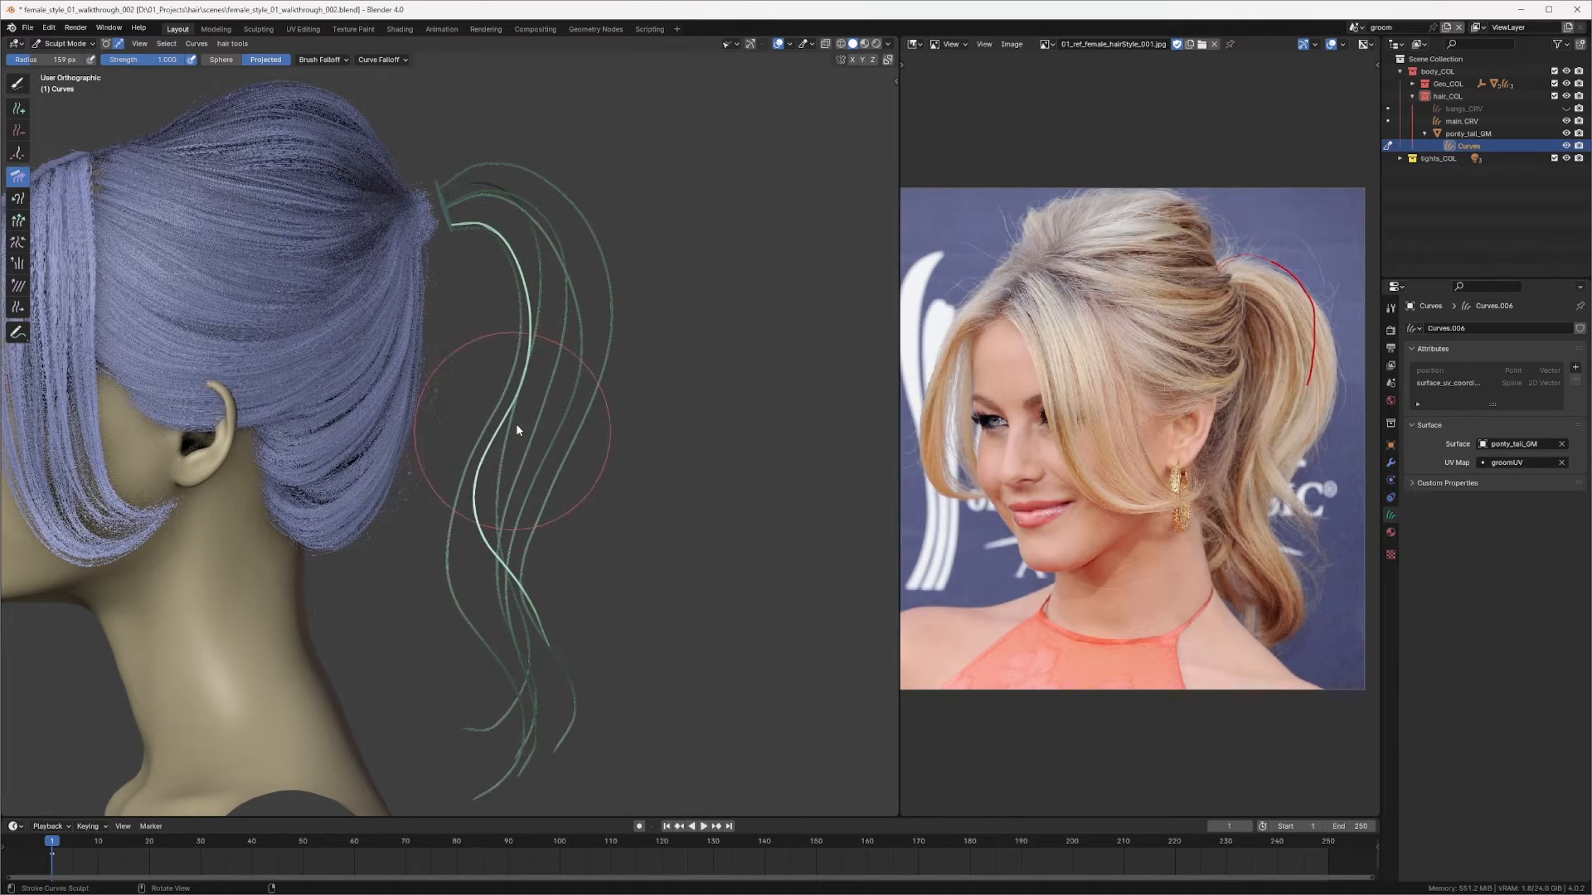
mouse_move(515, 429)
middle_mouse_down()
mouse_move(488, 380)
mouse_move(431, 365)
mouse_move(485, 556)
mouse_move(421, 642)
mouse_move(487, 533)
mouse_move(570, 497)
middle_mouse_up()
Step: Switch to the Add brush and add another curve on the ponytail ring from the back view
key("a")
key("q")
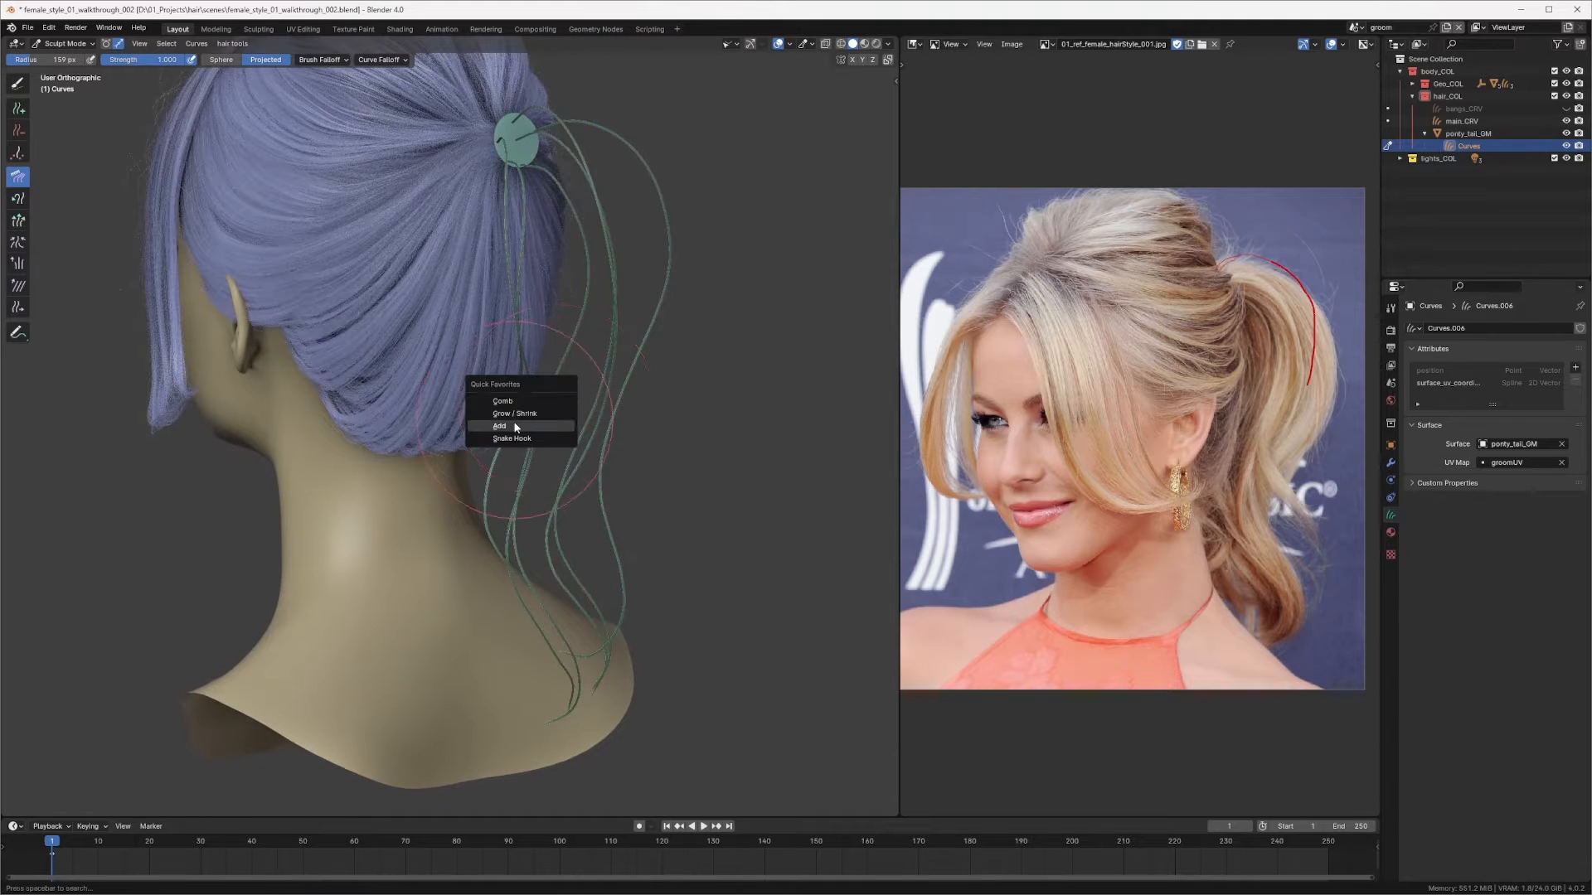
left_click(516, 426)
middle_click_drag(560, 325, 531, 299)
scroll(531, 299, "up", 3)
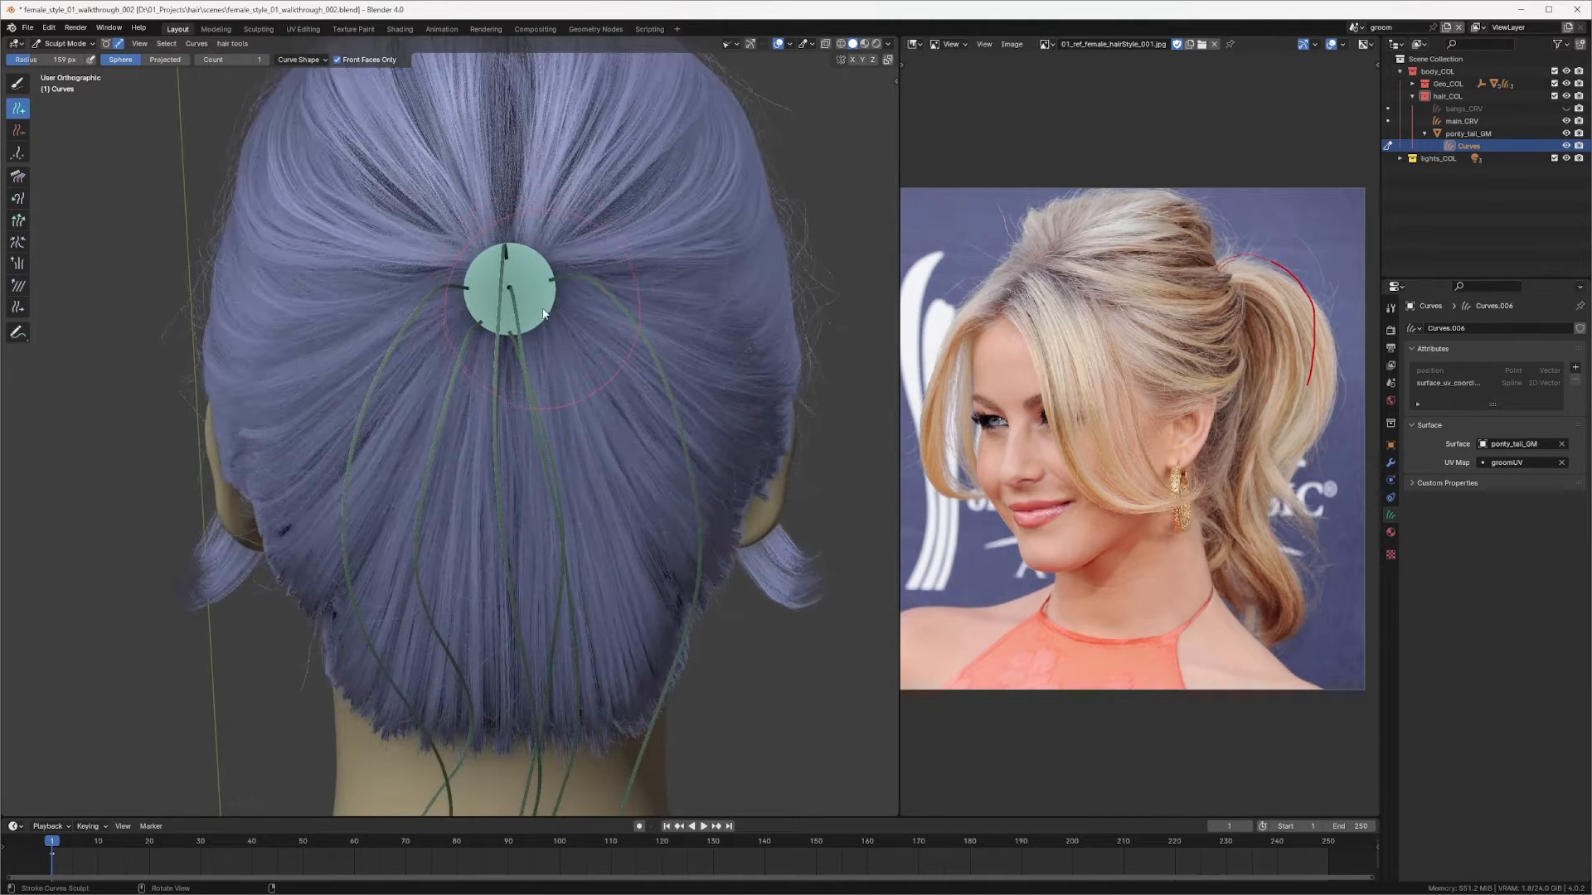
left_click(543, 314)
Step: Return to the Comb brush and comb the newest curve along the ponytail from the opposite side
key("q")
left_click(523, 291)
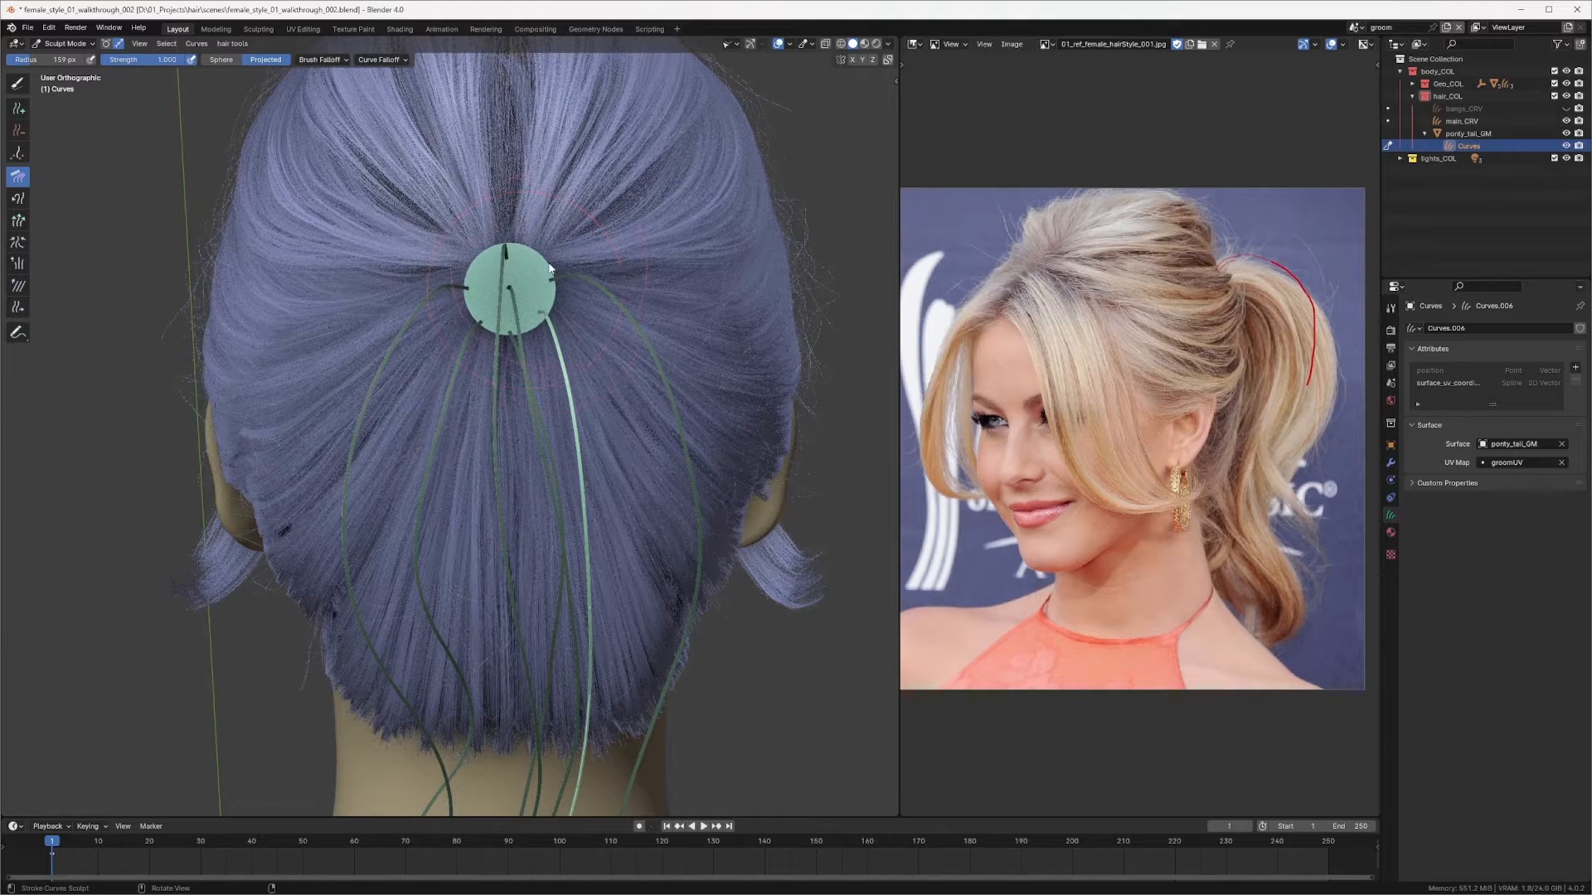
scroll(539, 331, "down", 3)
middle_click_drag(529, 390, 381, 398)
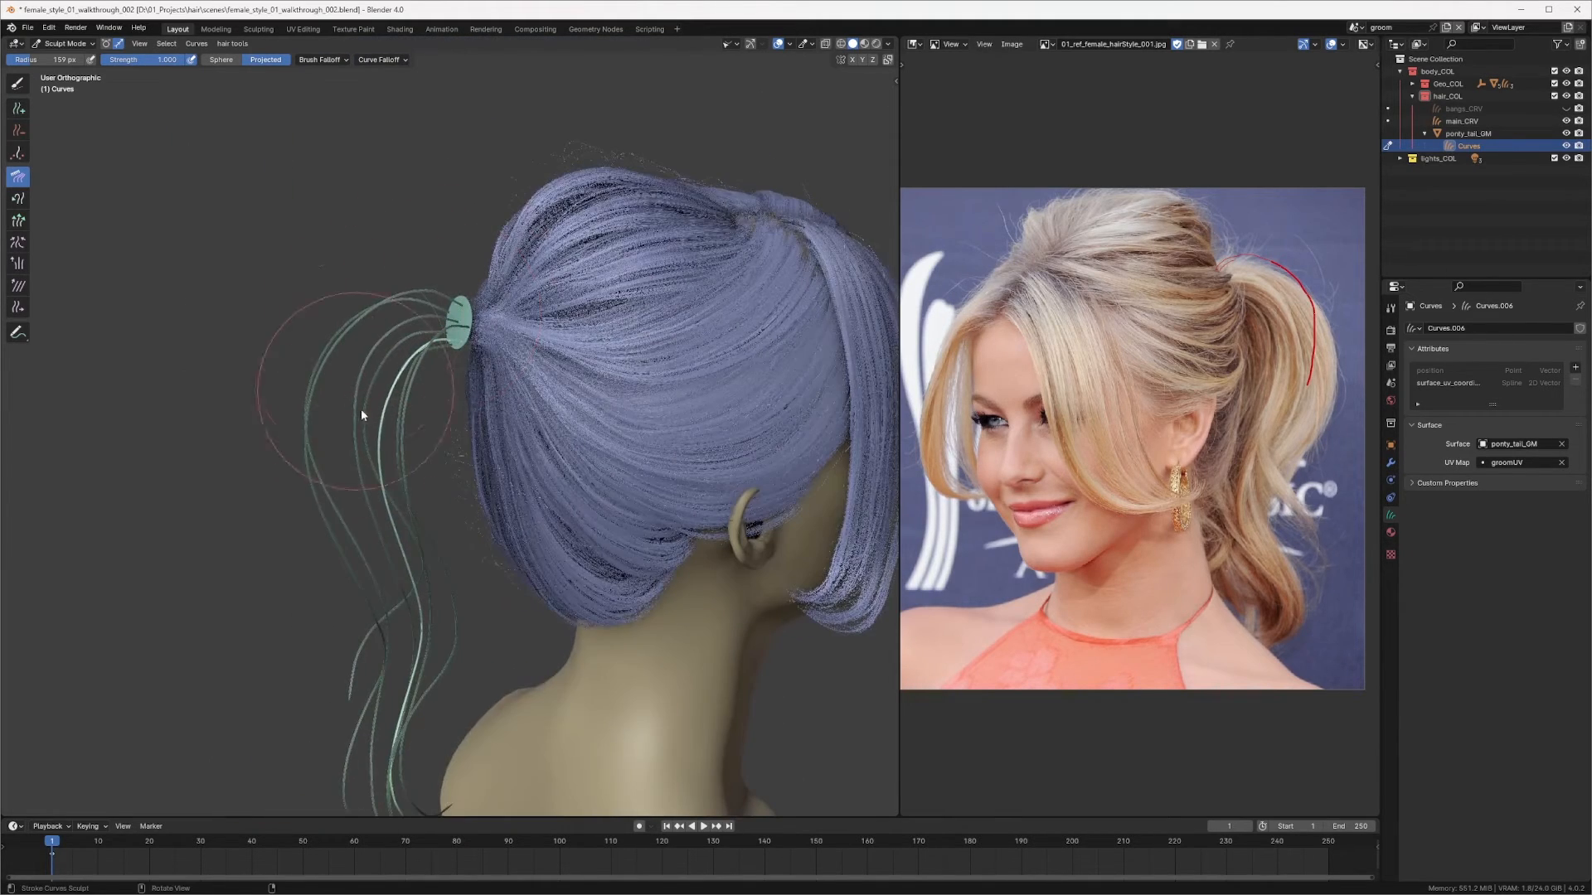
left_click_drag(358, 365, 434, 490)
mouse_move(422, 306)
middle_mouse_down("shift")
mouse_move(441, 248)
mouse_move(376, 350)
middle_mouse_up("shift")
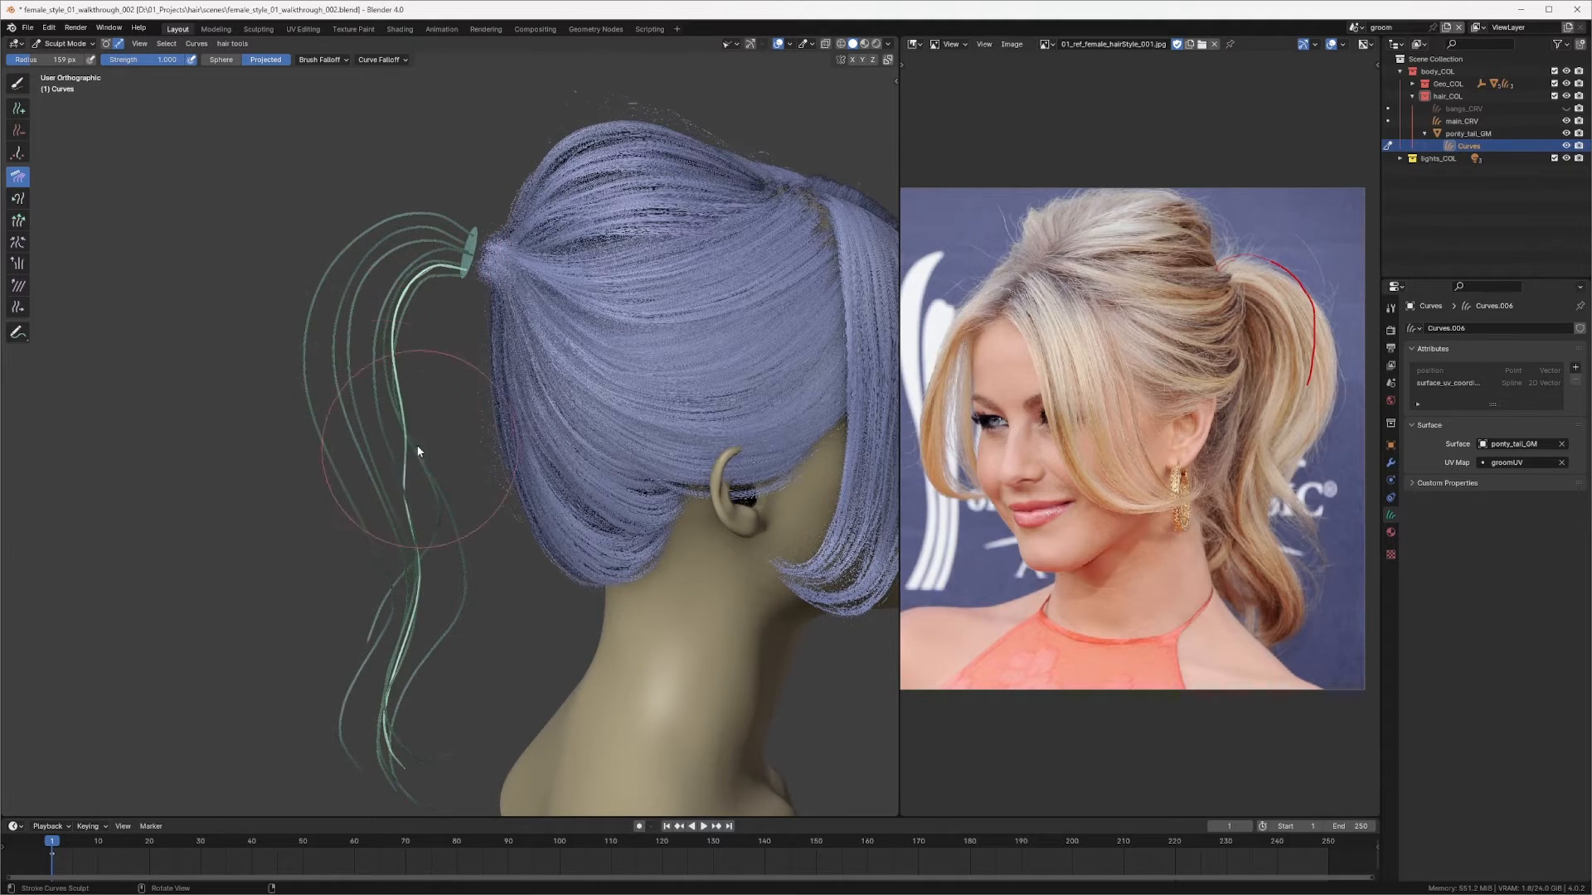
Step: Comb the newest curve's lower end from a low side angle
middle_click_drag(436, 441, 524, 333)
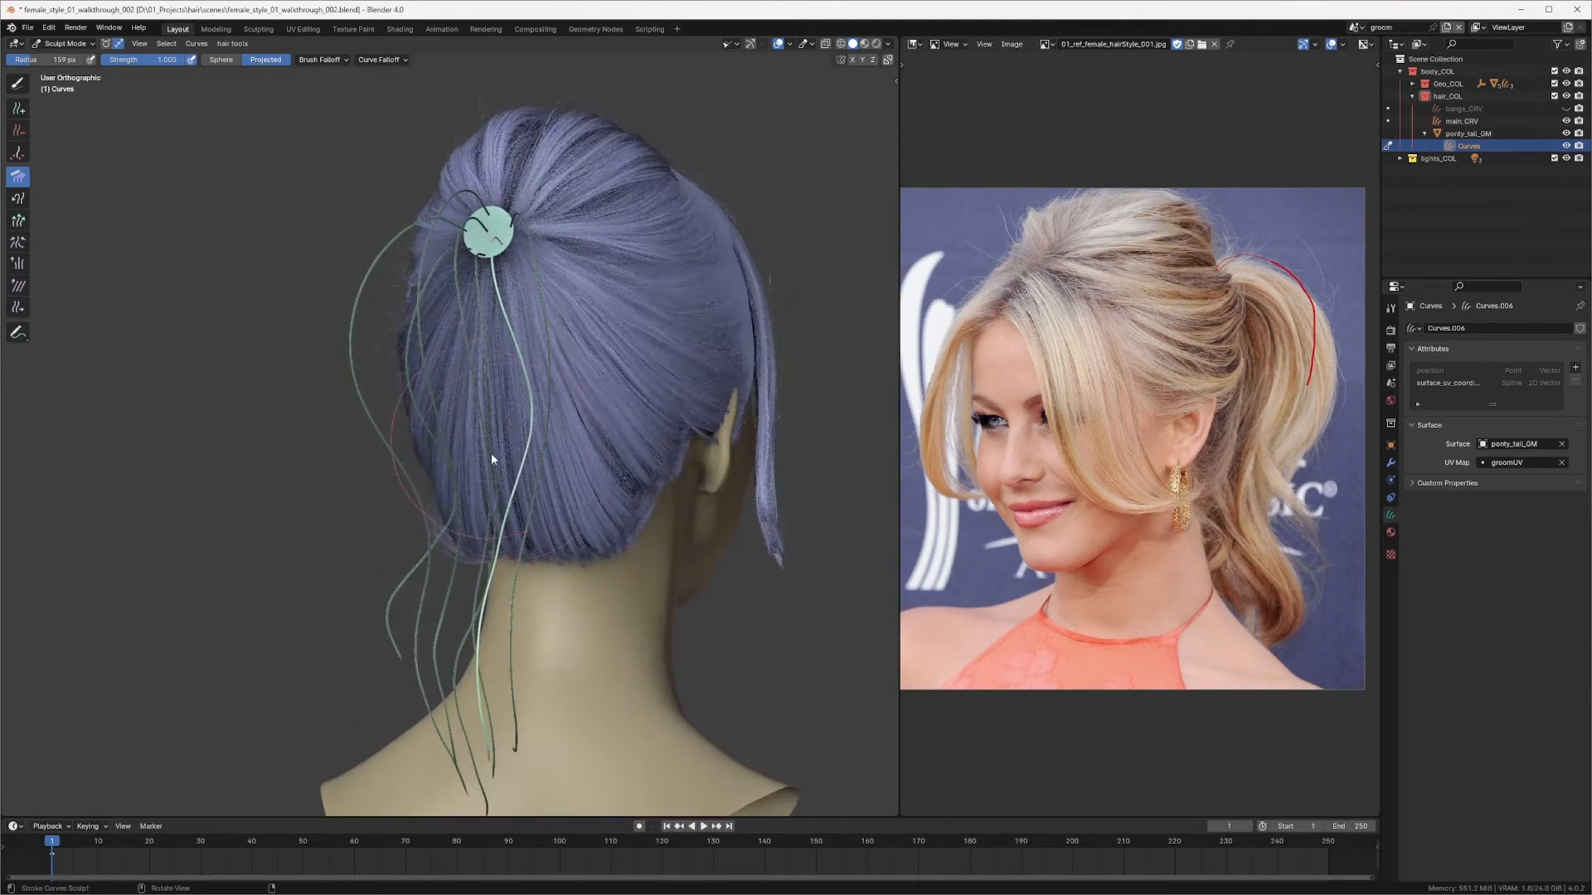
middle_click_drag(502, 572, 398, 355)
middle_click_drag(391, 498, 381, 453)
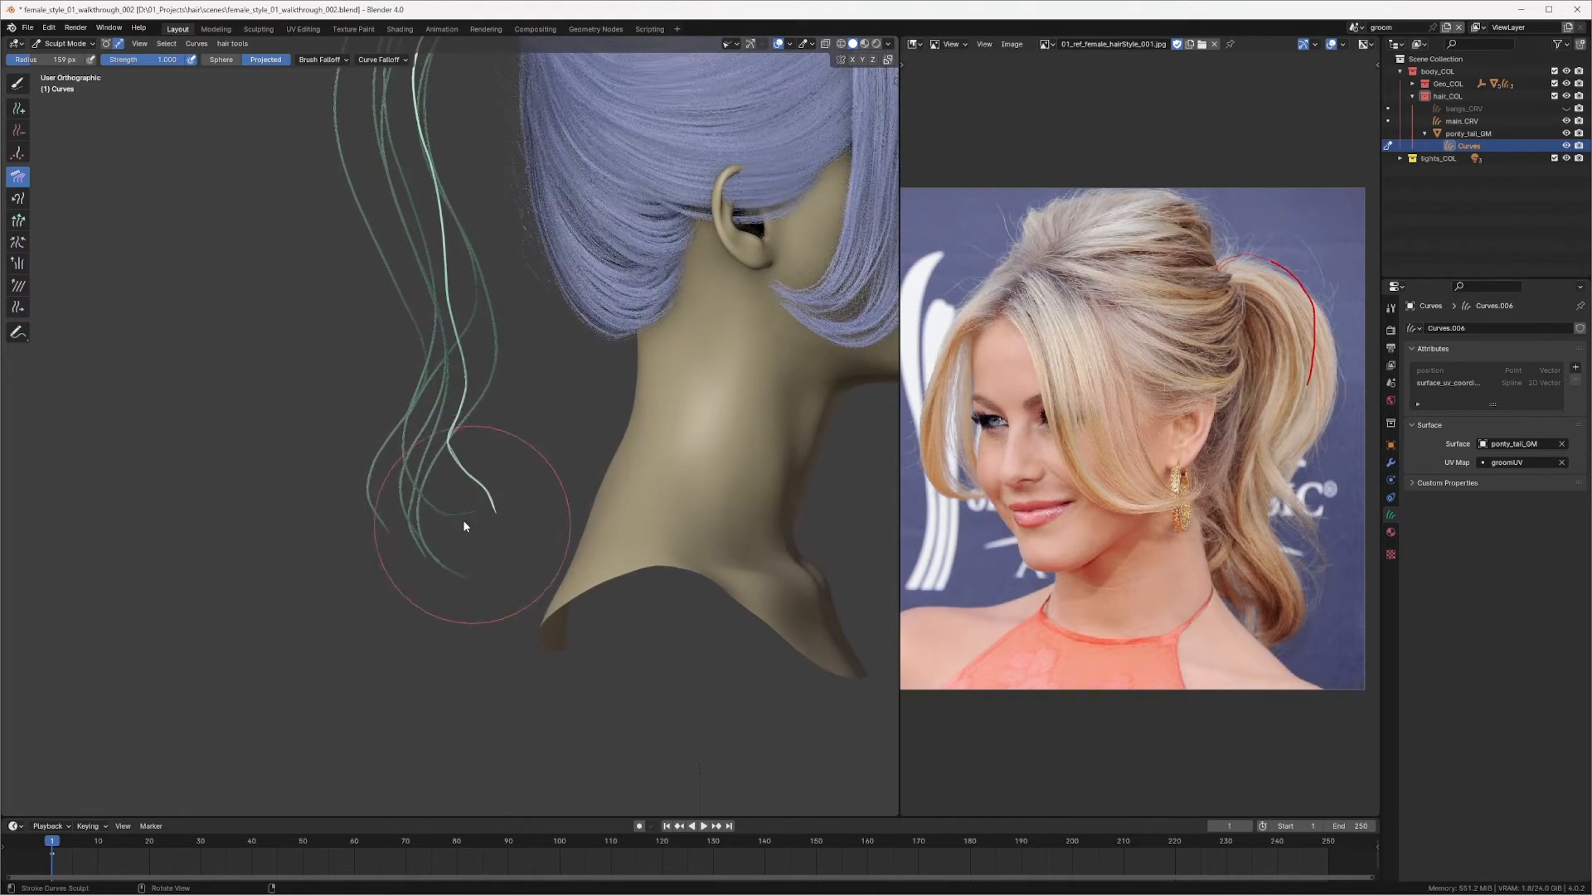
Step: Comb the lower ends of the ponytail curves so they hang clear of the neck, working from several side angles
middle_click_drag(463, 526, 524, 427)
mouse_move(444, 540)
middle_mouse_down()
mouse_move(595, 485)
mouse_move(707, 488)
mouse_move(370, 461)
middle_mouse_up()
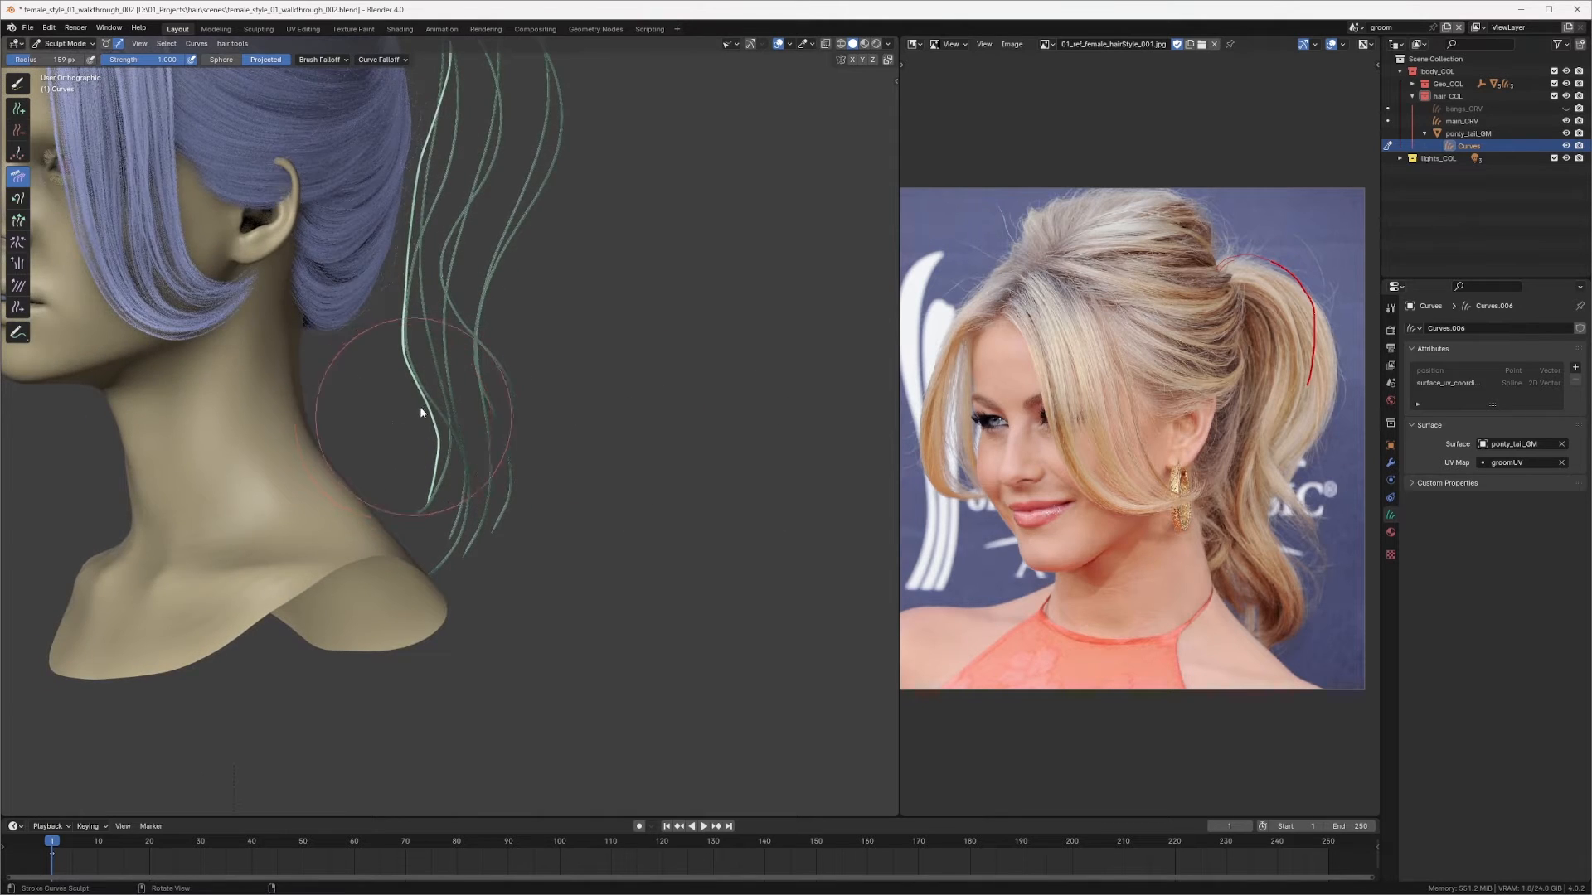
middle_click_drag(421, 411, 341, 391)
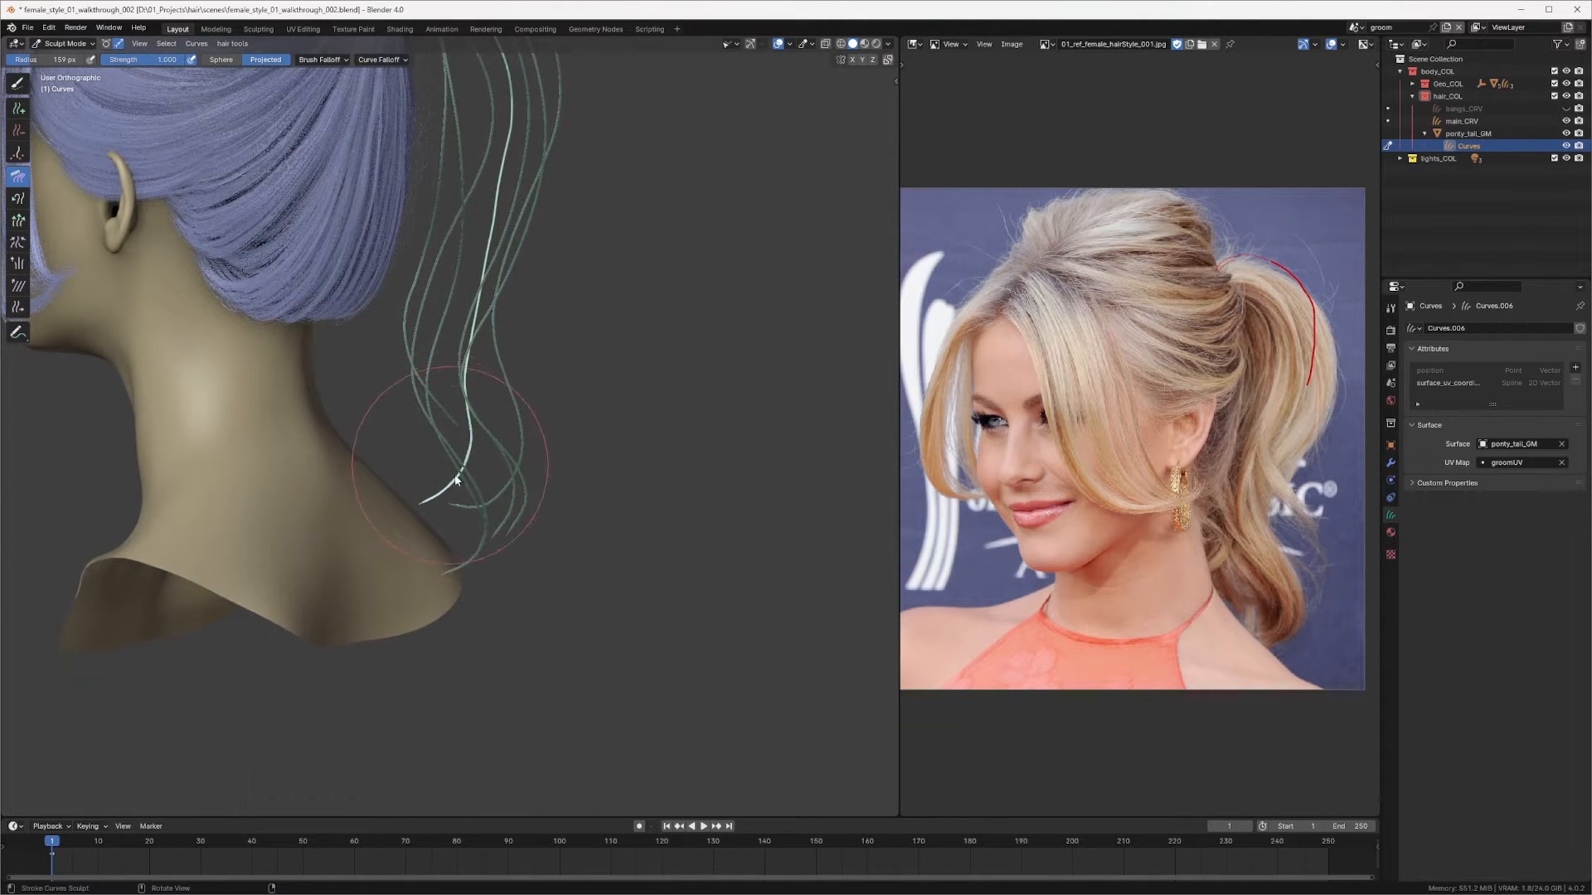
middle_click_drag(454, 465, 439, 369)
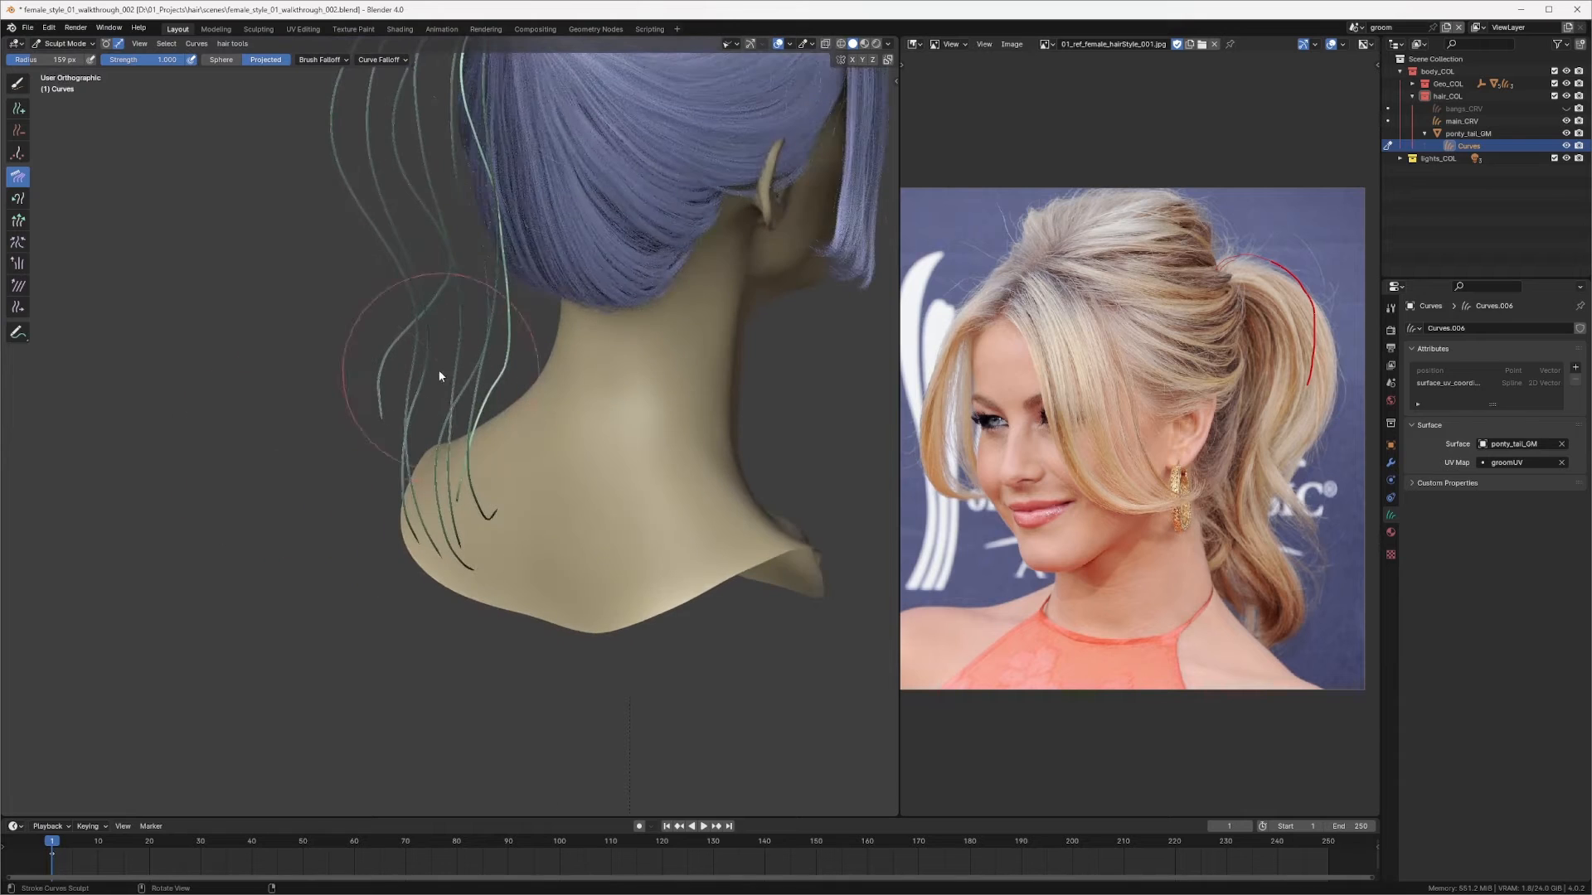
mouse_move(487, 557)
middle_mouse_down()
mouse_move(355, 456)
mouse_move(408, 424)
mouse_move(448, 462)
mouse_move(396, 508)
mouse_move(355, 496)
mouse_move(548, 415)
mouse_move(655, 427)
mouse_move(615, 415)
mouse_move(384, 550)
middle_mouse_up()
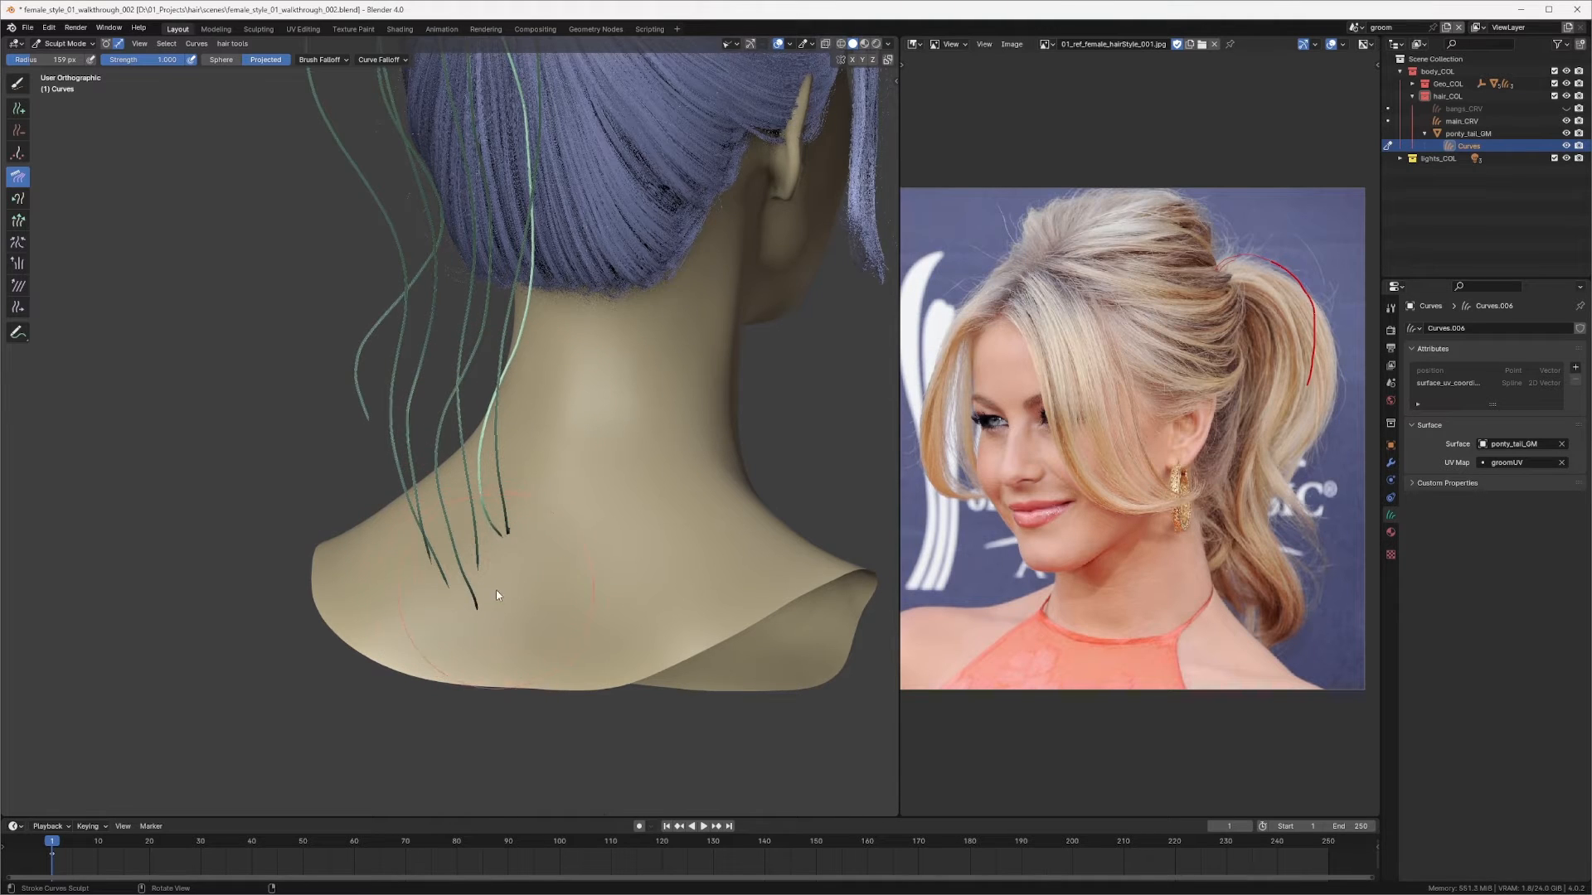
middle_click_drag(497, 596, 543, 342)
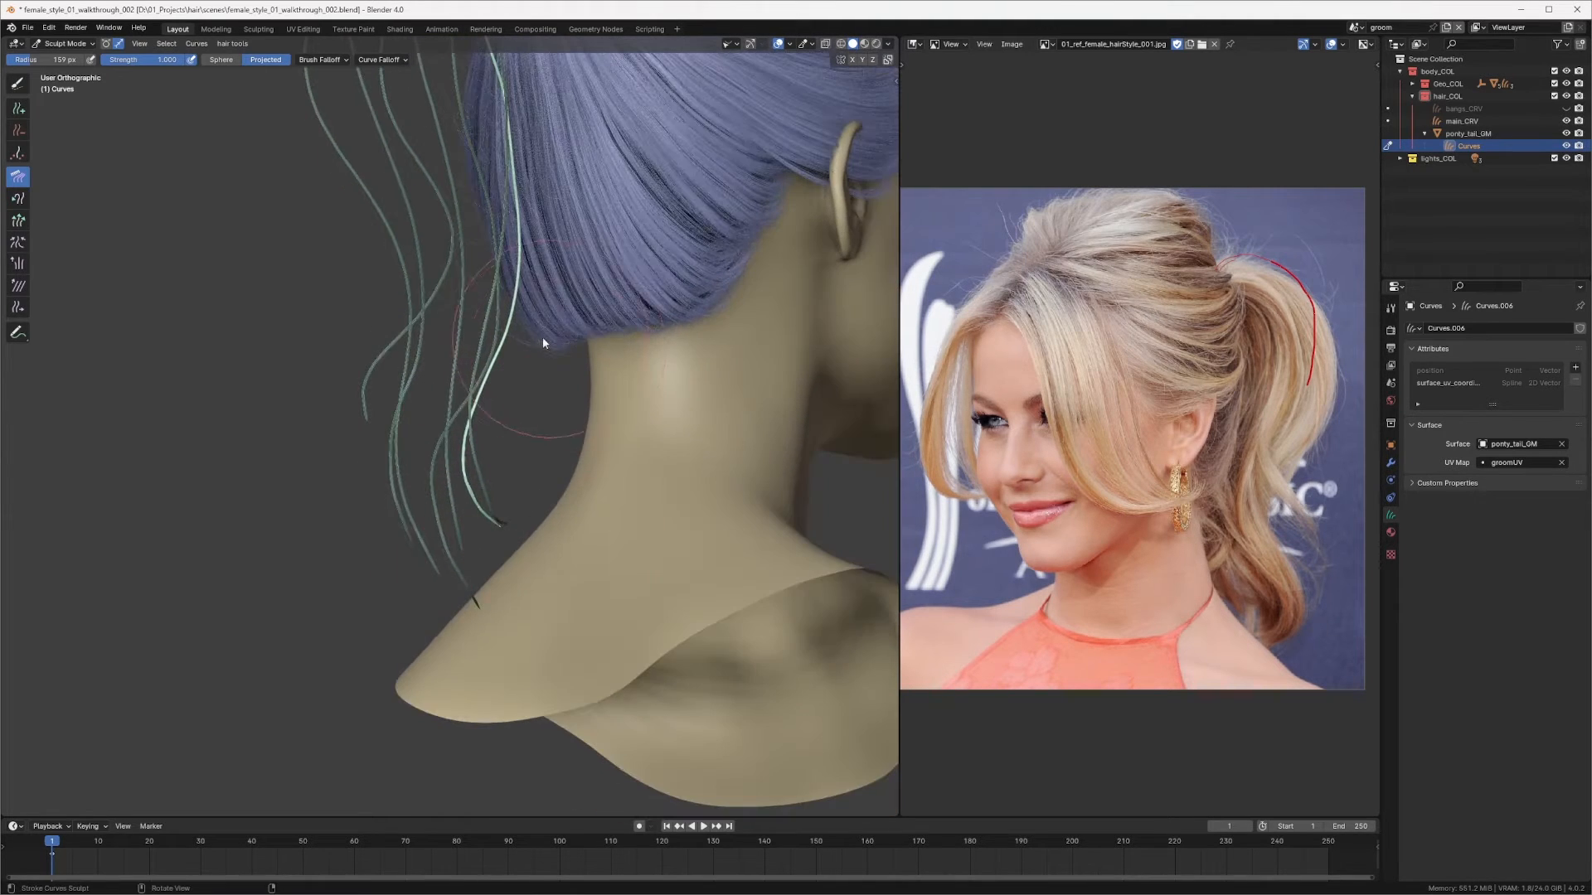
middle_click_drag(504, 415, 589, 459)
scroll(533, 411, "up", 2)
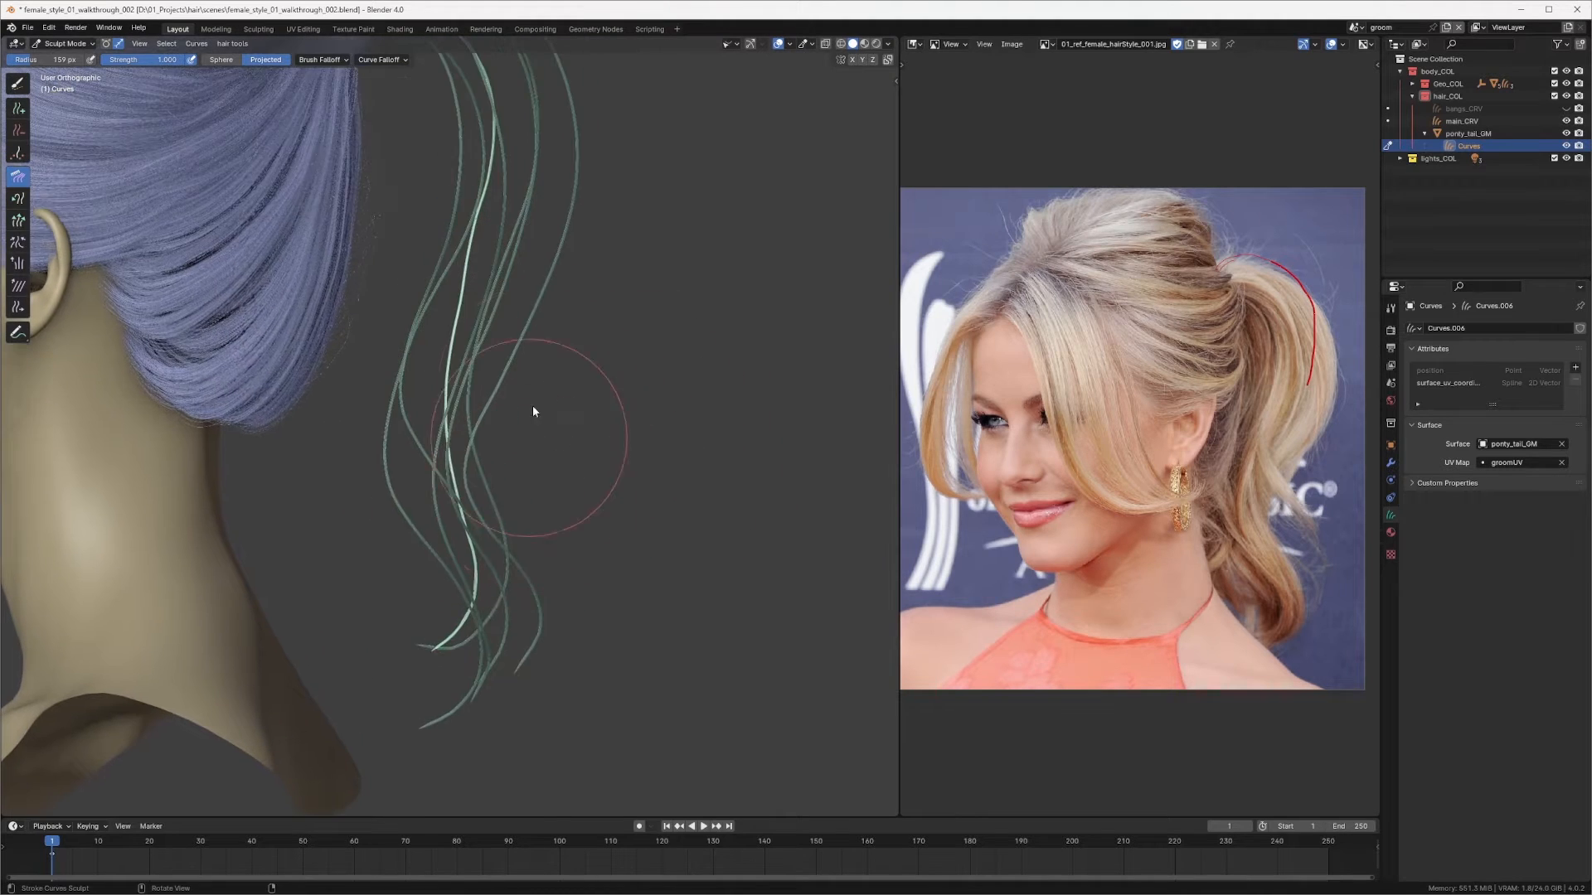
Step: Resize the Comb brush and comb the curves outward from the ponytail ring in the back view
mouse_move(496, 406)
middle_mouse_down()
mouse_move(468, 465)
mouse_move(406, 397)
mouse_move(350, 406)
mouse_move(430, 466)
middle_mouse_up()
key("f")
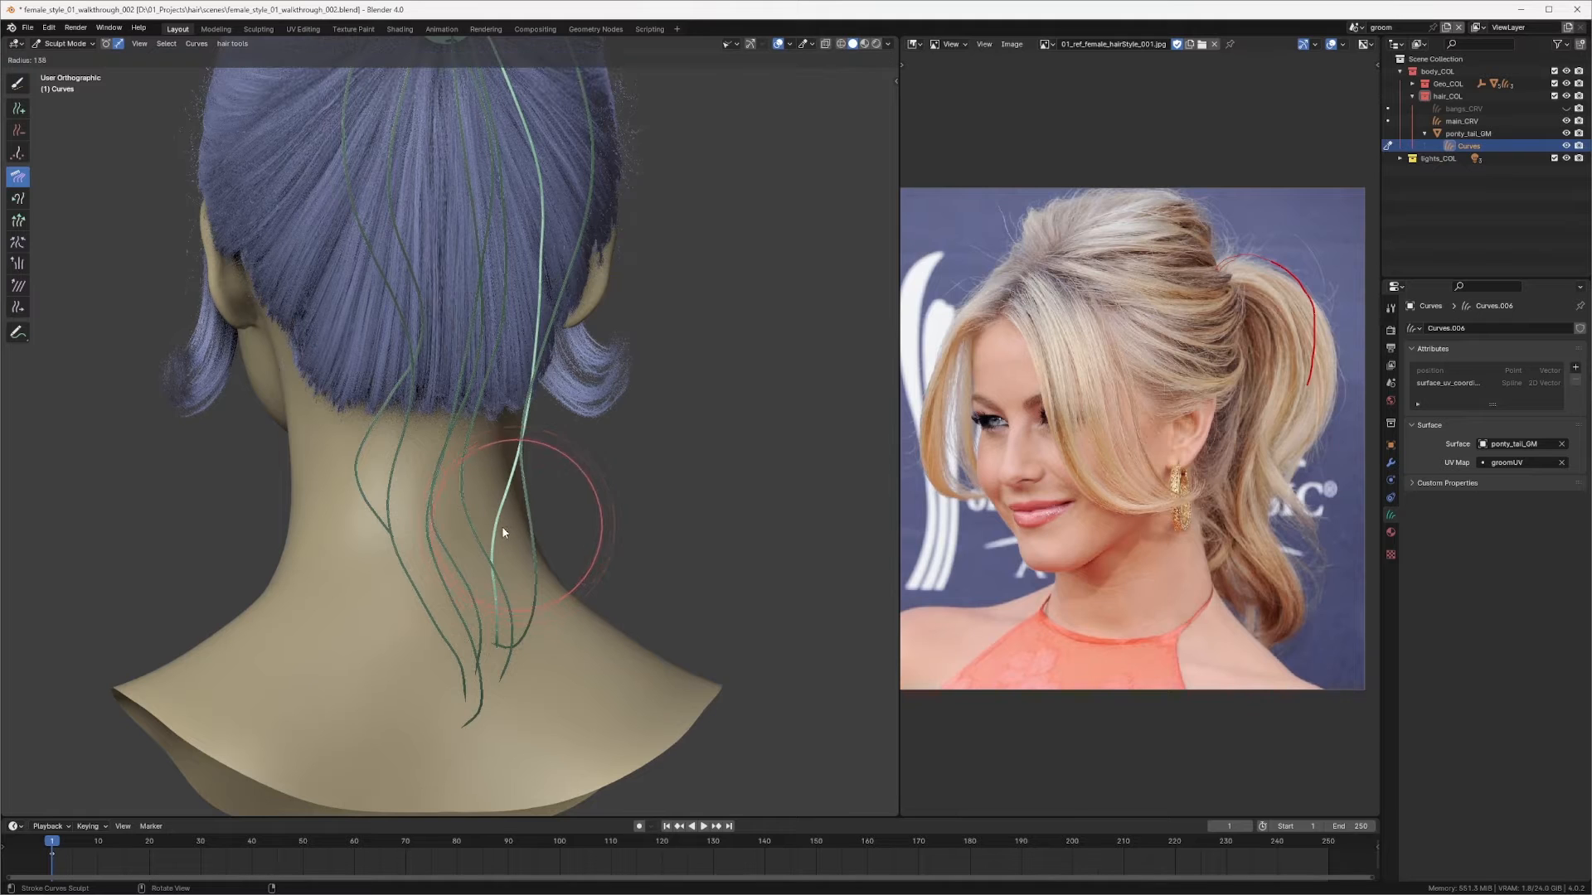
left_click(497, 527)
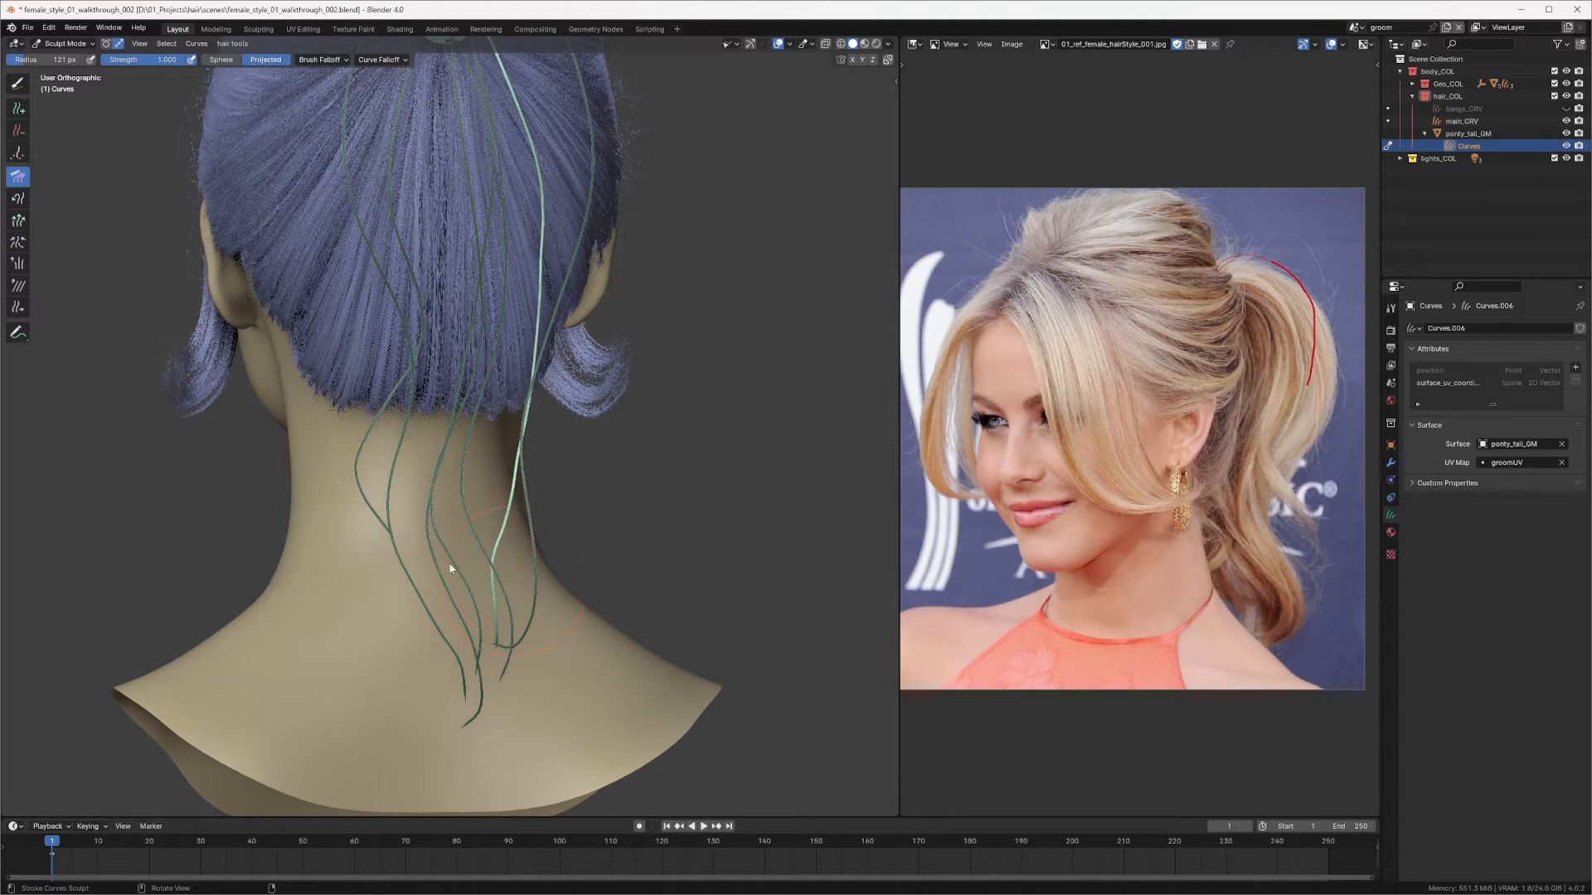
key("f")
left_click(509, 429)
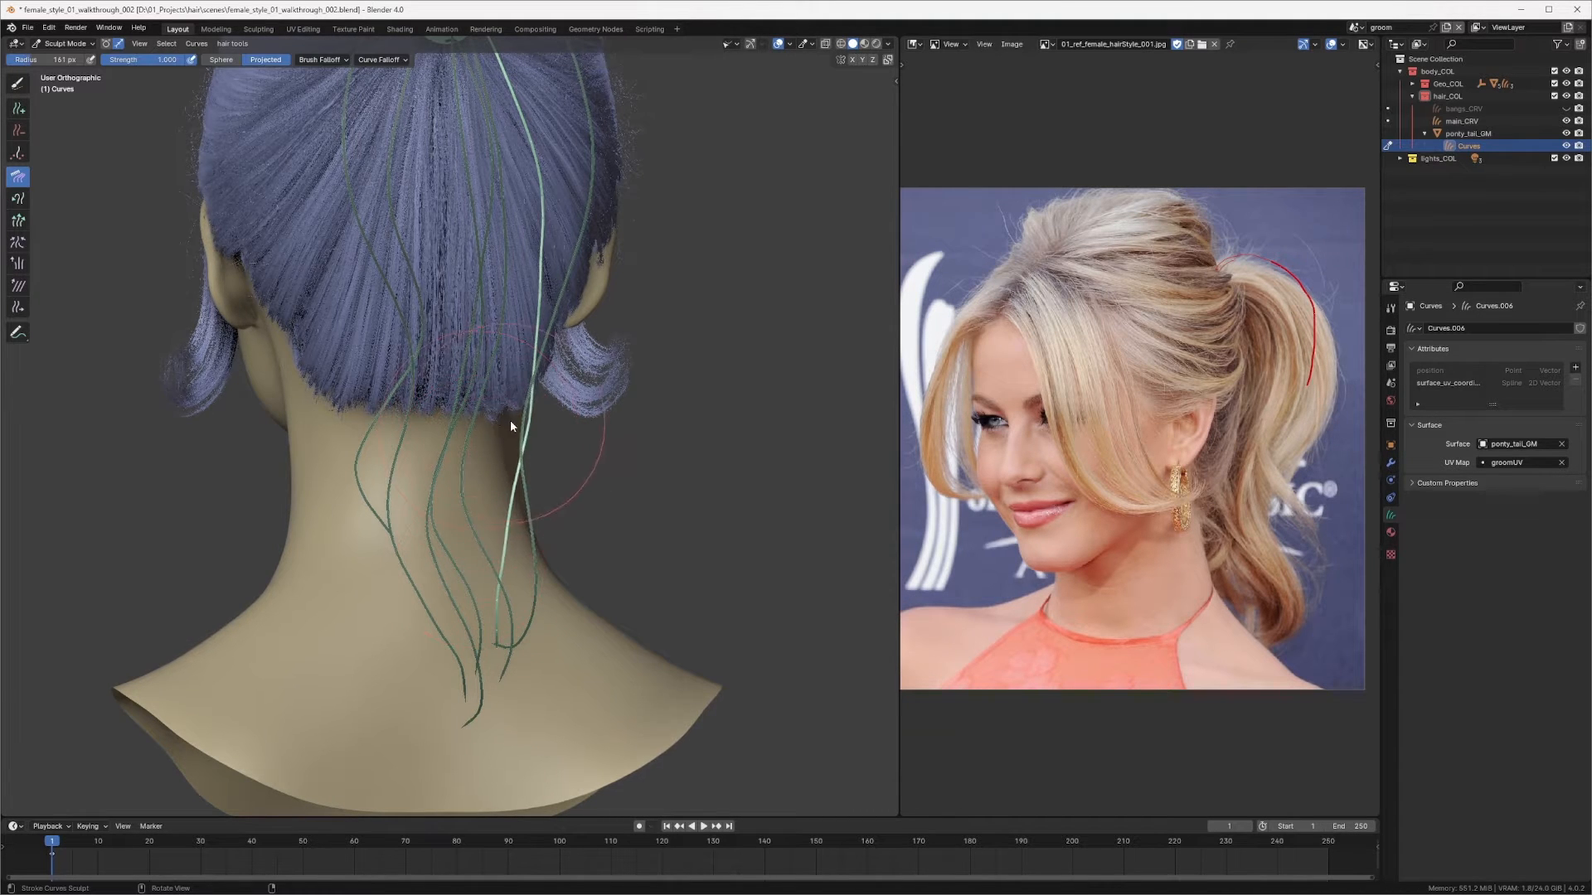
key("f")
left_click(492, 302)
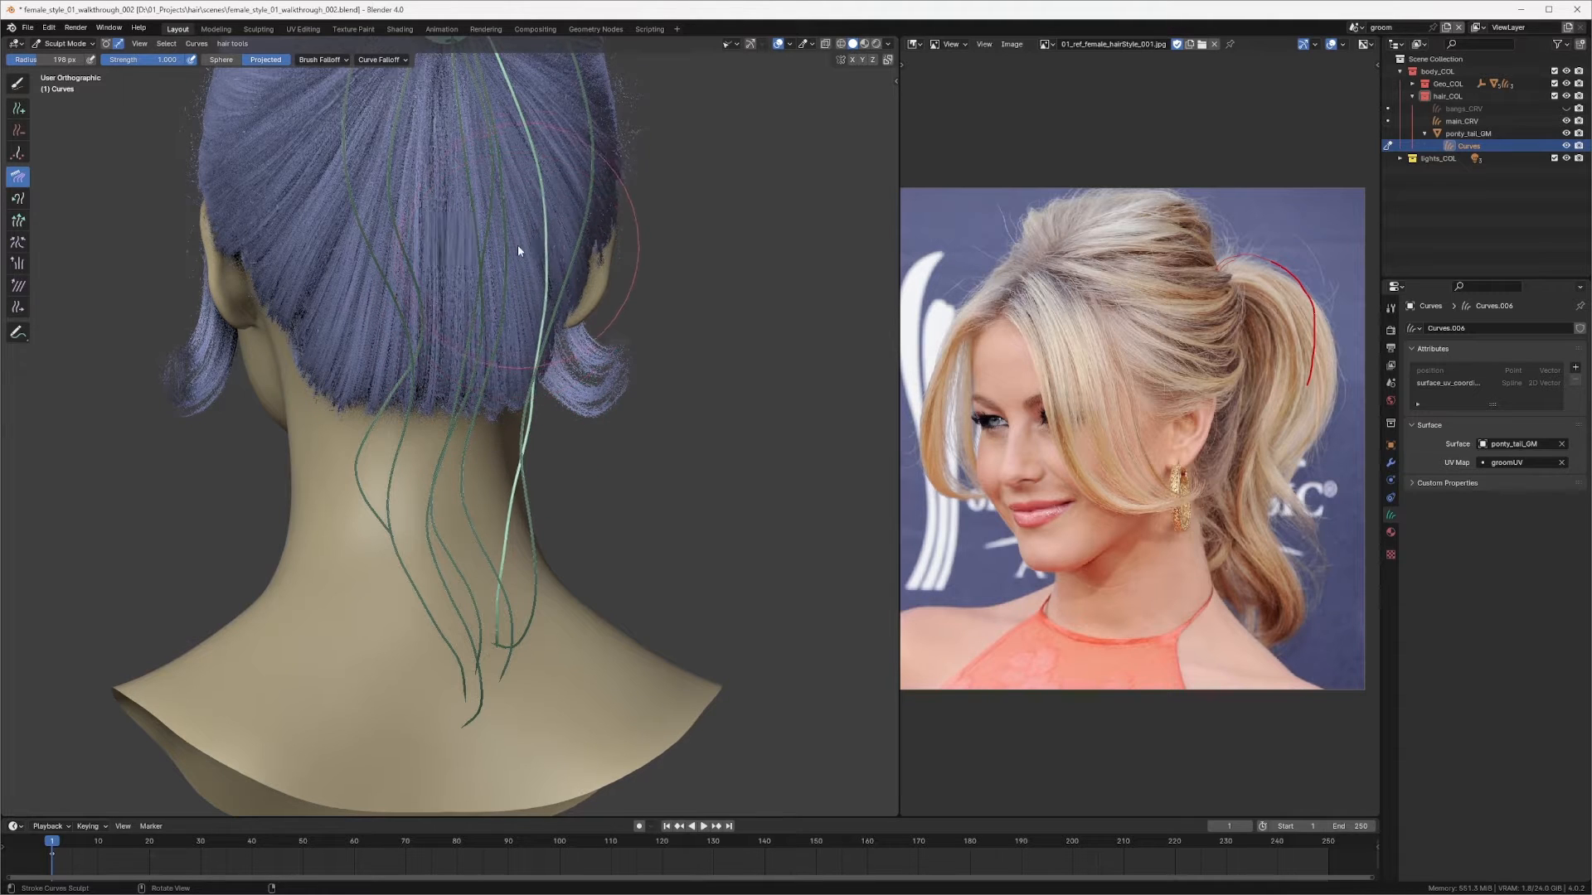
middle_click_drag(507, 344, 460, 296)
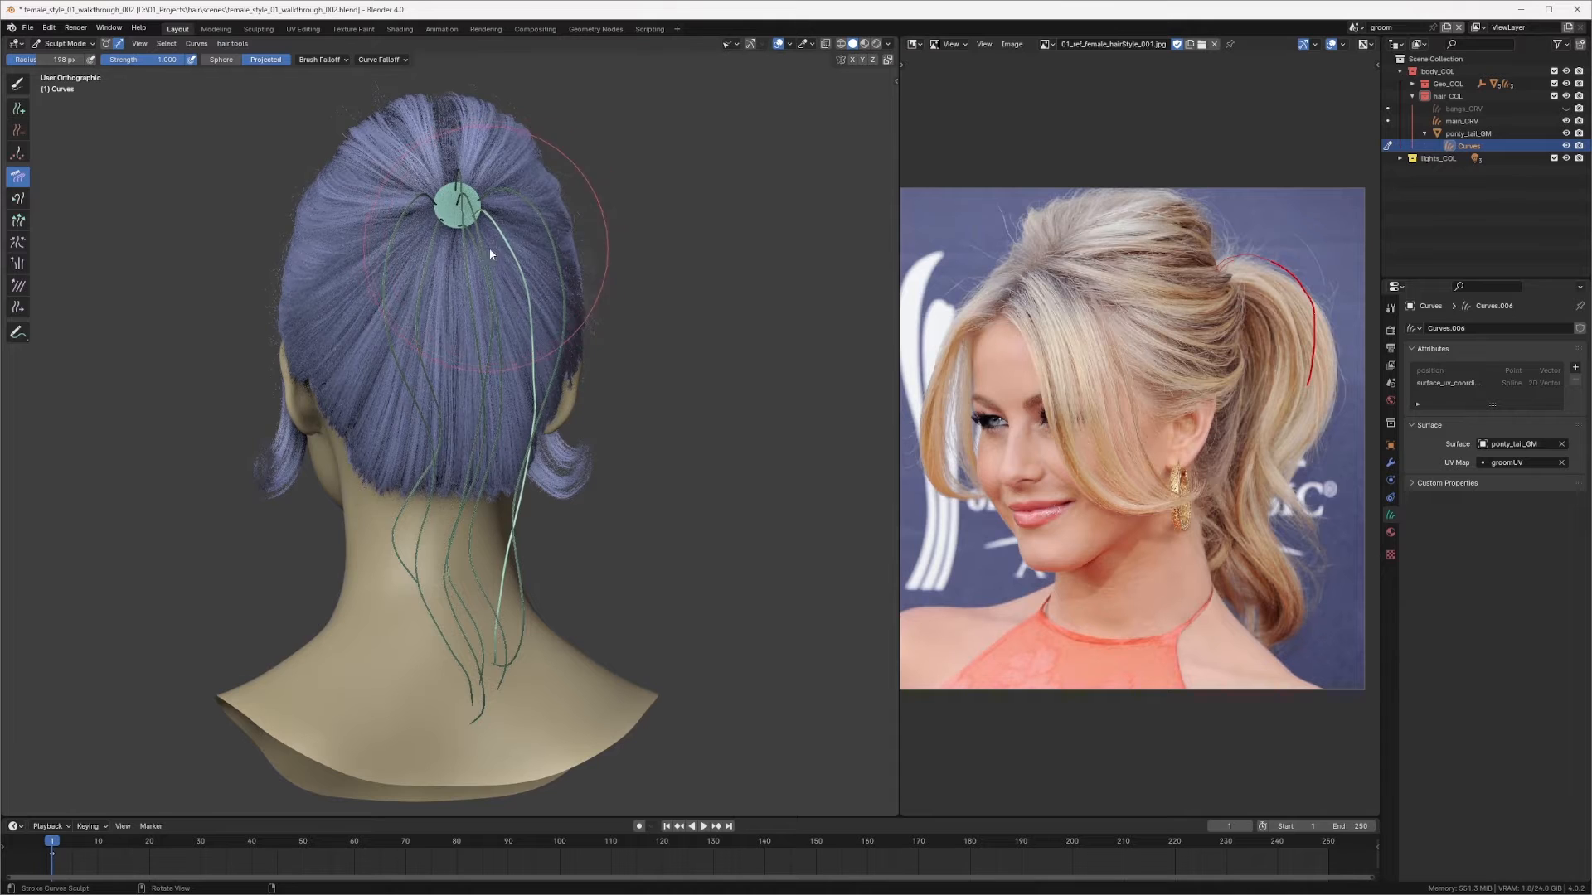
middle_click_drag(480, 244, 490, 284)
key("f")
left_click(453, 269)
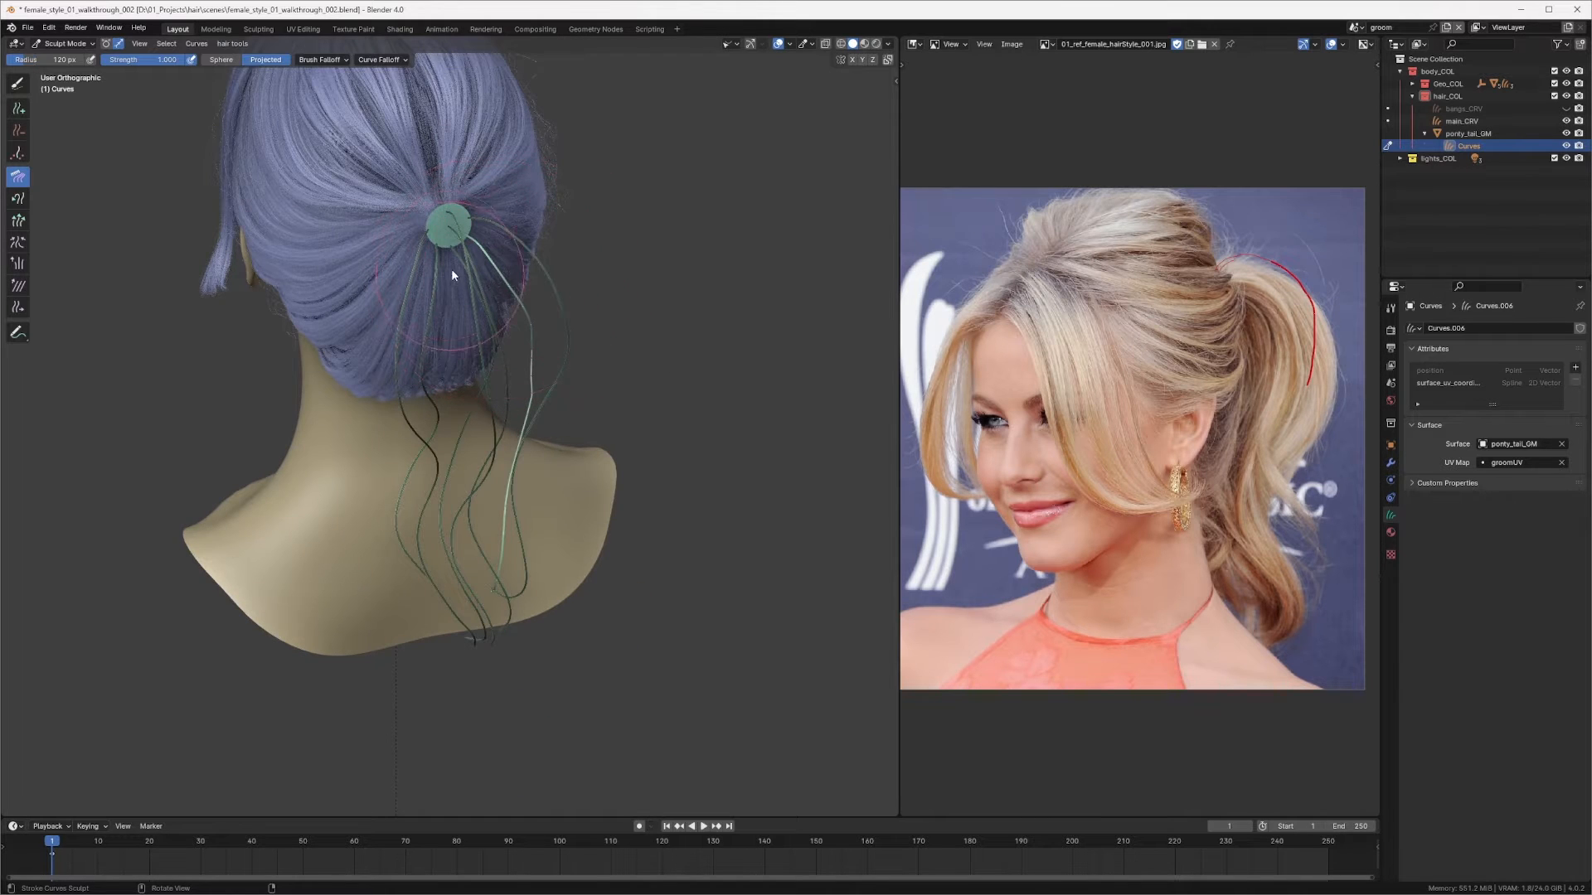
mouse_move(490, 276)
left_mouse_down()
mouse_move(512, 269)
mouse_move(515, 355)
mouse_move(569, 401)
mouse_move(572, 455)
mouse_move(527, 488)
left_mouse_up()
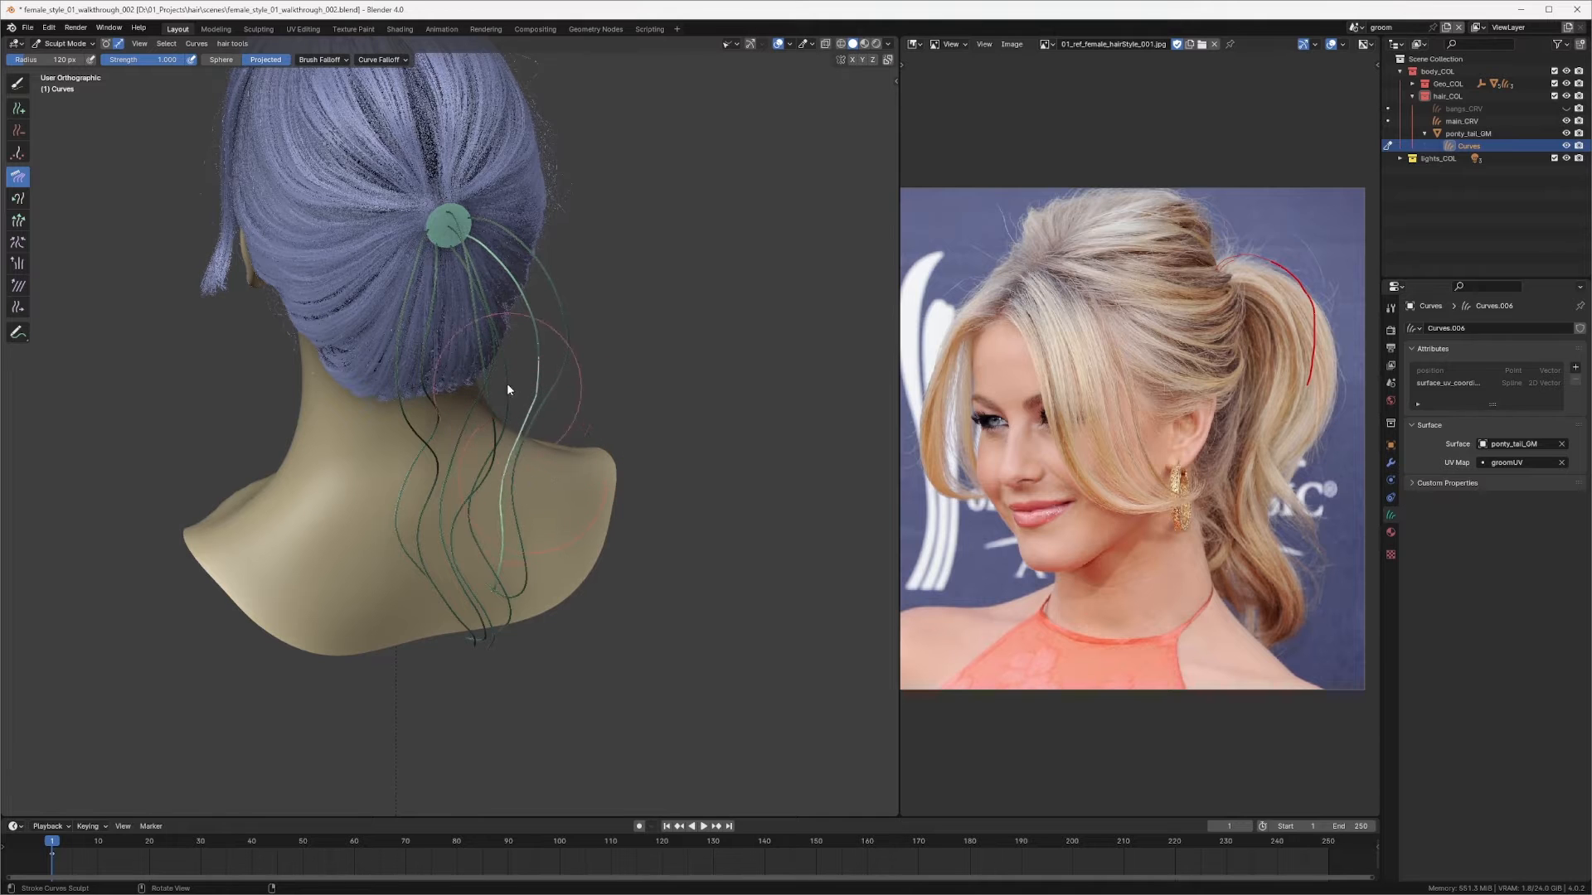
Step: Review the ponytail curves from side and back views, then save the file
mouse_move(508, 387)
left_mouse_down()
mouse_move(530, 354)
mouse_move(550, 360)
left_mouse_up()
middle_click_drag(550, 360, 440, 326)
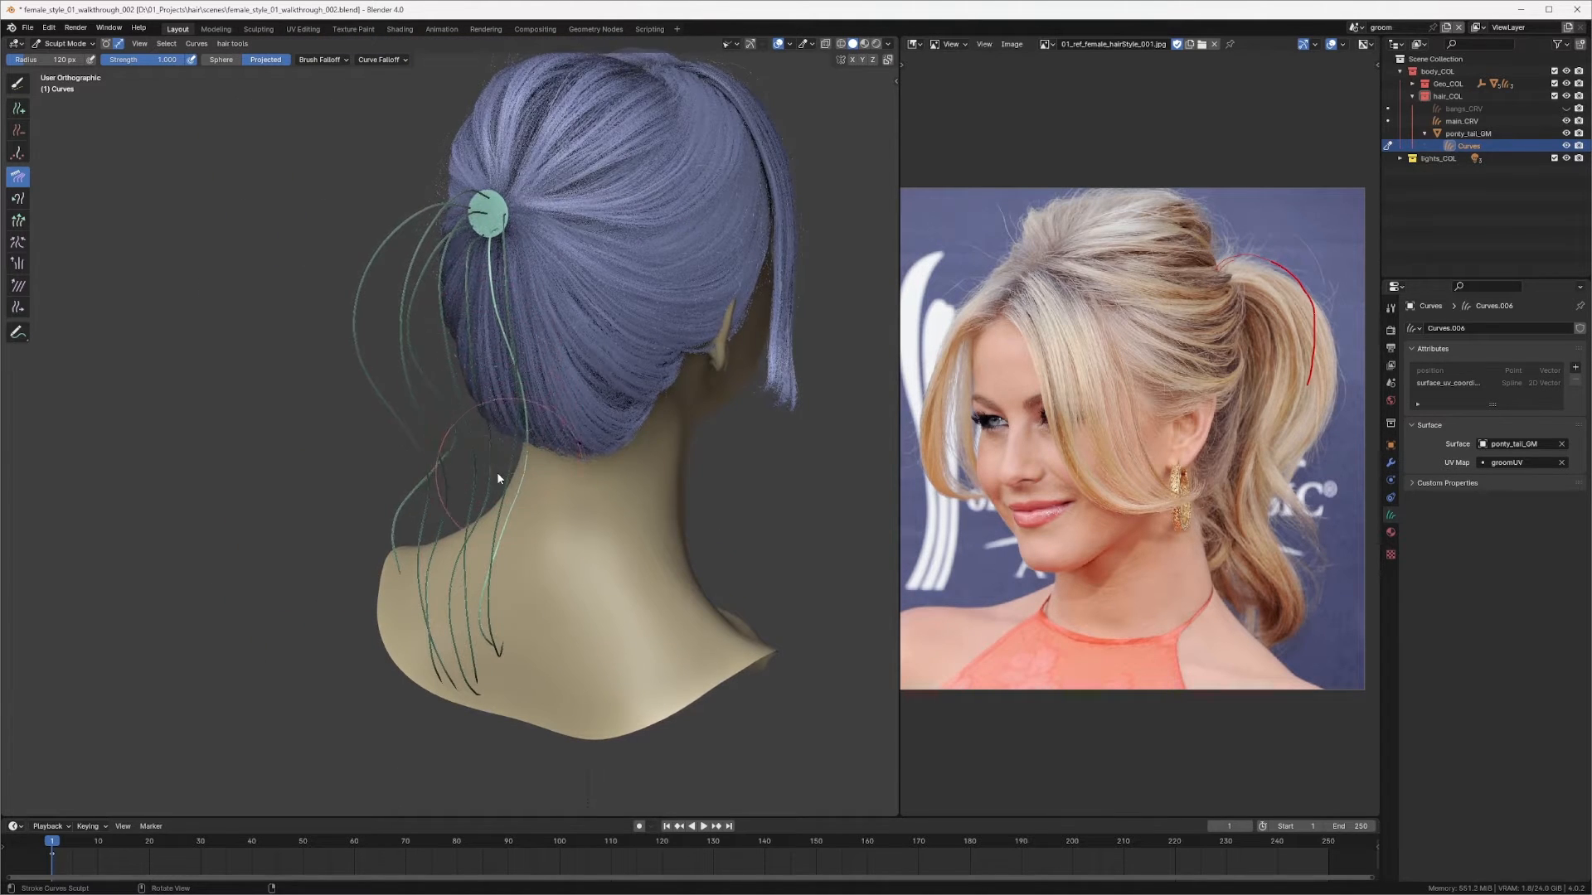
middle_click_drag(495, 471, 409, 345)
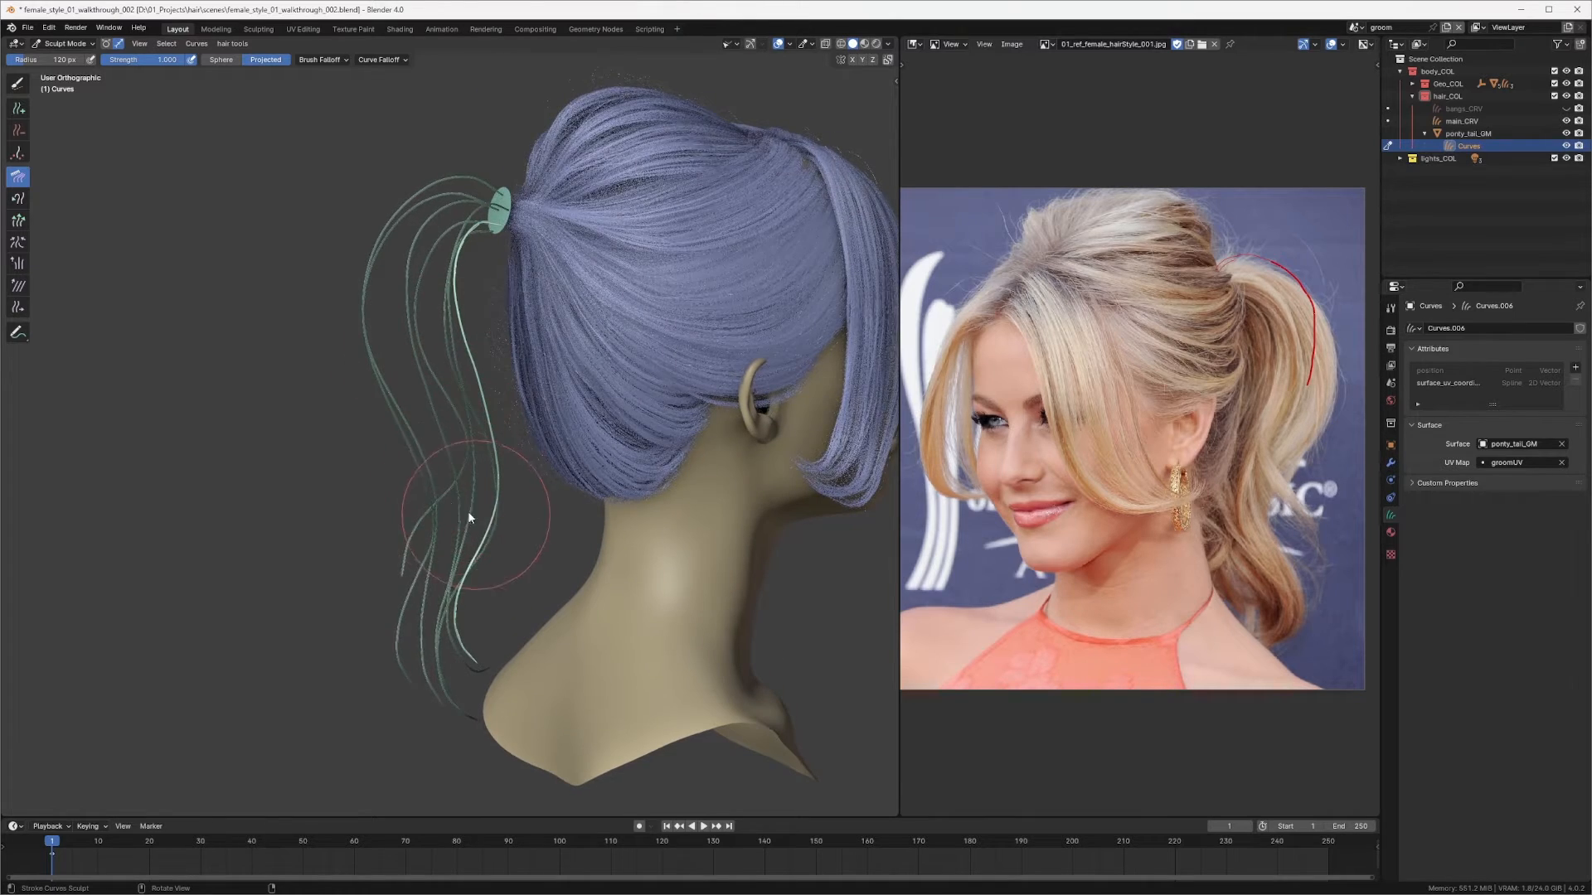
mouse_move(462, 533)
middle_mouse_down()
mouse_move(490, 320)
mouse_move(379, 302)
middle_mouse_up()
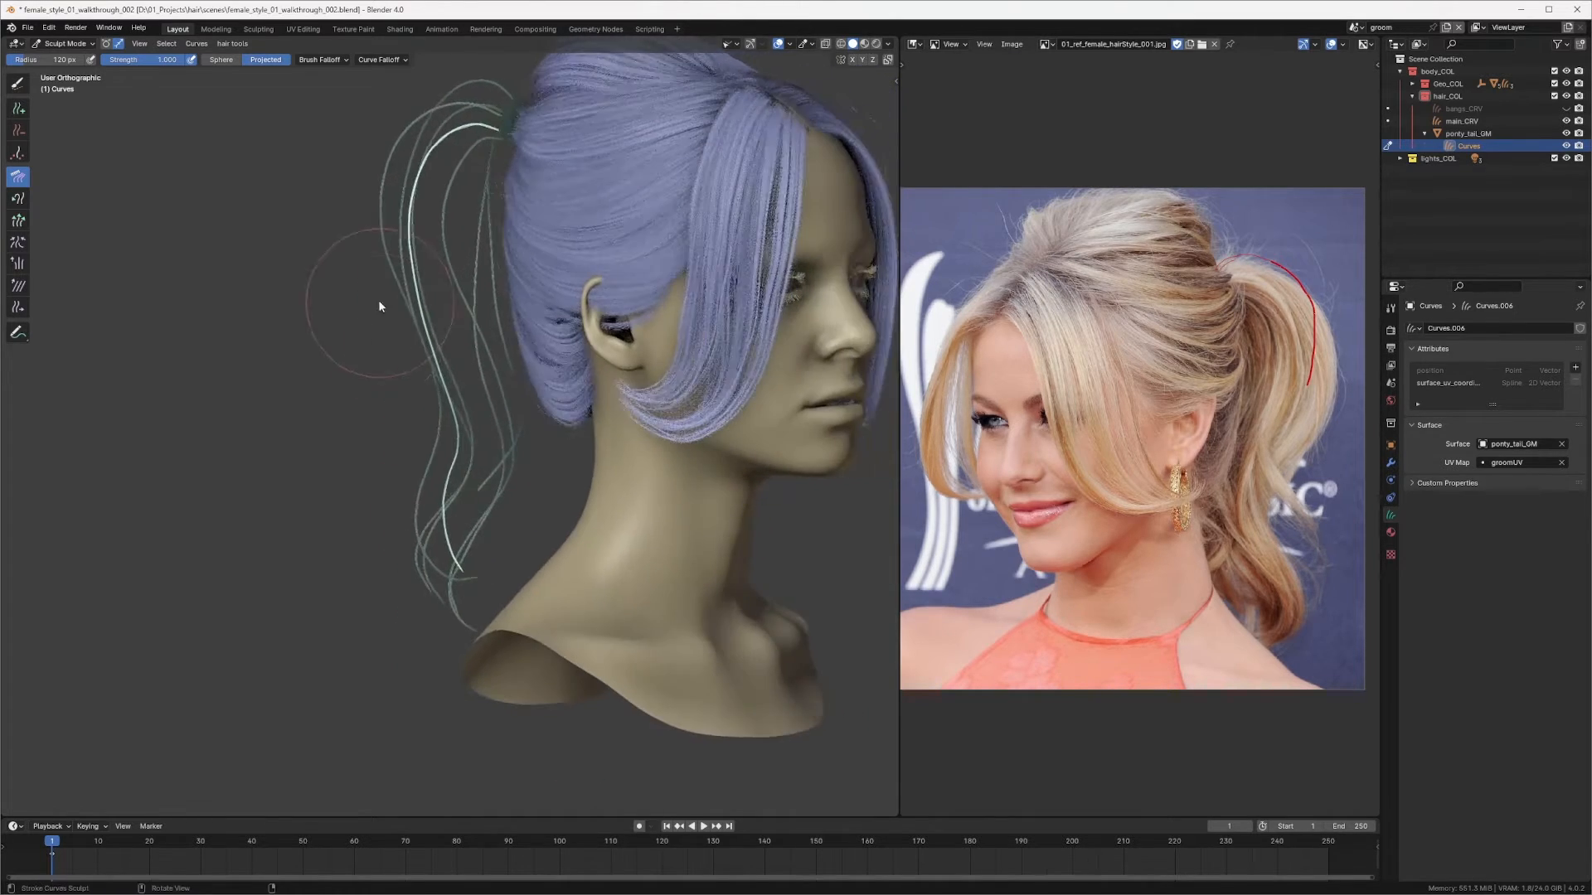
scroll(452, 424, "up", 1)
middle_click_drag(501, 355, 522, 288, "shift")
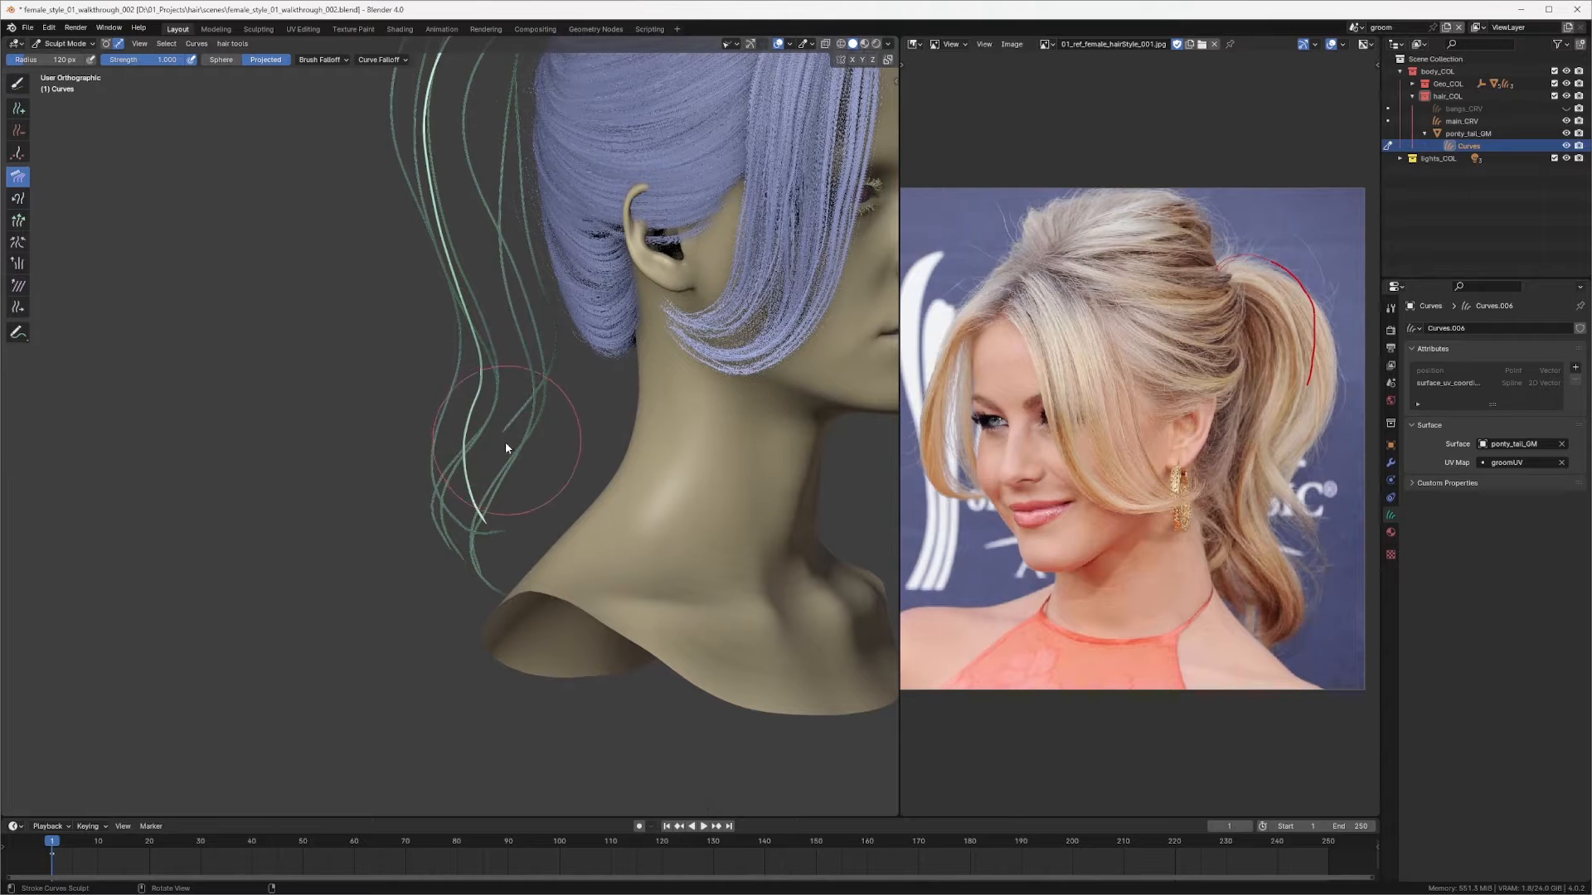
mouse_move(489, 530)
middle_mouse_down()
mouse_move(614, 540)
mouse_move(525, 562)
mouse_move(604, 451)
mouse_move(492, 457)
mouse_move(430, 563)
mouse_move(594, 378)
middle_mouse_up()
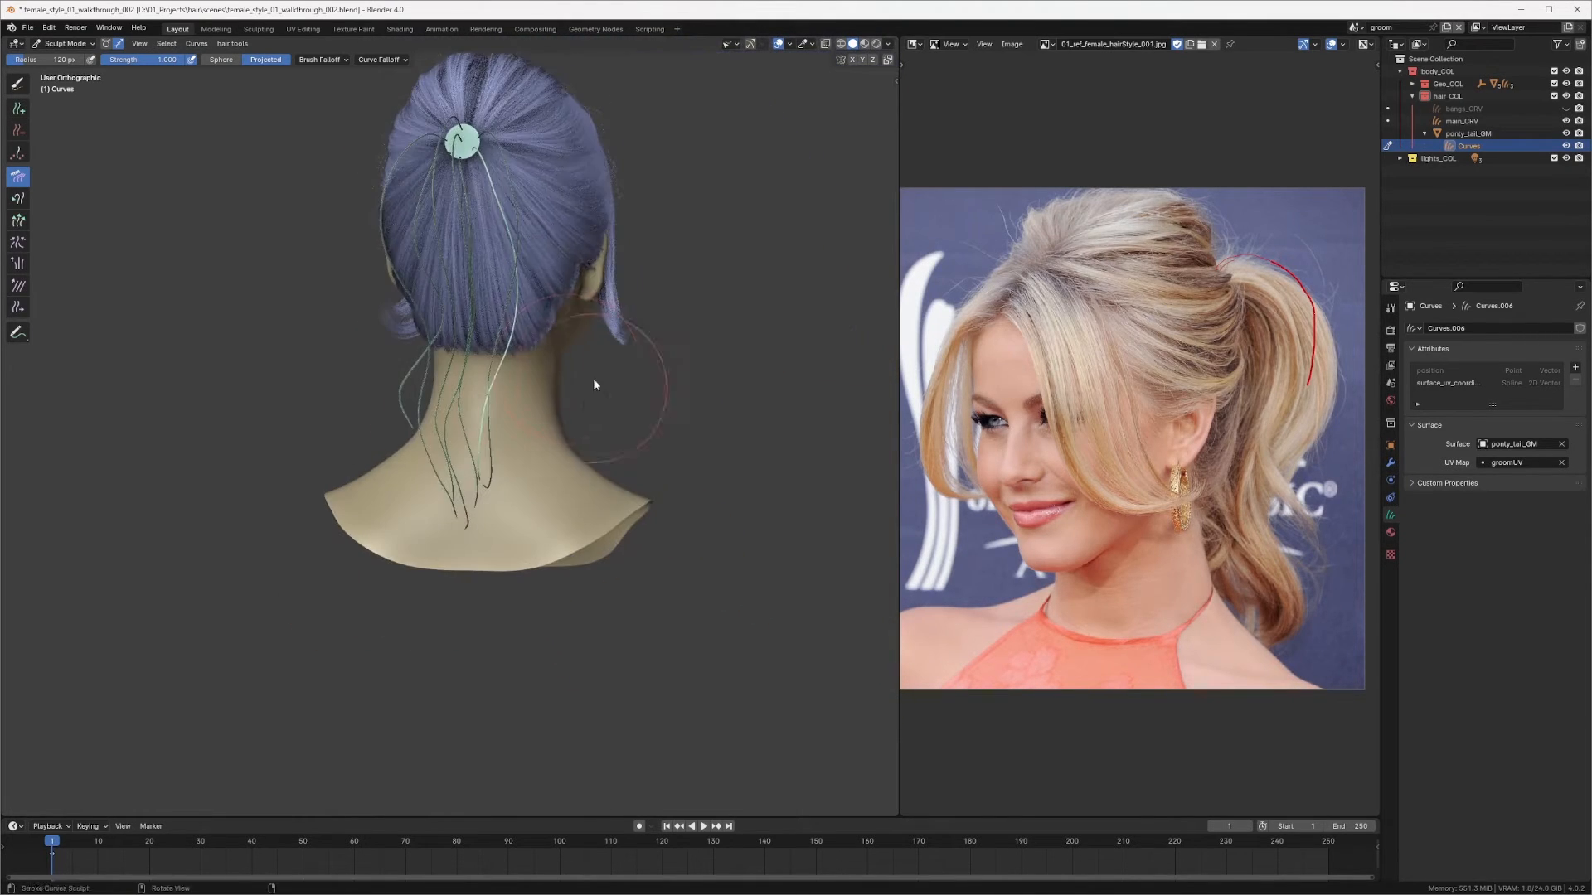
middle_click_drag(525, 265, 589, 363, "shift")
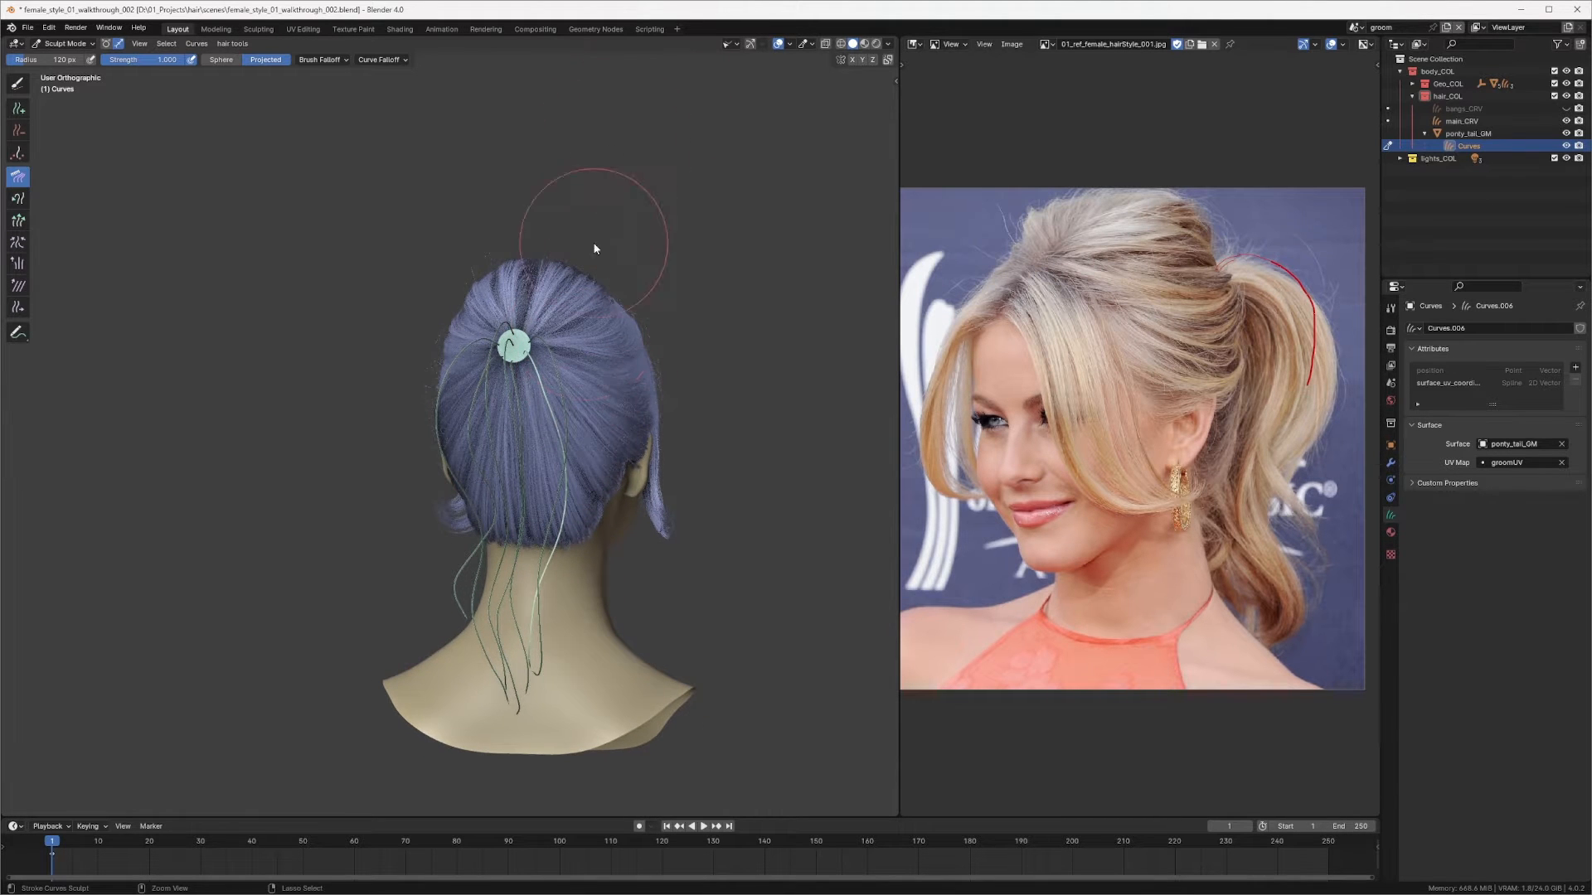
scroll(597, 249, "up", 2)
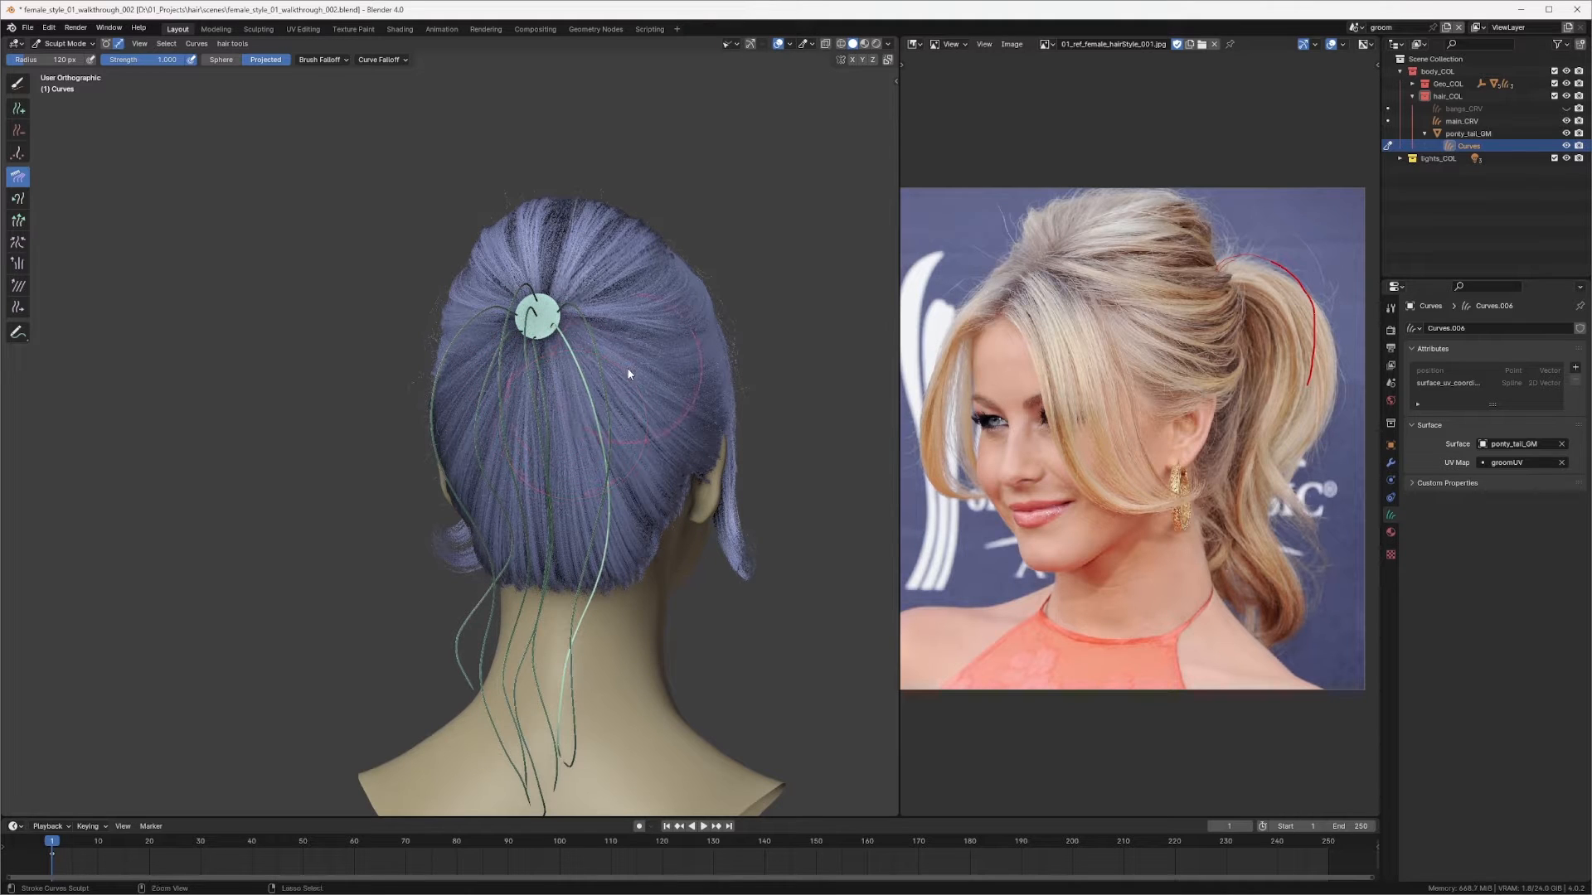
key("ctrl+s")
Step: Switch to the Add brush and add a new curve on the ponytail ring from the side view
middle_click_drag(628, 395, 540, 384)
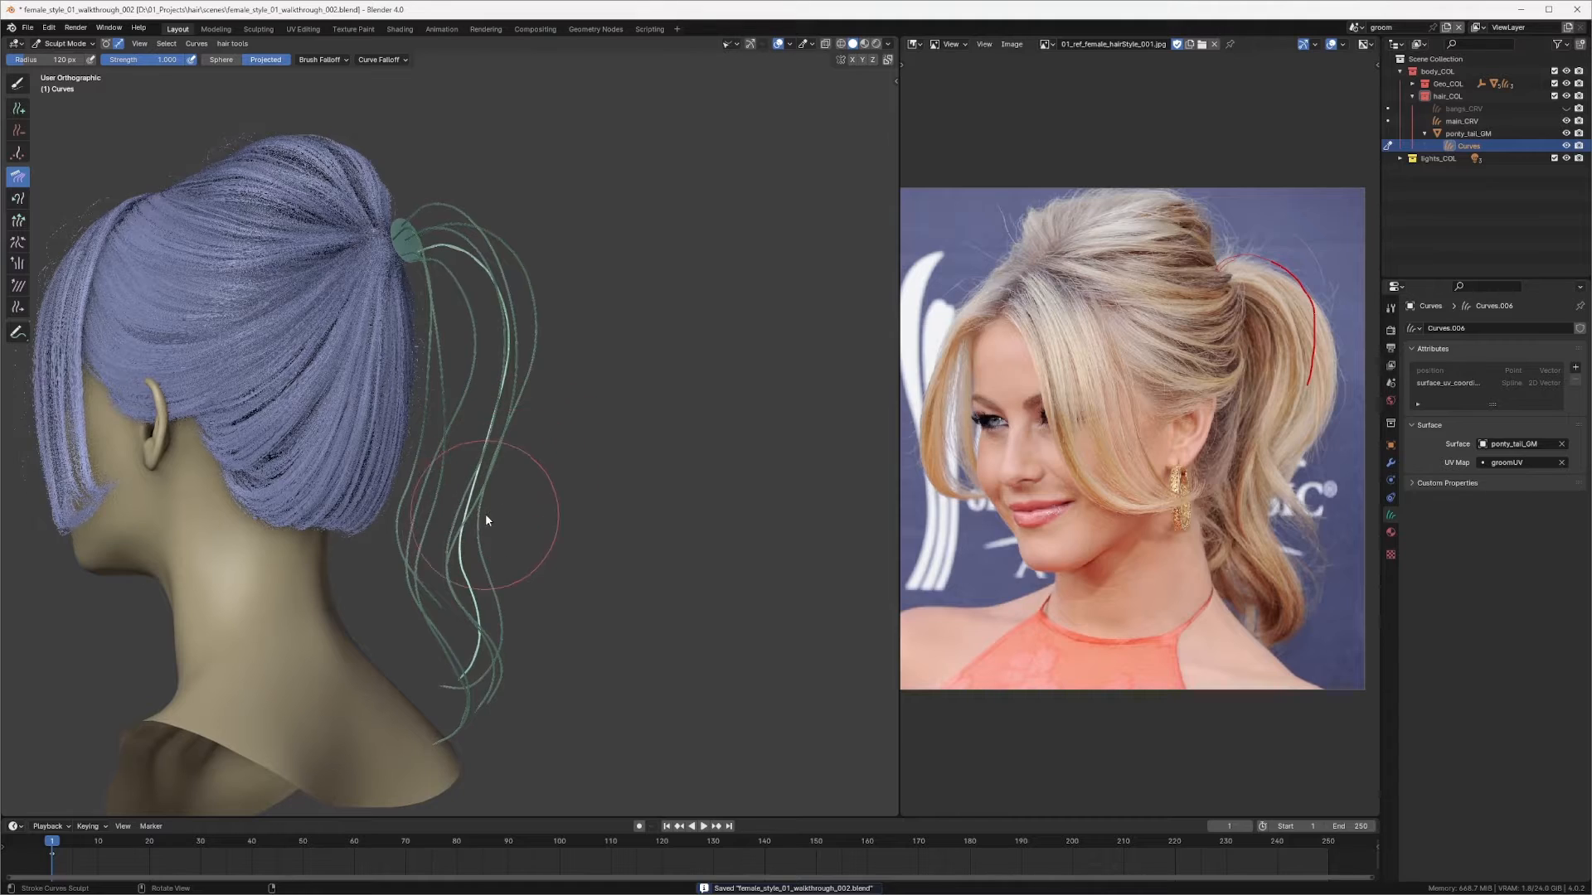
middle_click_drag(480, 537, 446, 433)
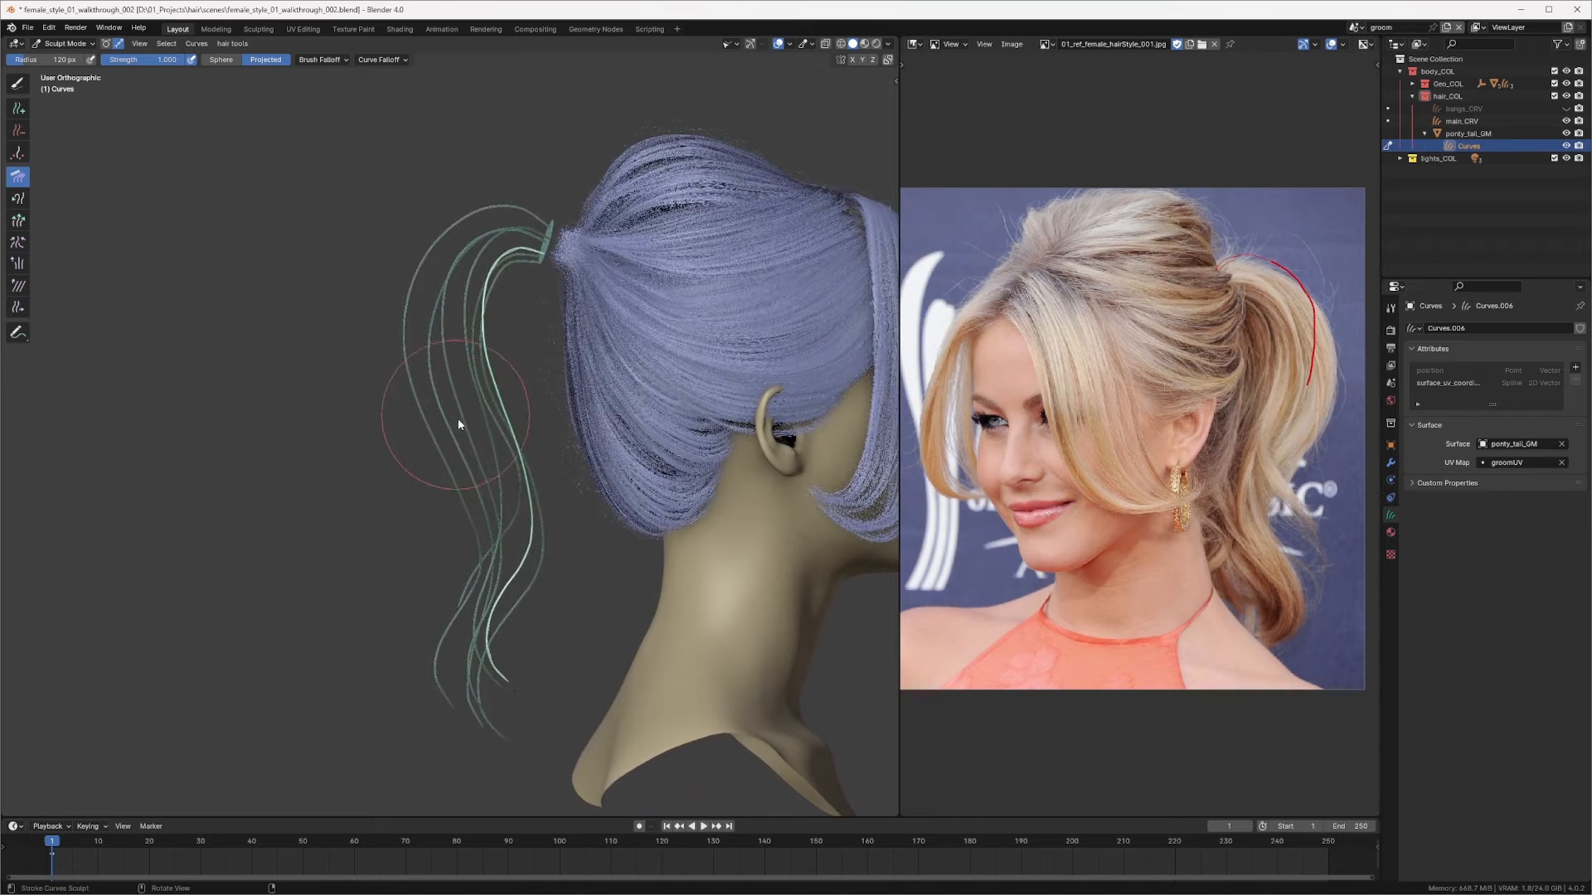
key("alt+a")
key("q")
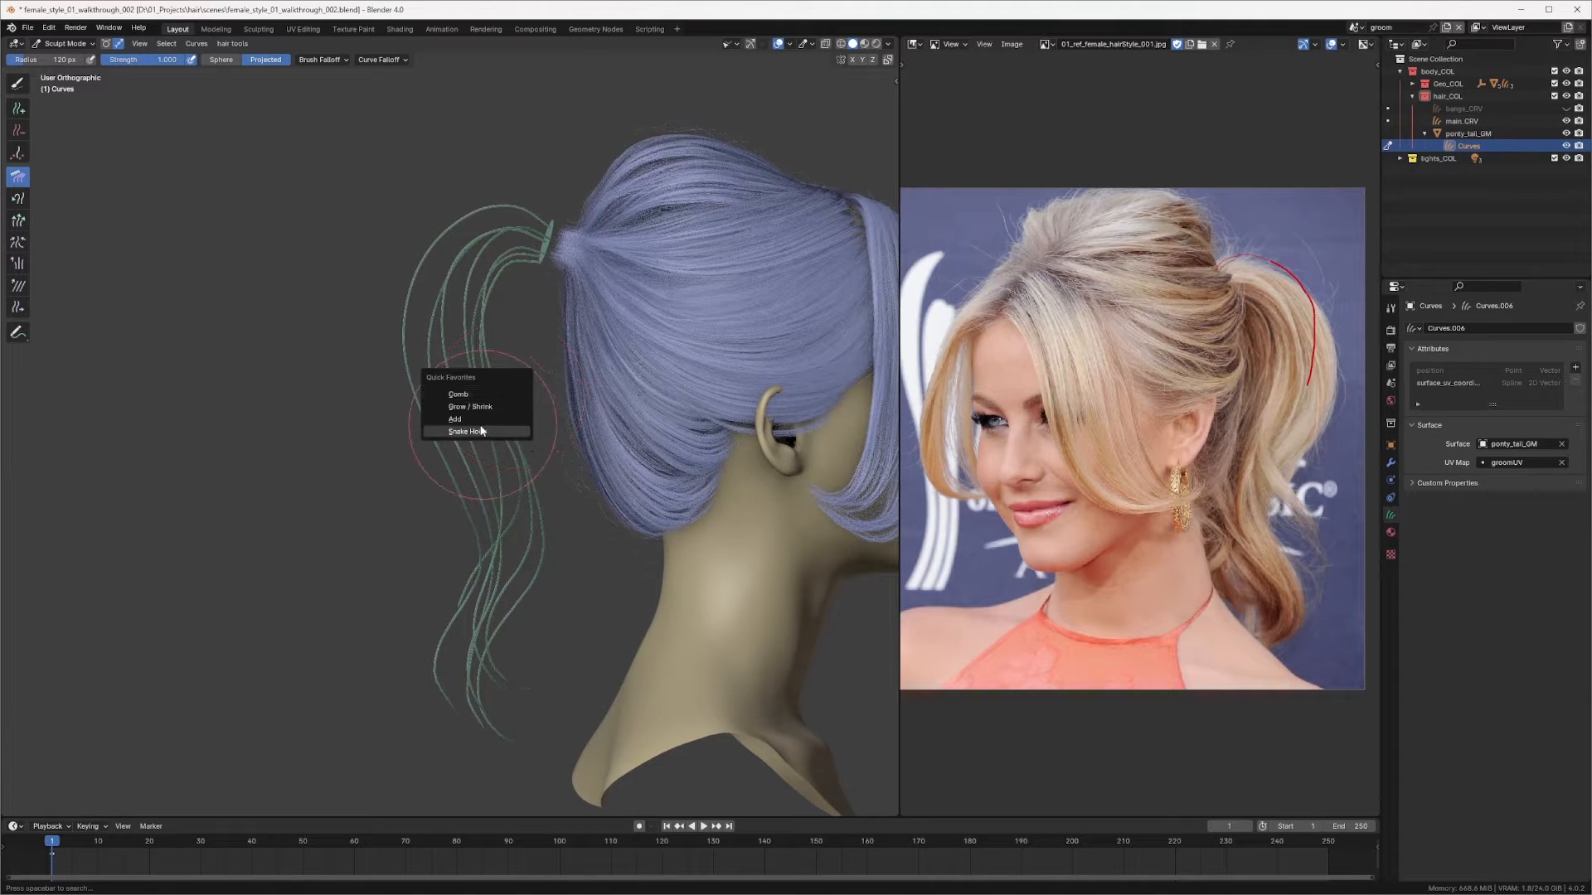
left_click(476, 420)
mouse_move(478, 415)
middle_mouse_down()
mouse_move(577, 341)
mouse_move(526, 353)
mouse_move(569, 265)
mouse_move(535, 394)
mouse_move(611, 333)
mouse_move(540, 343)
mouse_move(665, 299)
middle_mouse_up()
left_click(574, 301)
Step: Return to the Comb brush at a larger radius and comb the new curve down from the ponytail ring
key("q")
left_click(575, 310)
key("f")
left_click(646, 320)
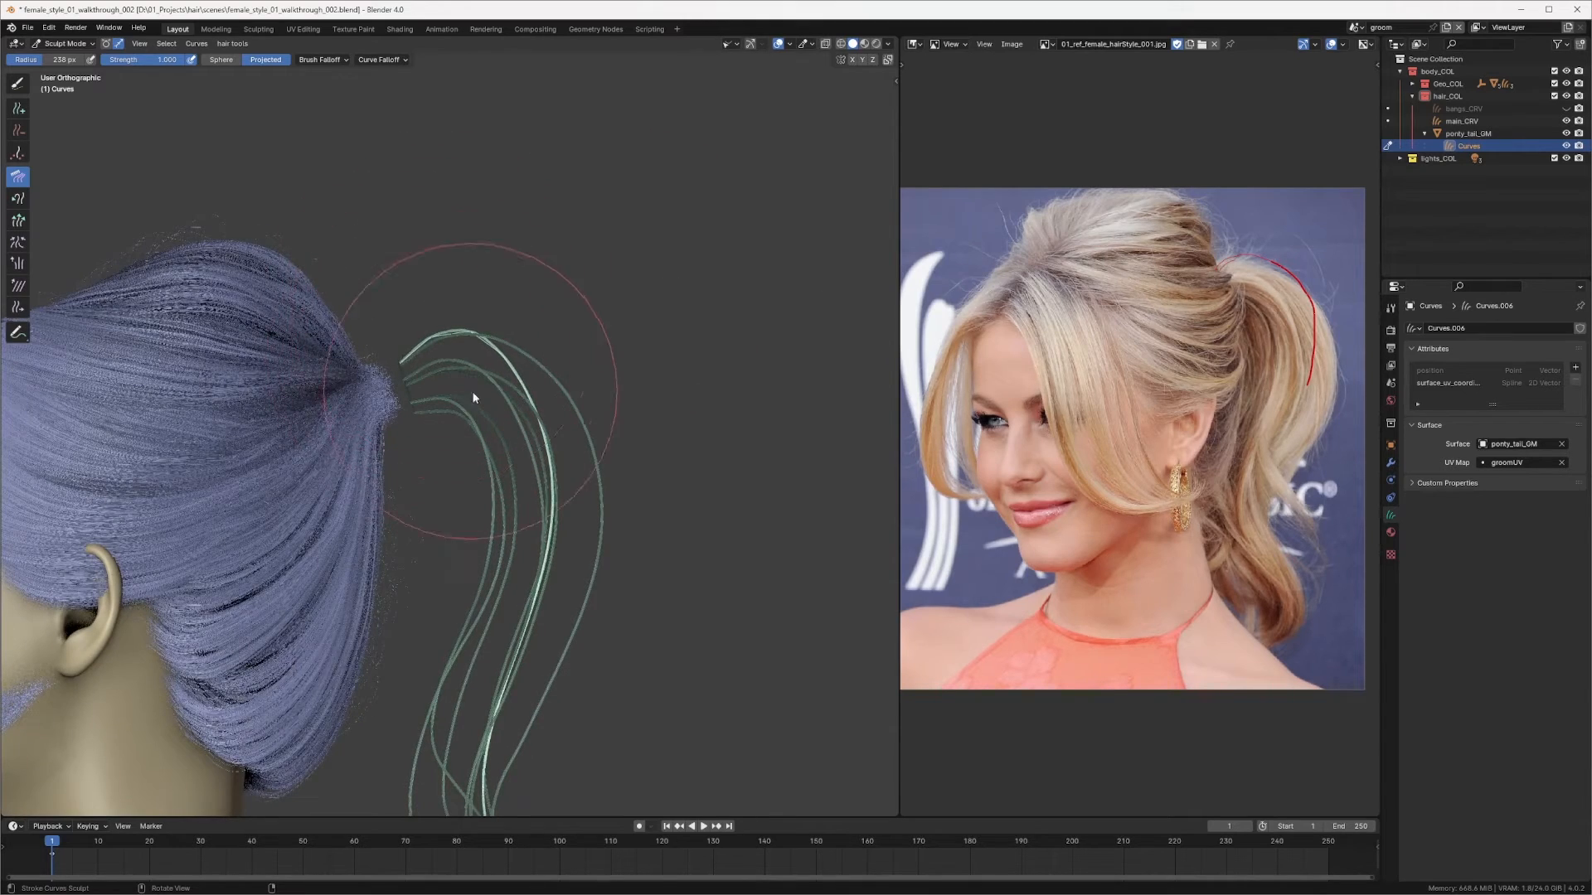
left_click_drag(471, 389, 516, 377)
mouse_move(513, 395)
middle_mouse_down()
mouse_move(525, 357)
mouse_move(551, 372)
mouse_move(465, 362)
mouse_move(395, 327)
middle_mouse_up()
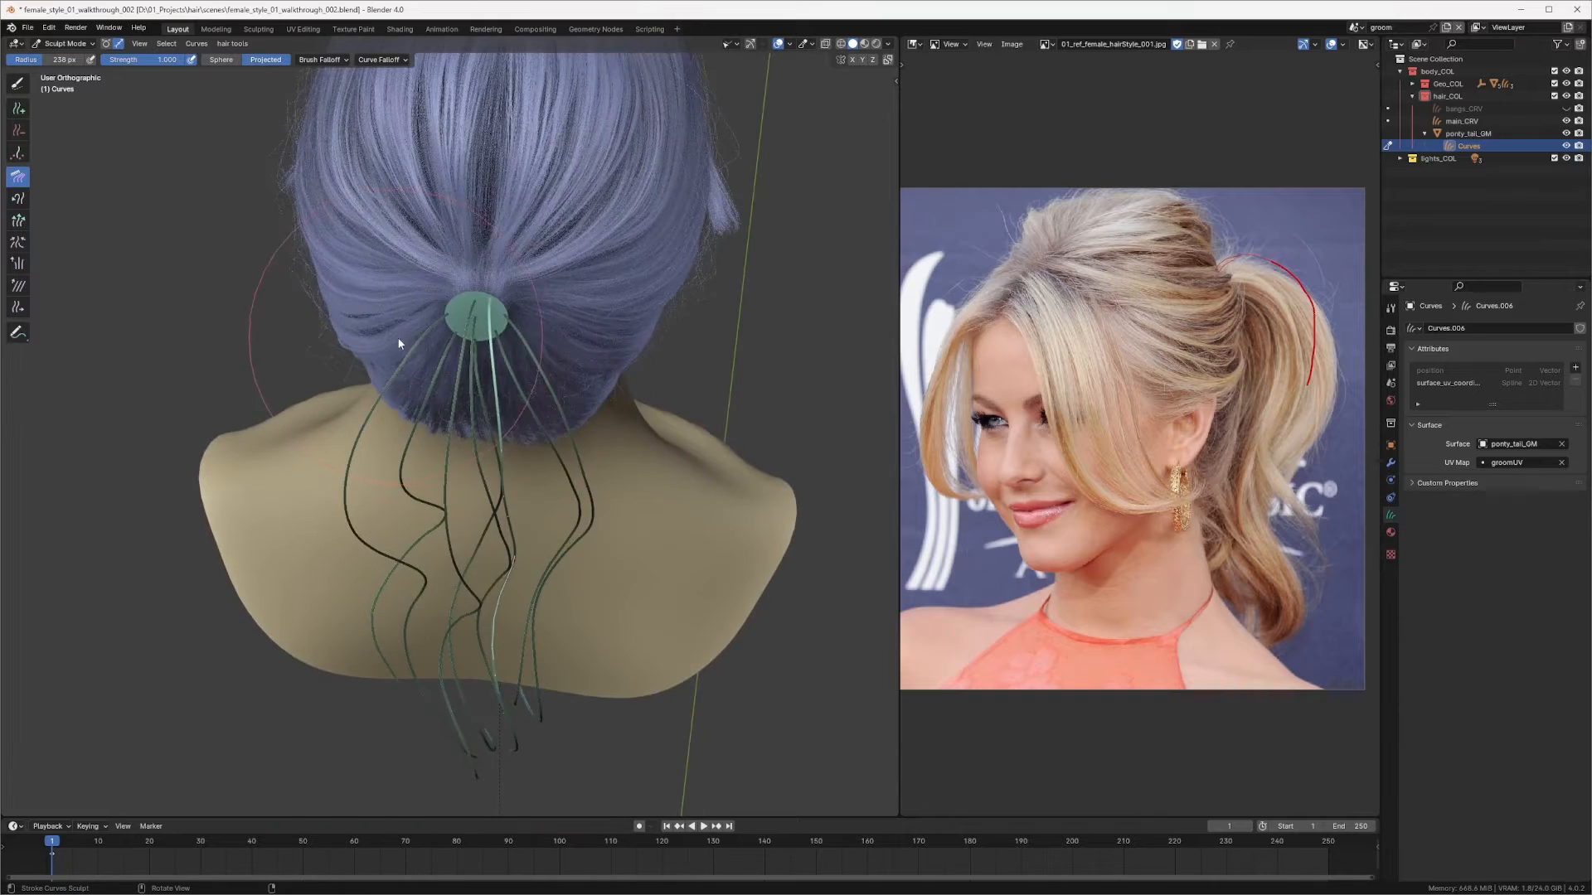
mouse_move(496, 450)
middle_mouse_down()
mouse_move(514, 291)
mouse_move(489, 448)
middle_mouse_up()
key("f")
left_click(501, 334)
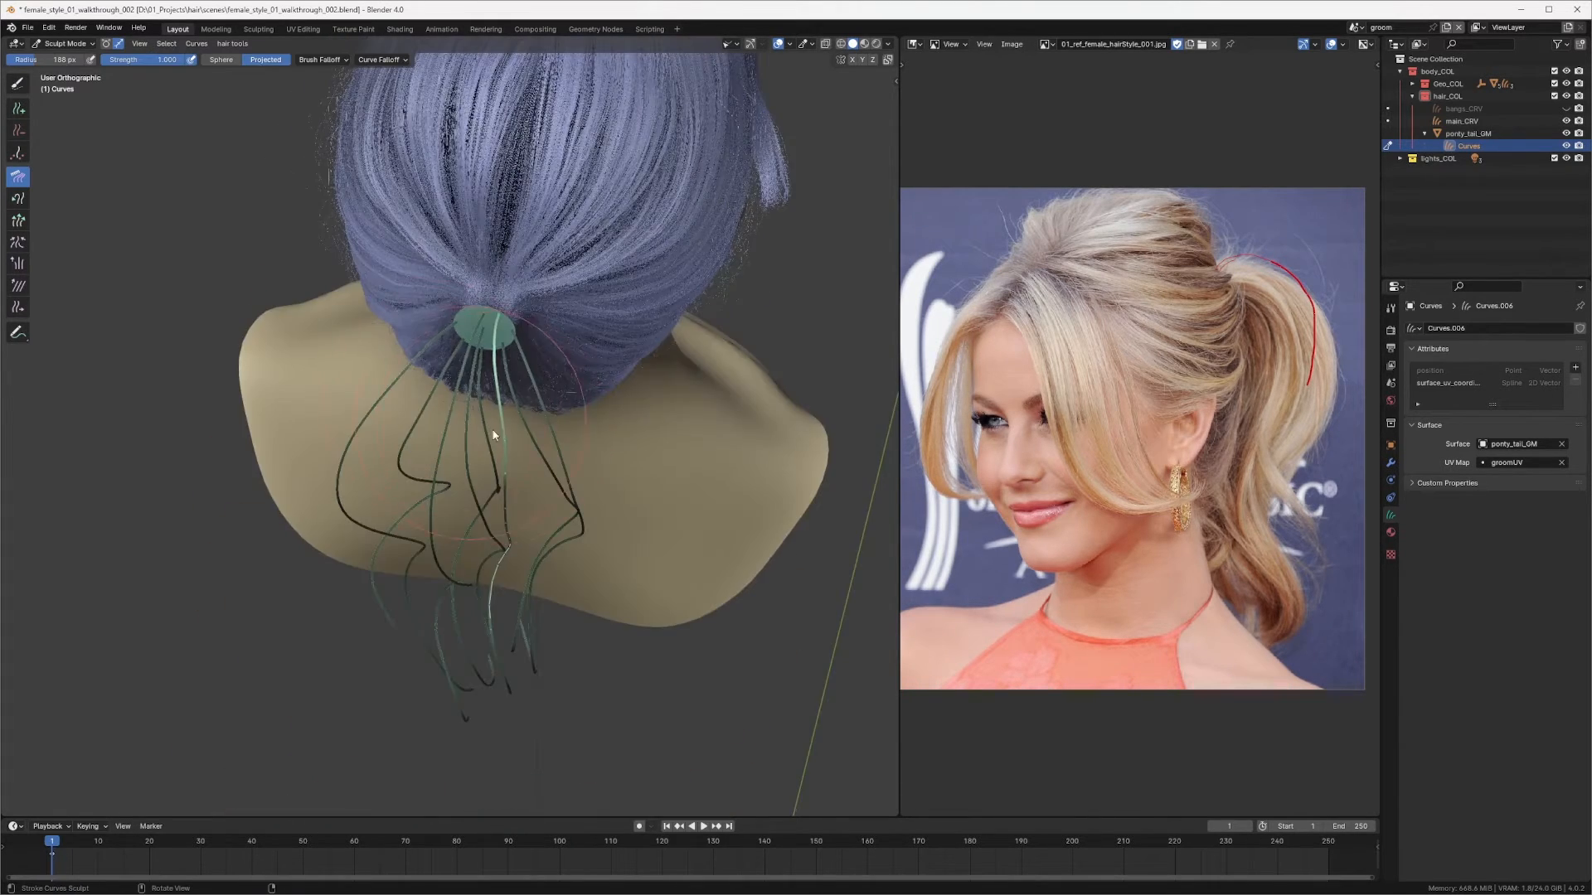
middle_click_drag(499, 514, 495, 455)
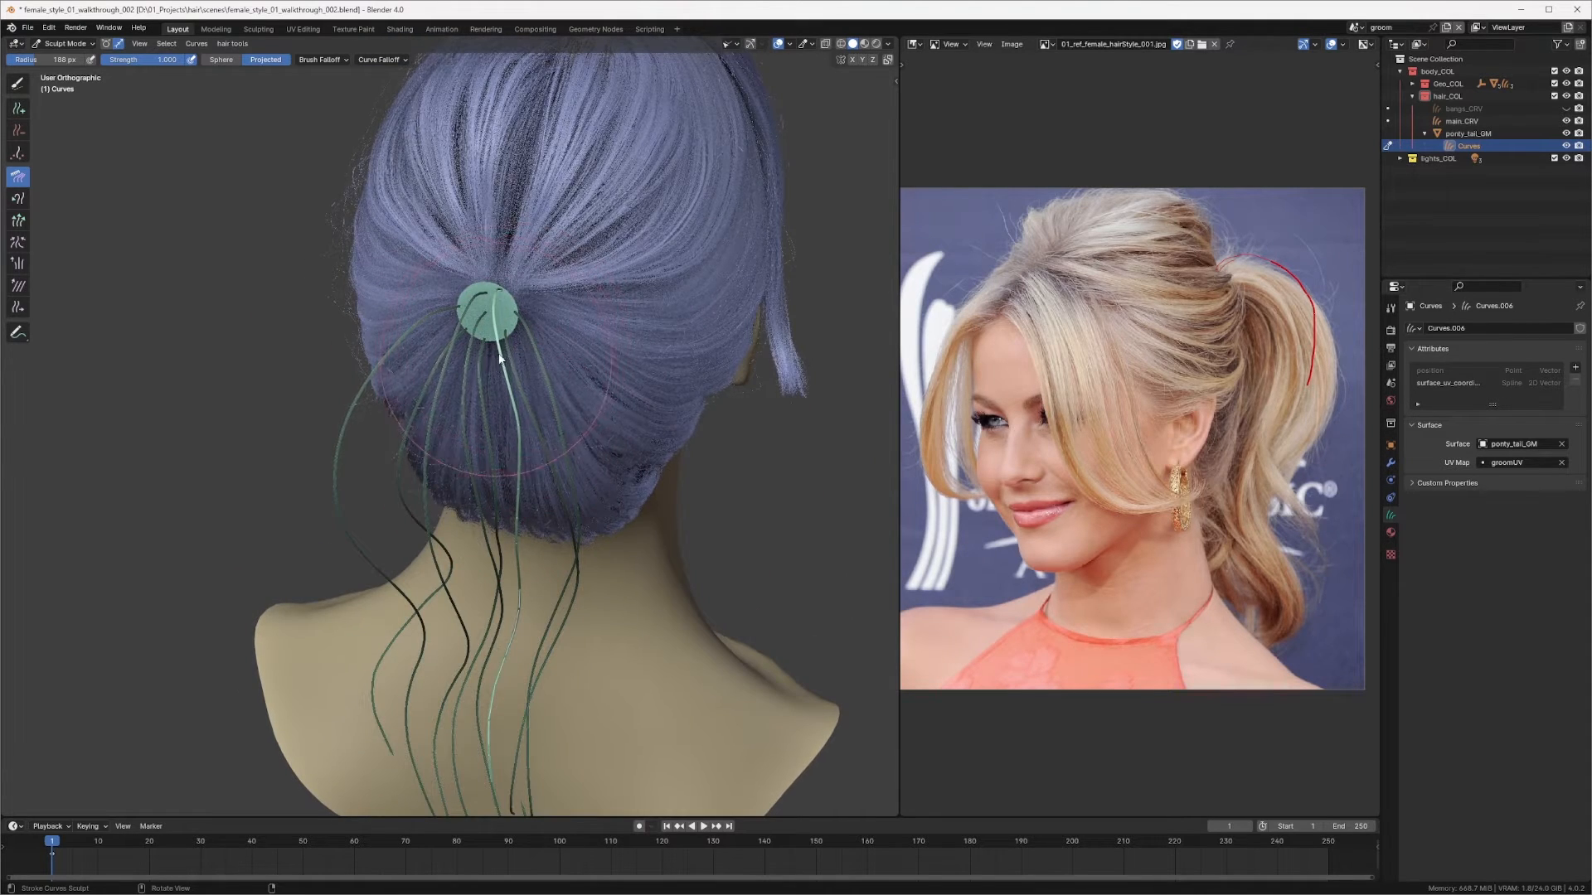
Step: Comb the new curve's upper section around the ponytail ring from the back and side views
middle_click_drag(489, 358, 544, 295)
middle_click_drag(585, 395, 497, 430)
key("f")
left_click(516, 430)
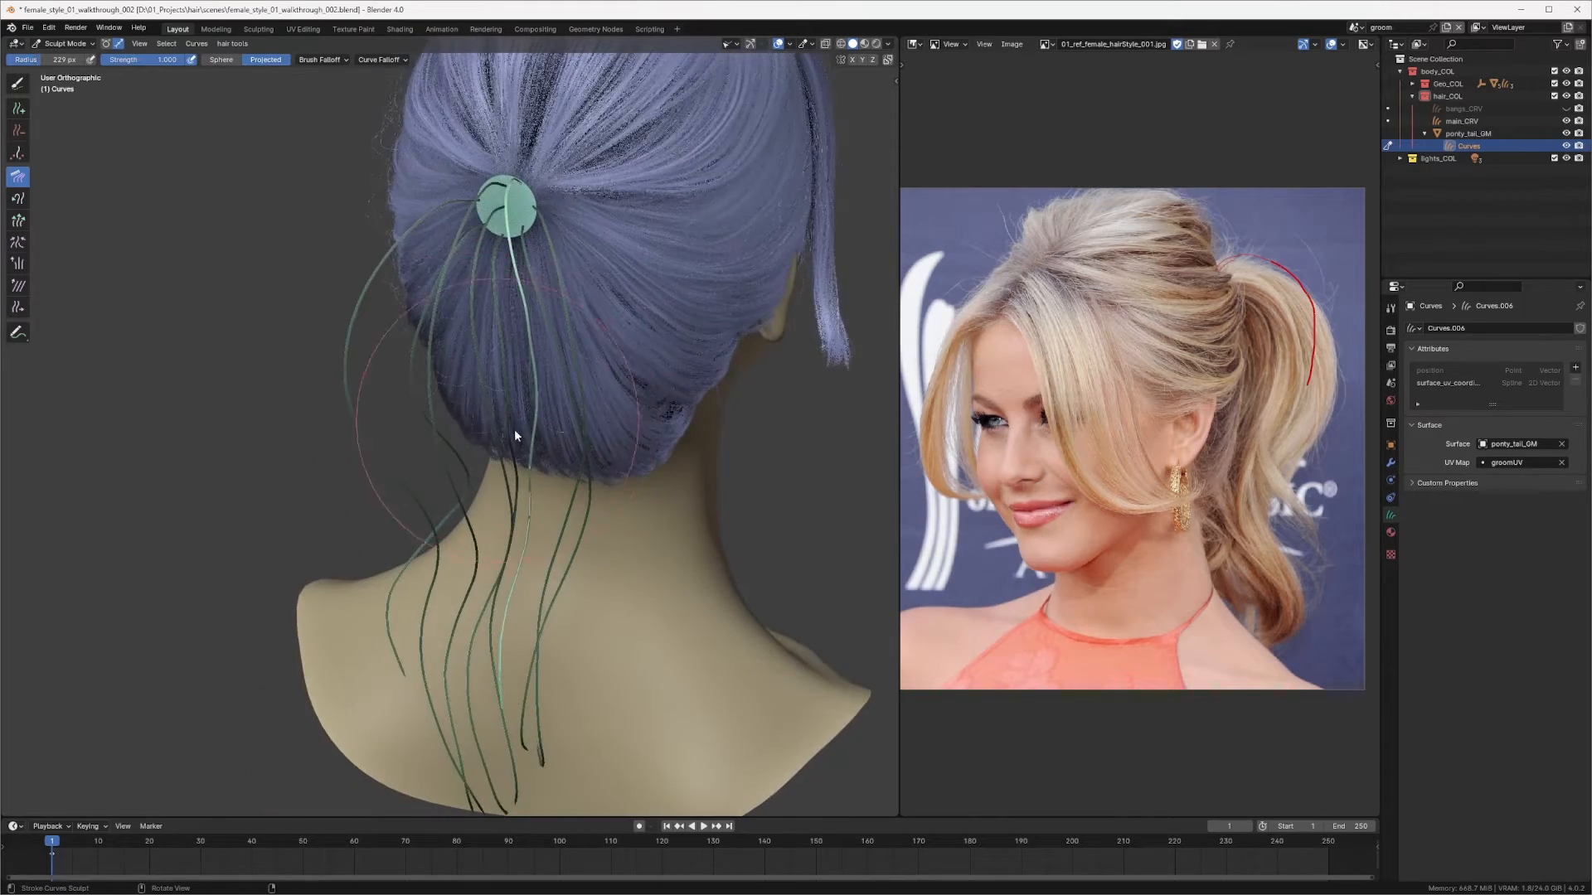
mouse_move(526, 580)
middle_mouse_down()
mouse_move(650, 452)
mouse_move(612, 359)
middle_mouse_up()
key("f")
left_click(473, 291)
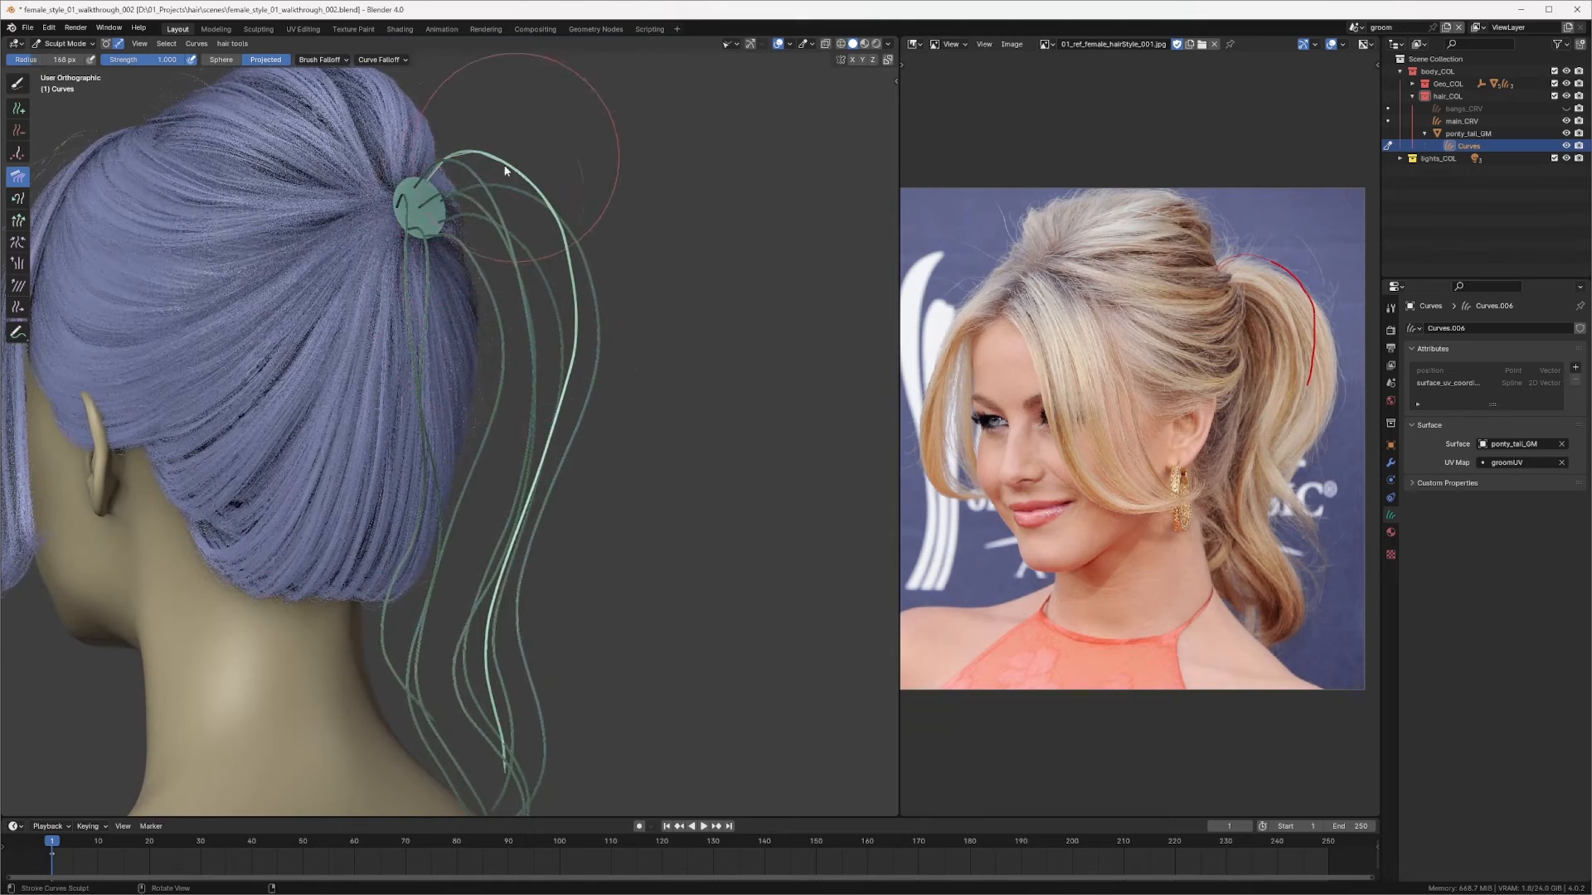
mouse_move(547, 239)
middle_mouse_down()
mouse_move(500, 248)
mouse_move(559, 245)
mouse_move(474, 197)
mouse_move(509, 262)
mouse_move(531, 431)
mouse_move(560, 470)
mouse_move(629, 466)
mouse_move(638, 489)
mouse_move(529, 501)
mouse_move(508, 348)
mouse_move(521, 398)
middle_mouse_up()
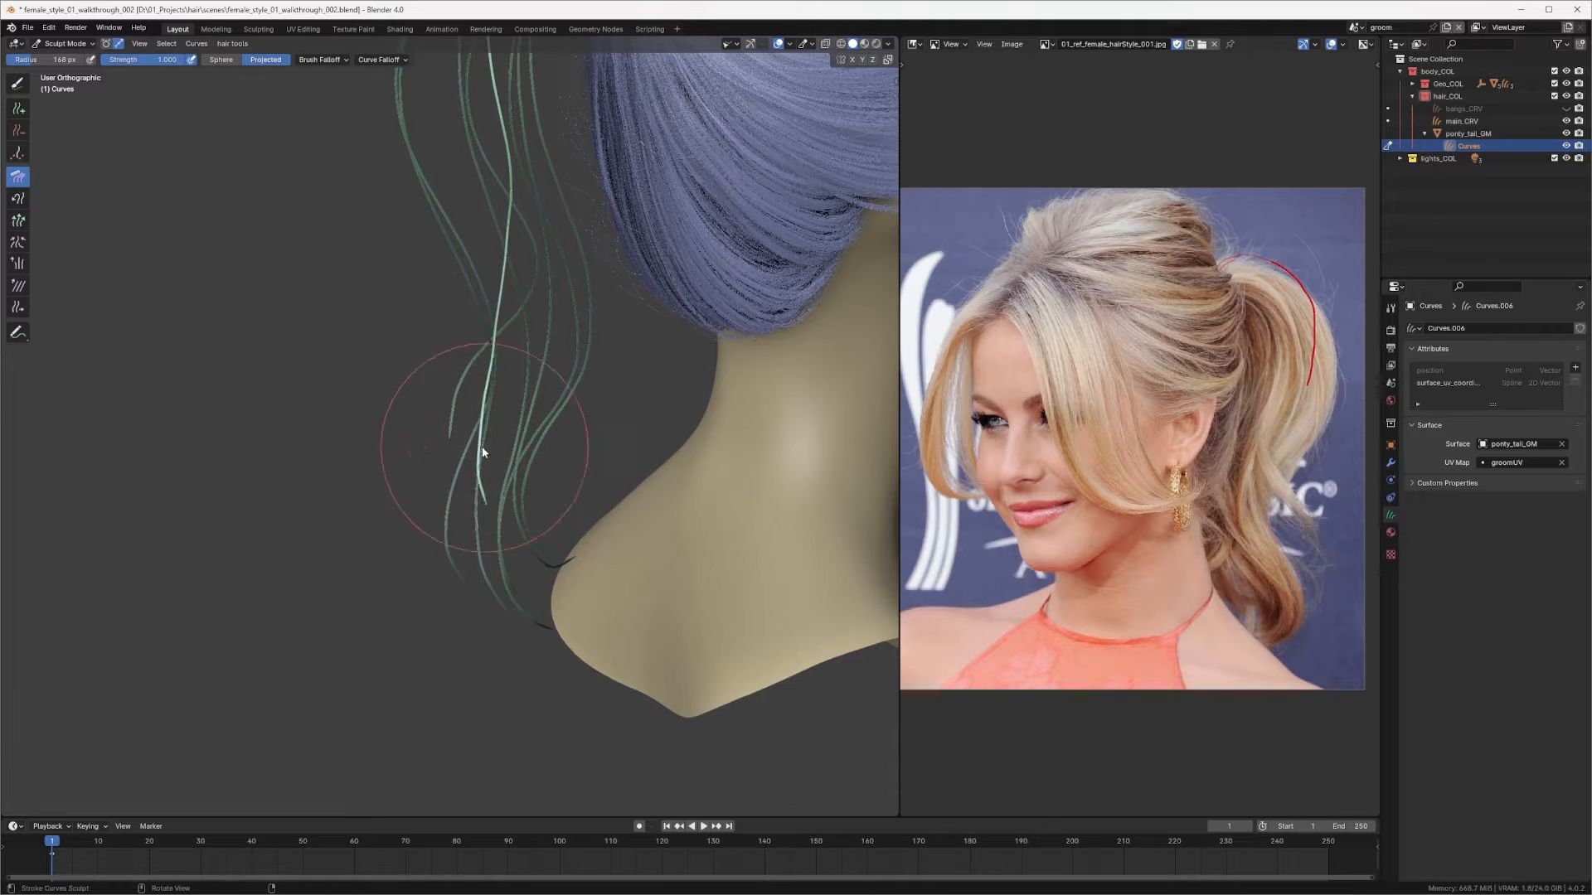
Step: Switch to the Snake Hook brush and pull the newest curve's tip downward along the ponytail
mouse_move(470, 490)
middle_mouse_down()
mouse_move(718, 430)
mouse_move(525, 316)
mouse_move(375, 400)
mouse_move(567, 453)
mouse_move(702, 431)
mouse_move(547, 414)
middle_mouse_up()
key("shift+space")
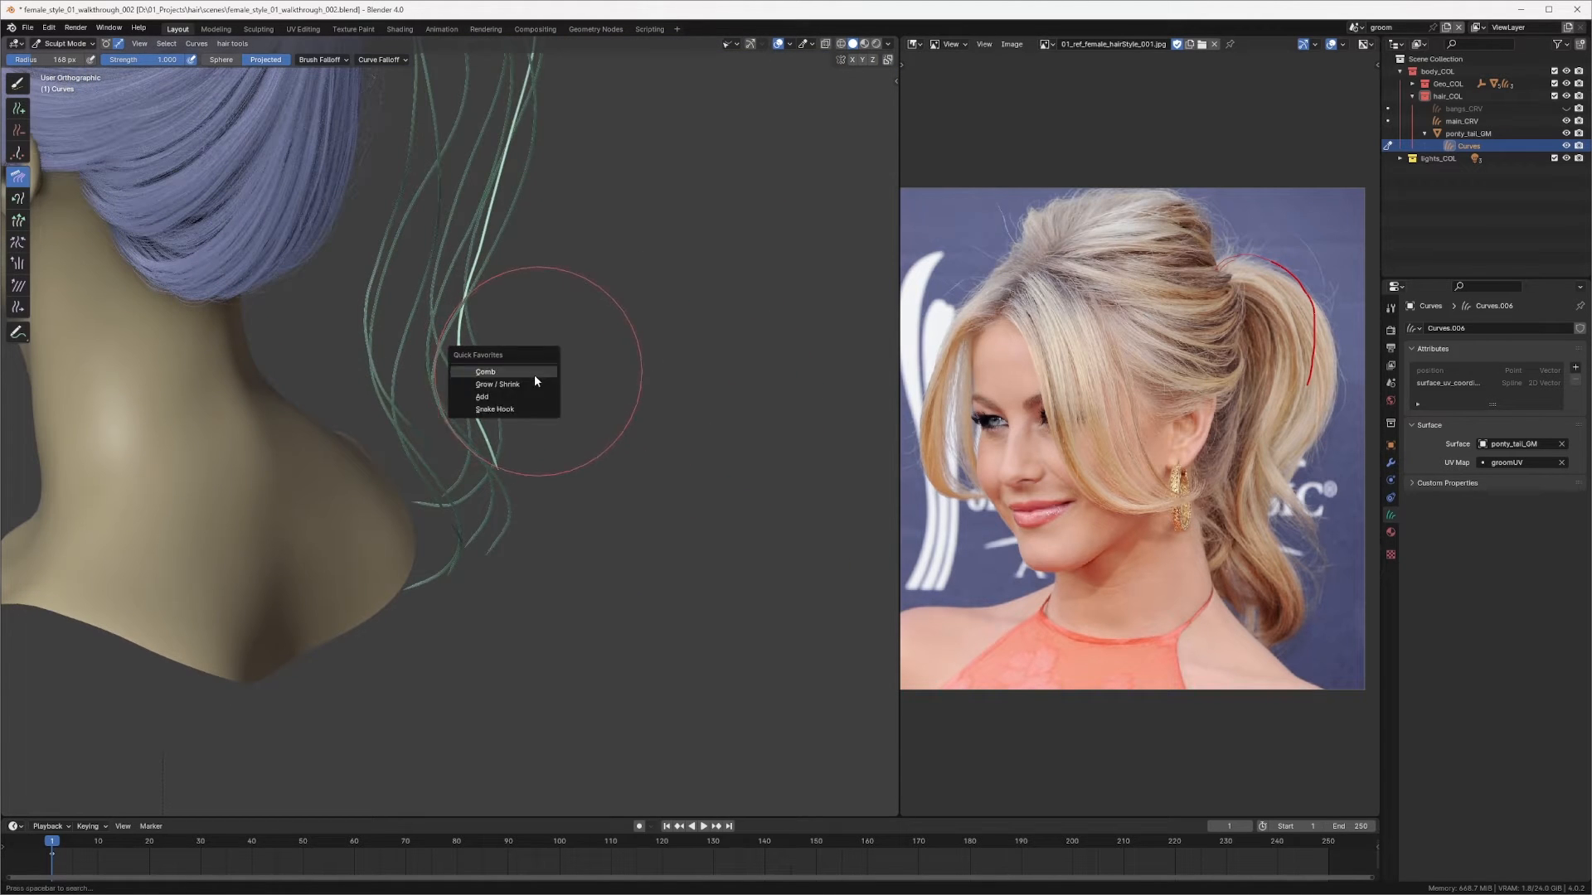
left_click(507, 411)
left_click_drag(497, 477, 494, 543)
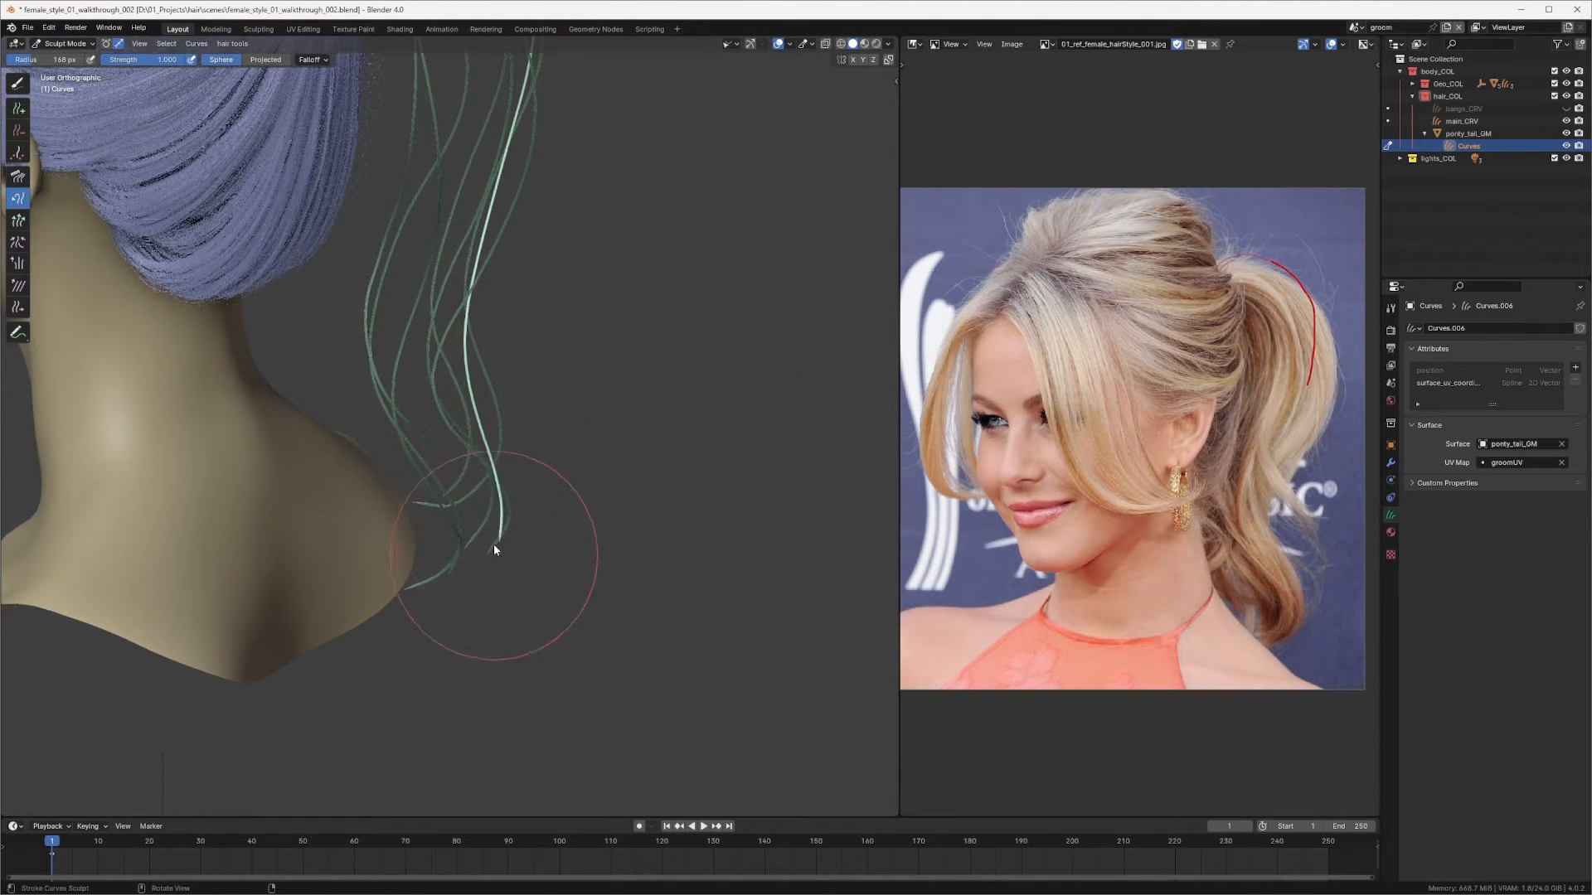
middle_click_drag(490, 575, 535, 391)
Step: Return to the Comb brush and comb the newest curve's middle section from the side view
key("shift+space")
left_click(508, 369)
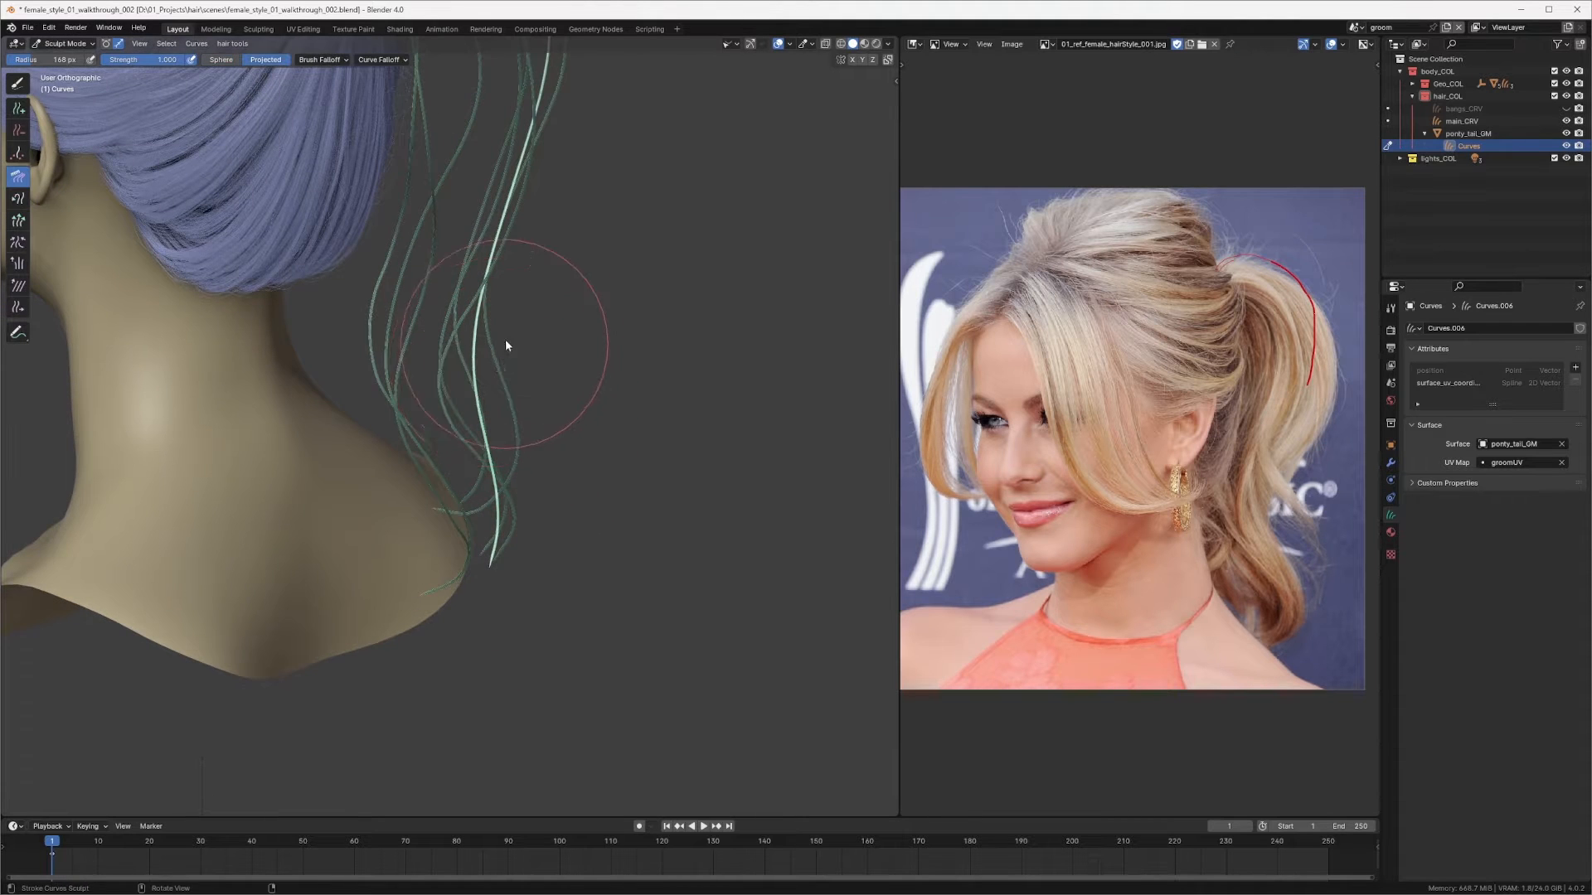
middle_click_drag(505, 340, 526, 321)
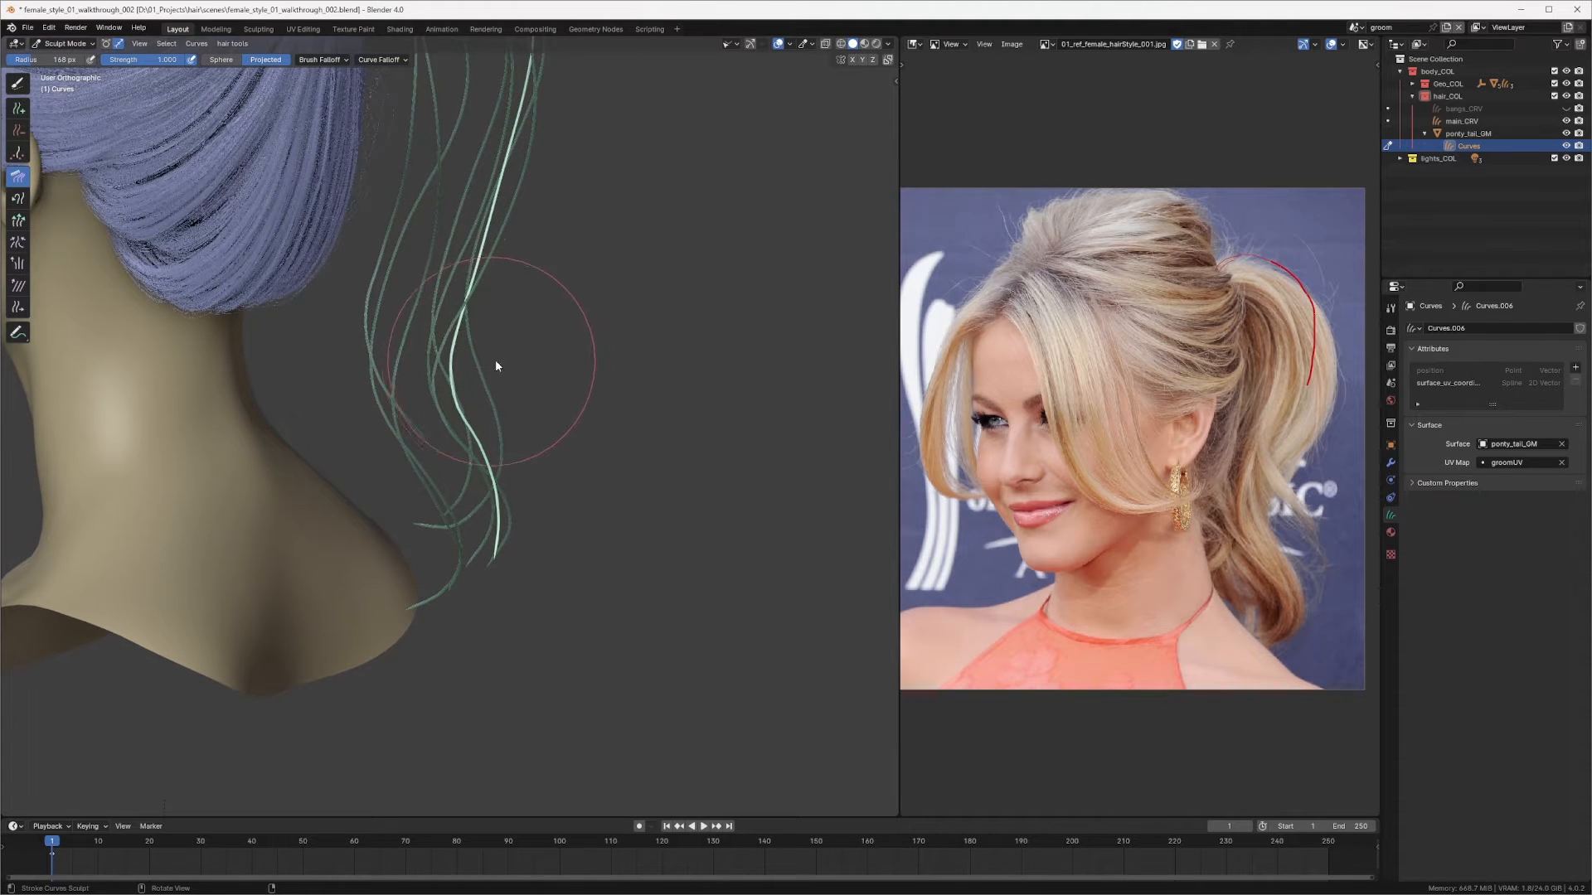
mouse_move(480, 384)
middle_mouse_down()
mouse_move(386, 408)
mouse_move(434, 508)
mouse_move(432, 375)
mouse_move(355, 401)
middle_mouse_up()
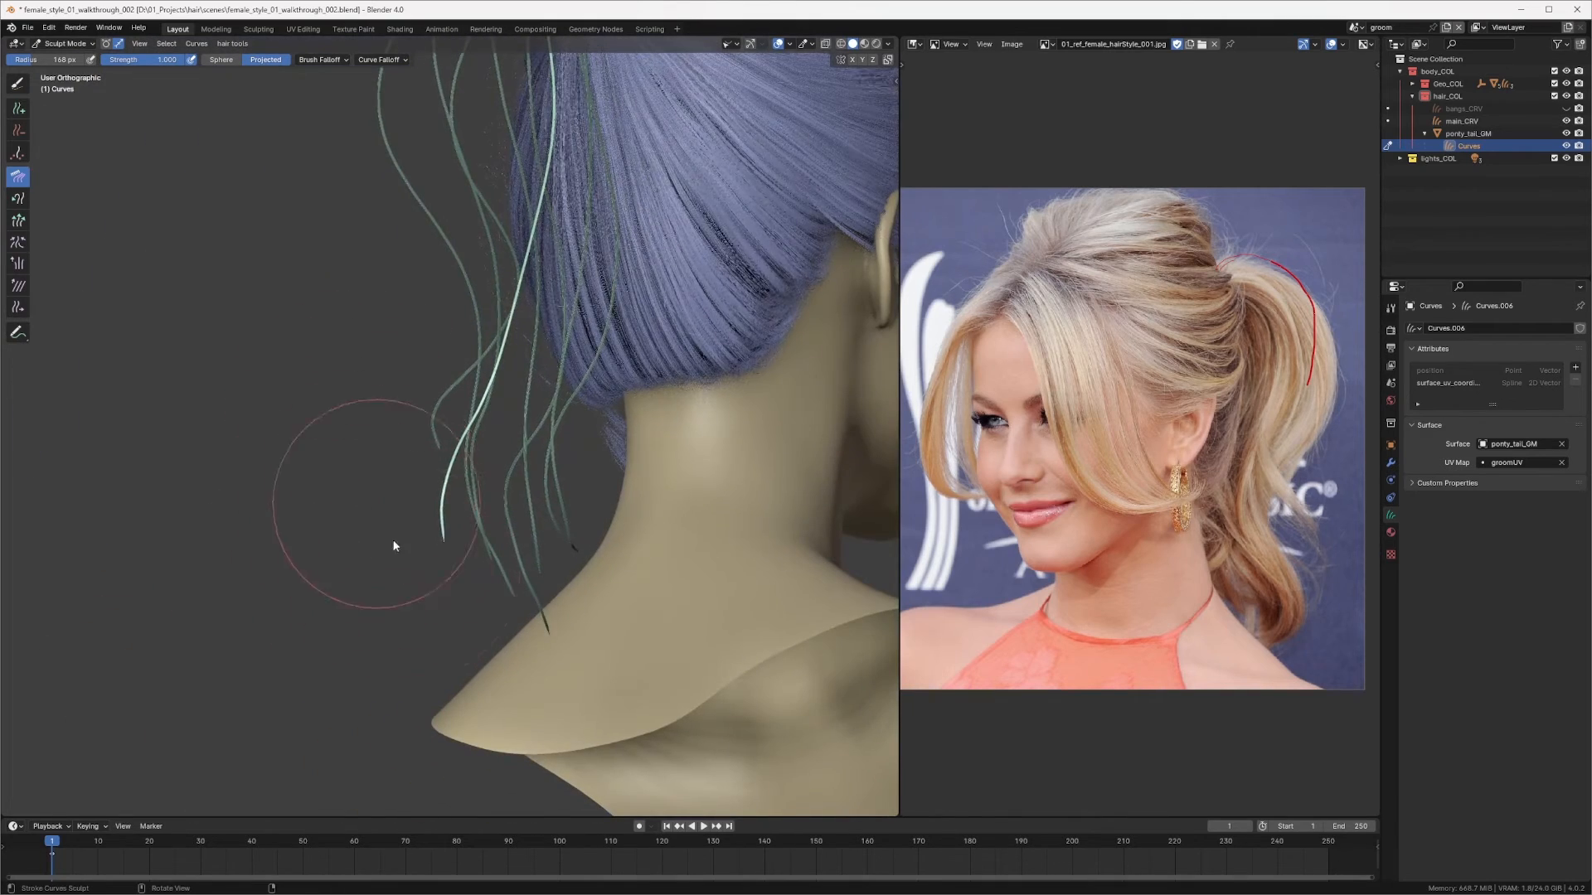
Step: Keep combing the newest curve's lower section, shrinking the brush radius to about 102 px from the back view
mouse_move(395, 524)
middle_mouse_down()
mouse_move(355, 525)
mouse_move(369, 510)
middle_mouse_up()
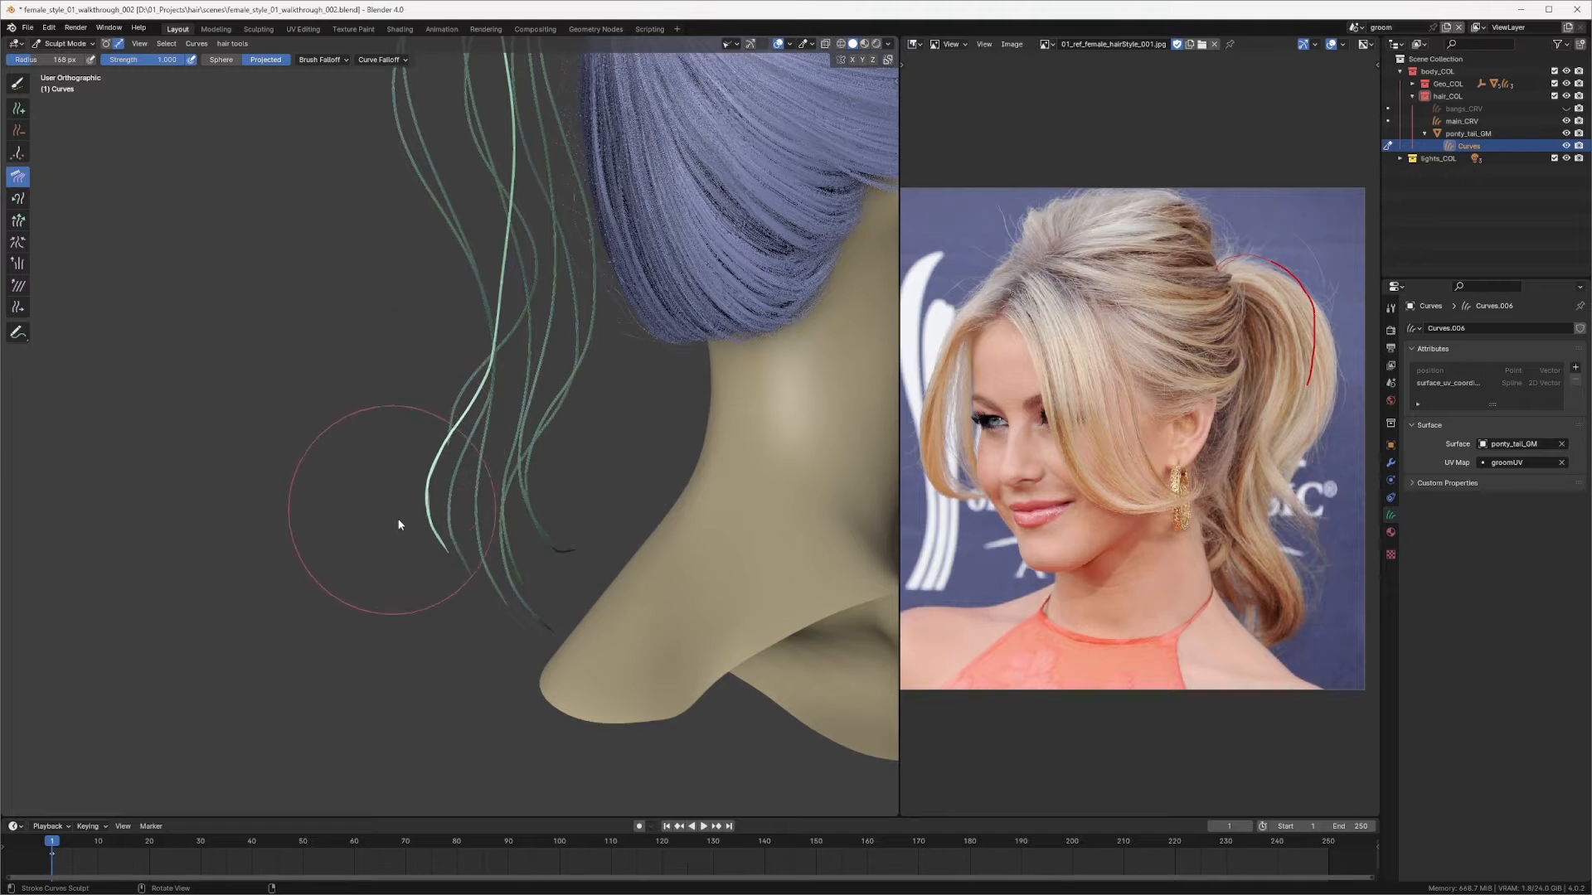
mouse_move(422, 572)
middle_mouse_down()
mouse_move(611, 556)
mouse_move(618, 498)
mouse_move(472, 472)
mouse_move(456, 572)
mouse_move(460, 490)
middle_mouse_up()
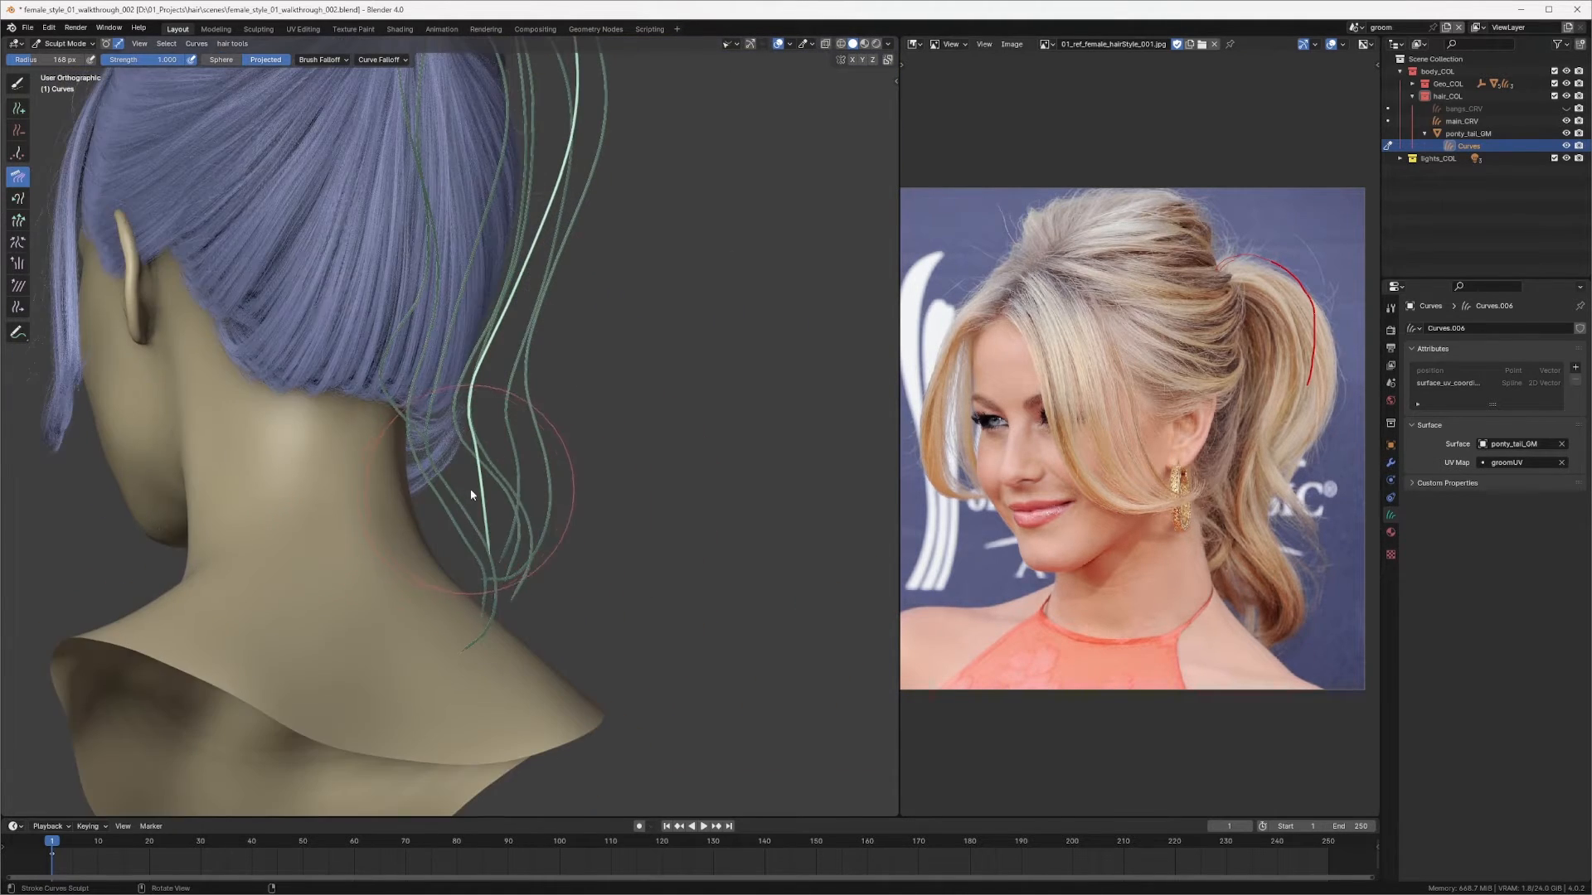
key("f")
left_click(424, 480)
left_click_drag(438, 486, 465, 485)
middle_click_drag(479, 536, 401, 455)
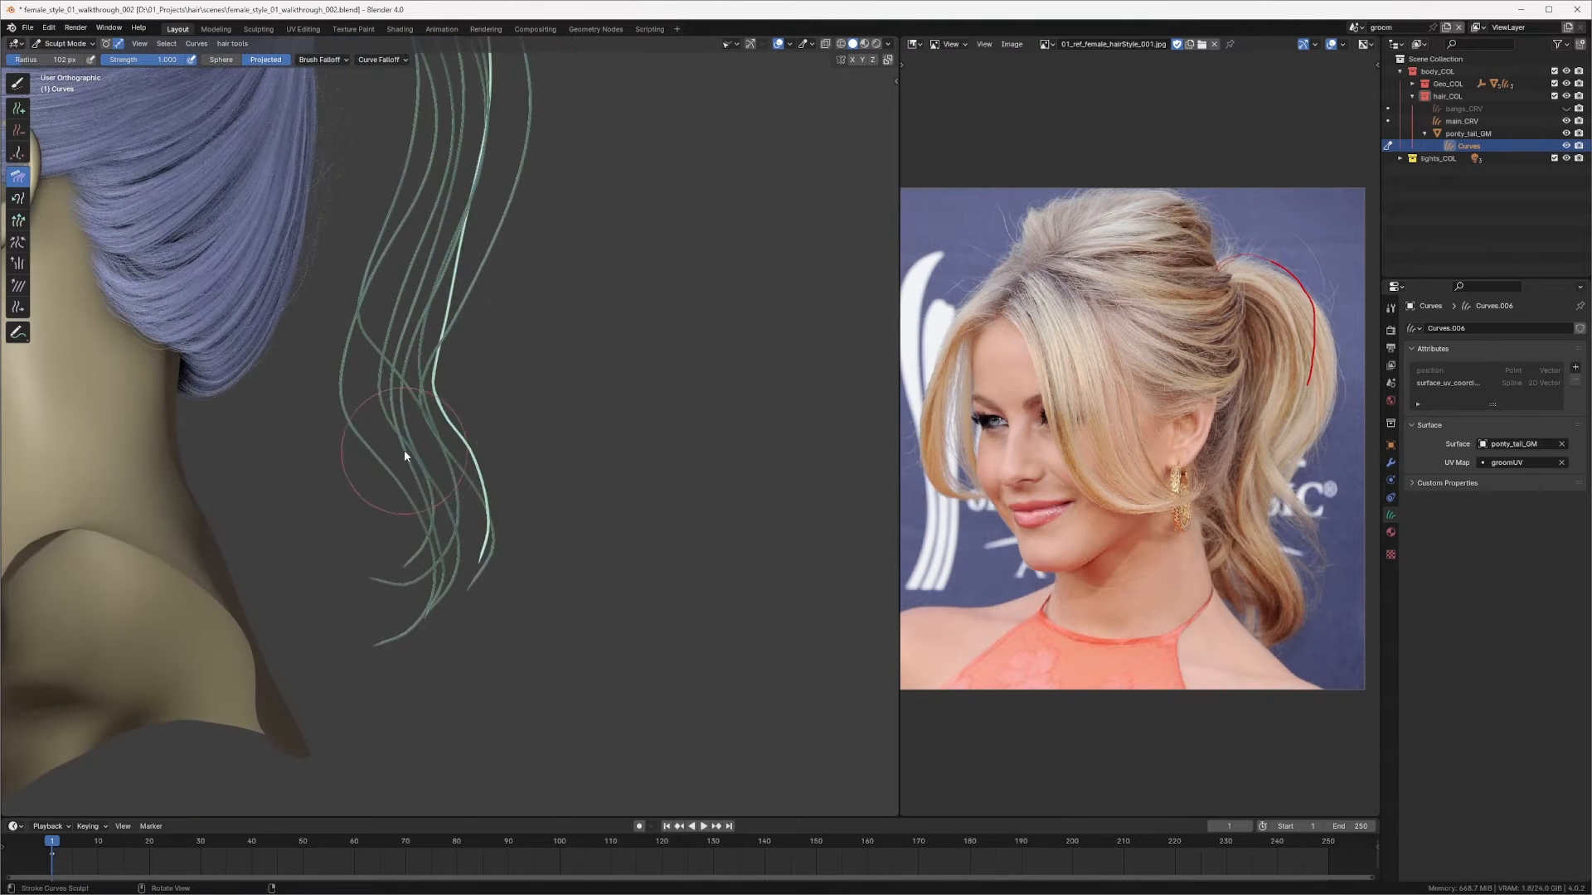
Step: Switch to the Snake Hook brush and pull the newest curve's tip downward
key("q")
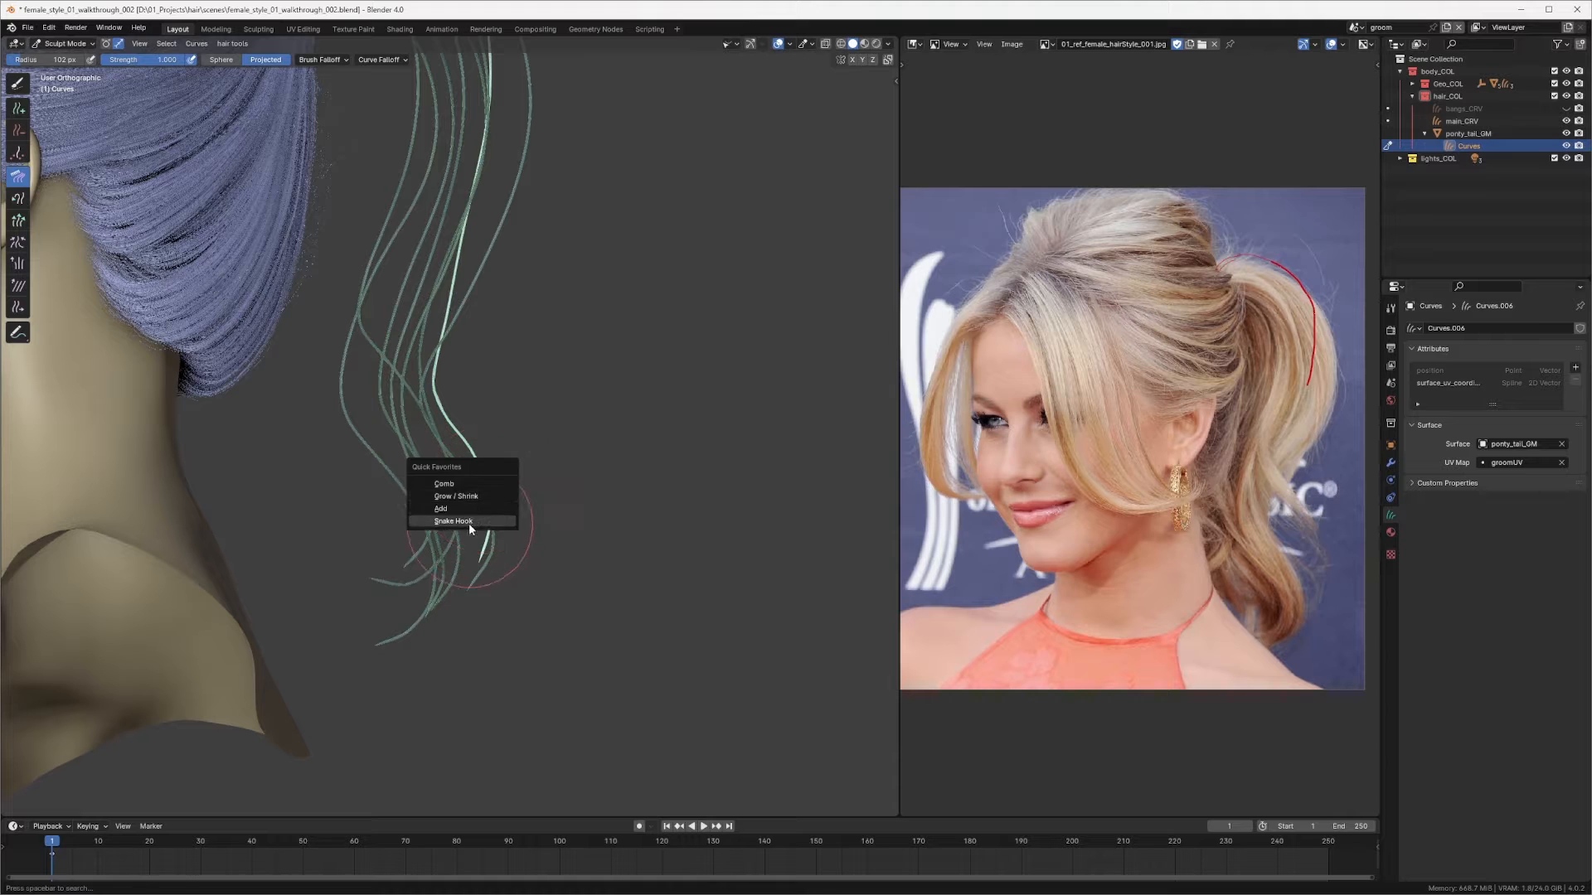
left_click(469, 524)
left_click_drag(486, 551, 466, 583)
Step: Return to the Comb brush and comb the newest curve's lower strands sideways from the back view
key("q")
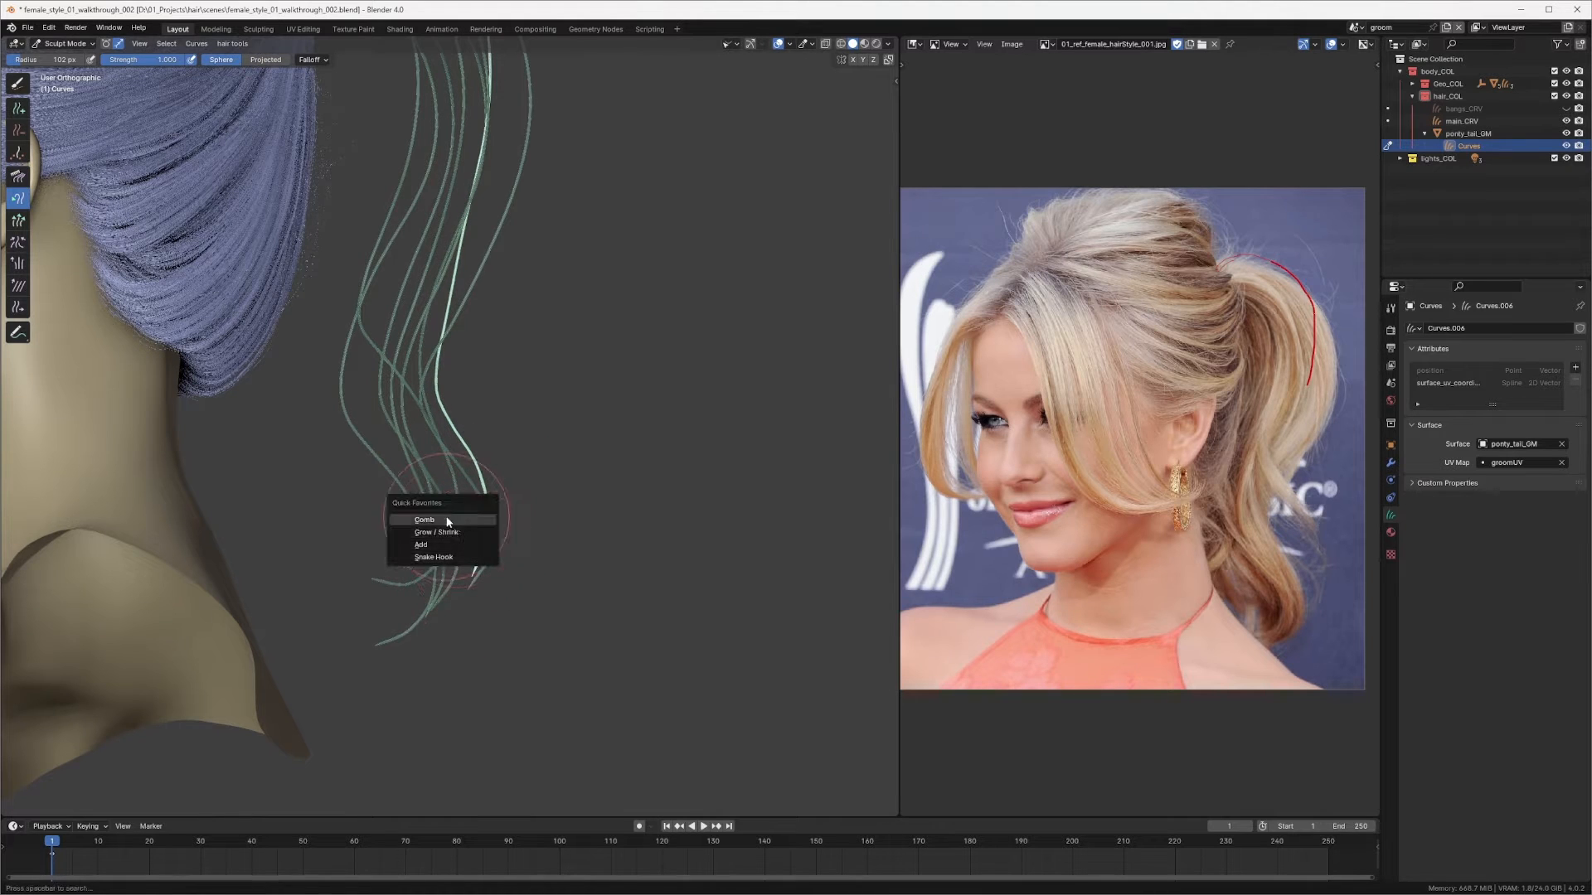
left_click(448, 515)
mouse_move(473, 522)
middle_mouse_down()
mouse_move(378, 503)
mouse_move(348, 516)
middle_mouse_up()
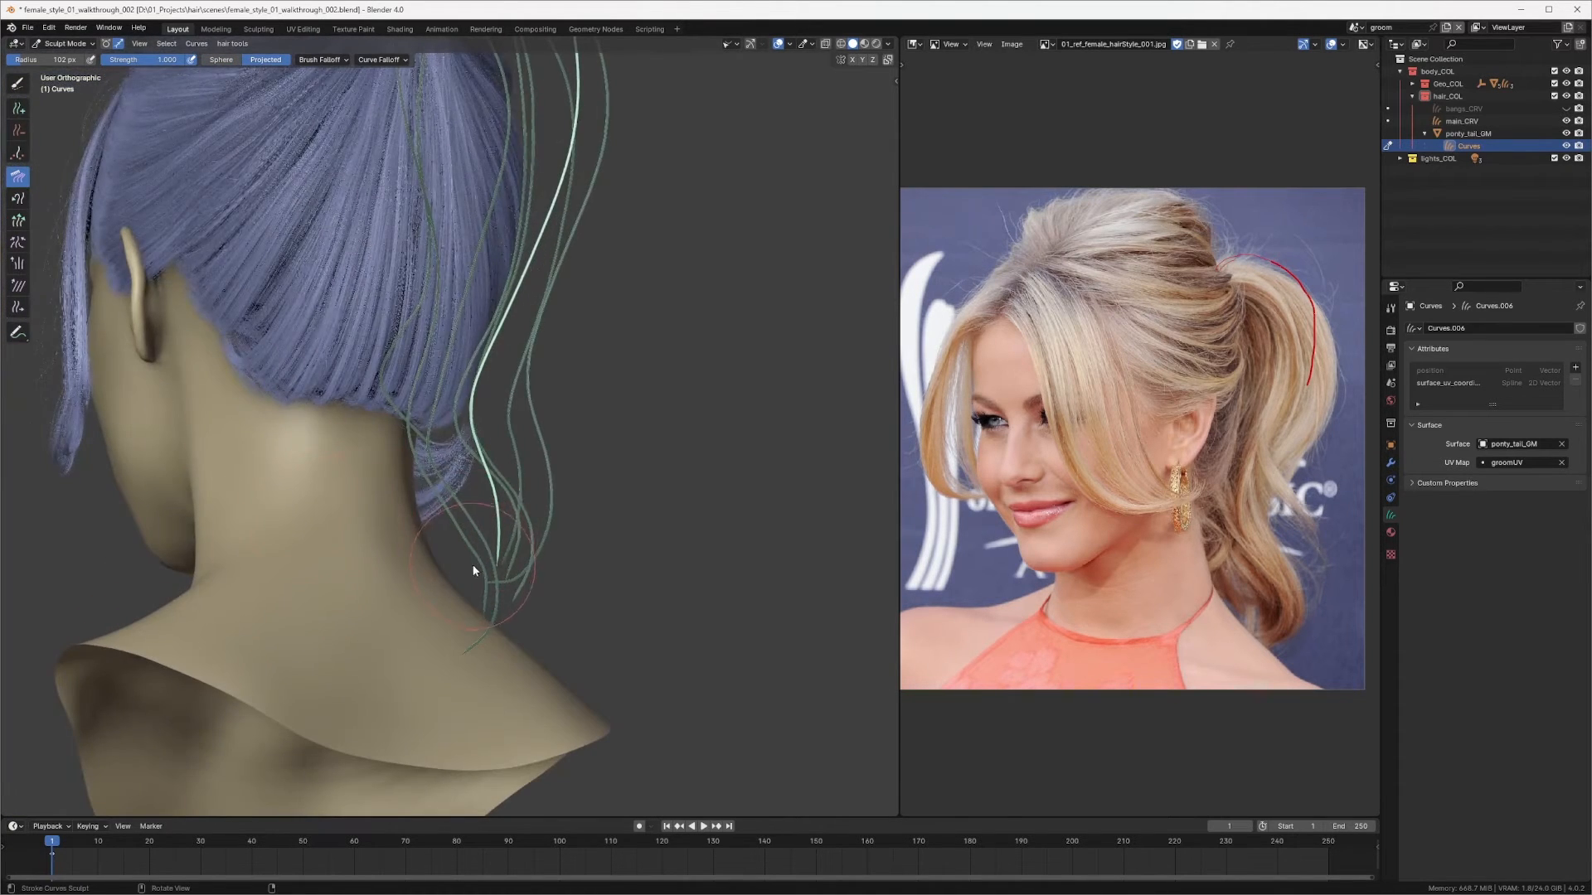
middle_click_drag(472, 568, 331, 565)
key("f")
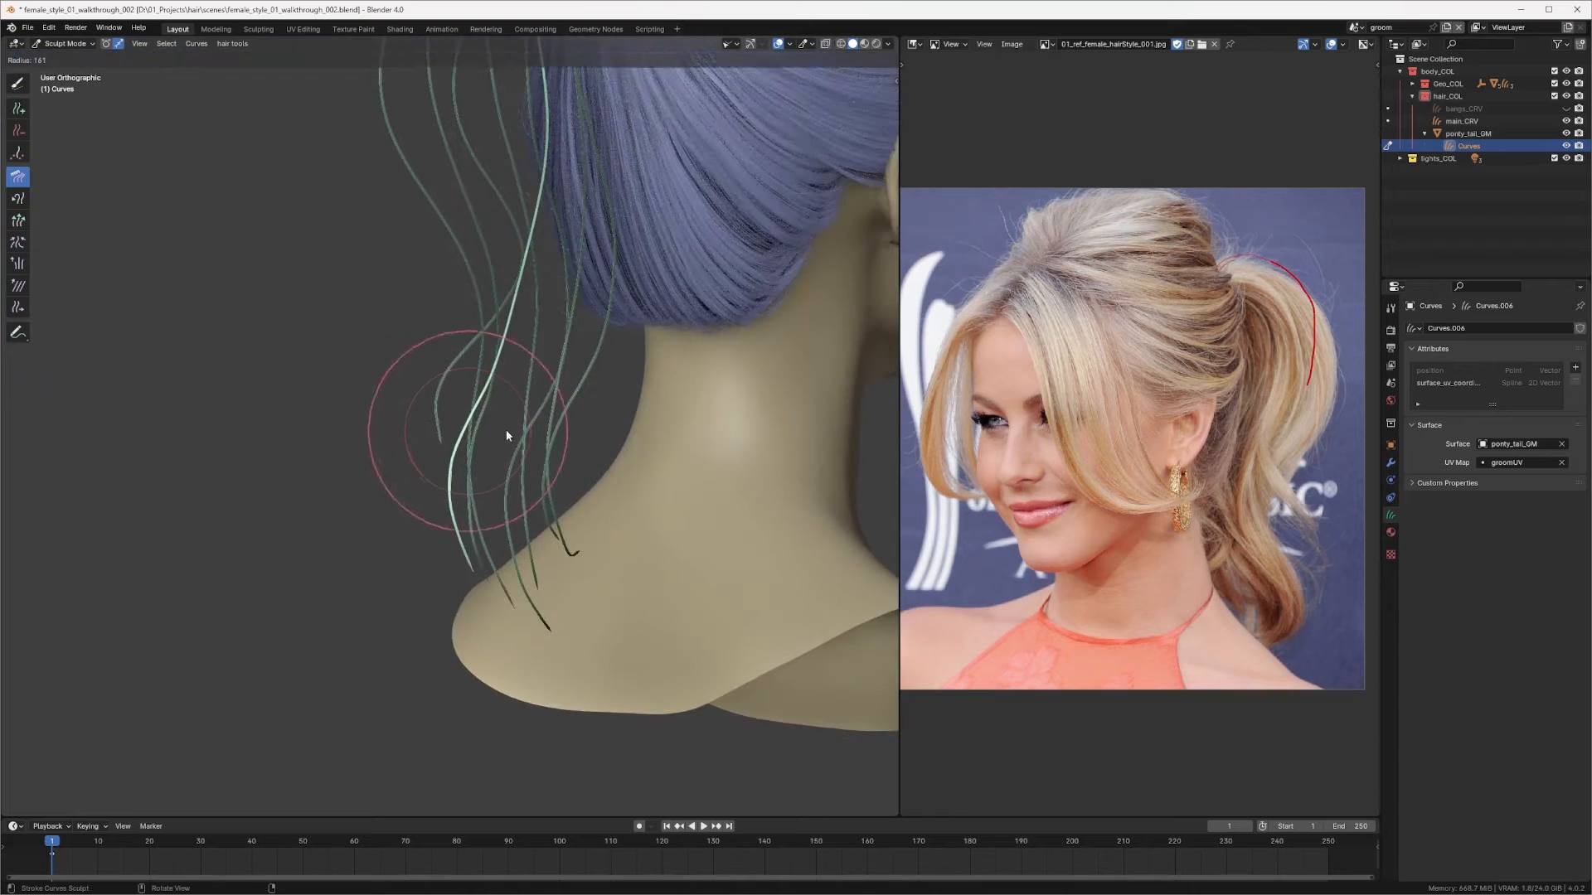
left_click(506, 429)
mouse_move(506, 430)
middle_mouse_down()
mouse_move(425, 436)
mouse_move(594, 365)
mouse_move(673, 386)
mouse_move(572, 305)
mouse_move(514, 299)
middle_mouse_up()
Step: Enlarge the Comb brush to about 195 px and comb the ponytail strands over the neck
key("f")
left_click(601, 378)
key("f")
left_click(504, 211)
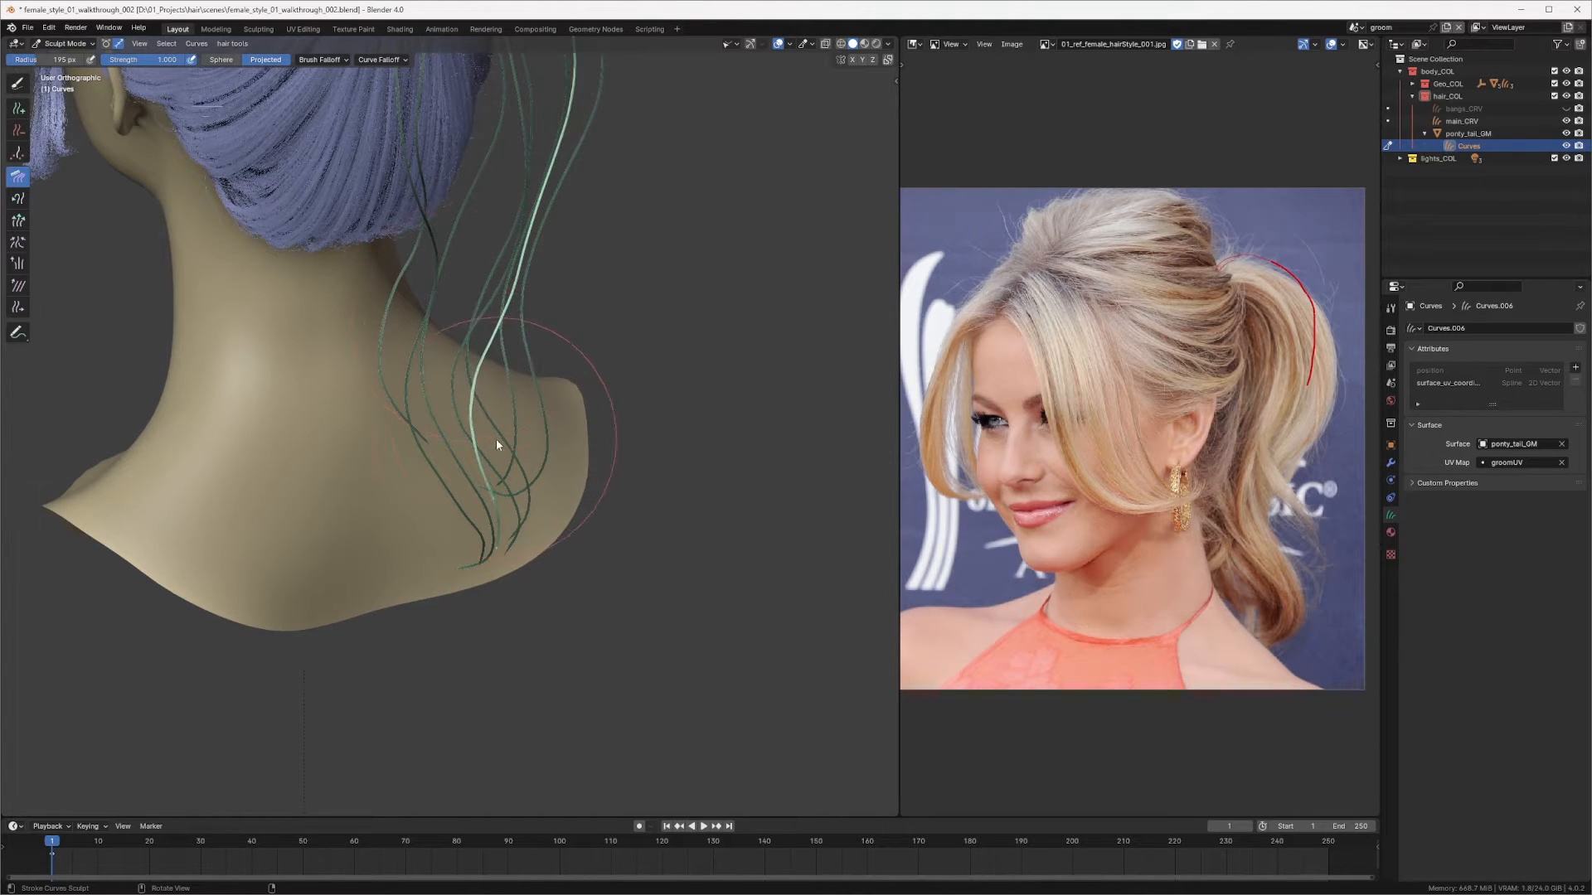
middle_click_drag(465, 423, 292, 406)
mouse_move(456, 461)
left_mouse_down()
mouse_move(426, 466)
mouse_move(424, 421)
left_mouse_up()
middle_click_drag(452, 395, 348, 429)
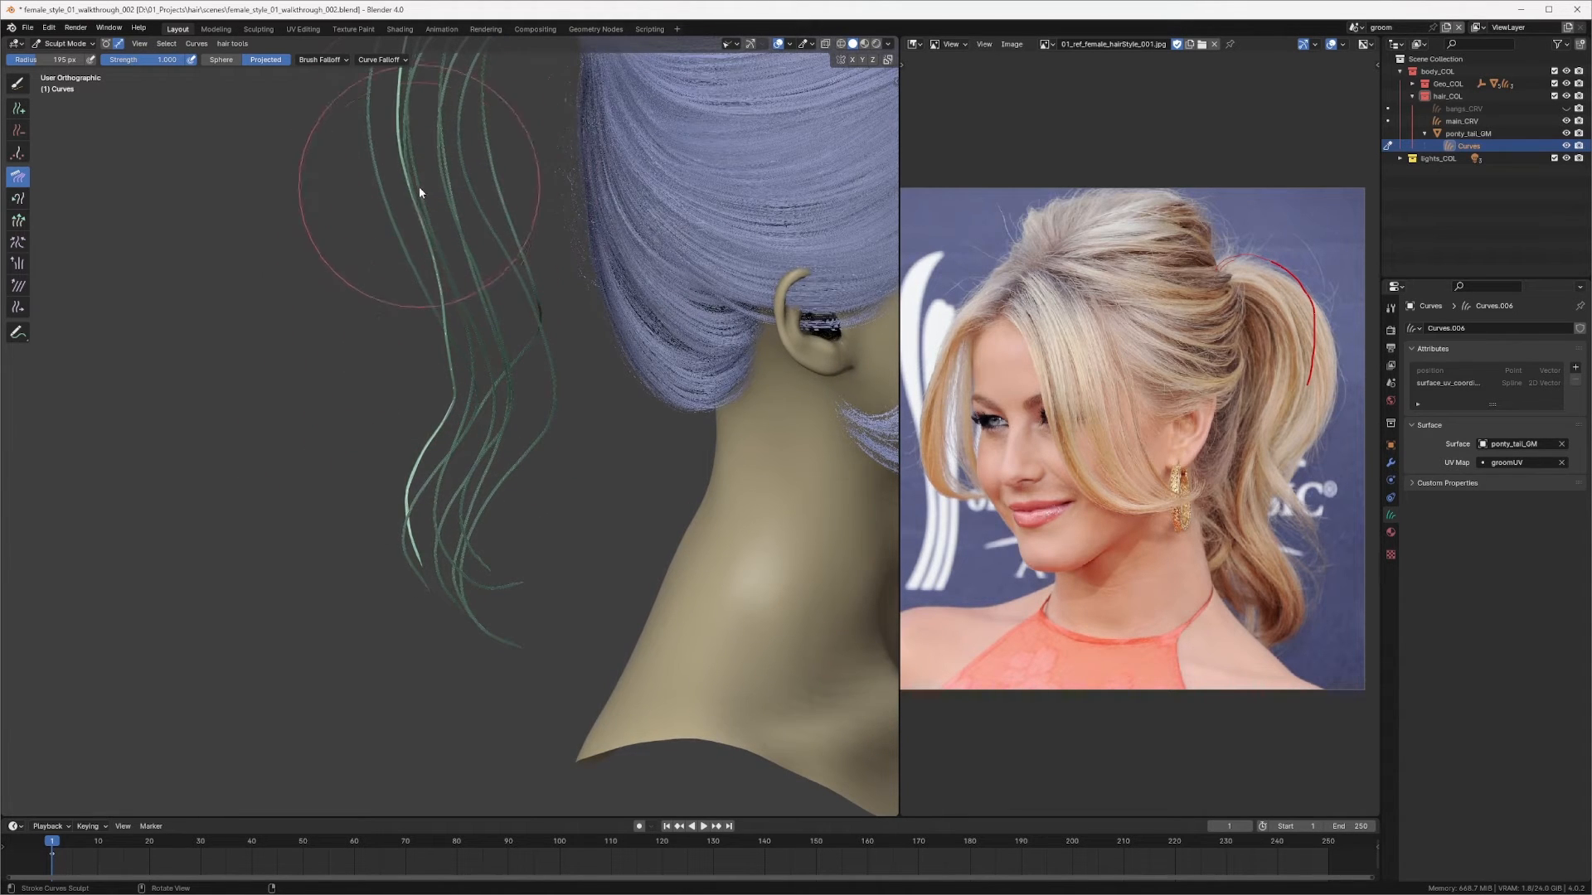
Step: Set the Comb radius to about 152 px and comb the ponytail curve ends from the side view
key("f")
left_click(394, 319)
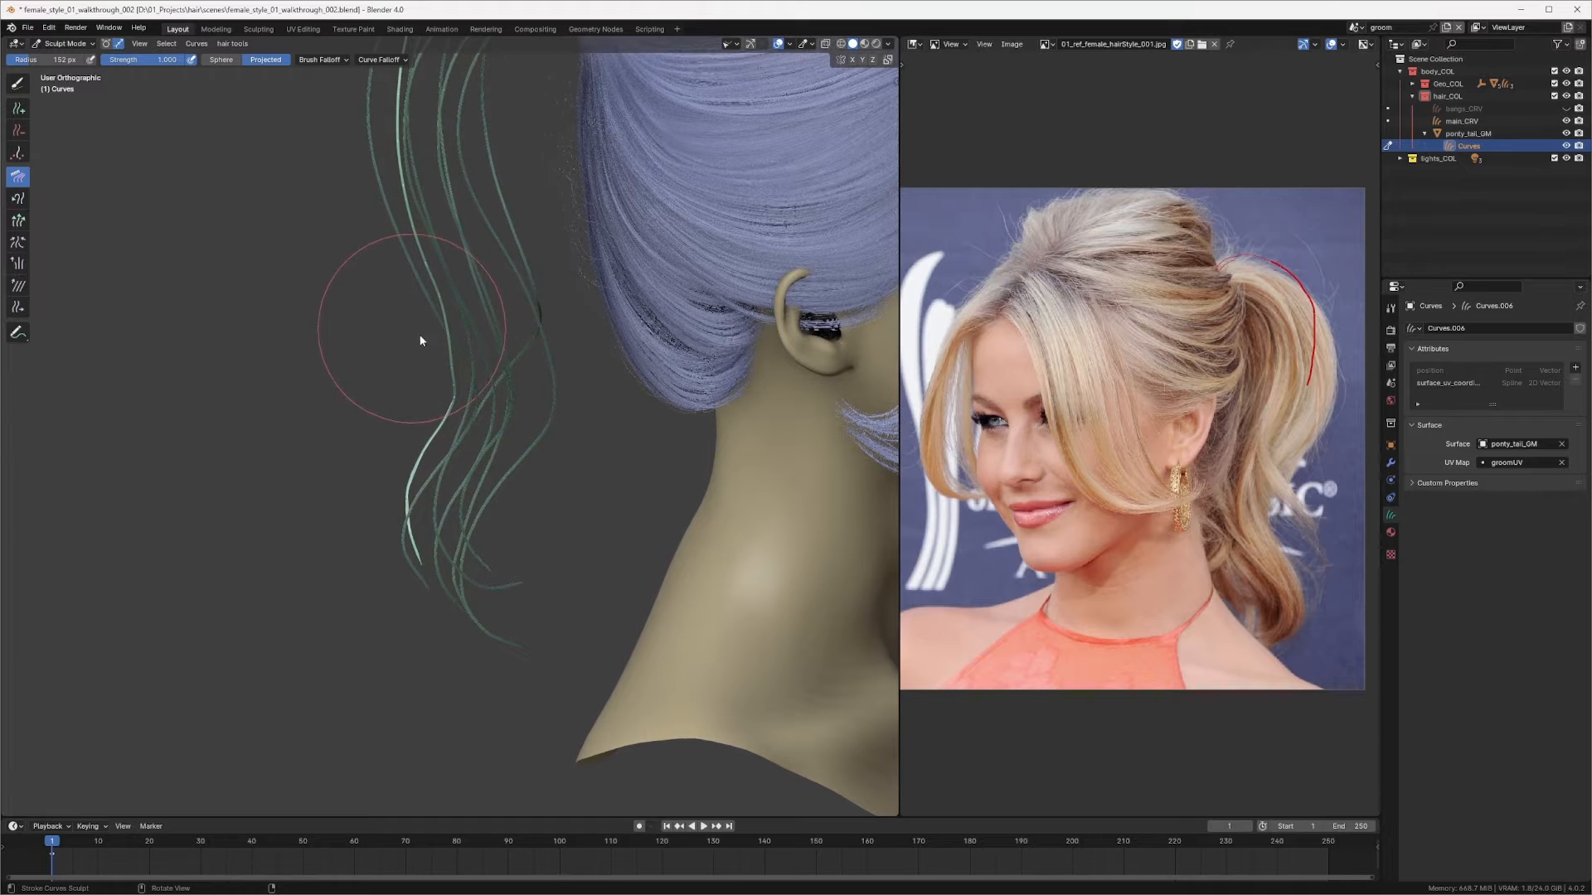
mouse_move(484, 455)
left_mouse_down()
mouse_move(428, 460)
mouse_move(460, 406)
left_mouse_up()
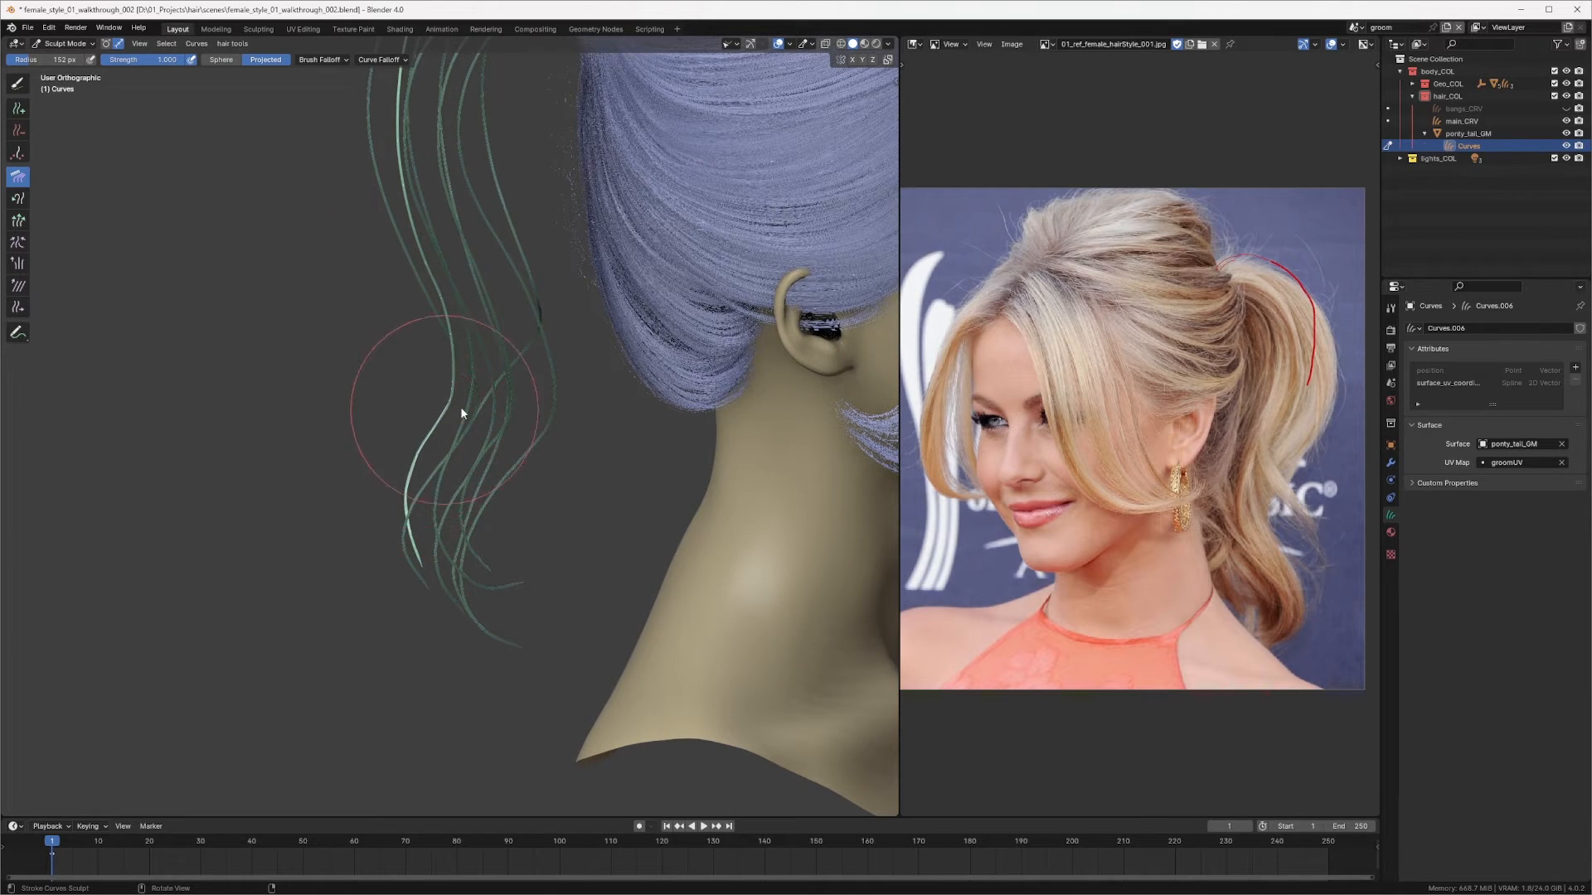
mouse_move(460, 406)
middle_mouse_down()
mouse_move(611, 416)
mouse_move(594, 378)
mouse_move(370, 401)
middle_mouse_up()
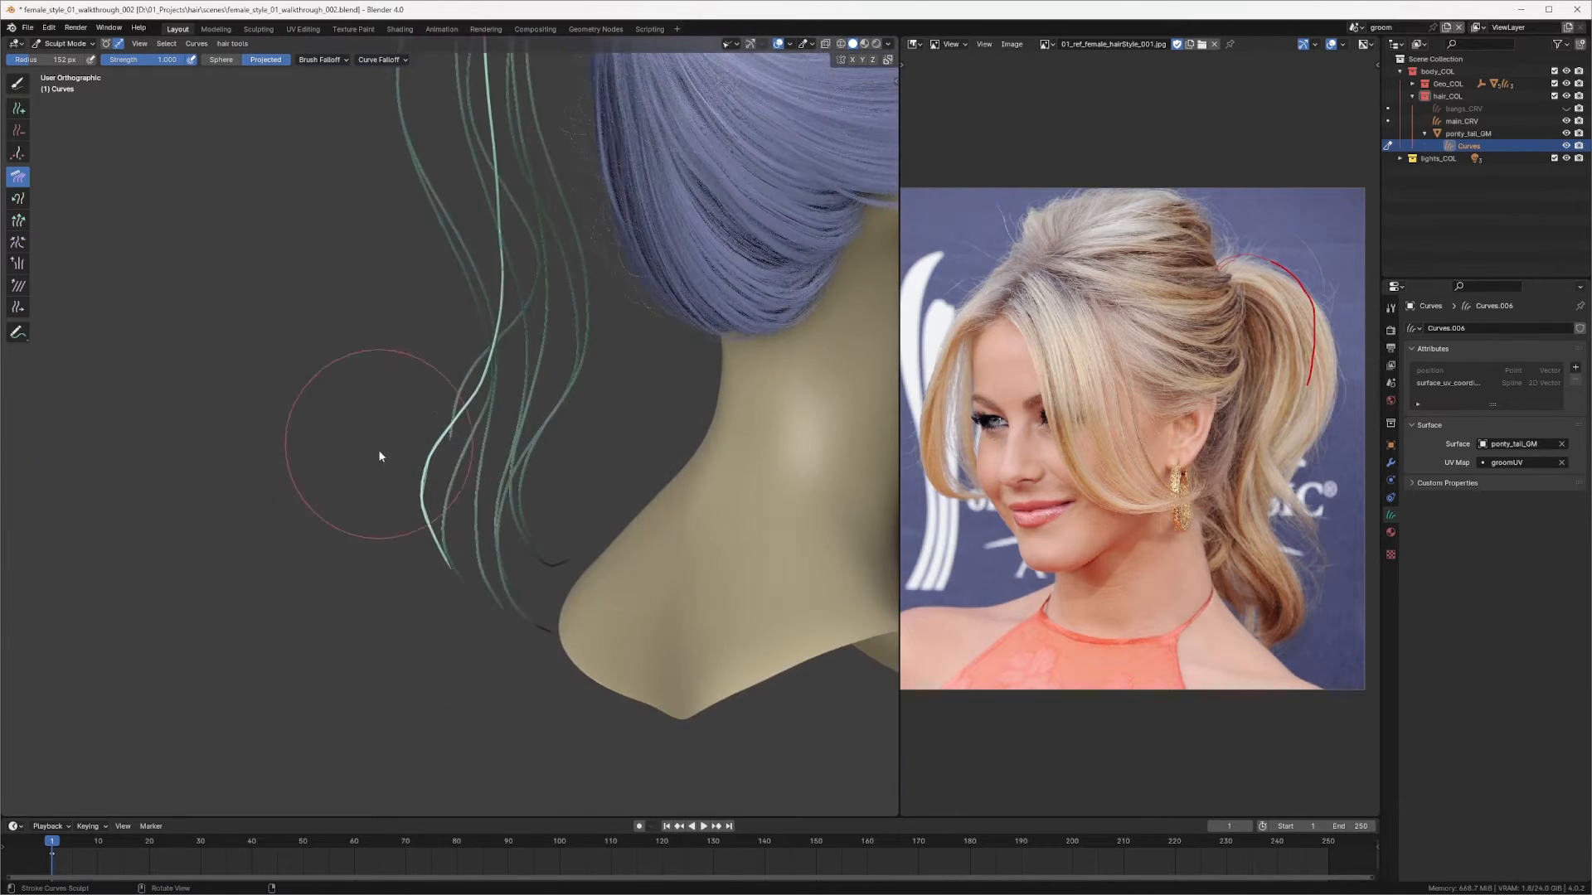
mouse_move(378, 494)
middle_mouse_down()
mouse_move(426, 426)
mouse_move(359, 629)
middle_mouse_up()
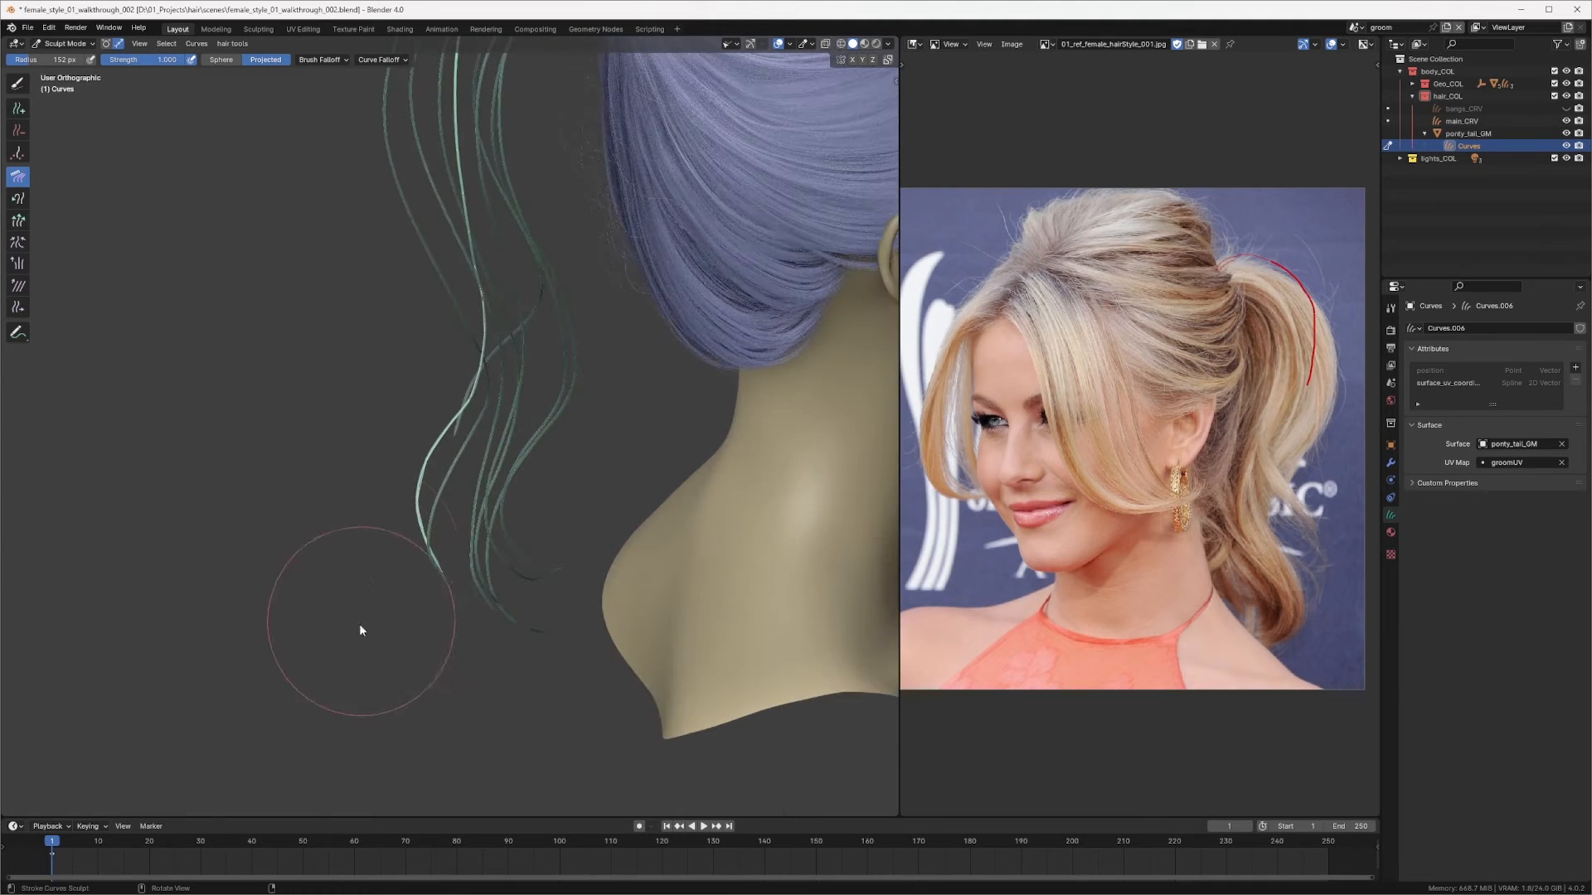
mouse_move(472, 595)
middle_mouse_down()
mouse_move(604, 490)
mouse_move(639, 433)
mouse_move(543, 496)
mouse_move(593, 483)
mouse_move(539, 472)
middle_mouse_up()
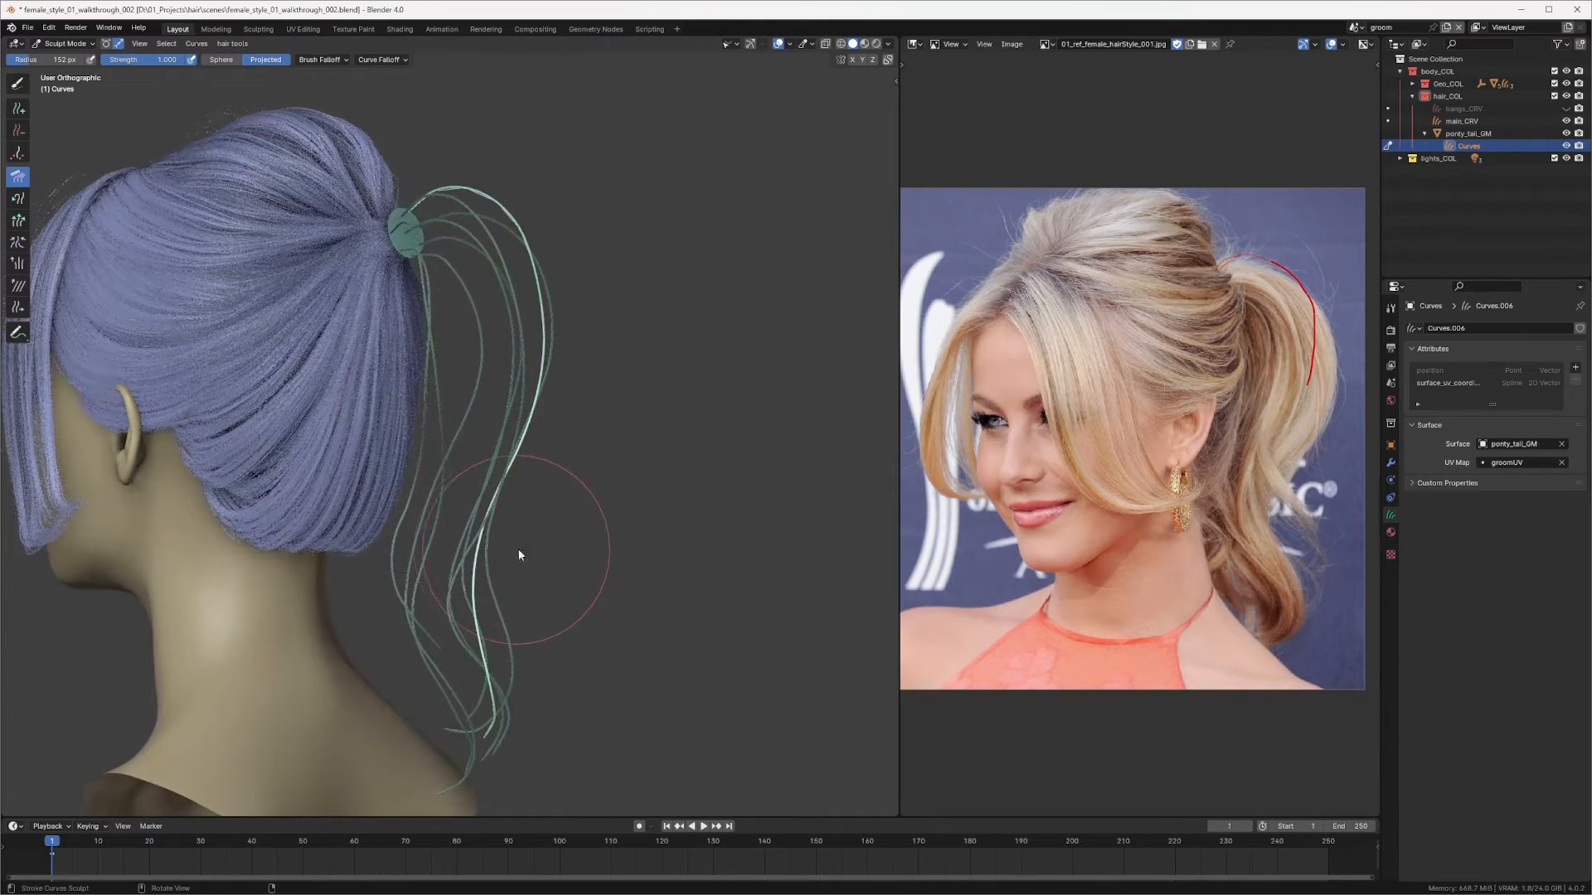
mouse_move(522, 551)
middle_mouse_down()
mouse_move(605, 465)
mouse_move(603, 444)
middle_mouse_up()
Step: Switch to the Add brush and add a new curve on the ponytail ring
key("q")
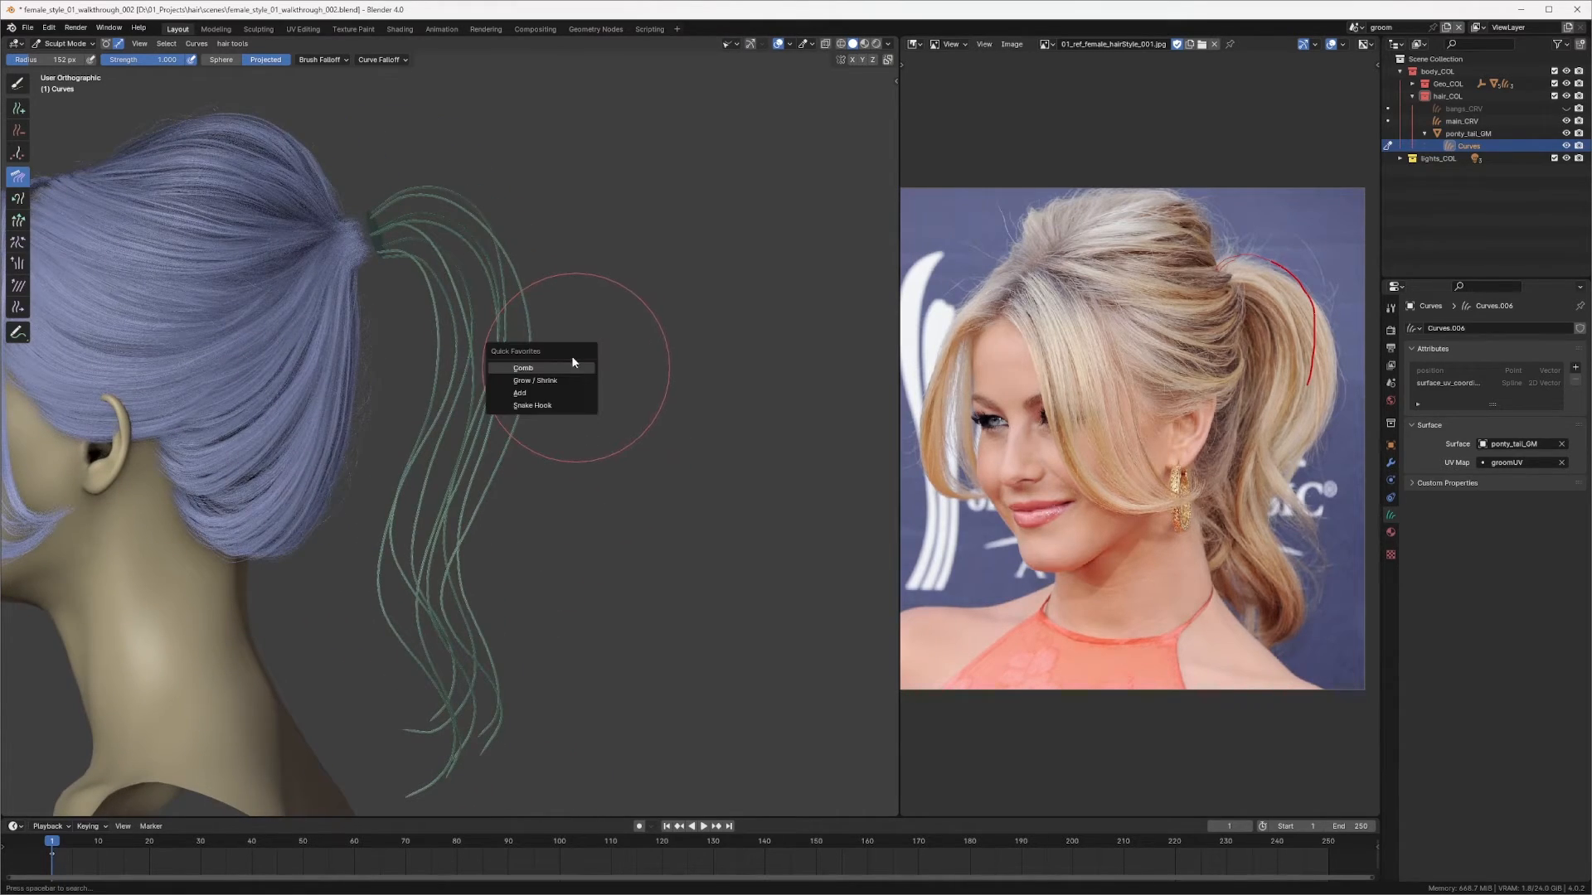
left_click(519, 393)
middle_click_drag(519, 393, 434, 385)
scroll(381, 480, "up", 5)
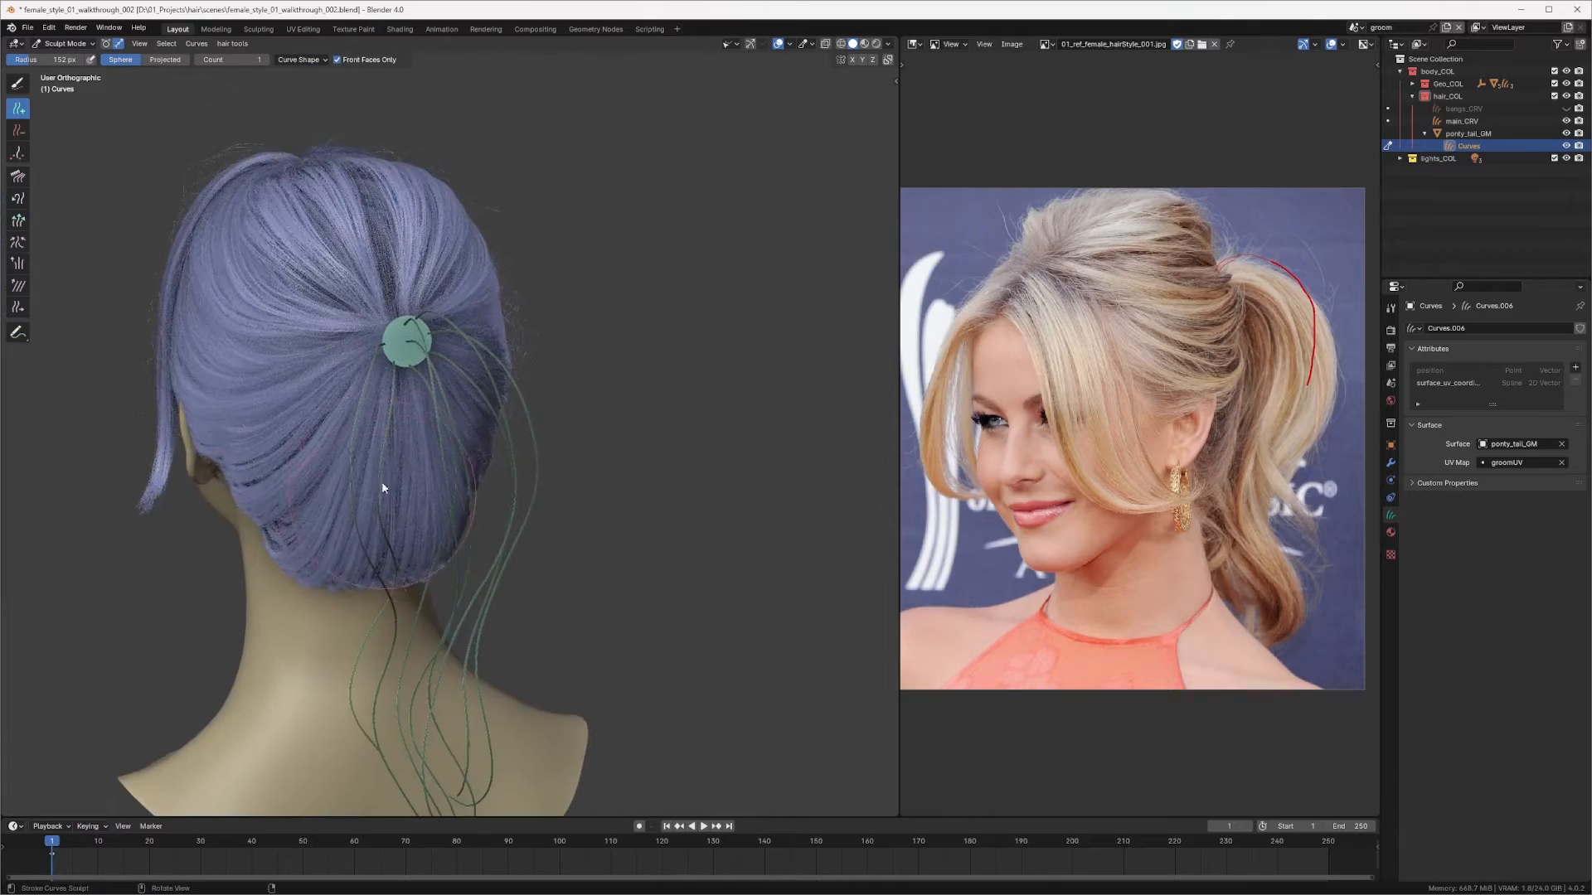
middle_click_drag(349, 209, 440, 333, "shift")
scroll(422, 336, "up", 1)
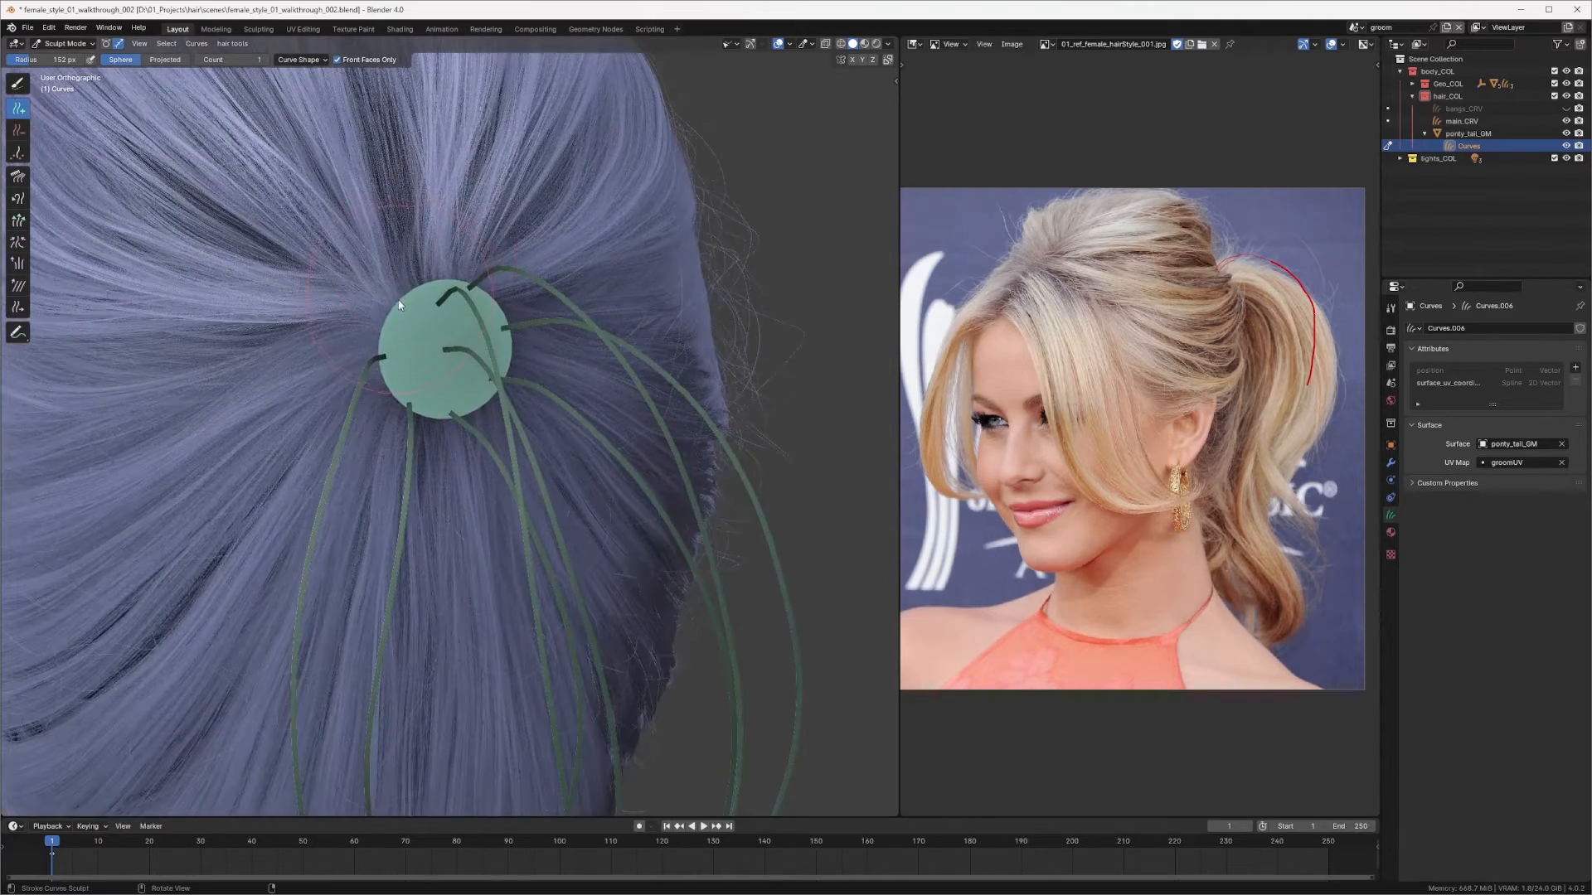
scroll(399, 307, "down", 5)
mouse_move(420, 448)
middle_mouse_down()
mouse_move(532, 405)
mouse_move(589, 322)
mouse_move(541, 349)
middle_mouse_up()
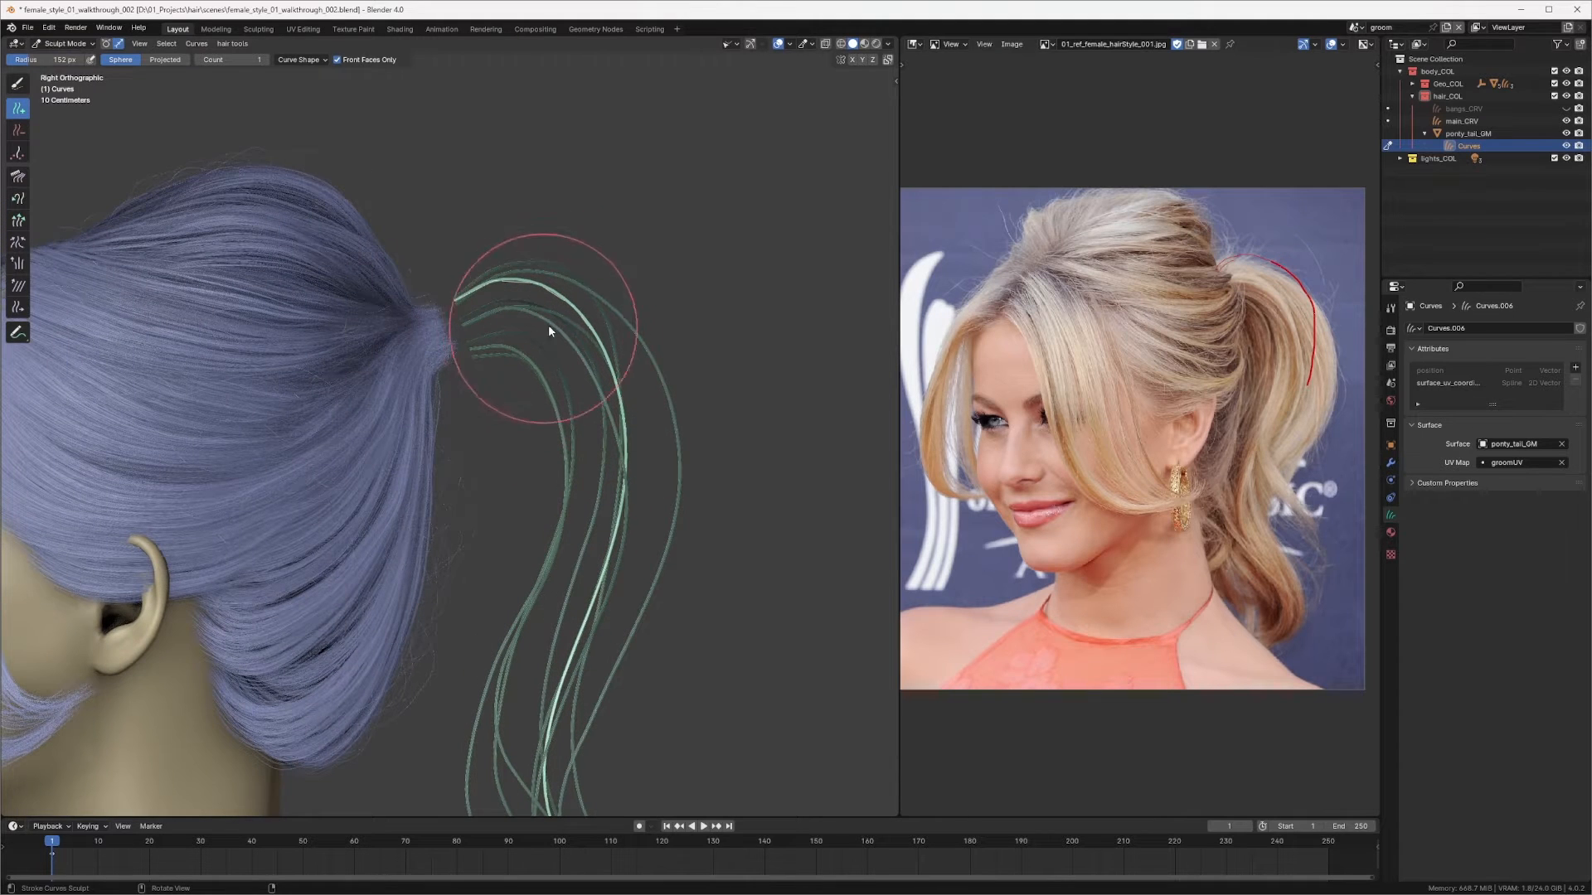
Step: Return to the Comb brush at about 234 px and comb the new curve down from the ponytail ring
key("f")
left_click(587, 324)
key("q")
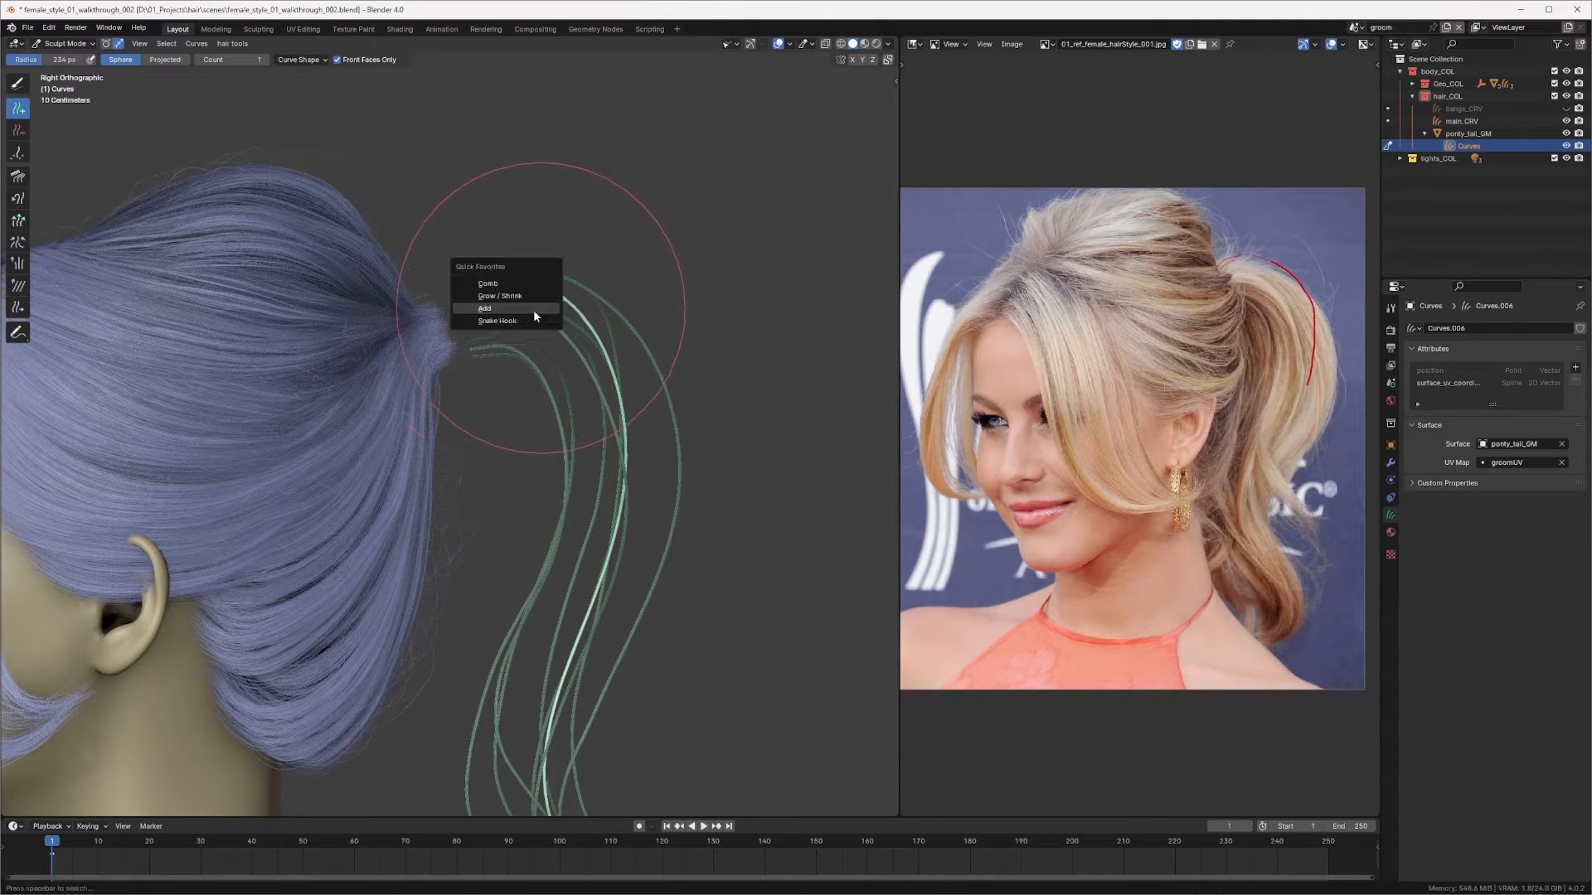
left_click(520, 289)
mouse_move(536, 312)
left_mouse_down()
mouse_move(524, 301)
mouse_move(584, 267)
mouse_move(604, 319)
left_mouse_up()
middle_click_drag(603, 323, 444, 298)
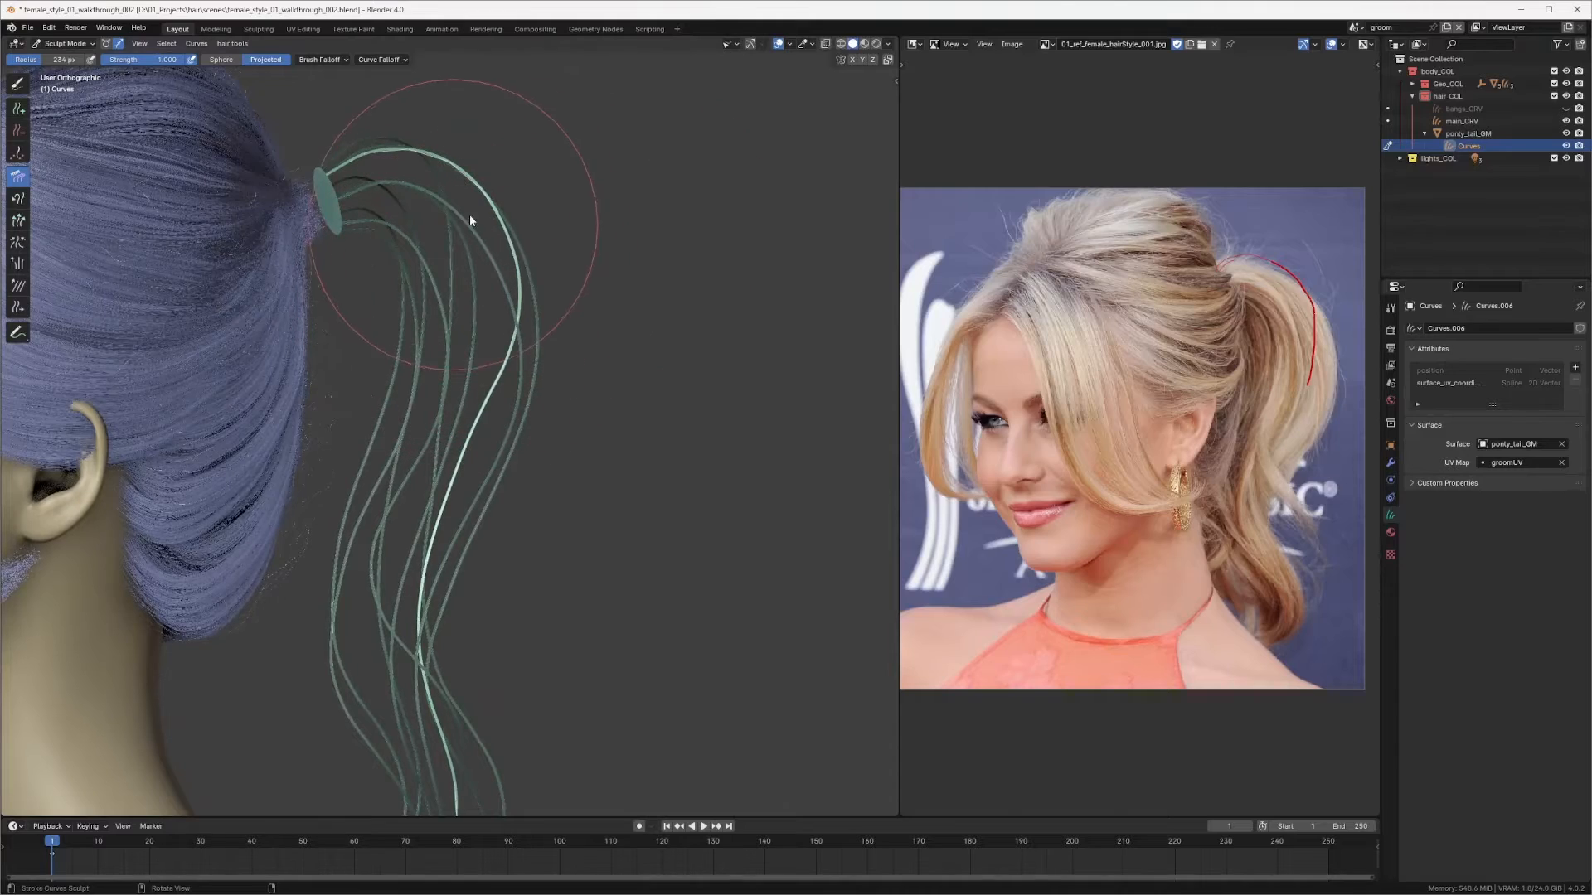
mouse_move(469, 214)
middle_mouse_down()
mouse_move(538, 266)
mouse_move(570, 254)
middle_mouse_up()
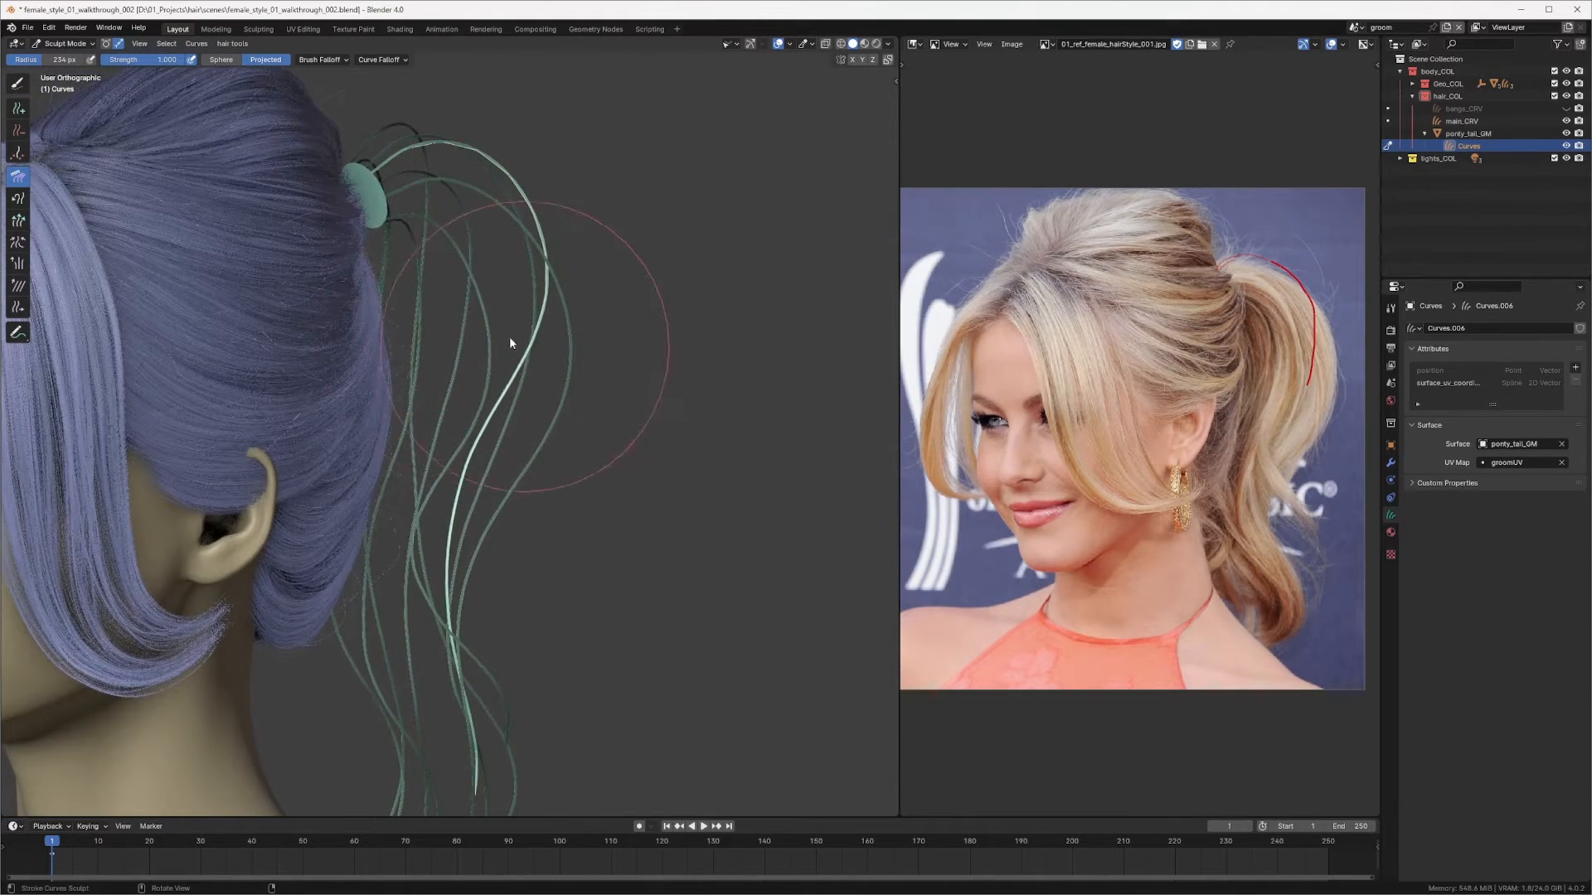
left_click_drag(512, 352, 549, 382)
mouse_move(480, 443)
left_mouse_down()
mouse_move(505, 465)
mouse_move(502, 512)
left_mouse_up()
mouse_move(502, 512)
middle_mouse_down()
mouse_move(377, 433)
mouse_move(245, 451)
mouse_move(462, 330)
middle_mouse_up()
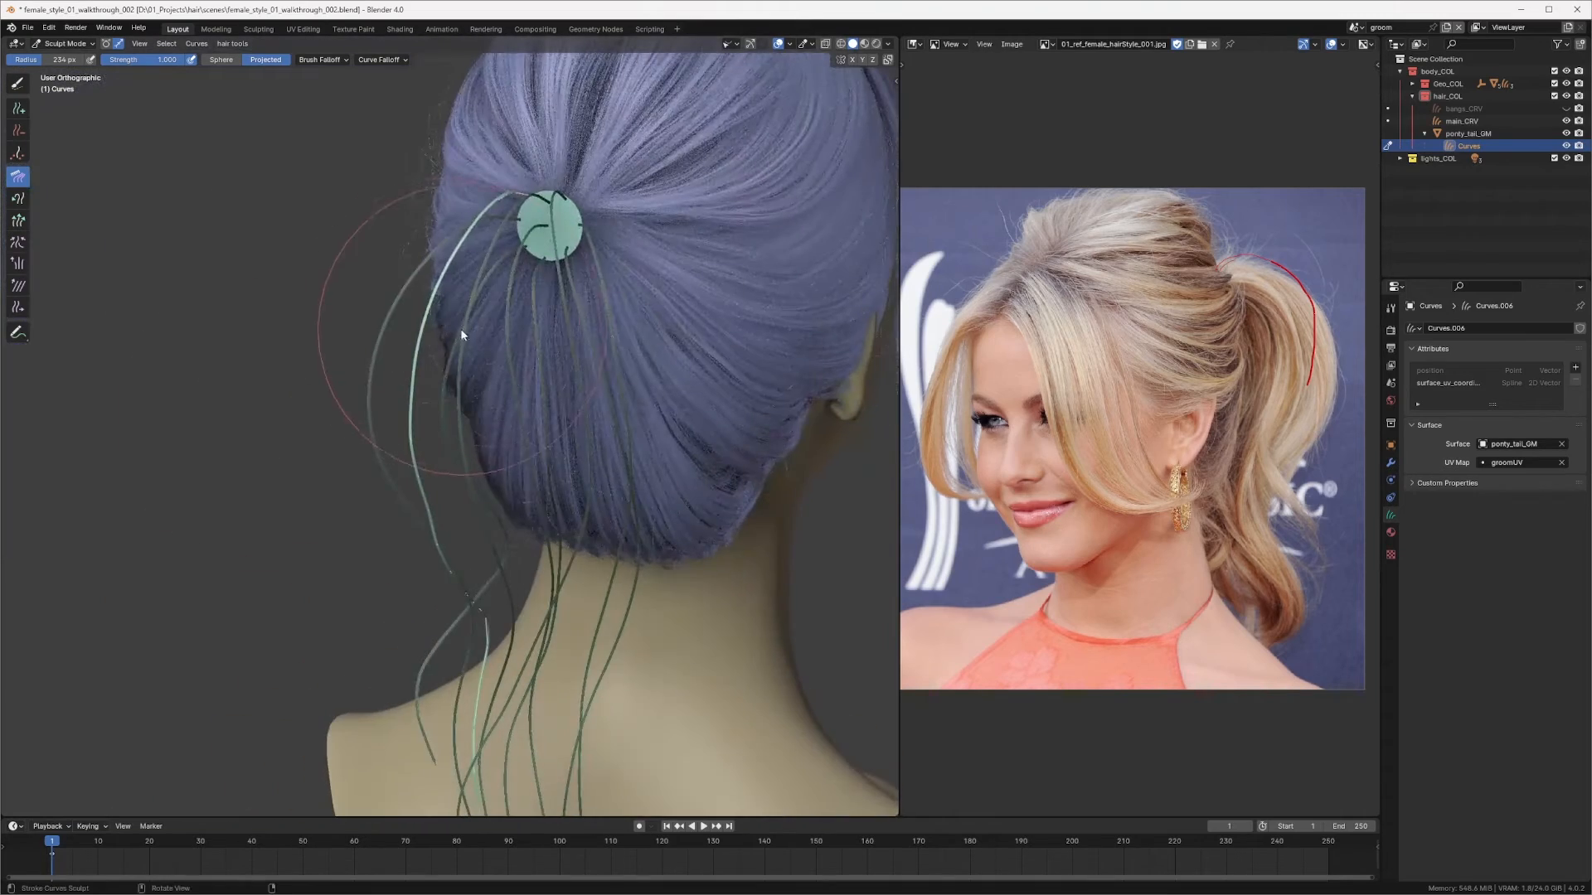
Step: Comb the new curve's upper section around the ring from the back view
middle_click_drag(431, 384, 449, 233, "shift")
middle_click_drag(483, 320, 460, 264)
mouse_move(525, 505)
middle_mouse_down()
mouse_move(569, 327)
mouse_move(735, 341)
mouse_move(655, 365)
middle_mouse_up()
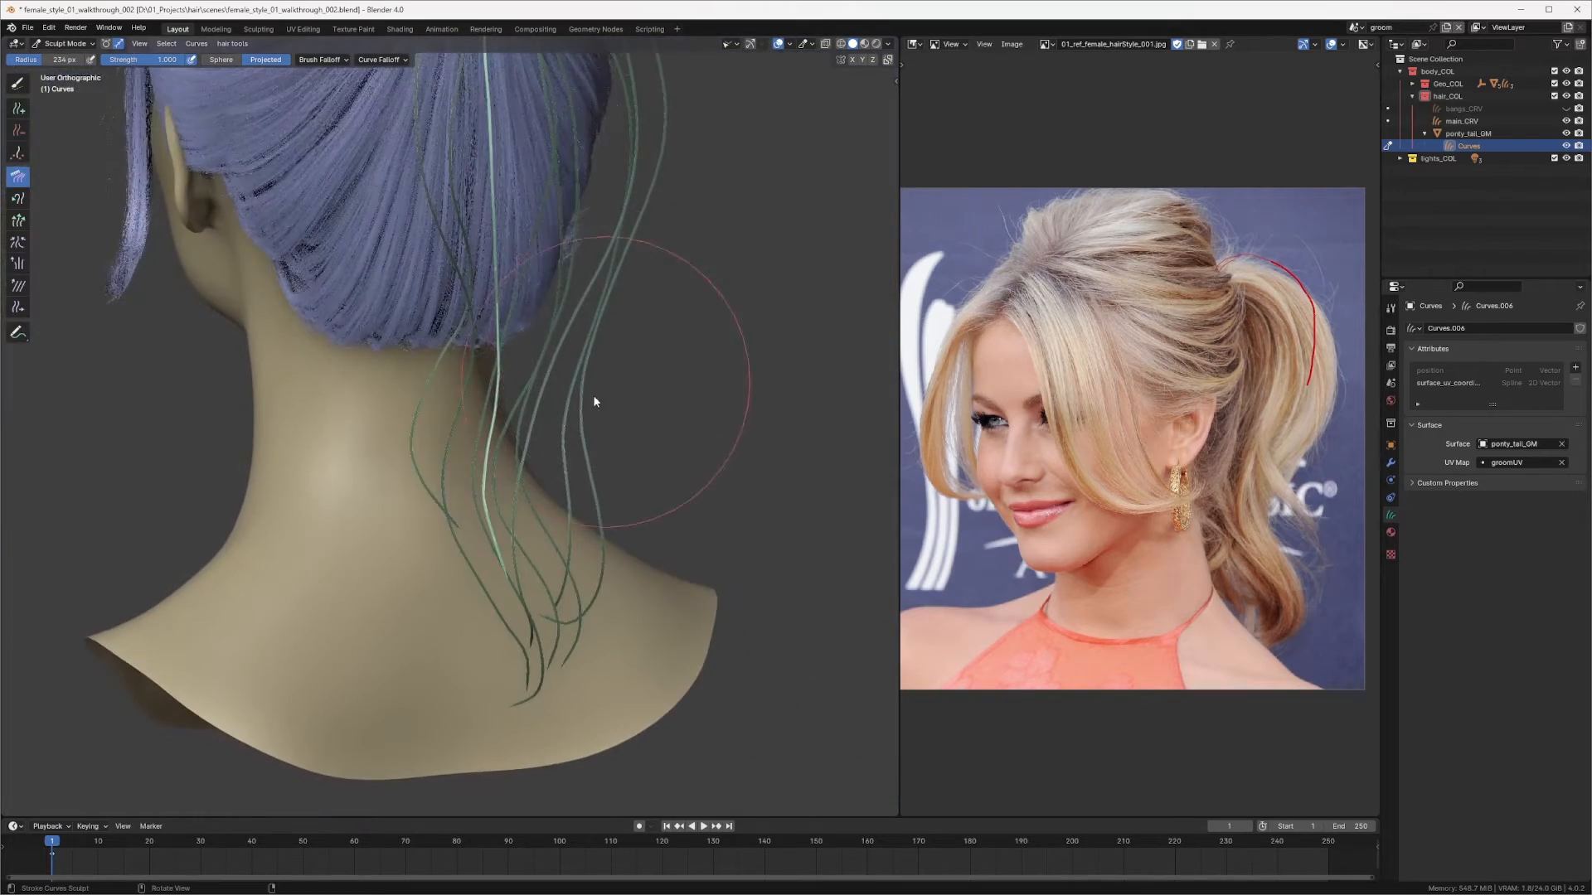
middle_click_drag(508, 454, 401, 519)
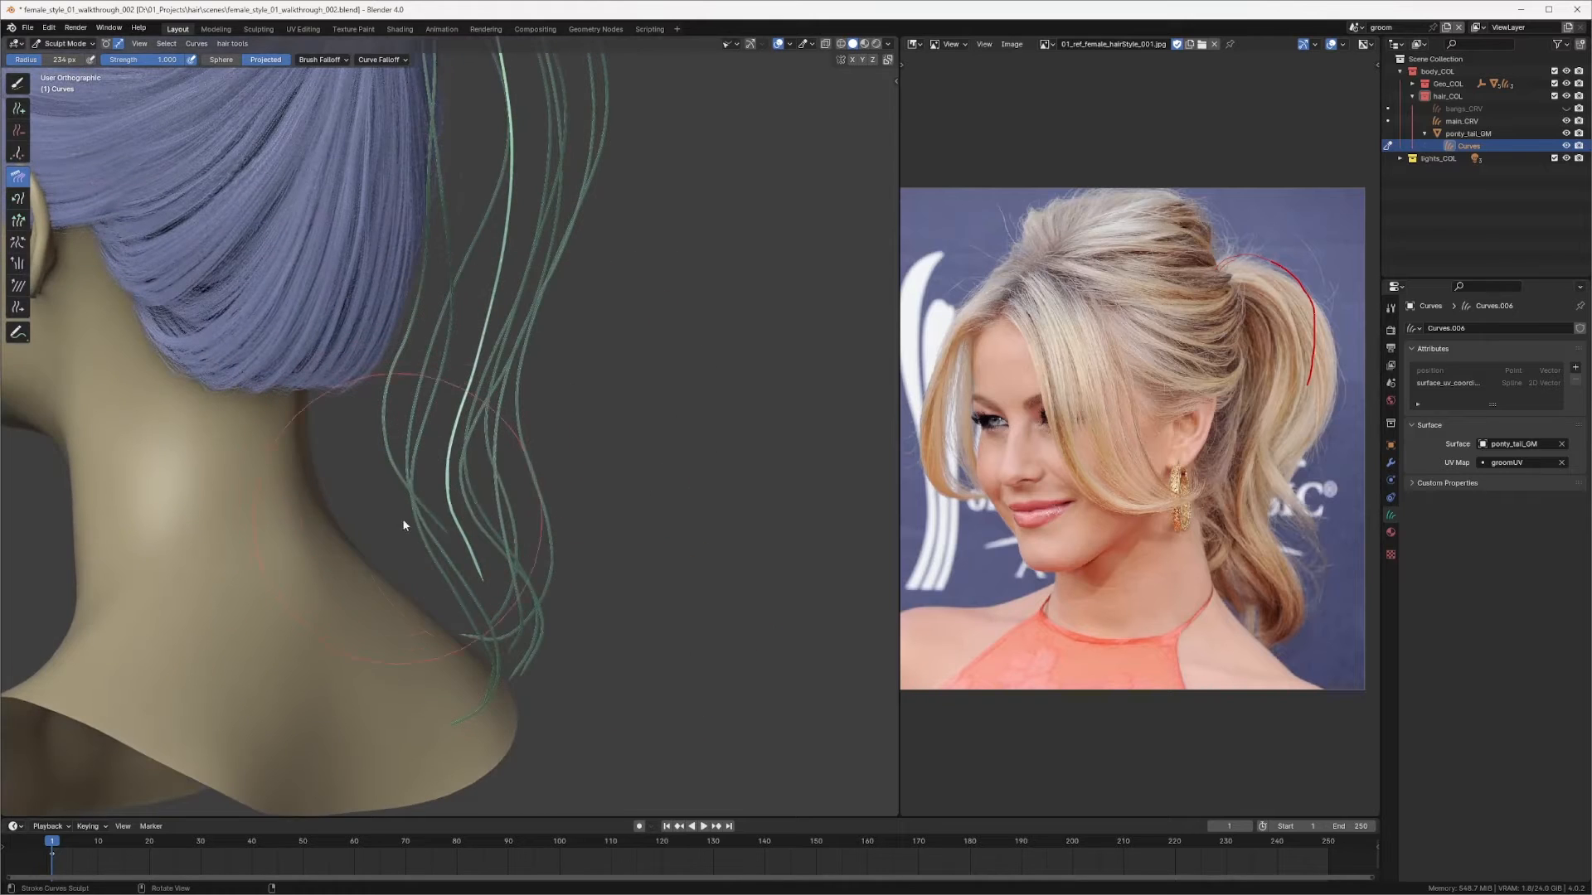
Step: Switch to the Snake Hook brush and pull the new curve's tip down along the ponytail
key("q")
left_click(439, 517)
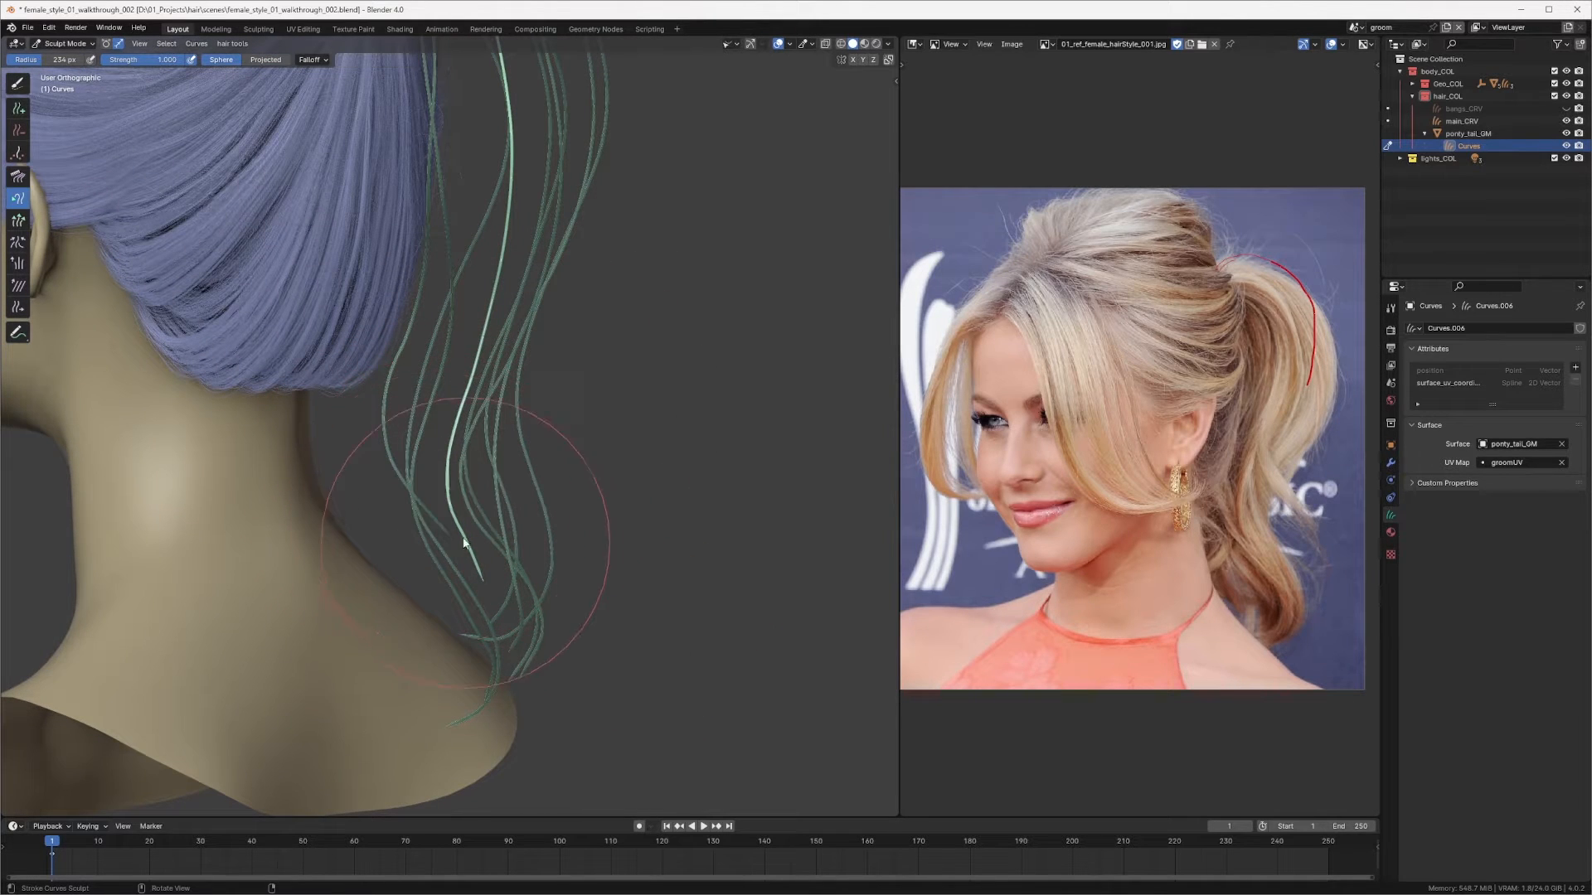
mouse_move(512, 619)
left_mouse_down()
mouse_move(505, 598)
mouse_move(520, 672)
mouse_move(532, 640)
left_mouse_up()
mouse_move(532, 640)
middle_mouse_down()
mouse_move(582, 345)
mouse_move(615, 395)
mouse_move(575, 450)
middle_mouse_up()
key("f")
left_click(628, 394)
mouse_move(574, 453)
left_mouse_down()
mouse_move(558, 548)
mouse_move(491, 595)
left_mouse_up()
Step: Return to the Comb brush and comb the new curve's middle section
key("q")
left_click(505, 484)
left_click_drag(507, 515, 529, 513)
mouse_move(546, 353)
middle_mouse_down()
mouse_move(413, 398)
mouse_move(595, 345)
middle_mouse_up()
left_click_drag(517, 257, 509, 407, "shift")
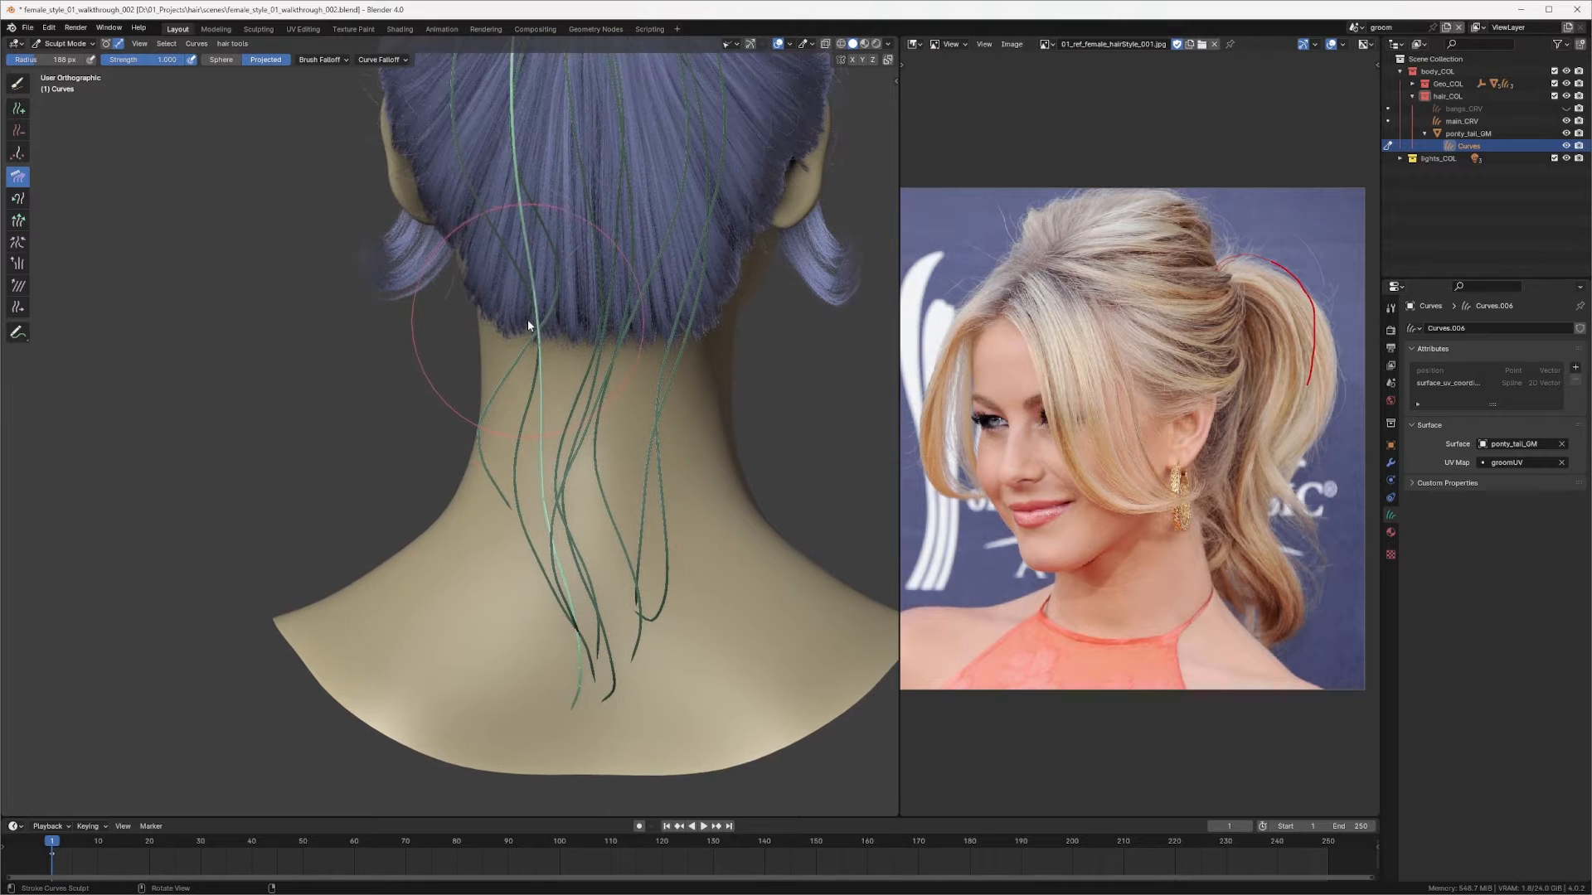
Step: Set the Comb radius to about 173 px and comb the ponytail curve ends from the side and back views
key("f")
left_click(537, 296)
left_click_drag(527, 287, 528, 292)
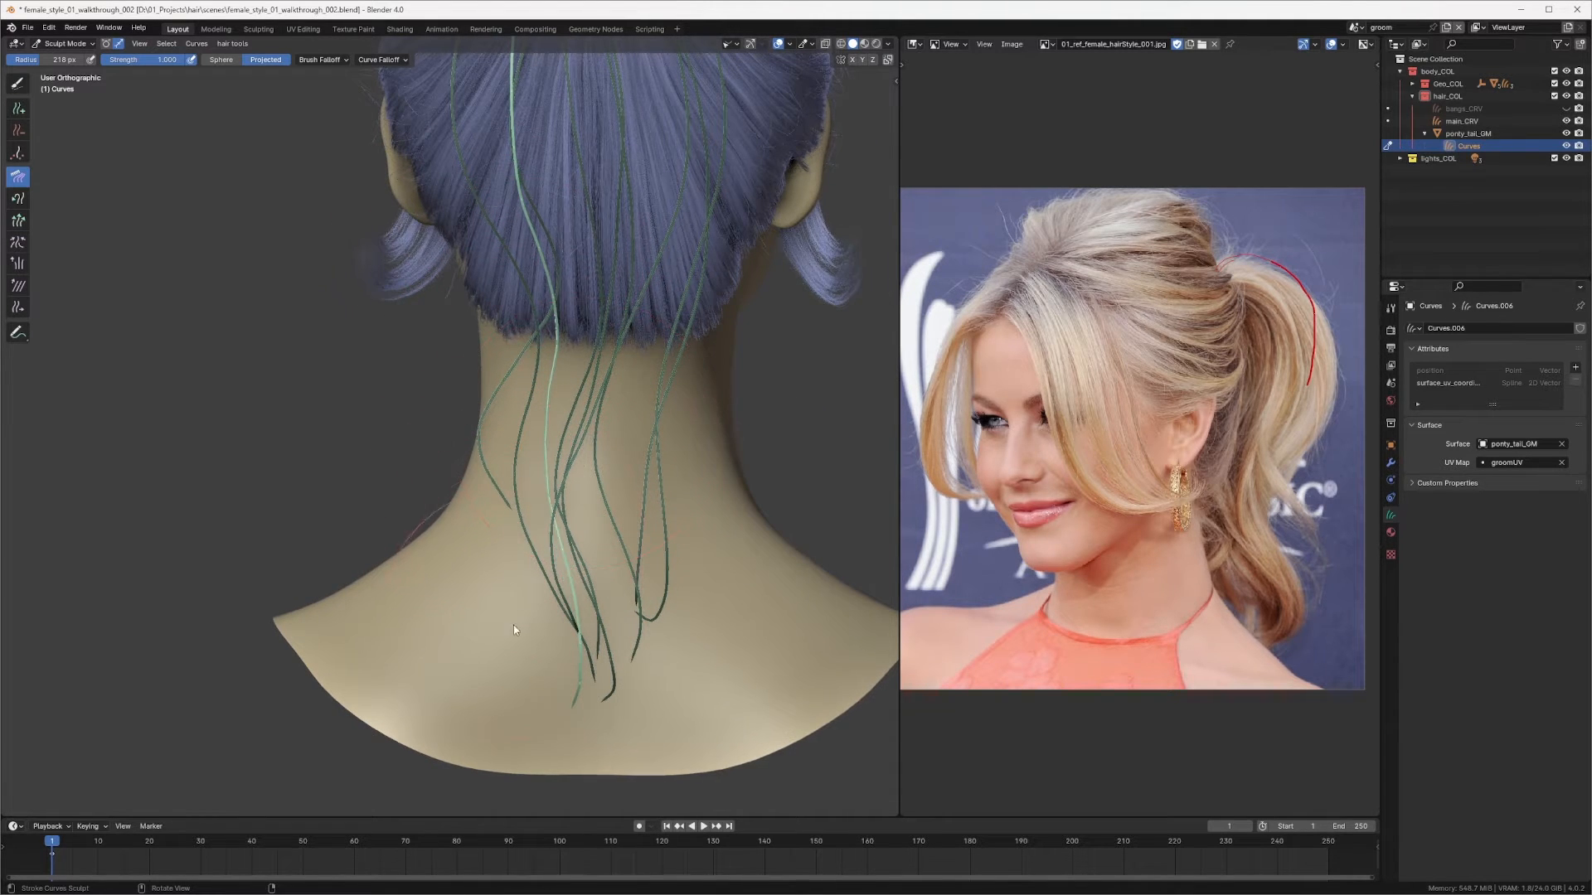
mouse_move(582, 667)
middle_mouse_down()
mouse_move(697, 632)
mouse_move(580, 422)
mouse_move(653, 401)
mouse_move(544, 345)
middle_mouse_up()
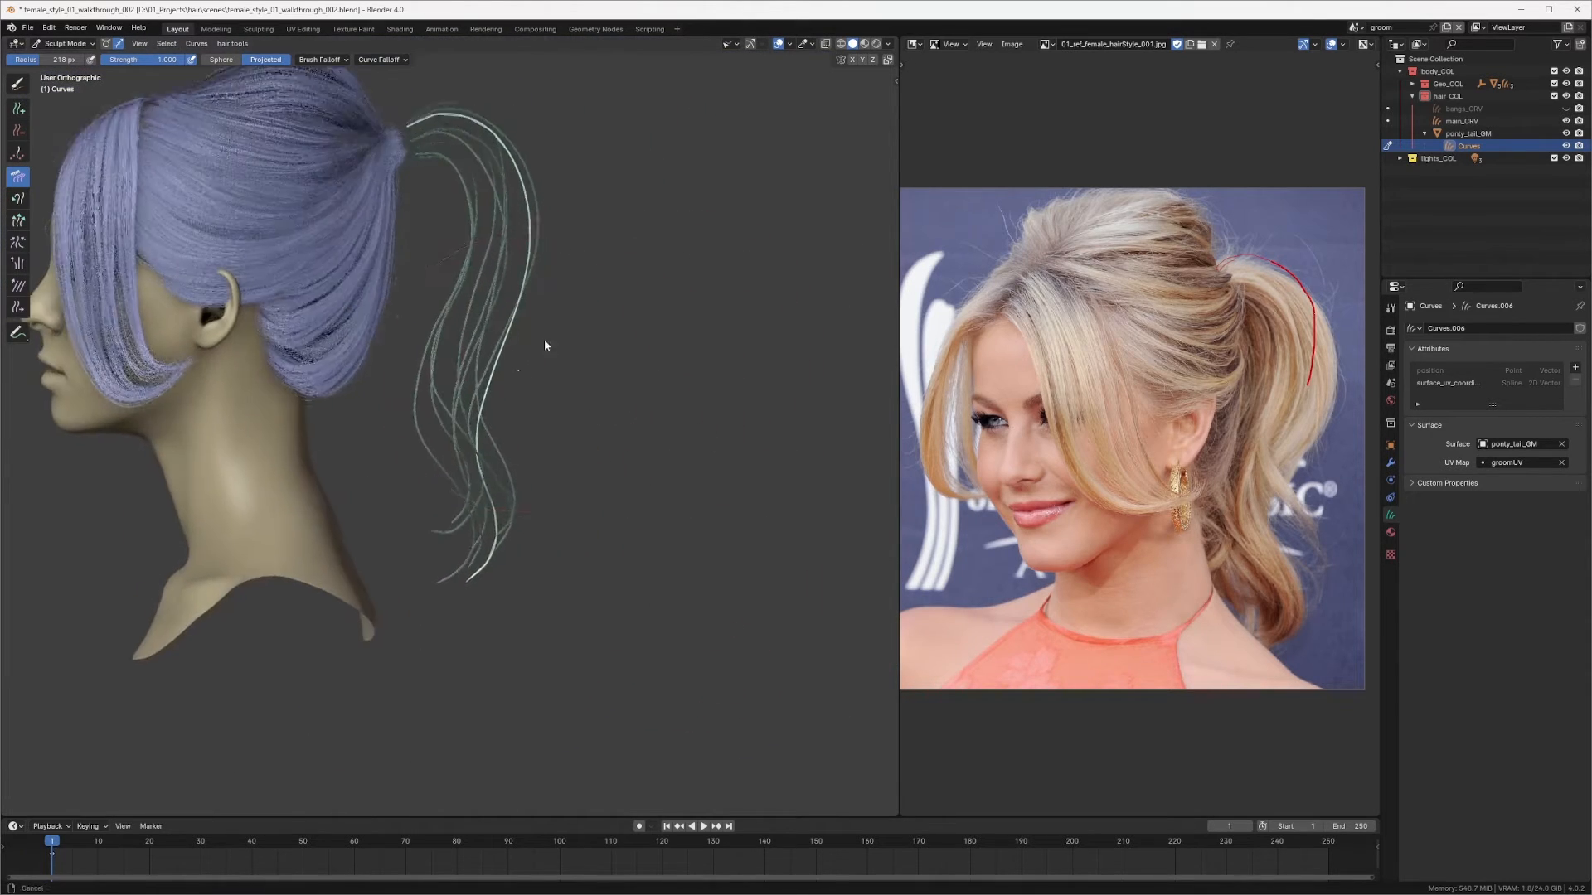
scroll(514, 415, "up", 4)
key("f")
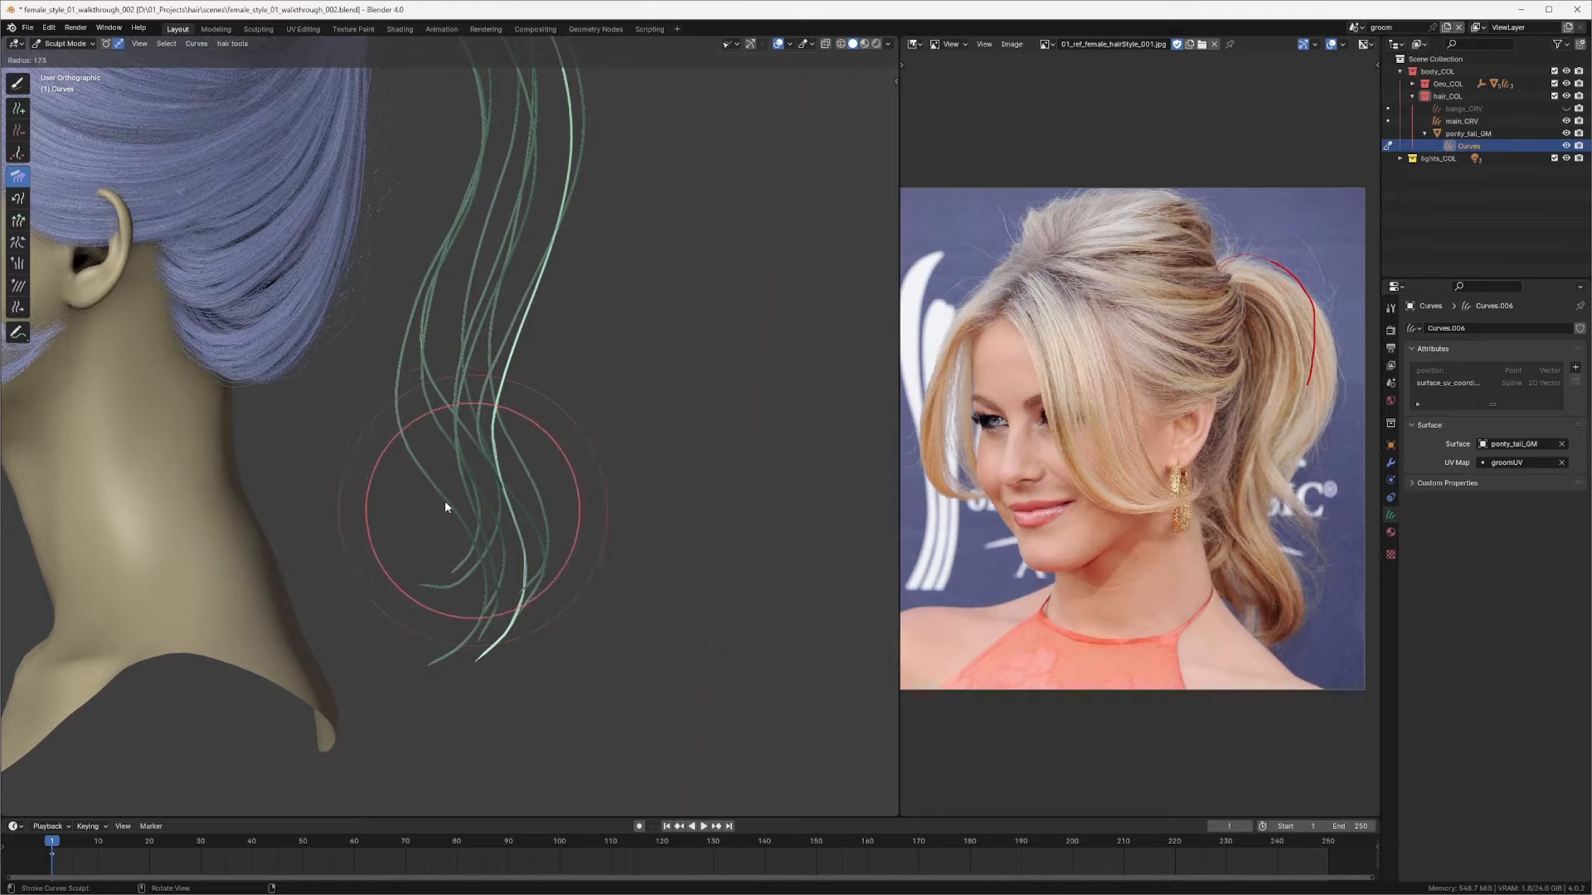
left_click(444, 502)
left_click_drag(491, 504, 522, 501)
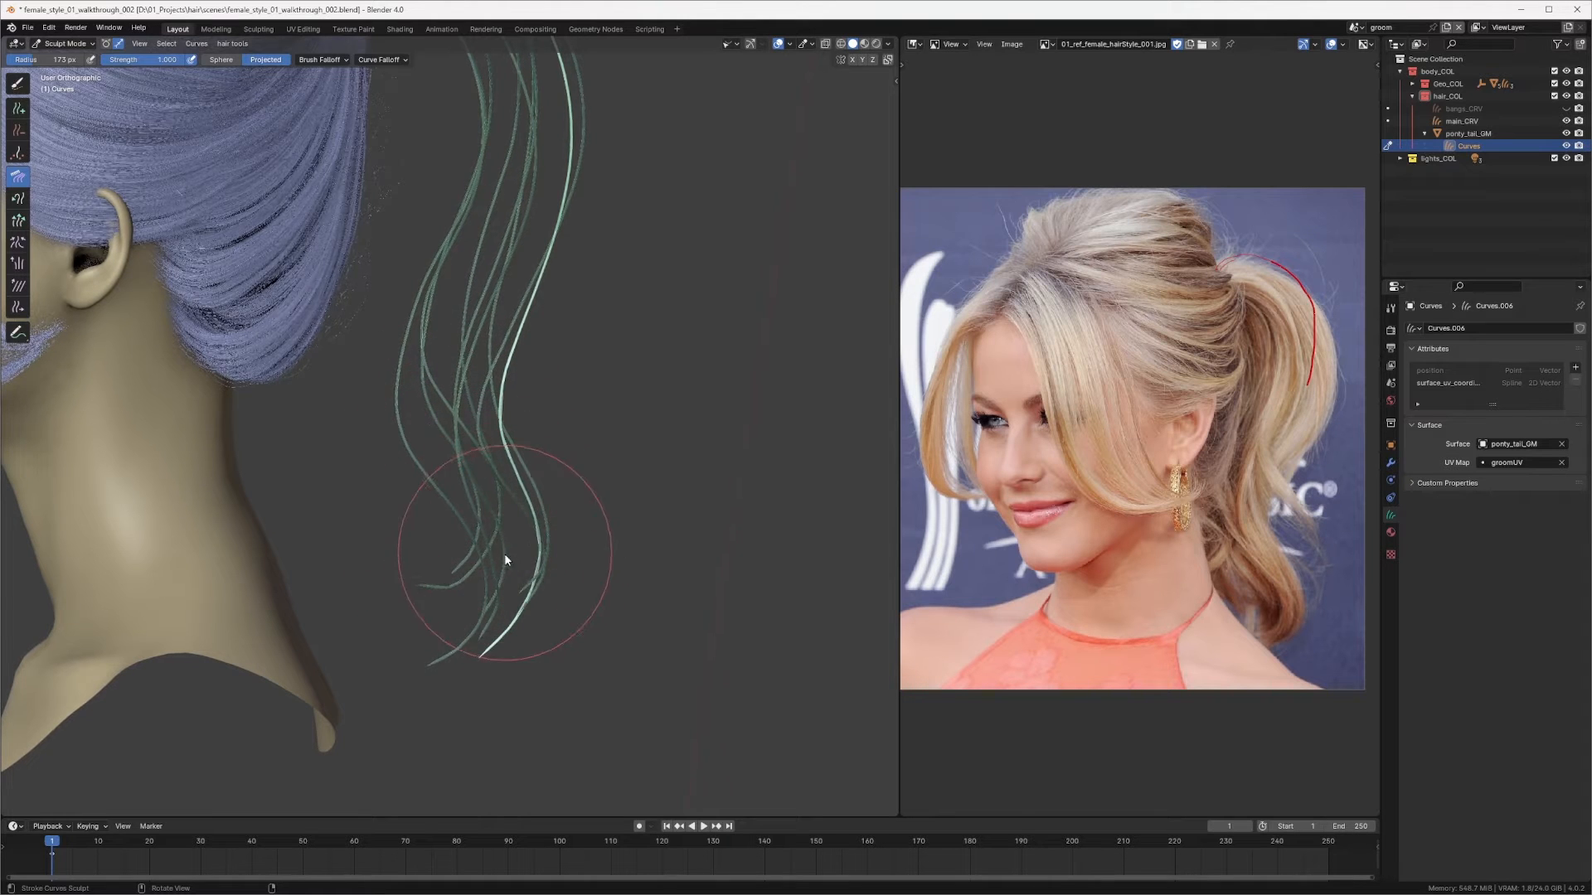
mouse_move(504, 554)
middle_mouse_down()
mouse_move(437, 465)
mouse_move(369, 480)
mouse_move(569, 390)
middle_mouse_up()
left_click_drag(574, 435, 570, 441)
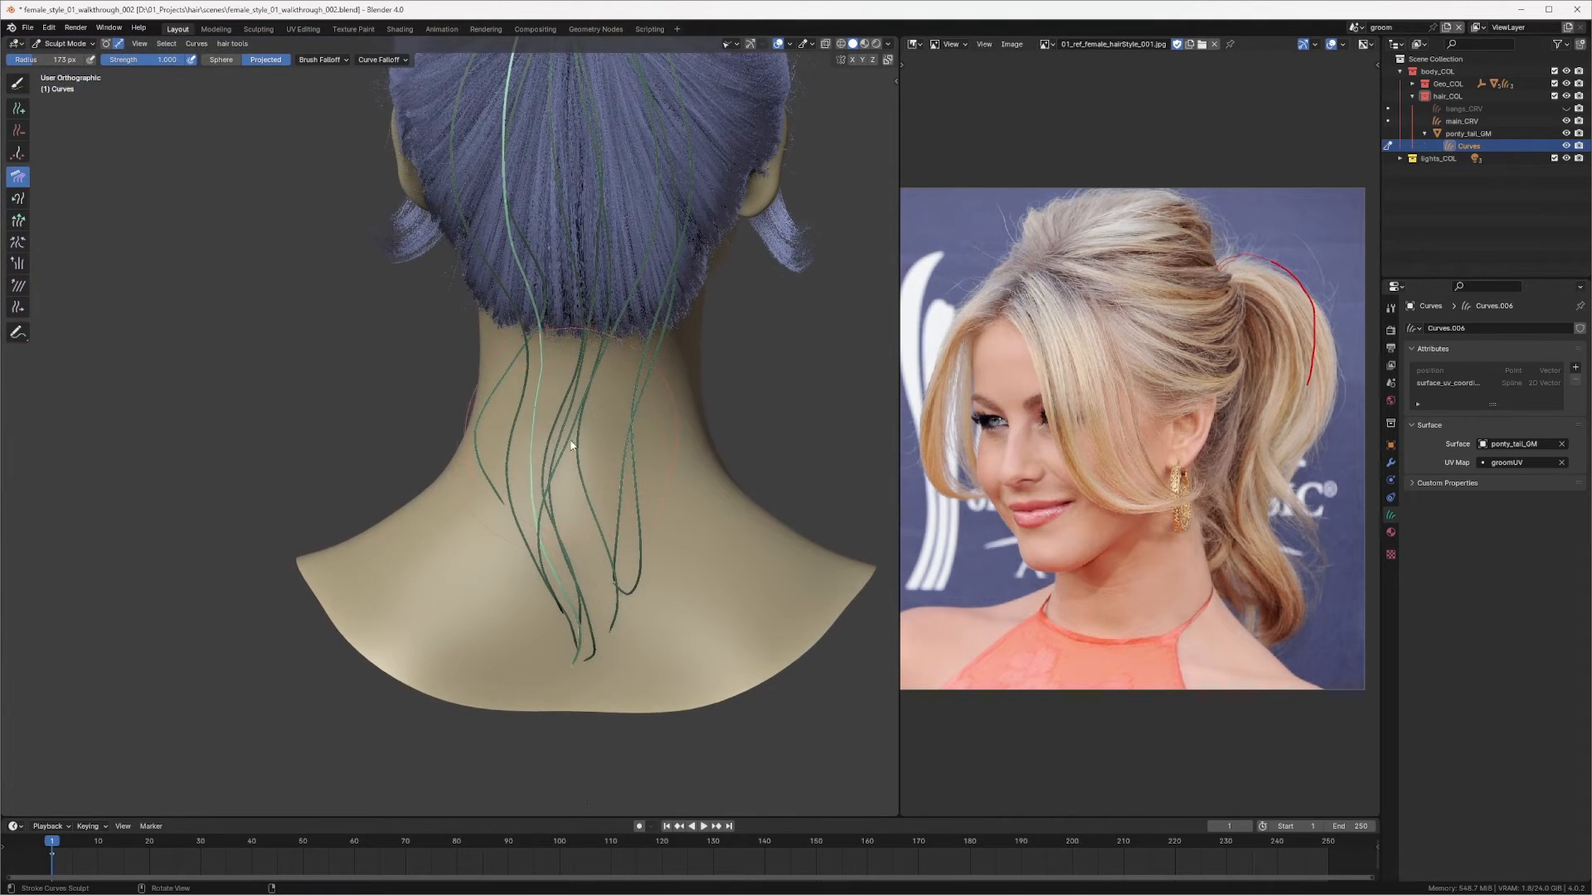
mouse_move(529, 522)
left_mouse_down()
mouse_move(539, 558)
mouse_move(579, 583)
left_mouse_up()
mouse_move(540, 547)
middle_mouse_down()
mouse_move(655, 472)
mouse_move(664, 494)
mouse_move(611, 494)
mouse_move(582, 572)
mouse_move(643, 475)
mouse_move(714, 445)
mouse_move(715, 523)
mouse_move(644, 543)
mouse_move(580, 531)
mouse_move(521, 544)
middle_mouse_up()
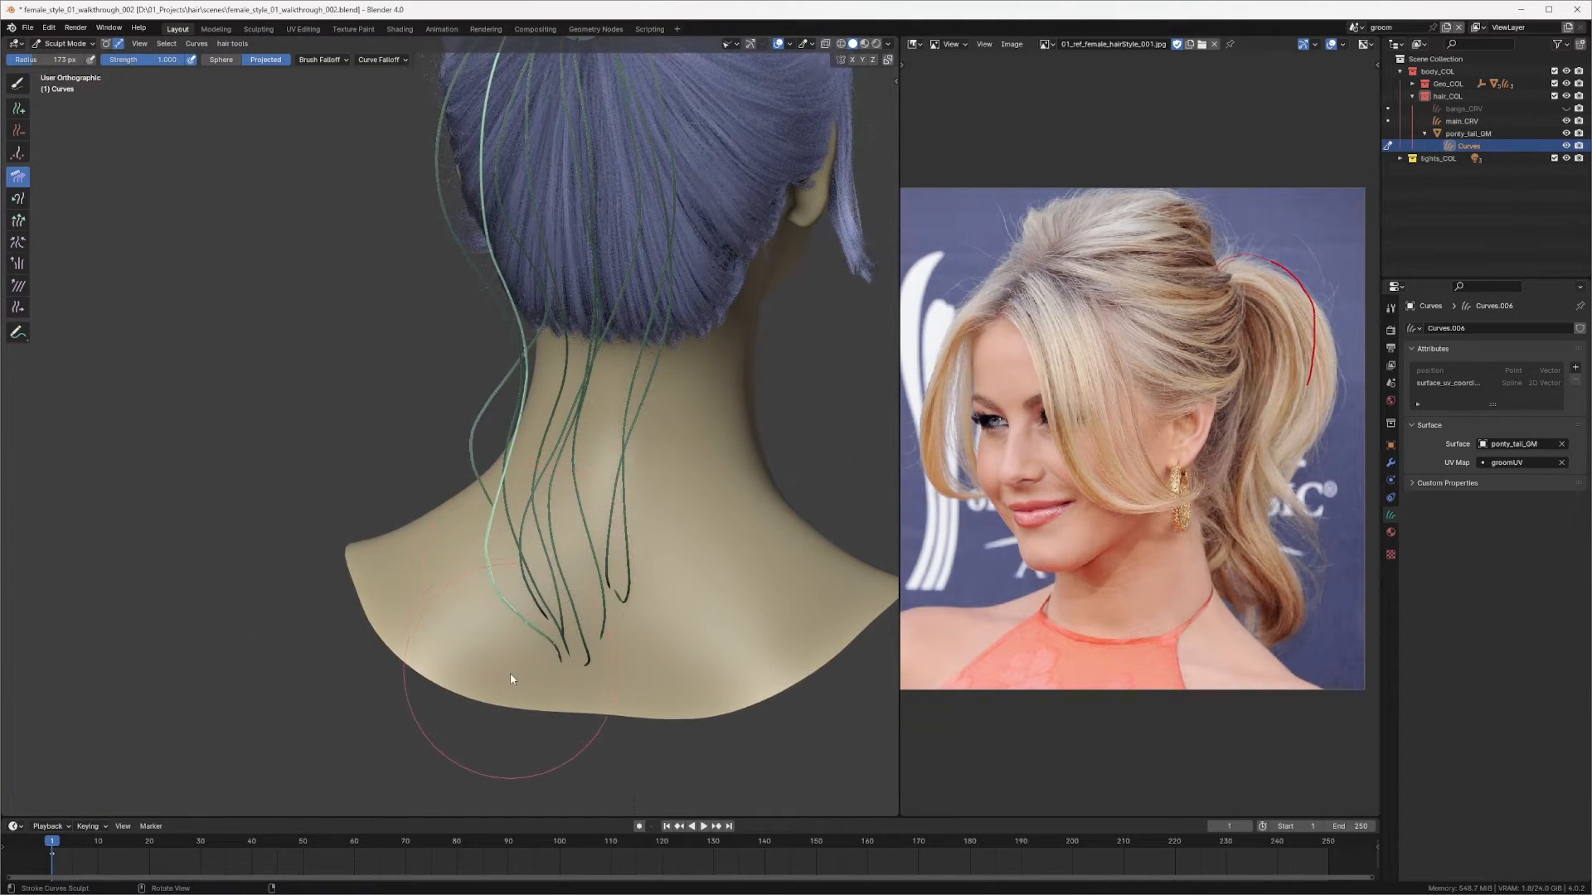
Step: Comb the ponytail curves near the ring from the back and underneath views
mouse_move(514, 373)
middle_mouse_down()
mouse_move(614, 386)
mouse_move(580, 411)
mouse_move(597, 276)
mouse_move(575, 452)
middle_mouse_up()
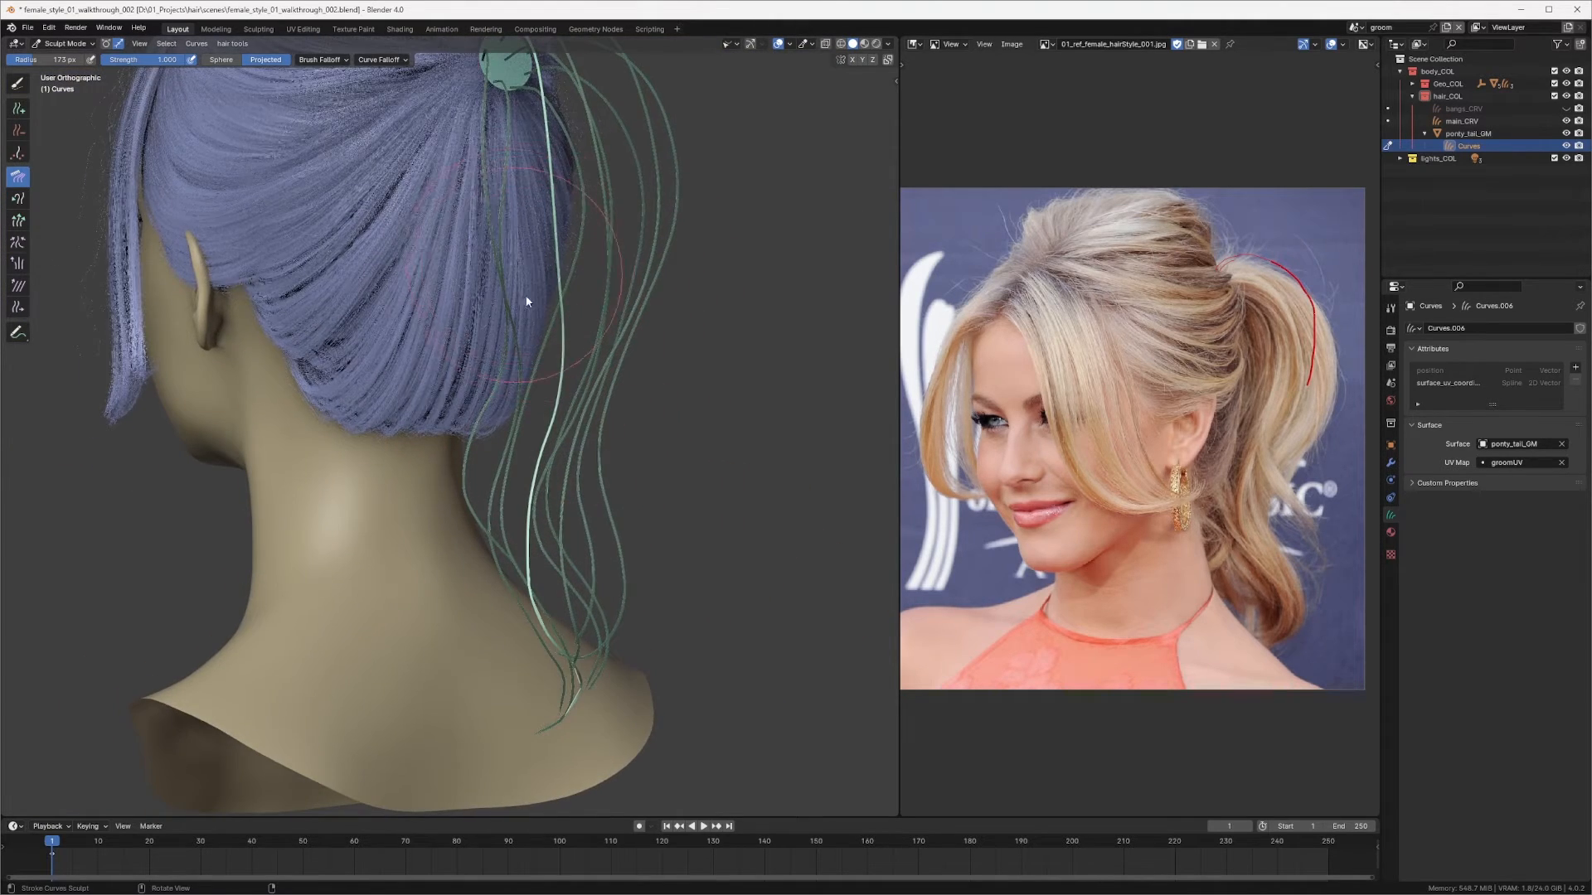
mouse_move(527, 295)
middle_mouse_down()
mouse_move(491, 409)
mouse_move(514, 389)
mouse_move(527, 410)
middle_mouse_up()
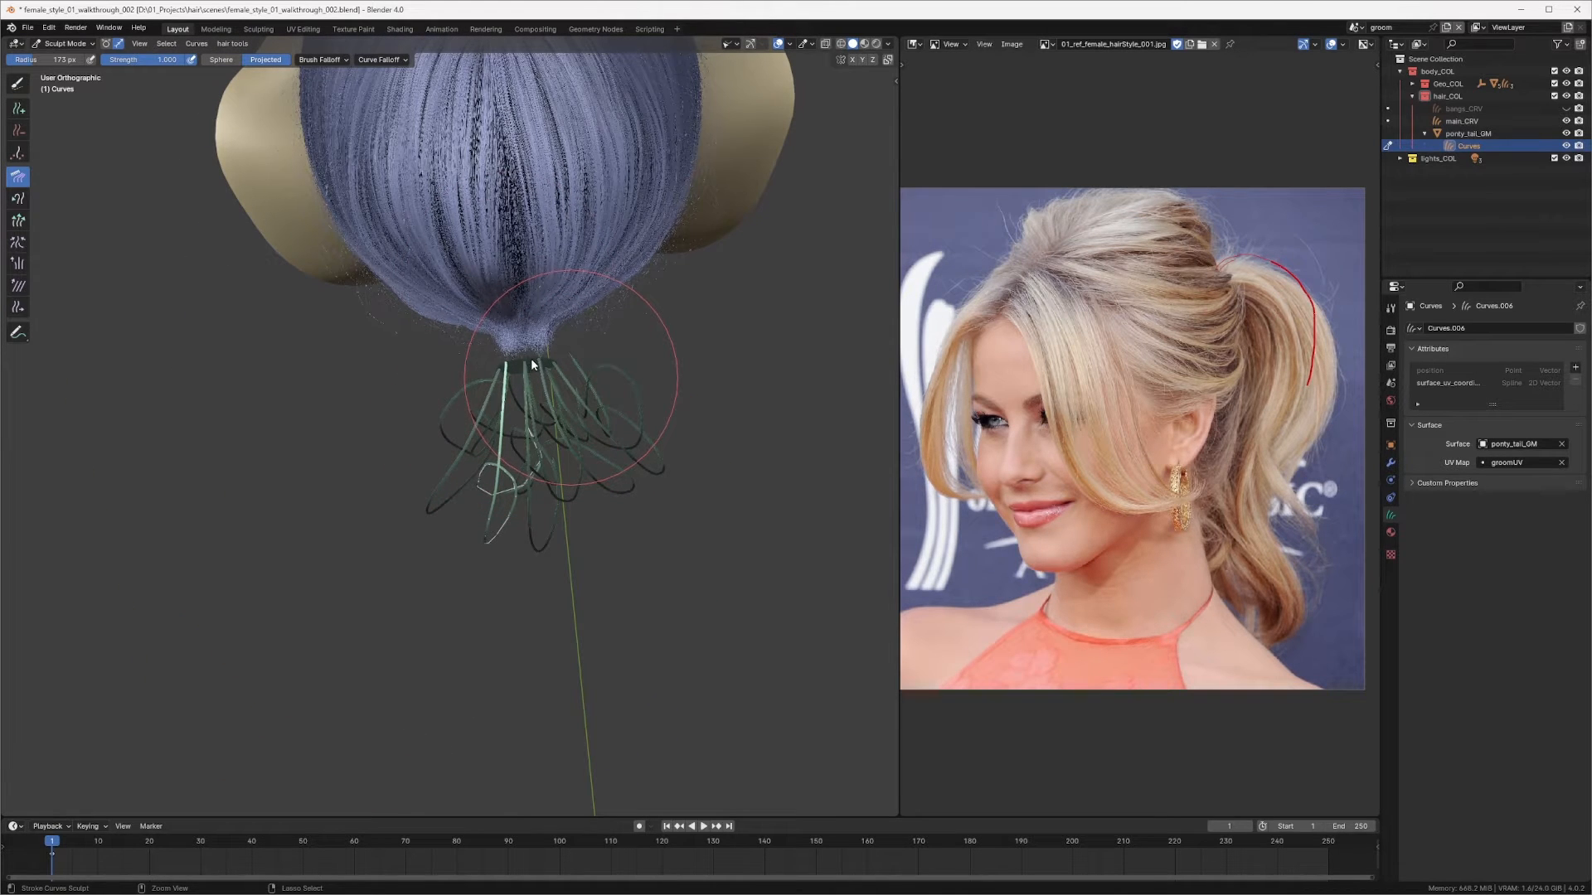
middle_click_drag(535, 362, 540, 316)
mouse_move(537, 314)
left_mouse_down()
mouse_move(485, 410)
mouse_move(478, 394)
mouse_move(476, 451)
mouse_move(465, 431)
left_mouse_up()
middle_click_drag(465, 430, 525, 202)
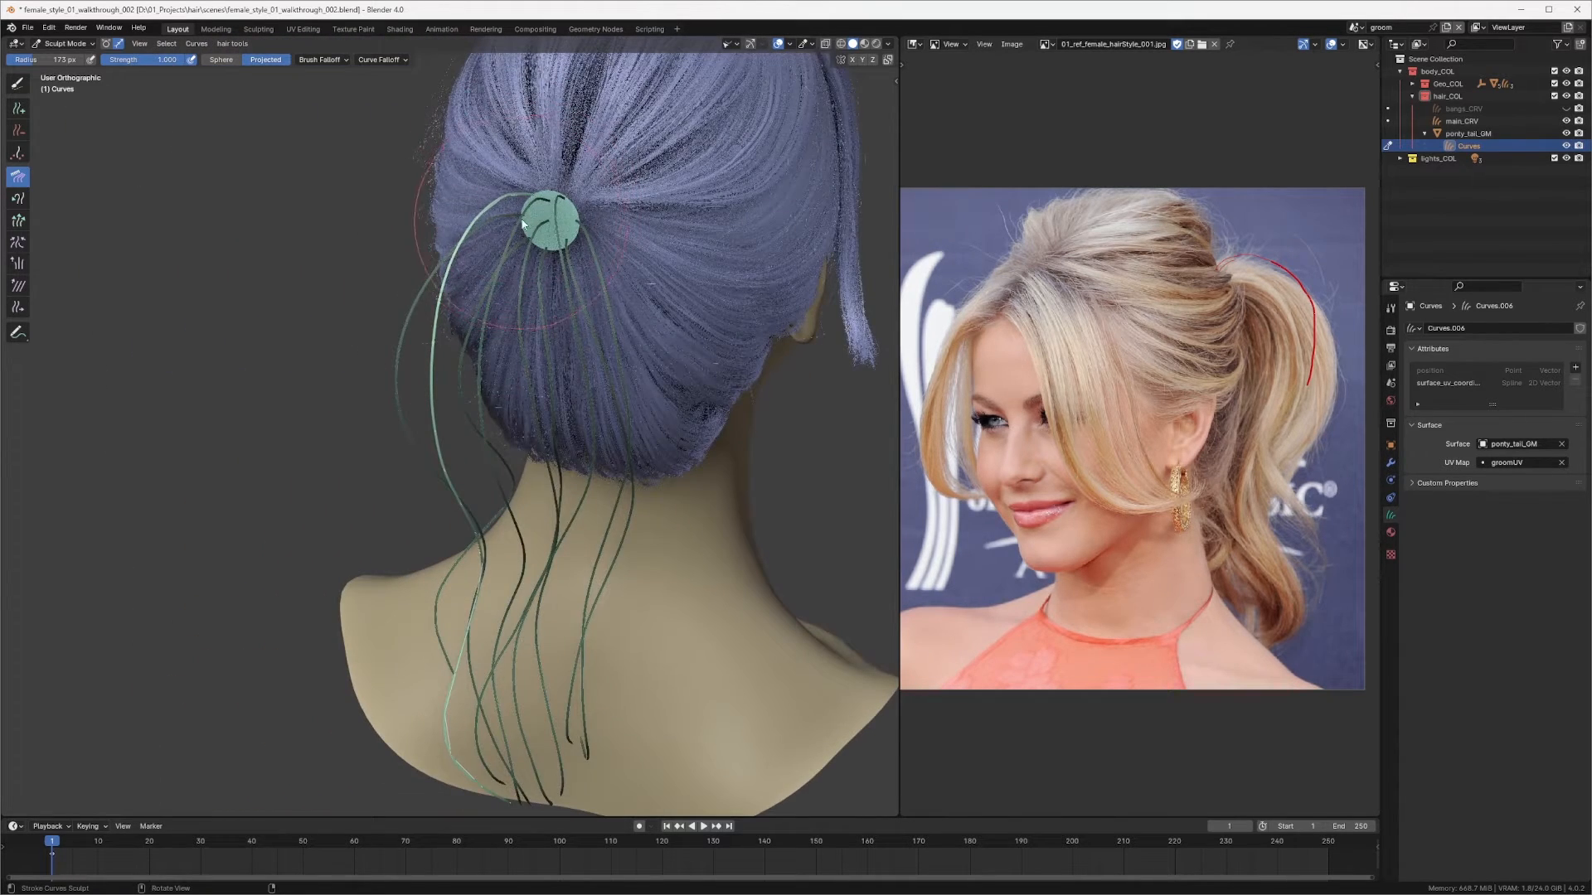
Step: Comb the ponytail curves from the back view and the side view to shape their flow
mouse_move(422, 298)
middle_mouse_down()
mouse_move(494, 207)
mouse_move(451, 262)
middle_mouse_up()
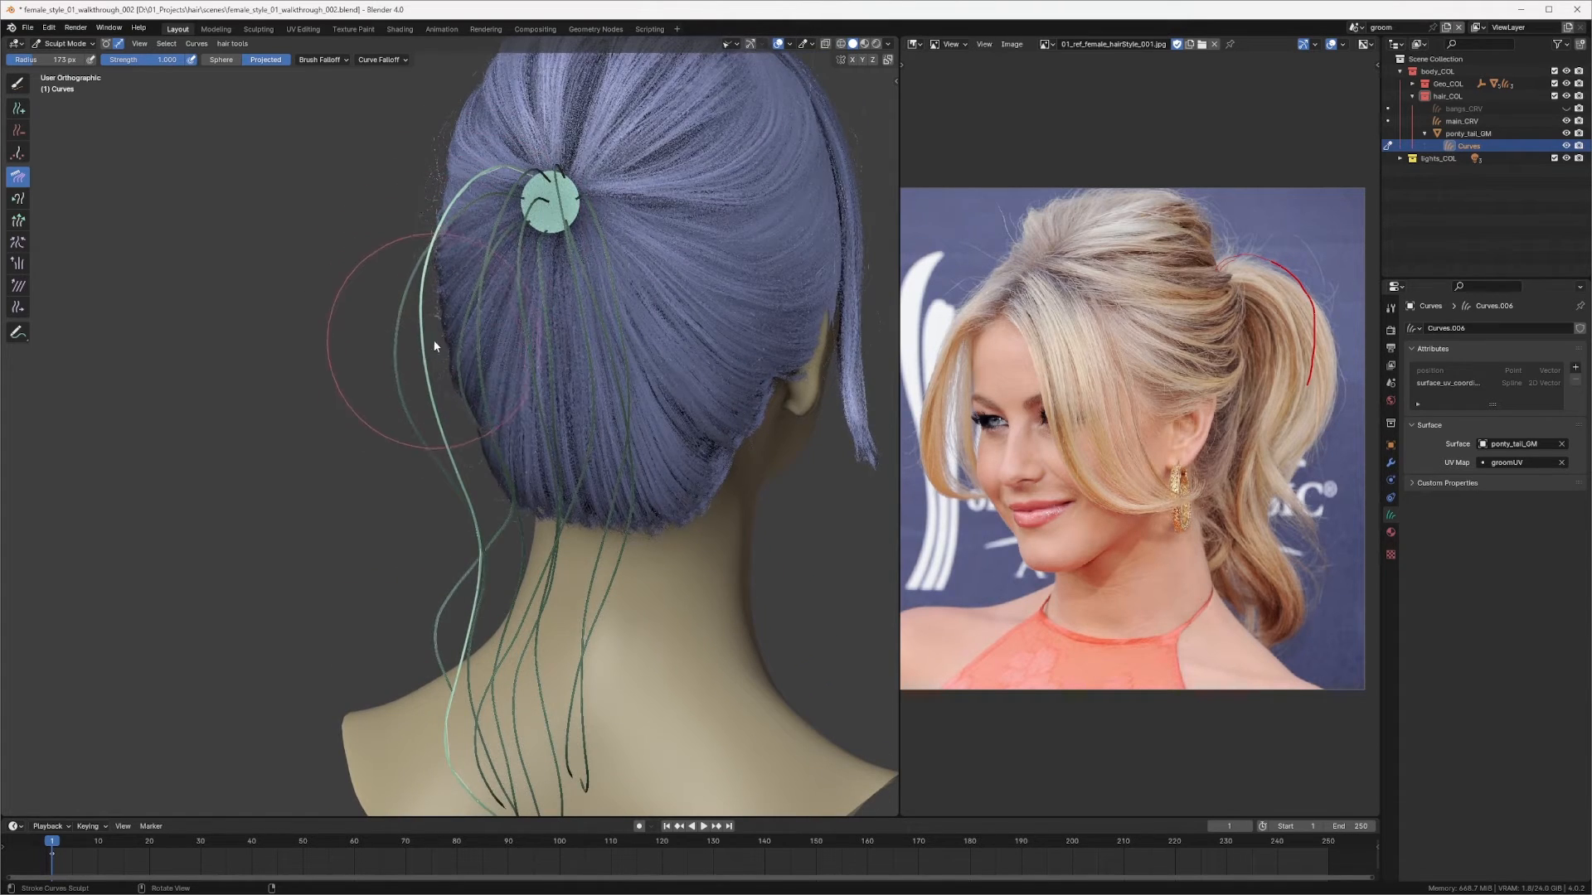
left_click_drag(412, 353, 415, 380)
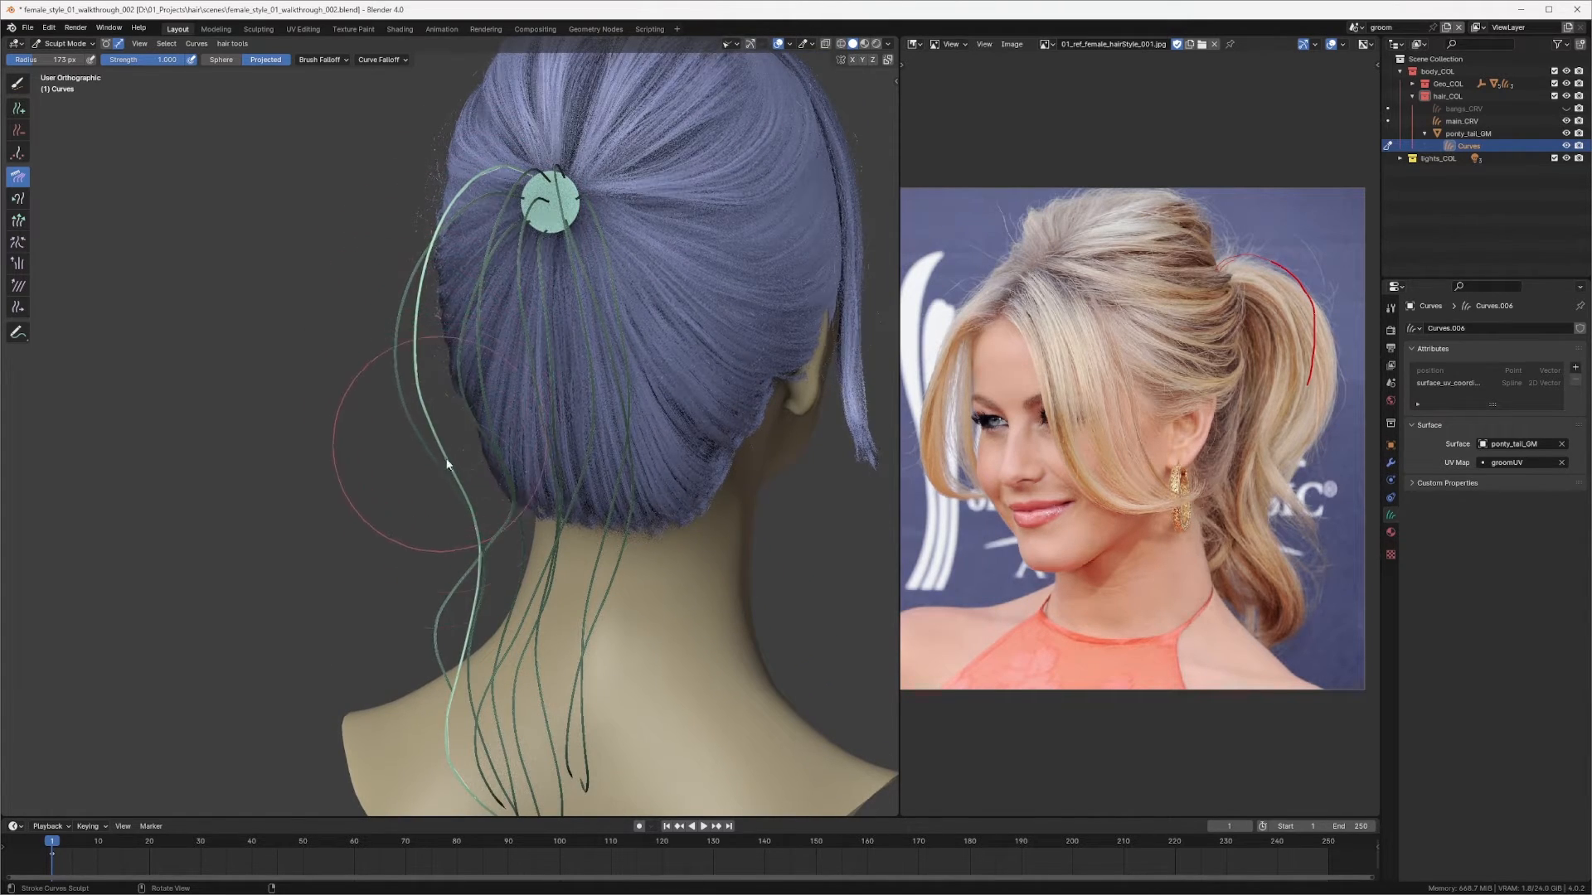
mouse_move(450, 552)
middle_mouse_down()
mouse_move(510, 451)
mouse_move(619, 433)
mouse_move(758, 452)
mouse_move(766, 512)
mouse_move(661, 426)
mouse_move(629, 433)
mouse_move(464, 318)
mouse_move(435, 324)
mouse_move(417, 365)
mouse_move(630, 286)
mouse_move(704, 284)
mouse_move(558, 344)
middle_mouse_up()
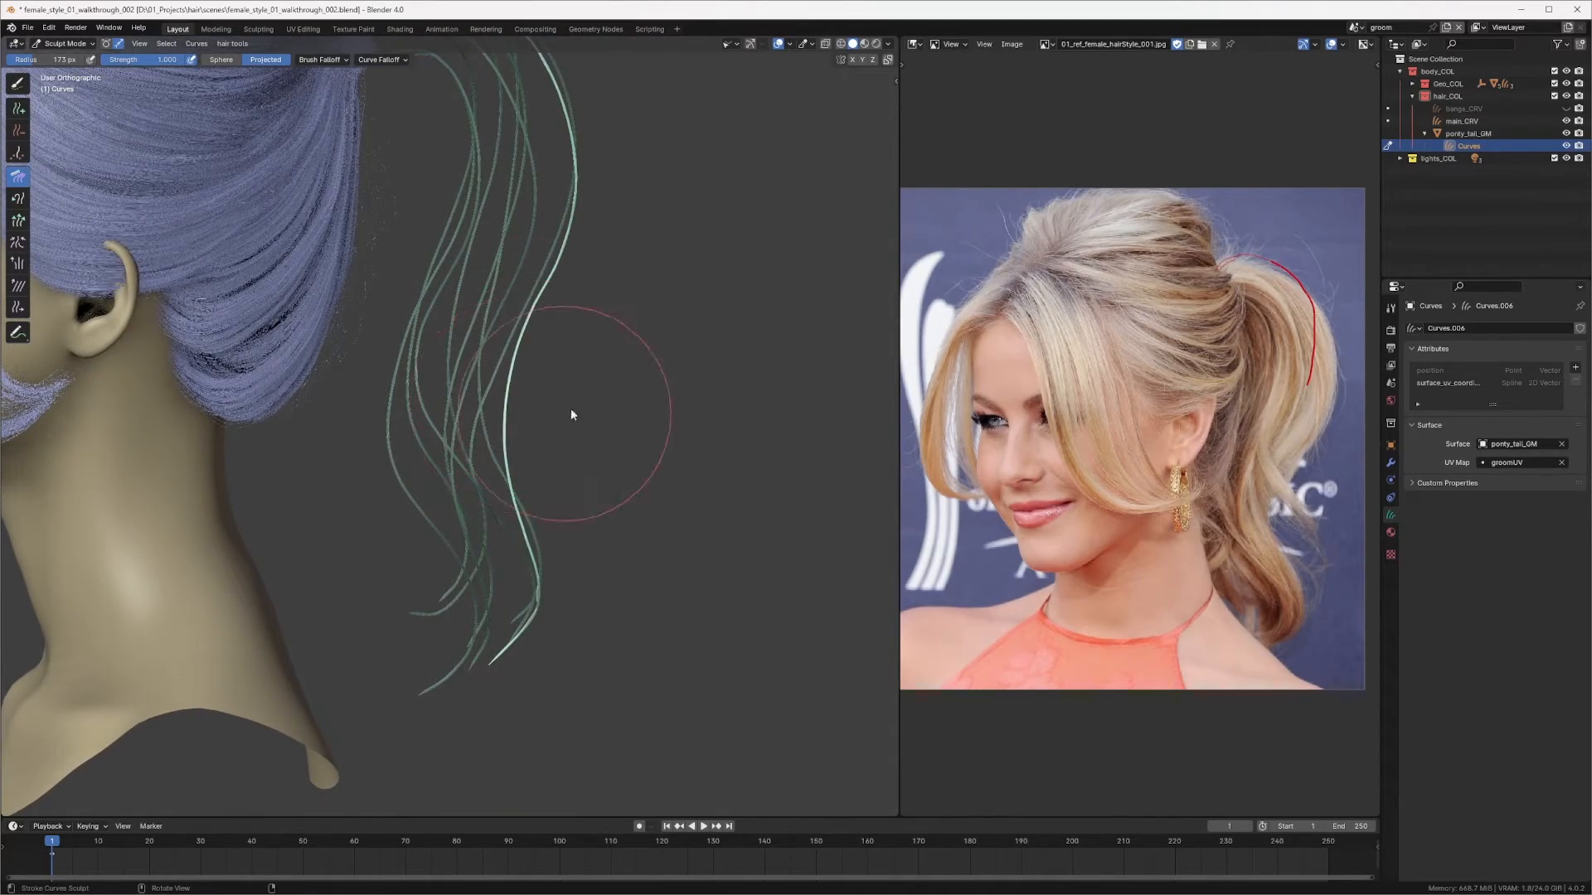
middle_click_drag(569, 415, 556, 254)
scroll(556, 254, "up", 3)
scroll(509, 331, "up", 3)
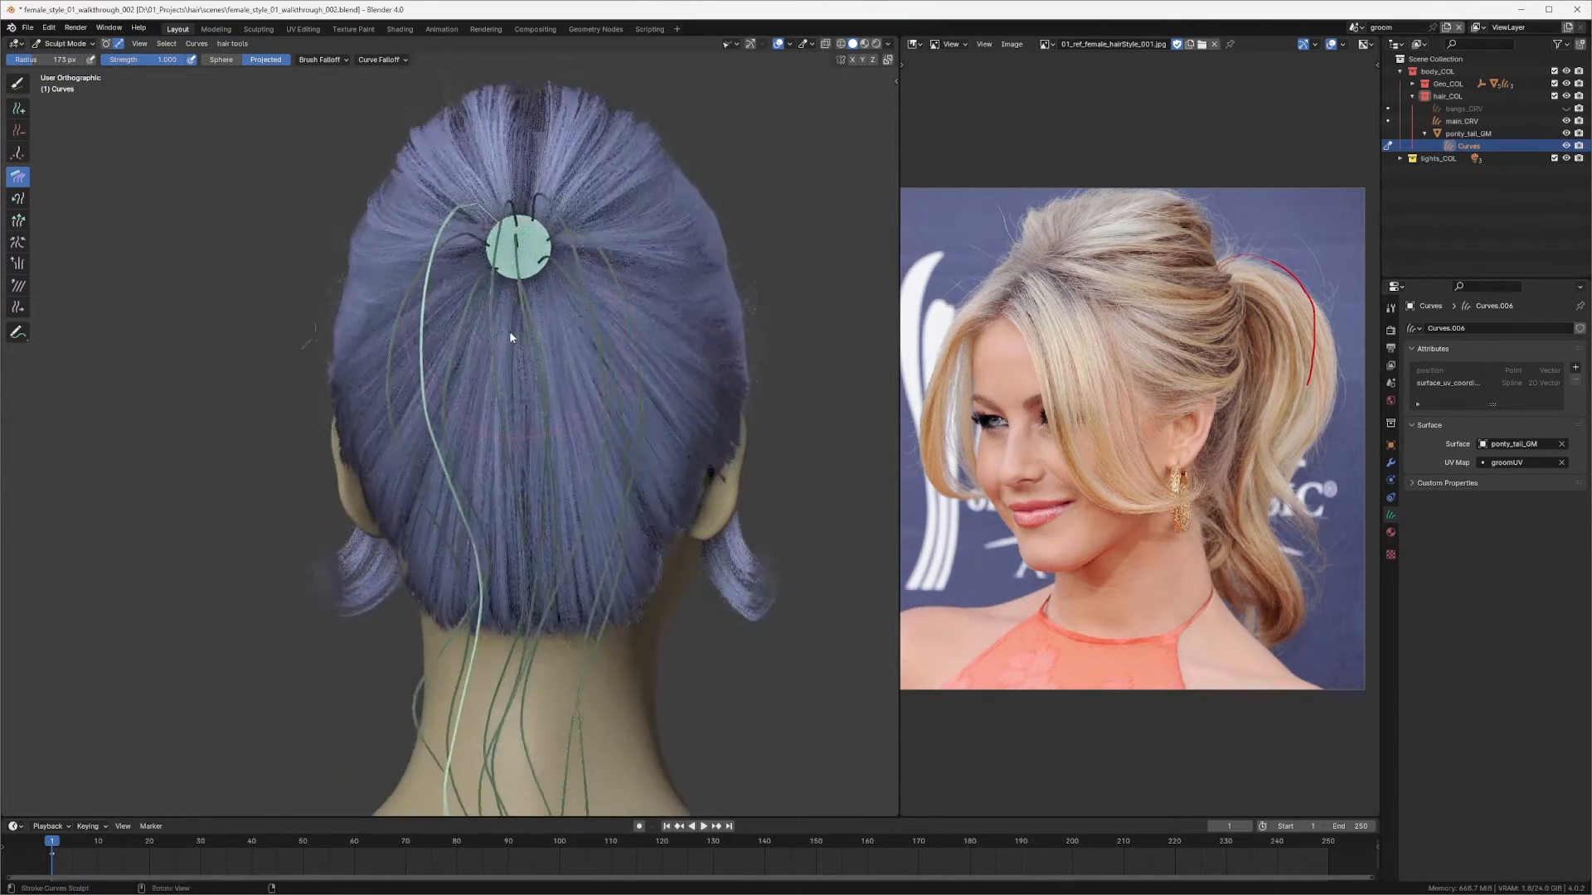
Step: Set the Comb radius to about 129 px and comb the ponytail curve tips from the side and back views
mouse_move(509, 331)
middle_mouse_down()
mouse_move(567, 230)
mouse_move(539, 211)
mouse_move(464, 315)
mouse_move(560, 330)
mouse_move(501, 375)
mouse_move(583, 384)
mouse_move(524, 279)
mouse_move(492, 333)
middle_mouse_up()
scroll(456, 320, "down", 3)
scroll(514, 326, "up", 2)
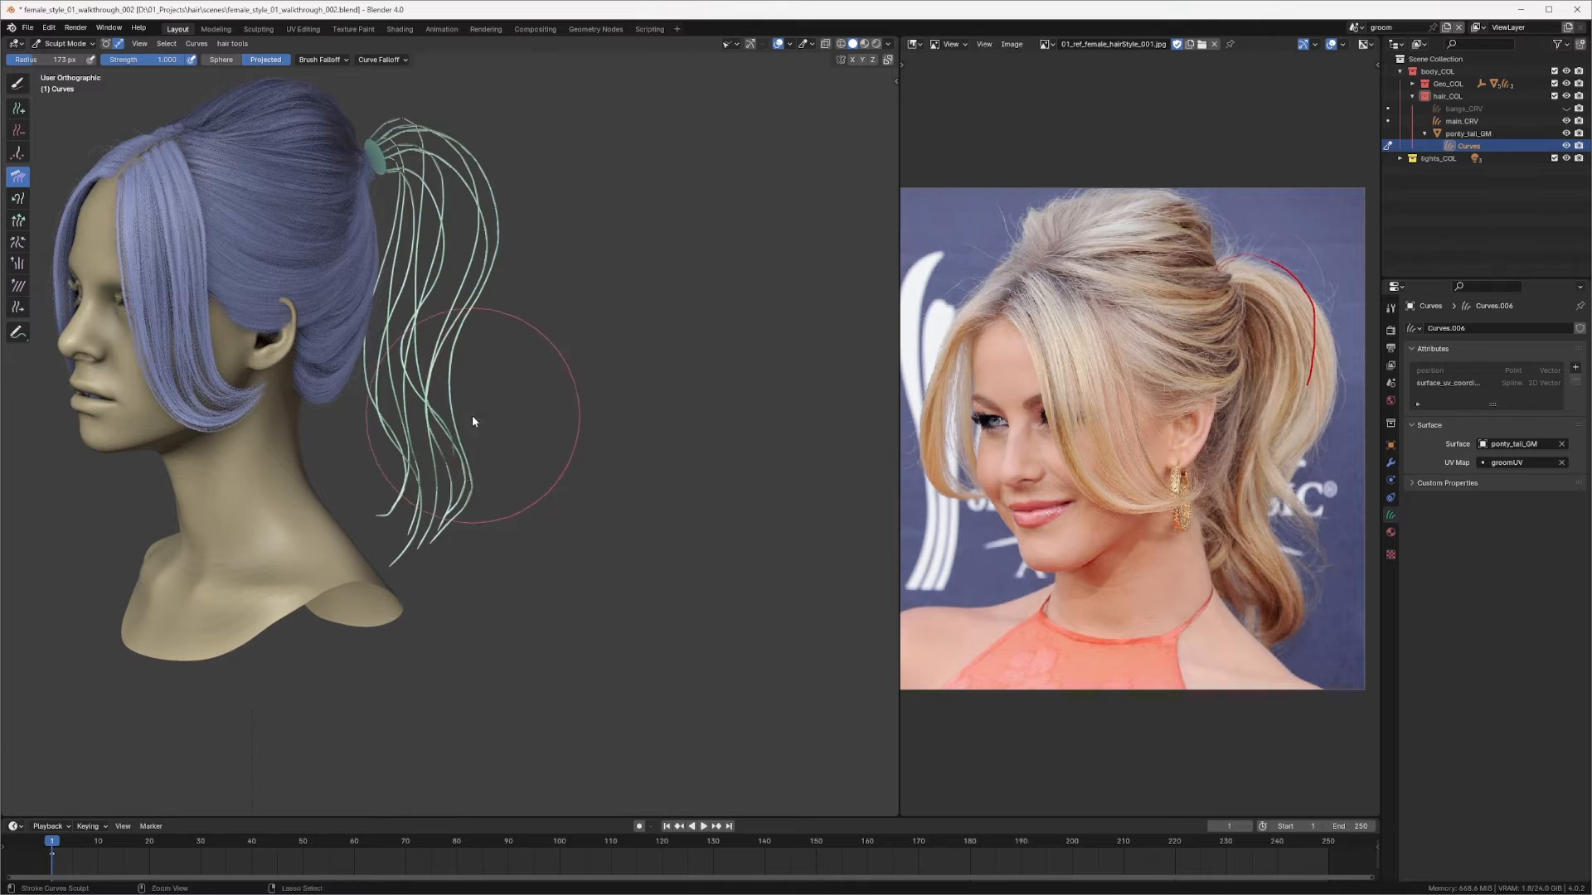
scroll(472, 417, "up", 2)
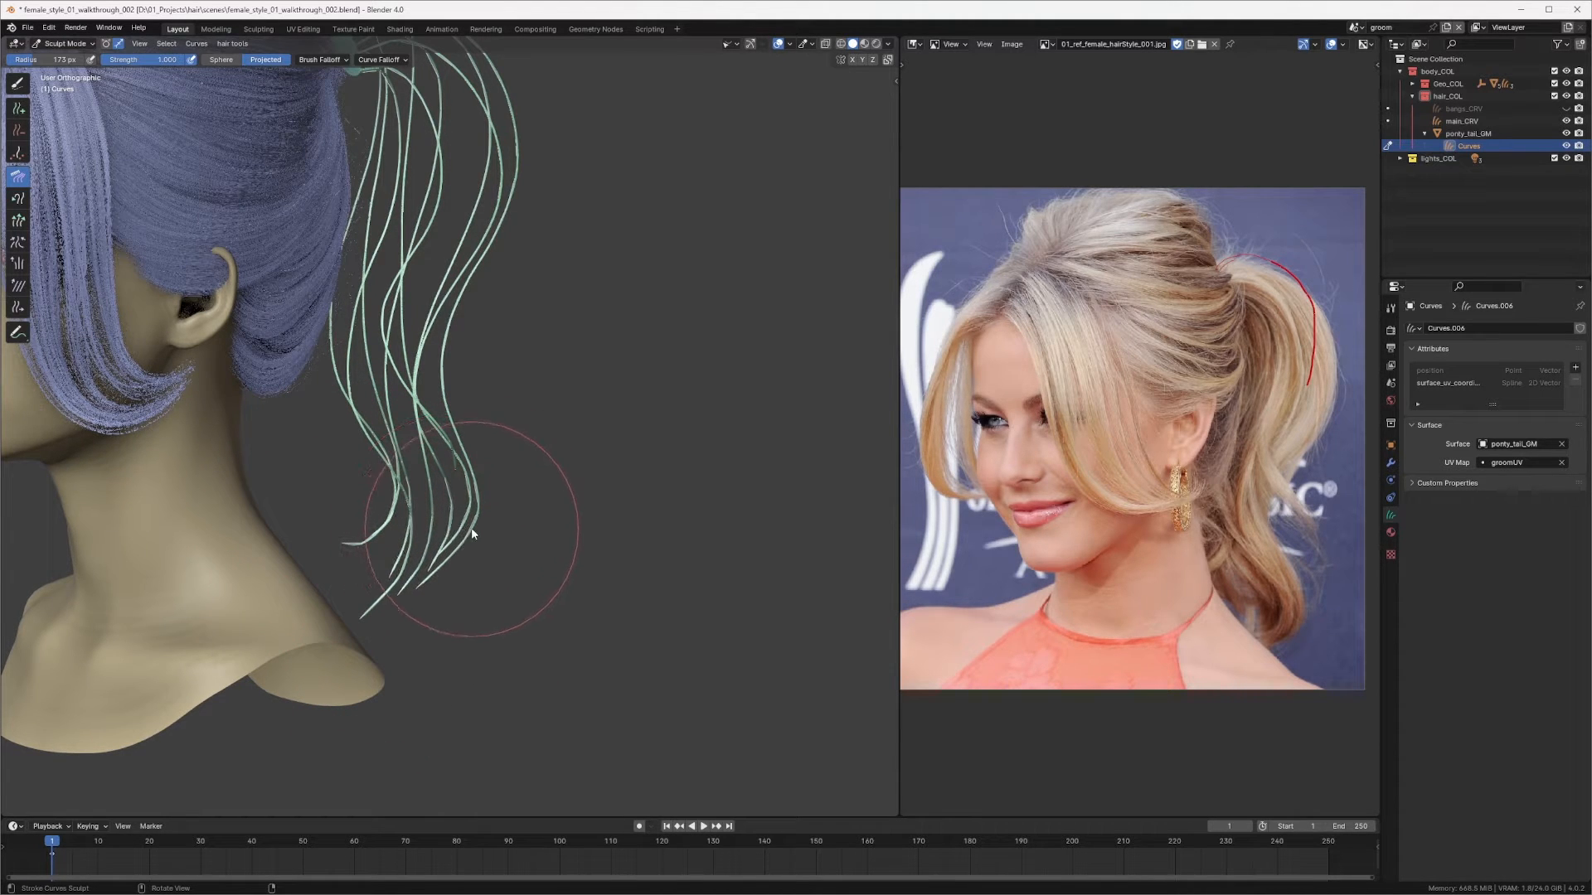
key("f")
left_click(444, 530)
middle_click_drag(454, 557, 469, 591)
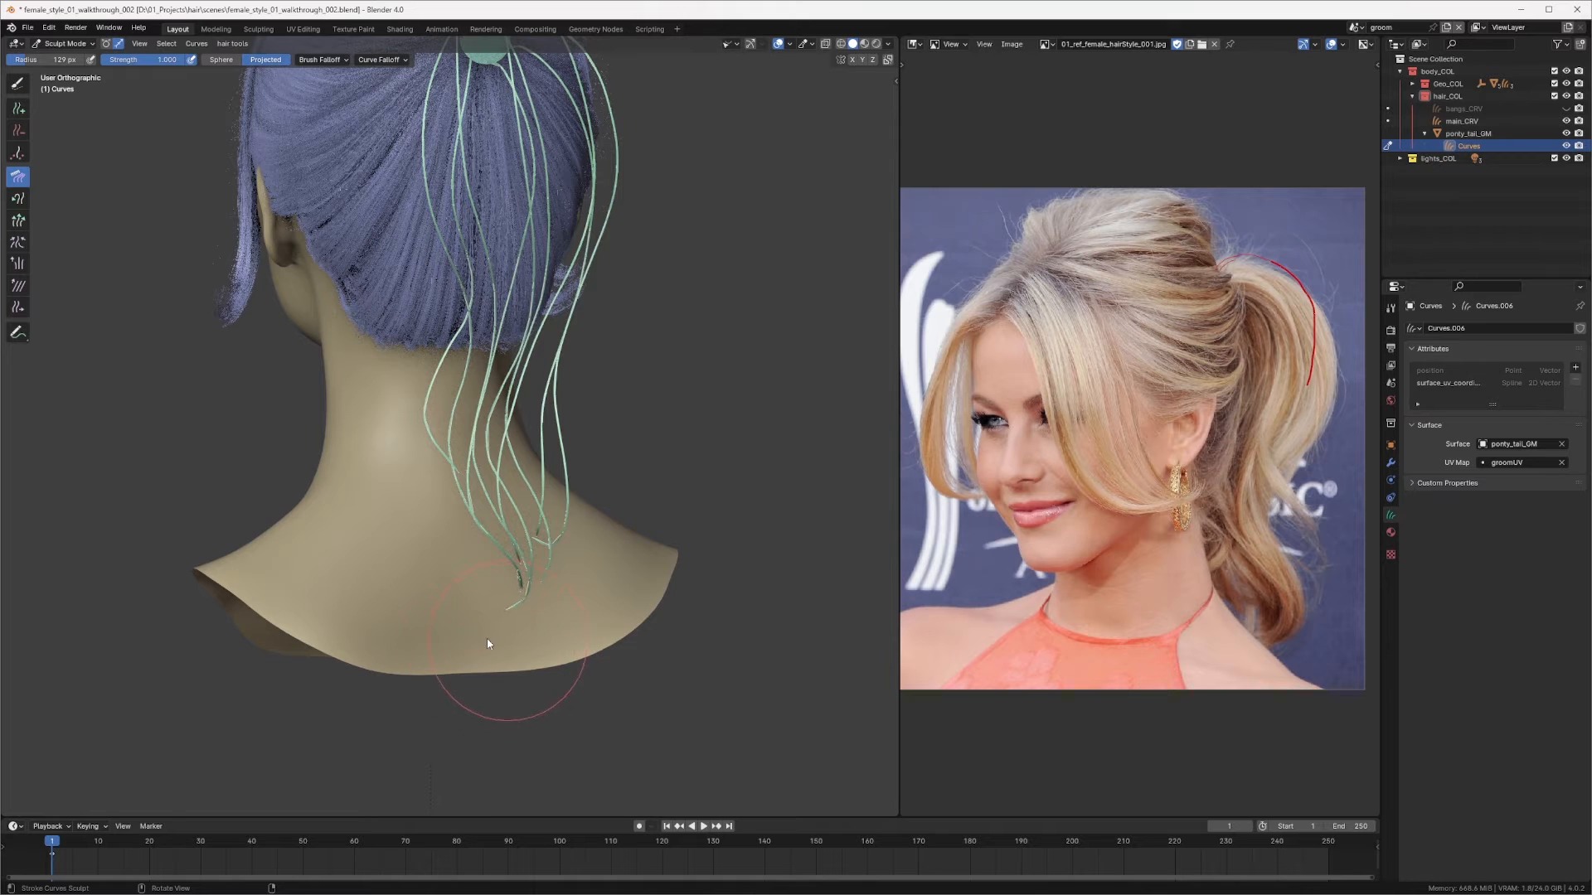
middle_click_drag(488, 644, 408, 569)
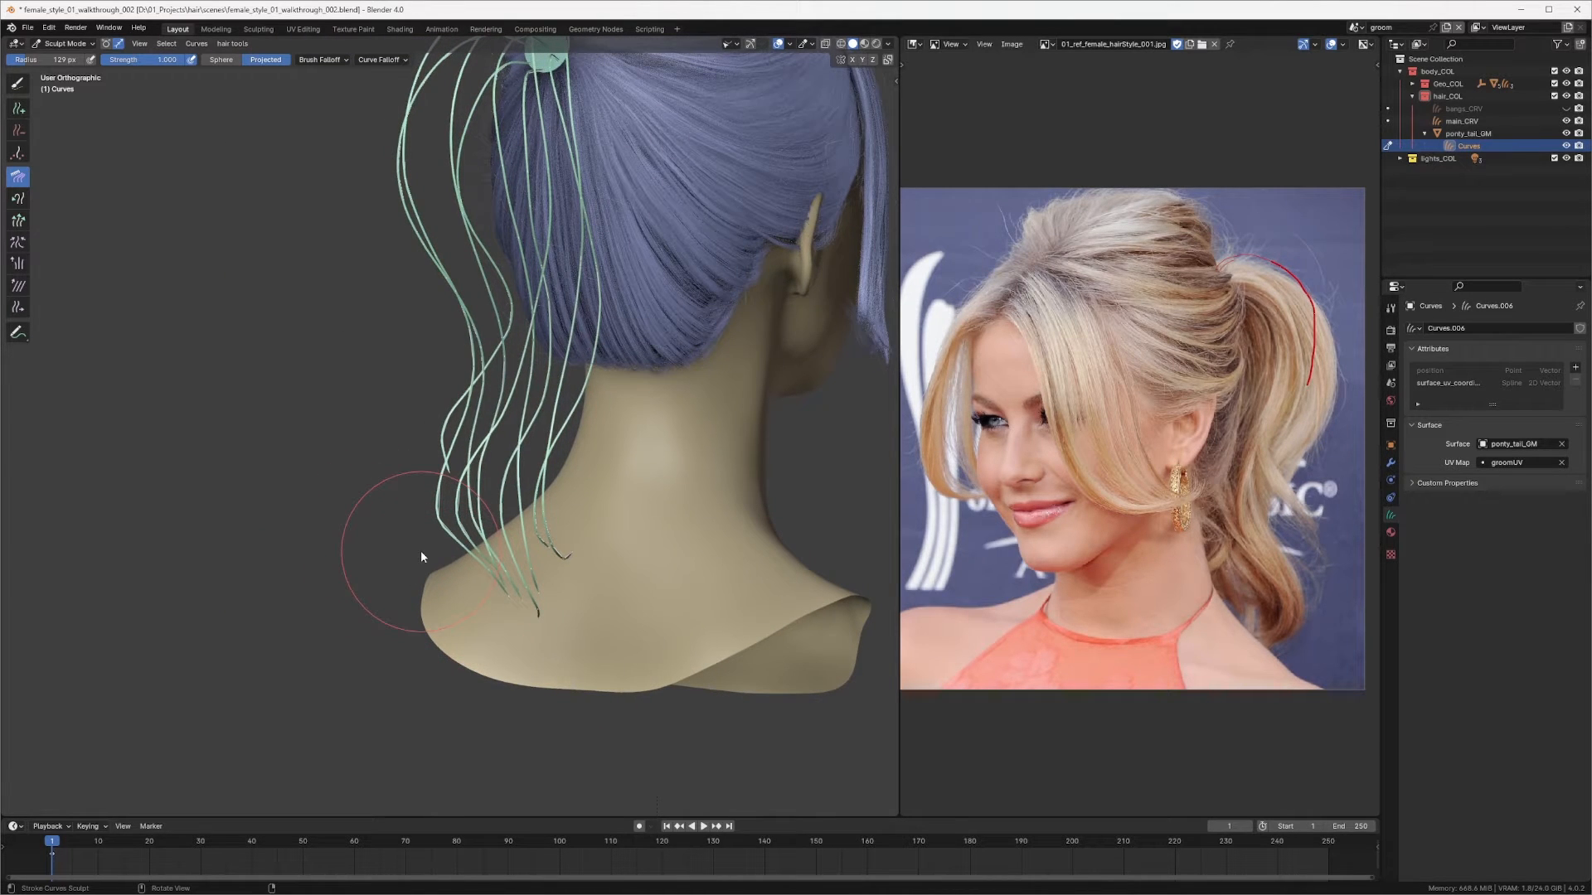
middle_click_drag(420, 557, 501, 501)
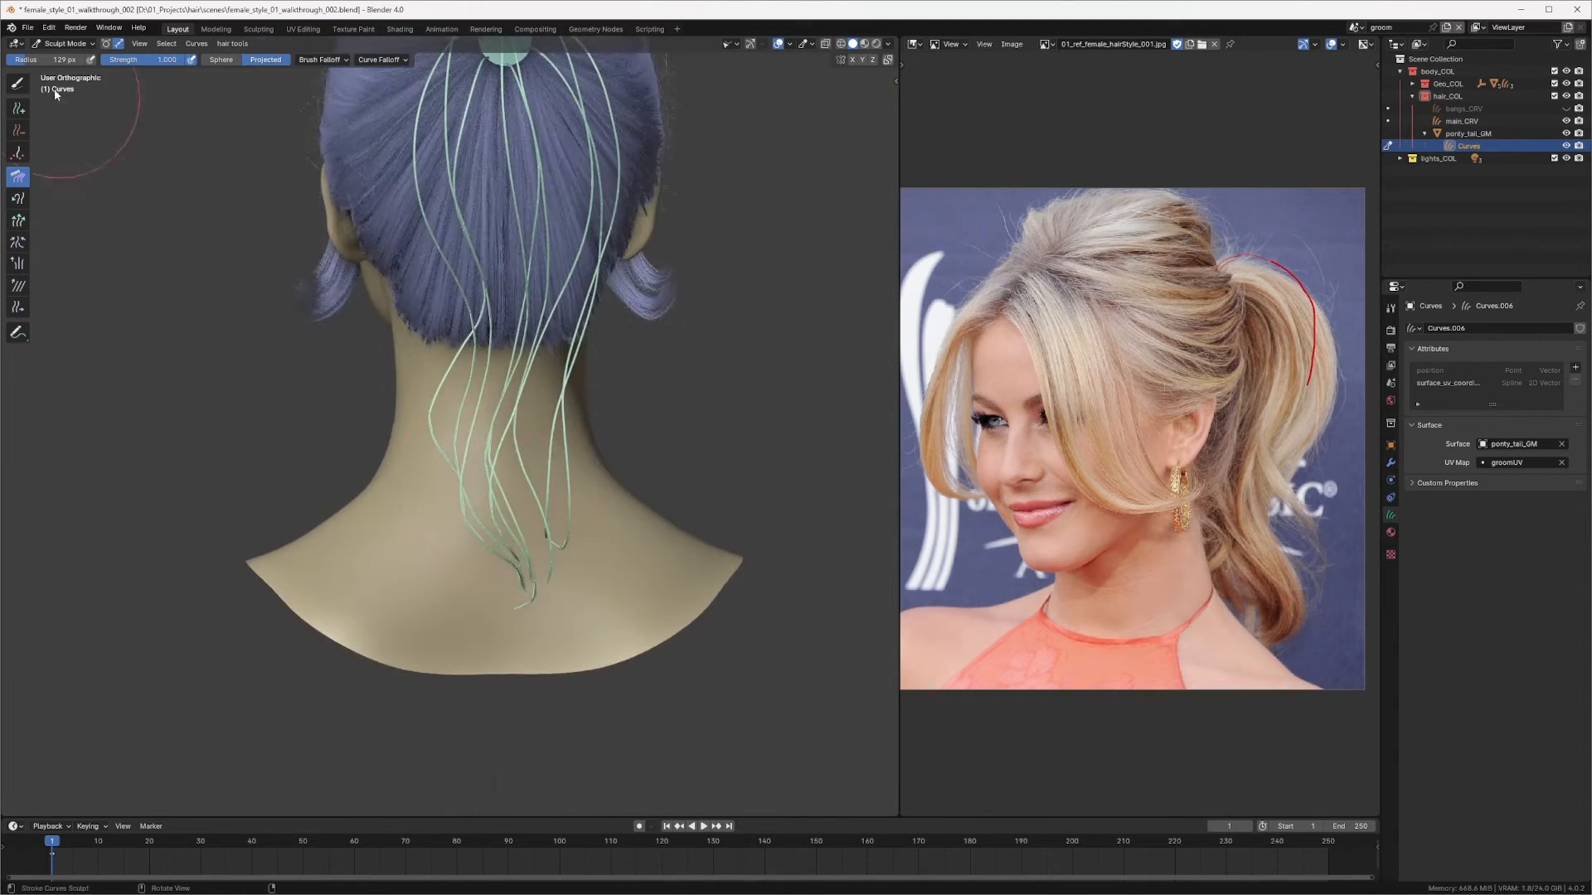
Step: Set the Comb radius to about 191 px and comb the ponytail's middle strands from the side view
left_click(23, 86)
key("alt+a")
left_click(366, 417)
mouse_move(381, 414)
middle_mouse_down()
mouse_move(488, 396)
mouse_move(477, 414)
mouse_move(519, 359)
mouse_move(507, 374)
middle_mouse_up()
key("q")
left_click(453, 409)
key("f")
left_click(518, 410)
left_click_drag(420, 484, 448, 475)
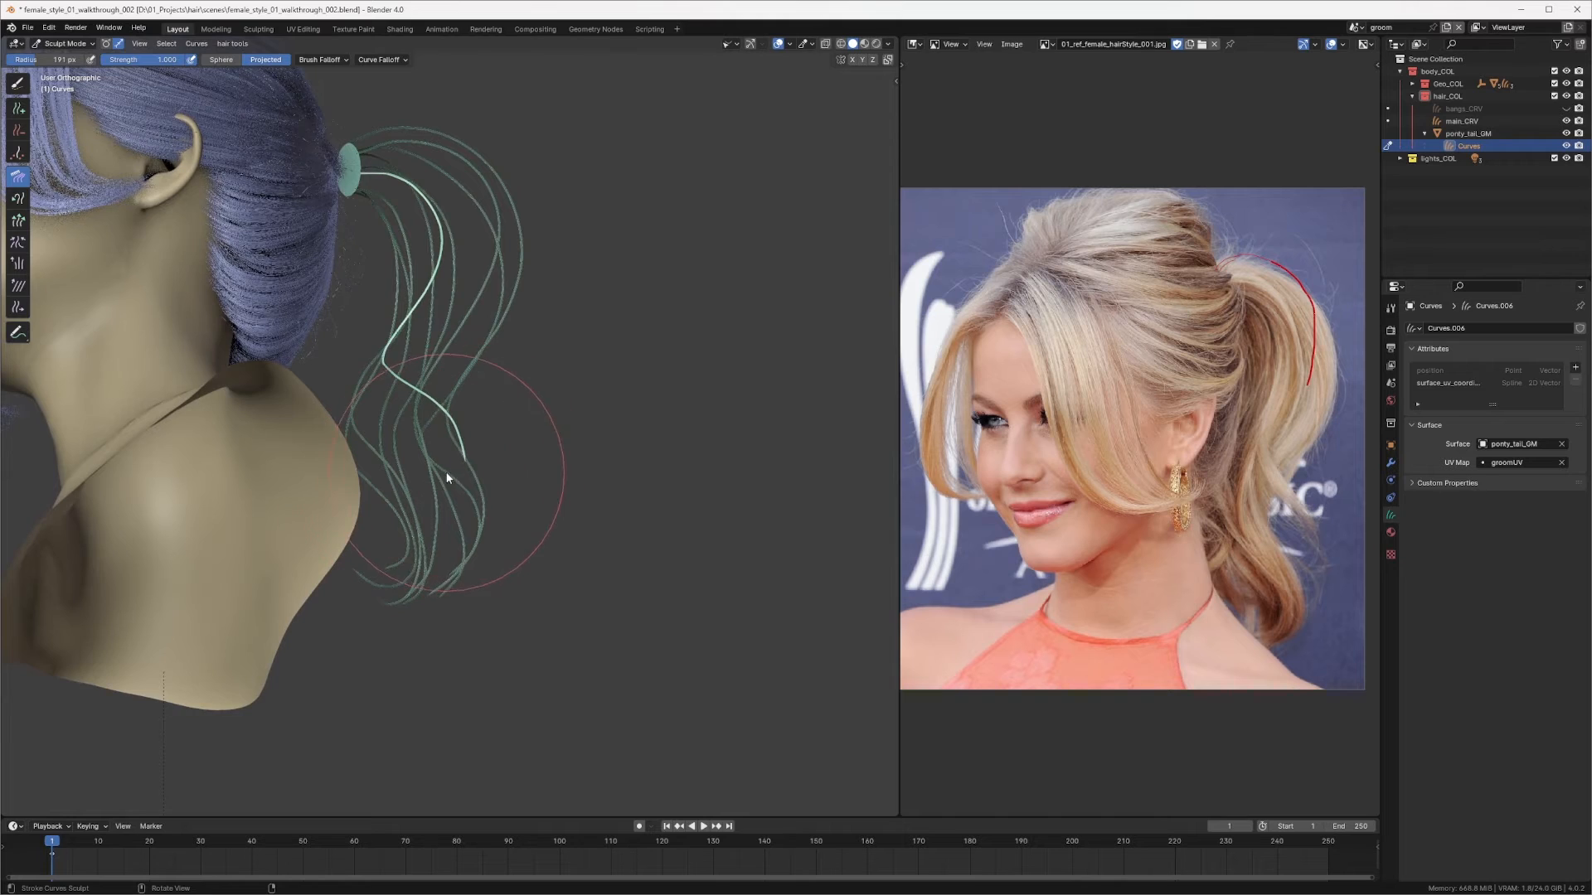
mouse_move(446, 463)
middle_mouse_down()
mouse_move(320, 513)
mouse_move(560, 399)
mouse_move(443, 446)
mouse_move(414, 431)
middle_mouse_up()
Step: Set the Comb radius to about 171 px and comb the ponytail ends from the back and side views
key("f")
left_click(496, 440)
left_click_drag(467, 386, 457, 395)
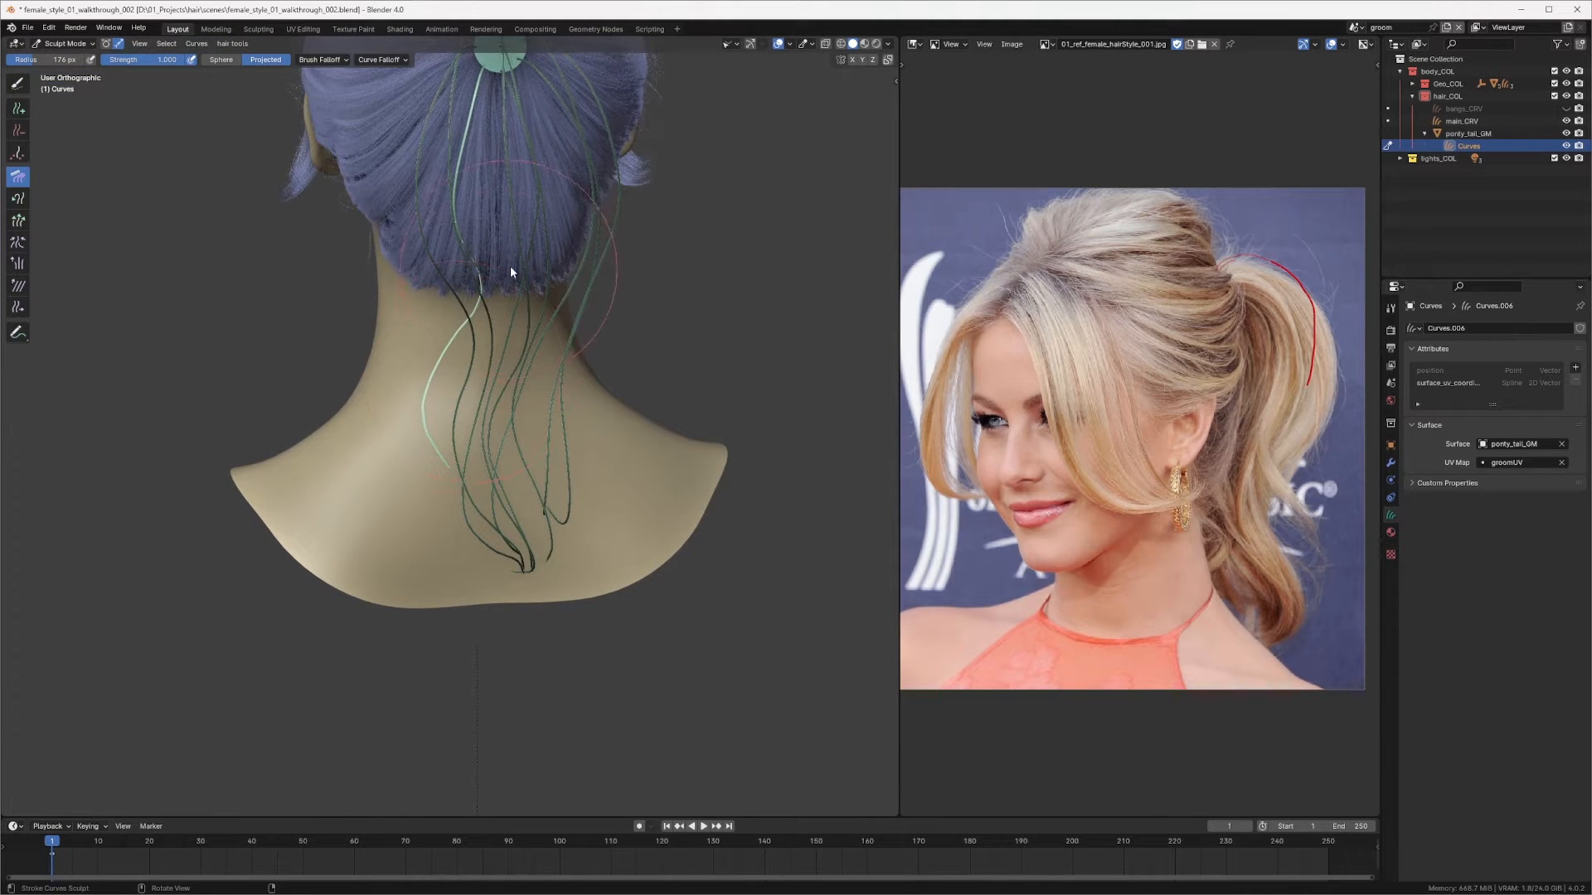
middle_click_drag(499, 335, 446, 476)
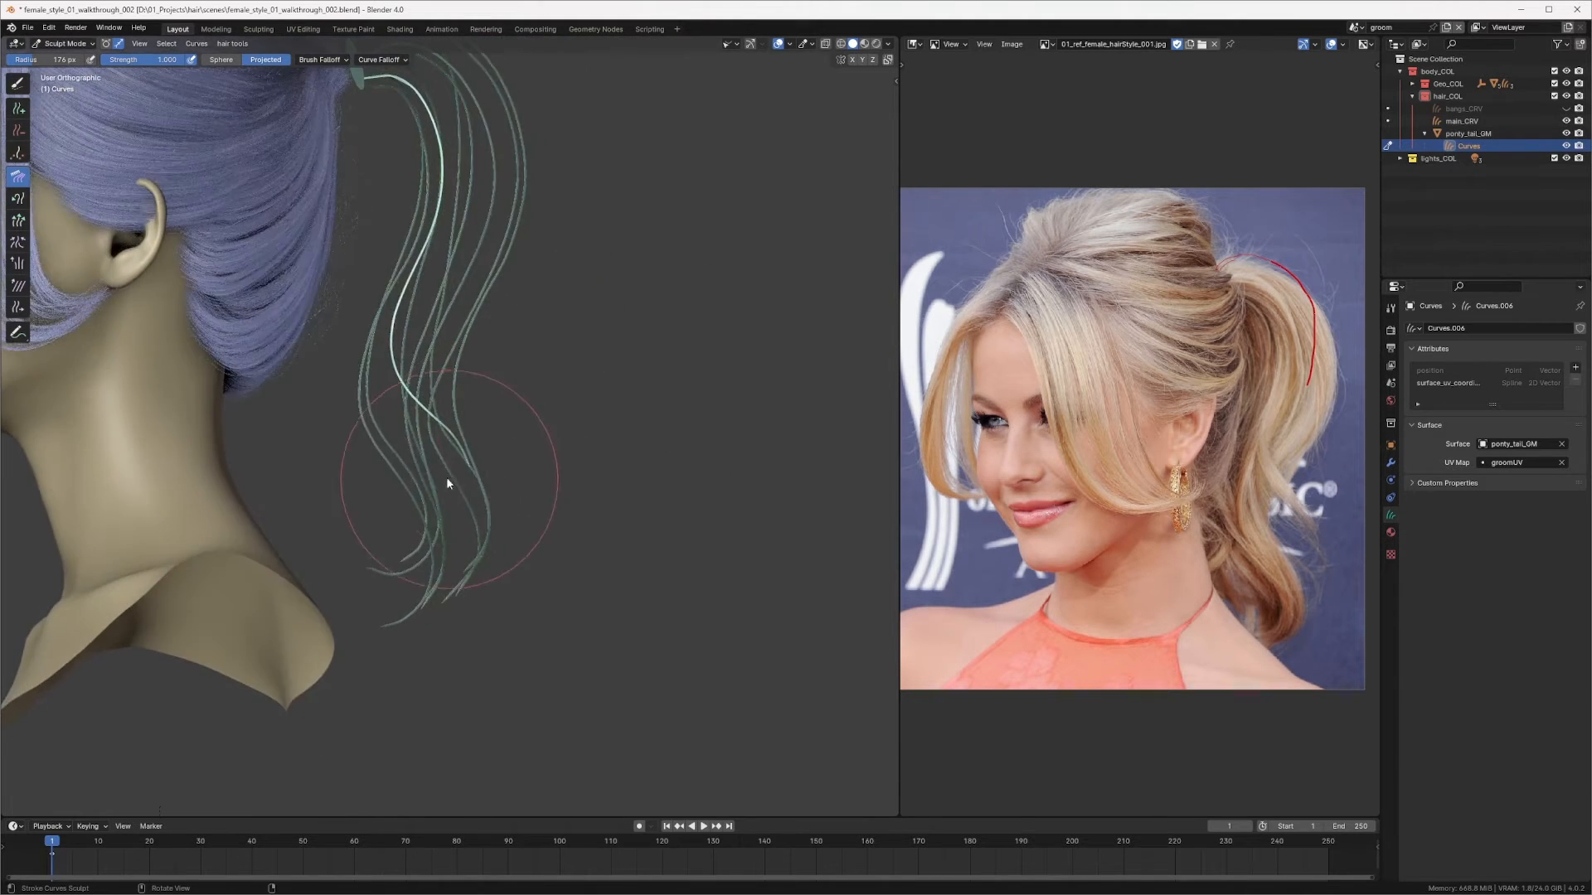
mouse_move(519, 440)
middle_mouse_down()
mouse_move(572, 430)
mouse_move(508, 460)
middle_mouse_up()
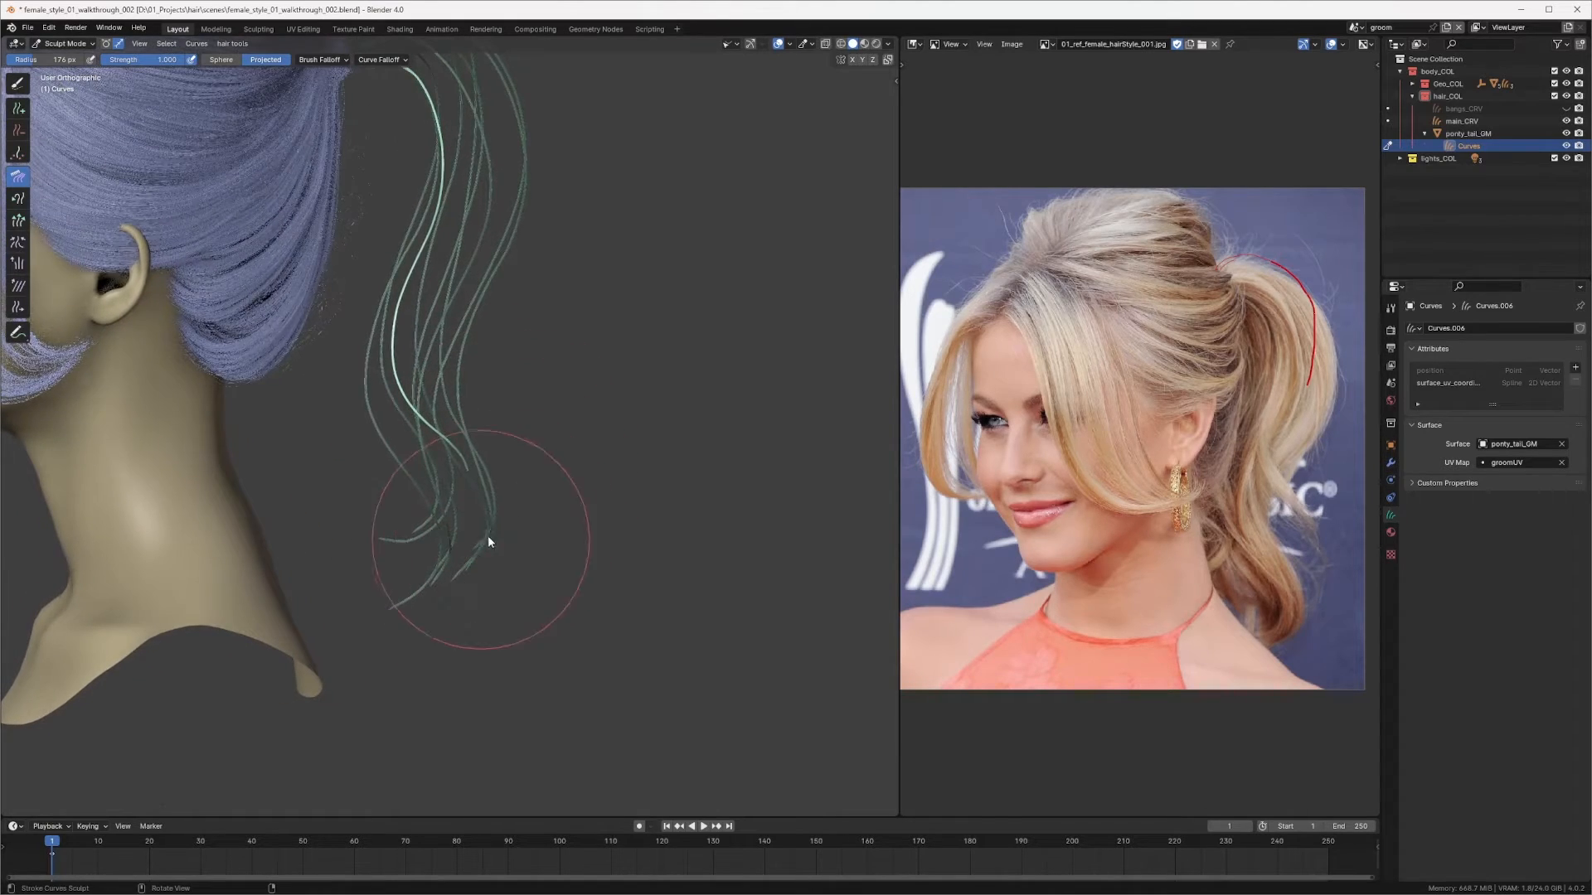
middle_click_drag(485, 520, 519, 443)
scroll(520, 444, "down", 4)
mouse_move(397, 568)
middle_mouse_down()
mouse_move(549, 459)
mouse_move(506, 461)
mouse_move(519, 502)
mouse_move(525, 489)
middle_mouse_up()
Step: Leave curve sculpting for Object Mode and save the file
key("ctrl+Tab")
mouse_move(655, 456)
middle_mouse_down()
mouse_move(567, 435)
mouse_move(622, 440)
mouse_move(533, 451)
mouse_move(605, 420)
mouse_move(558, 390)
middle_mouse_up()
left_click(567, 434)
key("ctrl+s")
scroll(564, 364, "up", 3)
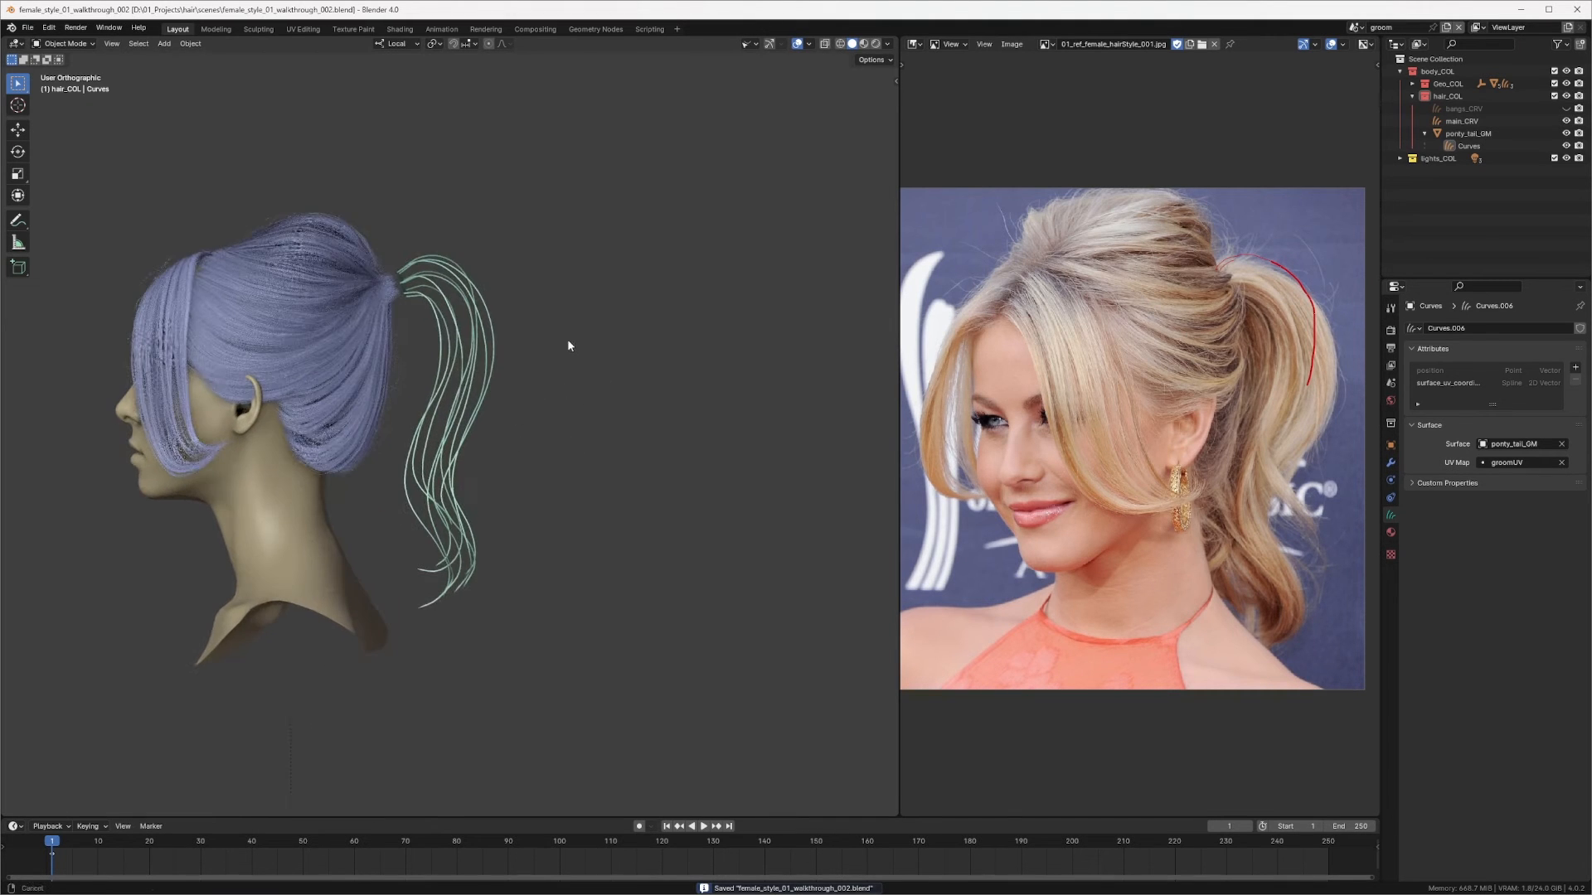
Step: Inspect the ponytail curves and the ring from the right side, comparing them with the reference
key("KP_3")
middle_click_drag(475, 335, 572, 365, "shift")
scroll(572, 365, "up", 2)
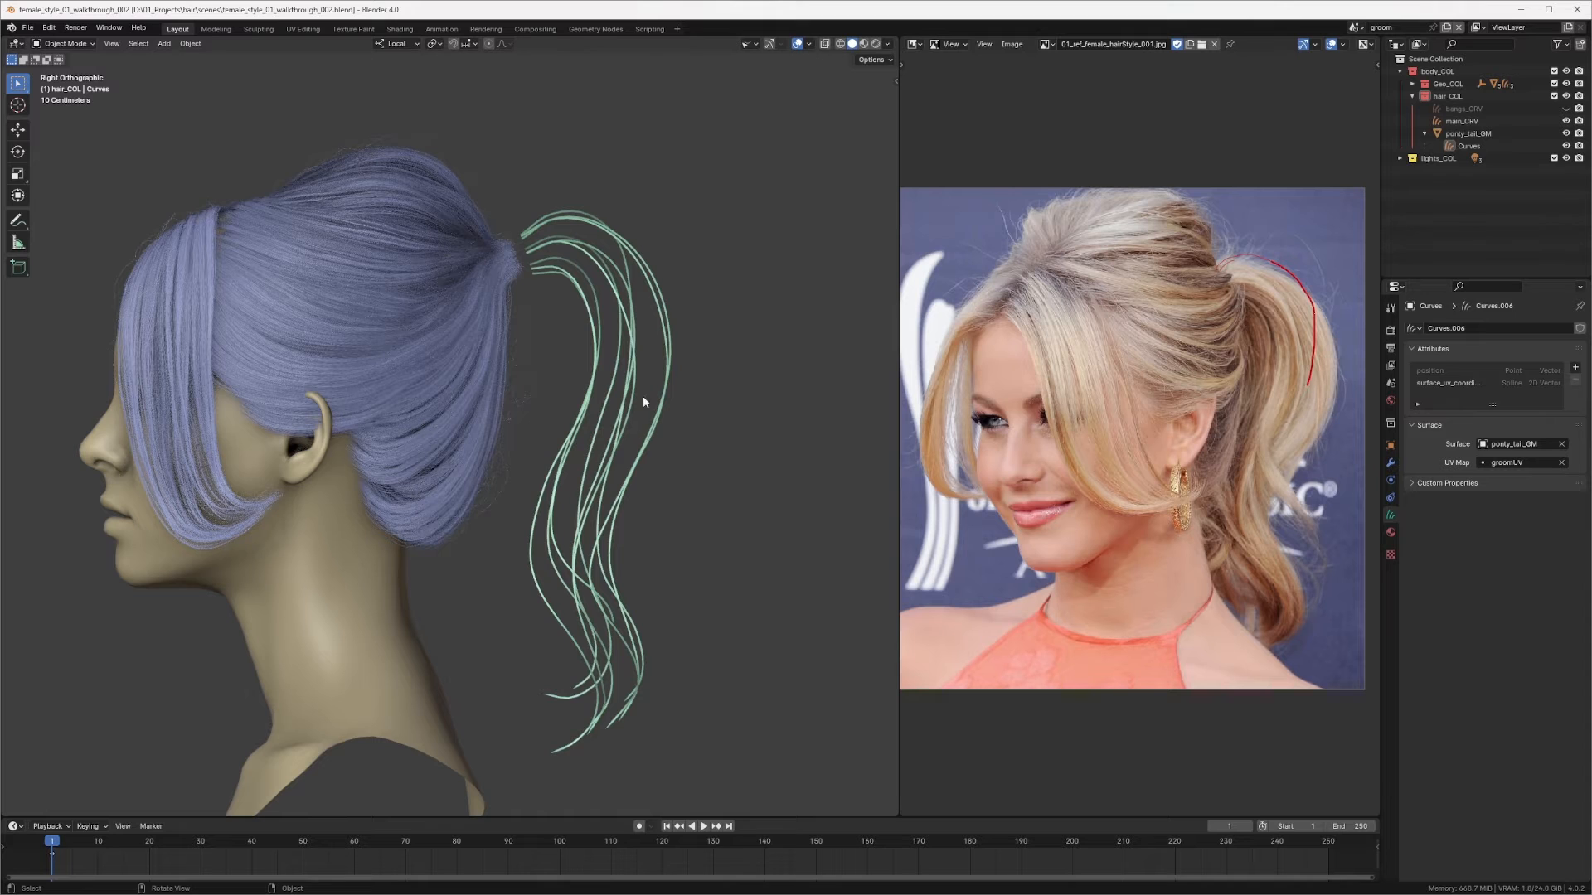
middle_click_drag(694, 485, 639, 376)
scroll(678, 297, "up", 1)
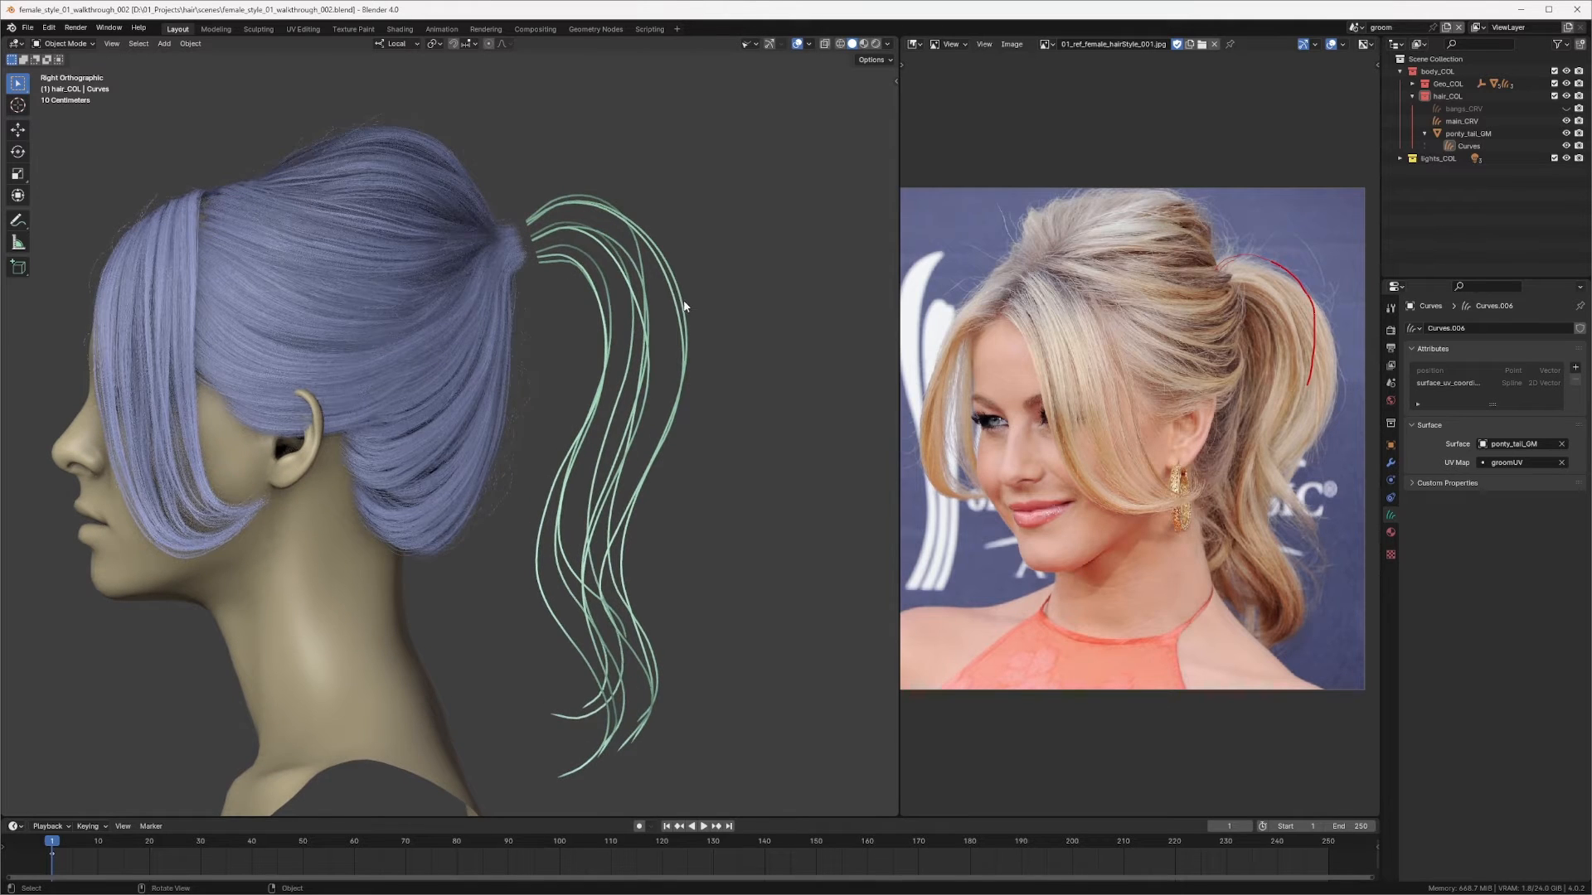
middle_click_drag(702, 297, 567, 472)
scroll(711, 302, "down", 2)
middle_click_drag(482, 407, 461, 411)
key("KP_3")
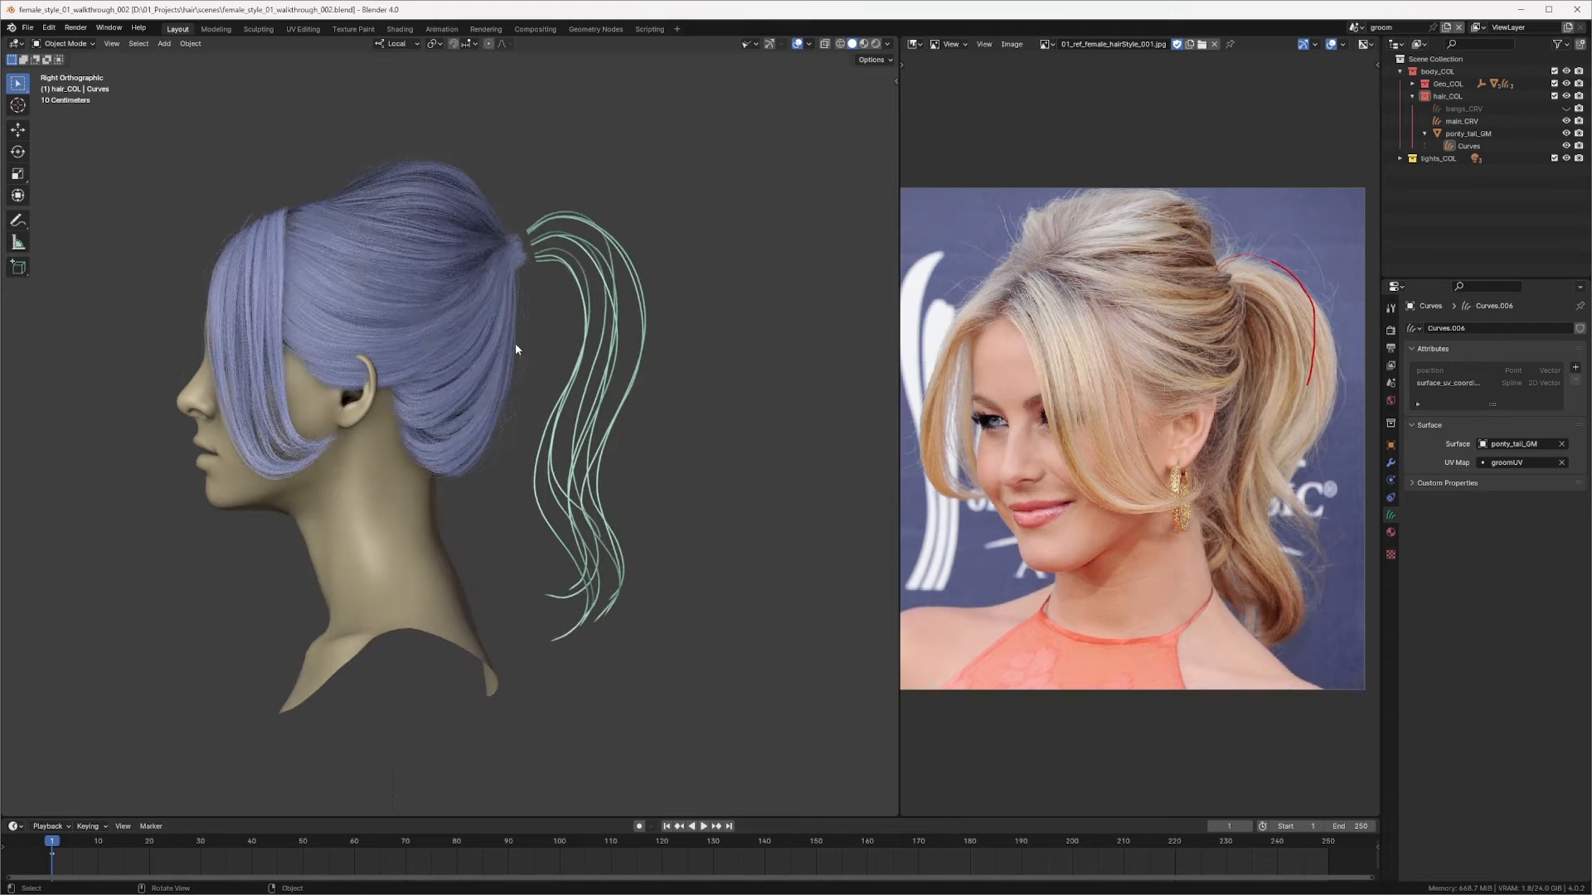
middle_click_drag(532, 292, 563, 342, "shift")
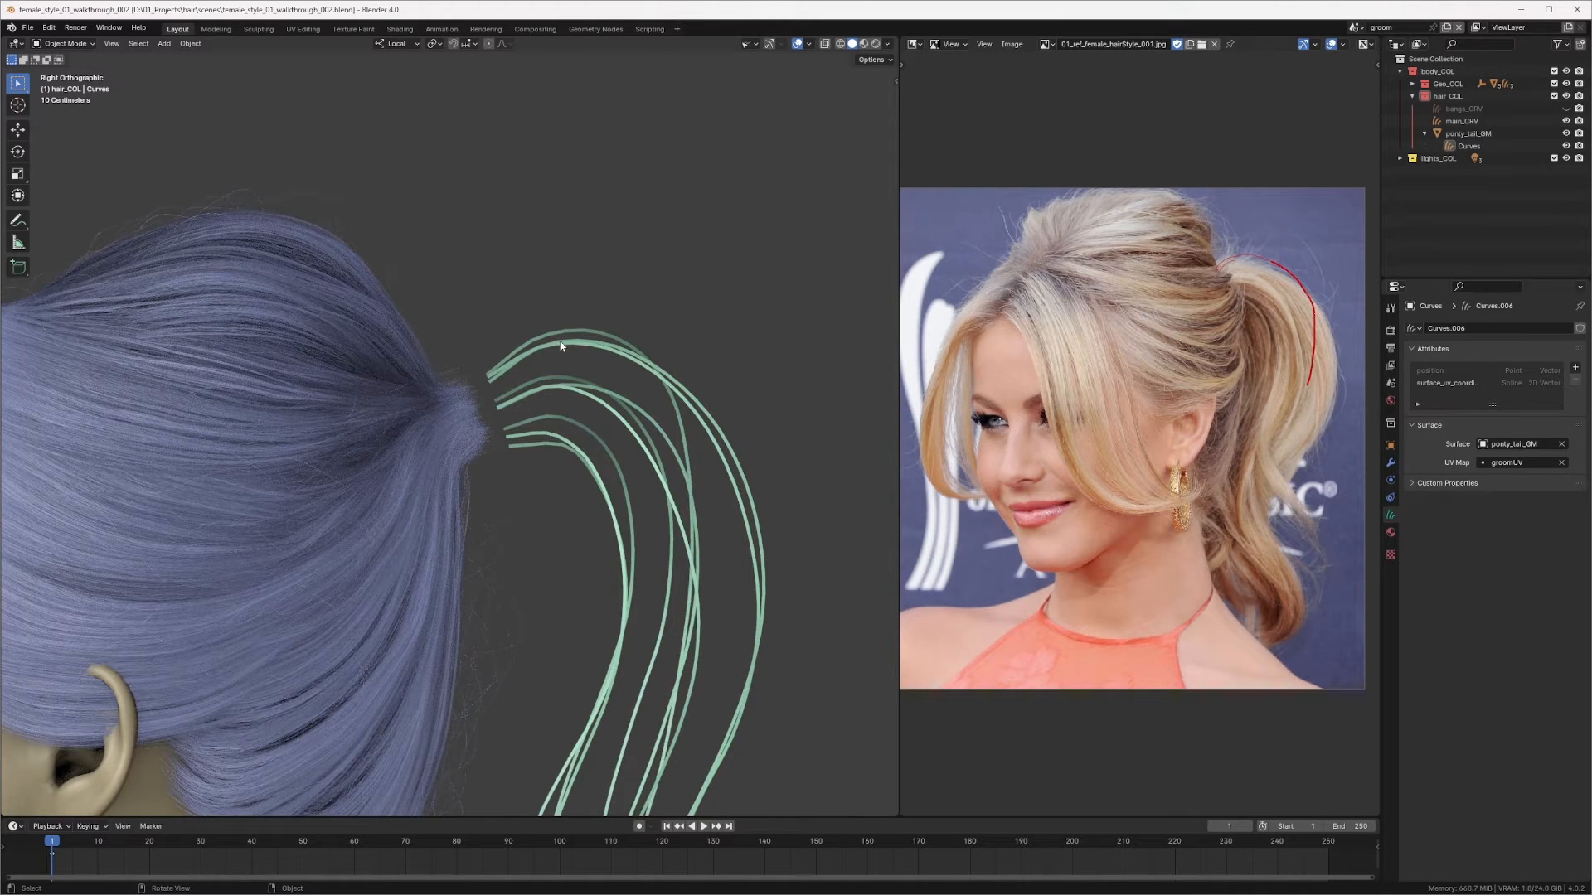
middle_click_drag(539, 407, 440, 405)
left_click(504, 403)
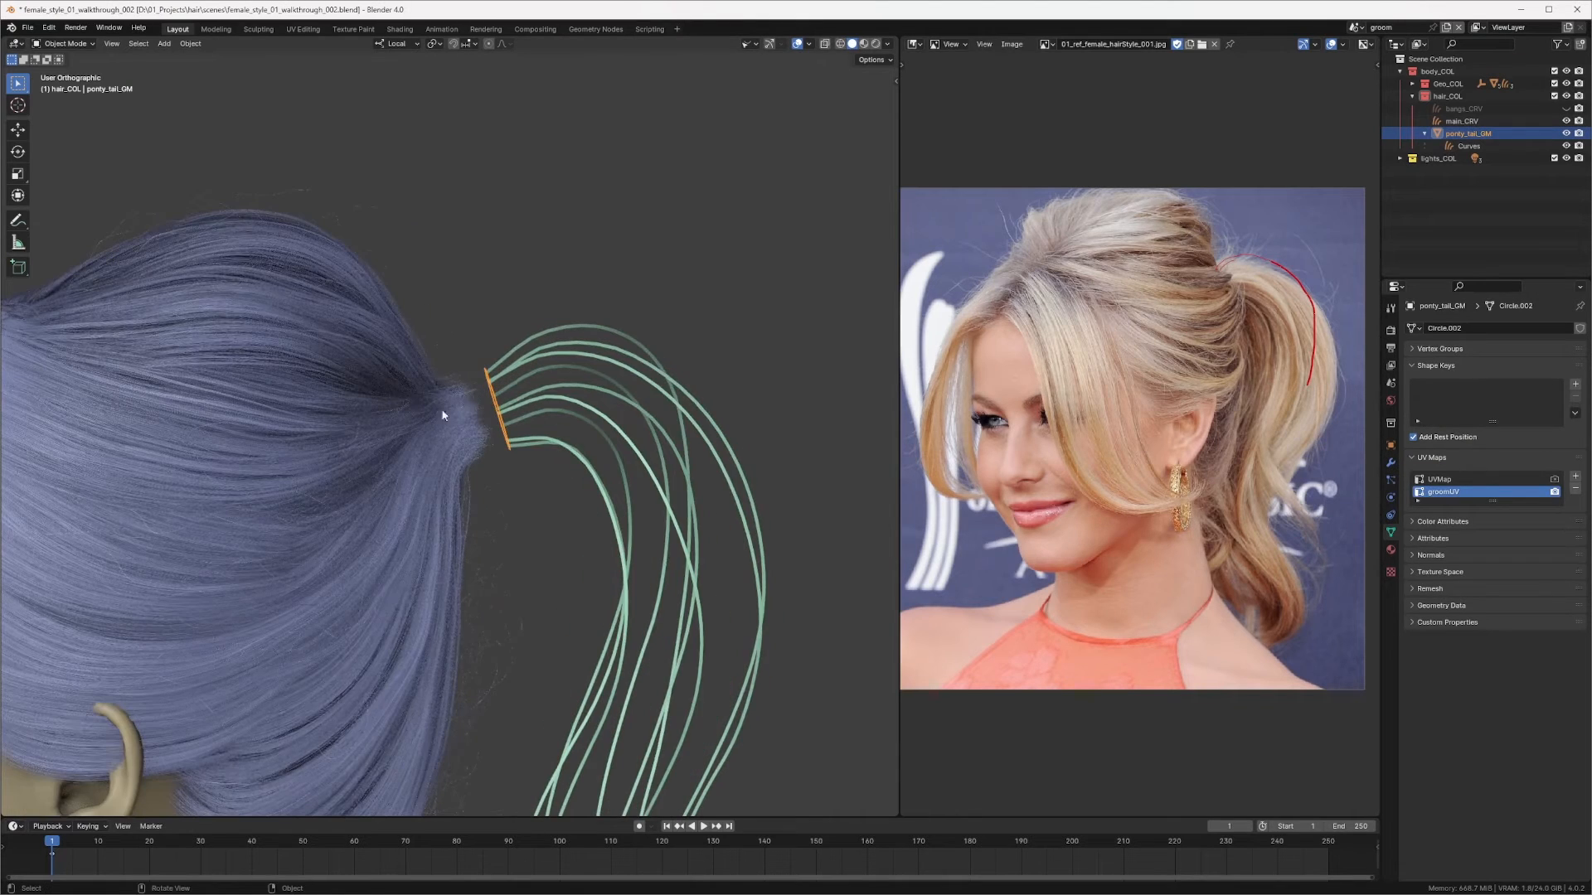
scroll(444, 410, "down", 3)
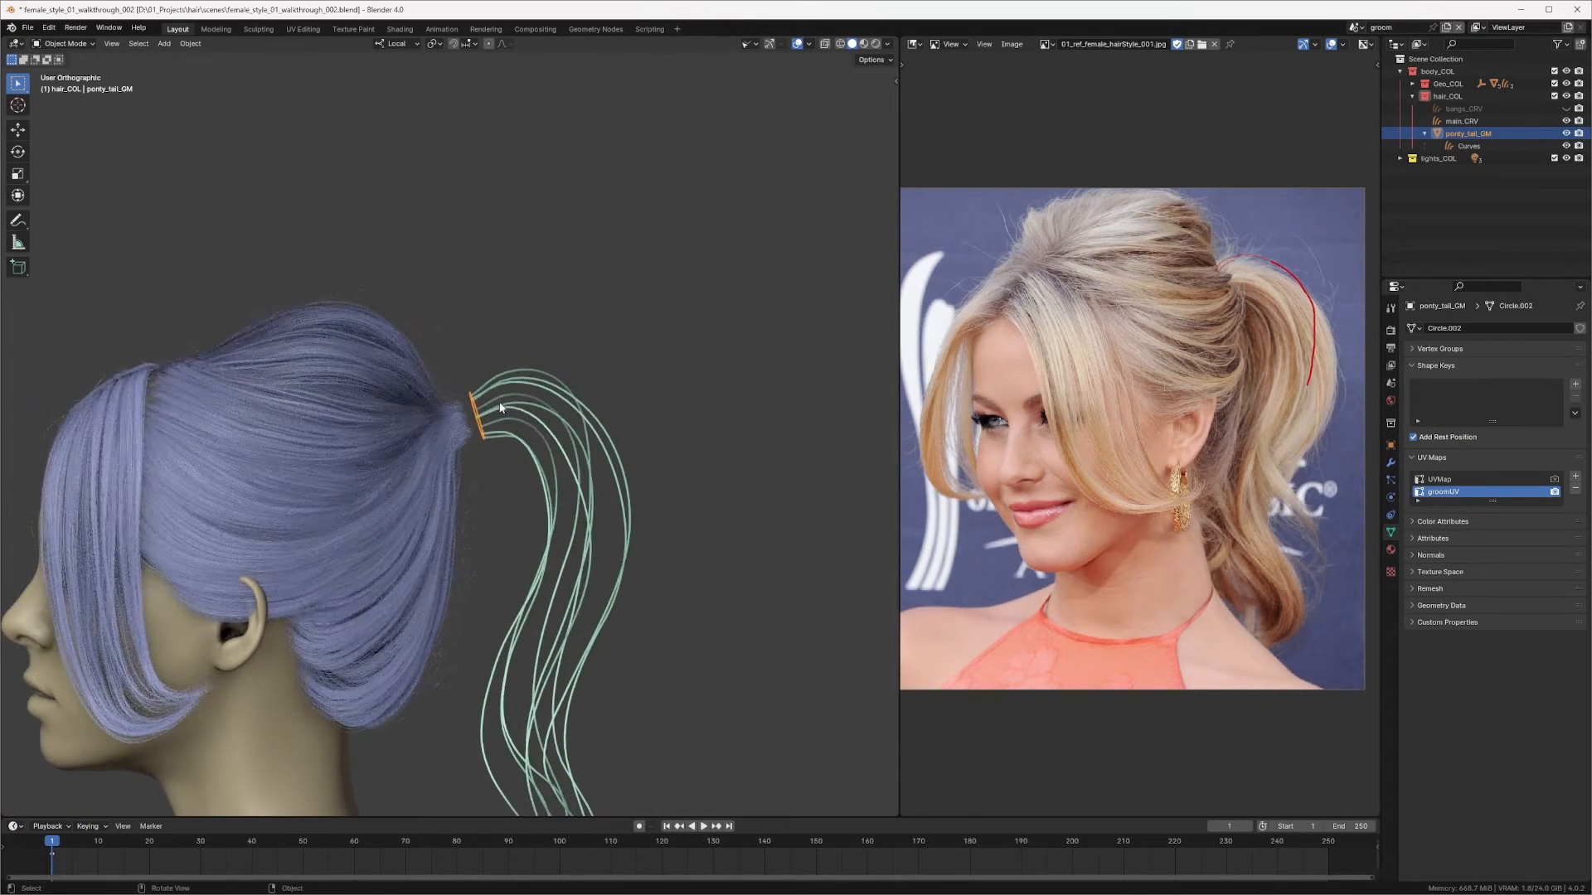
key("KP_3")
scroll(496, 407, "up", 2)
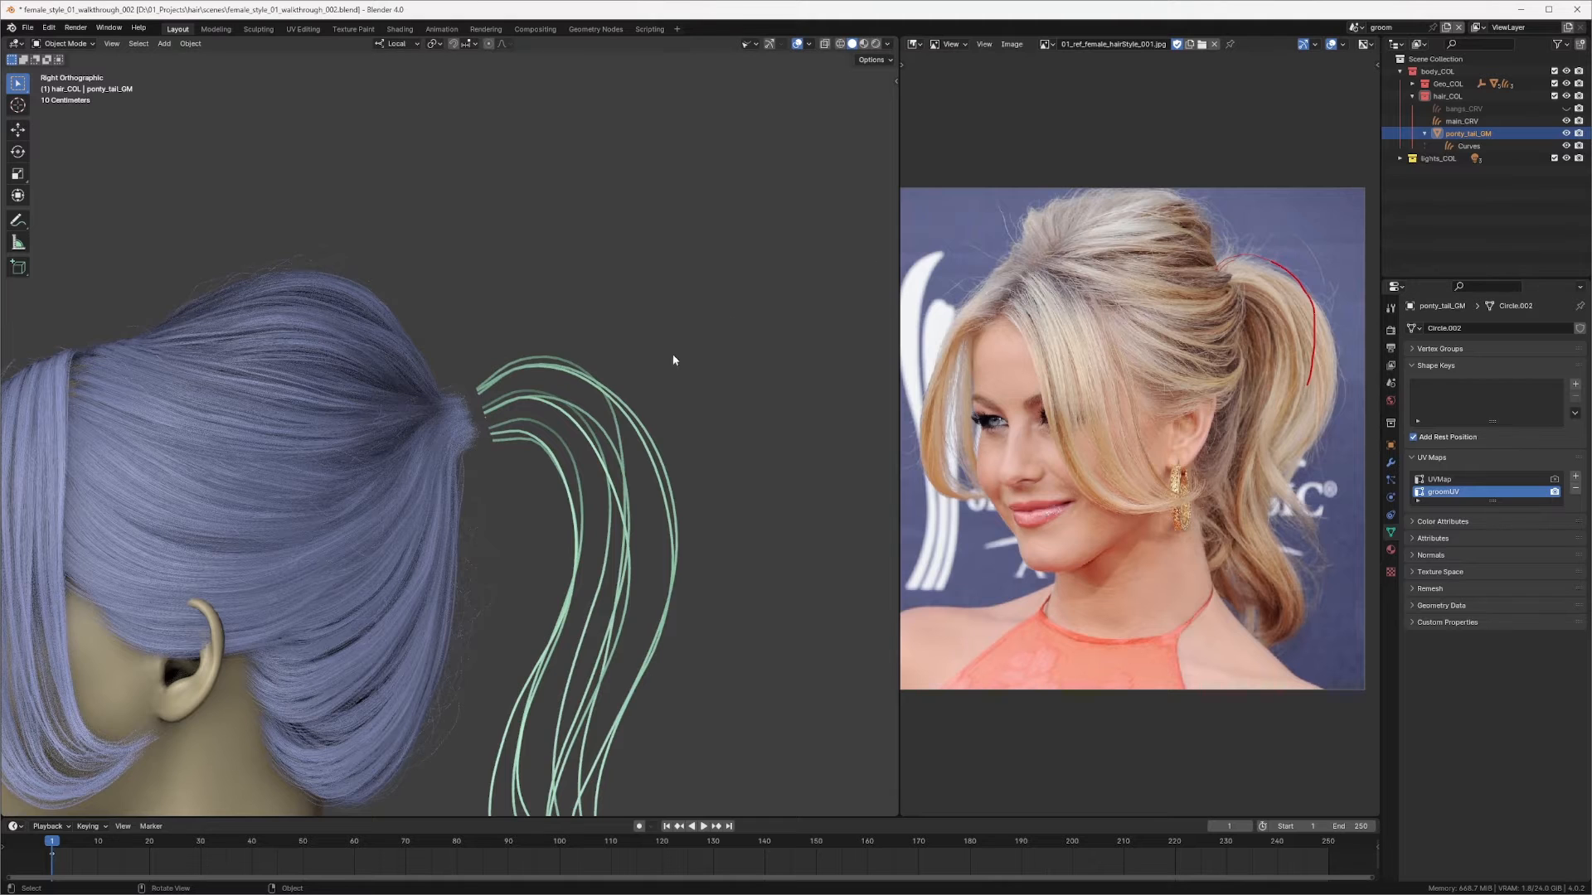
scroll(363, 247, "up", 1)
key("t")
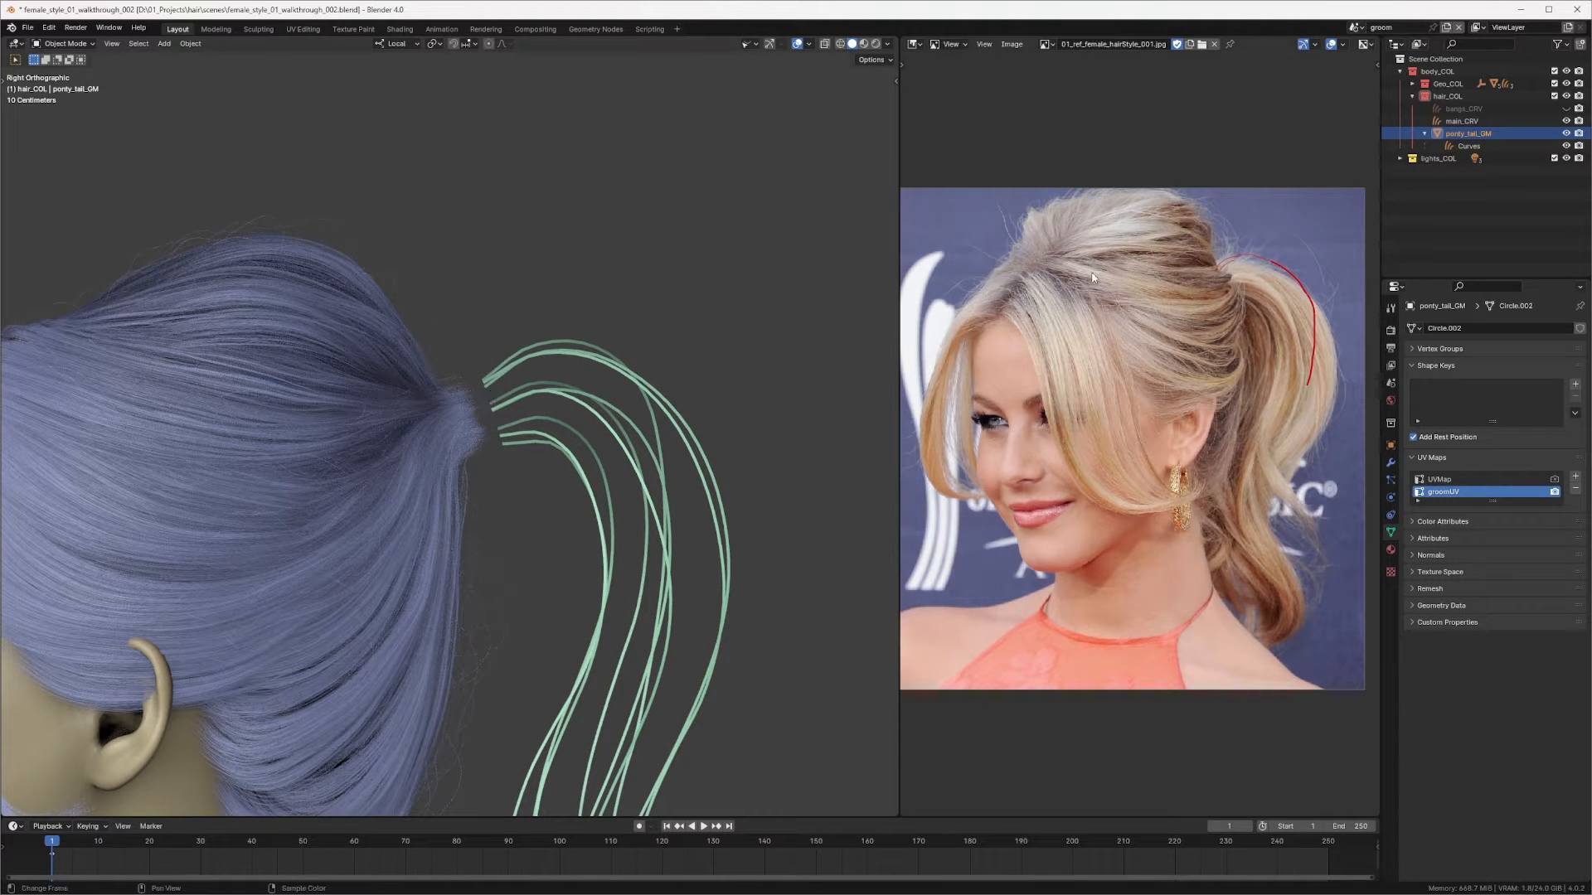
middle_click_drag(637, 481, 586, 444)
scroll(551, 424, "up", 2)
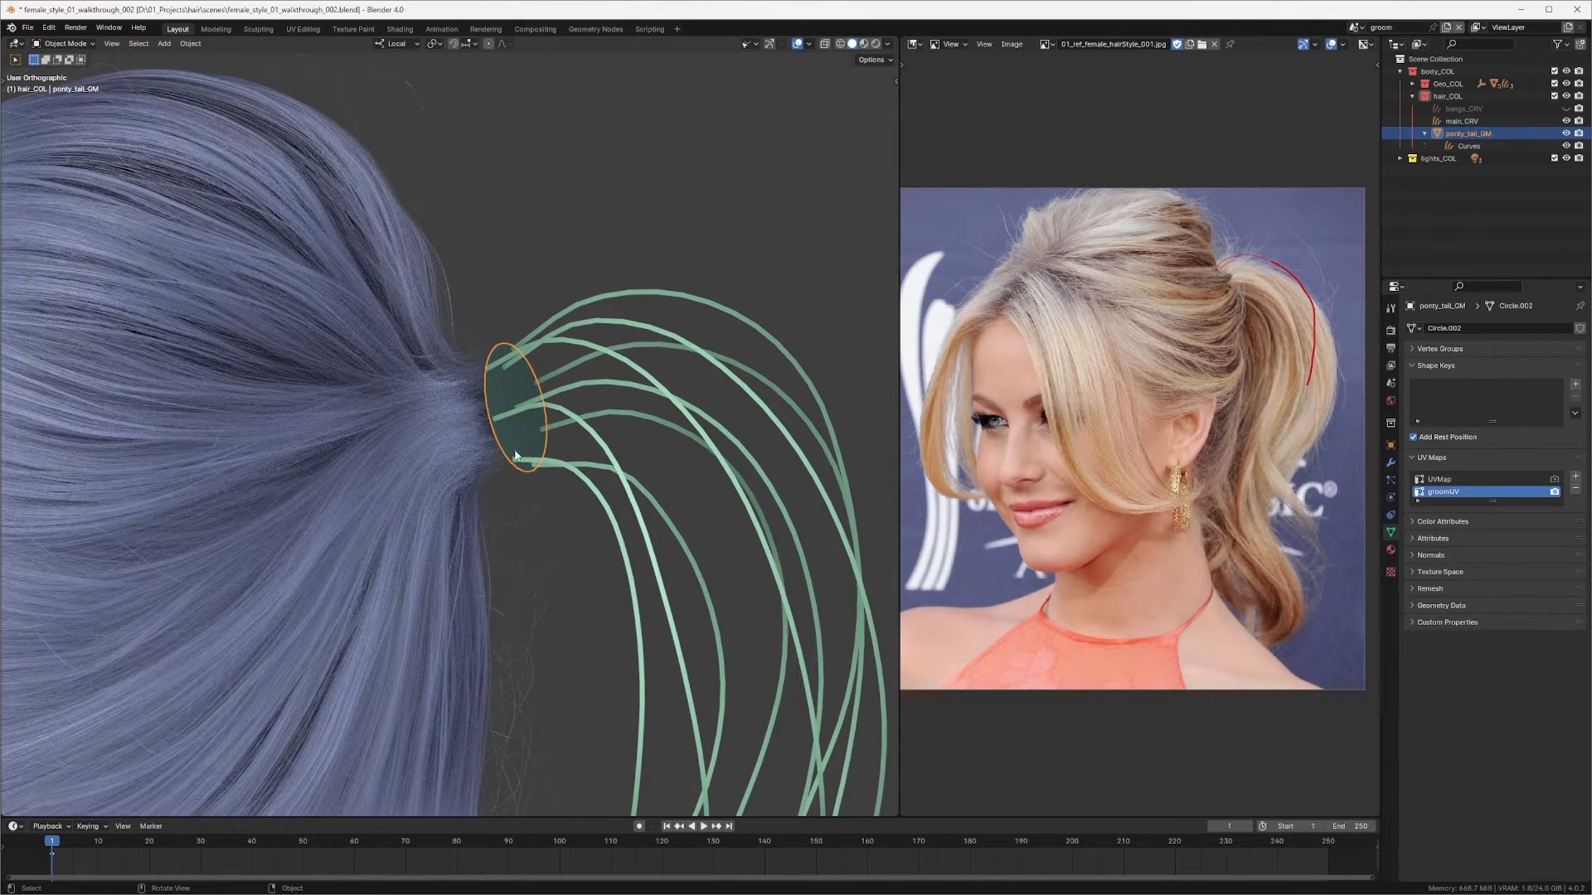
middle_click_drag(529, 383, 532, 379)
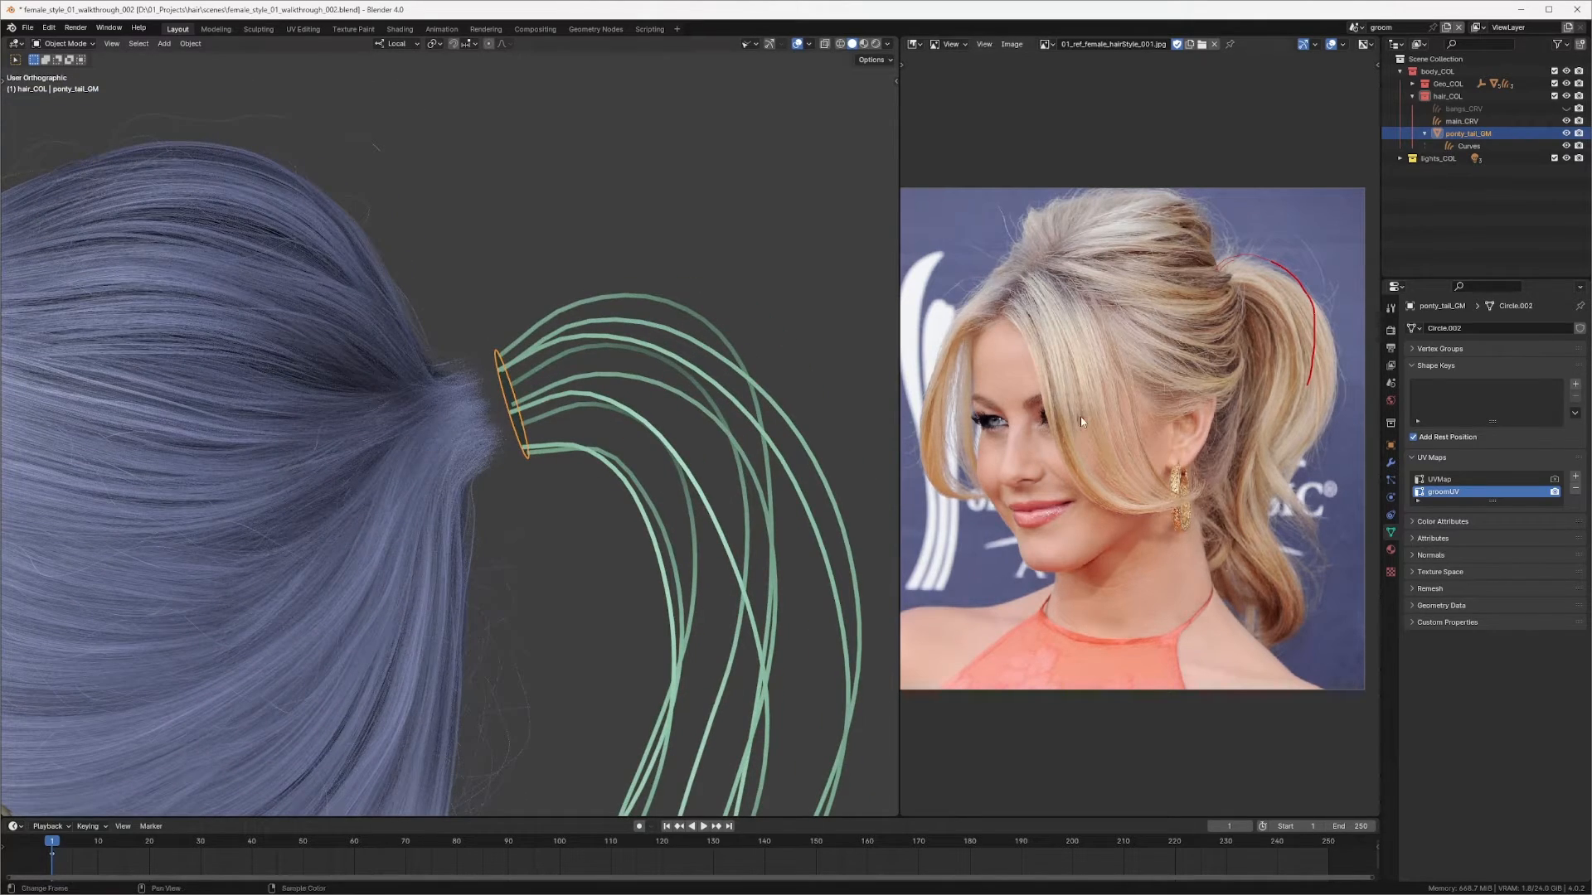
Step: Rename the ponytail Curves object to pony_tail_groom
double_click(1469, 146)
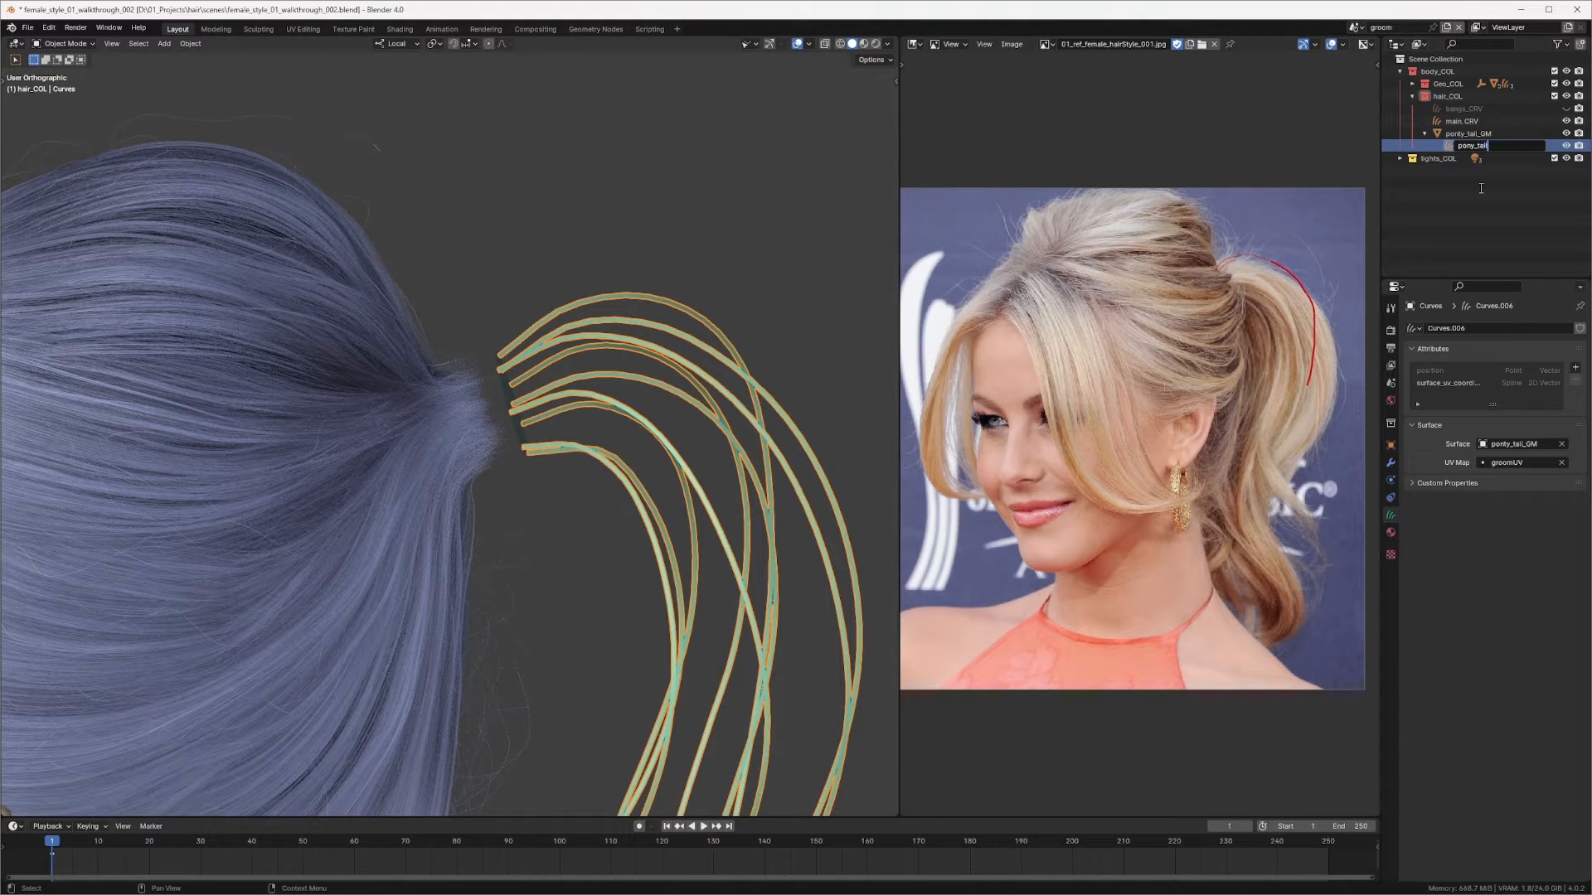
type("pony_tail_groom")
key("Return")
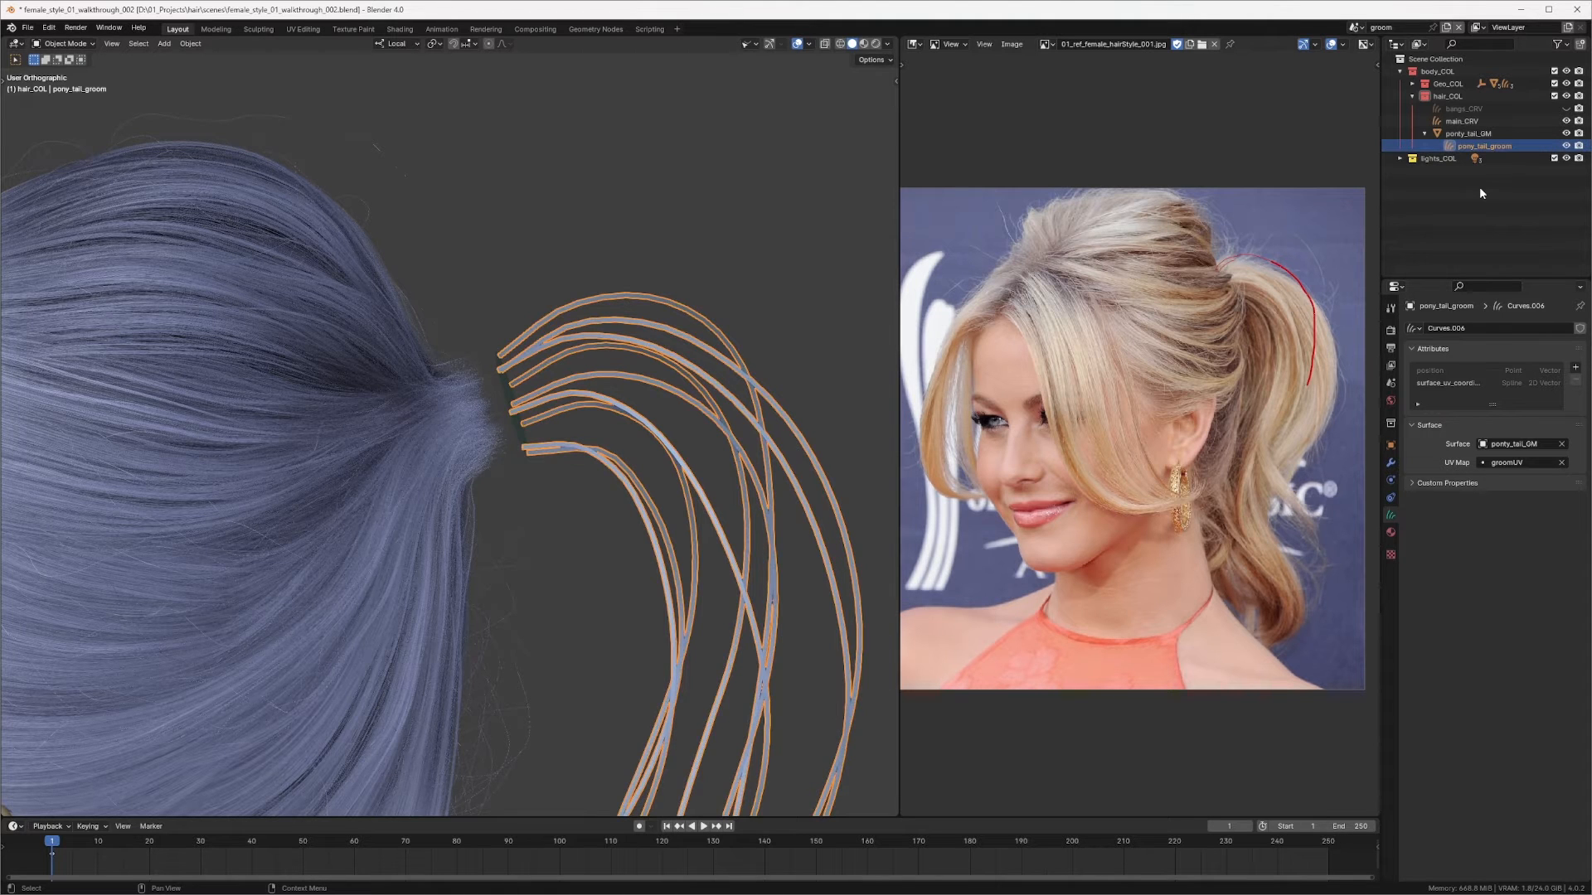
Step: Rename the main_CRV curves object to main_groom
left_click(1461, 121)
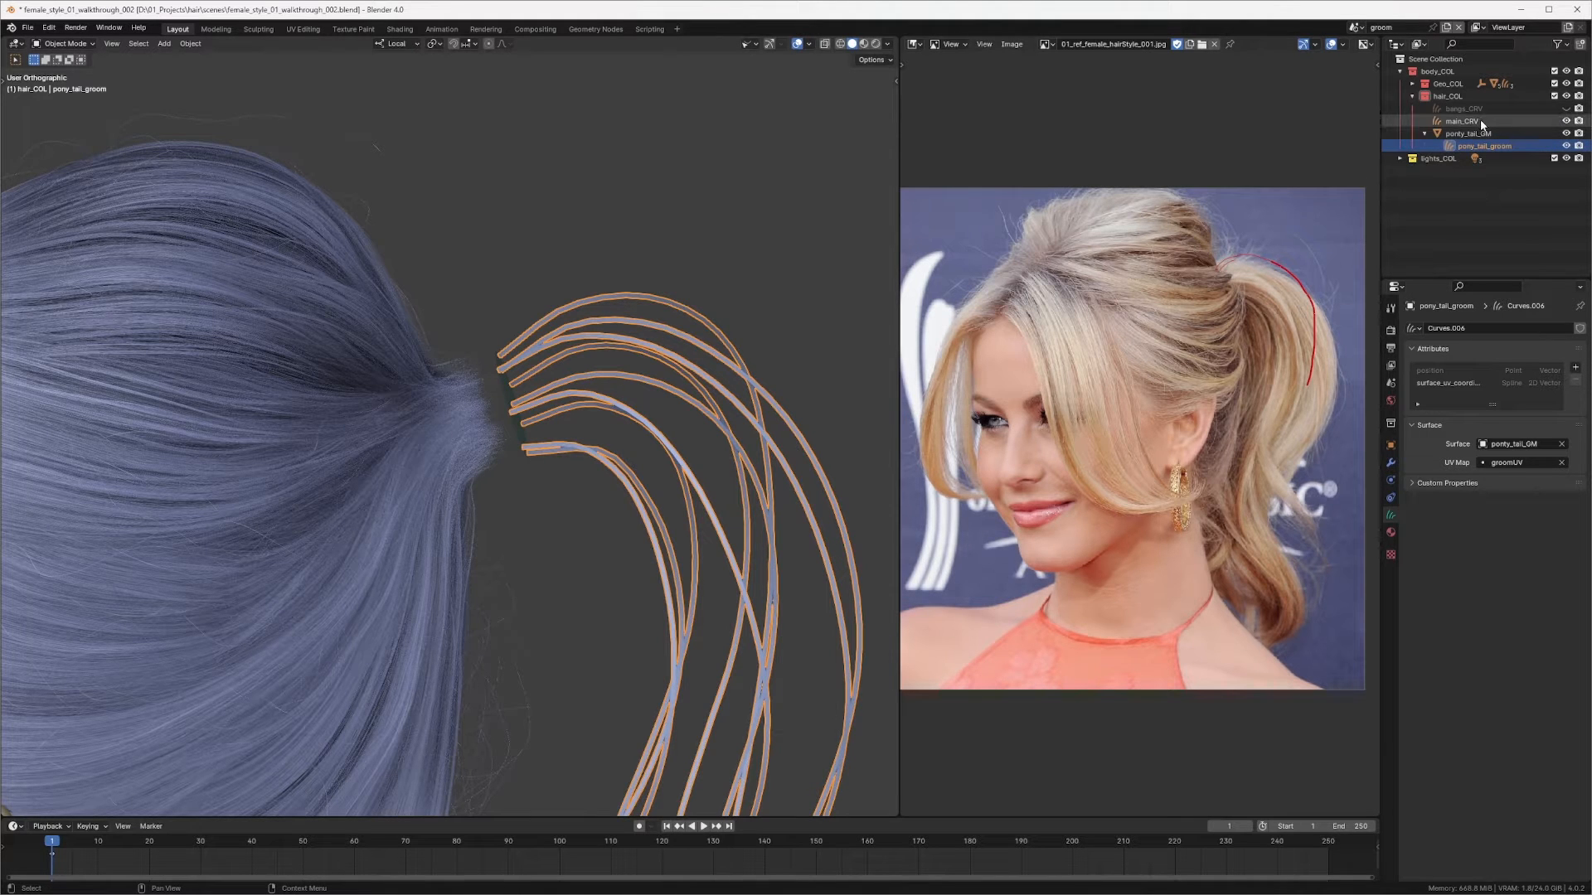
double_click(1479, 120)
left_click(1487, 121)
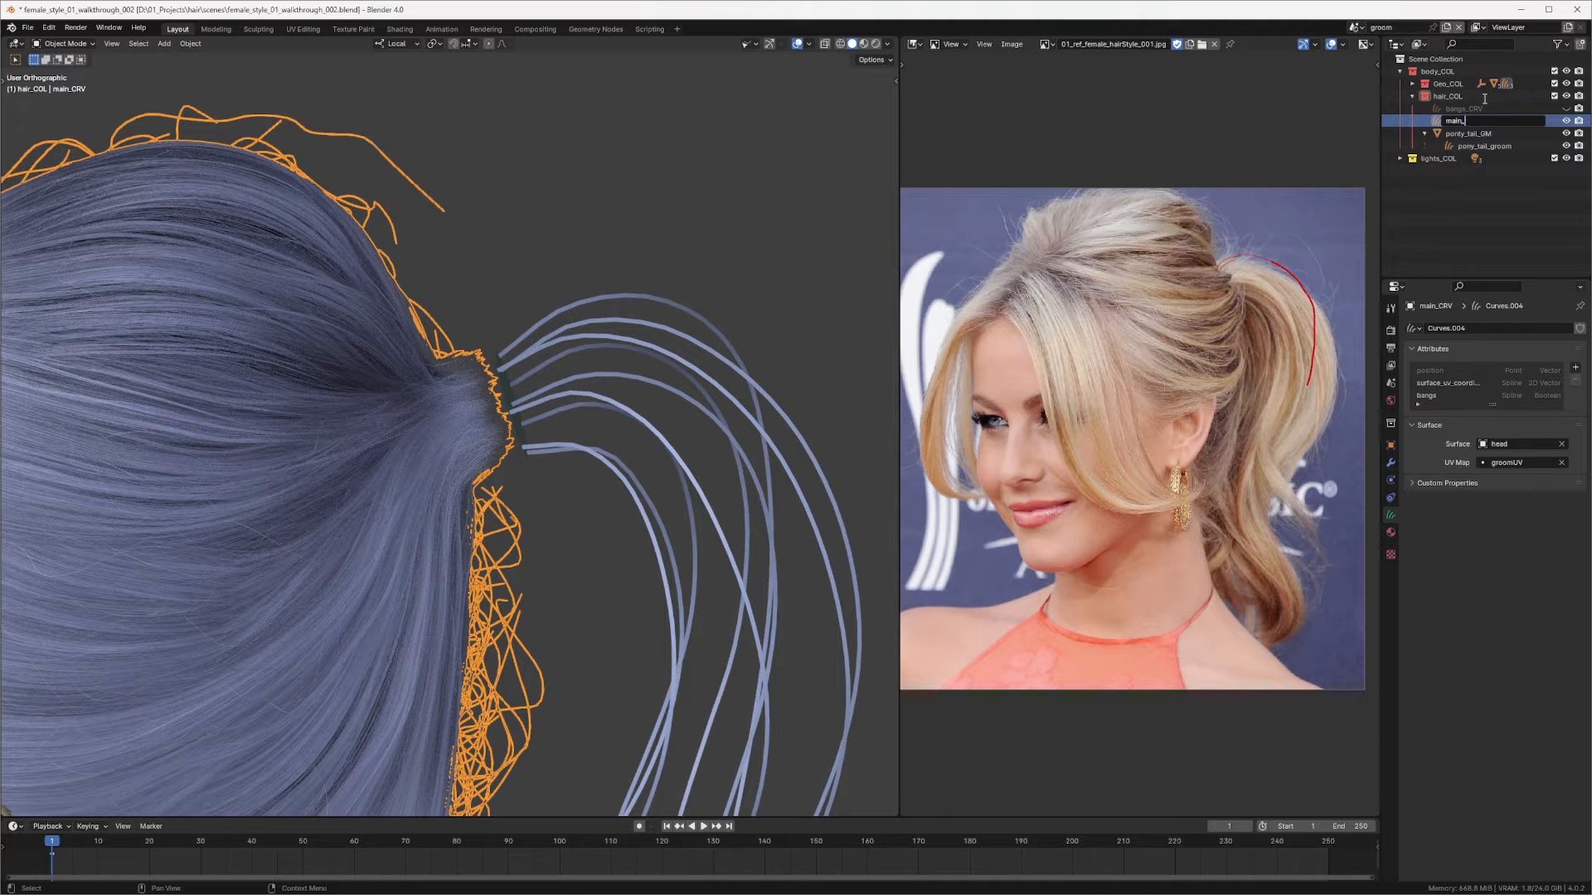
key("Return")
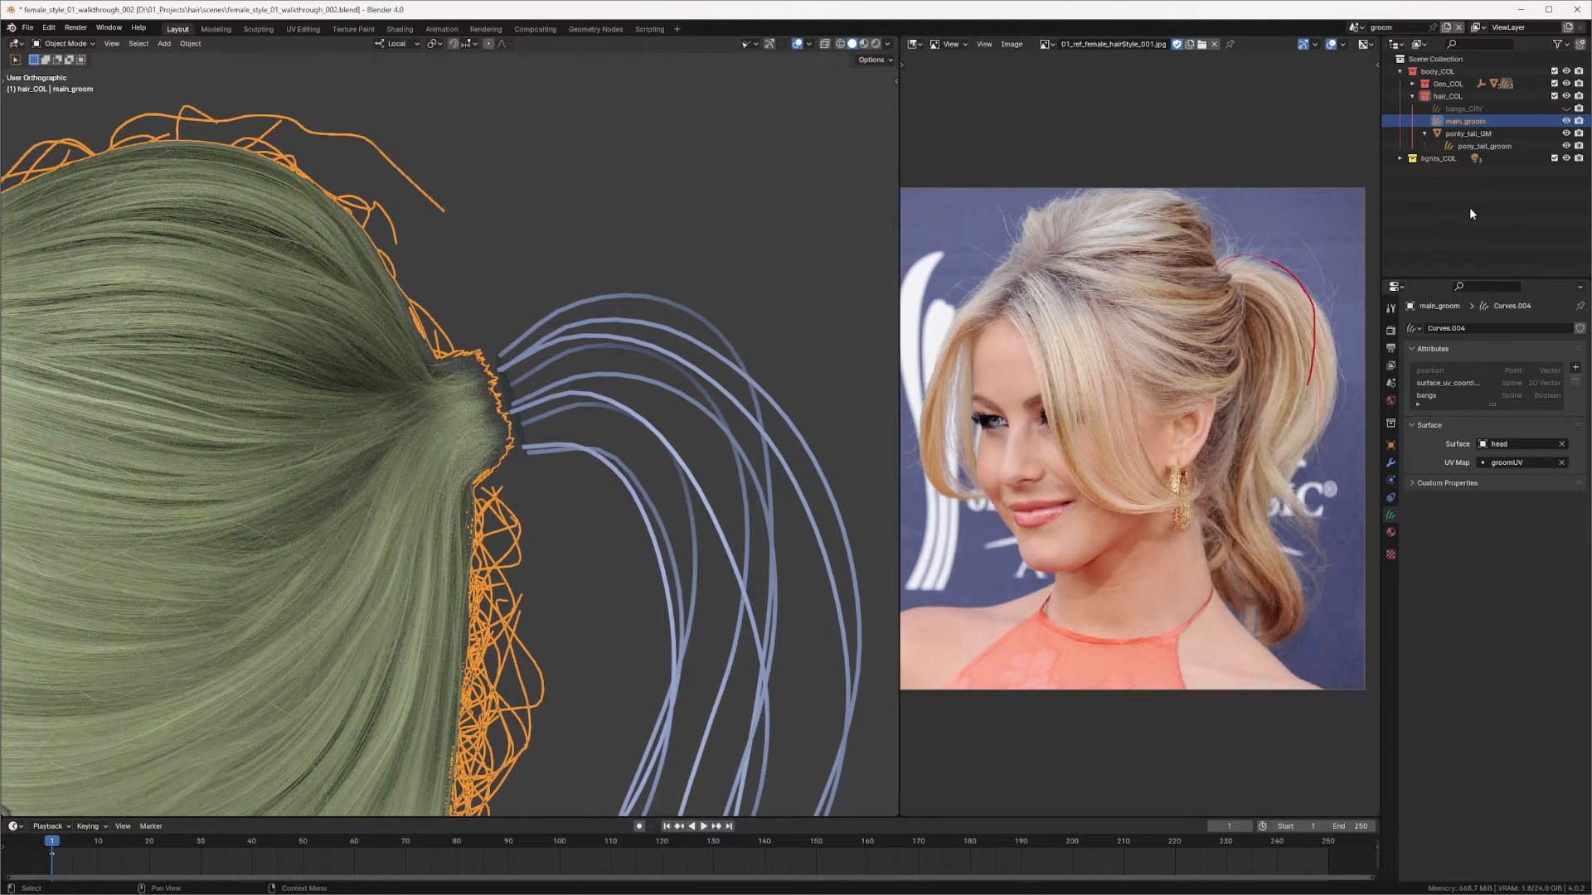
Step: Select pony_tail_groom and view it from the right side
left_click(1492, 146)
middle_click_drag(601, 330, 592, 447, "ctrl")
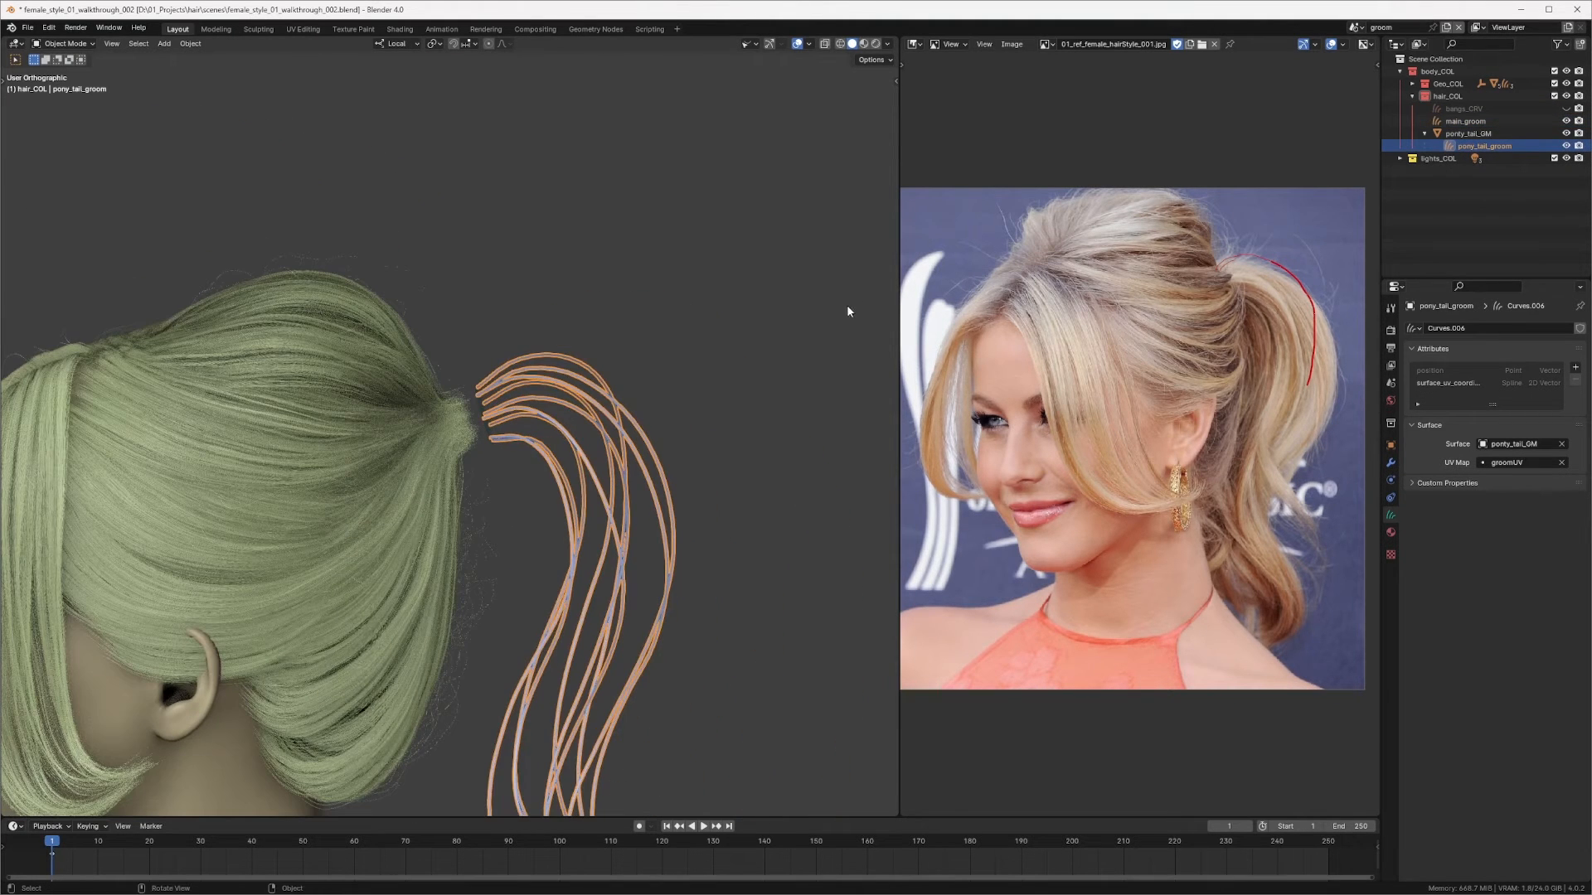
middle_click_drag(729, 361, 704, 417, "ctrl")
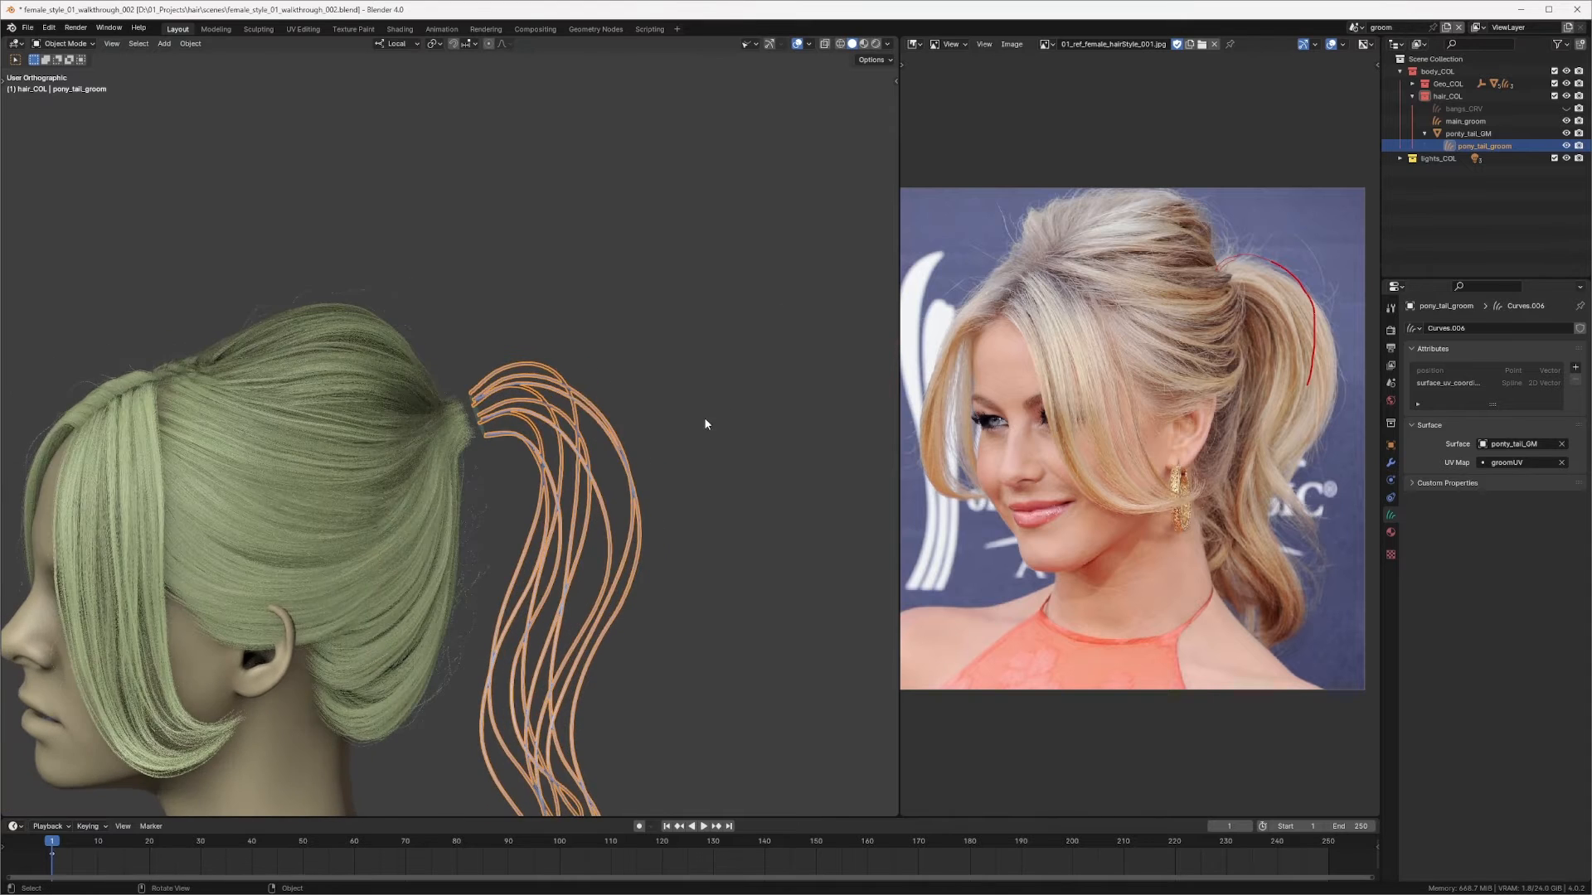
key("KP_3")
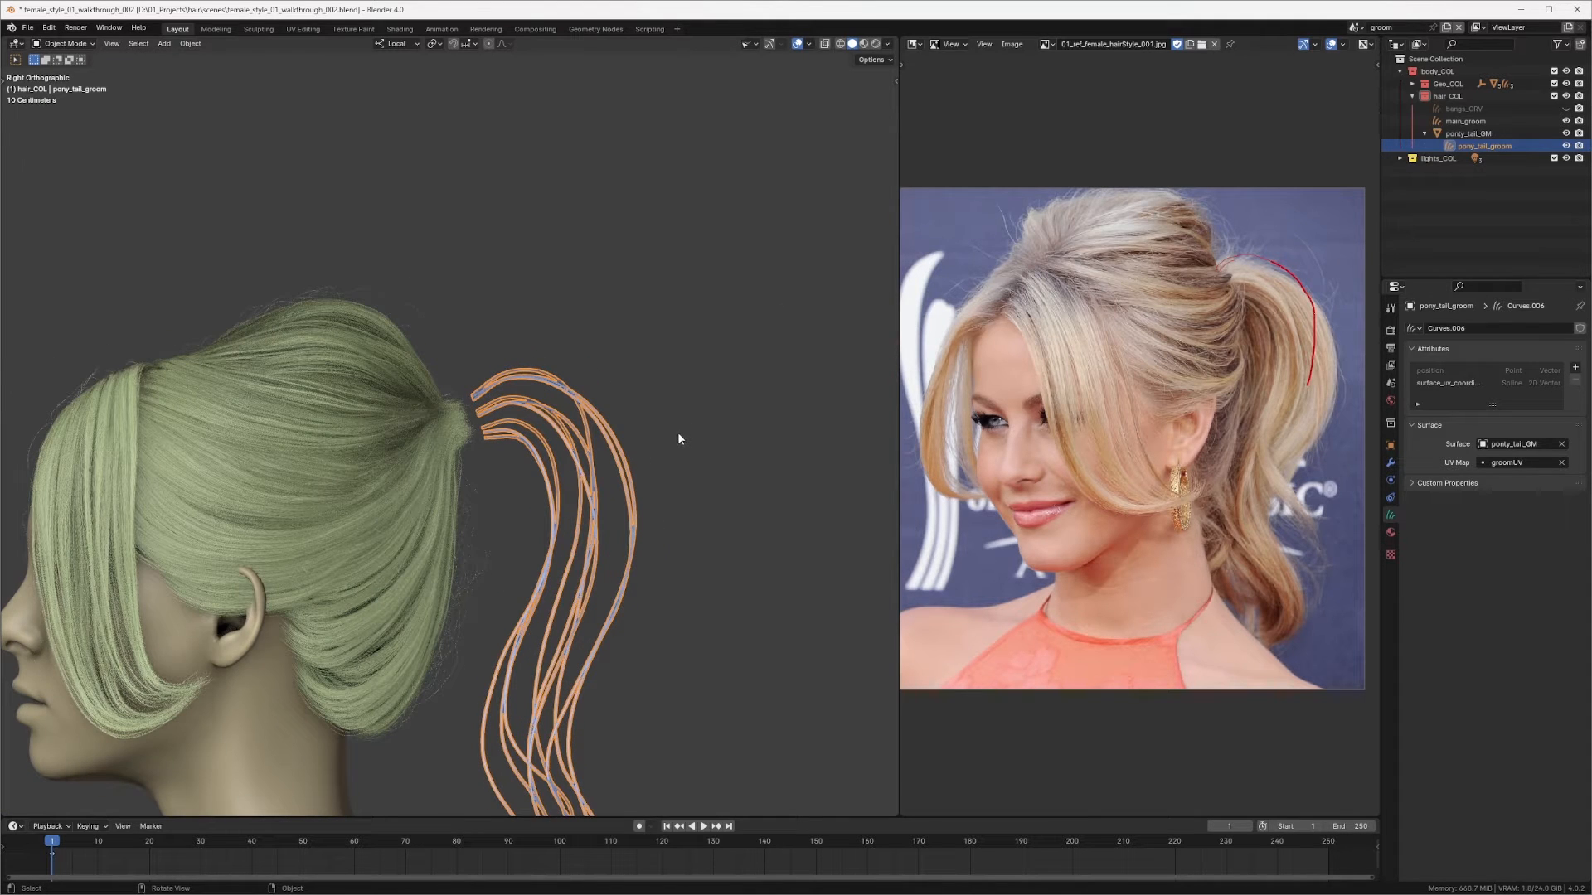
Step: Resize the editor split and switch the reference image area to the Geometry Node Editor
left_click(894, 319)
left_click_drag(899, 315, 765, 312)
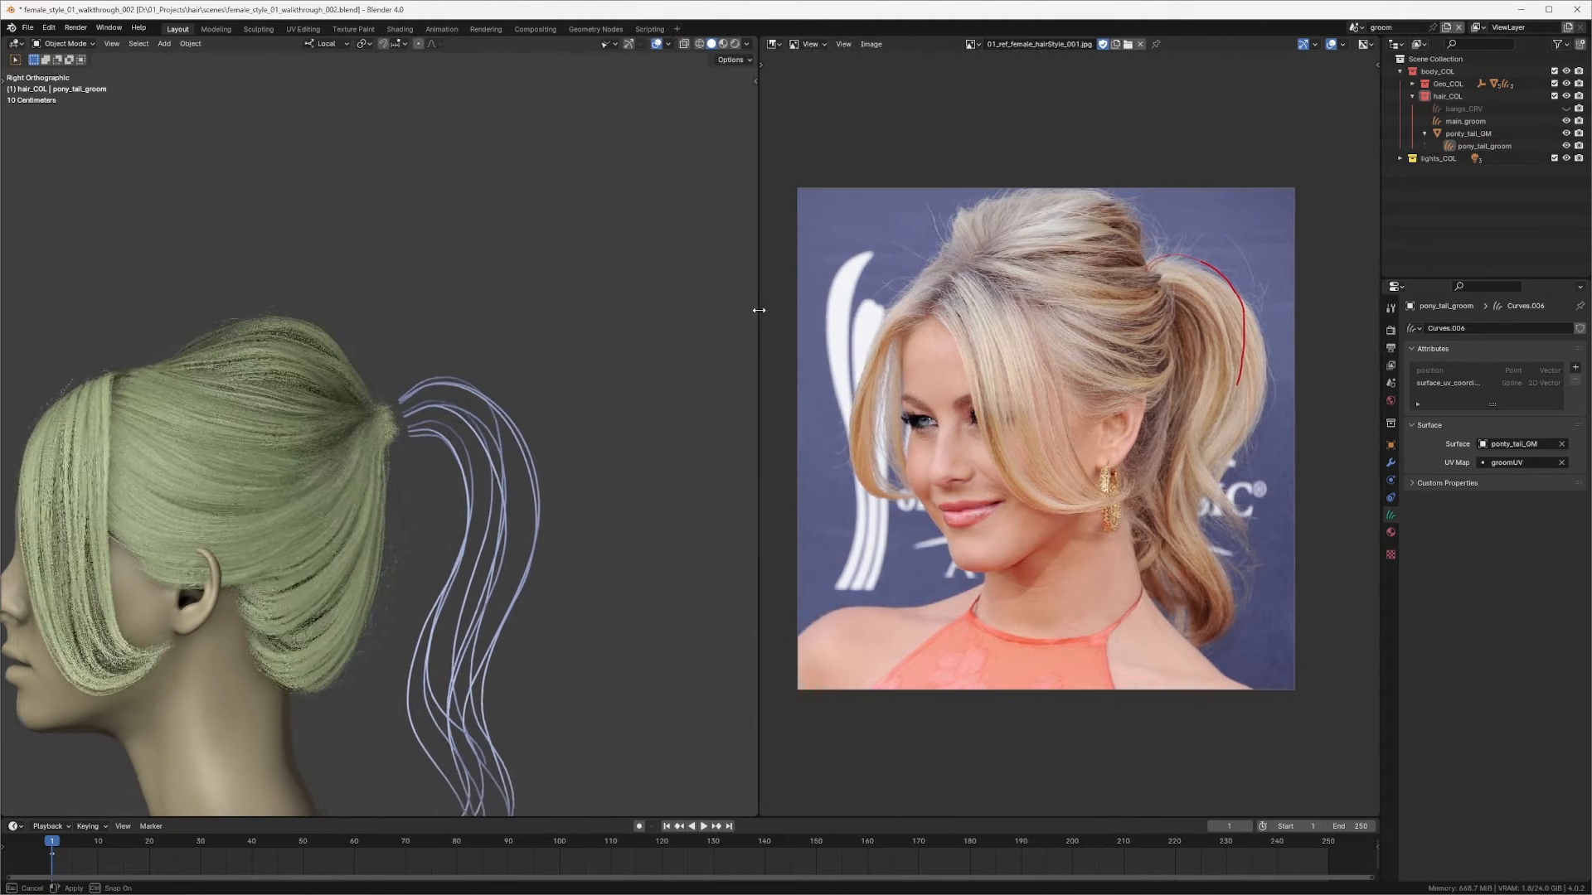
left_click(779, 44)
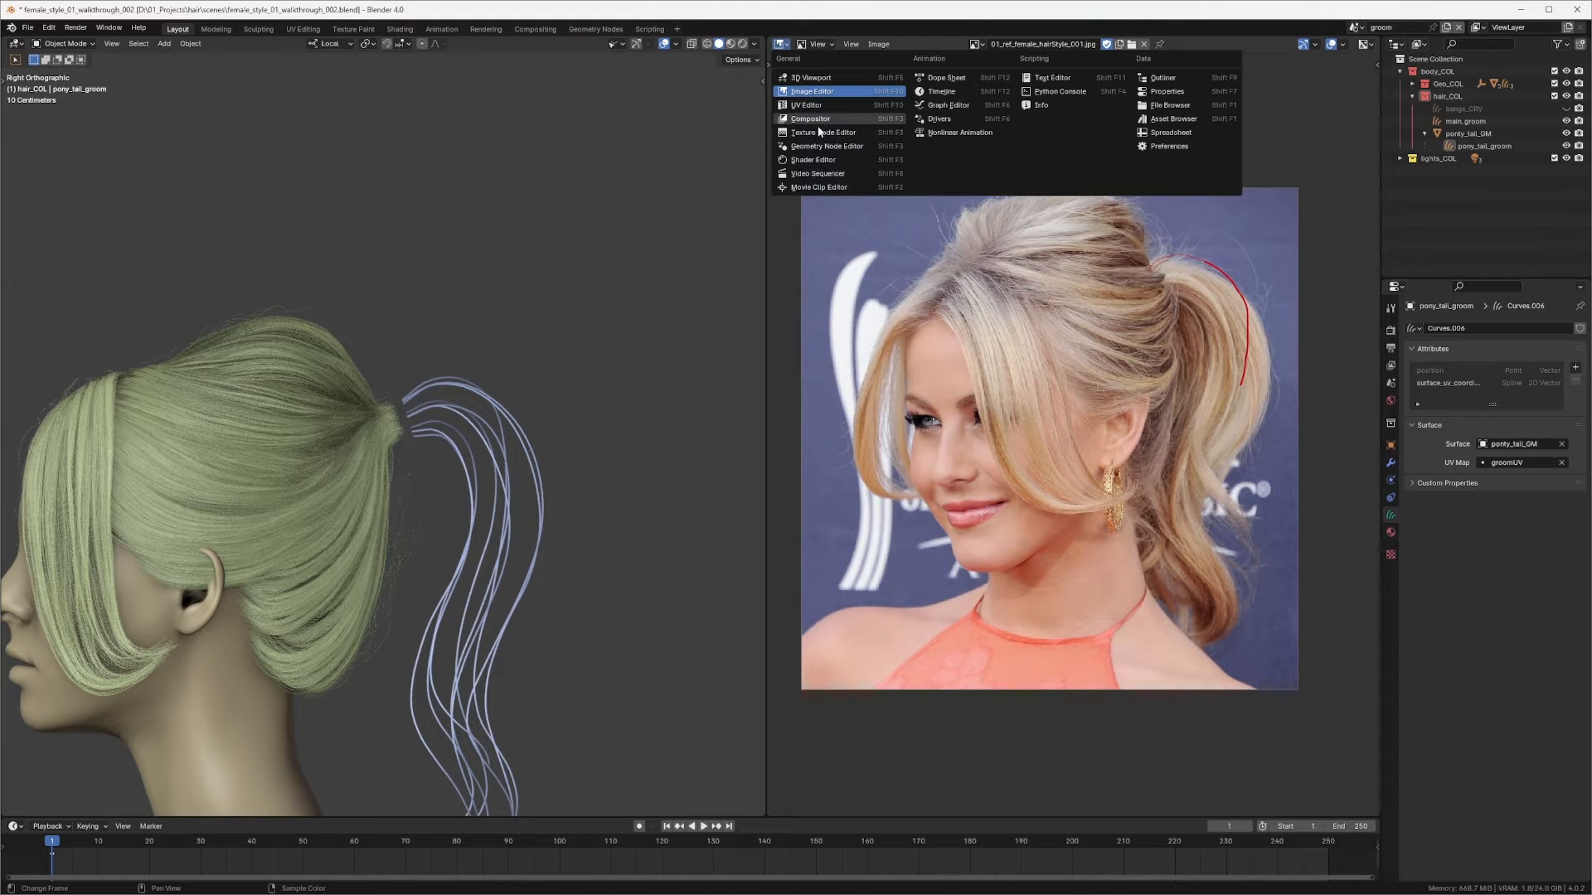
left_click(817, 149)
scroll(557, 312, "down", 3)
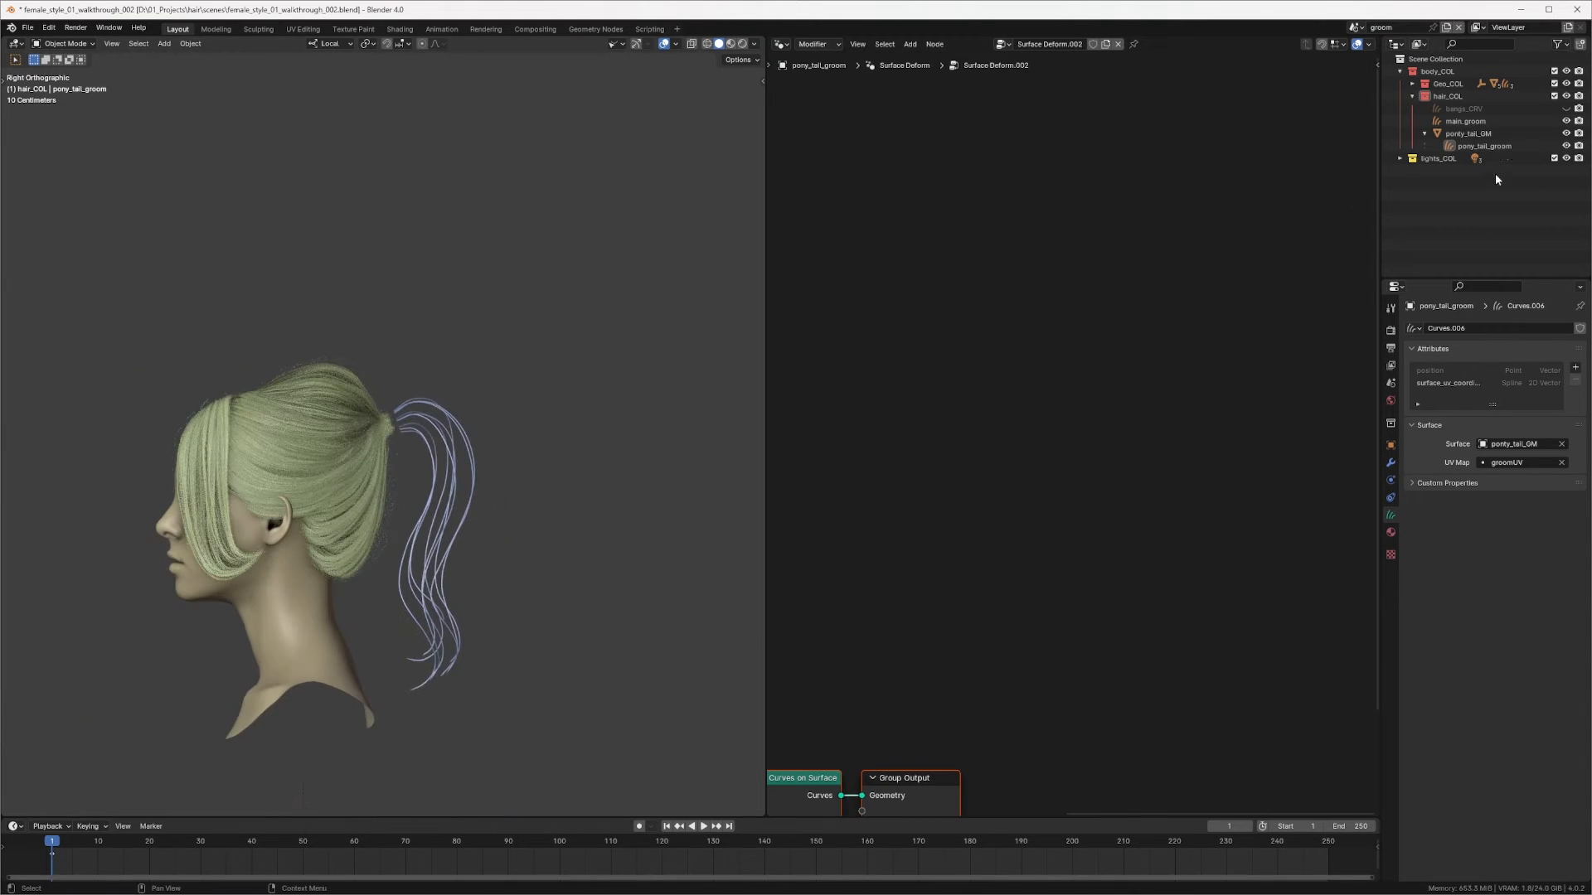
Step: Select main_groom and examine its geometry node tree
left_click(1480, 124)
middle_click_drag(1130, 312, 1227, 323)
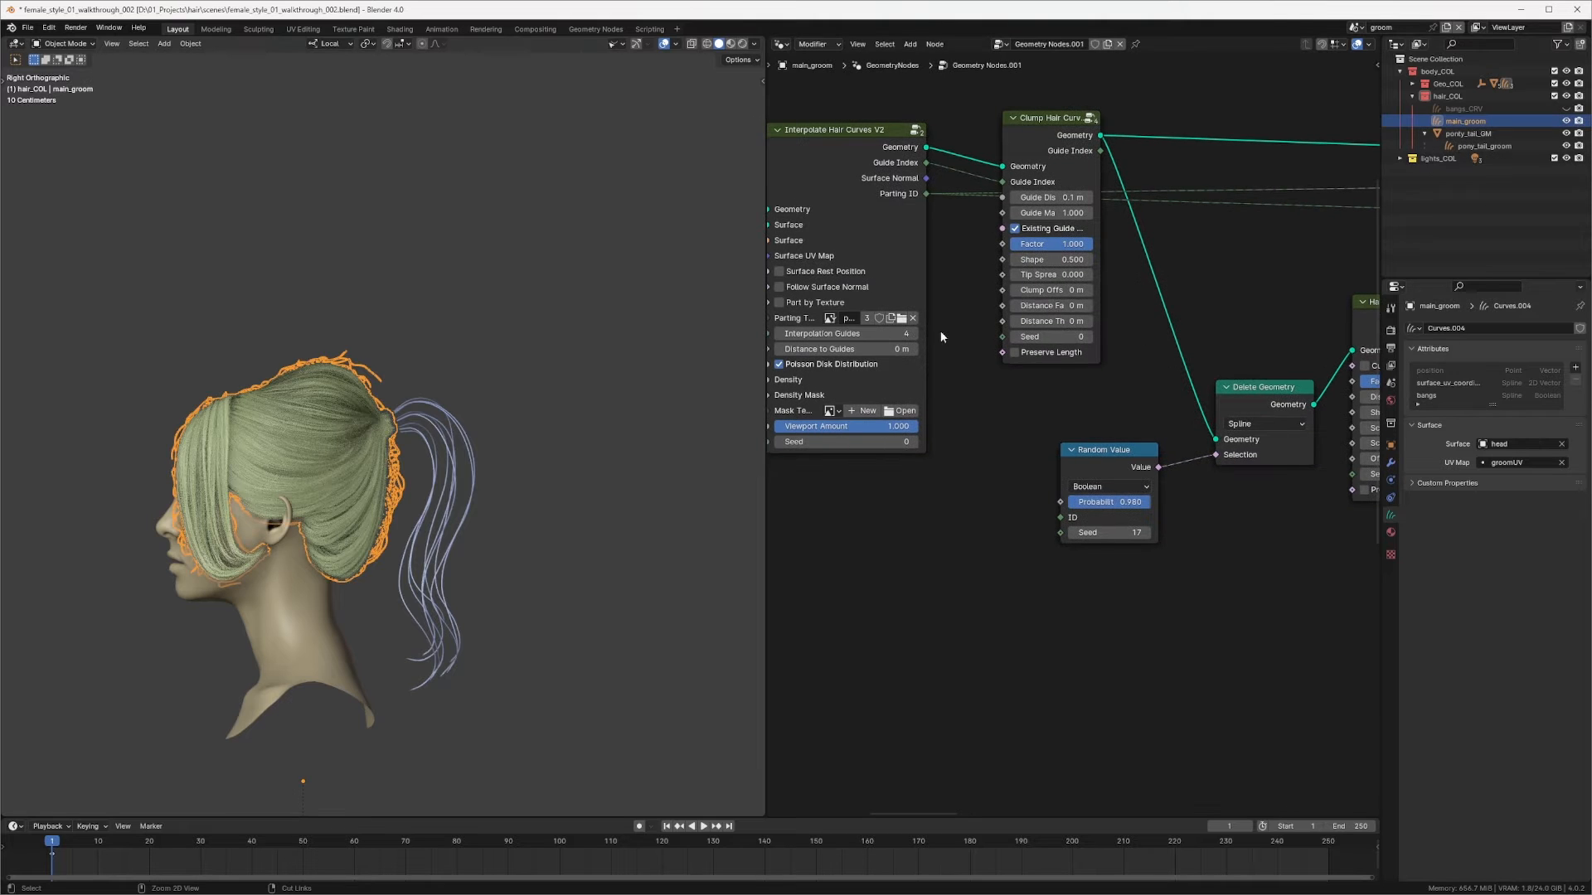
middle_click_drag(414, 536, 464, 446, "ctrl")
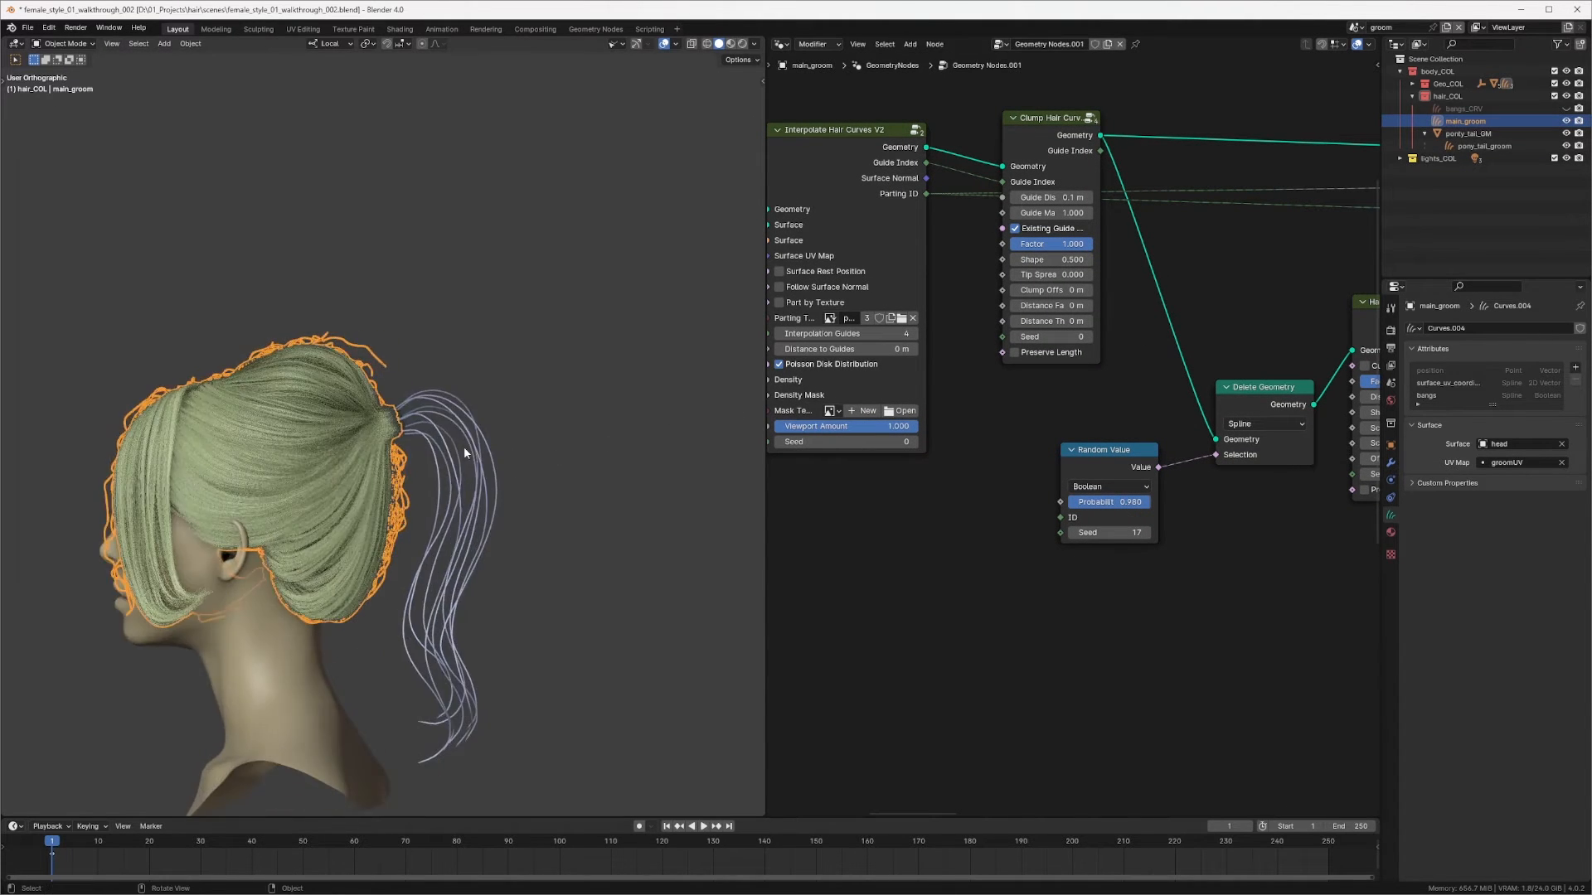
middle_click_drag(1159, 212, 1048, 390, "ctrl")
middle_click_drag(1166, 325, 1056, 416)
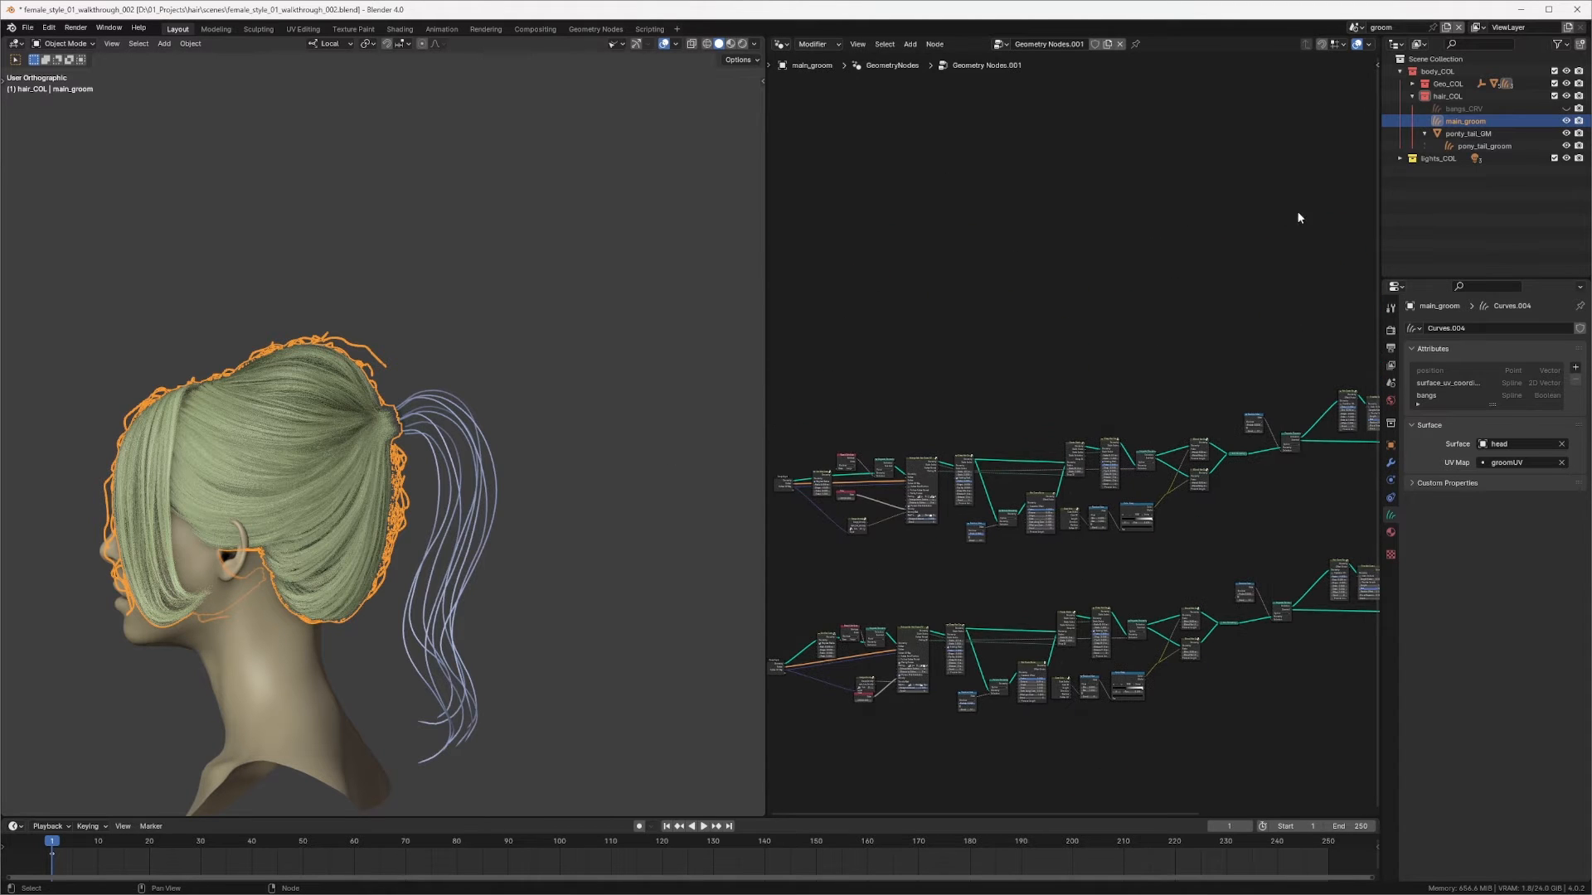
Step: Widen the node editor by moving the split between the viewport and the node editor
left_click(1411, 97)
left_click(1412, 97)
scroll(1078, 249, "down", 2)
left_click_drag(765, 324, 647, 324)
scroll(1102, 497, "up", 5)
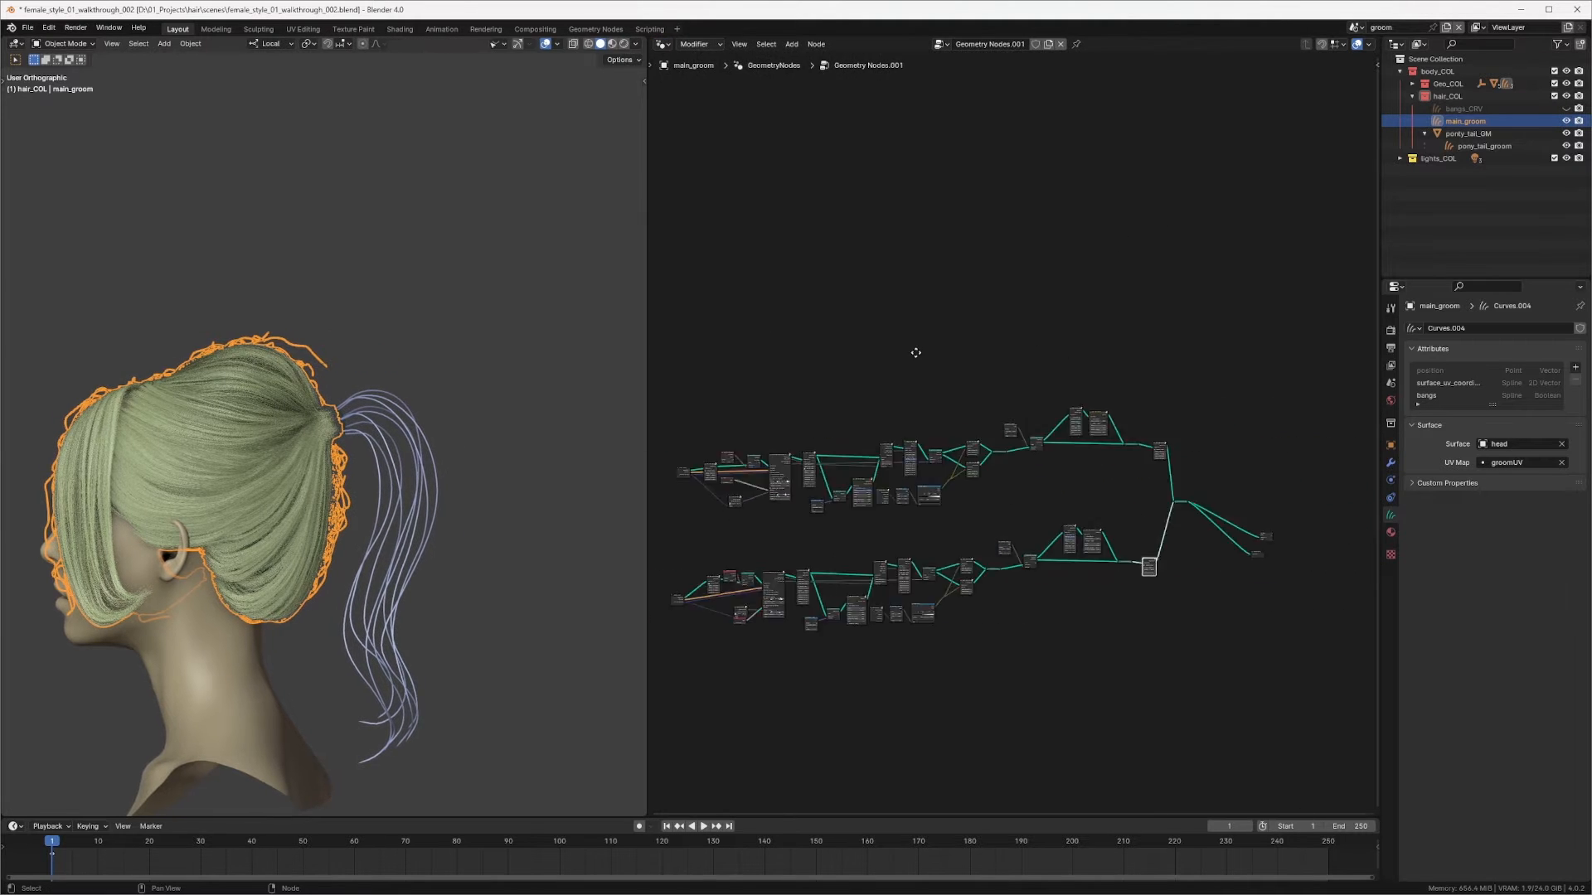
Step: Cut the final output link in main_groom's node tree to hide its hair
right_click_drag(1203, 570, 1192, 635, "ctrl")
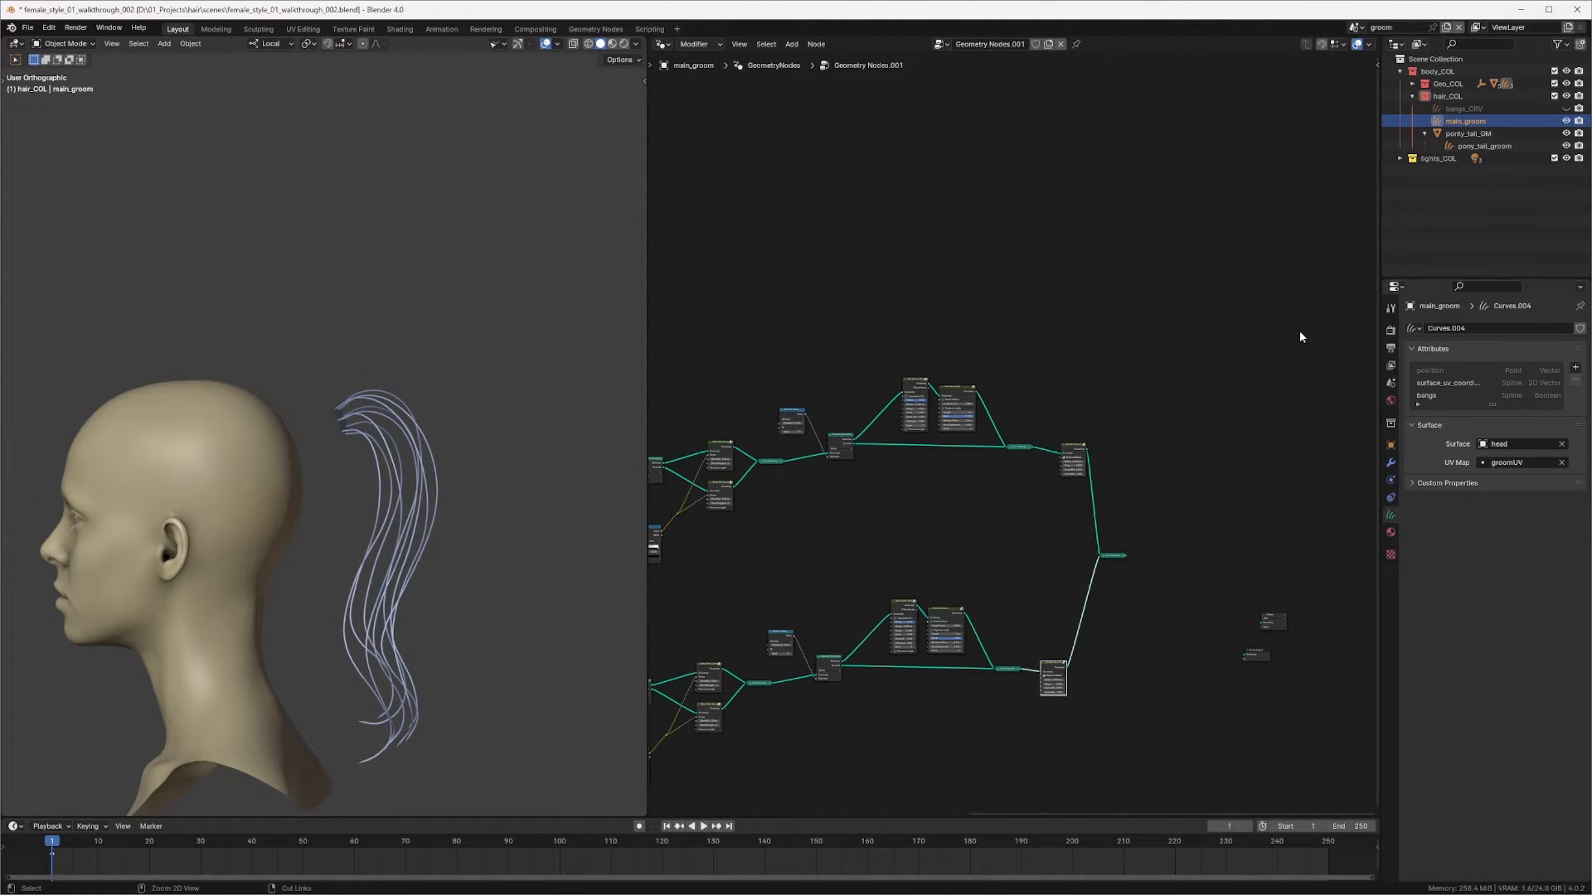
middle_click_drag(907, 274, 1186, 235)
Step: Select ponty_tail_GM in the outliner and parent it to head_GRP
left_click(1425, 133)
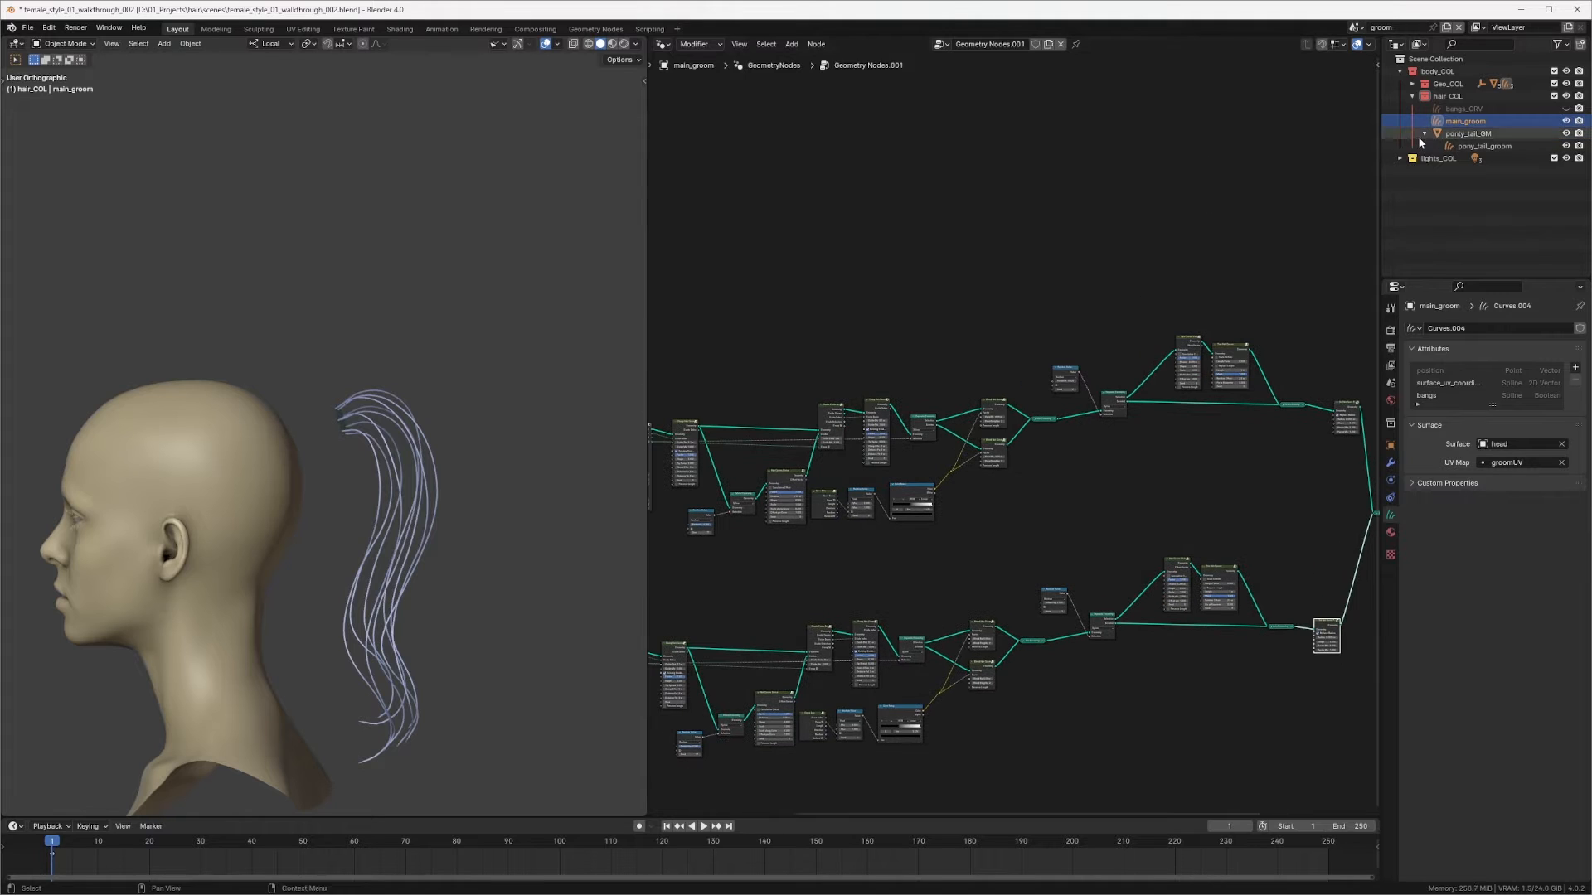
left_click(1469, 134)
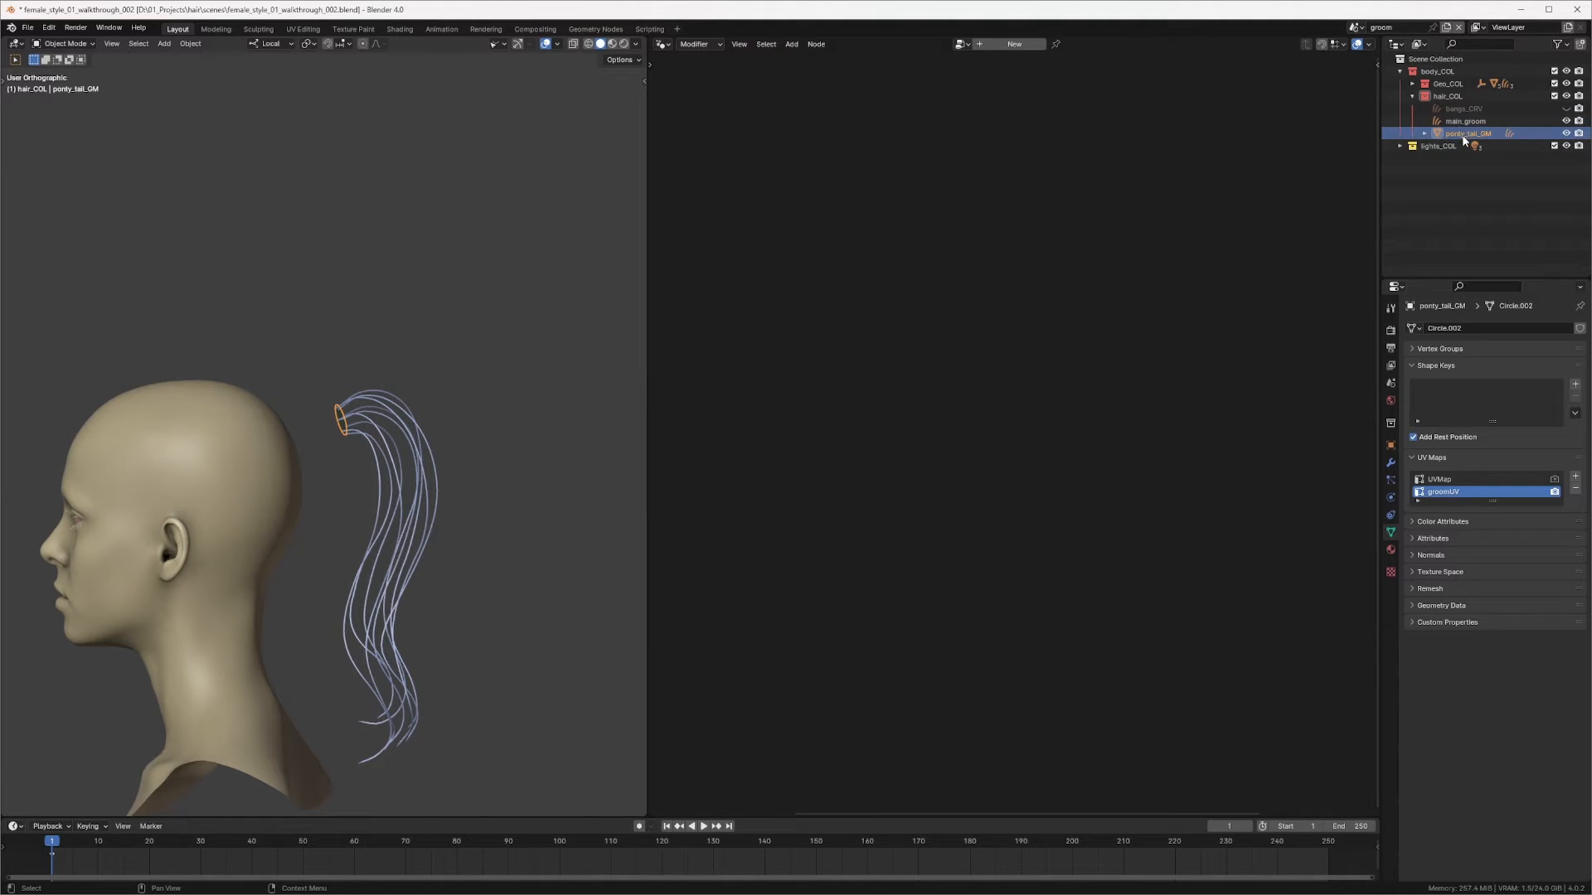
left_click(1413, 84)
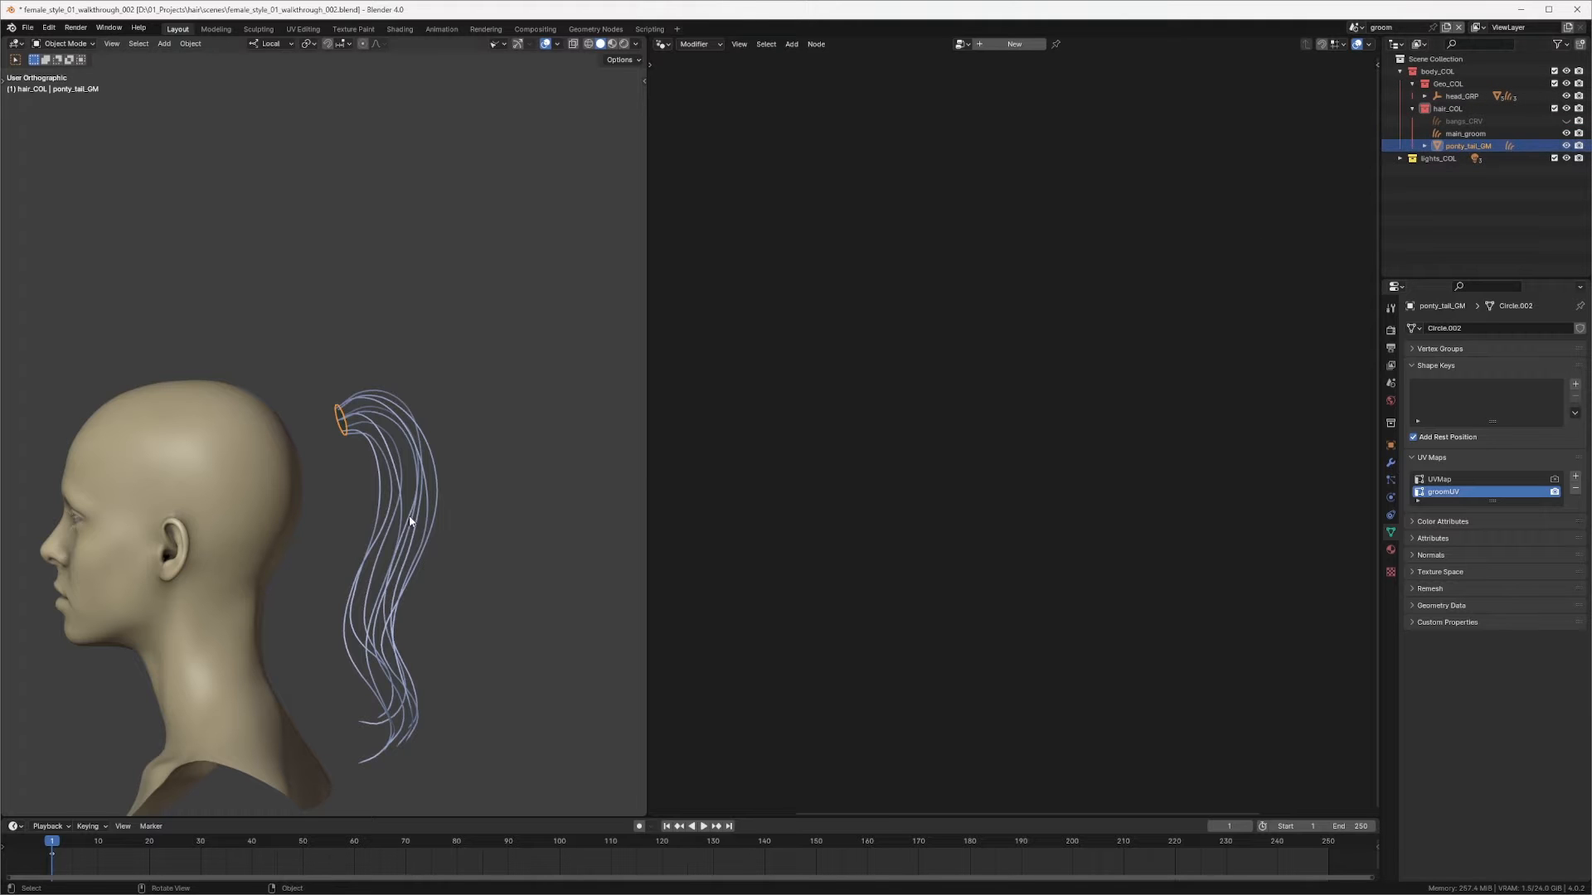
middle_click_drag(409, 521, 445, 530)
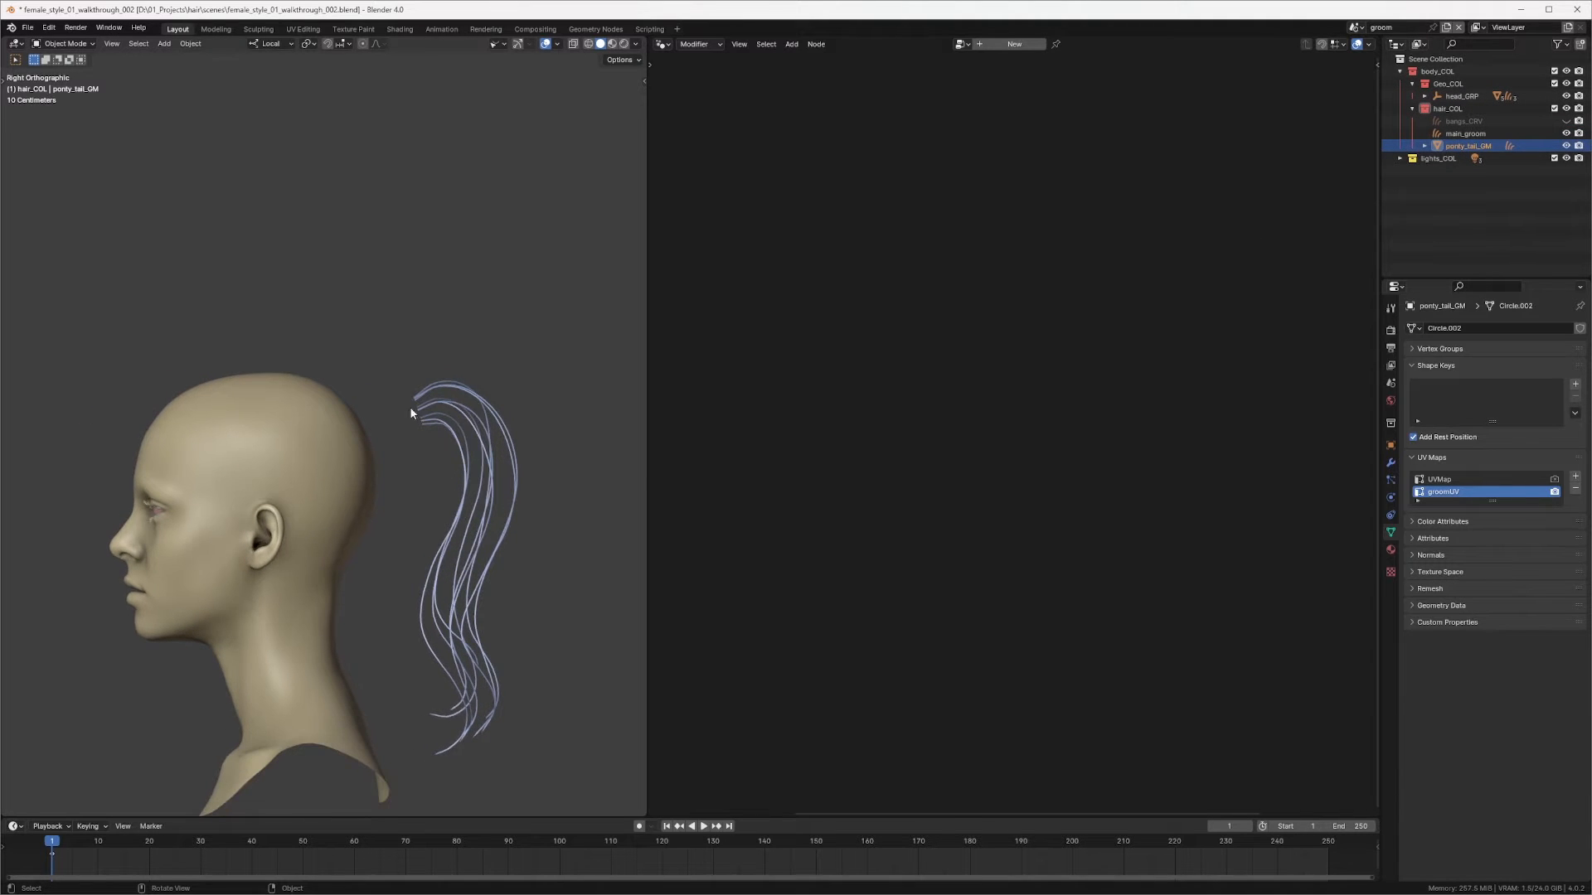
middle_click_drag(436, 421, 414, 427)
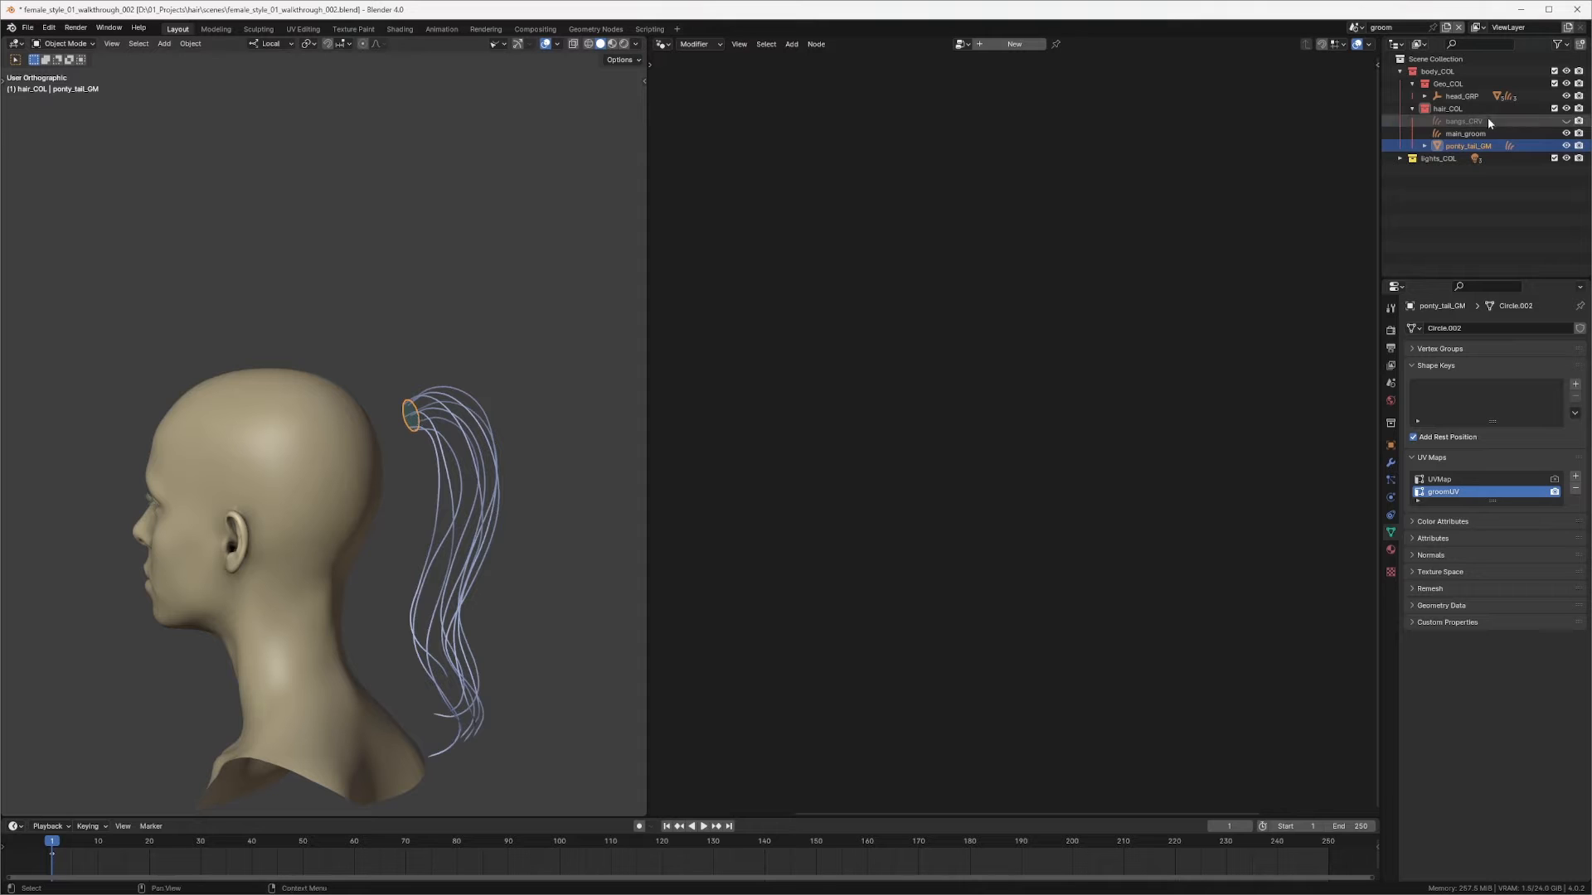
left_click_drag(1457, 147, 1458, 96)
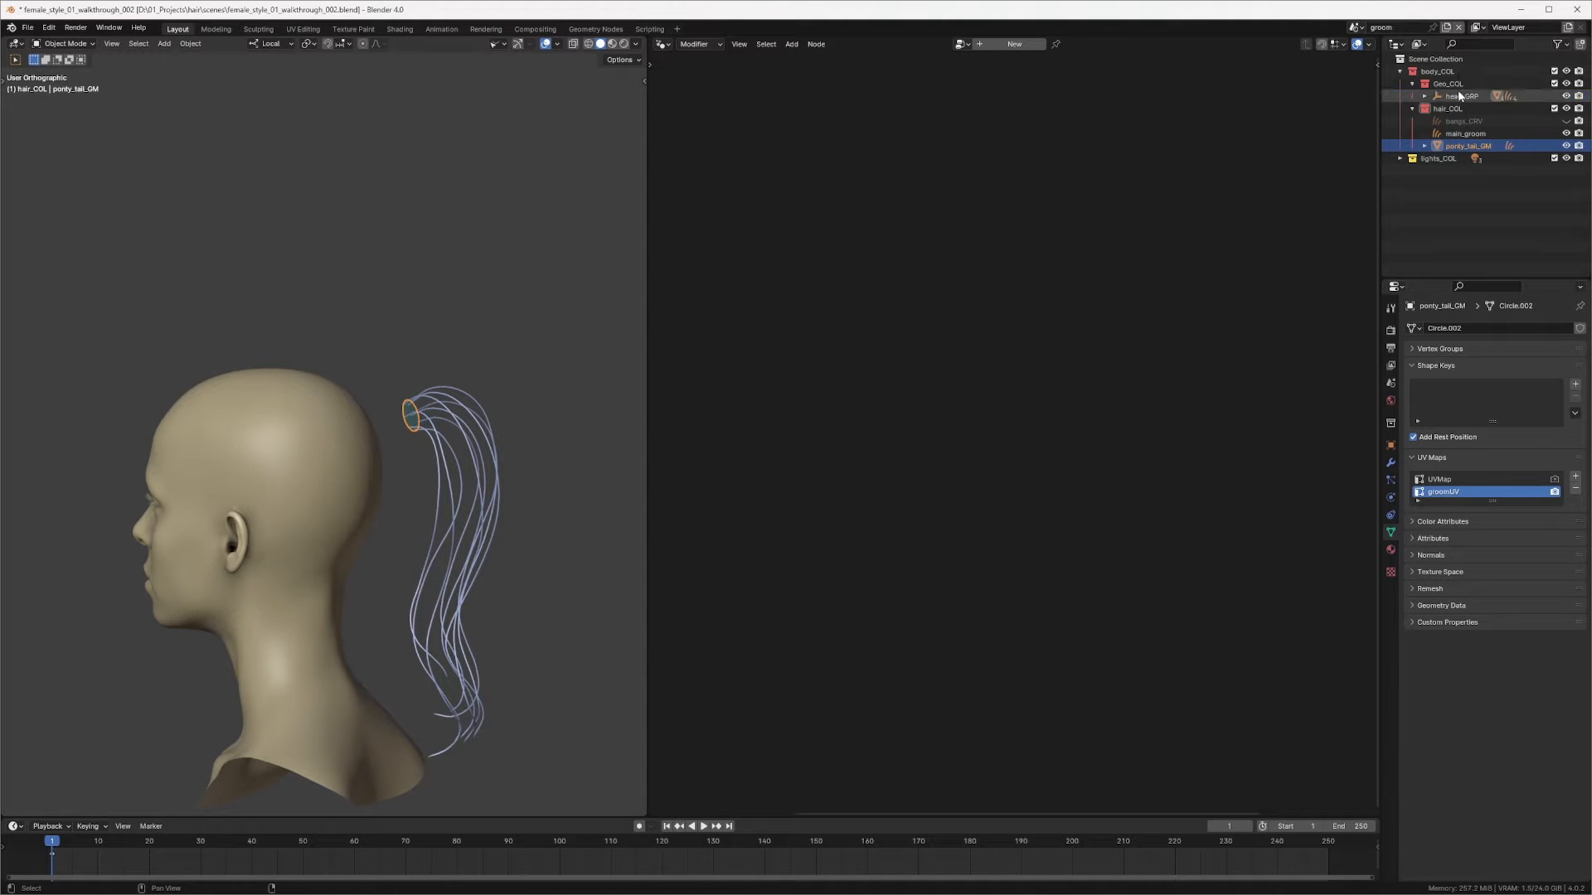
Step: Move ponty_tail_GM from hair_COL into the Geo_COL collection
left_click(1425, 96)
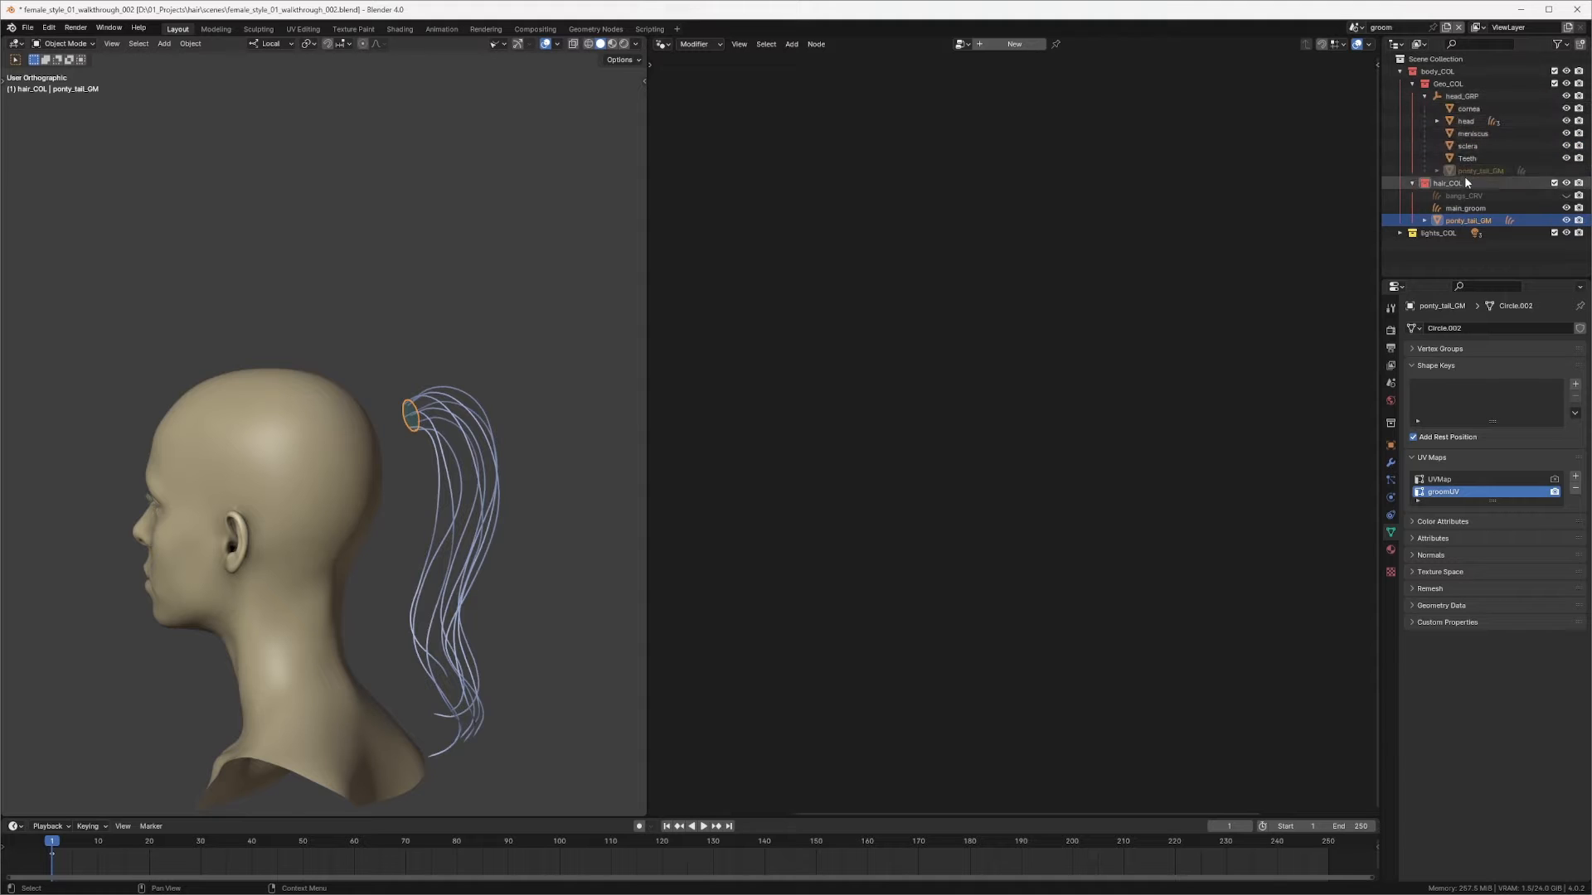
left_click(1413, 84)
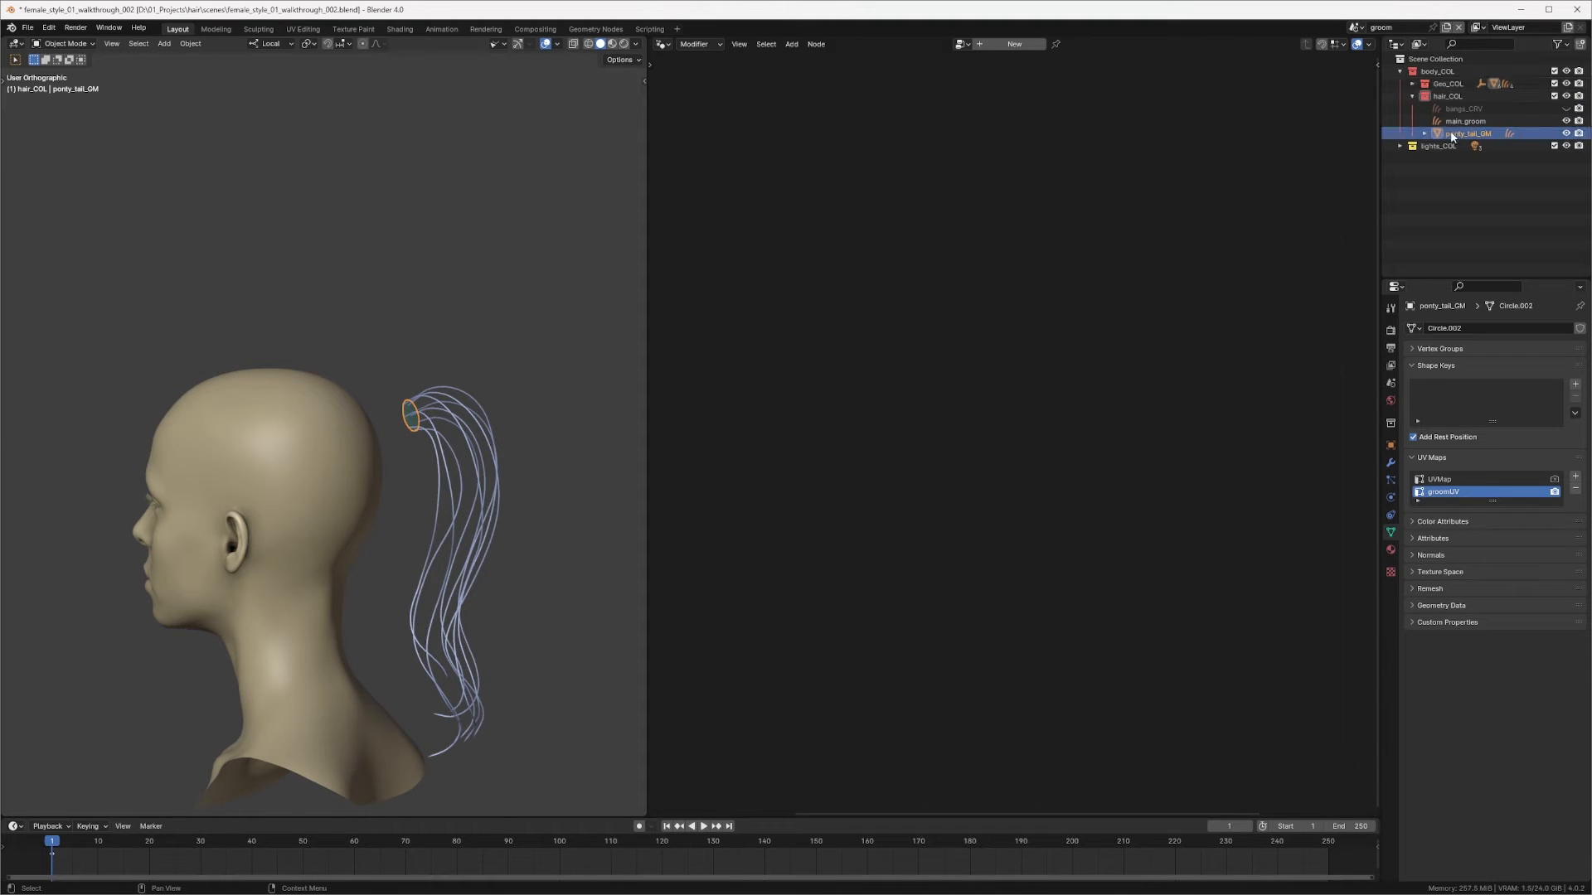
left_click(1424, 133)
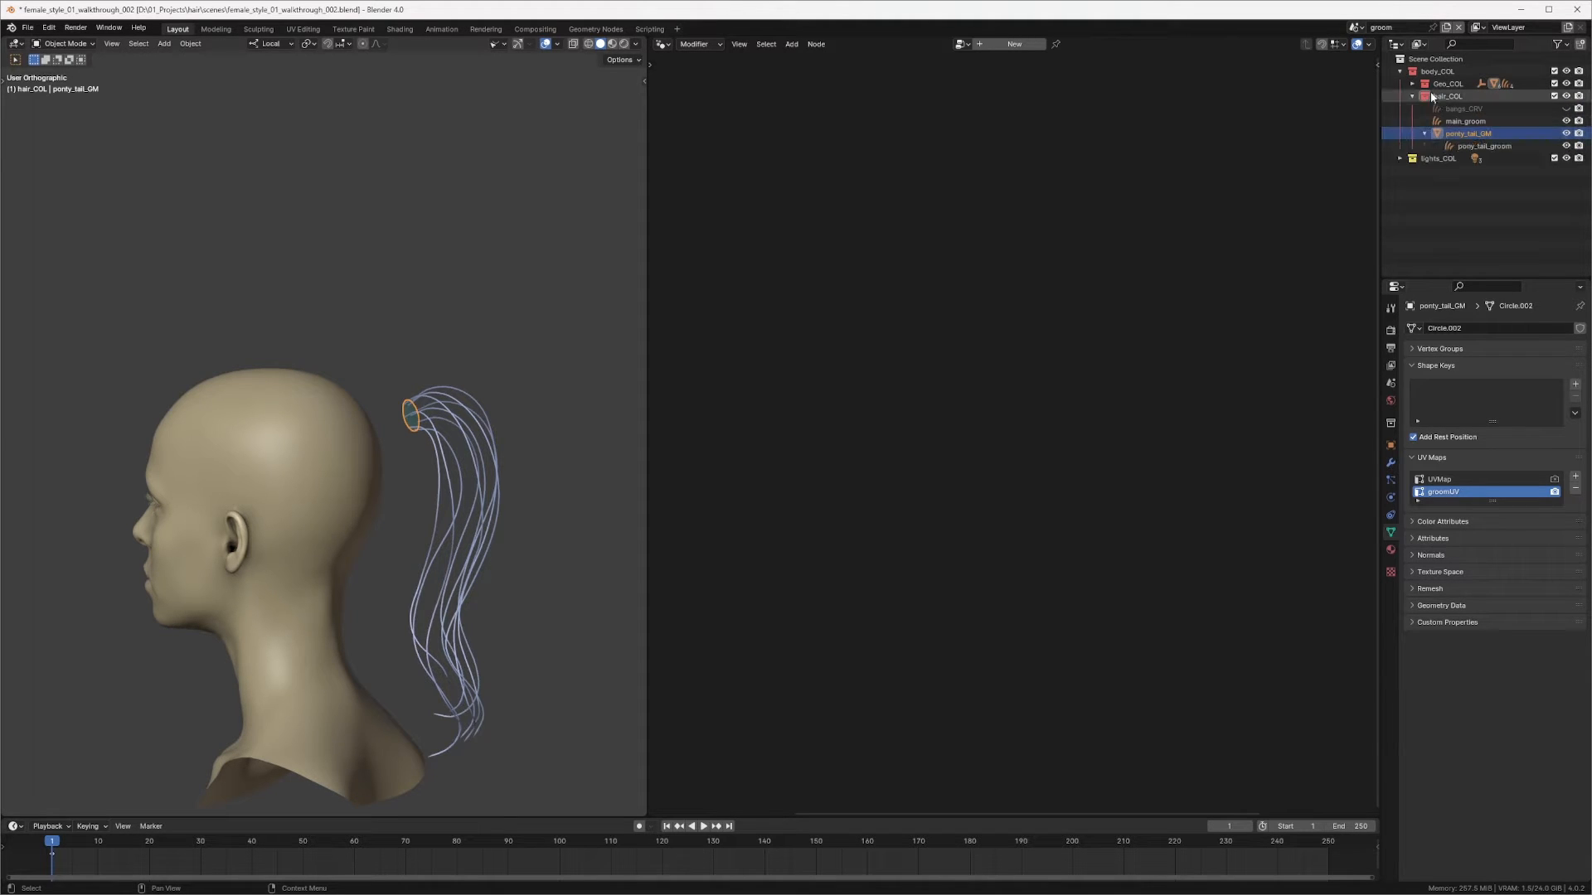
left_click_drag(1452, 137, 1452, 83)
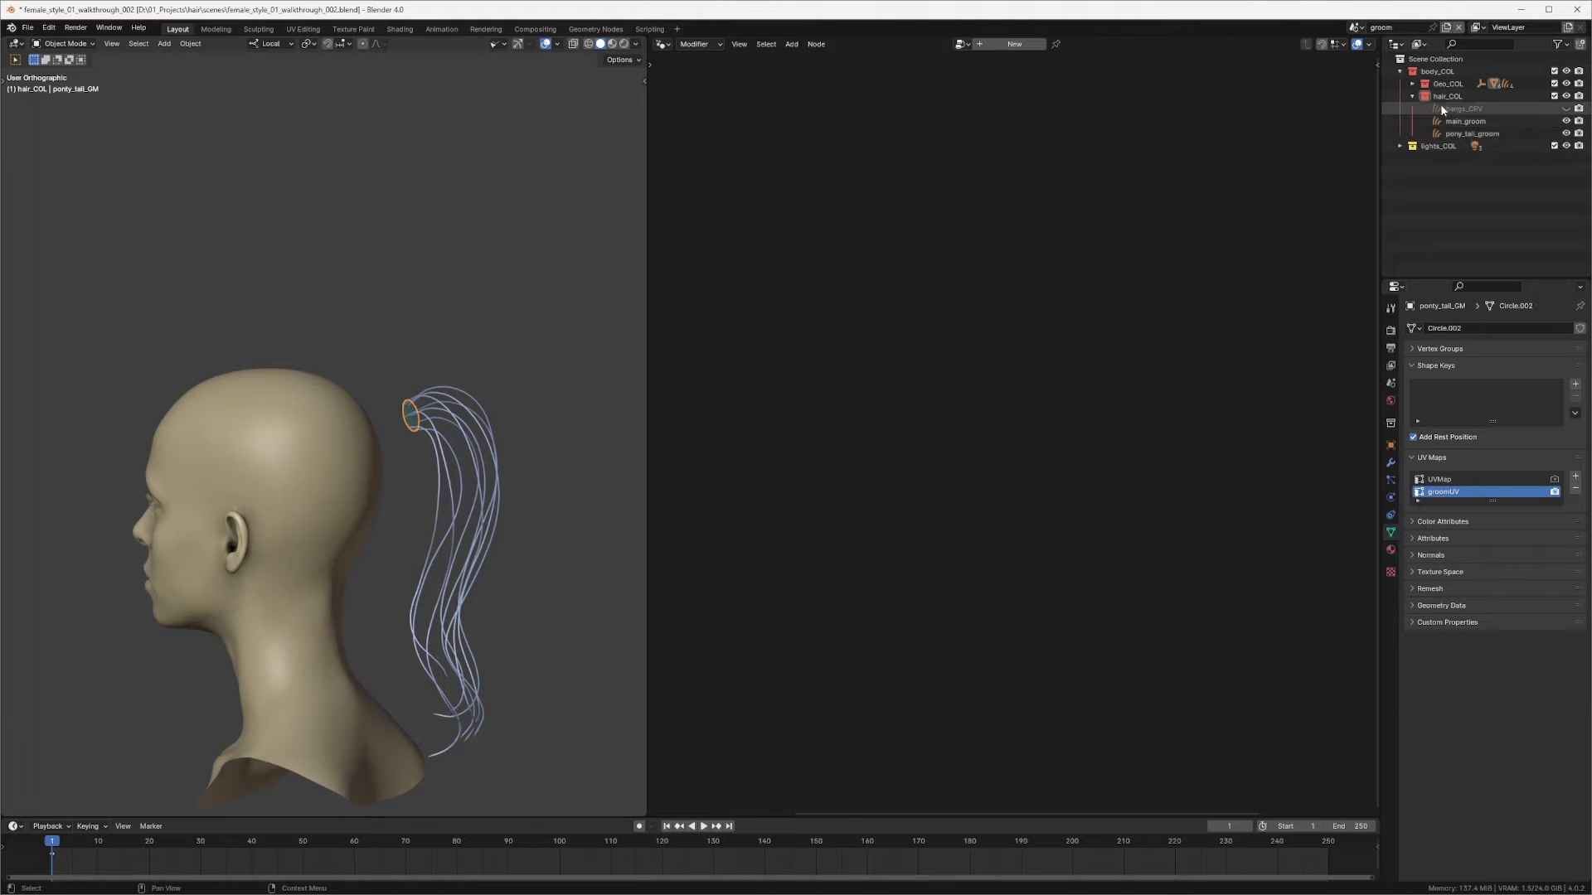
middle_click_drag(609, 403, 444, 439)
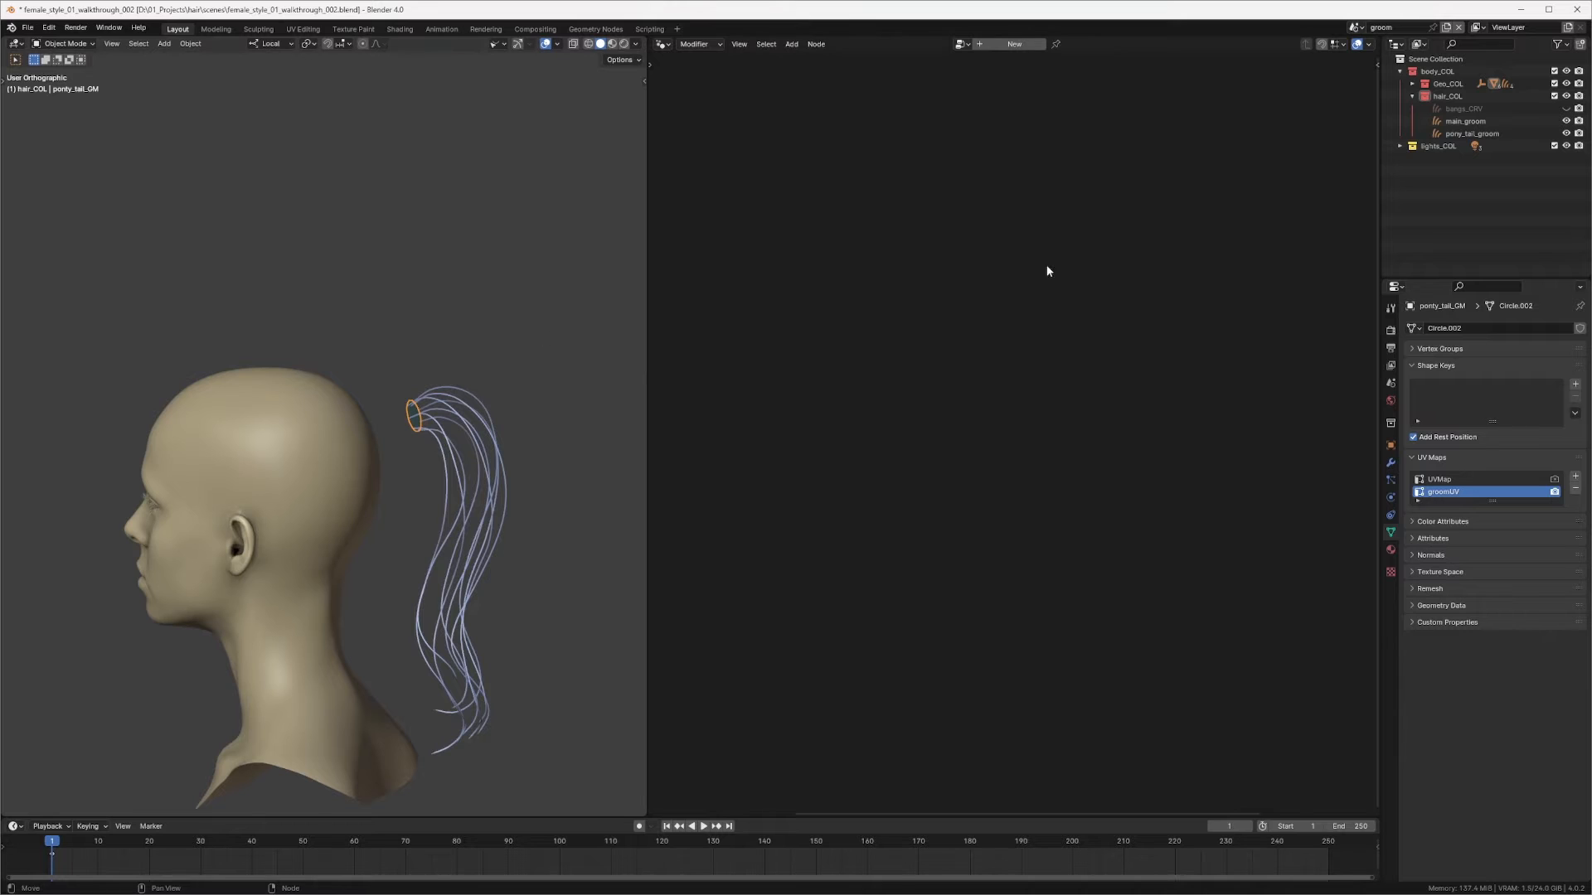
Step: Select main_groom and add an Object Info node for ponty_tail_GM to its node tree
left_click(1474, 123)
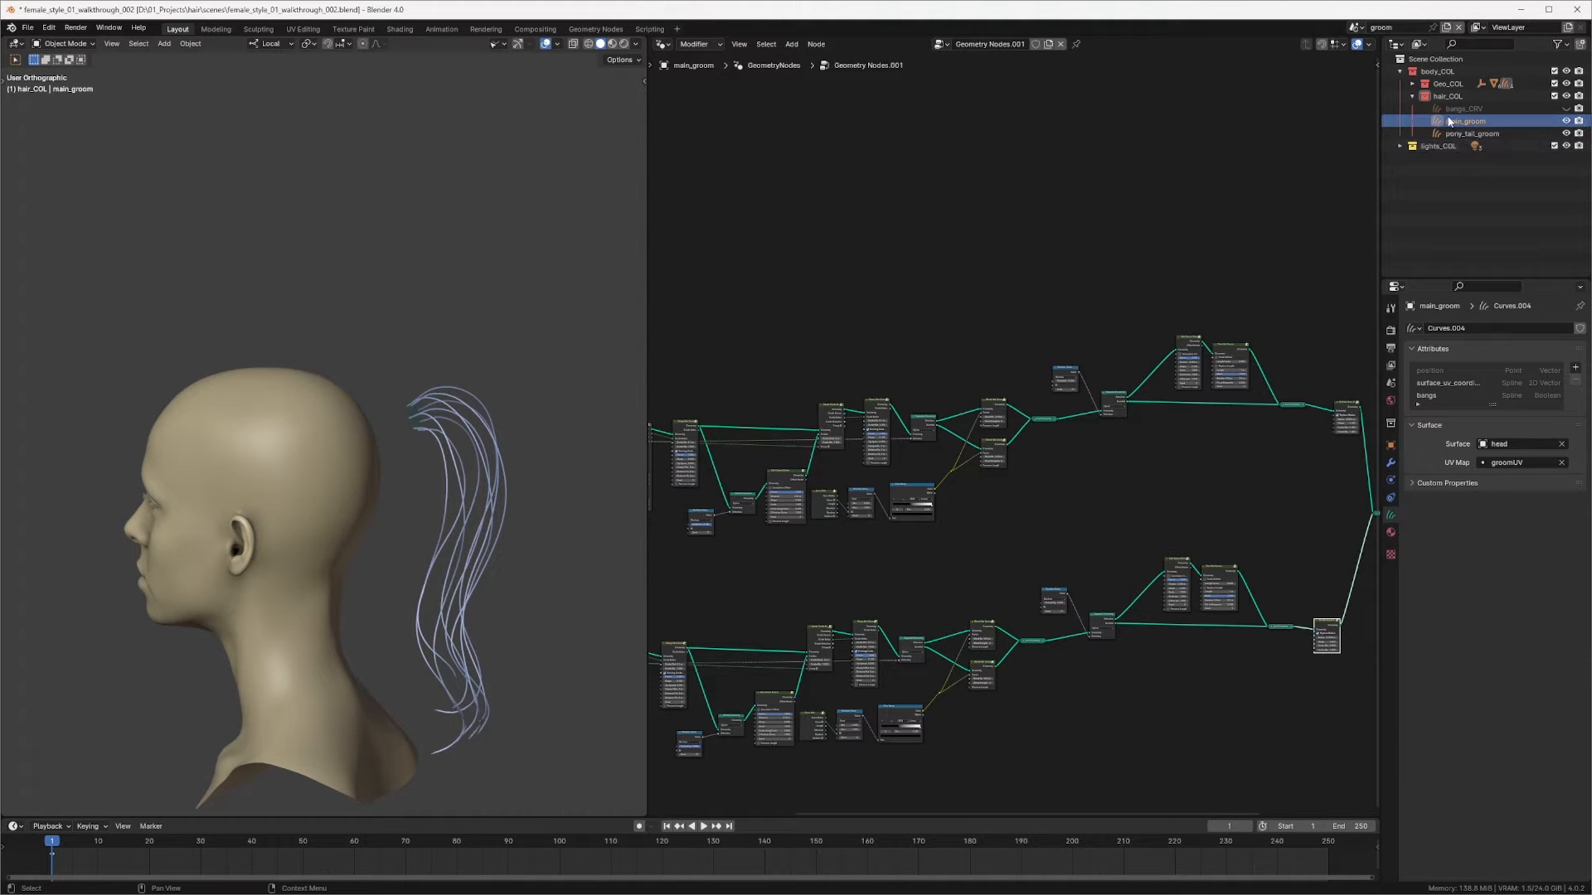
left_click(1412, 83)
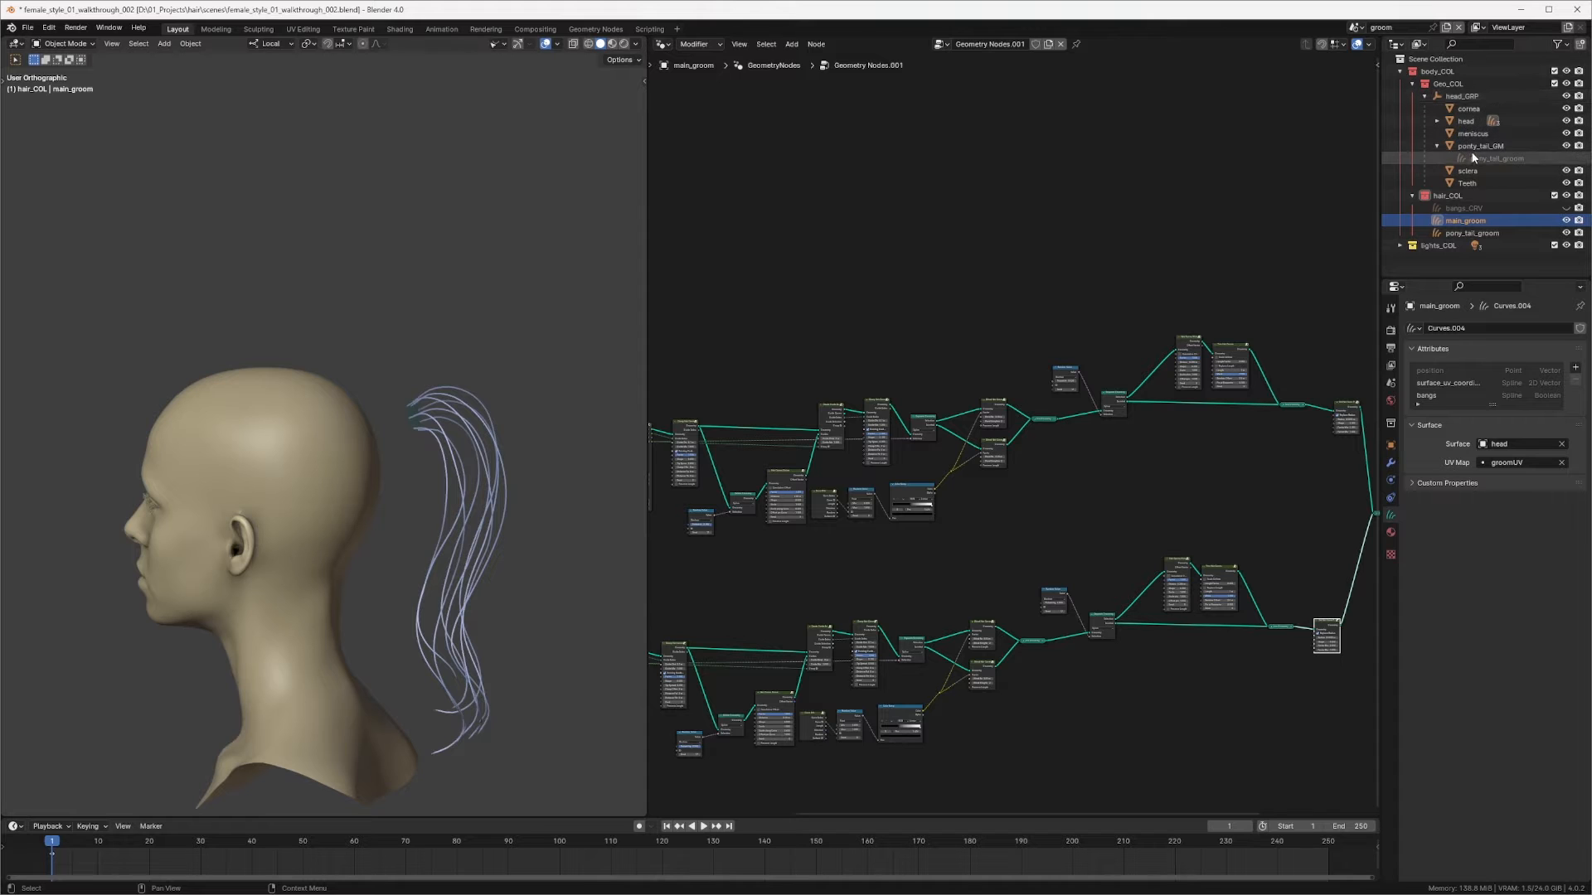
left_click_drag(1480, 146, 731, 189)
middle_click_drag(829, 212, 1052, 263)
left_click_drag(974, 244, 746, 246)
scroll(1080, 196, "up", 3)
middle_click_drag(1146, 189, 1210, 269)
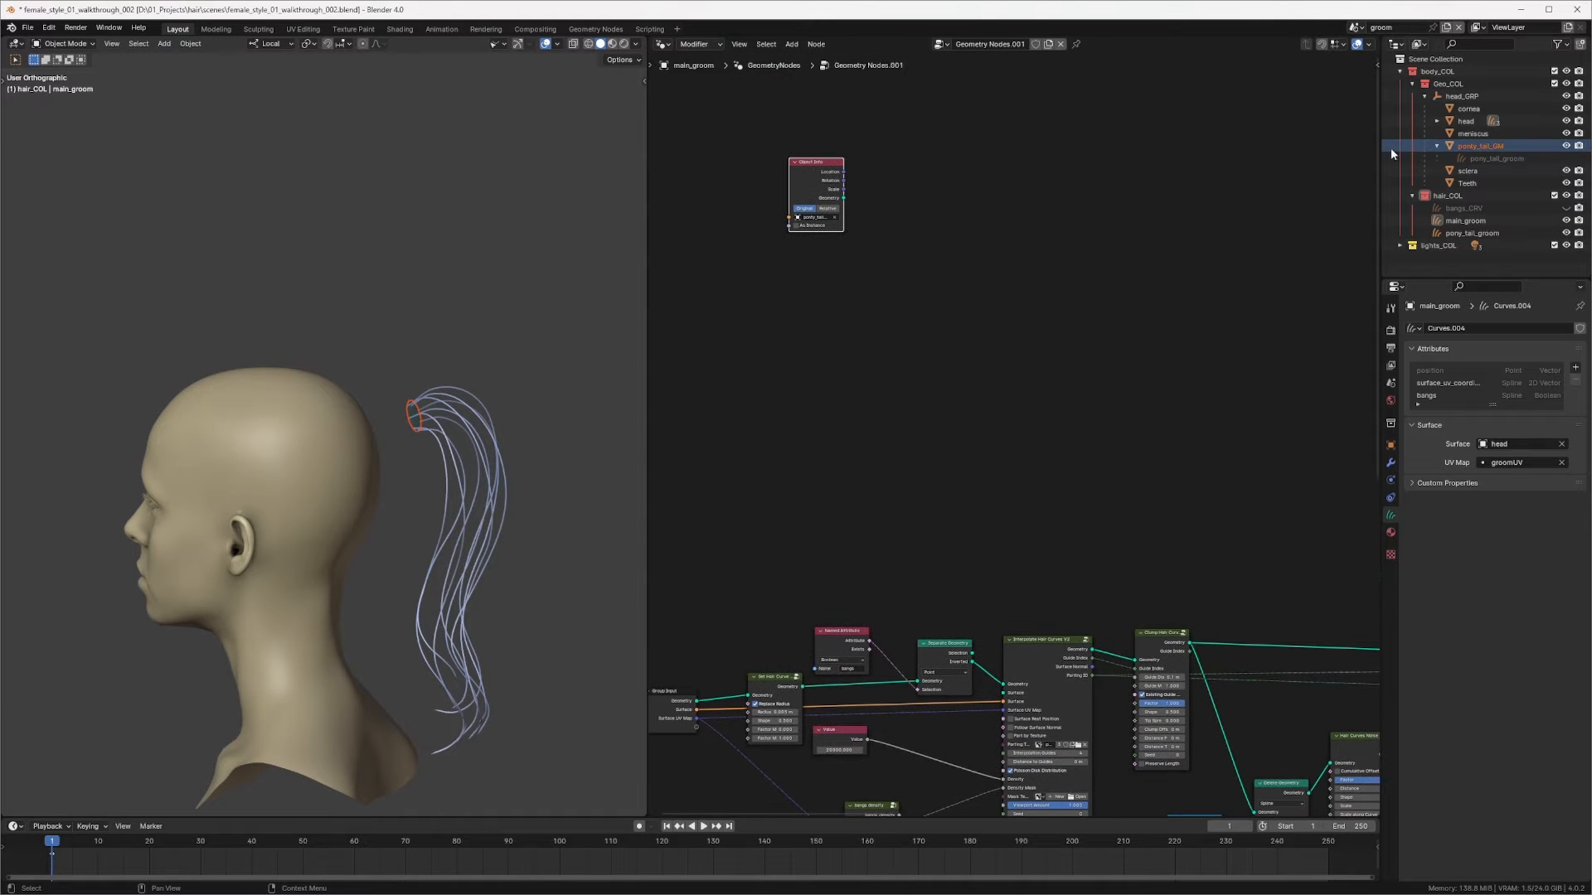
Step: Hide ponty_tail_GM in the viewport and preview the Object Info geometry through a Viewer
left_click(1566, 146)
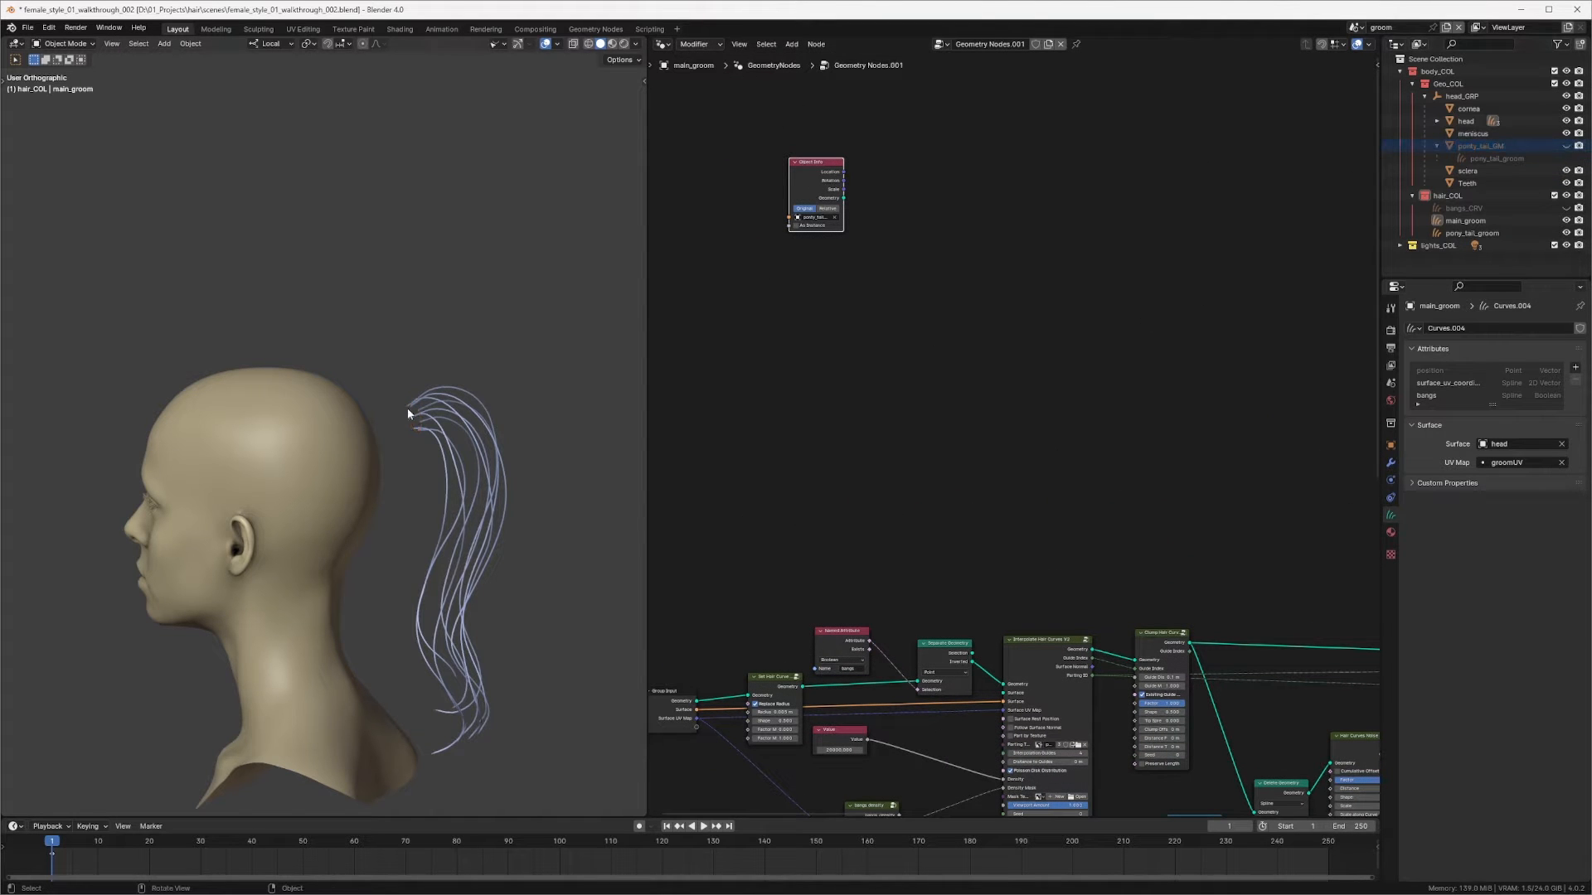
scroll(407, 408, "up", 4)
middle_click_drag(889, 236, 937, 269)
scroll(987, 249, "up", 2)
middle_click_drag(902, 218, 949, 261)
scroll(954, 239, "up", 2)
left_click(880, 185, "ctrl+shift")
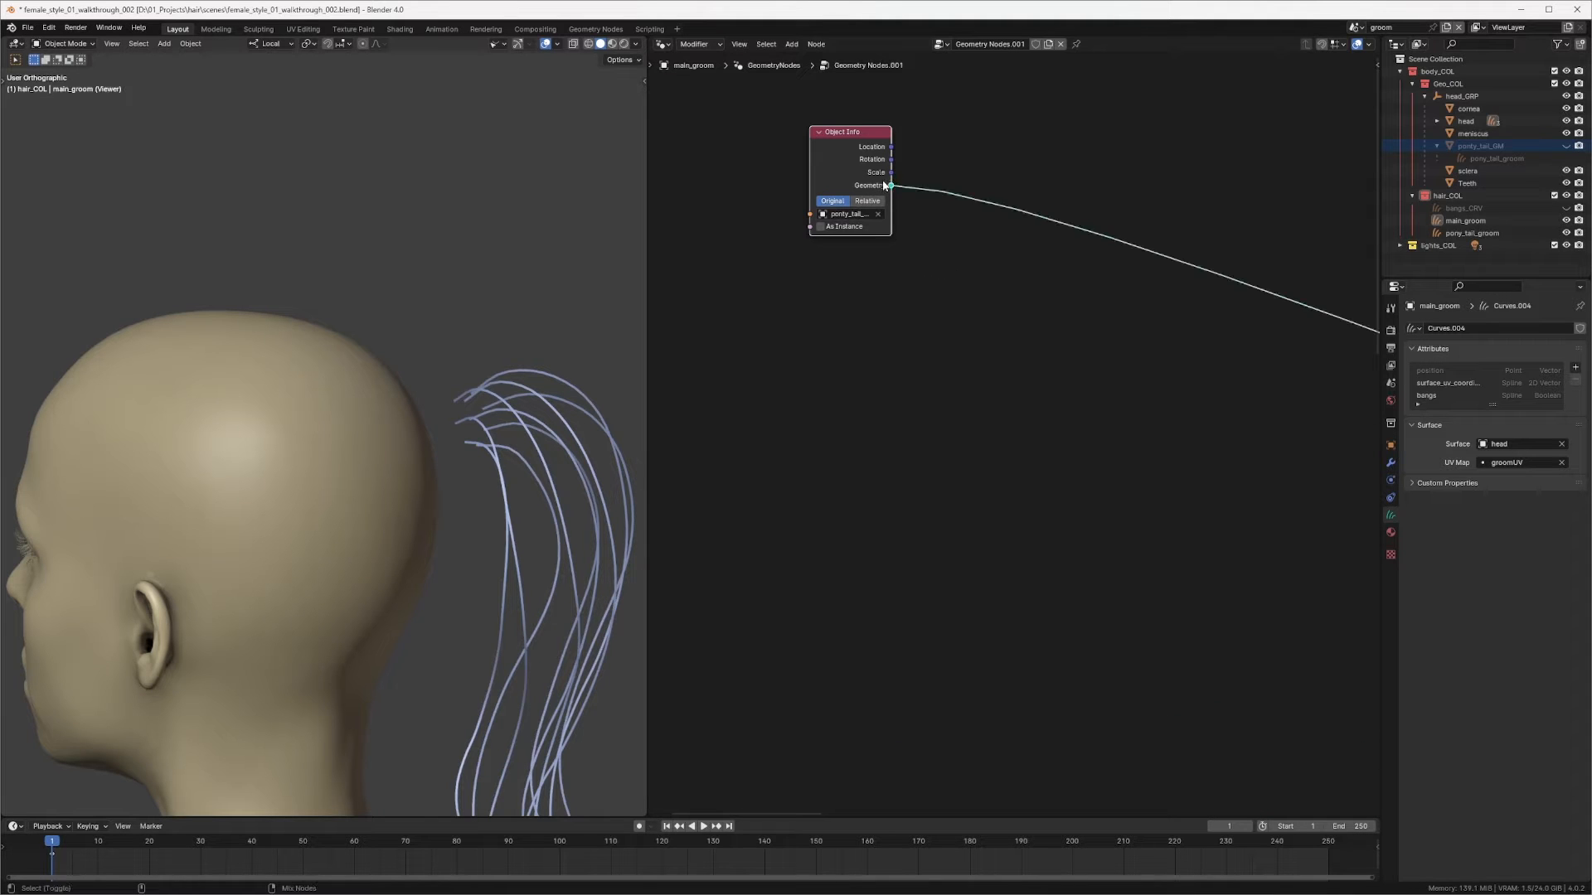
Step: Set the Object Info node's transform space to Relative
scroll(497, 466, "down", 3)
scroll(485, 445, "down", 8)
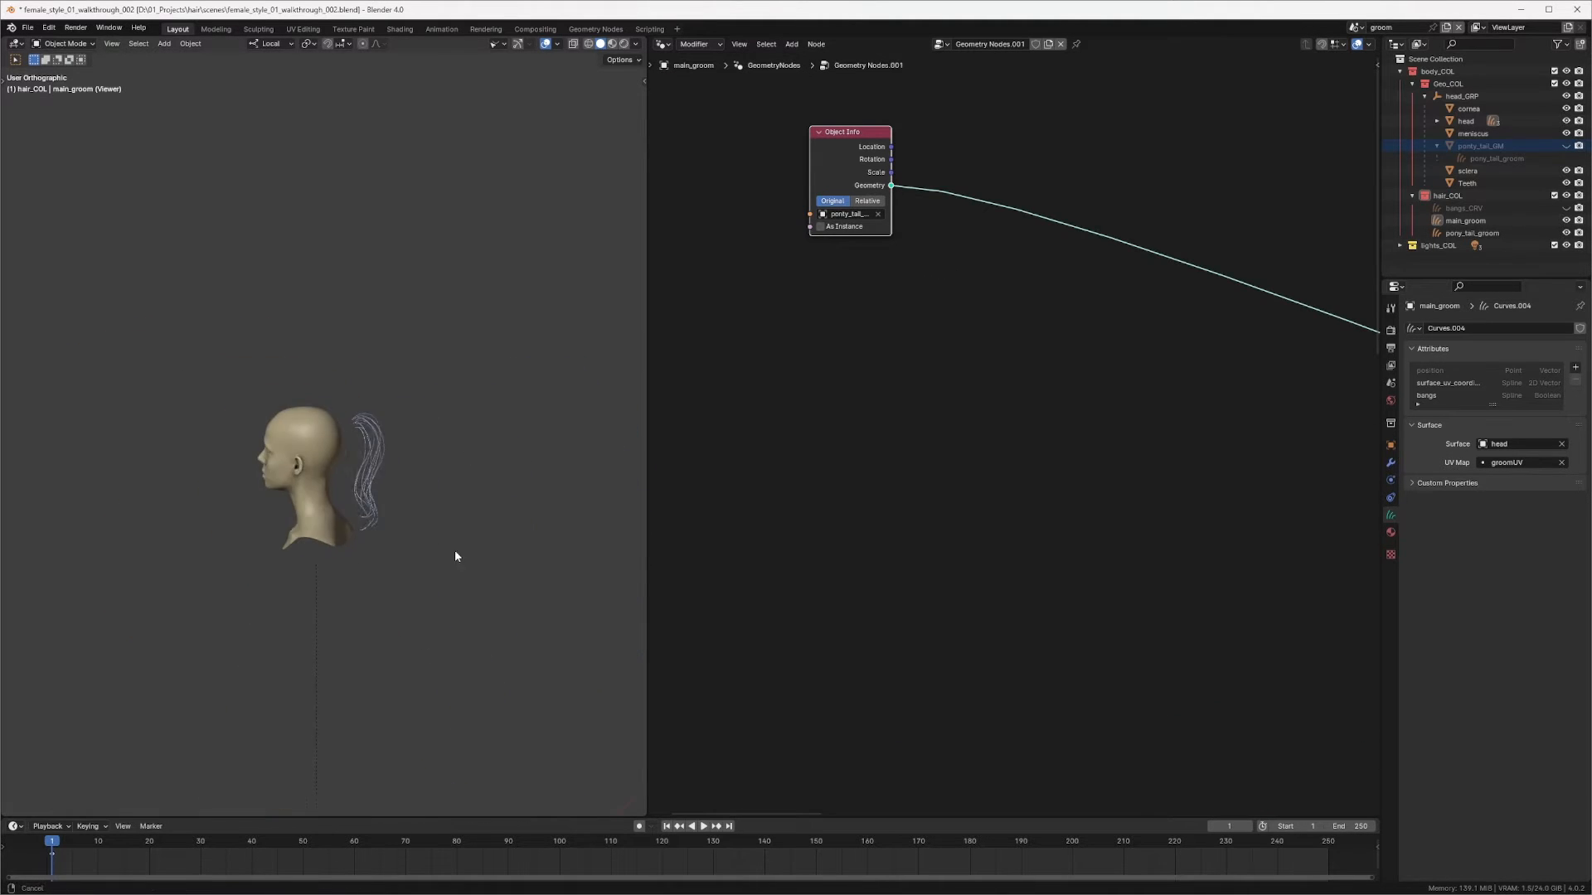
middle_click_drag(466, 406, 481, 435)
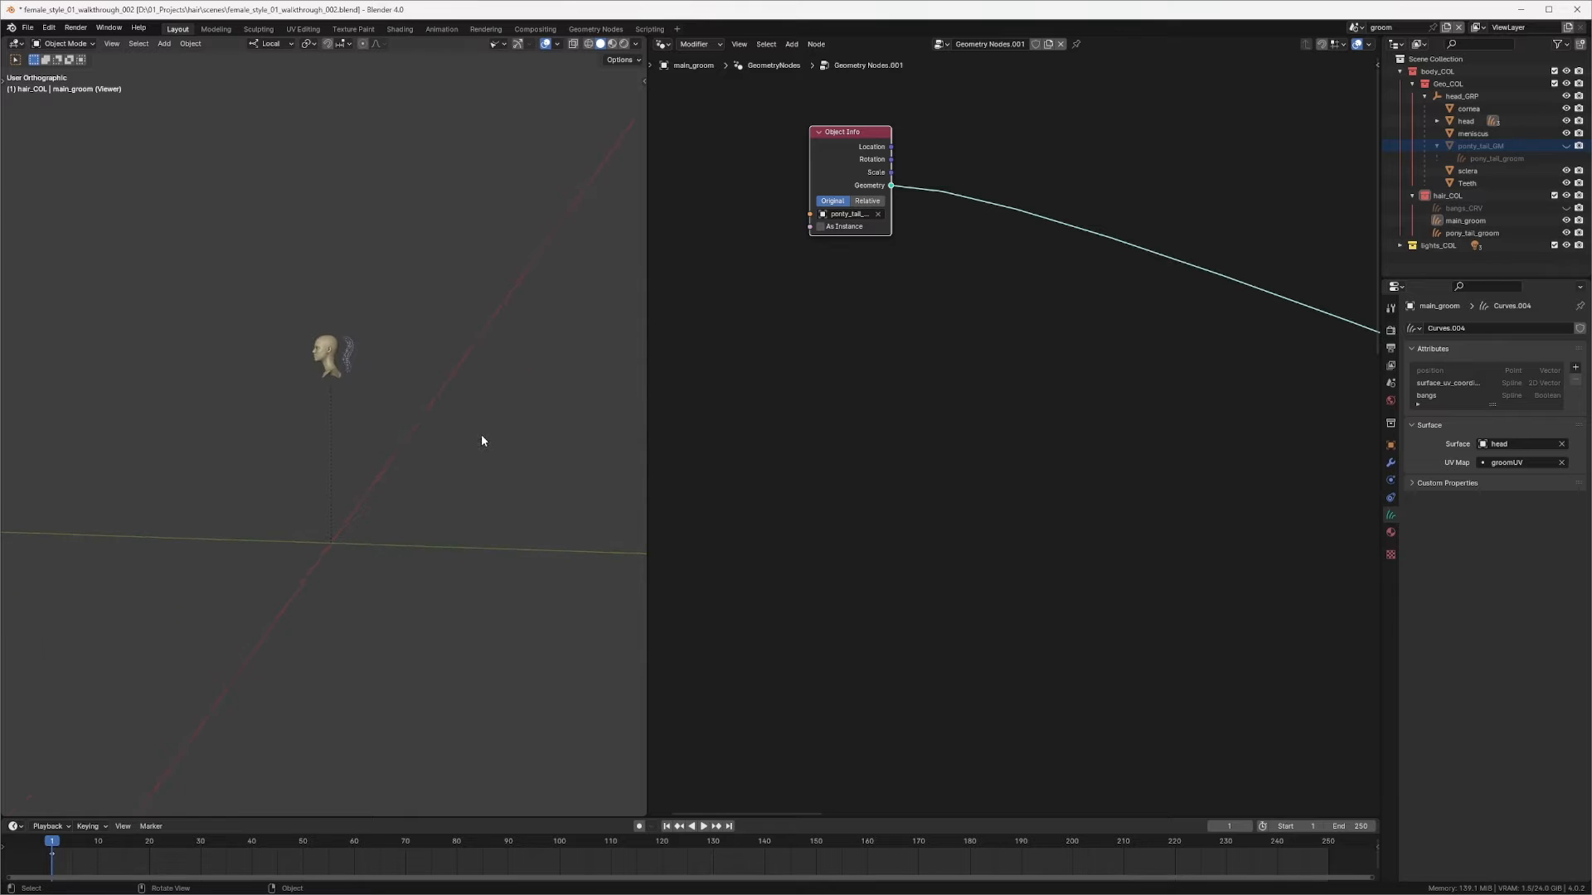
scroll(481, 434, "up", 2)
left_click(871, 201)
scroll(391, 446, "up", 6)
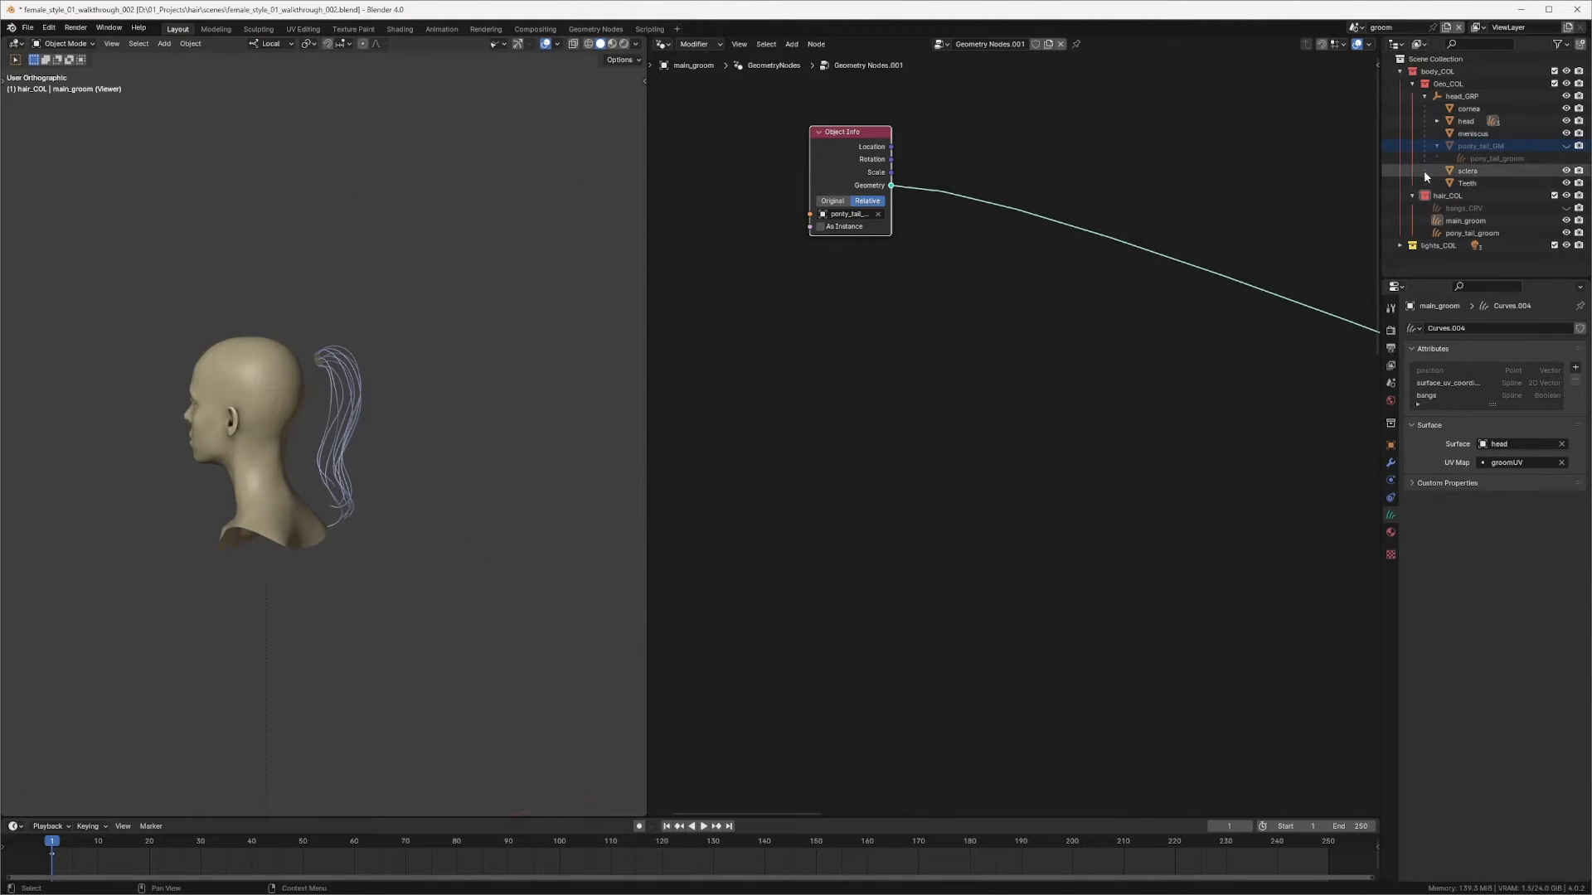
Step: Select main_groom and compare the Object Info node's Original and Relative modes
left_click(1465, 221)
middle_click_drag(352, 475, 410, 320, "shift")
left_click(837, 202)
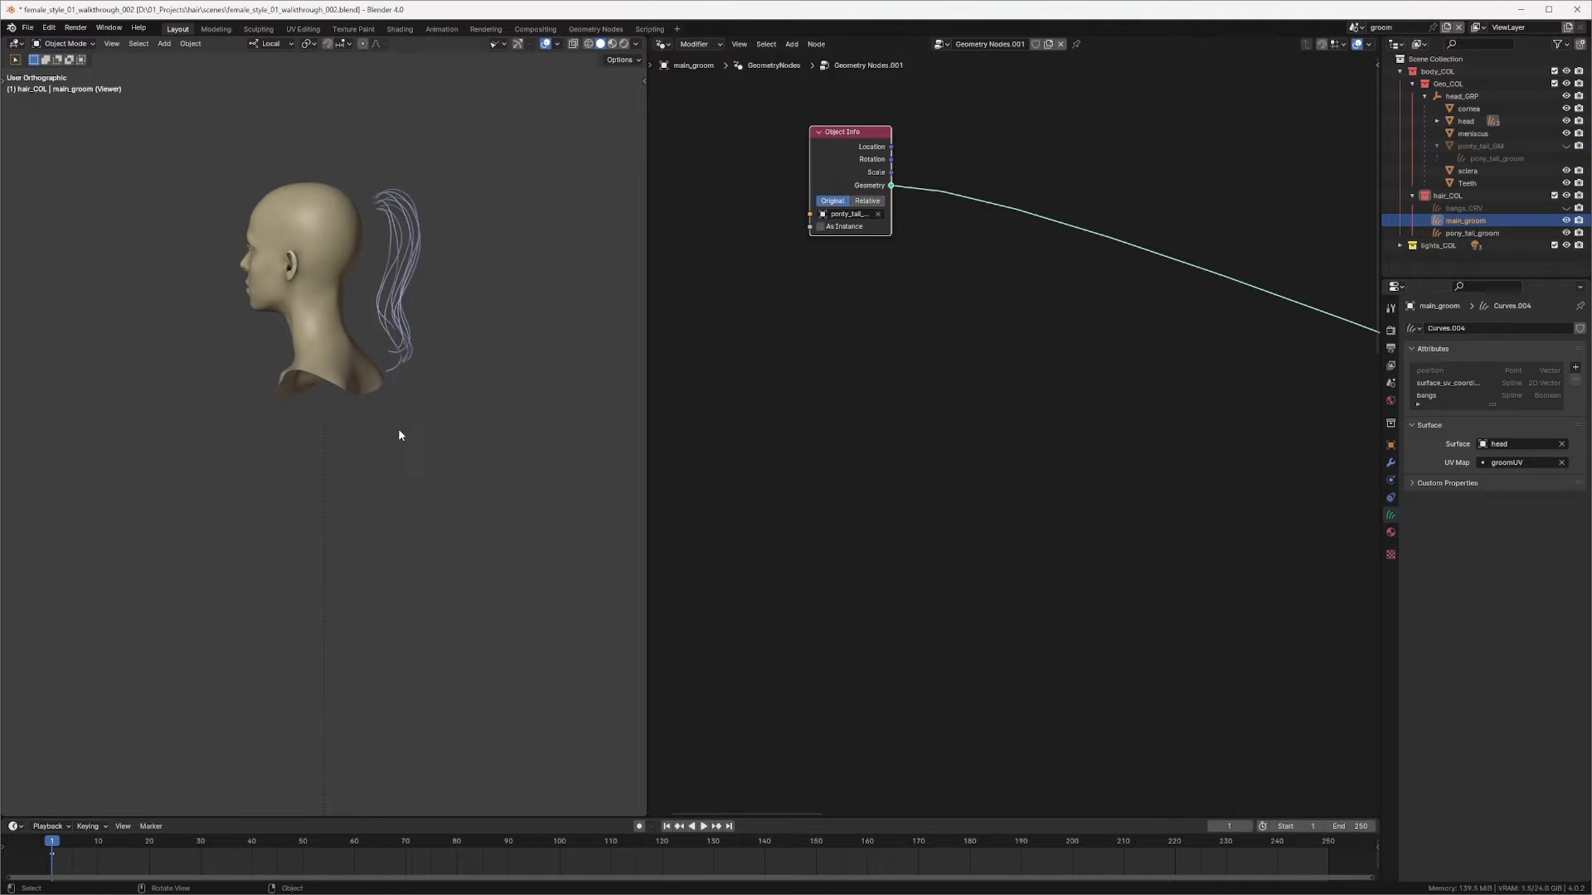
left_click(867, 201)
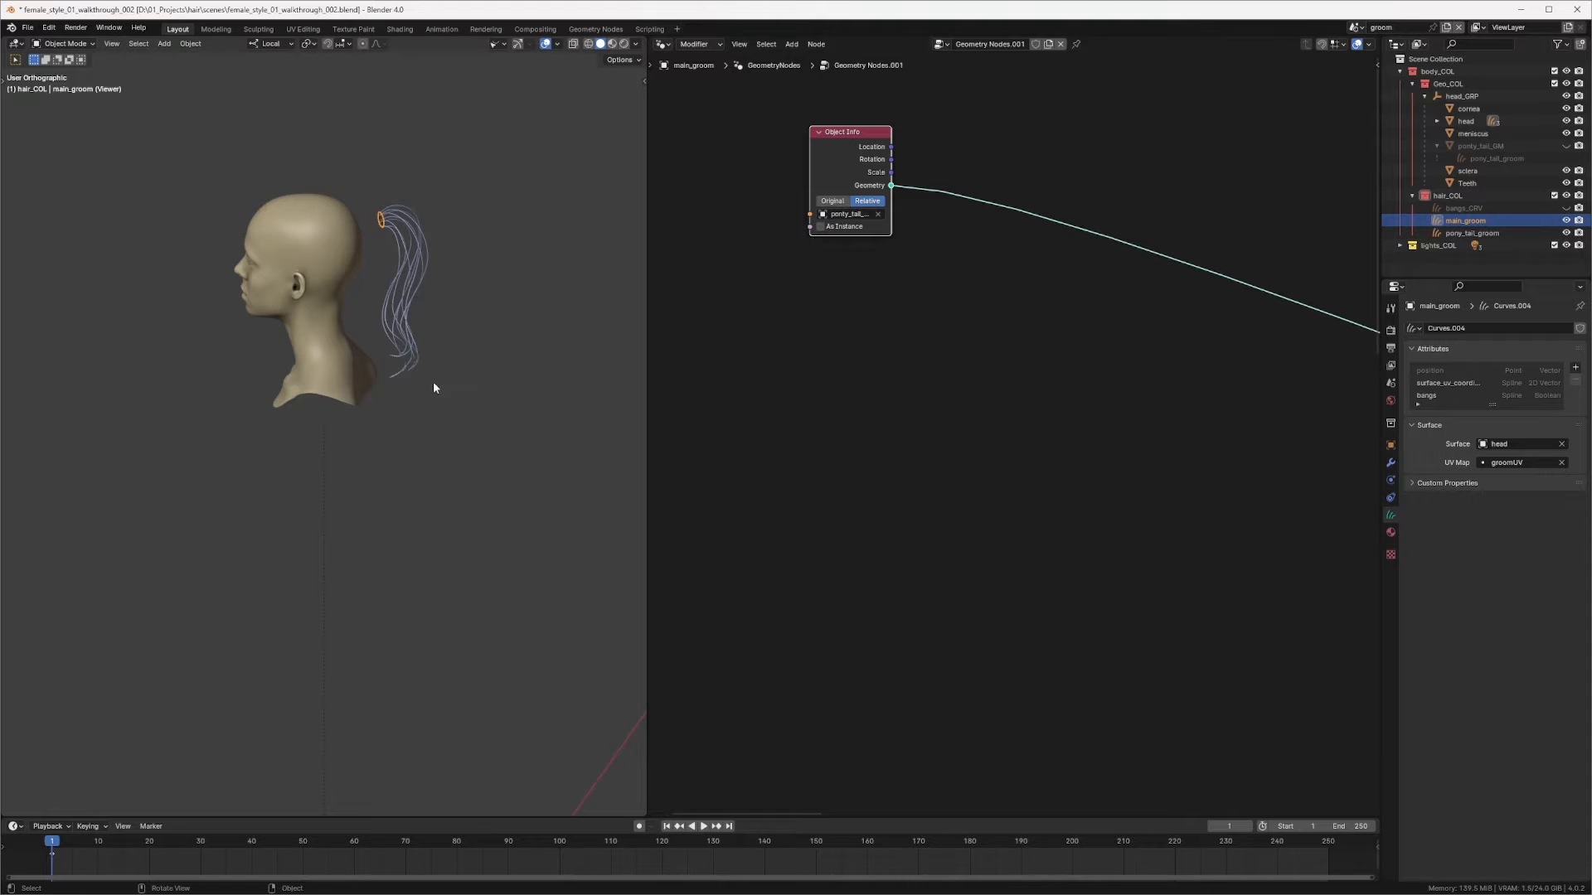
Step: Move the Object Info node slightly lower in the node editor
middle_click_drag(432, 388, 361, 398)
scroll(451, 286, "up", 3)
middle_click_drag(450, 290, 481, 365, "shift")
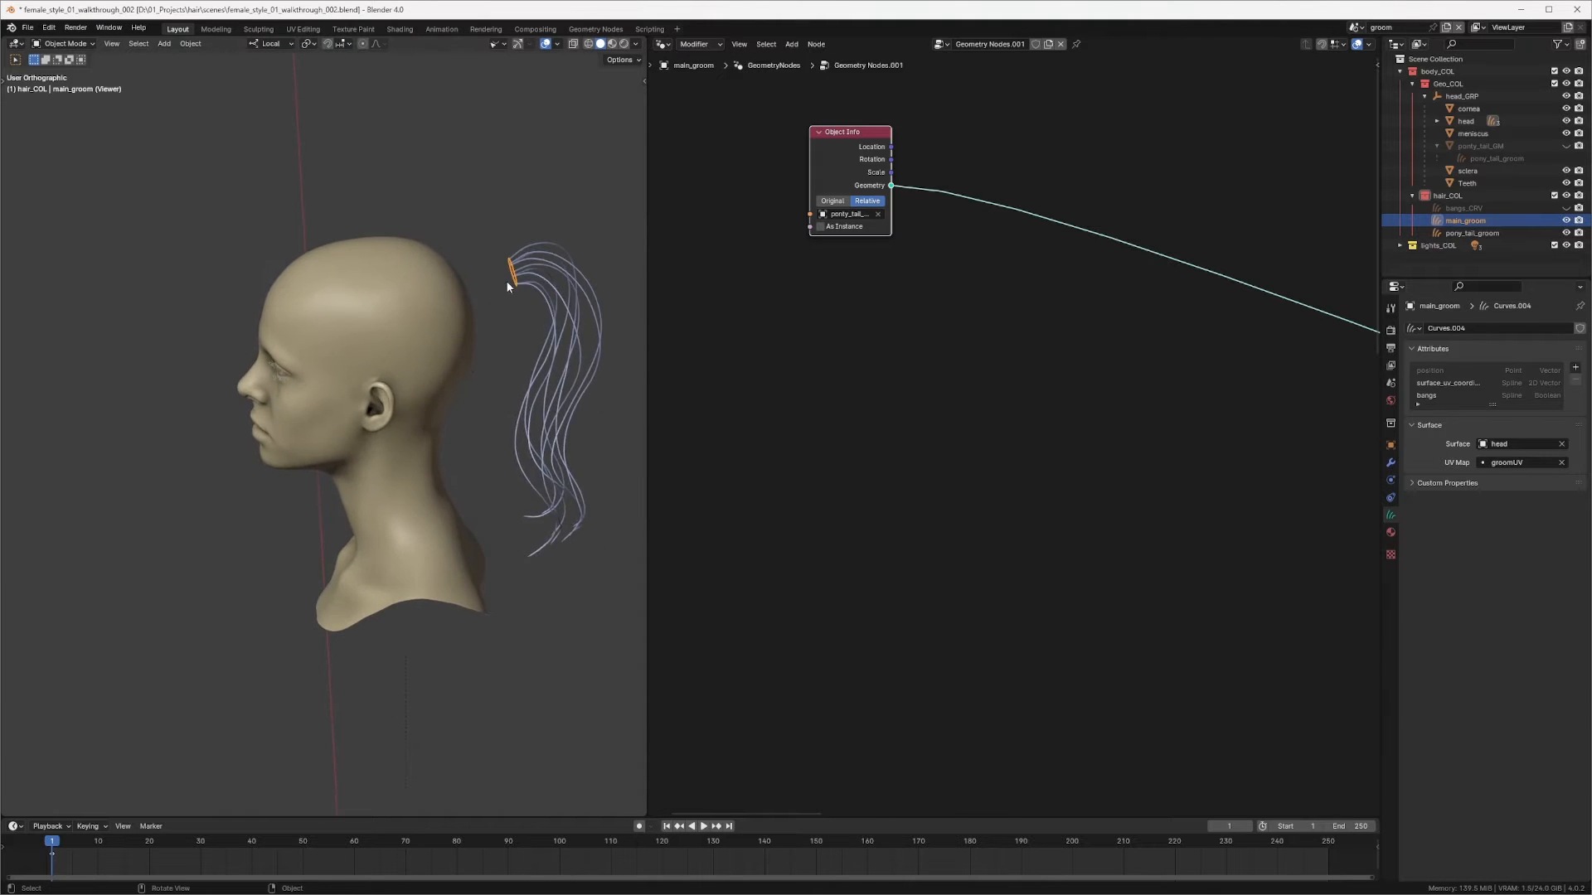
middle_click_drag(508, 283, 535, 355, "shift")
scroll(433, 334, "up", 4)
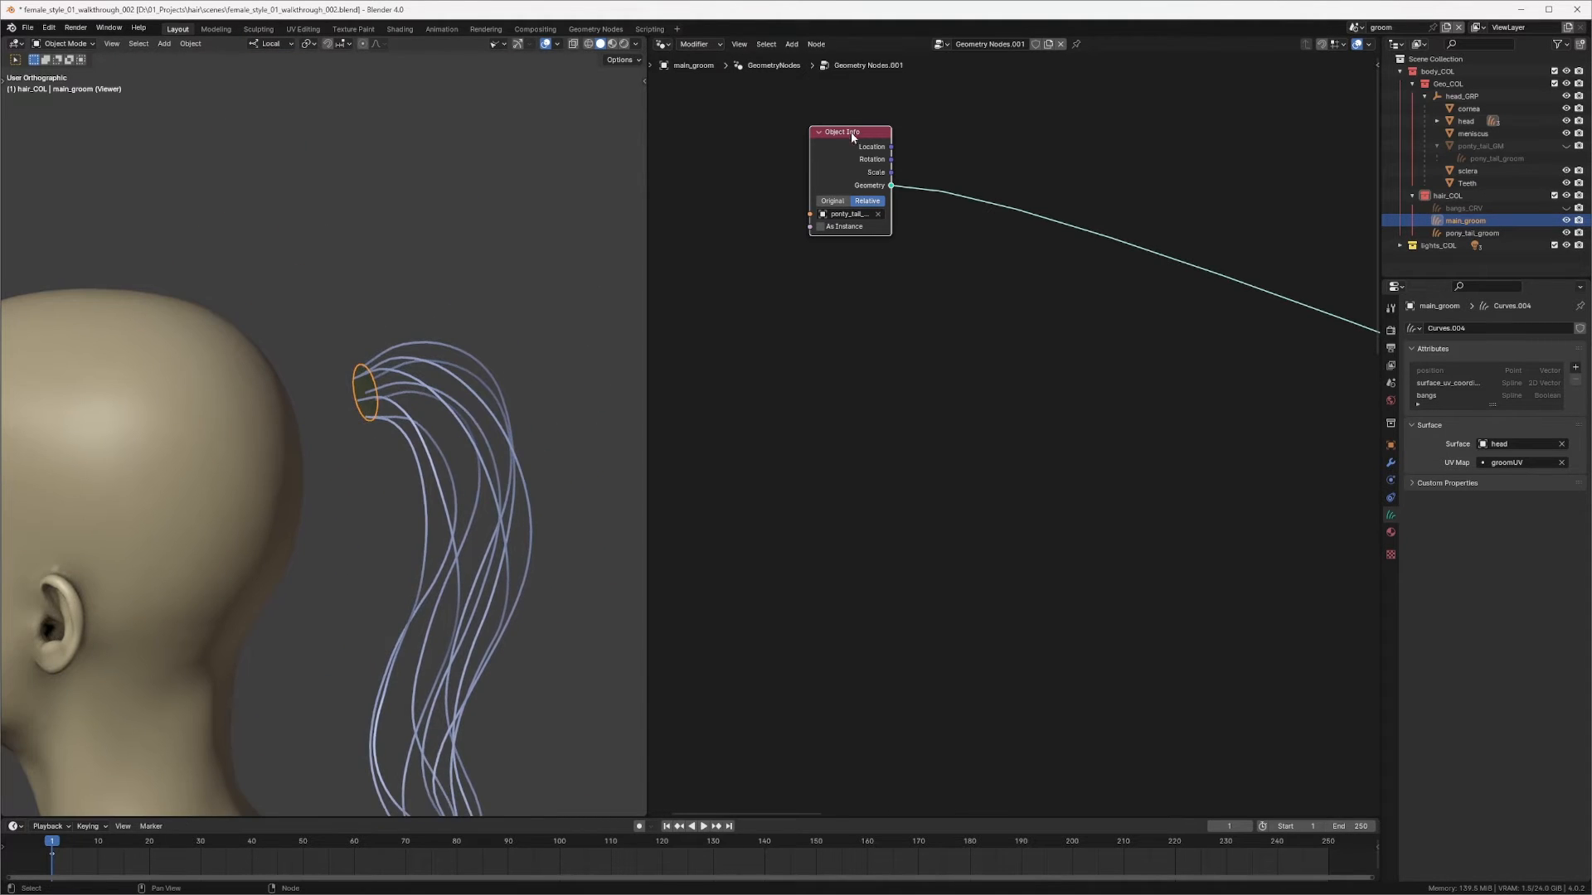
left_click_drag(851, 133, 845, 174)
Step: Inspect the ponytail base ring up close, in wireframe and in local view
middle_click_drag(429, 395, 341, 346)
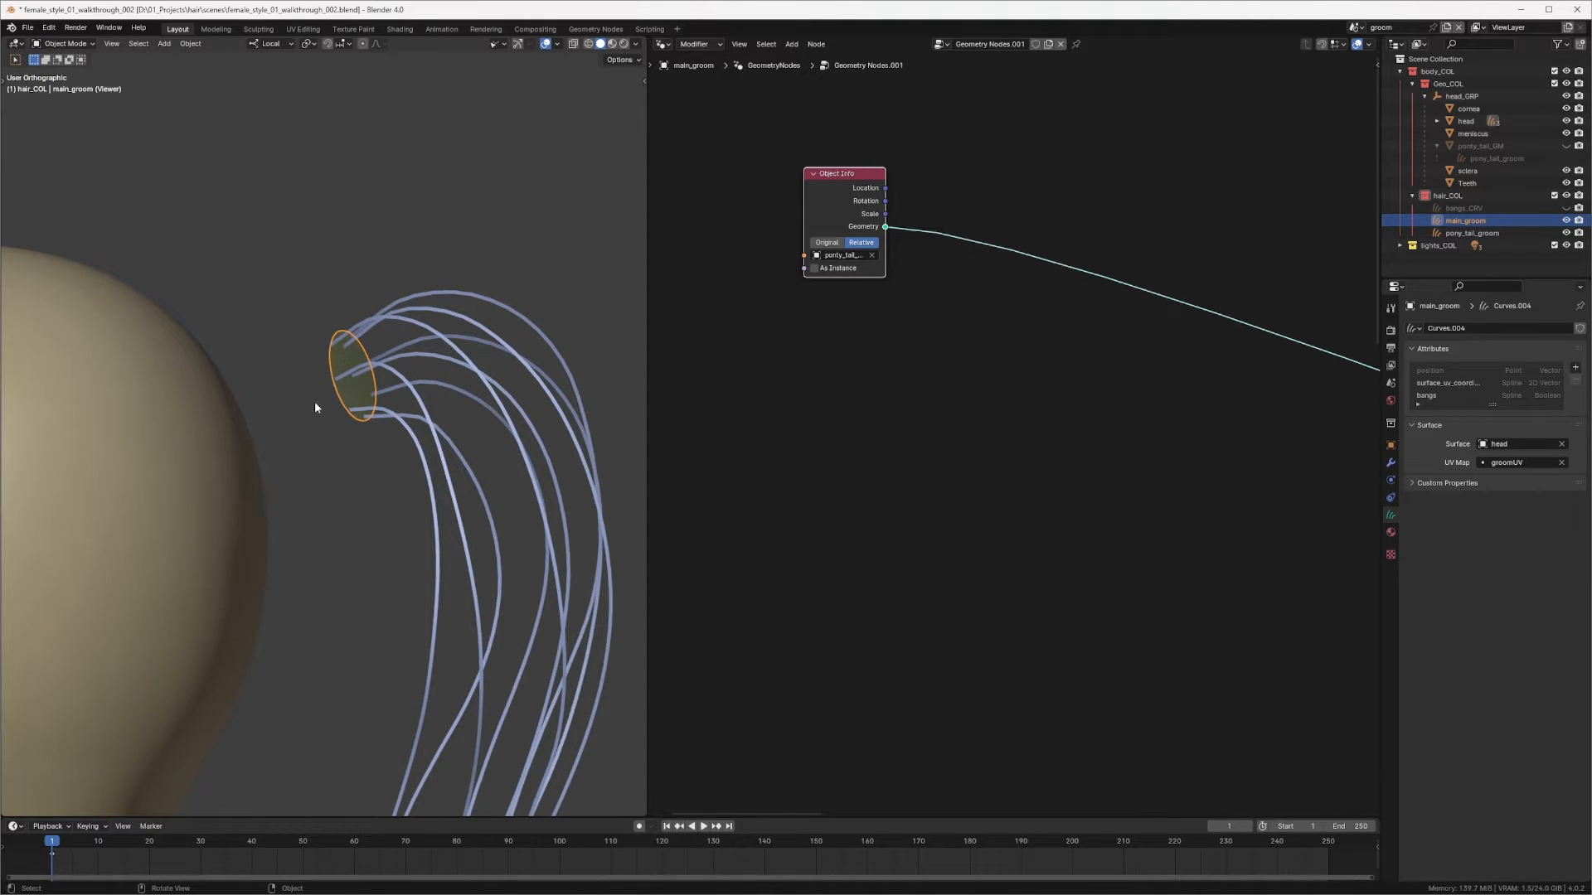
middle_click_drag(315, 407, 437, 394)
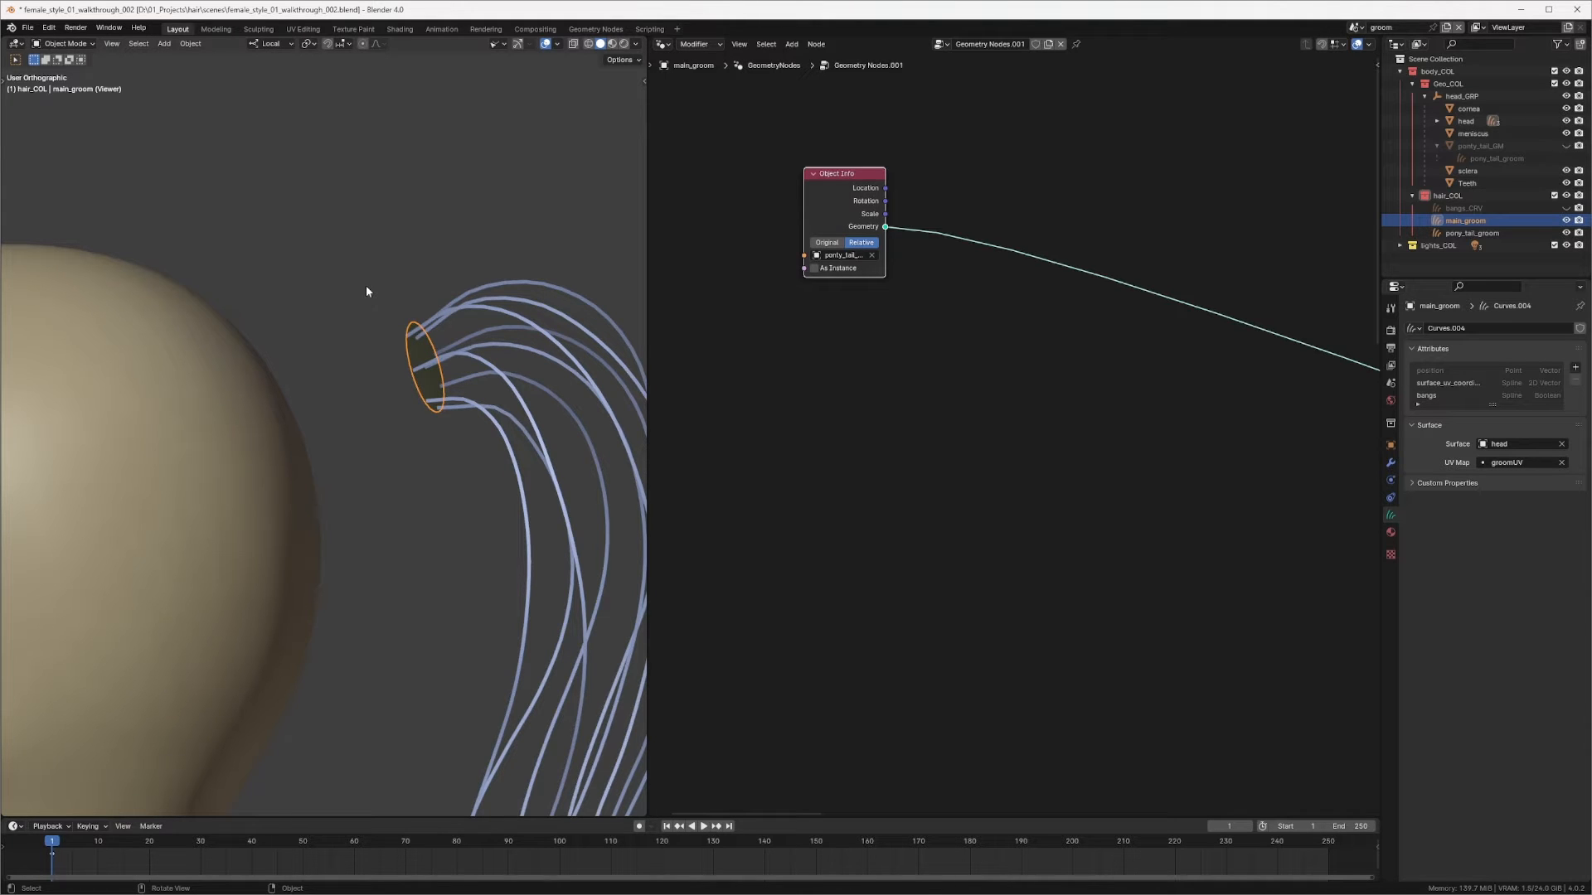
scroll(590, 388, "down", 3)
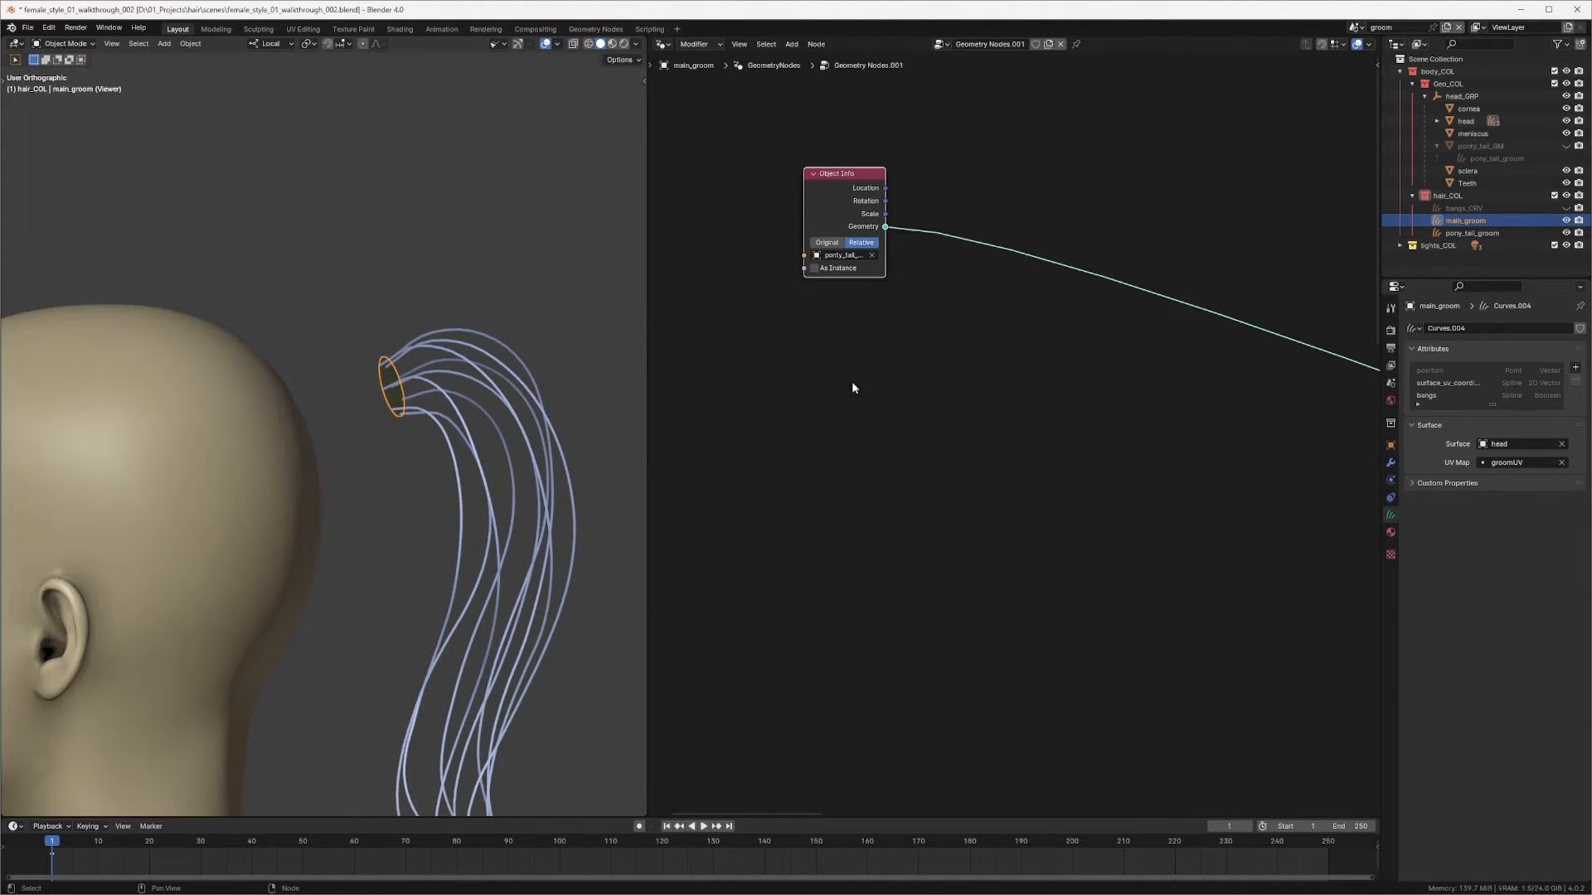
middle_click_drag(497, 431, 451, 466)
scroll(489, 390, "up", 3)
middle_click_drag(489, 388, 443, 358)
key("shift+z")
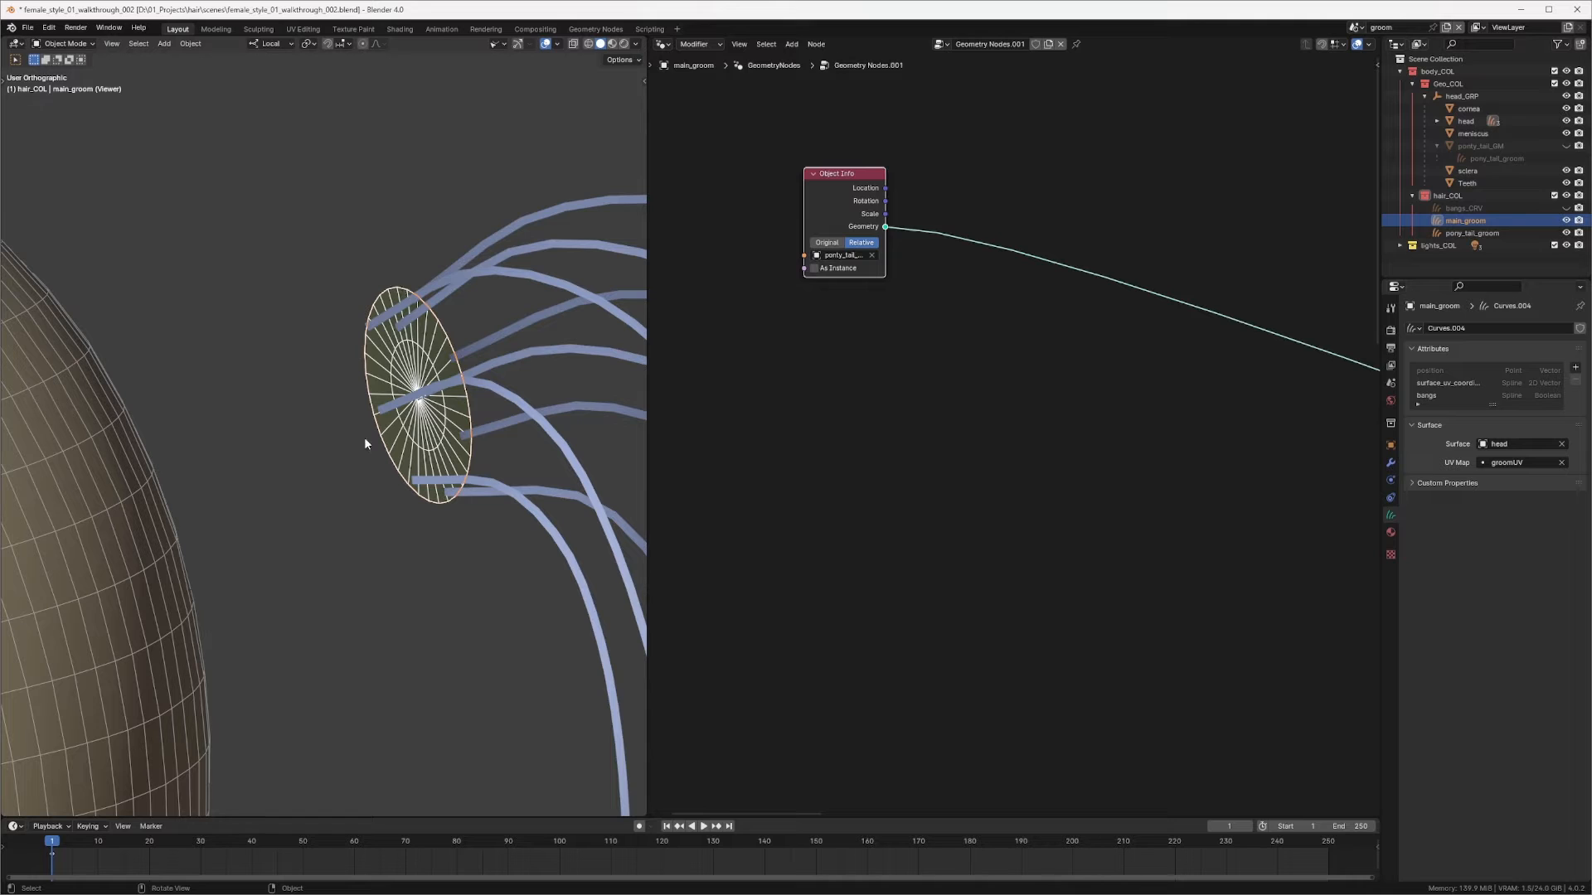
key("KP_Divide")
middle_click_drag(434, 390, 380, 406)
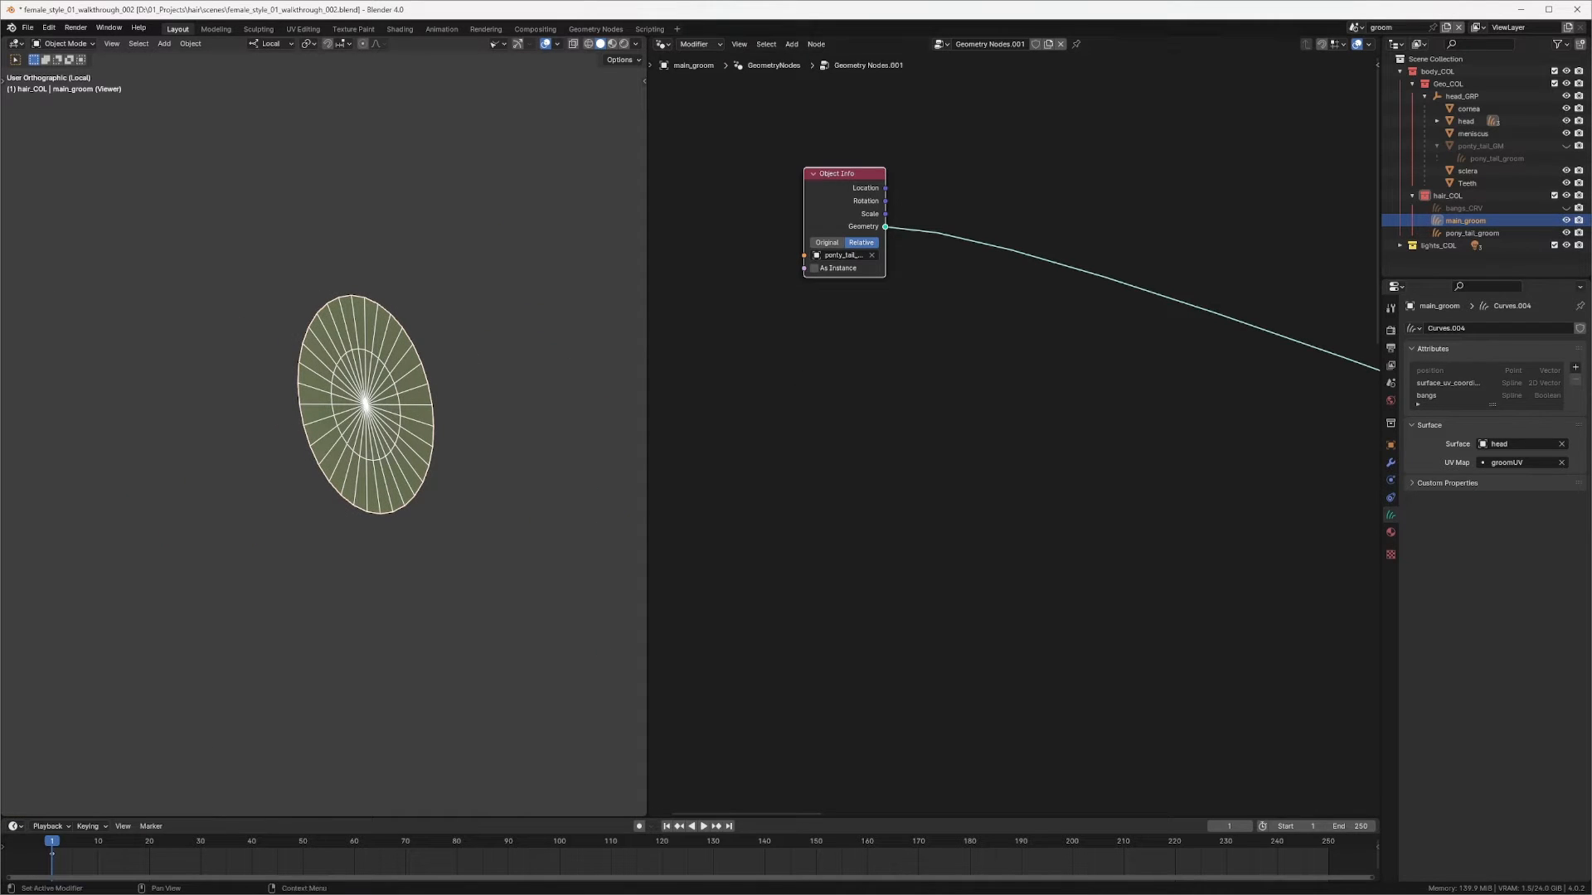
middle_click_drag(290, 443, 258, 453)
middle_click_drag(177, 395, 311, 323, "shift")
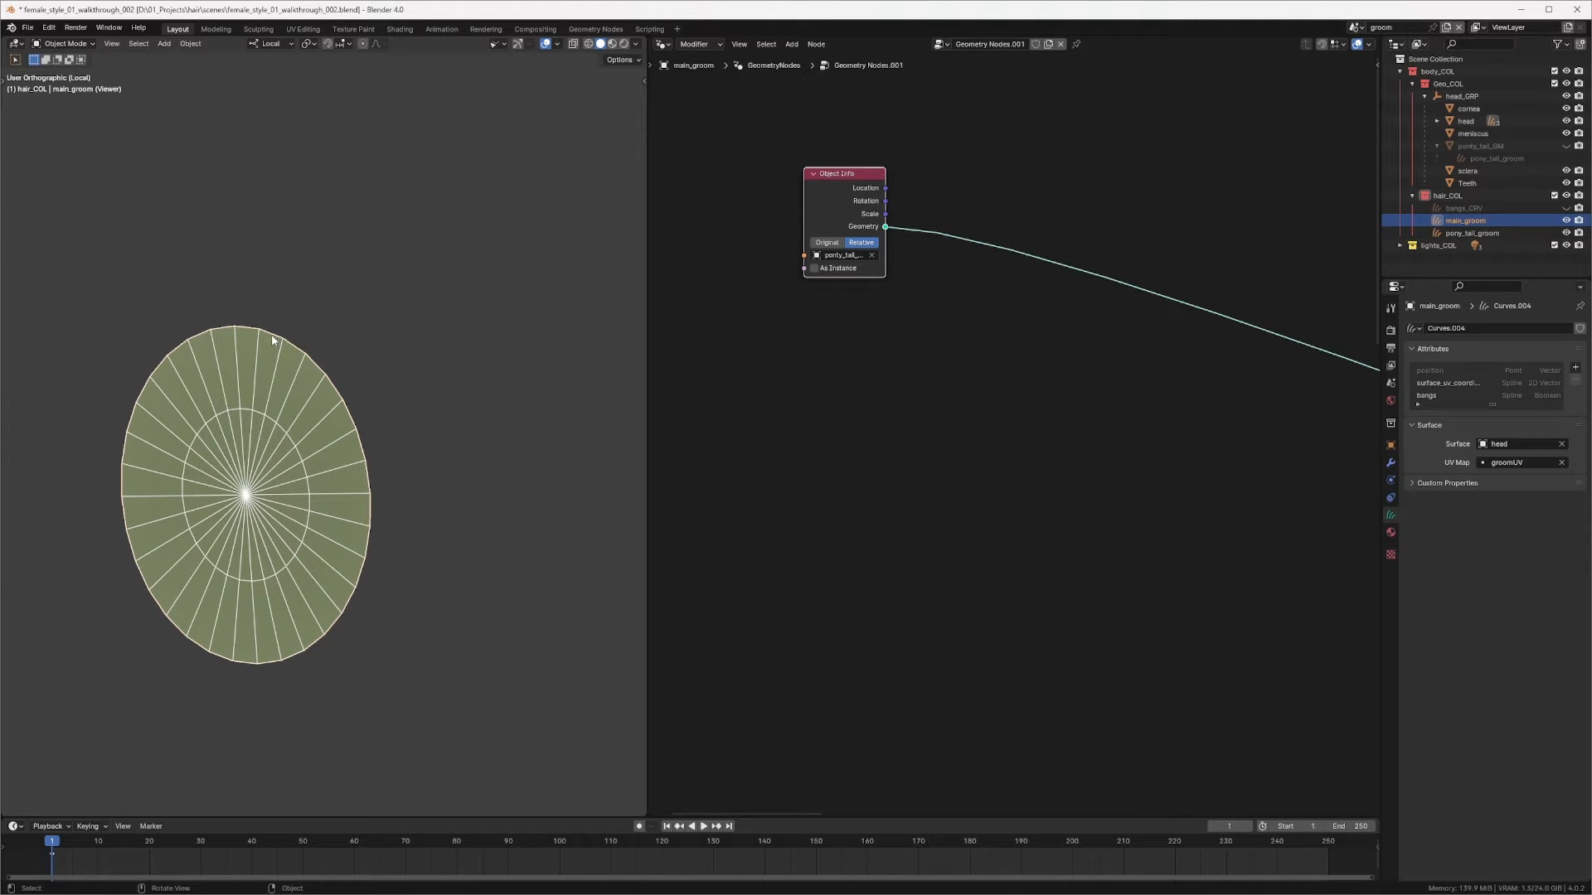
Step: Add an Edge Neighbors node above the Object Info node in main_groom's node tree
middle_click_drag(248, 420, 237, 353, "ctrl")
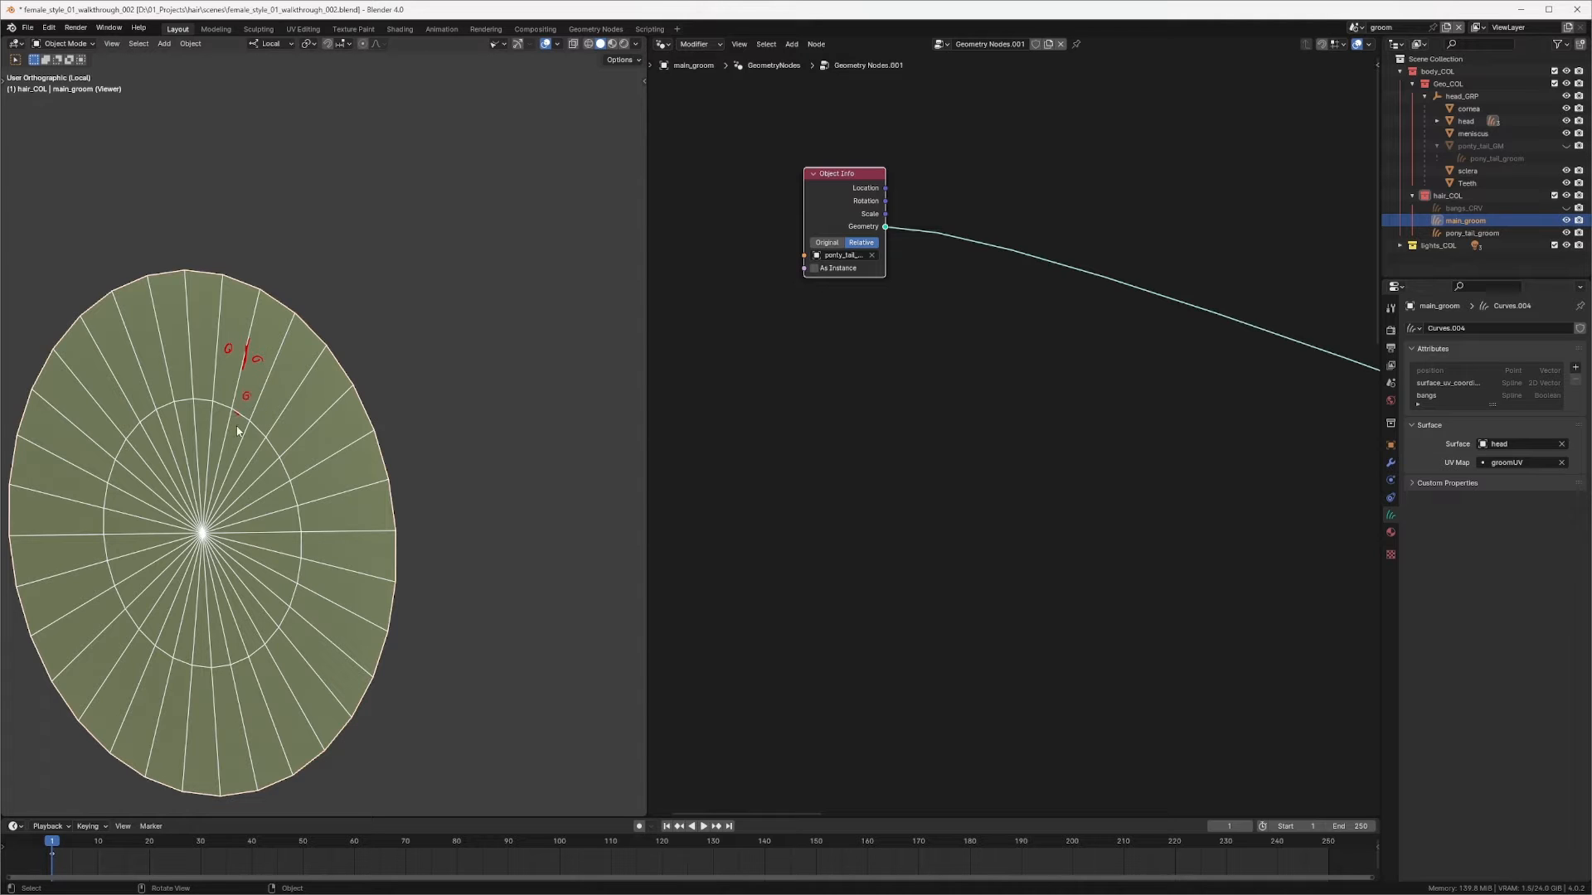
left_click_drag(270, 295, 354, 382)
middle_click_drag(1034, 345, 994, 498)
left_click(971, 298)
middle_click_drag(935, 244, 965, 321)
scroll(961, 315, "up", 1)
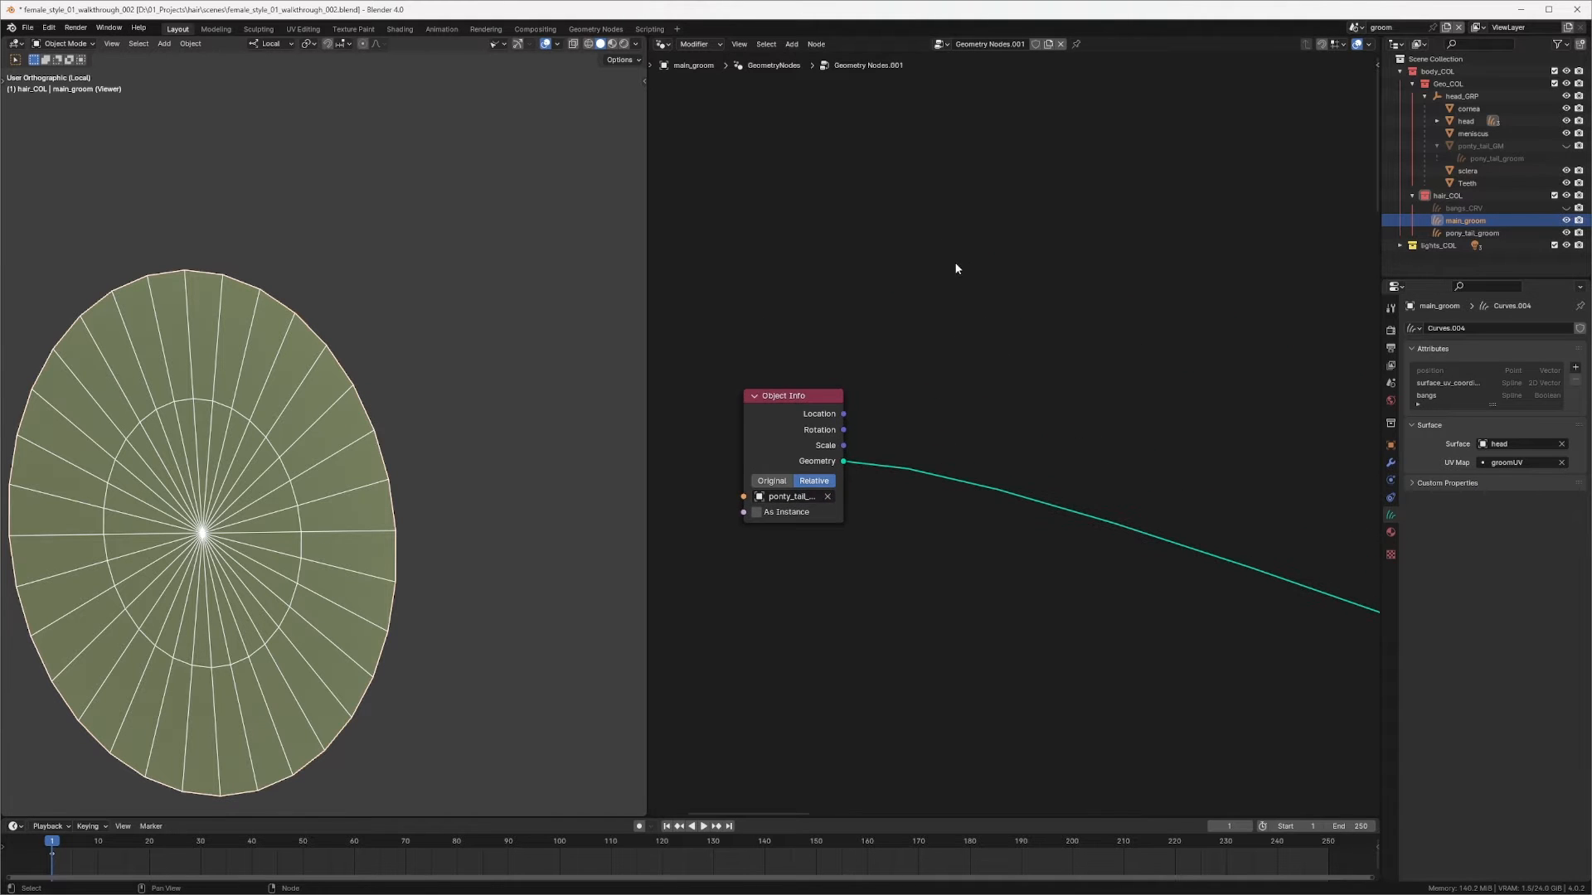
key("shift+a")
left_click(896, 186)
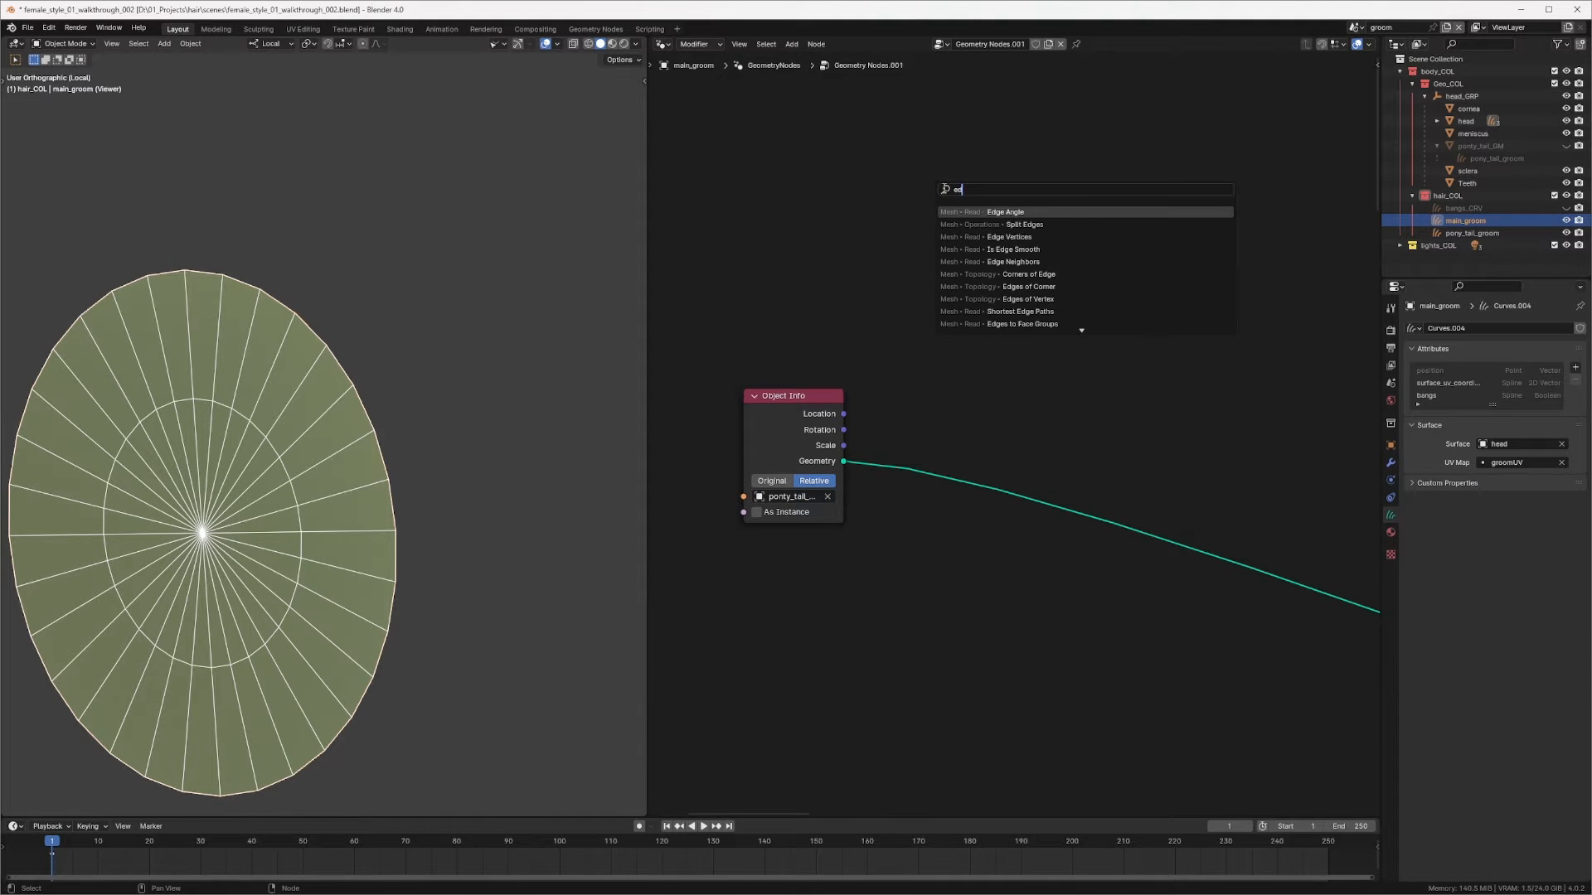
type("edge")
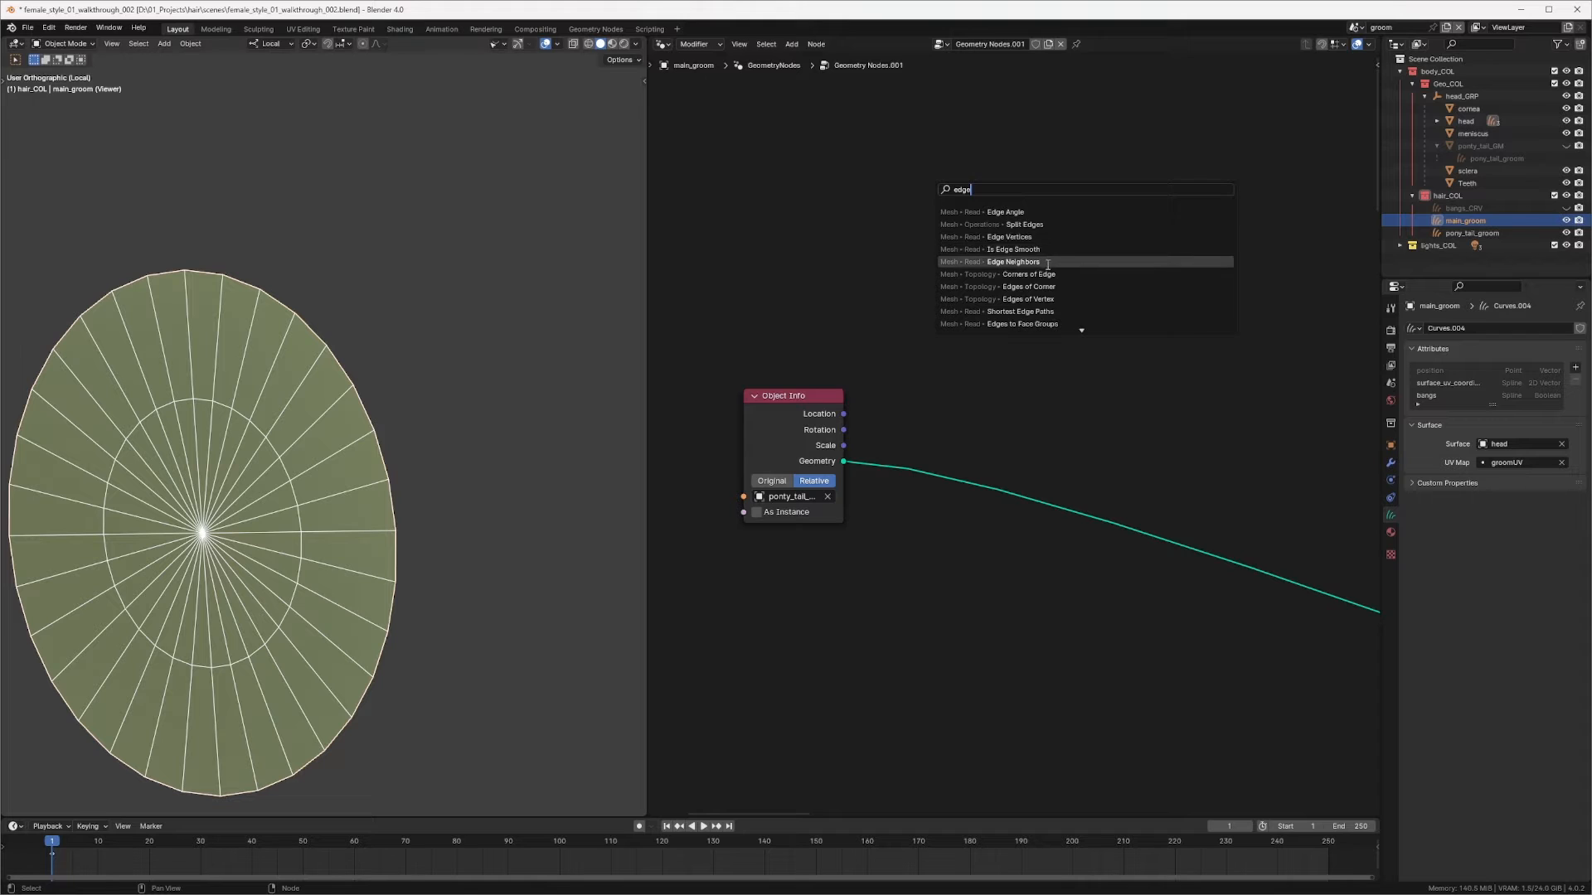
left_click(1013, 261)
left_click(814, 276)
middle_click_drag(944, 354, 934, 313)
left_click(955, 313)
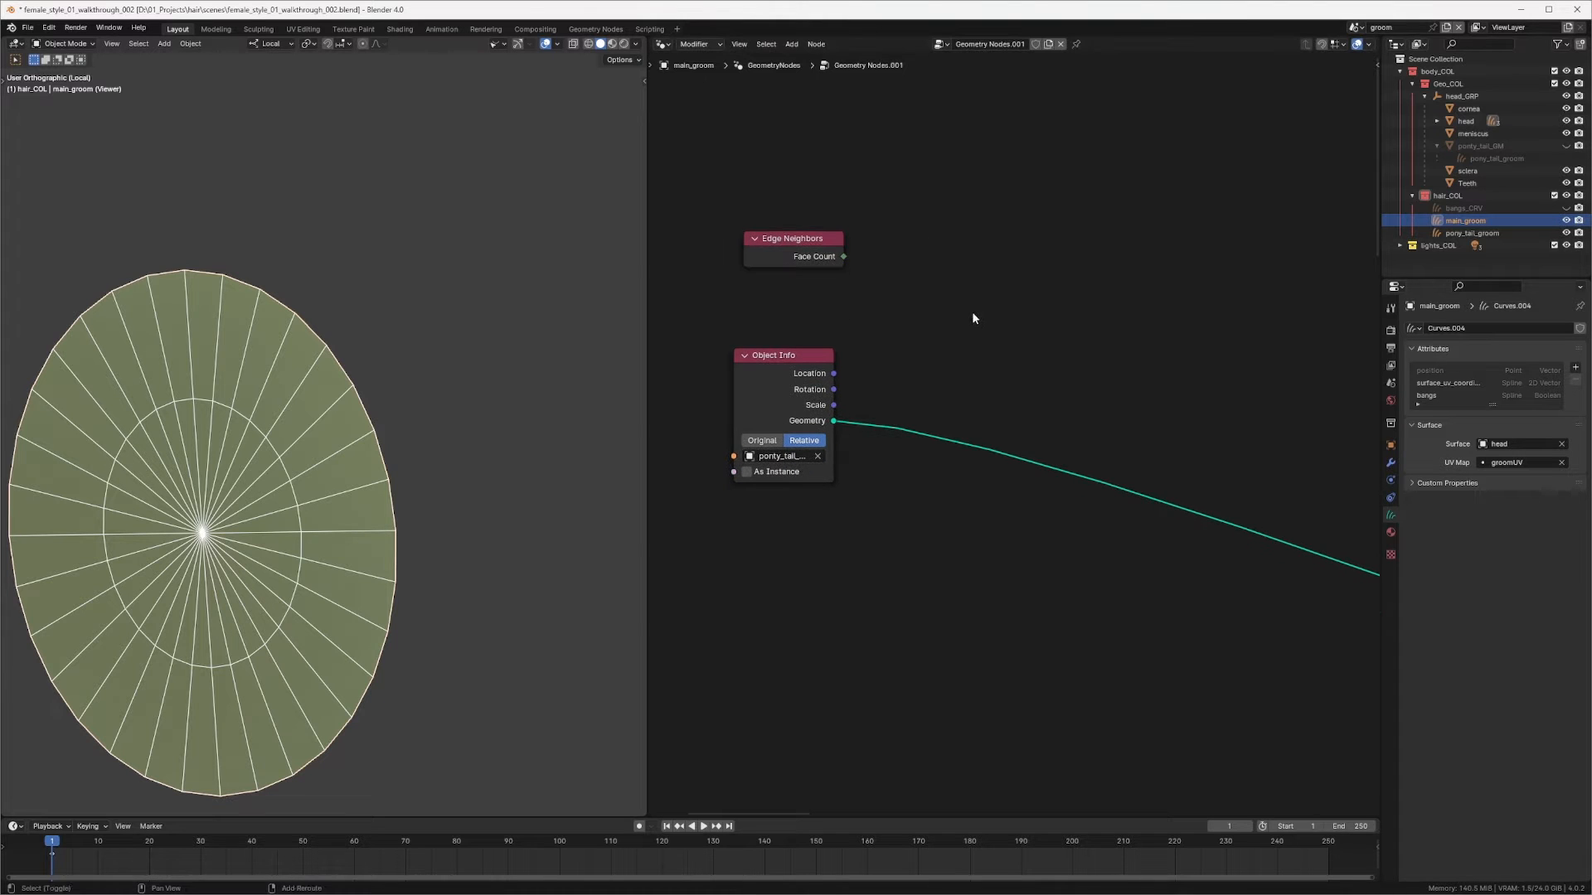
key("shift+a")
key("c")
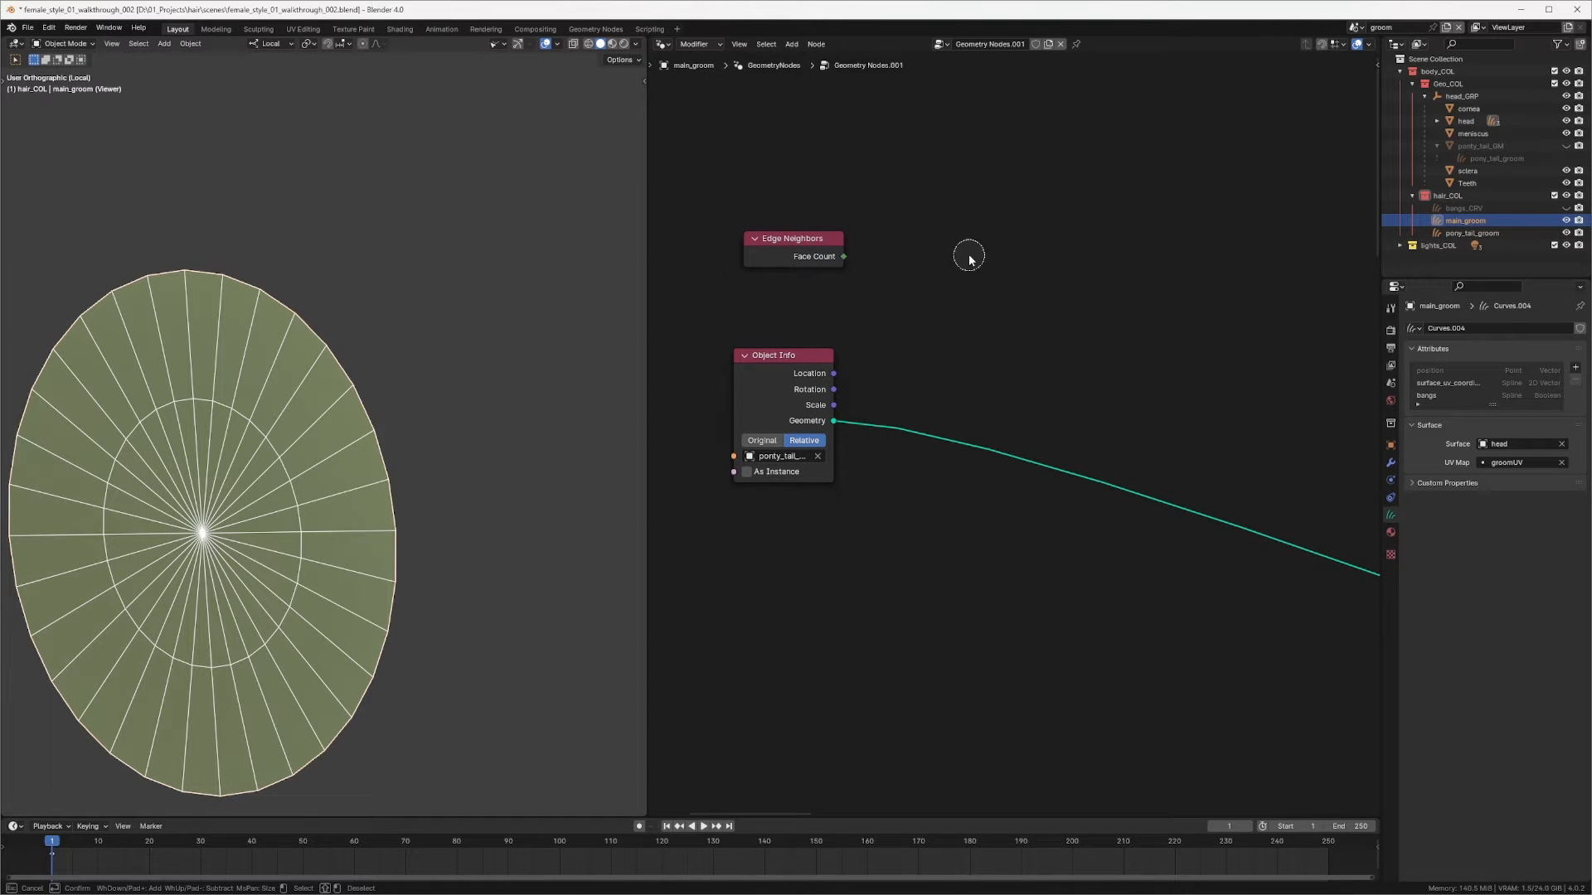
key("Escape")
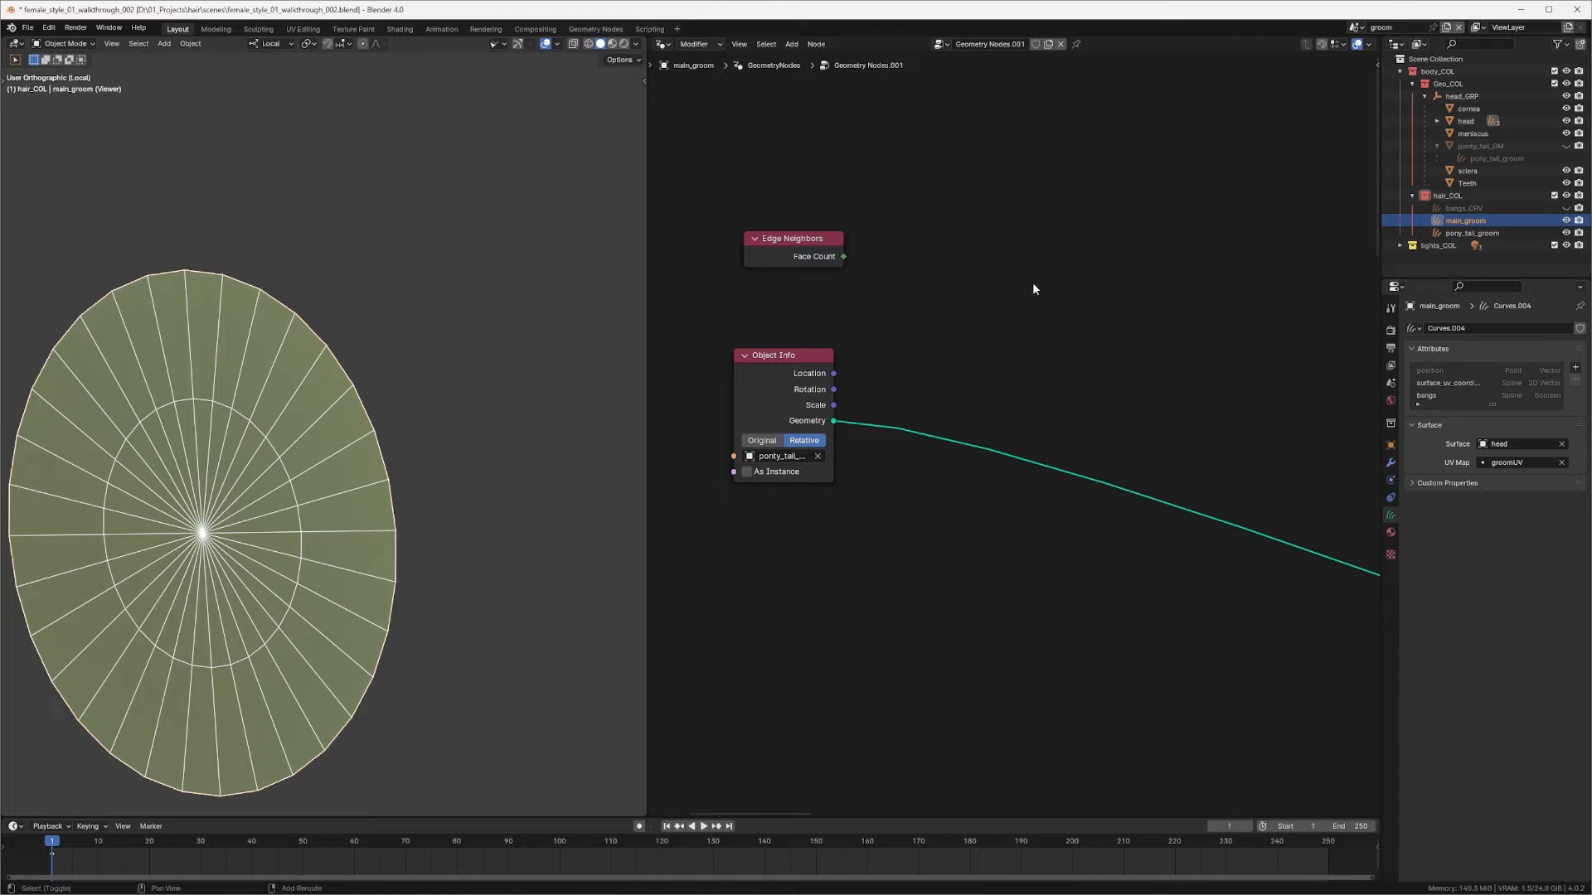
Step: Add a Compare node and set its operation to Equal
key("shift+a")
type("co")
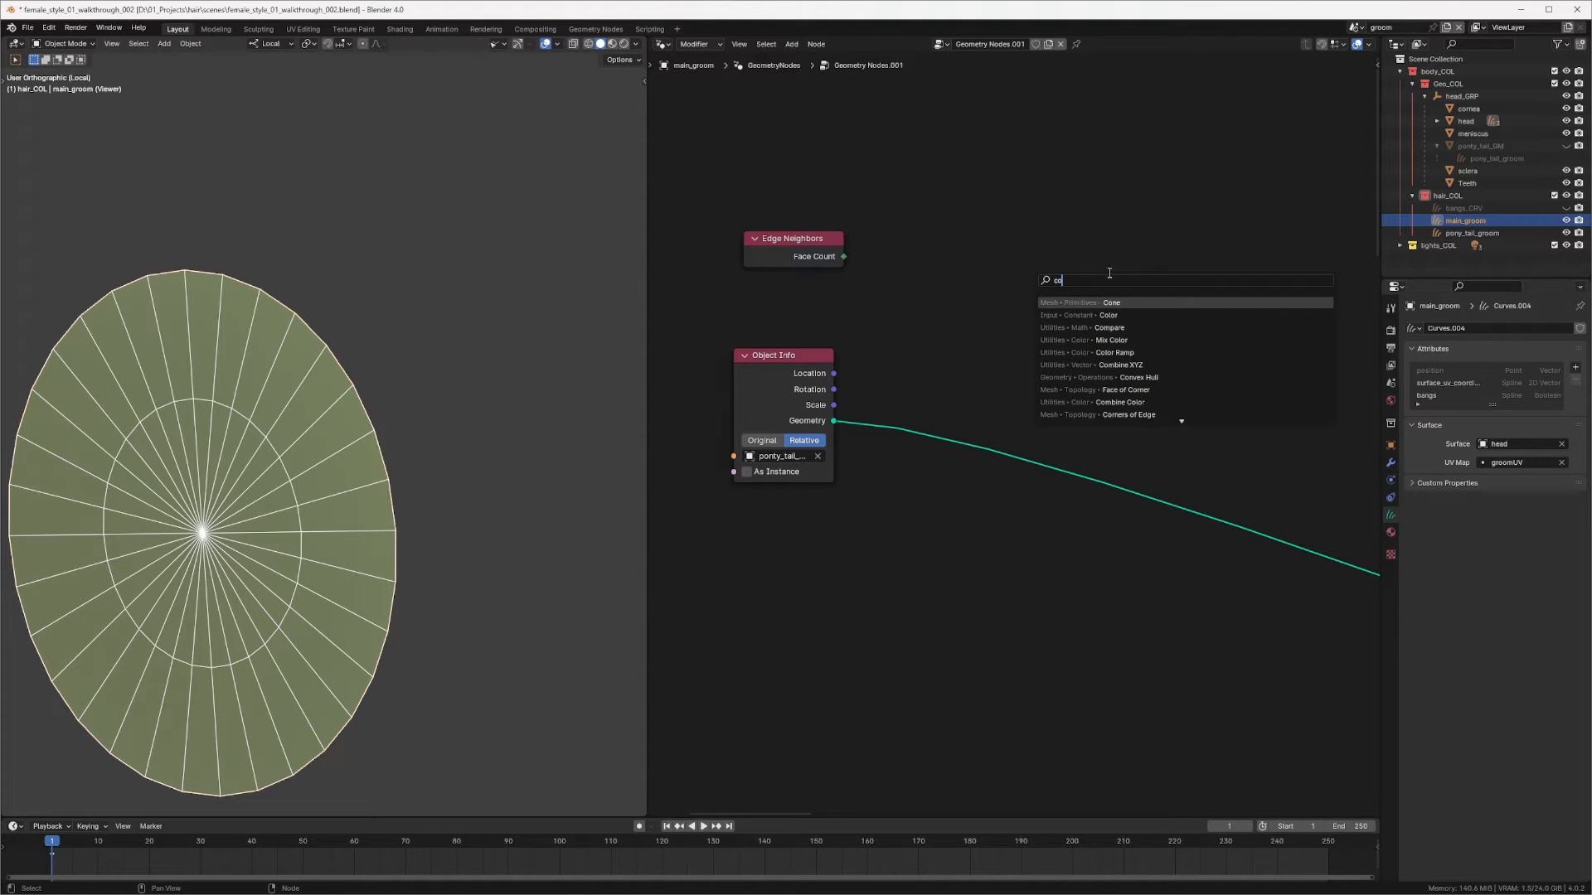
left_click(1109, 328)
left_click(1014, 301)
left_click(996, 368)
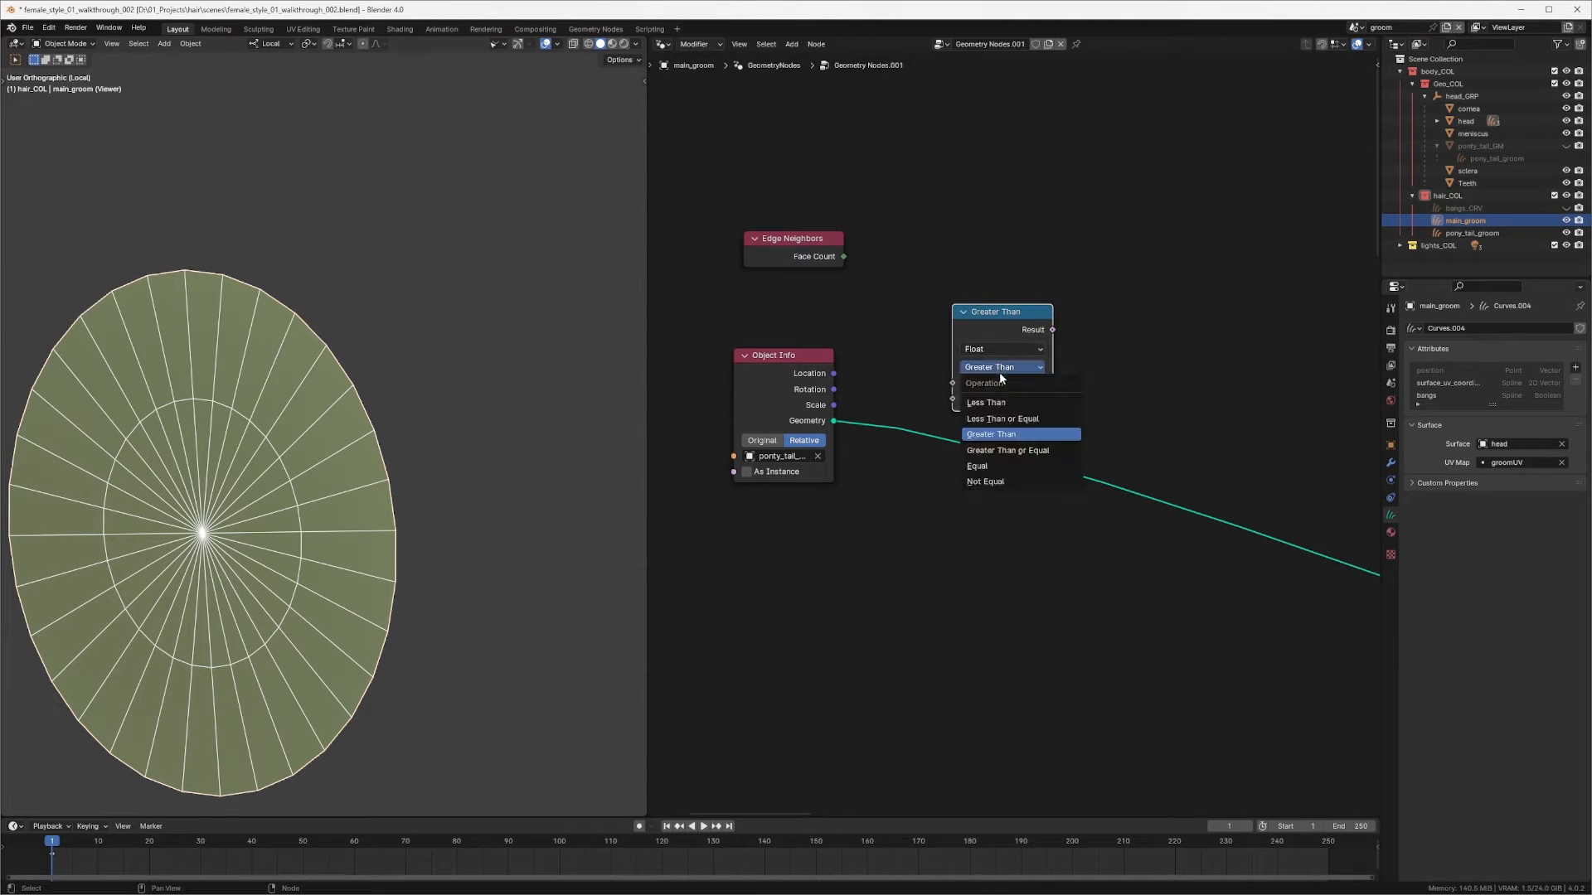
left_click(992, 461)
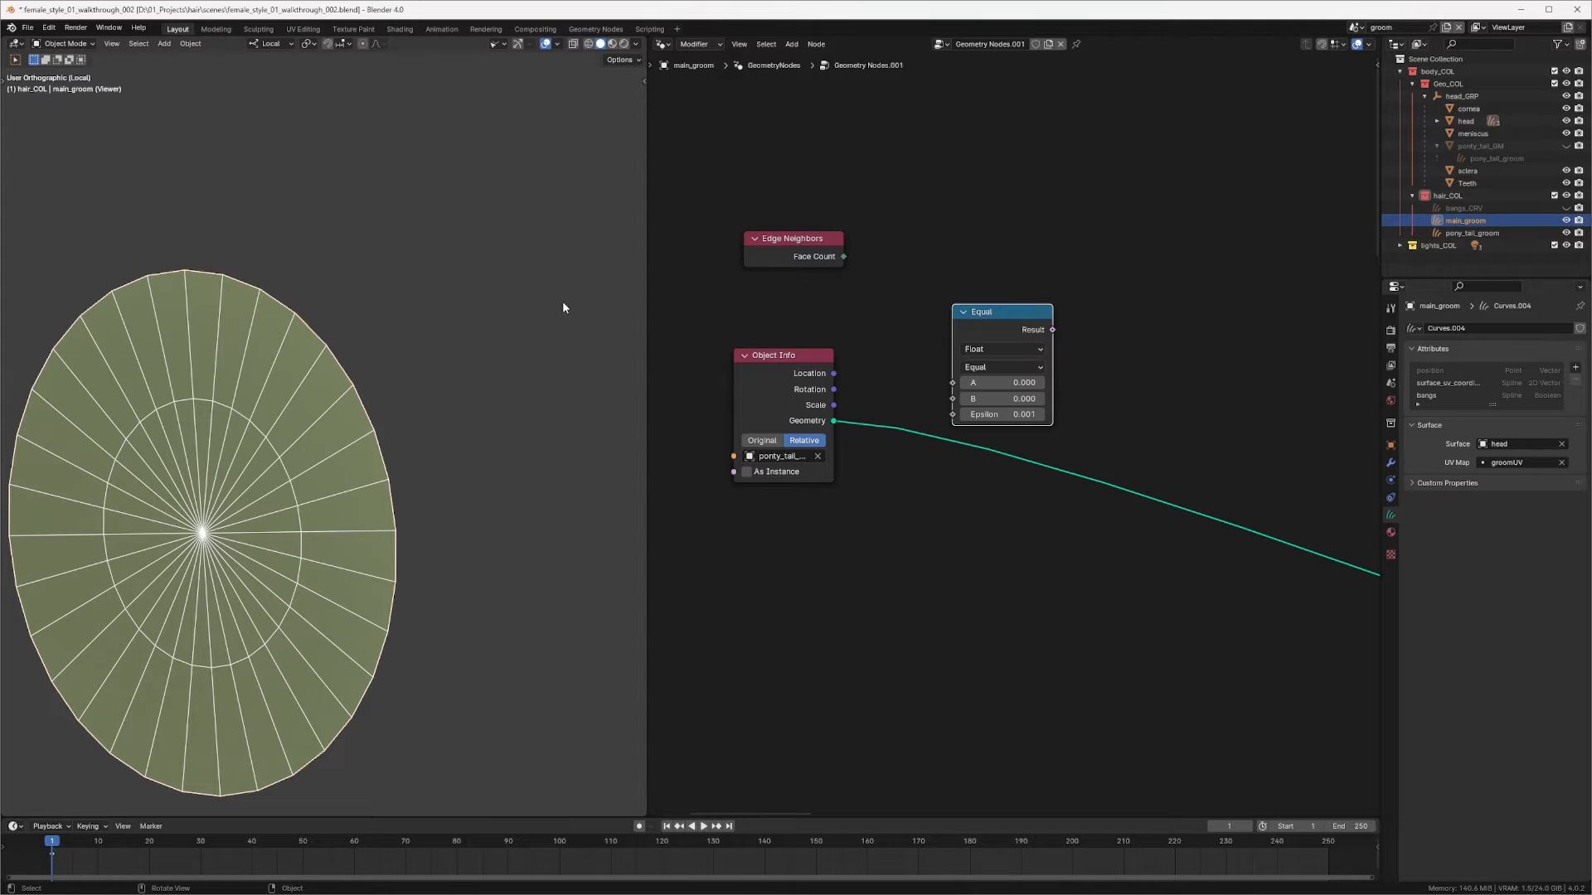
Step: Set the Compare node to Integer, feed Edge Neighbors' Face Count into A, and set B to 1
left_click_drag(1024, 320, 1017, 317)
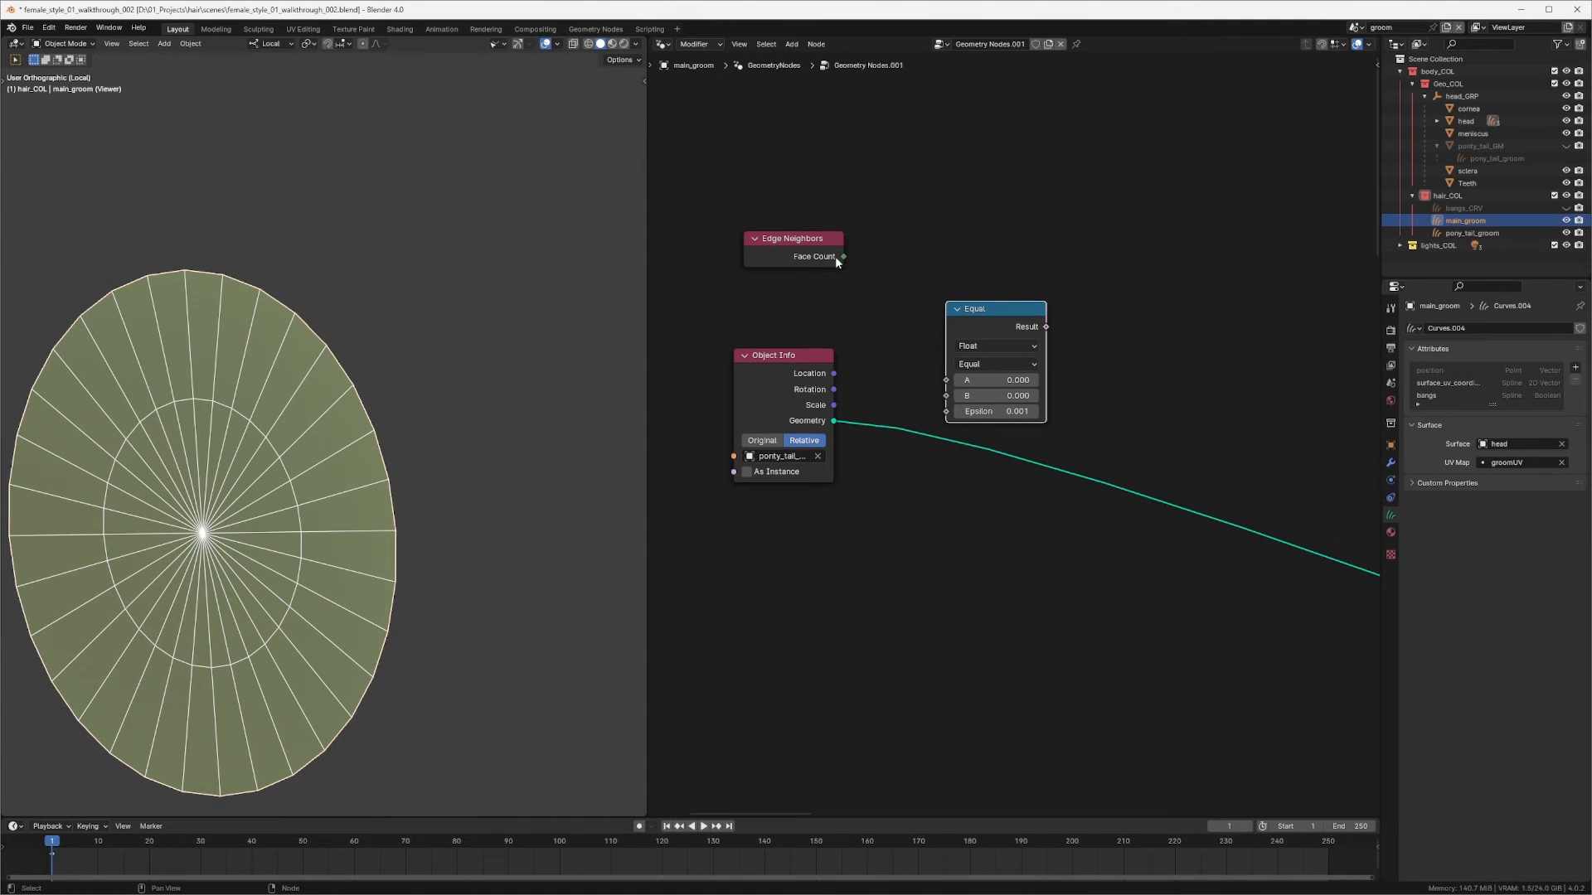
left_click(993, 348)
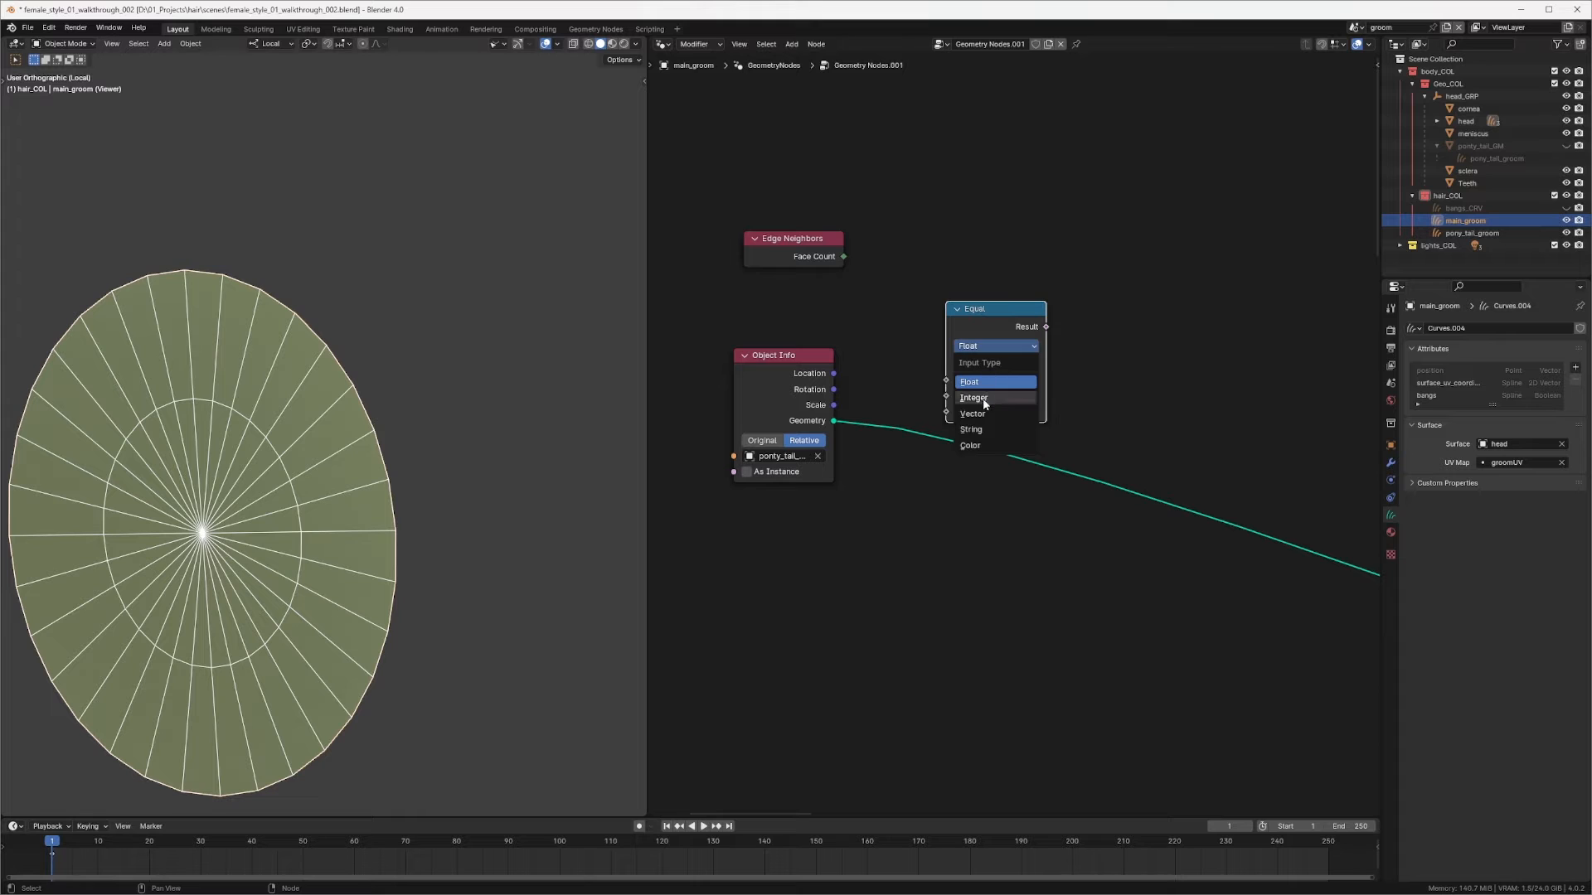
left_click(987, 398)
left_click_drag(842, 257, 946, 379)
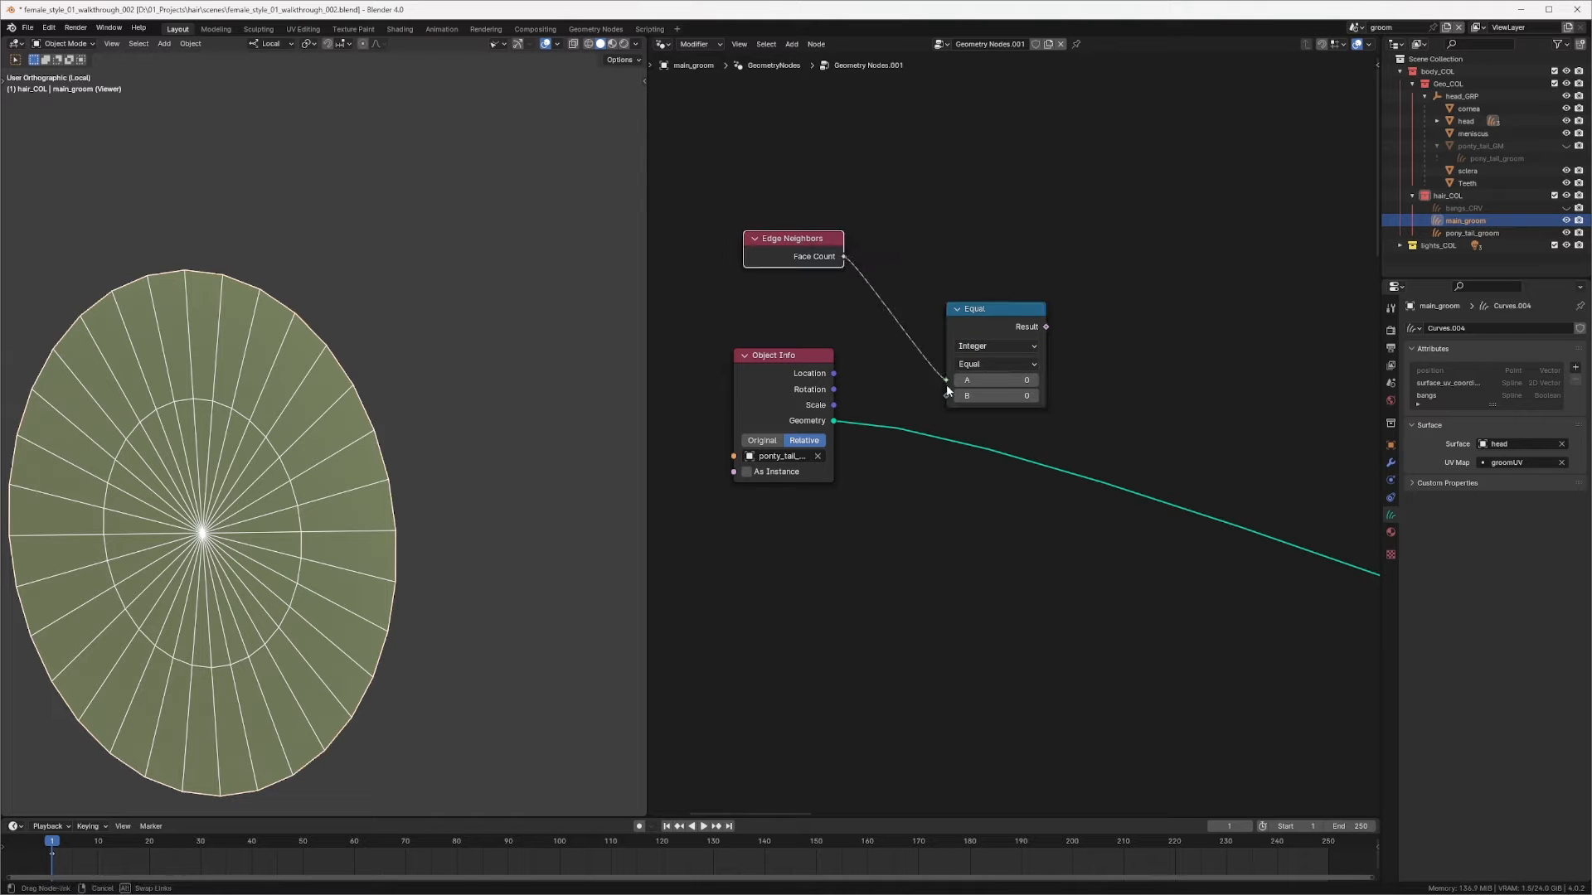
left_click(1035, 396)
middle_click_drag(1031, 385, 1038, 358)
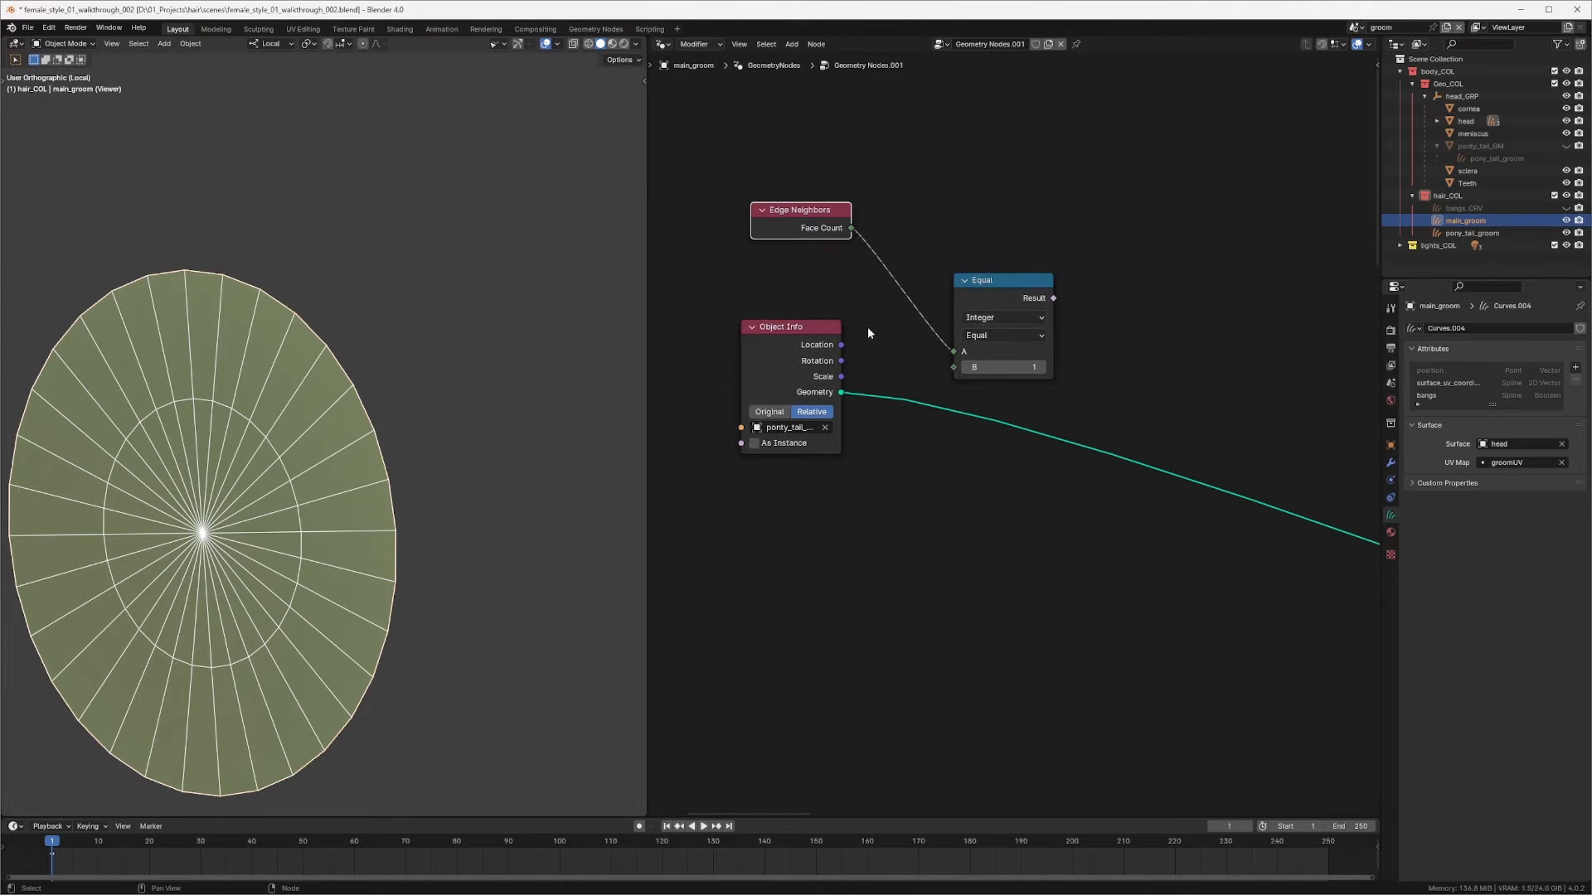
Step: Preview the Compare node's Result through the Viewer
left_click(1043, 292, "ctrl+shift")
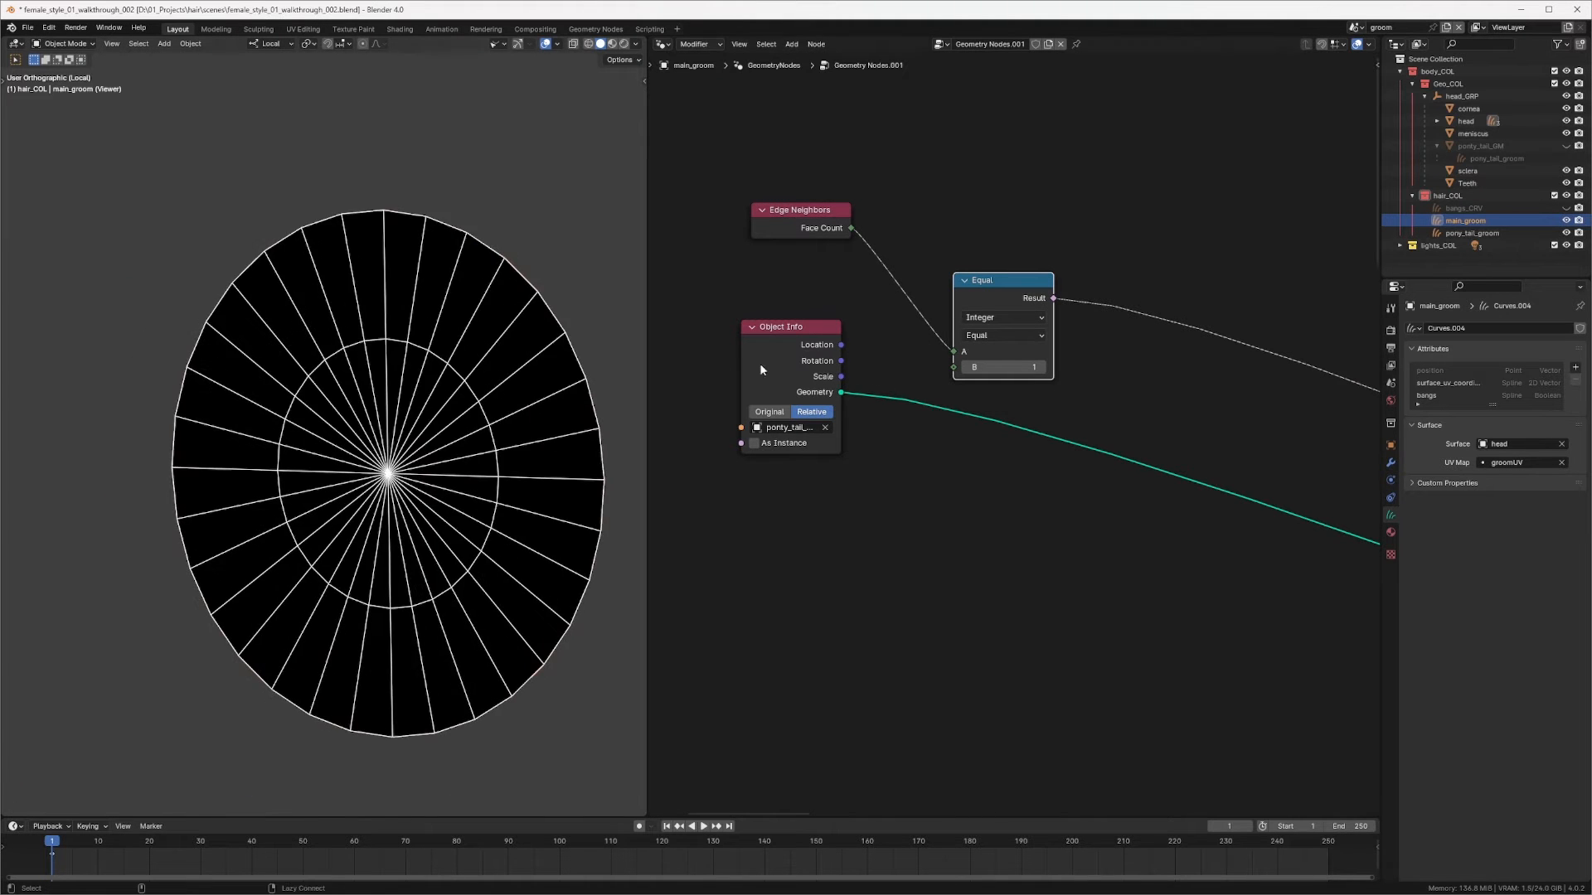
scroll(450, 441, "down", 2)
middle_click_drag(450, 441, 423, 431)
scroll(333, 468, "down", 2)
mouse_move(333, 469)
middle_mouse_down()
mouse_move(362, 439)
mouse_move(322, 441)
middle_mouse_up()
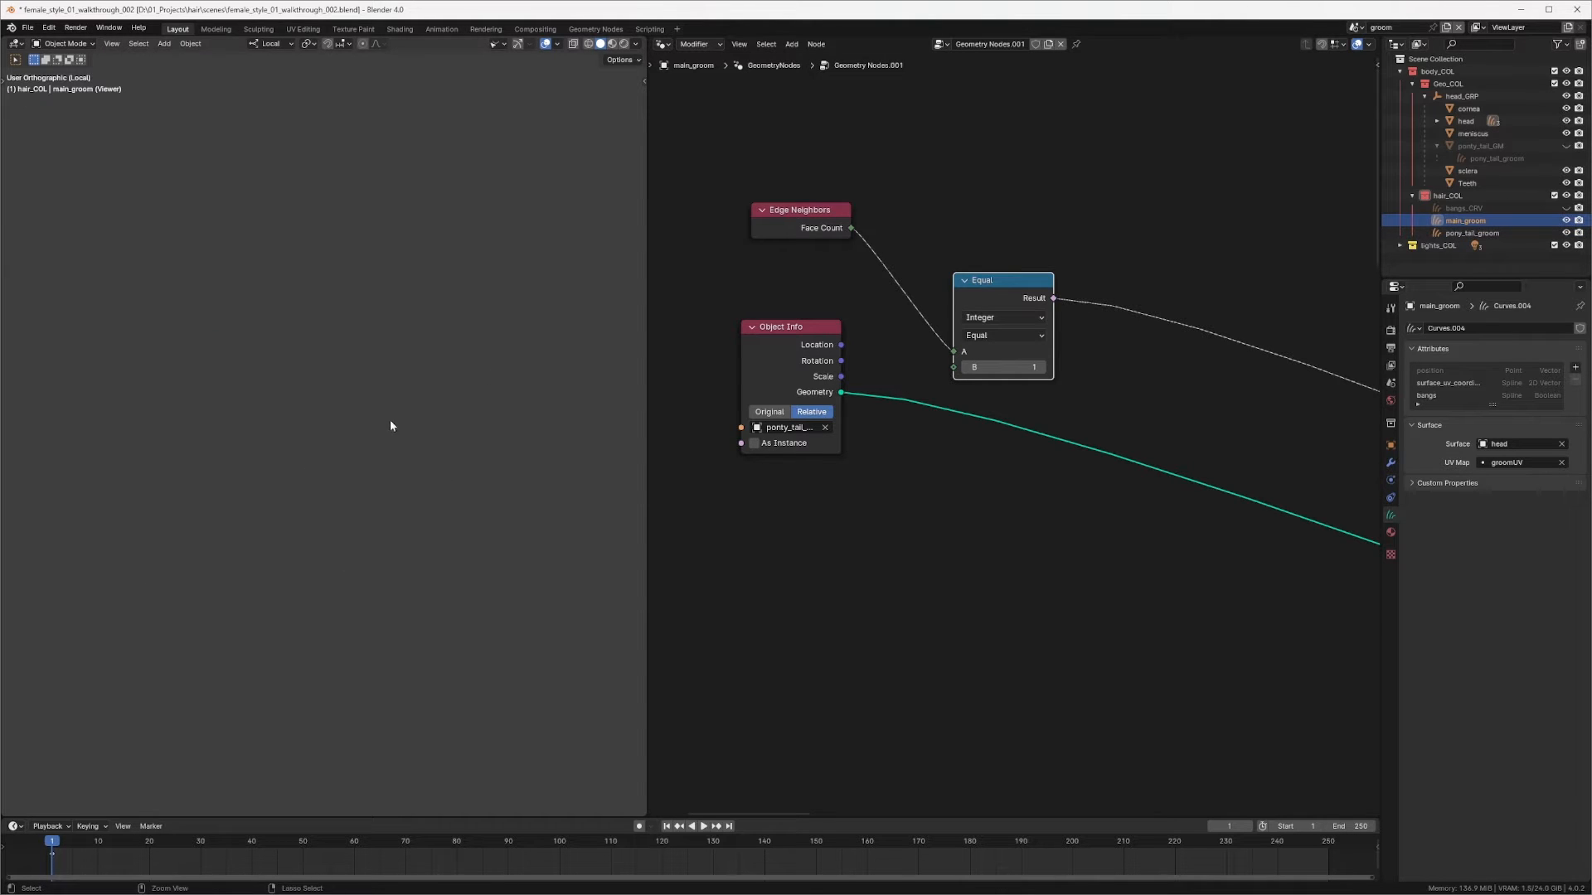
middle_click_drag(389, 424, 408, 534, "ctrl")
middle_click_drag(359, 409, 371, 394)
middle_click_drag(378, 256, 362, 377)
middle_click_drag(361, 376, 511, 251, "ctrl")
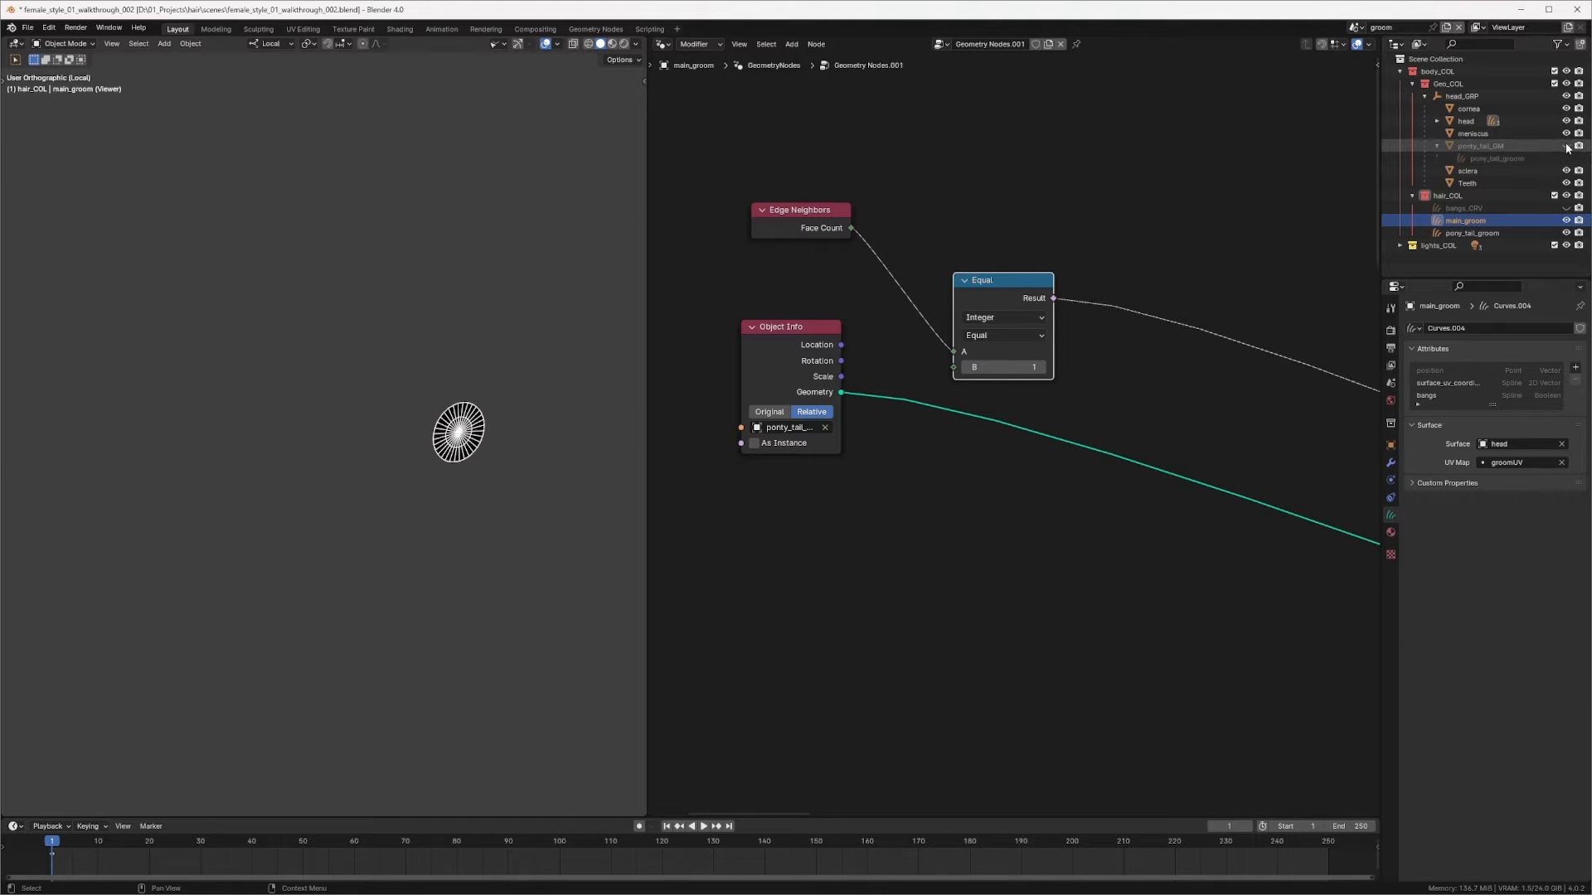
Step: Leave local view, hide pony_tail_GM in the viewport, and reselect main_groom
left_click(1514, 146)
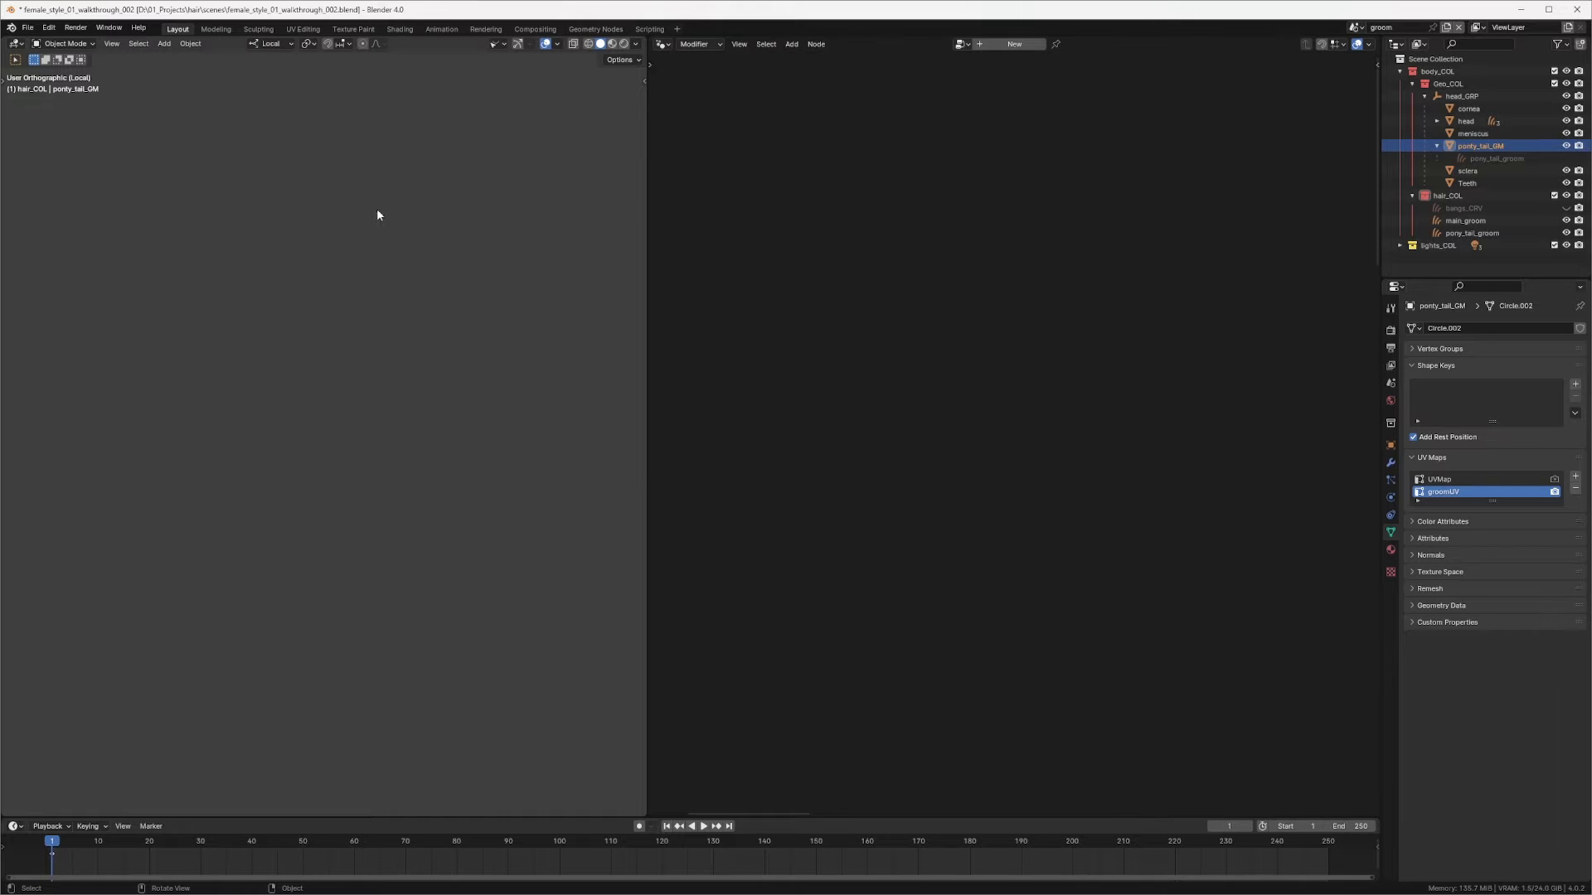
key("KP_Divide")
key("KP_Decimal")
middle_click_drag(427, 387, 346, 425)
left_click(1566, 145)
left_click(1453, 224)
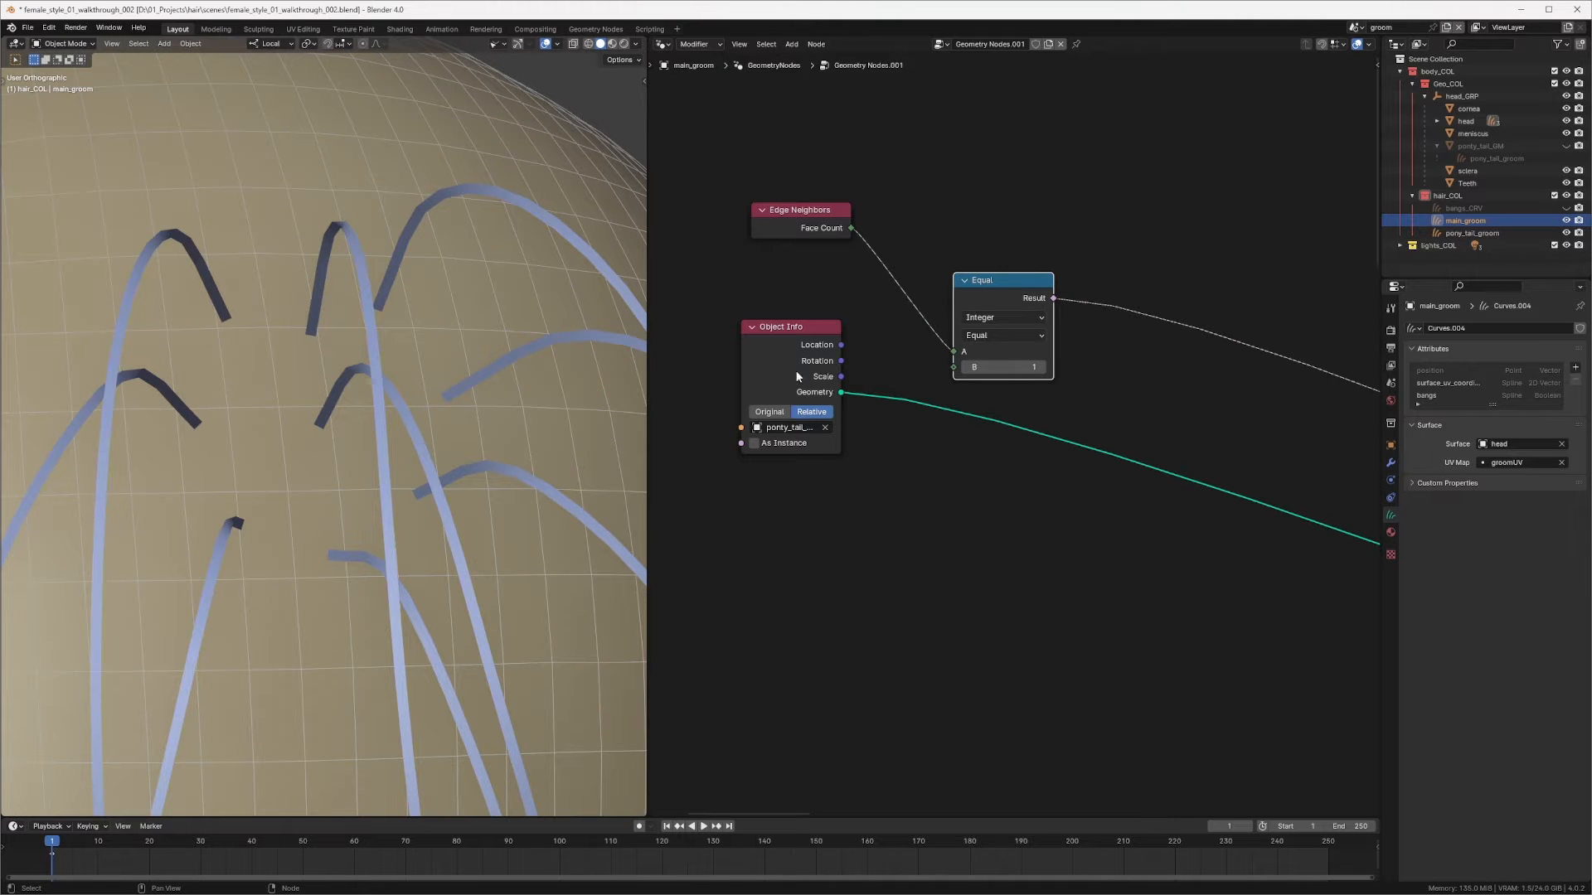
Step: Enable the Viewer node's preview in the viewport
left_click(811, 400)
scroll(1011, 390, "down", 12)
middle_click_drag(1161, 506, 664, 311)
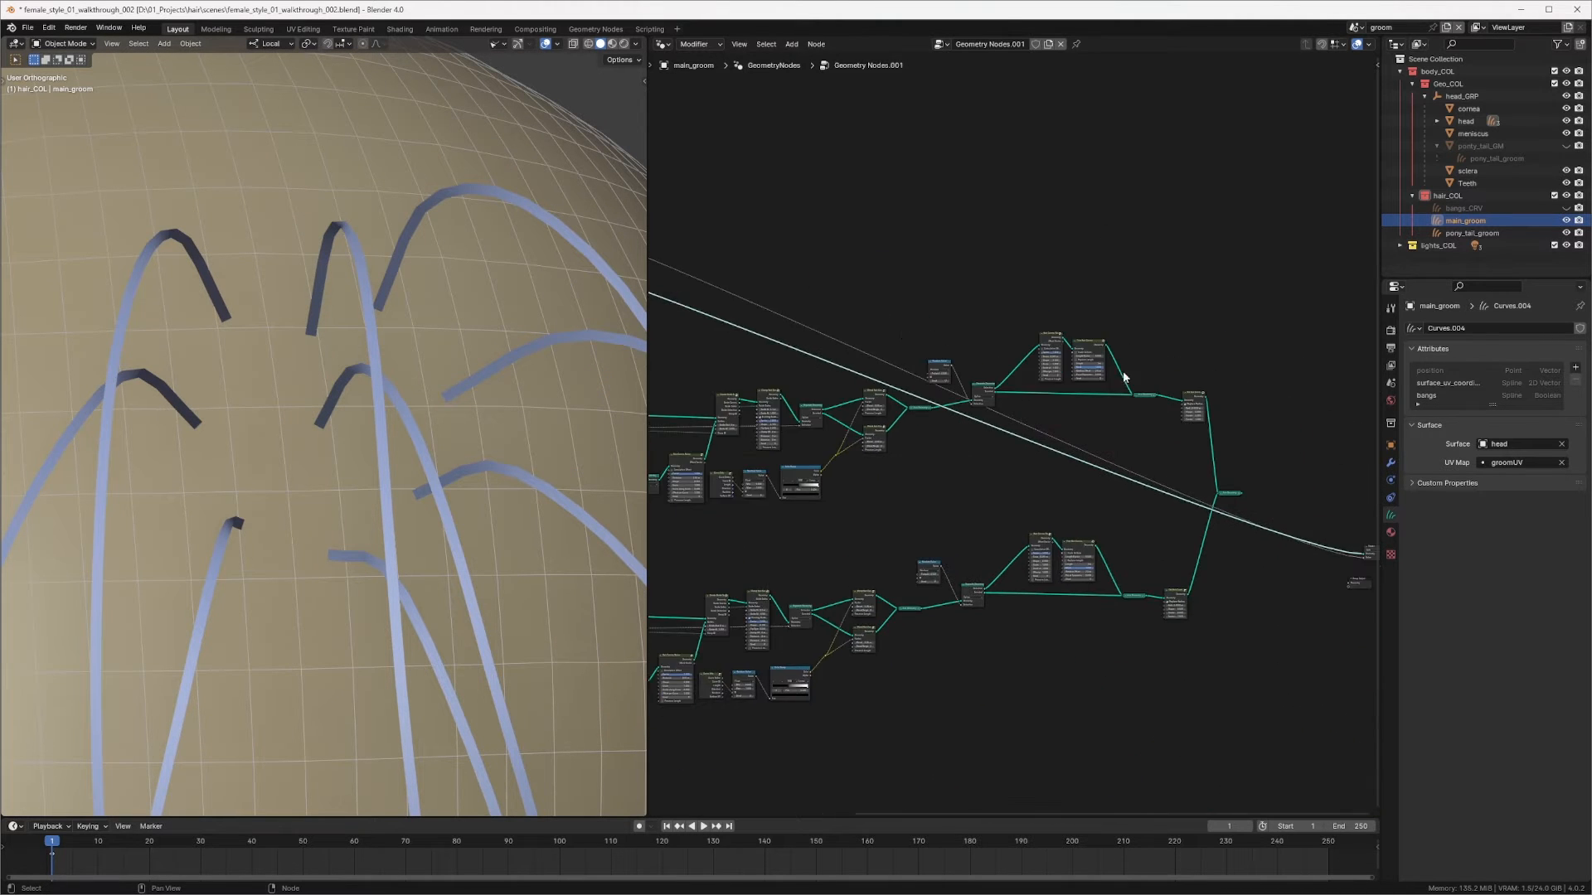
middle_click_drag(1124, 376, 663, 277)
scroll(1002, 390, "up", 8)
middle_click_drag(937, 406, 1272, 307)
scroll(1106, 419, "up", 3)
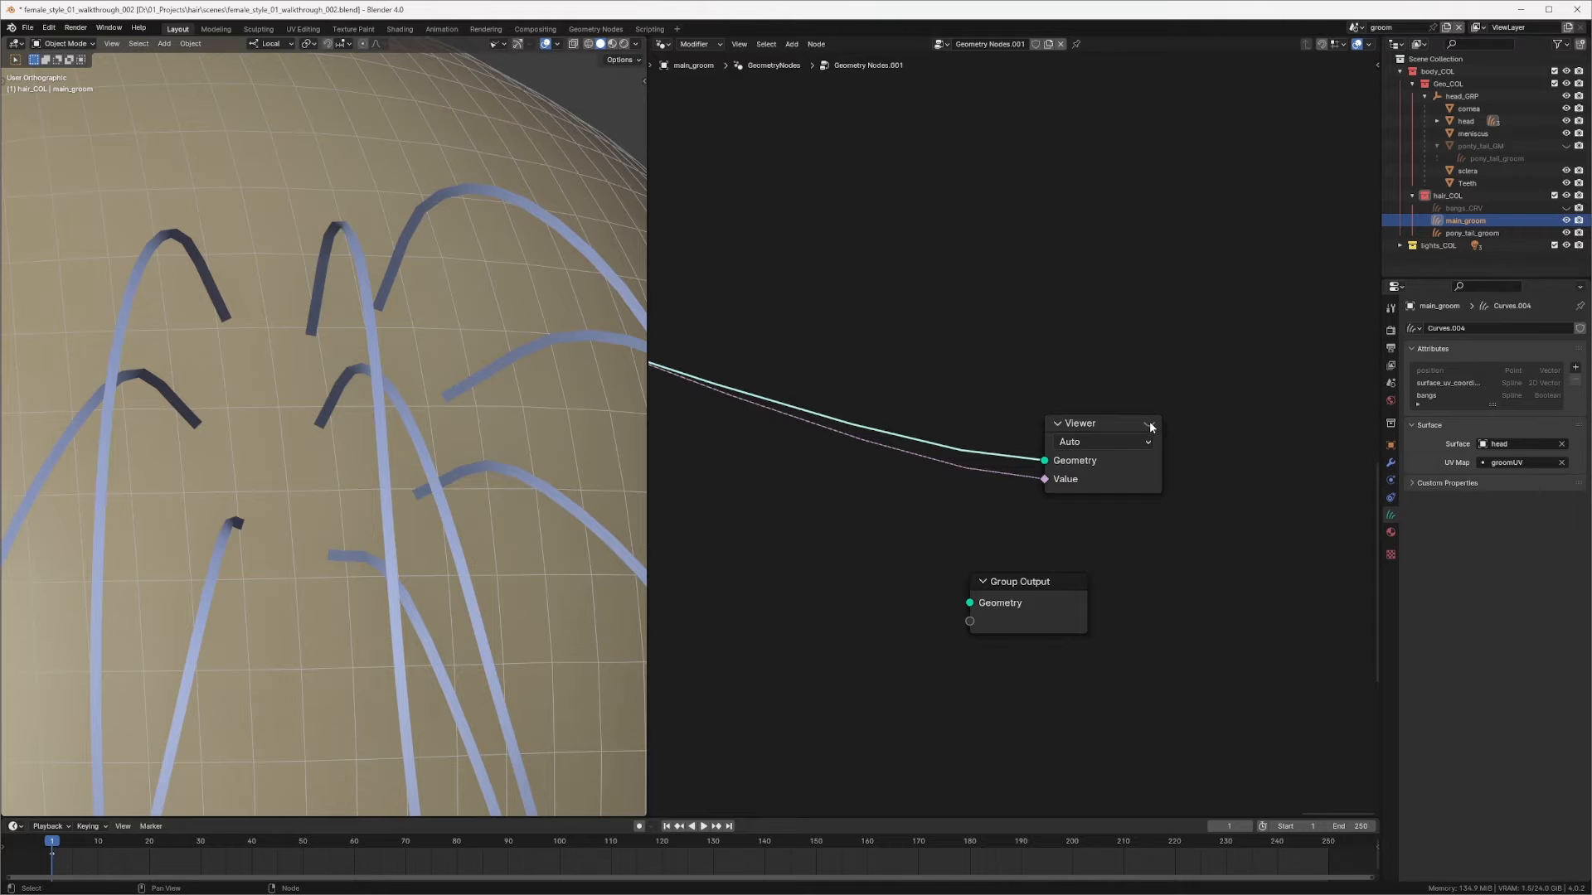
left_click(1149, 423)
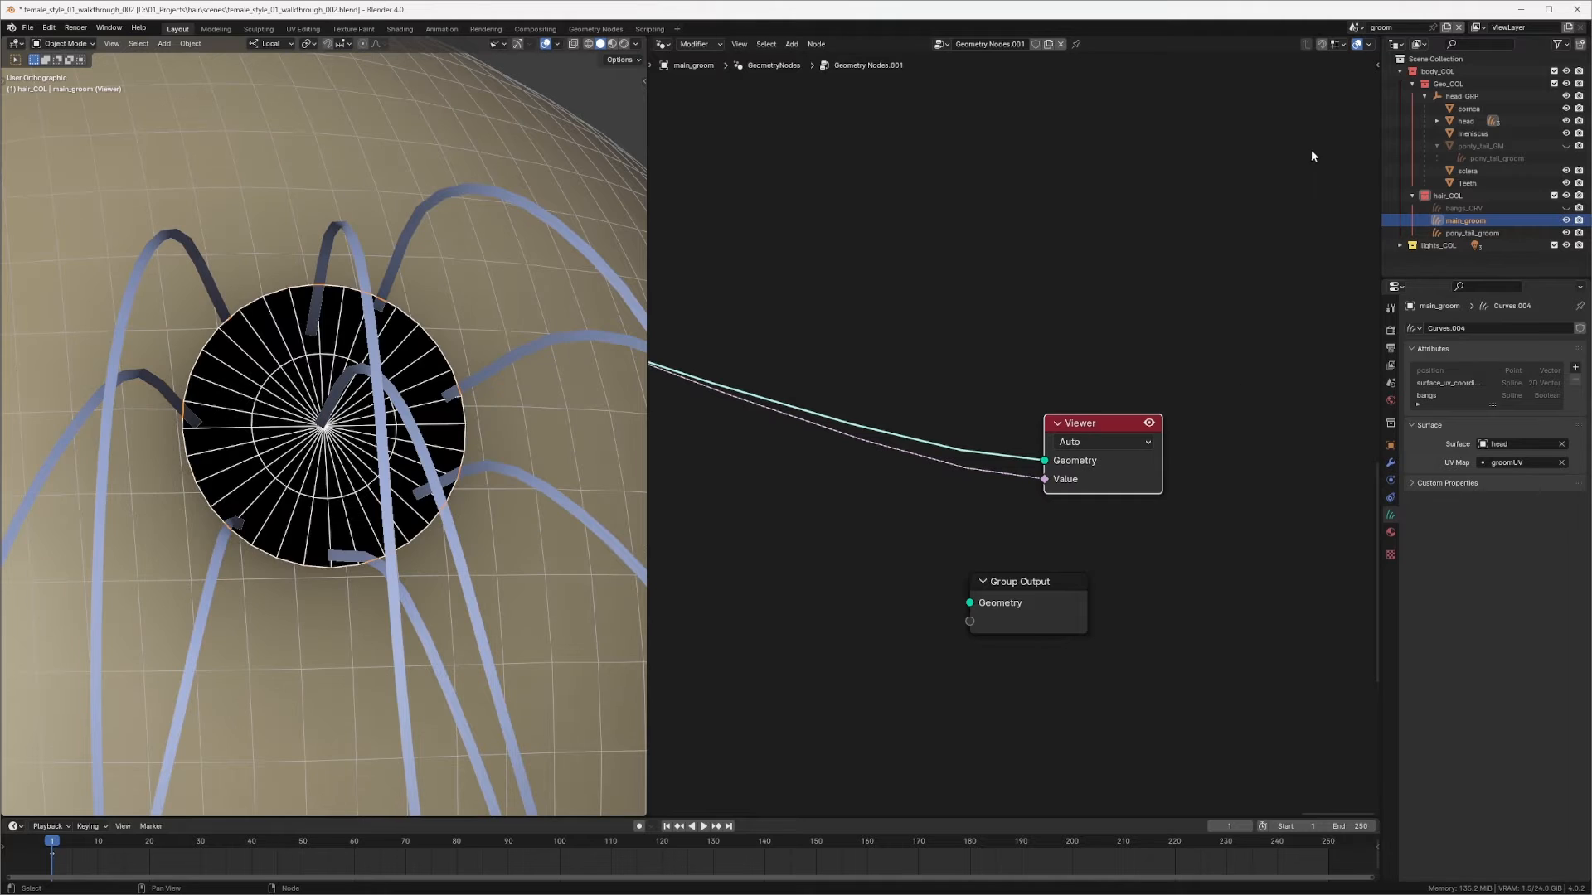
Step: Split the properties area and turn the new area into a Geometry Node Editor framed on the Viewer node
left_click_drag(1385, 283, 1390, 481)
left_click_drag(1389, 280, 1410, 471)
left_click(1393, 287)
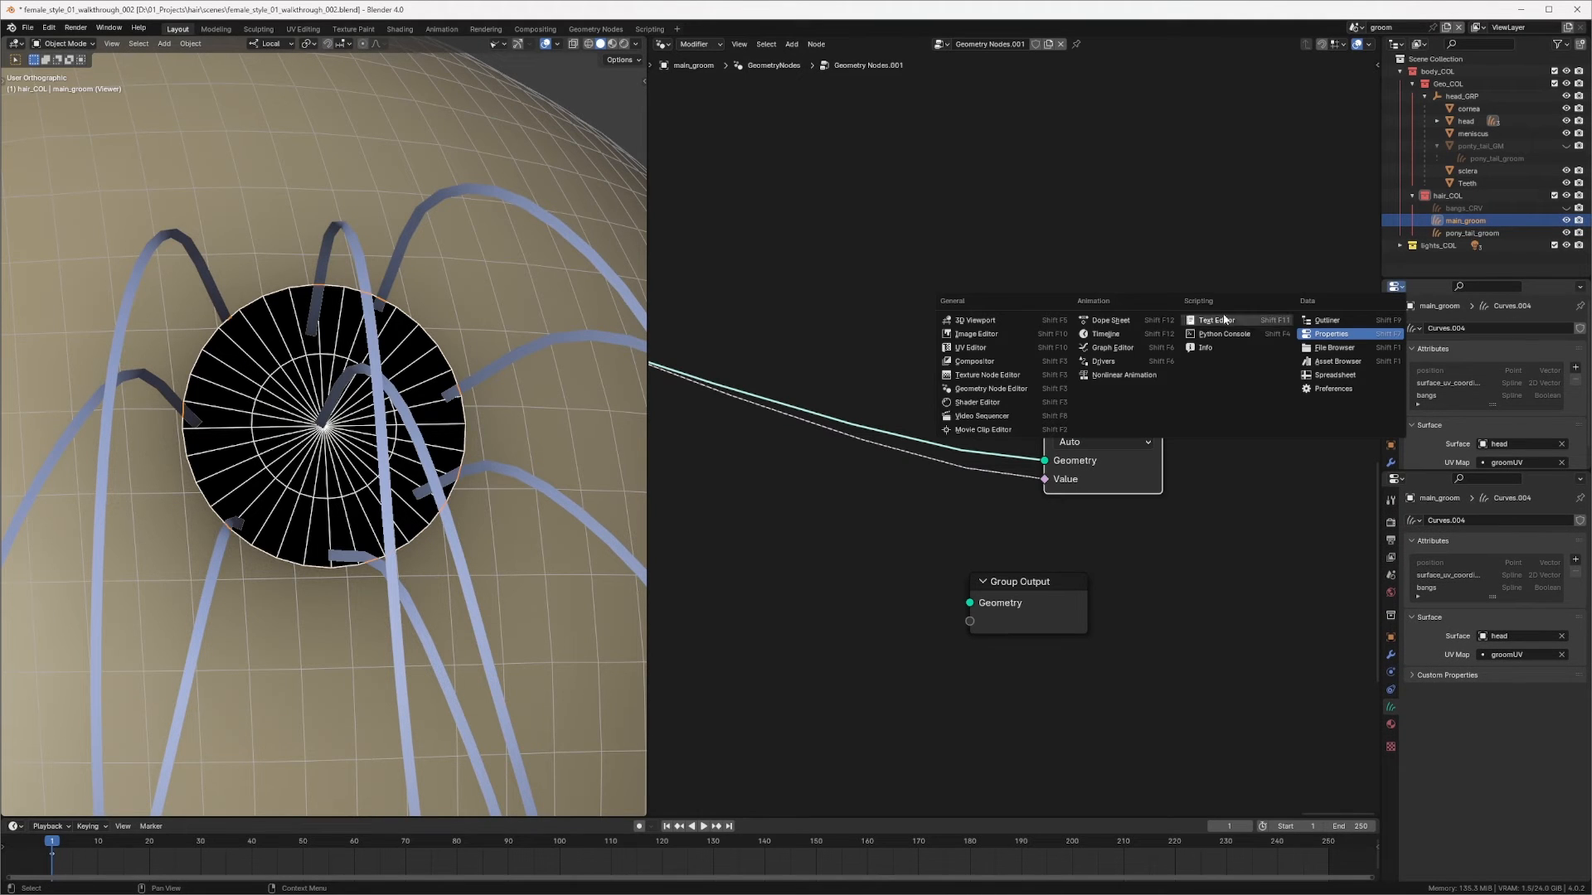
left_click(1015, 389)
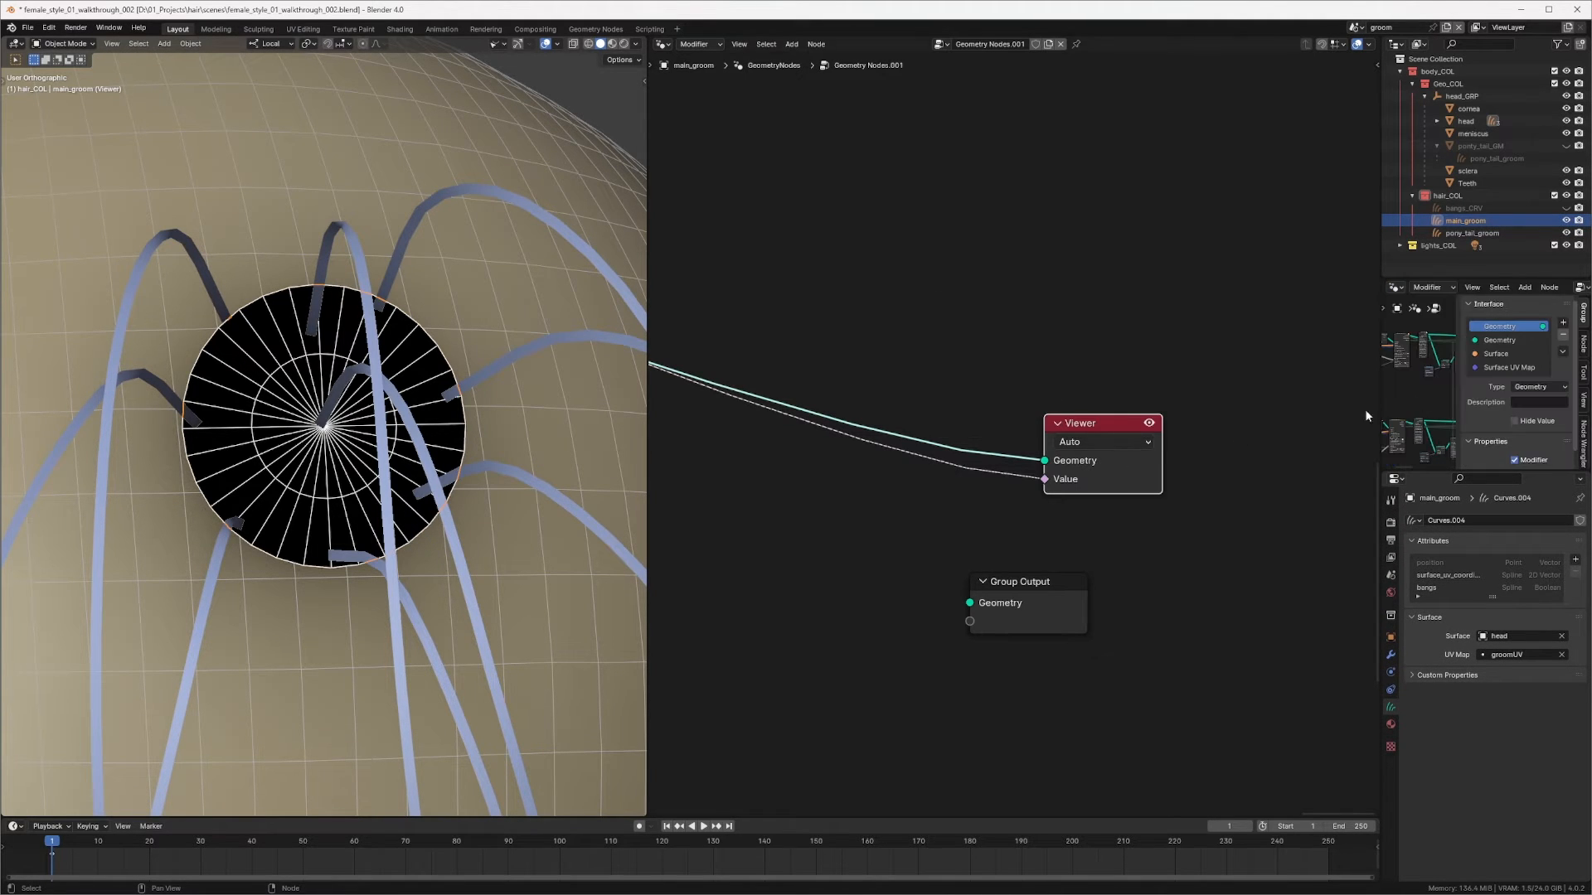
left_click_drag(1456, 371, 1492, 371)
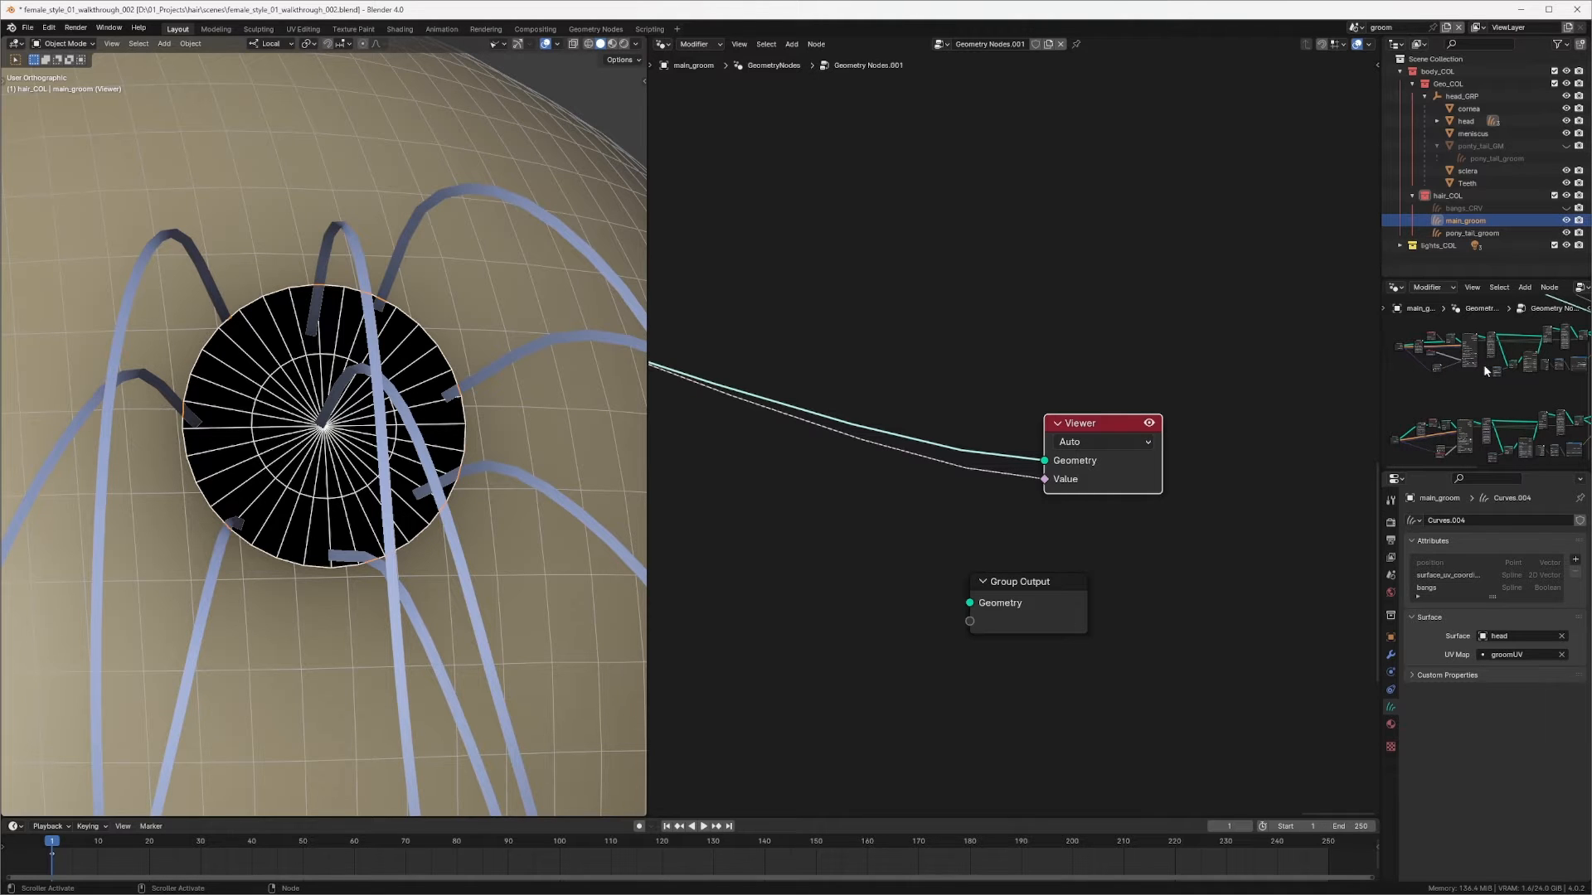
scroll(1508, 366, "up", 8)
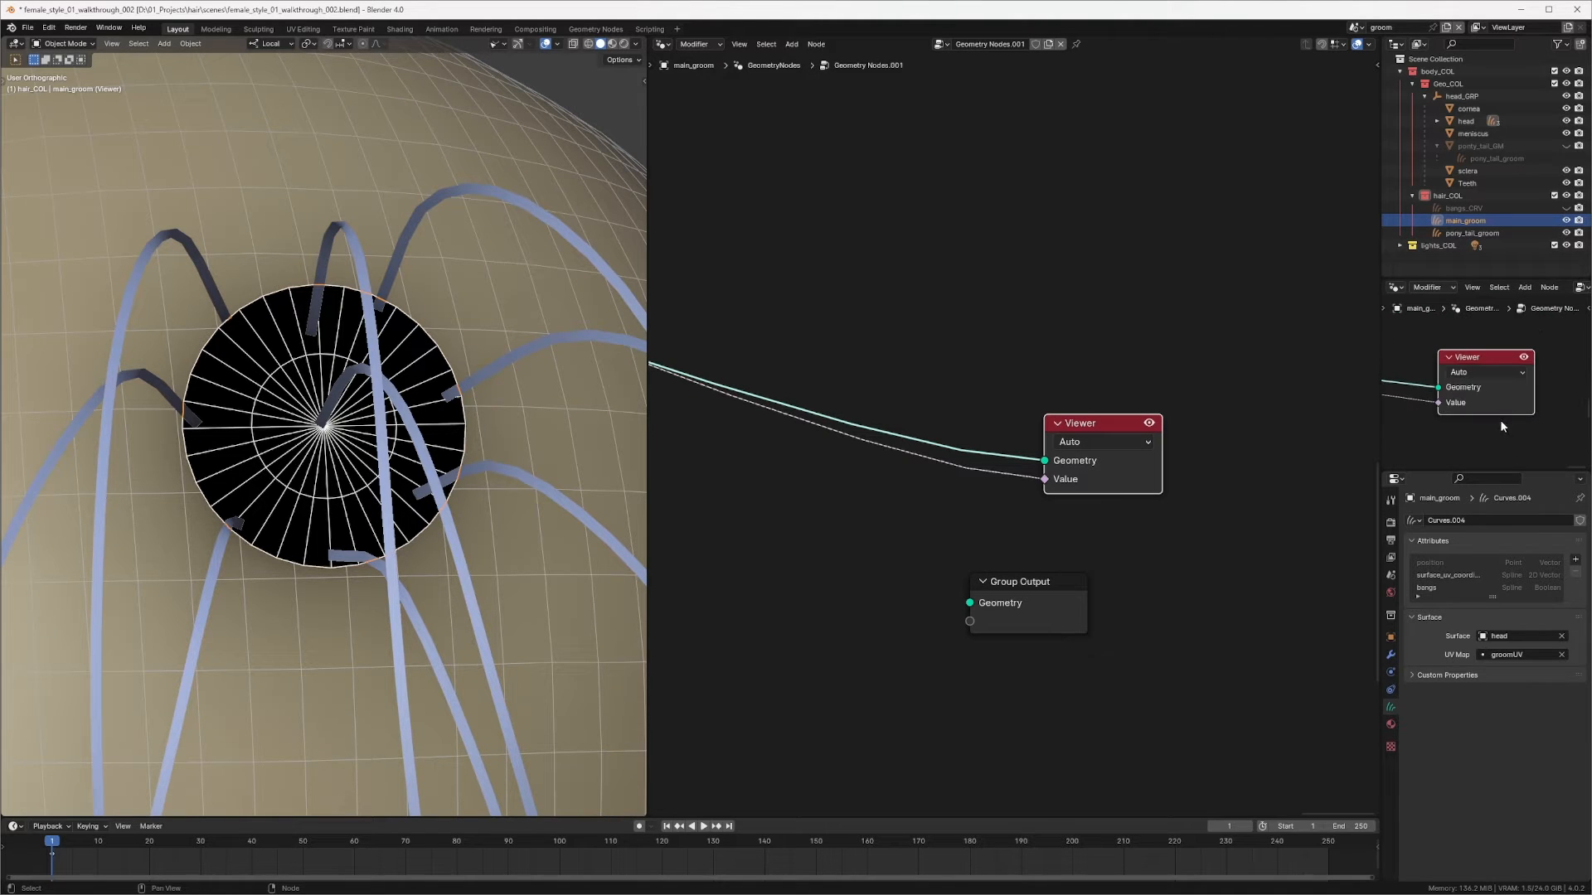
mouse_move(1498, 381)
middle_mouse_down()
mouse_move(1510, 399)
mouse_move(1525, 390)
mouse_move(1514, 397)
mouse_move(1496, 362)
mouse_move(1480, 385)
middle_mouse_up()
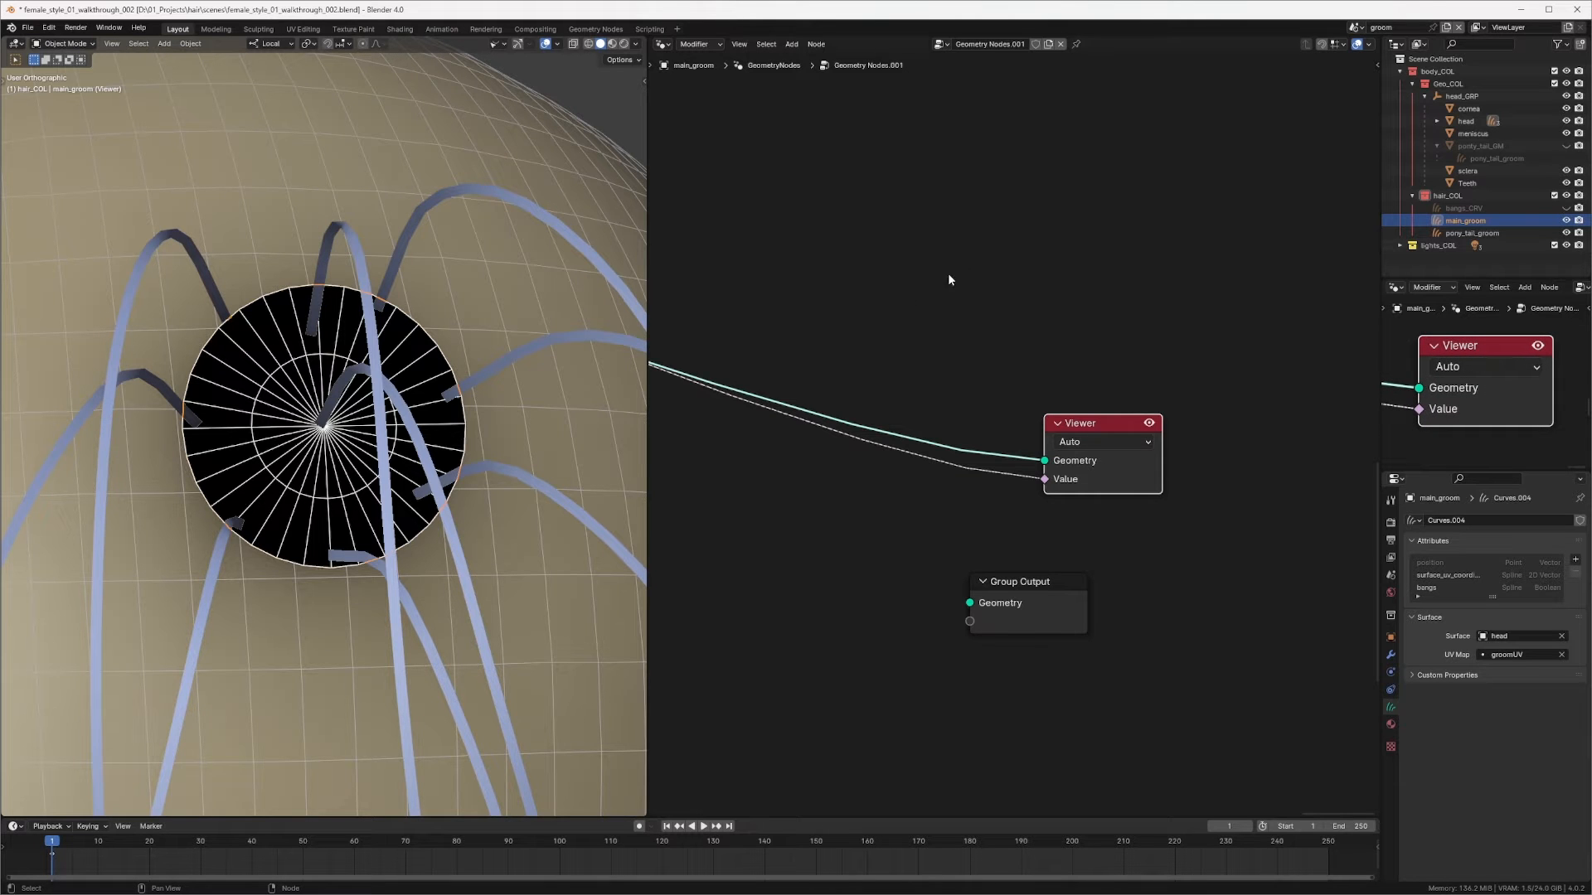
Step: Insert a Delete Geometry node into the link leaving the Object Info node
middle_click_drag(948, 280, 783, 398, "ctrl")
middle_click_drag(781, 368, 940, 378)
middle_click_drag(940, 394, 1080, 278, "ctrl")
middle_click_drag(1080, 277, 1101, 446)
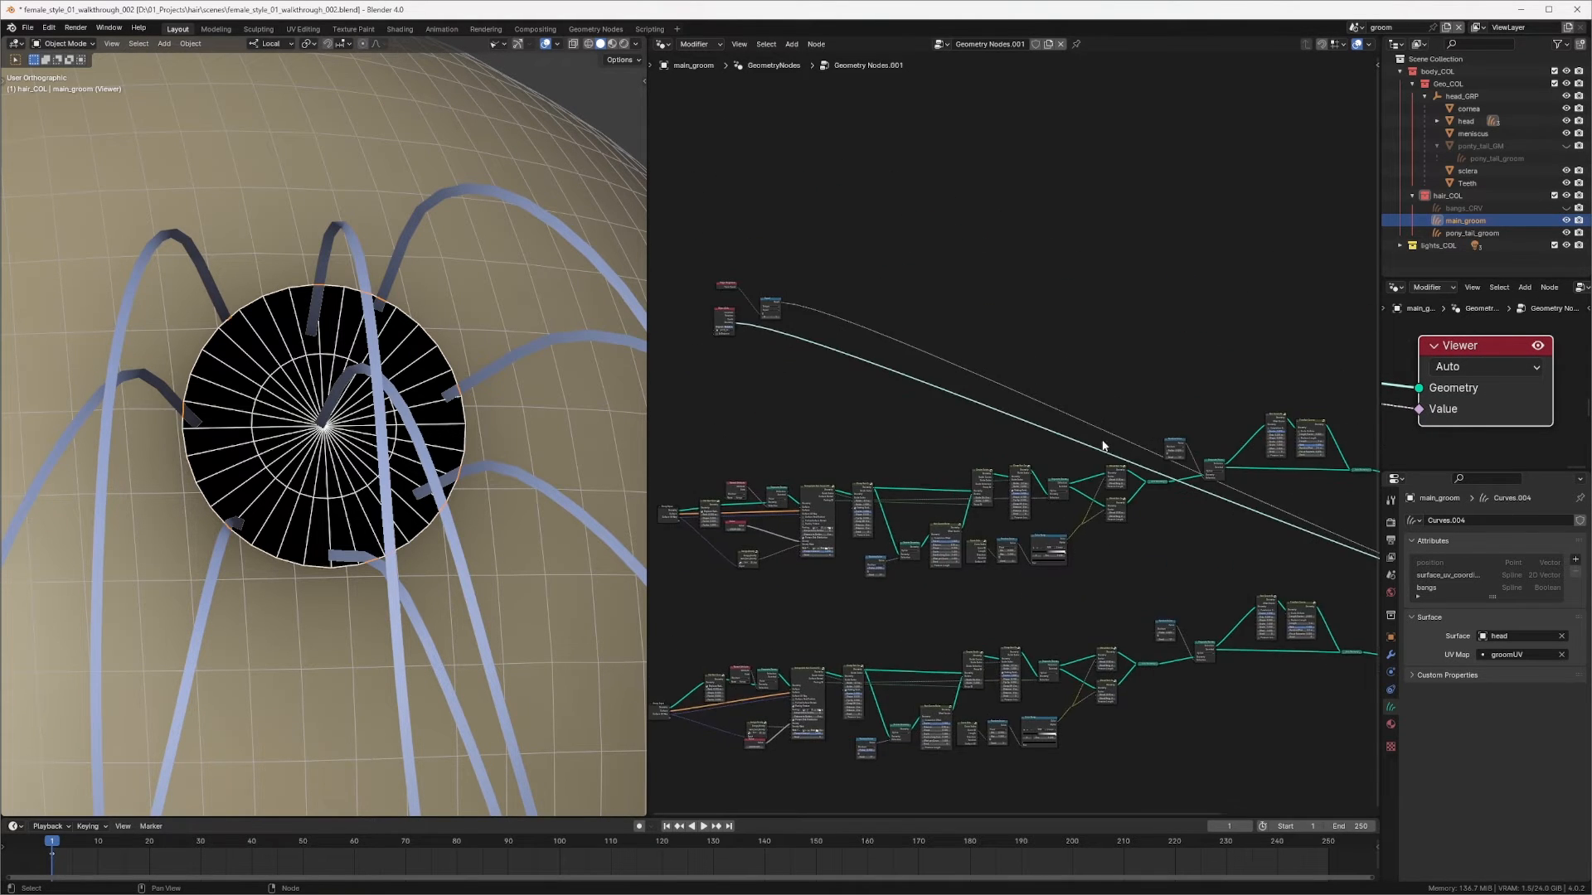
middle_click_drag(864, 394, 998, 458)
middle_click_drag(937, 376, 1064, 290, "ctrl")
middle_click_drag(841, 358, 1033, 340)
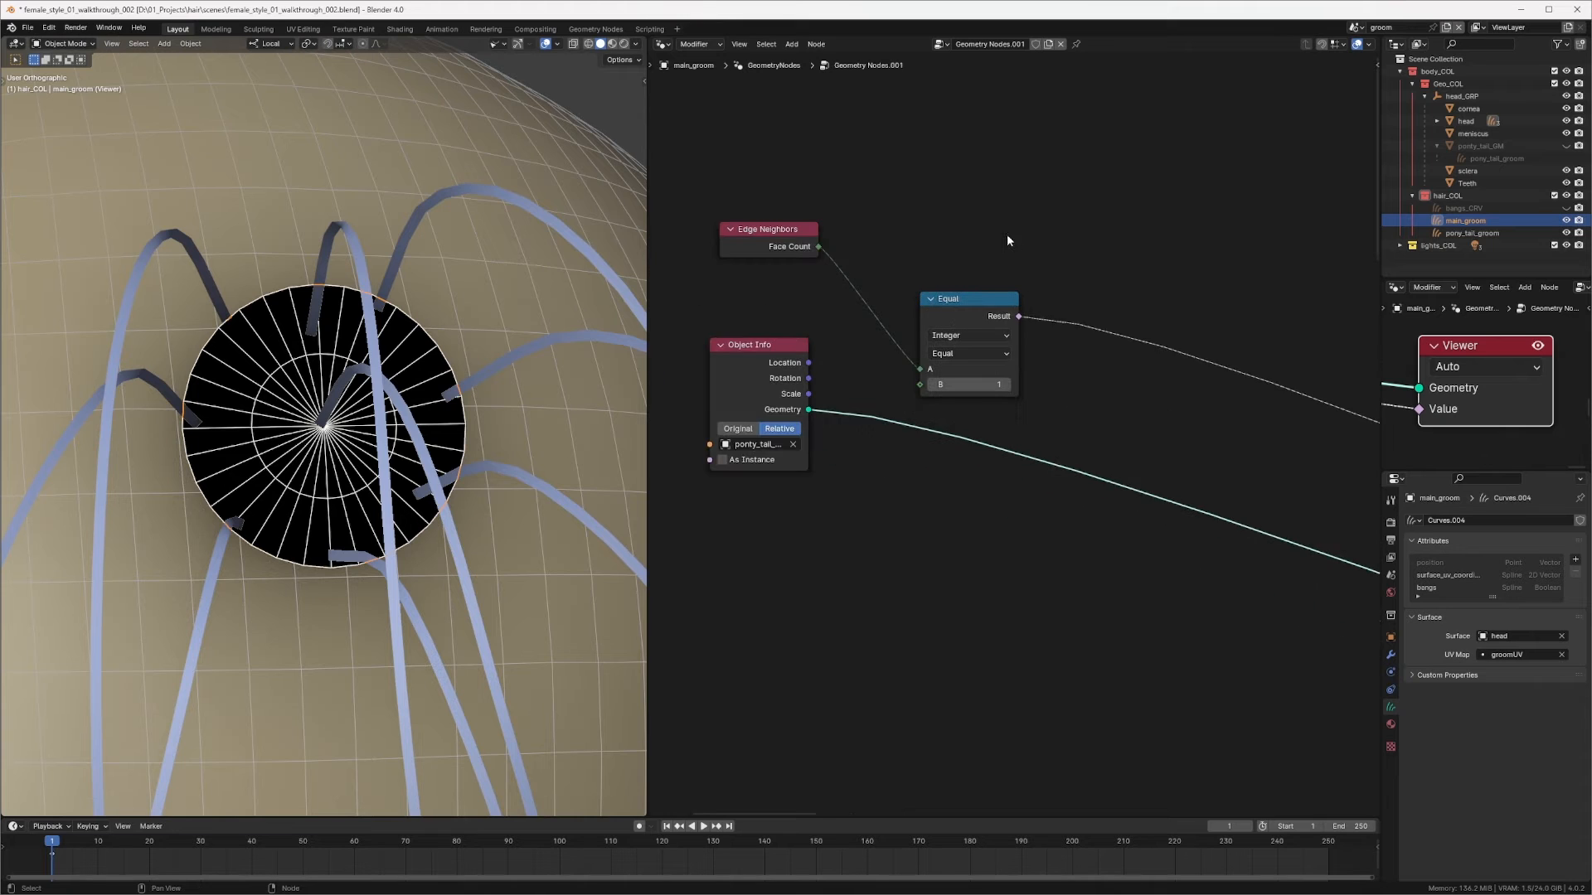
middle_click_drag(1007, 240, 956, 257)
mouse_move(928, 310)
left_mouse_down()
mouse_move(928, 274)
mouse_move(914, 282)
left_mouse_up()
key("shift+a")
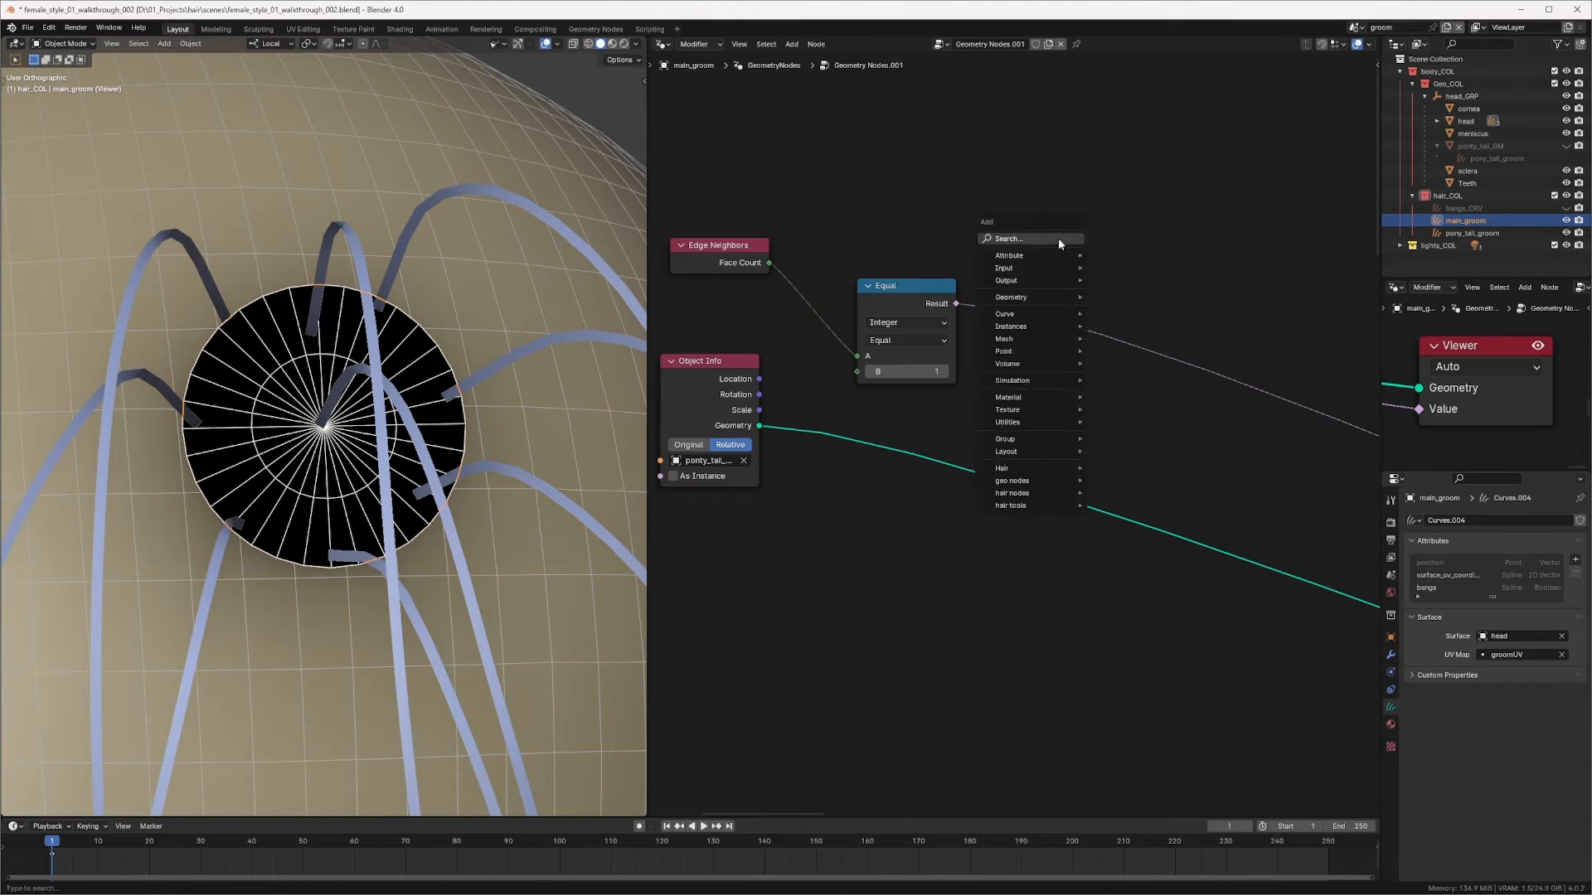
type("de")
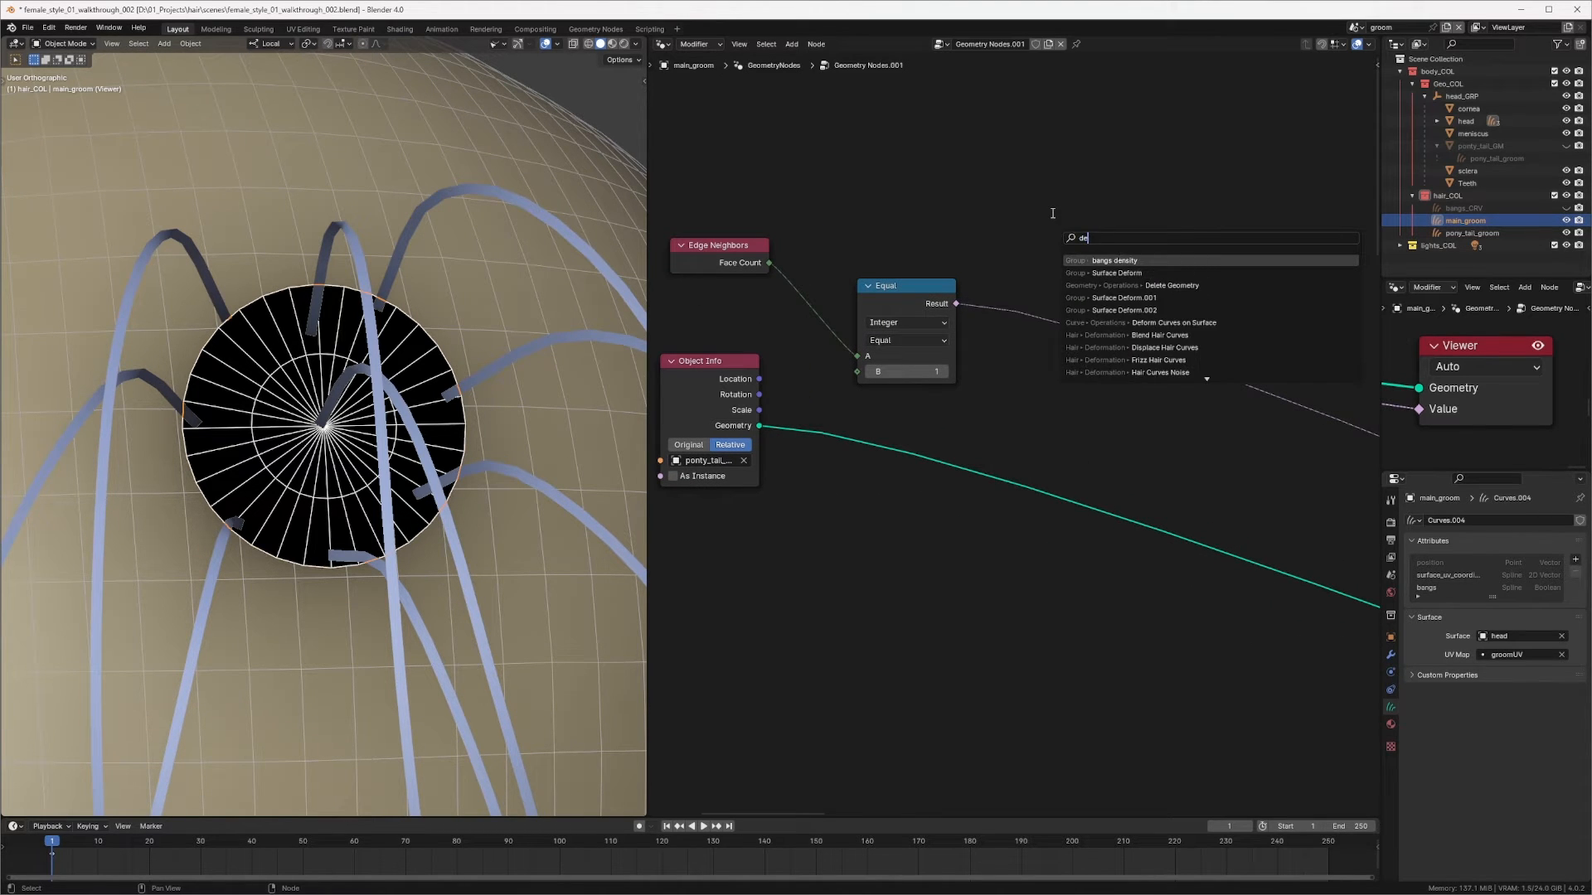
type("le")
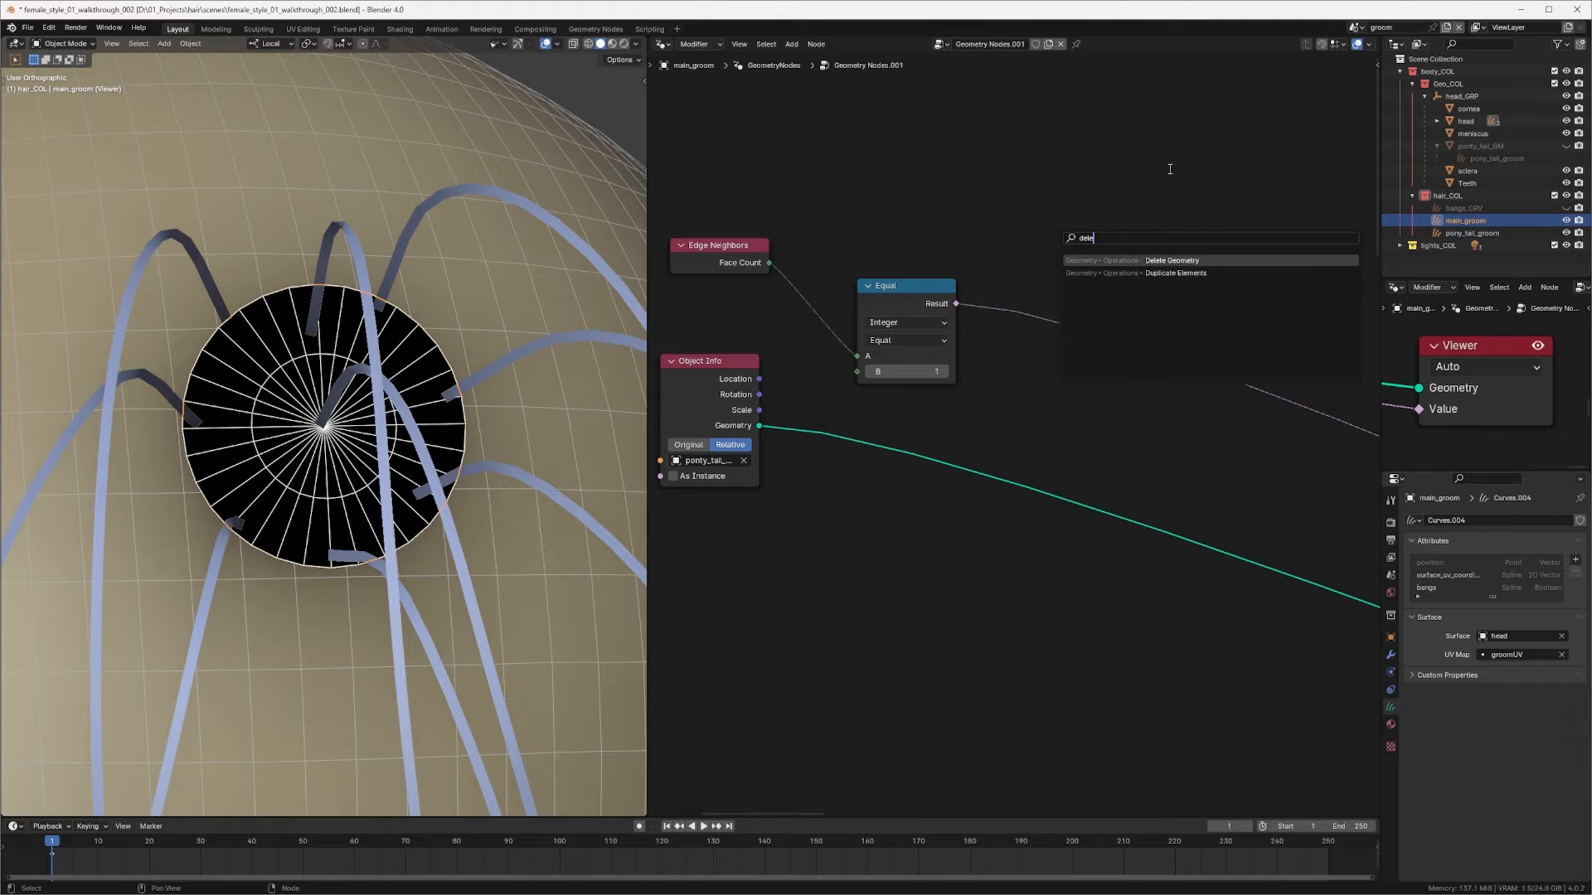
left_click(1160, 259)
left_click(1090, 432)
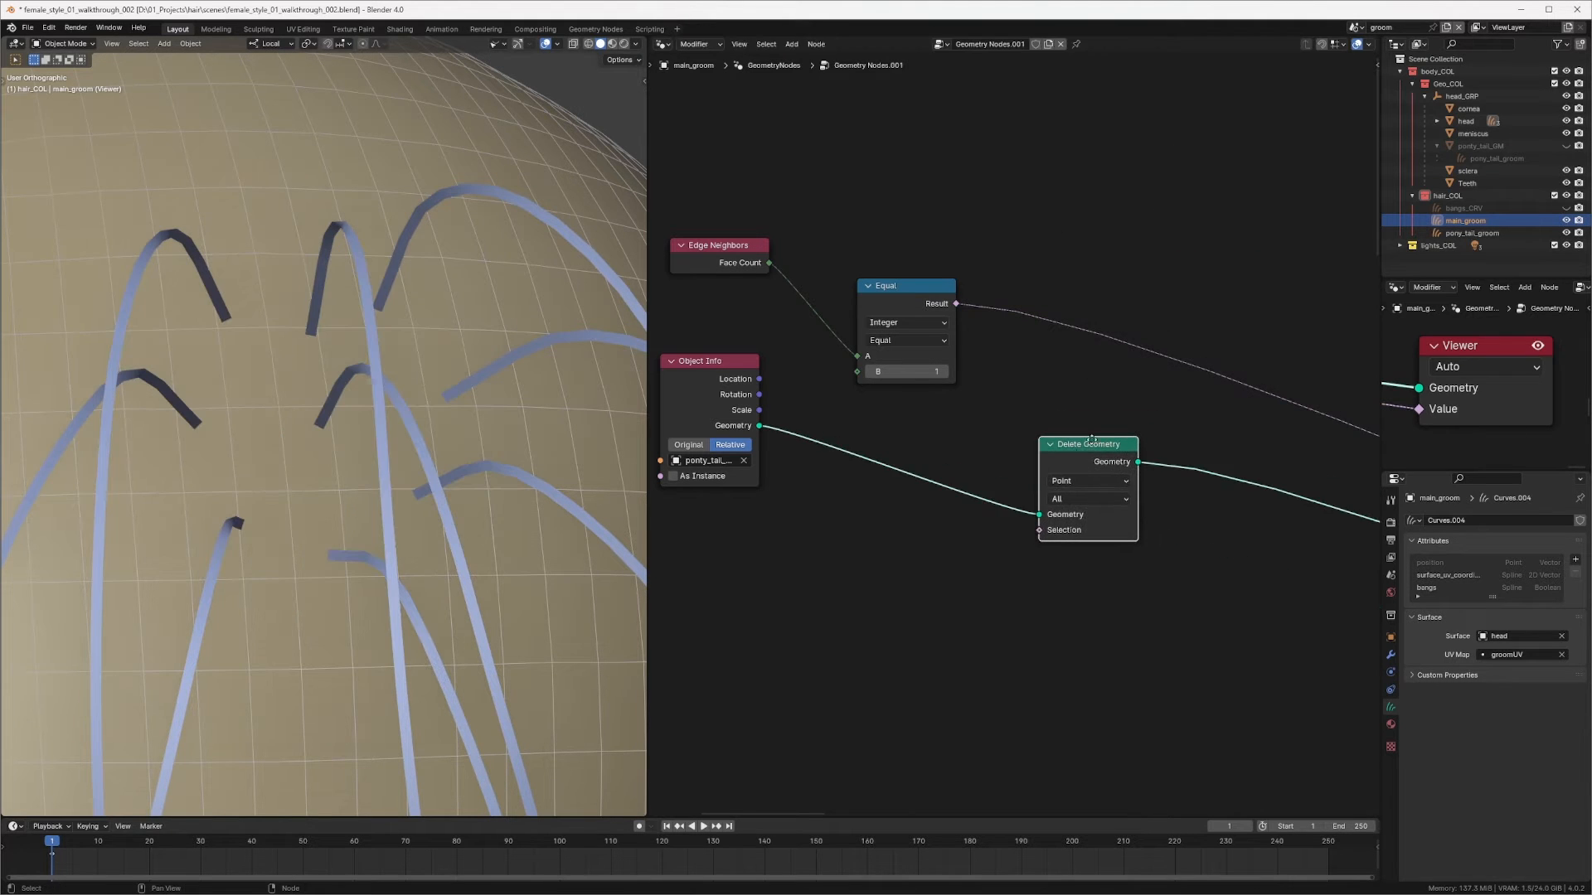
left_click_drag(1091, 439, 1108, 389)
Step: Set Delete Geometry's domain to Edge and connect the Compare result to its Selection
left_click(1119, 420)
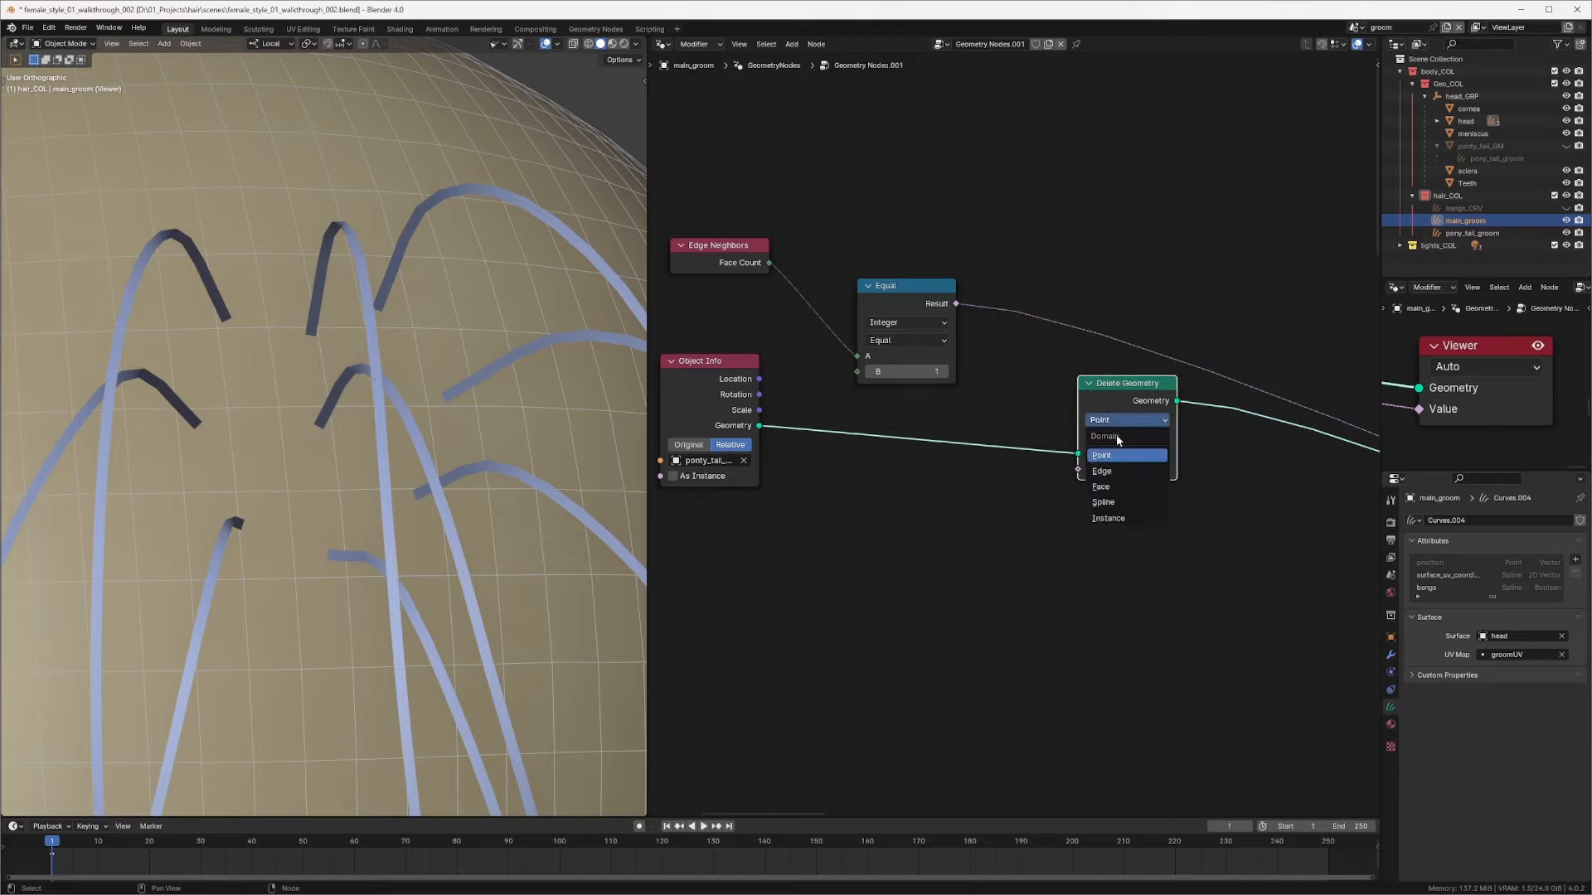
left_click(1120, 472)
left_click_drag(955, 305, 1078, 470)
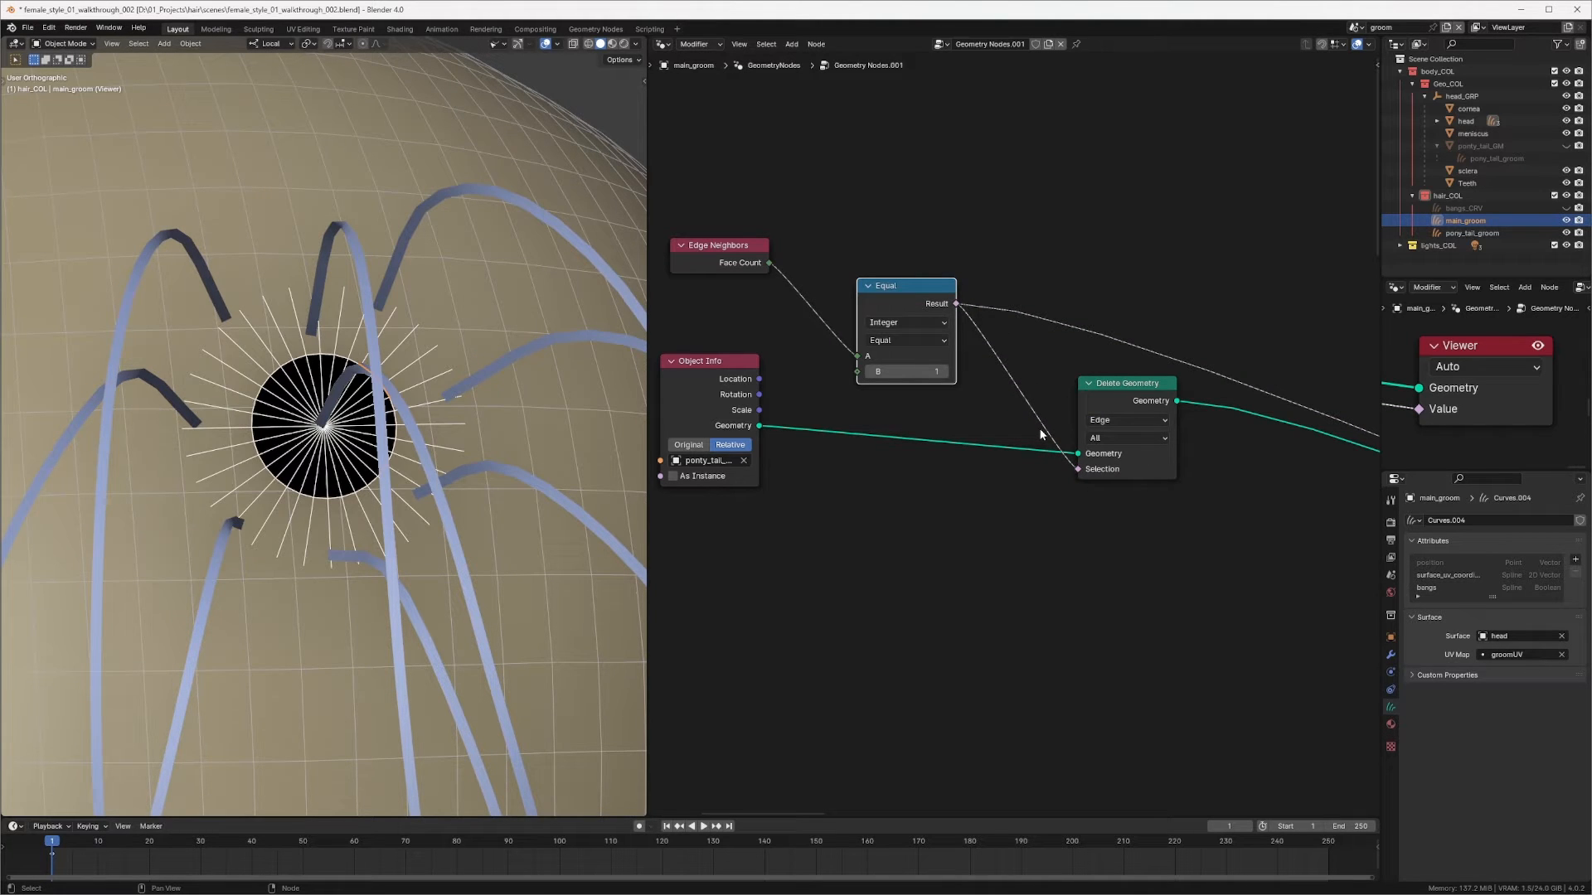
Step: Insert a Boolean Math node set to Not between the Compare result and Delete Geometry's Selection
middle_click_drag(328, 462, 371, 471)
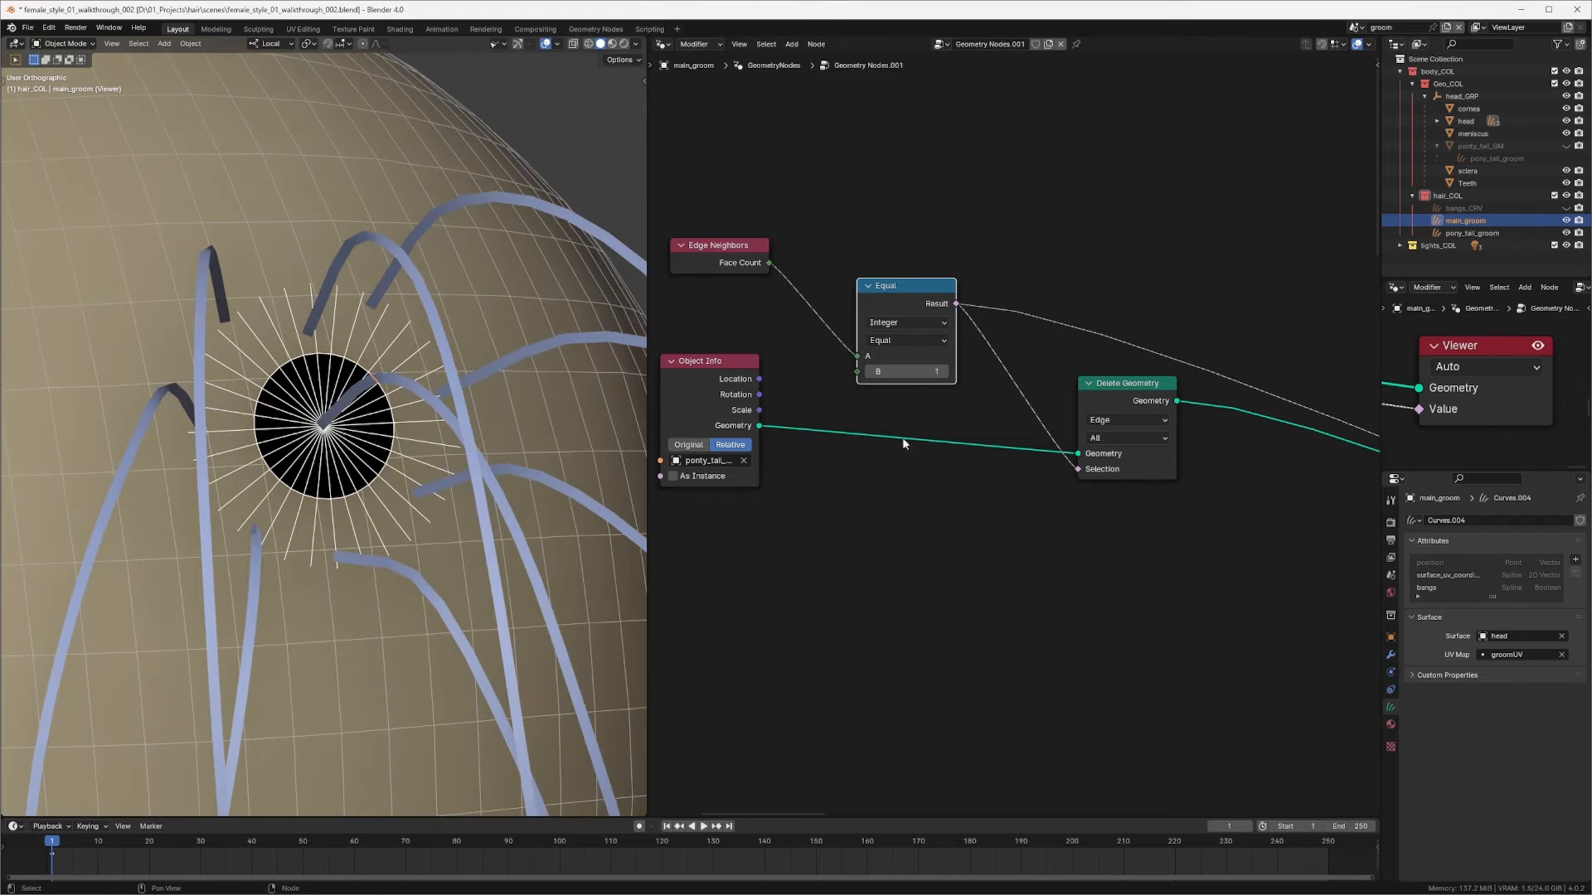
middle_click_drag(902, 439, 859, 434)
left_click_drag(1072, 378, 1189, 408)
key("shift+a")
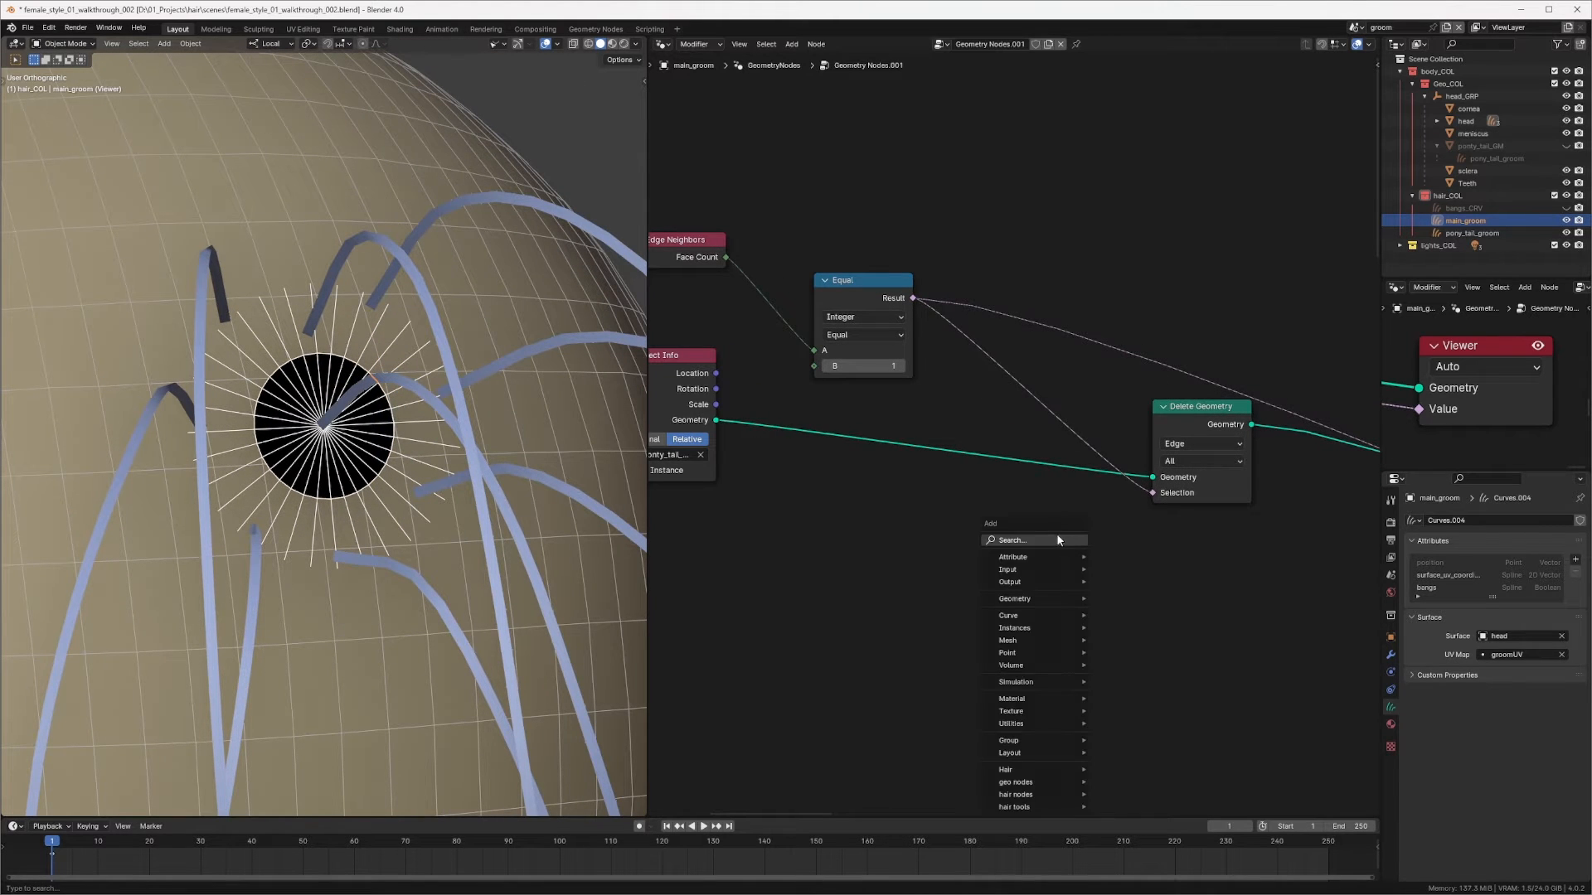
type("boolwe")
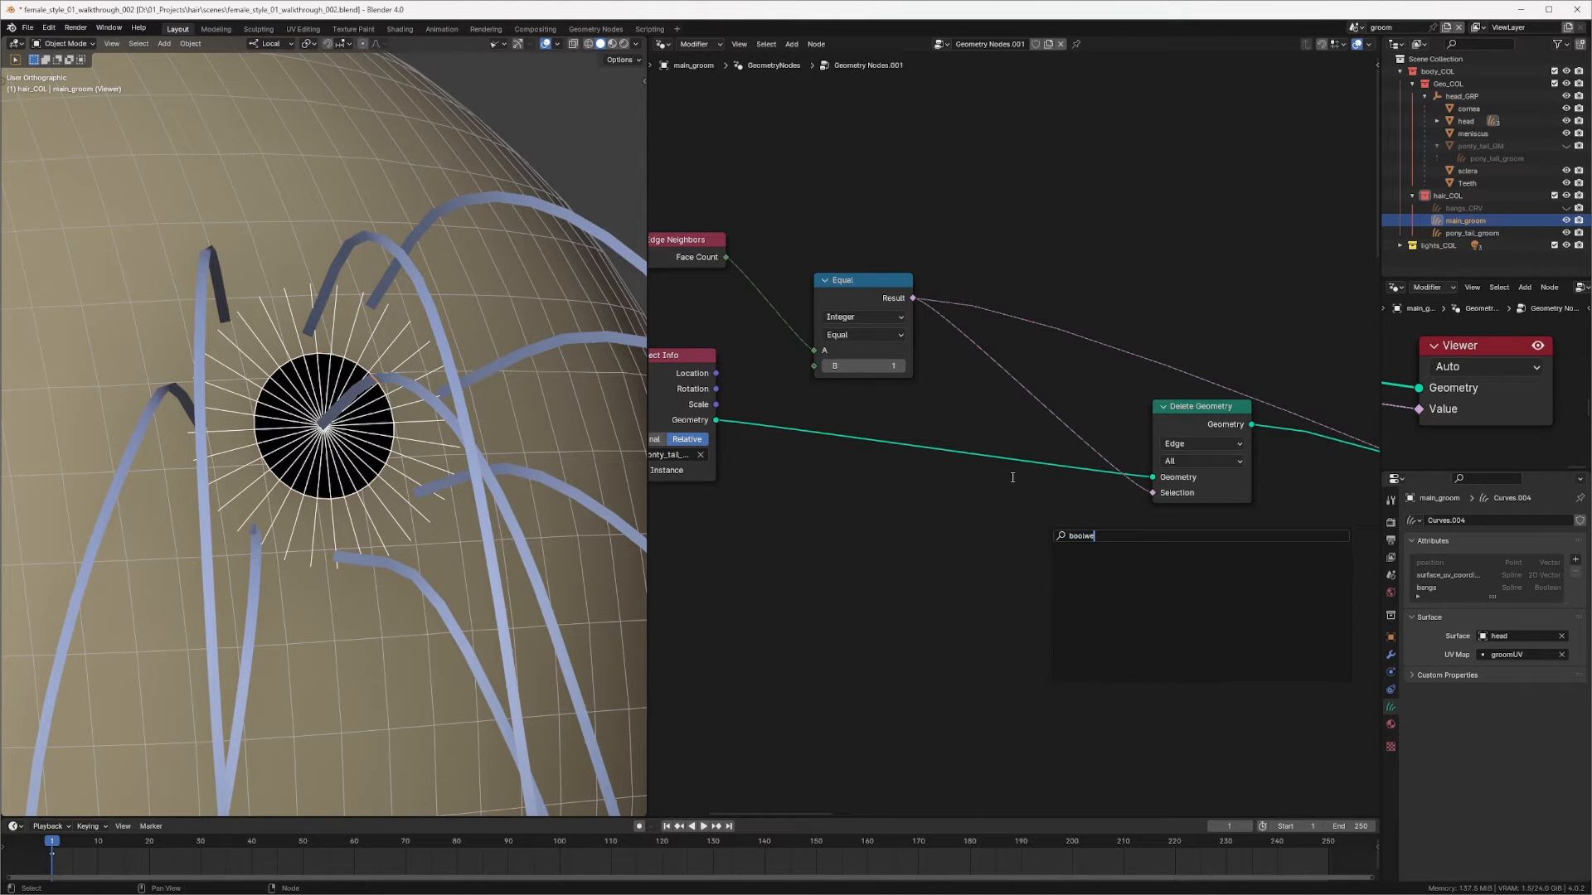
key("BackSpace")
key("BackSpace")
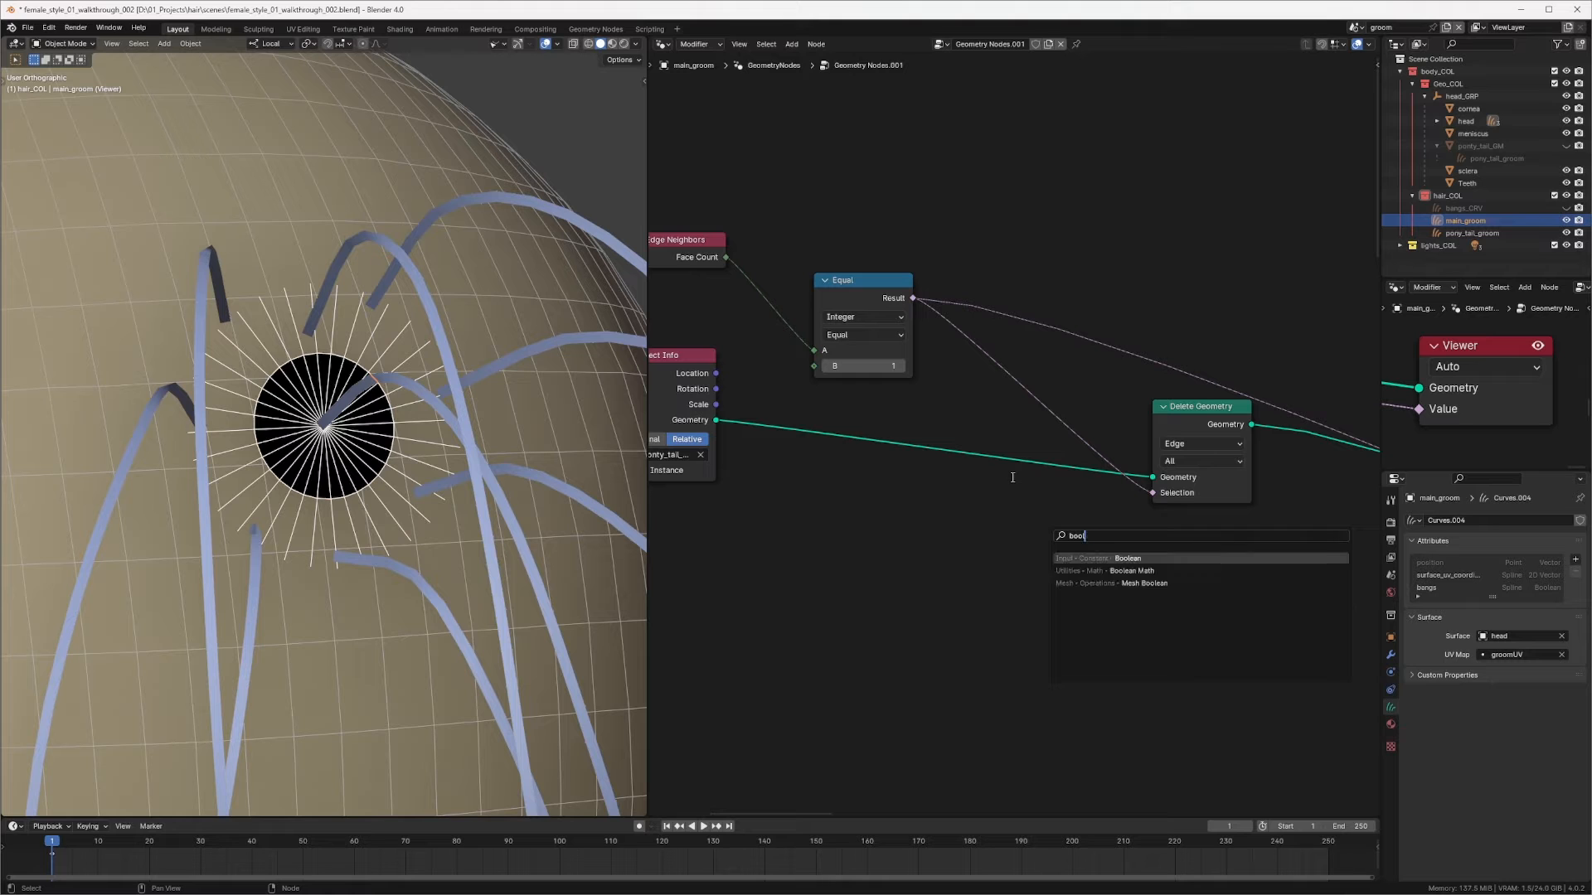
left_click(1132, 570)
left_click(988, 383)
left_click(988, 388)
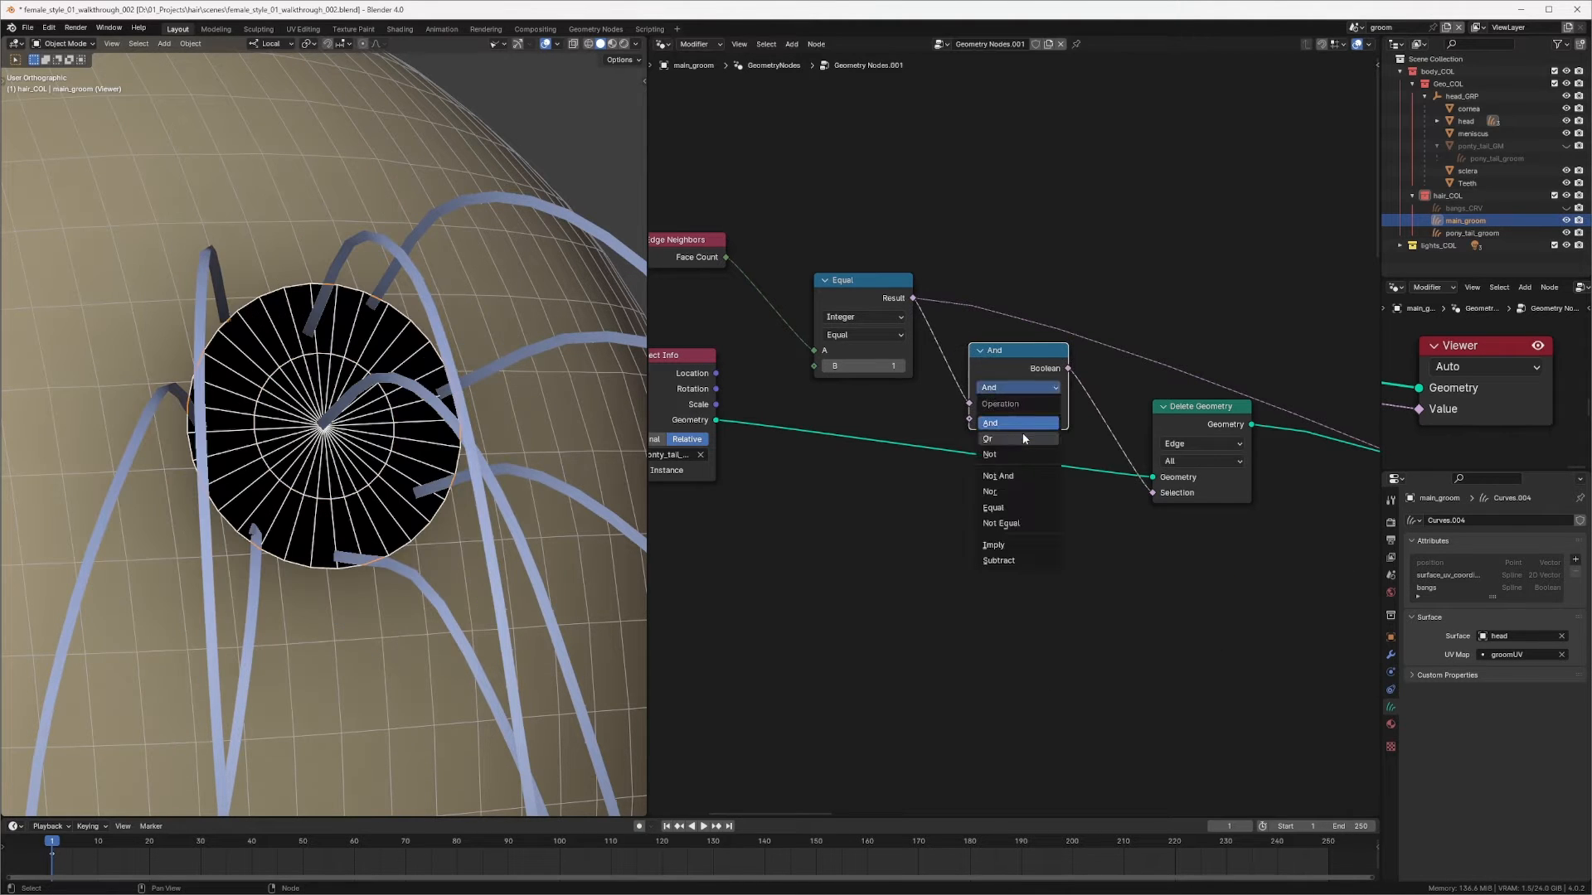
left_click(1005, 455)
Step: Rearrange the Edge Neighbors, Compare, Not and Delete Geometry nodes into a tidy layout
left_click(858, 292)
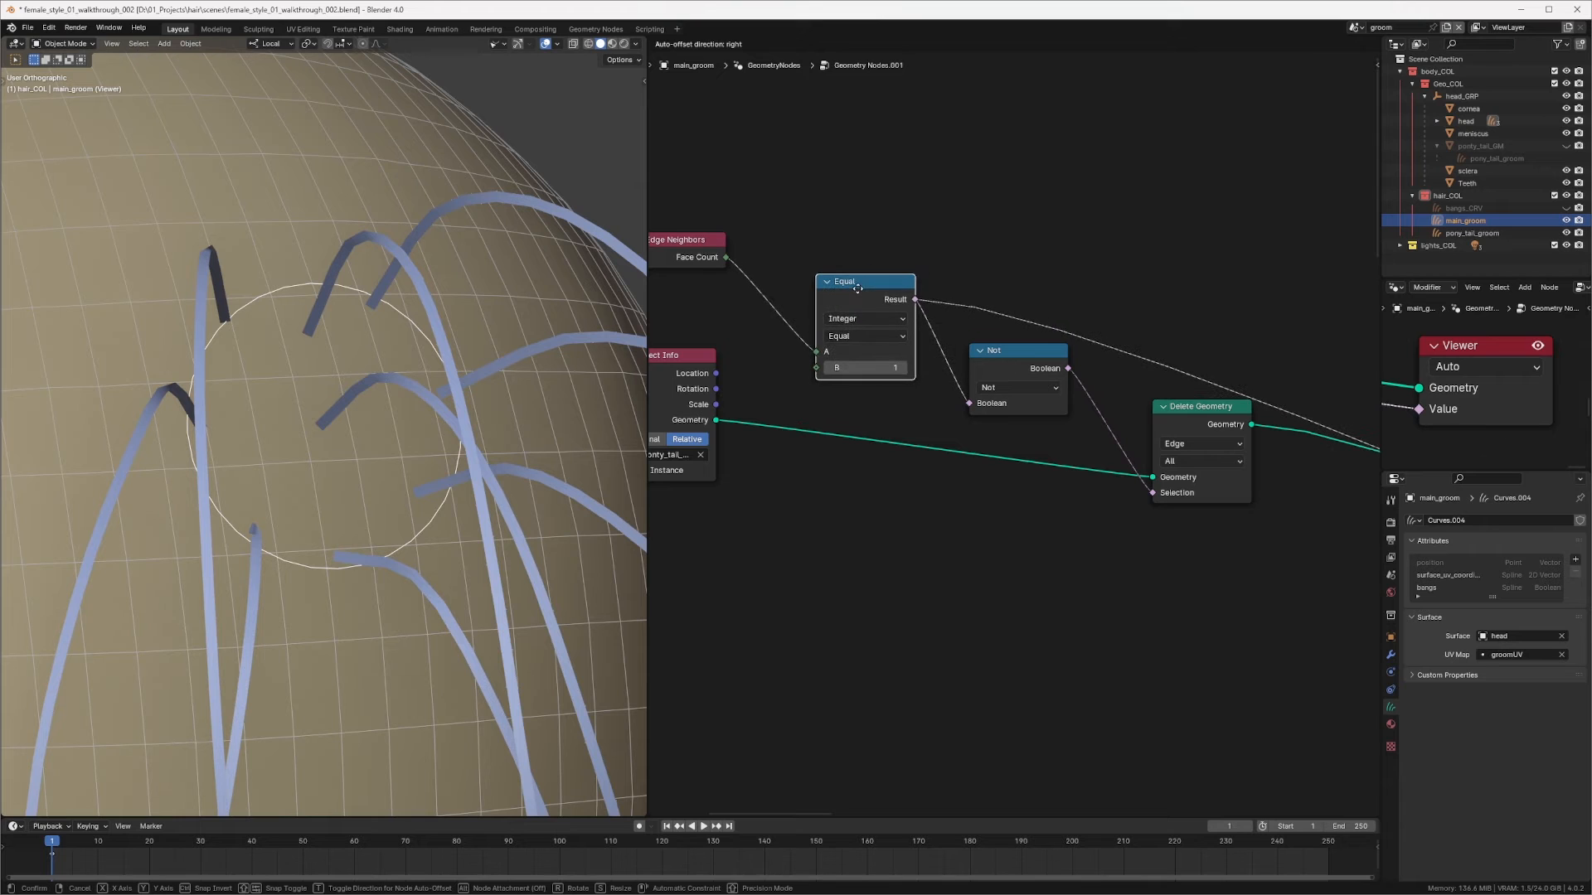
middle_click_drag(862, 292, 938, 270)
left_click_drag(769, 251, 792, 261)
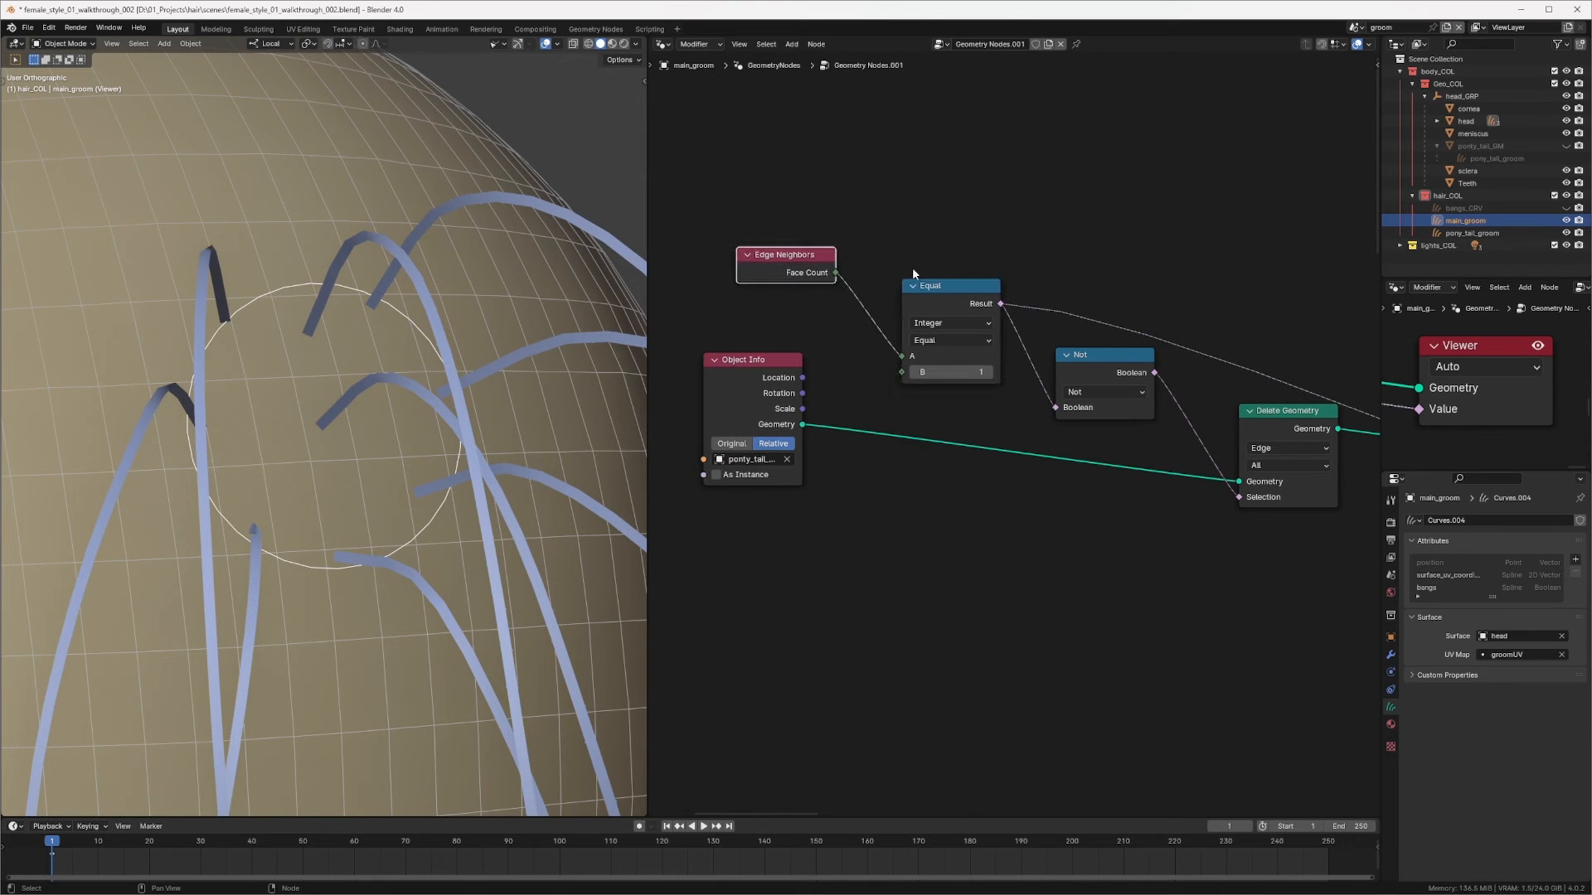
left_click_drag(946, 303, 933, 283)
left_click_drag(785, 268, 767, 284)
left_click_drag(942, 268, 933, 267)
middle_click_drag(1127, 362, 1073, 339)
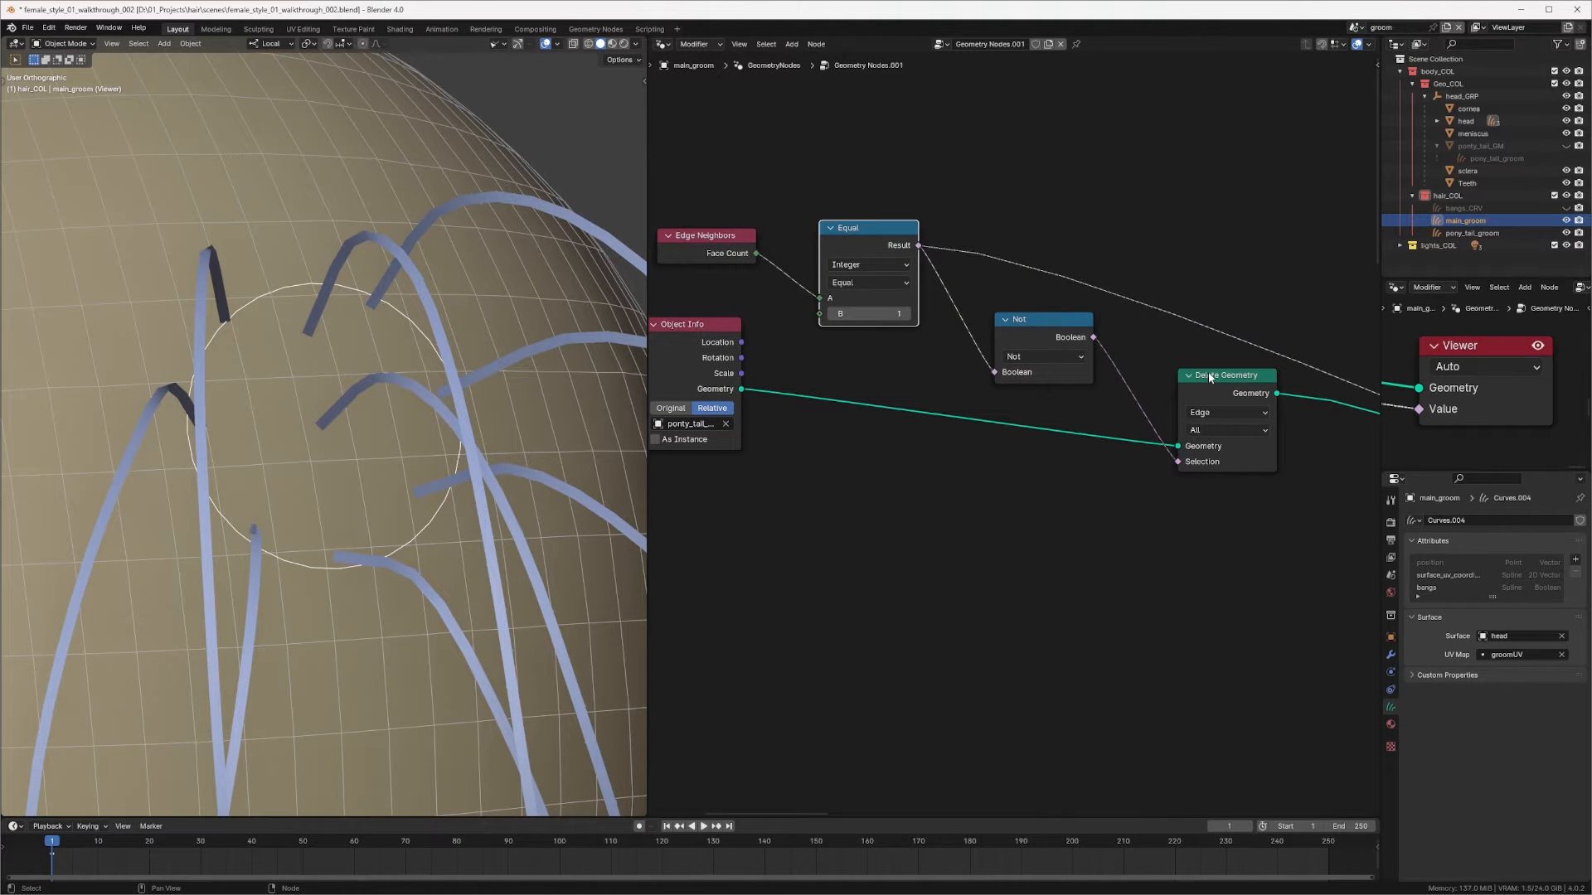
left_click_drag(1210, 378, 1199, 376)
Step: Survey the whole groom node tree and its combined hair output in the viewport
middle_click_drag(497, 398, 364, 439)
middle_click_drag(1028, 278, 1018, 460, "ctrl")
middle_click_drag(1235, 498, 1003, 409)
middle_click_drag(1015, 398, 1038, 245, "ctrl")
middle_click_drag(935, 477, 1033, 404)
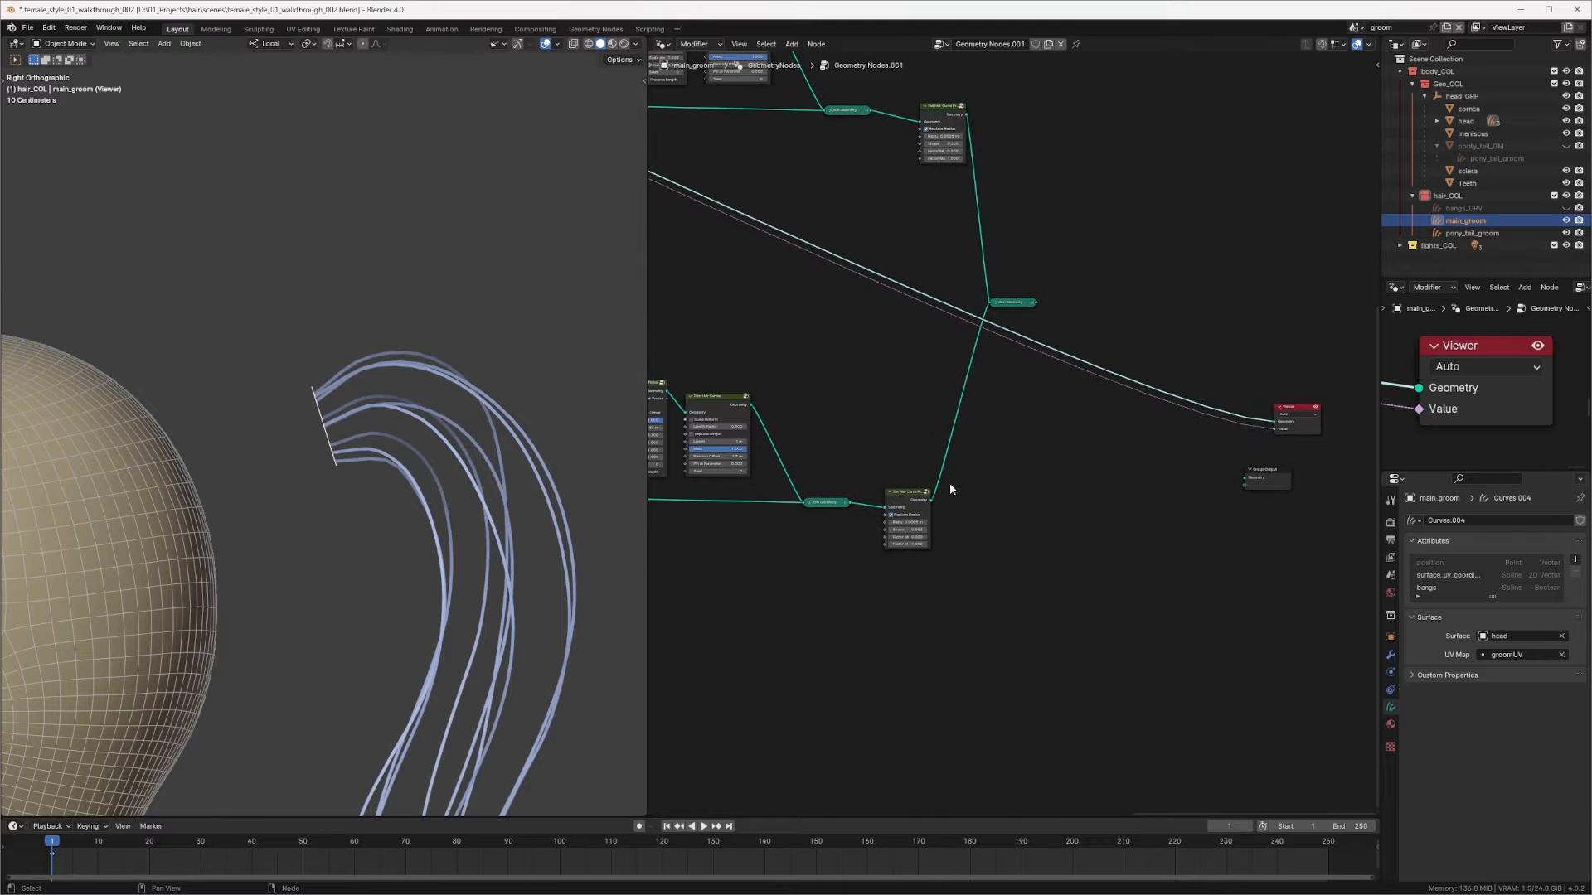
left_click_drag(931, 500, 1098, 479)
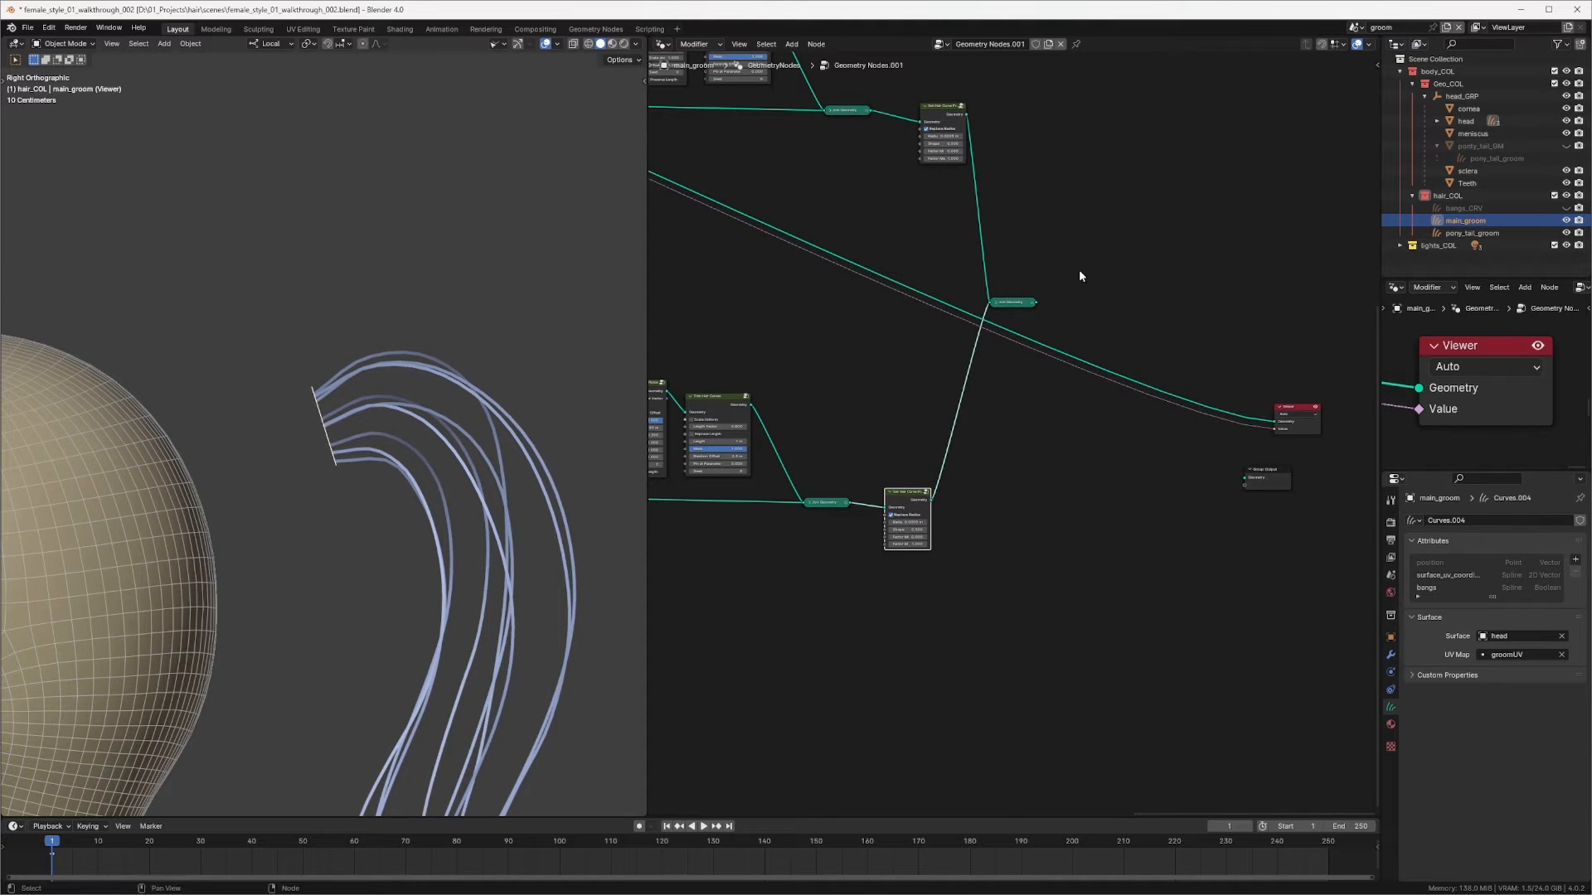
left_click_drag(1034, 302, 1306, 455)
scroll(429, 359, "up", 3)
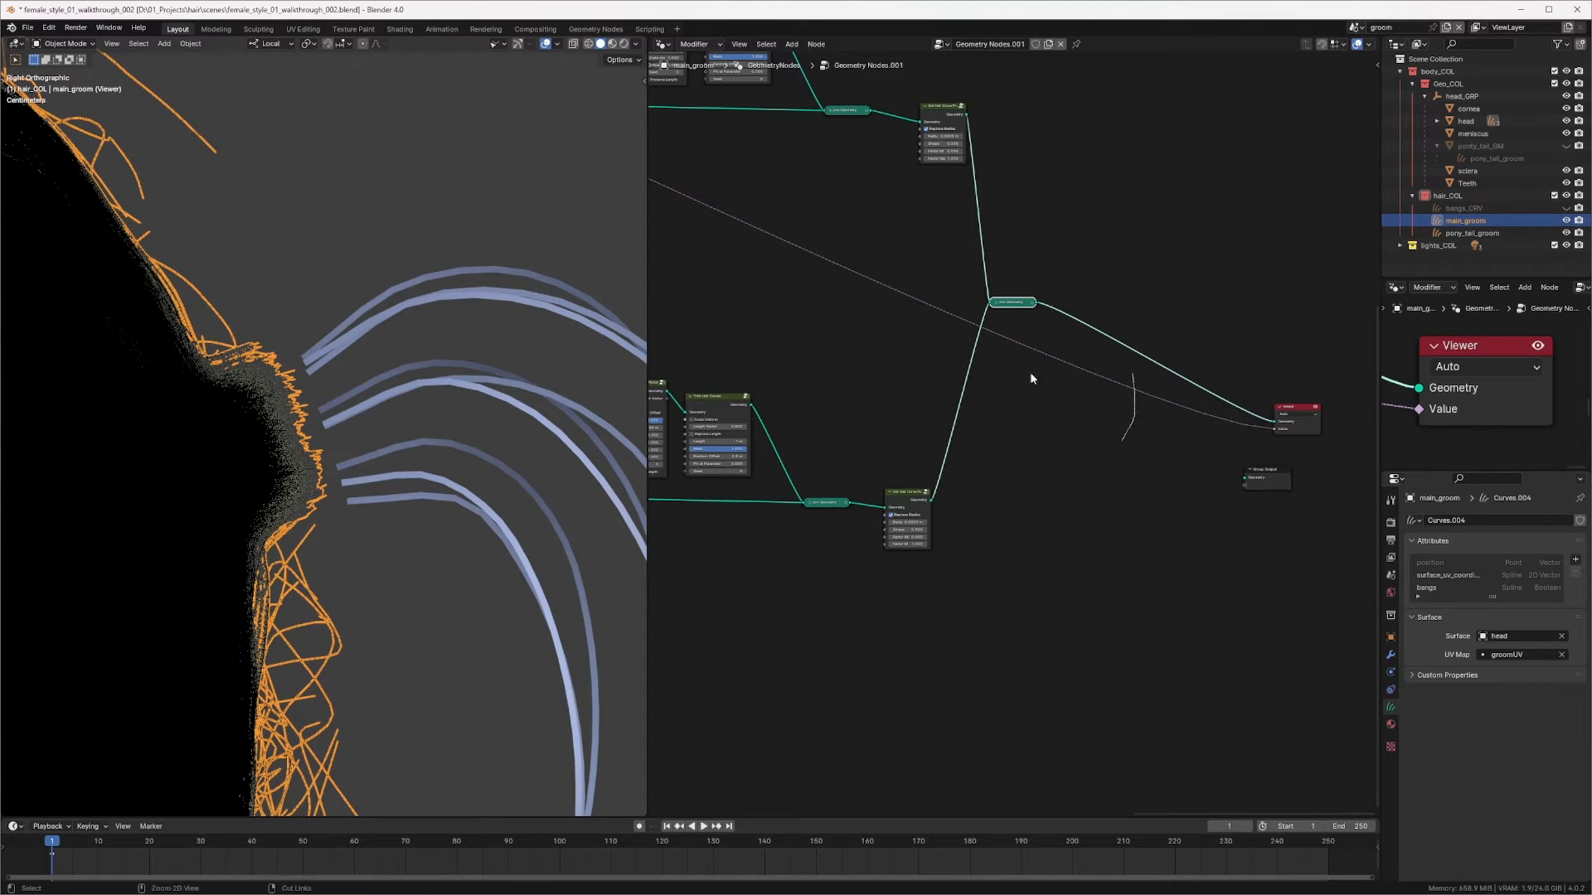
scroll(859, 258, "down", 5)
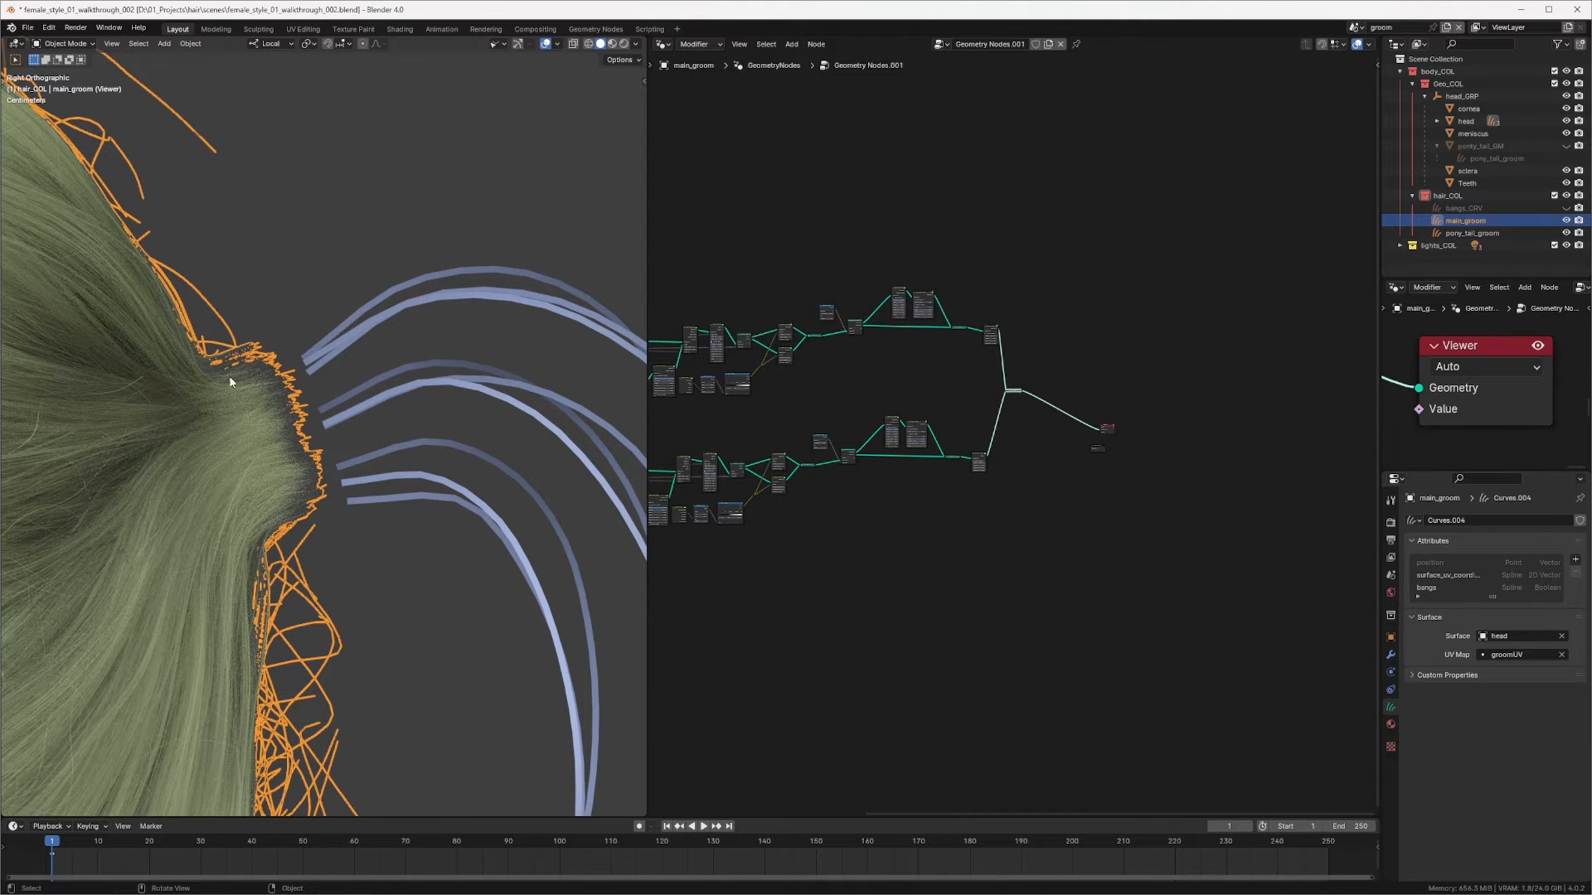
mouse_move(230, 382)
left_mouse_down()
mouse_move(249, 490)
mouse_move(236, 398)
mouse_move(274, 518)
mouse_move(285, 399)
left_mouse_up()
scroll(1043, 464, "up", 2)
right_click_drag(1053, 472, 1111, 377, "ctrl+alt")
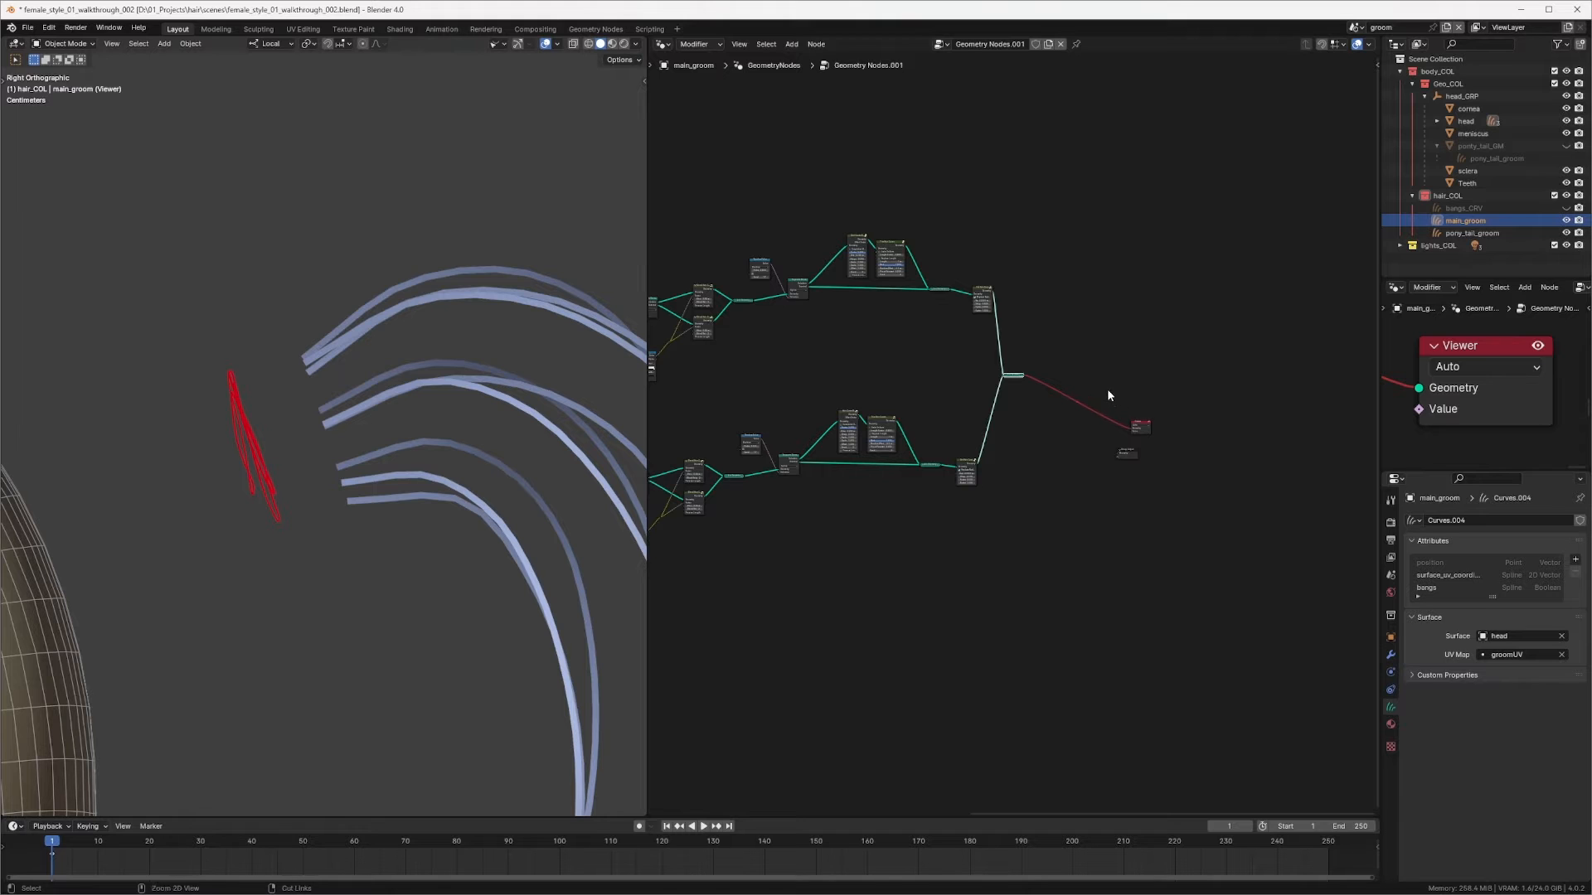
Step: Add a Mesh to Curve node fed by Delete Geometry's output and preview its curves in the Viewer
mouse_move(1090, 388)
right_mouse_down("ctrl+alt")
mouse_move(1037, 516)
mouse_move(1118, 365)
right_mouse_up("ctrl+alt")
middle_click_drag(830, 153, 979, 238)
middle_click_drag(812, 217, 970, 282)
middle_click_drag(962, 322, 1120, 359)
middle_click_drag(1121, 351, 1123, 262, "ctrl")
middle_click_drag(1066, 315, 1102, 467)
middle_click_drag(1102, 466, 1129, 340, "ctrl")
middle_click_drag(1137, 236, 1209, 247)
left_click(1075, 286)
left_click_drag(762, 207, 762, 252)
middle_click_drag(1198, 277, 993, 313)
left_click(1033, 256)
key("shift+a")
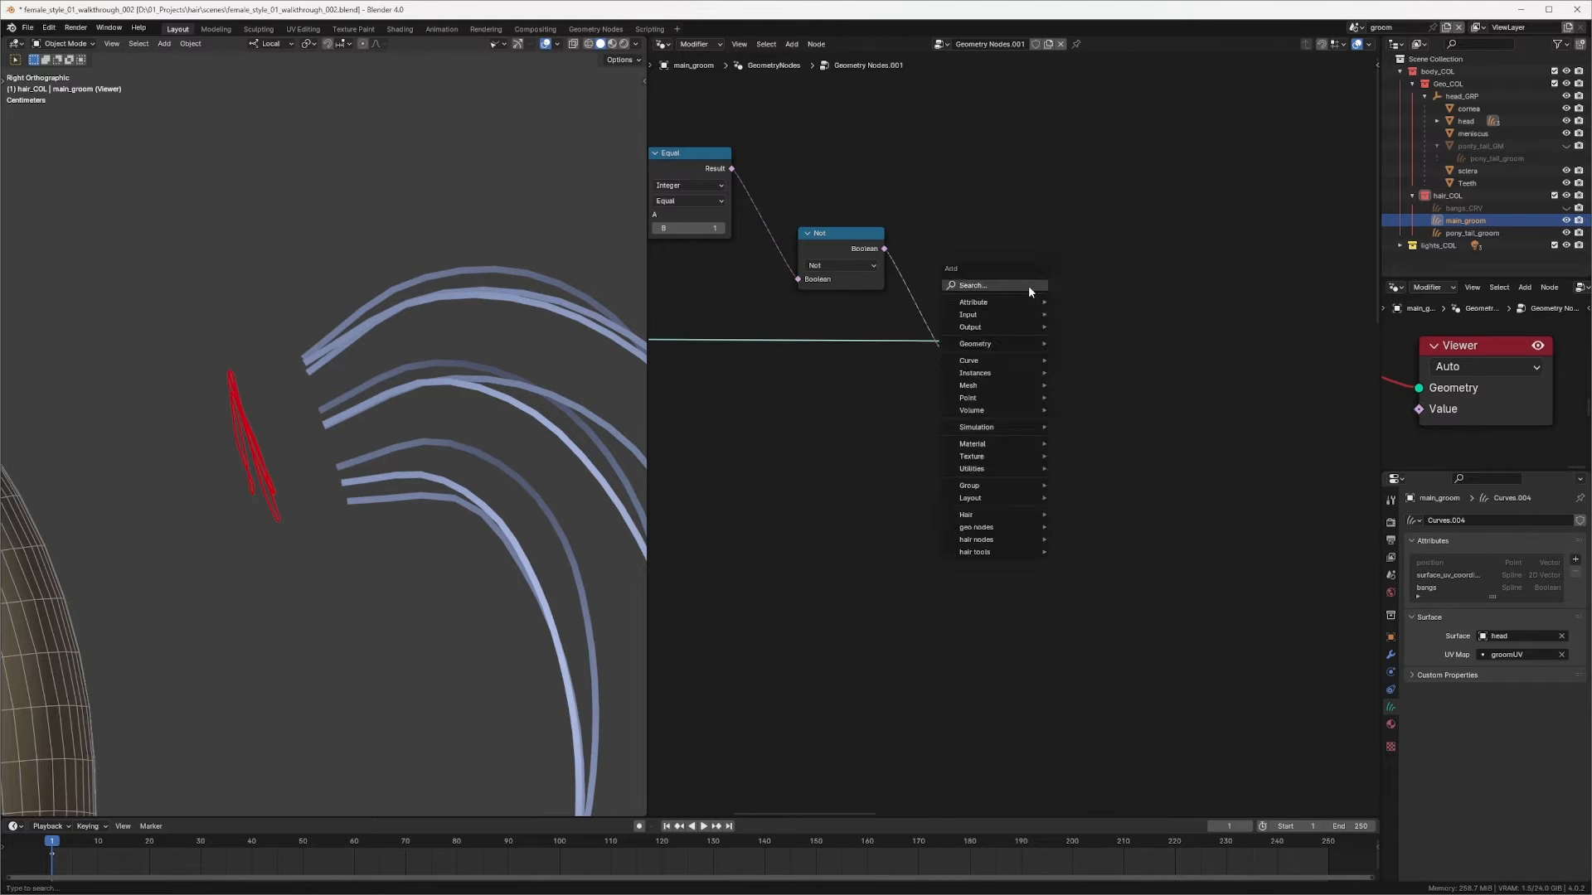
left_click(1025, 286)
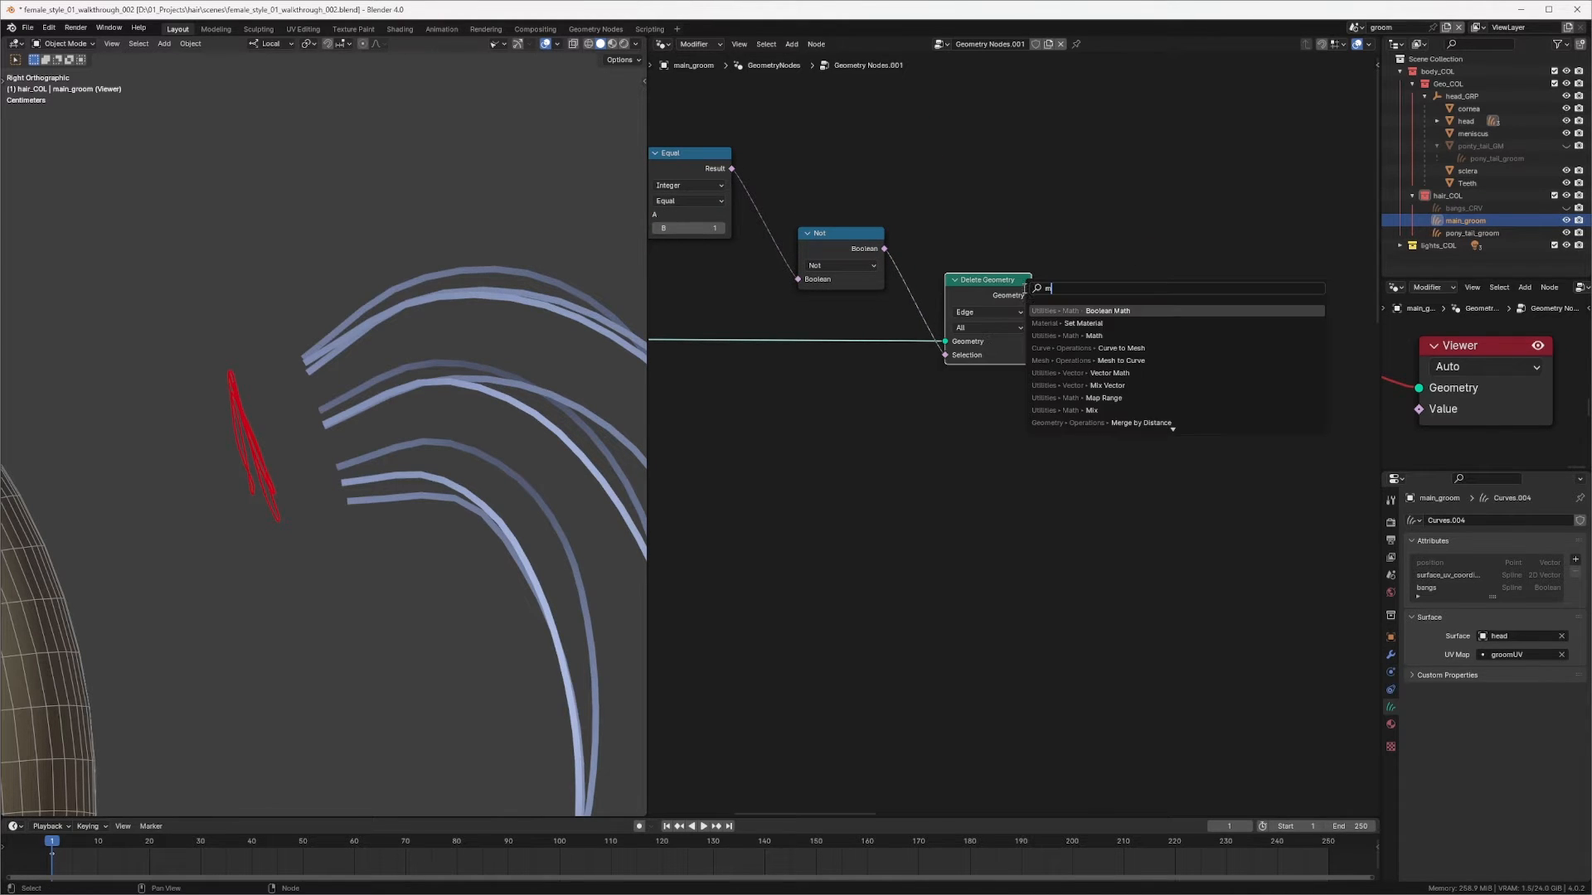
type("mtc")
key("Return")
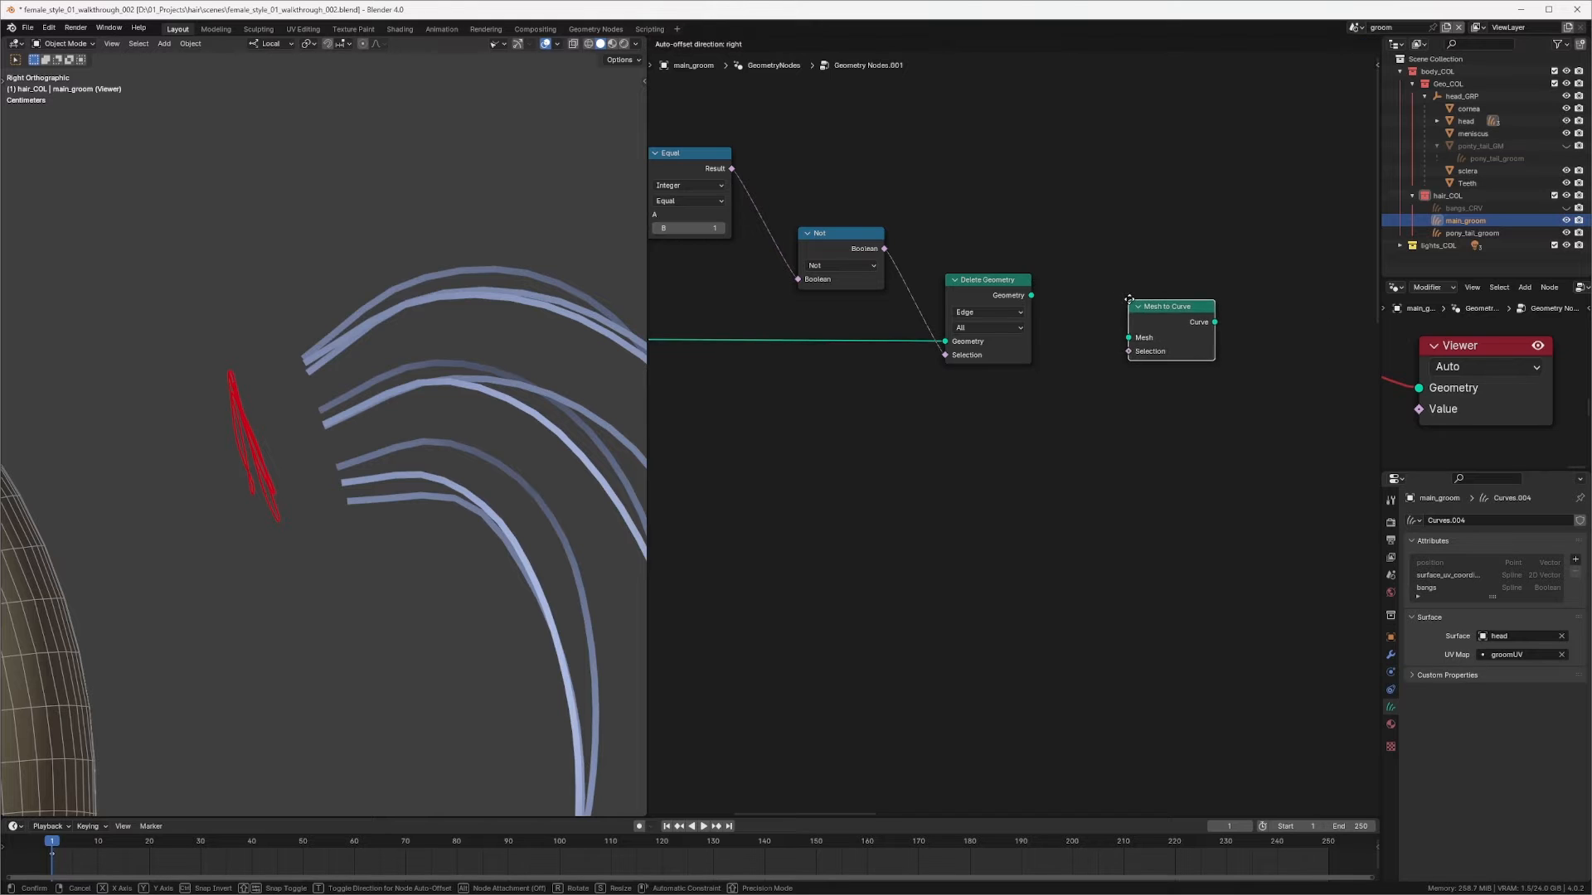
left_click(1123, 309)
left_click_drag(1046, 291, 1123, 317)
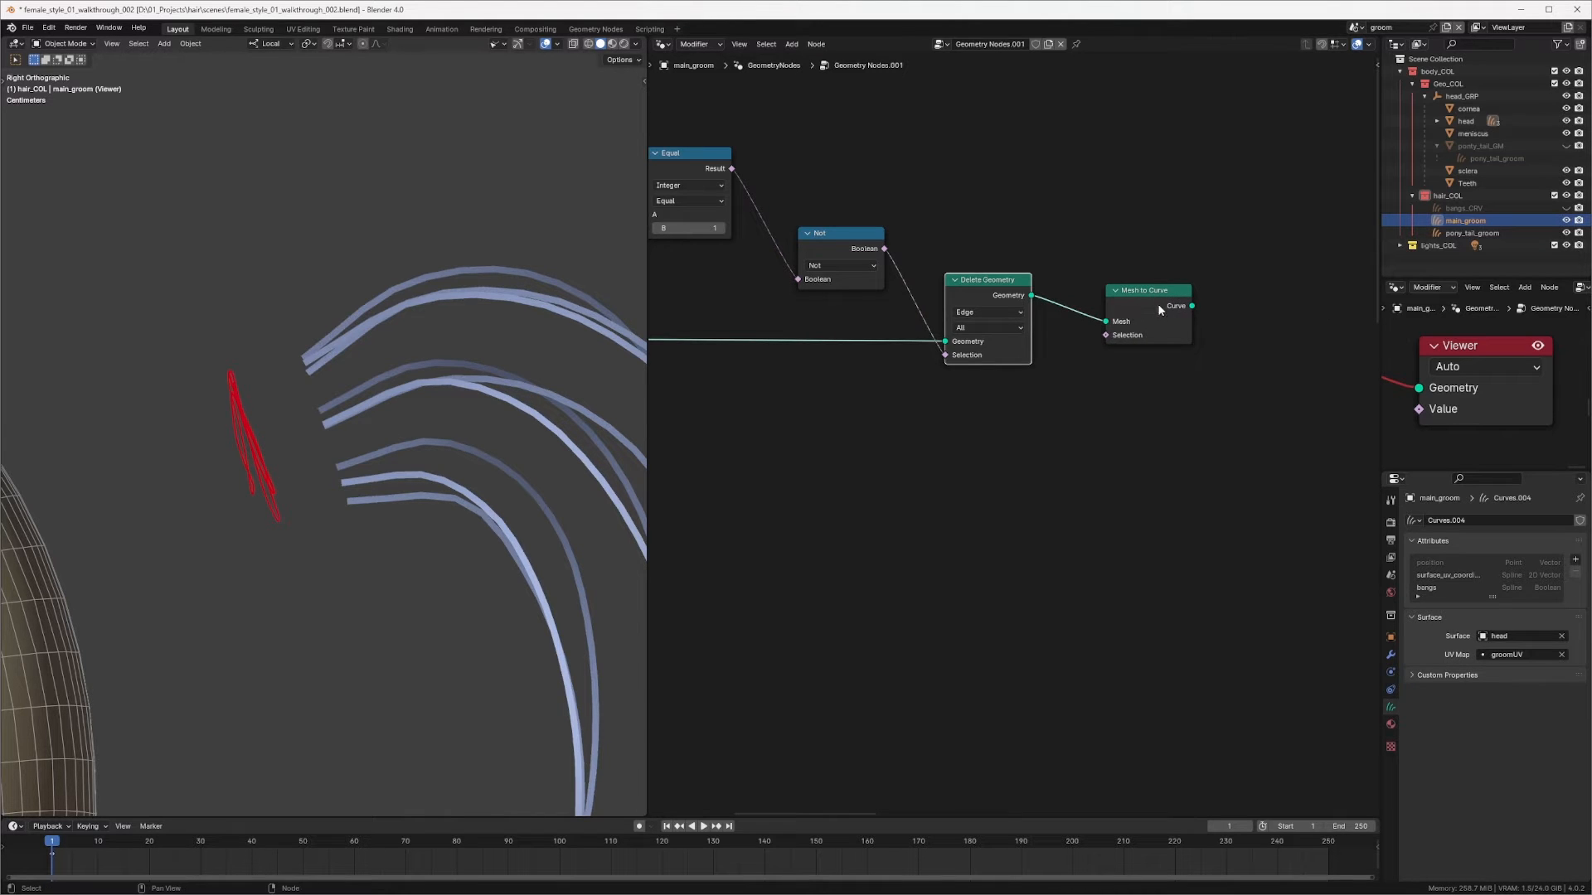
left_click(1159, 308, "ctrl+shift")
Step: Insert a Capture Attribute node between Object Info and Delete Geometry and set its data type to Vector
middle_click_drag(331, 444, 382, 365)
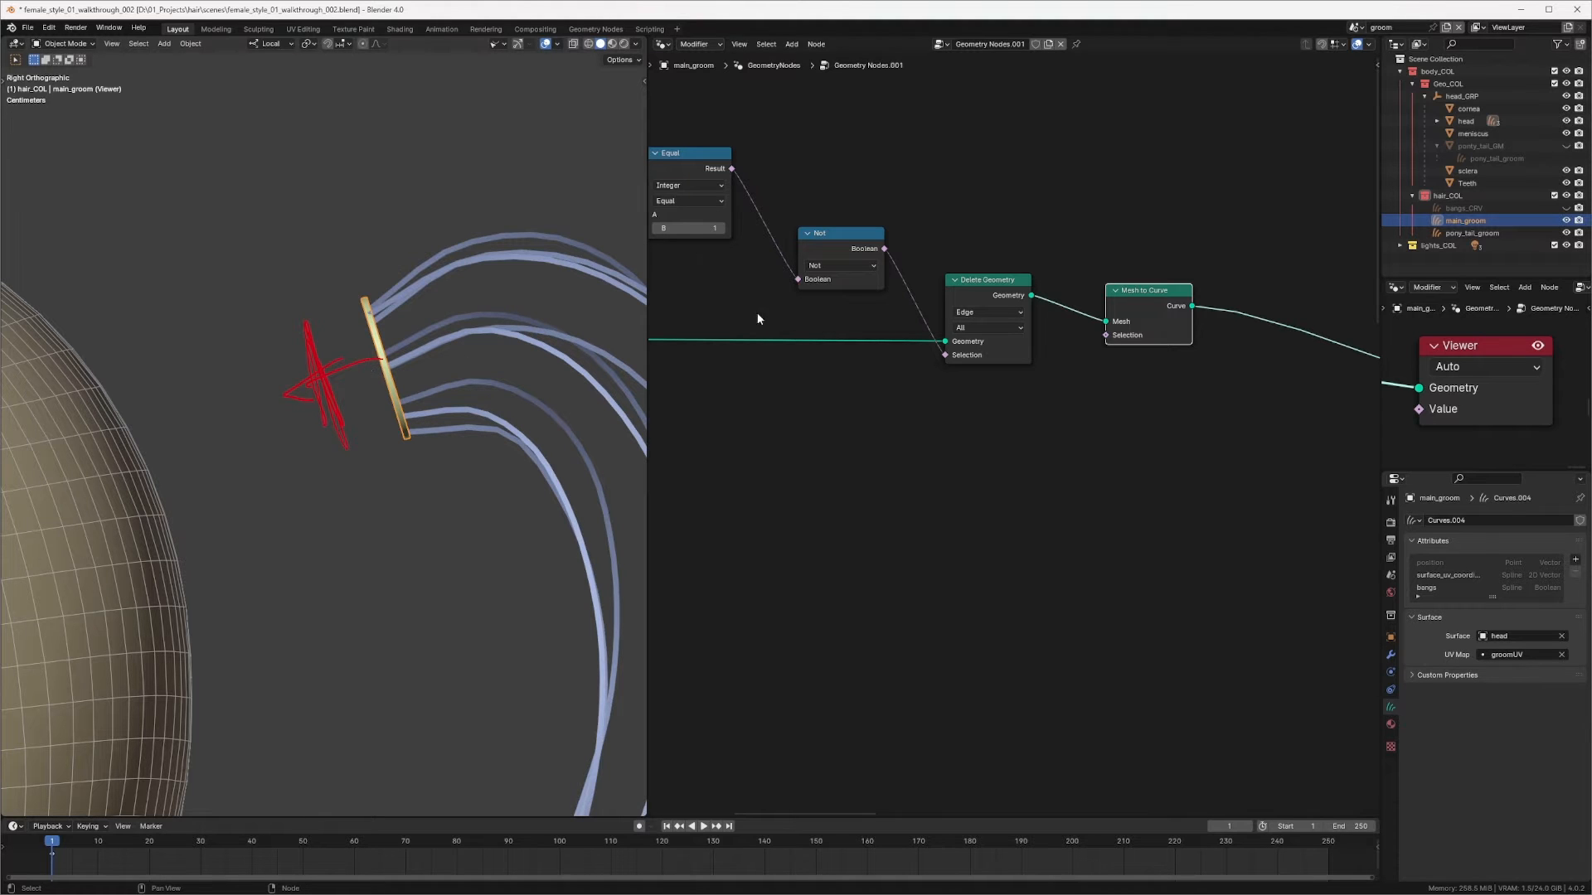
middle_click_drag(758, 312, 913, 251)
left_click(803, 220)
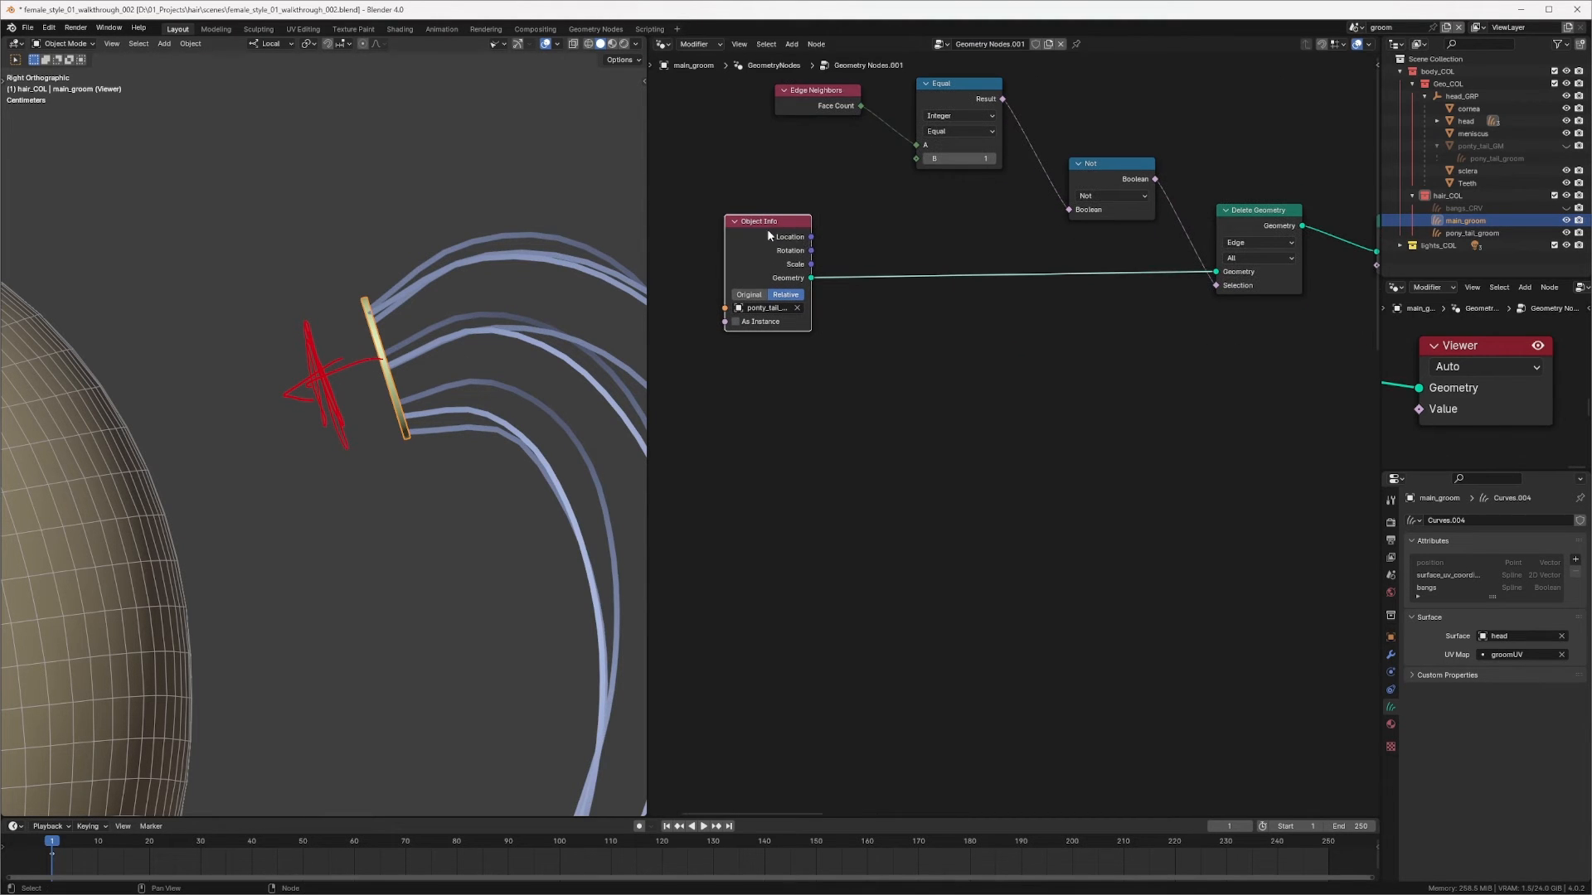
left_click(926, 346)
key("shift+a")
left_click(940, 360)
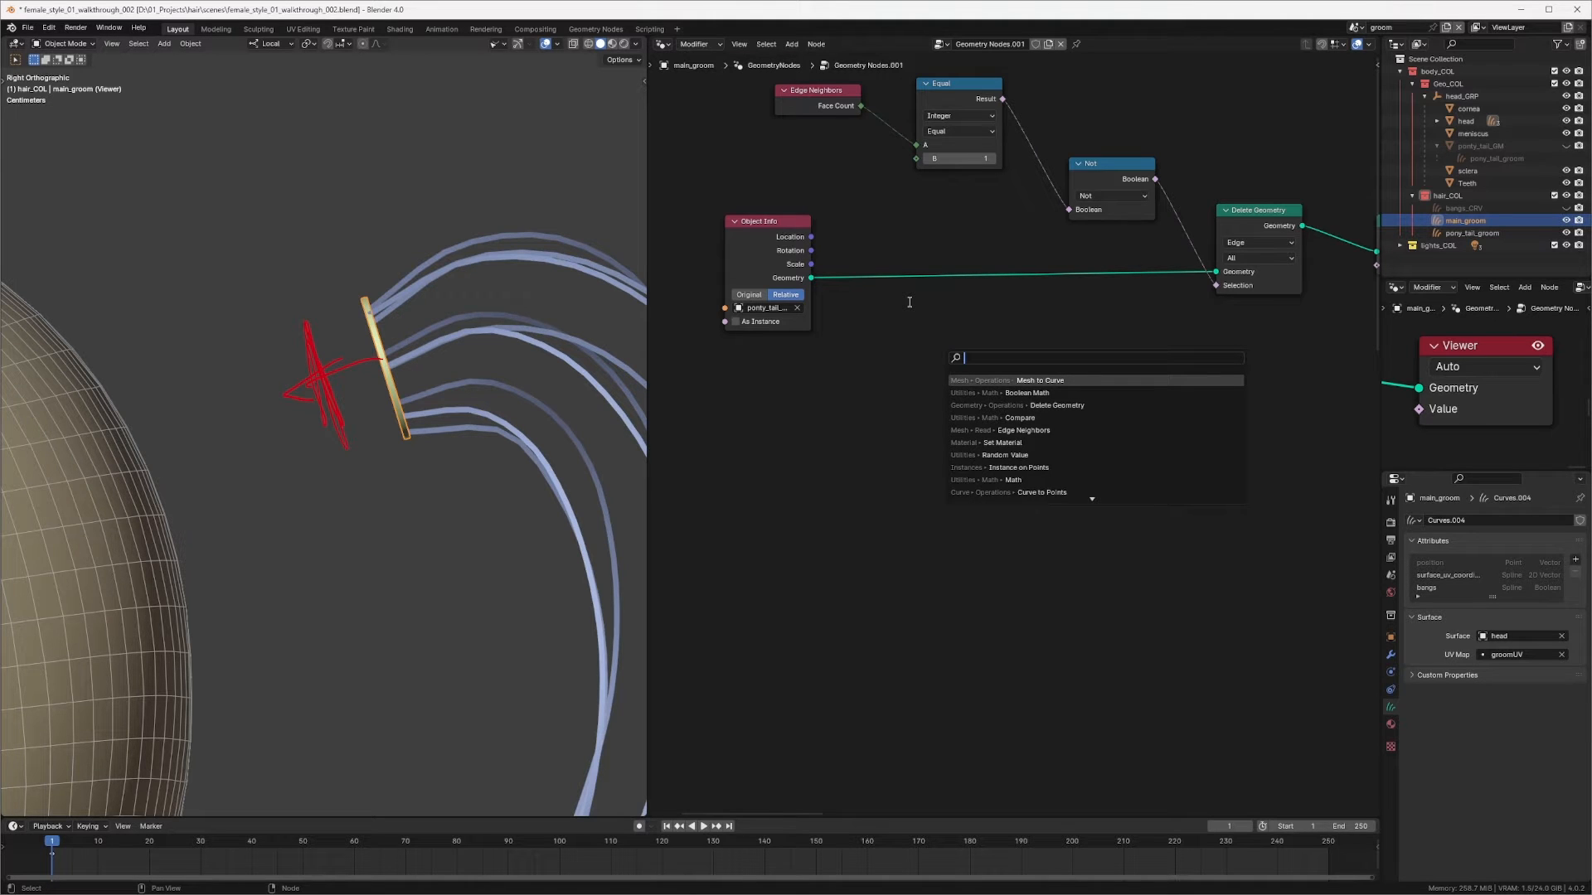
type("cap")
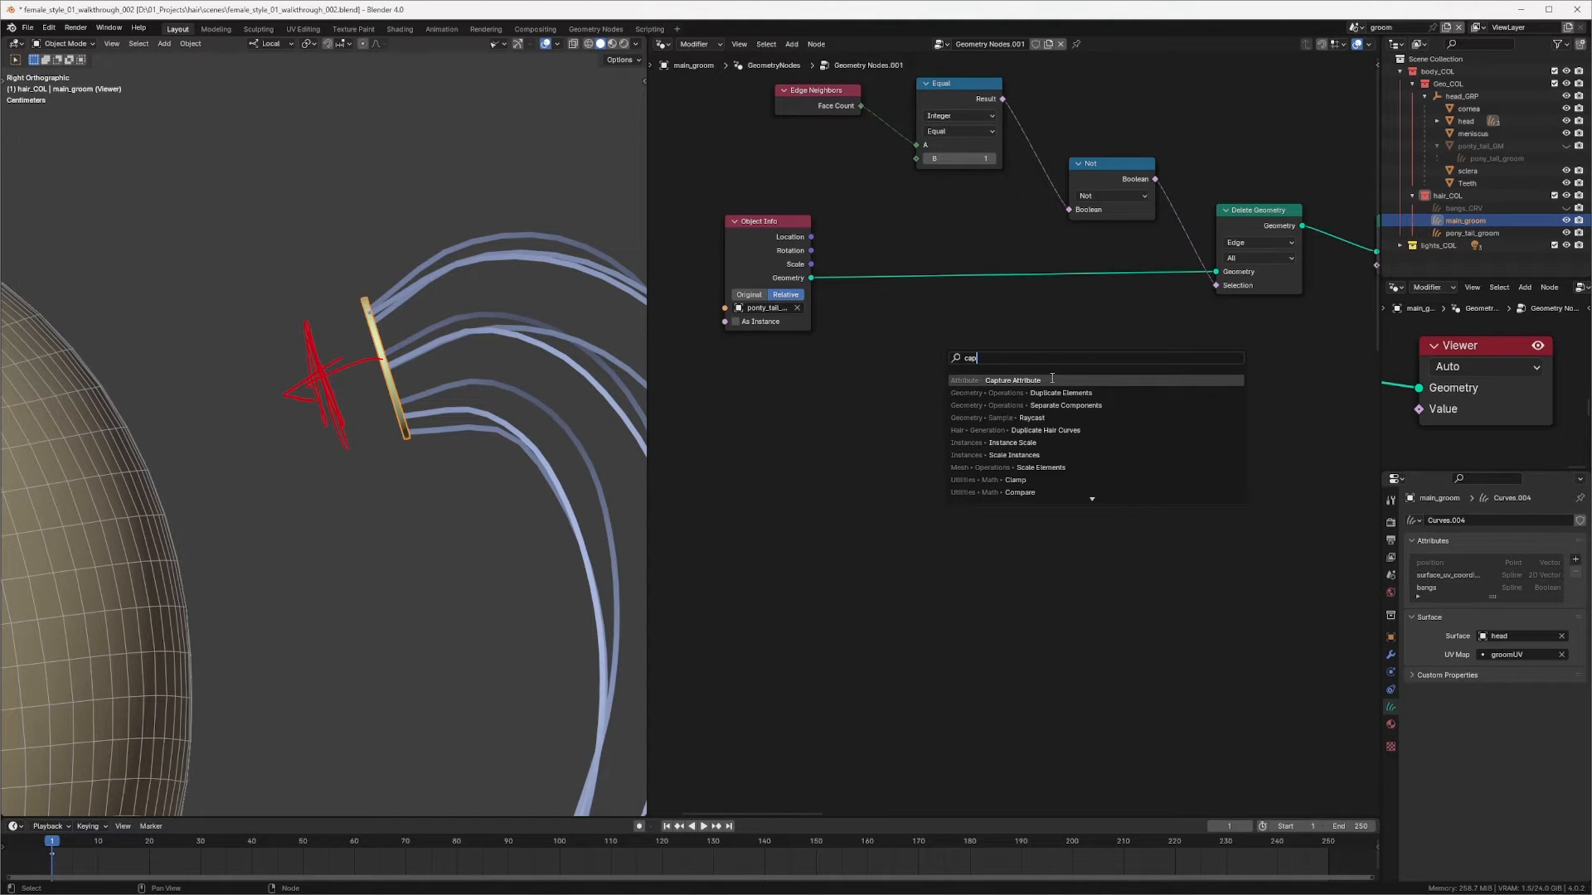
left_click(1052, 379)
left_click(986, 303)
left_click(985, 300)
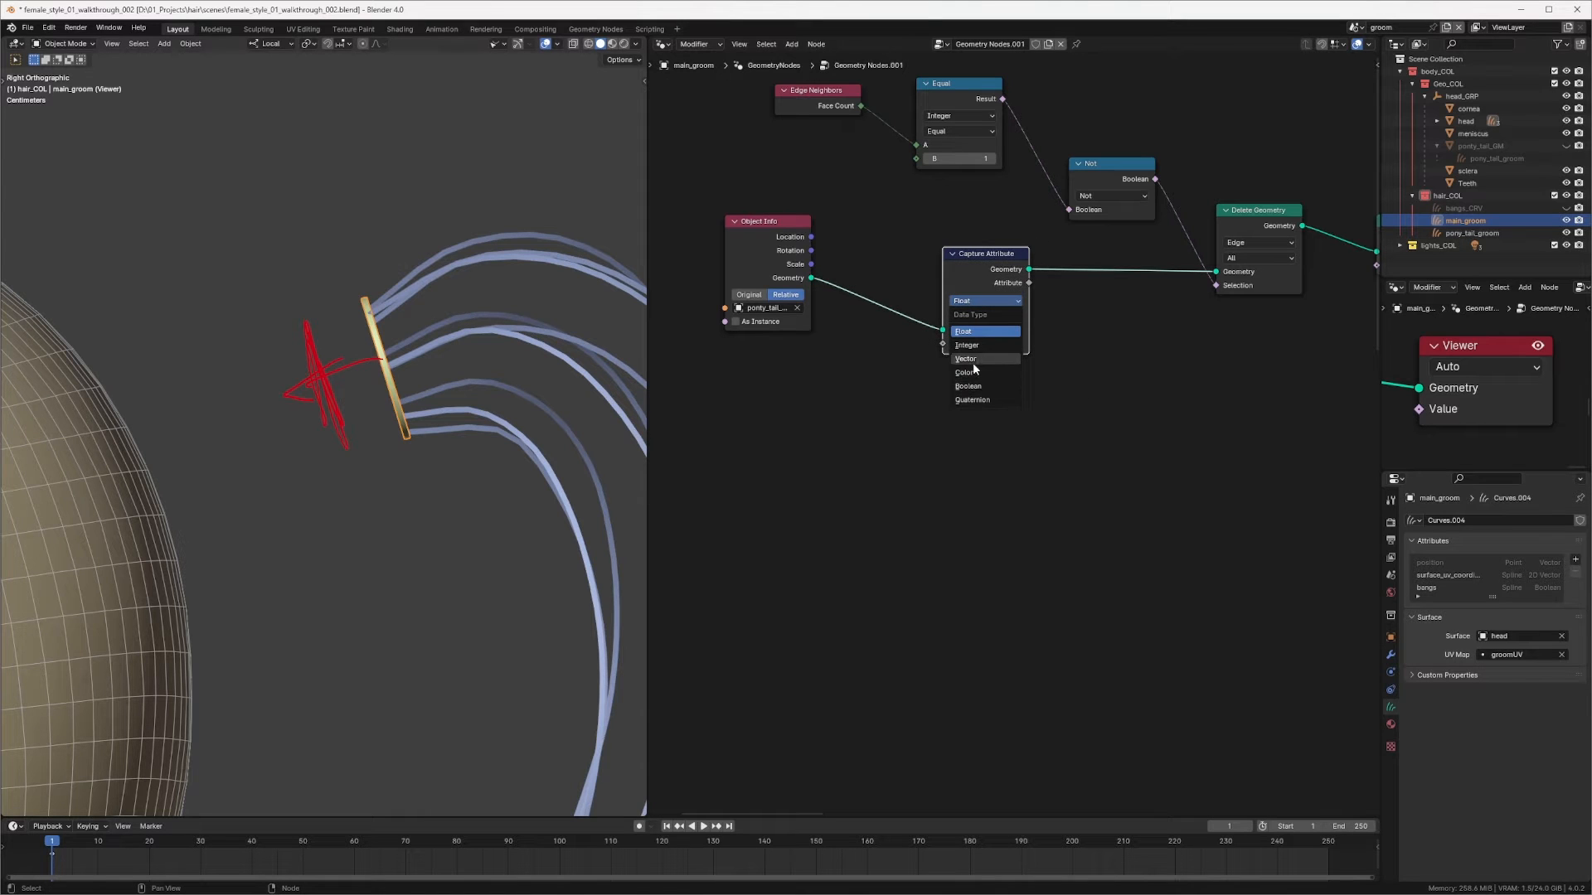
left_click(970, 359)
Step: Add a Normal node and connect it to the Capture Attribute's Value input
key("shift+a")
left_click(972, 429)
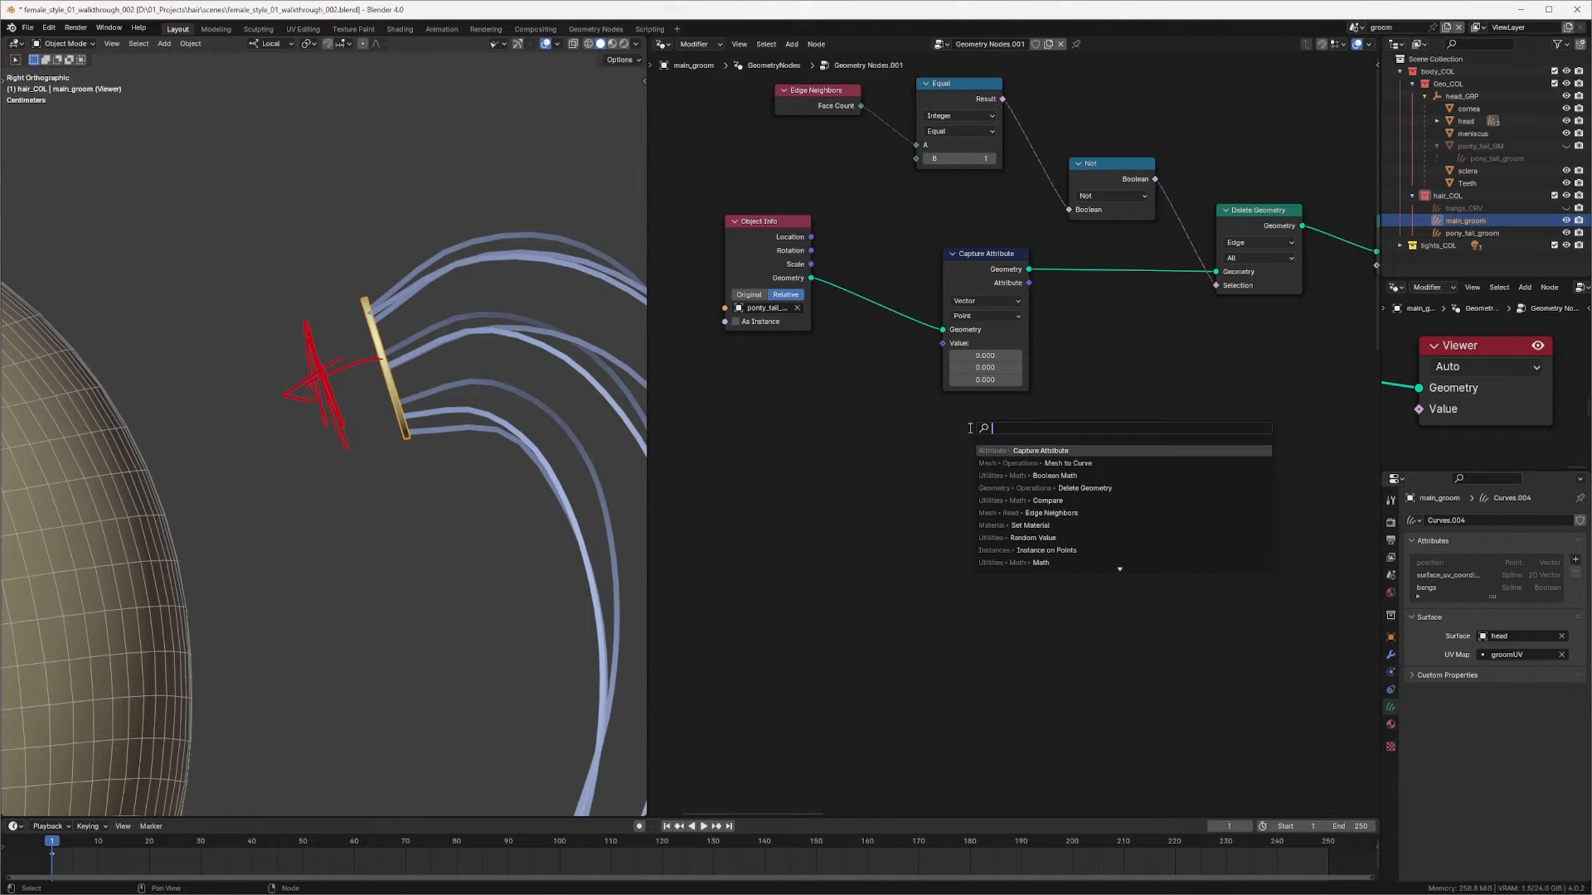
type("no")
key("Return")
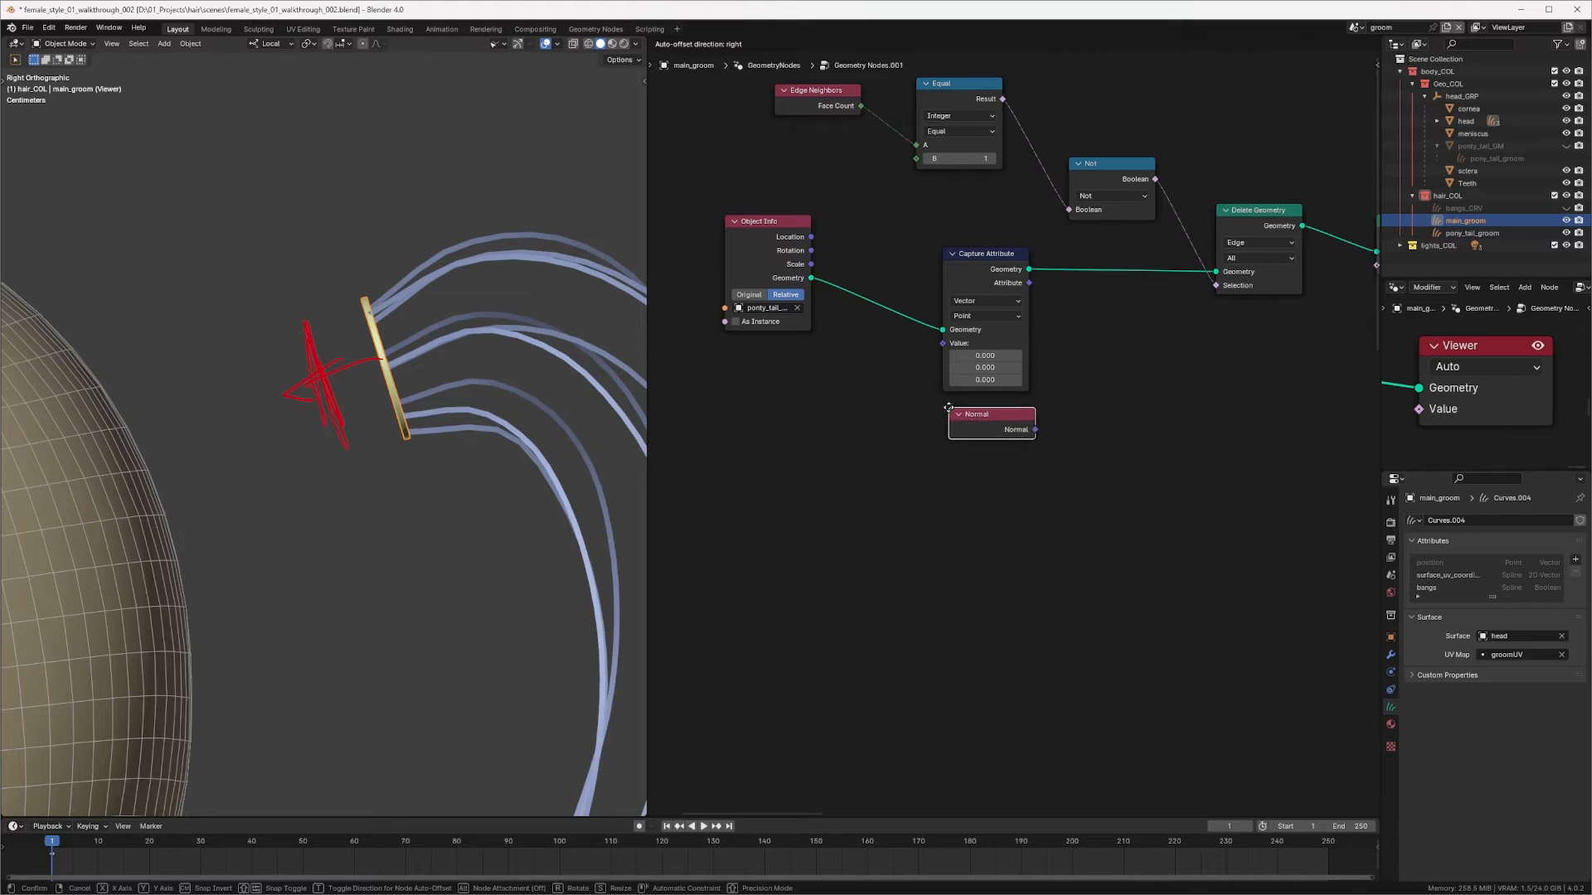
left_click(946, 404)
left_click_drag(1034, 425, 942, 343)
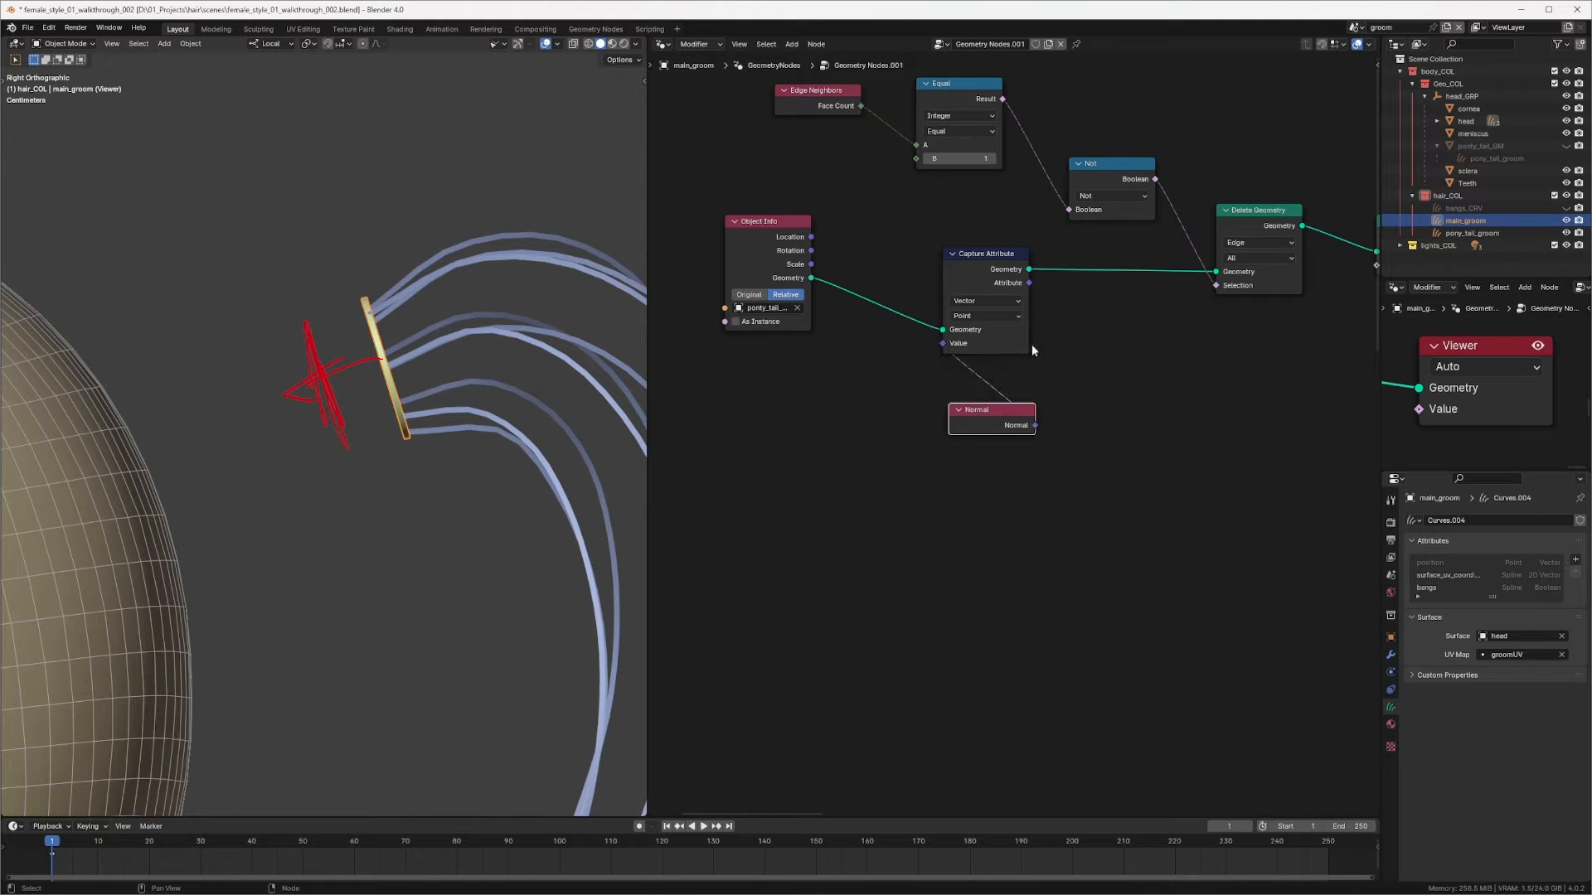
Step: Insert a Set Position node after Mesh to Curve and feed the captured normal attribute into its Offset
middle_click_drag(1089, 333, 902, 345)
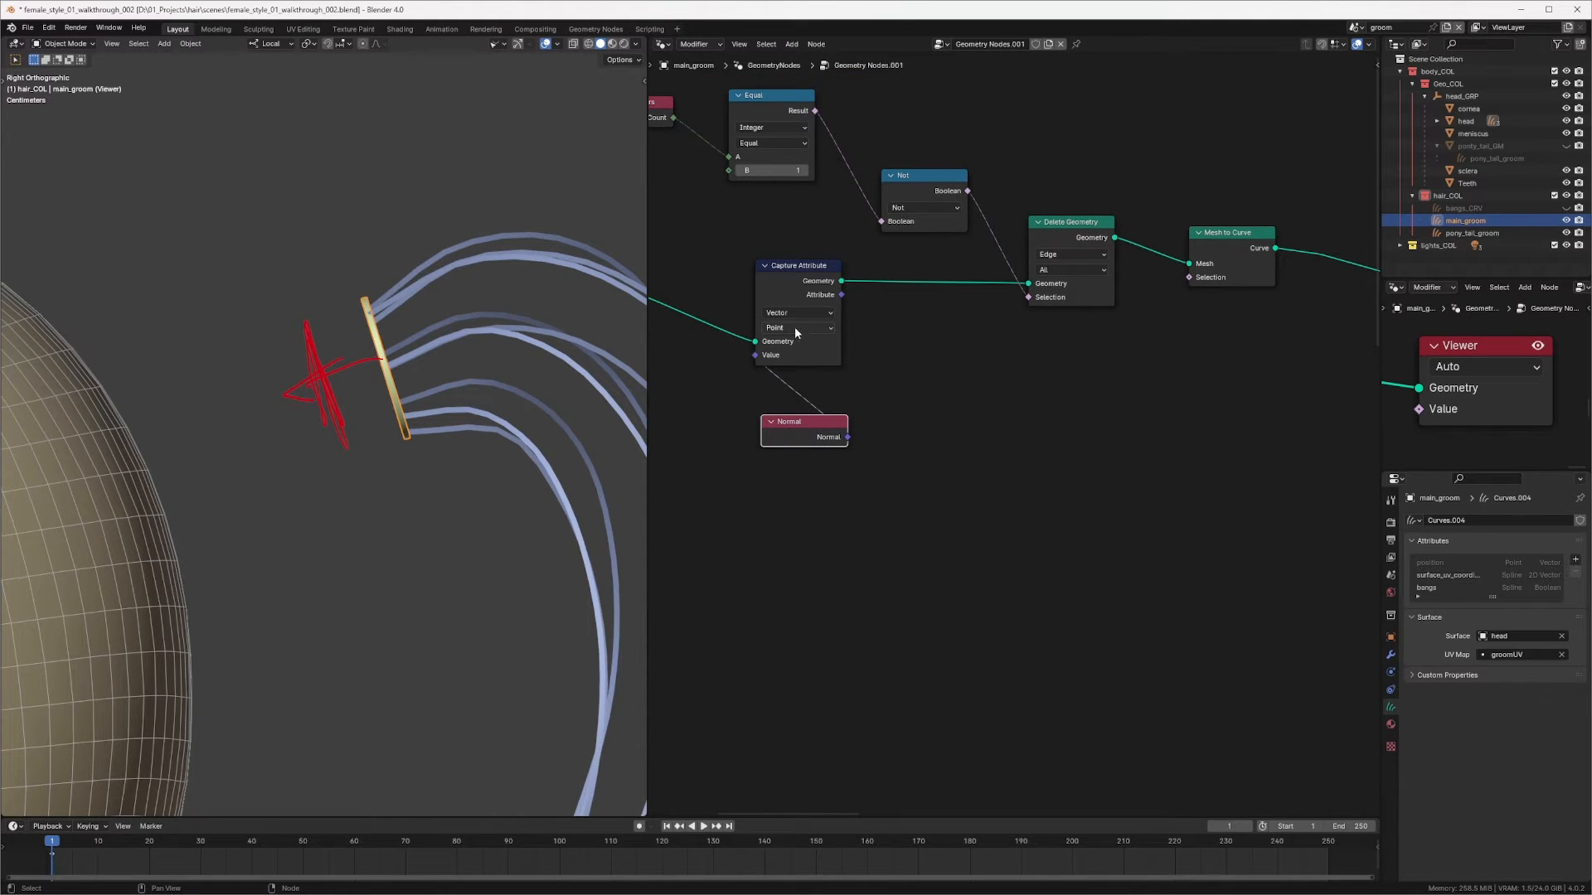
middle_click_drag(1007, 318, 920, 316)
scroll(1102, 310, "down", 3)
middle_click_drag(1102, 310, 1041, 292)
scroll(1041, 290, "up", 1)
left_click_drag(1011, 260, 993, 254)
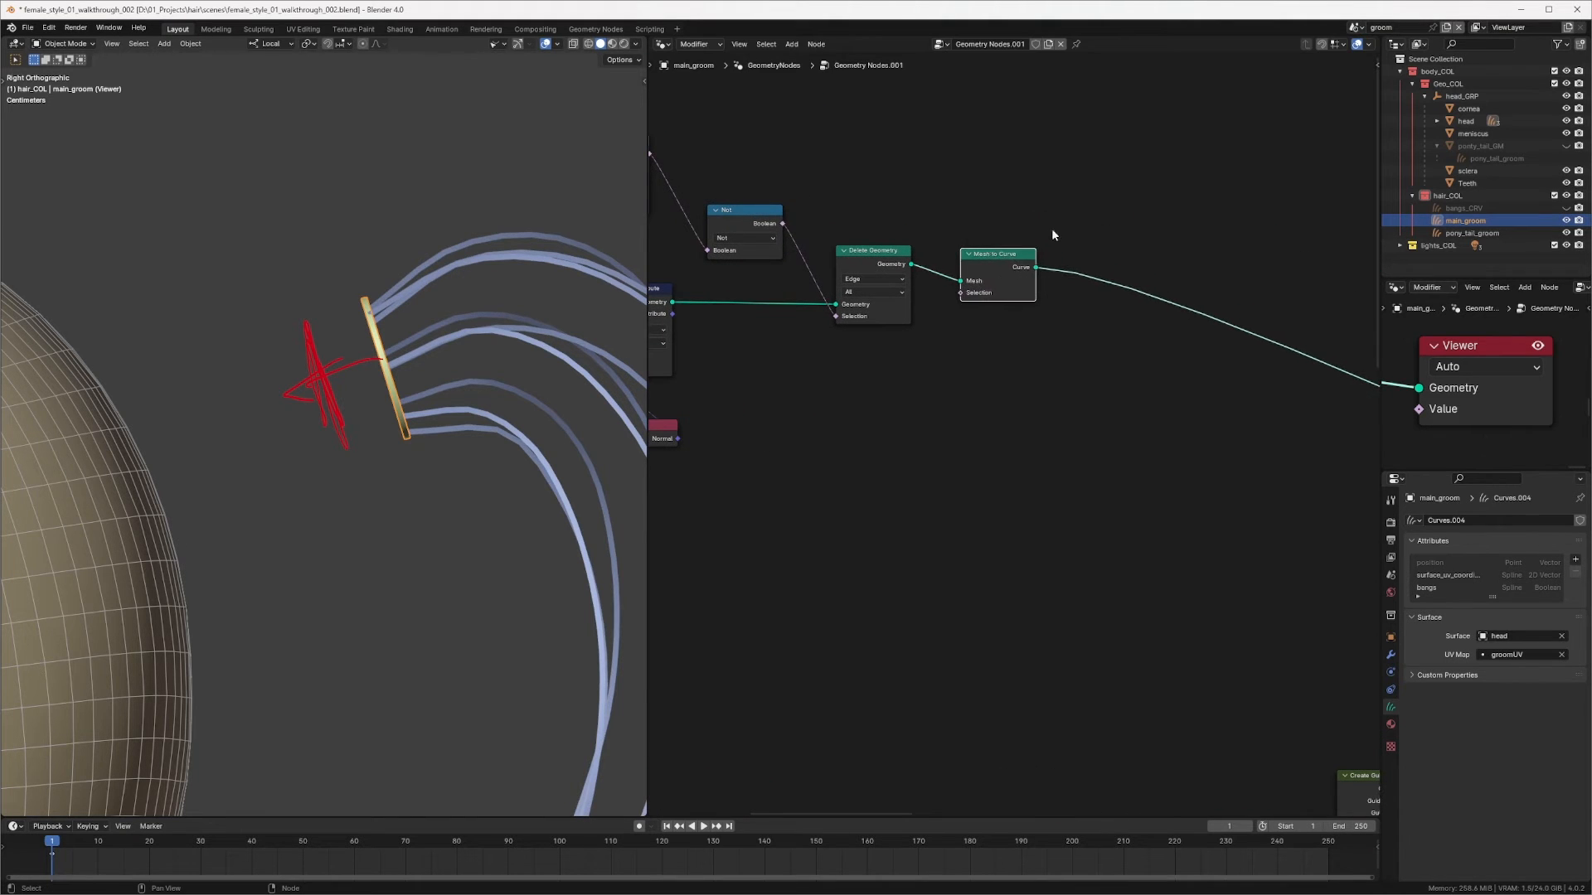
mouse_move(1053, 235)
middle_mouse_down()
mouse_move(972, 262)
mouse_move(1033, 251)
middle_mouse_up()
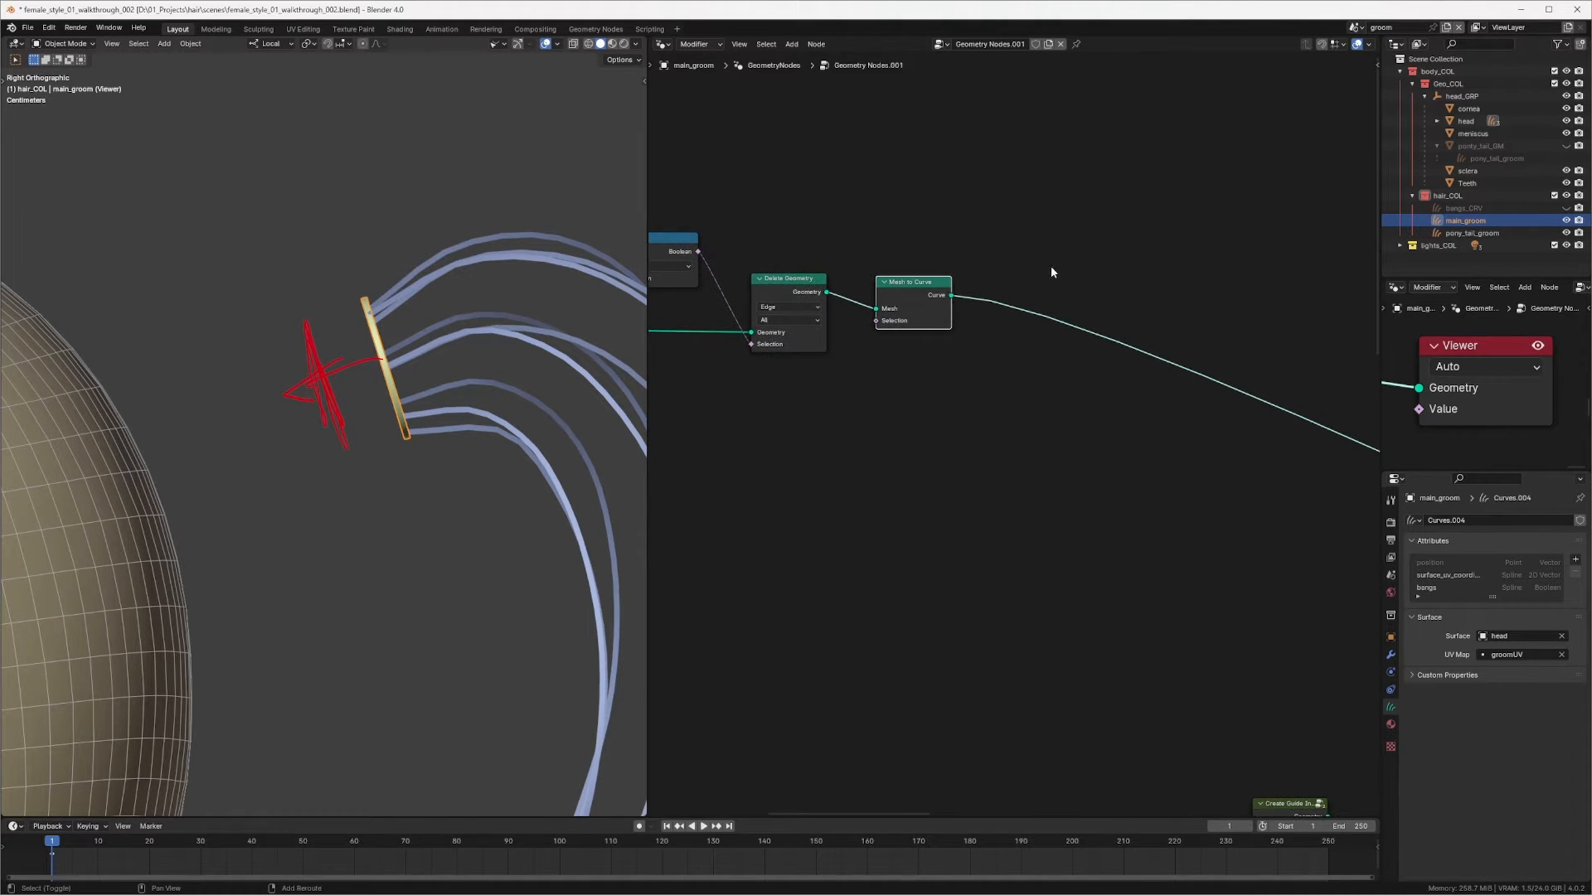
key("shift+a")
type("set")
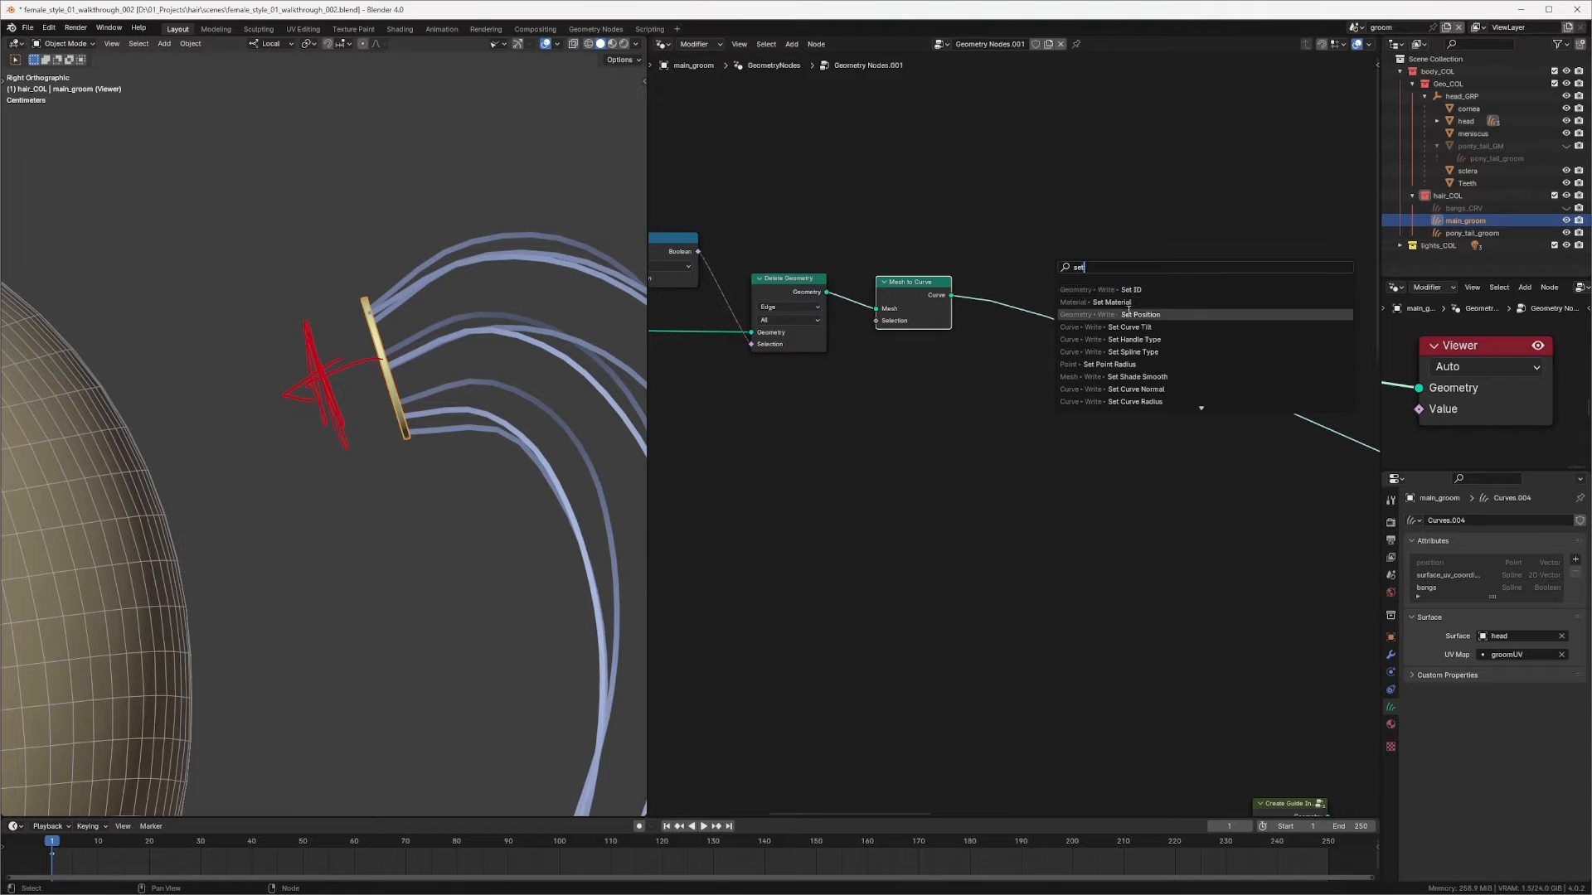
left_click(1129, 314)
left_click(1147, 319)
left_click_drag(1147, 319, 1159, 280)
middle_click_drag(753, 364, 857, 347)
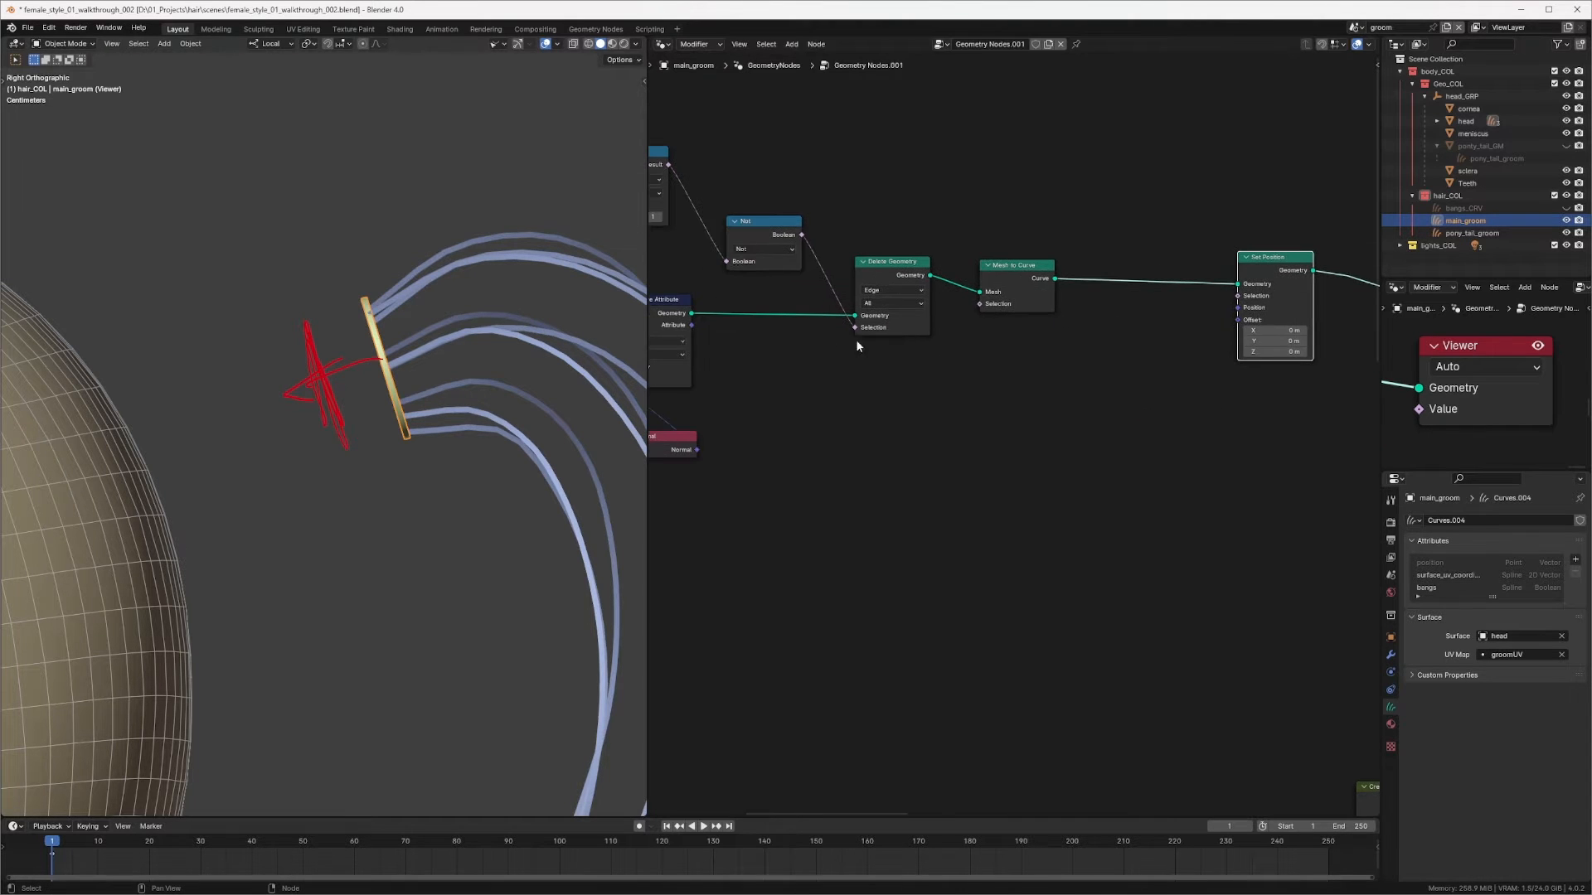
left_click_drag(691, 325, 1236, 319)
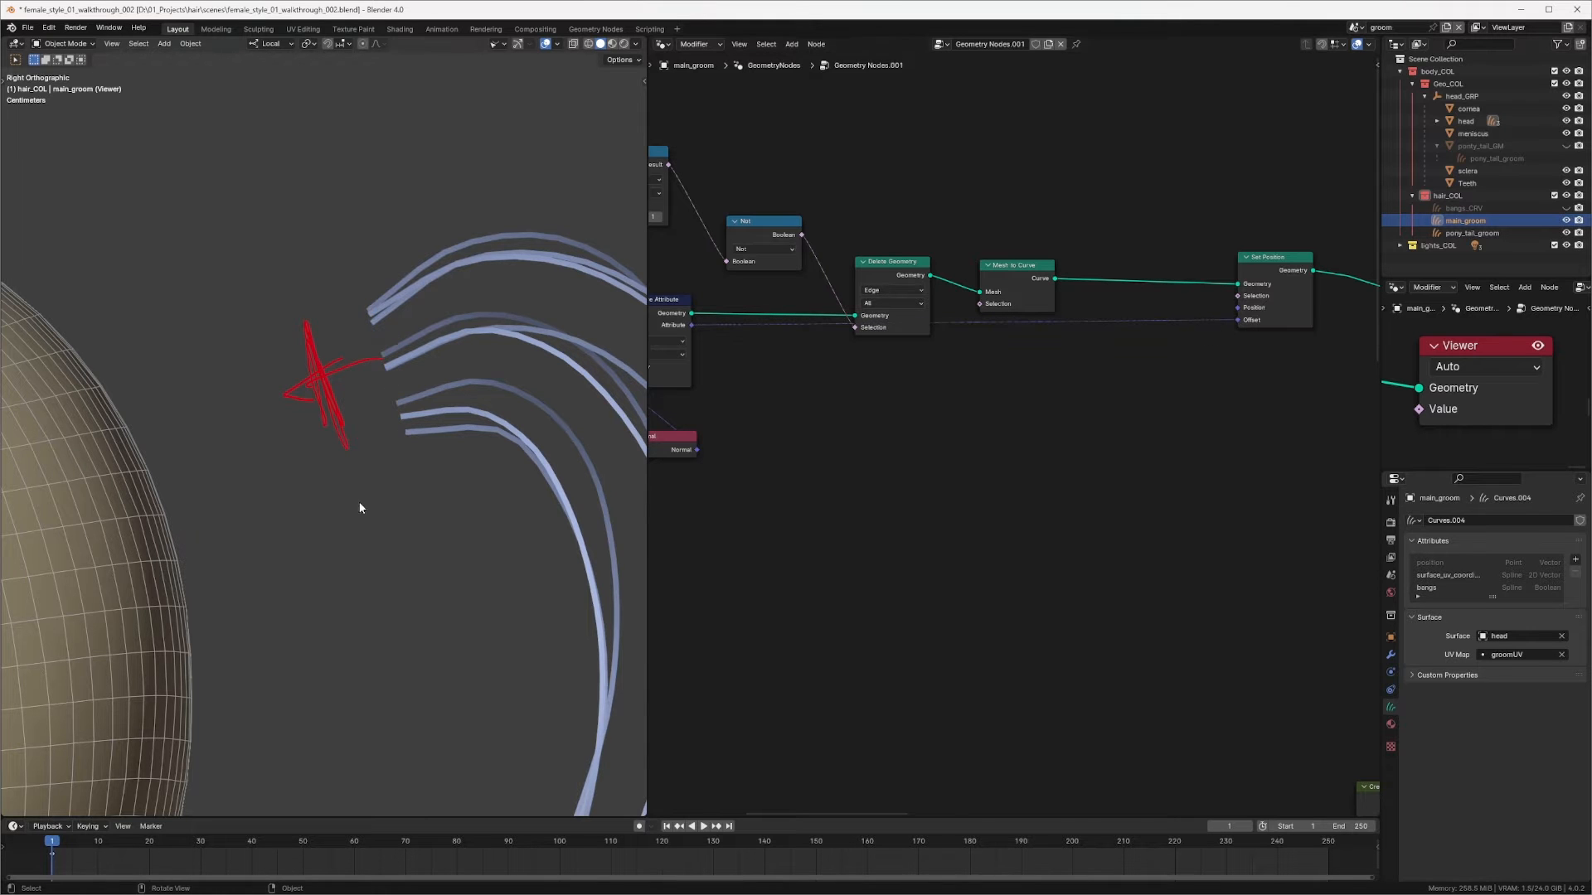
Step: Insert a Vector Math node set to Scale between the captured normal and Set Position's Offset
middle_click_drag(415, 396, 358, 436, "ctrl")
middle_click_drag(813, 375, 912, 339)
left_click_drag(701, 365, 783, 384)
middle_click_drag(497, 382, 313, 391)
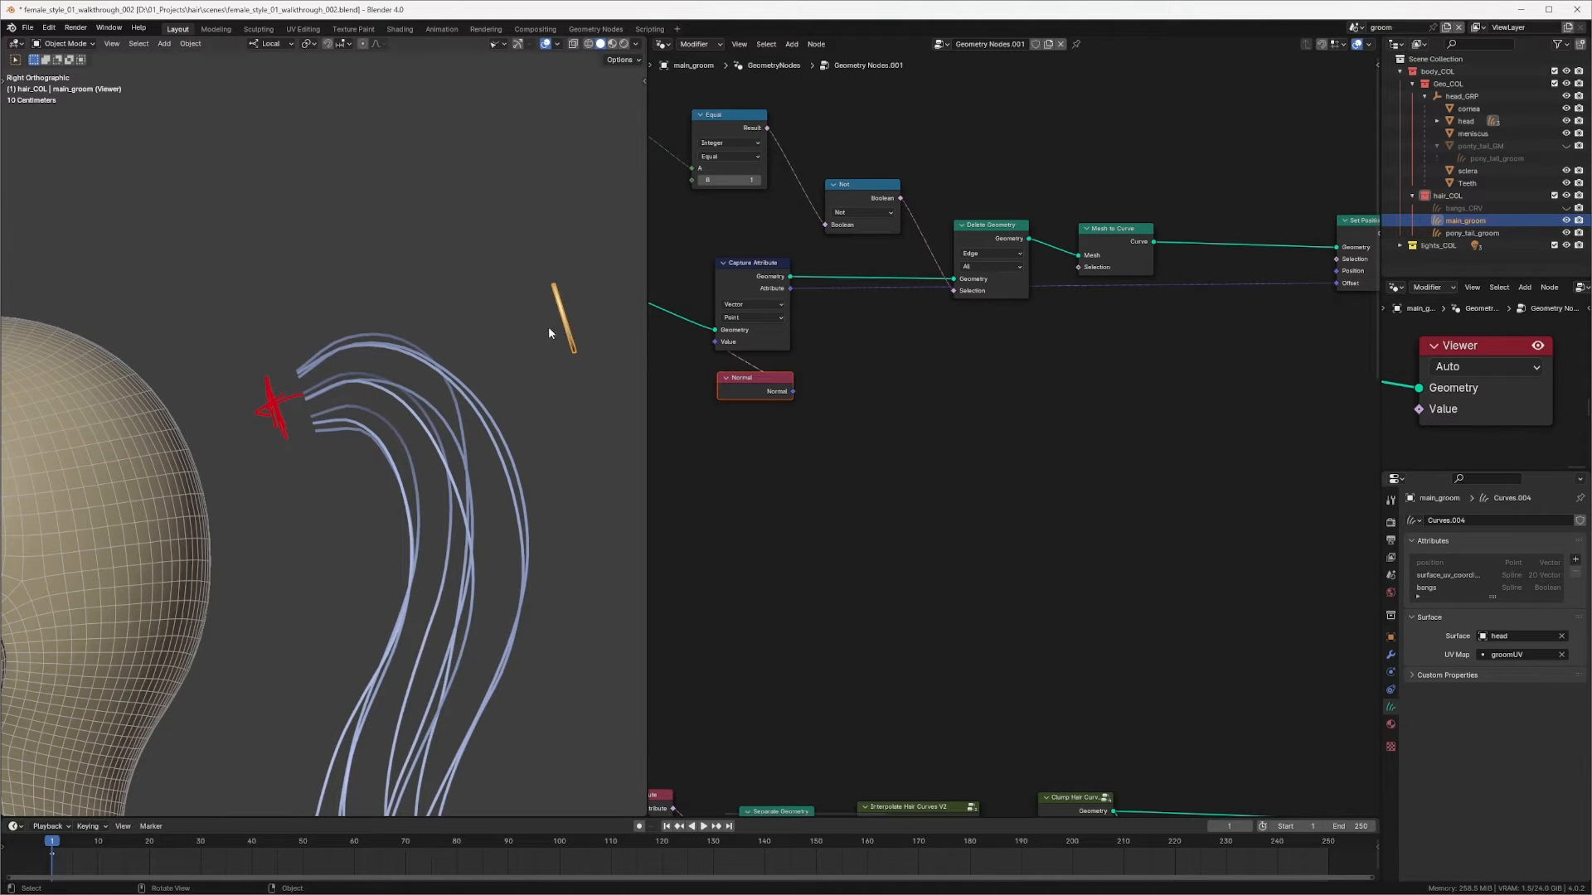
middle_click_drag(1175, 387, 930, 412)
scroll(999, 397, "up", 5)
key("shift+a")
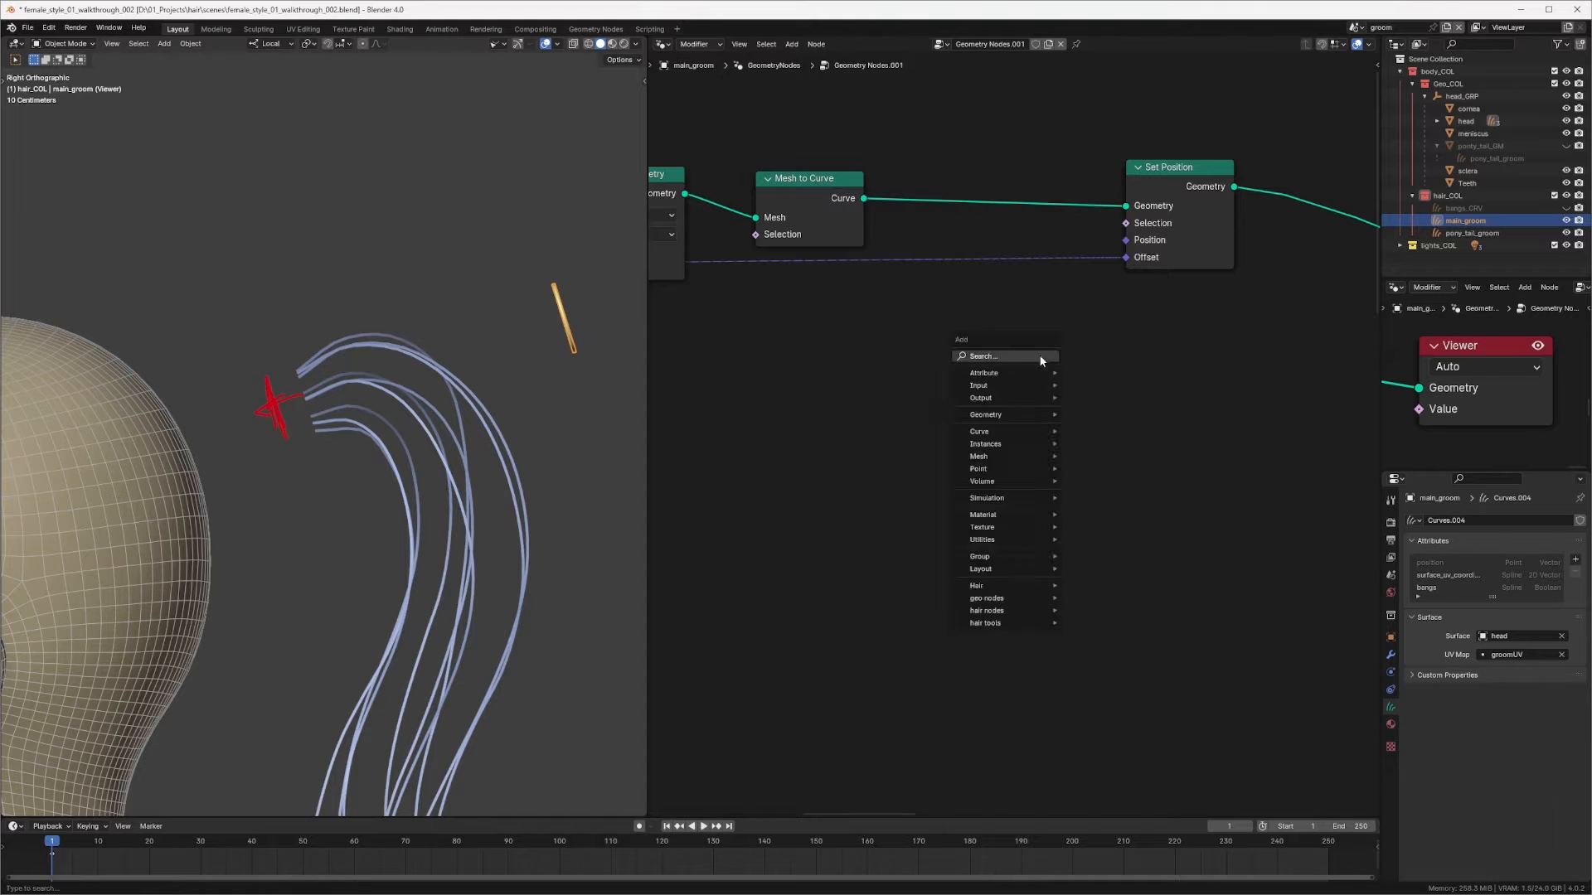
left_click(1028, 355)
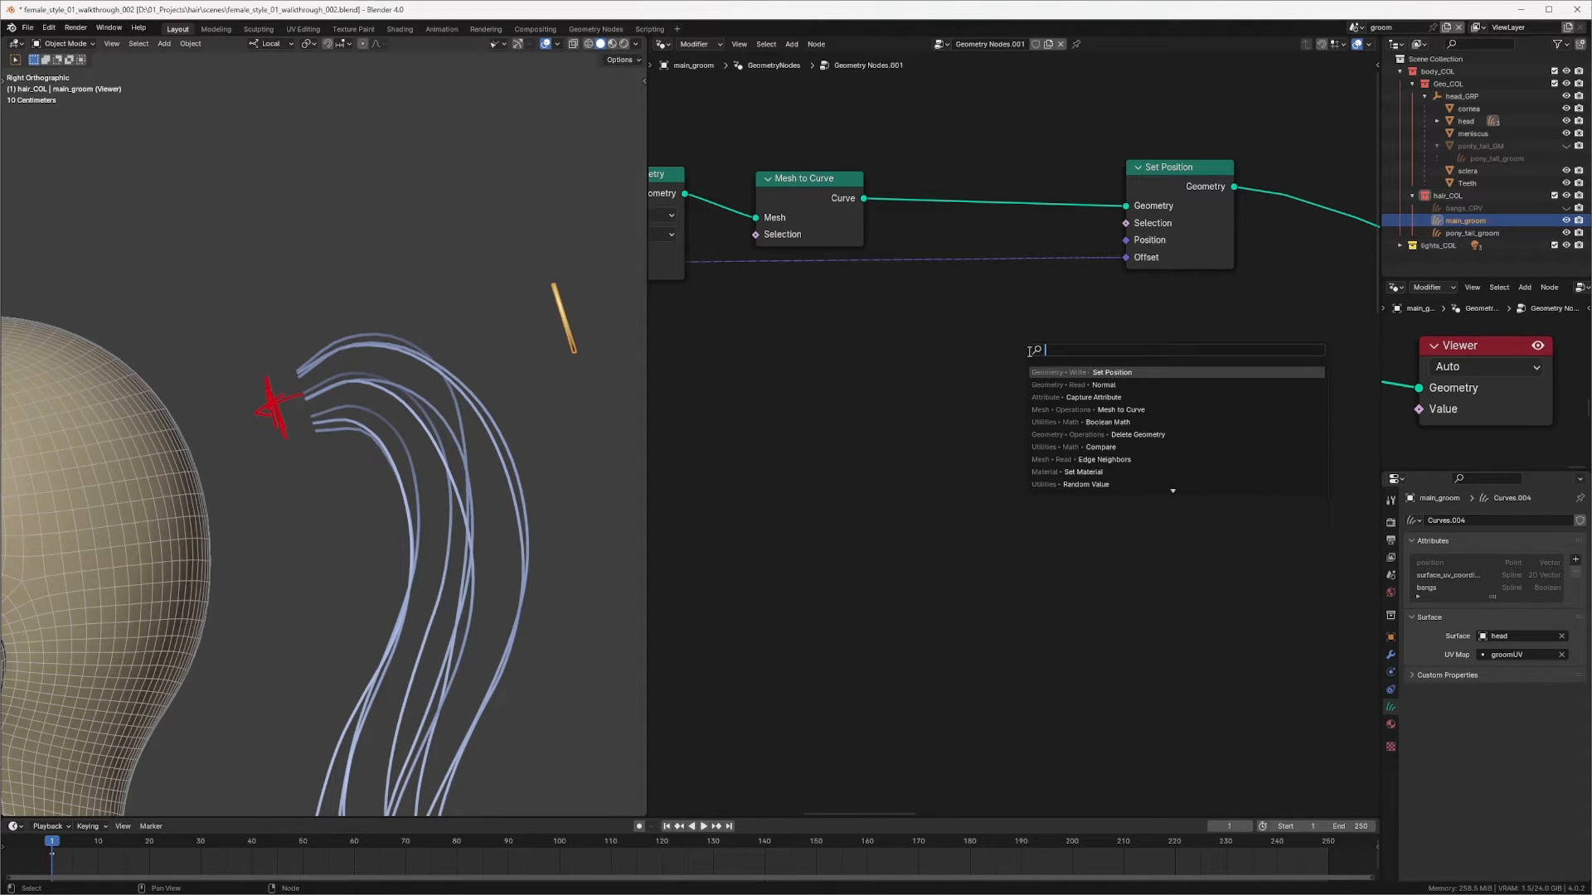
type("vect")
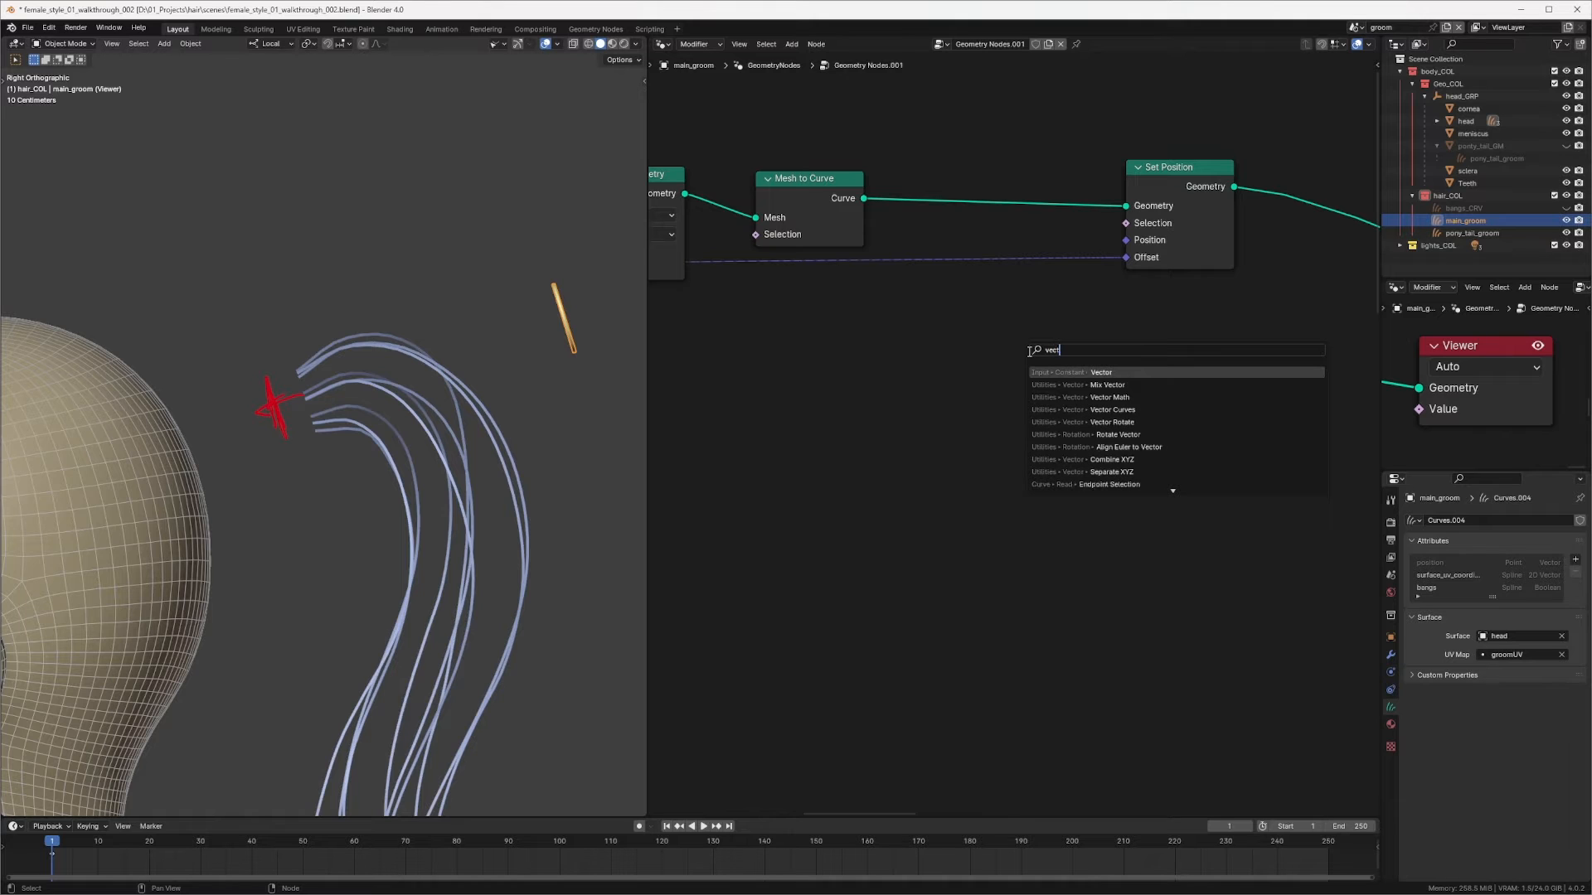
left_click(1132, 397)
left_click(1012, 257)
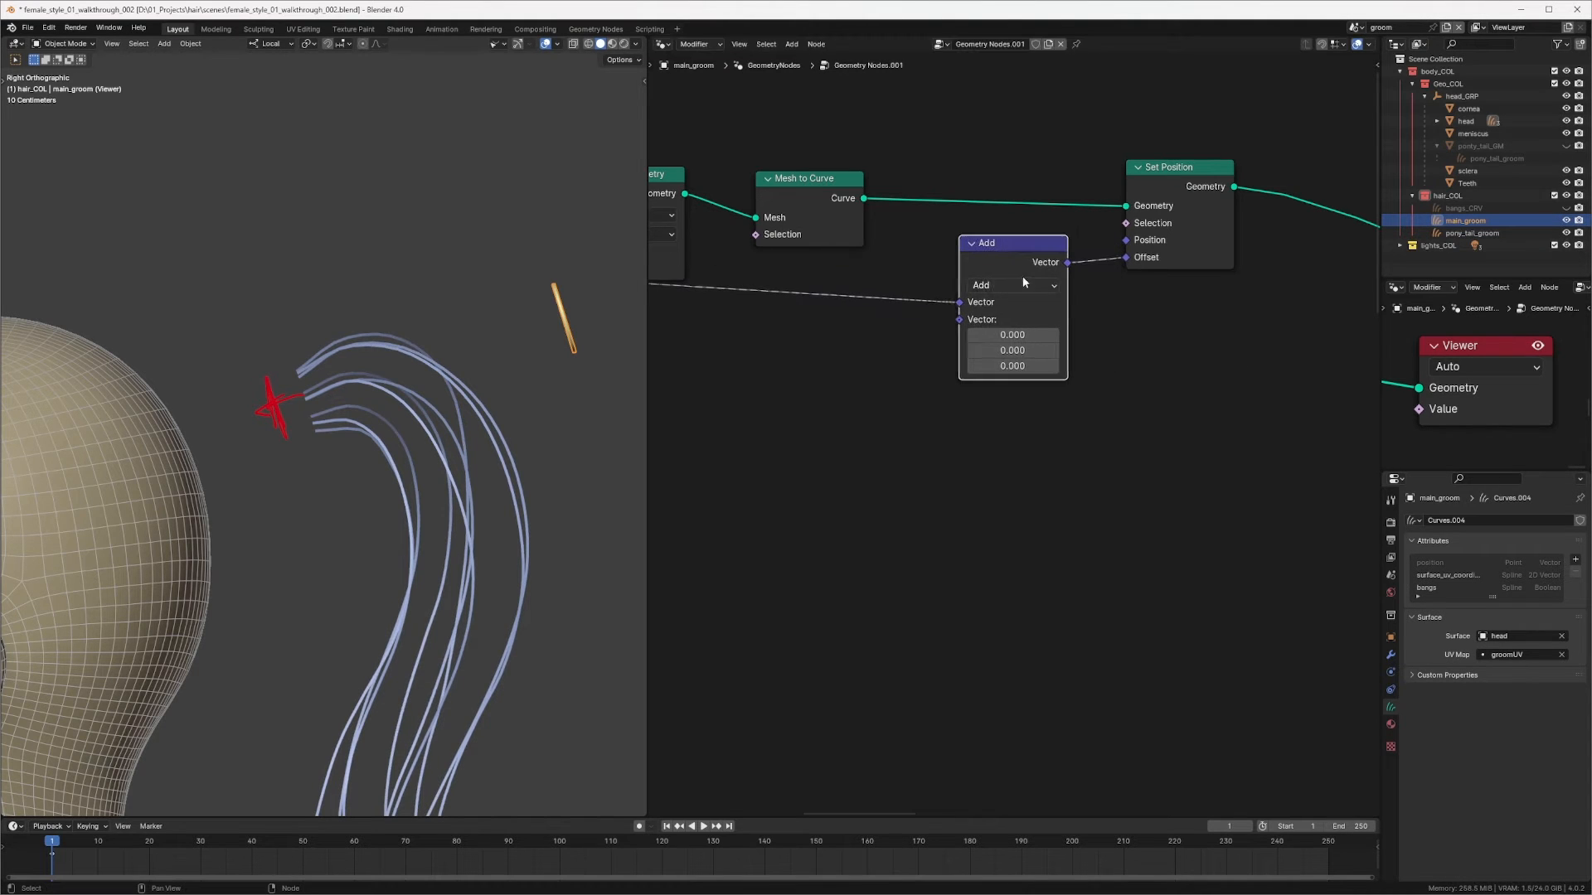
left_click(1009, 284)
left_click(983, 559)
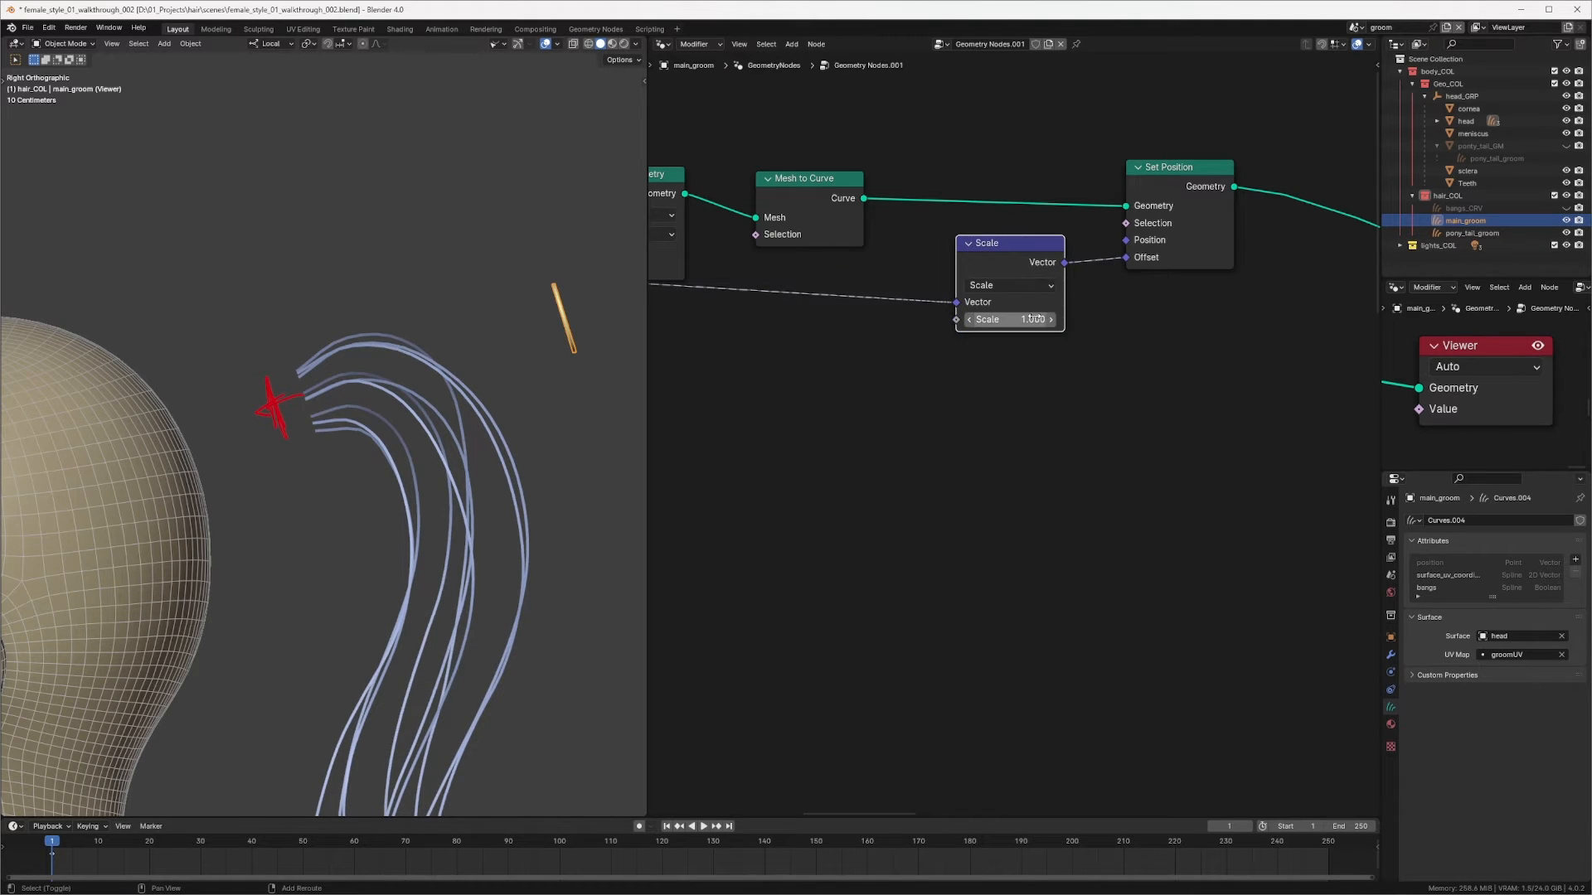
Step: Set the Vector Math node's Scale factor to about -0.139
left_click_drag(976, 319, 957, 319, "shift")
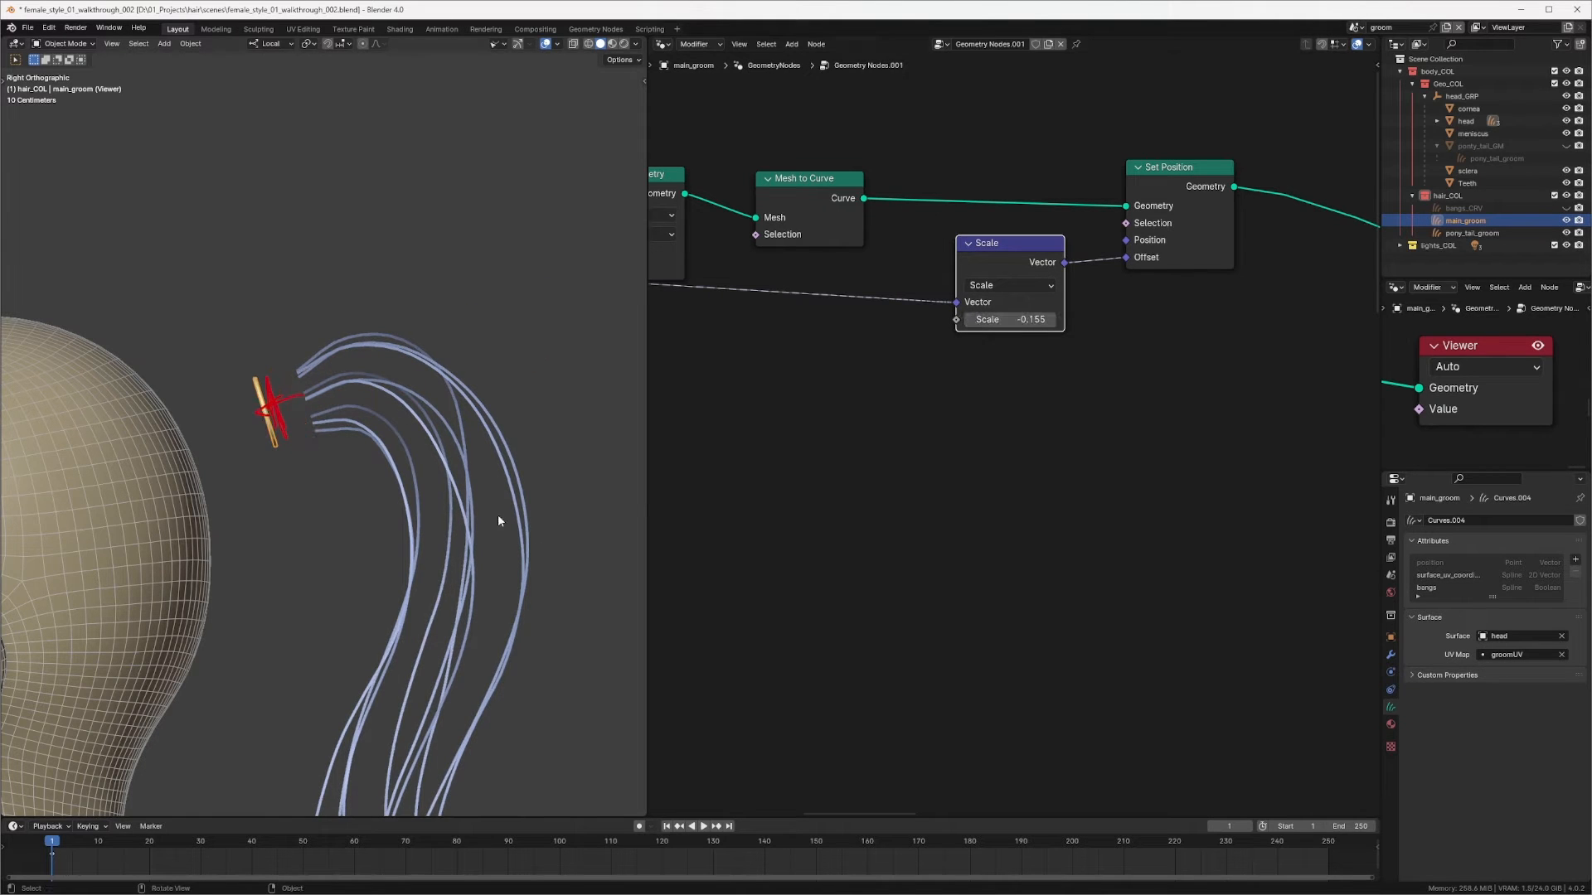
scroll(515, 393, "up", 2)
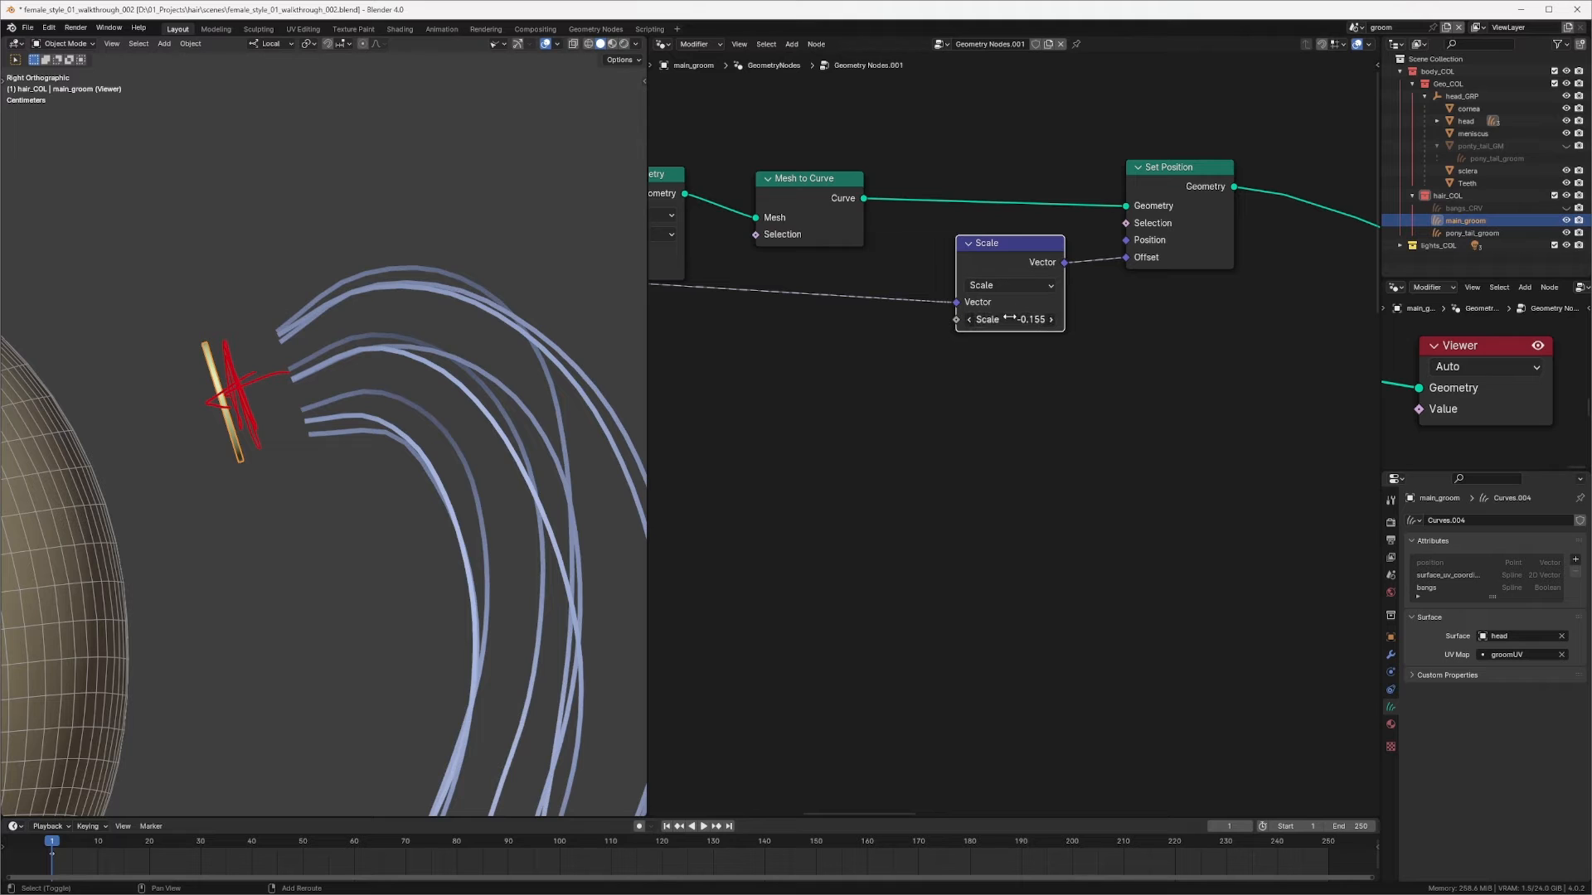
left_click_drag(1018, 320, 1021, 319, "shift")
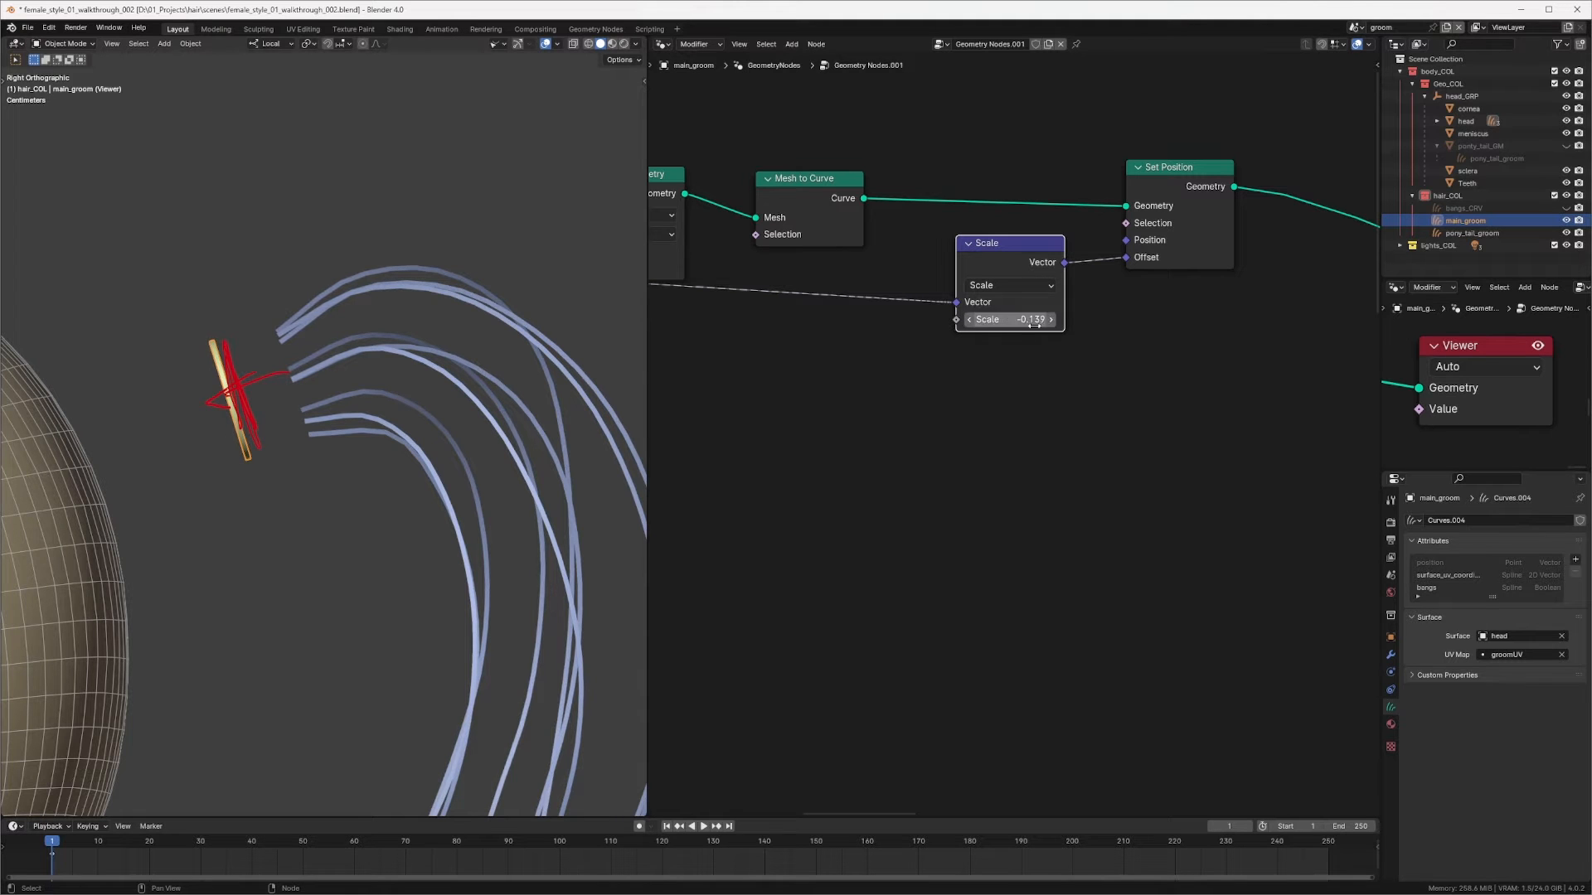
middle_click_drag(1021, 319, 1081, 339)
left_click(1122, 249)
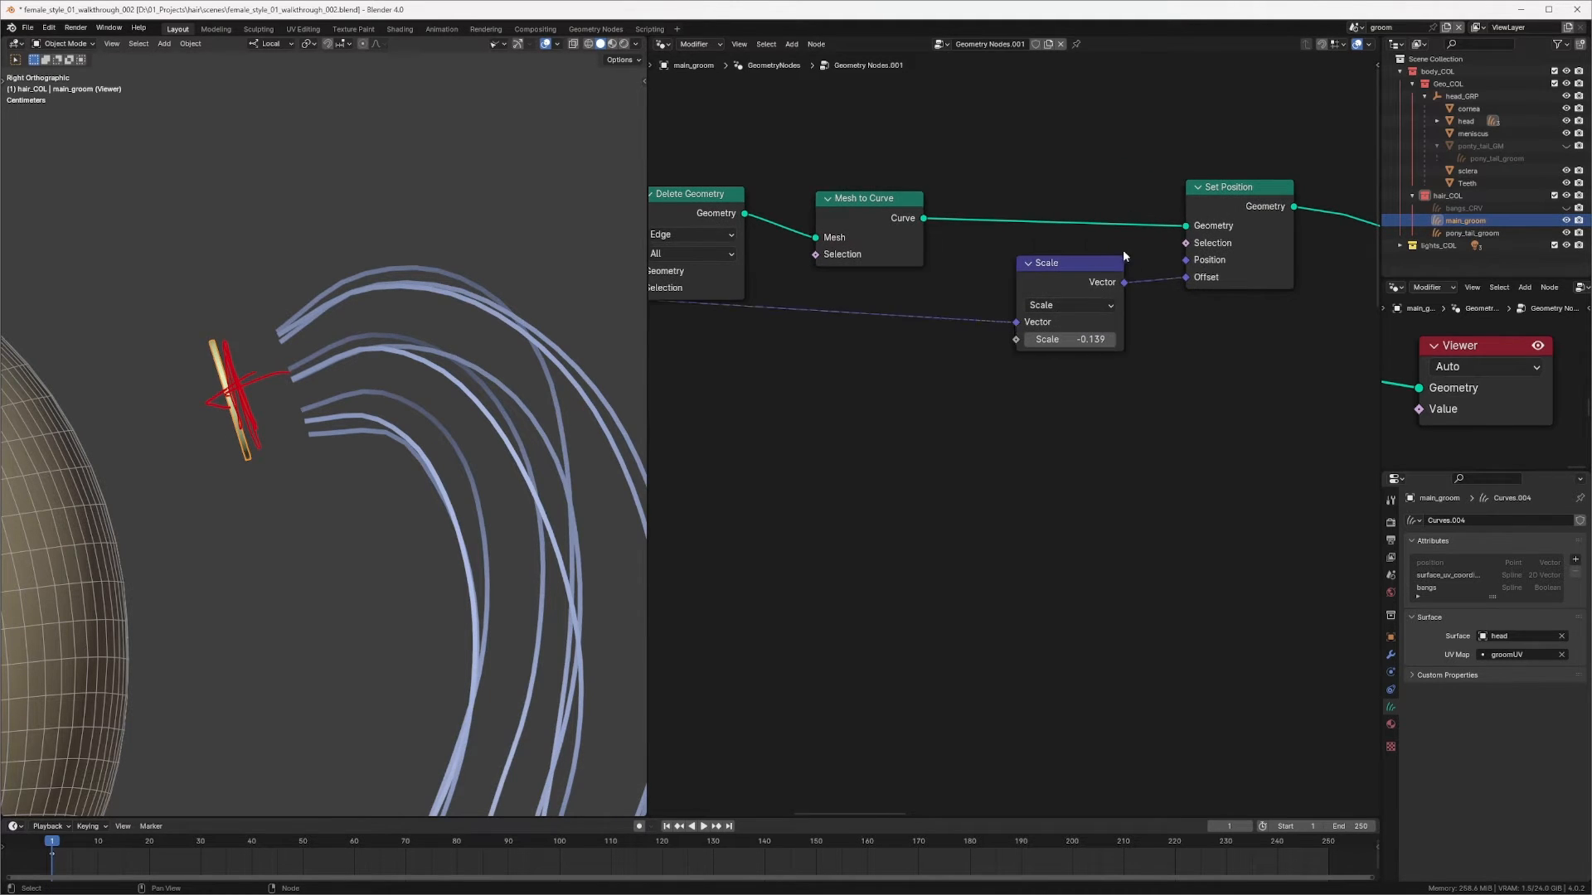
Step: Insert a Duplicate Elements node between Mesh to Curve and Set Position and set its domain to Spline
middle_click_drag(1122, 250, 975, 303)
left_click_drag(1066, 242, 1202, 236)
left_click_drag(945, 319, 1095, 357)
middle_click_drag(923, 262, 1018, 289)
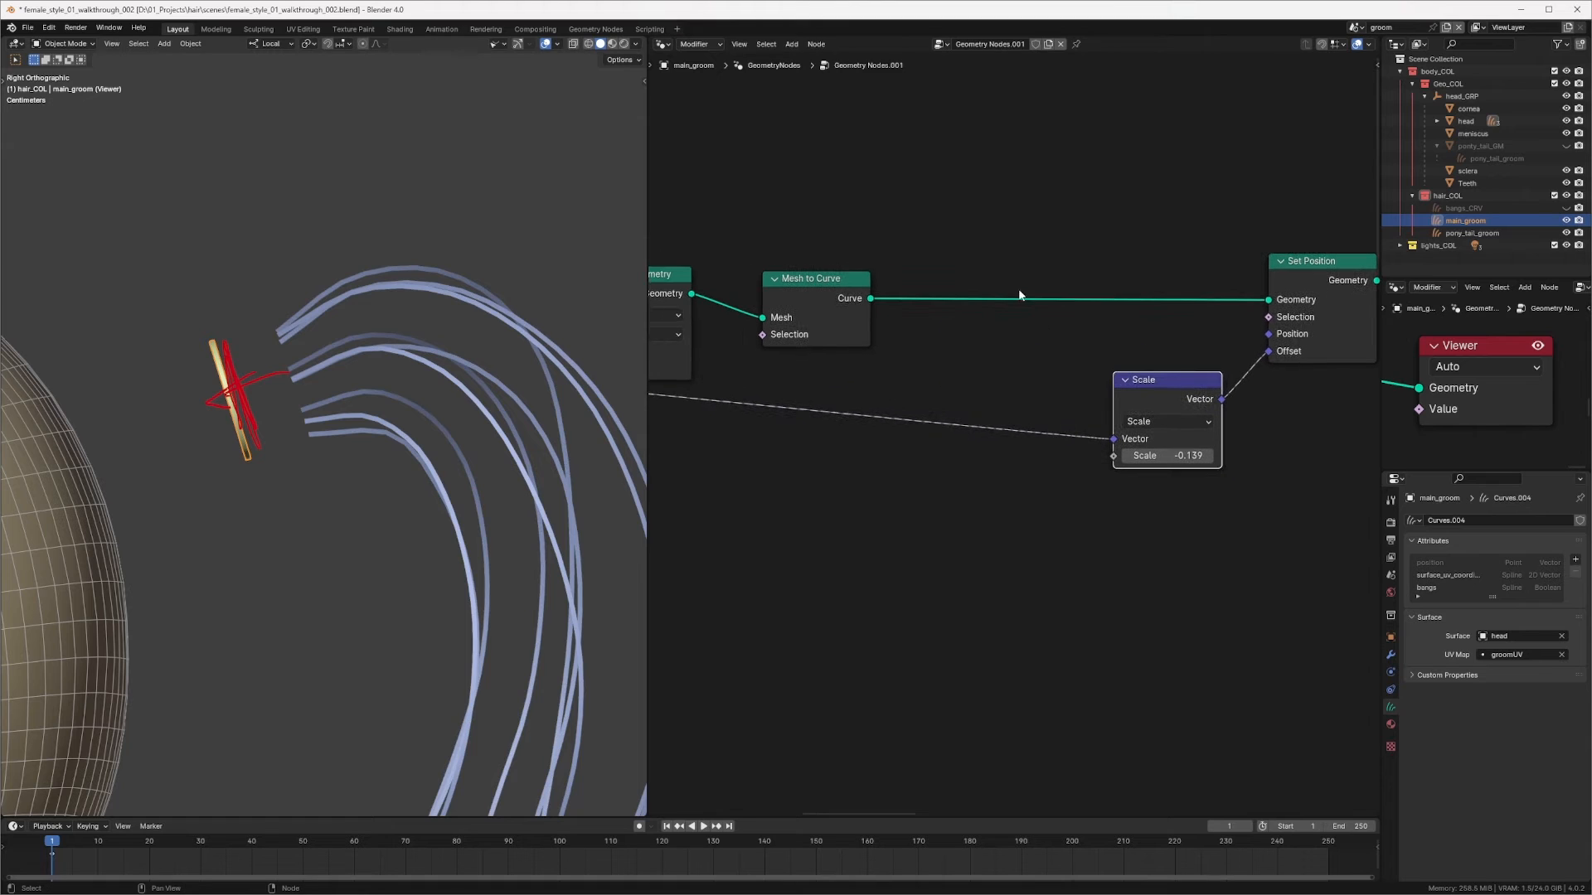
left_click(976, 229)
key("shift+a")
left_click(961, 206)
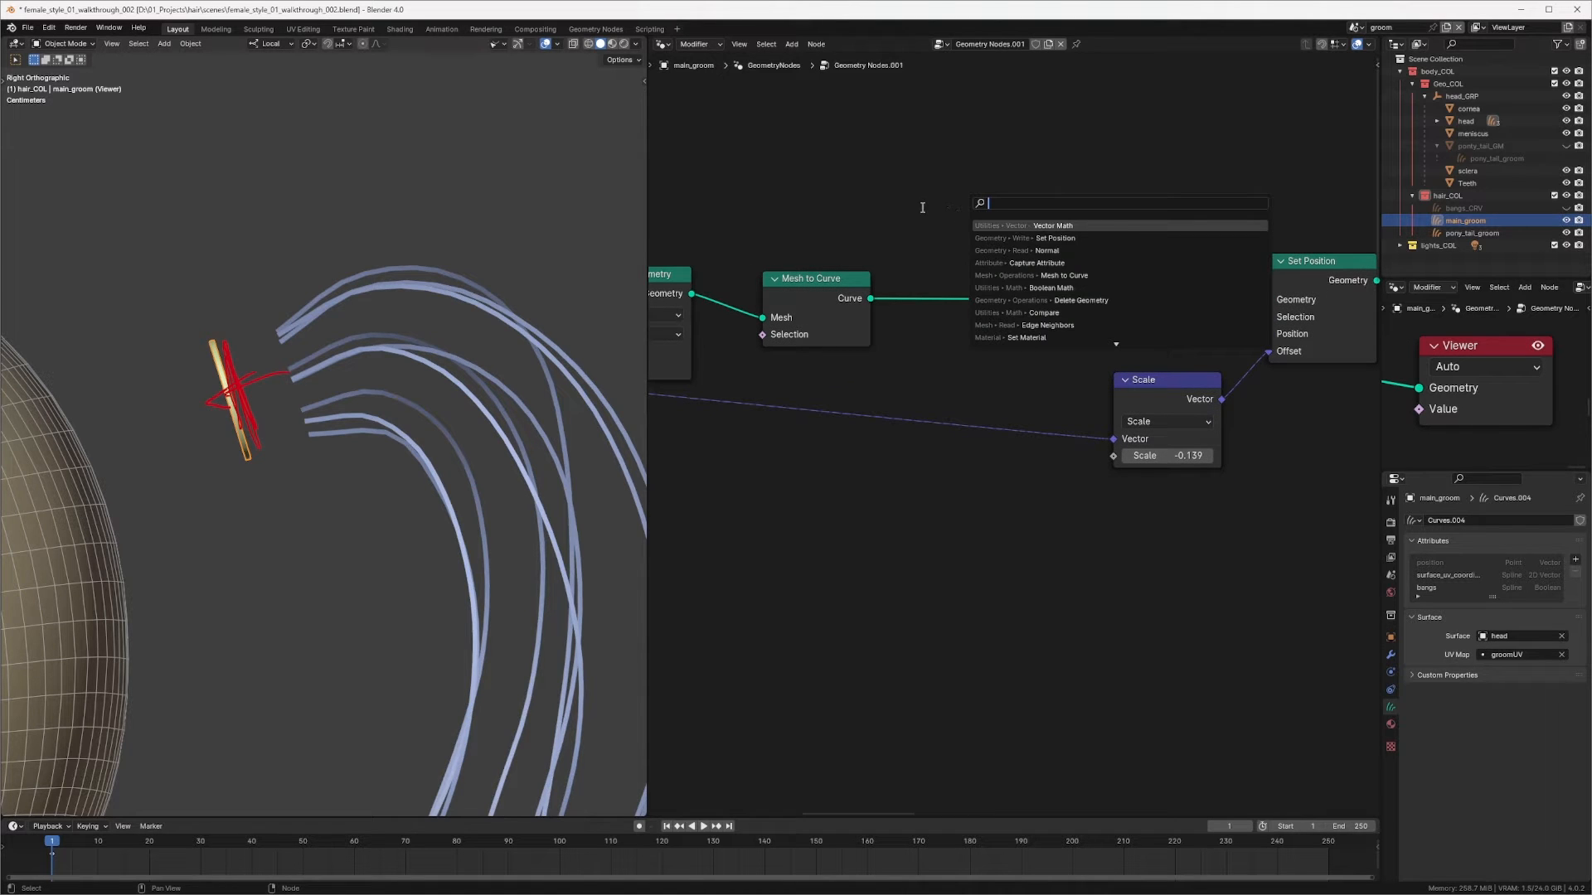
type("dupl")
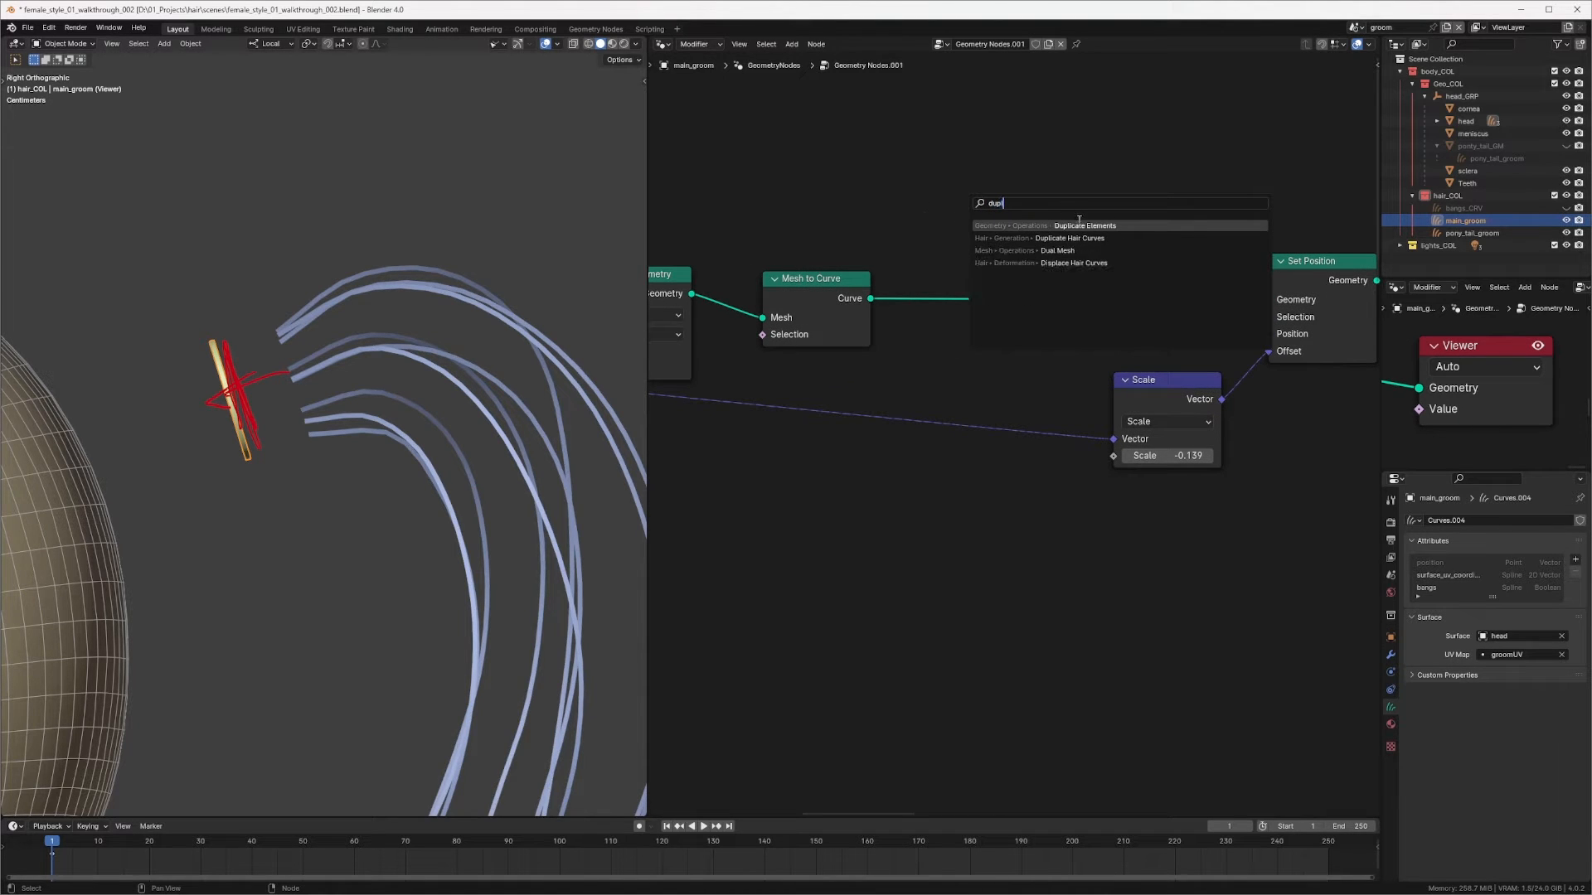
left_click(1078, 223)
left_click(978, 321)
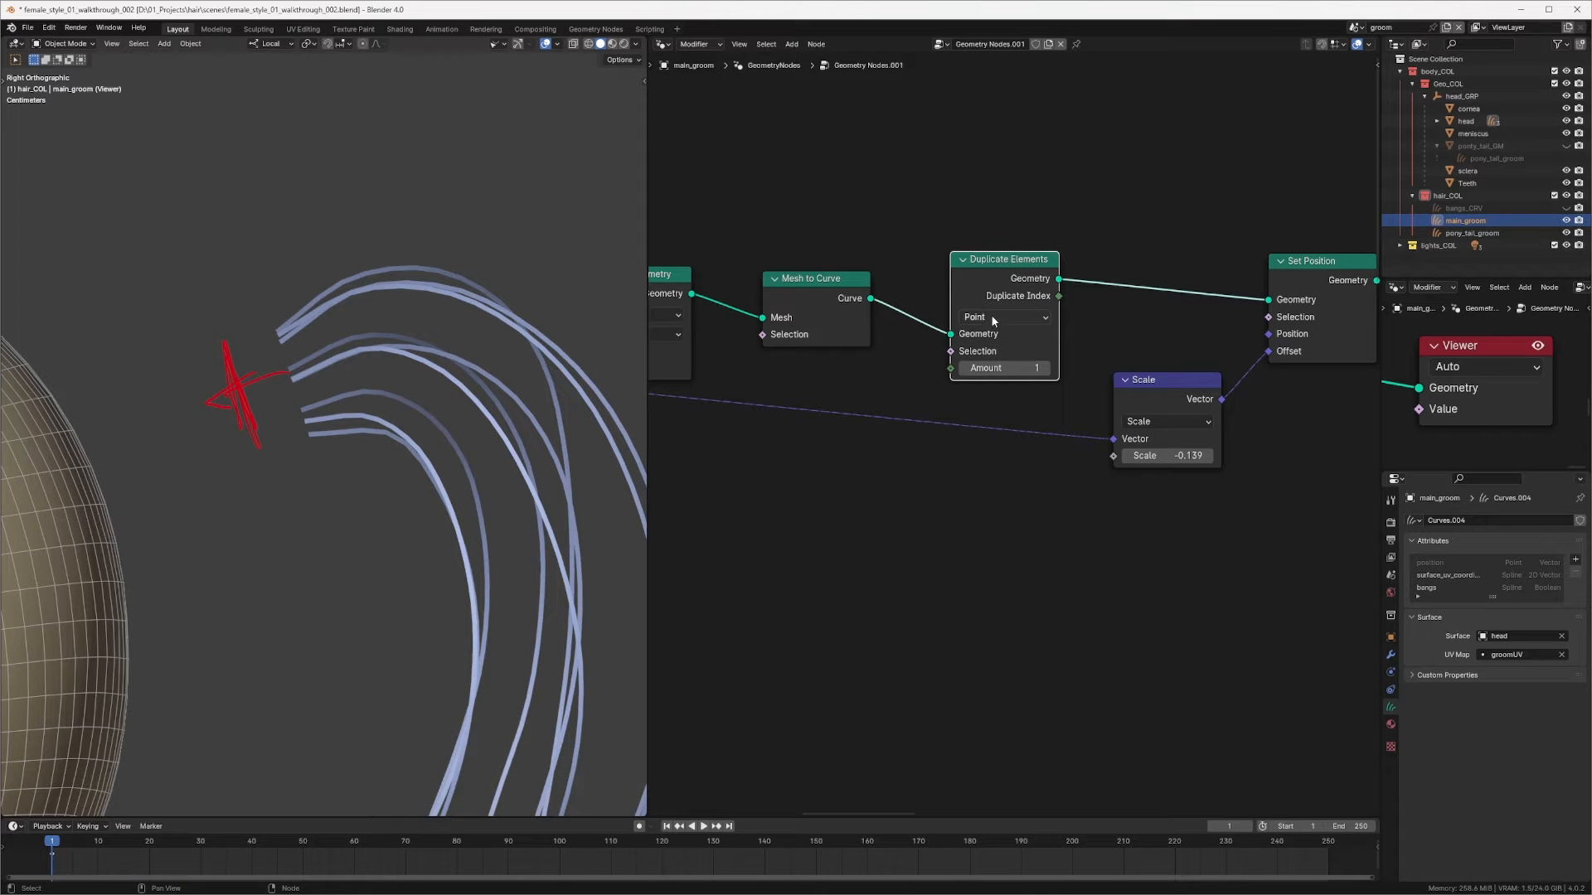
left_click(994, 320)
left_click(1004, 383)
Step: Set the Duplicate Elements node's Amount to 5
left_click_drag(999, 262, 974, 258)
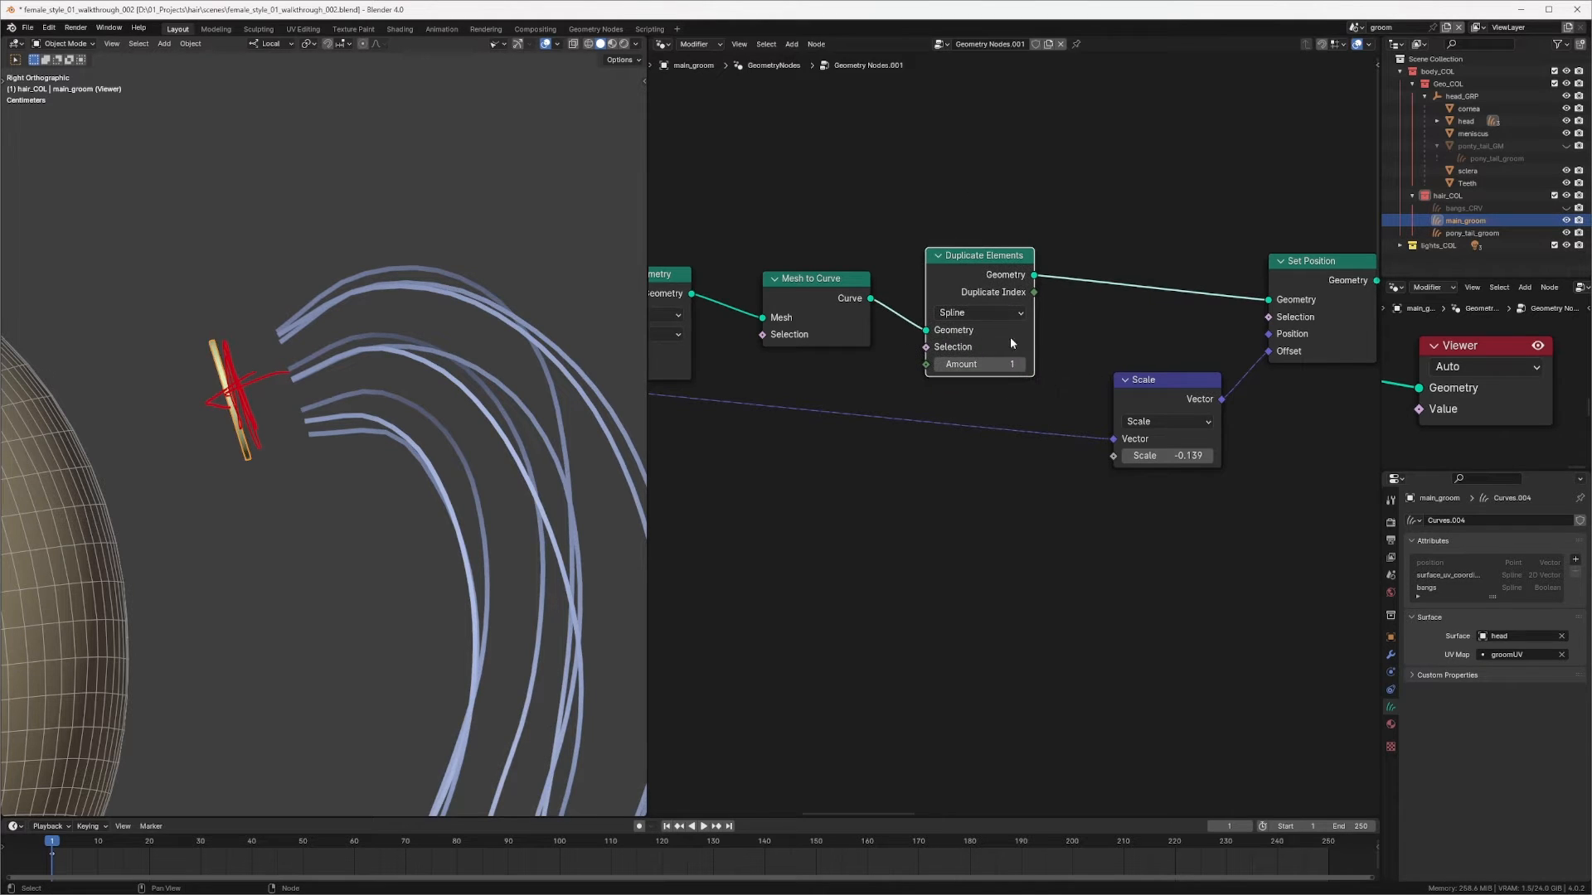
left_click(1020, 366)
middle_click_drag(1098, 350, 1004, 293)
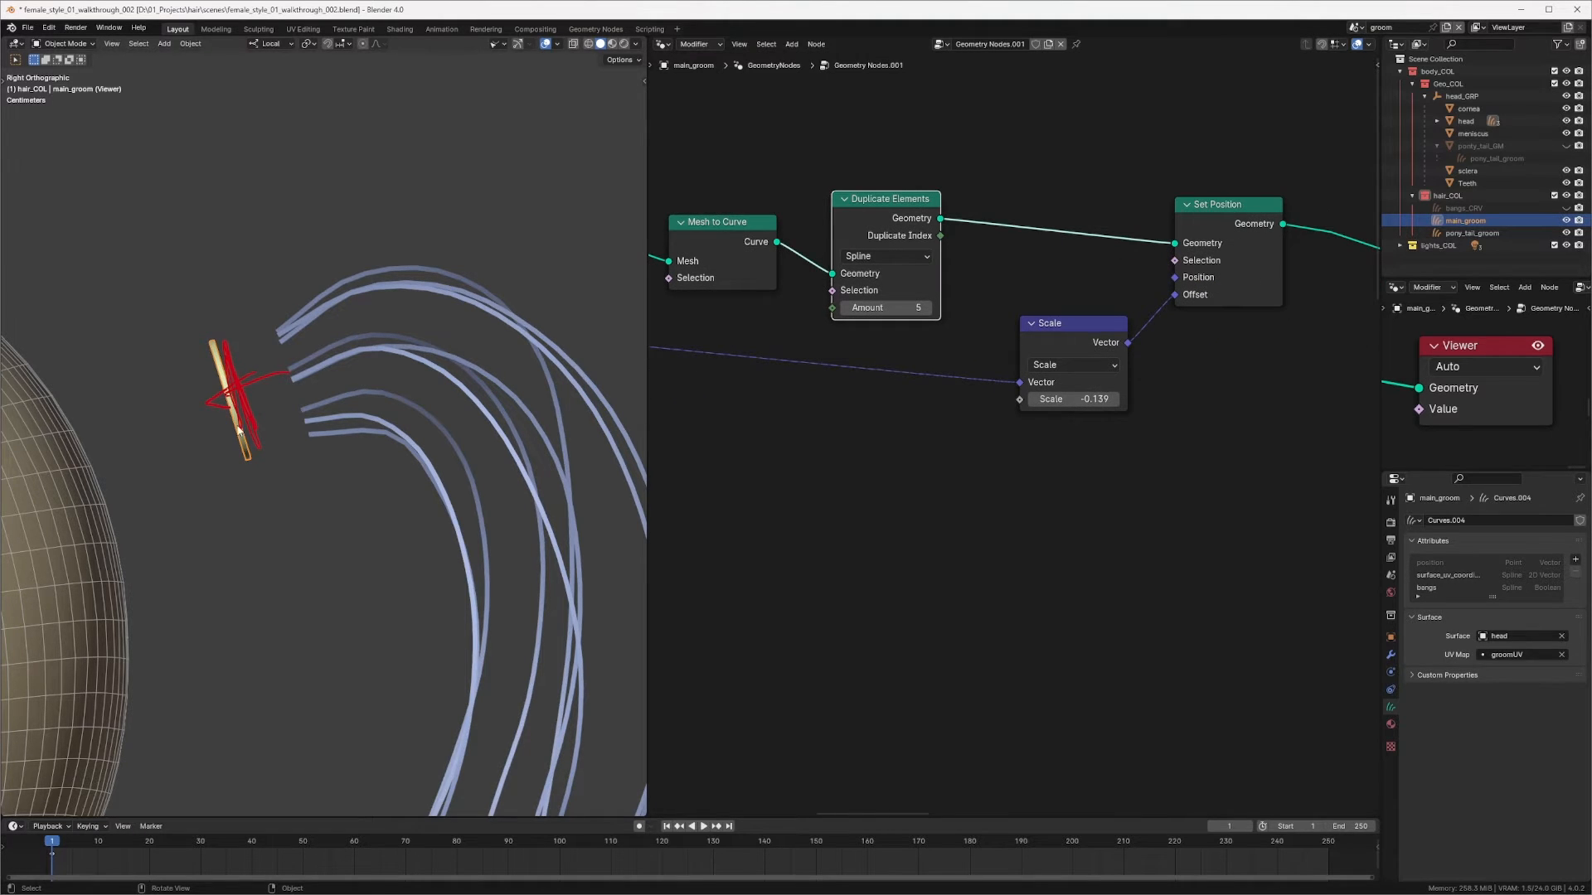
Step: Duplicate the Scale node and connect Duplicate Elements' Duplicate Index into the copy's Scale input
middle_click_drag(1067, 325, 1076, 305)
left_click_drag(1076, 305, 1141, 338)
key("shift+d")
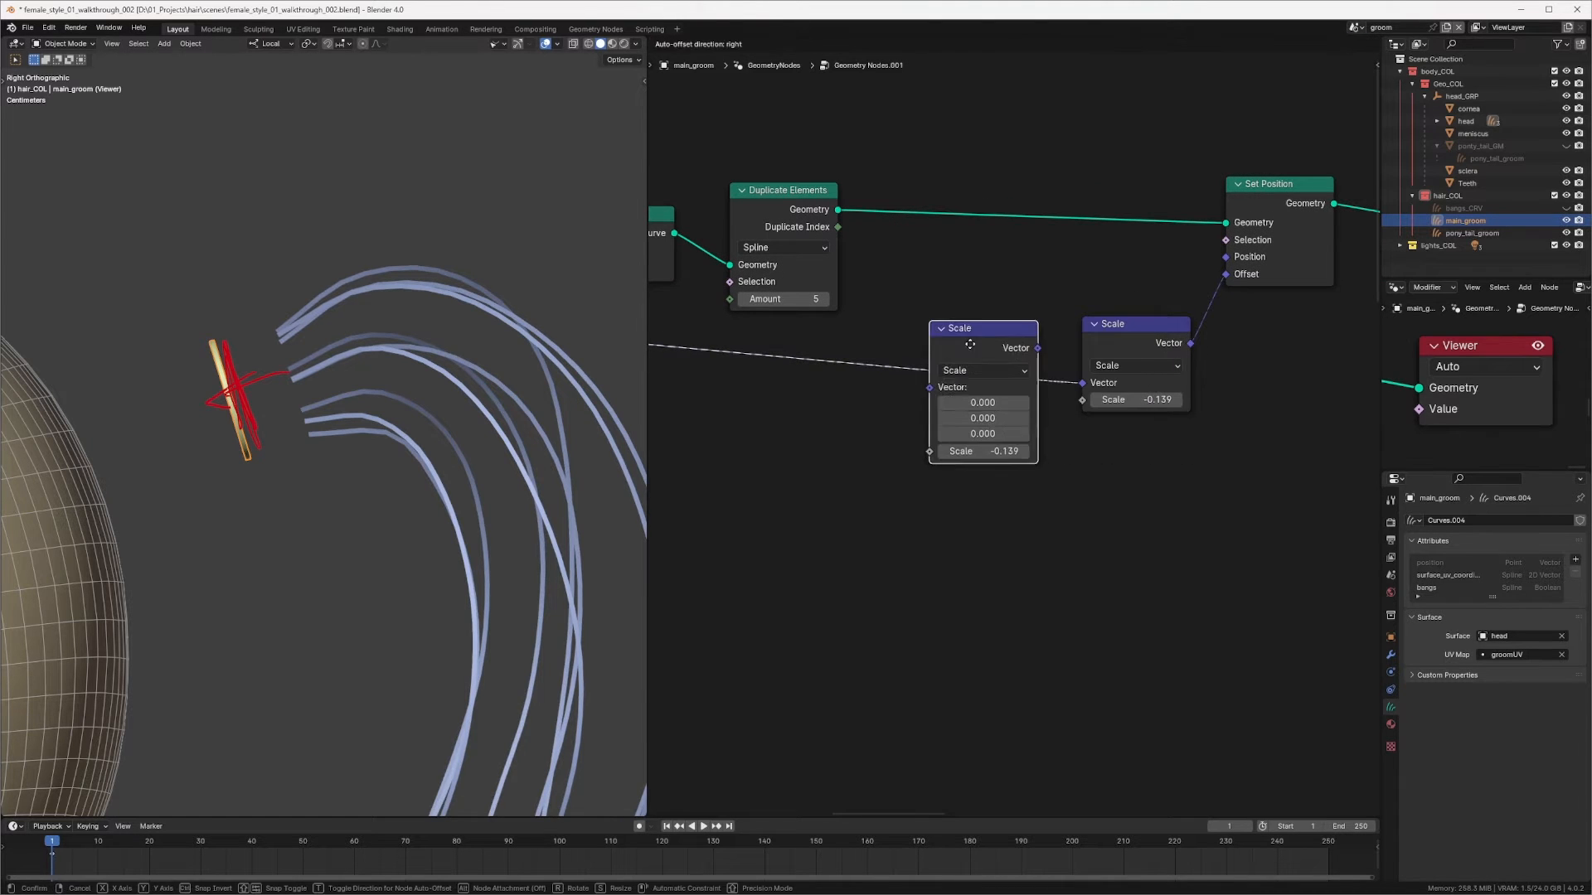
left_click(991, 334)
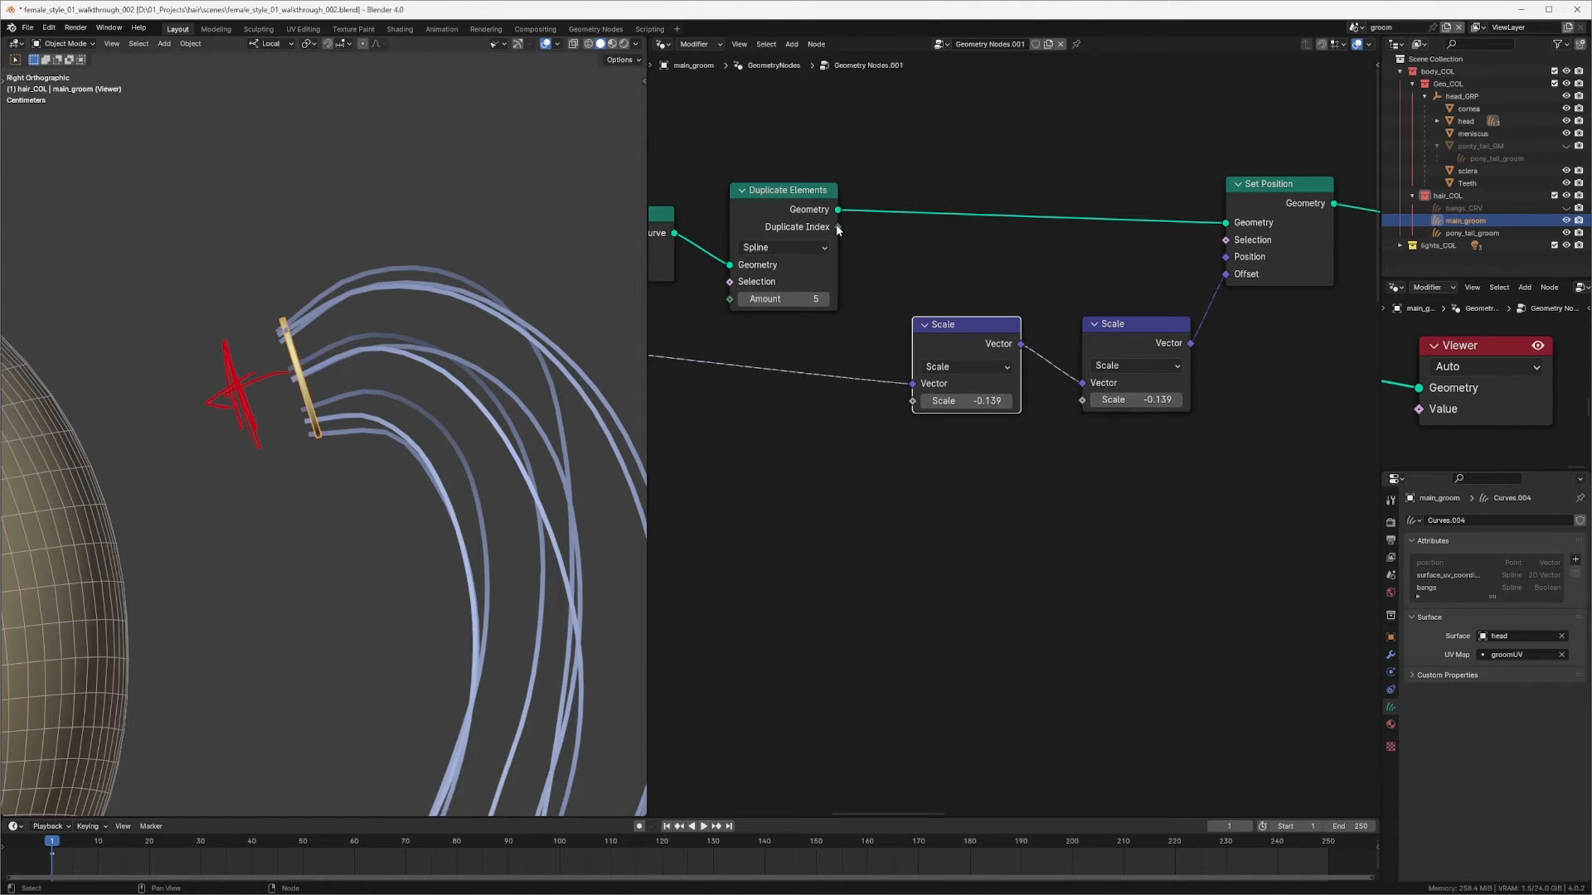
left_click_drag(837, 226, 912, 400)
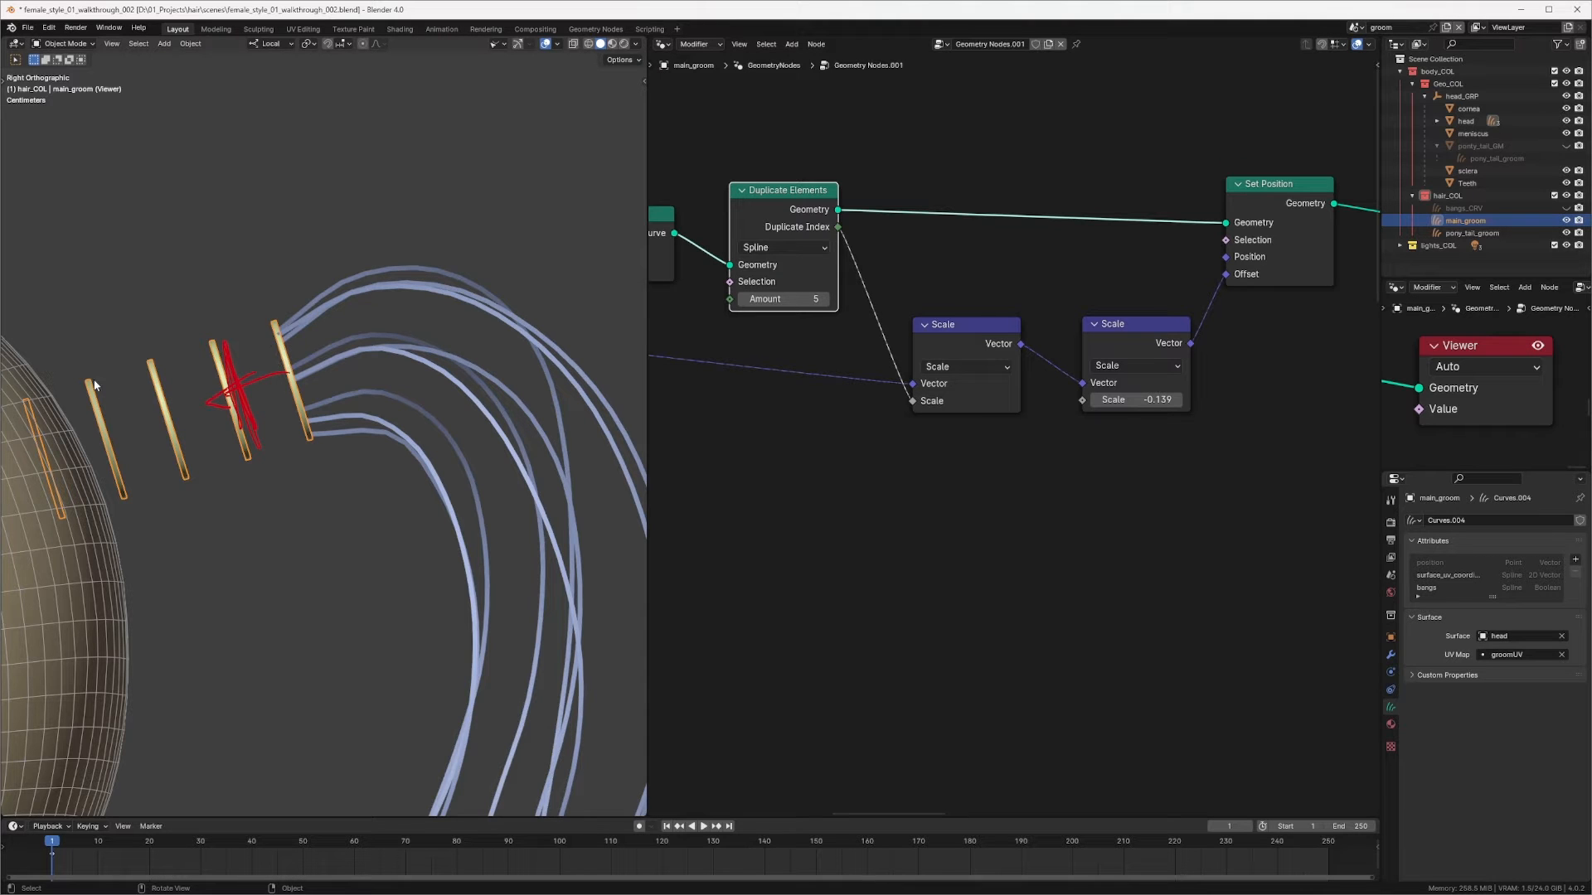
Step: Rewire the two Scale nodes so the index-scaled vector feeds Set Position's Offset through the -0.139 scale
left_click_drag(790, 194, 780, 191)
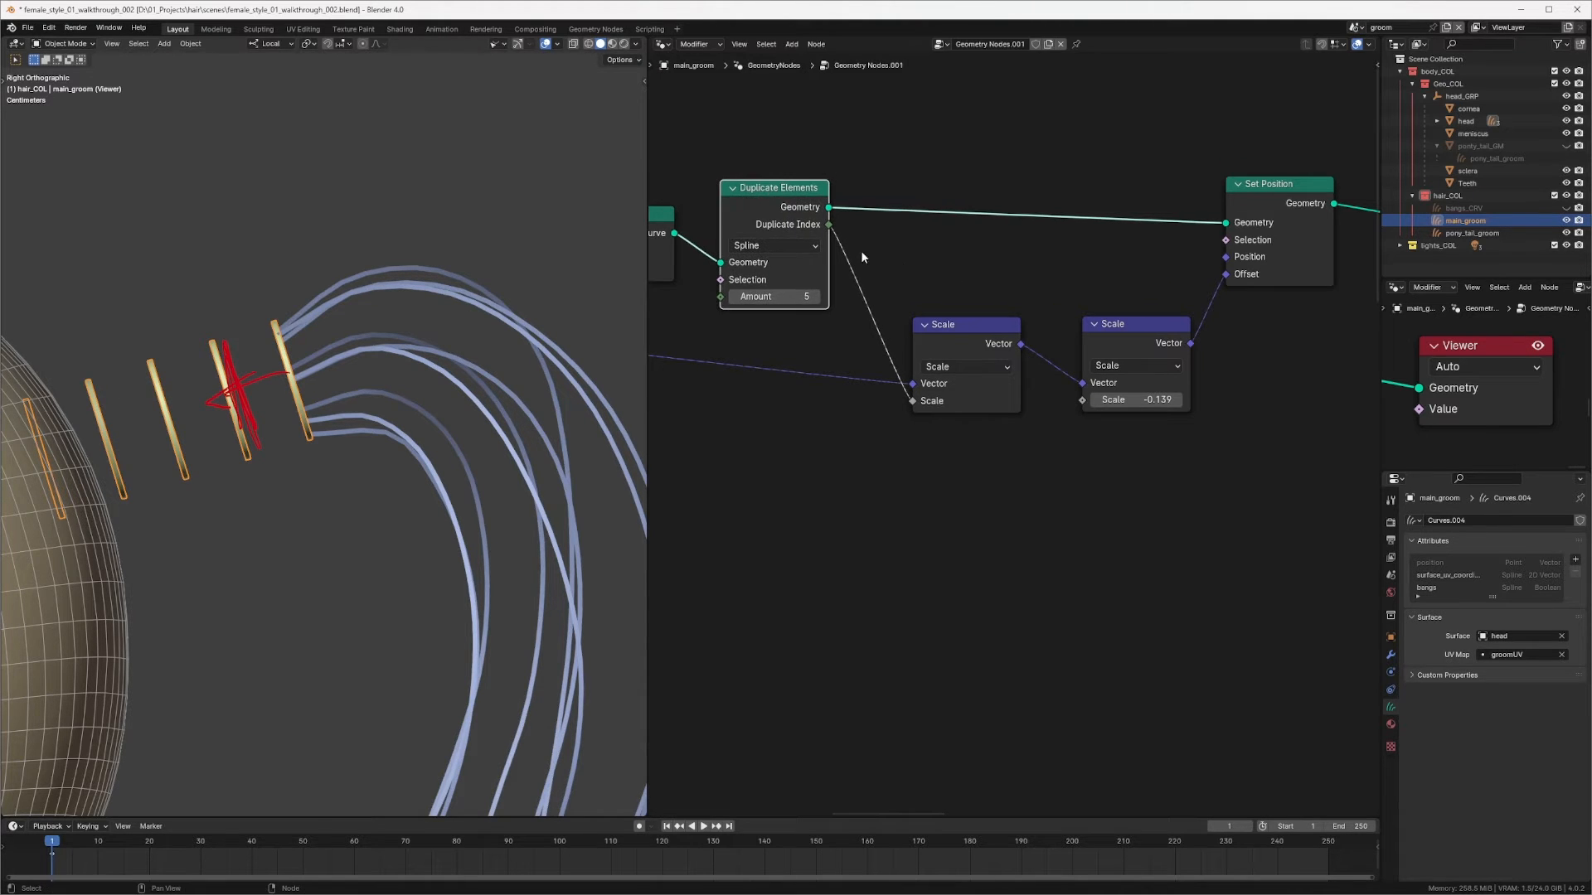
left_click_drag(956, 334, 1226, 274)
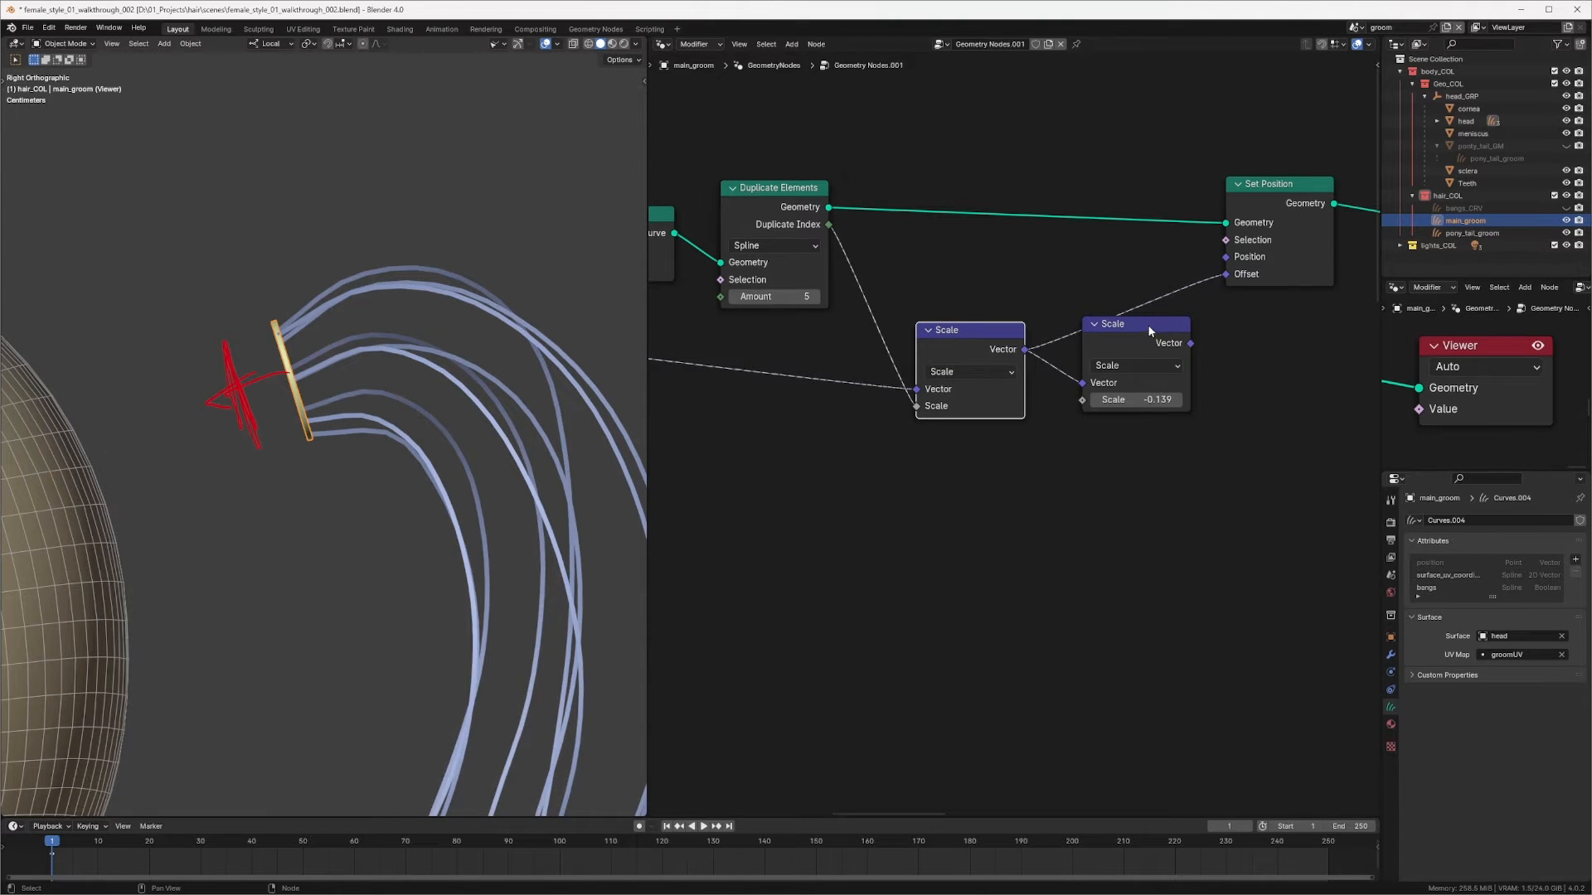
left_click_drag(1147, 325, 1191, 393)
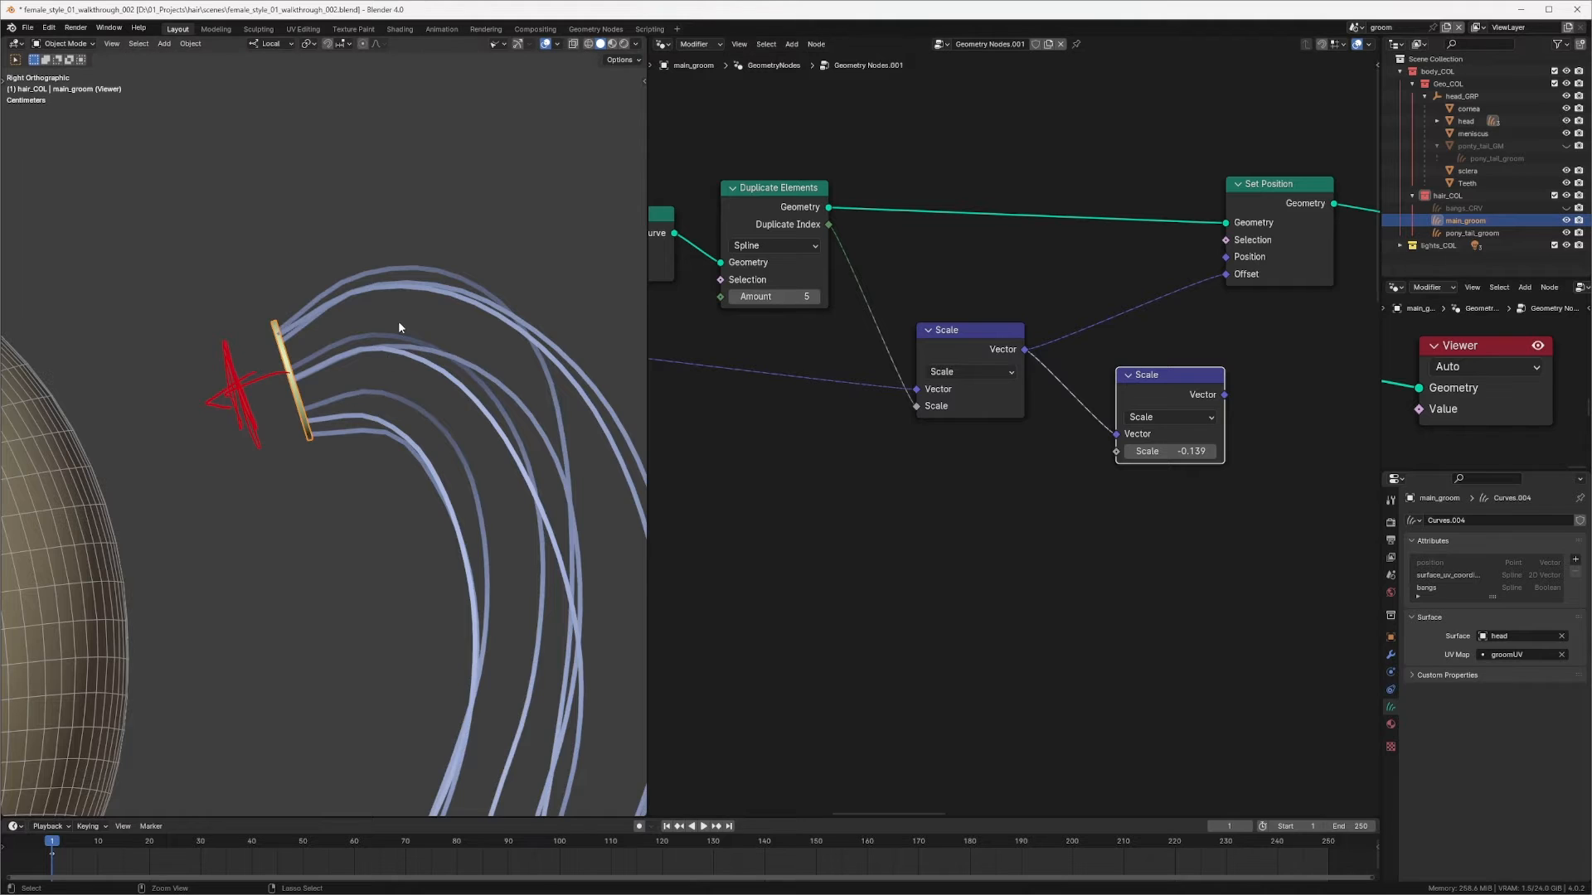
Step: Connect the second Scale node's output to Set Position's Offset
scroll(398, 328, "down", 2)
middle_click_drag(283, 404, 440, 377, "shift")
scroll(517, 330, "down", 4)
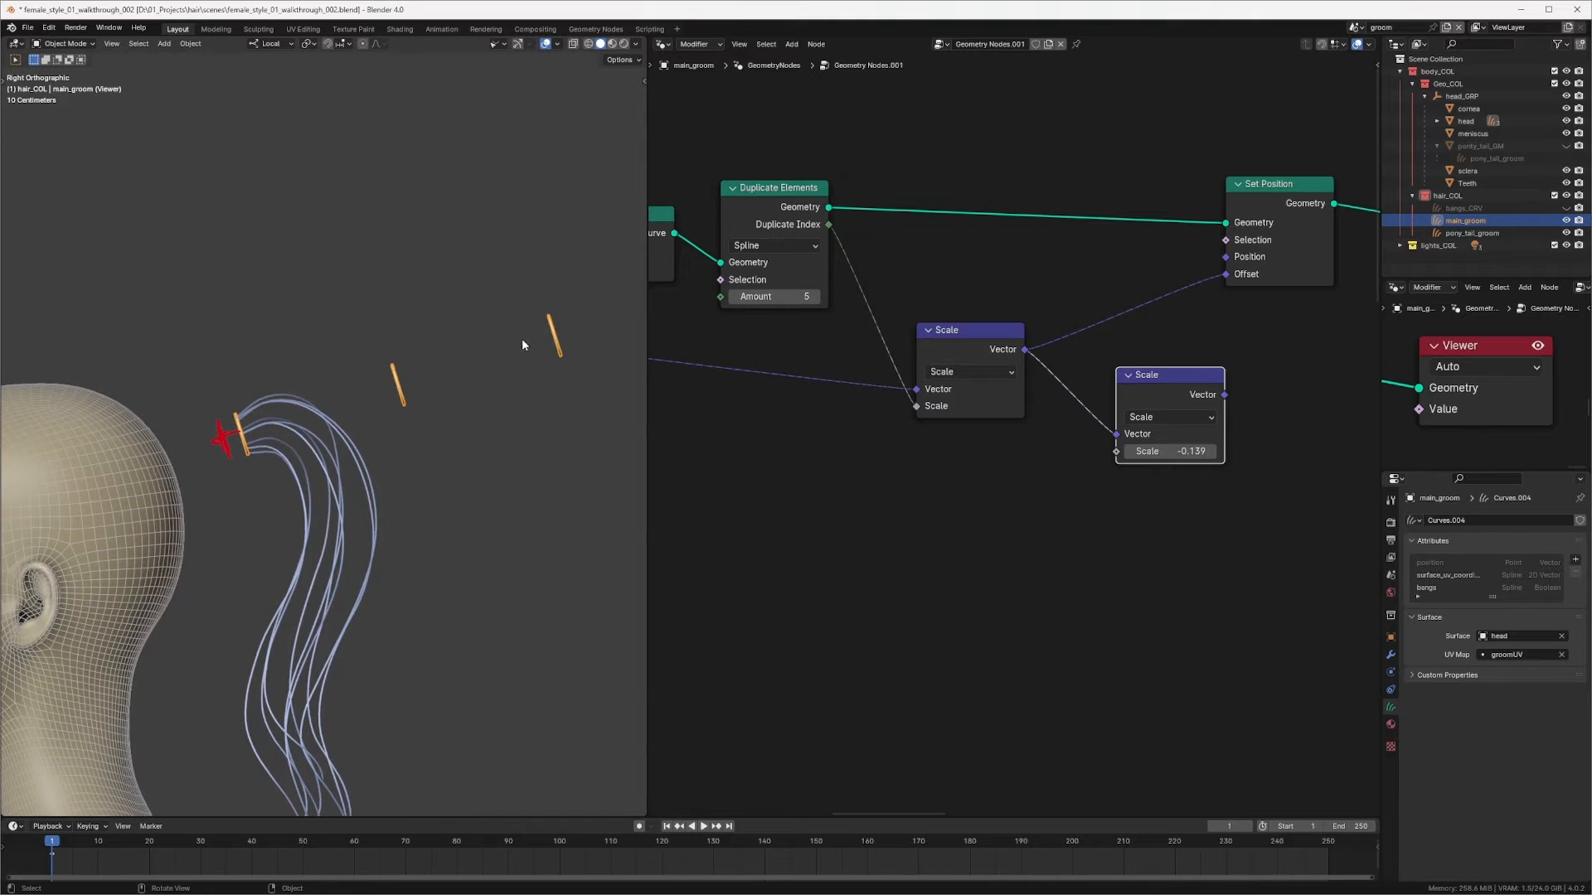
mouse_move(567, 331)
middle_mouse_down("shift")
mouse_move(403, 354)
mouse_move(569, 314)
middle_mouse_up("shift")
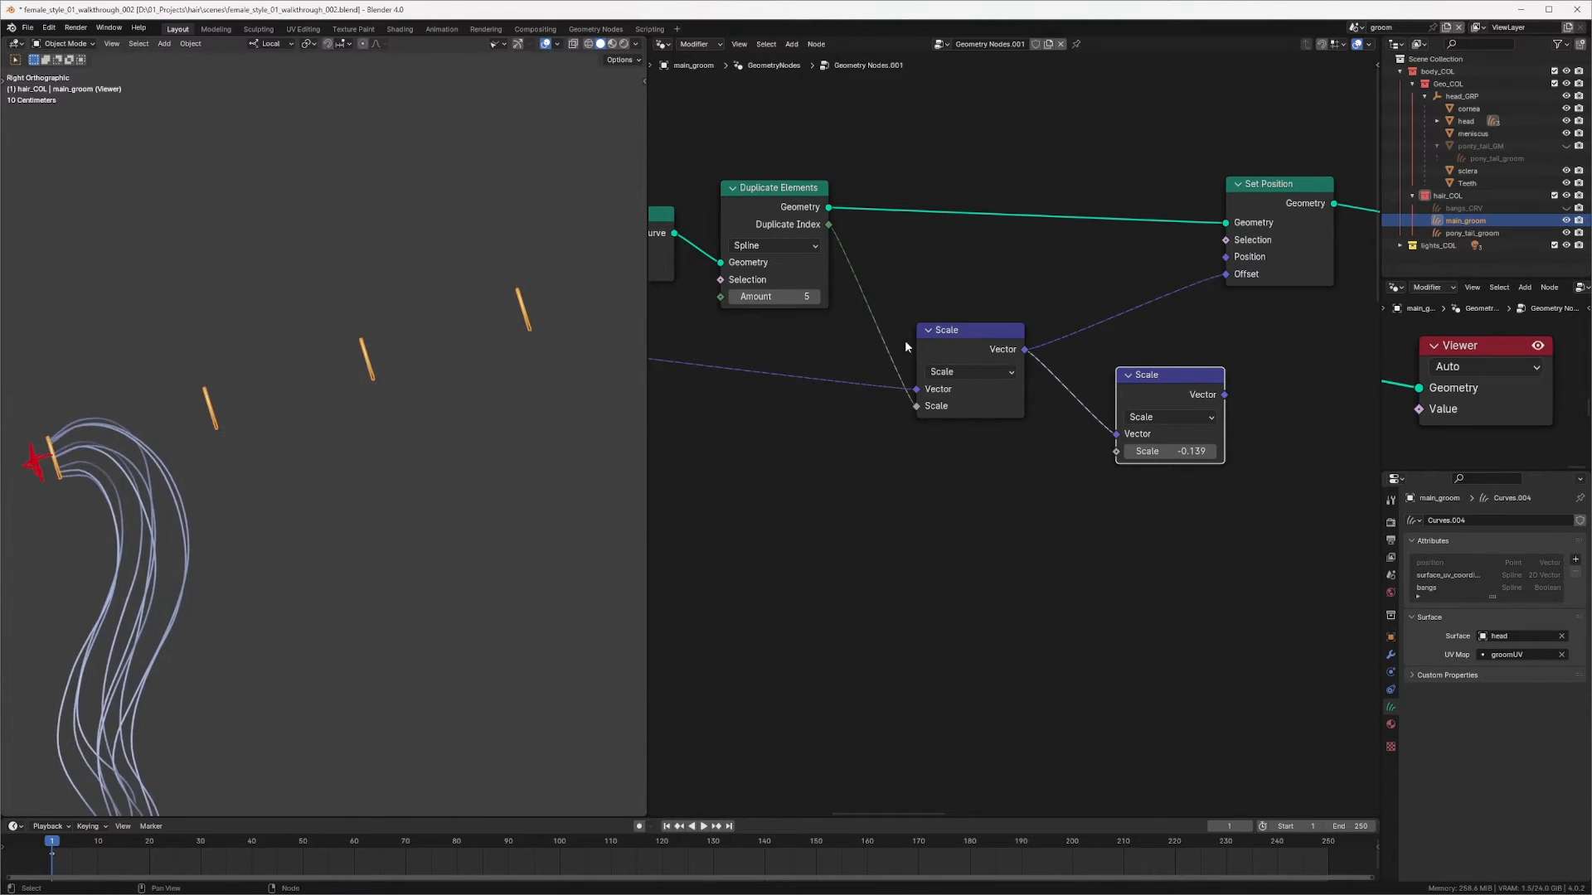
left_click_drag(1173, 381, 1226, 279)
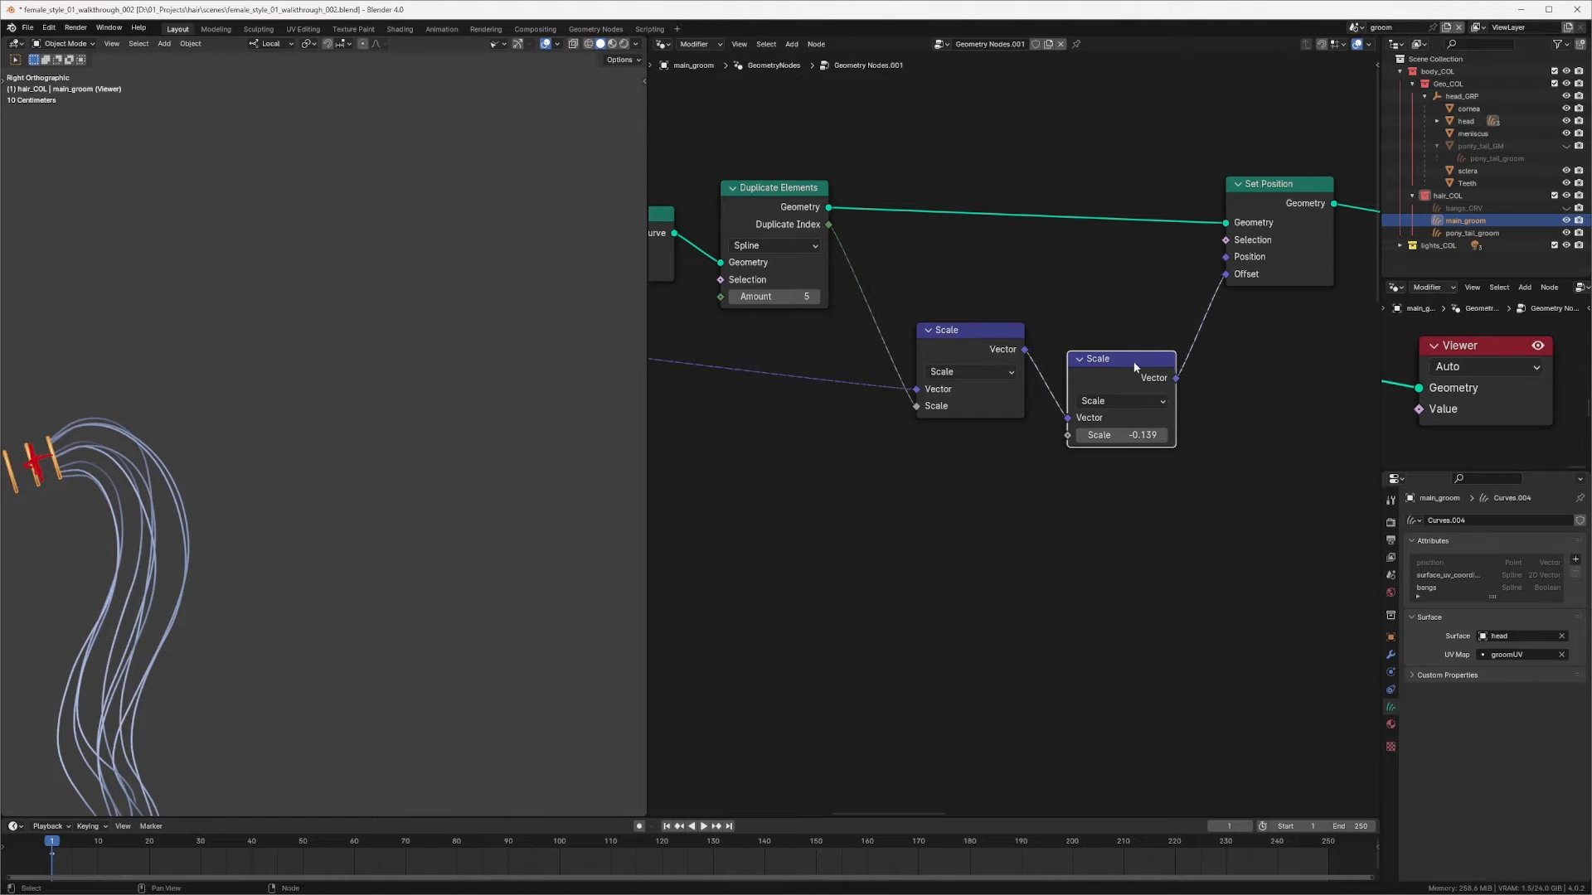
Step: Reposition the second Scale node and set its scale value to about -0.065
left_click_drag(1137, 362, 1137, 326)
middle_click_drag(243, 510, 480, 387, "shift")
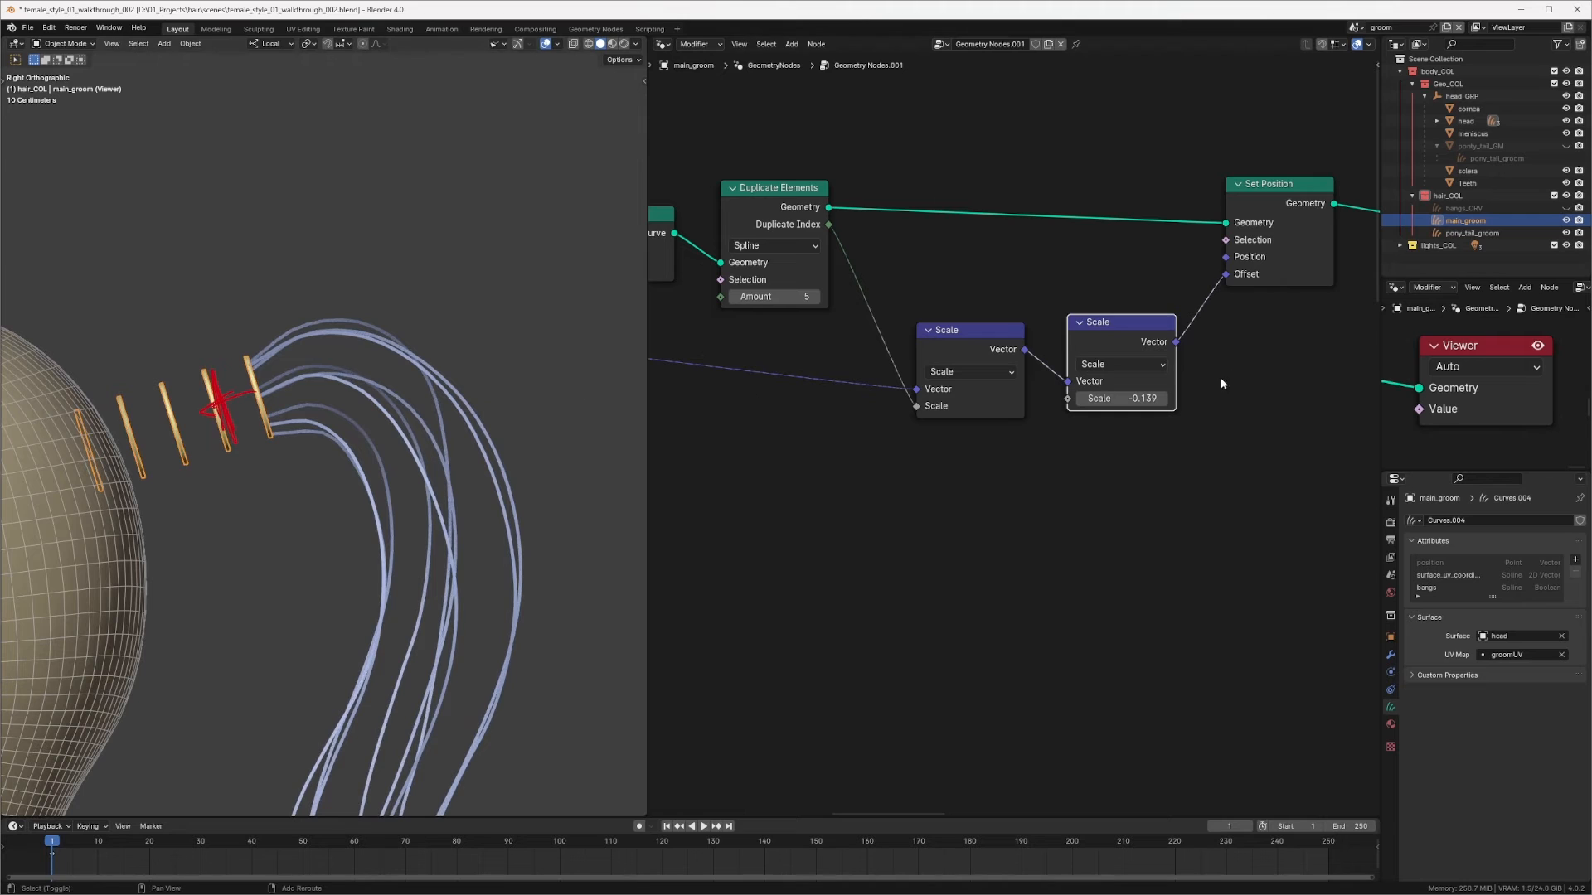
left_click_drag(1115, 398, 1069, 427)
scroll(1069, 427, "up", 2)
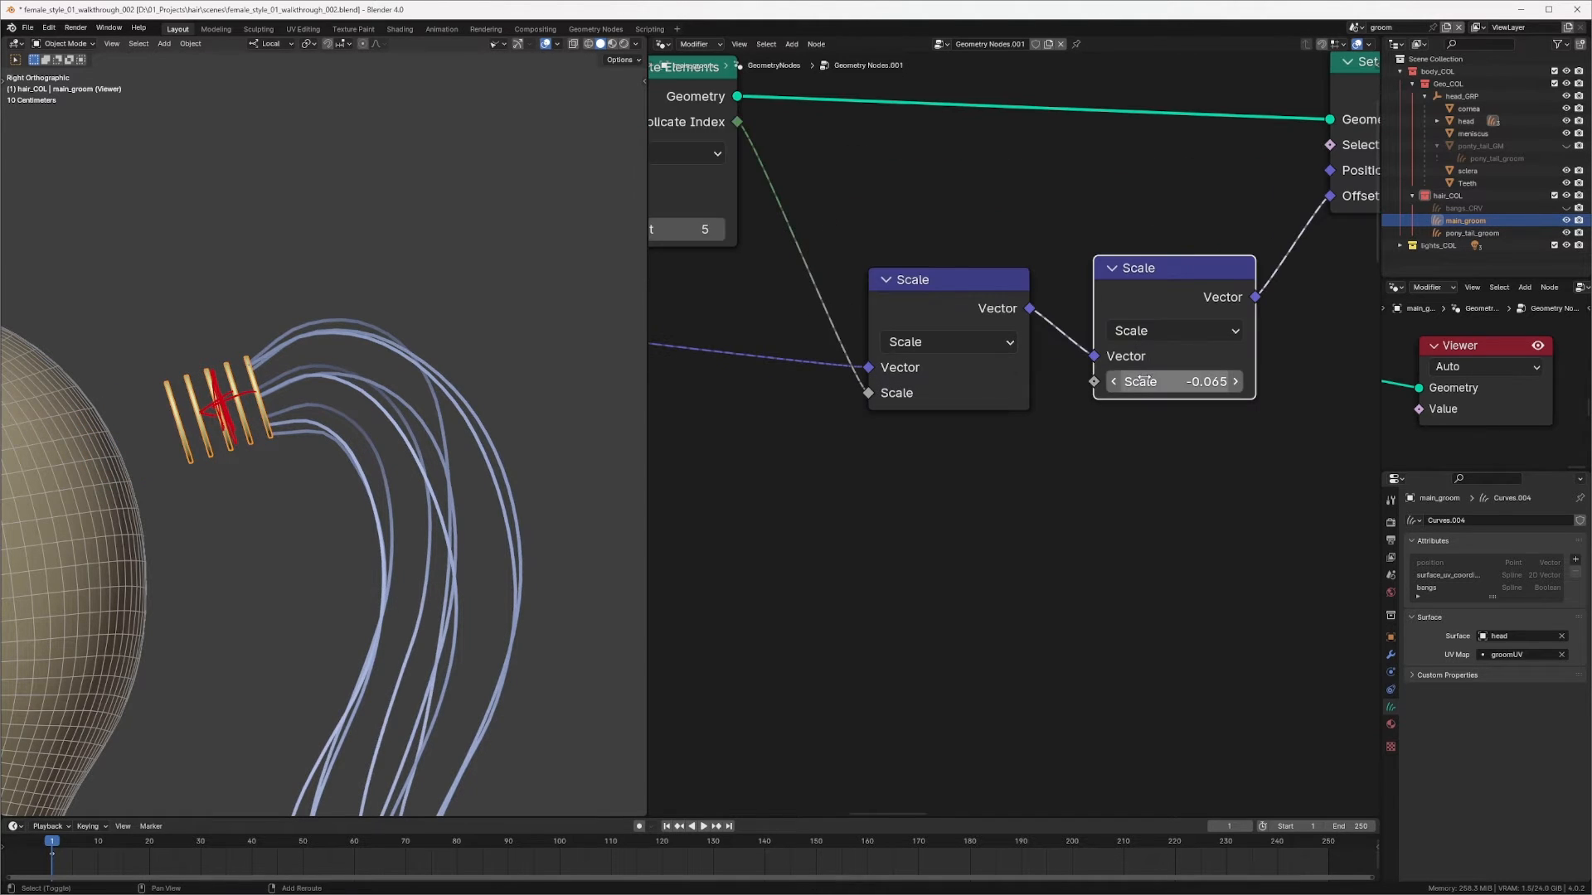
left_click_drag(1162, 380, 1182, 381)
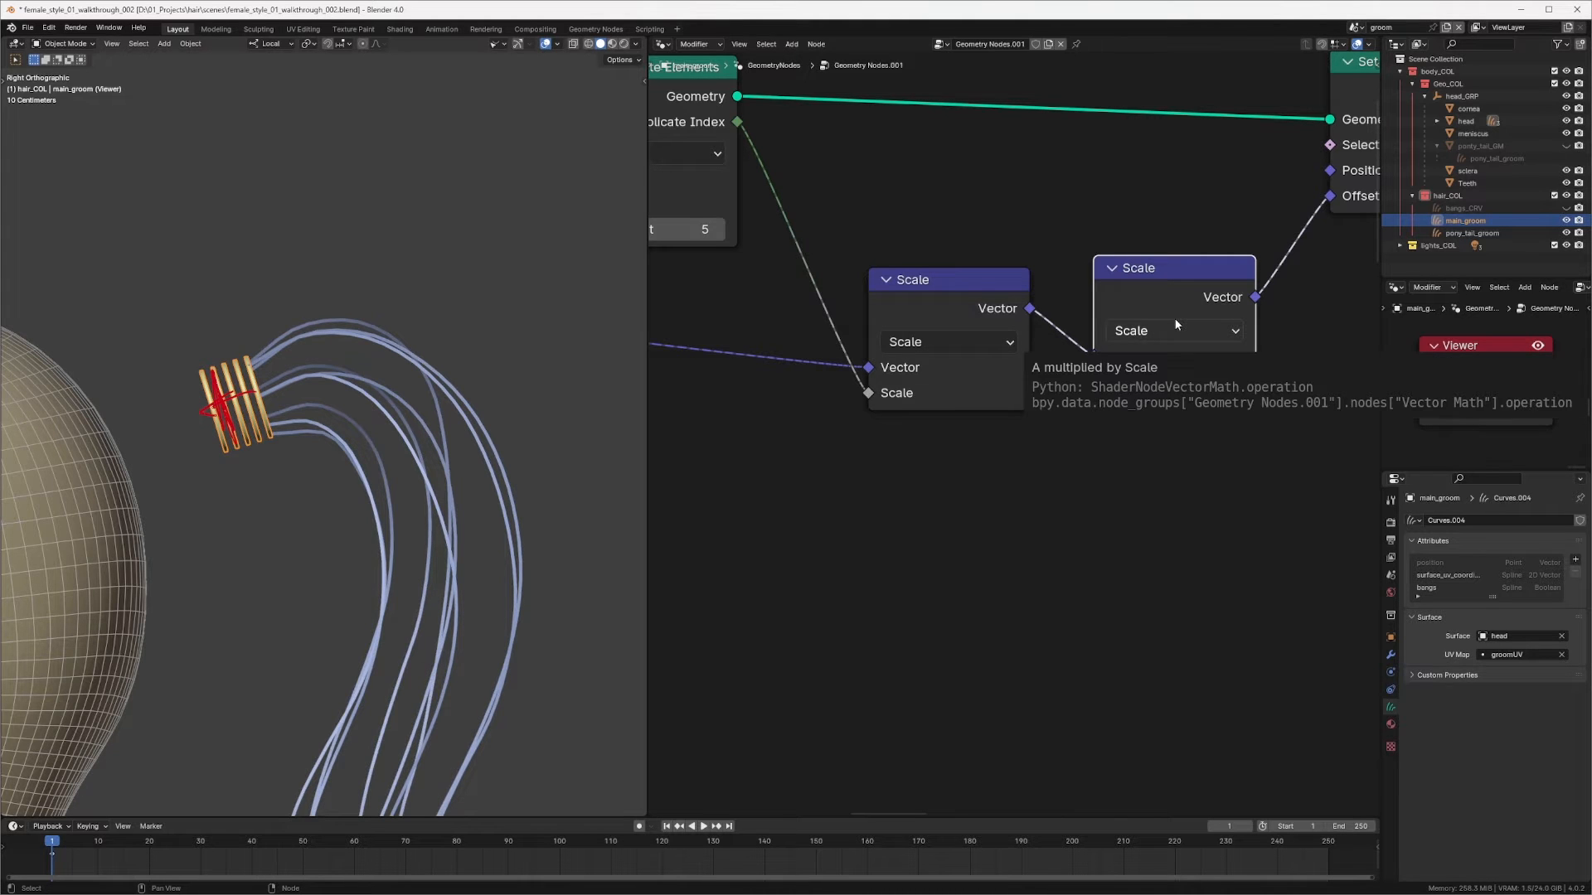
Step: Set the second Scale node's scale value to about -0.037
middle_click_drag(348, 514, 272, 372)
scroll(921, 285, "down", 7)
scroll(1036, 286, "up", 4)
middle_click_drag(954, 291, 1045, 311)
mouse_move(936, 241)
middle_mouse_down()
mouse_move(1028, 248)
mouse_move(921, 243)
middle_mouse_up()
scroll(1027, 240, "down", 1)
left_click_drag(919, 303, 905, 297)
scroll(1093, 255, "down", 9)
middle_click_drag(1054, 288, 1002, 290)
left_click_drag(967, 325, 1162, 433)
left_click(979, 367)
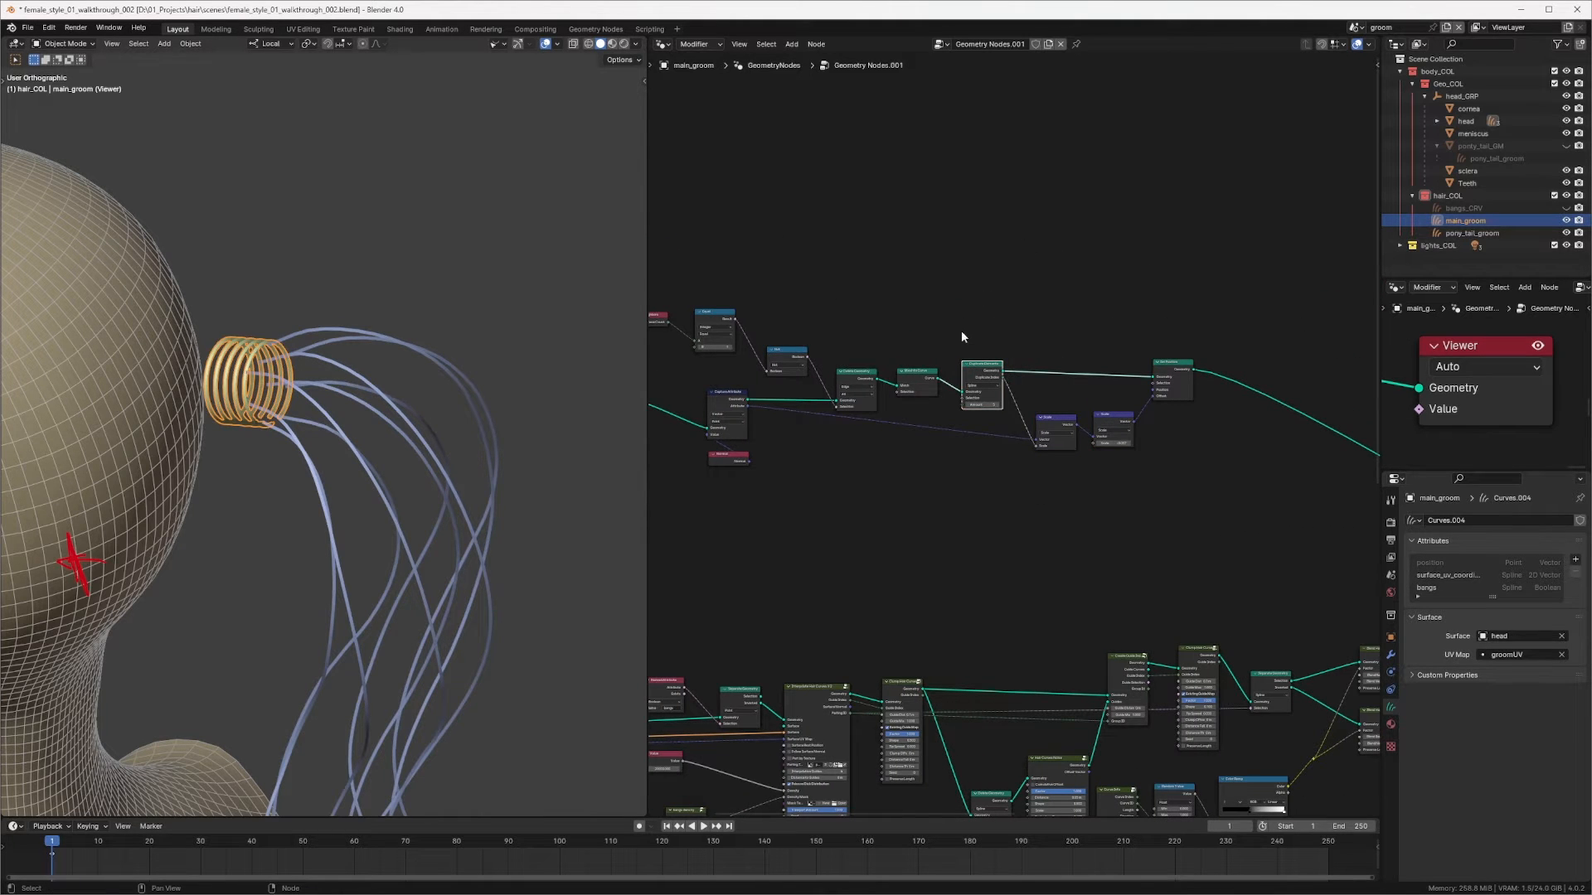
Step: Move the Mesh to Curve chain of nodes to make room after Delete Geometry
left_click_drag(960, 332, 1165, 452)
key("g")
left_click(1115, 372)
middle_click_drag(1098, 365, 920, 272, "ctrl")
middle_click_drag(920, 272, 1062, 297)
left_click_drag(859, 307, 1086, 300)
Step: Insert a Scale Elements node between Delete Geometry and Mesh to Curve
left_click(856, 262)
key("shift+a")
left_click(849, 267)
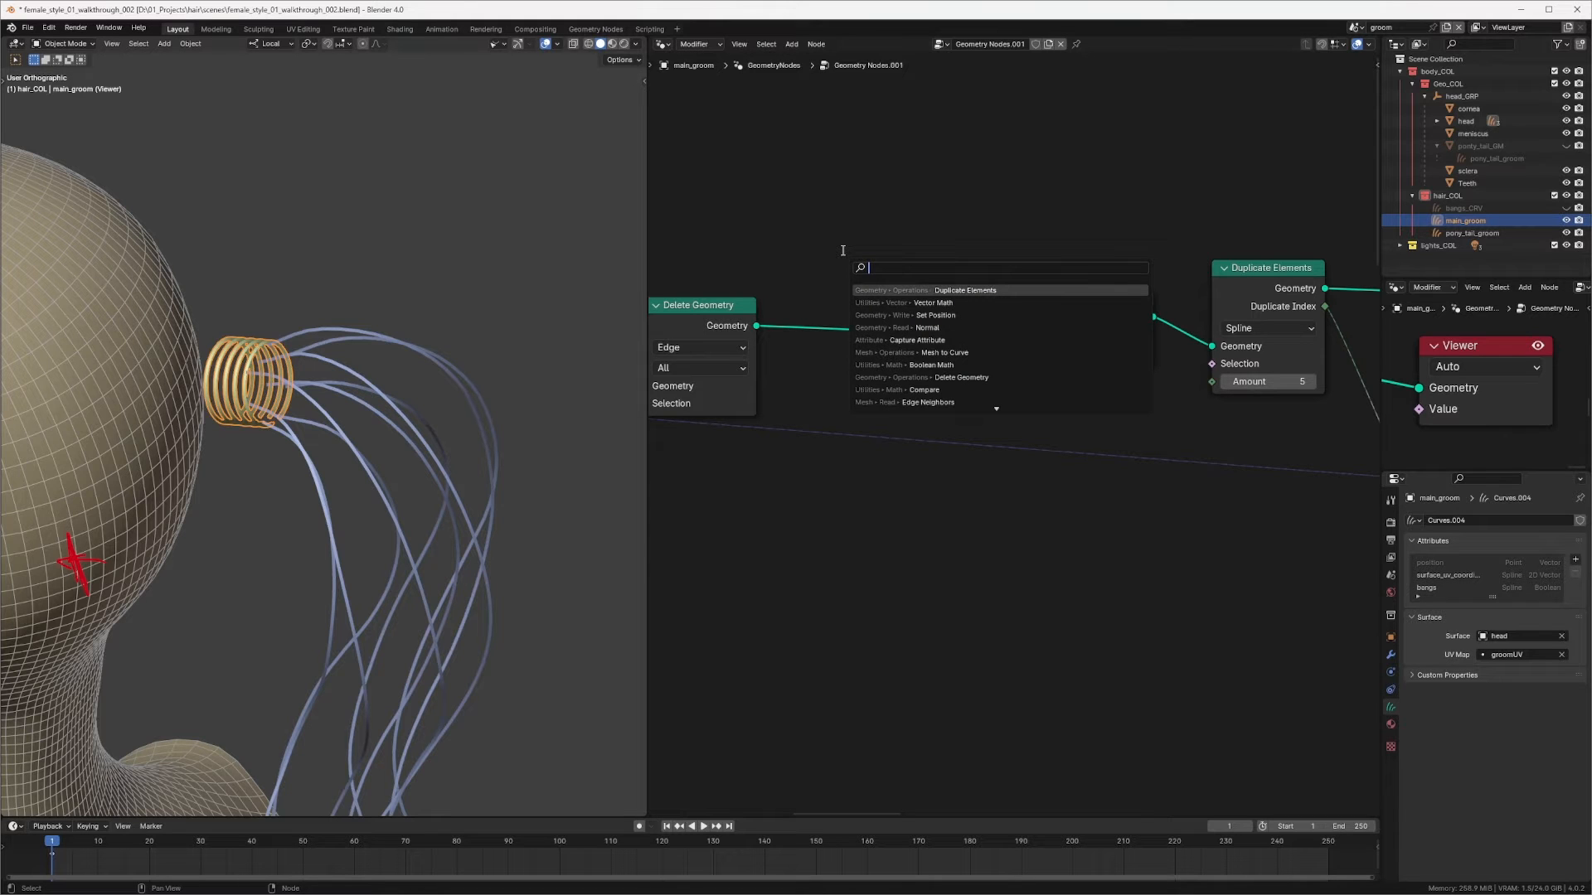
type("scale")
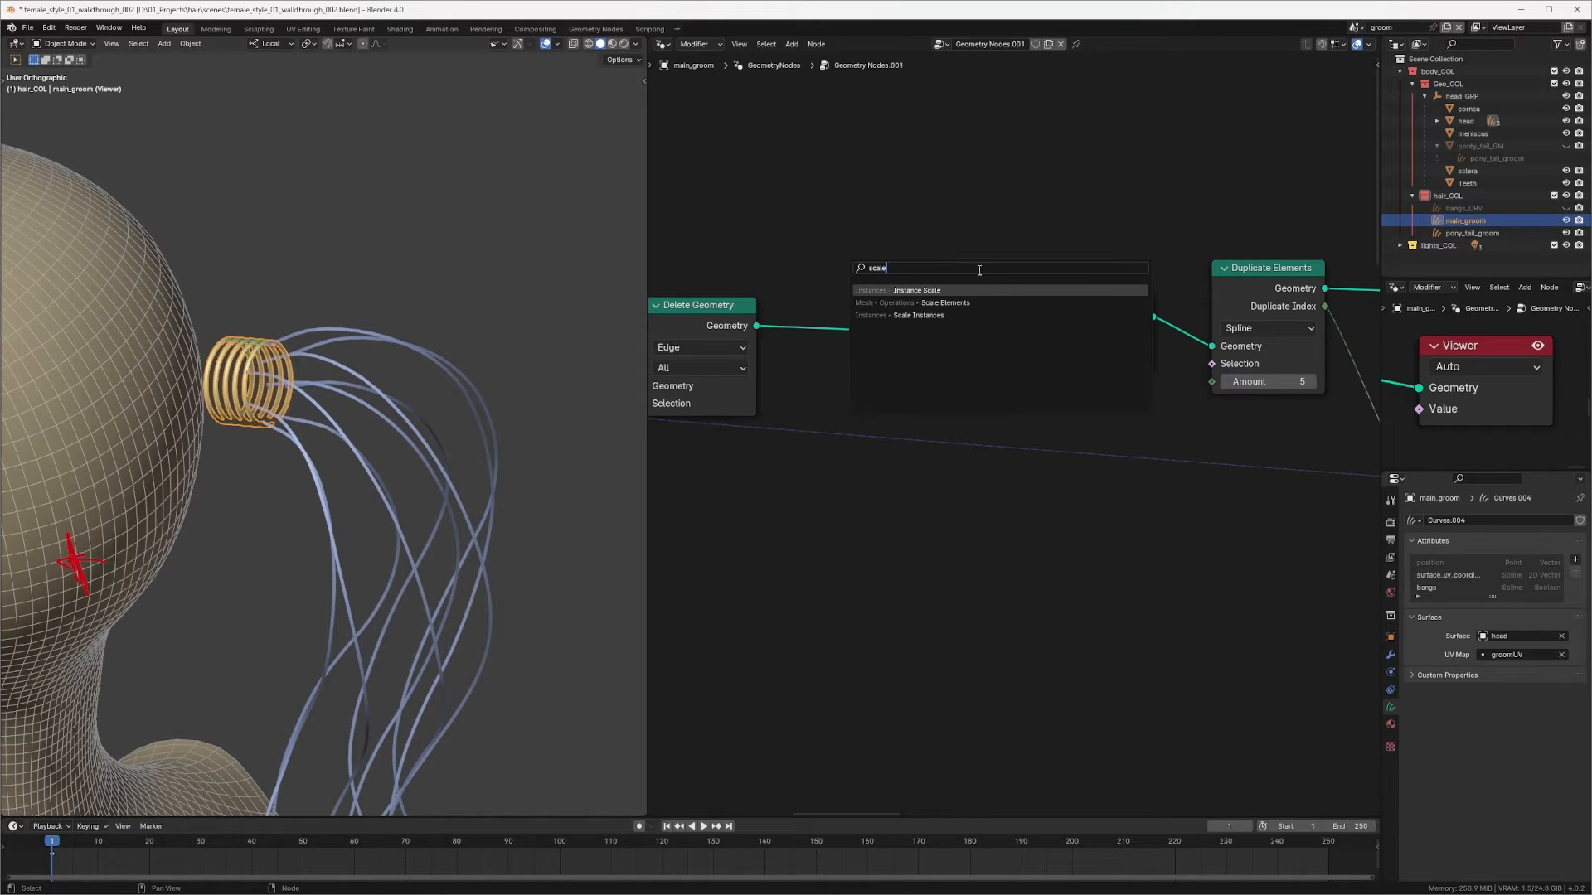
key("Down")
key("Return")
left_click(886, 280)
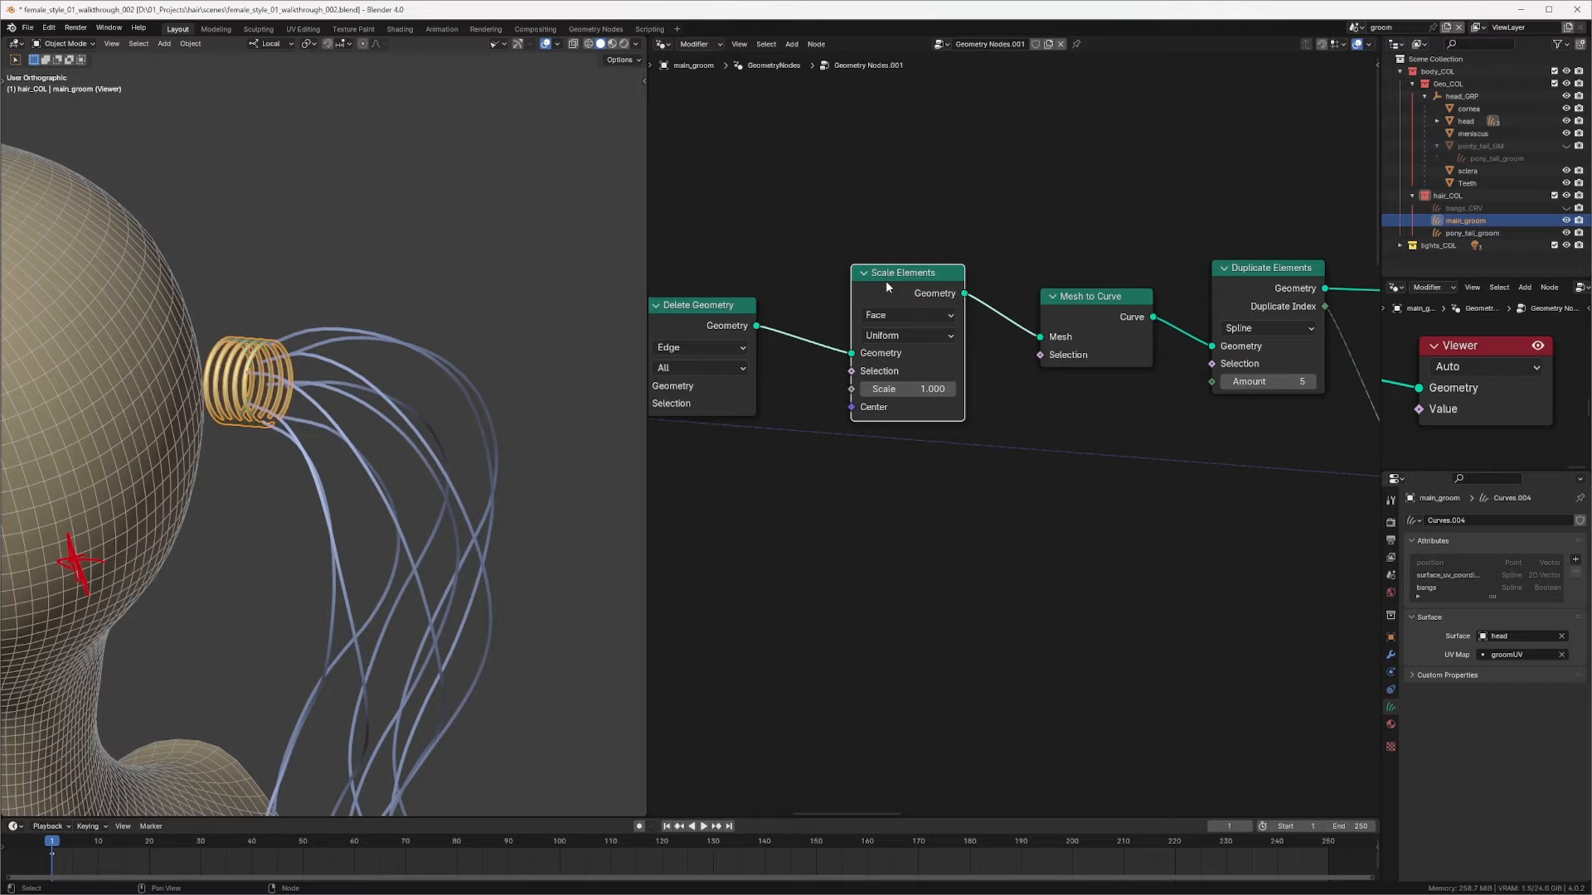
Step: Set the Scale Elements node's domain to Edge and its scale to about 1.085
left_click(898, 322)
left_click(908, 372)
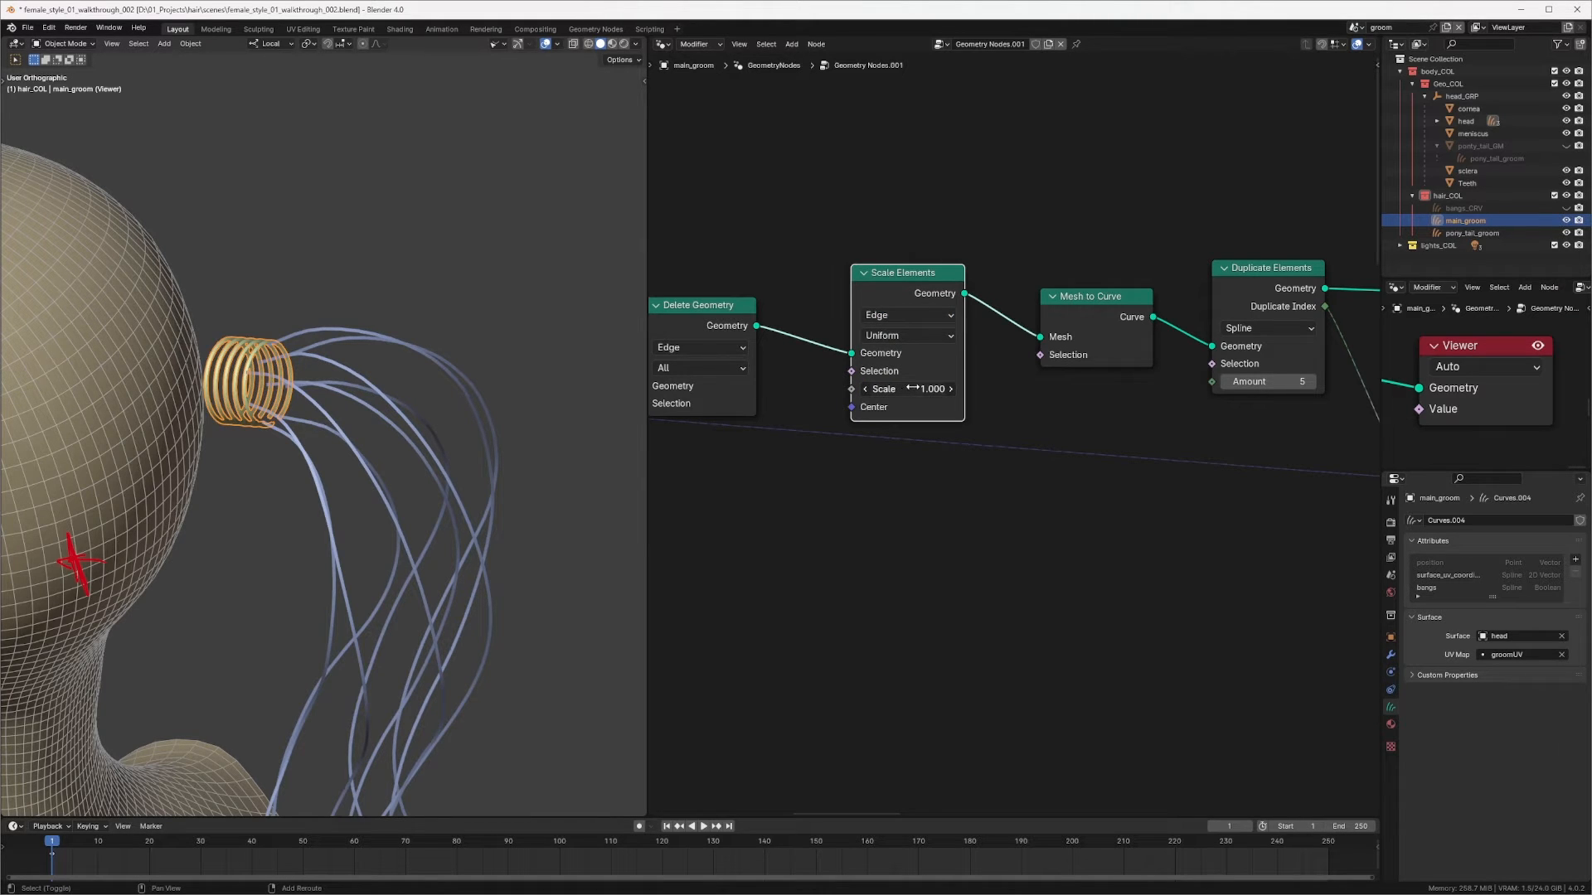
left_click_drag(916, 389, 950, 389)
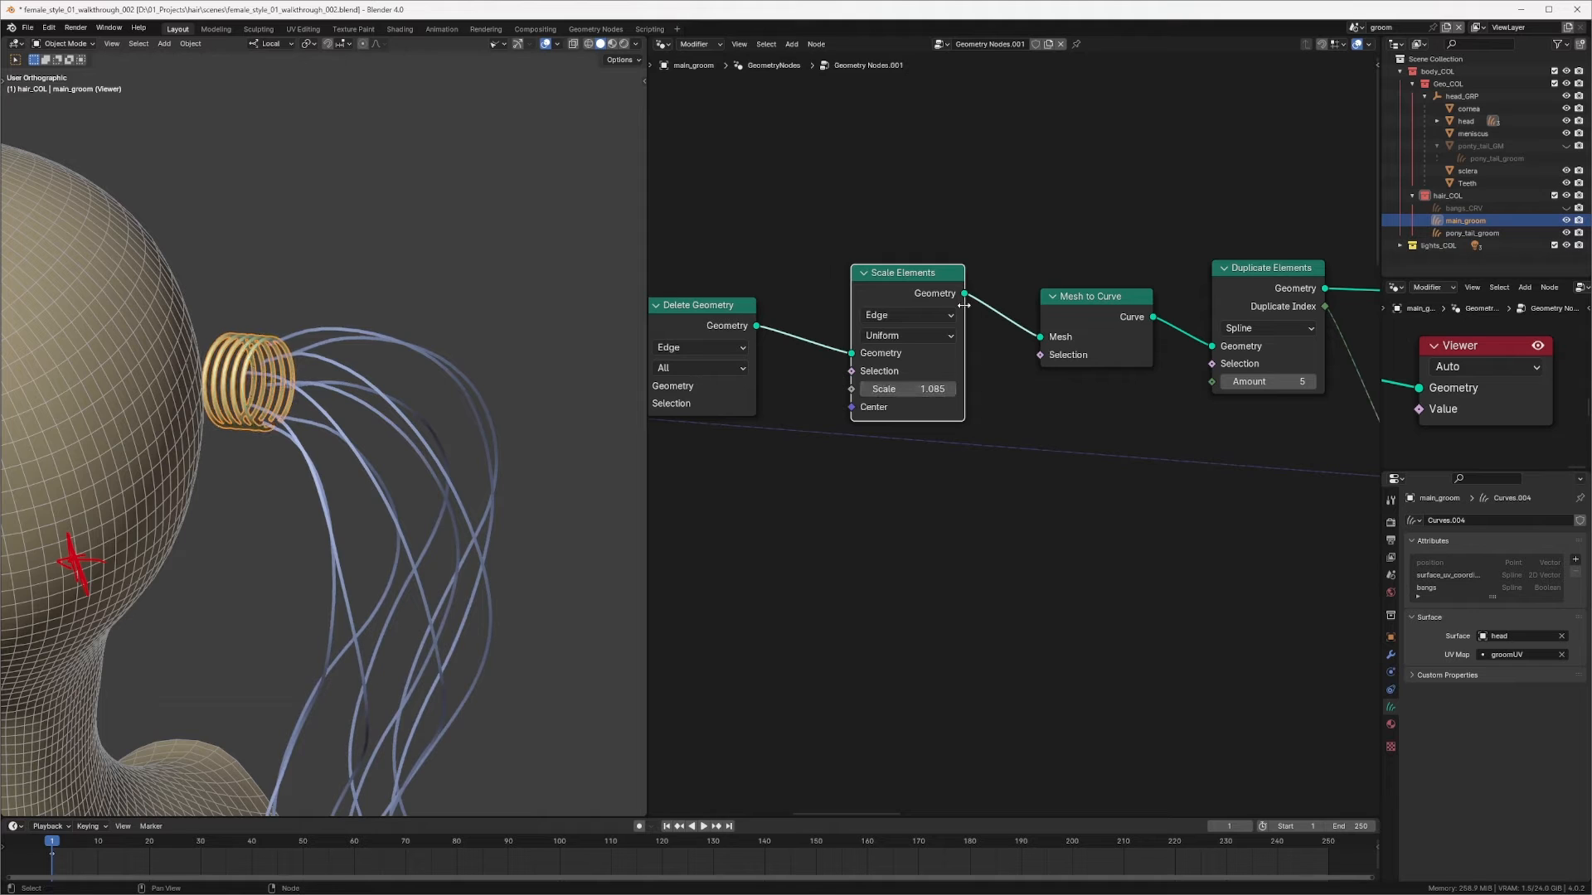
Step: Mute and unmute the Scale Elements node to compare its effect on the rings
left_click(937, 294, "ctrl+shift")
left_click(940, 295, "ctrl+shift")
middle_click_drag(467, 439, 381, 406)
key("m")
key("m")
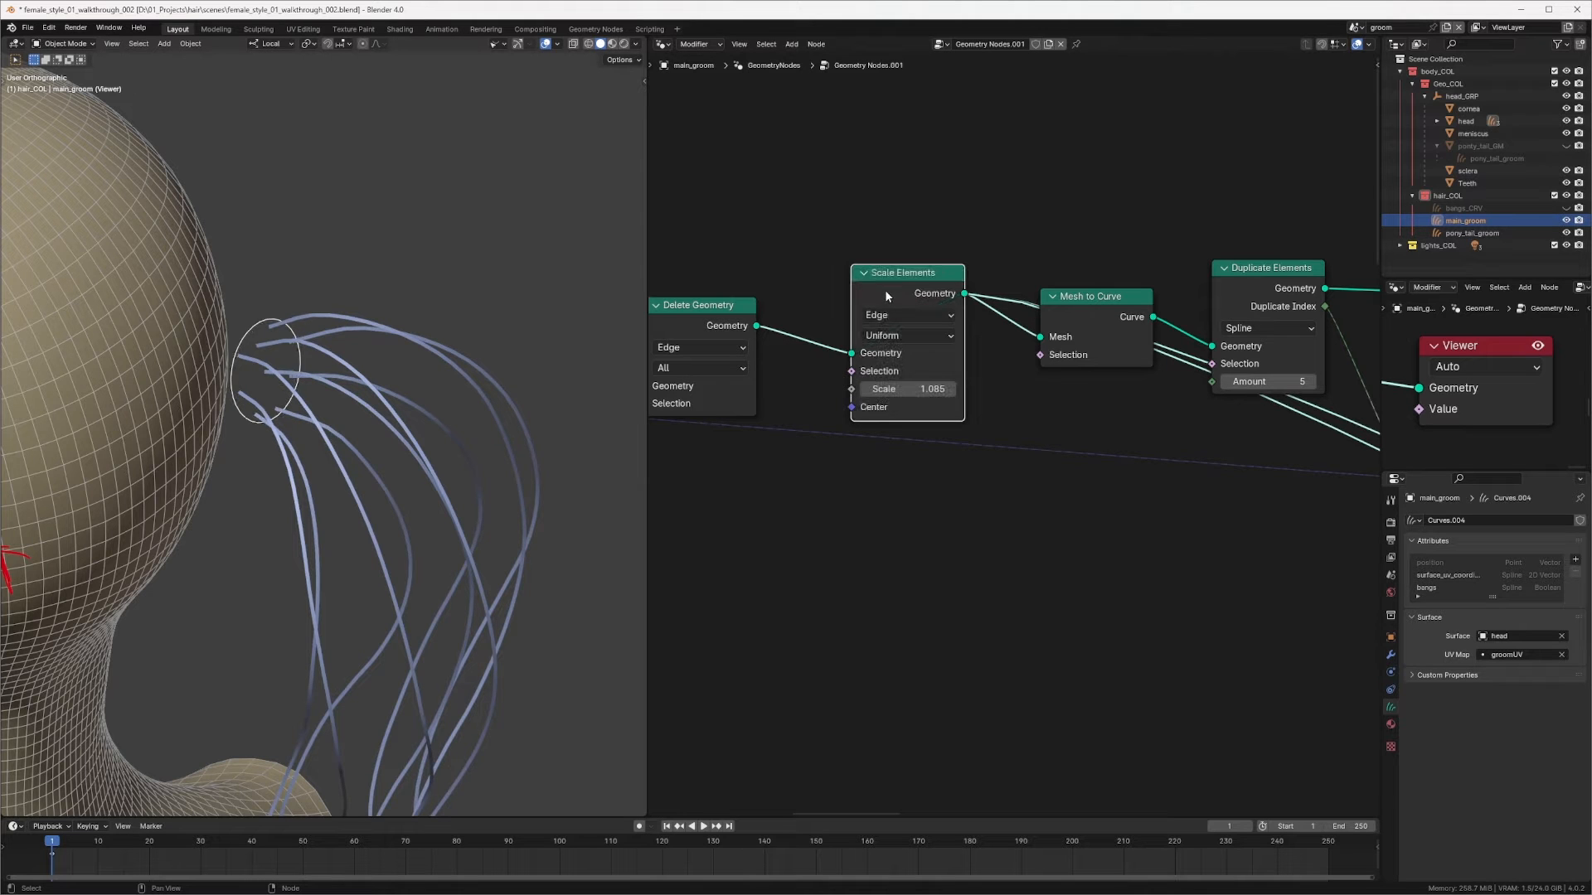
Step: Set the Scale Elements node's scale to about 1.187
left_click_drag(904, 389, 926, 389, "shift")
scroll(970, 312, "down", 10, "ctrl")
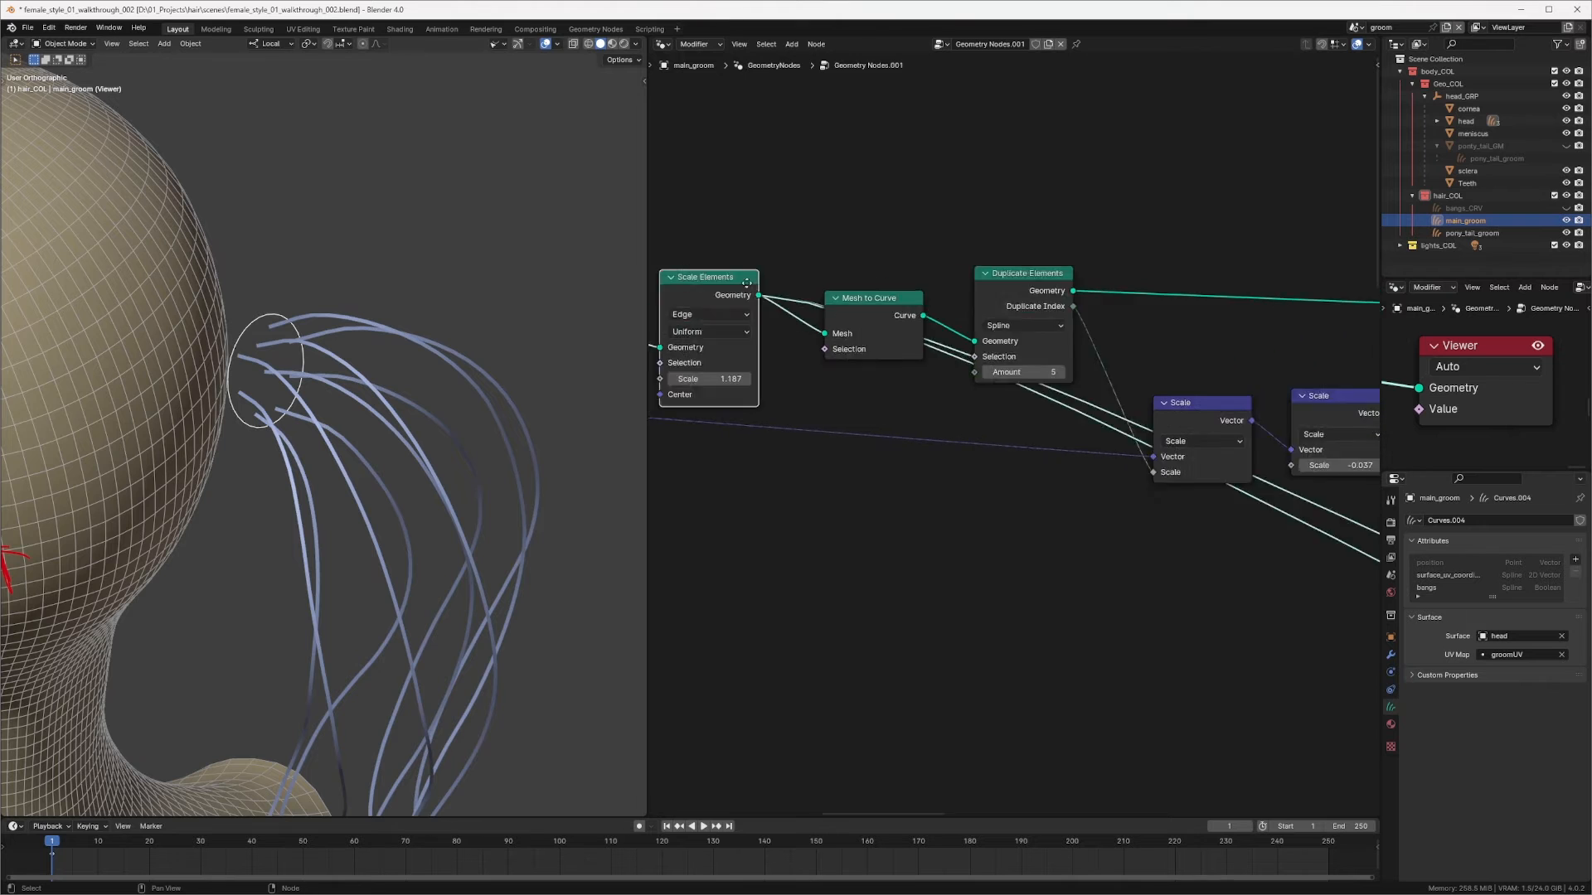
left_click(950, 262, "ctrl+shift")
middle_click_drag(466, 409, 329, 473)
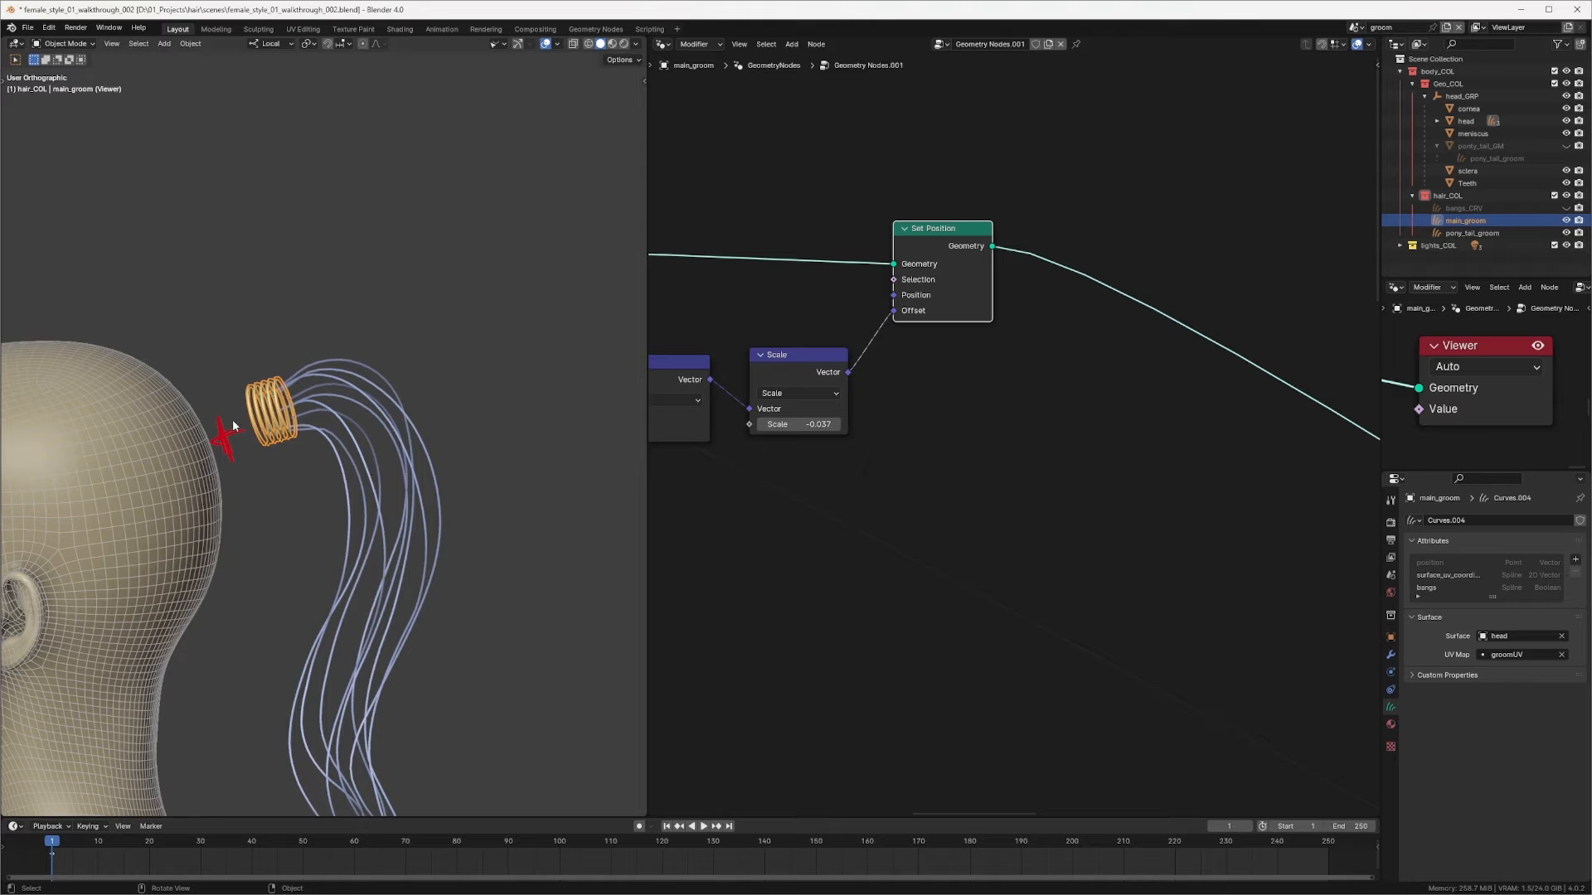
middle_click_drag(237, 447, 583, 462)
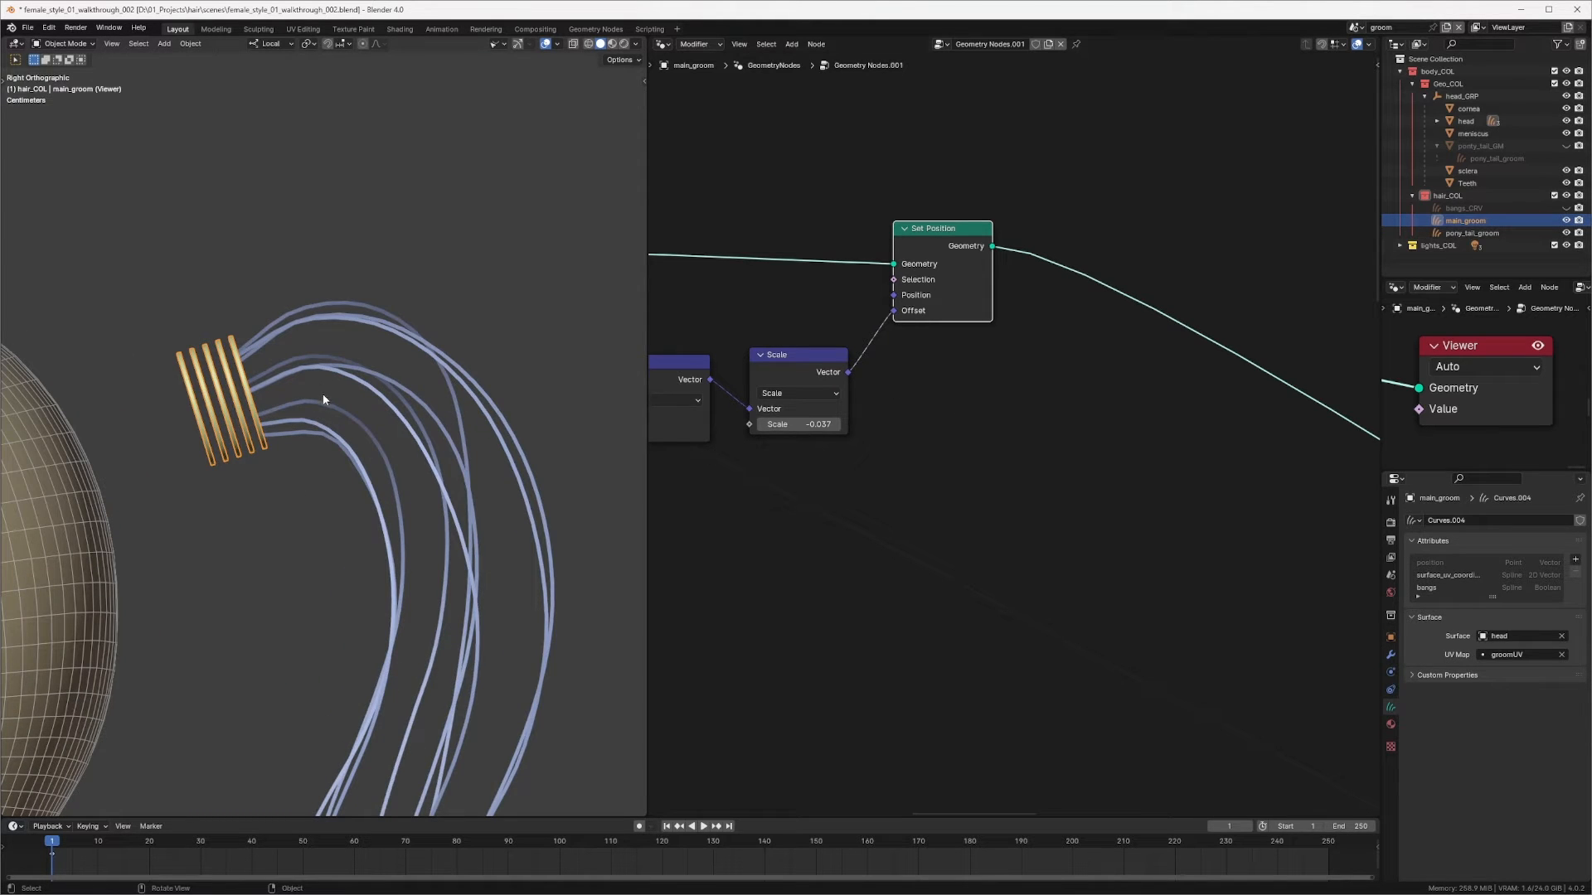
Step: Duplicate the Duplicate Elements node, insert the copy after Set Position and set its Amount to 222
scroll(1048, 411, "down", 3)
middle_click_drag(1047, 410, 1006, 408)
scroll(1005, 408, "up", 3)
middle_click_drag(1002, 280, 1005, 232)
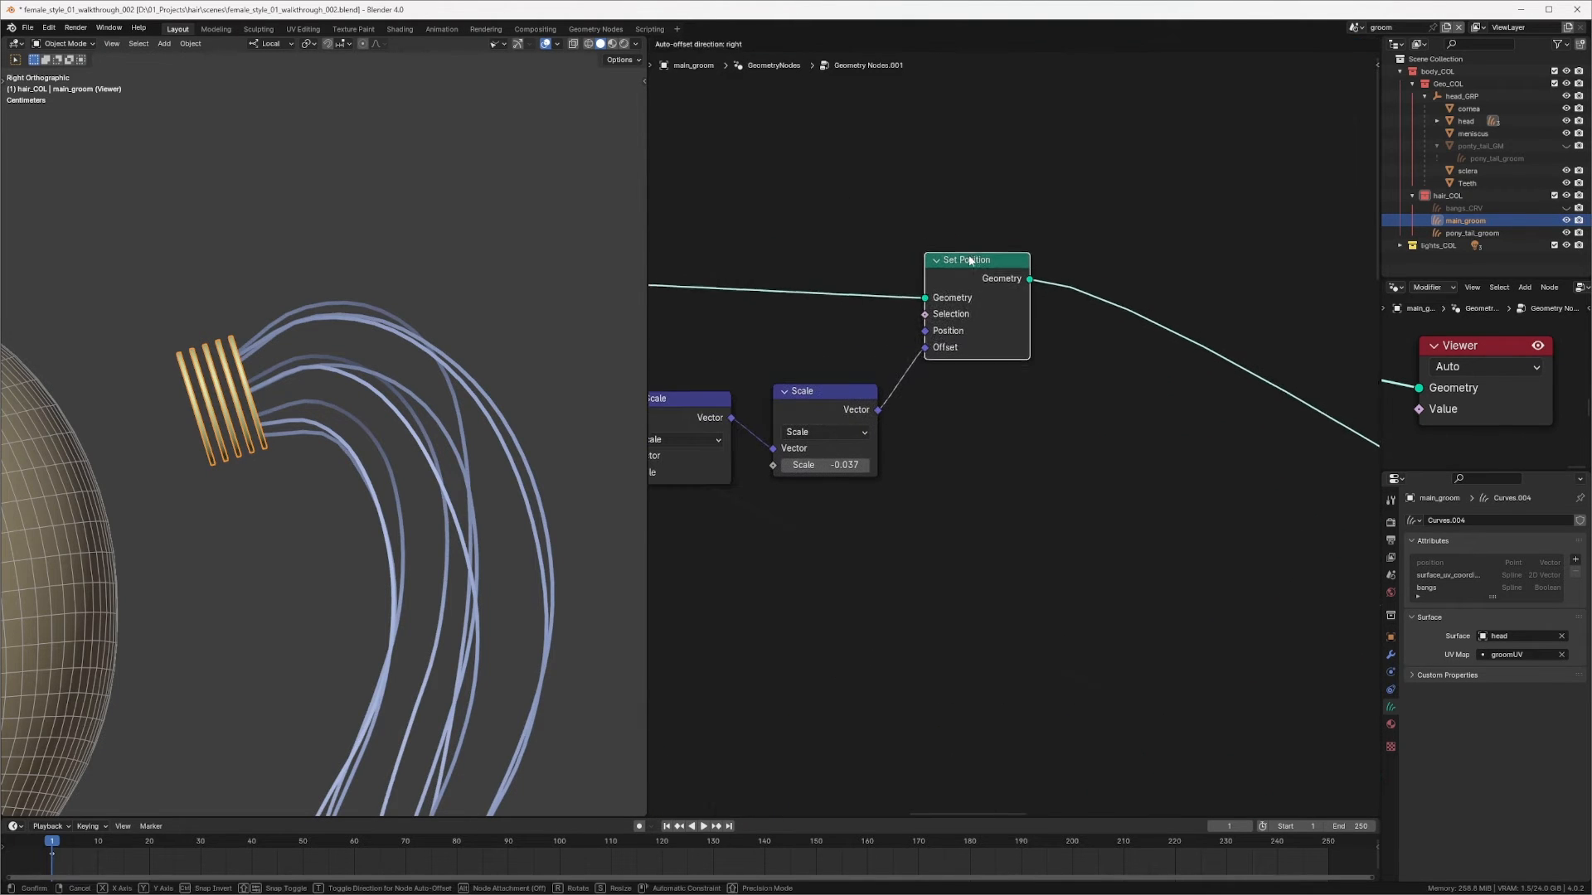
scroll(1006, 248, "down", 2)
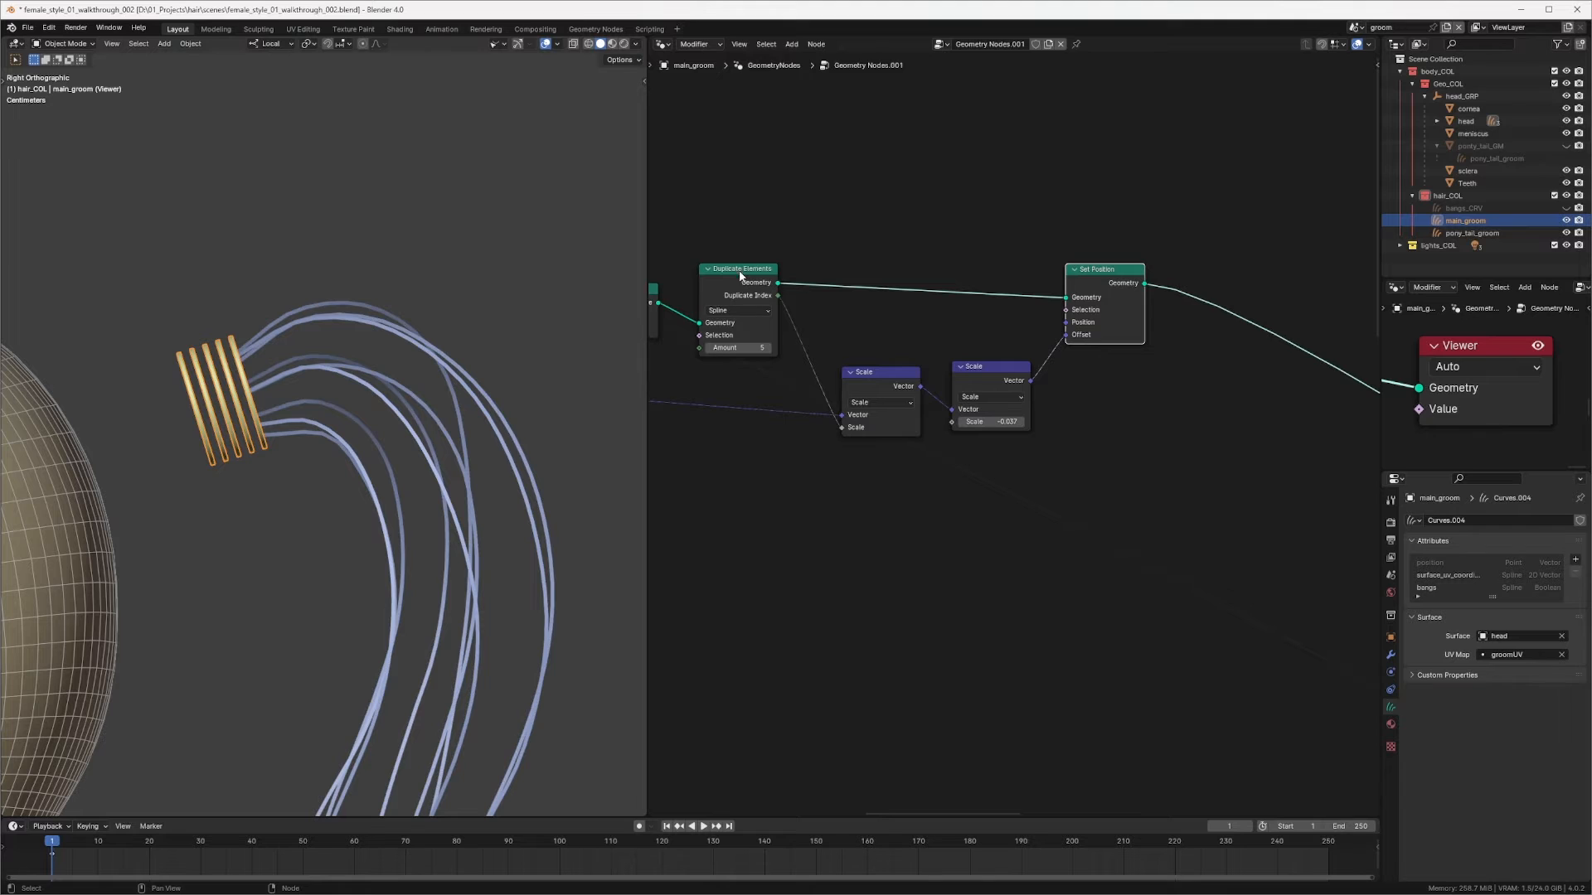
key("shift+d")
left_click(1209, 242)
middle_click_drag(1209, 242, 1024, 247)
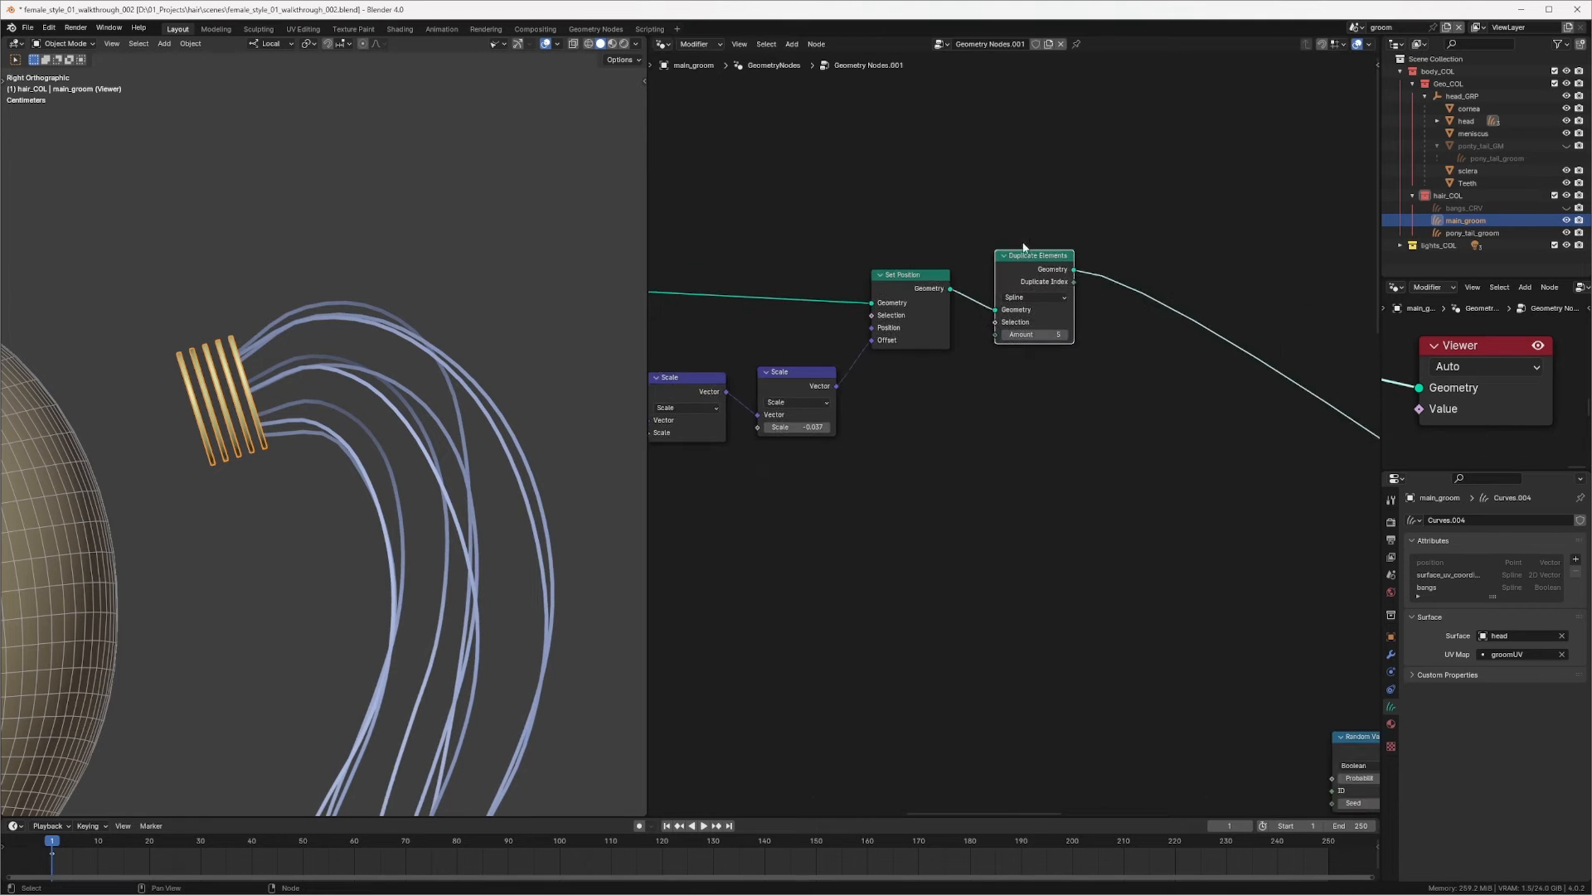
scroll(1024, 273, "up", 2)
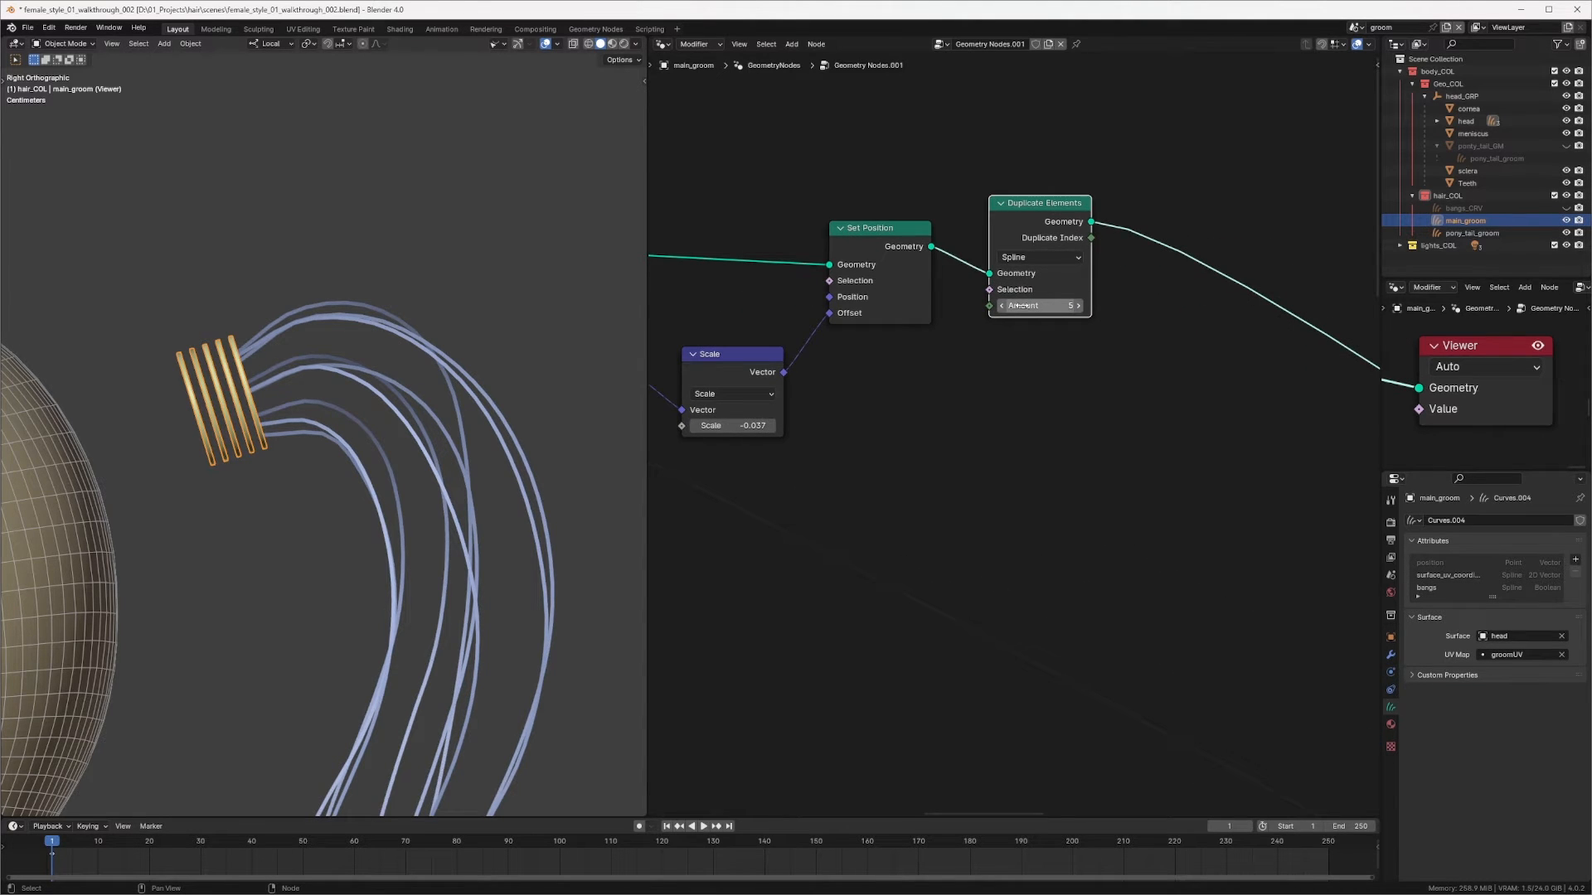
left_click_drag(1022, 305, 1111, 301)
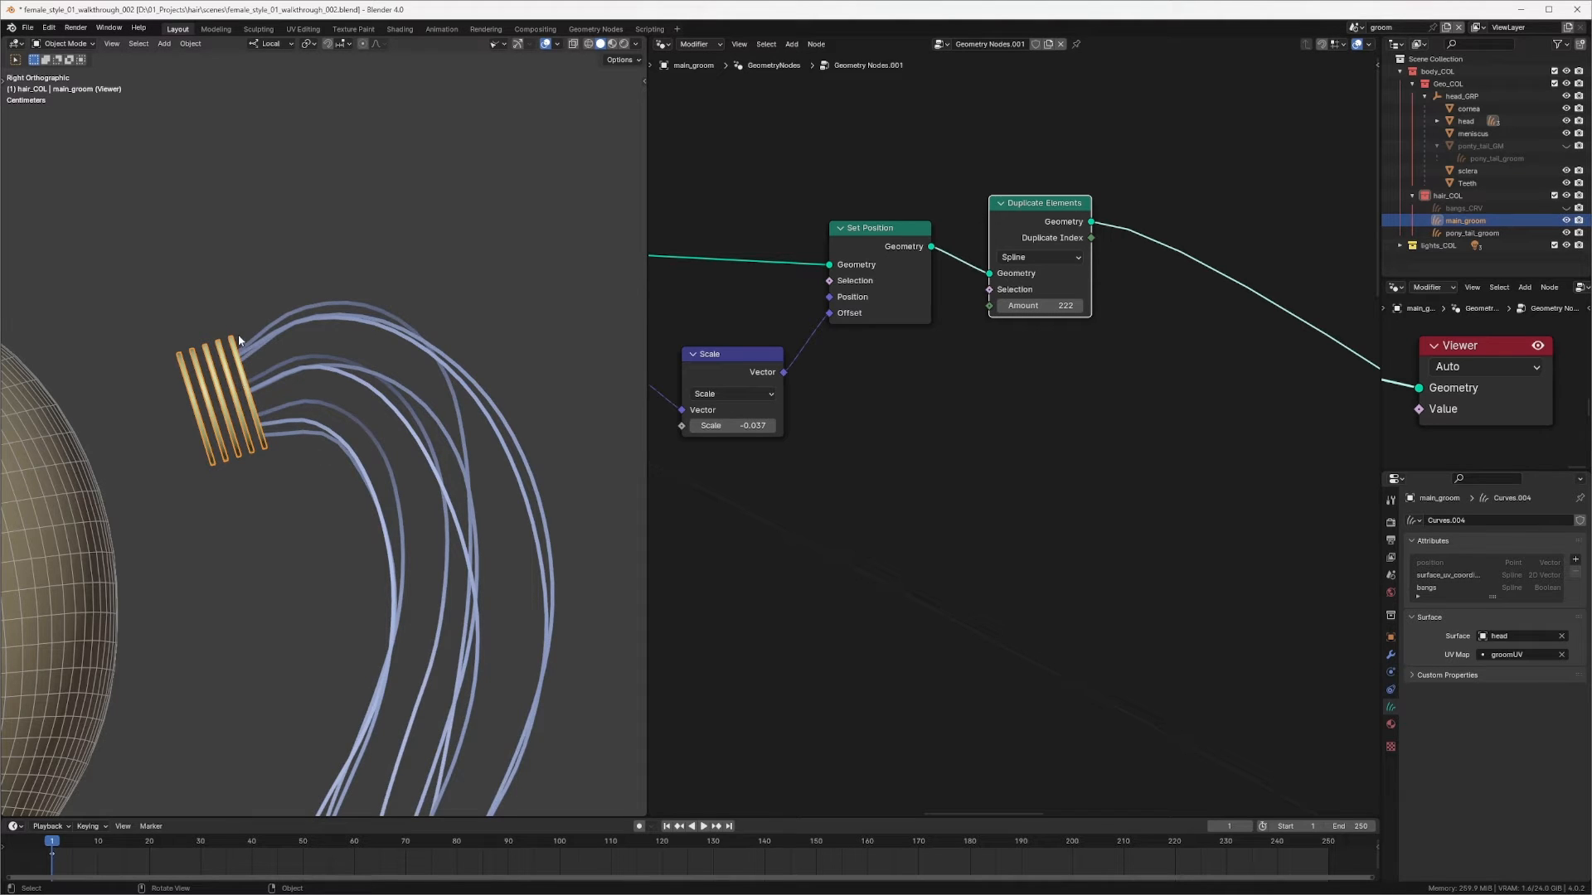
Step: Duplicate the Set Hair Curve Profile node and insert the copy after the new Duplicate Elements node
scroll(1030, 455, "down", 7)
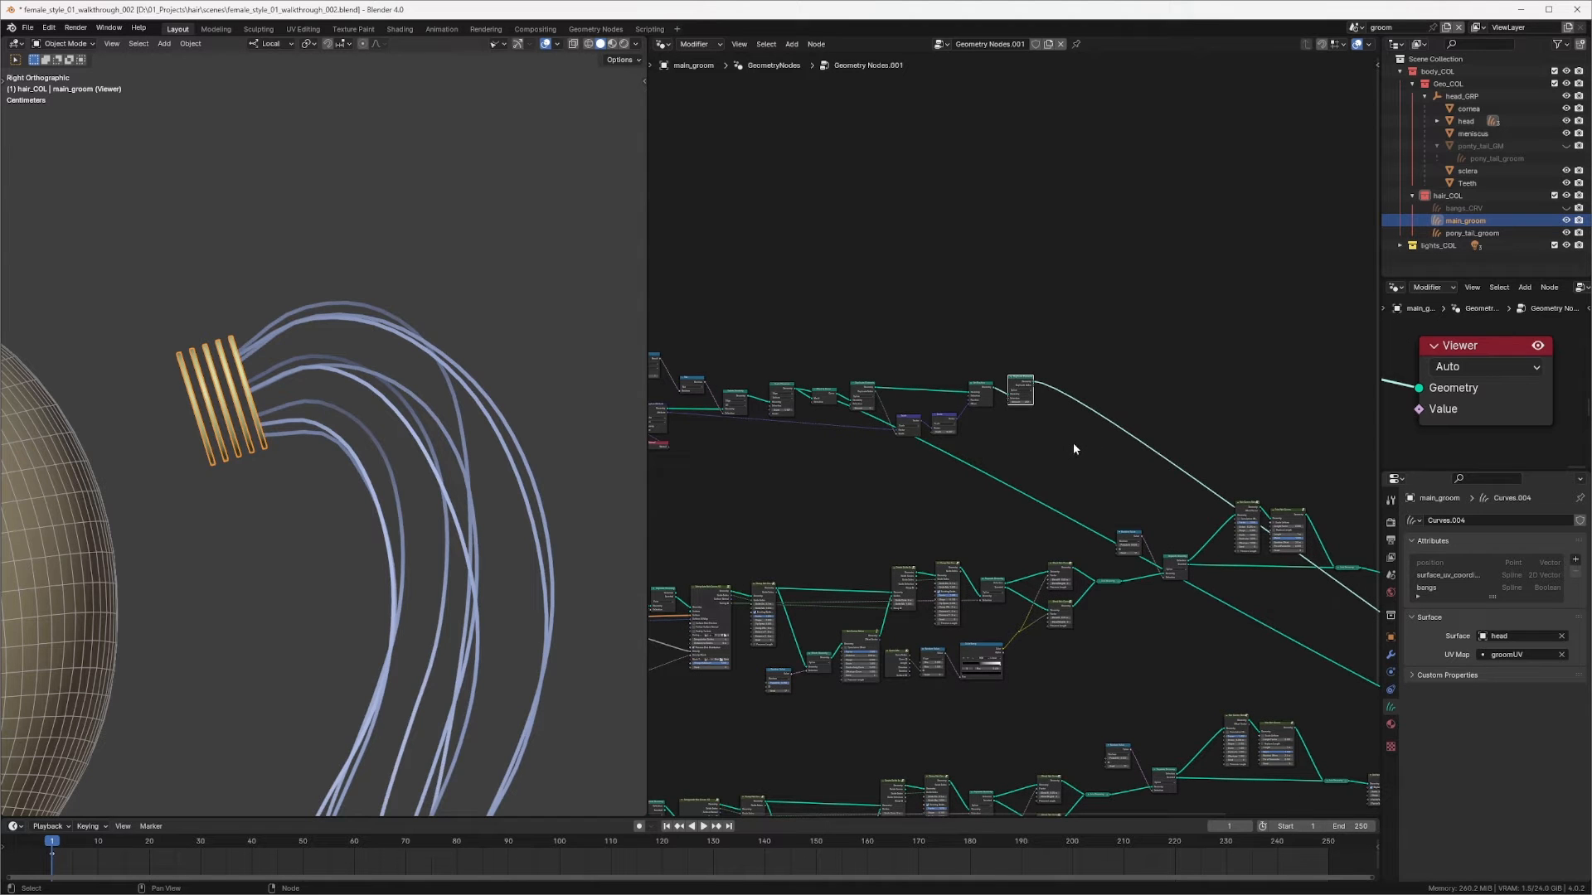
scroll(1018, 382, "up", 6)
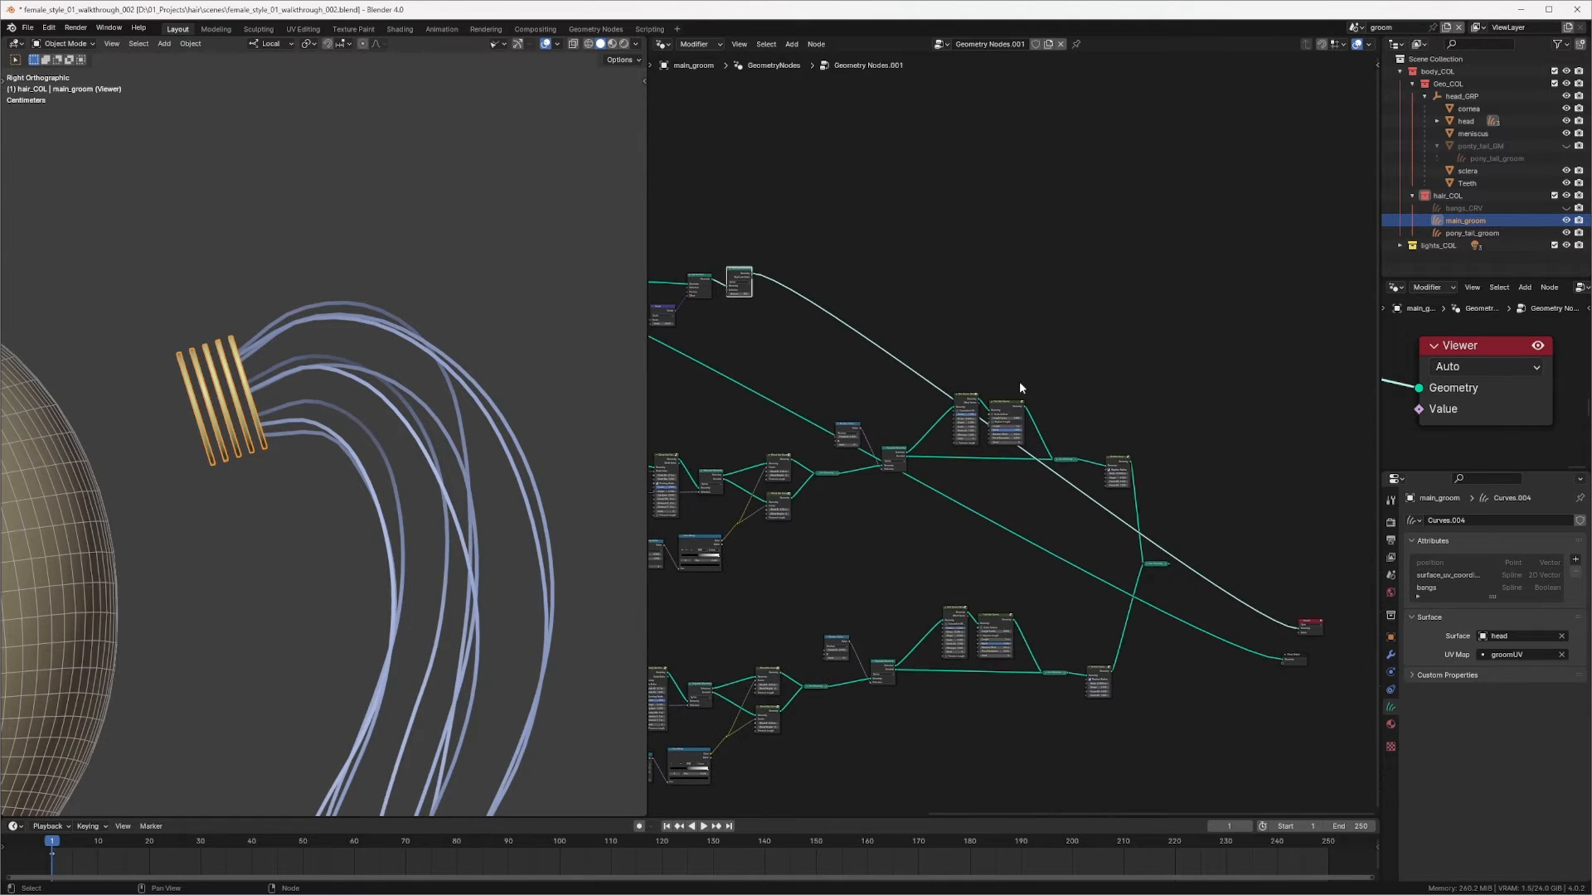
left_click(1022, 452)
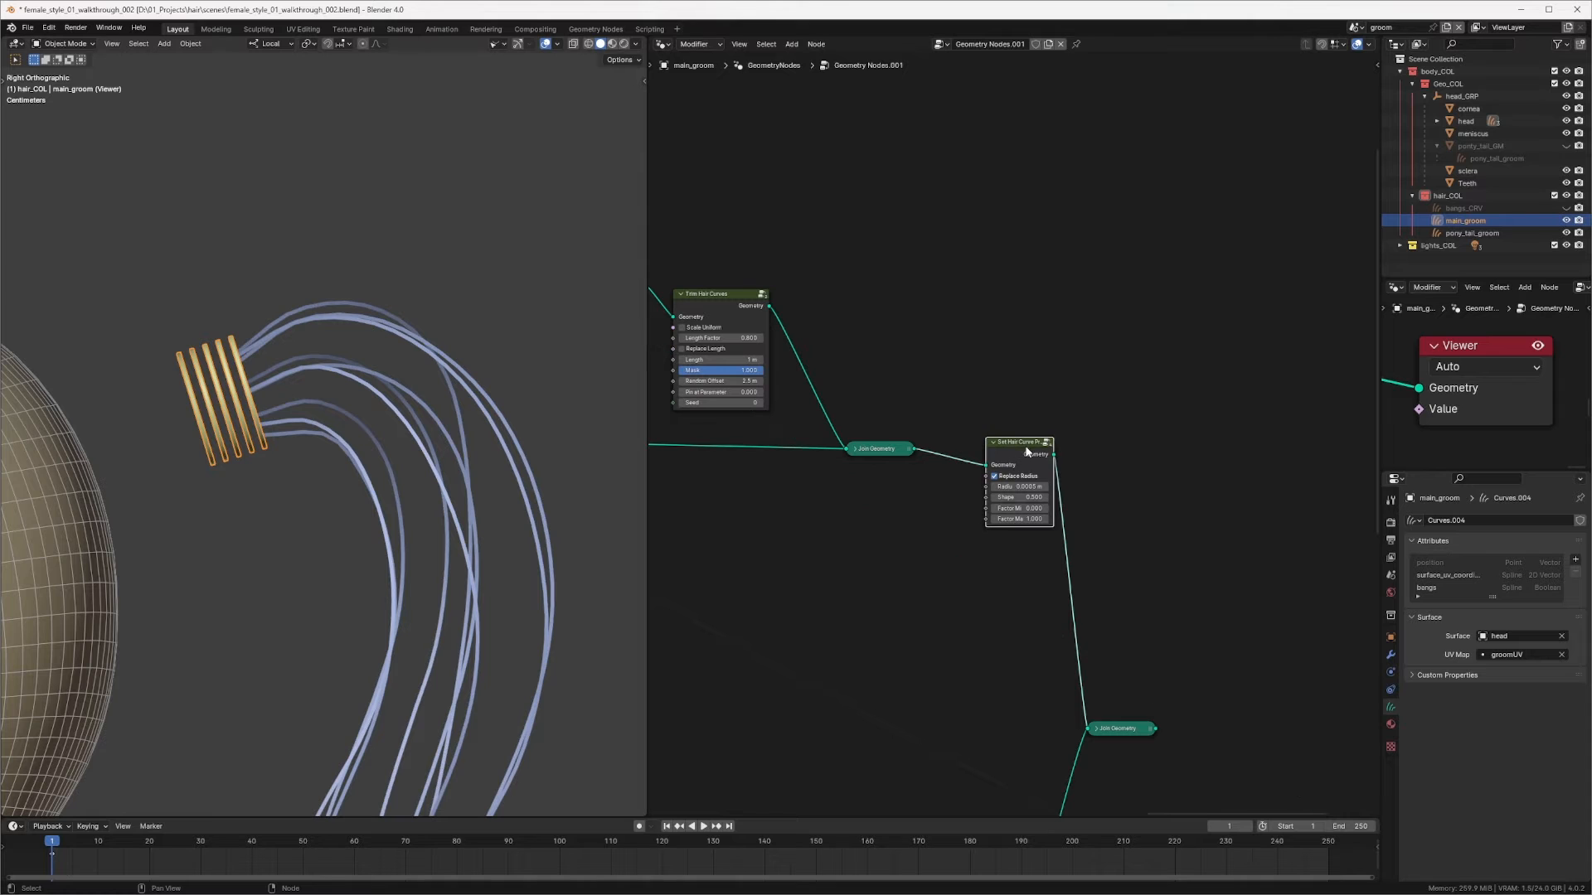
key("shift+d")
left_click(910, 152)
scroll(875, 203, "down", 4)
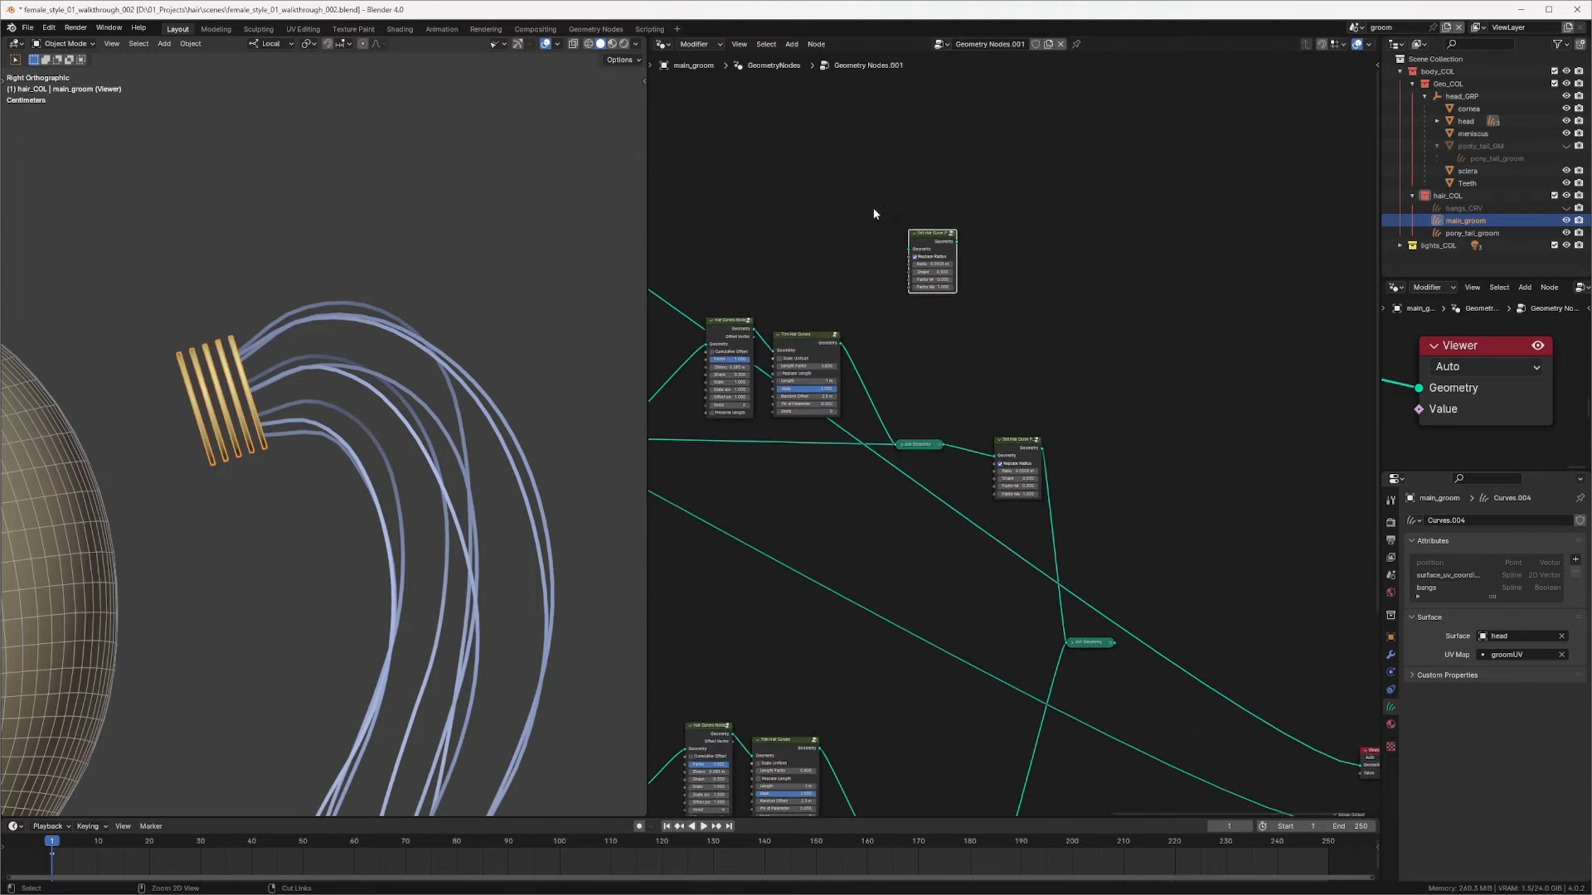
middle_click_drag(873, 209, 1221, 372)
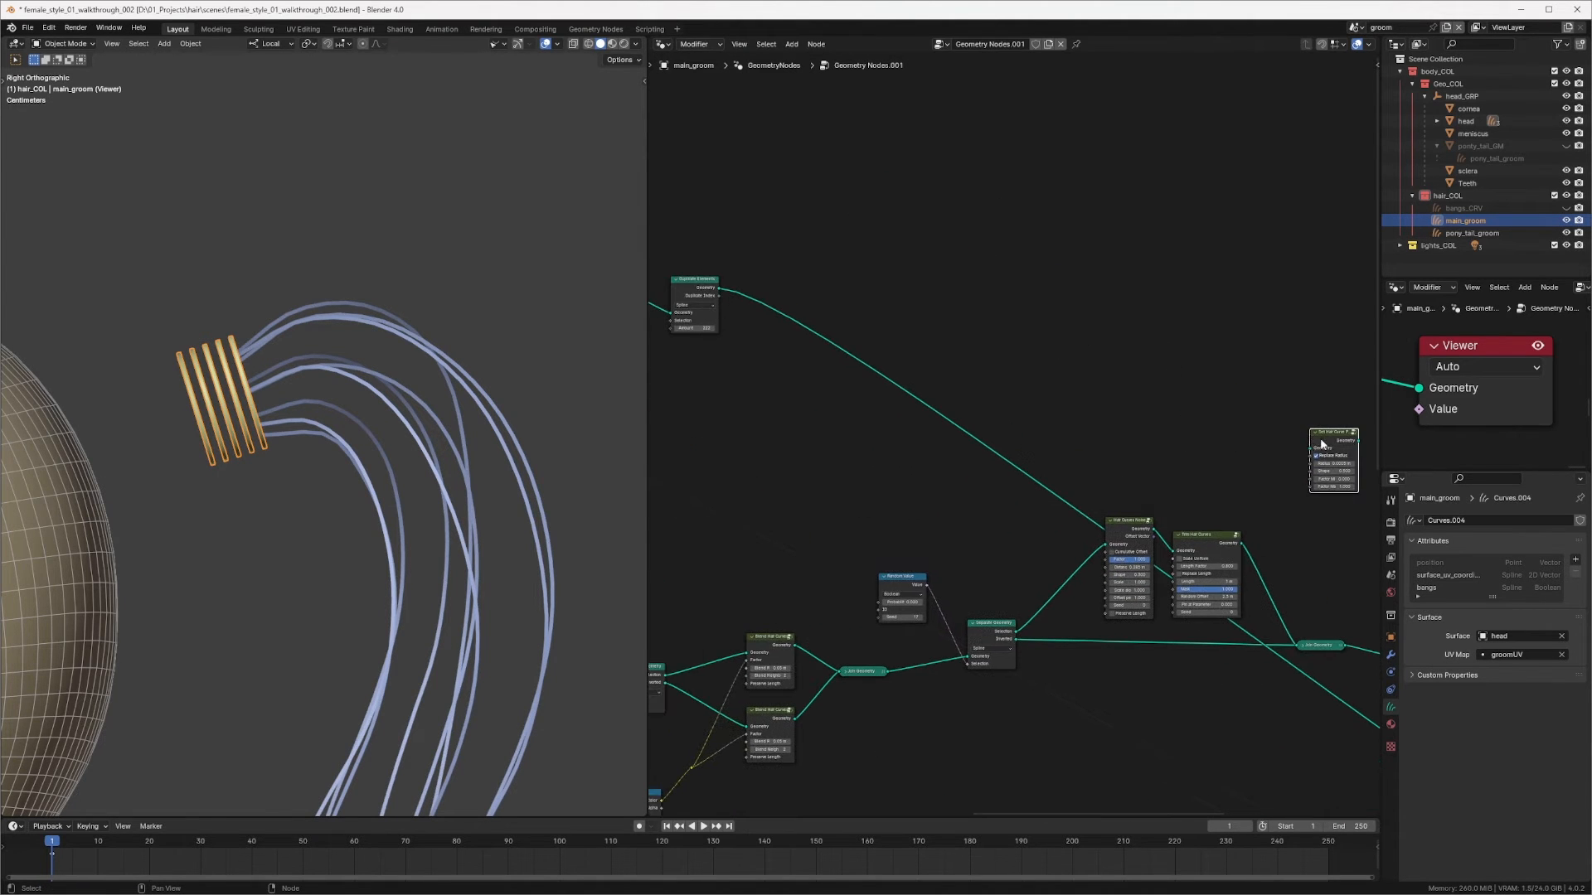
left_click_drag(1331, 422, 878, 263)
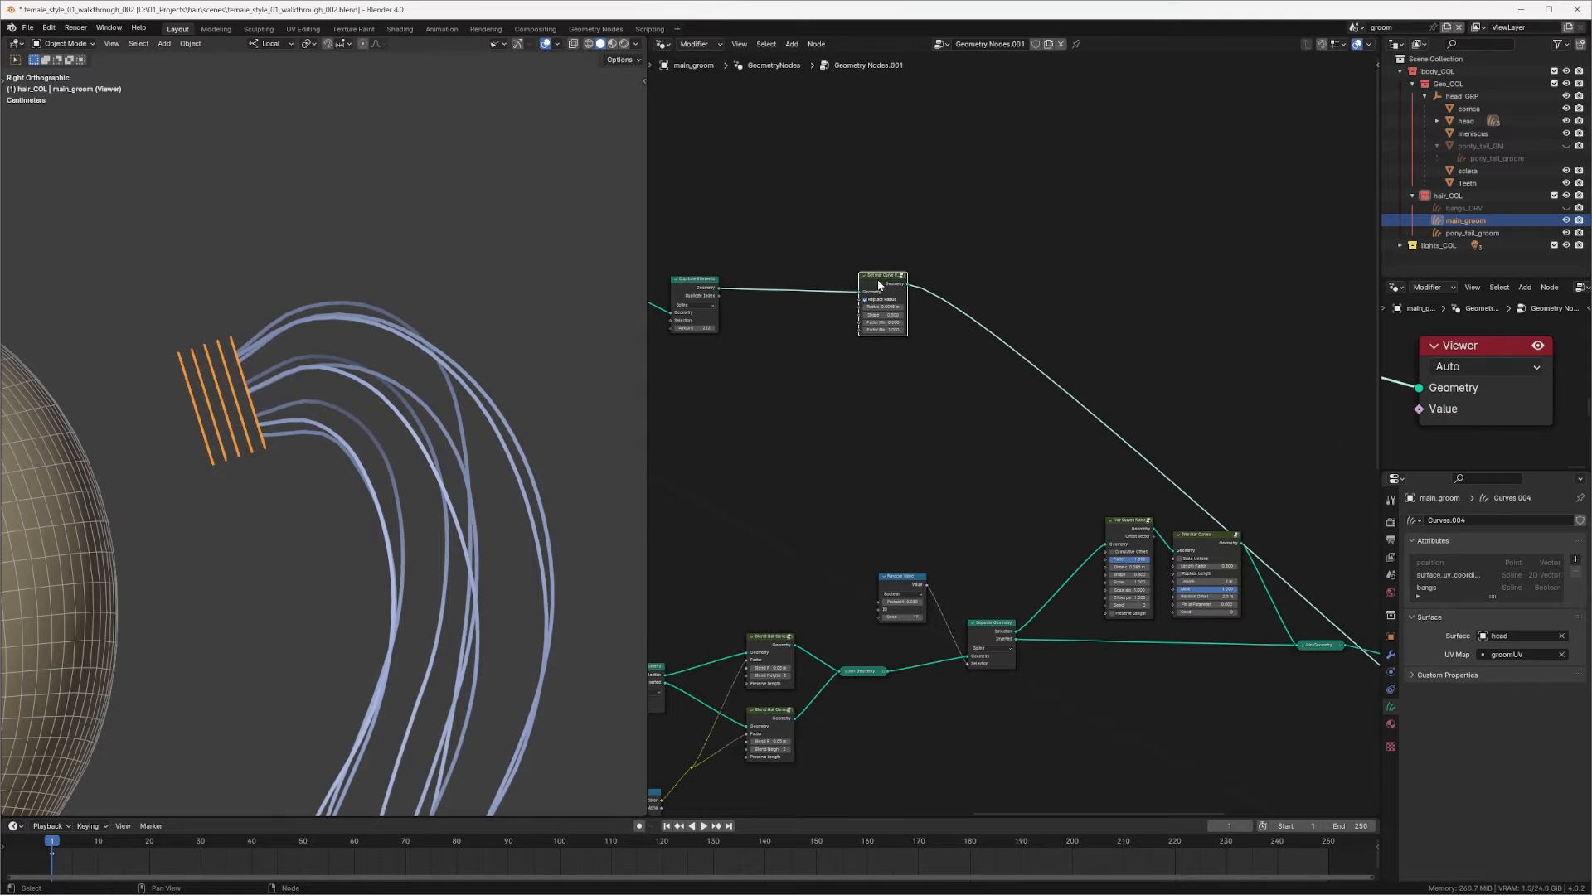
Step: Duplicate the Set Position node and insert the copy after the 222-amount Duplicate Elements node
scroll(1023, 438, "up", 2)
middle_click_drag(344, 333, 477, 330, "shift")
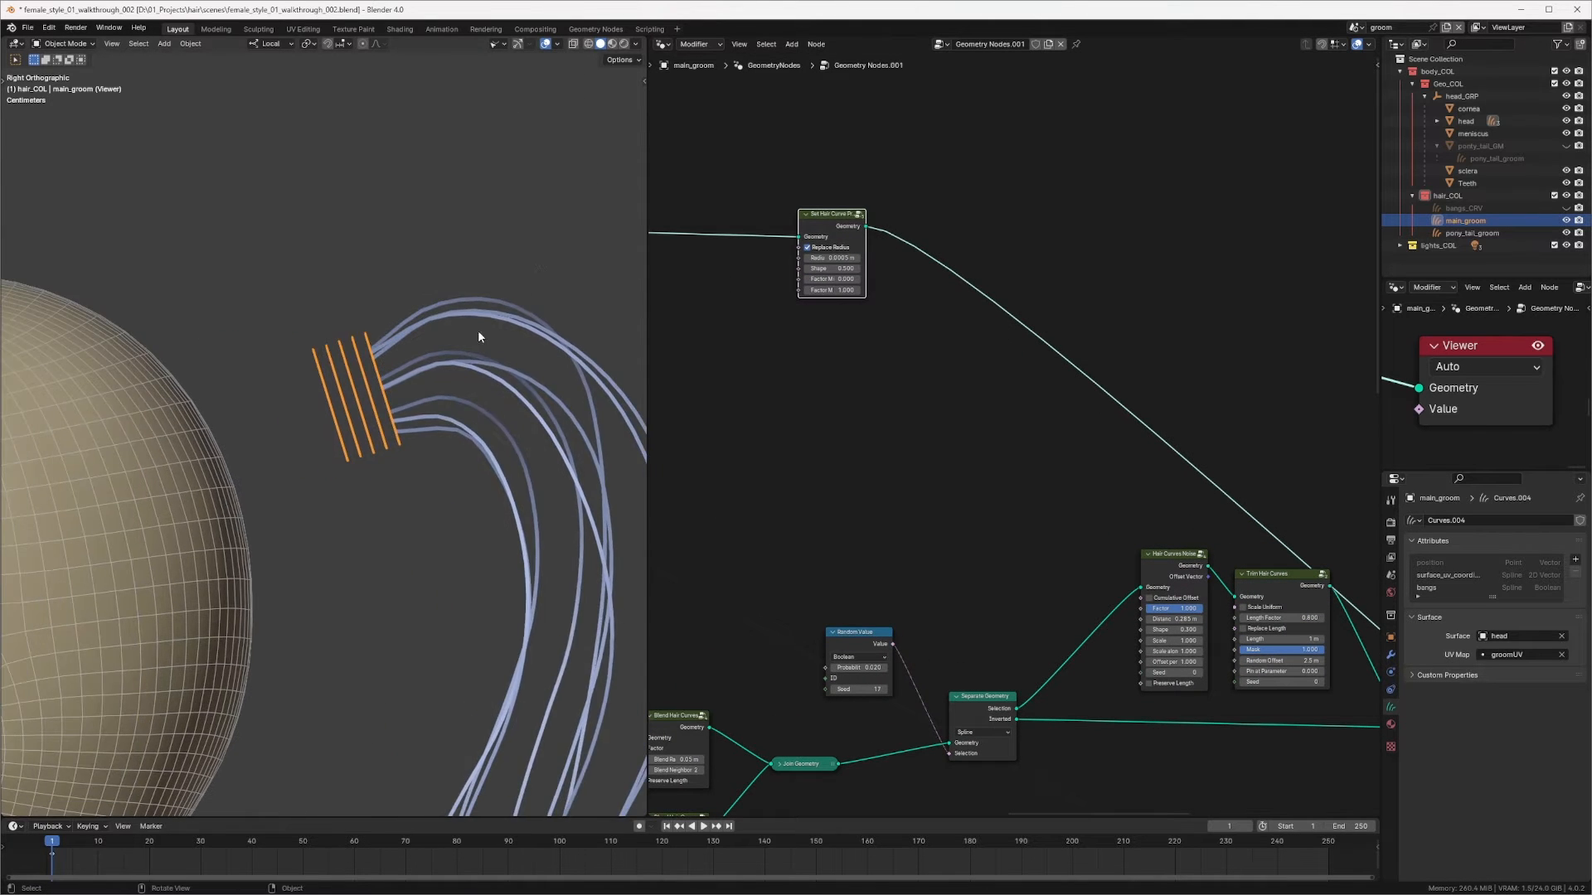
scroll(477, 330, "up", 4)
middle_click_drag(860, 203, 900, 251)
left_click_drag(863, 265, 1082, 253)
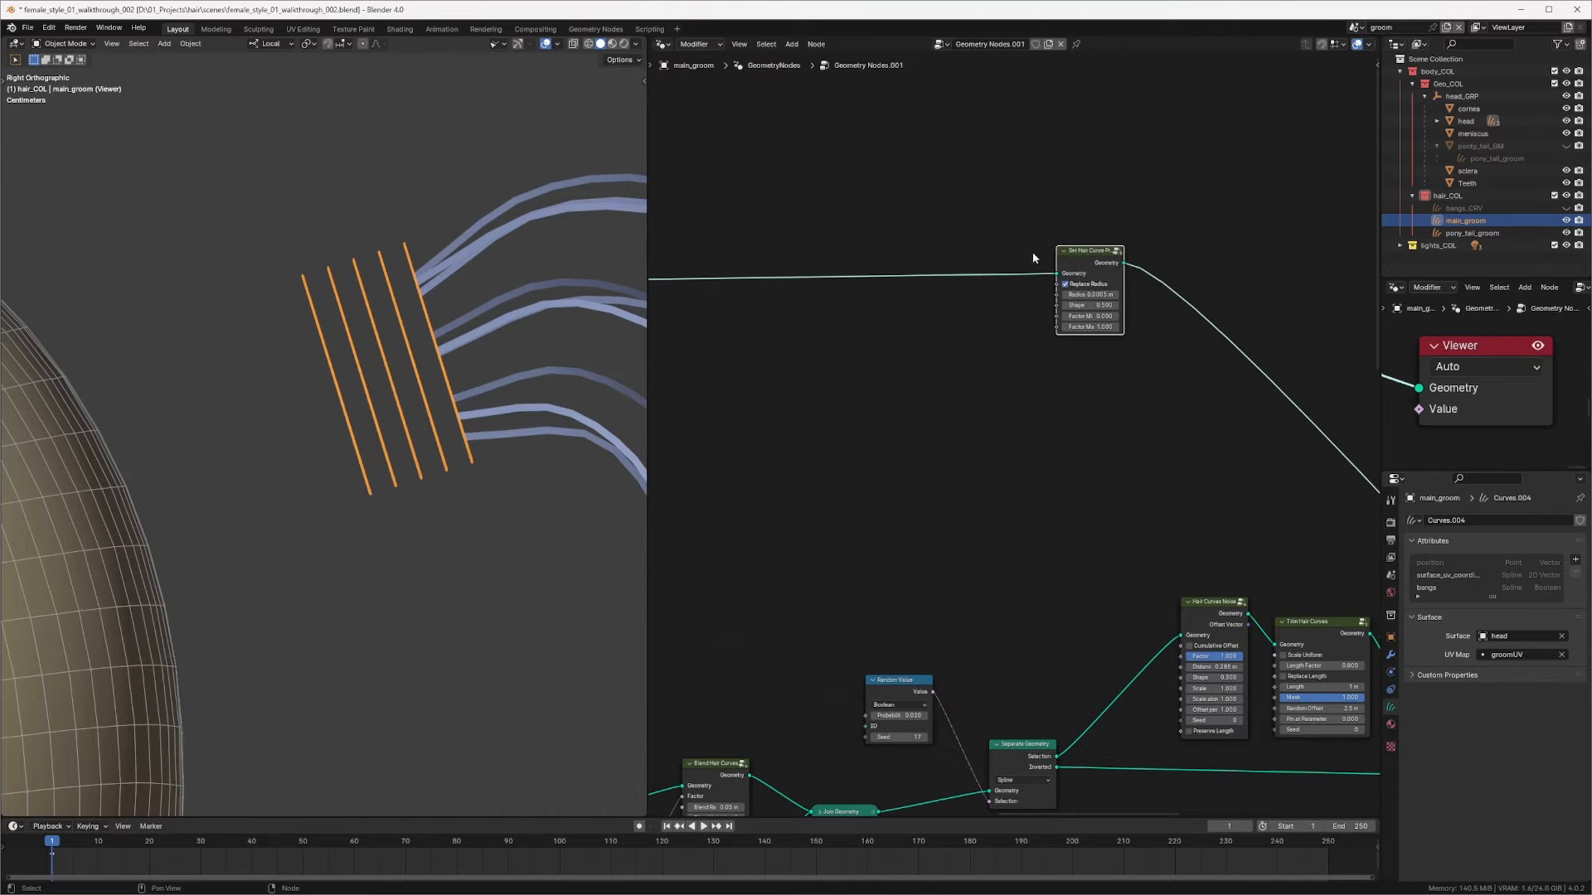
middle_click_drag(783, 278, 1159, 295)
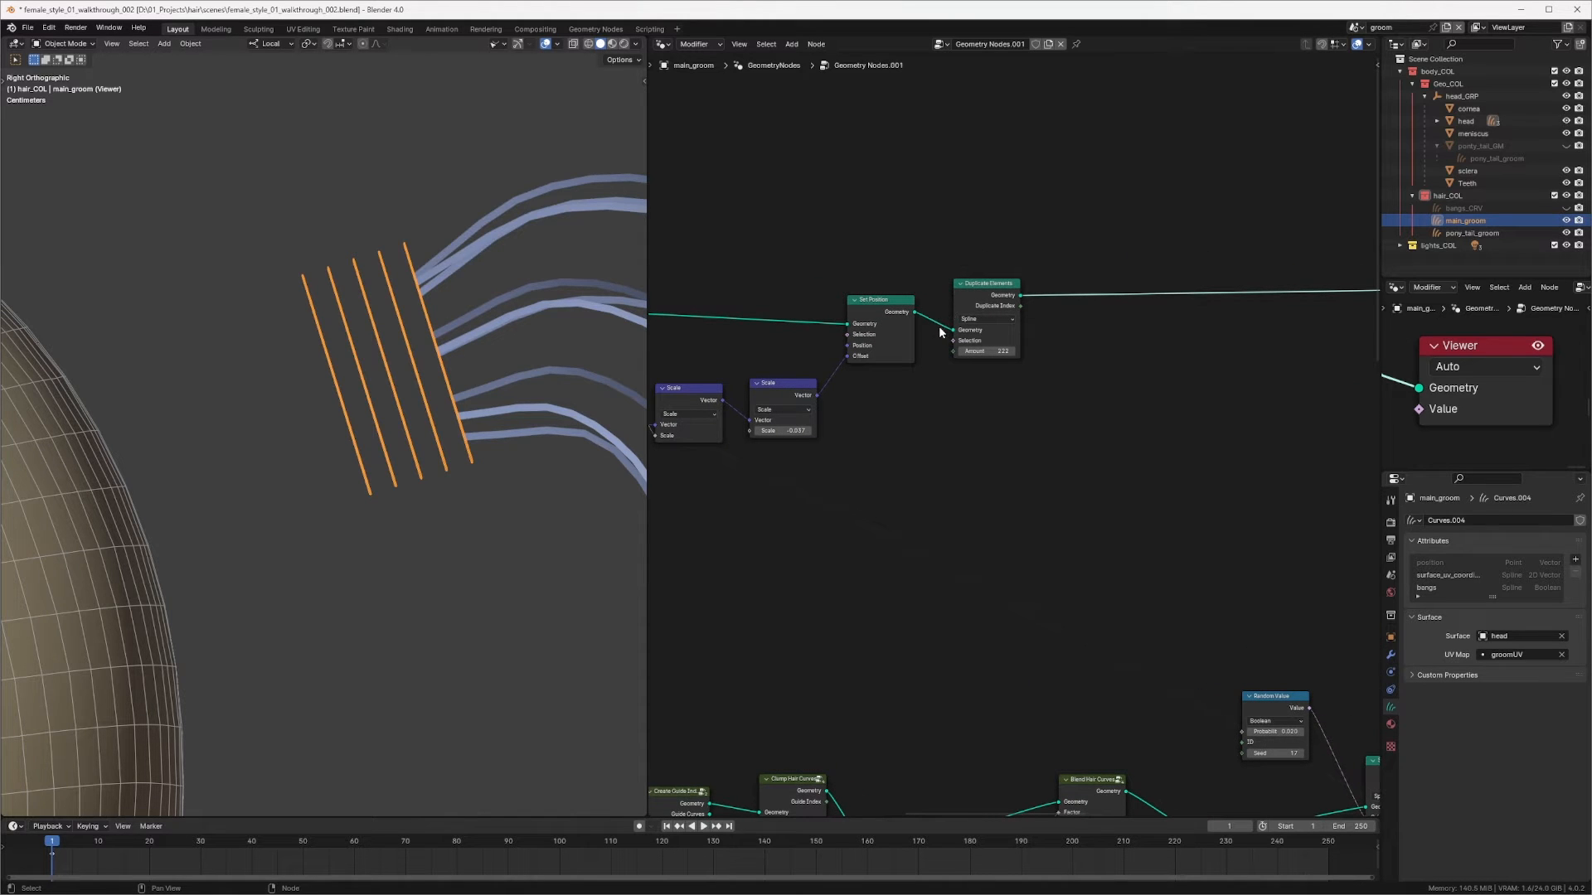
middle_click_drag(1086, 272, 988, 311)
middle_click_drag(888, 292, 991, 292)
left_click(889, 305)
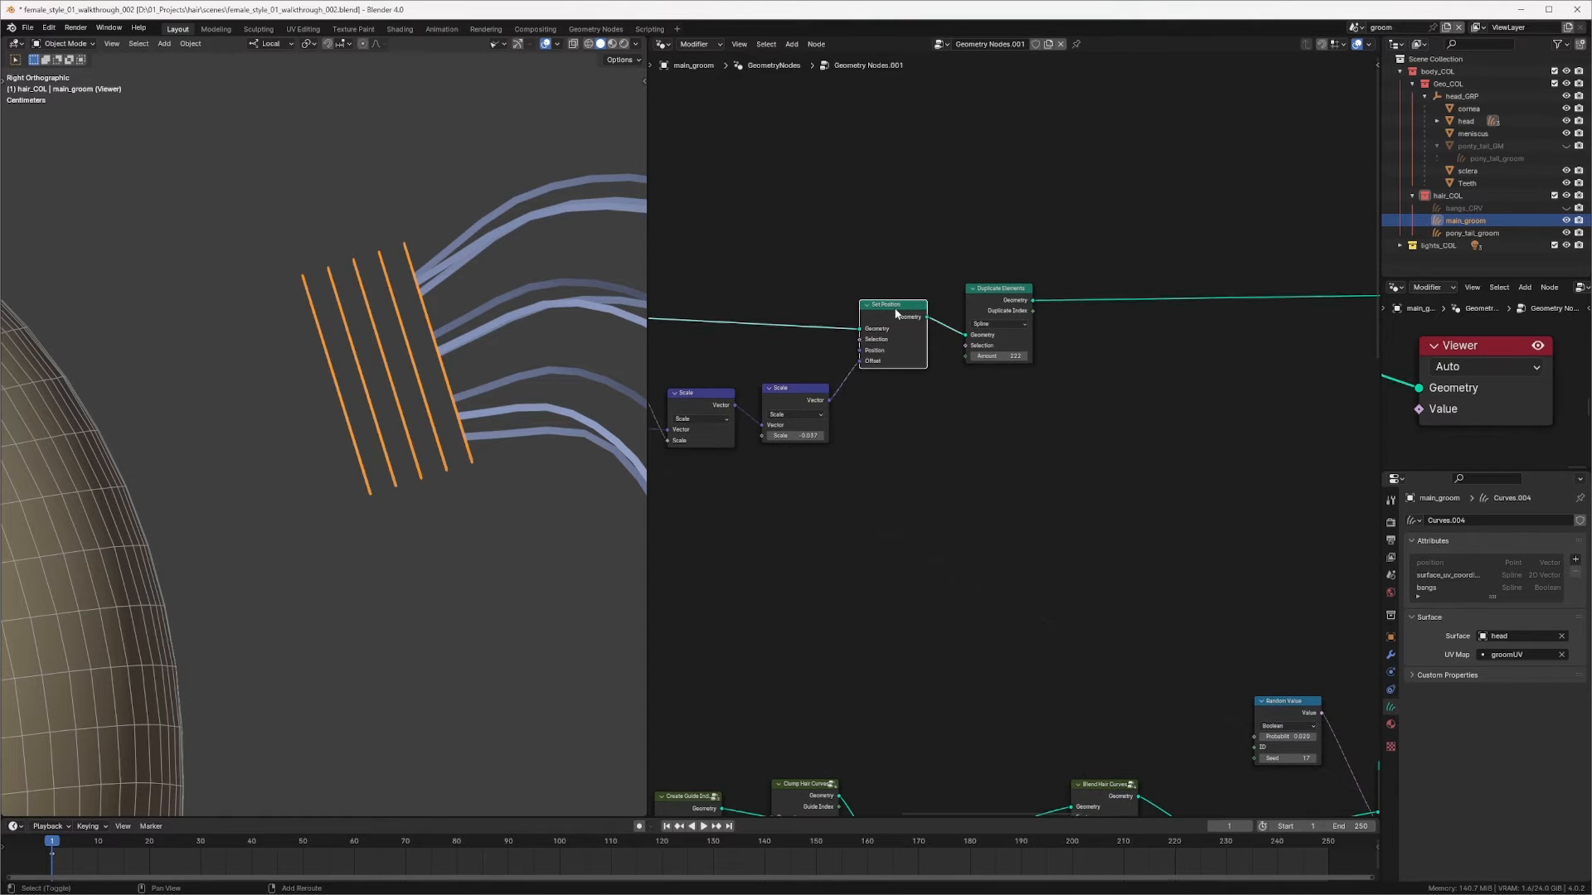
key("shift+d")
left_click(1227, 299)
middle_click_drag(1118, 358, 1025, 324)
scroll(1006, 390, "up", 1)
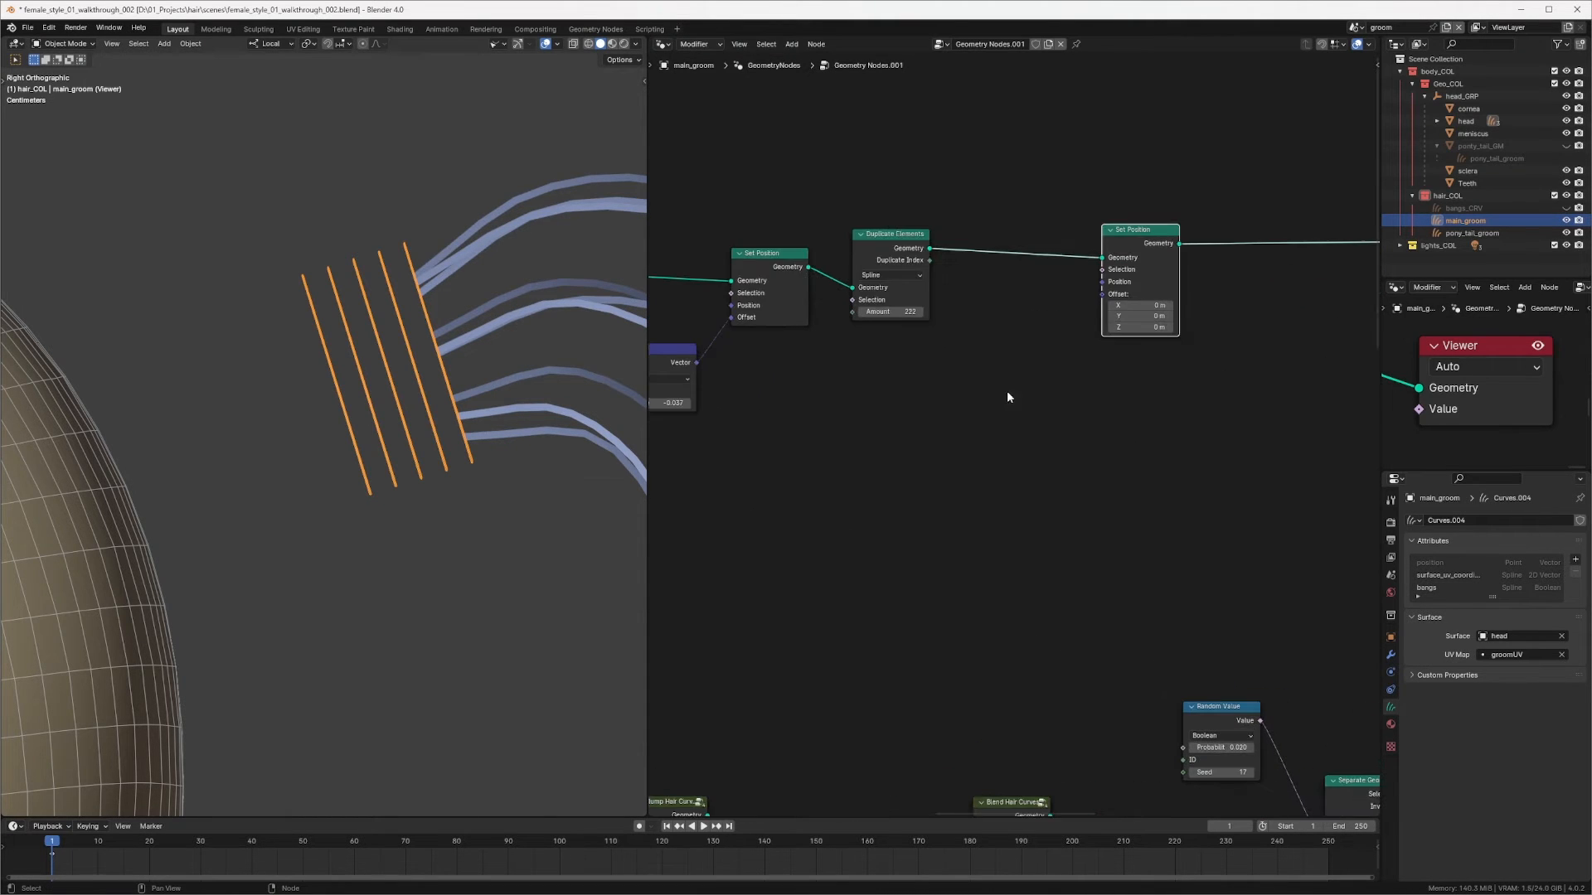
Step: Add a Noise Texture node below the new Set Position node
left_click(999, 403)
key("shift+a")
left_click(996, 397)
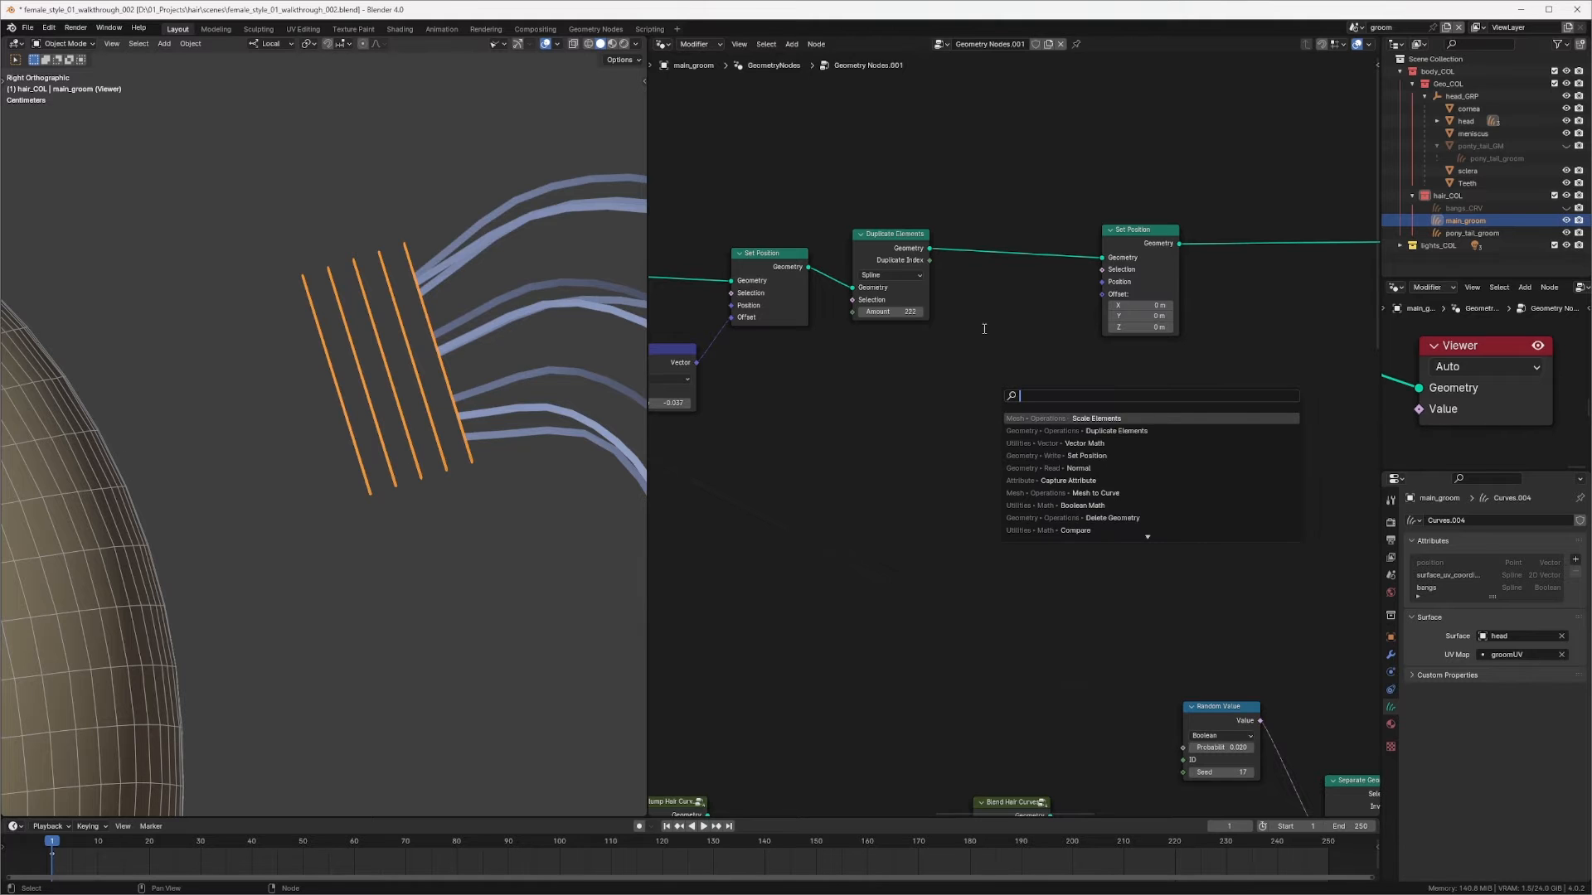
type("nois")
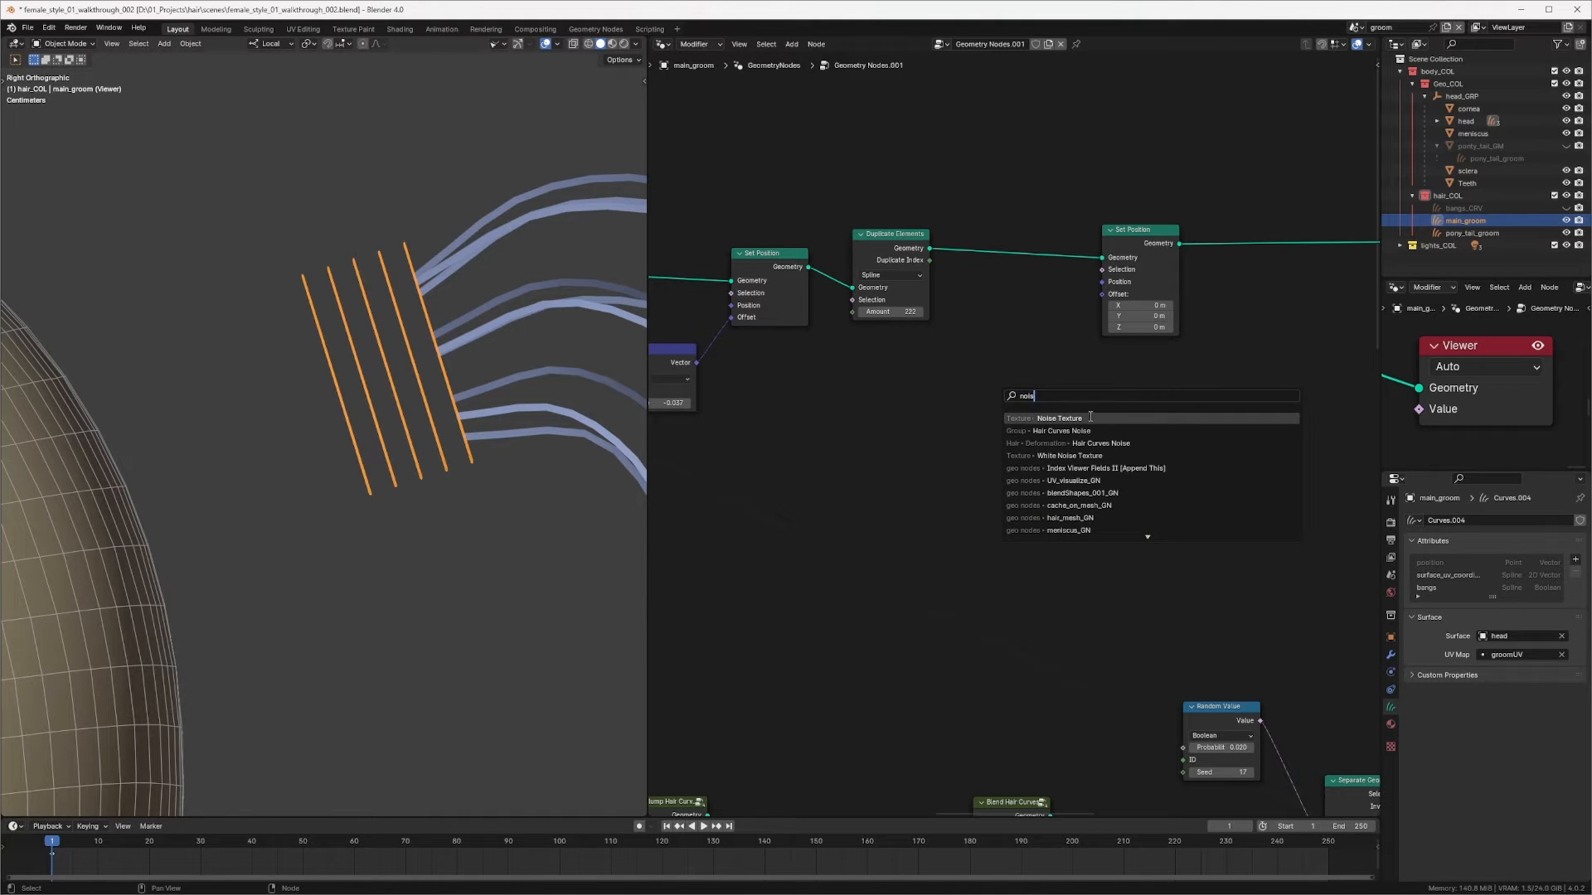
left_click(1090, 417)
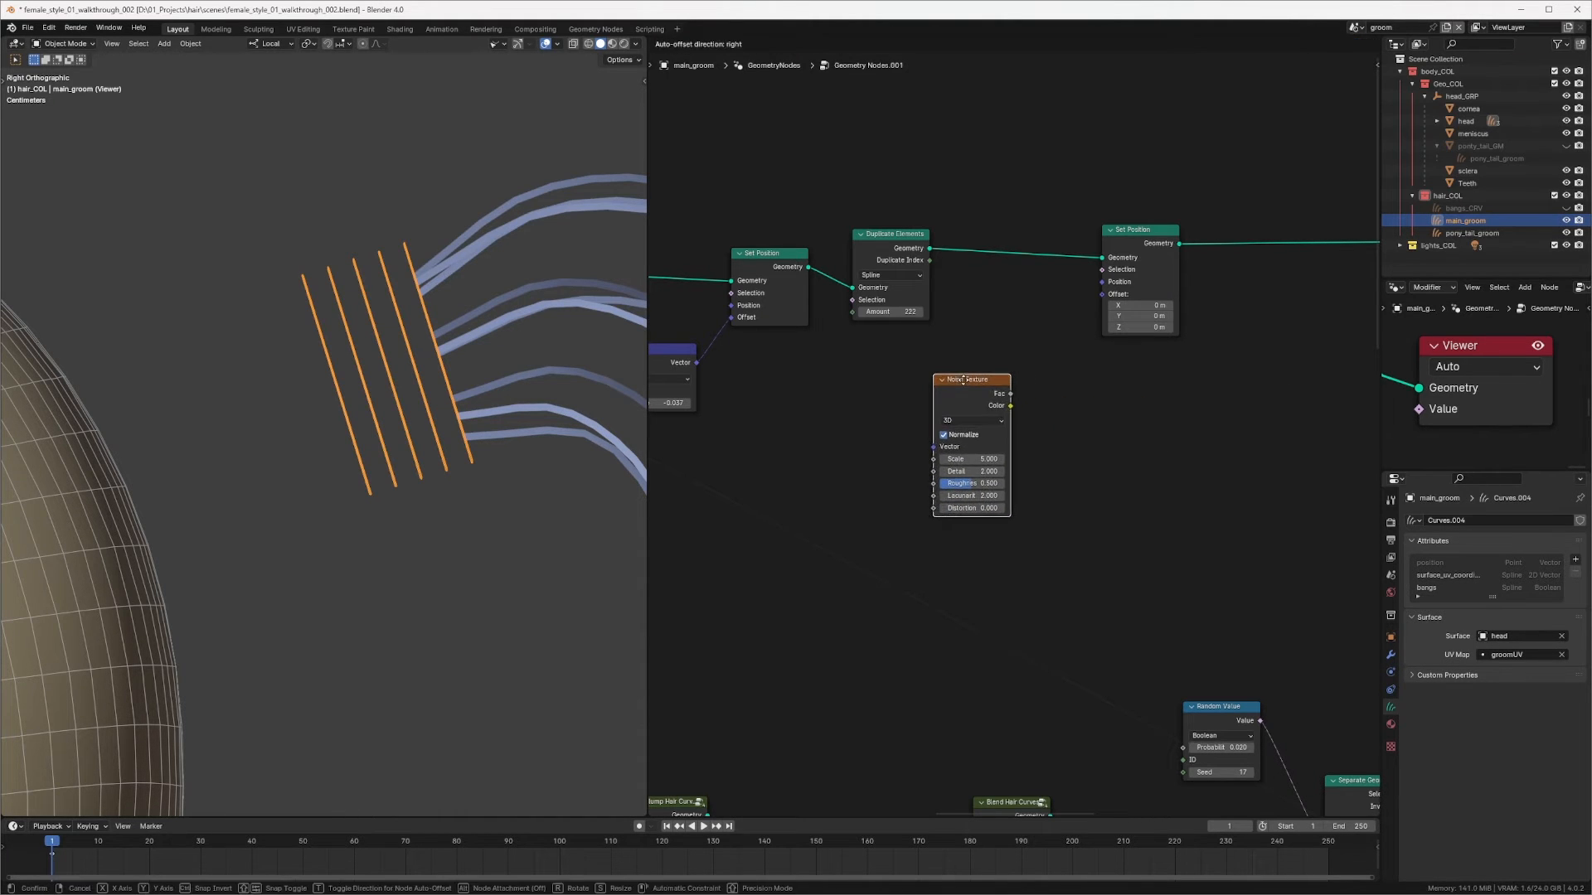
left_click(964, 380)
Step: Duplicate the Scale vector math node, switch the copy to Subtract and set its second vector to 0.5
middle_click_drag(690, 362, 715, 366)
left_click(684, 354)
key("shift+d")
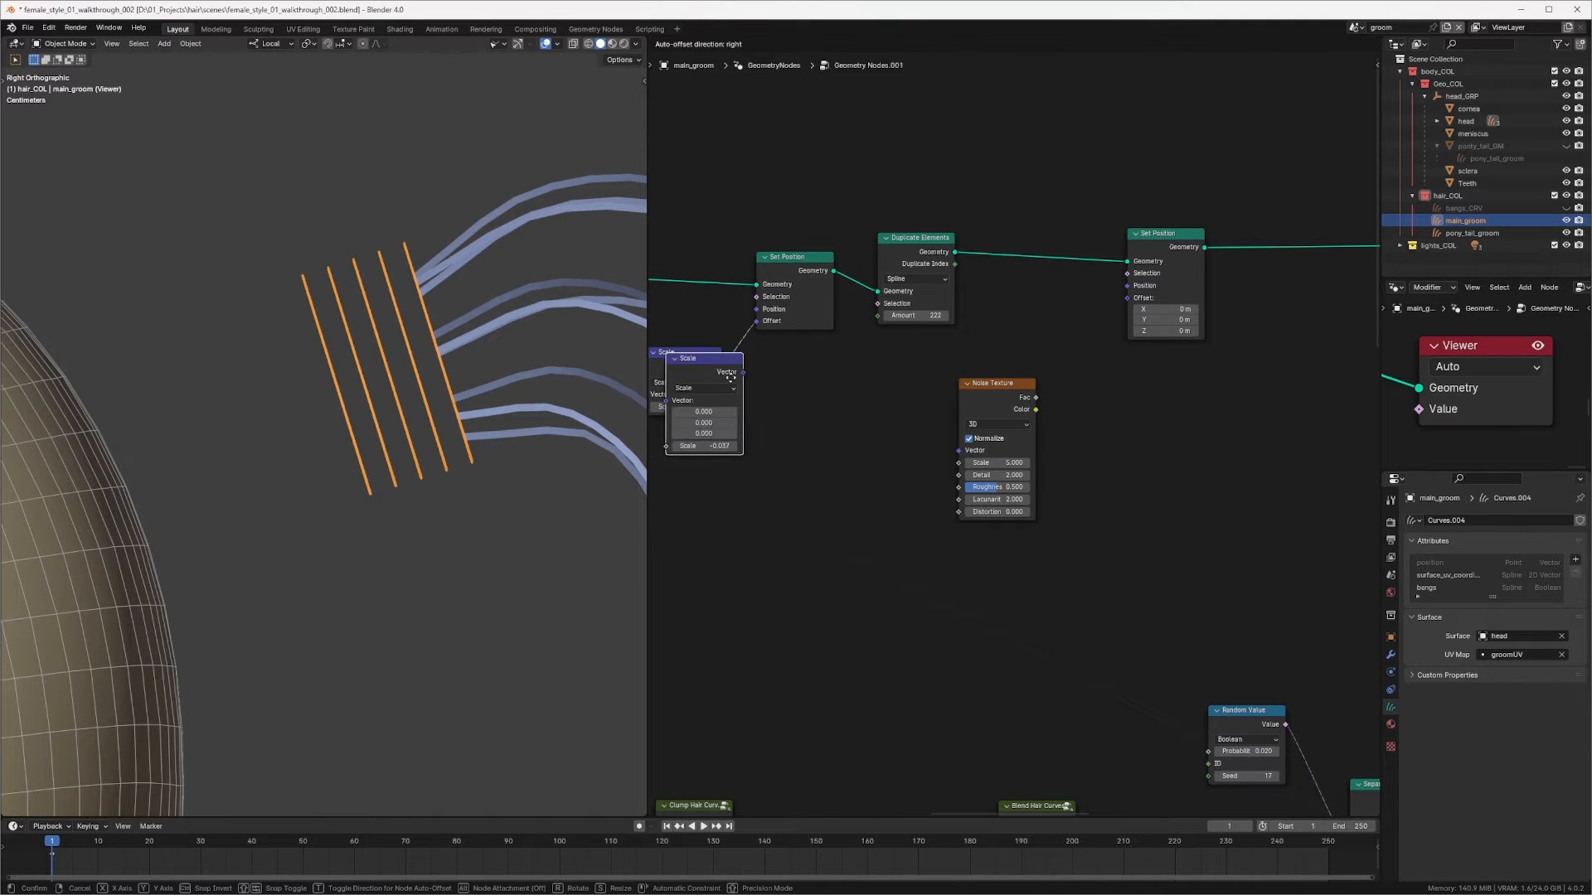
left_click(1101, 386)
left_click(1093, 412)
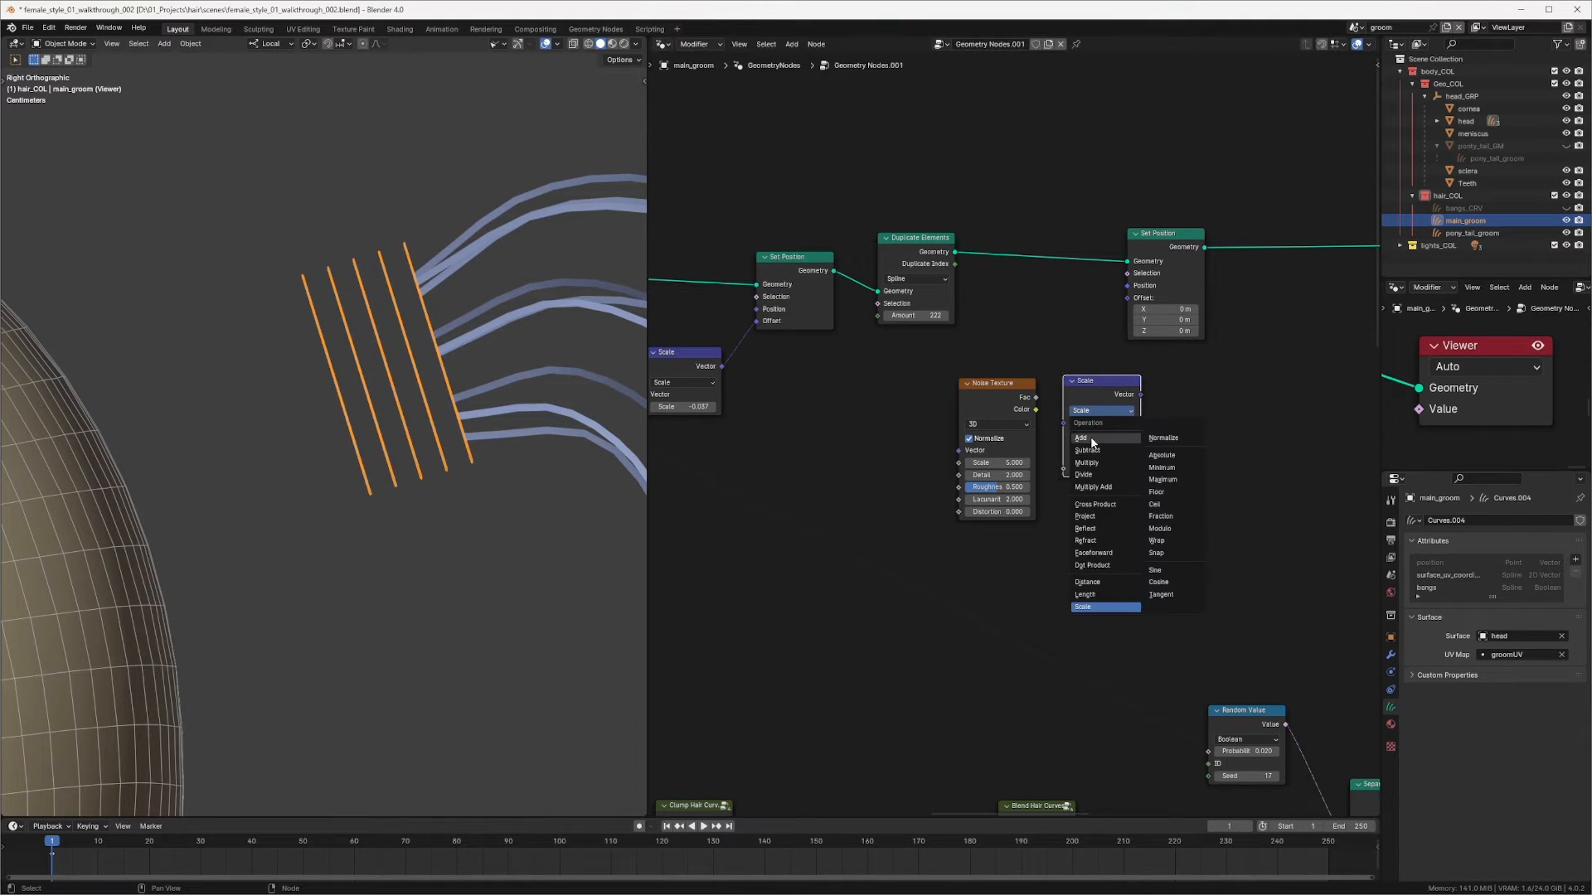
left_click(1086, 446)
left_click_drag(1101, 479, 1101, 501)
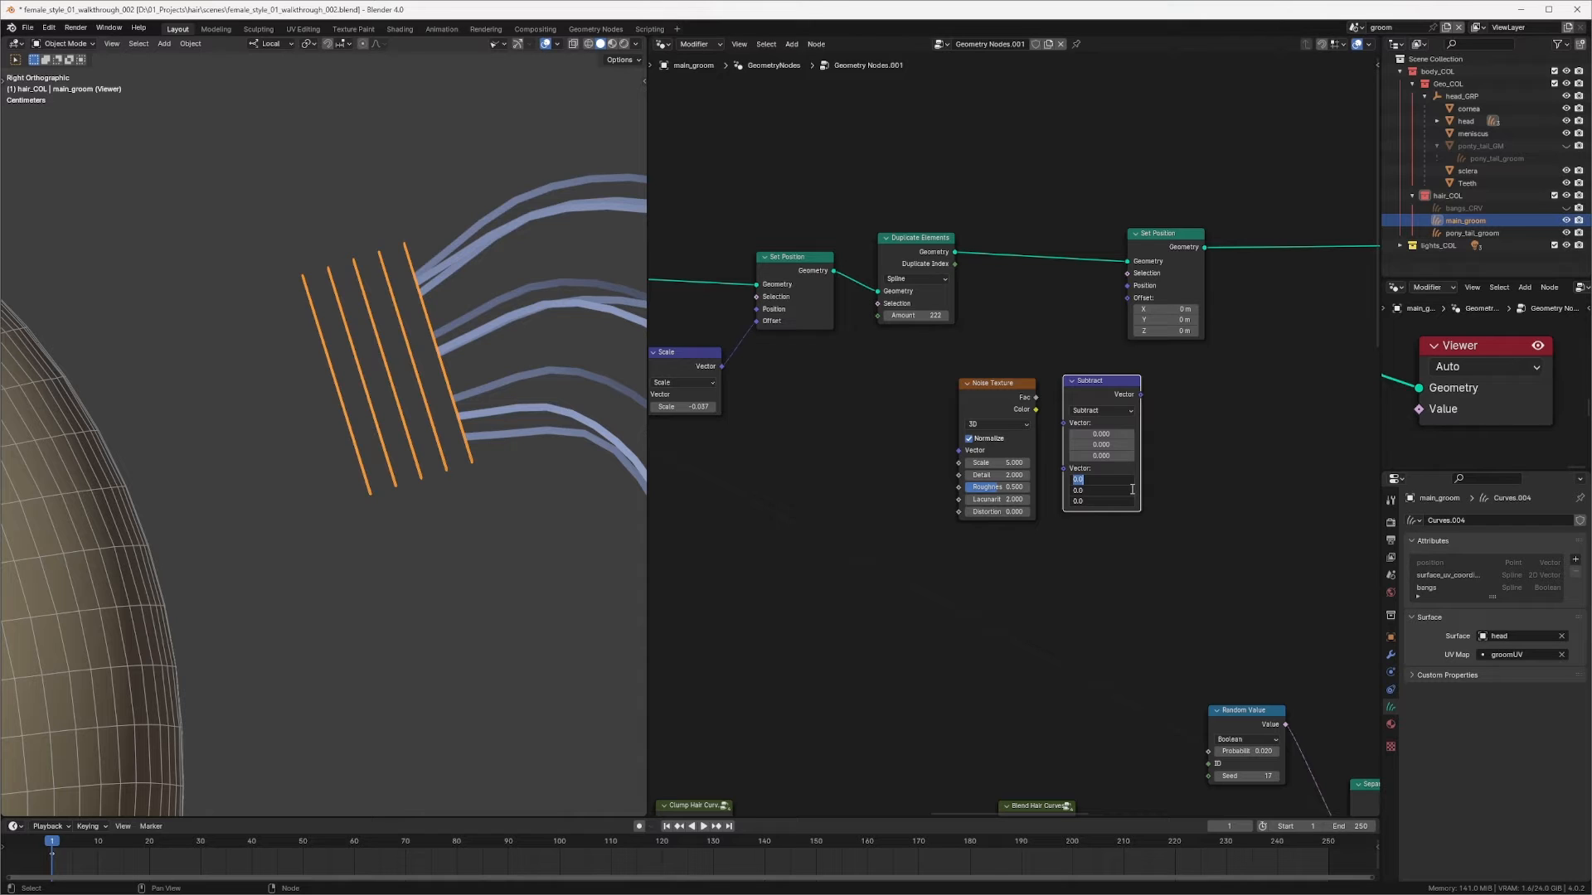
type(".5")
key("Return")
Step: Connect the Noise Texture's Color into the Subtract node and its result into the new Set Position's Offset
left_click_drag(1036, 409, 964, 387)
left_click_drag(1072, 388, 1045, 387)
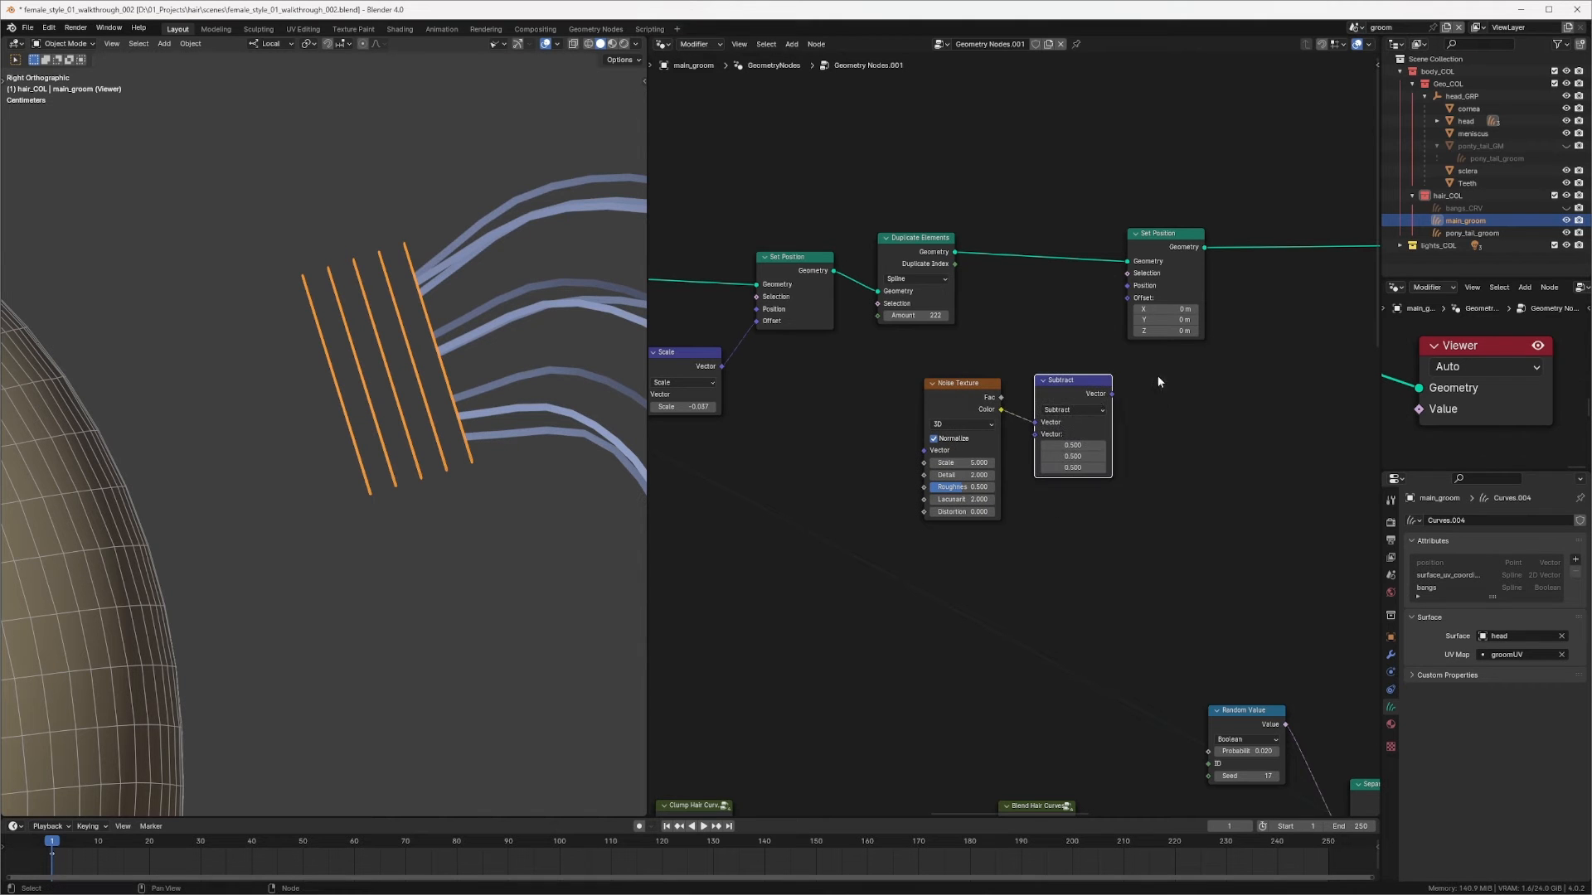
middle_click_drag(1157, 377, 1152, 366)
left_click_drag(1077, 375, 1123, 289)
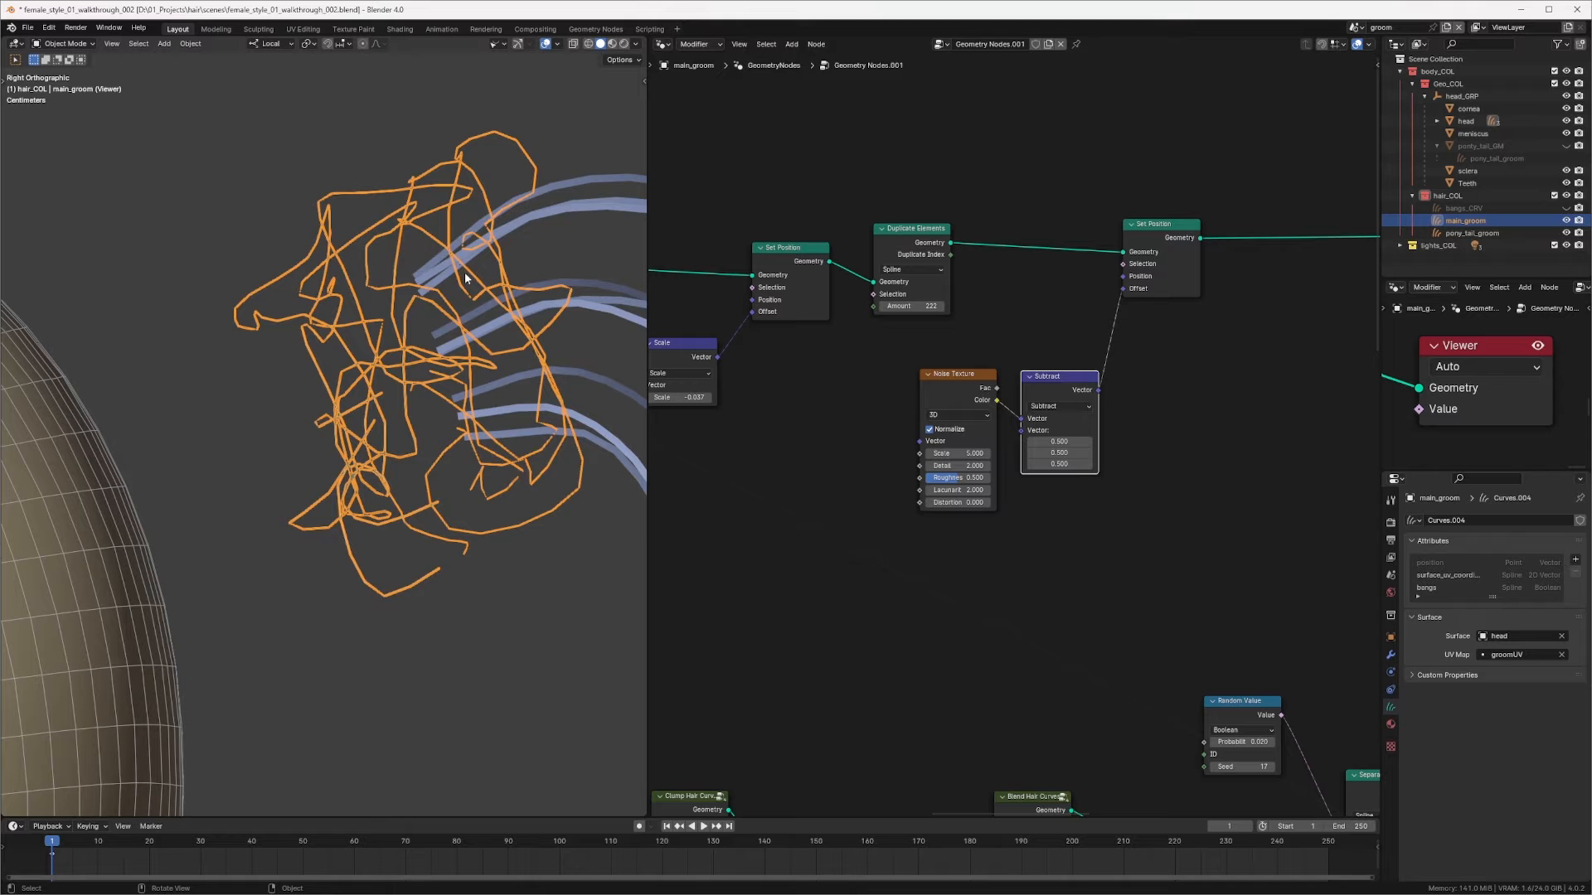
Step: Rearrange the Duplicate Elements, Set Position, Noise Texture and Subtract nodes to make room
left_click_drag(1174, 223, 1245, 229)
left_click_drag(1067, 376, 1151, 370)
left_click_drag(957, 373, 1019, 374)
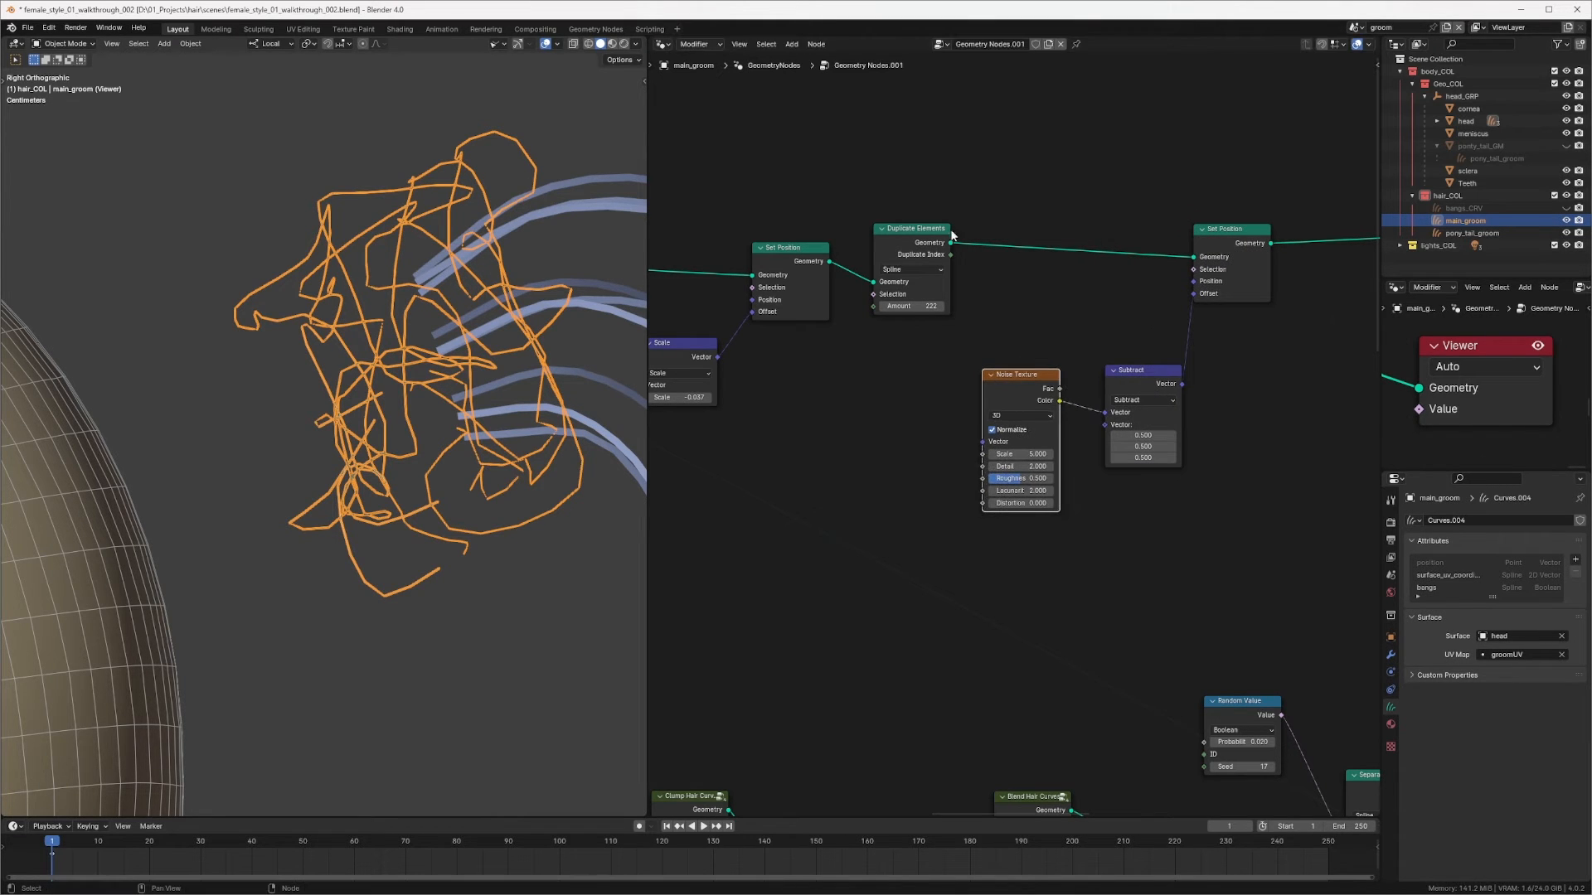
left_click_drag(905, 234, 888, 244)
scroll(955, 227, "up", 1)
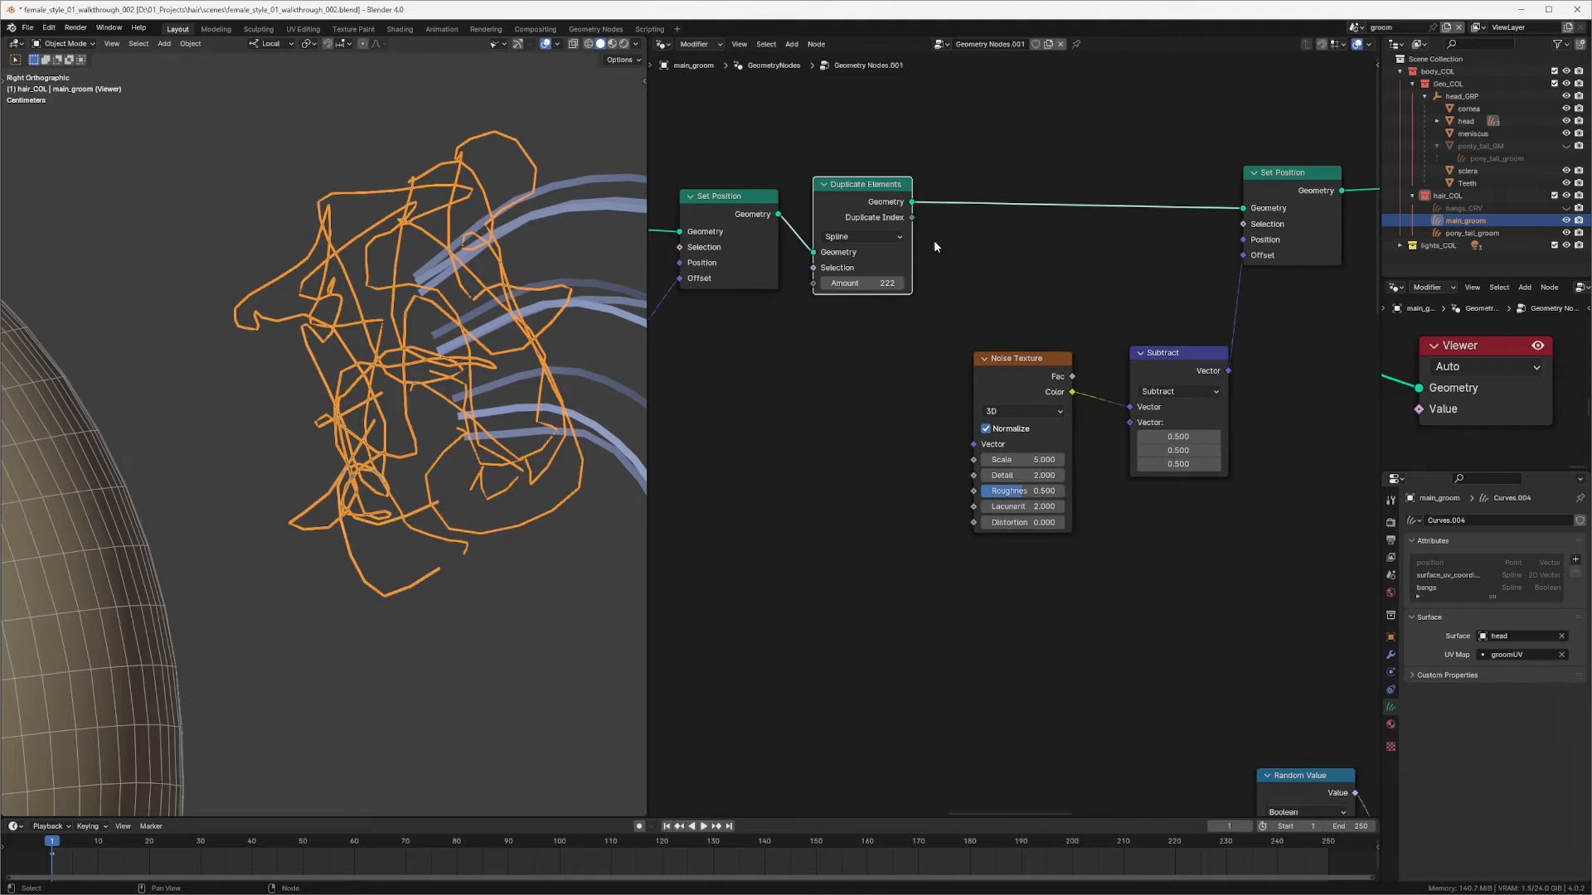
middle_click_drag(931, 235, 930, 241)
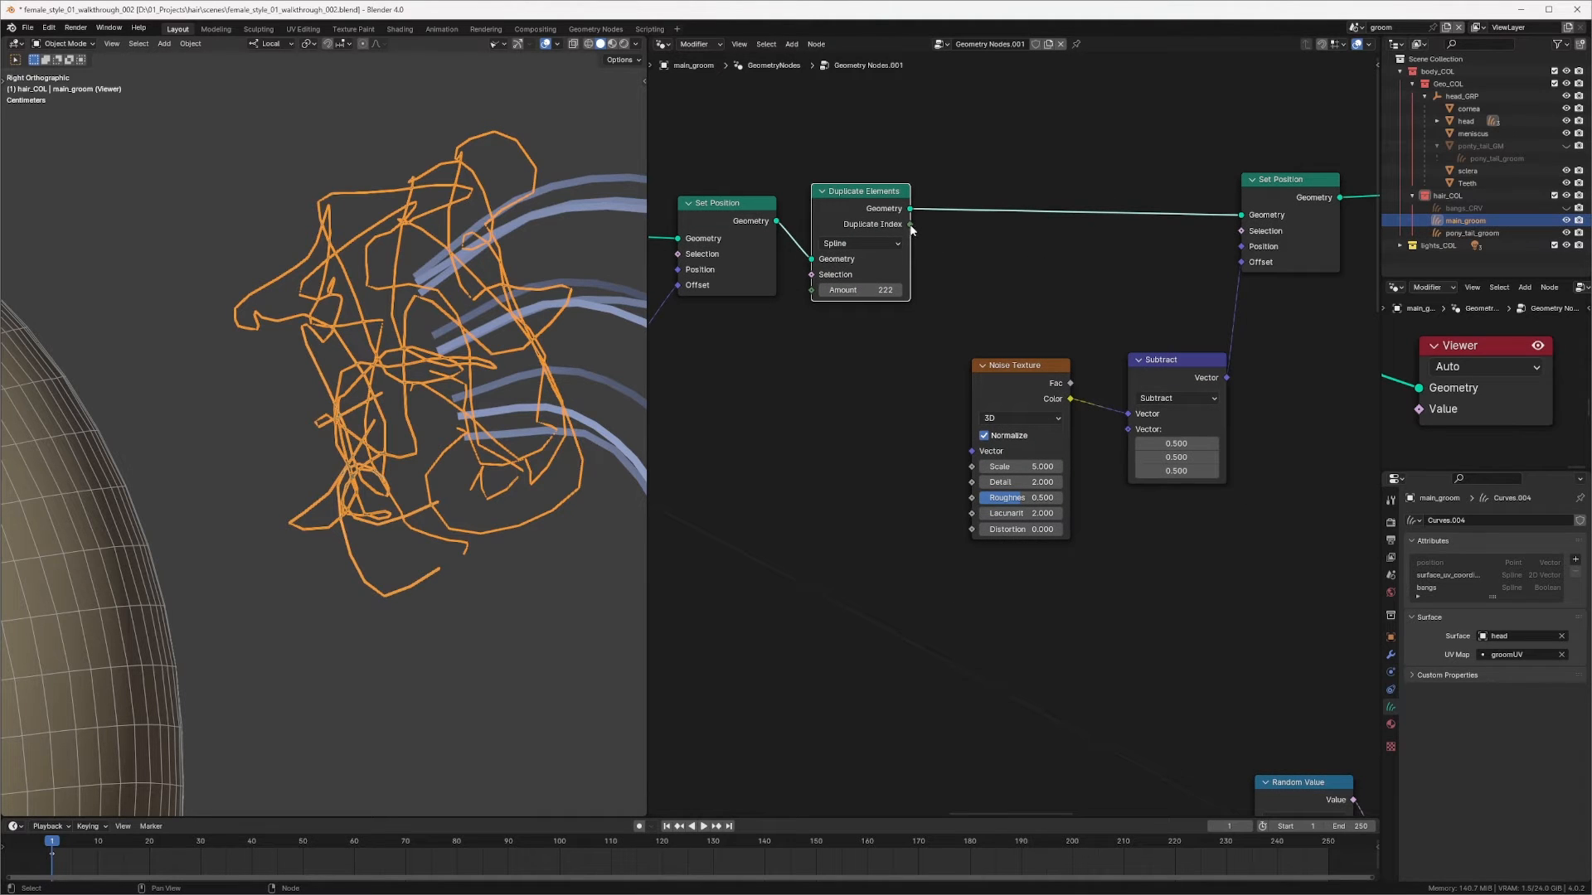
left_click_drag(910, 225, 930, 245)
left_click_drag(930, 241, 929, 241)
left_click(817, 410)
middle_click_drag(816, 415, 833, 402)
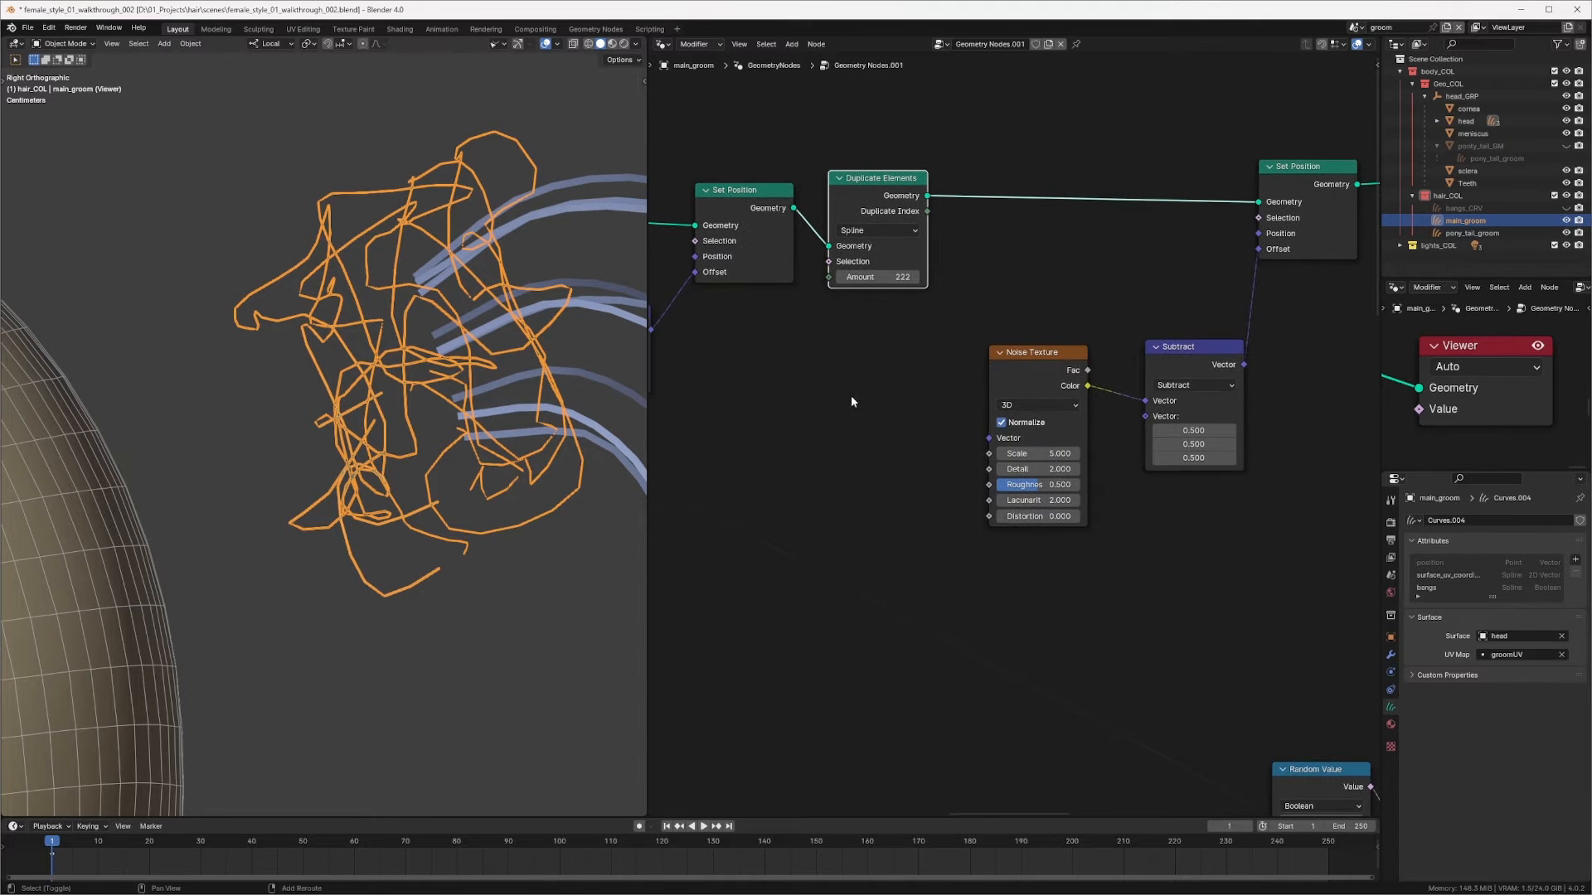
Step: Add a Position input node to the left of the Noise Texture node
key("shift+a")
left_click(849, 396)
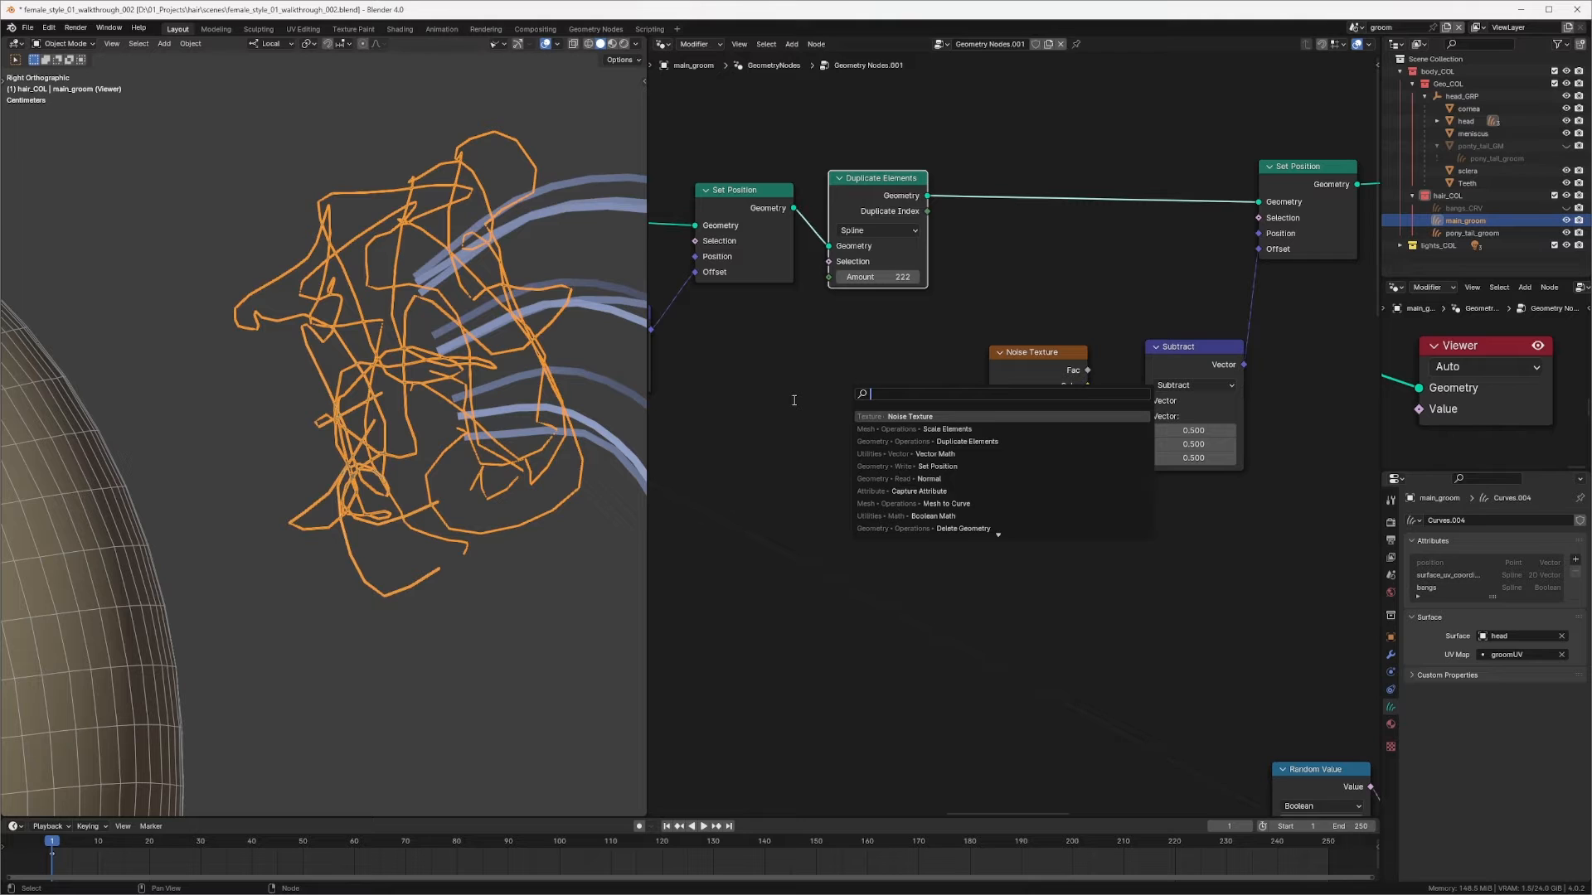
type("pos")
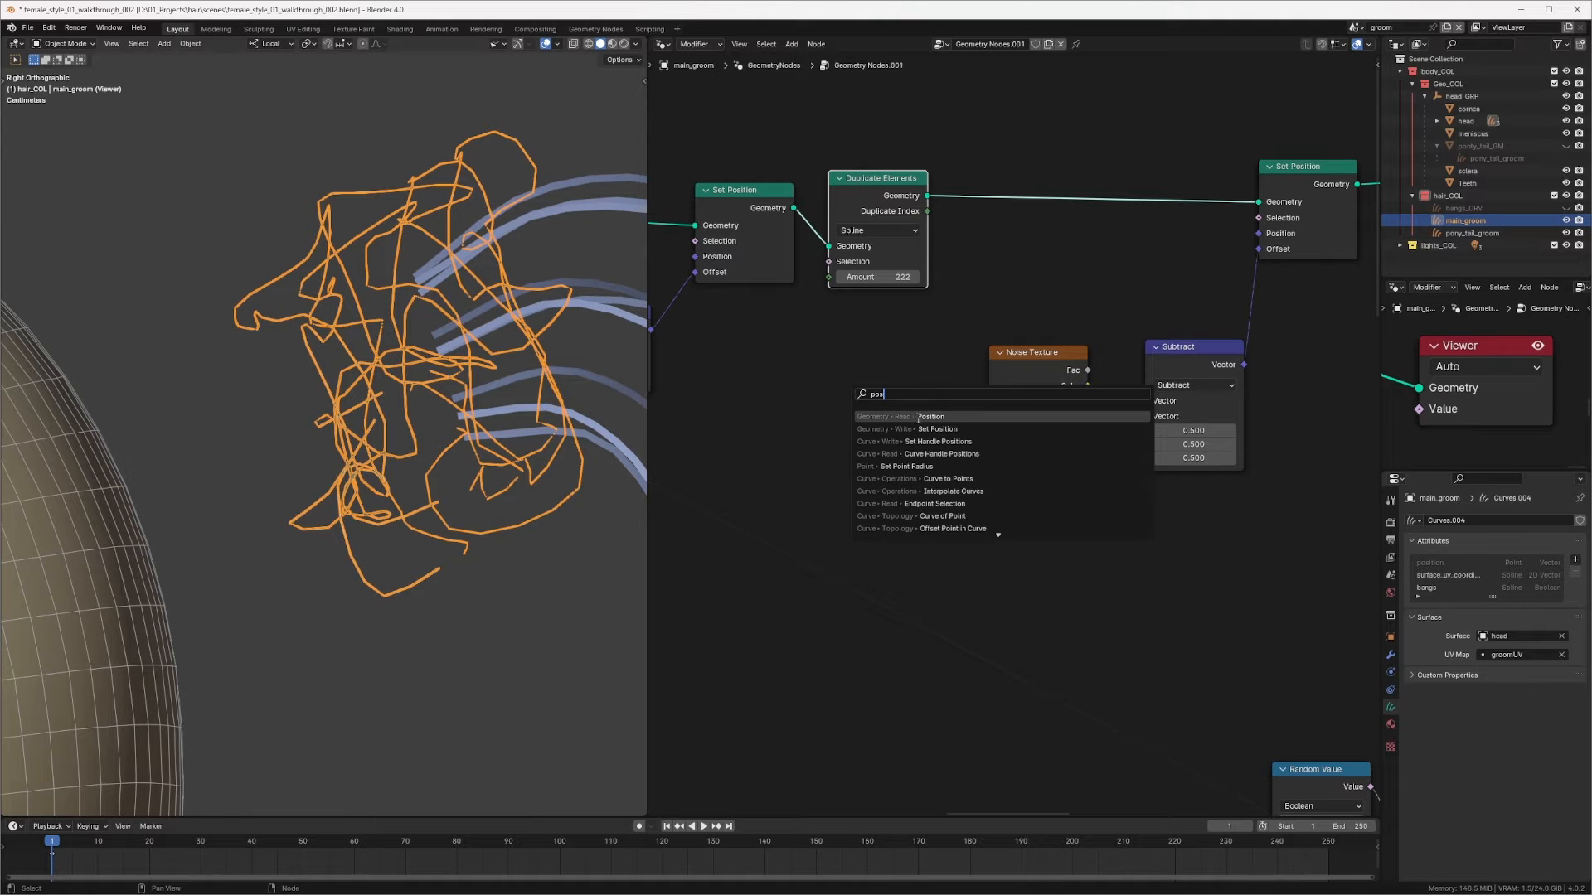
left_click(916, 417)
left_click(770, 389)
middle_click_drag(1035, 380, 914, 391)
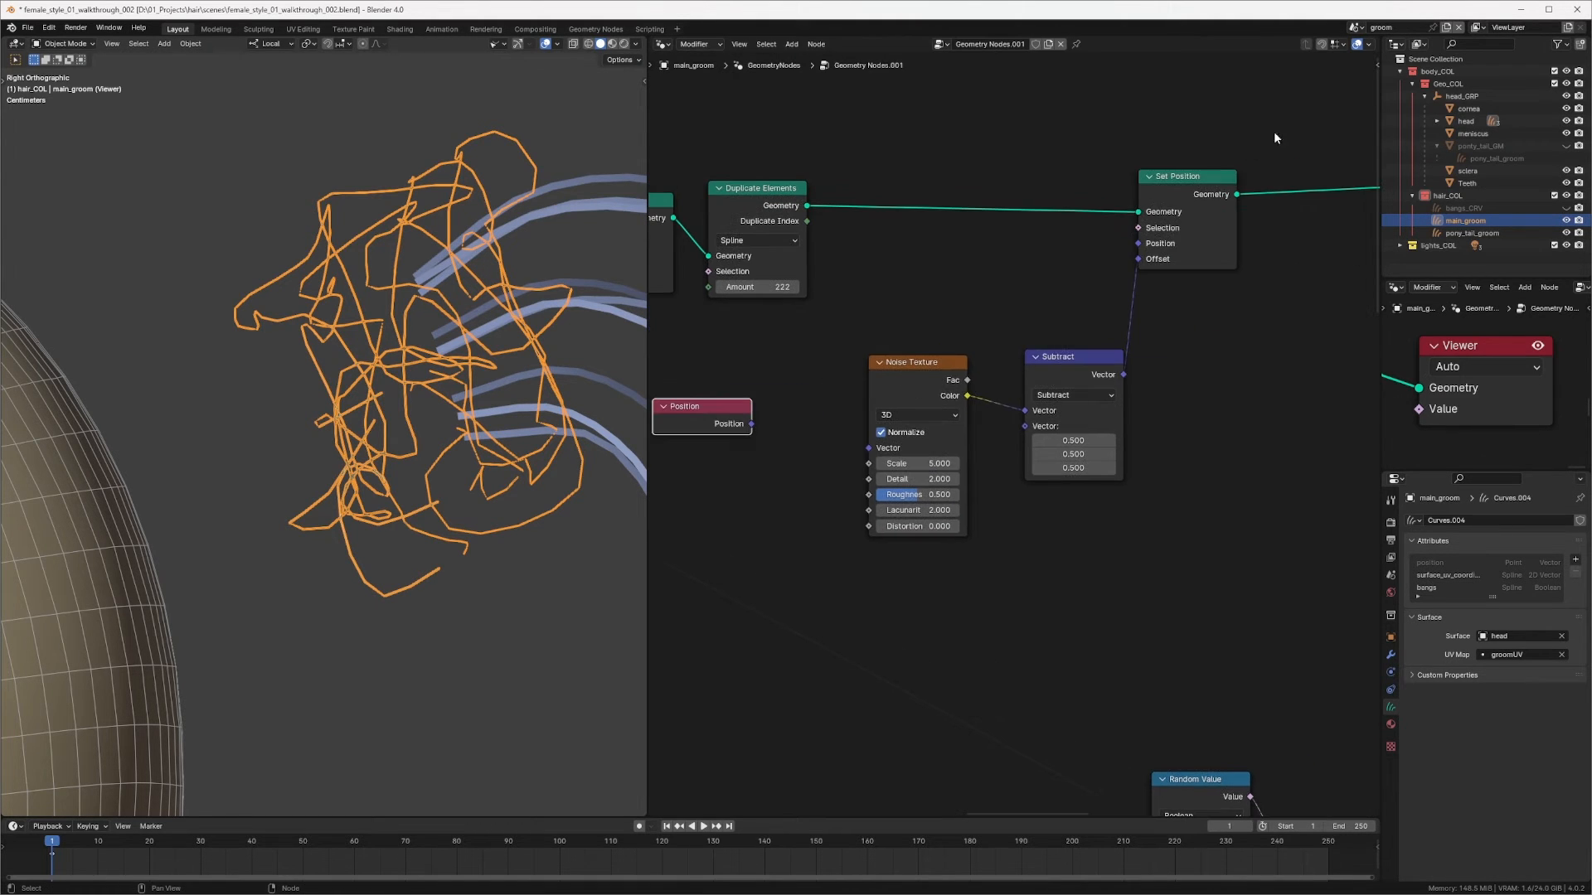
left_click_drag(1275, 138, 931, 474)
left_click_drag(945, 379, 1079, 373)
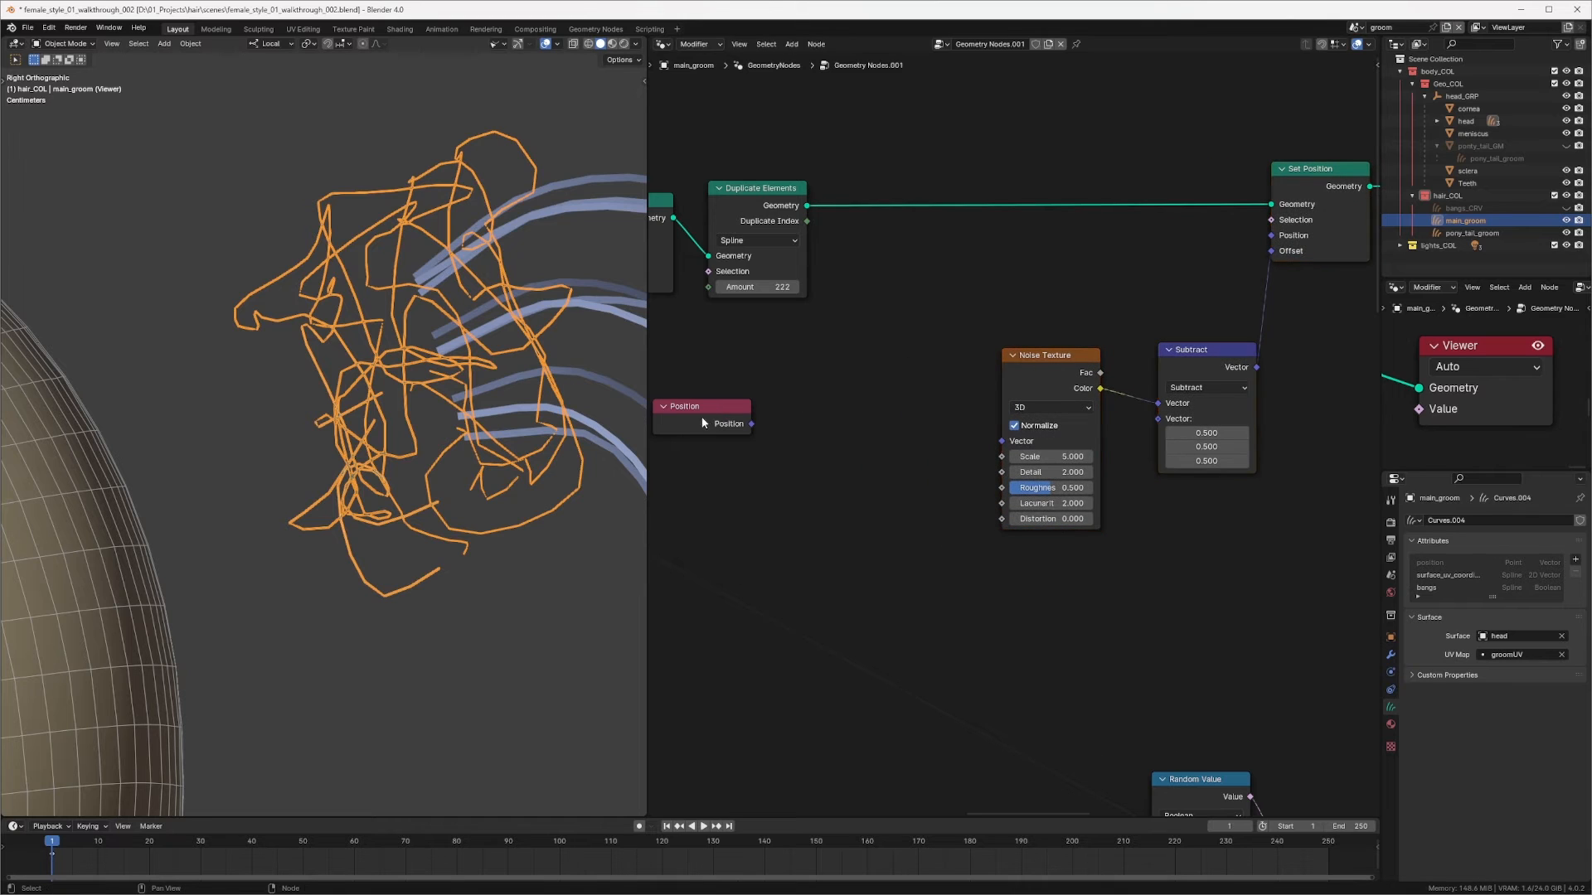
left_click_drag(705, 414, 759, 402)
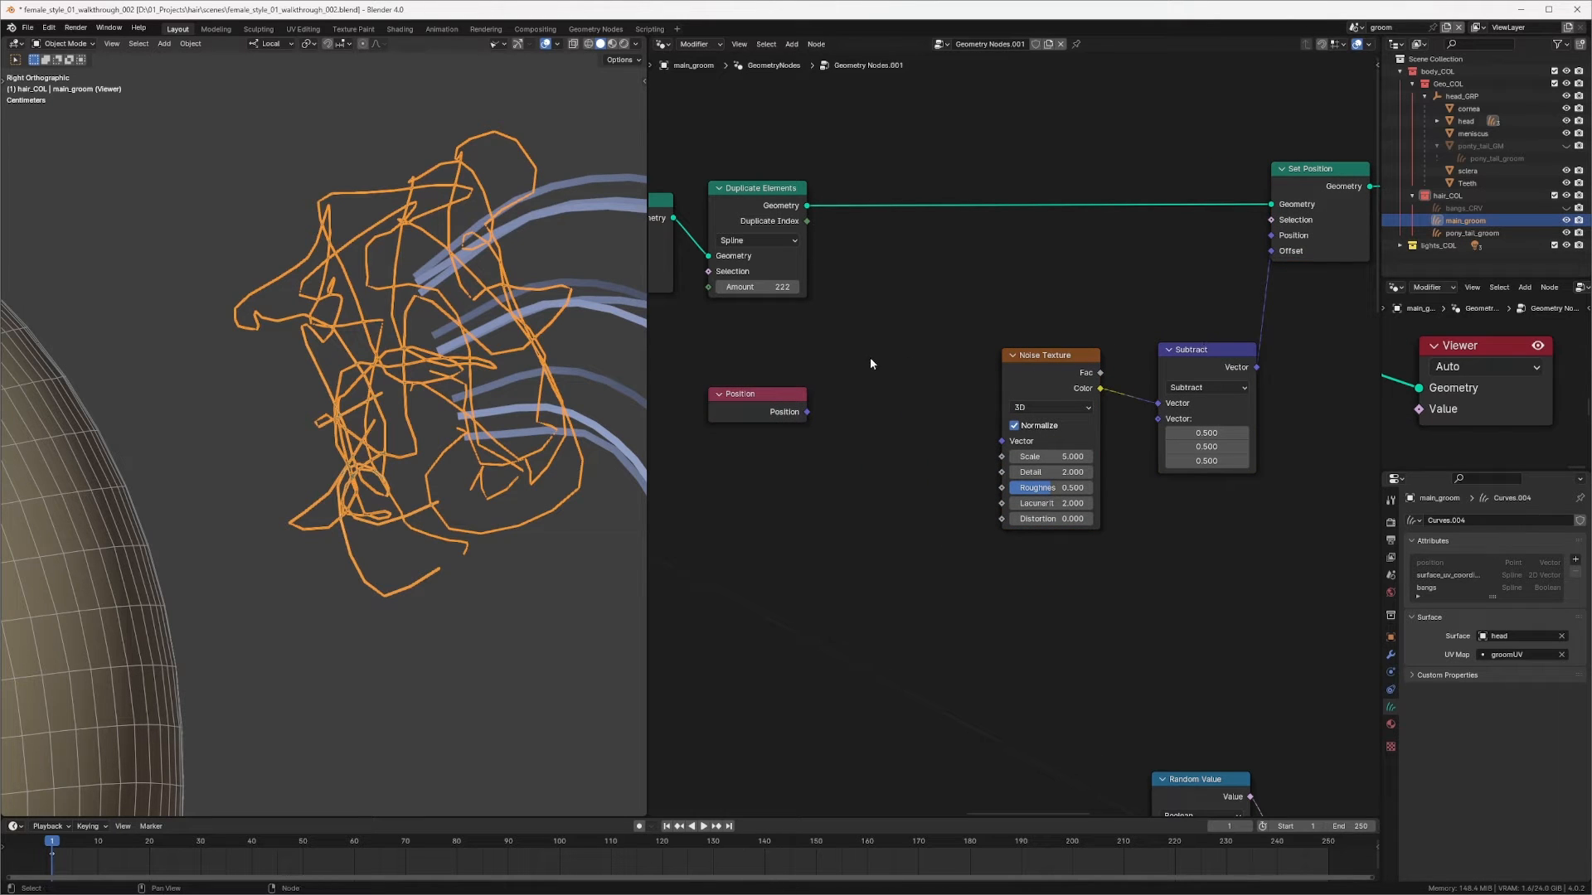
Step: Duplicate the Subtract node as an Add node summing Position and Duplicate Index, feeding the Noise Texture's Vector
left_click(1217, 361)
key("shift+d")
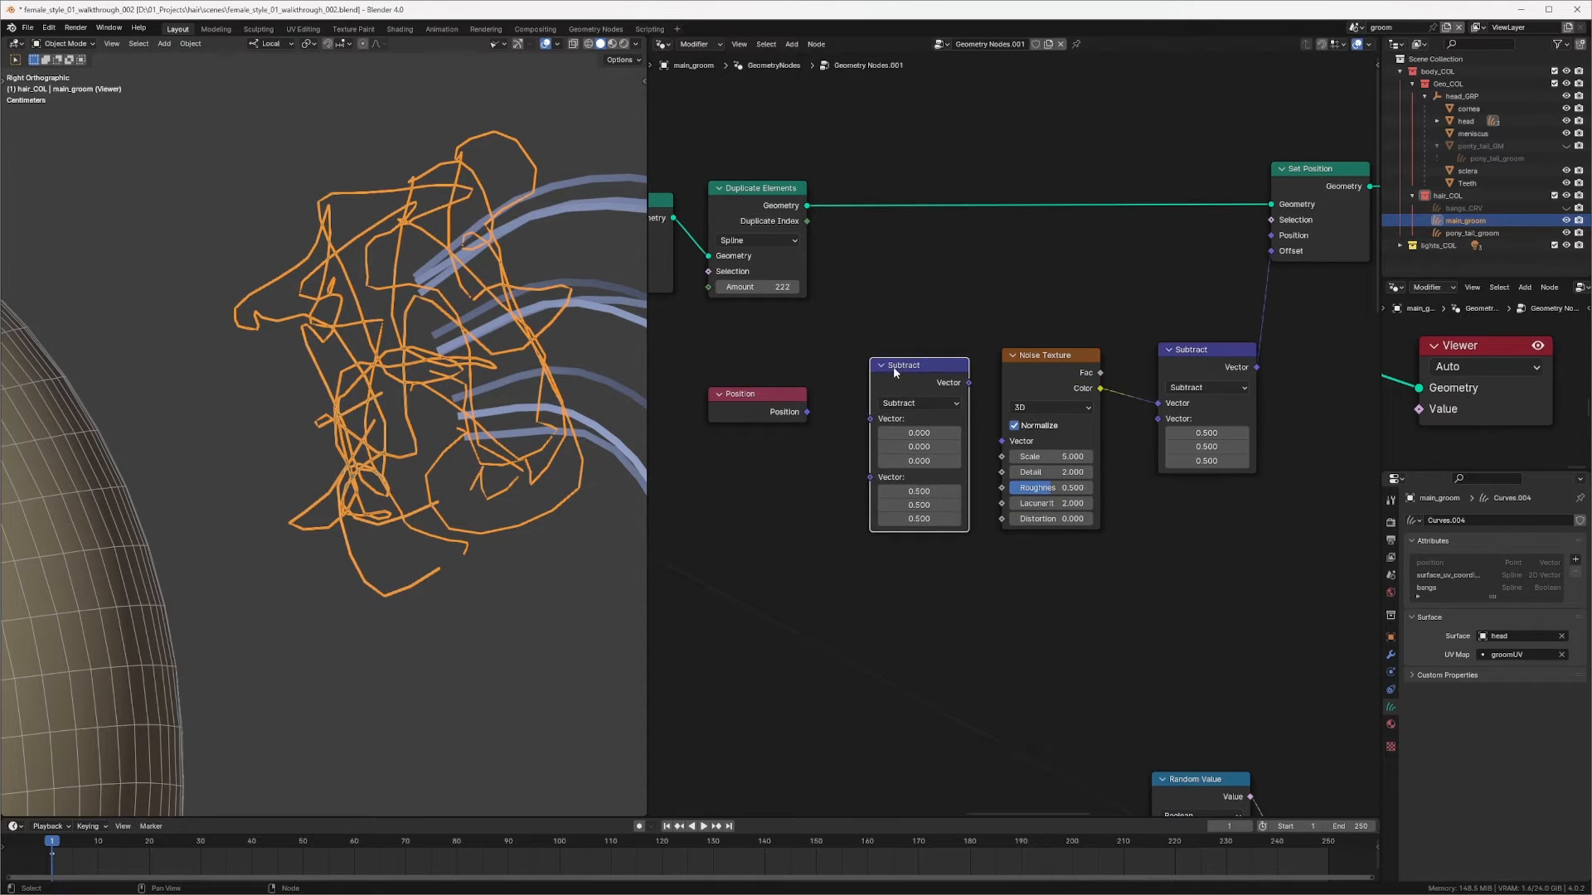
left_click_drag(806, 412, 870, 418)
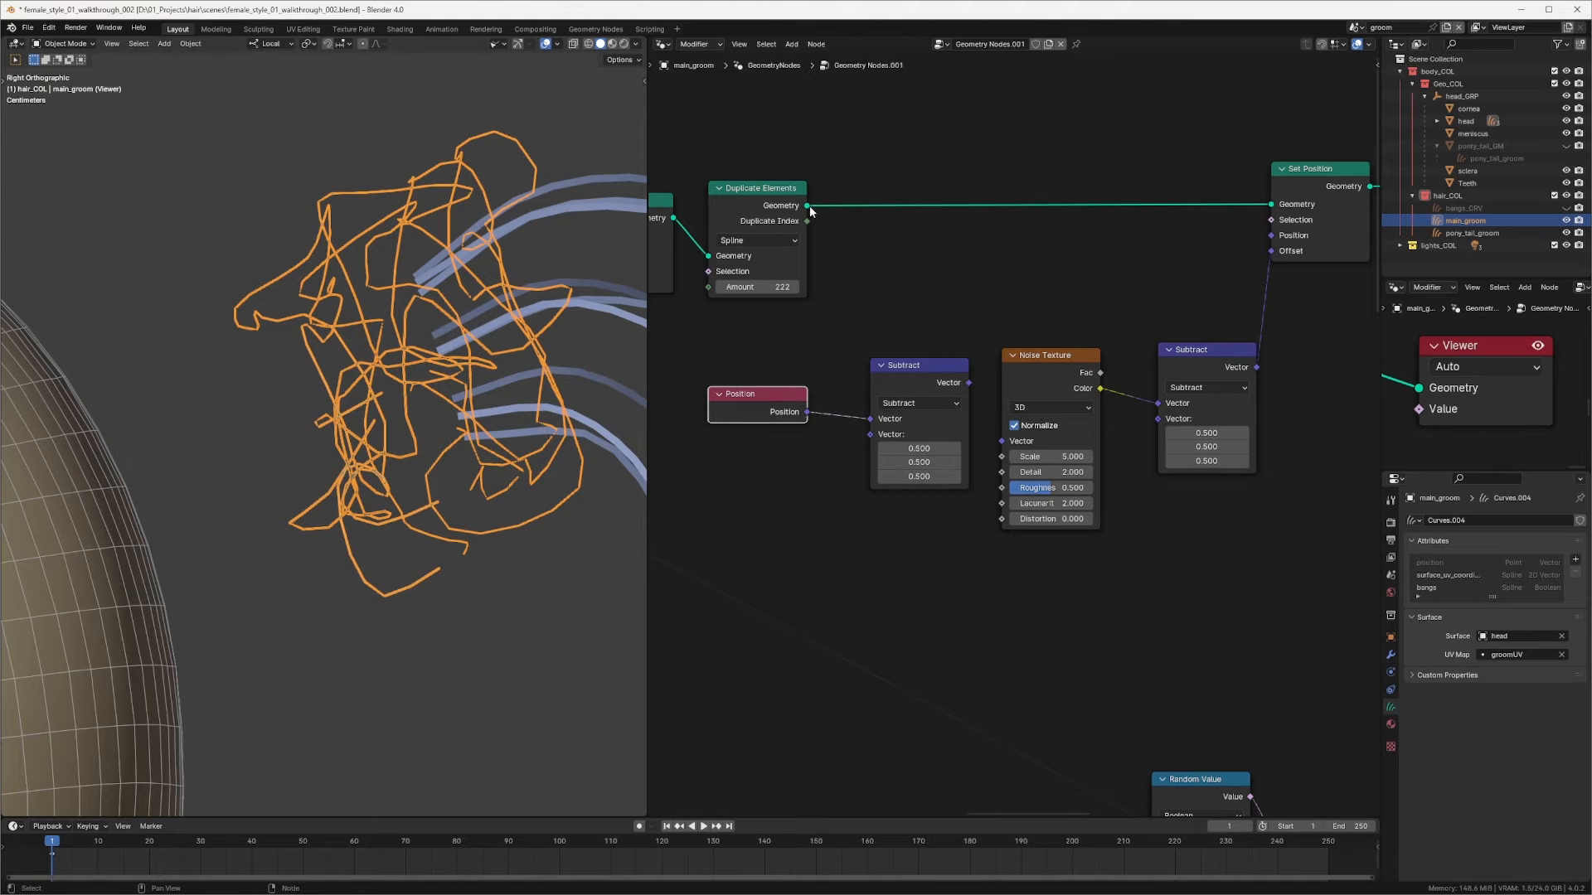
left_click_drag(807, 221, 869, 435)
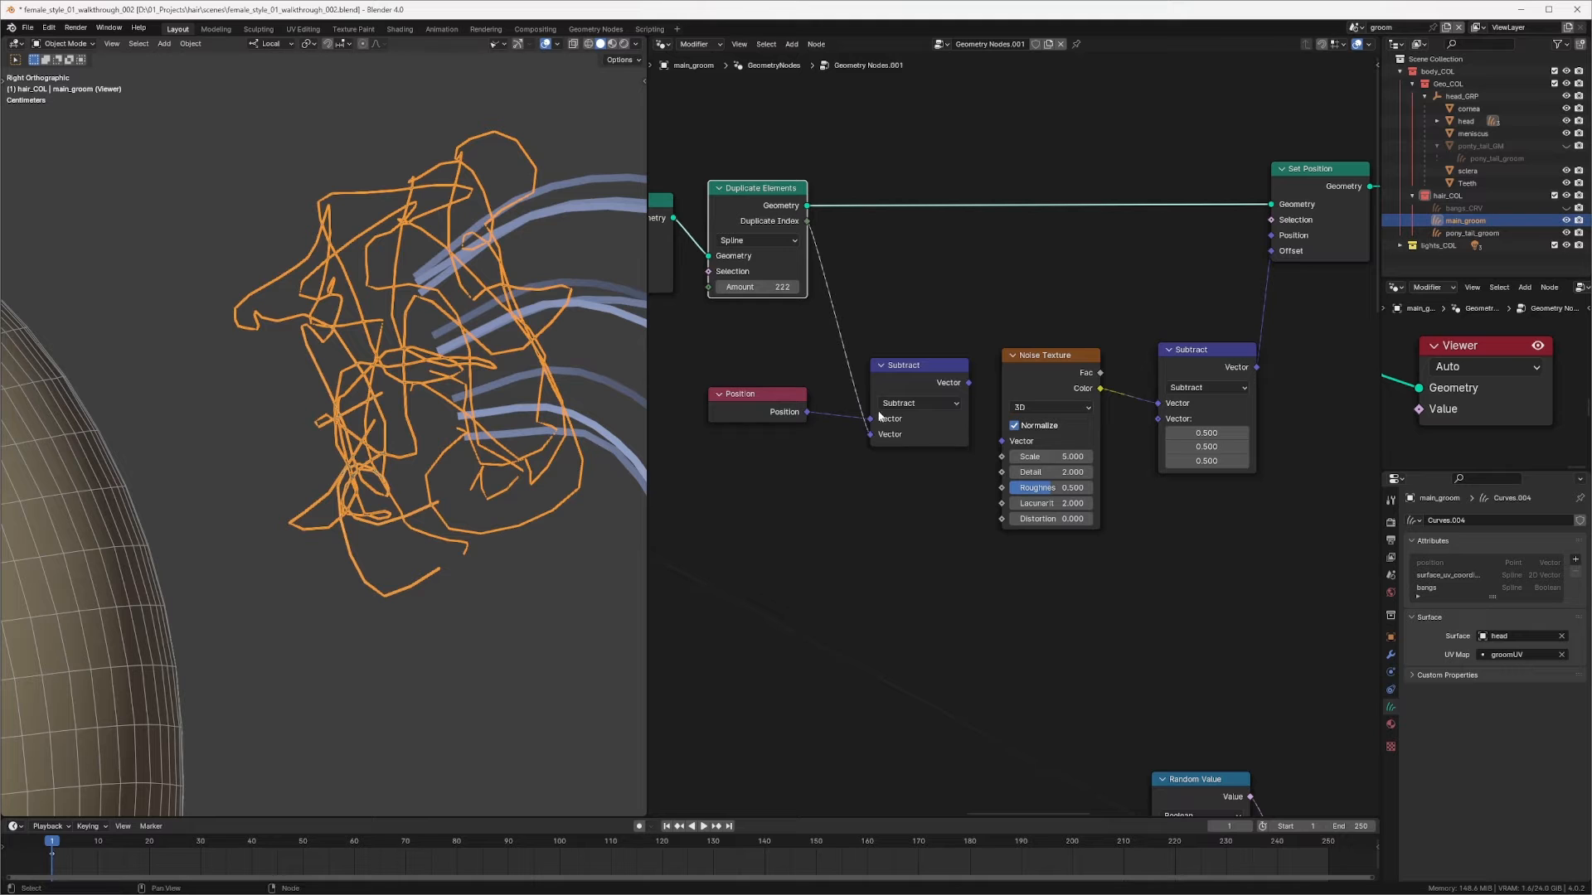
left_click(891, 409)
left_click(899, 435)
left_click_drag(931, 367, 1008, 441)
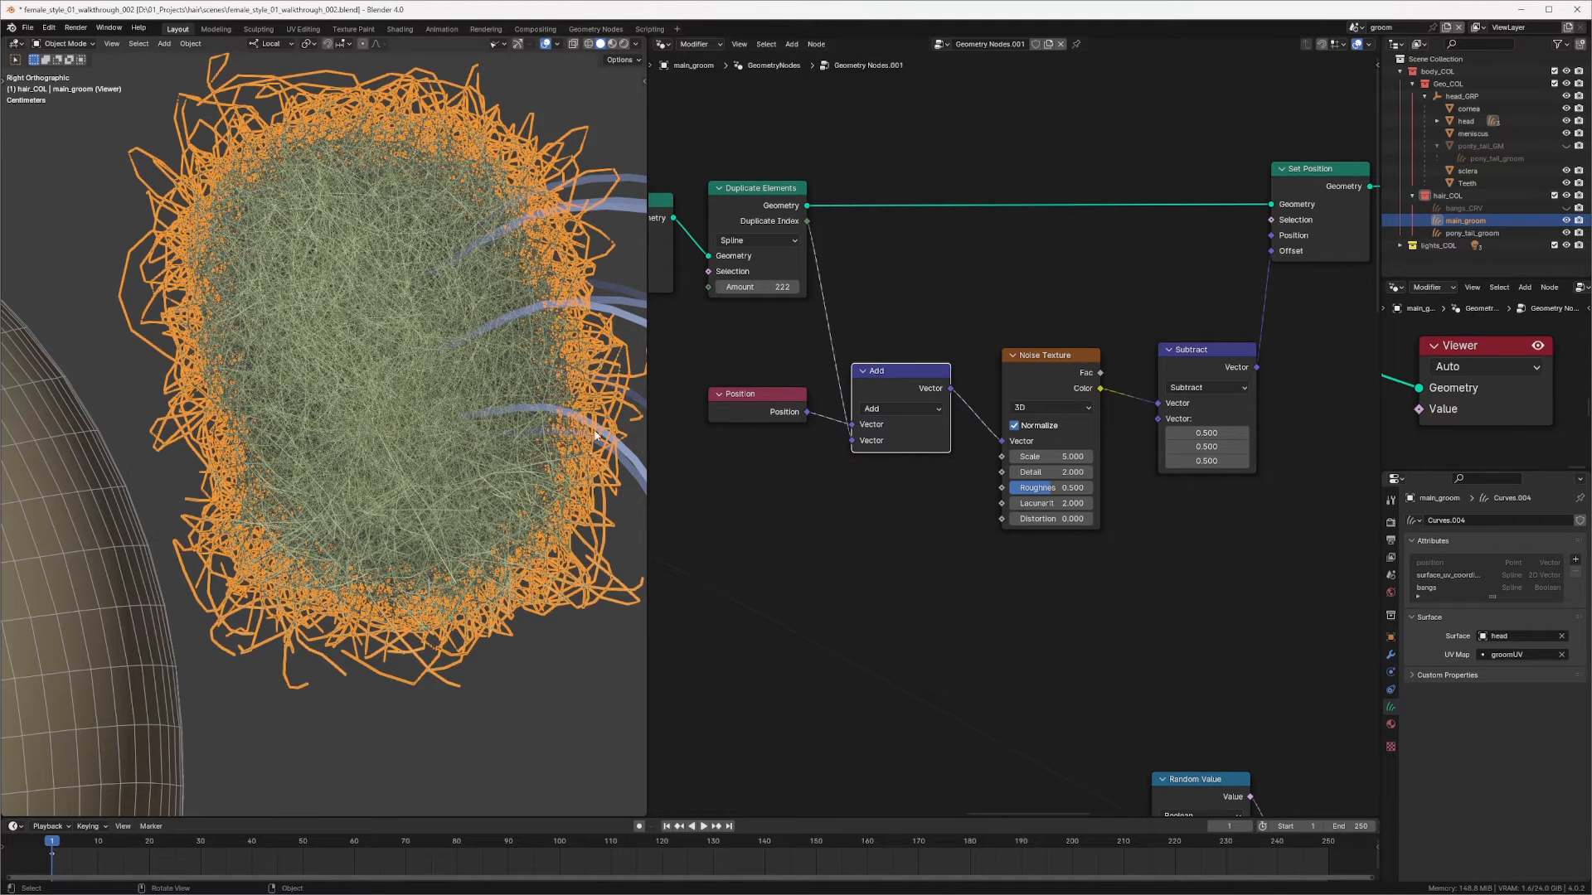
Step: Turn off the viewport overlay that outlines selected objects
left_click(555, 45)
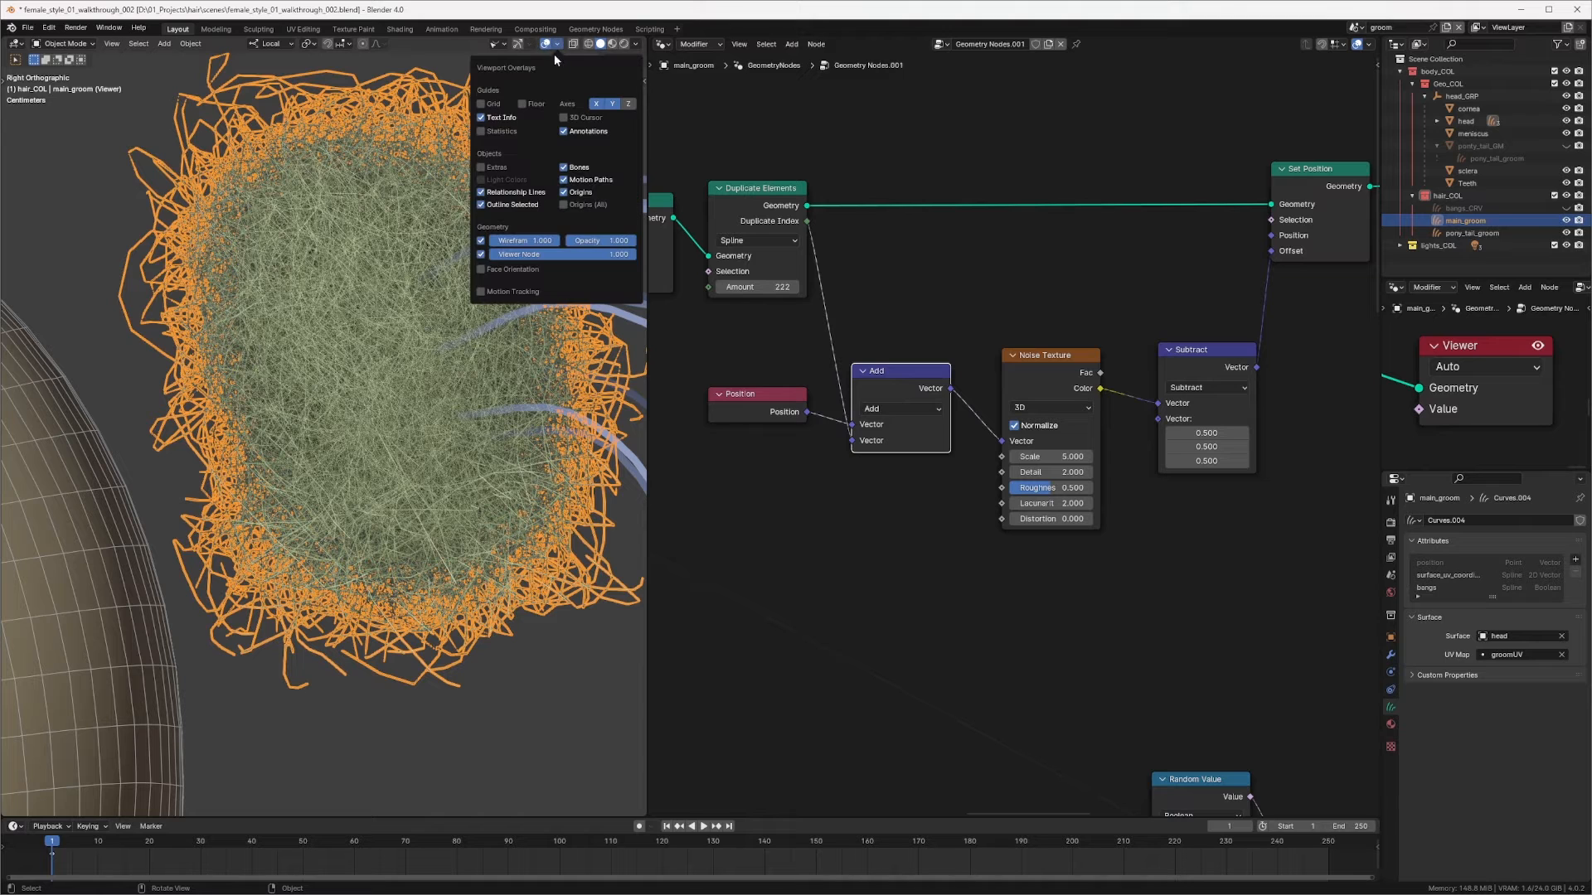
left_click(480, 205)
middle_click_drag(493, 345, 492, 368, "ctrl")
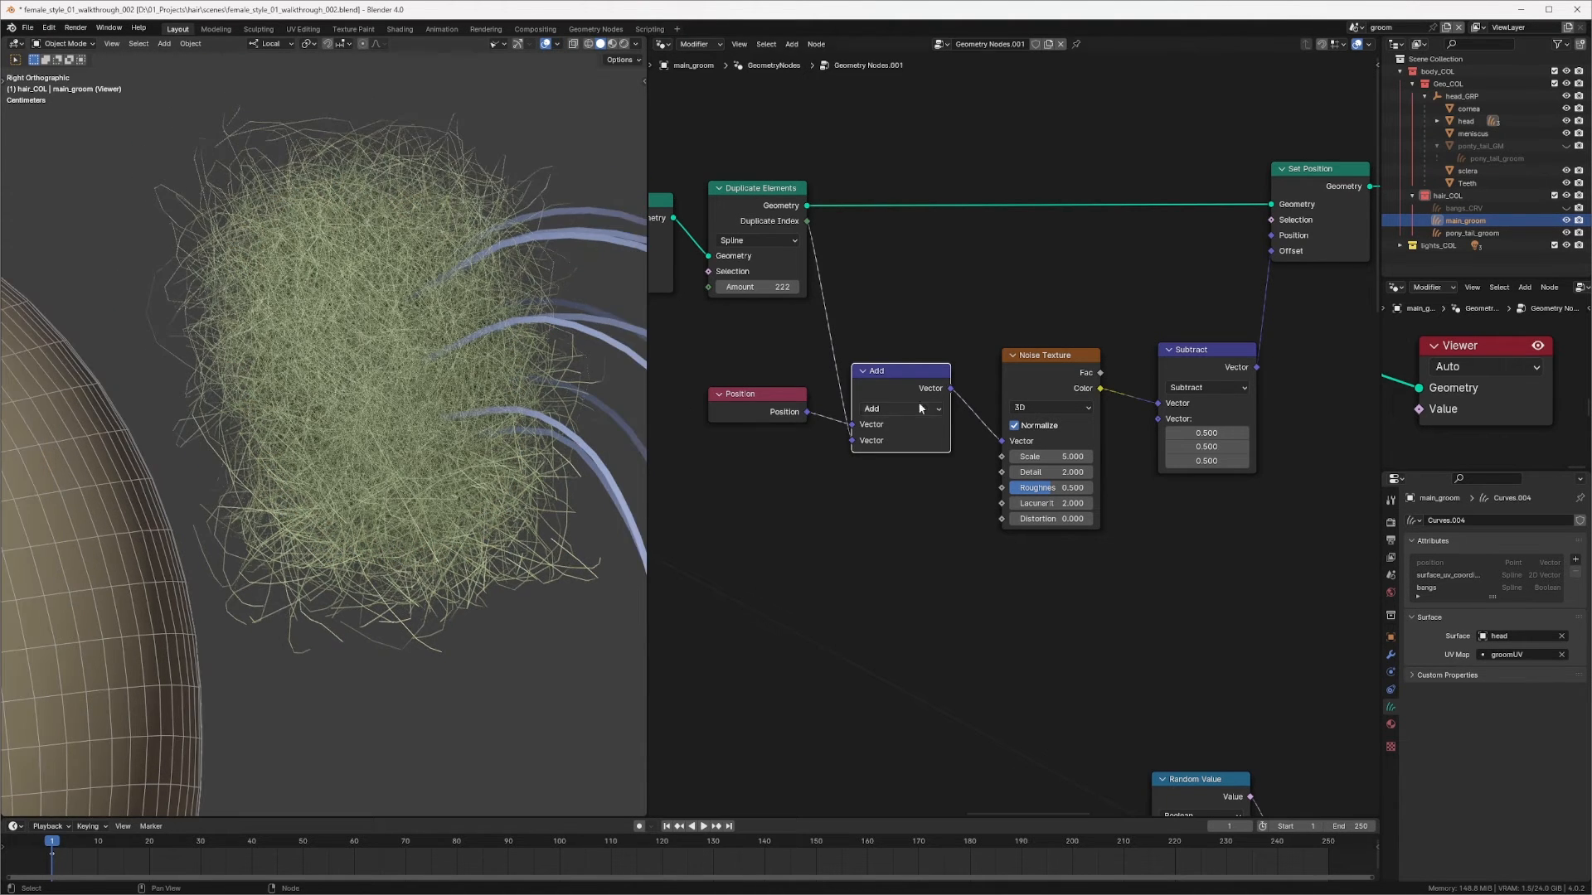
Step: Set the Noise Texture's Detail to 0
middle_click_drag(920, 405, 858, 397)
middle_click_drag(997, 466, 991, 454, "ctrl")
double_click(987, 473)
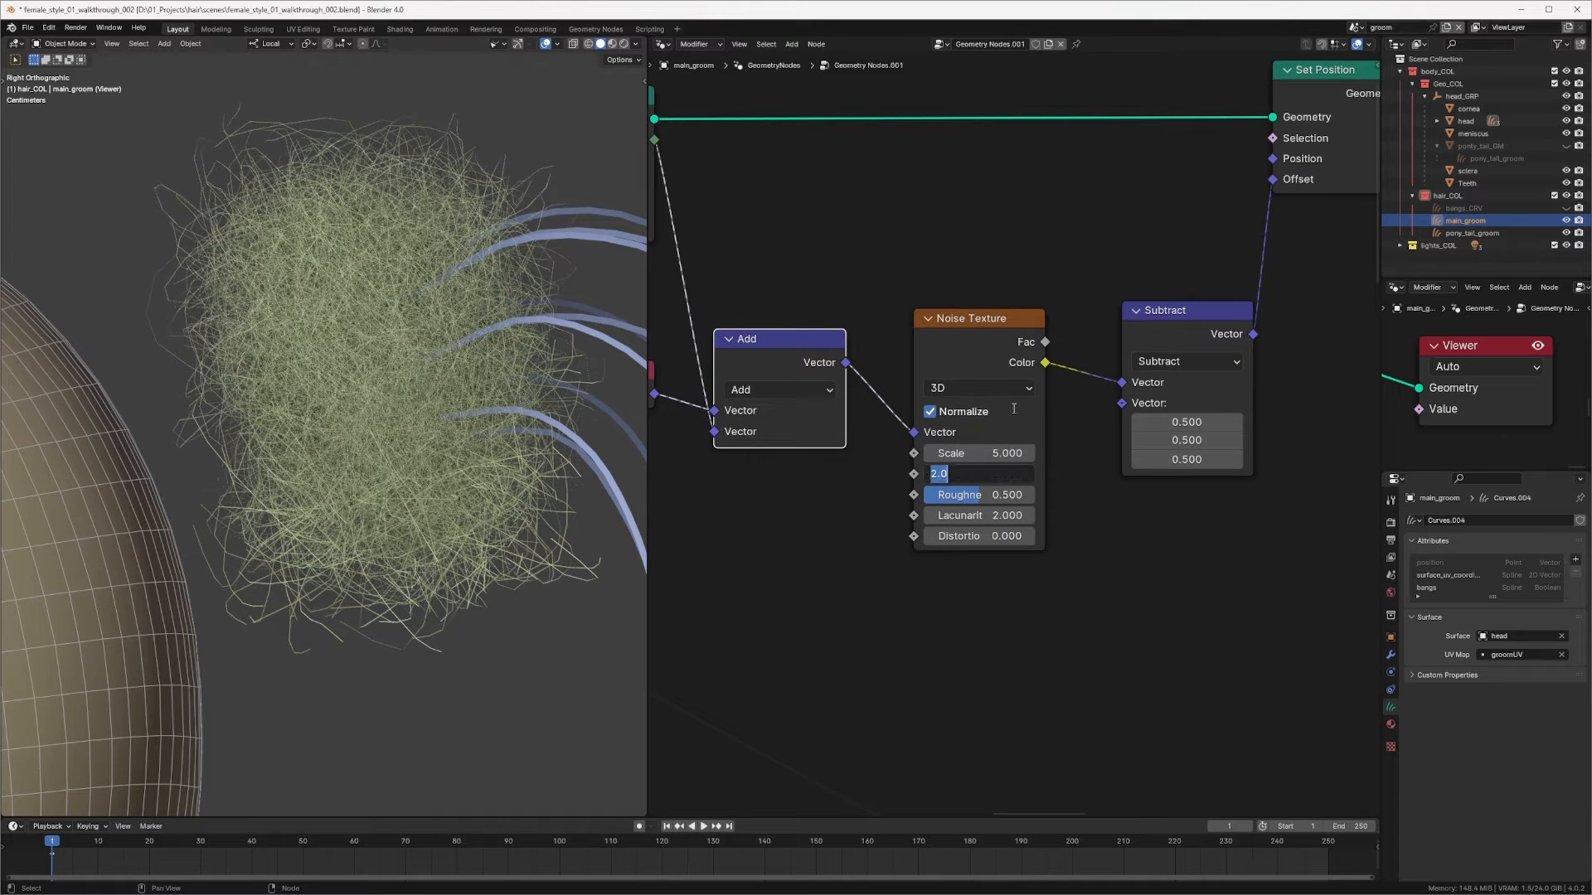
type("0")
key("Return")
Step: Duplicate the Subtract node as a Scale node between Subtract and the Set Position Offset, with Scale about 0.129
middle_click_drag(1197, 261, 923, 325)
left_click_drag(905, 380, 897, 382)
middle_click_drag(1149, 216, 1050, 281)
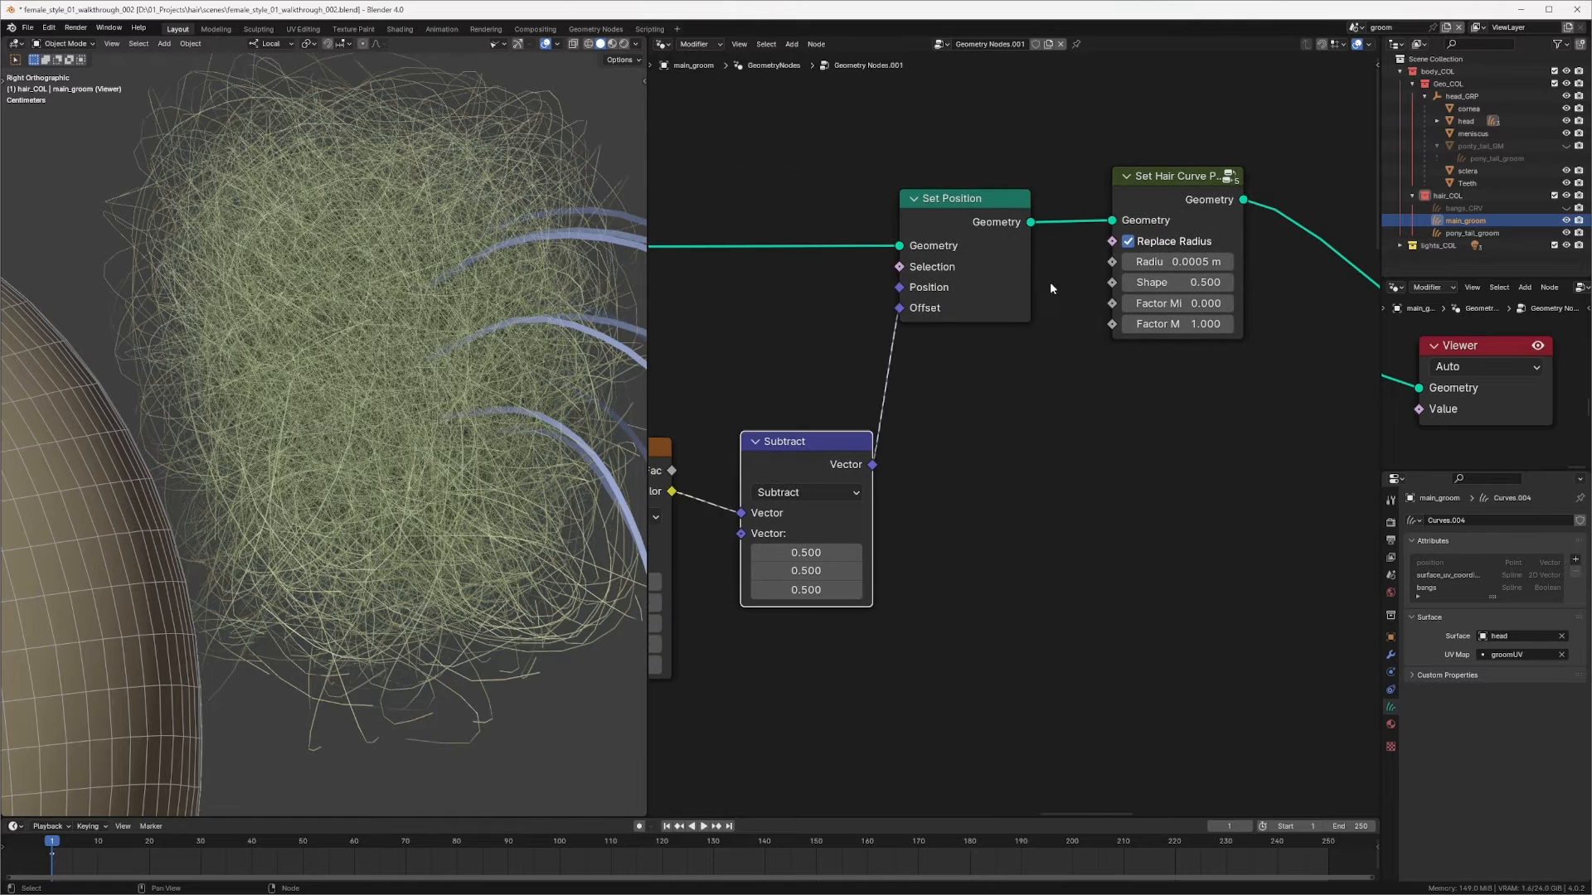
left_click_drag(958, 160, 1231, 304)
left_click_drag(985, 202, 1198, 204)
left_click(784, 444)
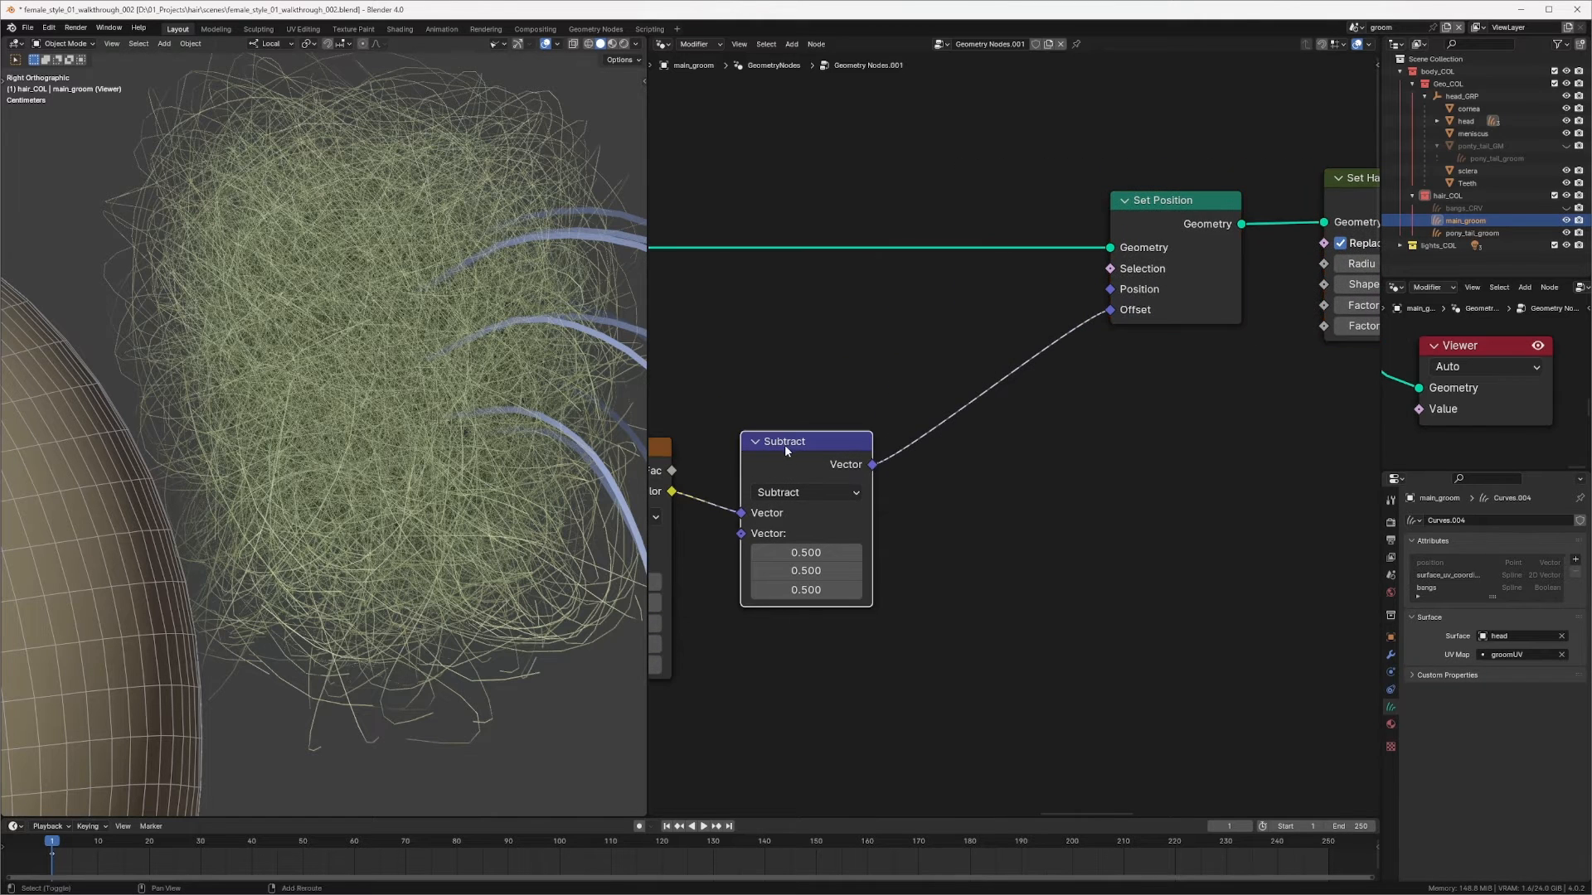
key("shift+d")
left_click(980, 461)
left_click(980, 464)
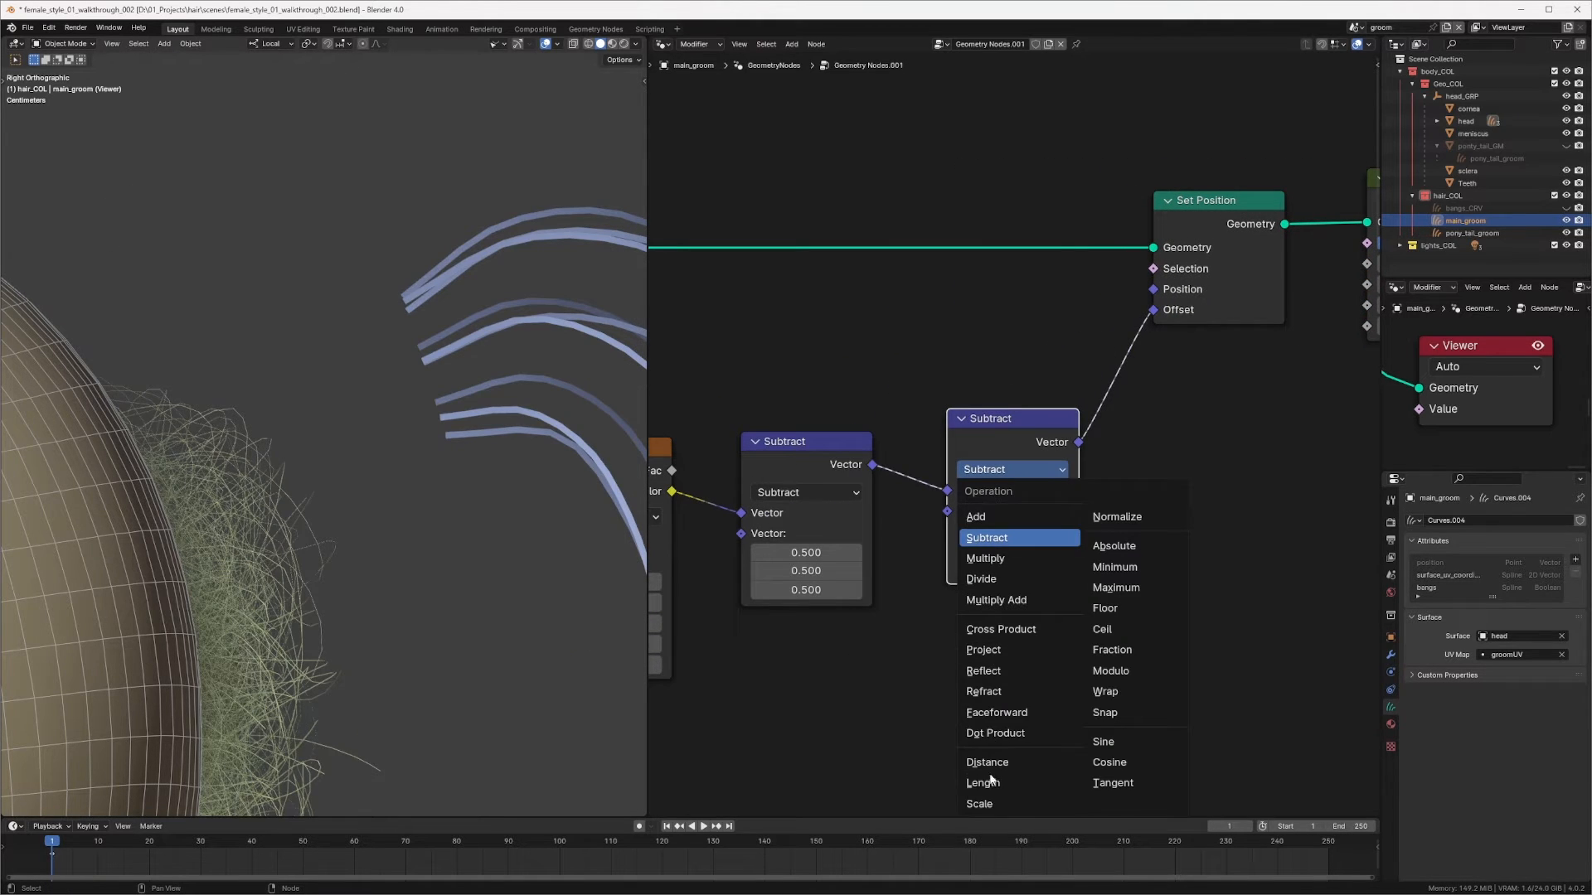
left_click(995, 802)
double_click(1034, 511)
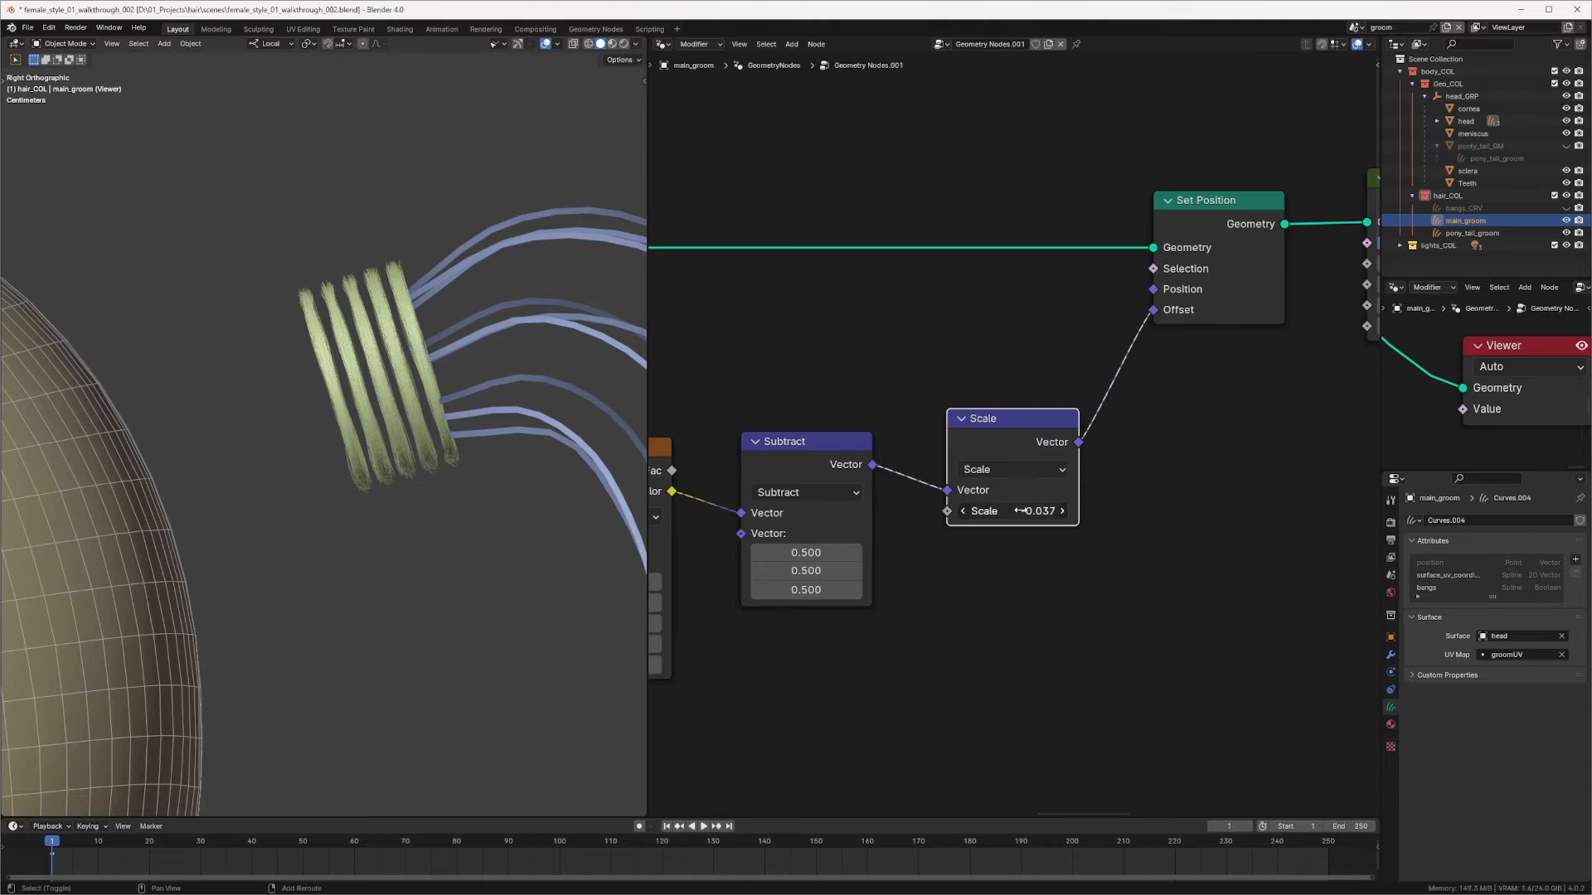
type("-0.005")
key("Return")
left_click_drag(1033, 509, 1069, 510)
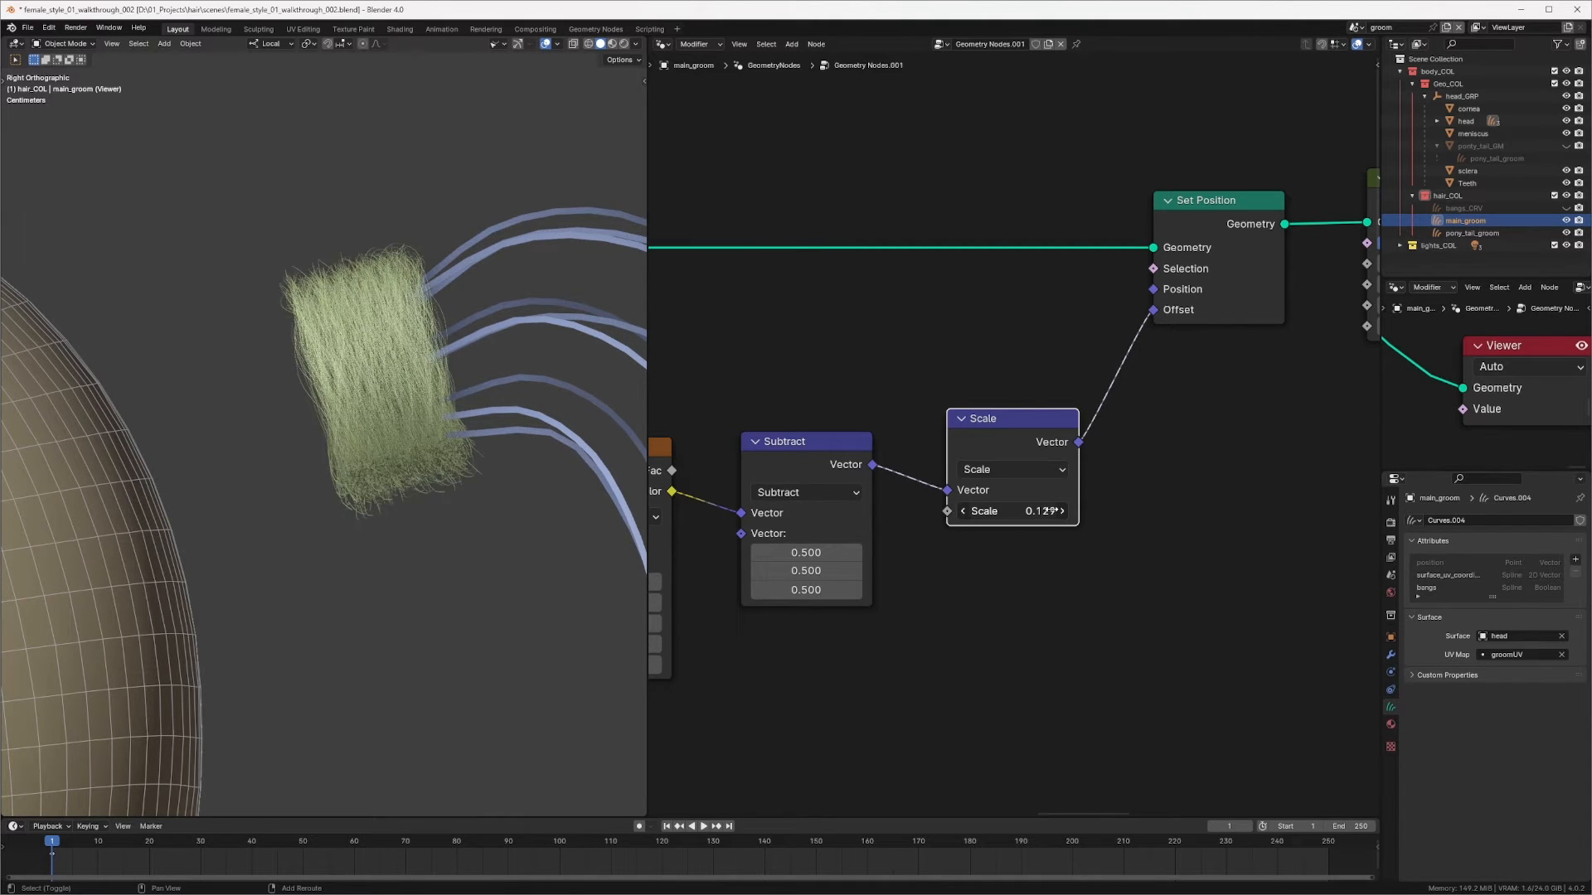
Step: Set the Shape of the last Set Hair Curve Profile node to 0.1
mouse_move(440, 485)
middle_mouse_down()
mouse_move(396, 526)
mouse_move(361, 523)
mouse_move(440, 456)
middle_mouse_up()
middle_click_drag(440, 455, 476, 489)
middle_click_drag(477, 489, 465, 401, "ctrl")
middle_click_drag(464, 401, 412, 447, "ctrl")
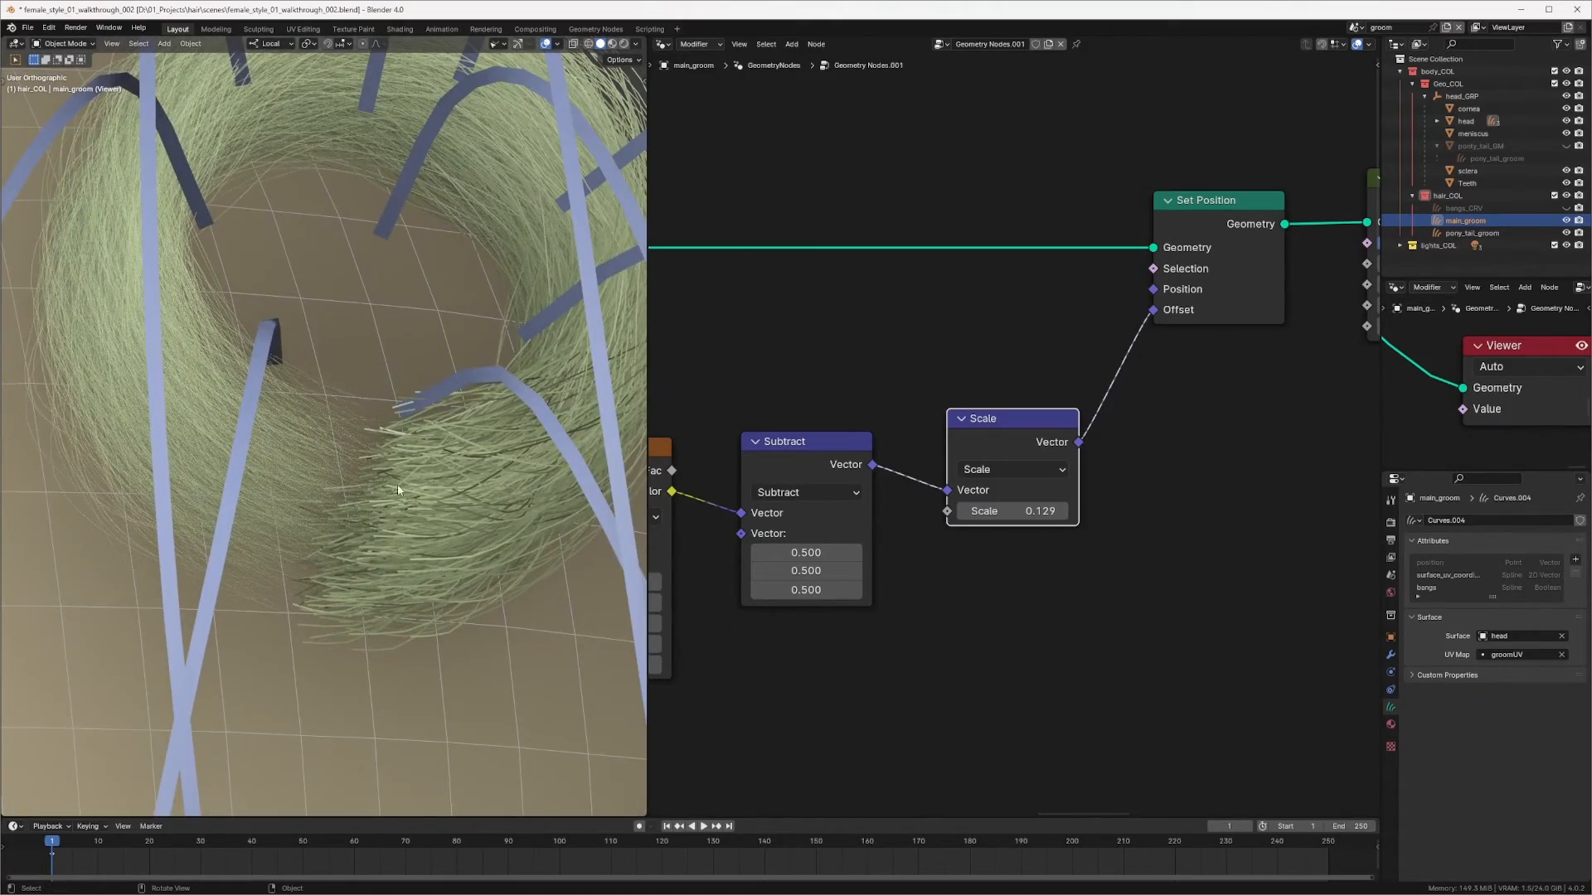
scroll(396, 485, "down", 2)
middle_click_drag(353, 508, 307, 518)
scroll(983, 396, "down", 3)
middle_click_drag(993, 384, 885, 399)
scroll(984, 430, "up", 2)
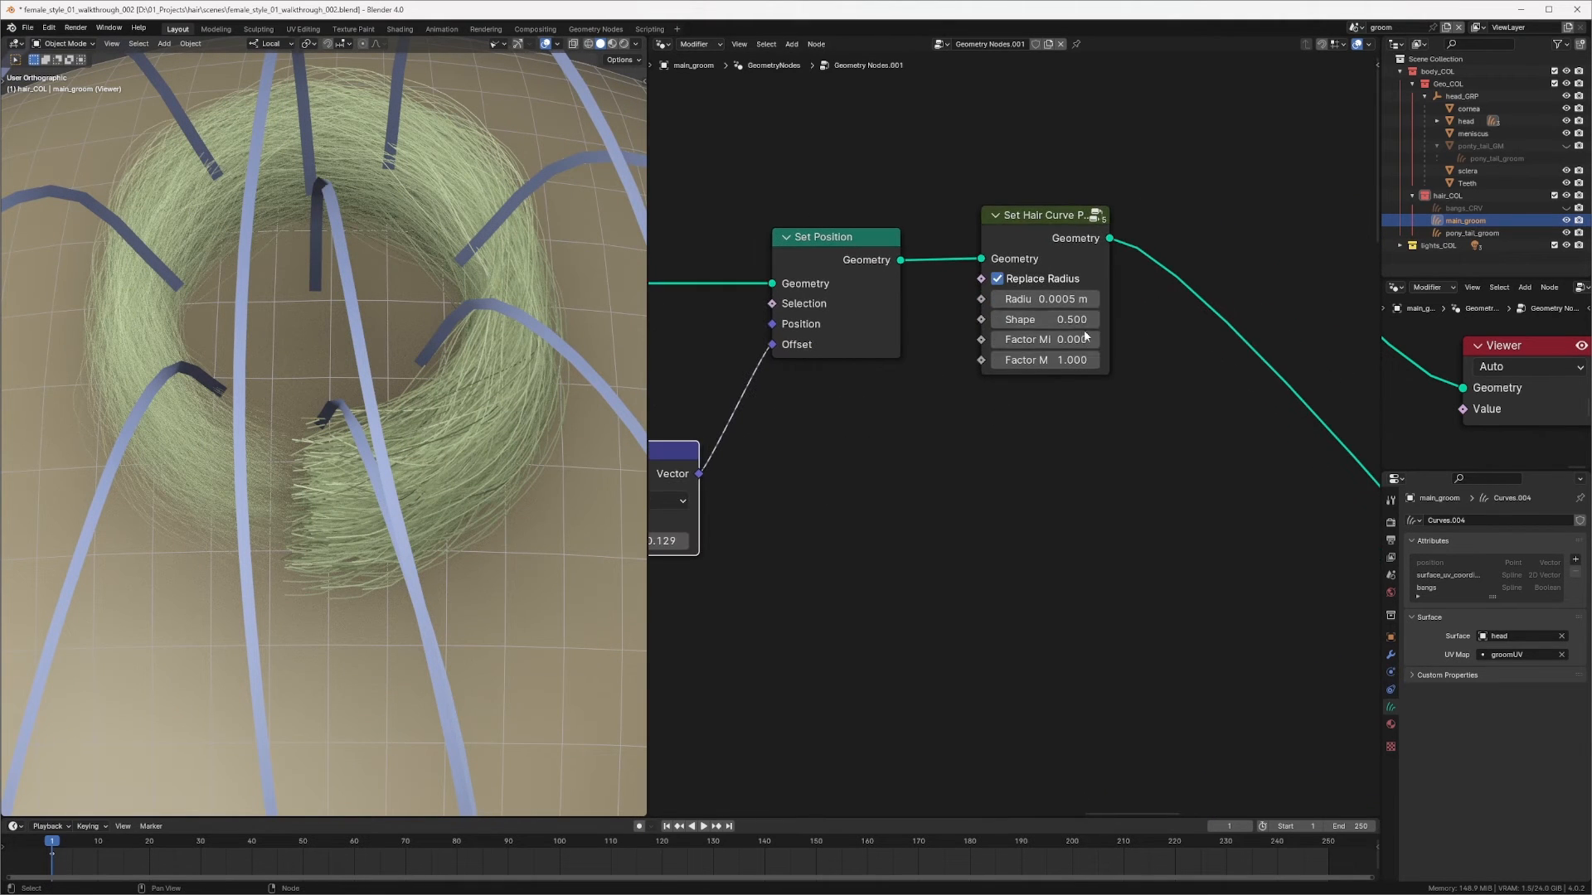
left_click(1055, 319)
key("BackSpace")
type("0.1")
key("Return")
Step: Insert a Create Guide Index Map node after the last Set Hair Curve Profile node
middle_click_drag(216, 487, 428, 425)
scroll(1058, 411, "down", 3)
scroll(977, 376, "up", 3)
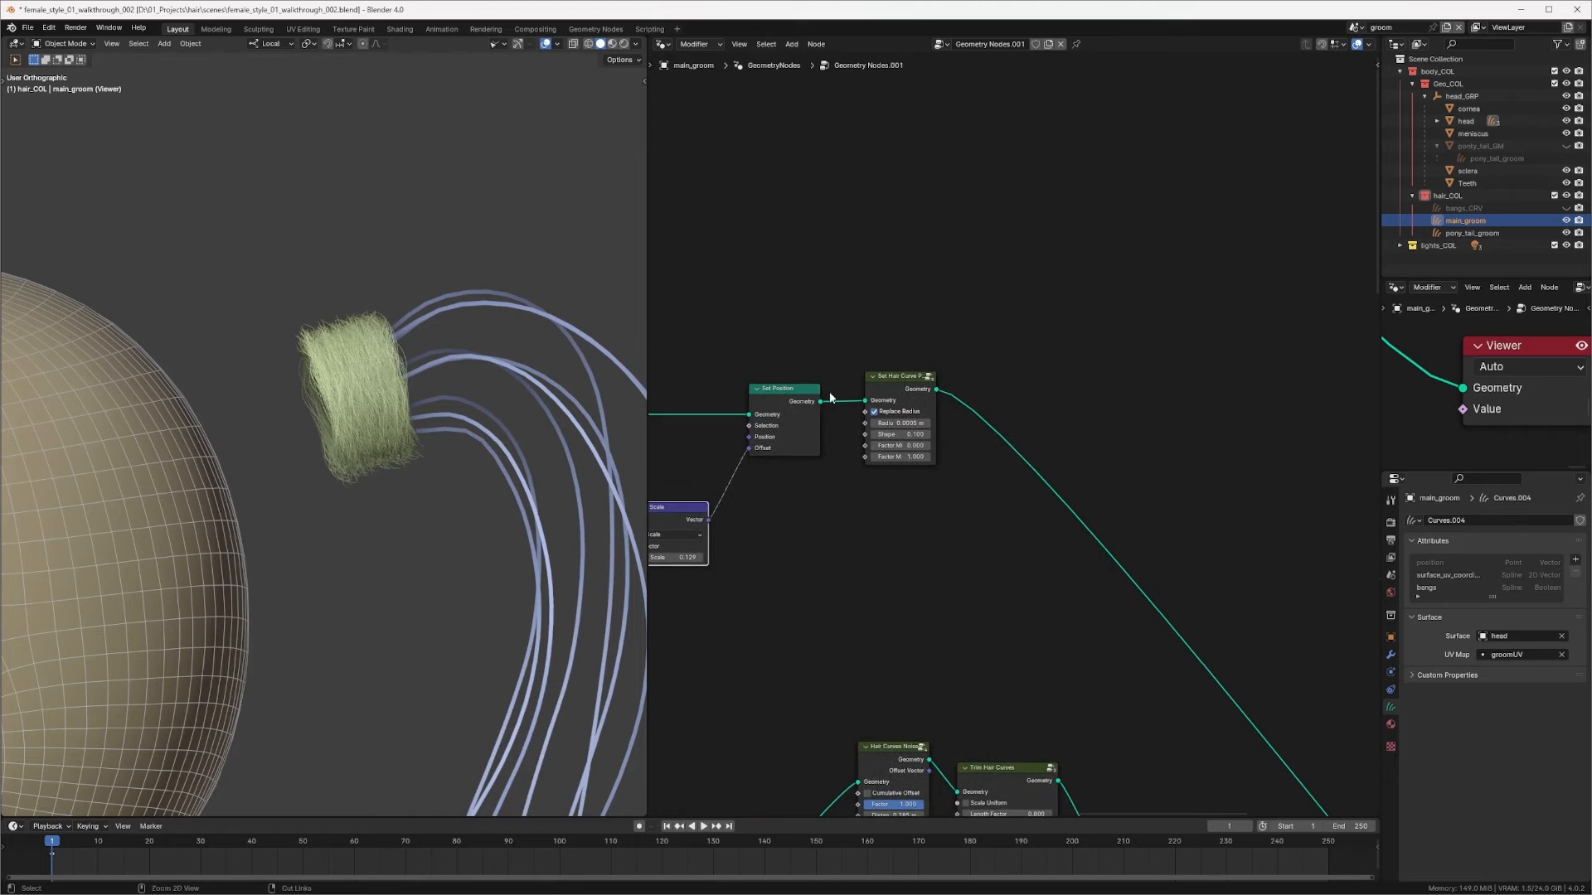
key("shift+a")
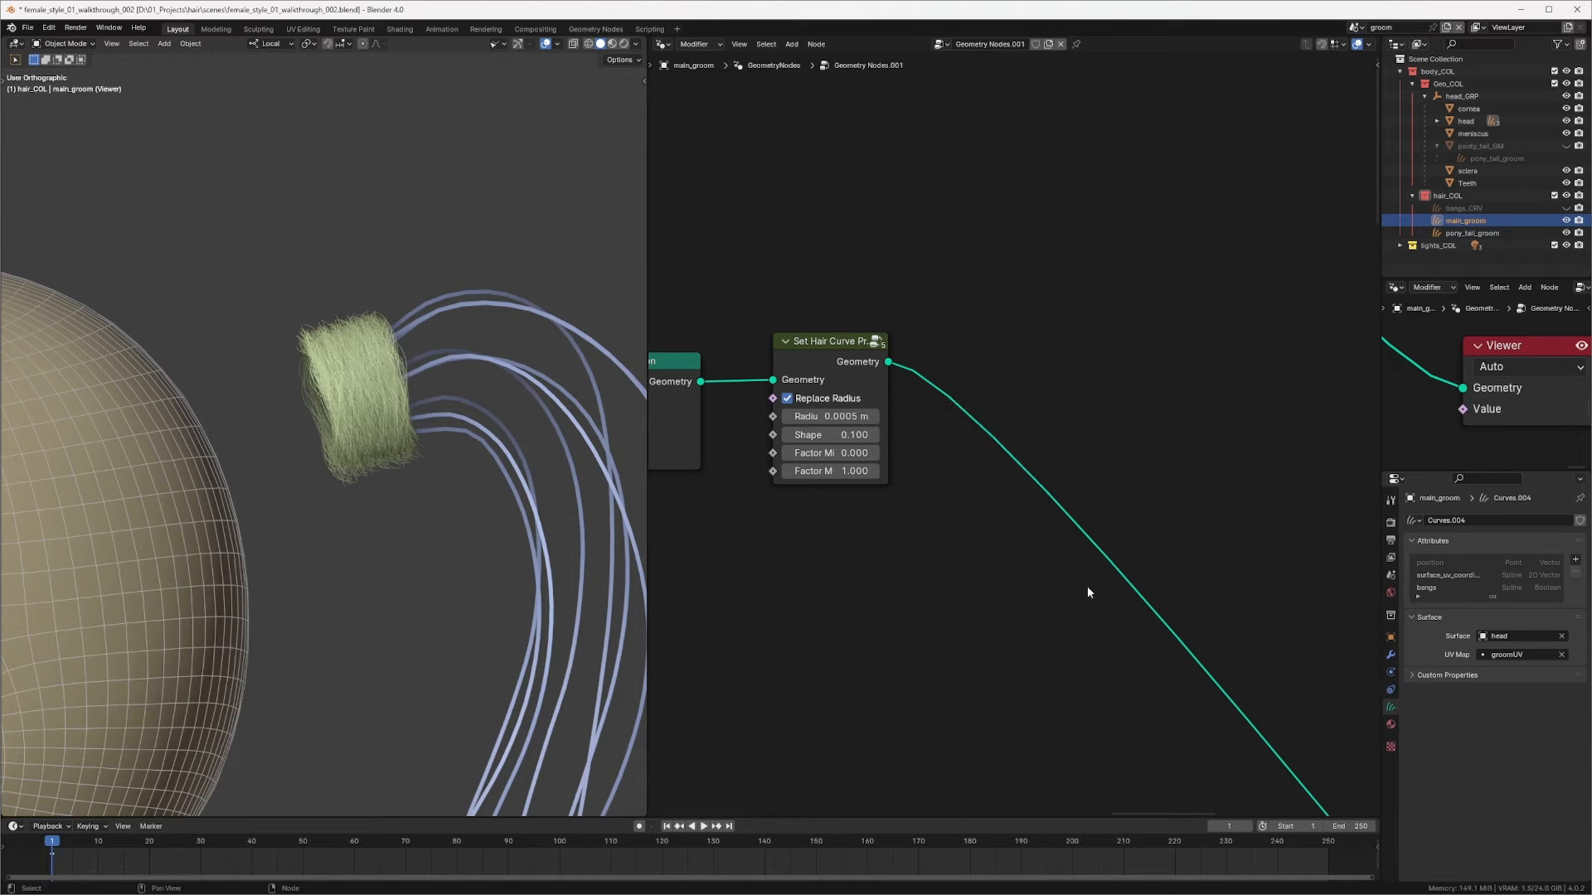
key("shift+a")
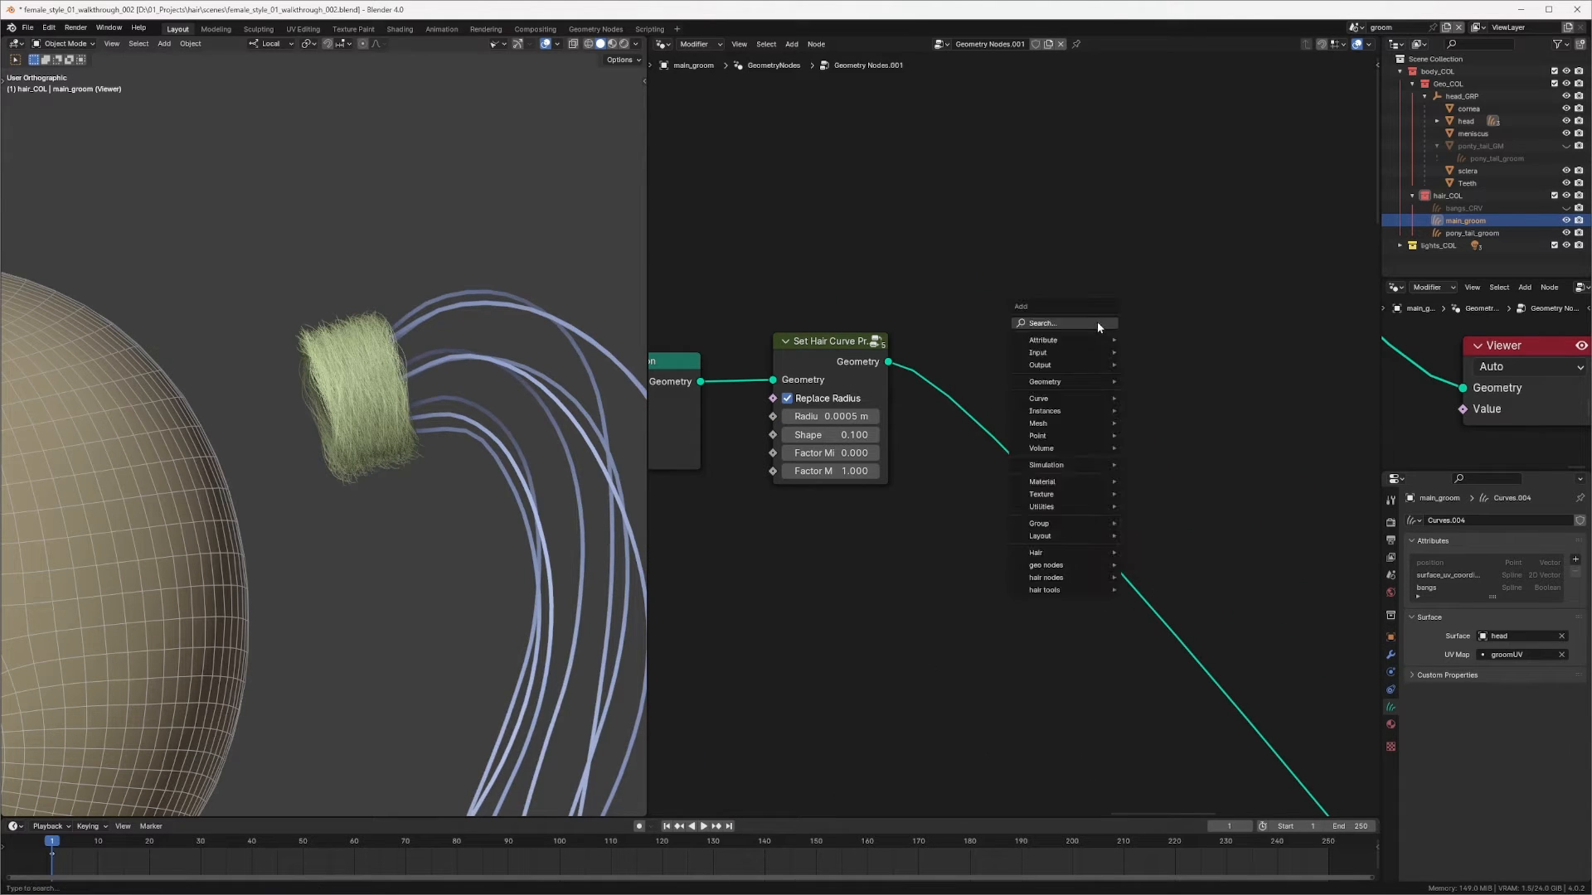
mouse_move(1071, 565)
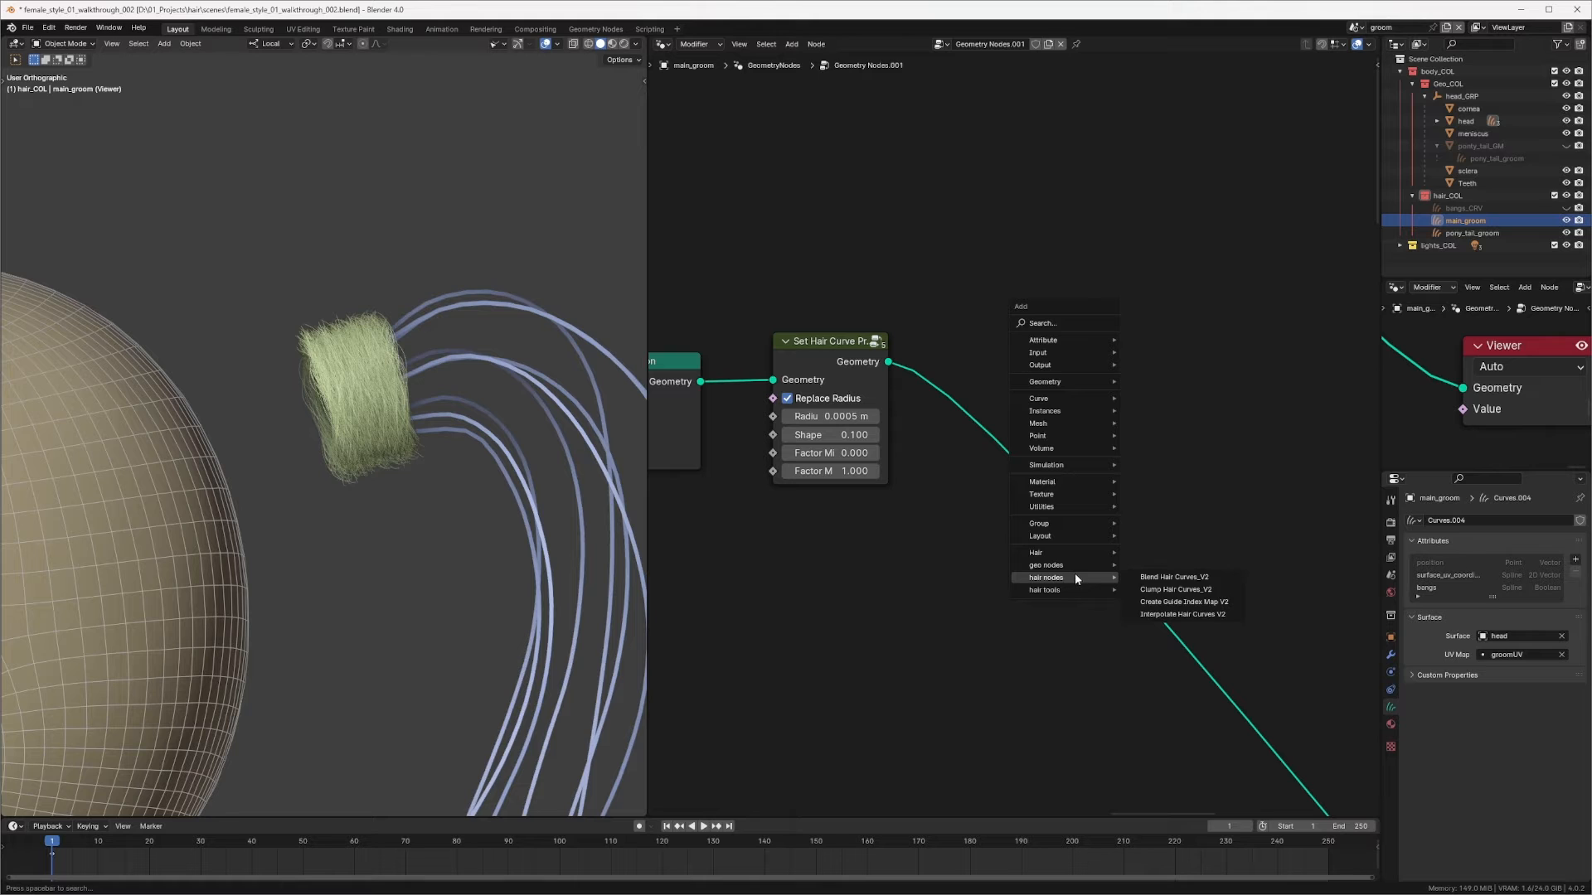
left_click(1174, 603)
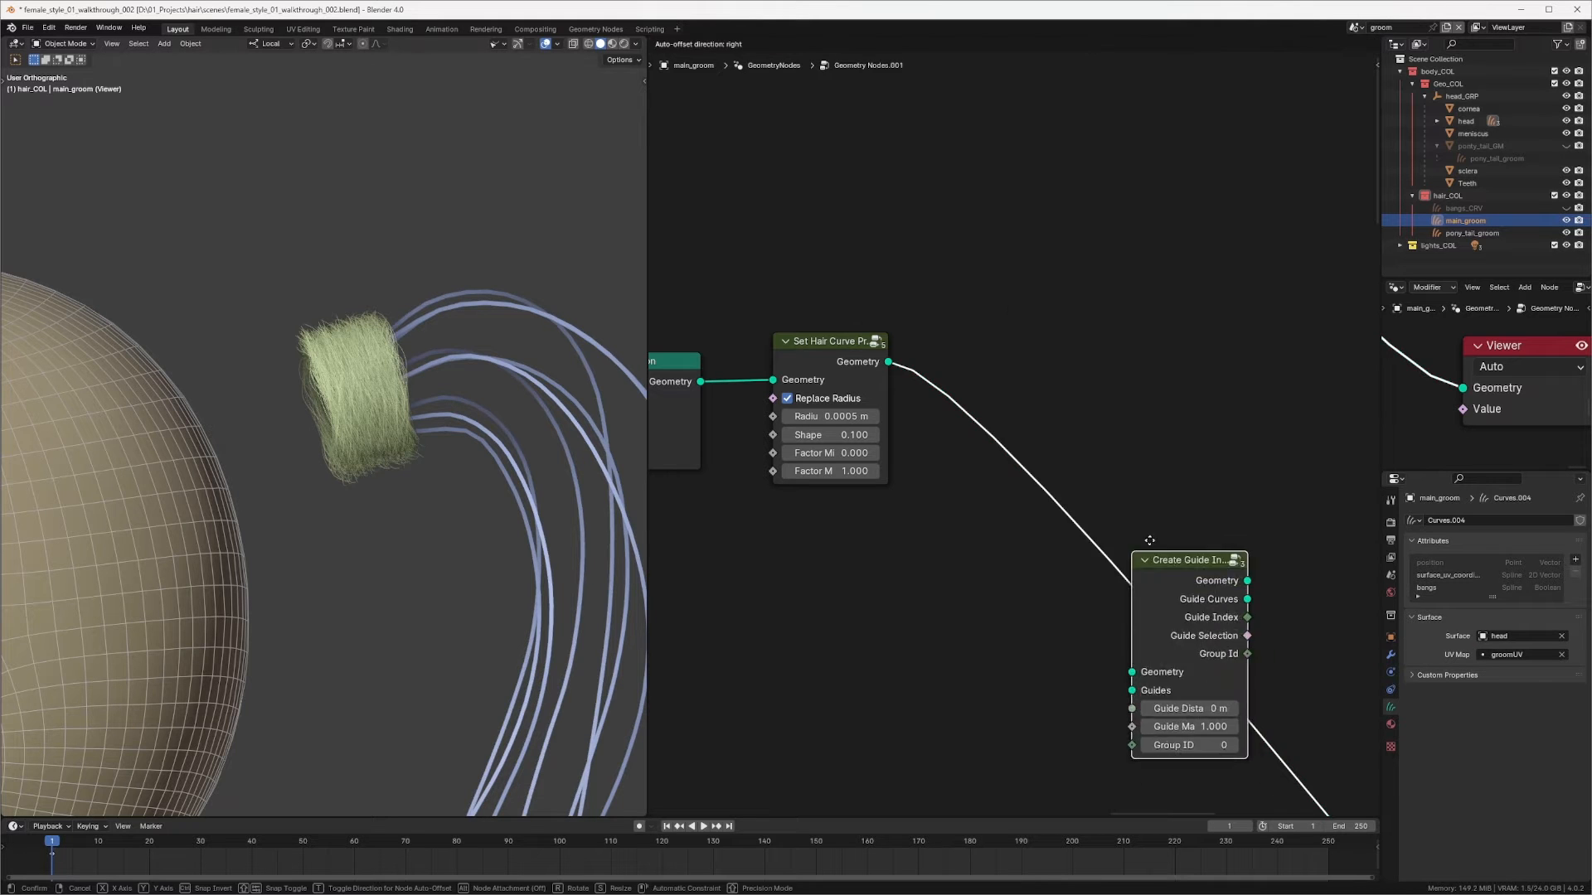
left_click(1111, 282)
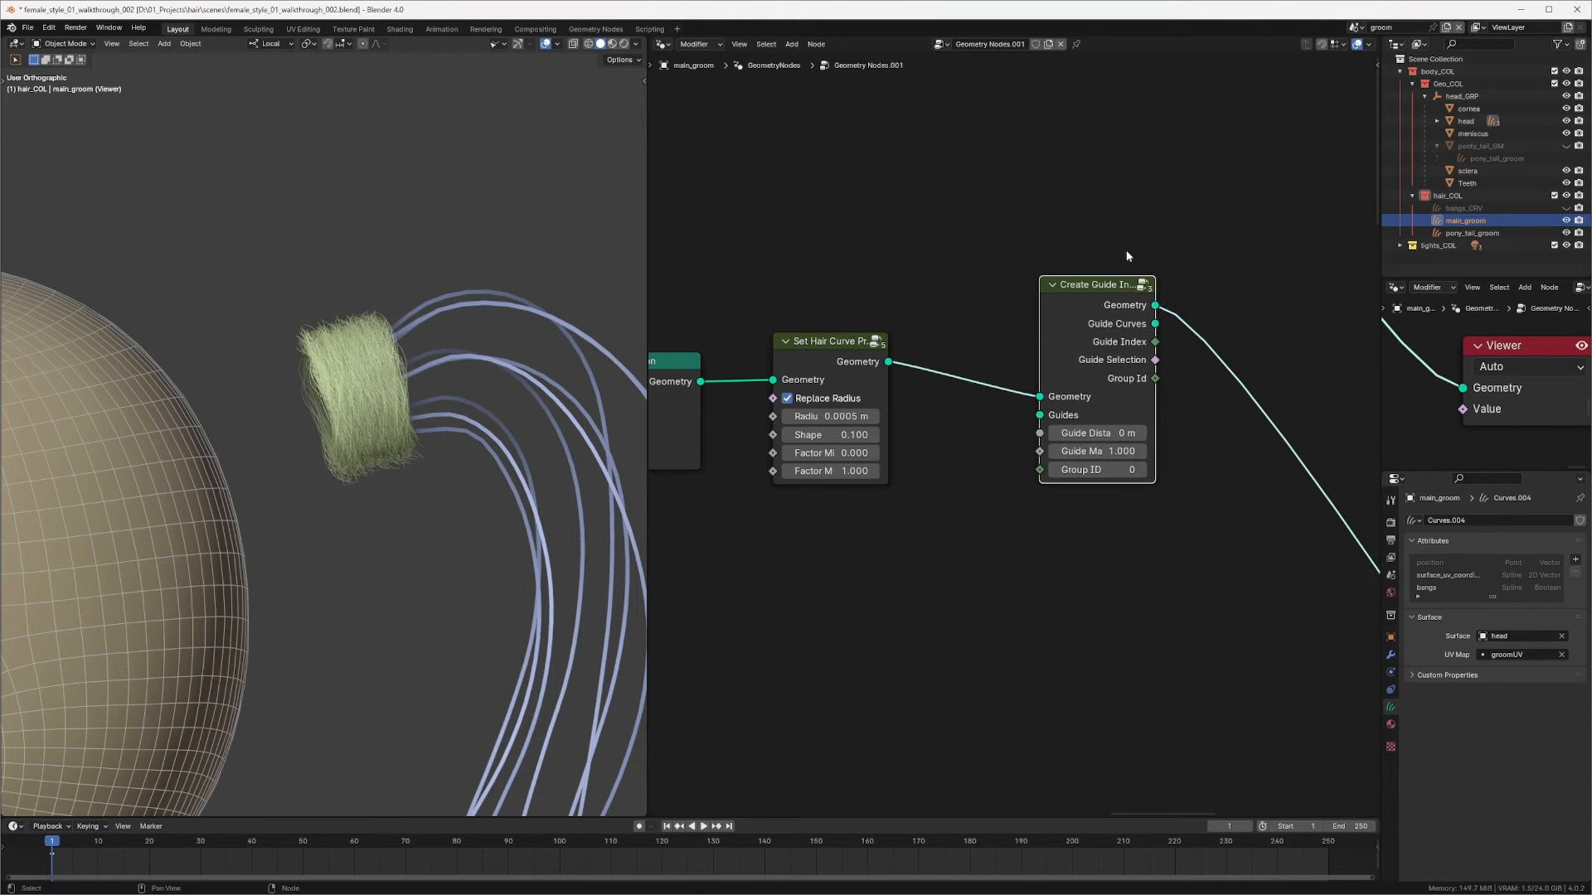
middle_click_drag(1167, 287, 1034, 262)
left_click_drag(948, 255, 980, 253)
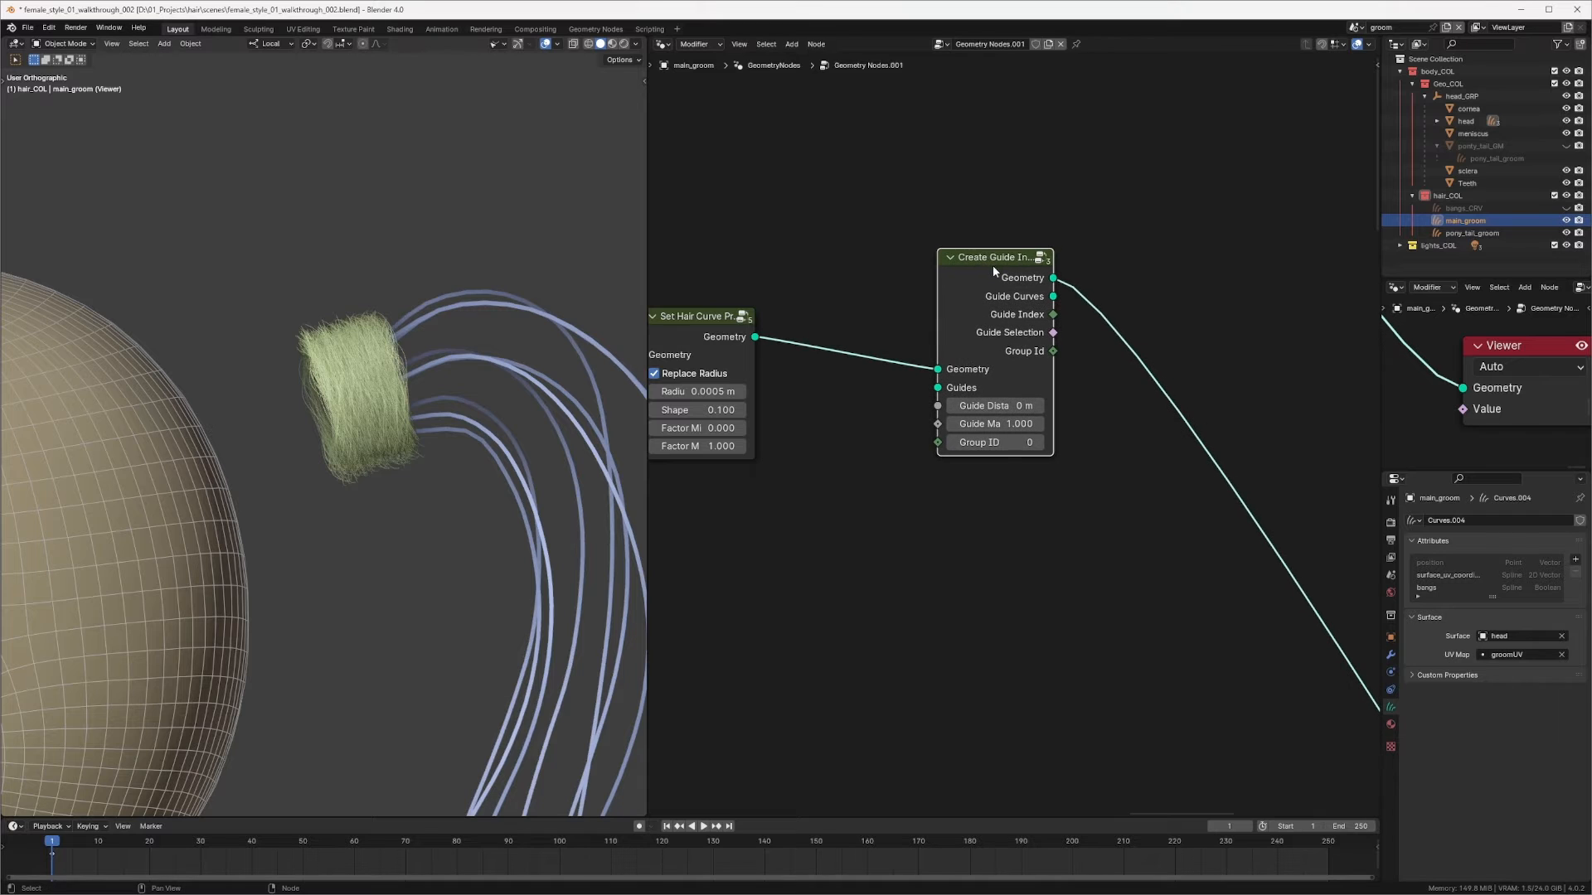
Step: Add a Clump Hair Curves V2 node after the Create Guide Index Map node, linking its geometry and guide index
middle_click_drag(997, 266, 1025, 248)
left_click_drag(1031, 241, 1053, 243)
middle_click_drag(1080, 332, 1008, 309)
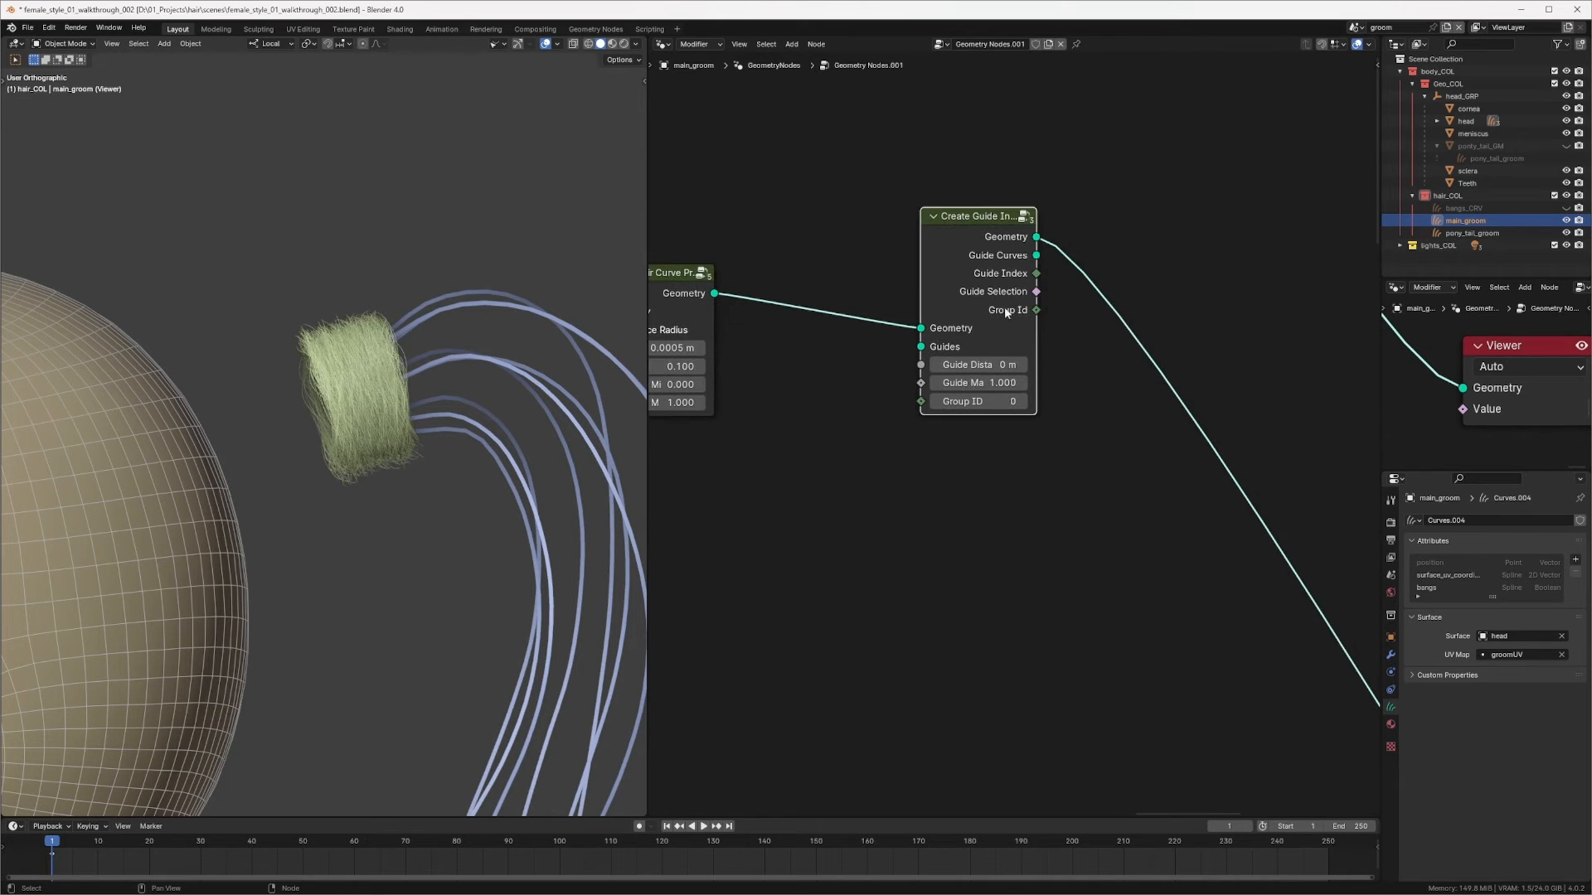
key("shift+a")
mouse_move(1153, 315)
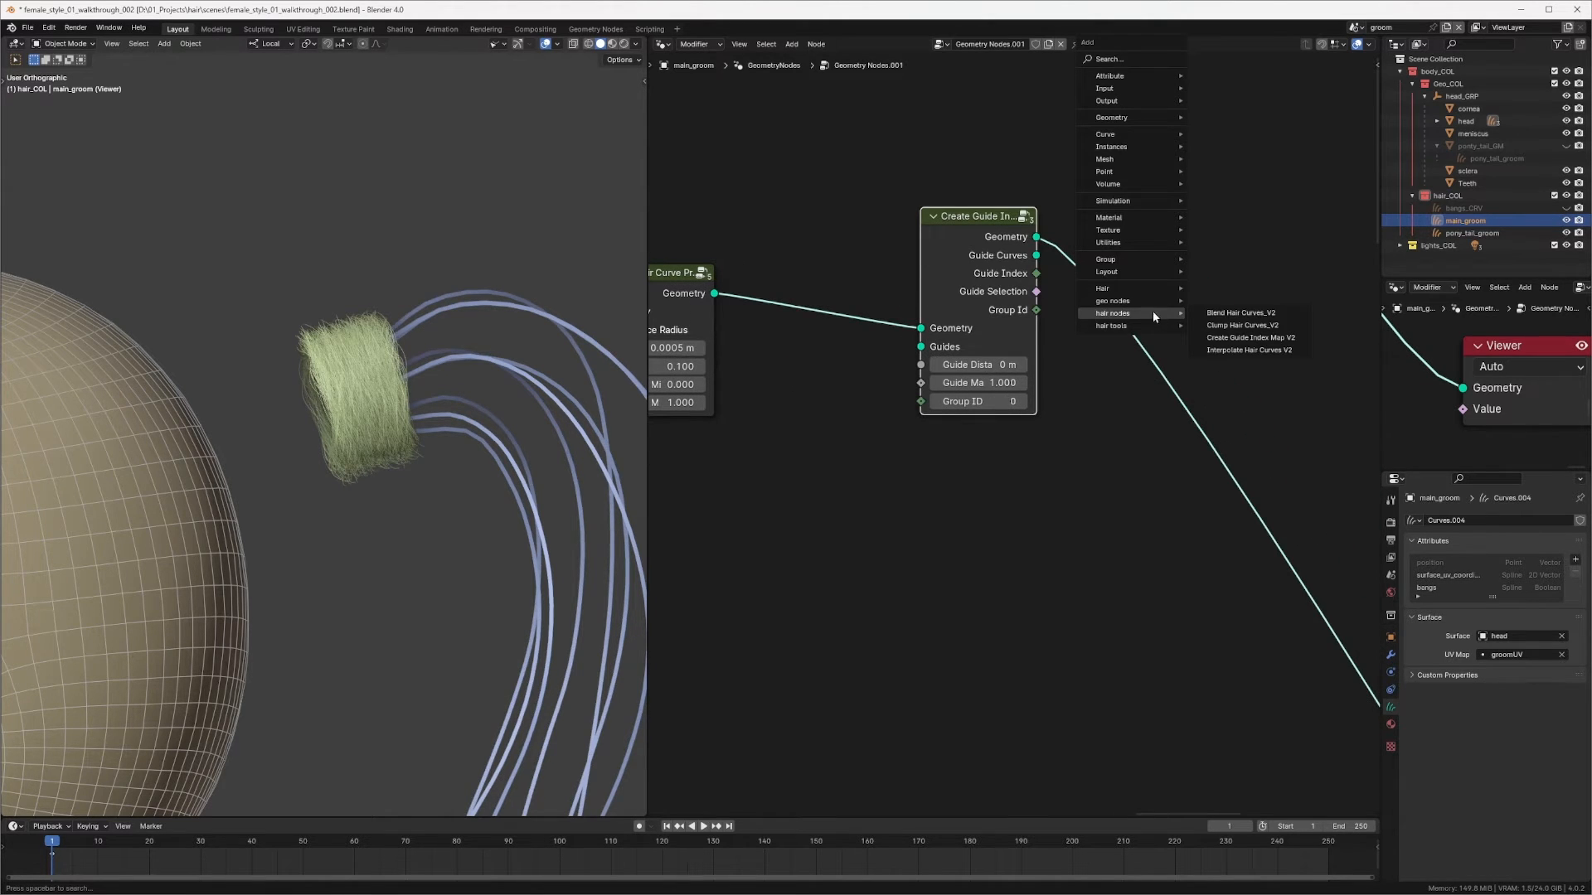
left_click(1242, 325)
left_click(1175, 254)
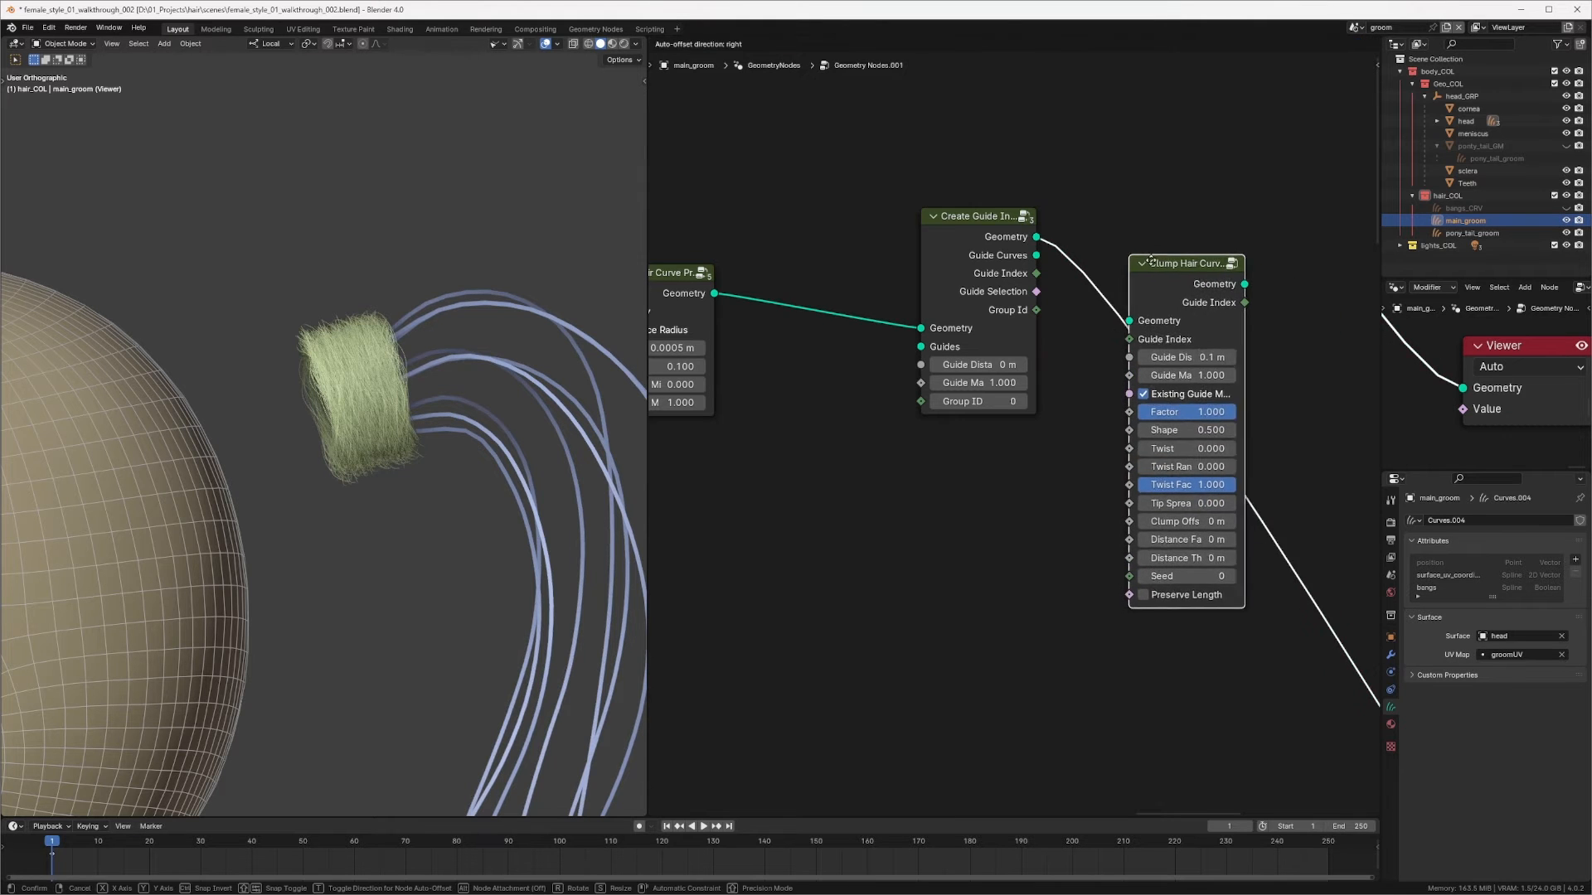
left_click_drag(1174, 250, 1213, 218)
Step: Add a Delete Geometry node fed by the Set Hair Curve Profile output and set its domain to Spline
middle_click_drag(737, 262, 892, 245)
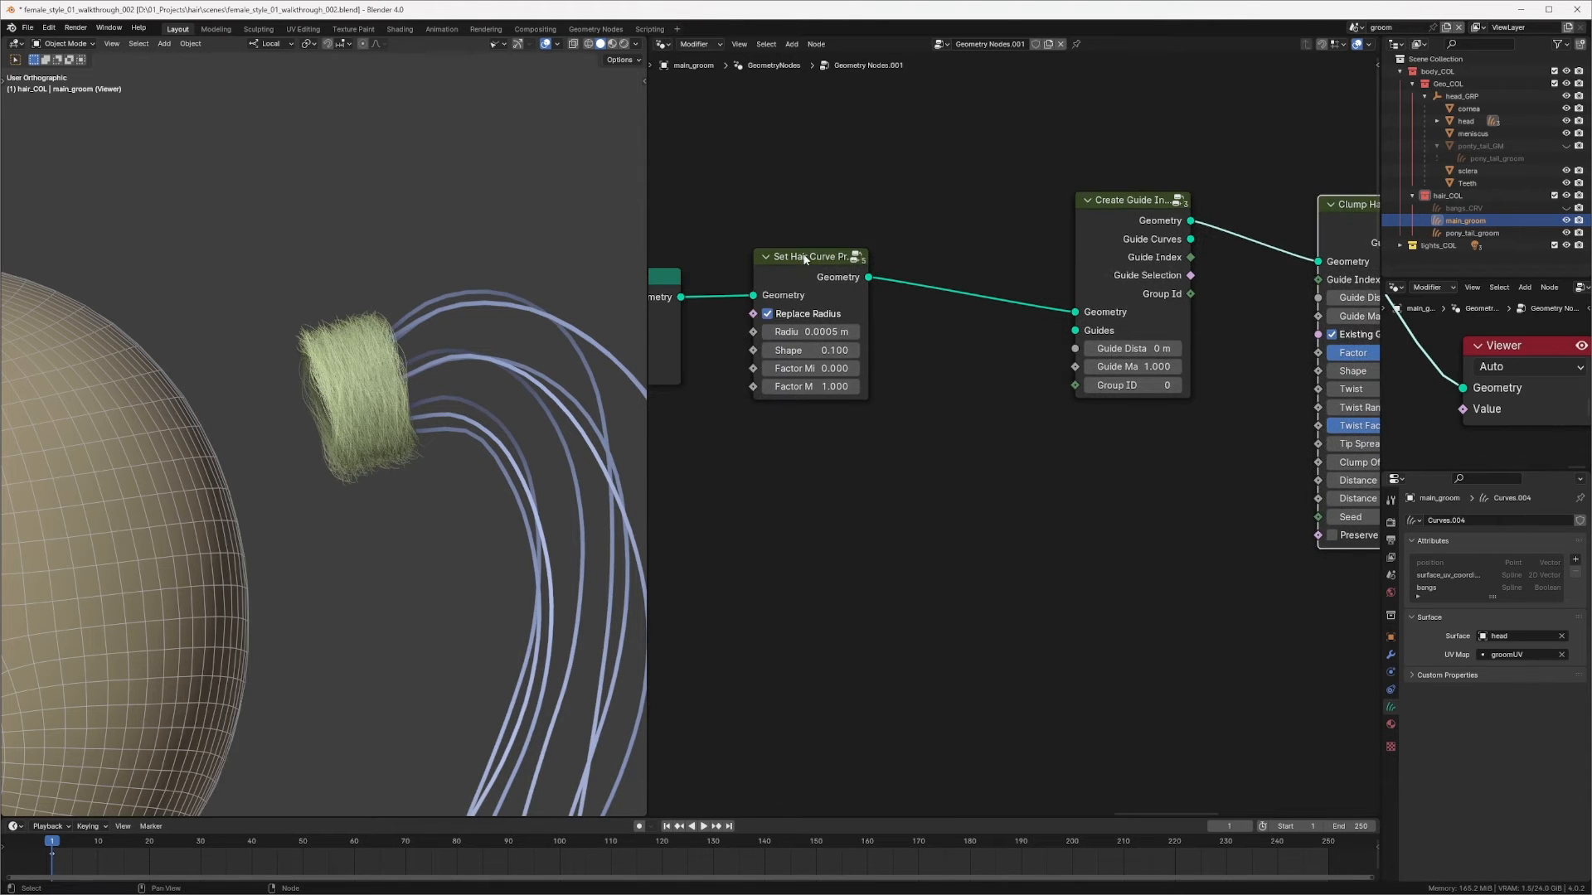
middle_click_drag(872, 301, 901, 269)
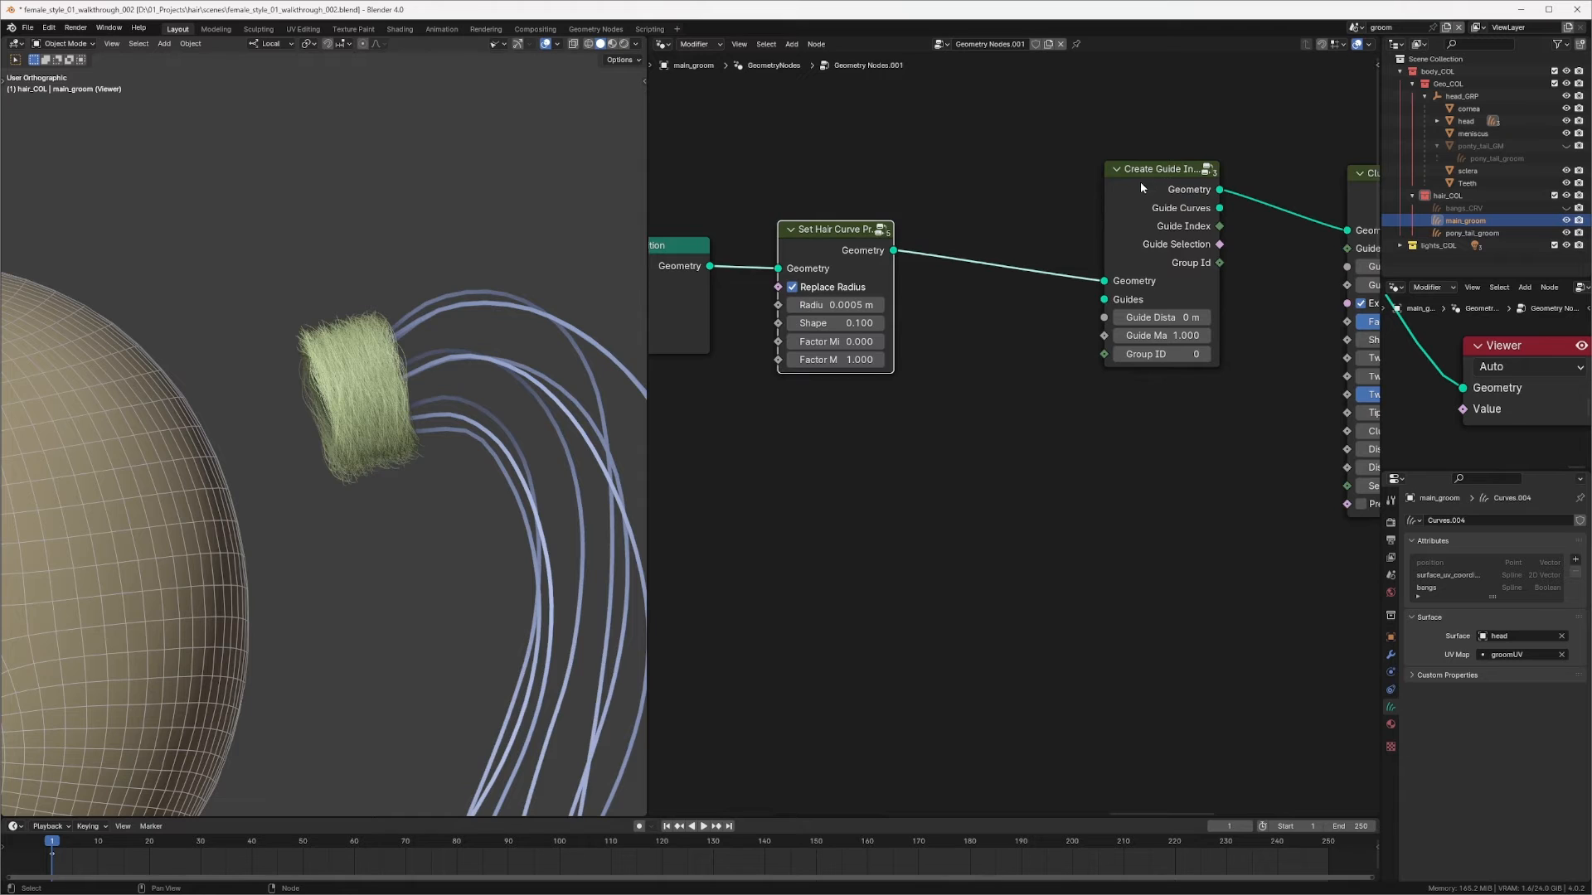
middle_click_drag(923, 419, 893, 423)
key("shift+a")
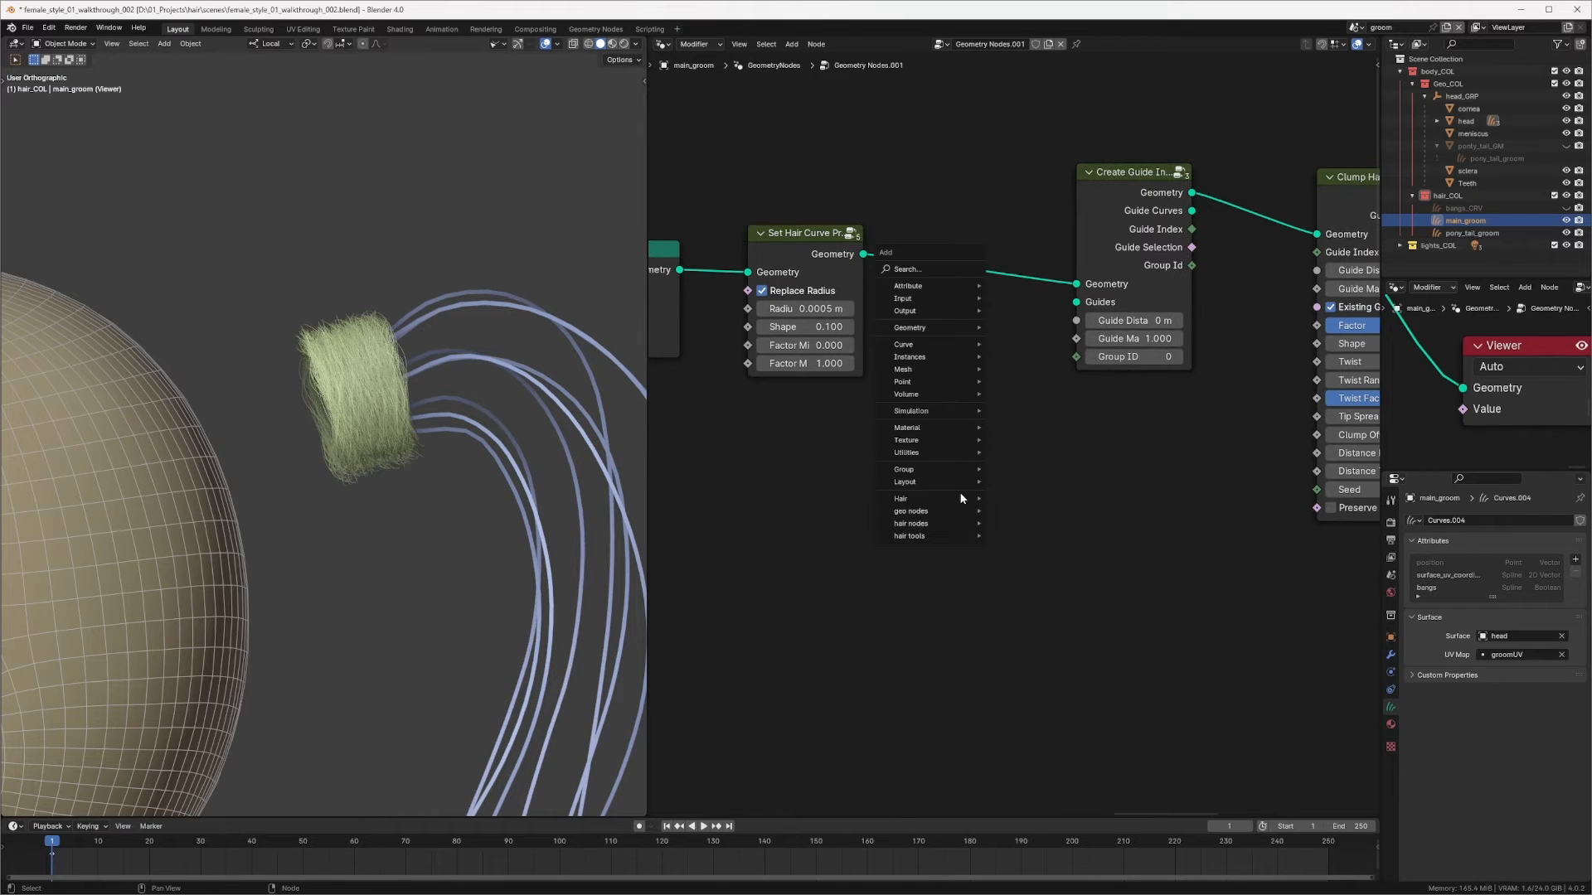
left_click(918, 269)
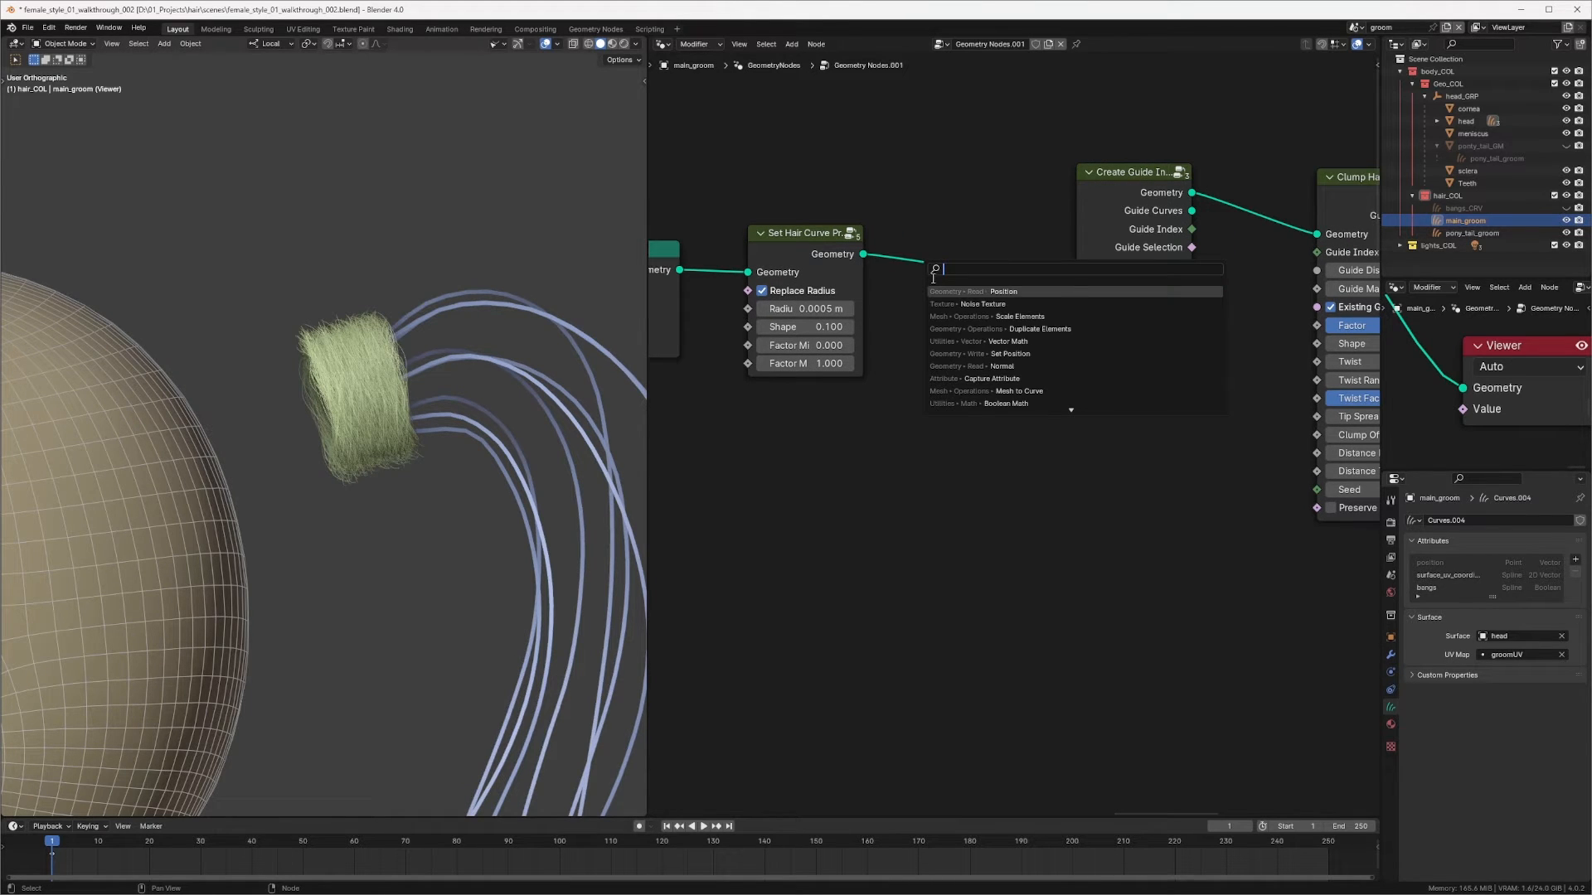
type("dele")
key("Return")
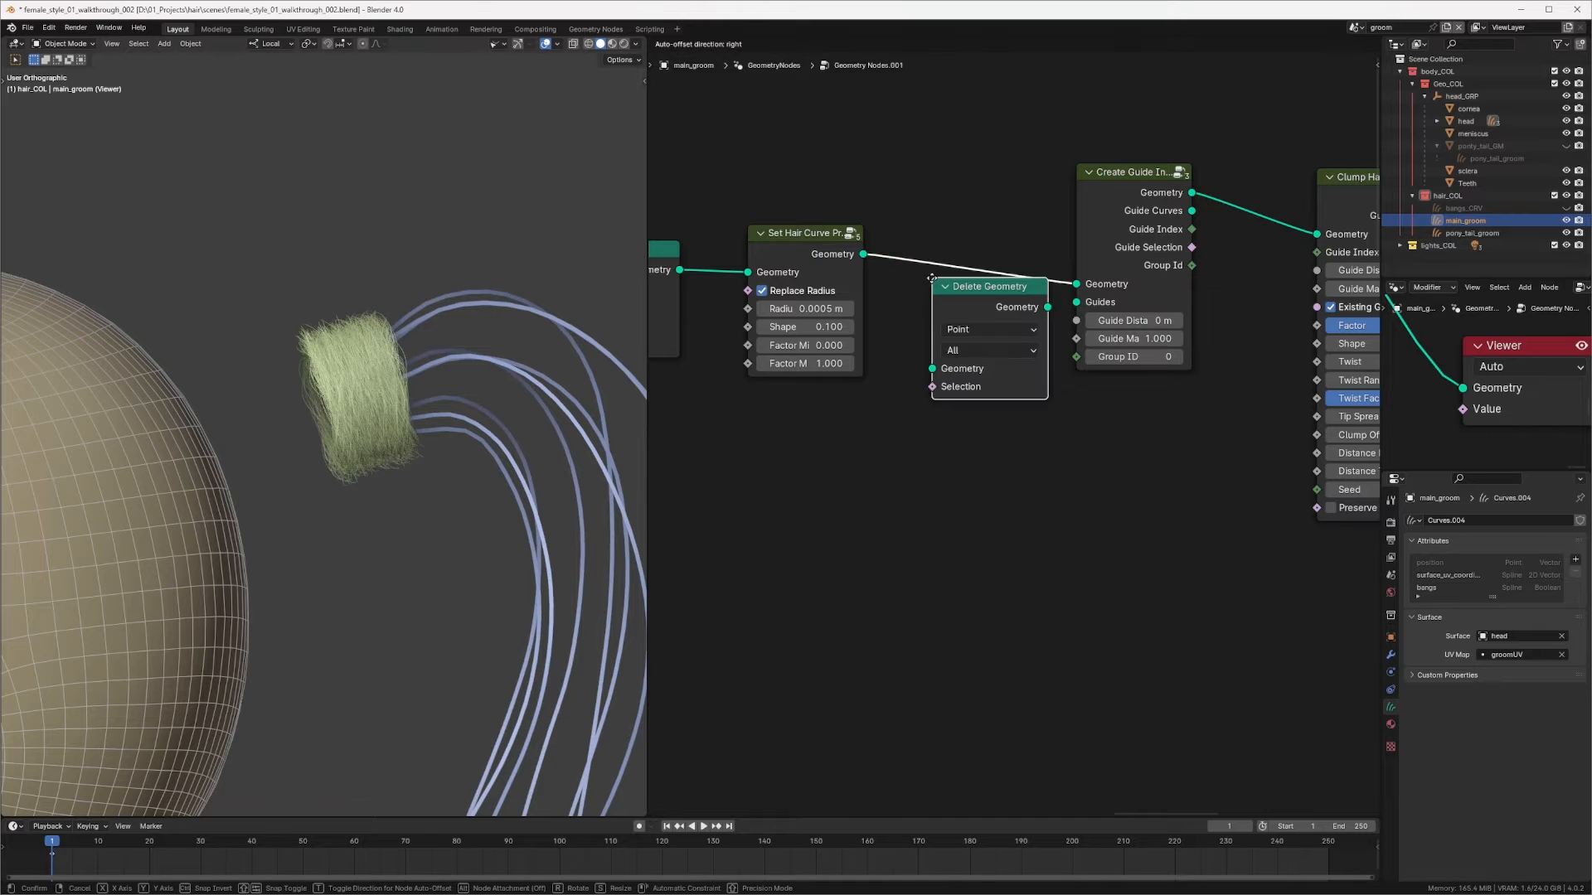
left_click(941, 410)
left_click_drag(863, 253, 940, 504)
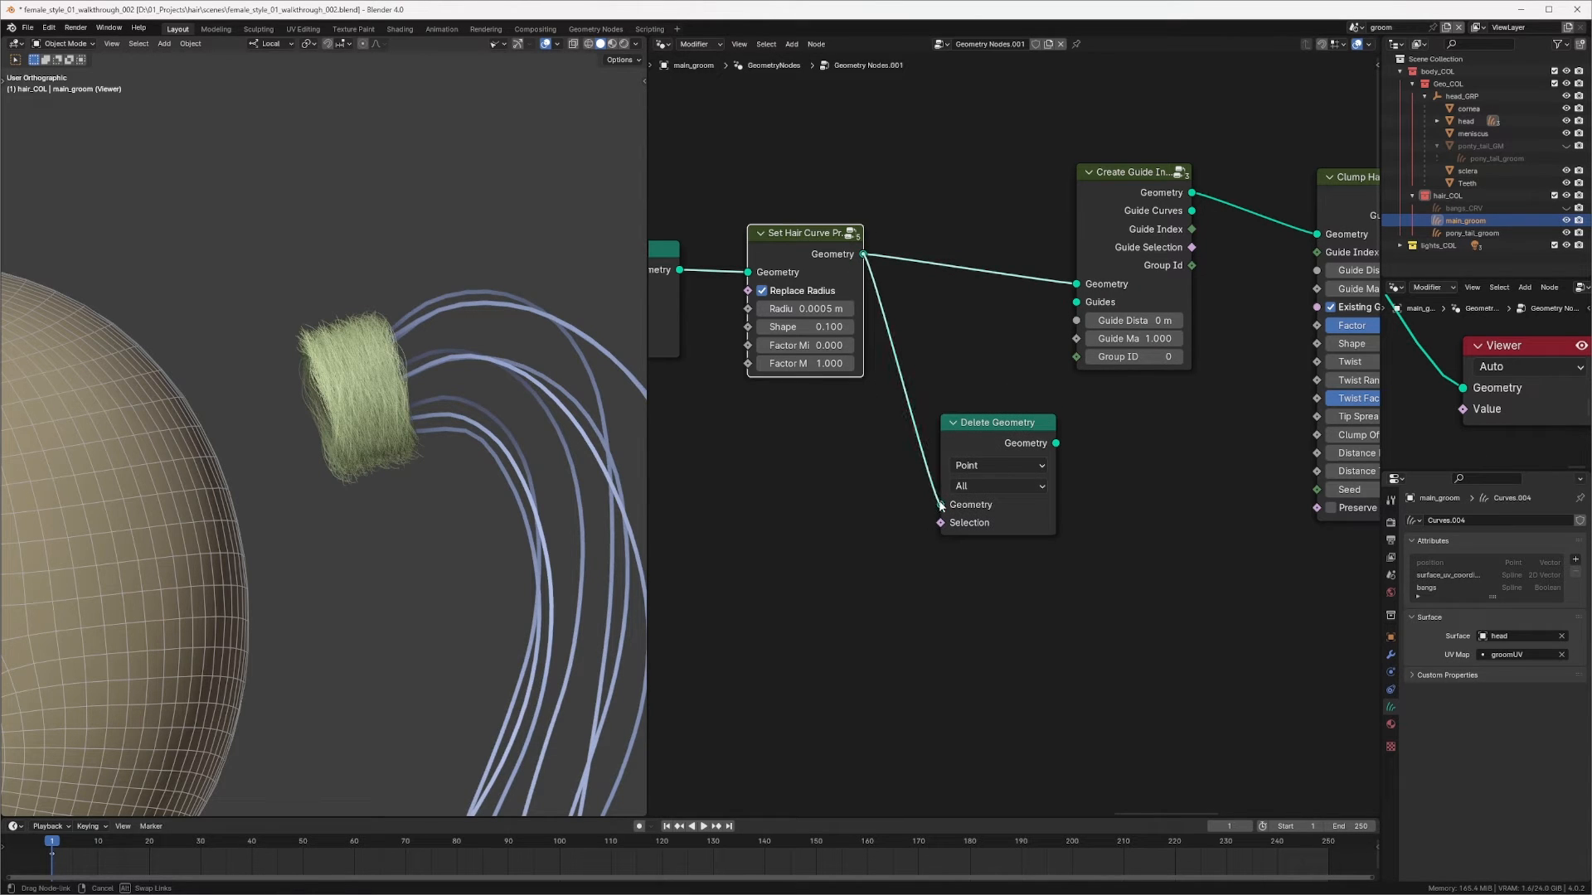
left_click(998, 465)
left_click(958, 555)
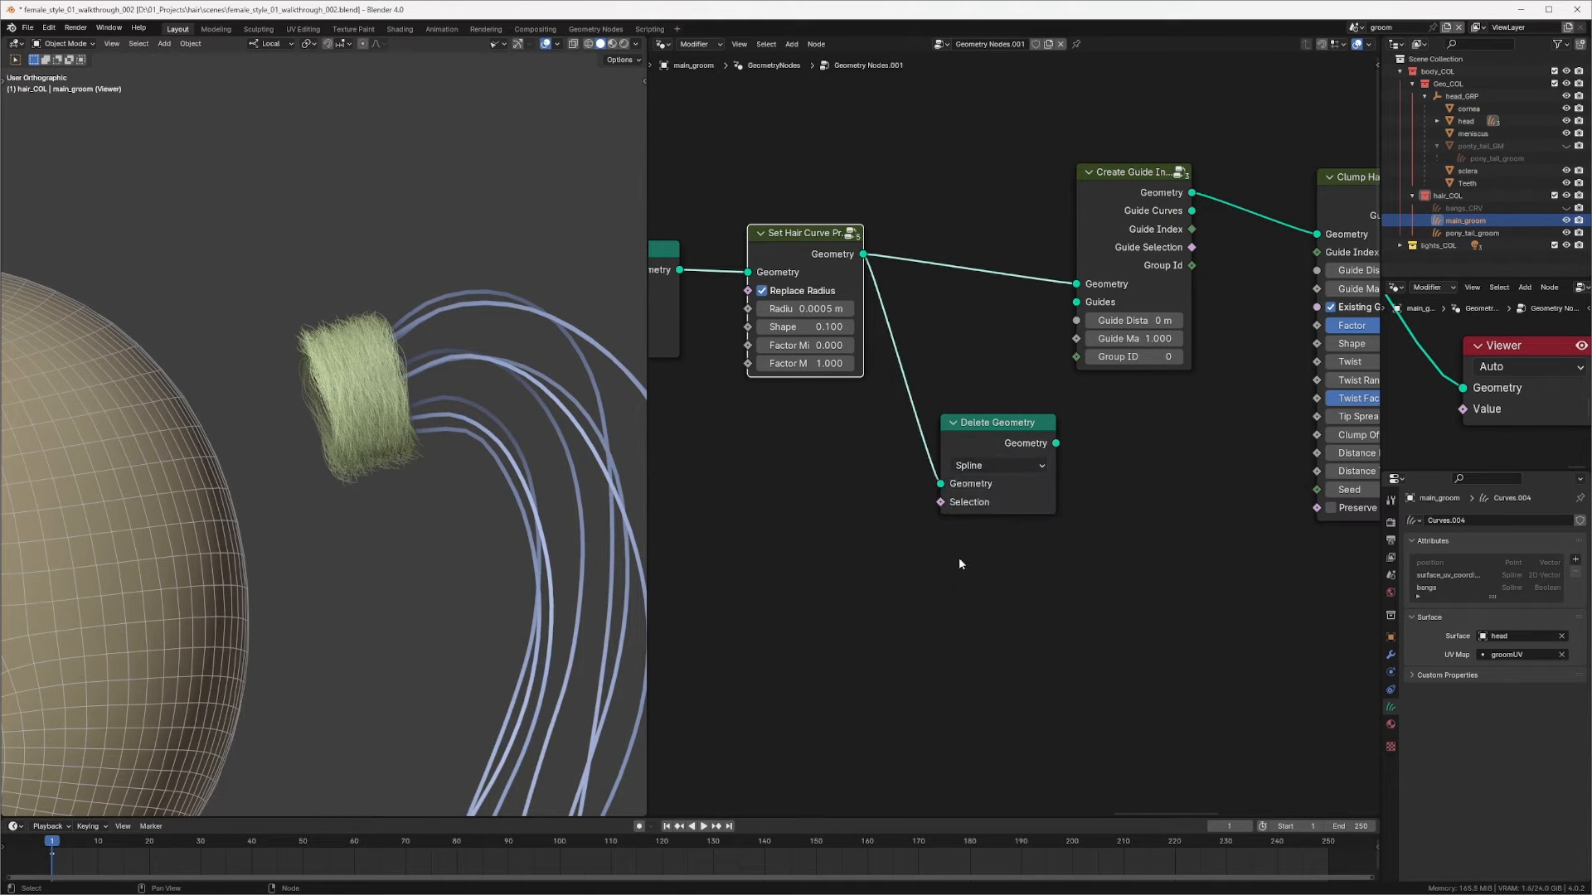
Step: Add a Boolean Random Value node driving the Delete Geometry's Selection and preview the Delete Geometry output
key("shift+a")
left_click(808, 538)
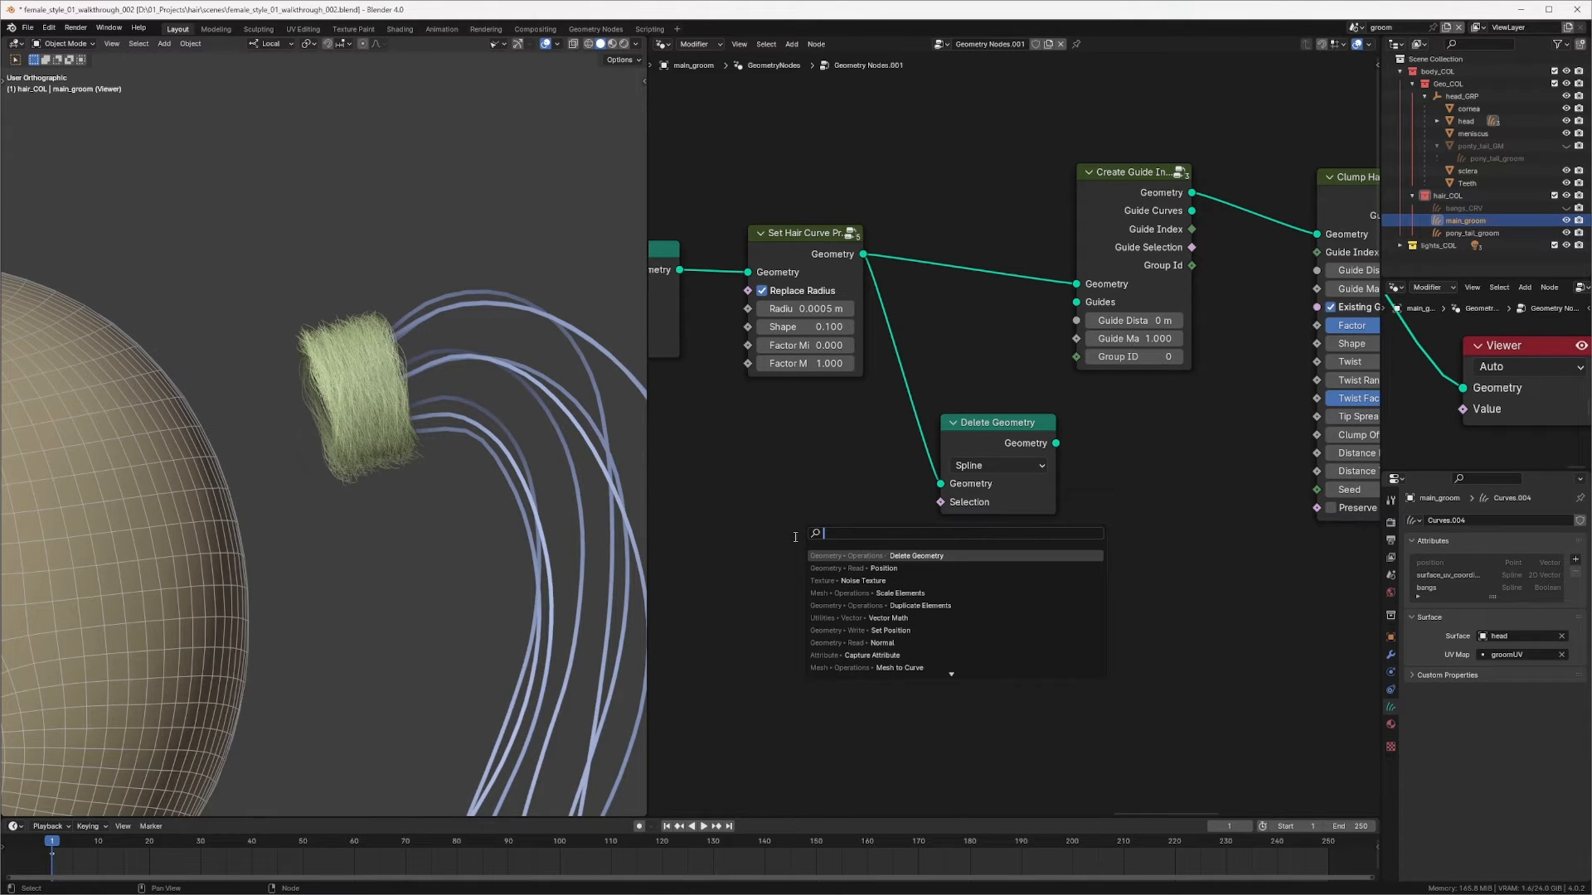
type("rand")
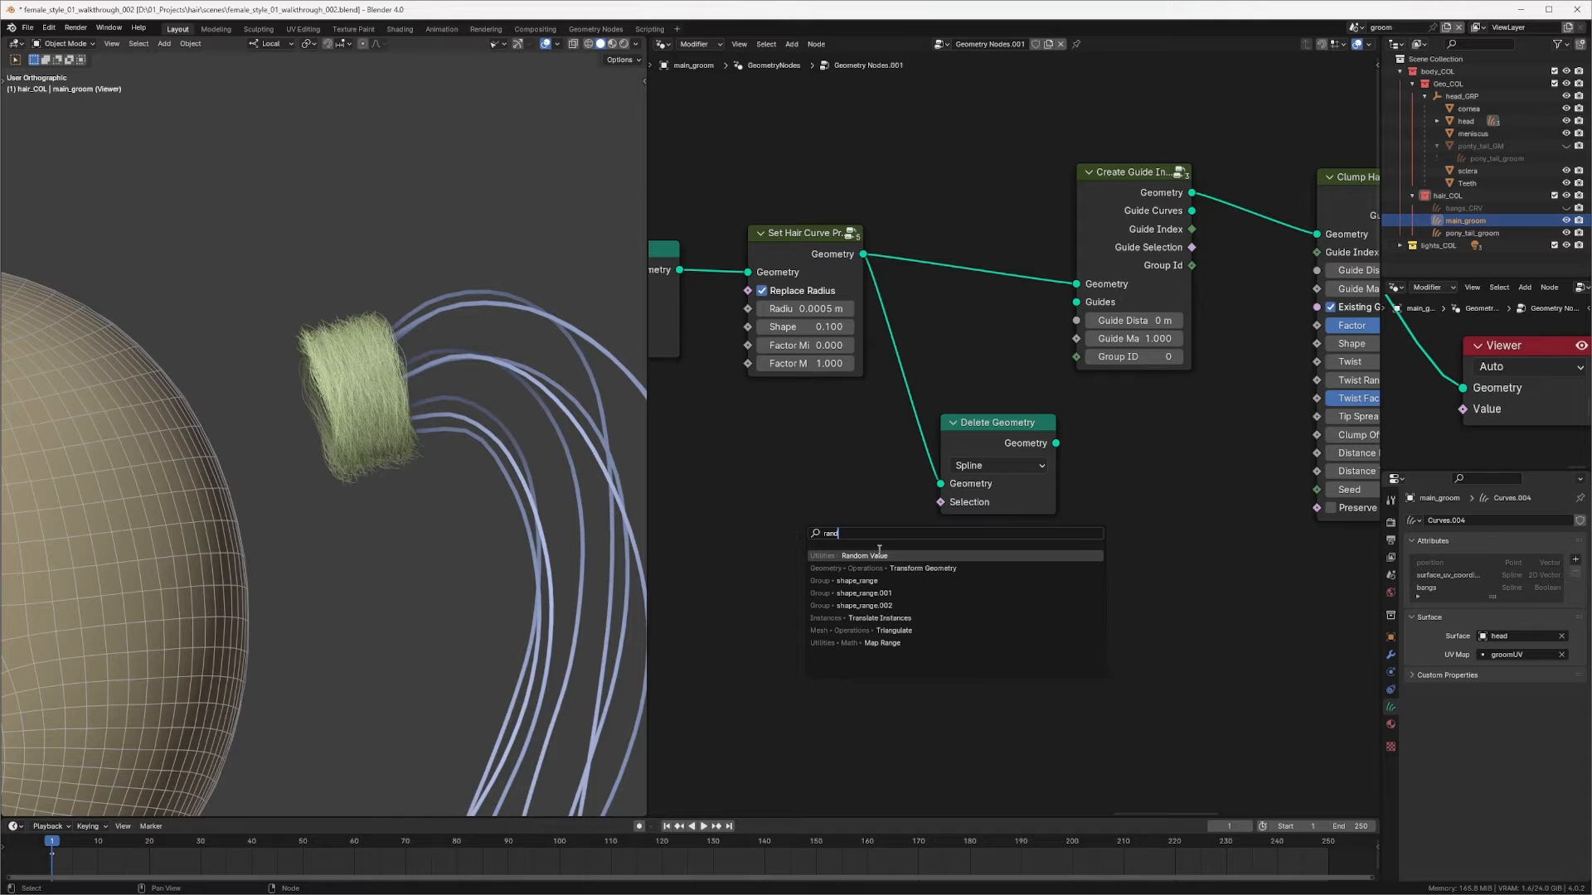
key("Return")
left_click(834, 521)
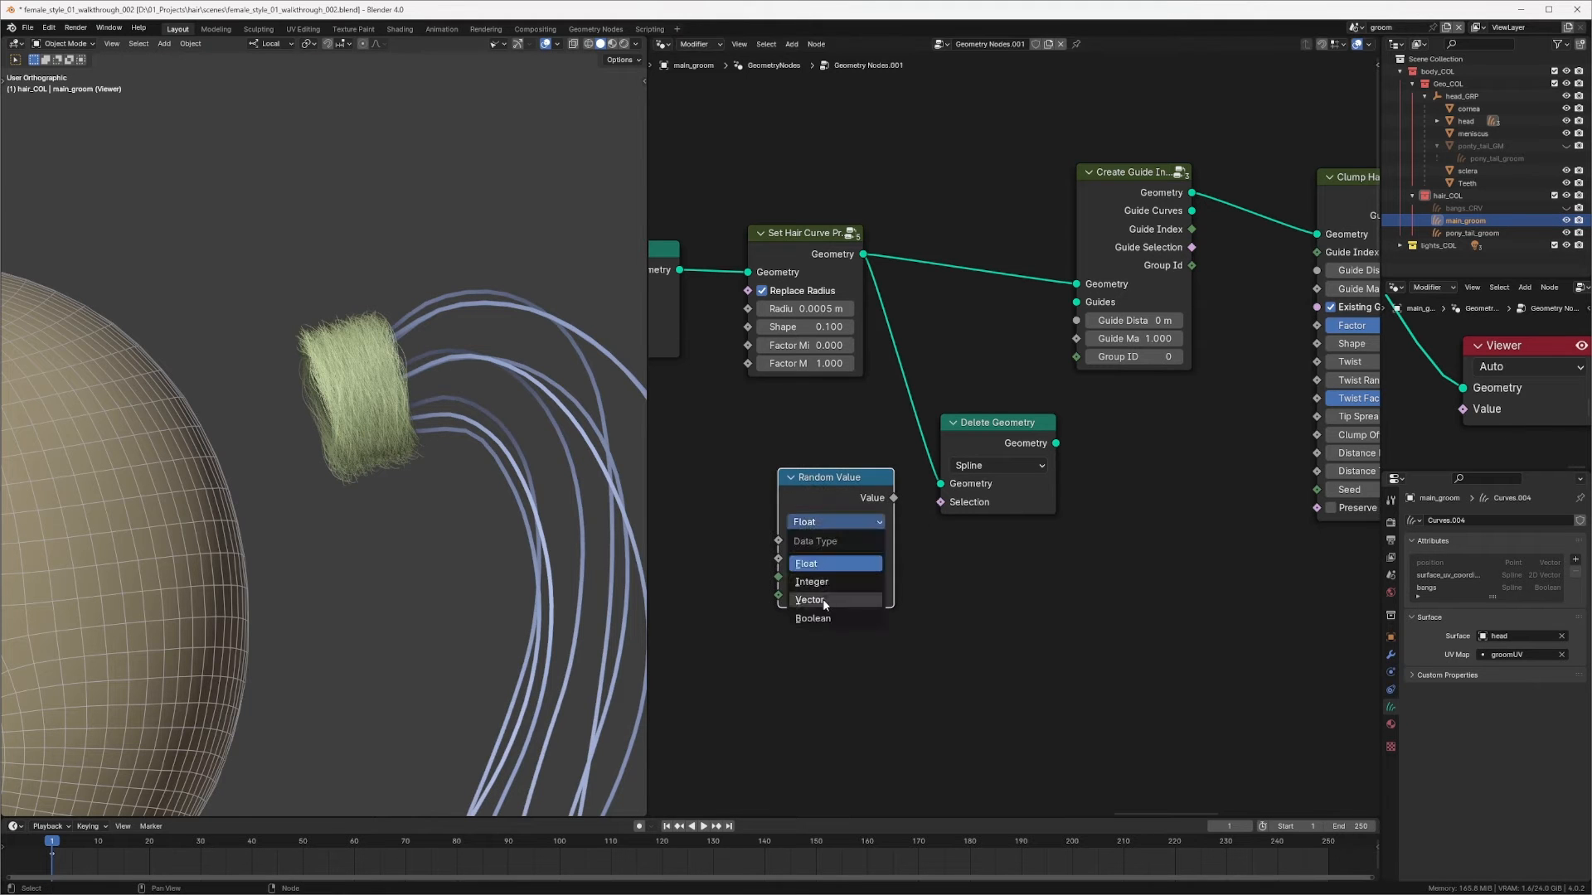
left_click(813, 619)
left_click_drag(844, 564, 814, 565)
left_click_drag(863, 499, 935, 503)
left_click(1018, 426, "ctrl+shift")
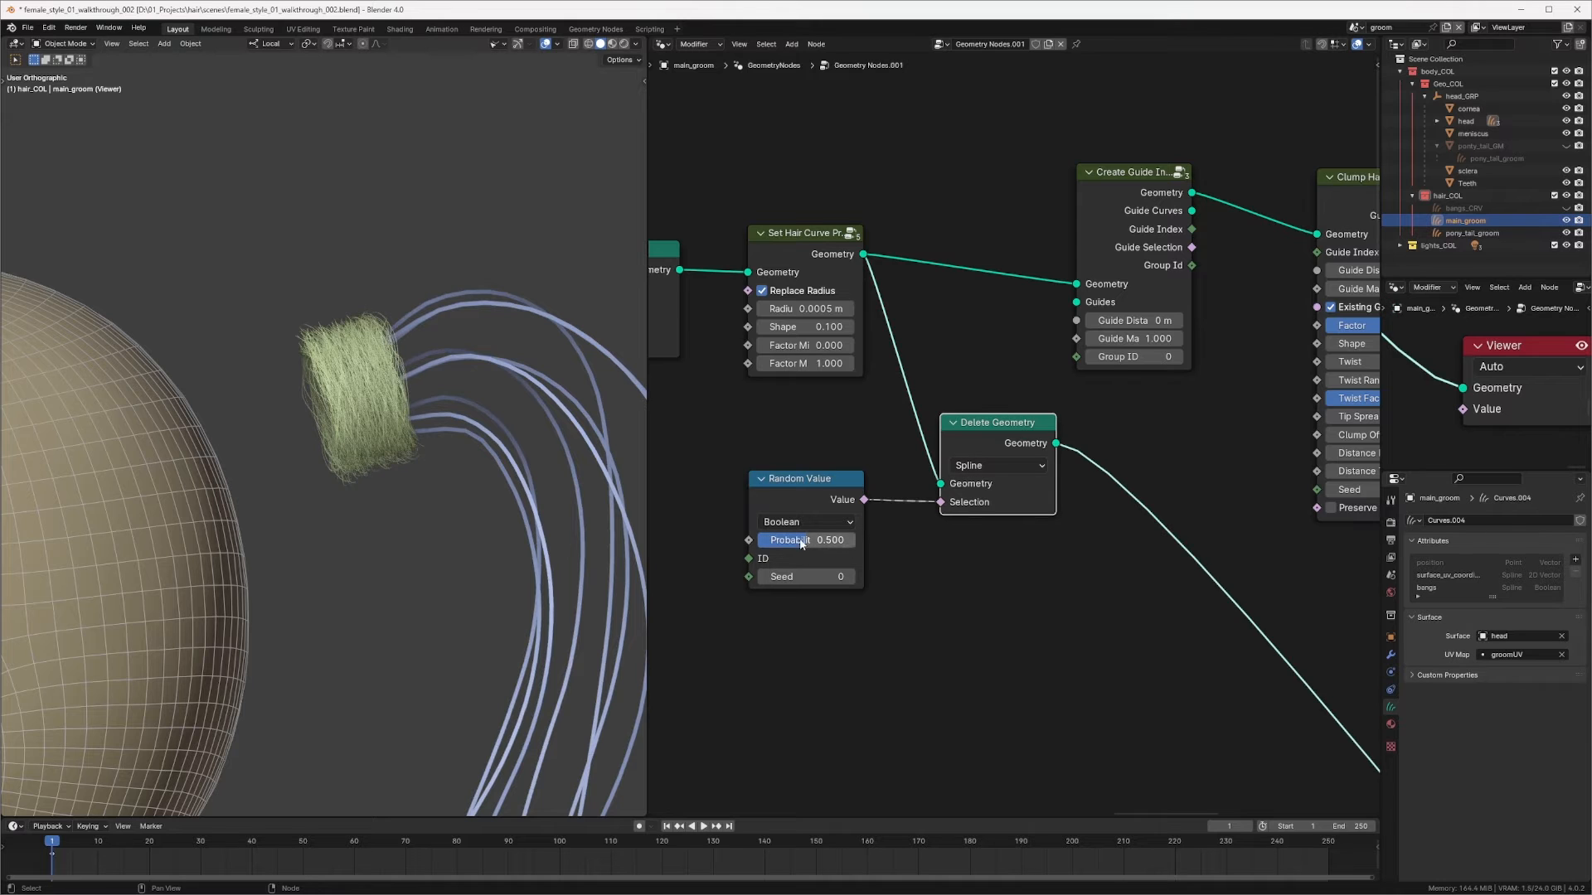
Step: Set the Random Value's Probability to 0.98
left_click_drag(801, 544, 858, 548)
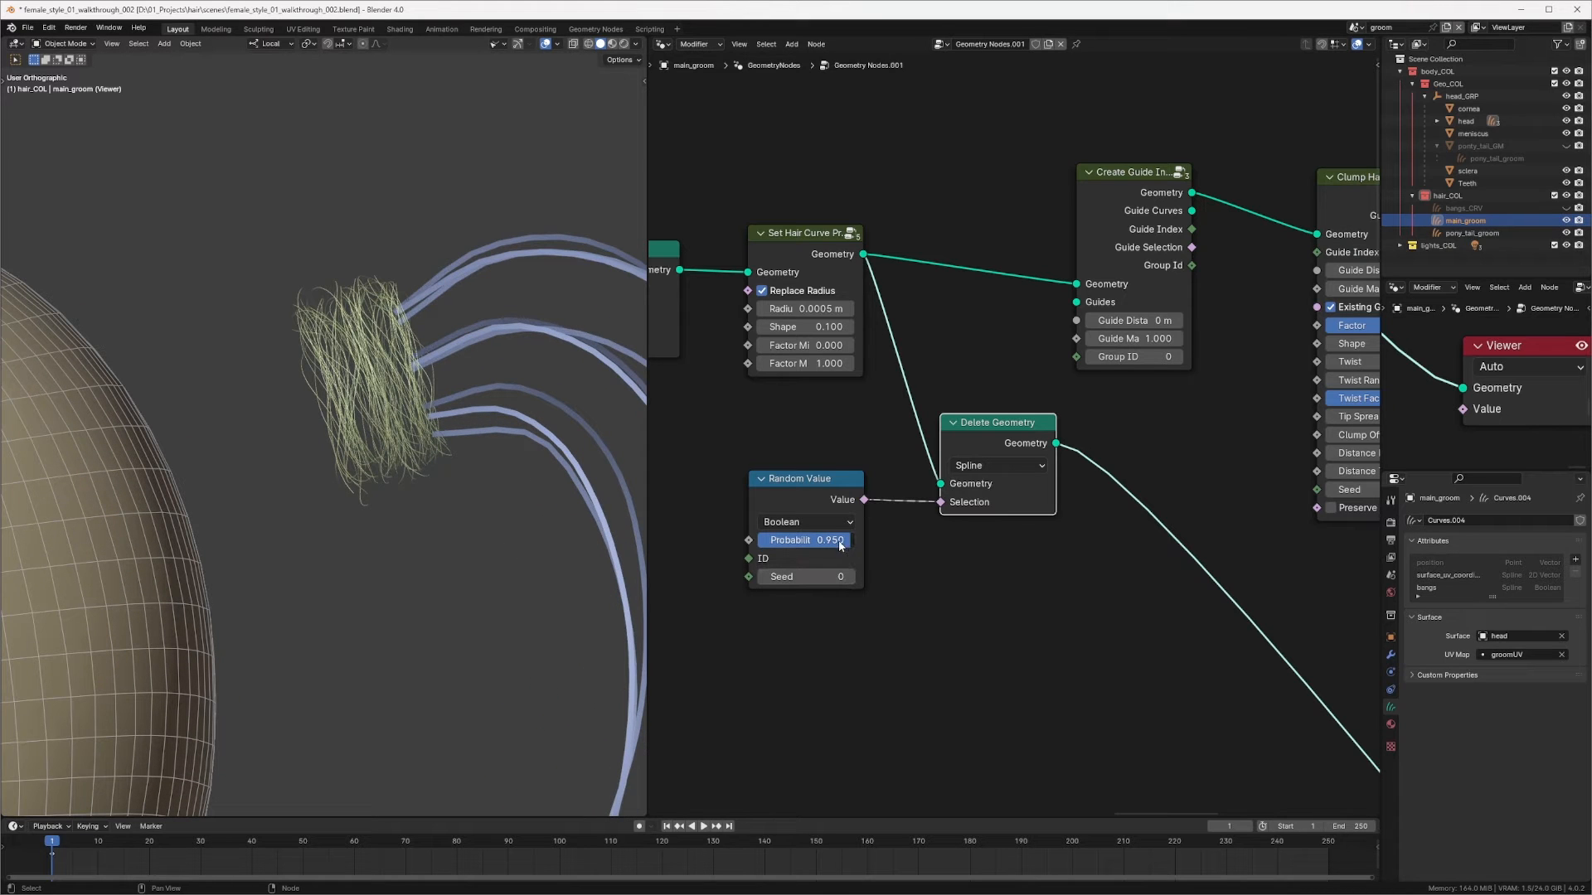
double_click(855, 543)
type("0.98")
key("Return")
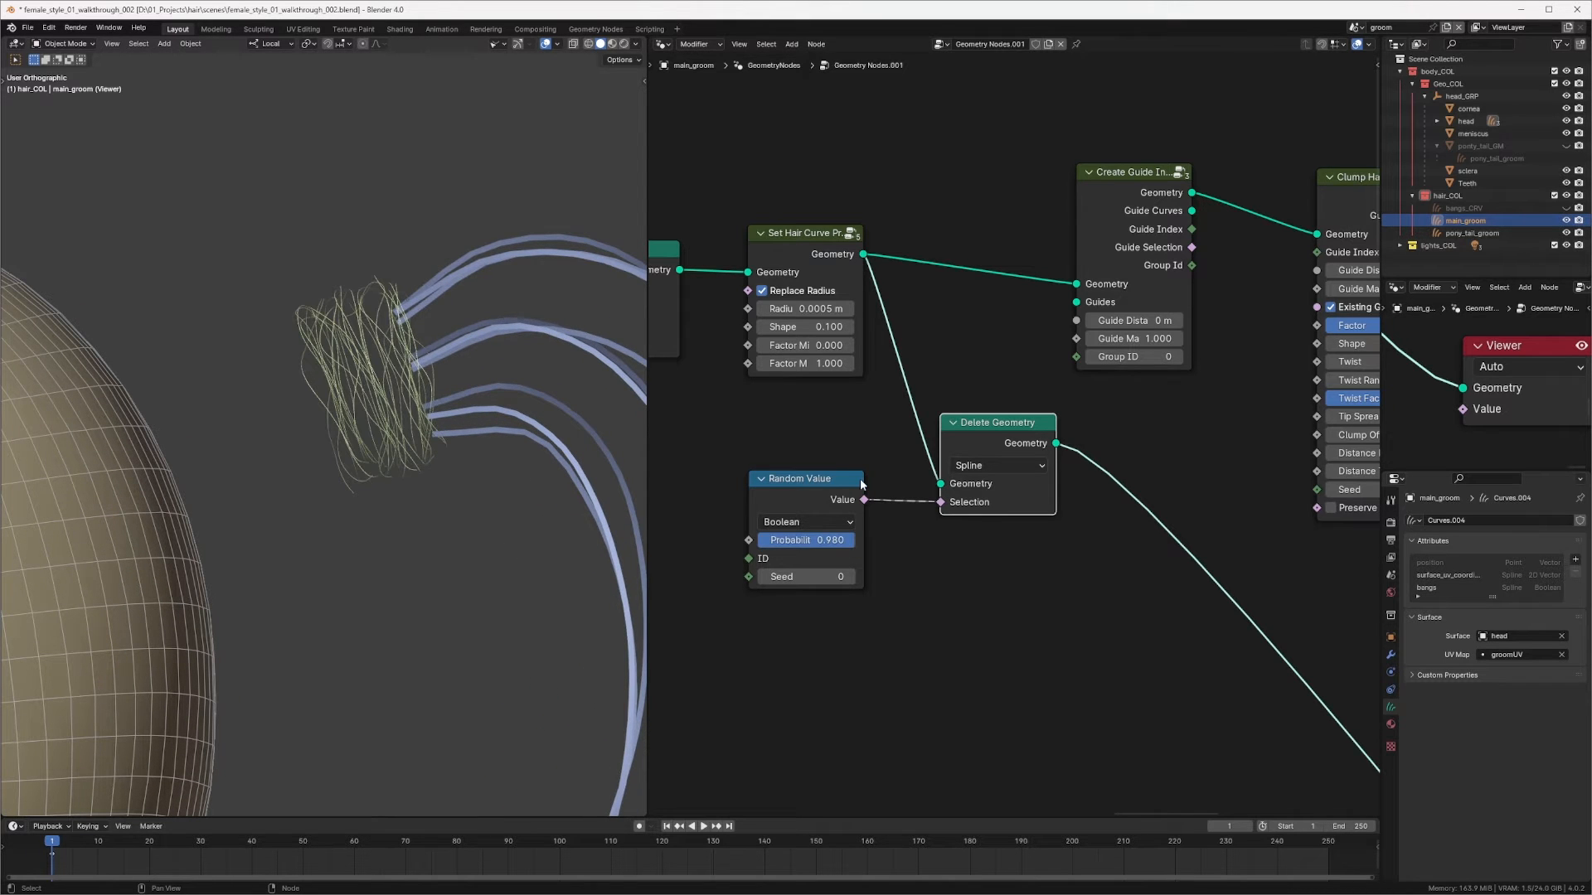
Step: Connect the Delete Geometry output to the Create Guide Index Map's Guides and preview the Clump Hair Curves result
middle_click_drag(861, 485, 833, 501)
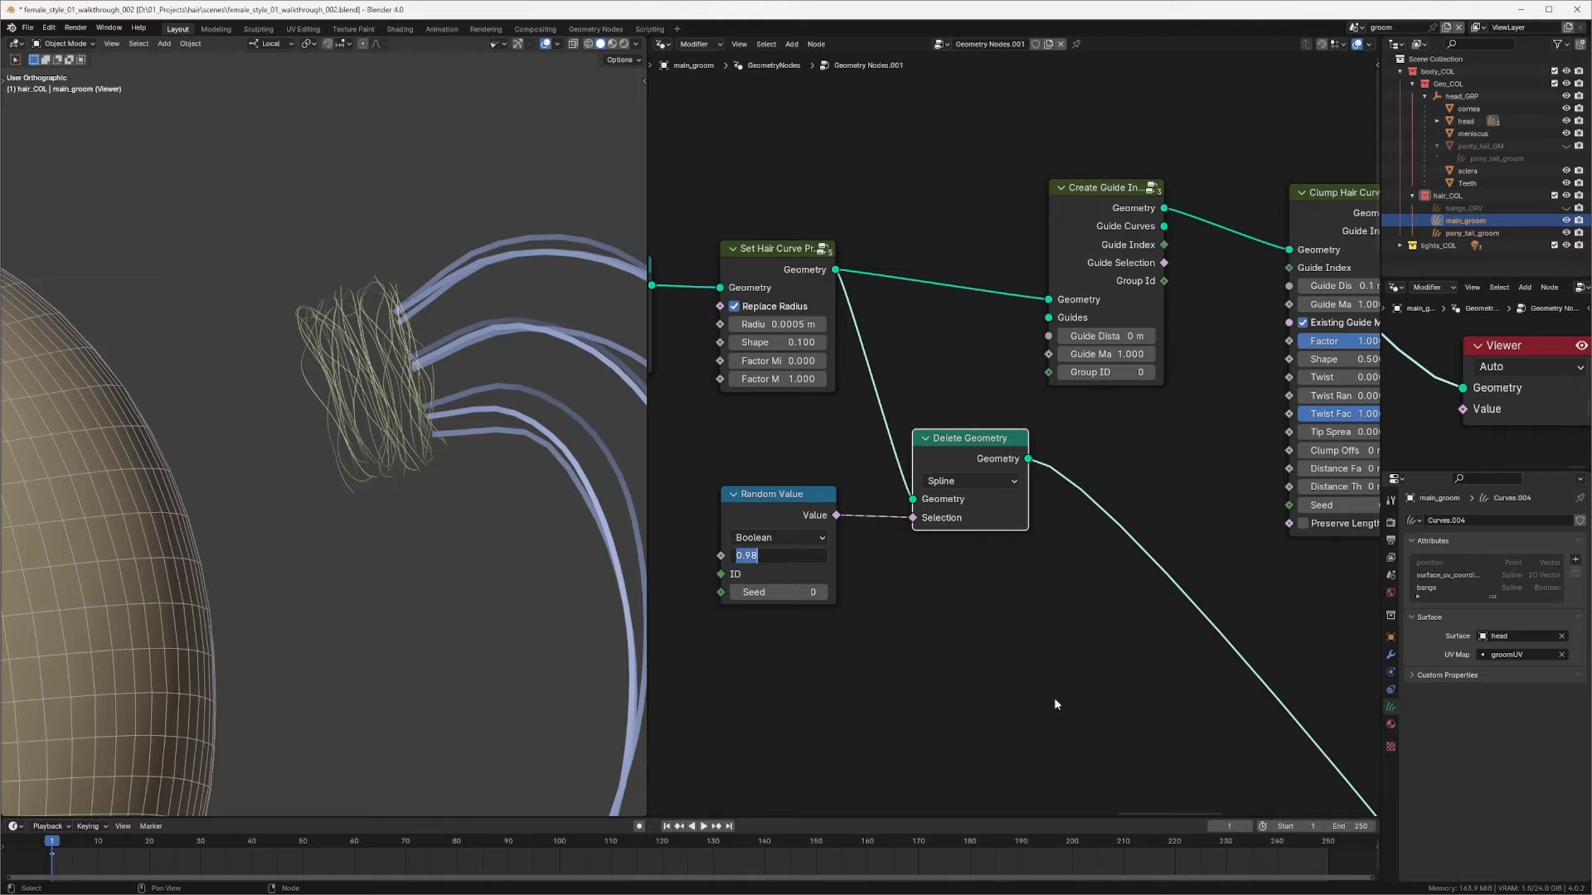
middle_click_drag(1056, 704, 1003, 707)
left_click_drag(967, 461, 995, 321)
middle_click_drag(1191, 300, 1018, 301)
left_click_drag(1095, 199, 1110, 175)
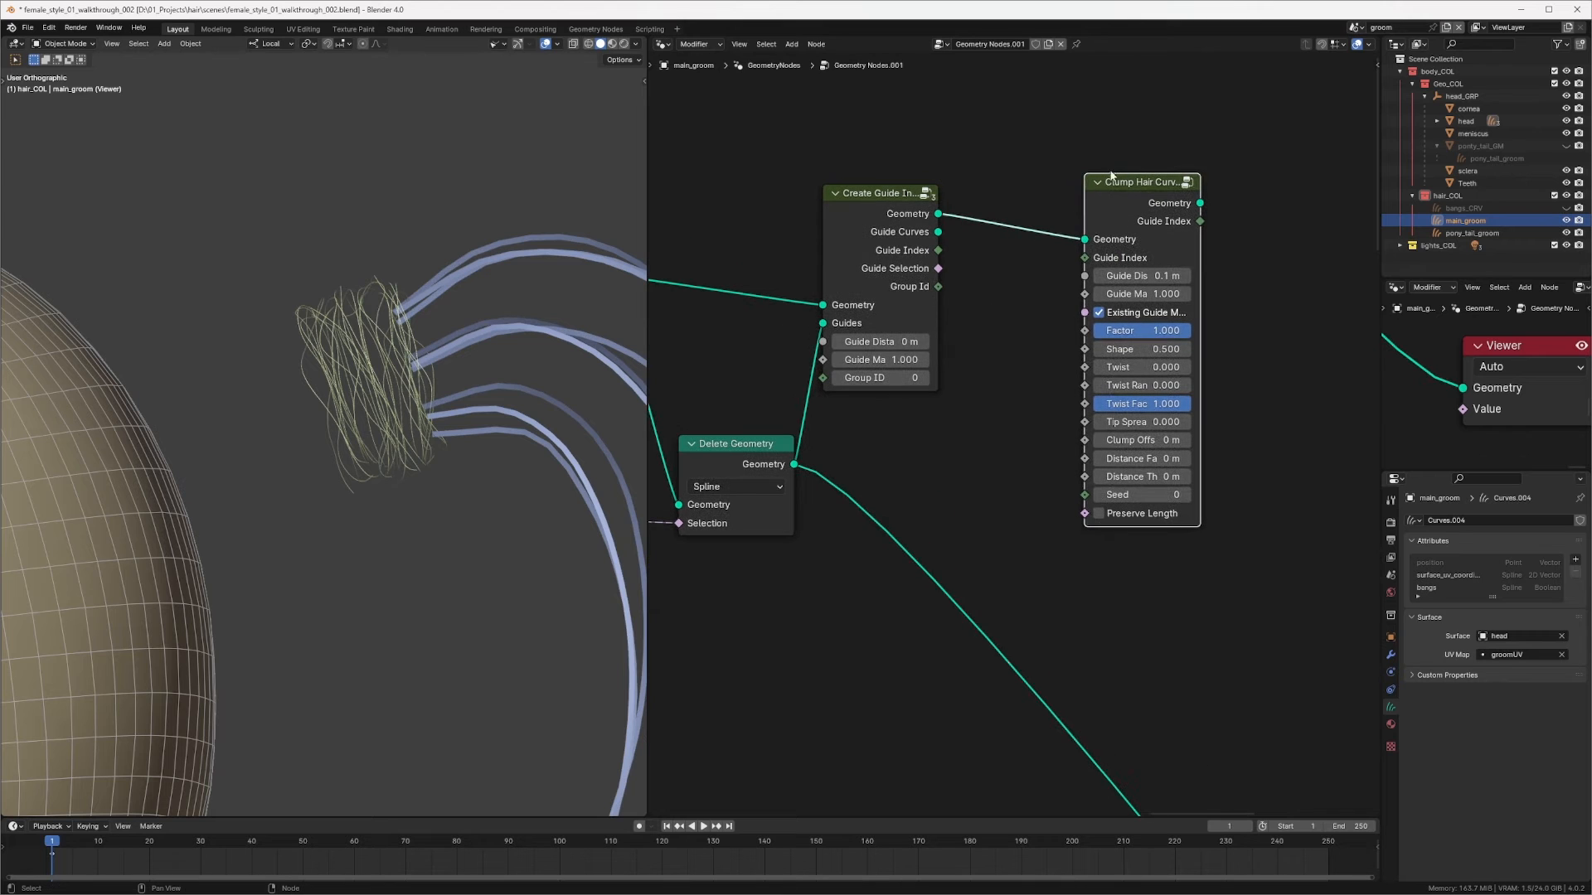
left_click(1023, 222, "ctrl+shift")
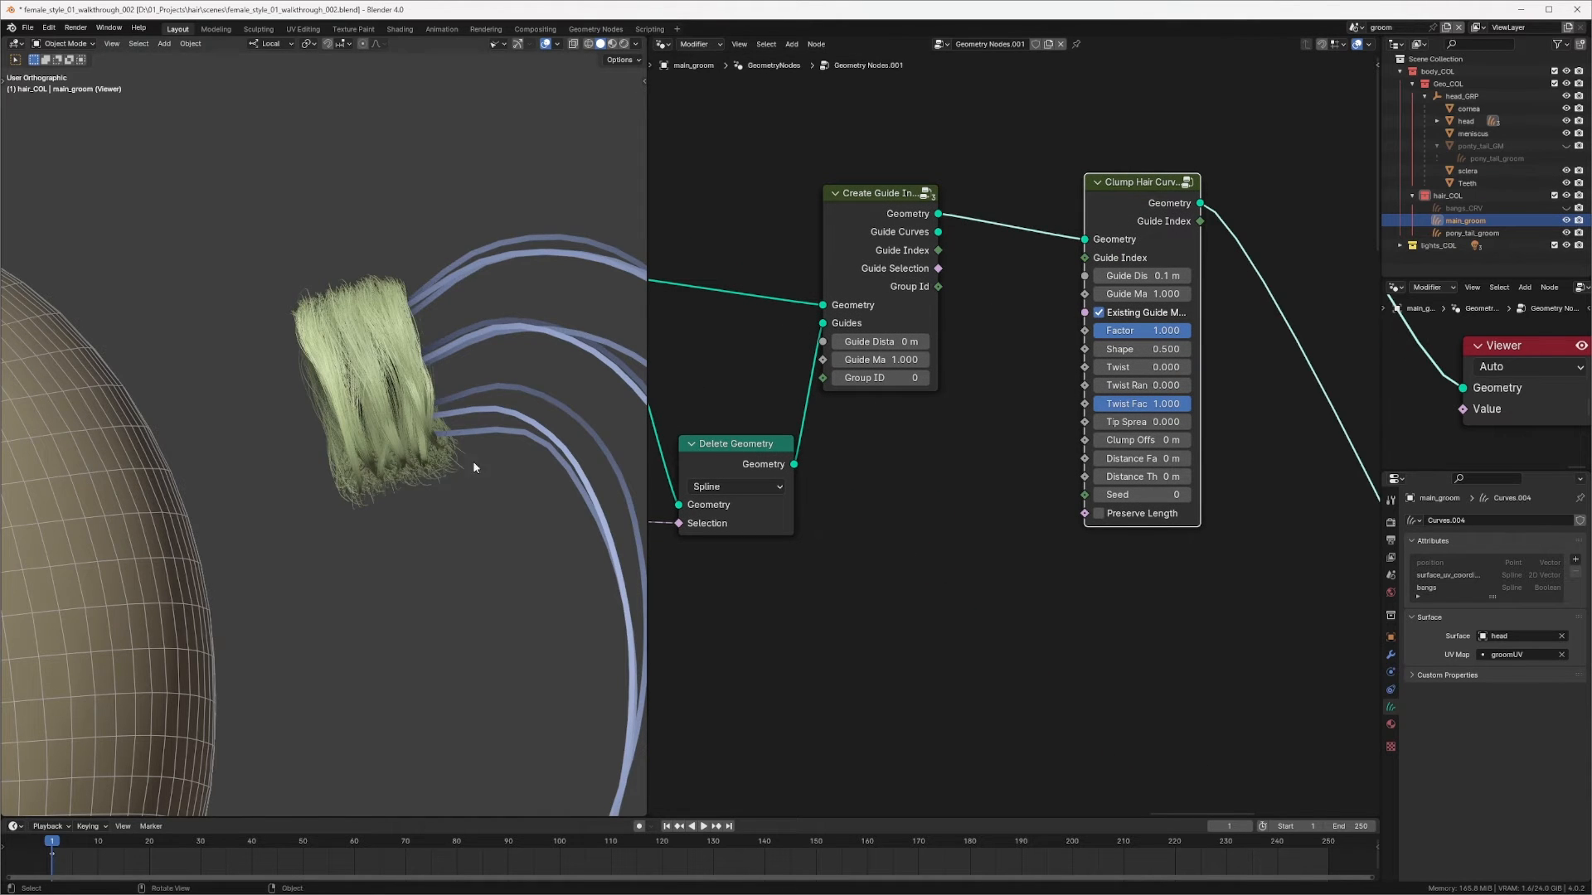
Step: Set the Clump Hair Curves node's Shape to 0
scroll(474, 468, "up", 2)
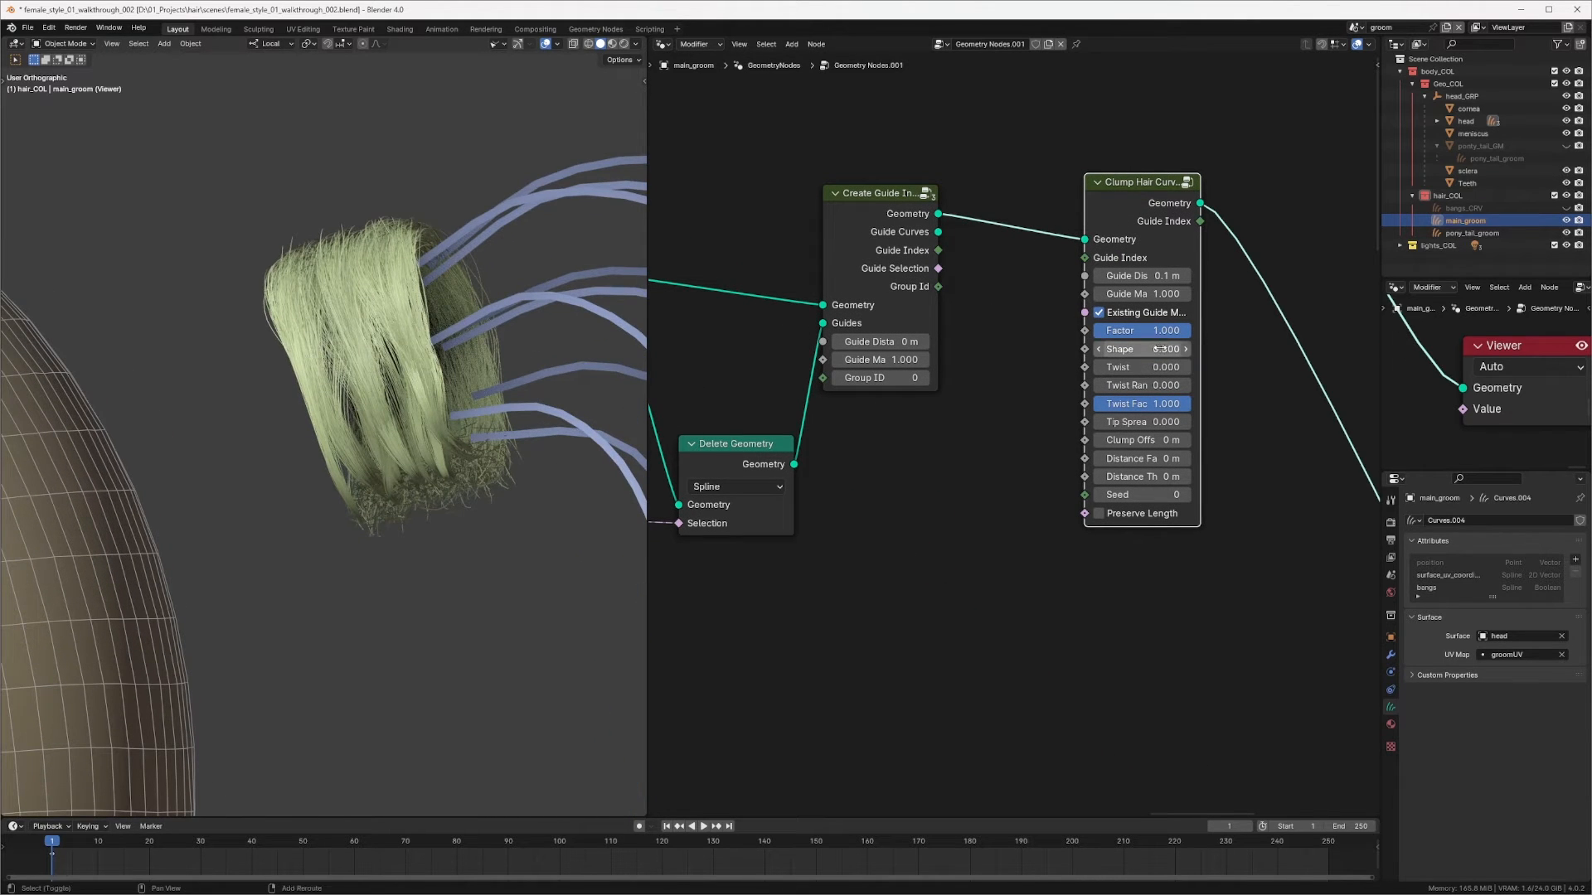
left_click_drag(1158, 349, 998, 331)
middle_click_drag(533, 497, 280, 376)
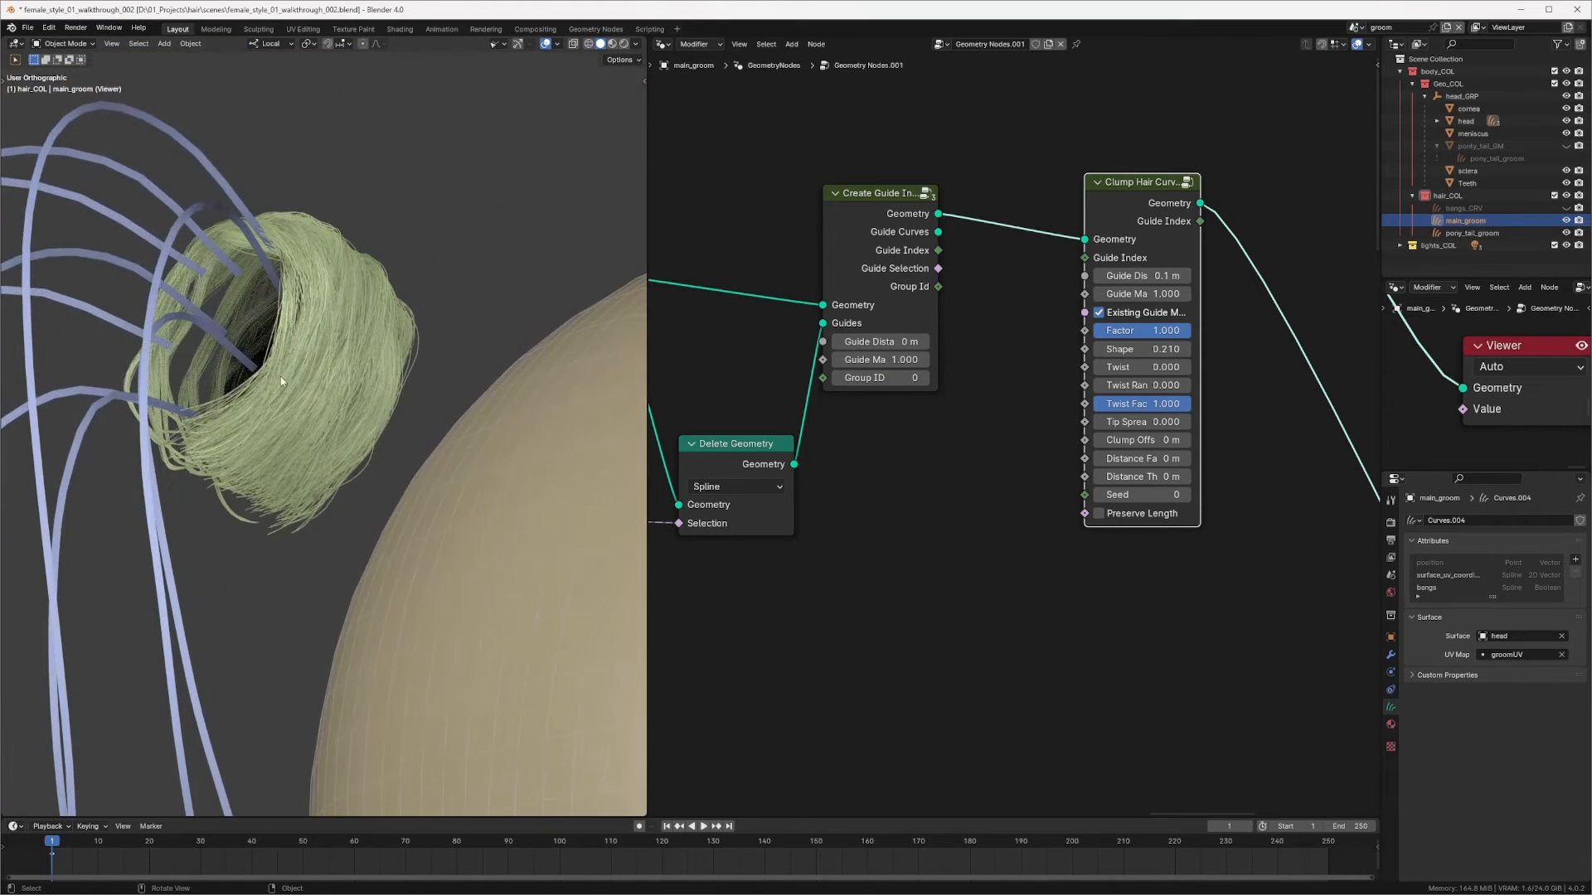
left_click_drag(1154, 349, 1095, 347)
middle_click_drag(295, 526, 431, 406)
left_click_drag(1159, 349, 1093, 349)
middle_click_drag(531, 498, 393, 420)
double_click(1134, 343)
type("00")
key("Return")
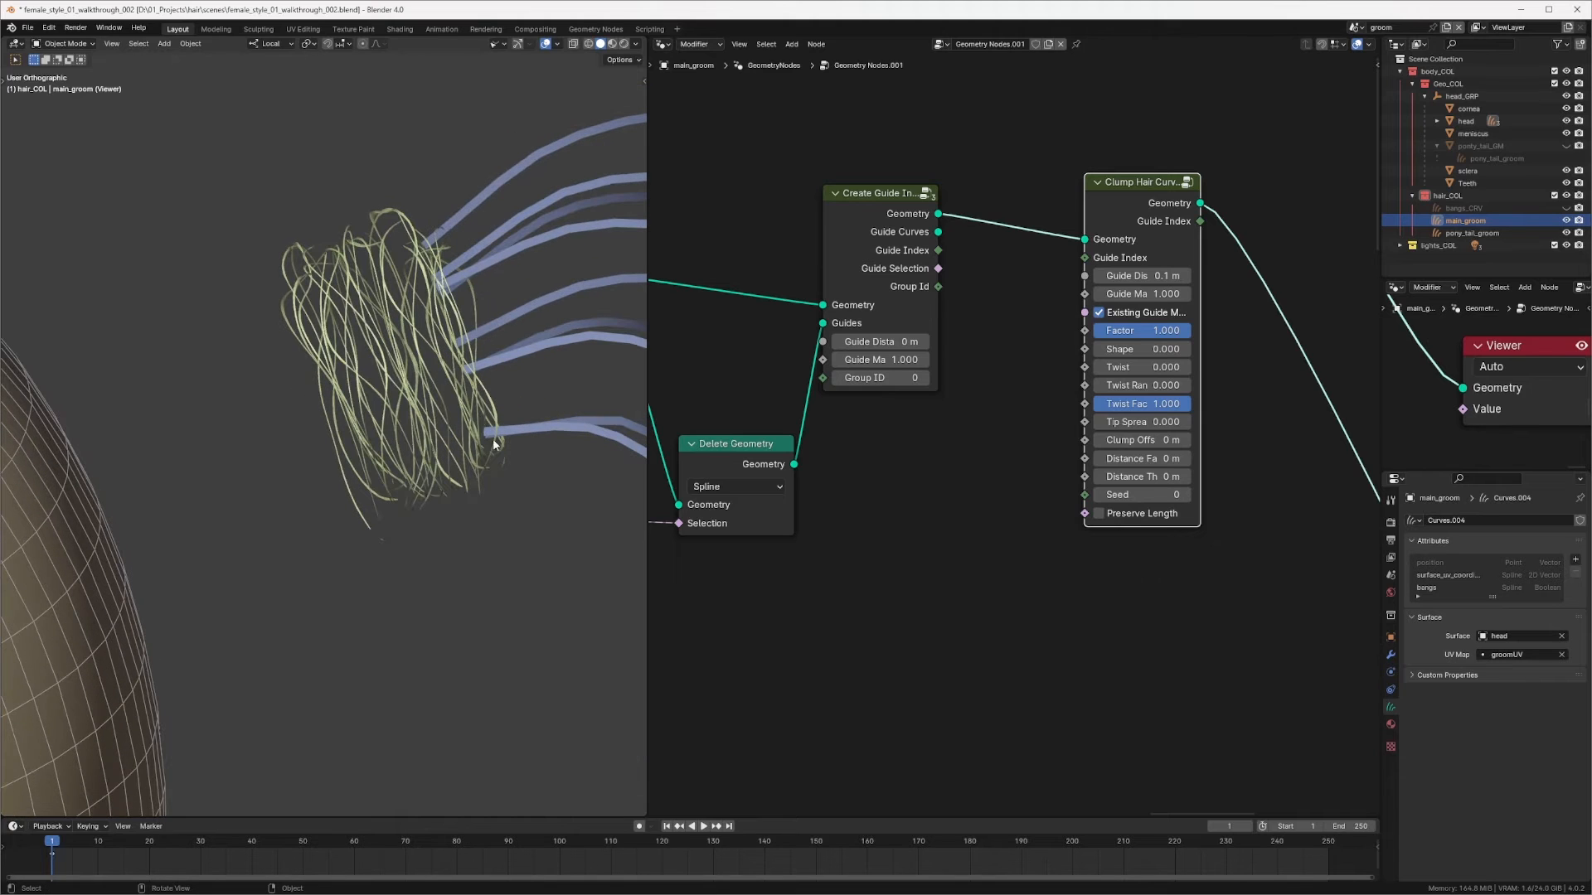
Step: Add a Hair Curves Noise node after the Clump Hair Curves node
middle_click_drag(611, 303, 845, 257)
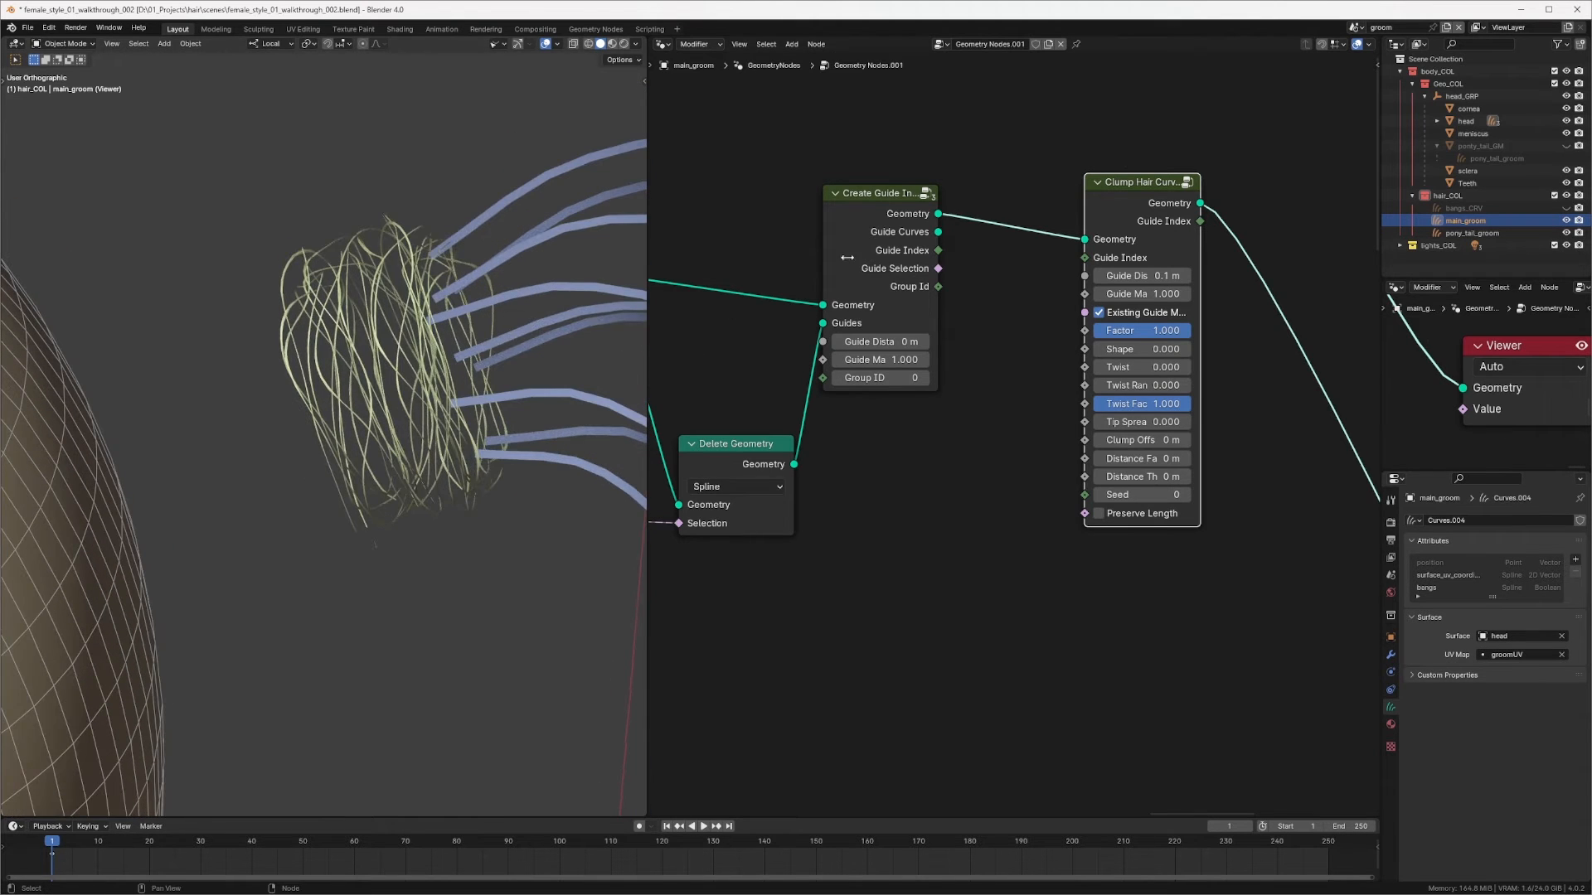
middle_click_drag(1160, 211, 1027, 216)
left_click_drag(1002, 189, 969, 190)
middle_click_drag(1209, 218, 1076, 211)
scroll(1058, 236, "down", 1)
left_click(1146, 224)
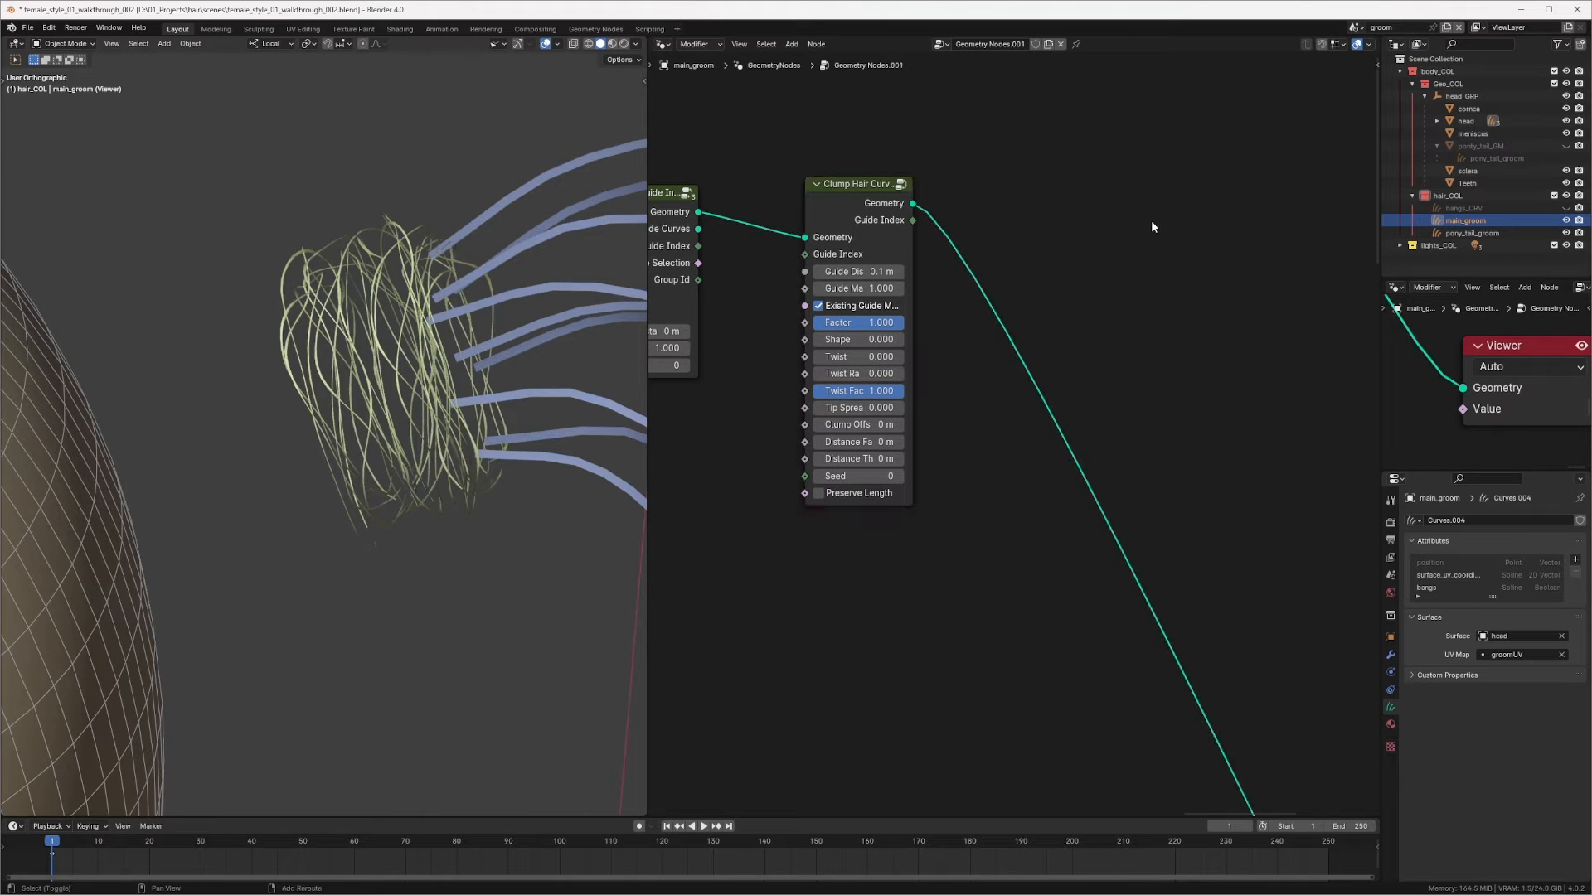
key("shift+a")
mouse_move(1137, 406)
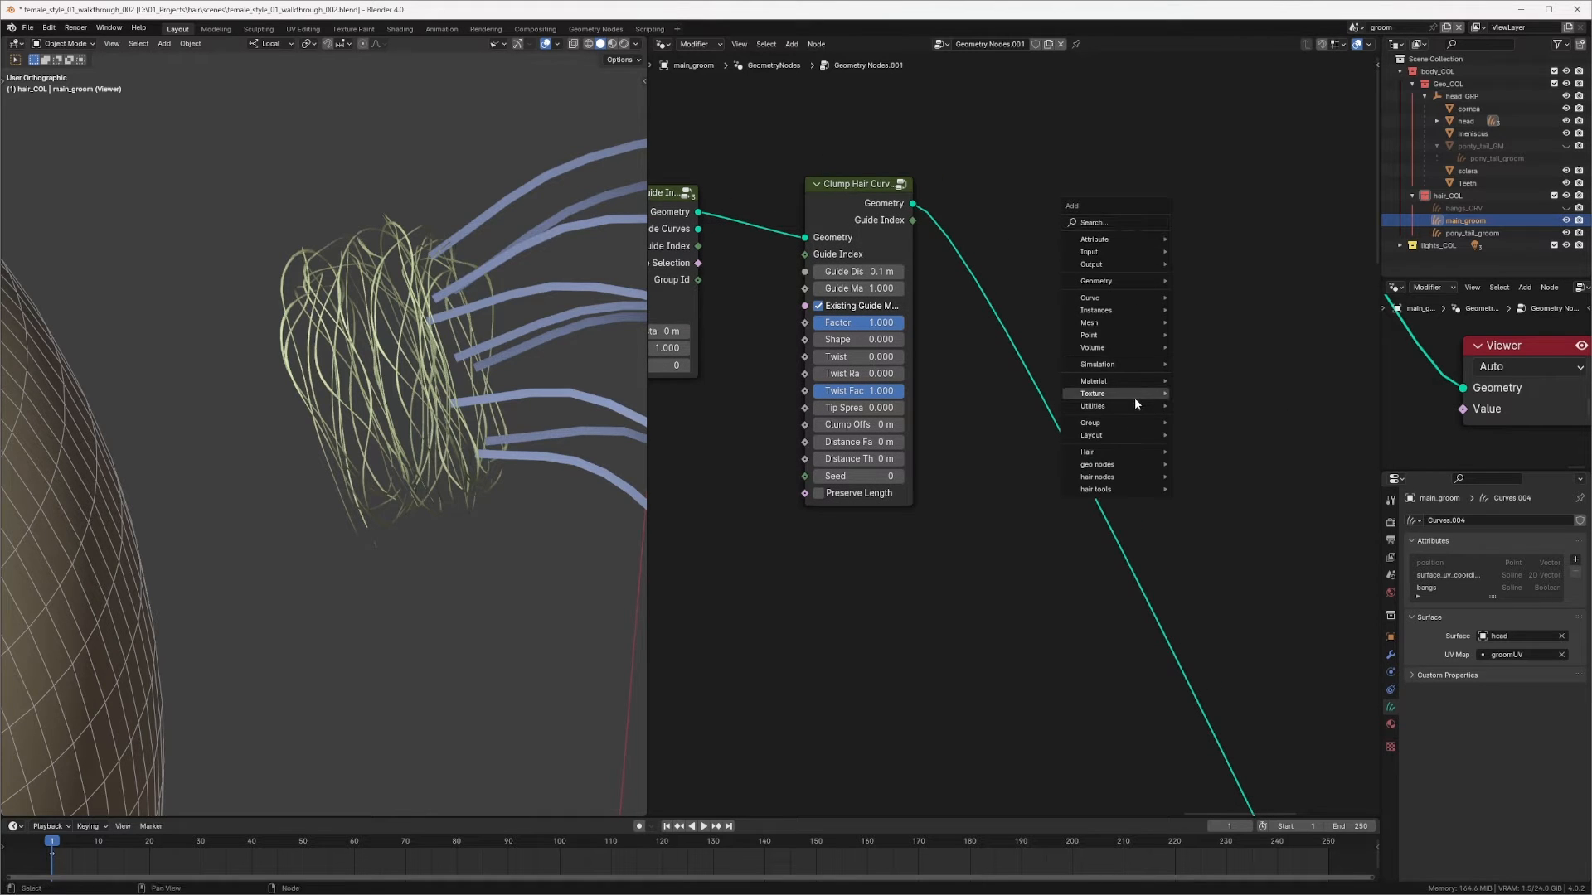
mouse_move(1122, 451)
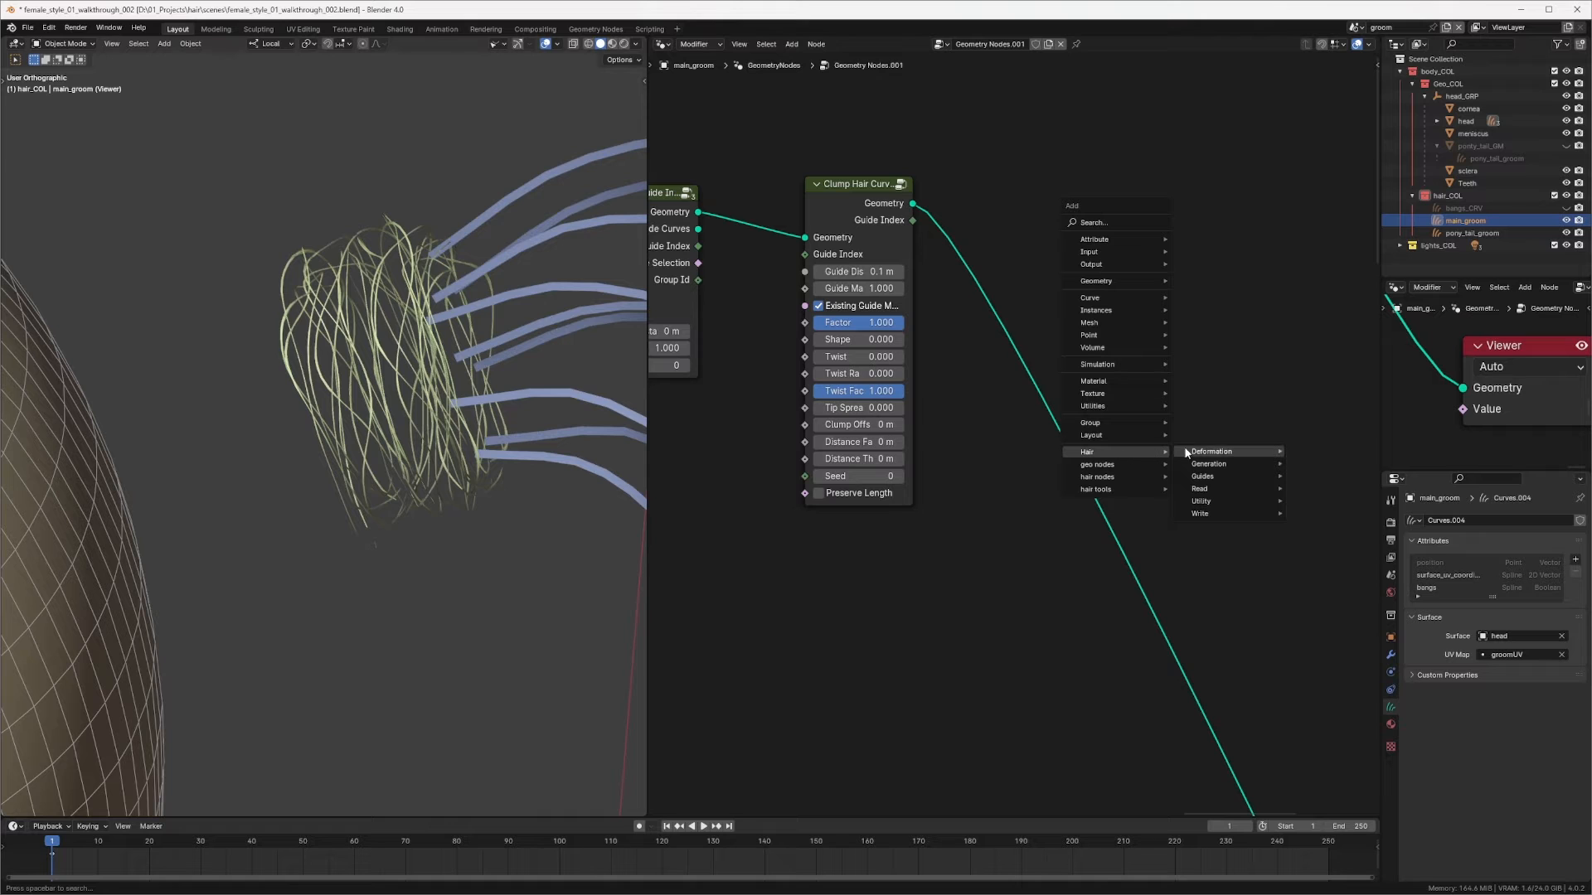
mouse_move(1218, 452)
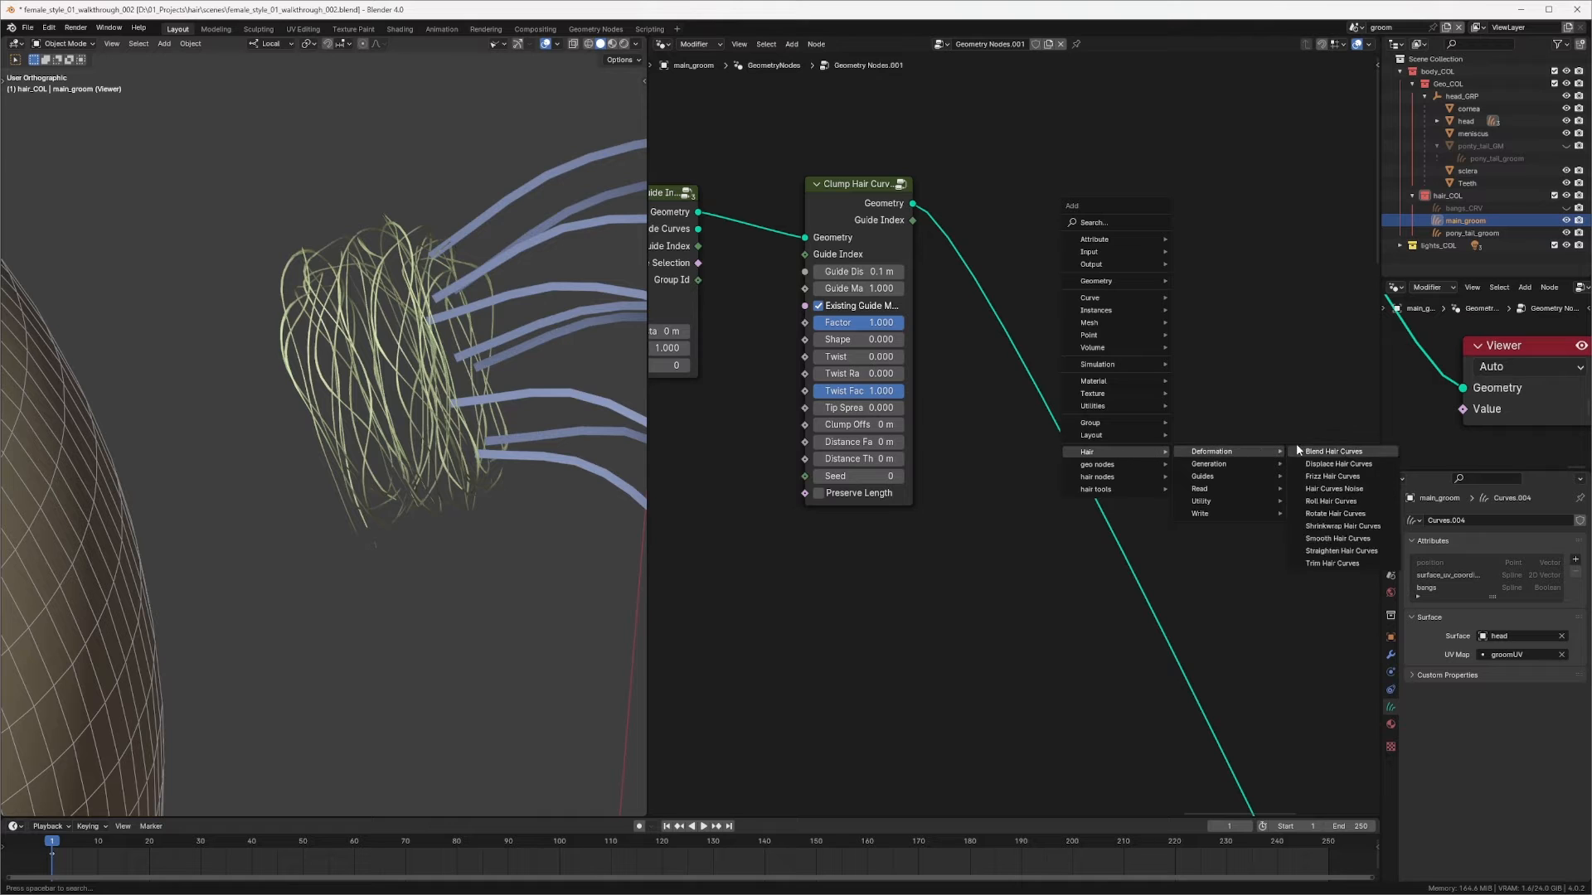
left_click(1350, 490)
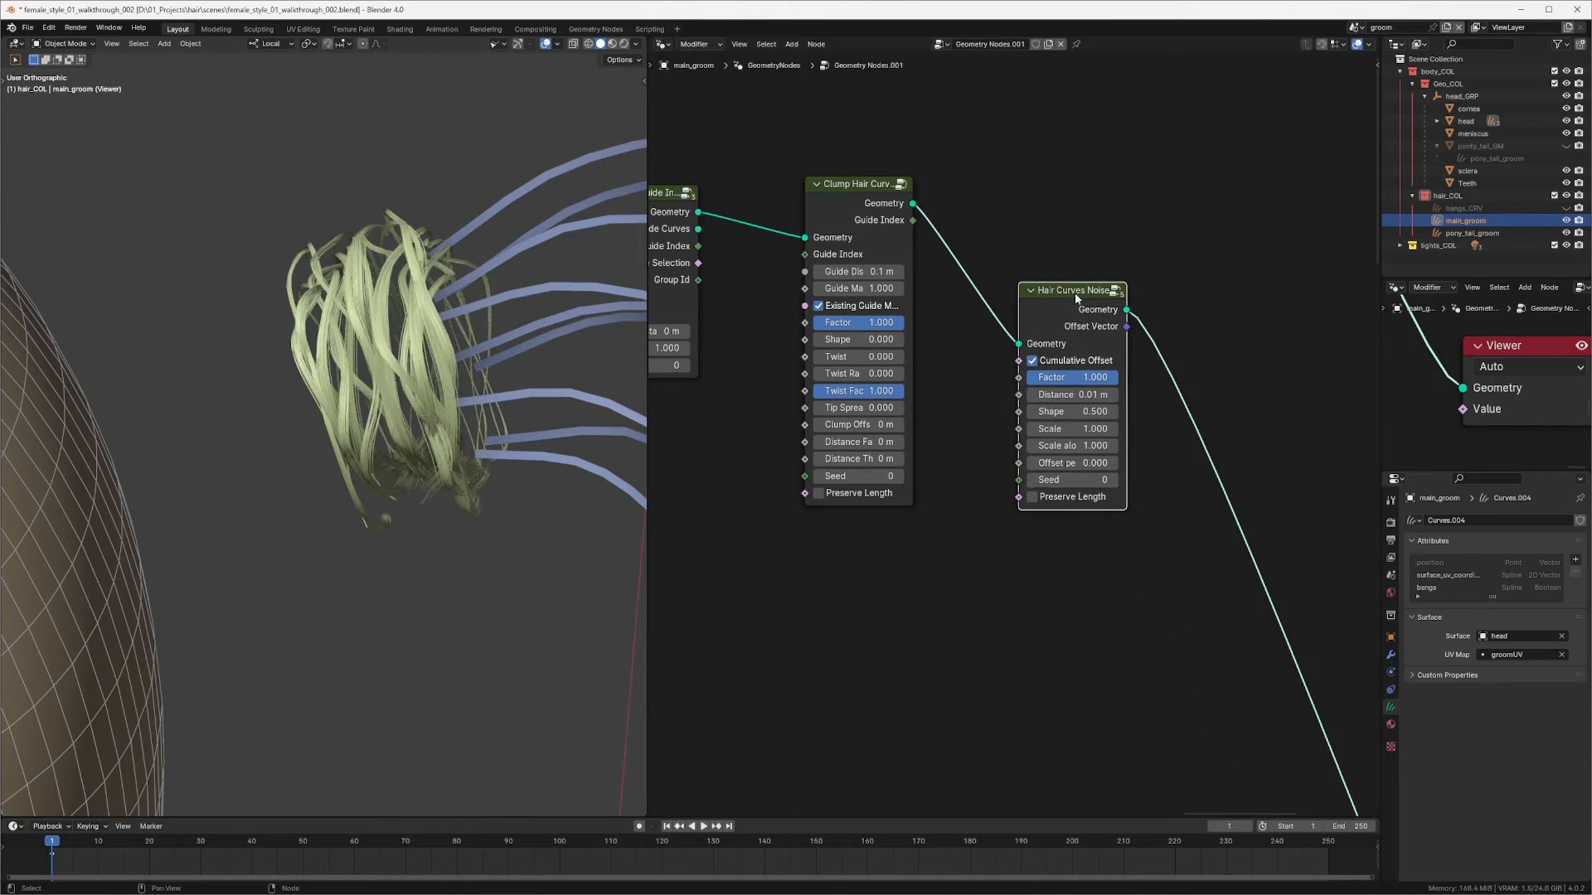
Step: Duplicate the Random Value node beside the Hair Curves Noise node and set its data type to Float
left_click(1119, 181)
scroll(952, 330, "down", 3)
middle_click_drag(952, 330, 1095, 256)
left_click(818, 385)
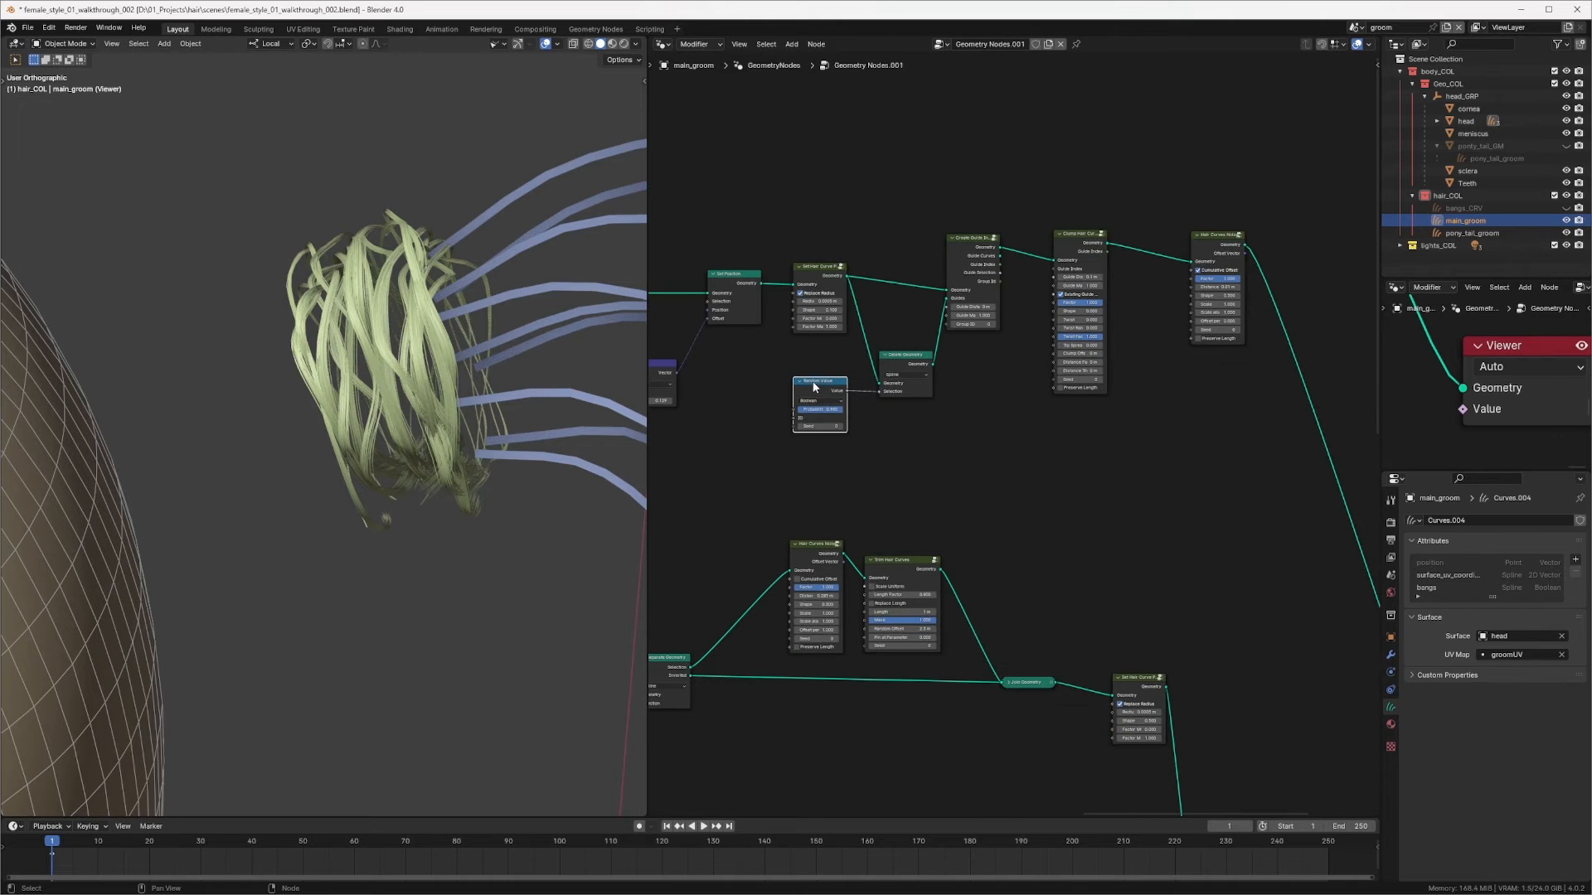
key("shift+d")
left_click(1143, 397)
middle_click_drag(1121, 347, 970, 373)
scroll(1070, 386, "up", 8)
left_click_drag(1095, 117, 1241, 99)
left_click_drag(920, 415, 989, 446)
left_click(962, 399)
left_click(978, 439)
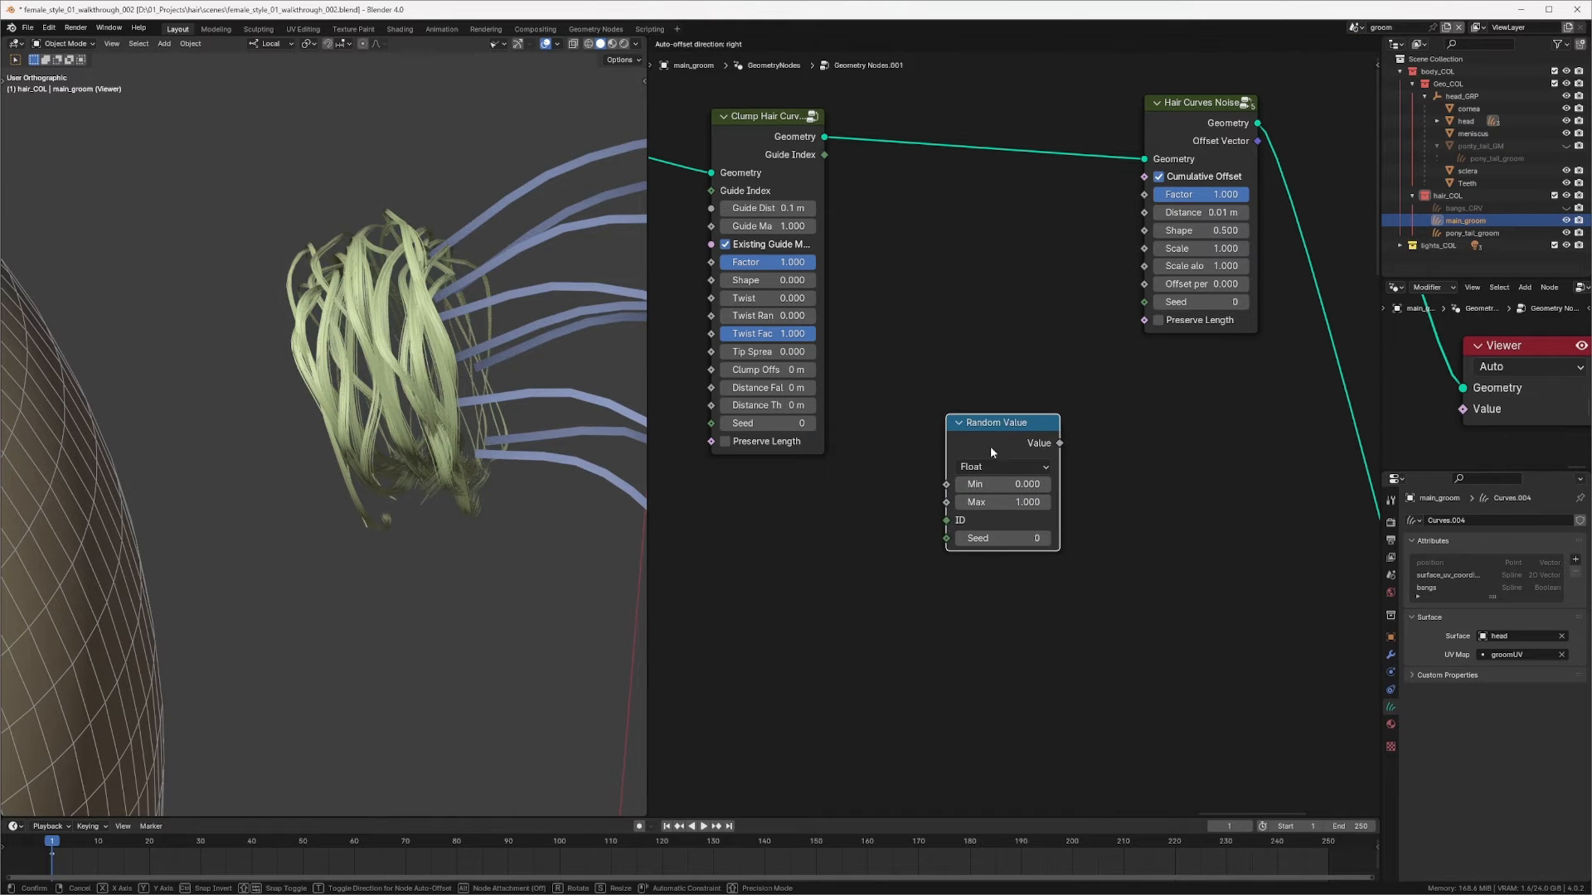
Step: Add a Curve Info node and connect its Curve ID to the new Random Value's ID input
key("shift+a")
mouse_move(870, 540)
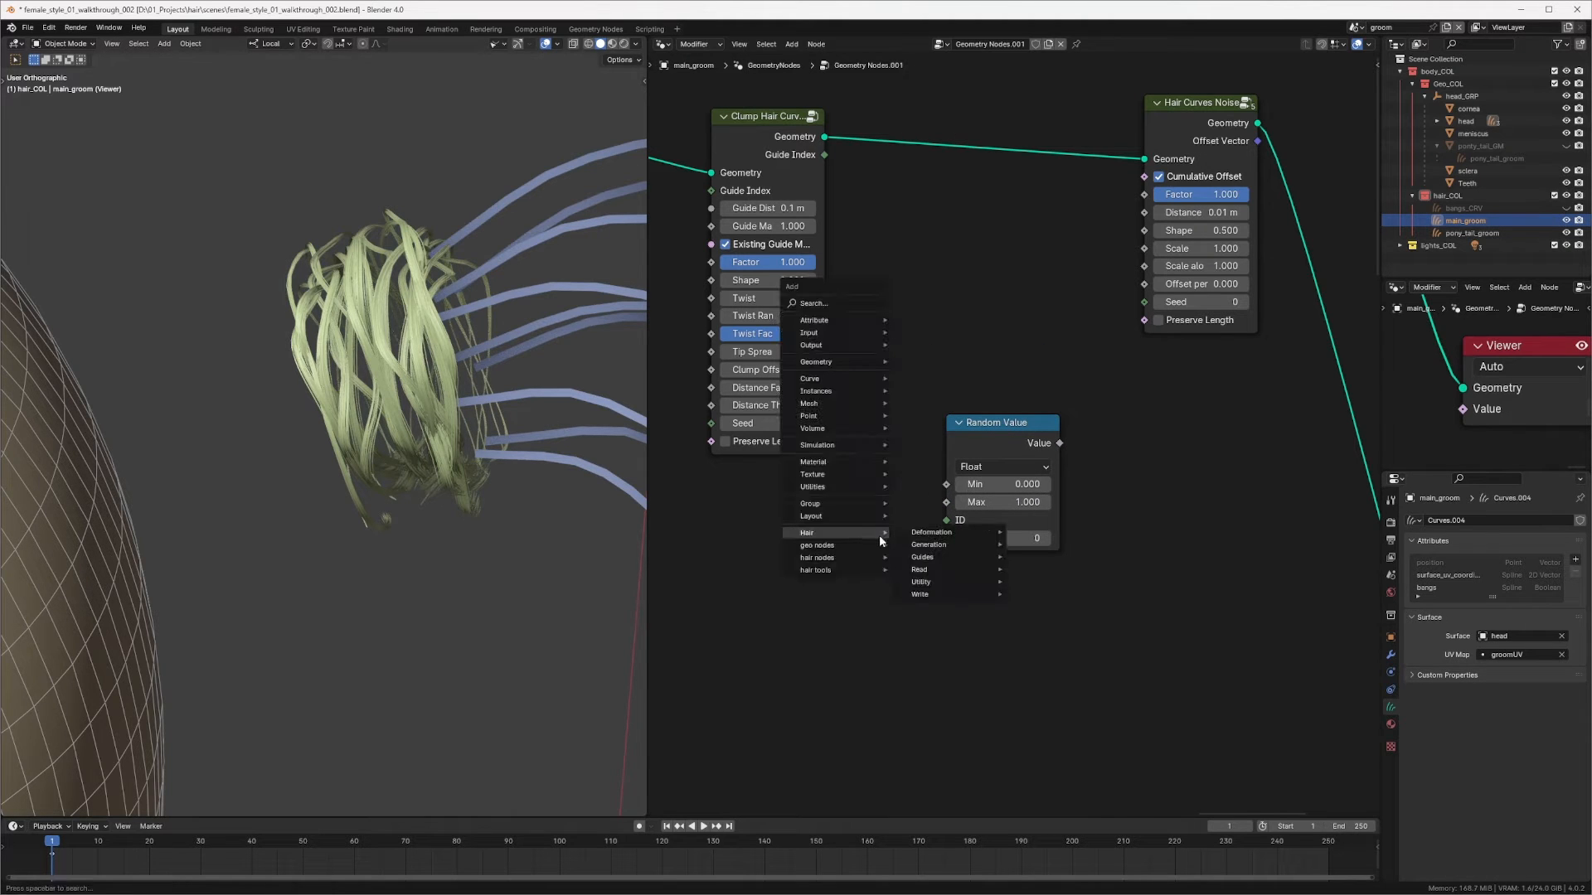
mouse_move(950, 570)
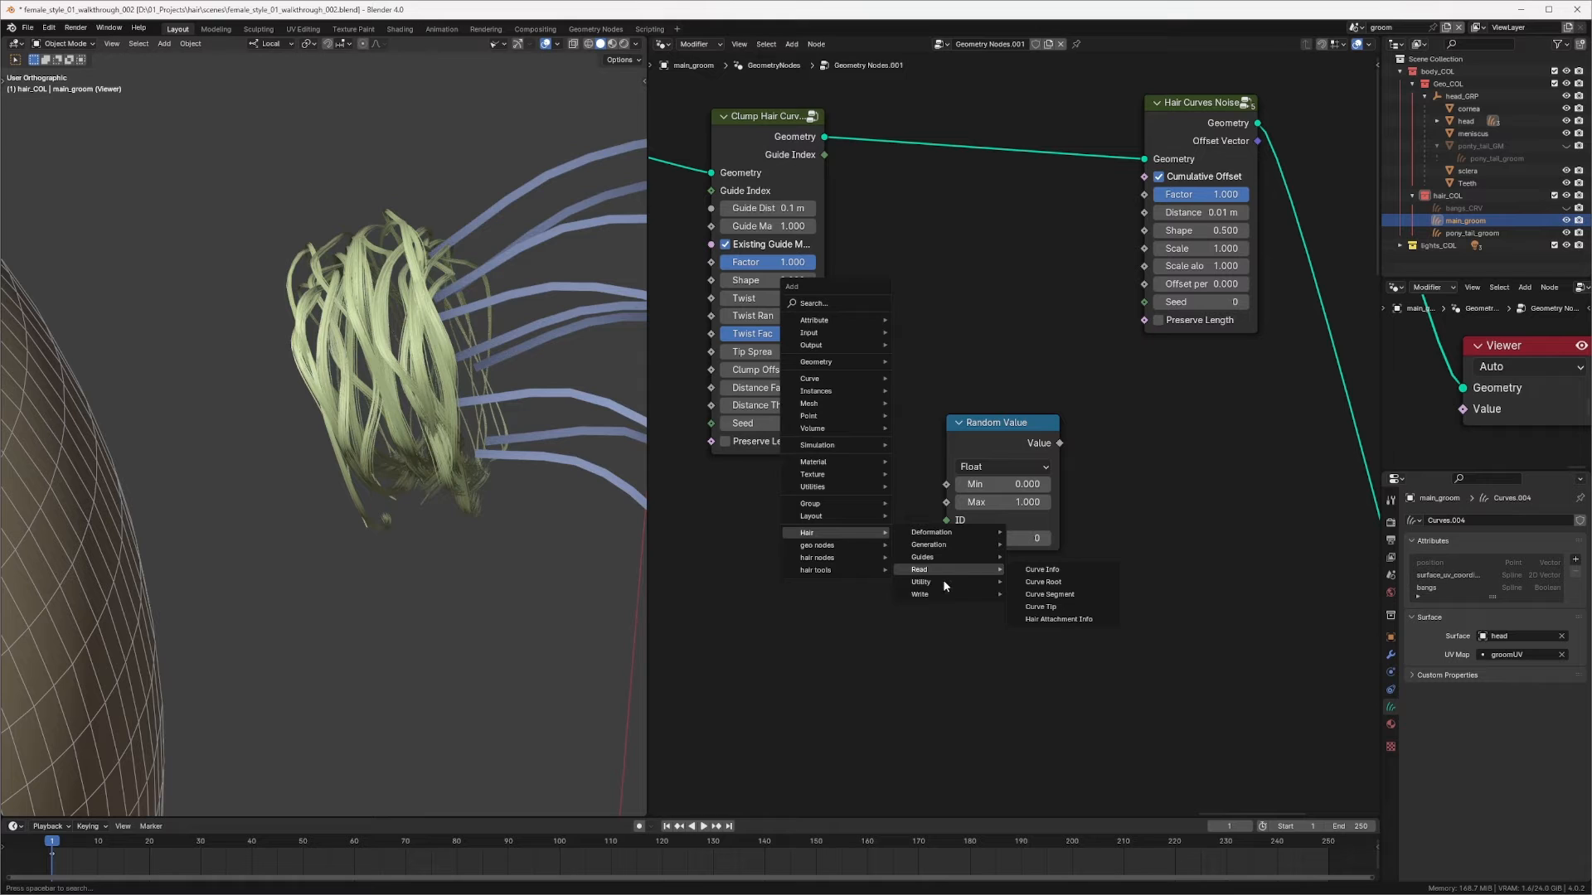
left_click(1046, 570)
left_click(800, 473)
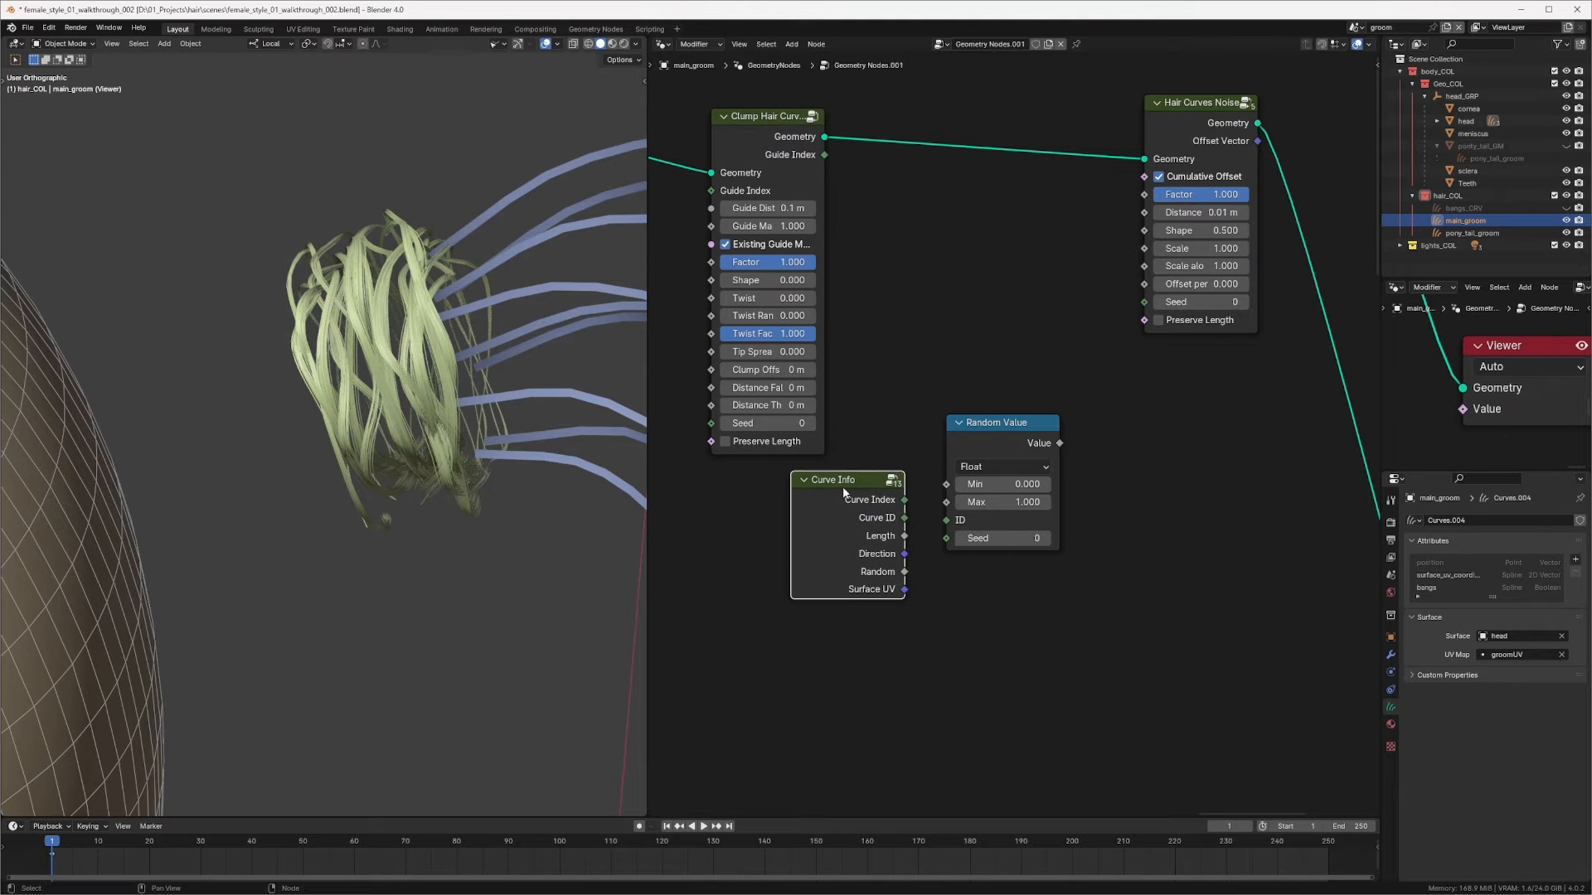
left_click_drag(904, 519, 946, 520)
left_click_drag(1010, 428, 1004, 475)
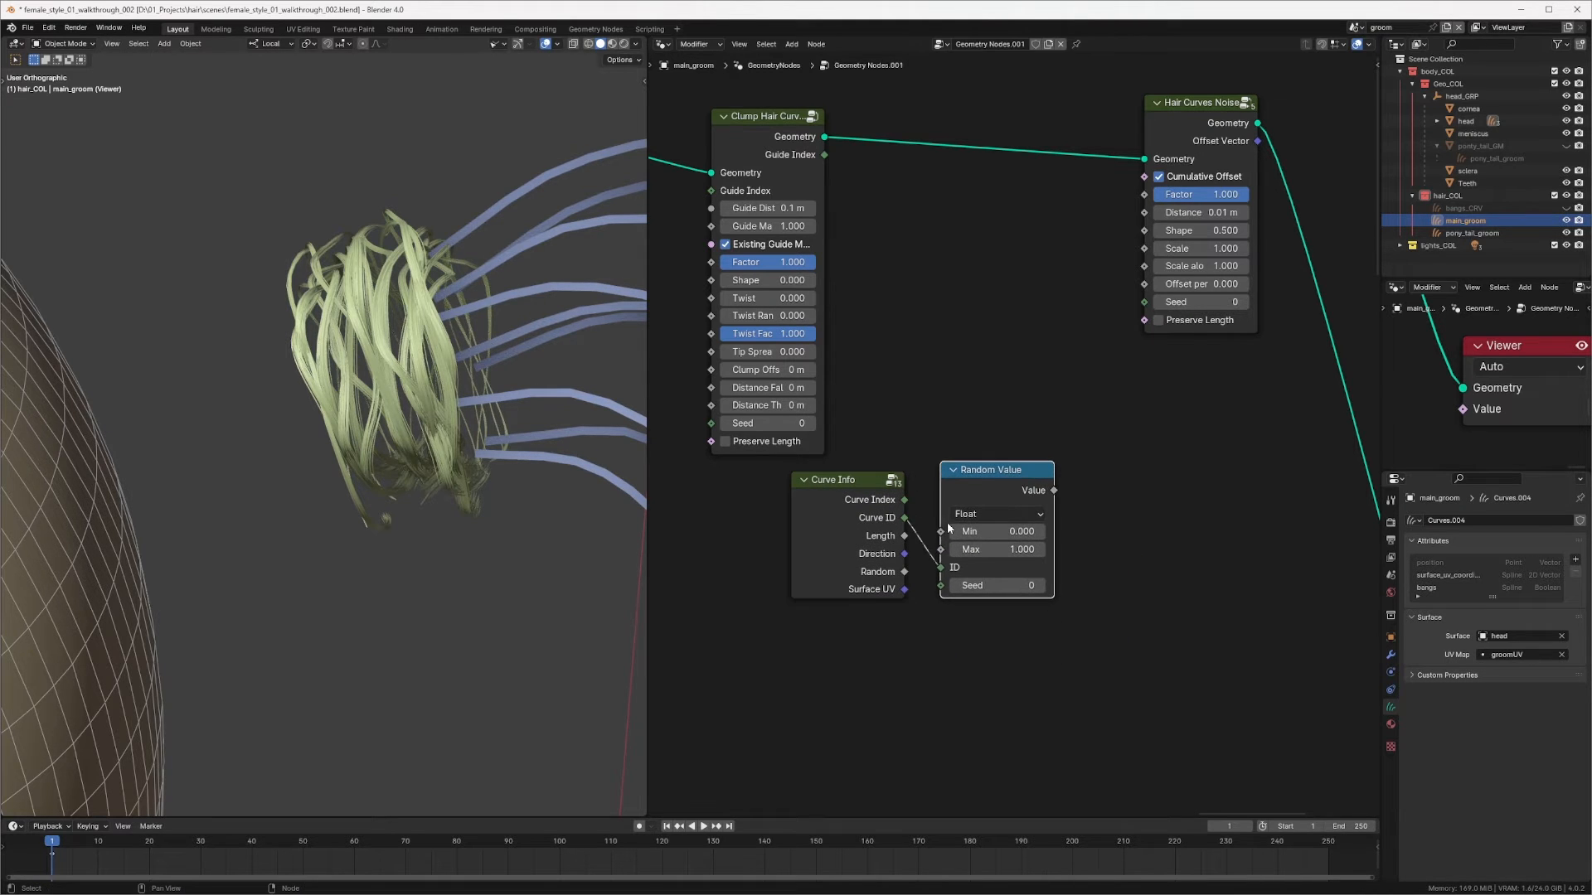
left_click_drag(873, 508, 875, 528)
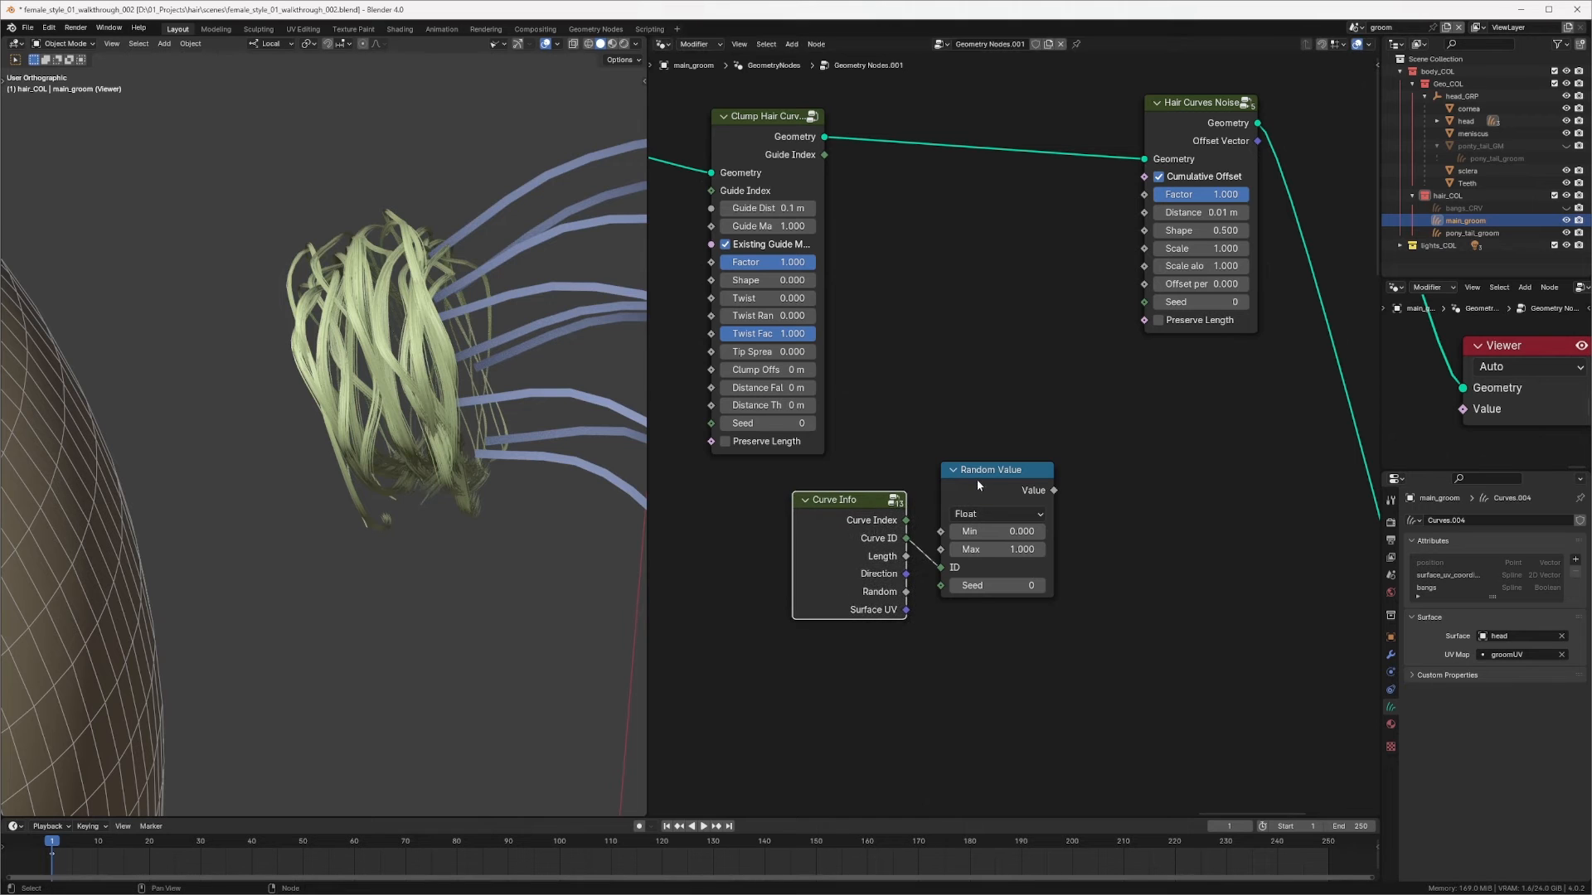
Step: Connect the new Random Value's Value output to the Hair Curves Noise node's Factor input
left_click_drag(977, 479, 980, 486)
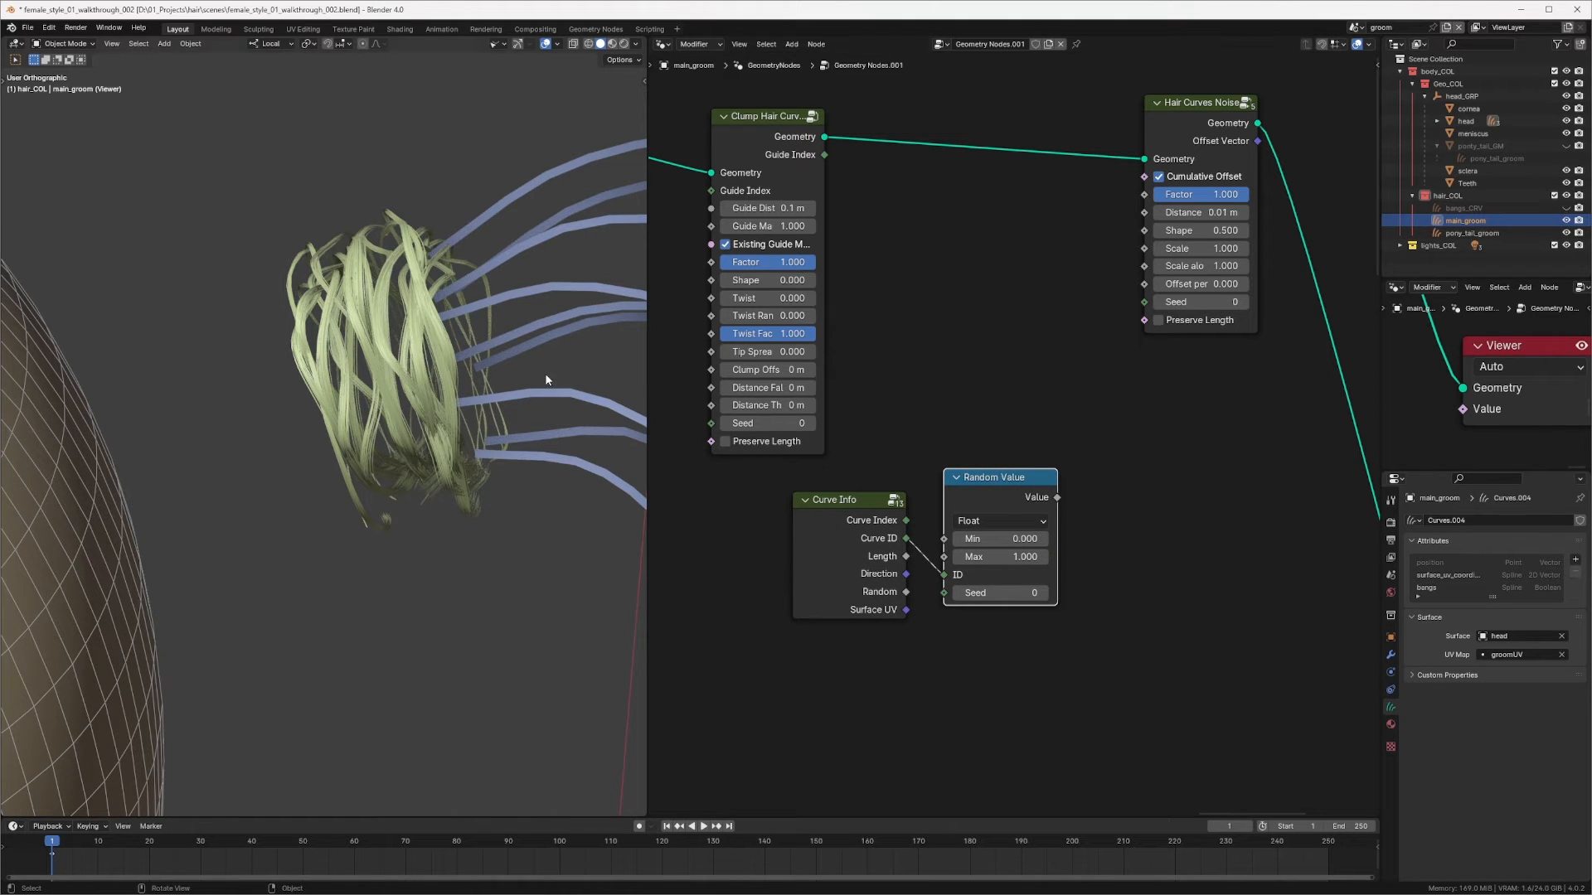
middle_click_drag(453, 421, 440, 429)
middle_click_drag(874, 414, 820, 394)
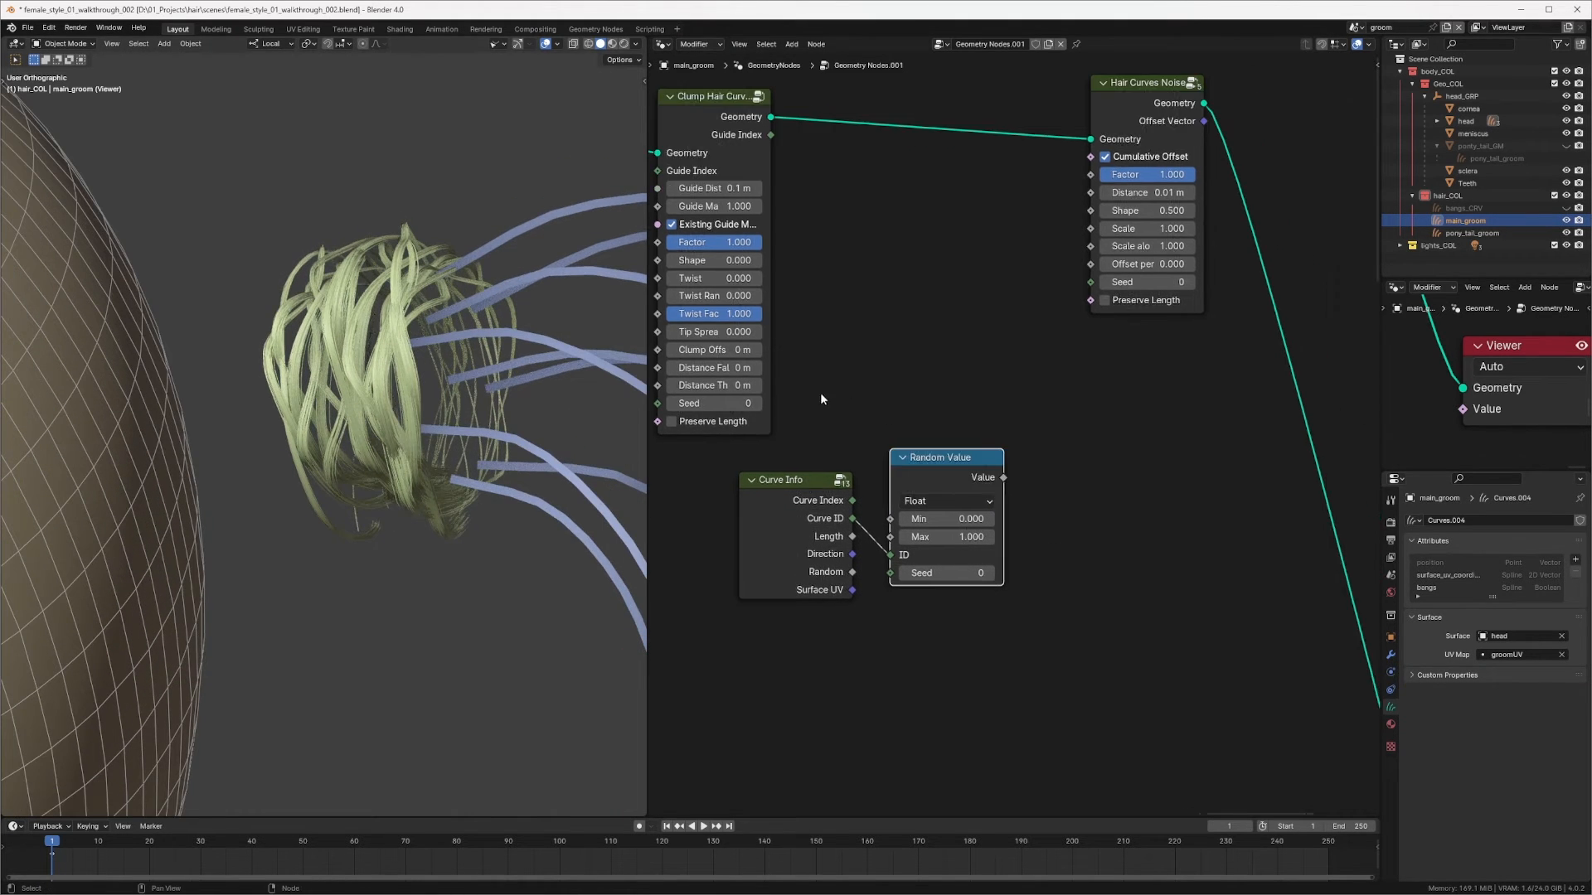
middle_click_drag(1013, 471, 947, 473)
left_click_drag(942, 494, 1029, 192)
Step: Set the Hair Curves Noise's Scale along to about 4.8 and its Shape to 0
middle_click_drag(945, 439, 958, 417)
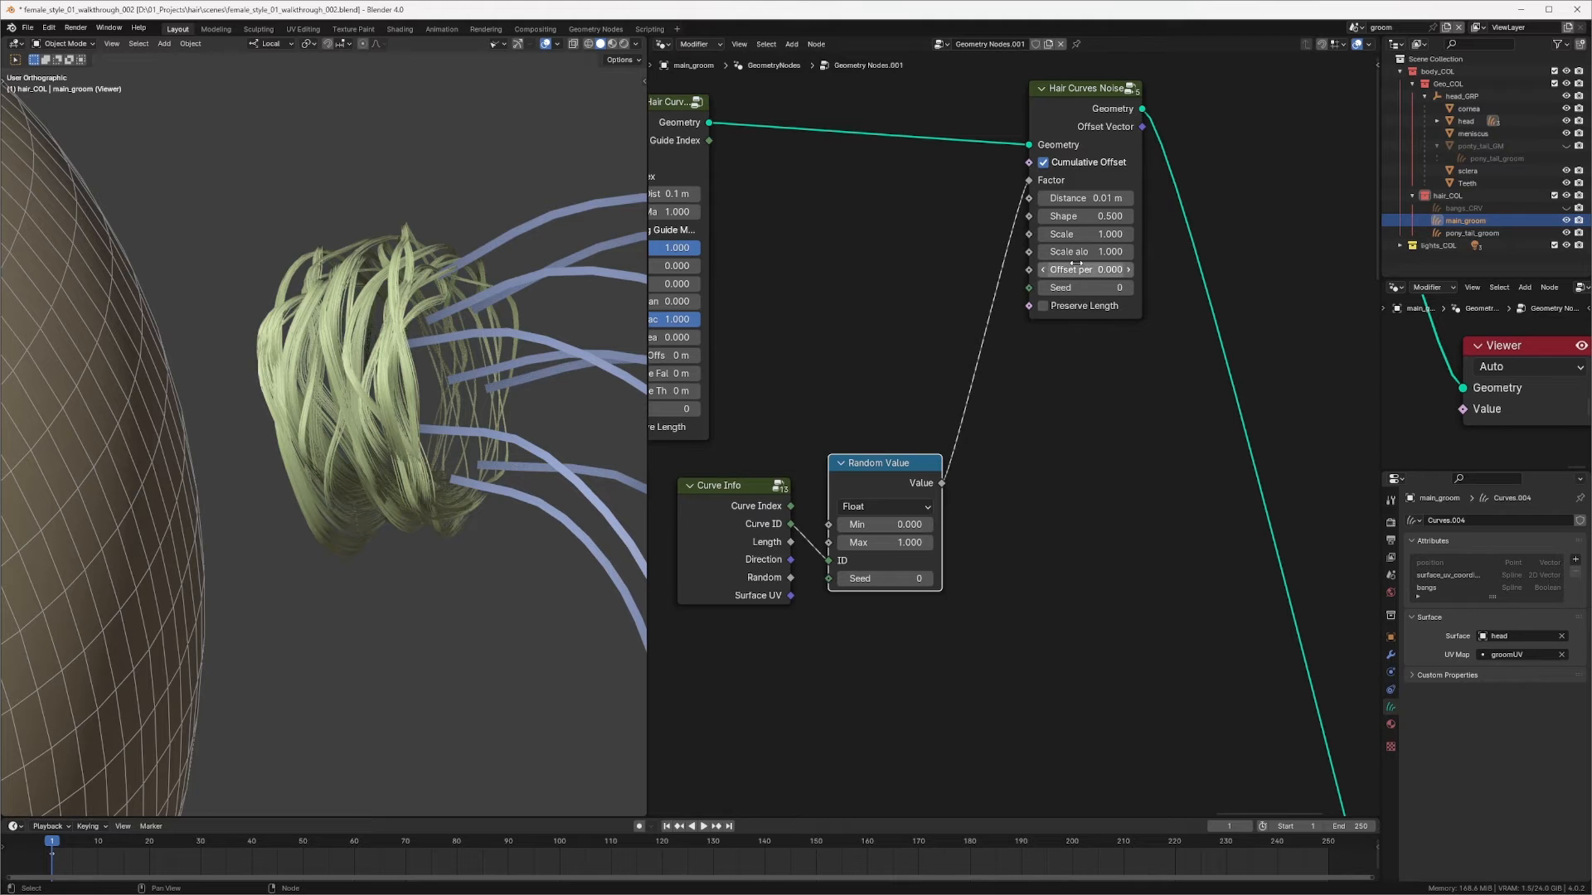
left_click_drag(1069, 252, 1211, 249)
middle_click_drag(1075, 218, 1079, 233)
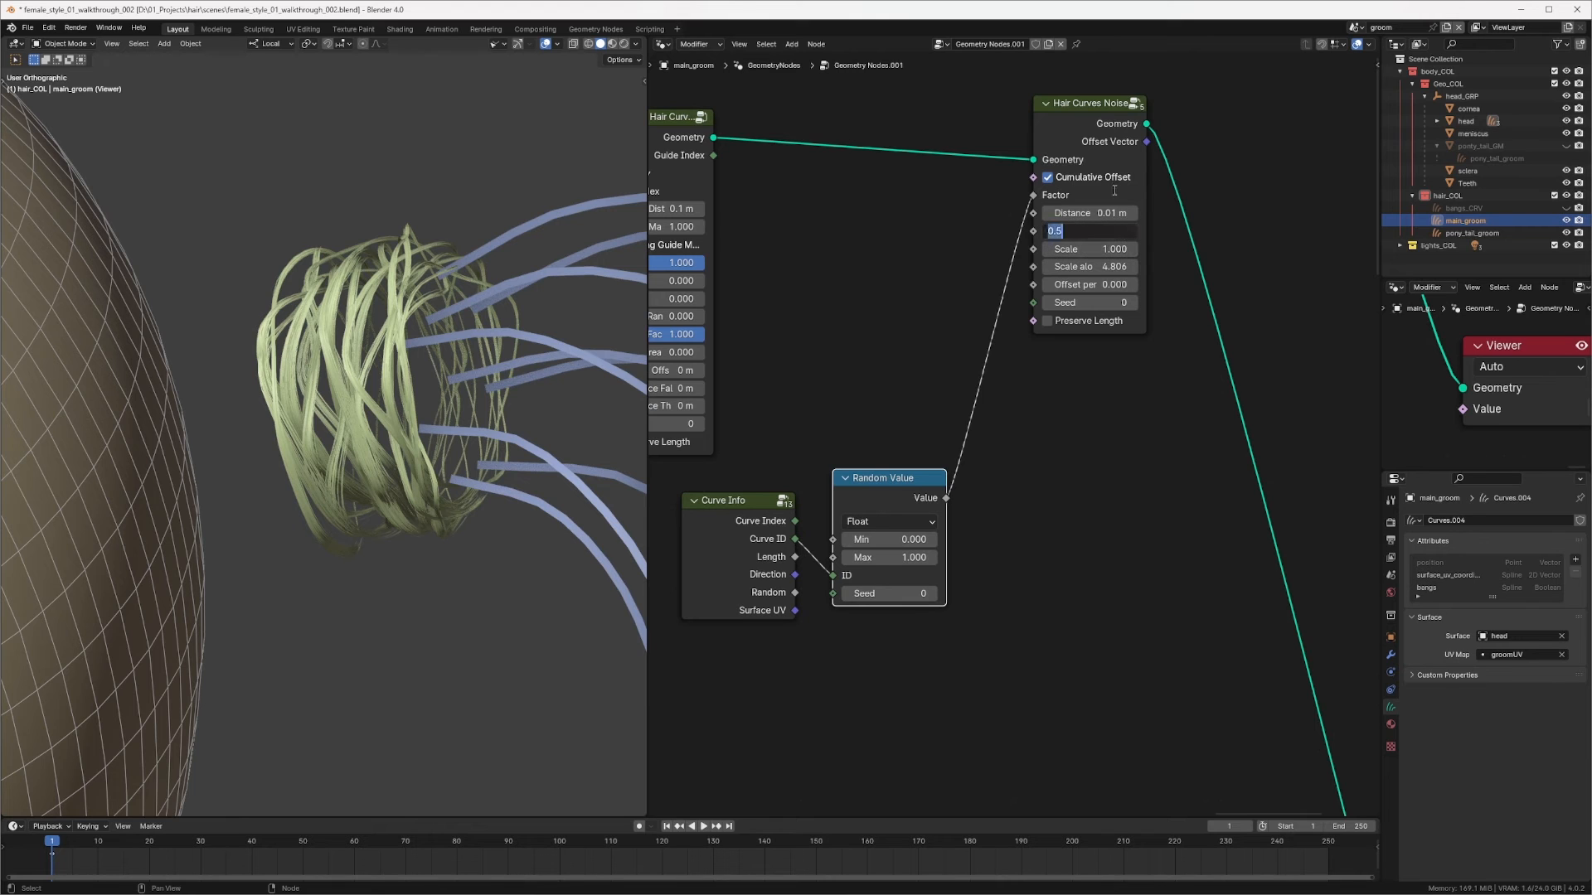
type("0")
key("Return")
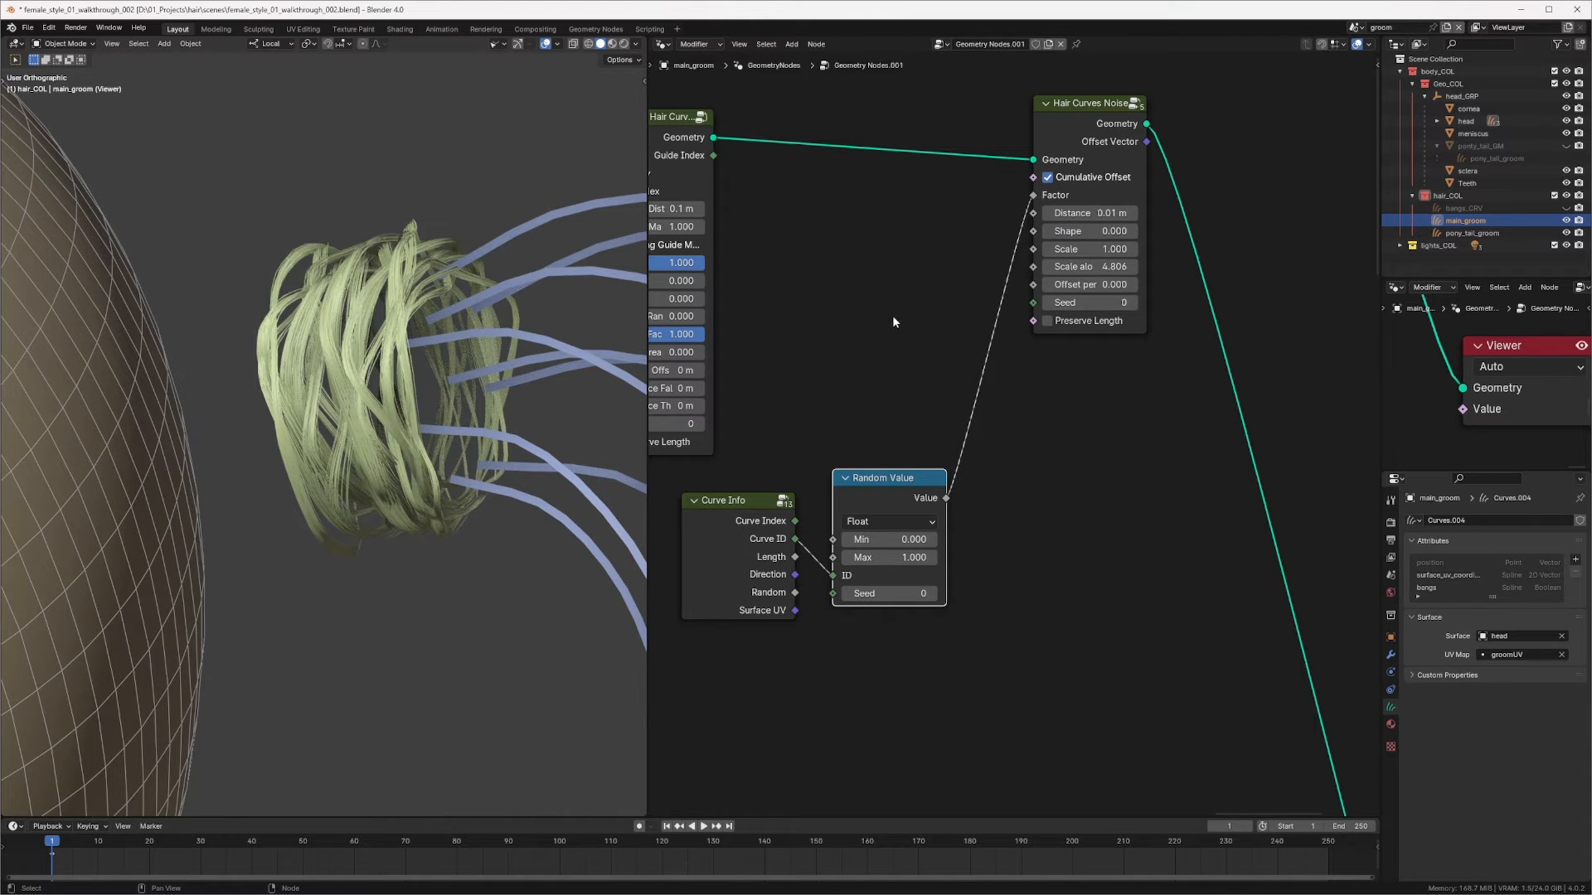
Step: Raise the Random Value's Max to about 1.519
middle_click_drag(623, 436, 609, 421)
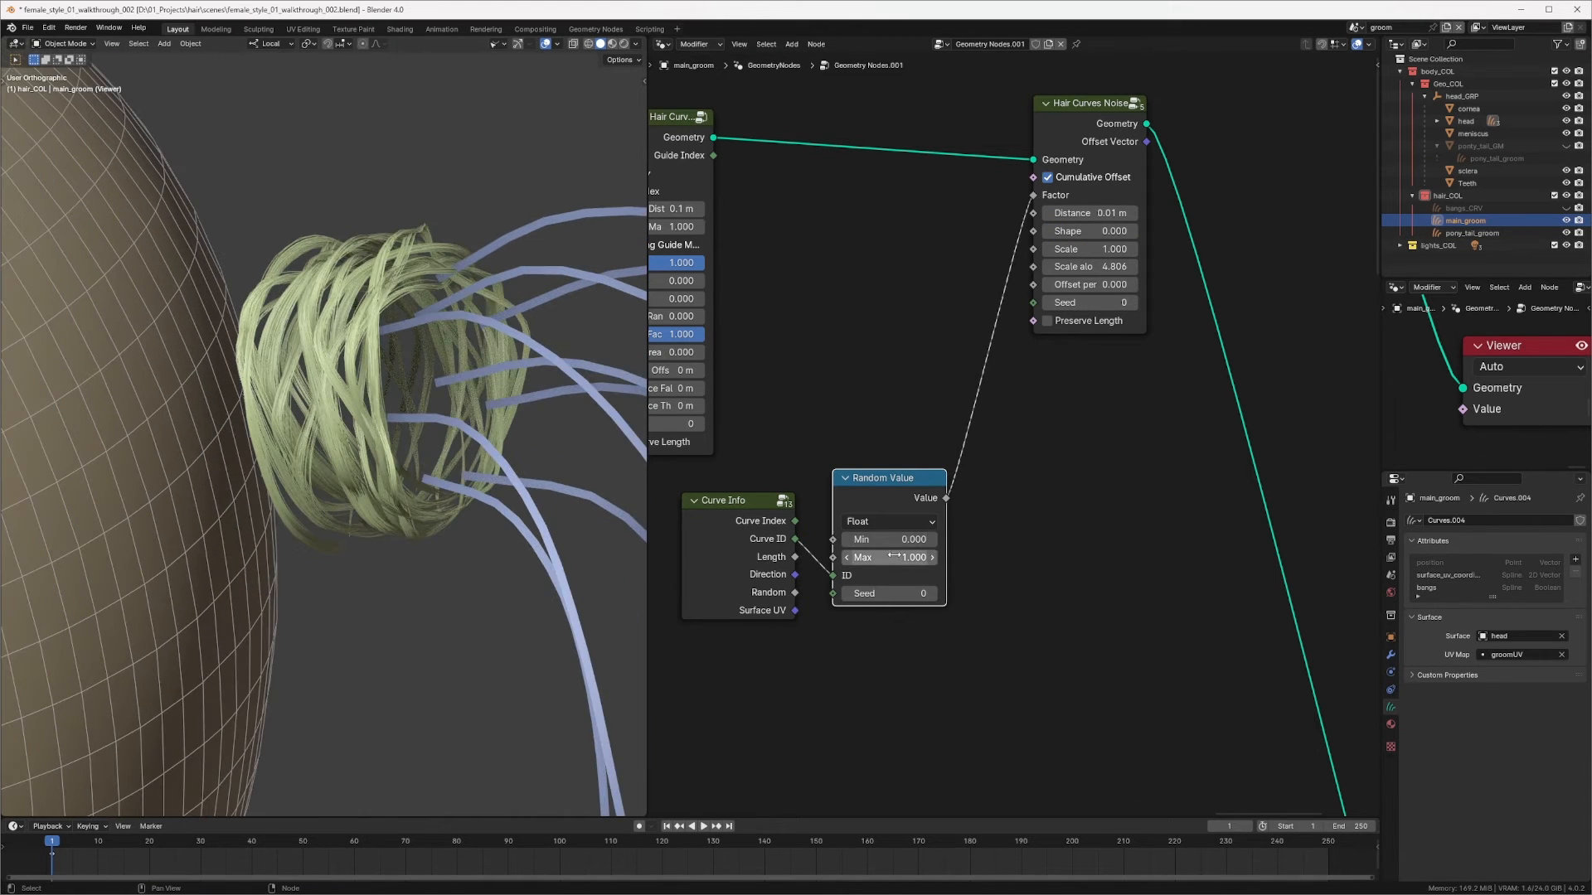
left_click_drag(895, 558, 928, 554)
Step: Lower the Hair Curves Noise's Shape to about -0.16
middle_click_drag(349, 448, 420, 424)
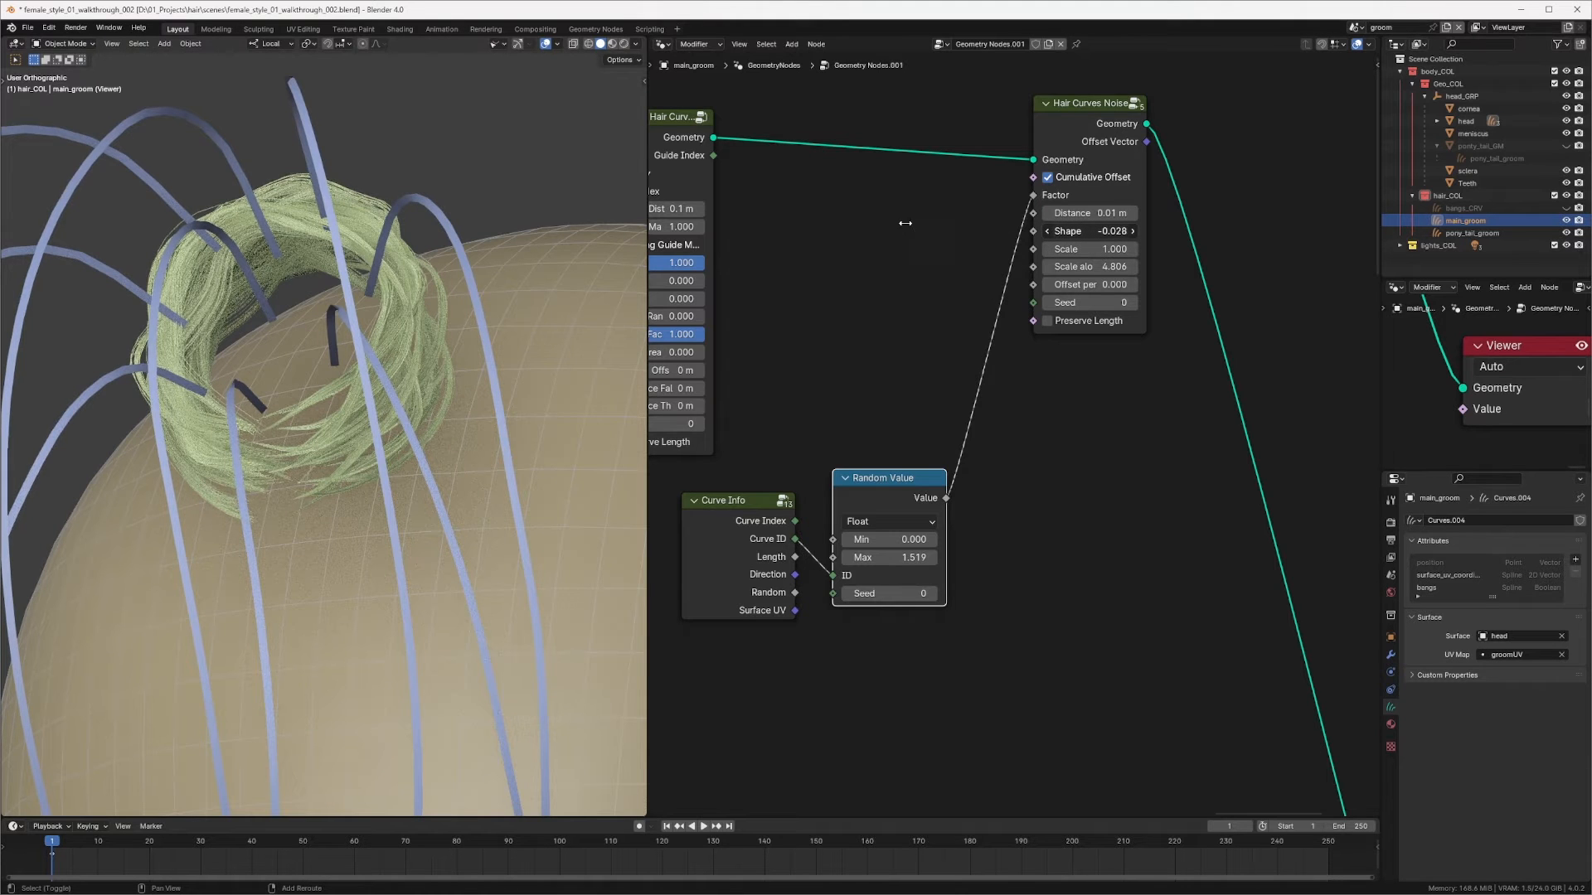
left_click_drag(1114, 231, 990, 208)
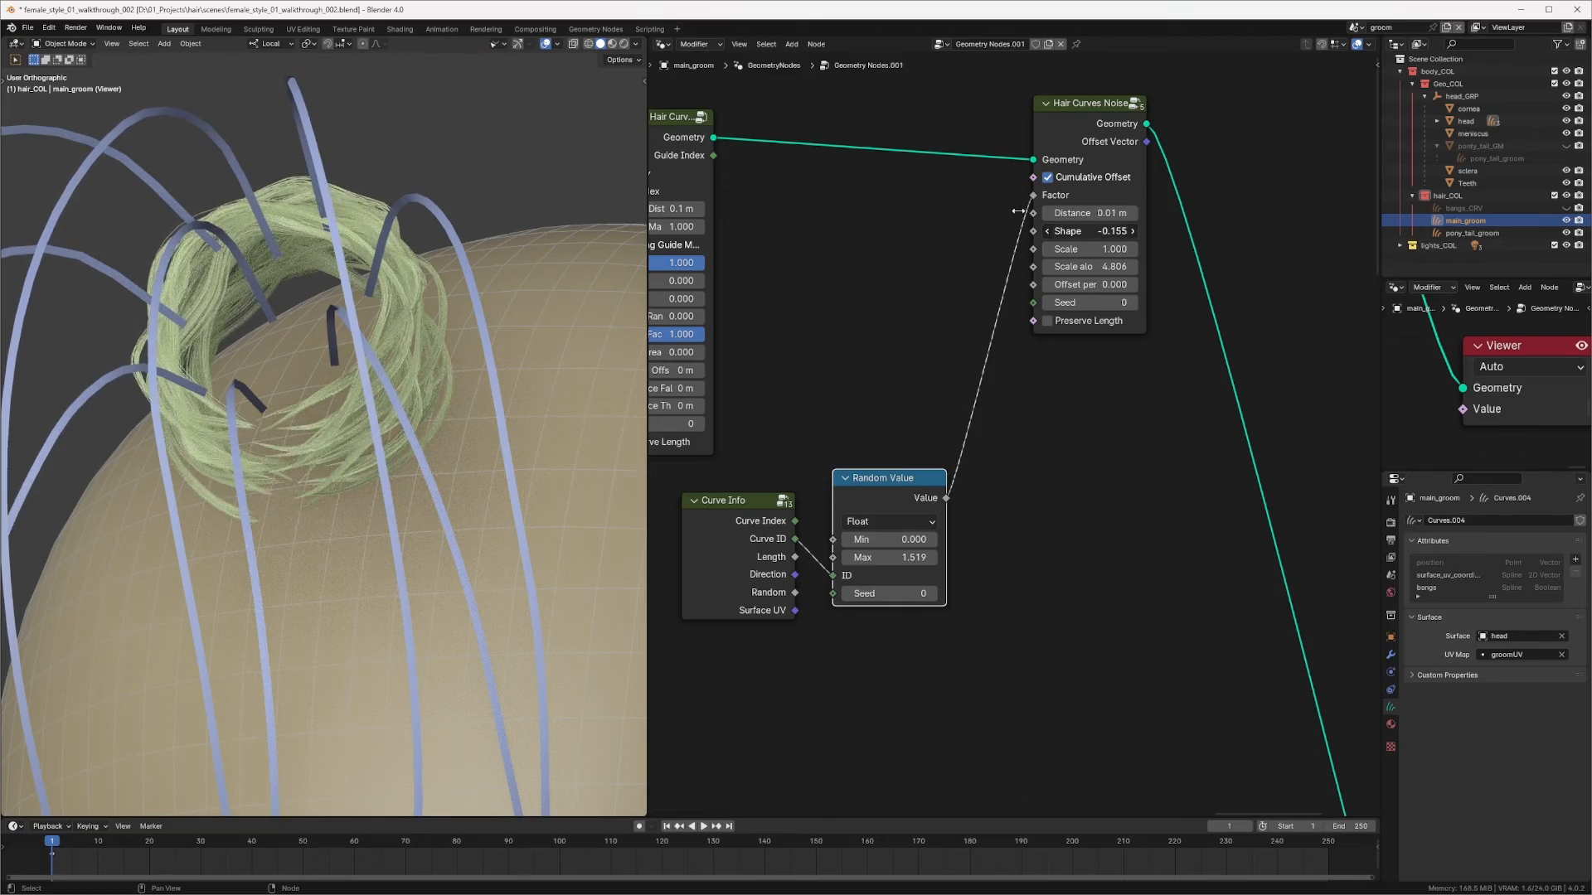
middle_click_drag(338, 518, 464, 539)
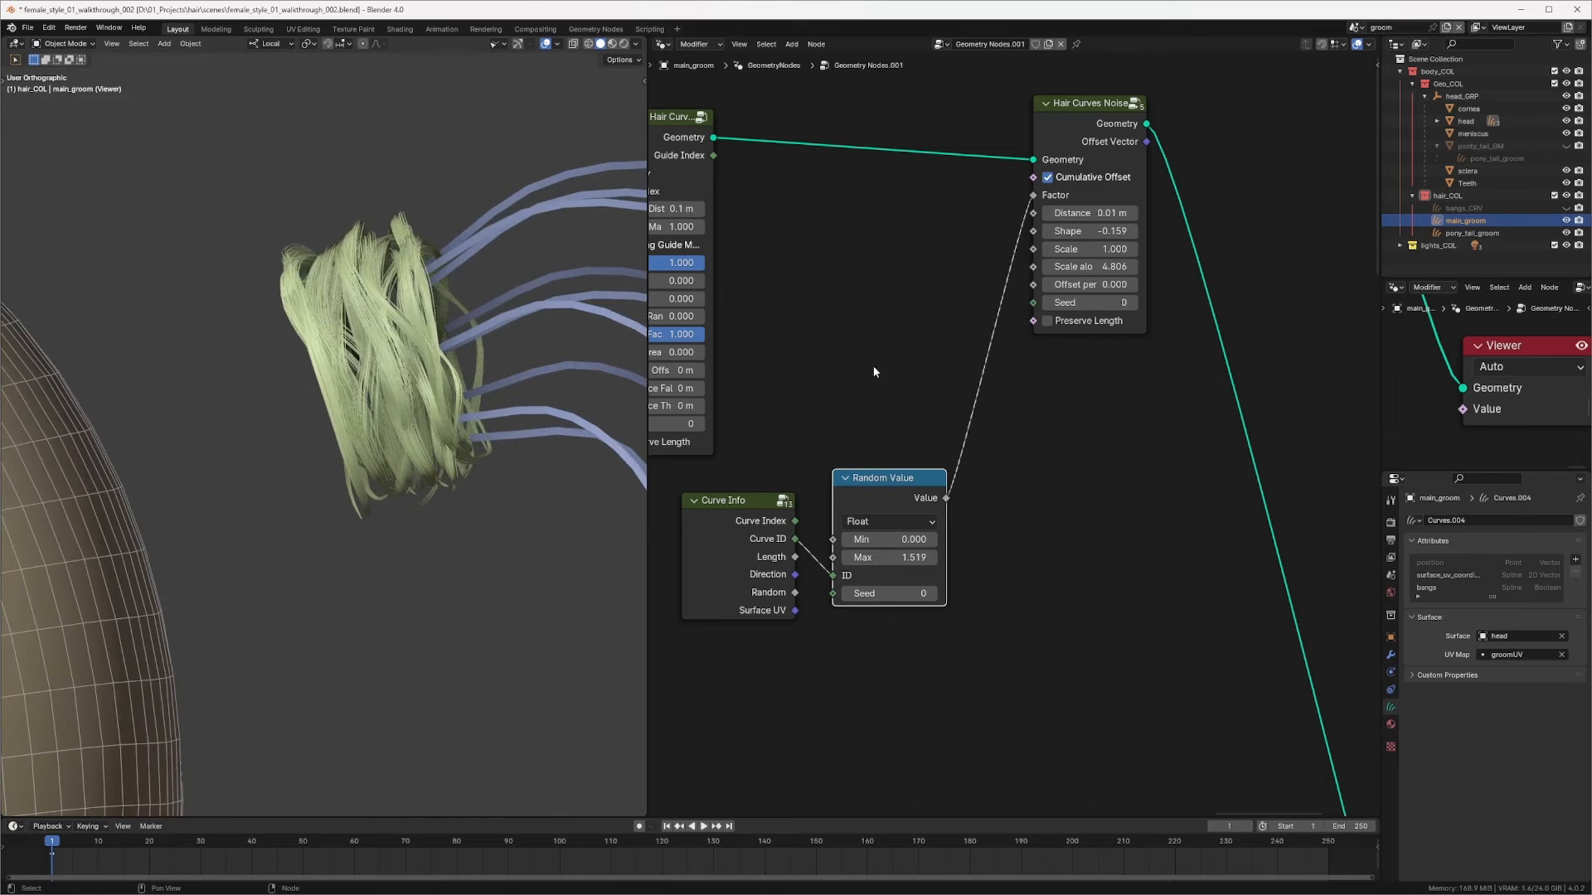
Step: Pan and zoom across the node tree to review the guide, clump and noise node chains
middle_click_drag(873, 366, 1073, 373)
scroll(1073, 373, "down", 5)
middle_click_drag(870, 399, 1169, 386)
scroll(1169, 386, "up", 5)
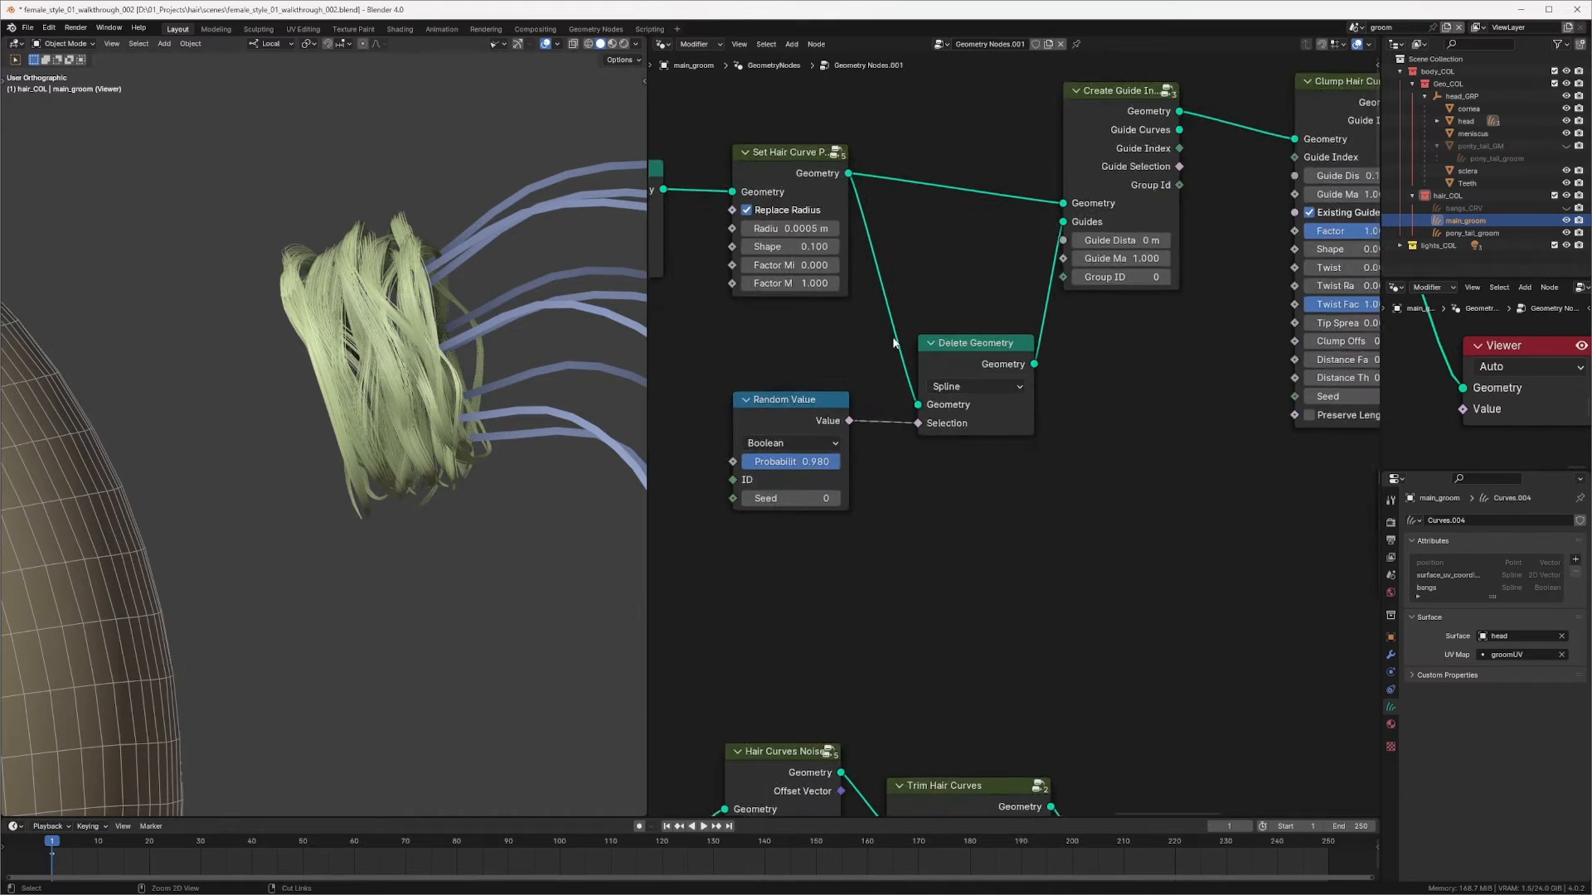
middle_click_drag(725, 272, 1096, 317)
scroll(962, 345, "down", 1)
middle_click_drag(981, 286, 864, 290)
scroll(864, 290, "down", 11)
middle_click_drag(735, 314, 1186, 374)
middle_click_drag(932, 372, 1040, 286, "ctrl")
left_click_drag(899, 322, 1135, 322)
mouse_move(398, 507)
middle_mouse_down()
mouse_move(416, 551)
mouse_move(396, 489)
middle_mouse_up()
mouse_move(1360, 311)
middle_mouse_down()
mouse_move(987, 349)
mouse_move(1075, 322)
mouse_move(736, 190)
middle_mouse_up()
middle_click_drag(1225, 261, 1032, 361)
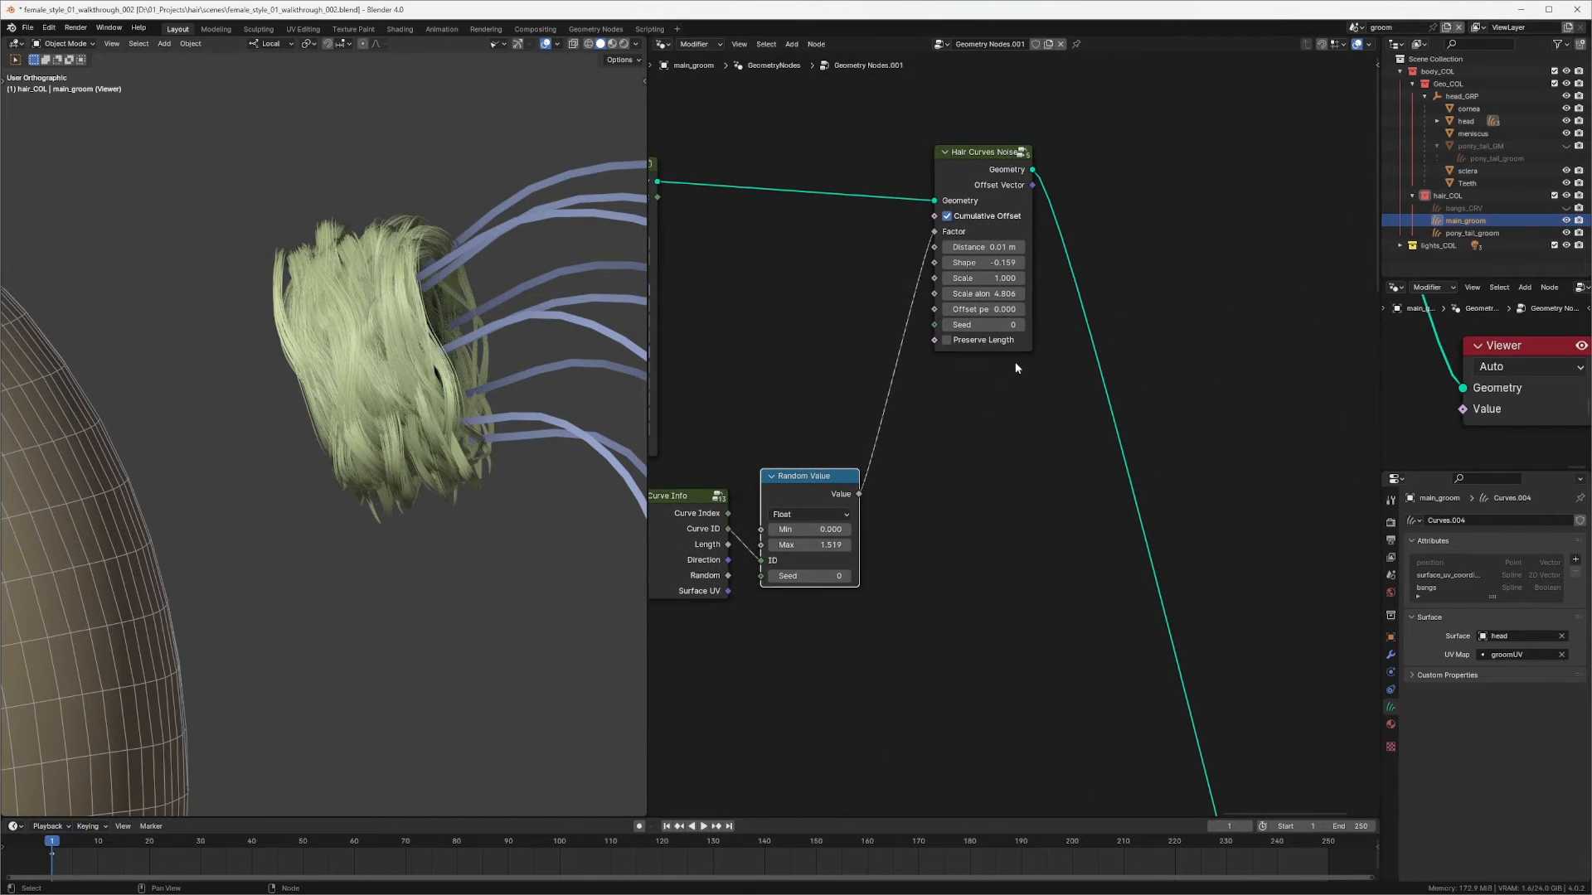
middle_click_drag(999, 426, 1194, 308)
middle_click_drag(1193, 309, 1023, 451, "ctrl")
middle_click_drag(998, 383, 1109, 403)
middle_click_drag(1108, 403, 1113, 292, "ctrl")
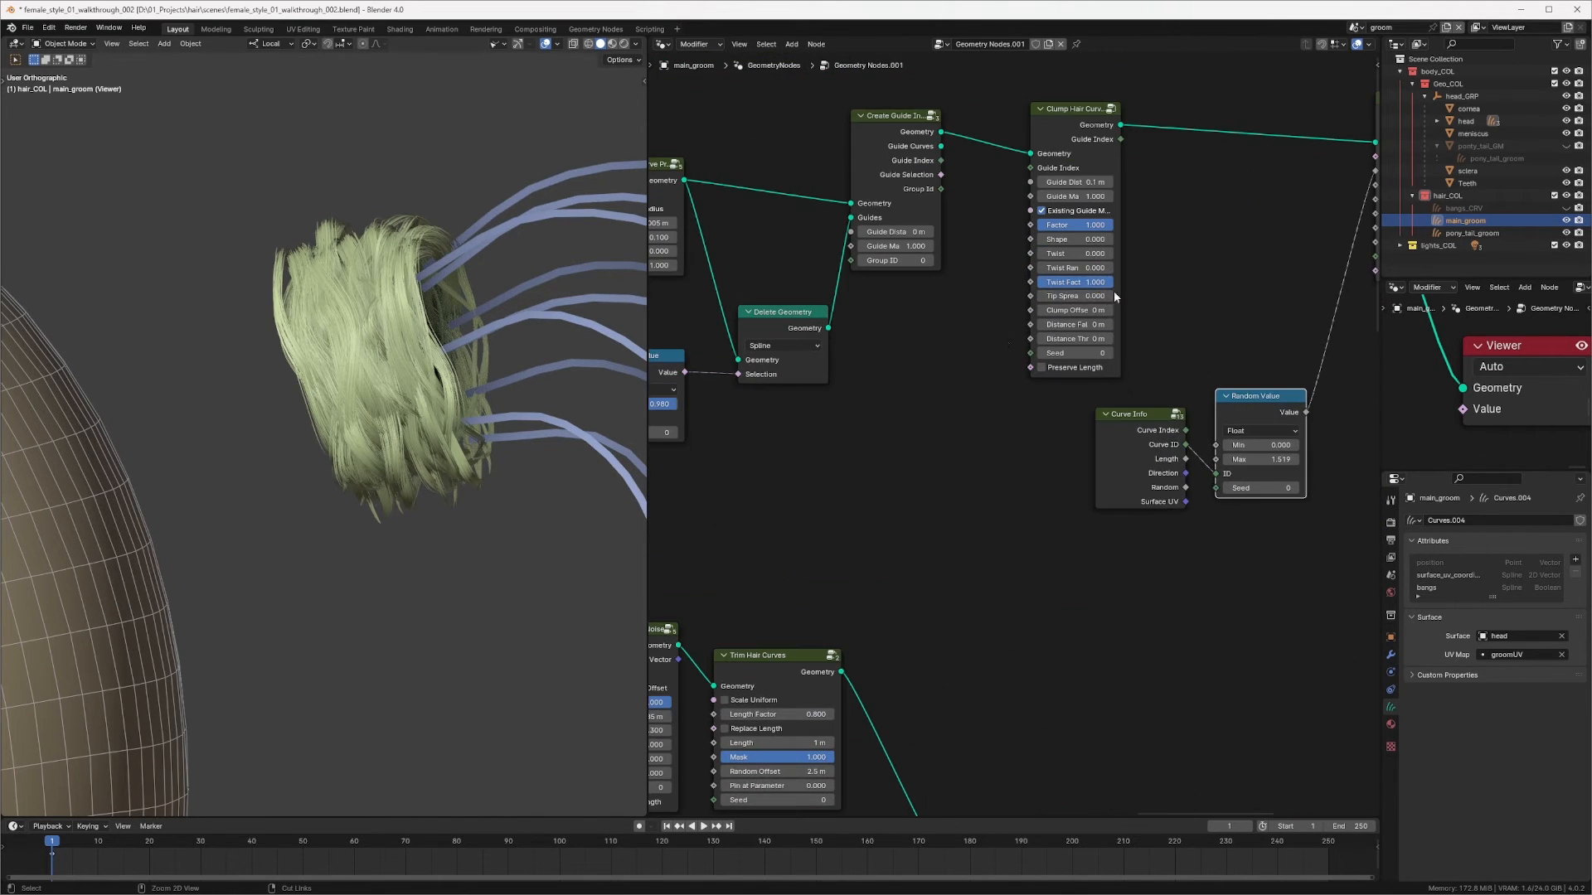
middle_click_drag(992, 354, 956, 386)
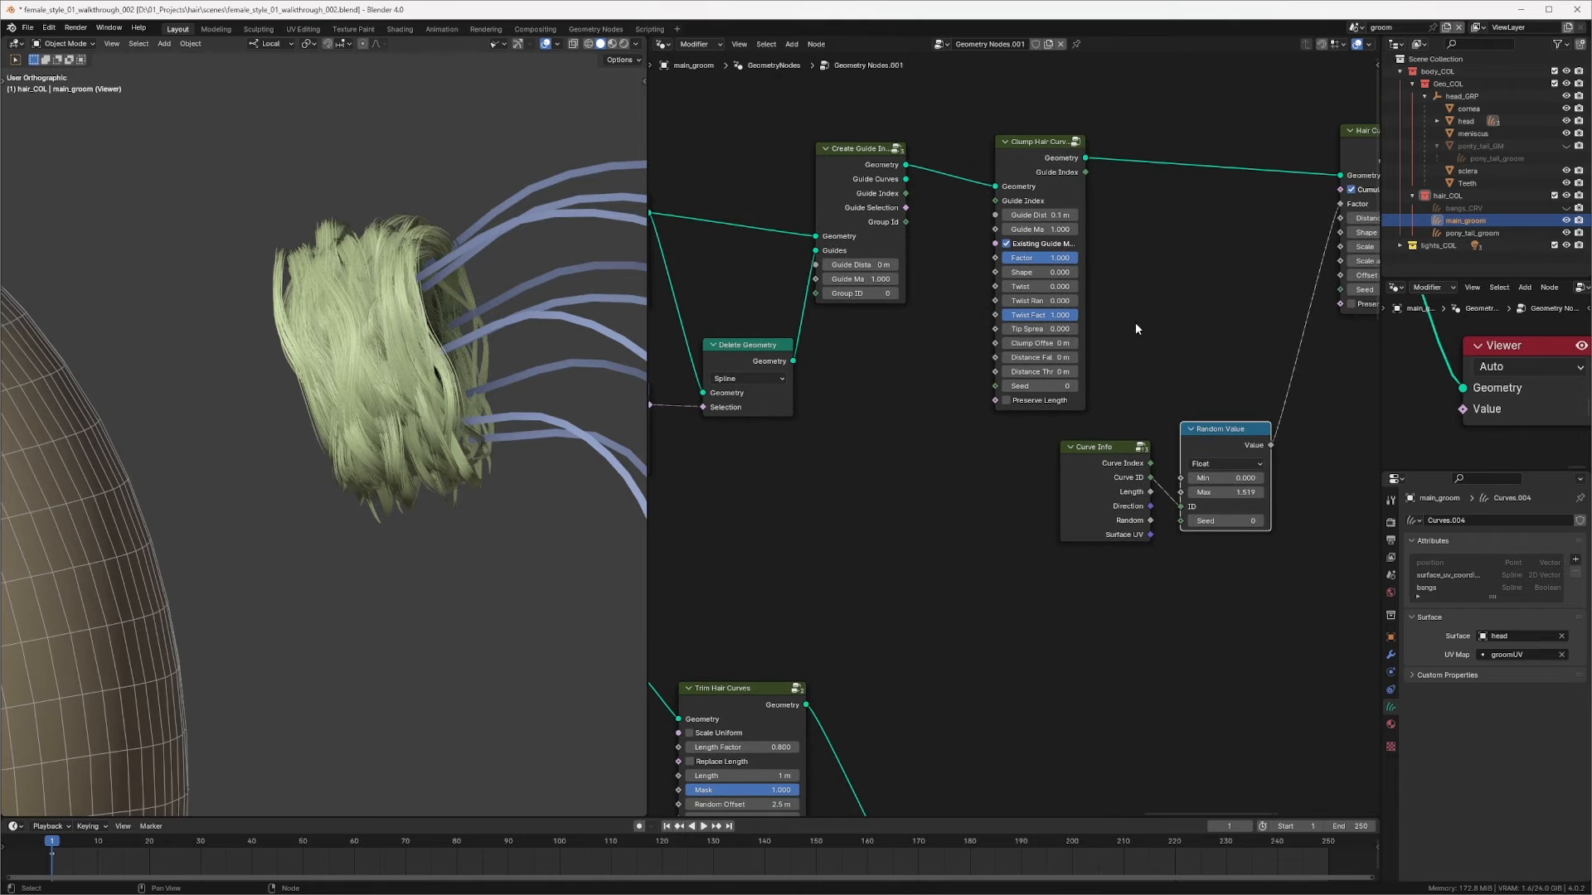
middle_click_drag(1289, 291, 1001, 264)
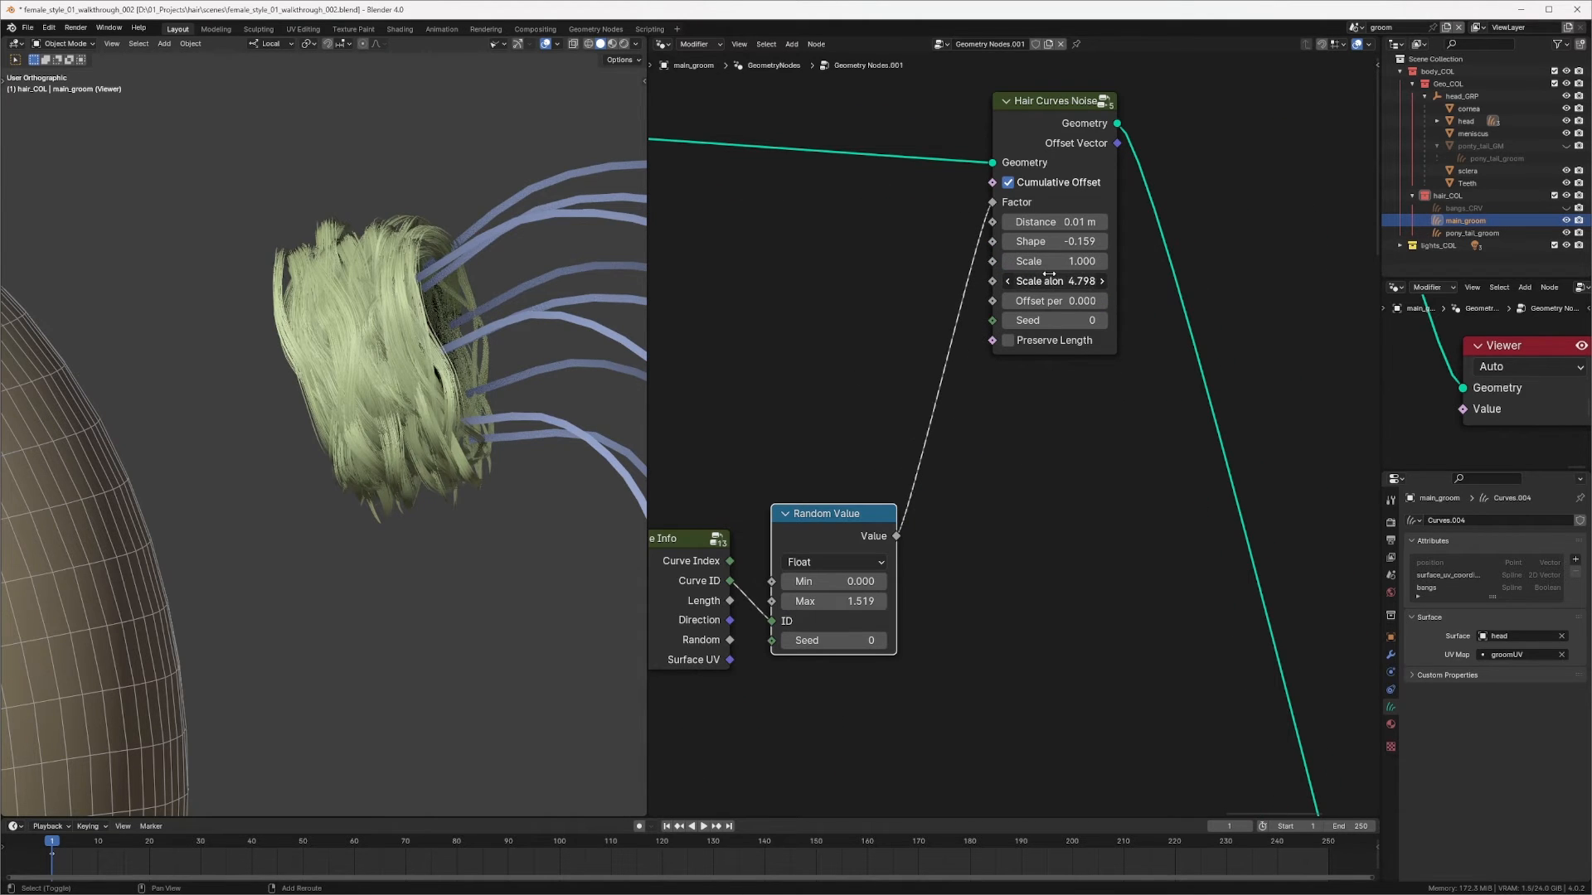
Step: Set the Hair Curves Noise's Scale along to about 0.866 and its Shape to about -0.3
left_click_drag(1049, 274, 883, 271)
left_click_drag(1059, 278, 1021, 277)
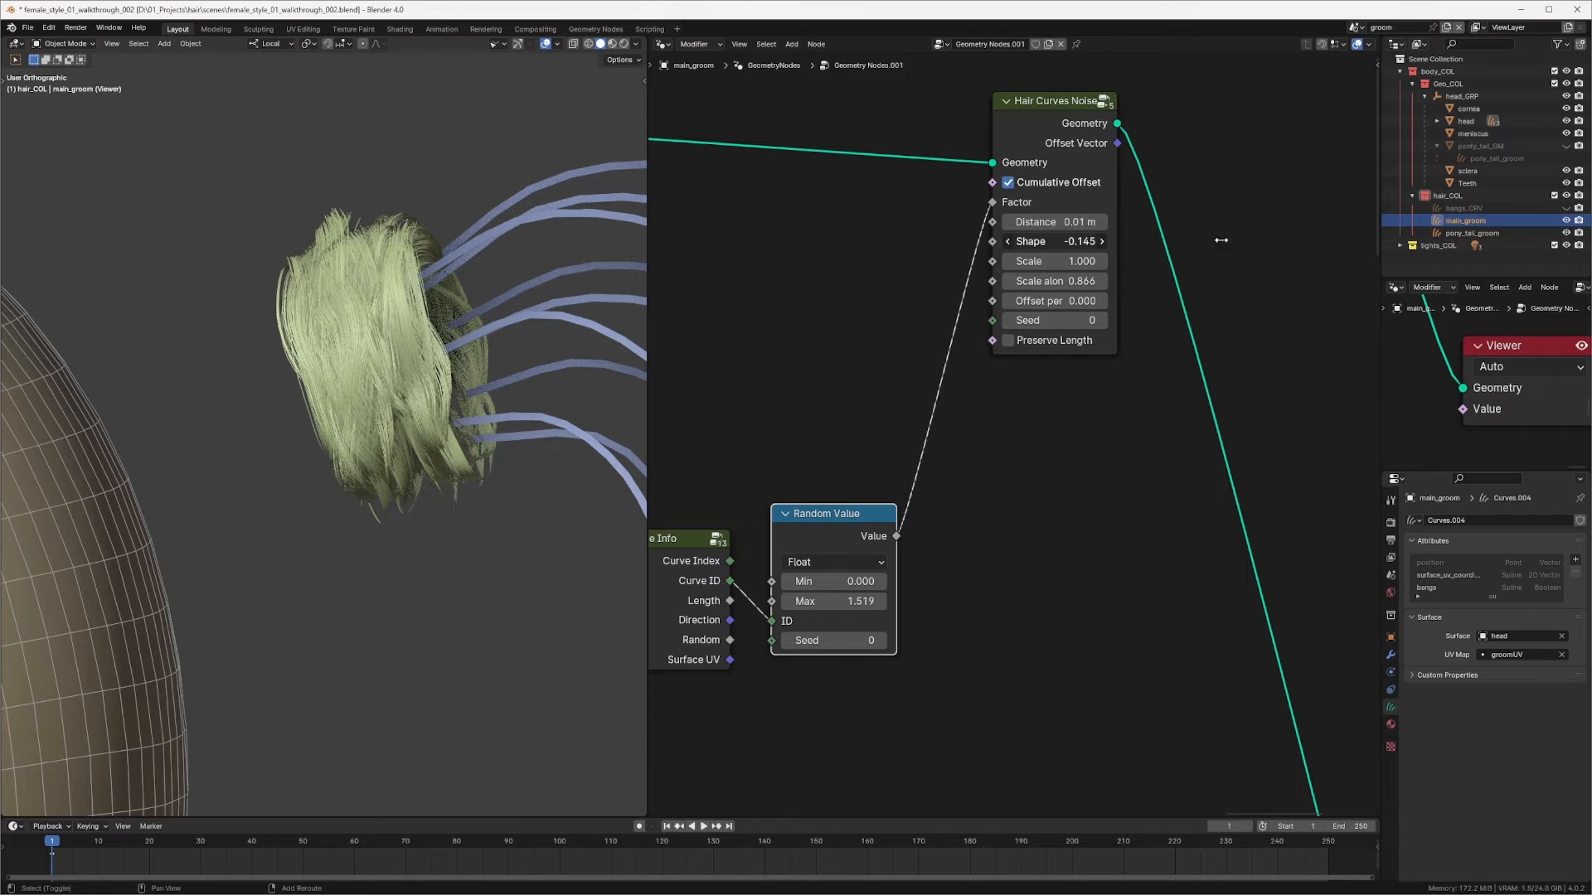
left_click_drag(1221, 240, 1195, 243)
left_click_drag(1050, 239, 912, 237)
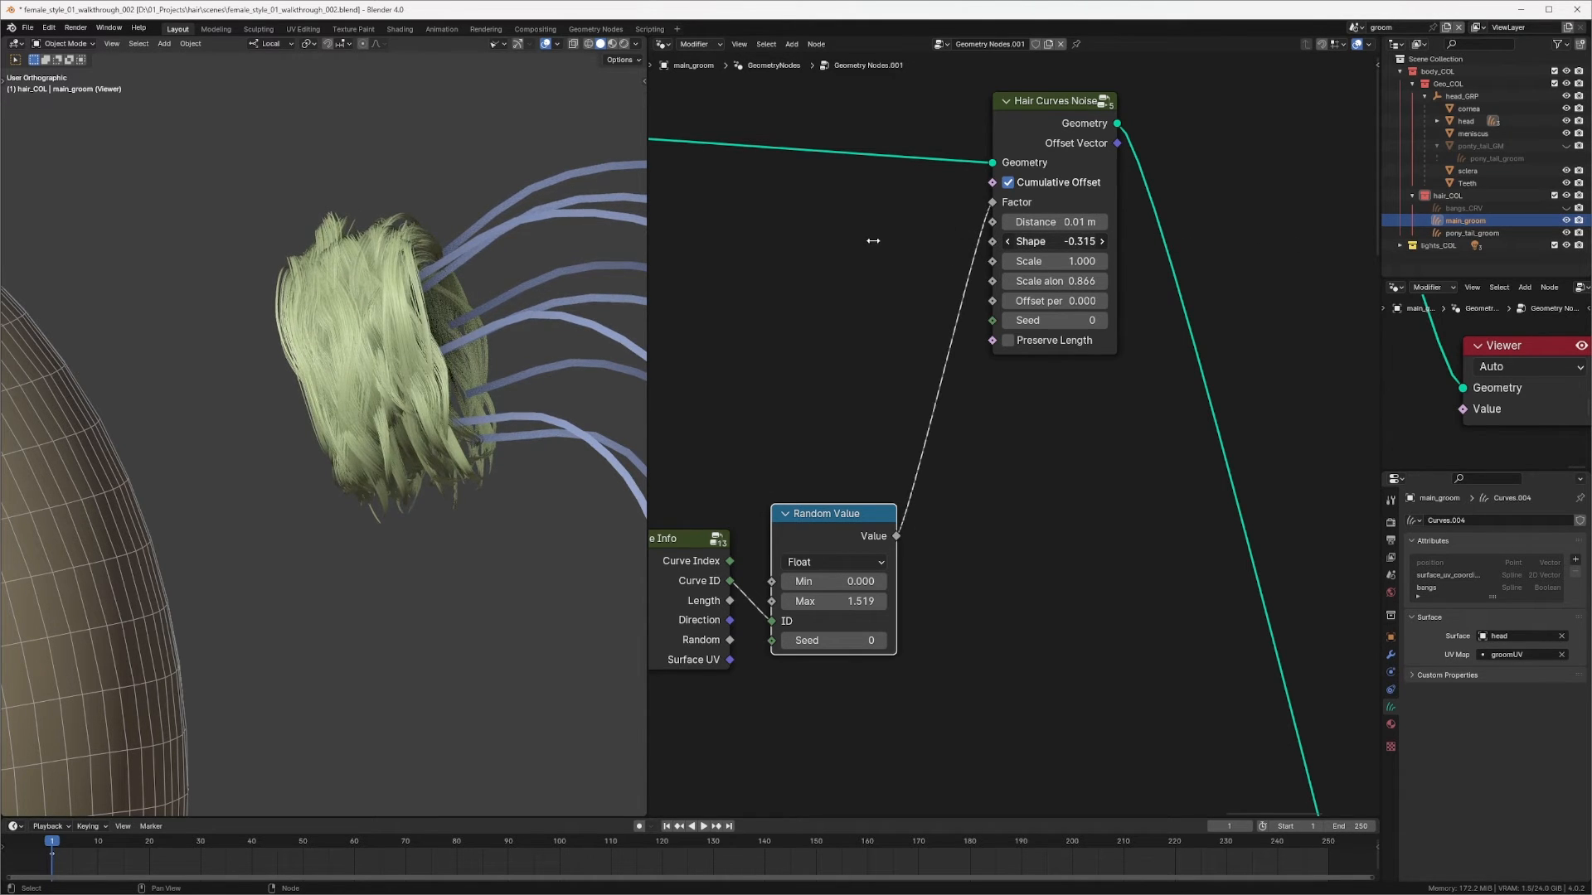
Step: Raise the Random Value's Min to about 0.26
middle_click_drag(835, 560, 1027, 466)
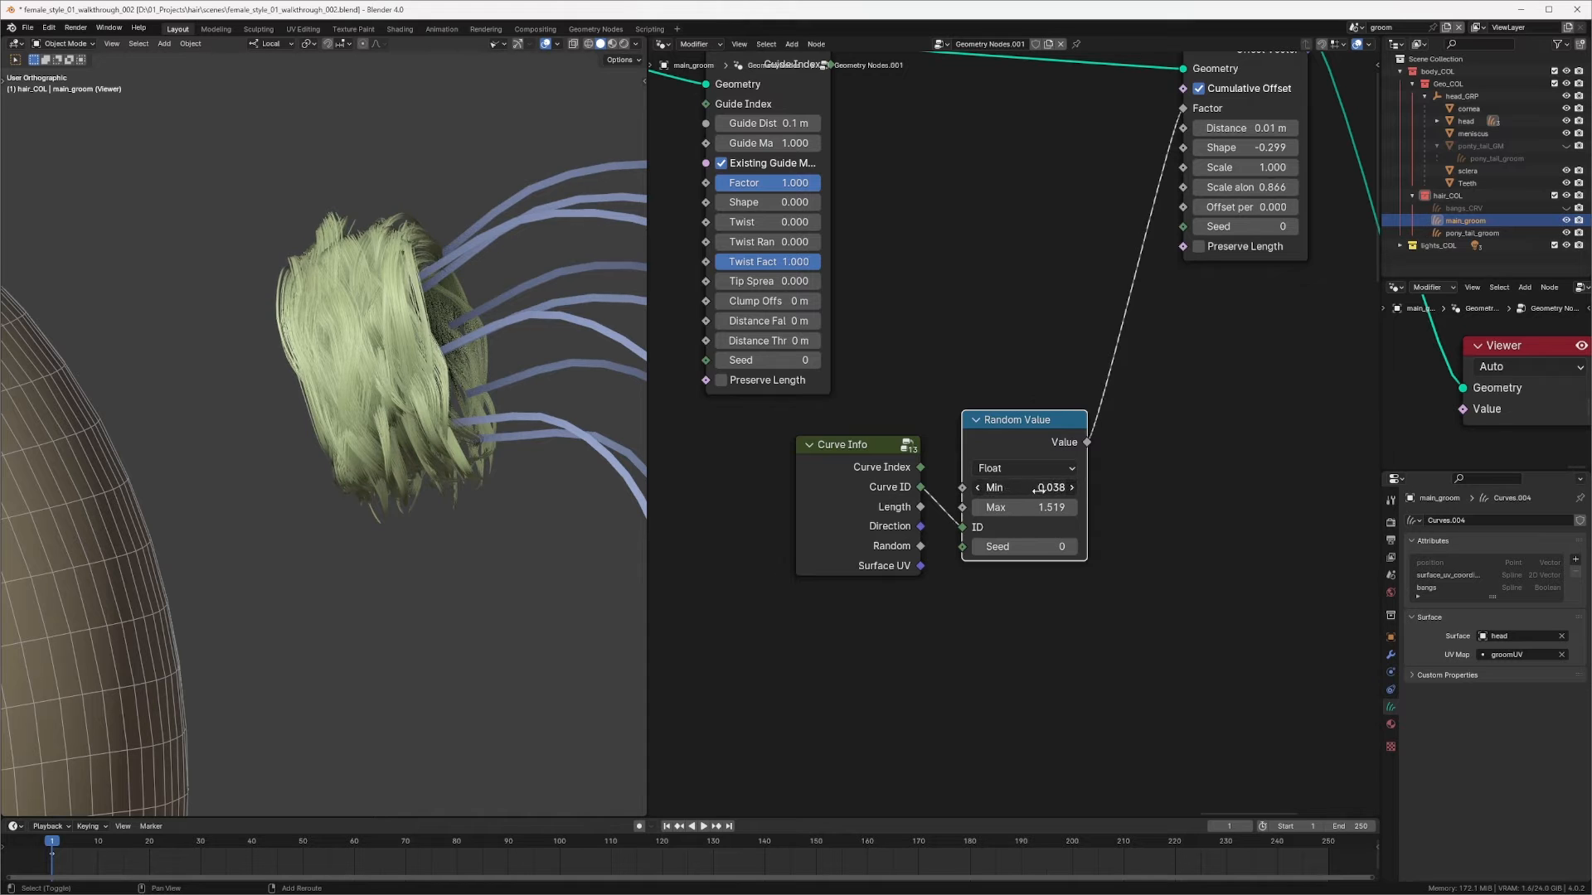
mouse_move(1035, 489)
left_mouse_down()
mouse_move(1094, 493)
mouse_move(1053, 489)
left_mouse_up()
Step: Lower the Hair Curves Noise's Scale along to about 0.766
middle_click_drag(563, 468, 635, 506)
middle_click_drag(1017, 336, 939, 375)
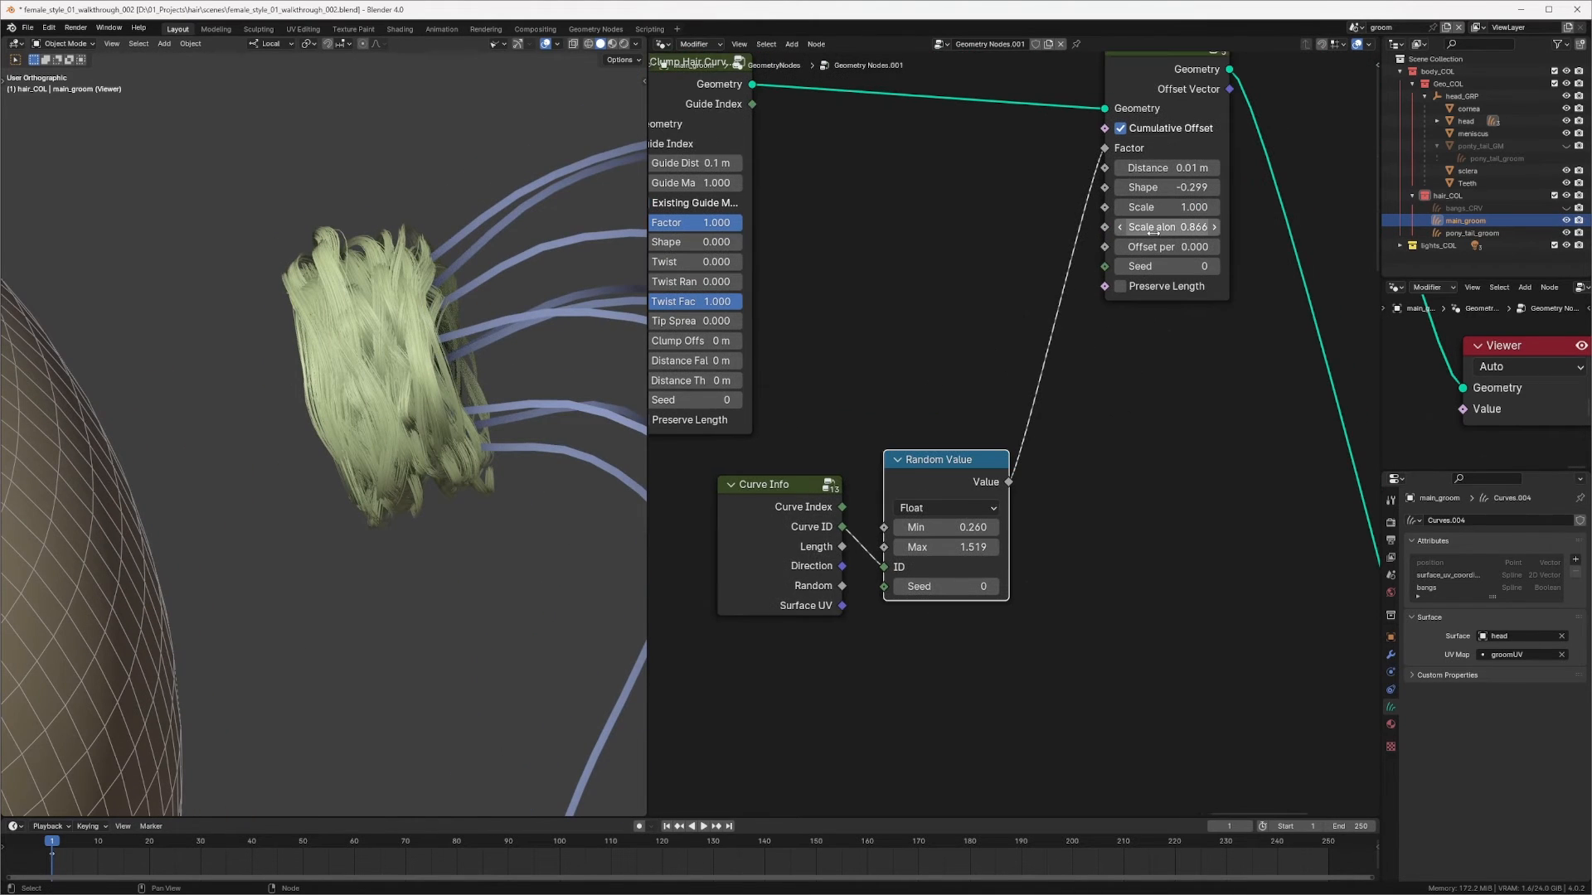
left_click_drag(1191, 227, 1149, 224)
Step: Set the Scale node after the noise texture's Subtract to about 0.09
middle_click_drag(937, 320, 1164, 414)
left_click(950, 190, "ctrl+shift")
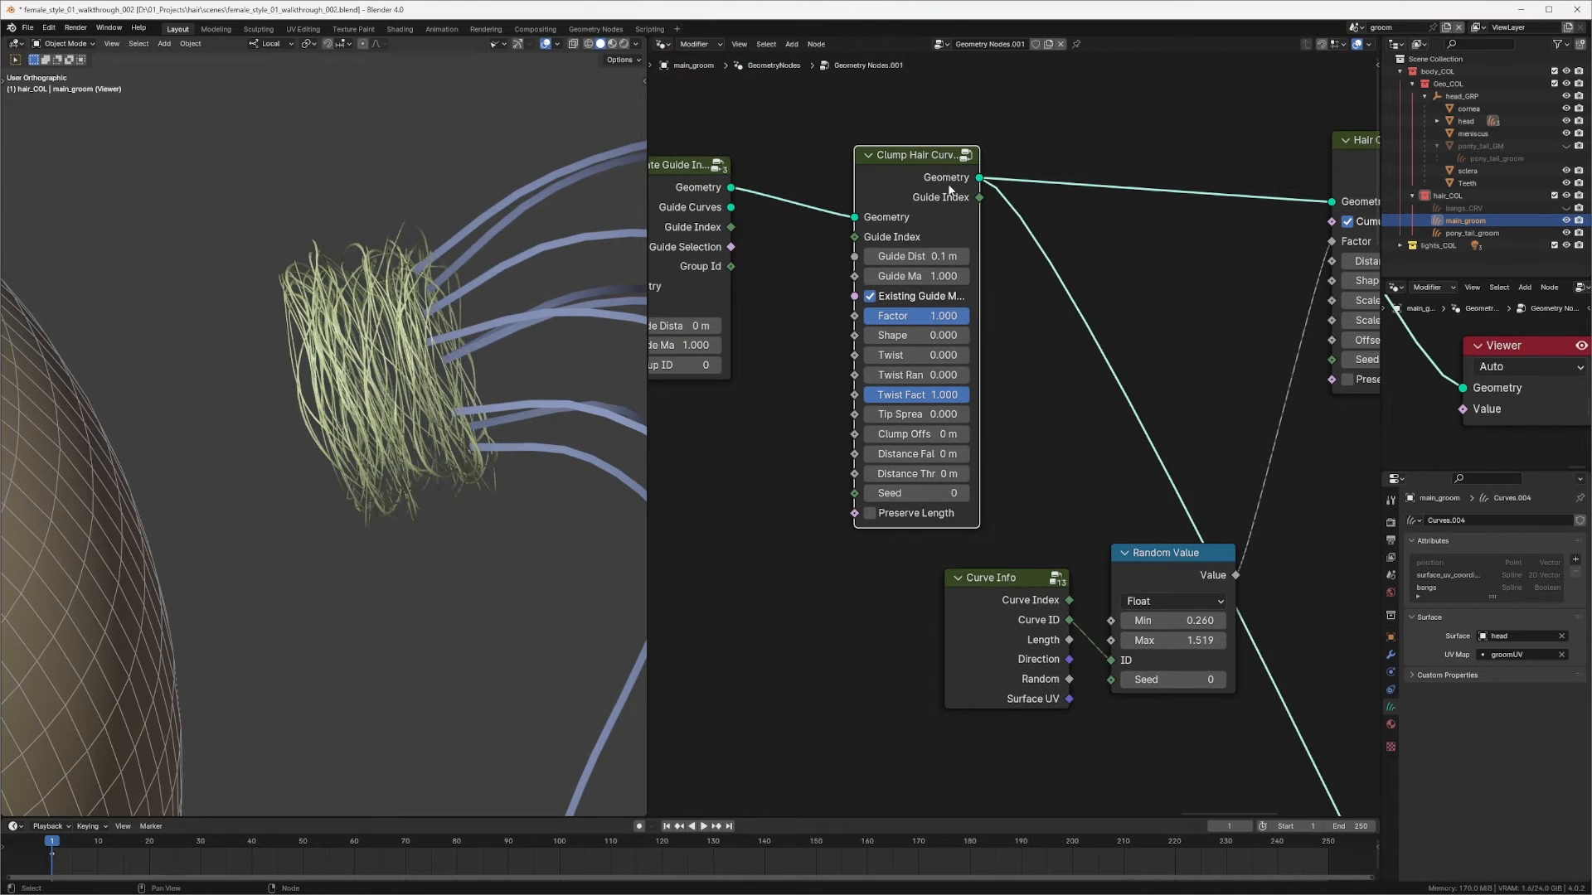
middle_click_drag(1008, 237, 1272, 266)
middle_click_drag(756, 391, 987, 331)
middle_click_drag(1171, 326, 1082, 350)
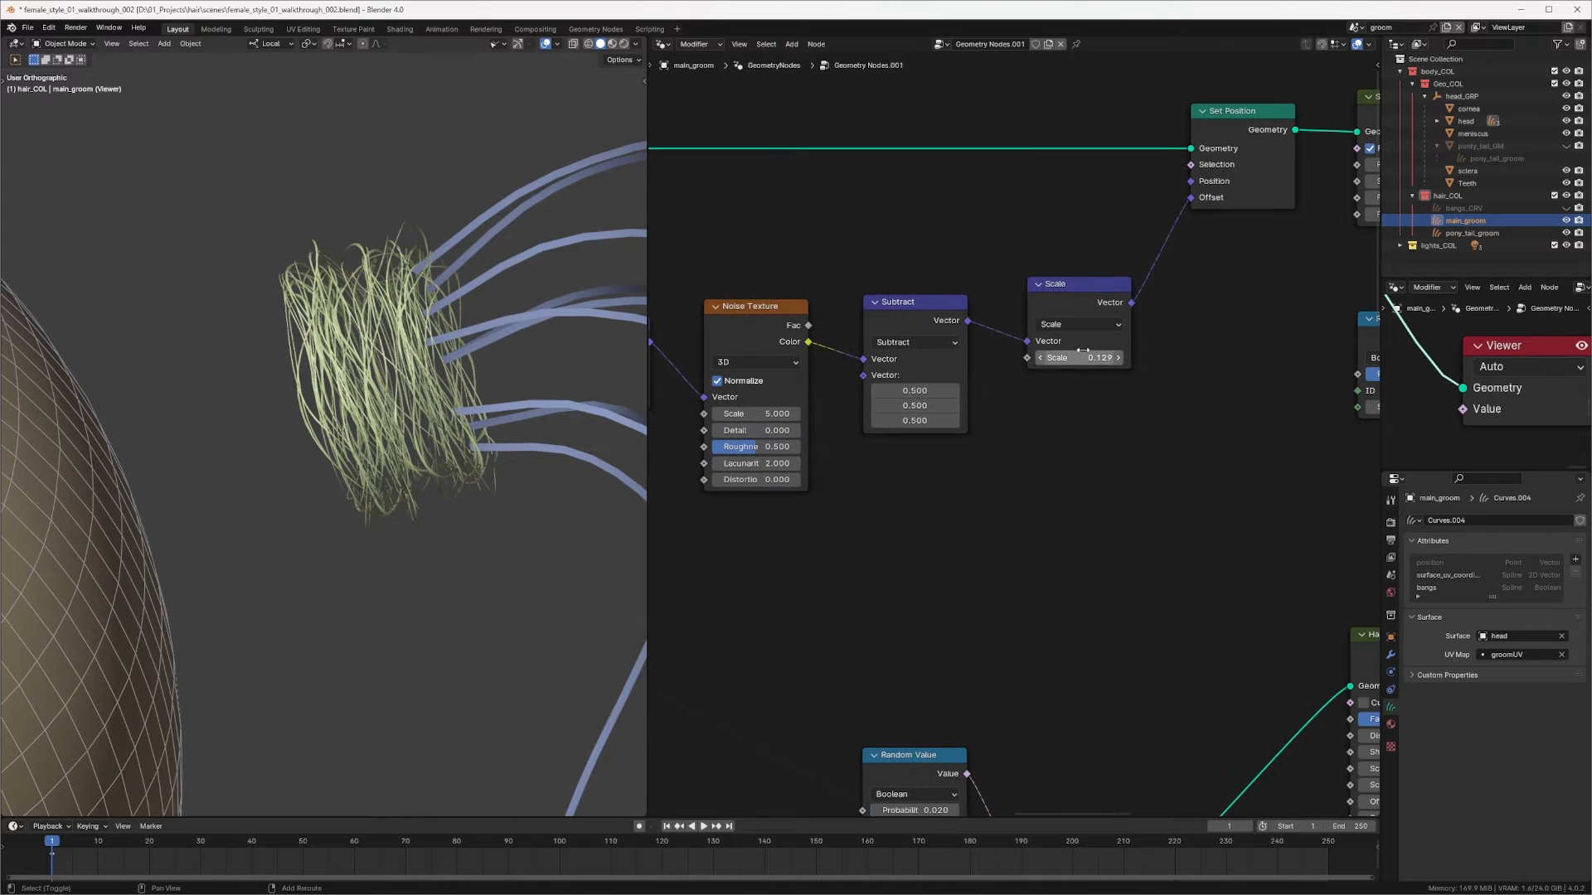
left_click_drag(1079, 357, 1064, 357)
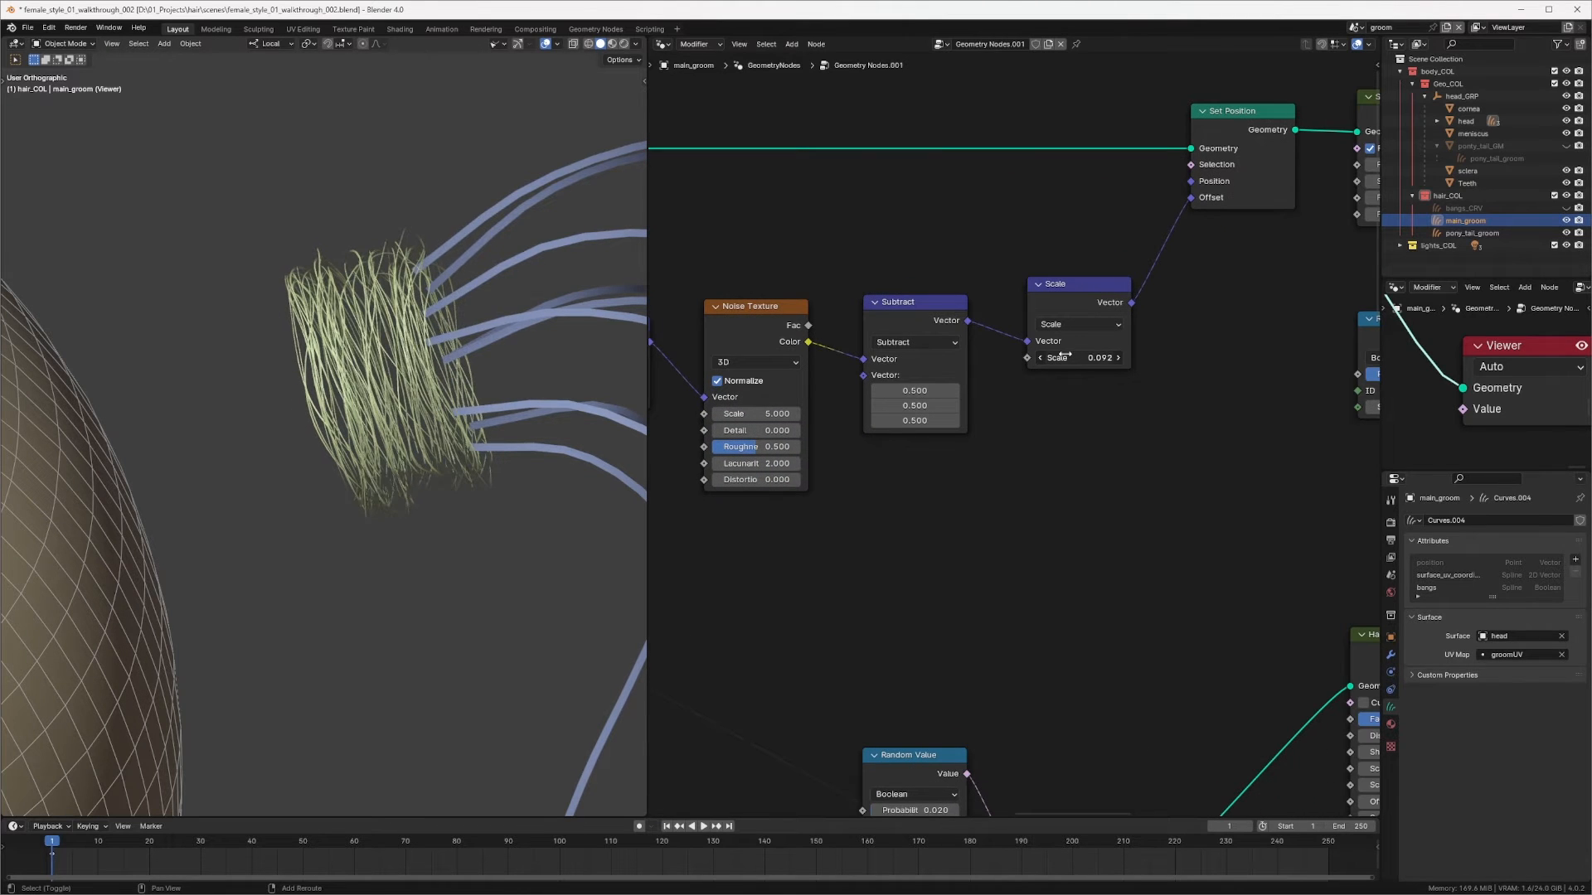
left_click_drag(760, 414, 684, 409)
left_click_drag(1075, 357, 1093, 357)
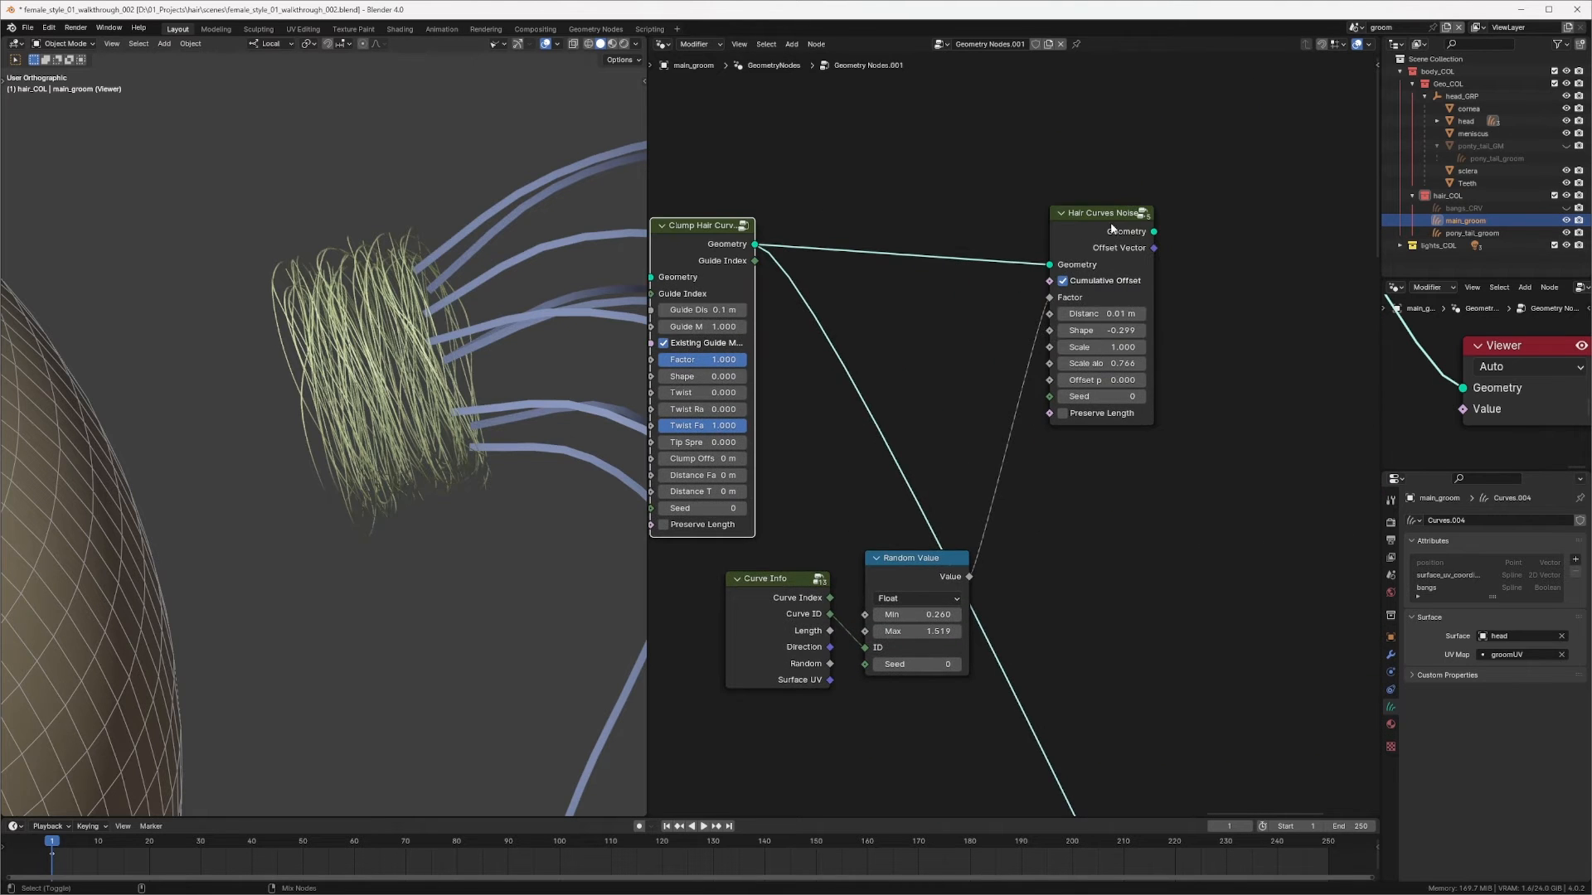
Step: Raise the Hair Curves Noise's Scale along to about 2.17
left_click(1111, 230, "ctrl+shift")
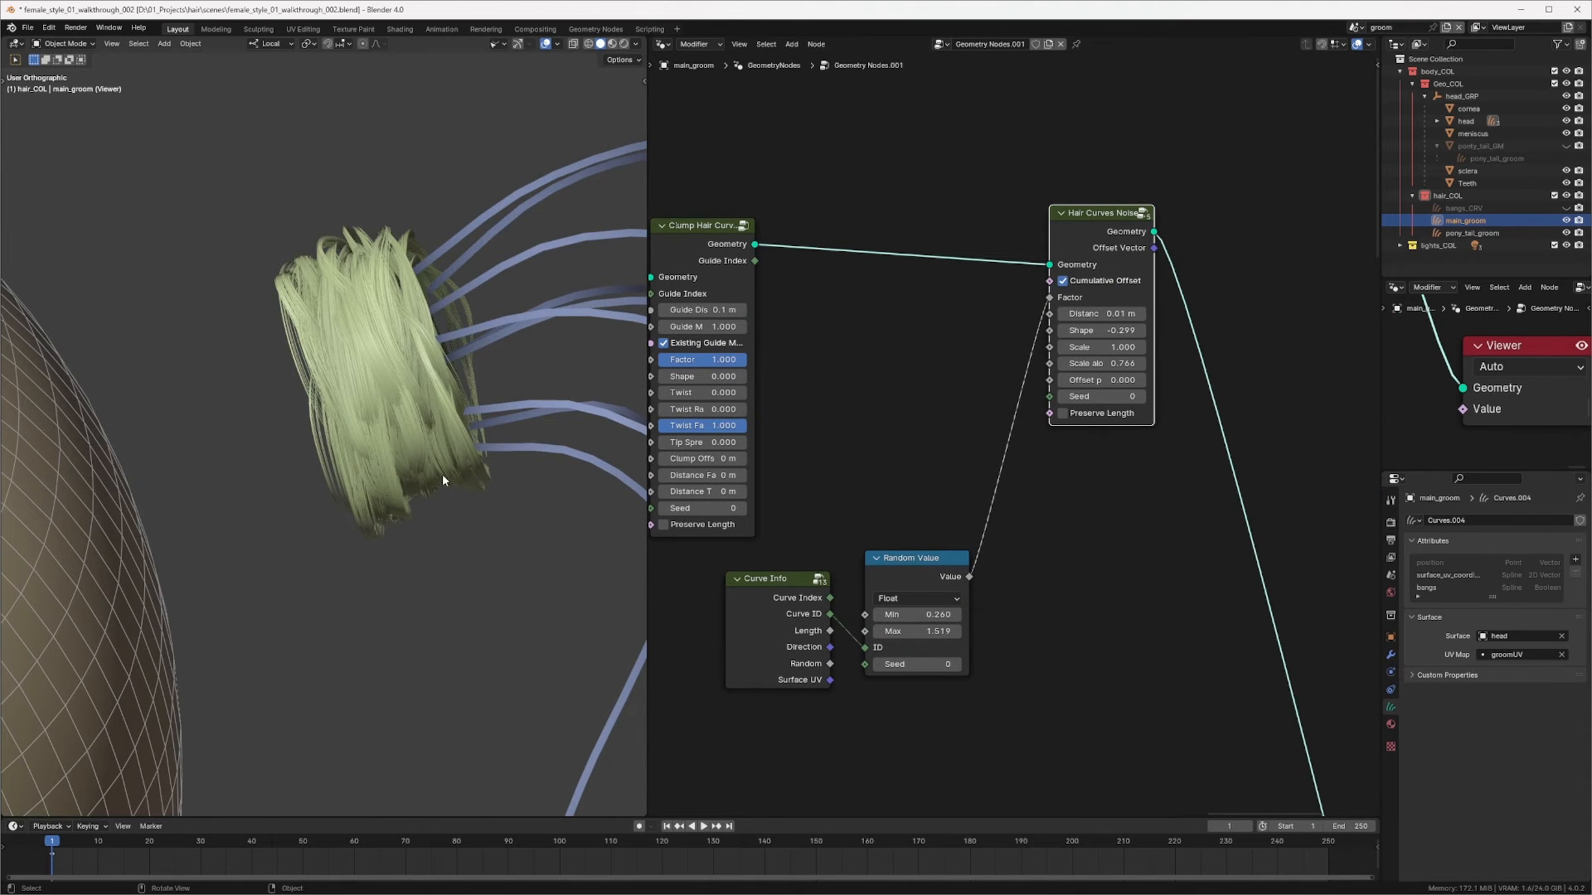
middle_click_drag(442, 479, 422, 484)
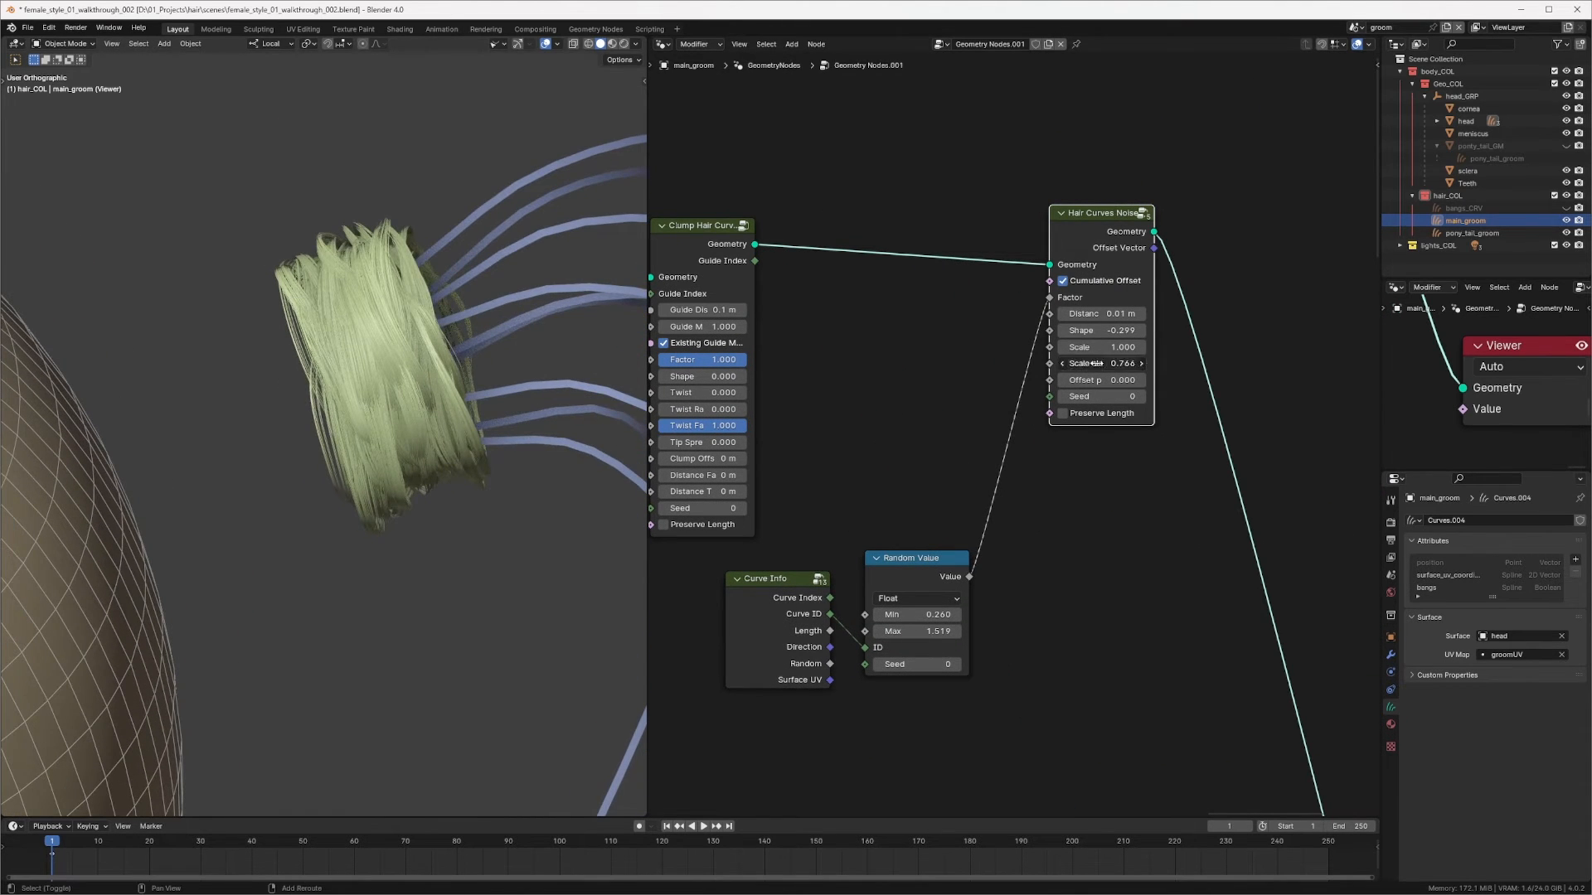
left_click_drag(1096, 363, 1189, 362)
middle_click_drag(451, 585, 479, 400)
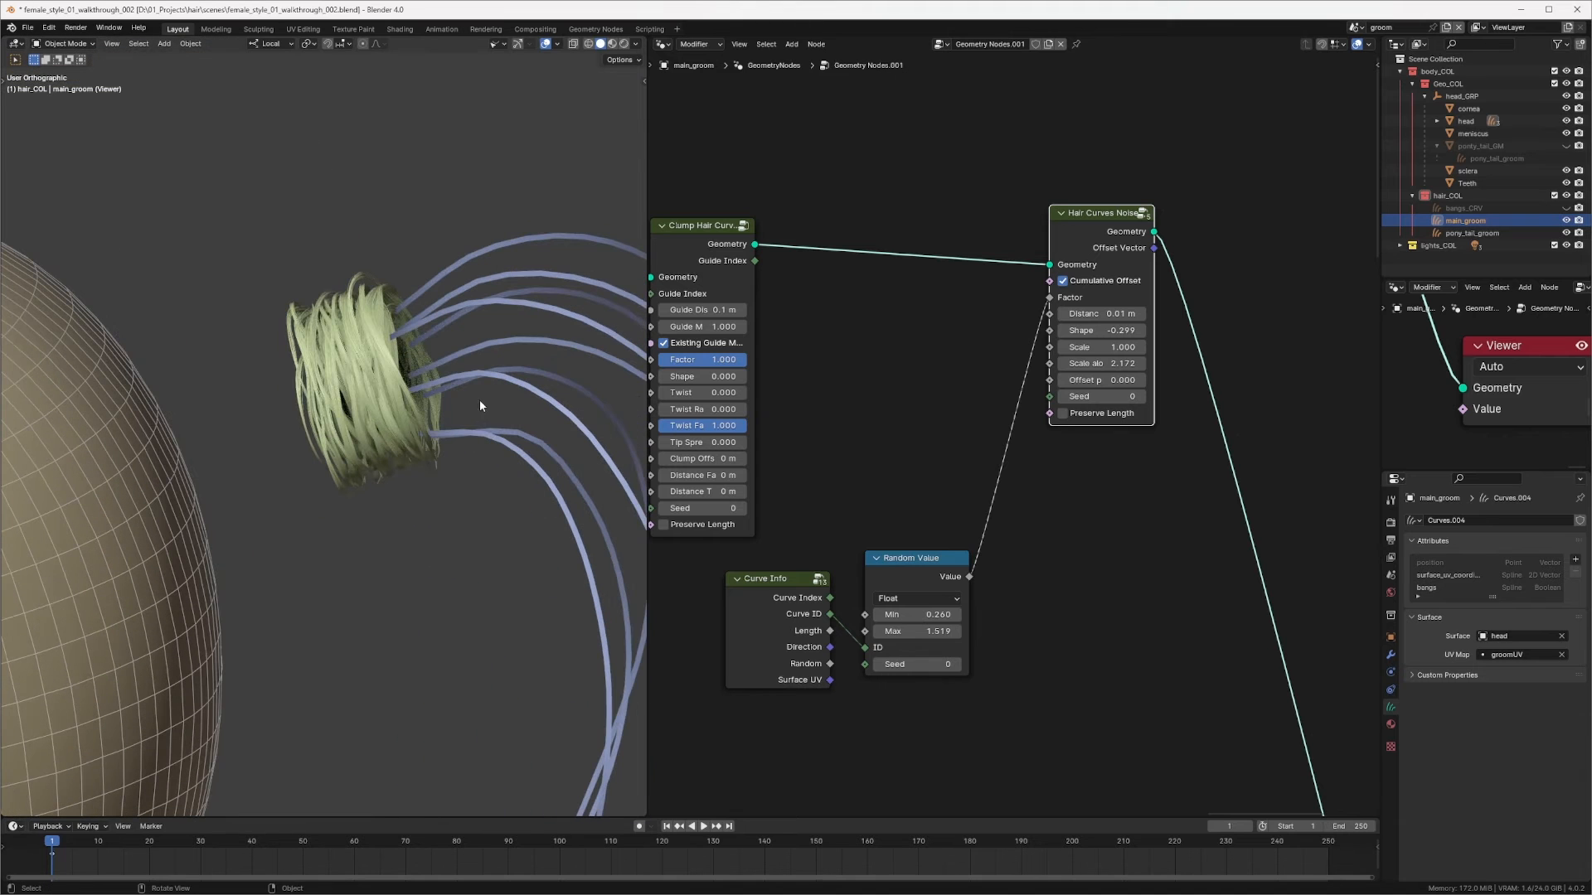
Step: Pan and zoom over the whole node tree to inspect the other hair branches
middle_click_drag(1018, 148, 888, 168)
middle_click_drag(1068, 206, 1068, 156, "ctrl")
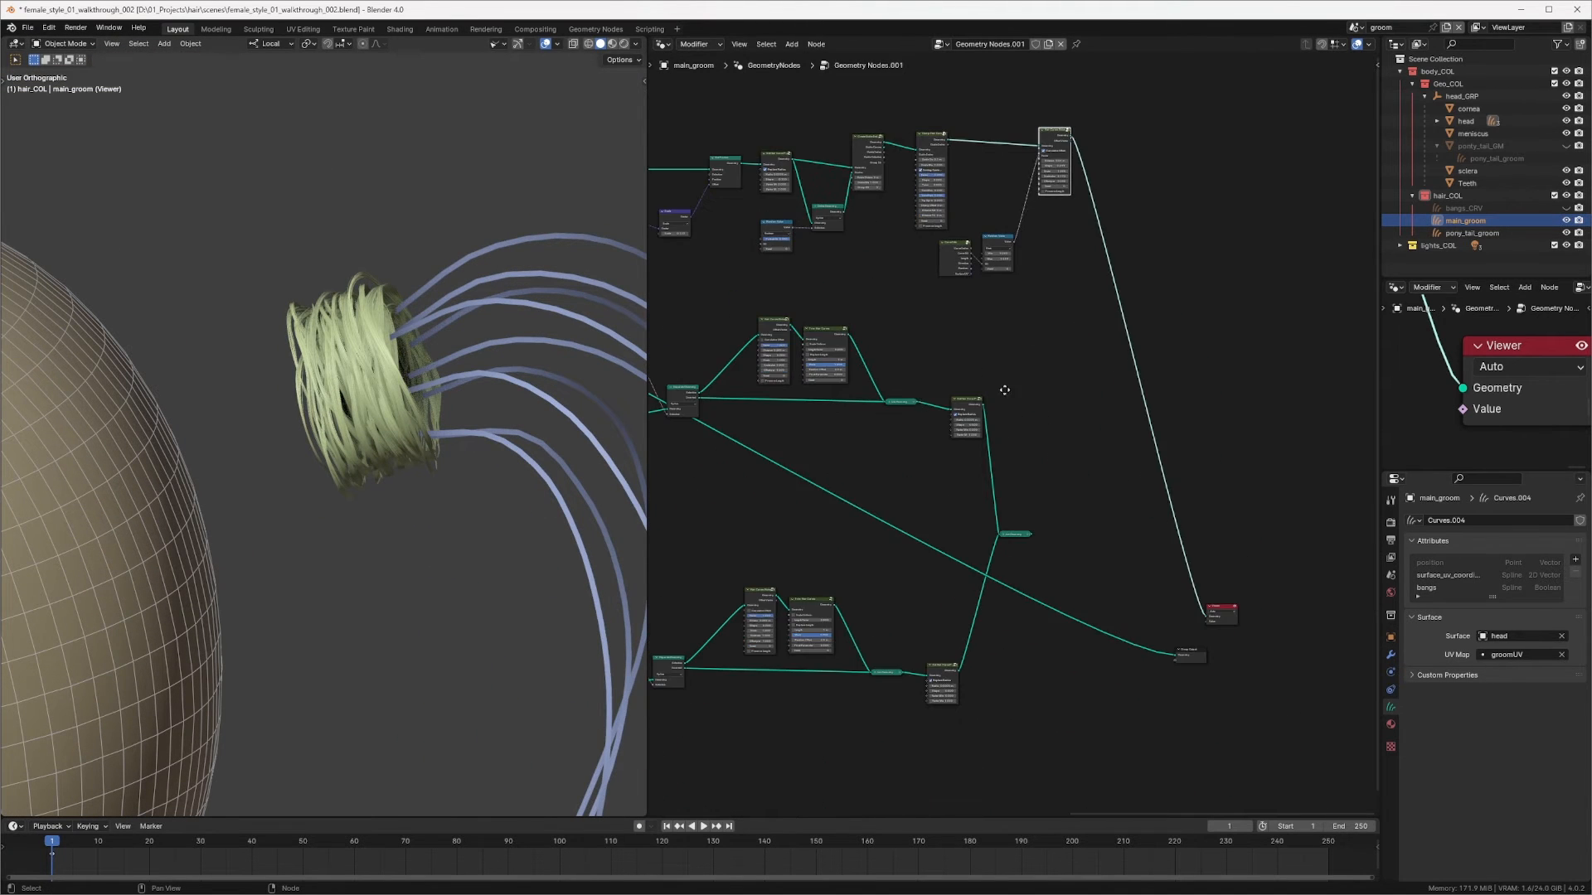
middle_click_drag(1002, 391, 1189, 328)
middle_click_drag(1019, 376, 980, 305, "ctrl")
left_click_drag(839, 323, 886, 324)
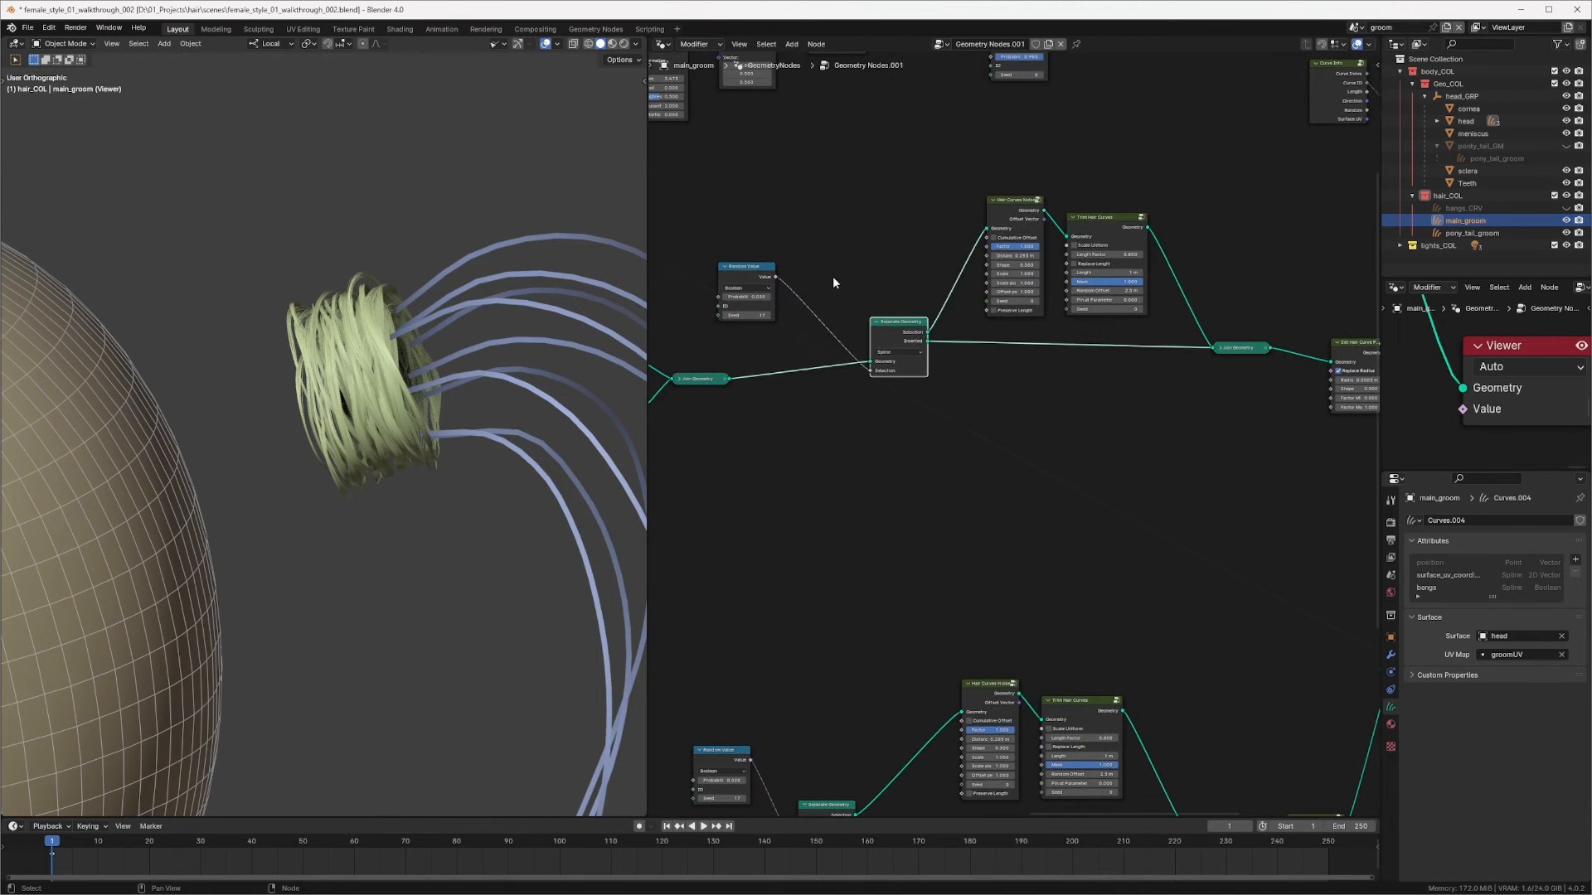
left_click_drag(755, 267, 824, 263)
middle_click_drag(863, 260, 910, 273, "ctrl")
middle_click_drag(913, 274, 993, 264)
middle_click_drag(845, 304, 1205, 270)
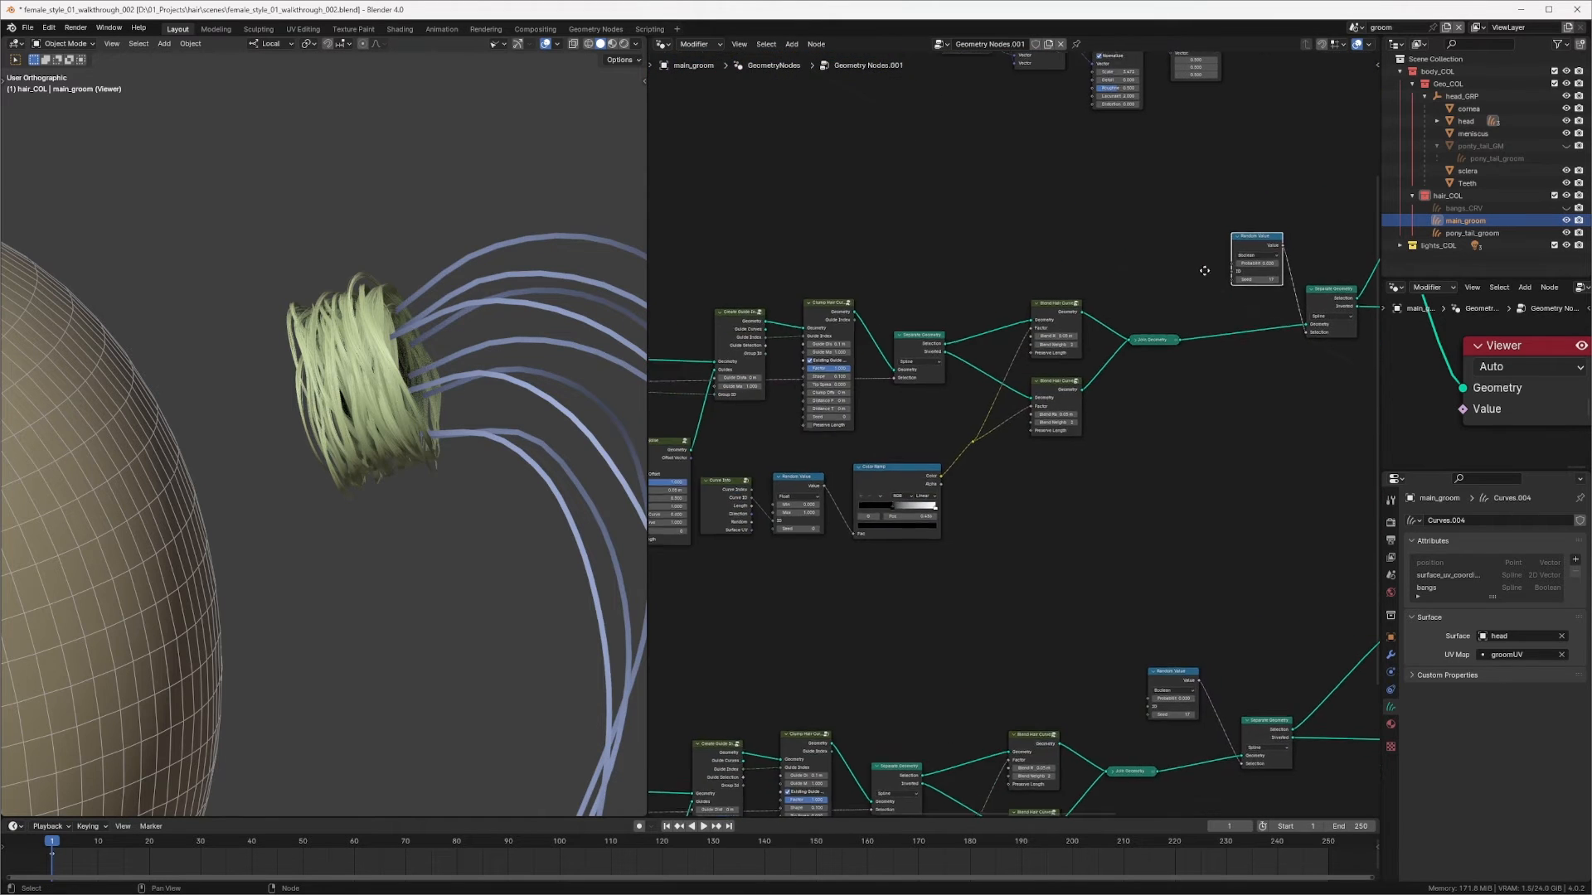
middle_click_drag(1082, 278, 703, 270)
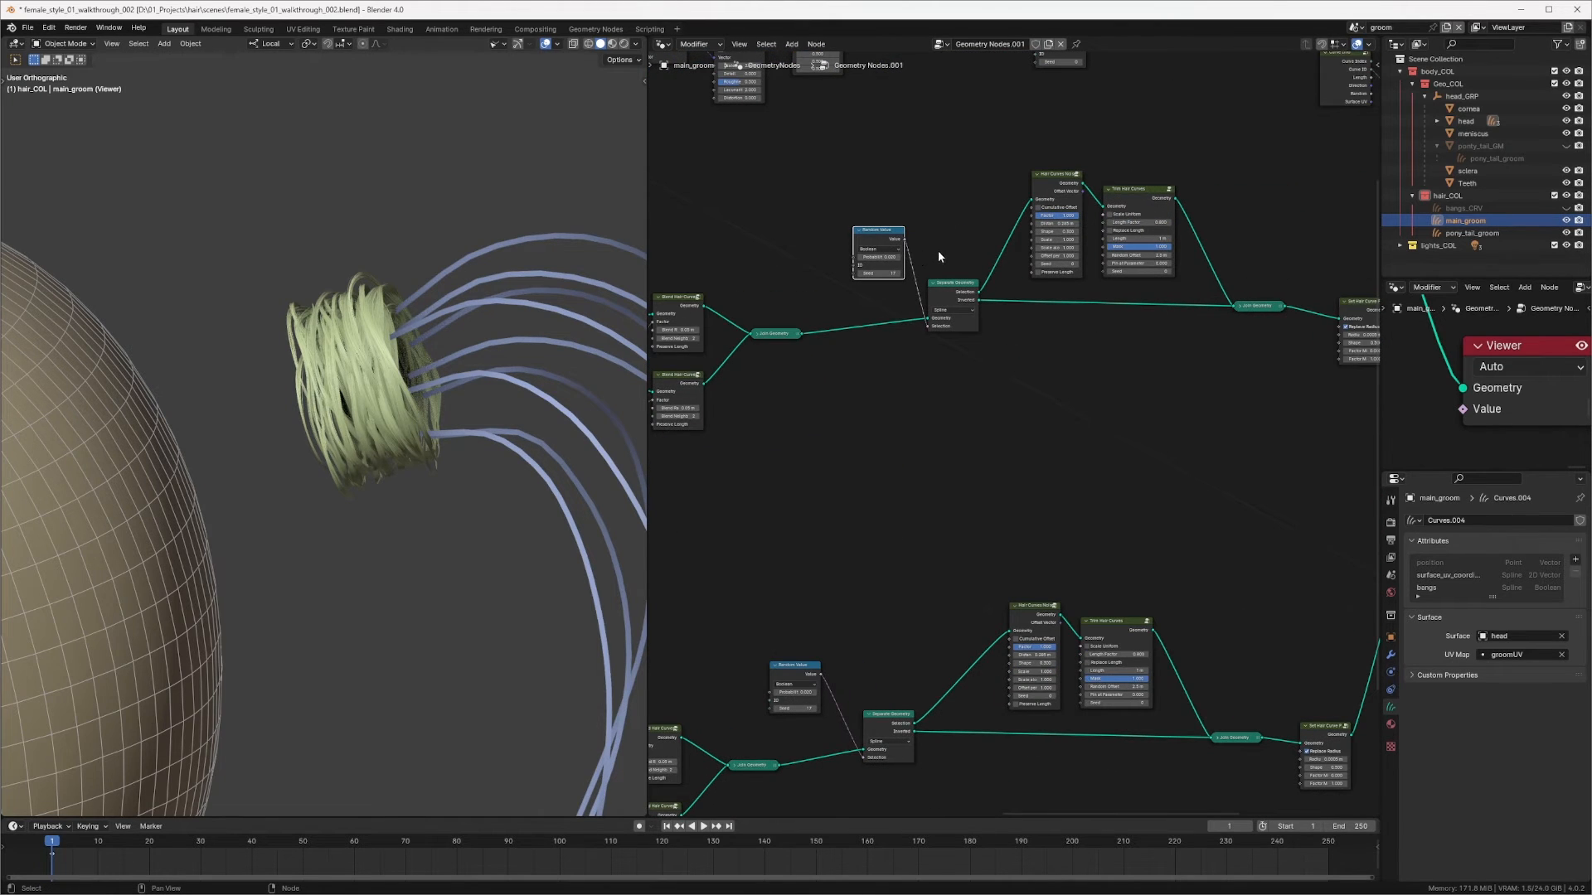
middle_click_drag(932, 256, 906, 281)
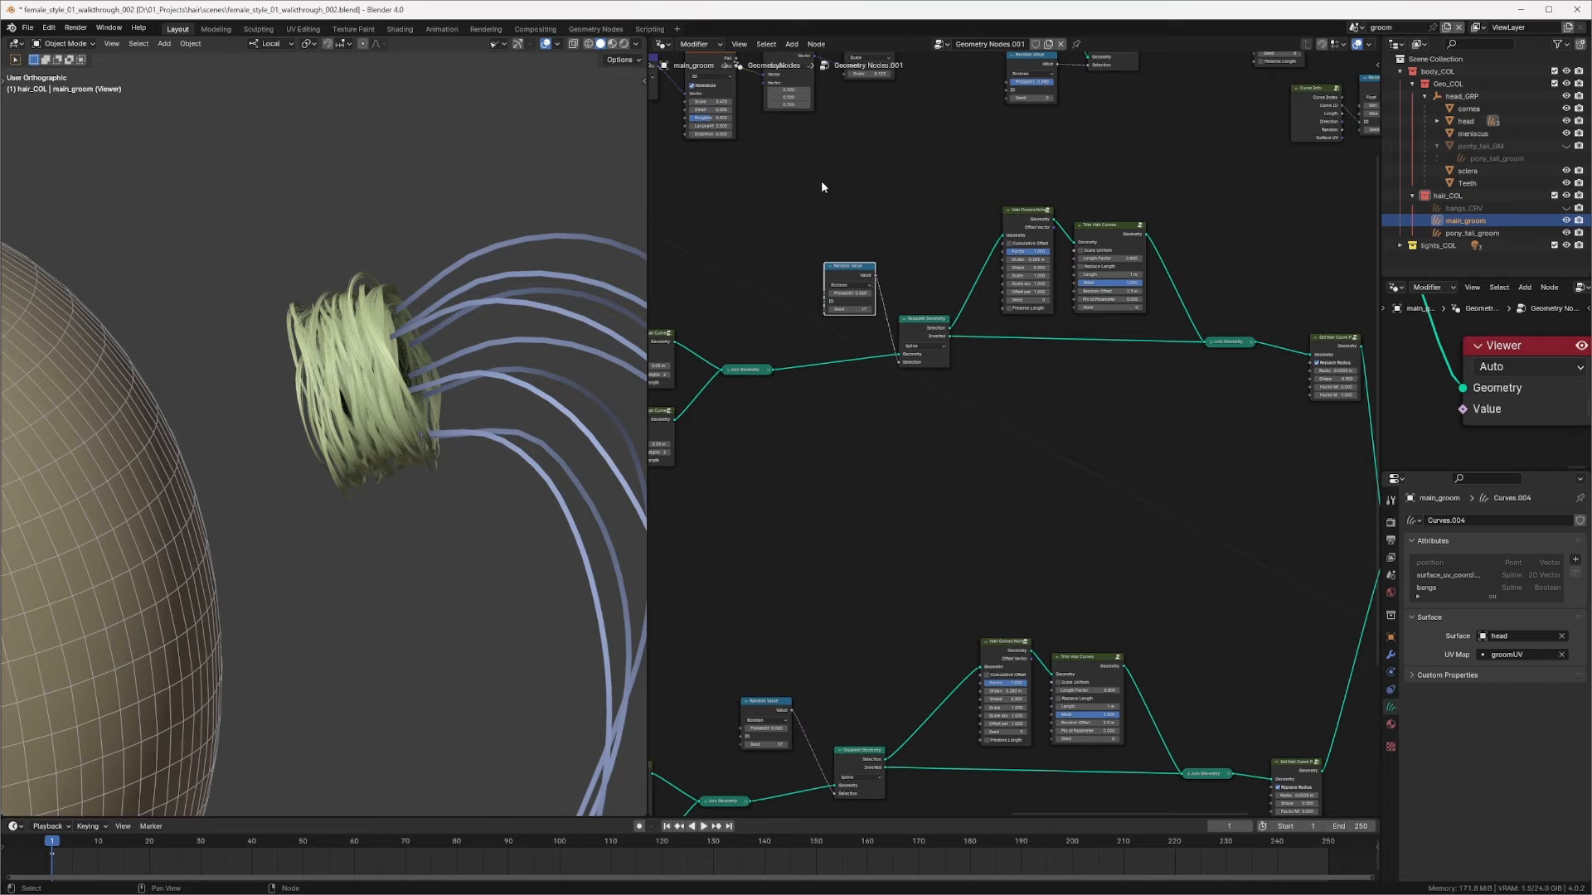
left_click_drag(901, 188, 1262, 396)
scroll(1207, 346, "down", 4)
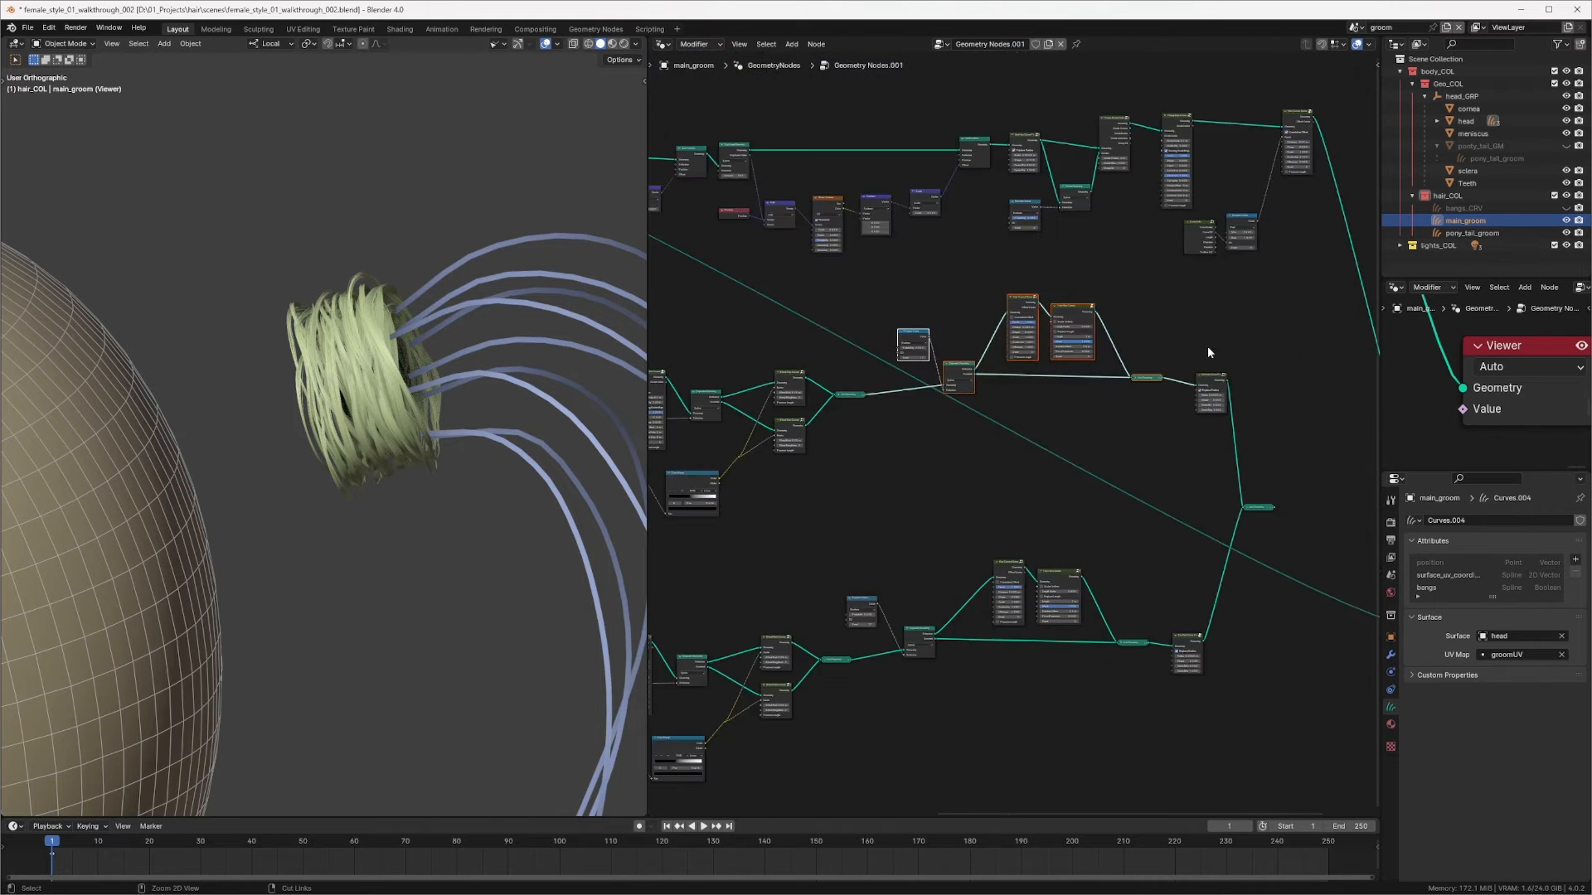
middle_click_drag(1020, 389, 793, 406, "ctrl")
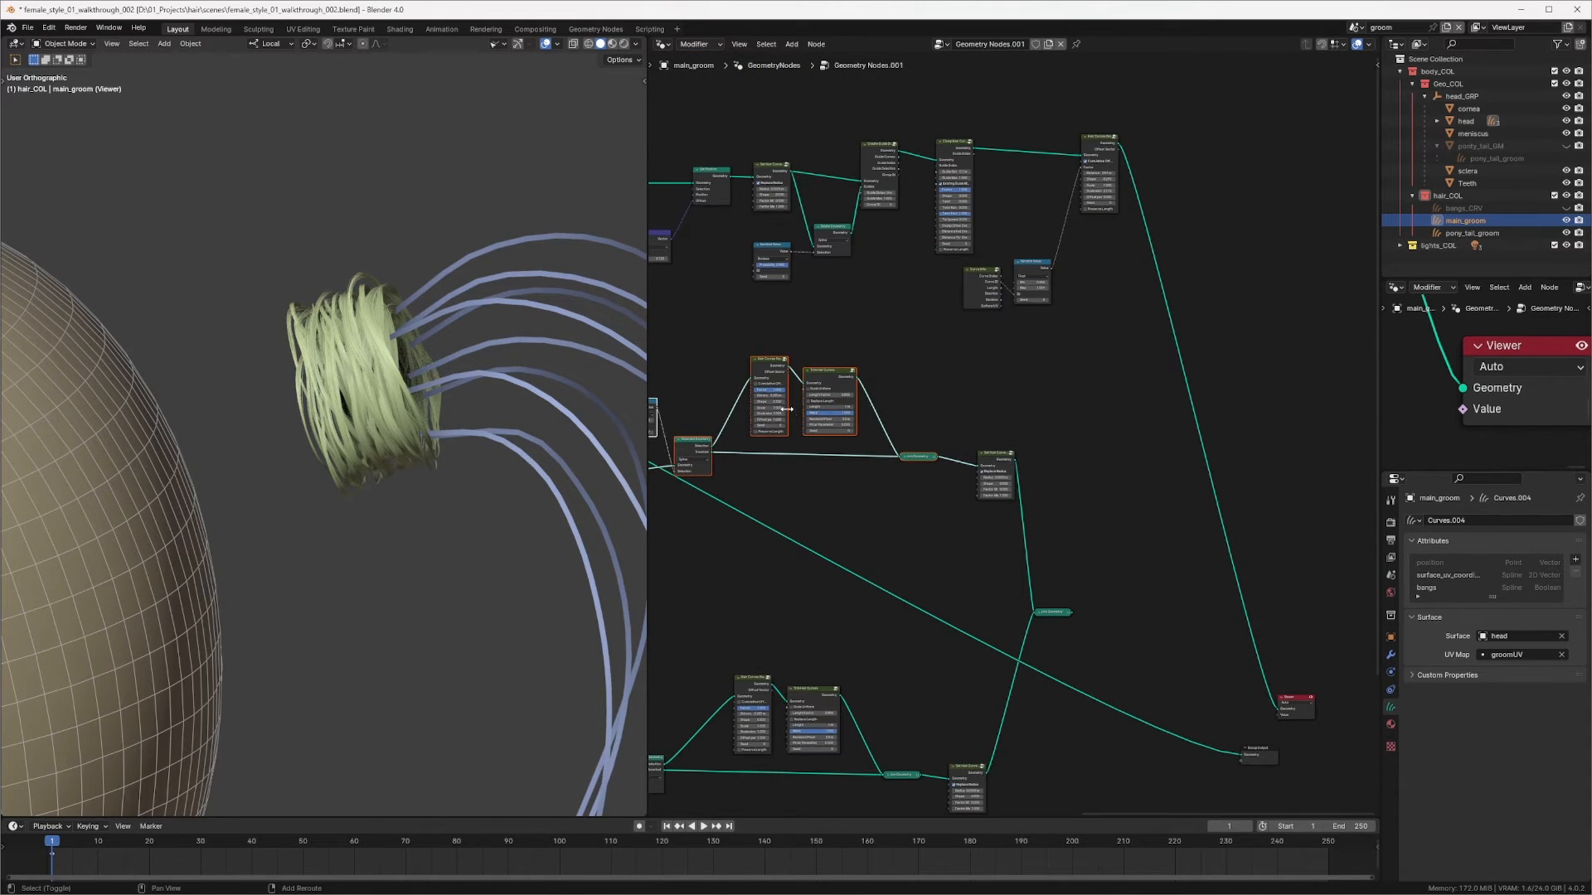
Step: Duplicate the Hair Curves Noise node and place it beside the Separate Geometry node in another hair branch
key("shift+d")
left_click(1261, 244)
middle_click_drag(1234, 281, 989, 306)
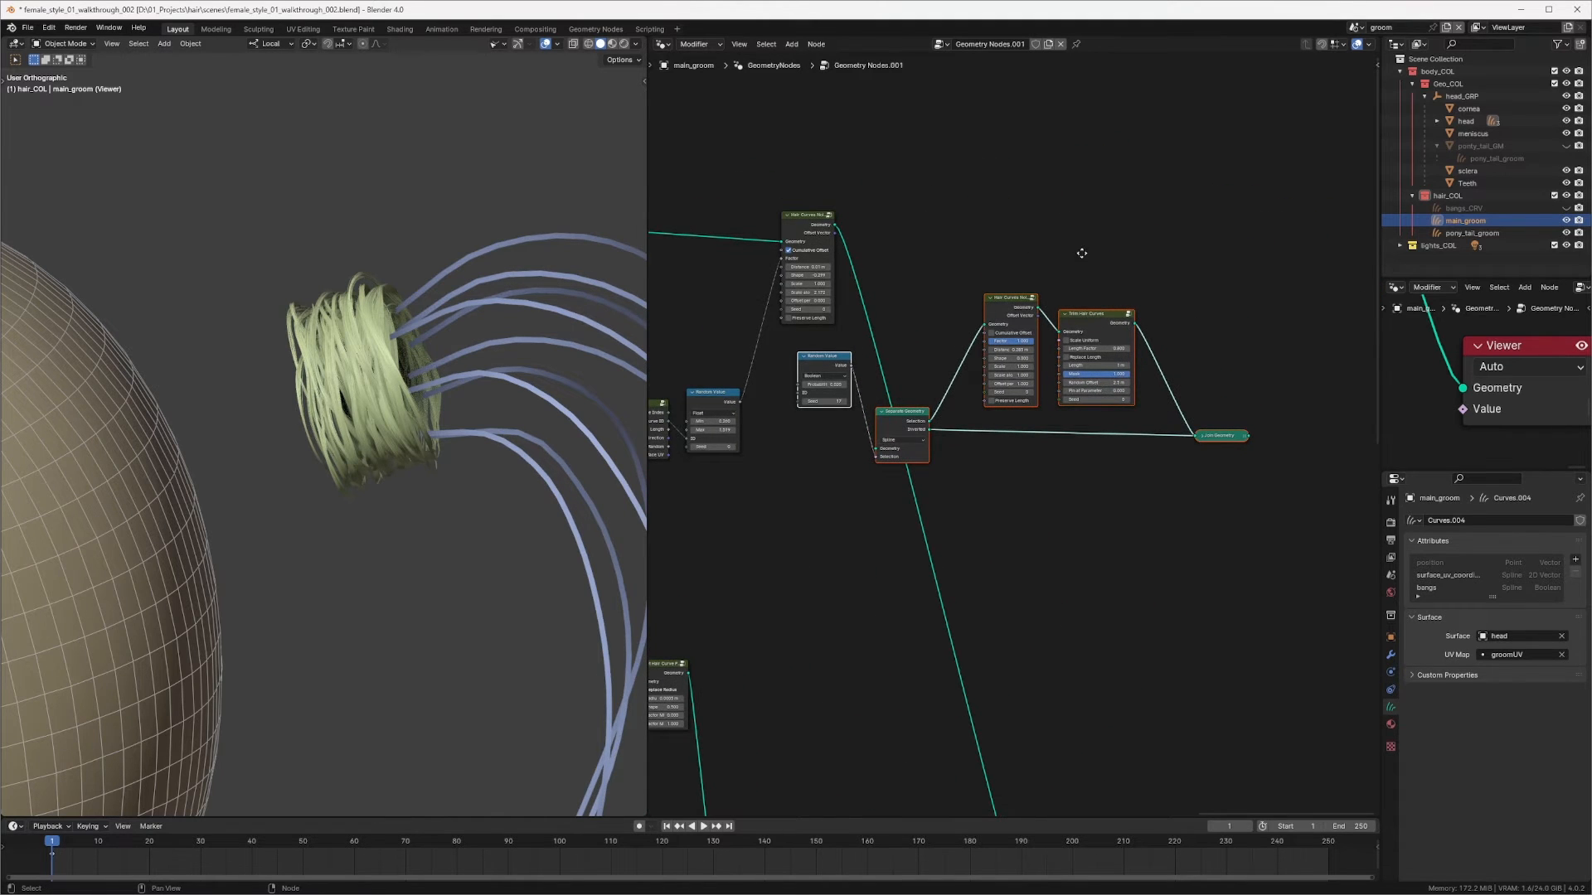
middle_click_drag(1082, 253, 1028, 296)
left_click_drag(923, 433, 988, 208)
left_click(942, 288)
middle_click_drag(942, 289, 895, 353)
middle_click_drag(895, 352, 912, 280, "ctrl")
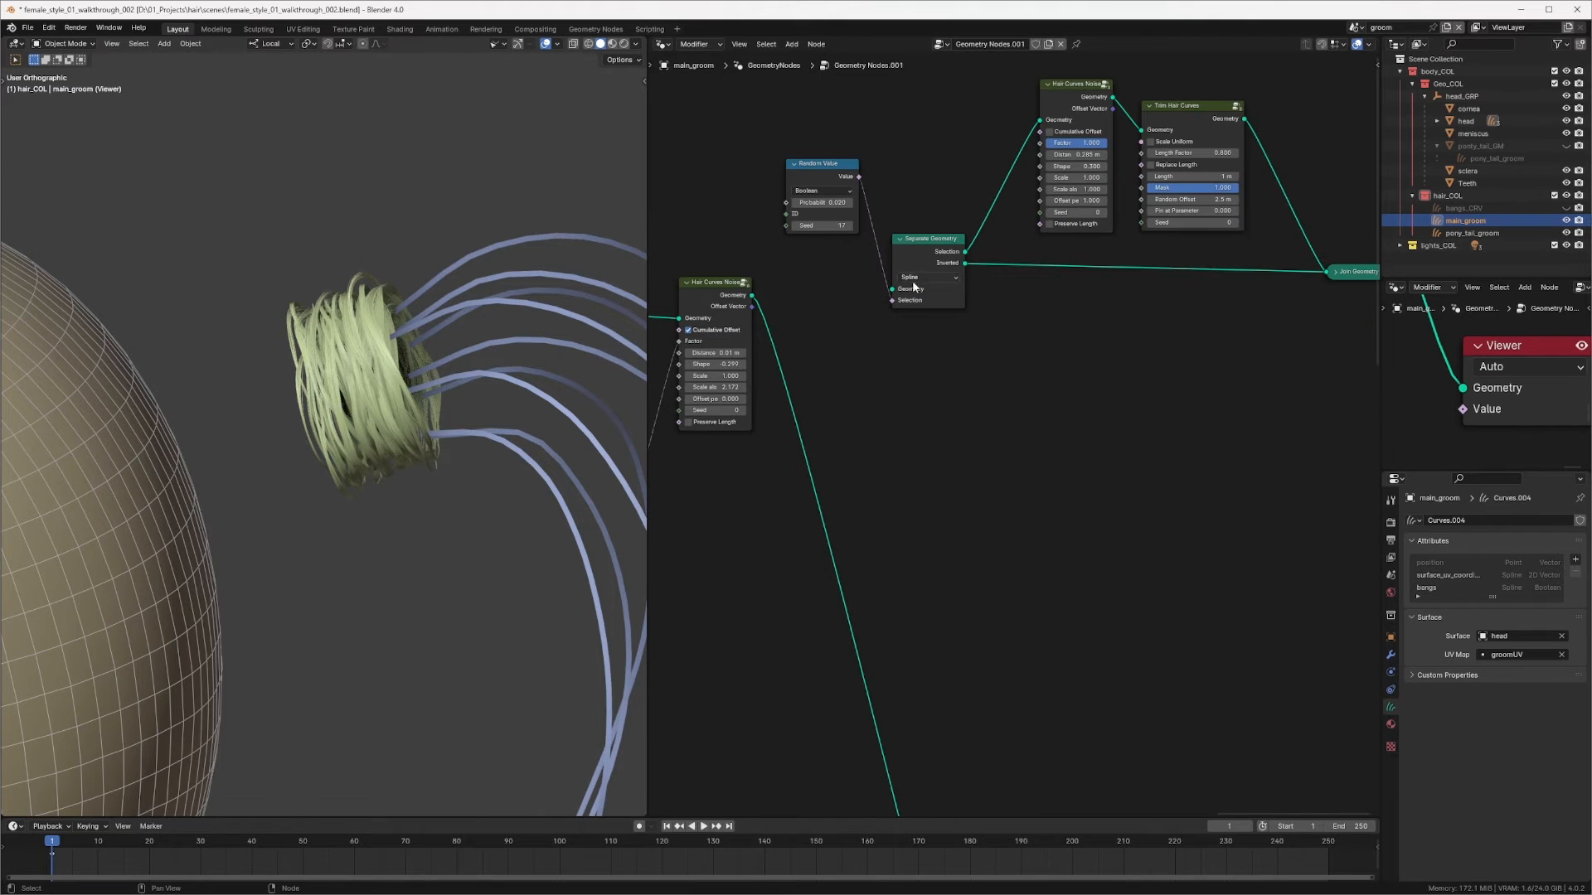
left_click(748, 295)
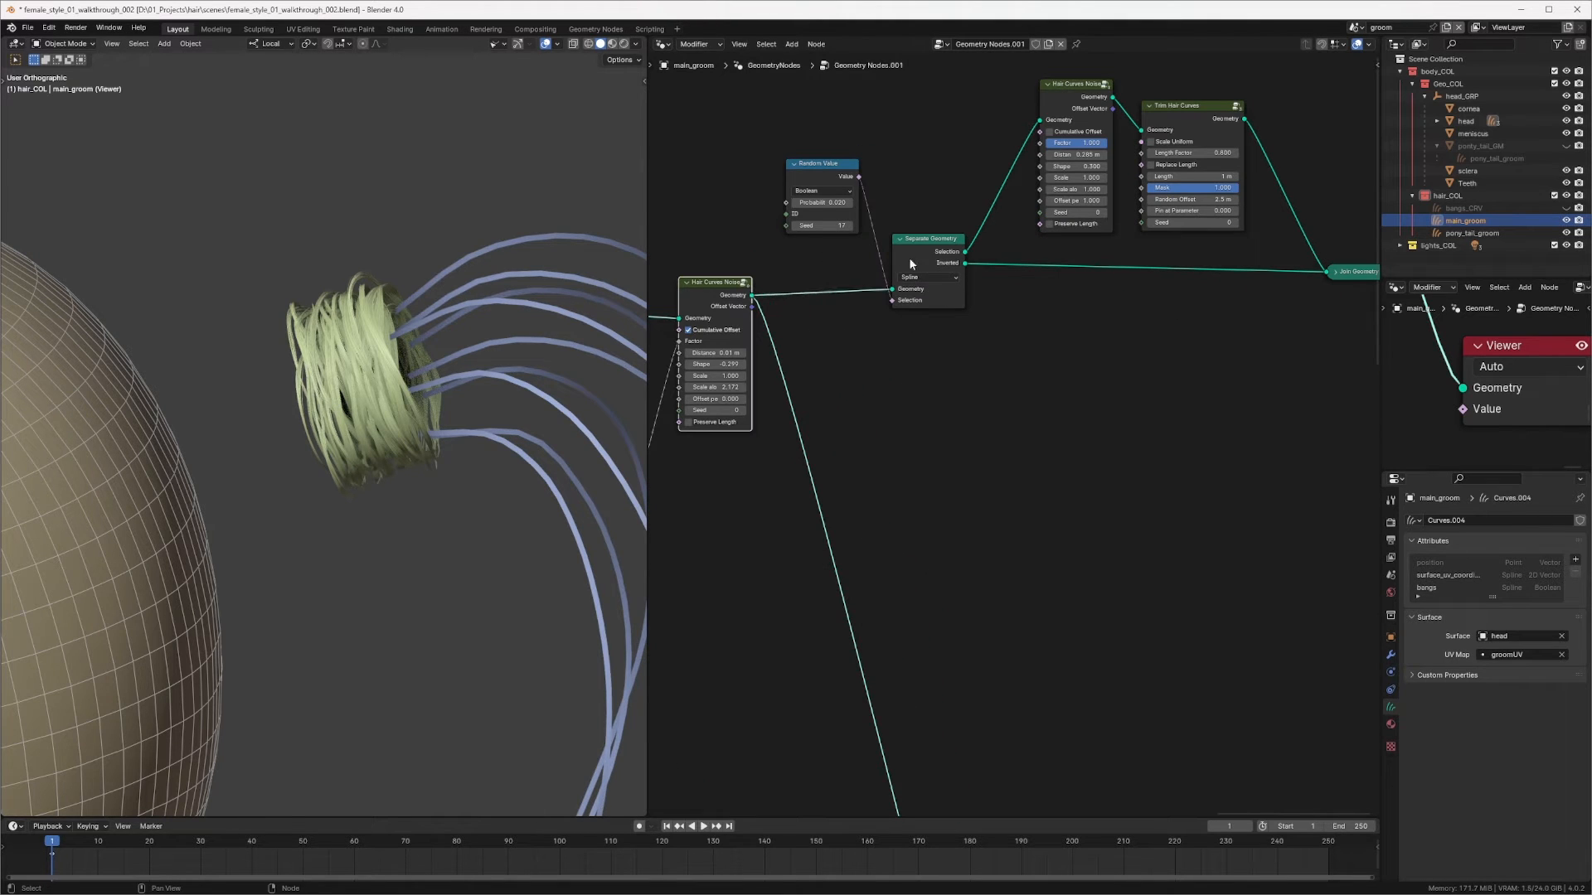
Step: Reposition the Separate Geometry node after the duplicated Hair Curves Noise and preview the Join Geometry output
left_click_drag(911, 264, 907, 273)
left_click(948, 259, "ctrl+shift")
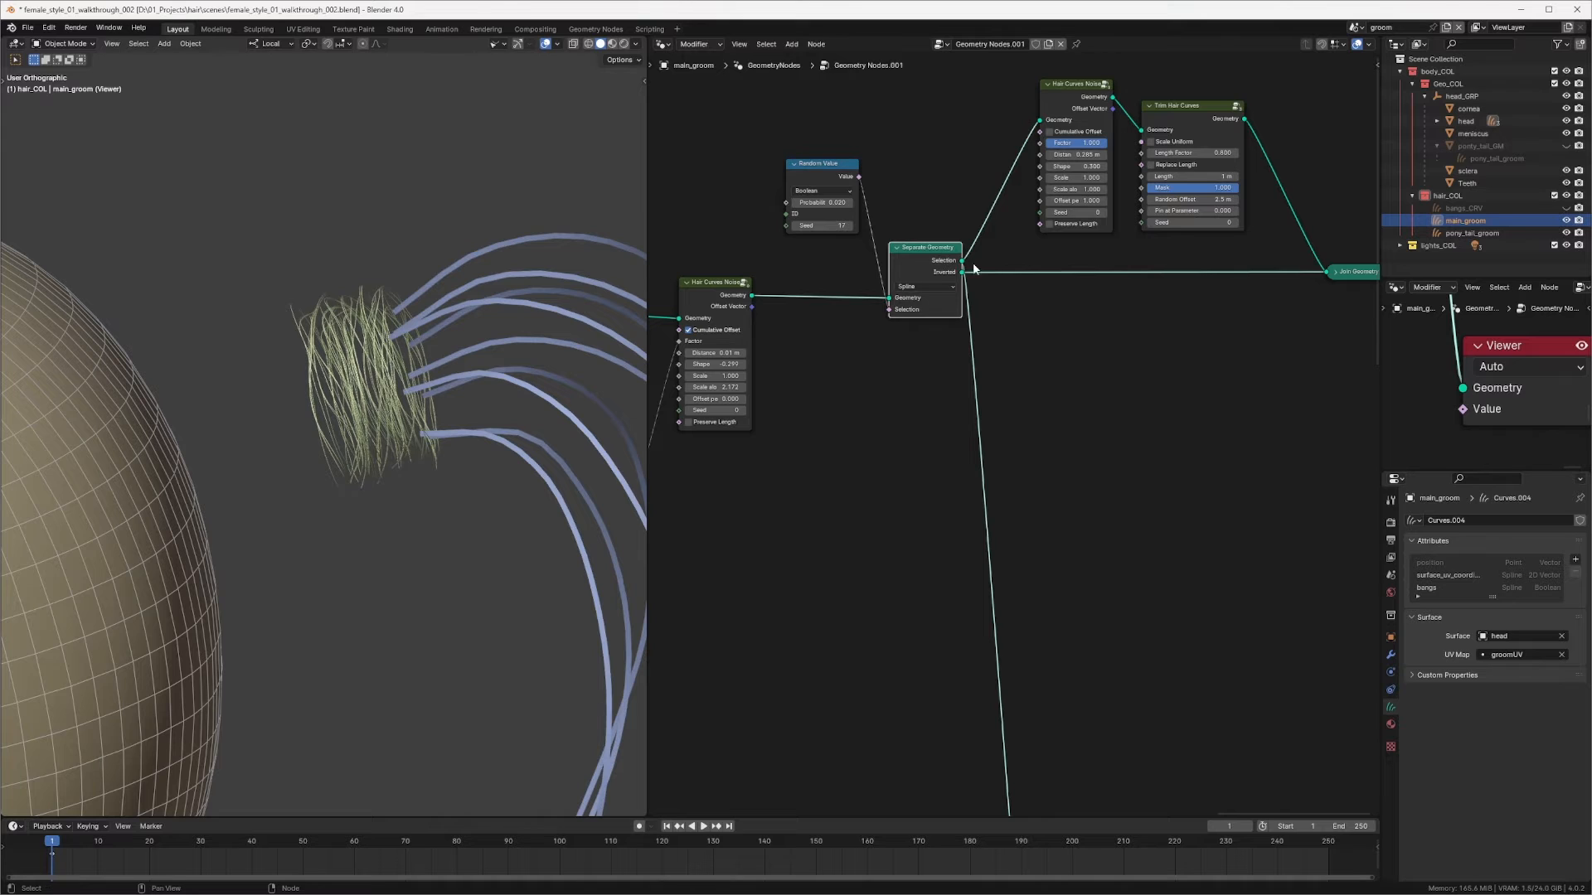
middle_click_drag(1018, 259, 858, 326)
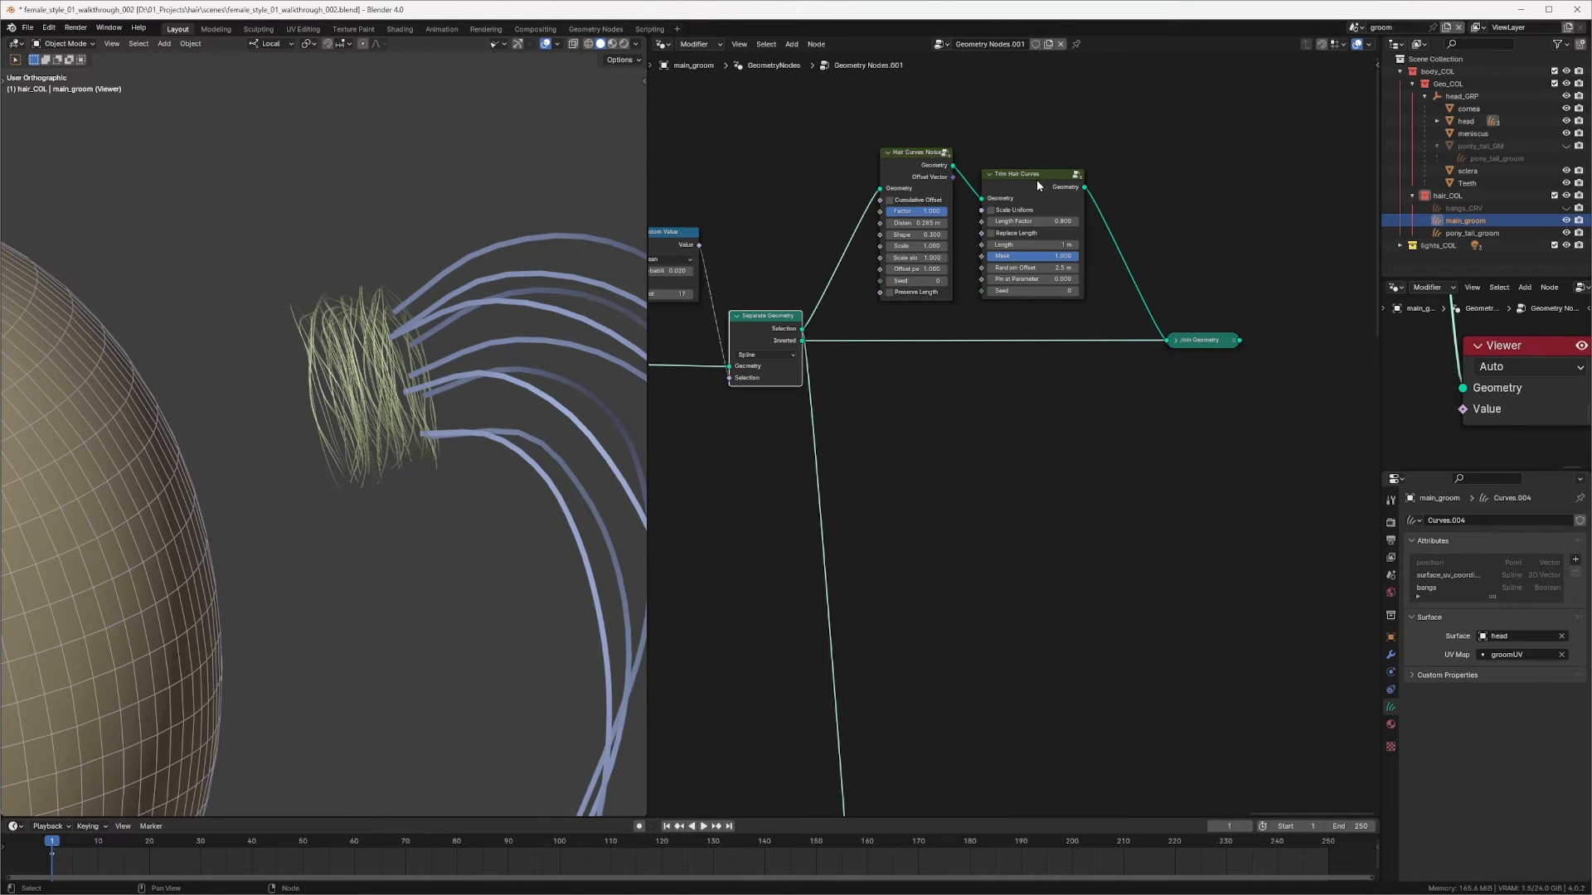
left_click(1204, 346, "ctrl+shift")
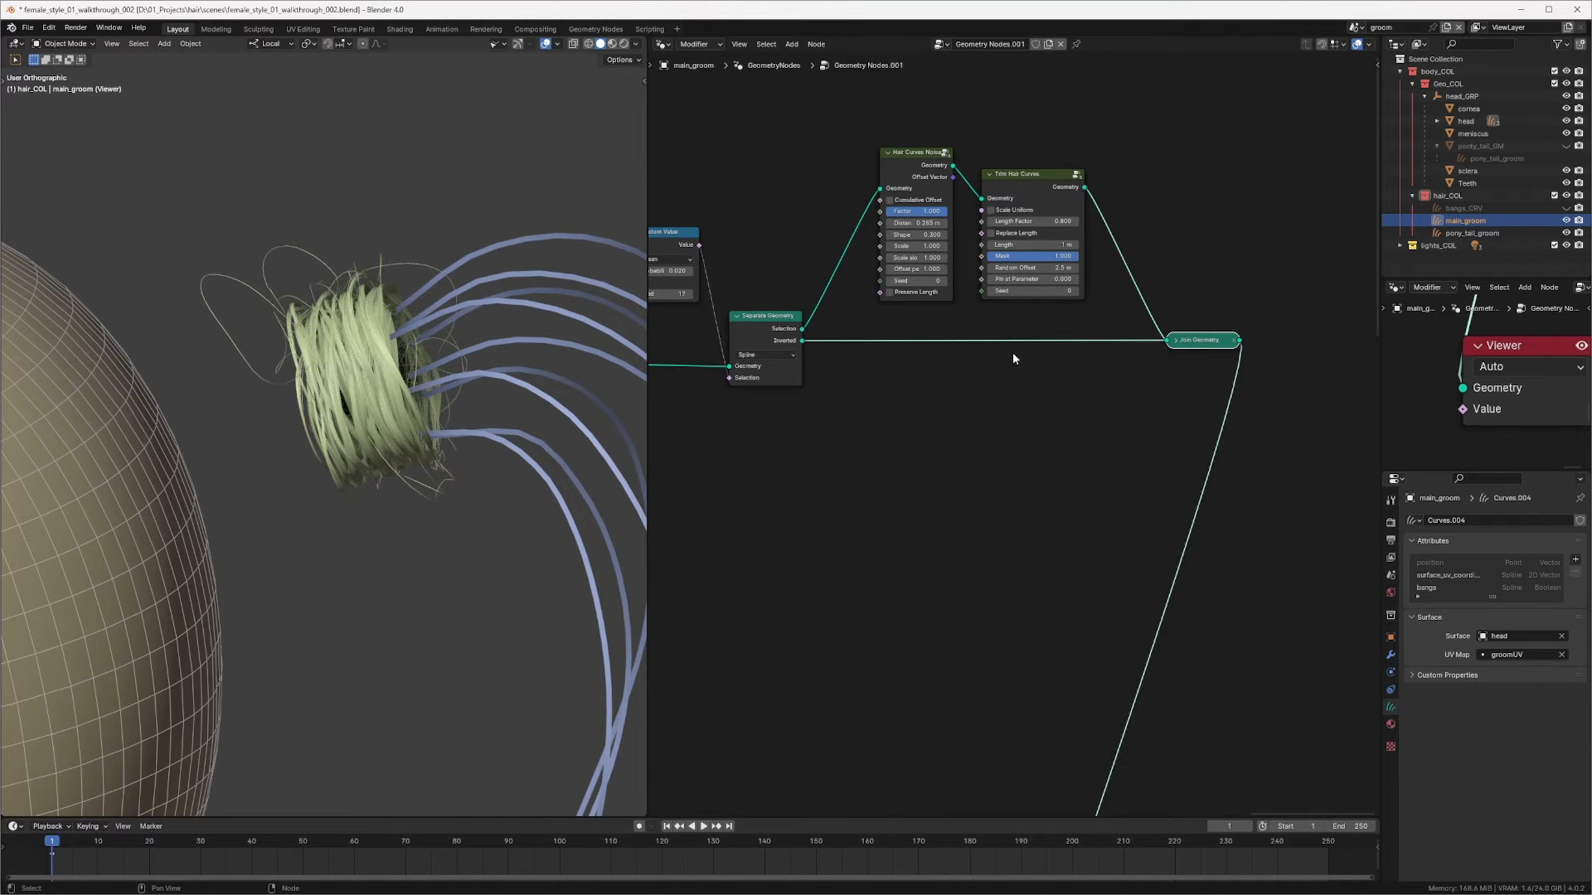
Step: Set the upper Hair Curves Noise's Distance to about 0.16 m
middle_click_drag(750, 365, 909, 320)
left_click_drag(927, 282, 929, 311)
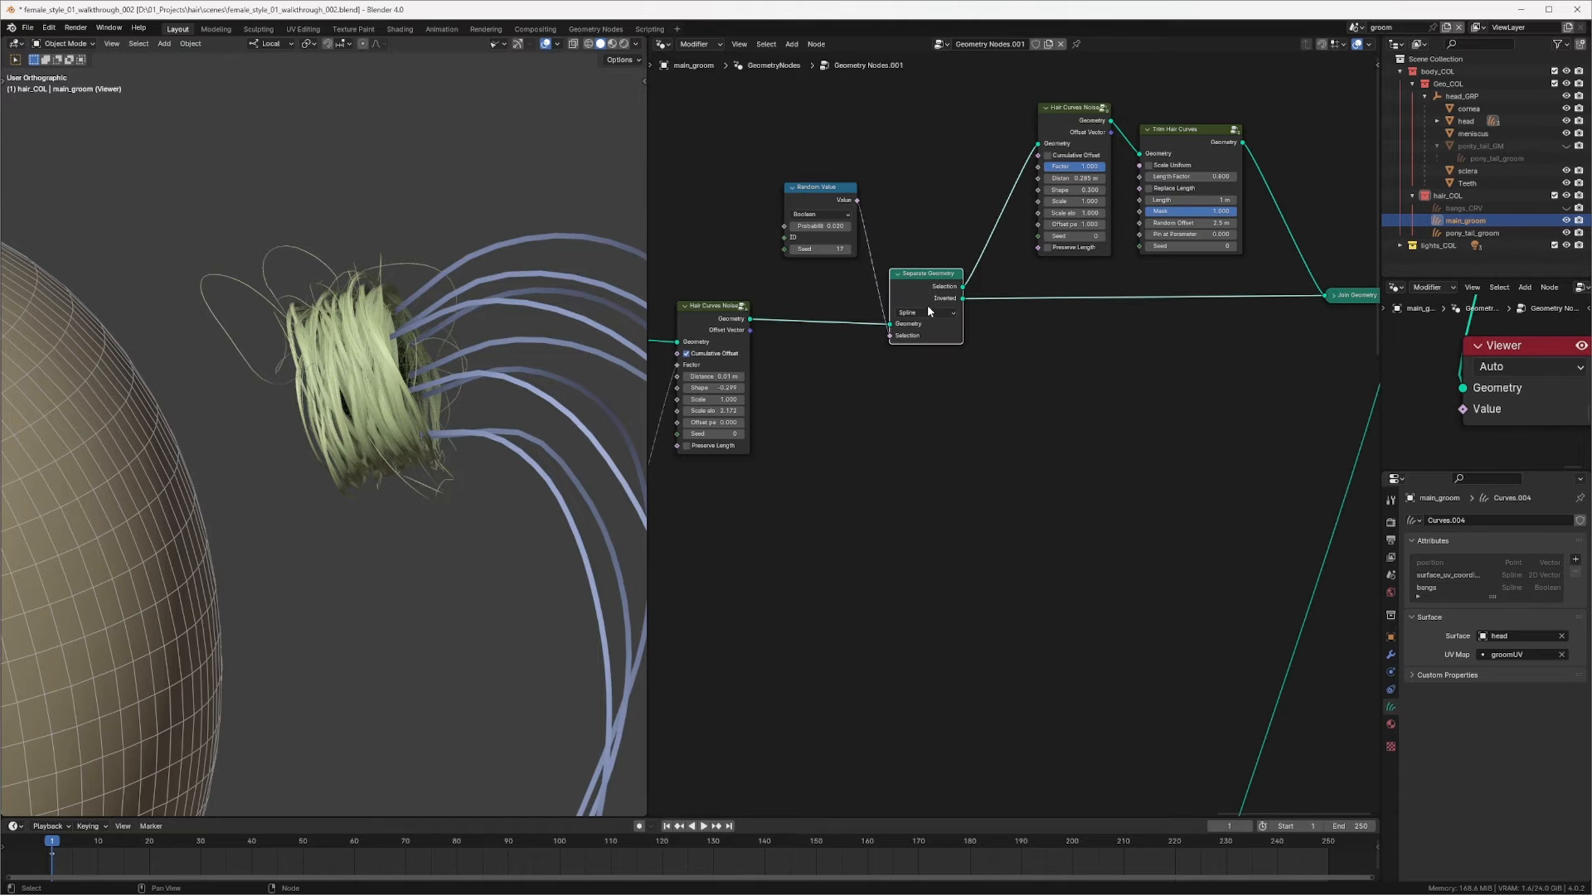
middle_click_drag(923, 282, 811, 318)
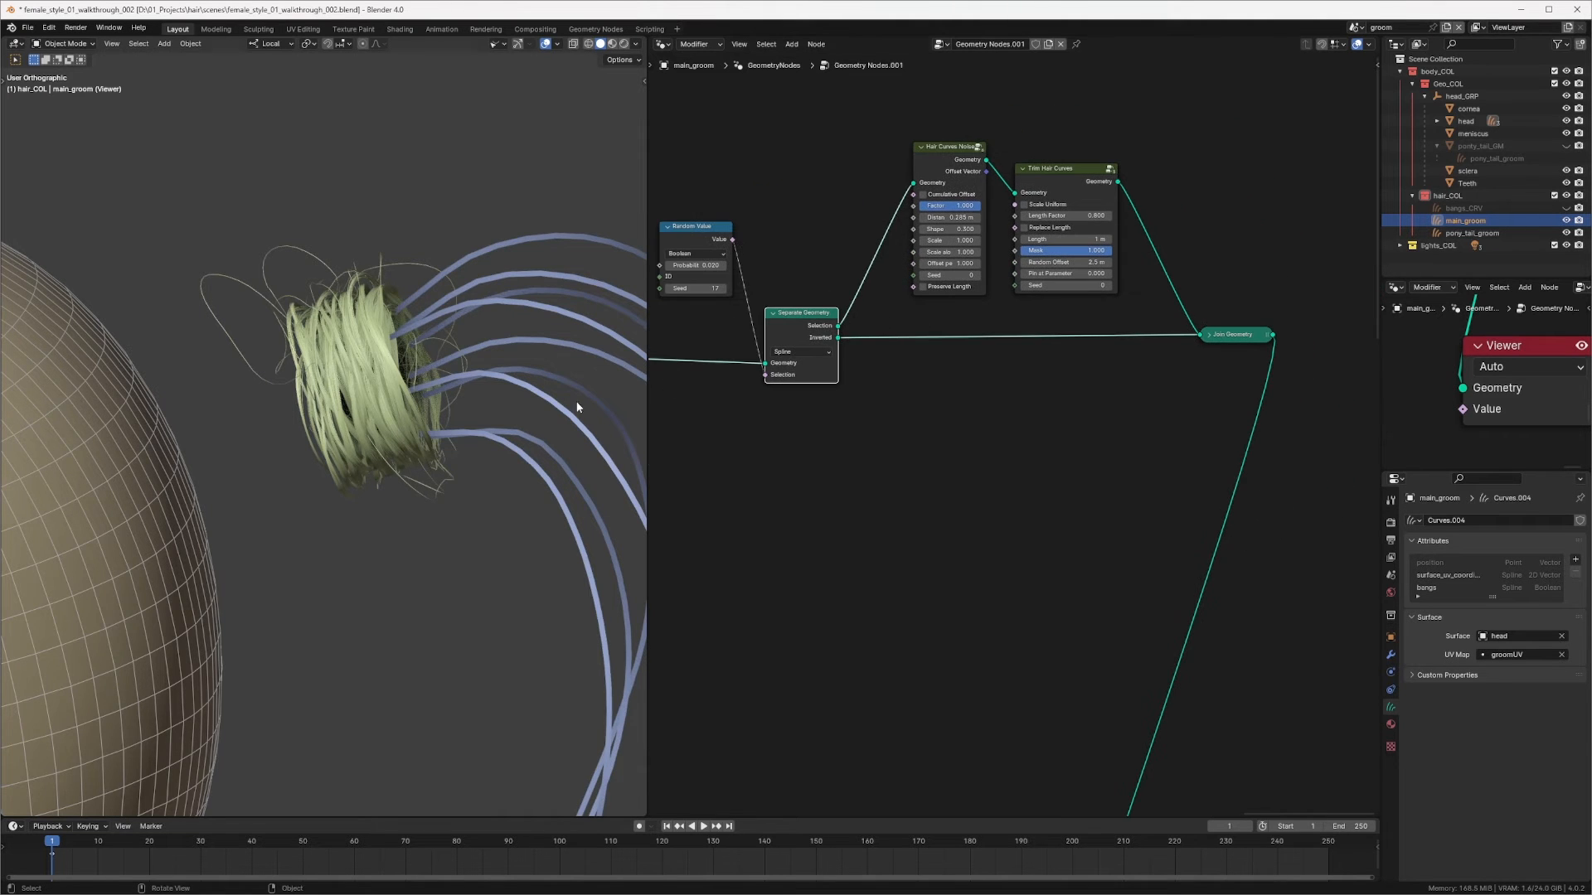
middle_click_drag(914, 348, 943, 361)
scroll(995, 233, "up", 3)
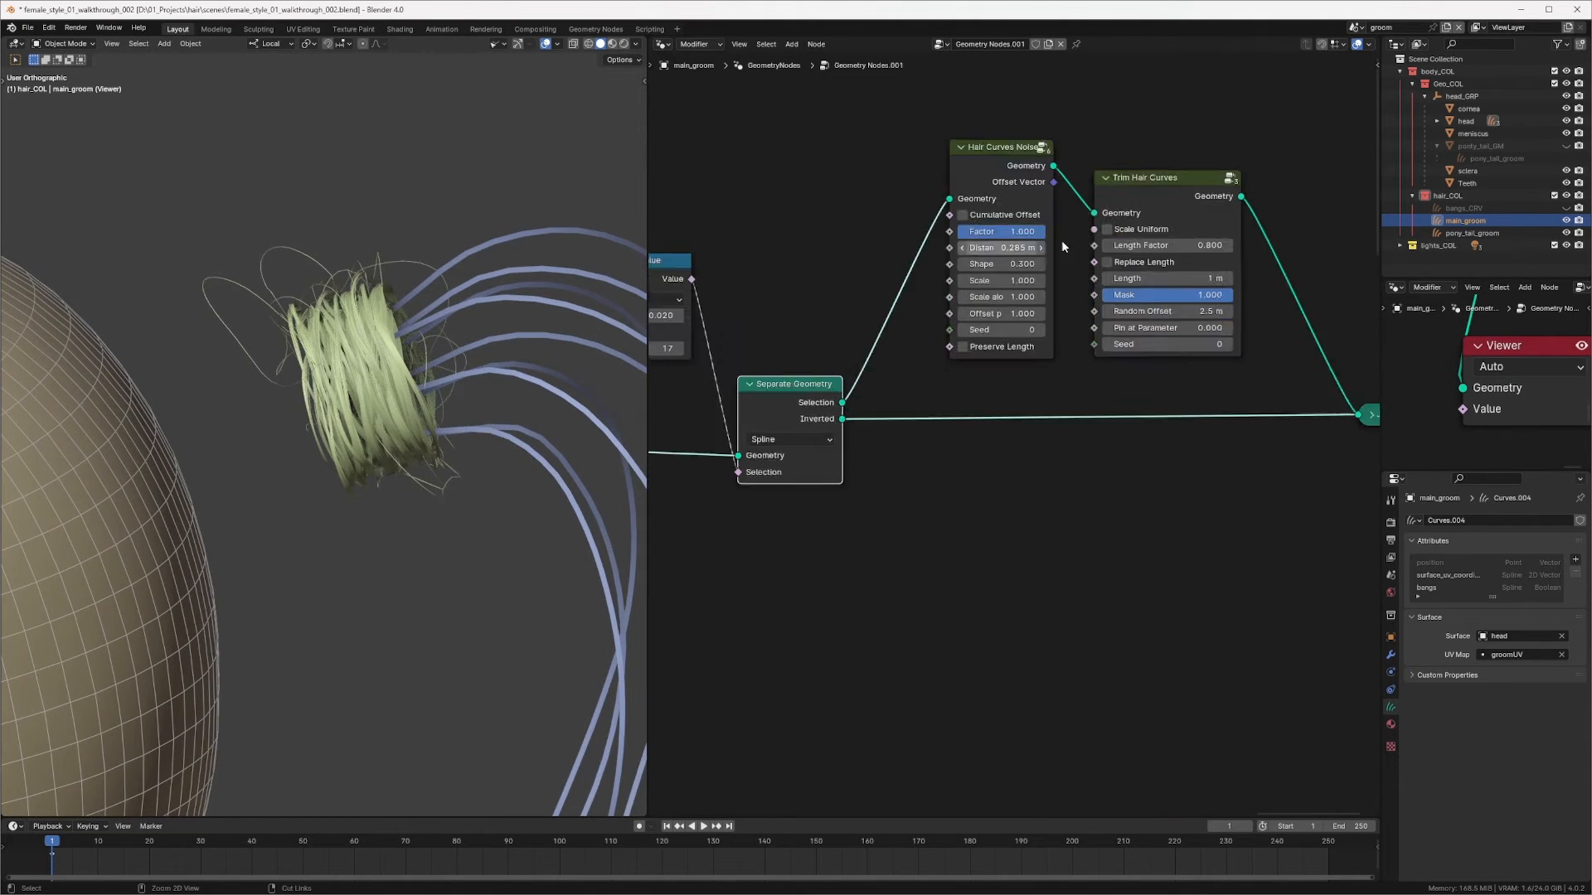
left_click_drag(1011, 239, 975, 238)
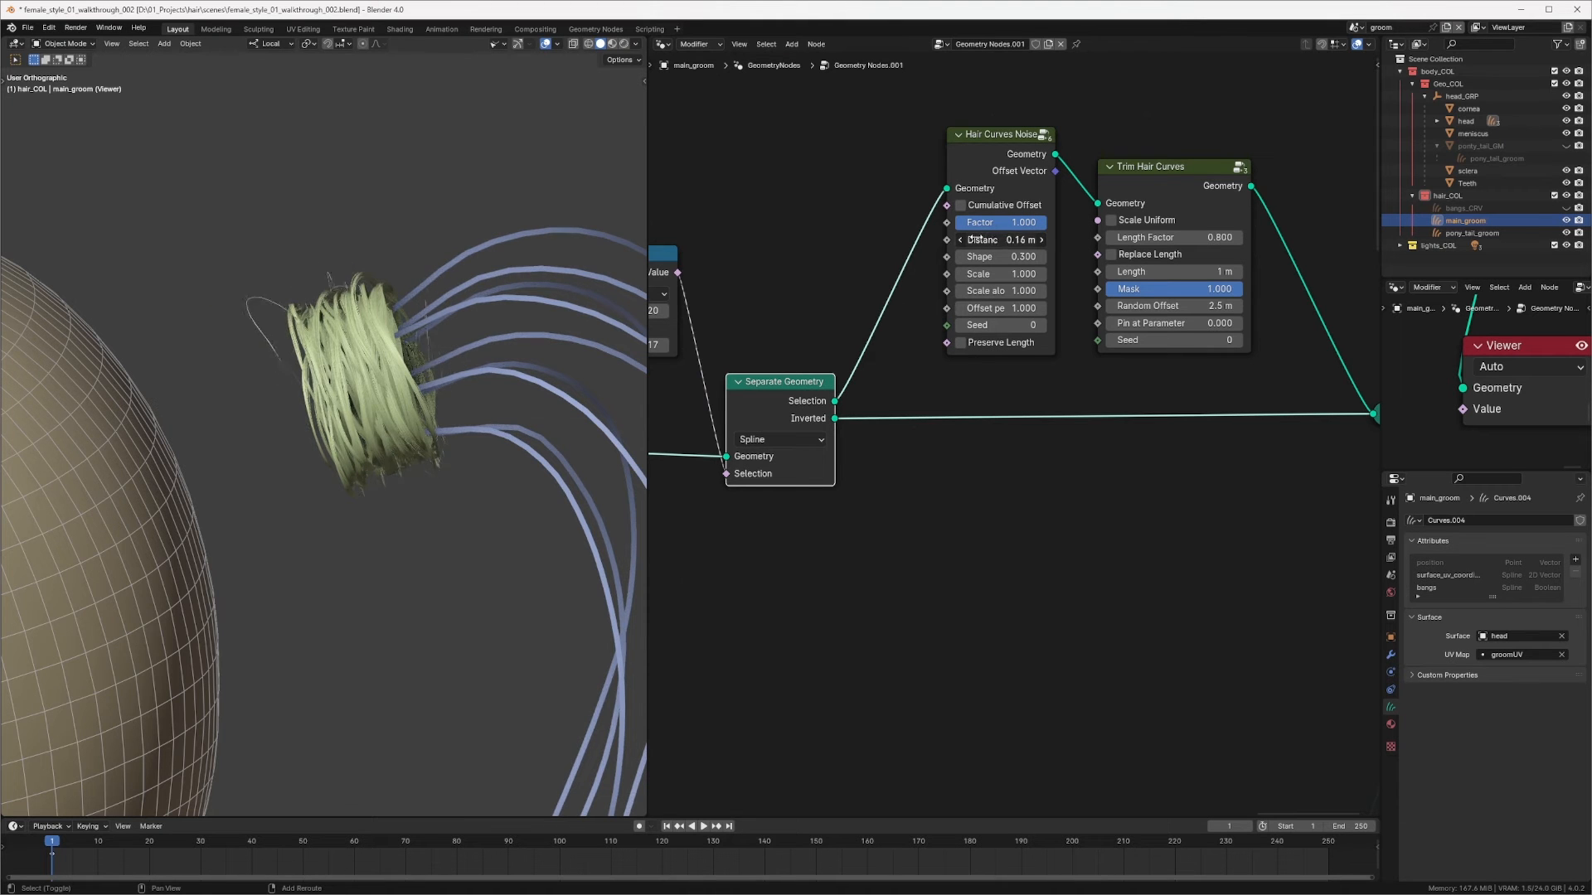
Step: Set the Boolean Random Value's Probability to about 0.048
middle_click_drag(857, 350, 1073, 305)
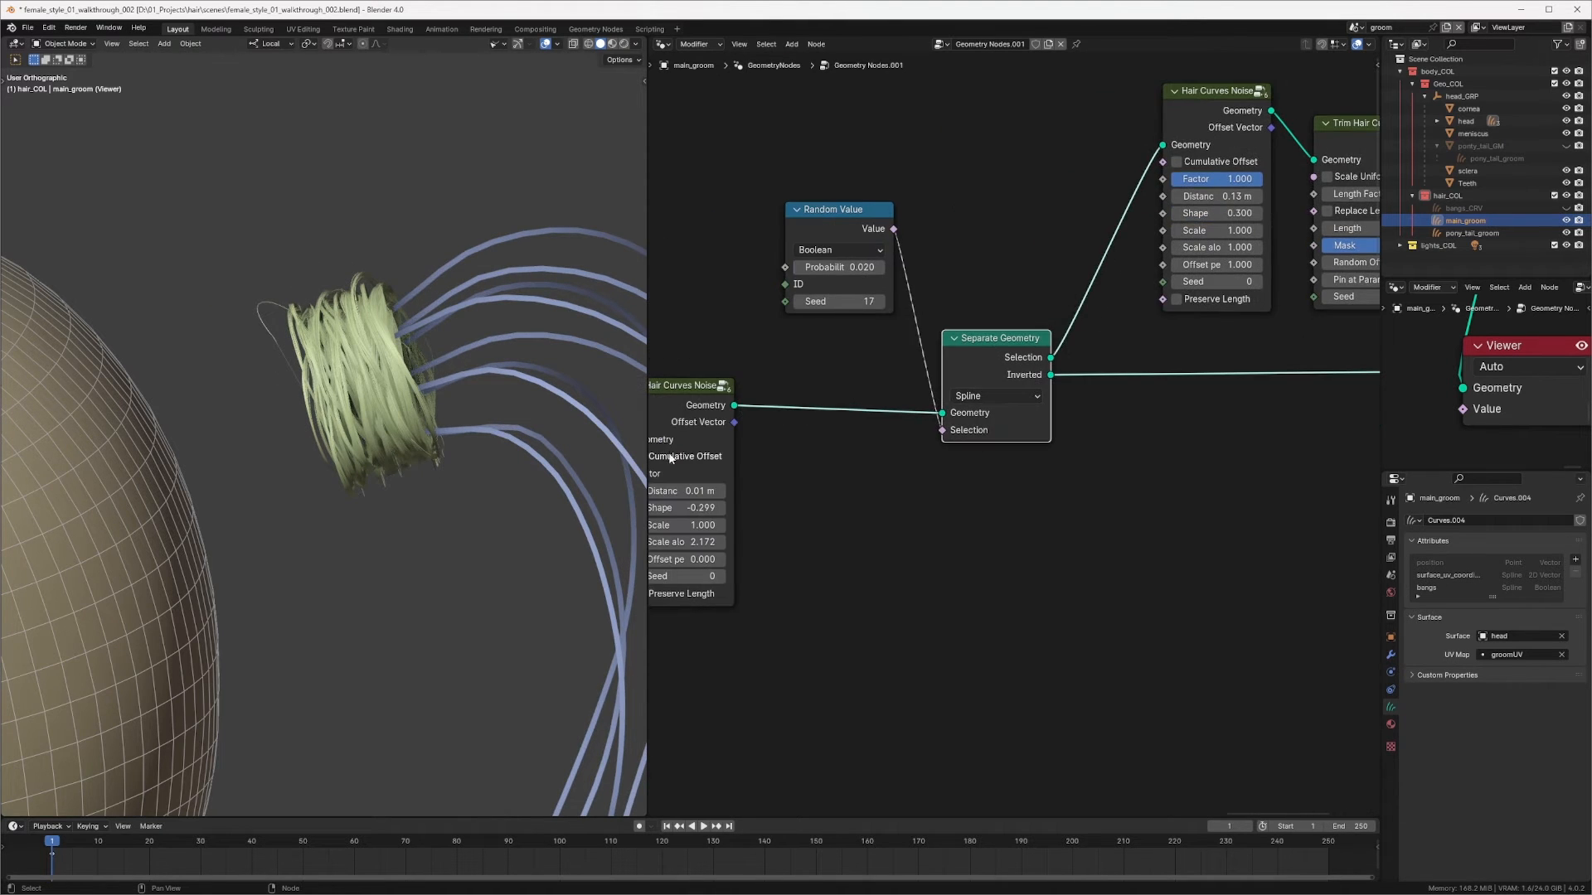
middle_click_drag(673, 458, 740, 447)
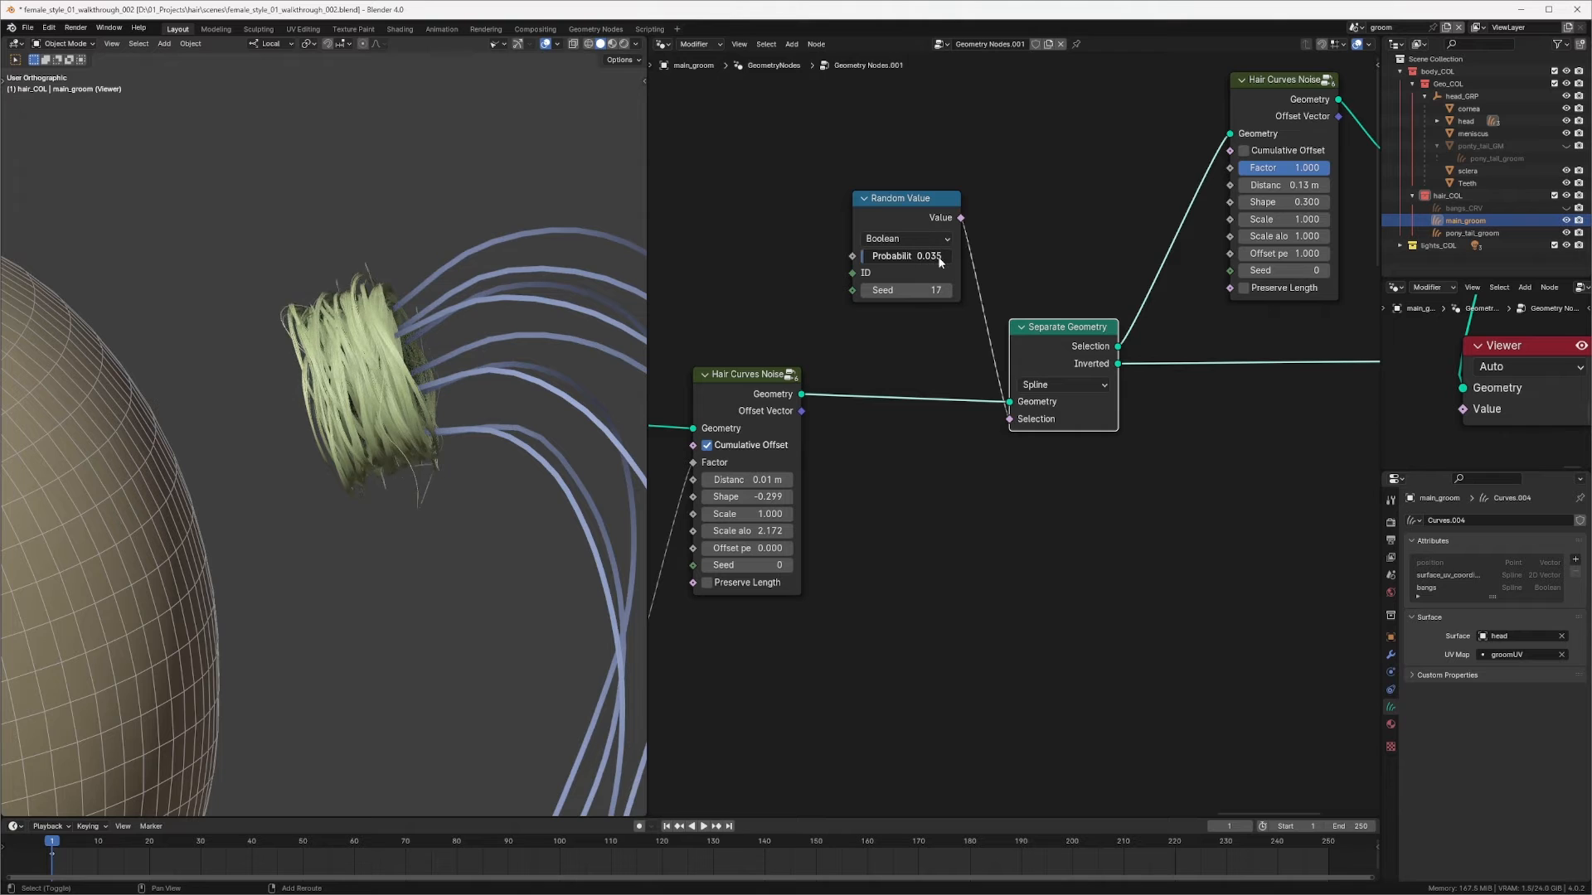
left_click_drag(955, 258, 967, 257, "shift")
Step: Set the upper noise's Scale along to about 2.35 and the Trim Hair Curves' Random Offset to about 0.163 m
middle_click_drag(1093, 272, 872, 327)
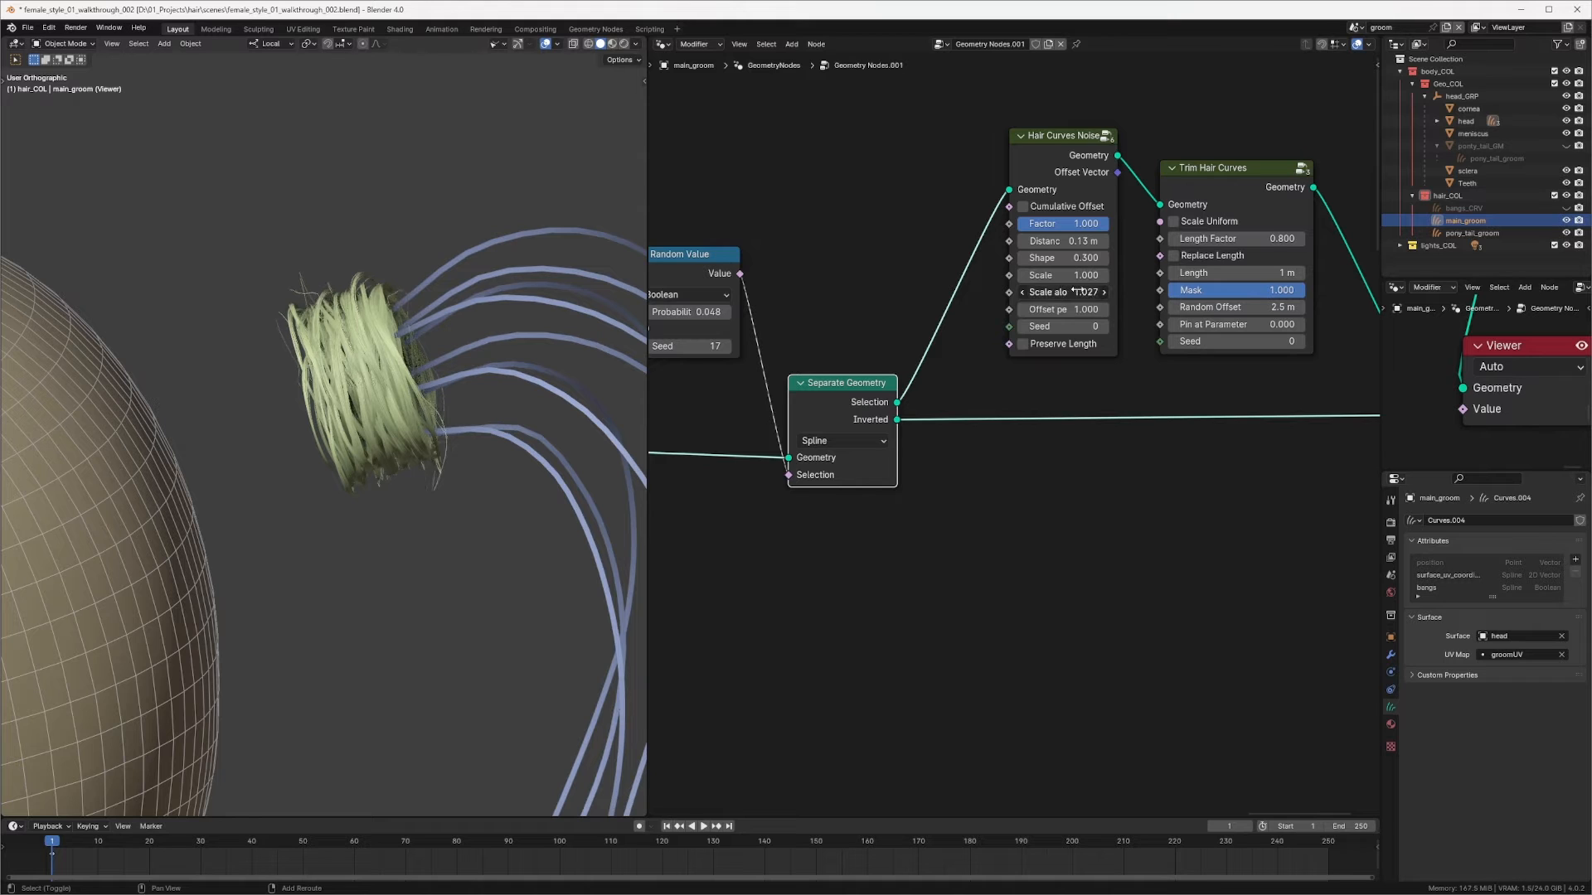
left_click_drag(1127, 287, 1156, 286)
middle_click_drag(1137, 258, 965, 277)
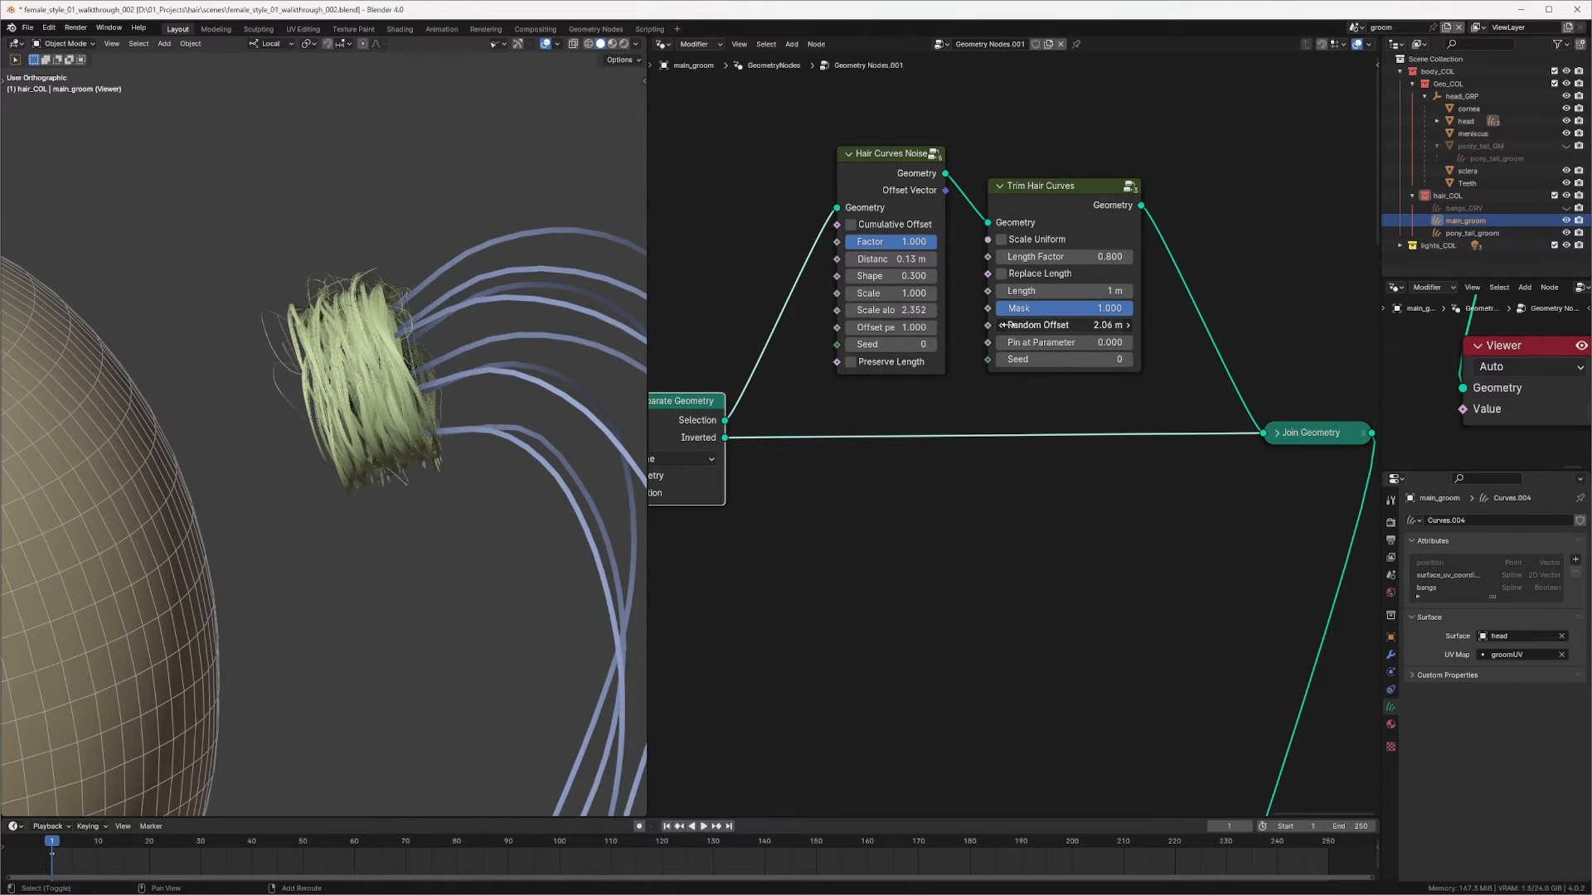
left_click_drag(969, 325, 1097, 325)
Step: Set the upper Hair Curves Noise's Distance to about 0.084 m and Scale along to about 1.376
middle_click_drag(890, 275, 1057, 227)
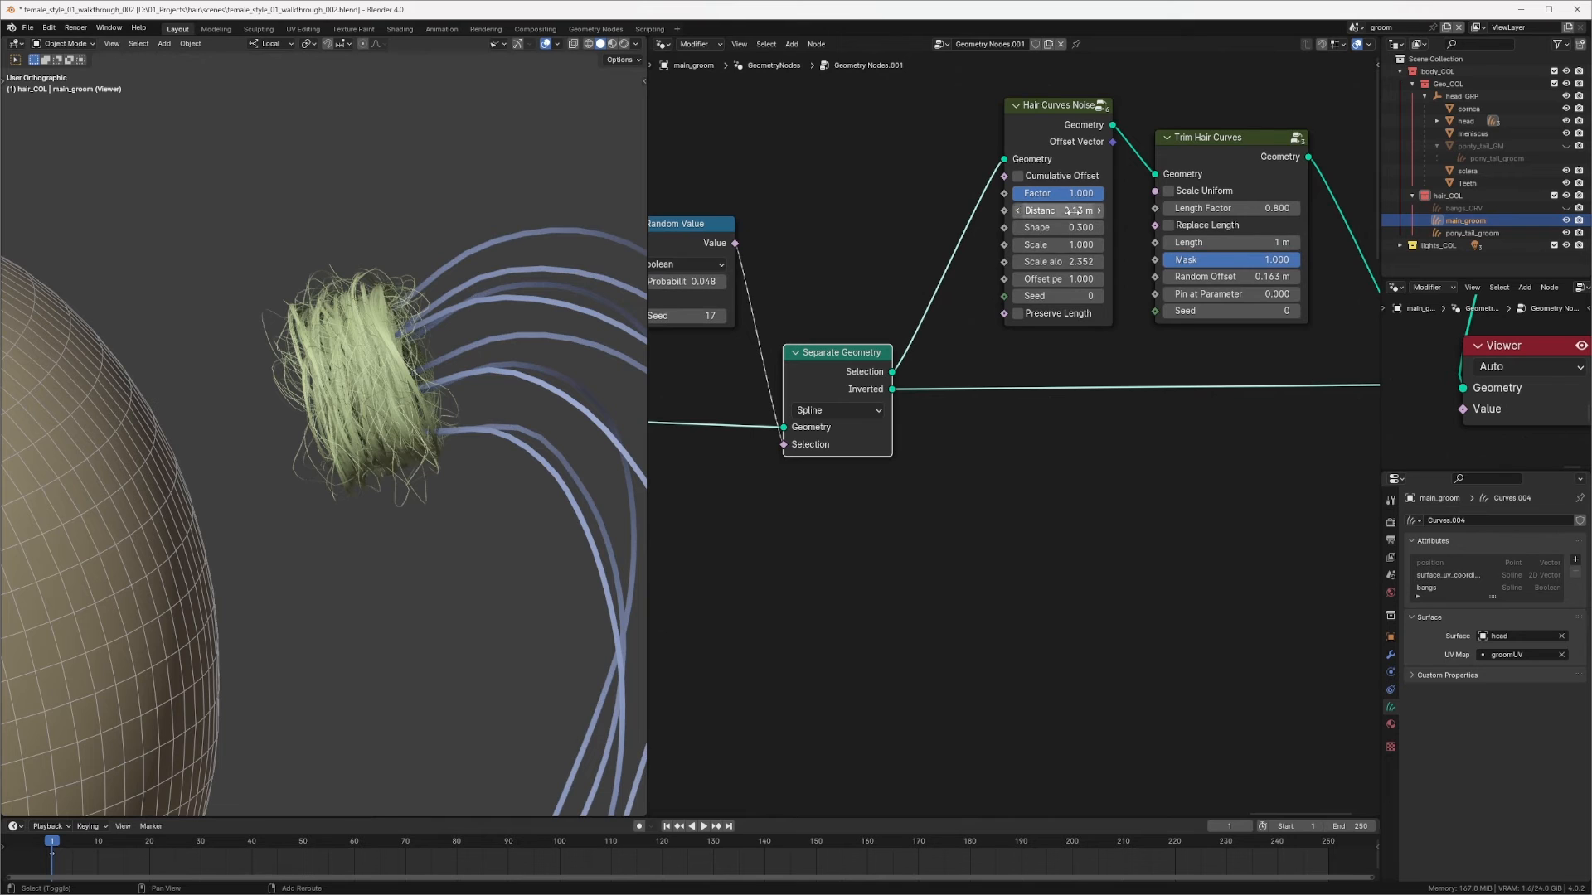
left_click_drag(1057, 211, 1018, 212)
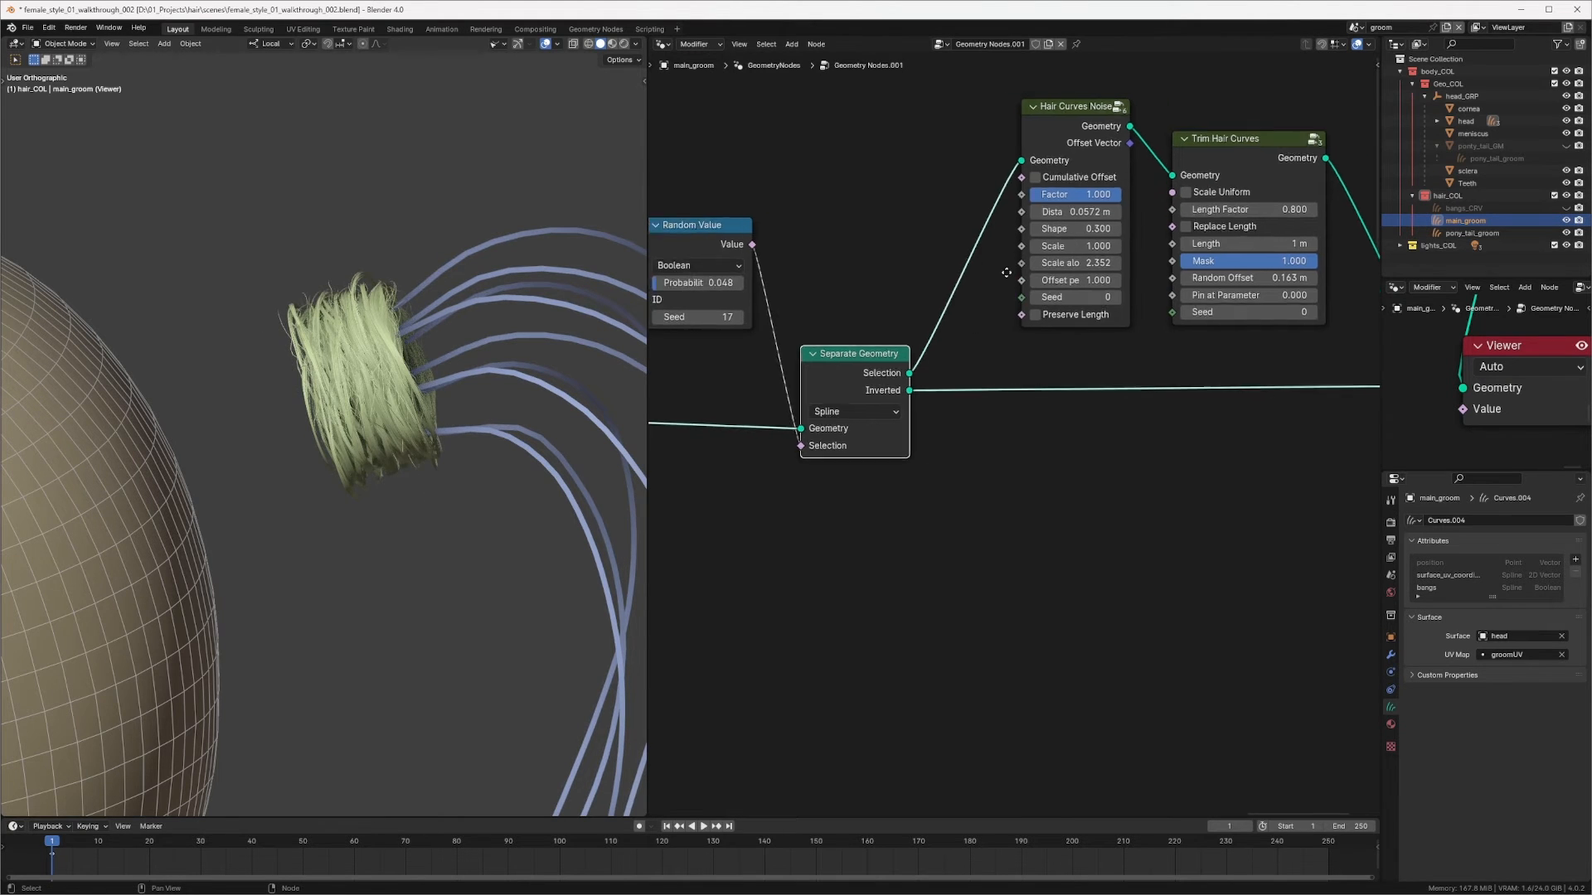
middle_click_drag(1076, 263, 1256, 238)
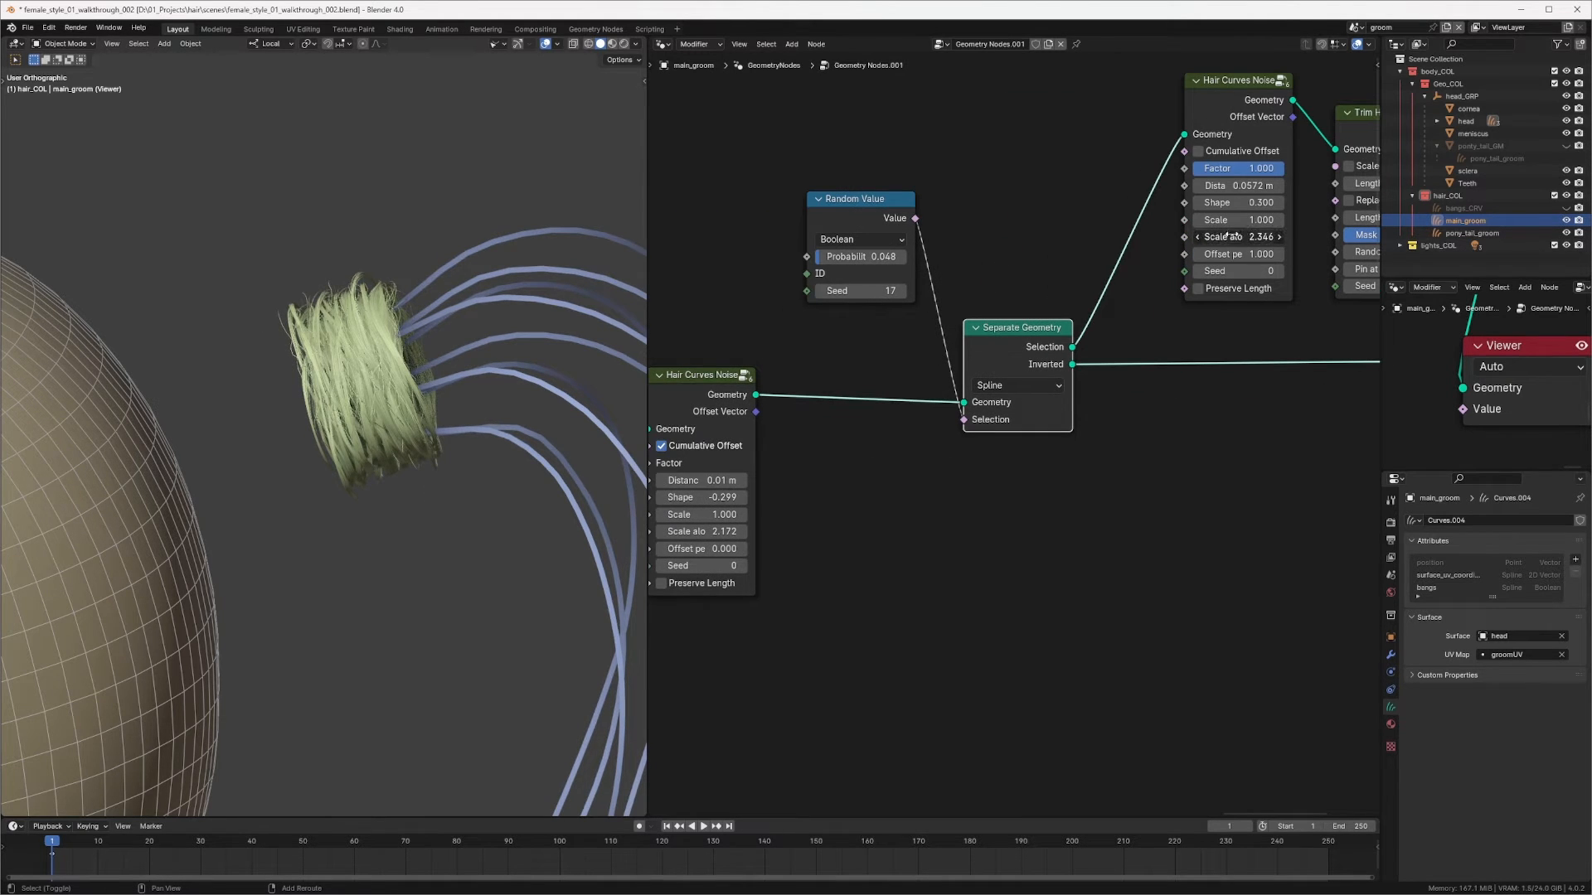
left_click_drag(1232, 236, 1268, 185)
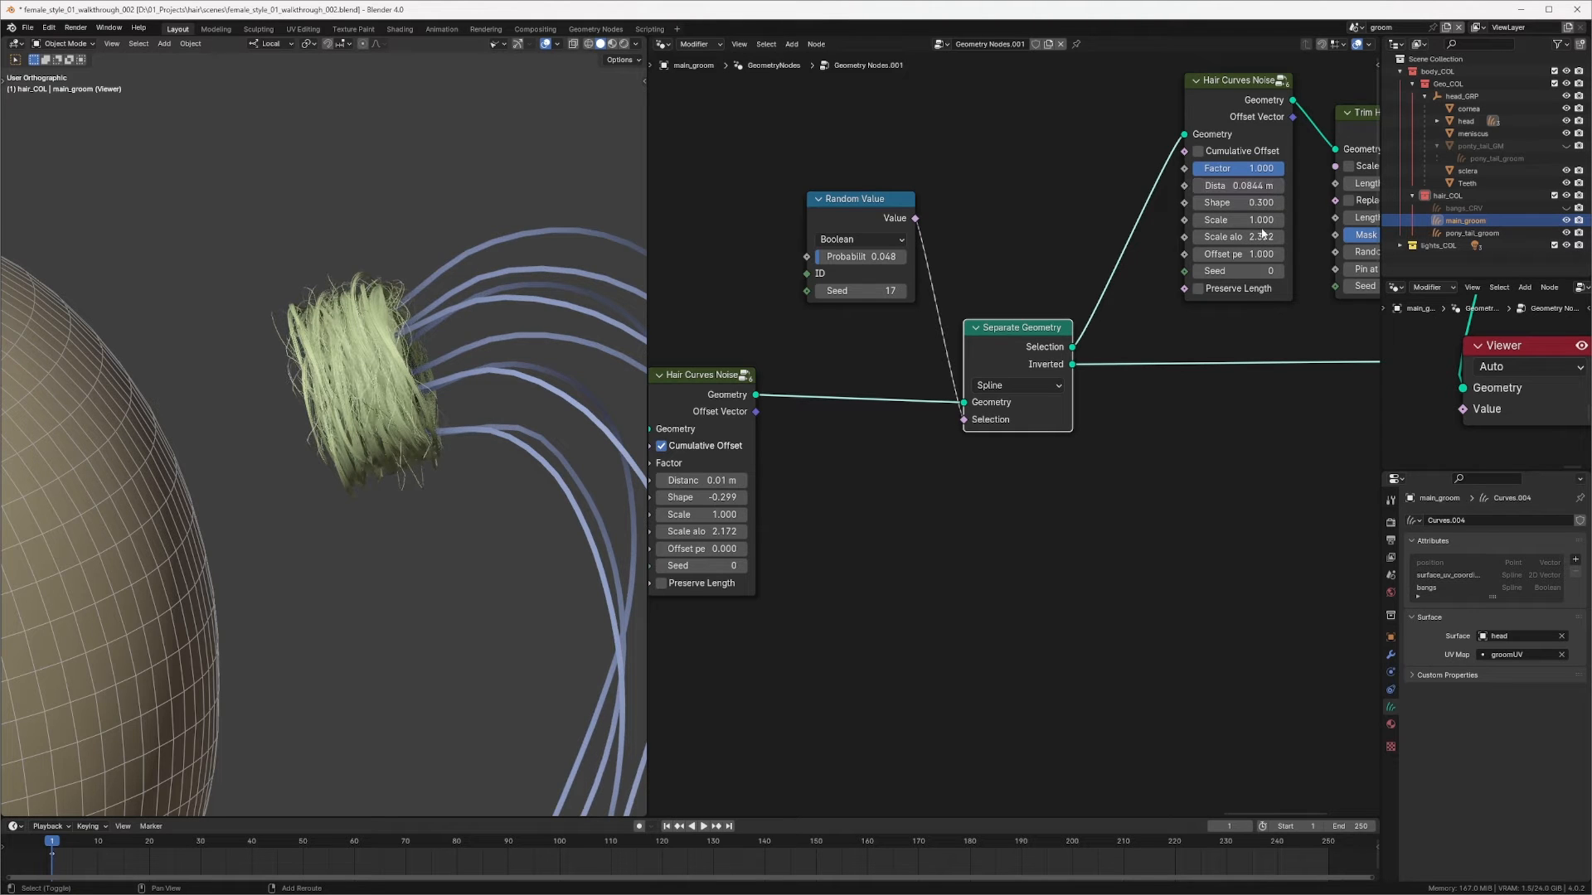
left_click_drag(1232, 237, 1177, 237)
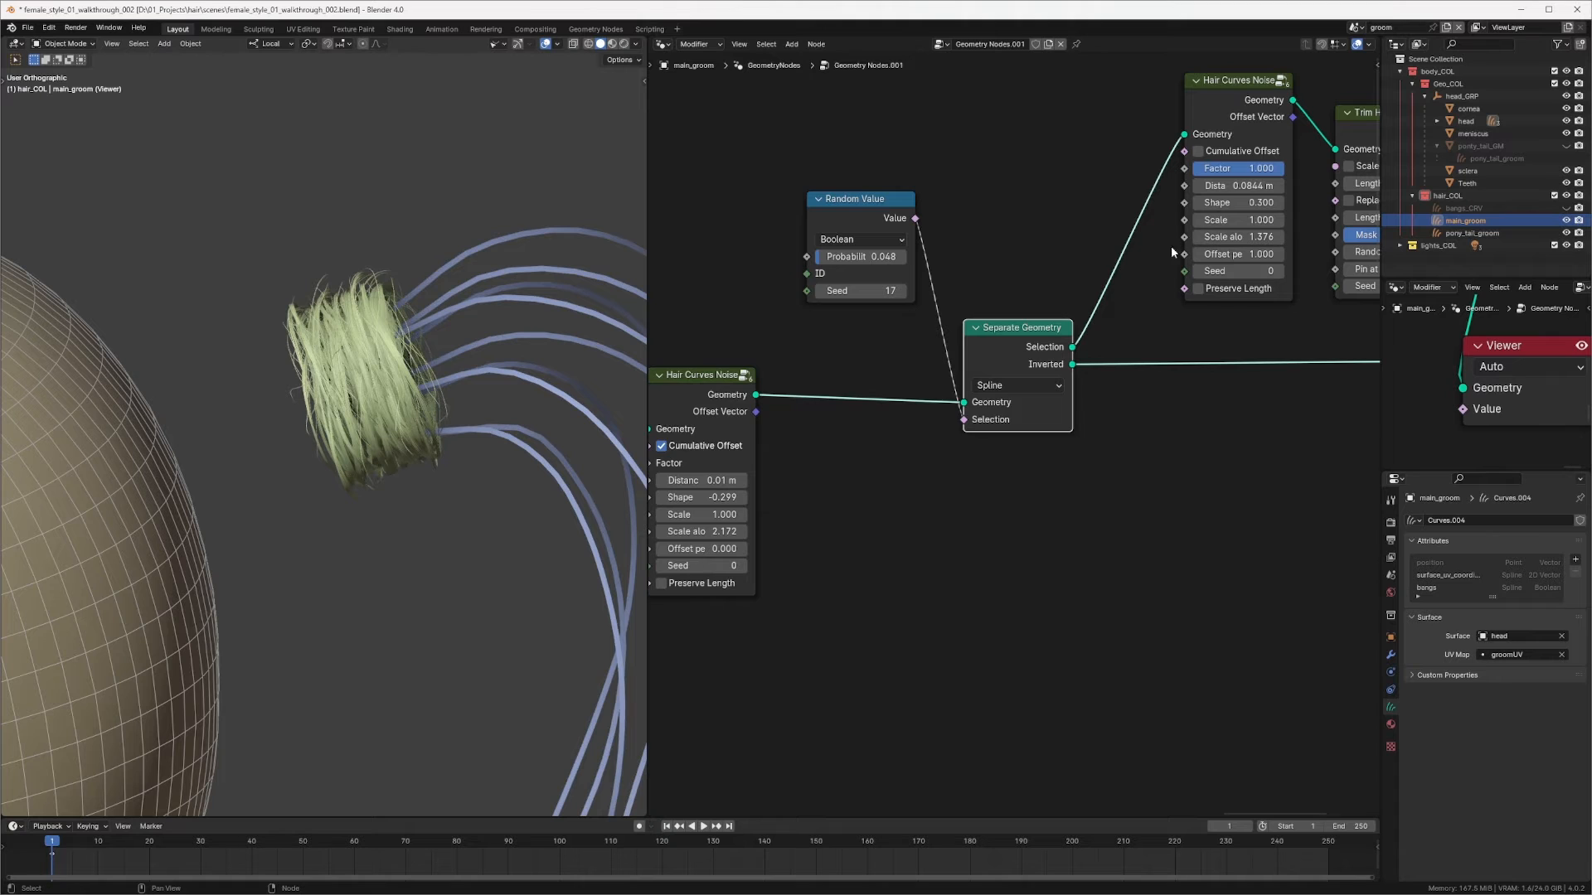
Step: Raise the Boolean Random Value's Probability to about 0.154
mouse_move(1004, 286)
middle_mouse_down()
mouse_move(1034, 262)
mouse_move(997, 262)
middle_mouse_up()
middle_click_drag(910, 313, 1148, 238)
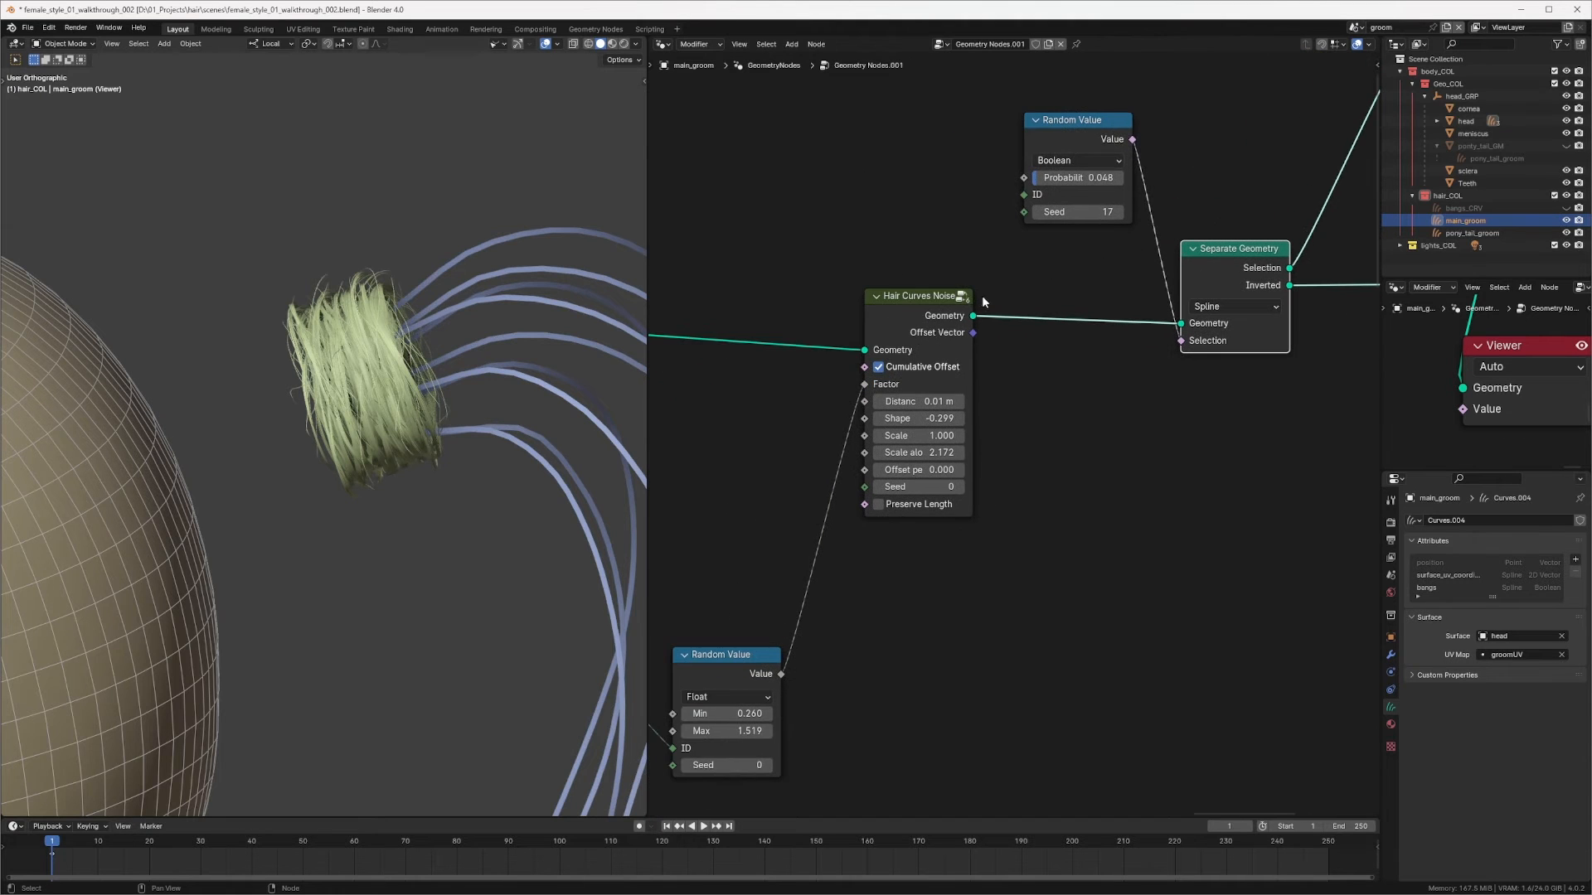
scroll(420, 470, "up", 3)
middle_click_drag(964, 279, 999, 286)
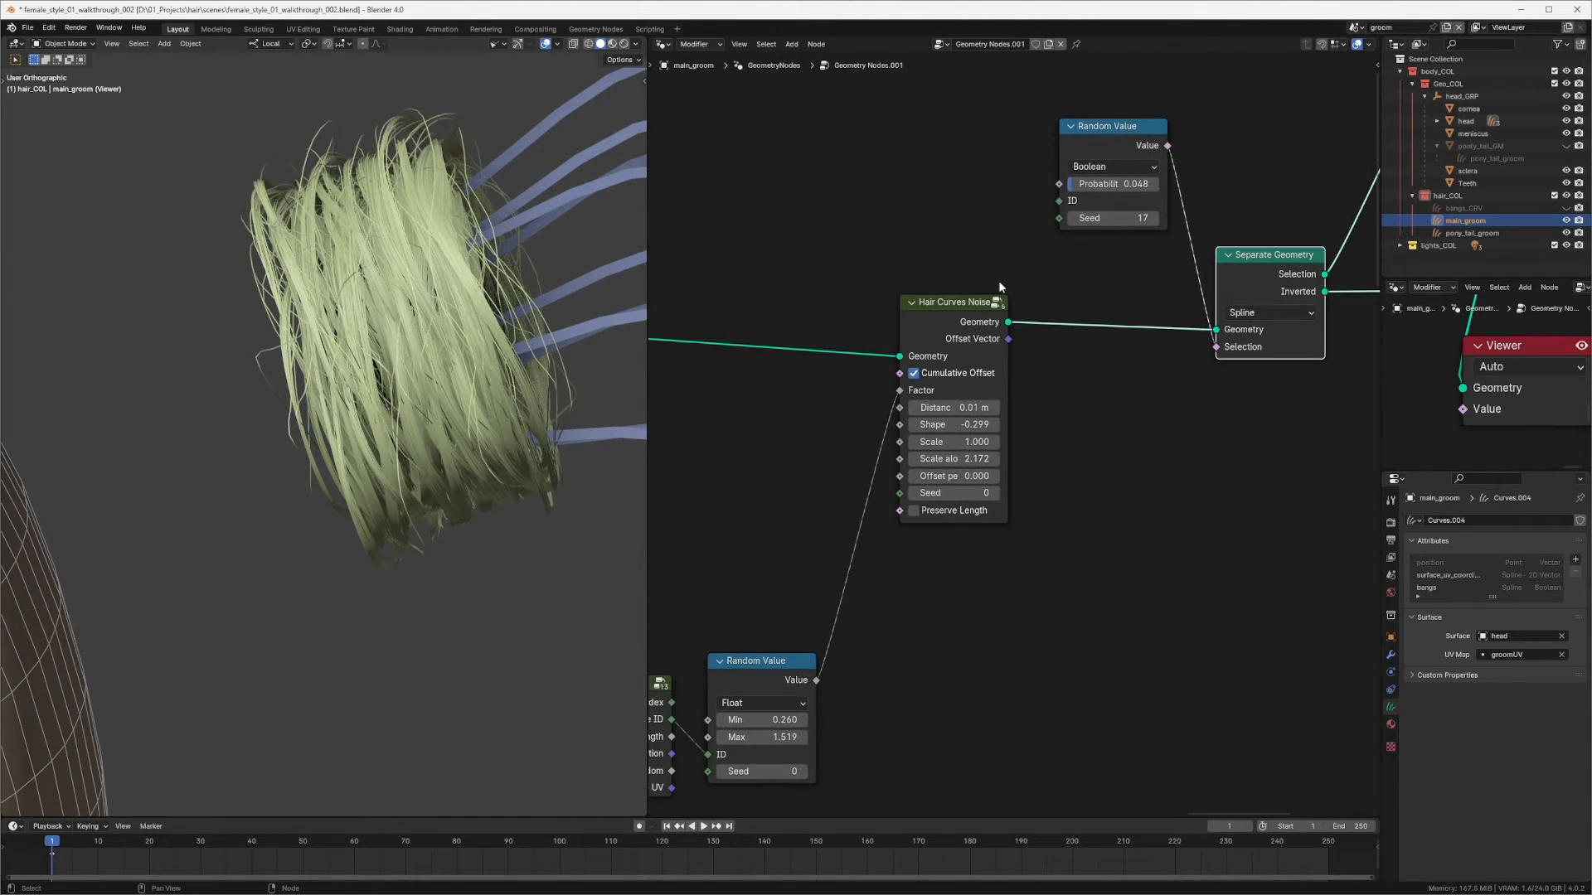
left_click_drag(1110, 184, 1127, 187)
left_click_drag(1123, 184, 1117, 184)
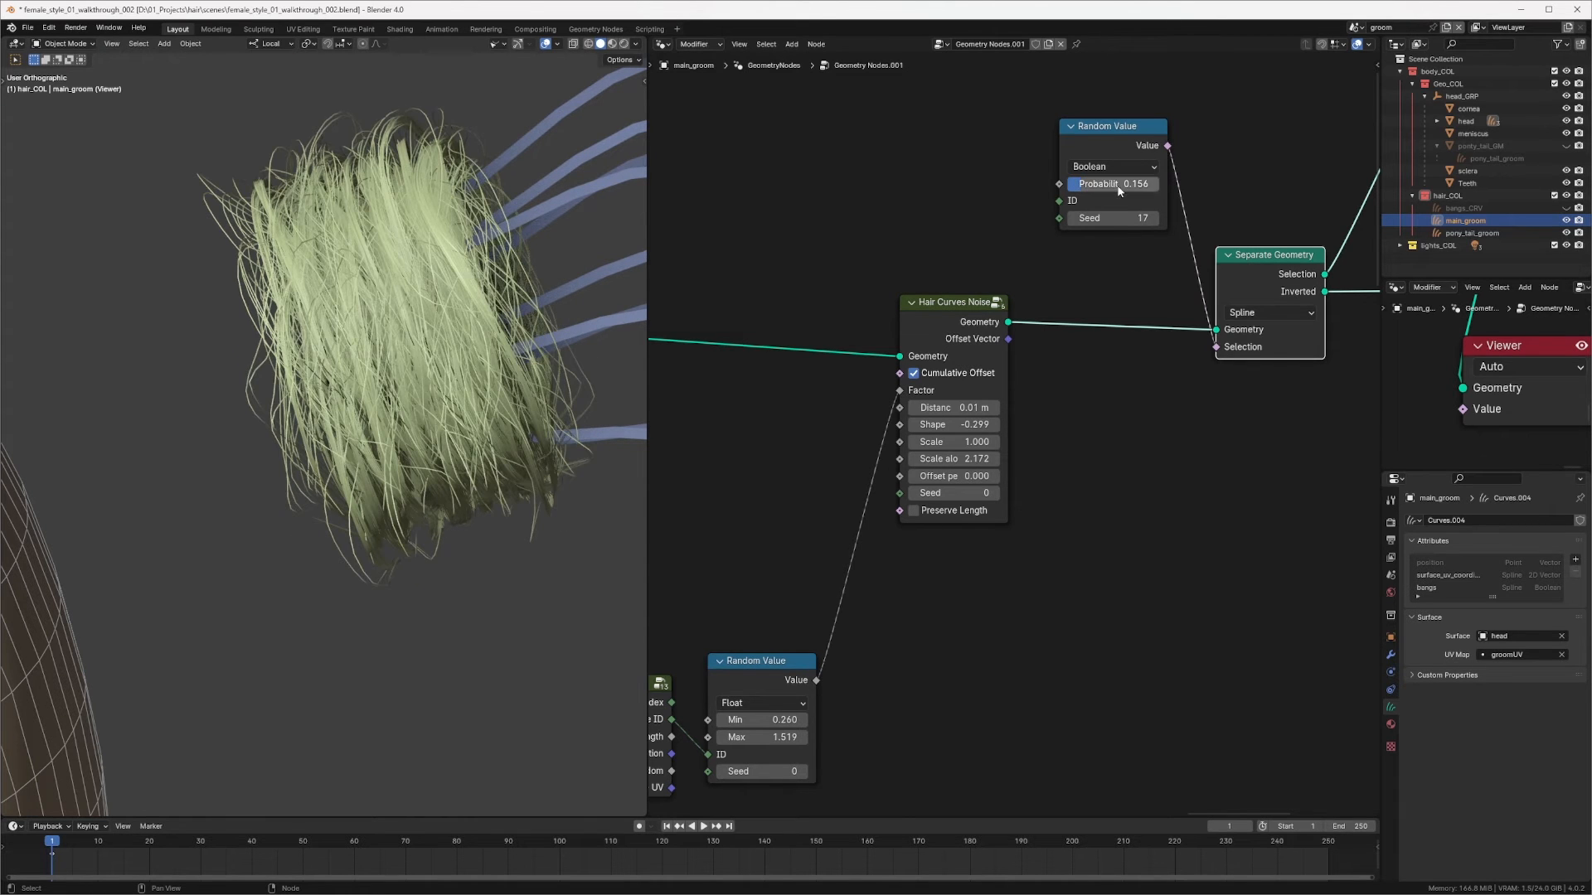
Step: Navigate the node tree and the viewport to review the hair result across the guide and clump branches
middle_click_drag(1117, 186, 1019, 332, "ctrl")
middle_click_drag(871, 408, 895, 360, "ctrl")
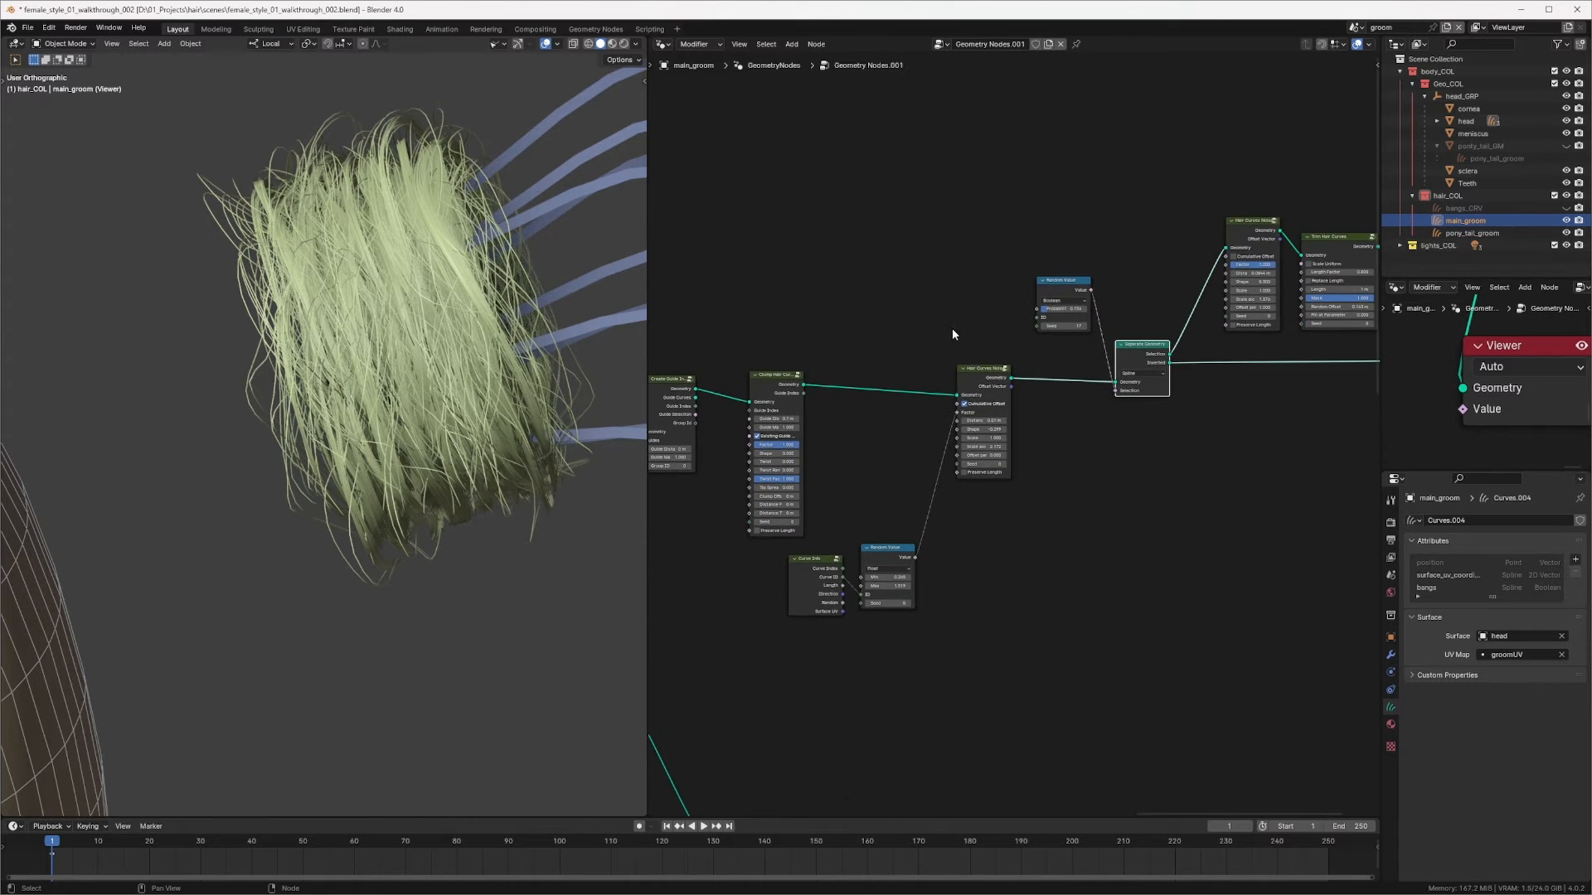
middle_click_drag(1218, 292, 1197, 259)
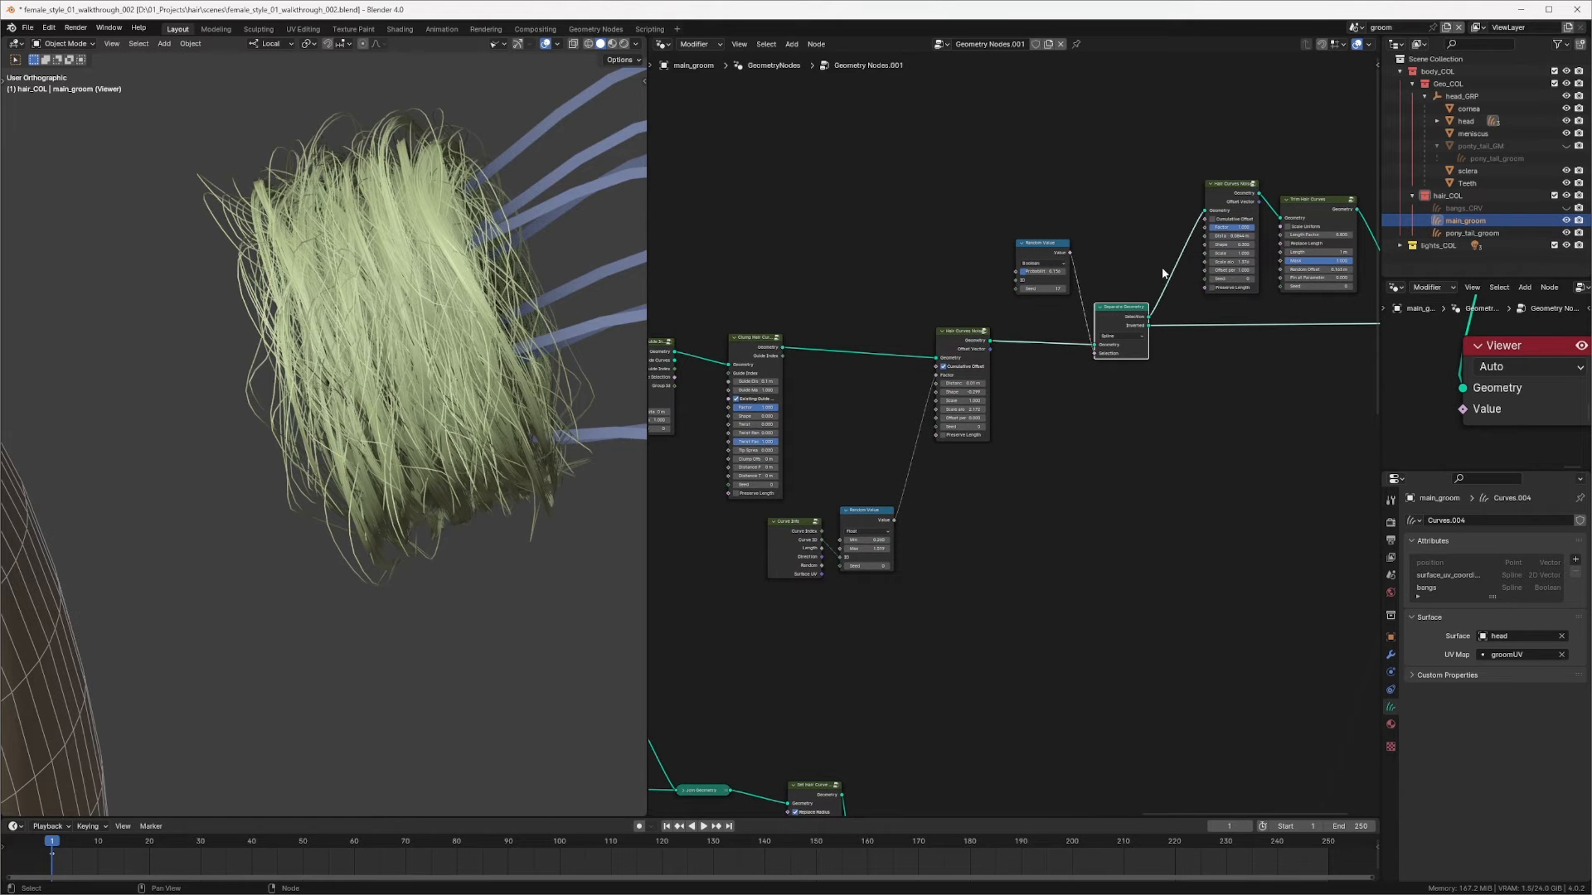
middle_click_drag(1046, 311, 1039, 282)
middle_click_drag(870, 320, 1077, 277)
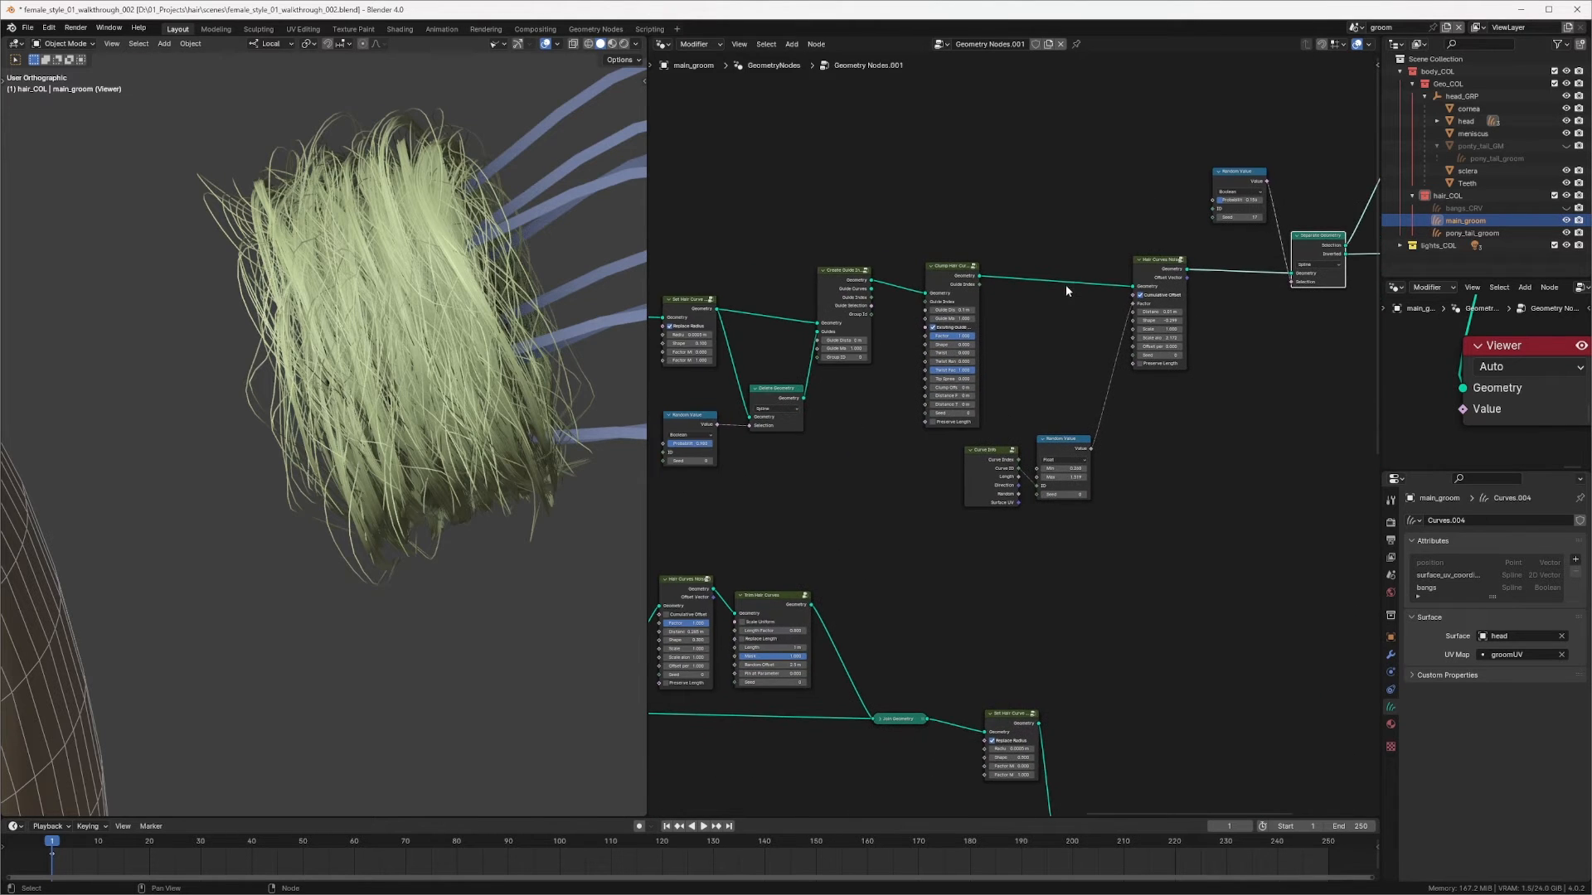
middle_click_drag(914, 340, 1047, 398)
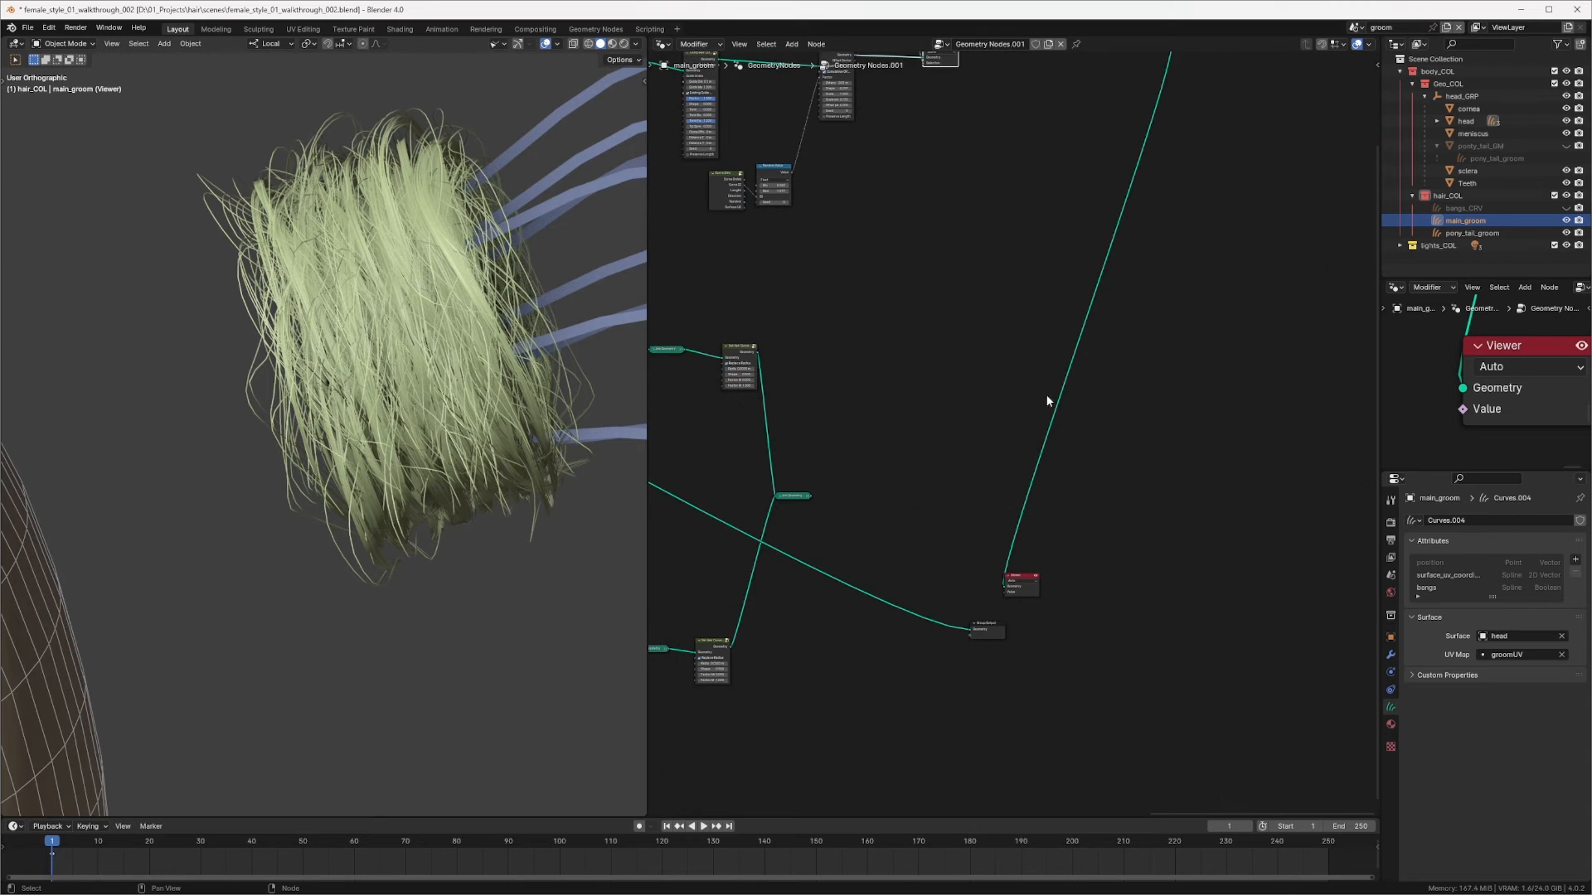
middle_click_drag(851, 444, 945, 338, "ctrl")
middle_click_drag(1169, 269, 891, 308)
left_click_drag(905, 299, 975, 123, "alt")
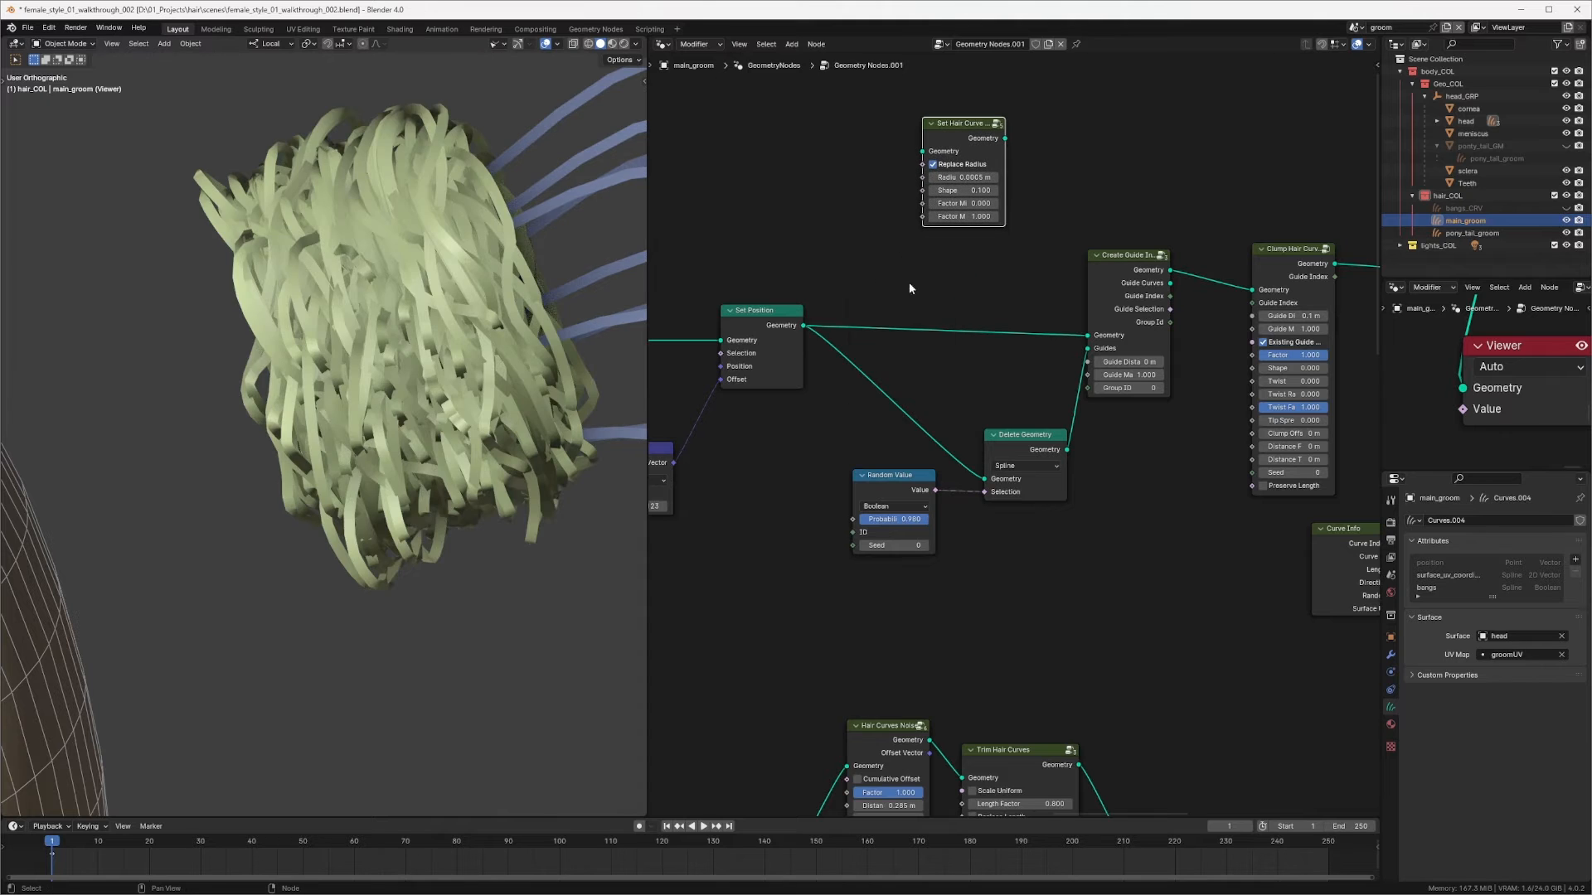
right_click_drag(910, 290, 870, 410, "shift")
scroll(773, 435, "down", 5)
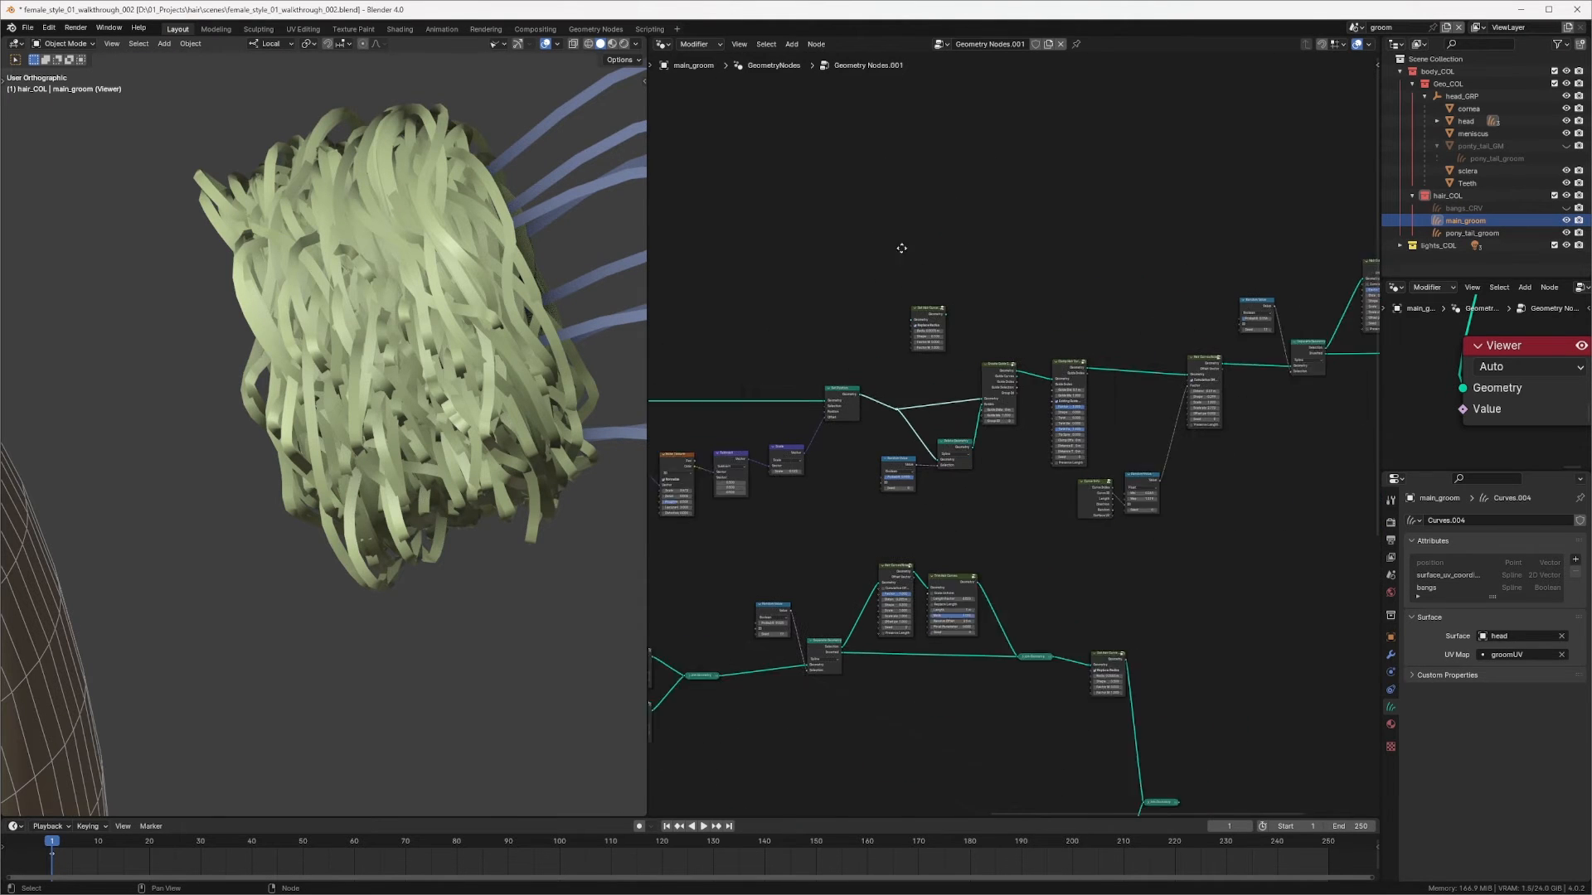
left_click_drag(846, 308, 1293, 447)
middle_click_drag(1146, 333, 697, 303)
key("g")
left_click(1032, 322)
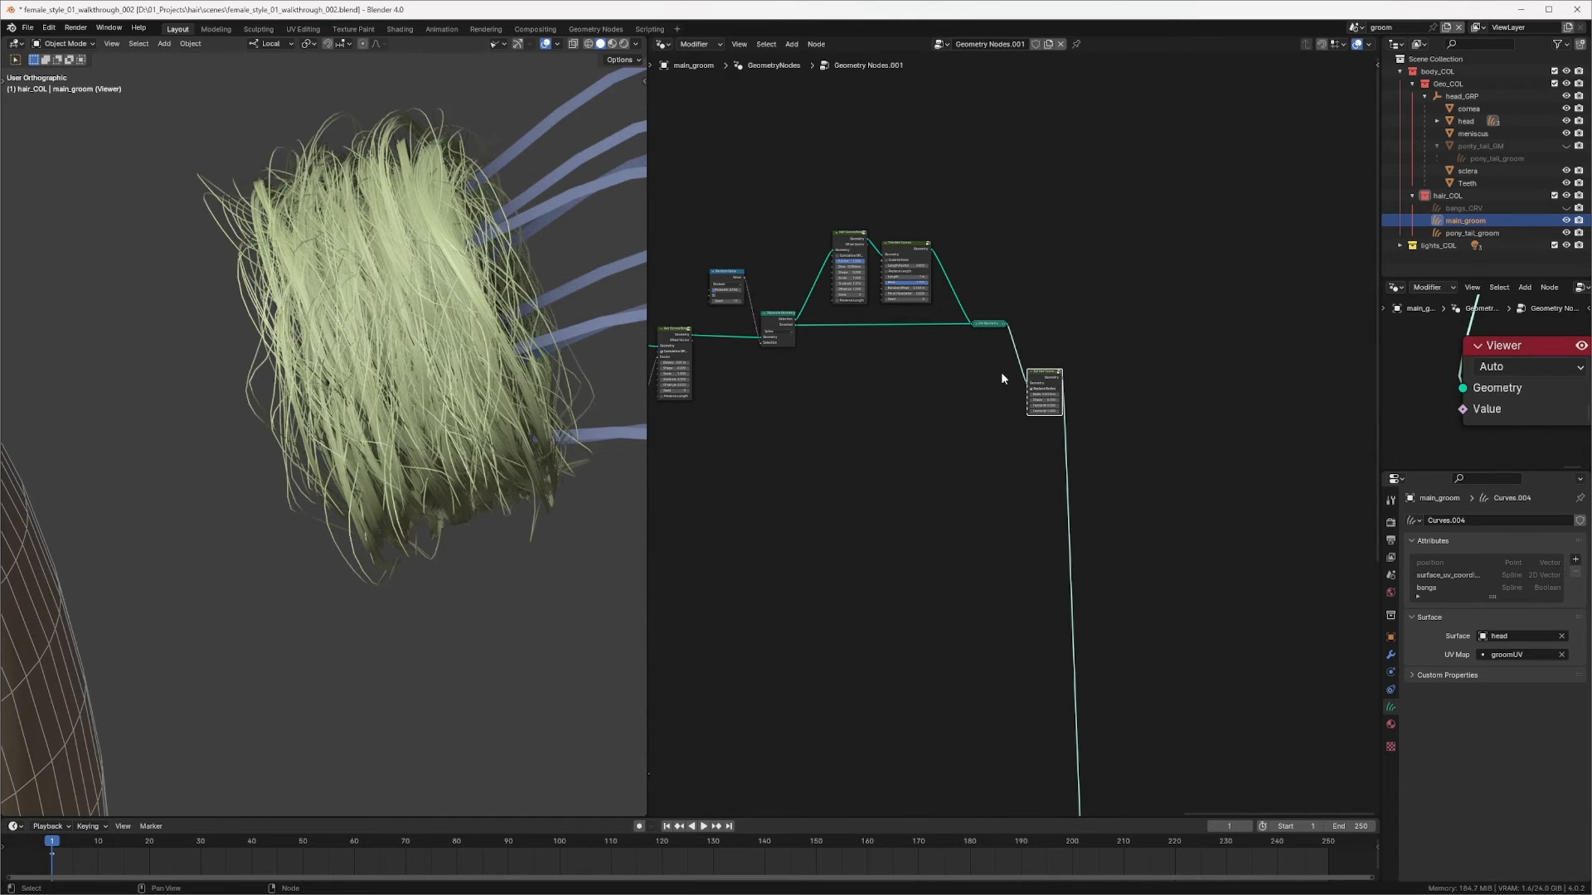
left_click_drag(1049, 374, 1093, 318)
middle_click_drag(371, 427, 680, 385)
middle_click_drag(572, 392, 383, 373)
scroll(386, 425, "down", 7)
scroll(383, 373, "up", 4)
scroll(996, 411, "up", 4)
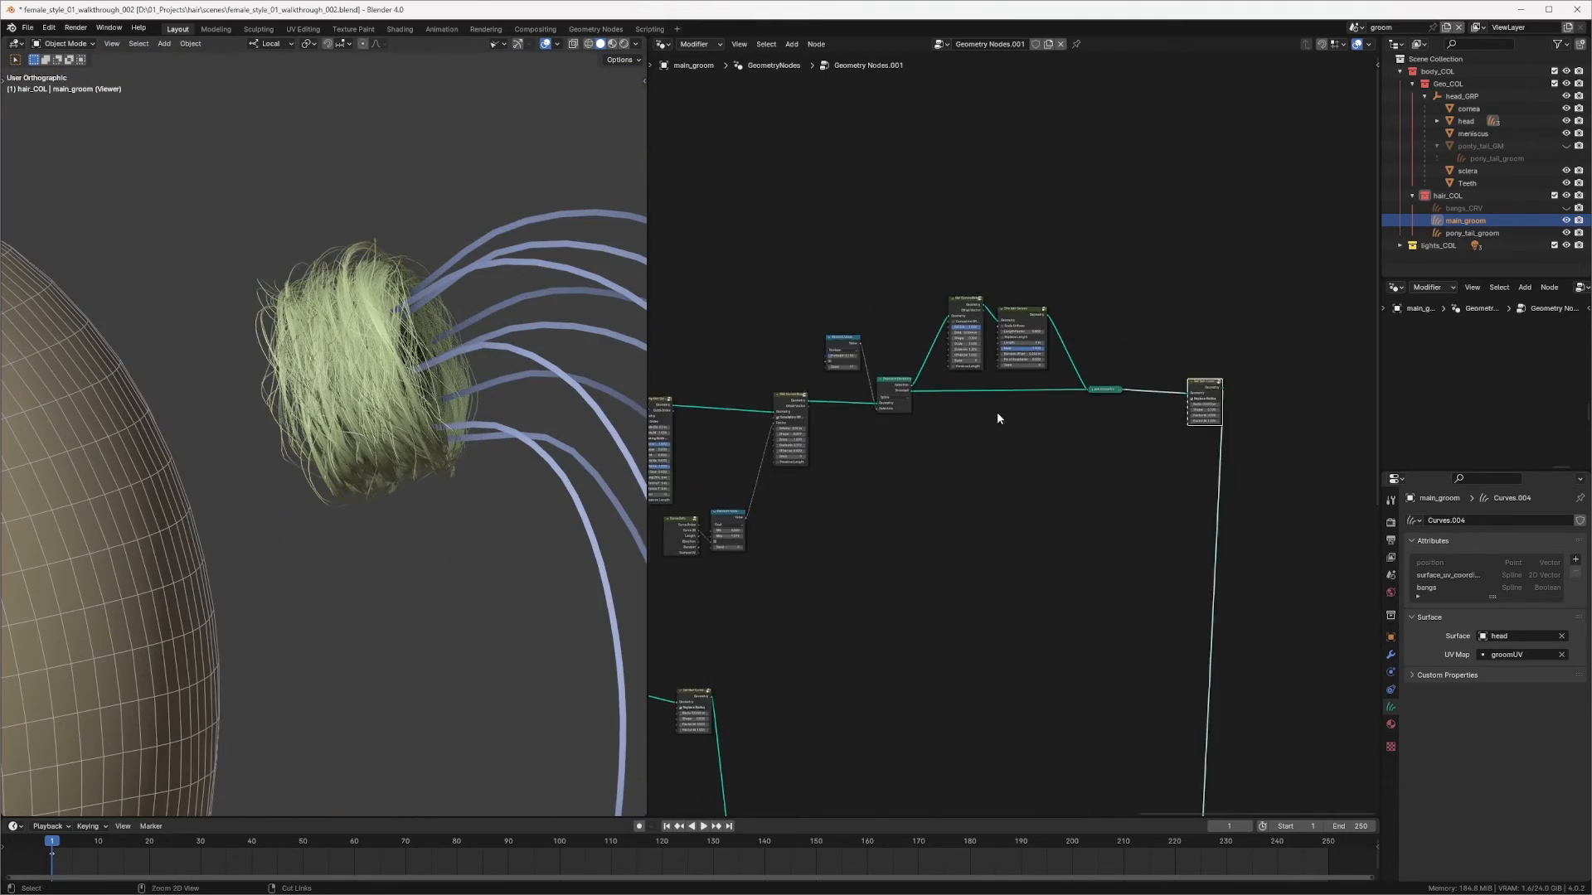
scroll(1202, 373, "up", 7)
mouse_move(1027, 225)
left_mouse_down("shift")
mouse_move(930, 231)
mouse_move(1020, 224)
left_mouse_up("shift")
key("BackSpace")
Step: Set the float Random Value's Min to about 0.445 and Max to about 3.579
middle_click_drag(414, 471, 488, 367)
middle_click_drag(771, 330, 671, 305)
scroll(862, 369, "down", 4)
scroll(1040, 383, "up", 5)
middle_click_drag(1133, 429, 999, 373)
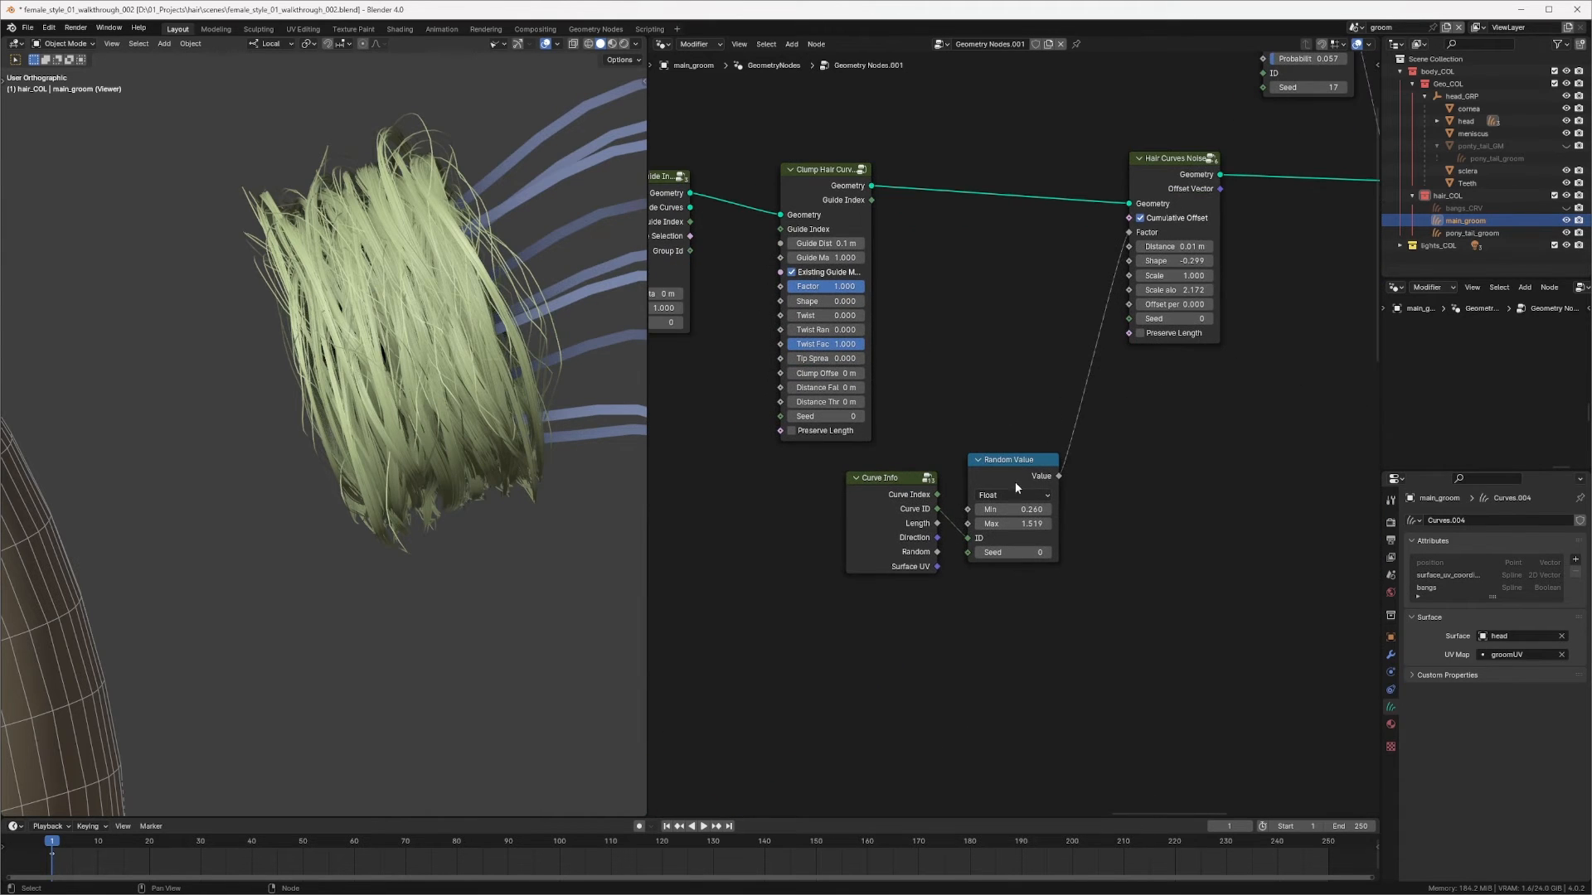
left_click_drag(1019, 509, 1118, 521, "shift")
Step: Add a Set Material node after Set Hair Curve Radius and assign the mainHair_SHB material
middle_click_drag(468, 482, 425, 604)
scroll(425, 603, "down", 3)
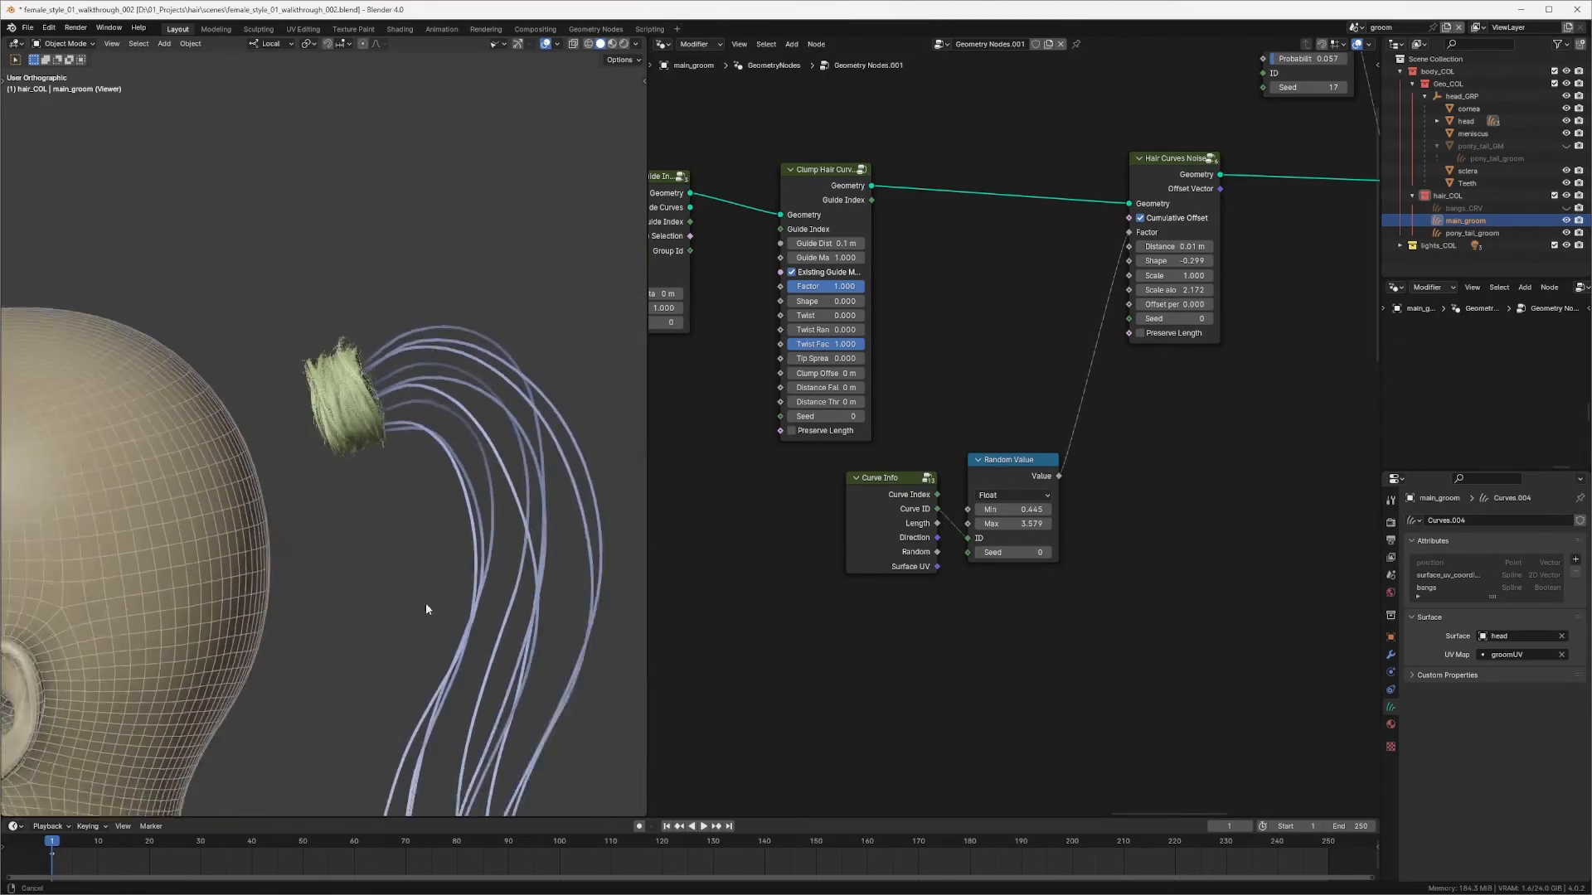
middle_click_drag(1202, 261, 904, 307)
middle_click_drag(1367, 235, 953, 250)
scroll(1078, 240, "down", 7)
middle_click_drag(1148, 232, 785, 338)
left_click_drag(944, 313, 879, 315)
scroll(981, 343, "up", 2)
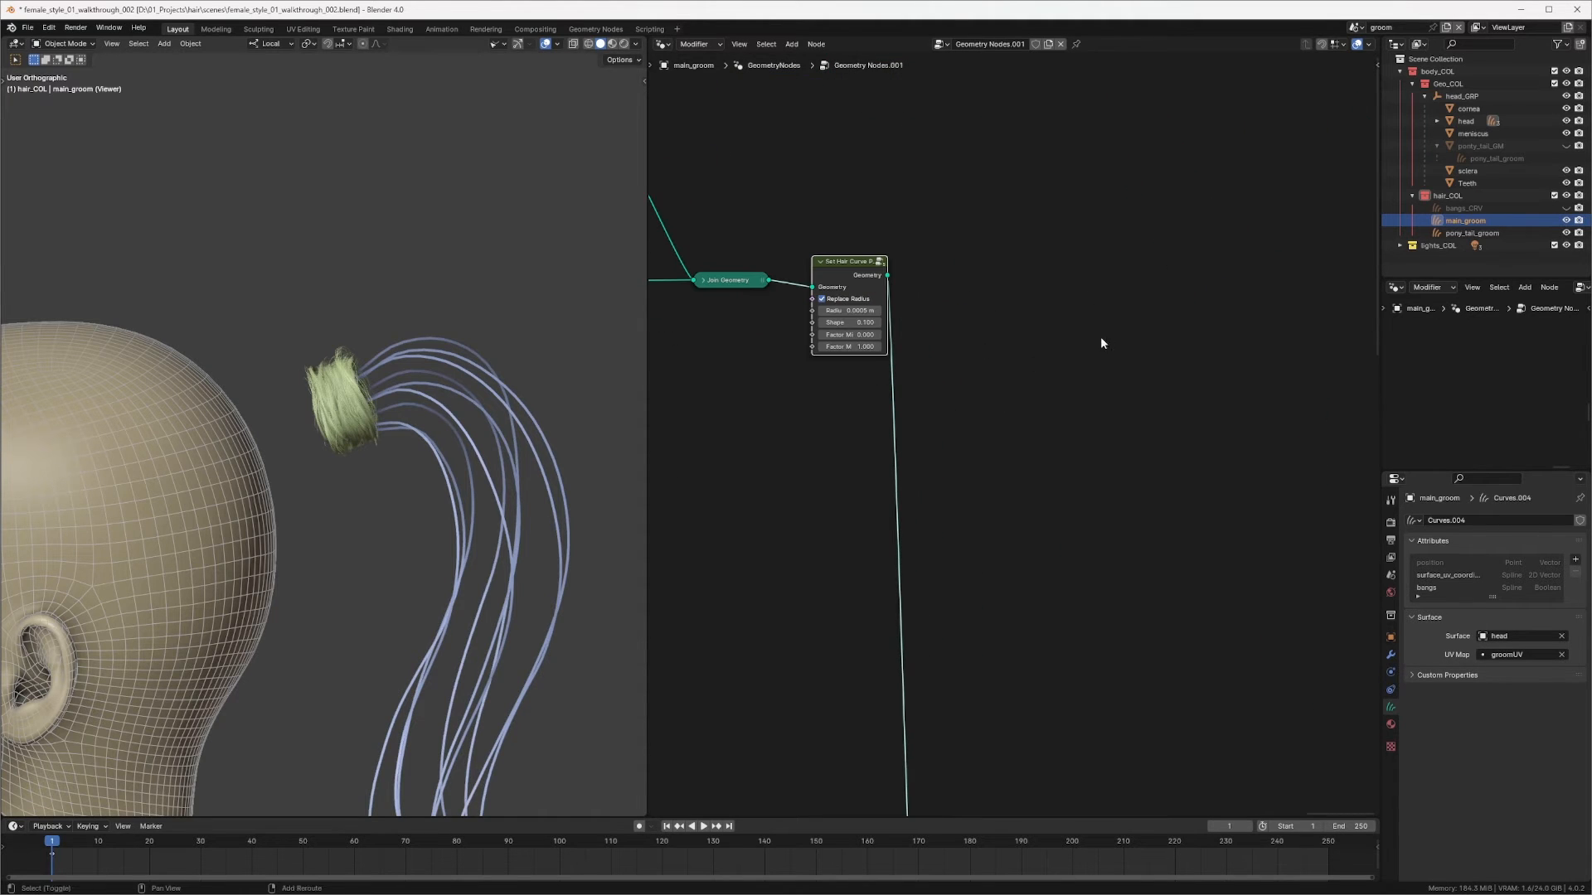
key("shift+a")
type("set mat")
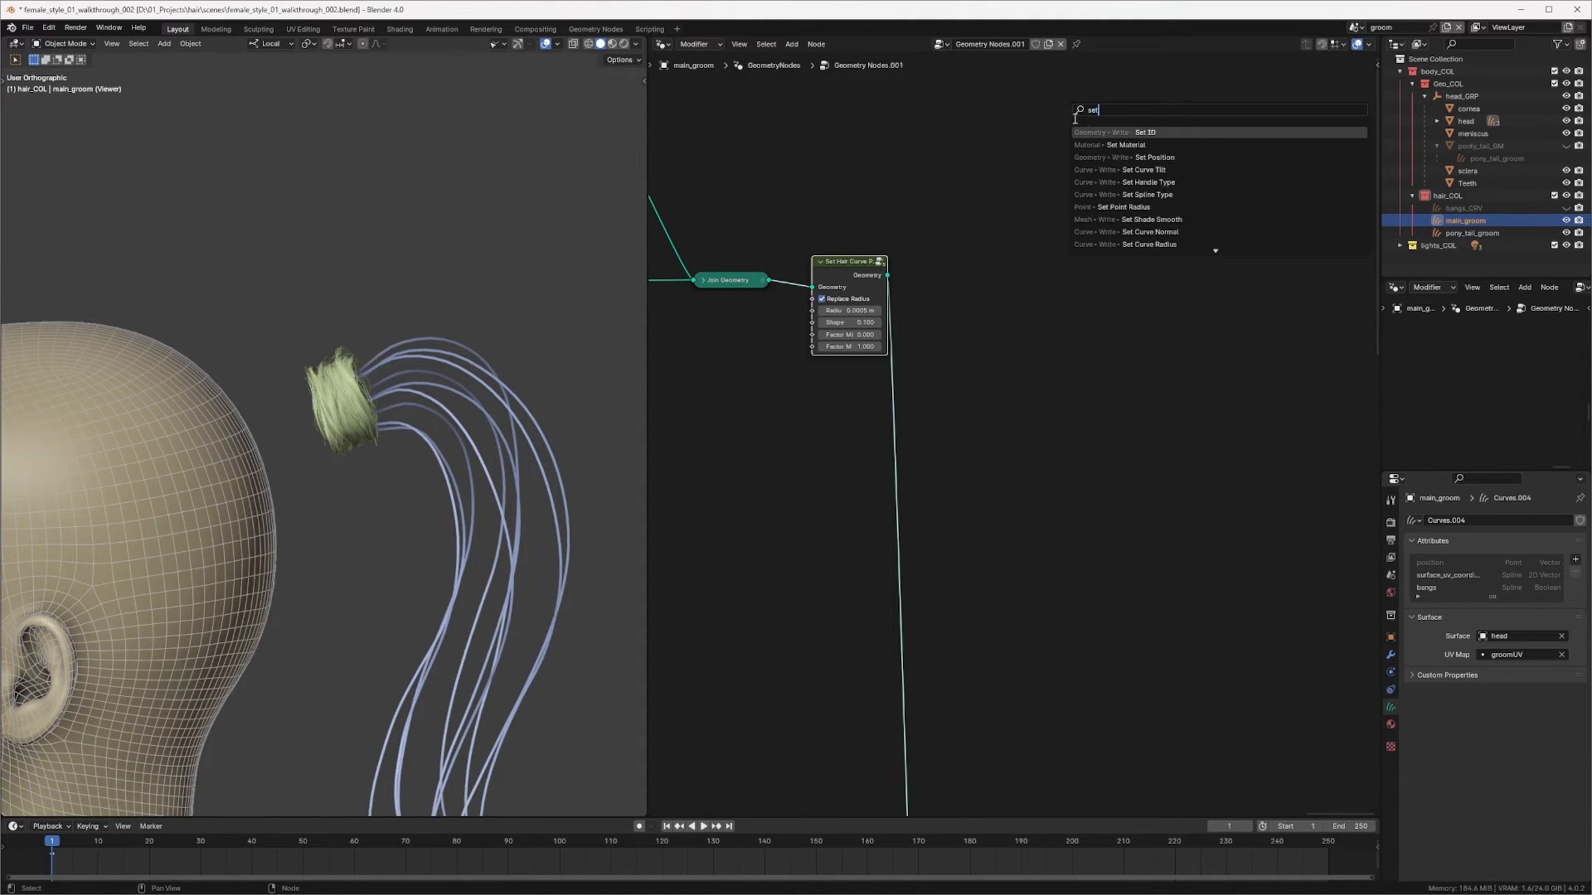
key("Return")
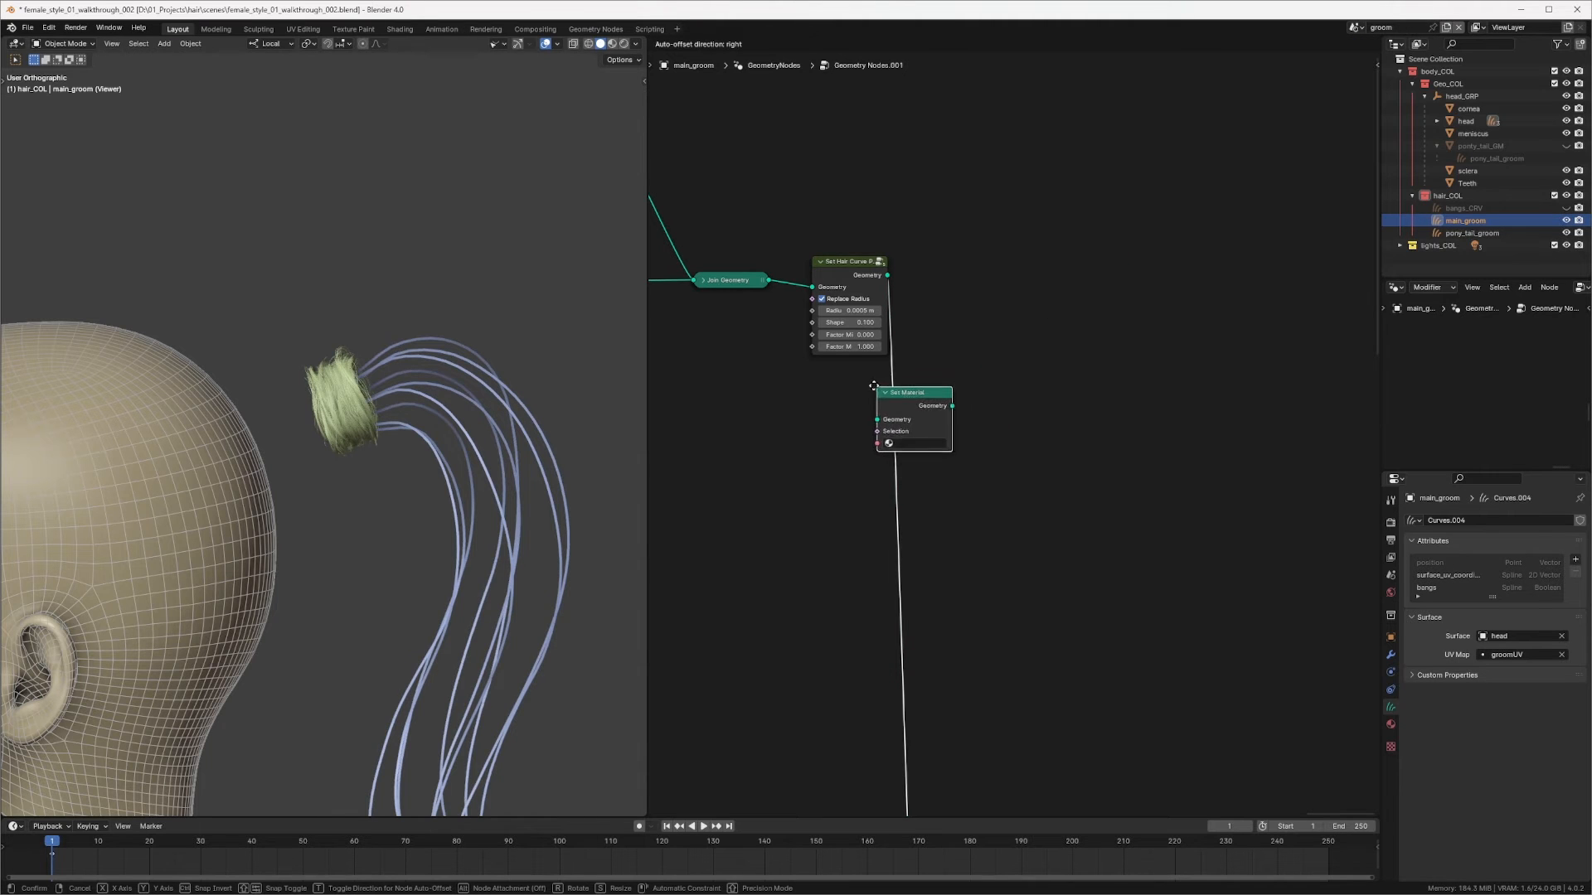
left_click(911, 405)
left_click_drag(949, 381, 939, 274)
left_click(941, 327)
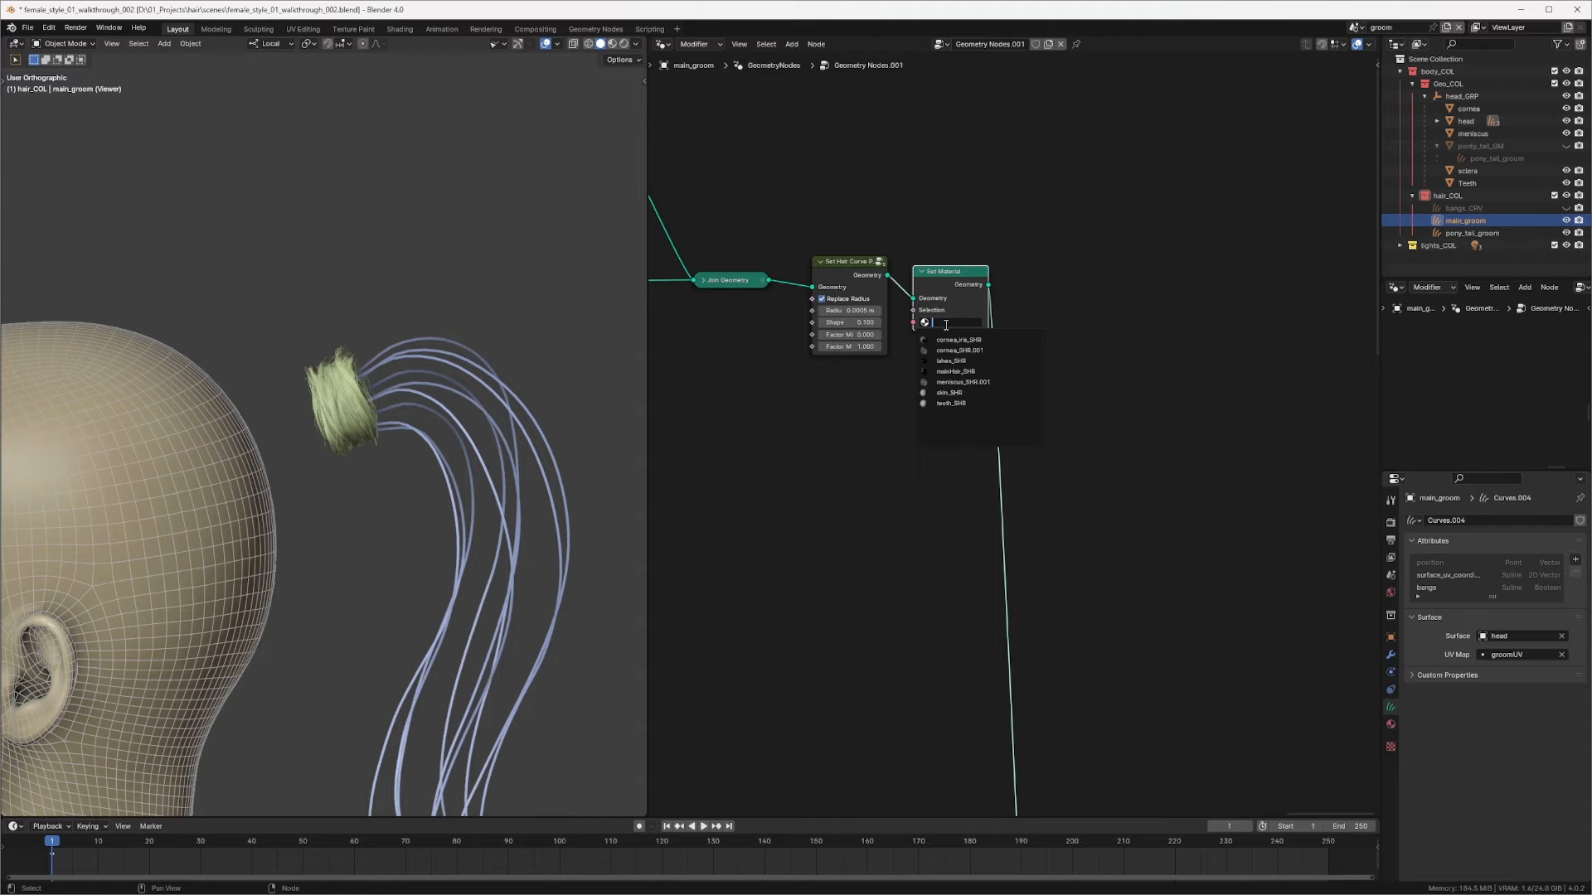
left_click(950, 371)
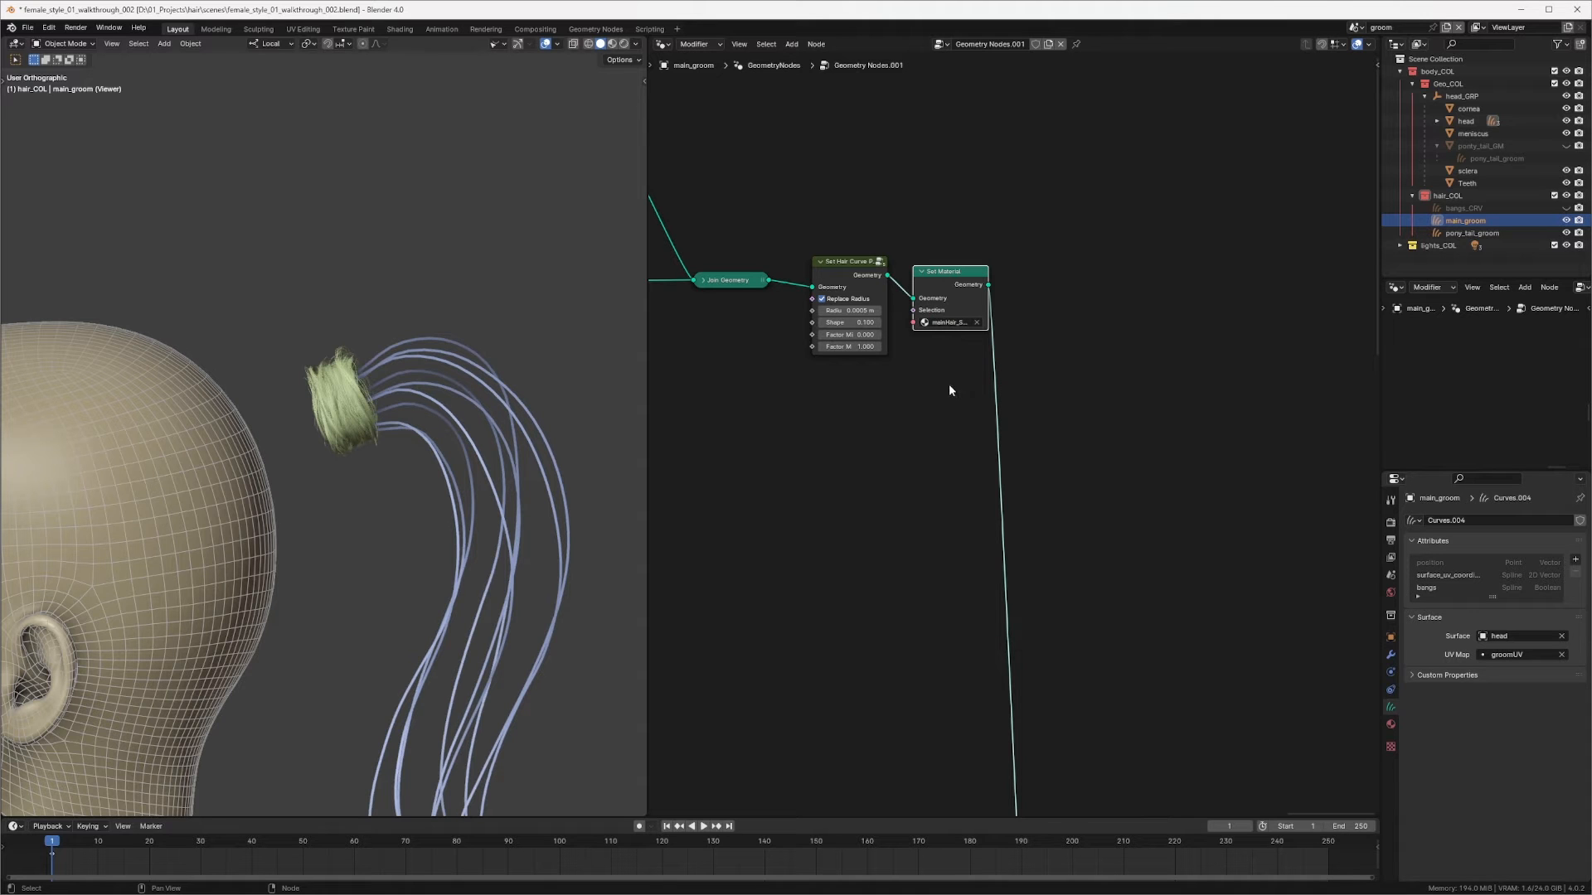
Step: Switch the viewport to rendered shading
left_click(623, 43)
middle_click_drag(1002, 280, 961, 275)
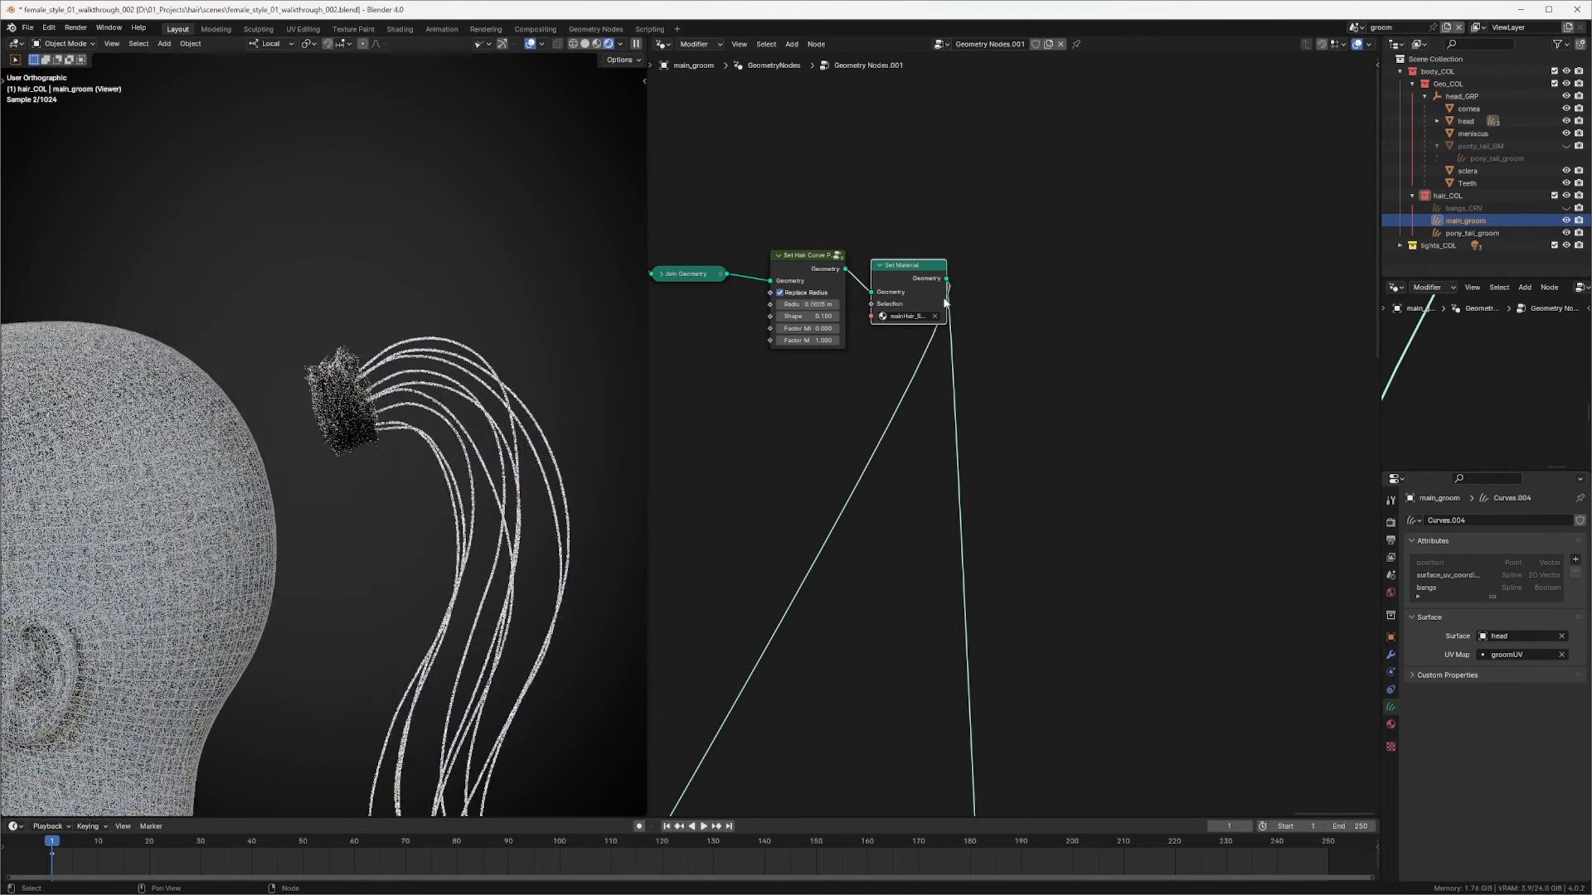
Step: Review the ponytail hair in the viewport and navigate the node tree to view the whole graph
scroll(389, 445, "up", 5)
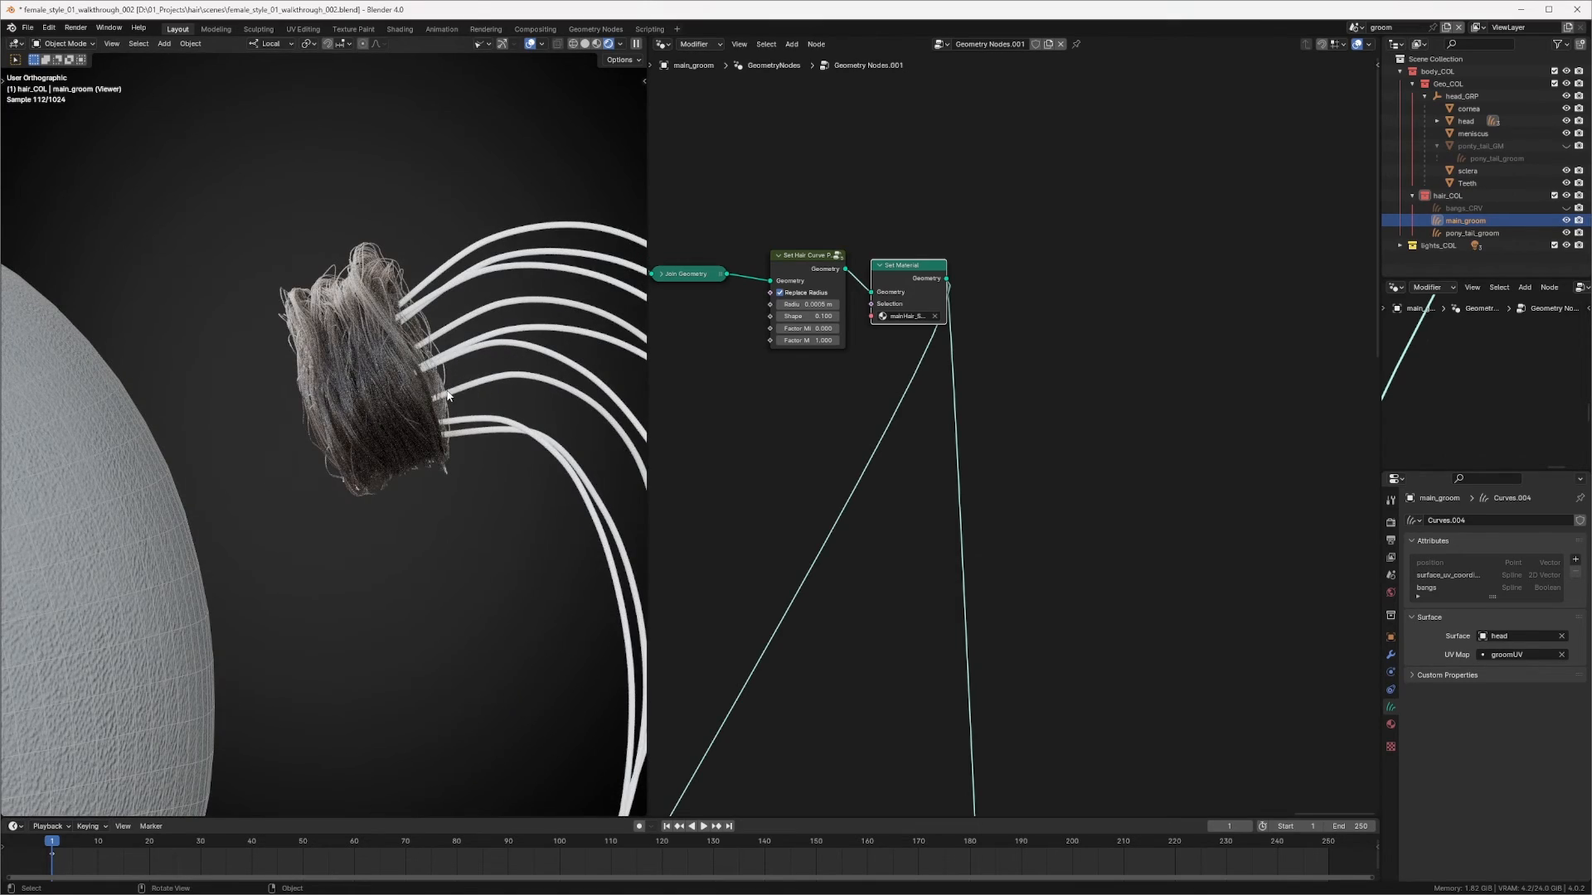
middle_click_drag(487, 342, 454, 455, "ctrl")
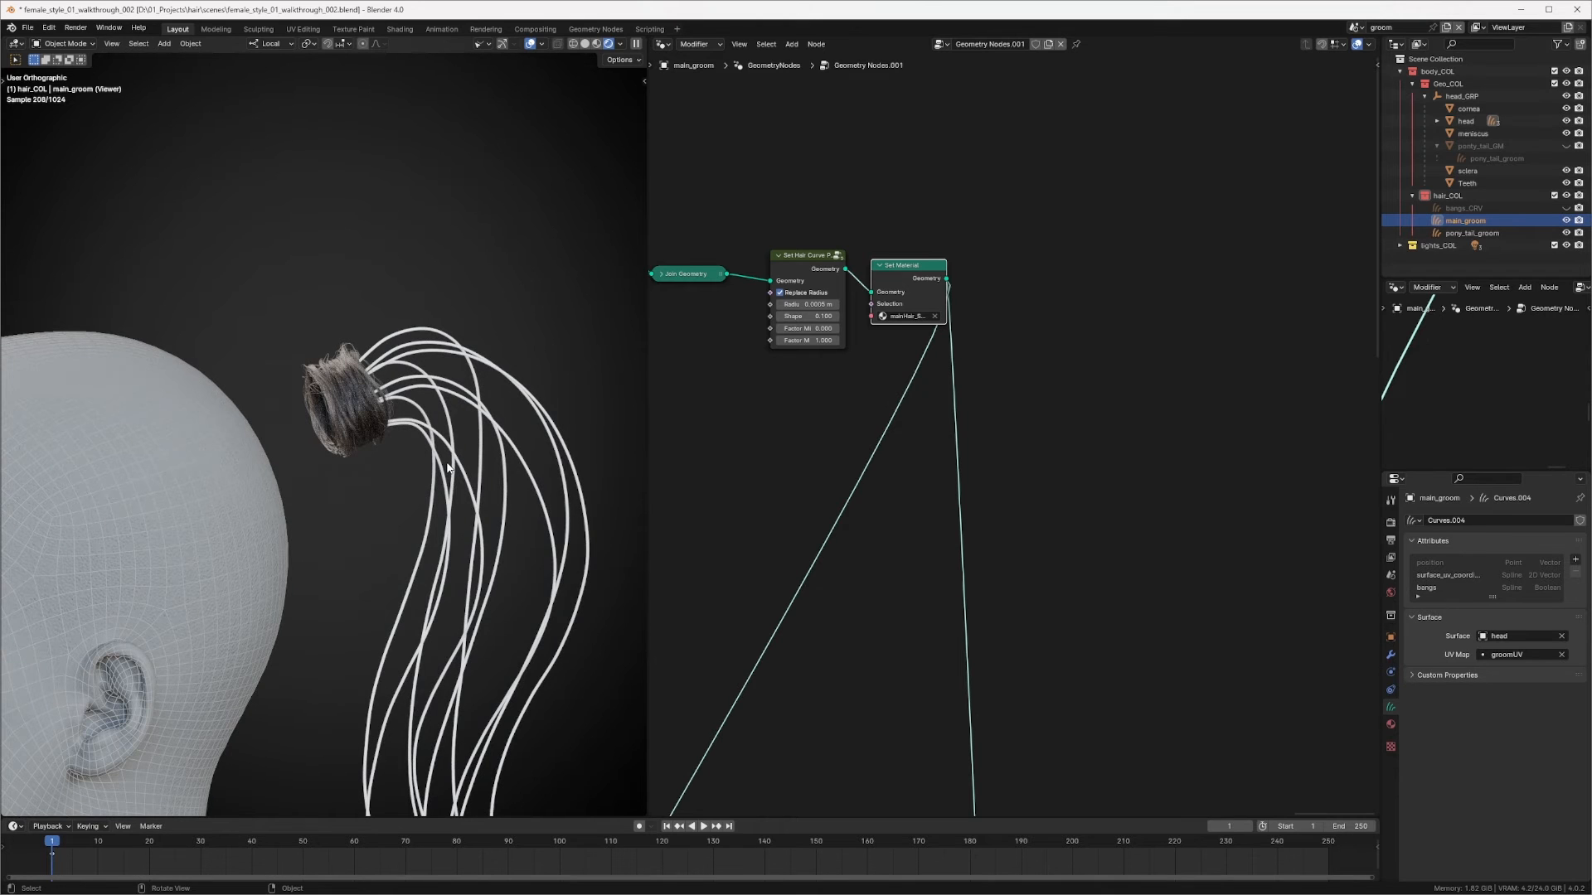
middle_click_drag(453, 476, 474, 479)
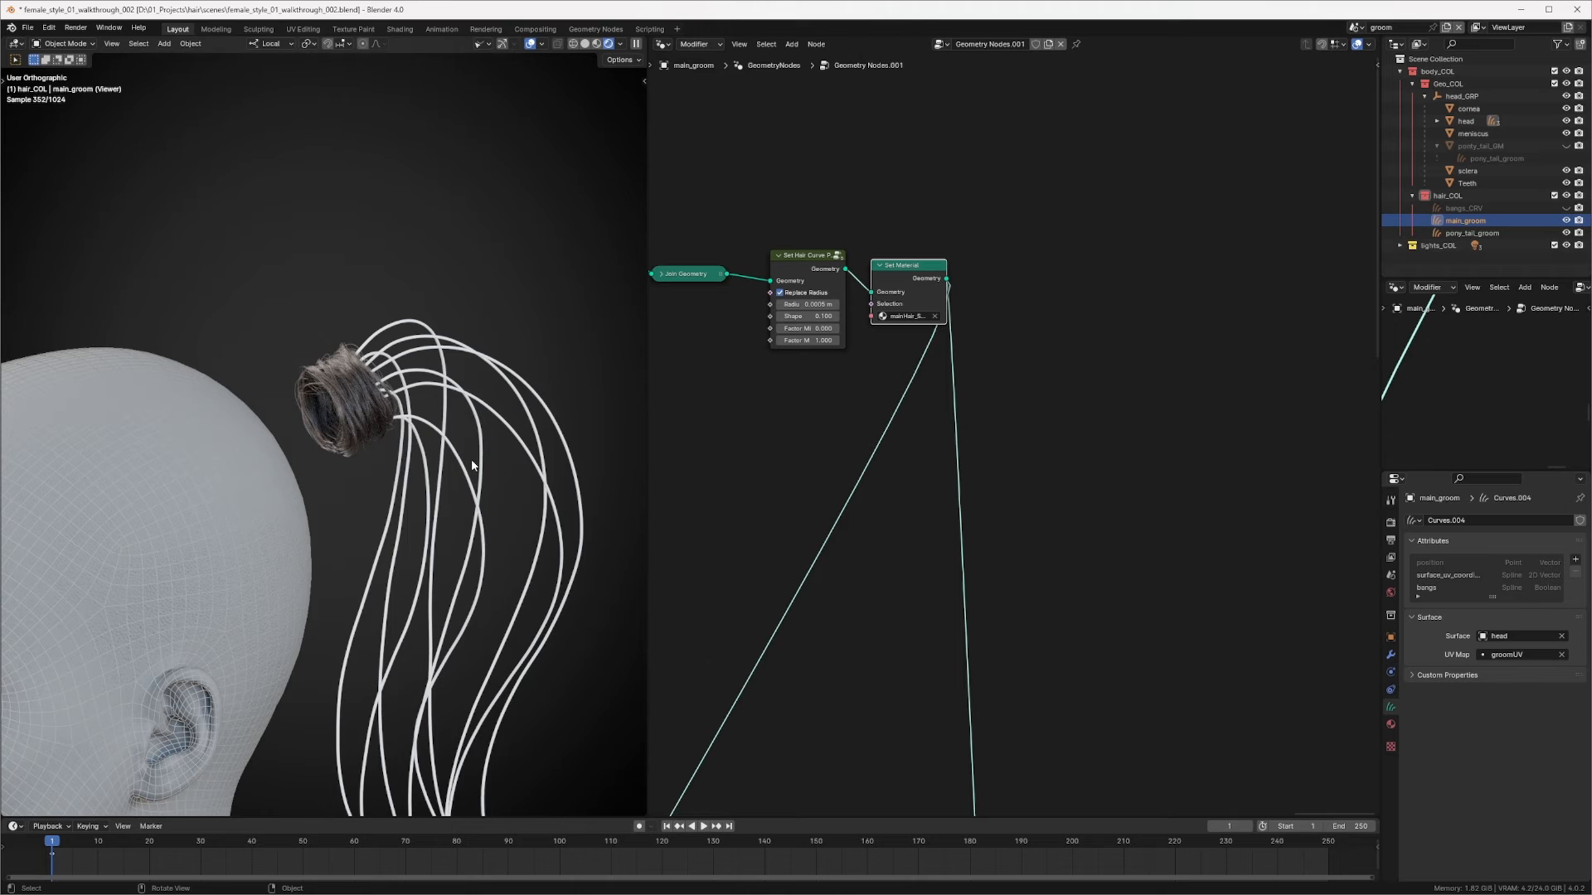
middle_click_drag(467, 448, 419, 442)
middle_click_drag(792, 248, 801, 539, "ctrl")
middle_click_drag(982, 592, 973, 449)
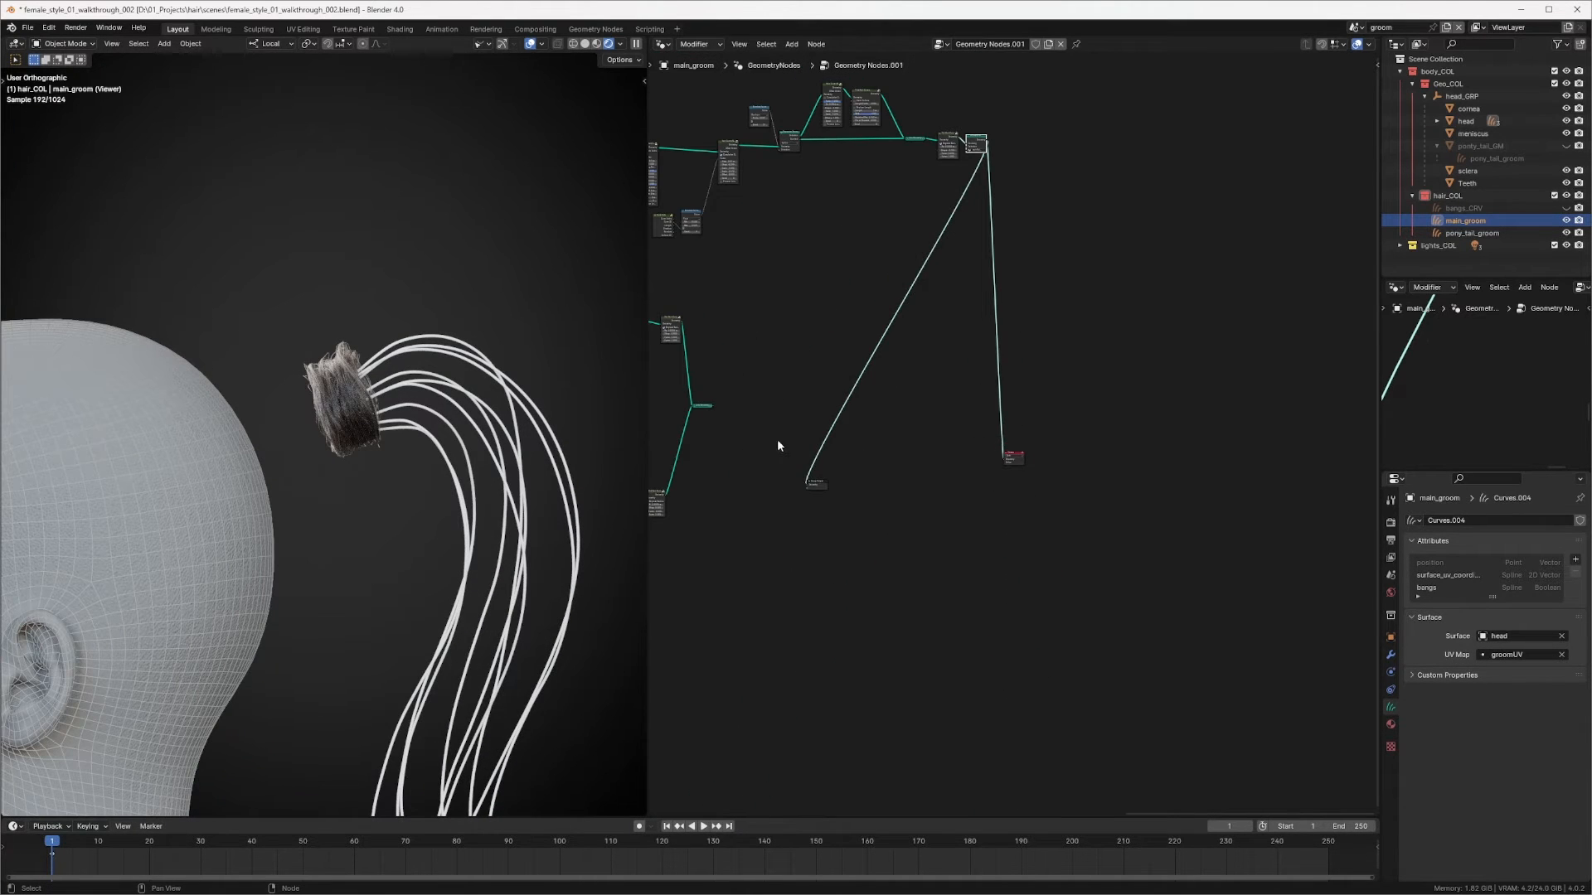
middle_click_drag(778, 446, 967, 370)
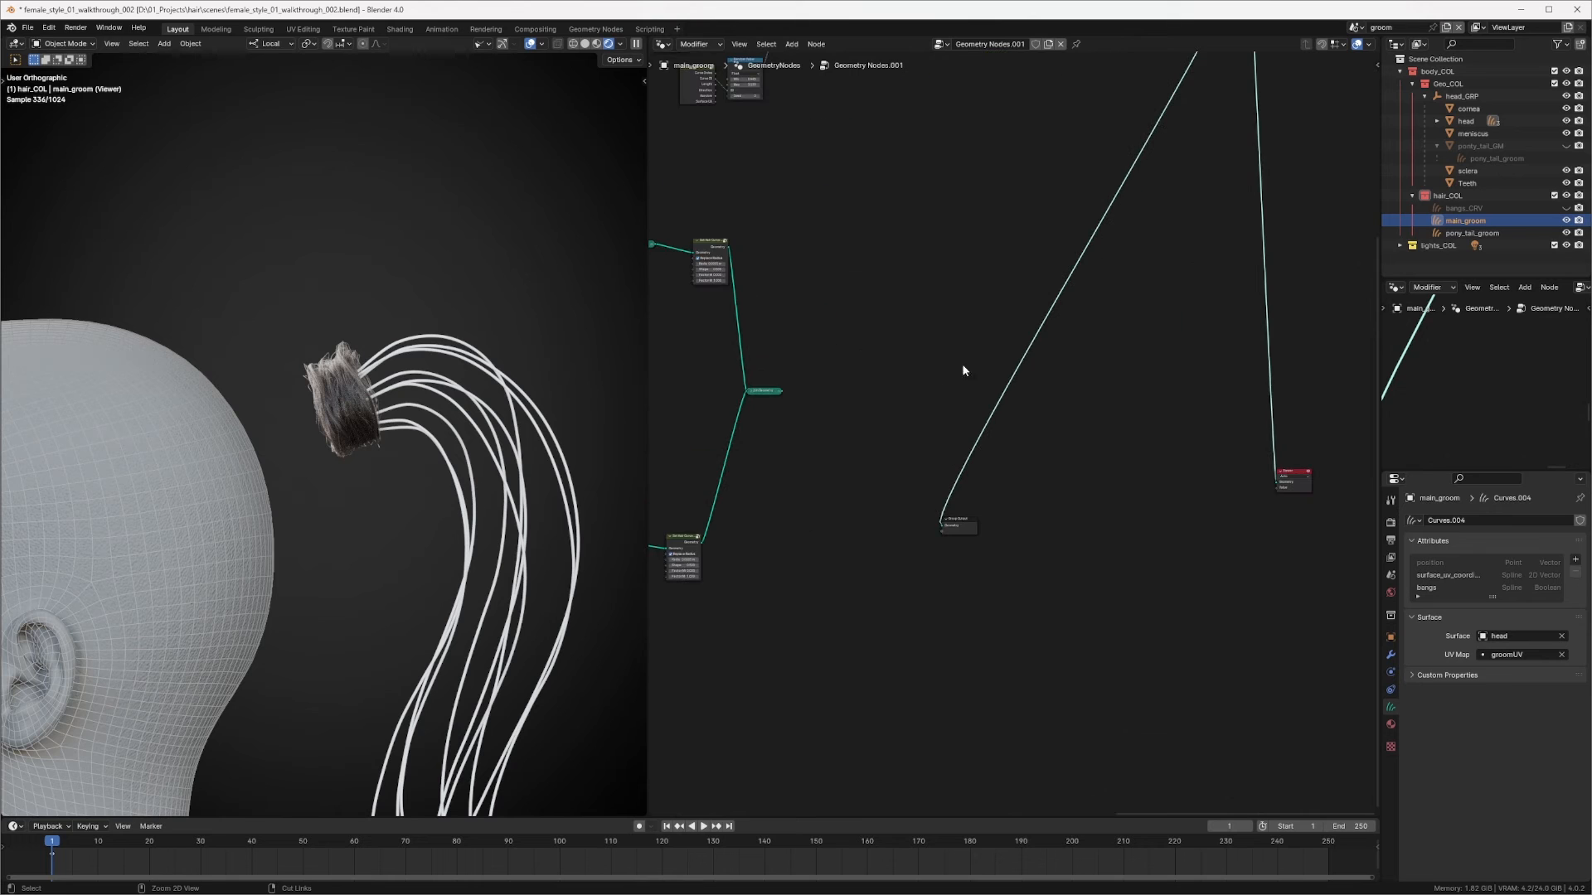
left_click(764, 391, "alt+shift")
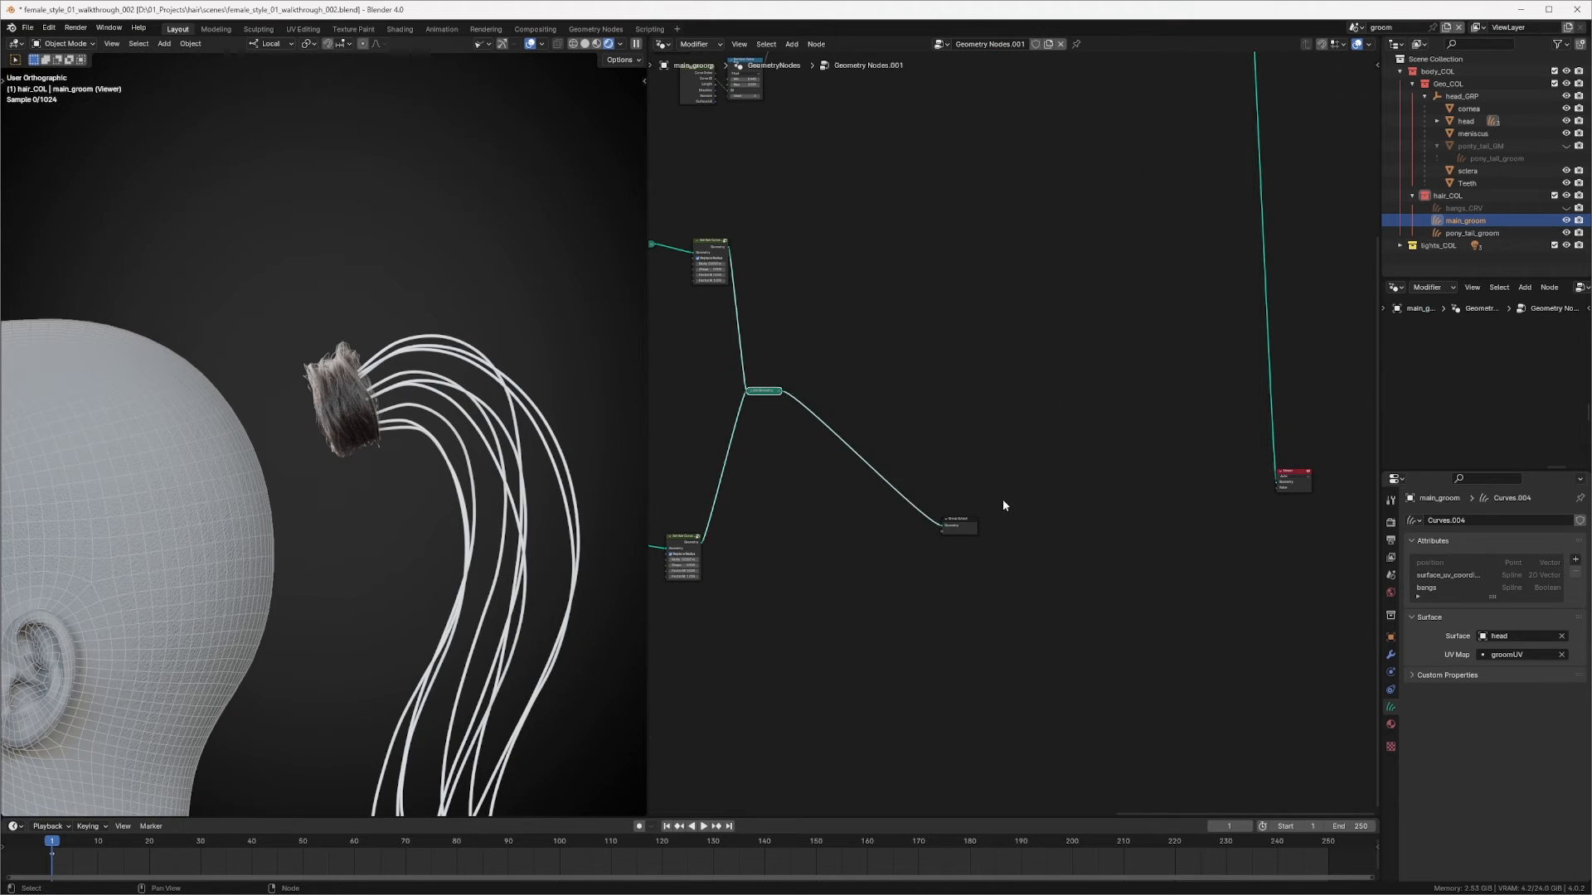
left_click_drag(960, 530, 1224, 456)
middle_click_drag(842, 452, 1150, 547)
middle_click_drag(1020, 327, 977, 420)
left_click_drag(749, 619, 1093, 611)
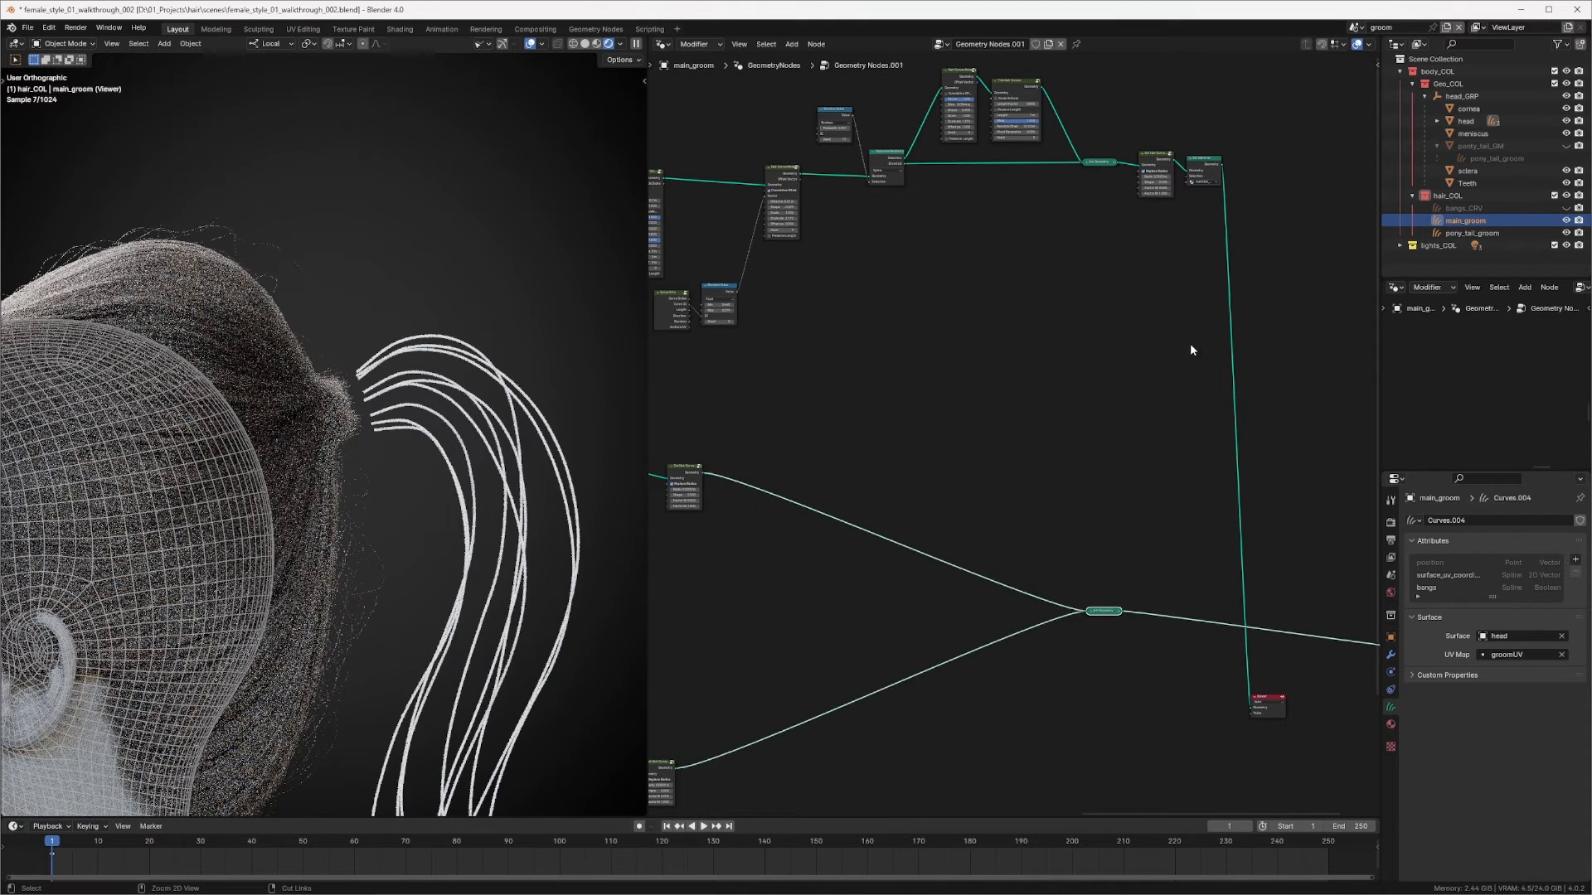
key("Home")
Step: Select the top node branch, wrap it in a frame, and label the frame hair band
left_click_drag(701, 251, 1333, 378)
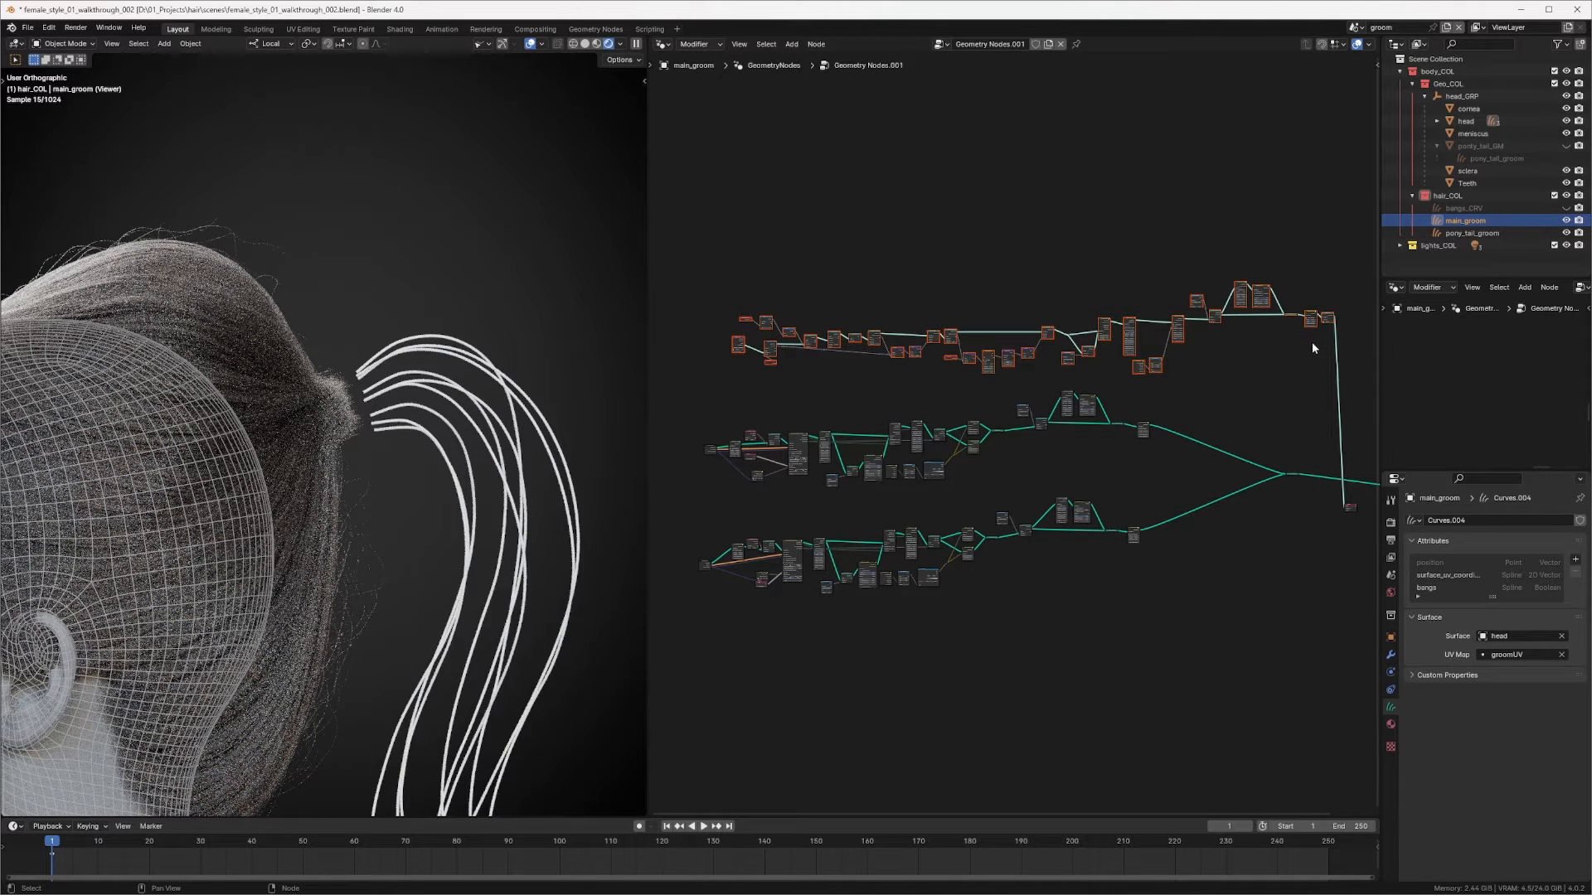
key("g")
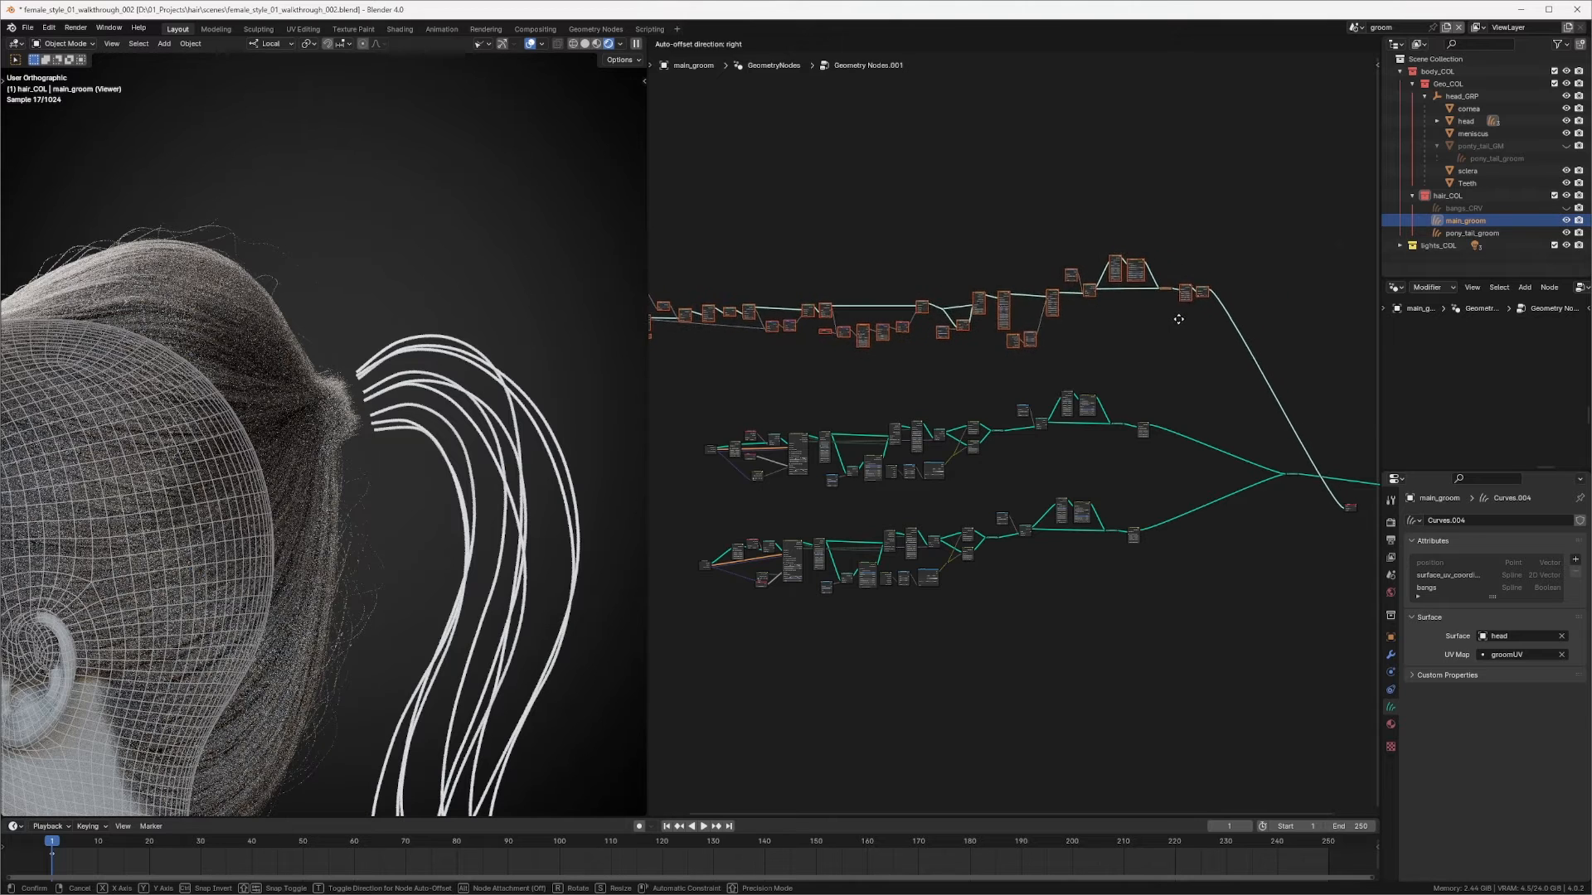
left_click(1239, 294)
middle_click_drag(1238, 293, 1254, 301)
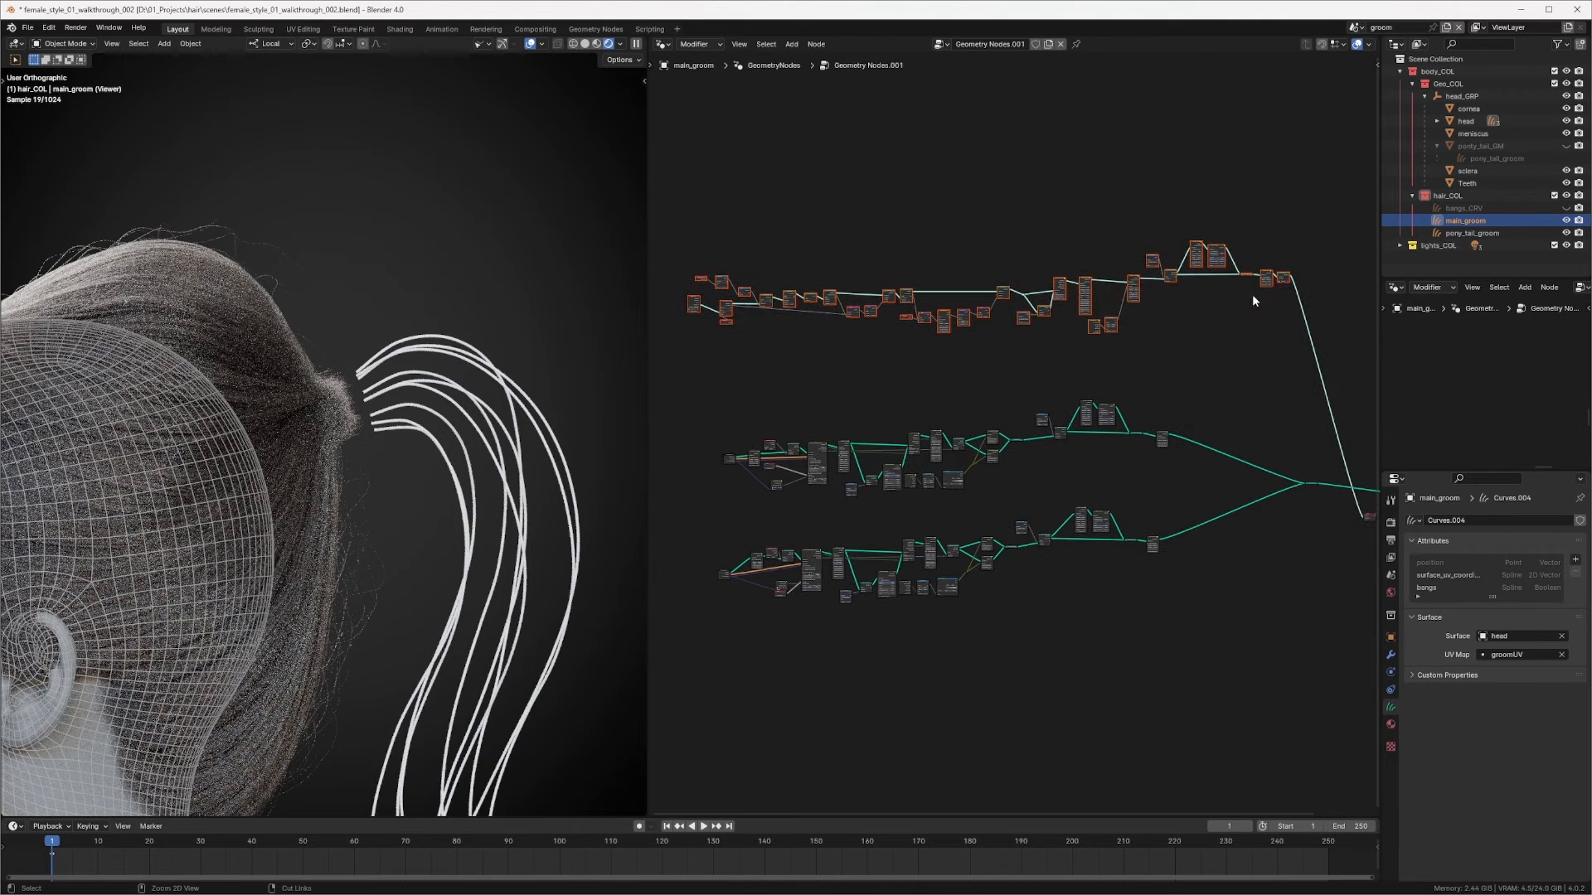
key("ctrl+j")
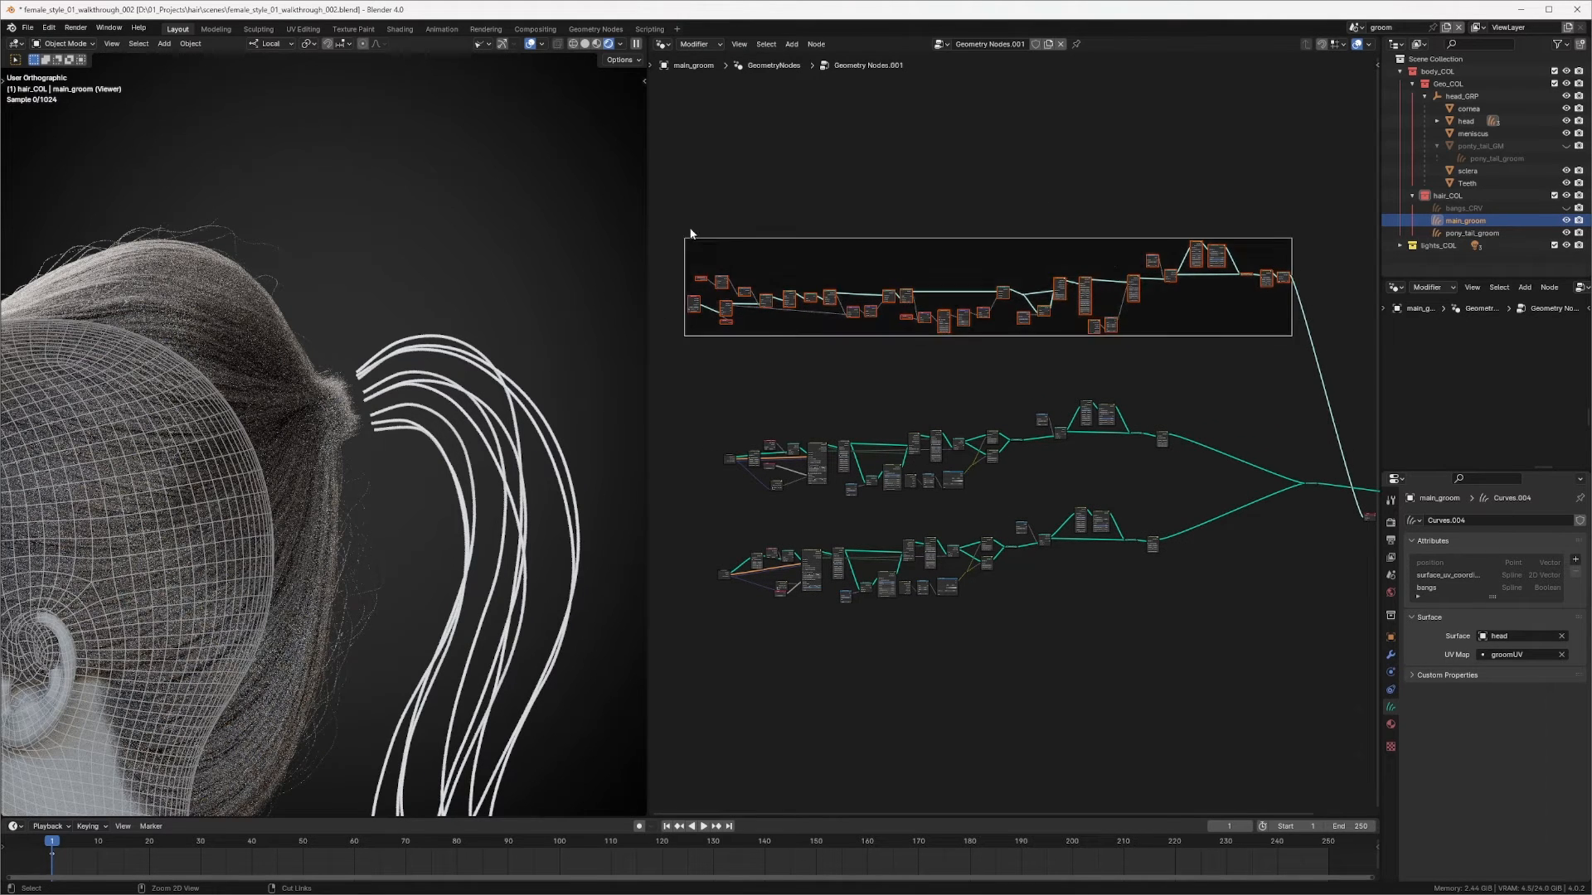
scroll(1020, 214, "down", 2)
scroll(987, 220, "up", 3)
left_click(1007, 234)
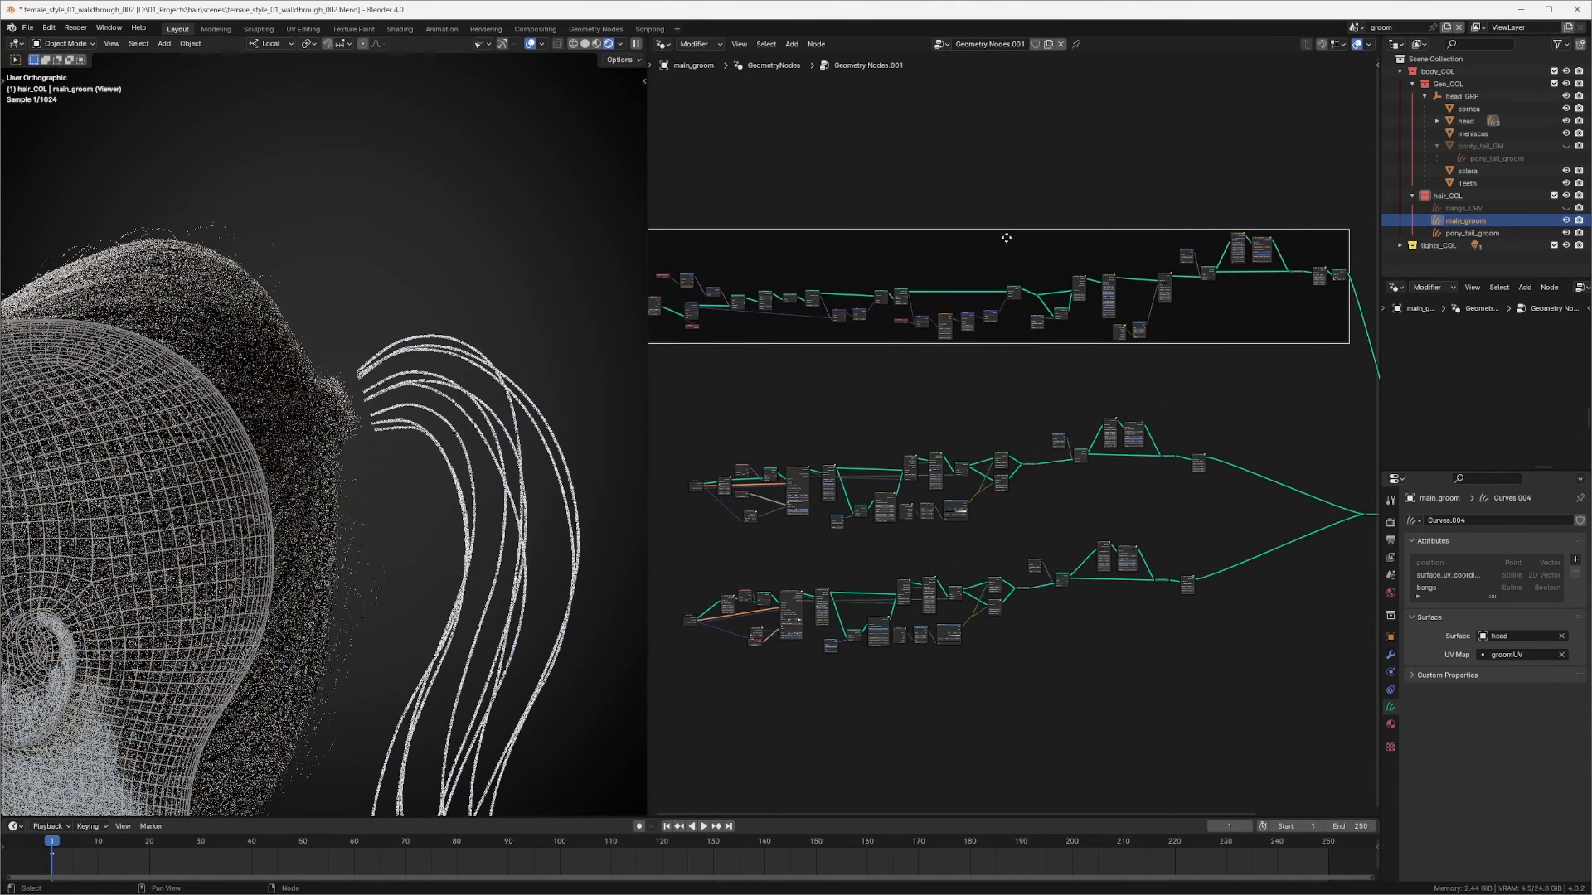
key("F2")
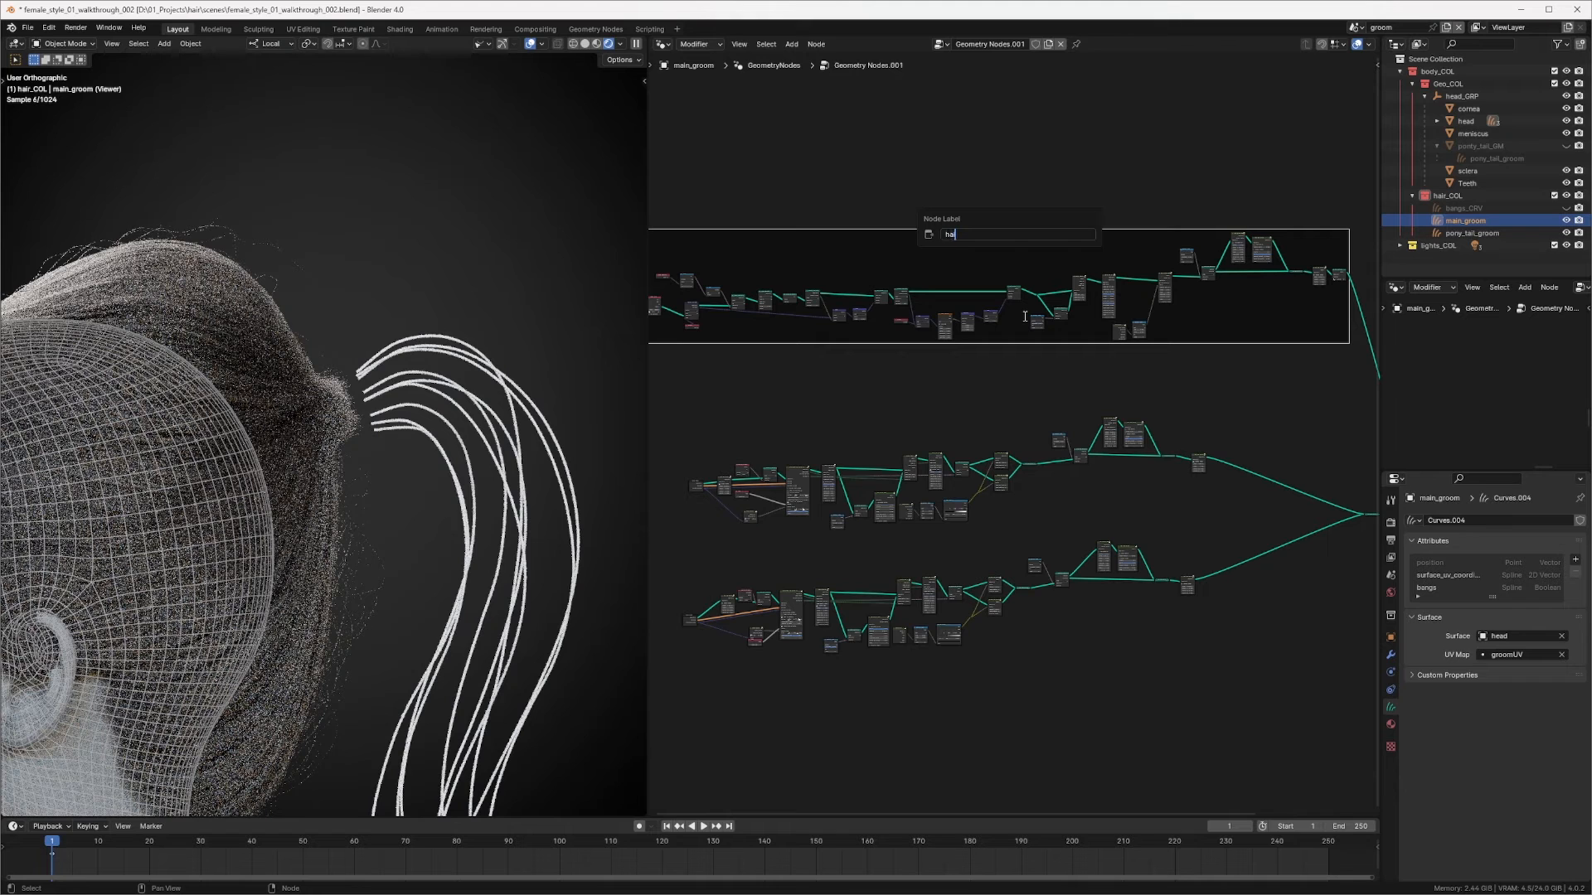
key("Return")
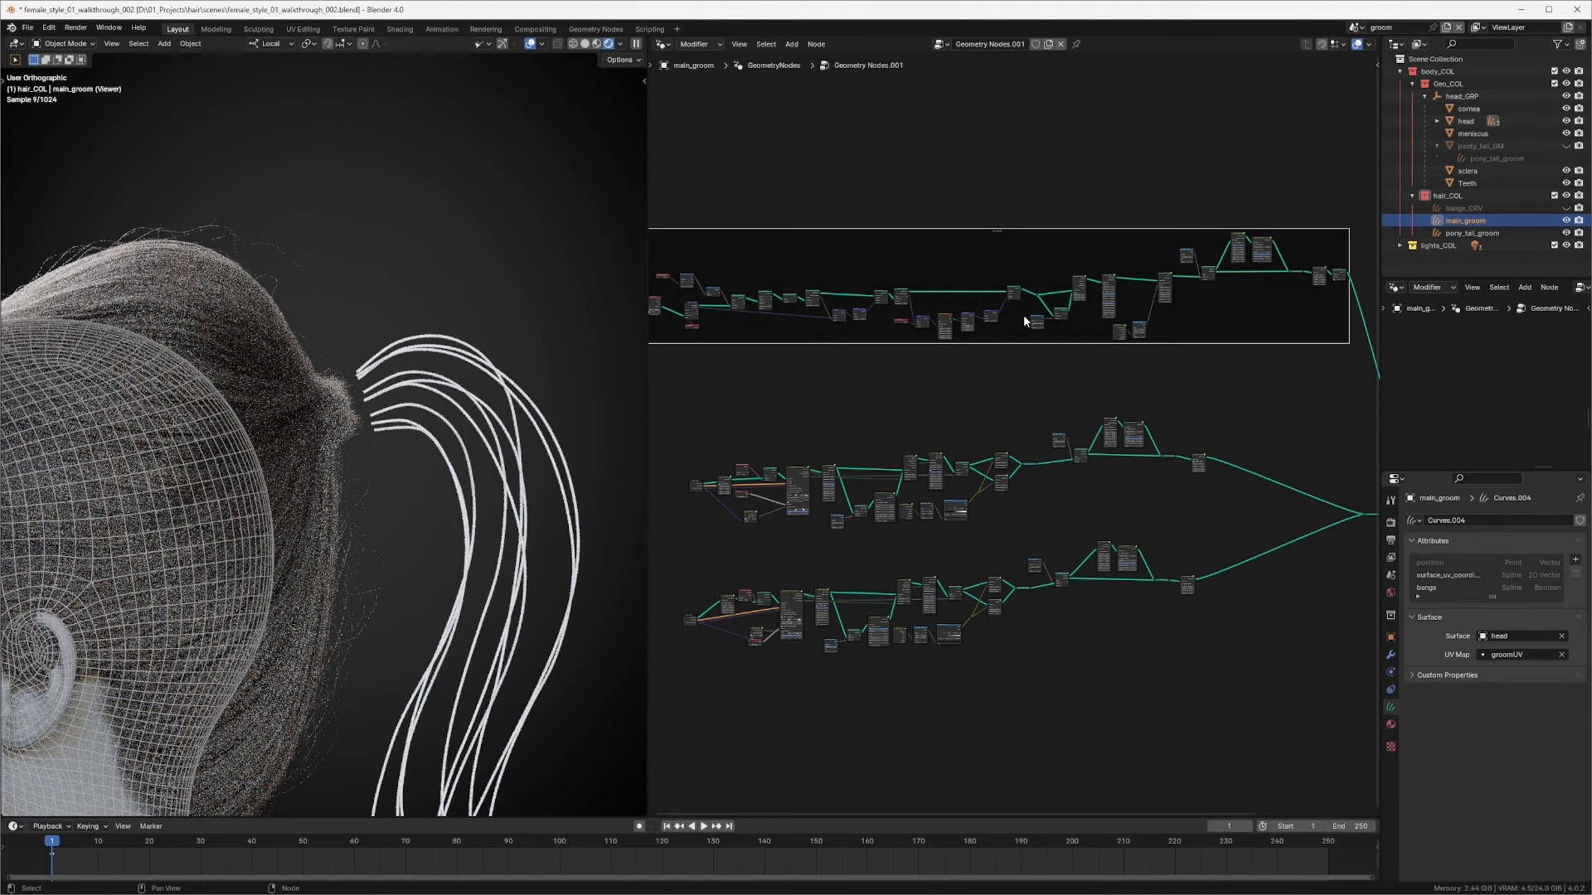
Step: Set the hair band frame's label size to about 41
key("n")
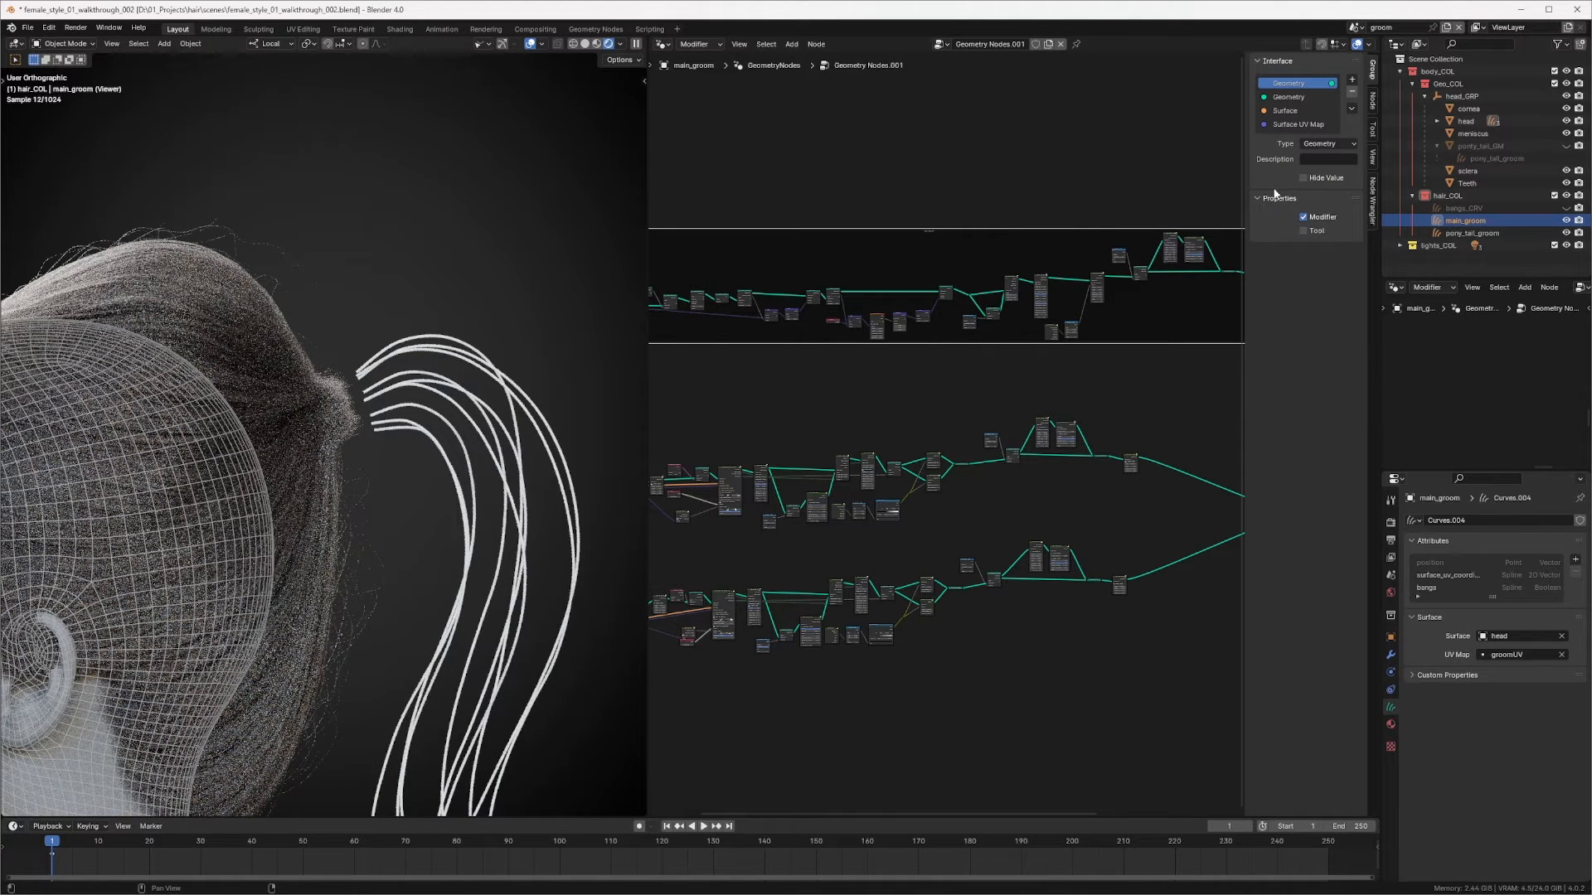
left_click(1372, 108)
left_click(1281, 153)
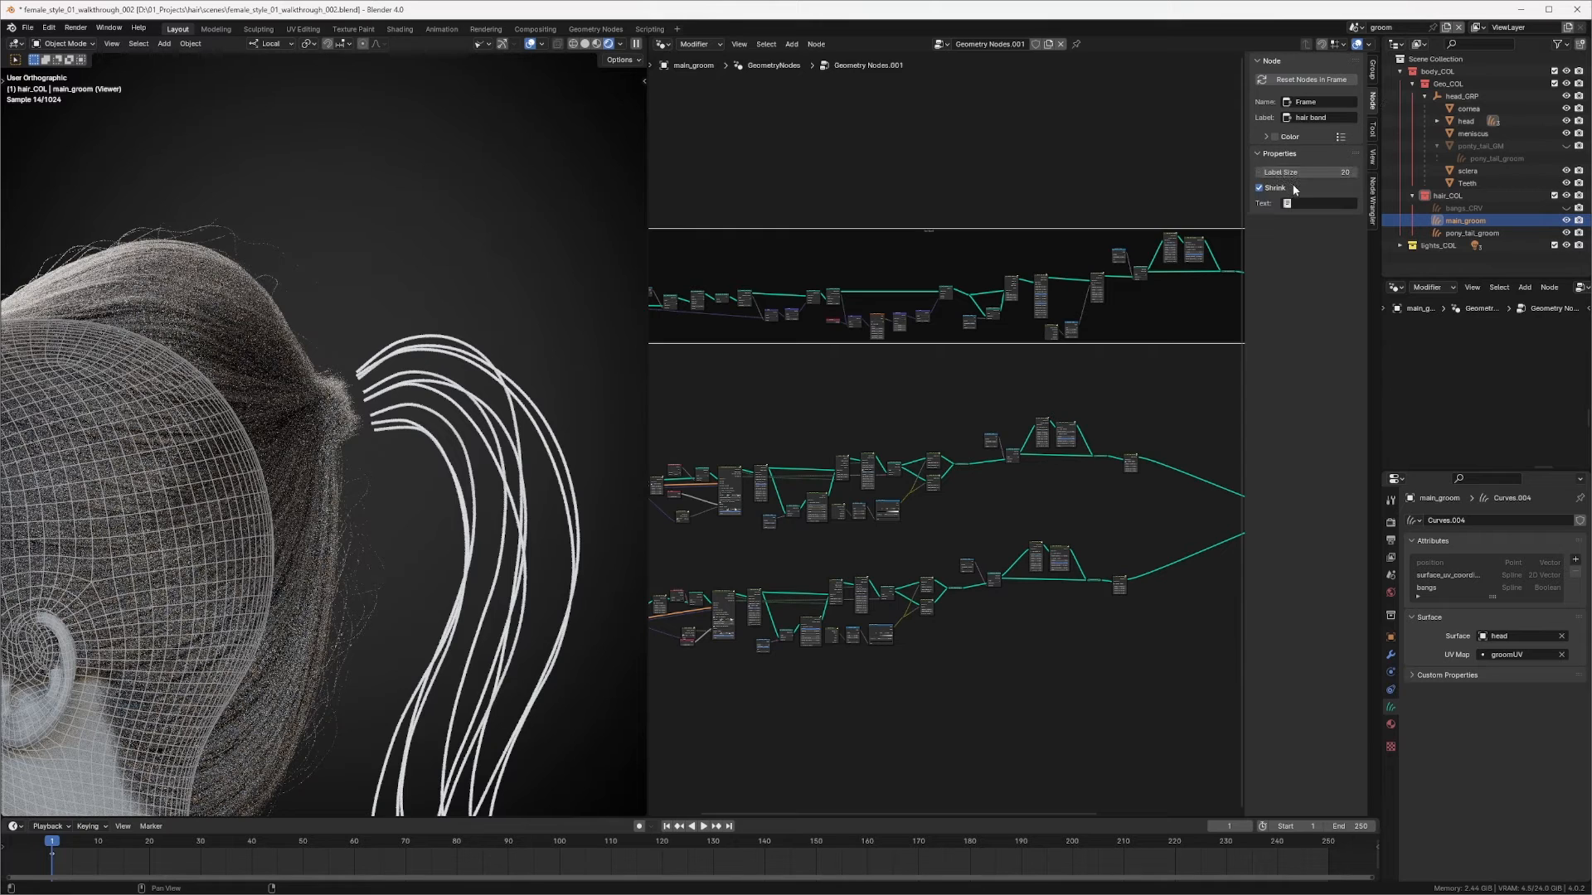
left_click_drag(1300, 173, 1366, 172)
middle_click_drag(1015, 365, 1043, 305)
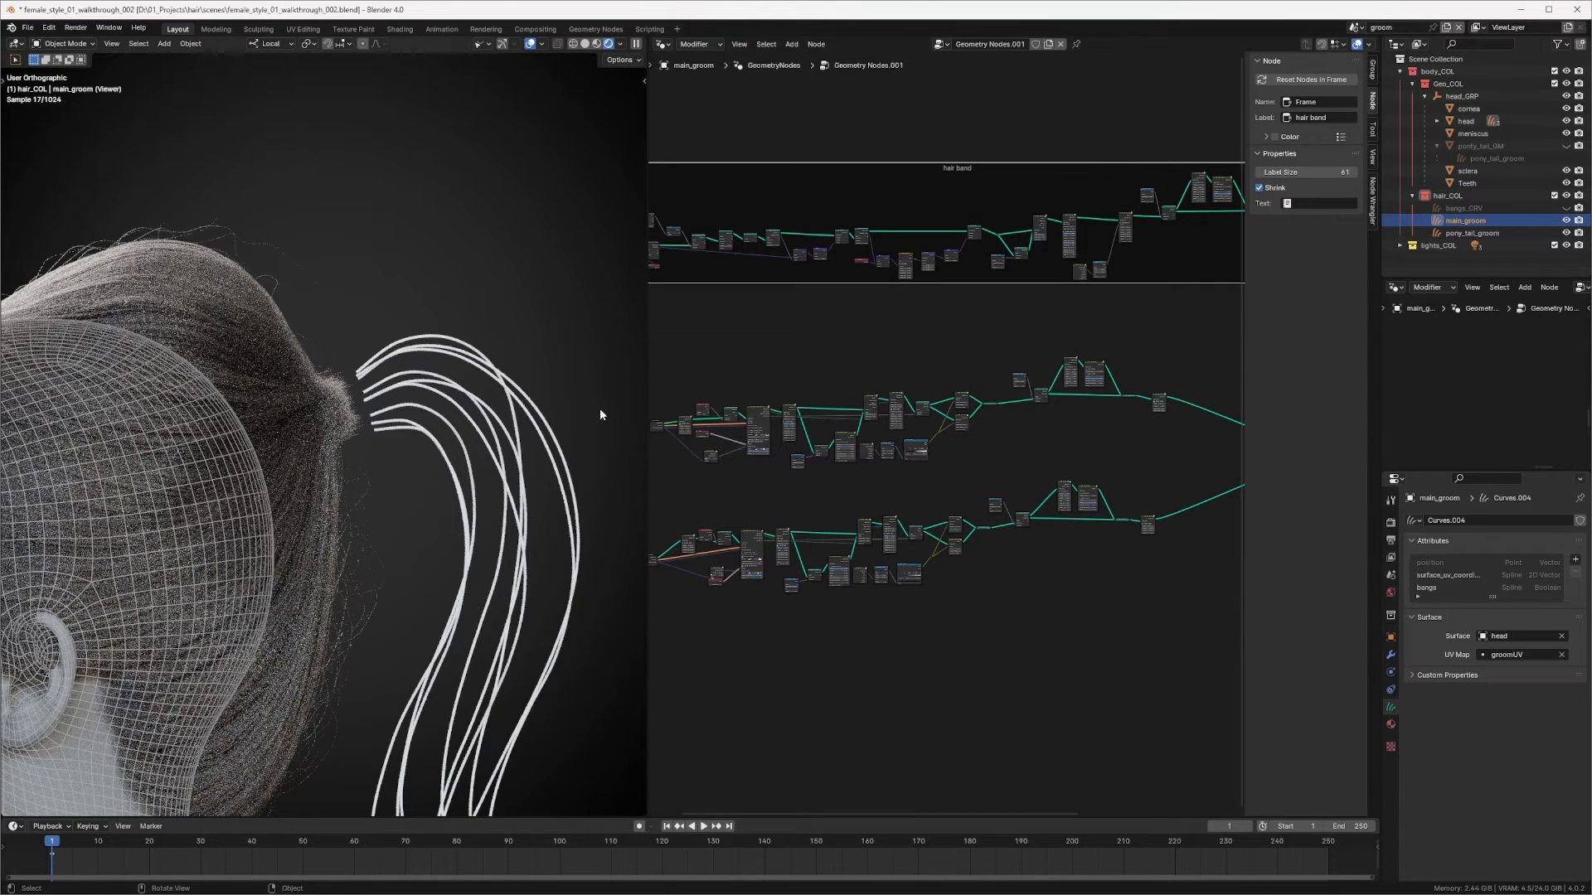
Step: Switch the viewport to solid shading
left_click_drag(645, 388, 1144, 489)
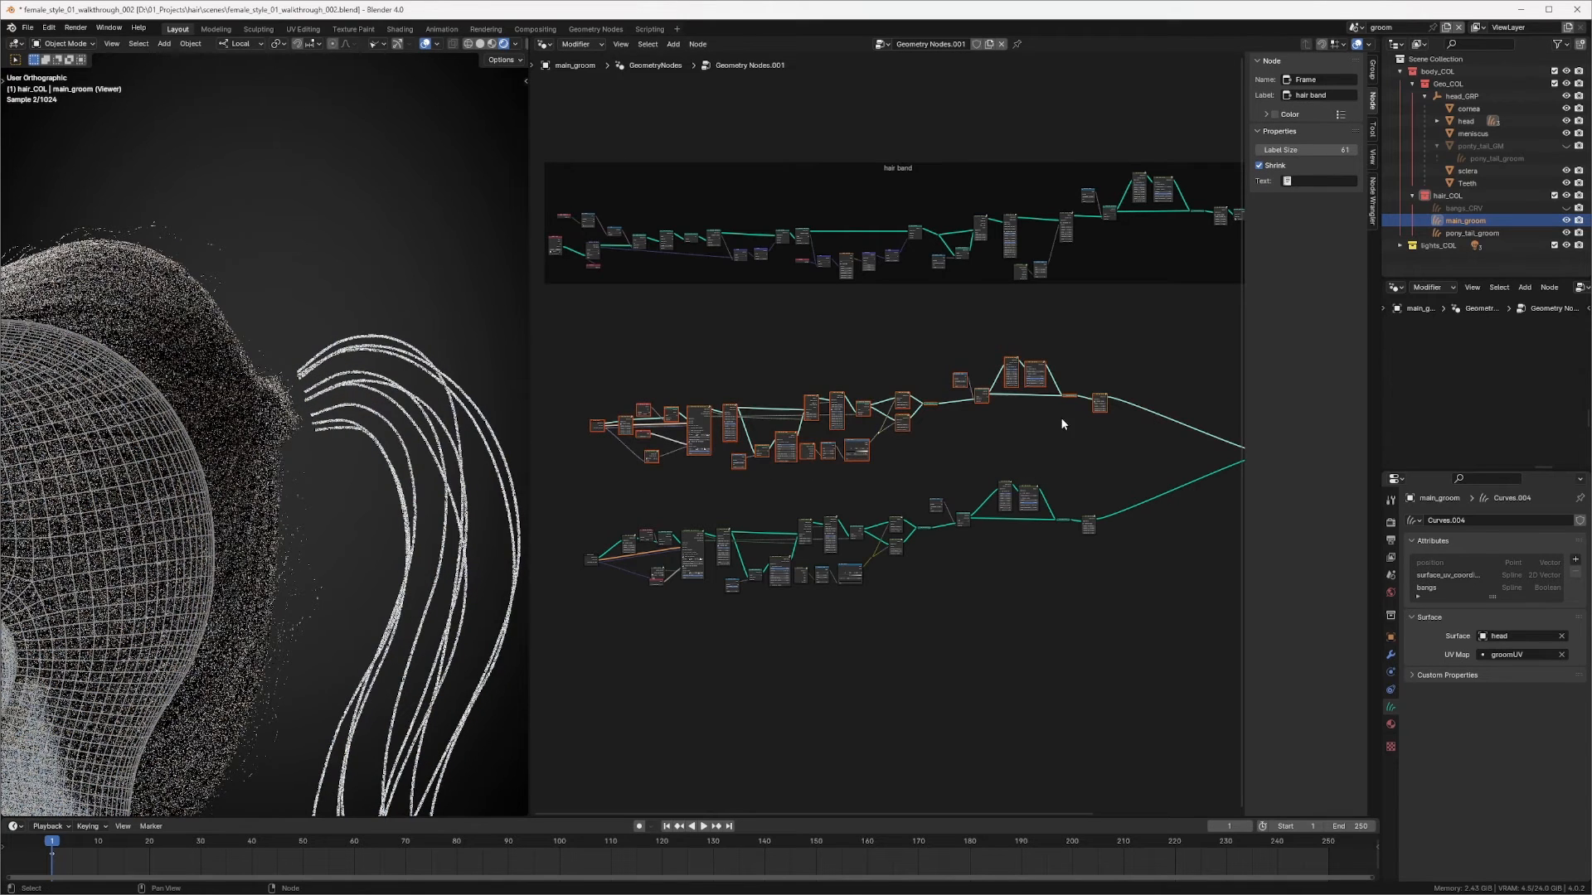
left_click(1101, 401)
scroll(1111, 398, "up", 2)
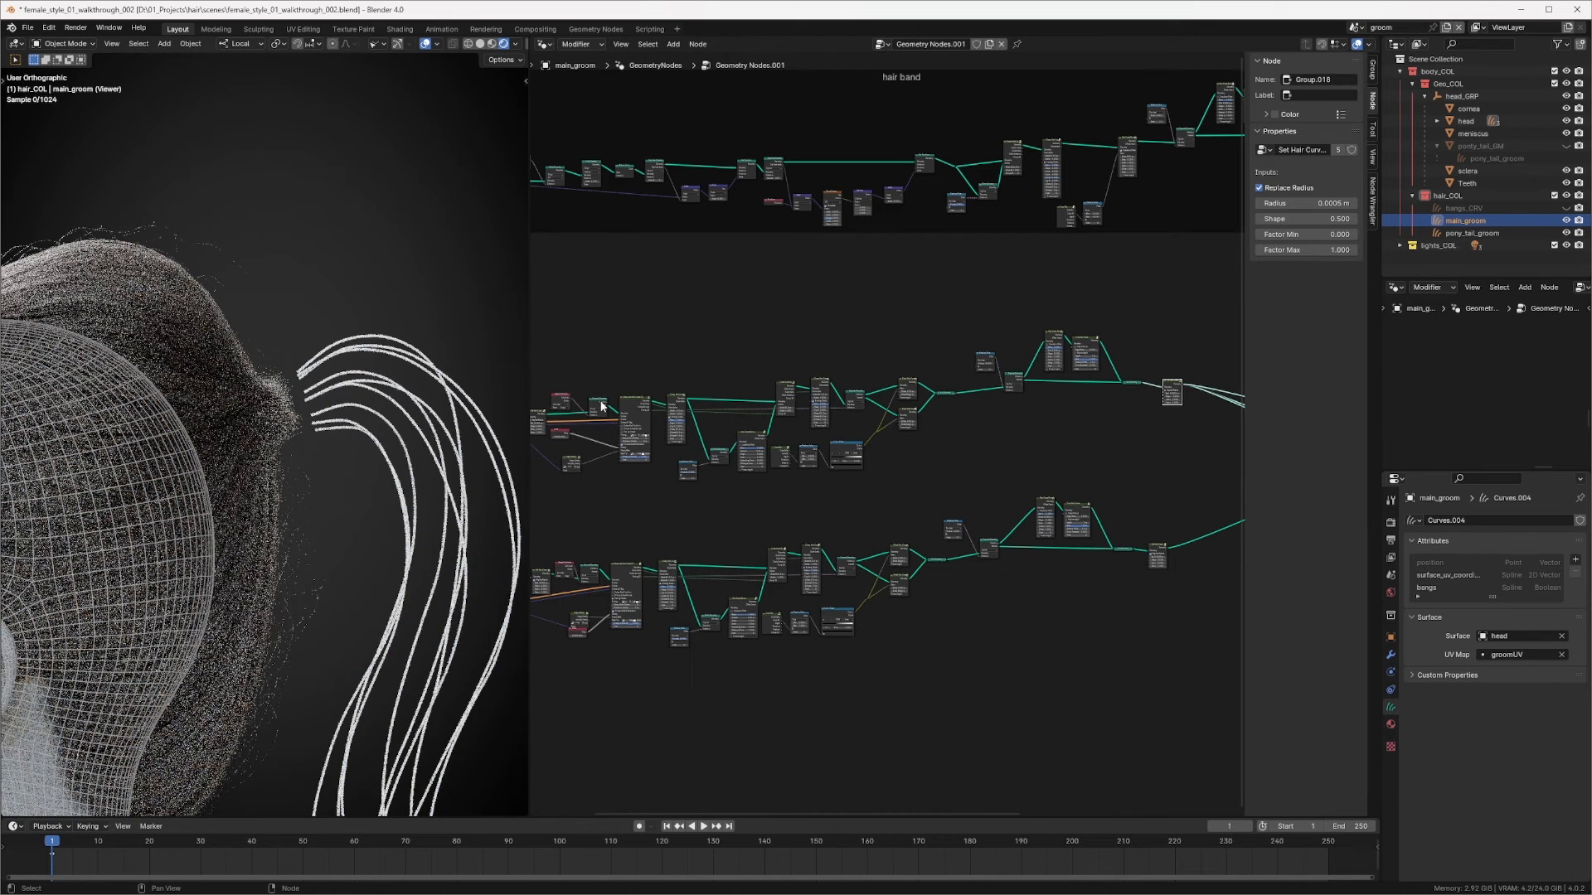
scroll(458, 414, "down", 3)
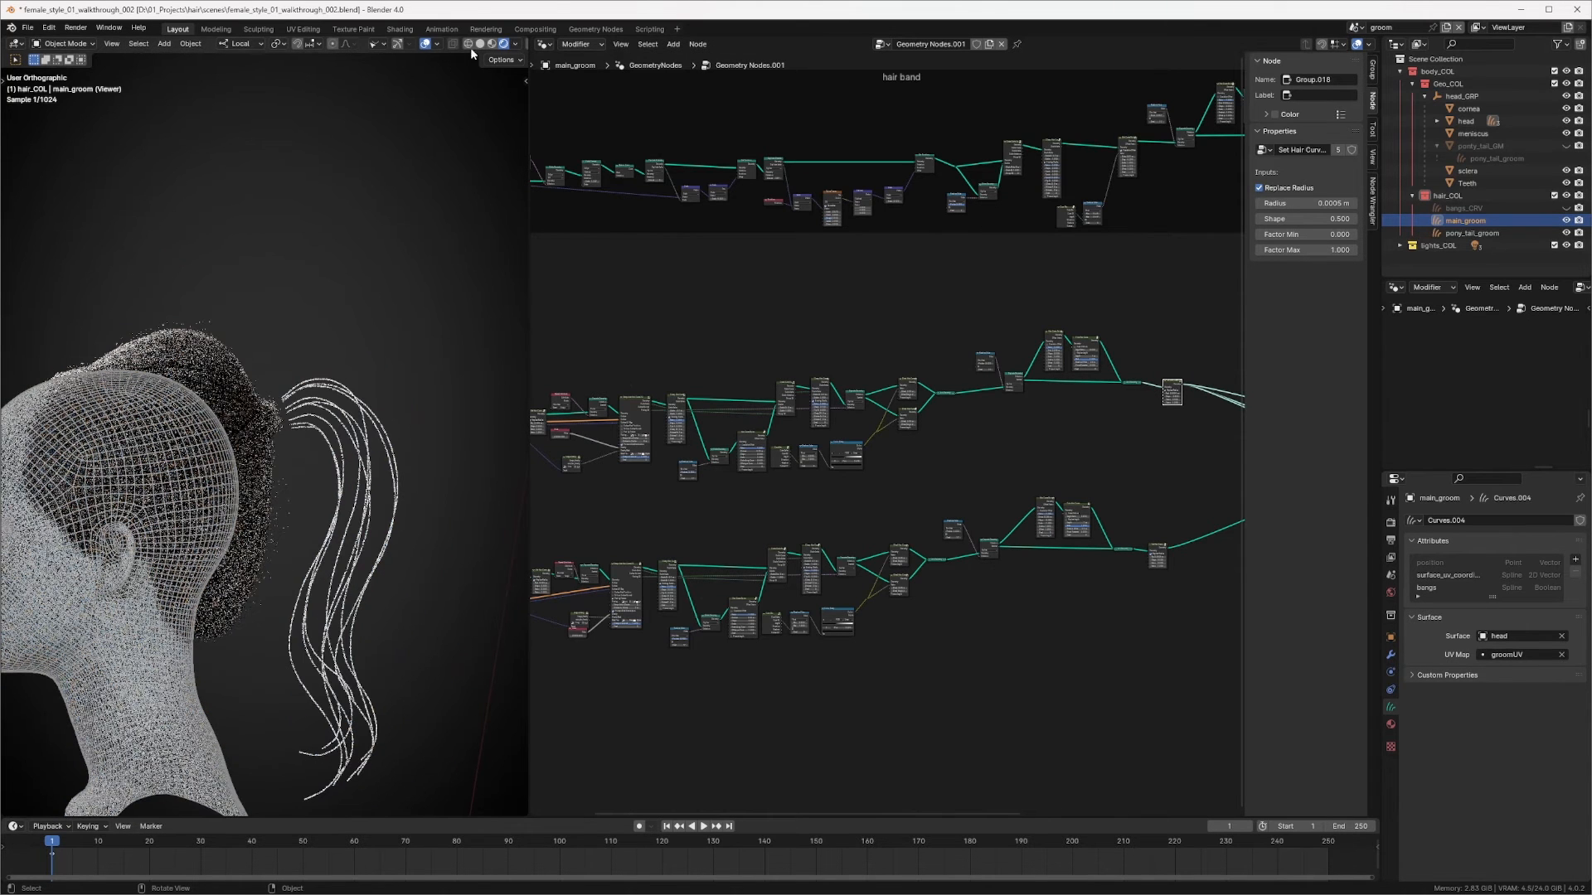
left_click(480, 44)
scroll(1079, 375, "down", 3)
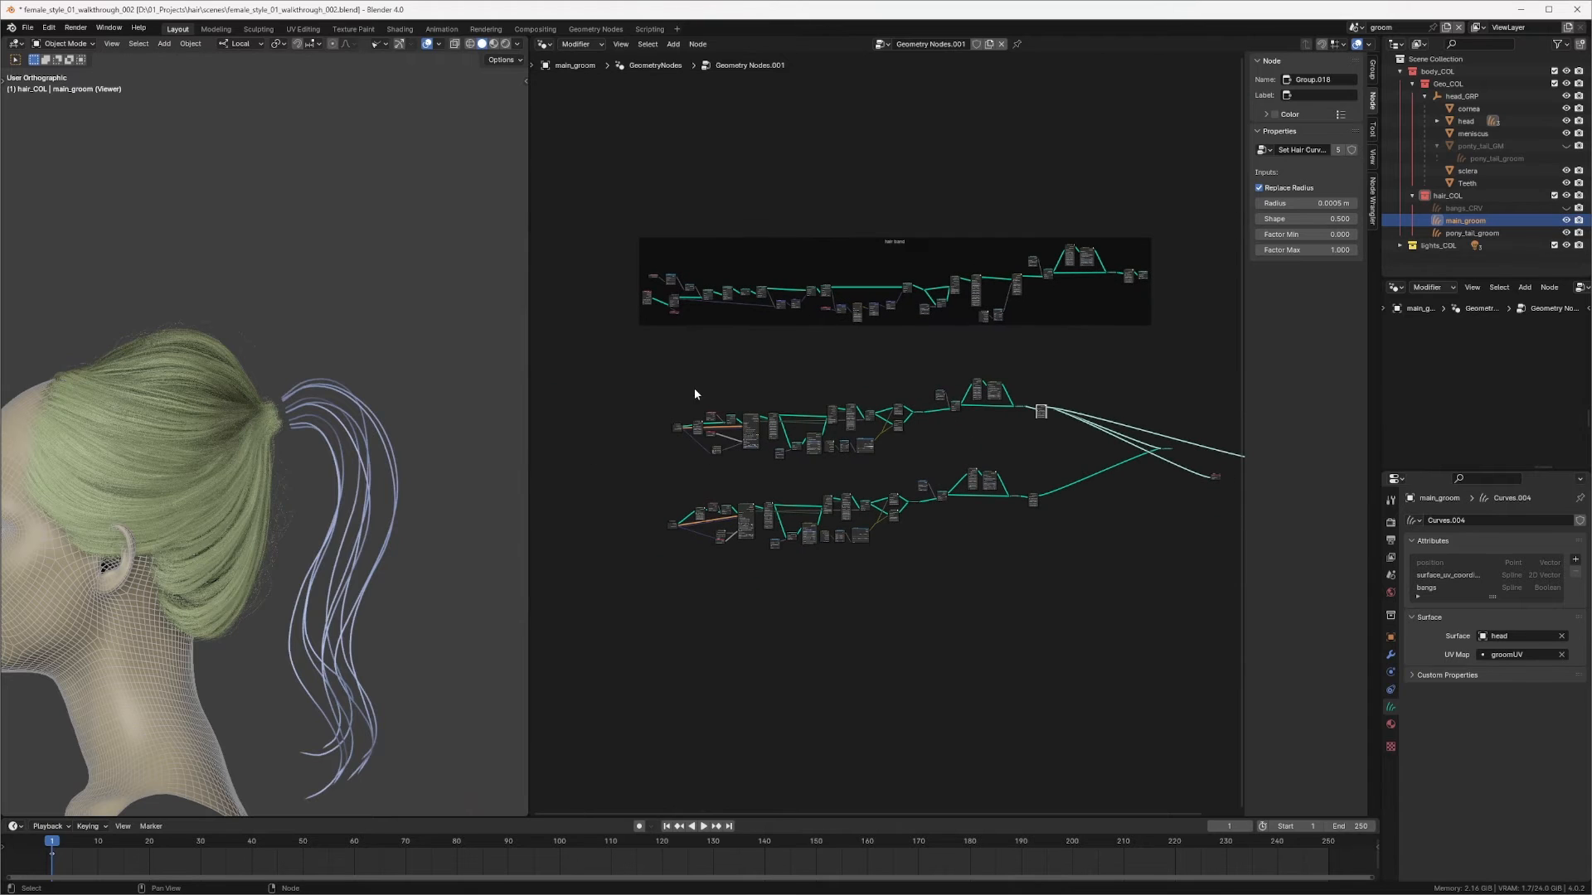
Step: Select the middle node branch, wrap it in a frame, and label the frame main hair
left_click_drag(630, 364, 1064, 460)
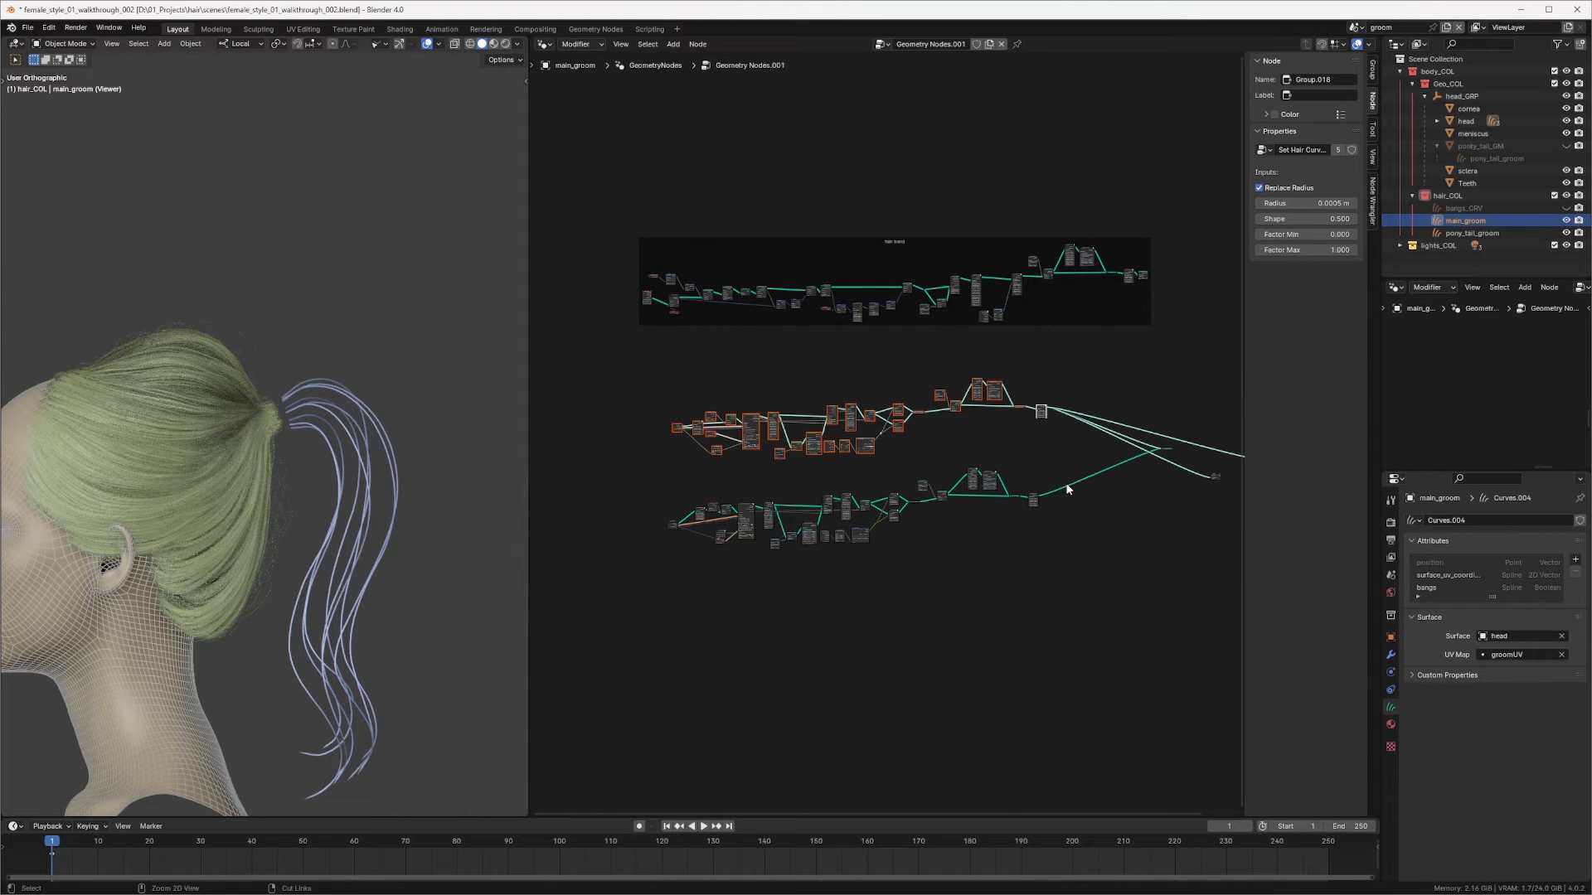
key("ctrl+j")
scroll(1053, 415, "up", 2)
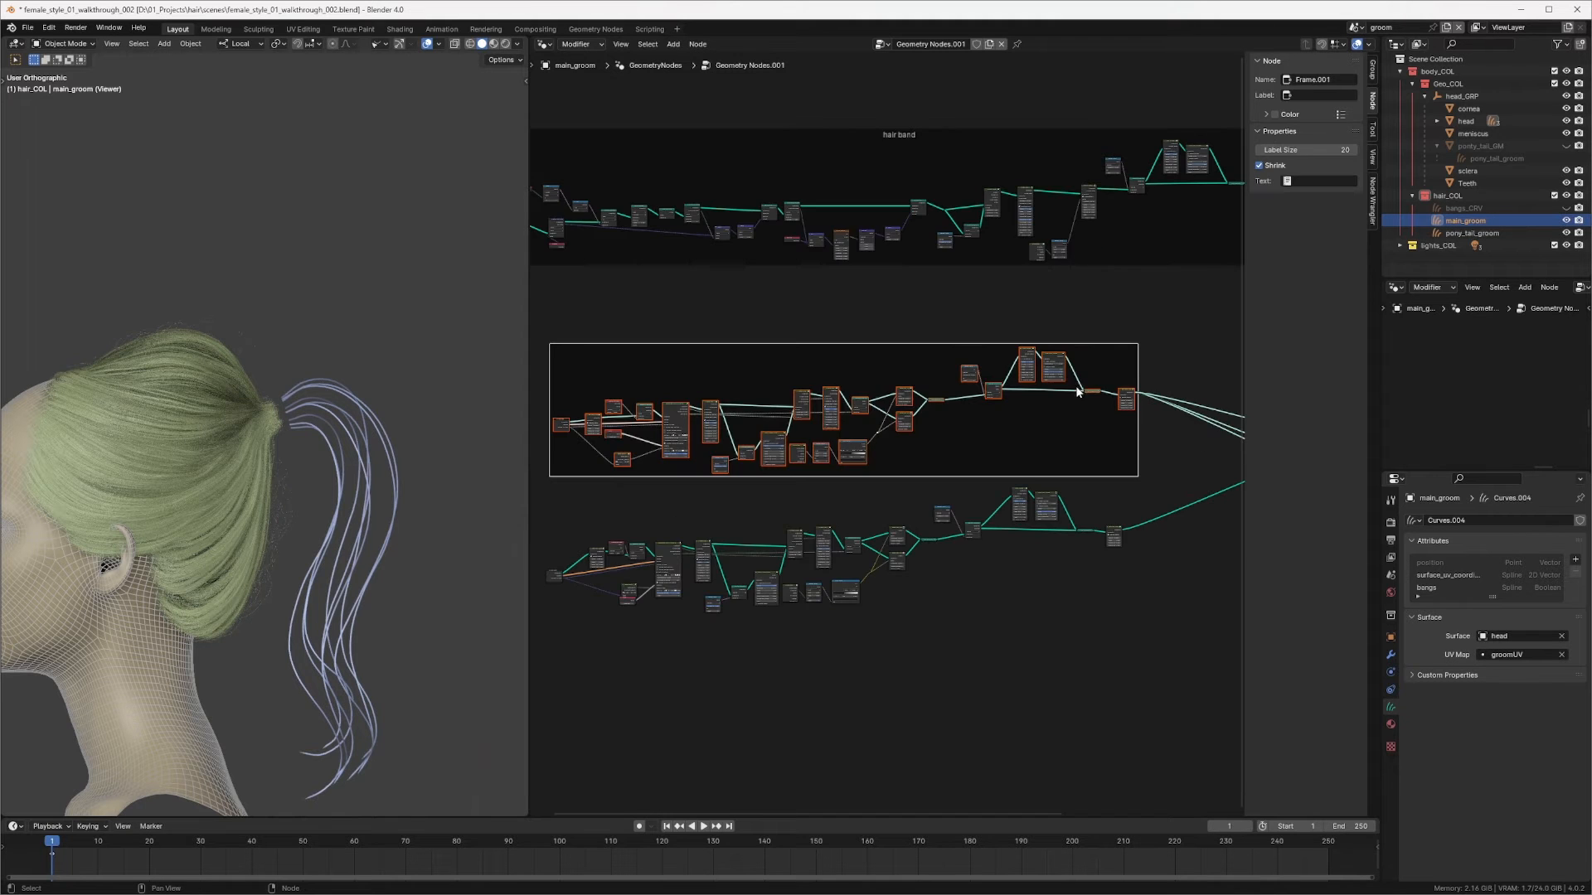
middle_click_drag(910, 354, 969, 375)
left_click(924, 375)
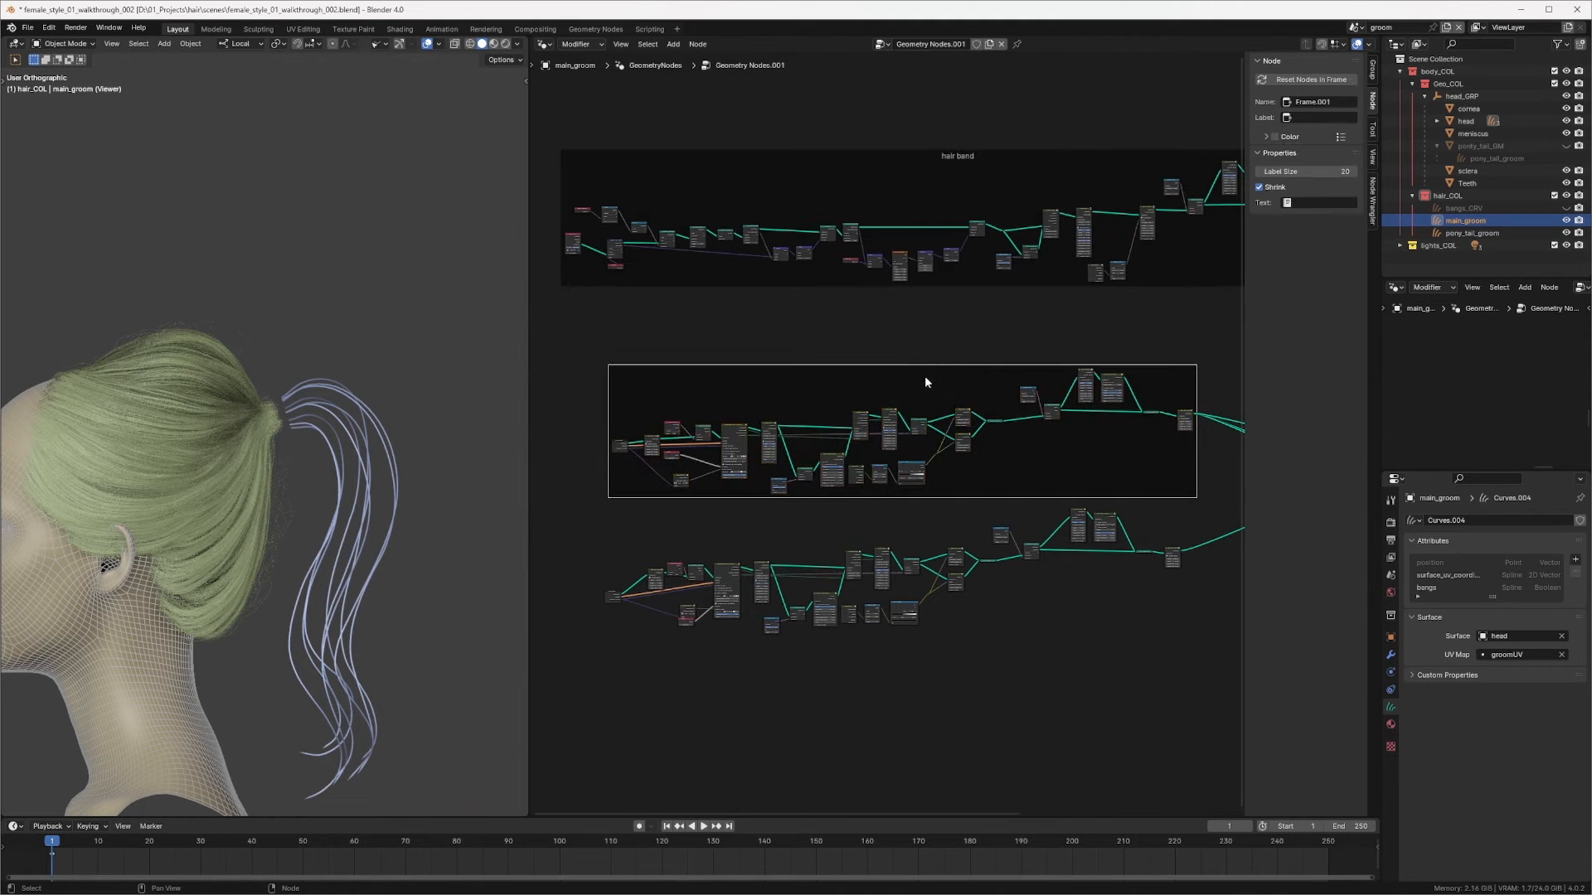
key("F2")
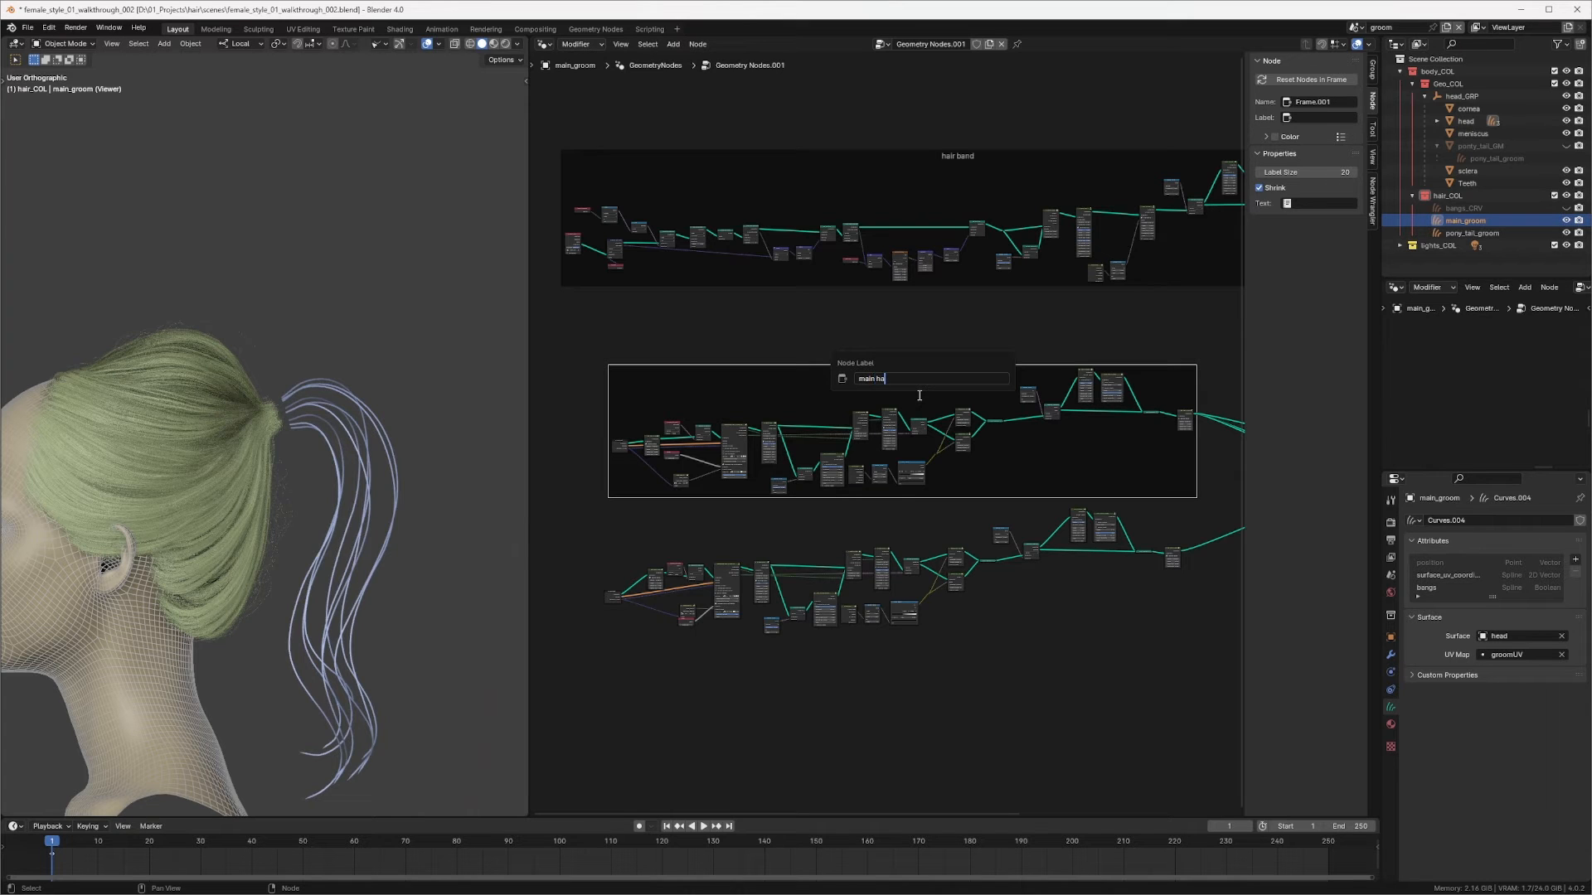
key("Return")
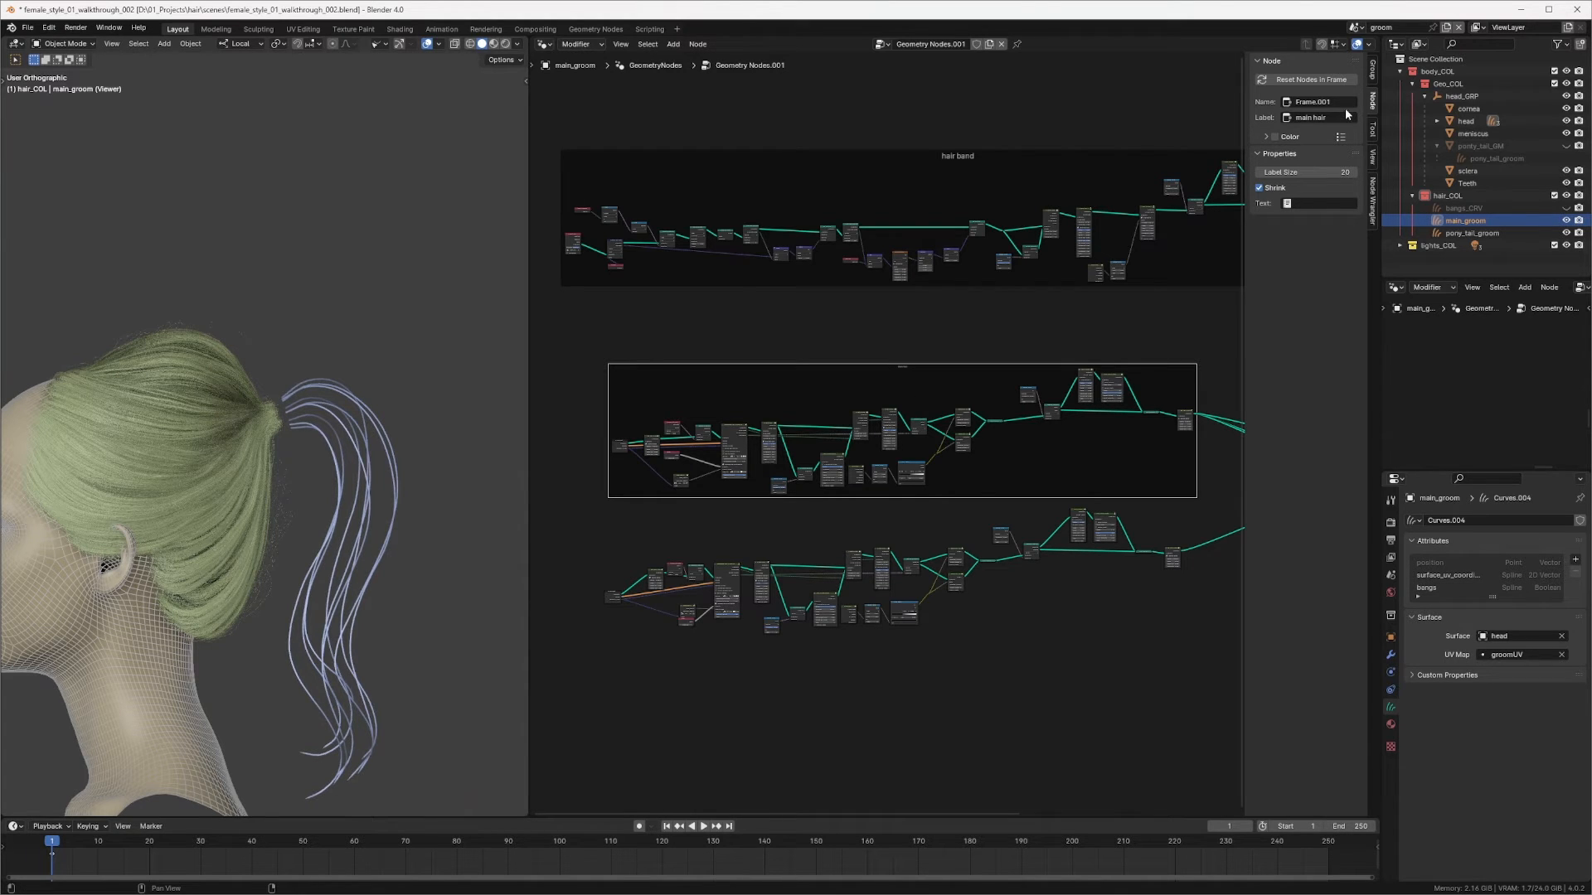
Step: Set the main hair frame's label size to about 44
left_click(966, 378)
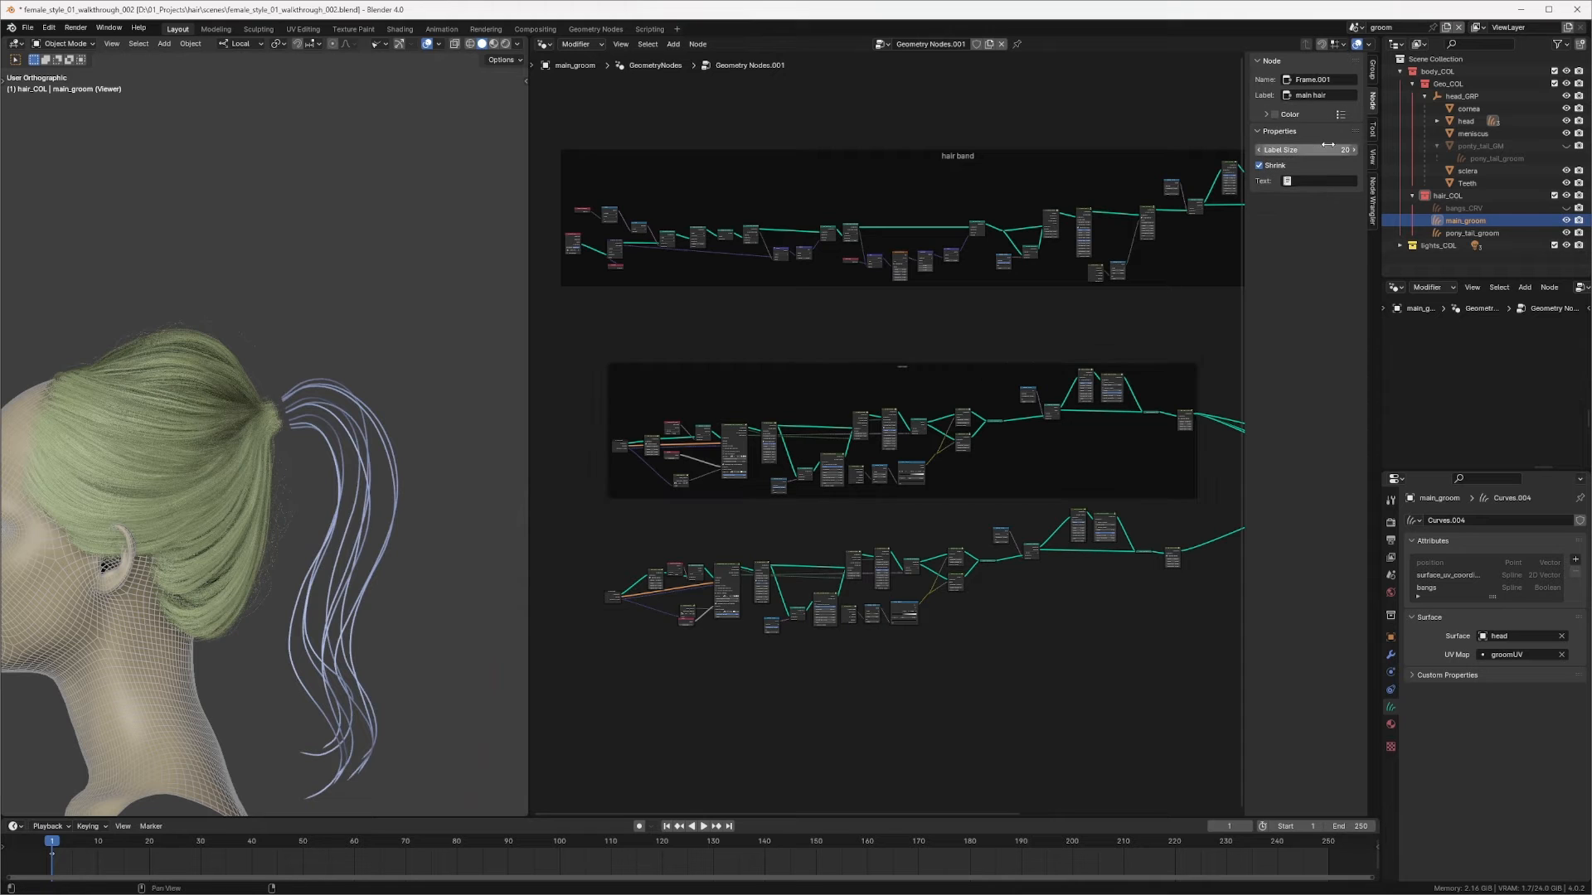
left_click_drag(1334, 146, 1585, 146)
scroll(912, 450, "down", 2)
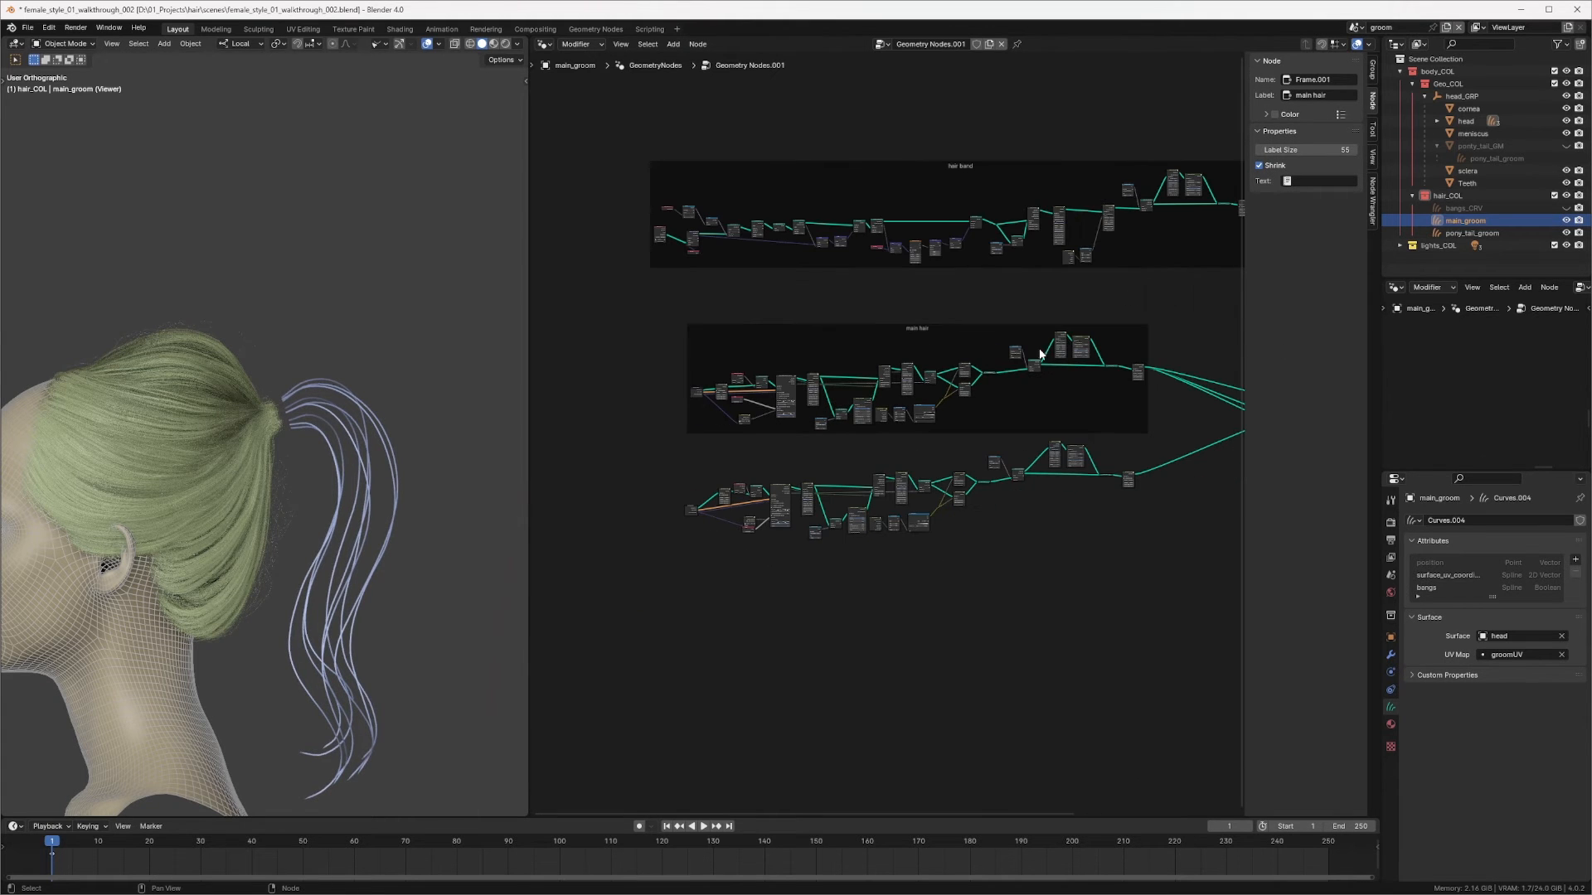
Step: Wrap the bottom node branch in a frame labelled bangs with a label size of about 44
left_click_drag(661, 451, 1152, 554)
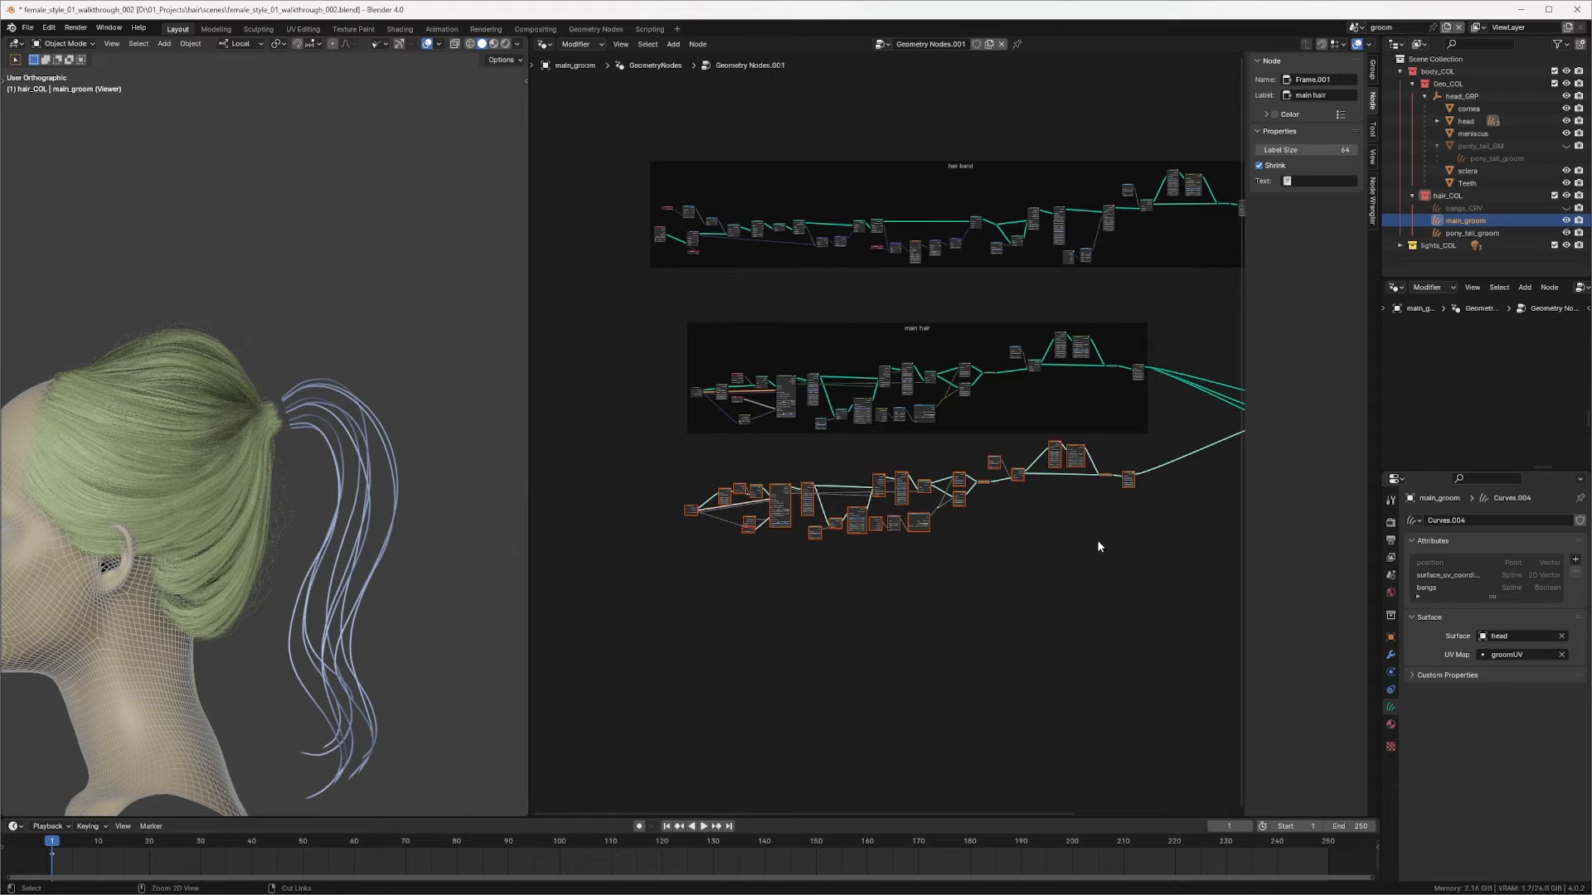
key("ctrl+j")
key("alt+a")
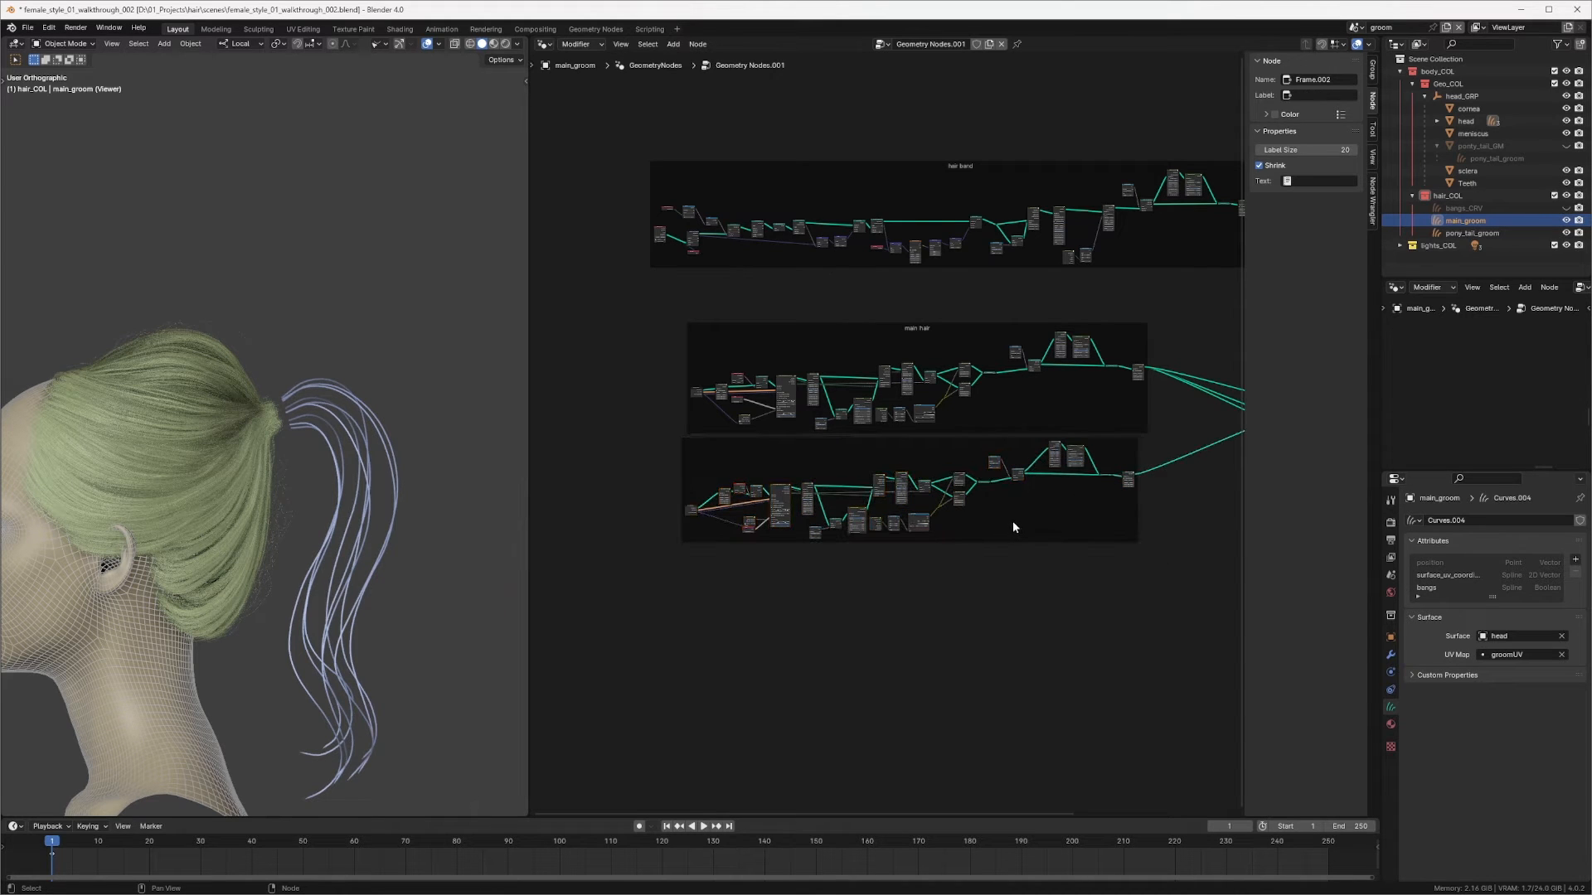
left_click_drag(1002, 531, 999, 568)
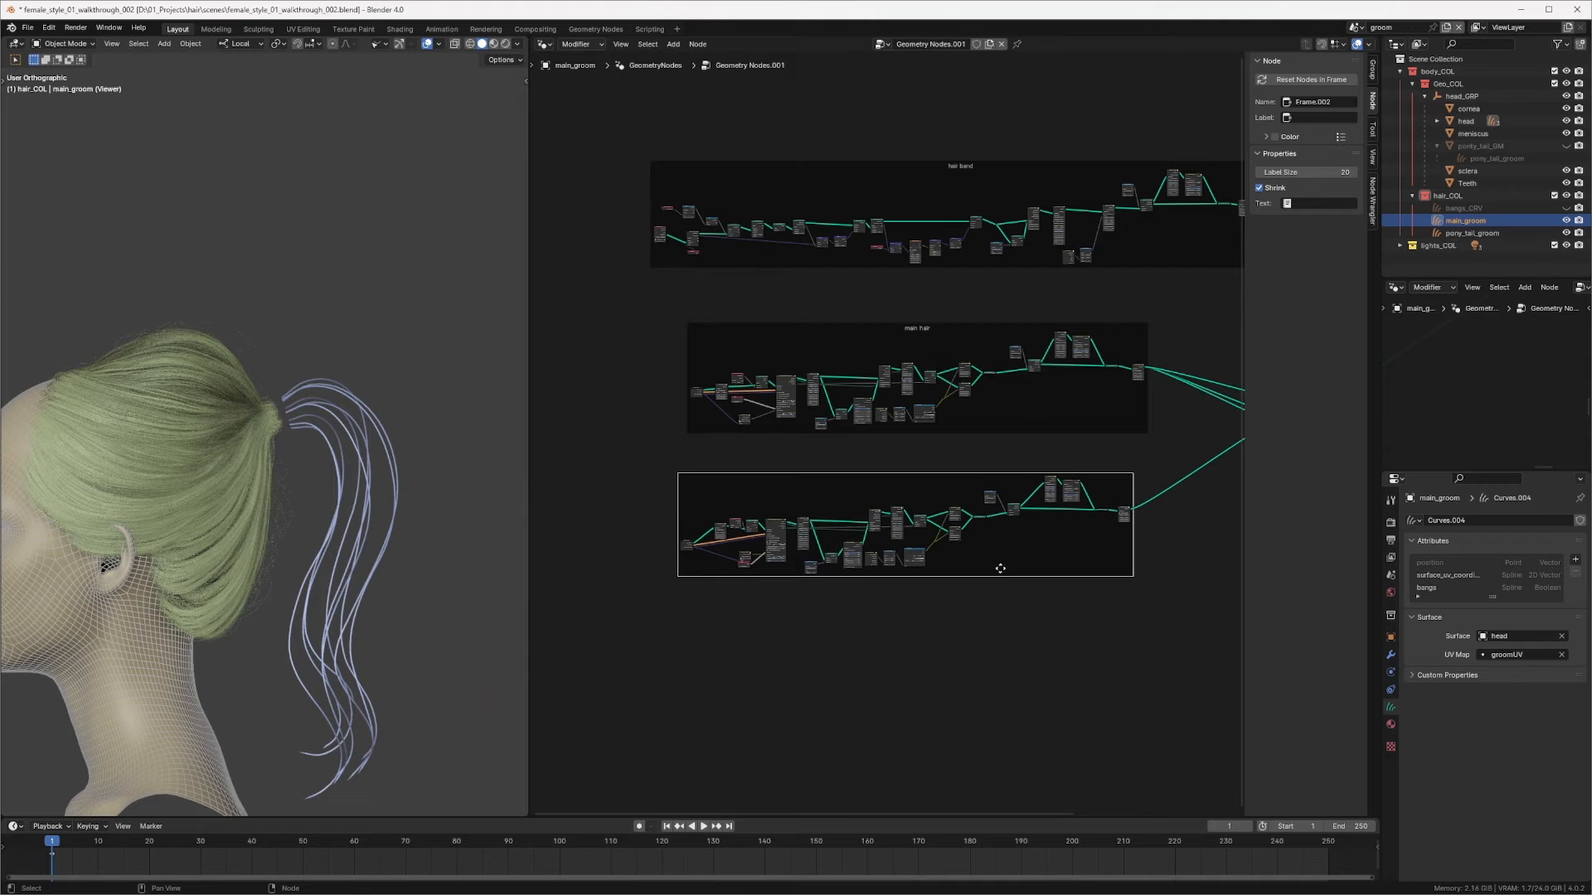
key("F2")
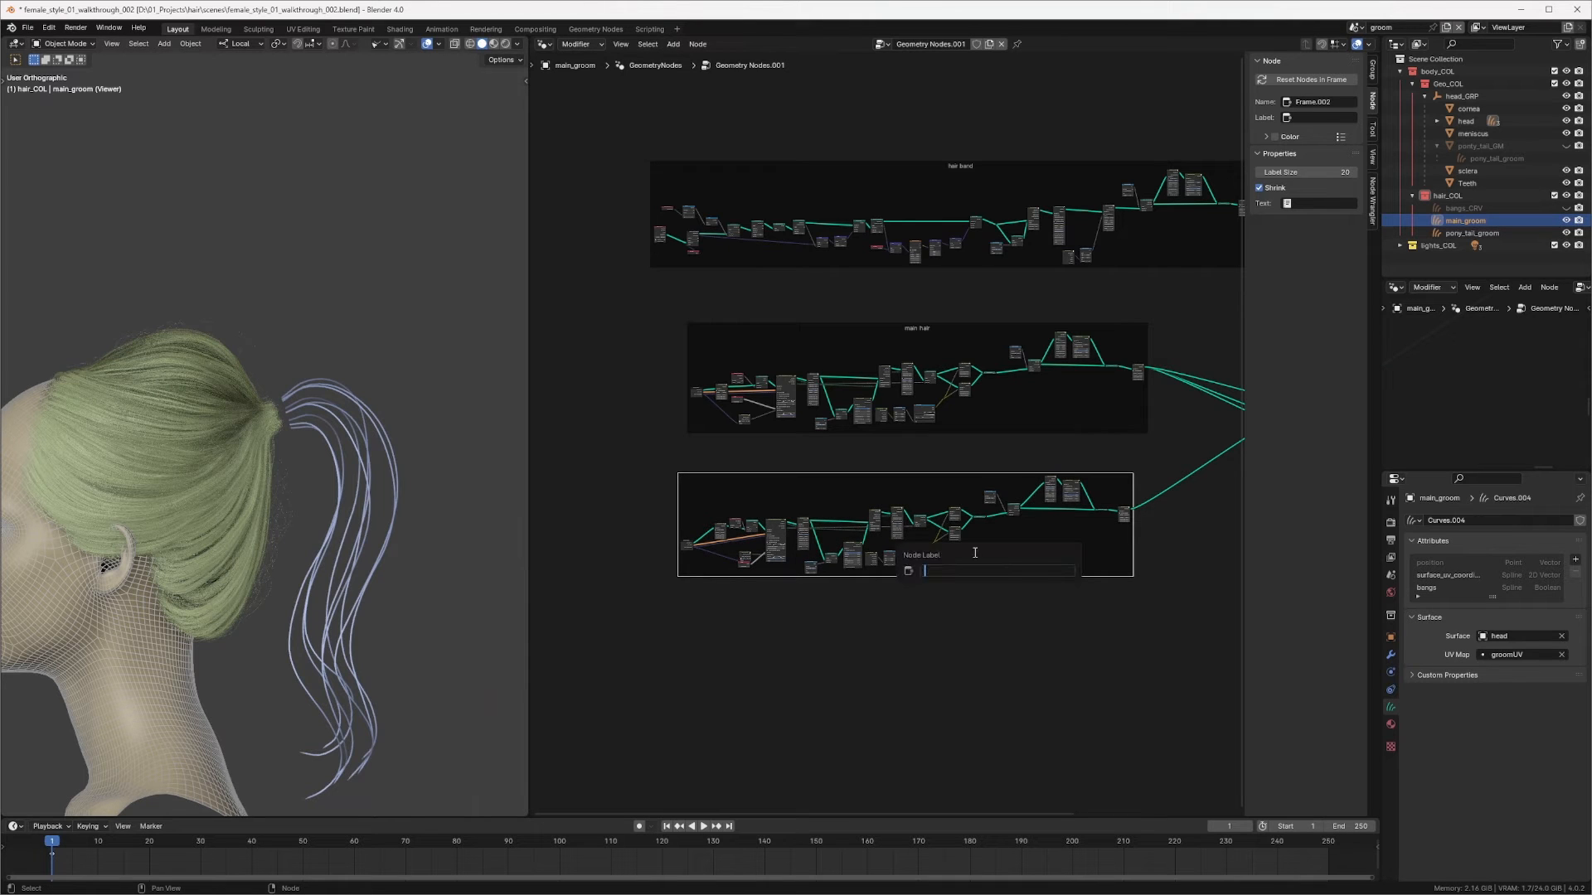
key("Return")
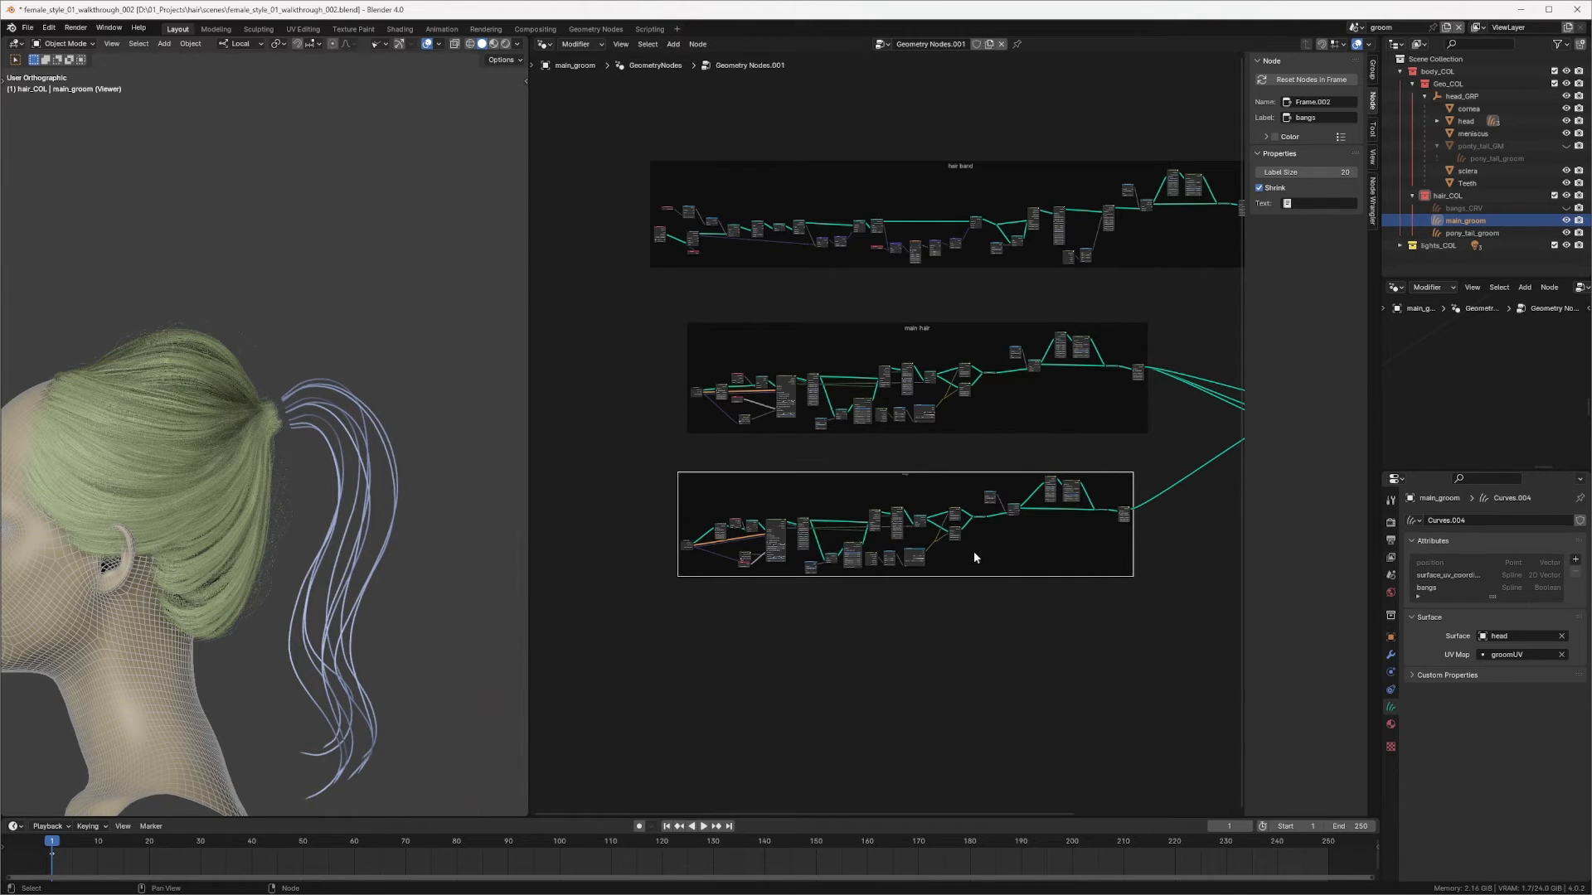
left_click_drag(1287, 171, 1351, 171)
Step: Rearrange the bangs and main hair frames within the node tree
left_click_drag(902, 472, 870, 503)
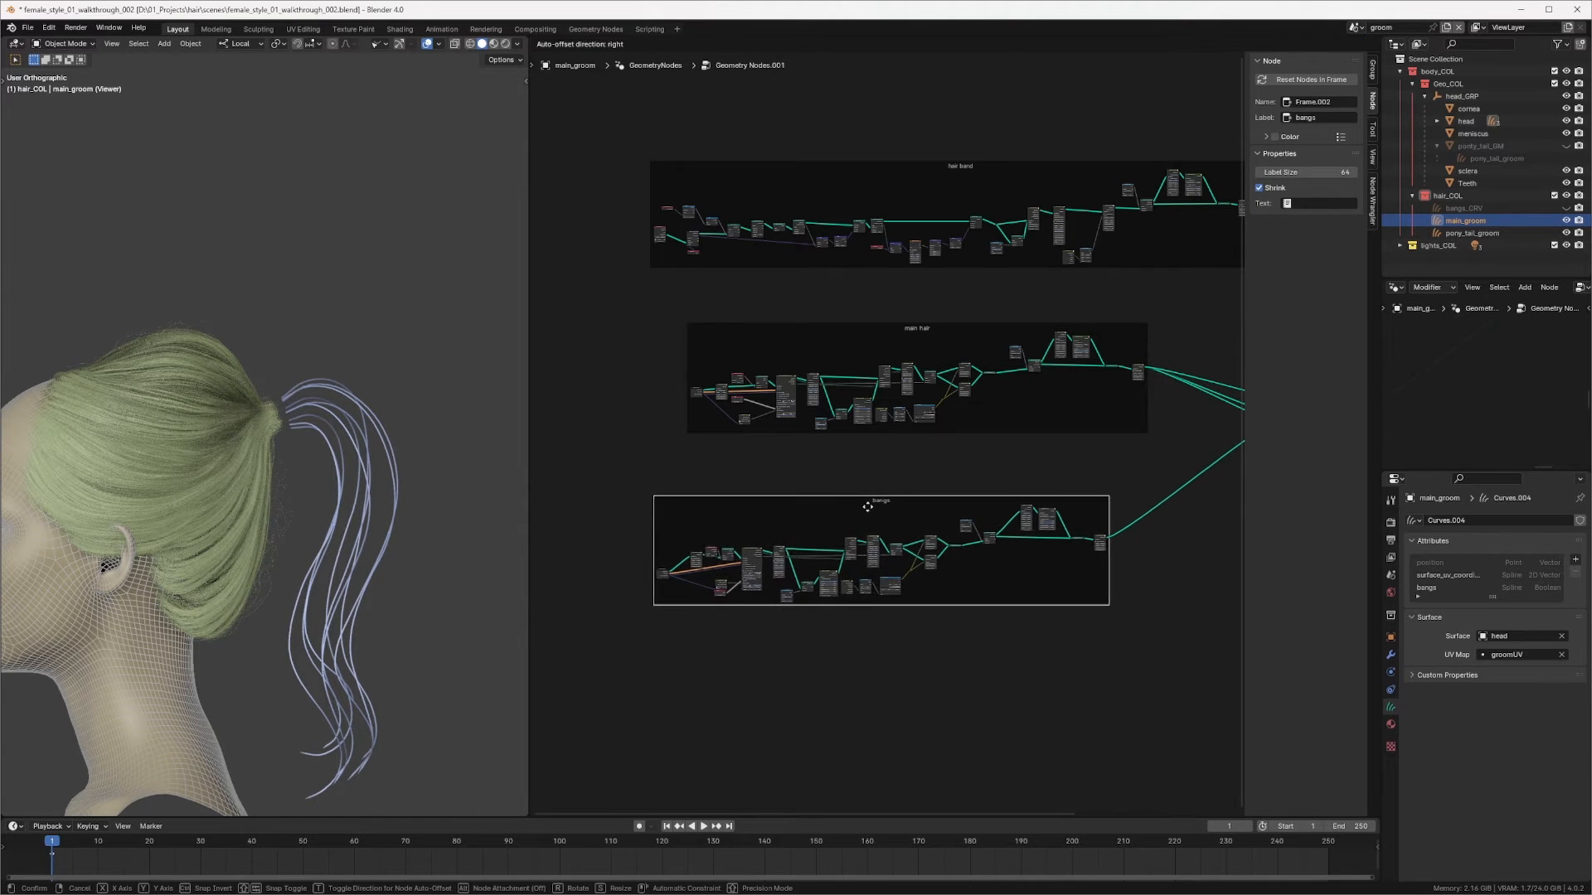
left_click_drag(910, 326, 870, 324)
middle_click_drag(1070, 348, 771, 304)
scroll(1024, 318, "up", 3)
middle_click_drag(1024, 318, 970, 312)
middle_click_drag(958, 383, 1051, 391, "ctrl")
middle_click_drag(1052, 392, 943, 276)
middle_click_drag(943, 276, 985, 350)
middle_click_drag(885, 180, 890, 284)
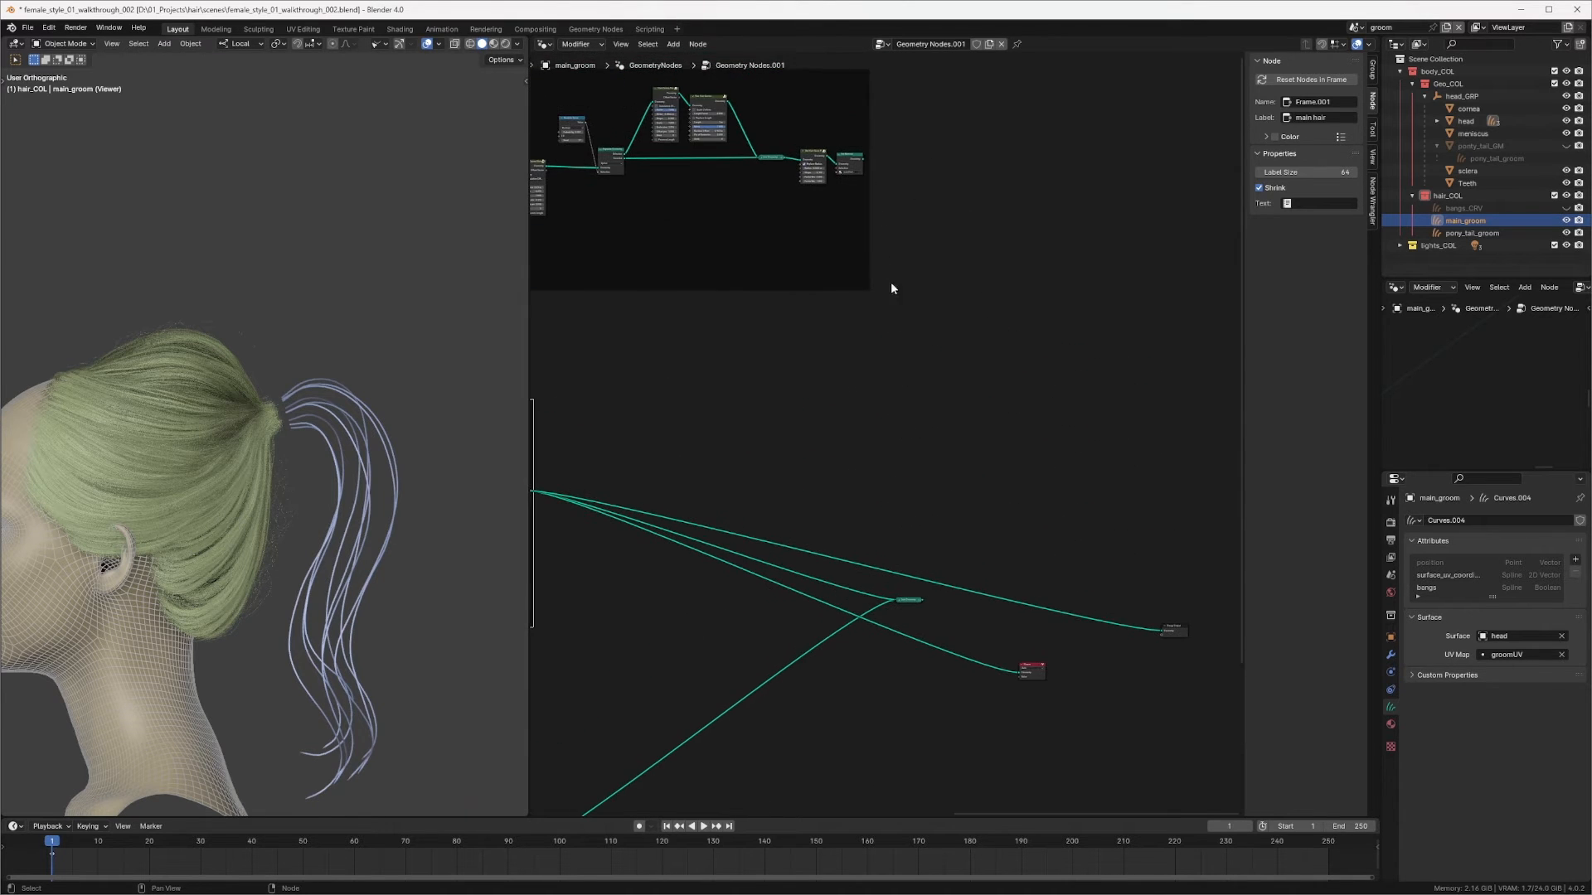
Step: Reposition the frames and move the Join Geometry node below them in the node tree
left_click(890, 282)
left_click_drag(863, 159, 961, 184)
left_click(913, 570)
middle_click_drag(961, 184, 972, 434, "ctrl")
middle_click_drag(971, 433, 1022, 274, "ctrl")
left_click_drag(835, 295, 1024, 453)
middle_click_drag(1025, 452, 860, 702)
middle_click_drag(1071, 413, 1084, 480, "ctrl")
middle_click_drag(1085, 480, 981, 288)
left_click(925, 304)
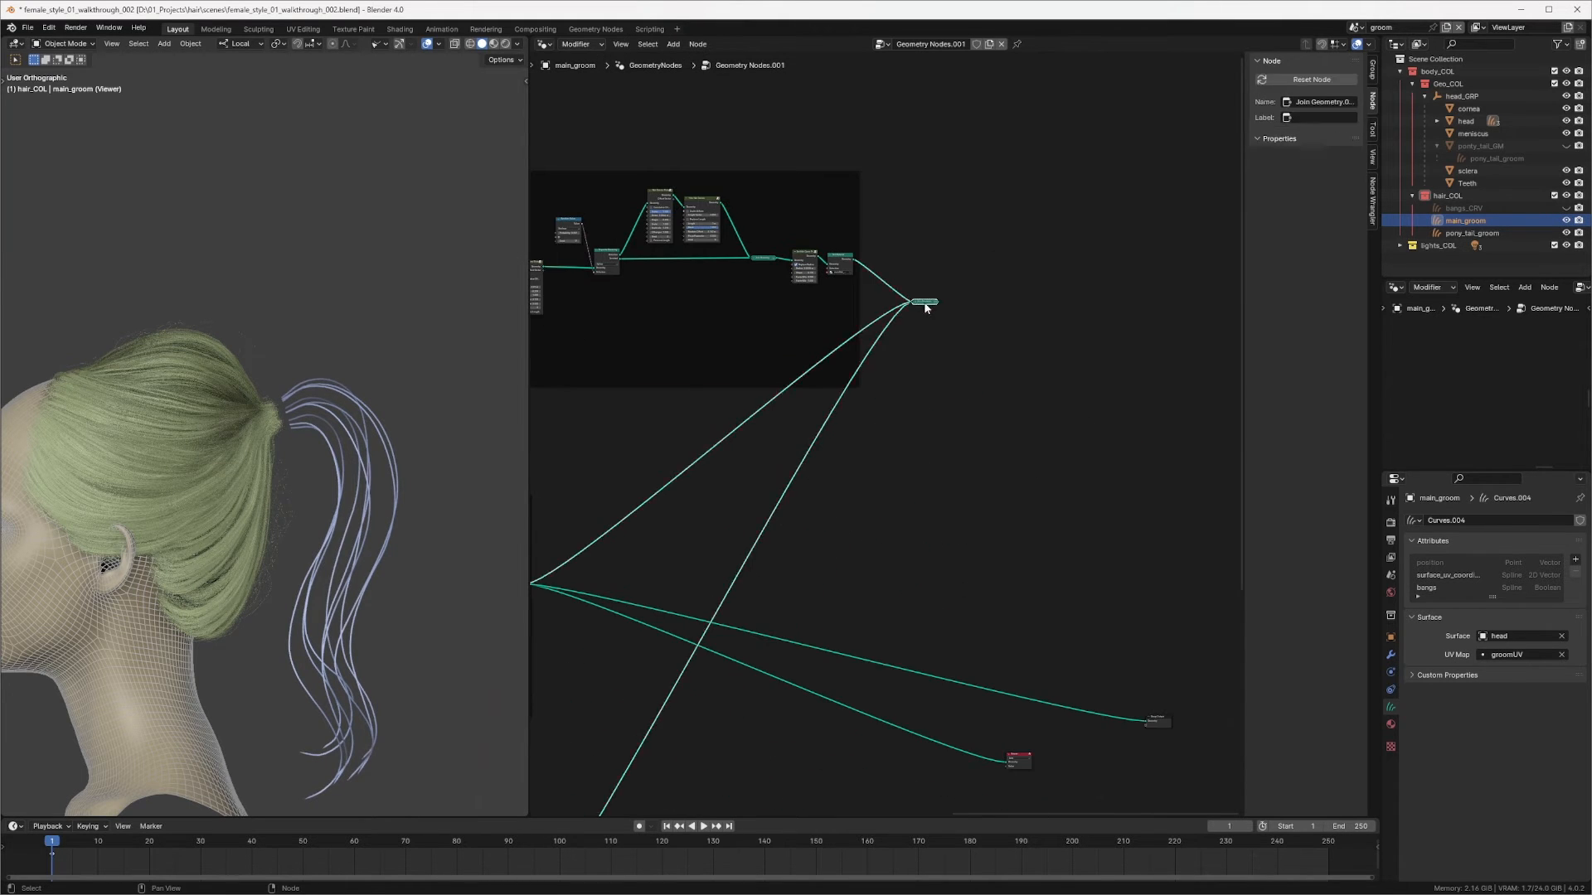
left_click_drag(925, 307, 983, 640)
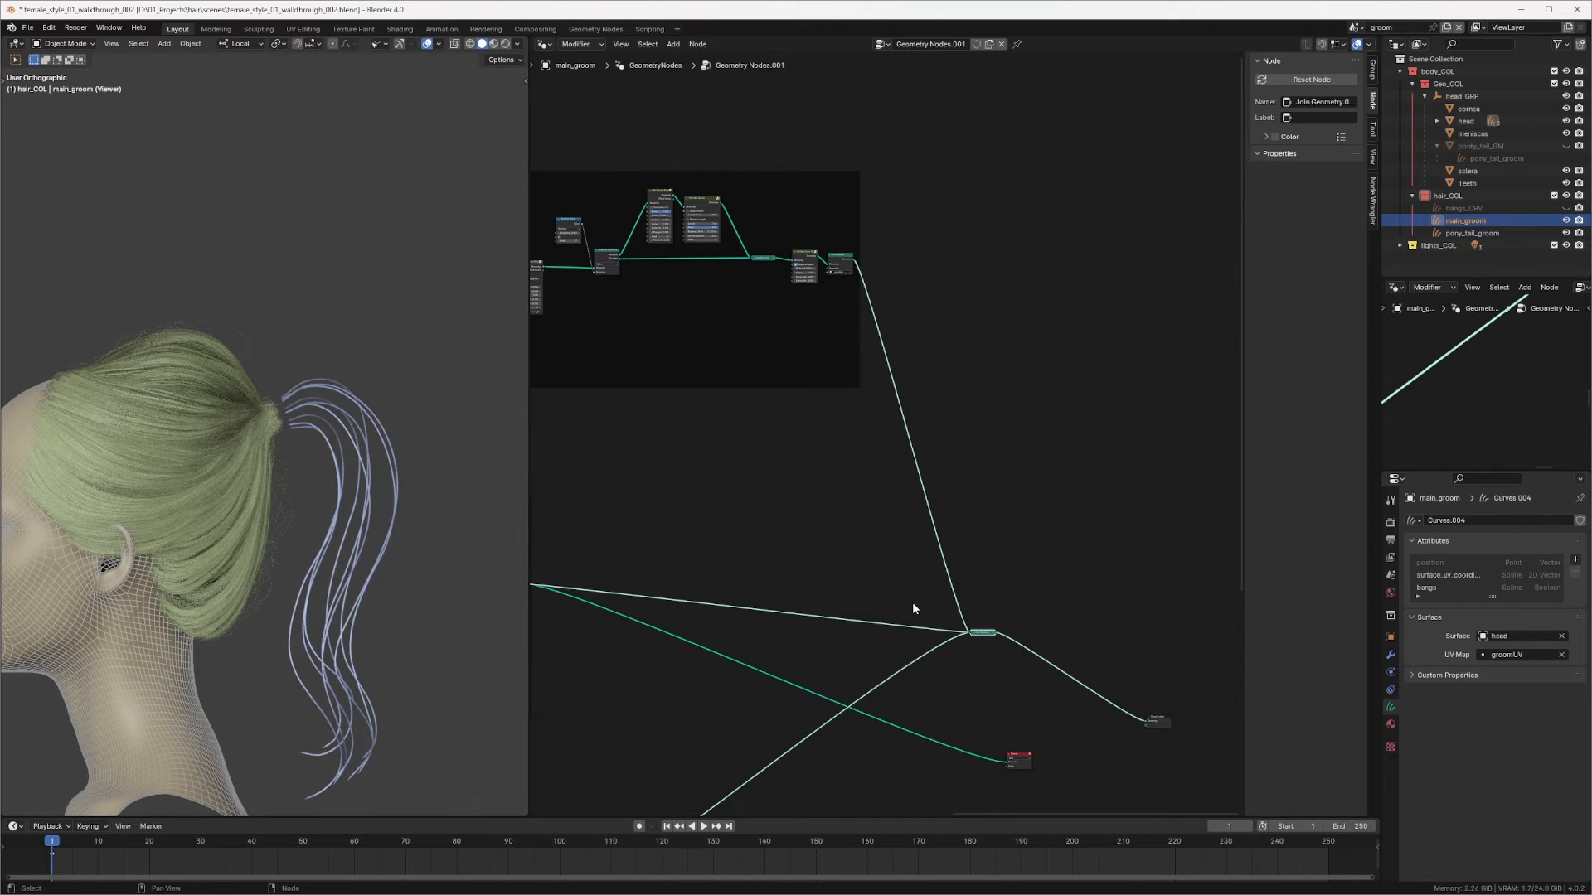
Step: Cut the link feeding the Viewer node and move the Viewer node aside
middle_click_drag(975, 520, 993, 407)
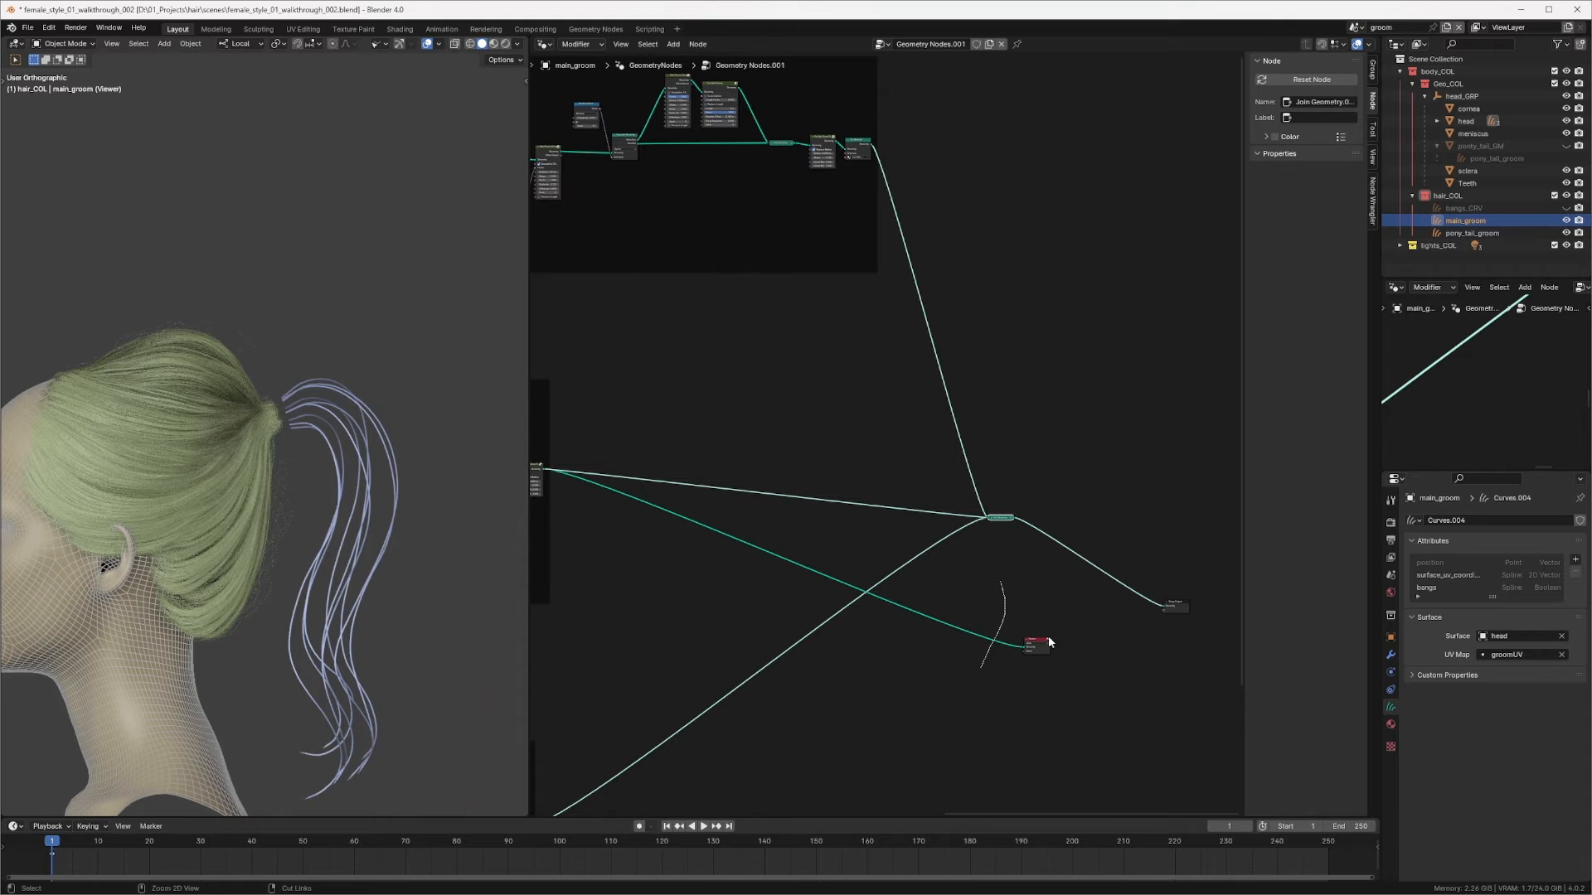
right_click_drag(981, 667, 1068, 646, "ctrl")
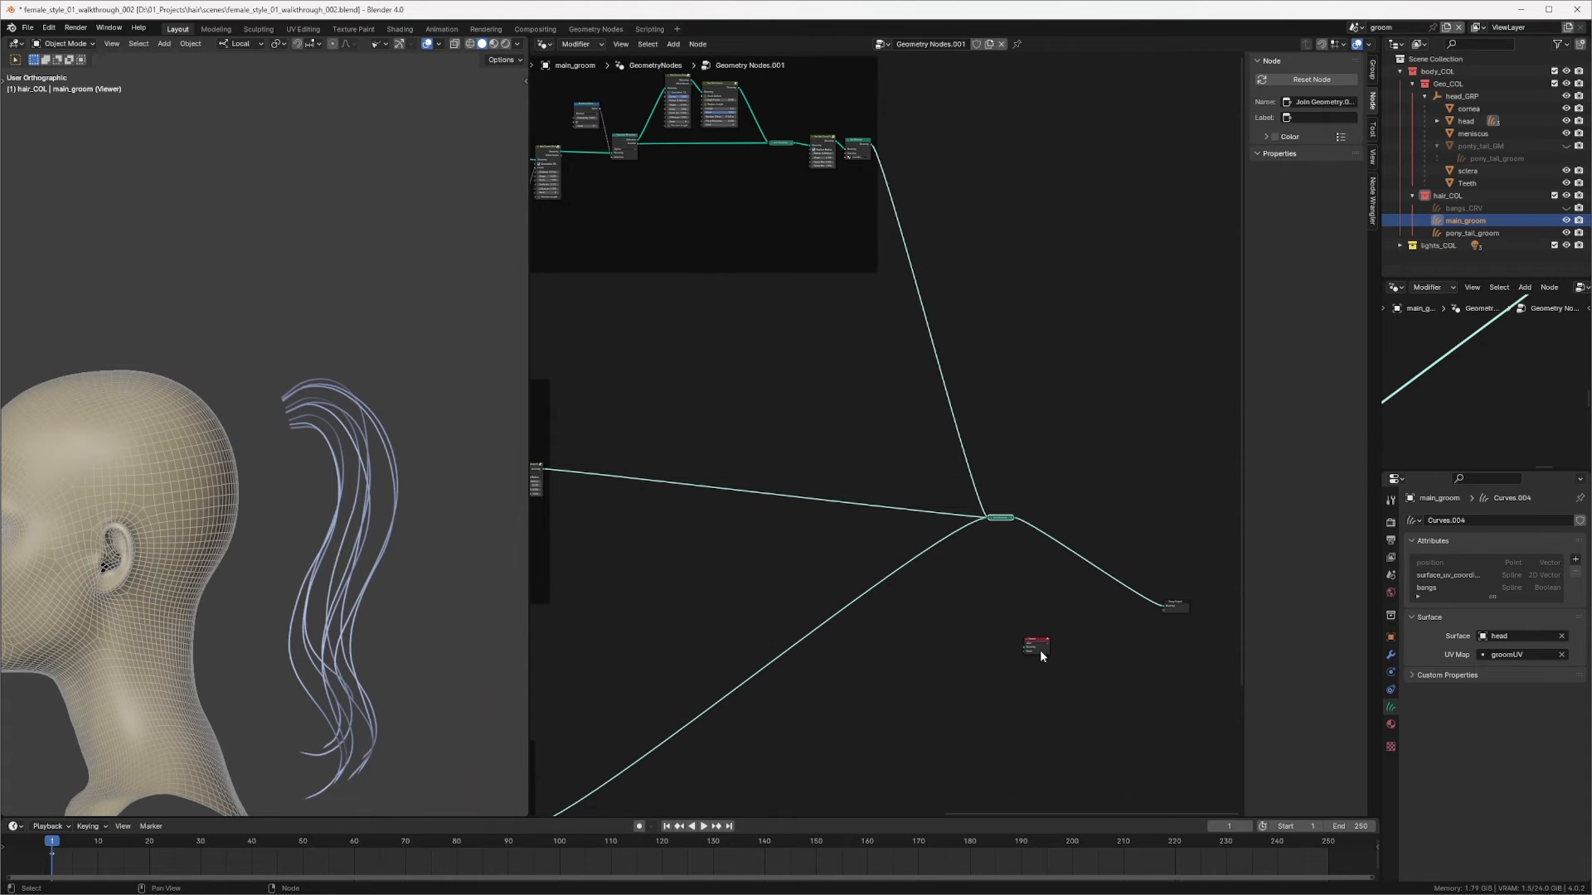
left_click_drag(1036, 644, 1155, 556)
middle_click_drag(1166, 518, 1090, 532)
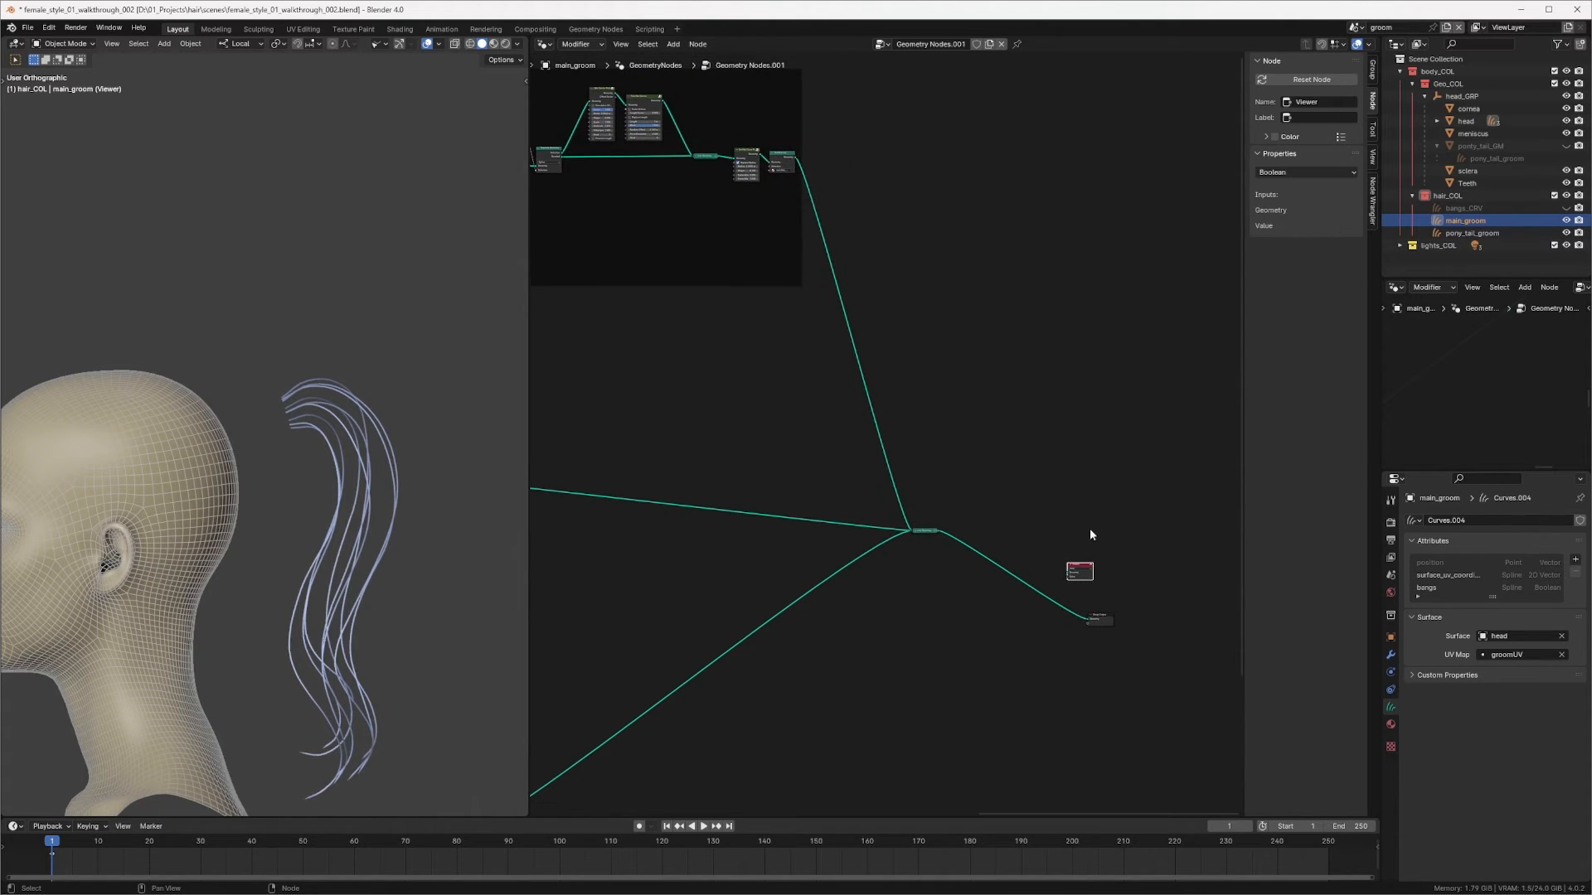
Step: Deactivate the Viewer node so the modifier output shows in the viewport
key("KP_Decimal")
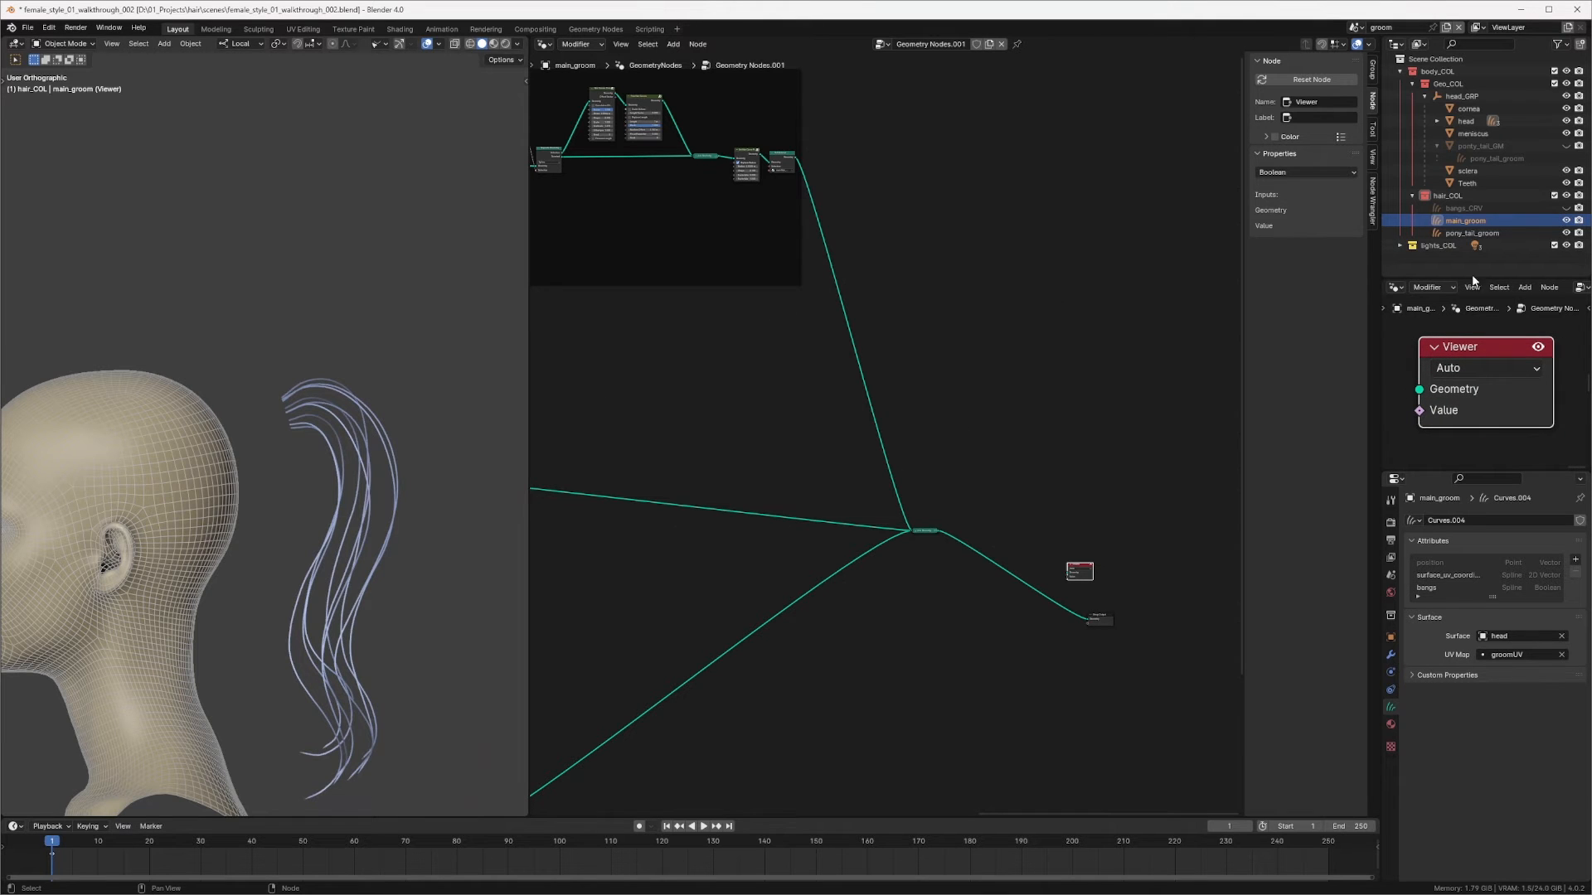
left_click(1538, 347)
scroll(344, 386, "up", 3)
middle_click_drag(343, 386, 381, 496)
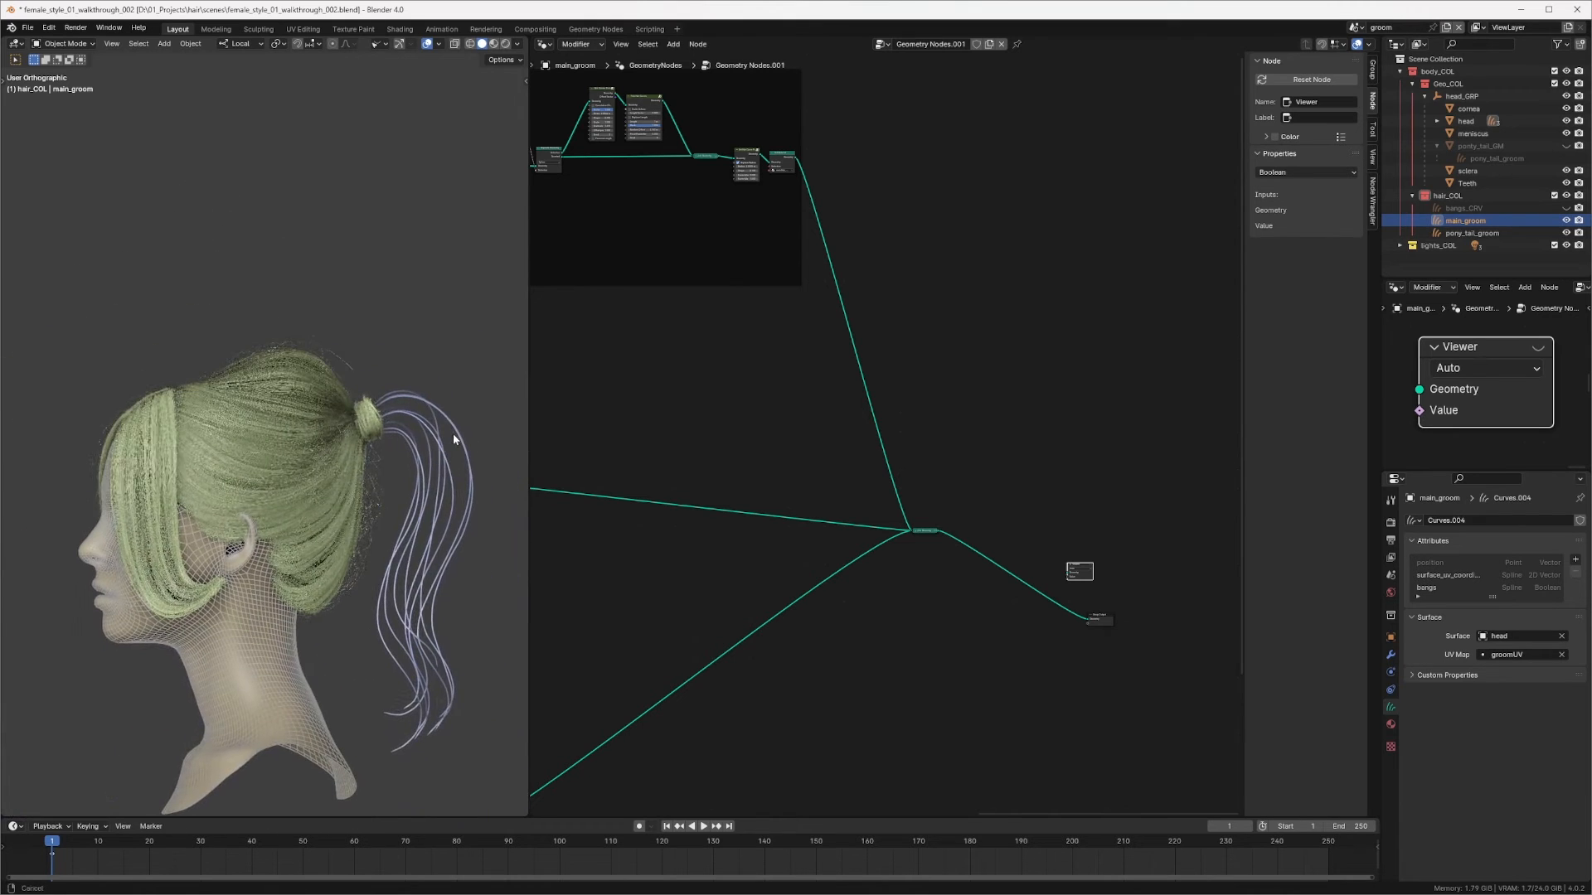
Step: Switch the 3D viewport to rendered shading to preview the groom
left_click(507, 45)
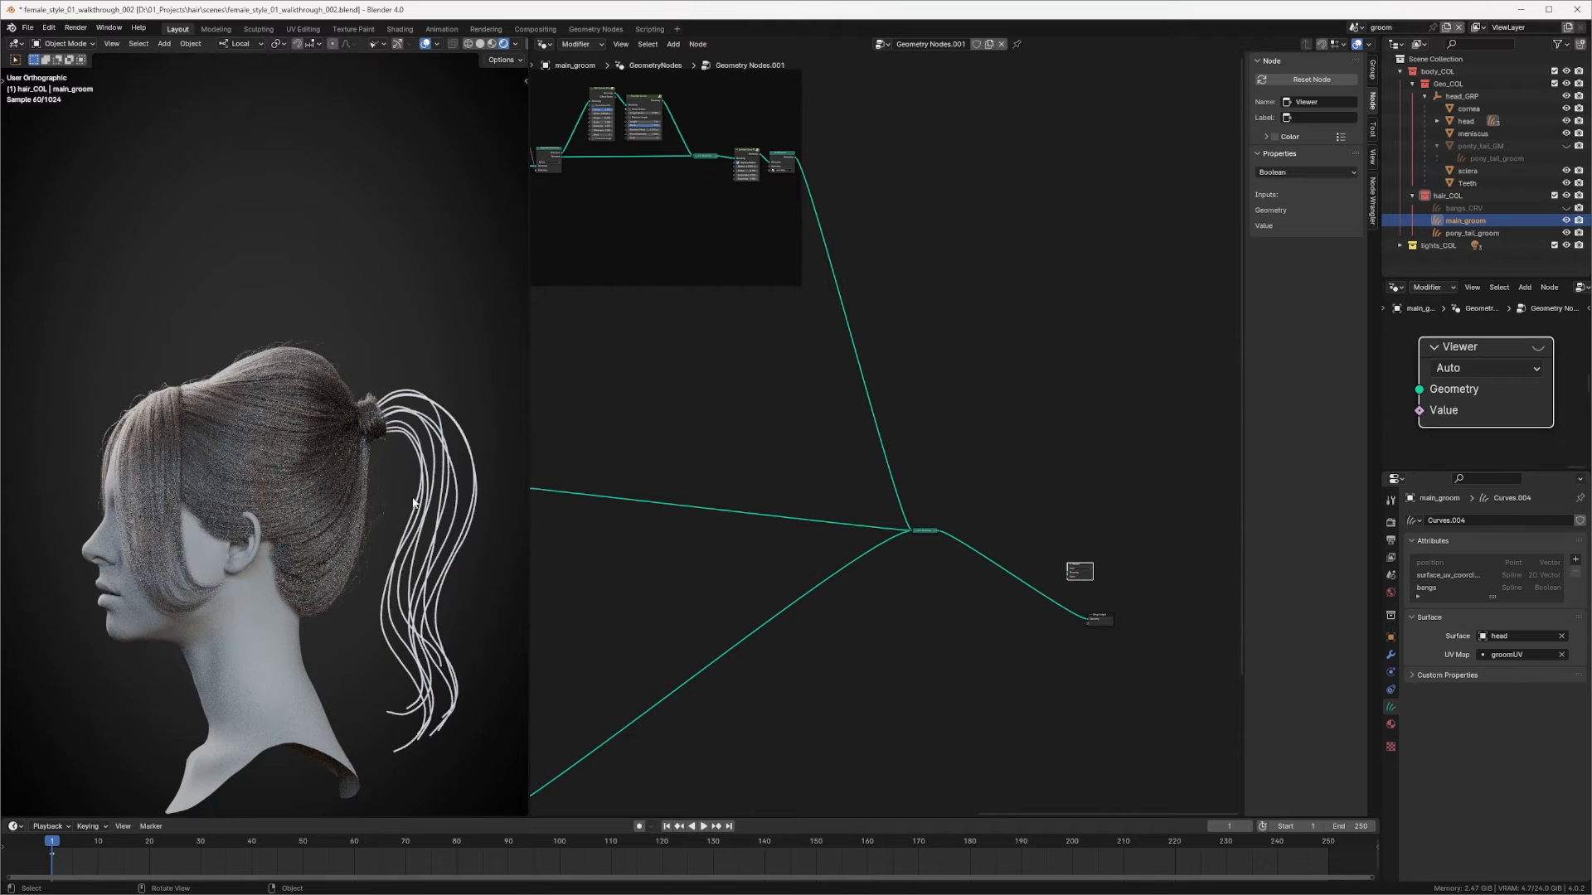
middle_click_drag(807, 287, 1043, 357)
scroll(879, 424, "down", 5)
middle_click_drag(743, 383, 963, 383)
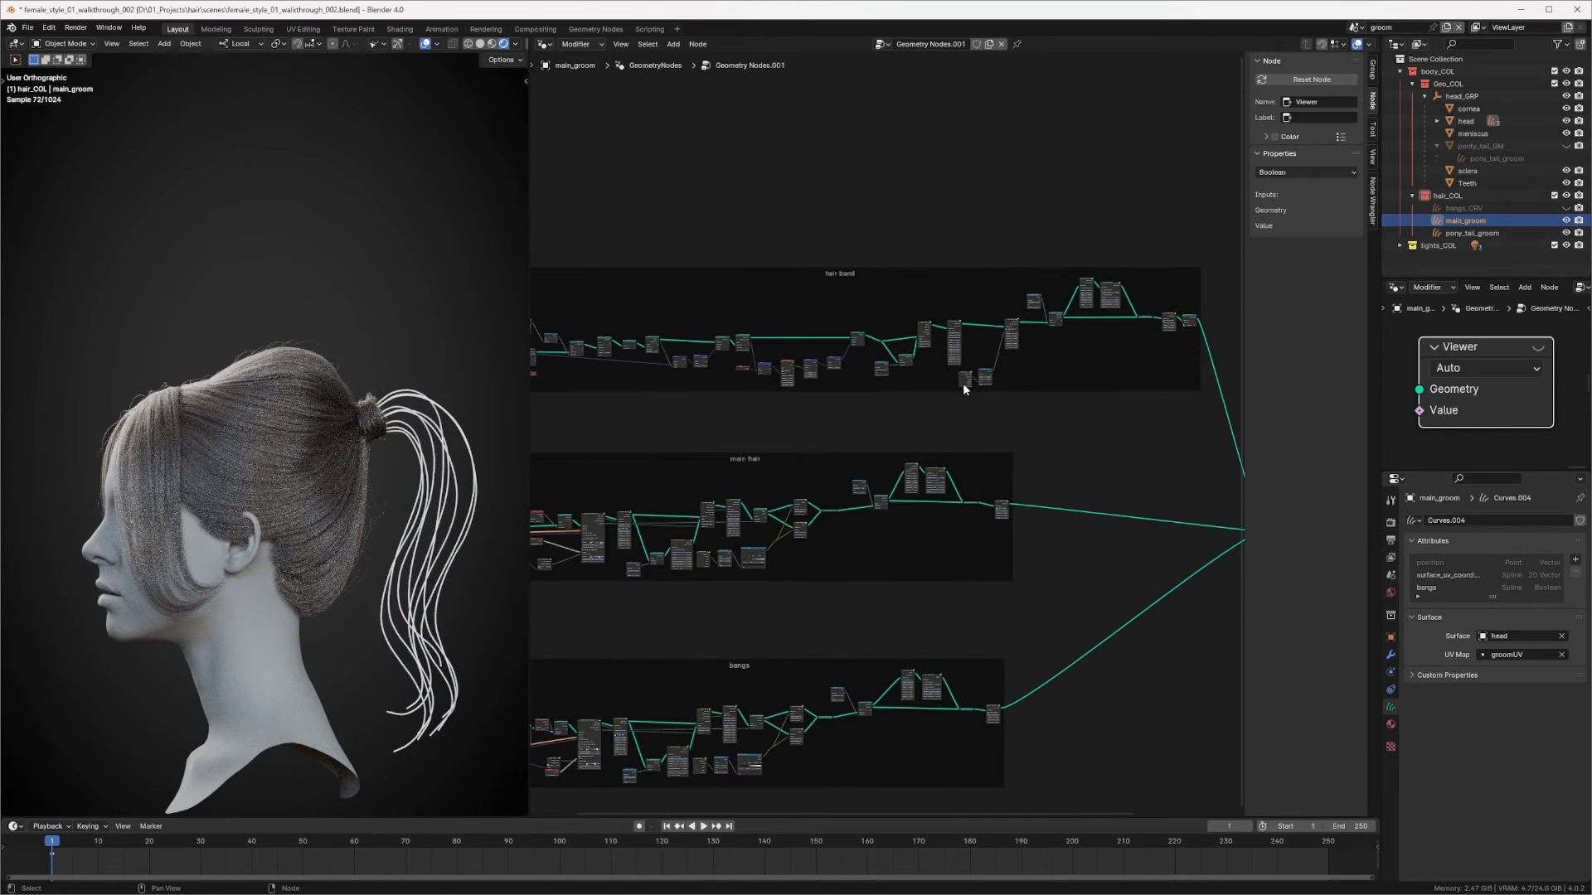
Step: Inspect the framed node branches and orbit the rendered hair around the face and ear
middle_click_drag(824, 462, 1043, 370)
scroll(1042, 370, "up", 2)
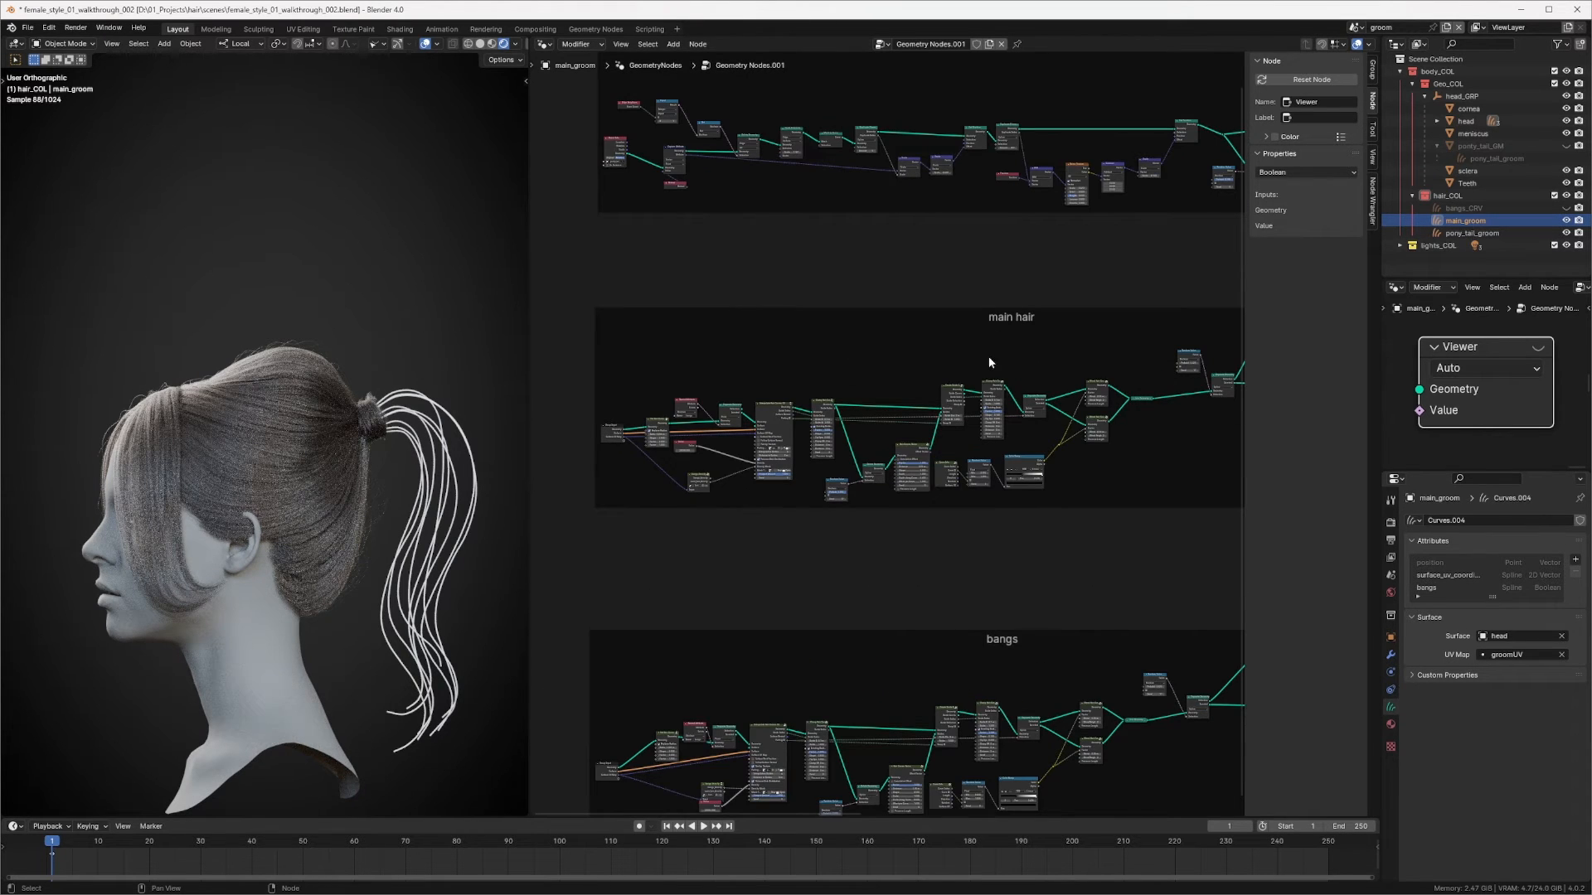
middle_click_drag(1052, 305, 1009, 424, "ctrl")
middle_click_drag(982, 502, 894, 344)
left_click_drag(592, 344, 1159, 580)
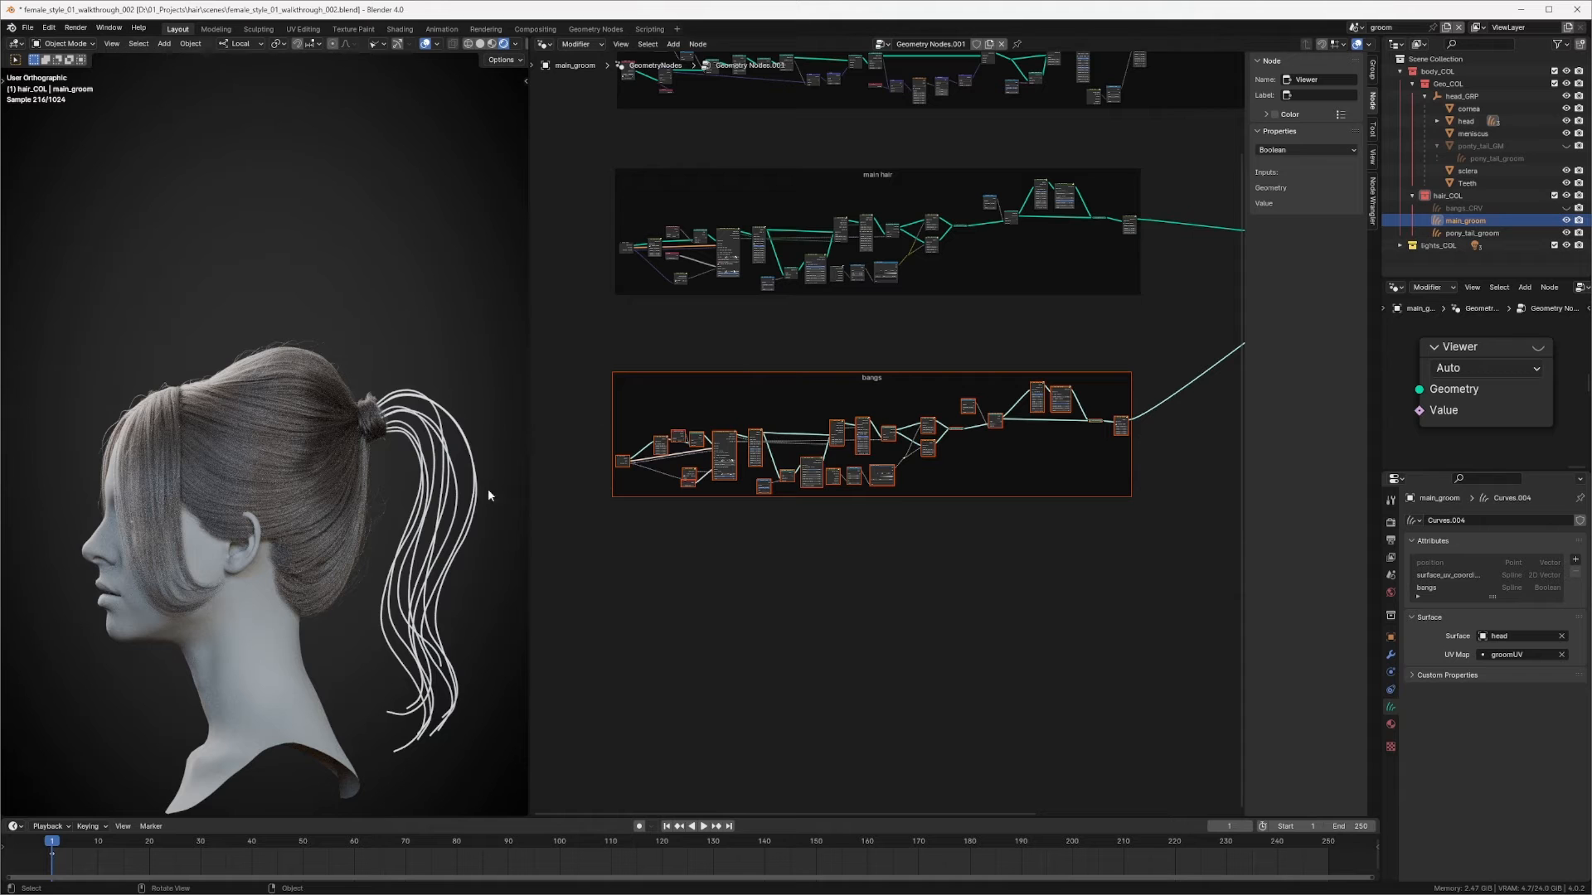
middle_click_drag(367, 567, 369, 379, "ctrl")
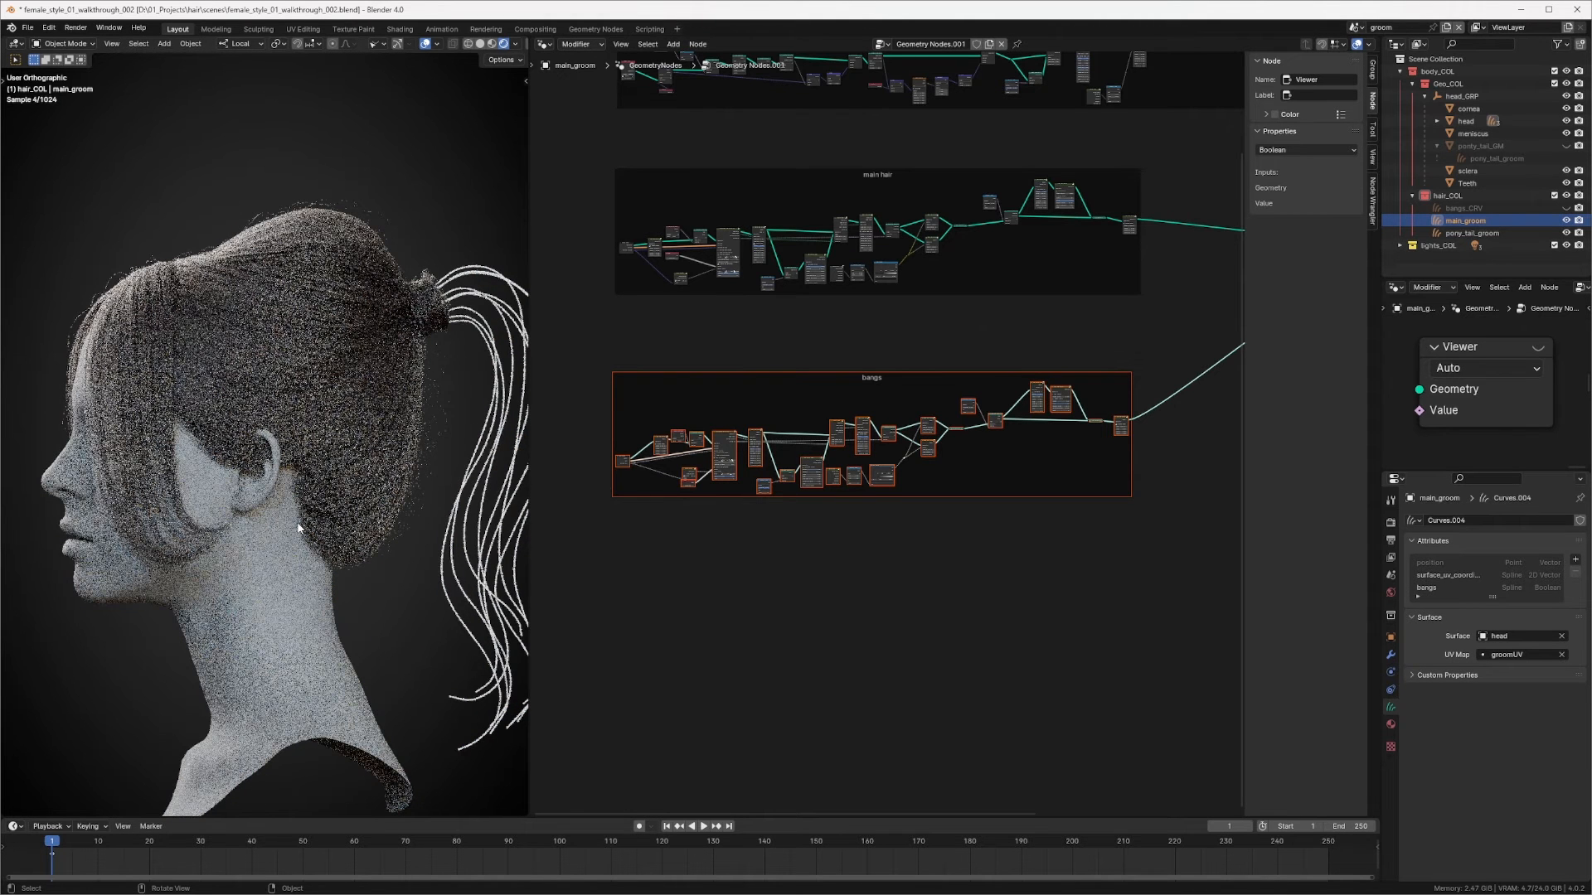
left_click_drag(293, 523, 344, 598)
left_click_drag(292, 482, 302, 499)
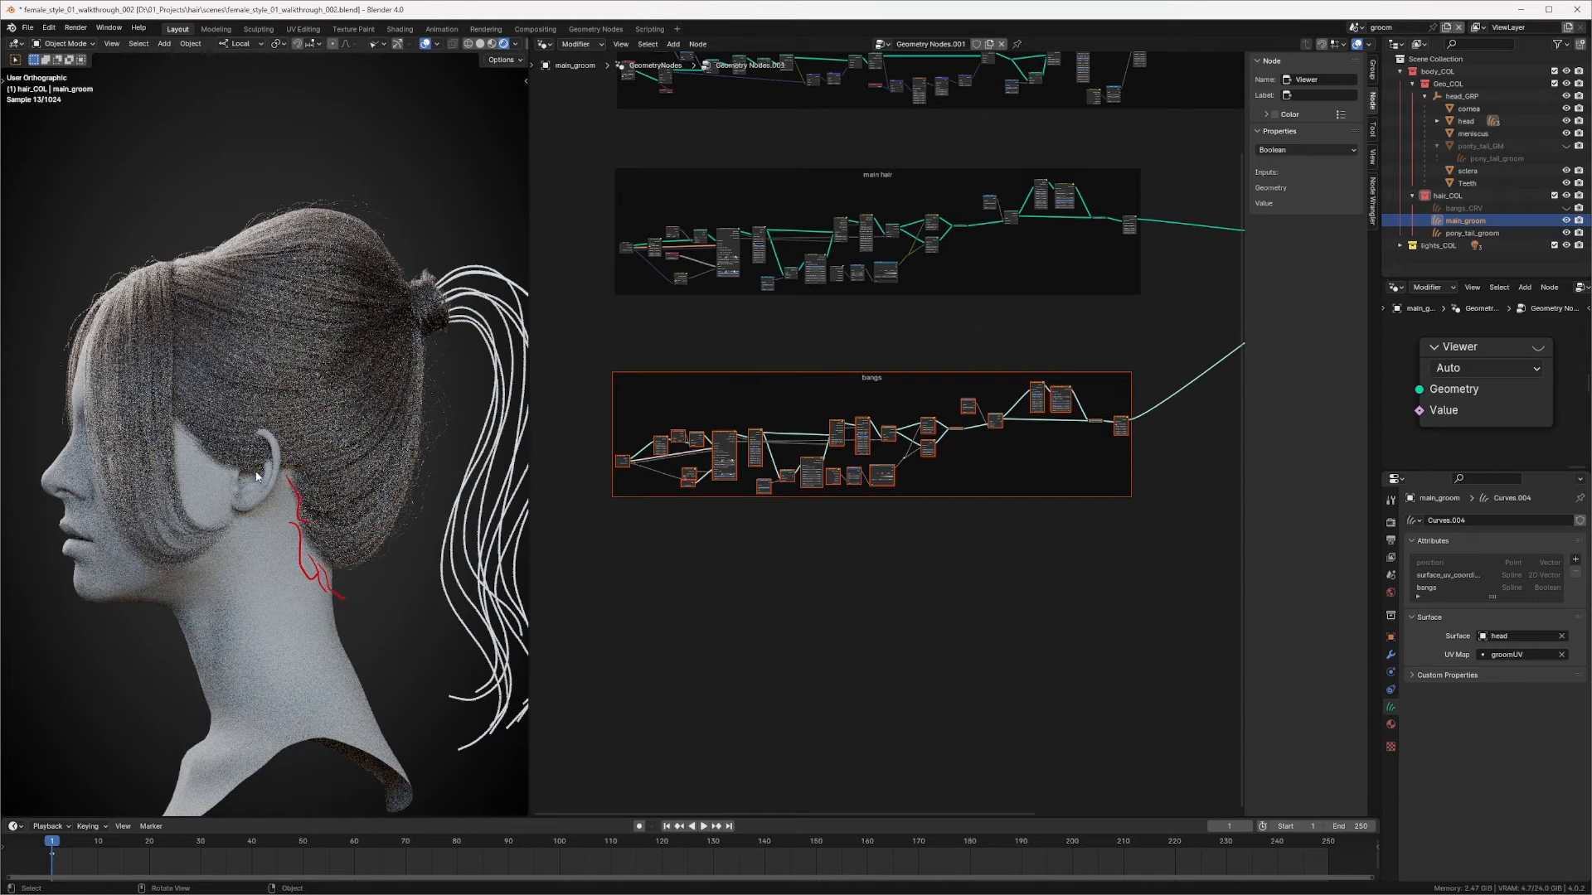
mouse_move(189, 443)
left_mouse_down()
mouse_move(219, 506)
mouse_move(238, 502)
mouse_move(189, 461)
mouse_move(197, 473)
left_mouse_up()
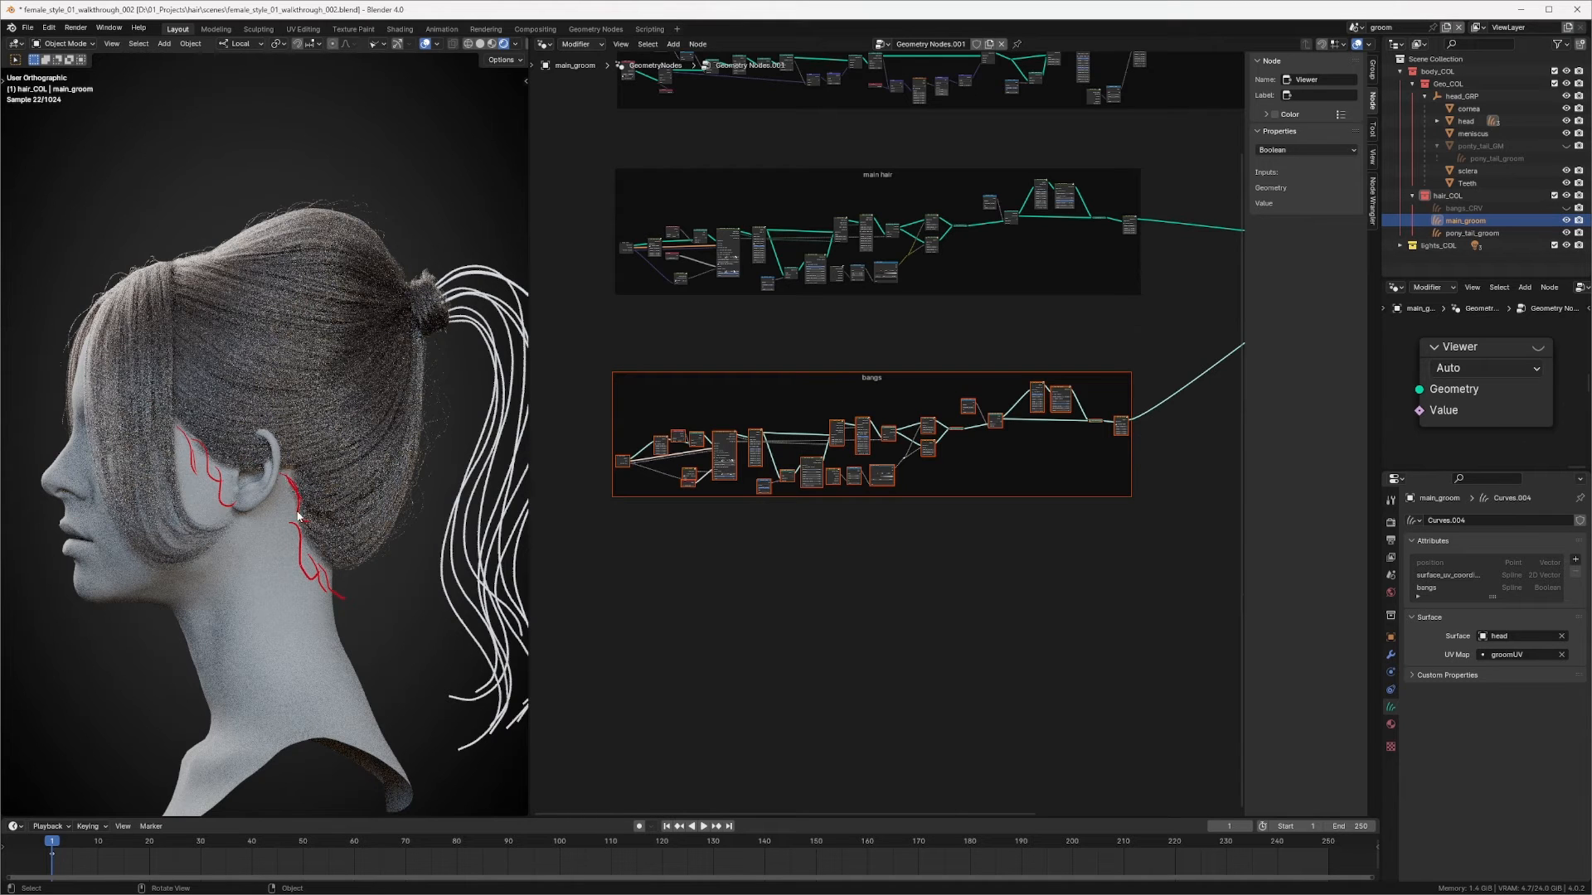
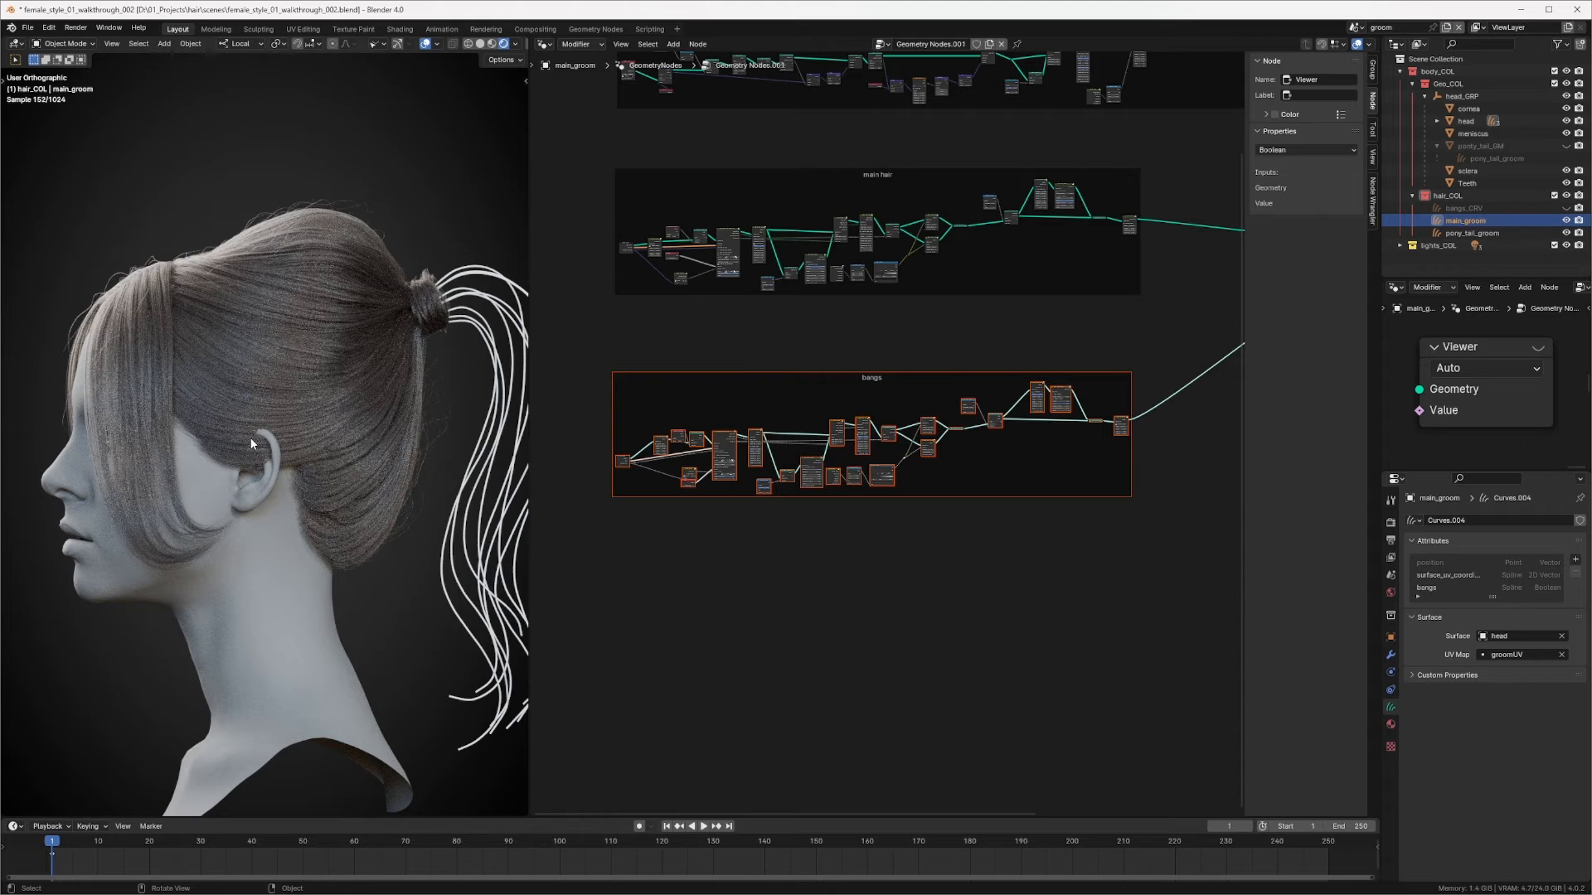
Step: Select all nodes inside the bangs frame of main_groom's node tree
middle_click_drag(996, 316, 978, 401)
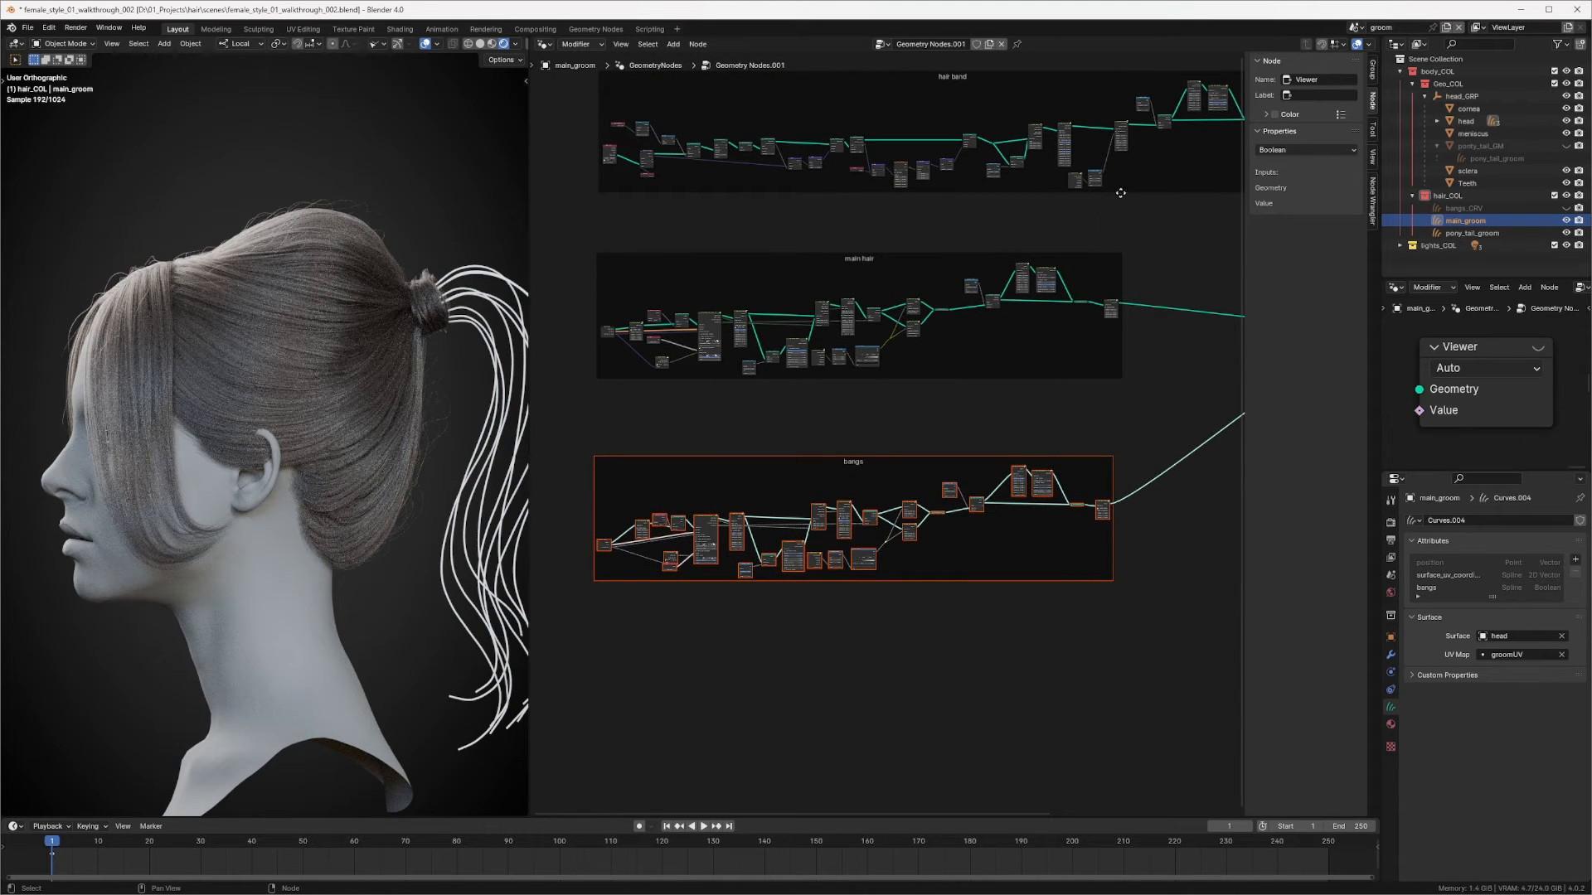
scroll(1048, 220, "down", 2)
left_click_drag(653, 400, 1122, 554)
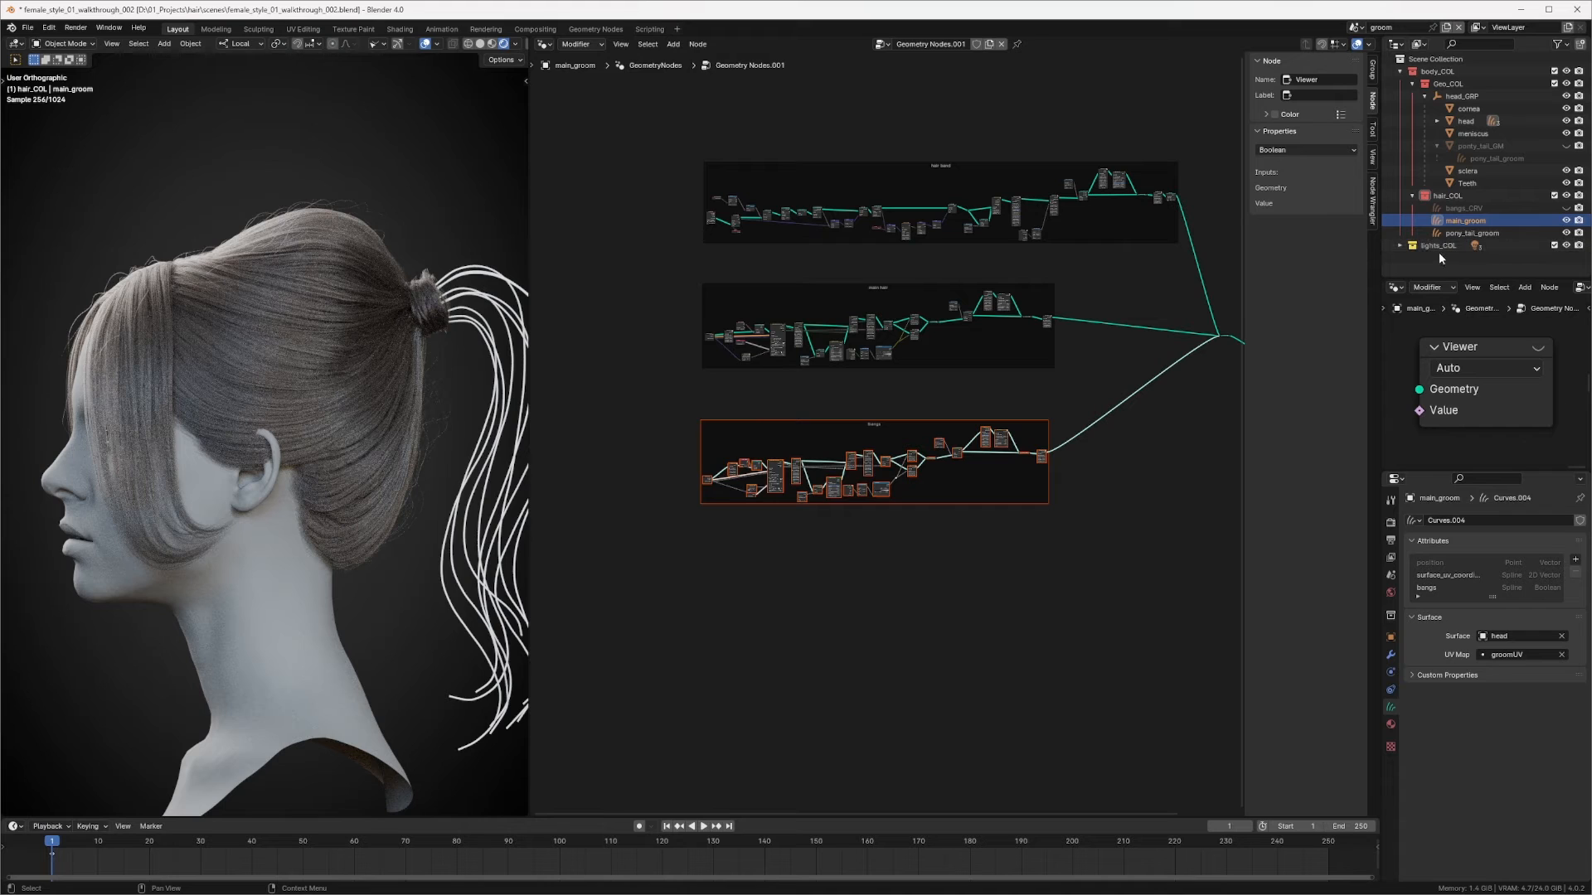
Step: Select the pony_tail_groom object and add a Geometry Nodes modifier to it
left_click(1458, 233)
middle_click_drag(970, 387, 989, 389)
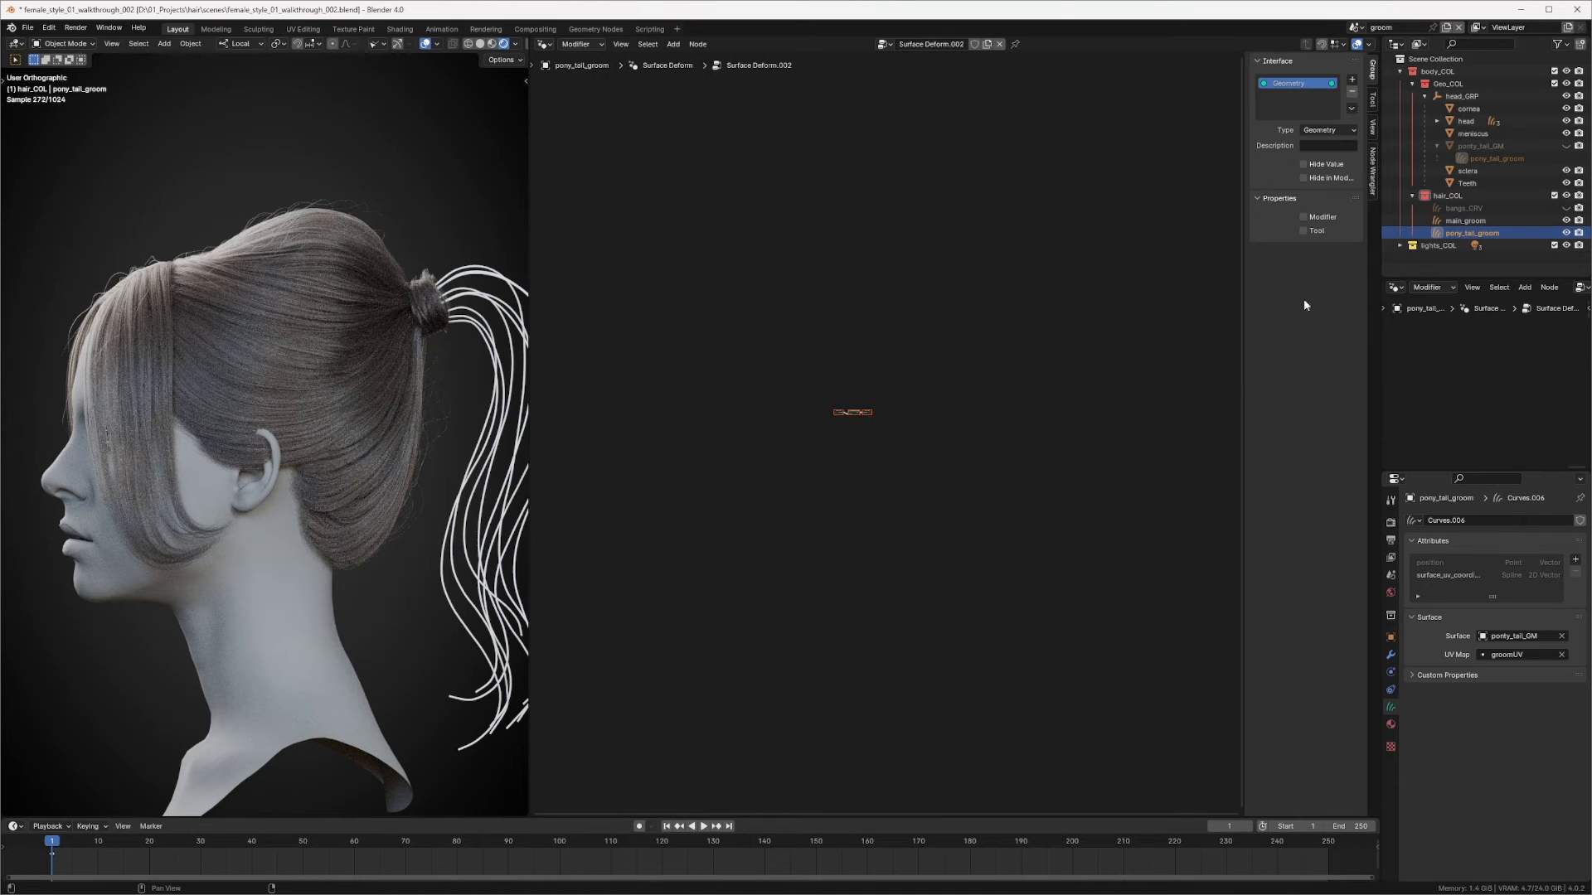
left_click(1392, 655)
left_click(1449, 522)
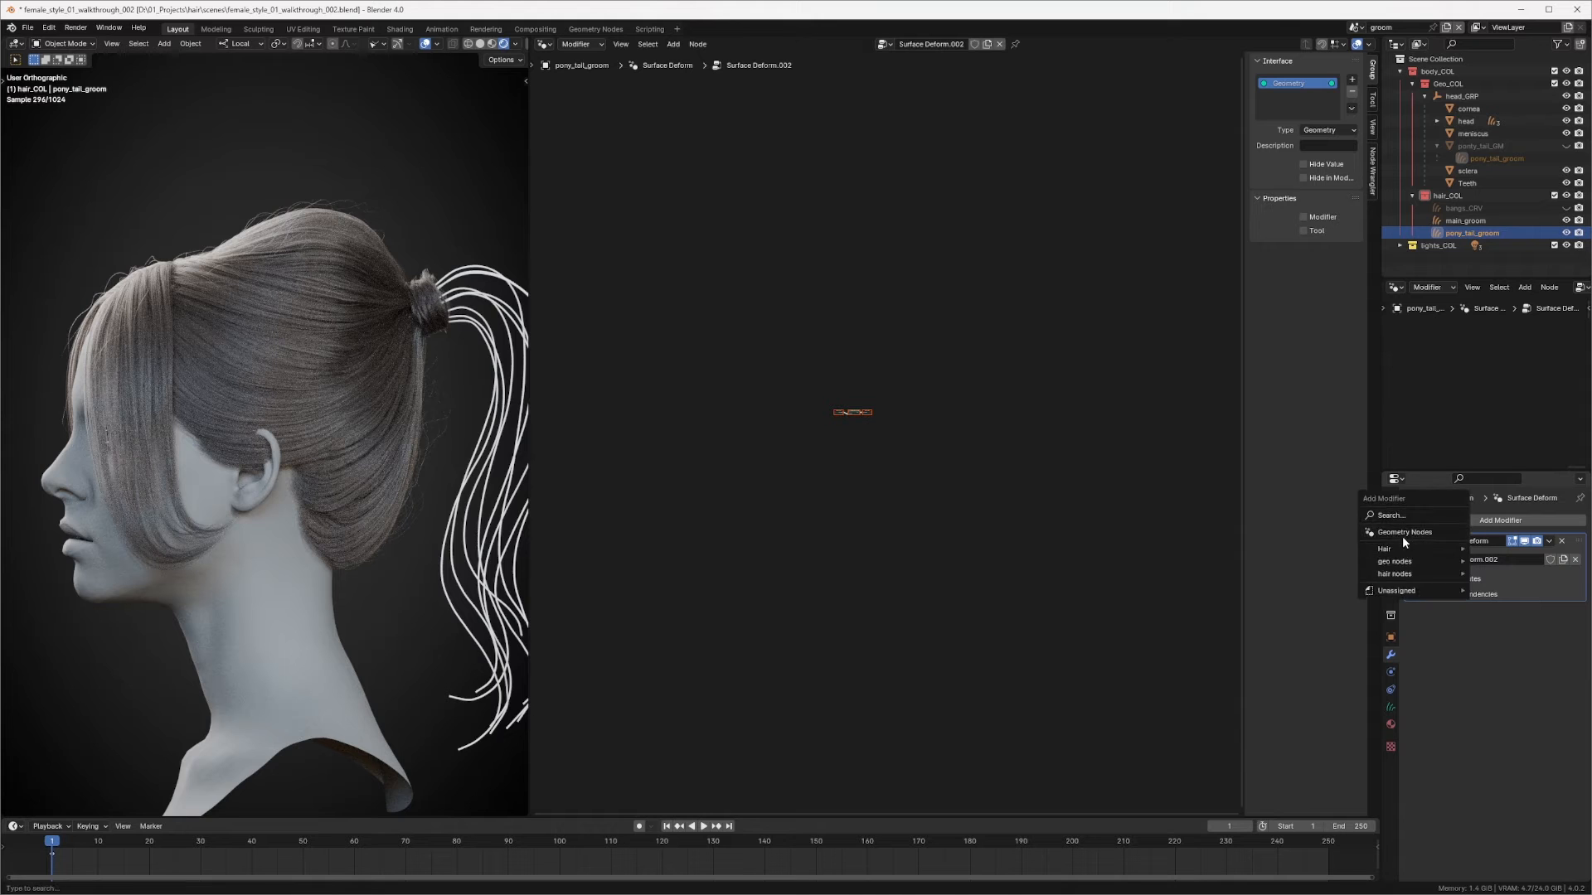
left_click(1410, 532)
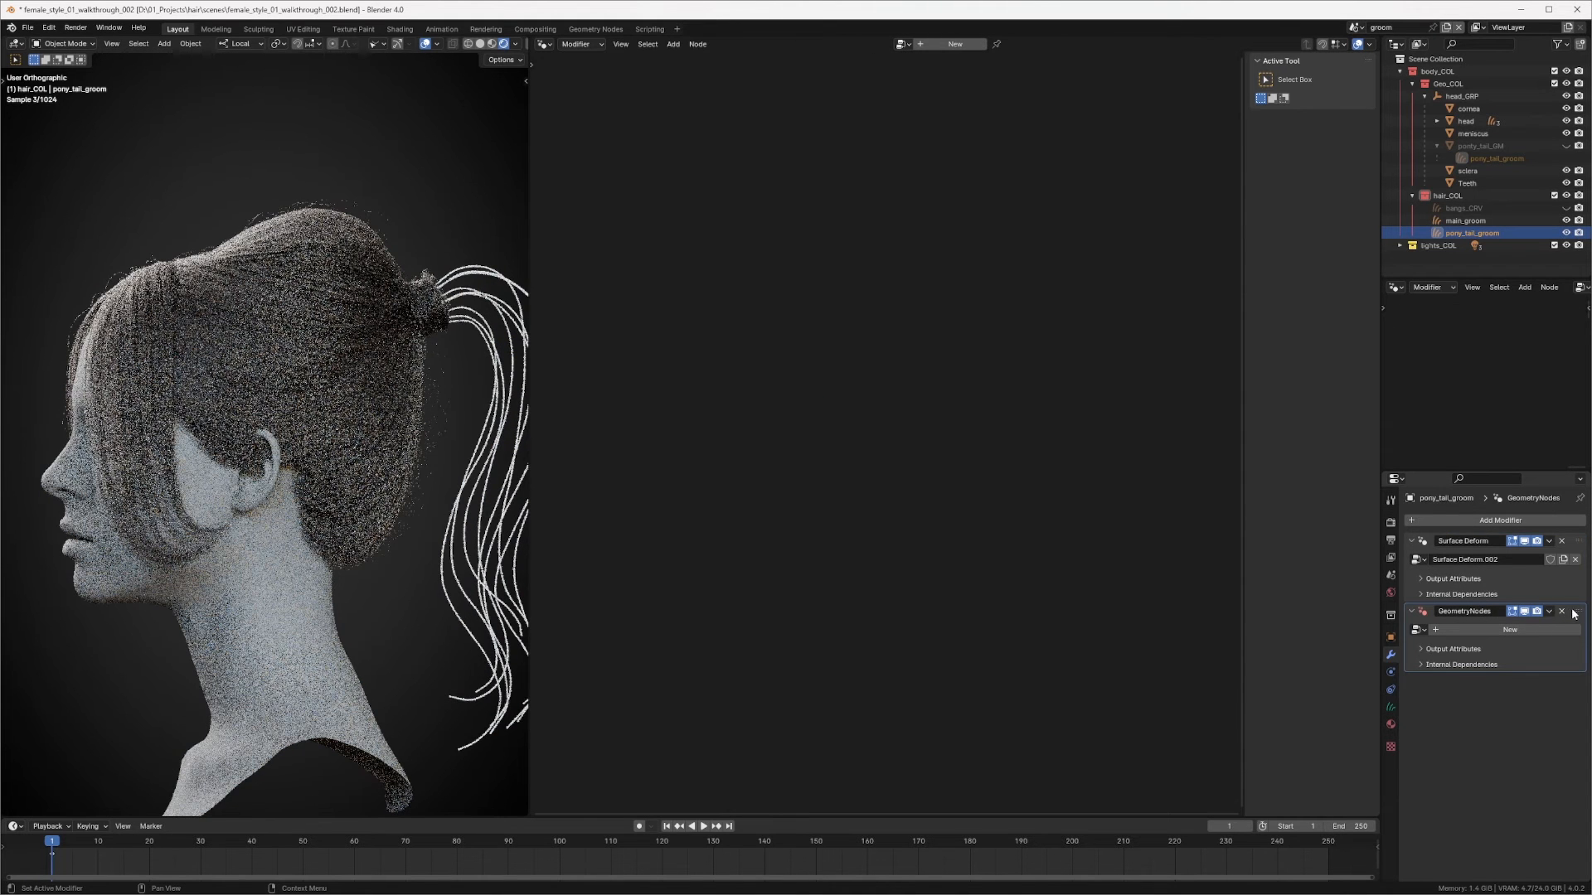
Step: Move the new modifier above Surface Deform and create a new node group for it
left_click_drag(1577, 612, 1580, 523)
left_click(1504, 560)
Step: Rename the Geometry Nodes modifier to pony_tail_GN
double_click(1489, 544)
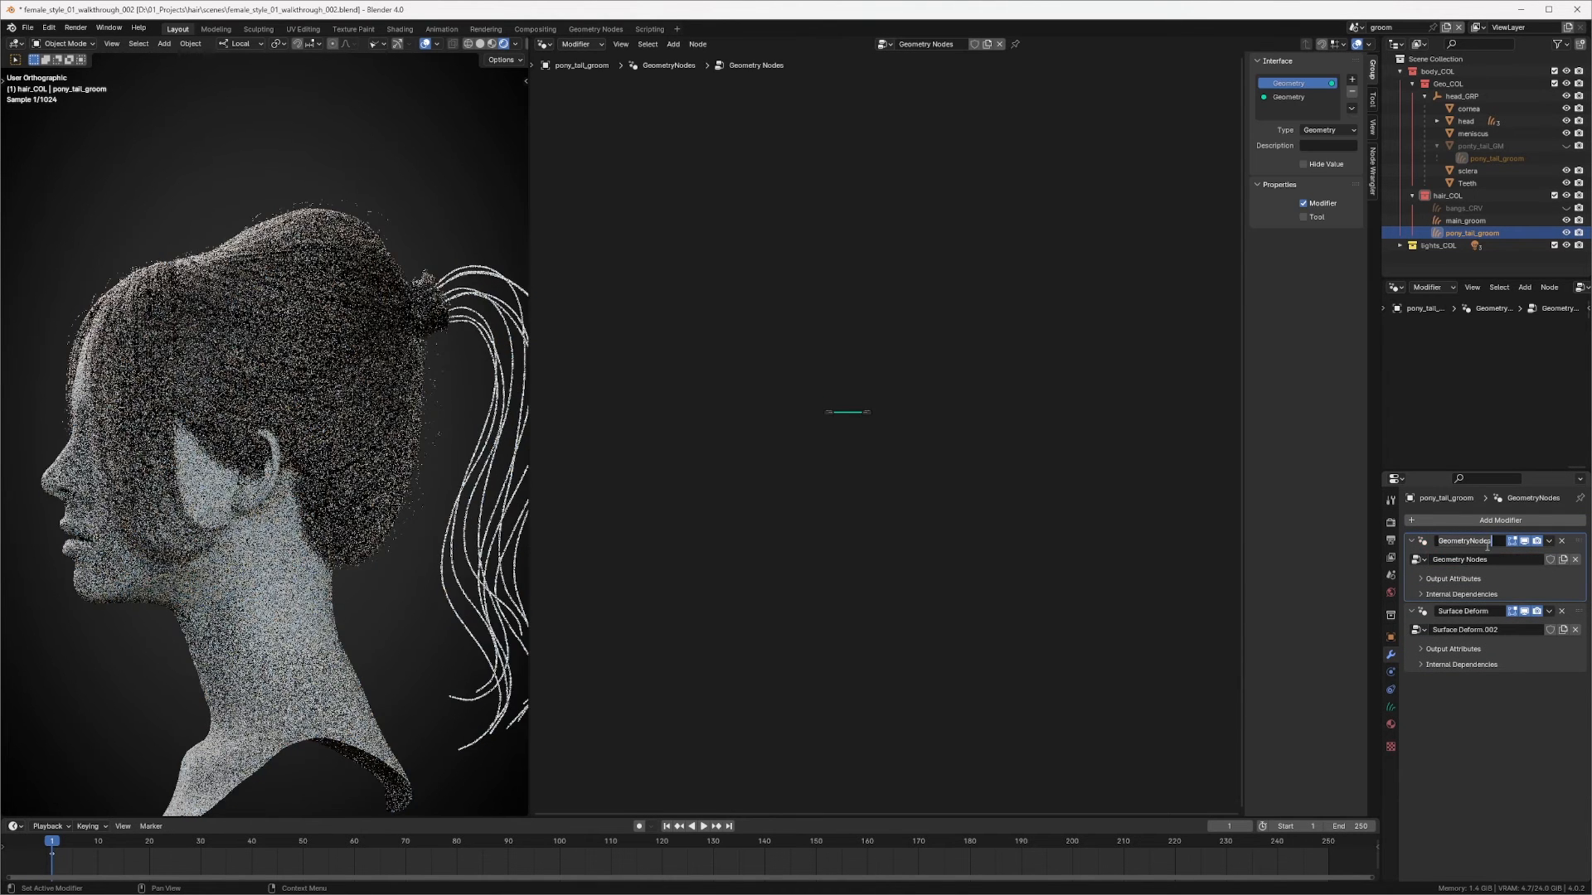
type("b")
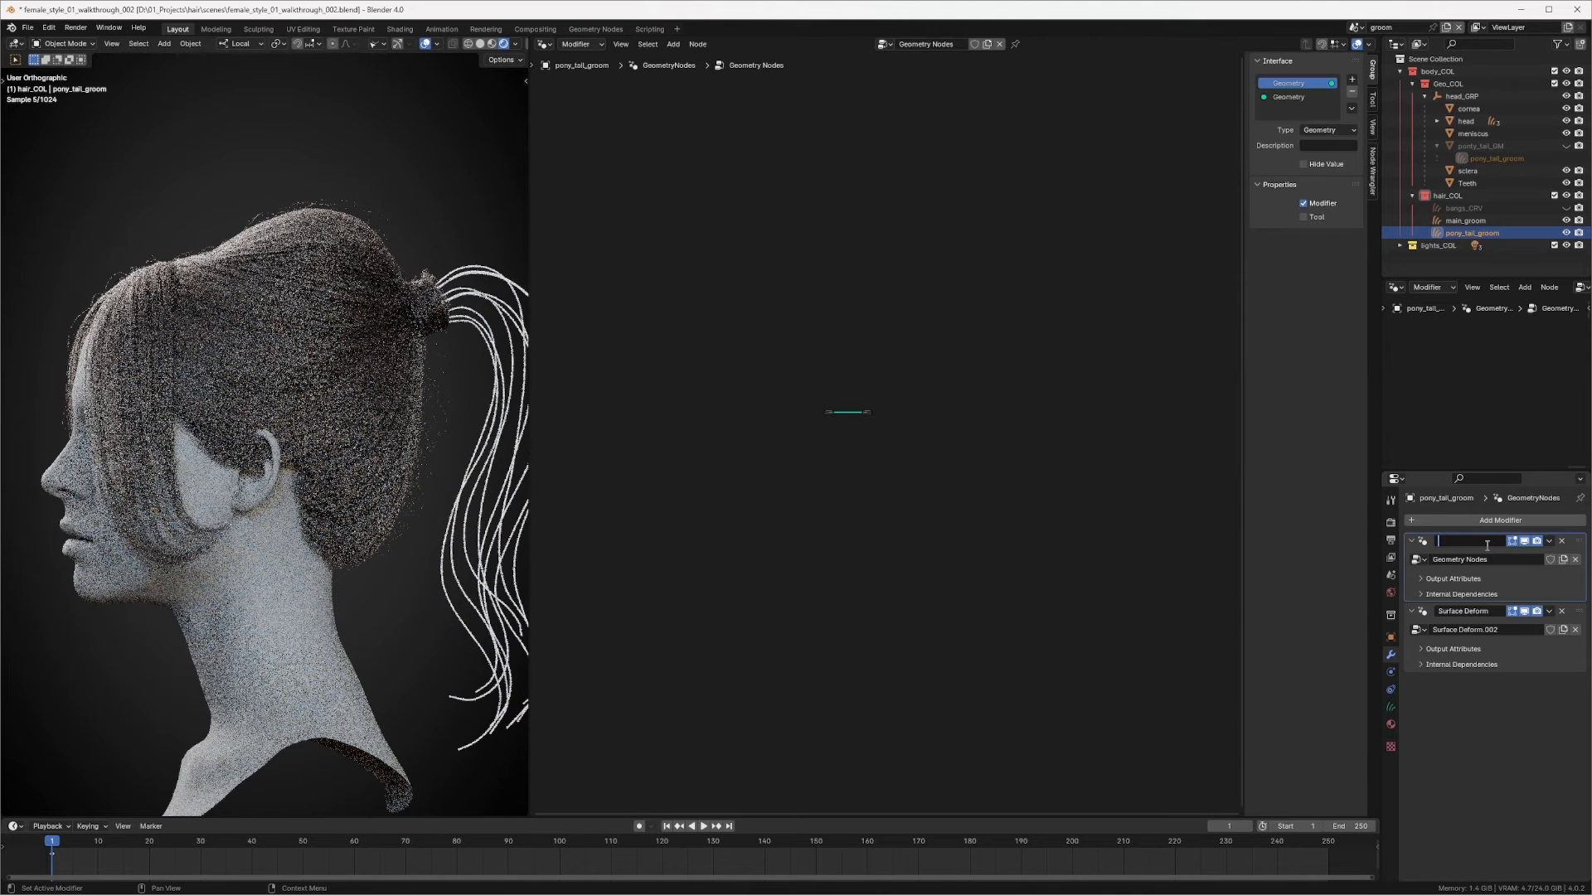
type("pont")
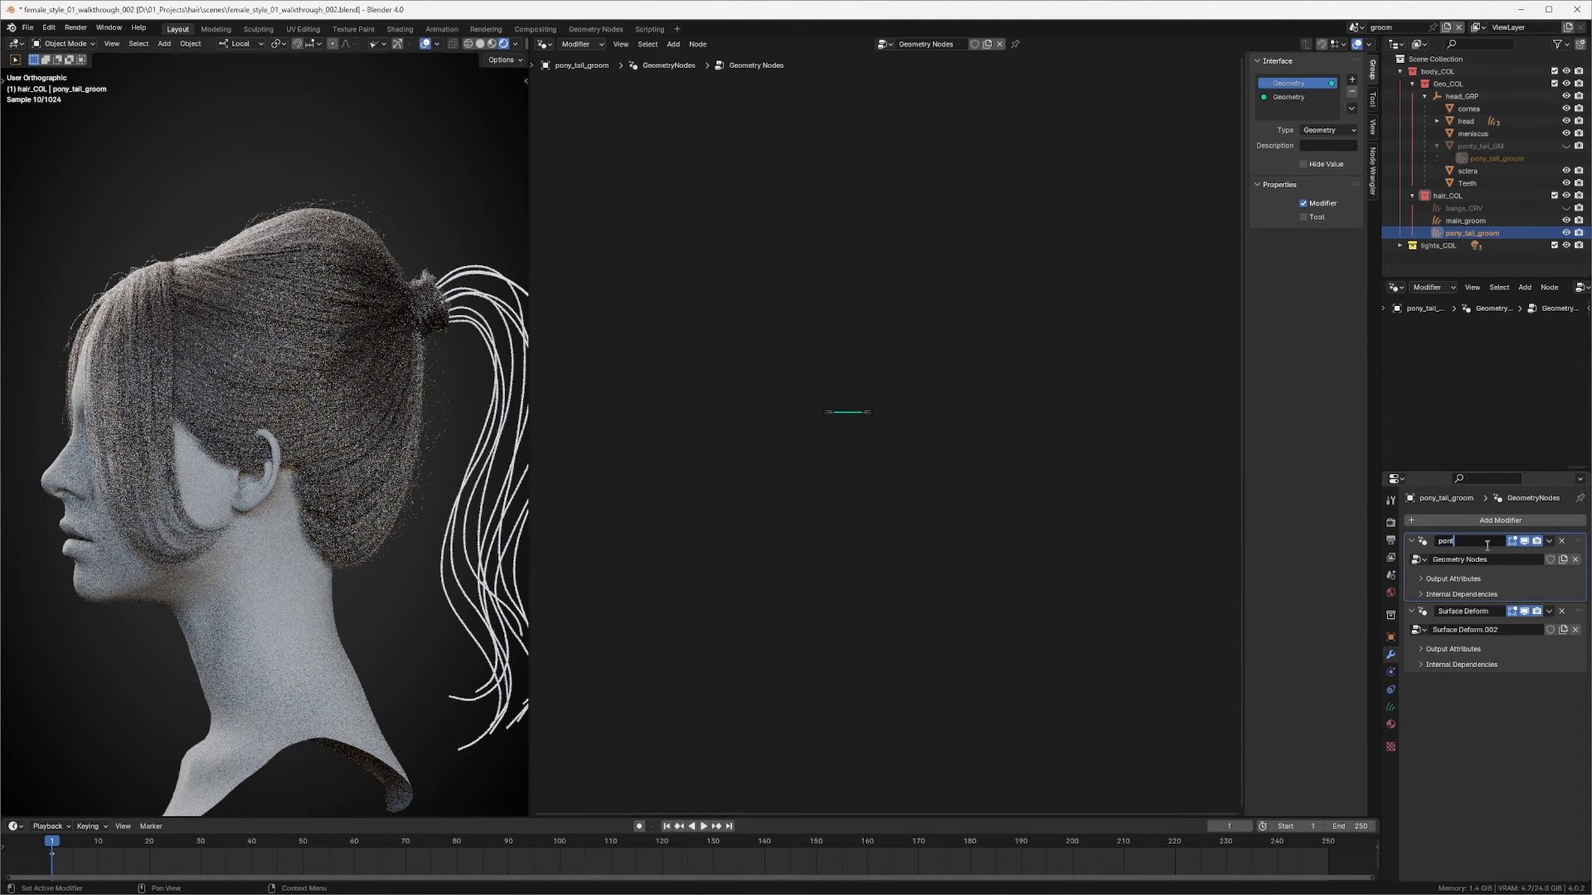
type("_tayu")
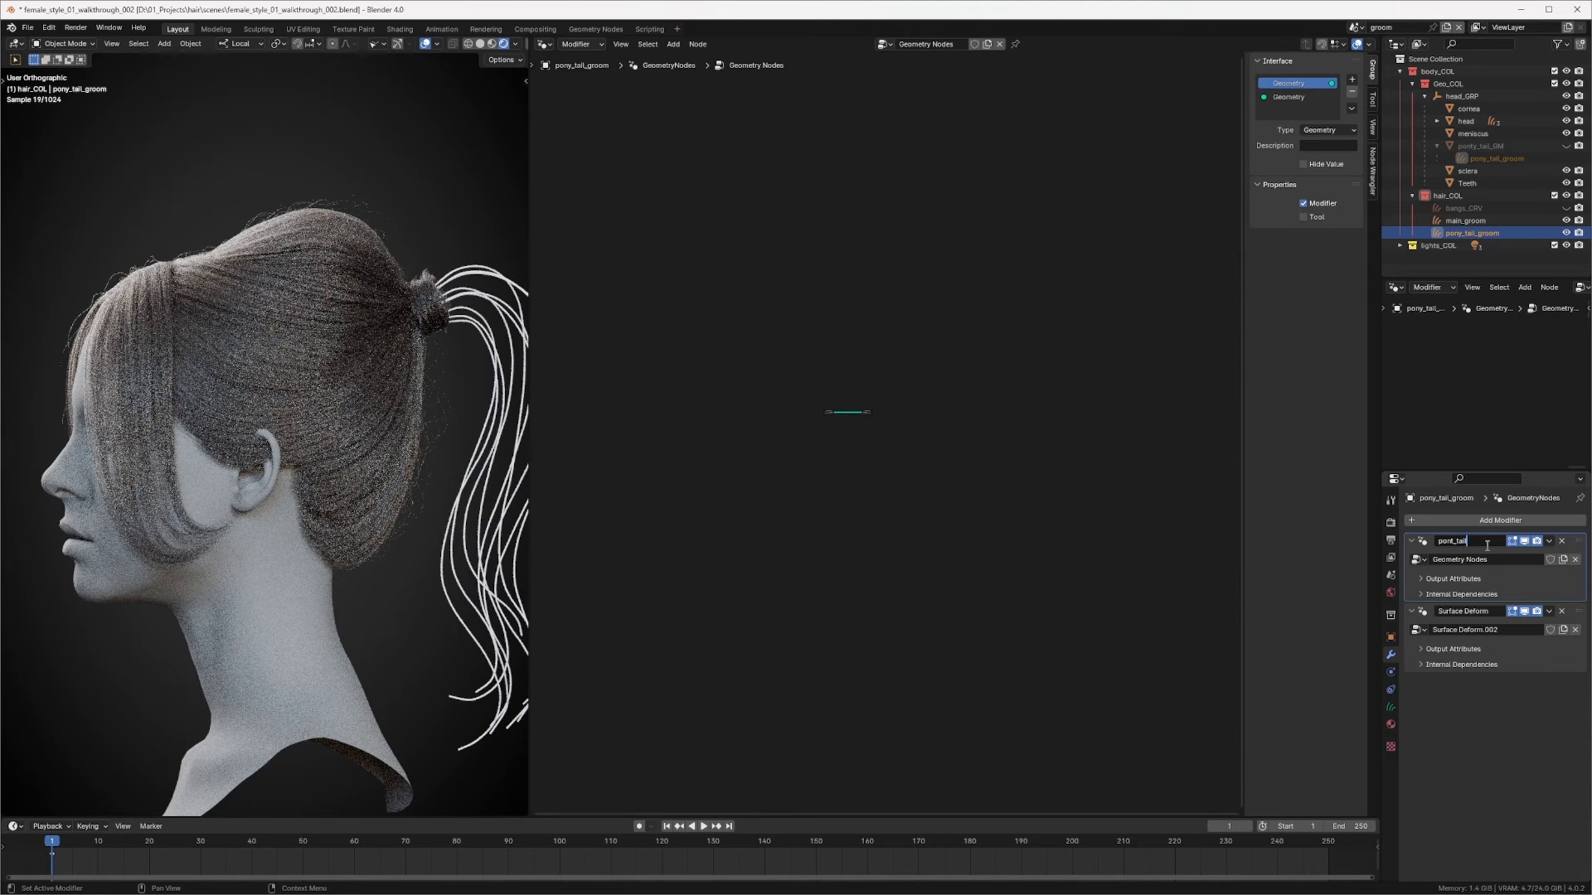
key("Left")
key("Left")
key("BackSpace")
type("y")
key("End")
type("_GN")
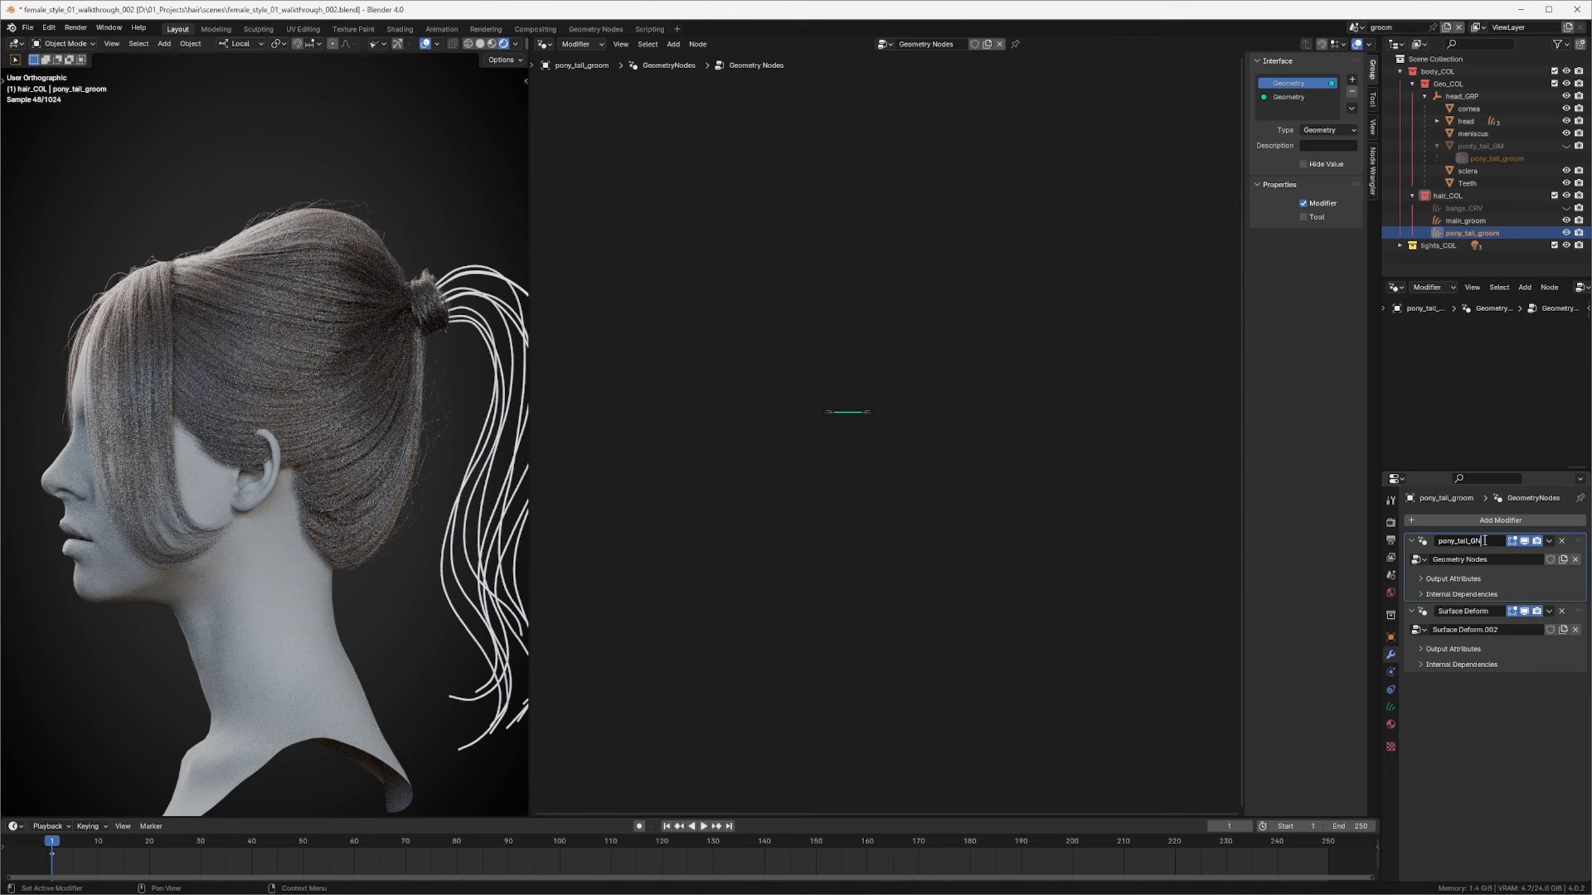
key("Return")
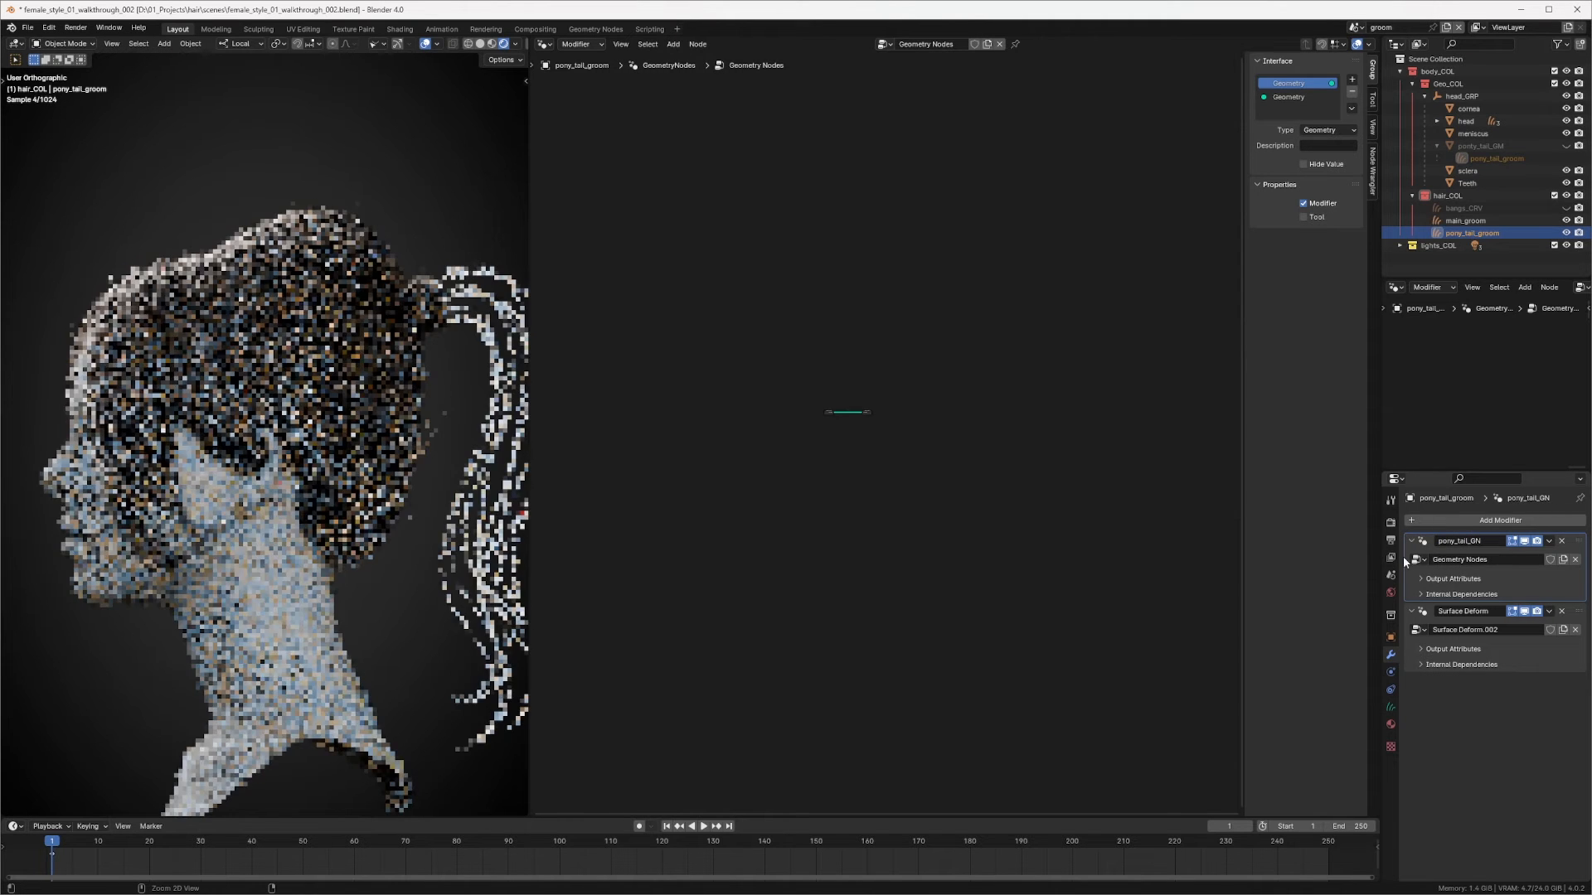
Step: Name the modifier's node group pony_tail_GN
left_click(1490, 561)
type("pony_tail_GN")
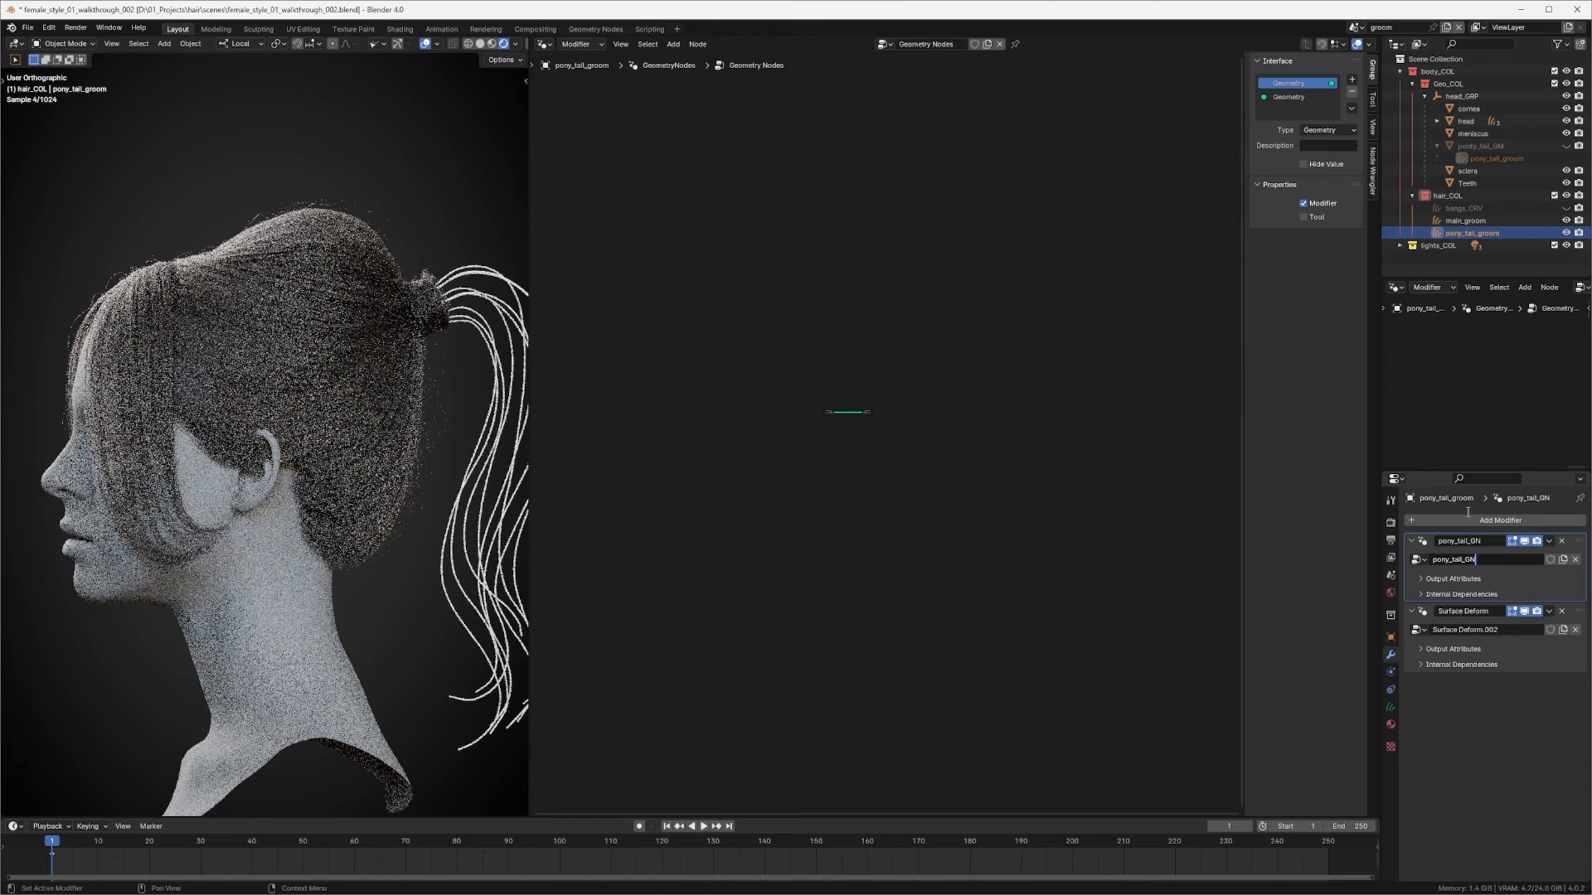
key("Return")
Step: Paste the copied bangs nodes into the pony_tail_GN node tree and place them
scroll(953, 448, "up", 3)
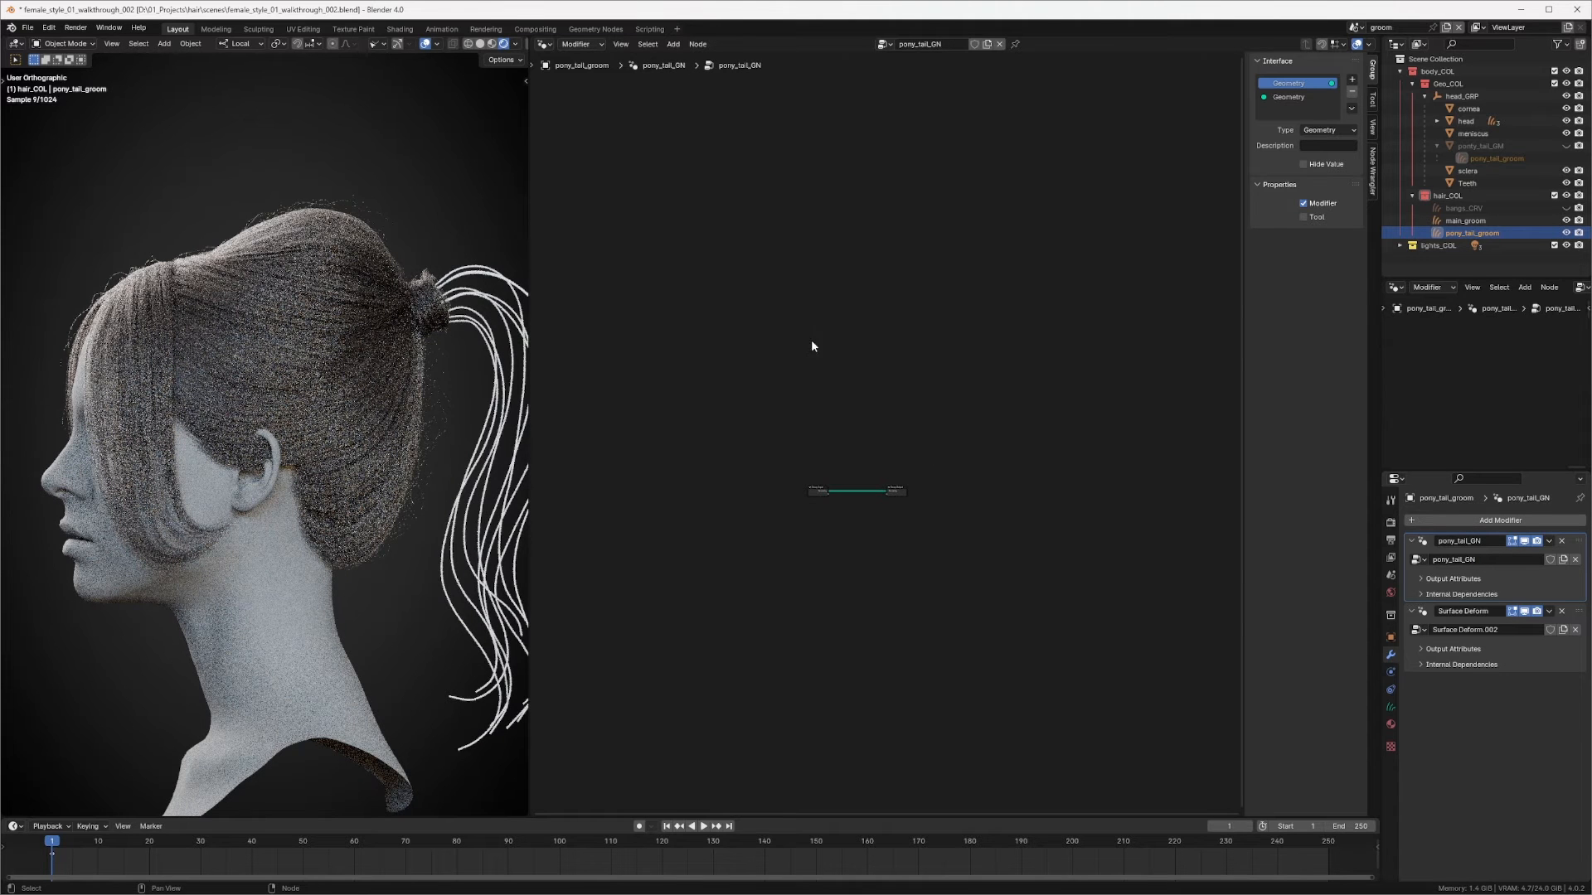
key("ctrl+v")
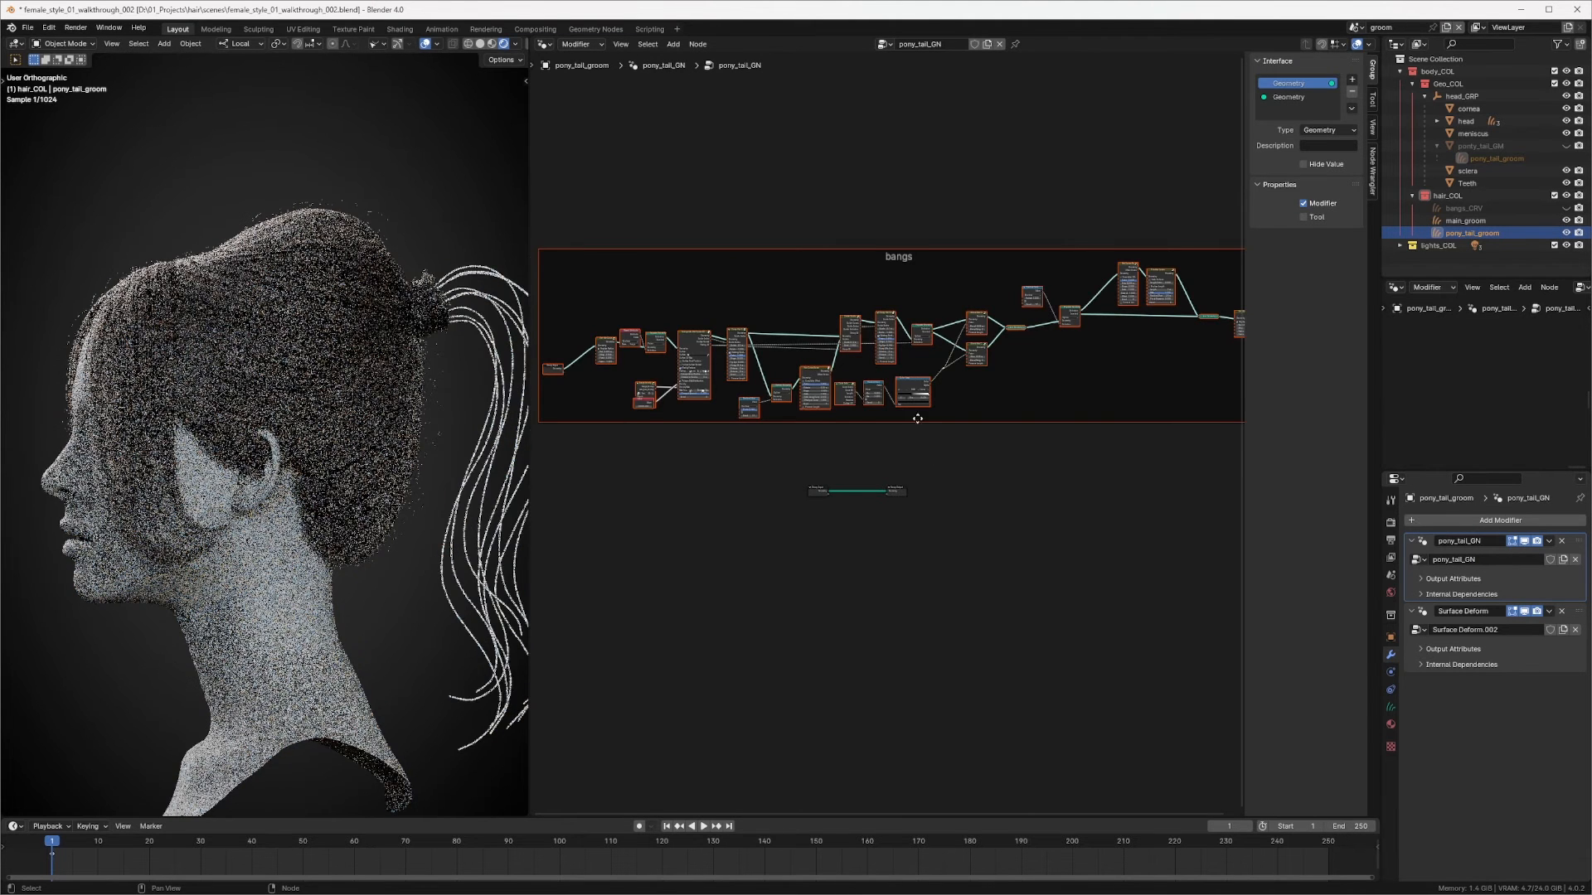
middle_click_drag(917, 418, 1017, 445)
left_click(901, 516)
Step: Arrange the pasted nodes and delete the tree's original Group Input node
scroll(912, 452, "up", 3)
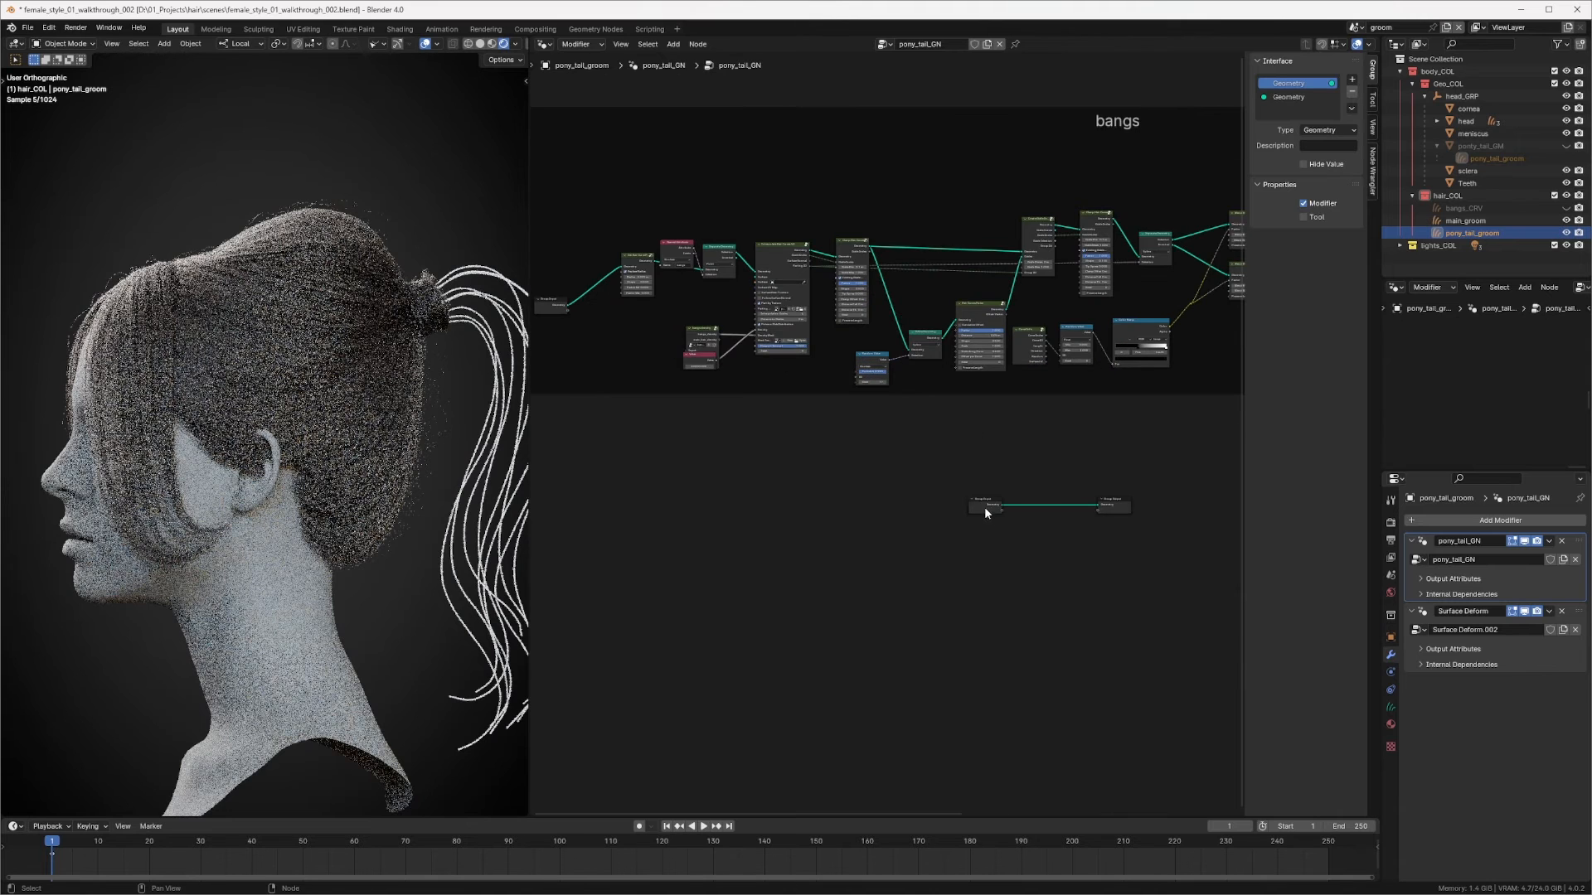
left_click_drag(985, 513, 687, 496)
scroll(1052, 456, "up", 3)
middle_click_drag(1052, 456, 856, 408)
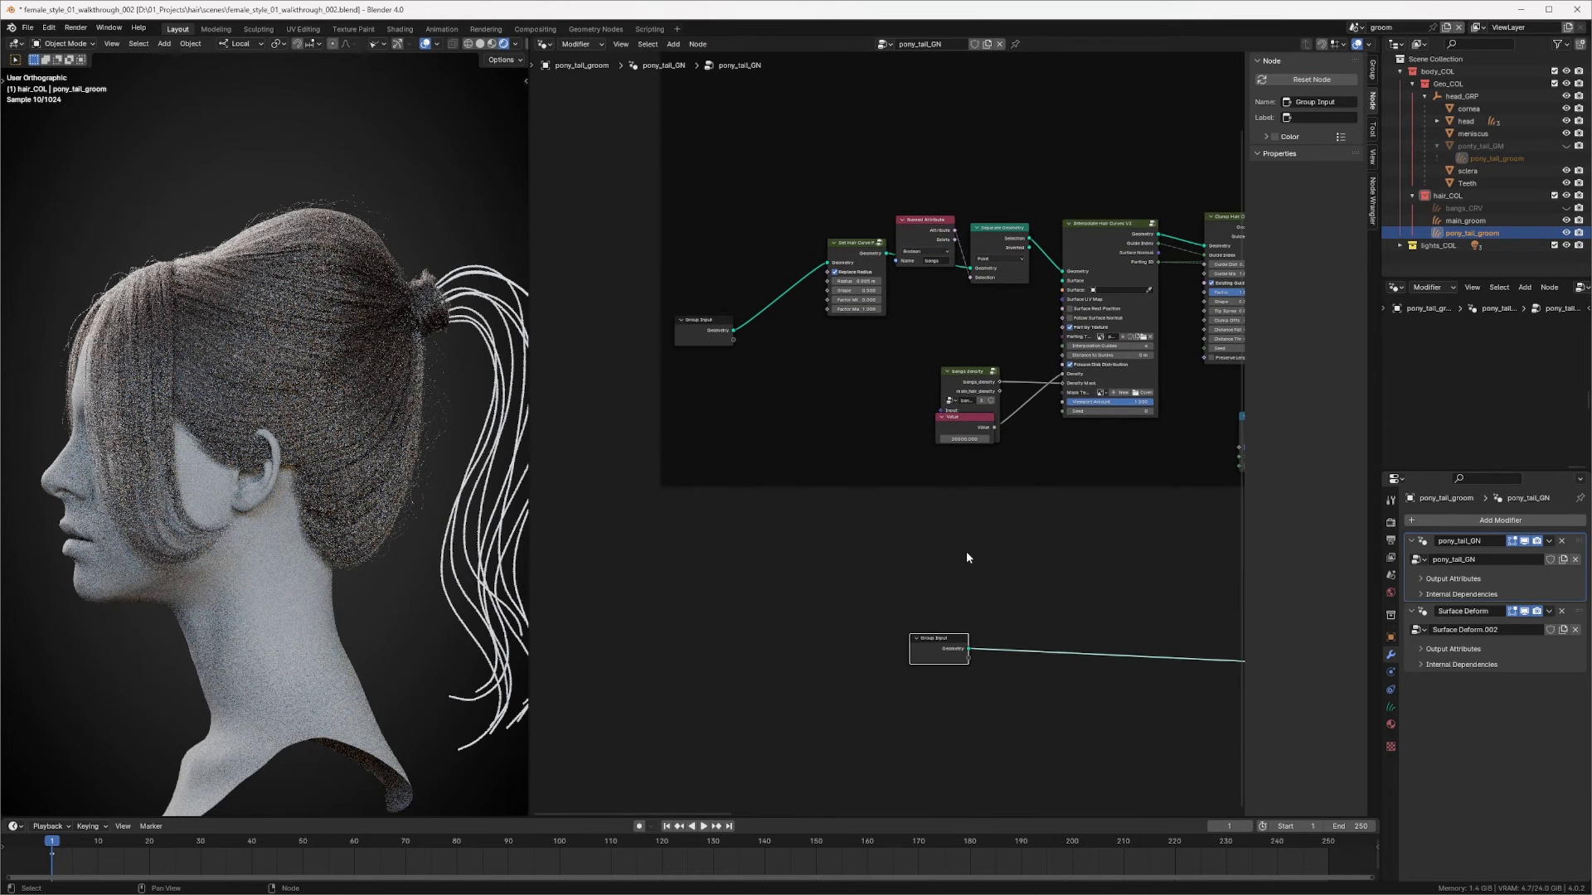
scroll(968, 559, "down", 3)
middle_click_drag(1021, 635, 809, 525)
middle_click_drag(1076, 493, 747, 506)
middle_click_drag(1117, 453, 729, 482)
middle_click_drag(1037, 466, 1277, 422)
left_click_drag(687, 521, 611, 535)
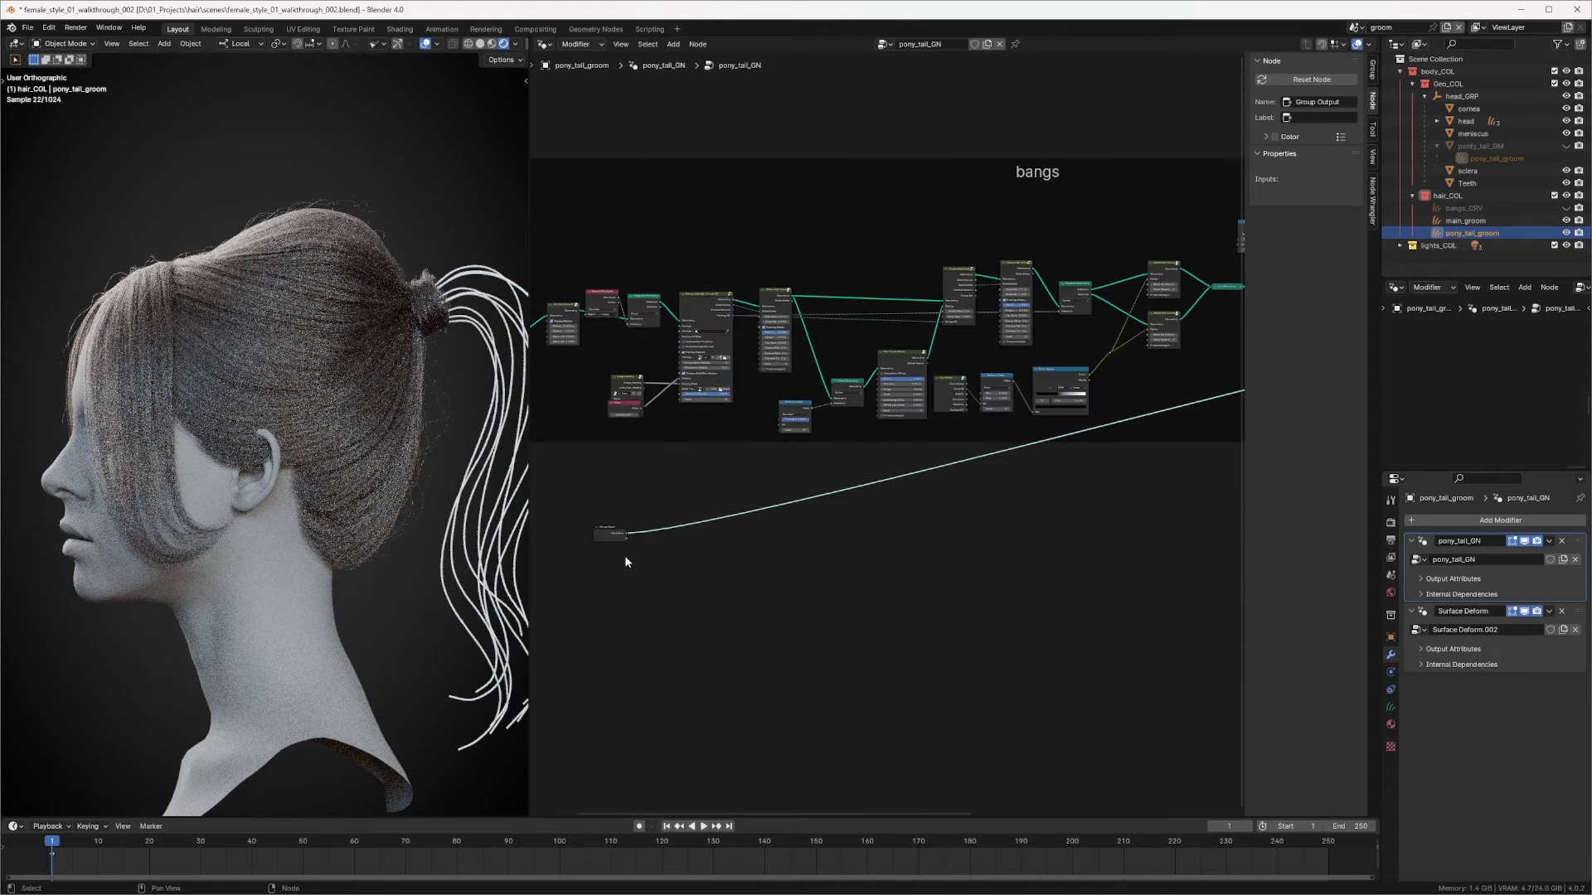
left_click(602, 539)
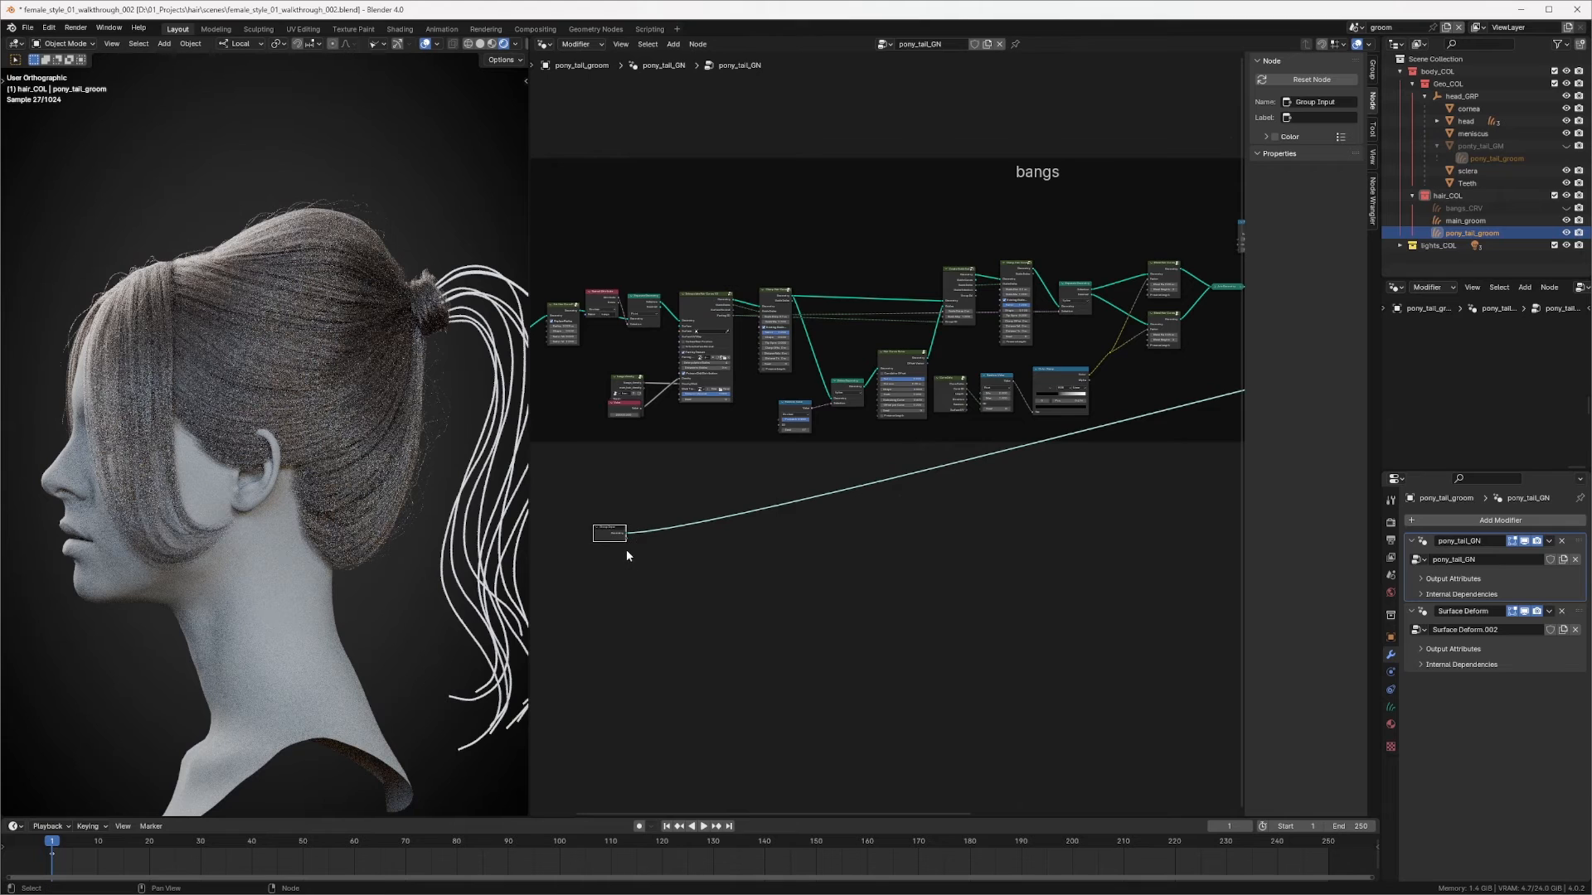
key("x")
Step: Rearrange the pasted hair nodes around the Group Input in the pony_tail_GN tree
middle_click_drag(674, 501, 889, 561)
scroll(647, 419, "up", 3)
left_click_drag(726, 397, 762, 334)
middle_click_drag(904, 344, 842, 344)
left_click_drag(851, 317, 809, 320)
middle_click_drag(959, 392, 846, 362)
left_click_drag(875, 436, 857, 379)
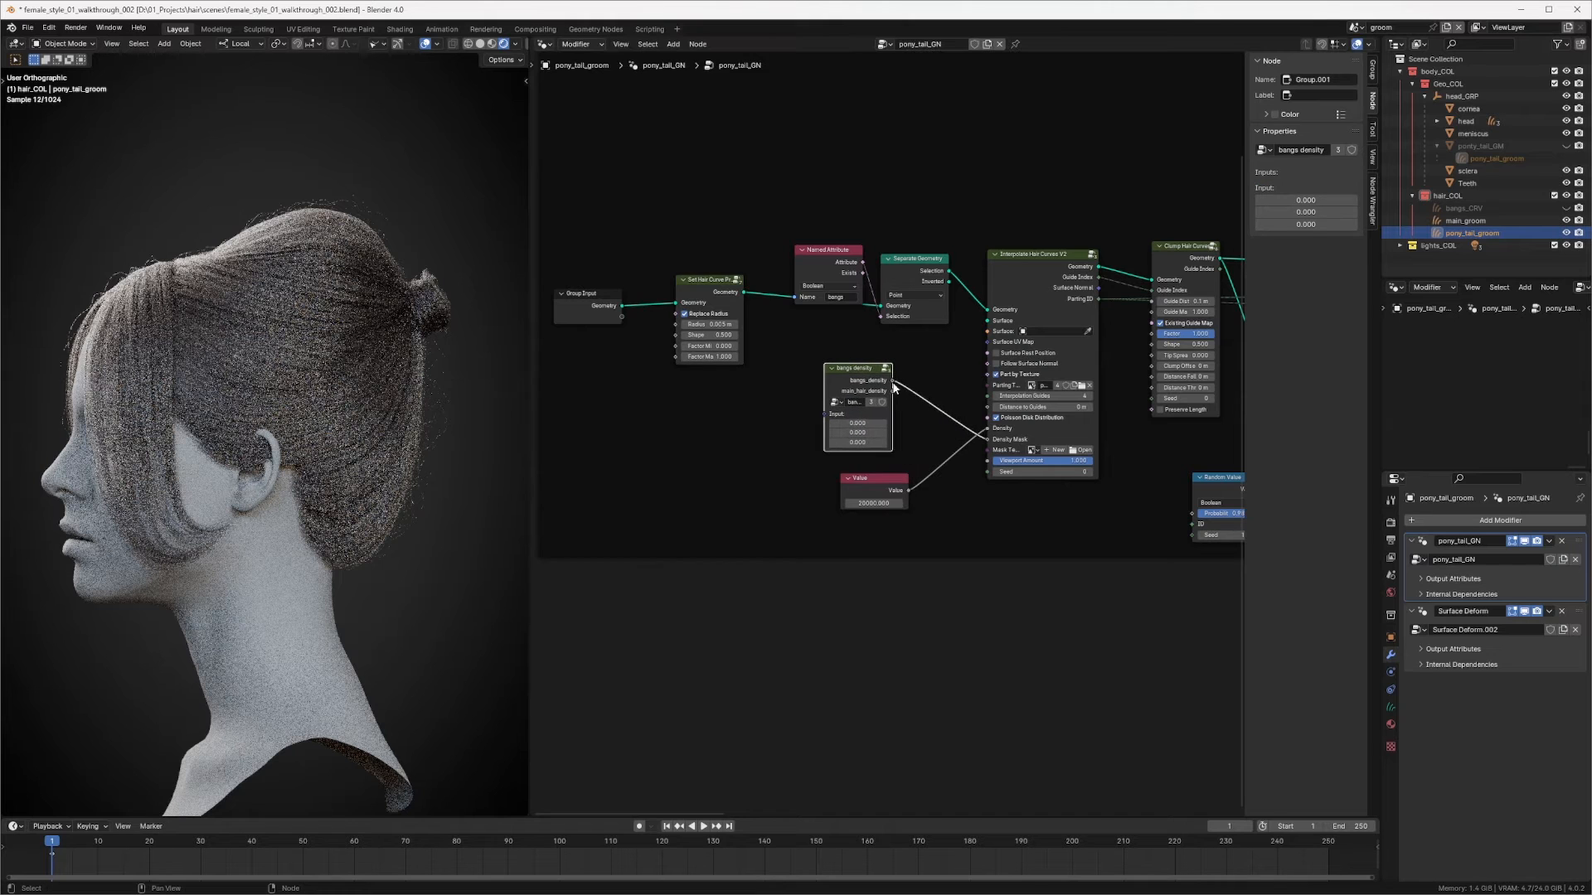
Step: Delete the bangs density node from the pony tail tree
middle_click_drag(922, 418, 846, 402)
scroll(885, 341, "up", 3)
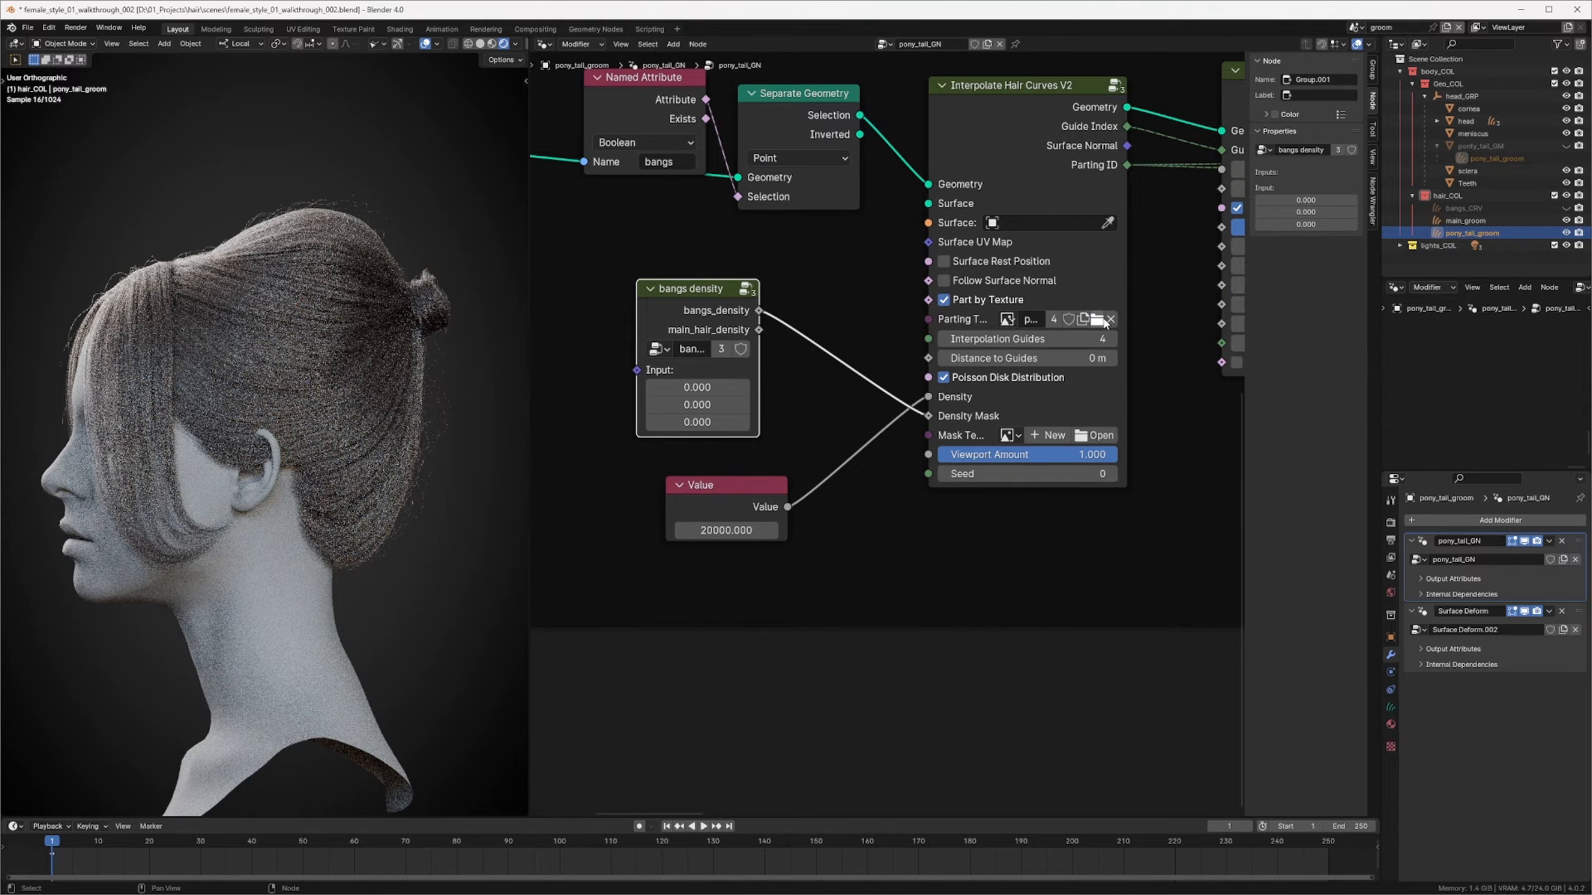
key("x")
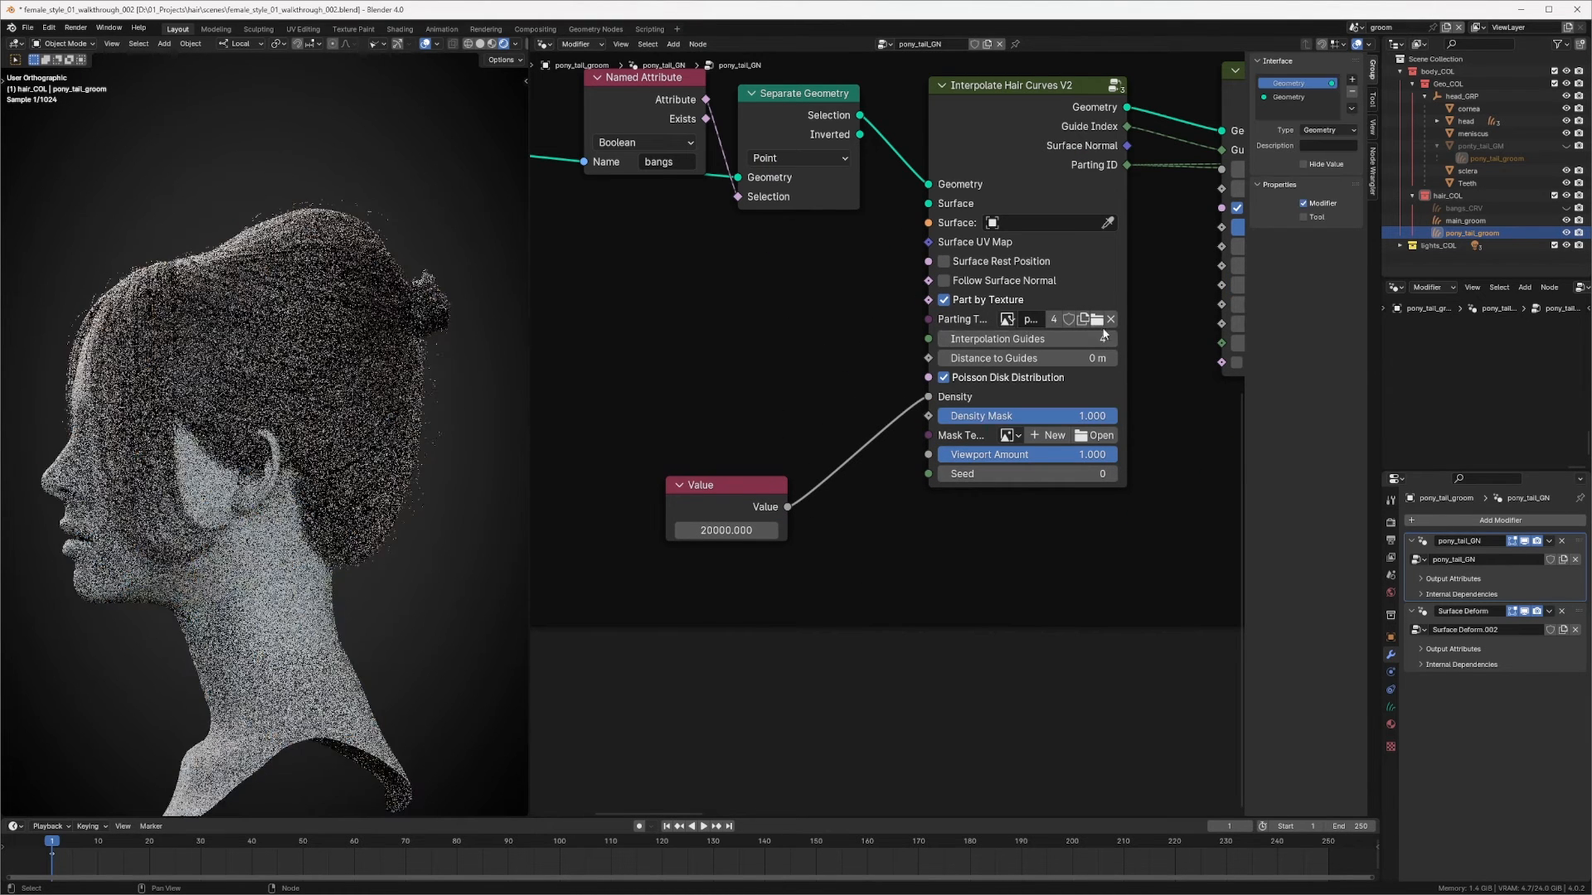
Step: Disable Part by Texture and clear the parting texture on Interpolate Hair Curves, then reposition the Value node
left_click(943, 299)
left_click(1111, 319)
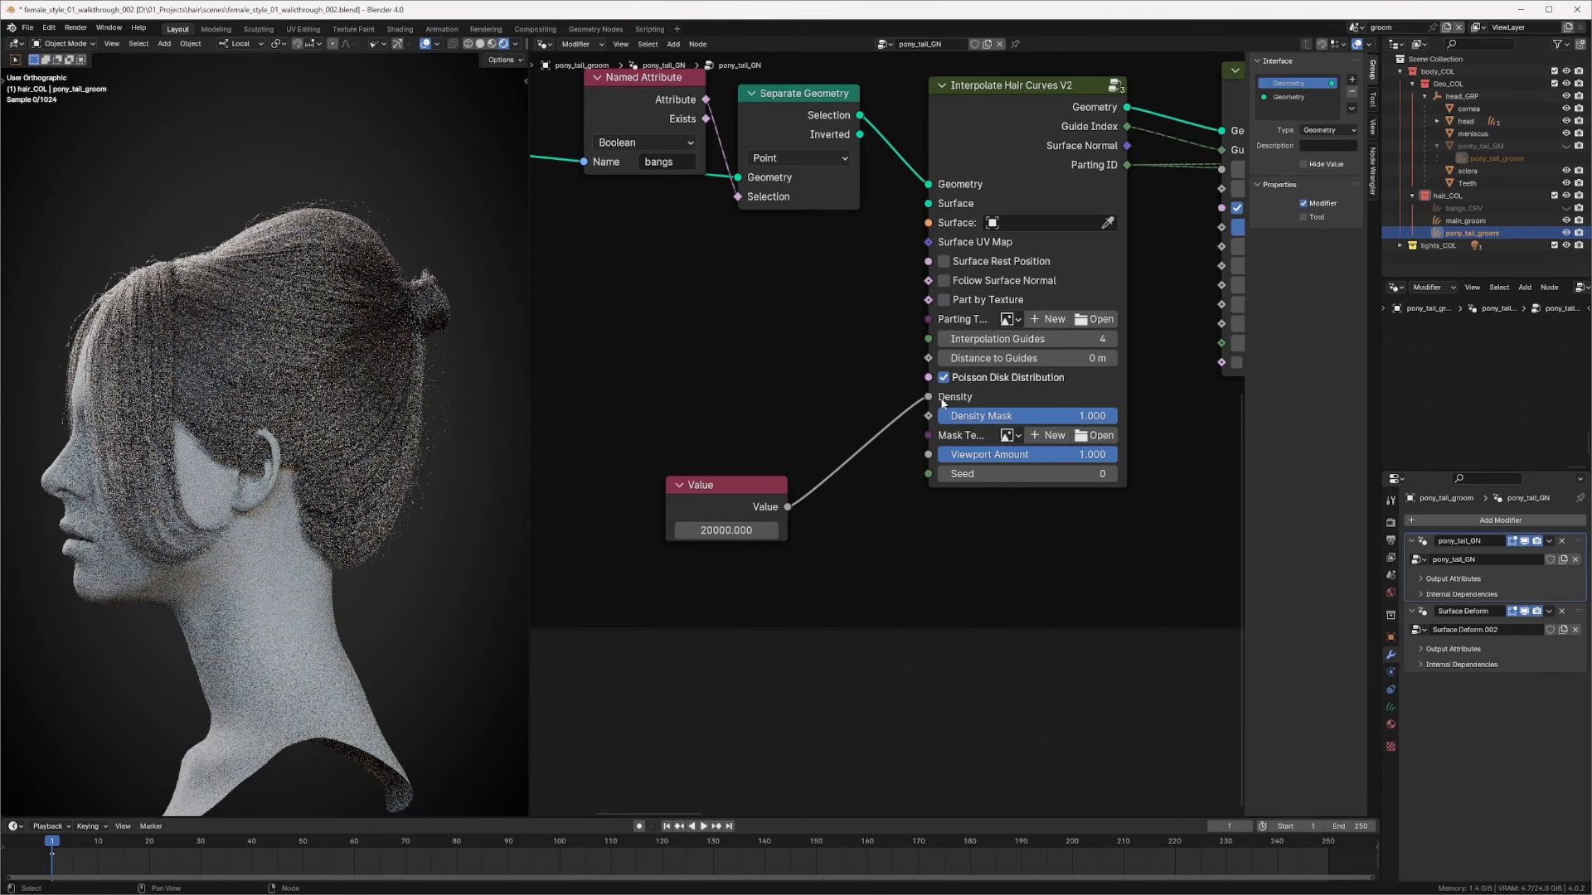
left_click_drag(734, 490, 733, 426)
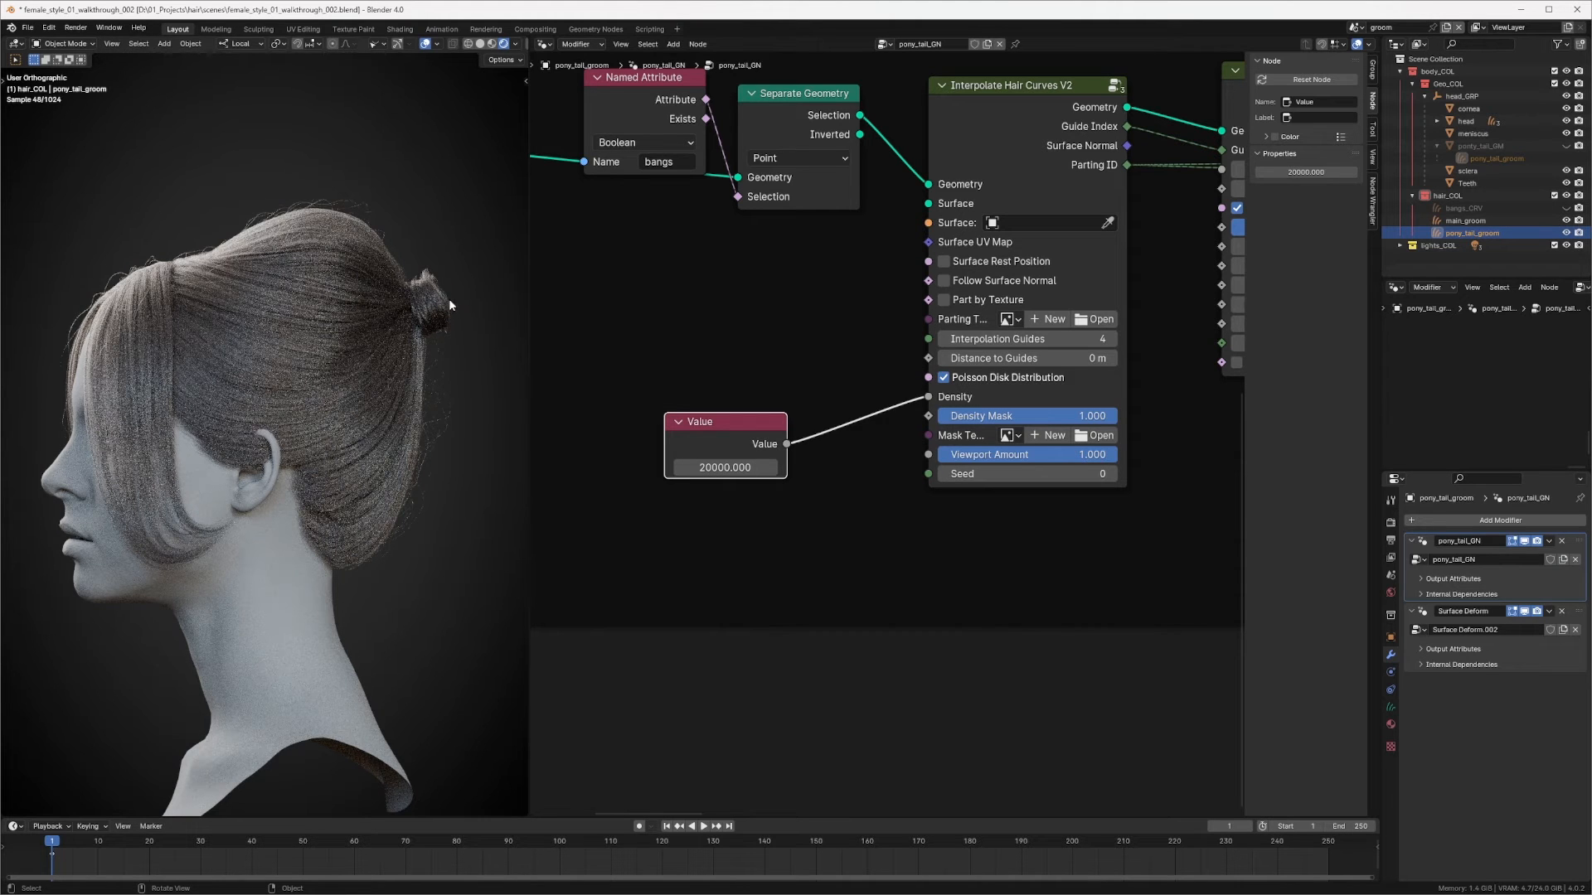
middle_click_drag(900, 437, 805, 445)
scroll(877, 270, "down", 4)
middle_click_drag(1009, 142, 955, 236)
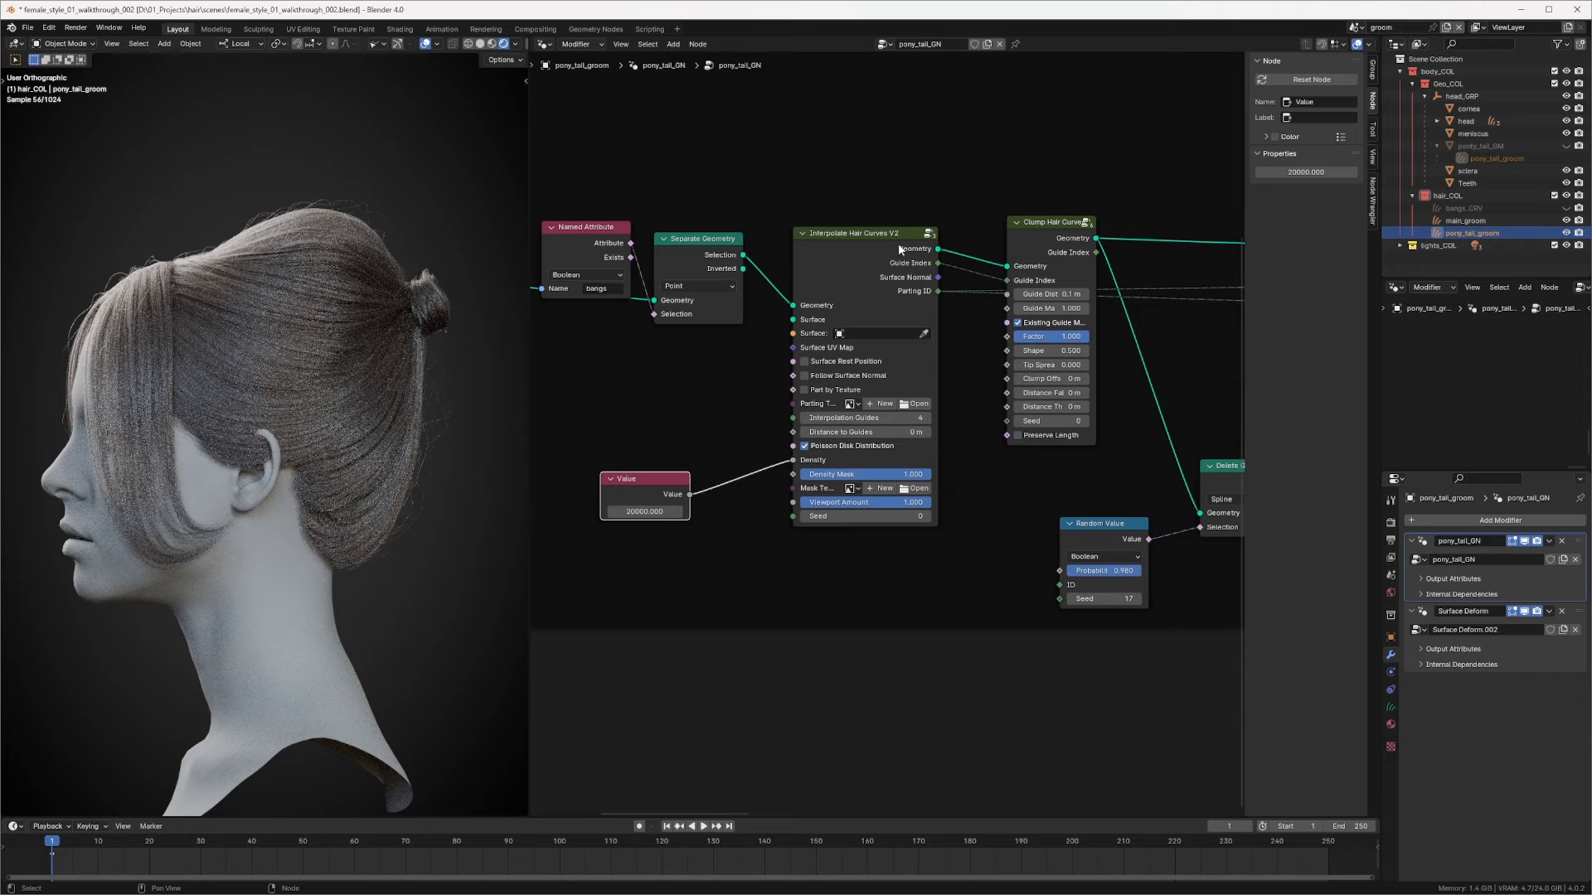
Step: Preview the Interpolate Hair Curves geometry output through a Viewer node
left_click(920, 250, "ctrl+shift")
left_click_drag(1029, 246, 1123, 71)
key("KP_Decimal")
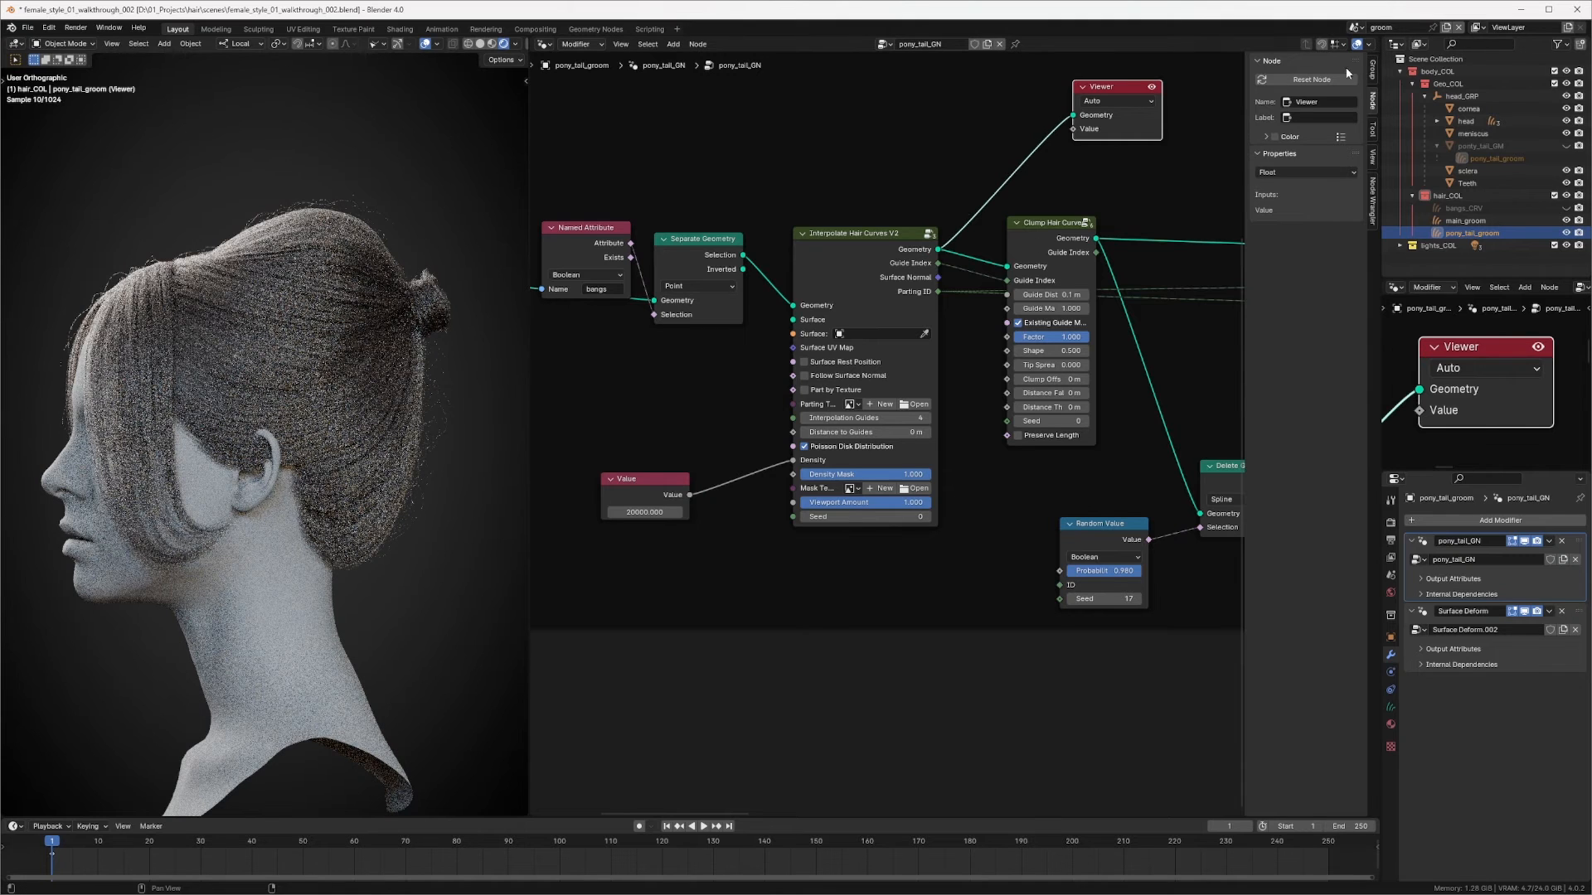
Step: Open the spreadsheet in place of the outliner to inspect the viewed data, then restore the outliner
key("n")
left_click(1396, 44)
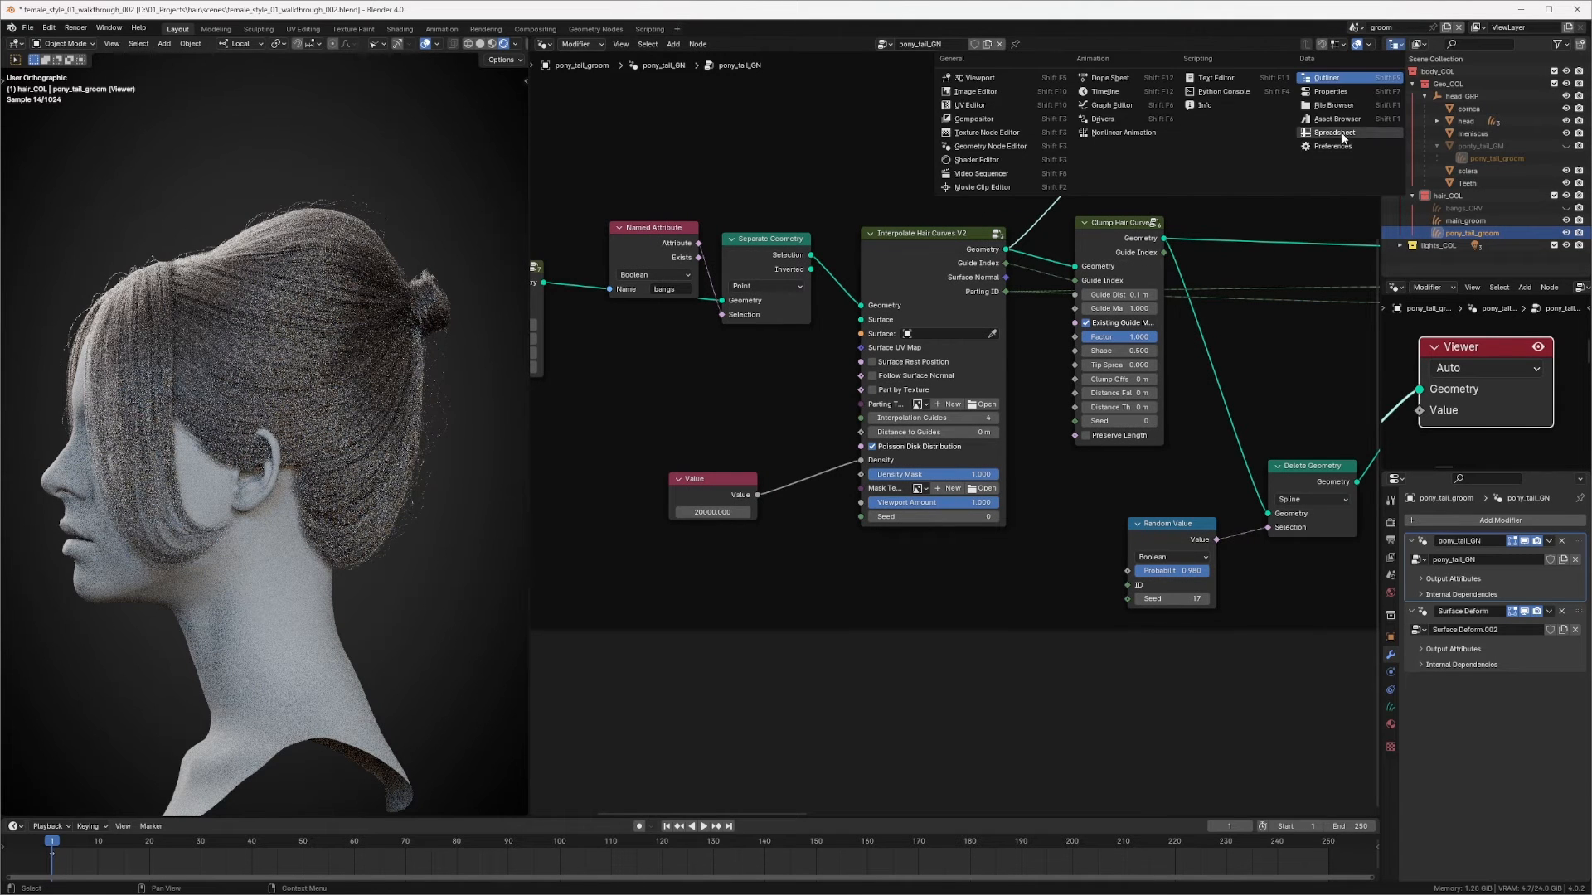
left_click(1342, 138)
left_click_drag(1379, 134, 1309, 138)
middle_click_drag(767, 277, 869, 285)
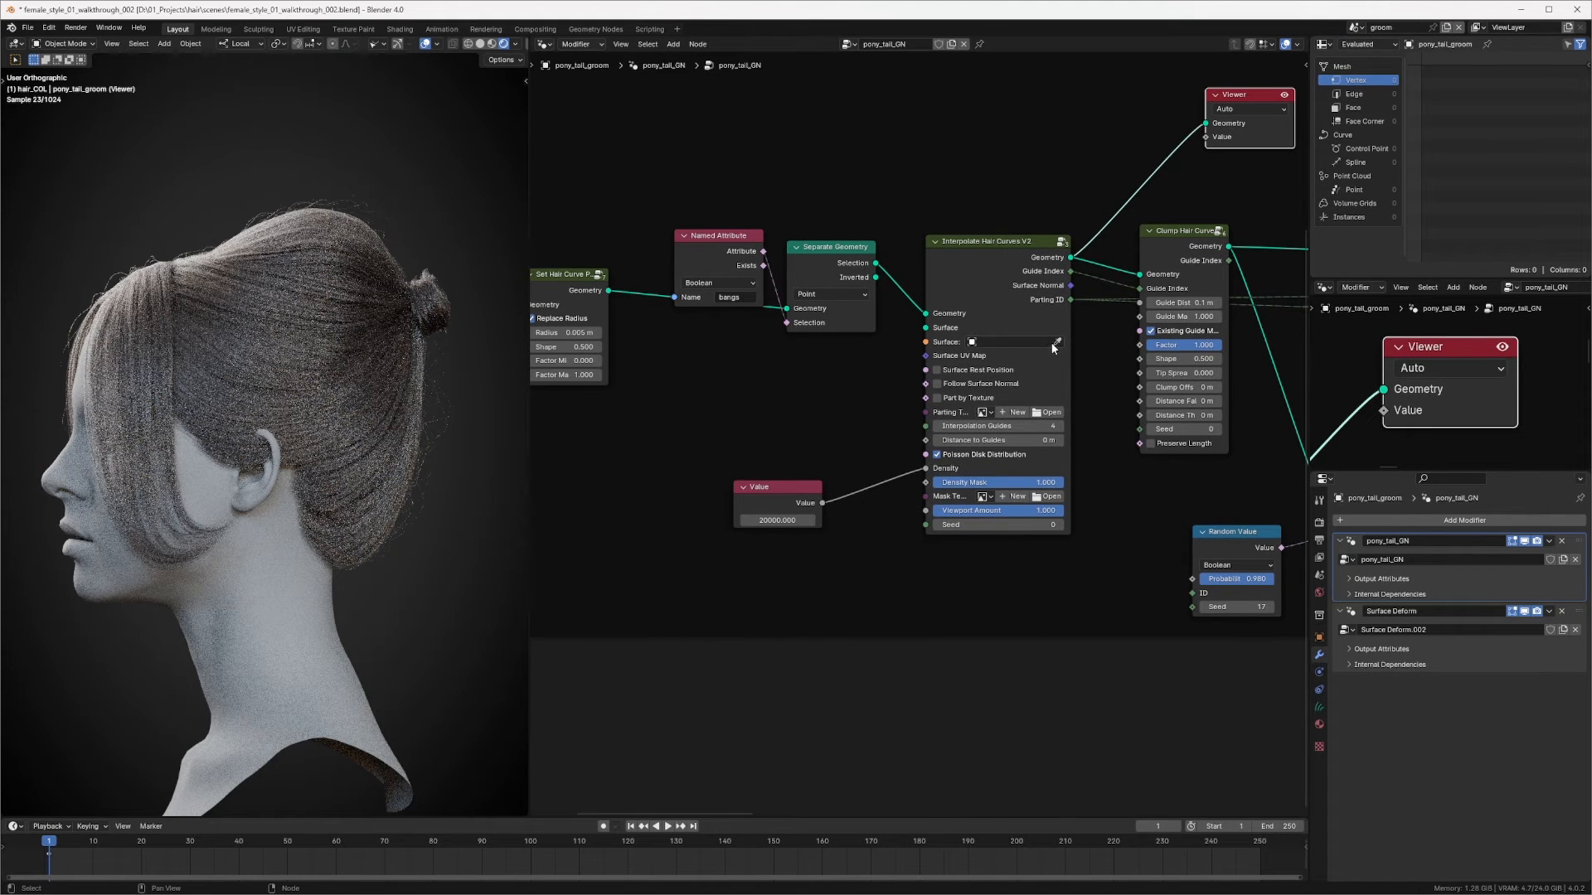
left_click(1324, 44)
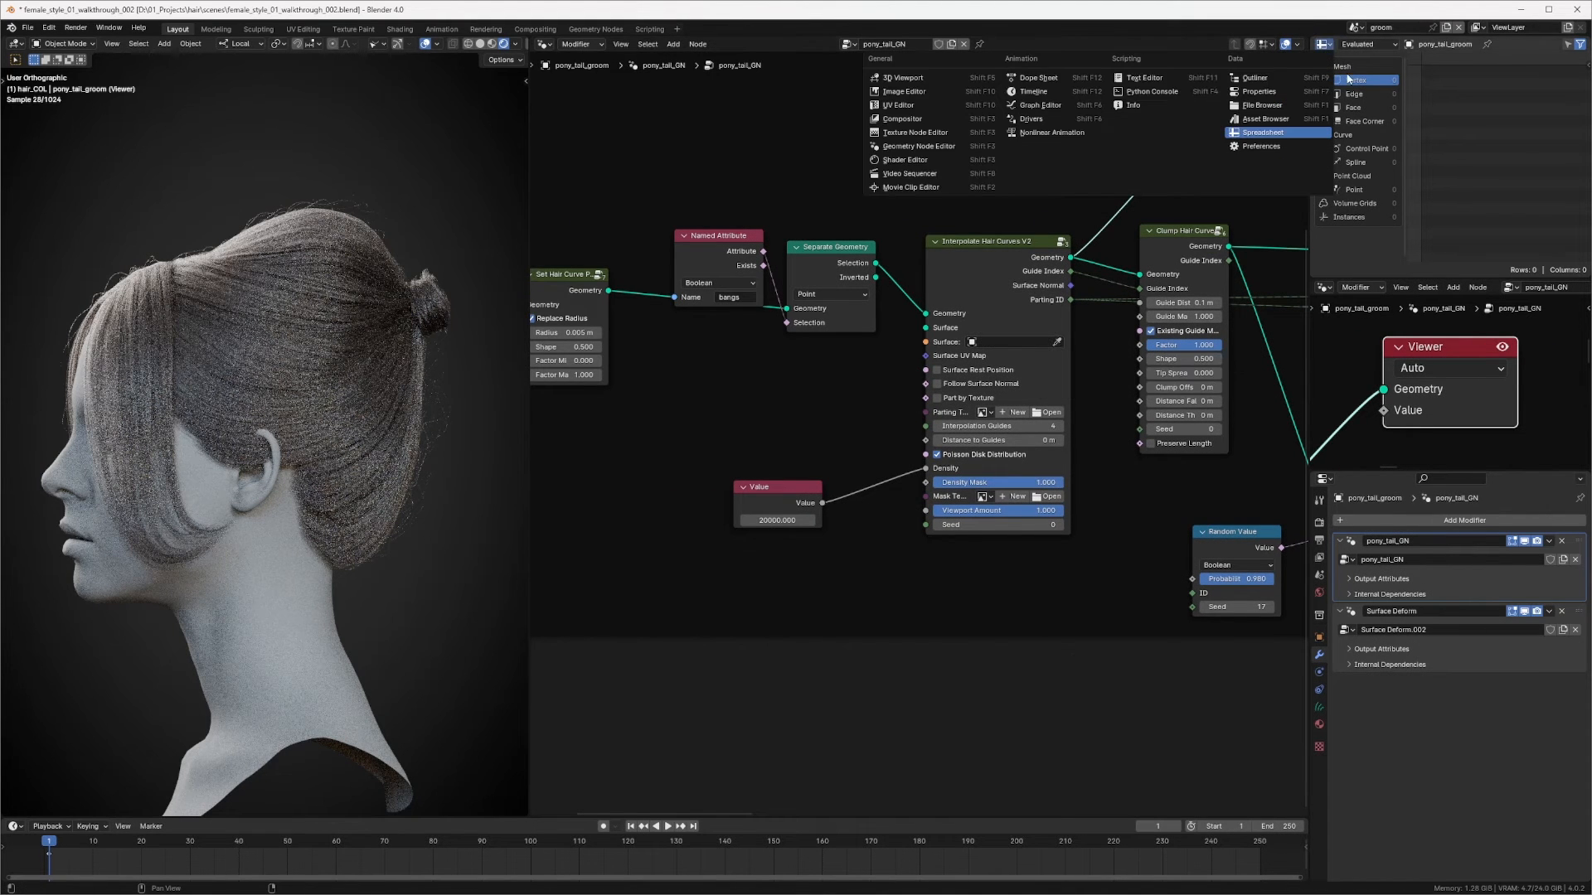
left_click(1258, 78)
Step: Set the Interpolate Hair Curves surface to the pony_tail_GM object with the eyedropper
left_click(1057, 341)
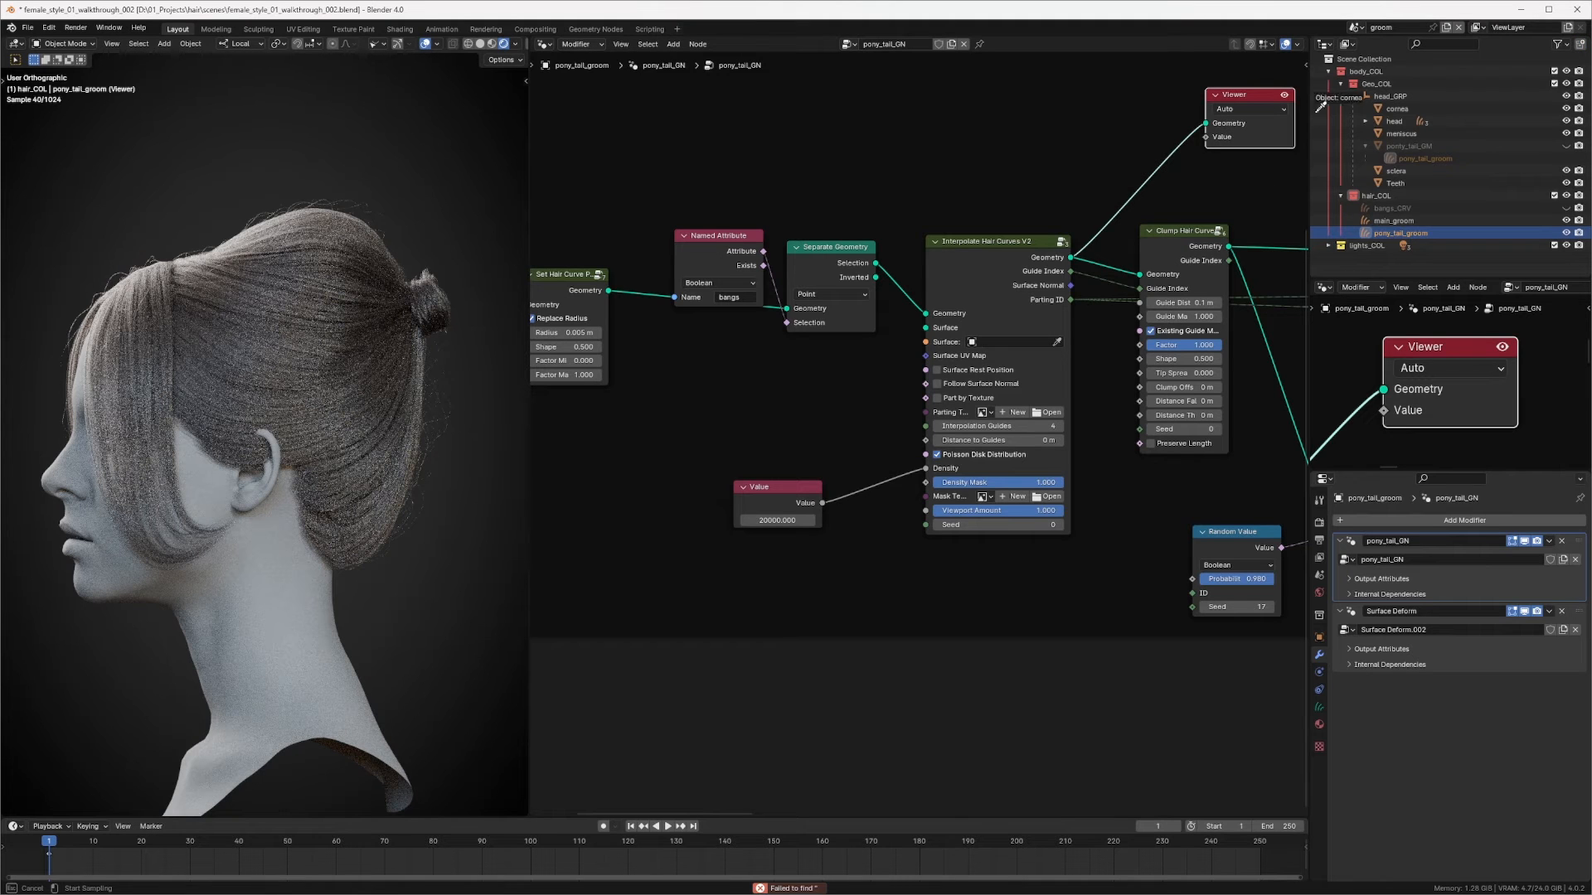
left_click(1441, 136)
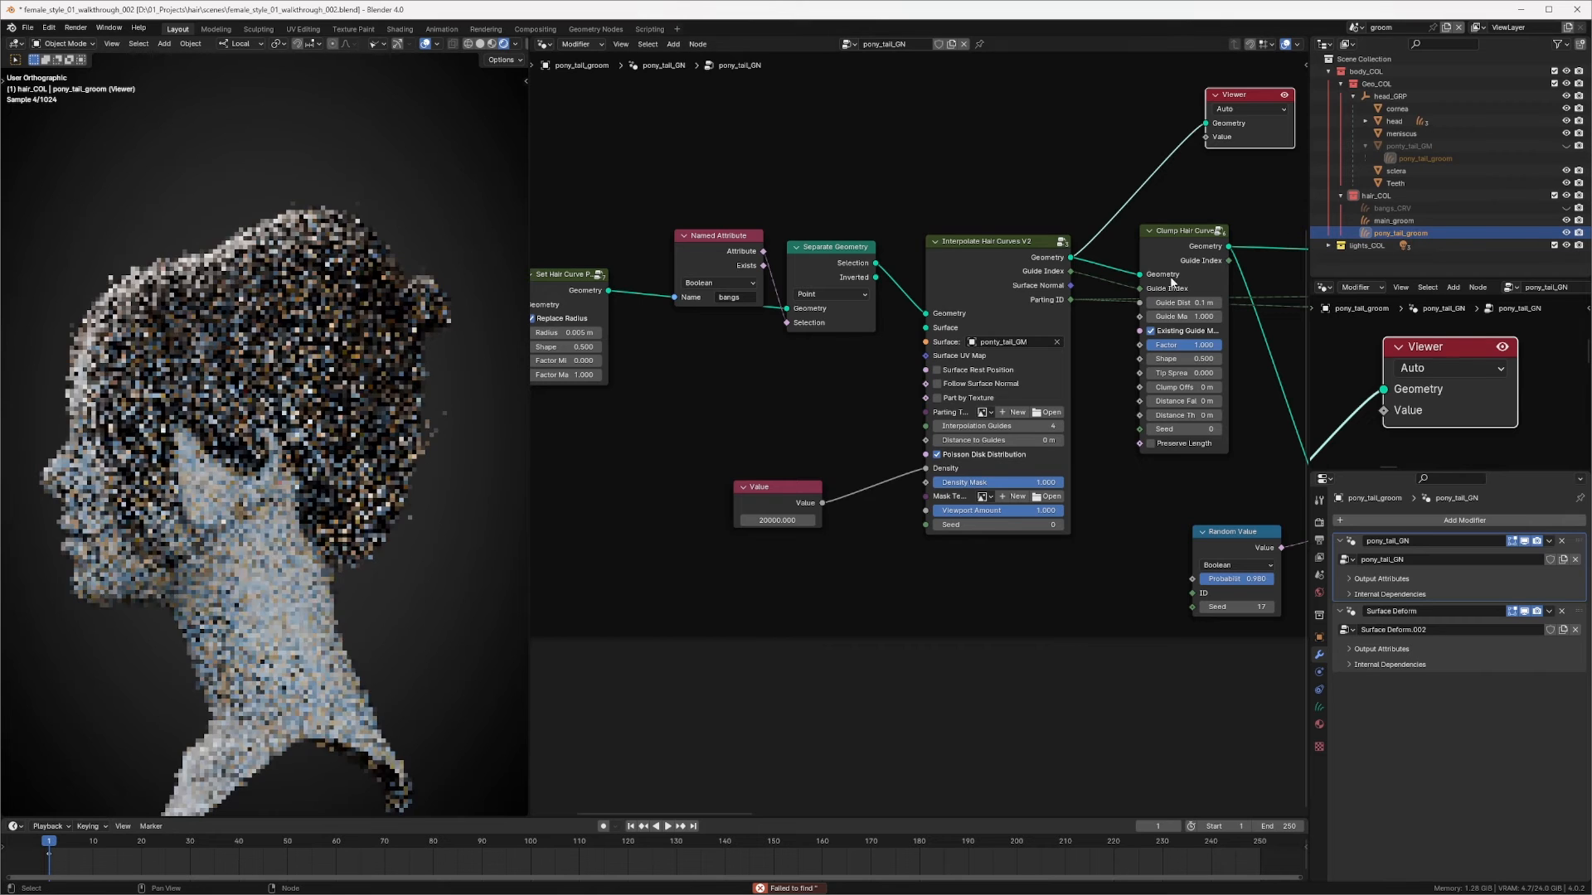
middle_click_drag(960, 369, 1035, 345)
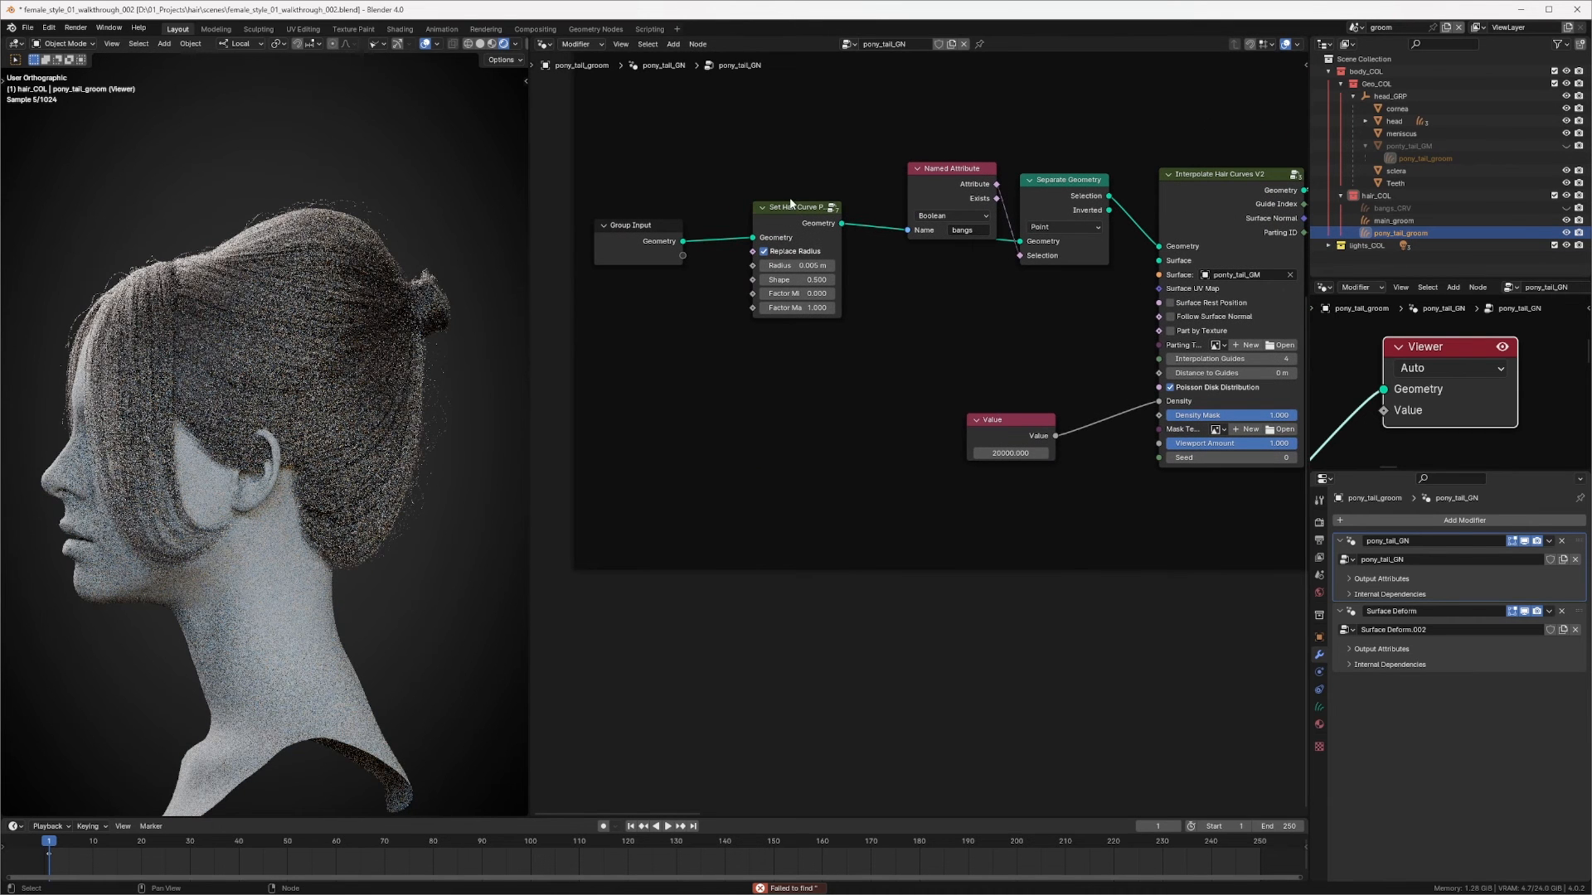
left_click_drag(792, 247, 824, 228)
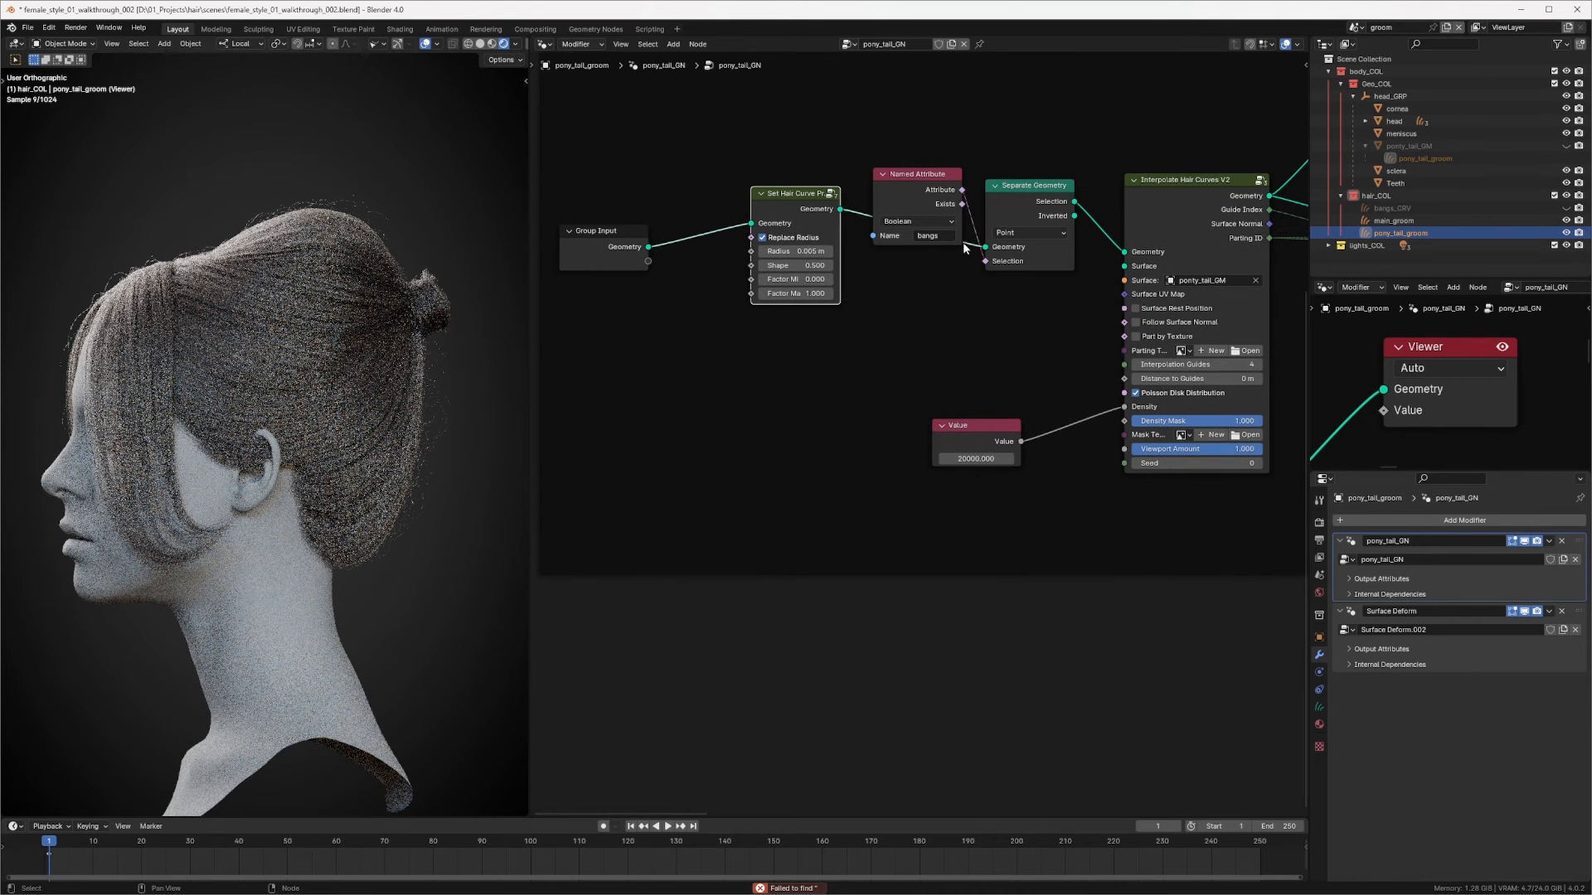
Step: Select main_groom and examine the nodes in its bangs frame
left_click(425, 389)
middle_click_drag(966, 329, 732, 297)
middle_click_drag(870, 307, 830, 455, "ctrl")
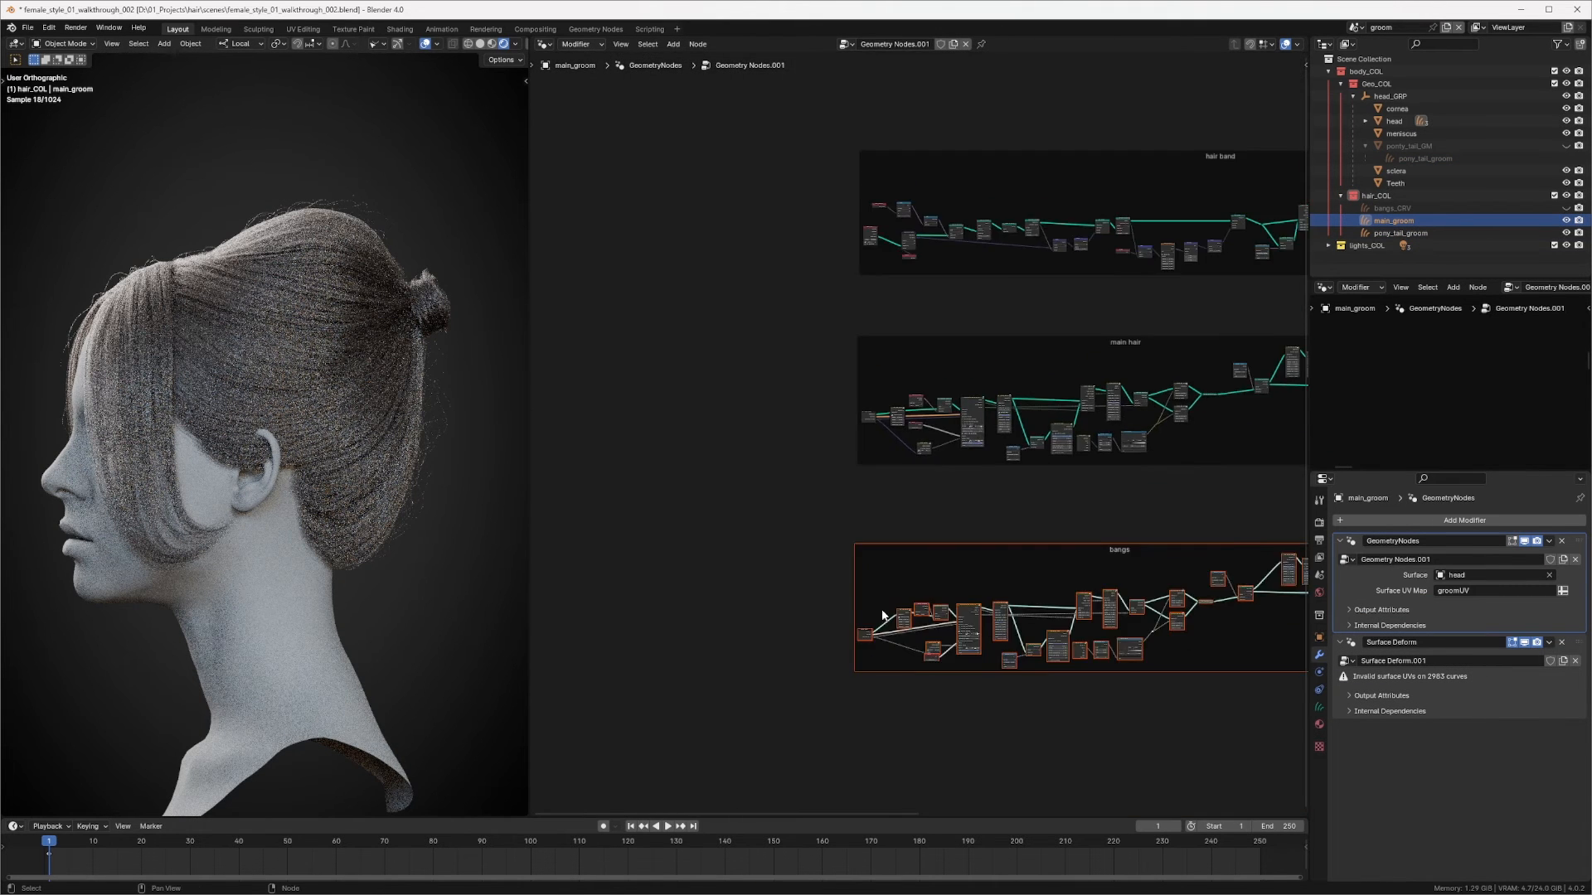
middle_click_drag(884, 617, 886, 341)
middle_click_drag(885, 341, 1051, 216, "ctrl")
middle_click_drag(867, 80, 877, 359)
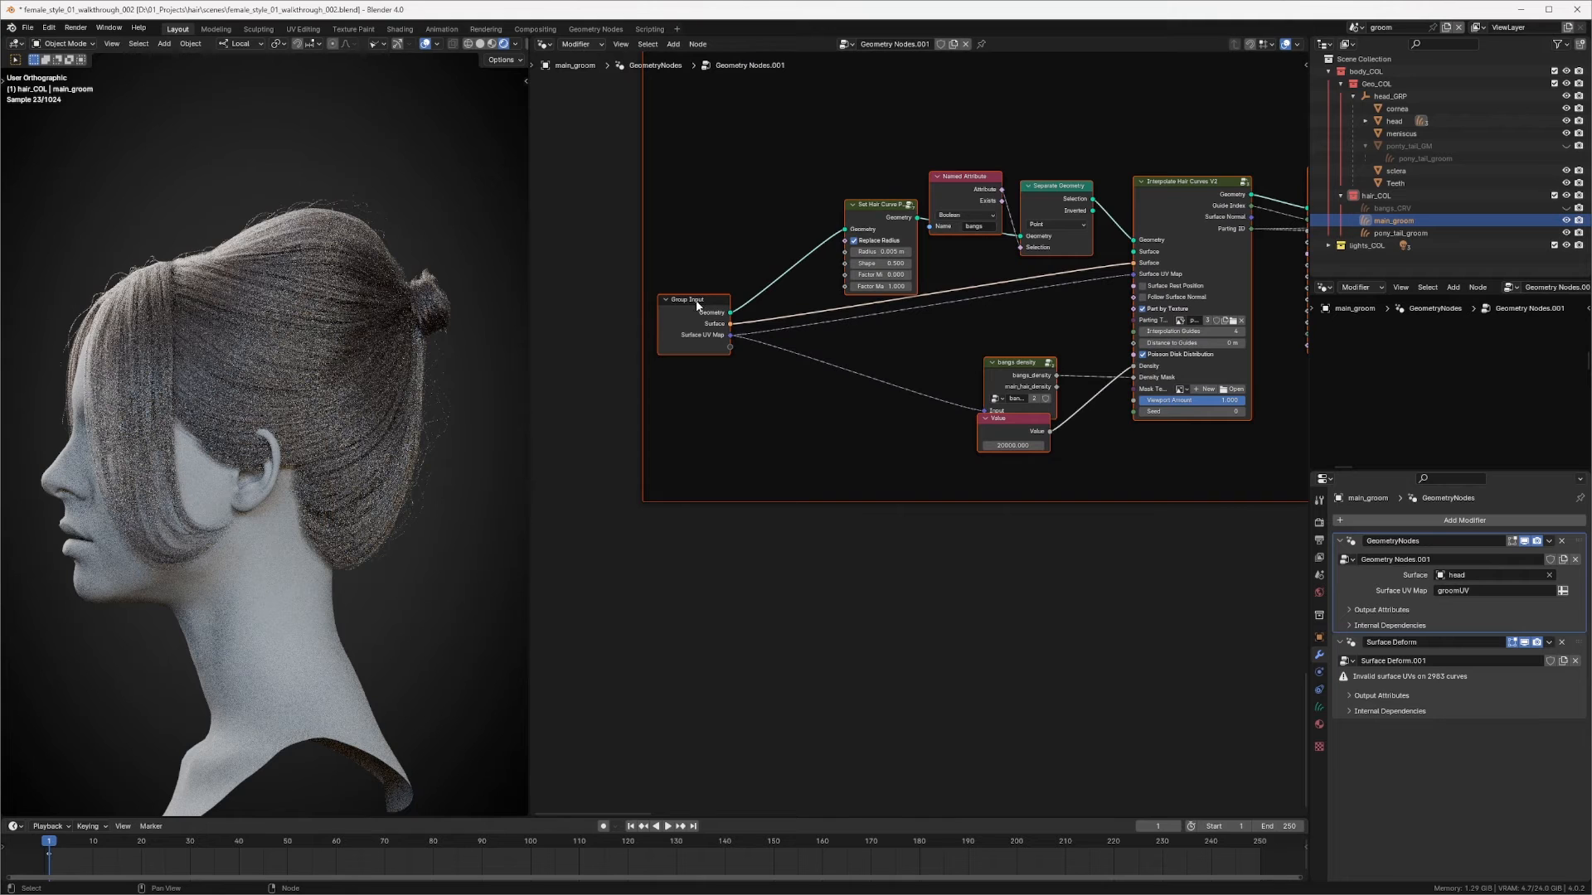
scroll(700, 300, "down", 2)
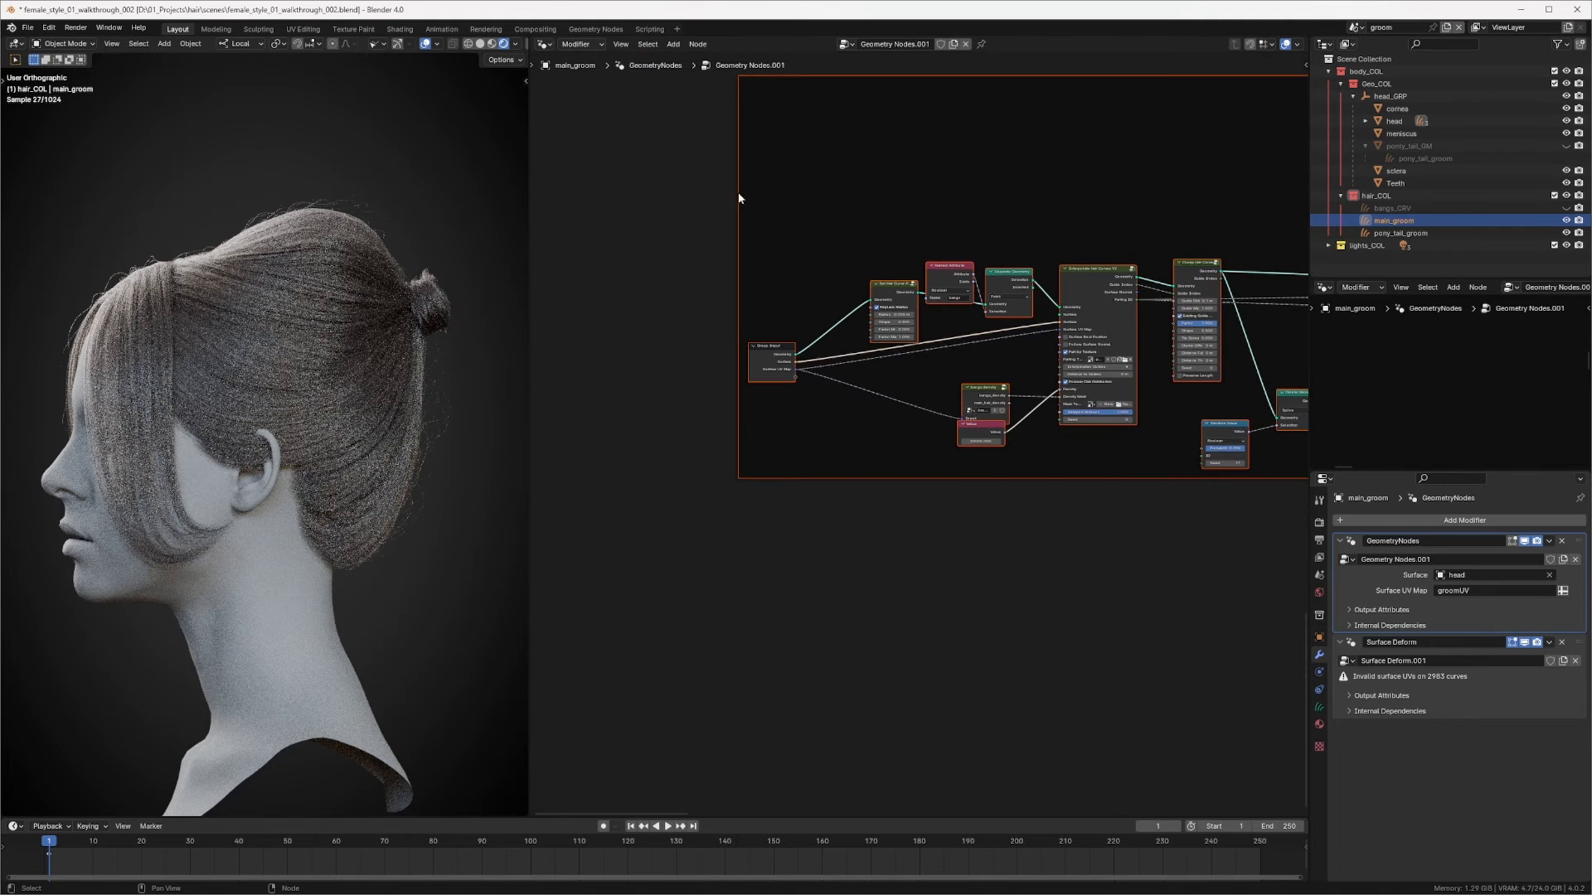
Step: Select pony_tail_groom, frame its bangs nodes, and expose the Interpolate Hair Curves Surface UV Map socket as a group input
left_click(1417, 234)
key("a")
key("KP_Decimal")
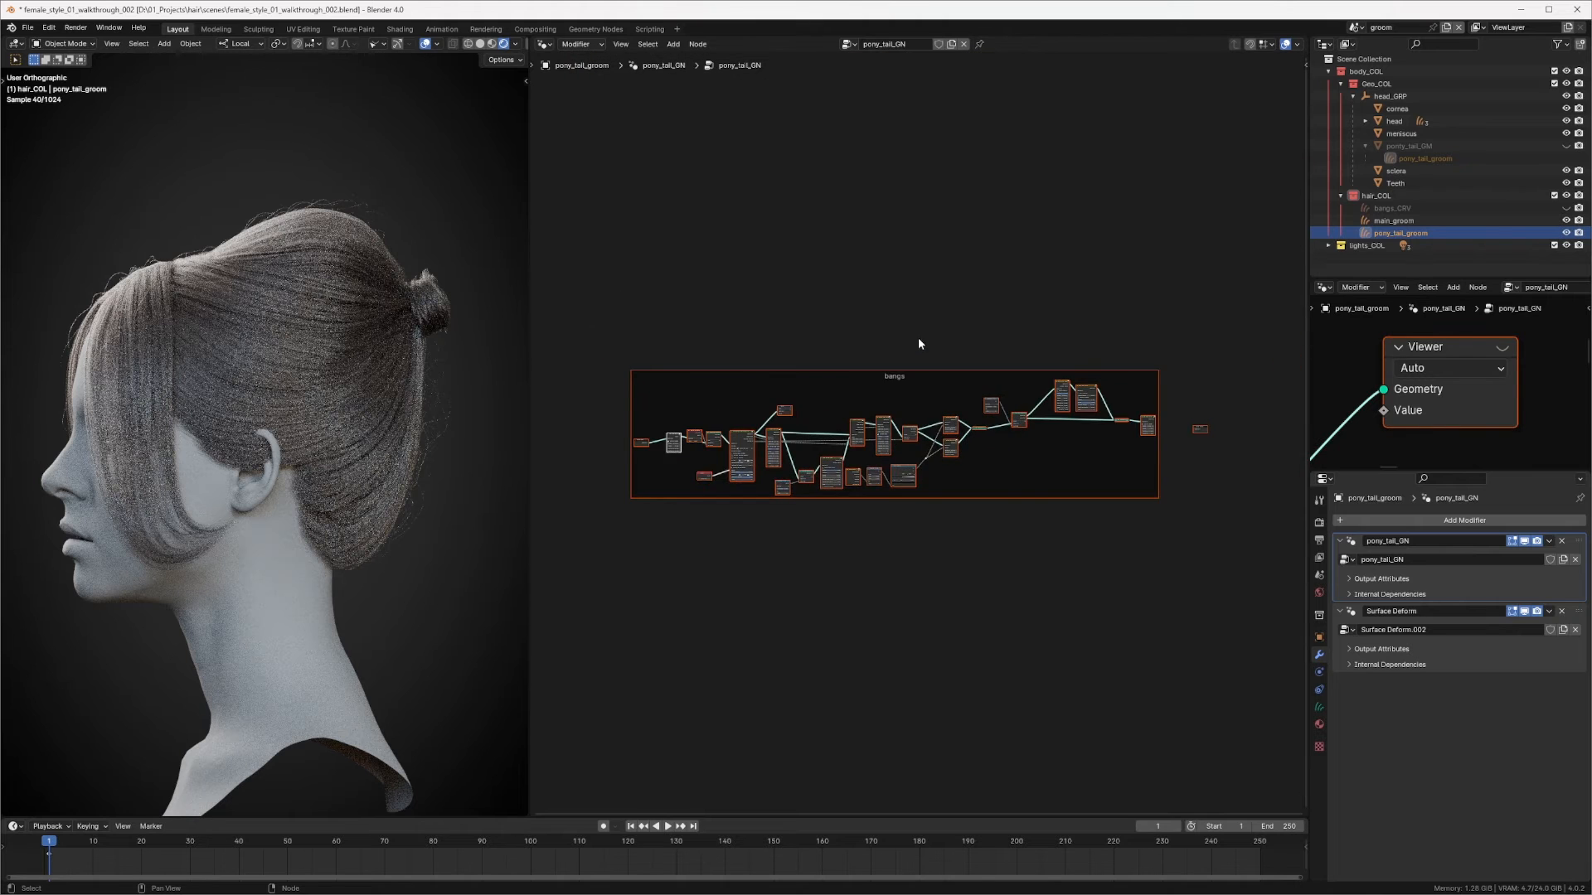
middle_click_drag(918, 337, 914, 438, "ctrl")
left_click(787, 392)
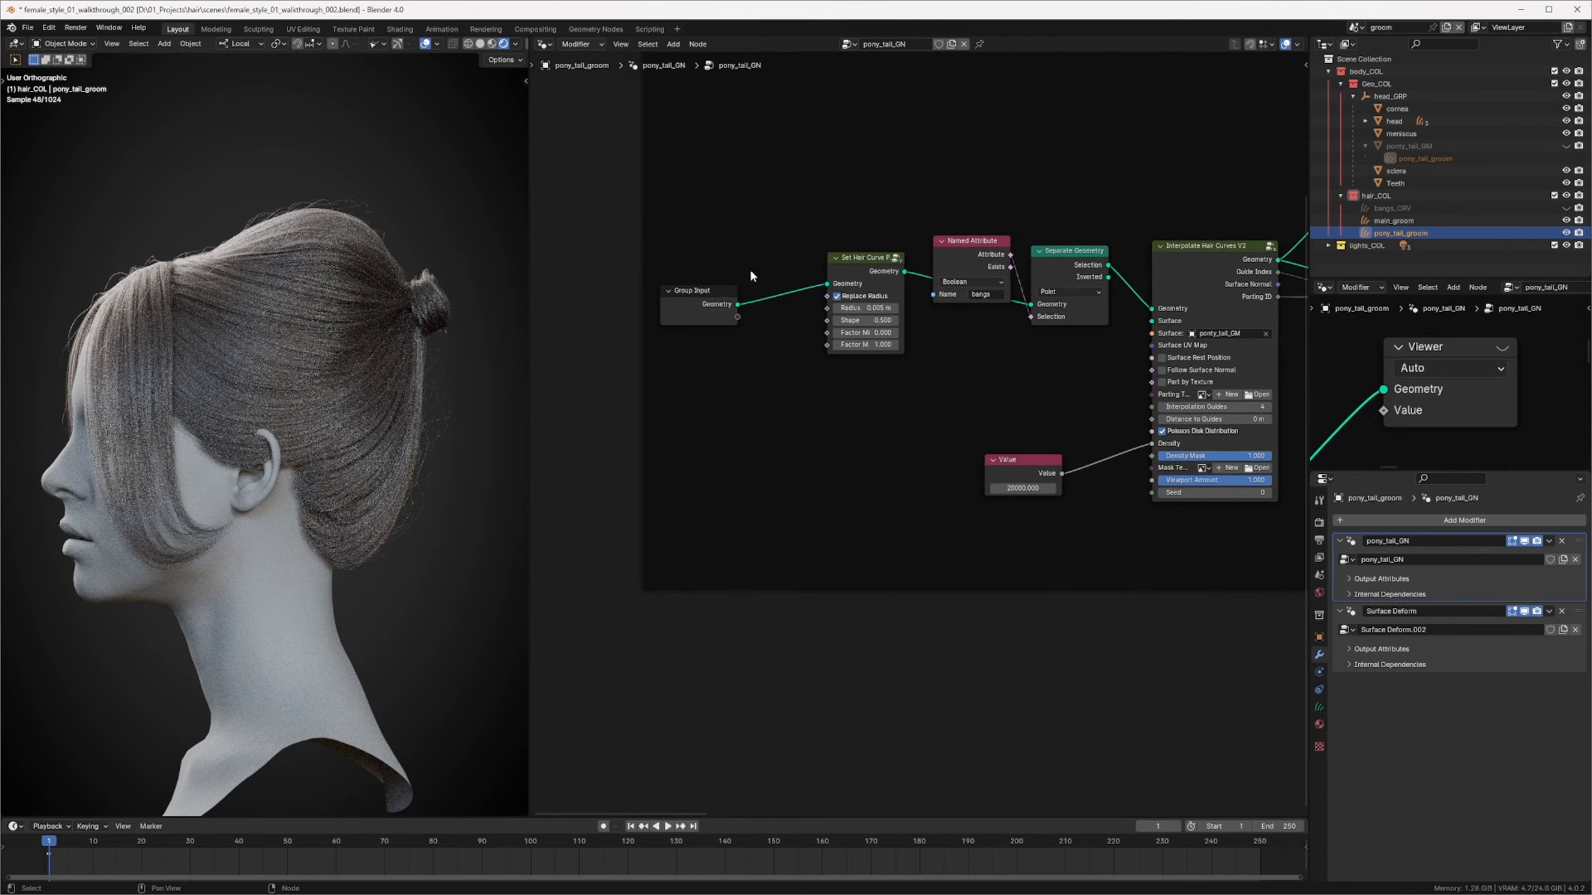
left_click_drag(702, 297, 702, 342)
left_click_drag(1152, 346, 734, 363)
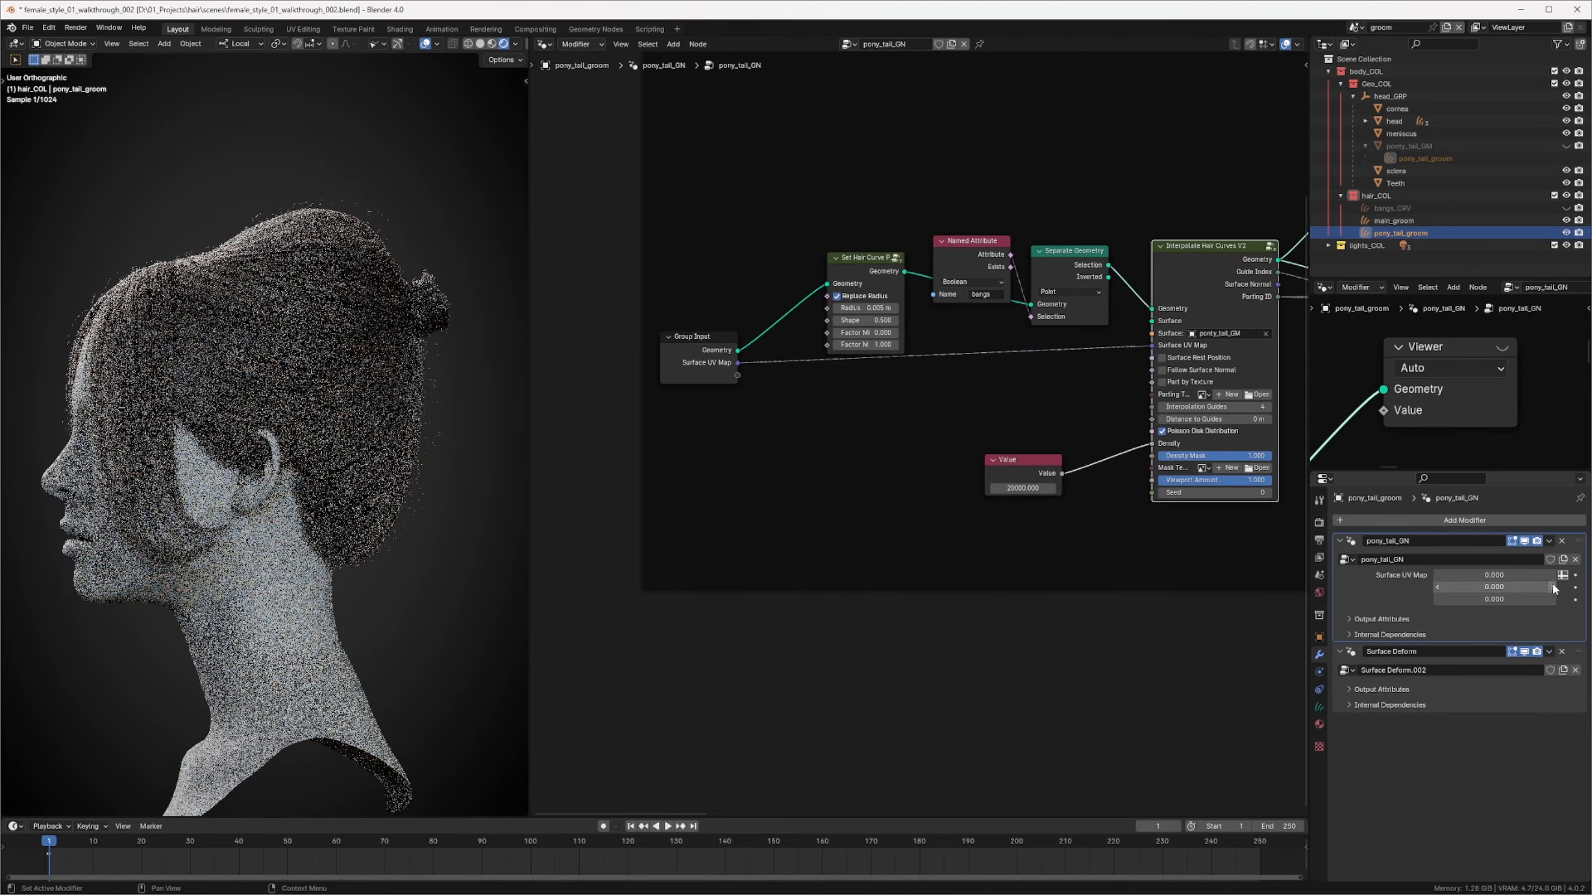
Step: Set the modifier's Surface UV Map to the groomUV attribute
left_click(1518, 573)
type("g")
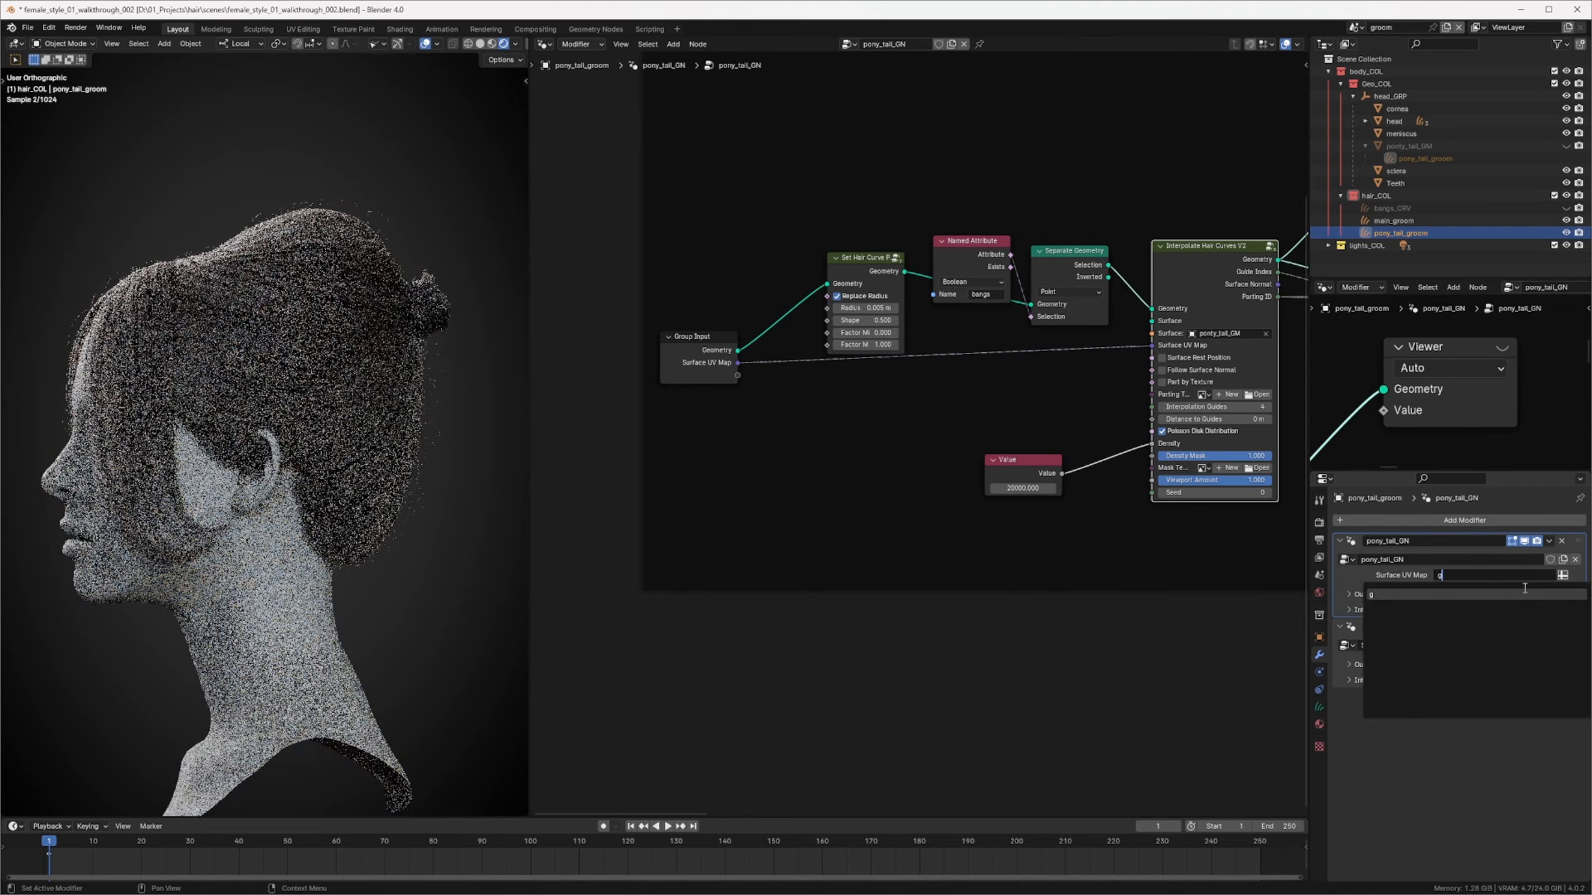
type("roomUV")
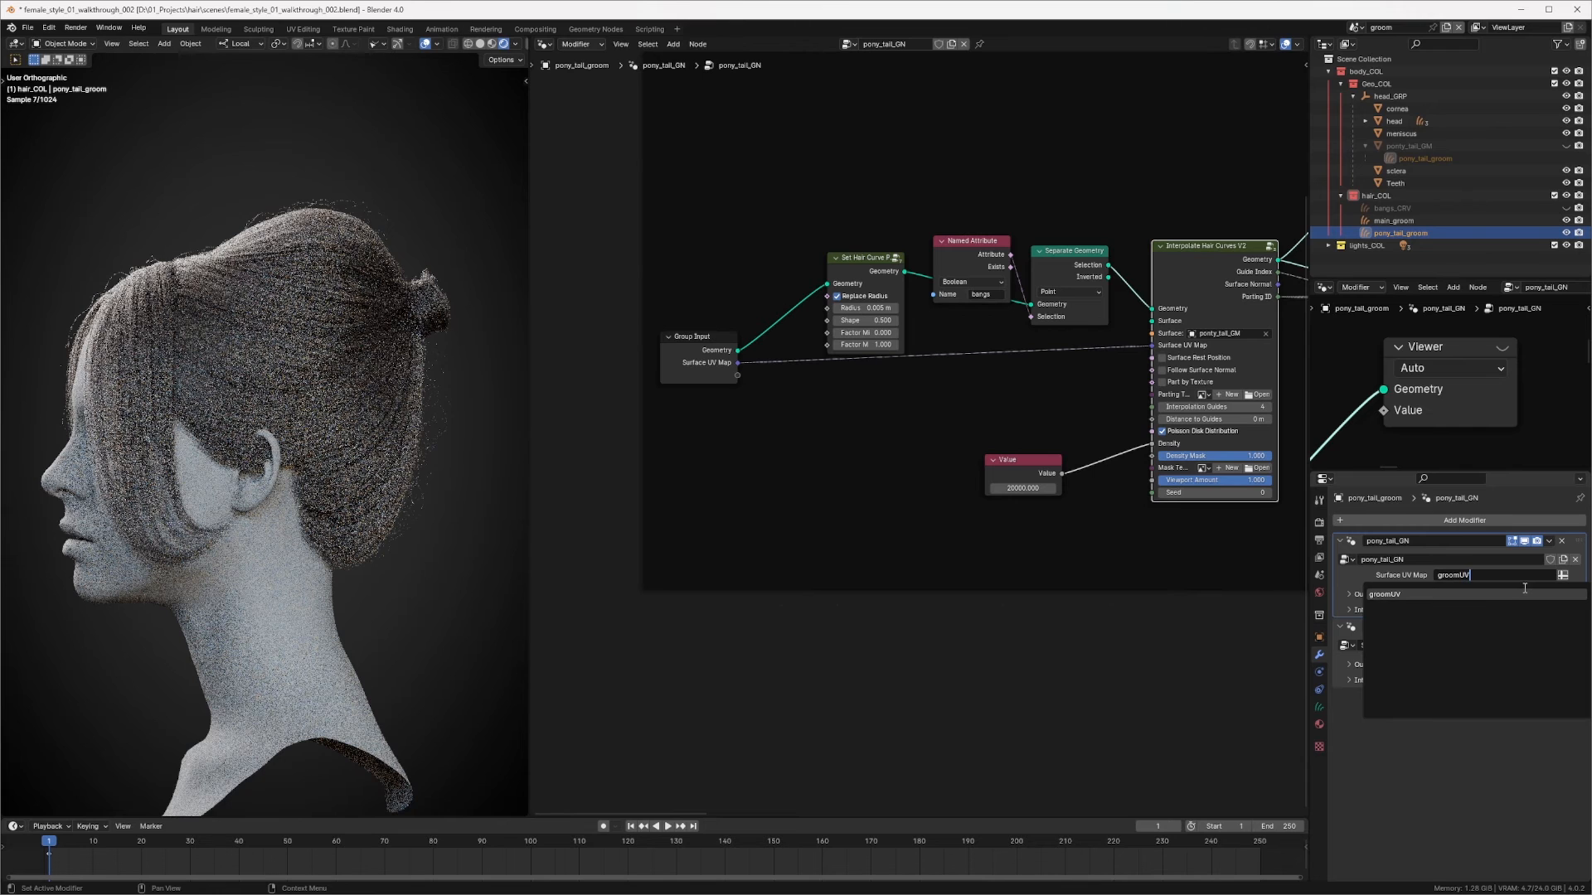
key("Return")
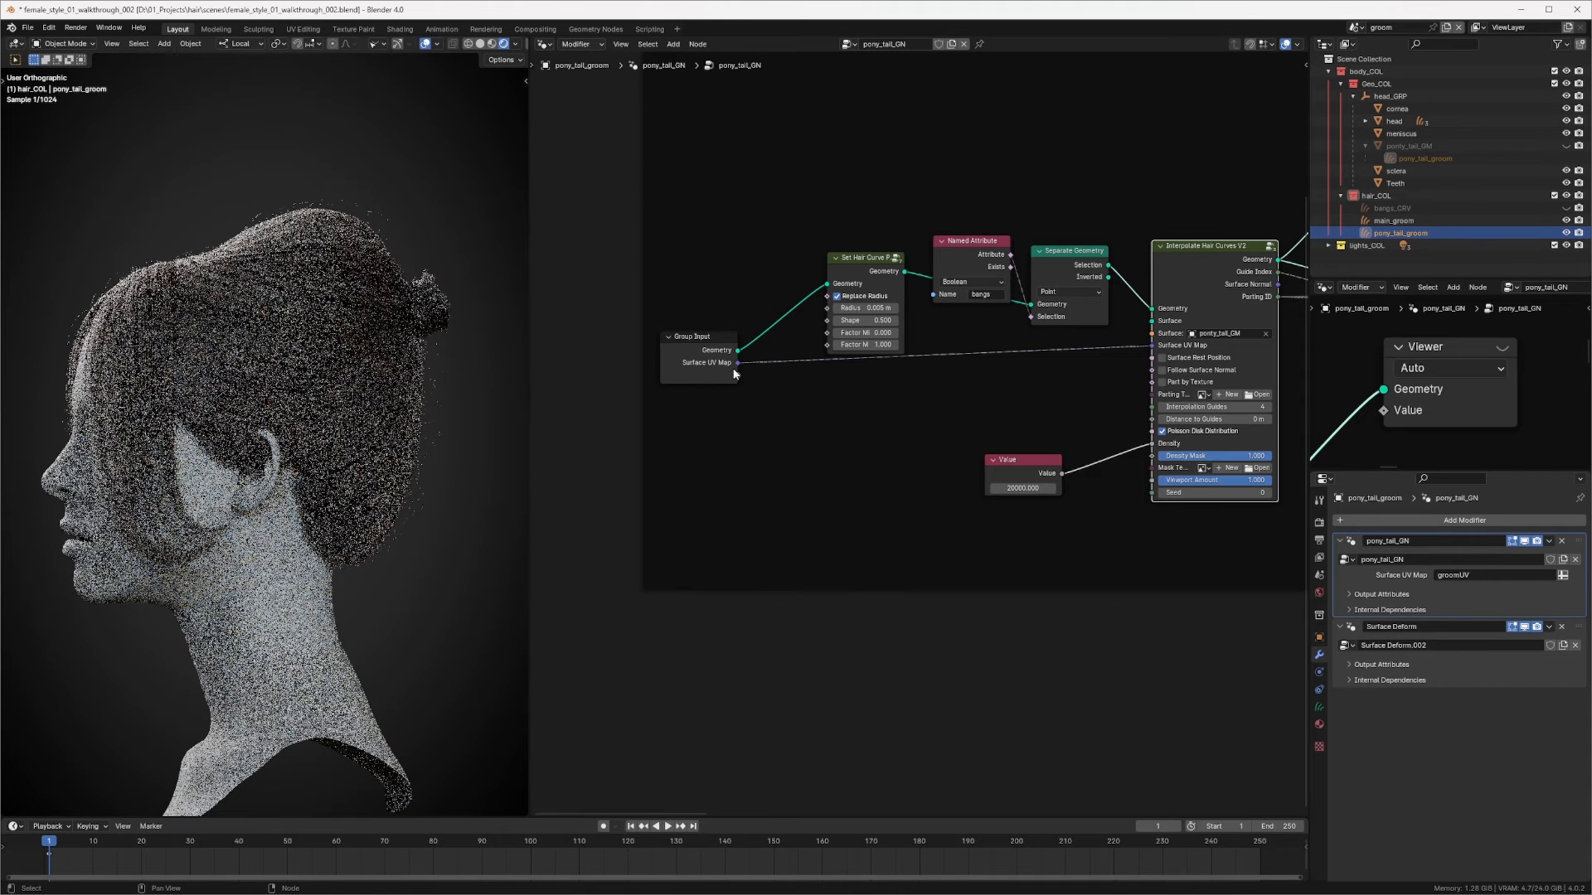
Step: Switch the viewport to solid shading and tidy the Set Hair Curve and Named Attribute node positions
left_click(477, 45)
middle_click_drag(781, 347, 732, 375)
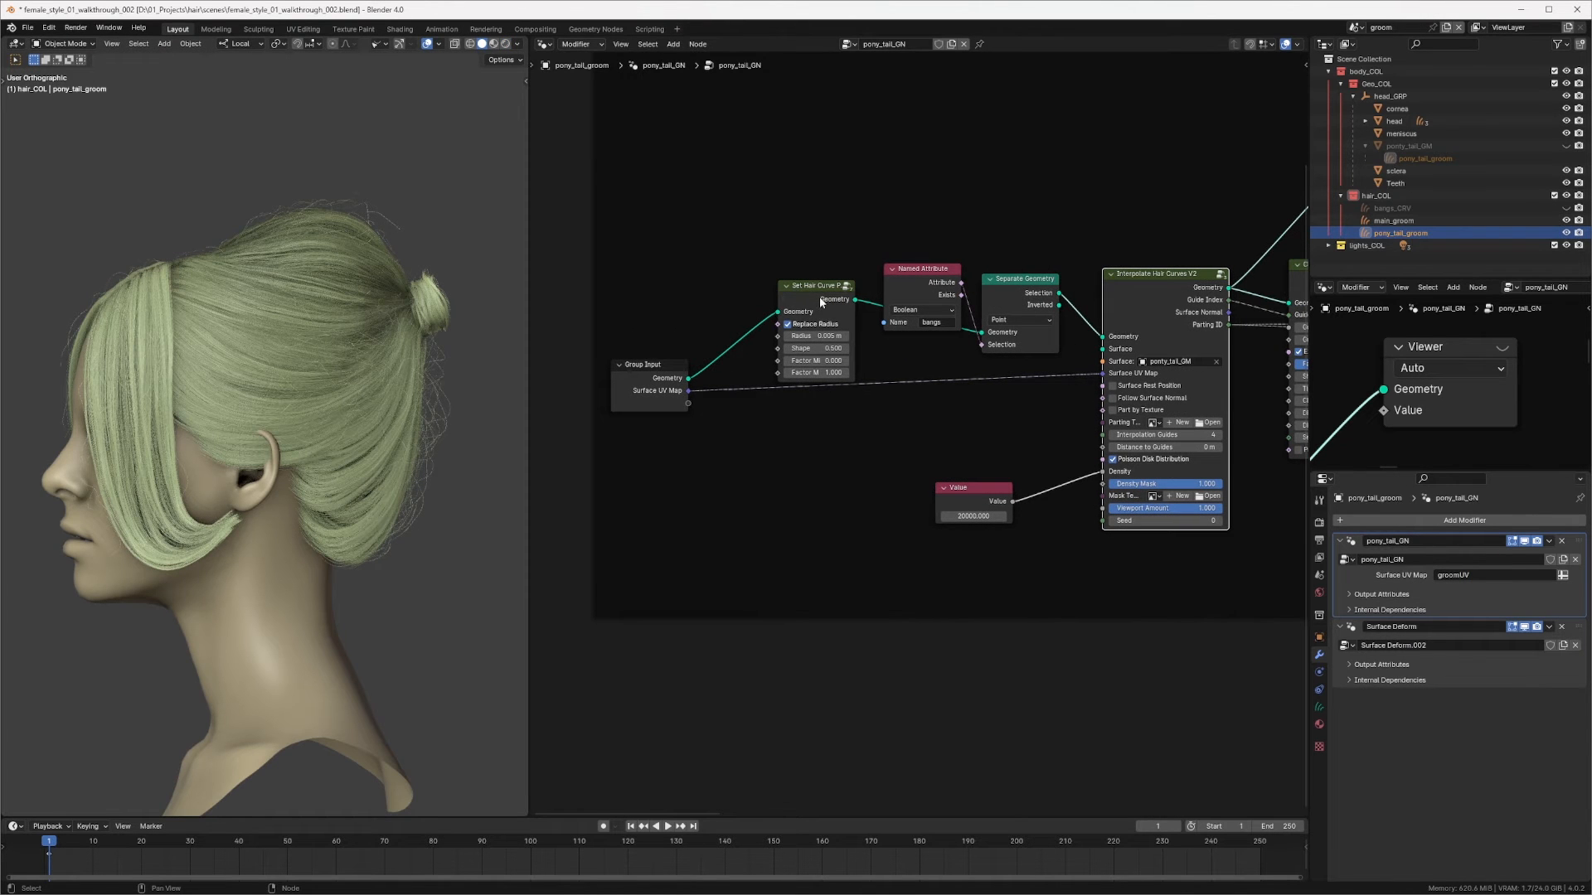
left_click_drag(821, 302, 805, 296)
left_click_drag(953, 273, 949, 252)
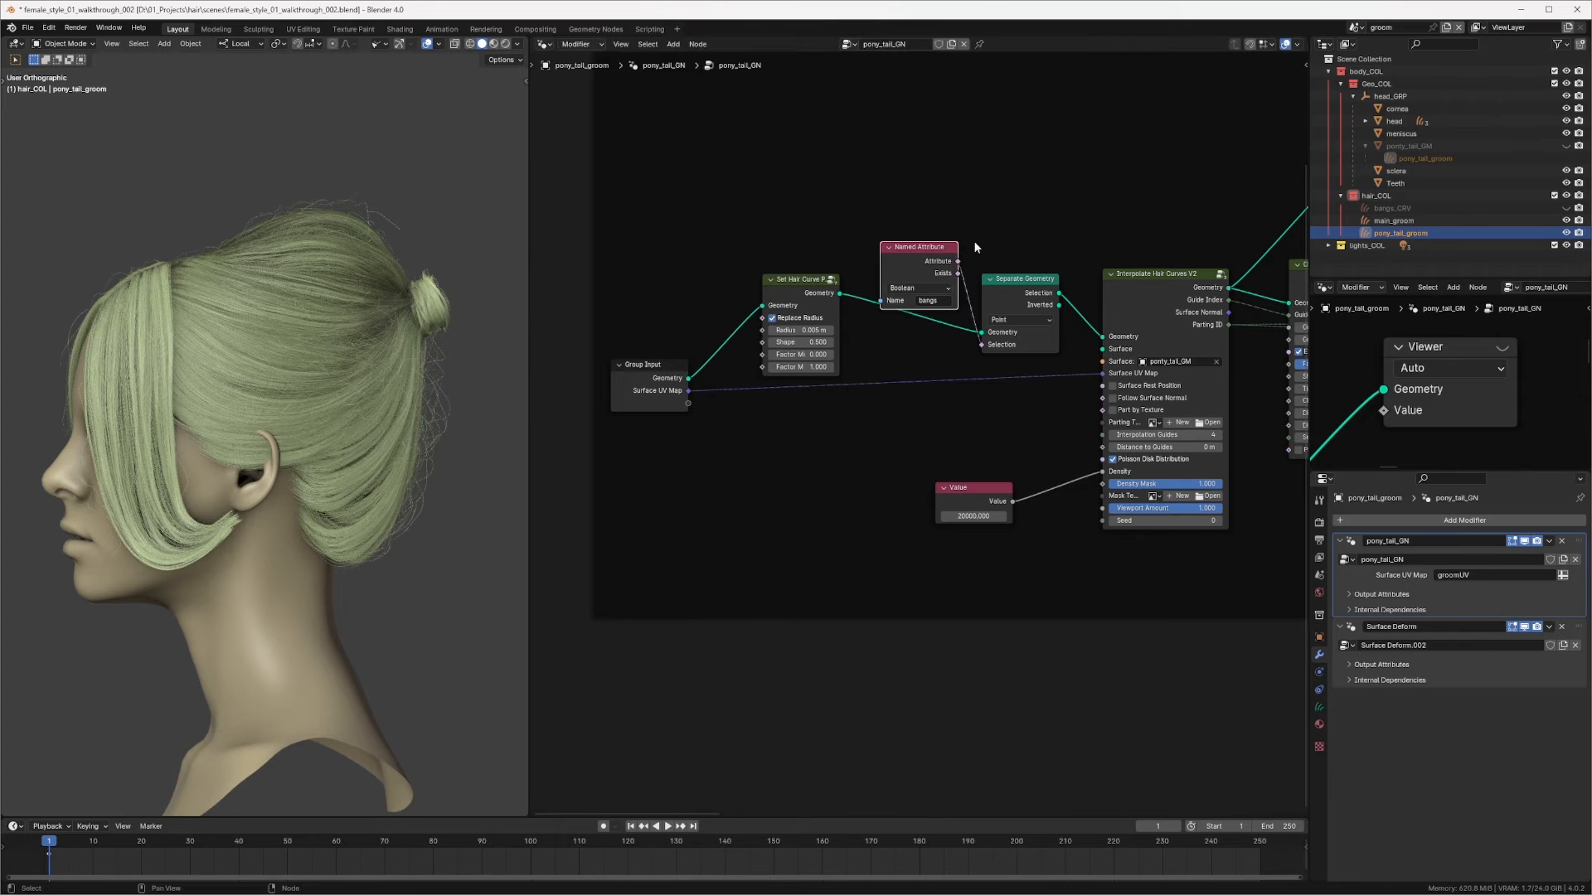
Step: Delete the Named Attribute and Separate Geometry nodes, reconnecting Set Hair Curve directly to Interpolate Hair Curves
left_click(1018, 295)
middle_click_drag(1053, 320, 952, 310)
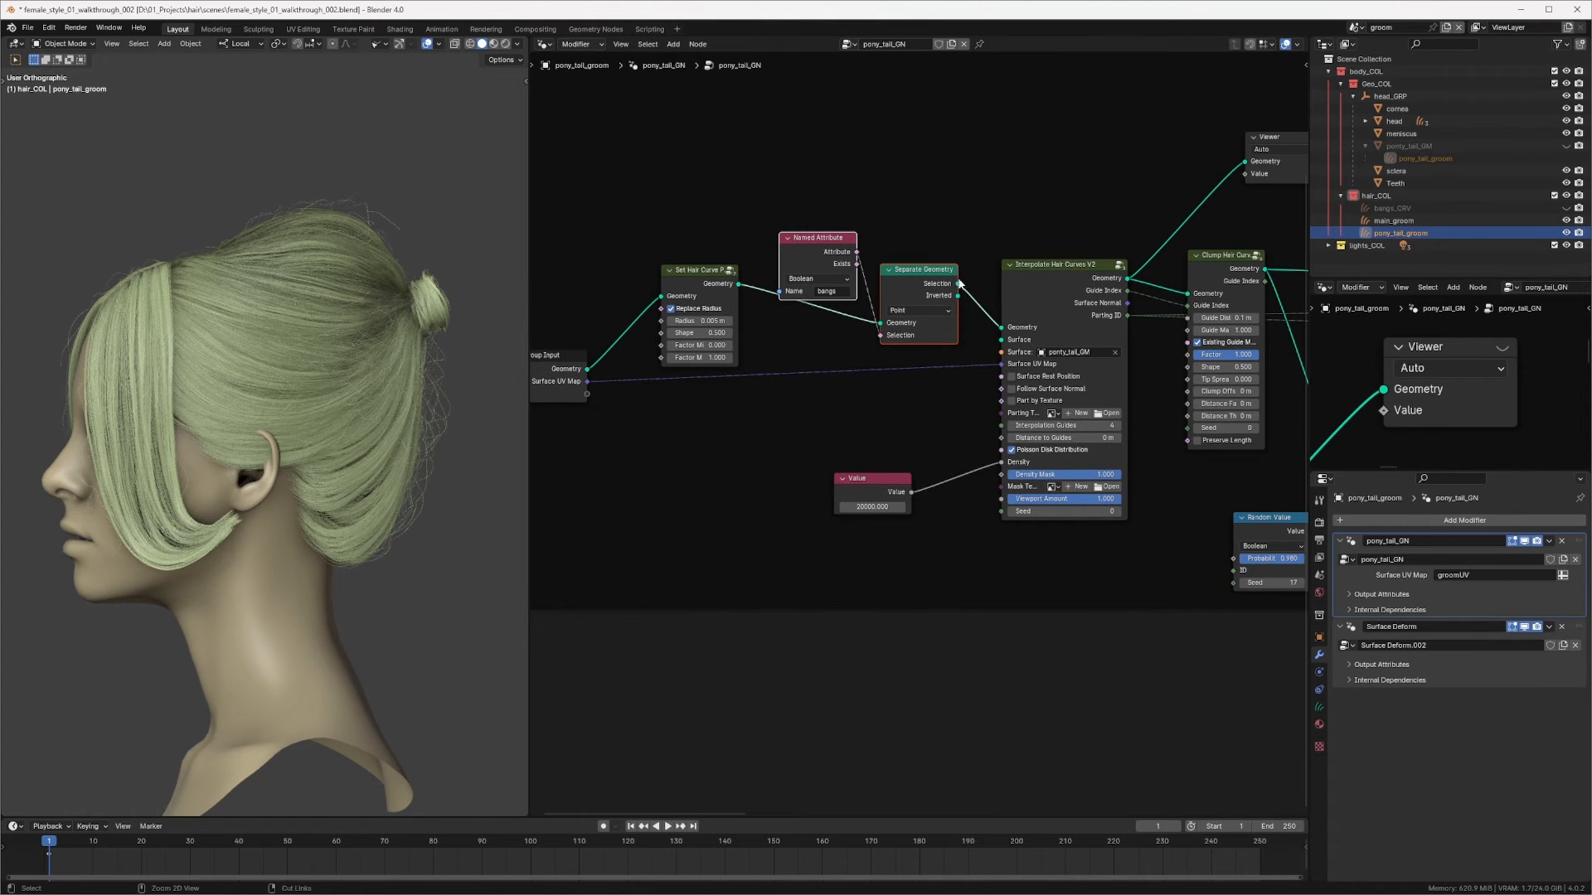
key("ctrl+x")
left_click_drag(684, 270, 745, 284)
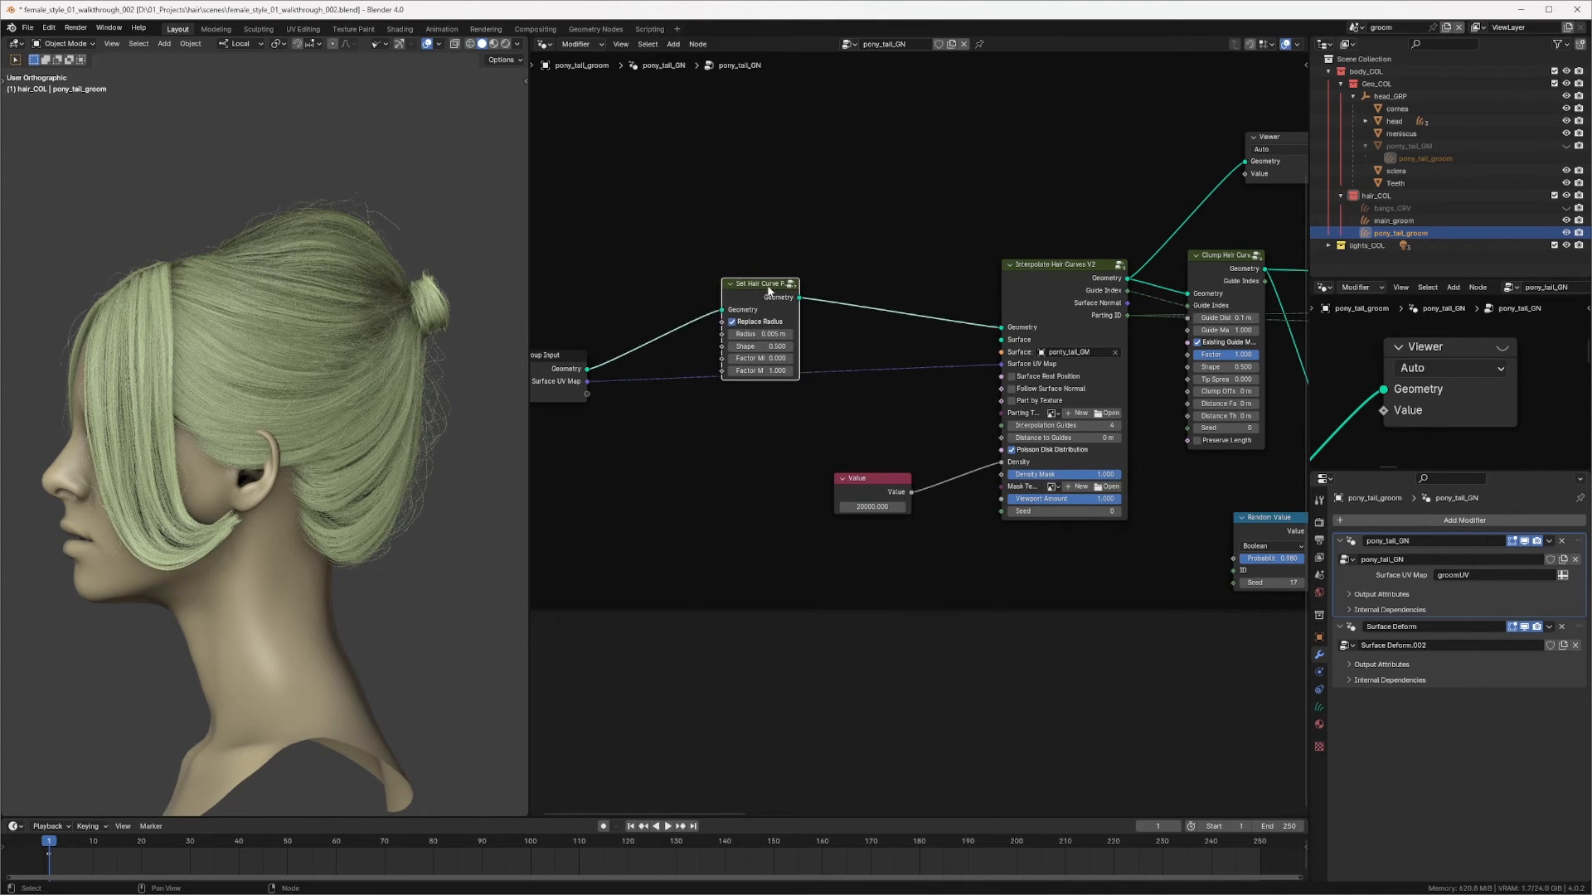
Step: Preview the Interpolate Hair Curves geometry output through the Viewer node
left_click(775, 300, "ctrl+shift")
left_click(1082, 300, "ctrl+shift")
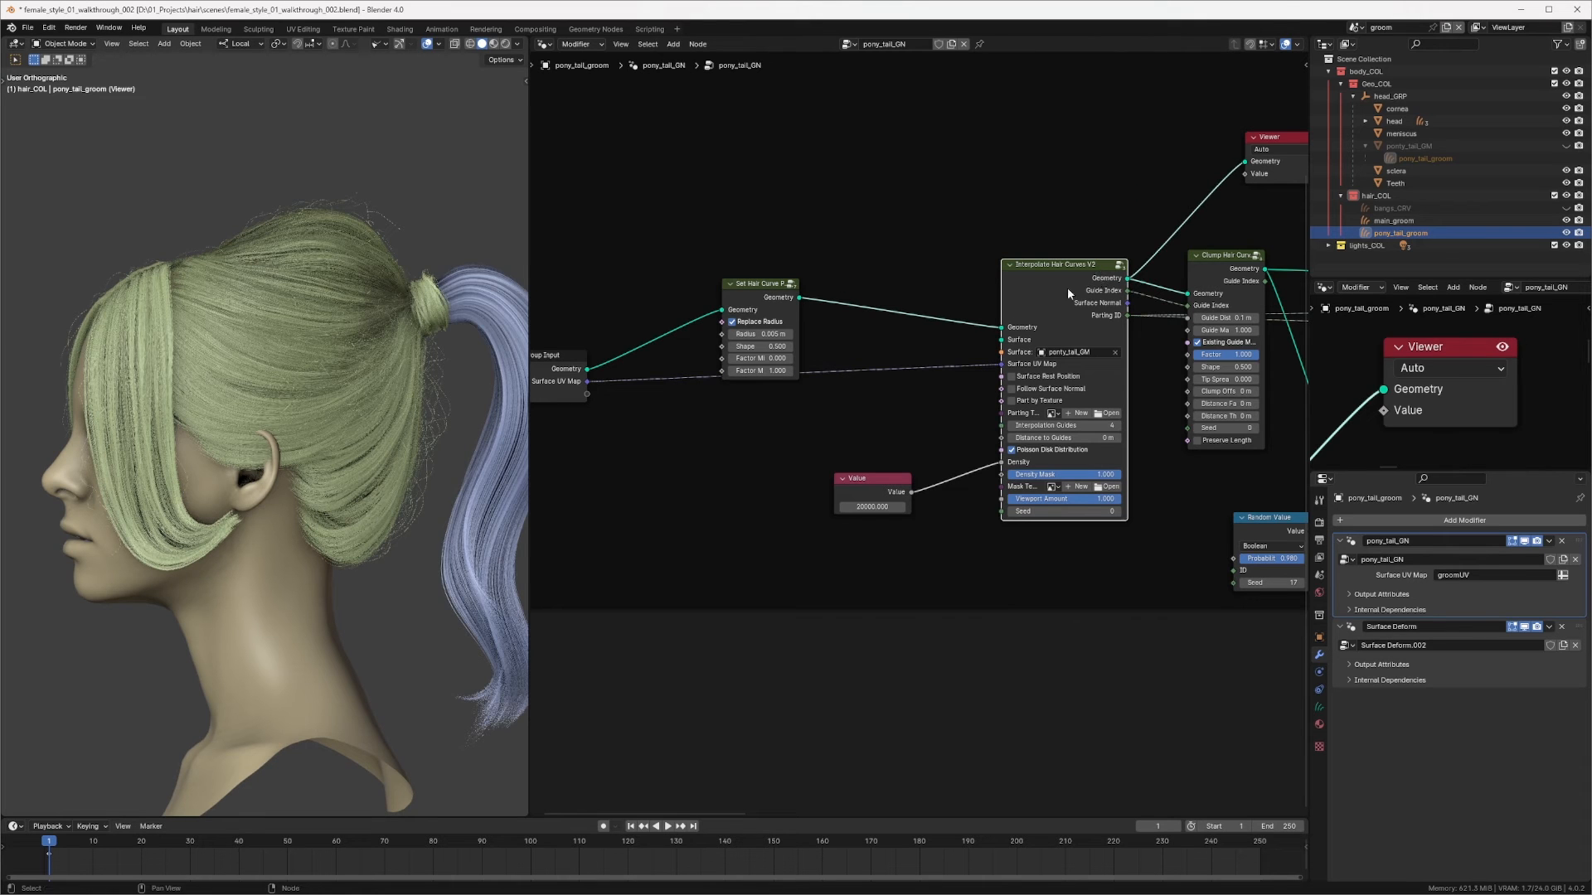
Step: Replace the outliner with a spreadsheet and display the Viewer Node data in it
left_click(1325, 44)
left_click(1320, 132)
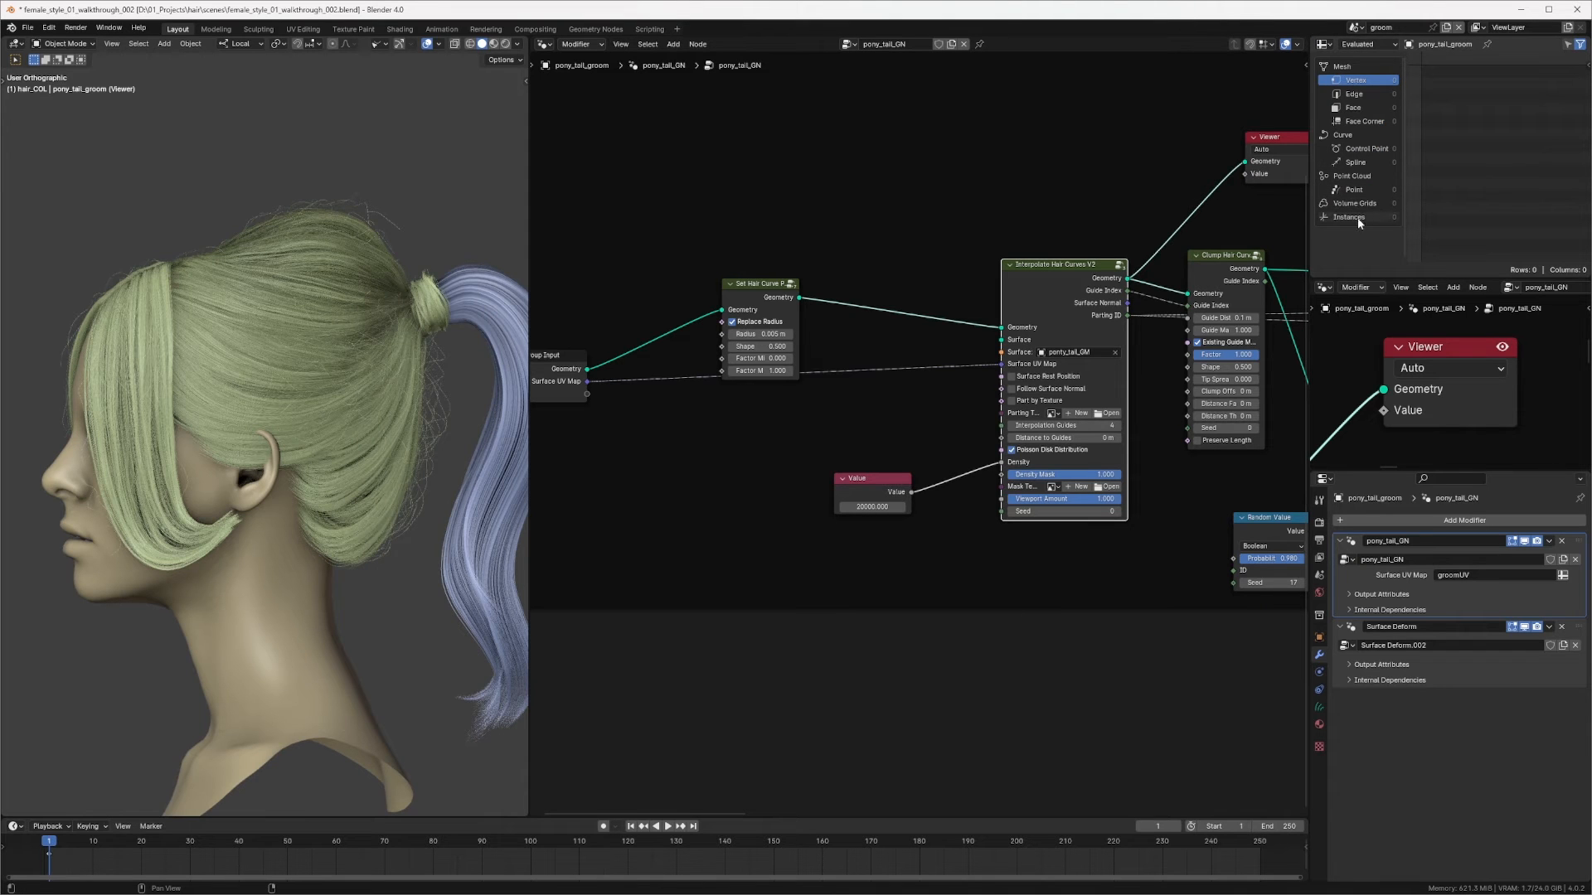
middle_click_drag(1036, 262, 966, 277)
left_click(1364, 46)
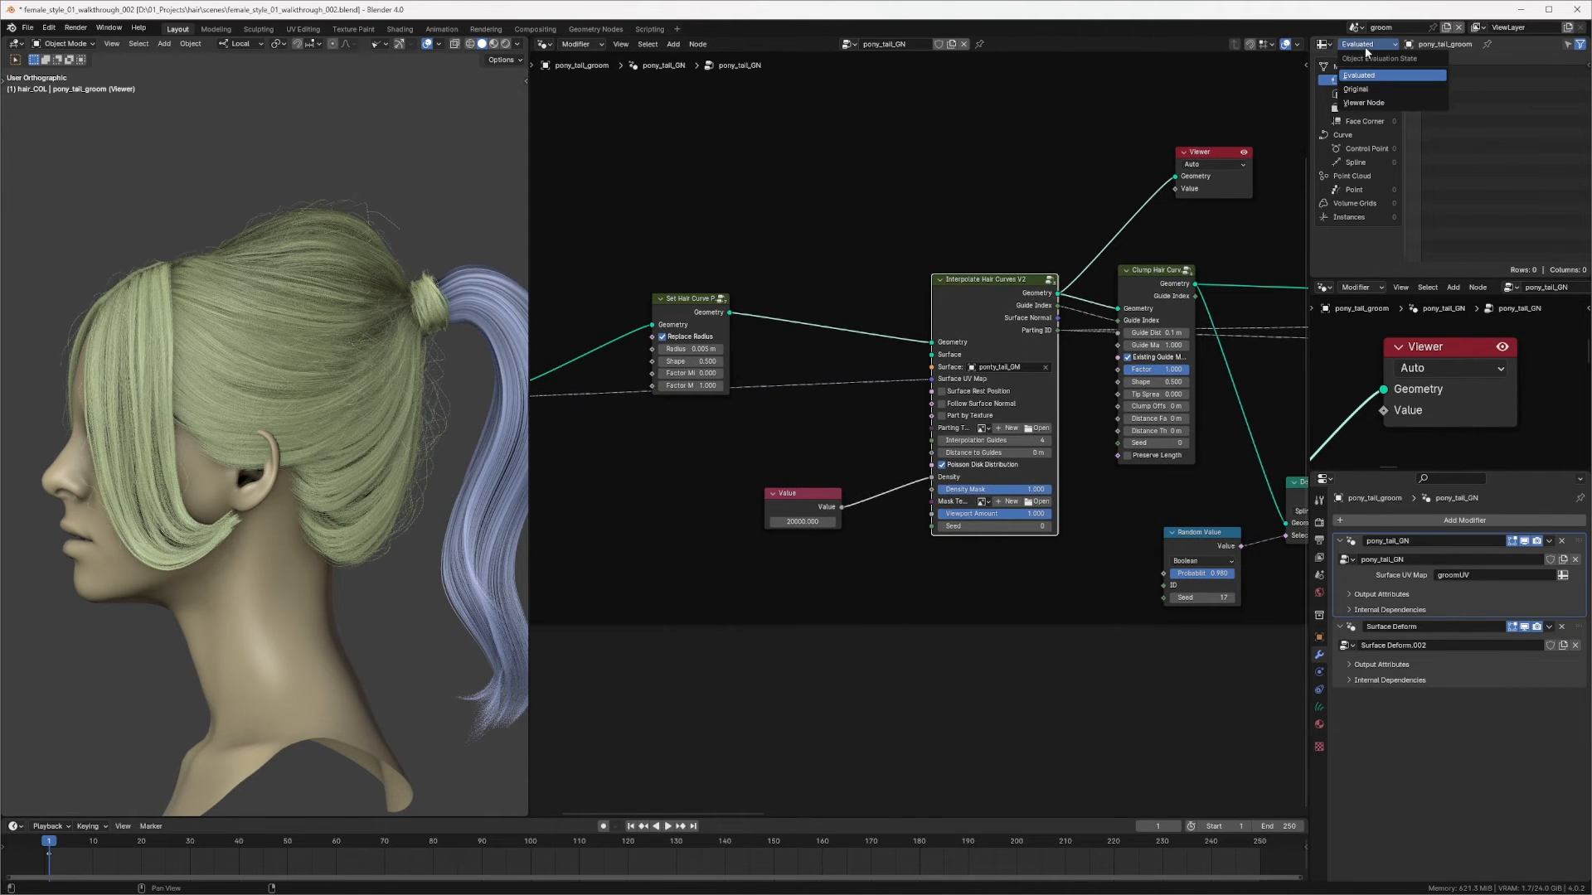
left_click(1366, 102)
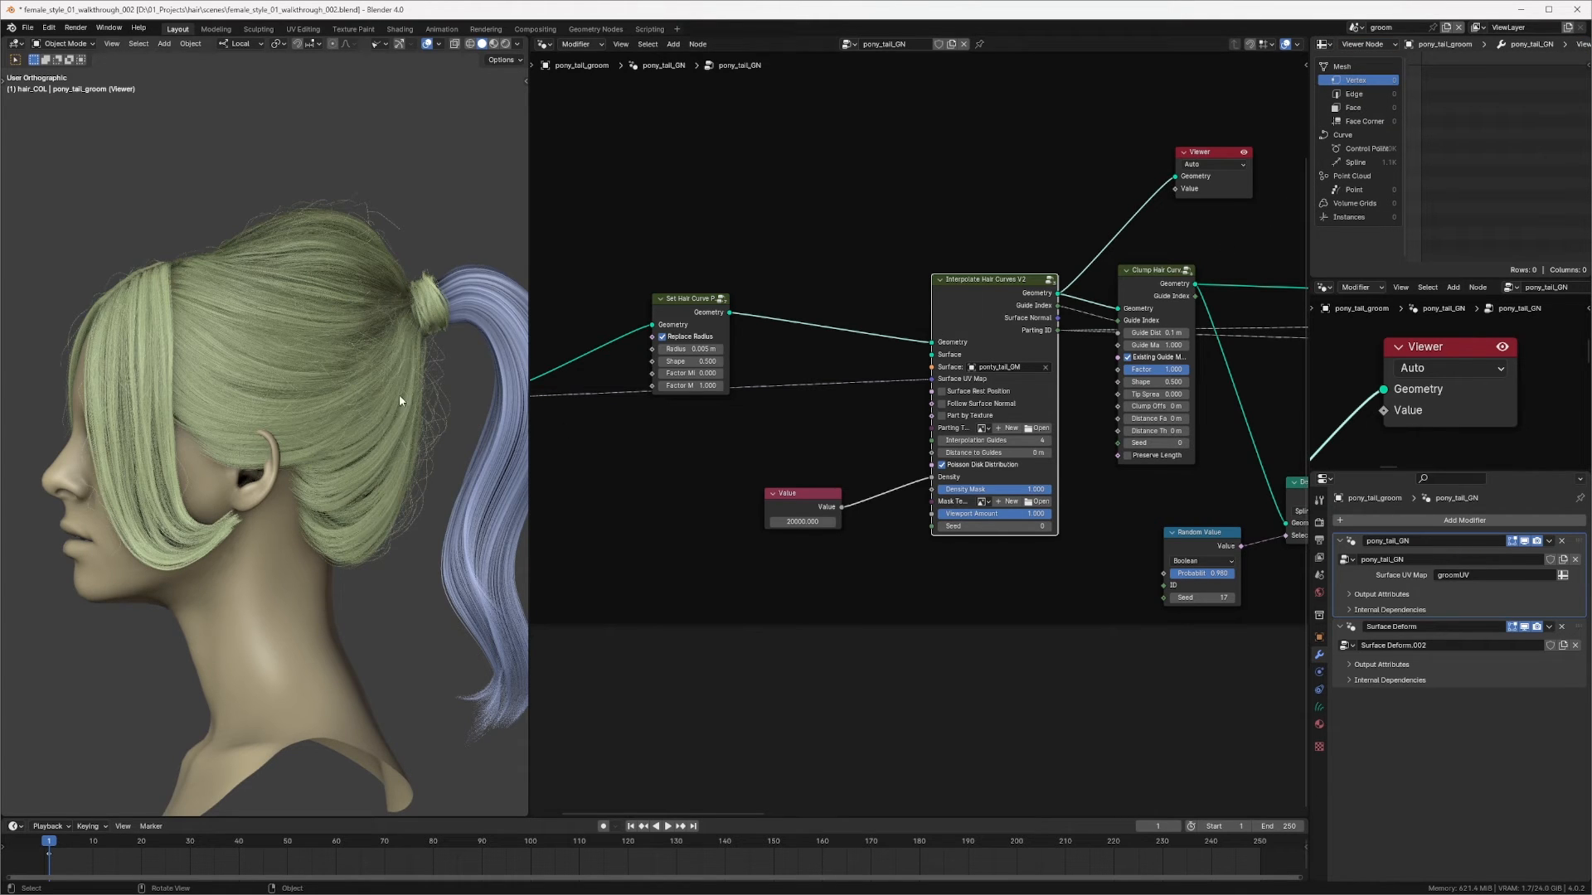
Step: Enlarge the 3D viewport and orbit around the head to inspect the ponytail preview
left_click_drag(790, 496, 788, 482)
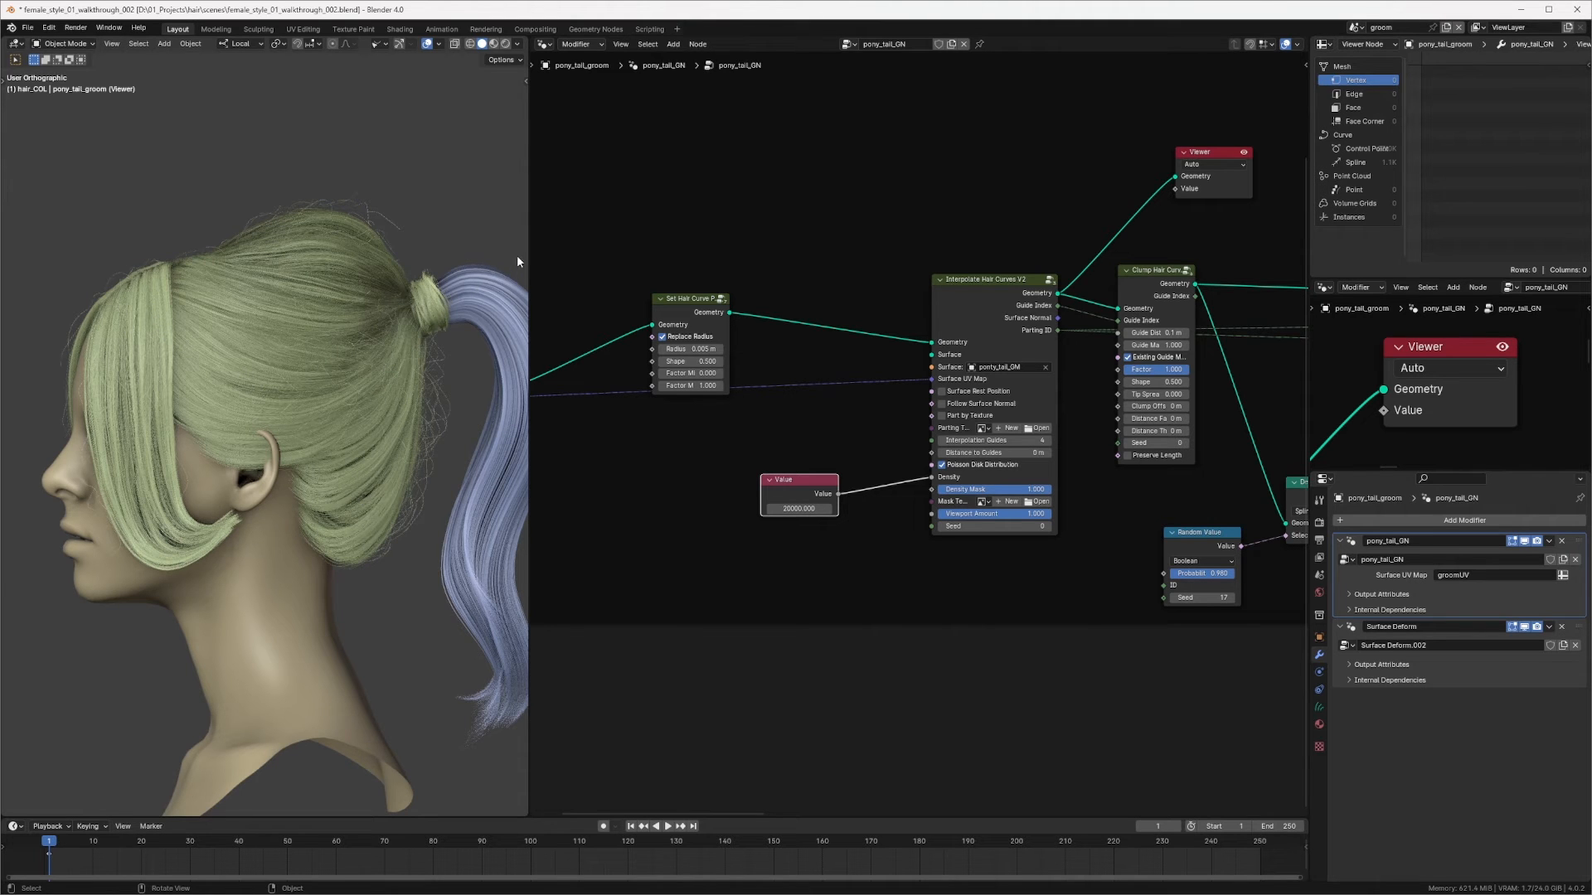
left_click_drag(529, 253, 637, 249)
middle_click_drag(521, 209, 376, 277, "shift")
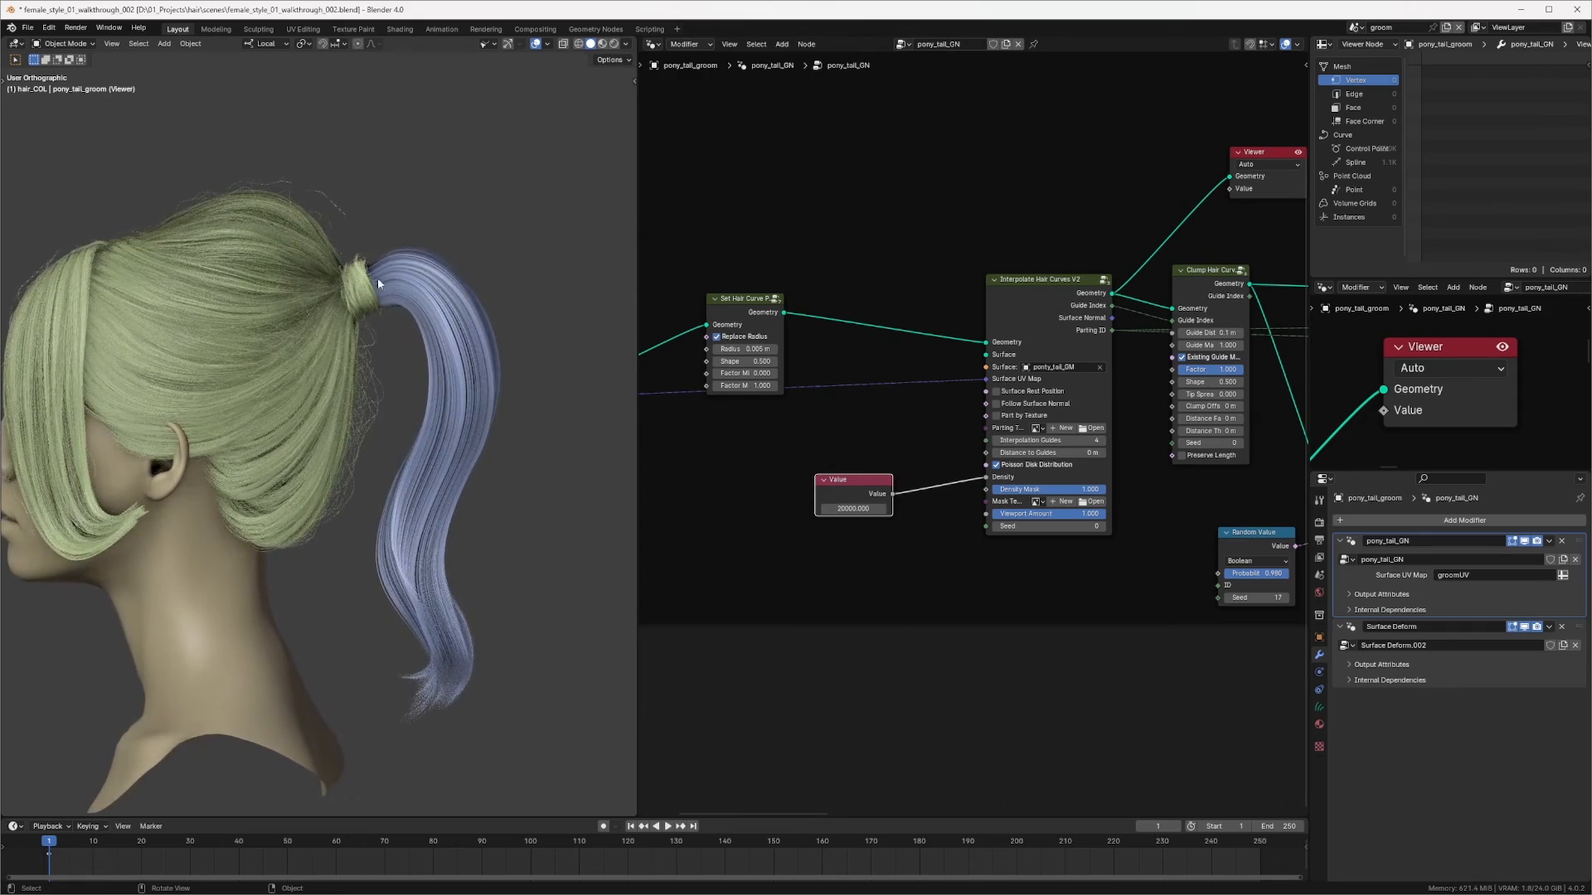
middle_click_drag(319, 343, 370, 304)
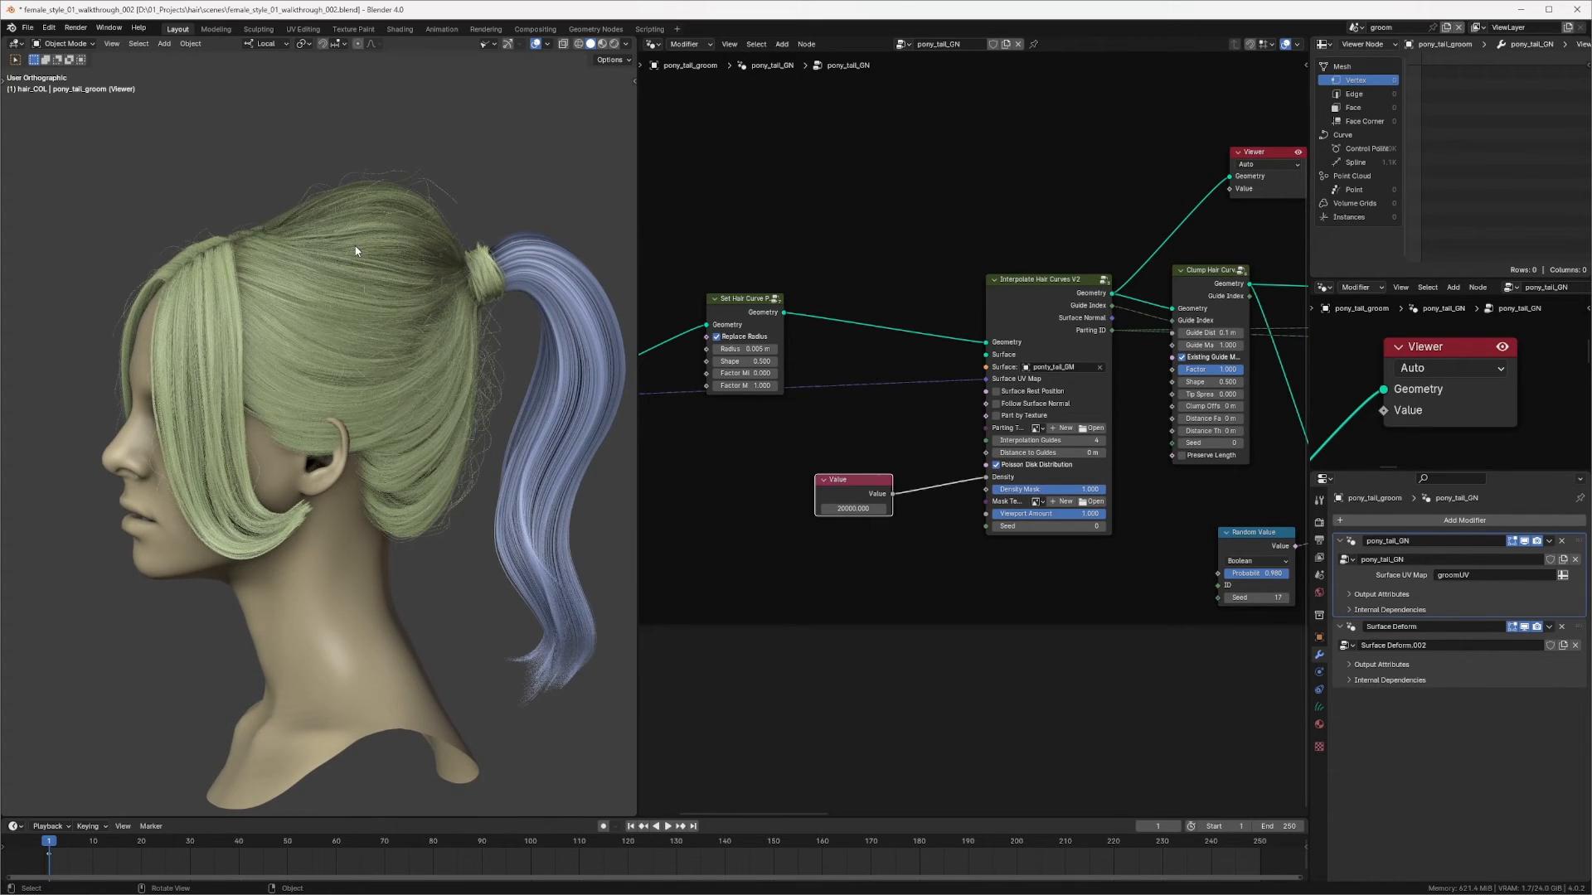
Step: Select main_groom and preview its bangs Interpolate Hair Curves output through the Viewer node
left_click(416, 229)
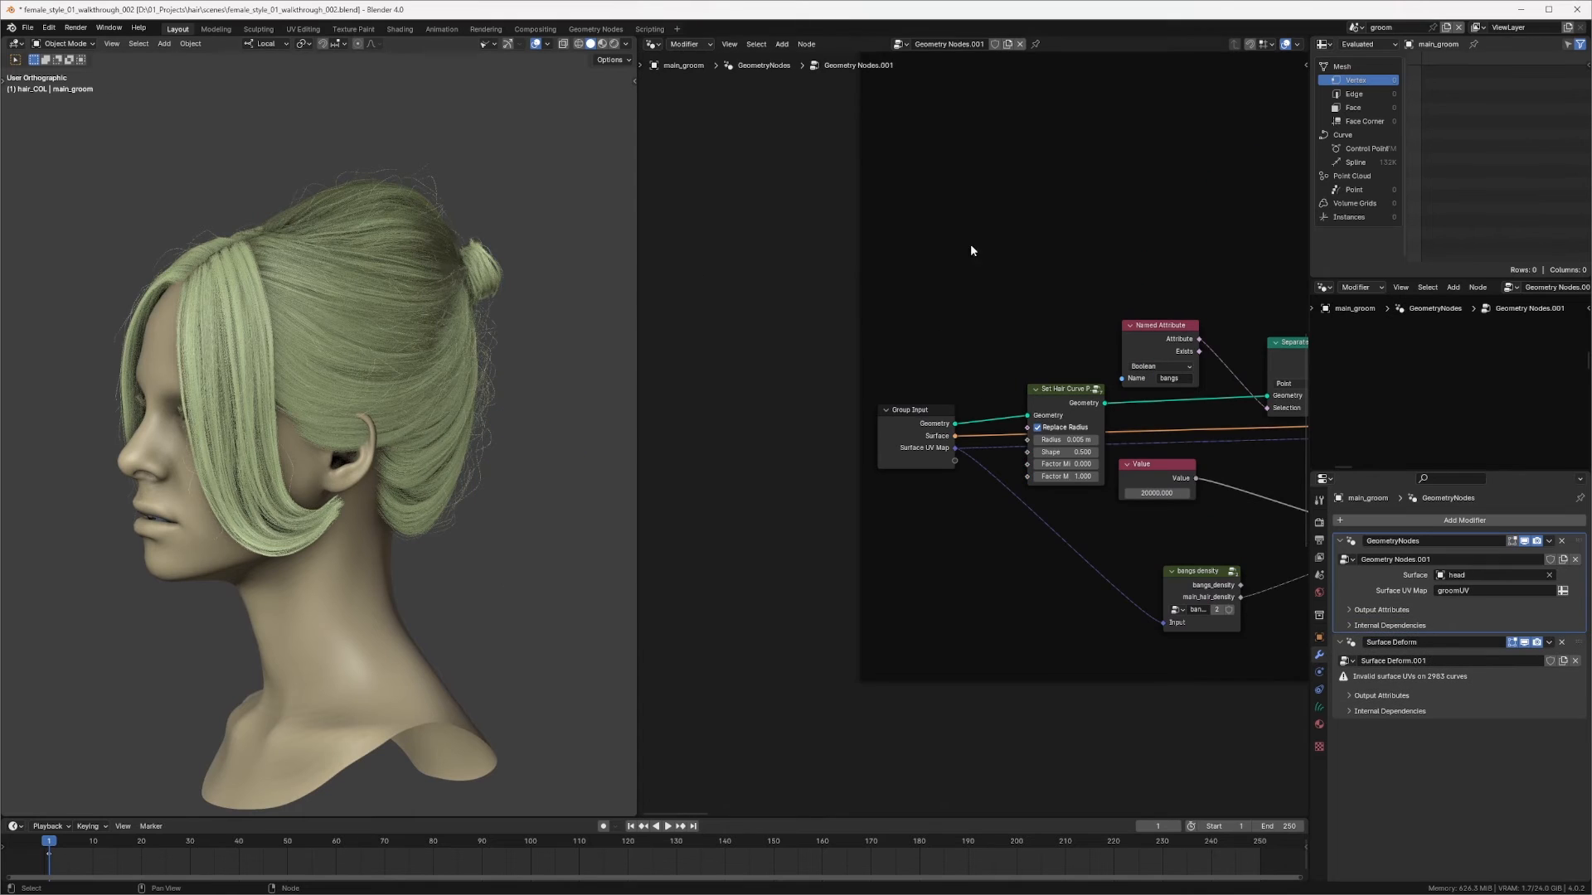
left_click(1324, 44)
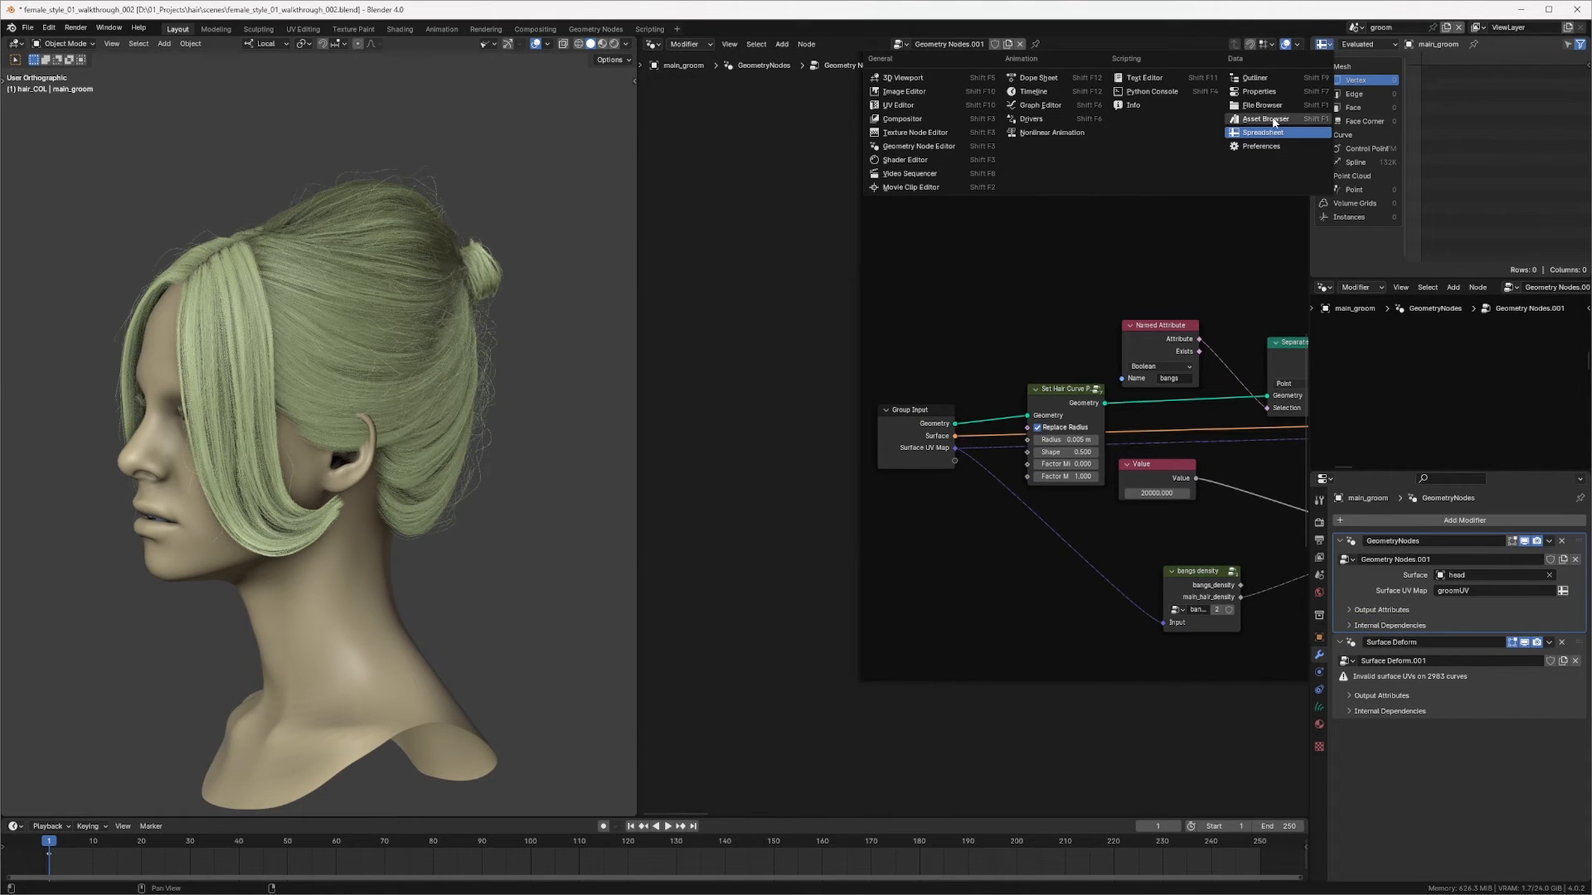
middle_click_drag(1059, 244, 1294, 589)
middle_click_drag(1294, 588, 1005, 301)
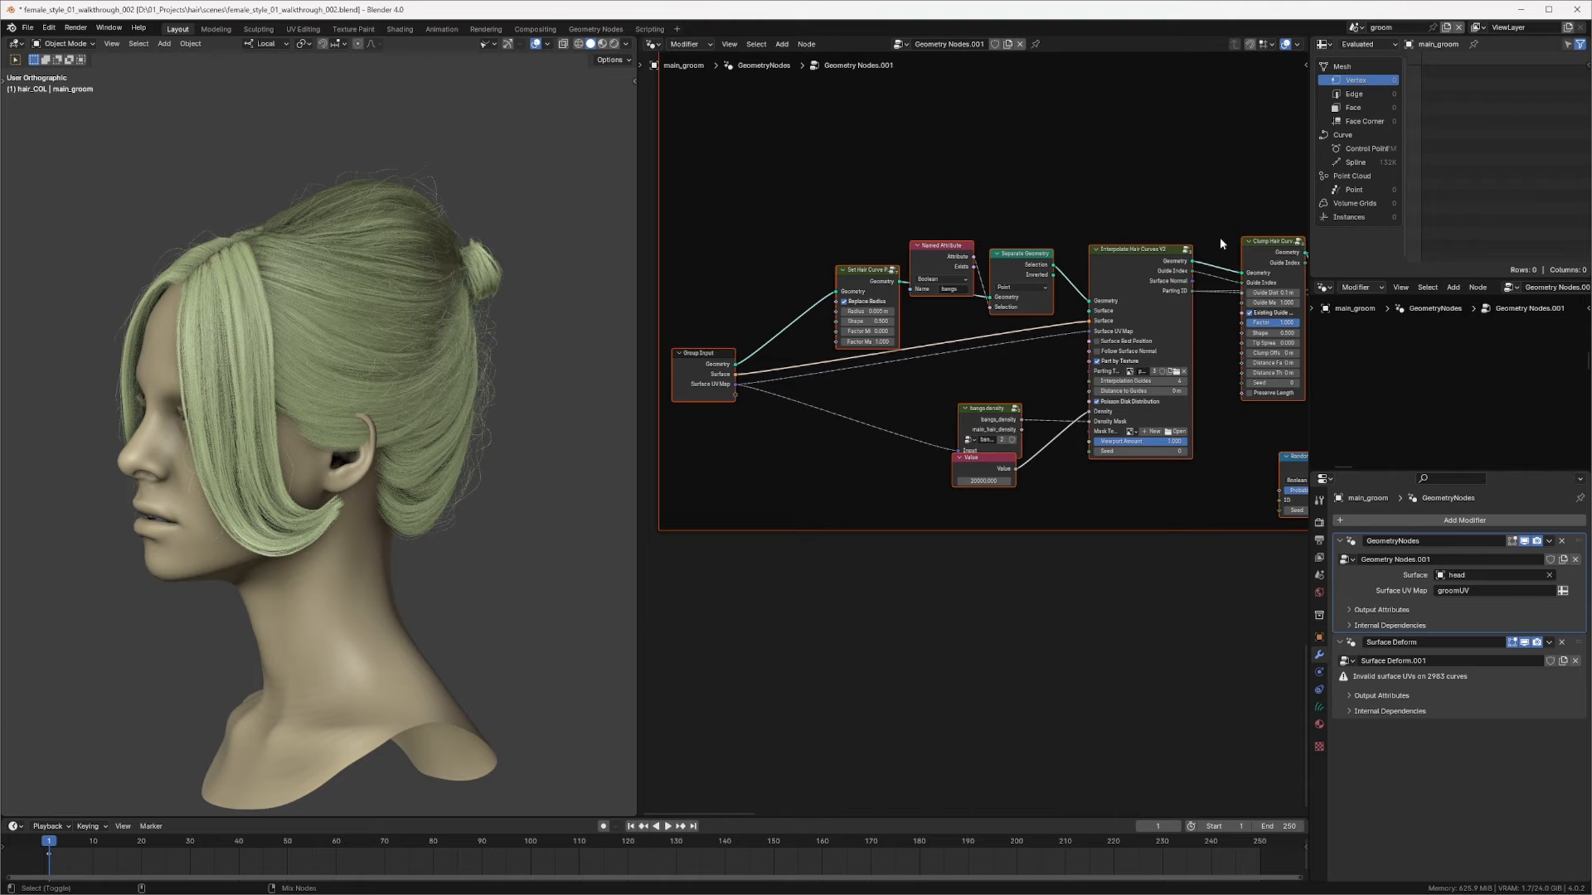
left_click(1121, 271, "ctrl+shift")
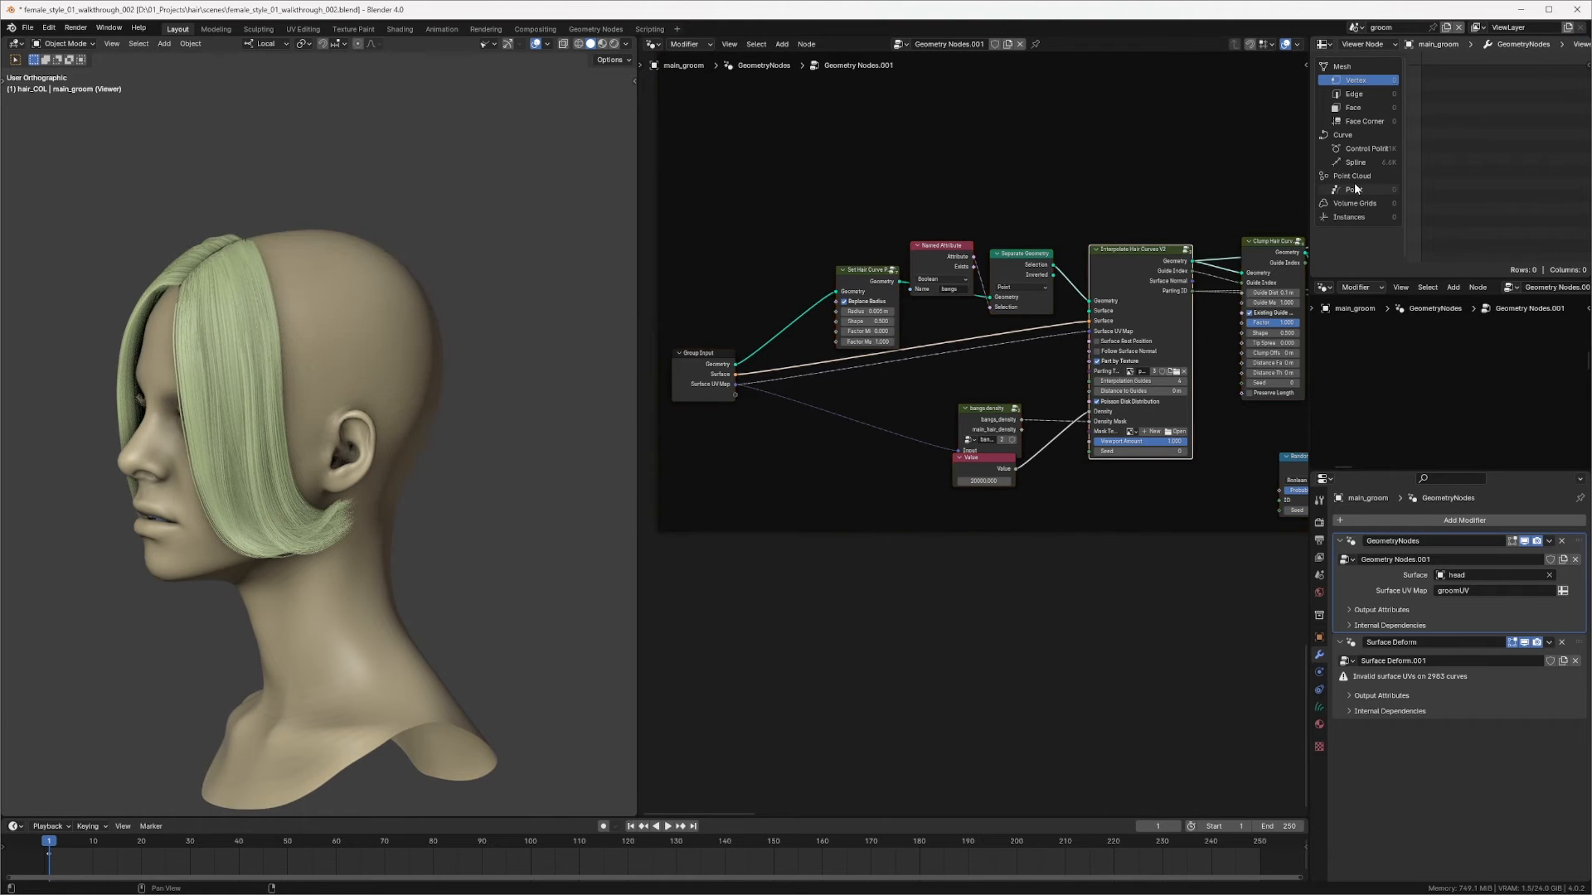
Step: Preview the main hair frame's Interpolate Hair Curves output through the Viewer node and orbit the head
middle_click_drag(1160, 236, 1048, 355, "ctrl")
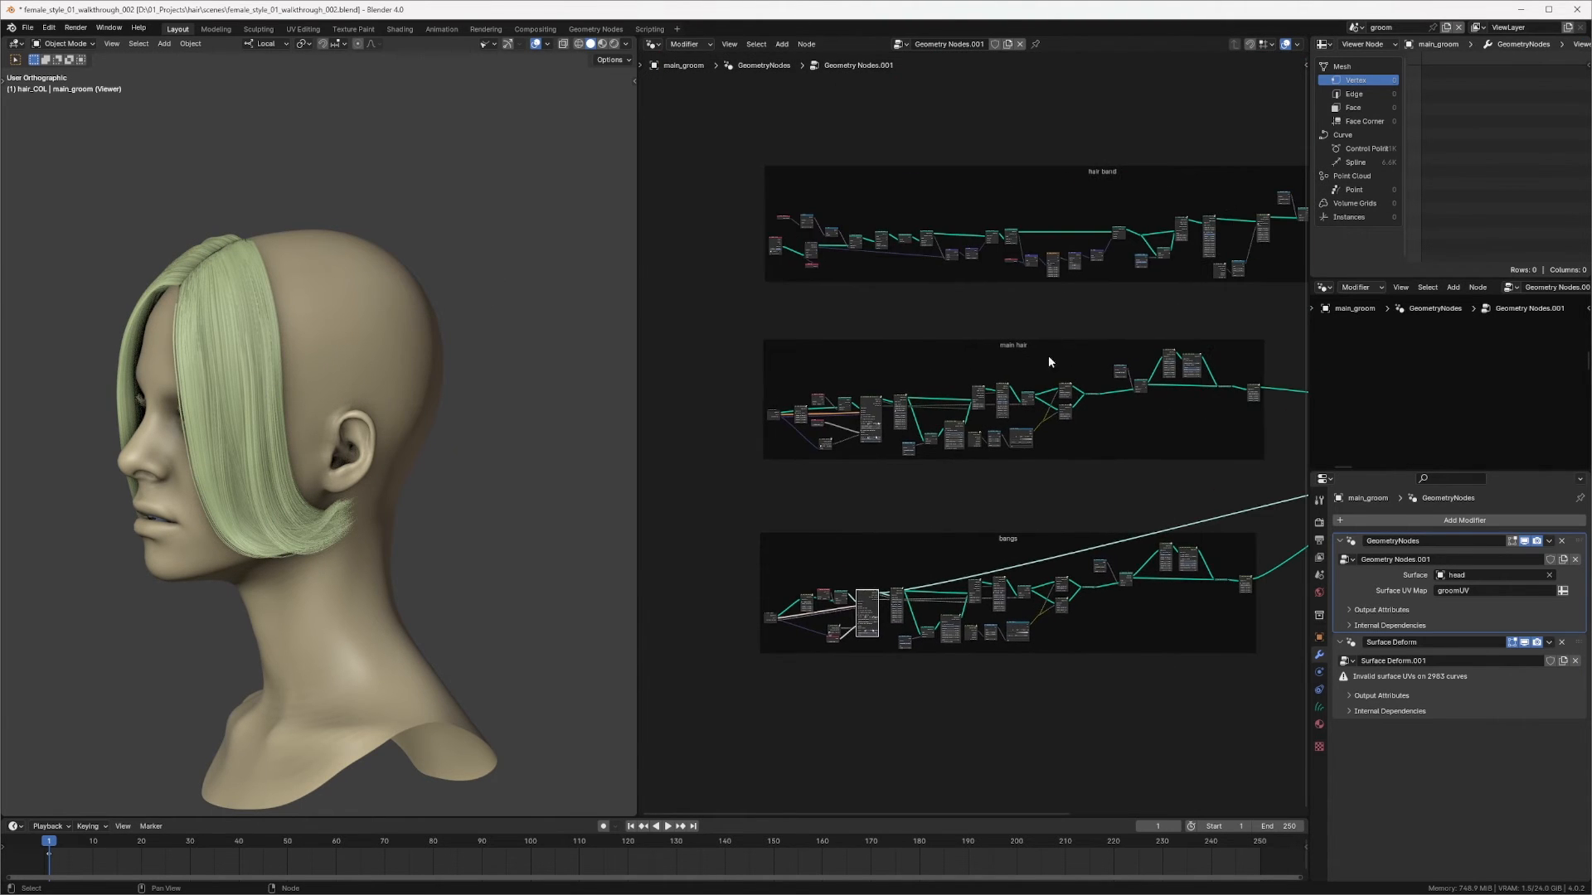
middle_click_drag(474, 416, 416, 404)
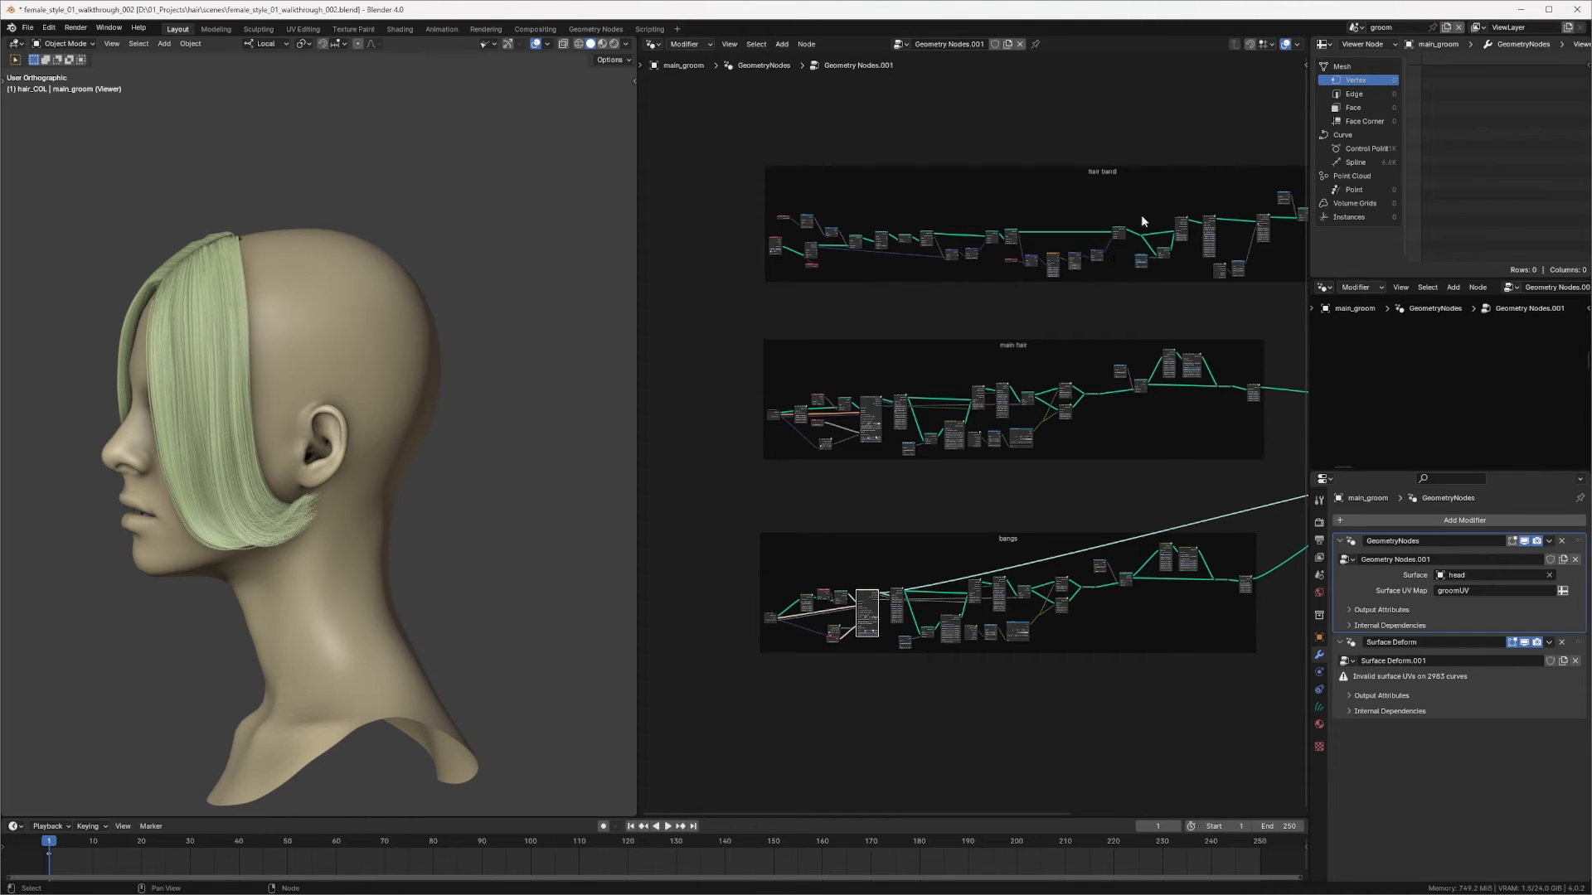
middle_click_drag(1143, 221, 1114, 242)
scroll(1144, 298, "up", 5)
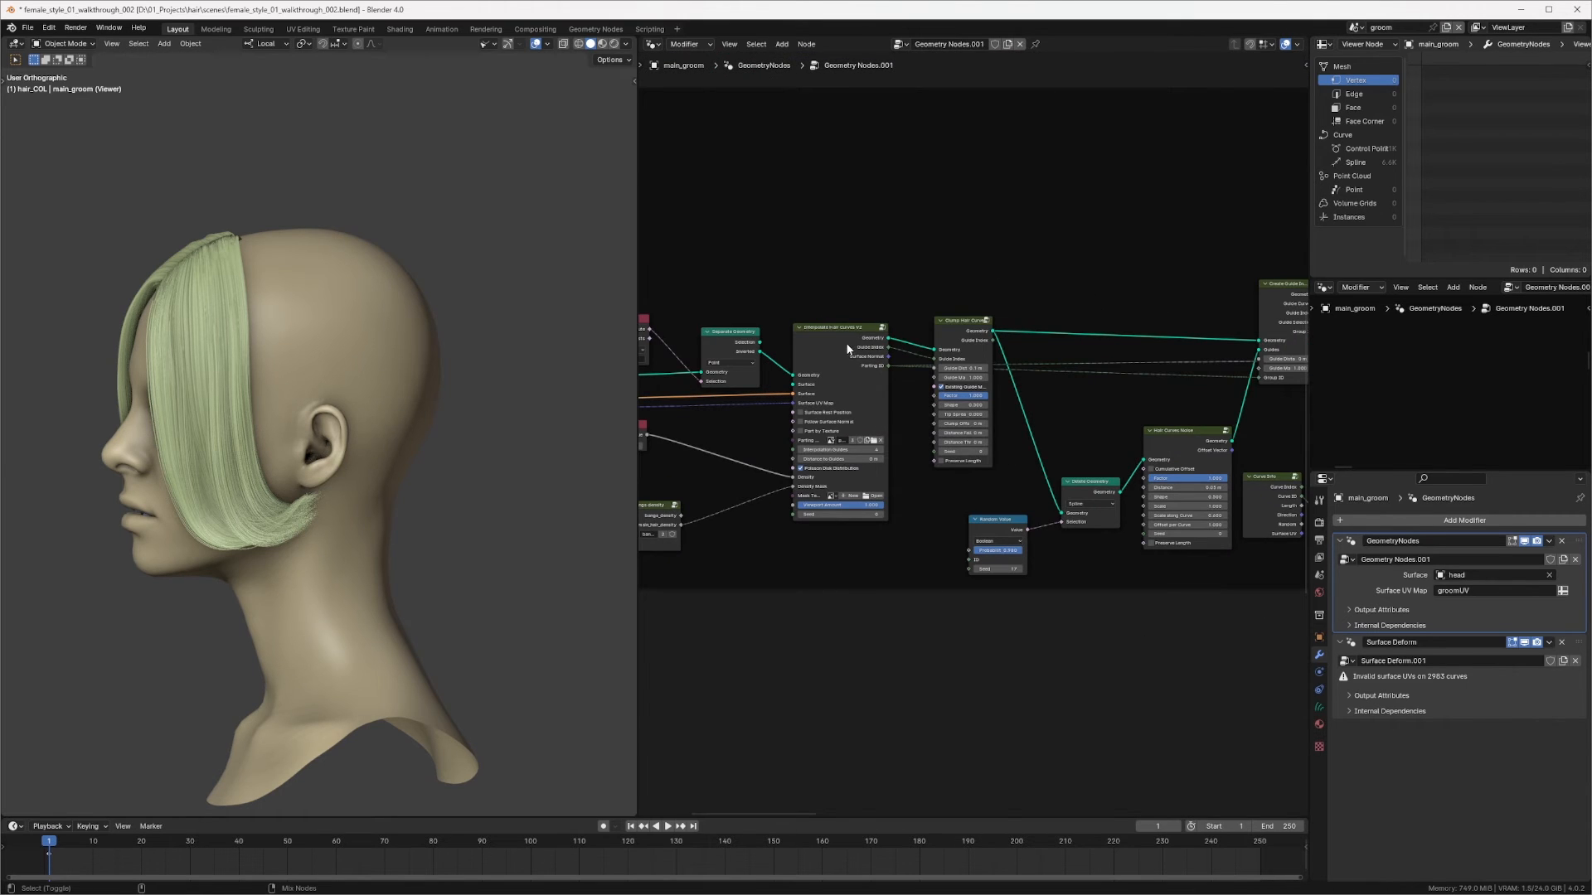
left_click(846, 345, "ctrl+shift")
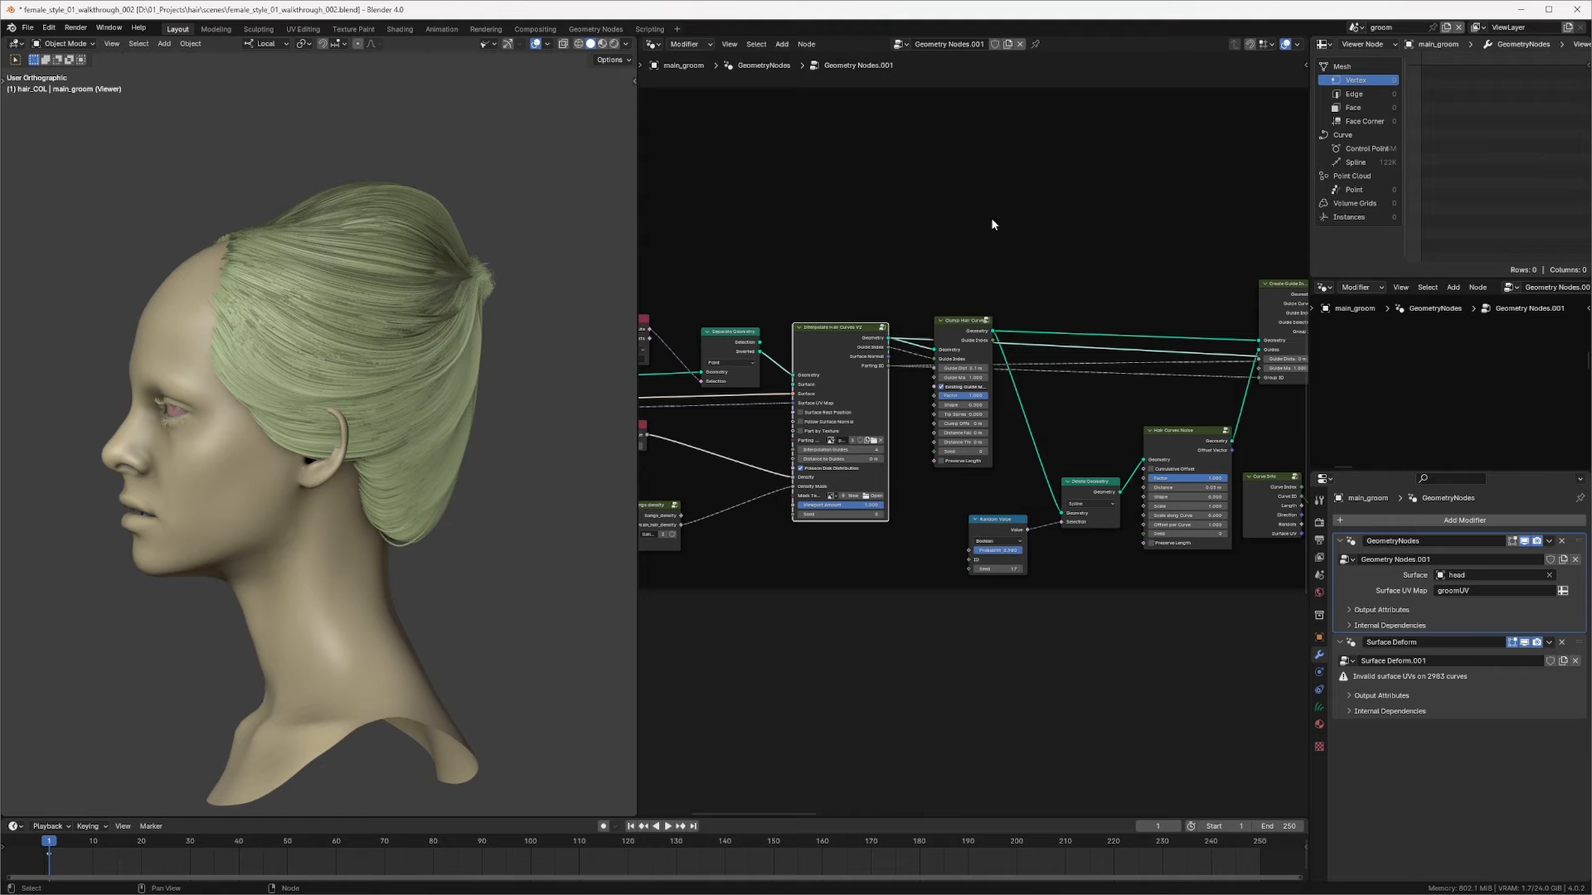
middle_click_drag(390, 308, 495, 272)
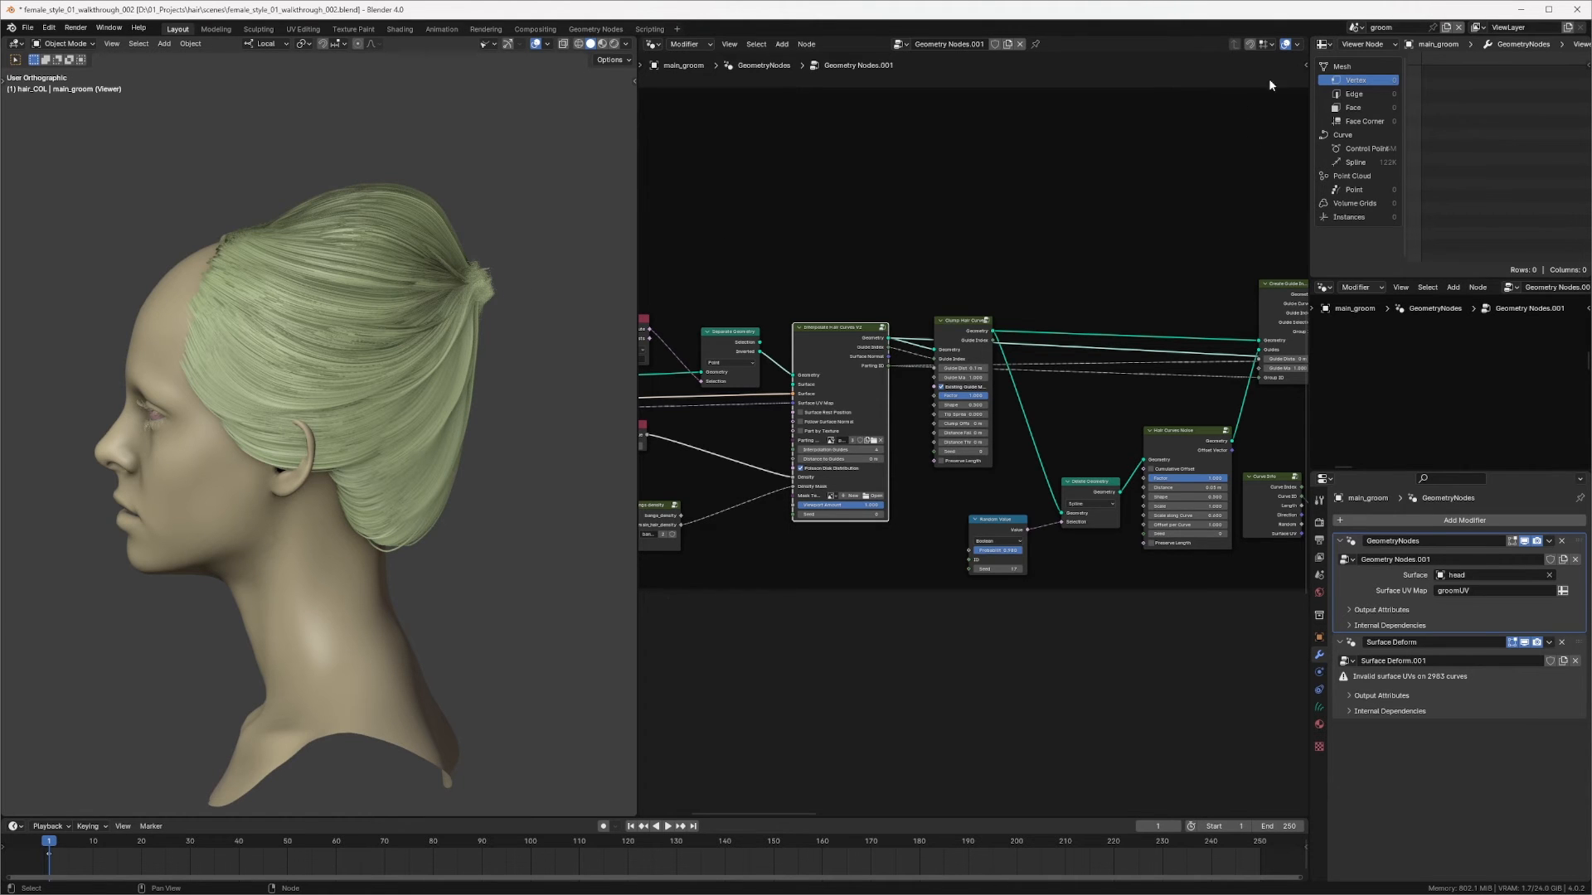
Step: Examine the nodes of the main hair and bangs frames
middle_click_drag(1101, 206, 837, 298)
scroll(838, 298, "down", 7)
middle_click_drag(1020, 285, 849, 259)
middle_click_drag(1193, 273, 965, 308)
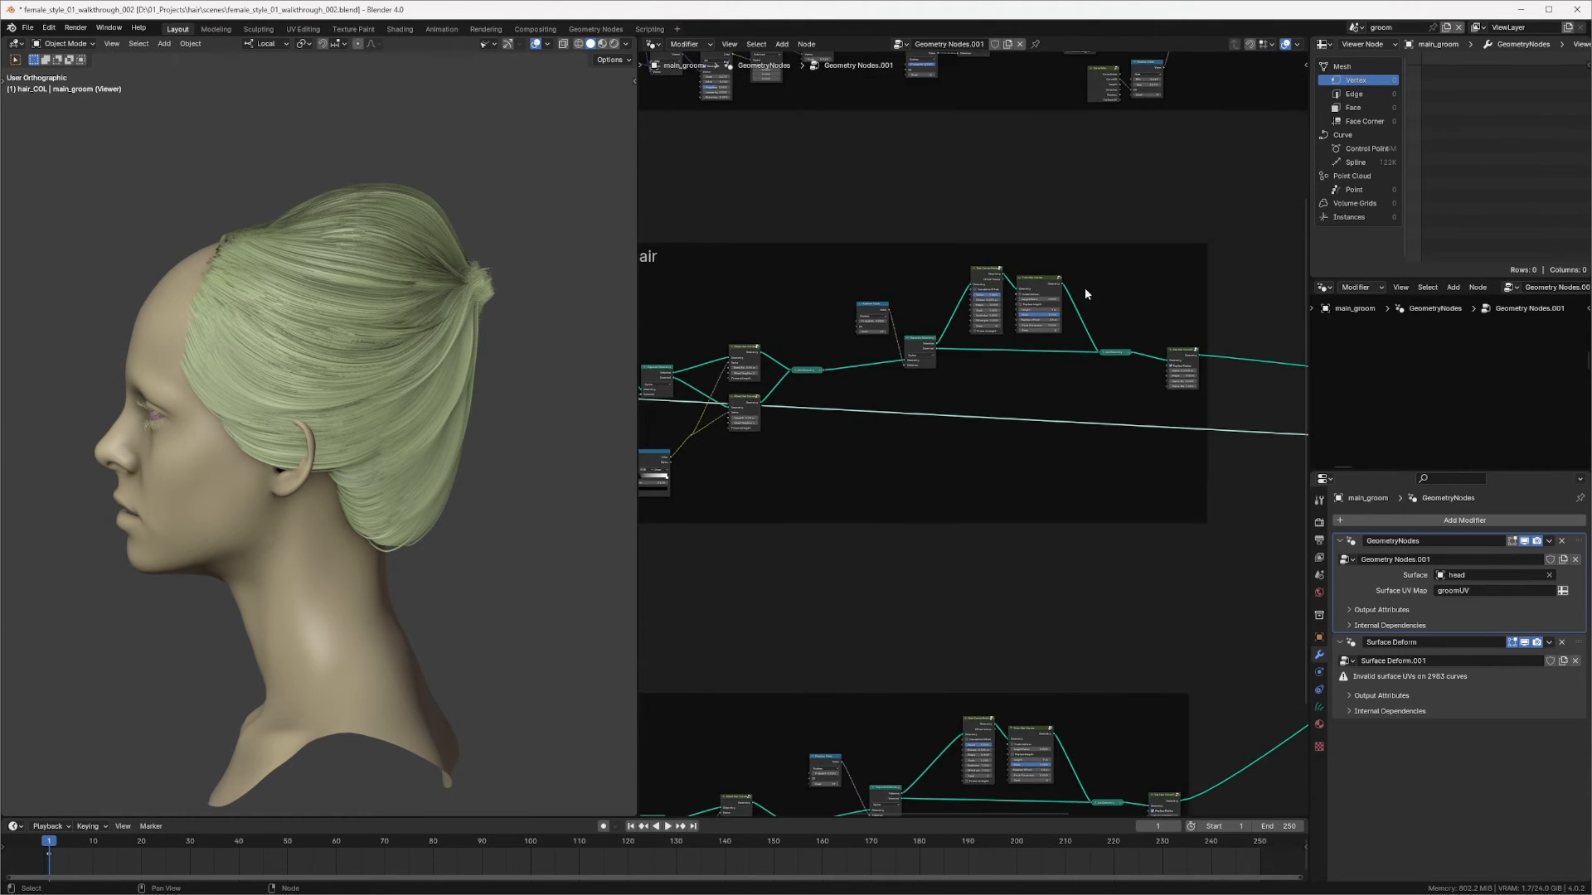
middle_click_drag(1085, 293, 1049, 297)
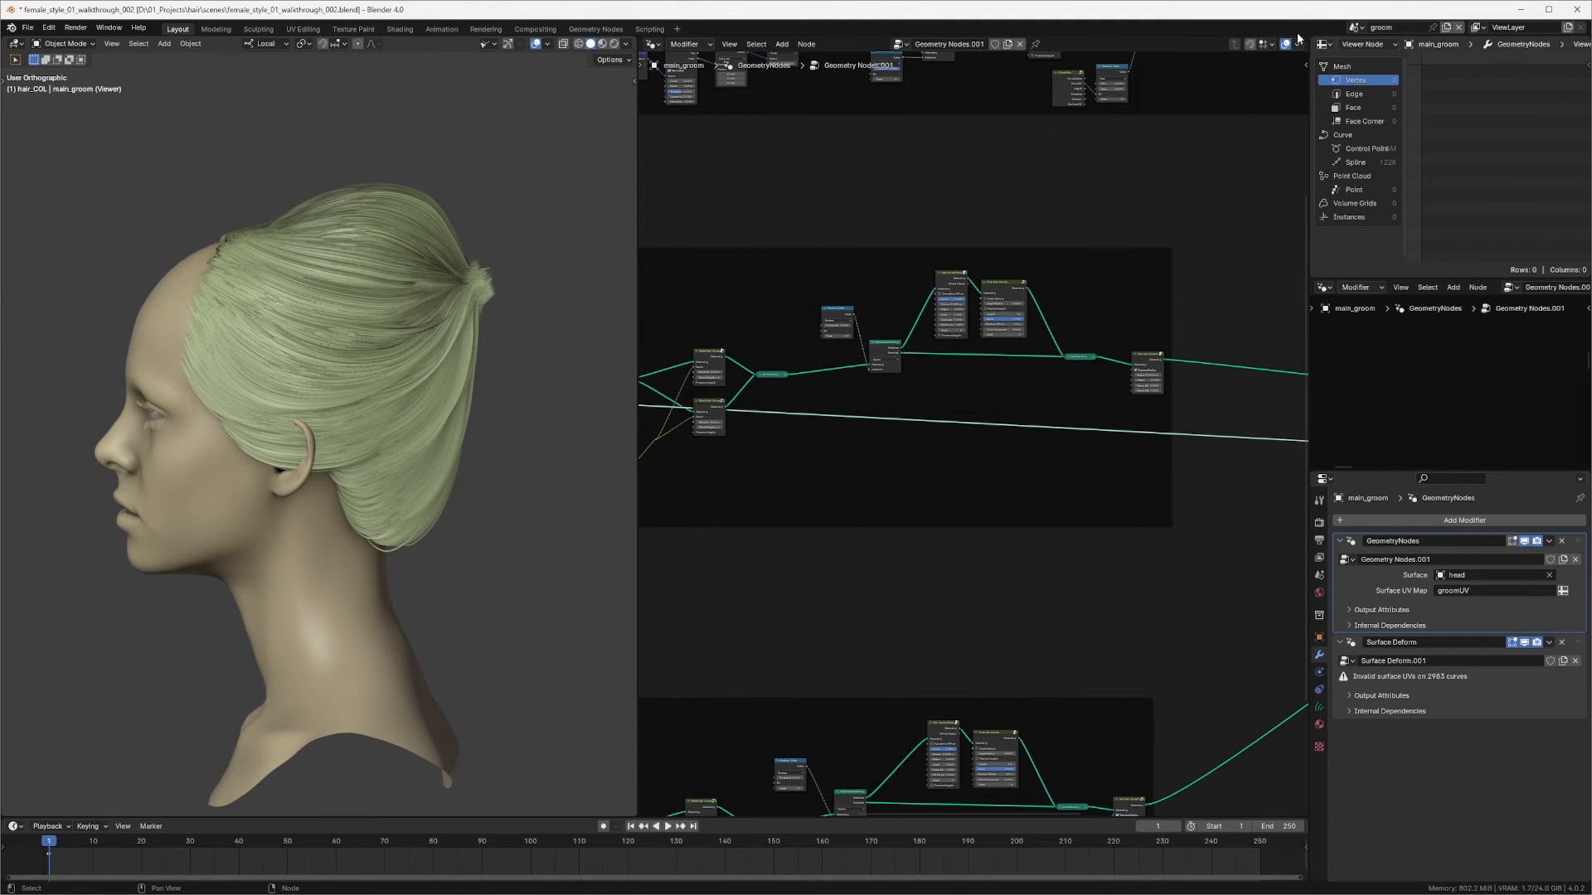
Step: Switch the spreadsheet area back to the outliner
left_click(1324, 45)
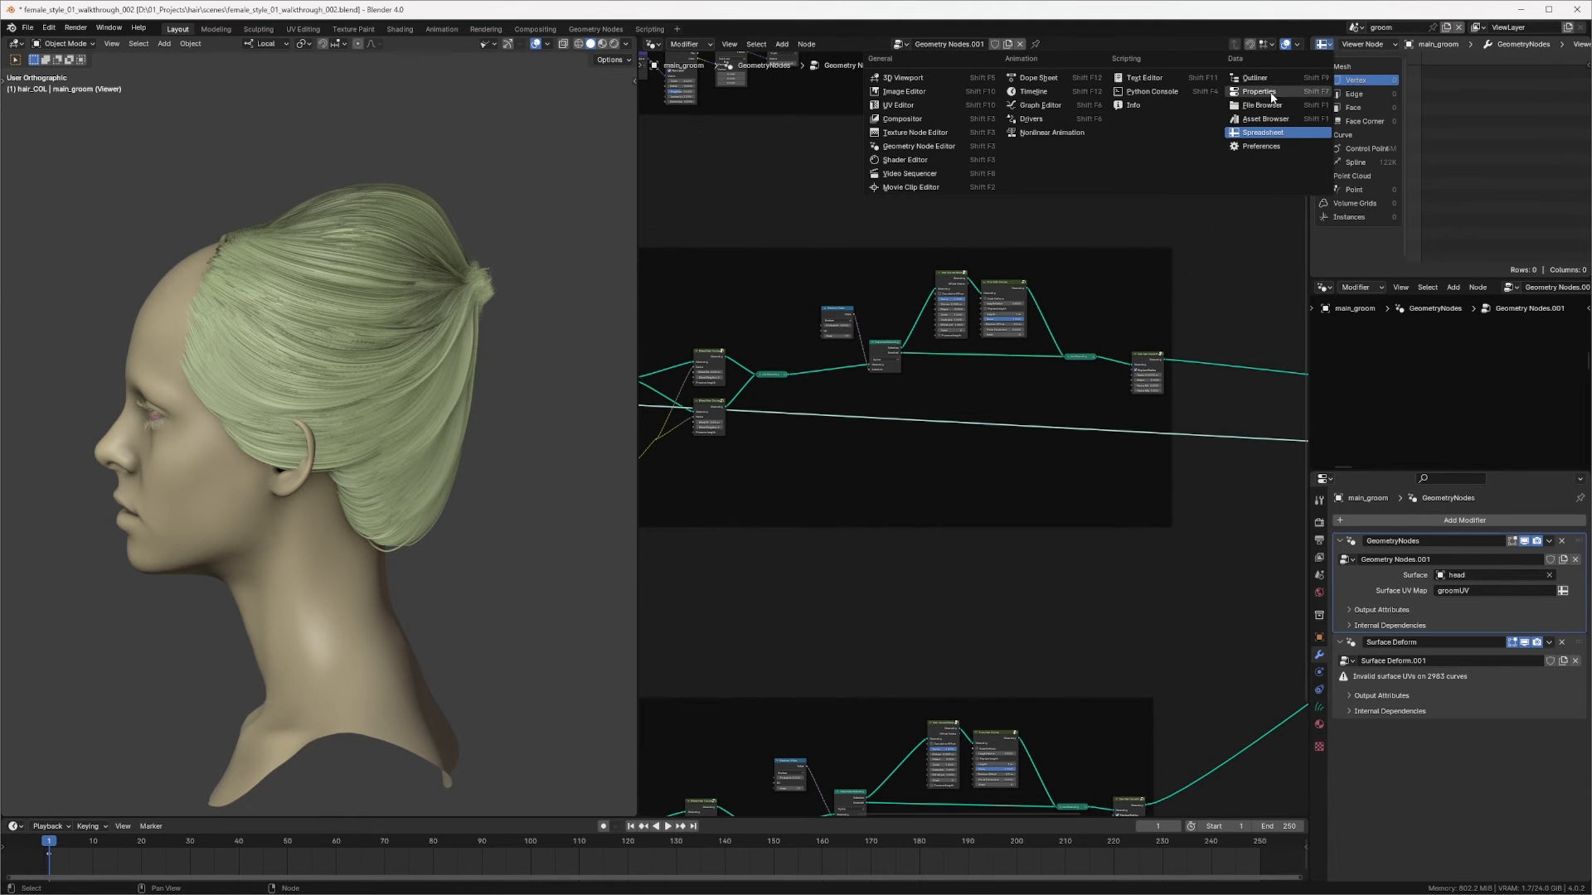
left_click(1293, 83)
left_click(1324, 44)
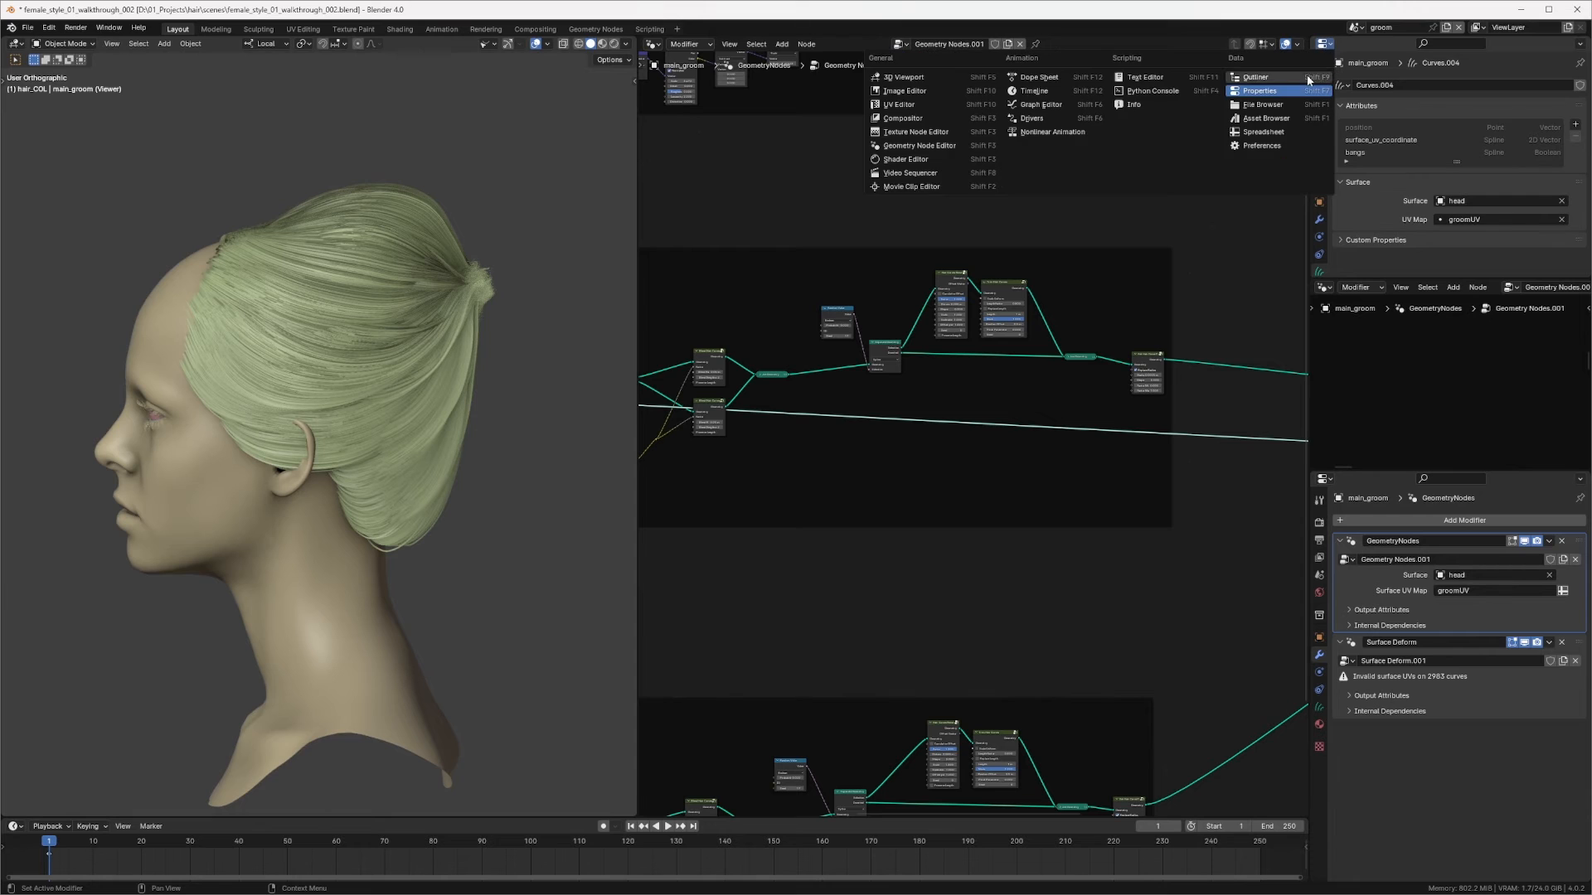
left_click(1268, 78)
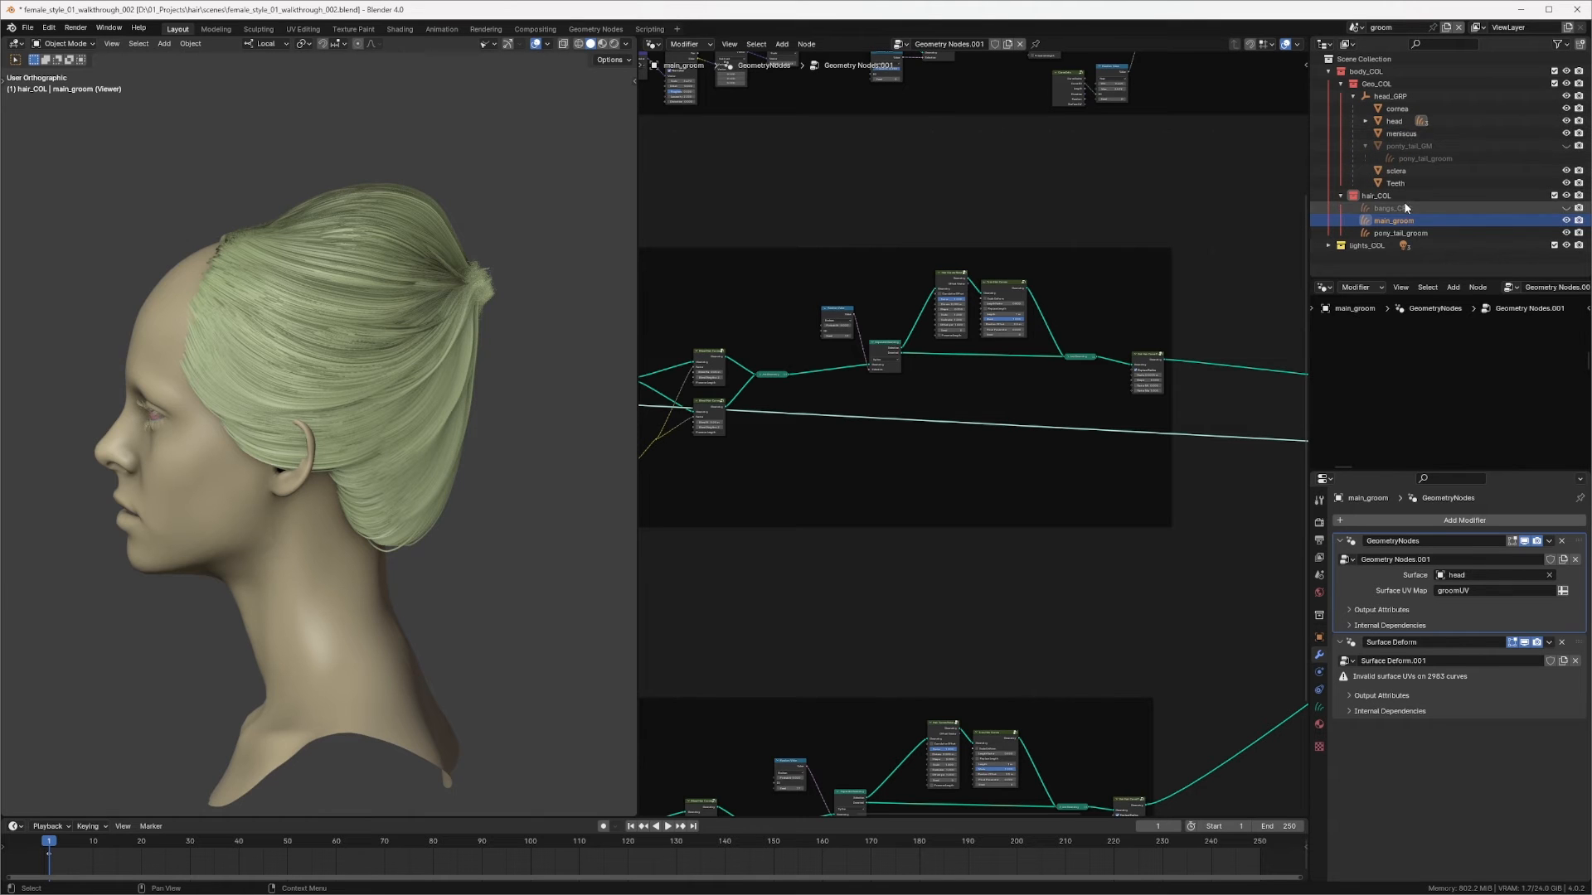
Step: Select pony_tail_groom and navigate to its node tree
left_click(1416, 237)
middle_click_drag(826, 458, 962, 435)
scroll(962, 435, "up", 3)
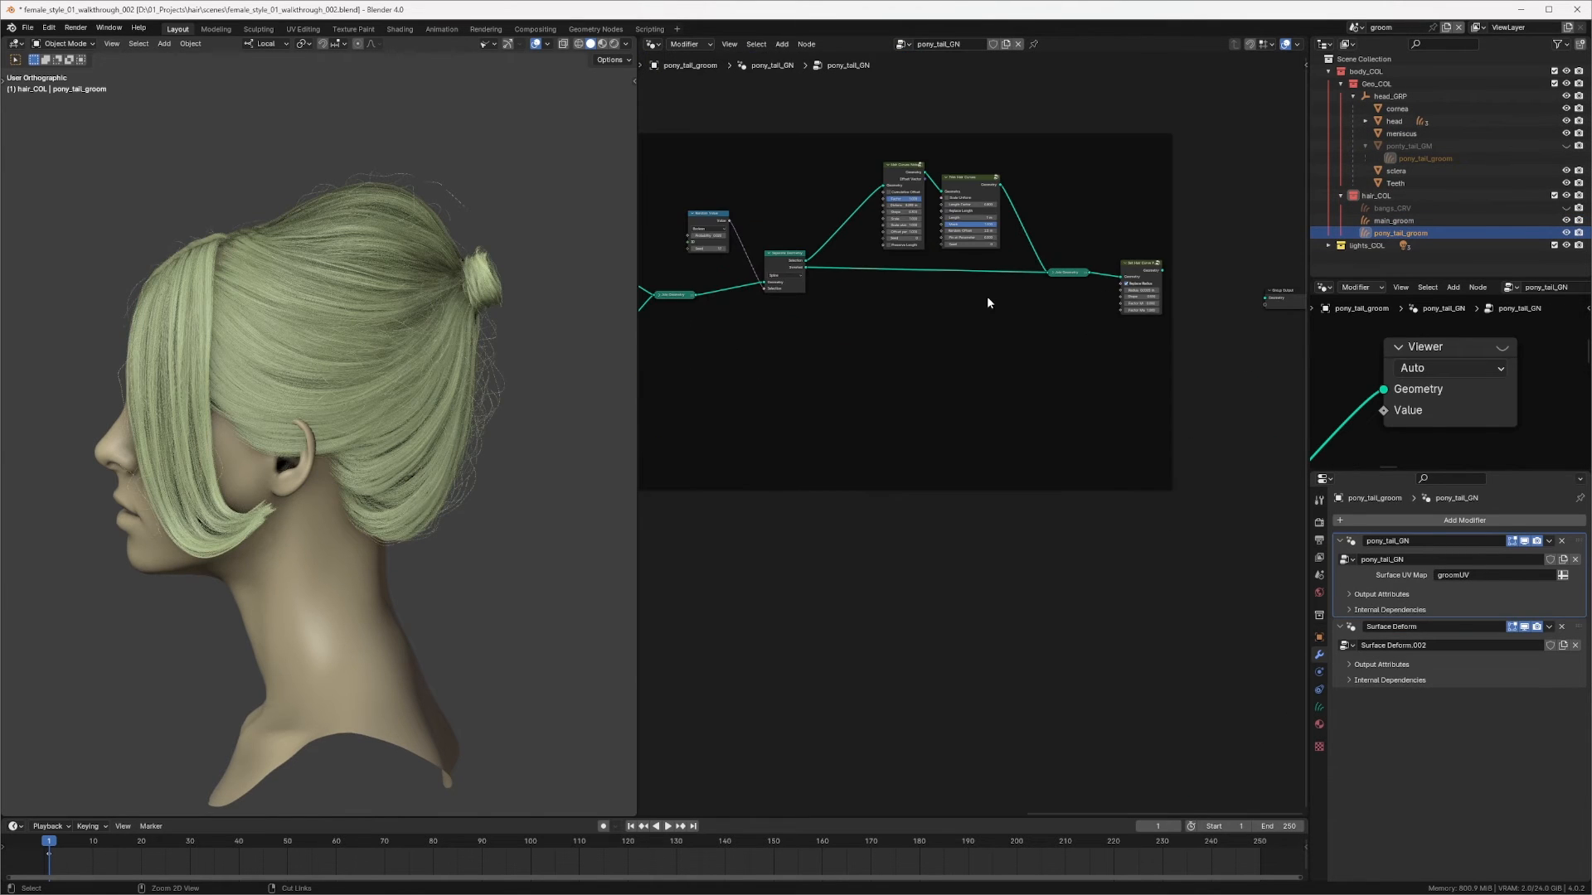
Step: Zoom in on the nape behind the ear and draw an annotation line there
middle_click_drag(410, 296, 440, 301)
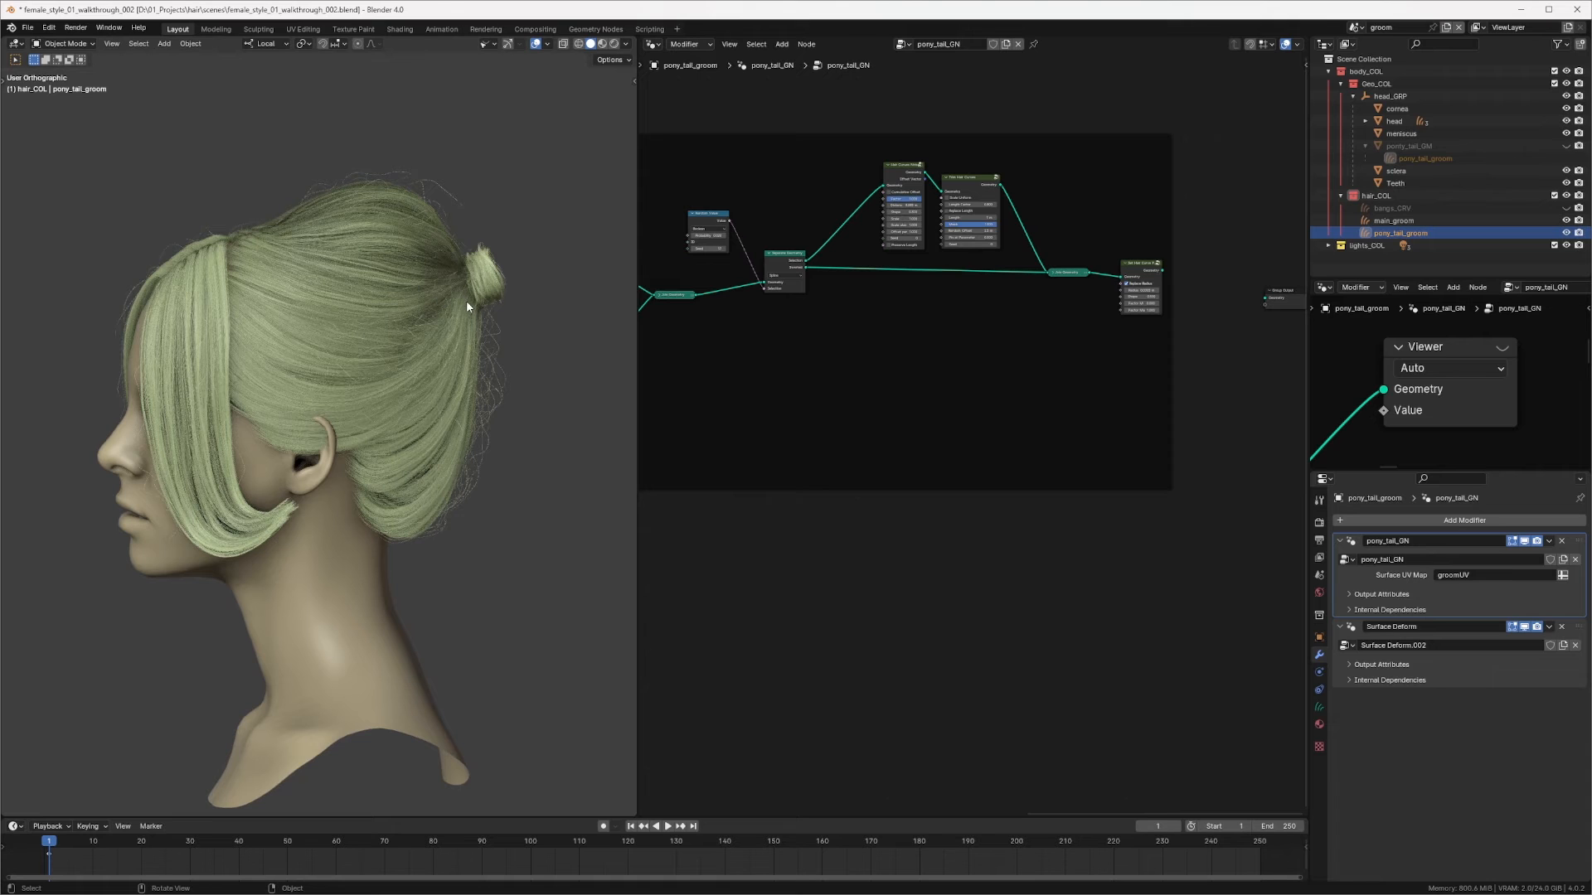
middle_click_drag(539, 287, 408, 322)
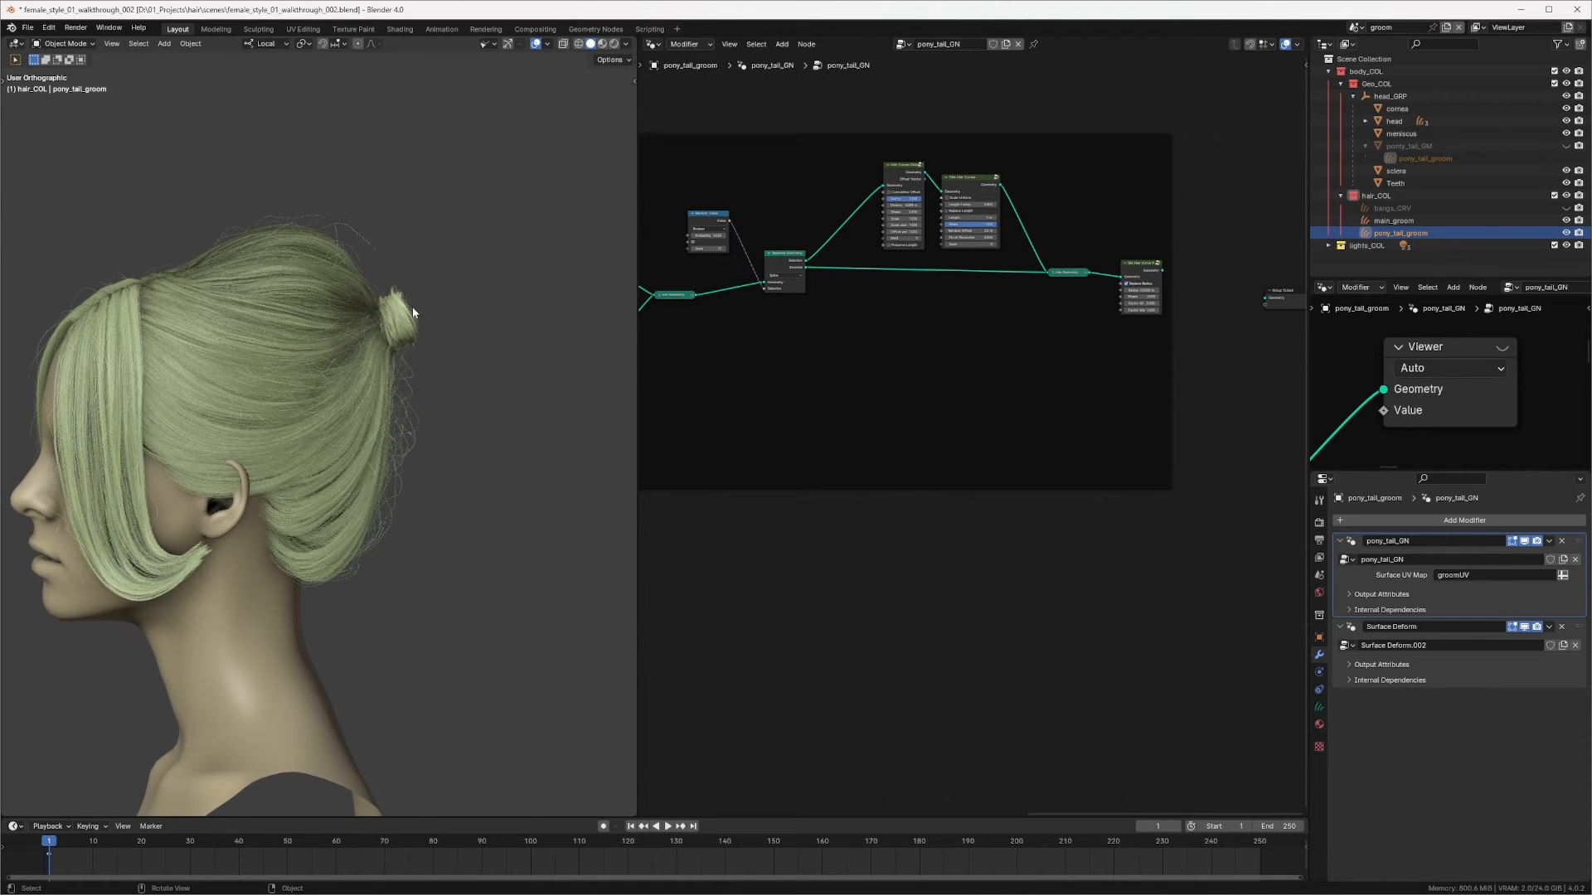
middle_click_drag(309, 295, 373, 300, "ctrl")
middle_click_drag(57, 335, 306, 453)
left_click_drag(309, 417, 324, 543)
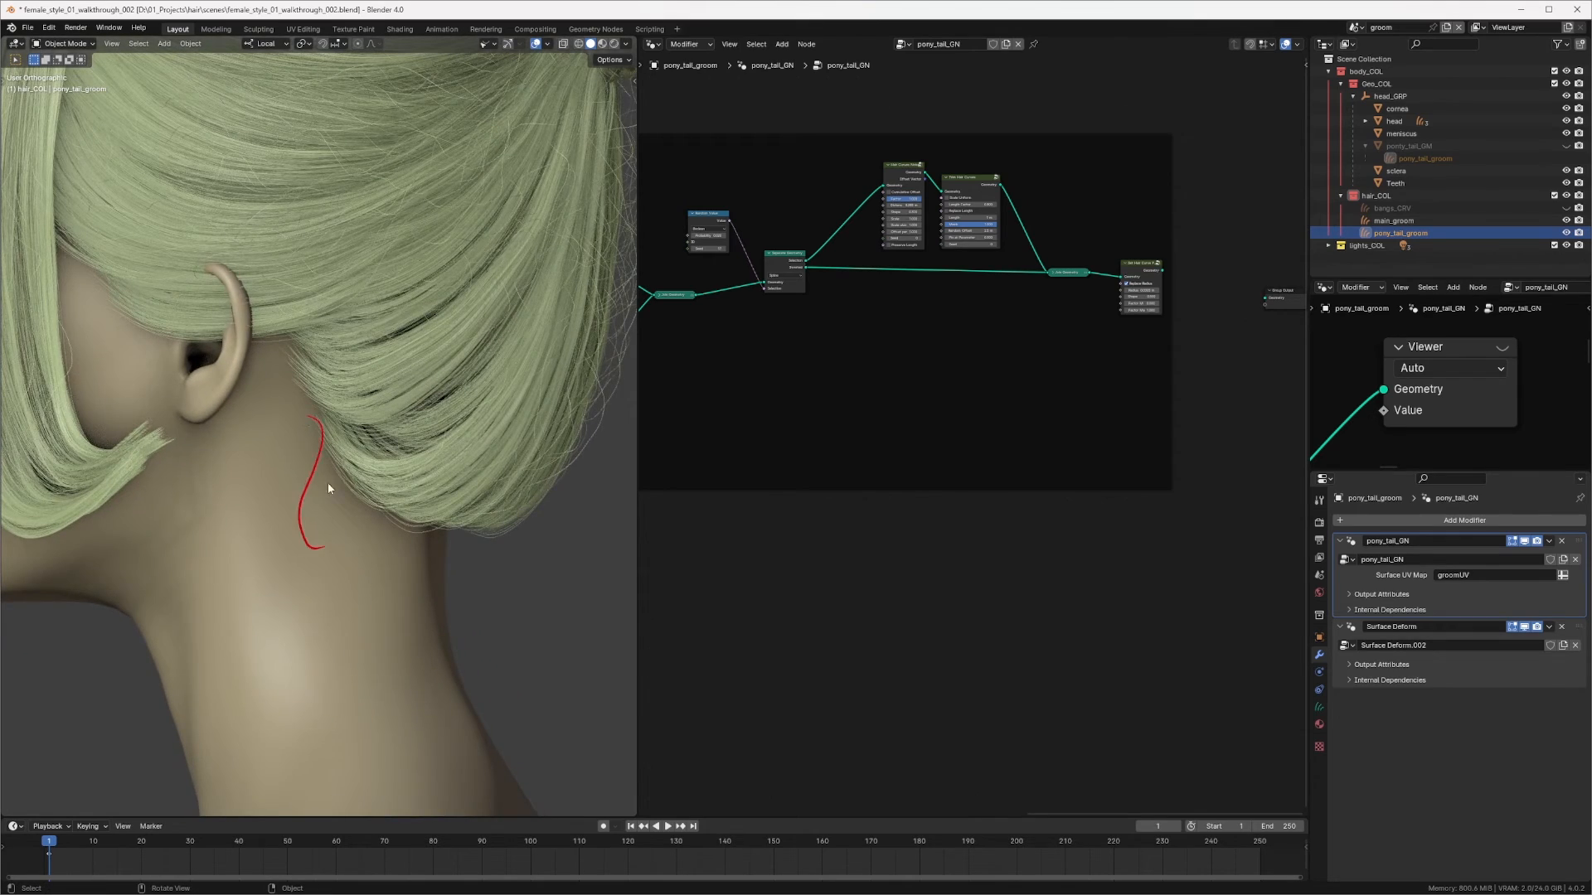
Step: Draw more annotation strokes along the nape behind the ear to sketch the ponytail hair flow
left_click_drag(327, 487, 368, 618)
left_click_drag(299, 386, 294, 531)
mouse_move(285, 357)
left_mouse_down()
mouse_move(279, 544)
mouse_move(354, 650)
left_mouse_up()
middle_click_drag(456, 286, 466, 389, "ctrl")
middle_click_drag(467, 330, 431, 404)
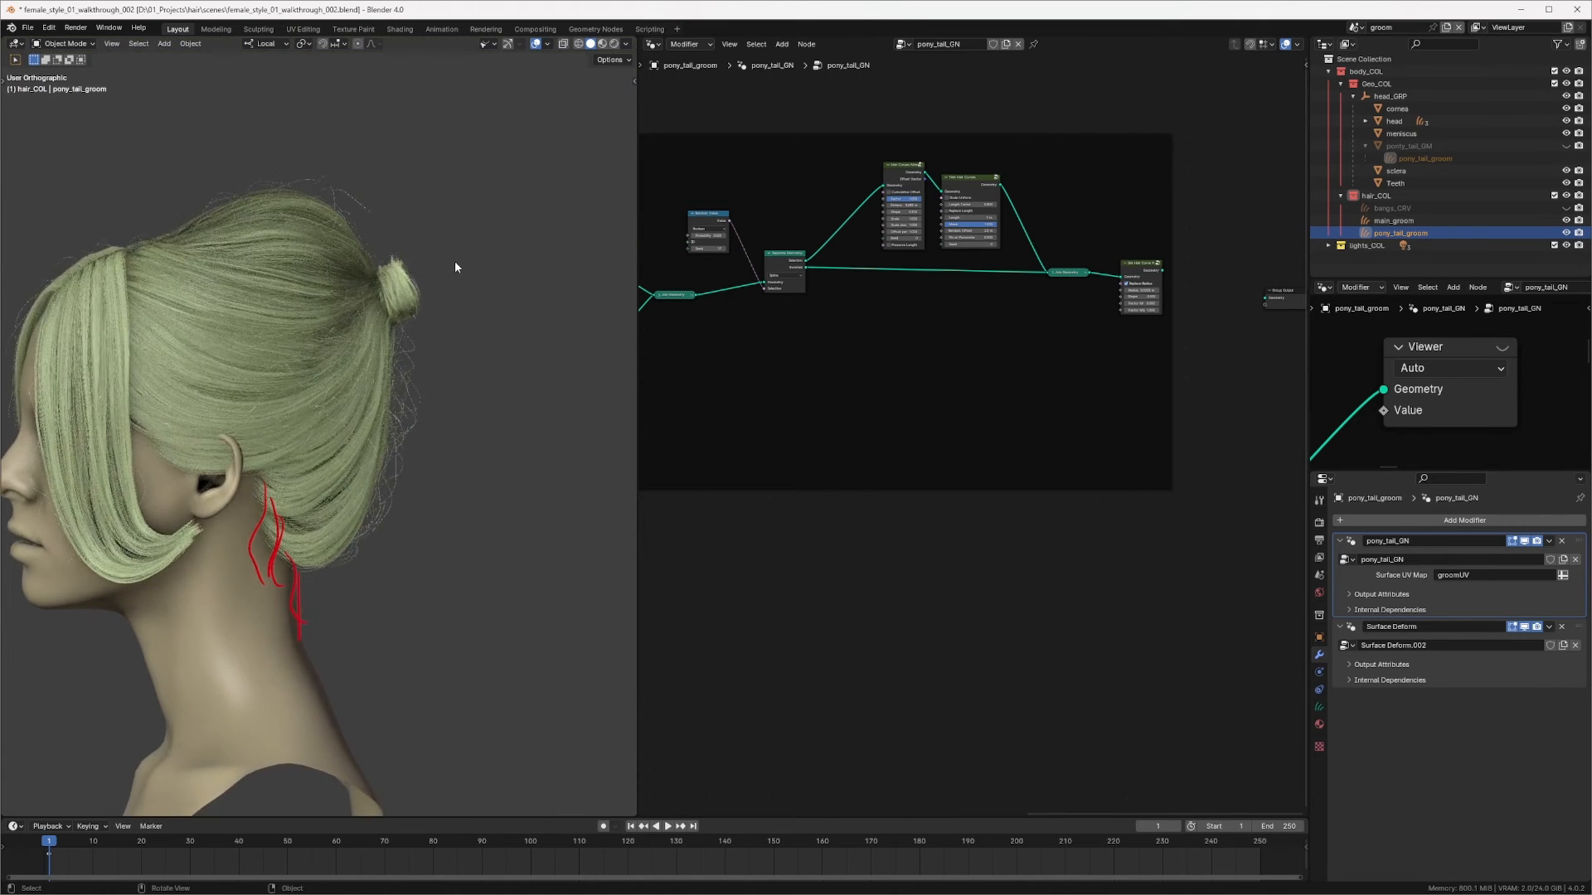
middle_click_drag(454, 262, 455, 243, "ctrl")
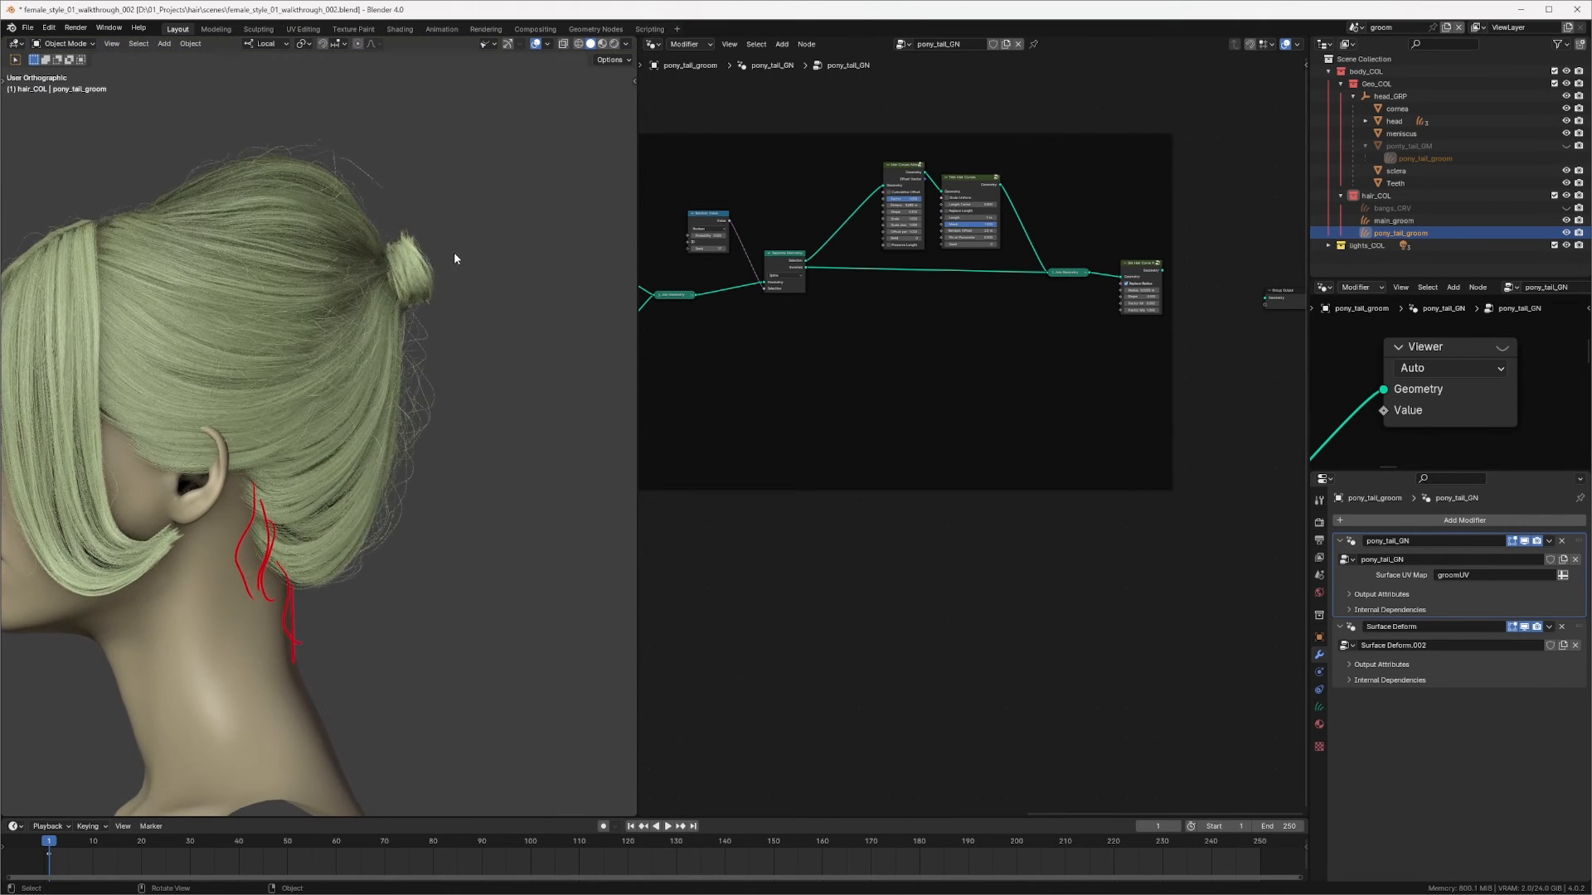
Step: Switch to the right view and relabel the copied bangs frame in the ponytail node tree as pony
key("KP_3")
middle_click_drag(1025, 244, 973, 265)
middle_click_drag(879, 301, 1152, 340)
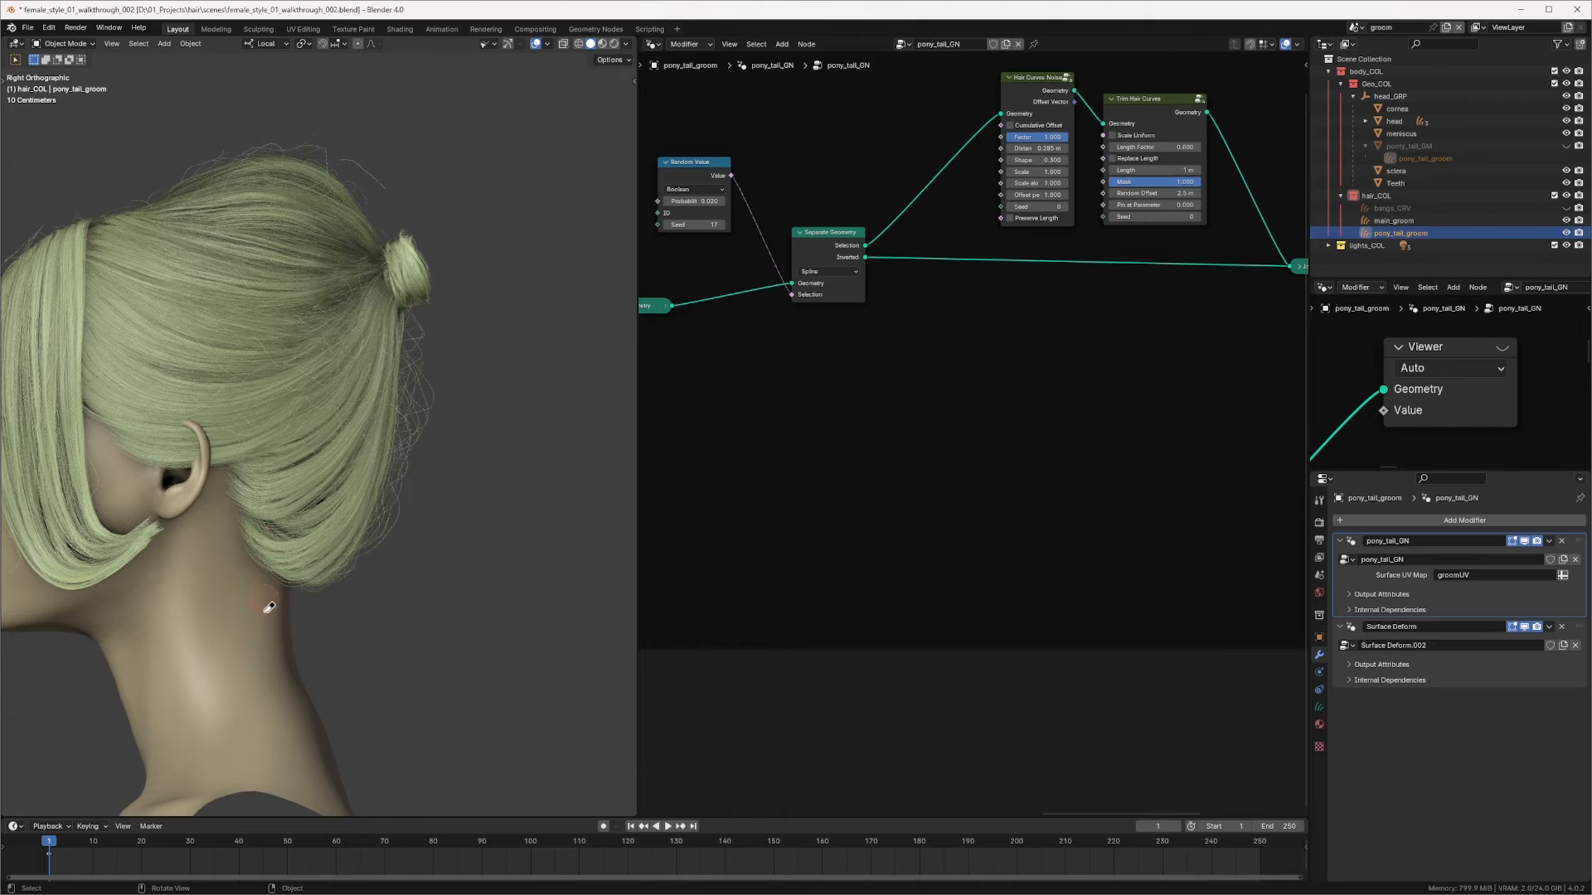
scroll(903, 332, "down", 3)
scroll(897, 357, "left", 10, "ctrl")
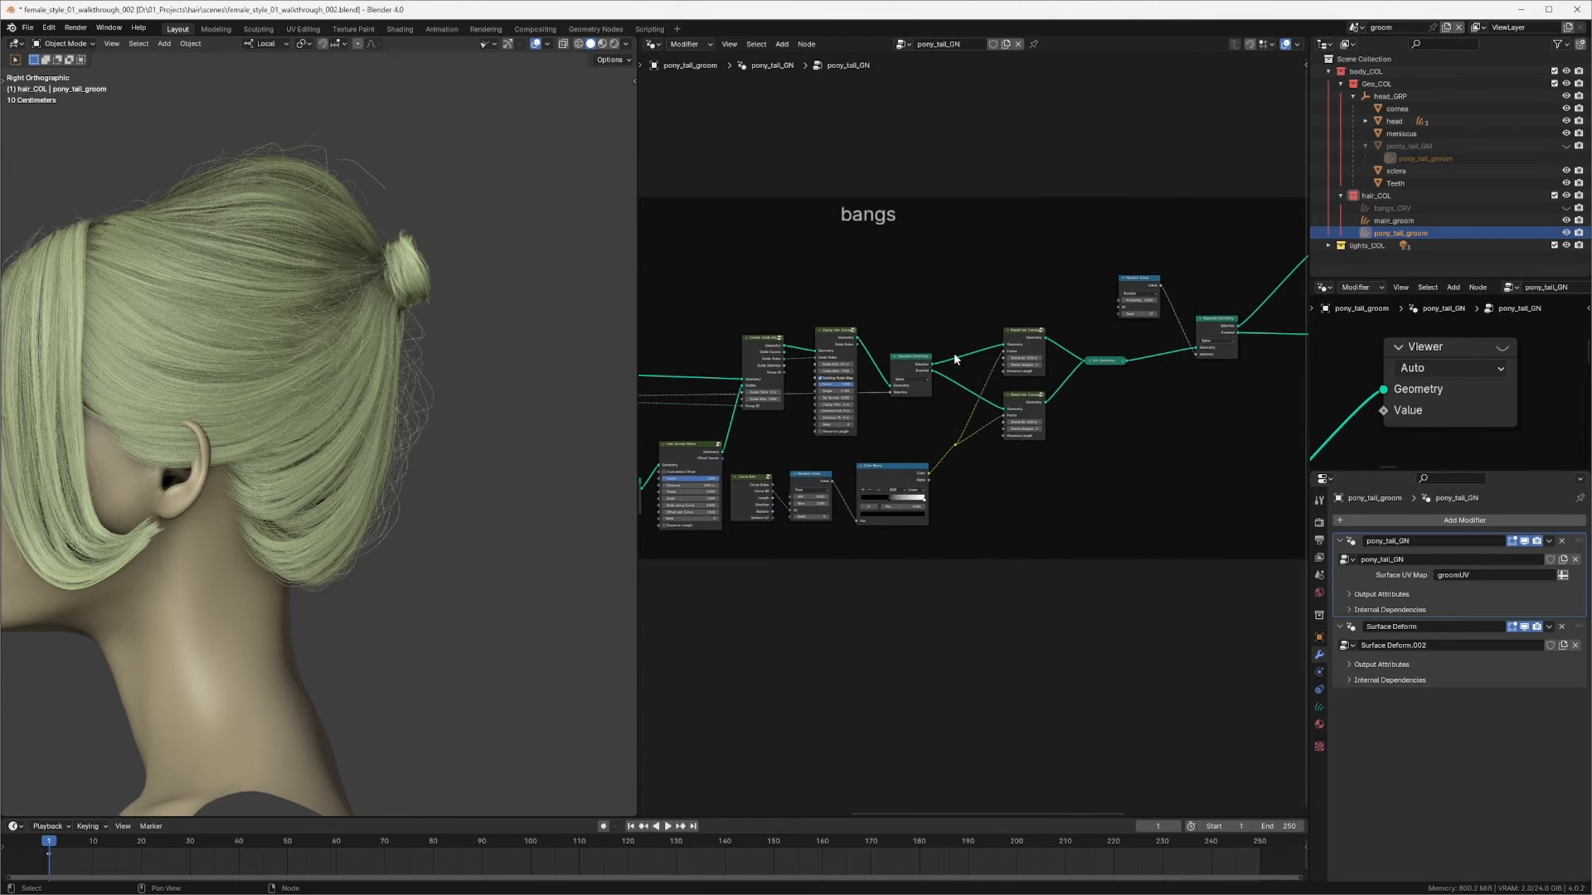
middle_click_drag(988, 320, 1001, 351, "ctrl")
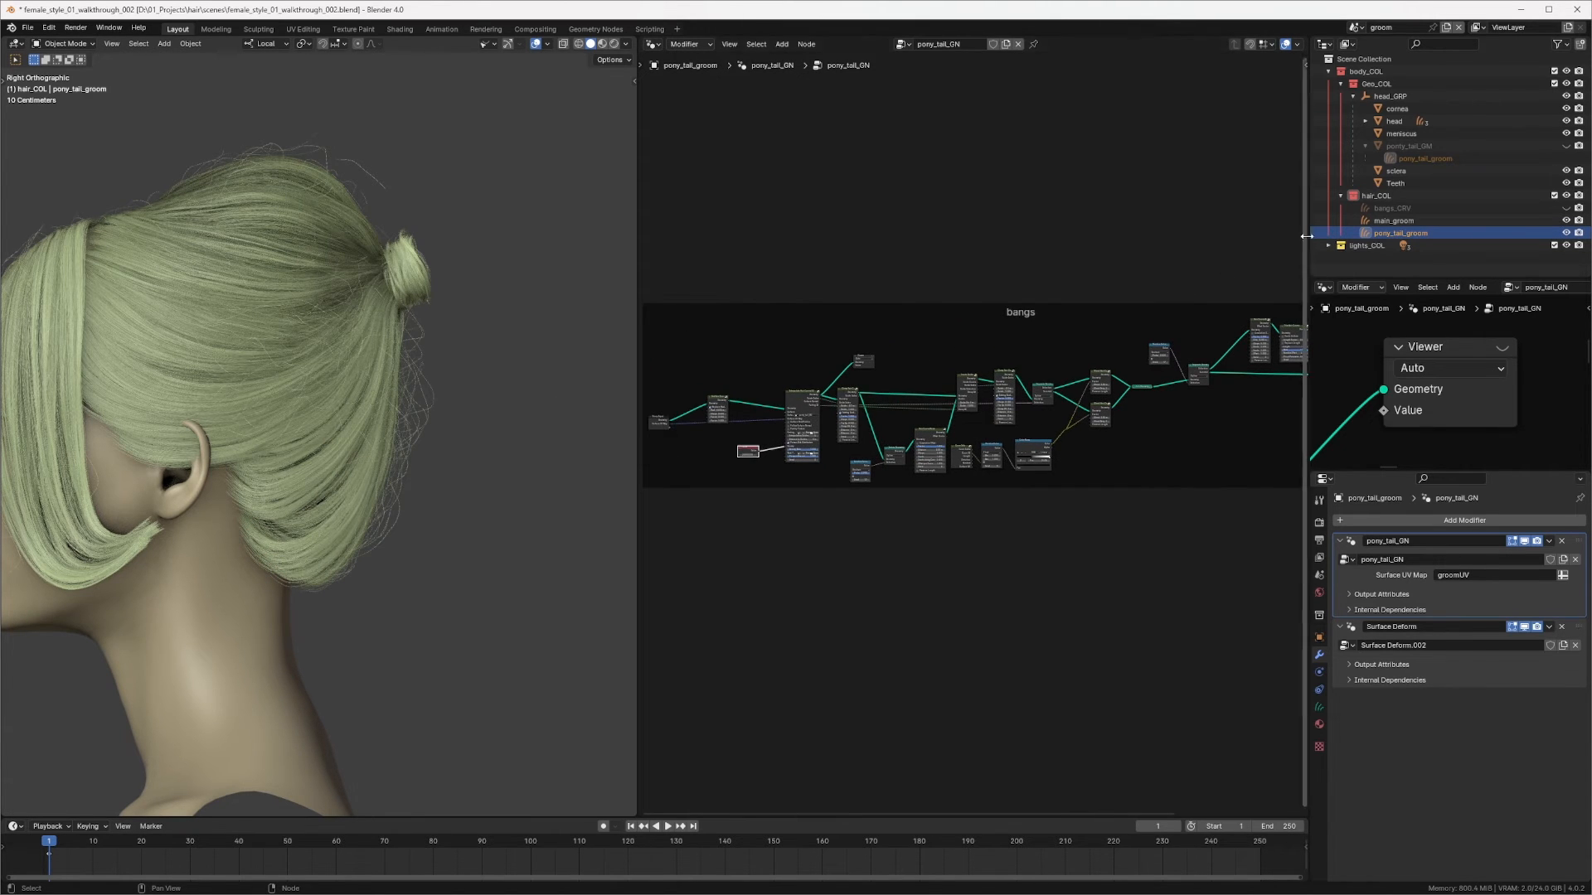
middle_click_drag(1060, 277, 1061, 249, "ctrl")
key("F2")
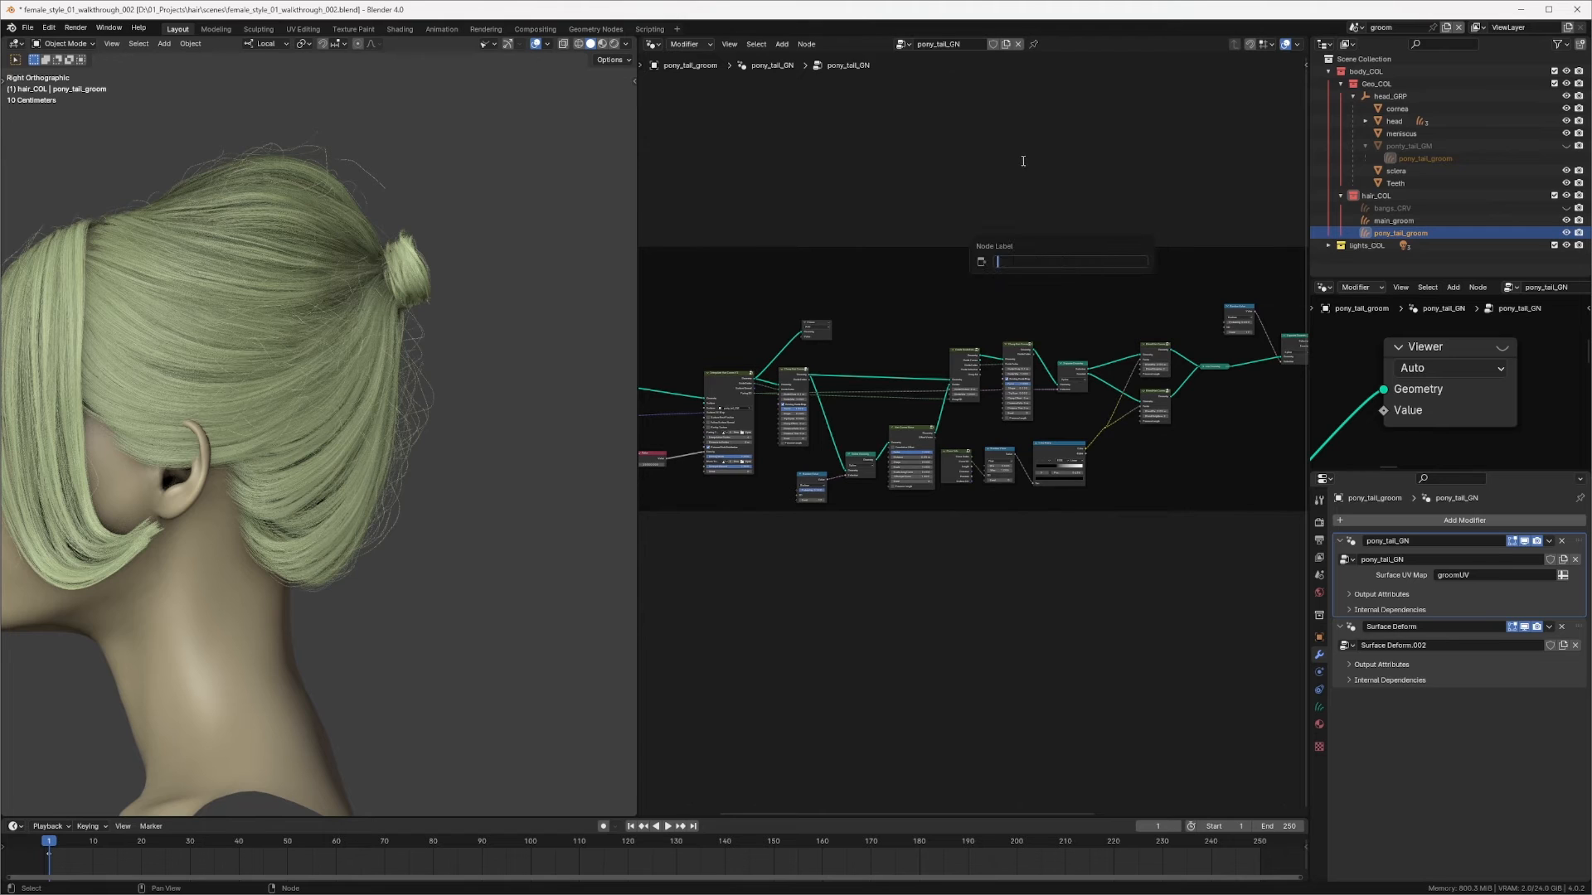
key("Escape")
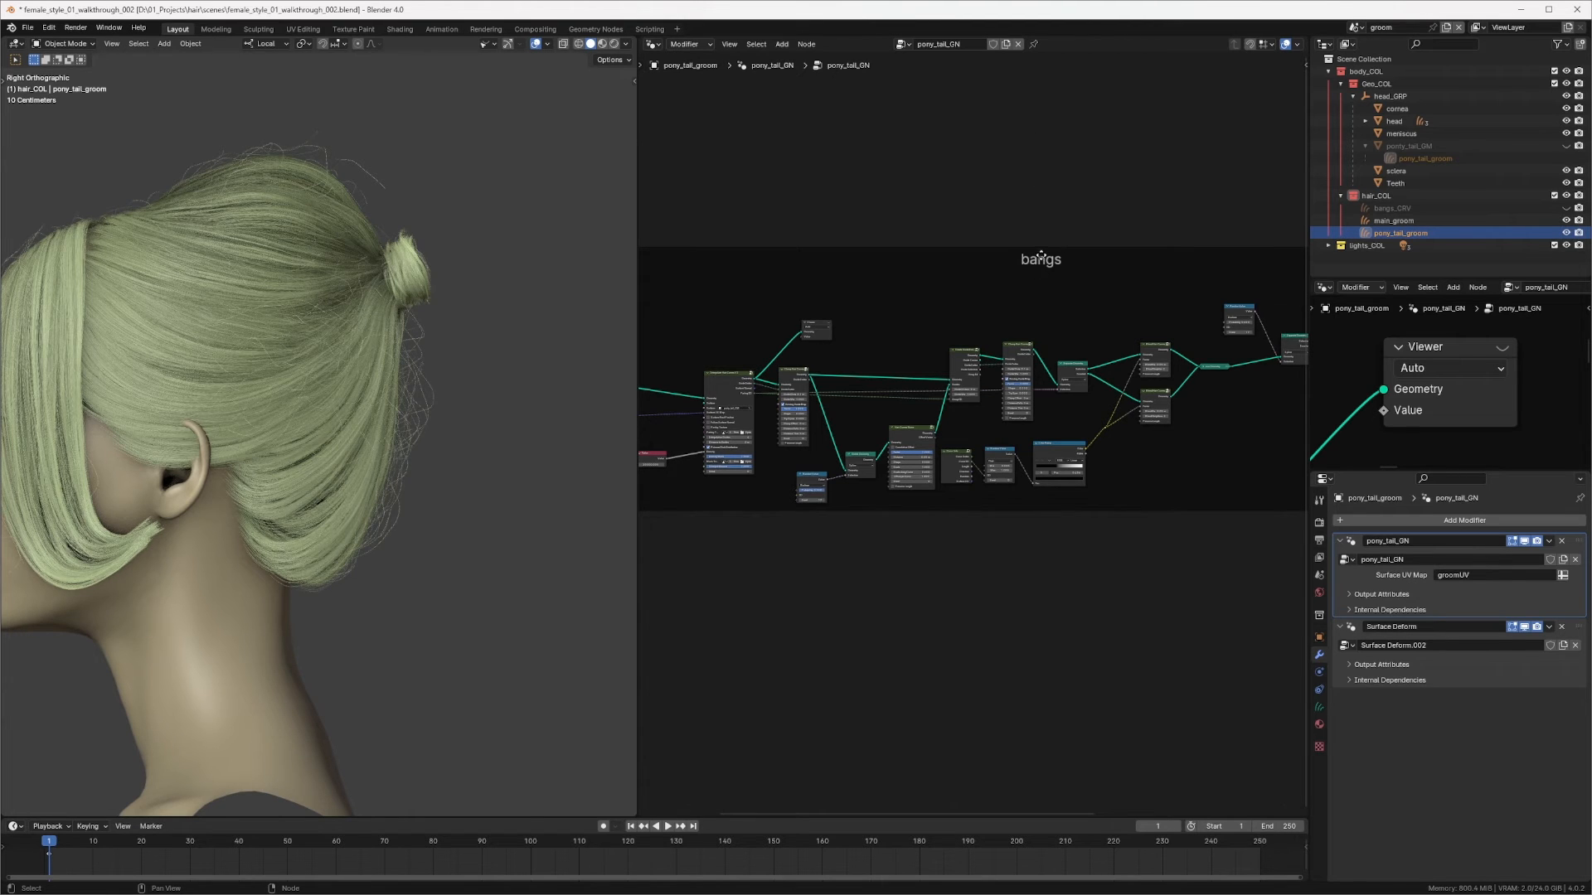
left_click(1042, 256)
key("F2")
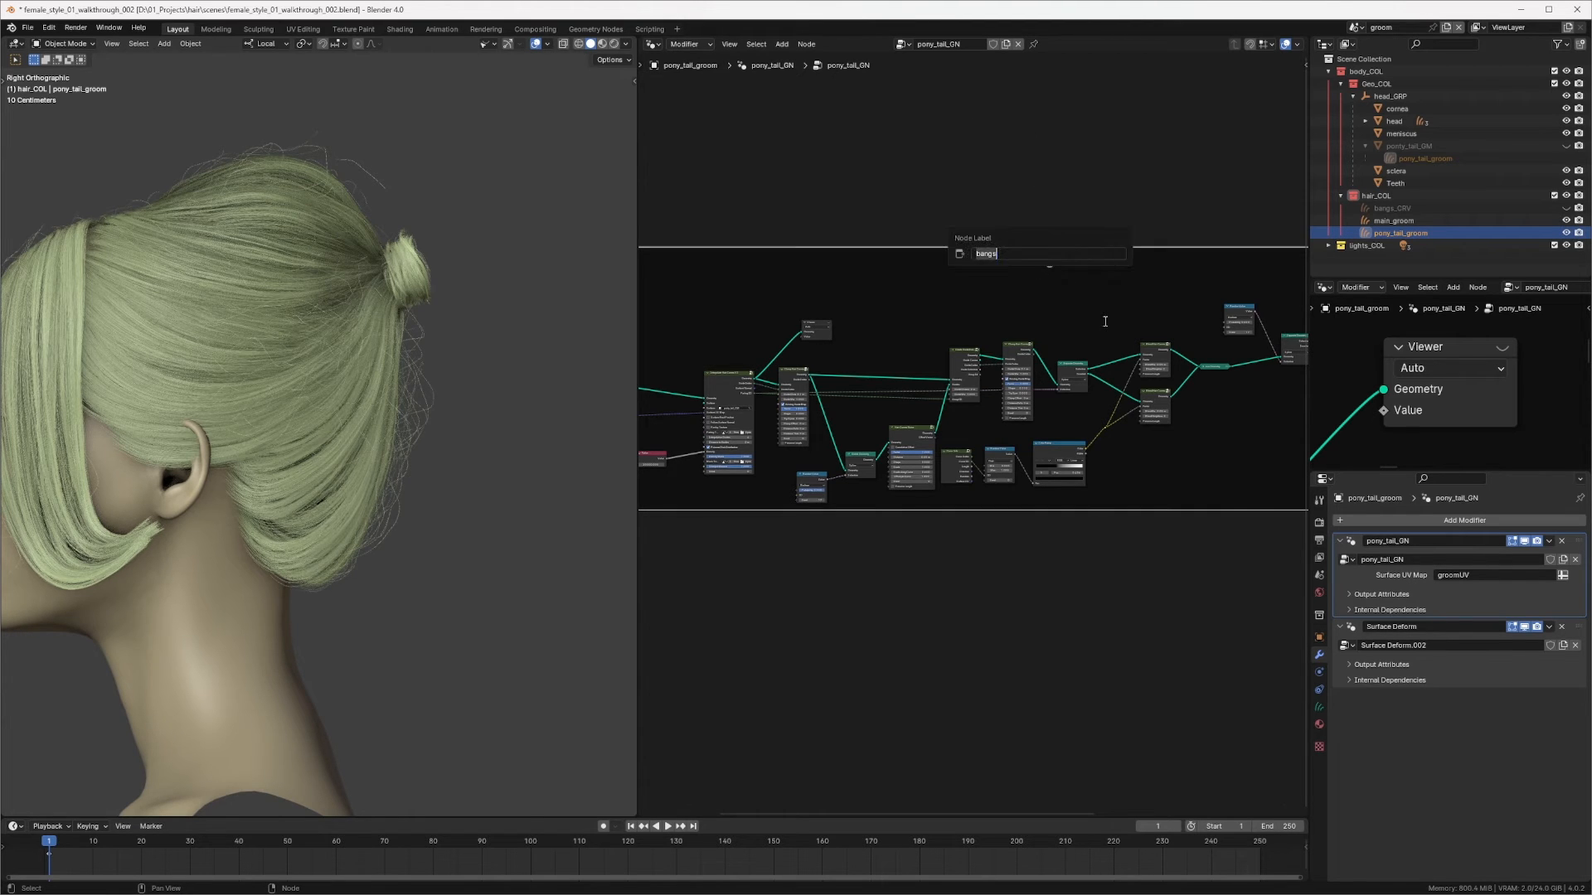
type("pony tail")
key("Return")
Step: Preview the interpolated ponytail hair through a Viewer node
middle_click_drag(964, 344, 1115, 303)
middle_click_drag(1115, 303, 1052, 247, "ctrl")
left_click(938, 260, "ctrl+shift")
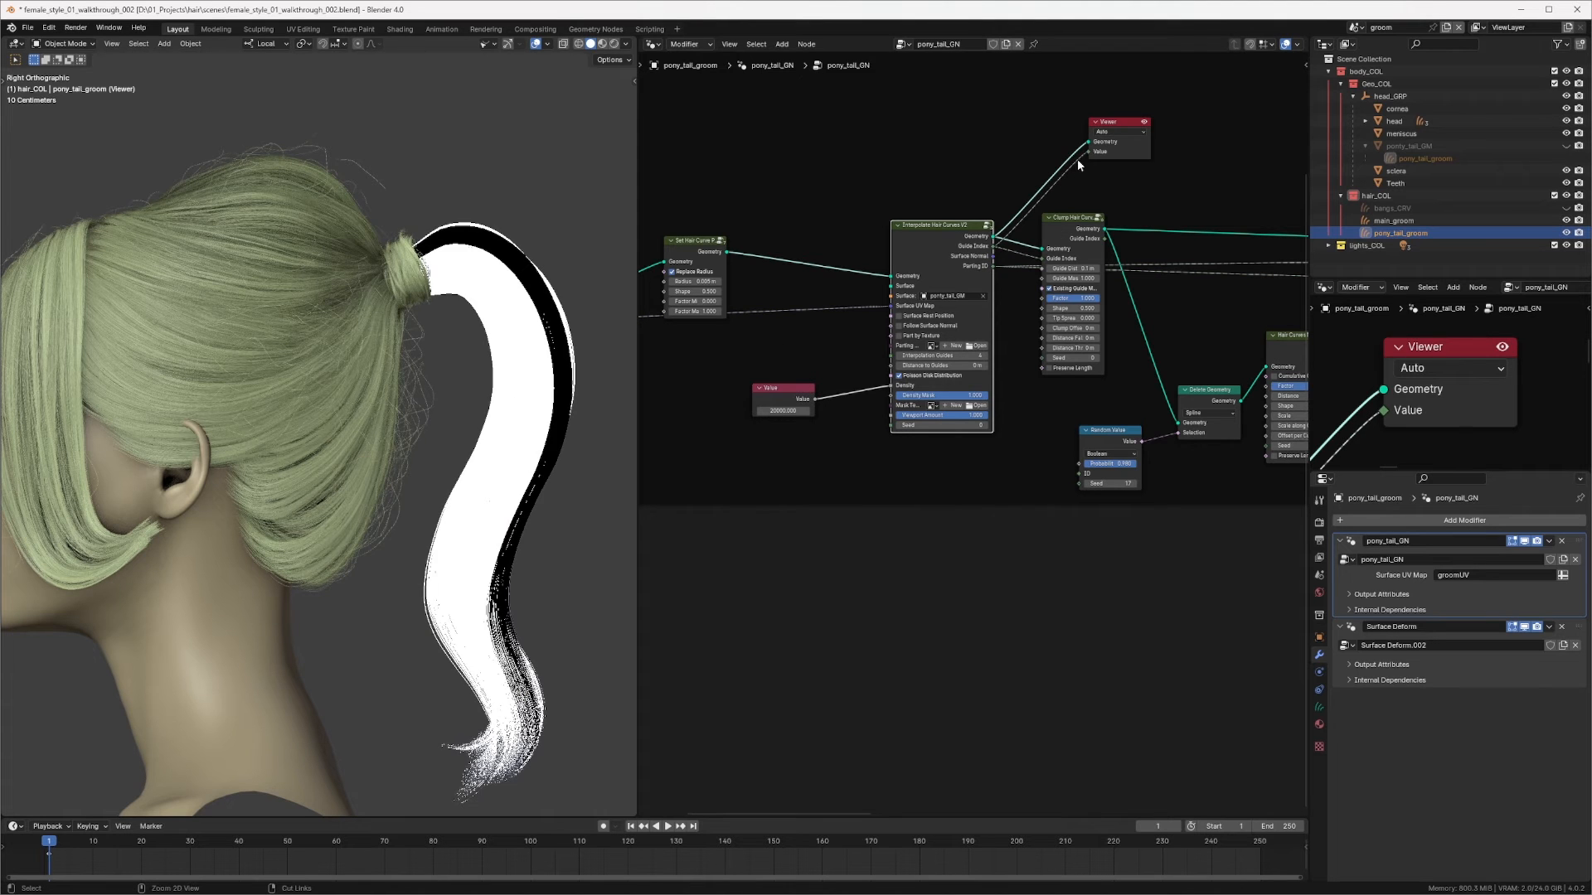
left_click_drag(1089, 152, 1043, 199)
Step: Set the Set Hair Curve Profile node's radius to 0.0005 m
middle_click_drag(466, 446, 586, 368)
middle_click_drag(766, 337, 993, 335)
middle_click_drag(993, 335, 941, 318, "ctrl")
middle_click_drag(940, 317, 908, 257, "ctrl")
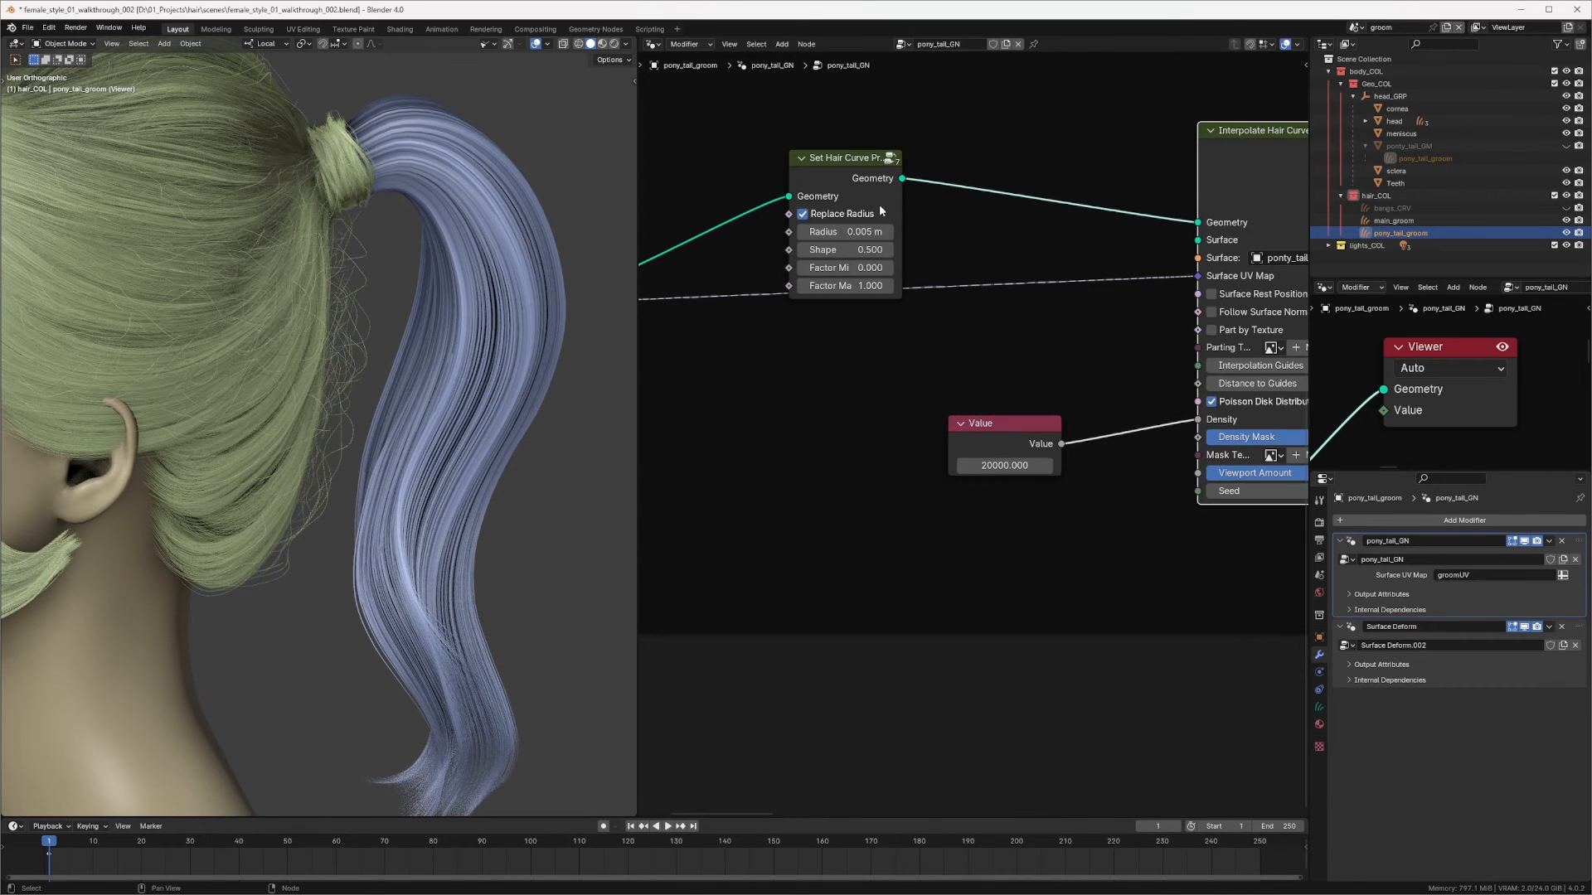
left_click(852, 233)
left_click(822, 232)
type("0")
key("Return")
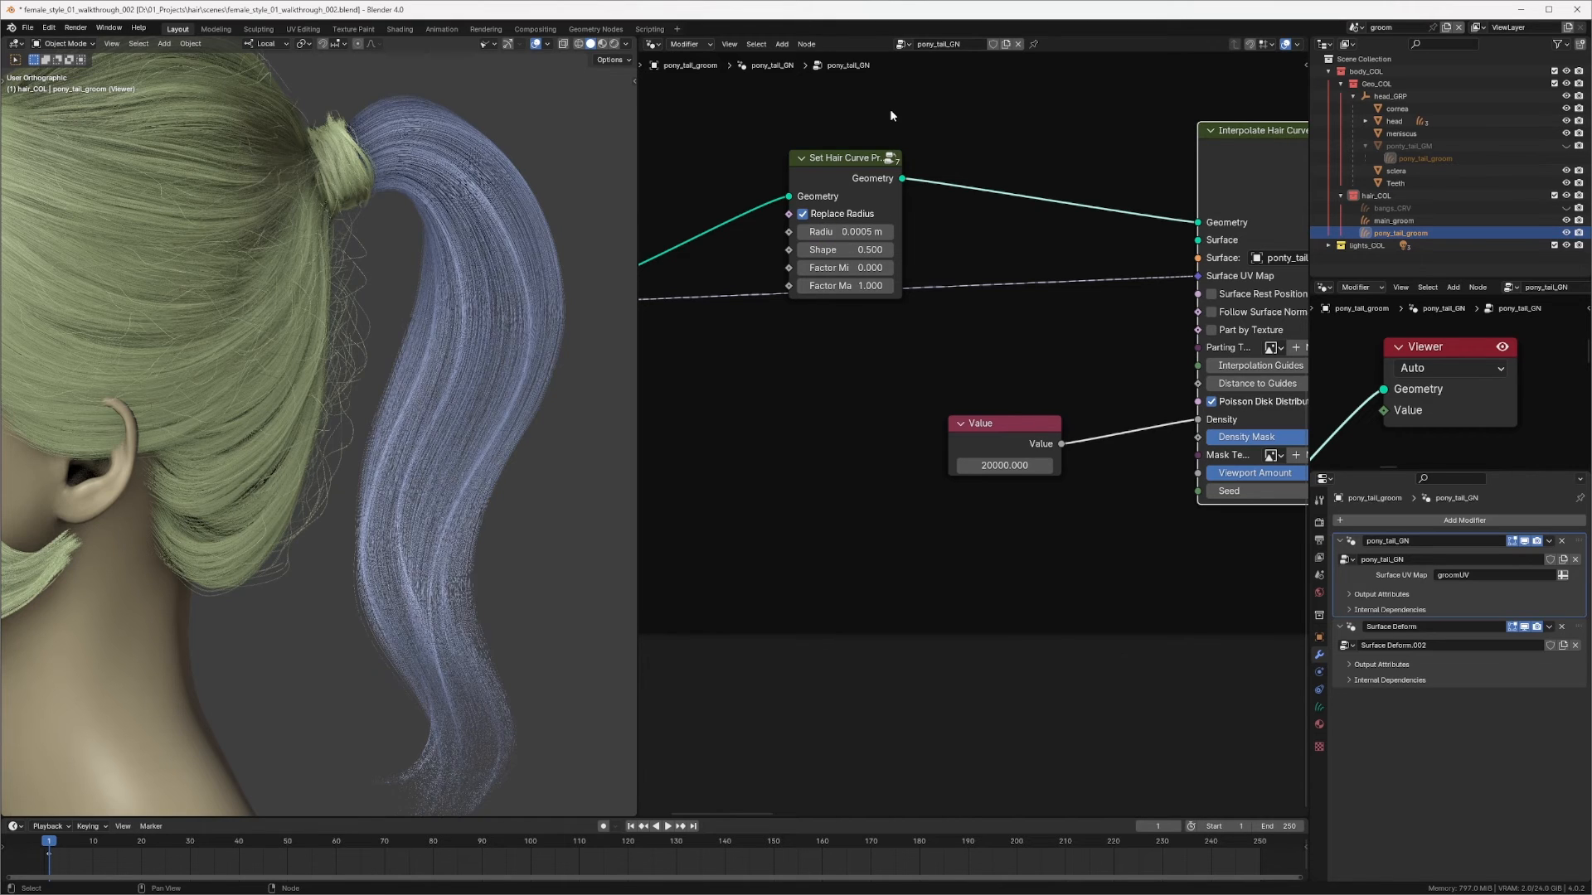
Step: Sketch annotation strokes beside the ponytail in the right view to illustrate strand tapering
middle_click_drag(390, 365, 421, 240)
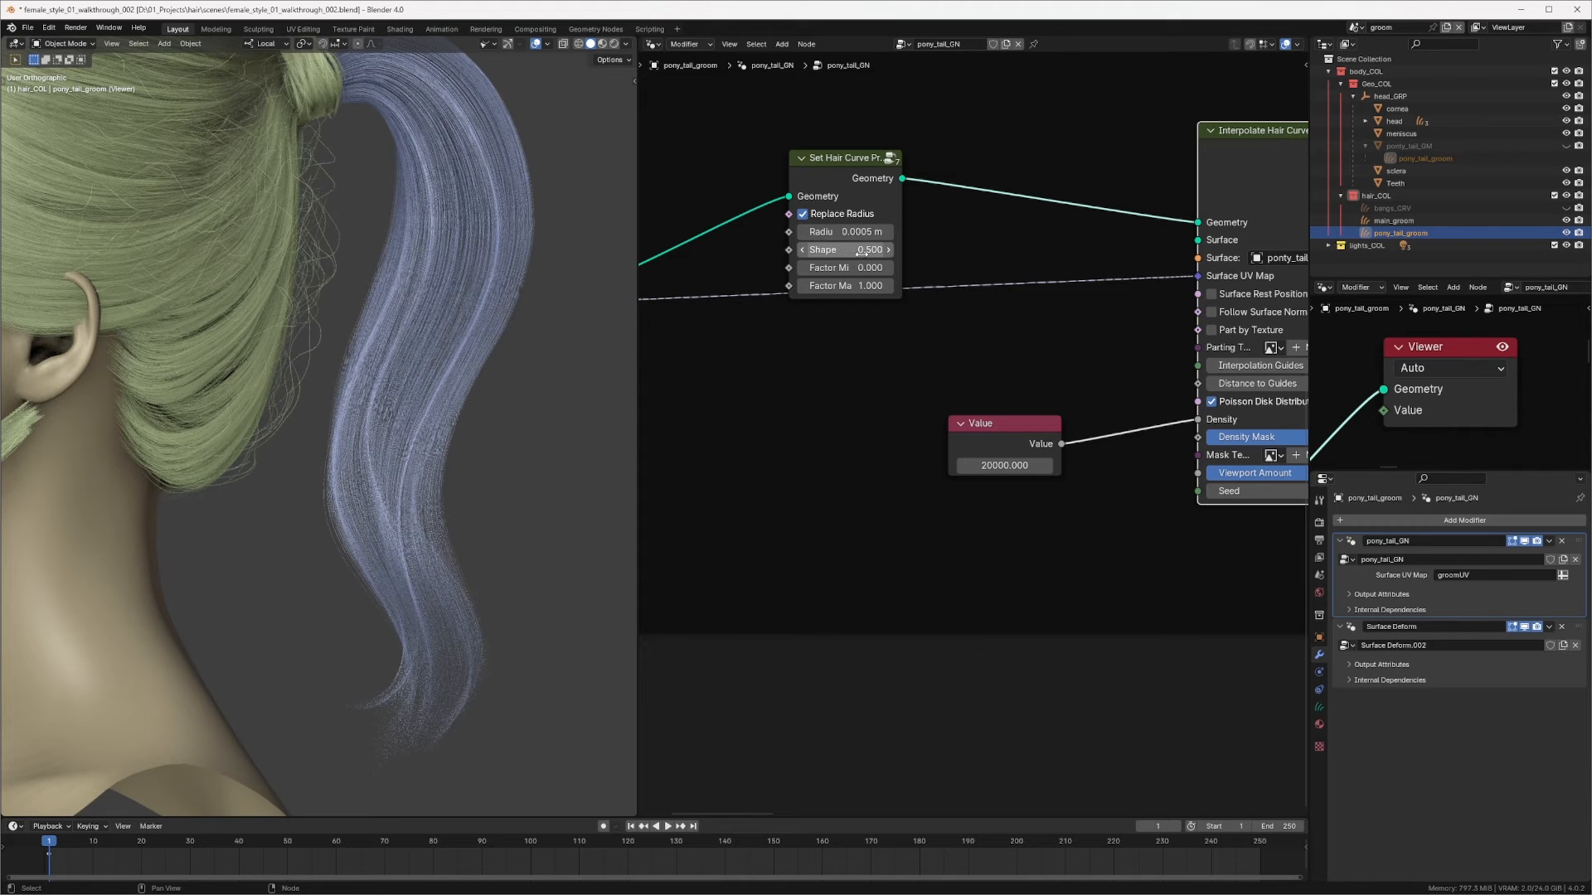
key("KP_3")
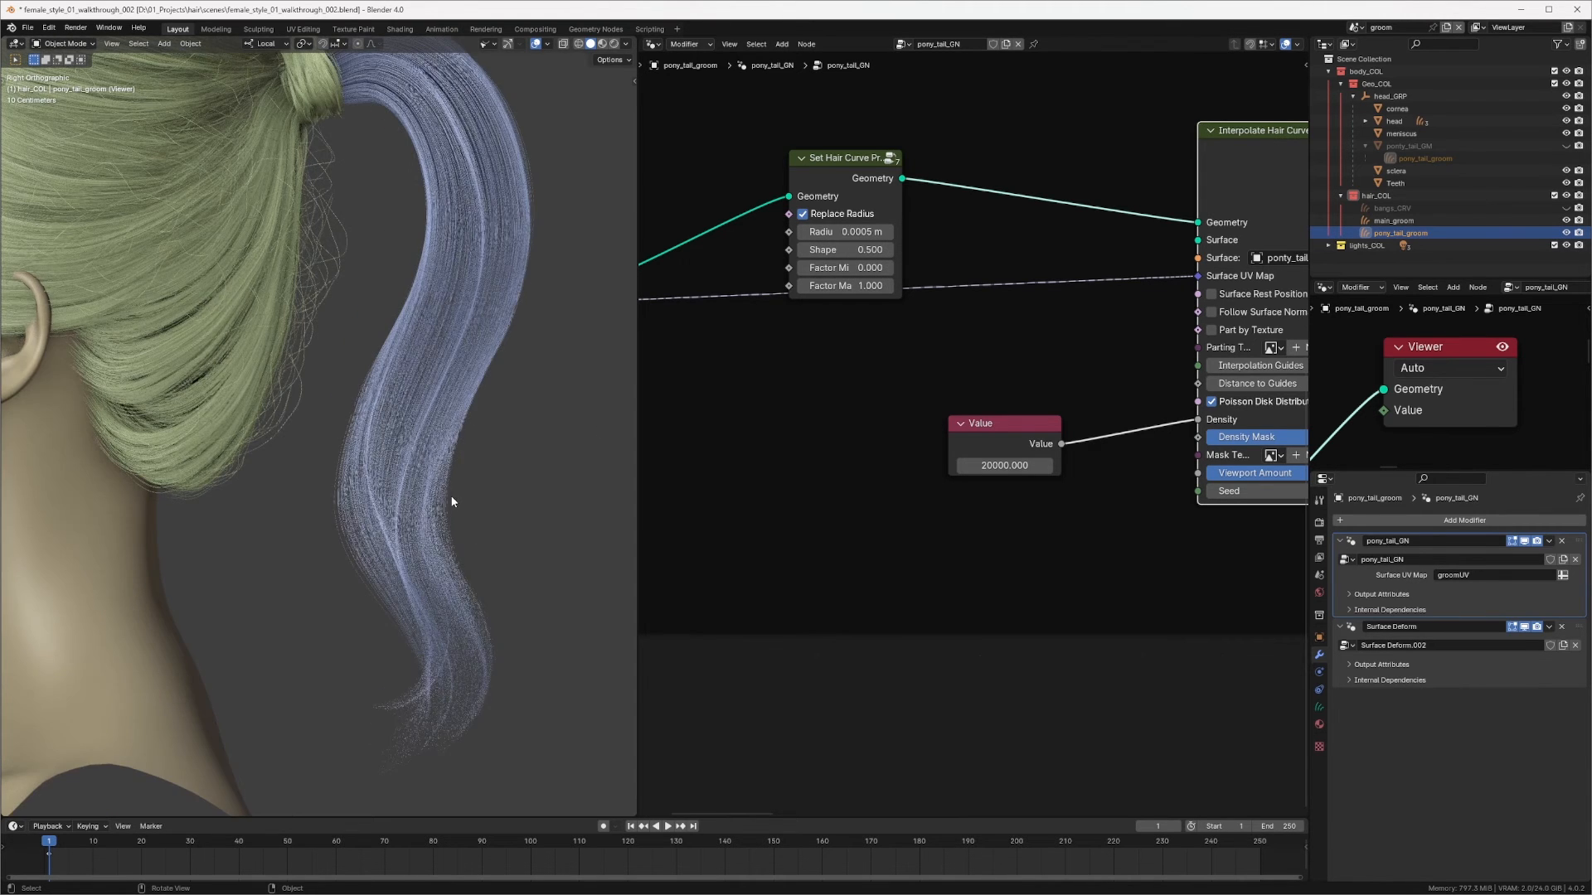
scroll(414, 473, "up", 4)
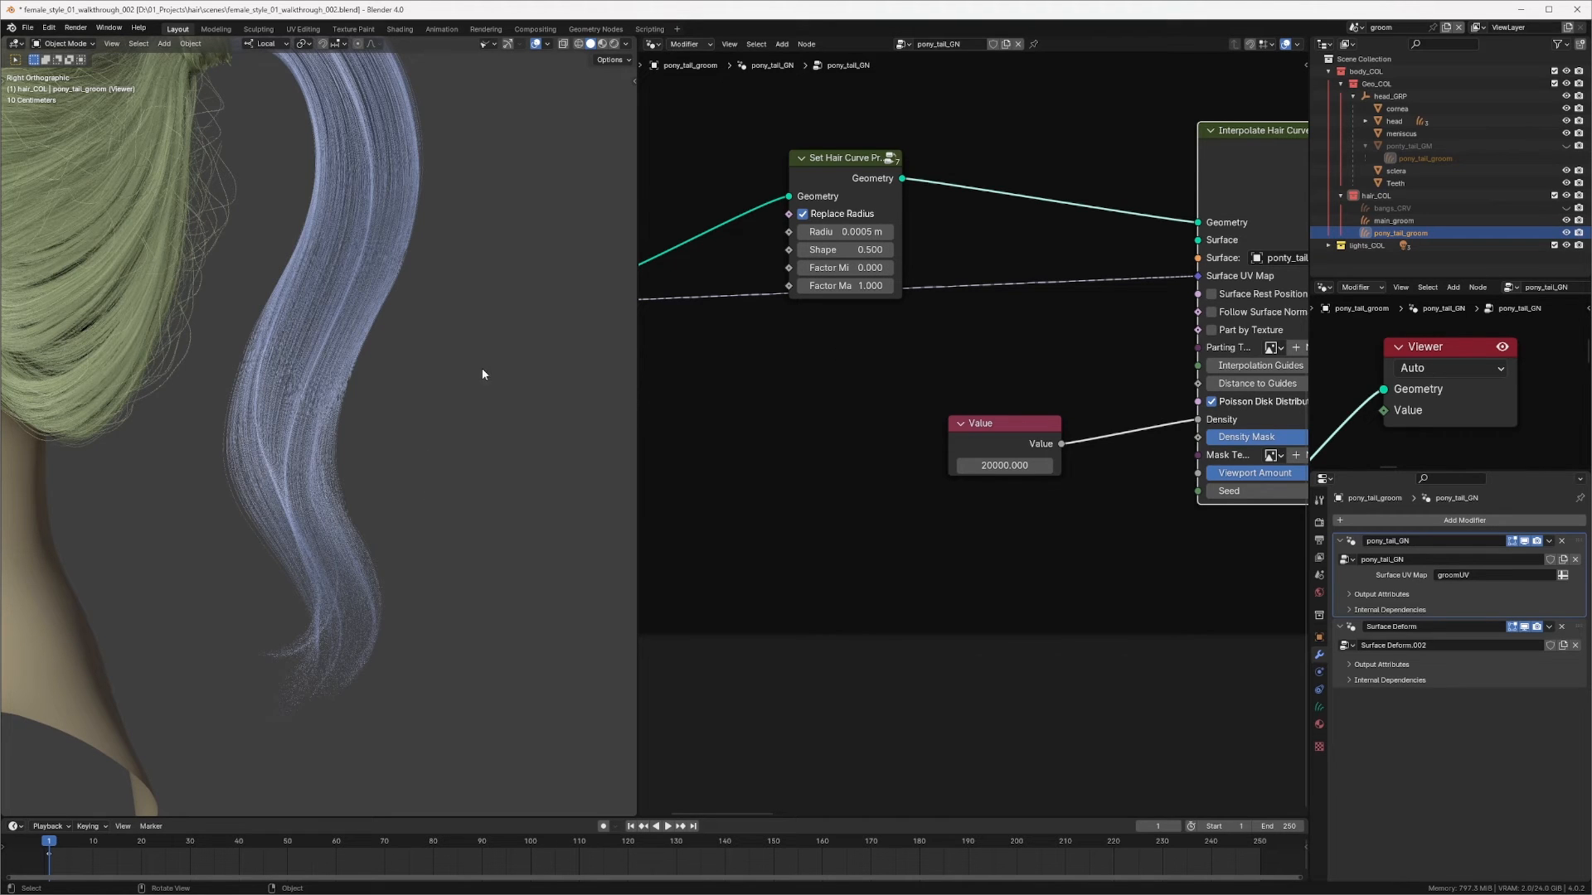
left_click_drag(493, 317, 479, 571)
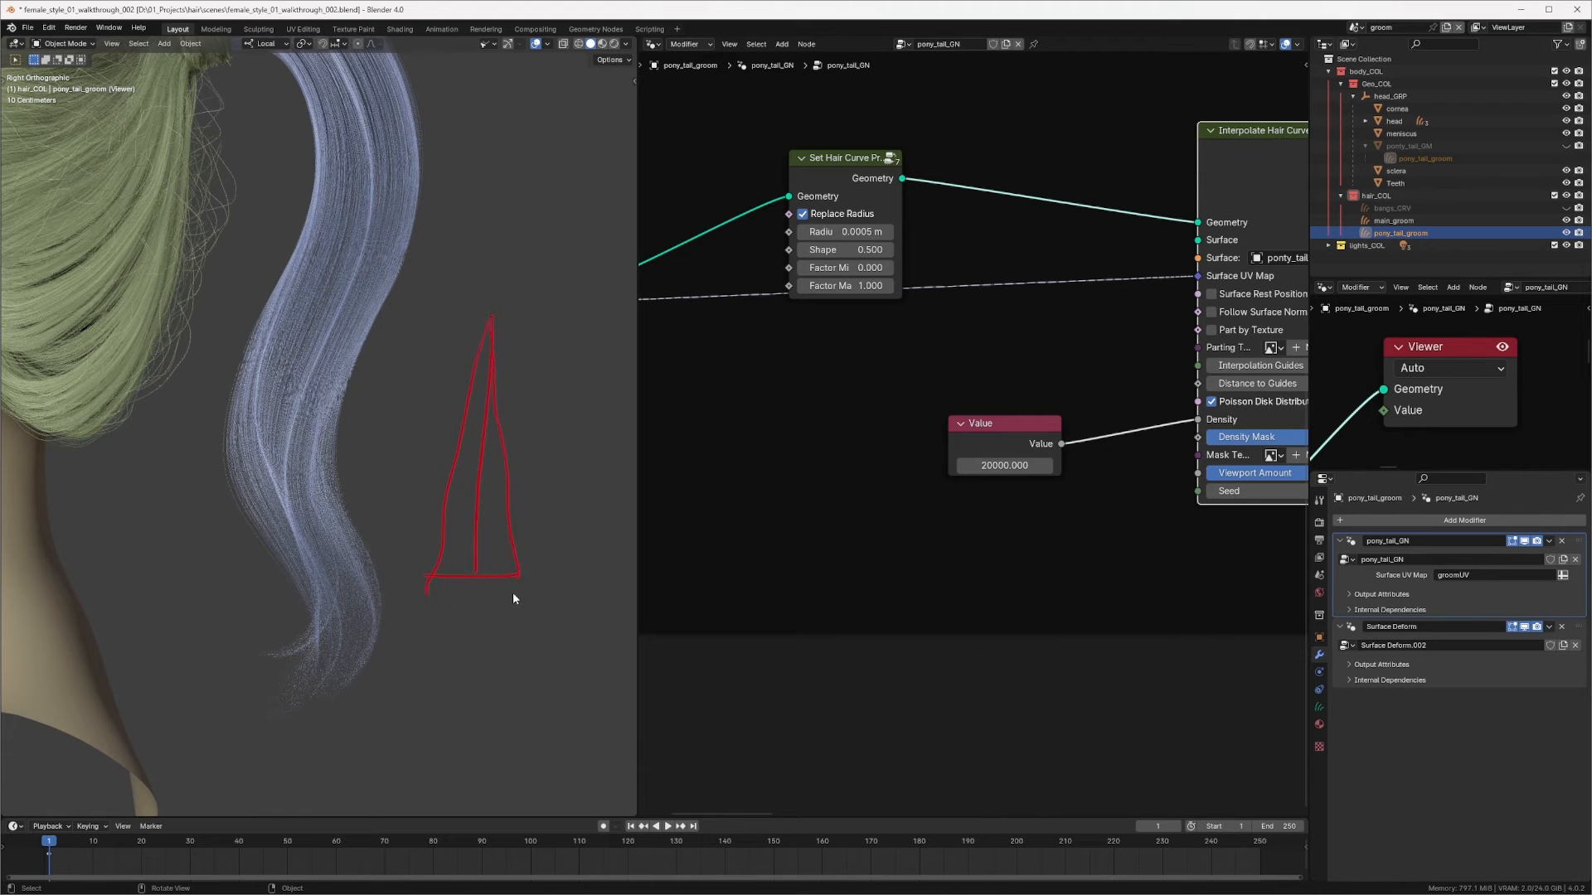
left_click_drag(456, 441, 520, 441)
middle_click_drag(507, 409, 413, 412, "ctrl")
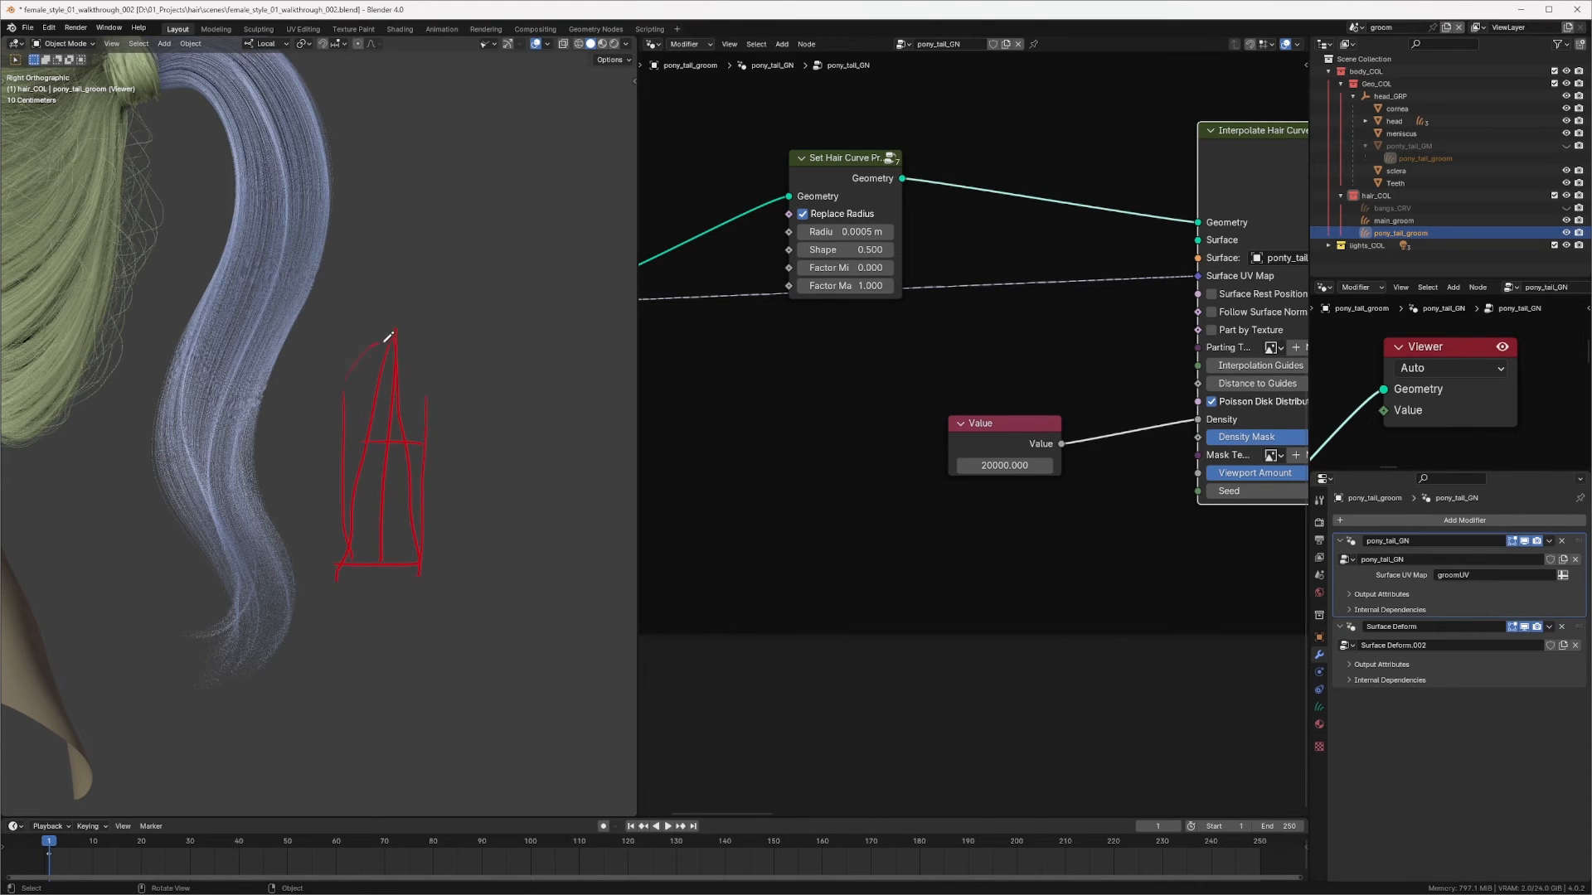
mouse_move(406, 350)
left_mouse_down("ctrl")
mouse_move(343, 396)
mouse_move(362, 502)
mouse_move(433, 386)
mouse_move(361, 551)
mouse_move(353, 477)
mouse_move(356, 572)
left_mouse_up("ctrl")
Step: Set the hair curve profile Shape to 0.2
middle_click_drag(827, 335, 910, 376)
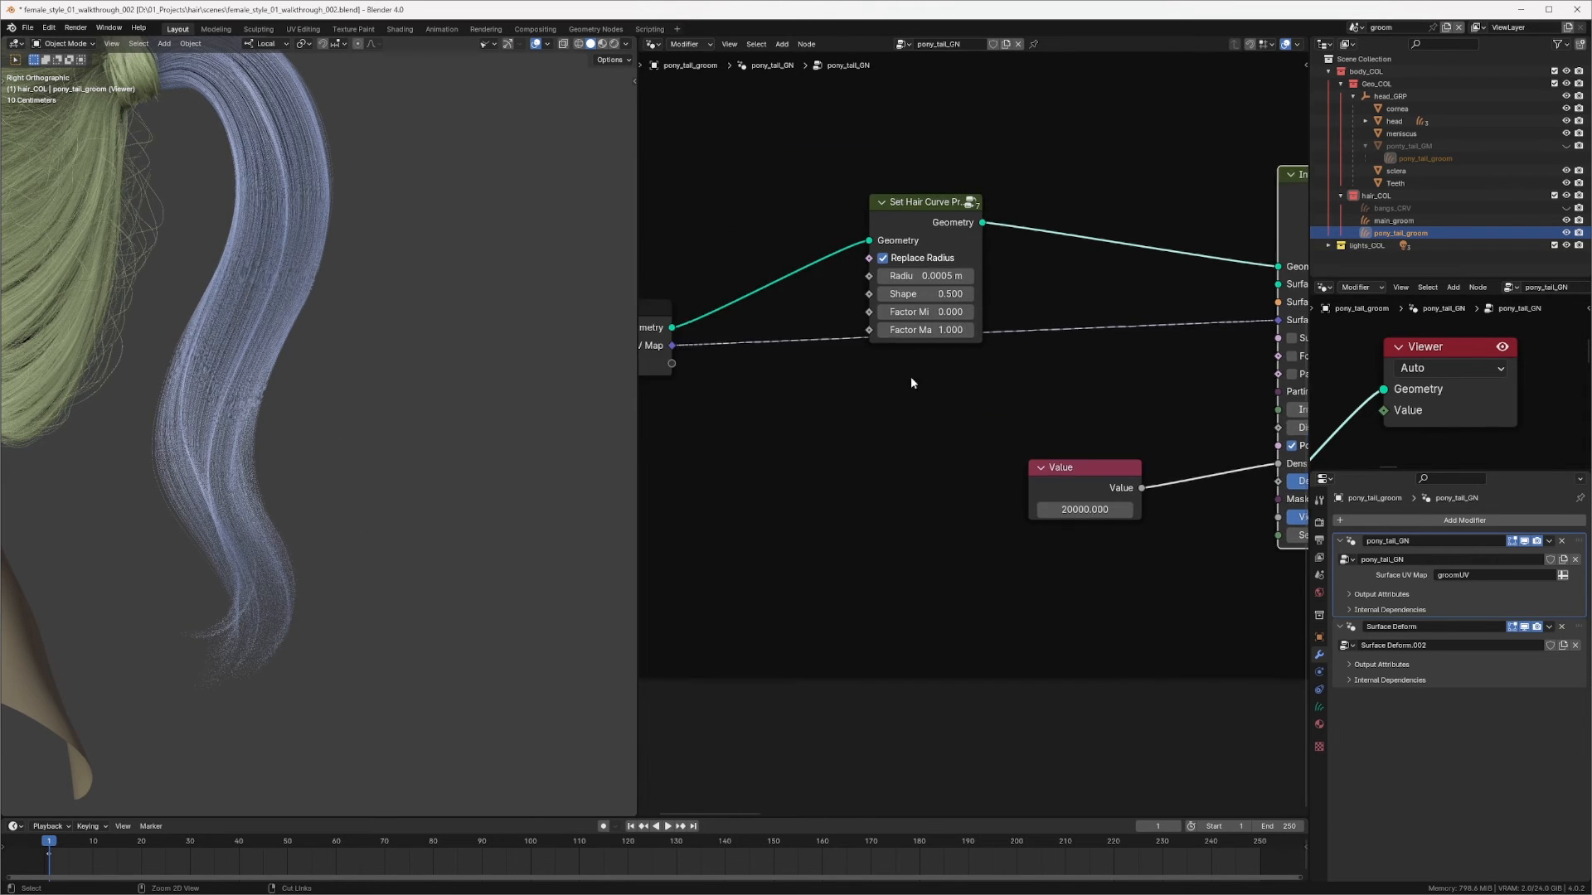
scroll(911, 376, "up", 2)
left_click(922, 221)
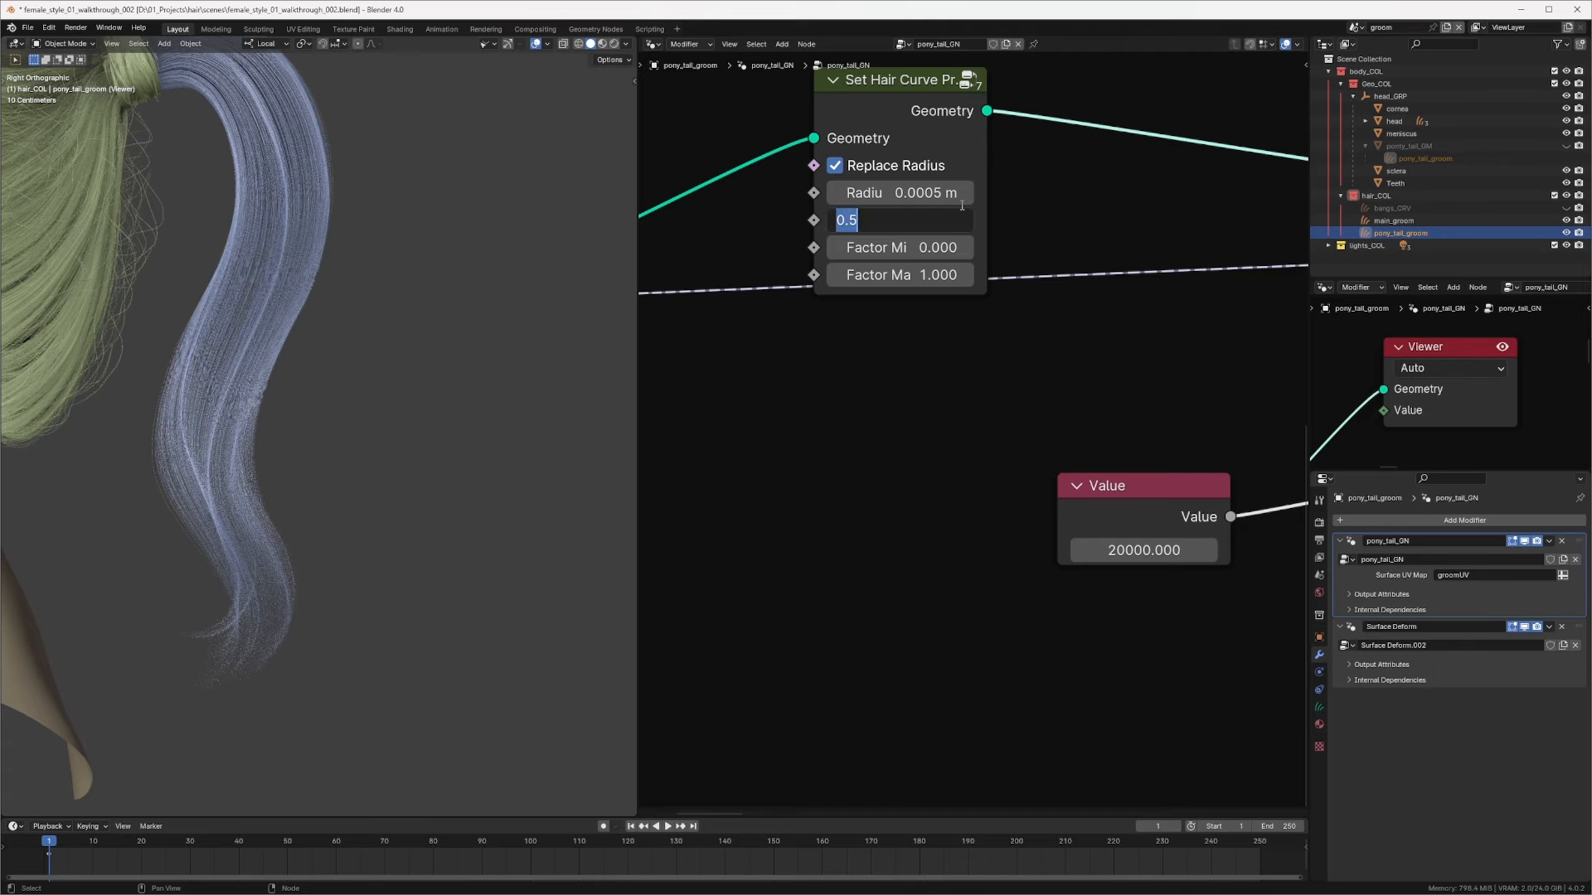
type("0.2")
key("Return")
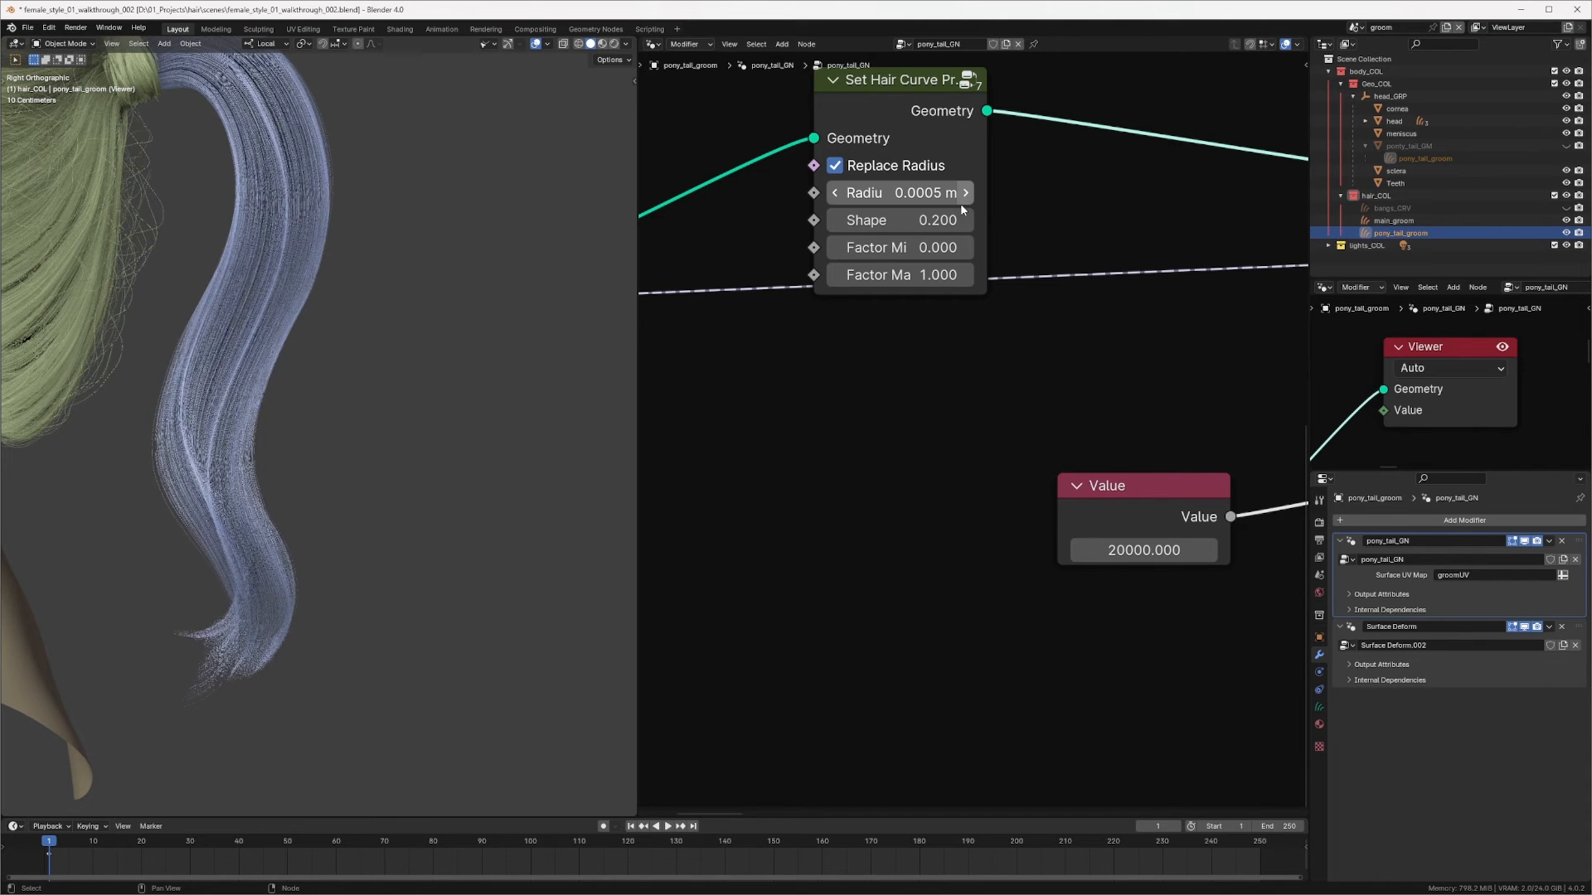
Step: Zoom in on the ponytail tips and set the profile Shape to 0.1
scroll(190, 422, "up", 2)
scroll(379, 359, "up", 3)
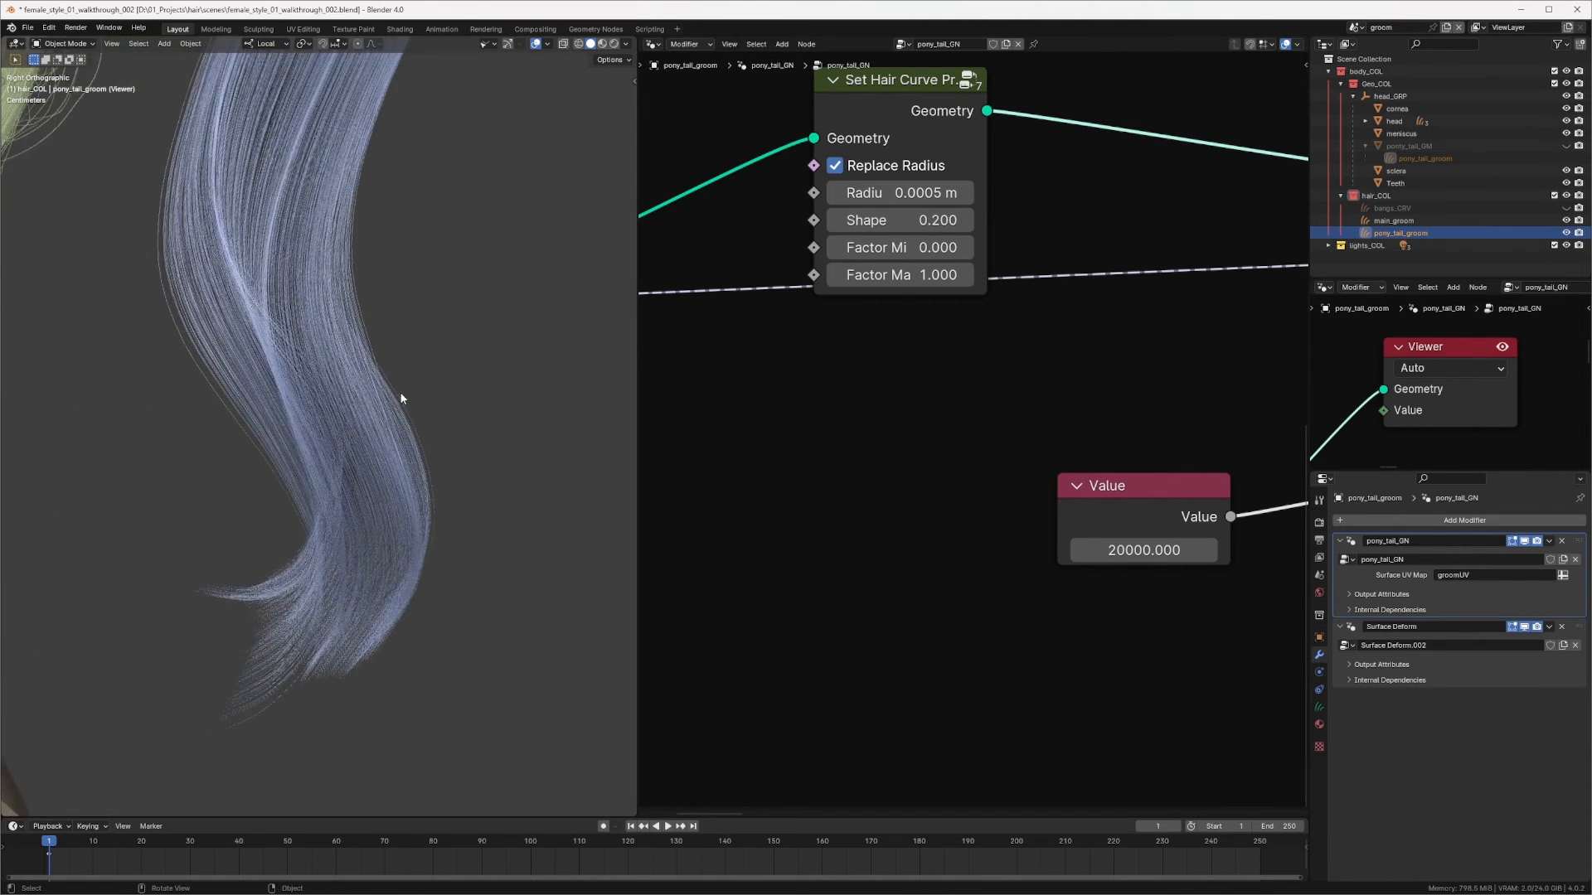
scroll(425, 426, "up", 2)
left_click(920, 220)
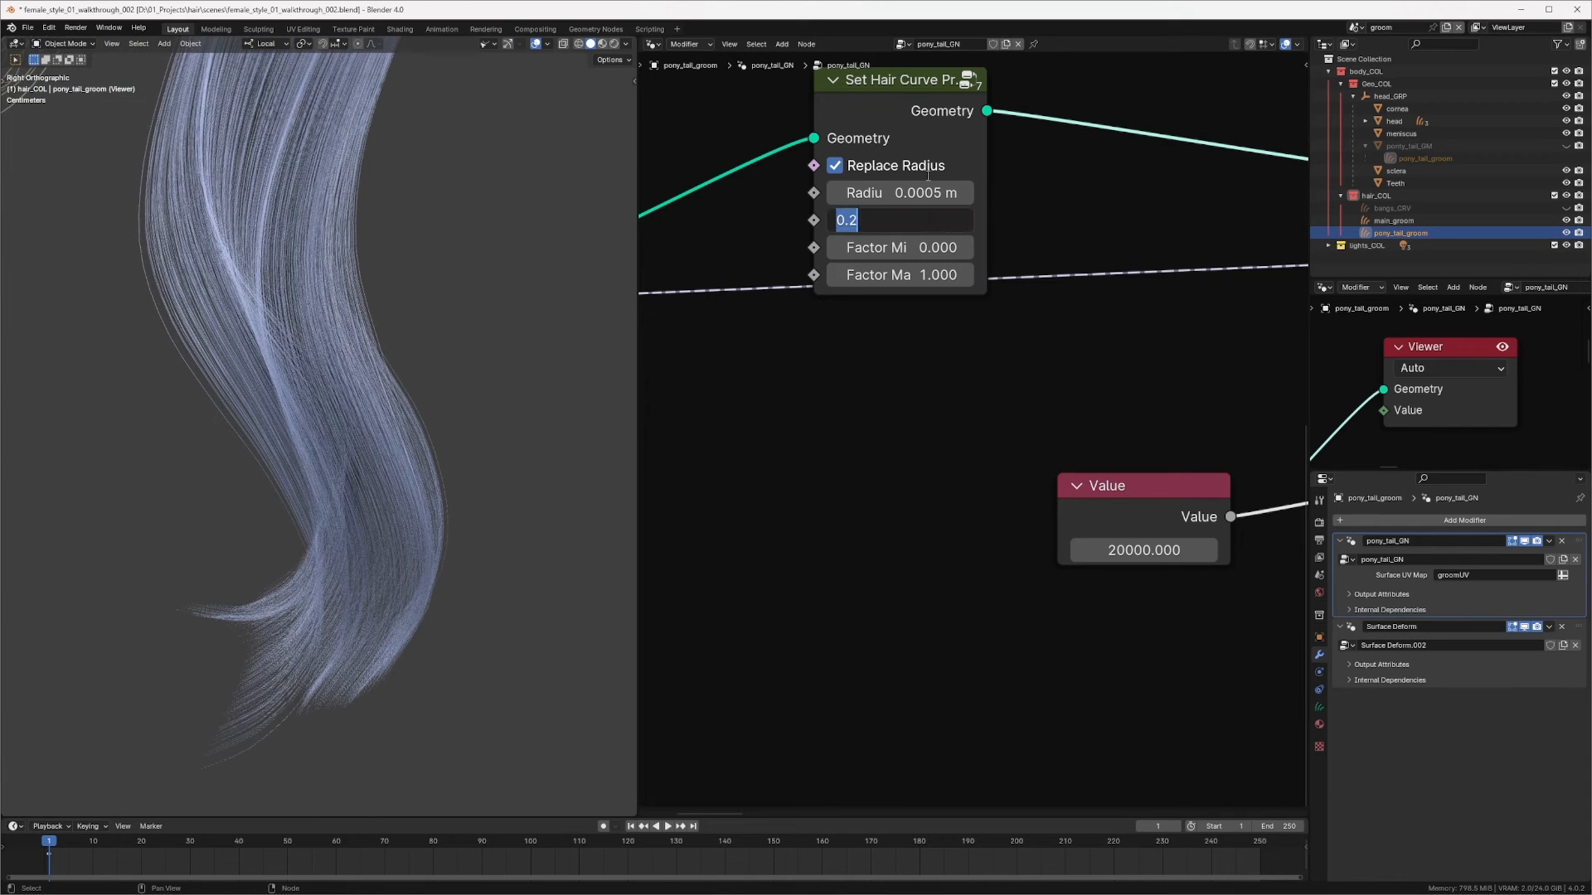
type("0.1")
key("Return")
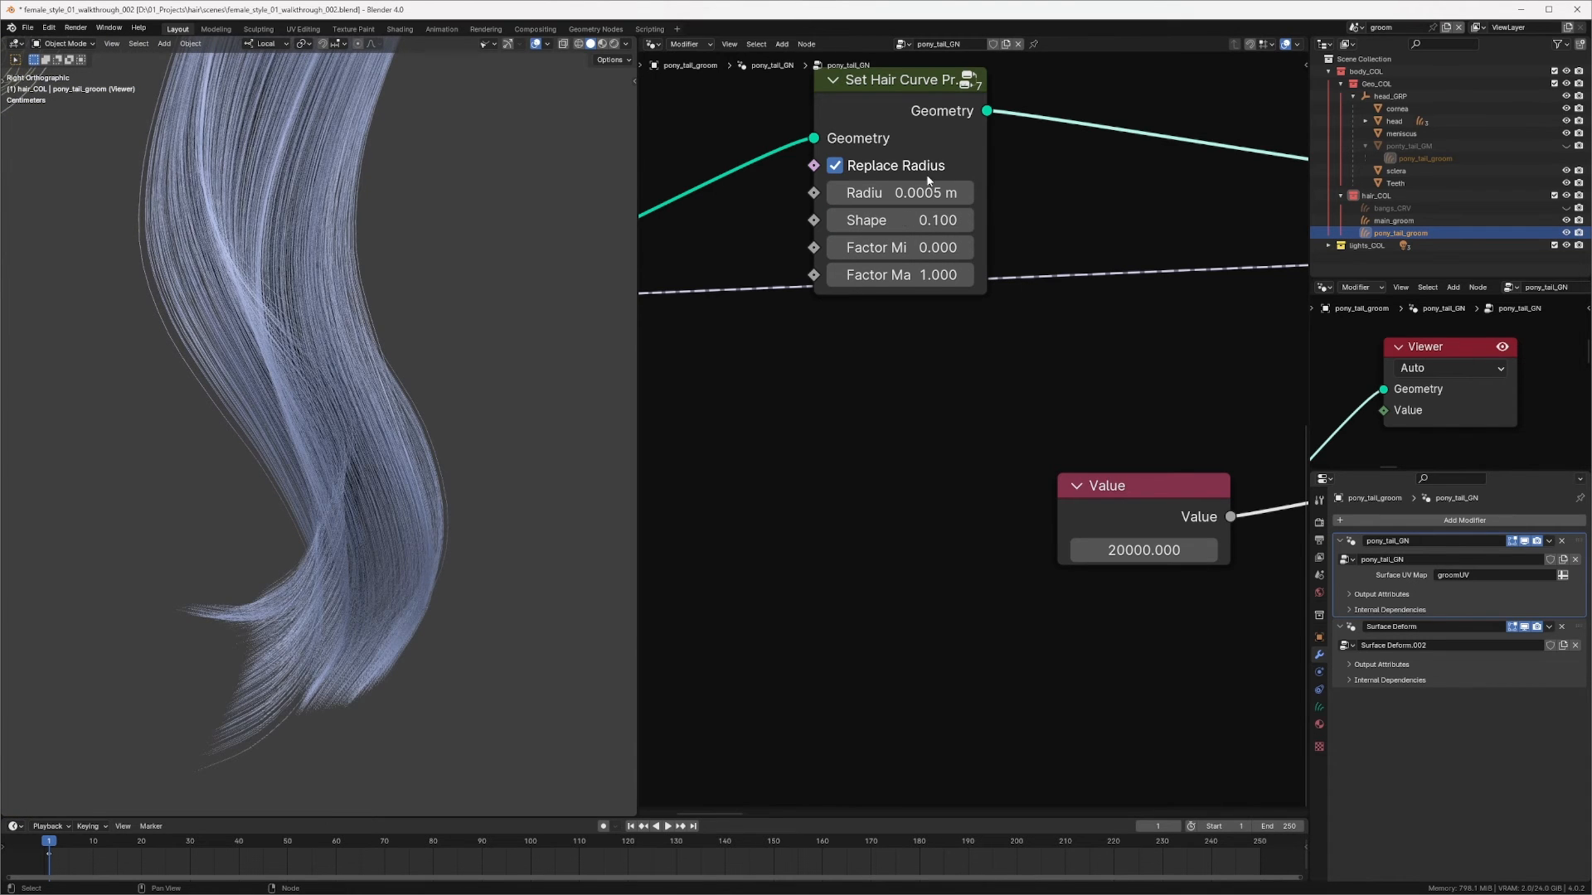
Step: Set the profile Shape to 0.15
scroll(307, 427, "down", 3)
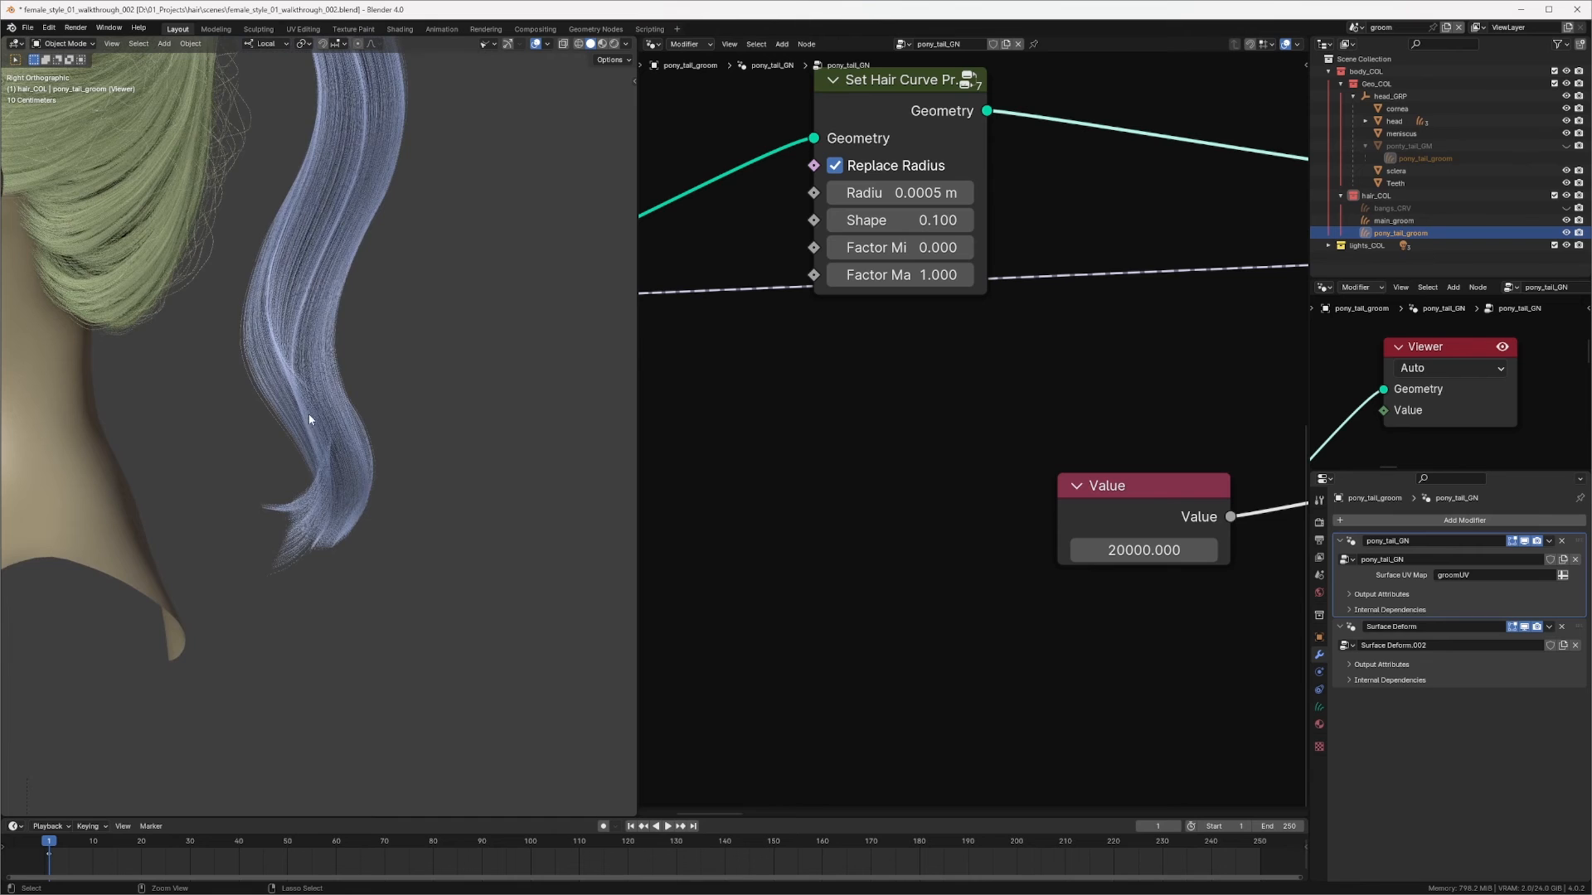
scroll(308, 414, "down", 2)
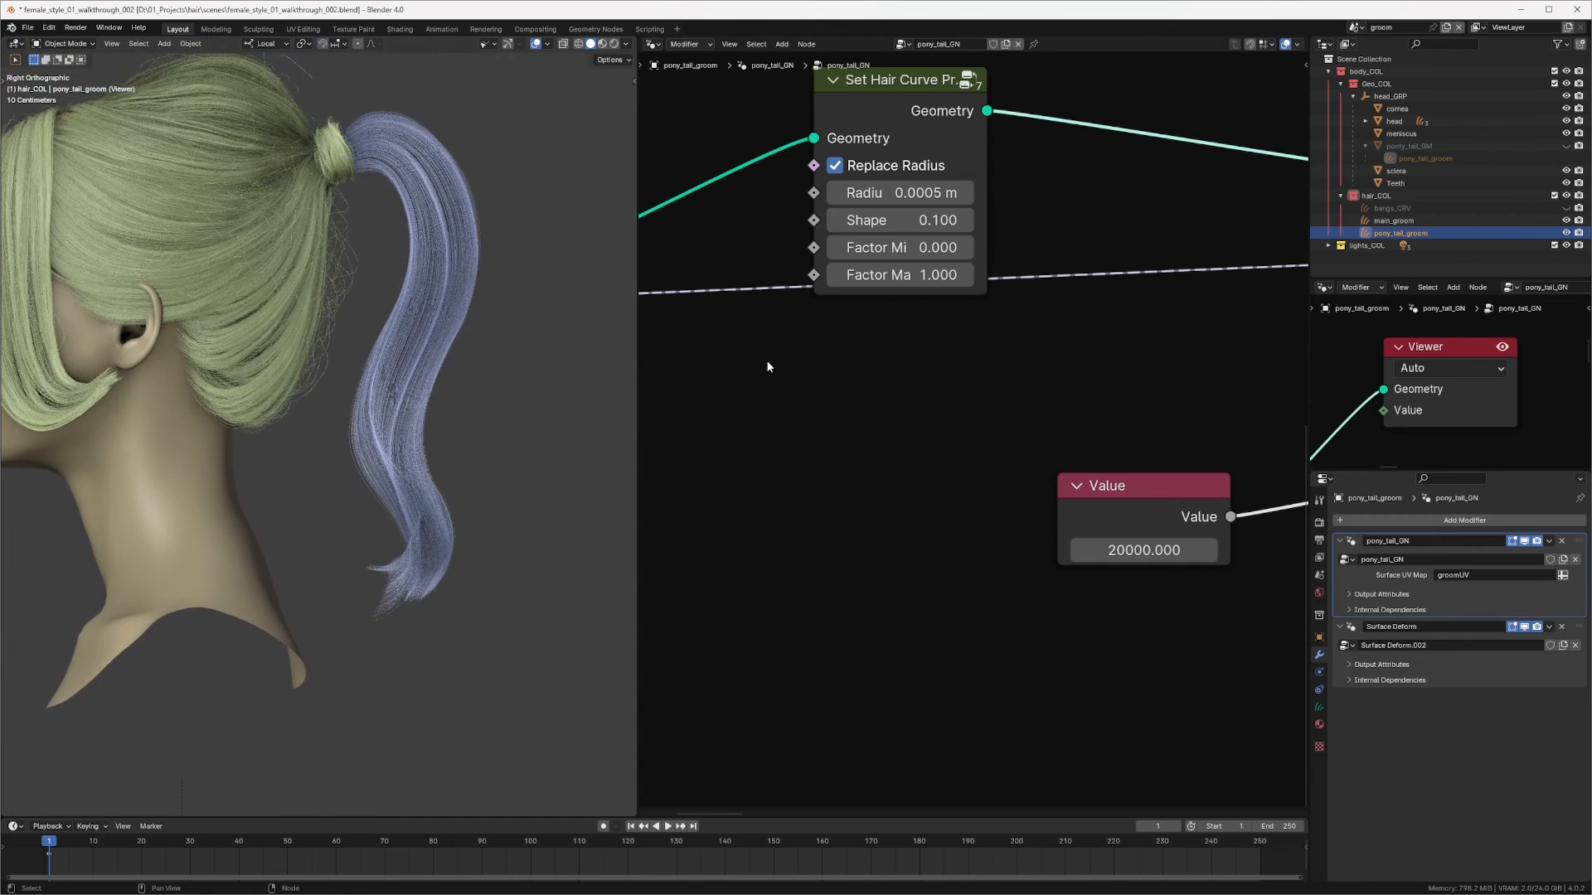
left_click(898, 223)
type("0.15")
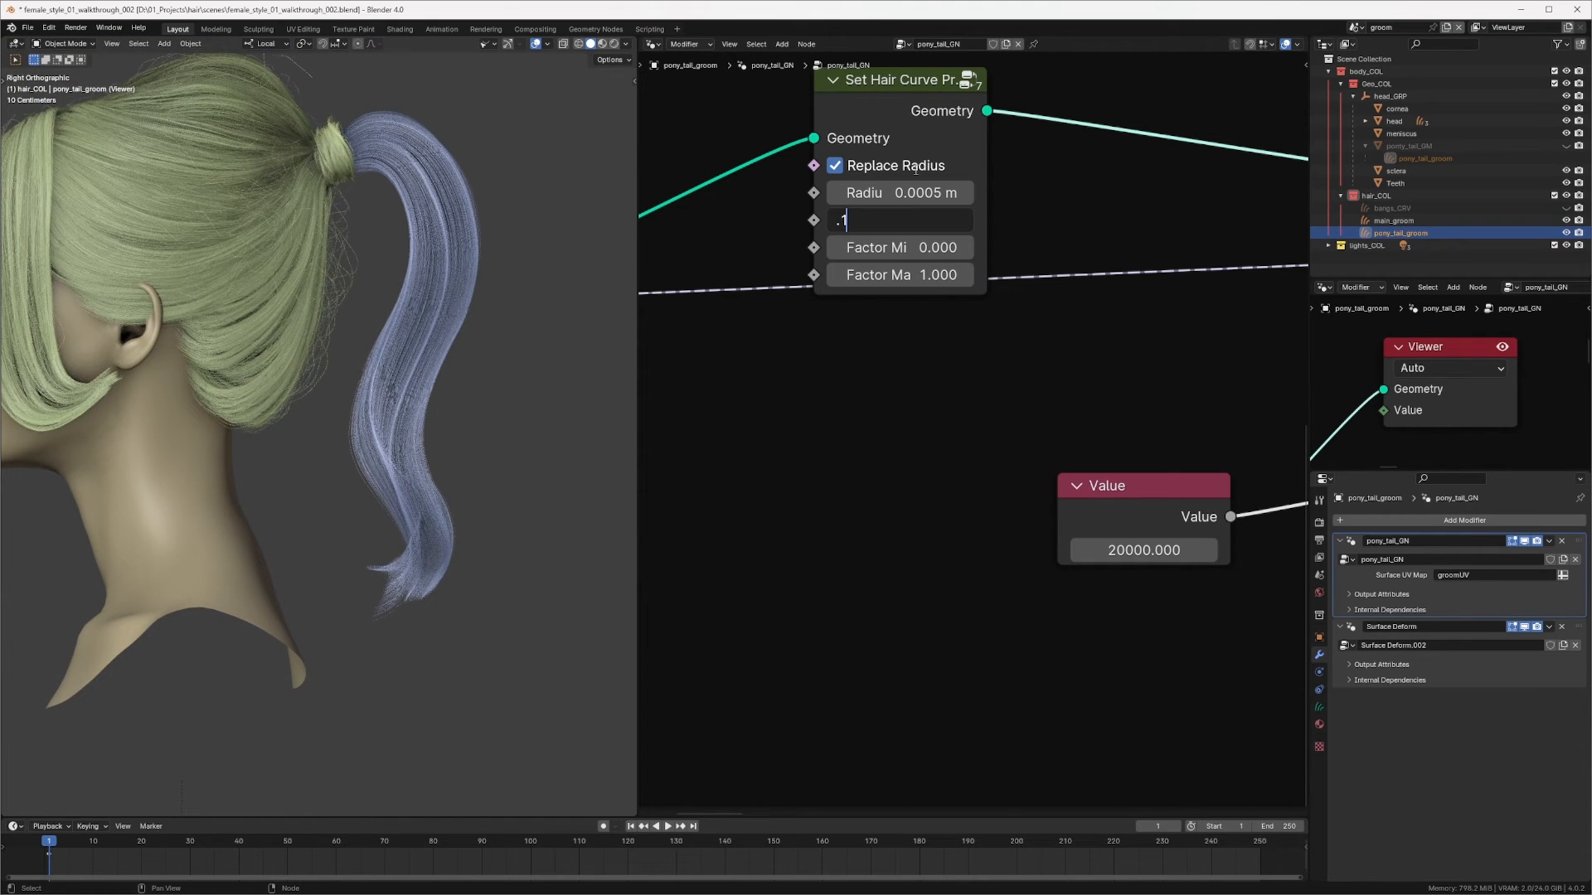
key("Return")
Step: Select main_groom, duplicate a Set Hair Curve Profile node and insert it after the Join Geometry node
left_click(177, 229)
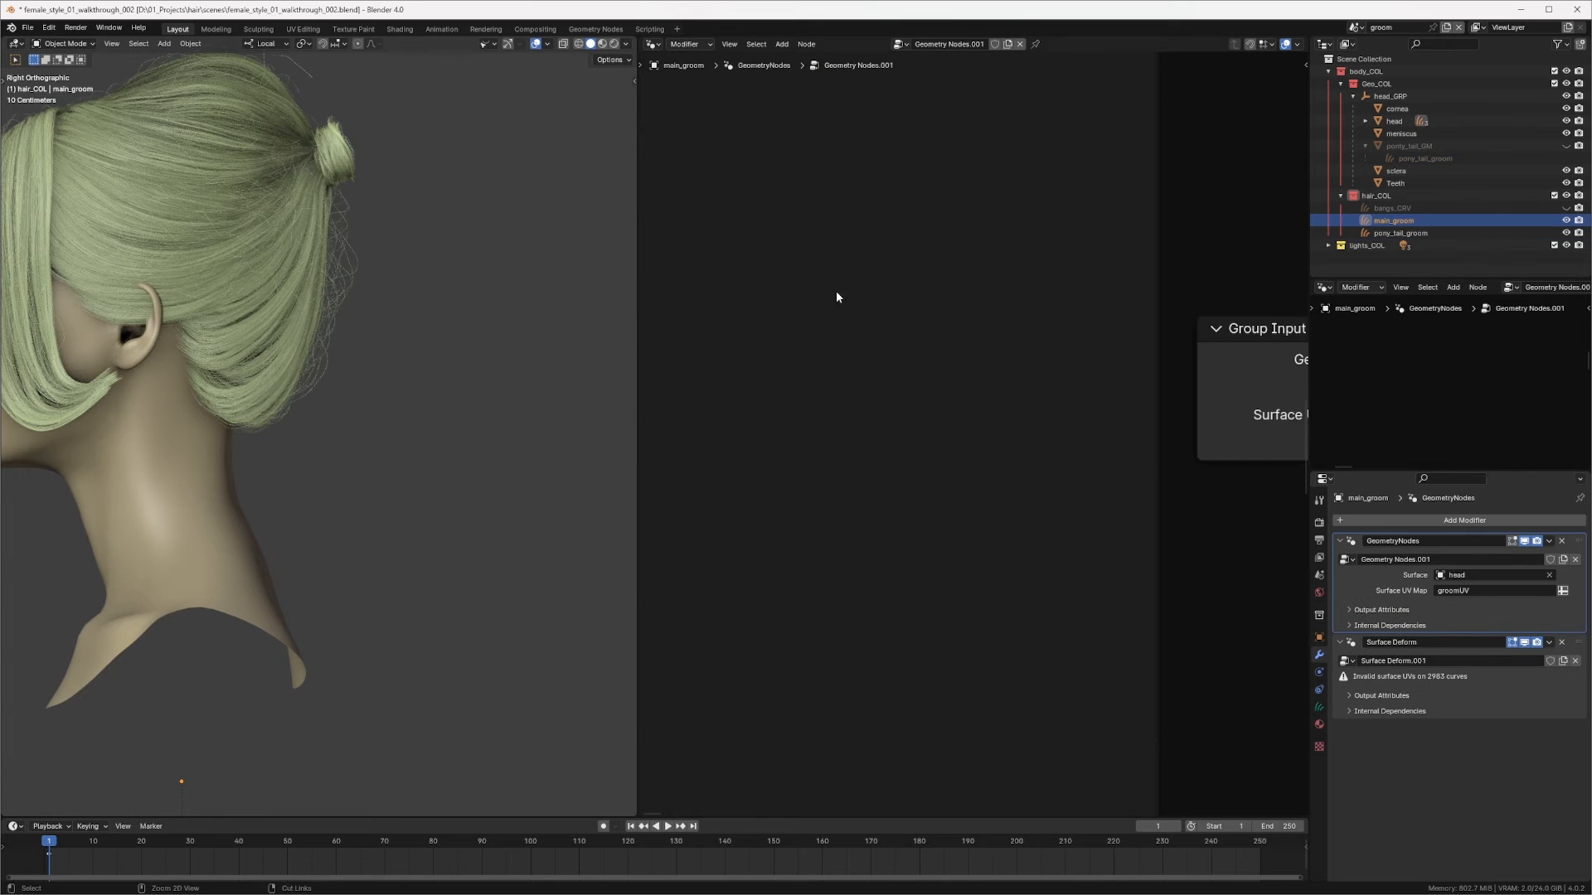
scroll(837, 291, "down", 8)
middle_click_drag(1123, 420, 758, 390)
scroll(988, 293, "down", 8)
middle_click_drag(988, 406, 1109, 393, "ctrl")
middle_click_drag(937, 514, 1041, 494)
middle_click_drag(1040, 777, 779, 503)
middle_click_drag(965, 342, 914, 425, "ctrl")
middle_click_drag(915, 425, 806, 483)
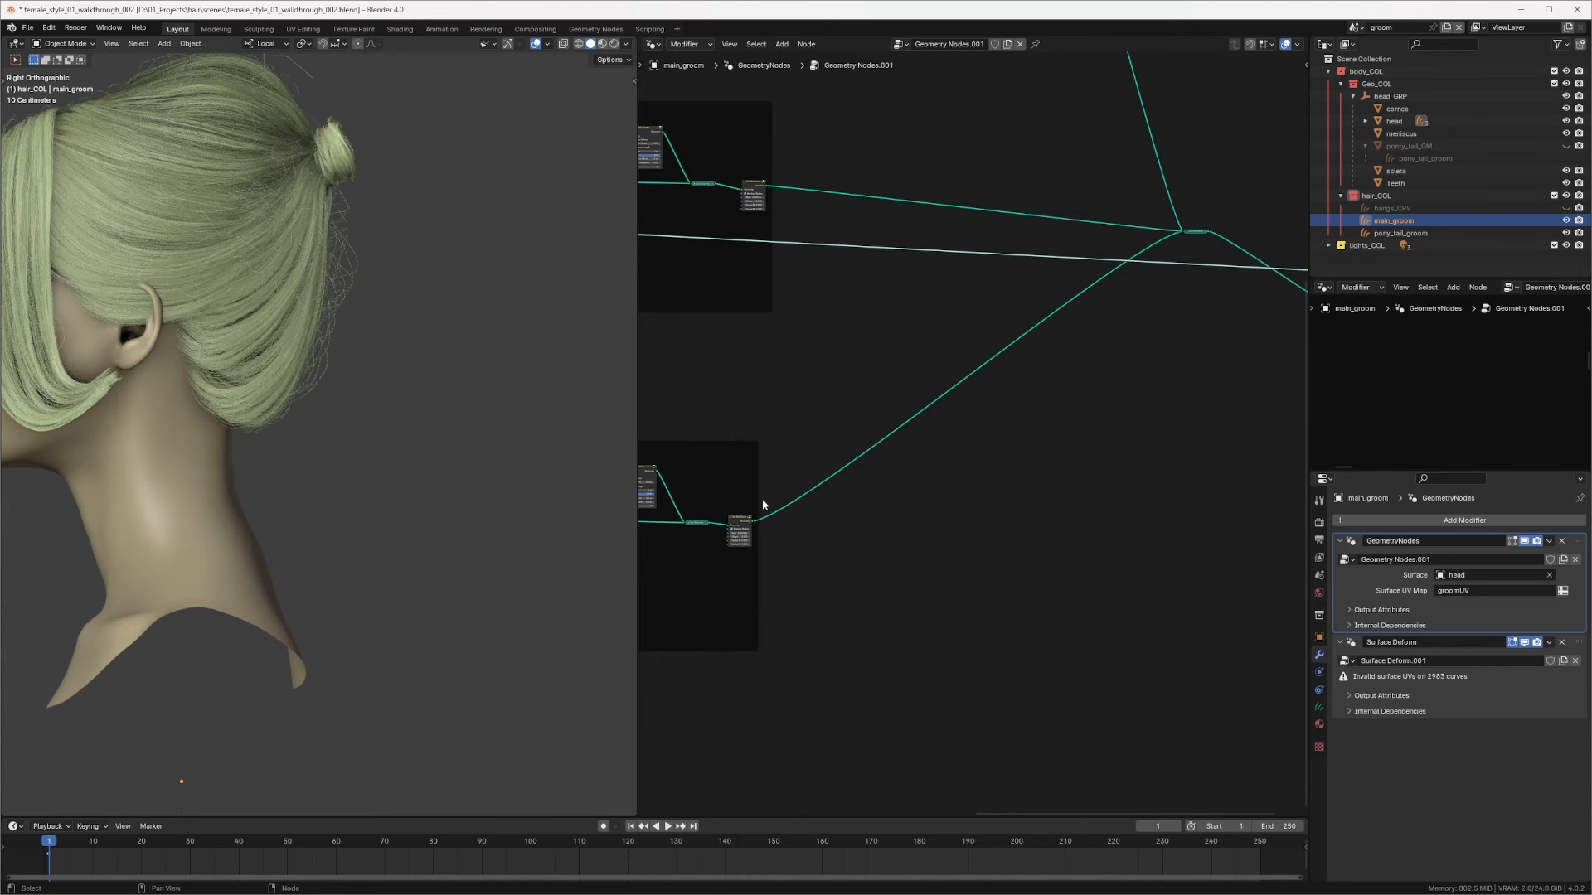
left_click(738, 528)
key("shift+d")
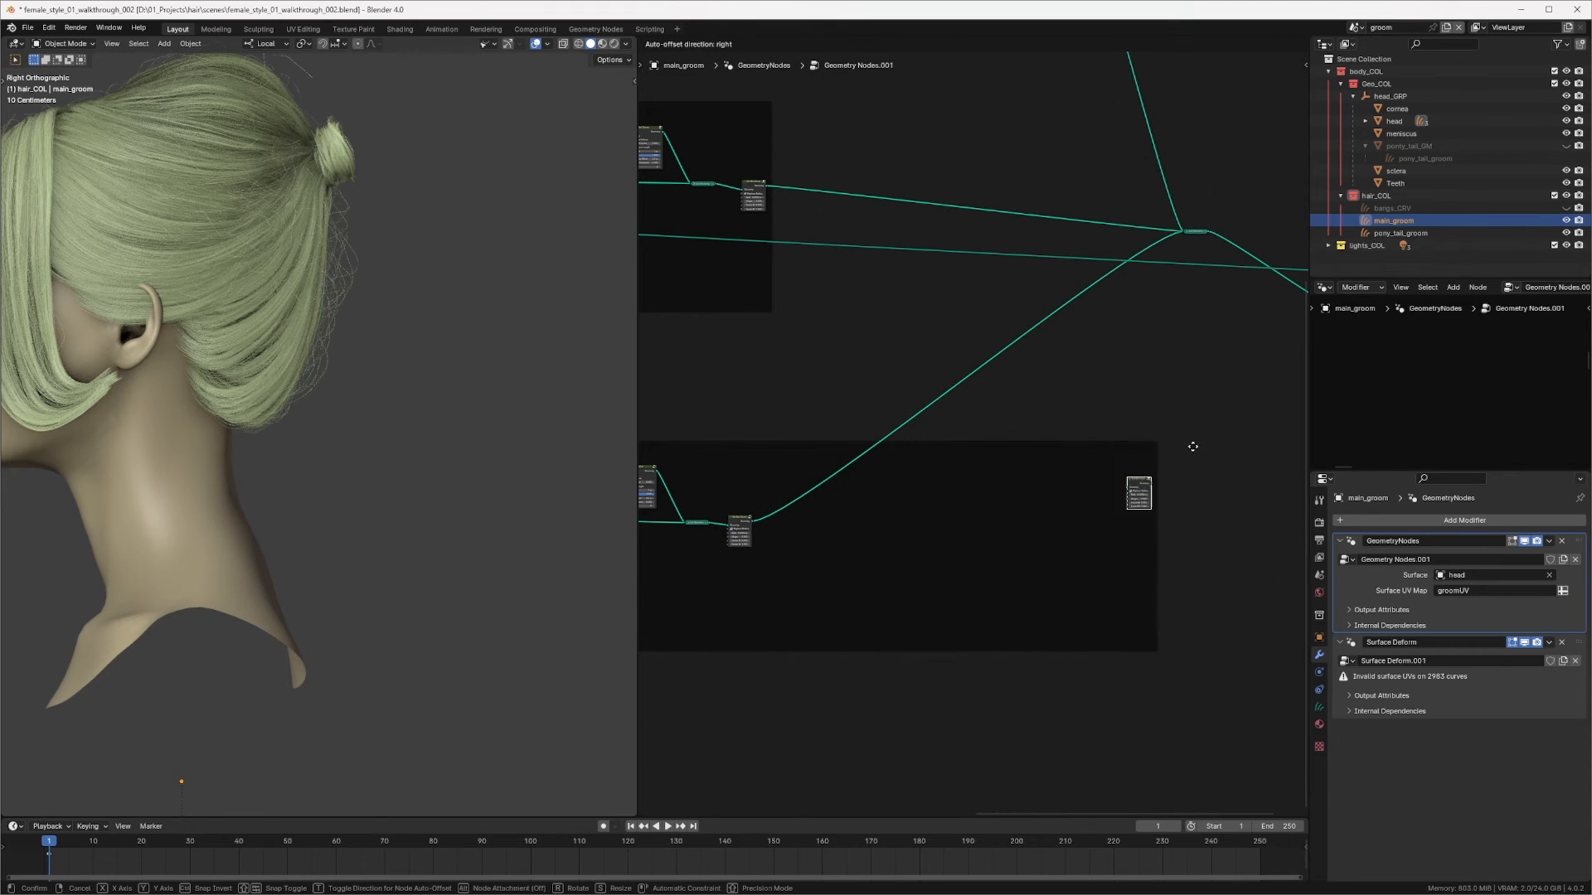
left_click(1265, 324)
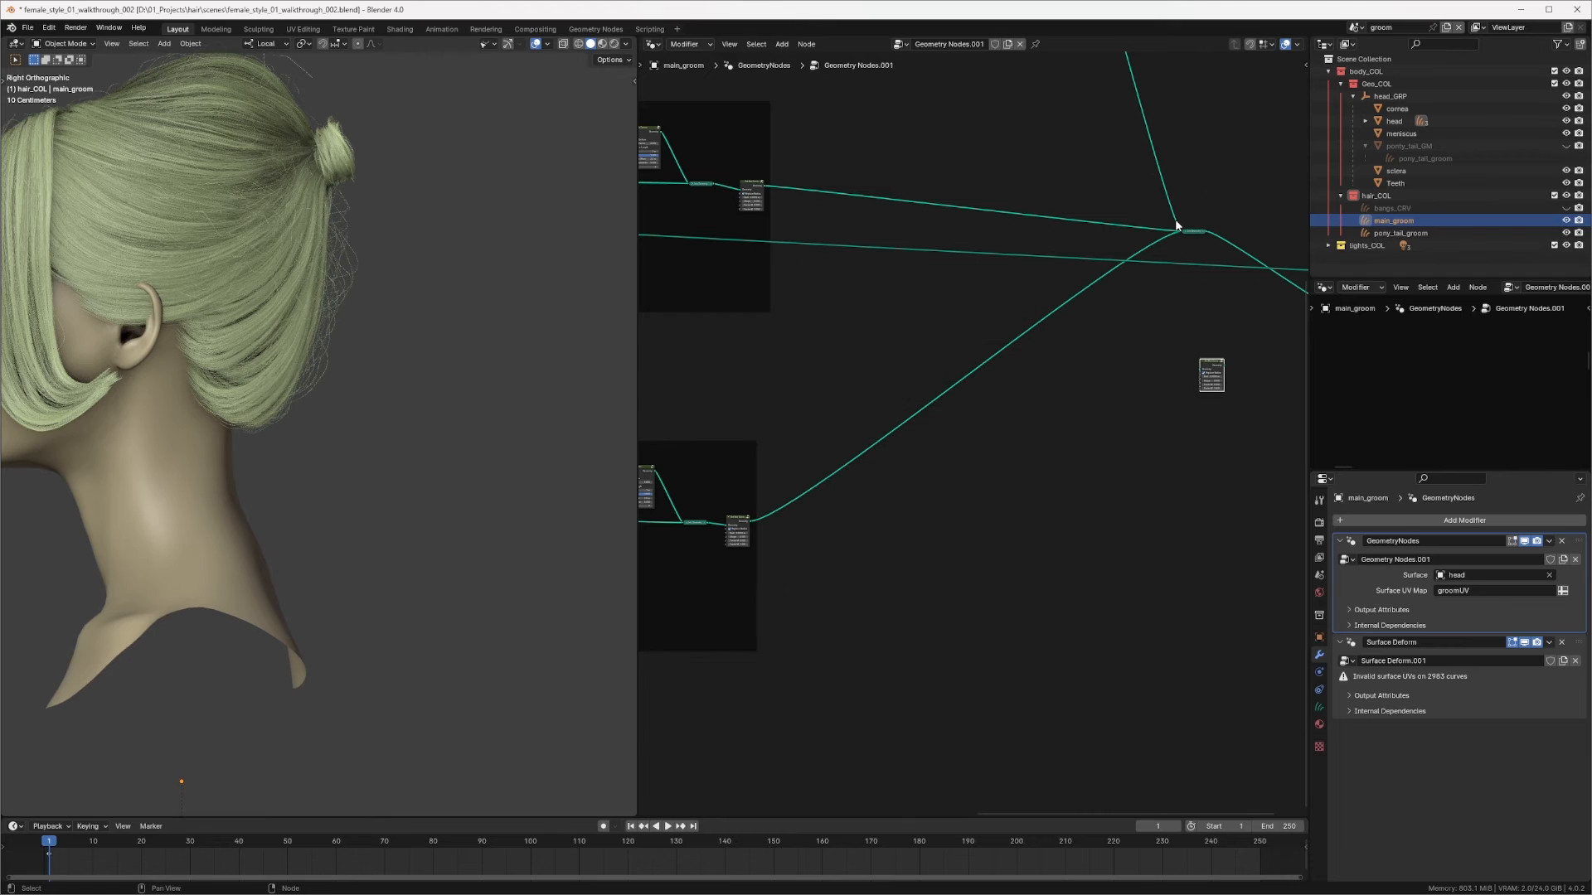
left_click_drag(1209, 359, 1245, 235)
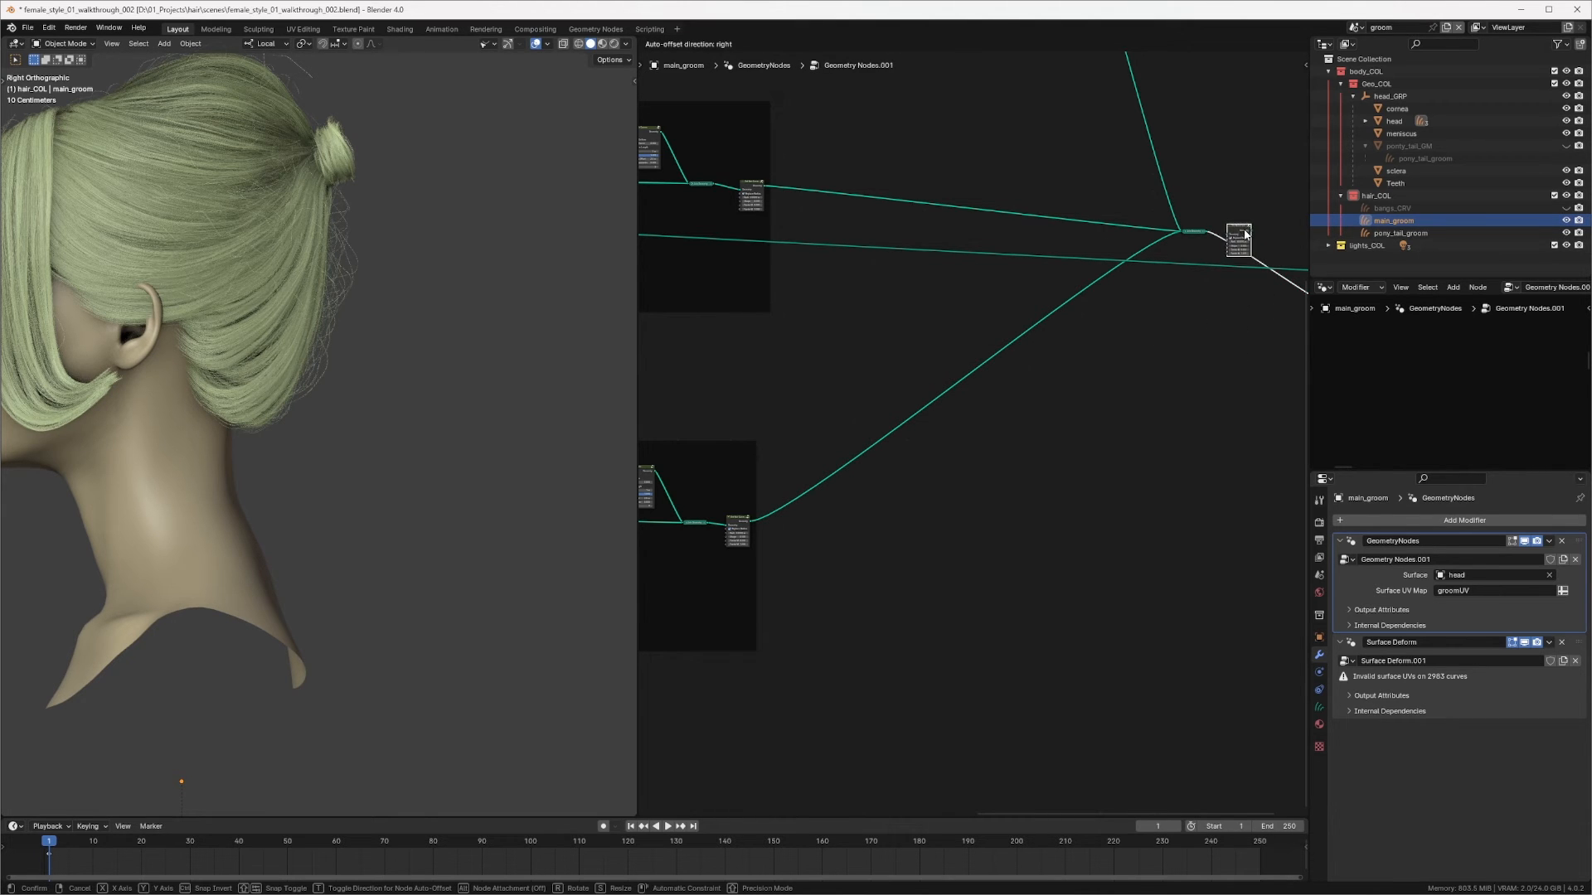
Step: Dissolve the Set Hair Curve Profile nodes inside each hair frame, keeping their links connected
left_click(720, 169)
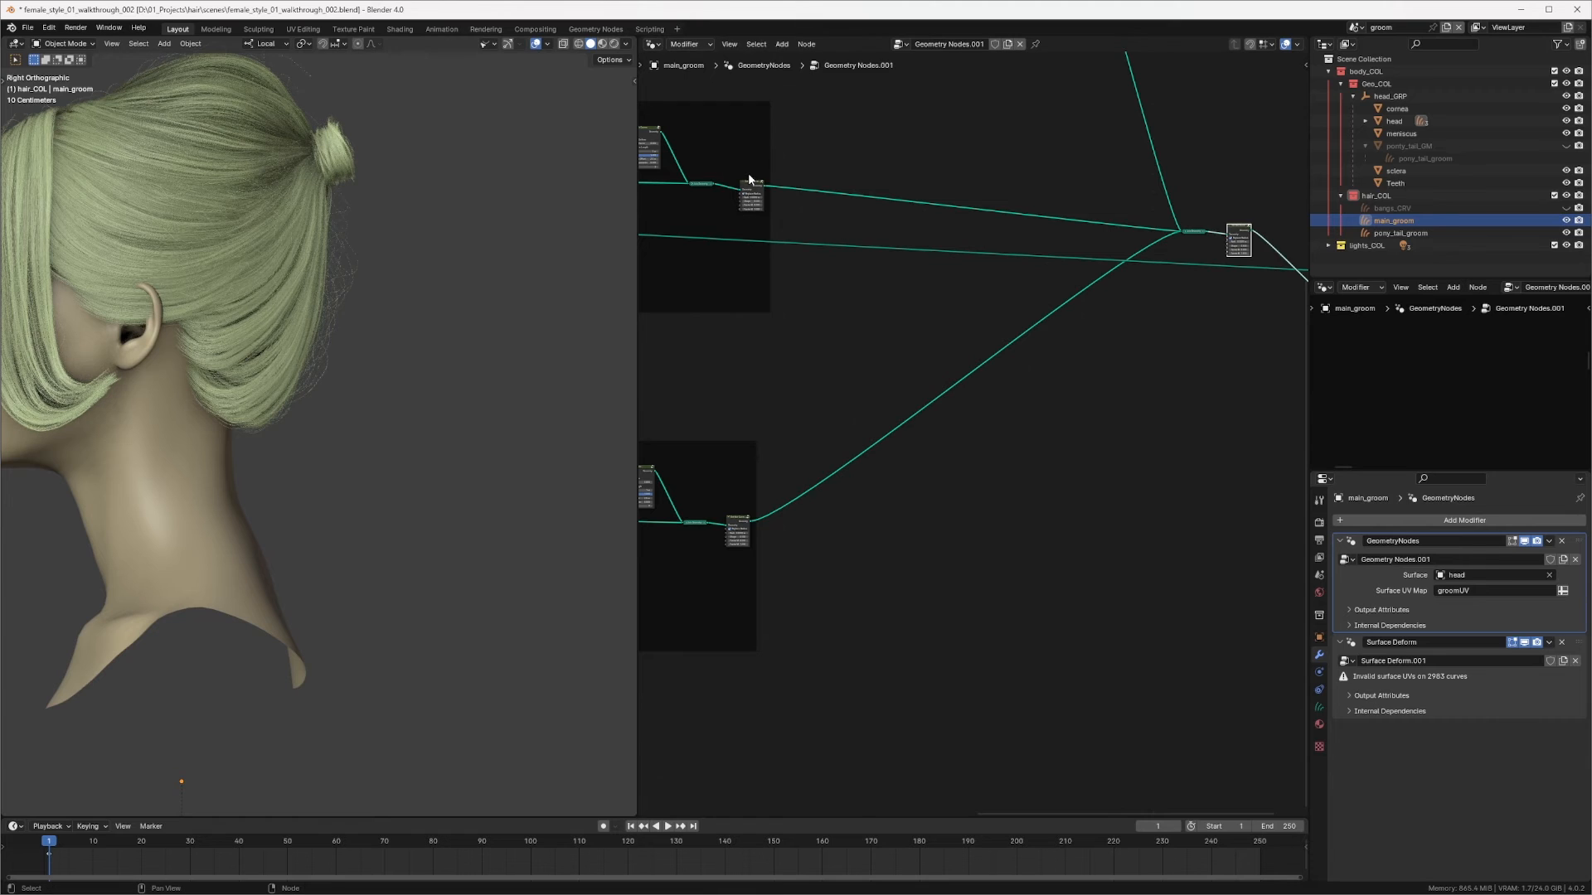
left_click(750, 184)
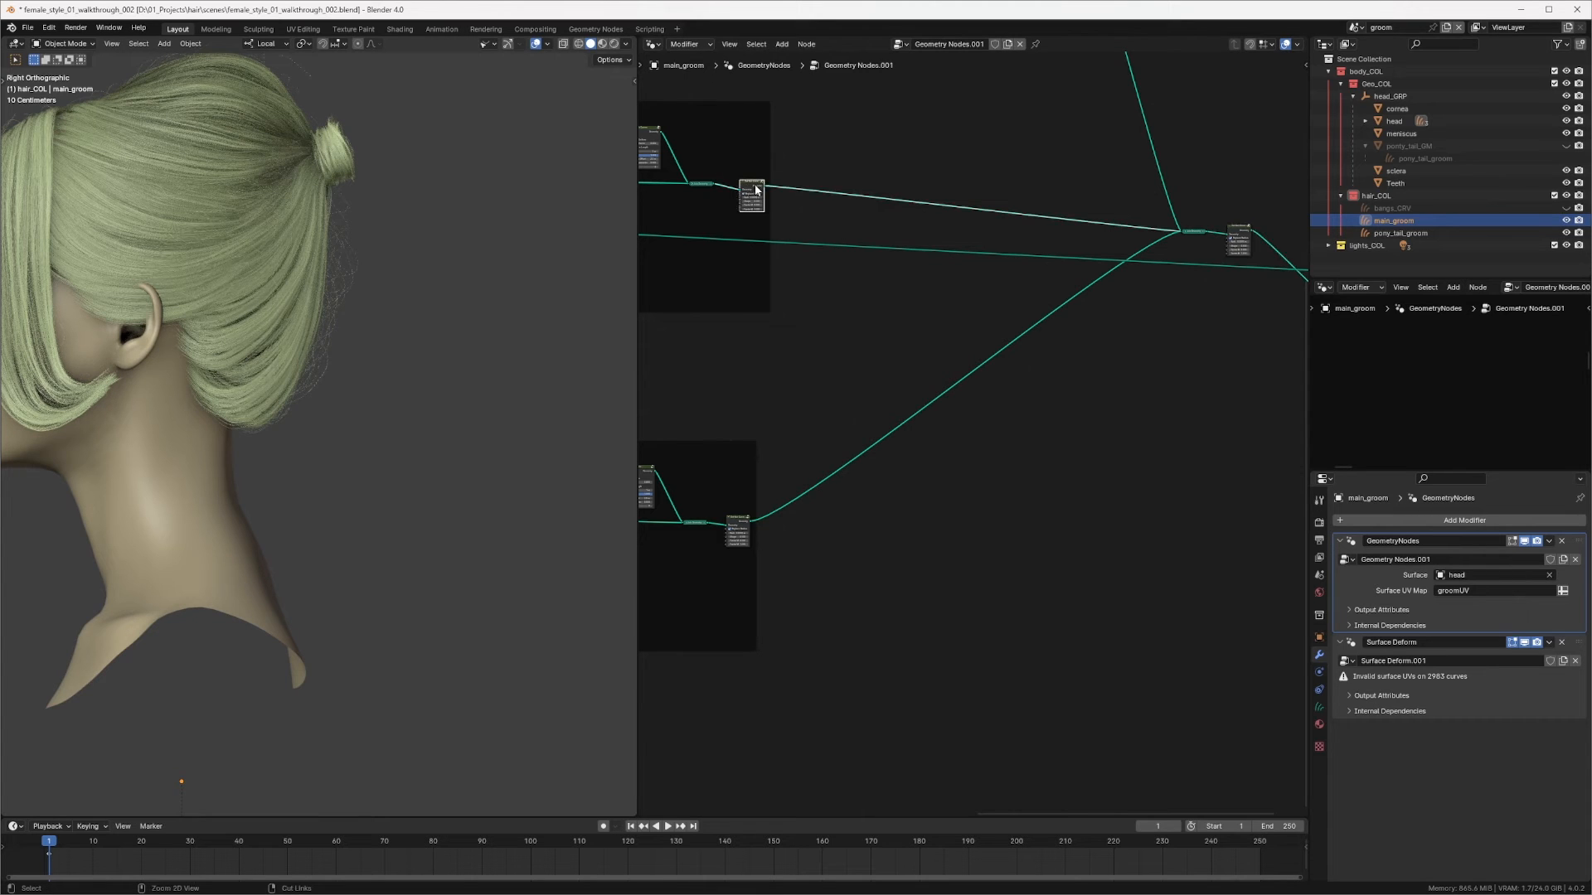
key("ctrl+x")
left_click(737, 527)
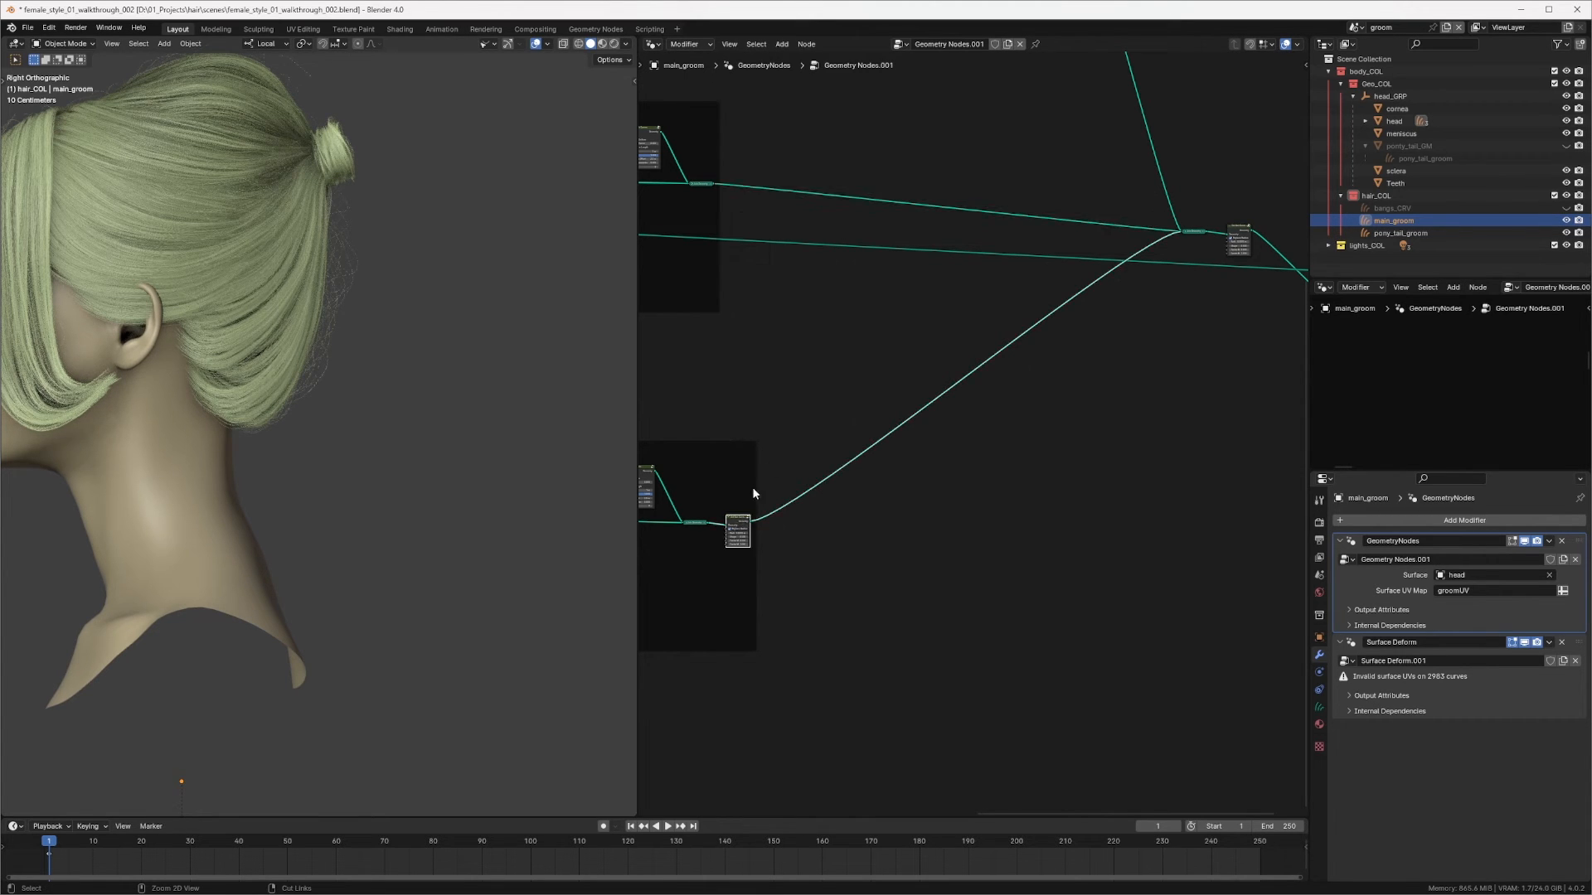
key("ctrl+x")
middle_click_drag(934, 216, 900, 616)
scroll(1006, 281, "up", 3)
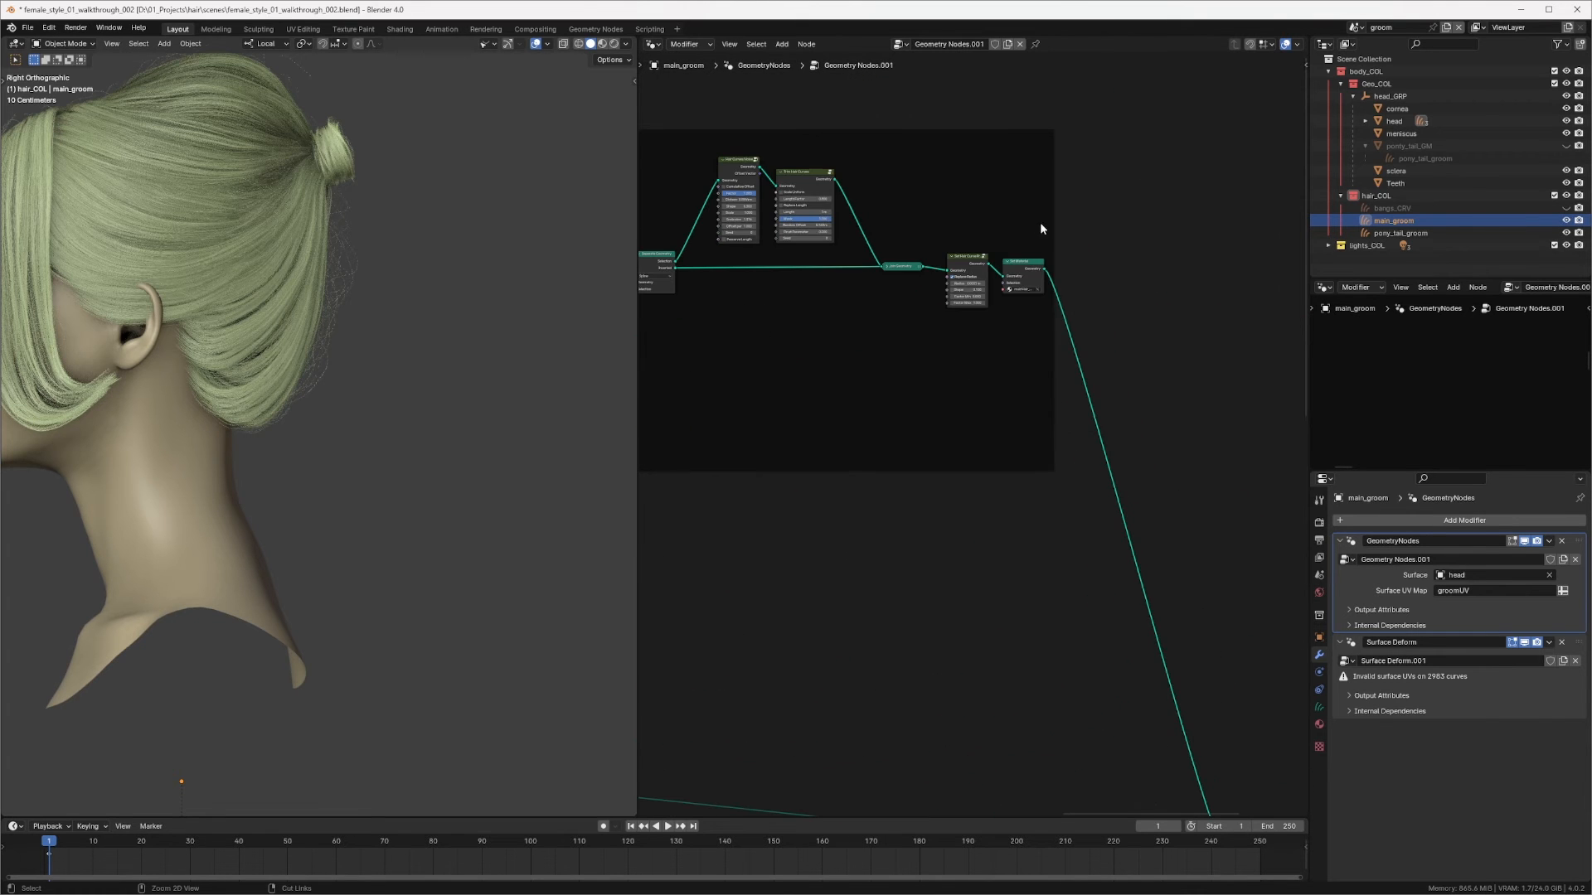
left_click(974, 269, "ctrl")
key("ctrl+x")
middle_click_drag(1134, 609, 962, 290)
middle_click_drag(1045, 434, 925, 341)
scroll(1033, 370, "up", 3)
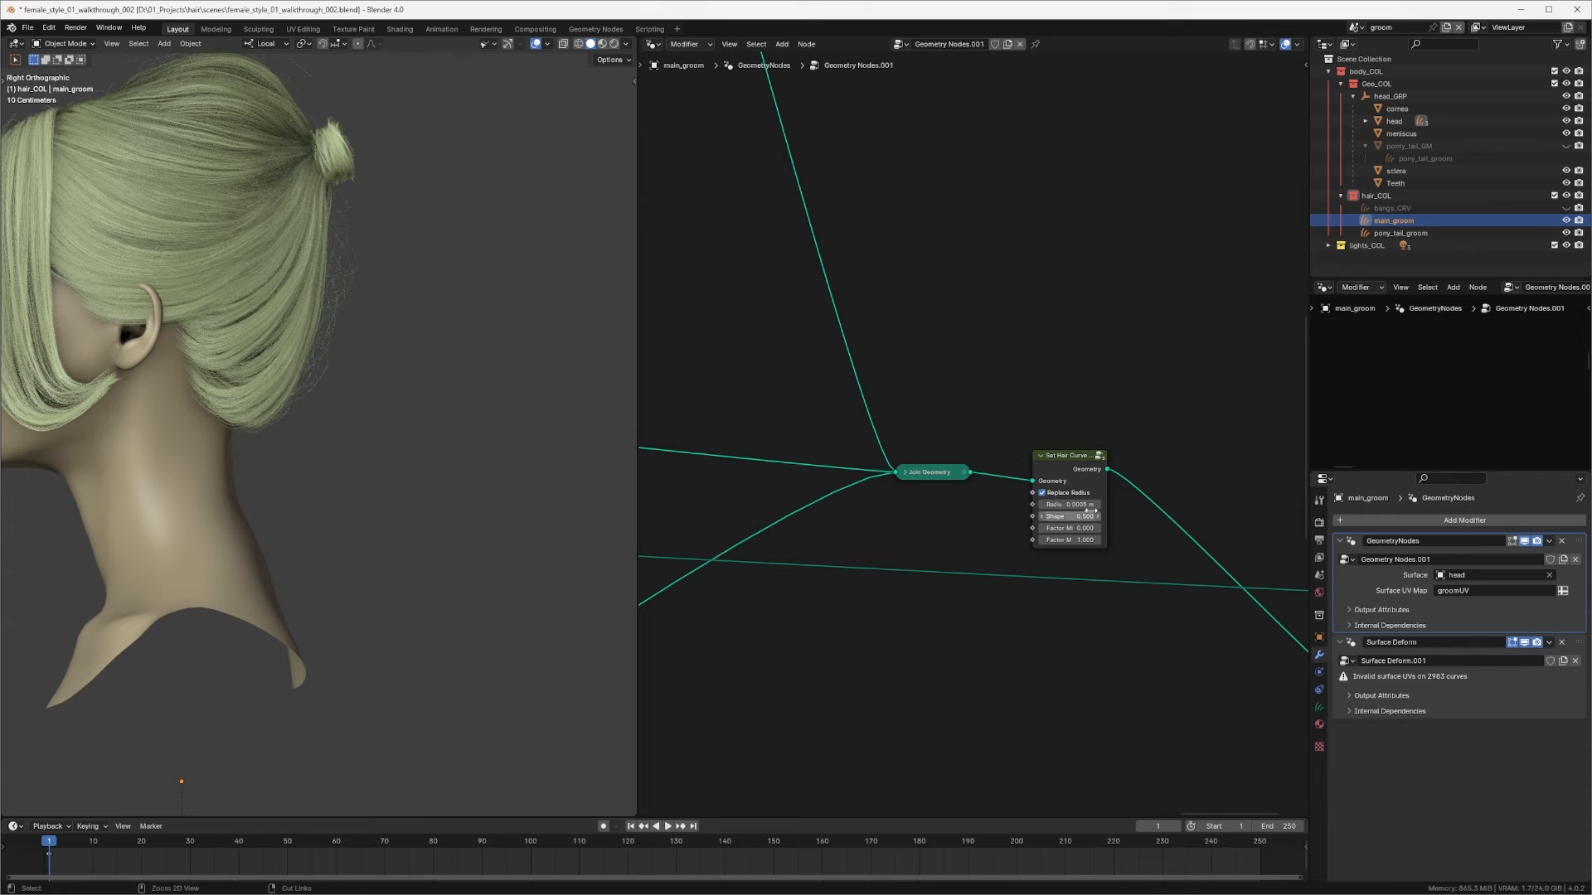
scroll(997, 372, "up", 2)
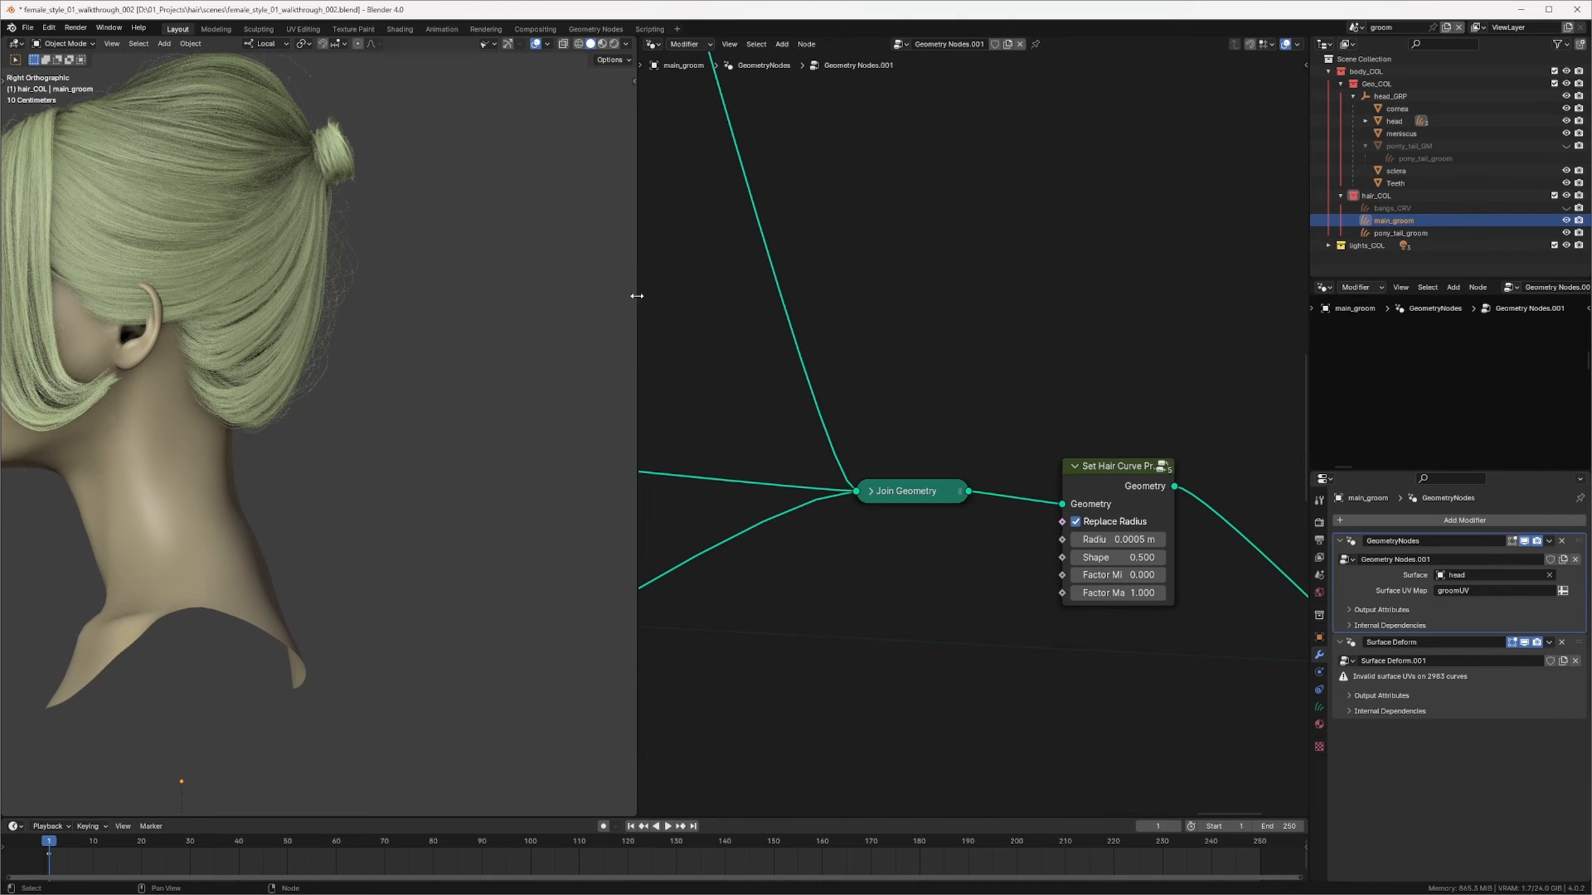
Step: Examine the main_groom hair around the bun, crown and ear in the viewport
left_click_drag(636, 296, 726, 297)
scroll(486, 300, "up", 3)
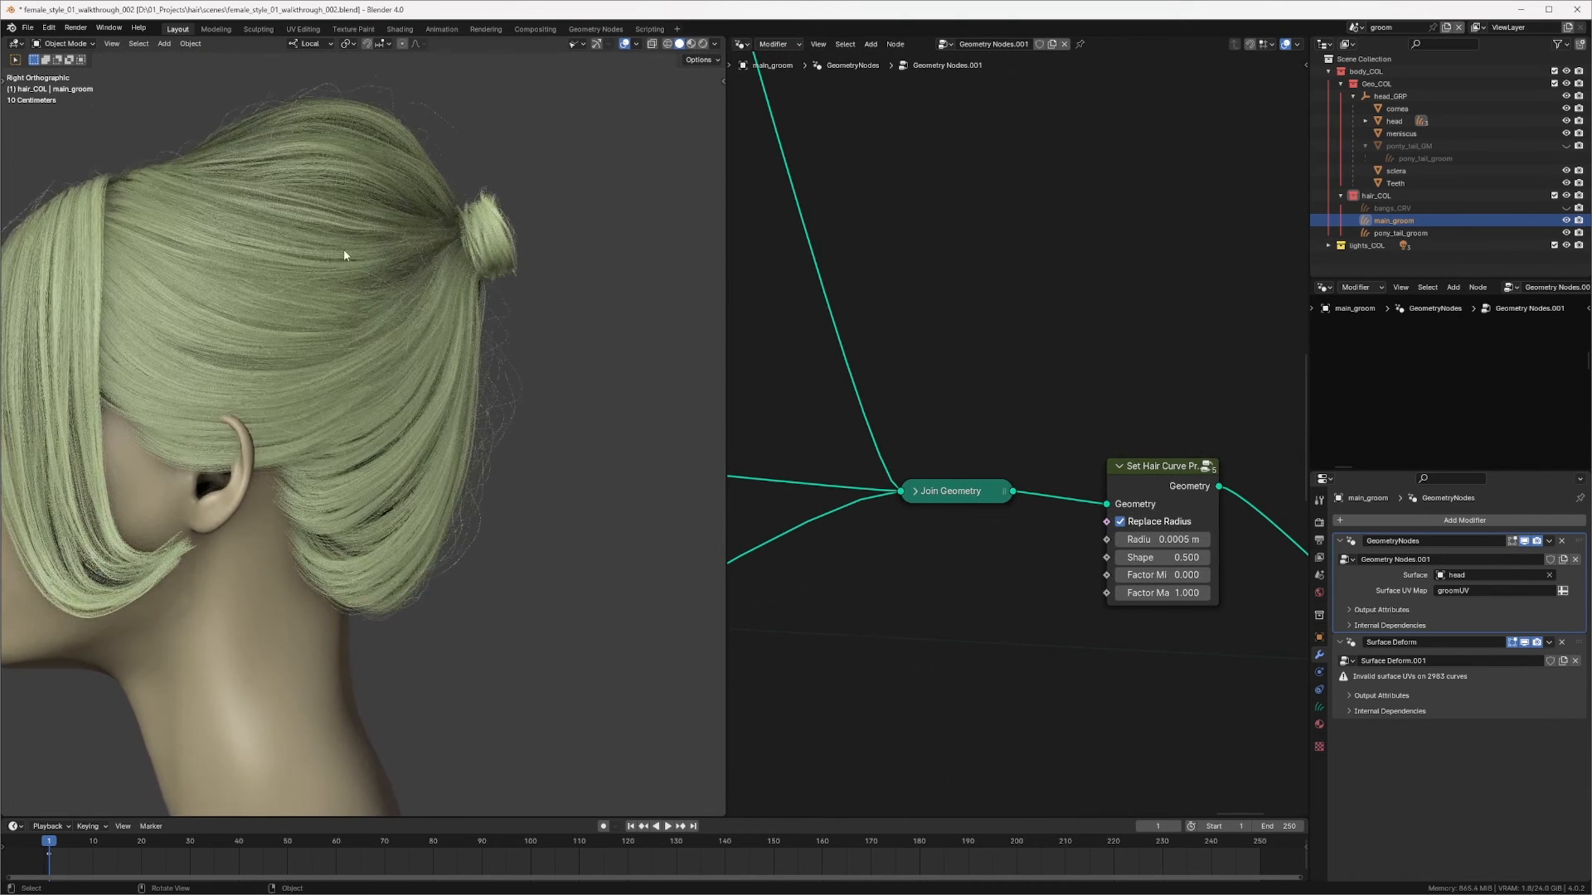
middle_click_drag(211, 233, 252, 257, "shift")
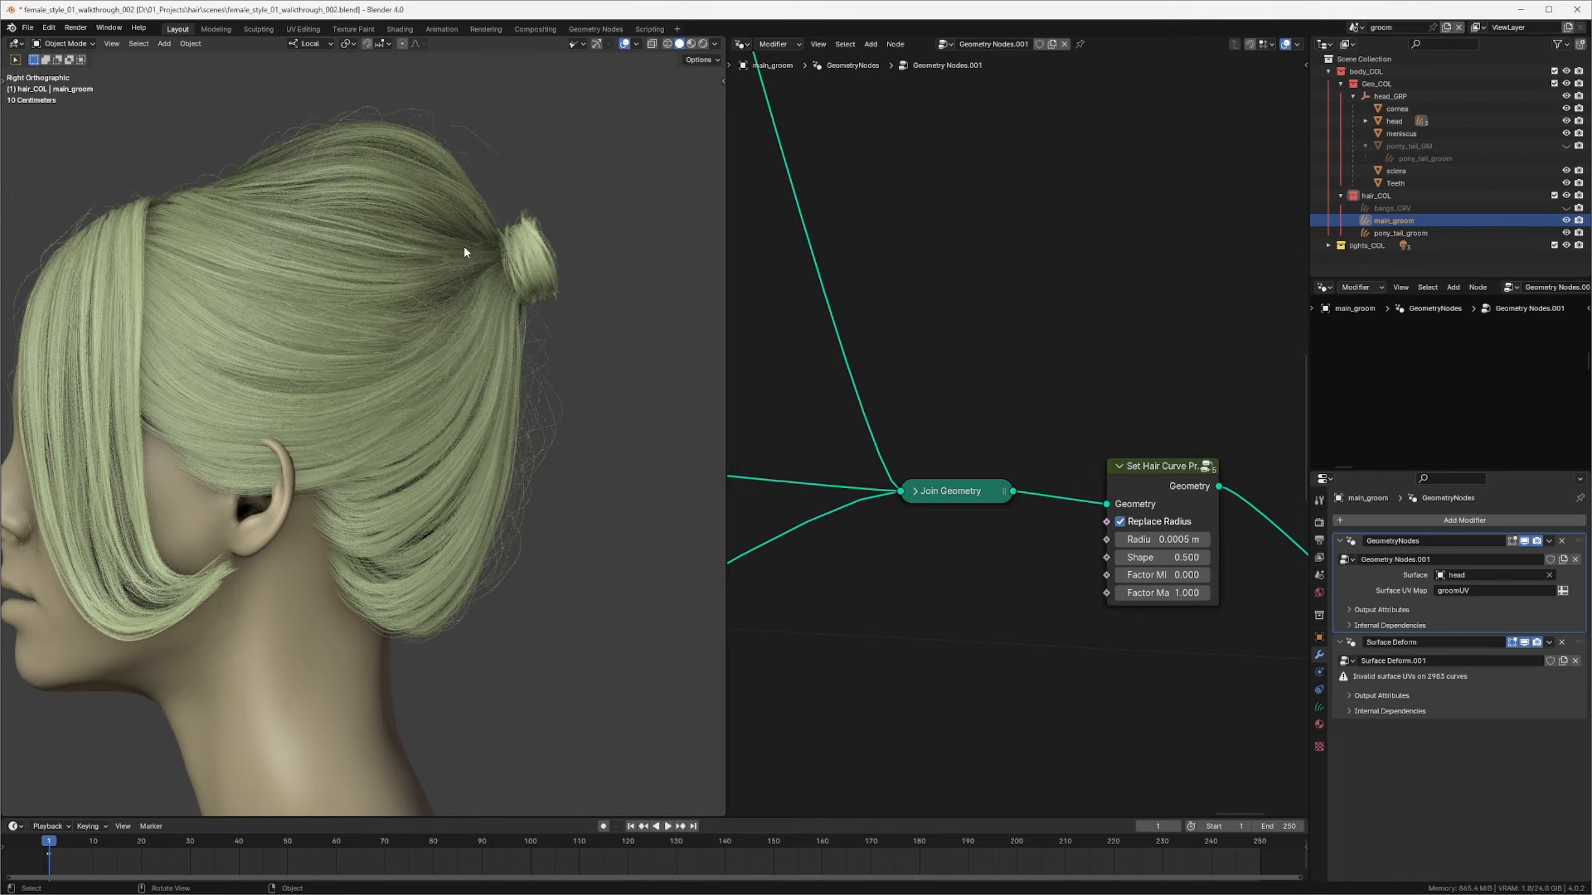
scroll(522, 286, "up", 4)
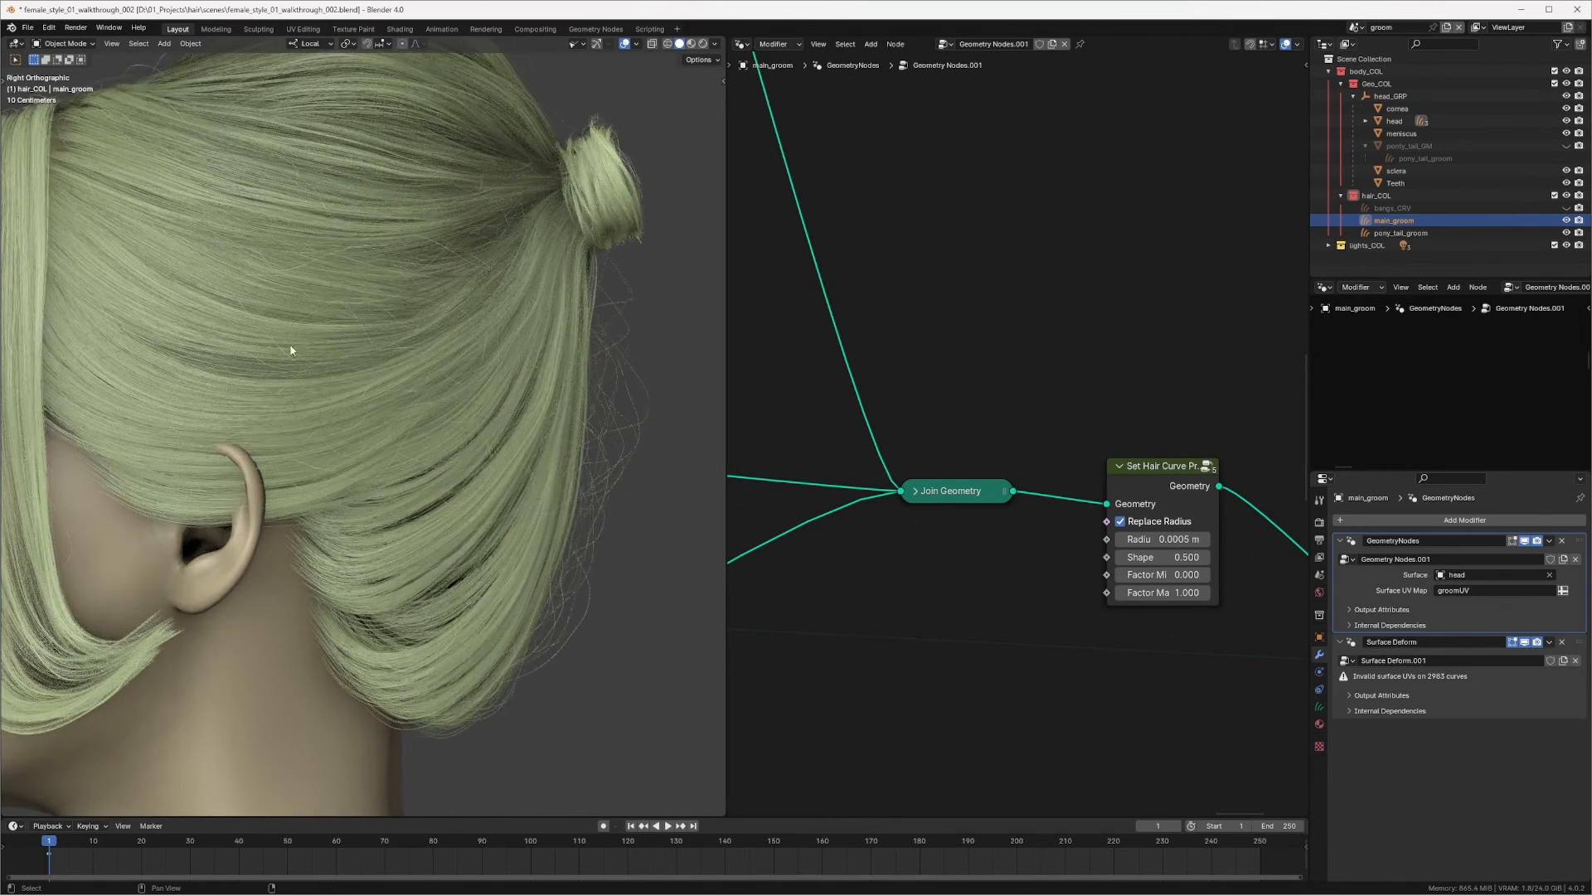
scroll(281, 265, "up", 2)
scroll(280, 262, "up", 2)
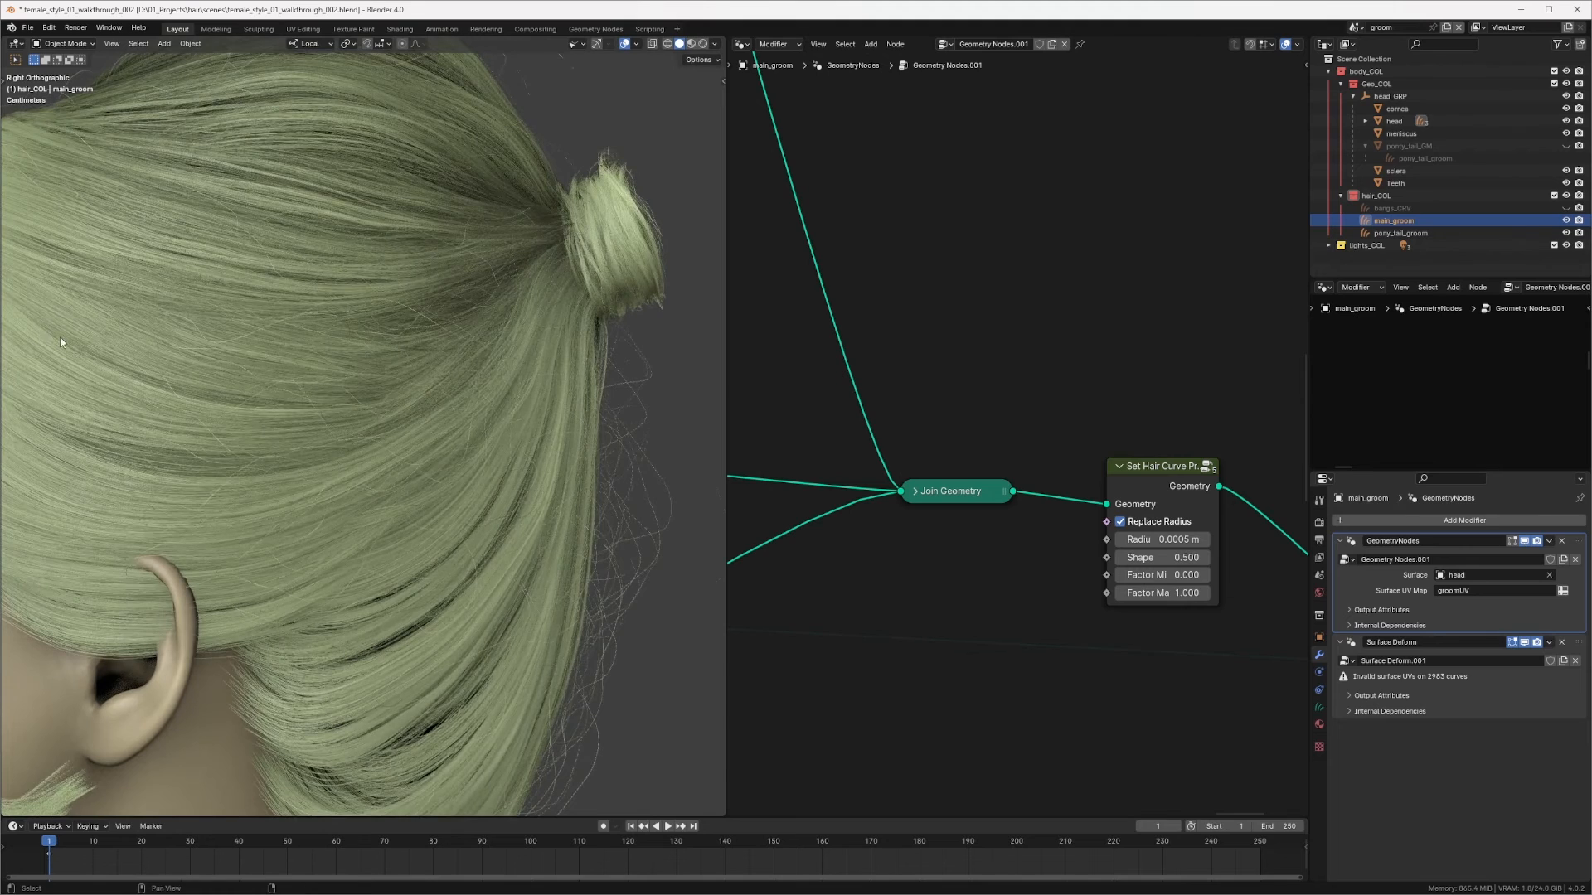
middle_click_drag(59, 336, 156, 325, "shift")
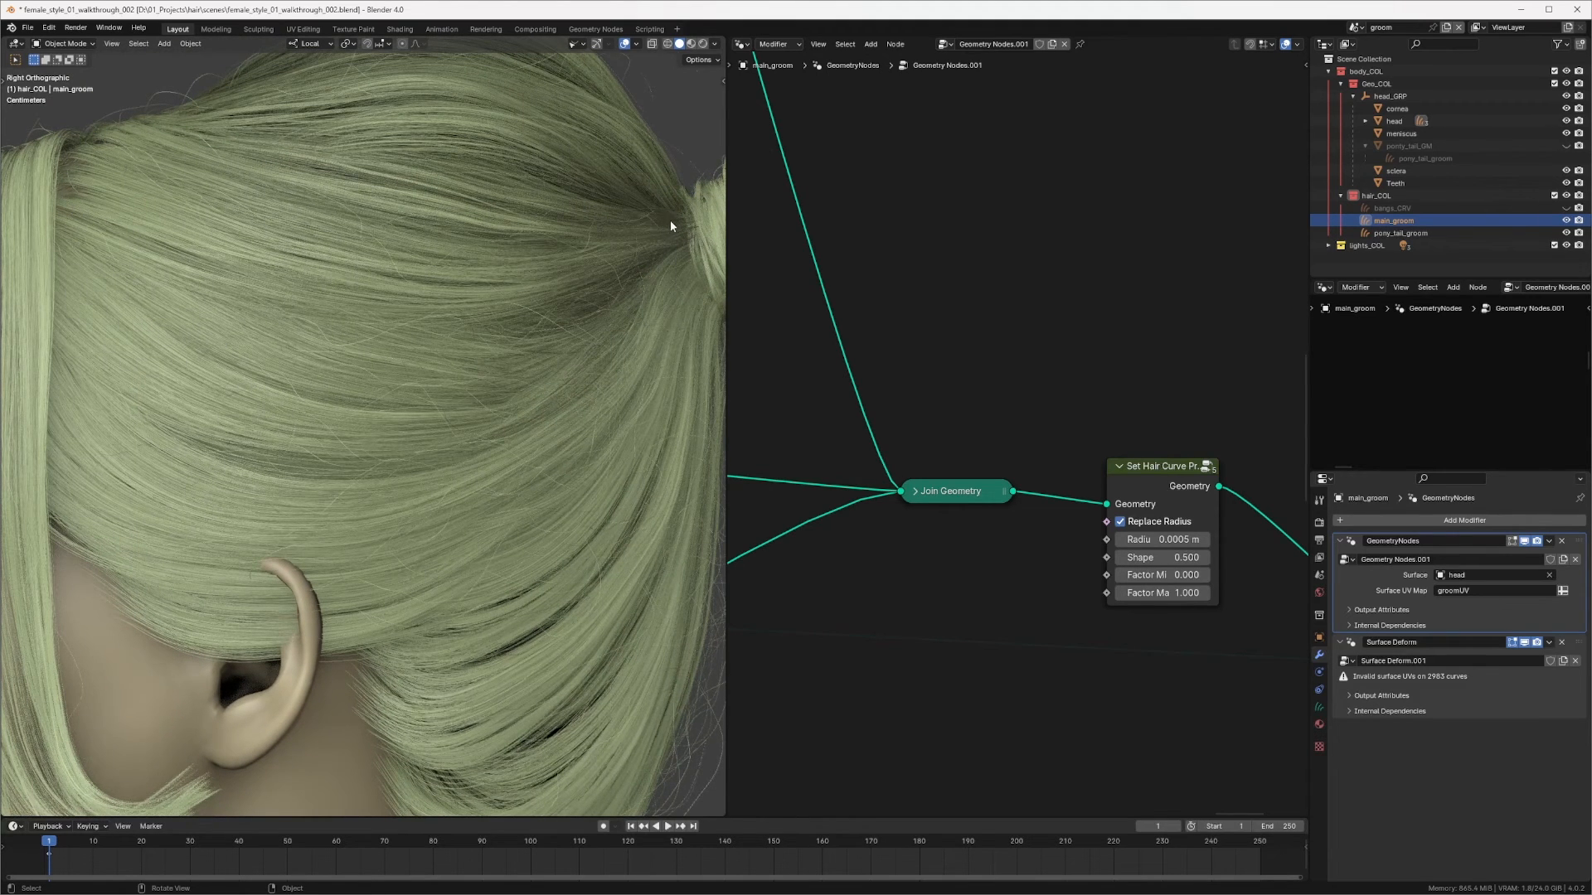
middle_click_drag(671, 221, 377, 236, "shift")
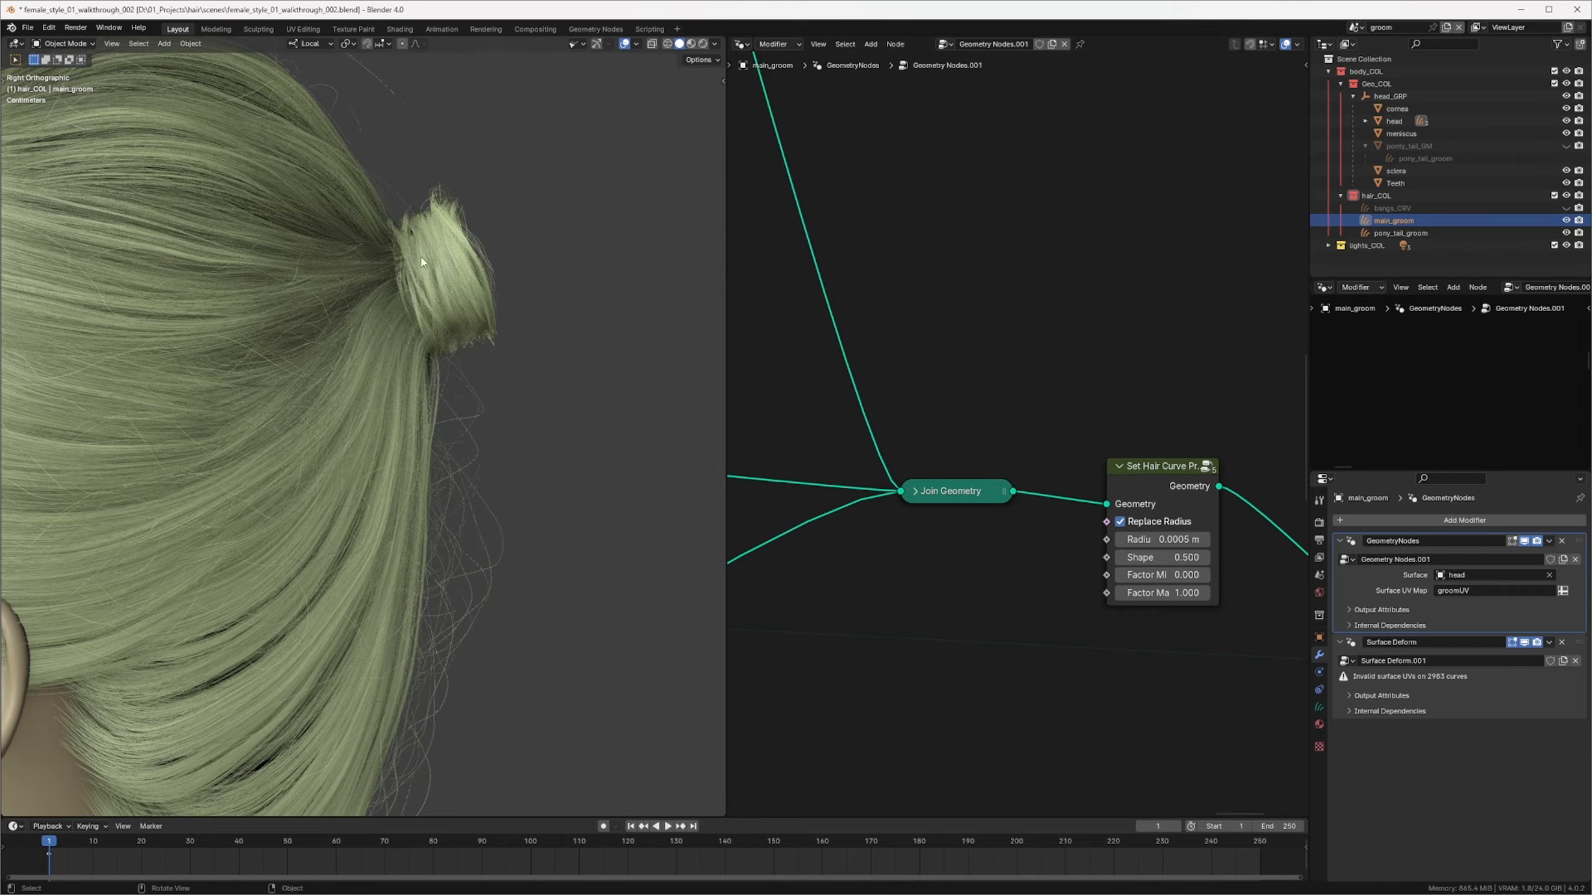
scroll(423, 241, "up", 2)
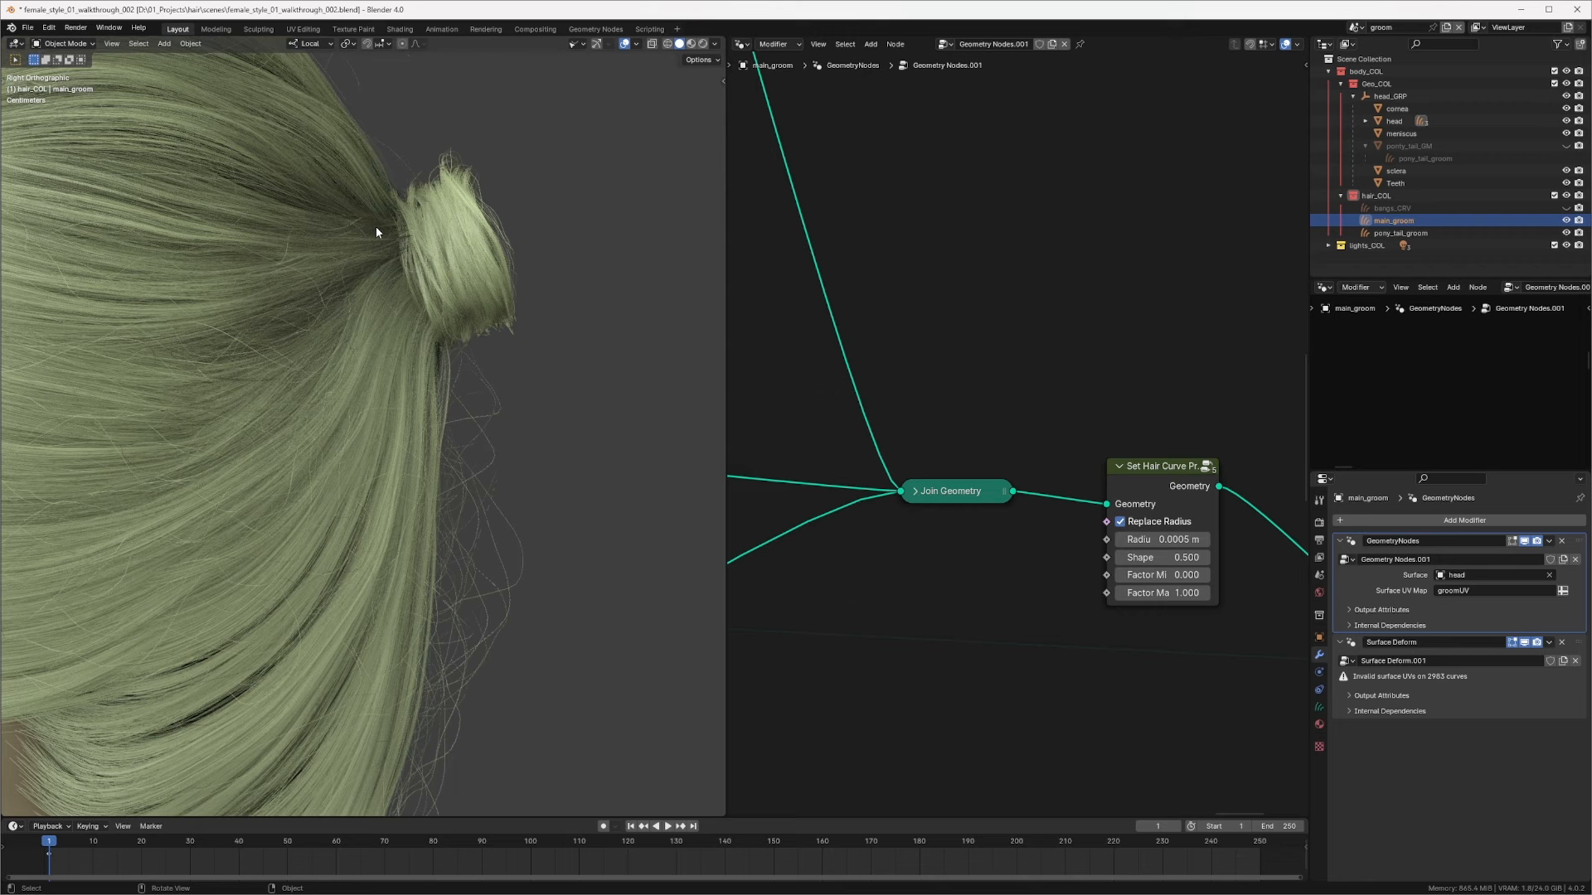
middle_click_drag(528, 396, 533, 292, "shift")
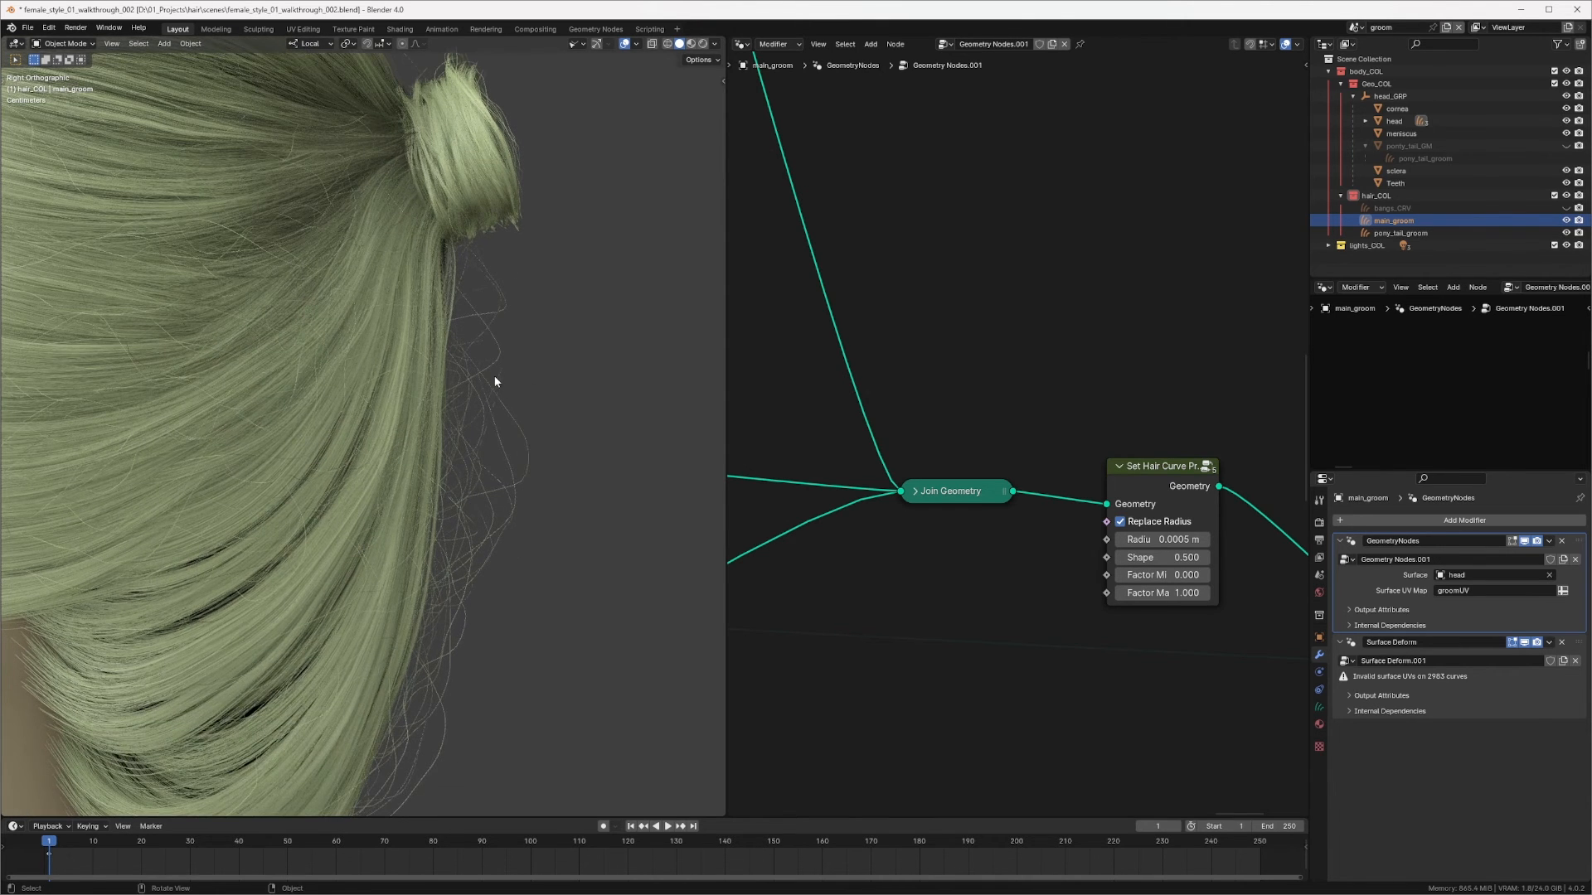
middle_click_drag(495, 382, 479, 421, "ctrl")
Step: Detach the Set Hair Curve Profile node from after the Join Geometry node and move it aside
scroll(1036, 395, "down", 7)
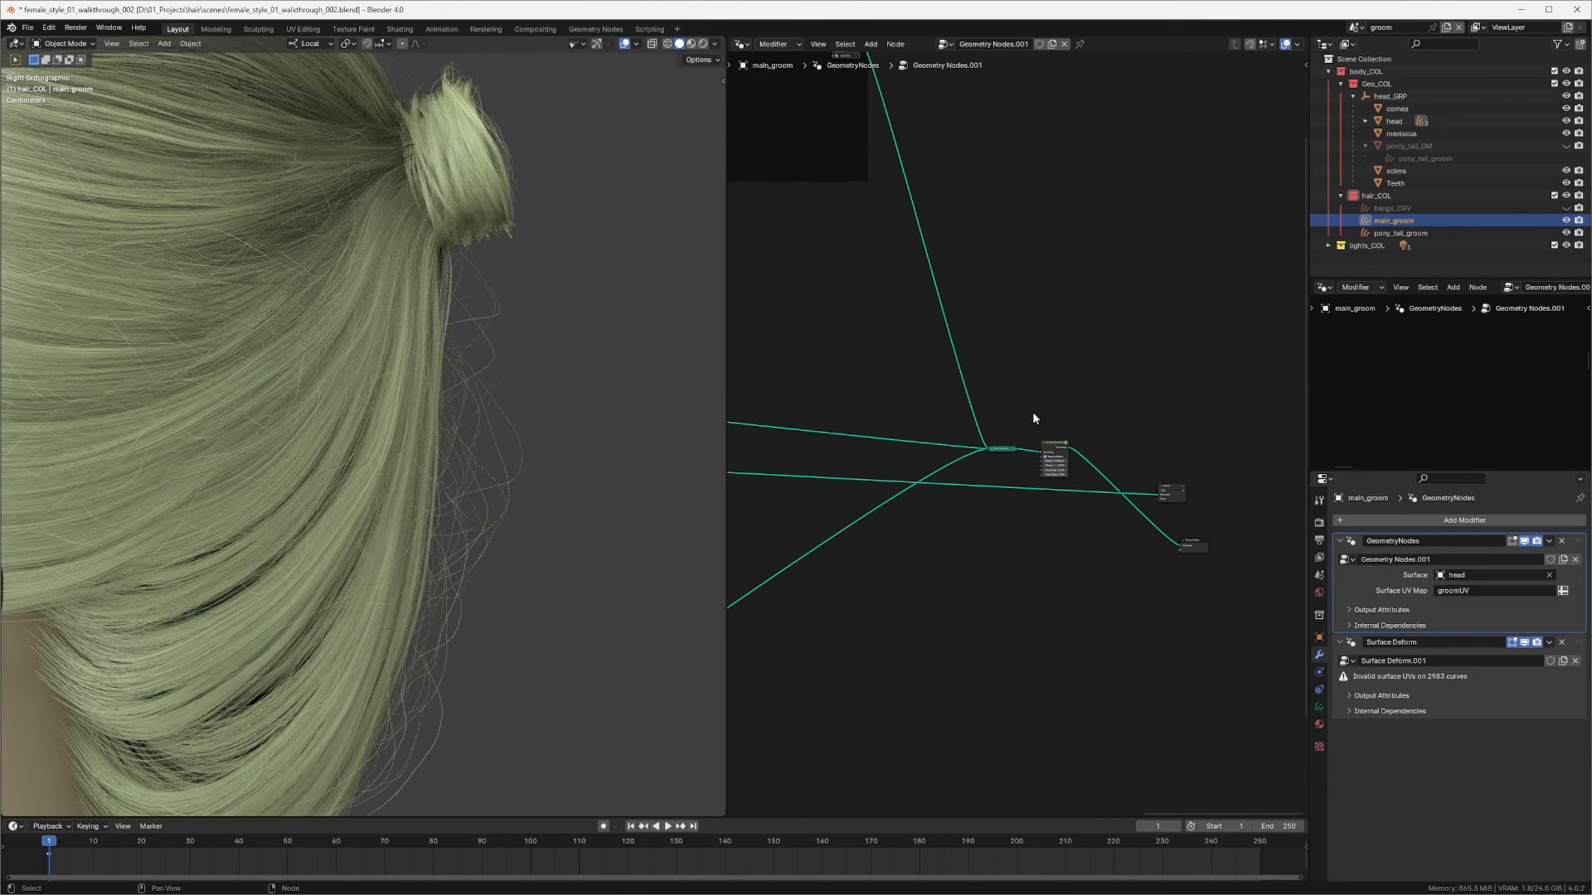
middle_click_drag(1032, 419, 1151, 336)
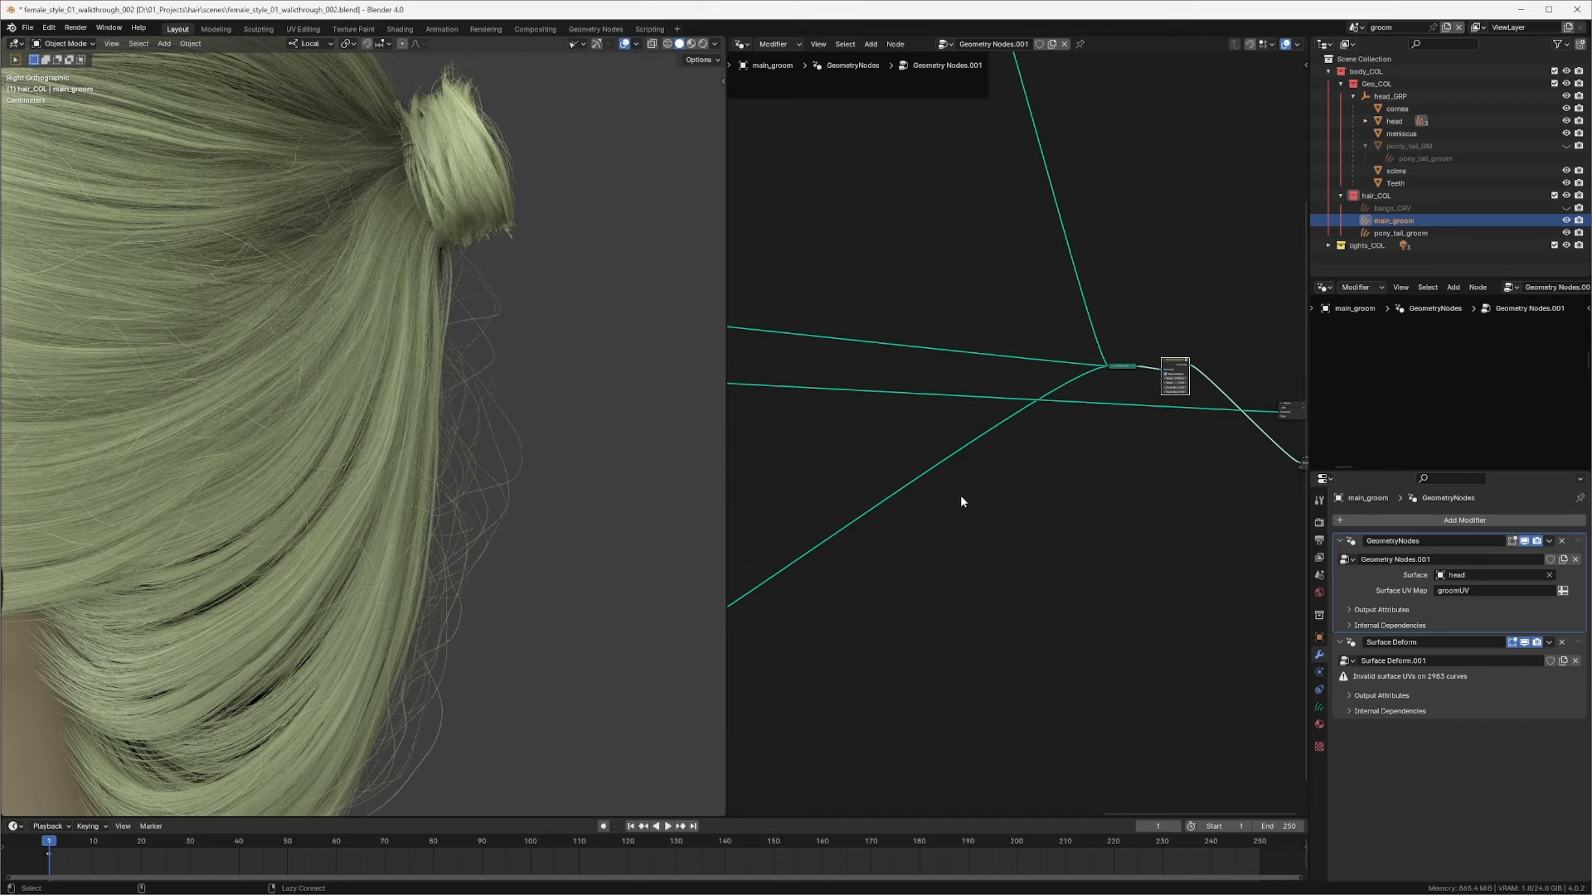
key("alt+d")
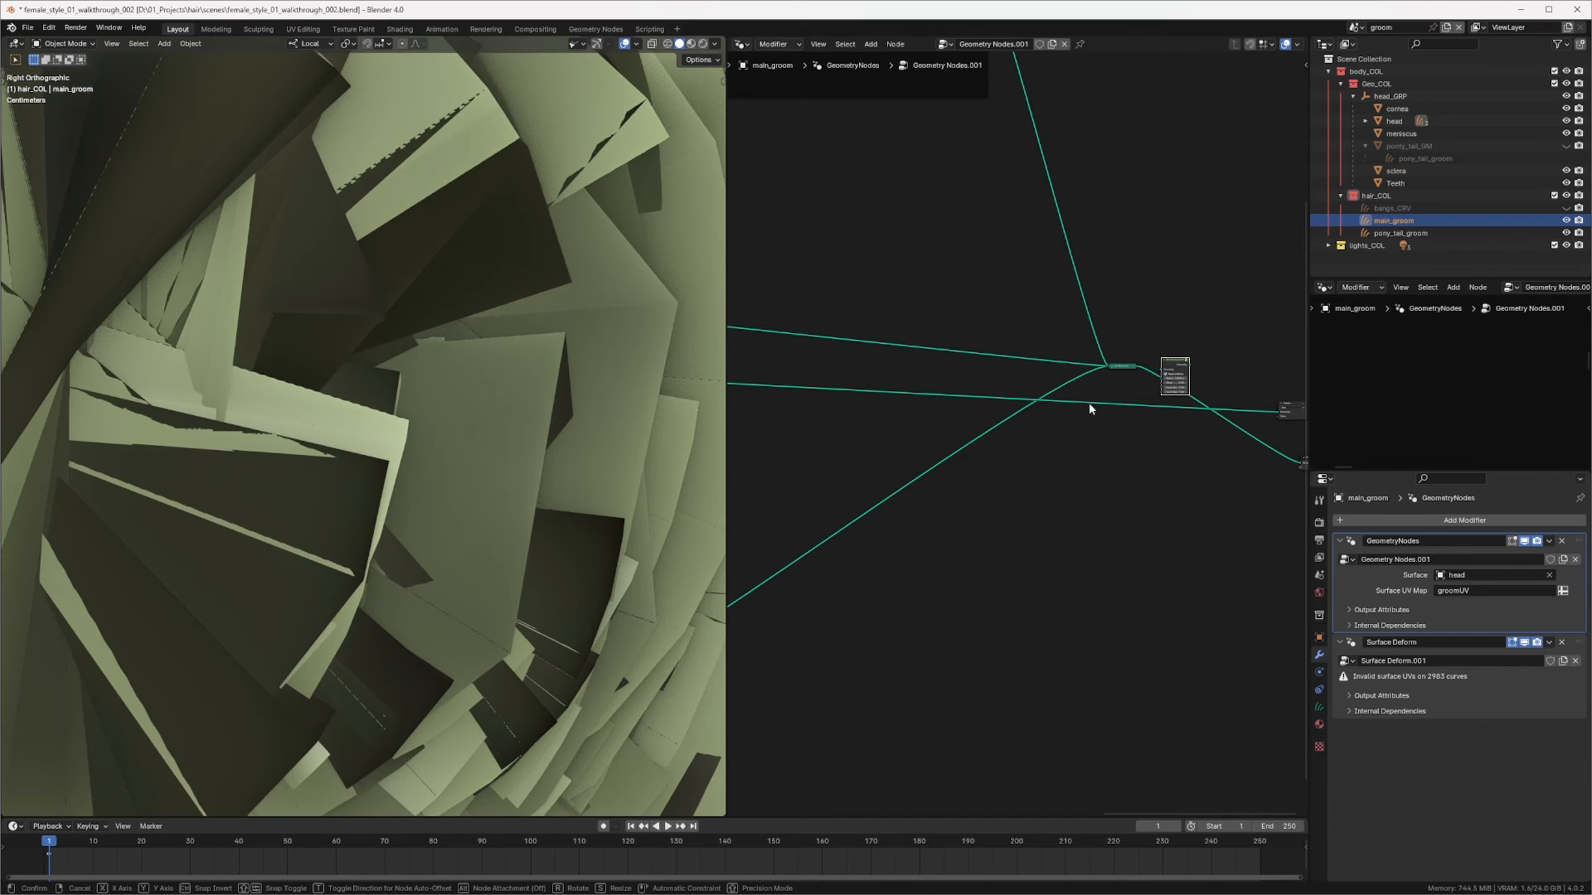
left_click_drag(1156, 484, 1060, 544, "alt")
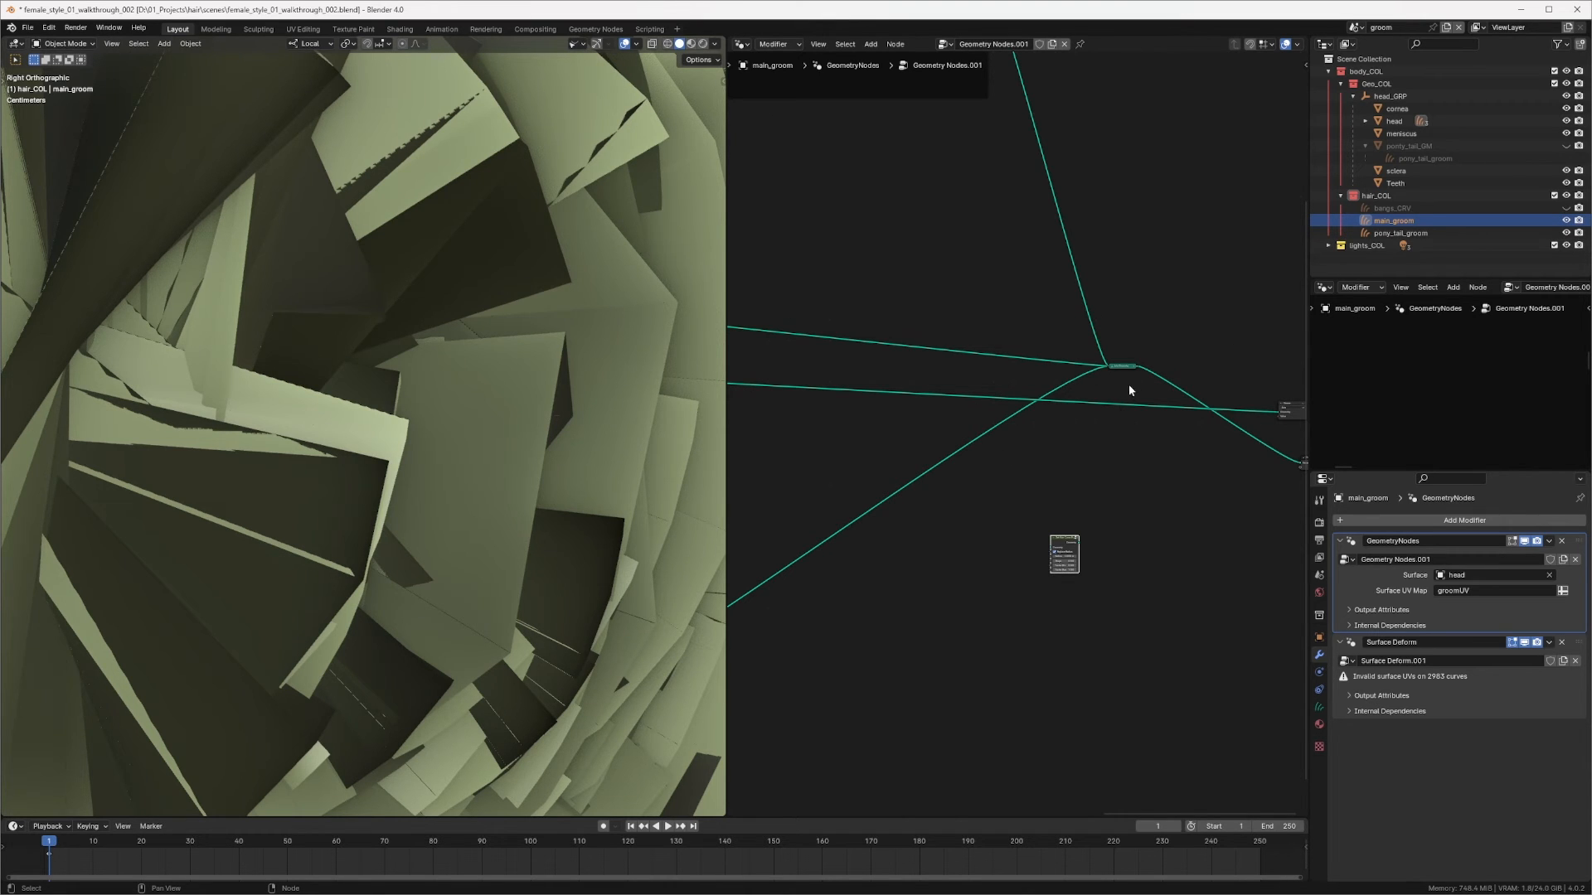
middle_click_drag(1117, 394, 1256, 334)
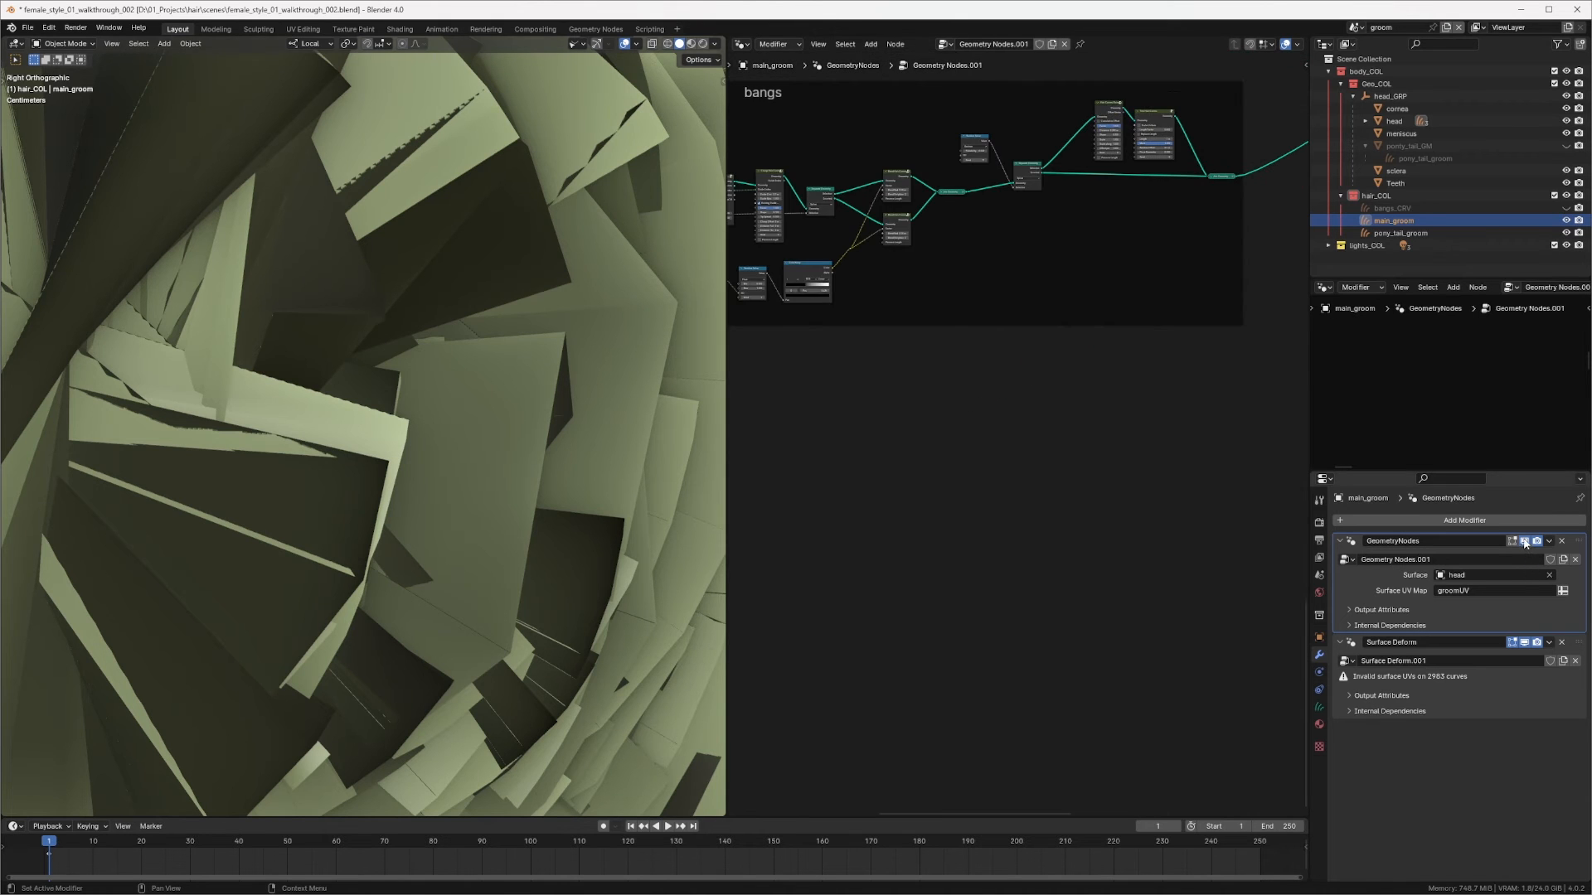
Step: Turn off the GeometryNodes modifier's display in the viewport
left_click(1524, 540)
middle_click_drag(1160, 407, 961, 553)
scroll(1097, 341, "down", 8)
middle_click_drag(1171, 293, 923, 393)
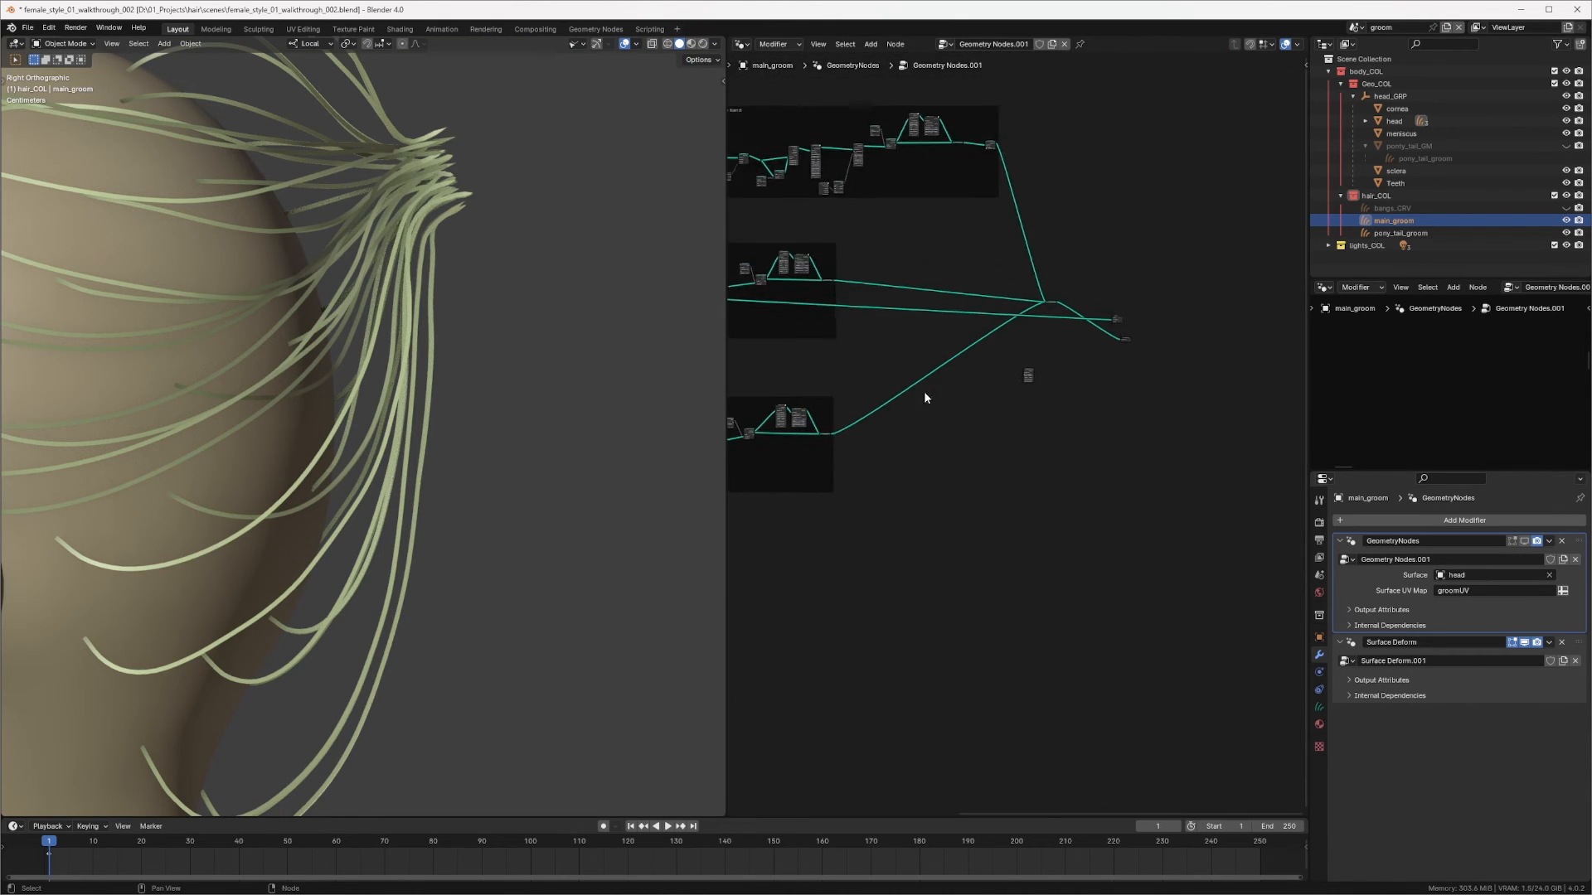
scroll(936, 406, "up", 5)
middle_click_drag(1141, 323, 1187, 317)
left_click_drag(1124, 315, 924, 436)
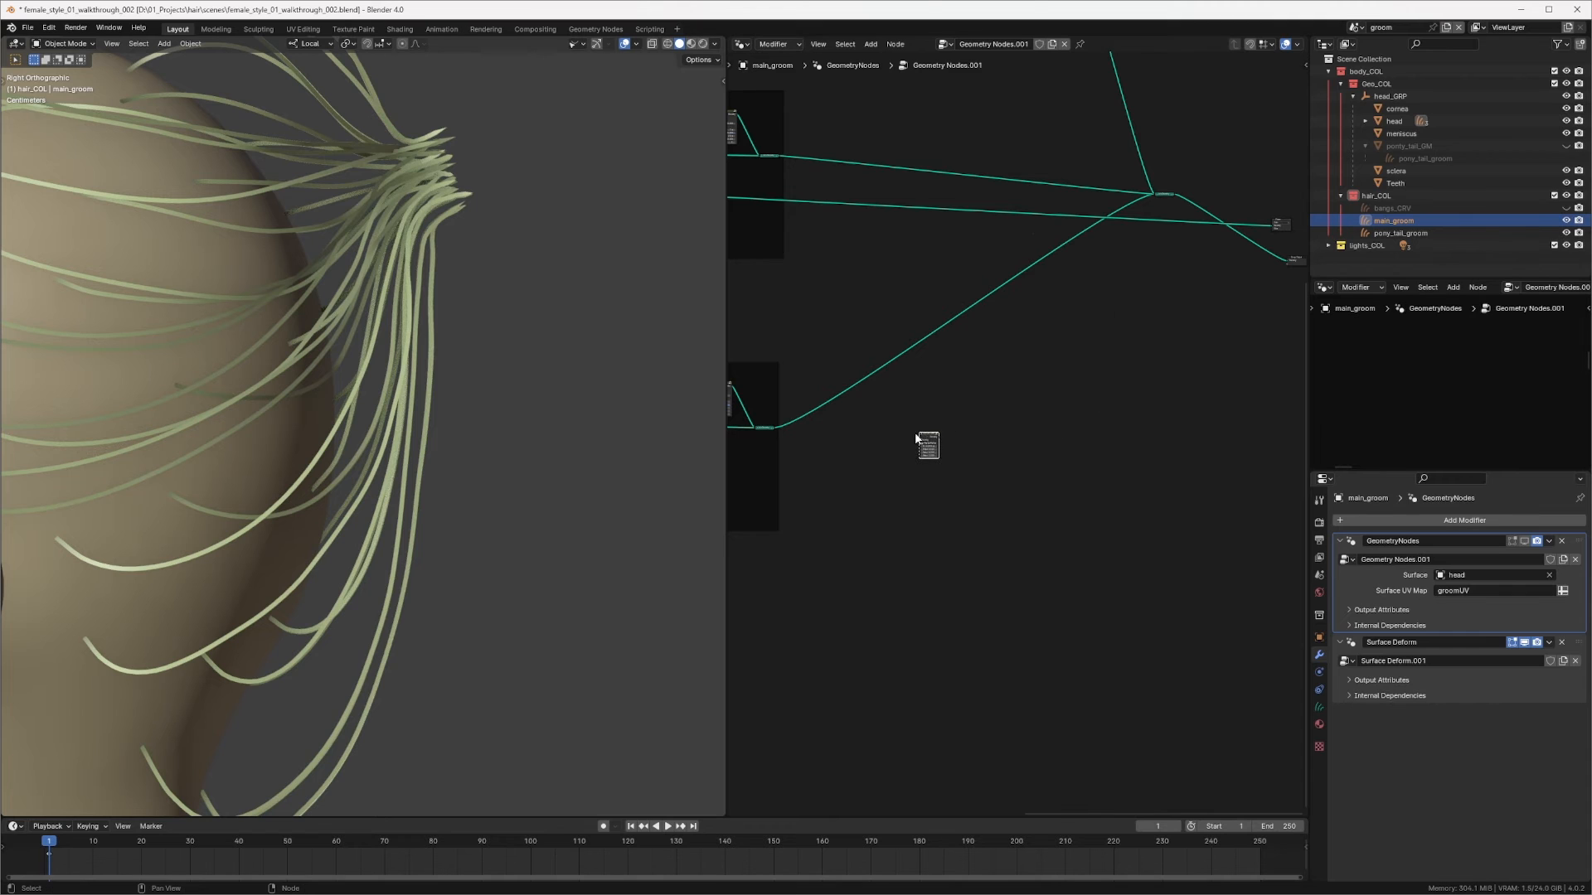
scroll(893, 428, "up", 5)
middle_click_drag(894, 428, 1161, 341)
Step: Reinsert the Set Hair Curve Profile node after Join Geometry and set its Shape to 0.15
left_click_drag(1243, 362, 955, 315)
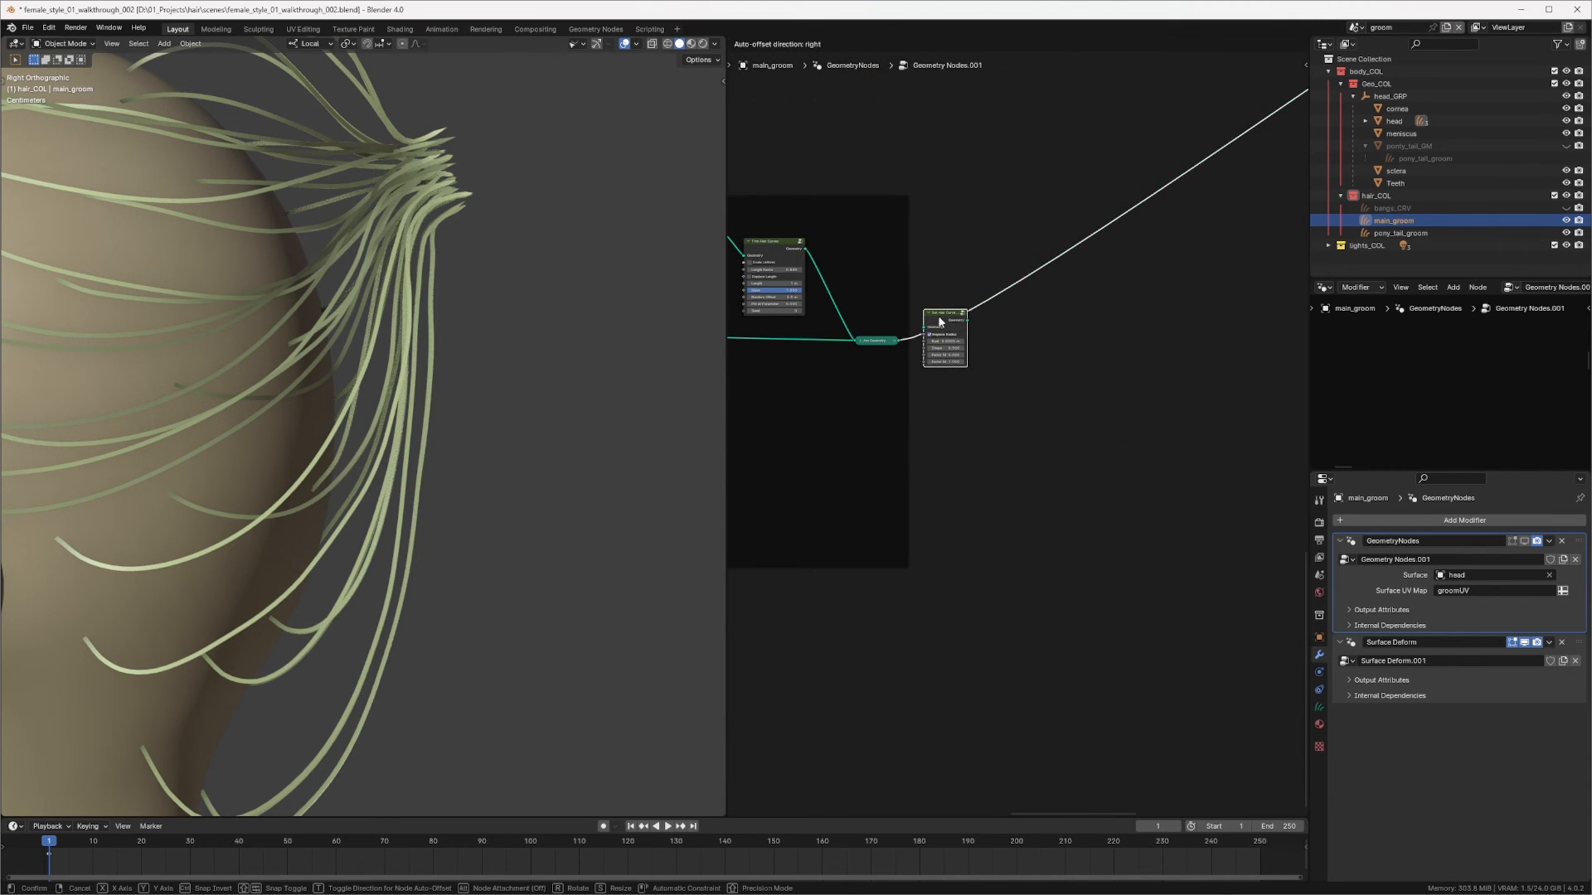
middle_click_drag(955, 315, 974, 335)
scroll(973, 335, "up", 3)
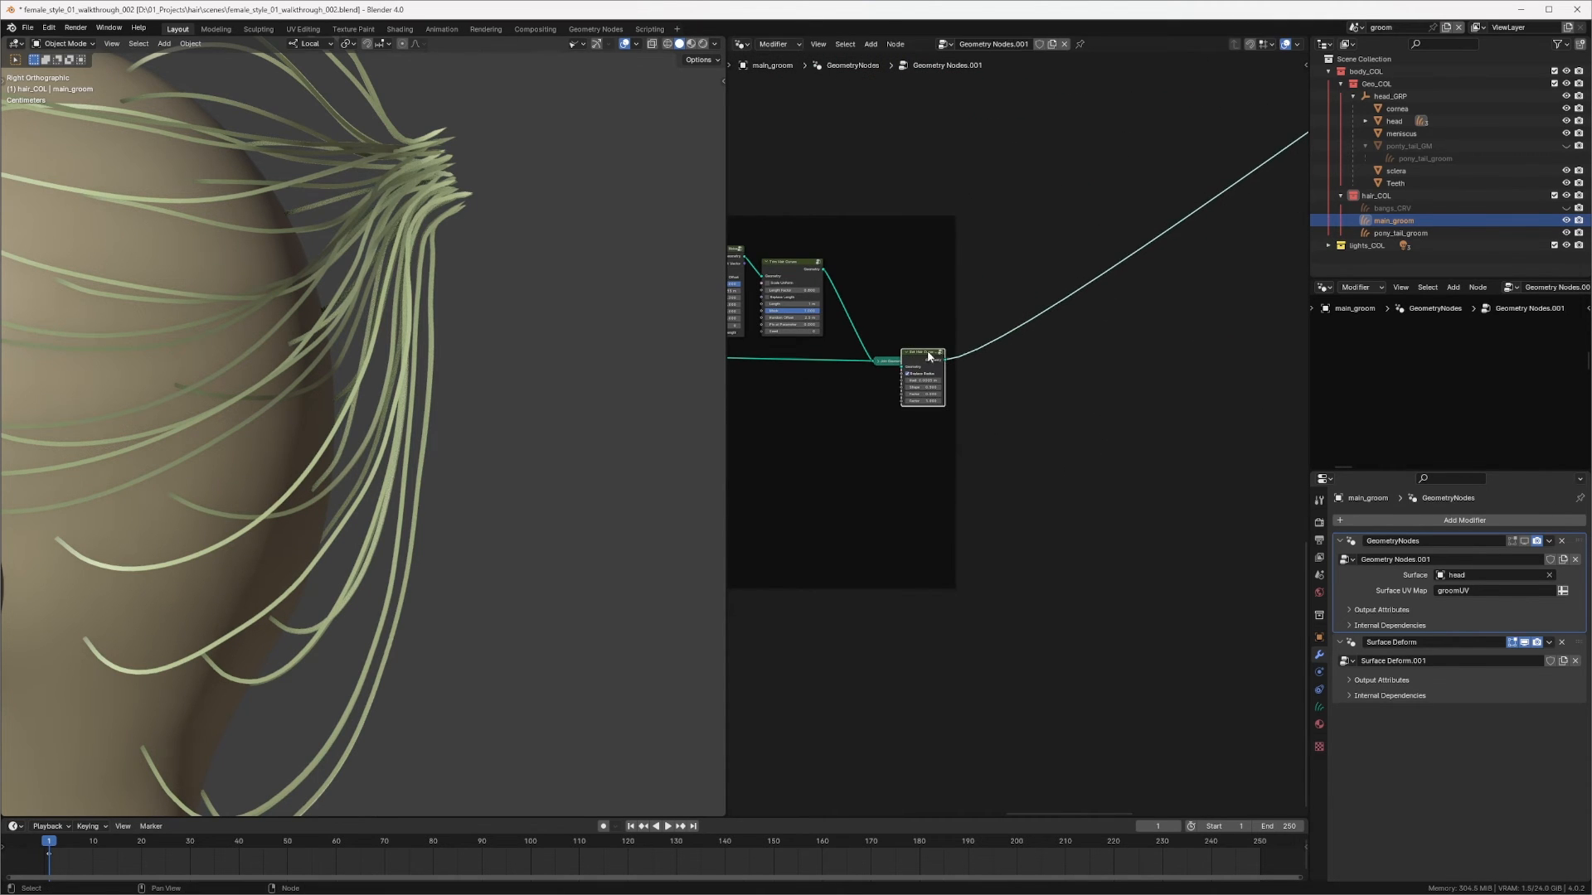
middle_click_drag(942, 390, 918, 307)
scroll(919, 307, "up", 1)
double_click(977, 339)
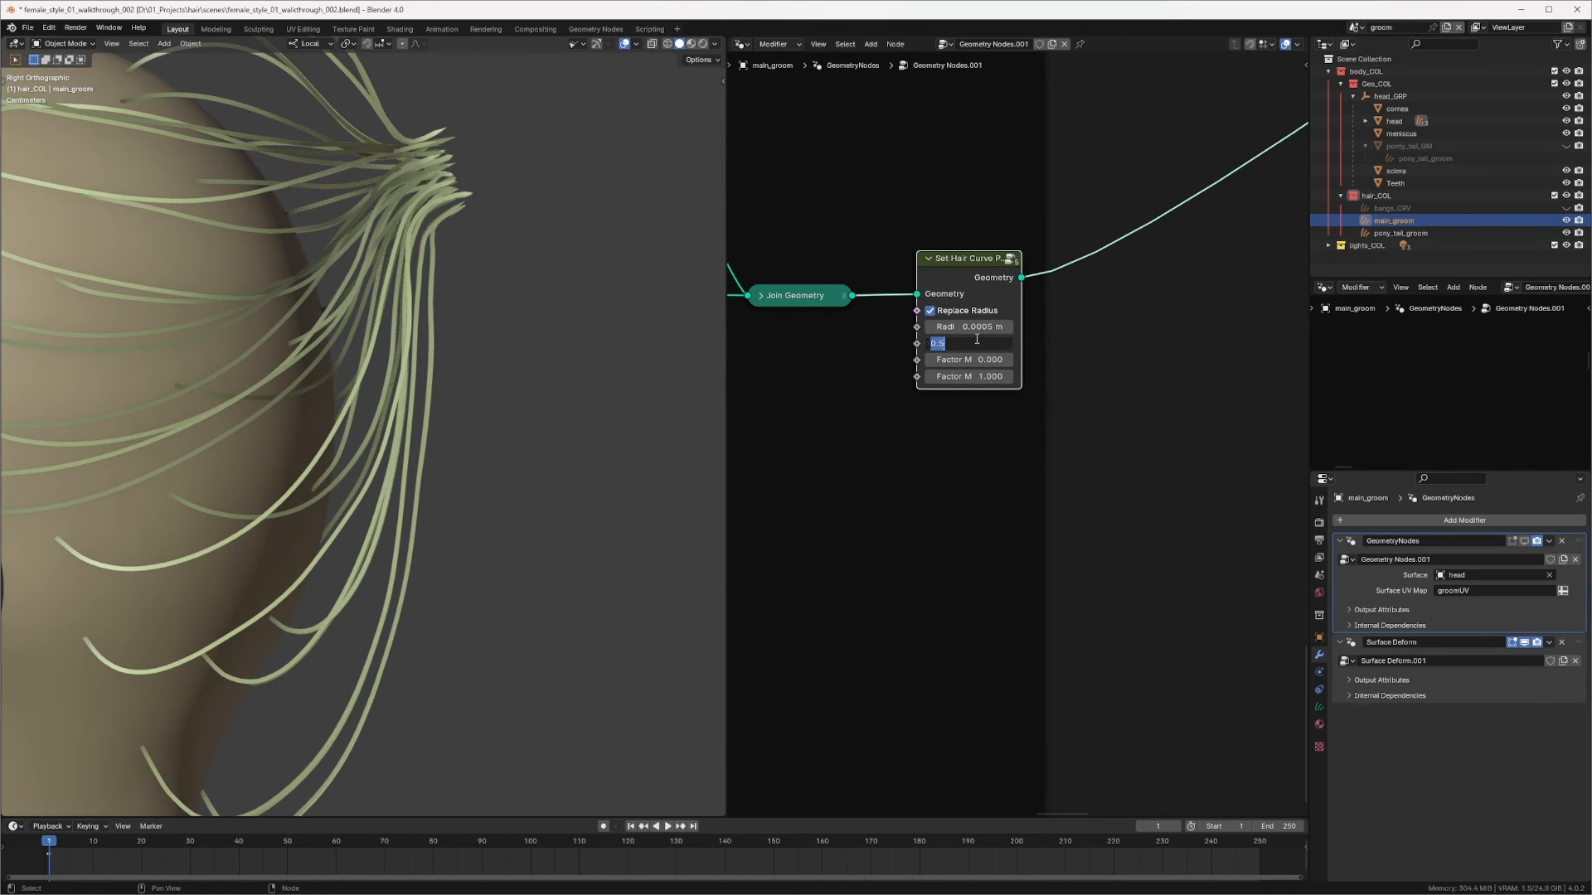
type("0.15")
key("Return")
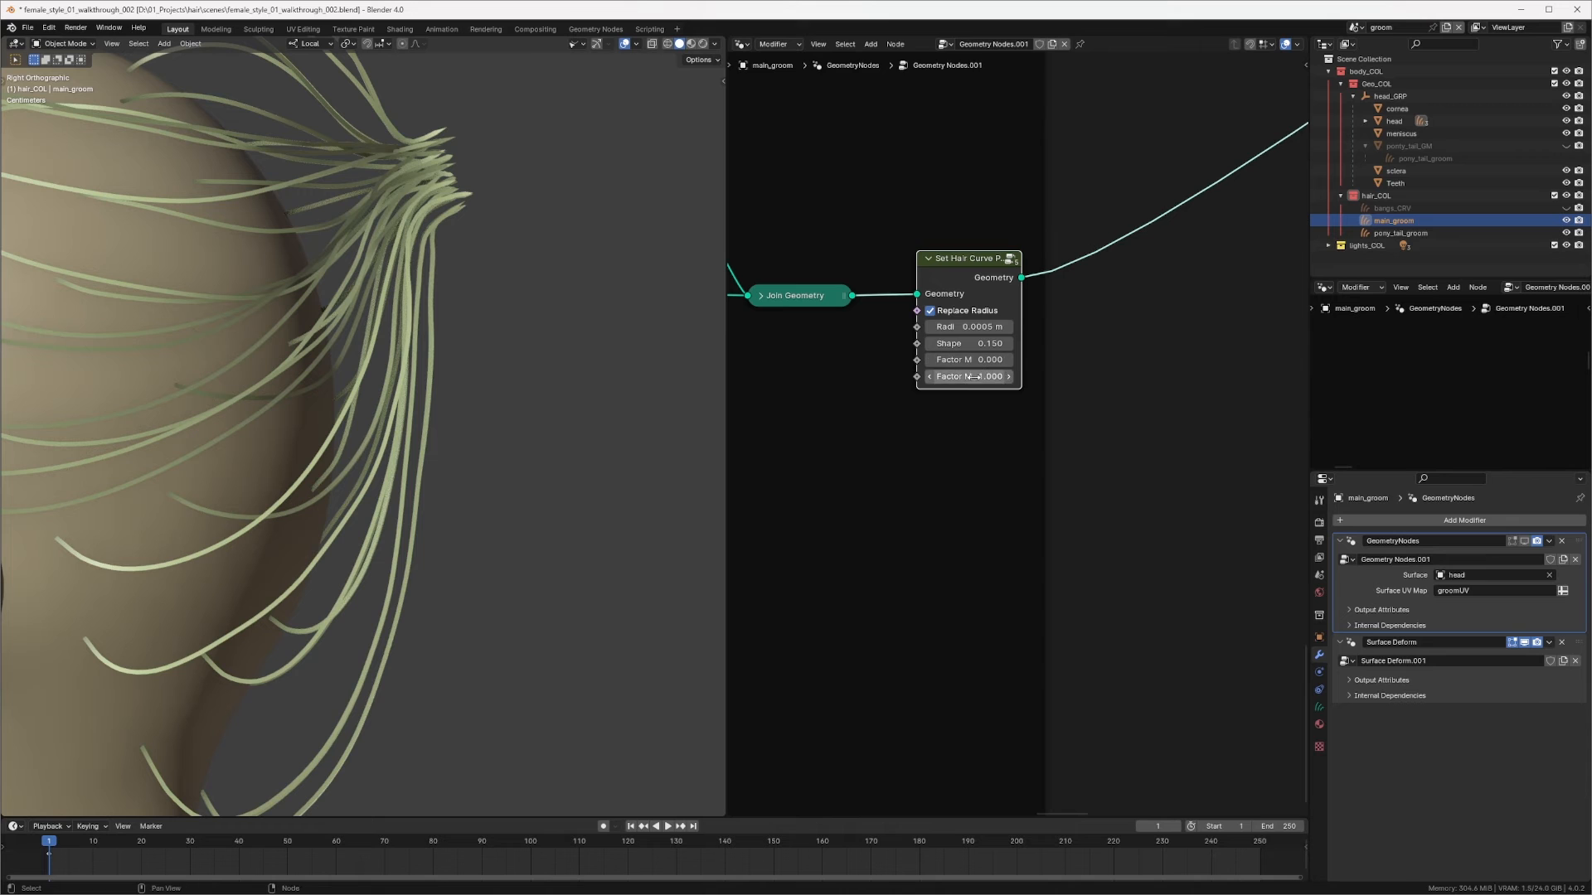
Step: Duplicate the Set Hair Curve Profile node and insert it between Separate Geometry's Inverted output and Join Geometry inside a hair frame
middle_click_drag(1104, 205, 966, 487, "ctrl")
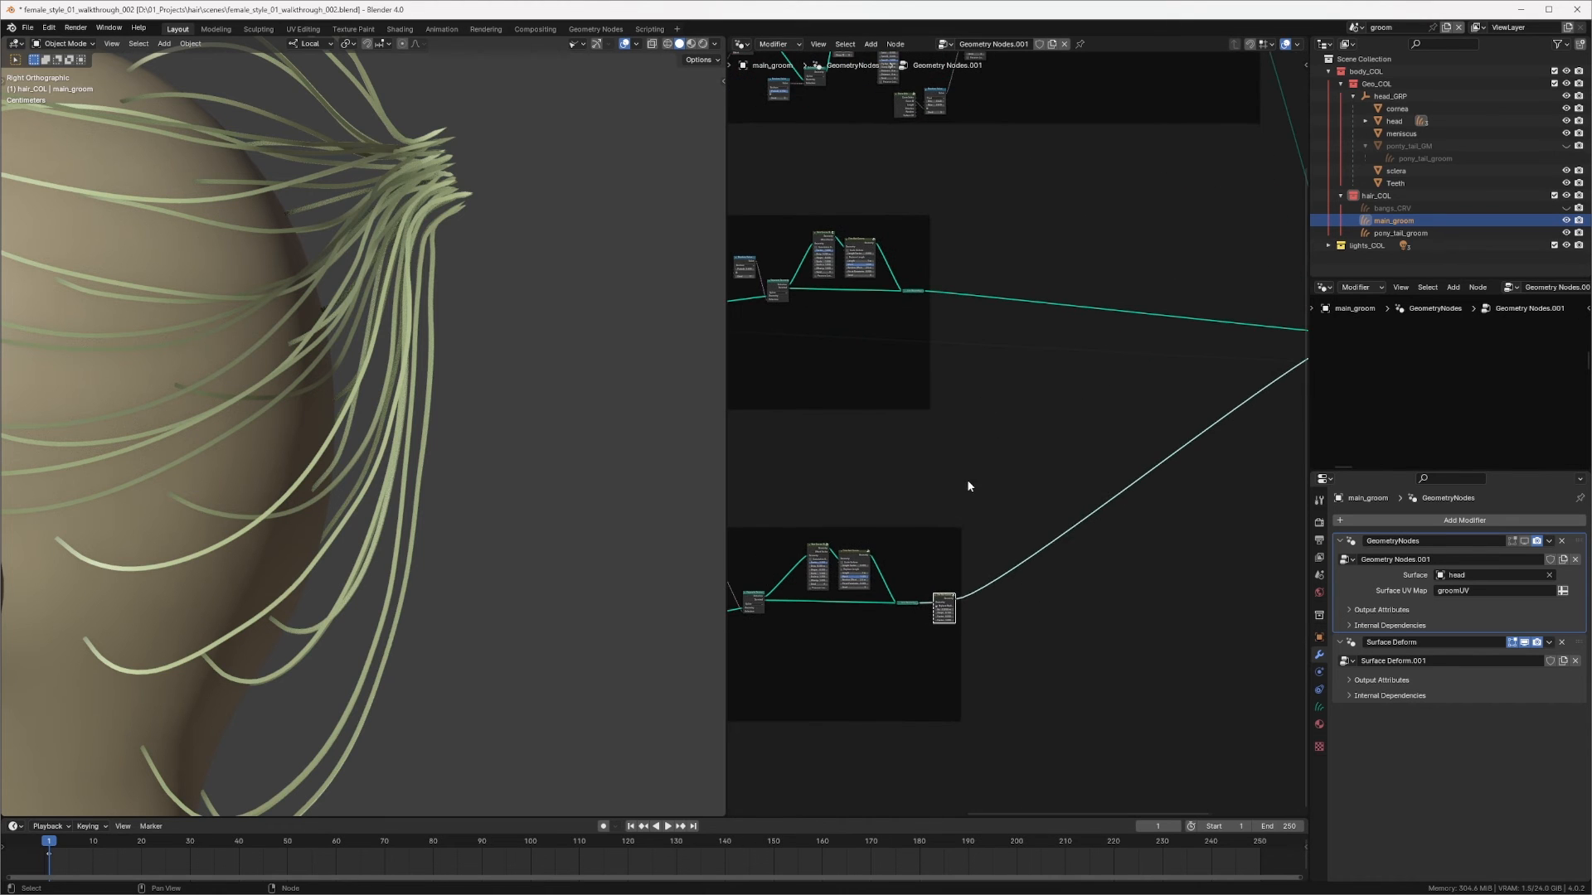
key("shift+d")
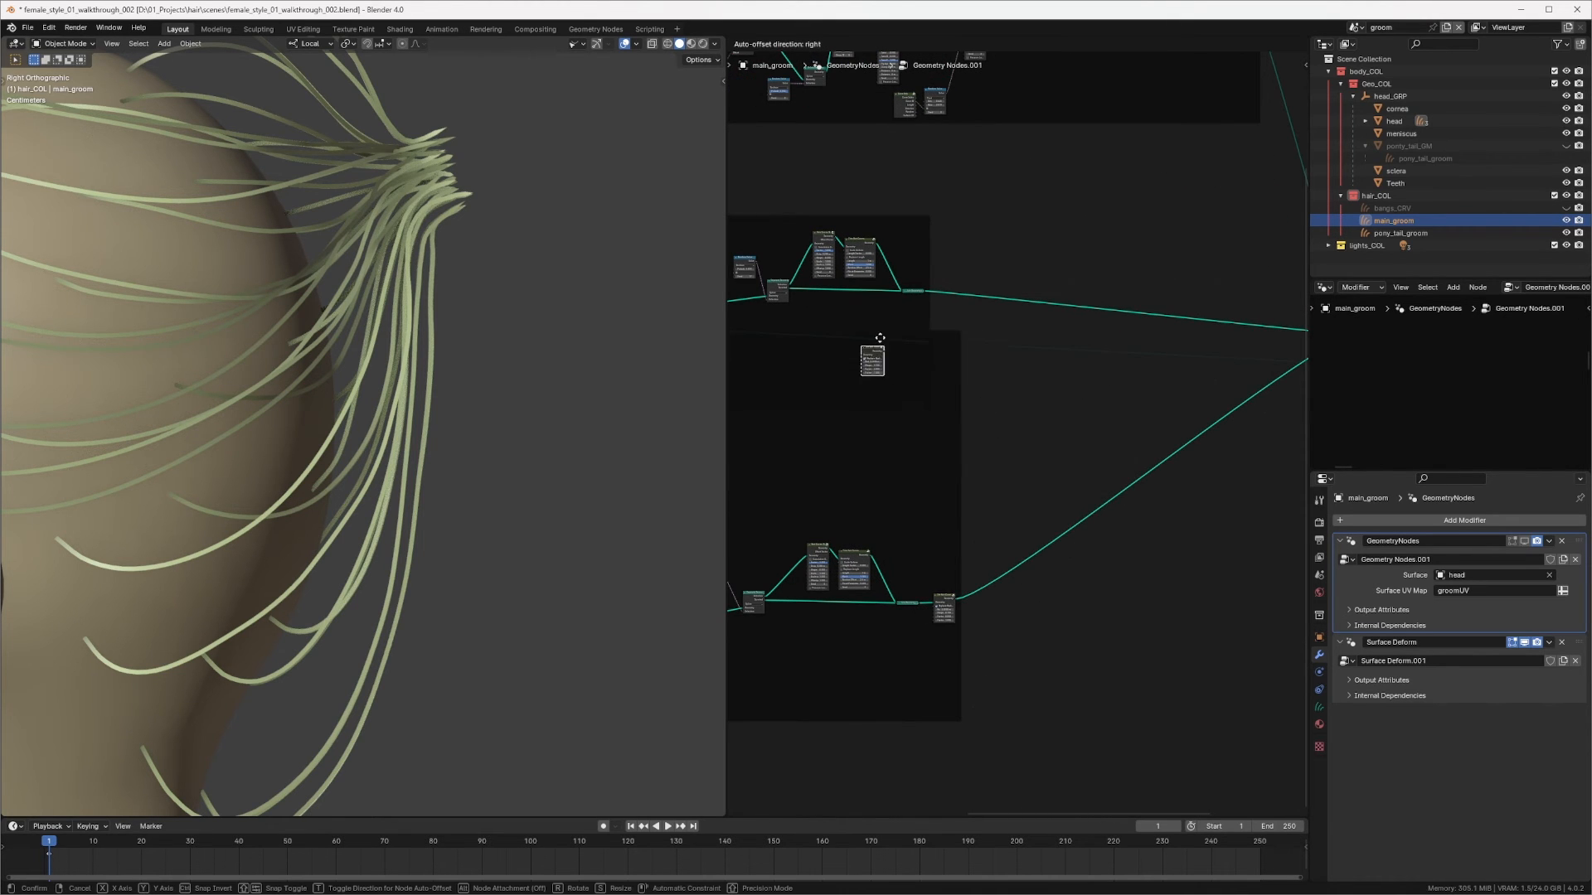
left_click(888, 354)
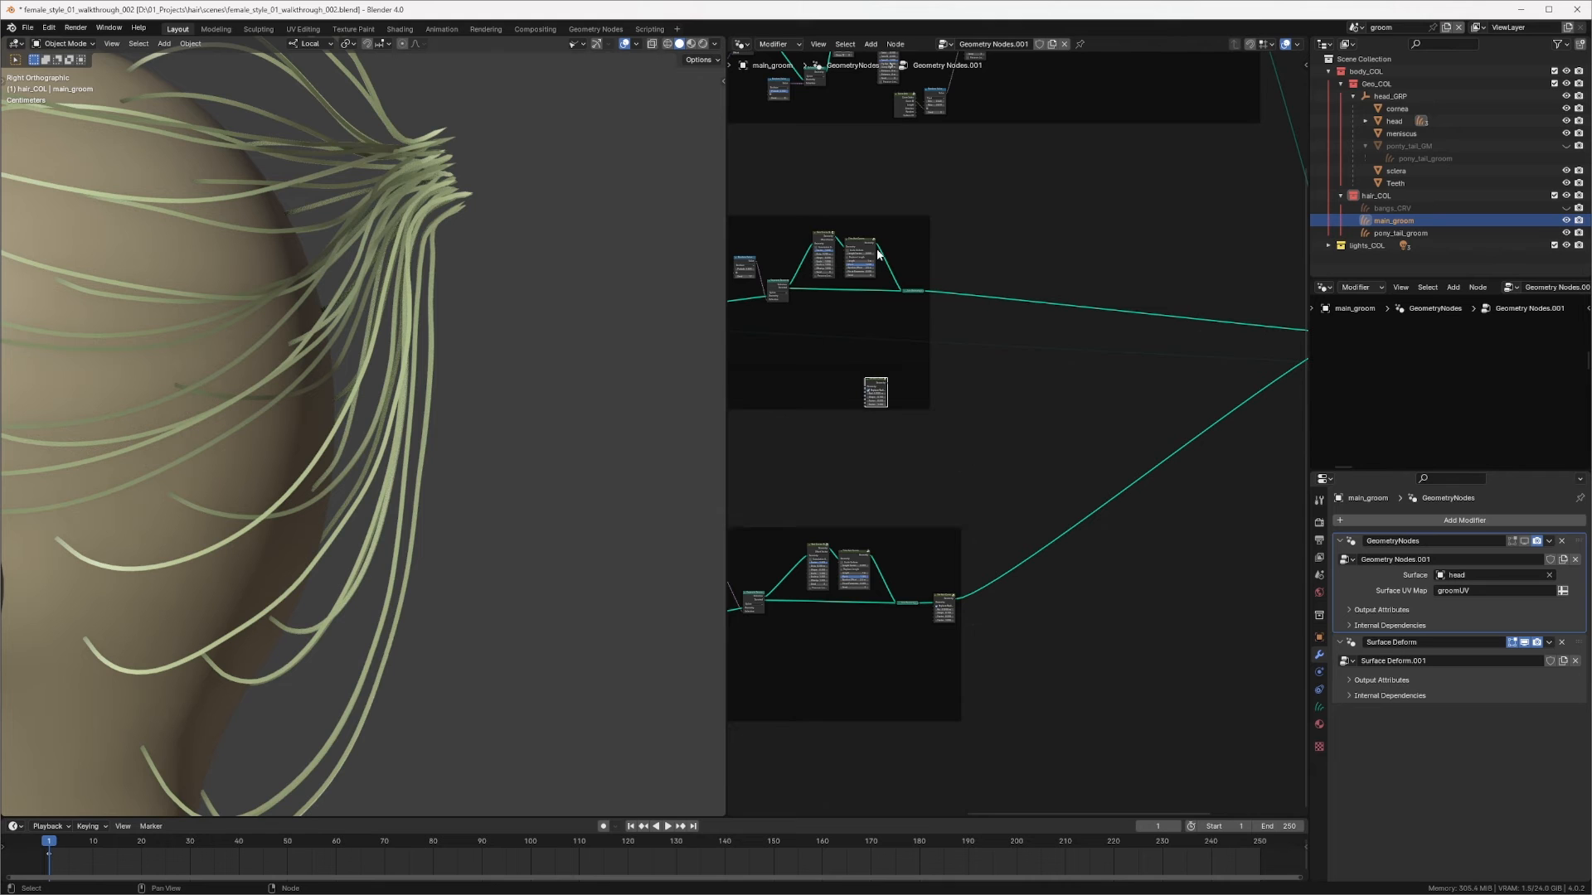
middle_click_drag(858, 428, 1016, 506)
middle_click_drag(1026, 479, 1031, 441, "ctrl")
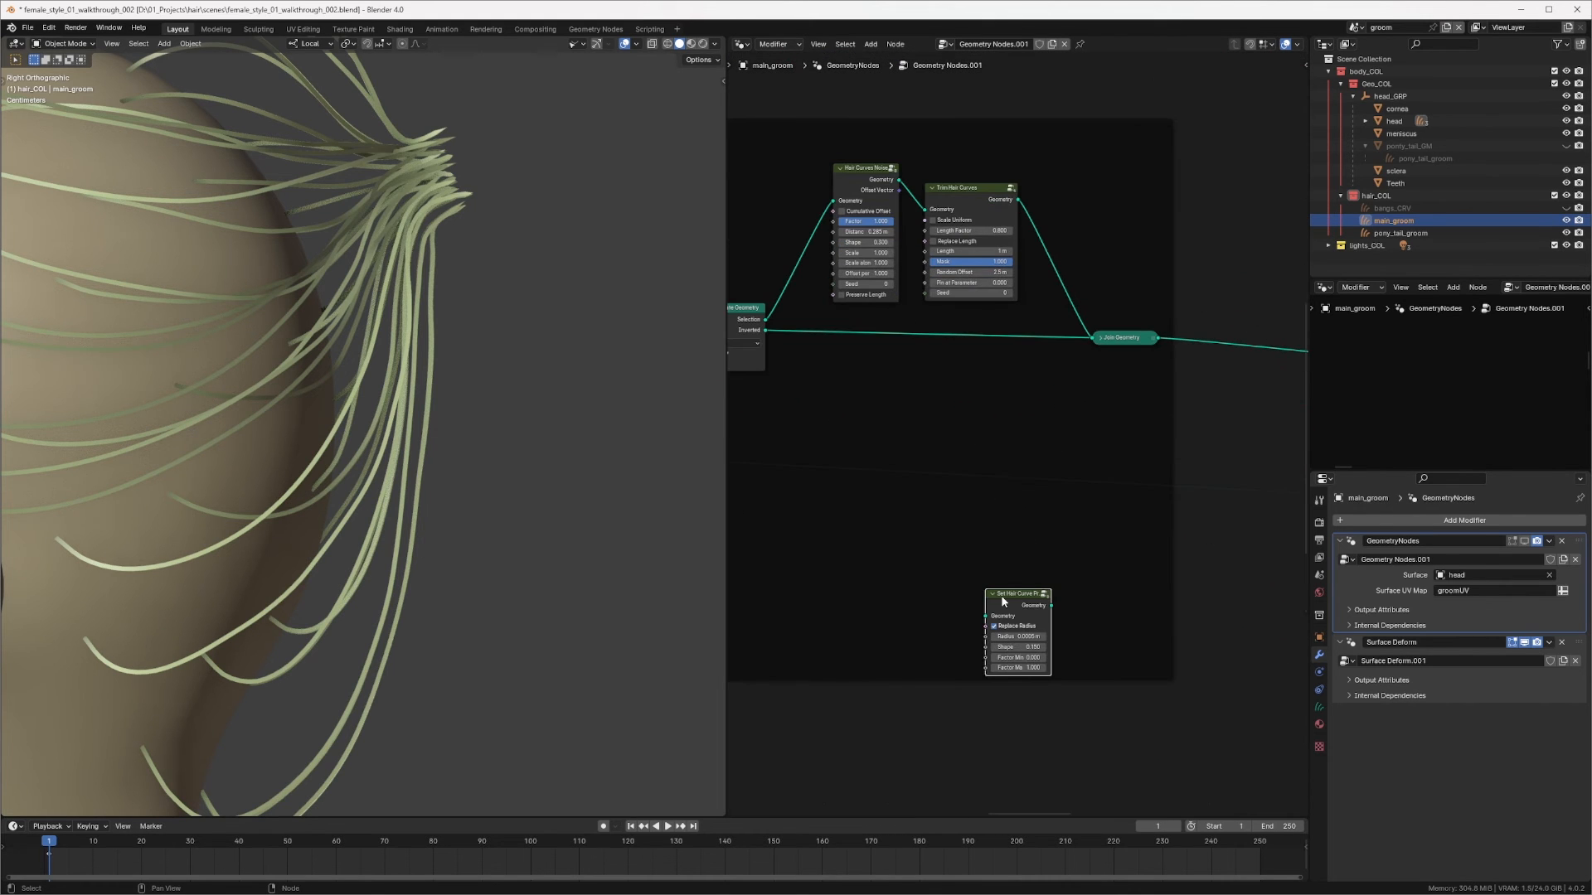
left_click_drag(985, 616, 1067, 464)
left_click_drag(1016, 611, 919, 379)
middle_click_drag(960, 342, 1122, 402)
middle_click_drag(1093, 443, 1098, 416, "ctrl")
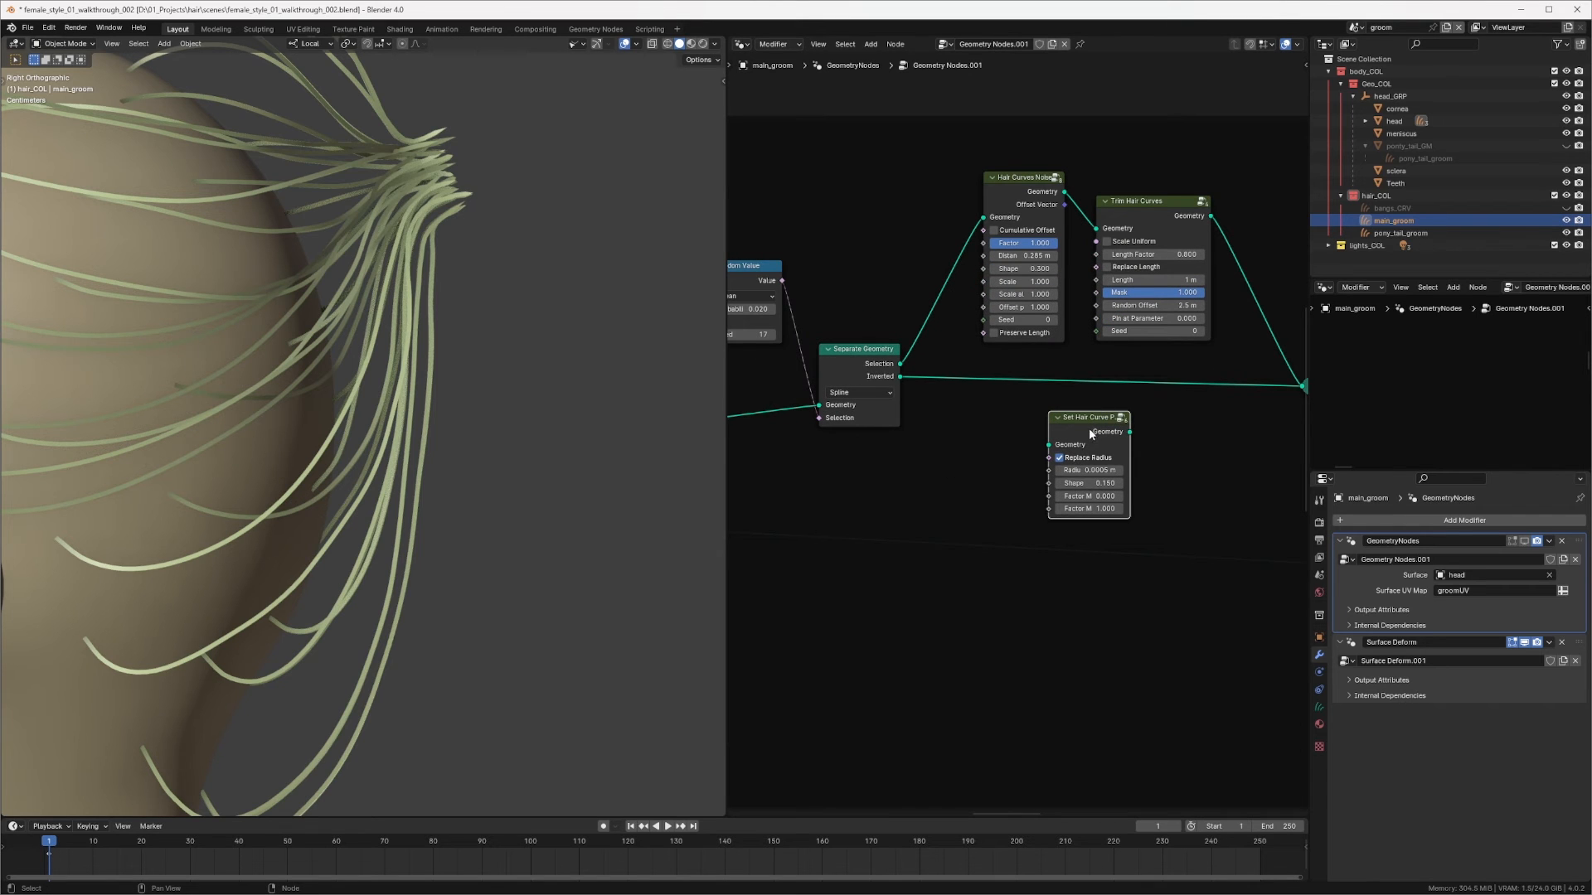
left_click_drag(852, 366, 852, 380)
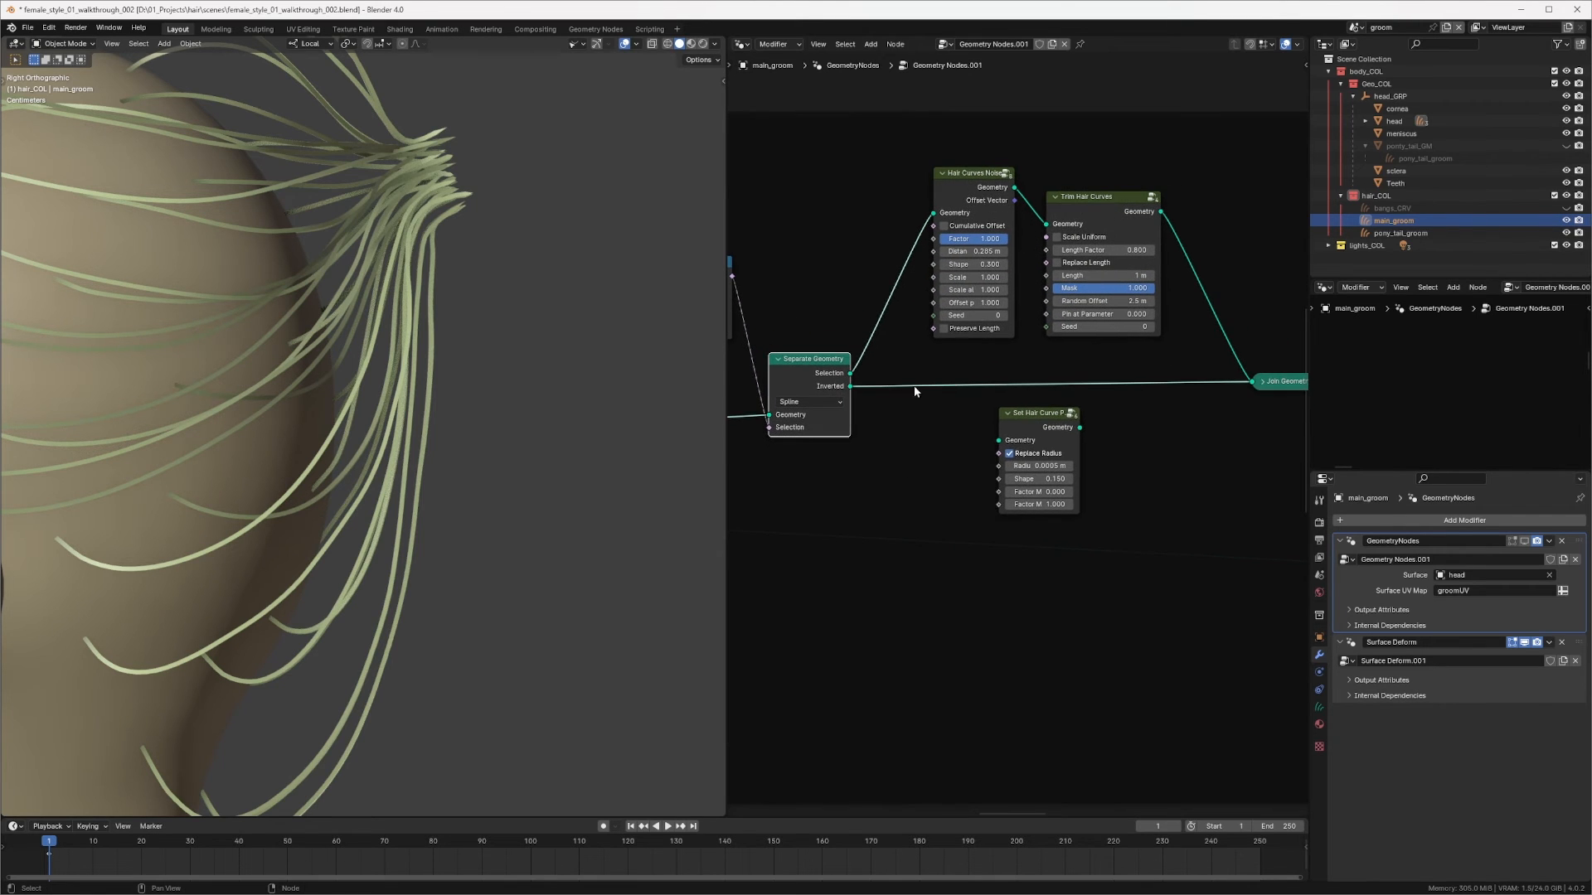
middle_click_drag(968, 396, 918, 391)
left_click_drag(1043, 419, 966, 395)
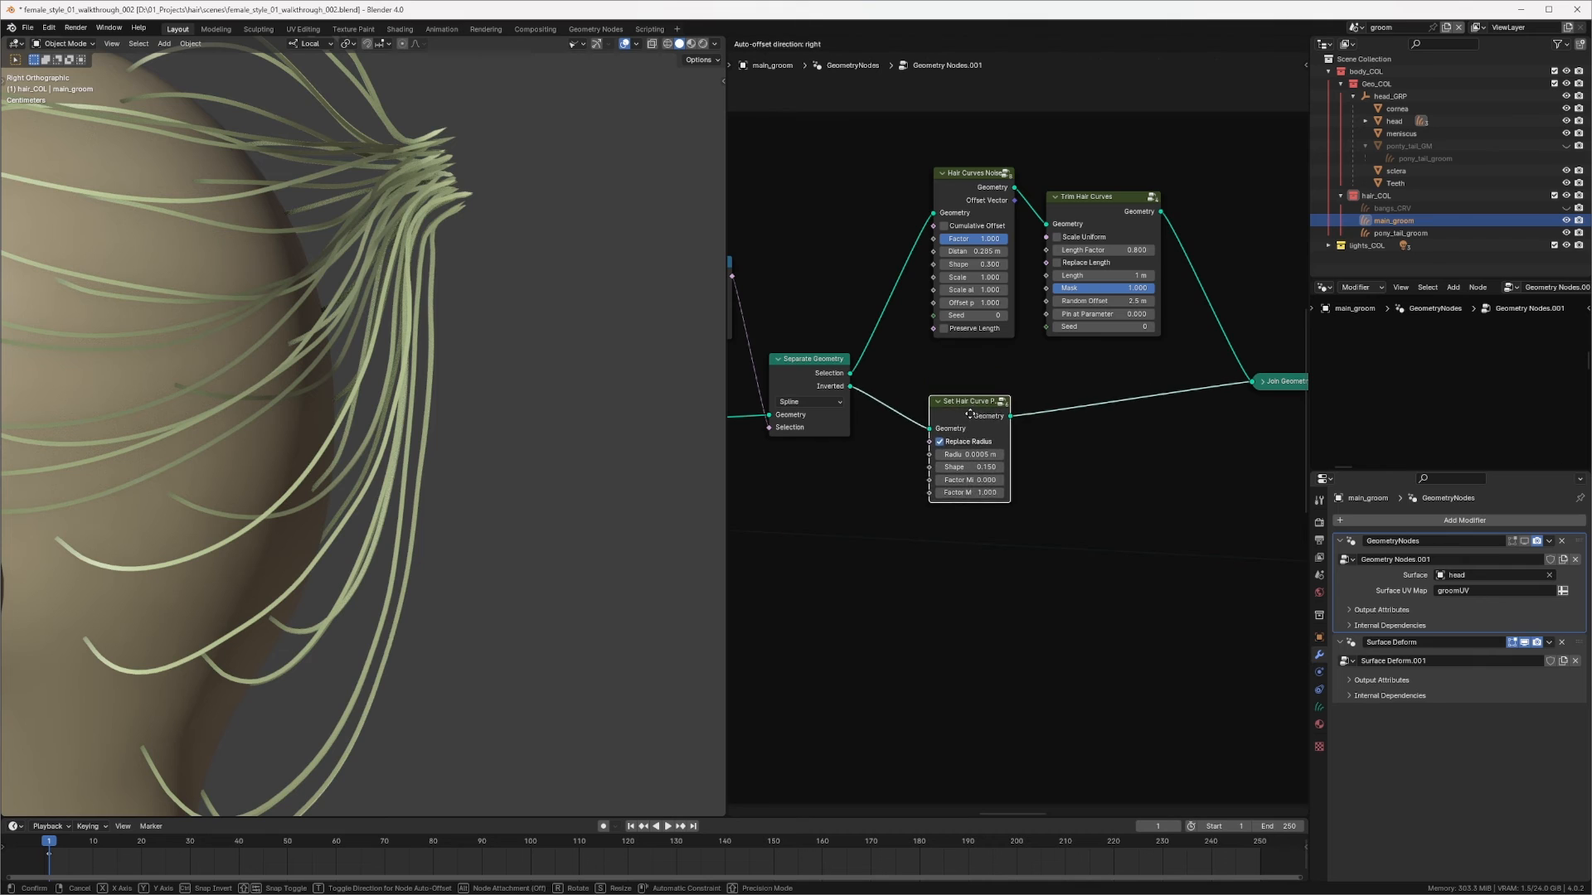
Step: Set the inserted Set Hair Curve Profile node's Factor Min to 1
middle_click_drag(1034, 232, 987, 277)
scroll(955, 411, "up", 2)
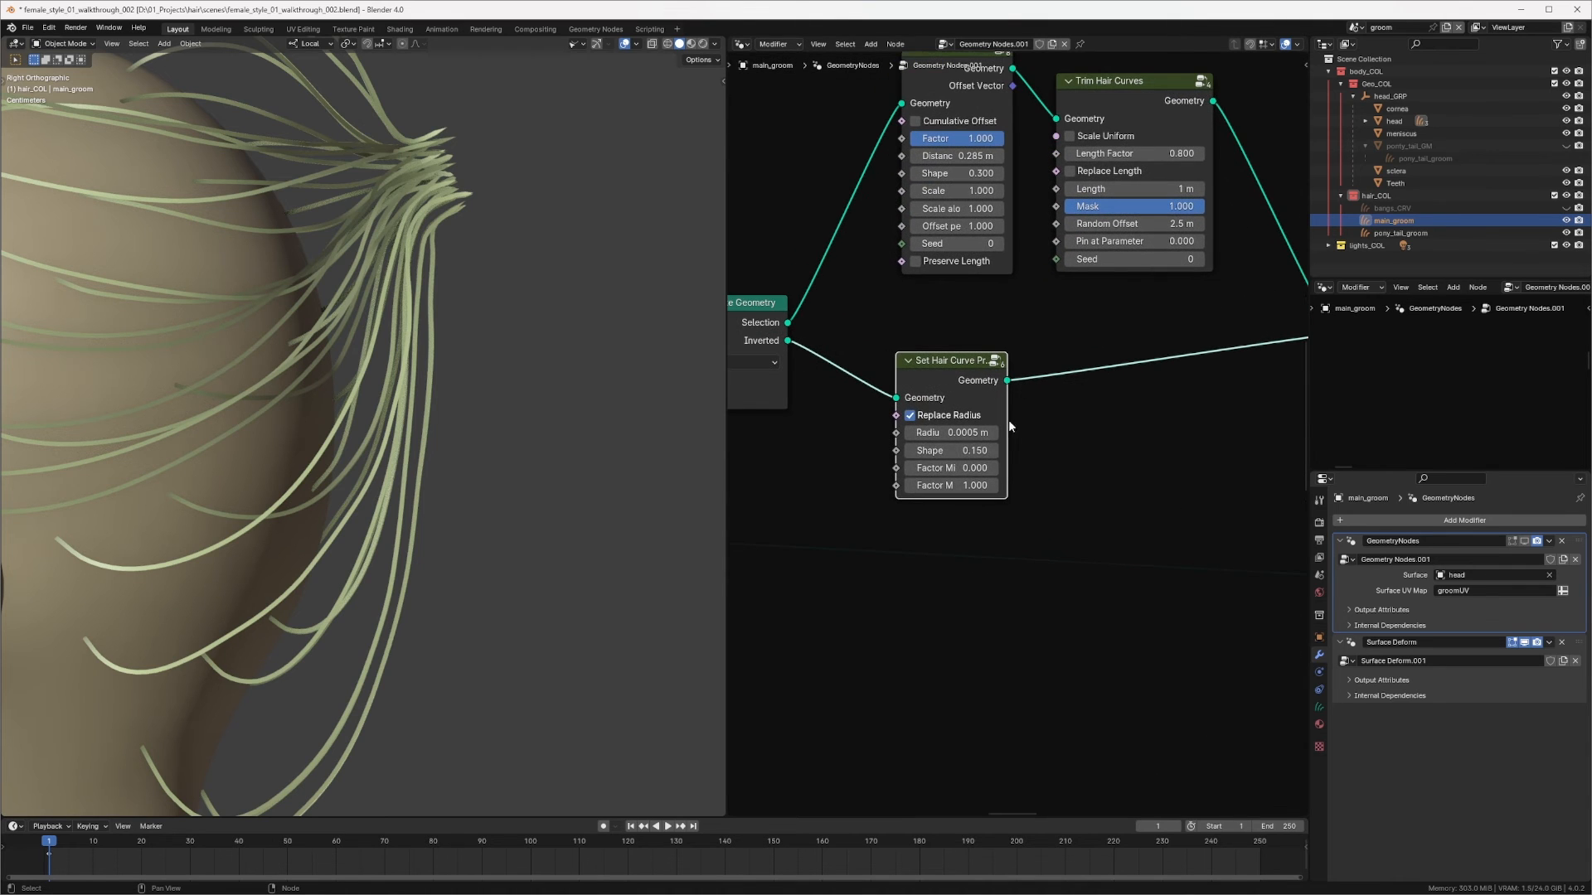
left_click(961, 467)
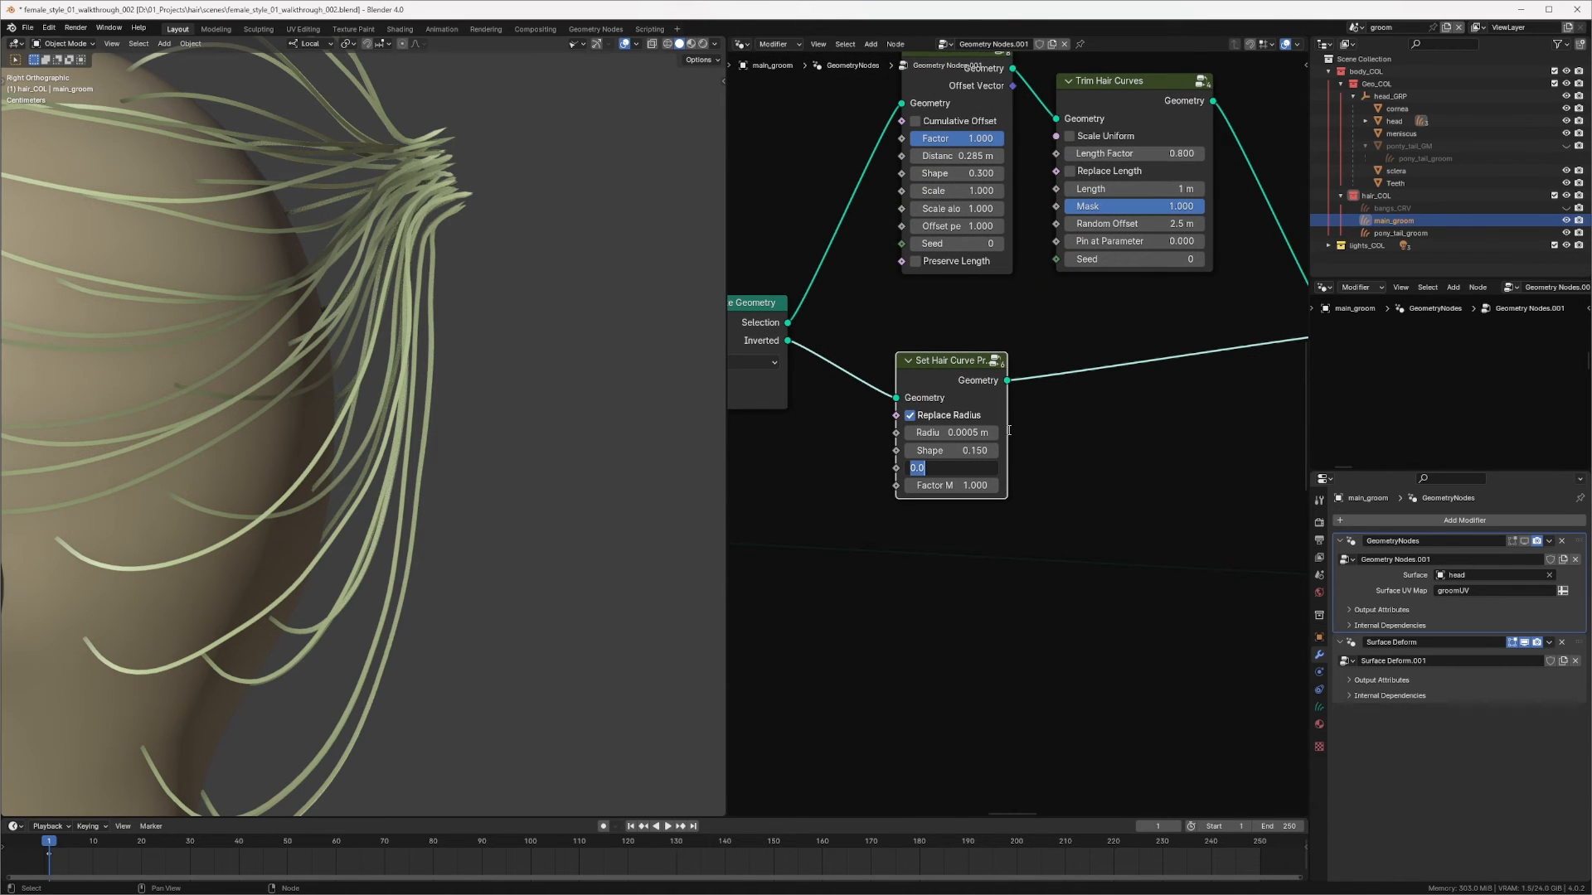
type("1")
key("Return")
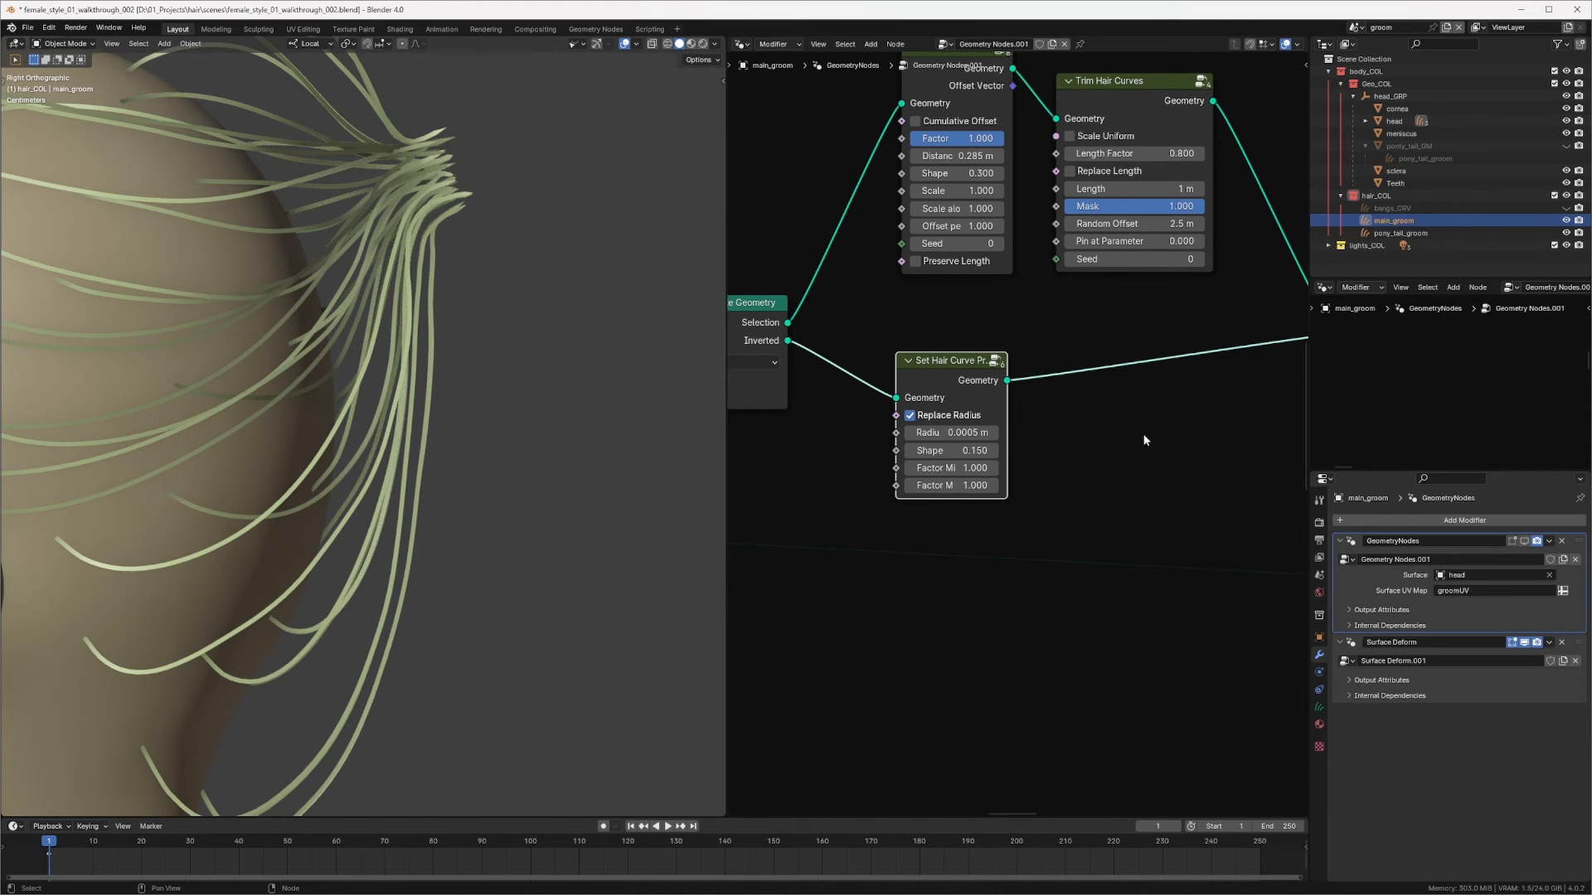
Step: Duplicate that node, insert it after Trim Hair Curves, and set its Factor Min to 0
scroll(1210, 390, "down", 3)
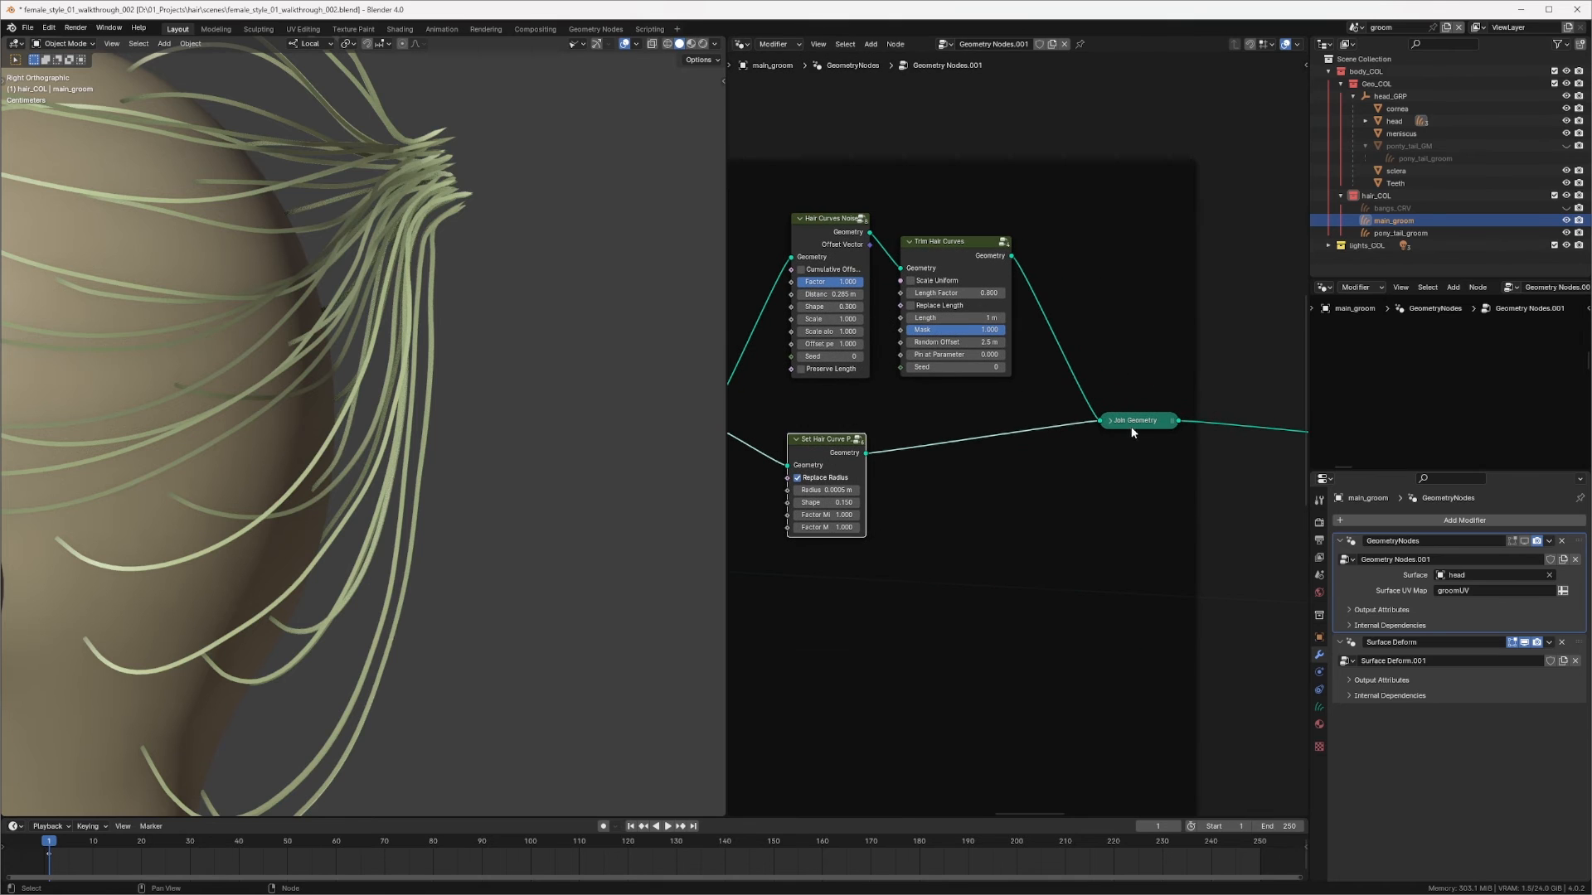
left_click_drag(1133, 424, 1218, 456)
left_click(819, 452)
key("shift+d")
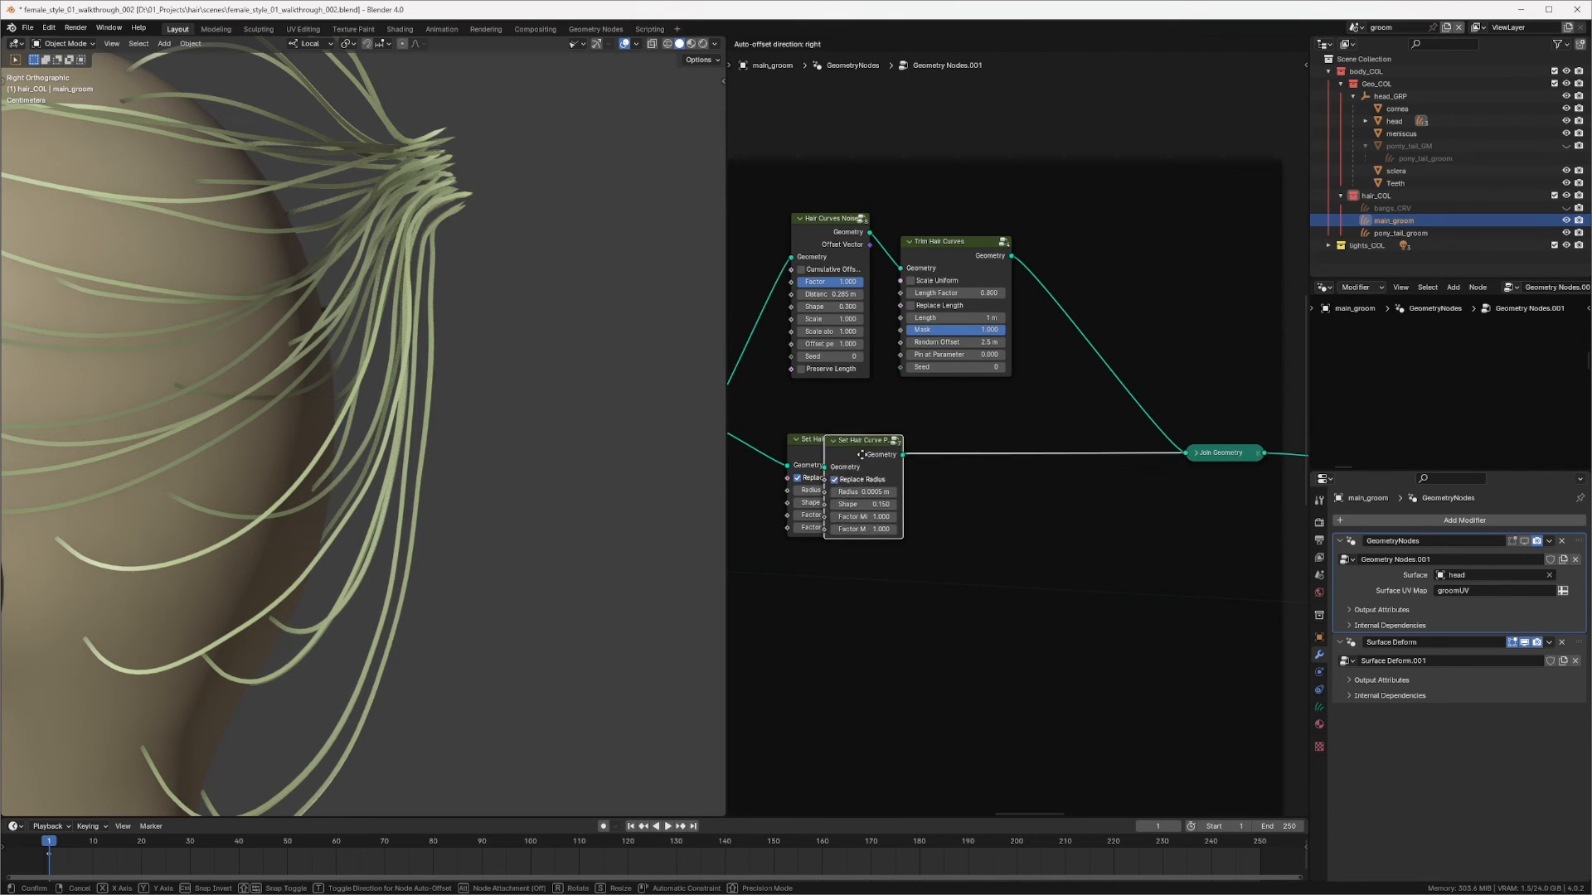
left_click(1107, 278)
scroll(1111, 270, "up", 2)
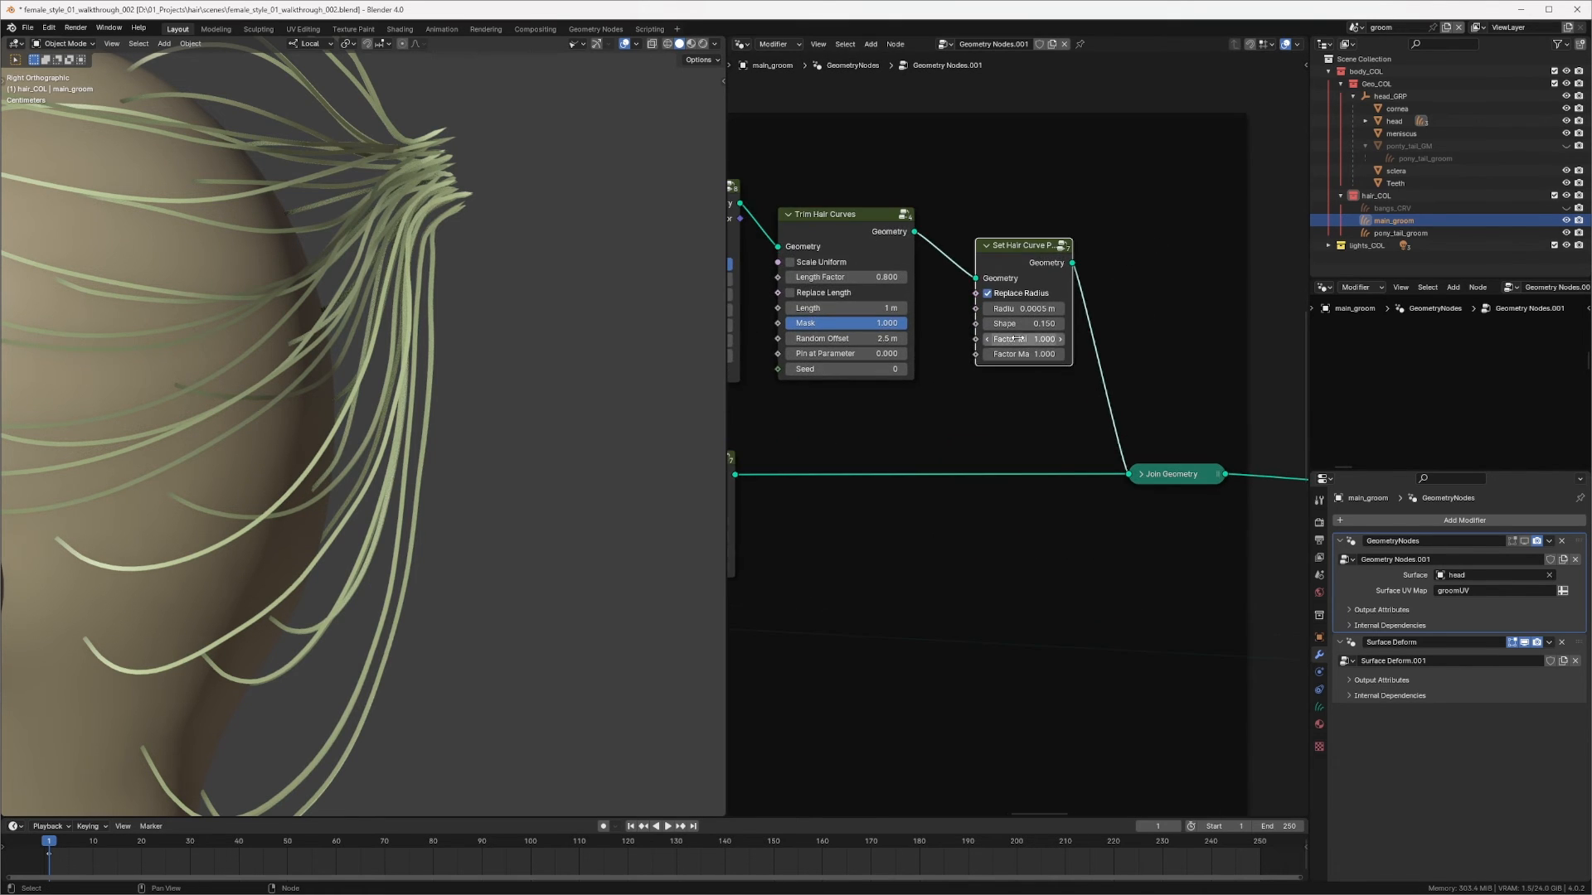
left_click(1014, 338)
type("0")
key("Return")
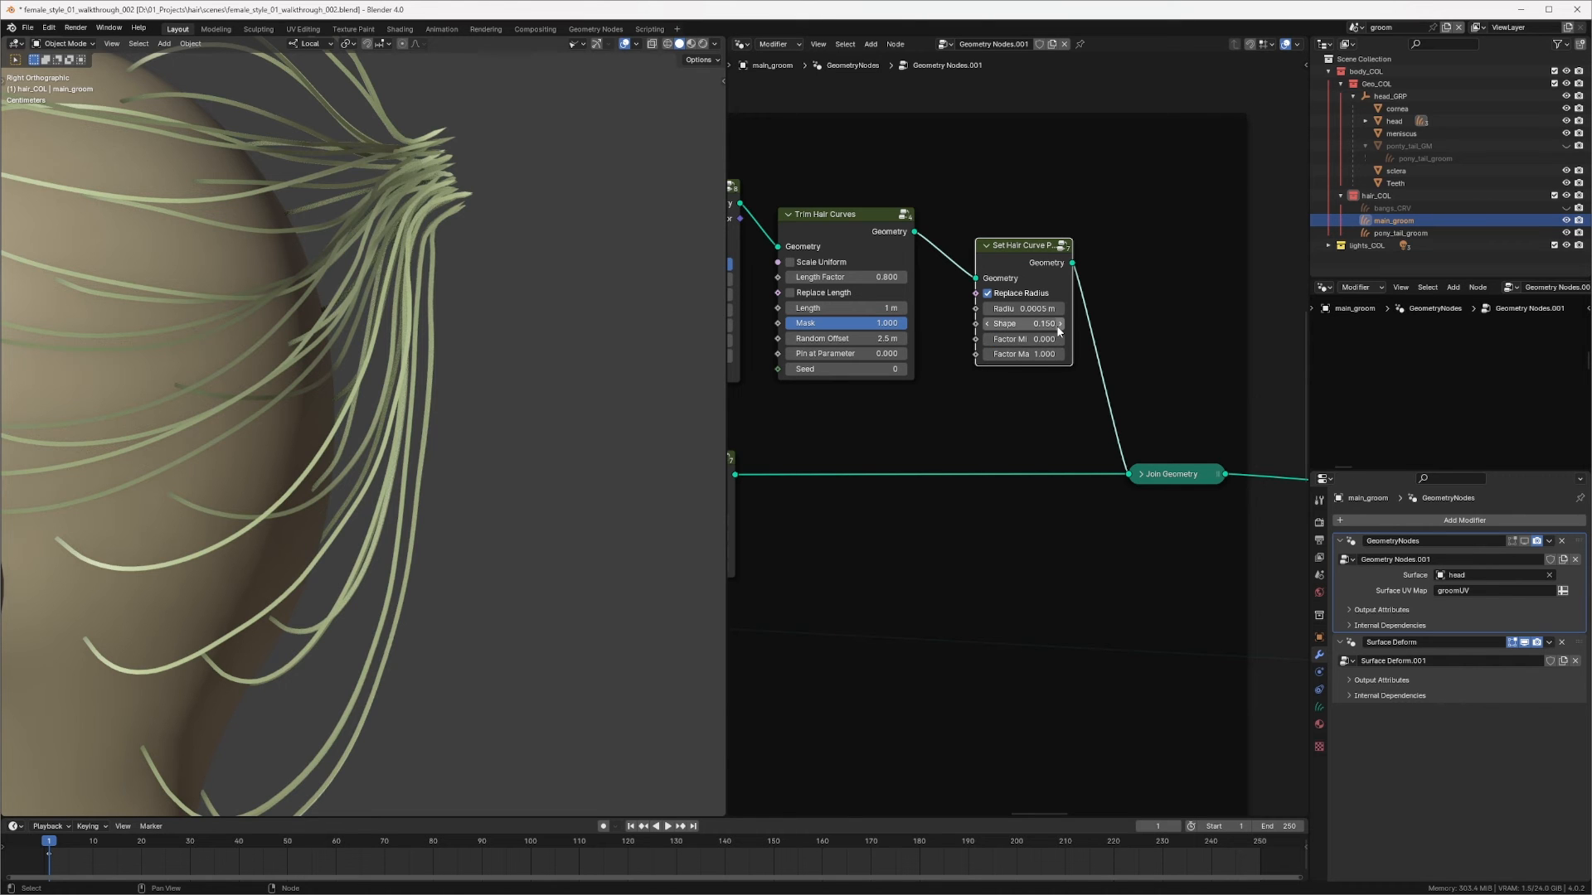
scroll(1024, 344, "down", 9)
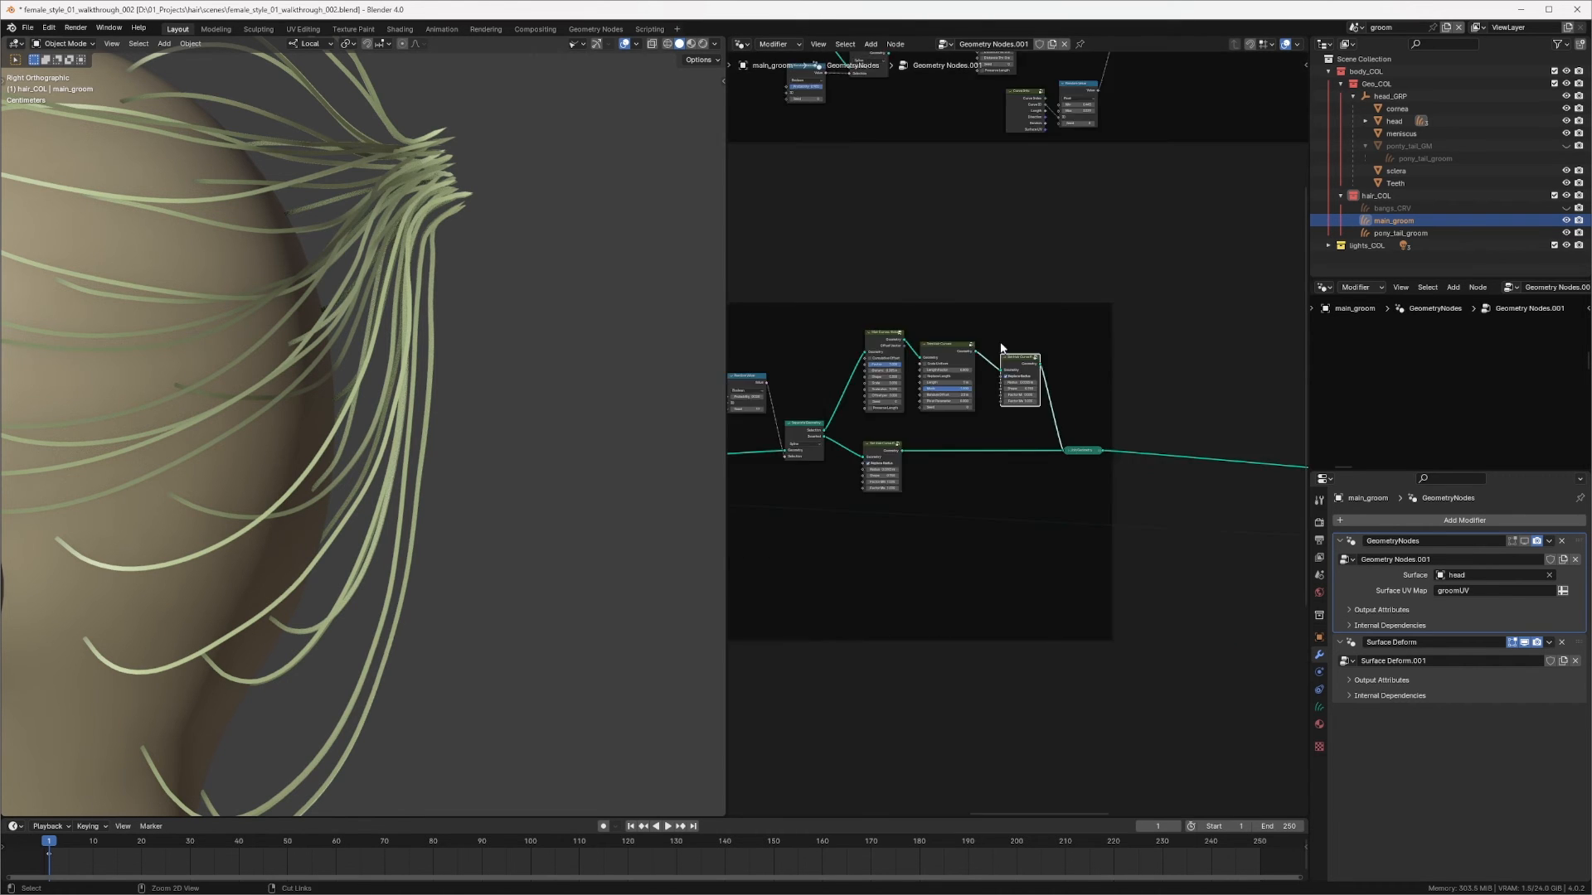
middle_click_drag(1046, 286, 960, 357)
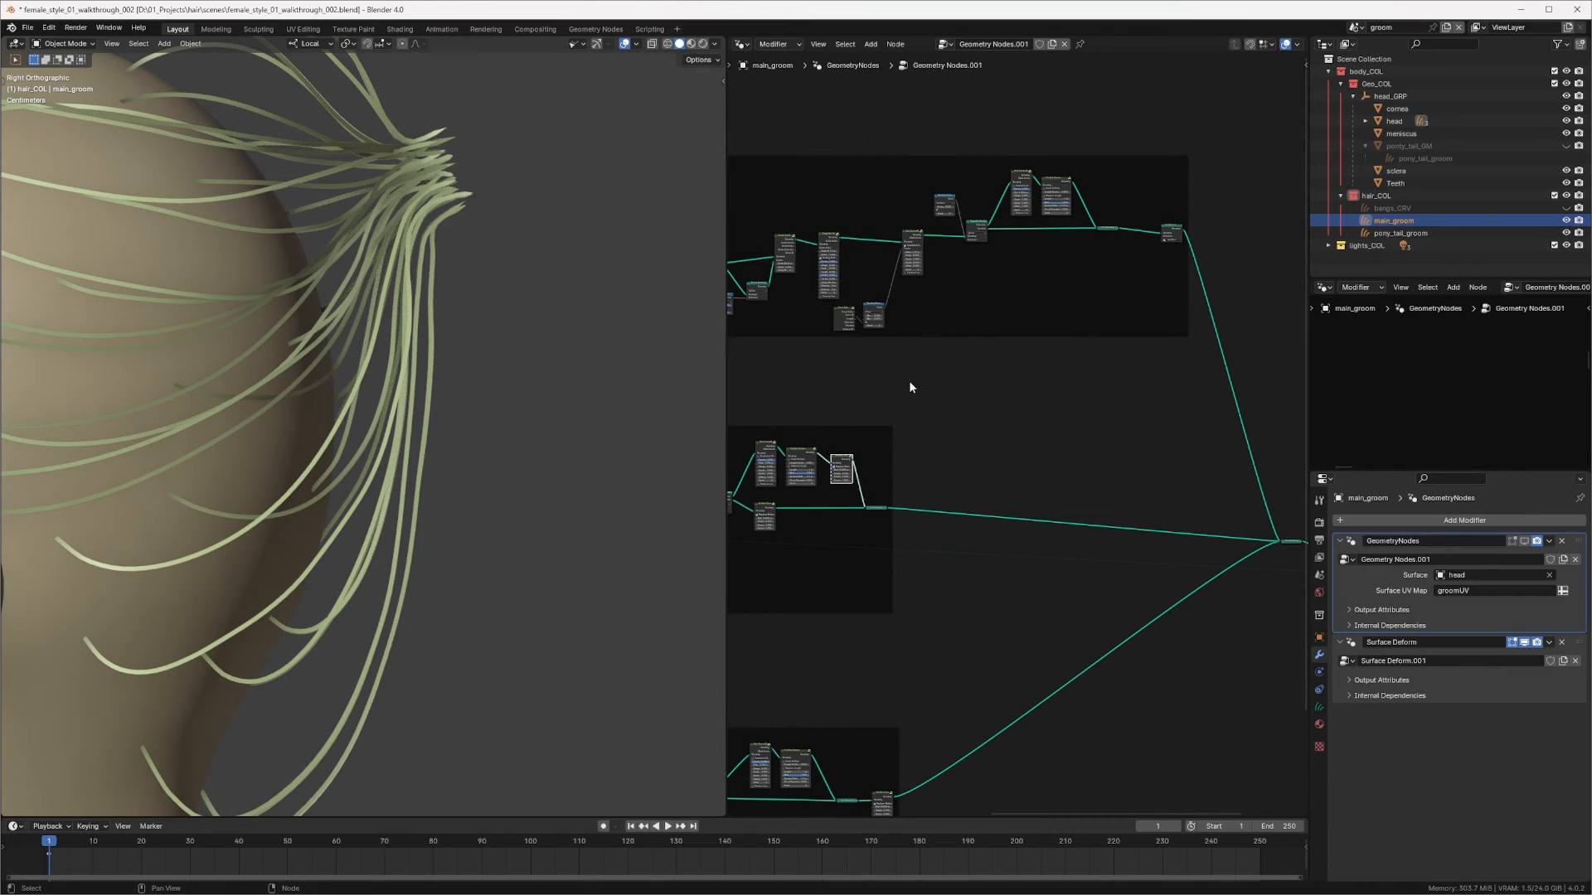
Step: Set the Factor Min of the Set Hair Curve Profile node after Join Geometry to 1
middle_click_drag(928, 390, 996, 366)
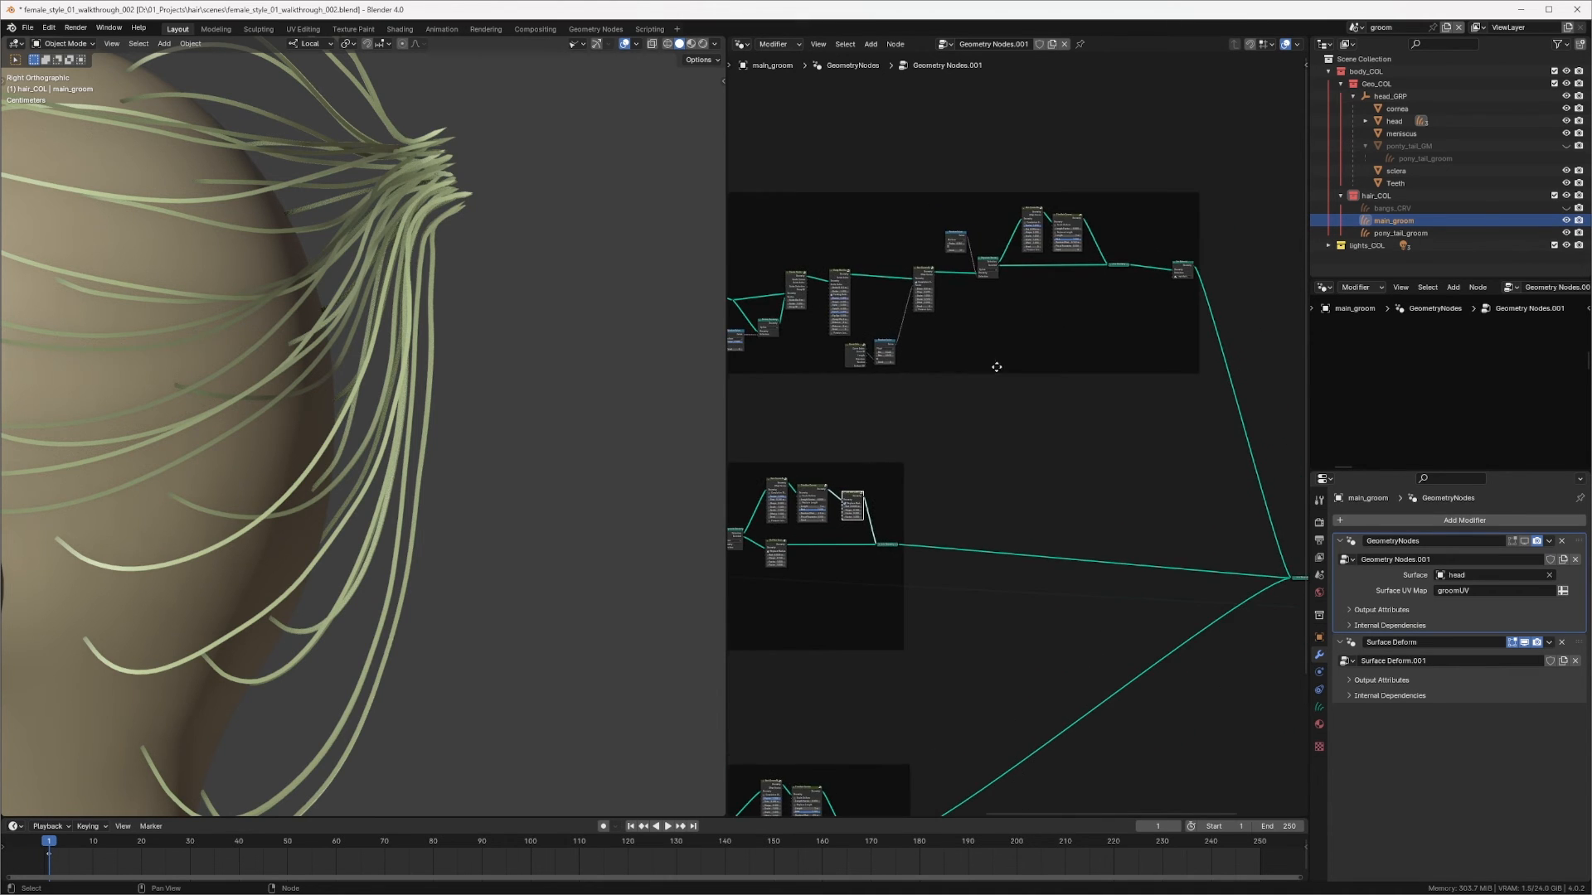
left_click_drag(852, 502, 1181, 288)
left_click_drag(1147, 307, 1153, 258)
scroll(1152, 224, "up", 8)
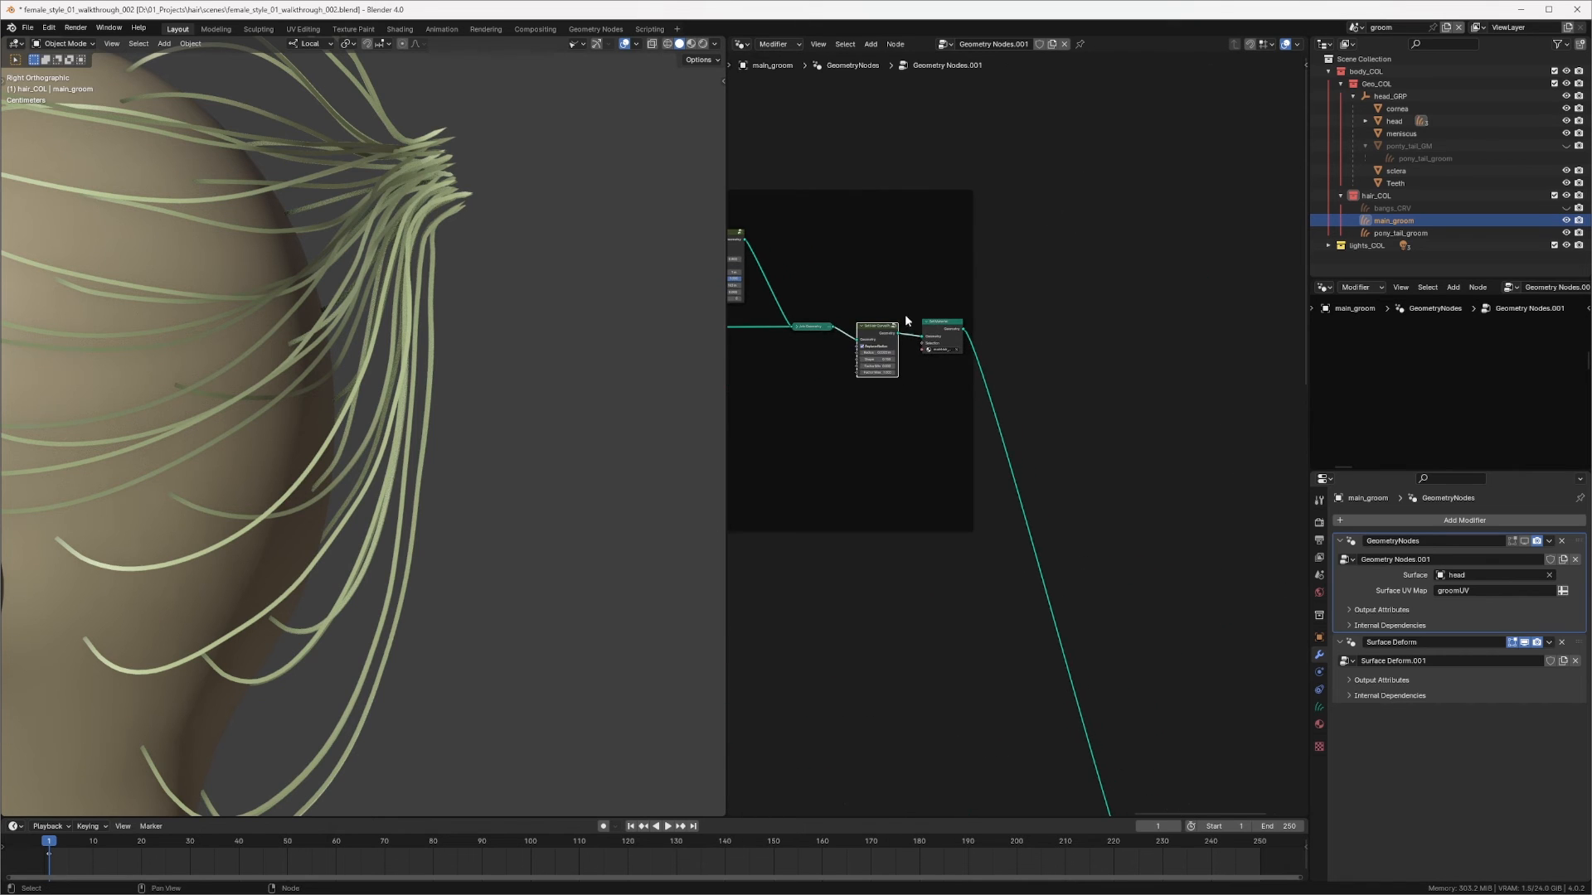
middle_click_drag(1060, 142, 1067, 280)
left_click_drag(964, 248, 968, 197)
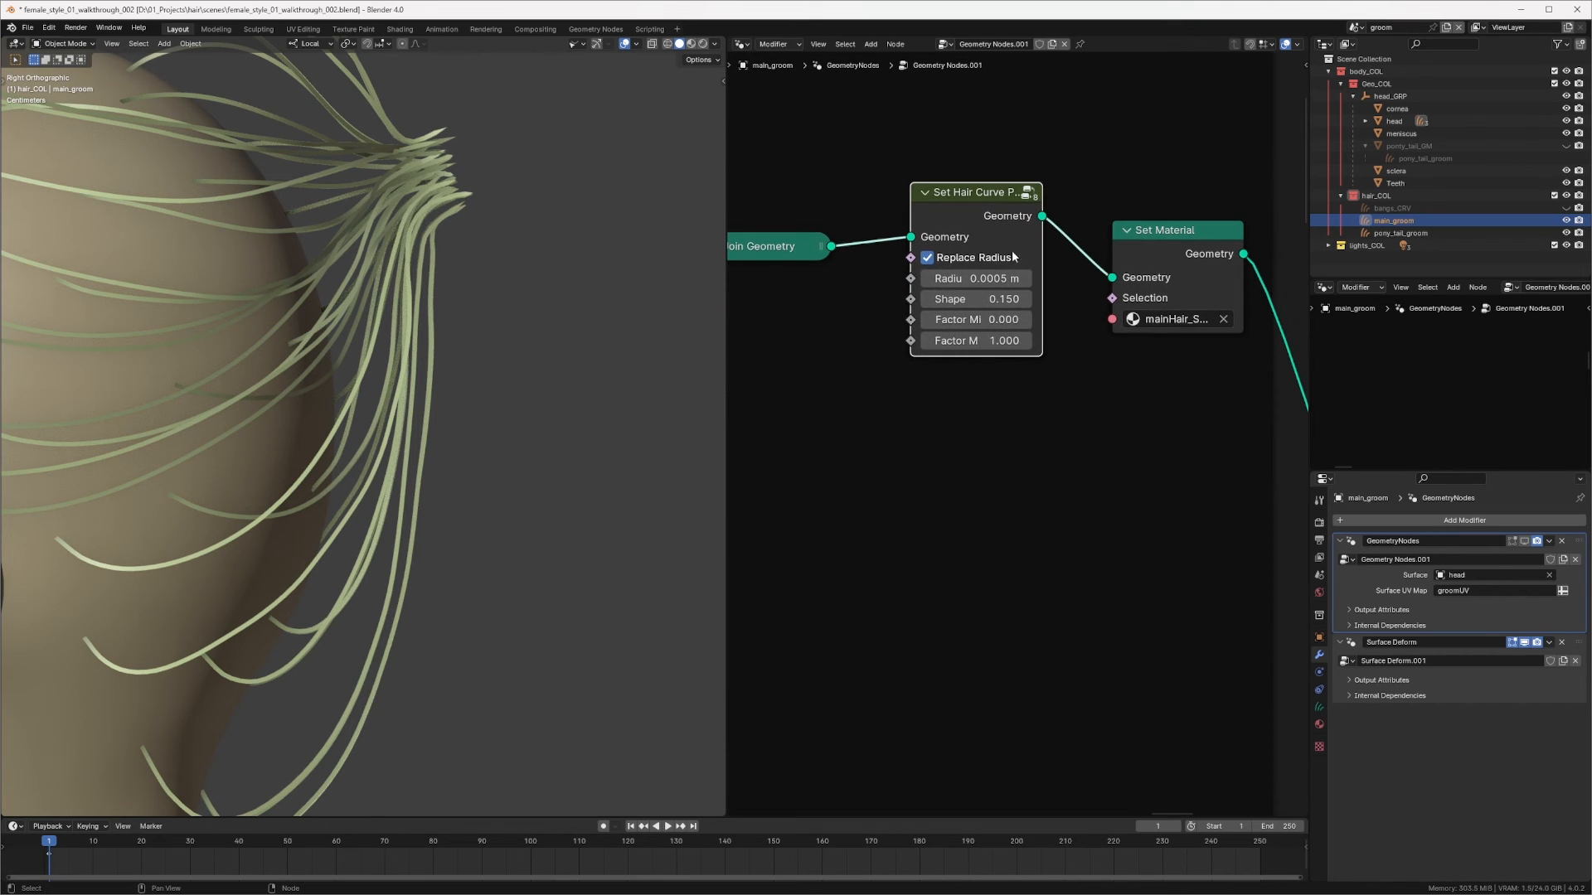
left_click(979, 319)
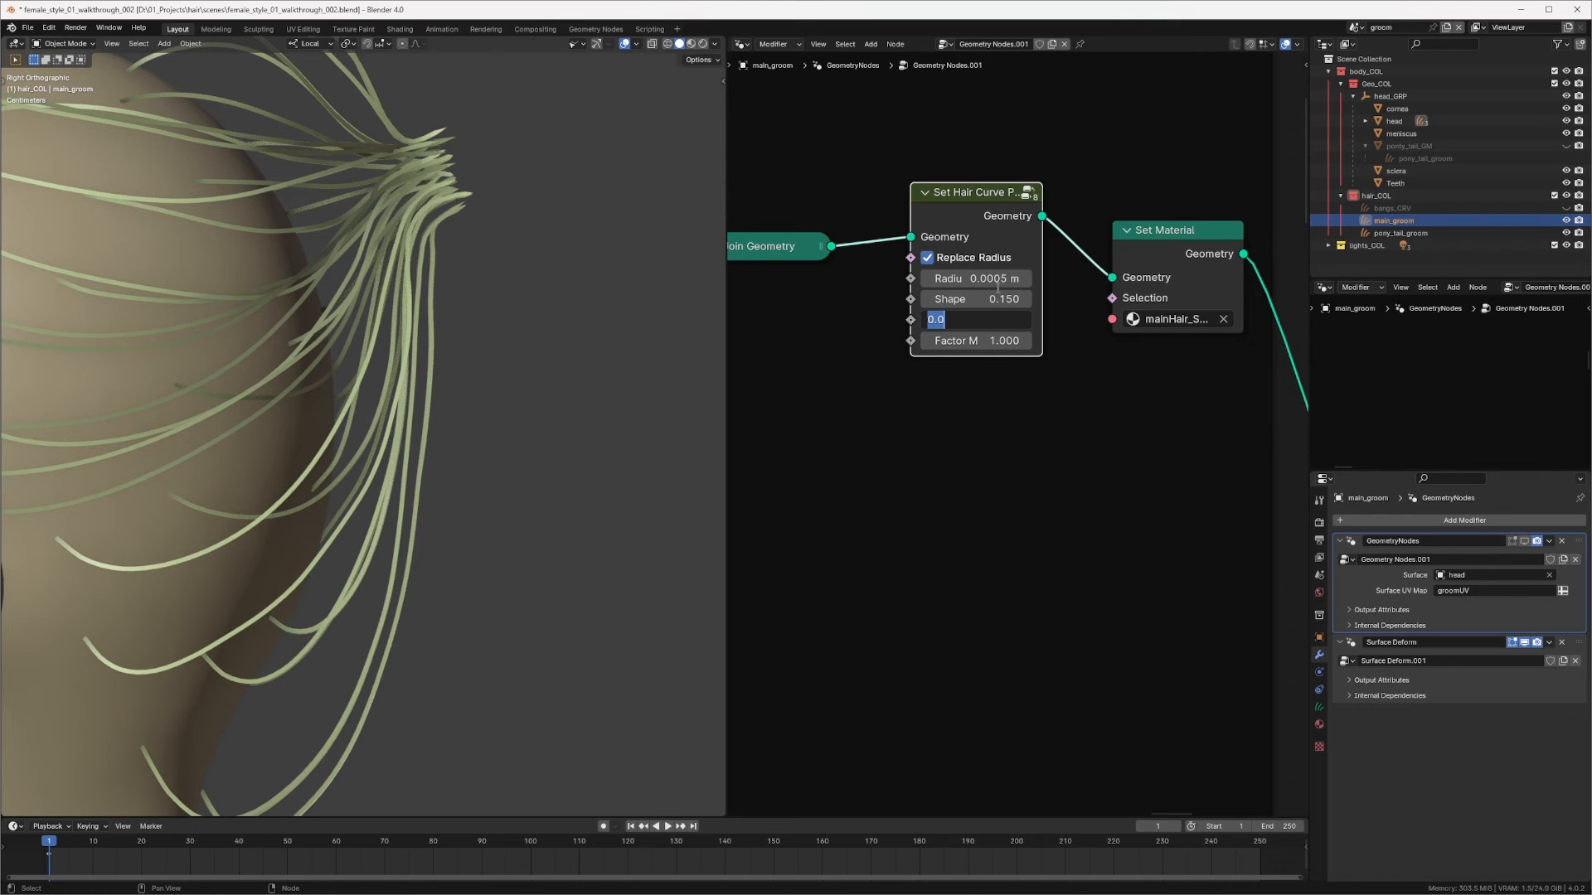
type("1")
key("Return")
Step: Inspect the main groom's hair strands in the viewport from several angles and zoom levels
scroll(1120, 166, "down", 8)
middle_click_drag(1013, 361, 1014, 298)
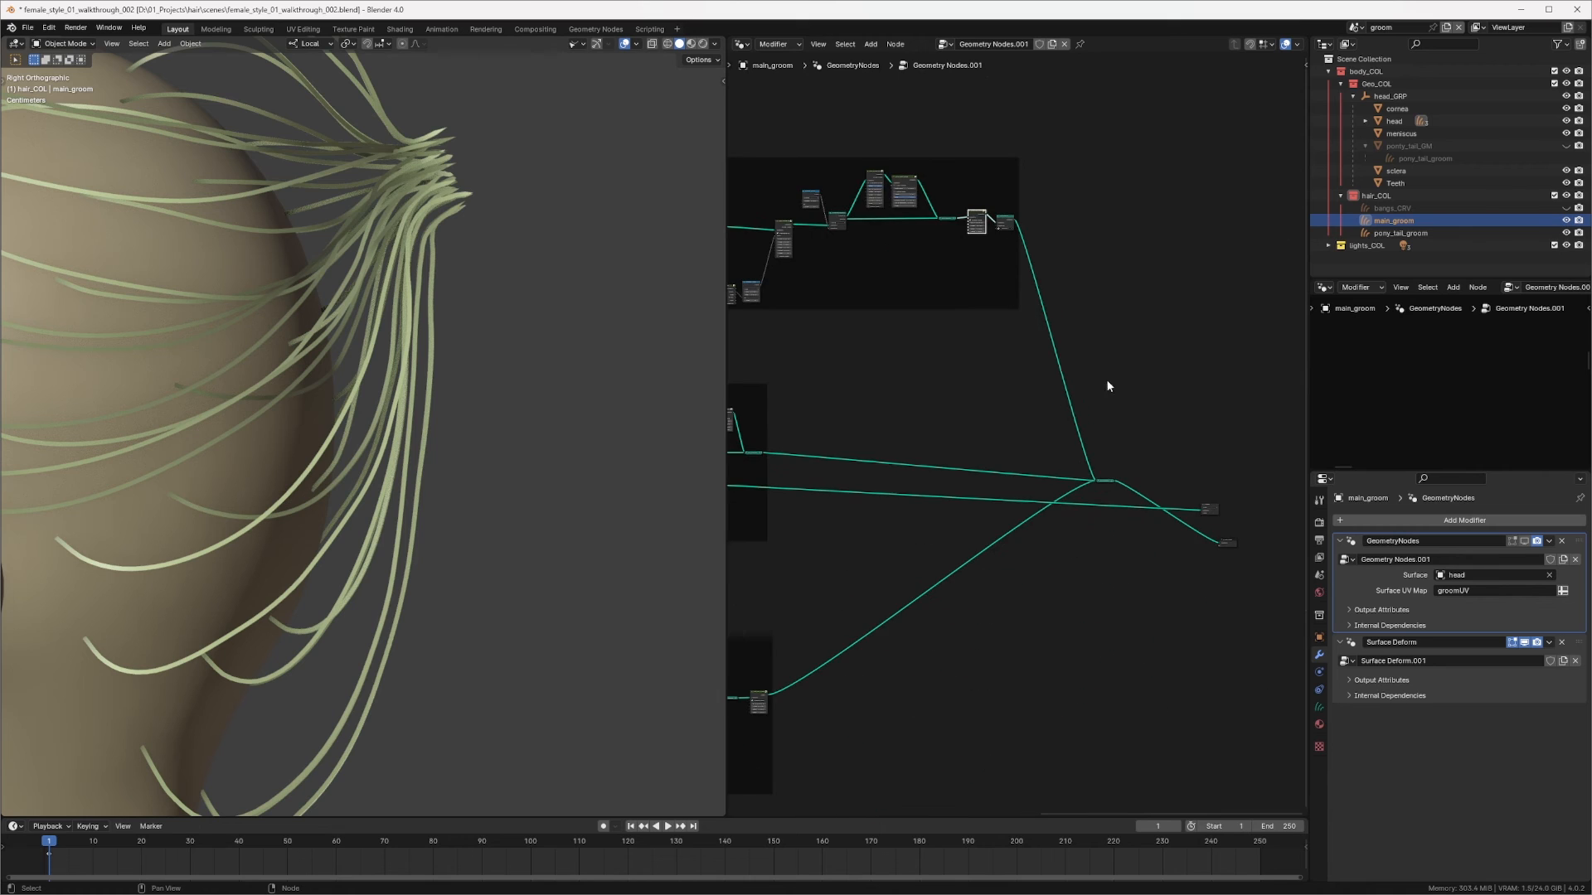
scroll(1106, 380, "up", 3)
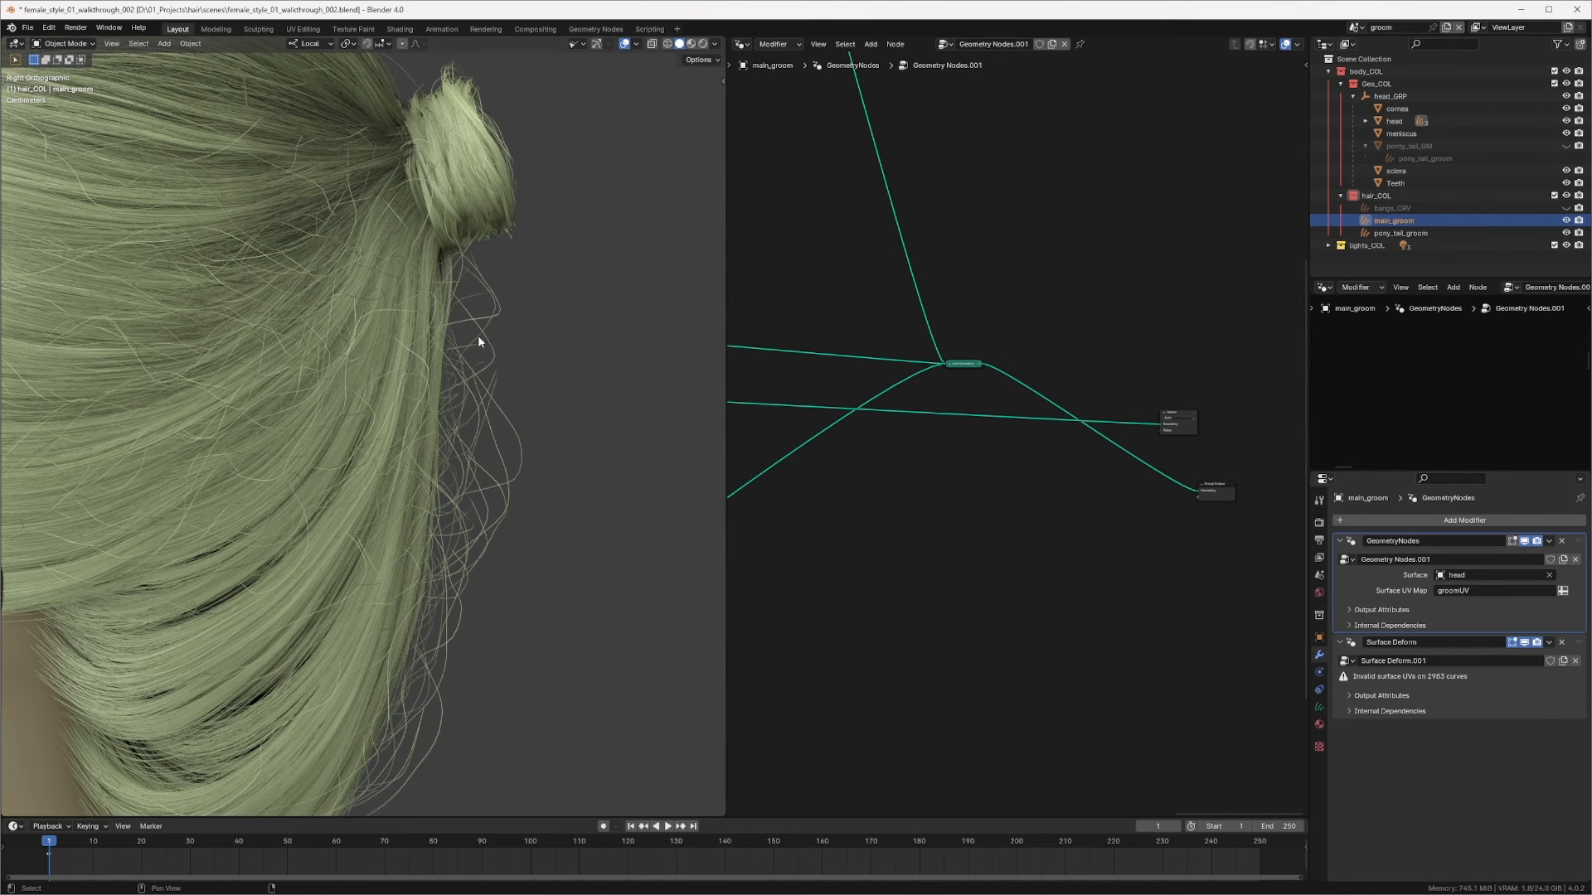
middle_click_drag(478, 335, 550, 506, "shift")
scroll(533, 271, "up", 2)
middle_click_drag(533, 271, 489, 492, "shift")
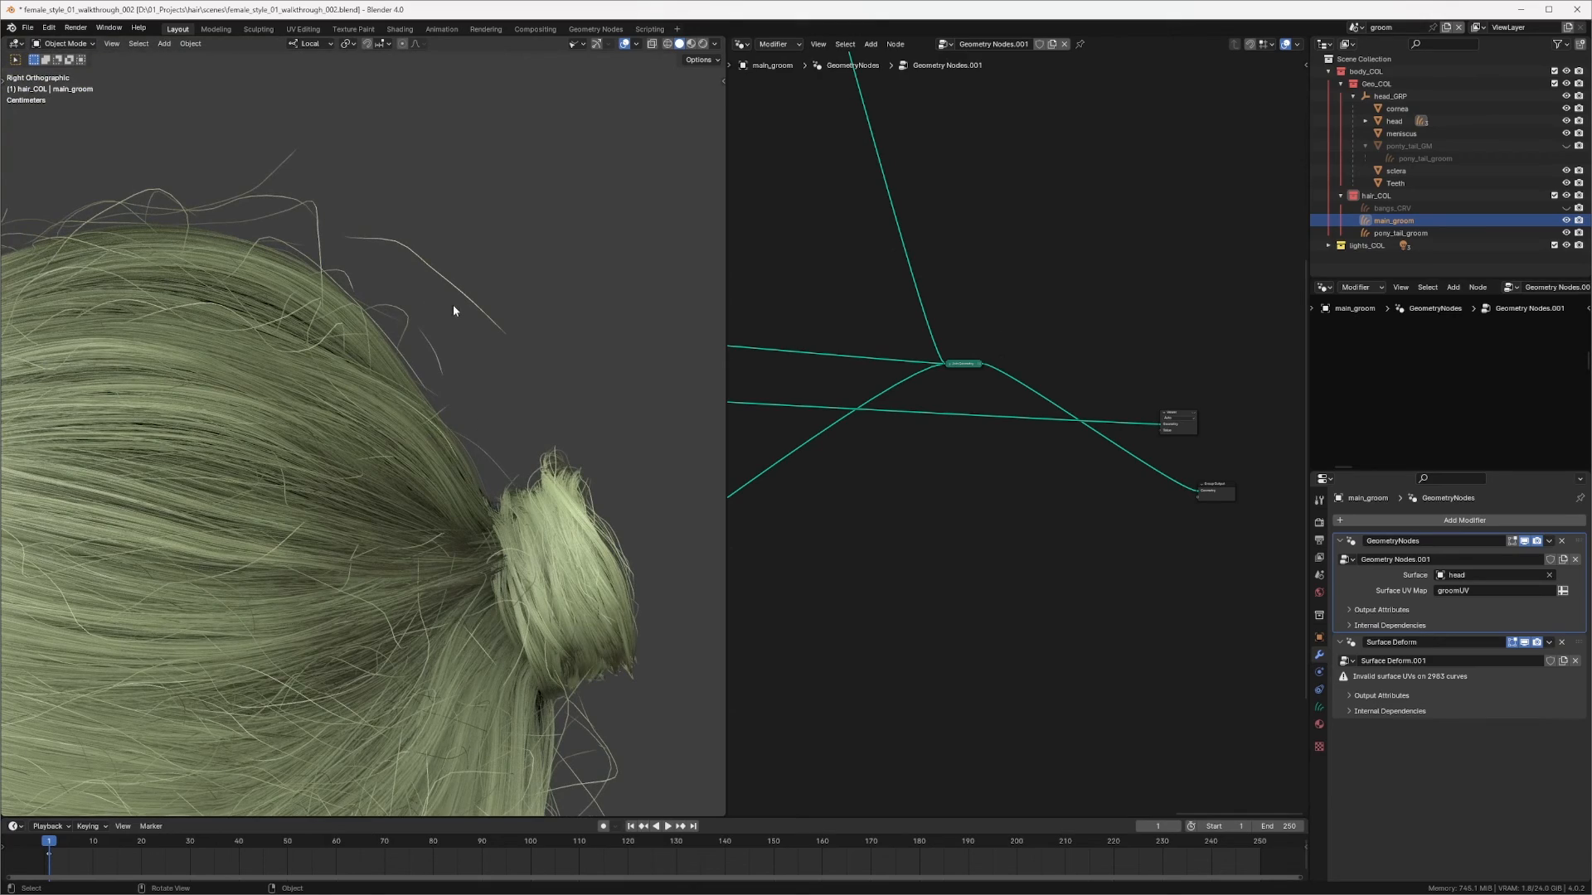
scroll(550, 266, "up", 2)
middle_click_drag(504, 278, 577, 222)
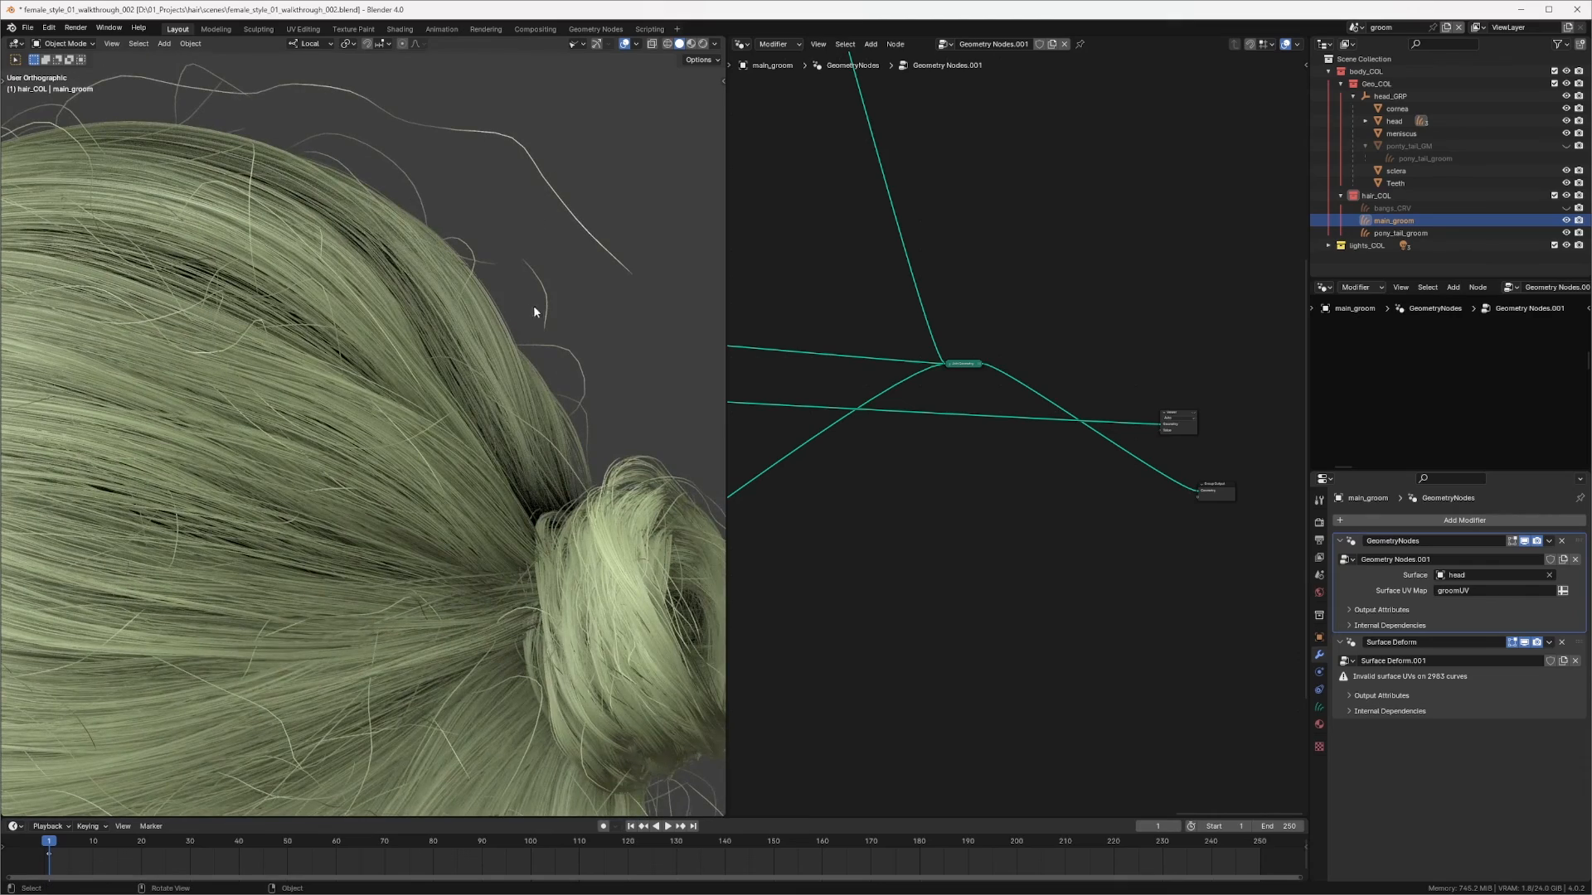
middle_click_drag(526, 390, 564, 247, "shift")
scroll(563, 247, "down", 4)
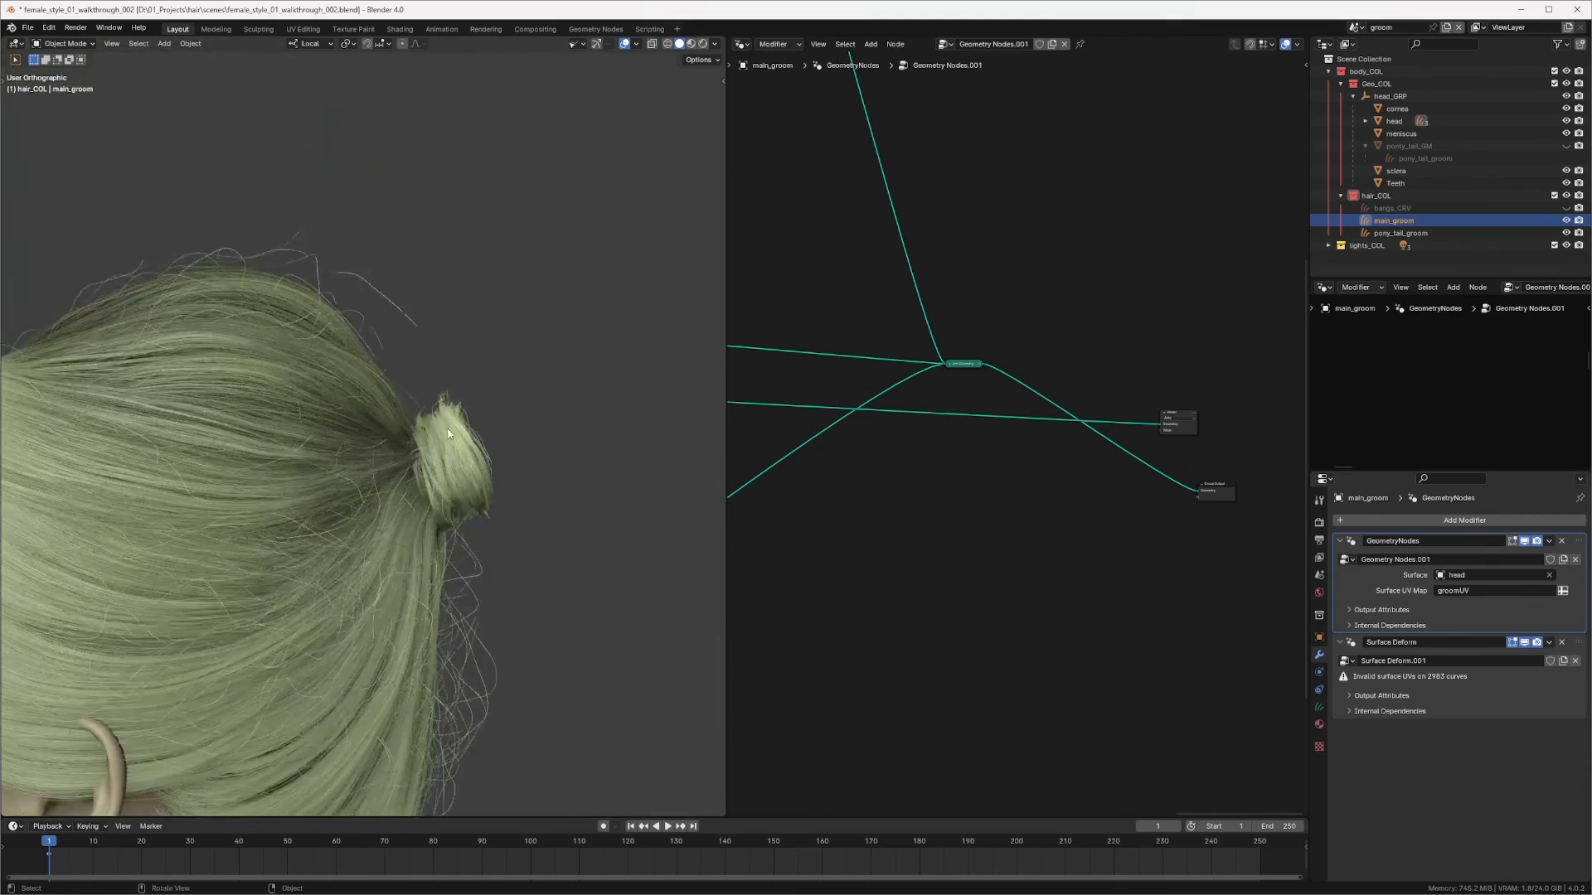
middle_click_drag(390, 496, 471, 318, "shift")
scroll(1117, 299, "up", 8)
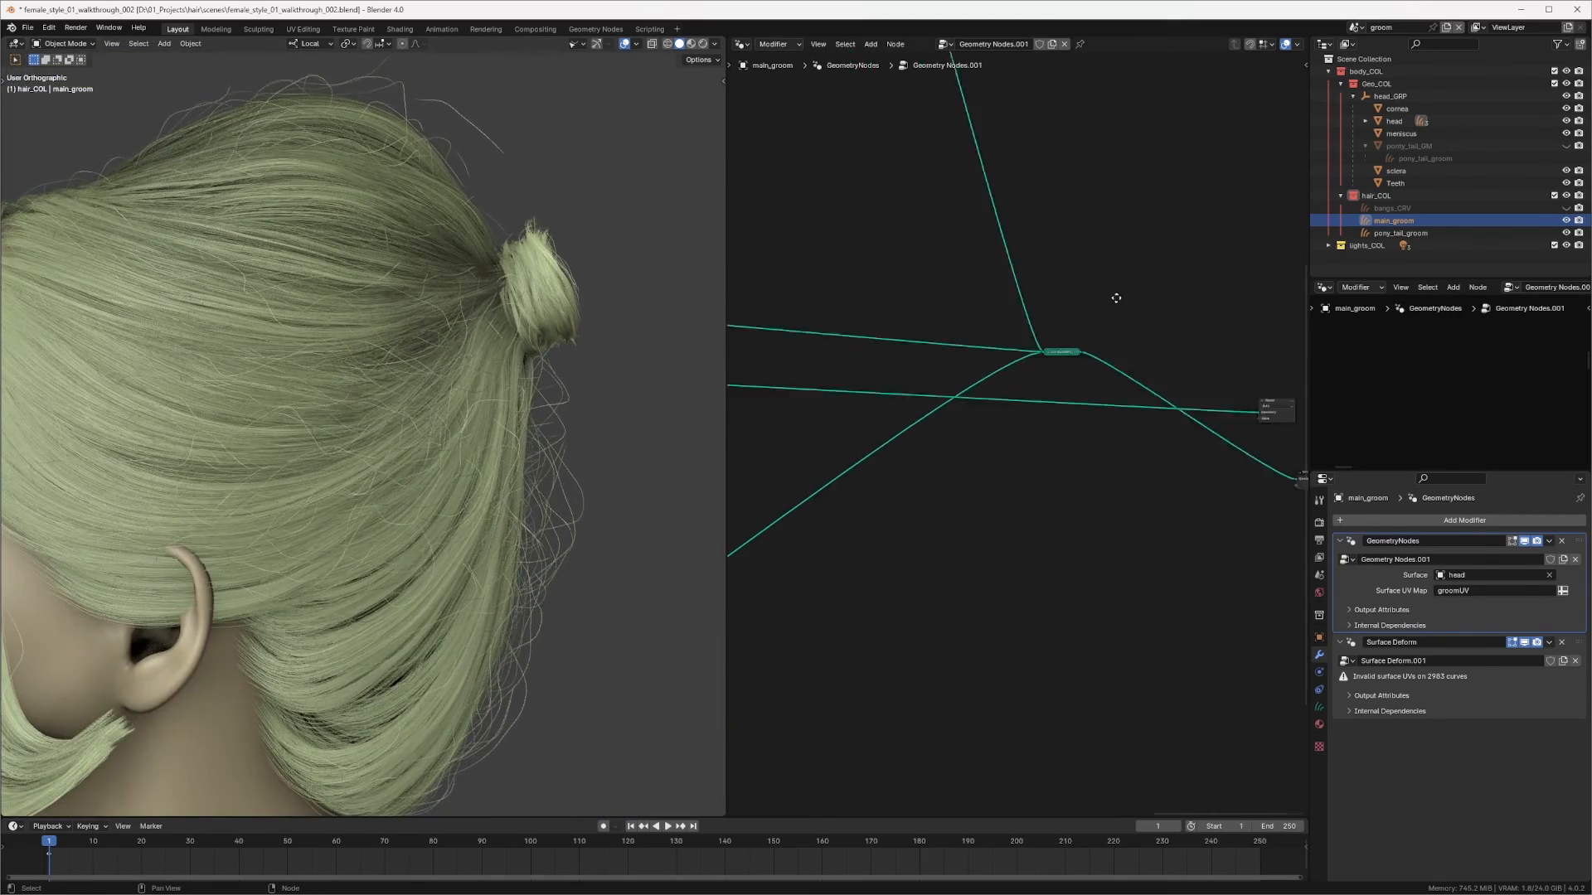
middle_click_drag(894, 455, 975, 396)
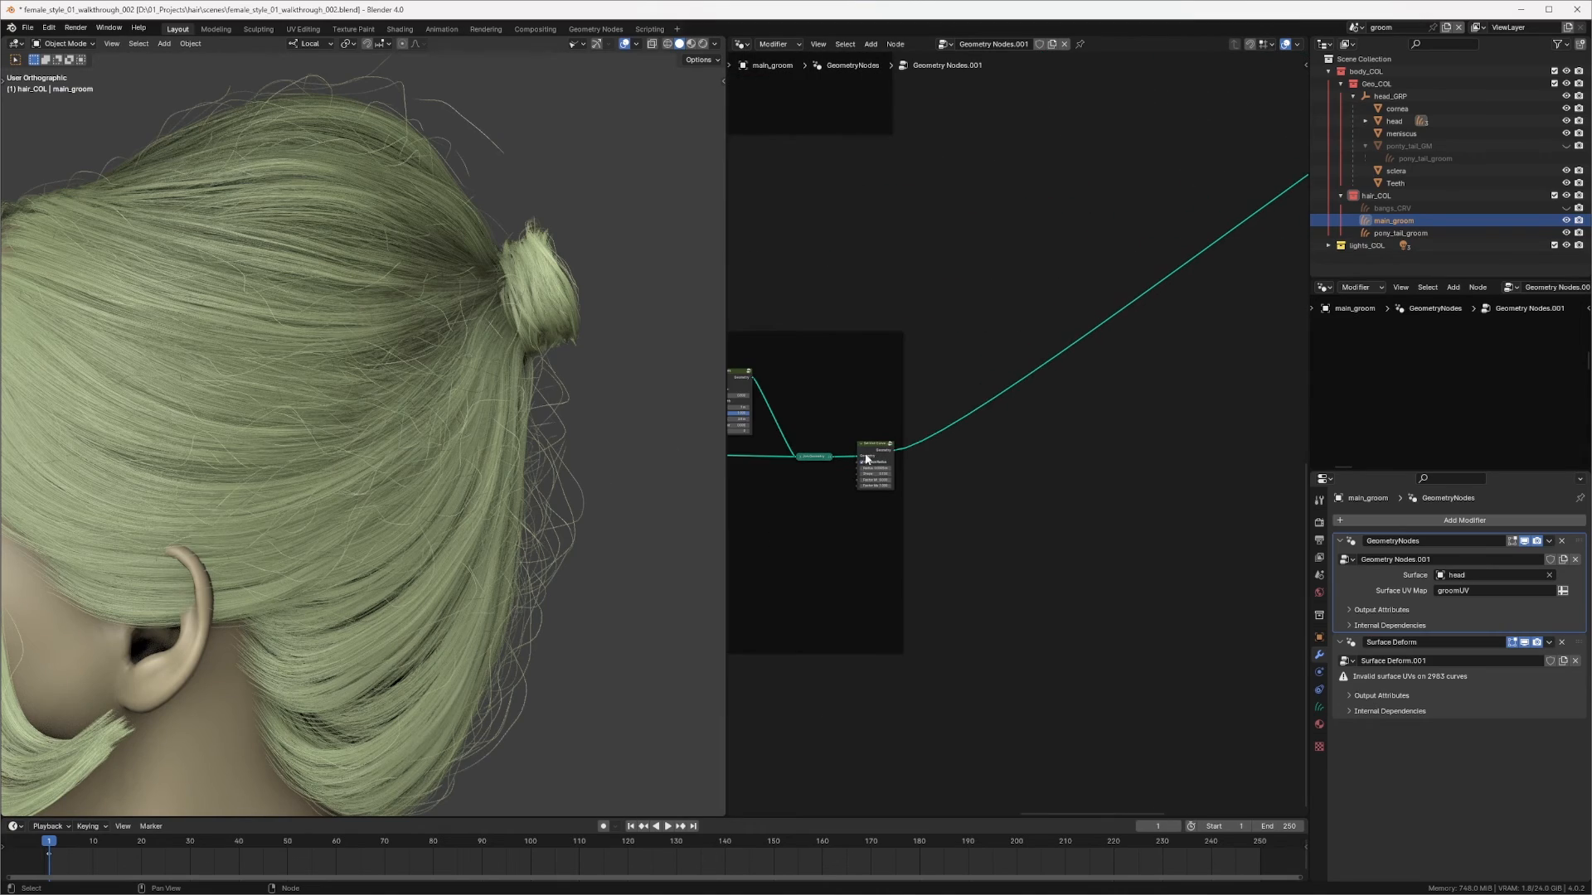
left_click_drag(866, 457, 866, 458)
scroll(592, 419, "up", 8)
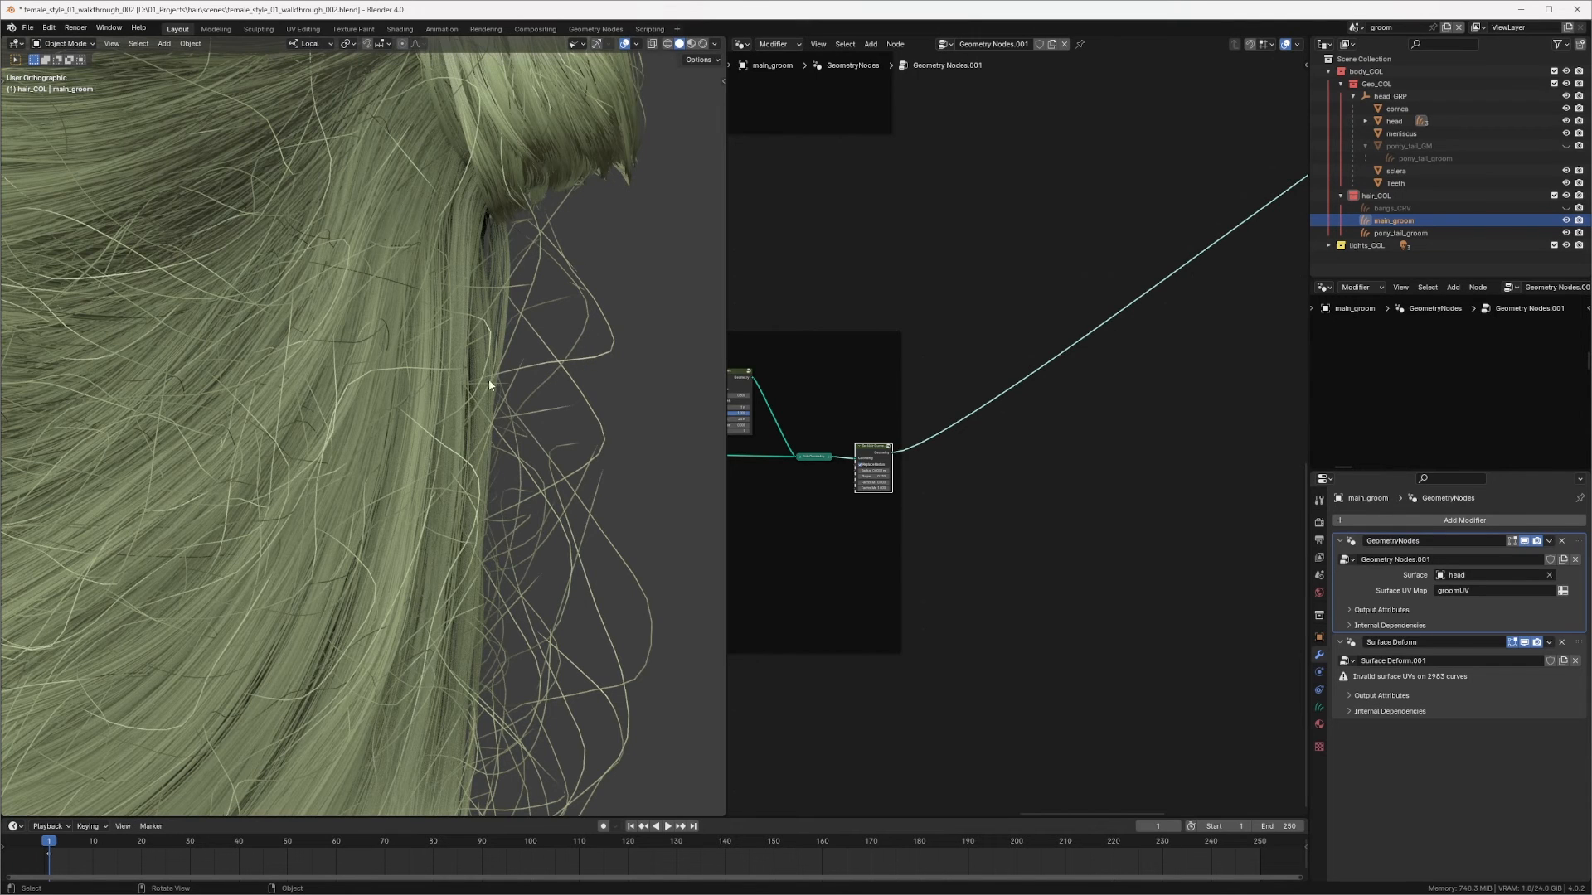
scroll(576, 273, "down", 6)
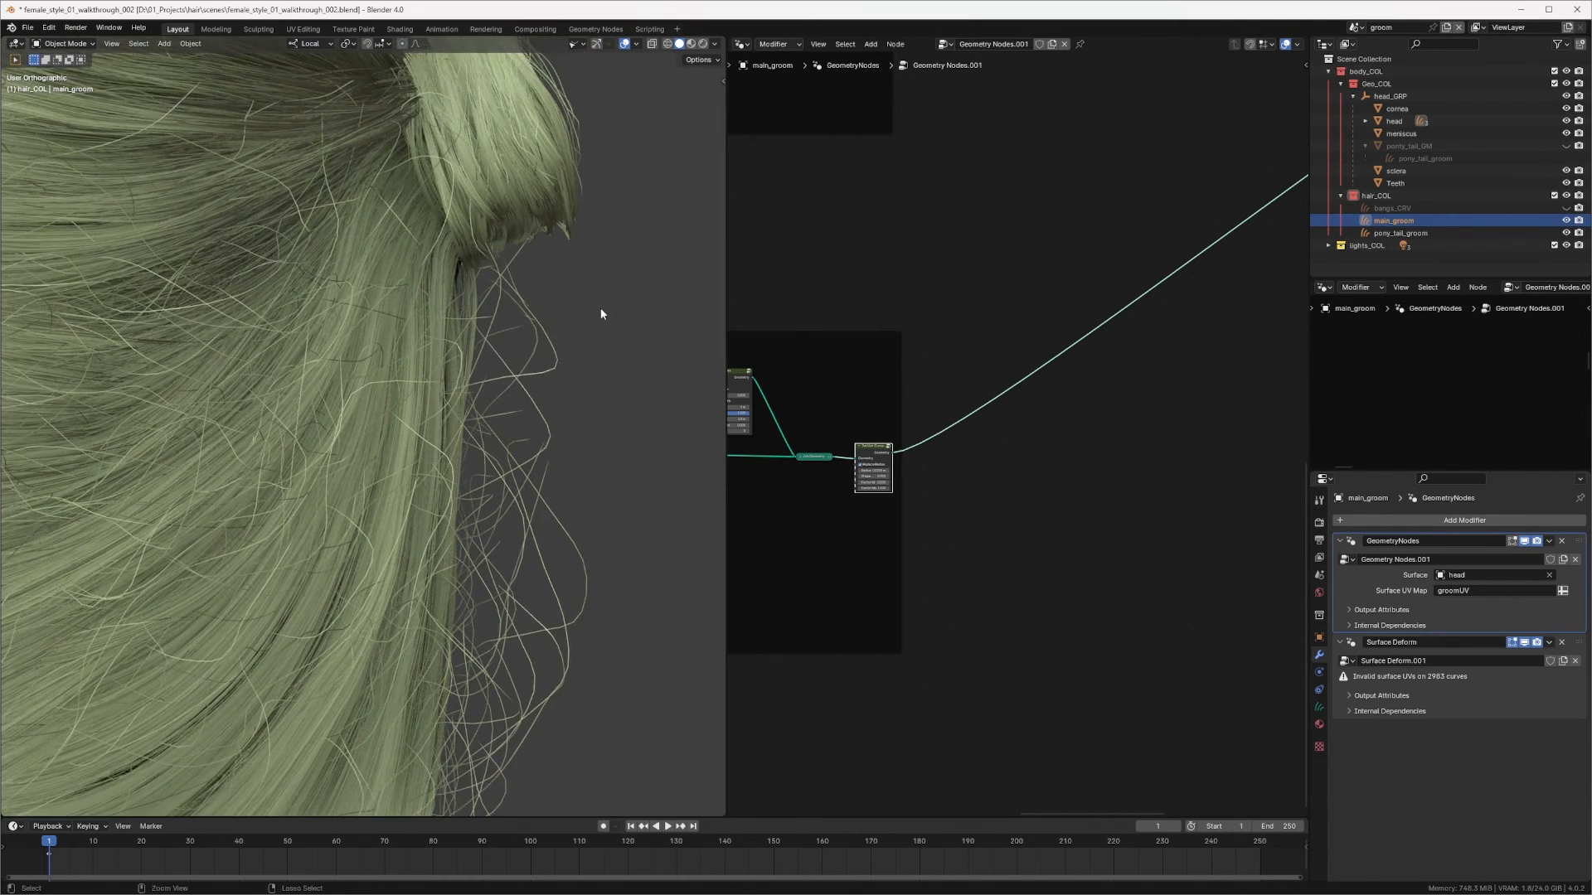
scroll(455, 401, "down", 5)
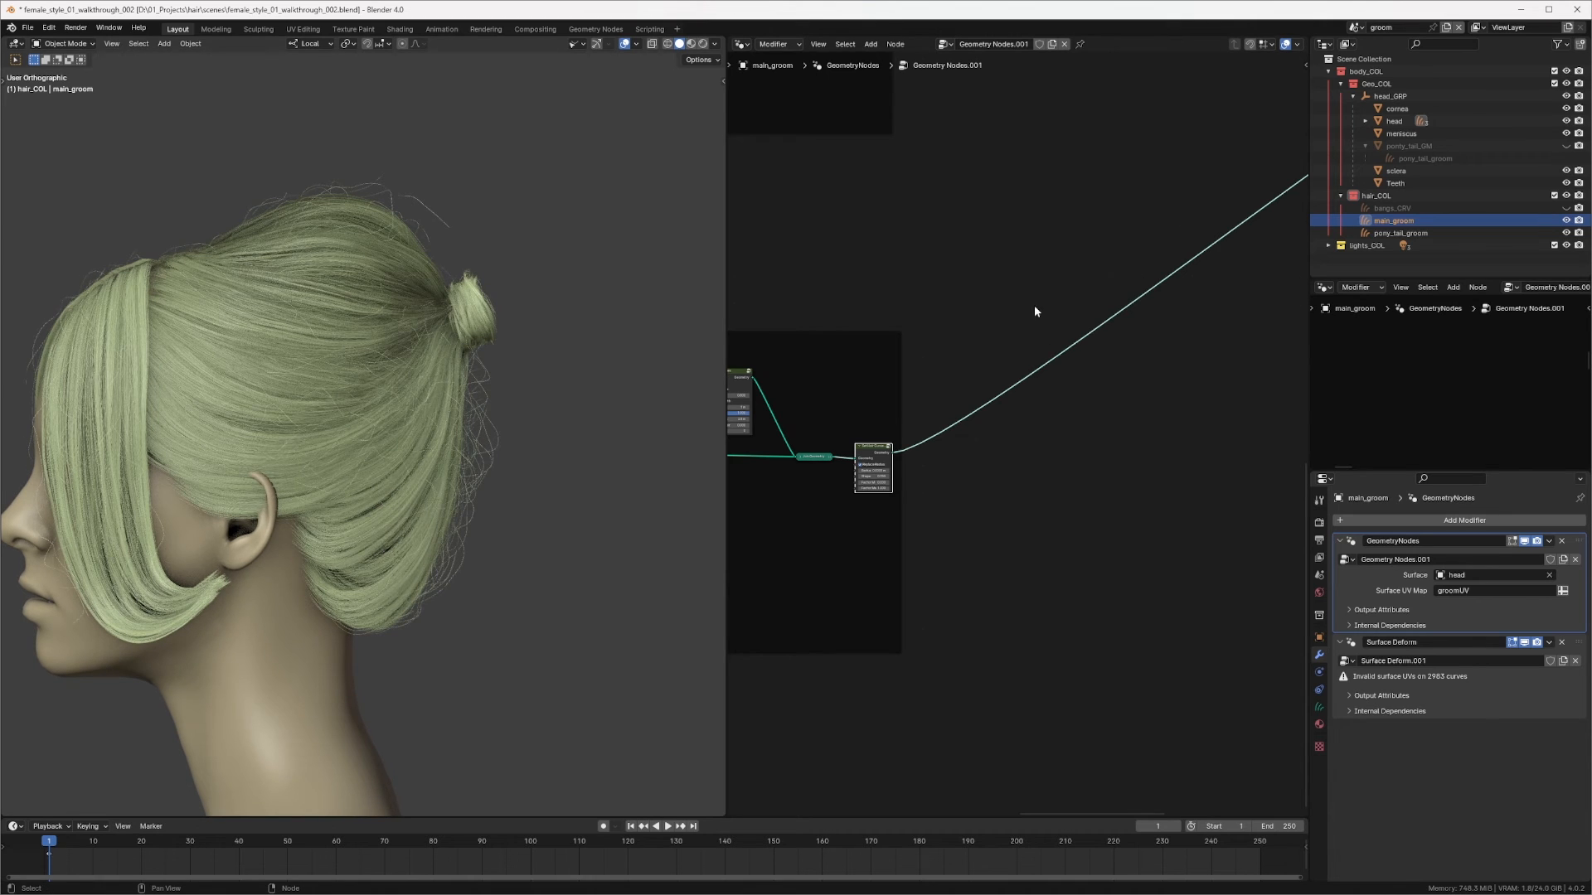
Step: Switch to the pony_tail_groom object and preview its interpolated hair curves through the Viewer node
left_click(1409, 233)
key("Home")
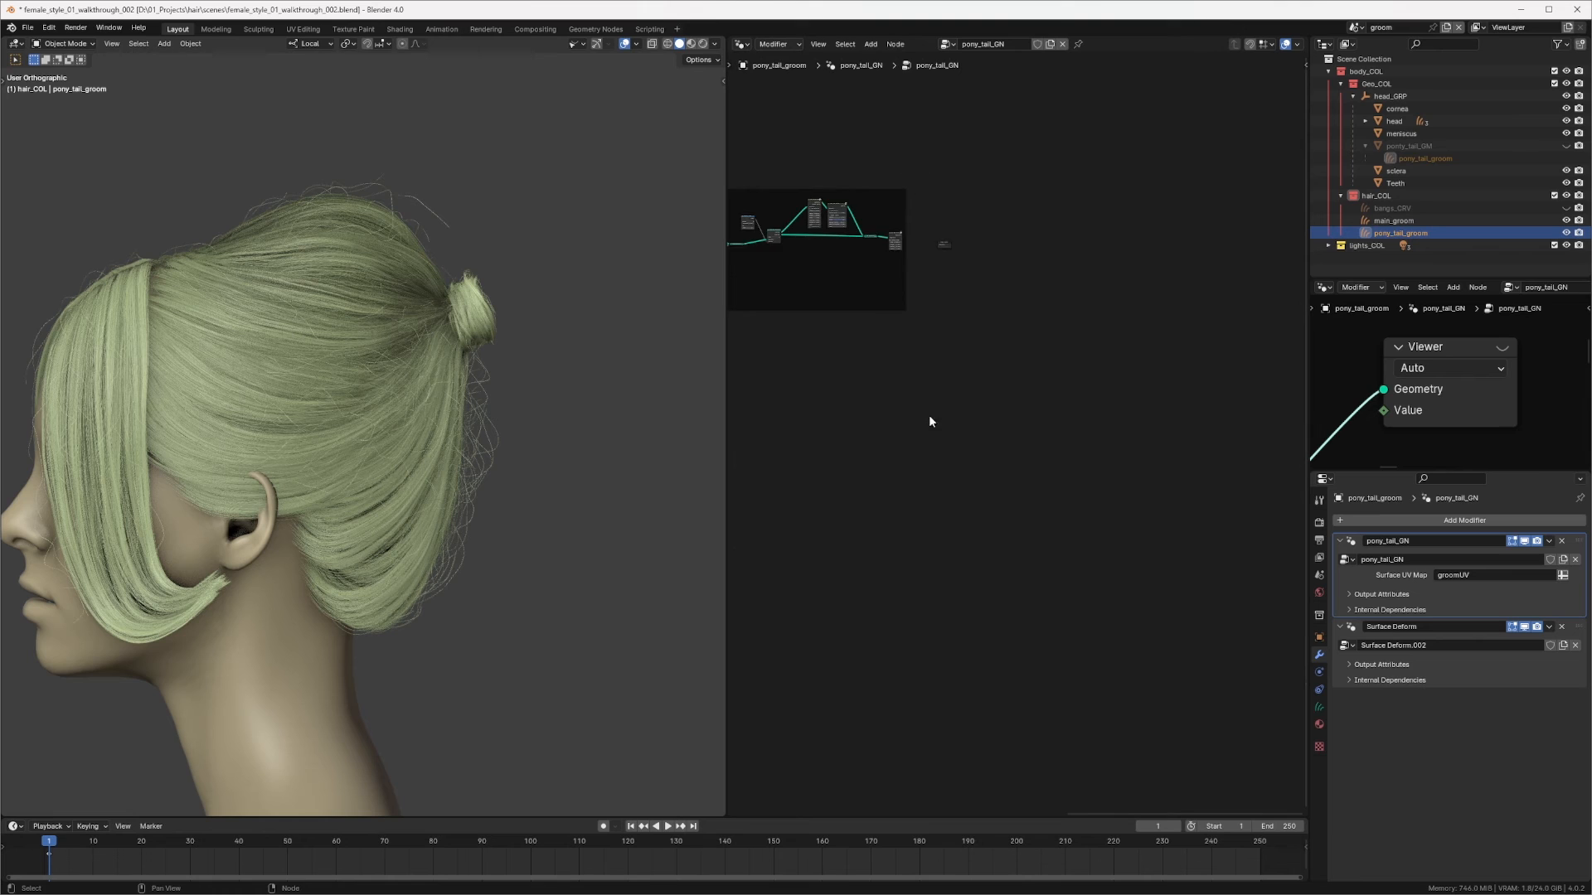
middle_click_drag(940, 405, 1093, 256, "ctrl")
left_click(1095, 258)
middle_click_drag(1216, 309, 926, 314)
scroll(926, 314, "up", 3)
left_click(1036, 326, "ctrl+shift")
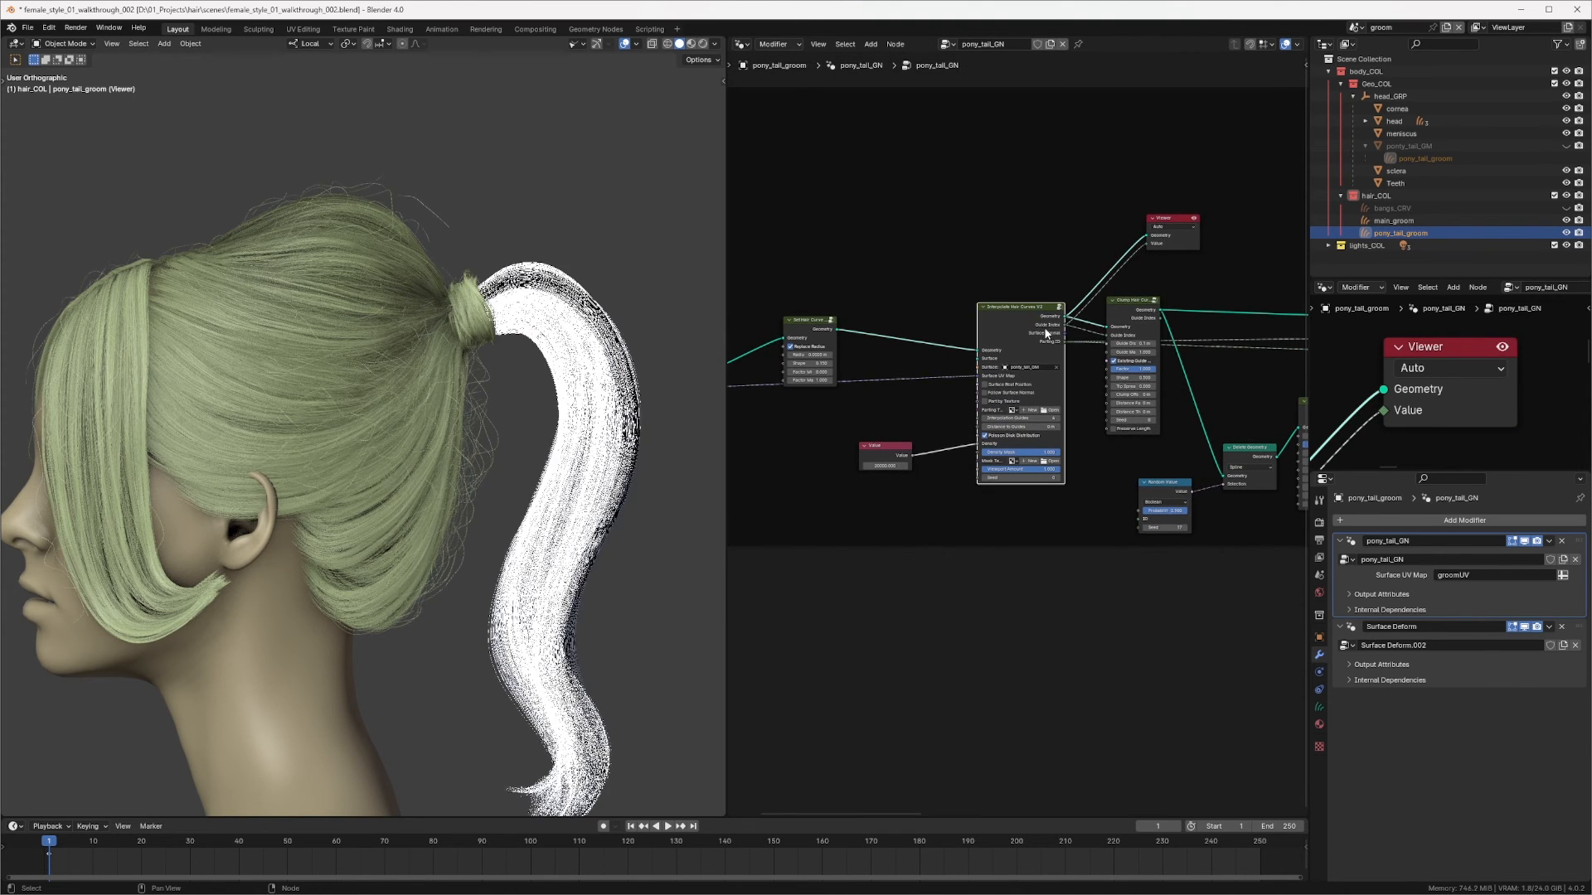
right_click_drag(1369, 417, 1380, 443, "ctrl")
middle_click_drag(609, 455, 547, 460)
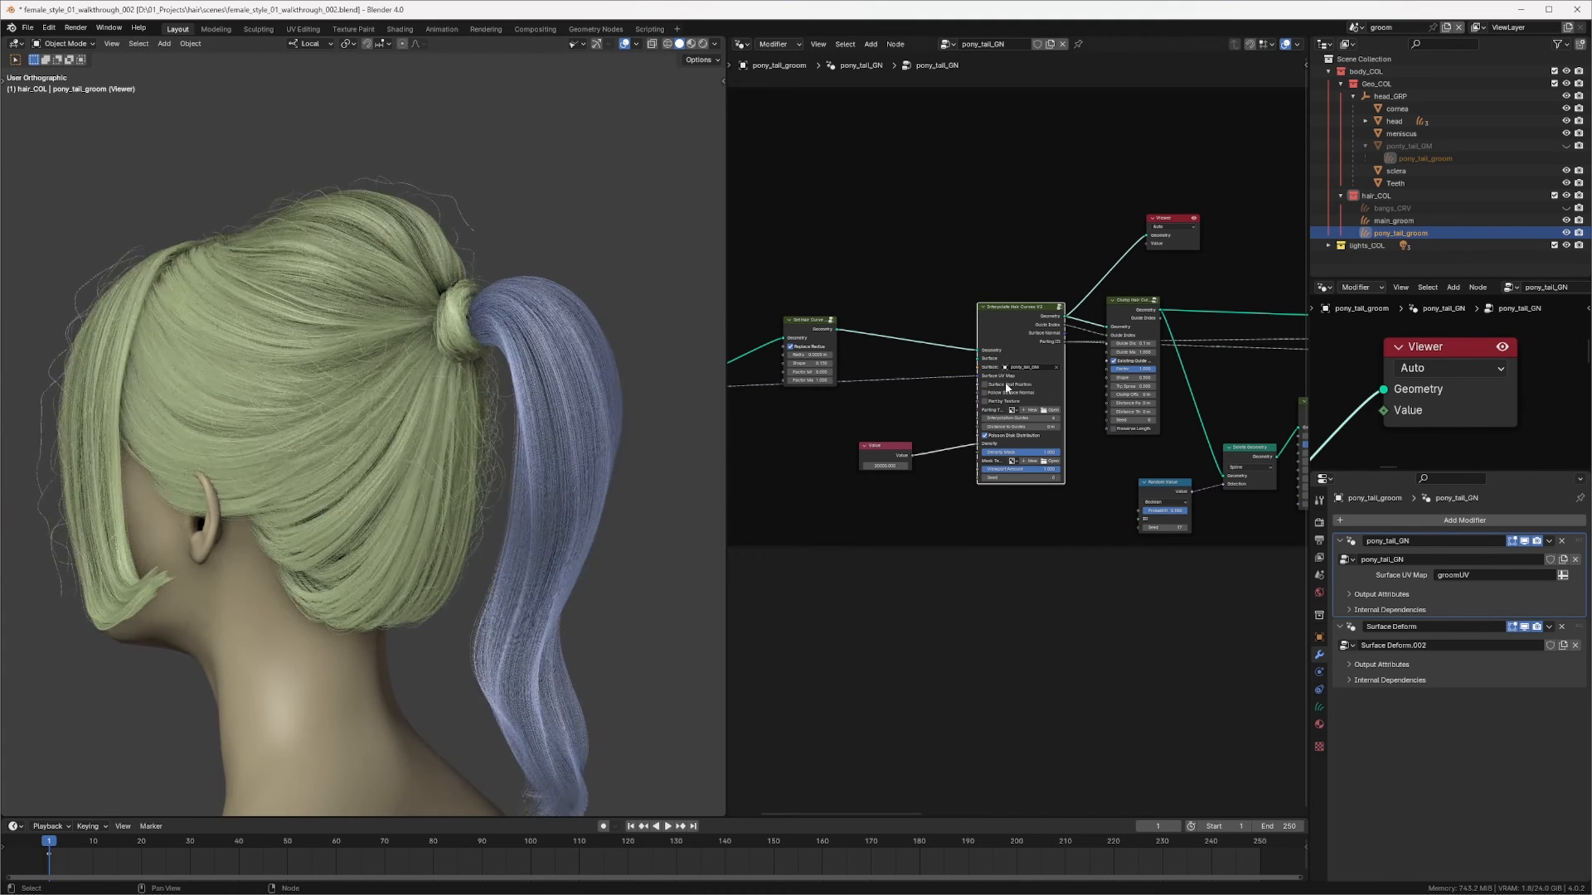
Step: Turn the outliner area into a Spreadsheet showing the Spline domain data
left_click(1347, 48)
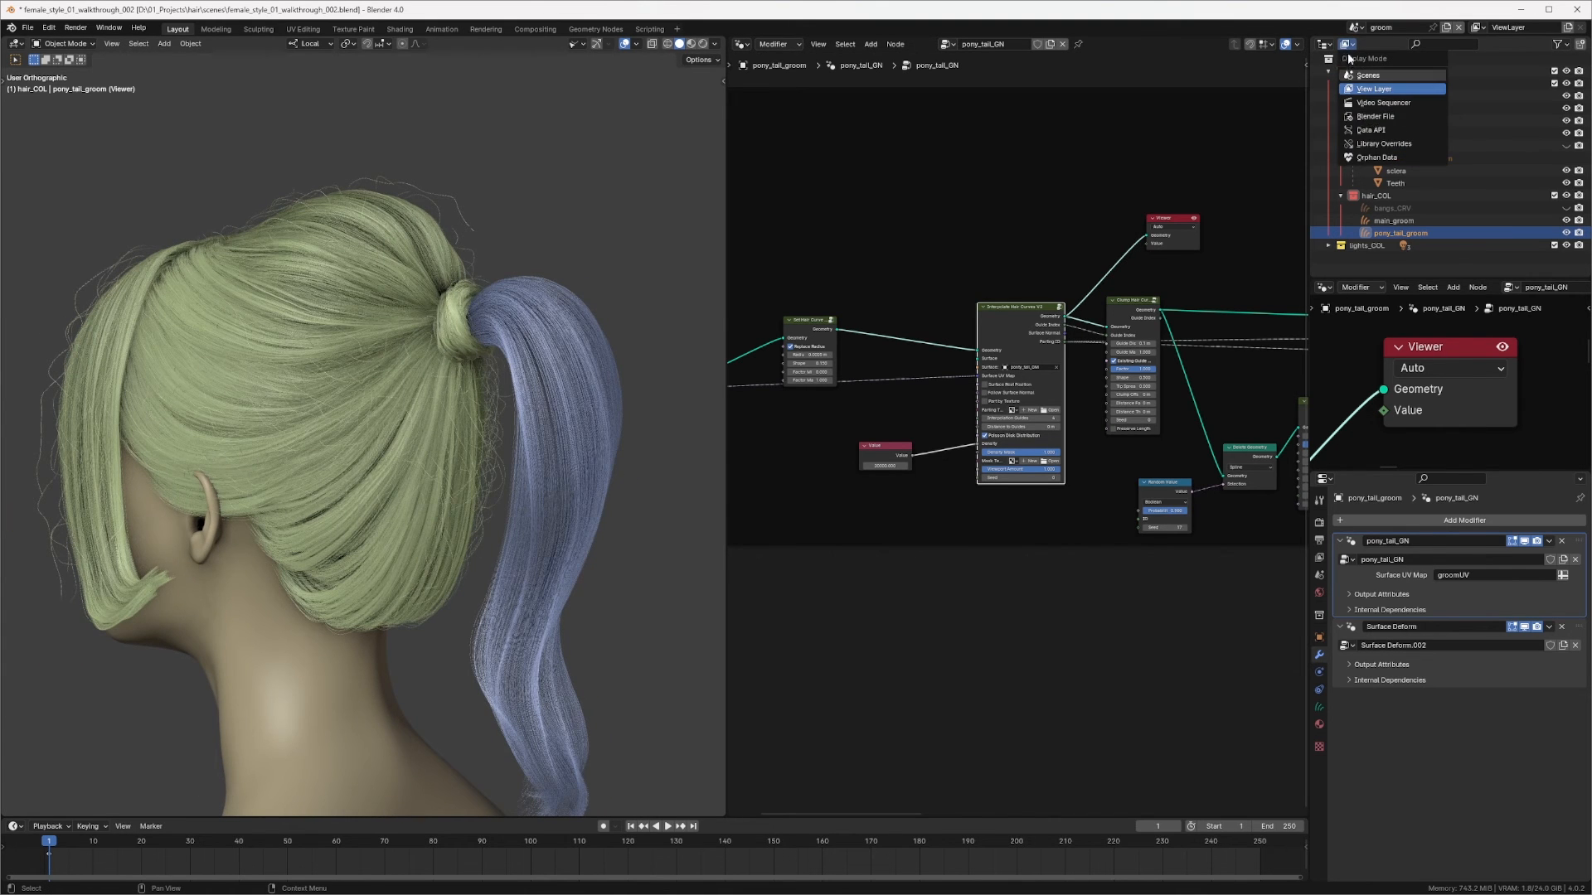
left_click(1326, 49)
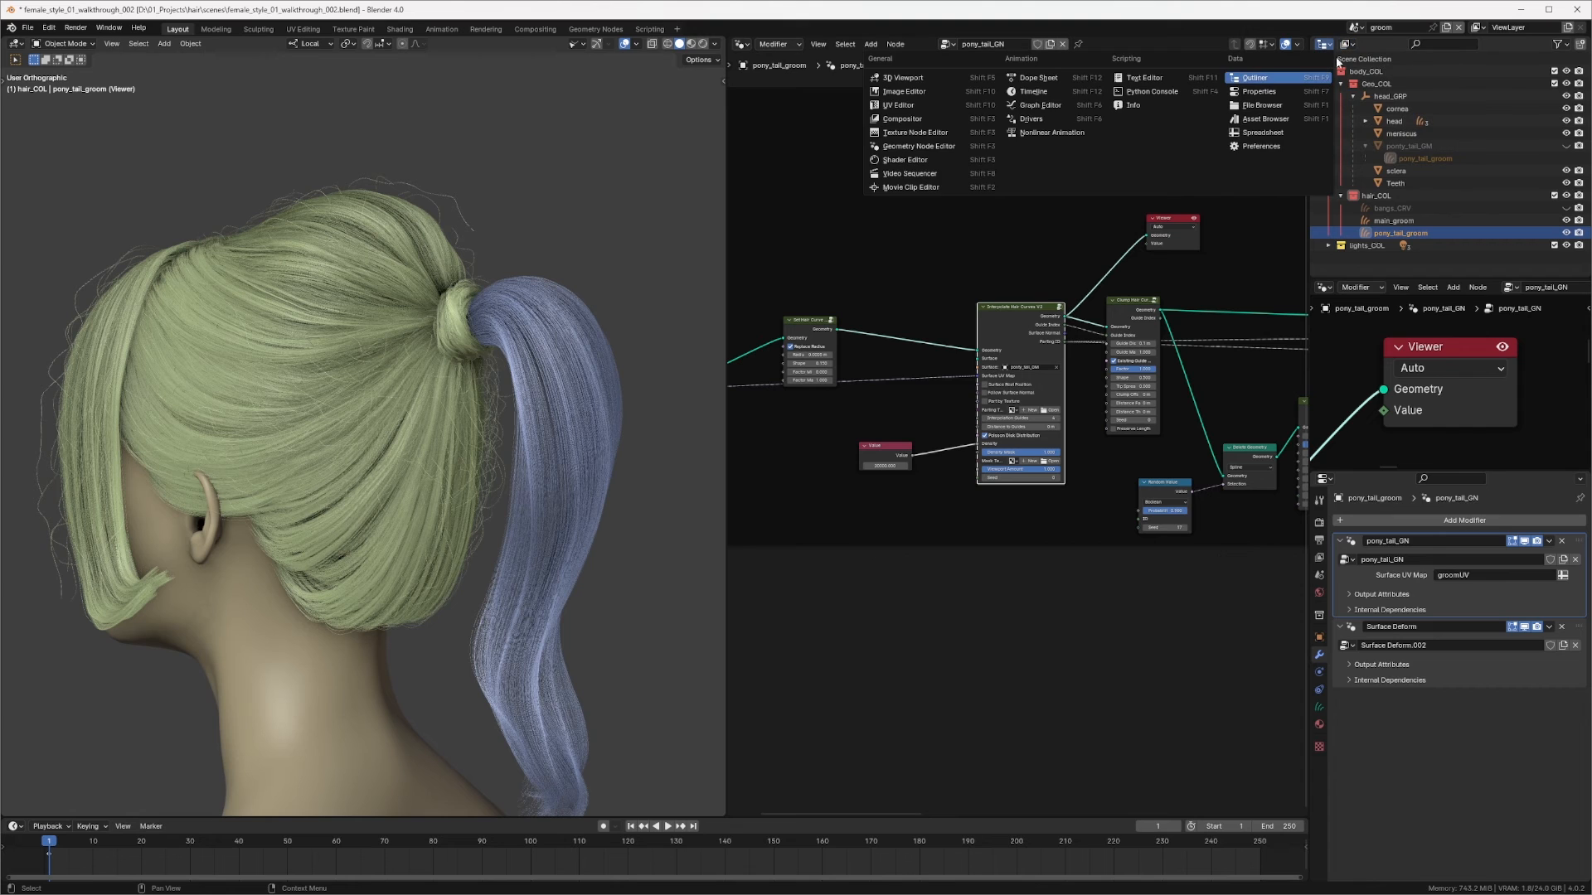
left_click(1281, 125)
left_click(1381, 161)
Step: Set the density Value node feeding Interpolate Hair Curves to 80000
scroll(836, 337, "up", 4)
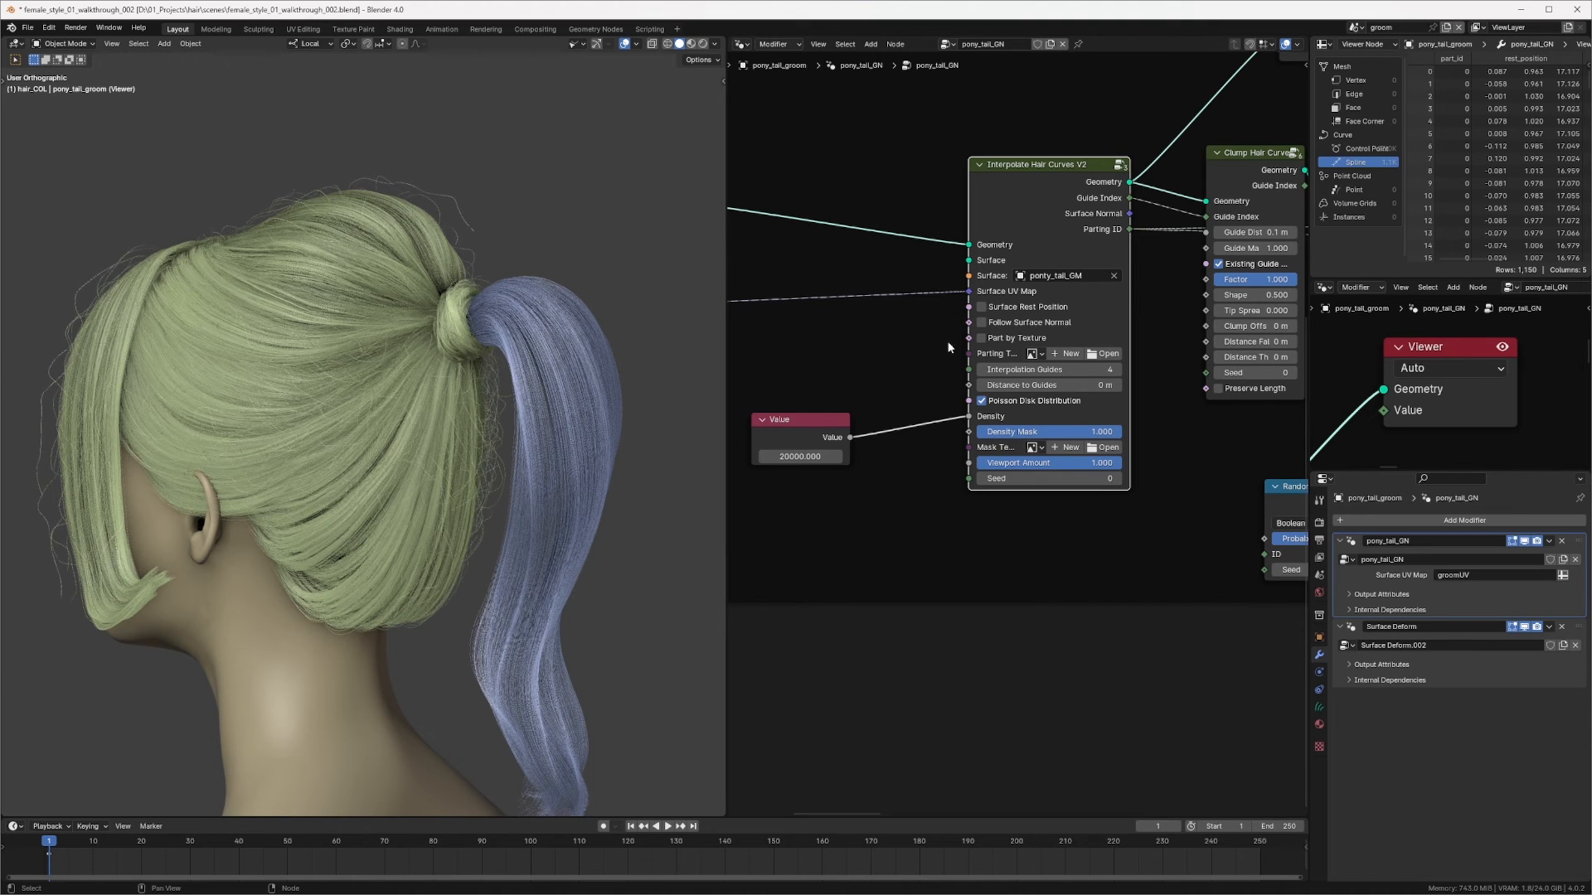
middle_click_drag(923, 355, 1055, 310)
left_click(924, 410)
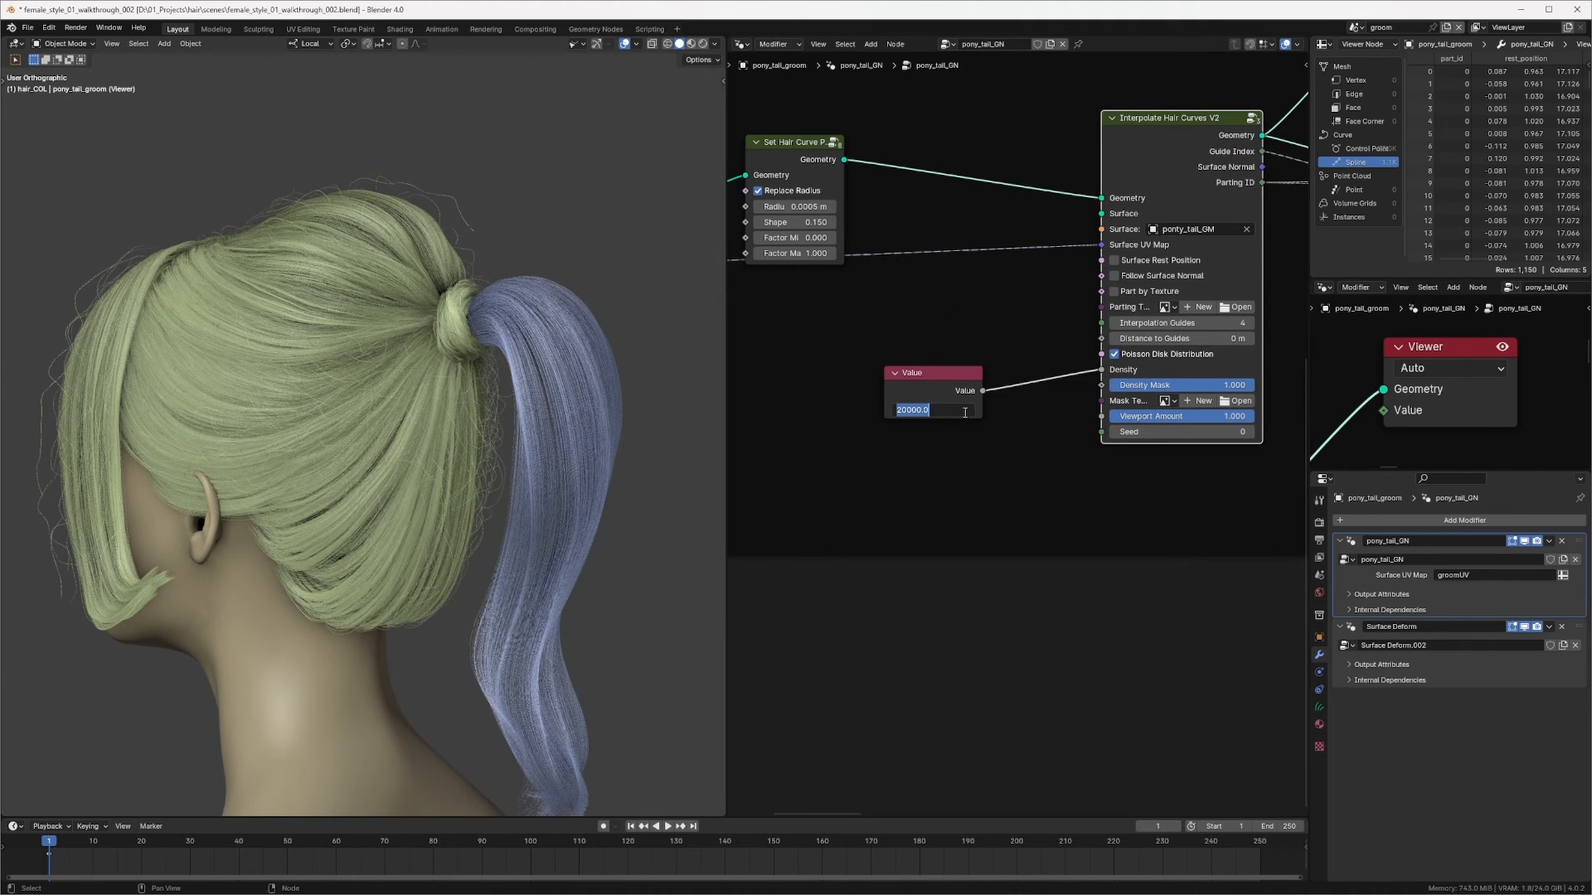
type("8000")
key("Return")
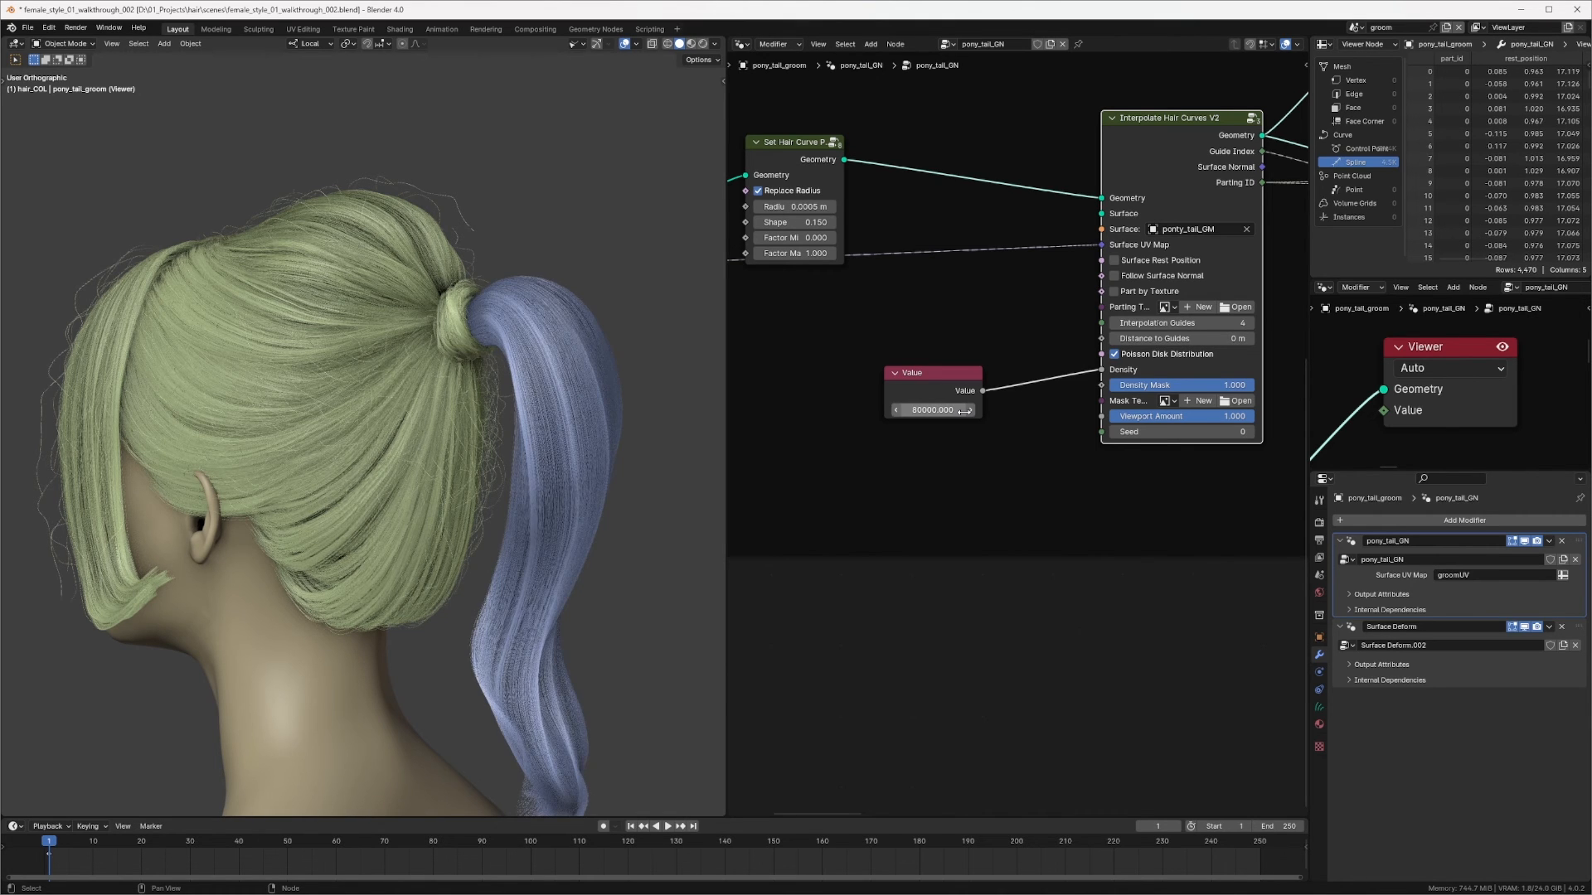
Step: Set the density Value node to 2000000
left_click(954, 409)
type("2")
key("Return")
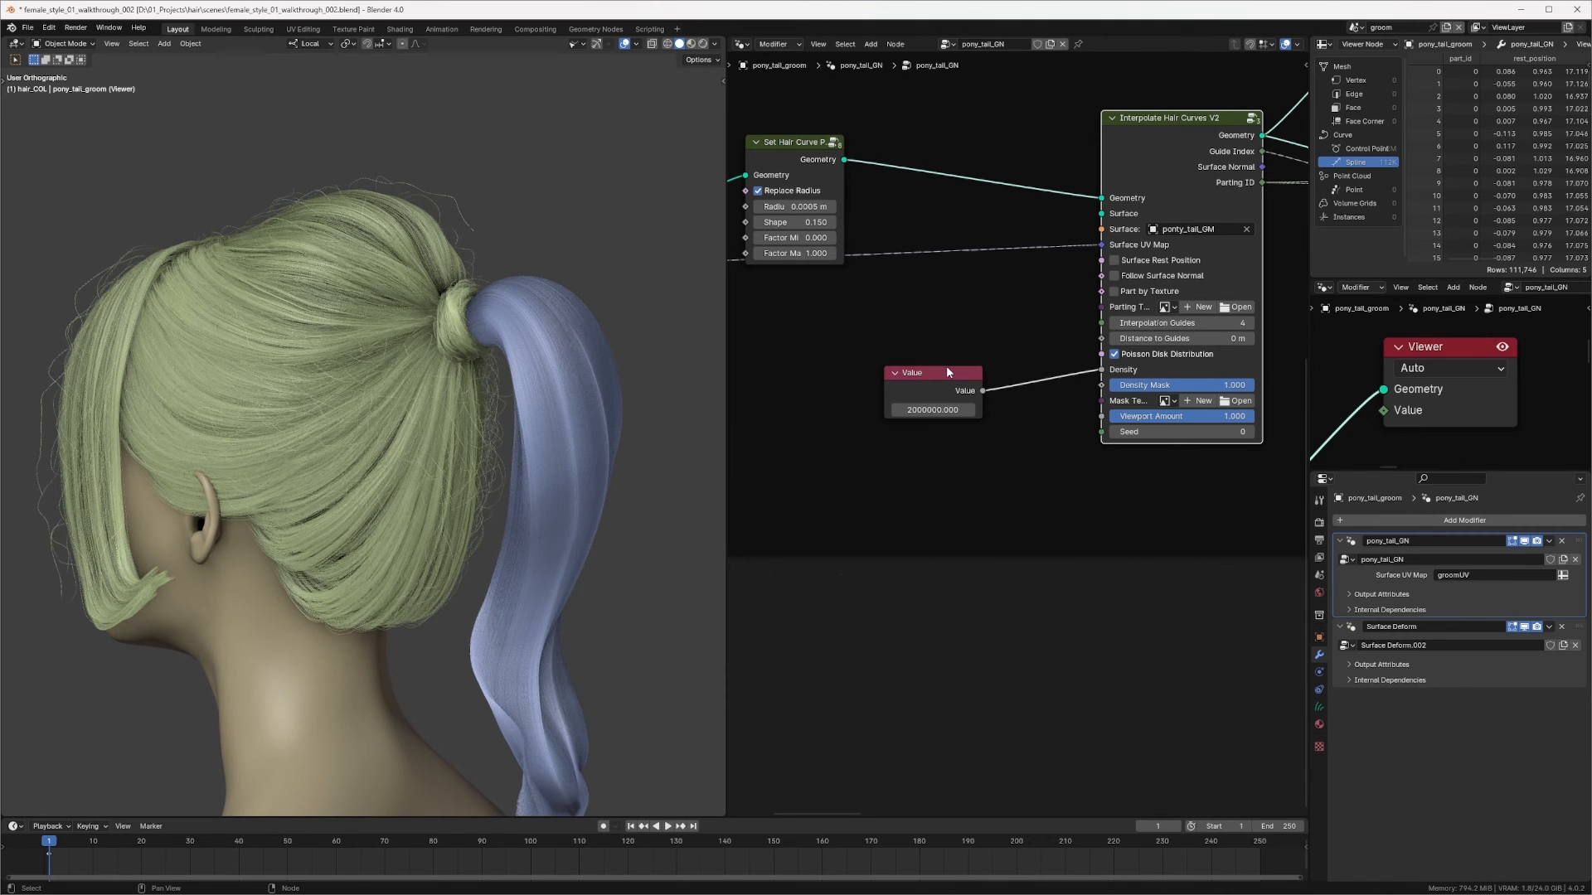
Step: Set the density Value node to 1200000
left_click(944, 408)
type("1200000")
key("Return")
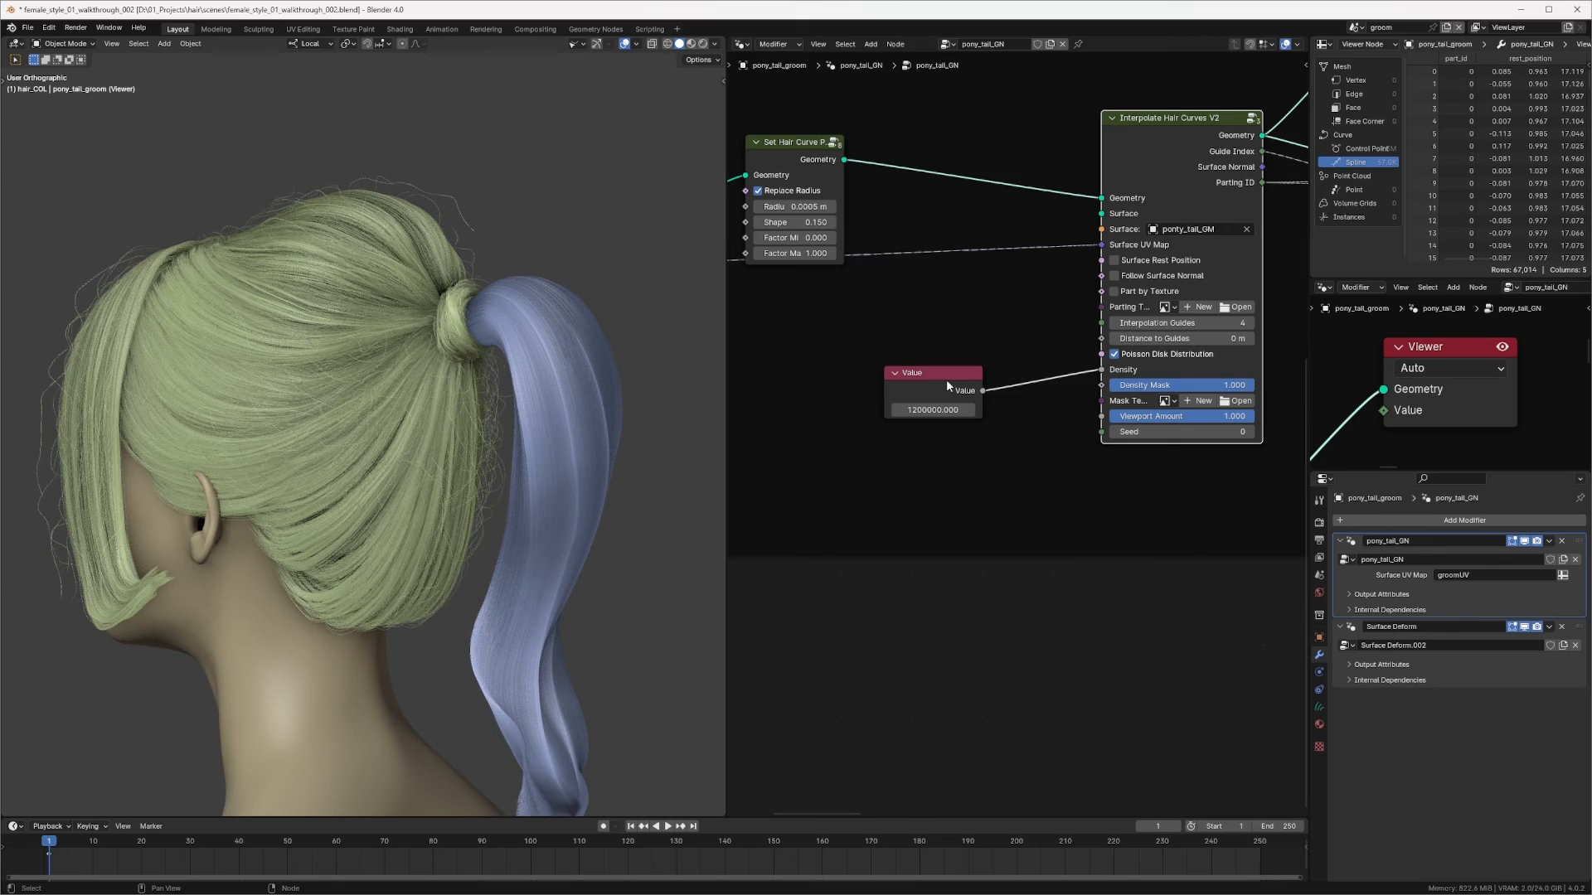
Step: Inspect the ponytail hair in the viewport and browse the Clamp Hair Curves area of the node tree
mouse_move(505, 394)
middle_mouse_down()
mouse_move(544, 405)
mouse_move(497, 373)
middle_mouse_up()
middle_click_drag(497, 374, 436, 327, "shift")
scroll(436, 327, "up", 5)
middle_click_drag(570, 308, 390, 489, "shift")
scroll(464, 399, "up", 3)
mouse_move(464, 400)
middle_mouse_down()
mouse_move(413, 390)
mouse_move(473, 402)
middle_mouse_up()
scroll(416, 408, "down", 8)
middle_click_drag(1126, 291, 918, 401)
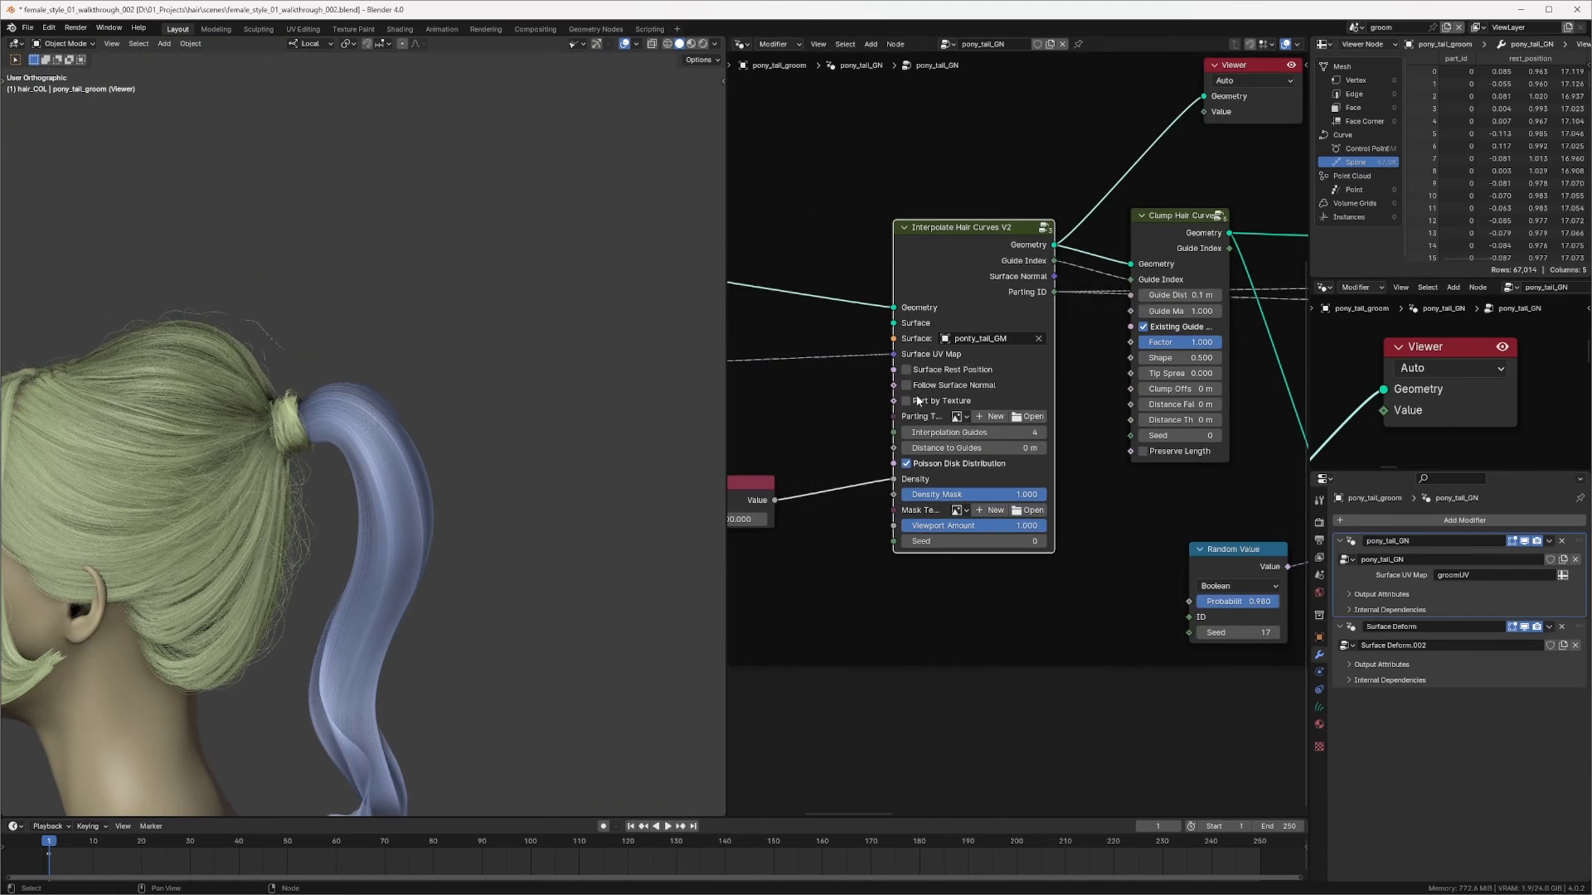
middle_click_drag(1236, 217, 1081, 265)
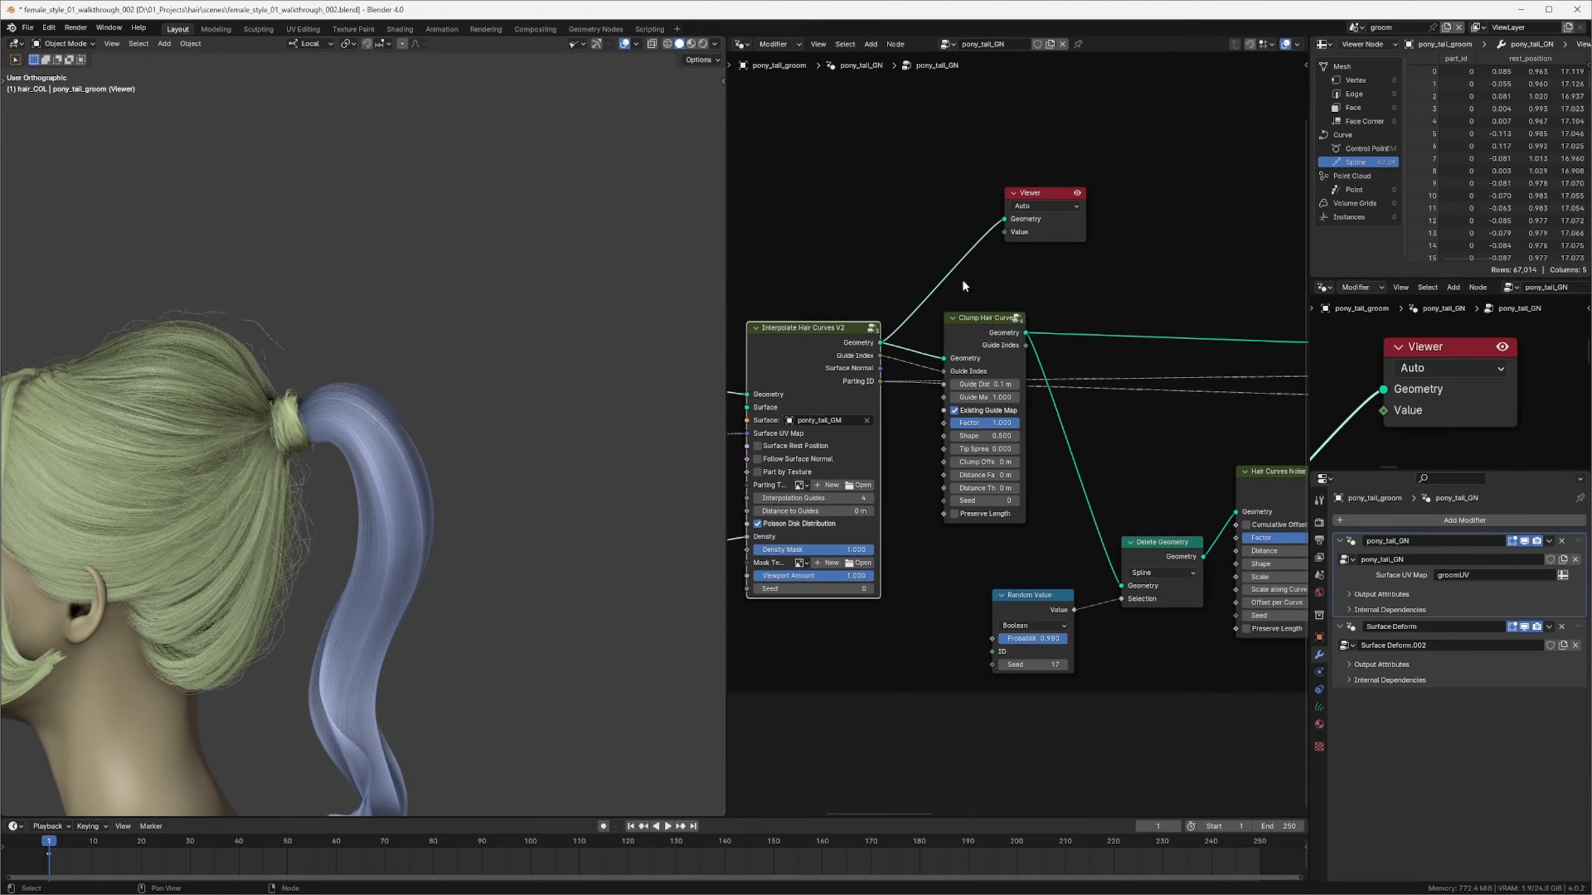
left_click(998, 326, "ctrl+shift")
left_click_drag(981, 318, 992, 311)
middle_click_drag(415, 543, 533, 408, "shift")
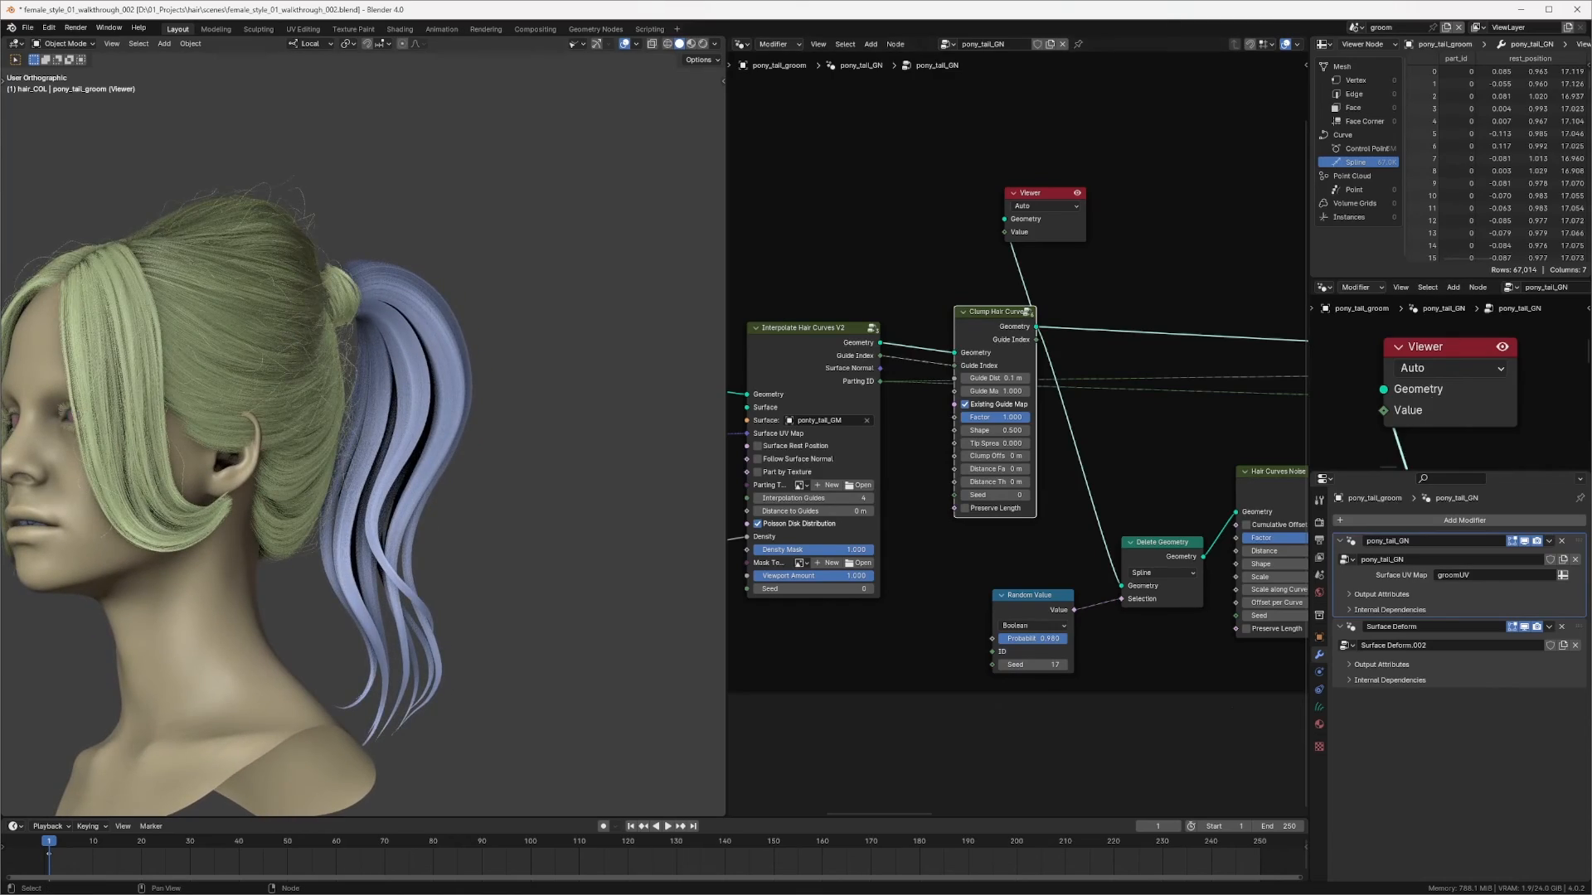
middle_click_drag(483, 526, 528, 479)
Step: Delete both Blend Hair Curves nodes while keeping Separate Geometry connected to Join Geometry
middle_click_drag(1183, 338, 861, 293)
middle_click_drag(1126, 308, 863, 344)
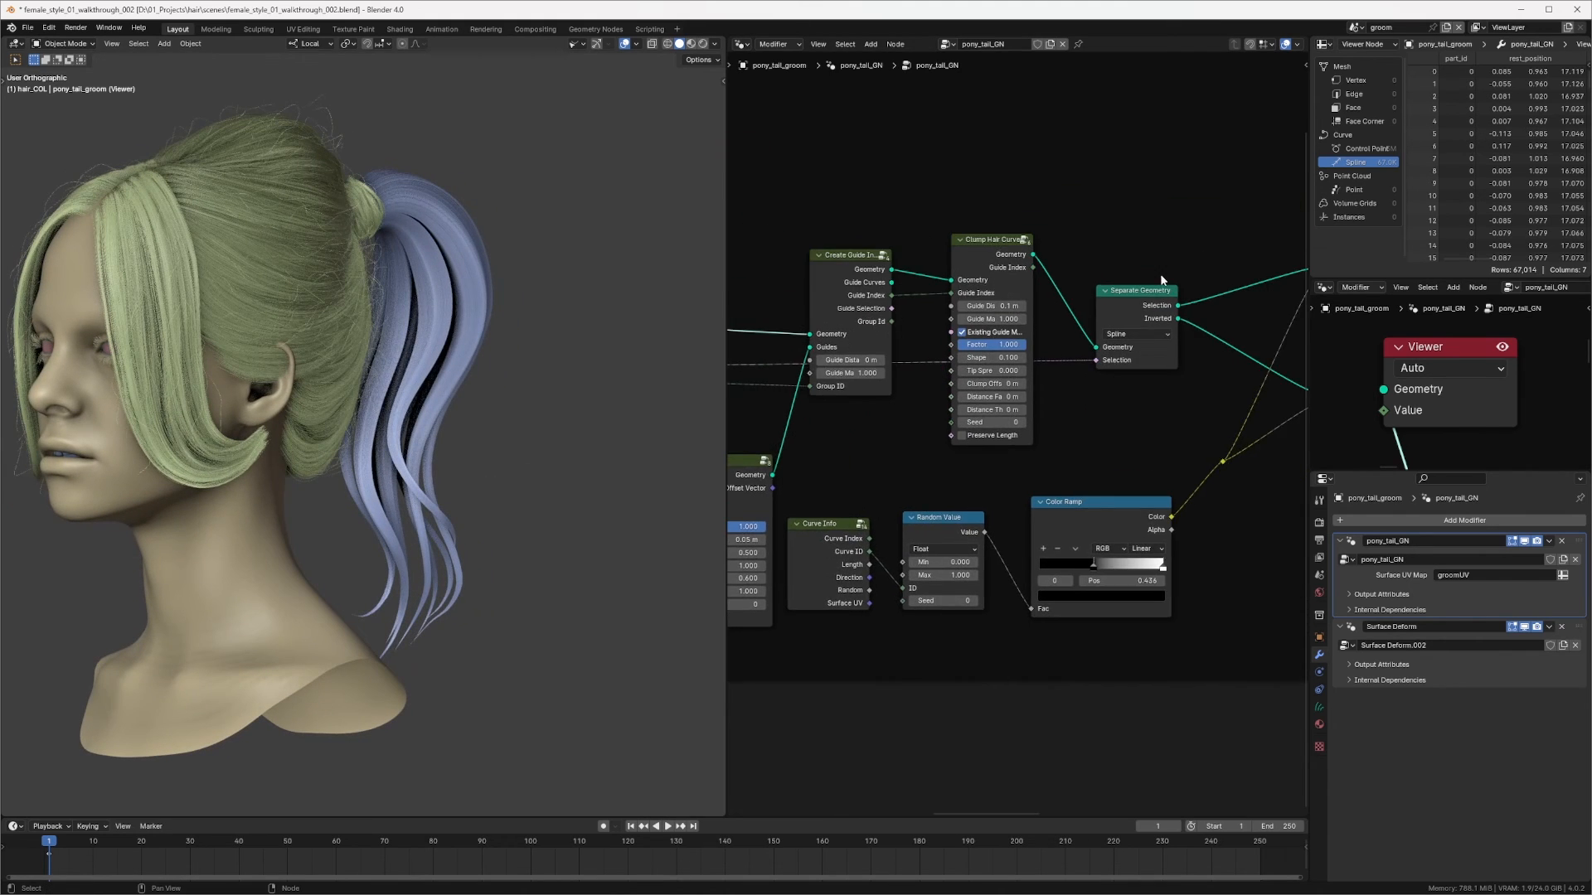
middle_click_drag(1163, 280, 1095, 251)
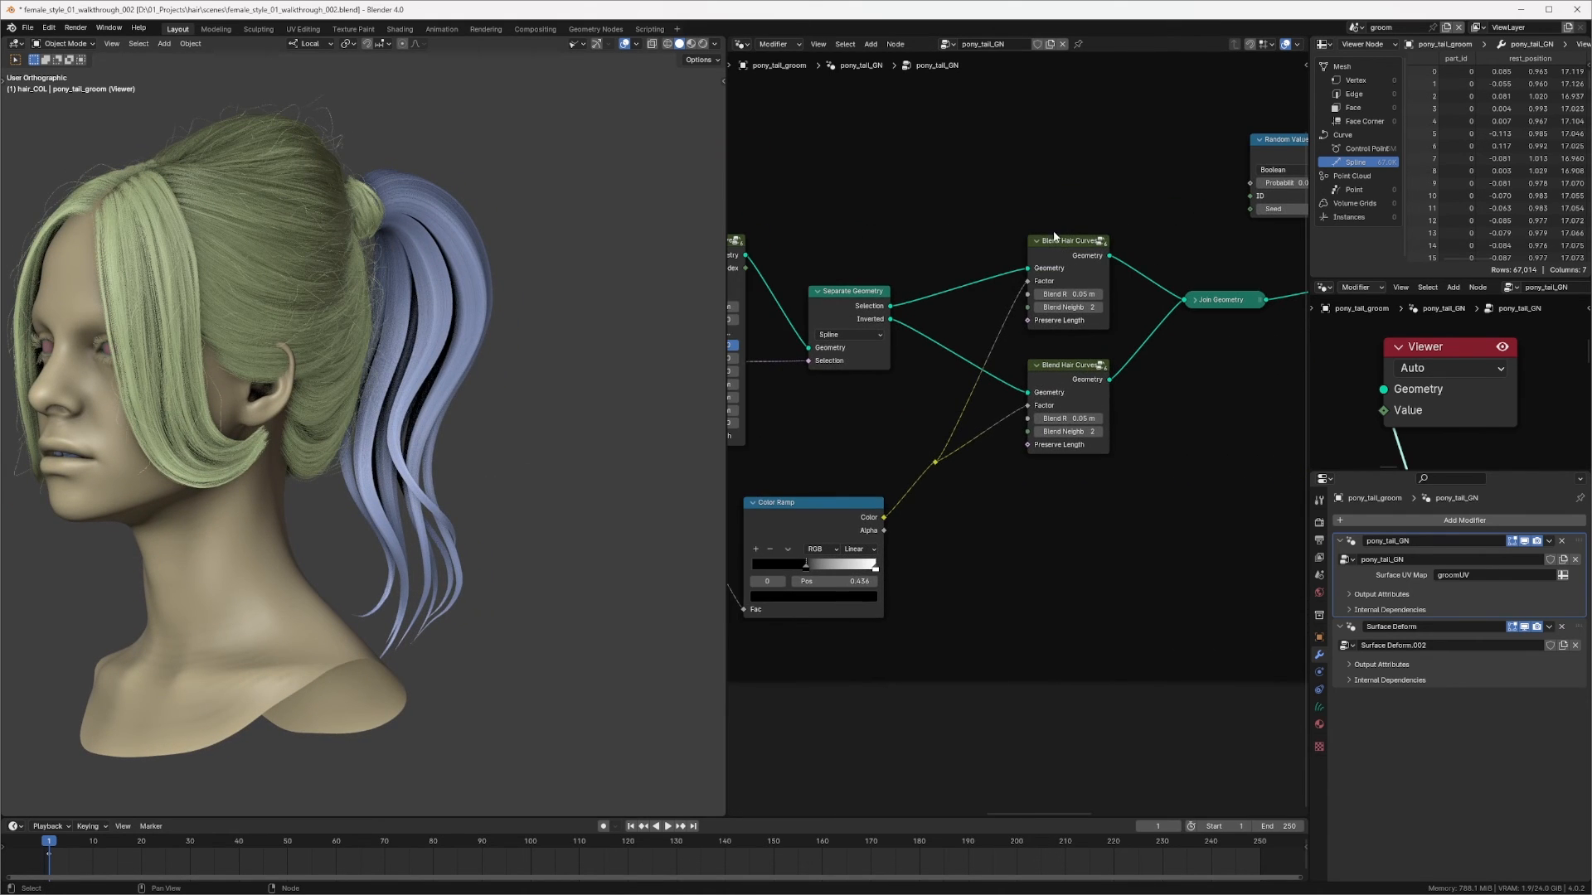
left_click_drag(1005, 166, 1119, 541)
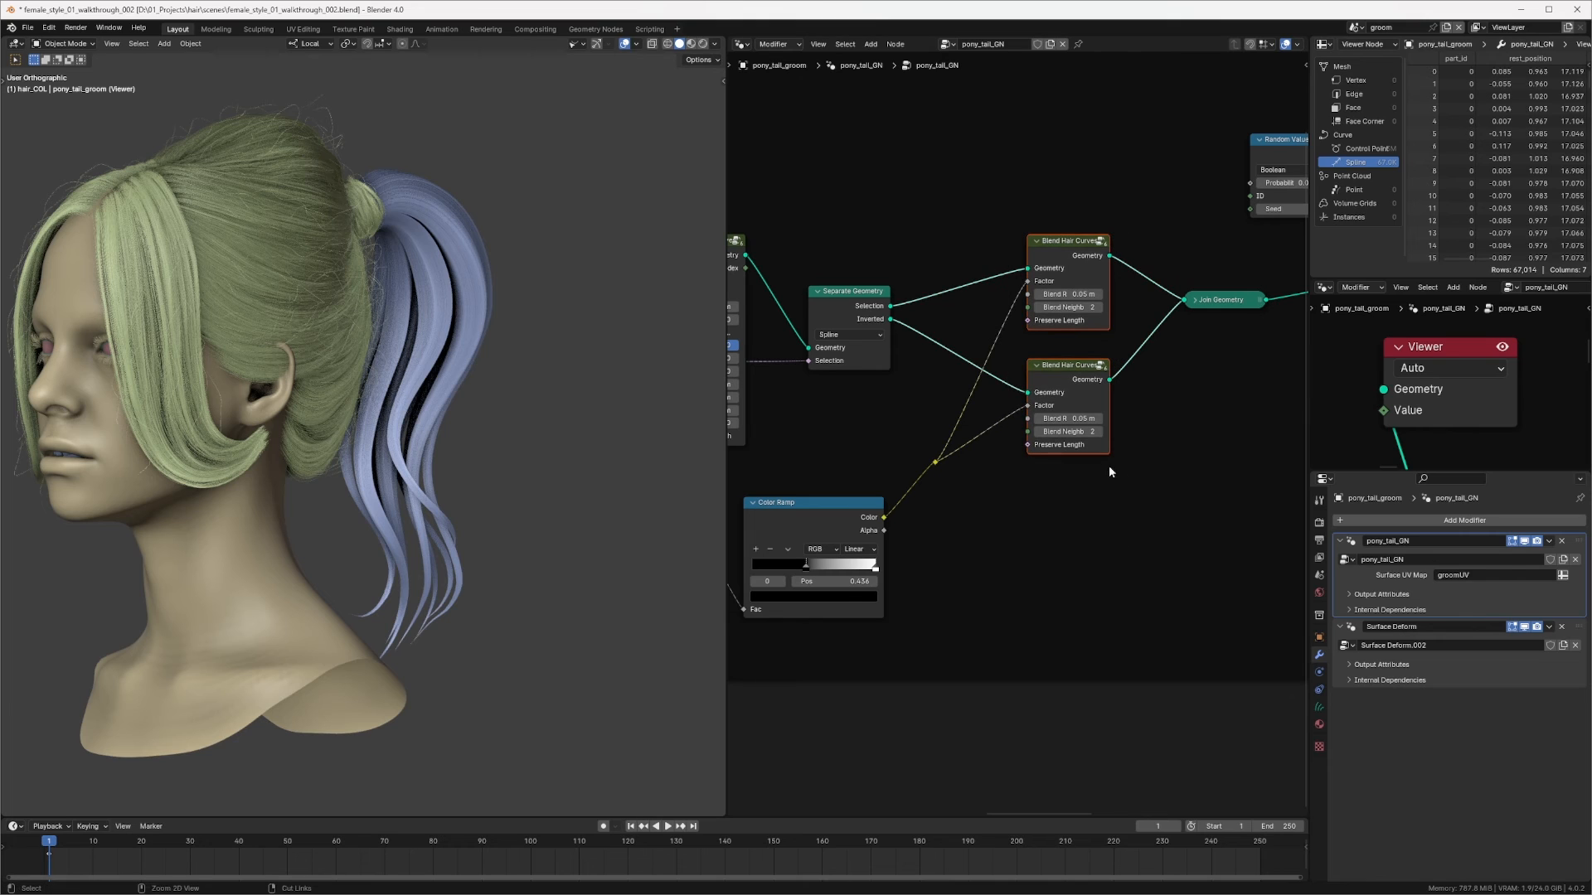
key("ctrl+x")
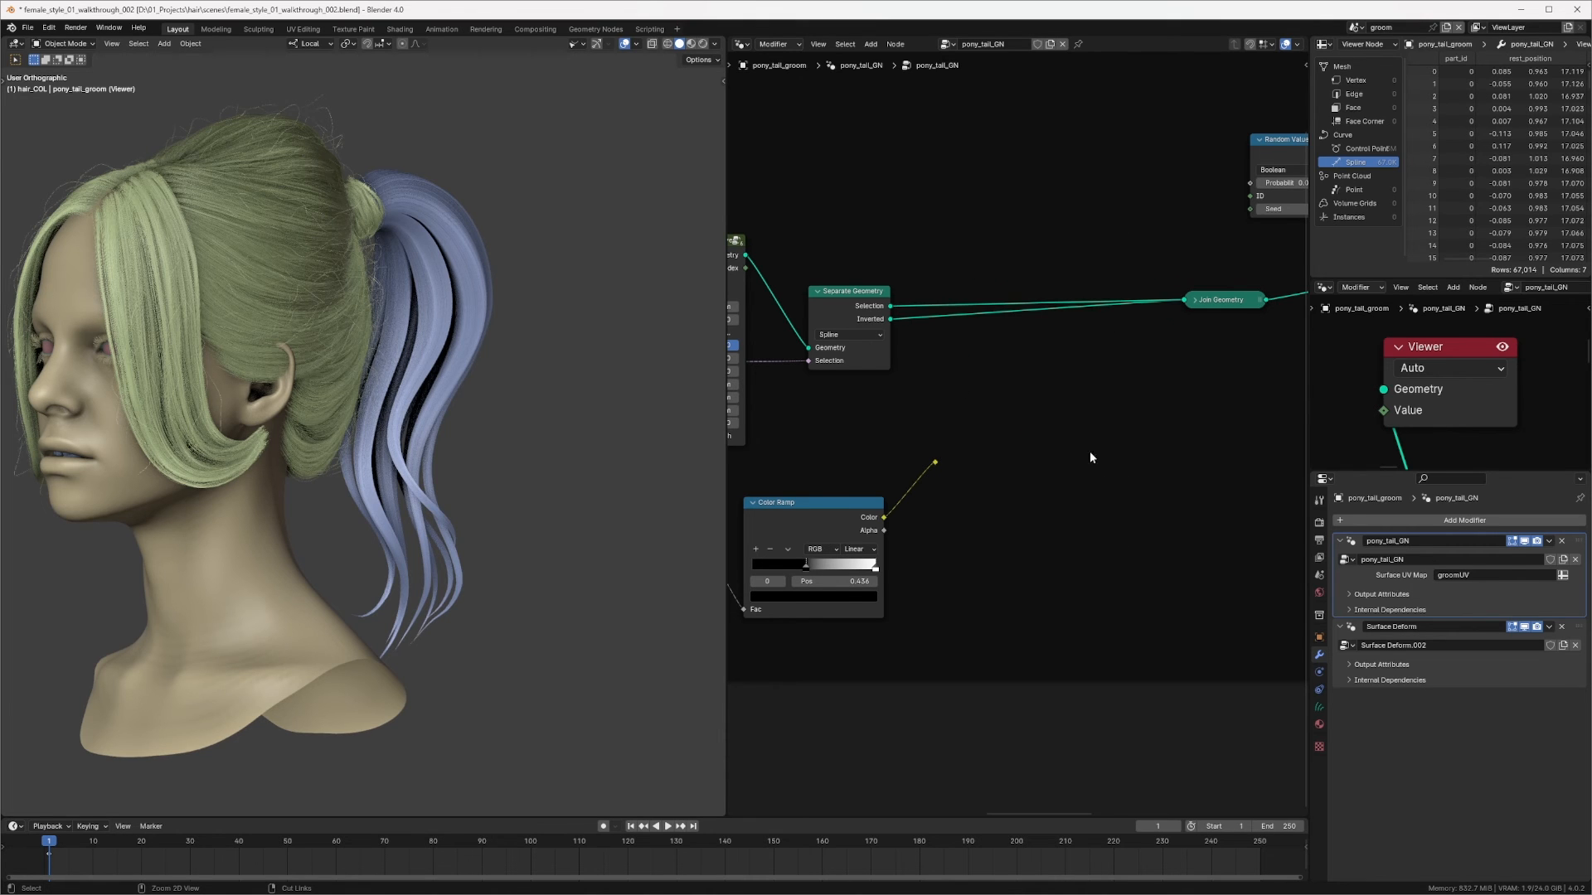
Step: Delete the Curve Info, Random Value and Color Ramp nodes and reposition the Separate Geometry node
middle_click_drag(952, 335, 1190, 368)
scroll(1190, 368, "down", 1)
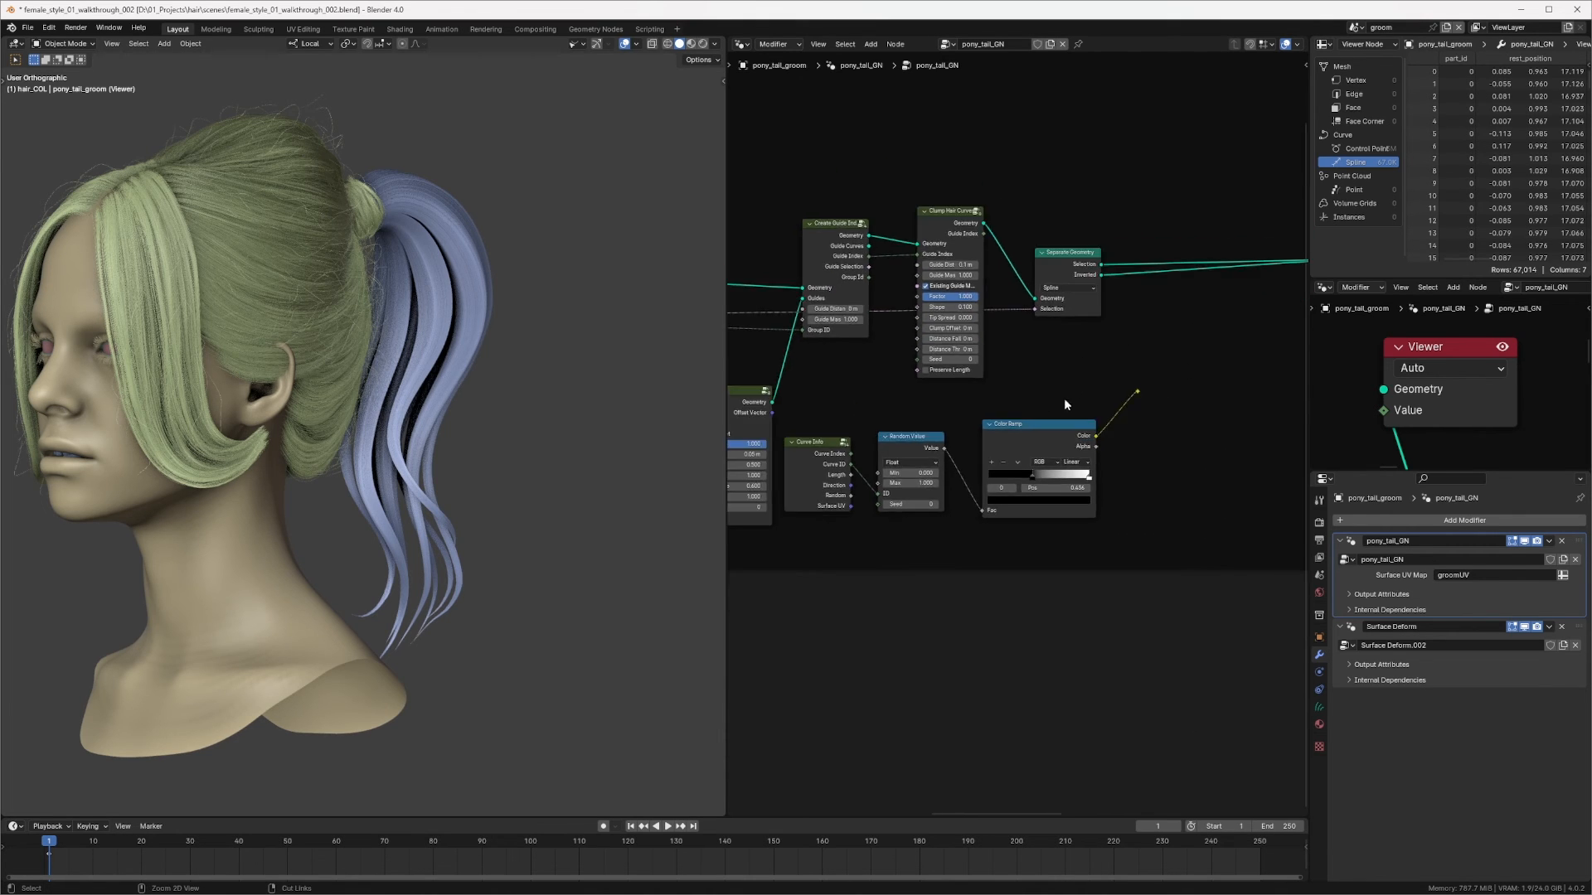
middle_click_drag(812, 420, 841, 421)
left_click_drag(837, 401, 1182, 541)
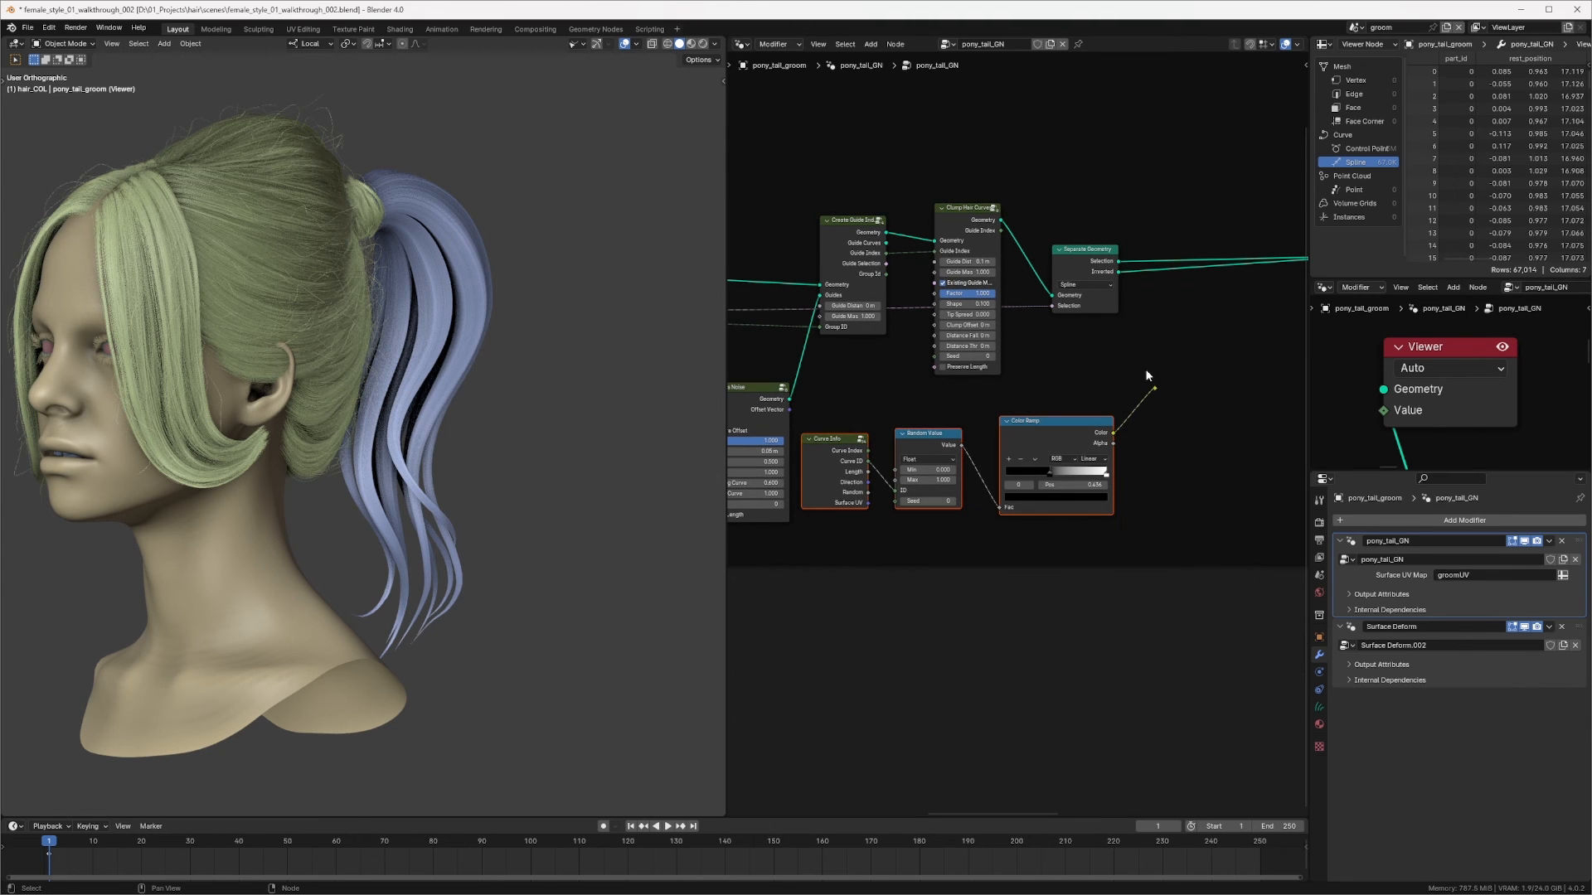
key("x")
middle_click_drag(1177, 269, 1027, 319)
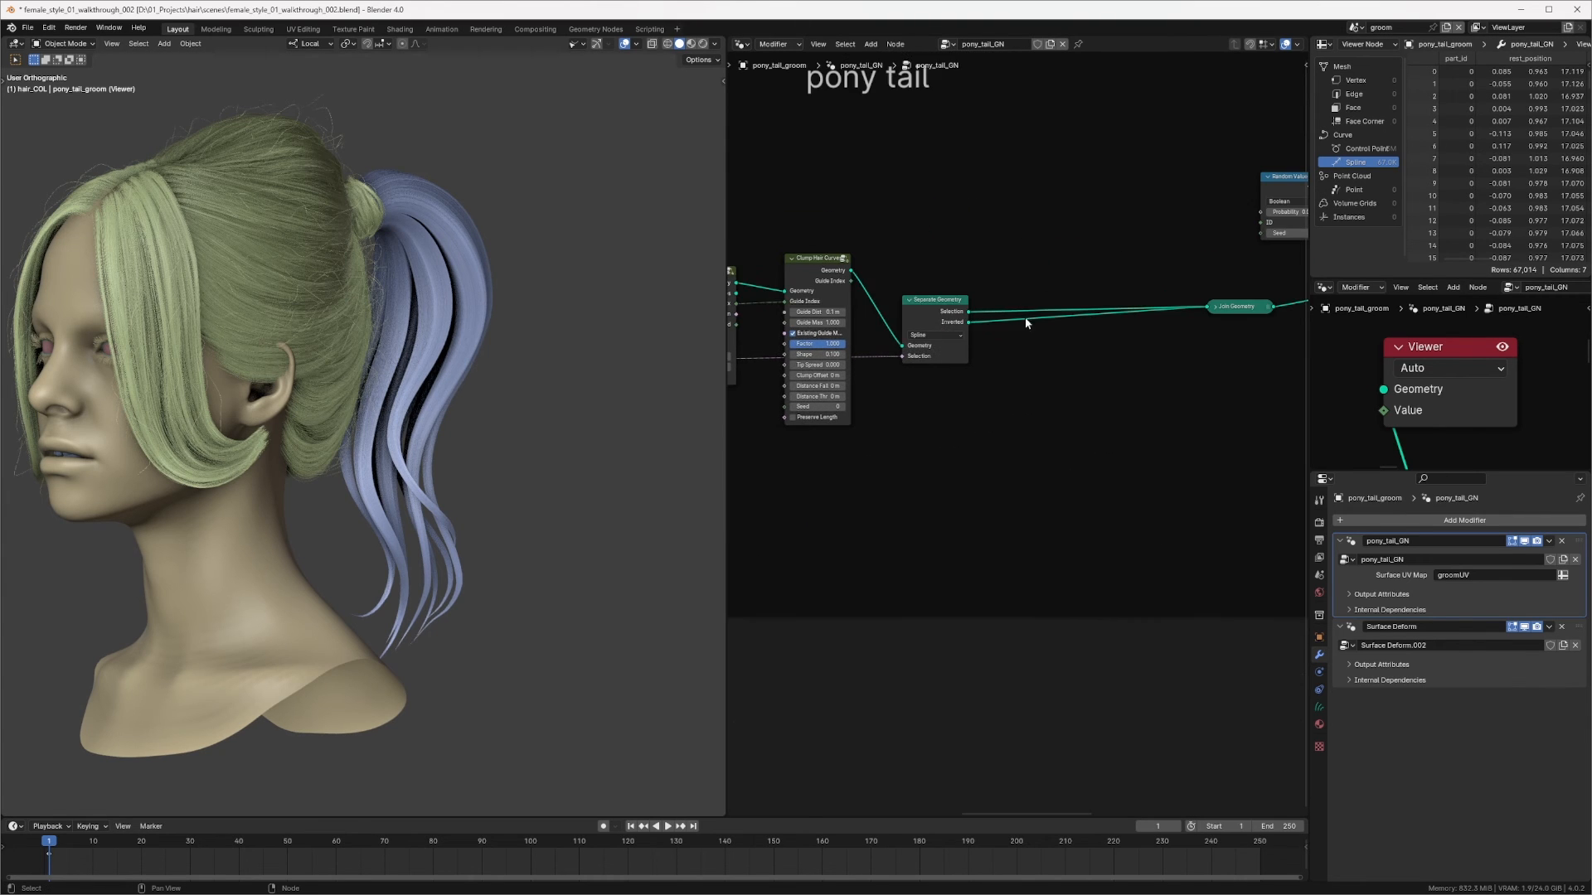
mouse_move(934, 300)
left_mouse_down()
mouse_move(936, 282)
mouse_move(933, 303)
left_mouse_up()
middle_click_drag(998, 296, 973, 303)
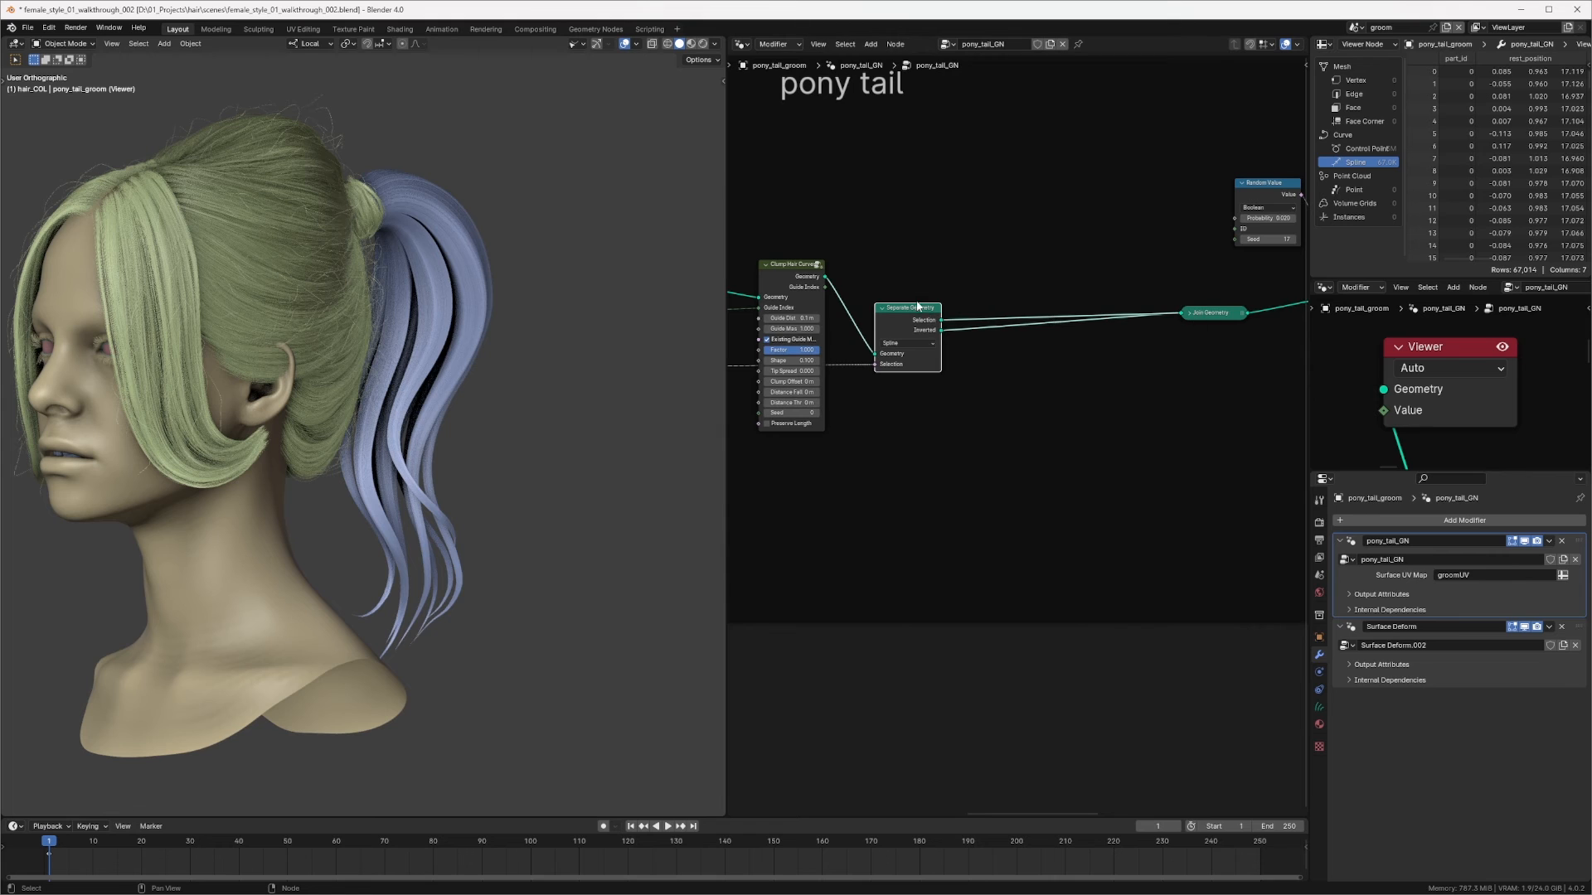
Step: Delete the leftover Separate Geometry node while keeping its links reconnected
left_click_drag(918, 306, 1001, 324)
middle_click_drag(963, 282, 833, 282)
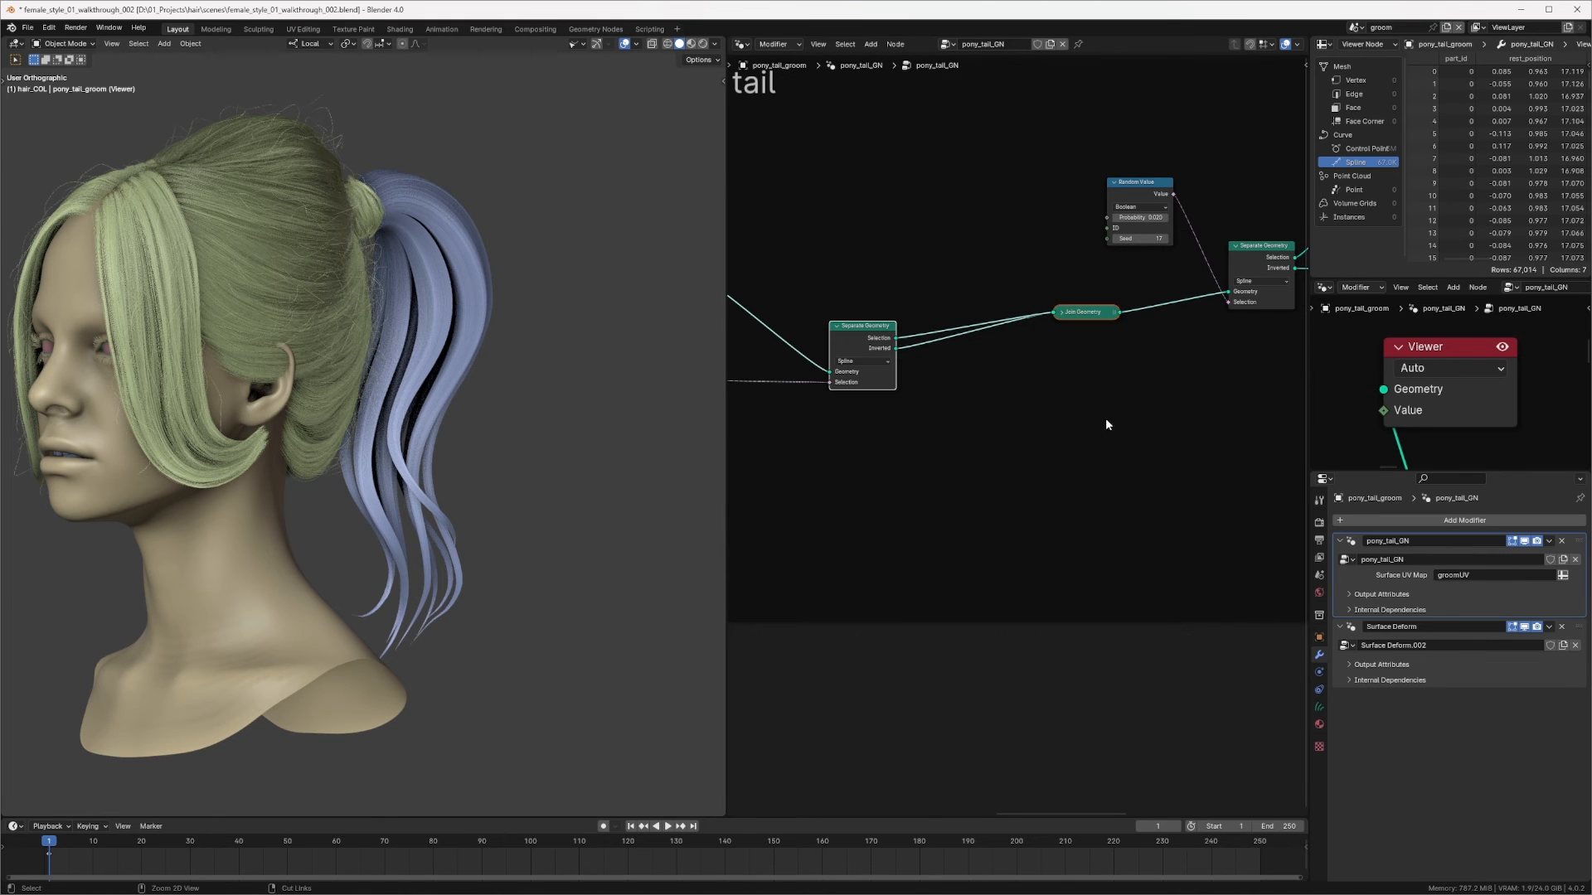
key("ctrl+x")
Step: Rearrange the Random Value and Separate Geometry nodes next to the Clamp Hair Curves node
scroll(1128, 275, "down", 3)
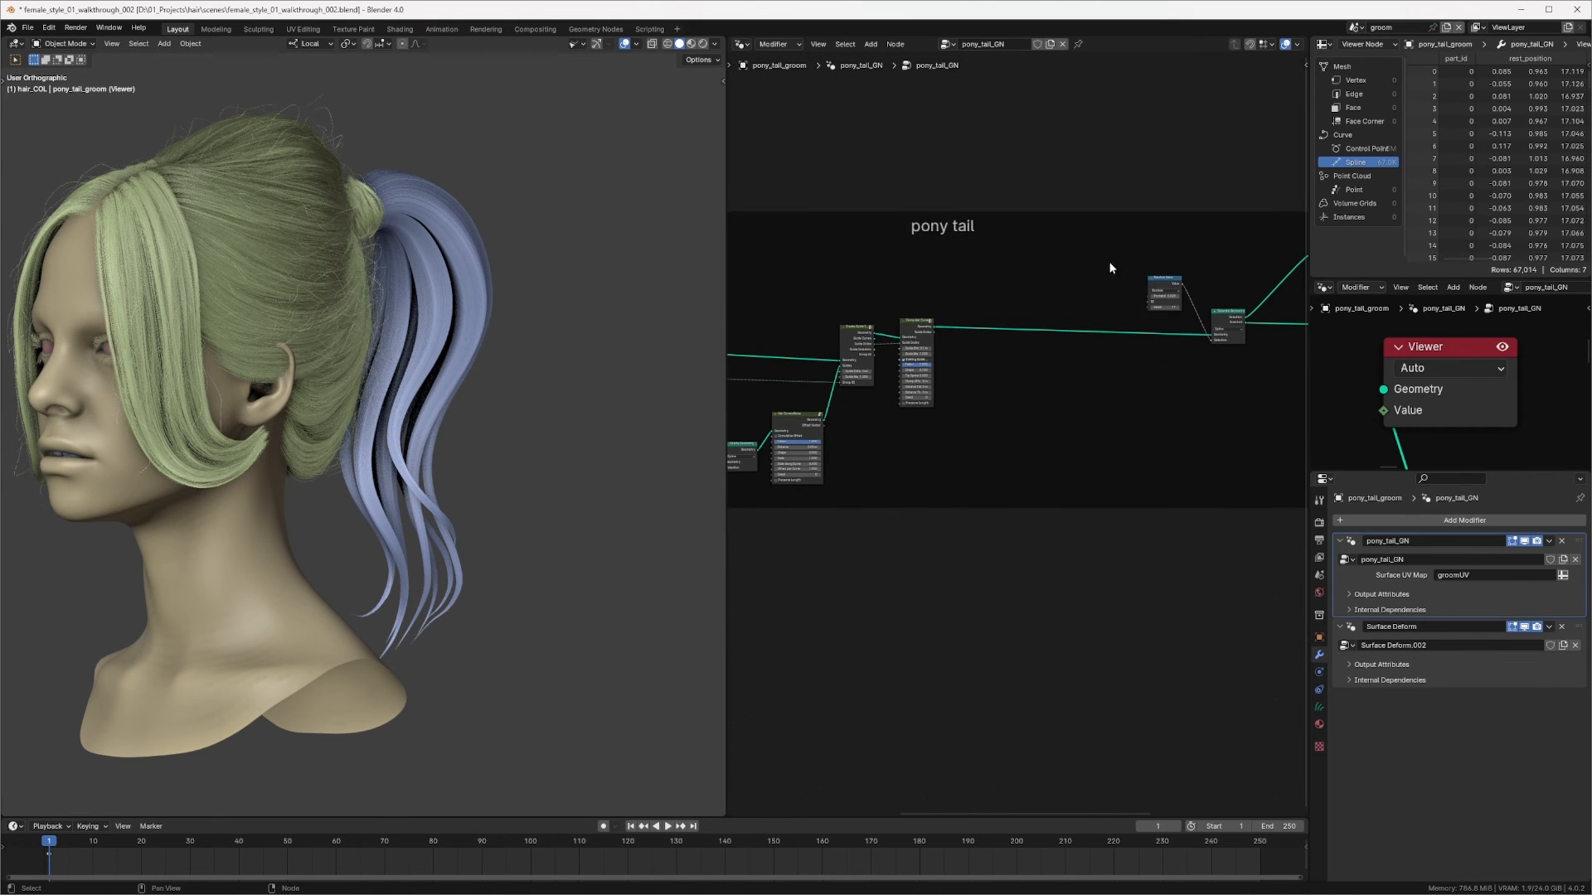
middle_click_drag(1083, 252, 910, 277)
left_click_drag(930, 254, 1209, 414)
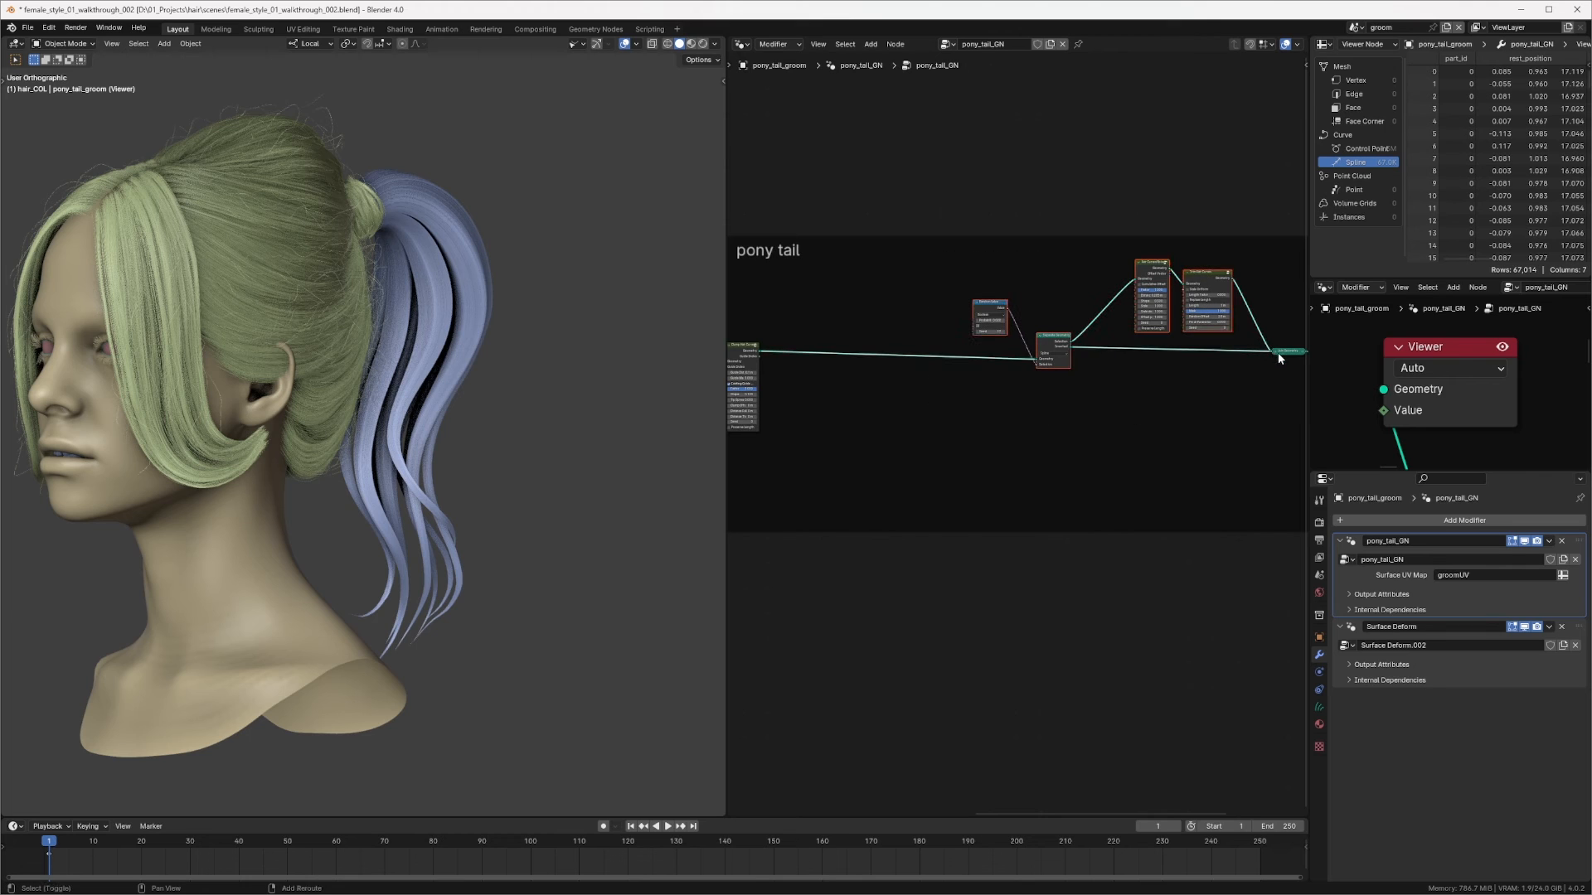
left_click_drag(1208, 271, 1034, 266)
middle_click_drag(804, 373, 1008, 319)
middle_click_drag(1007, 319, 1069, 302, "ctrl")
middle_click_drag(945, 288, 1095, 325)
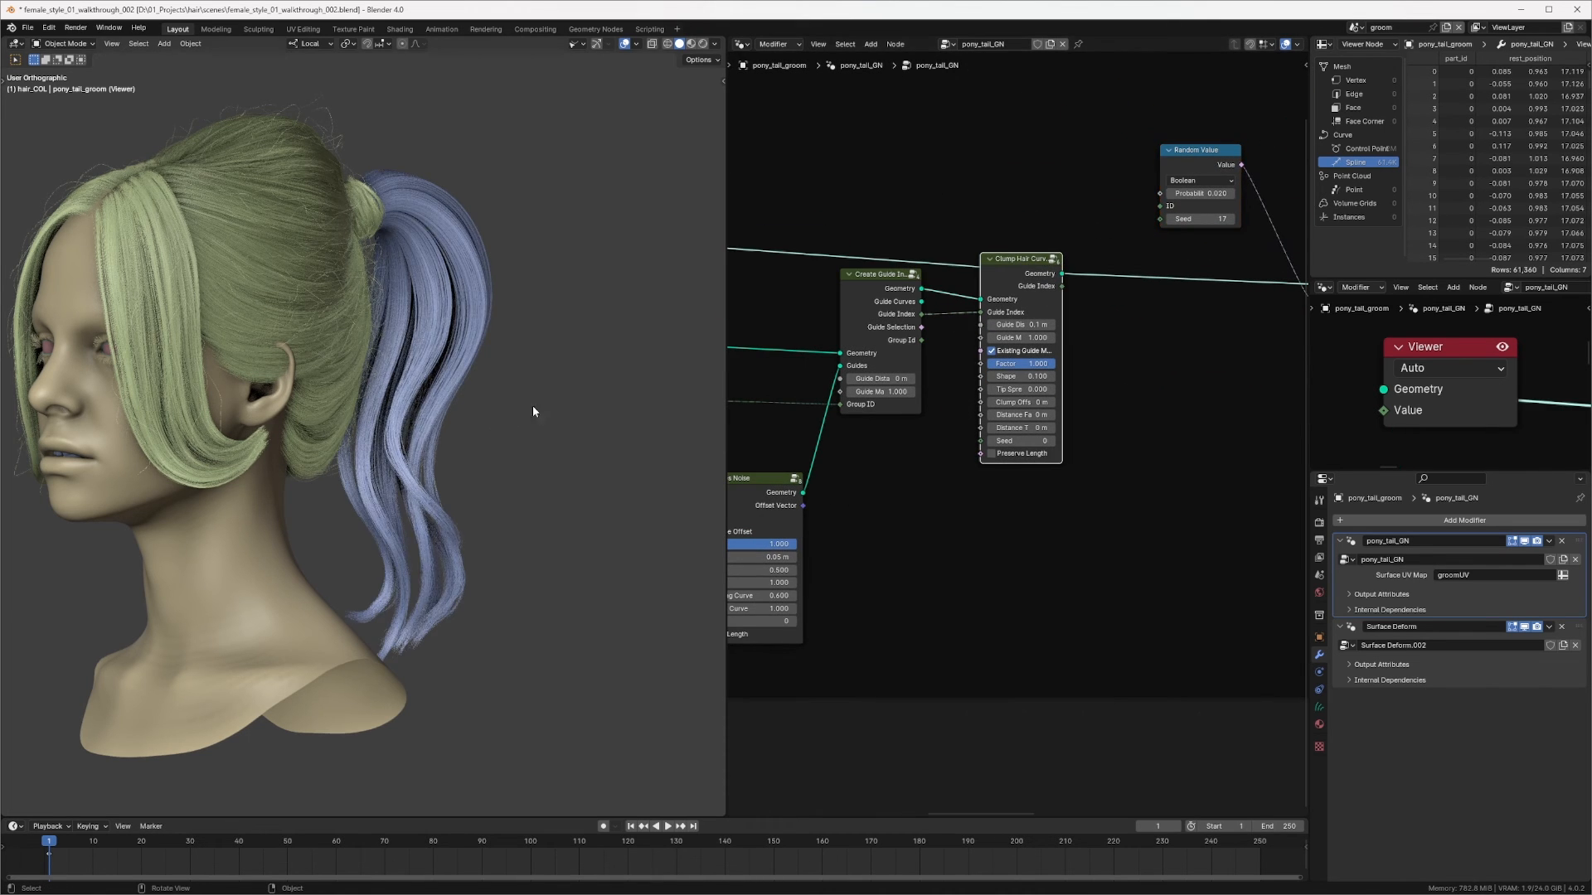
middle_click_drag(533, 405, 515, 497)
middle_click_drag(515, 497, 544, 369, "shift")
Step: Reconnect the Clamp Hair Curves output into the Separate Geometry node driven by the Random Value node
middle_click_drag(1200, 300, 1137, 287, "ctrl")
middle_click_drag(1136, 287, 1213, 330)
middle_click_drag(1213, 329, 1293, 321, "ctrl")
middle_click_drag(1168, 319, 1046, 371)
middle_click_drag(999, 373, 915, 434)
middle_click_drag(1244, 334, 1012, 343, "ctrl")
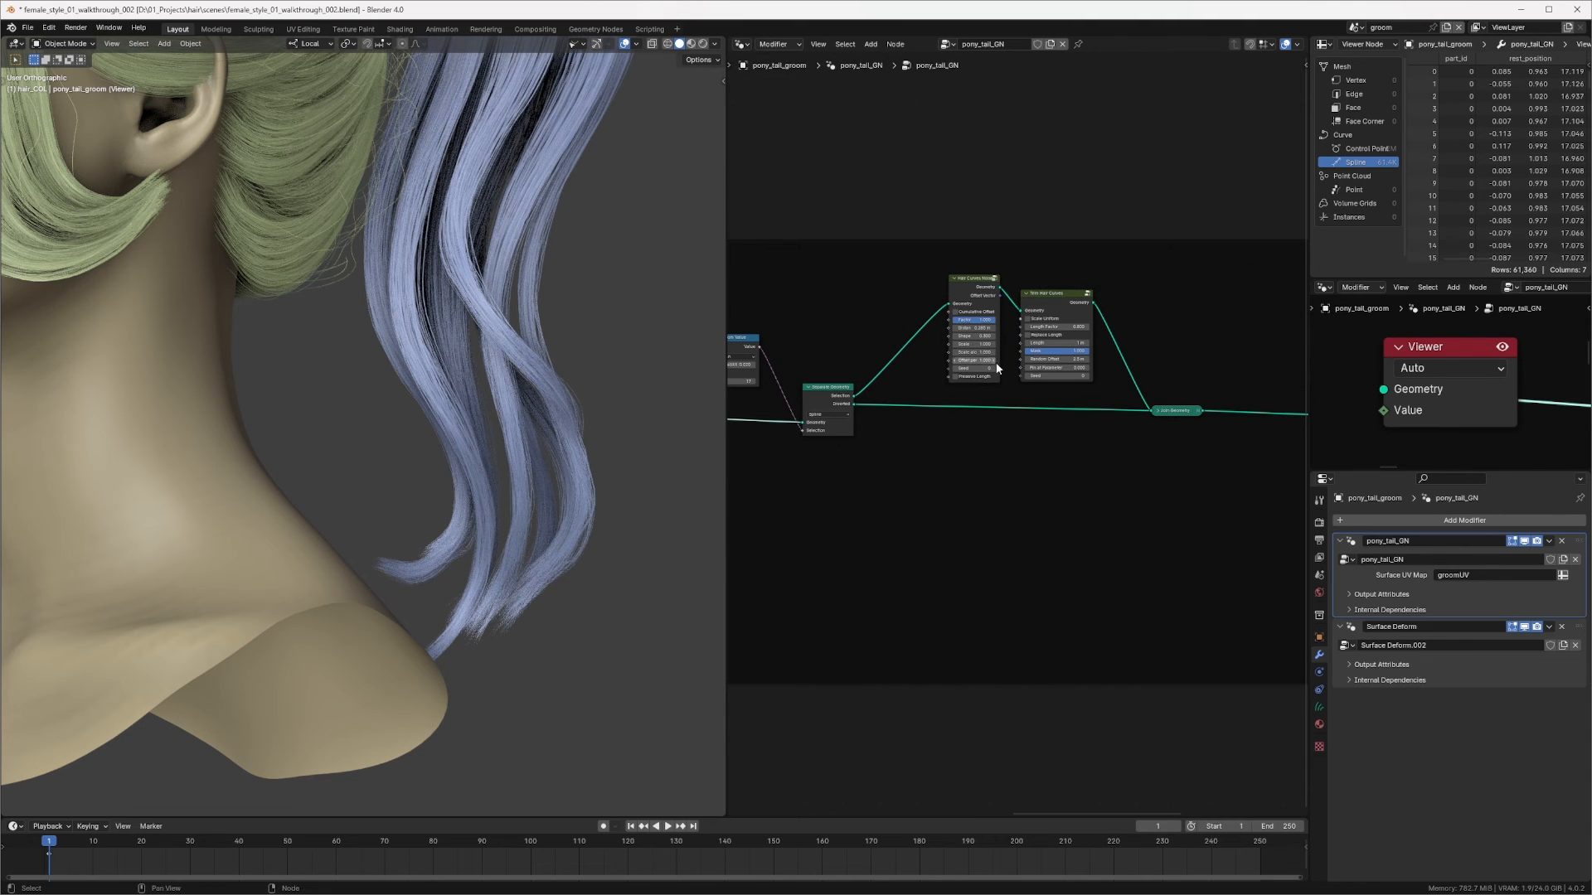
middle_click_drag(972, 390, 1194, 351)
middle_click_drag(919, 394, 987, 386, "ctrl")
middle_click_drag(879, 443, 1030, 429)
left_click_drag(899, 331, 907, 312)
middle_click_drag(1007, 307, 983, 307, "ctrl")
Step: Add a Blend Hair Curves node on the link between Clamp Hair Curves and Separate Geometry
key("shift+a")
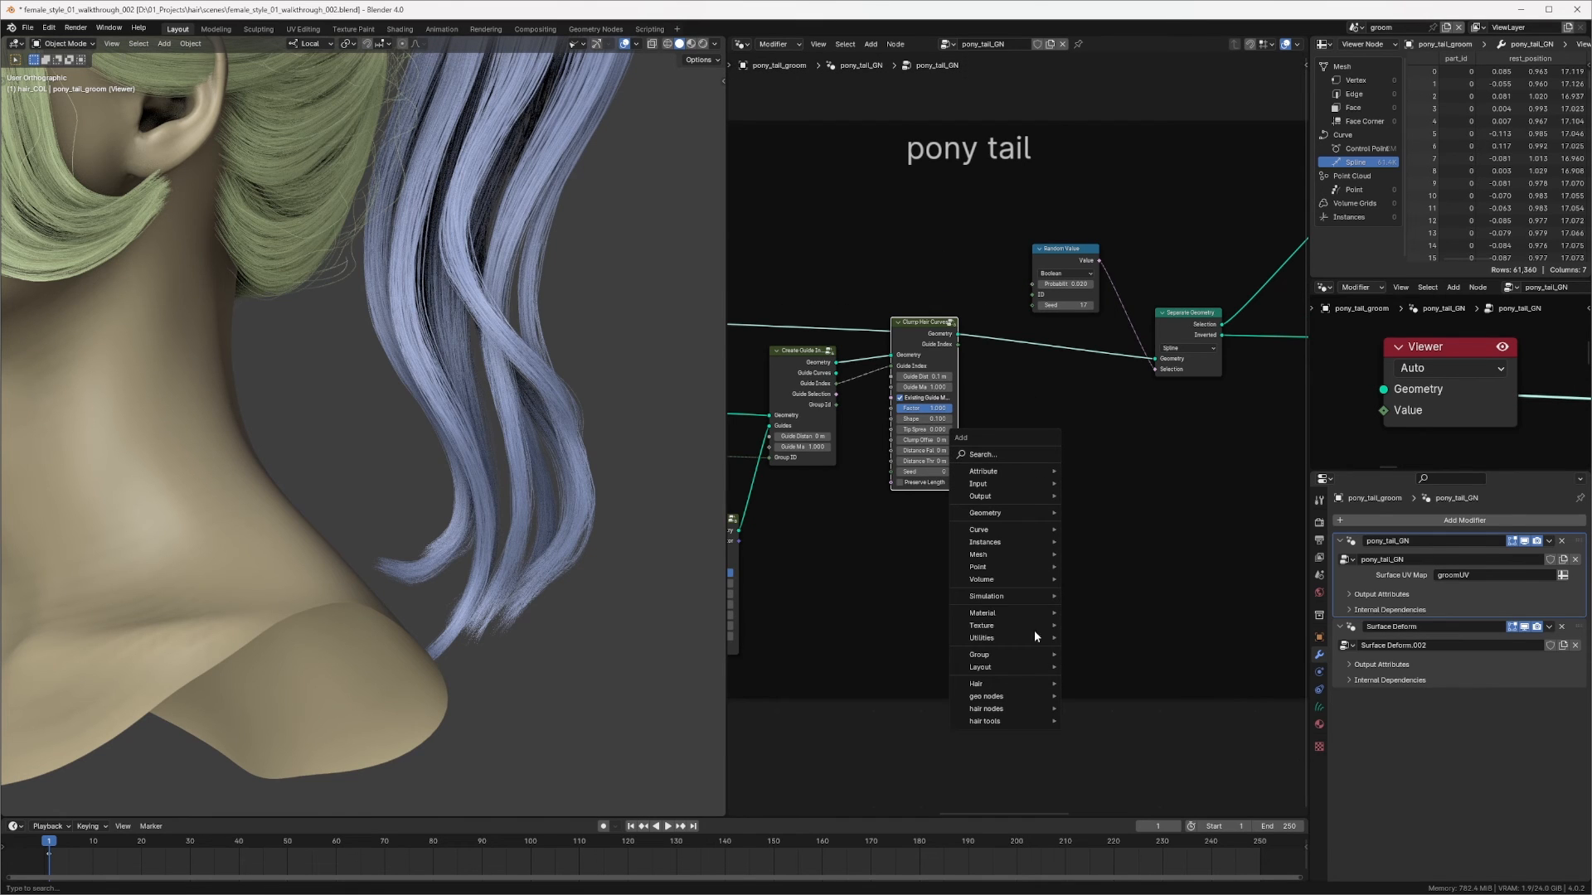
mouse_move(1012, 683)
mouse_move(1134, 687)
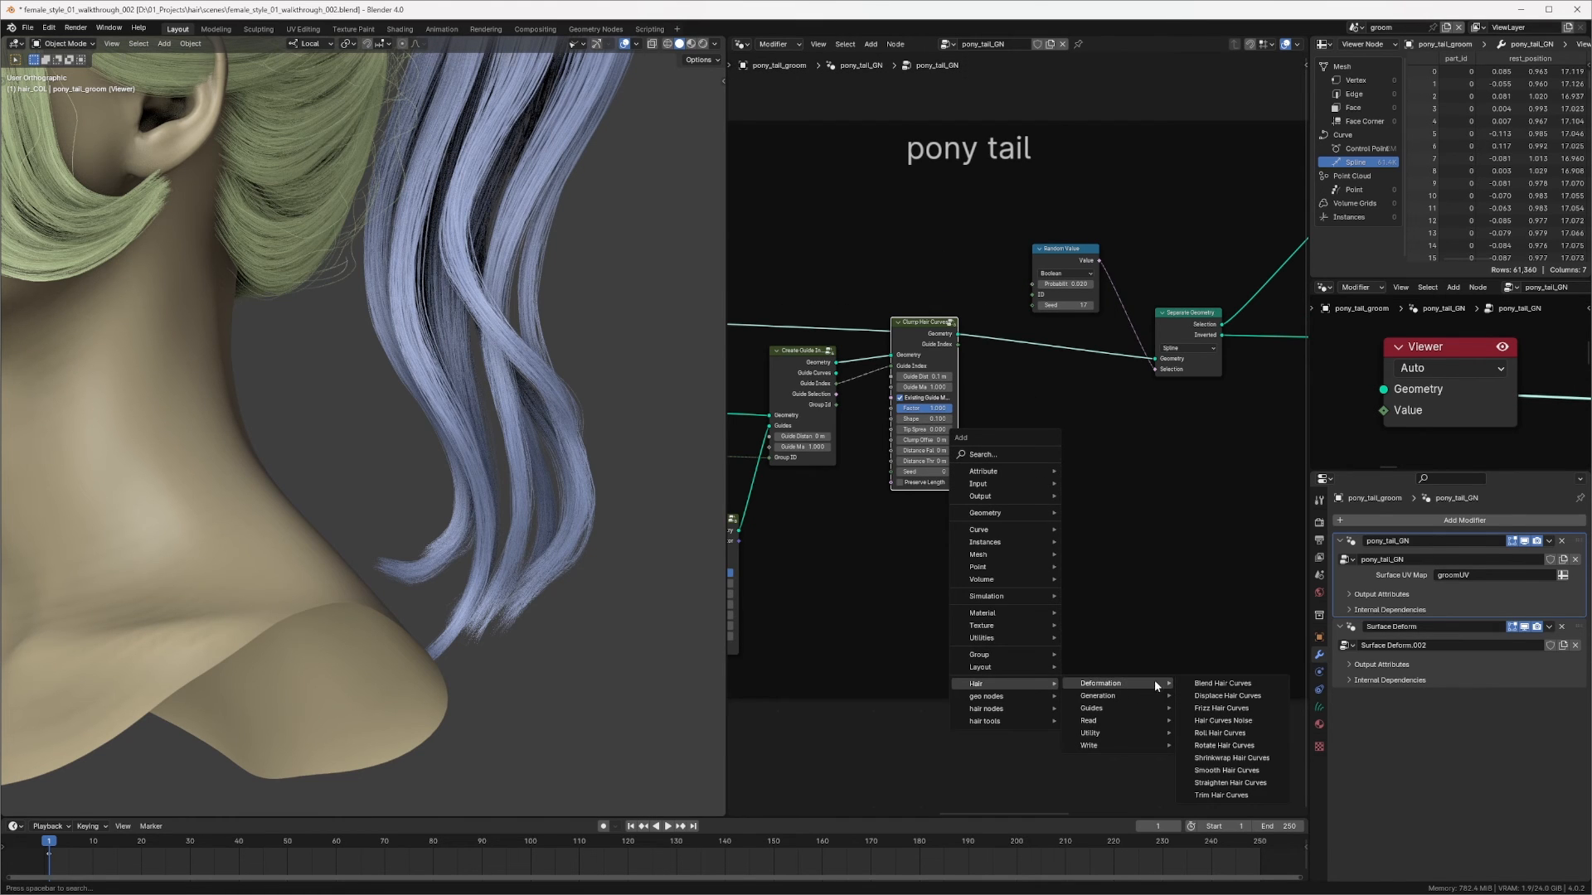
left_click(1222, 683)
left_click(1053, 337)
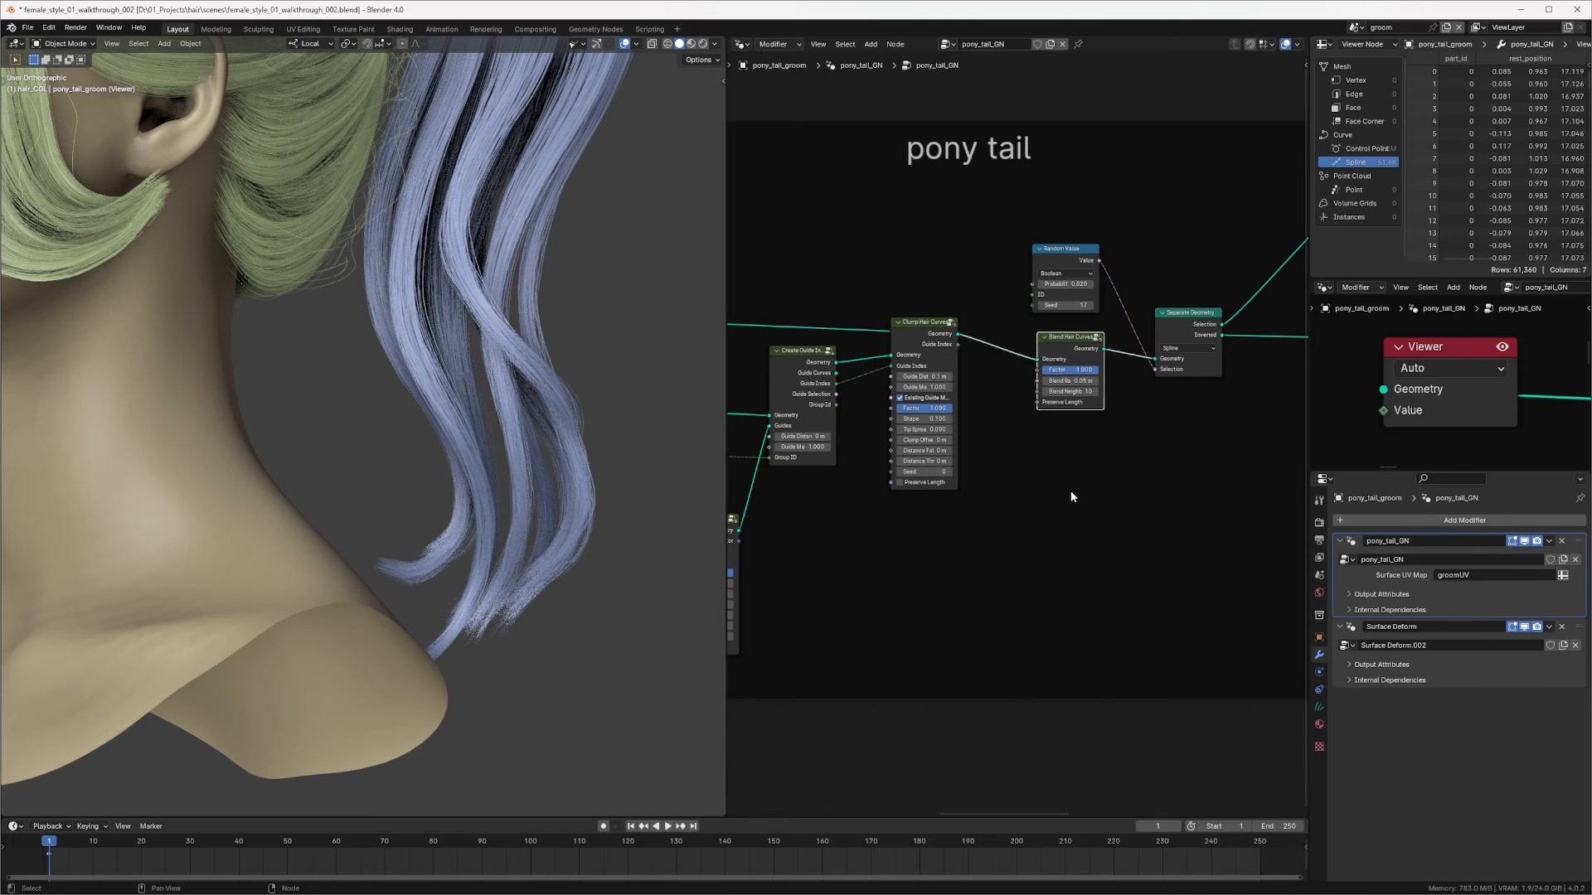
middle_click_drag(1073, 497, 1138, 396)
mouse_move(1025, 470)
middle_mouse_down()
mouse_move(1108, 429)
mouse_move(1020, 460)
middle_mouse_up()
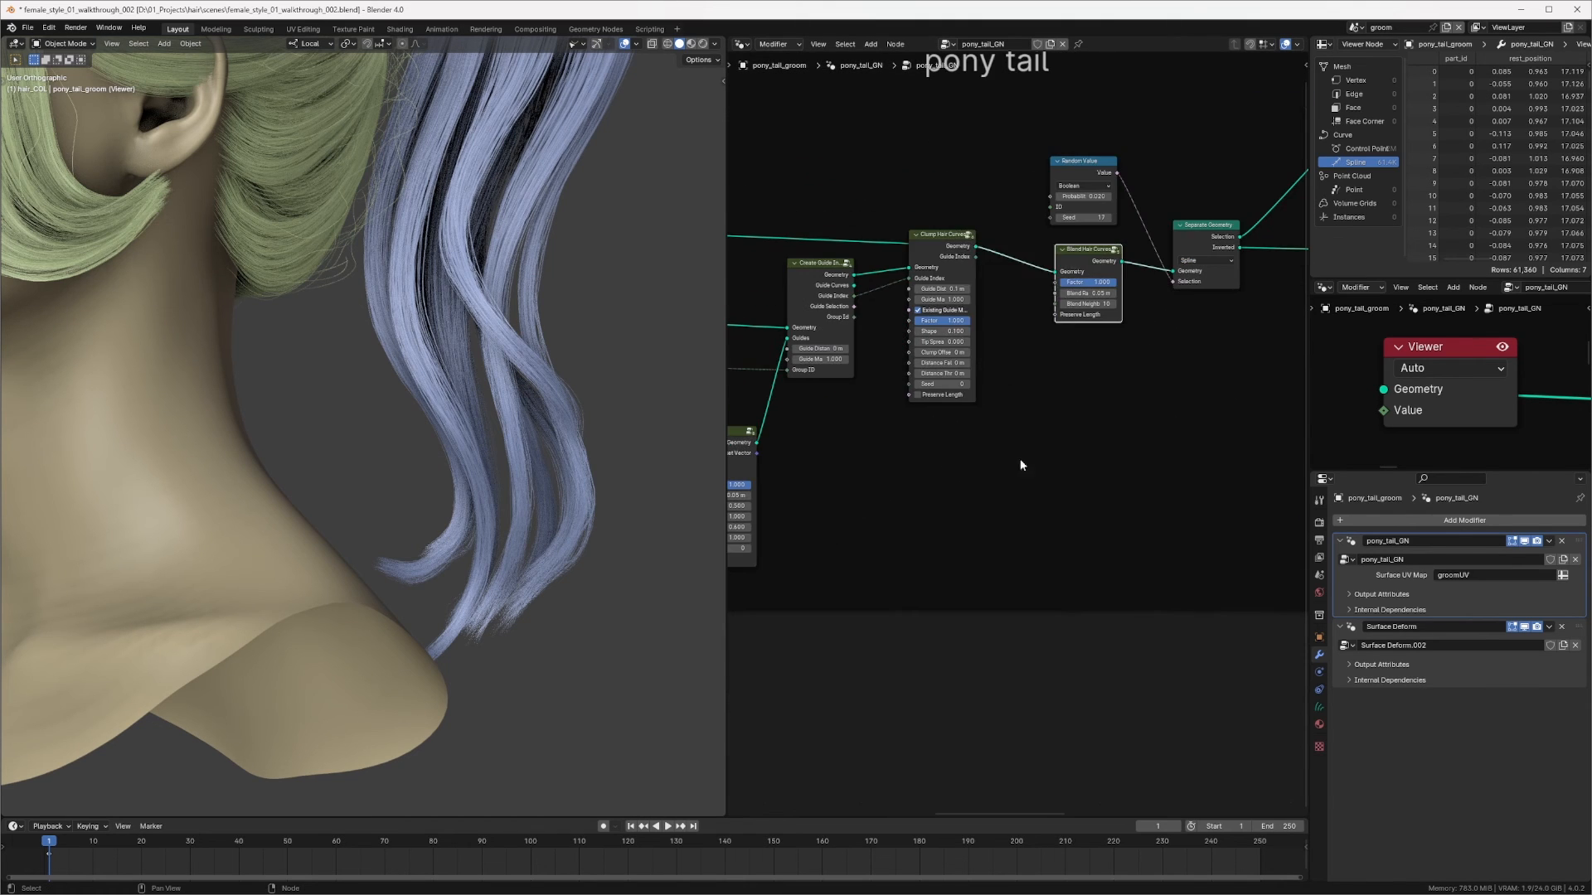
Step: Add a Random Value node set to Boolean below the Blend Hair Curves node
key("shift+a")
left_click(1025, 241)
type("ran")
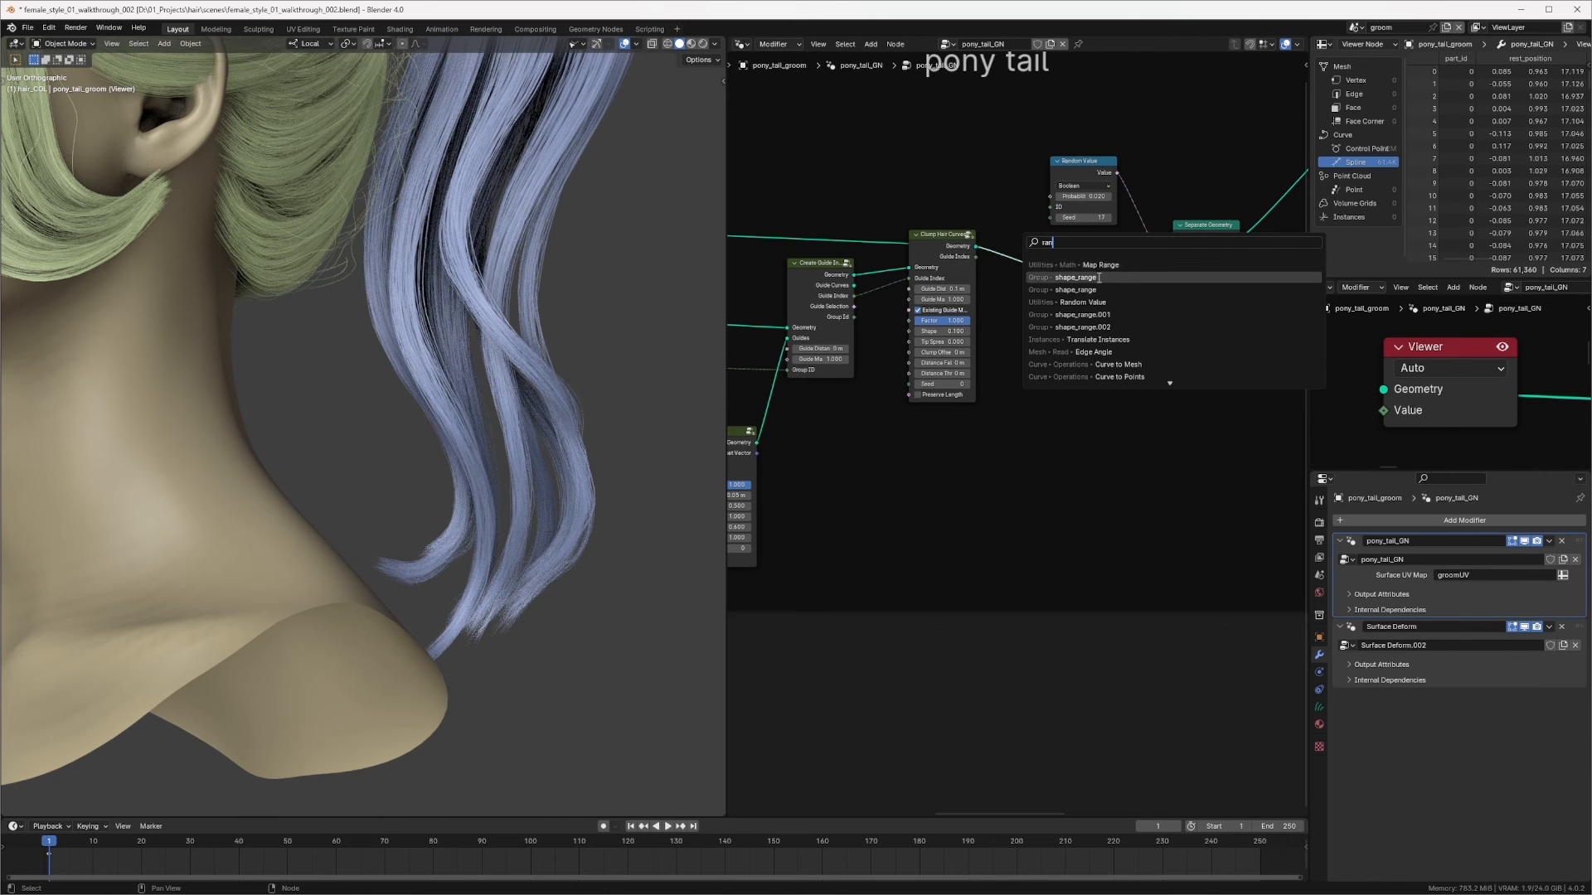
left_click(1082, 302)
left_click(939, 451)
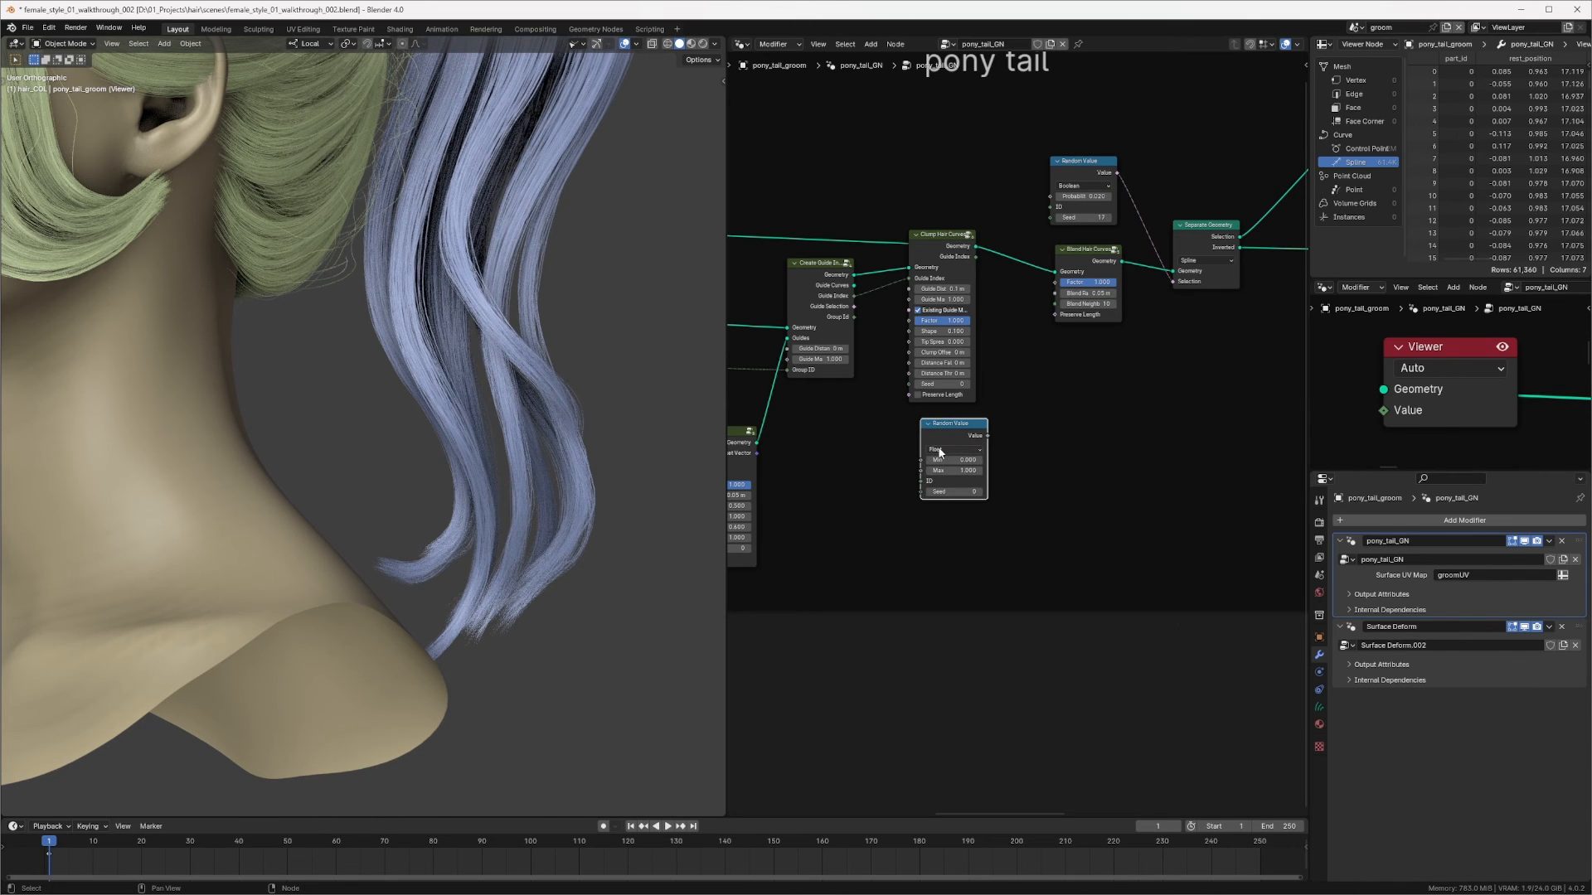
left_click(939, 452)
left_click(937, 506)
left_click_drag(957, 437, 941, 450)
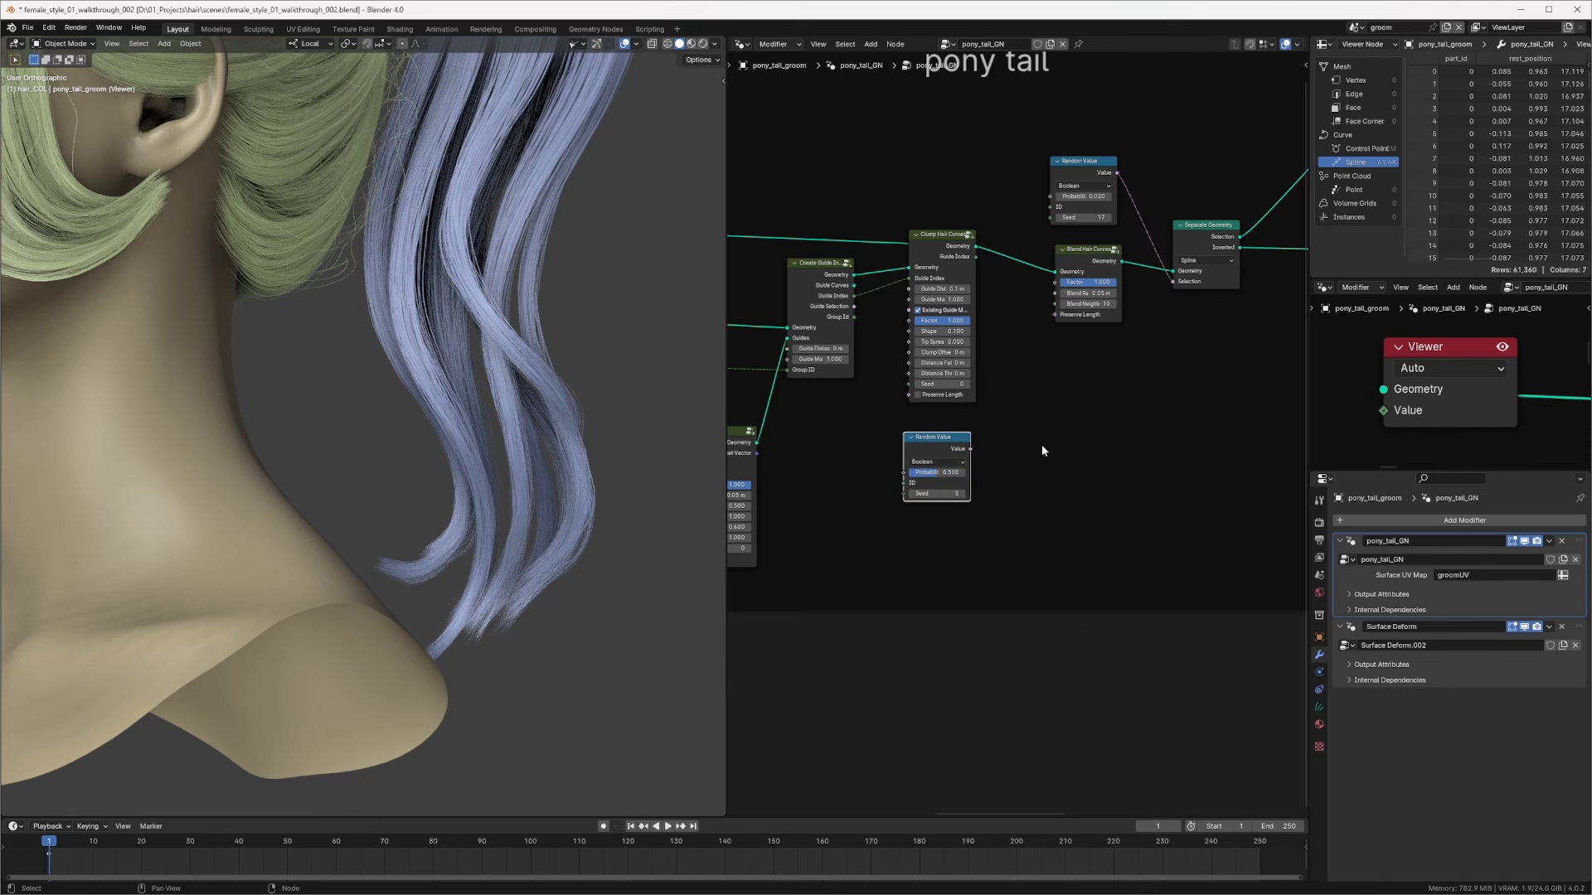
Step: Reposition the Blend Hair Curves and new Random Value nodes
key("shift+a")
mouse_move(1032, 456)
scroll(1020, 398, "up", 3)
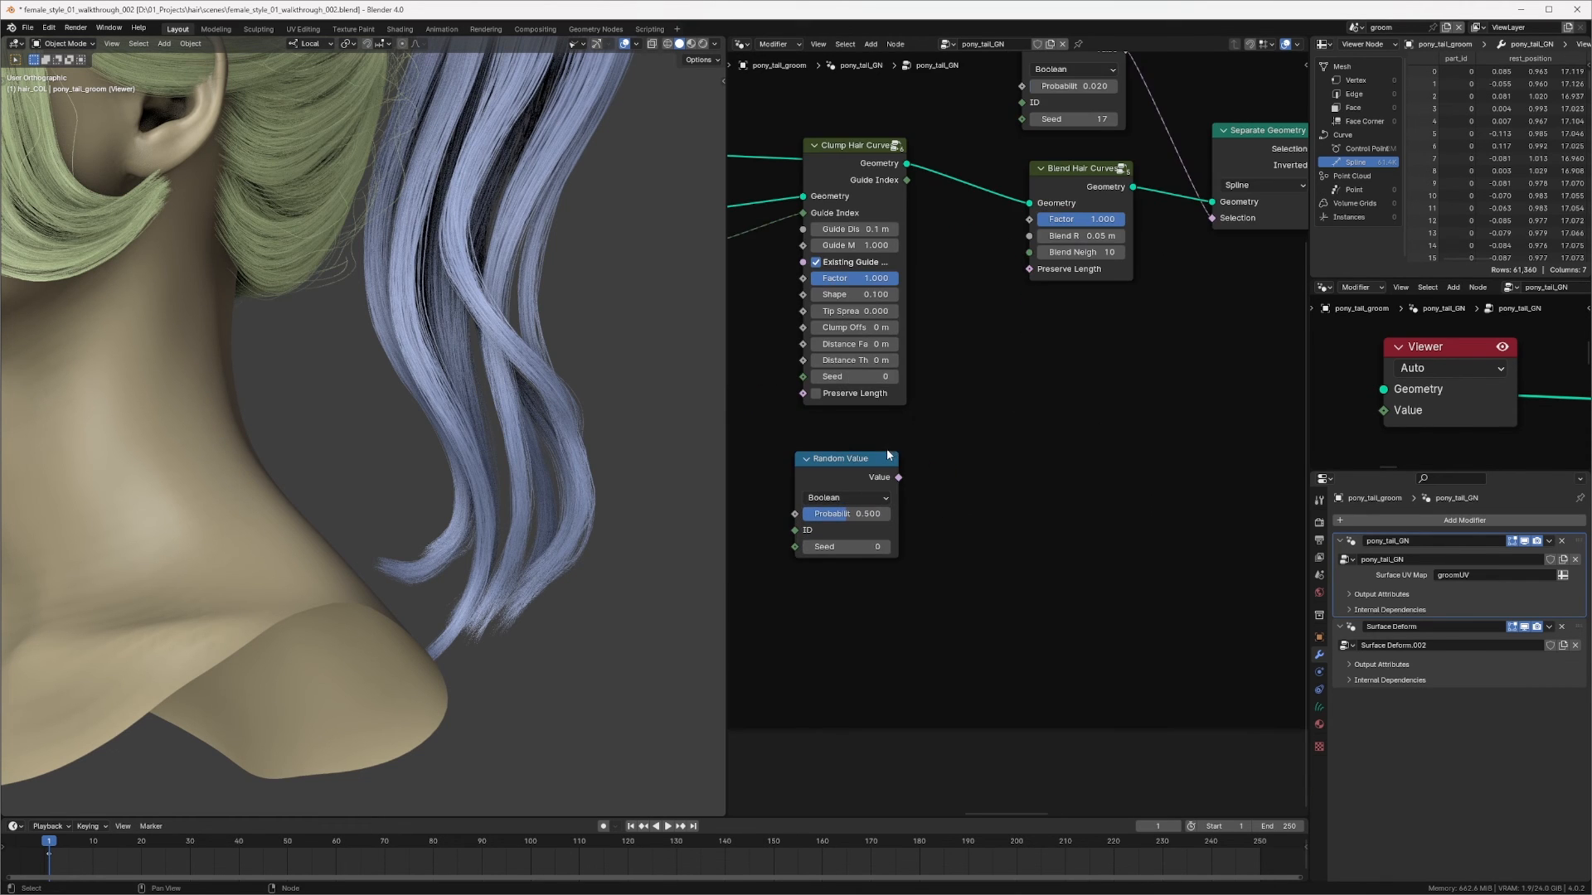
left_click_drag(1070, 210, 1057, 313)
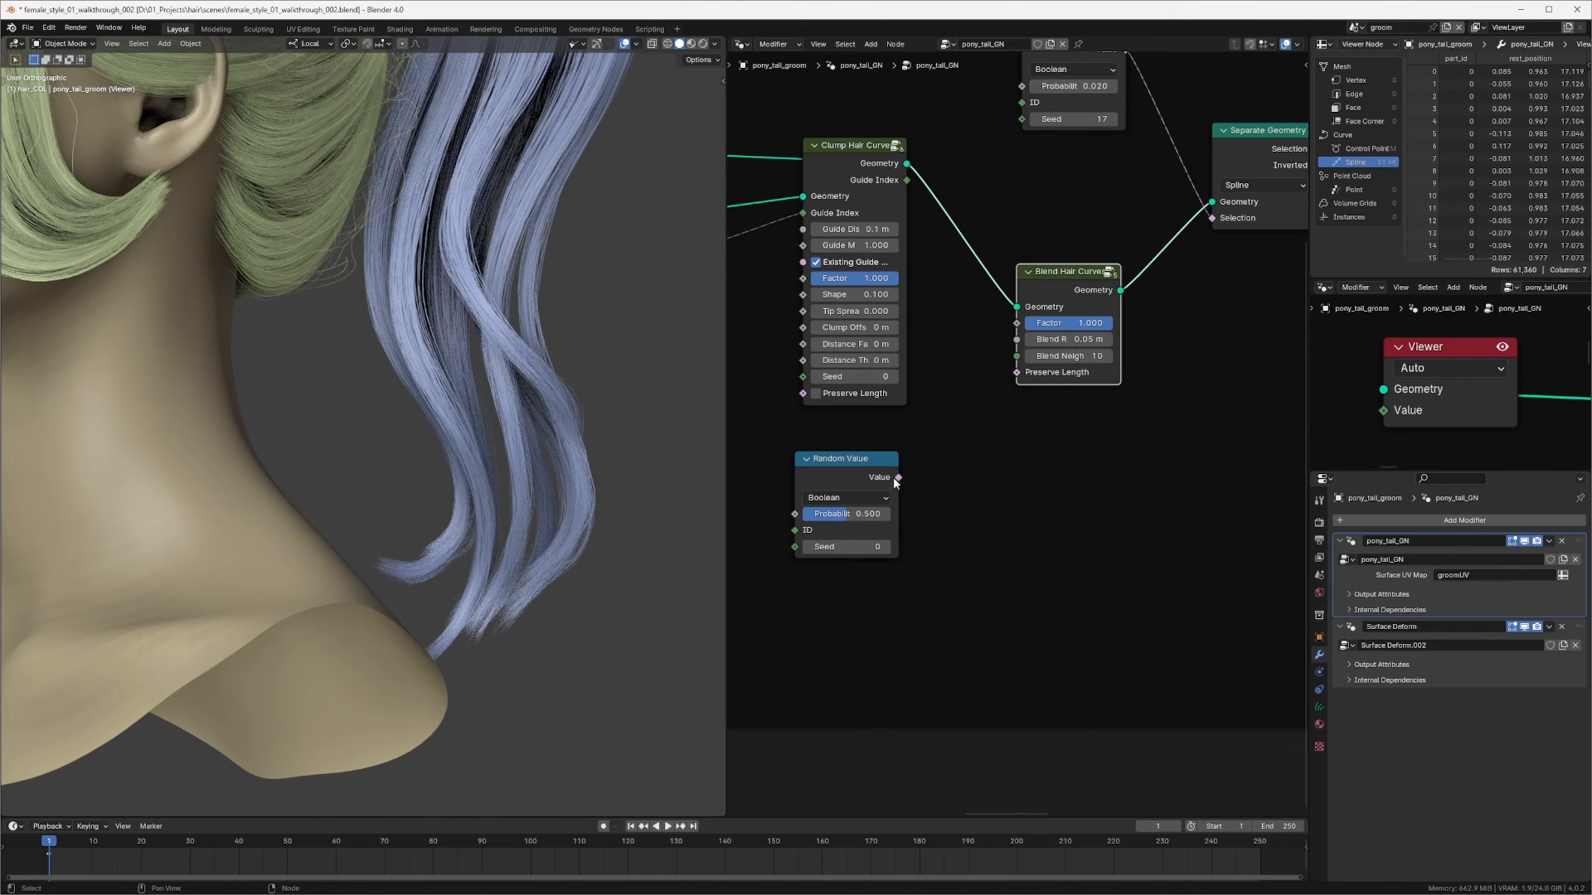
left_click_drag(867, 460, 971, 432)
Step: Add a Curve Info node and connect its Curve ID to the Random Value ID input
key("shift+a")
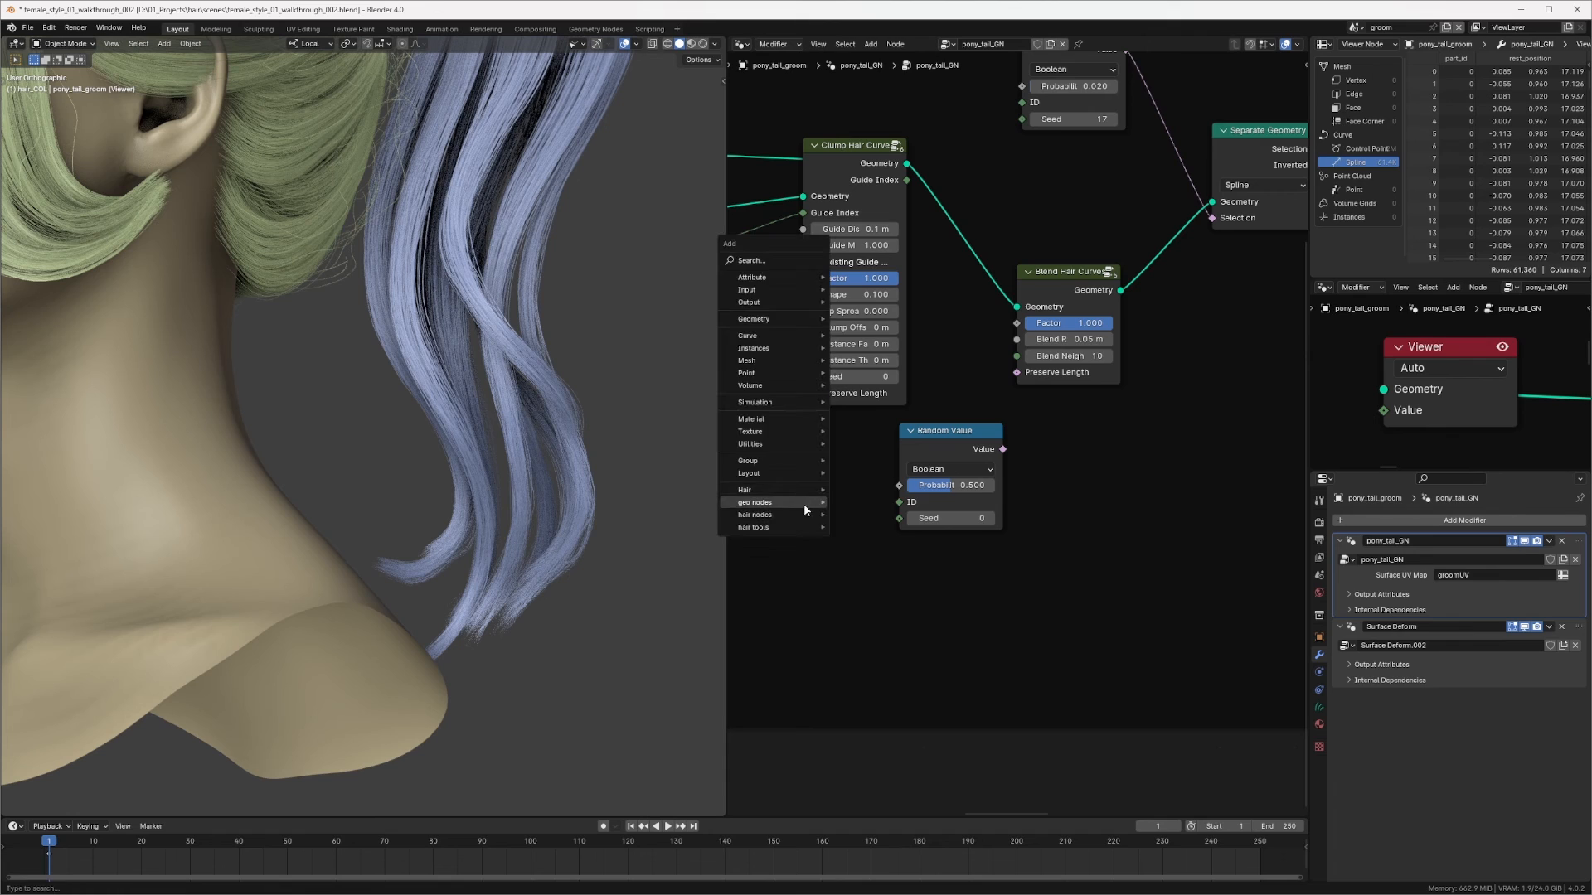
mouse_move(828, 489)
mouse_move(912, 487)
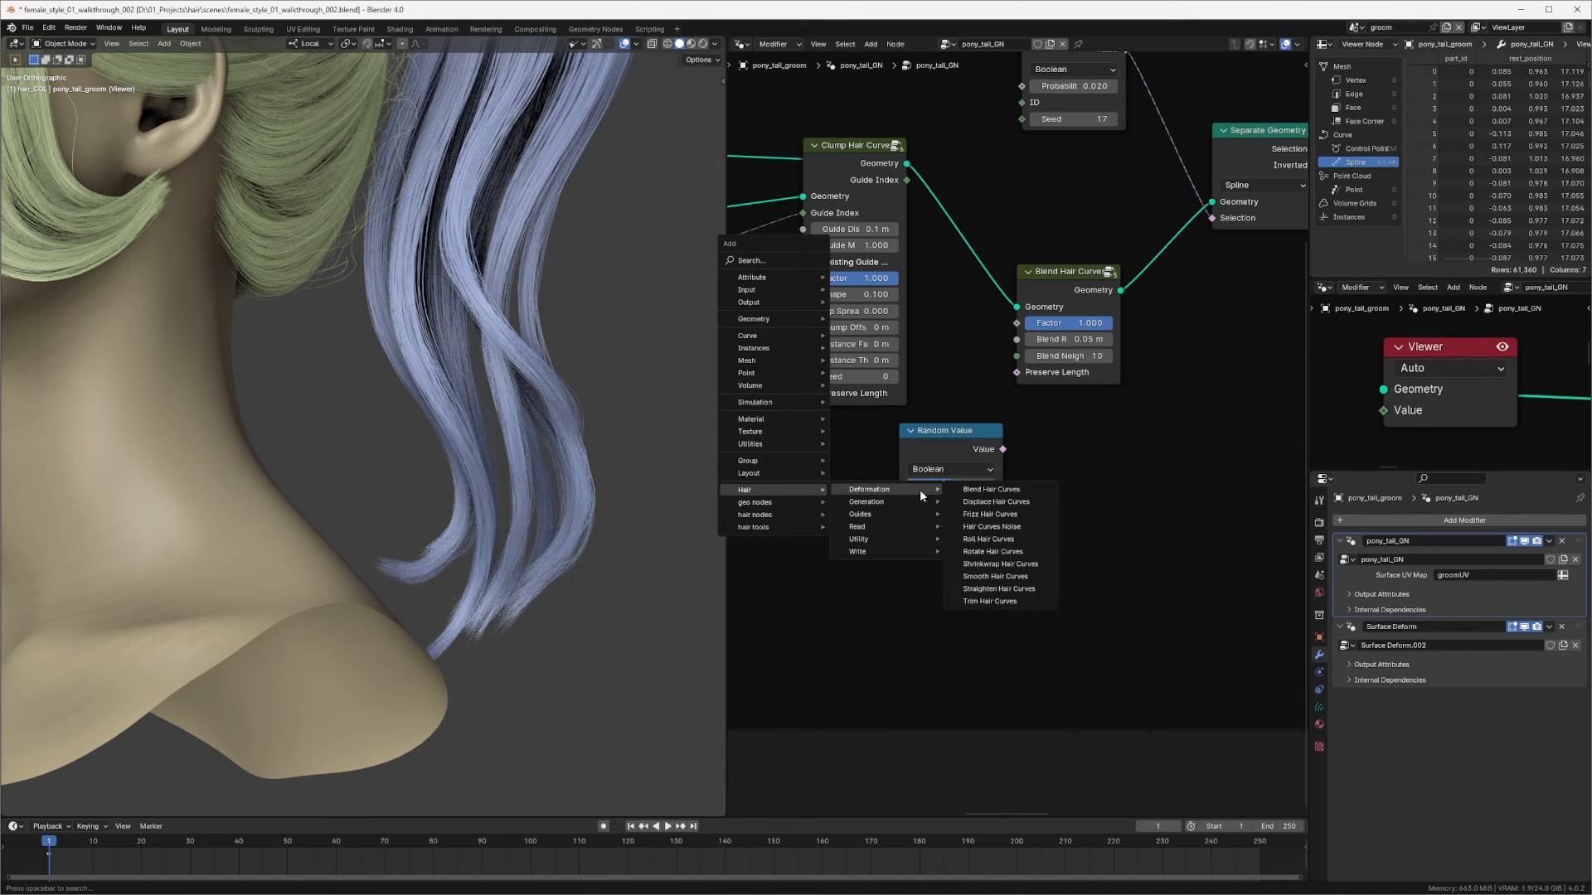
mouse_move(887, 527)
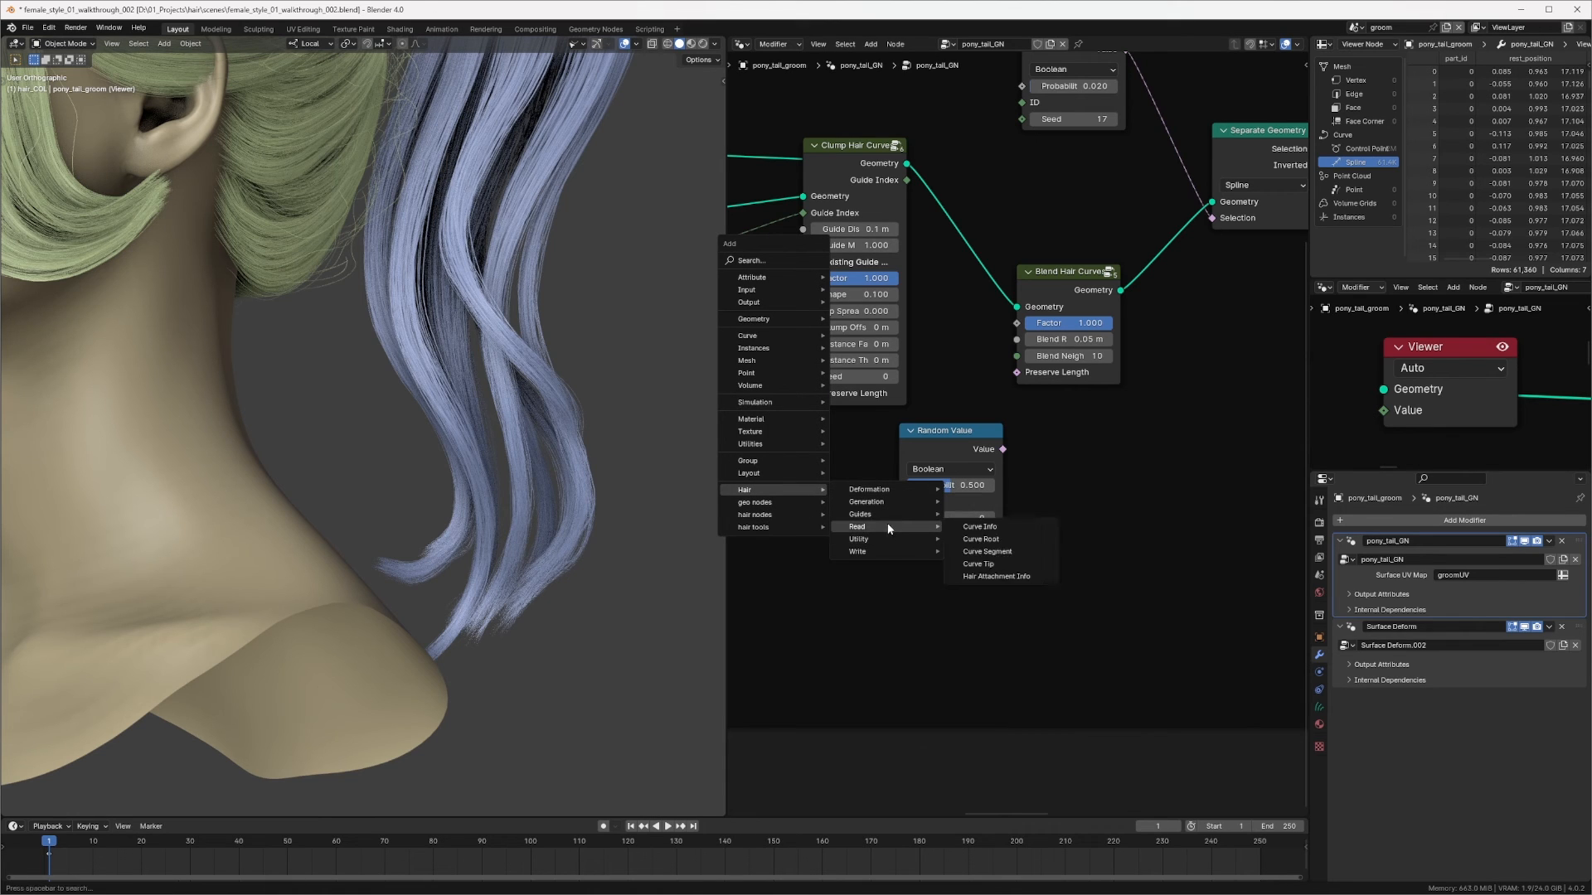
left_click(984, 528)
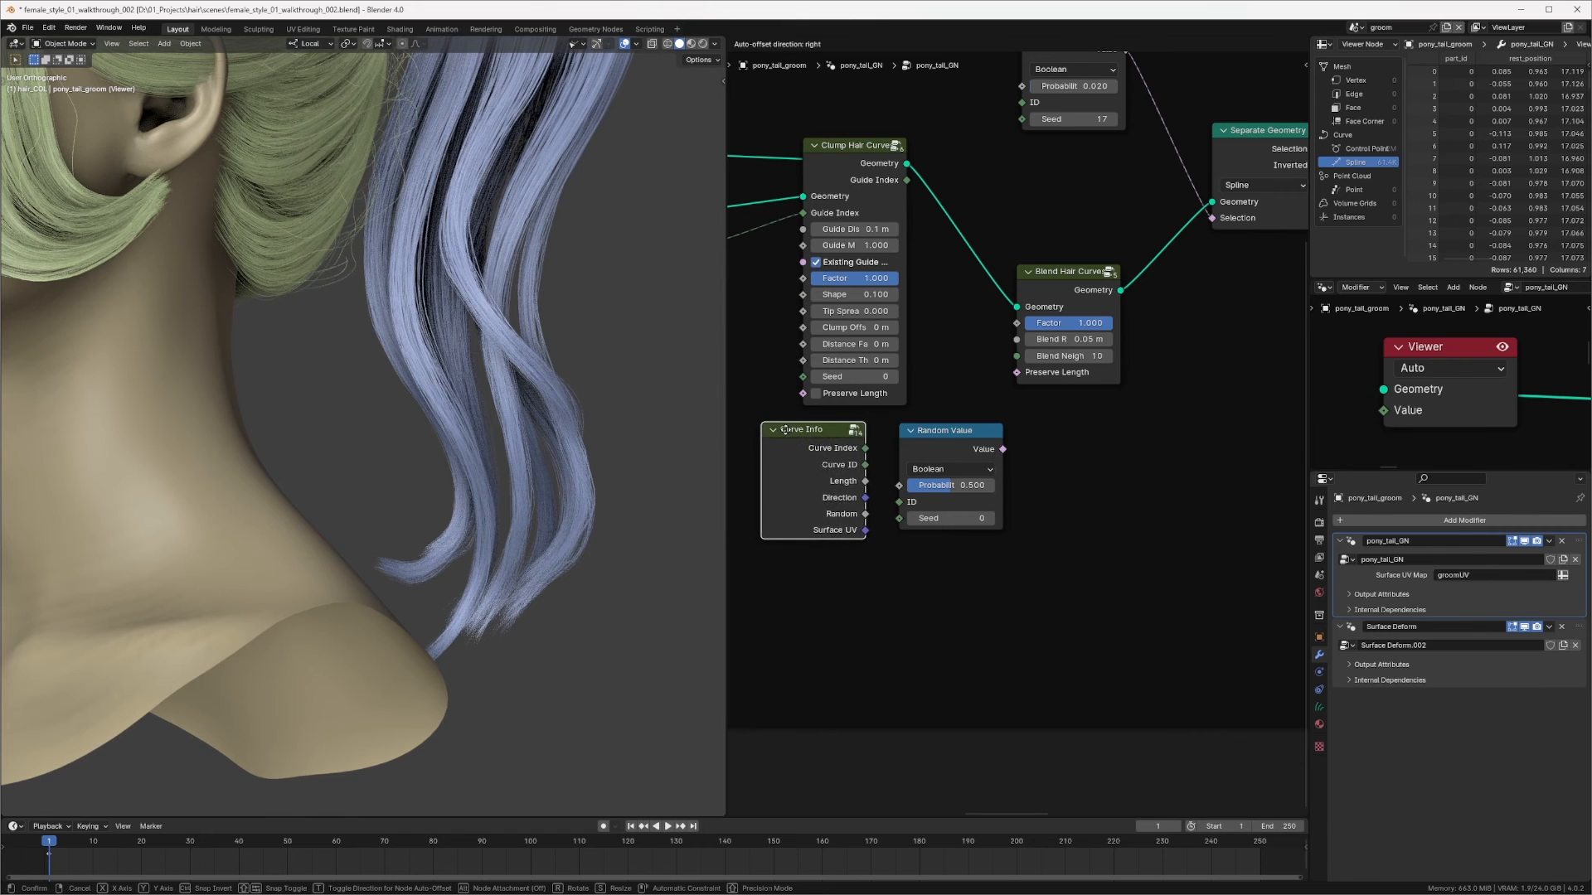
left_click(798, 432)
left_click_drag(869, 466, 906, 501)
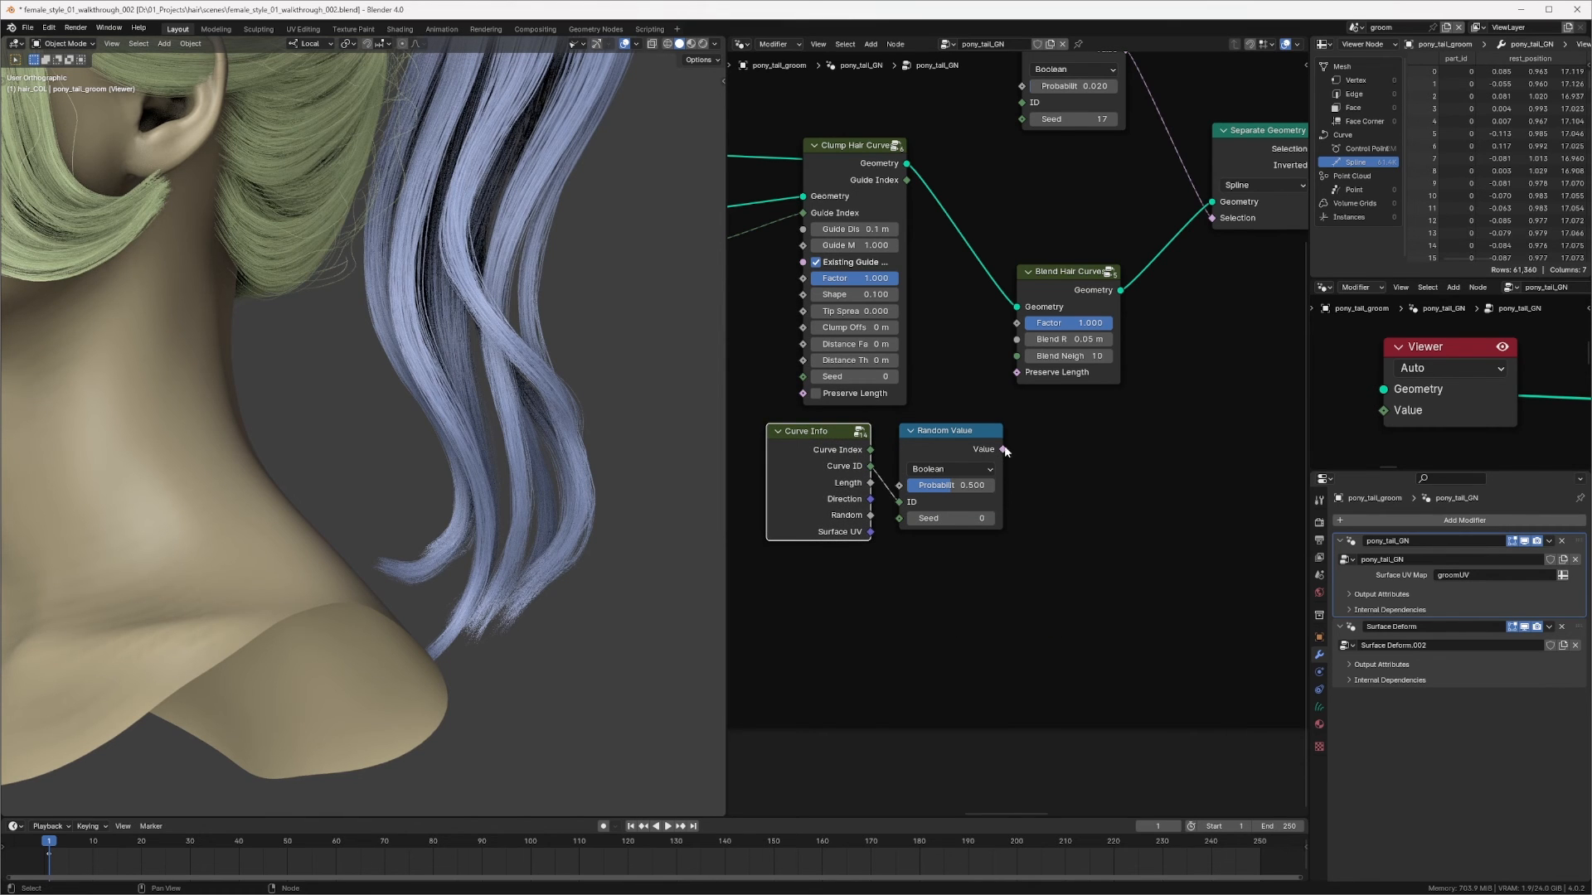
Step: Connect the Random Value output to the Blend Hair Curves Factor input and tidy the node
left_click_drag(1002, 449, 1019, 326)
middle_click_drag(1156, 224, 989, 288)
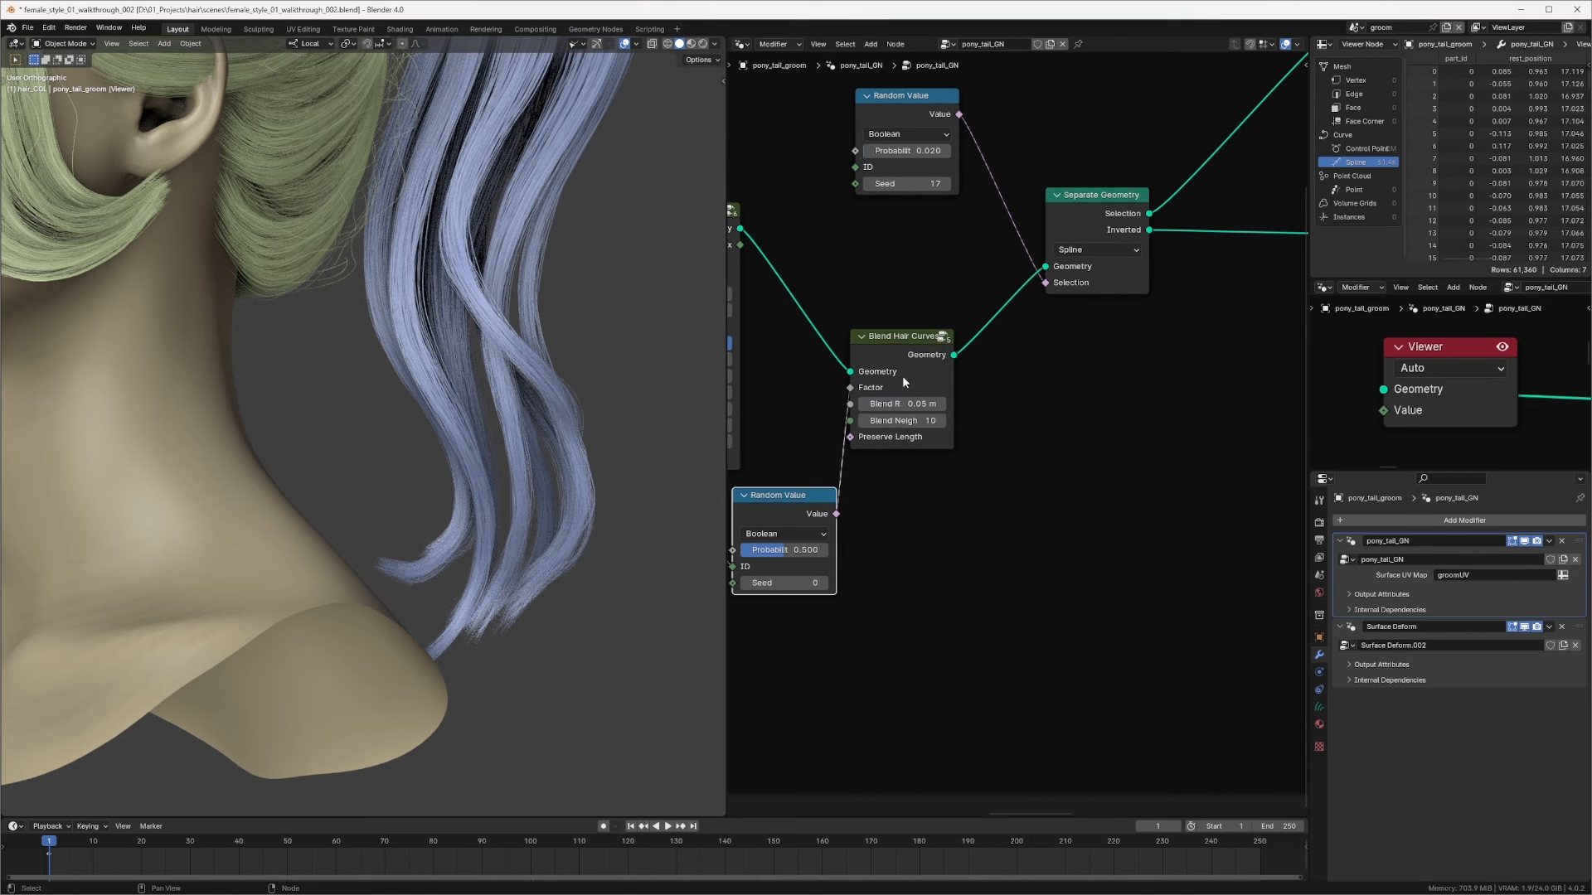
left_click(936, 351, "ctrl+shift")
left_click_drag(909, 335, 937, 312)
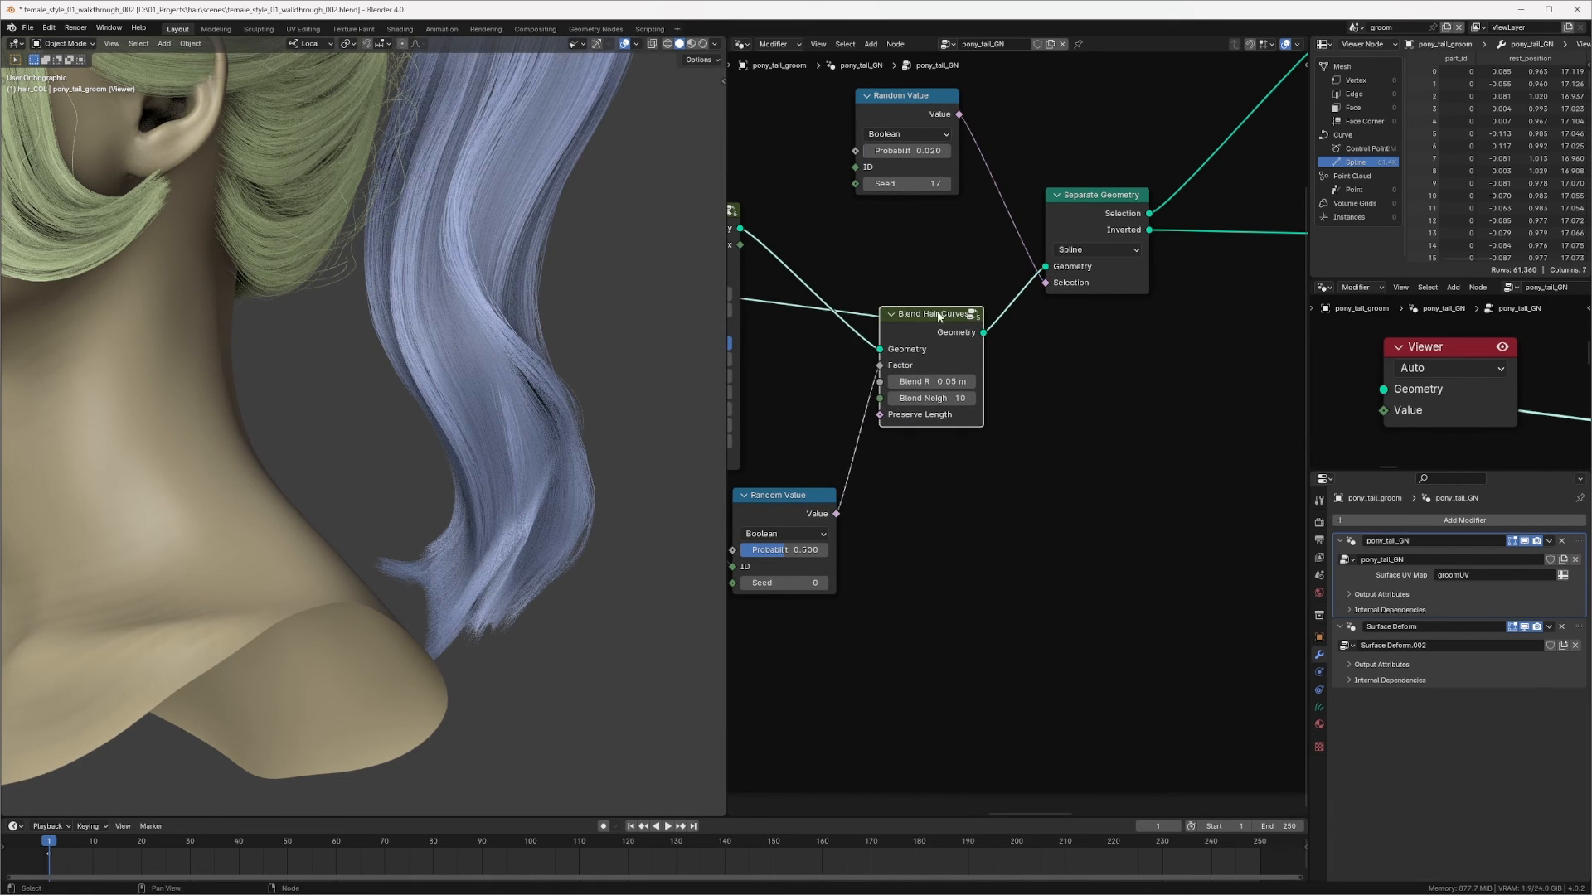
middle_click_drag(974, 348, 1158, 255)
Step: Set the blend Random Value probability to 0.03
scroll(1158, 252, "up", 2)
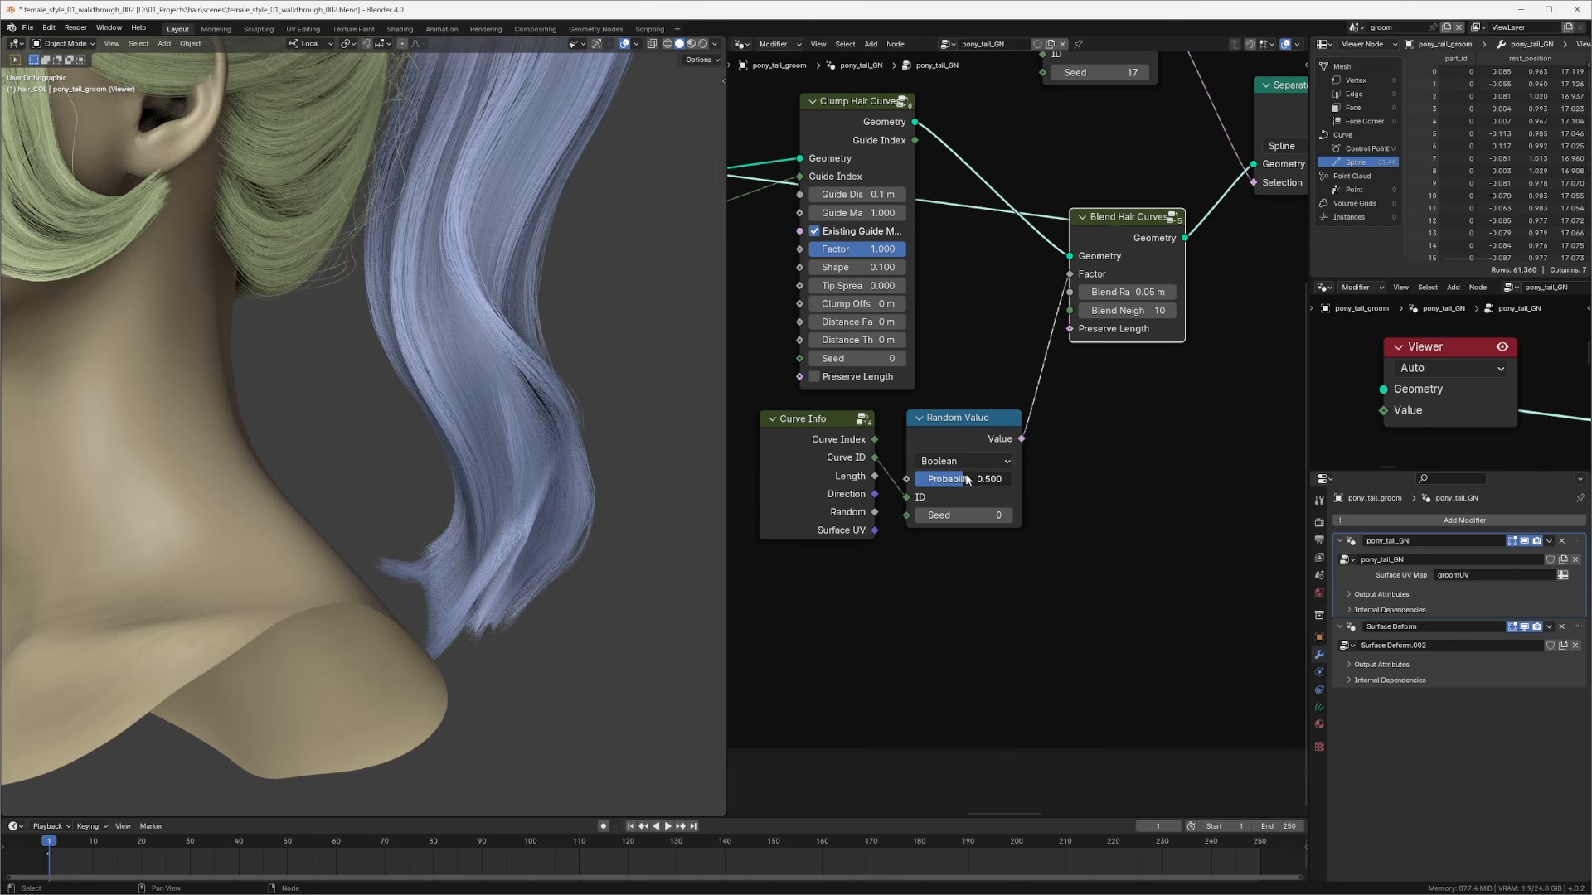
left_click_drag(983, 480, 939, 481)
left_click(961, 479)
type(".1")
key("Return")
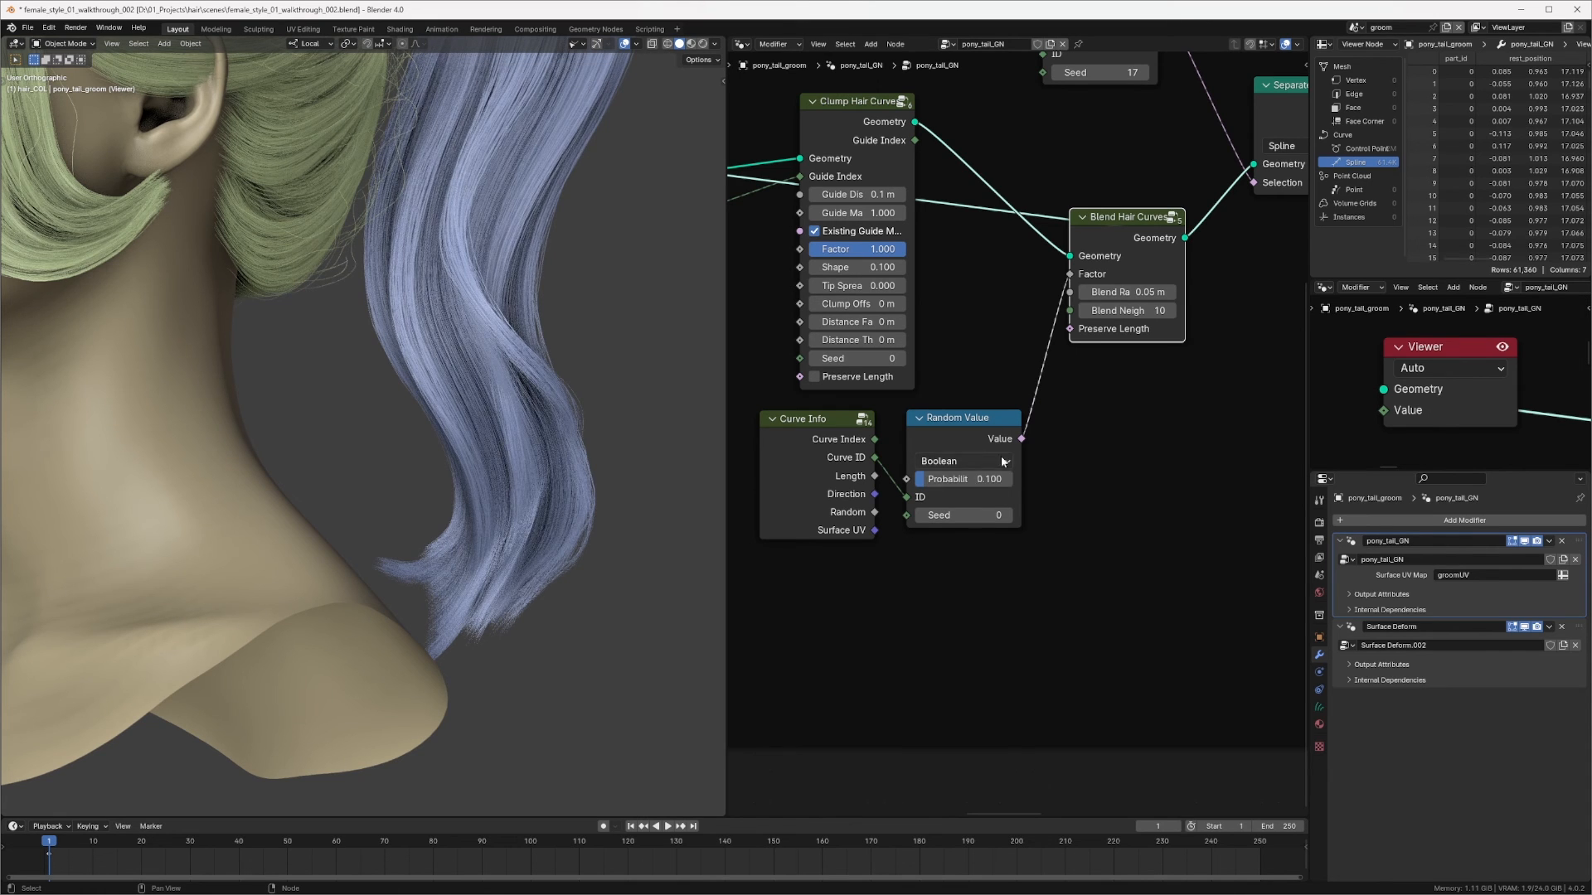
left_click(978, 480)
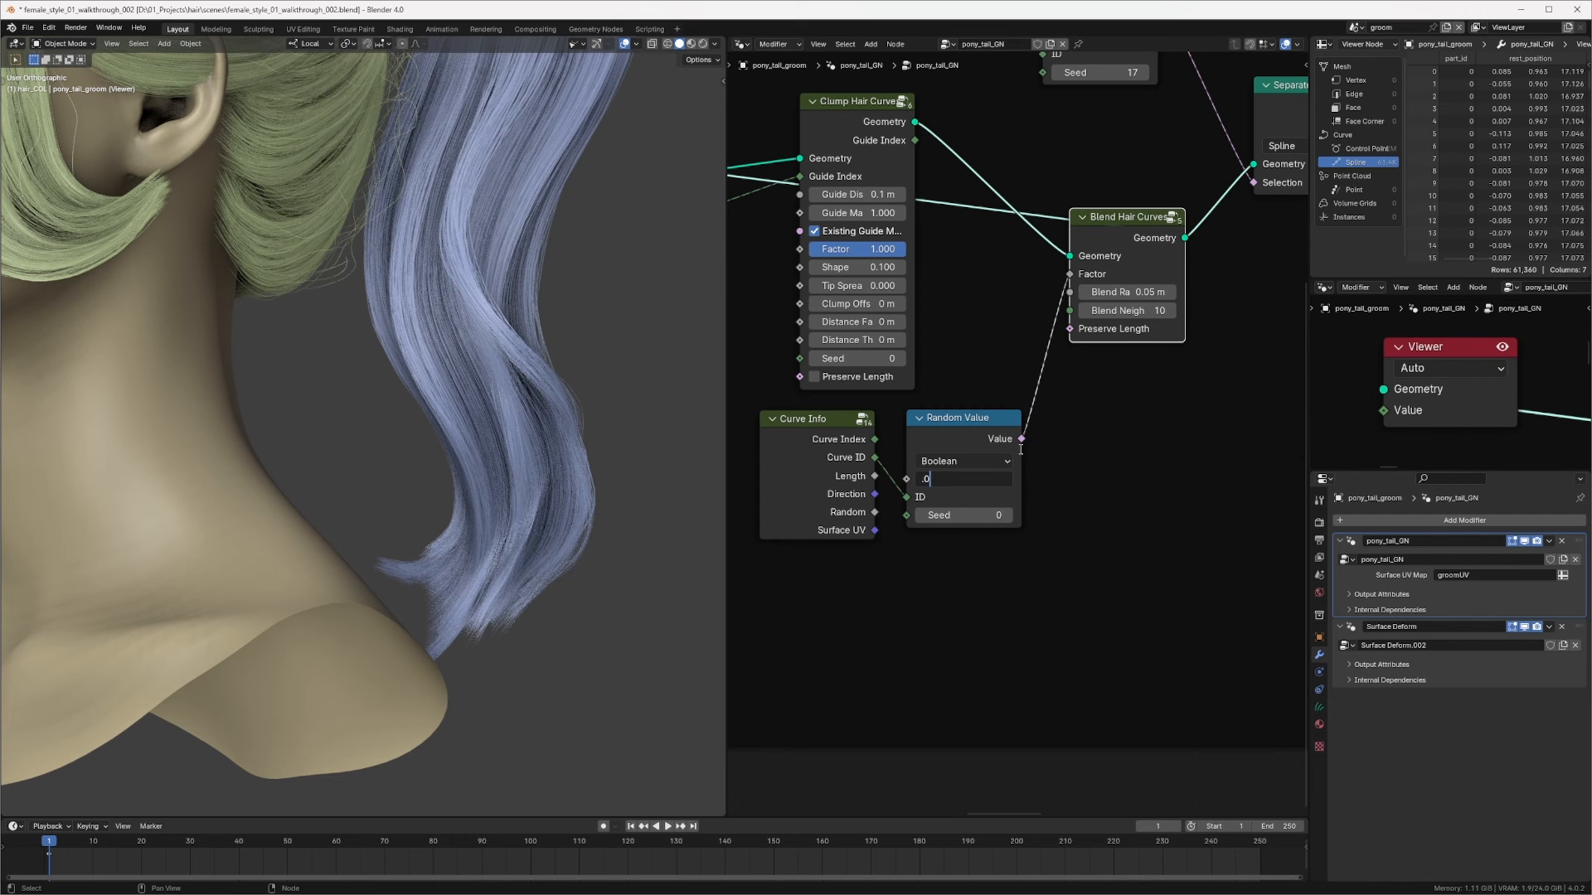
key("Return")
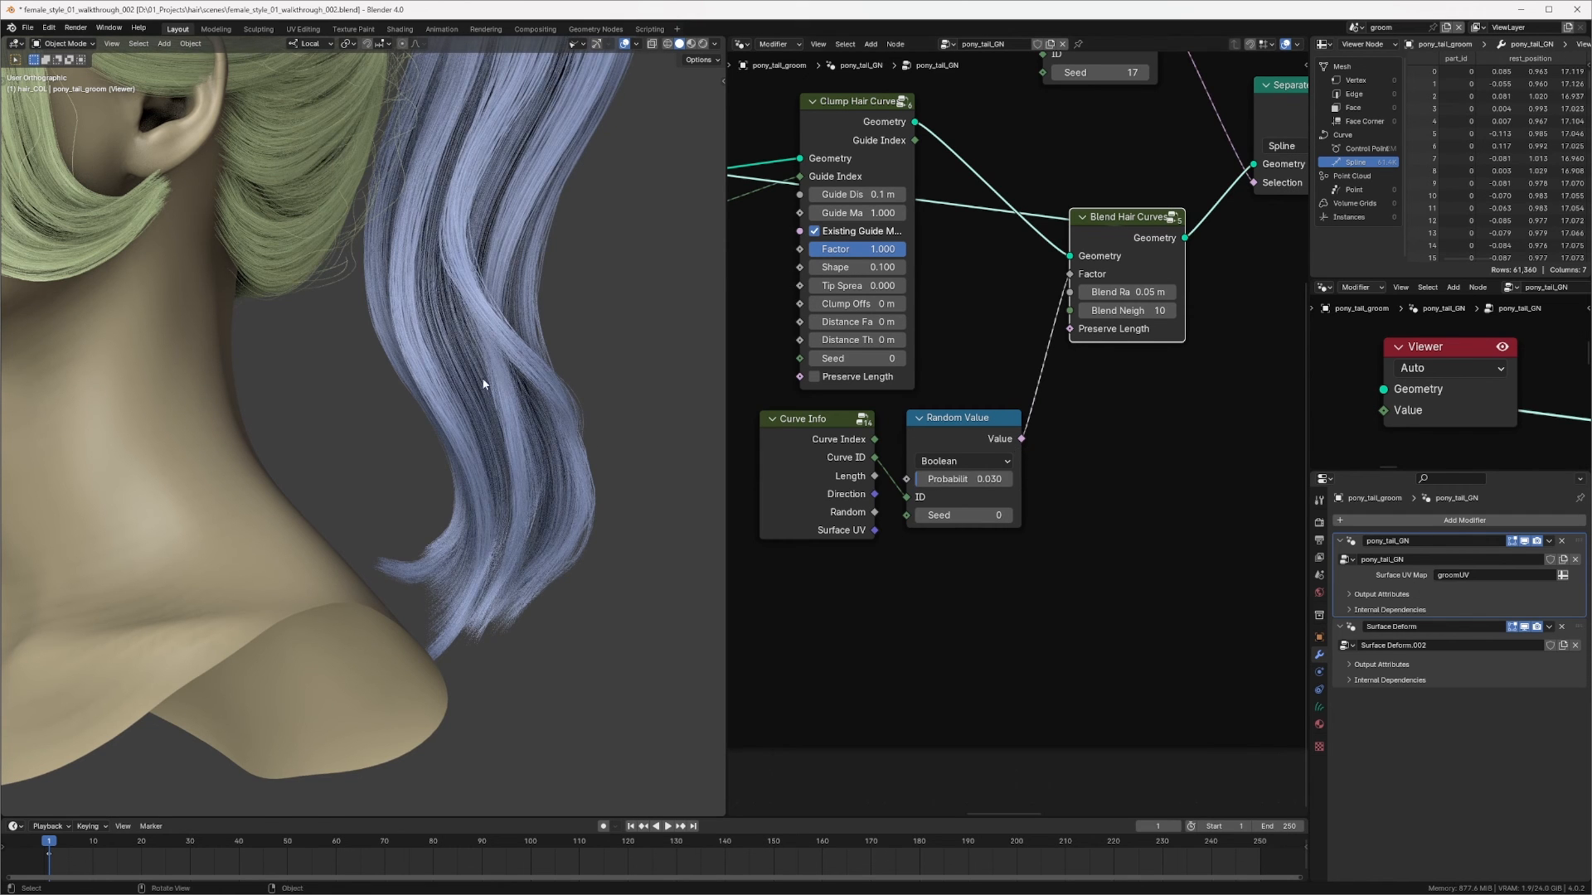
Step: Inspect the blended ponytail hair in the viewport and the node tree around Join Geometry
mouse_move(486, 384)
middle_mouse_down()
mouse_move(370, 500)
mouse_move(390, 419)
mouse_move(373, 419)
mouse_move(465, 372)
mouse_move(580, 381)
mouse_move(594, 434)
mouse_move(490, 398)
mouse_move(467, 421)
mouse_move(522, 405)
mouse_move(406, 414)
mouse_move(496, 395)
middle_mouse_up()
scroll(398, 412, "up", 4)
middle_click_drag(496, 394, 455, 432)
middle_click_drag(1147, 221, 1002, 313)
mouse_move(1001, 313)
middle_mouse_down()
mouse_move(803, 378)
mouse_move(881, 354)
middle_mouse_up()
middle_click_drag(1189, 281, 1044, 288)
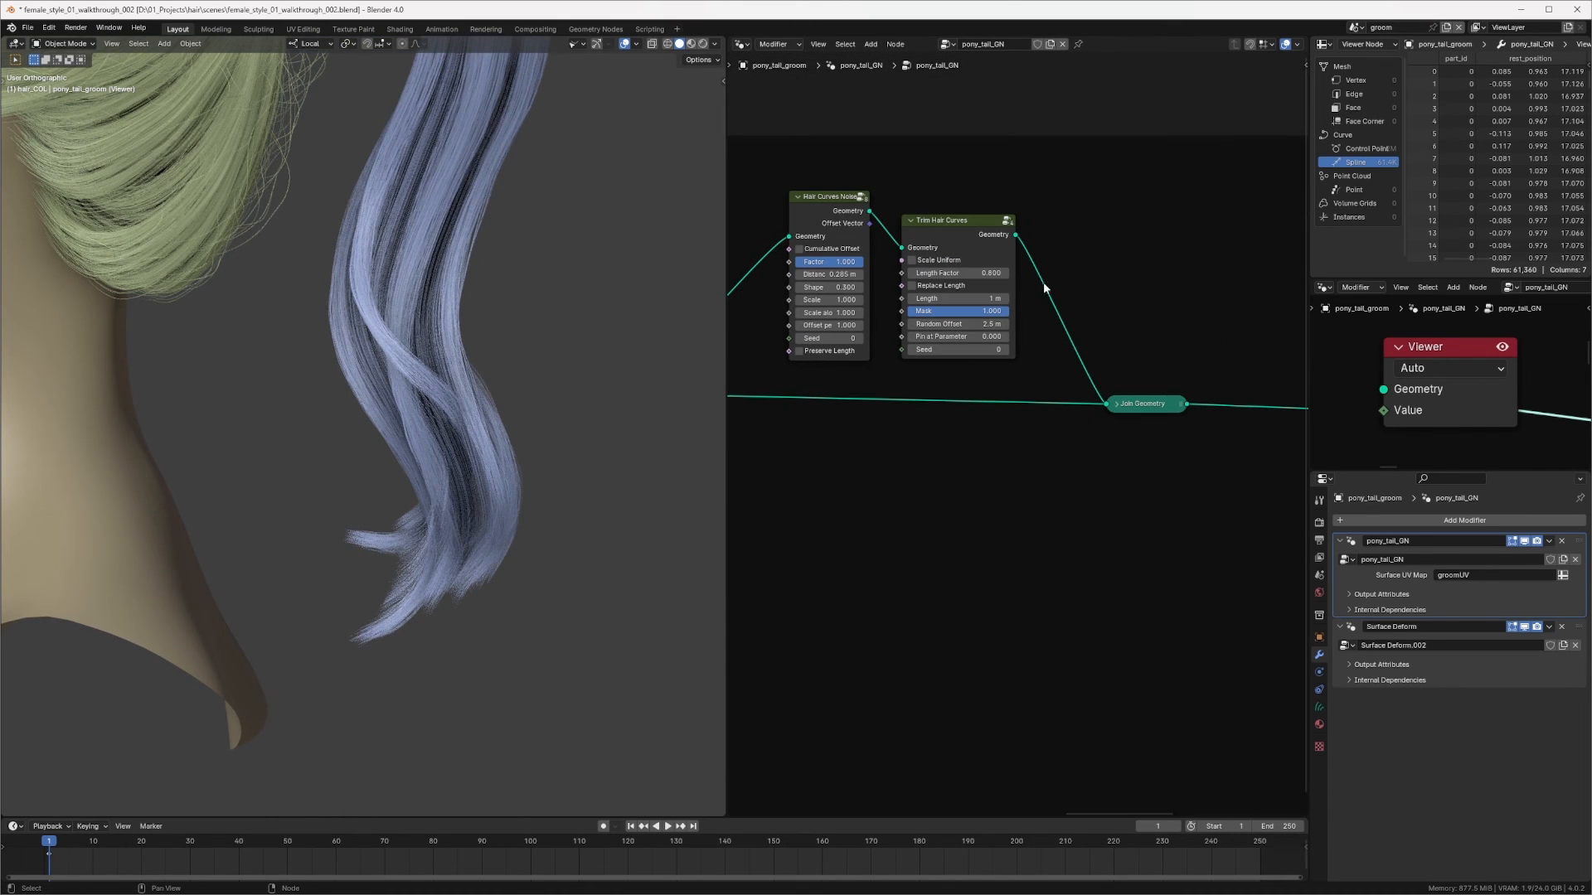
left_click(1161, 410, "ctrl+shift")
middle_click_drag(531, 426, 473, 419, "ctrl")
middle_click_drag(1118, 414, 943, 407)
scroll(1002, 355, "down", 5)
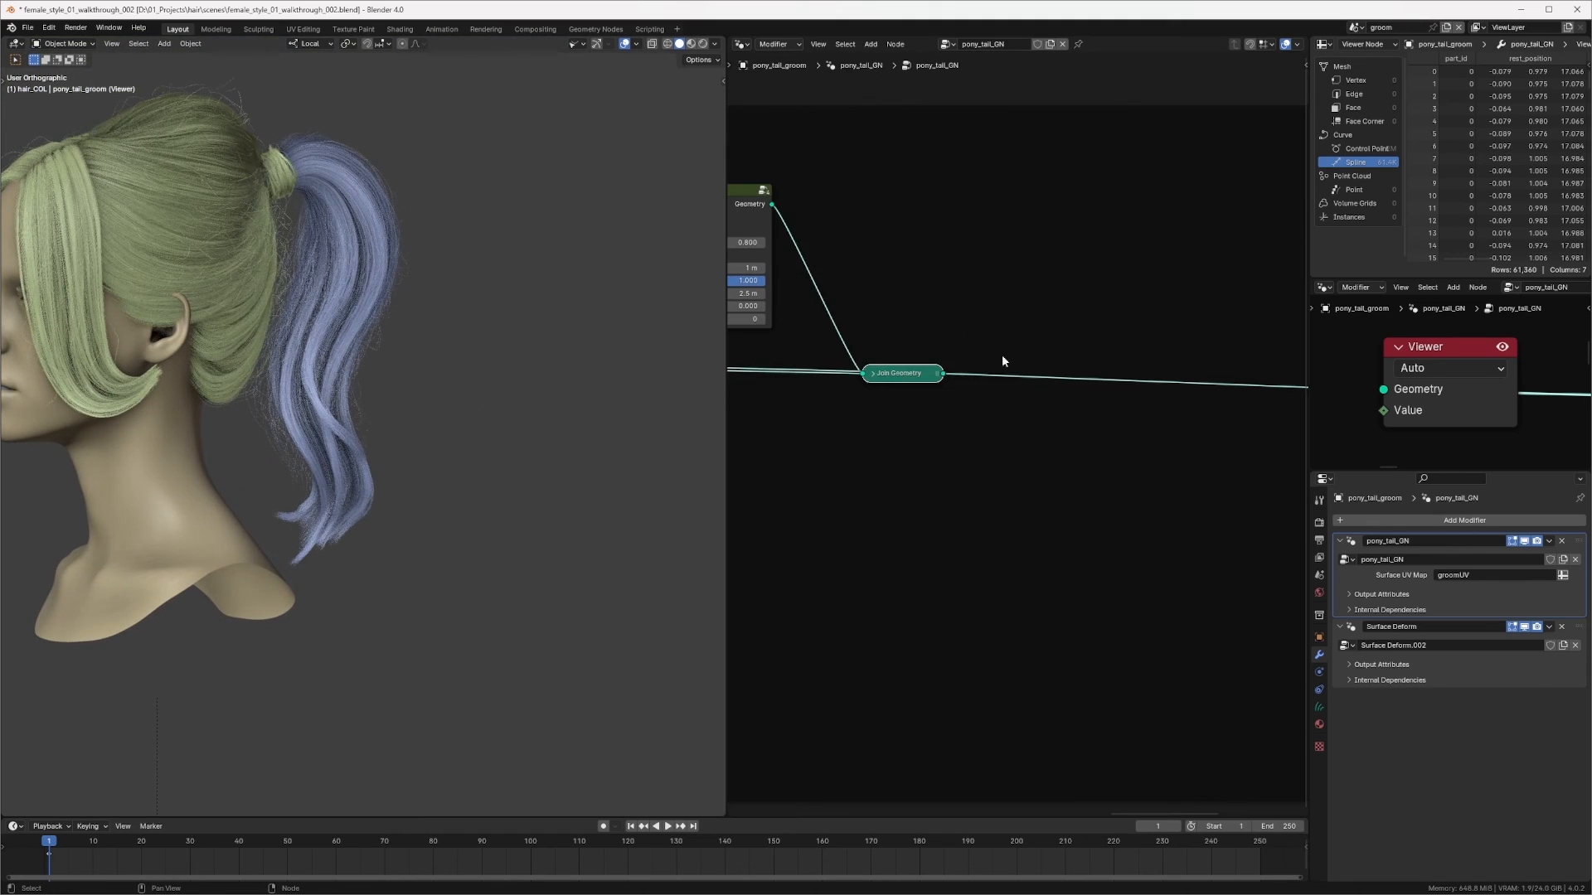
scroll(927, 451, "up", 2)
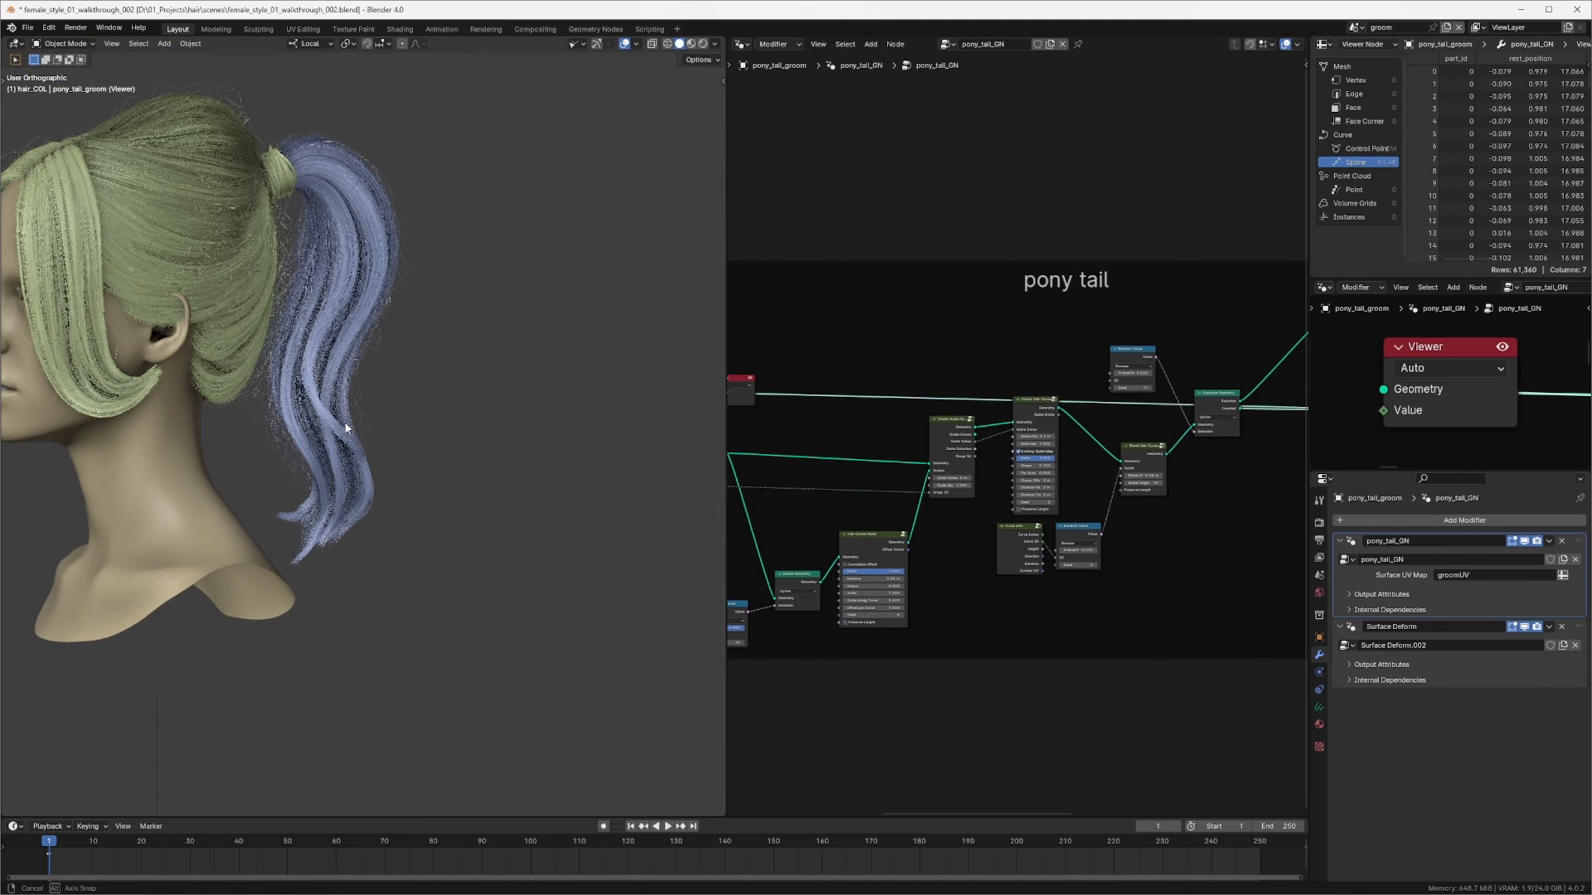
Step: Preview the Hair Curves Noise output in the Viewer to inspect the ponytail guide curves
middle_click_drag(300, 390, 398, 303, "ctrl")
middle_click_drag(431, 311, 472, 336)
middle_click_drag(924, 459, 1287, 330)
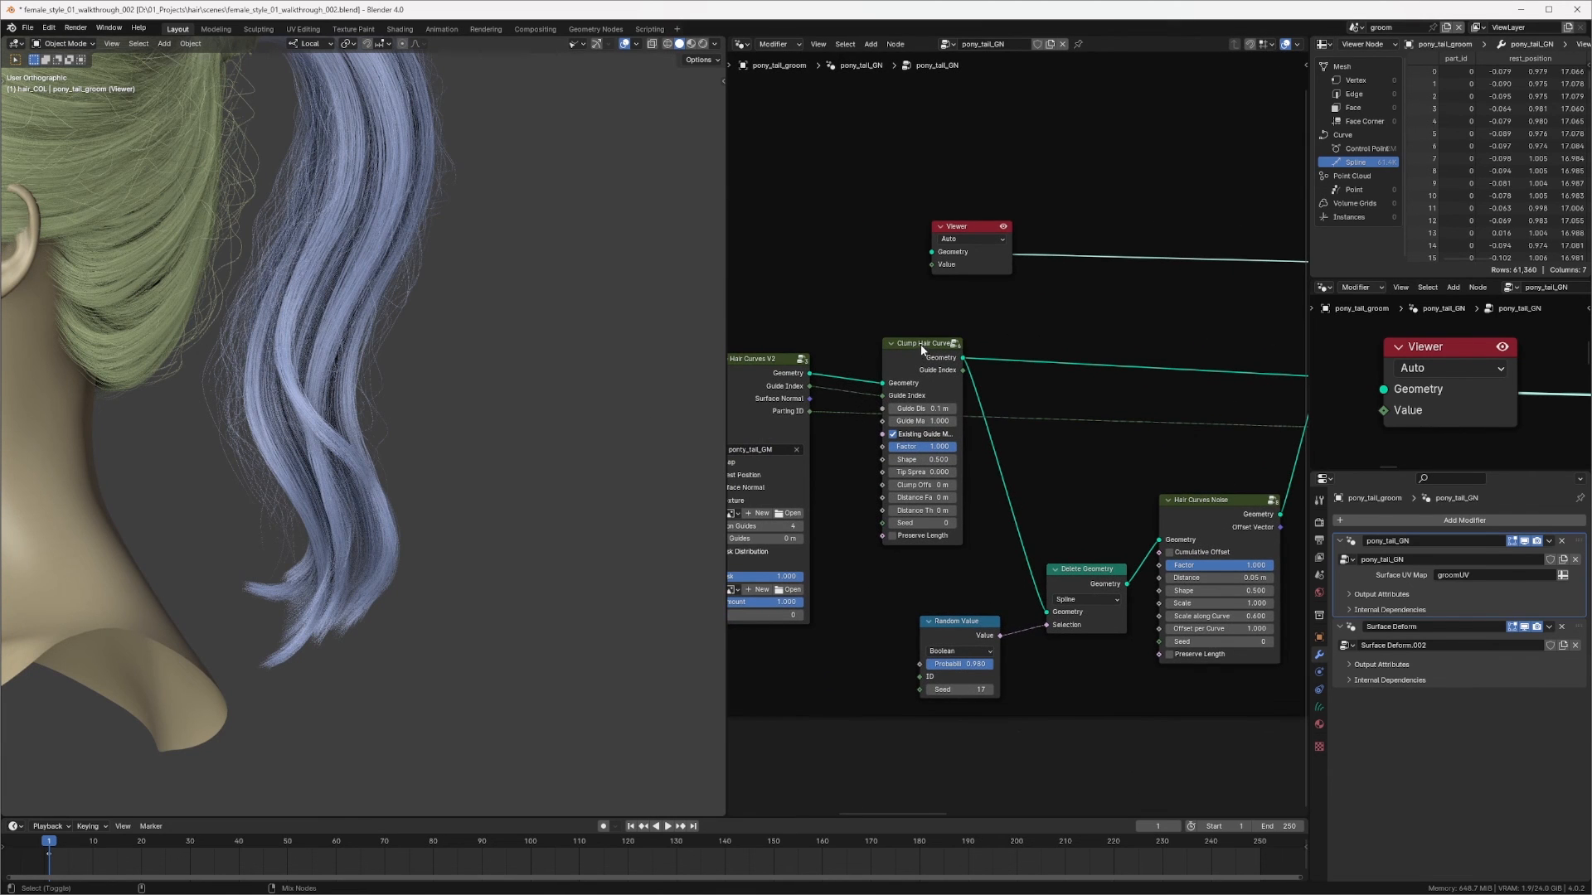
left_click(920, 345, "ctrl+shift")
middle_click_drag(920, 345, 871, 306)
left_click(1070, 283, "ctrl+shift")
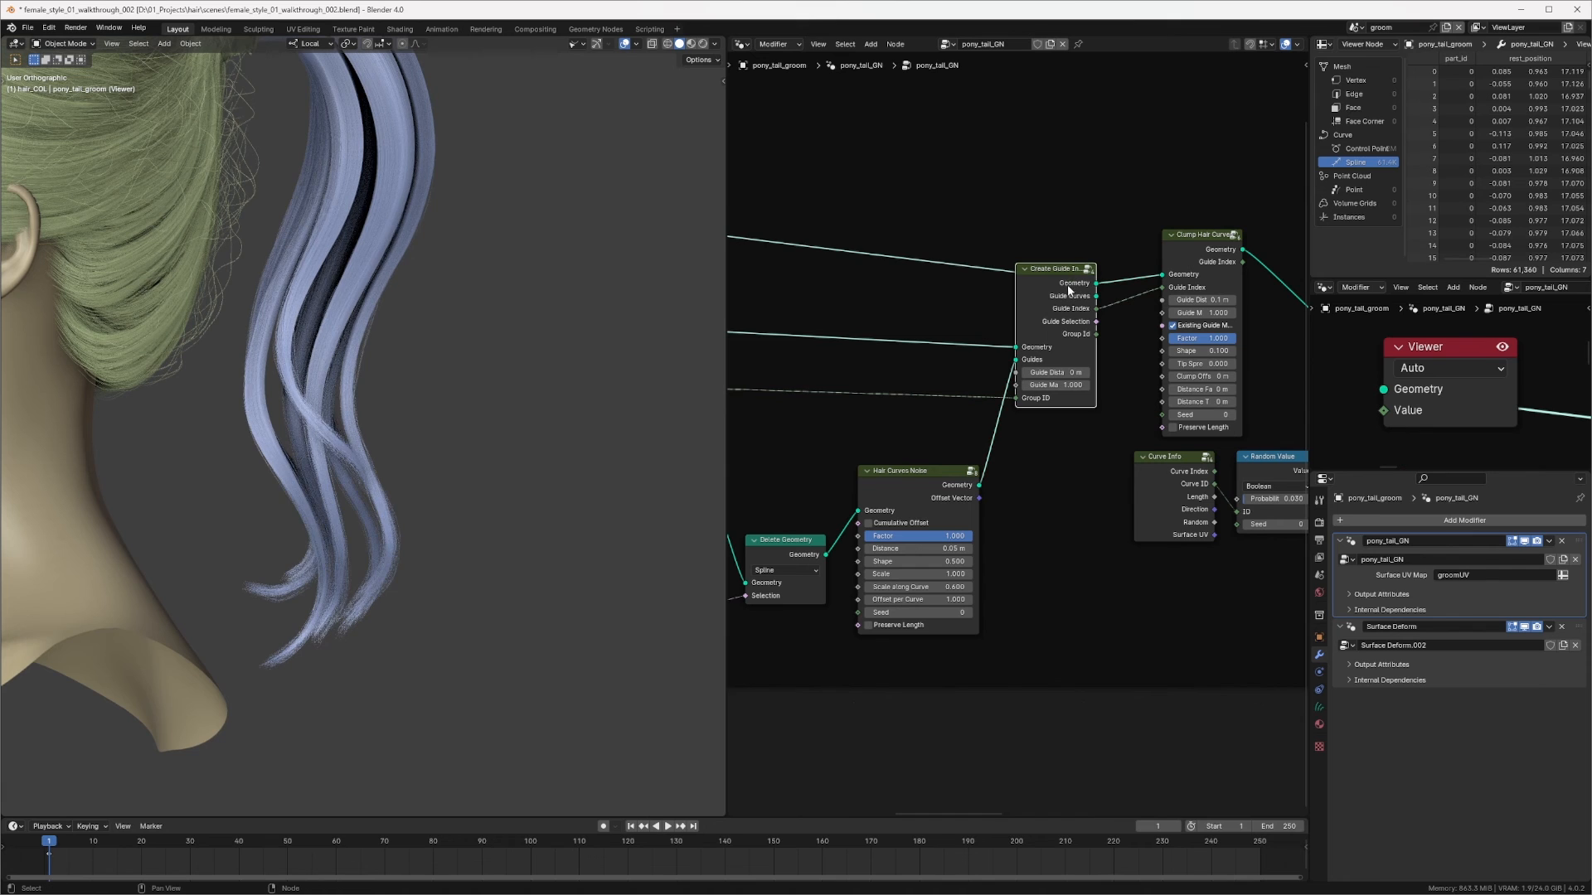
left_click(908, 486, "ctrl+shift")
middle_click_drag(953, 420, 1179, 352)
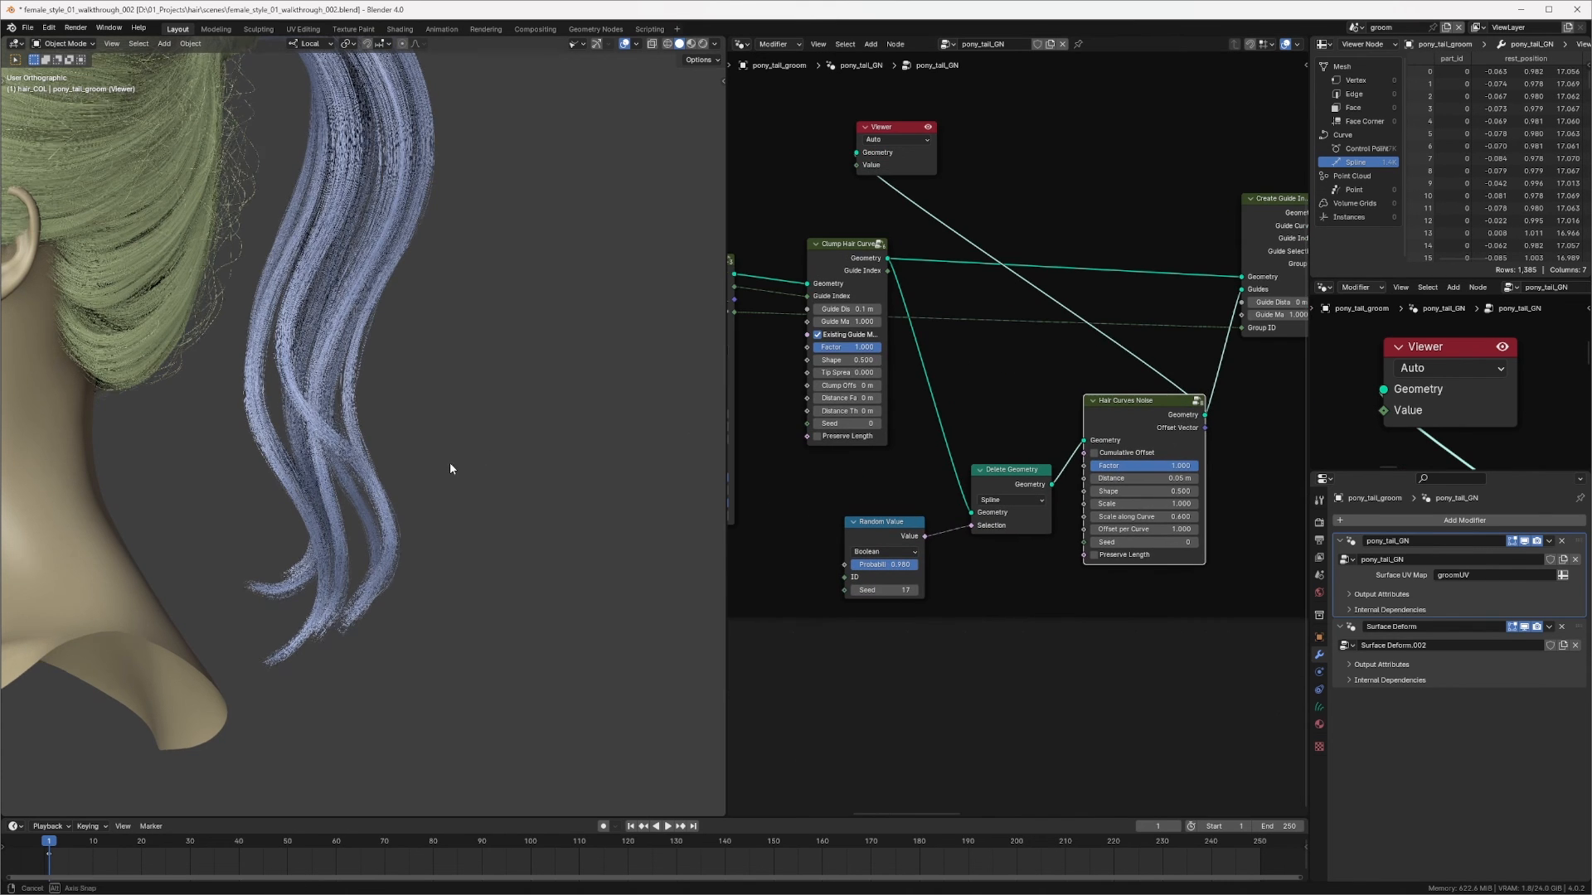
middle_click_drag(449, 461, 569, 408, "ctrl")
middle_click_drag(1051, 416, 1038, 382)
scroll(1017, 431, "up", 2)
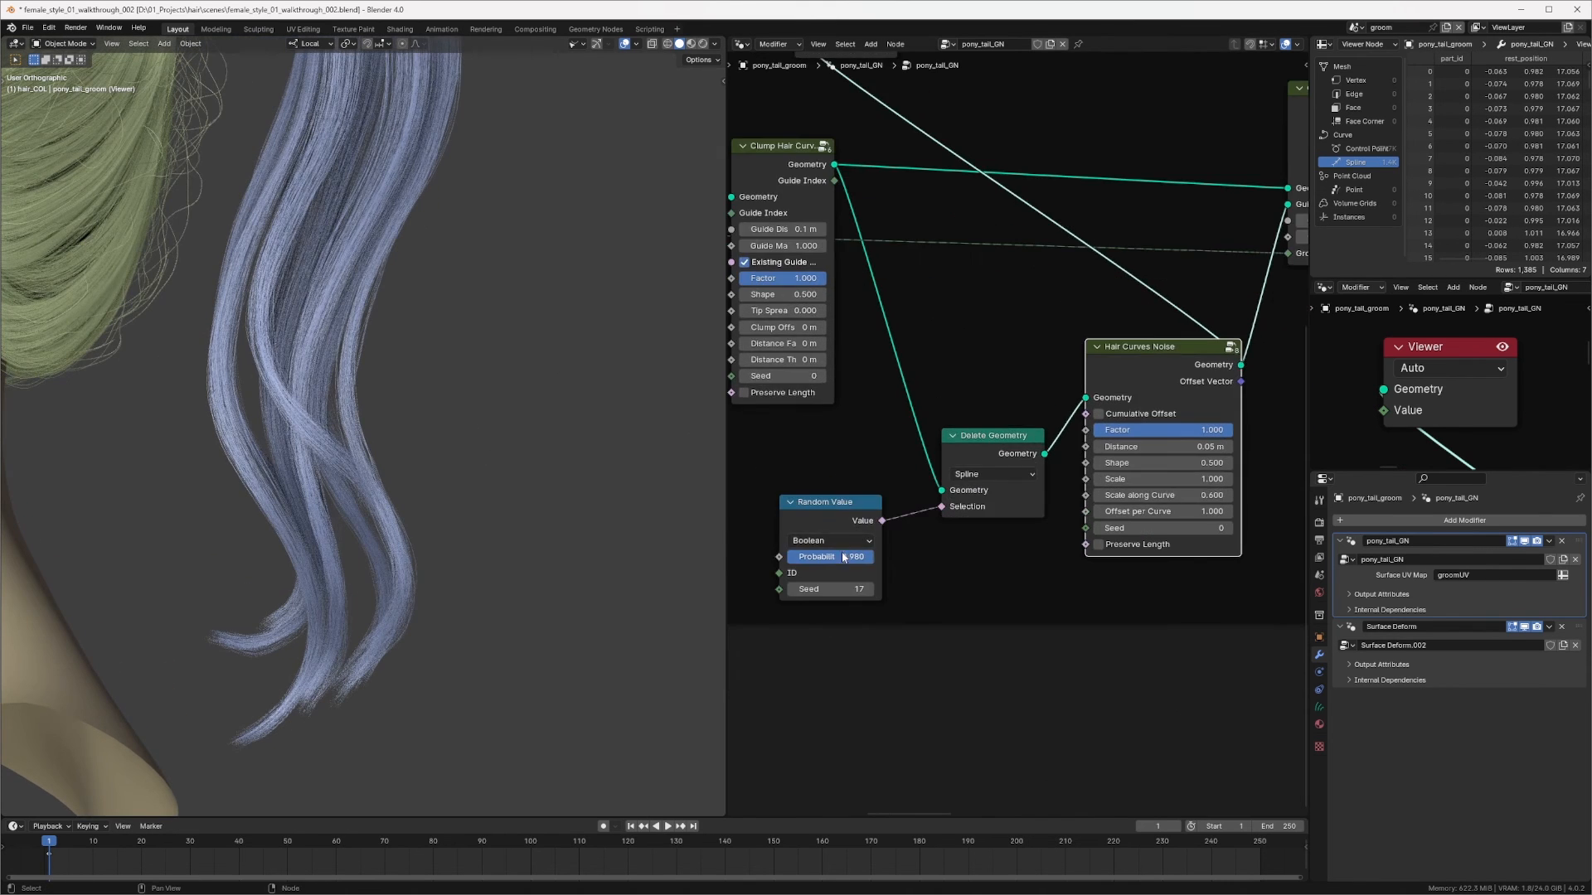
Step: Try the guide-deletion Random Value probability at 0.9 and then 0.998
double_click(845, 557)
type("0.9")
key("Return")
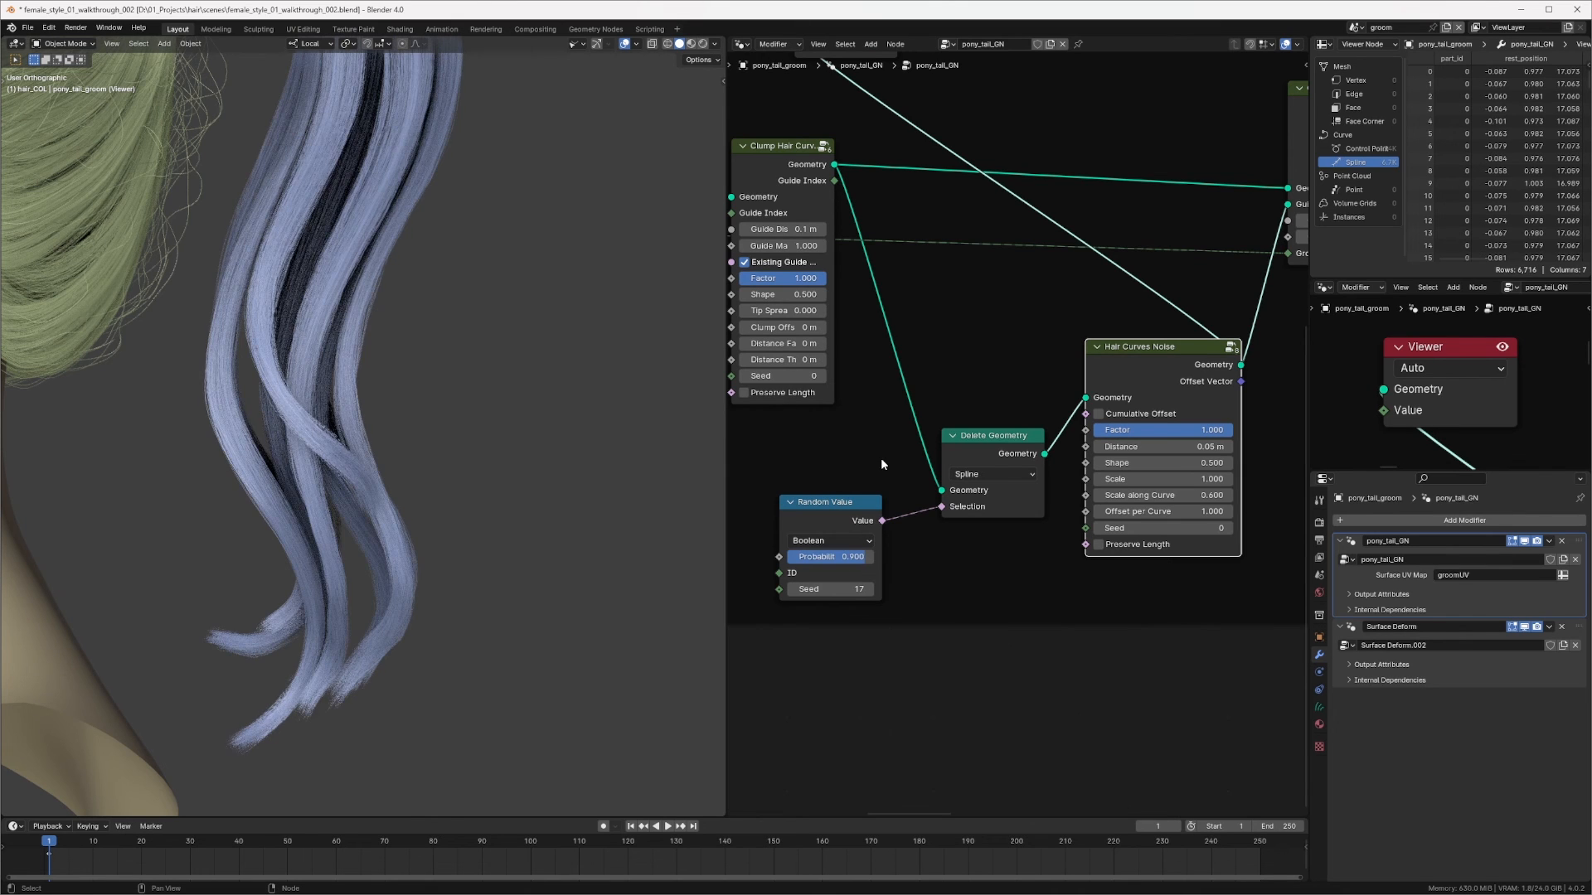
double_click(840, 558)
type(".998")
key("Return")
middle_click_drag(194, 506, 297, 506)
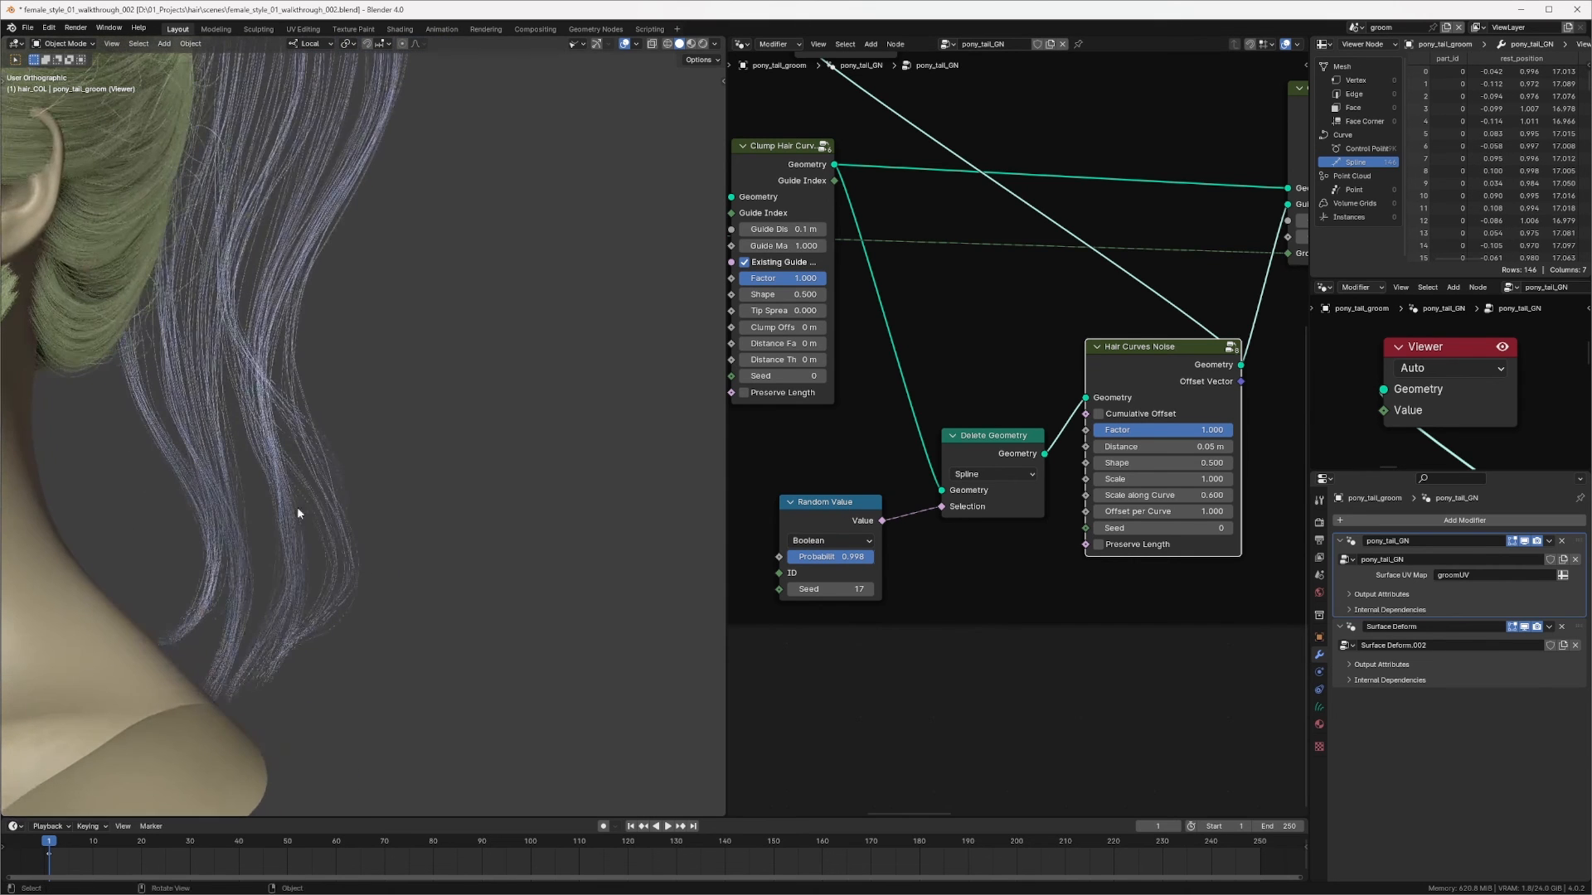
Step: Clear the probability entry and preview the Clamp Hair Curves output in the Viewer
double_click(845, 560)
key("BackSpace")
key("Return")
middle_click_drag(859, 535, 740, 374, "ctrl")
middle_click_drag(740, 374, 897, 267, "ctrl")
left_click(990, 331, "ctrl+shift")
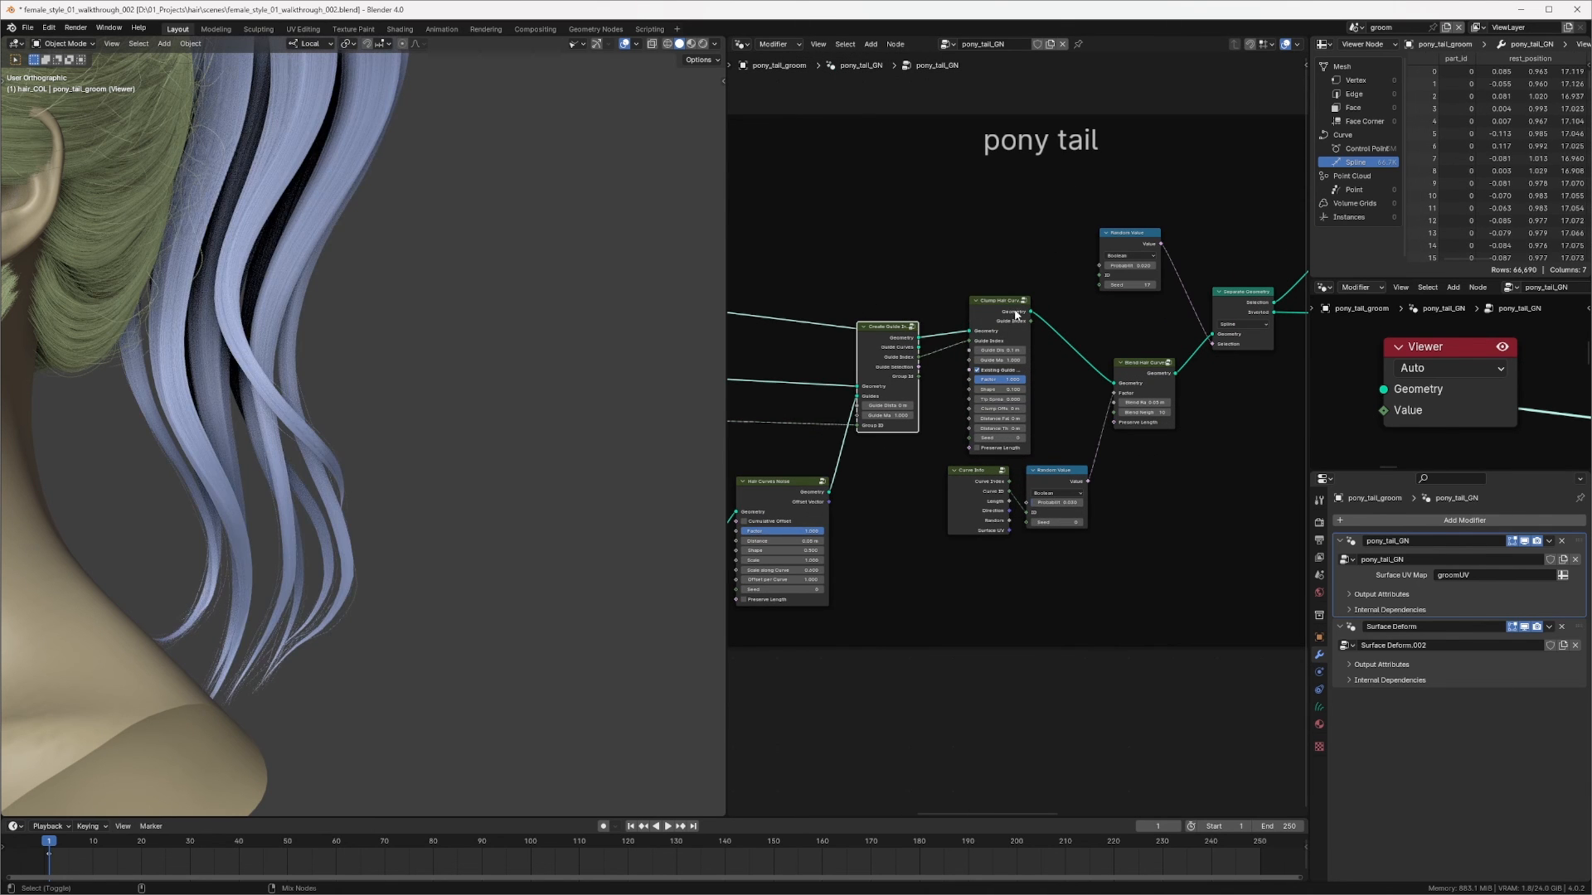
Step: Preview the Join Geometry output in the Viewer and orbit around the ponytail hair
middle_click_drag(490, 438, 358, 466)
middle_click_drag(1244, 371, 1005, 363)
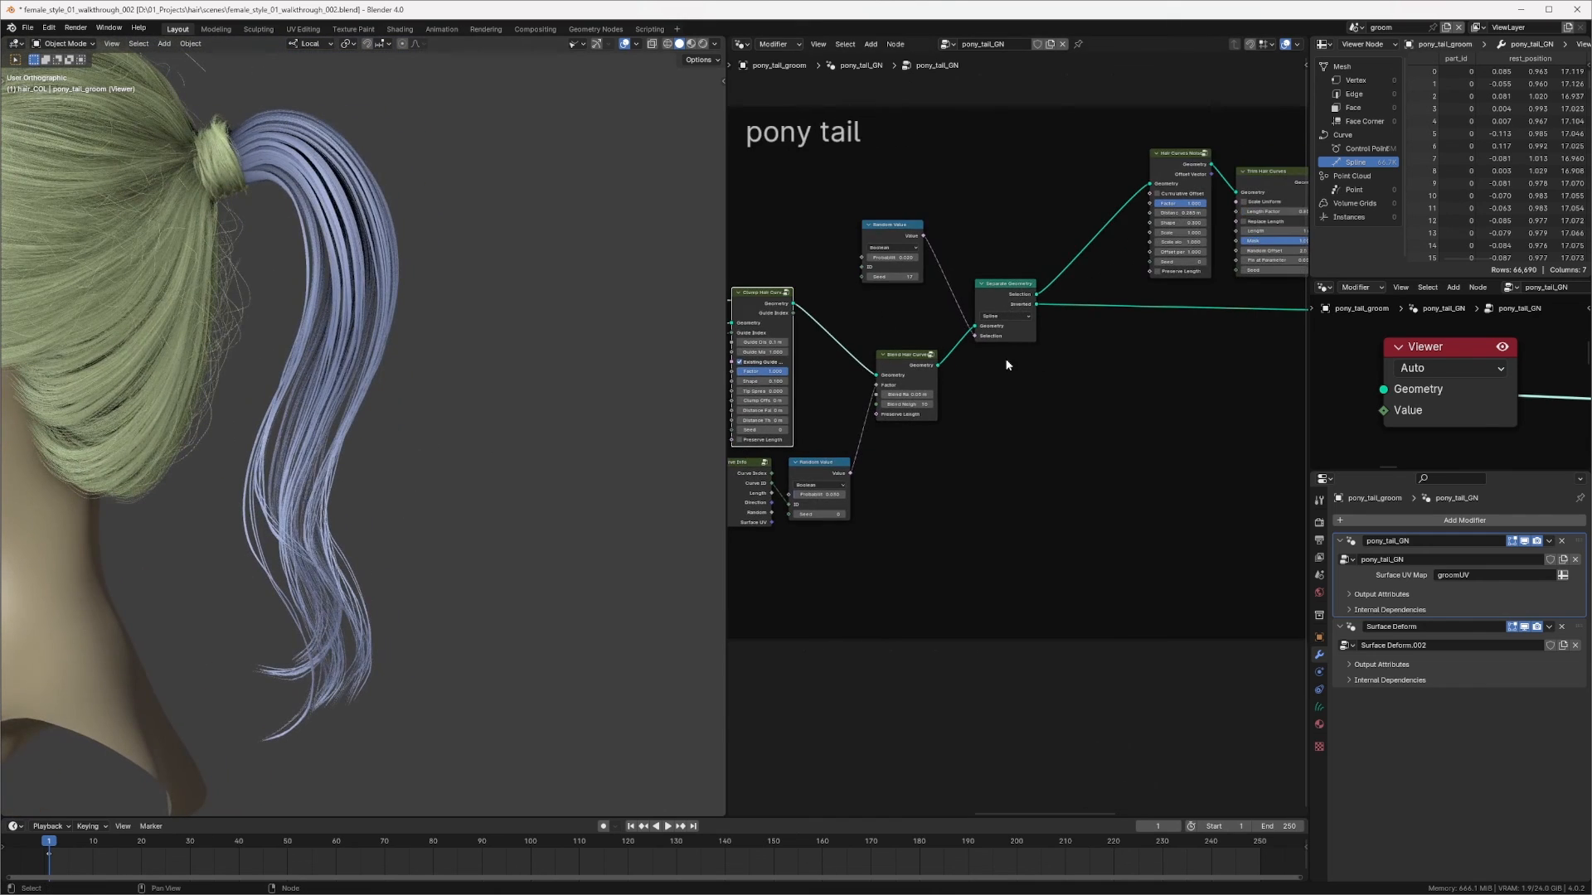
middle_click_drag(1301, 203, 1146, 265)
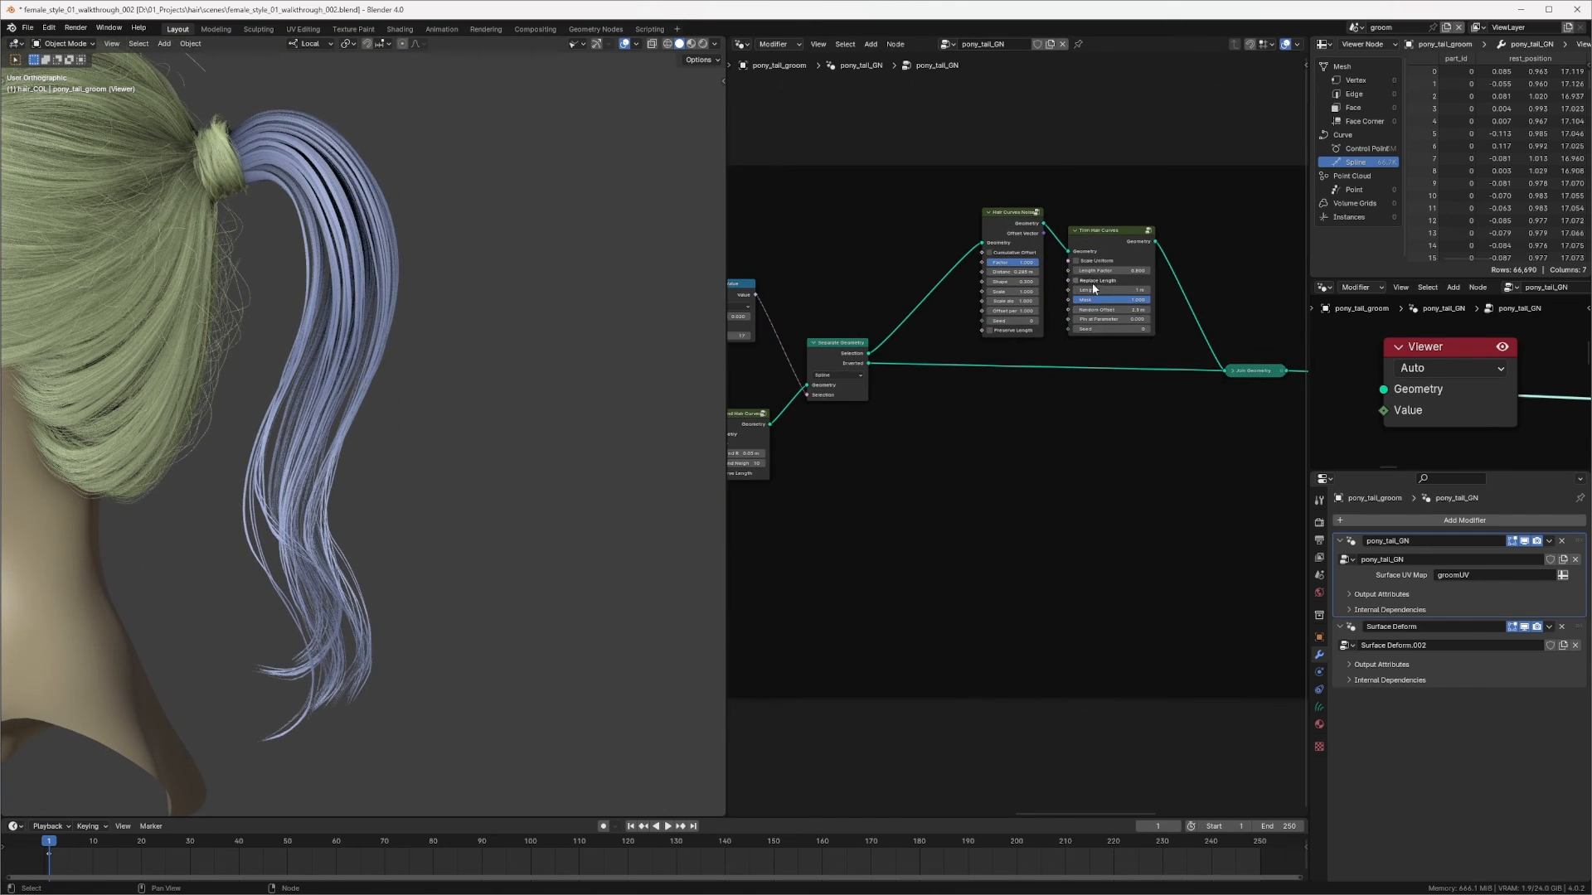
left_click(1231, 372, "ctrl+shift")
middle_click_drag(329, 493, 486, 393)
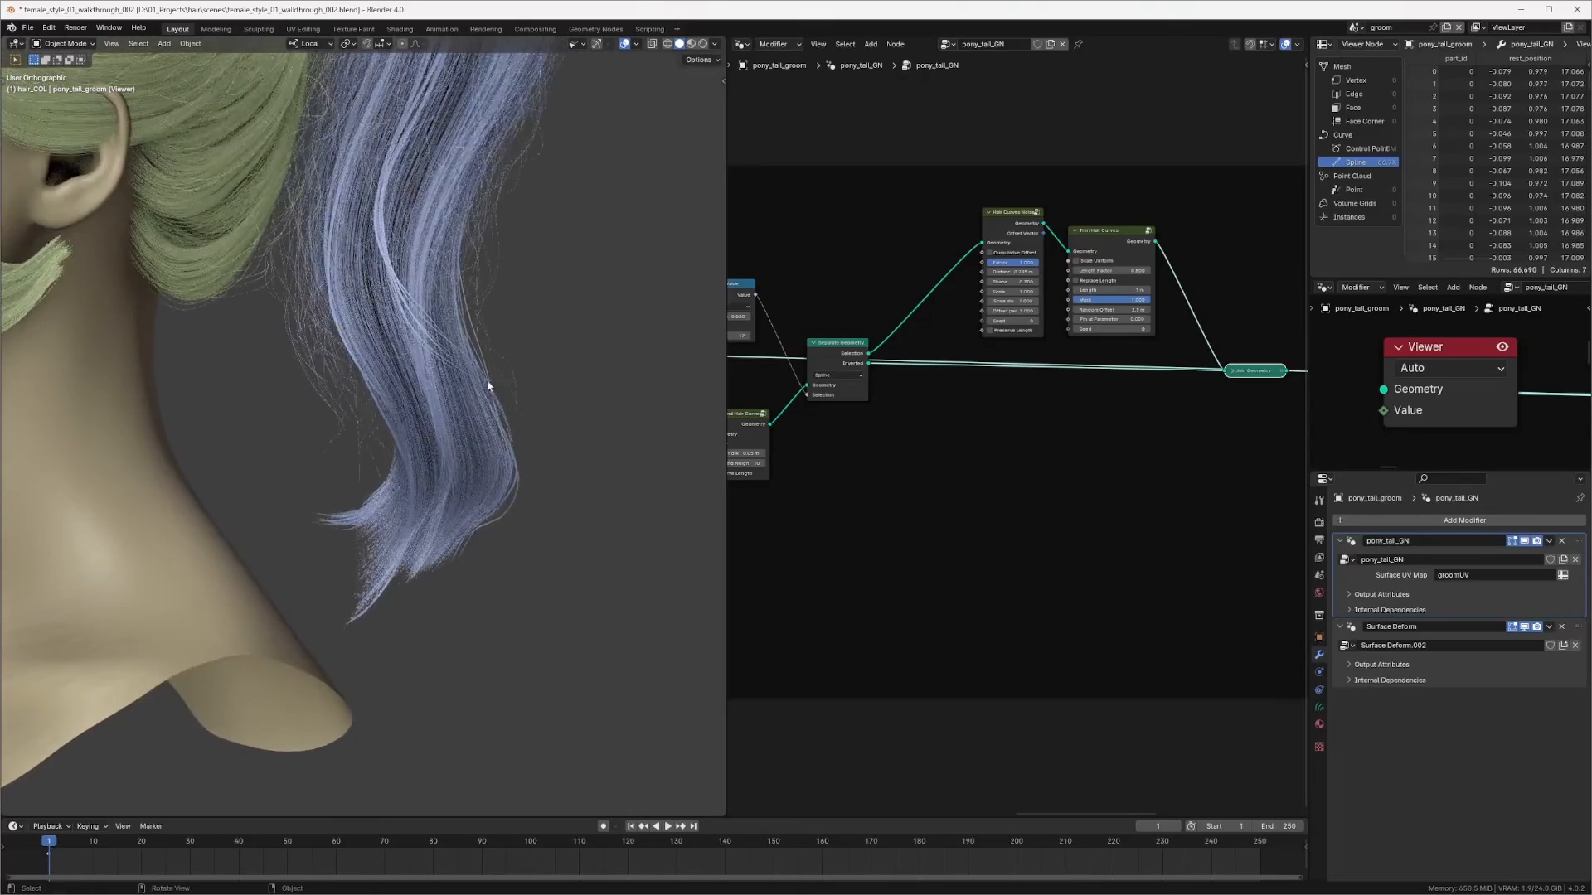
Step: Set the blend factor's Random Value probability to 0.01
middle_click_drag(733, 446, 1102, 335)
scroll(1009, 439, "up", 6)
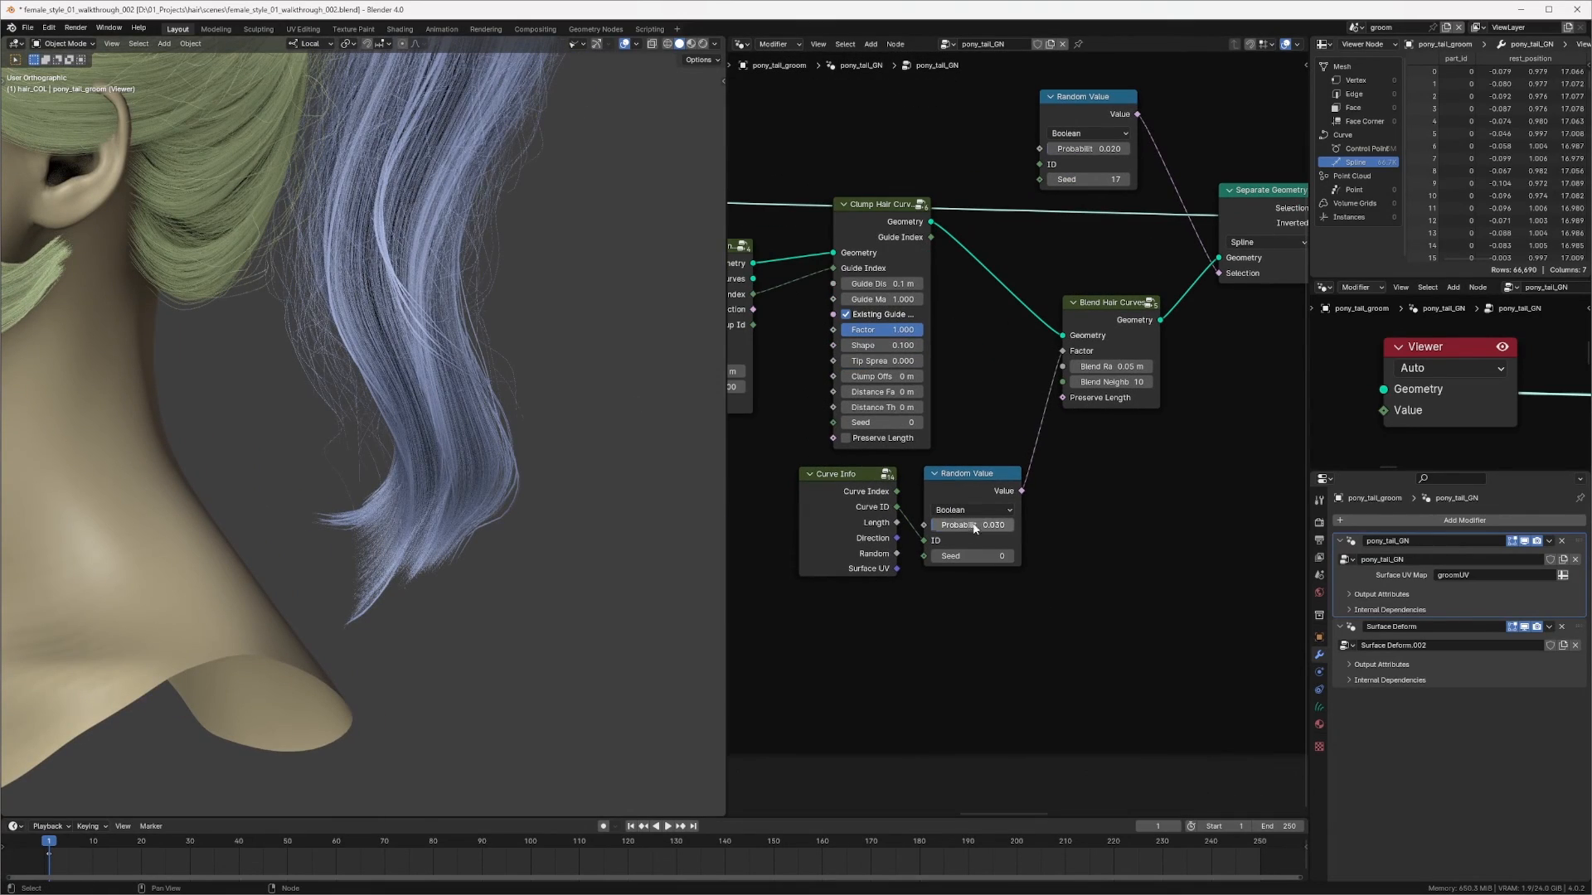
double_click(975, 526)
type(".0")
key("Return")
Step: Set the guide-deletion Random Value probability to 0.998
middle_click_drag(364, 369, 298, 302)
scroll(358, 411, "up", 2)
scroll(869, 265, "up", 3)
middle_click_drag(965, 288, 1057, 245)
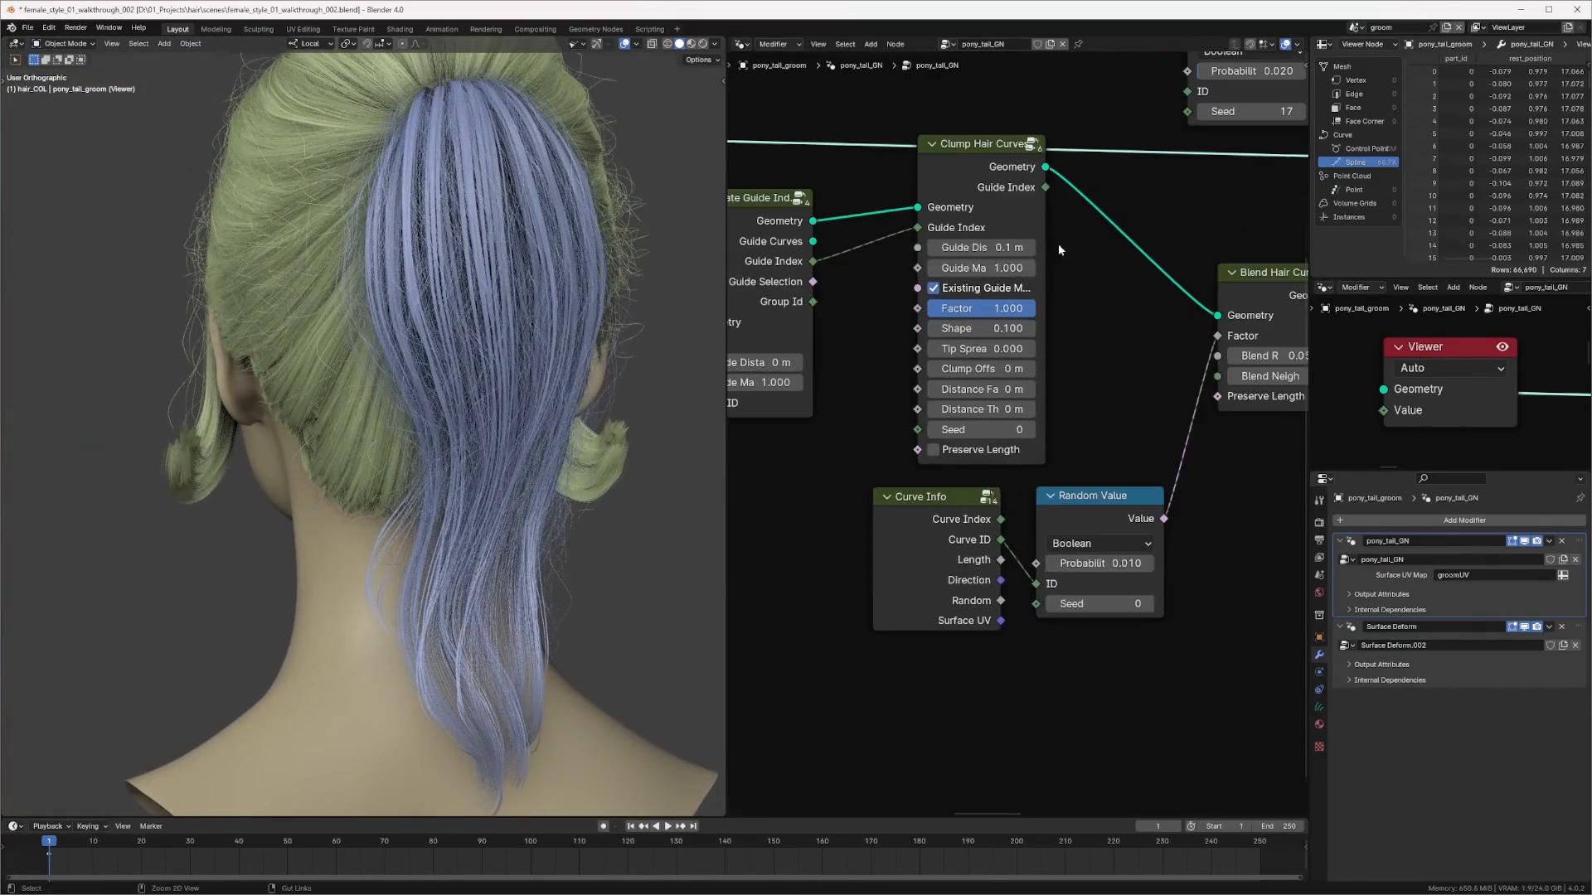
middle_click_drag(906, 288, 1113, 263)
scroll(1114, 259, "down", 1)
middle_click_drag(834, 458, 1194, 205)
scroll(1194, 206, "down", 2)
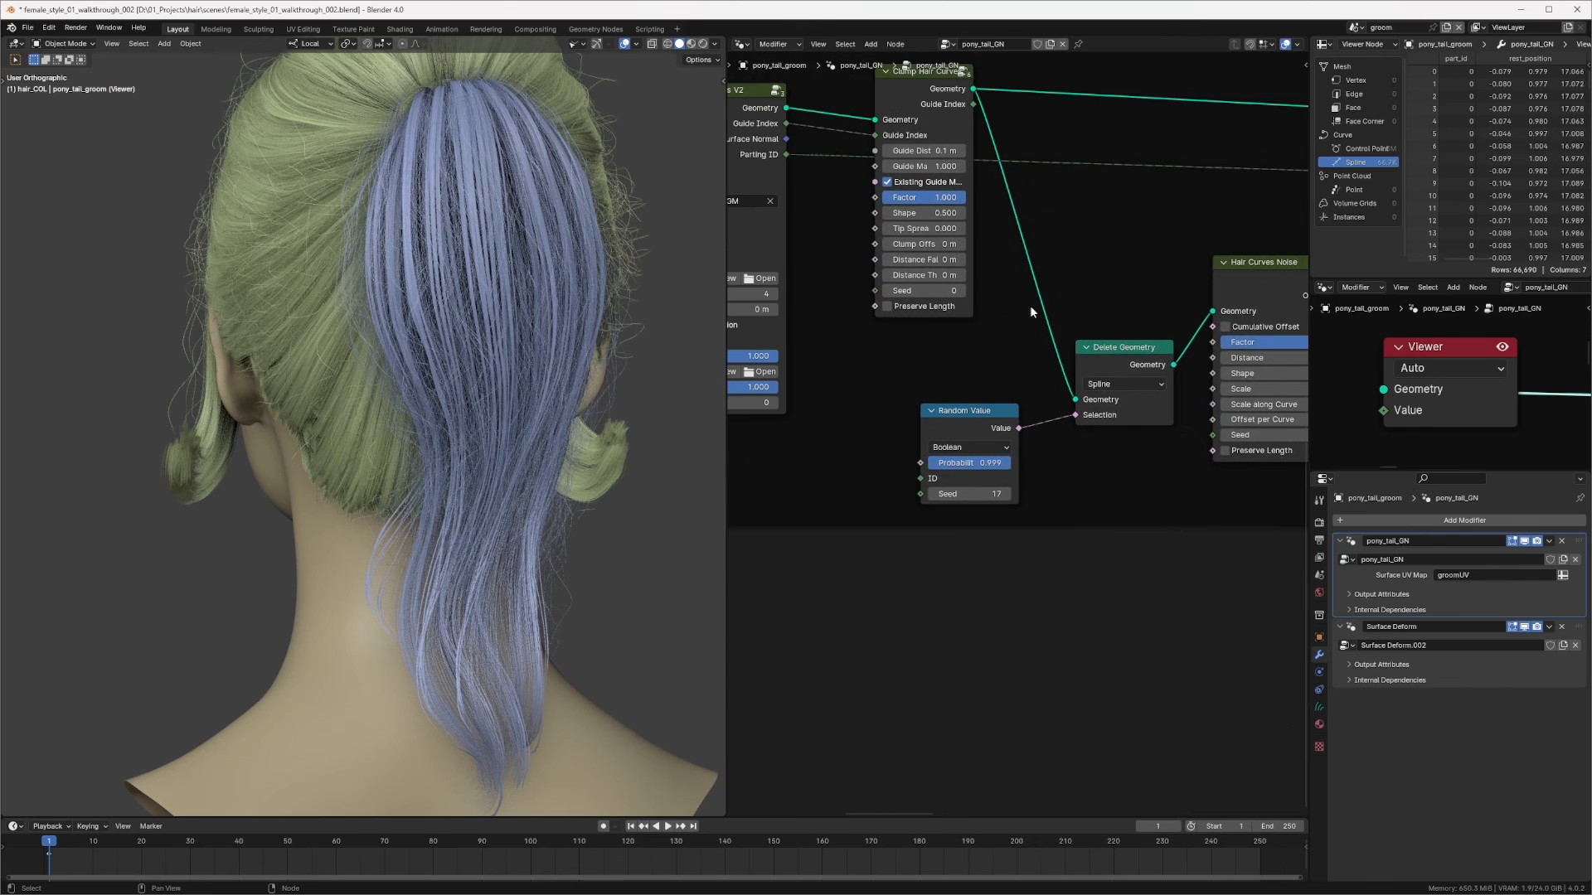
middle_click_drag(921, 367, 1008, 353)
scroll(1008, 357, "up", 2)
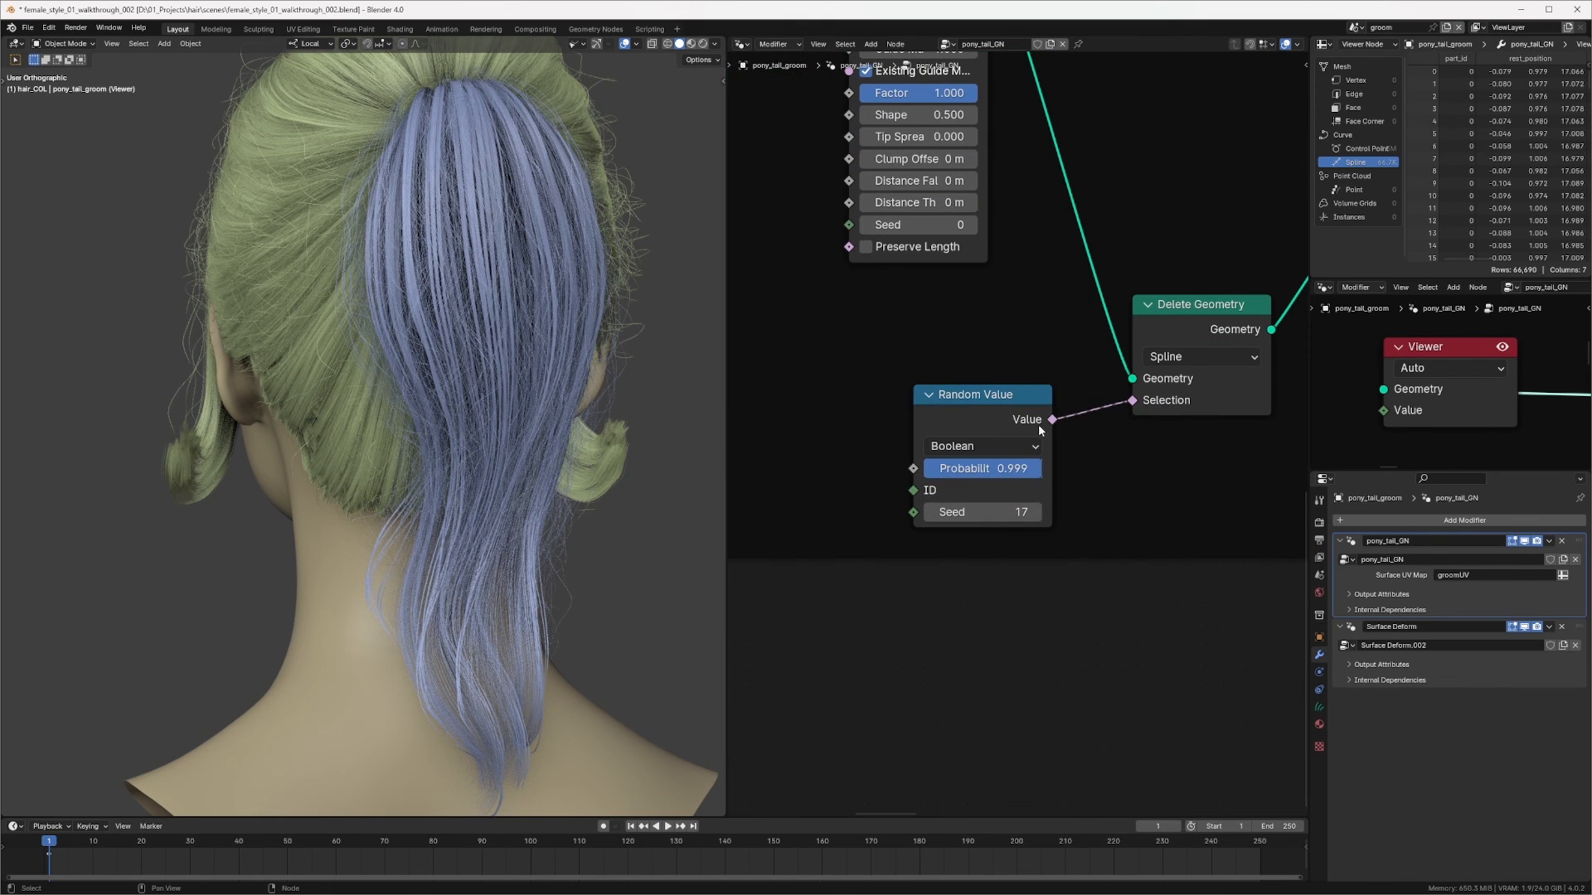
double_click(982, 468)
type(".99")
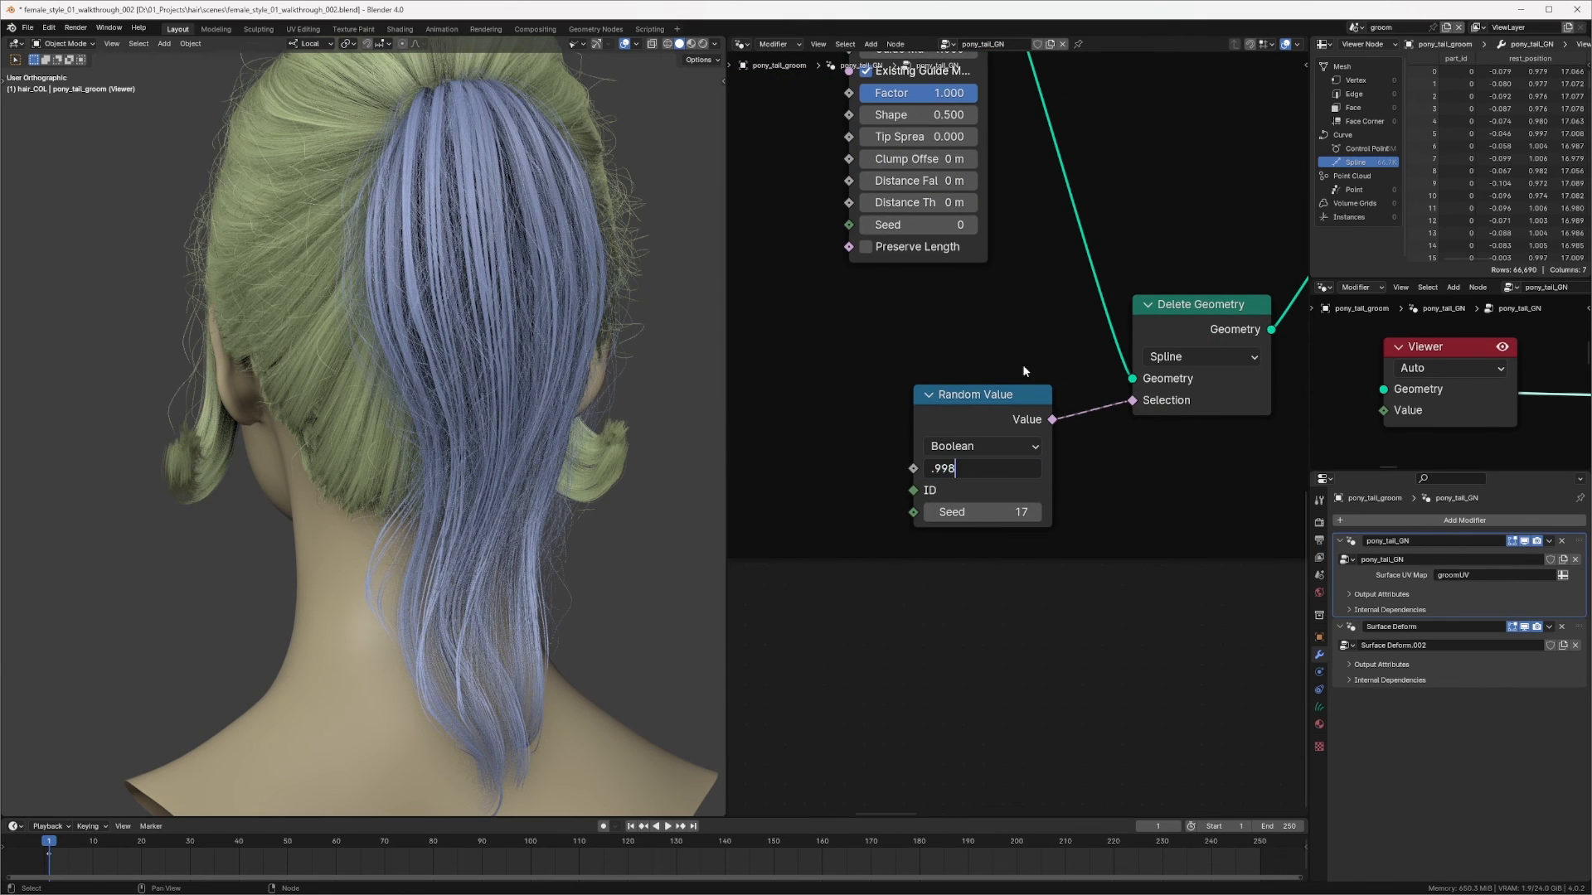
type("8")
key("Return")
Step: Inspect the ponytail and bangs hair closely in the viewport from several angles
middle_click_drag(462, 354, 590, 352)
middle_click_drag(1037, 321, 716, 358)
scroll(1069, 307, "down", 5)
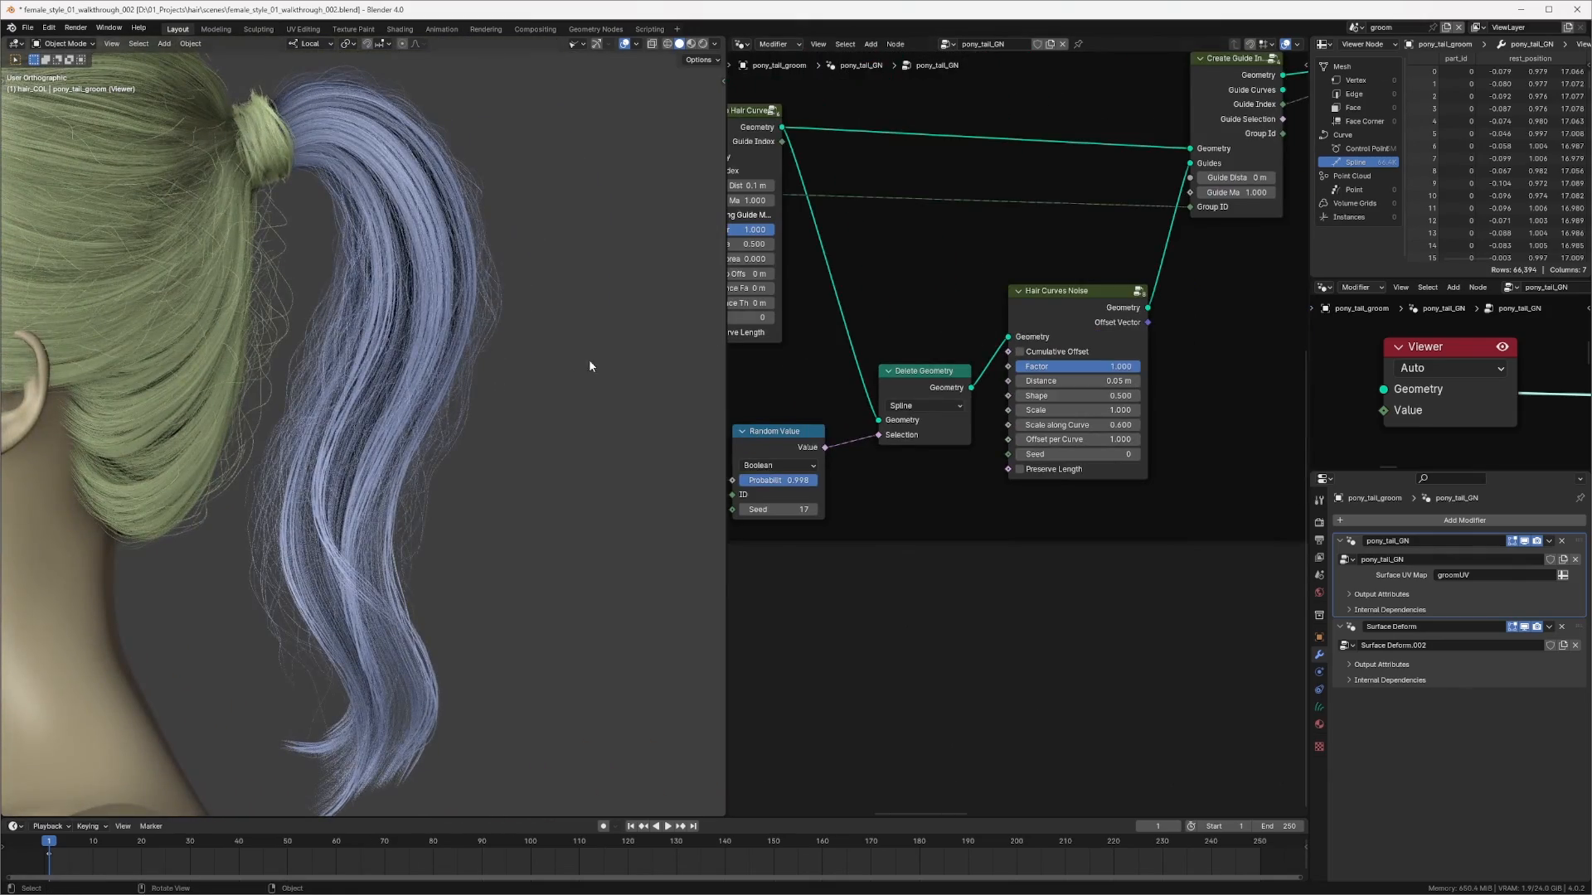
scroll(421, 395, "up", 3)
middle_click_drag(421, 398, 515, 237, "shift")
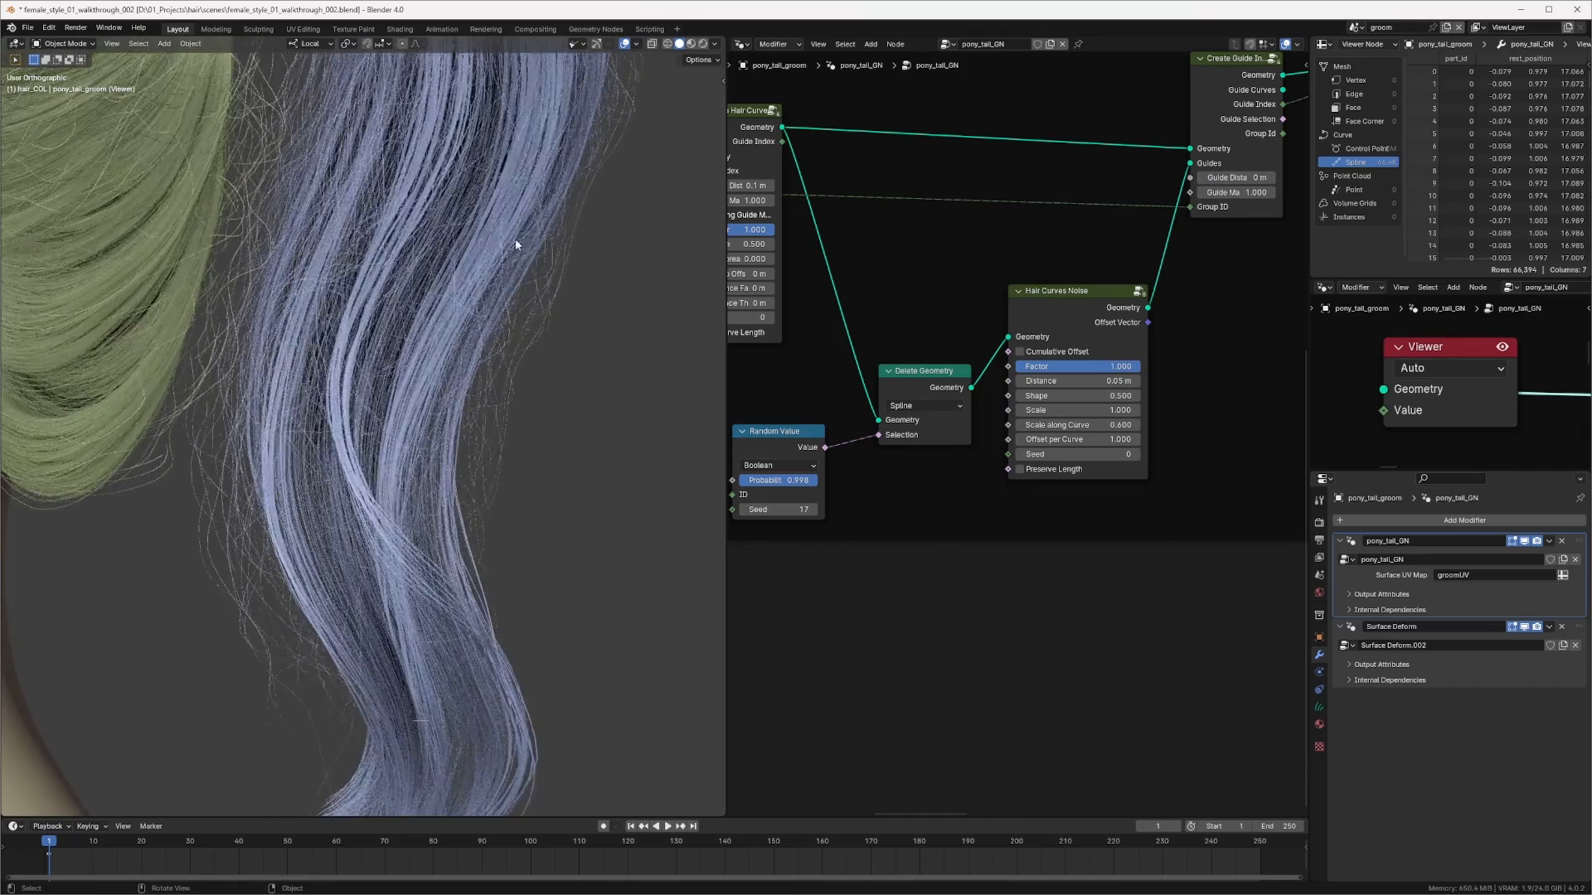
scroll(512, 276, "down", 5)
middle_click_drag(192, 447, 618, 425, "shift")
middle_click_drag(250, 431, 313, 480)
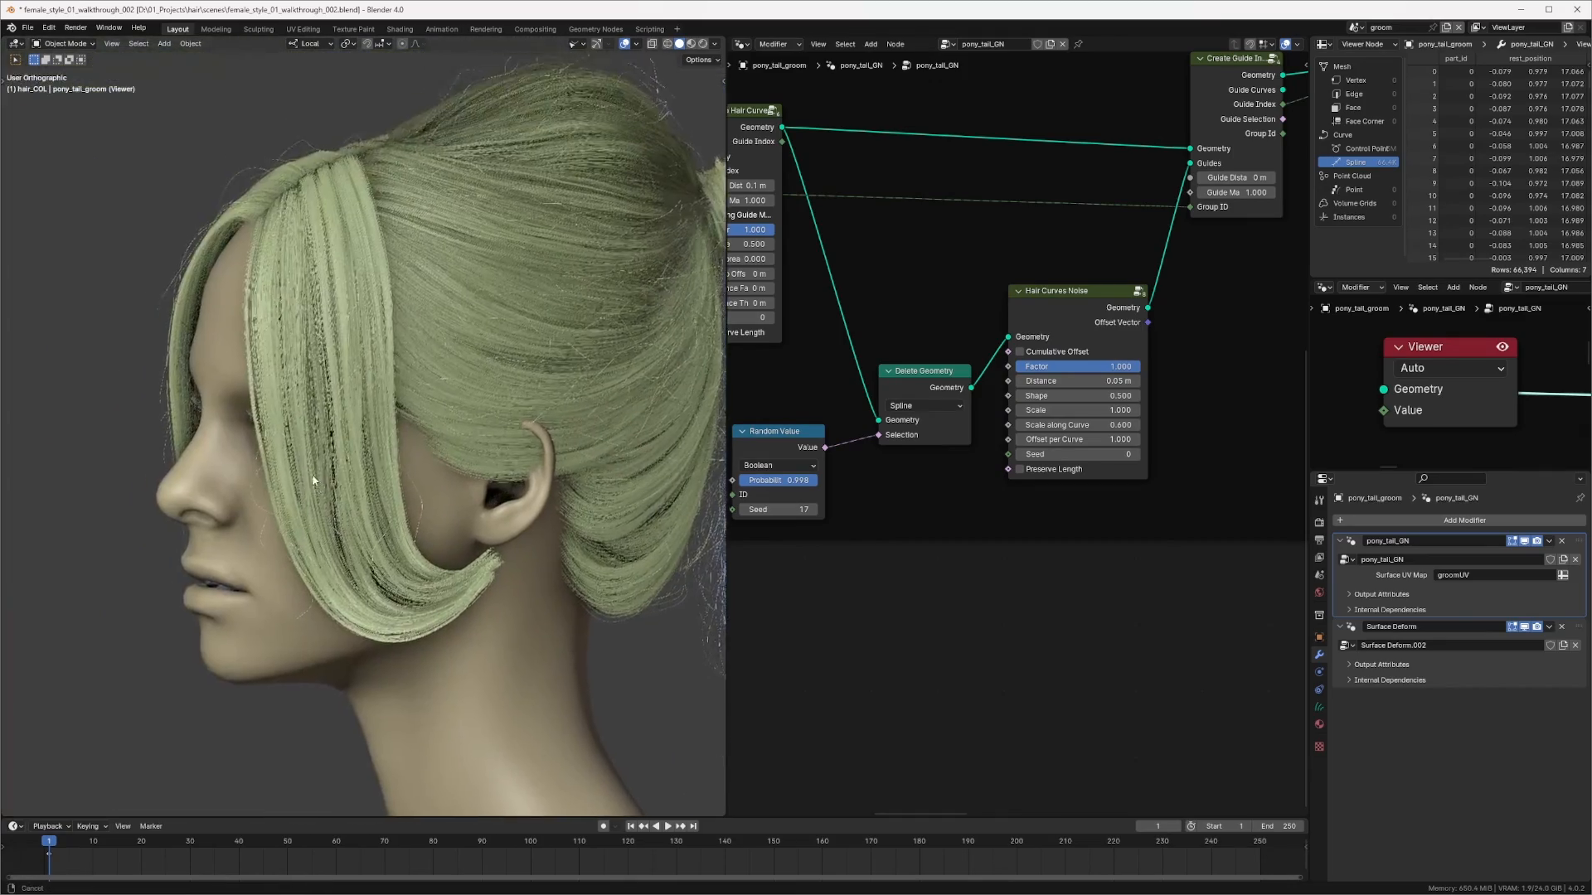
scroll(331, 431, "up", 4)
middle_click_drag(365, 332, 382, 295, "shift")
scroll(390, 283, "up", 2)
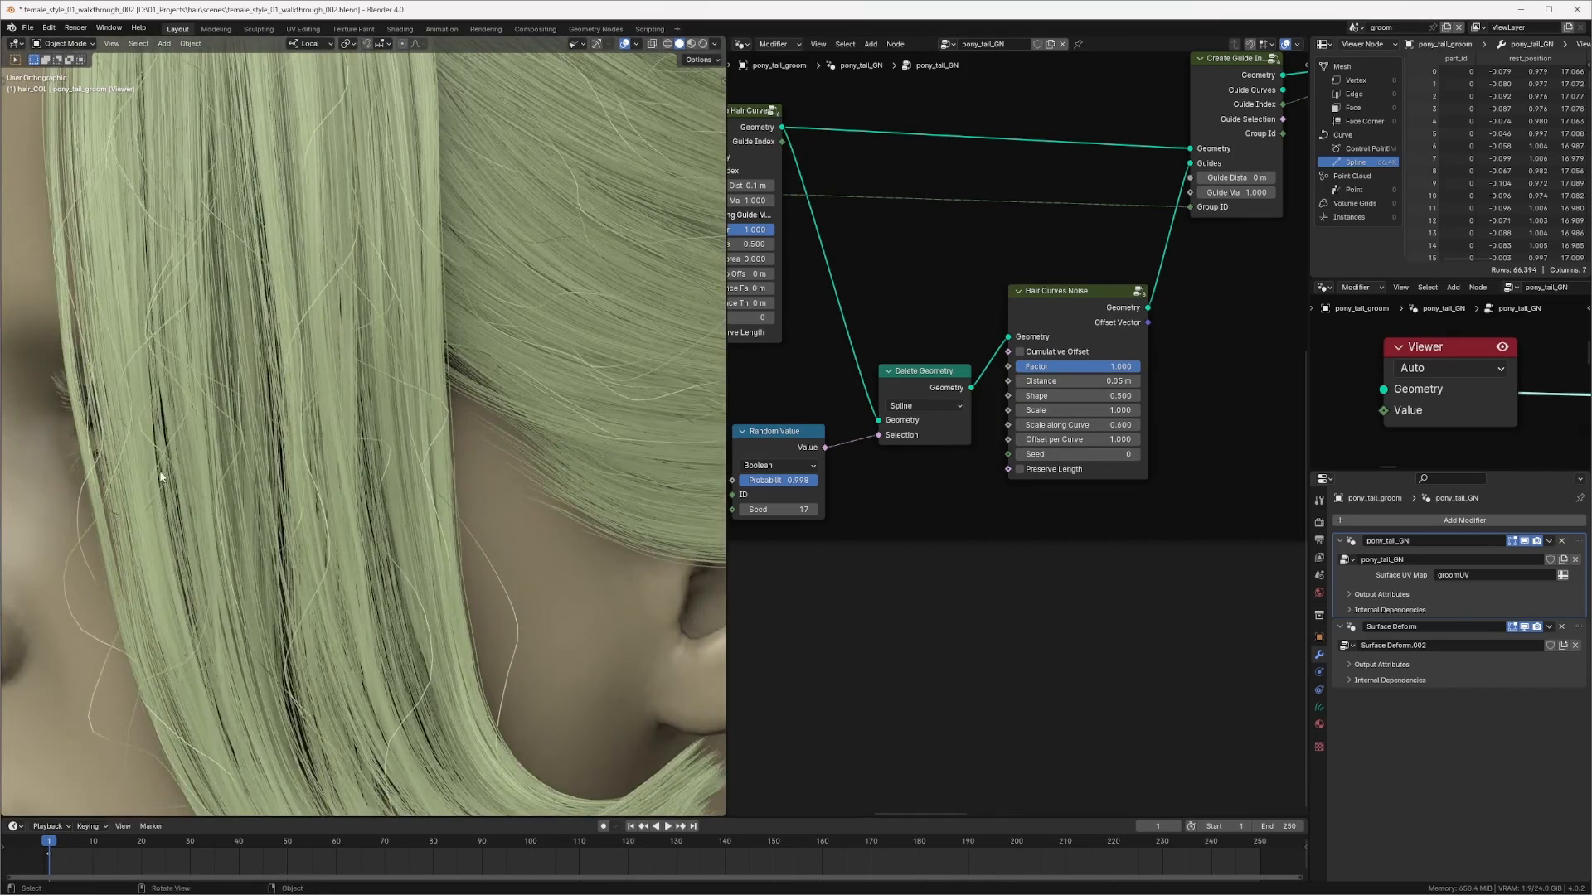
scroll(162, 476, "down", 3)
middle_click_drag(596, 273, 508, 320)
scroll(519, 257, "down", 6)
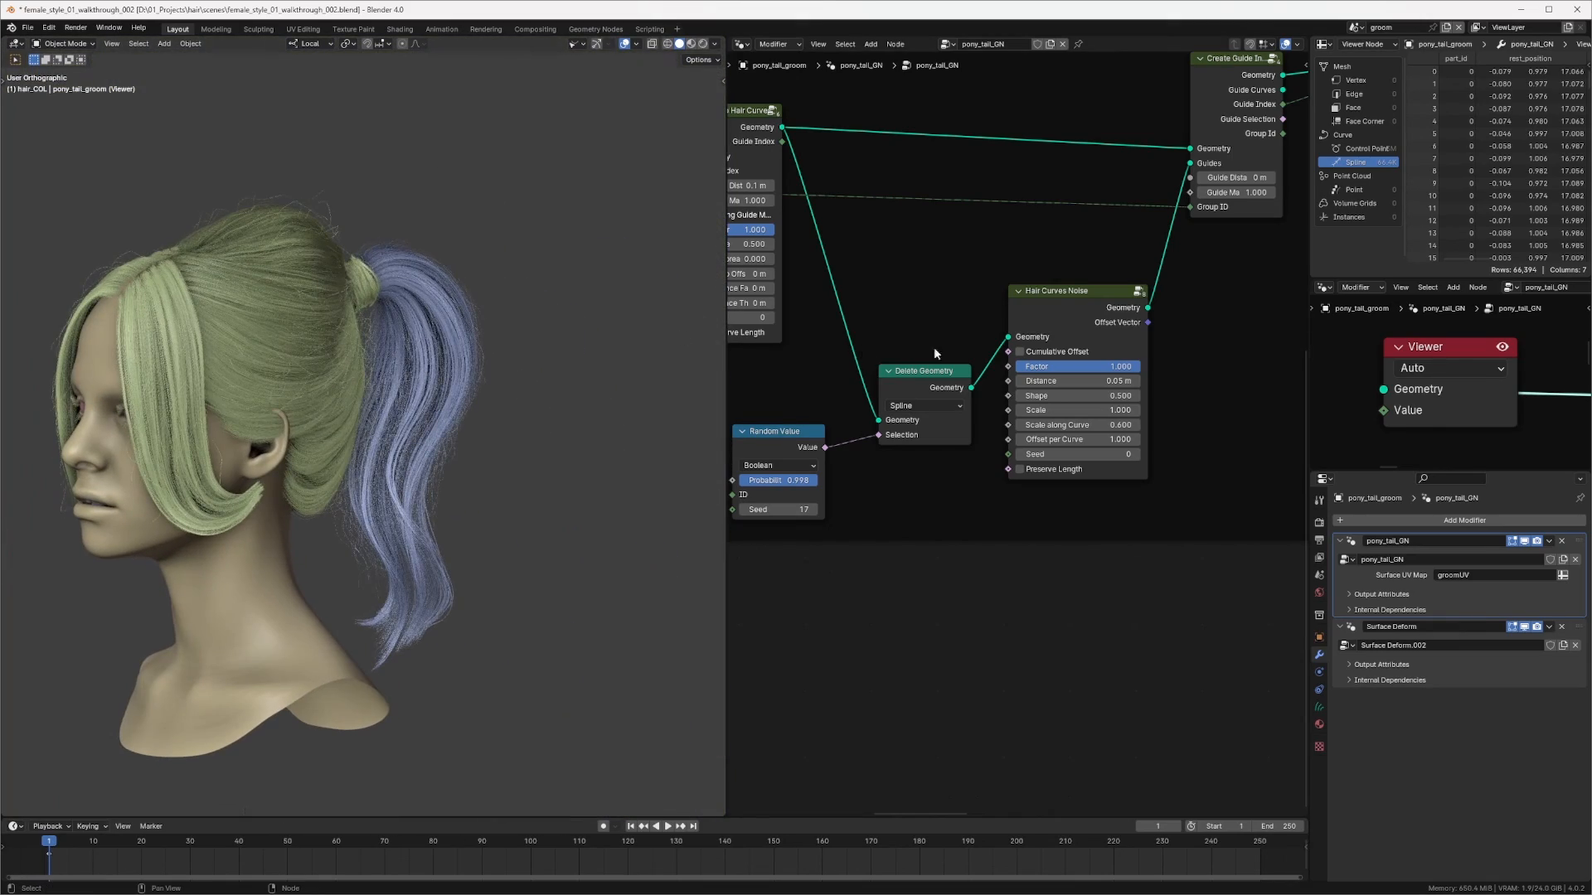
Step: Try a Random Offset of 4 m on the Trim Hair Curves node
middle_click_drag(1074, 303, 878, 315)
scroll(879, 317, "down", 4)
middle_click_drag(1186, 309, 883, 335)
middle_click_drag(1156, 327, 1013, 410)
scroll(1068, 244, "up", 2)
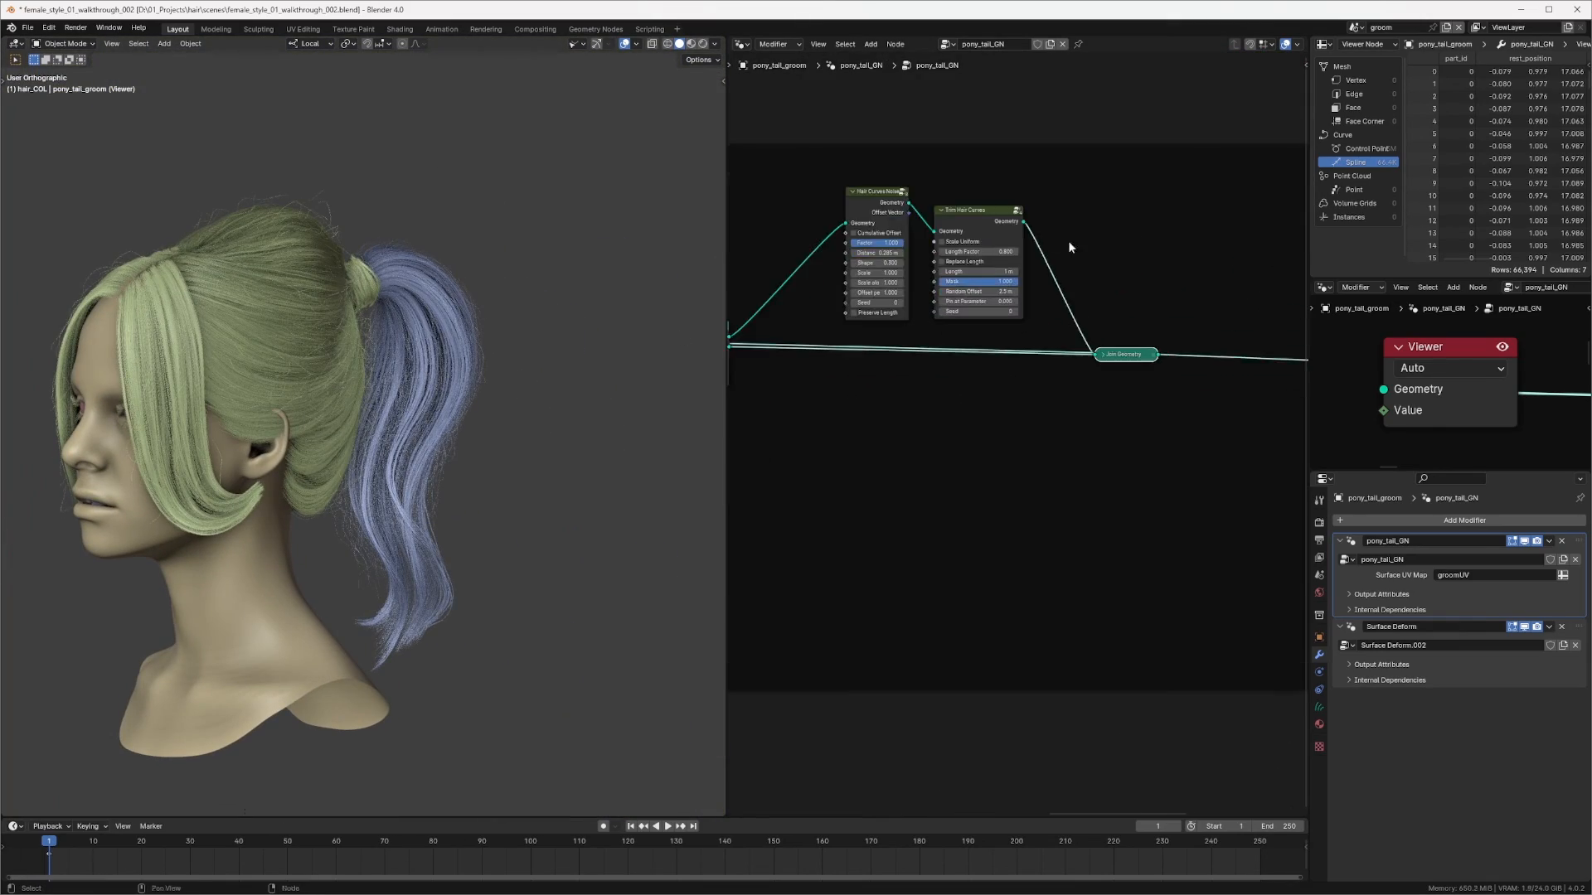
left_click(981, 219)
left_click(1138, 358)
middle_click_drag(1173, 303, 1069, 317)
scroll(1073, 287, "up", 5)
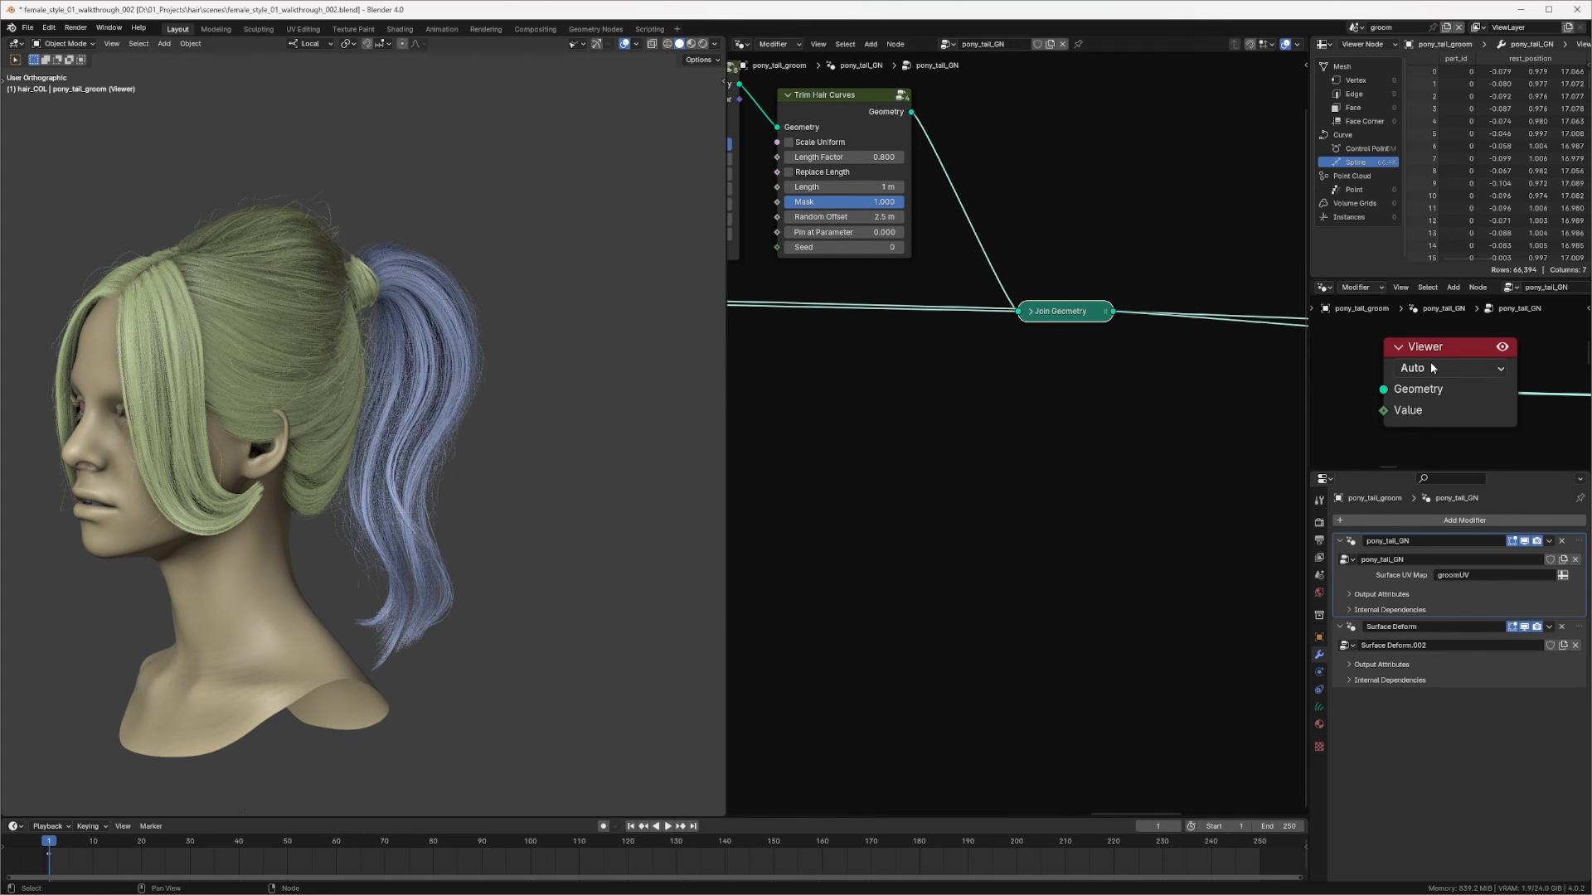
middle_click_drag(605, 561, 539, 478, "ctrl")
middle_click_drag(920, 313, 991, 377)
middle_click_drag(992, 377, 1016, 265, "ctrl")
middle_click_drag(974, 185, 1109, 252)
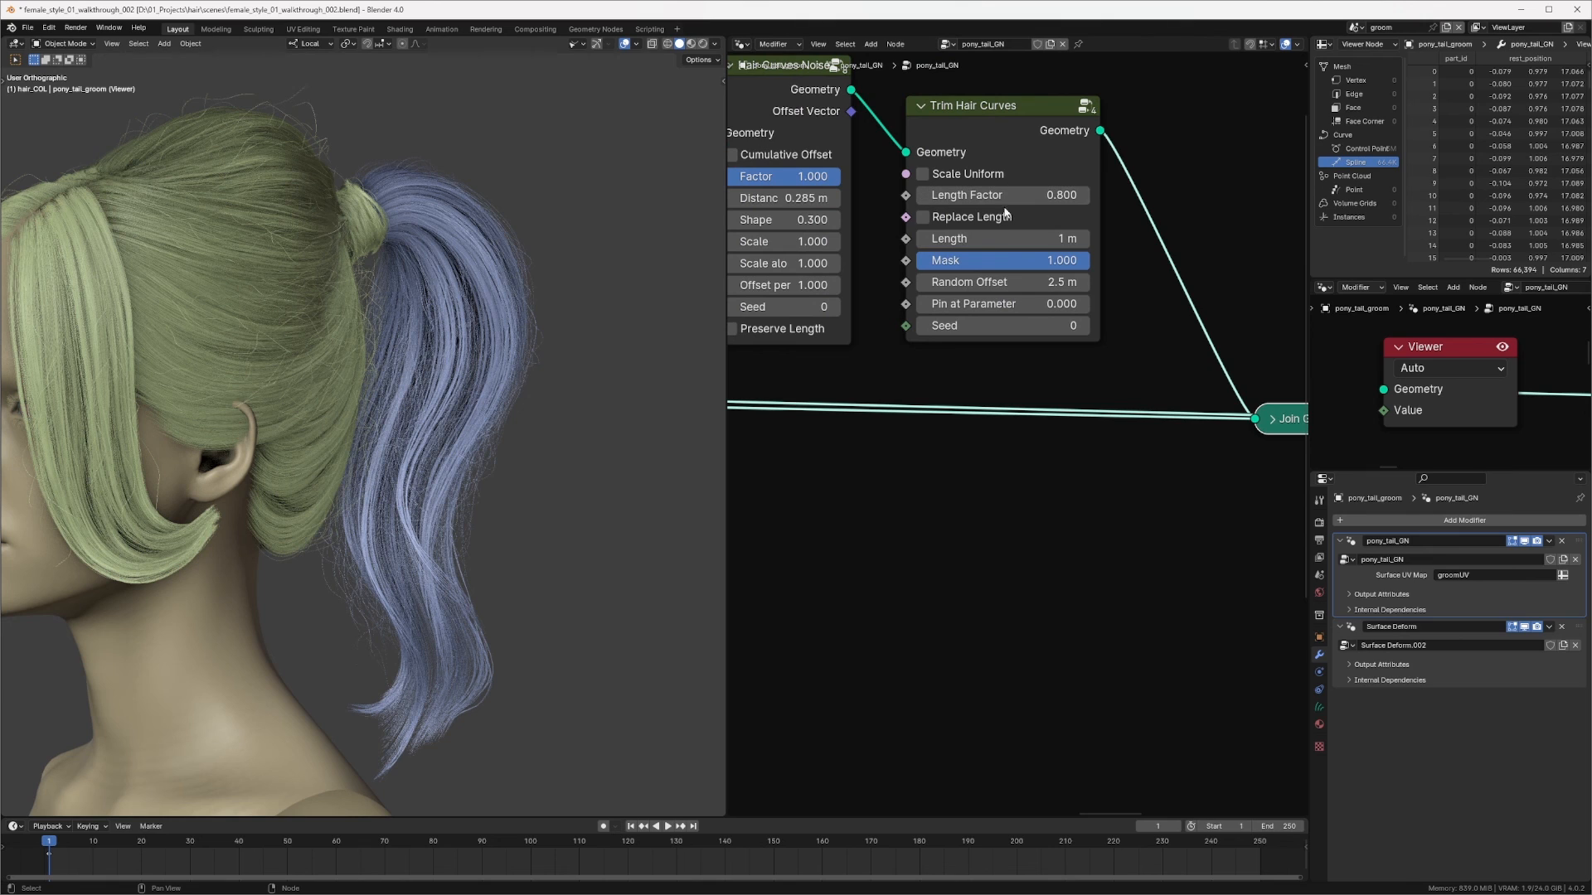
left_click(1023, 281)
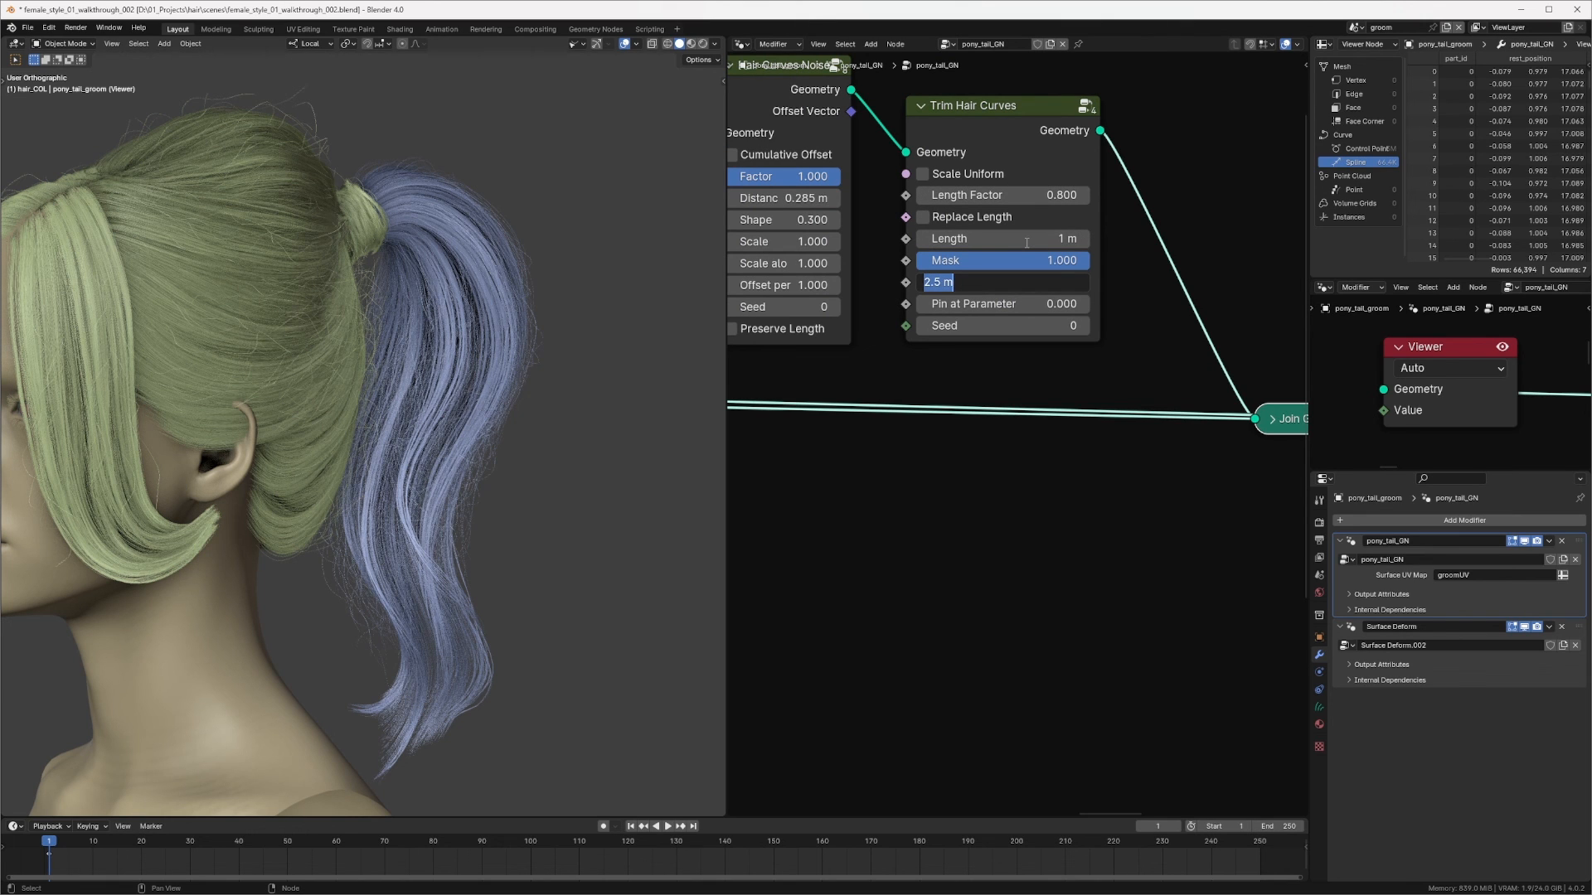
type("4")
key("Return")
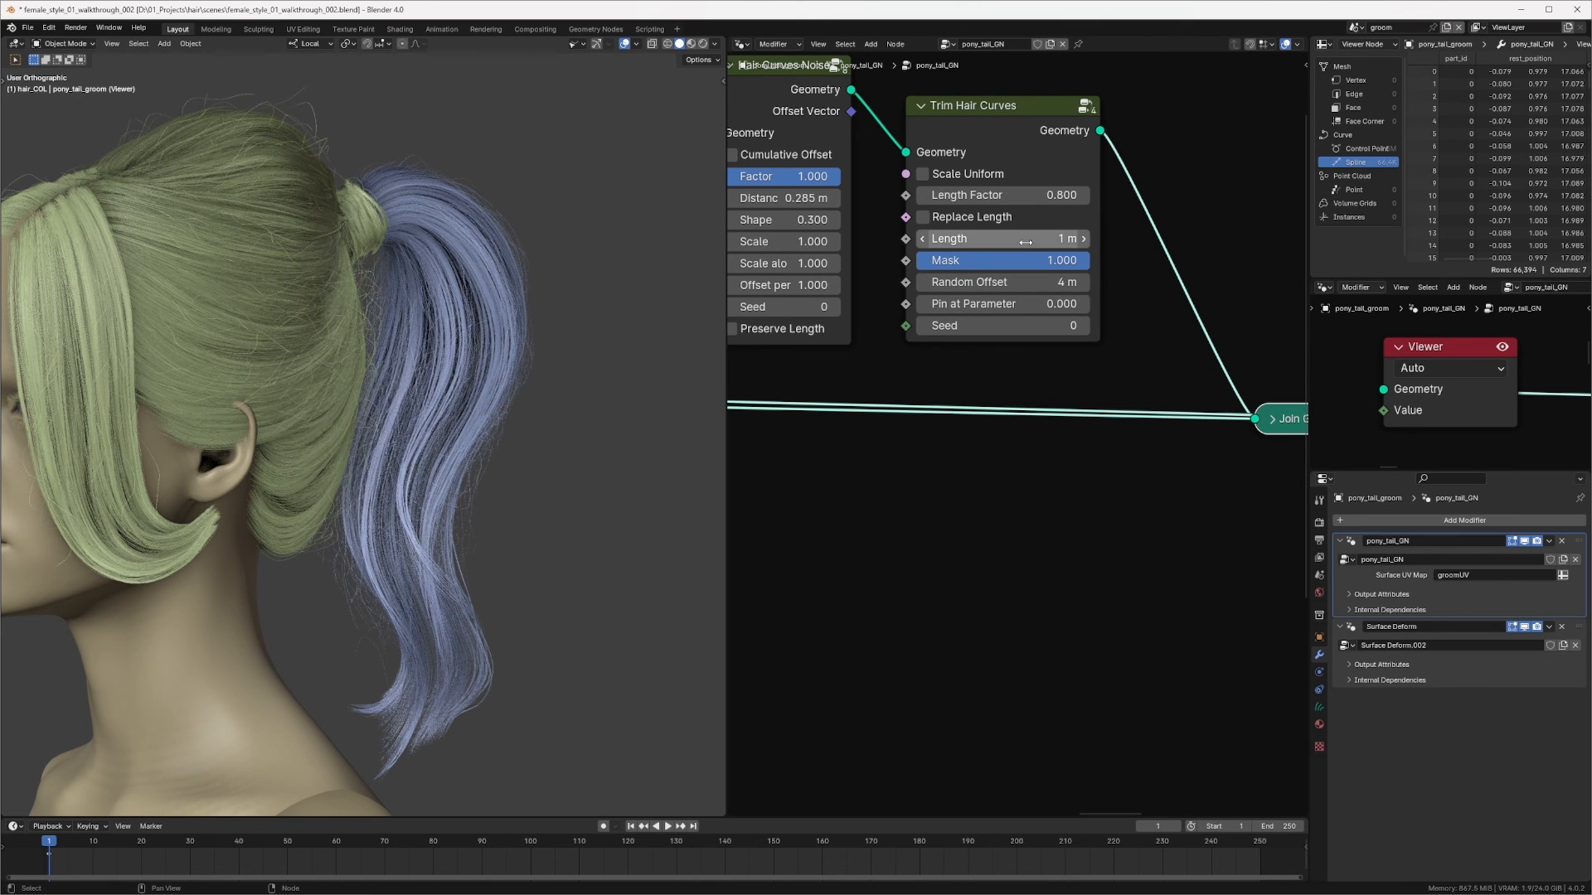
Step: Try a Trim Hair Curves Random Offset of 0 m and undo it
left_click(1059, 281)
type("0")
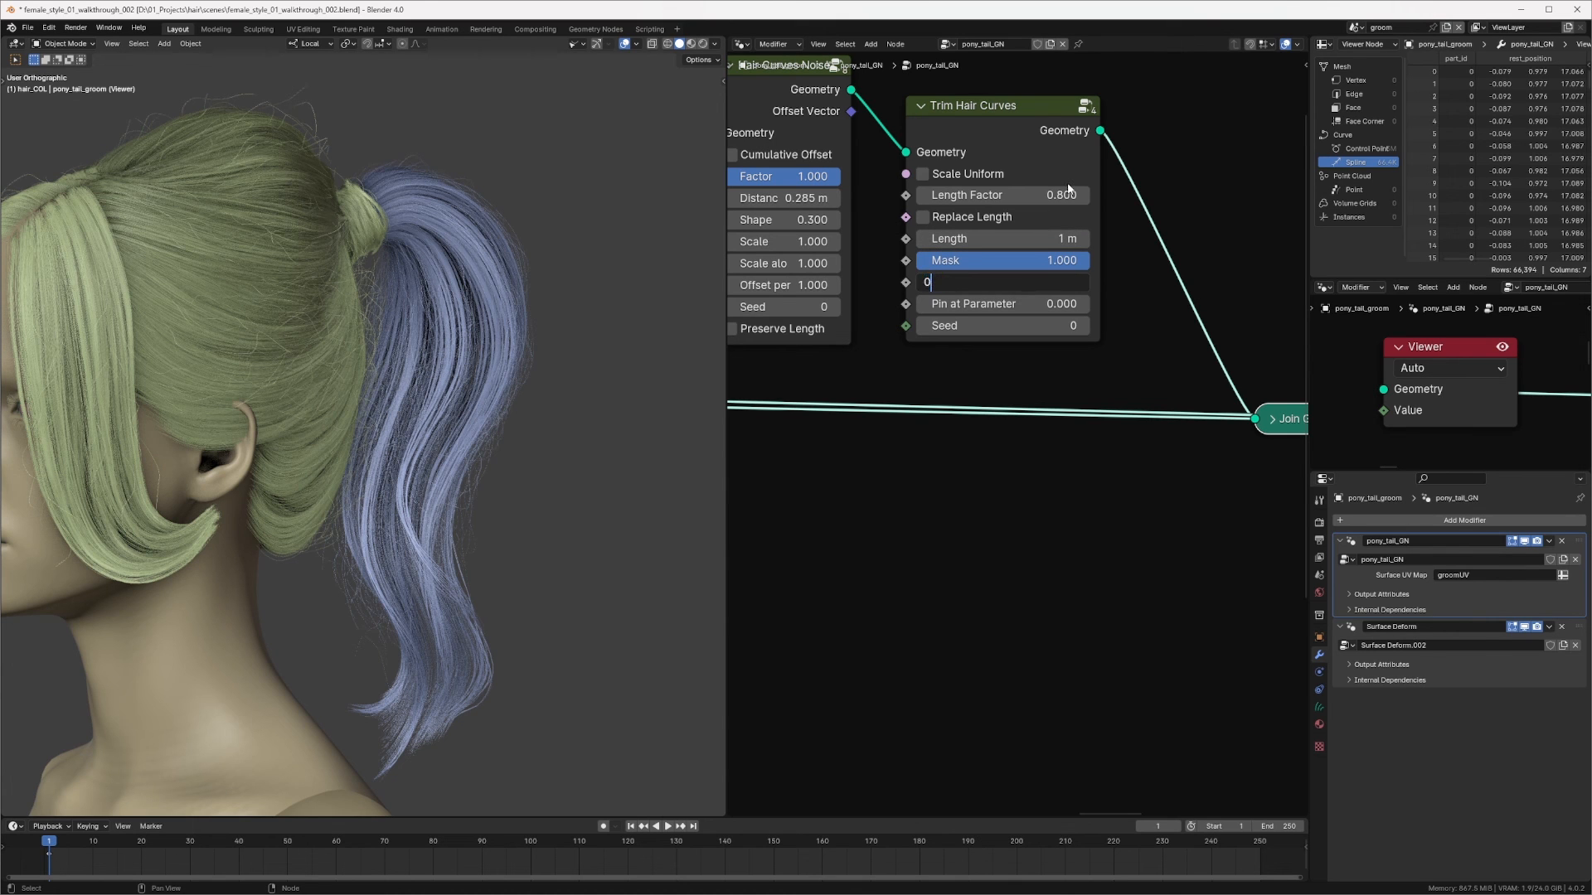
key("Return")
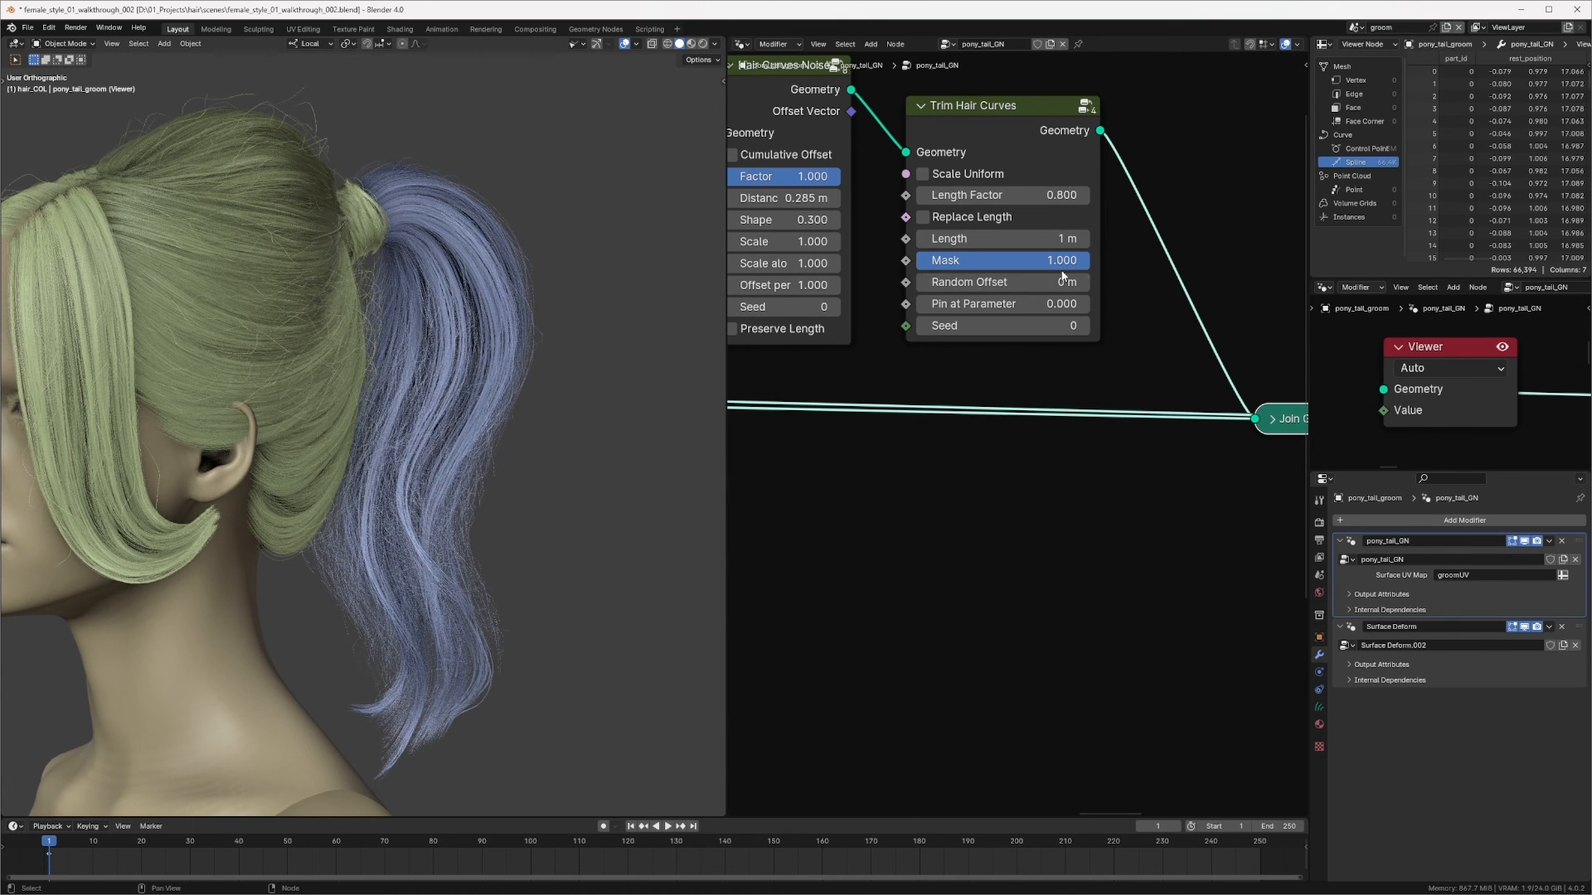
middle_click_drag(1161, 260, 1185, 250)
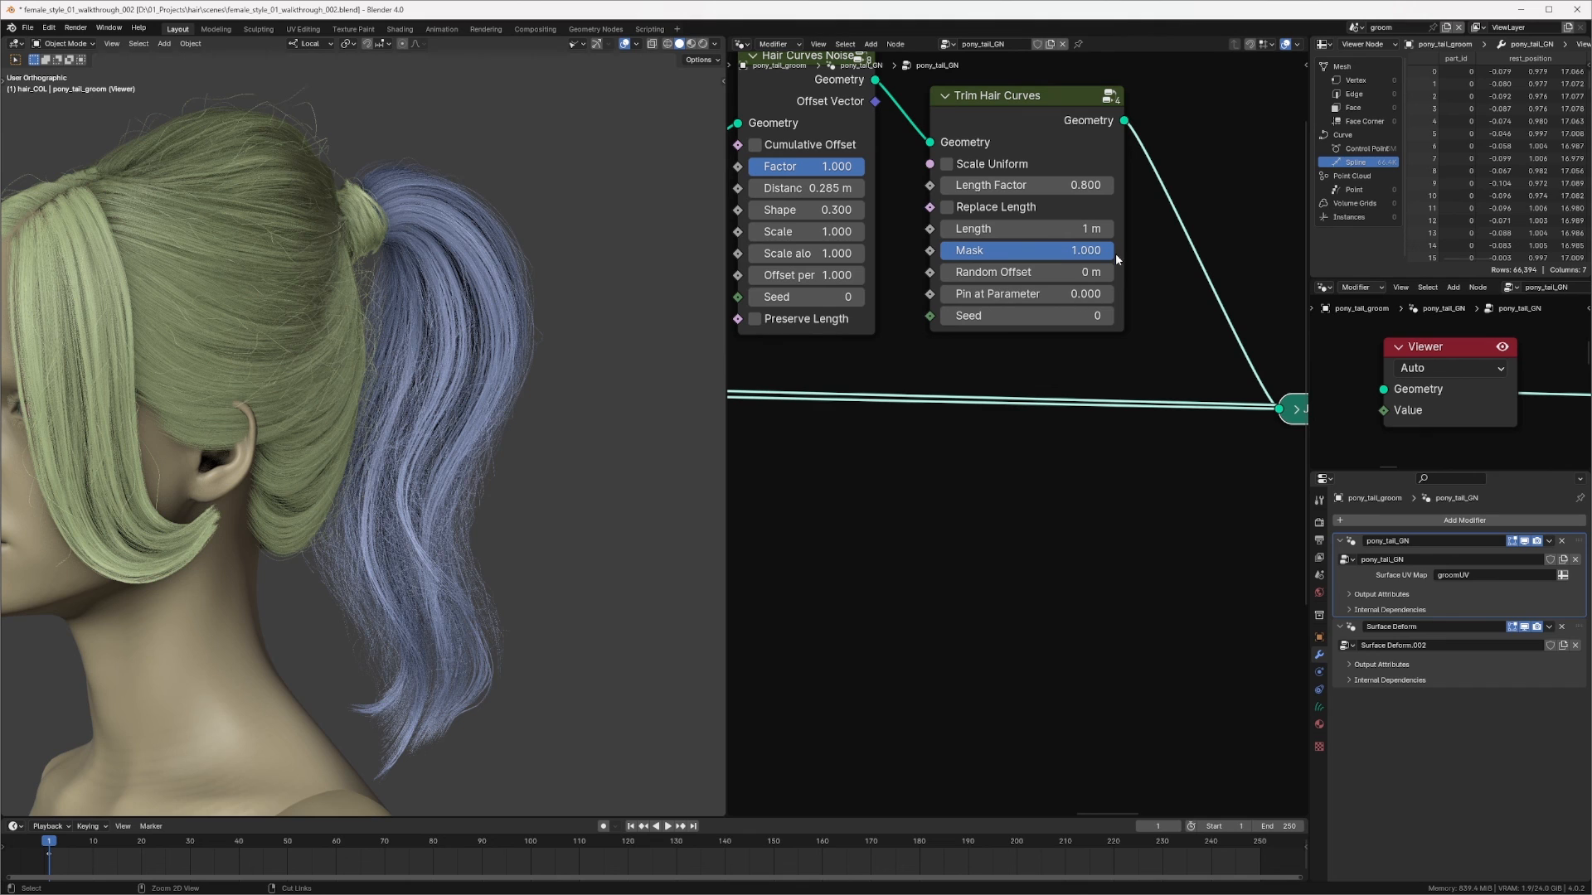
key("ctrl+z")
middle_click_drag(1051, 257, 1051, 266, "ctrl")
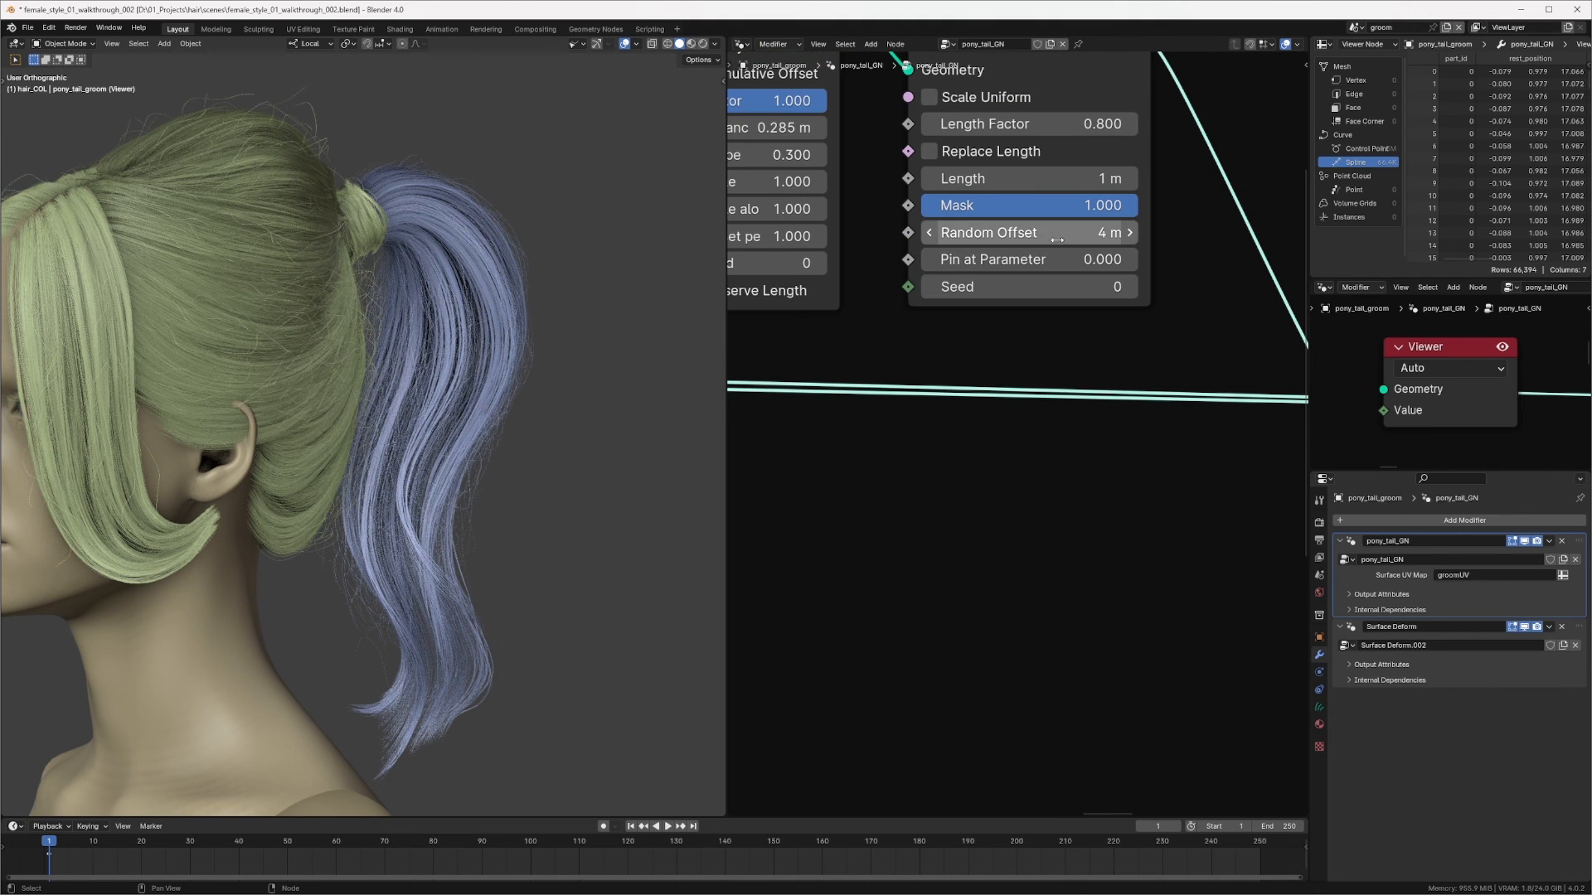
Step: Try a Trim Hair Curves Random Offset of 3 m
left_click(1057, 236)
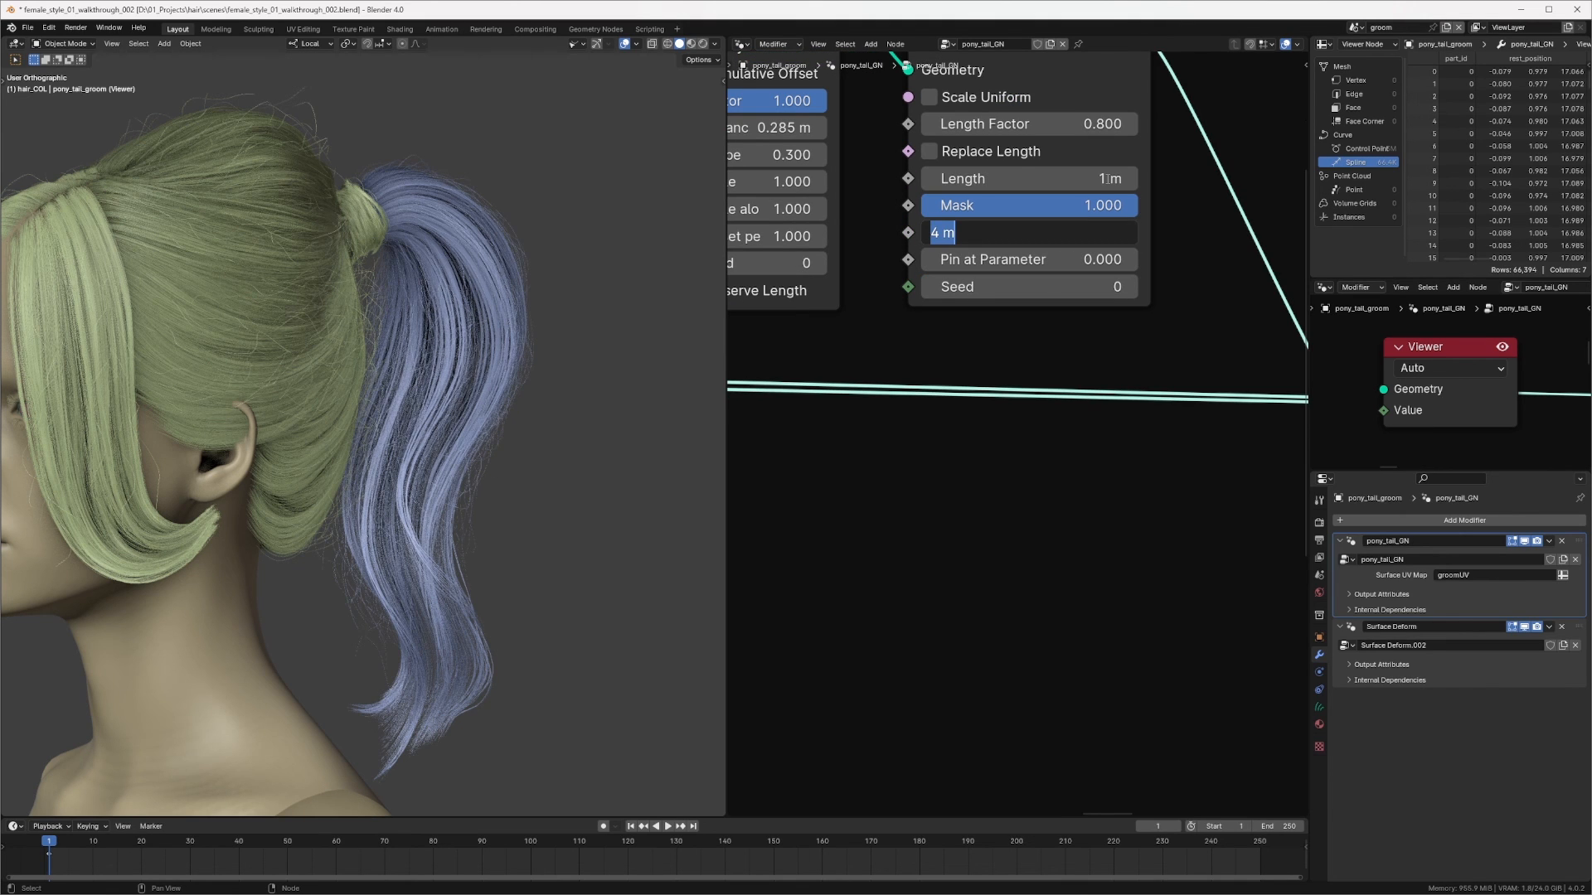
type("3")
key("Return")
middle_click_drag(1107, 183, 980, 262, "ctrl")
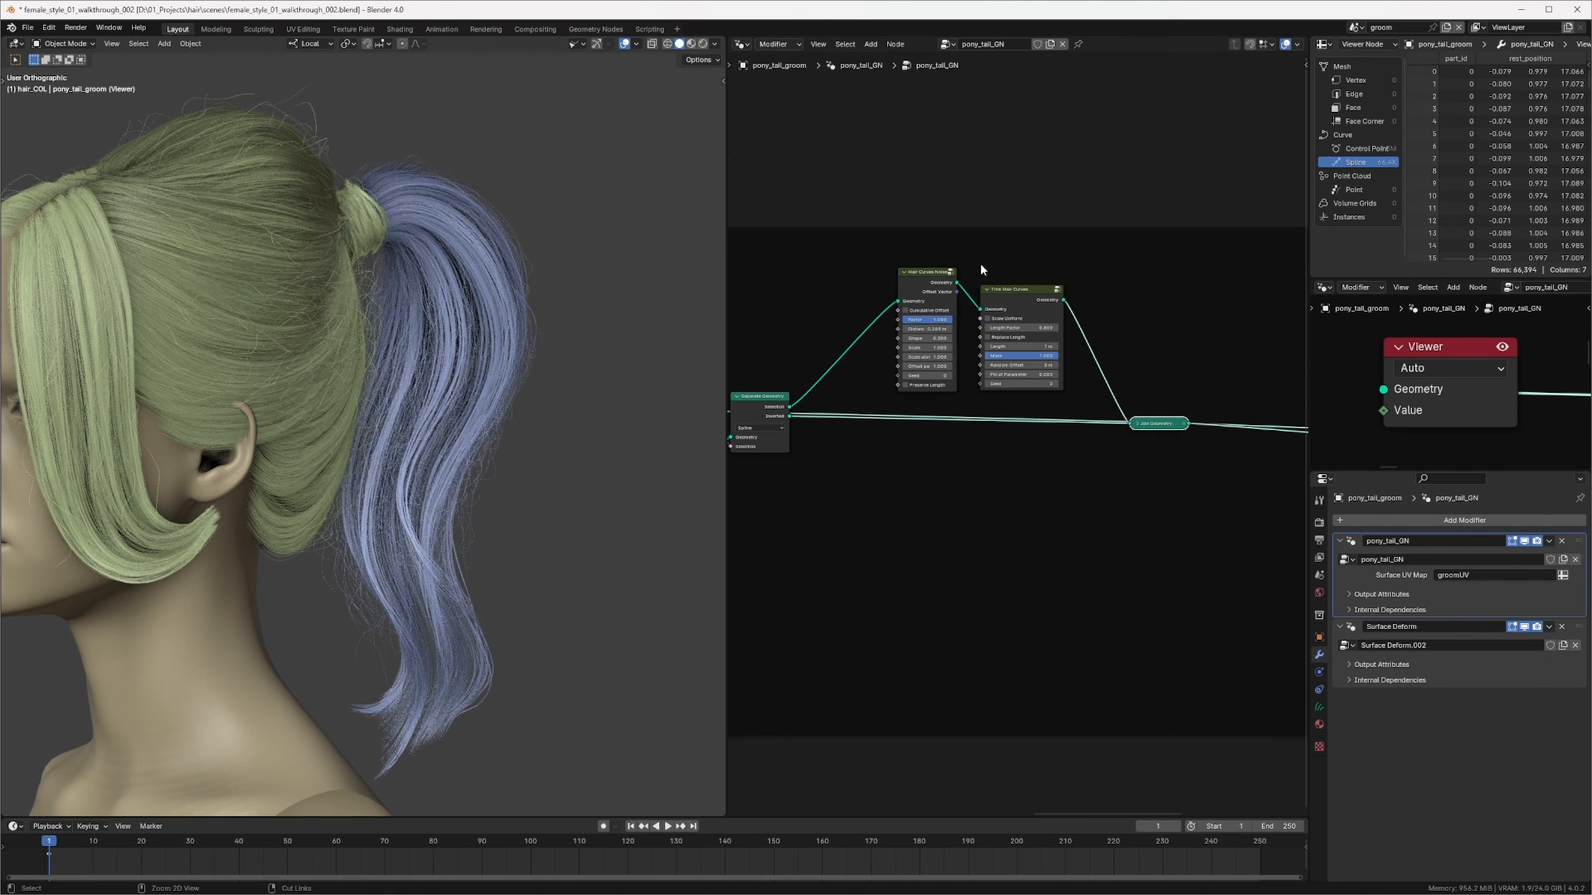
Step: Duplicate a Set Hair Curve Profile node into the ponytail tree beside Trim Hair Curves
middle_click_drag(1094, 264, 1053, 206)
middle_click_drag(779, 332, 1094, 281)
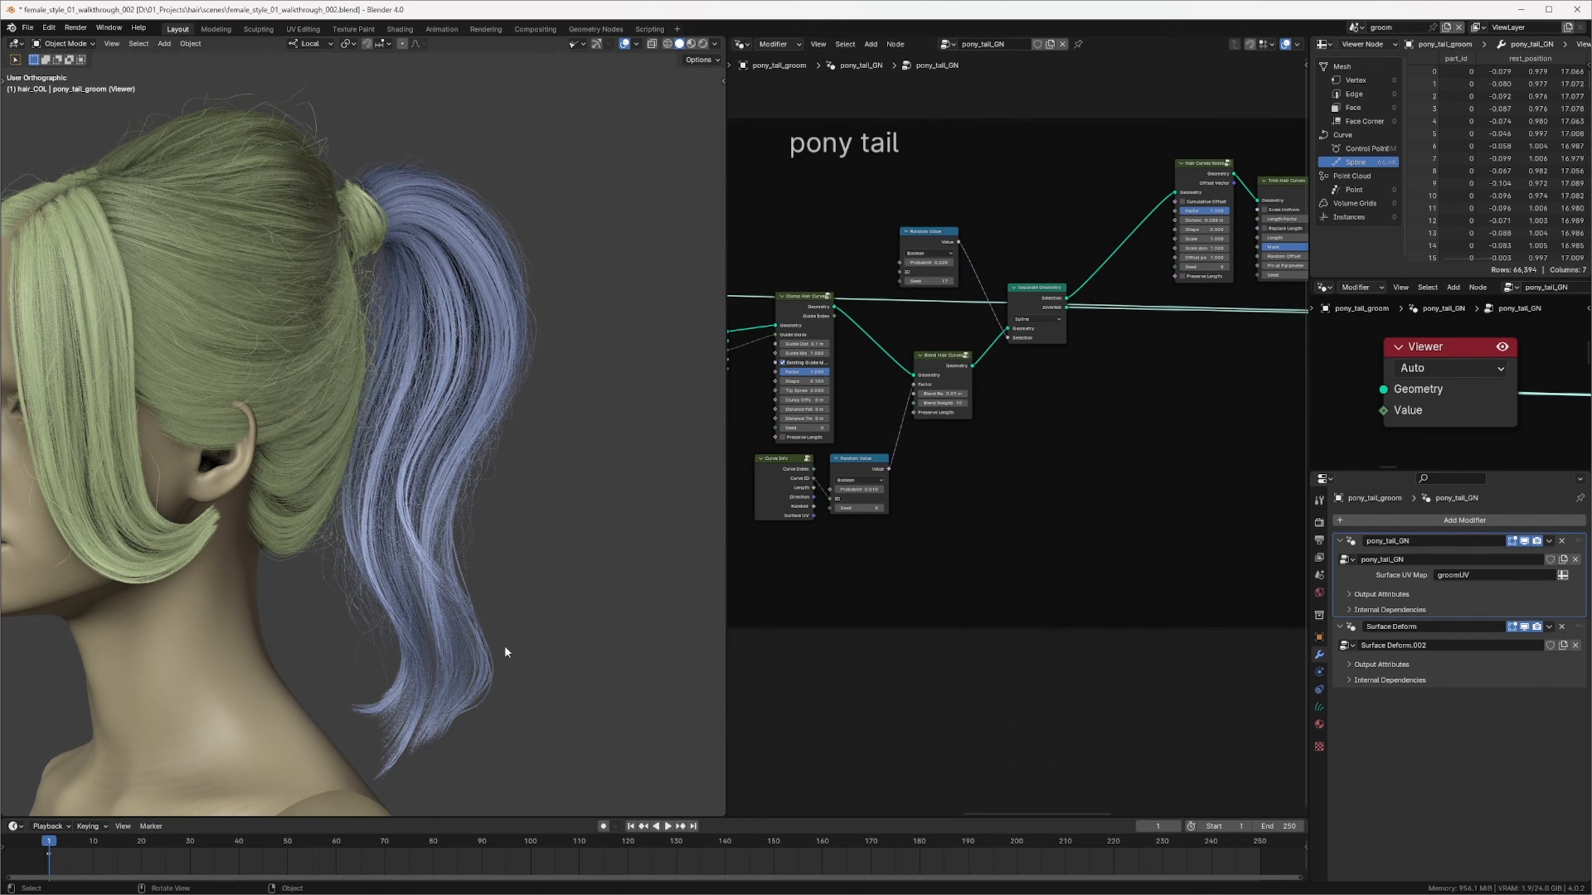
middle_click_drag(471, 673, 473, 355, "shift")
scroll(505, 395, "up", 4)
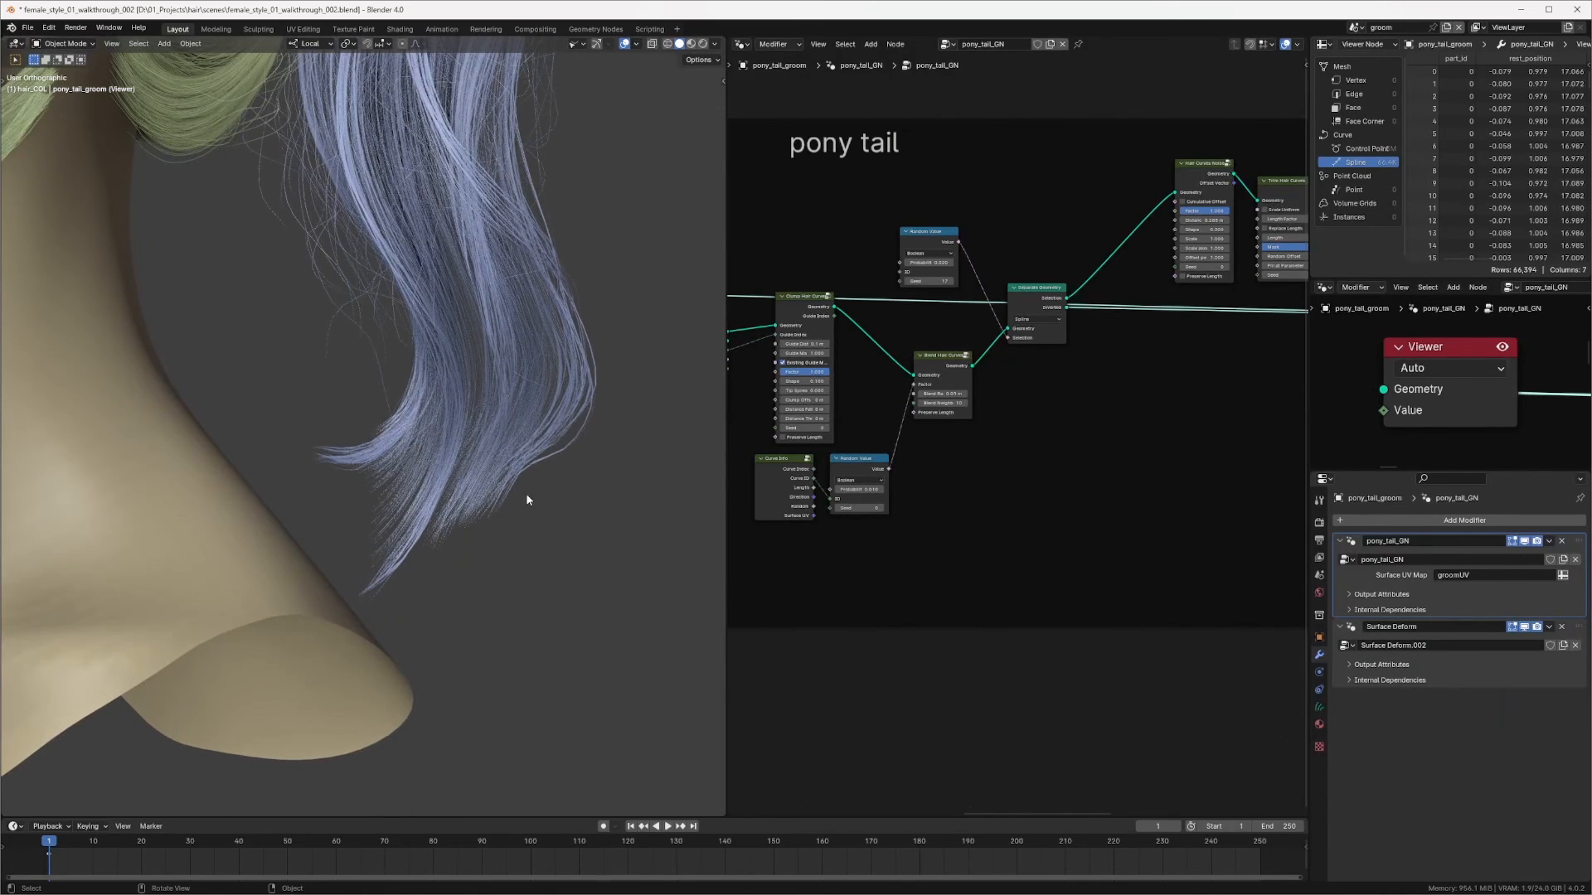
middle_click_drag(1269, 218, 963, 313)
middle_click_drag(1114, 292, 1006, 257, "ctrl")
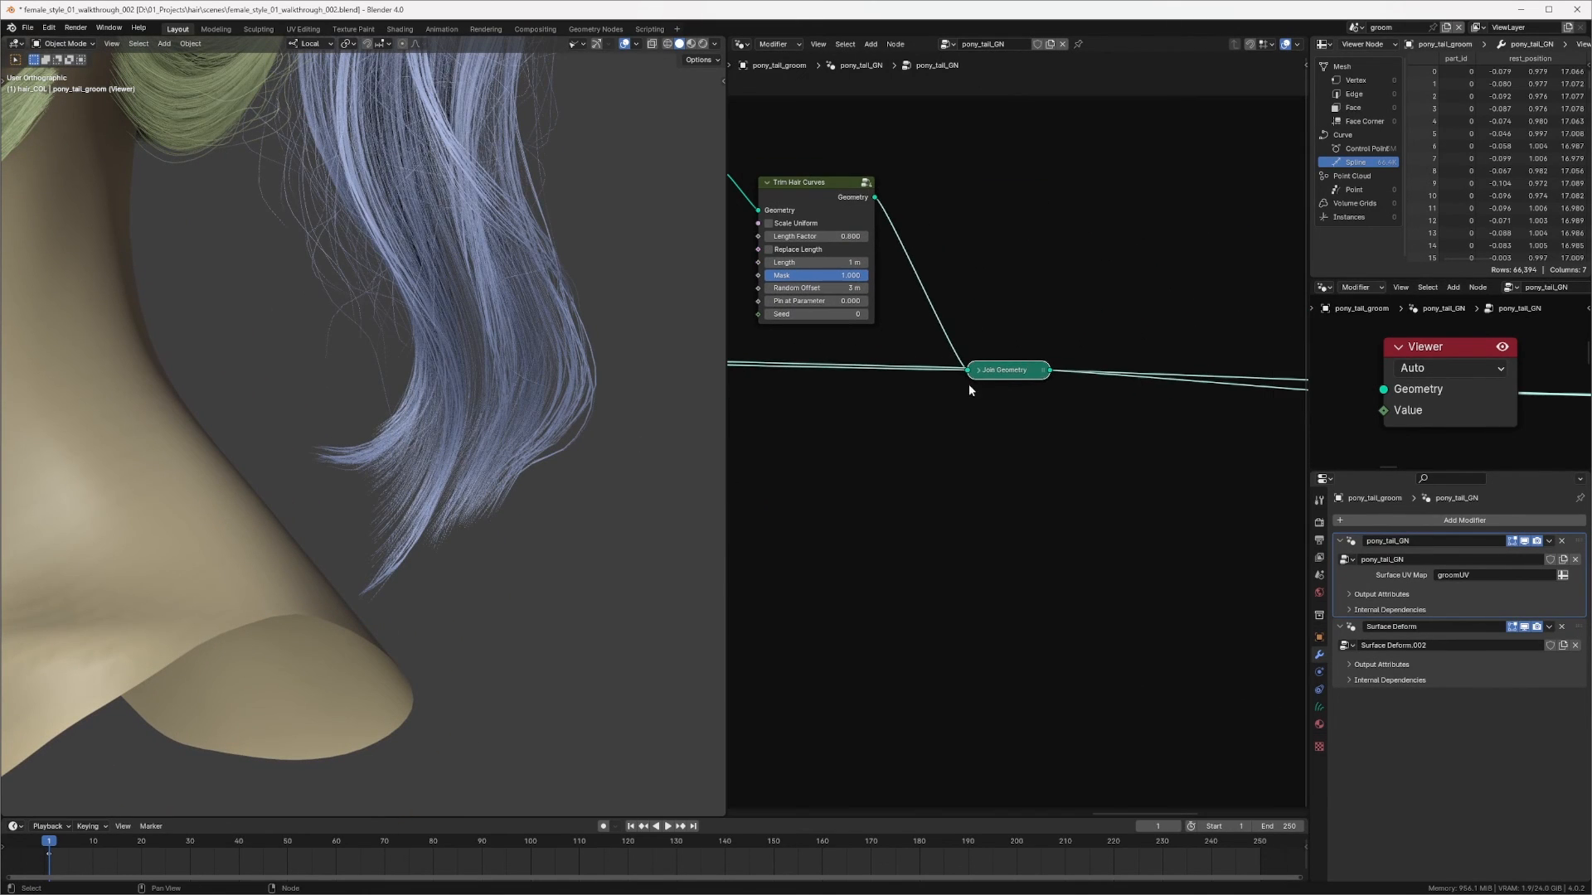
left_click_drag(986, 373, 1047, 355)
left_click(824, 185)
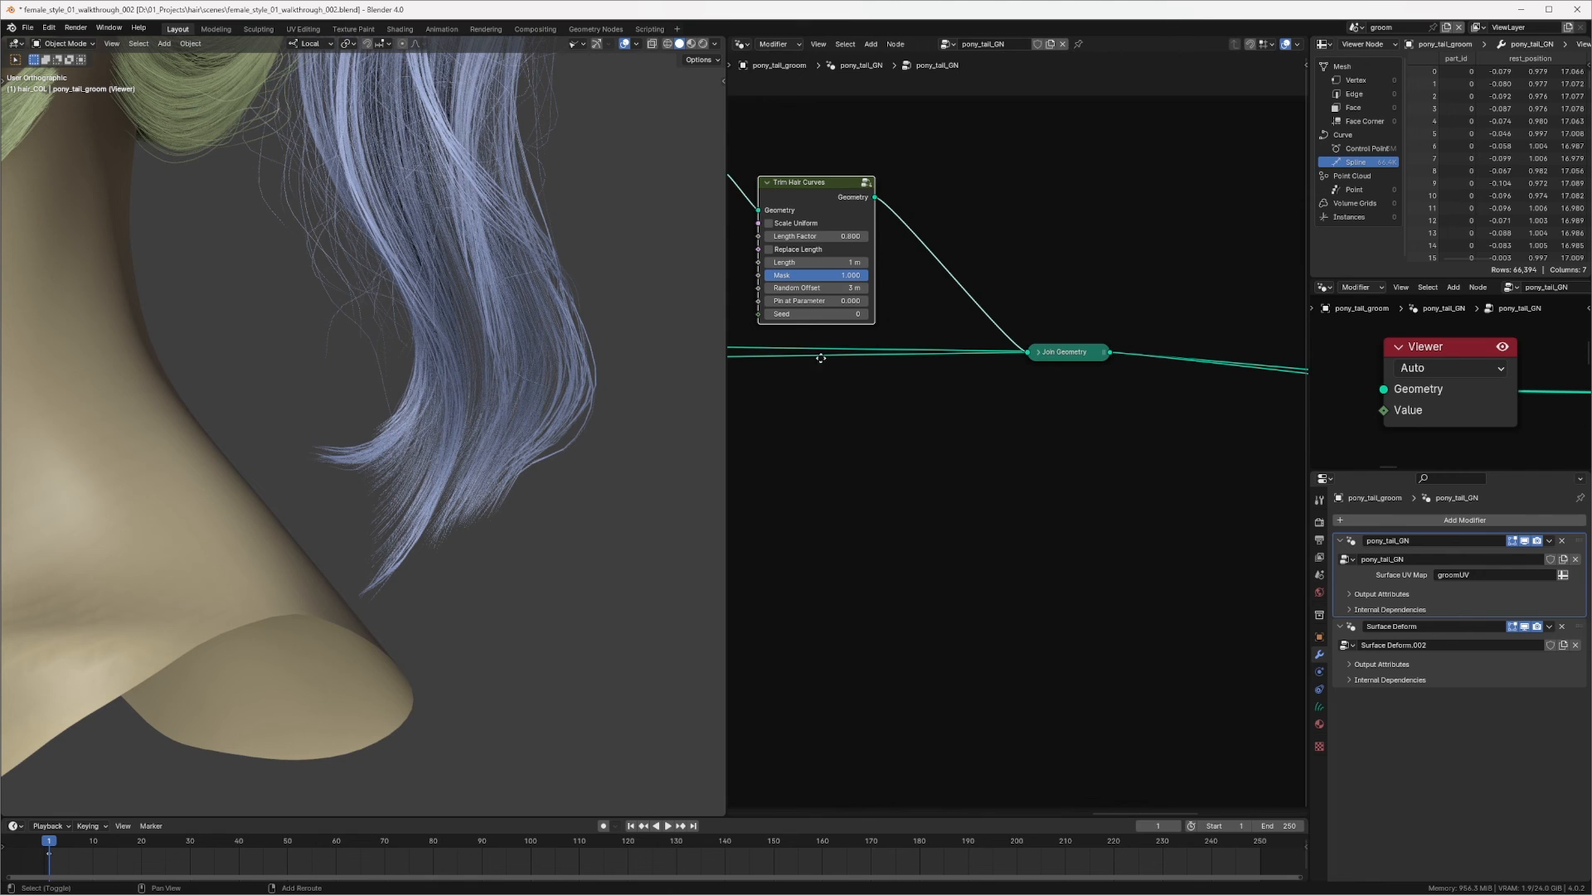
key("shift+d")
left_click(1162, 436)
middle_click_drag(1139, 414, 790, 428)
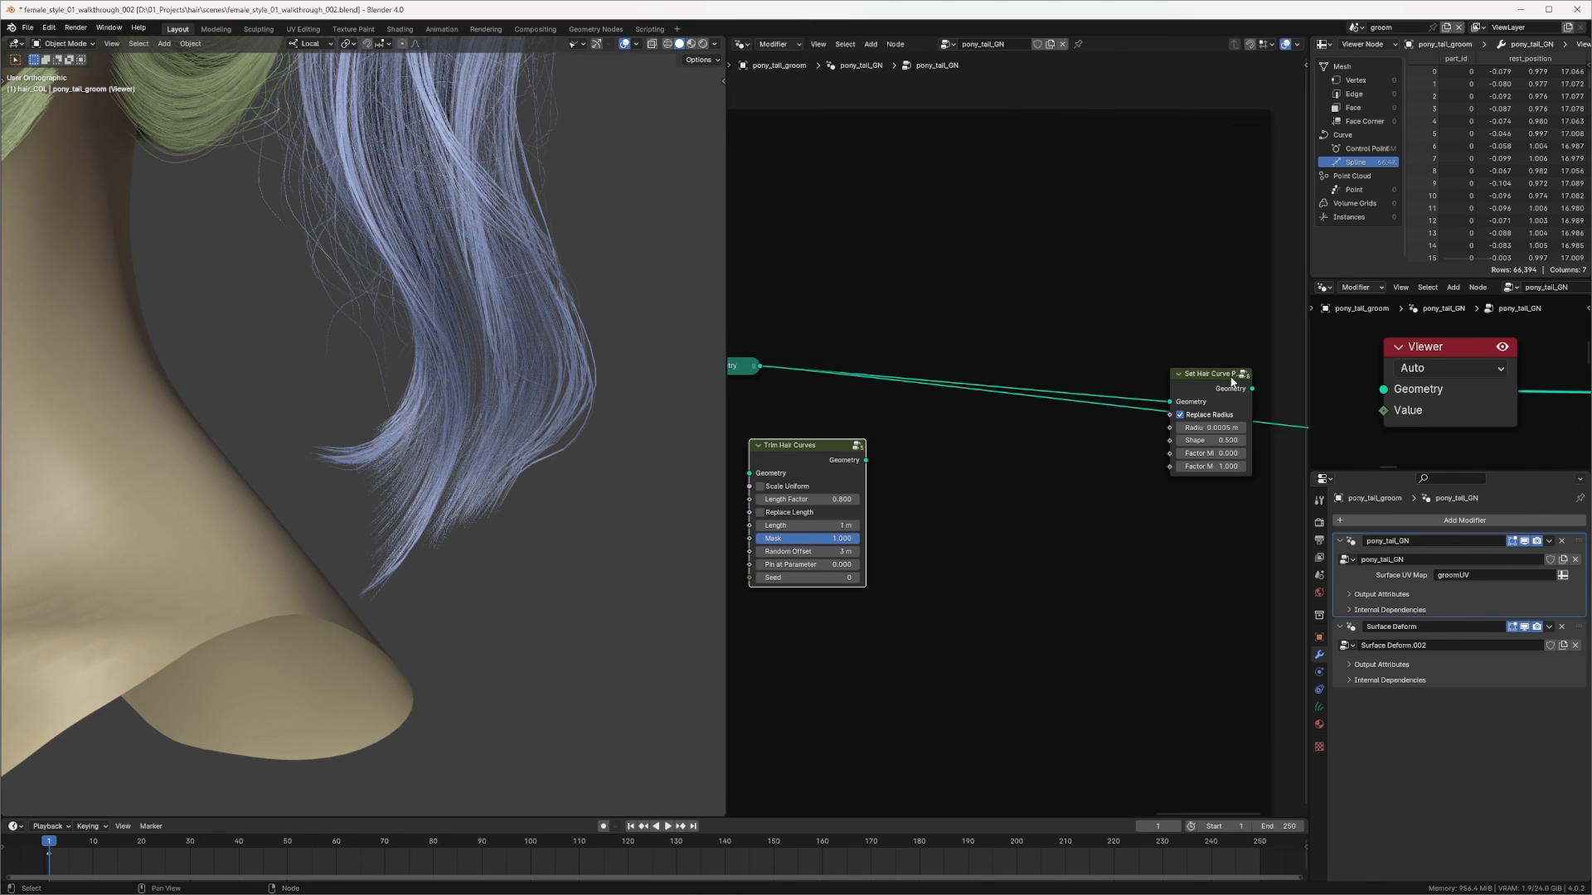
Step: Connect the Trim Hair Curves output into the Set Hair Curve Profile node's geometry input
left_click_drag(1232, 381, 1074, 328)
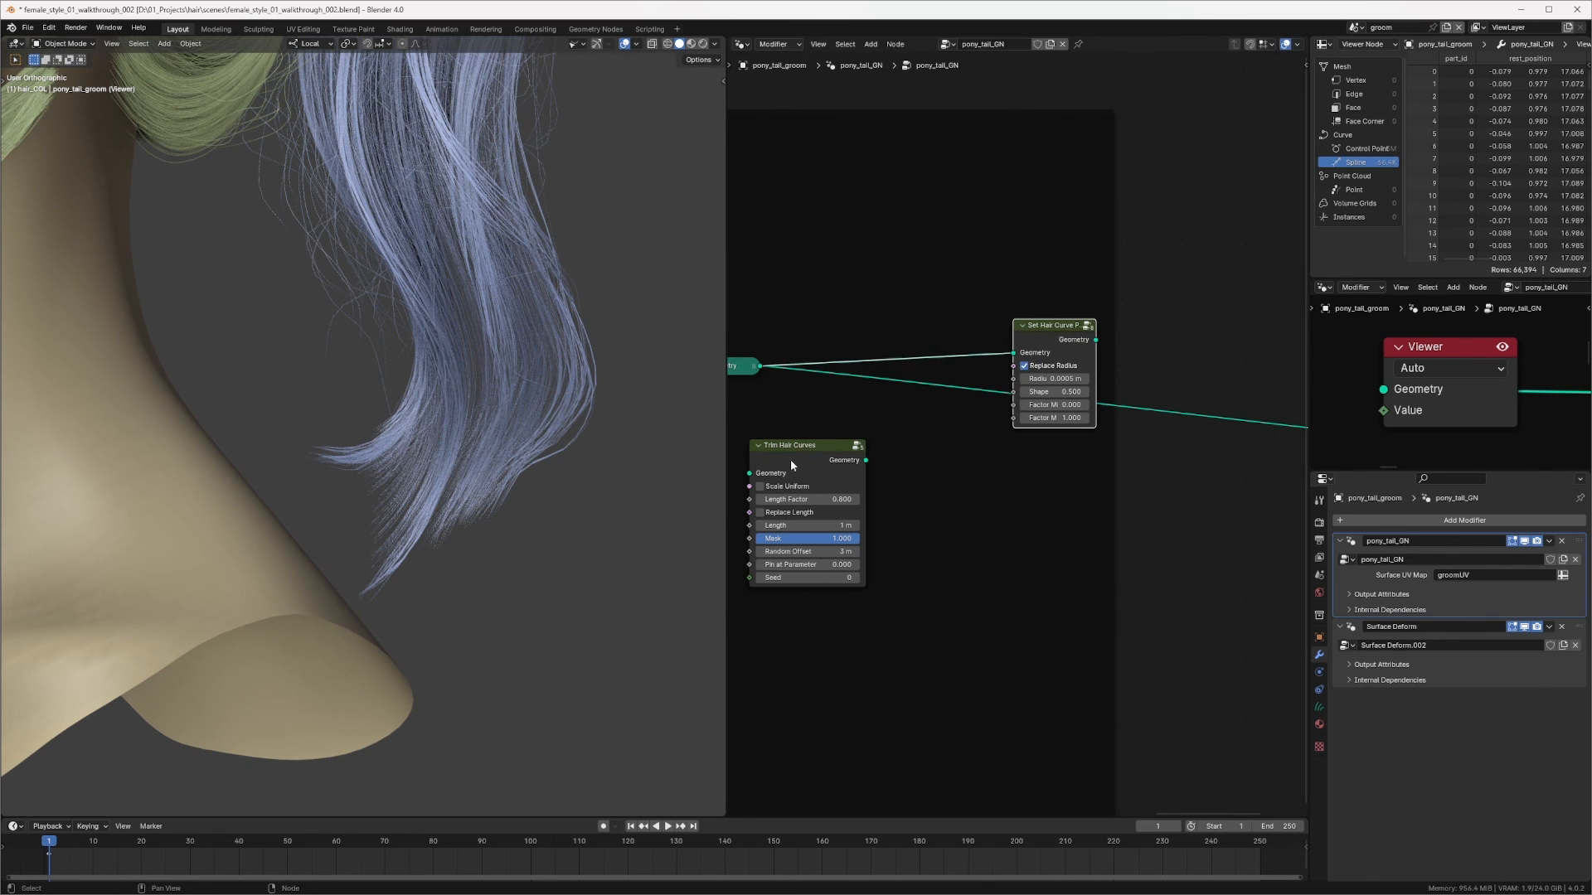
left_click_drag(792, 466, 892, 341)
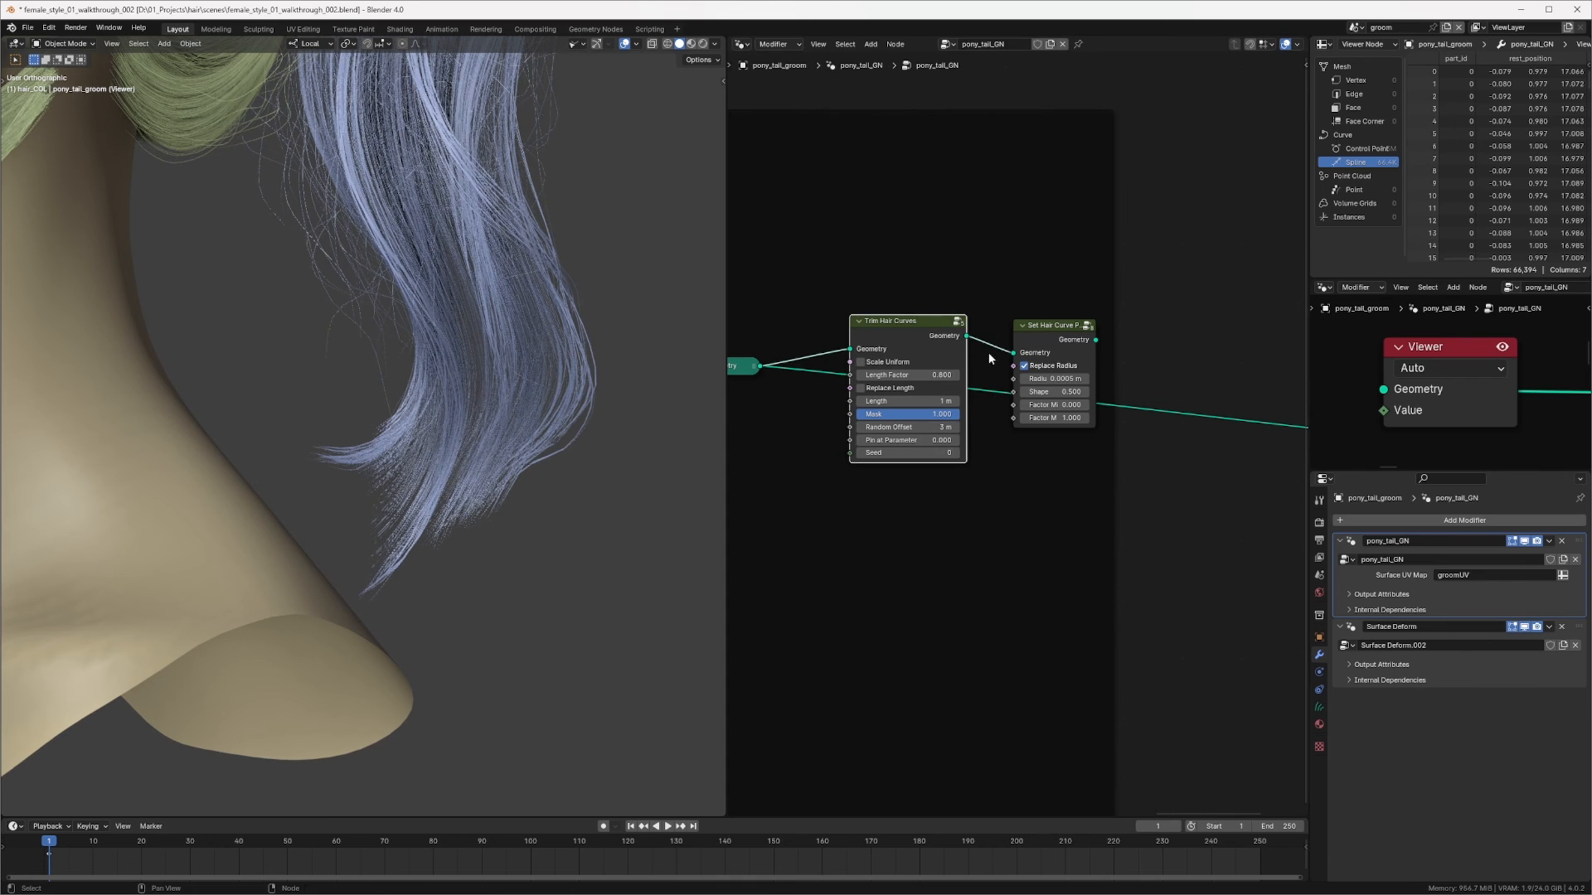
left_click(1063, 330, "alt+shift")
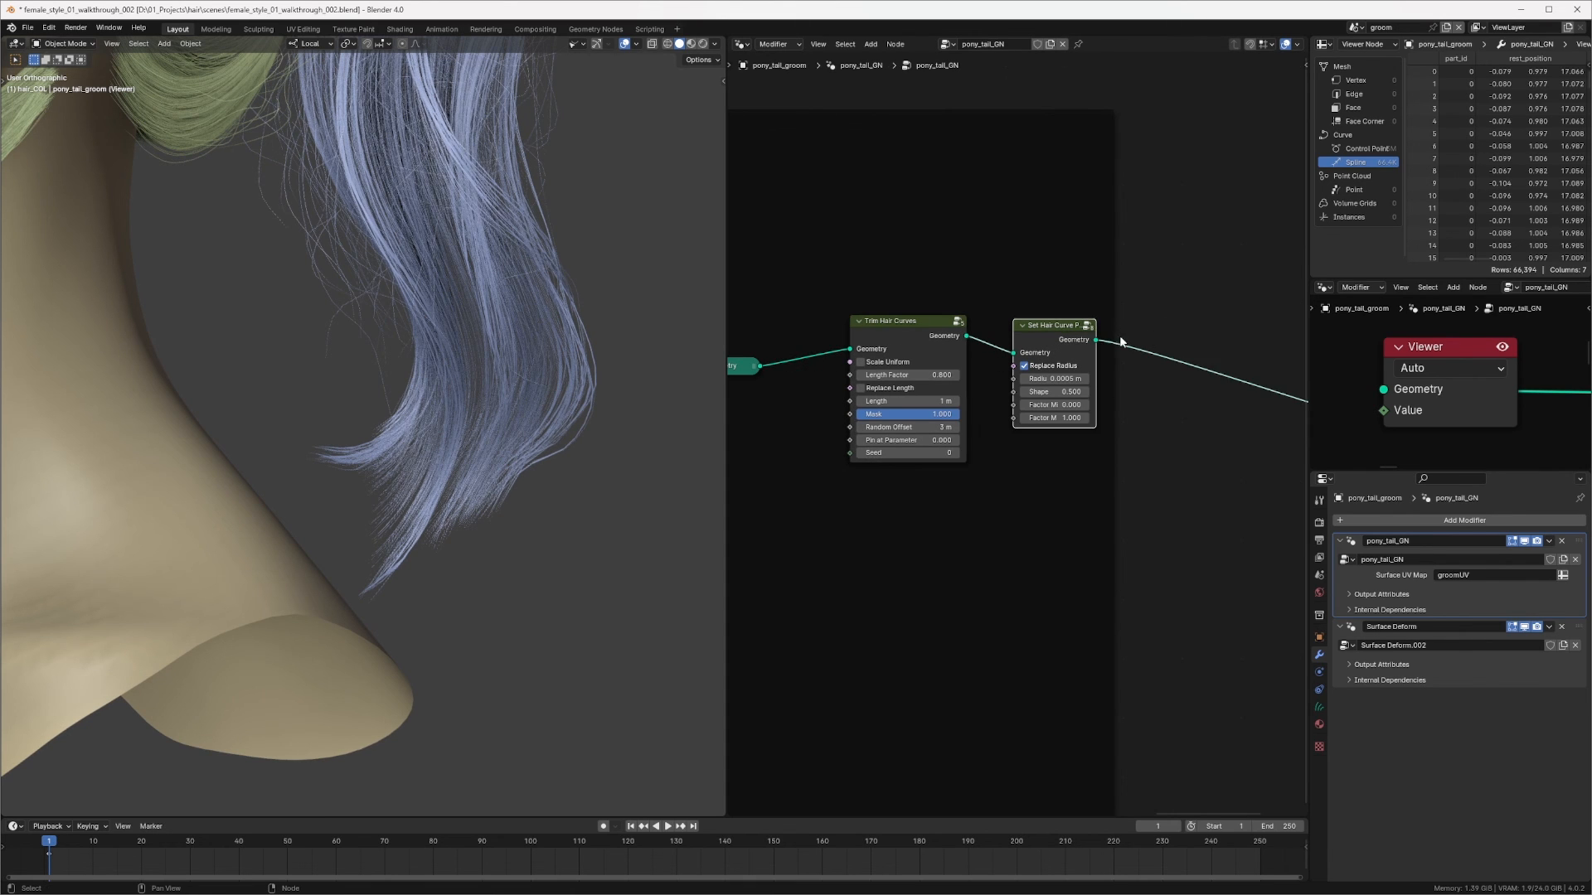
middle_click_drag(950, 334, 1073, 331)
scroll(1030, 410, "up", 2)
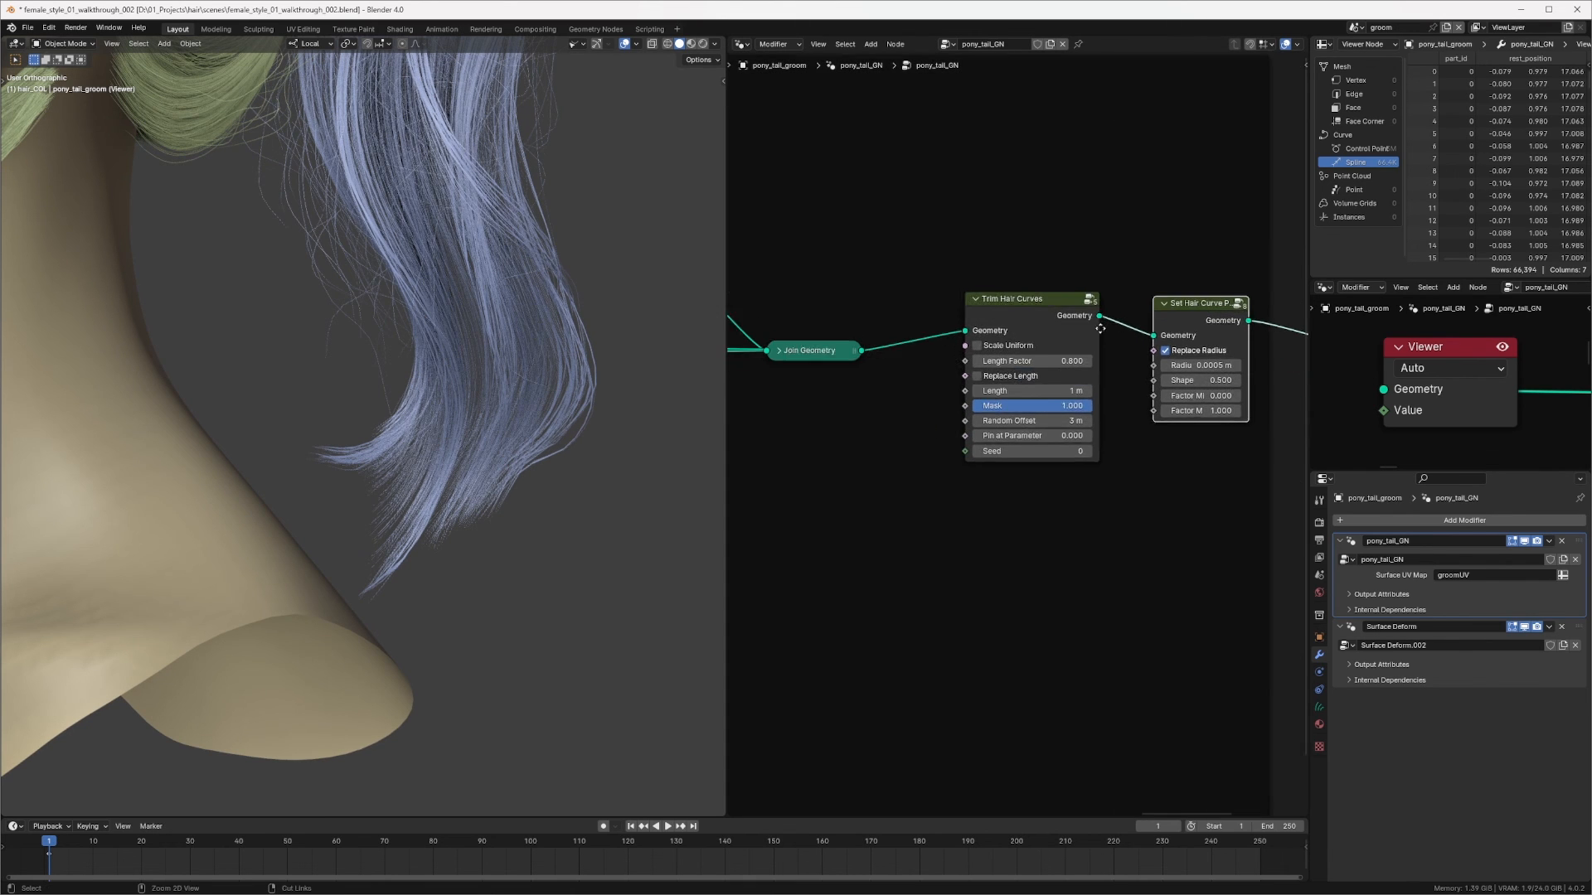
Step: Set the Trim Hair Curves Random Offset to 1 m
left_click(1056, 420)
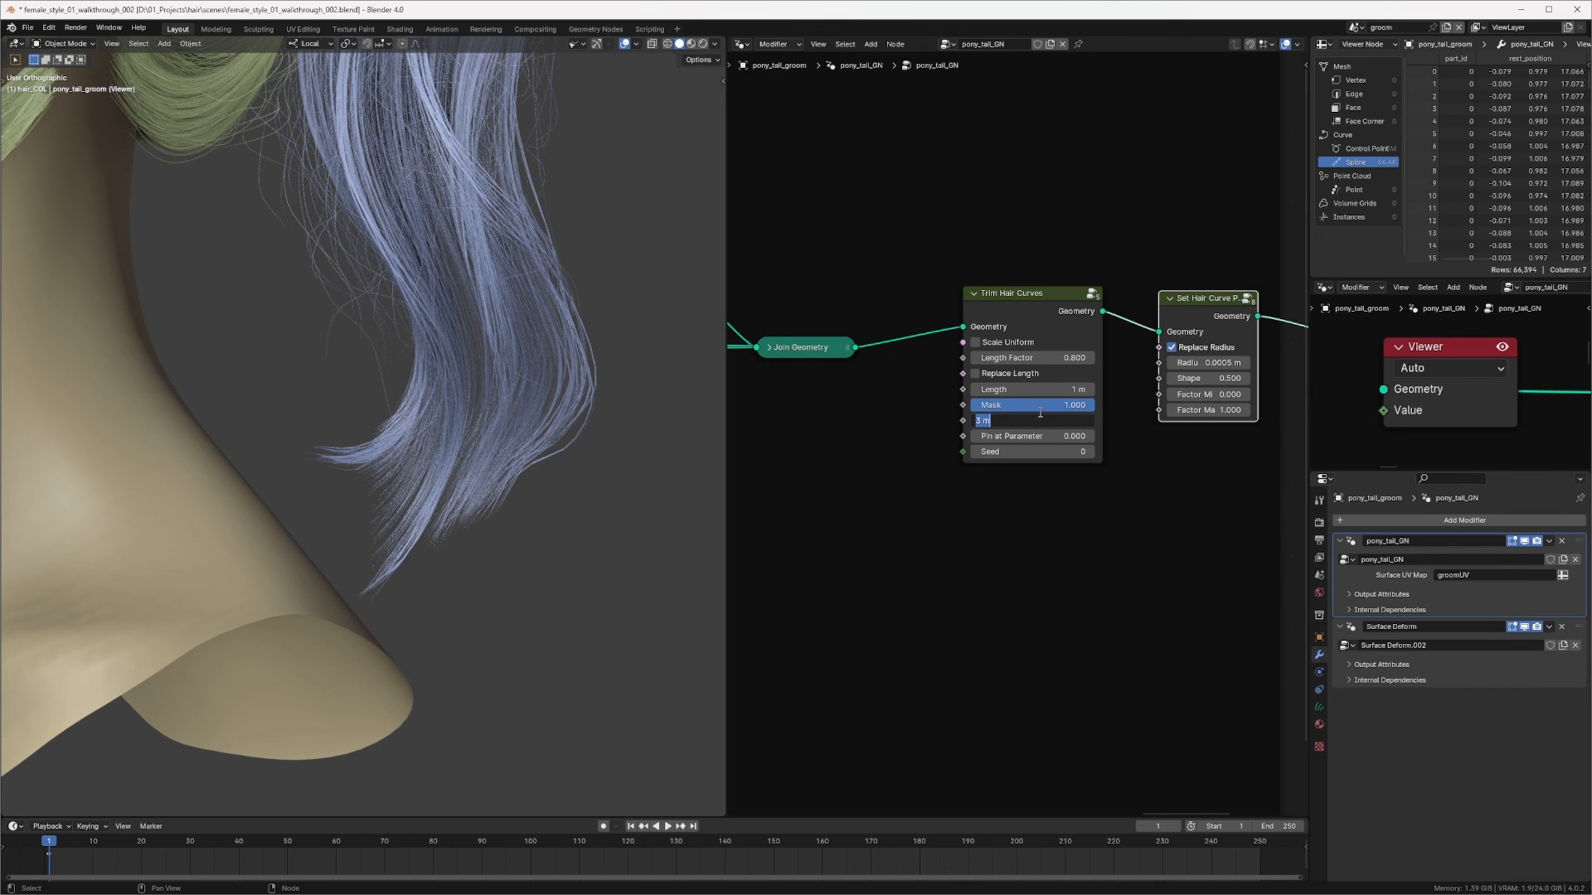
type("1")
key("Return")
middle_click_drag(1211, 317, 1147, 326)
left_click(1160, 339, "ctrl+shift")
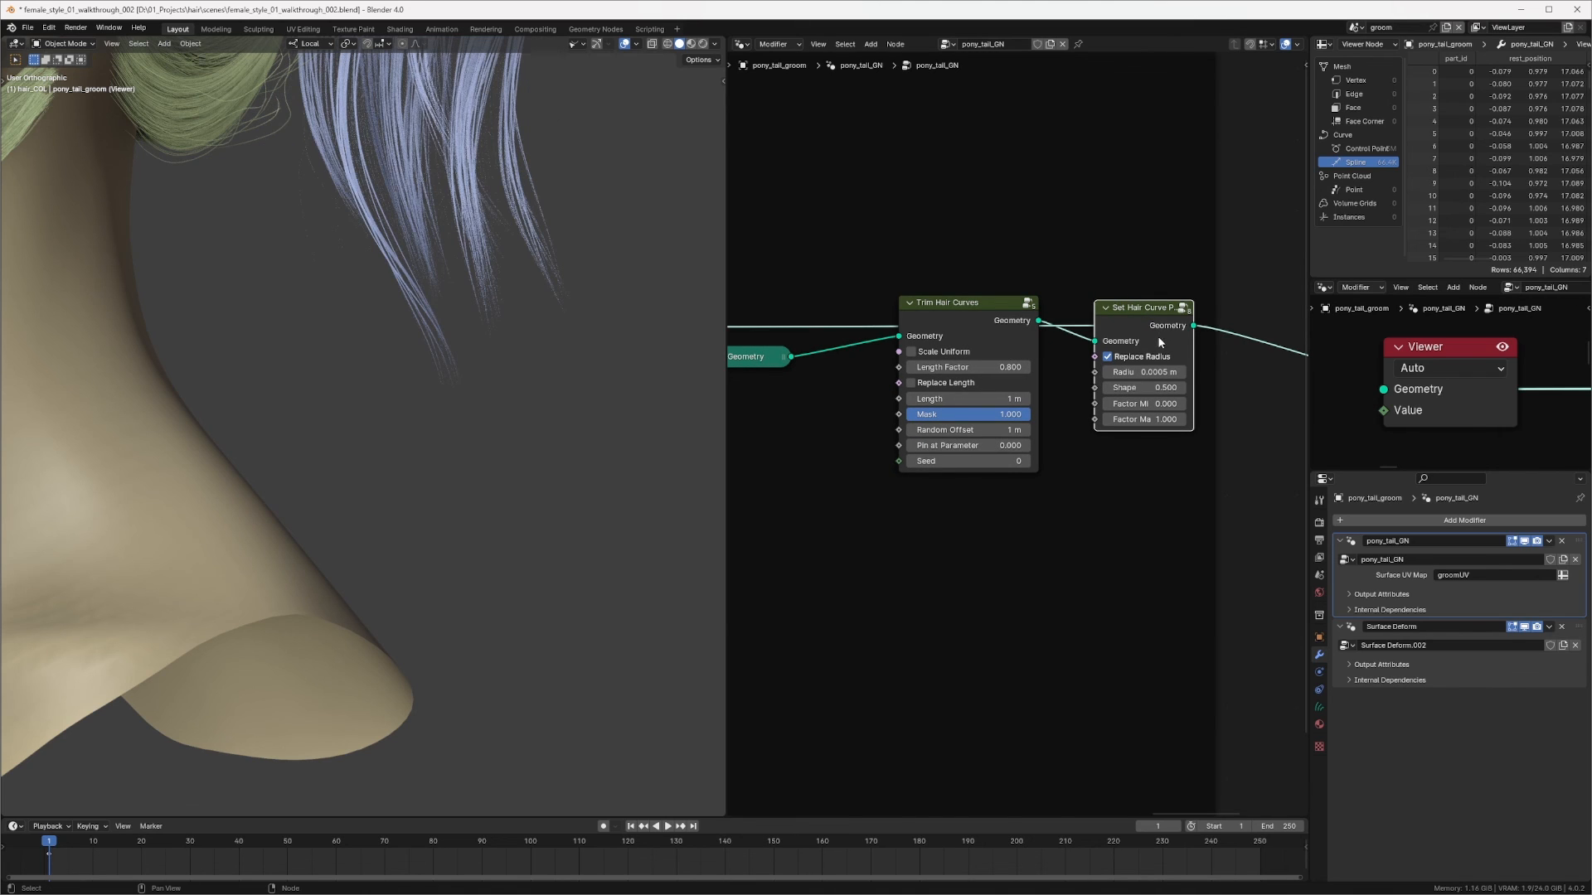
Step: Set the Trim Hair Curves Length Factor to 1 and its Random Offset to 0.5 m
left_click(970, 366)
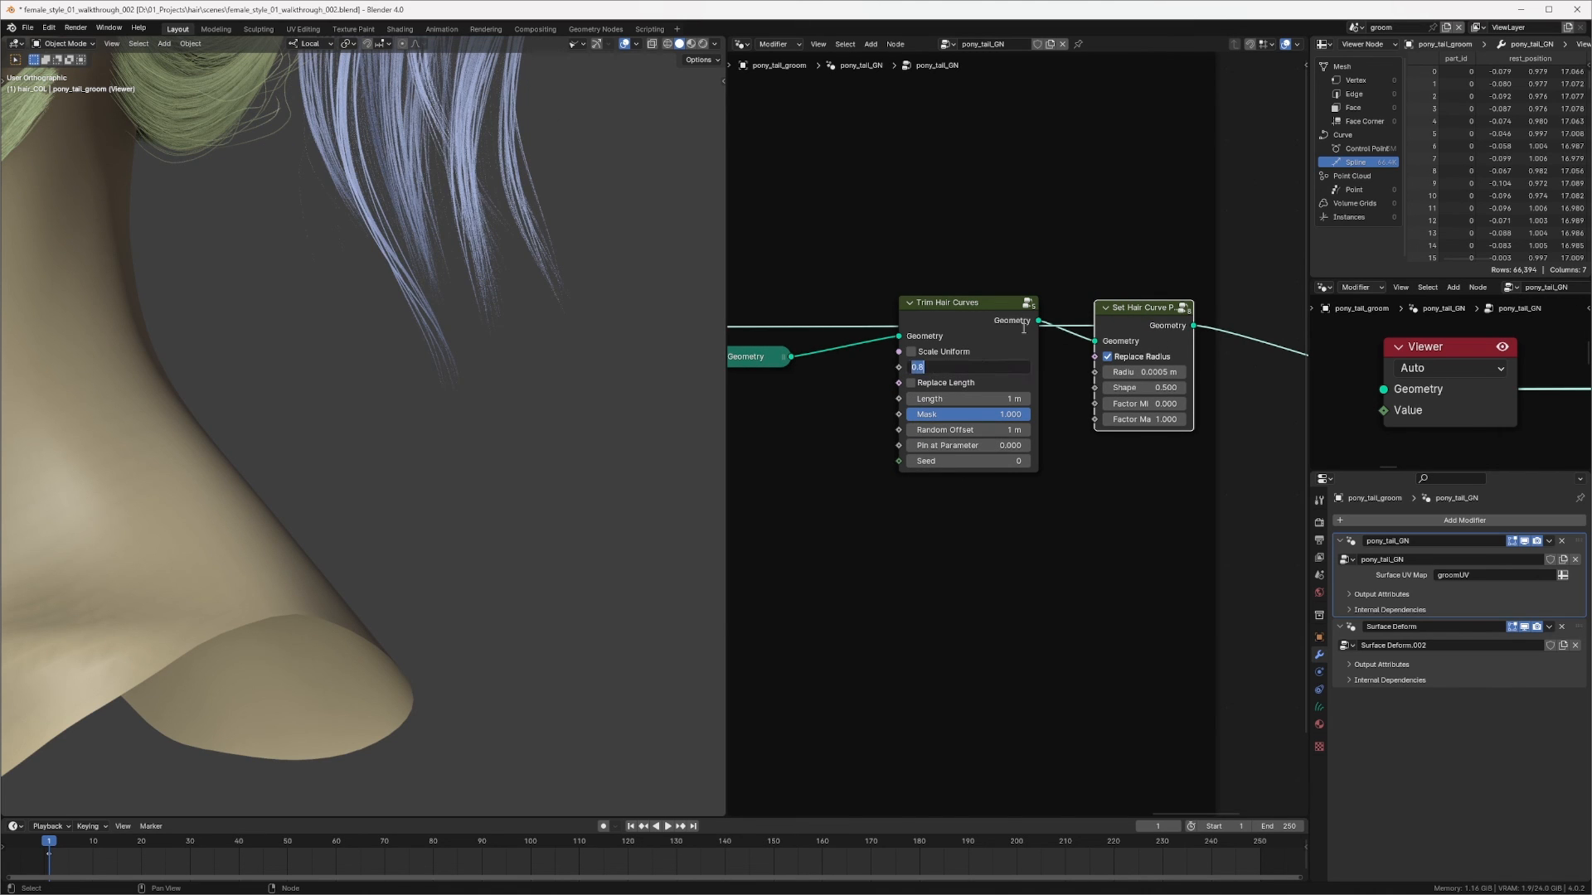
type("1")
key("Return")
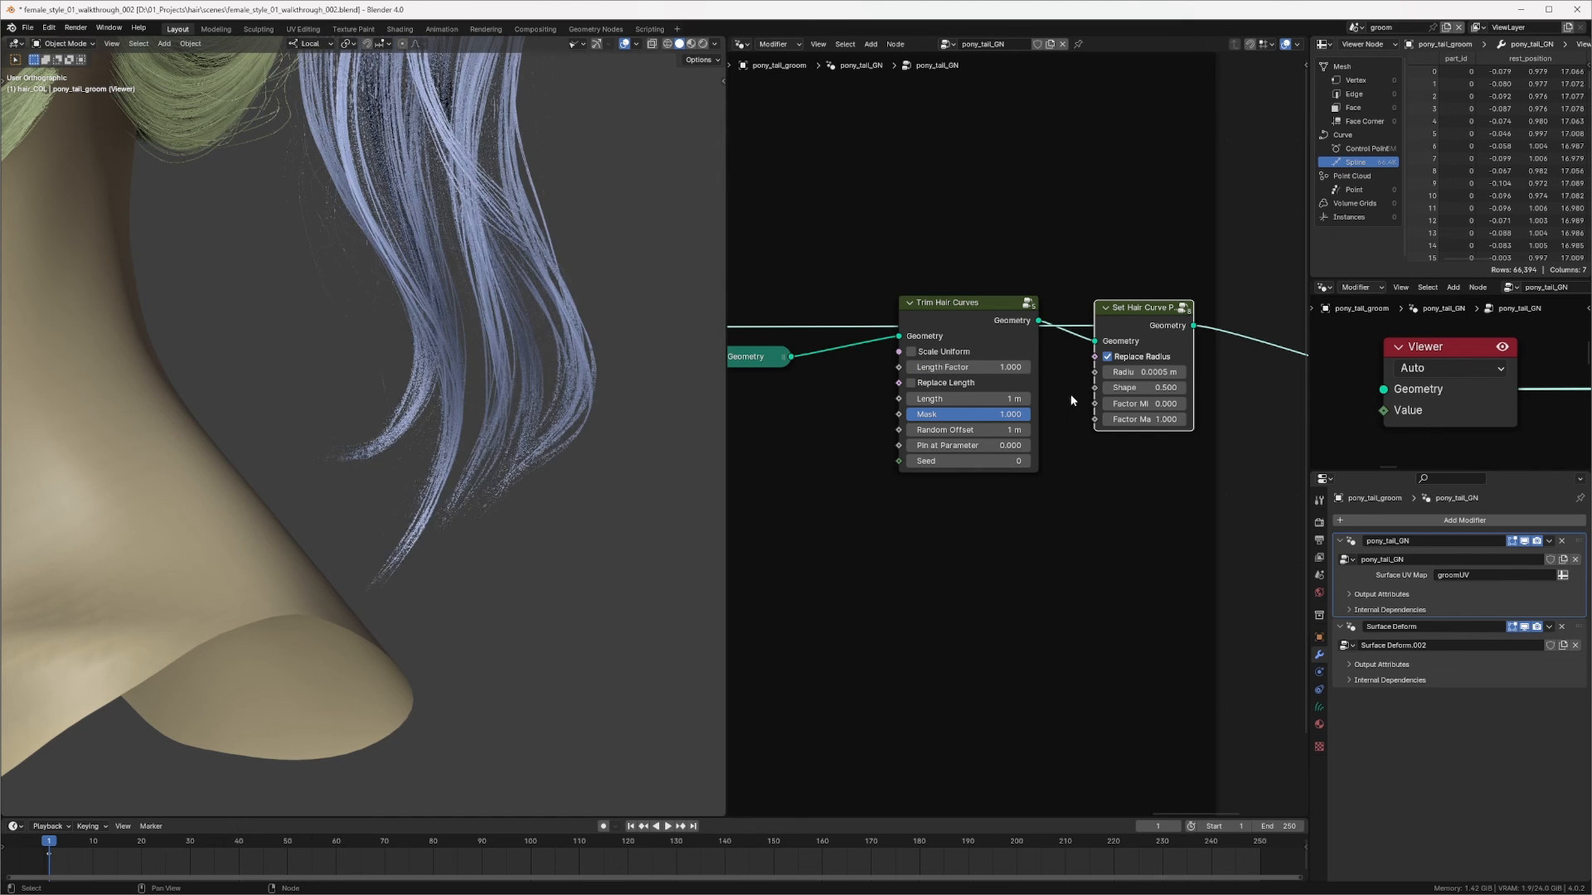
left_click(982, 430)
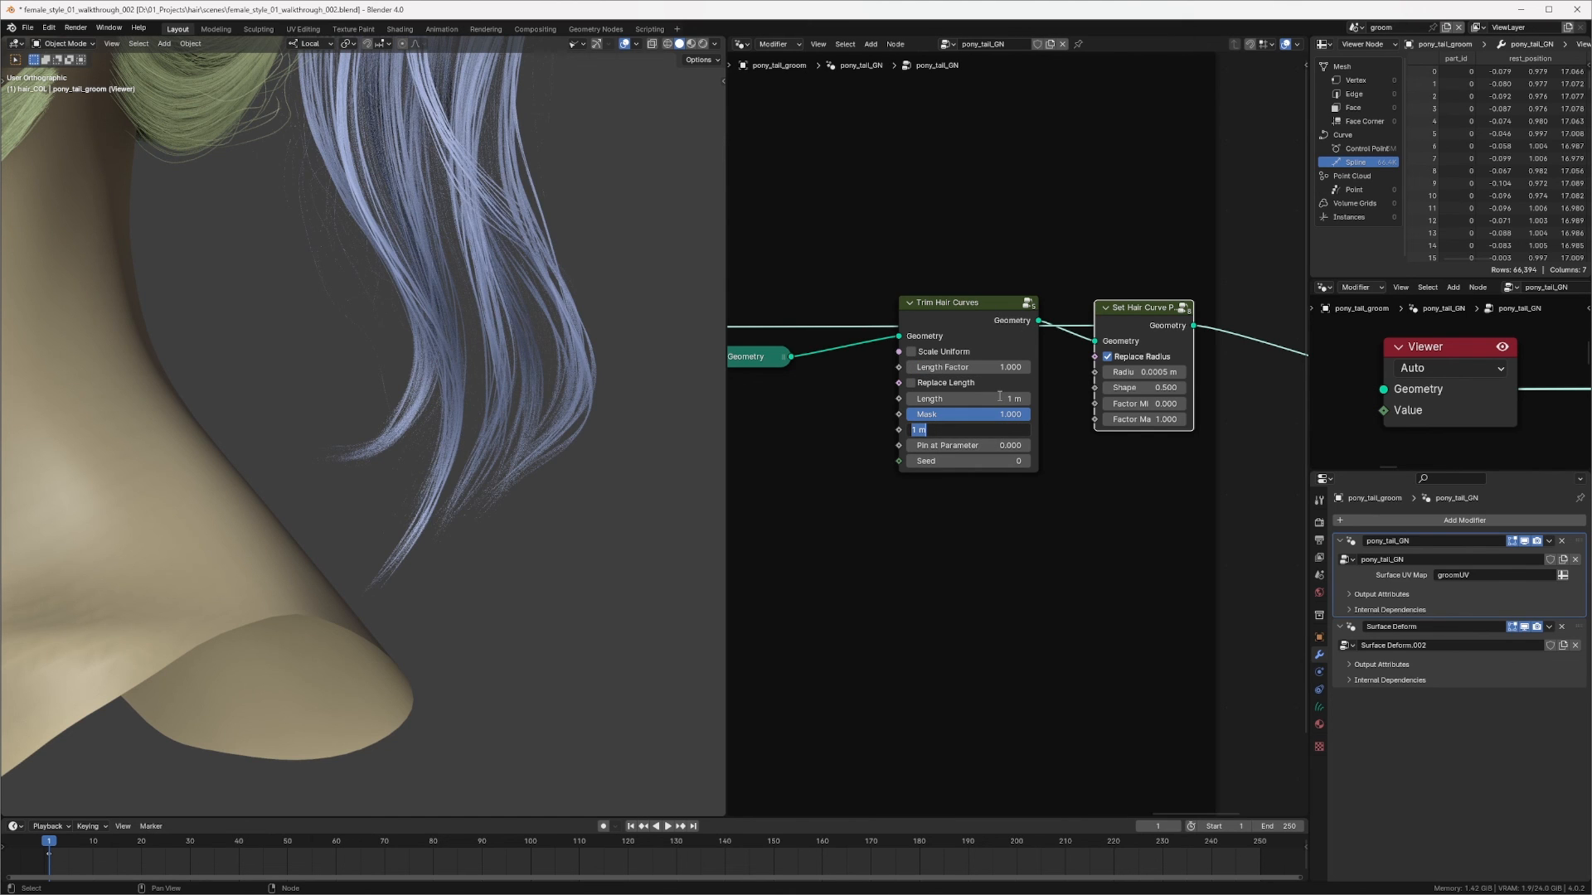
type(".5")
key("Return")
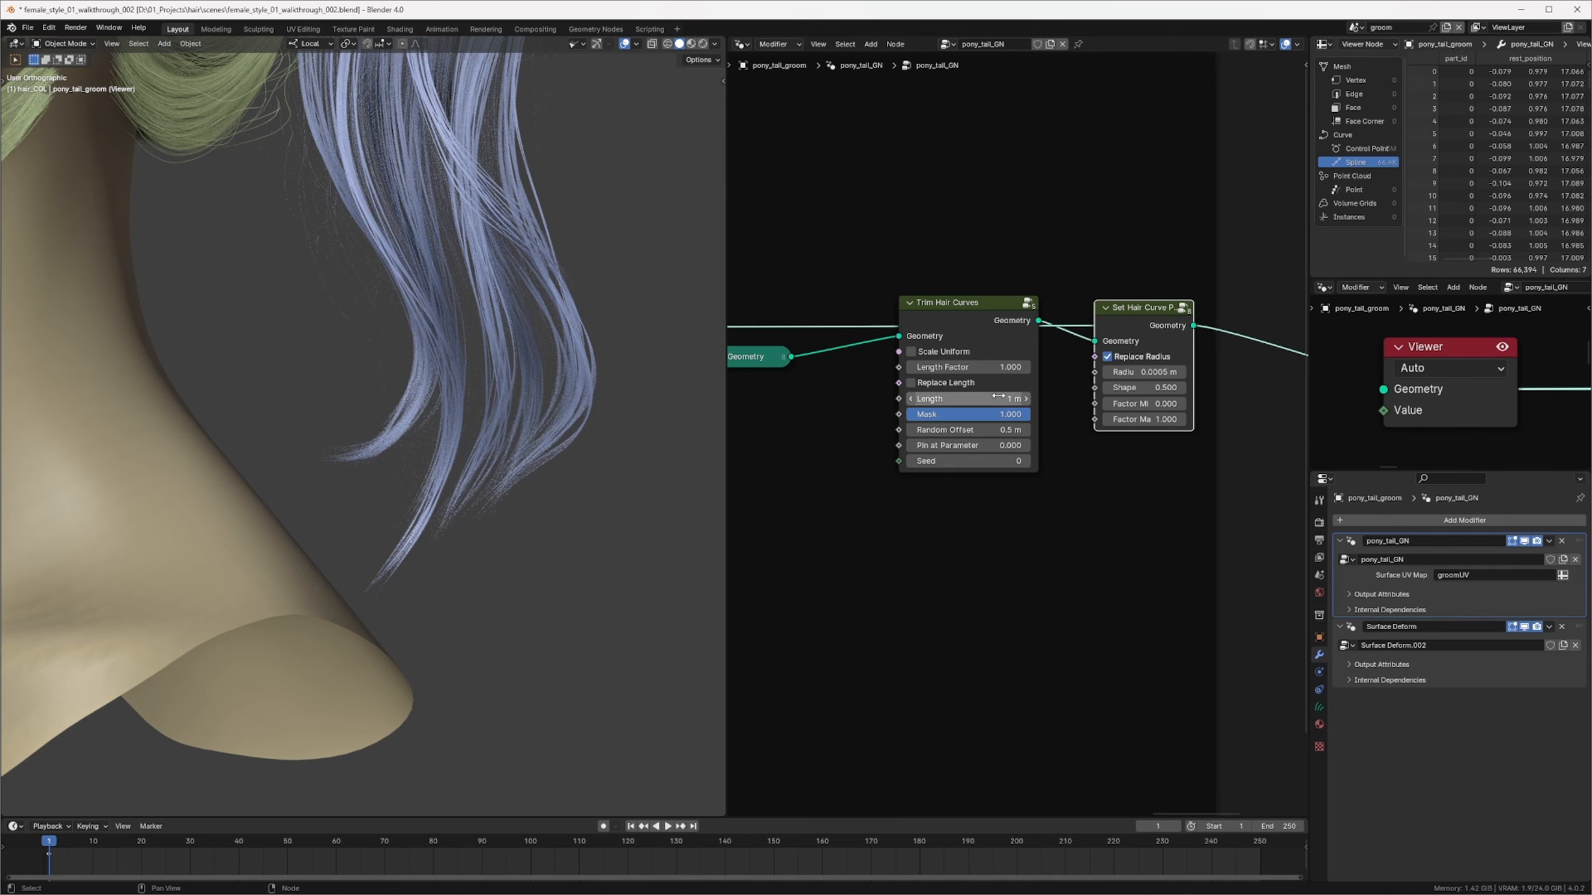
Step: Move the Trim Hair Curves node lower, beneath the Set Hair Curve Profile node in the ponytail tree
scroll(370, 481, "down", 5)
middle_click_drag(380, 469, 494, 367)
scroll(494, 366, "down", 3)
middle_click_drag(1202, 337, 1135, 313)
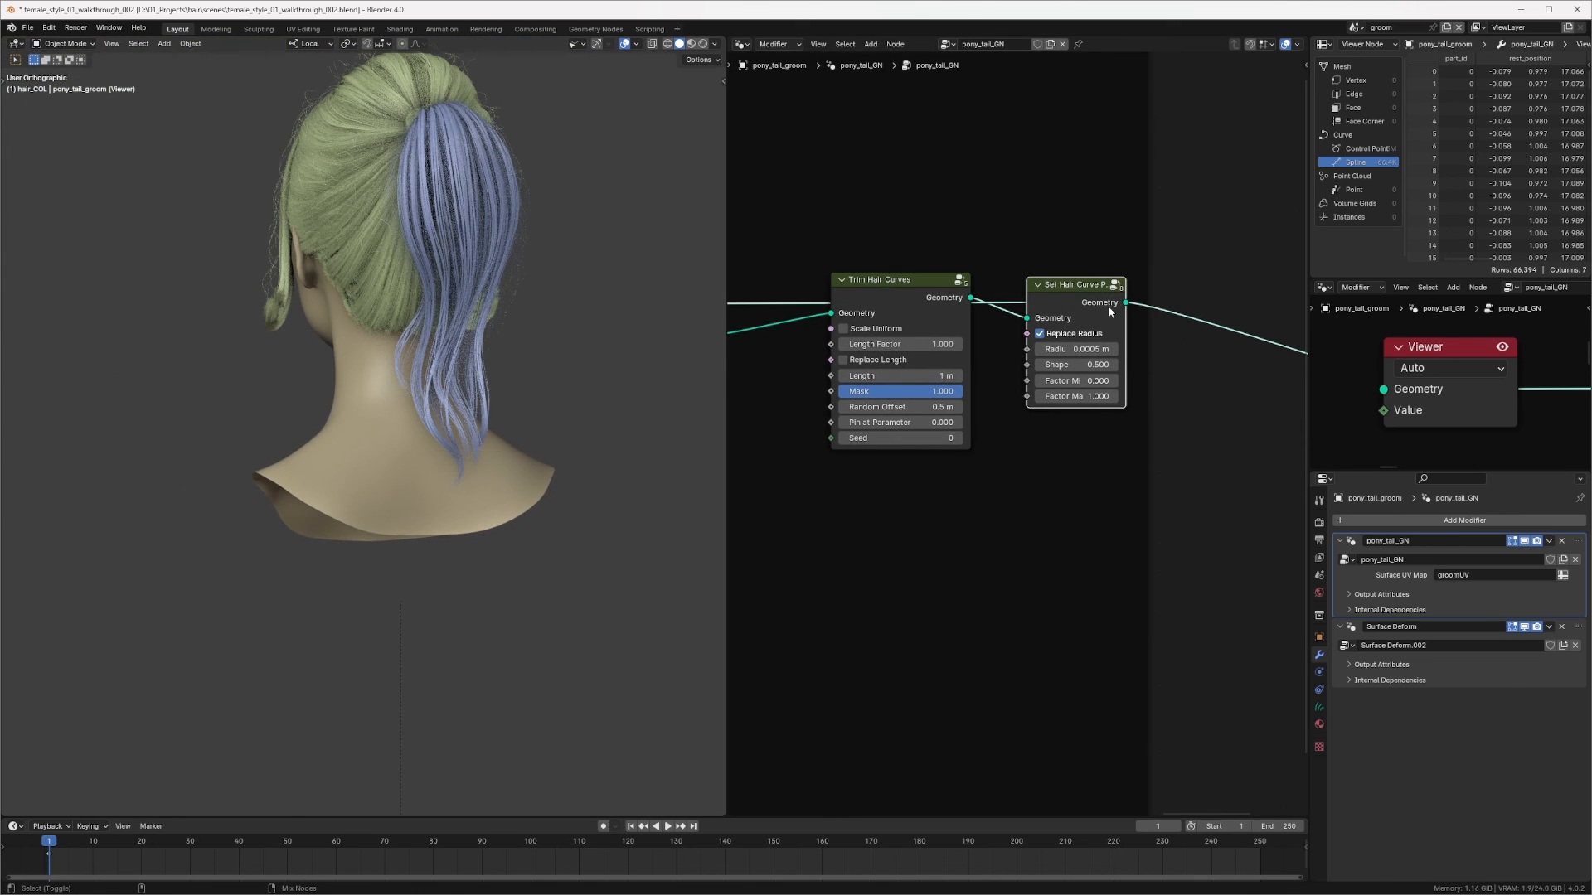
left_click_drag(907, 280, 872, 354)
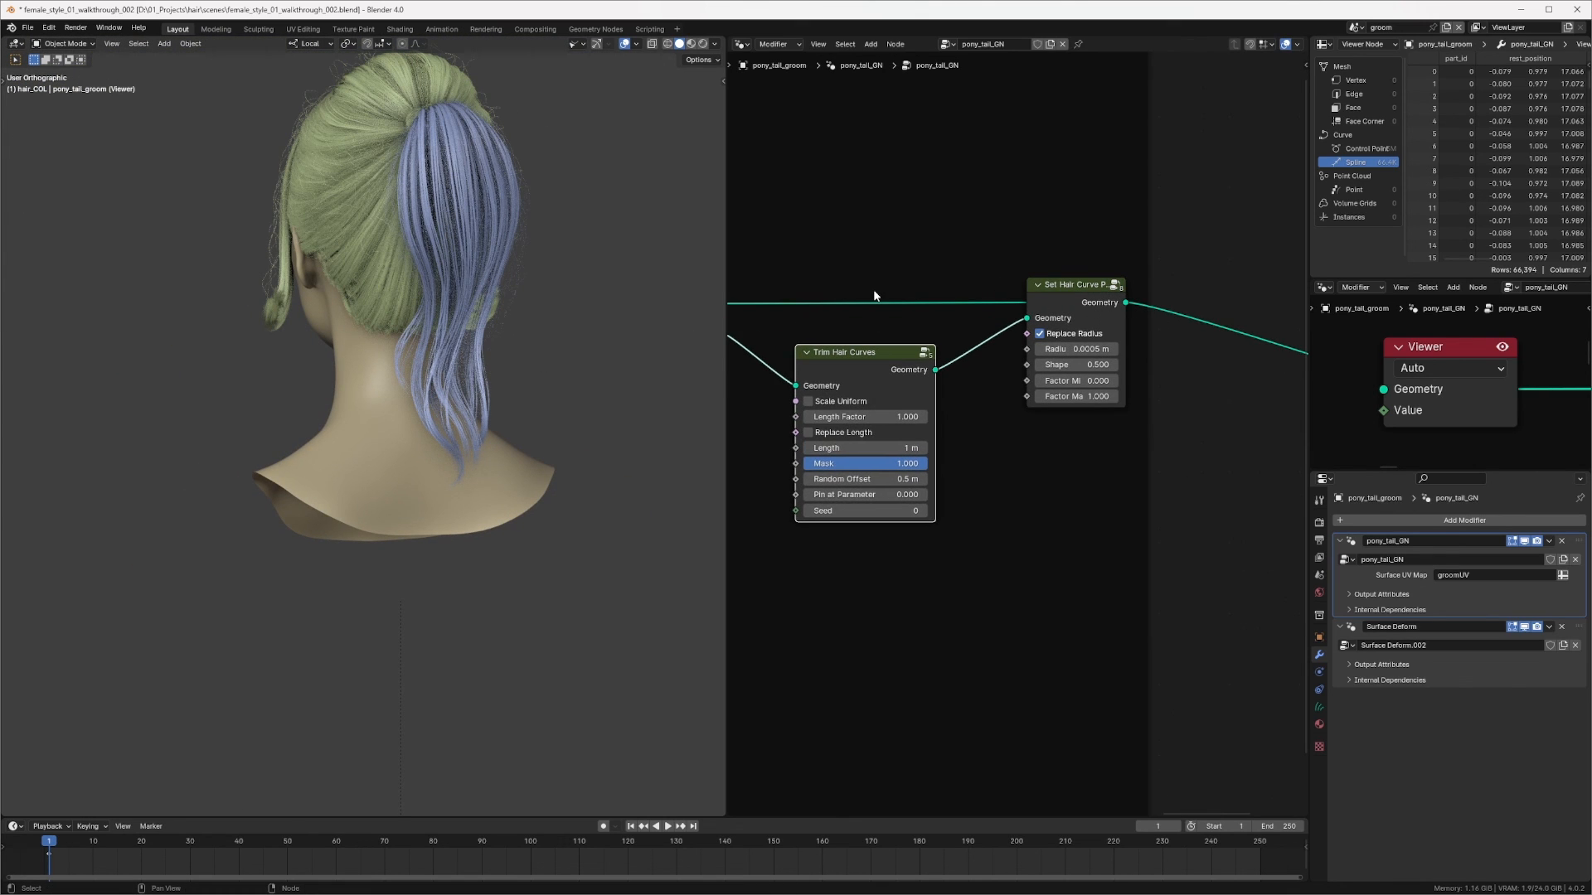
middle_click_drag(448, 386, 569, 370)
middle_click_drag(967, 327, 1155, 326)
Step: Set the probability of the Random Value feeding the Blend Hair Curves factor to 0.03
scroll(519, 331, "up", 5)
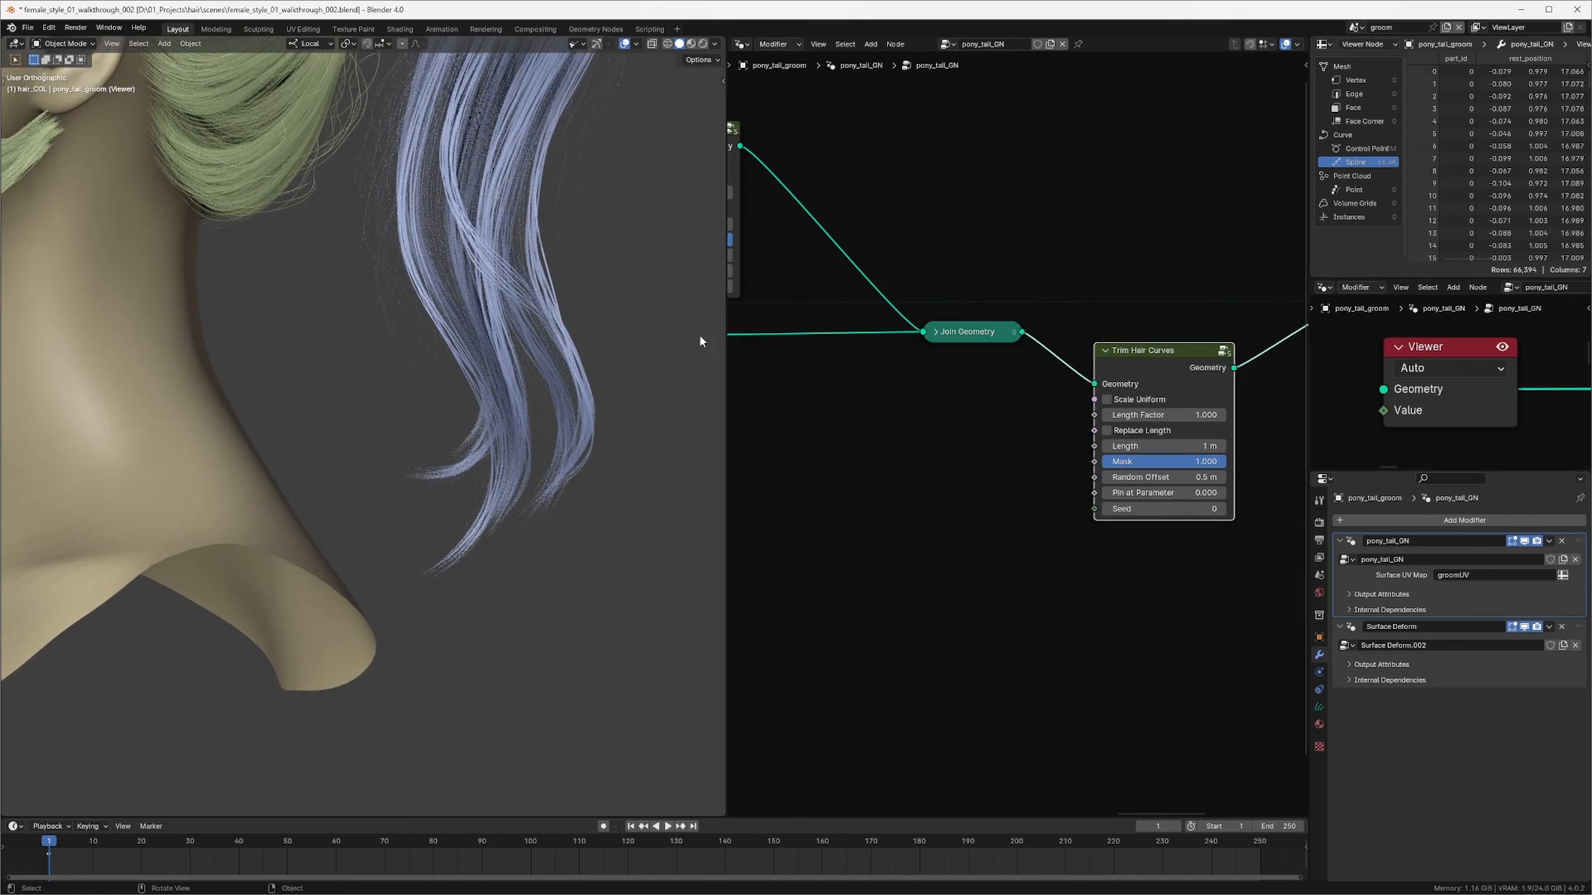
scroll(927, 436, "down", 5)
middle_click_drag(929, 439, 1176, 411)
middle_click_drag(1175, 412, 1150, 320, "ctrl")
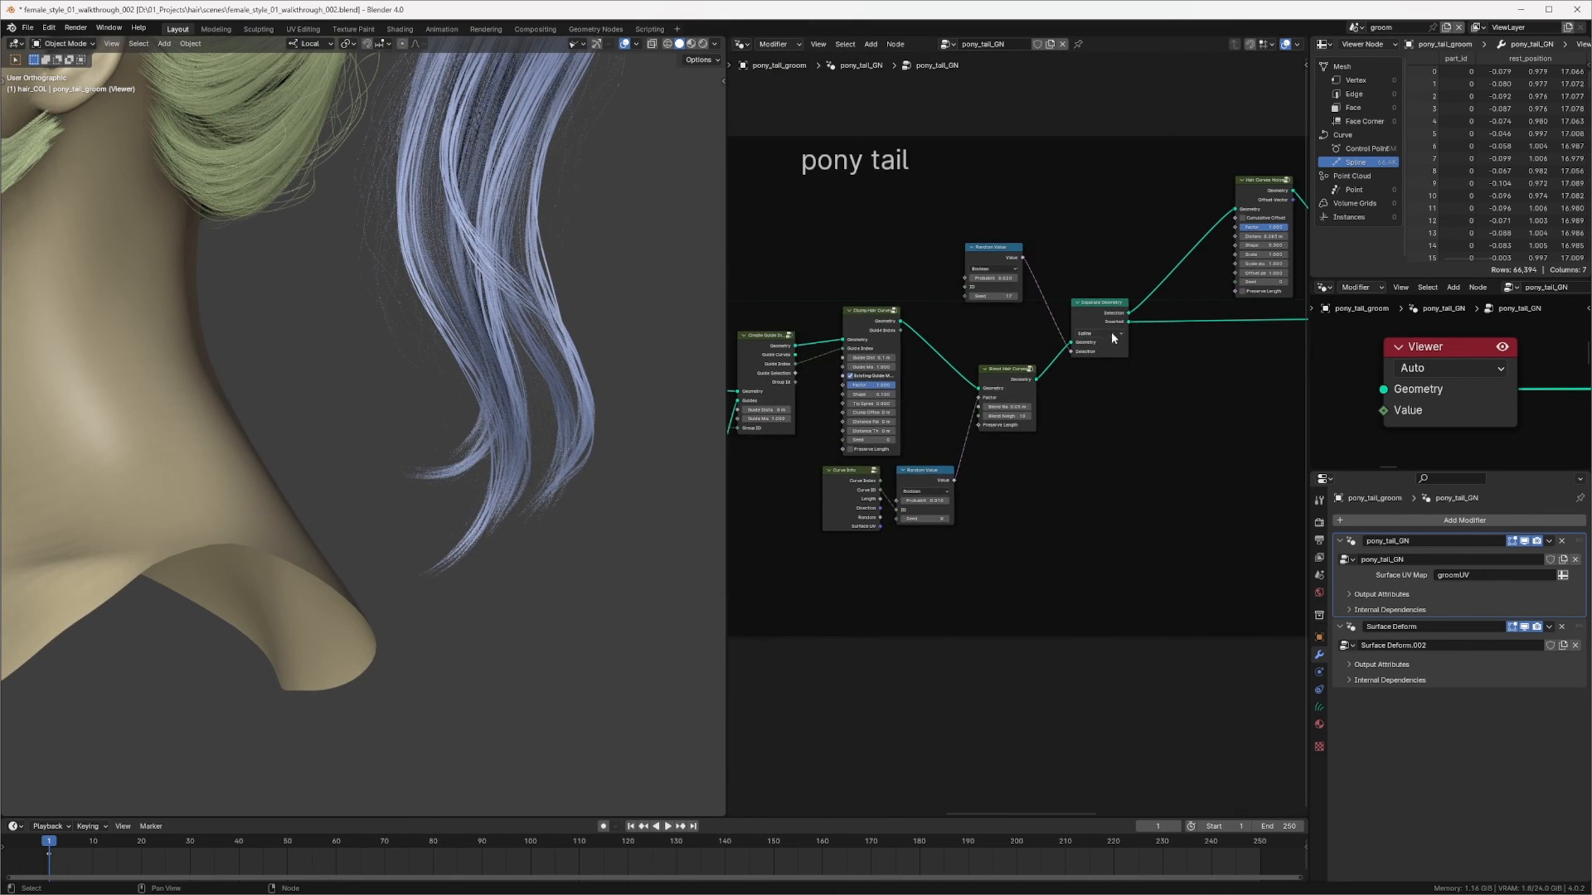
middle_click_drag(1066, 365, 1092, 317, "ctrl")
left_click(993, 346)
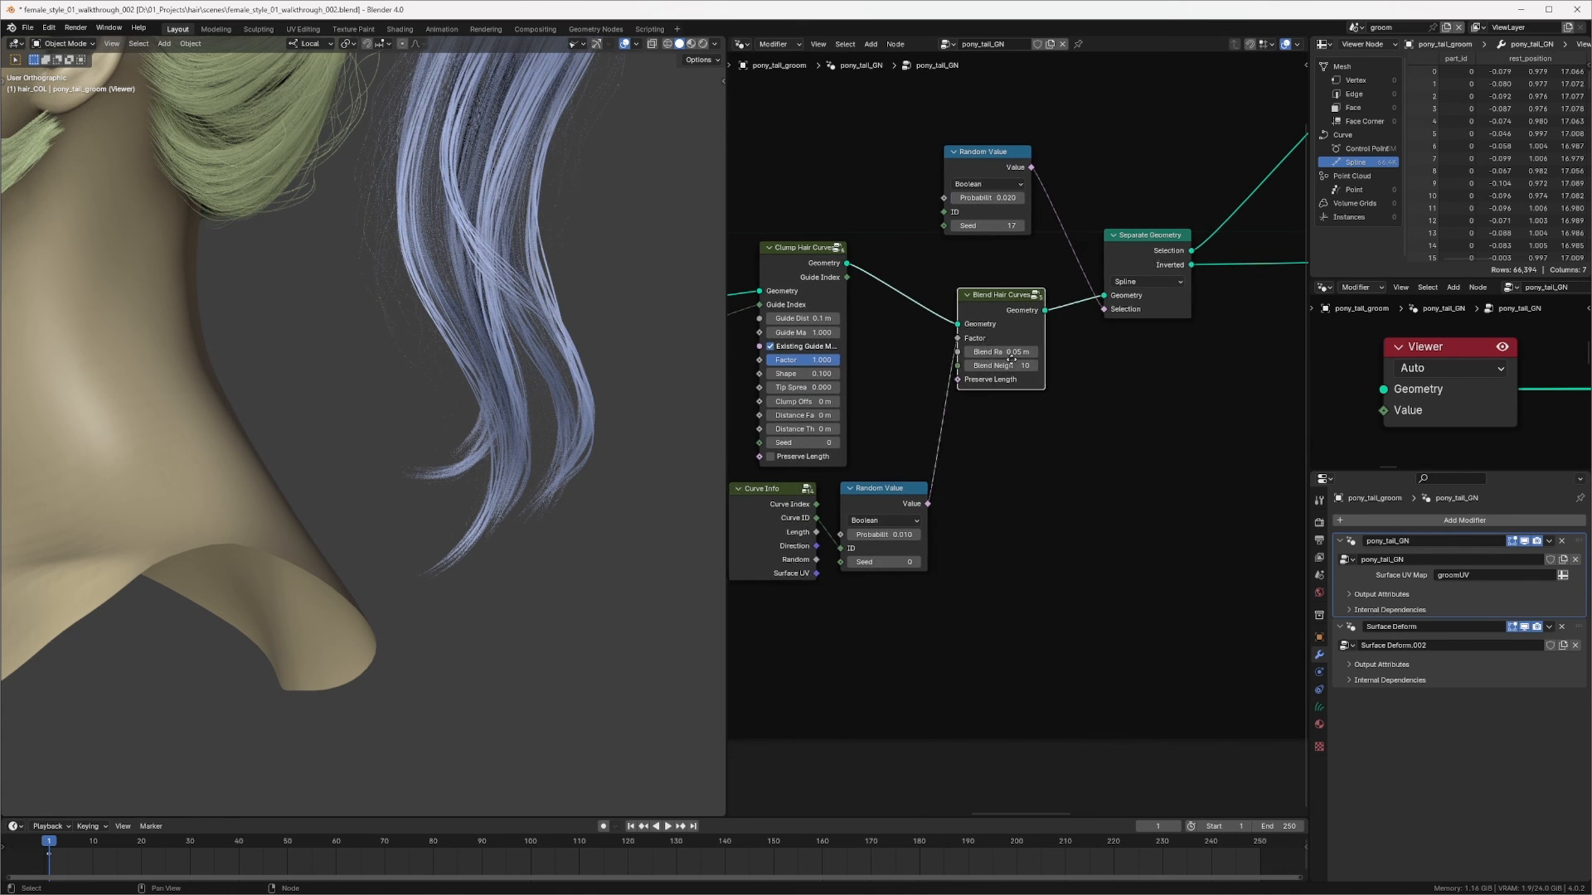
scroll(962, 431, "up", 1)
left_click(908, 543)
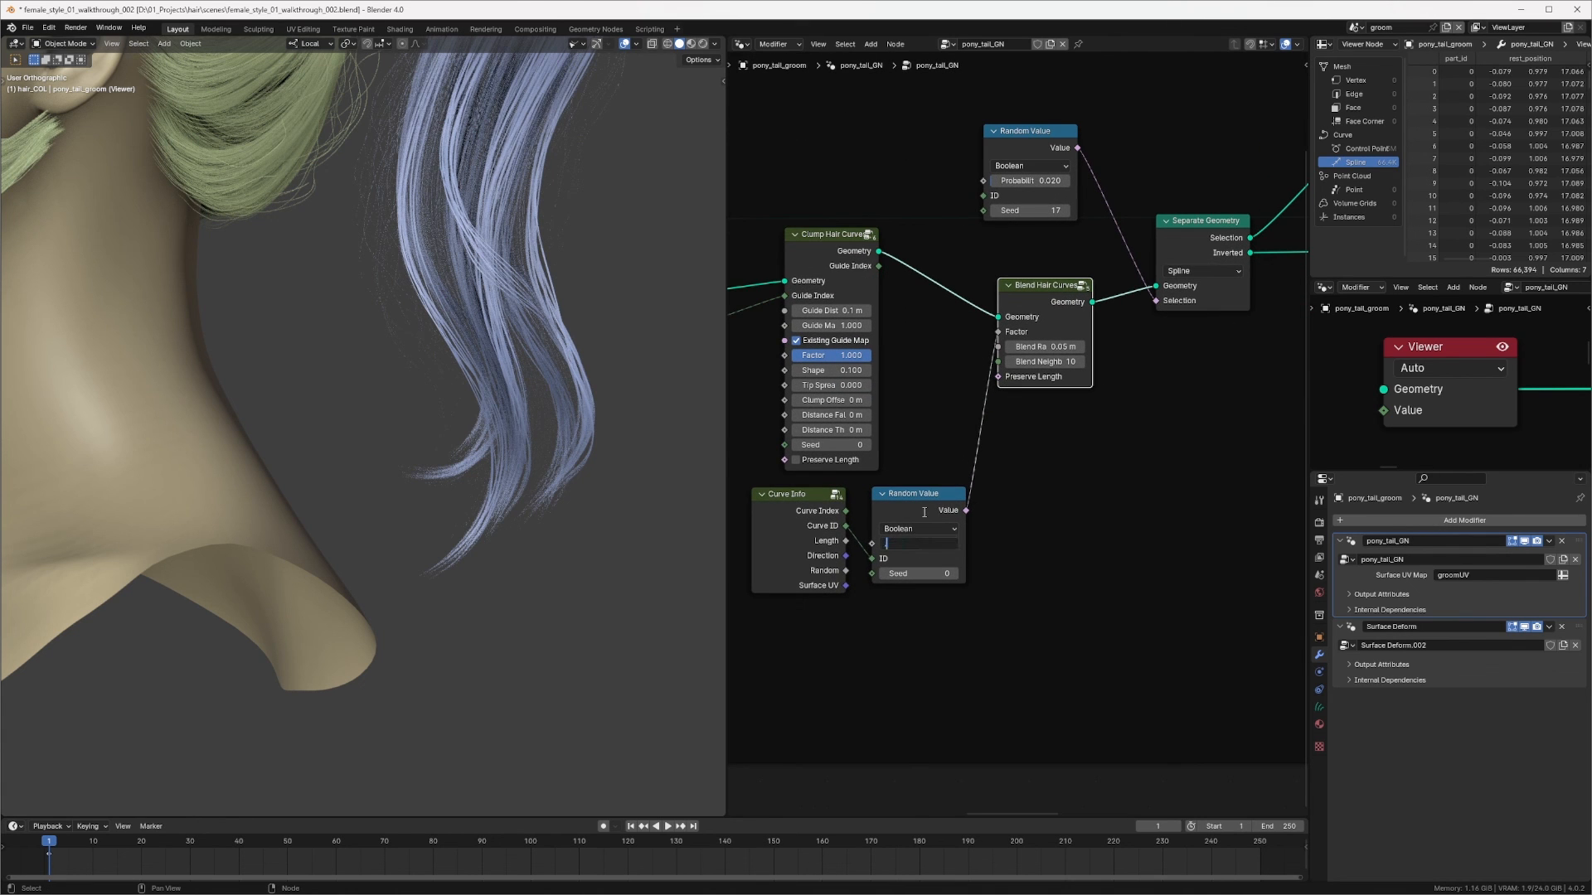
type(".03")
key("Return")
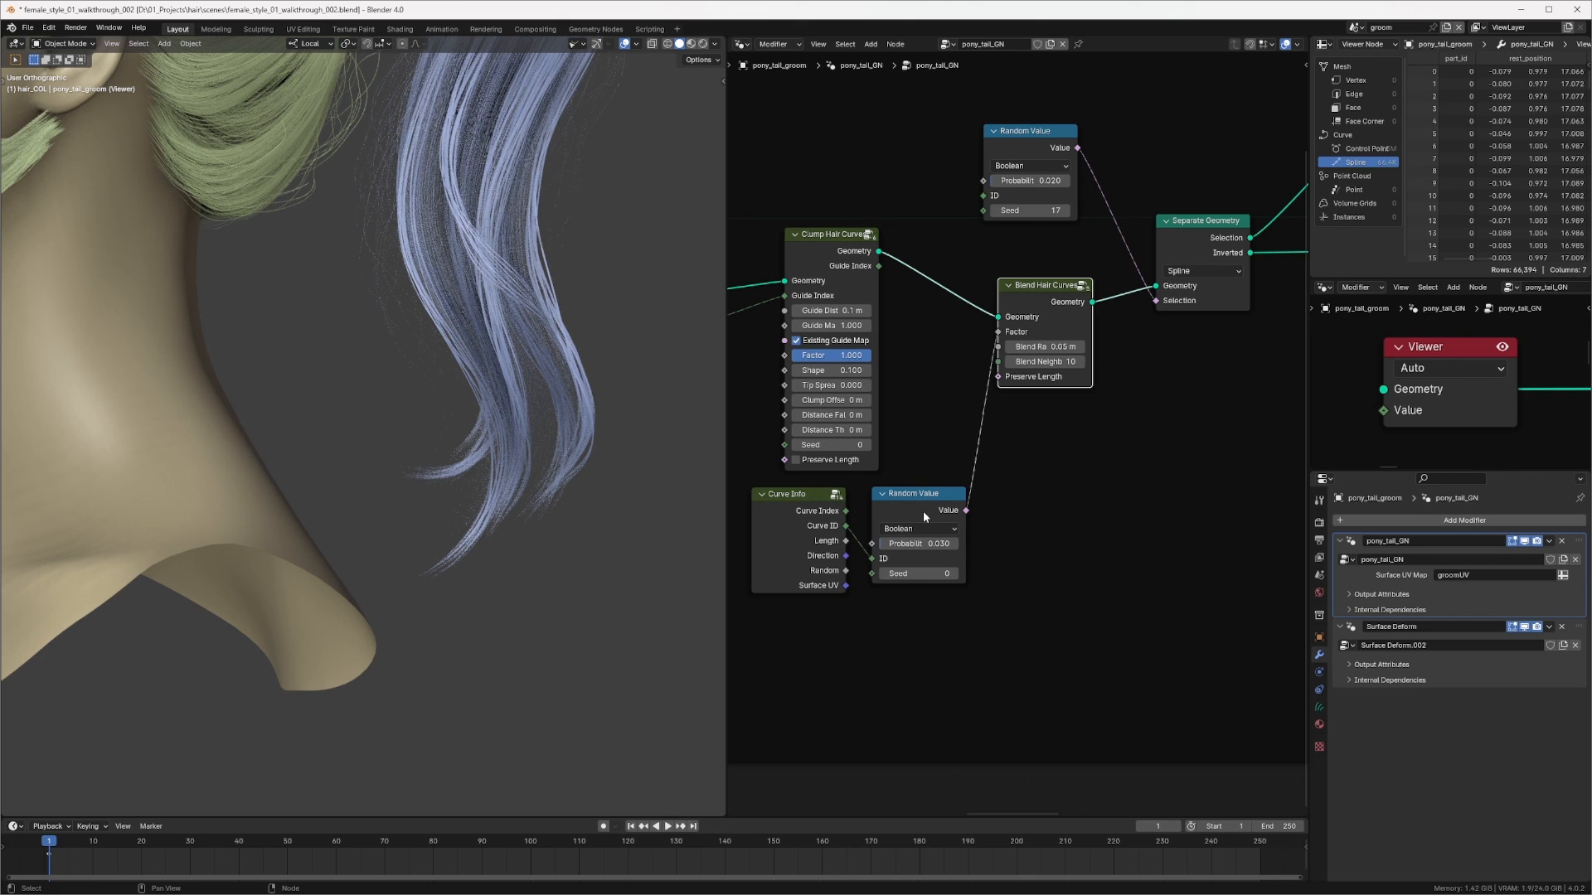
Step: Set the ponytail's Set Hair Curve Profile Shape to 0.15
middle_click_drag(1160, 369, 868, 401)
middle_click_drag(1115, 398, 734, 440)
mouse_move(1181, 382)
middle_mouse_down()
mouse_move(740, 427)
mouse_move(894, 315)
middle_mouse_up()
scroll(988, 379, "up", 2)
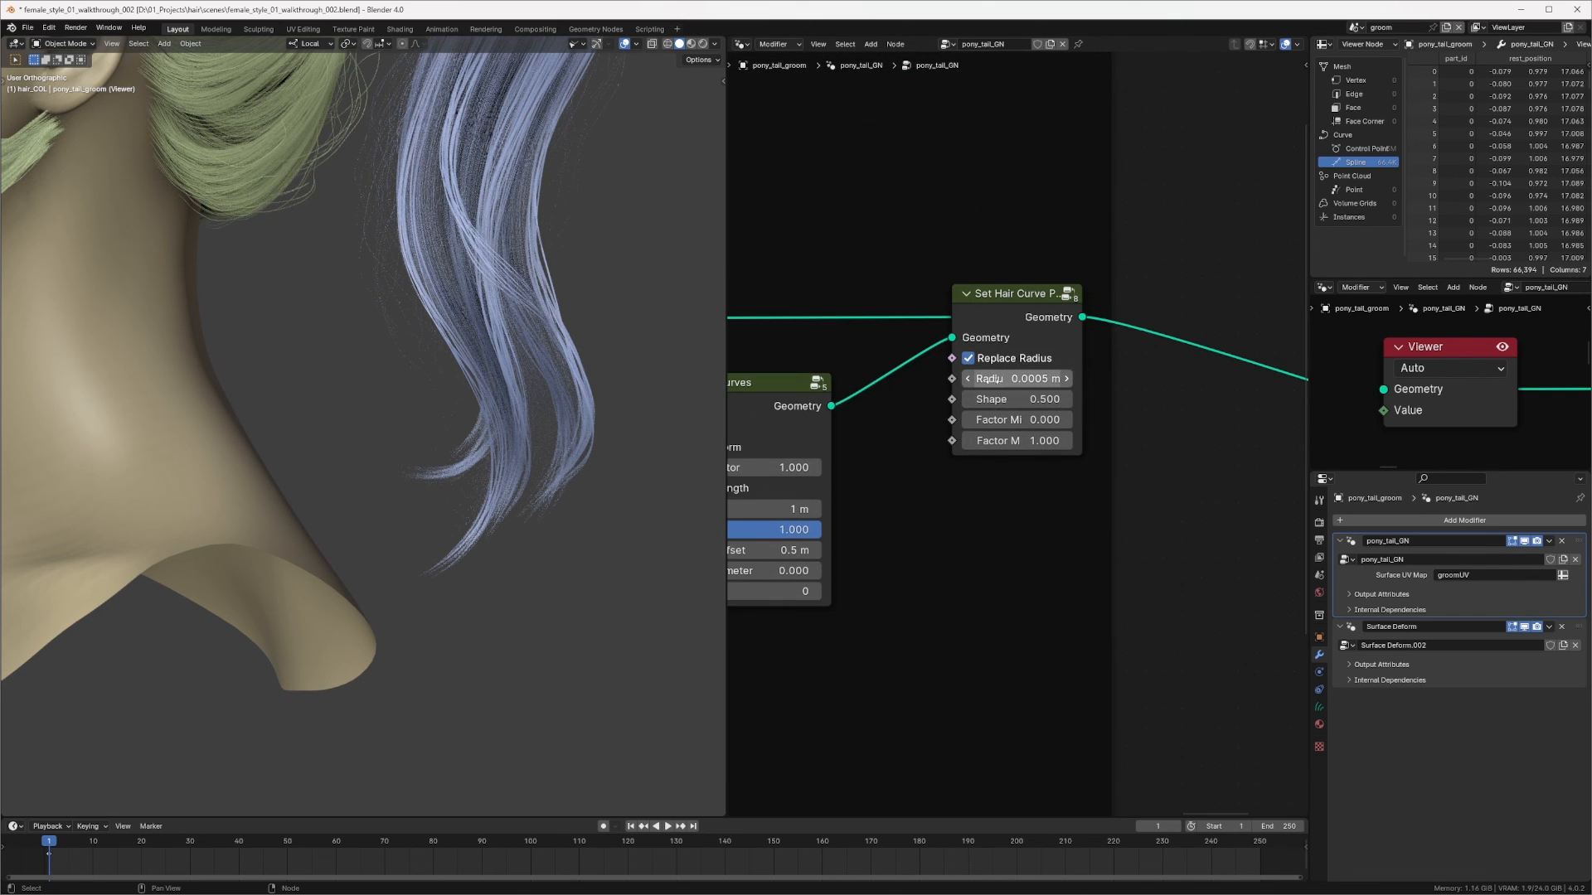
left_click(1022, 398)
type(".1")
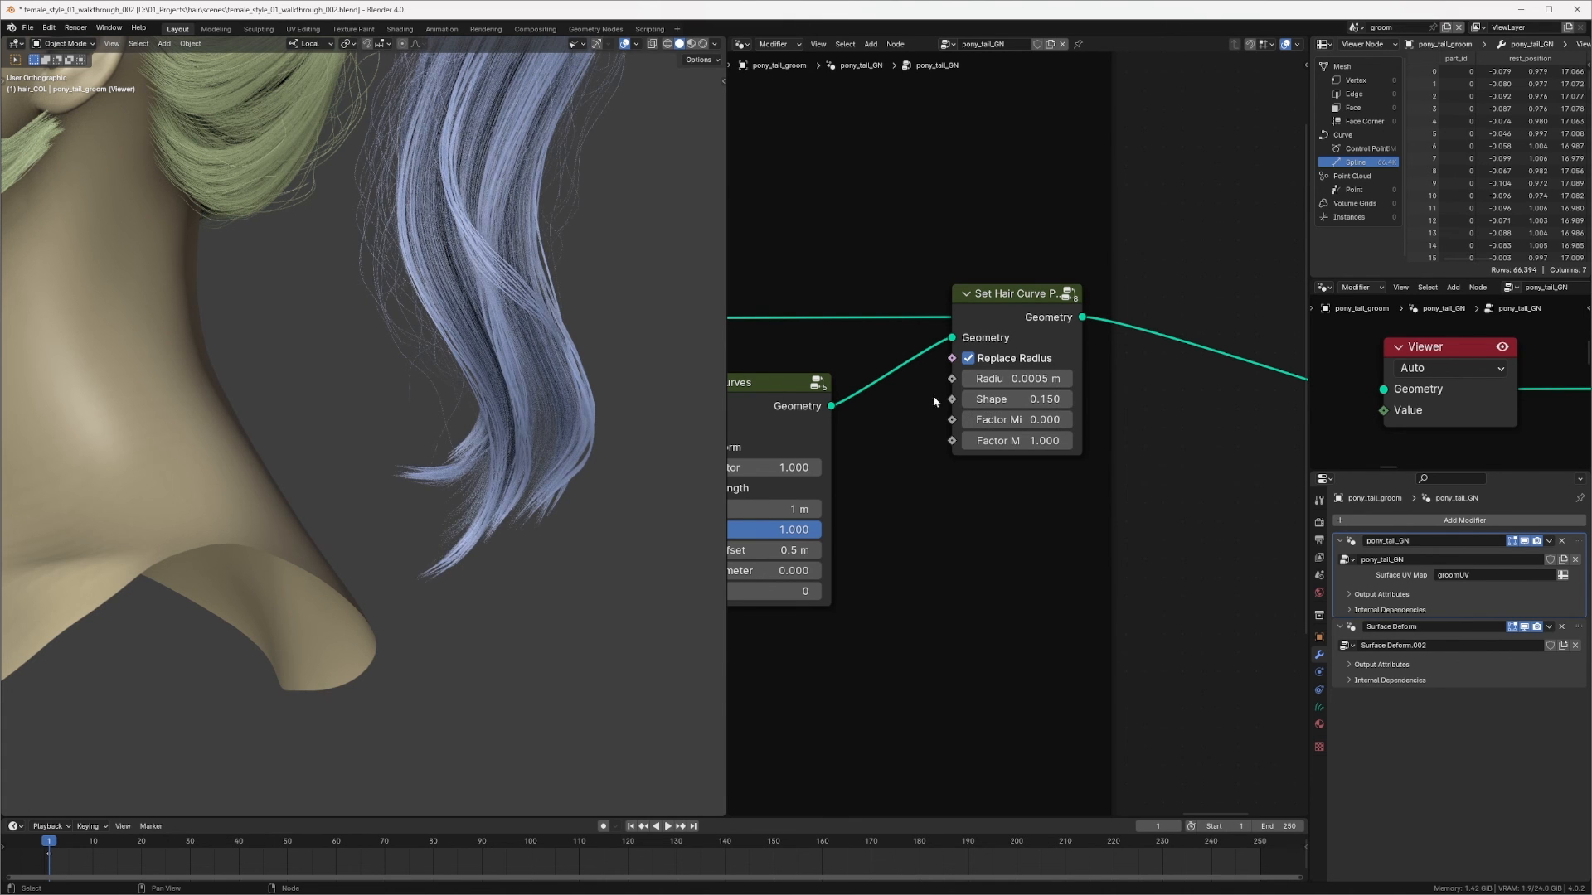
Step: Inspect the ponytail groom in the viewport alongside its trim and profile nodes
scroll(526, 469, "down", 5)
middle_click_drag(974, 380, 1177, 357)
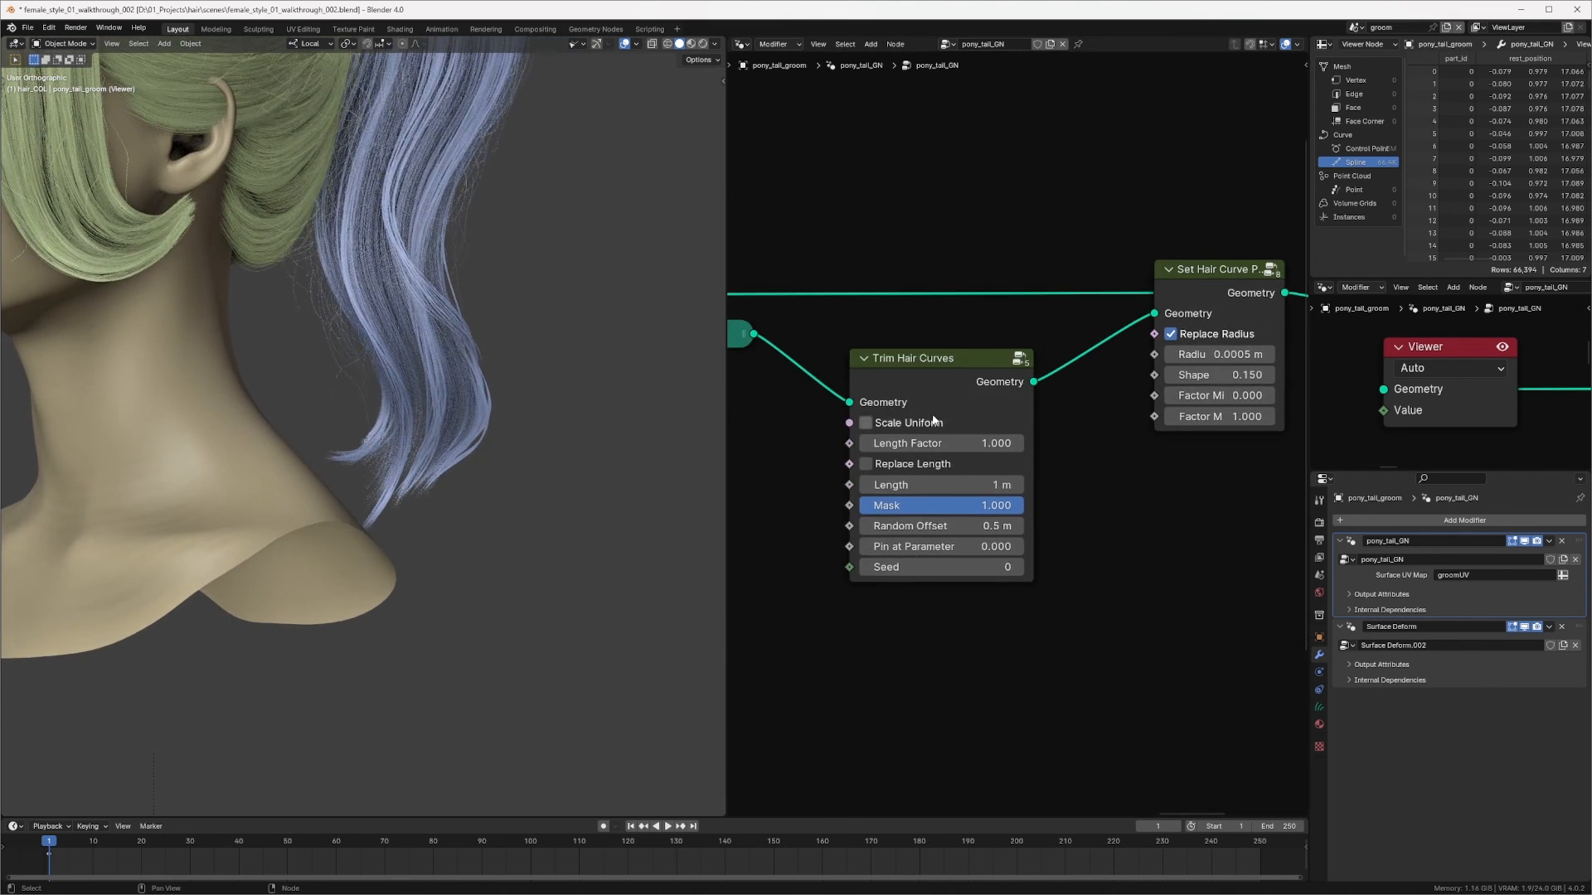
middle_click_drag(931, 419, 1239, 311)
scroll(902, 419, "down", 9)
mouse_move(522, 435)
middle_mouse_down()
mouse_move(448, 446)
mouse_move(550, 435)
middle_mouse_up()
scroll(465, 453, "down", 3)
scroll(489, 439, "up", 5)
scroll(514, 464, "down", 6)
middle_click_drag(1276, 384, 912, 365)
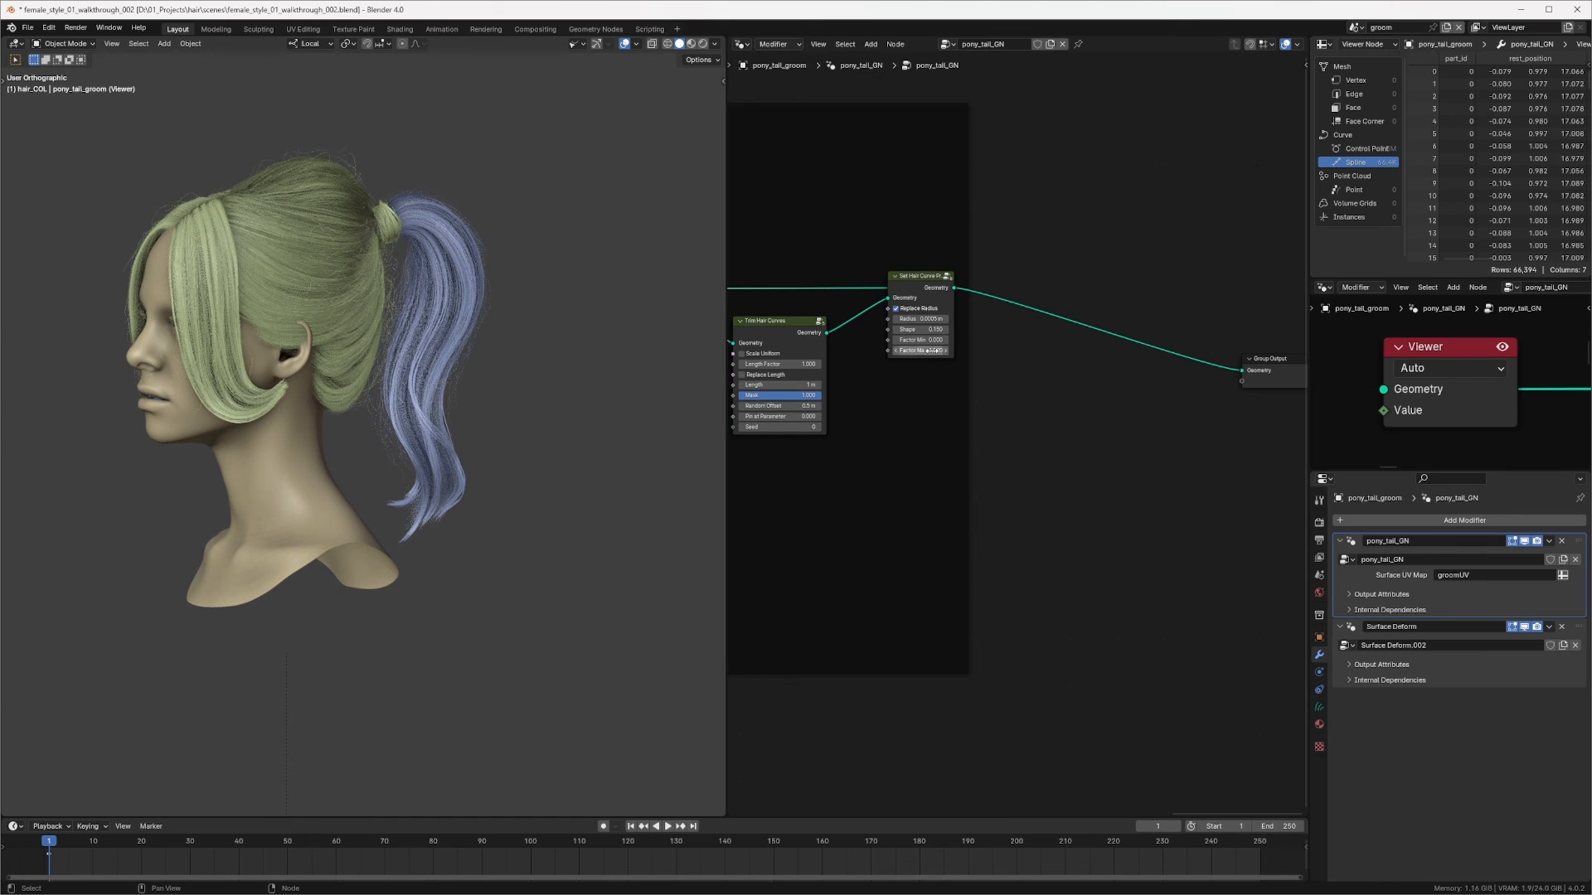
left_click_drag(917, 282, 899, 280)
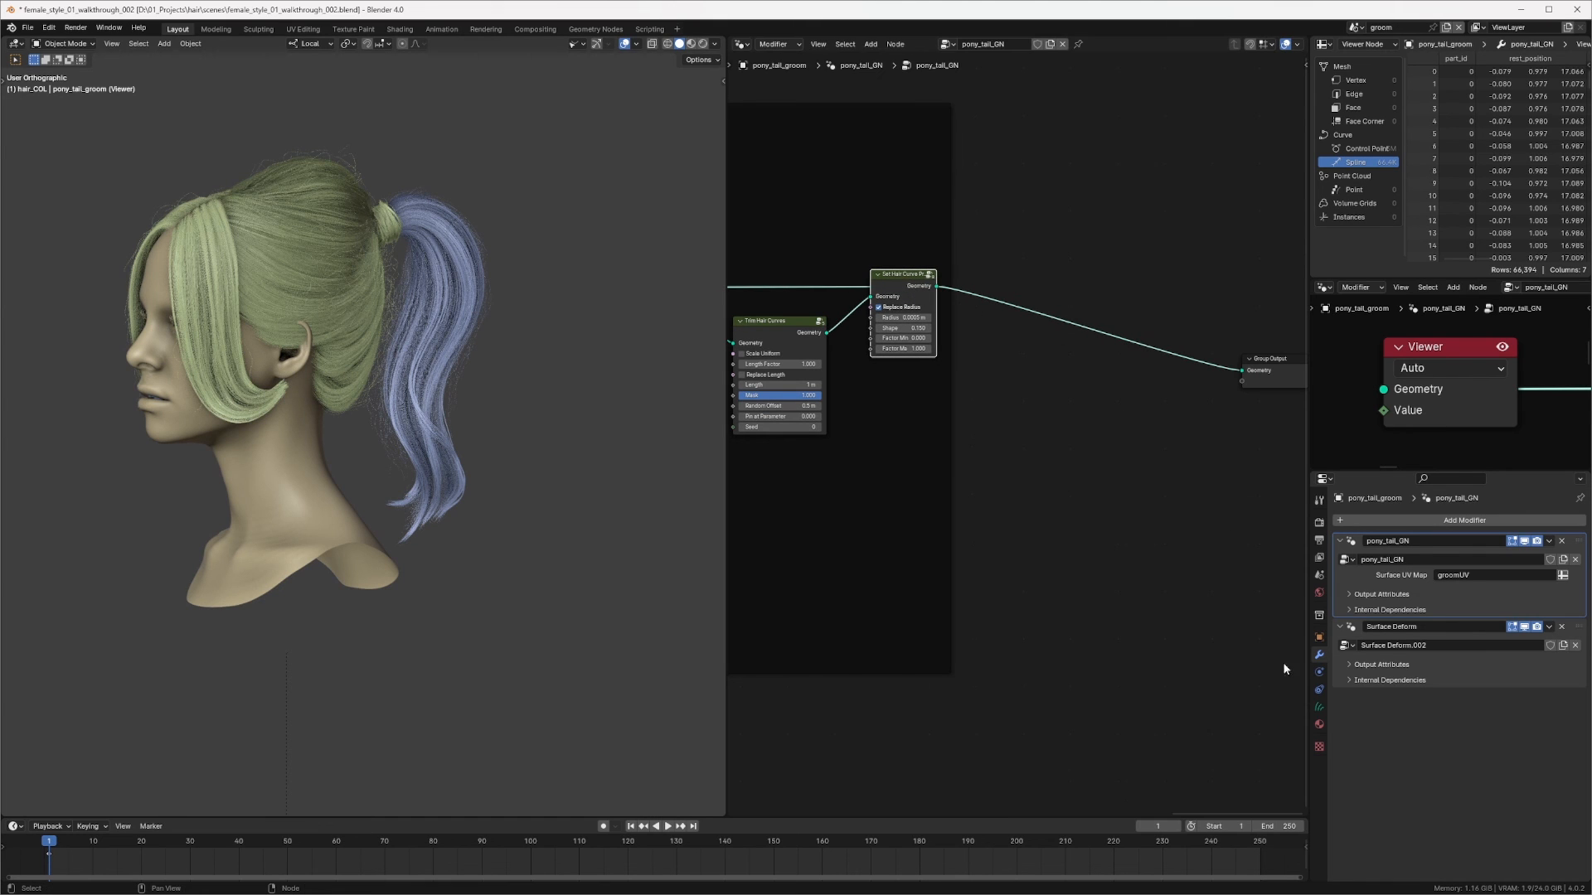
Step: Assign the mainHair_SHR material to the pony_tail_groom object
left_click(1318, 724)
left_click(1342, 573)
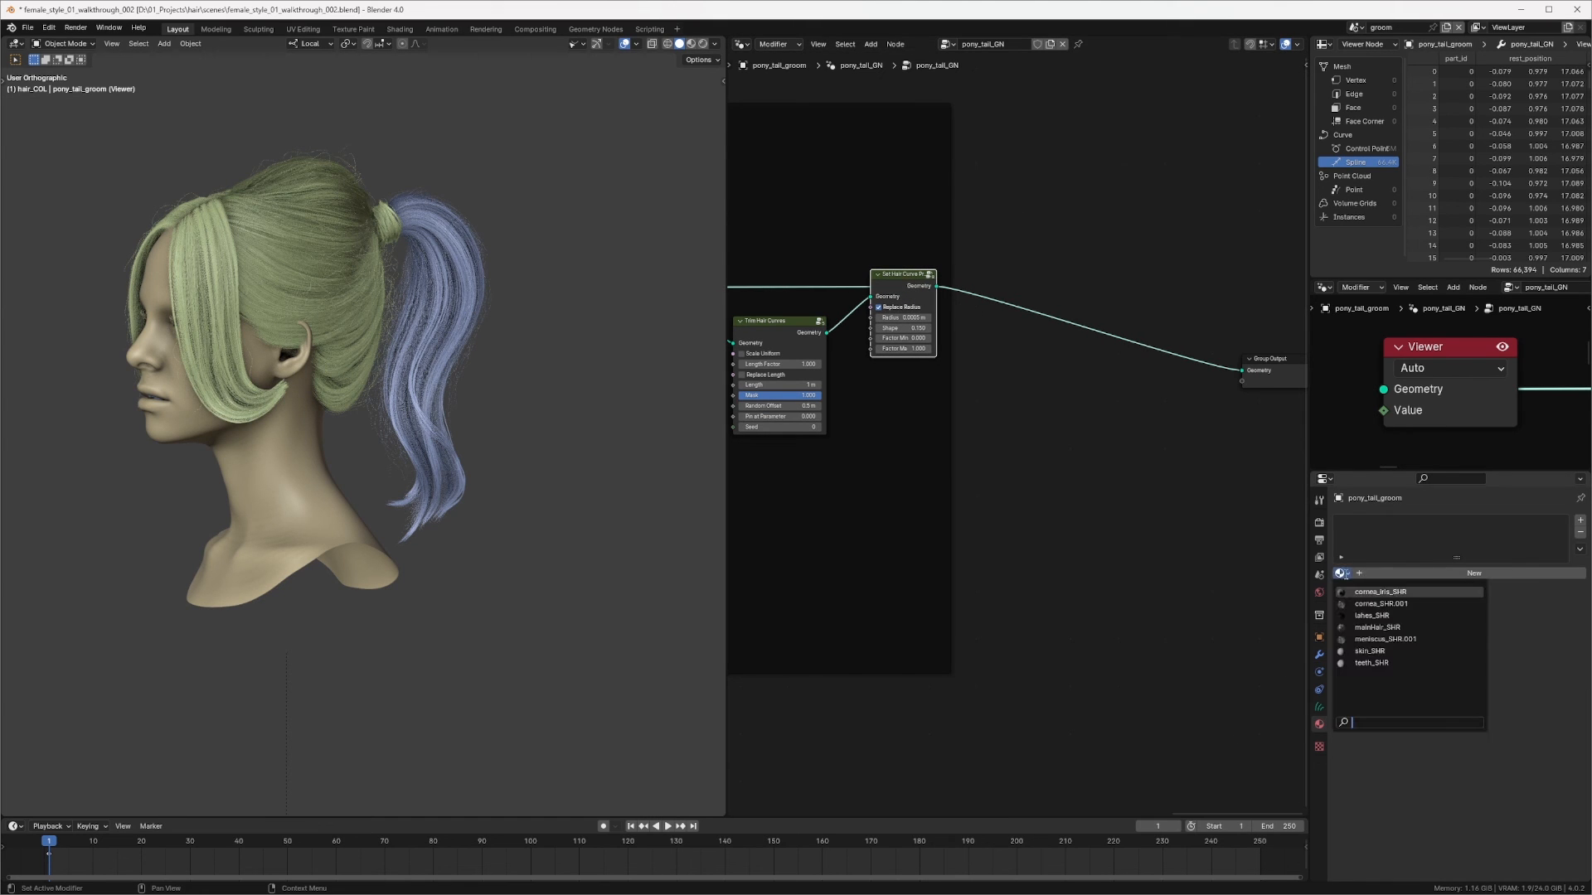
left_click(1382, 626)
Step: Review the pony_tail_GN node tree, including the Interpolate Hair Curves and Clump Hair Curves nodes
middle_click_drag(896, 433, 1072, 451)
middle_click_drag(1072, 450, 988, 555, "ctrl")
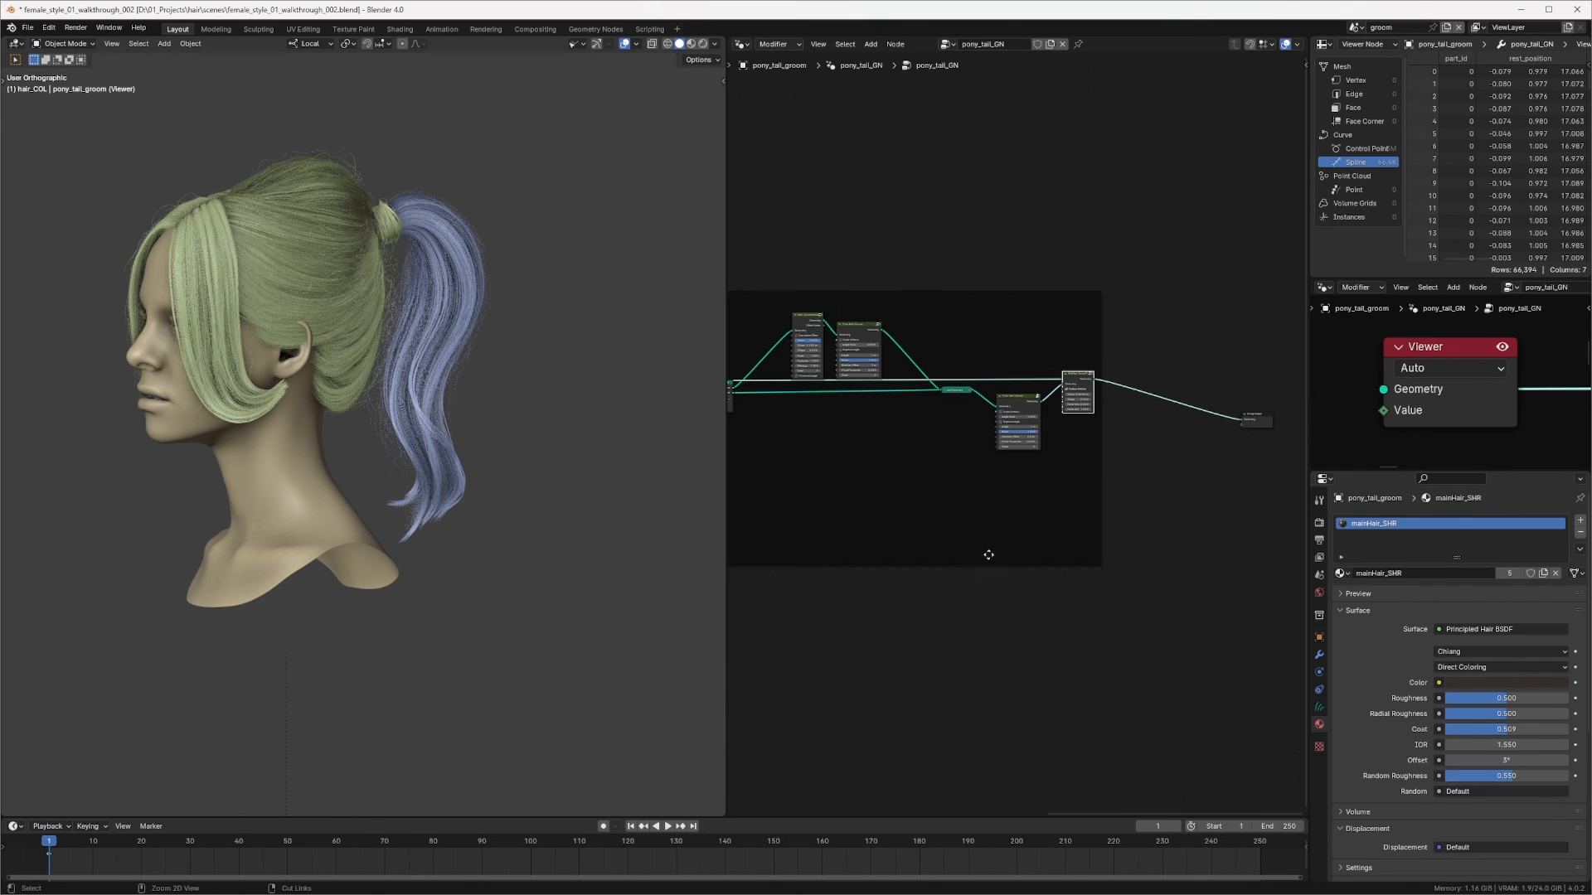
middle_click_drag(884, 433, 1161, 505)
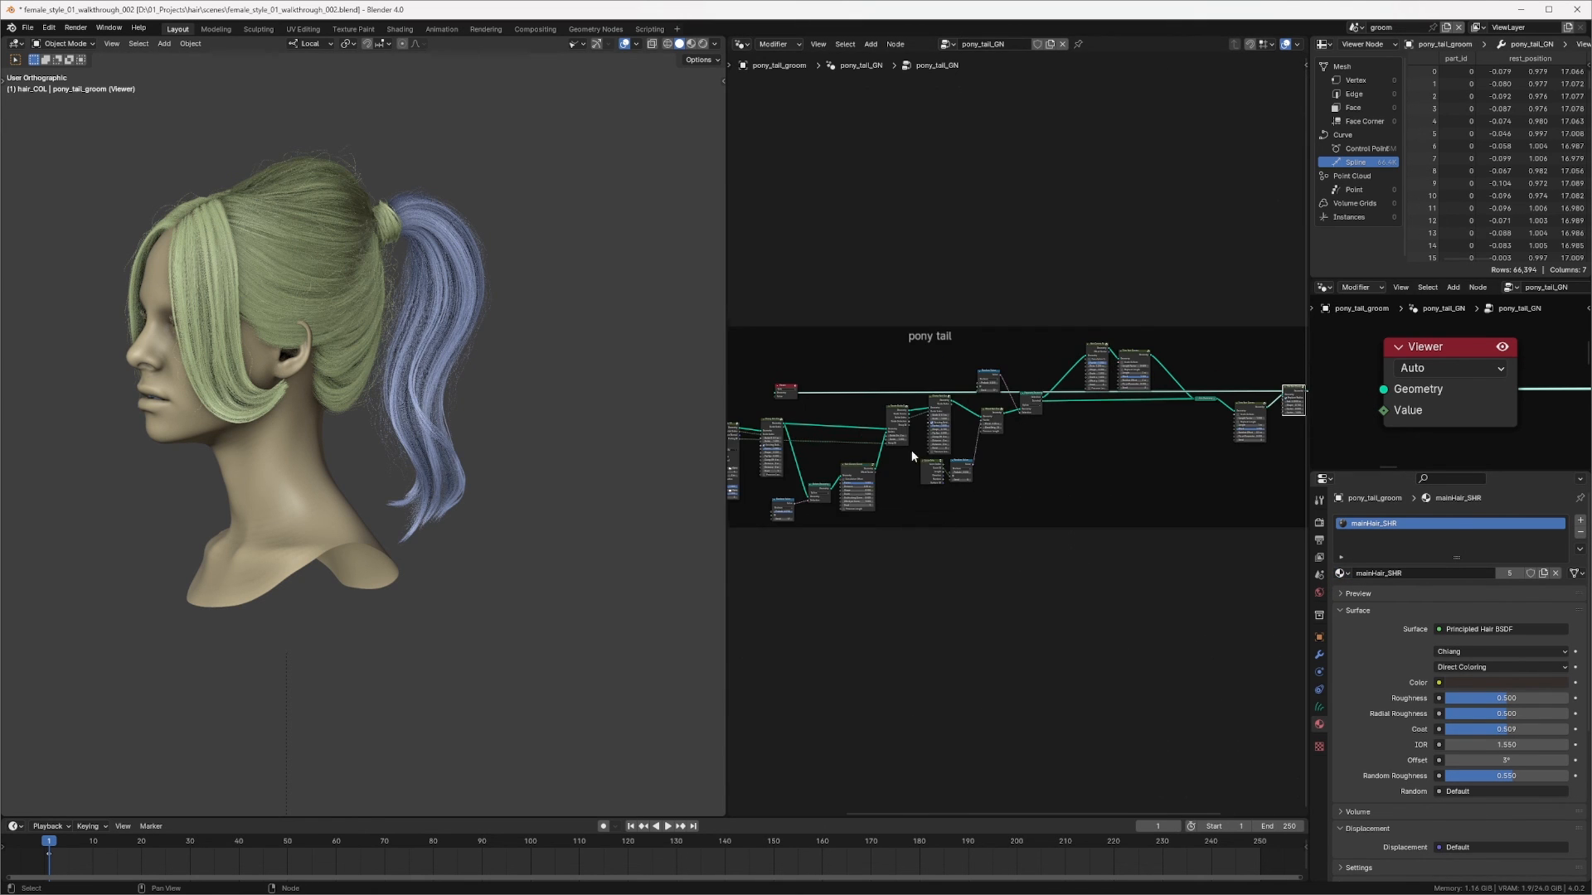
middle_click_drag(905, 451, 1215, 431)
middle_click_drag(923, 466, 1003, 369, "ctrl")
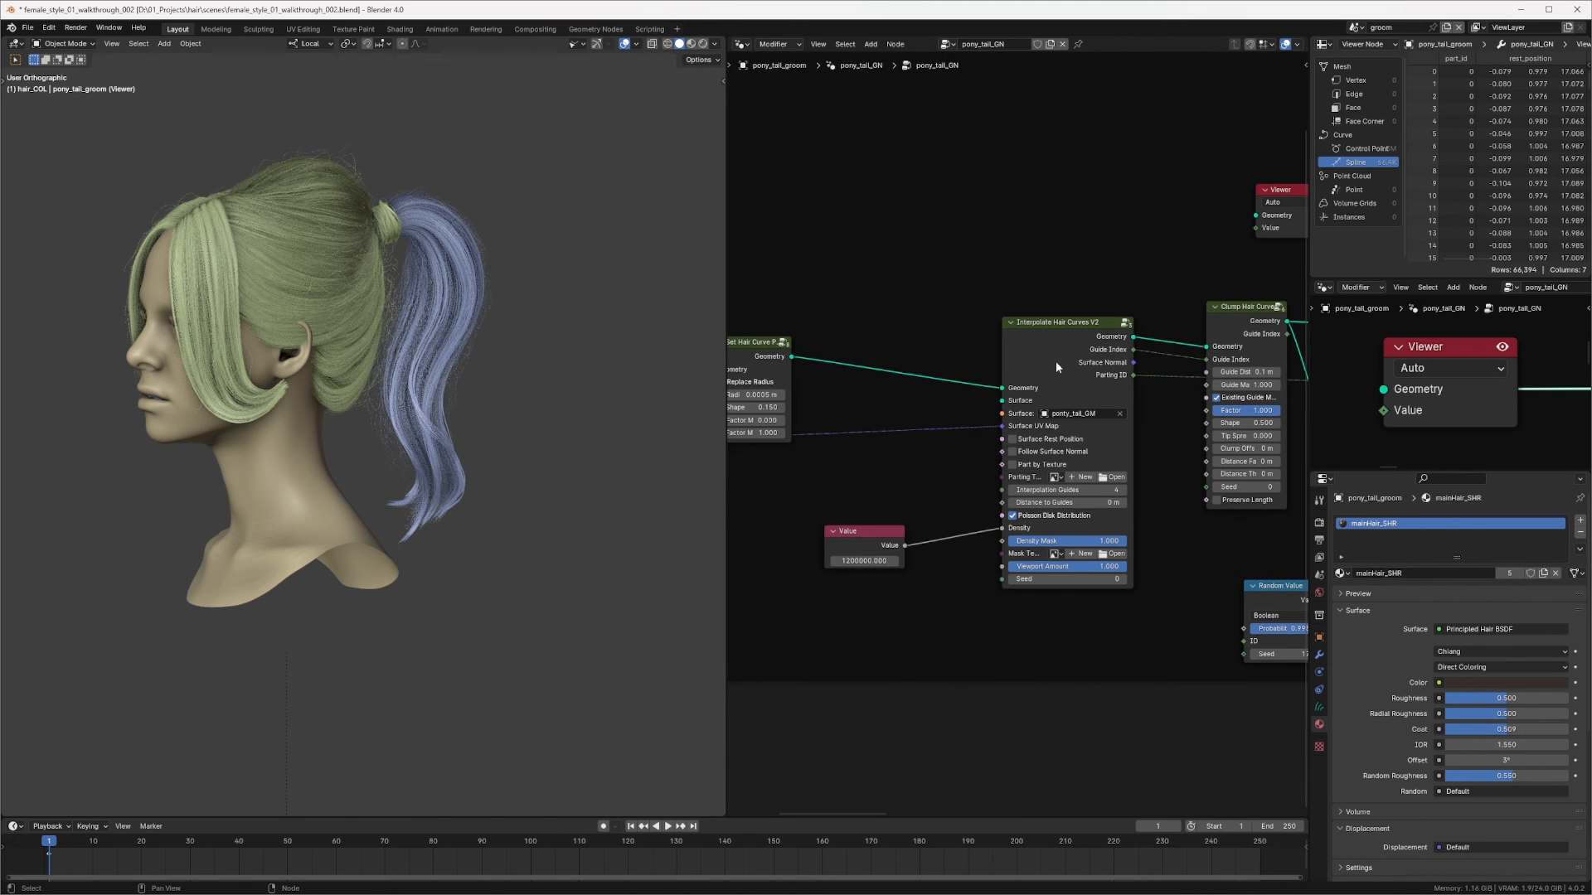
middle_click_drag(1188, 395, 746, 381)
middle_click_drag(1256, 371, 738, 366)
middle_click_drag(1276, 336, 734, 388)
middle_click_drag(1177, 343, 737, 400)
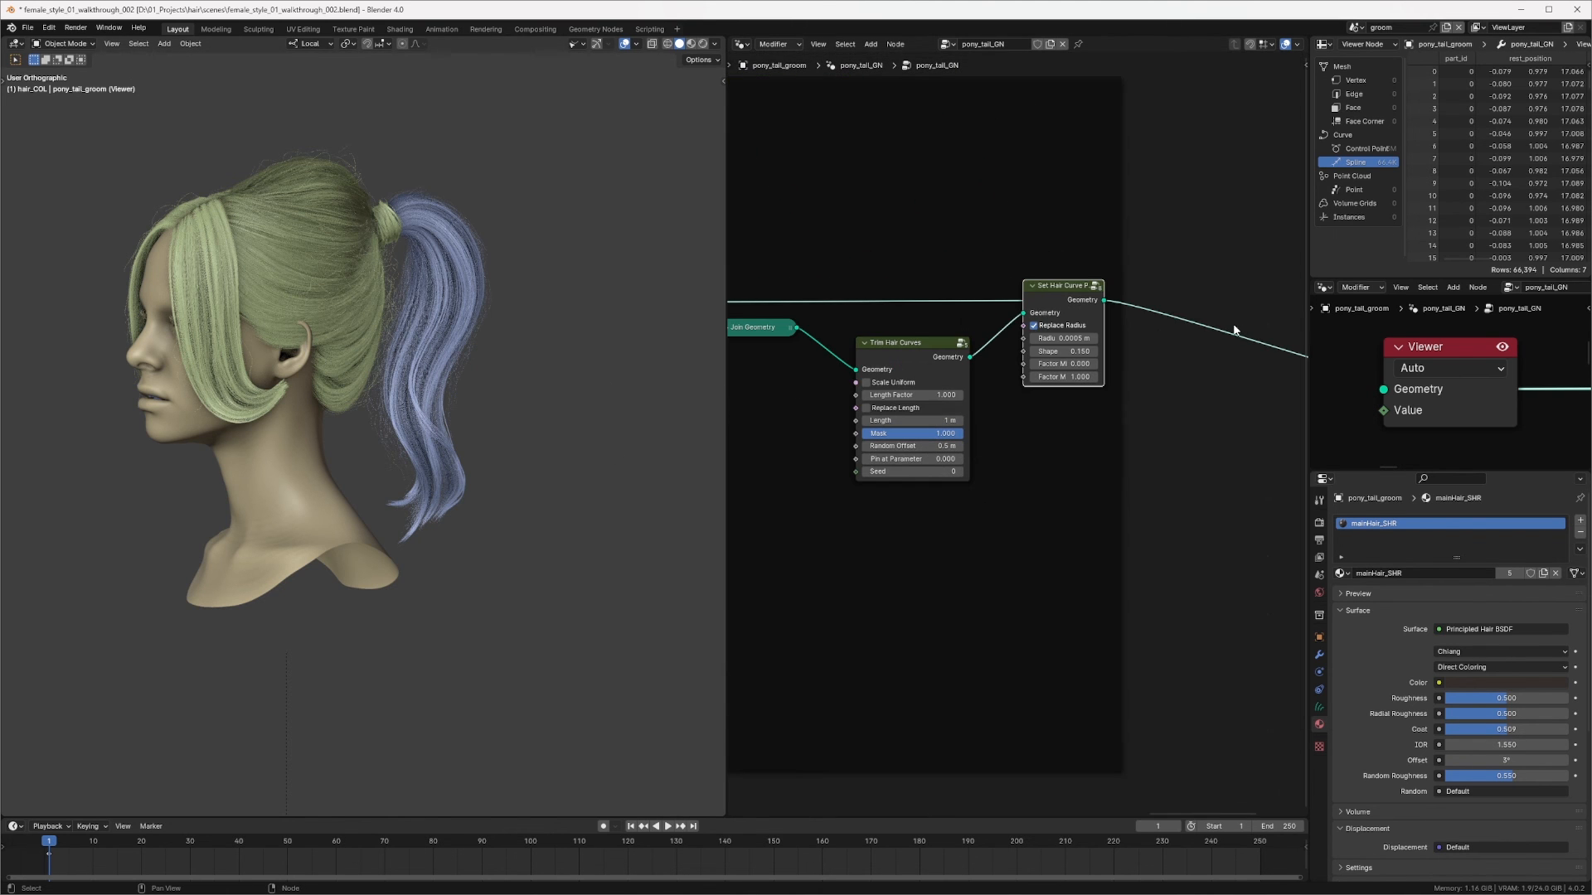
Step: Switch the viewport to rendered shading to preview the ponytail close up
middle_click_drag(414, 274, 452, 222)
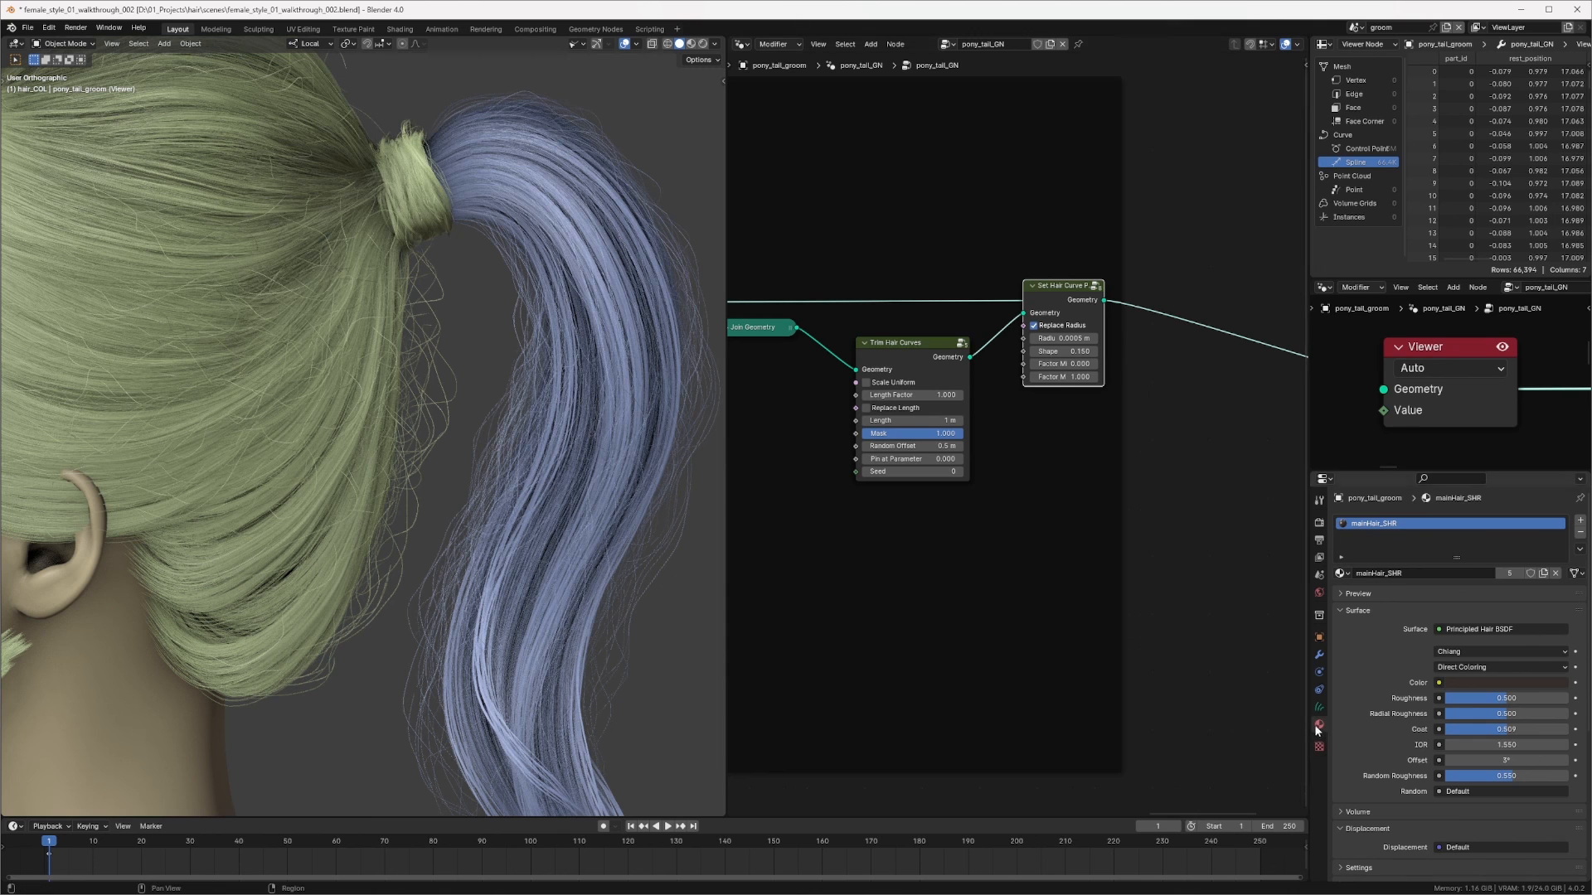
scroll(570, 406, "down", 3)
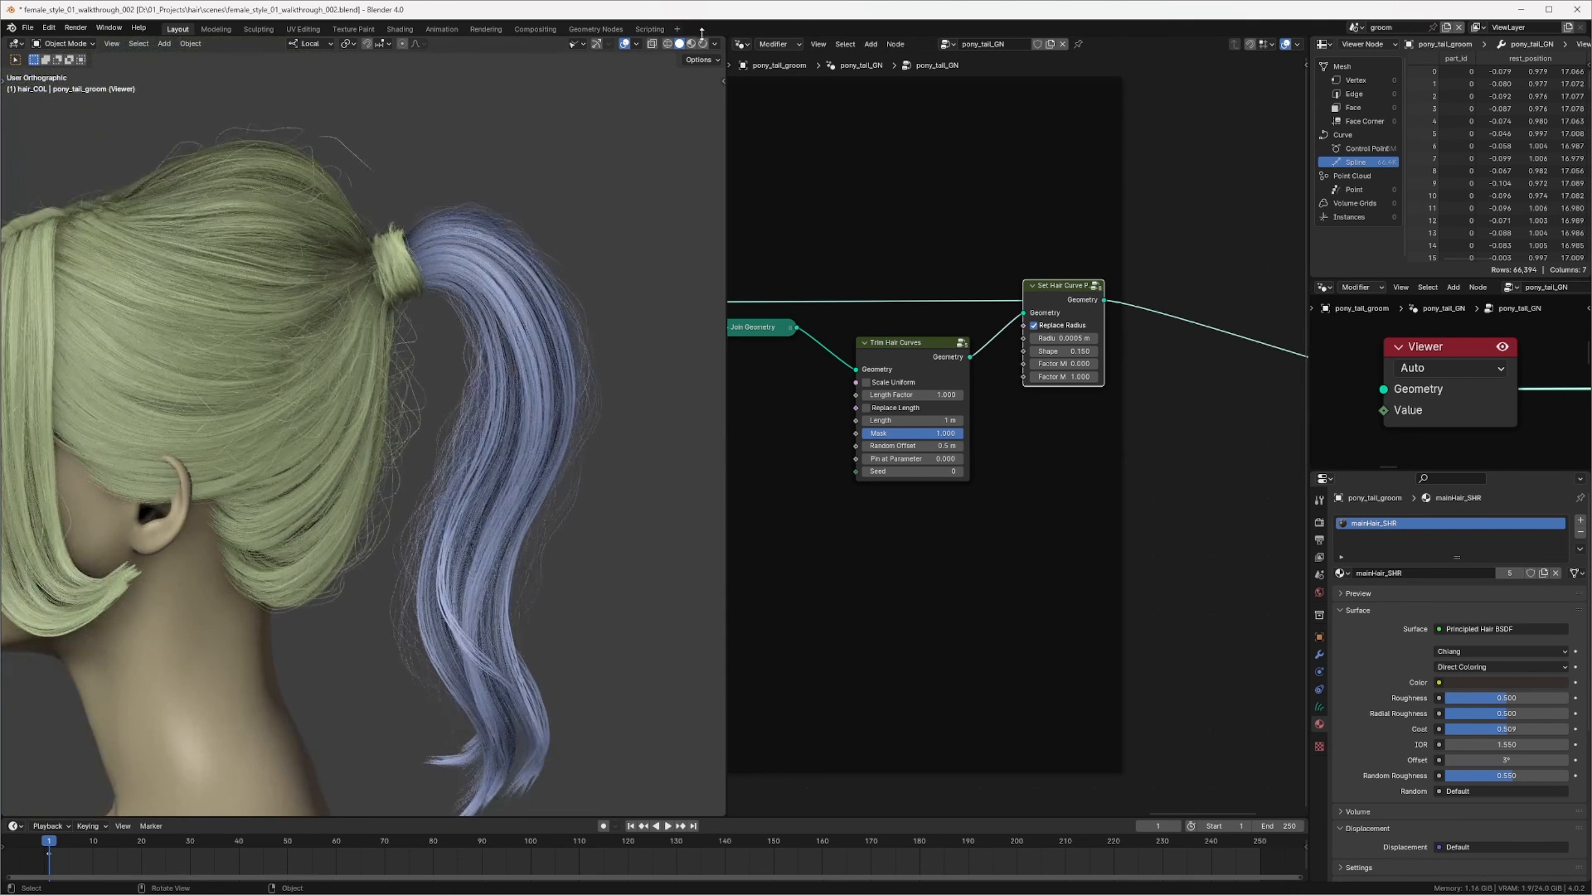
left_click(703, 44)
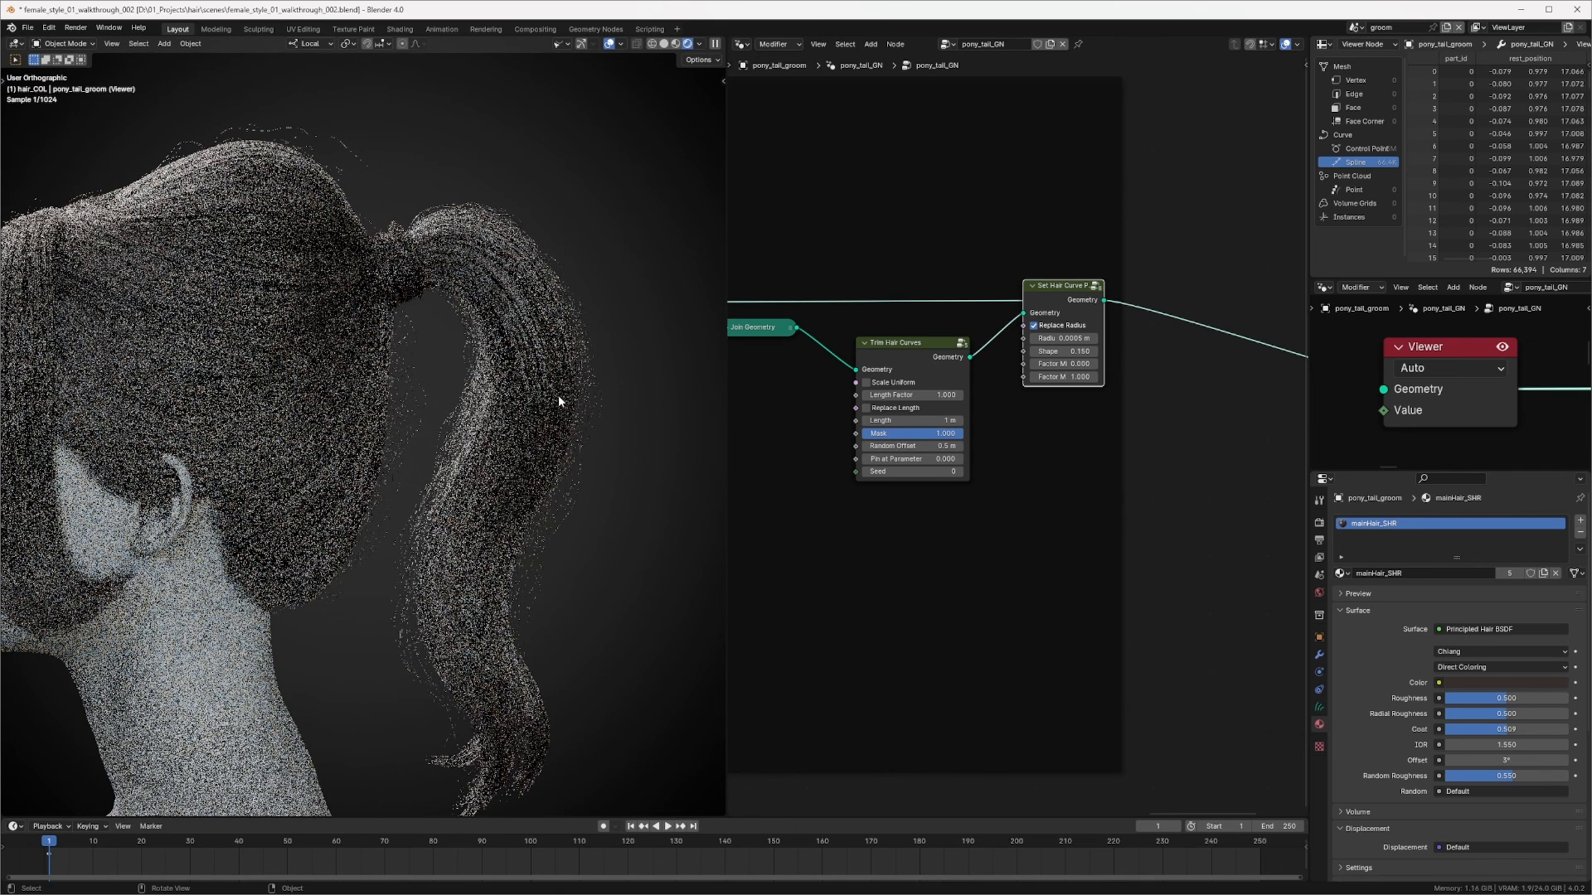
scroll(602, 393, "down", 2)
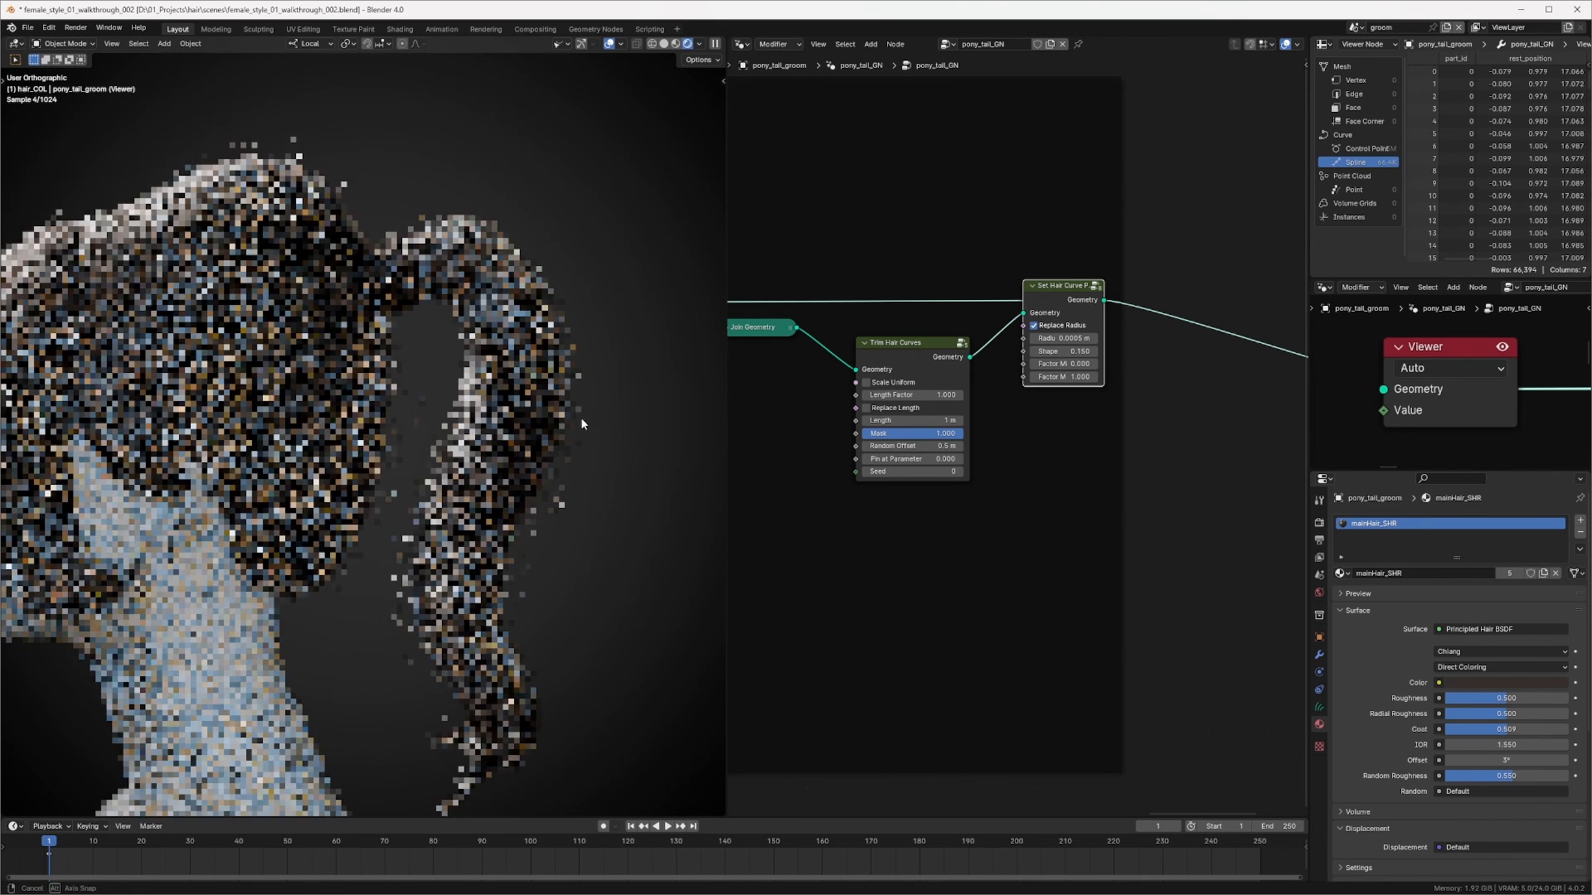
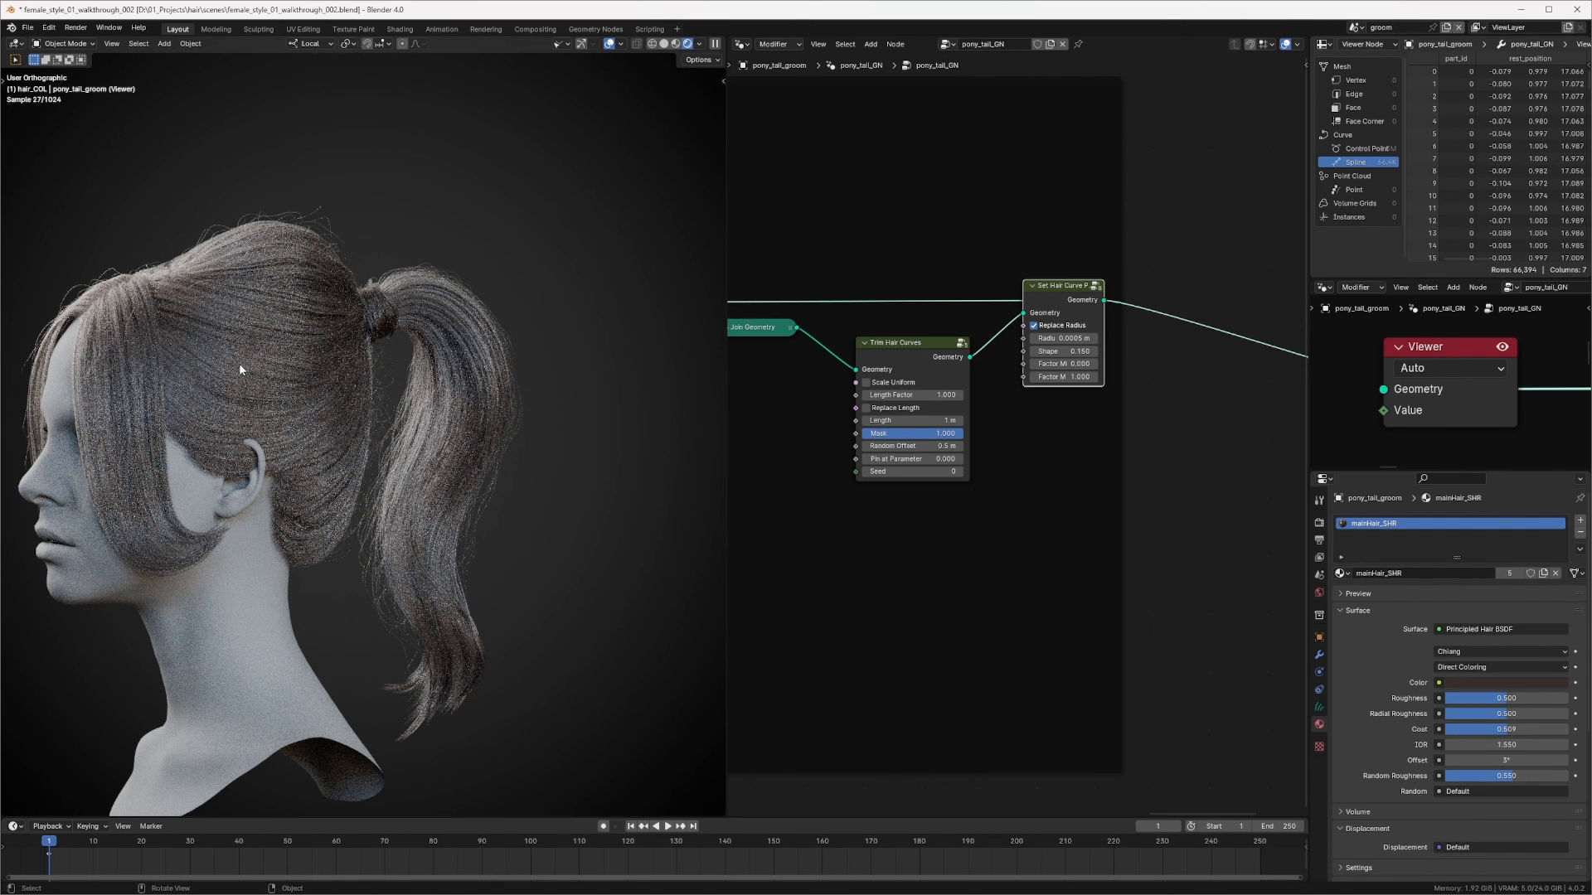
Step: Orbit around the rendered ponytail hair groom to inspect it from several angles
middle_click_drag(235, 366, 546, 372)
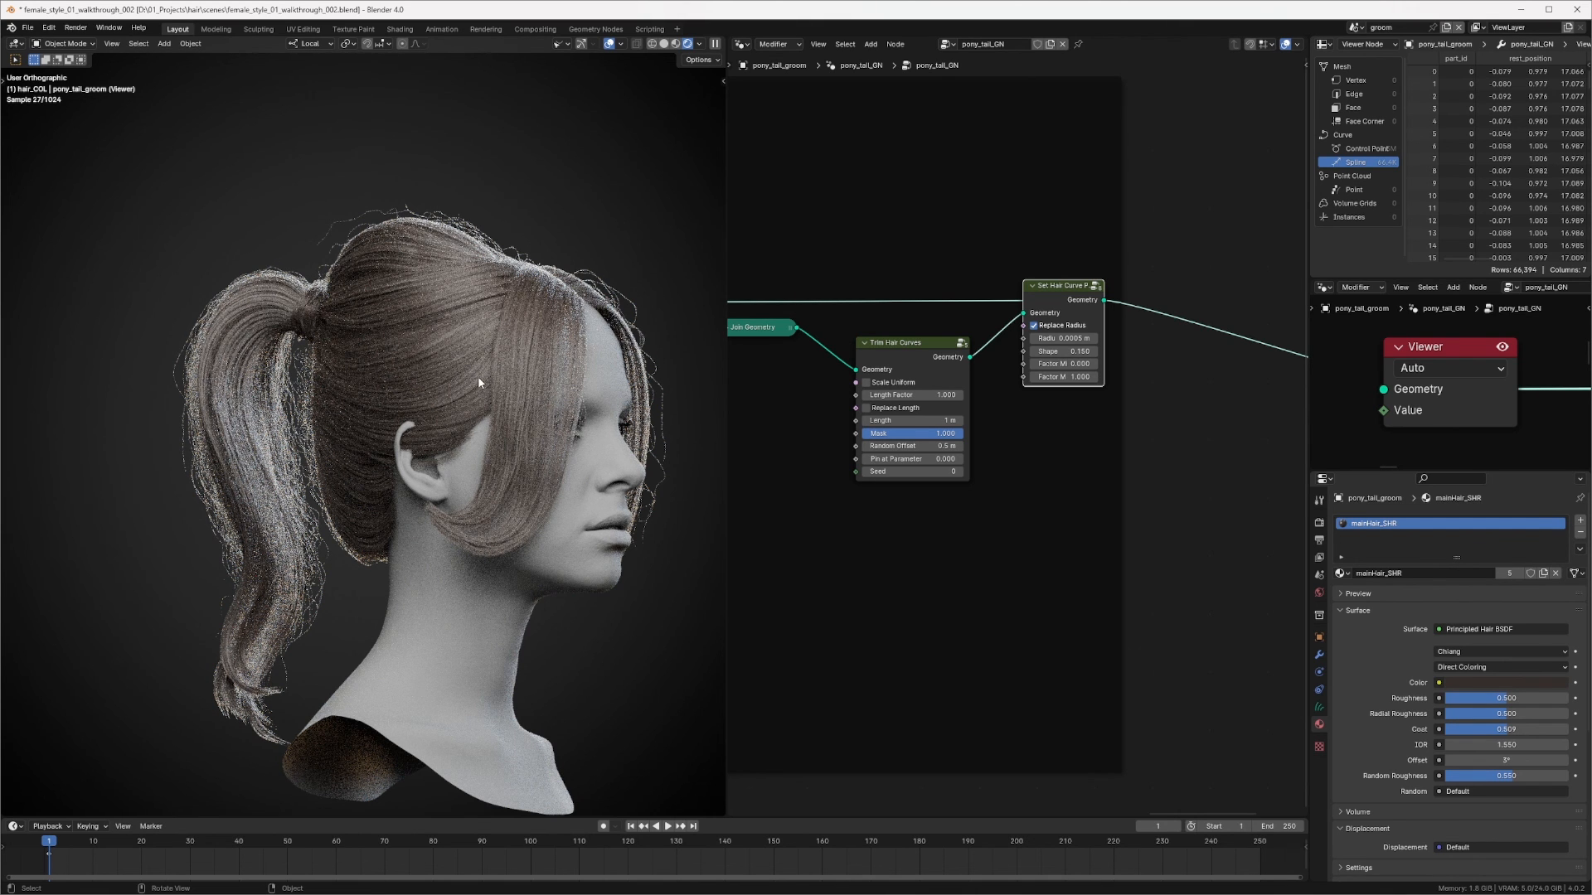
middle_click_drag(454, 406, 326, 315)
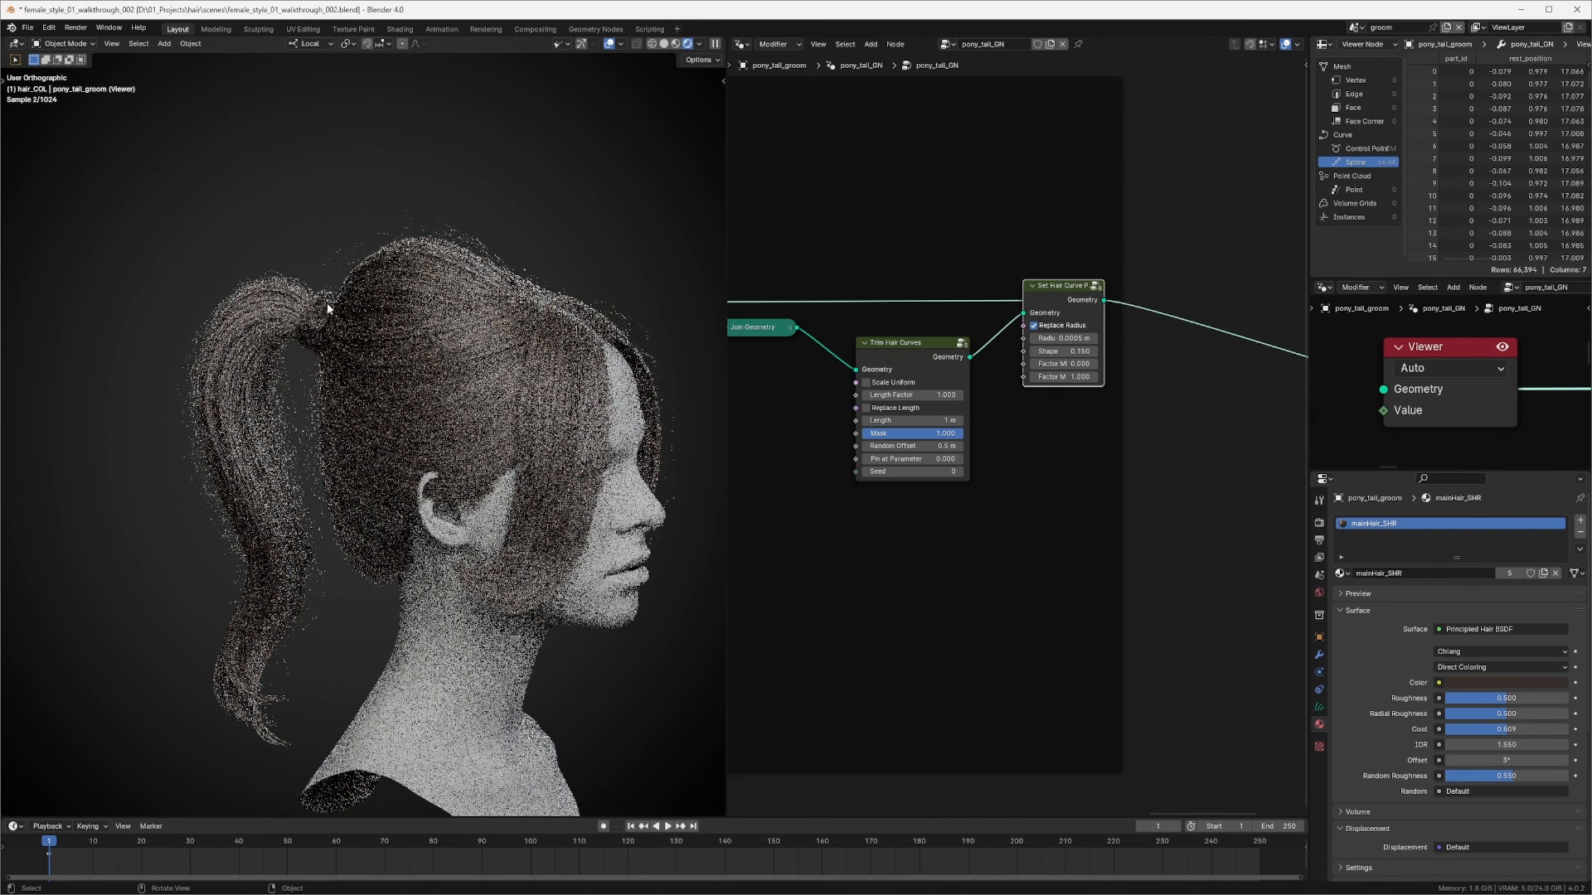
middle_click_drag(392, 321, 498, 319)
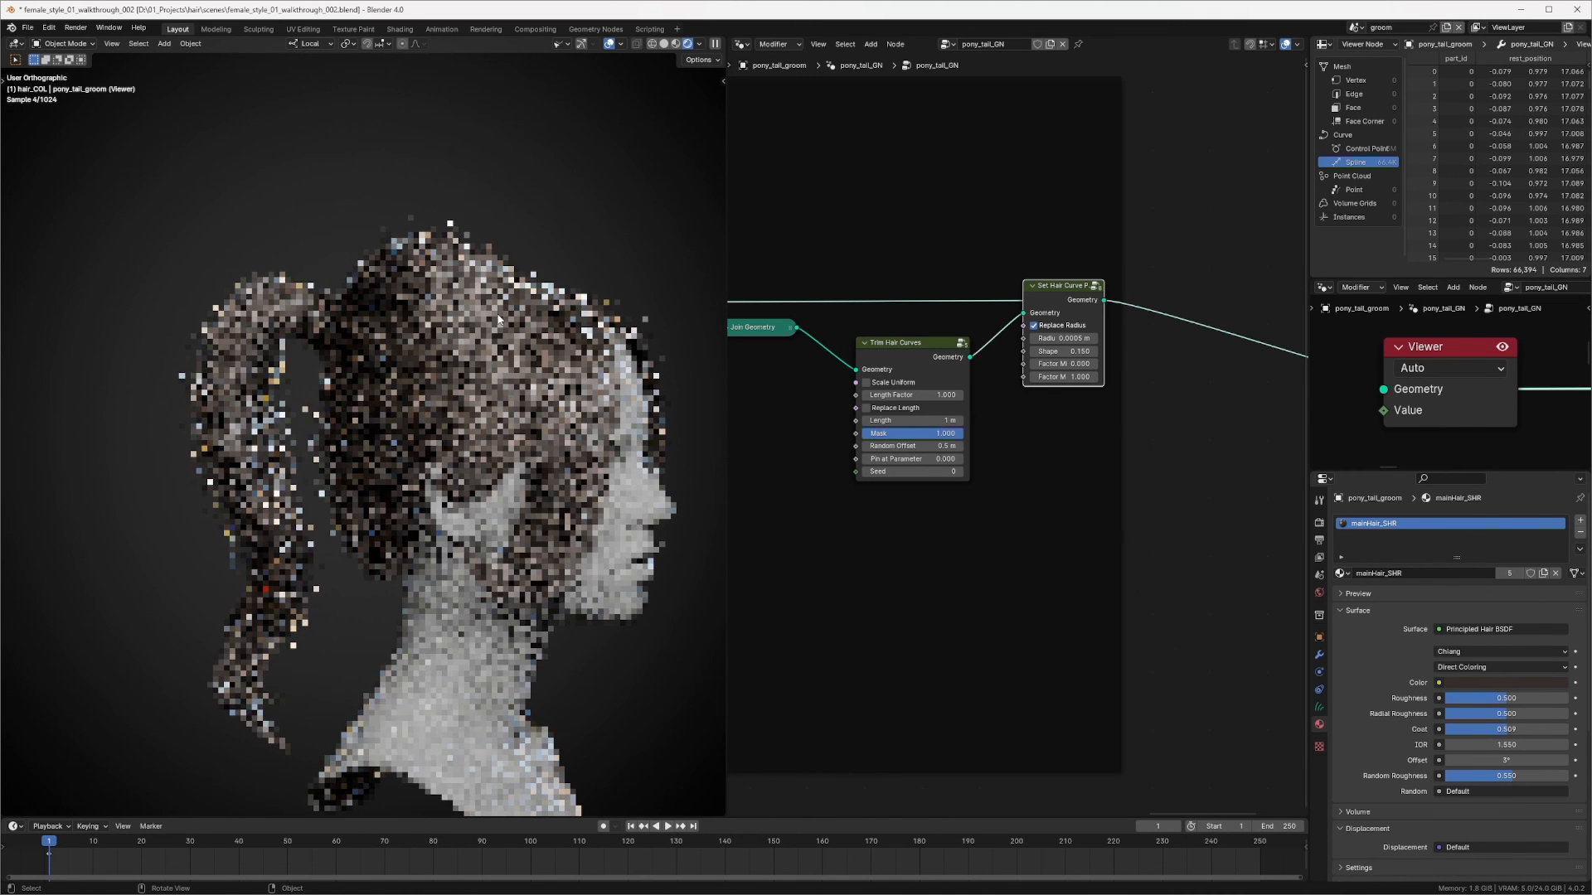